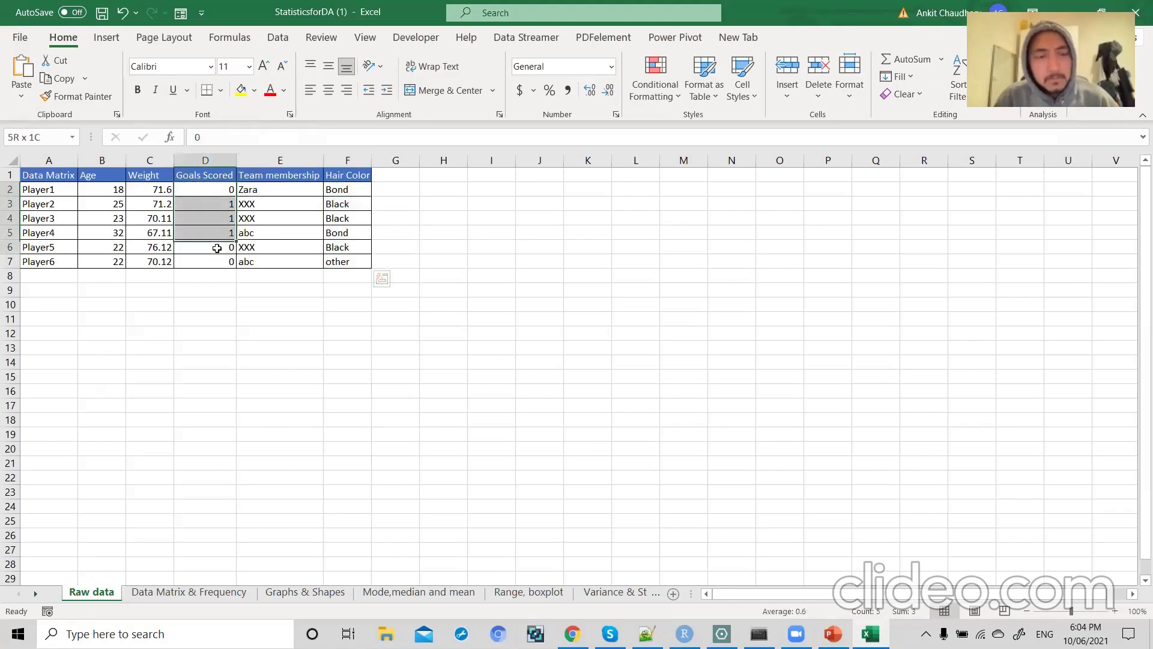
- Compare the quantitative variable definitions on PowerPoint's Levels of measurement slide with the goals scored and weight columns on Excel's Raw data sheet
key(alt+Tab)
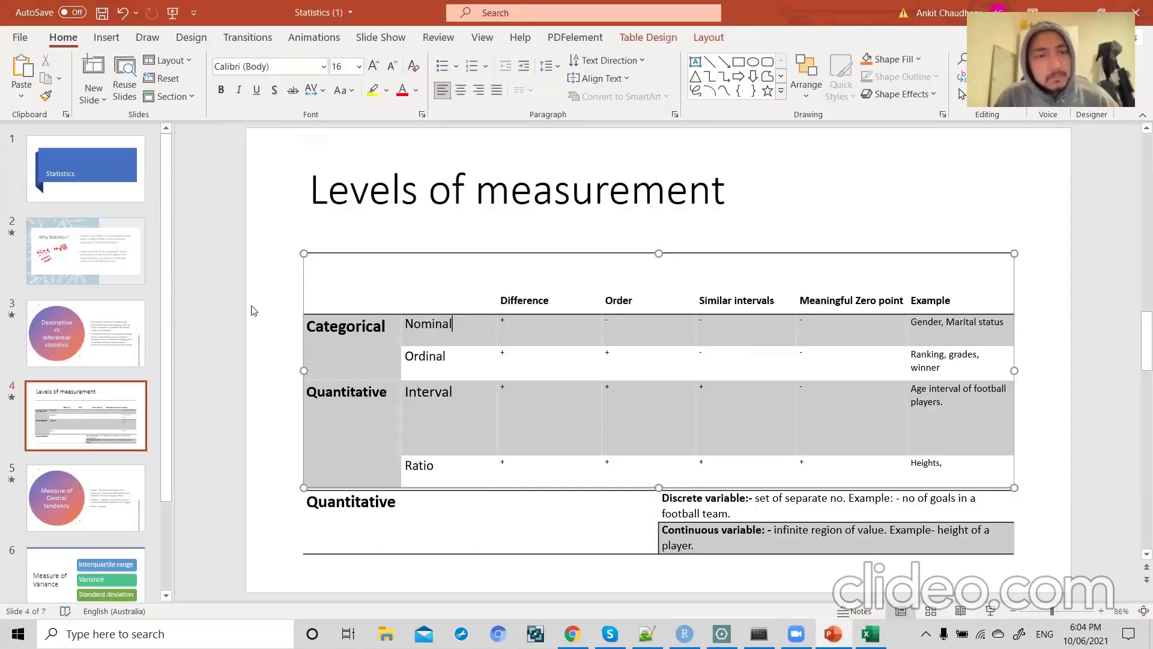
drag(317, 391, 385, 399)
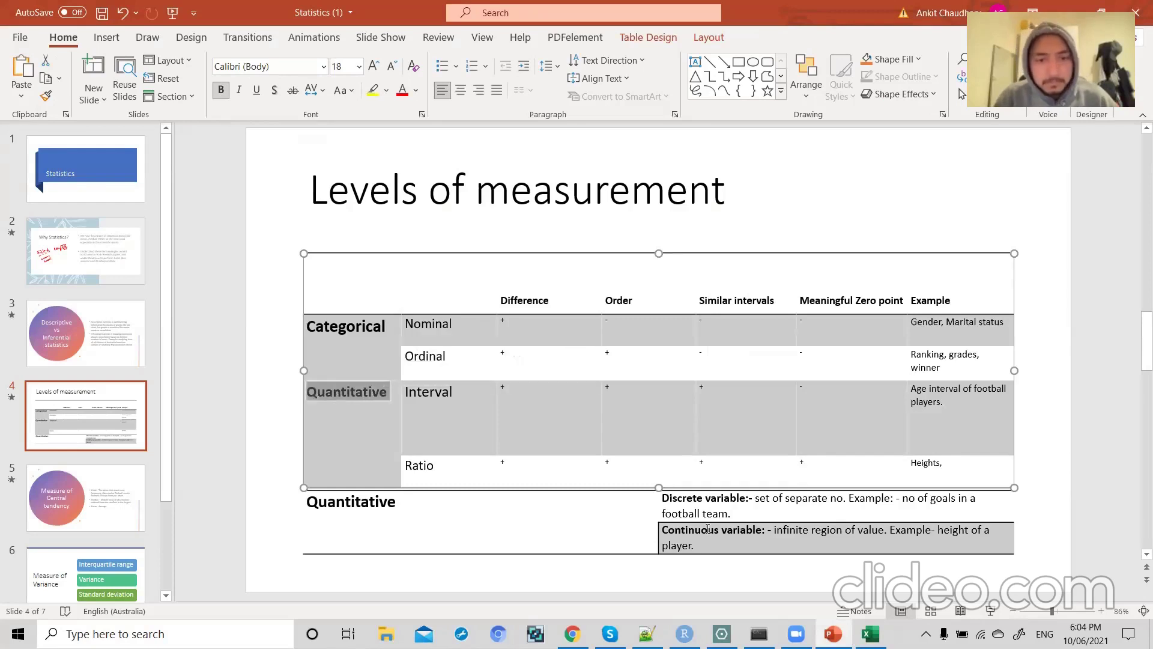
drag(732, 509, 661, 497)
key(alt+Tab)
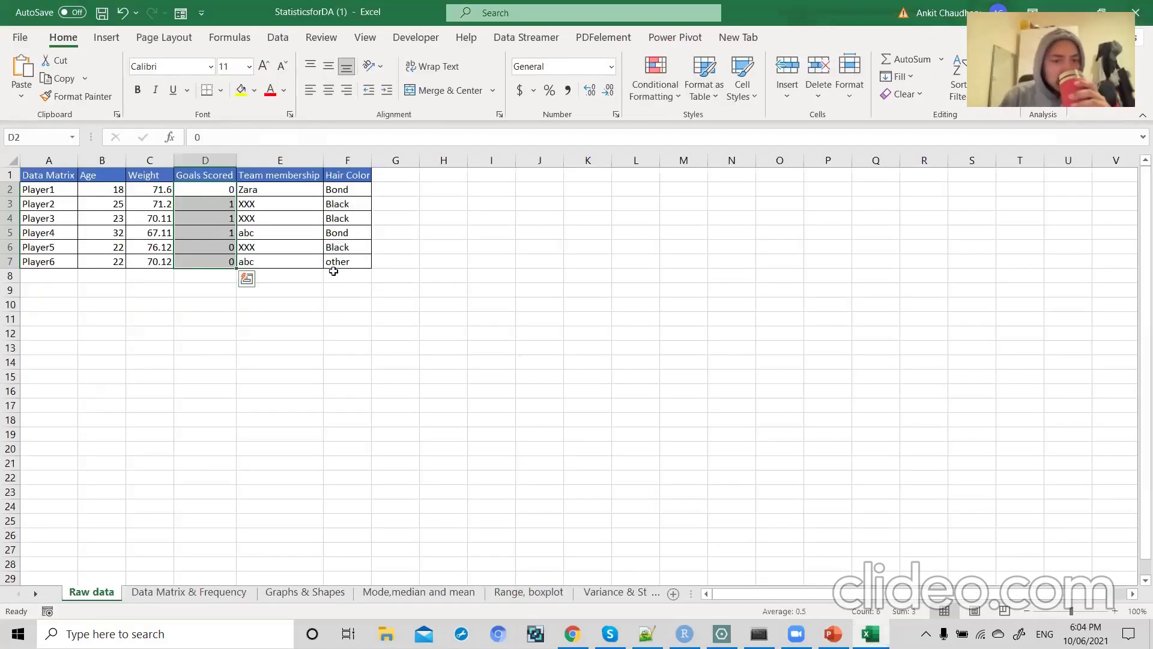
drag(158, 193, 156, 221)
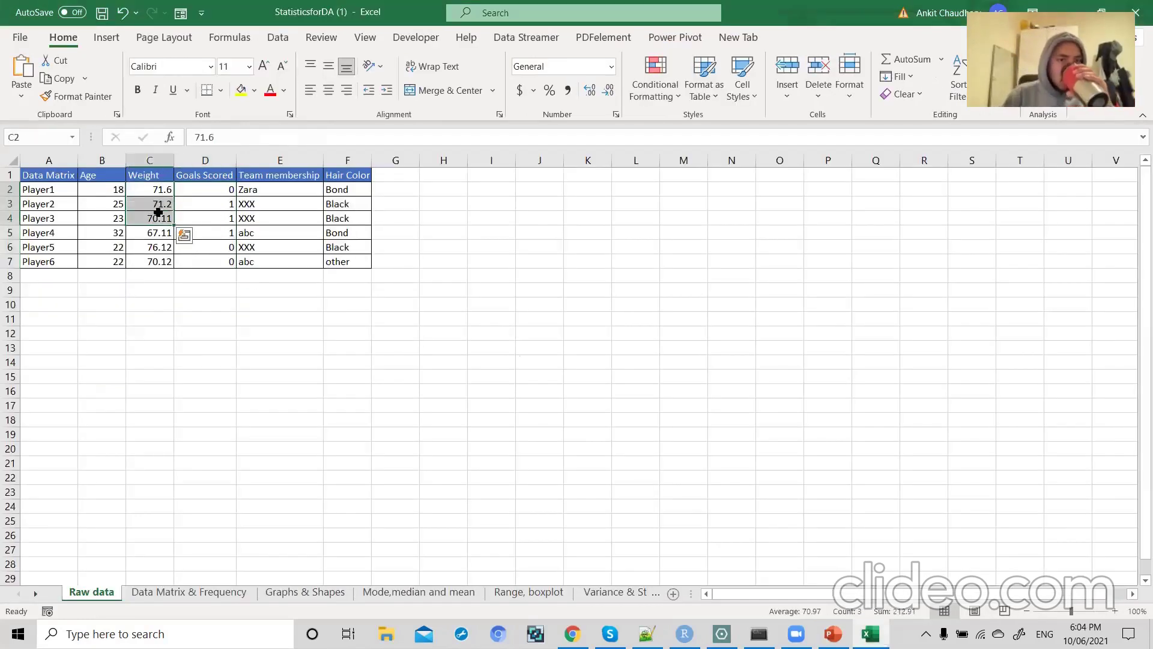
click(154, 189)
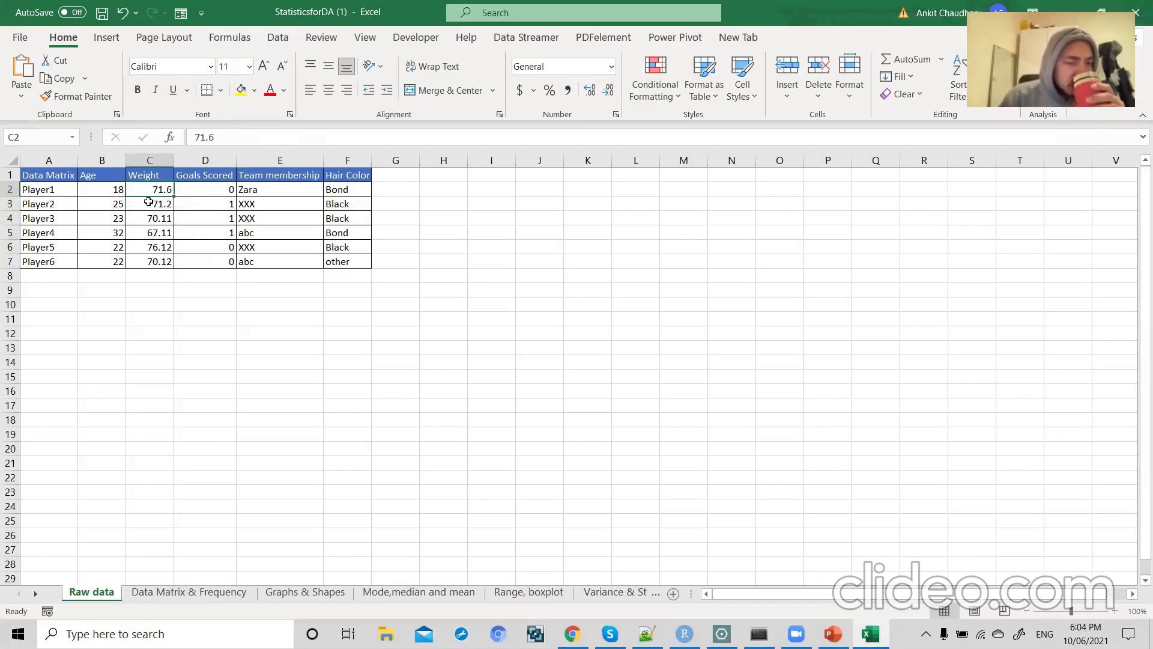
key(alt+Tab)
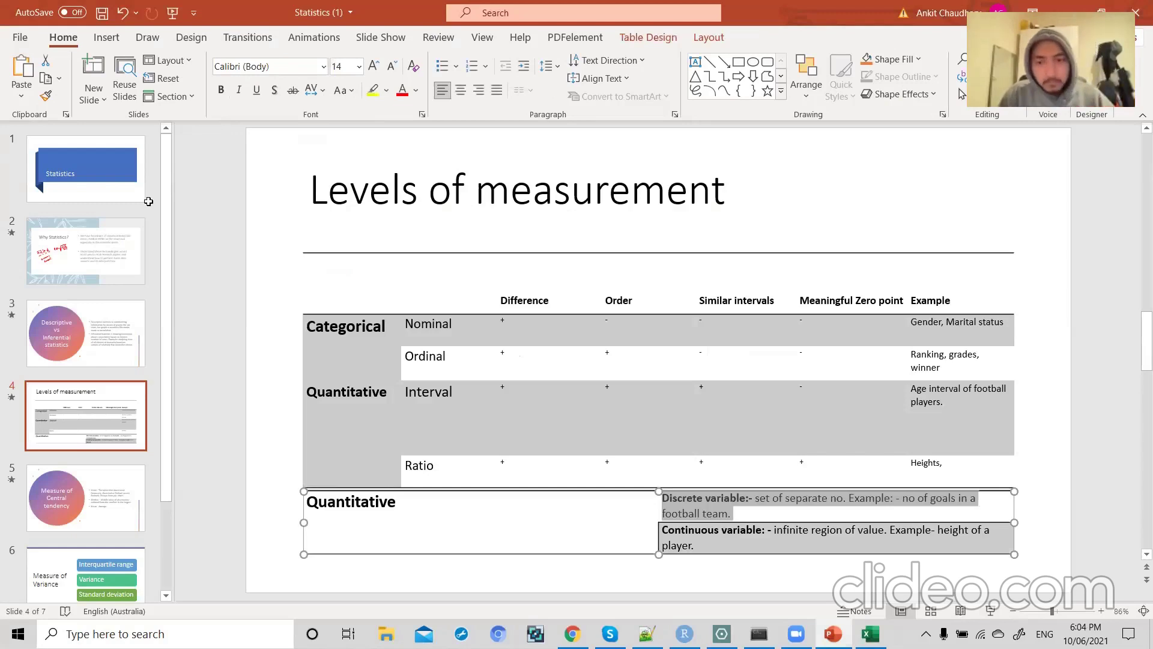
key(alt+Tab)
click(150, 293)
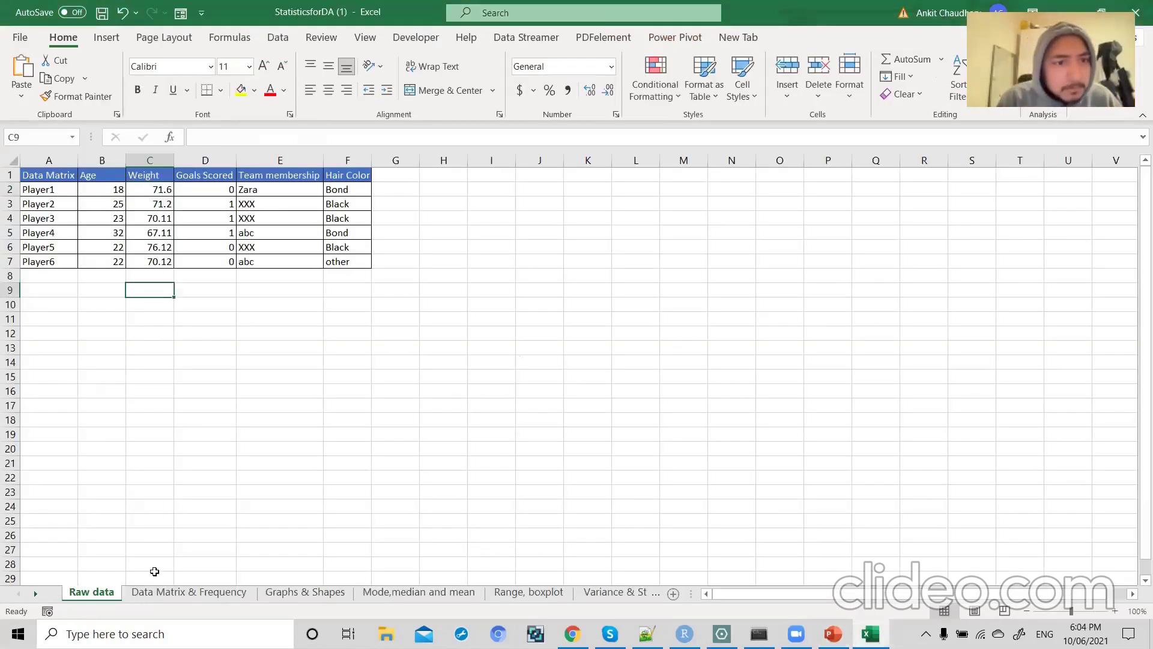
- Open the Data Matrix & Frequency sheet and examine the players' hair colors and the hair color frequency table
click(159, 593)
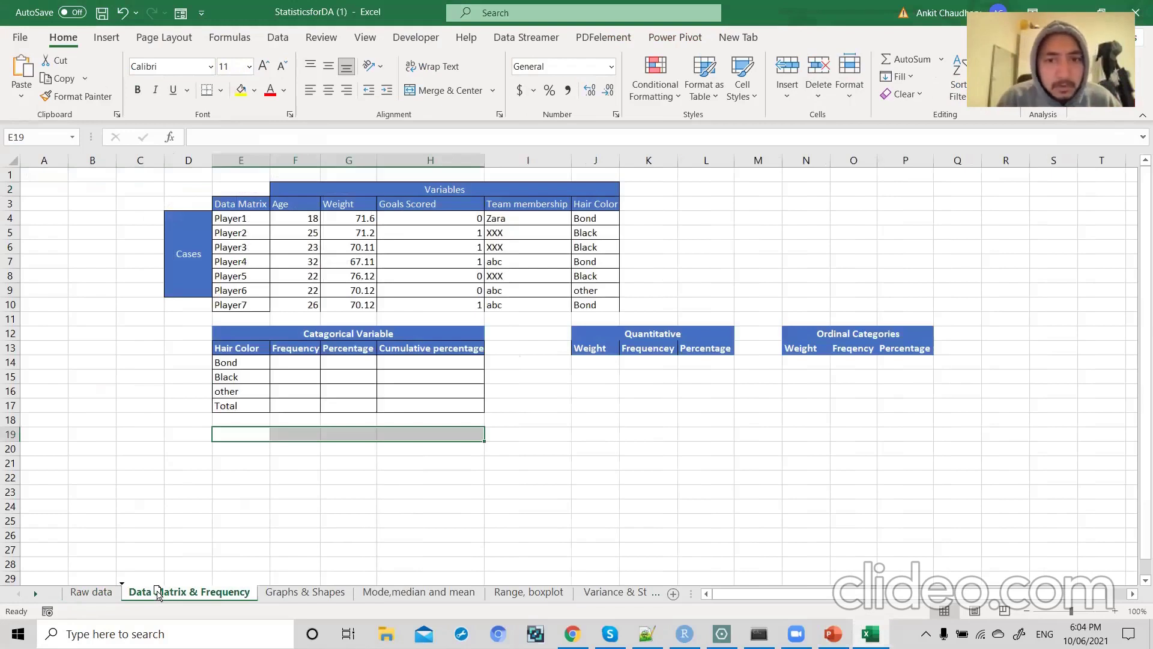
drag(600, 207, 578, 295)
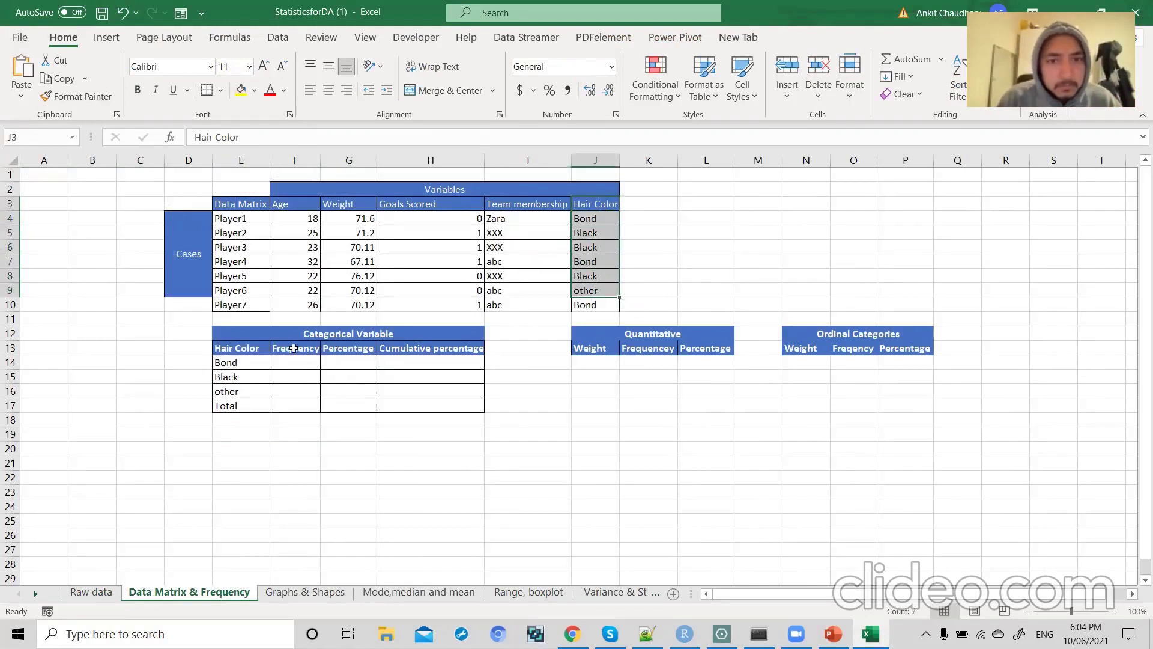
click(275, 345)
click(251, 349)
- Check the measurement level on the PowerPoint slide and retitle the hair color table in Excel as "Catagorical Nominal Variable"
click(323, 334)
key(alt+Tab)
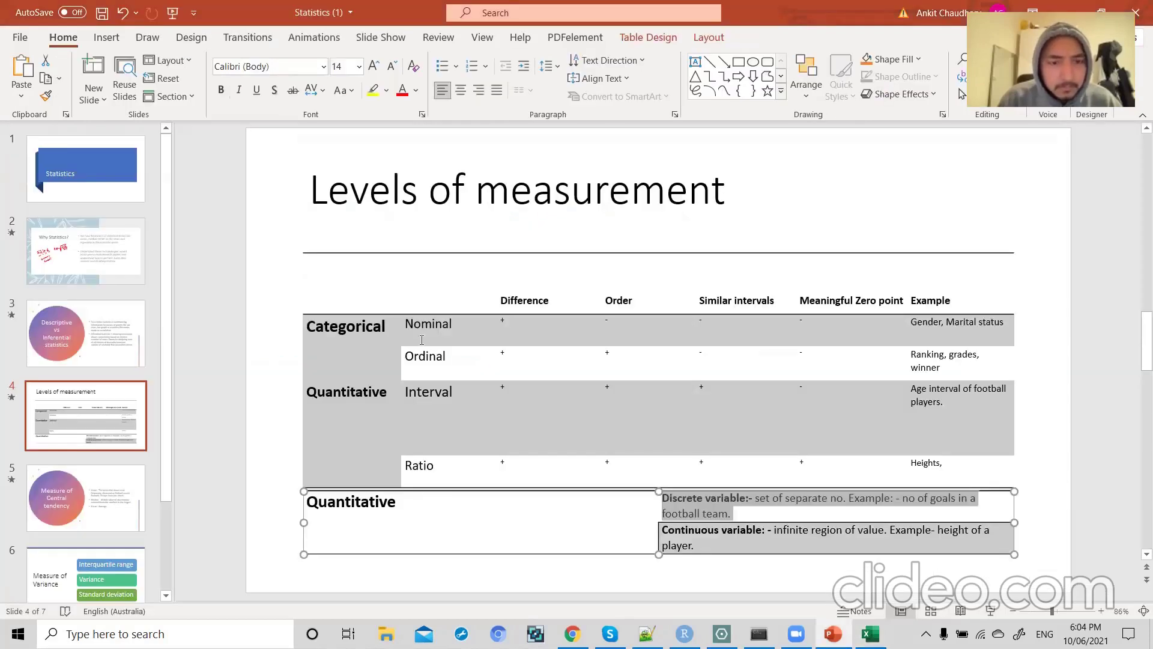
key(alt+Tab)
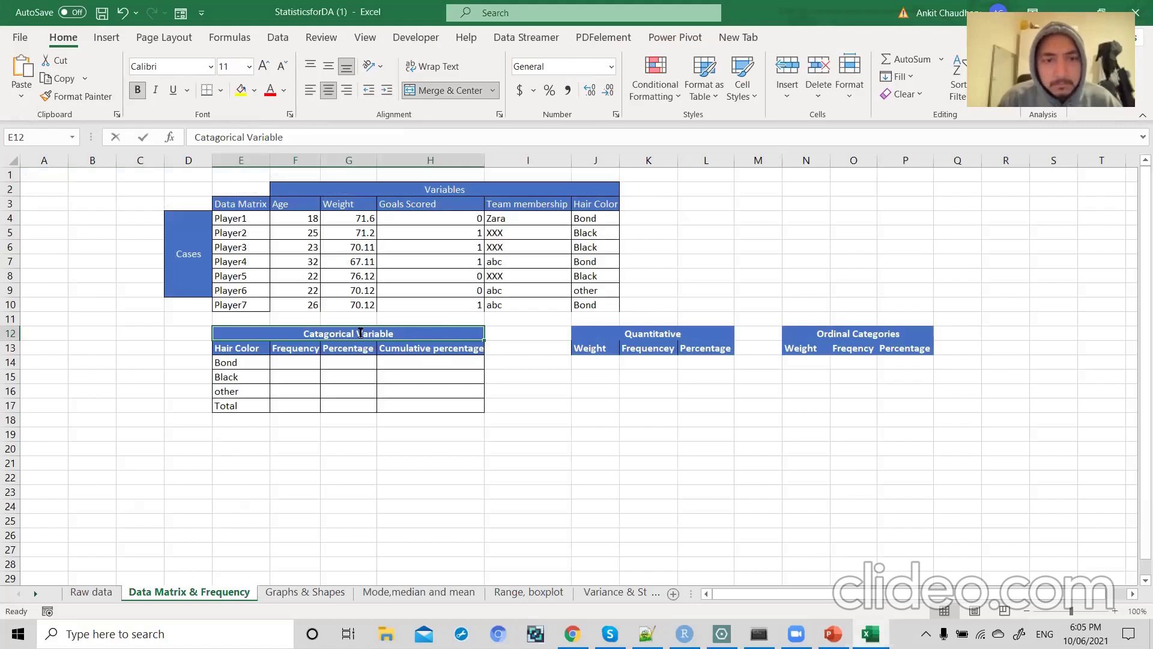
double_click(358, 333)
text(Nor)
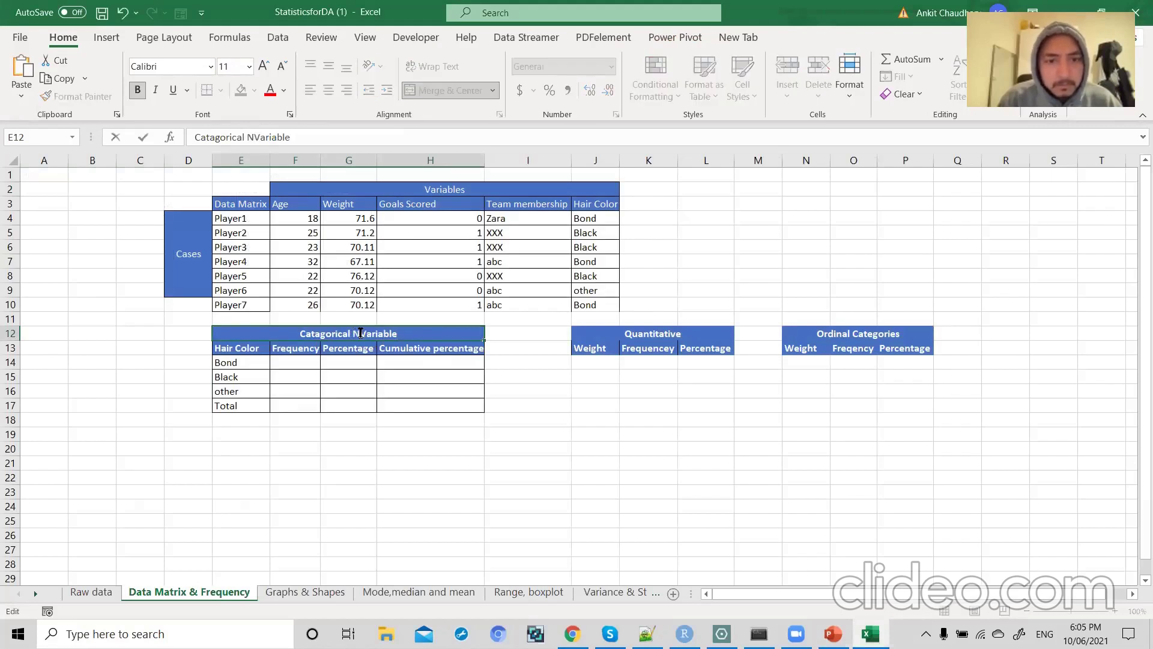
text(inal)
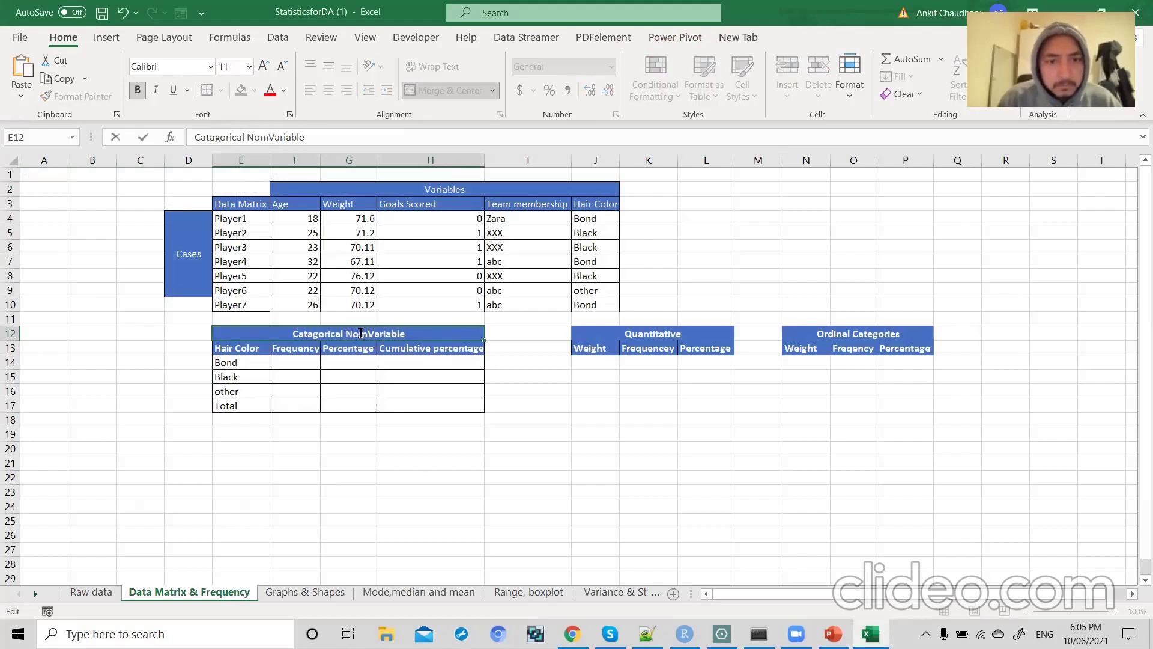
click(250, 374)
- Enter the hair color frequencies: 3 for Bond, 3 for Black and 1 for other
click(247, 364)
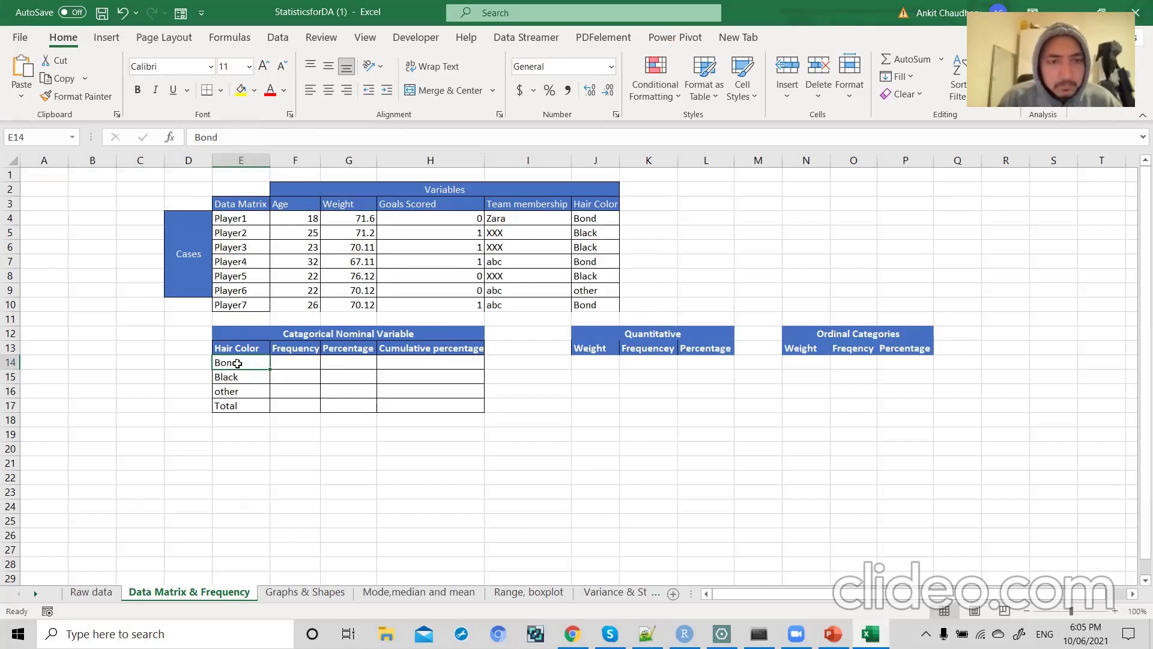
click(284, 366)
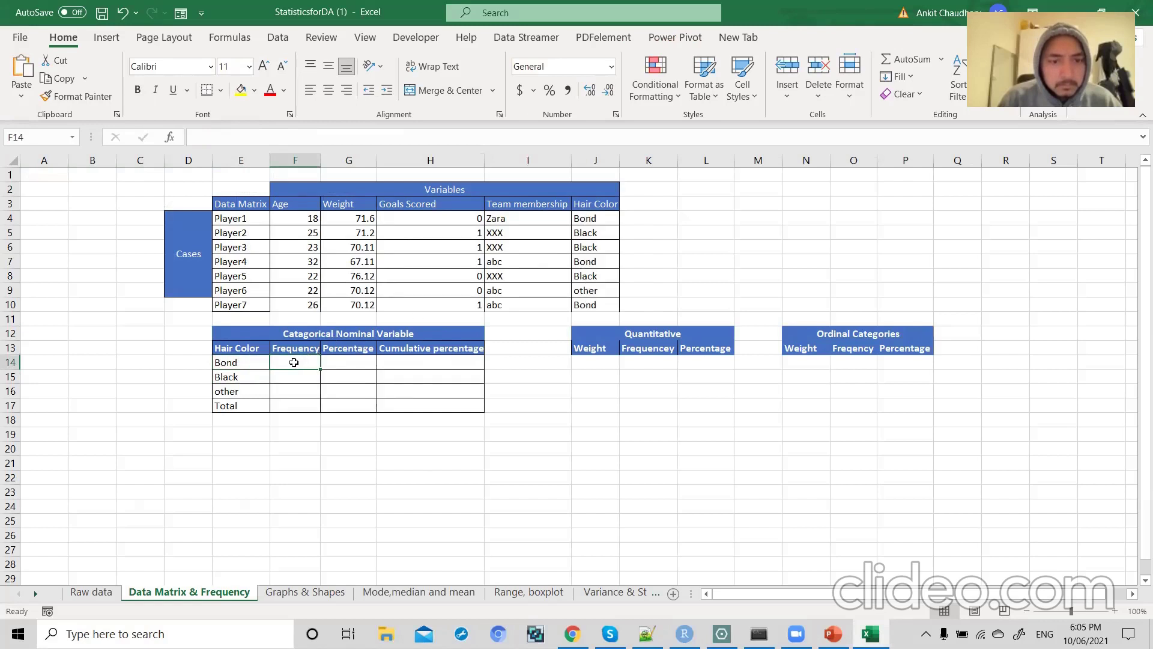
text(3)
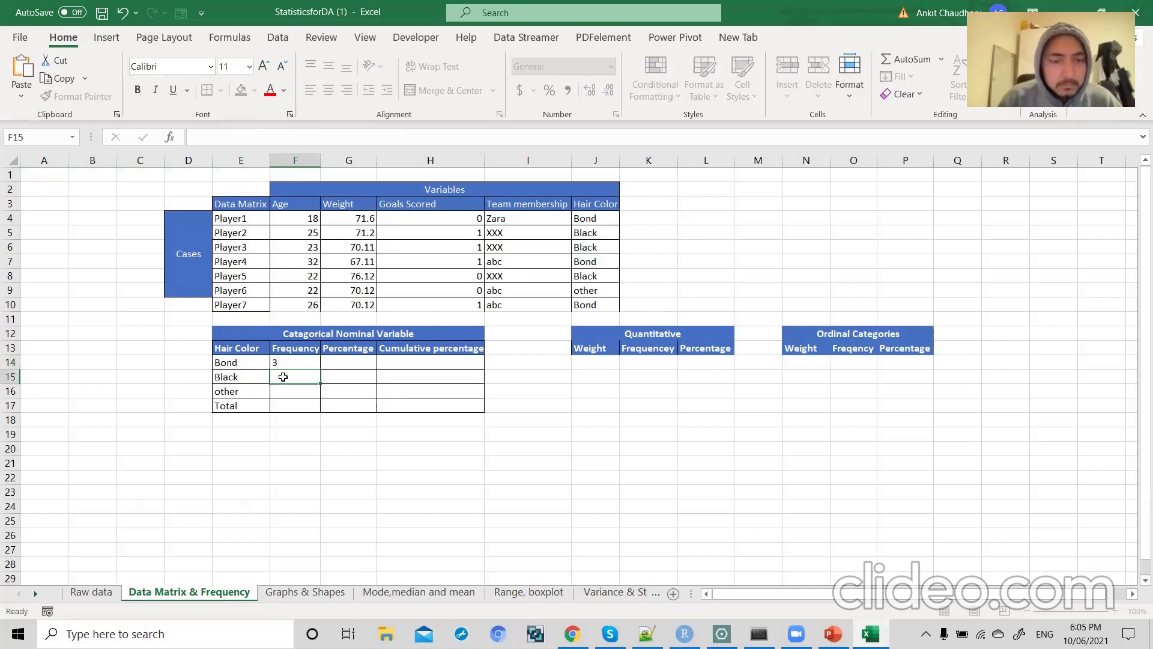
click(284, 375)
click(238, 363)
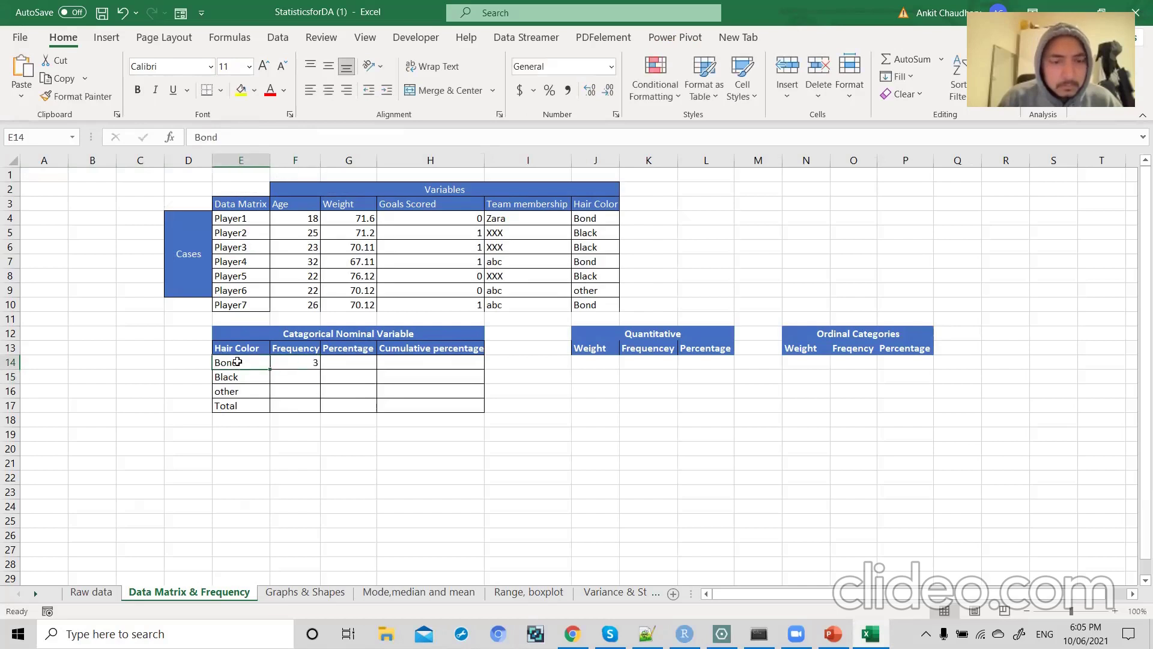
click(236, 376)
click(293, 375)
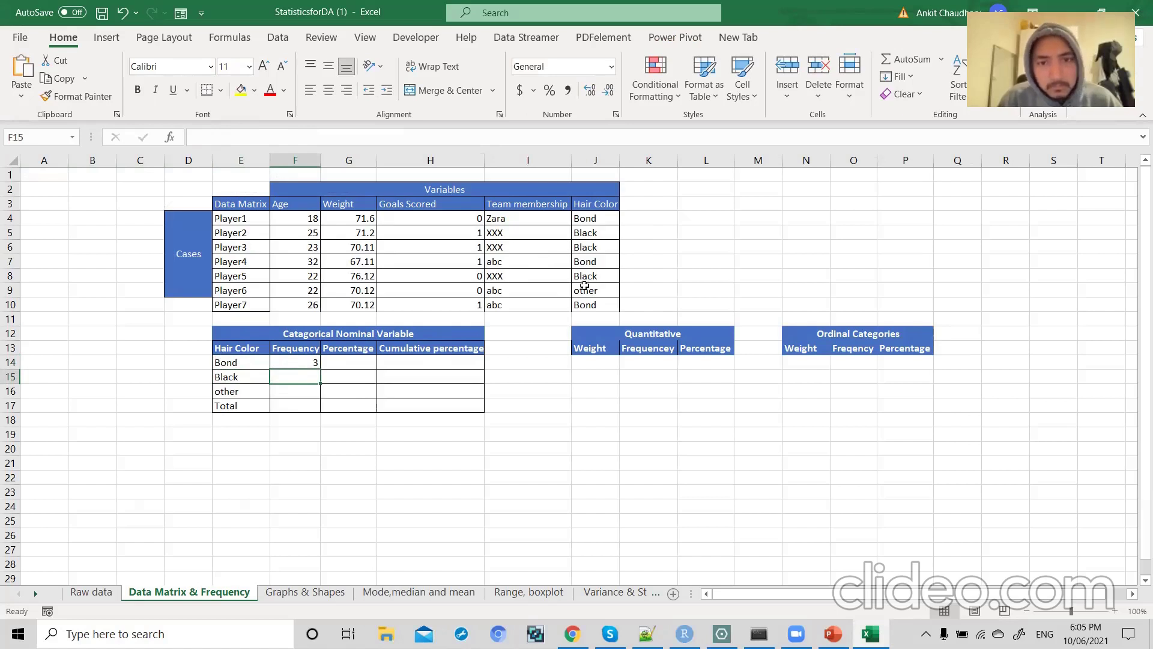
text(3)
click(297, 386)
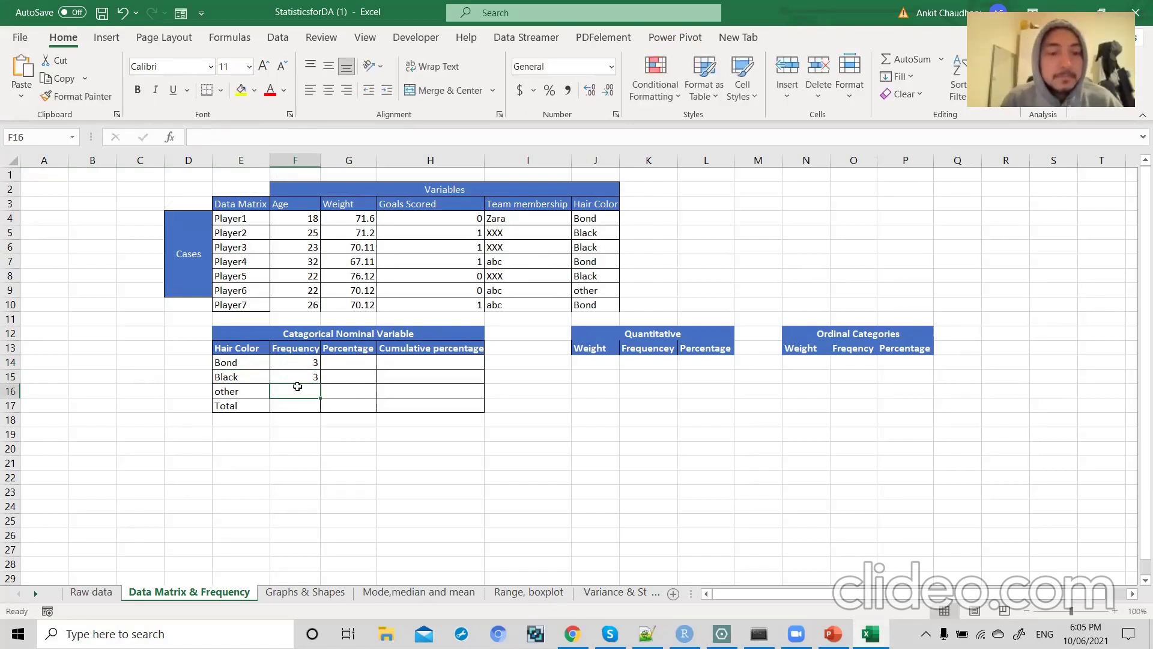
text(2)
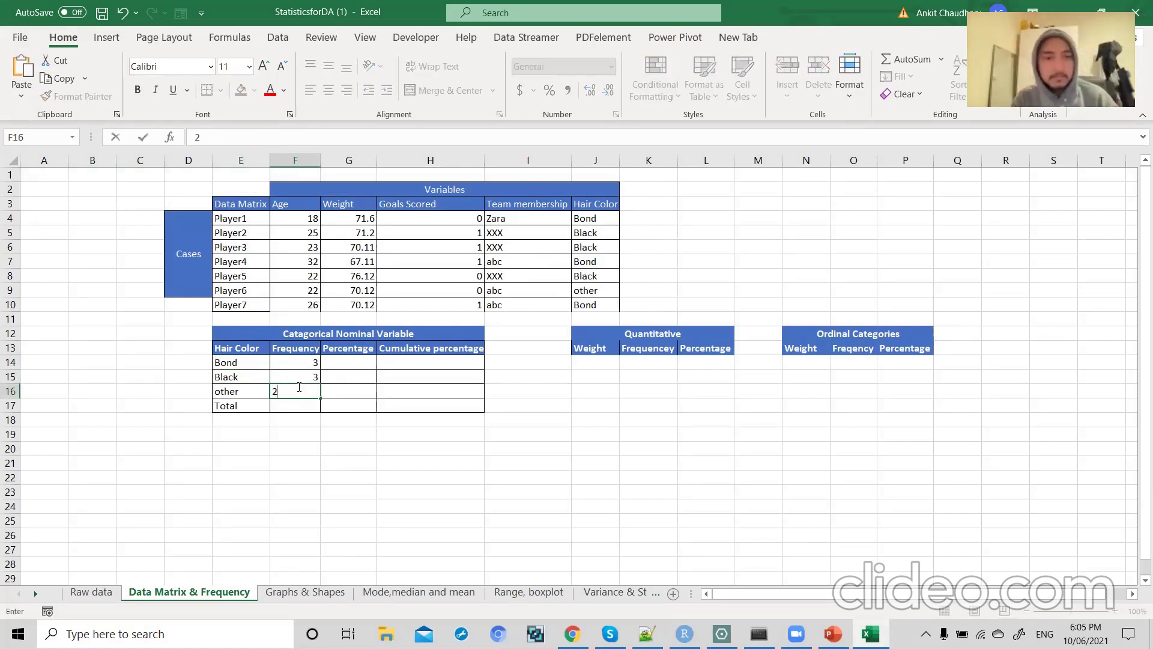
click(296, 402)
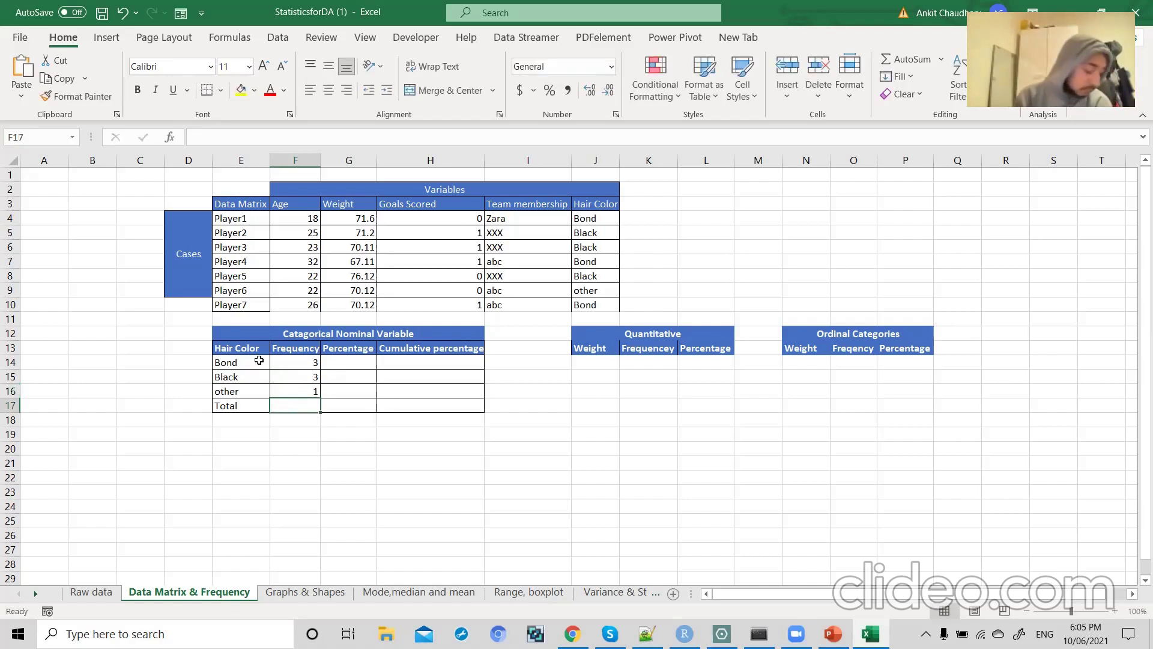
- Review the three hair color frequencies and enter 7 as their total in F17
click(300, 362)
drag(298, 377, 299, 397)
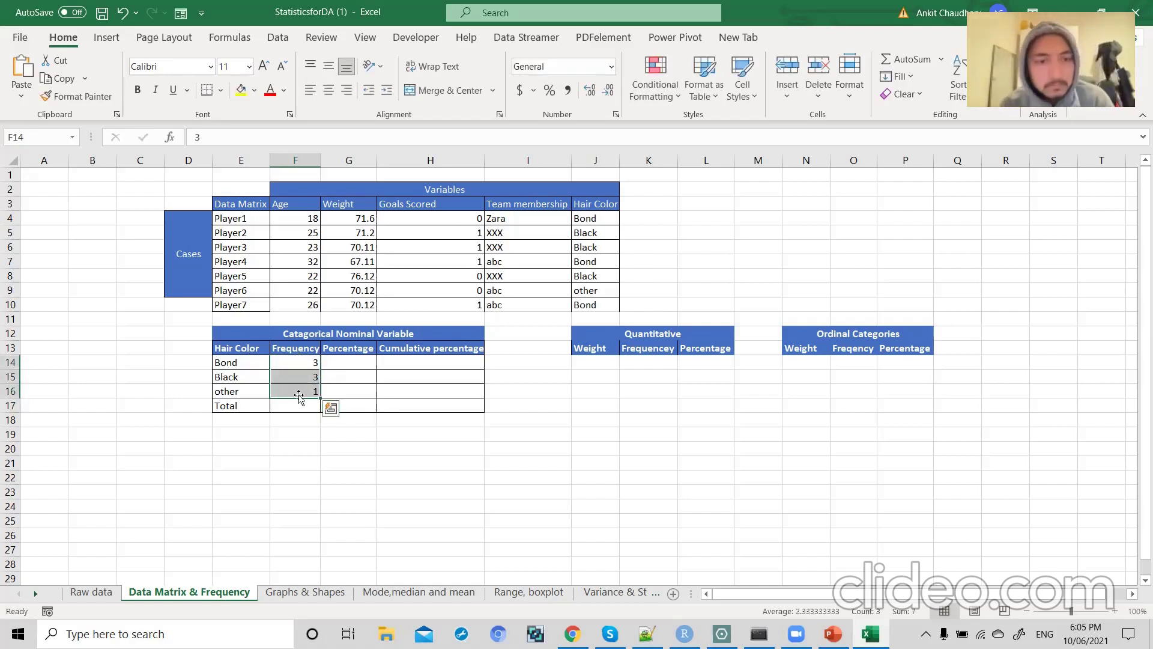
click(244, 364)
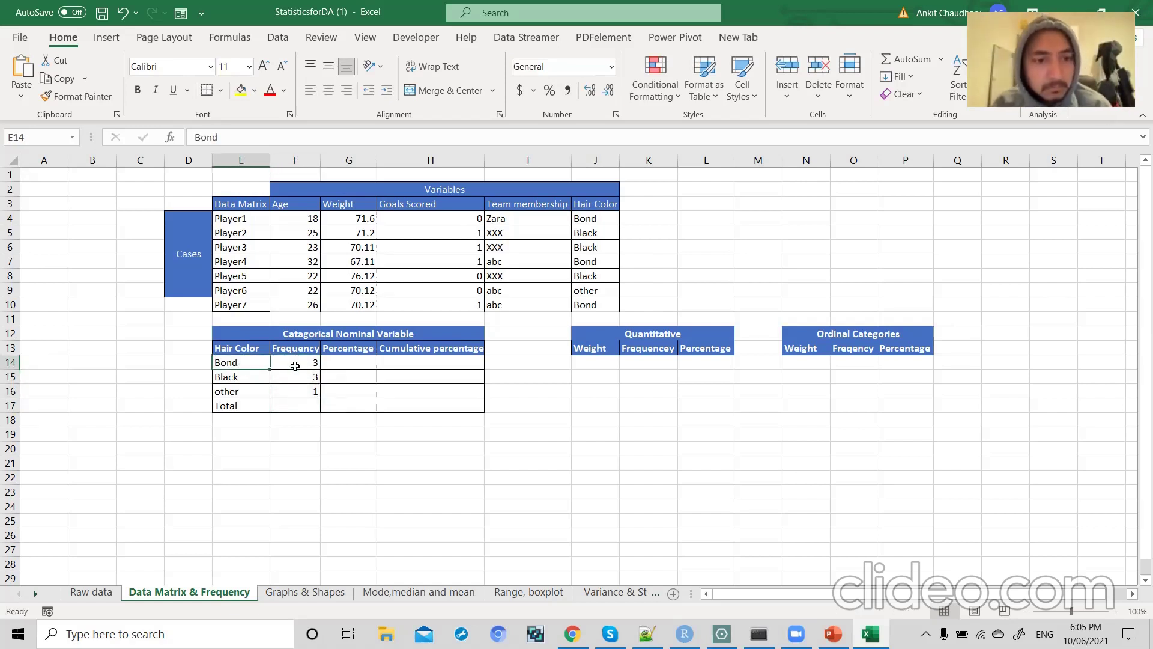
click(246, 382)
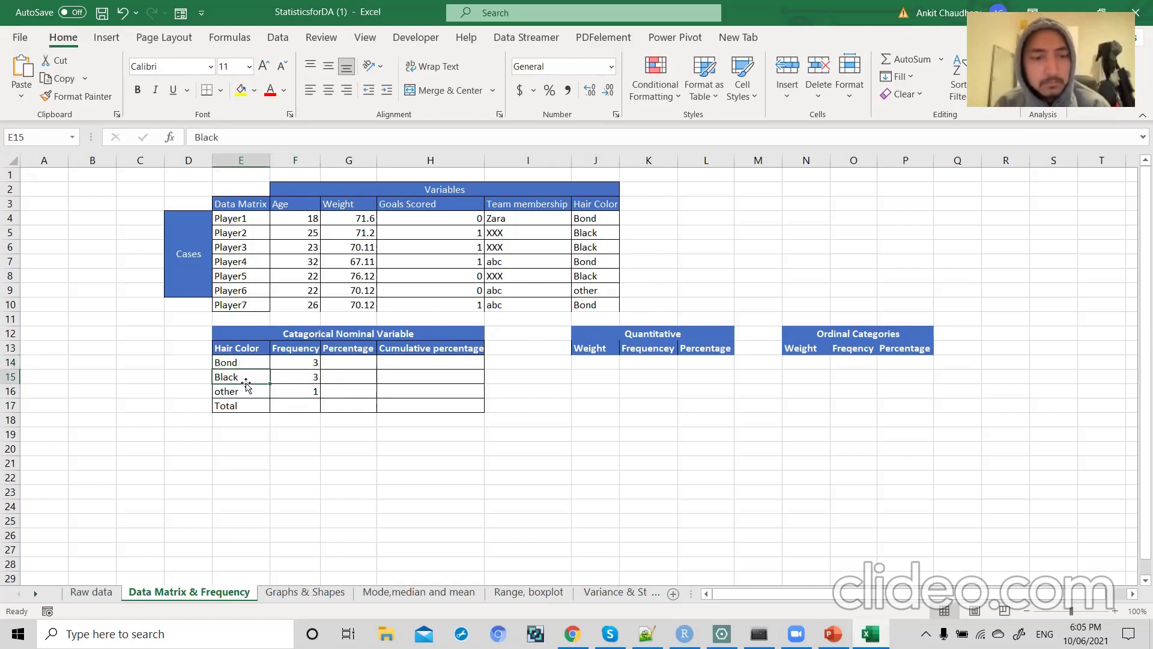
click(248, 387)
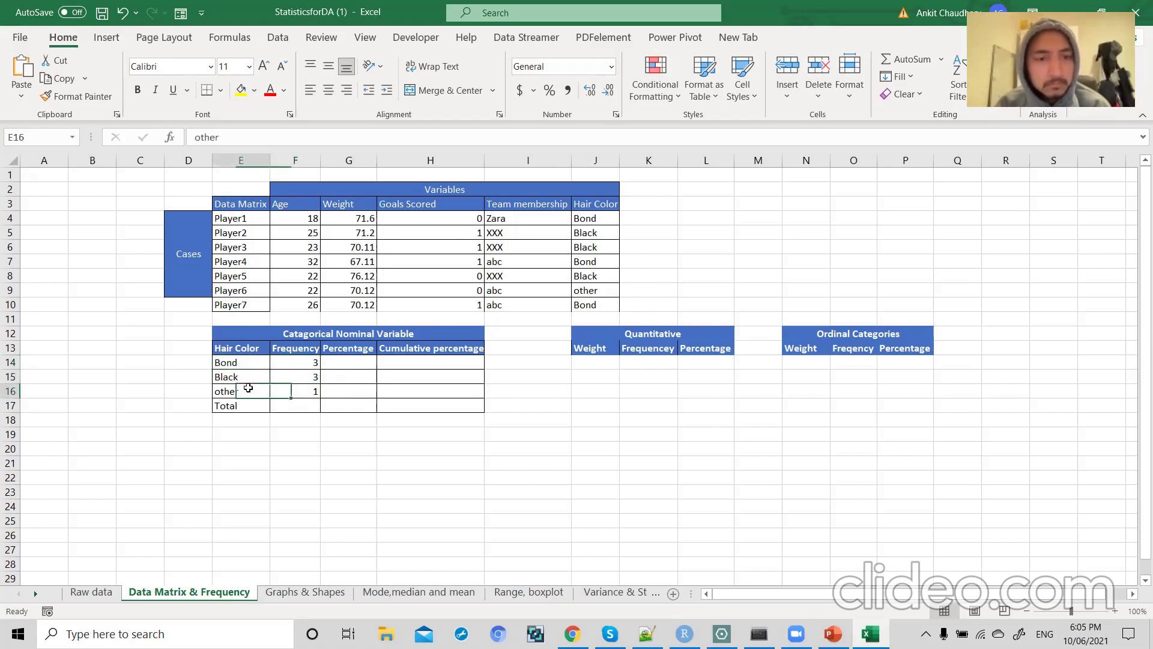
click(290, 391)
click(290, 411)
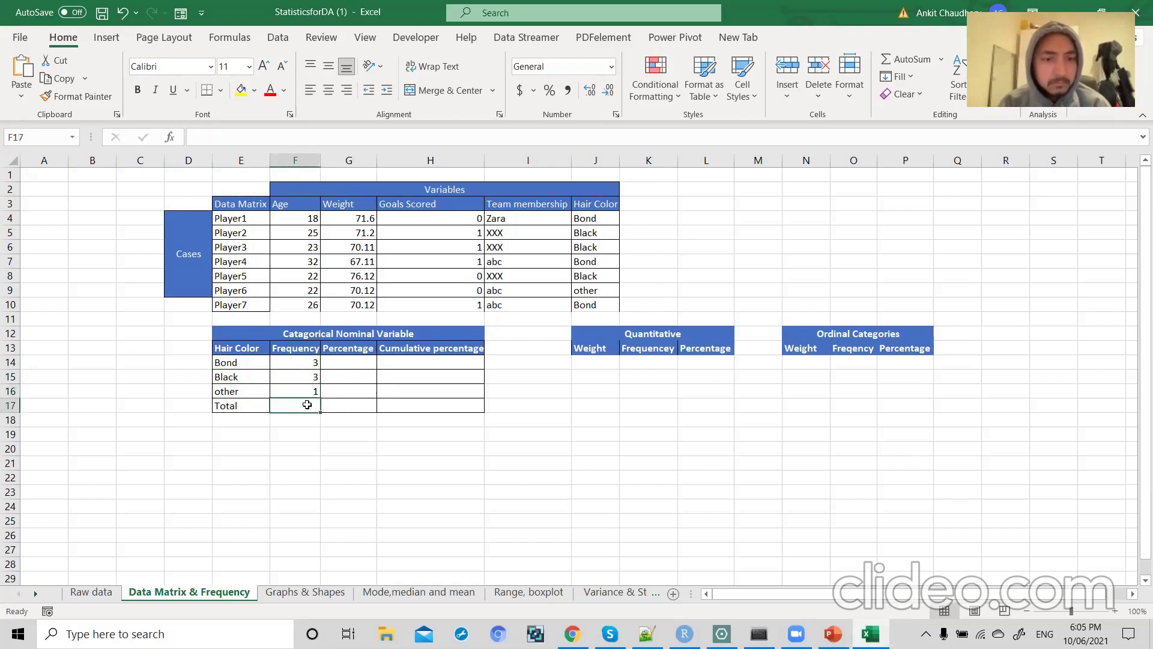
text(7)
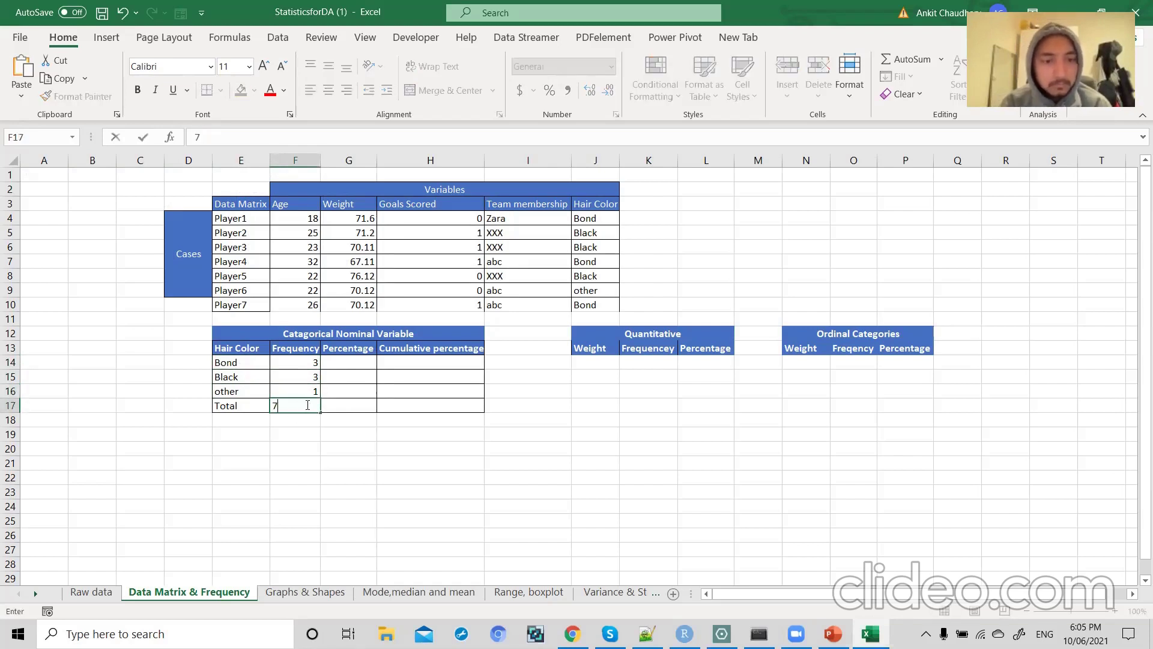
- Calculate the Bond percentage in G14 with the formula =F14/F17*100
double_click(359, 363)
text(=)
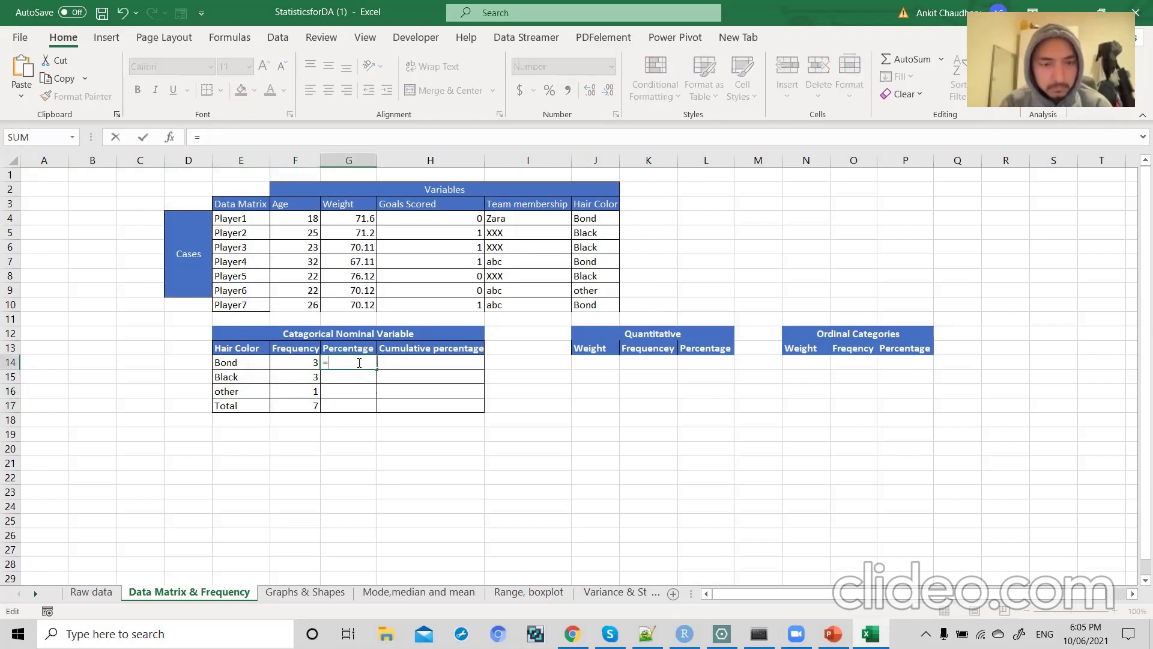
click(295, 360)
text(/)
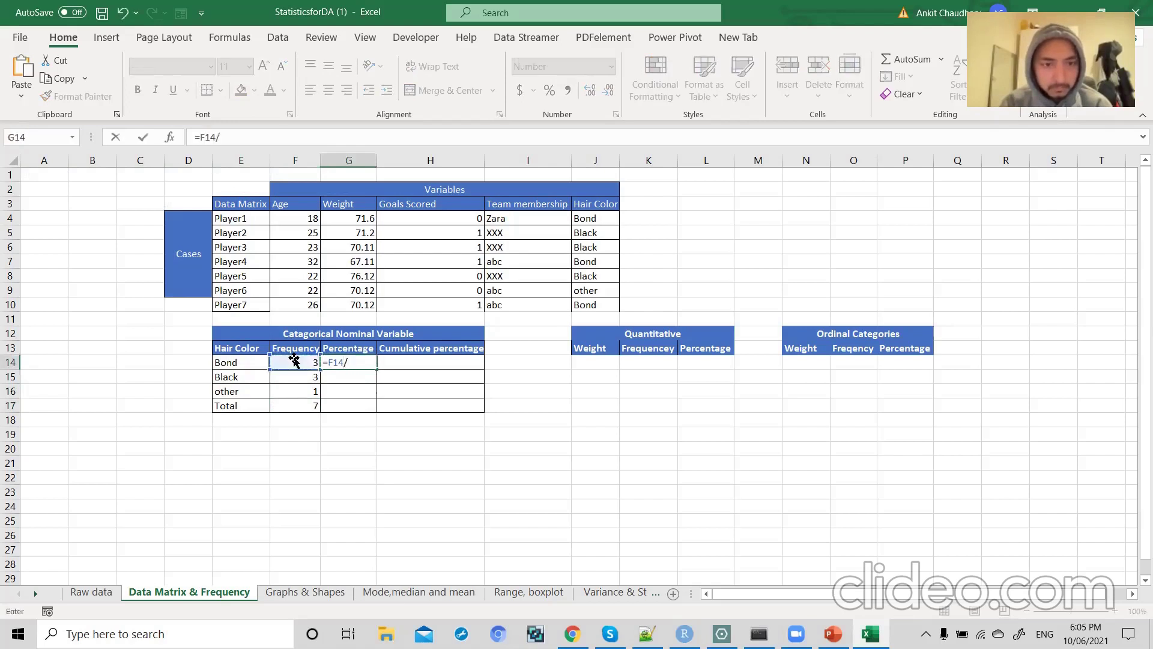
click(290, 409)
text(*100)
key(Return)
- Fill the Bond percentage formula down to the Black and other rows and check the copied cells
click(358, 363)
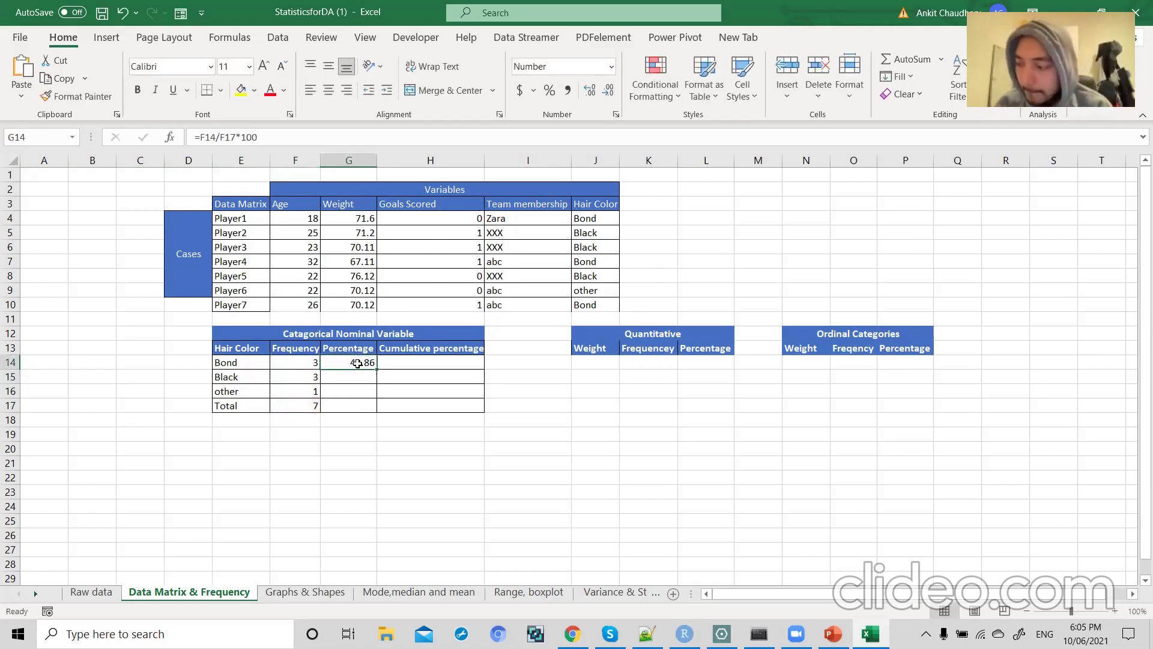
drag(377, 369, 373, 396)
click(365, 364)
key(Down)
key(Down)
- Make the total reference absolute in the Bond percentage formula so G14 reads =F14/$F$17*100
double_click(366, 361)
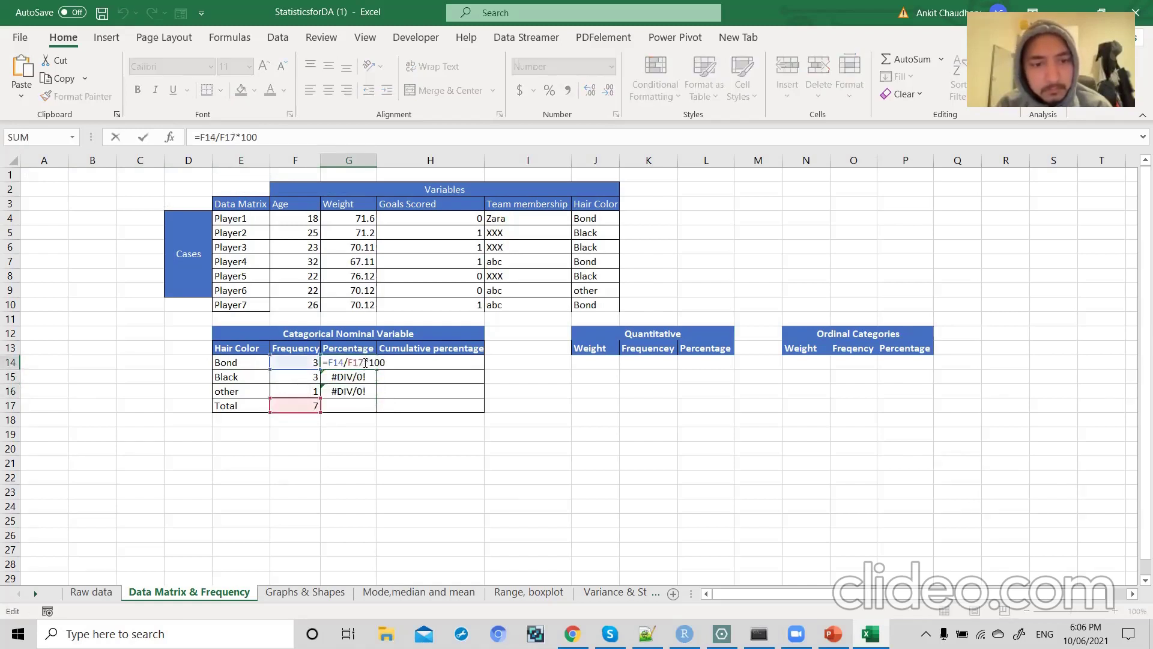
drag(365, 362, 352, 364)
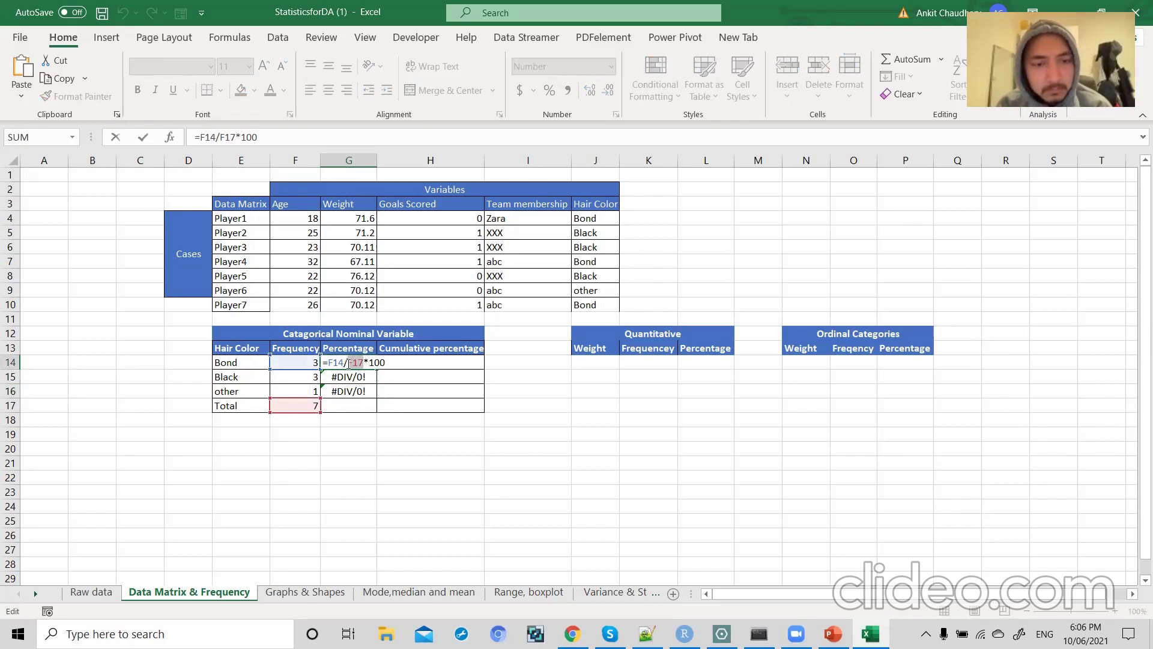
key(F4)
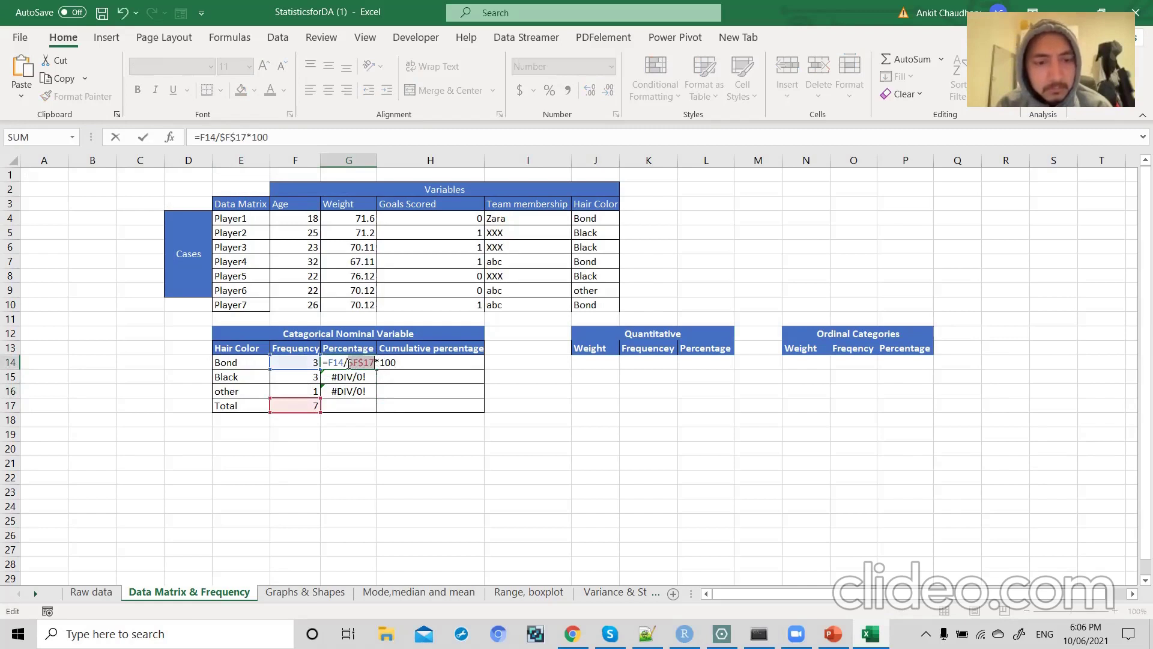
key(Return)
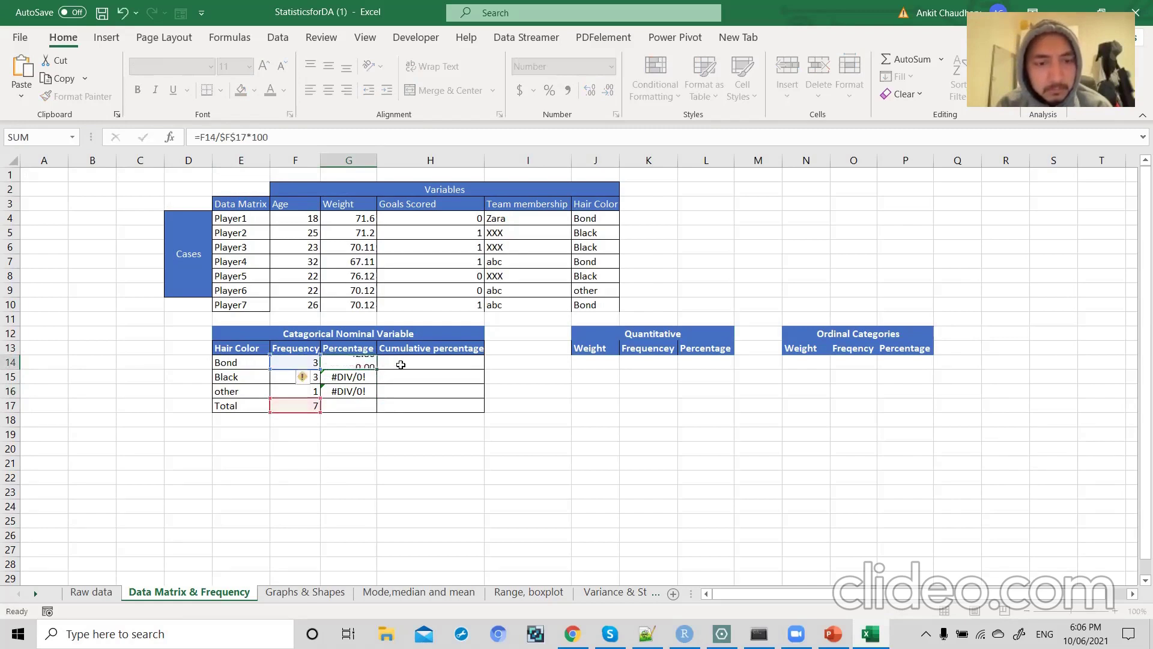
click(373, 363)
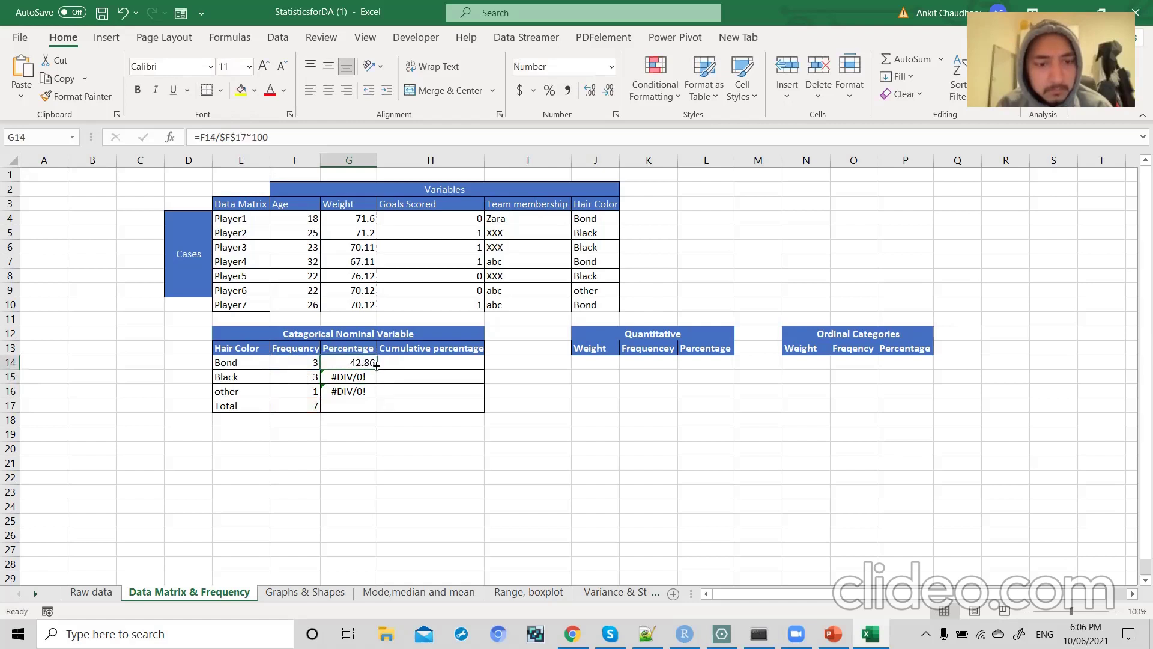
- Copy the corrected Bond percentage formula down to G16 and set the Bond cumulative percentage in H14 to =G14
drag(377, 369, 377, 398)
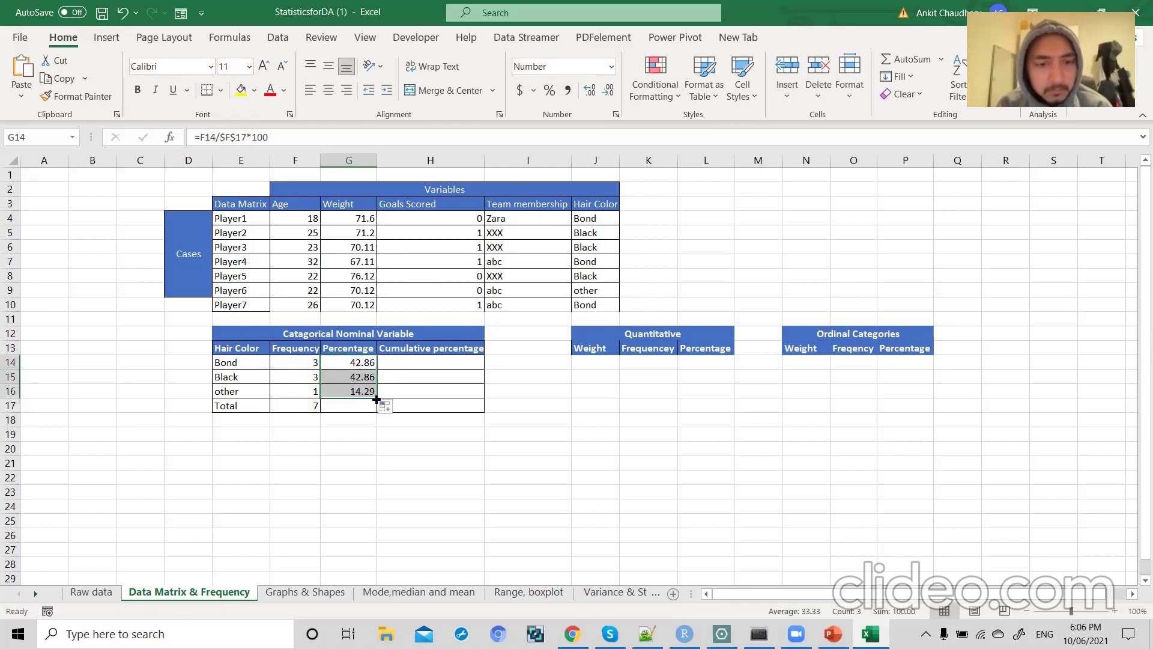
click(410, 365)
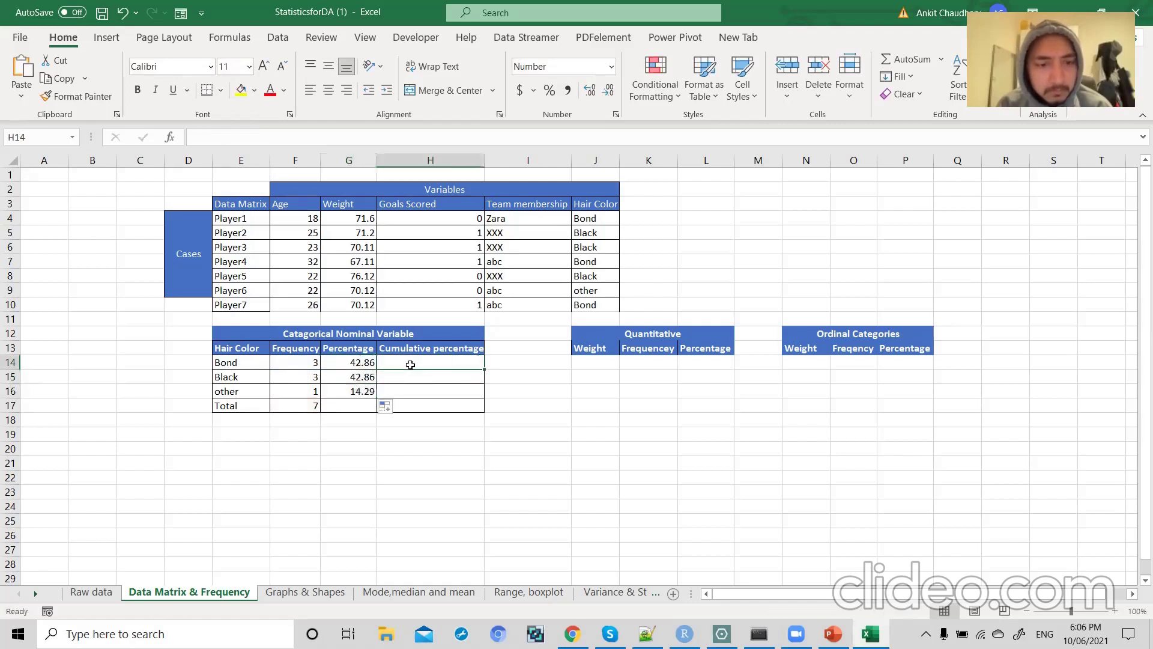
double_click(410, 362)
text(=)
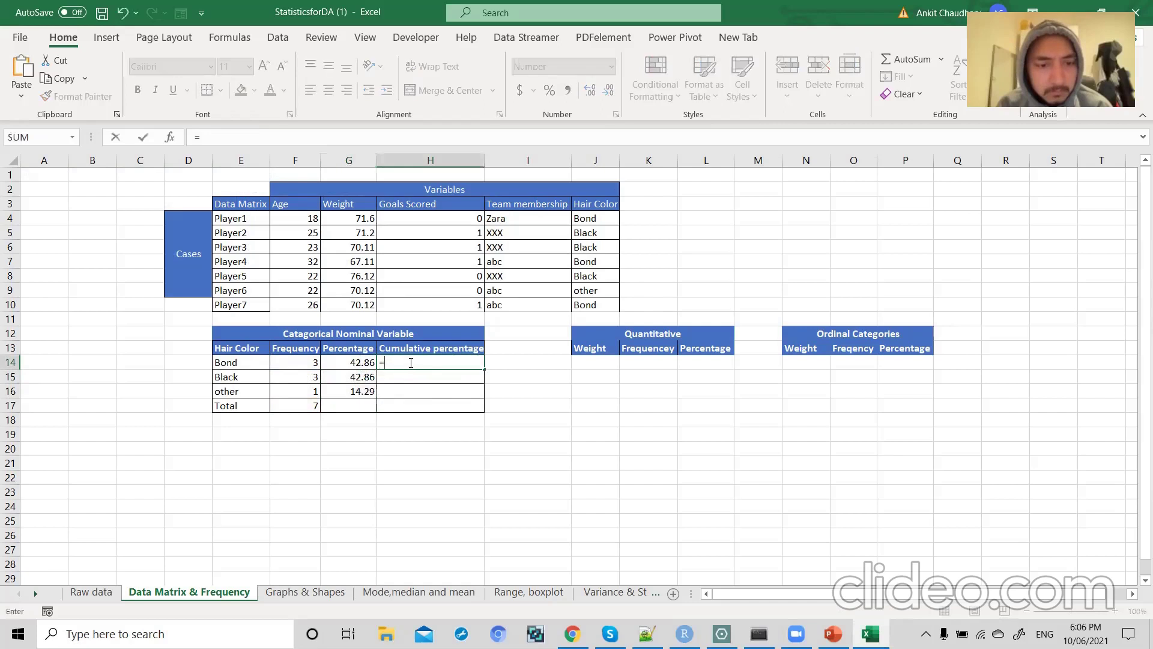
click(356, 362)
key(Return)
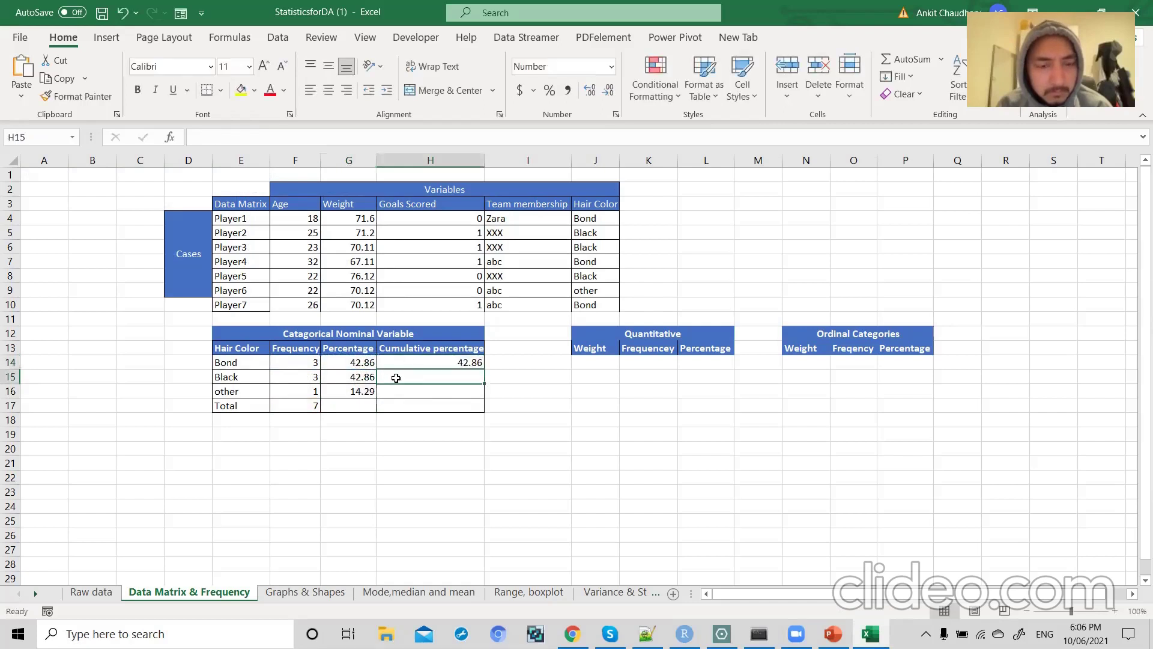
- Calculate the Black cumulative percentage in H15 with =G15+H14 and fill the formula down to the other row
text(=)
click(349, 378)
text(+)
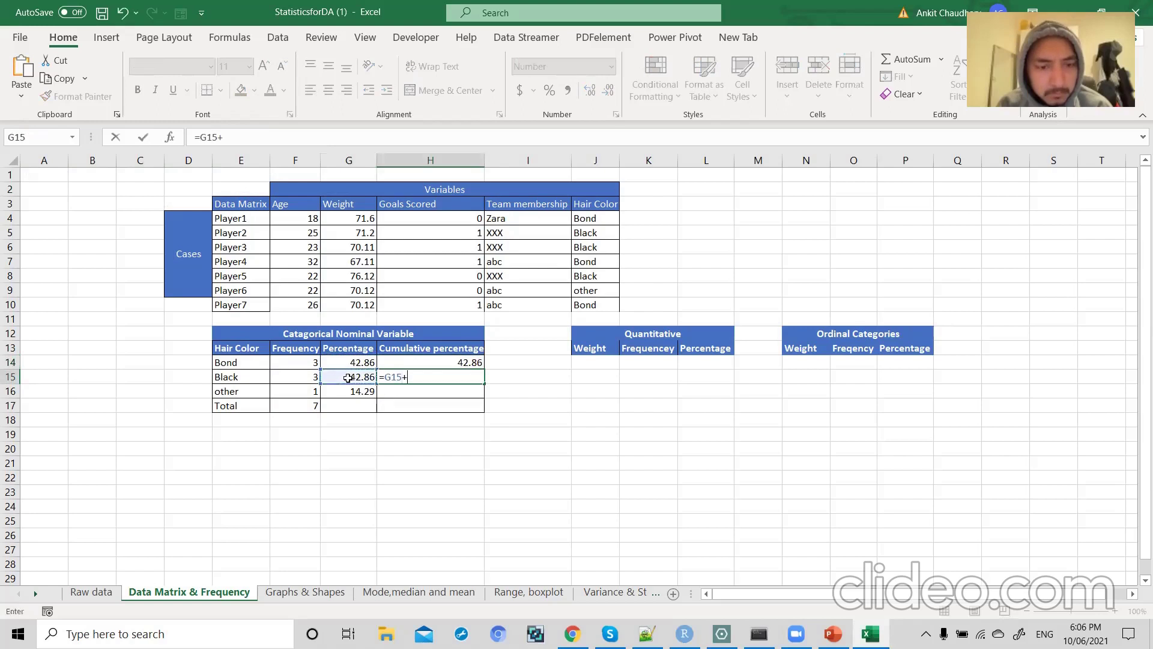
click(401, 363)
key(Return)
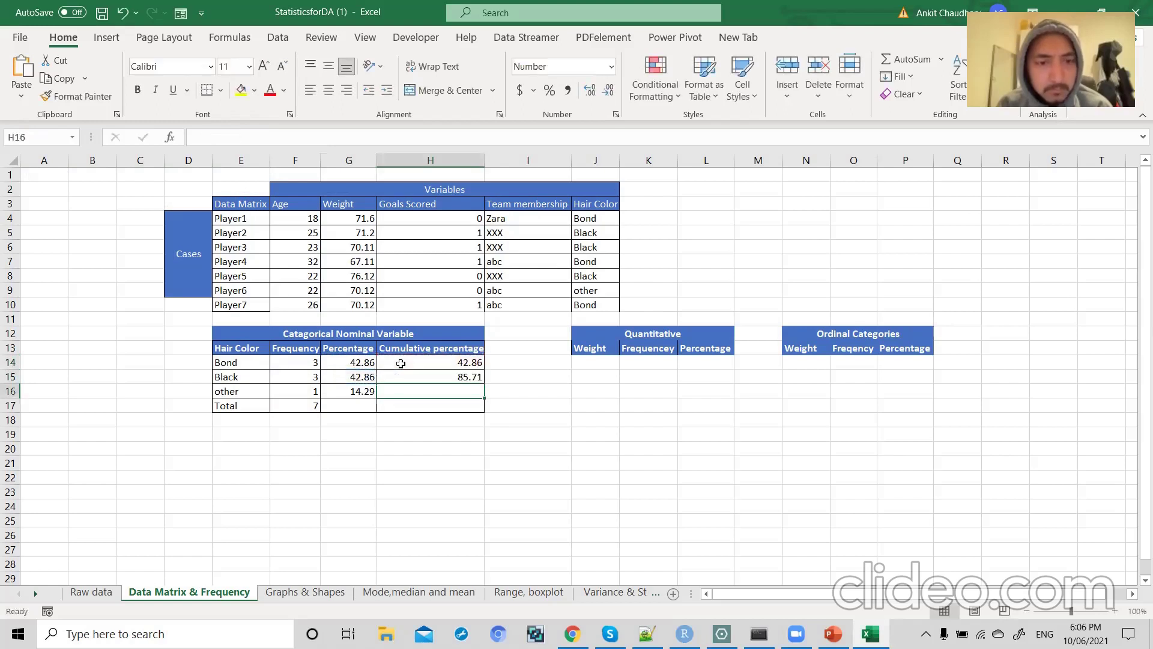
click(435, 376)
drag(485, 383, 485, 396)
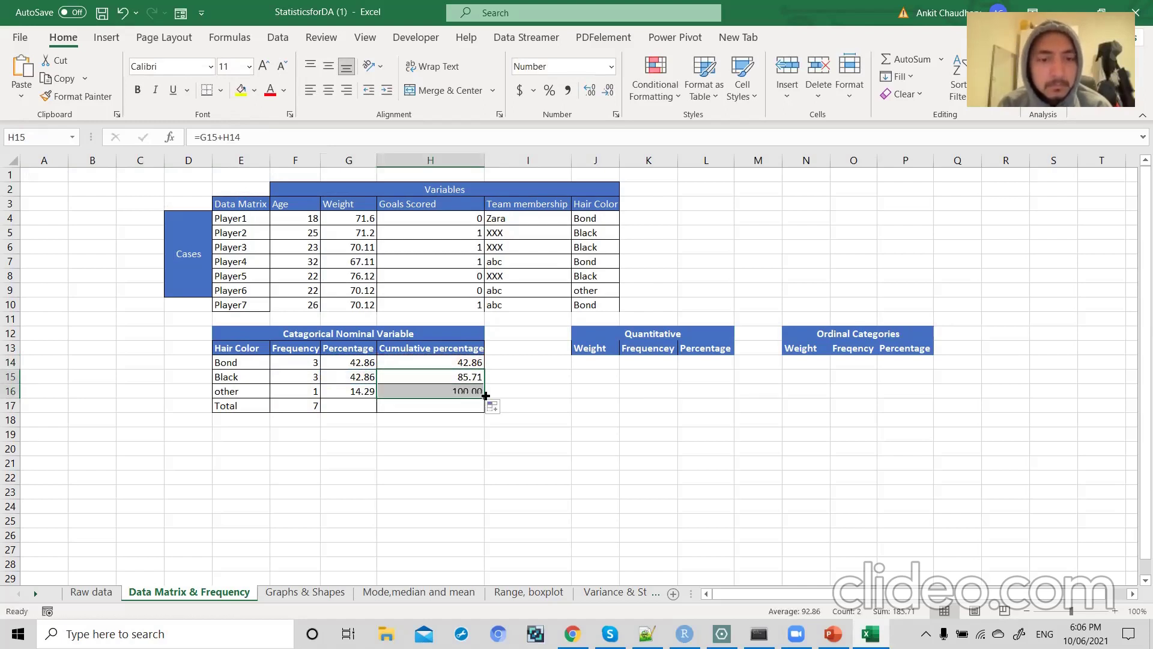
click(443, 359)
- Review the players' hair color values against the Bond row and its frequency in the nominal variable table
click(601, 359)
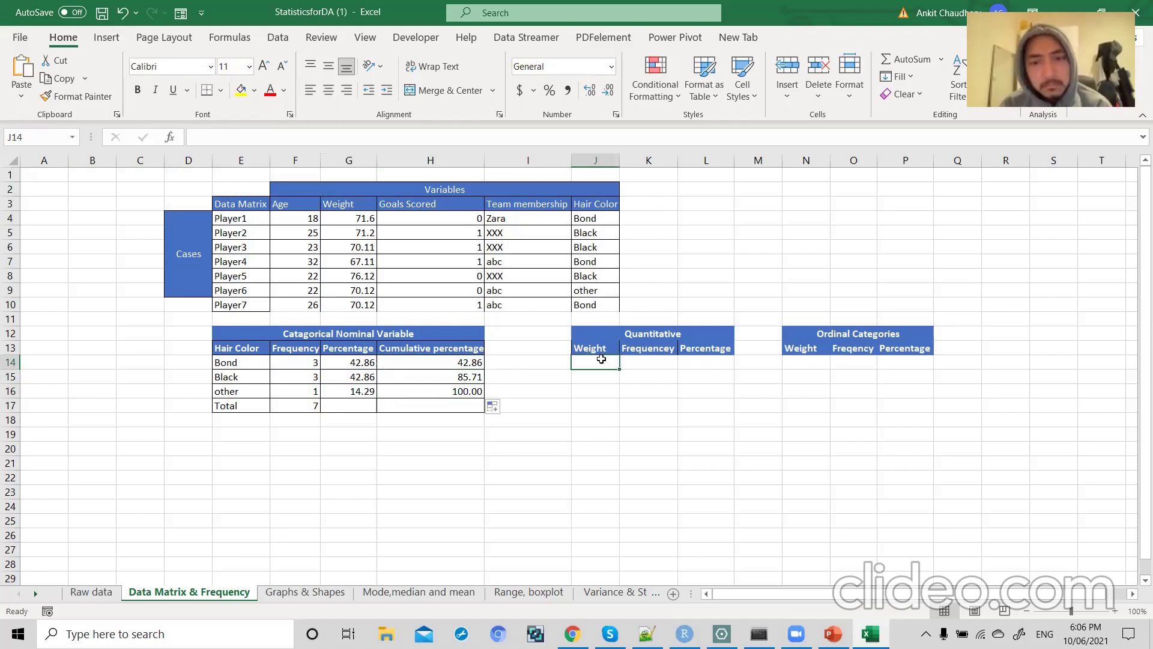
click(594, 220)
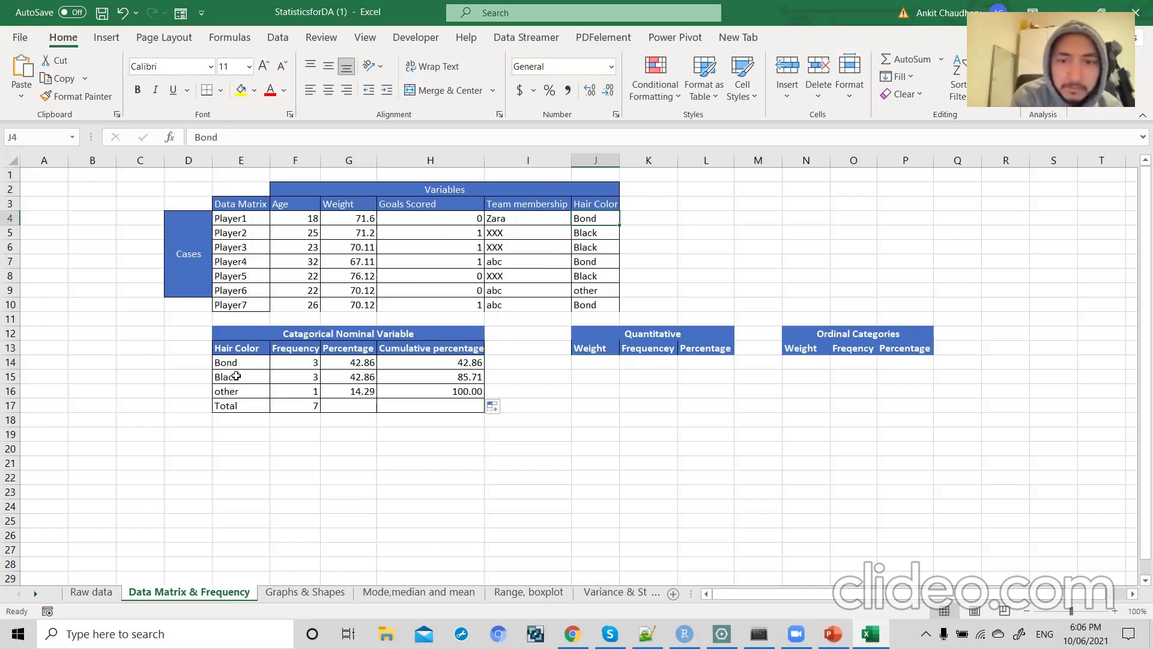
drag(588, 294, 596, 215)
click(597, 216)
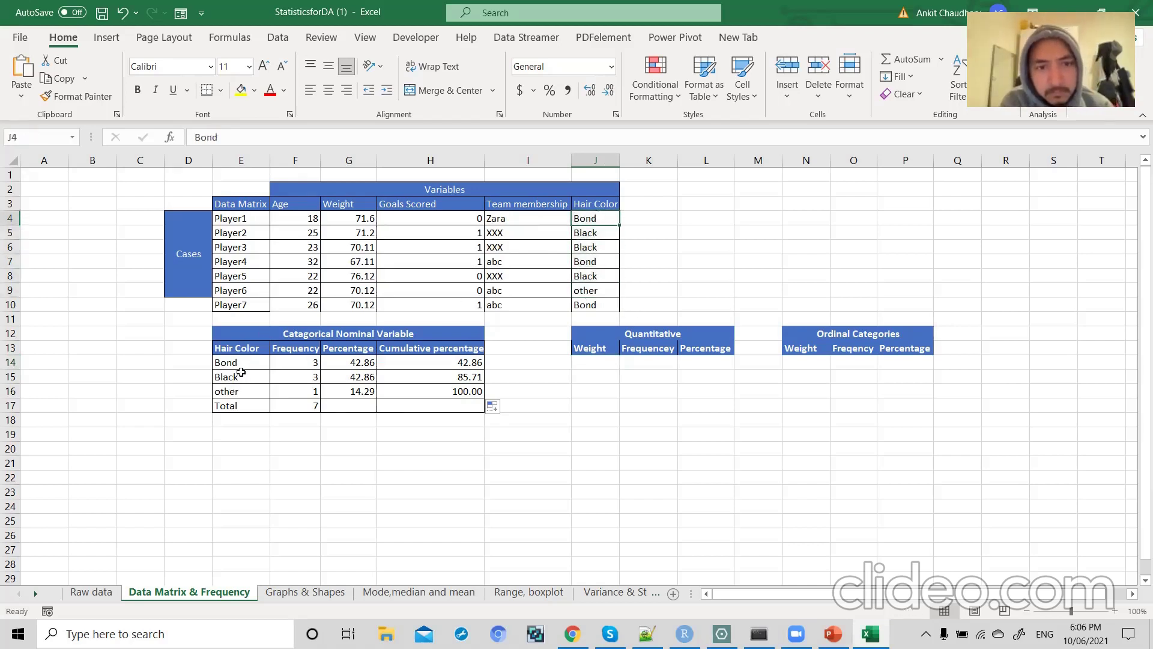
drag(240, 364, 285, 362)
click(286, 361)
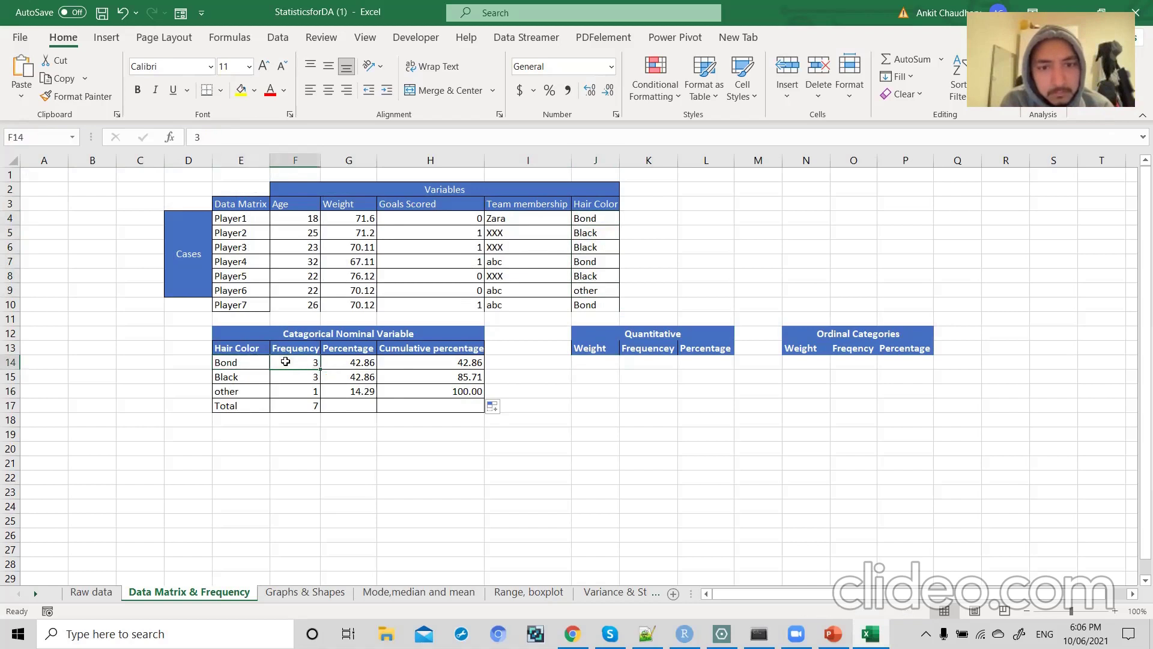
click(254, 362)
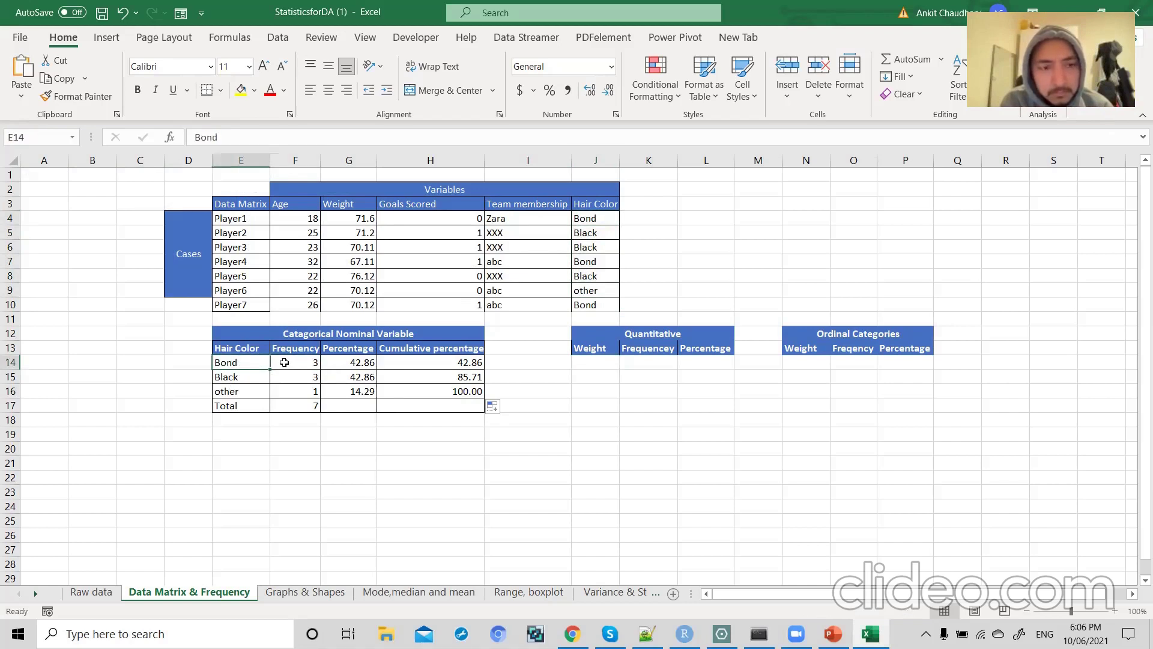
click(287, 362)
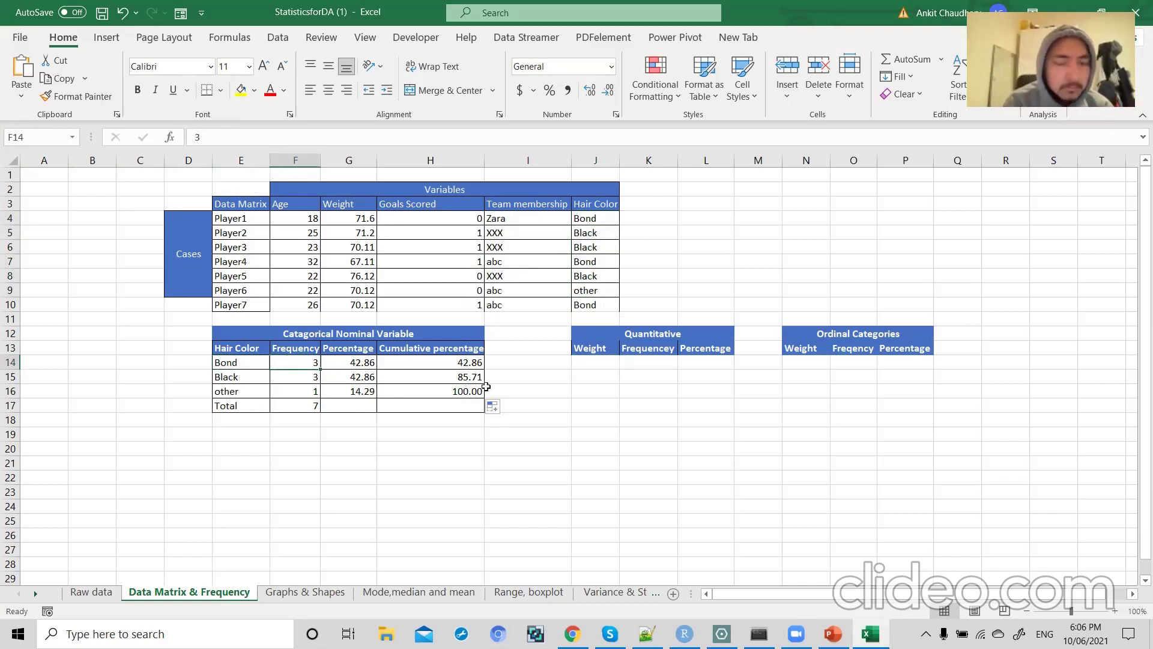
- Enter the first player's weight 71.6 with frequency 1 in the first row of the Quantitative table
click(595, 363)
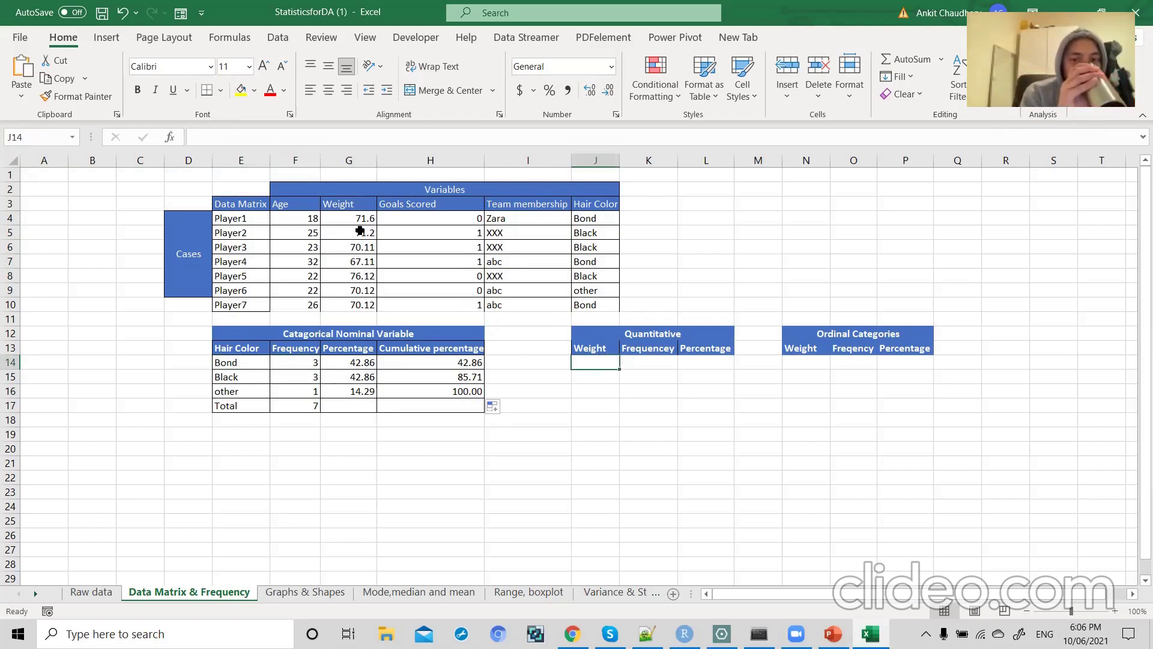
drag(360, 218, 358, 305)
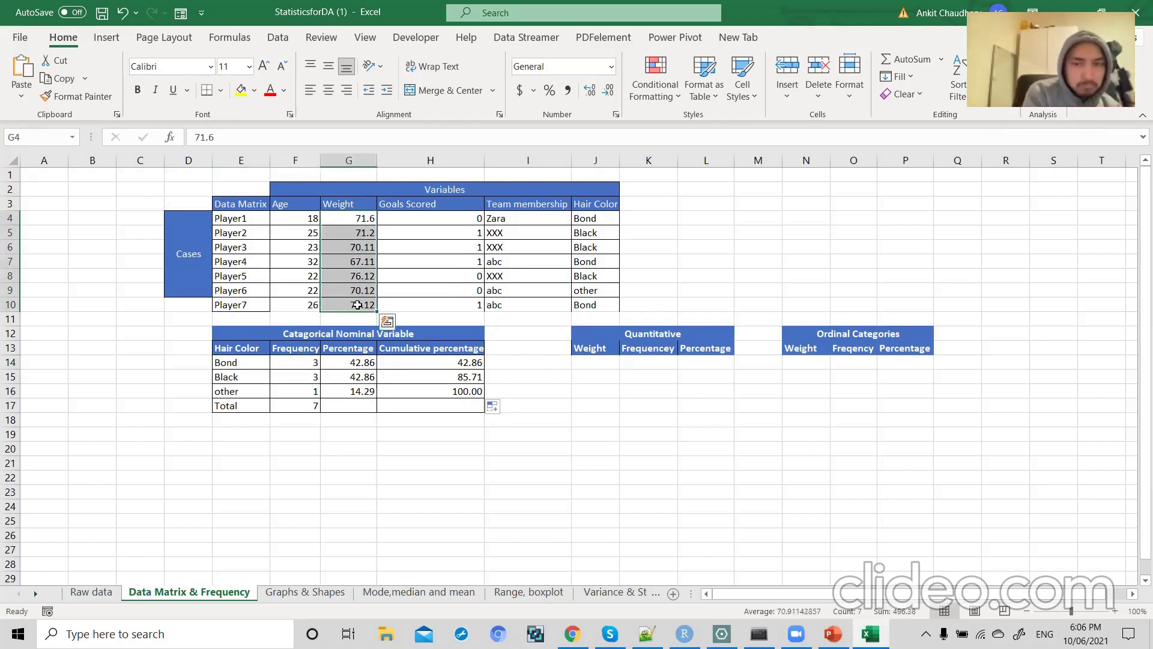
click(607, 366)
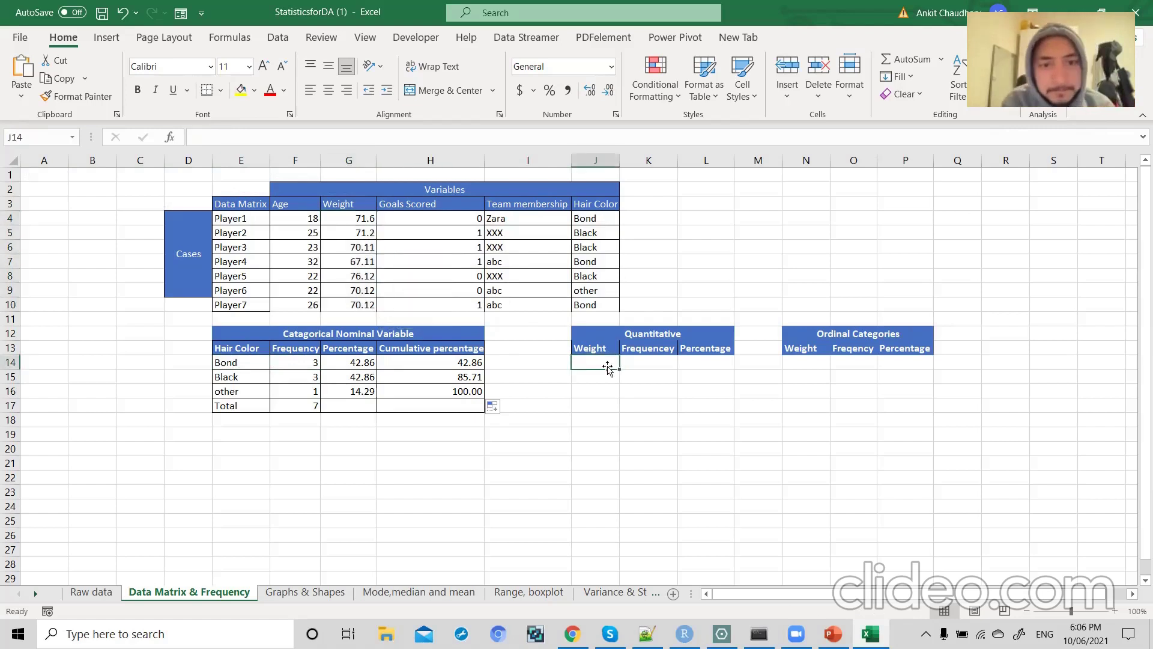
text(71.6)
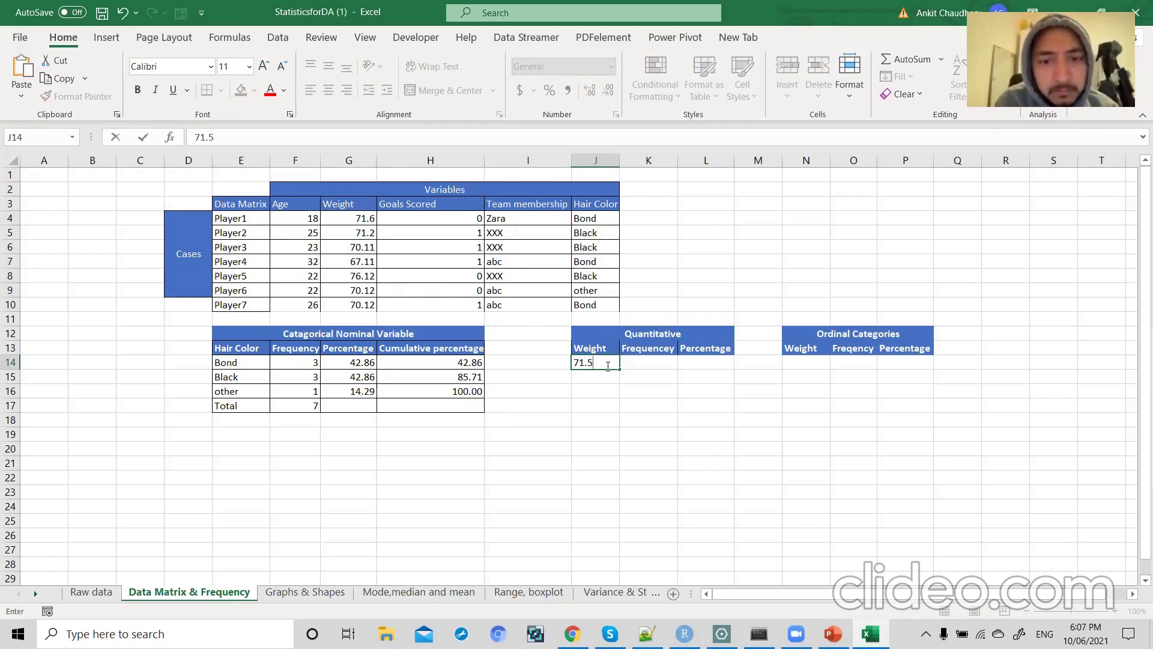
key(Tab)
text(1)
key(Return)
- Examine the players' weights in the data matrix alongside the first weight and frequency entry in the Quantitative table
click(608, 366)
drag(357, 221, 366, 291)
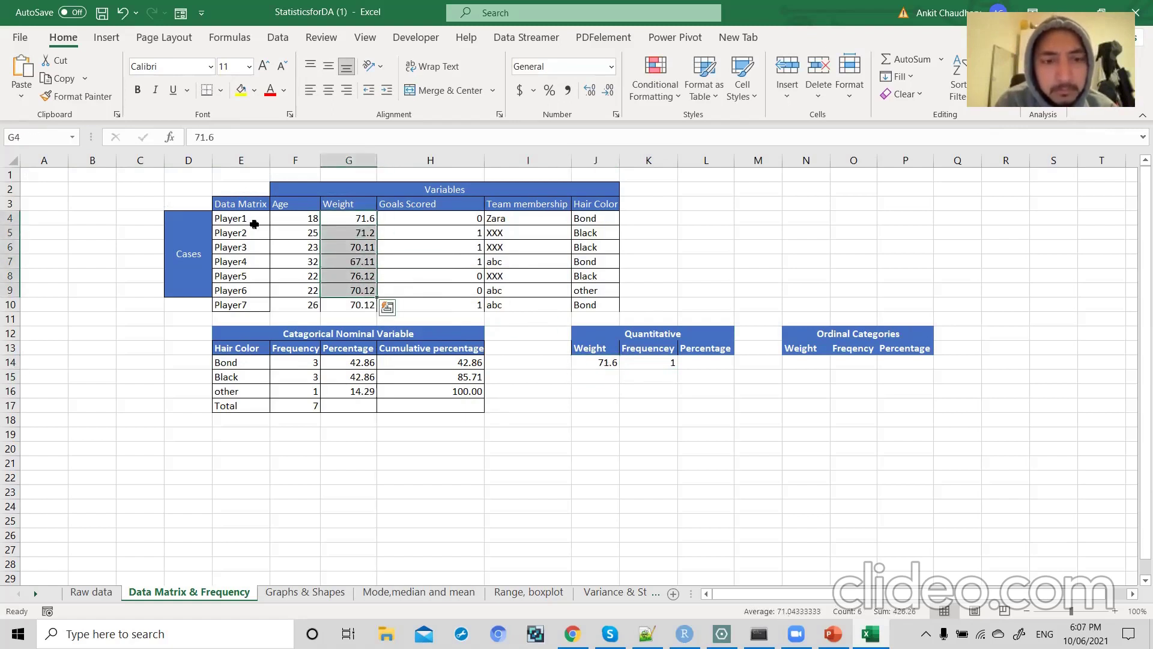
drag(235, 218, 483, 294)
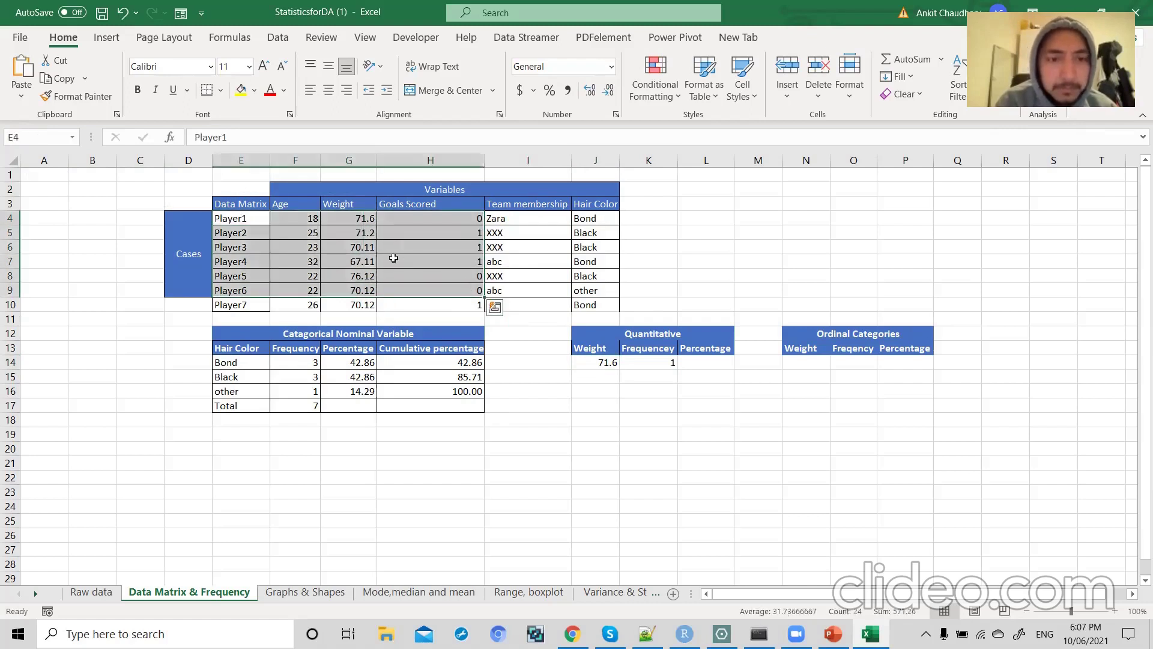
click(368, 235)
click(618, 360)
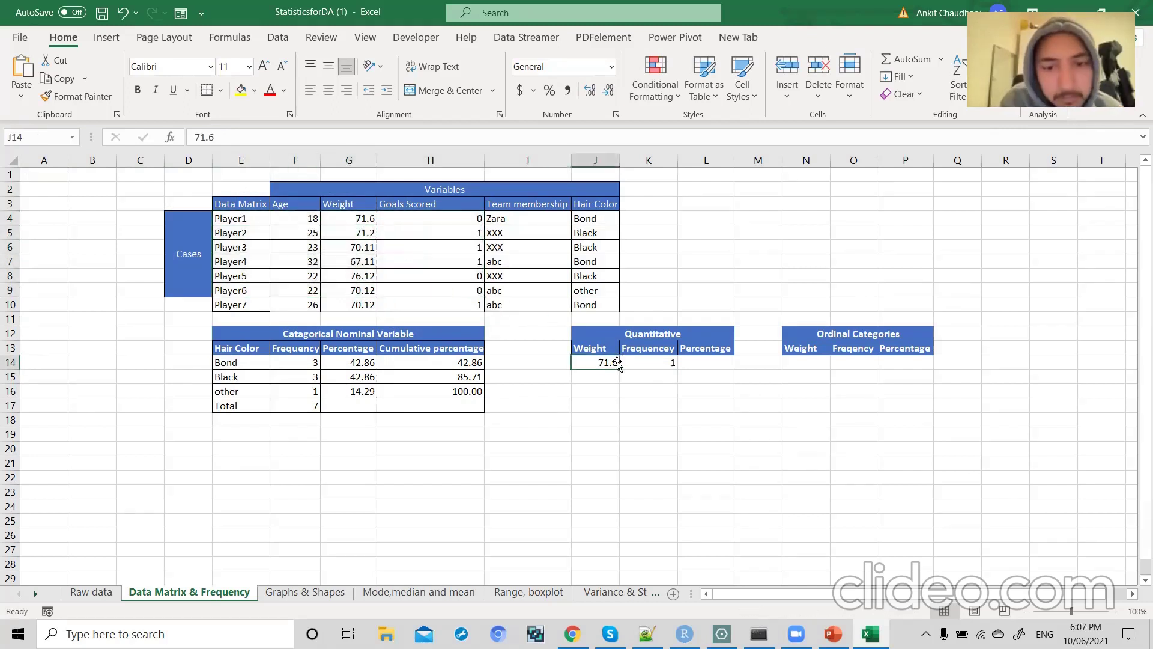
click(651, 360)
click(598, 365)
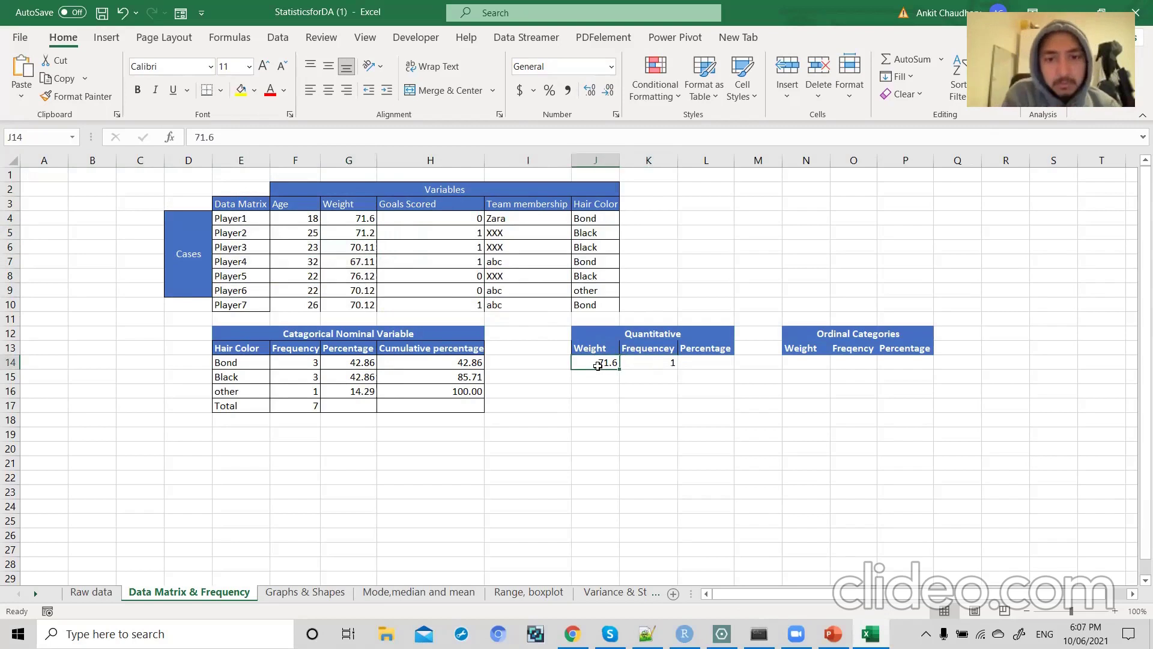
- Replace the weight in J14 with the group label "less than 70" and fit column J's width to its contents
double_click(598, 366)
drag(599, 366, 623, 363)
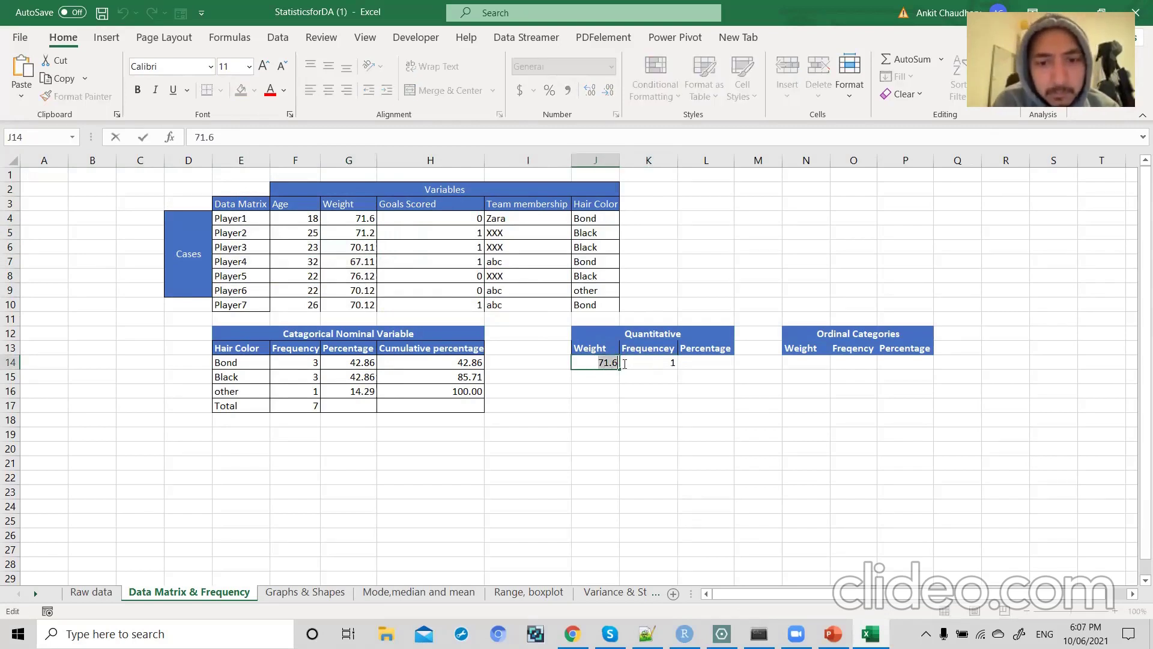
text(less than)
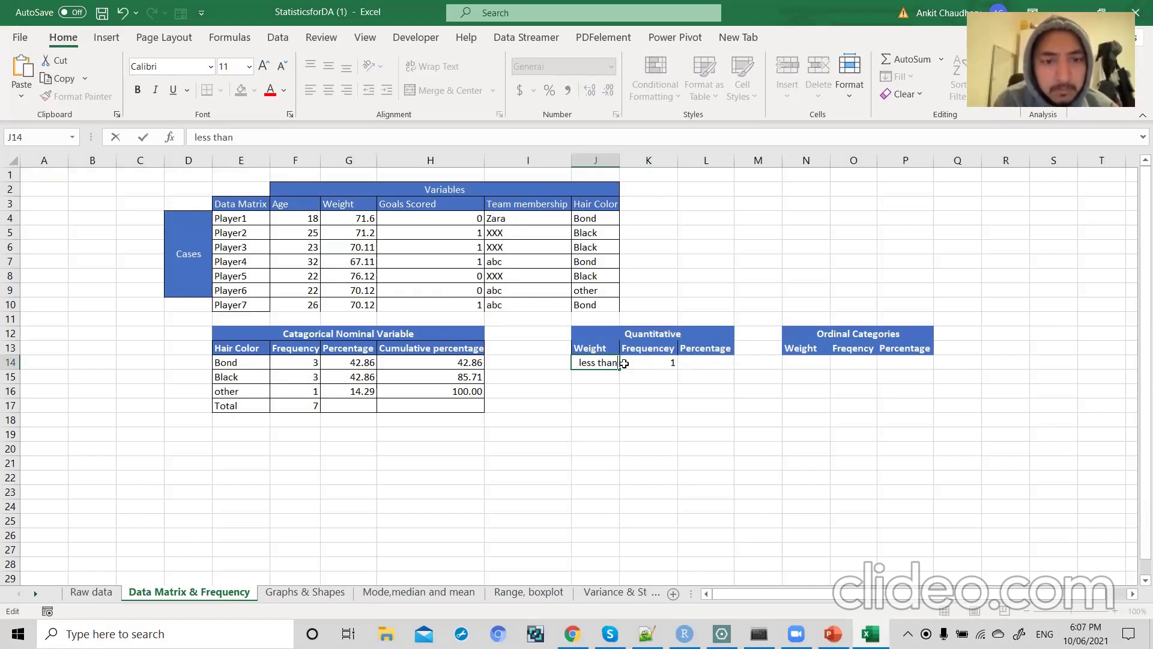
text(7)
key(Return)
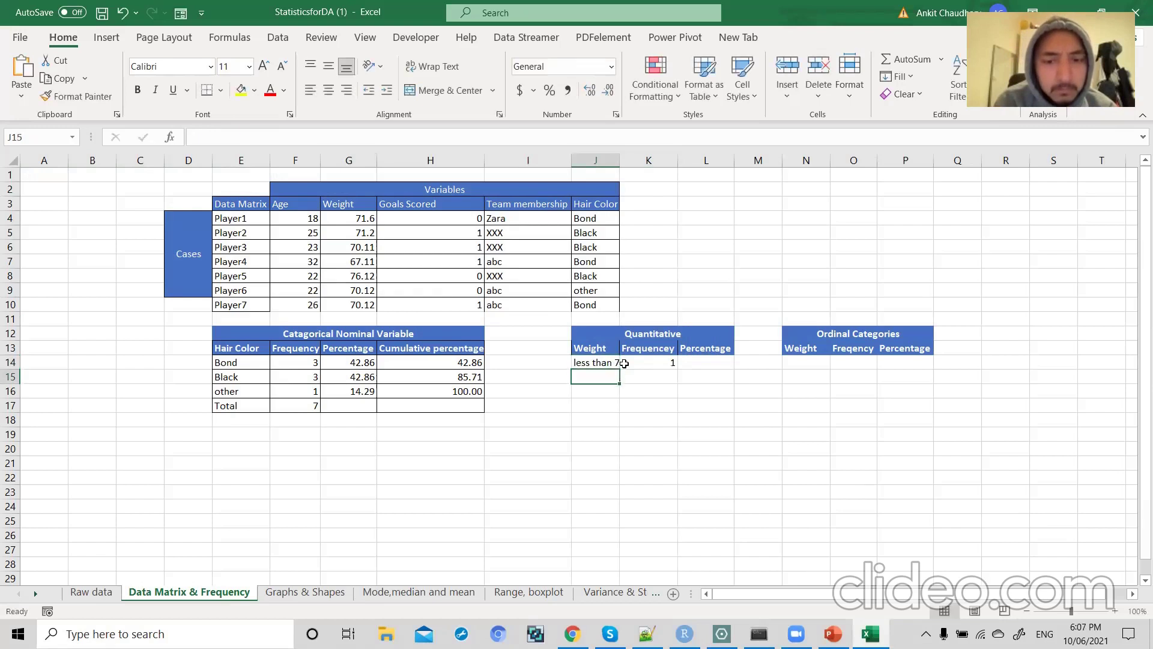
double_click(619, 160)
click(677, 361)
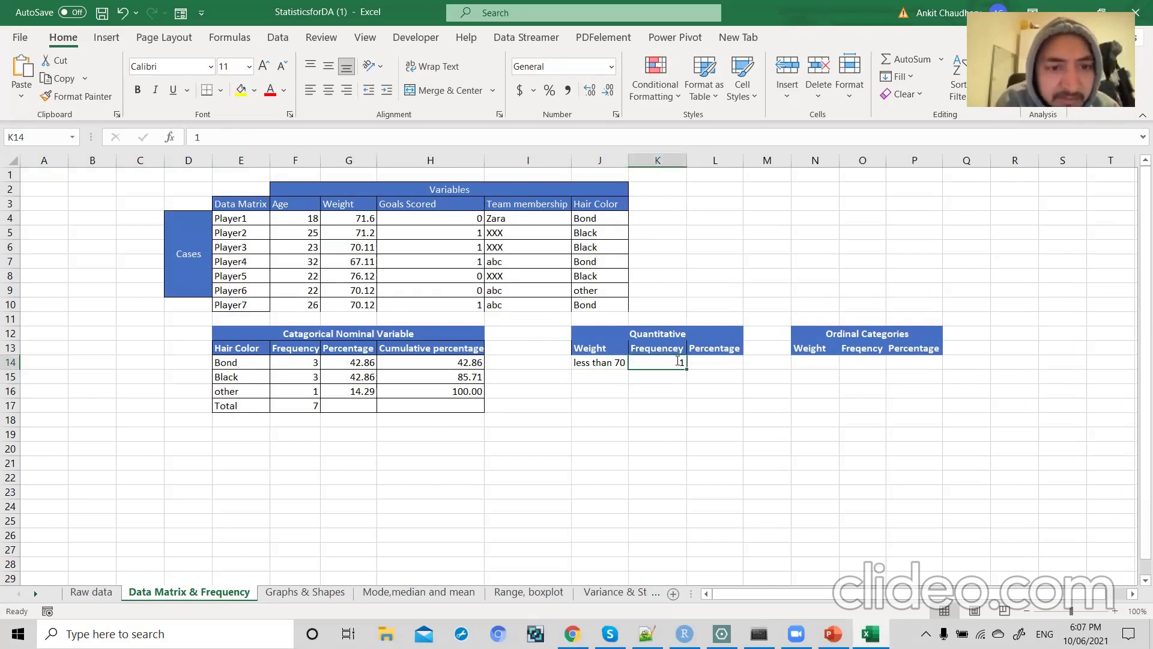
- Add the weight group 70-80 in J15 with a frequency of 6 in K15
click(613, 380)
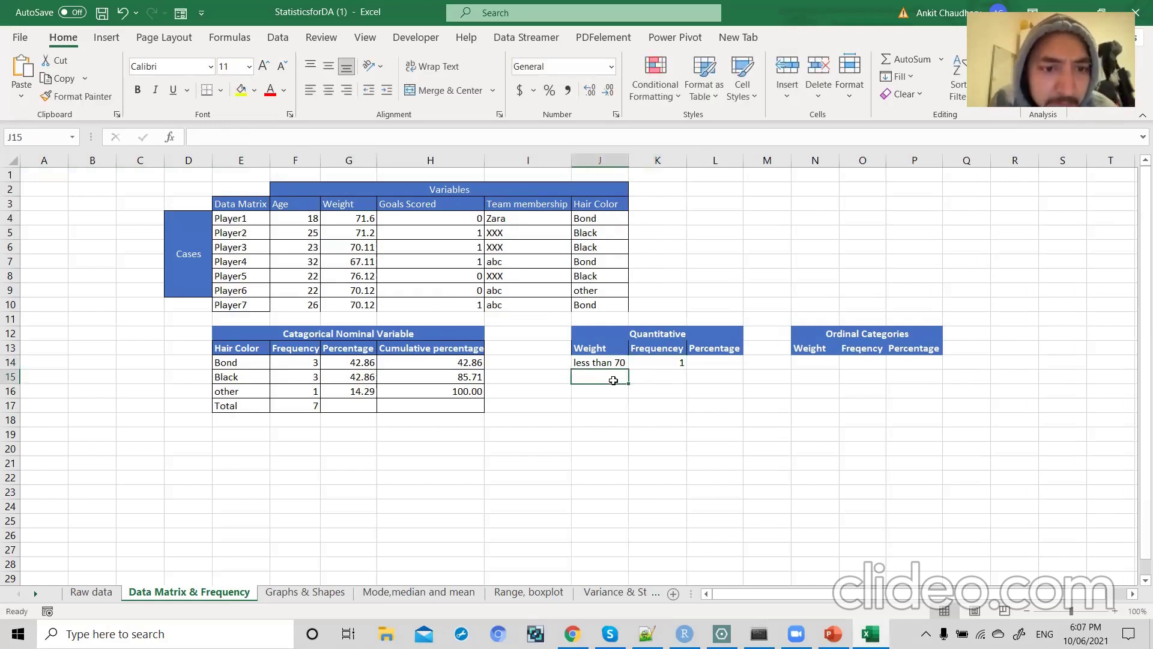
text(7-)
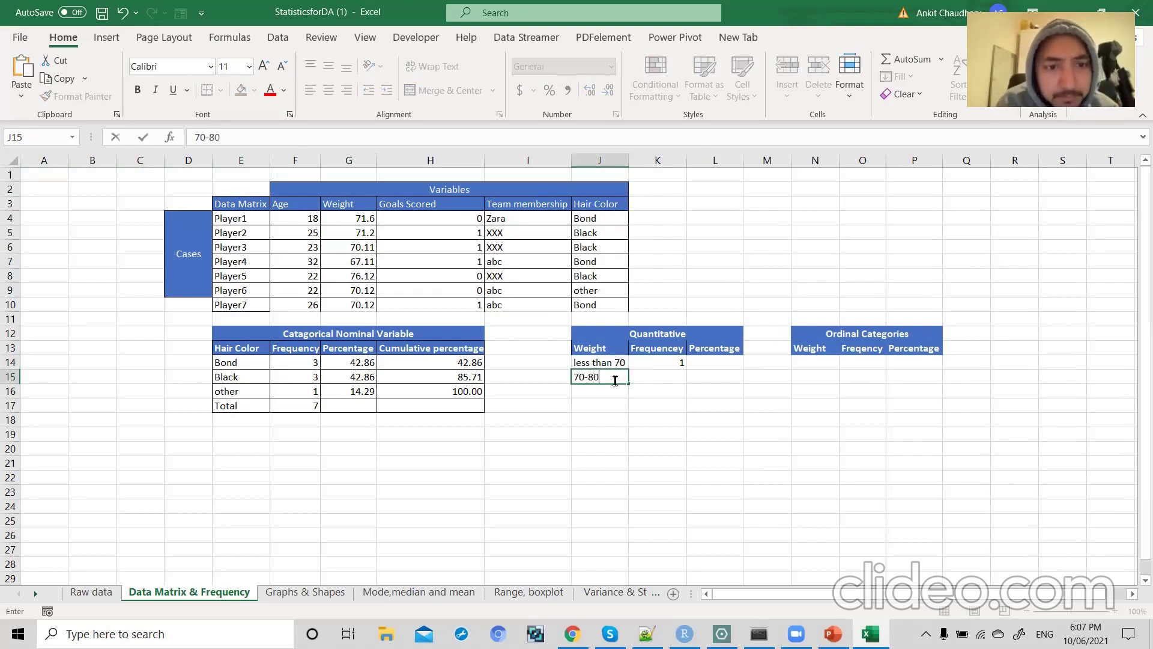
click(650, 375)
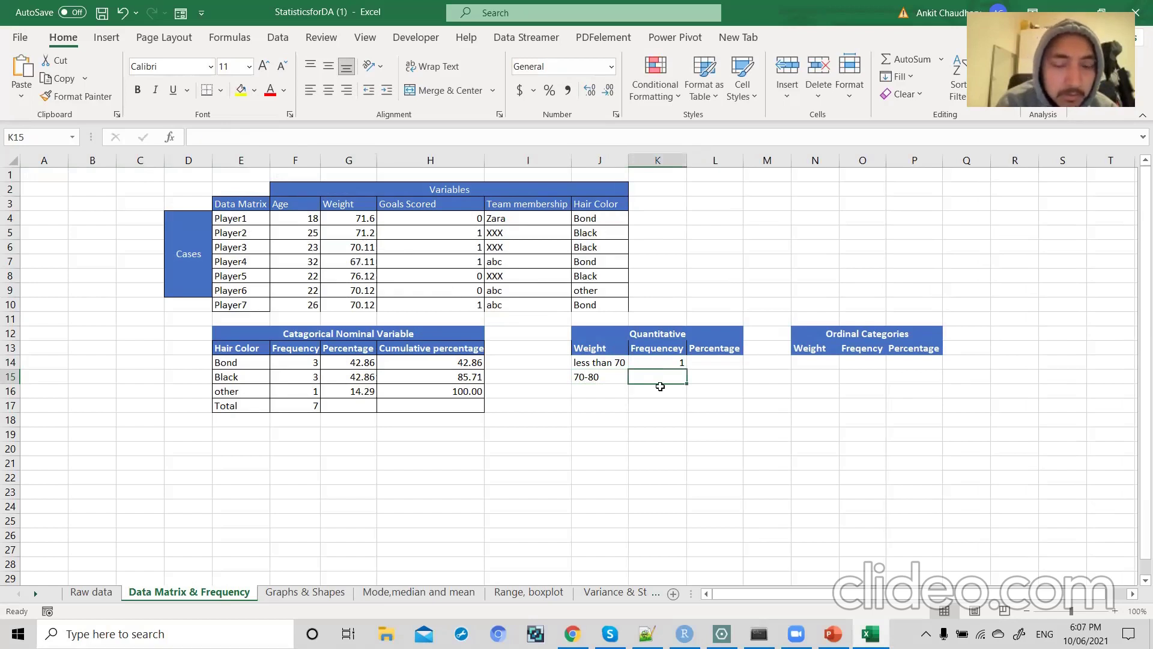
text(6)
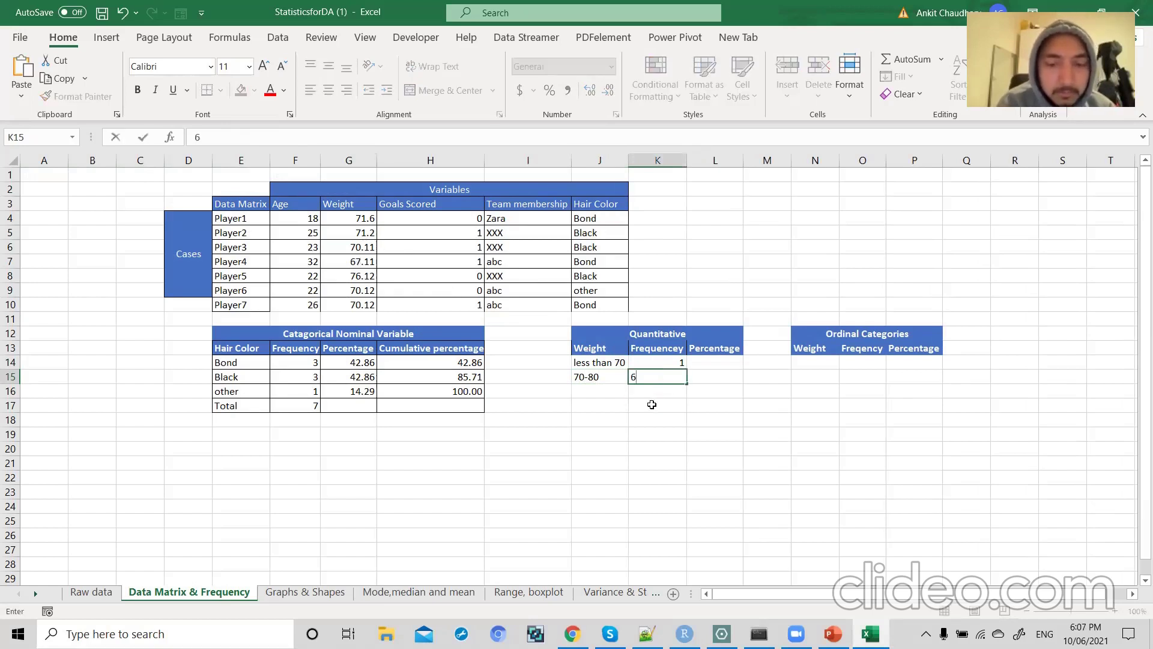
click(651, 405)
- Review the two weight groups and their frequencies against the Weight column of the data matrix
drag(608, 363, 678, 372)
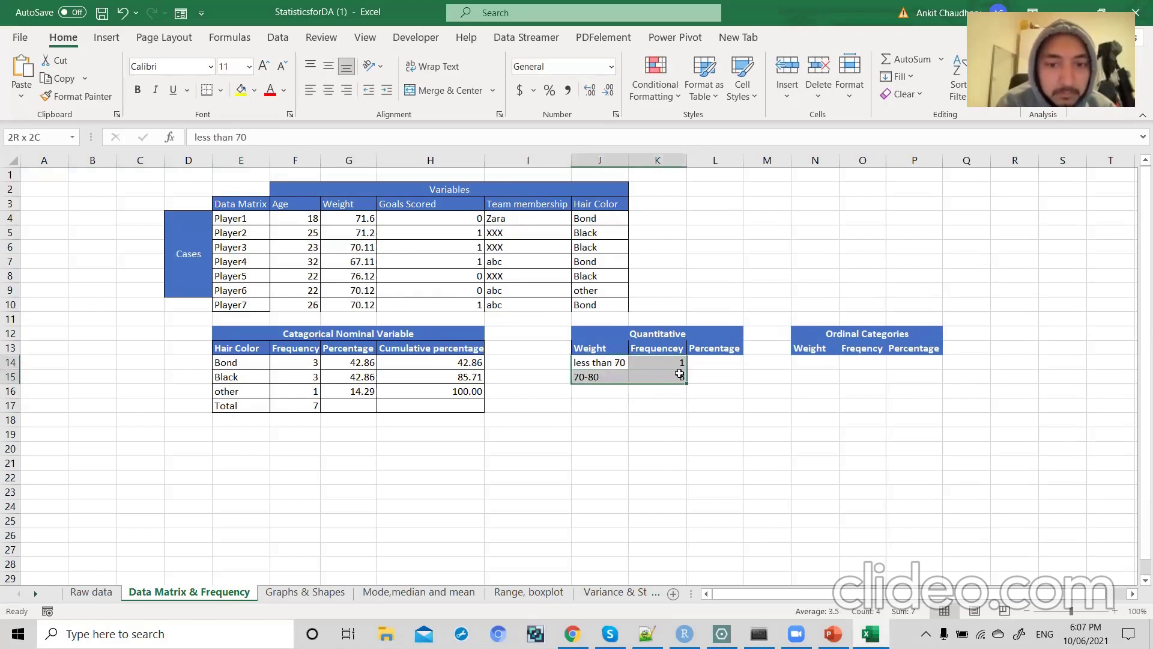
click(664, 362)
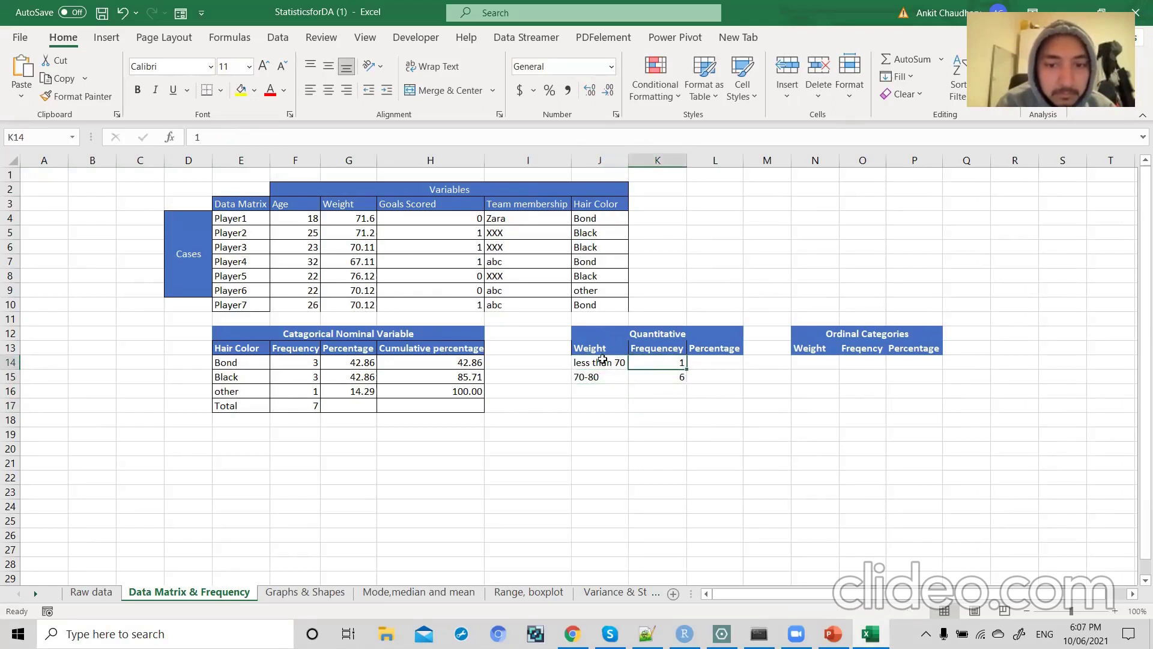
click(603, 359)
click(597, 376)
drag(352, 218, 360, 306)
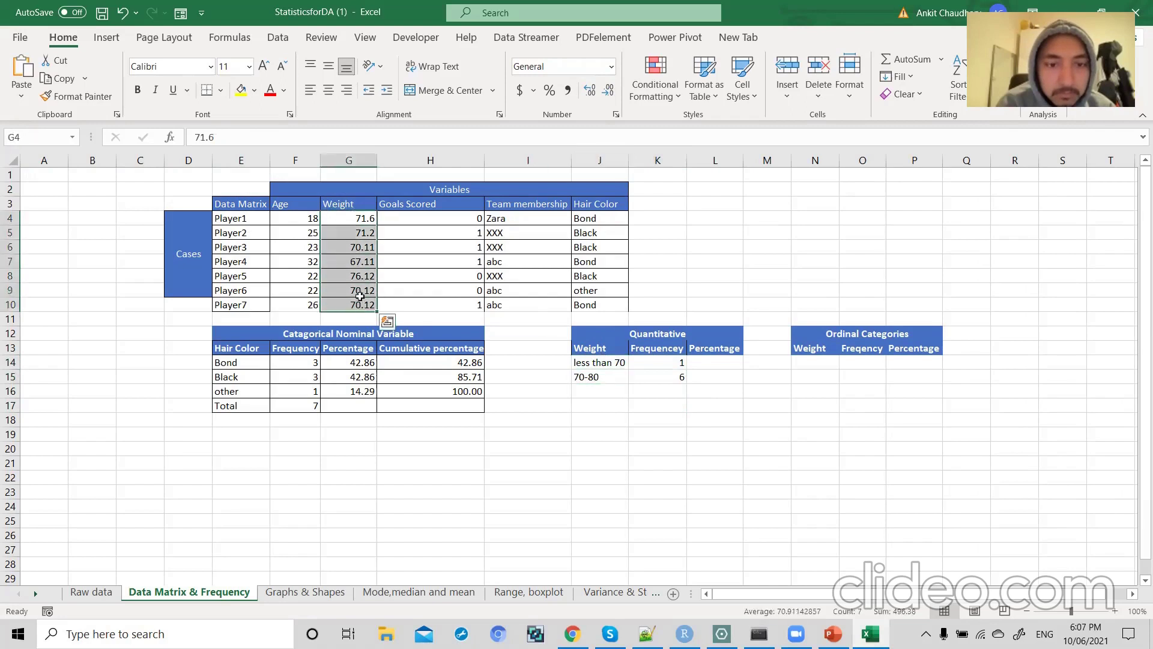
click(359, 203)
double_click(359, 203)
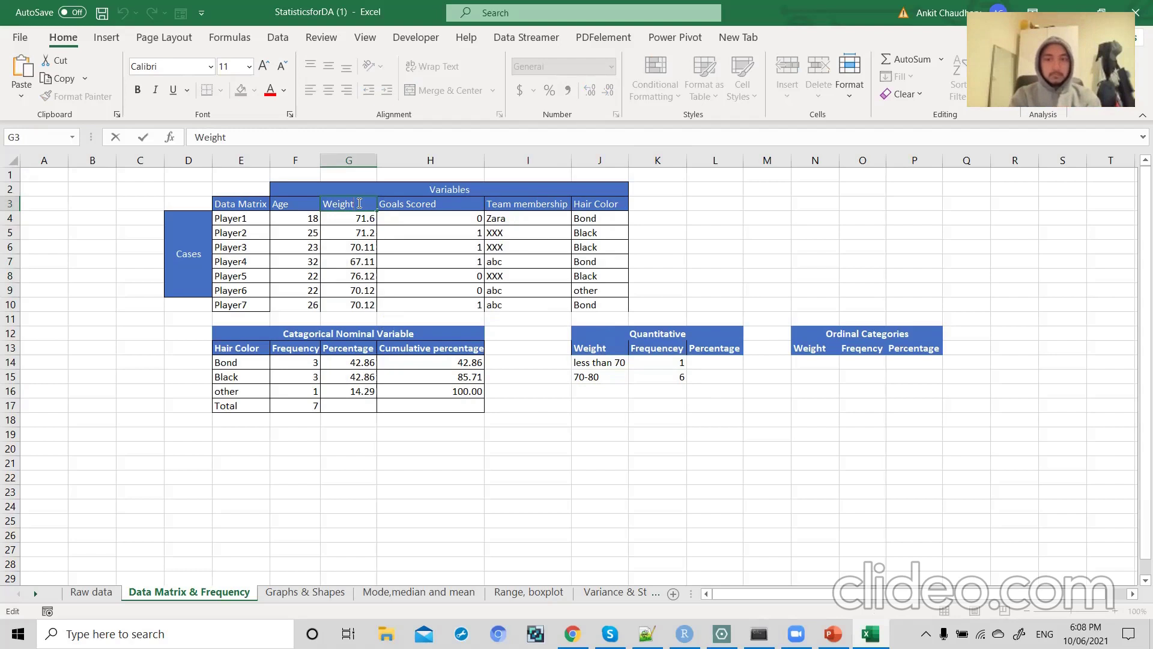
click(343, 230)
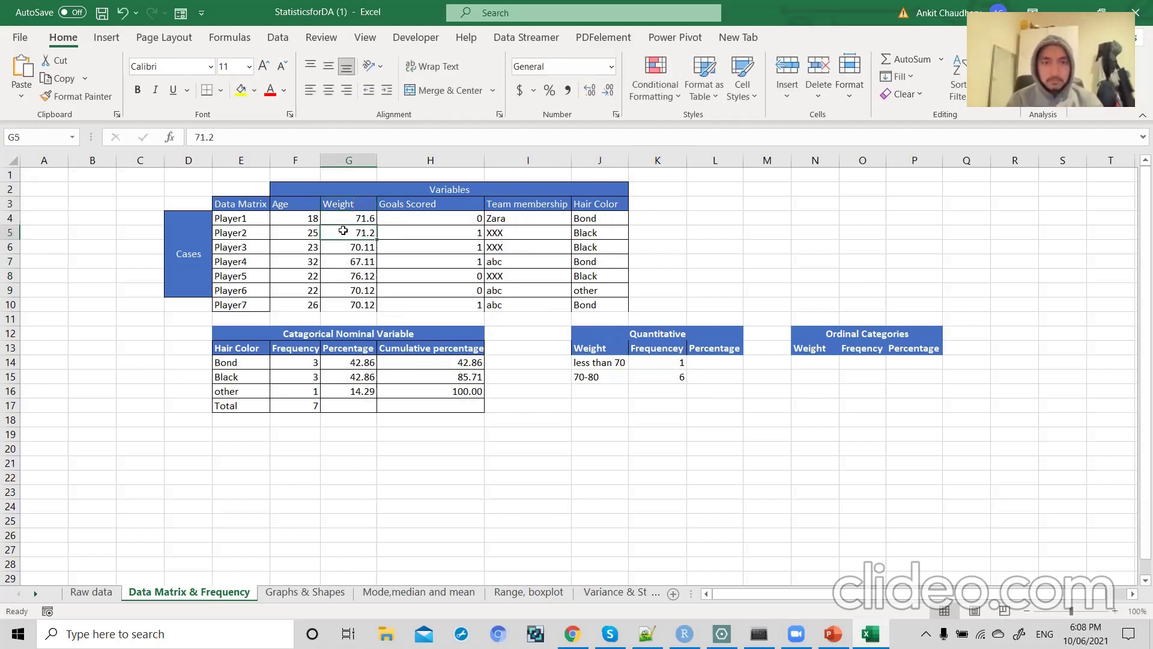
click(738, 232)
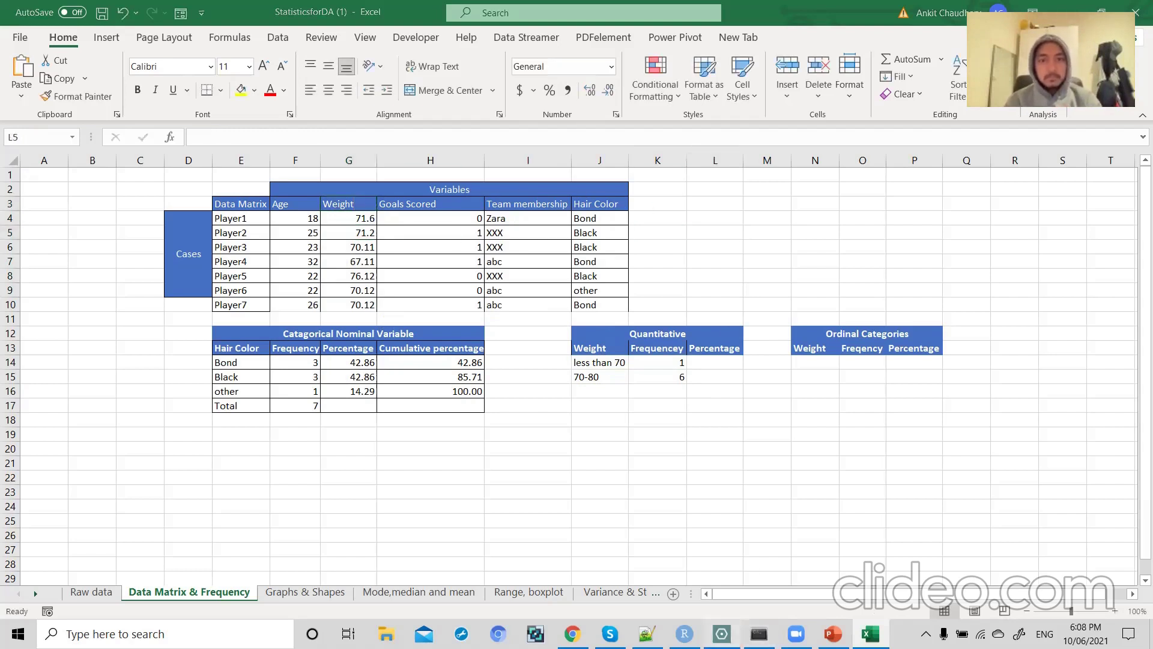
- Switch to the Drawboard PDF notes and handwrite the numbered heading "① Descrete variable" in a blank area
key(alt+Tab)
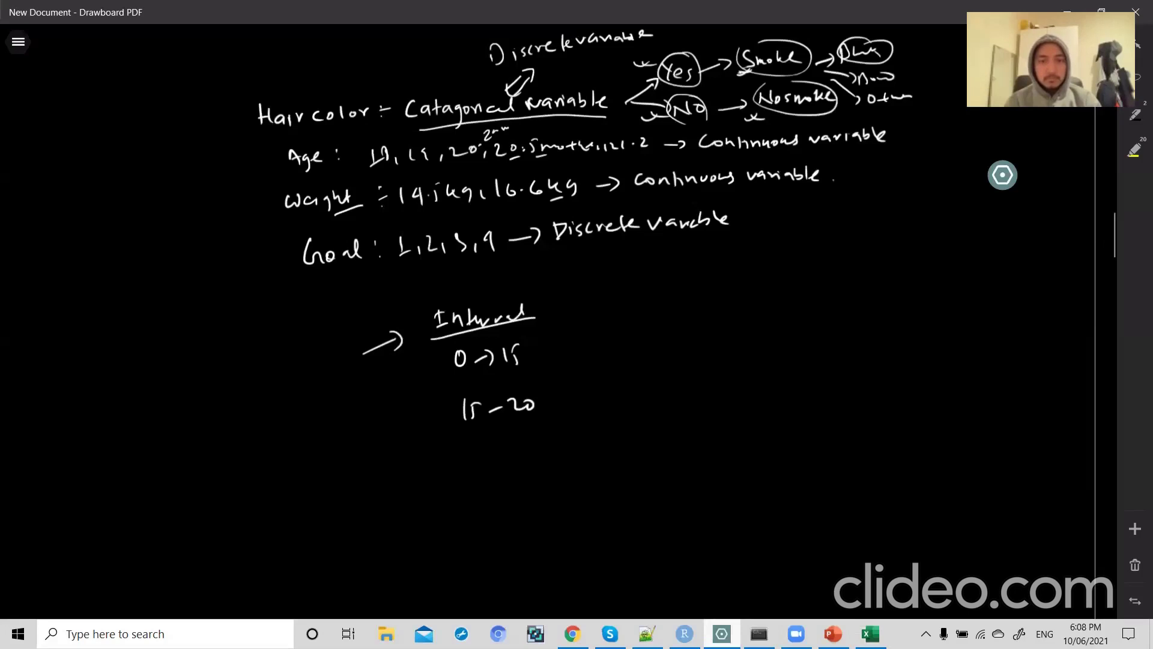
scroll(450, 512, down, 15)
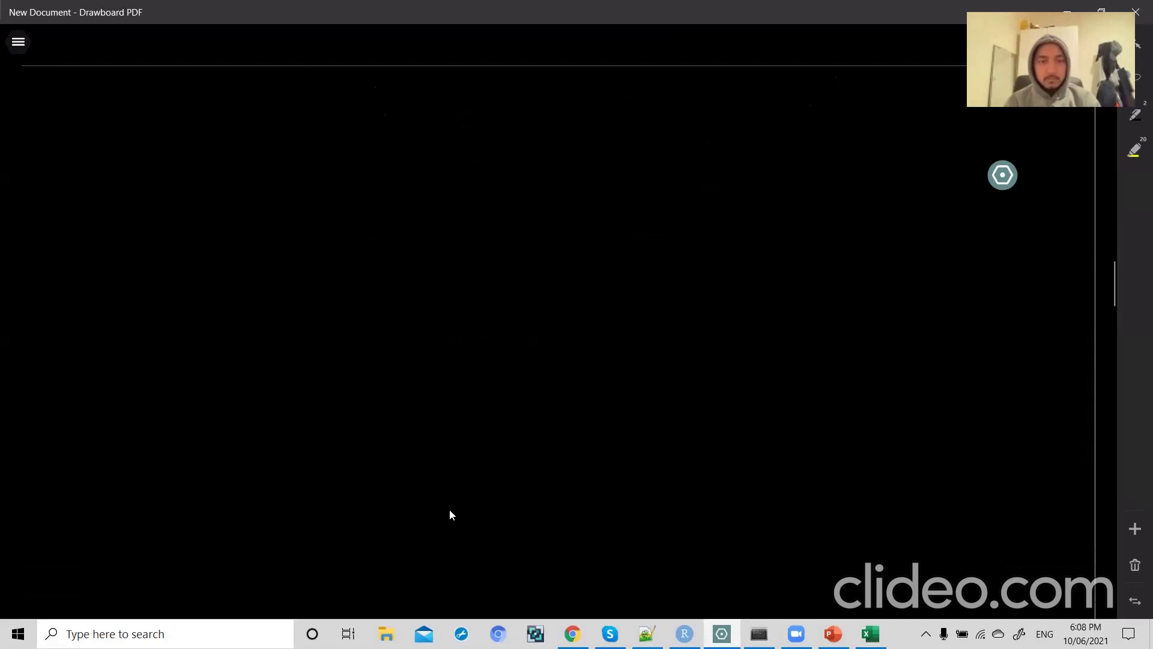
mouse_move(53, 101)
mouse_down()
mouse_move(48, 115)
mouse_move(59, 94)
mouse_move(80, 121)
mouse_move(116, 114)
mouse_up()
drag(137, 100, 173, 111)
mouse_move(177, 96)
mouse_down()
mouse_move(179, 114)
mouse_move(184, 102)
mouse_up()
drag(183, 108, 232, 114)
drag(238, 105, 292, 115)
drag(299, 110, 309, 114)
- Handwrite the second numbered heading, "② Continuous variable", with a gap beneath the first heading
drag(38, 255, 52, 272)
mouse_move(38, 248)
mouse_down()
mouse_move(24, 268)
mouse_move(42, 245)
mouse_move(91, 272)
mouse_up()
drag(99, 260, 125, 272)
drag(125, 259, 142, 272)
drag(145, 273, 166, 272)
drag(170, 262, 178, 272)
mouse_move(180, 264)
mouse_down()
mouse_move(194, 275)
mouse_move(238, 263)
mouse_up()
mouse_move(245, 265)
mouse_down()
mouse_move(296, 258)
mouse_move(309, 273)
mouse_up()
- Extend the first heading with the alternative name "/ catagorical variable" followed by a ÷ mark
mouse_move(331, 92)
mouse_down()
mouse_move(323, 125)
mouse_move(351, 118)
mouse_up()
mouse_move(375, 108)
mouse_down()
mouse_move(366, 114)
mouse_move(377, 118)
mouse_up()
drag(379, 102, 381, 120)
mouse_move(374, 109)
mouse_down()
mouse_move(409, 128)
mouse_move(461, 115)
mouse_up()
drag(470, 111, 476, 113)
drag(481, 97, 481, 115)
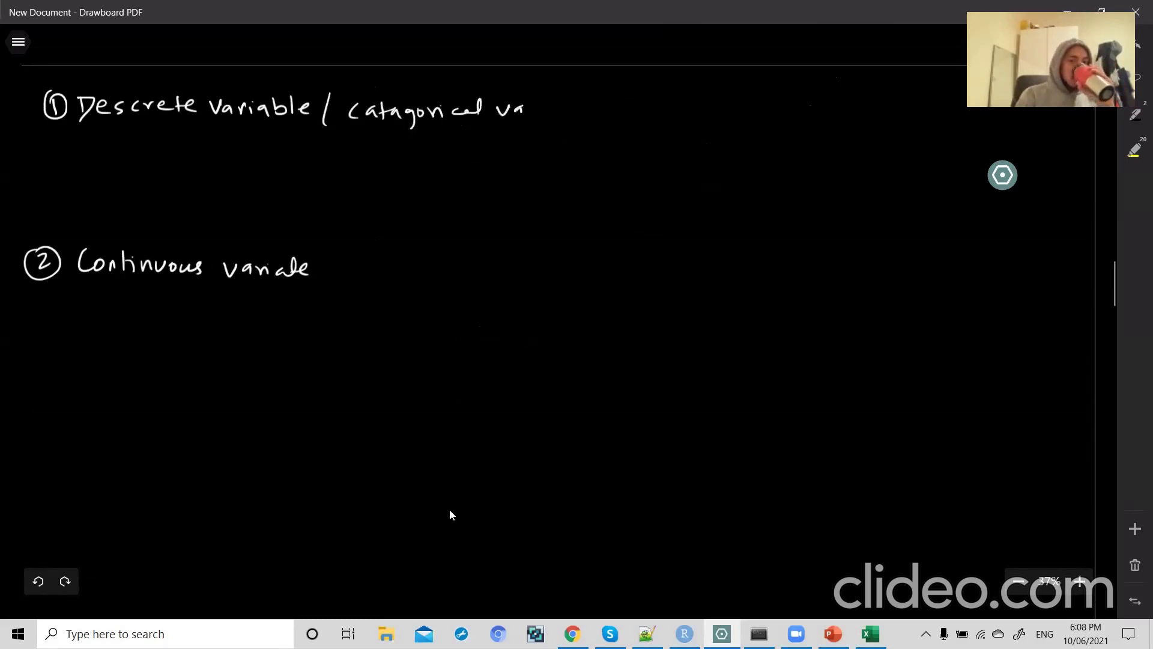
drag(557, 99, 571, 115)
drag(574, 111, 585, 112)
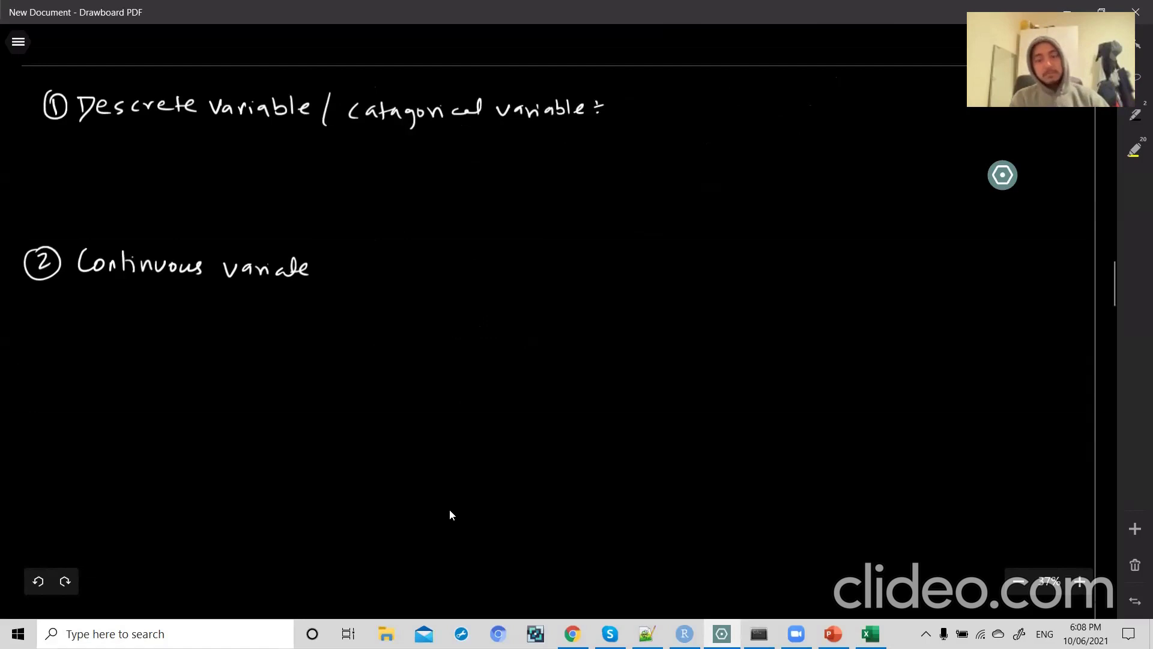
- Add the definition "infinite No of range value" beside the continuous variable heading, introduced by a ÷ mark
click(325, 266)
drag(323, 273, 416, 267)
drag(413, 272, 451, 263)
drag(462, 269, 478, 272)
mouse_move(496, 266)
mouse_down()
mouse_move(492, 287)
mouse_move(502, 275)
mouse_up()
mouse_move(509, 266)
mouse_down()
mouse_move(510, 278)
mouse_move(520, 268)
mouse_up()
drag(533, 271, 551, 288)
drag(564, 274, 604, 278)
mouse_move(611, 262)
mouse_down()
mouse_move(614, 280)
mouse_move(638, 271)
mouse_up()
drag(636, 272, 646, 272)
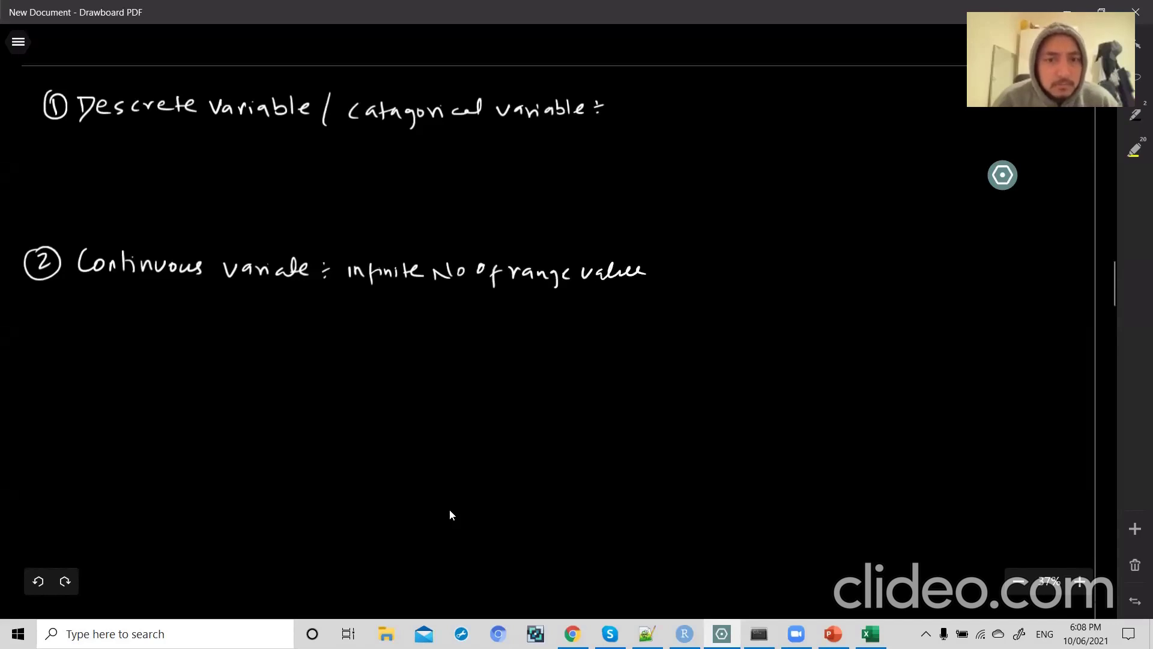
- Write the examples "weight, Age, temperature" beneath the continuous variable definition
drag(349, 335, 401, 340)
drag(396, 331, 409, 331)
mouse_move(420, 333)
mouse_down()
mouse_move(416, 343)
mouse_move(438, 339)
mouse_up()
mouse_move(428, 332)
mouse_down()
mouse_move(450, 347)
mouse_move(471, 337)
mouse_up()
mouse_move(483, 331)
mouse_down()
mouse_move(482, 342)
mouse_move(505, 337)
mouse_up()
mouse_move(503, 328)
mouse_down()
mouse_move(520, 325)
mouse_move(547, 348)
mouse_up()
drag(545, 328, 579, 336)
mouse_move(599, 319)
mouse_down()
mouse_move(600, 338)
mouse_move(614, 324)
mouse_up()
drag(613, 327, 644, 328)
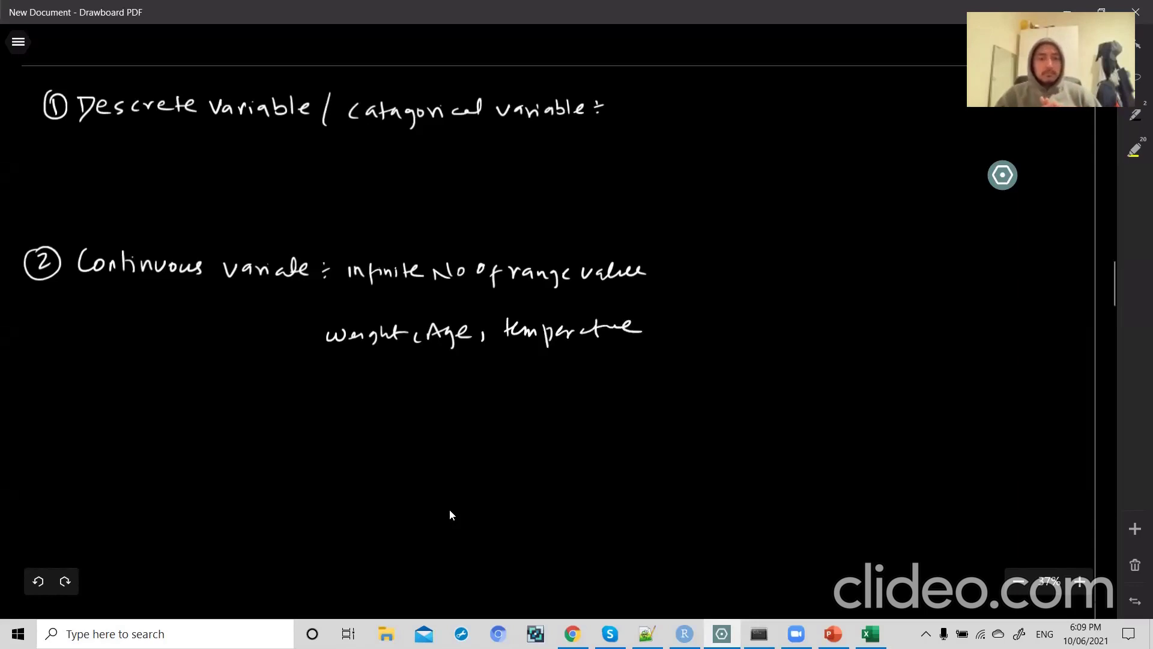
- Write the examples "Hair color, goals" beneath the discrete/categorical variable heading
drag(315, 168, 324, 168)
drag(325, 159, 325, 175)
drag(340, 168, 381, 171)
mouse_move(393, 159)
mouse_down()
mouse_move(392, 174)
mouse_move(400, 169)
mouse_up()
mouse_move(408, 174)
mouse_down()
mouse_move(413, 165)
mouse_move(440, 182)
mouse_up()
drag(455, 168, 485, 173)
drag(496, 161, 489, 174)
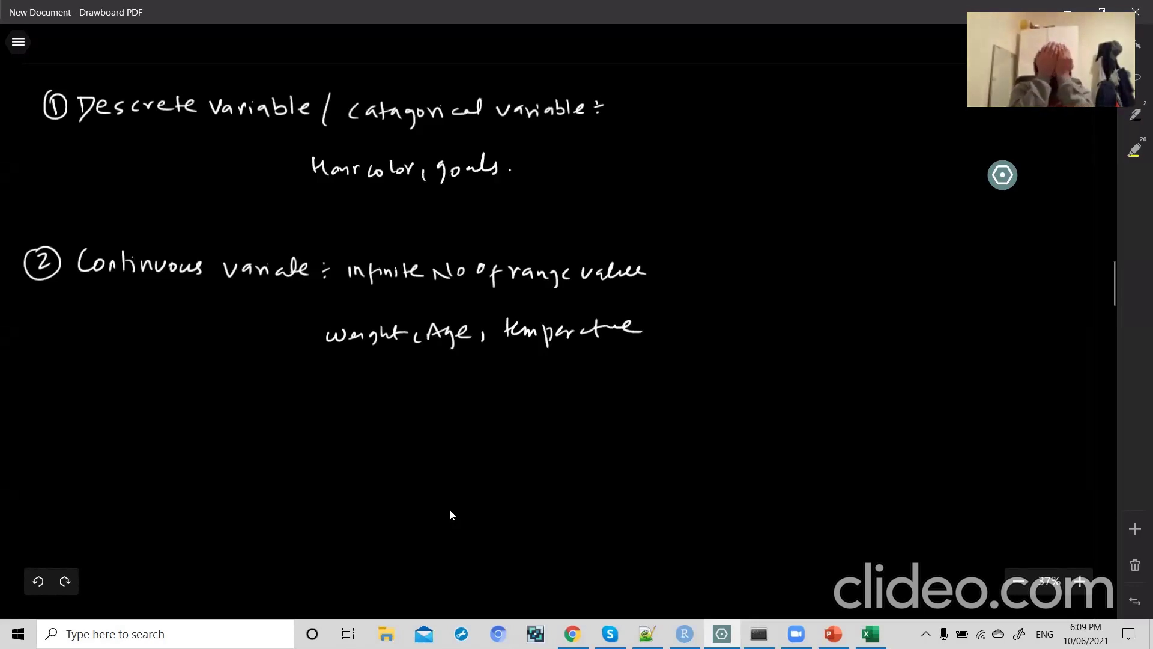
- Mark both numbered headings with check marks and underline the discrete and continuous variable names
scroll(450, 511, down, 1)
drag(26, 115, 53, 109)
drag(52, 287, 90, 277)
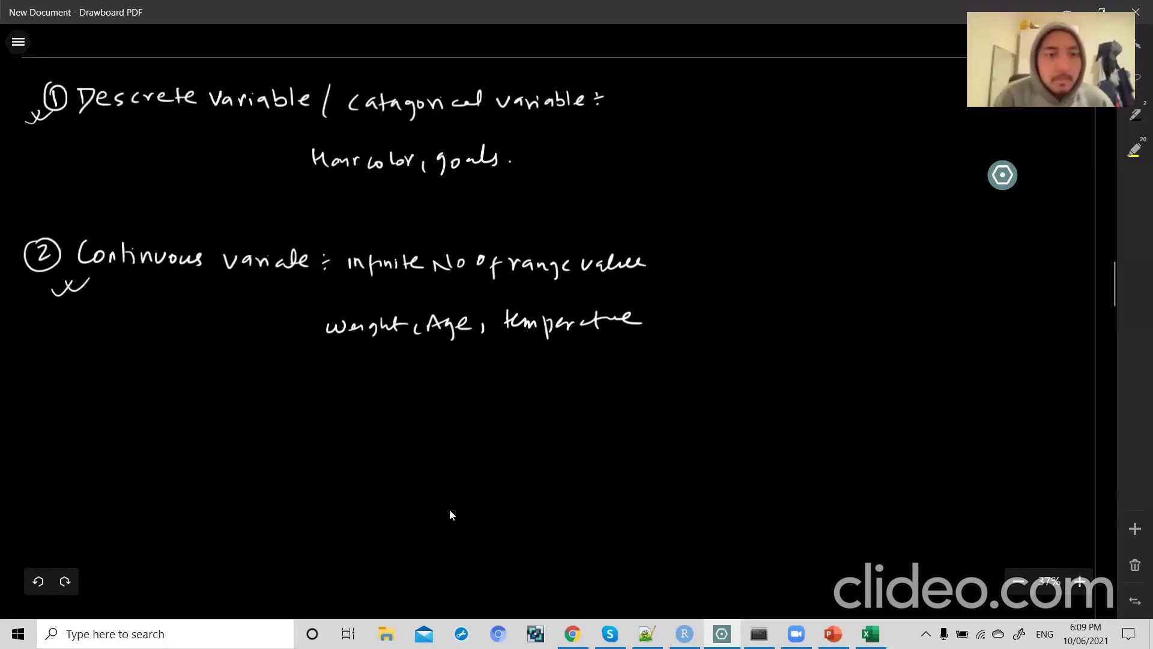
drag(106, 124, 217, 112)
drag(127, 287, 262, 284)
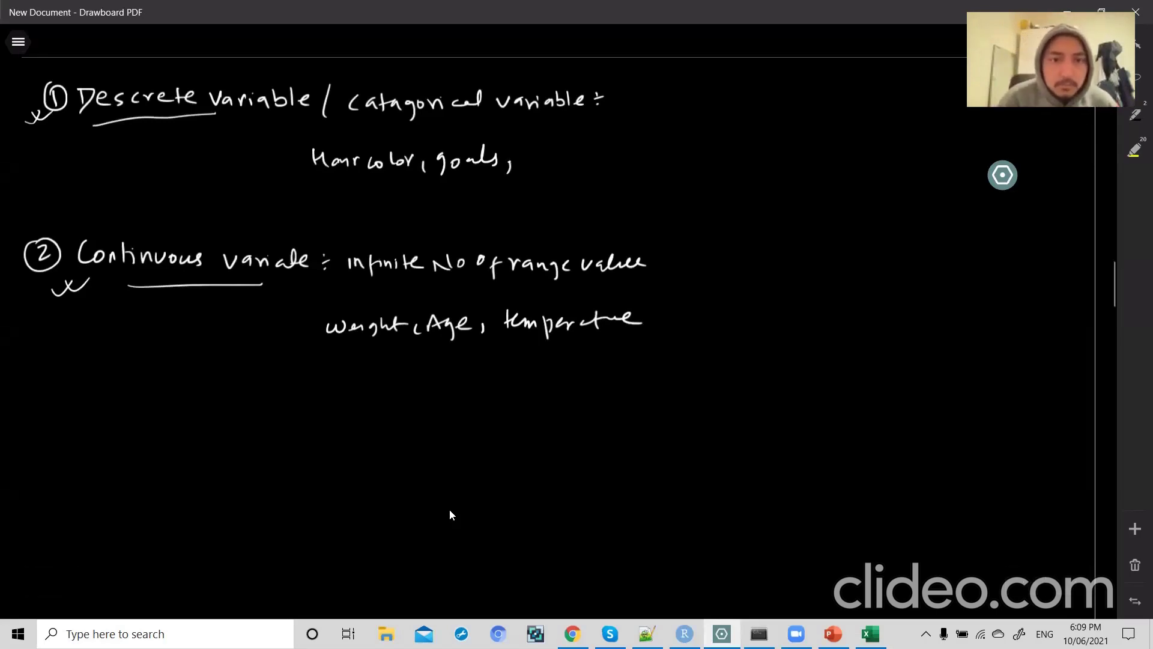
- Add "Status" to the discrete variable examples, with arrows branching to "Smoke" and "No smoke"
mouse_move(540, 153)
mouse_down()
mouse_move(532, 169)
mouse_move(564, 161)
mouse_move(592, 171)
mouse_move(620, 150)
mouse_up()
mouse_move(613, 148)
mouse_down()
mouse_move(621, 163)
mouse_move(691, 139)
mouse_up()
drag(603, 170, 670, 182)
mouse_move(682, 181)
mouse_down()
mouse_move(675, 189)
mouse_move(704, 190)
mouse_up()
drag(713, 183, 726, 189)
drag(725, 185, 734, 187)
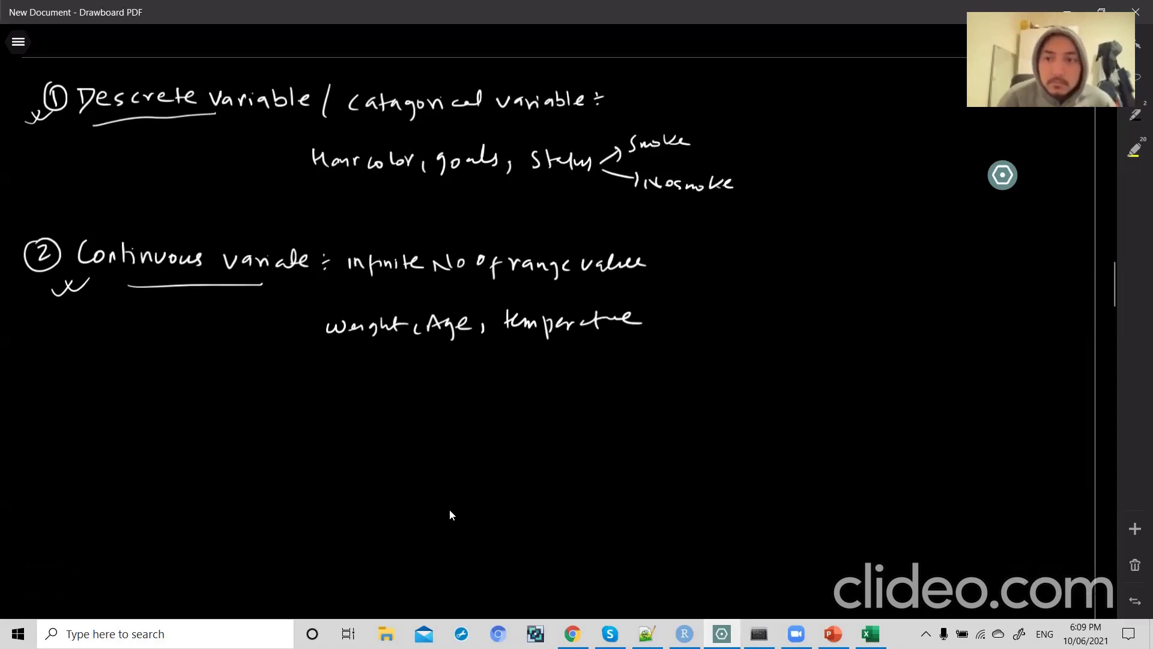
- Label the discrete variable line "(Classification model)" and the continuous variable line "(Regression model)"
mouse_move(627, 87)
mouse_down()
mouse_move(626, 105)
mouse_move(652, 103)
mouse_up()
mouse_move(661, 85)
mouse_down()
mouse_move(662, 104)
mouse_move(709, 114)
mouse_move(756, 87)
mouse_move(764, 104)
mouse_move(839, 88)
mouse_move(849, 107)
mouse_up()
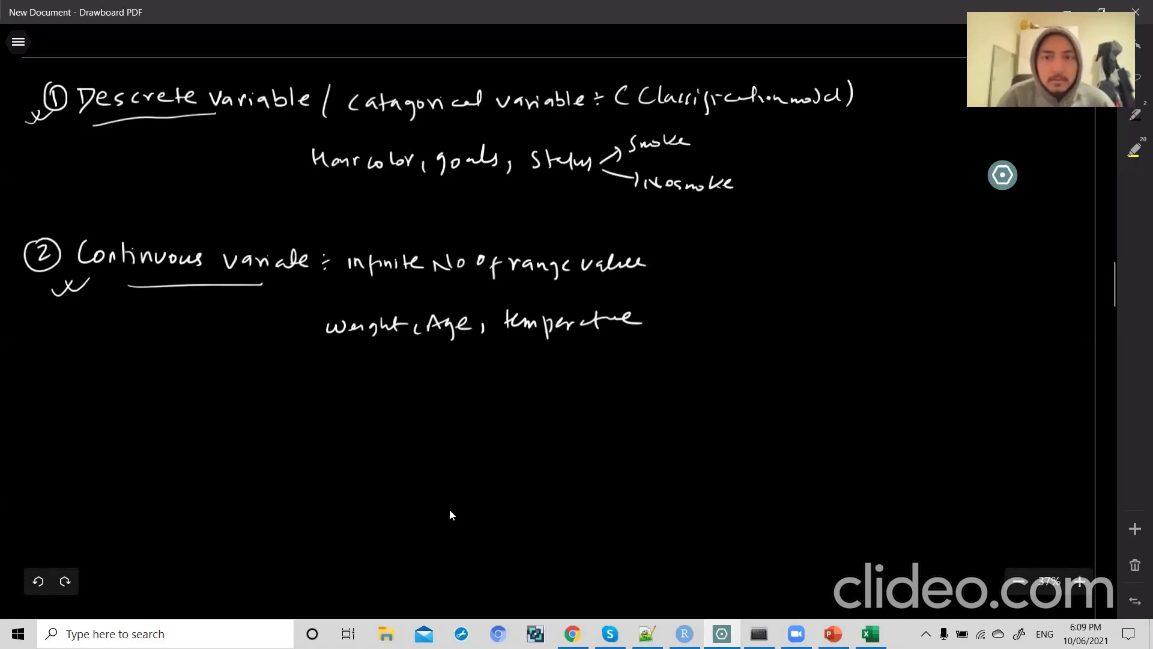
mouse_move(679, 249)
mouse_down()
mouse_move(671, 272)
mouse_move(726, 283)
mouse_move(749, 263)
mouse_move(830, 263)
mouse_move(837, 250)
mouse_up()
drag(848, 263, 862, 251)
drag(870, 244, 871, 272)
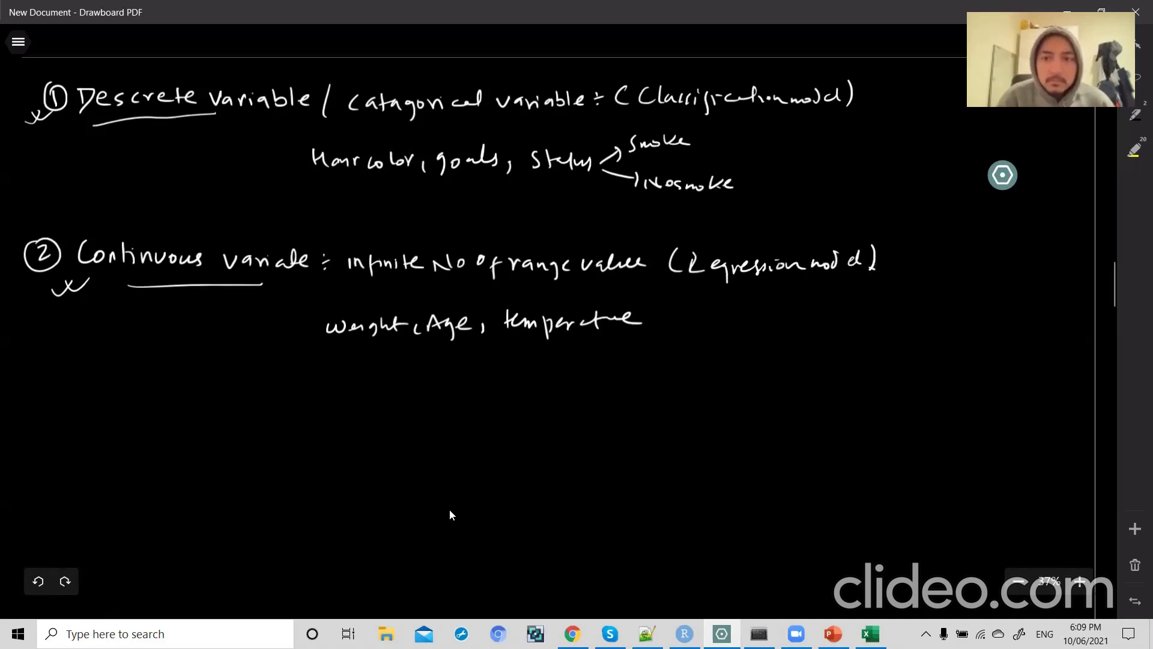
- Switch to the Excel workbook and compare the players' weights in G4:G10 with the weight groups in J14:J15
key(alt+Tab)
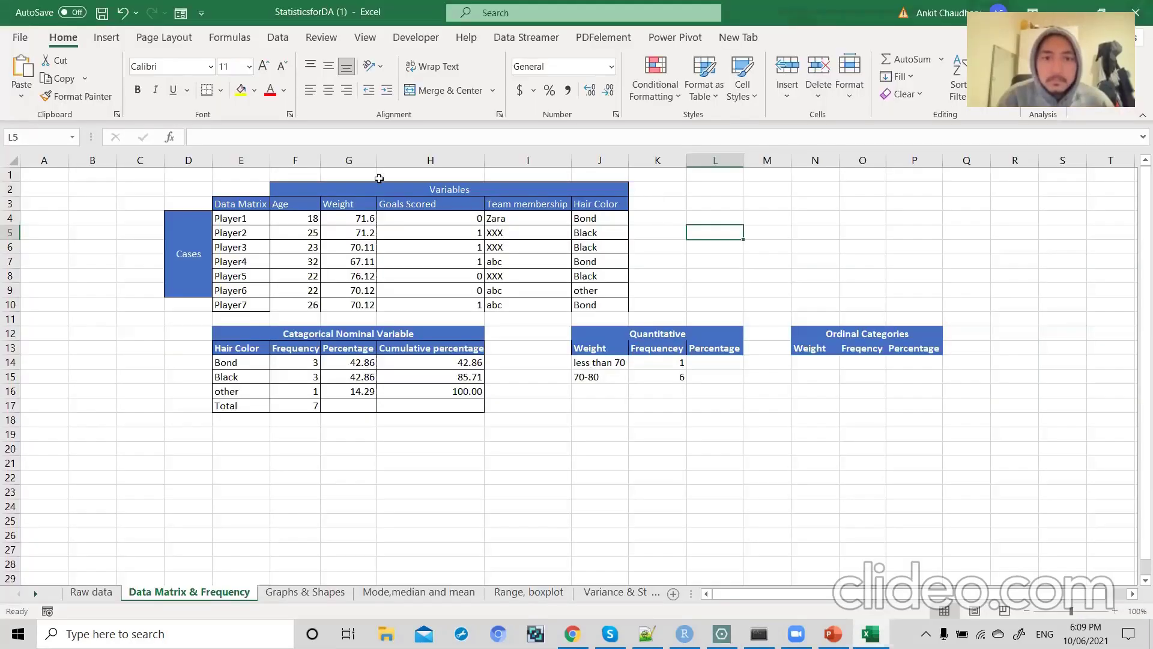
drag(355, 218, 356, 307)
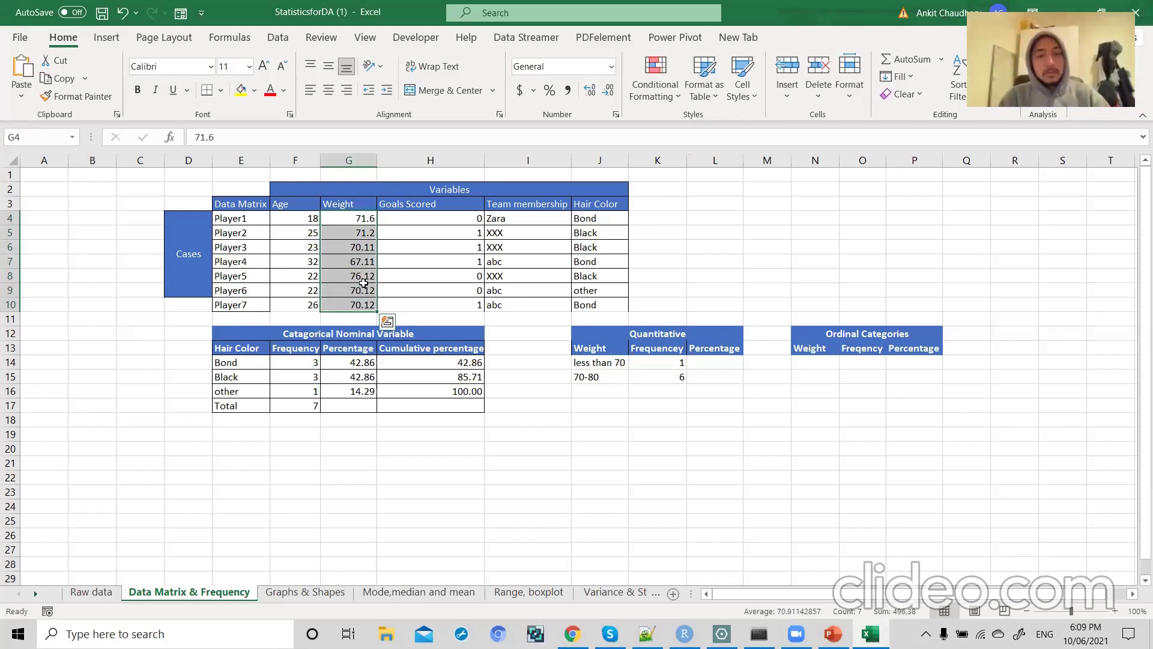
click(363, 284)
drag(356, 214, 355, 310)
drag(601, 362, 601, 375)
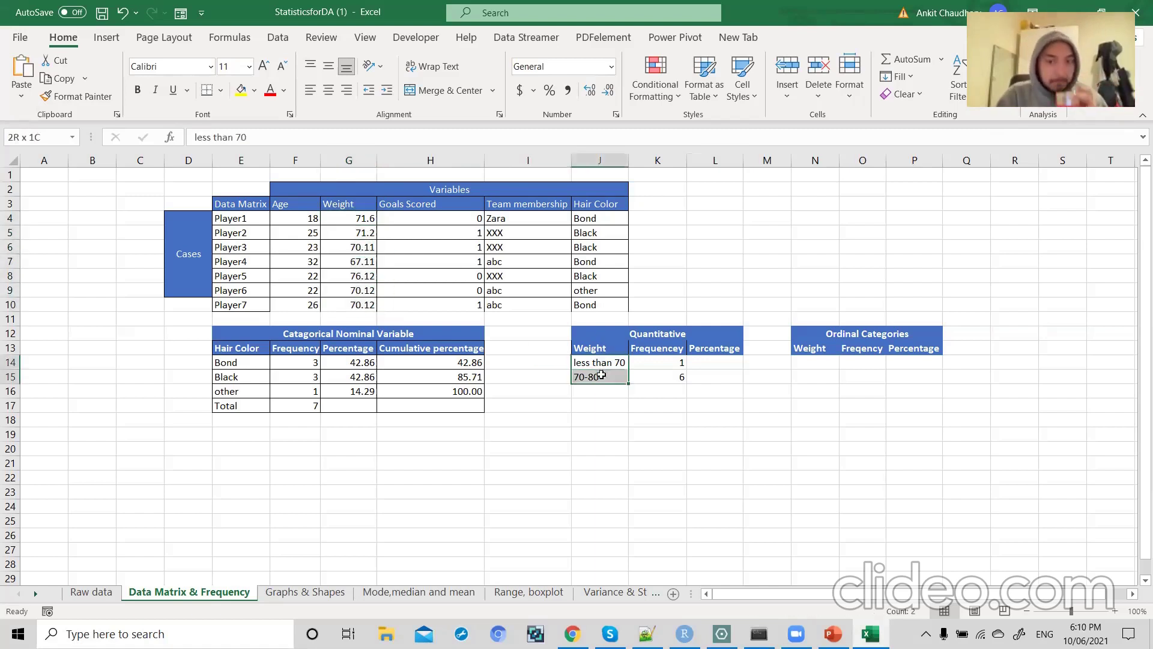
drag(601, 375, 600, 377)
click(601, 375)
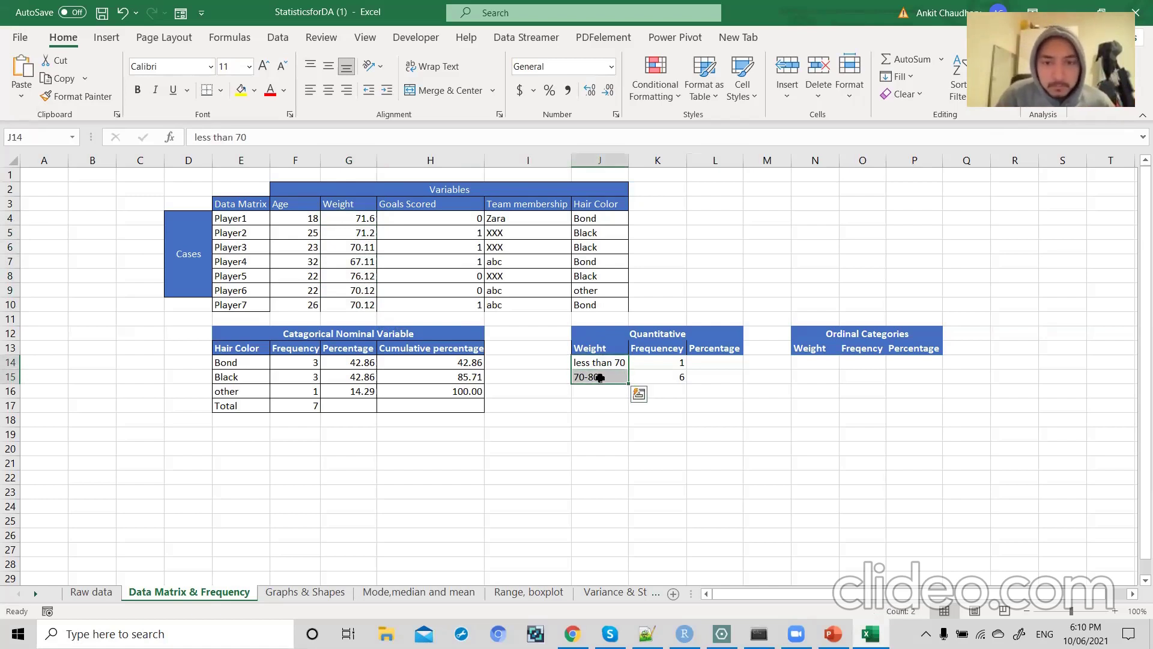
- Switch to the Drawboard PDF notes and add "Ordinal" and "Nominal" with arrows beside the discrete variable examples
key(alt+Tab)
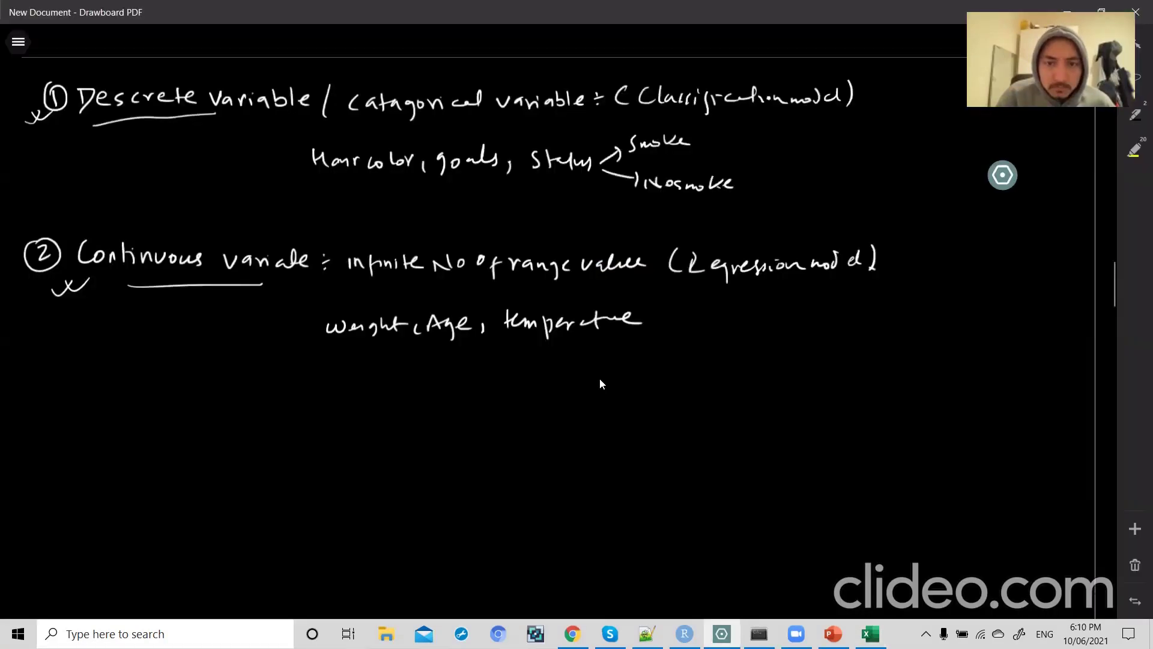
mouse_move(776, 150)
mouse_down()
mouse_move(844, 155)
mouse_move(884, 137)
mouse_up()
mouse_move(796, 190)
mouse_down()
mouse_move(821, 182)
mouse_move(823, 193)
mouse_up()
drag(831, 191, 910, 170)
- Return to the Excel workbook and insert "Ordinal" before "Quantitative" in the weight table's title in J12
key(alt+Tab)
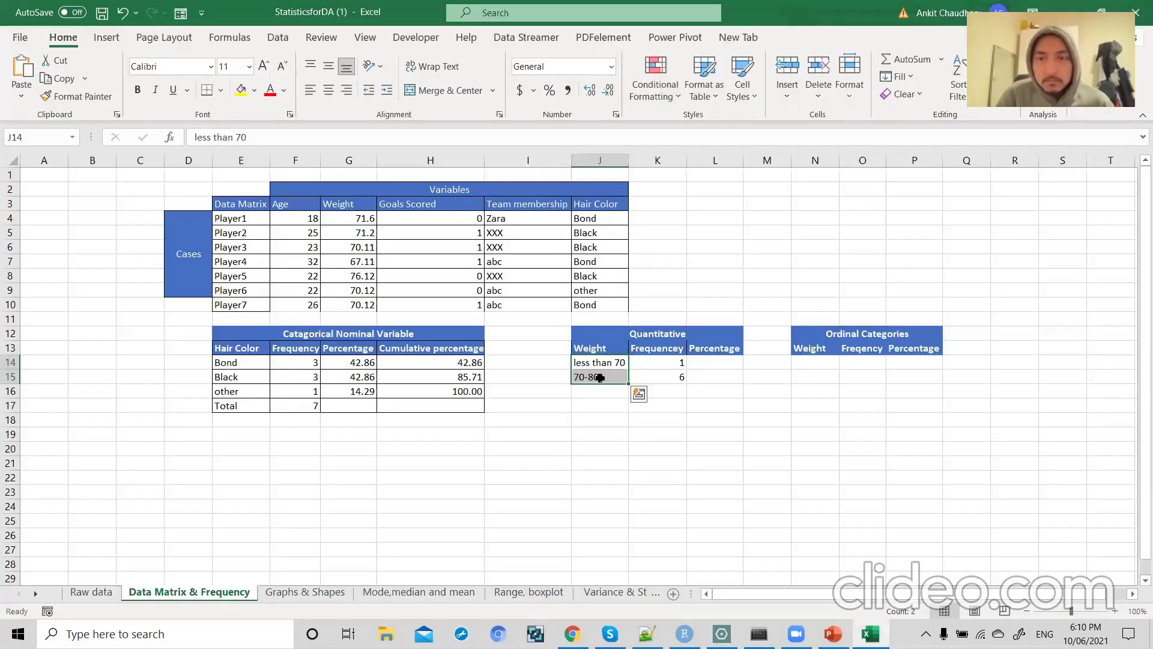
drag(596, 363, 595, 376)
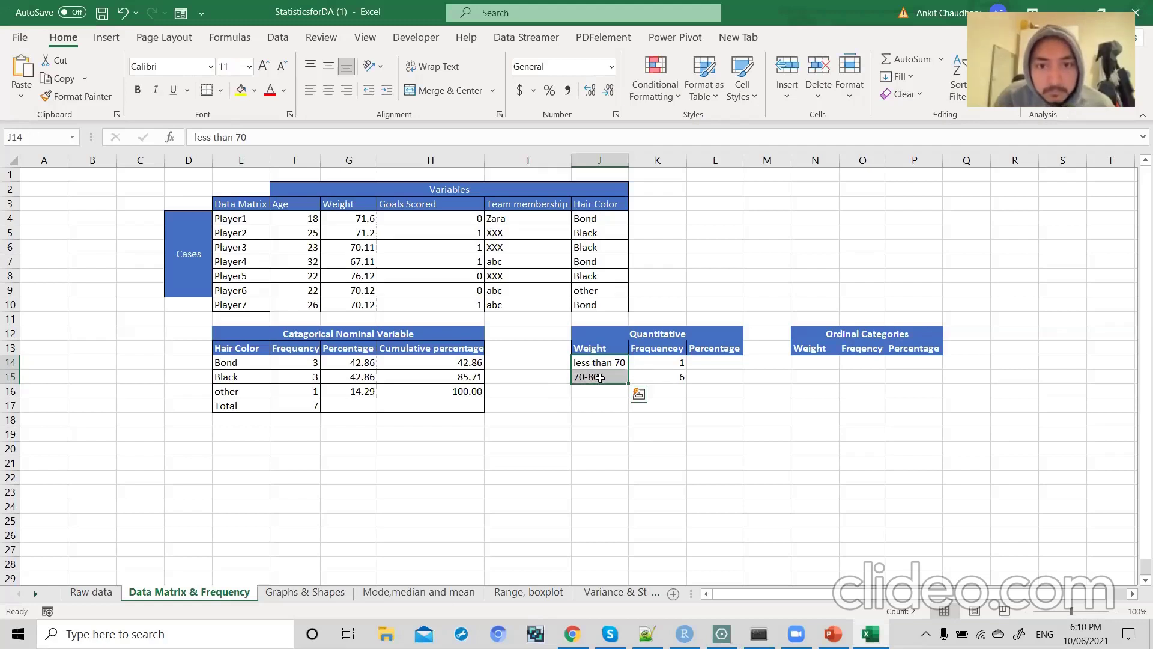
double_click(622, 332)
text(Ordinal)
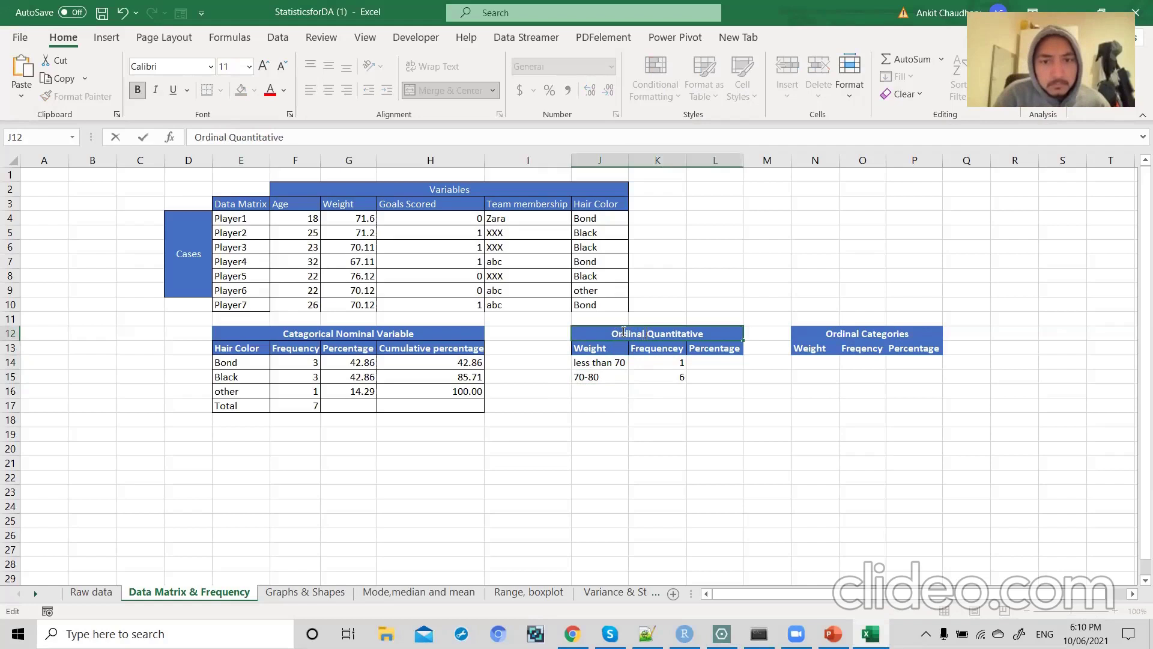
click(610, 362)
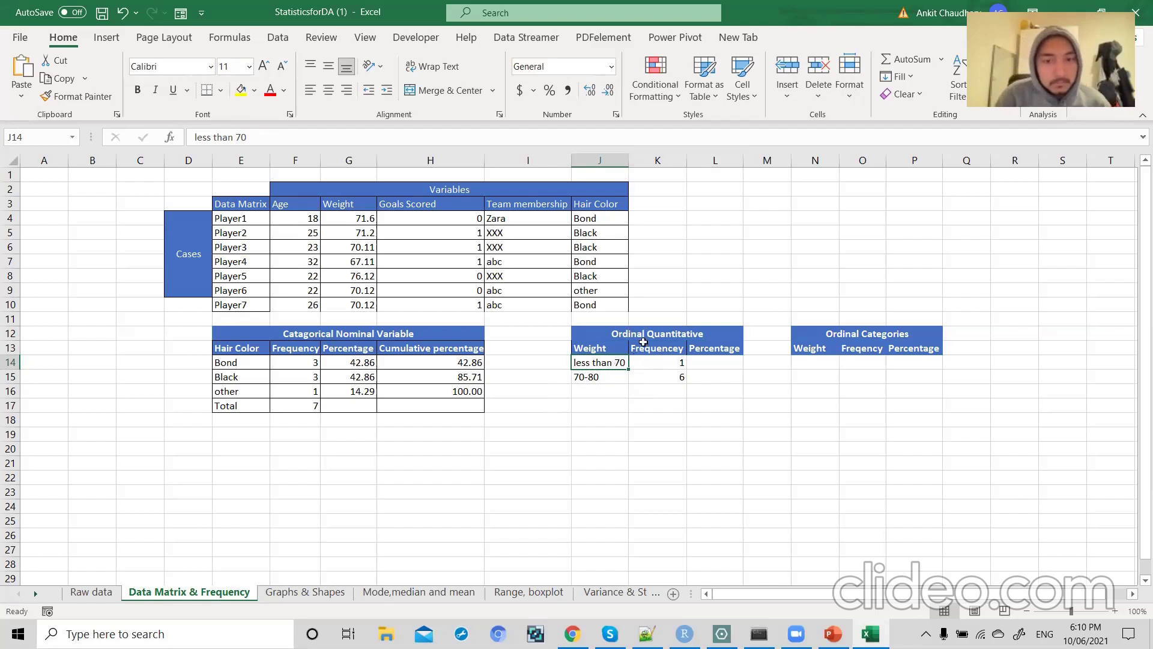
- Replace "Quantitative" with "Categorical variable" in the weight table's title in J12
click(644, 336)
drag(620, 359, 618, 373)
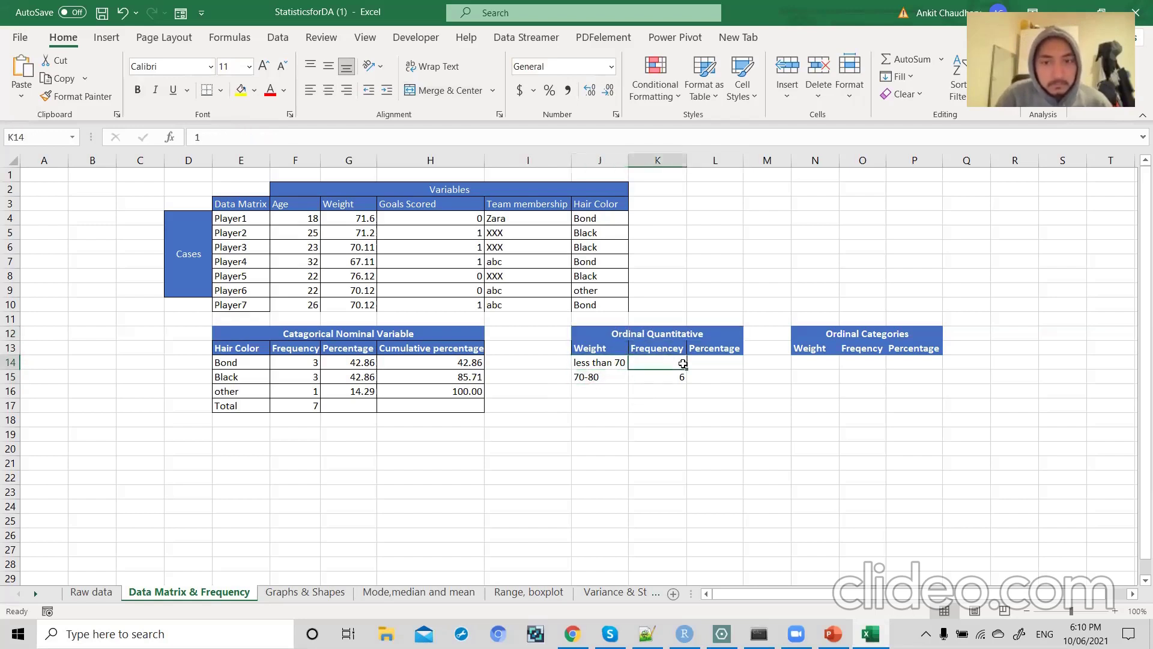
click(699, 332)
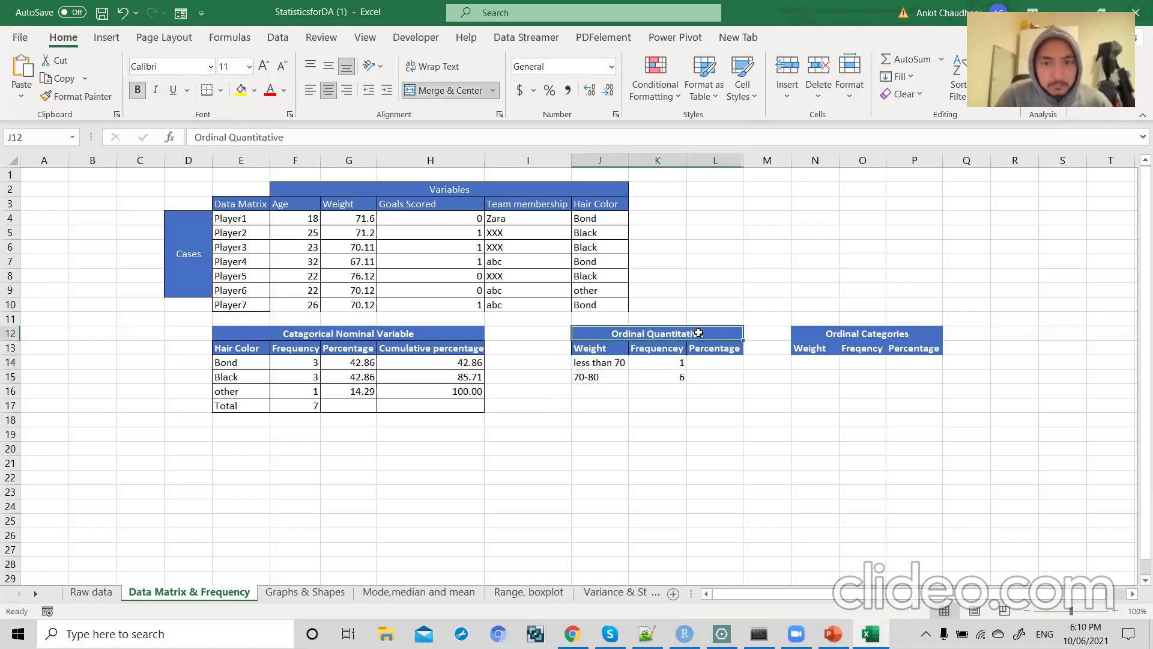
double_click(655, 332)
drag(650, 333, 709, 330)
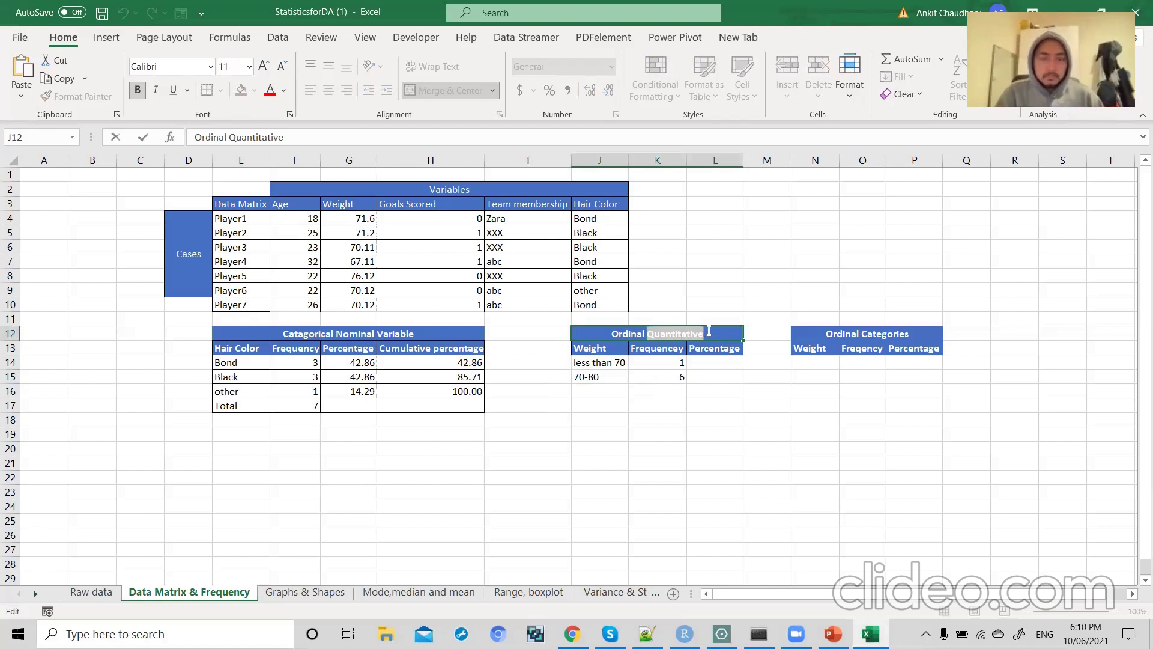
text(Cata)
text(g)
key(BackSpace)
key(BackSpace)
text(egori)
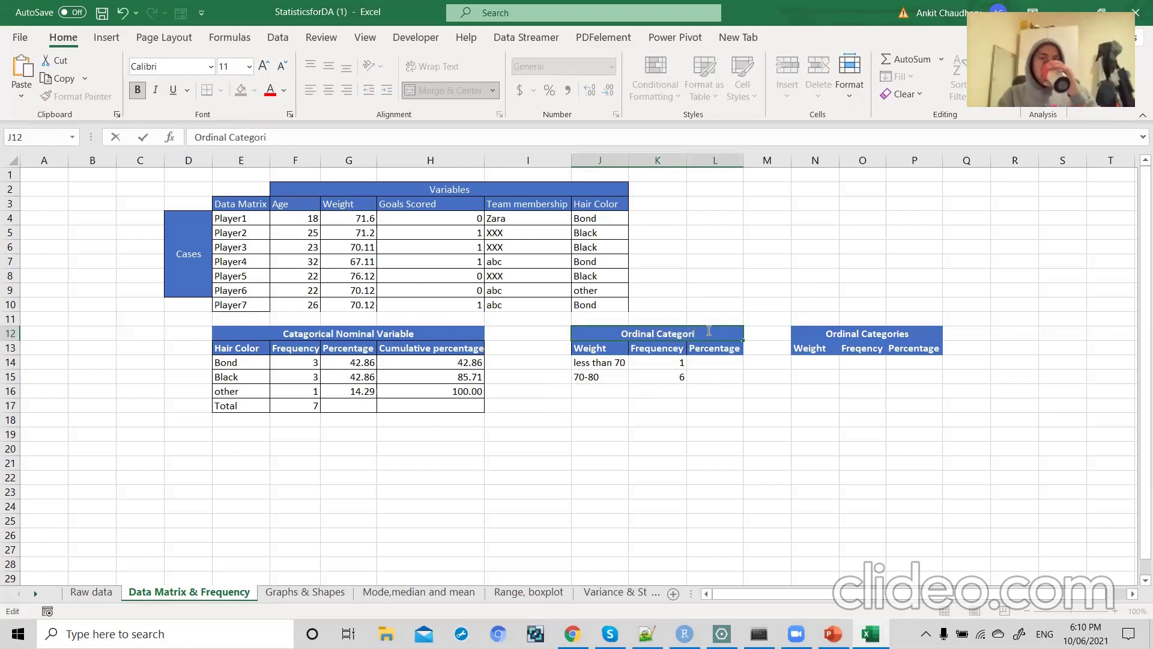
text(cal variable)
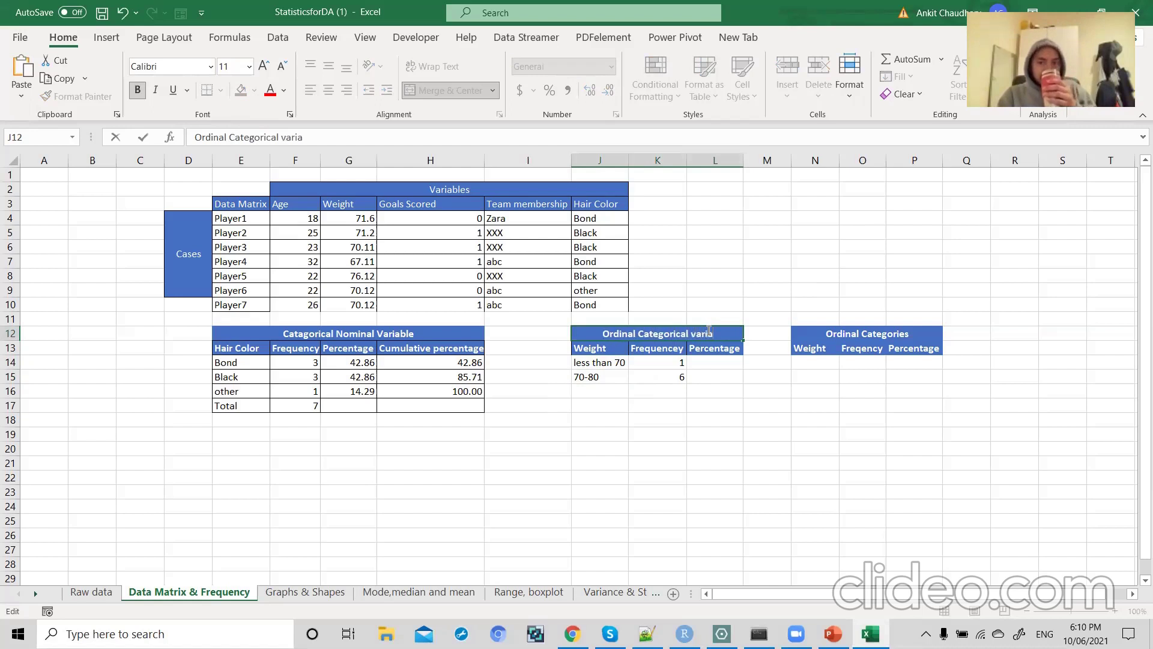
key(Return)
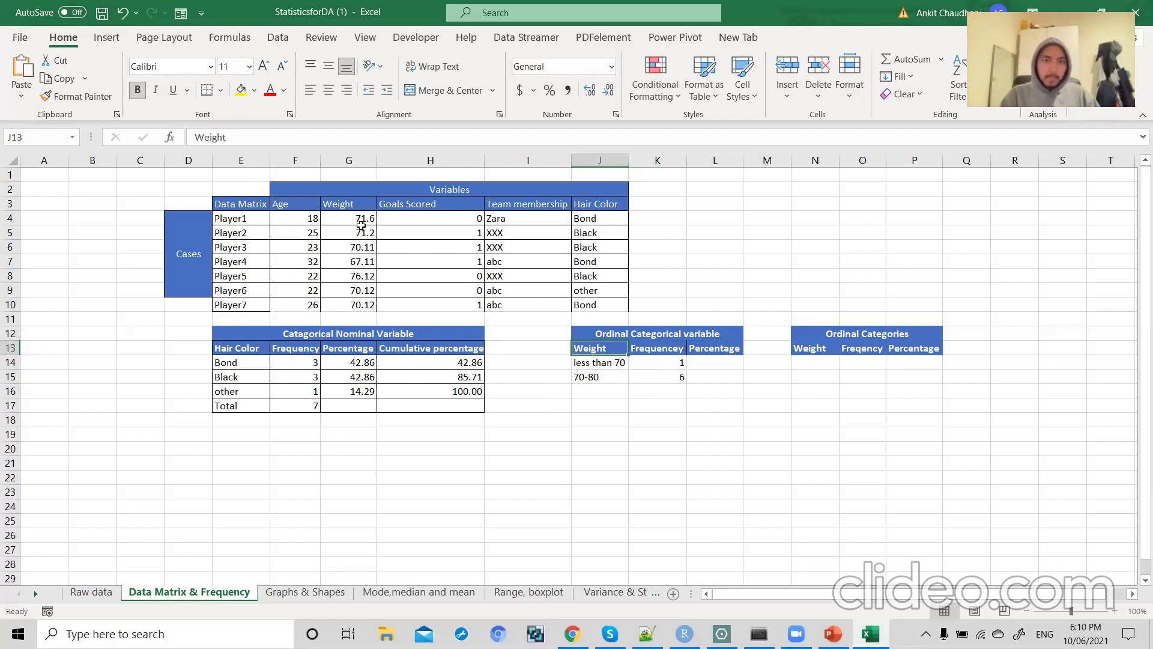
- Compare the ages of Player5 and Player6 and the rest of their records in the data matrix
drag(295, 218, 308, 289)
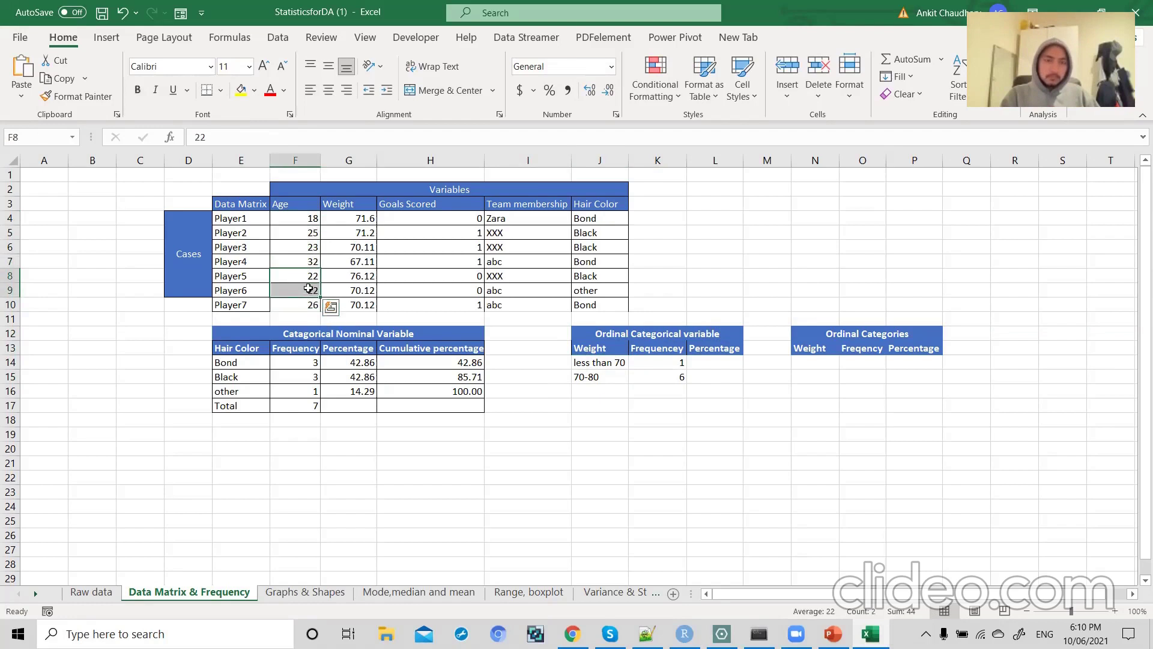
click(312, 280)
click(311, 287)
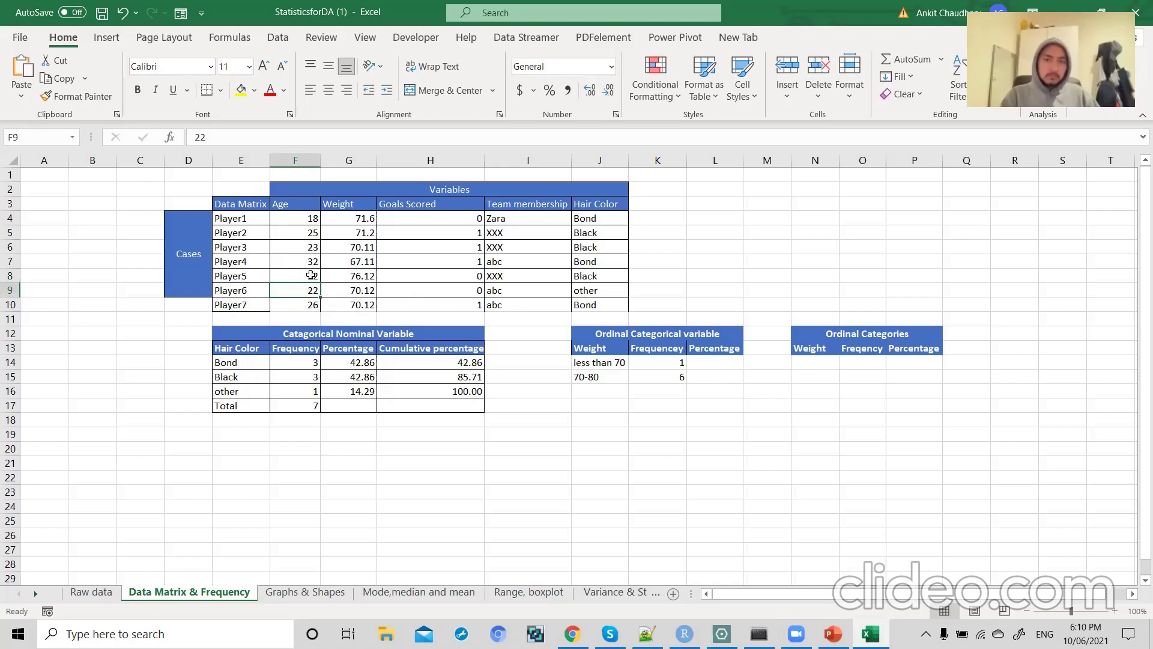
click(311, 275)
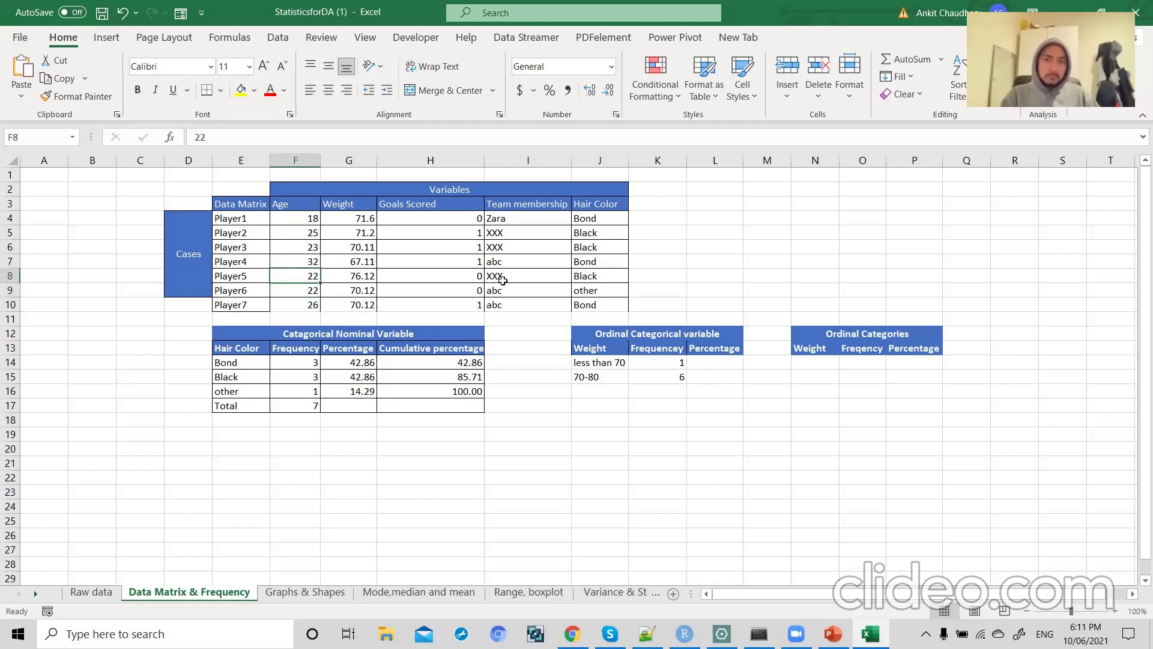
click(243, 279)
drag(243, 279, 385, 286)
drag(570, 276, 654, 289)
shift+click(579, 287)
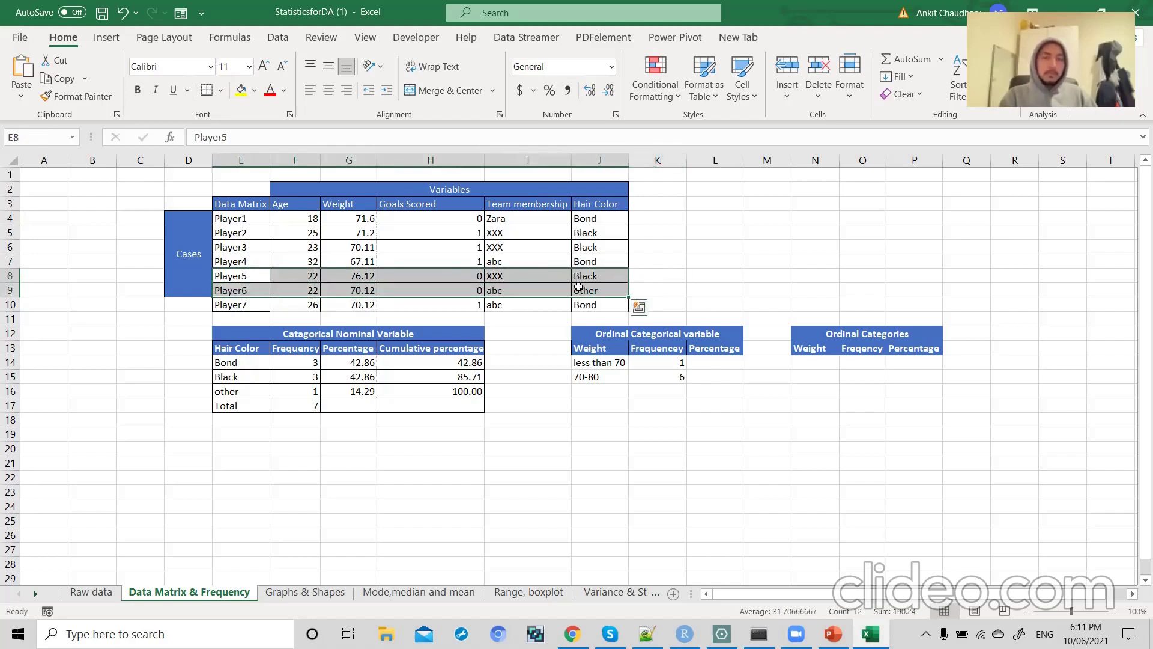
click(300, 289)
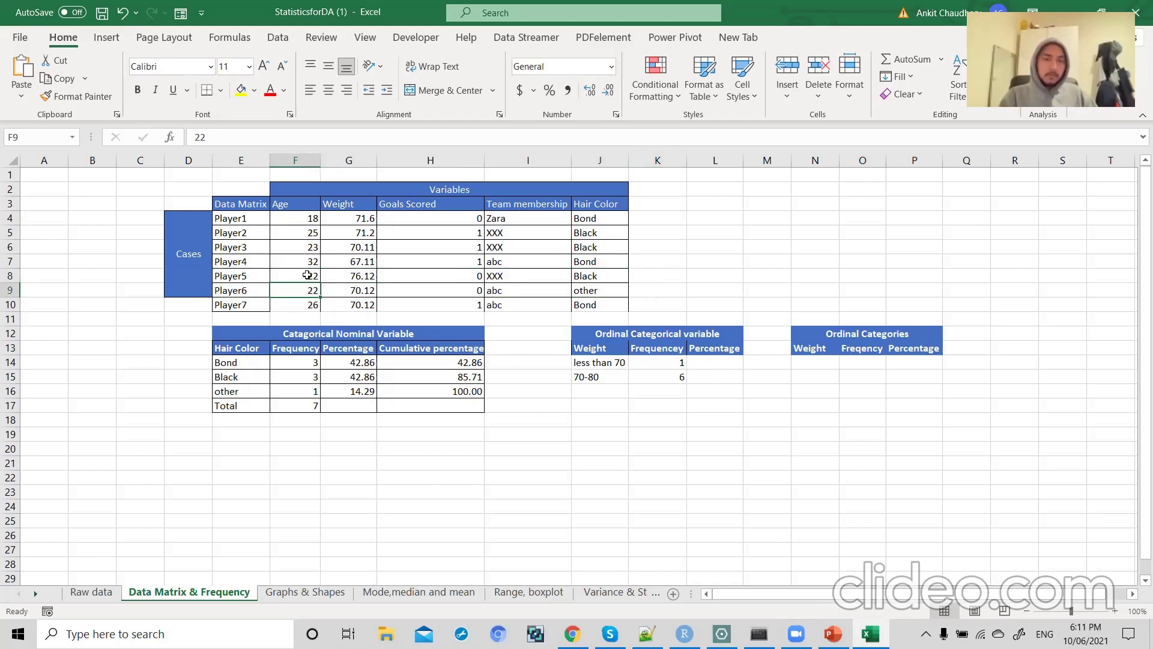
- Review the weight groups and their frequencies against the Weight column, and switch to the Drawboard PDF notes
drag(589, 364, 666, 379)
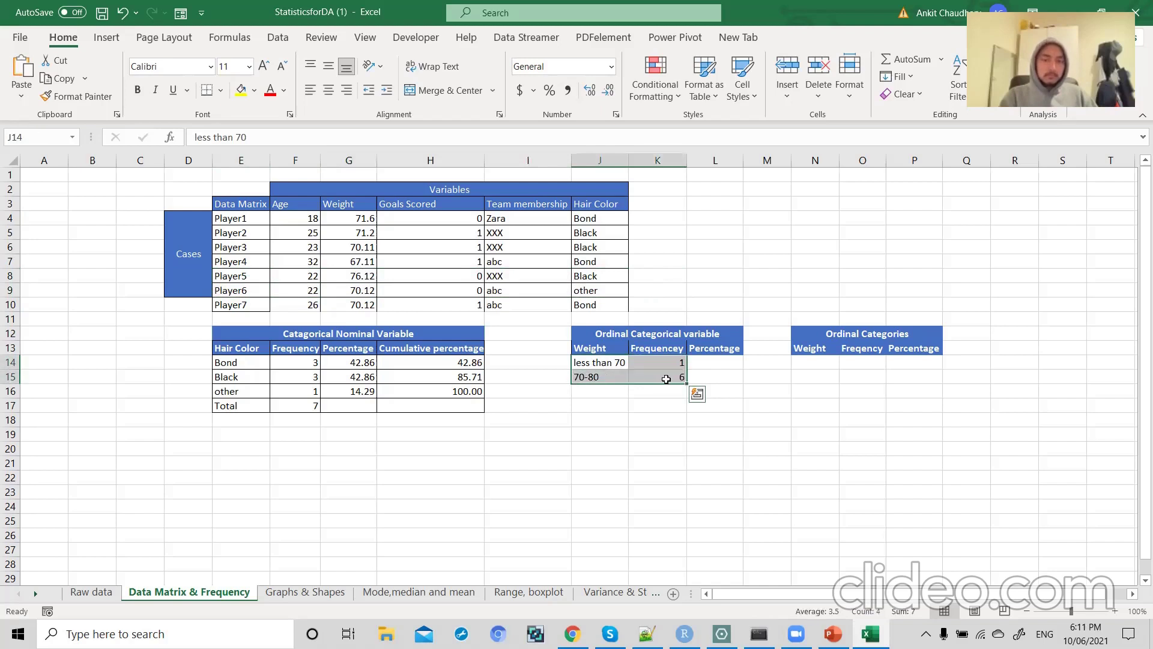
click(354, 236)
click(618, 378)
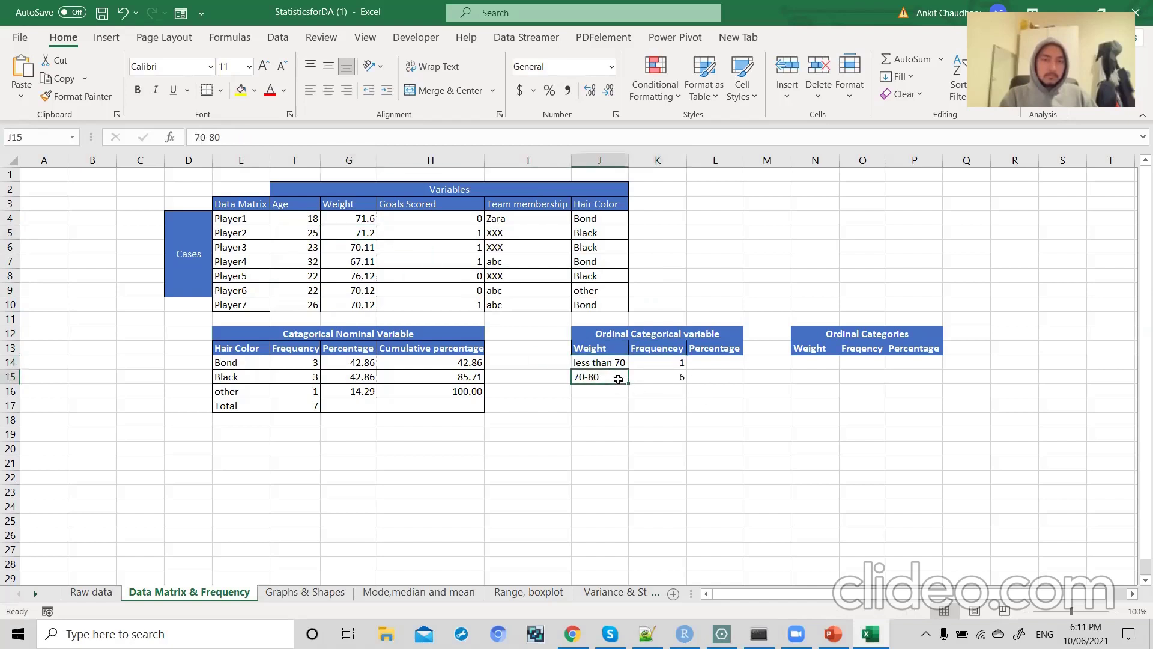
key(alt+Tab)
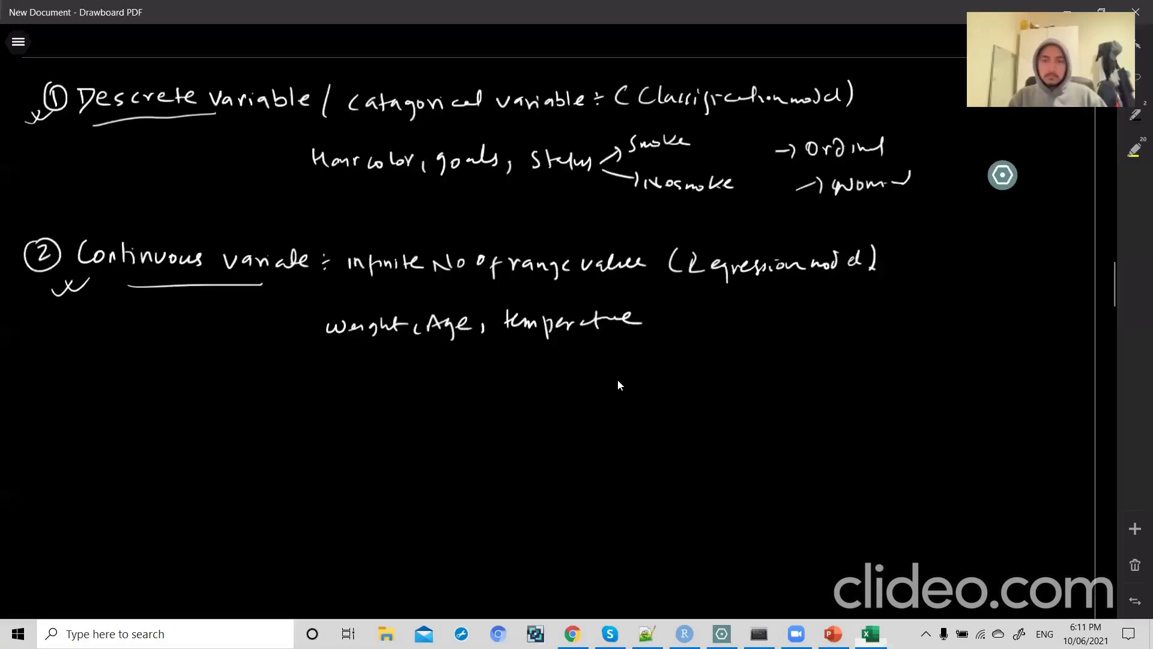
- Write and underline the heading "NSW" below the continuous variable notes, with "Salary → < 50k, > 50 - < 100k, 100k+" under it
scroll(619, 383, down, 5)
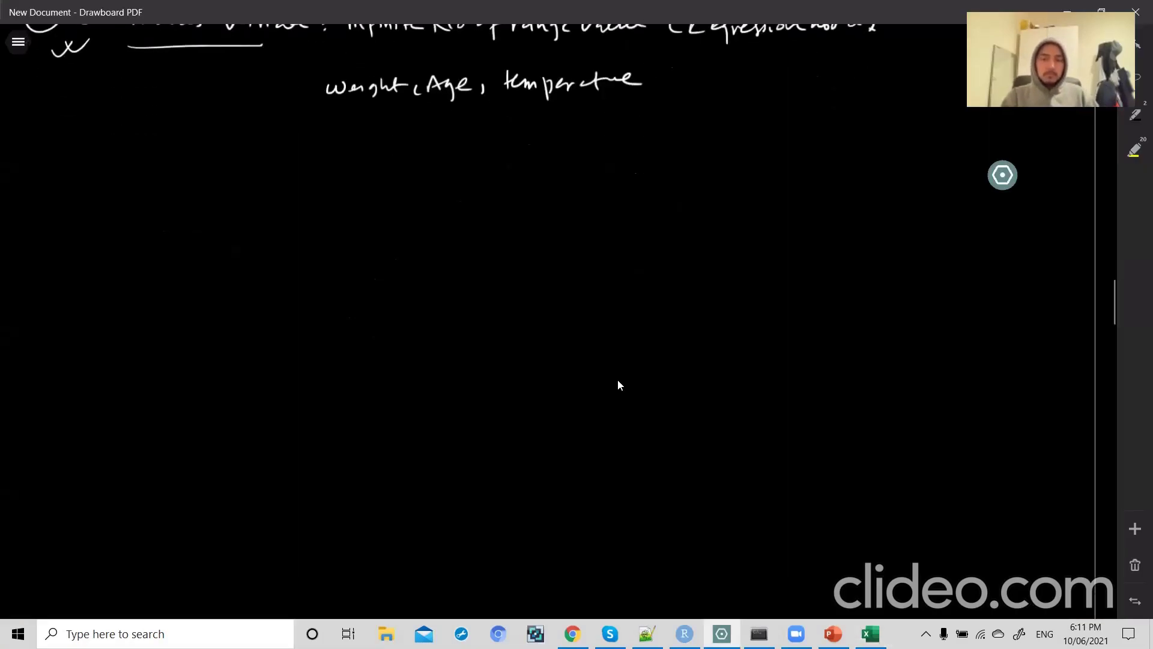
mouse_move(537, 189)
mouse_down()
mouse_move(536, 207)
mouse_move(586, 190)
mouse_move(592, 215)
mouse_up()
mouse_move(521, 248)
mouse_down()
mouse_move(513, 270)
mouse_move(547, 271)
mouse_up()
mouse_move(551, 258)
mouse_down()
mouse_move(575, 278)
mouse_move(603, 262)
mouse_move(660, 259)
mouse_up()
mouse_move(679, 241)
mouse_down()
mouse_move(675, 256)
mouse_move(687, 243)
mouse_move(698, 250)
mouse_up()
mouse_move(705, 240)
mouse_down()
mouse_move(730, 265)
mouse_move(772, 249)
mouse_up()
click(744, 237)
mouse_move(770, 232)
mouse_down()
mouse_move(784, 243)
mouse_move(855, 225)
mouse_move(888, 233)
mouse_up()
mouse_move(898, 227)
mouse_down()
mouse_move(897, 237)
mouse_move(922, 233)
mouse_up()
drag(932, 221, 957, 228)
drag(964, 223, 973, 227)
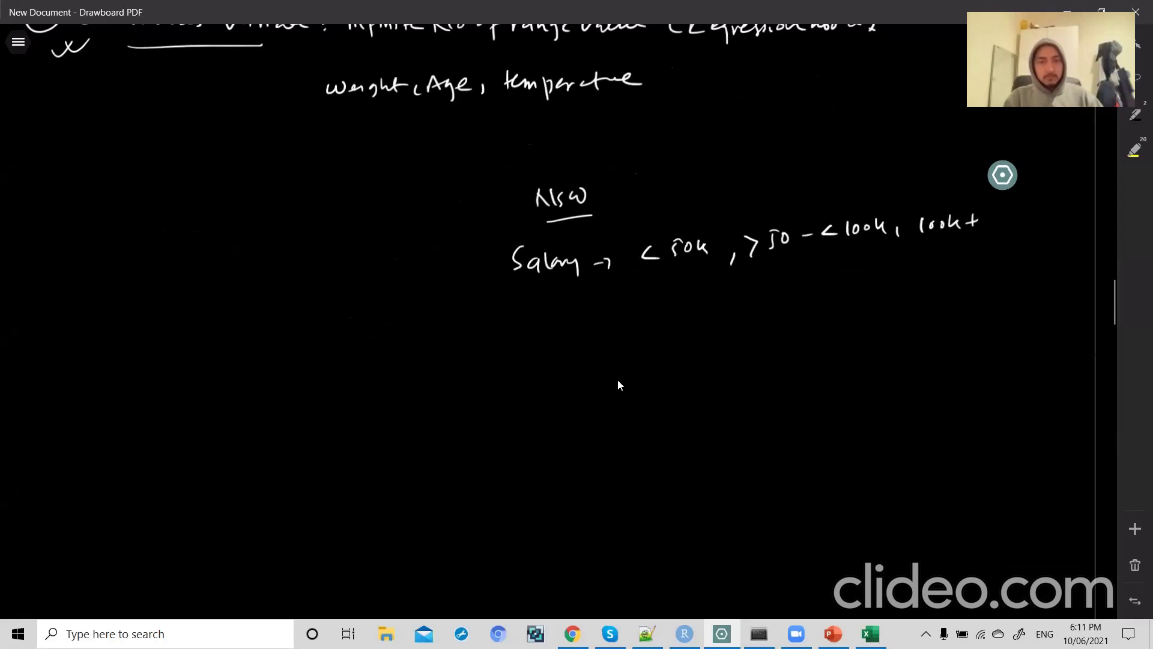
- Underline the three salary ranges and add arrows above them with handwritten low, upper and high labels
drag(663, 278, 701, 270)
drag(814, 263, 854, 255)
drag(955, 244, 981, 237)
mouse_move(685, 199)
mouse_down()
mouse_move(677, 220)
mouse_move(688, 219)
mouse_up()
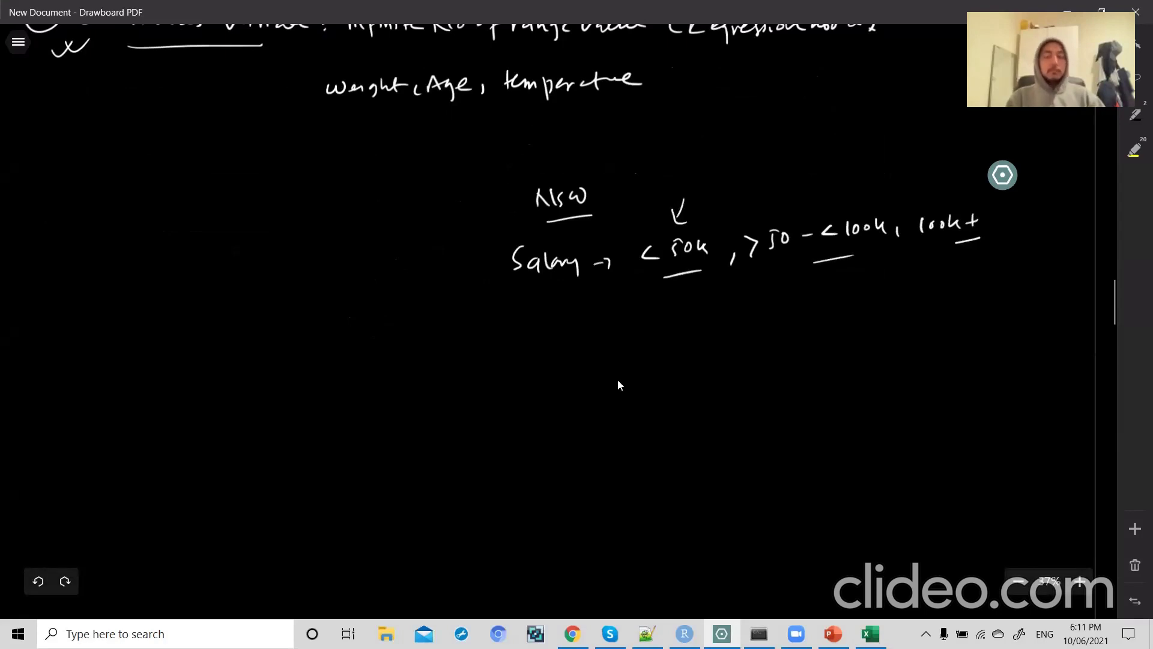
drag(642, 171, 644, 186)
mouse_move(651, 179)
mouse_down()
mouse_move(729, 159)
mouse_move(685, 150)
mouse_up()
mouse_move(695, 135)
mouse_down()
mouse_move(696, 149)
mouse_move(731, 133)
mouse_up()
mouse_move(801, 178)
mouse_down()
mouse_move(801, 195)
mouse_move(808, 190)
mouse_up()
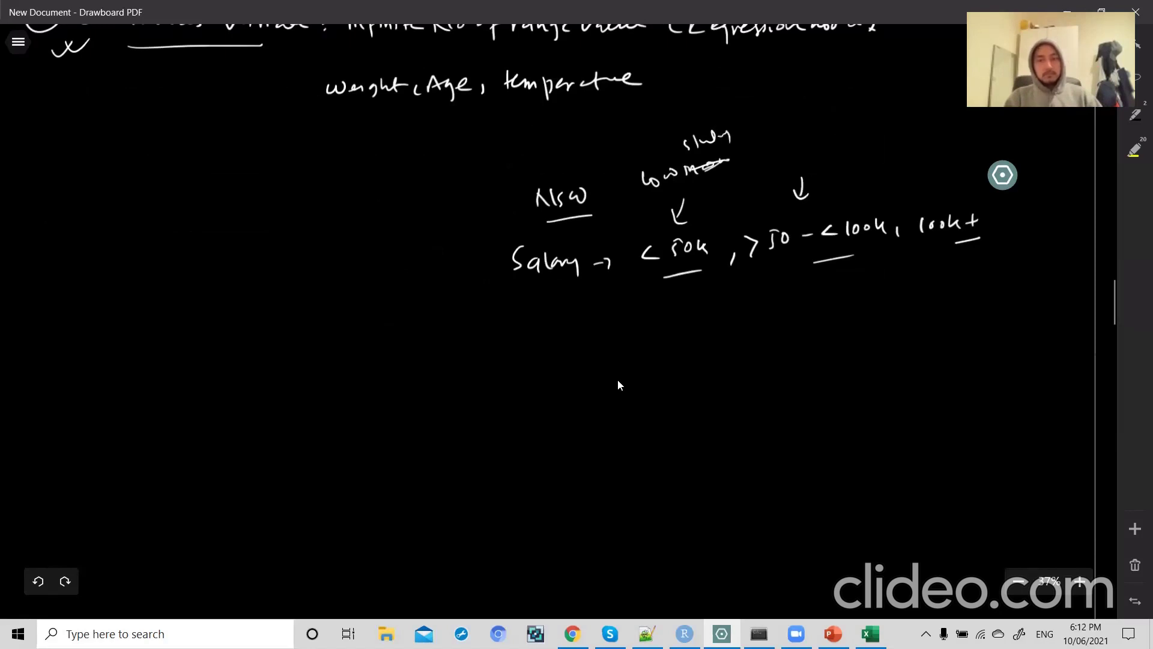
drag(788, 149, 805, 165)
mouse_move(806, 146)
mouse_down()
mouse_move(807, 156)
mouse_move(839, 139)
mouse_move(850, 149)
mouse_up()
mouse_move(934, 163)
mouse_down()
mouse_move(935, 182)
mouse_move(920, 153)
mouse_move(942, 149)
mouse_up()
drag(951, 136, 962, 134)
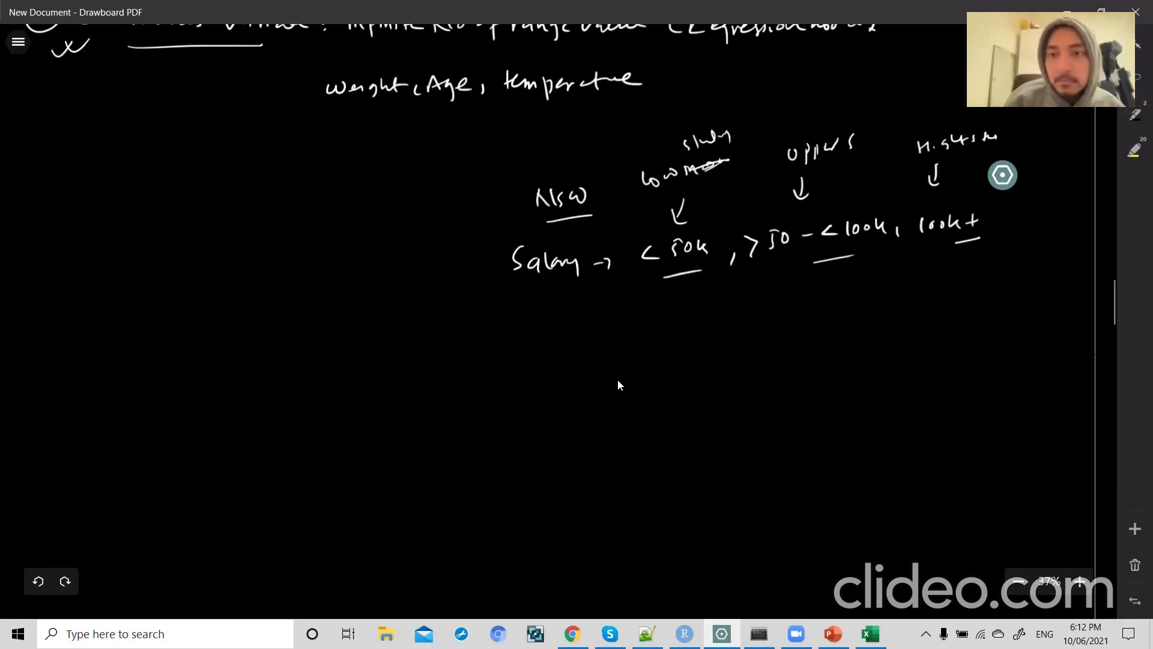
- Write the underlined salary example "⇒ 51k → 99k" below the ranges and extend the upper label
mouse_move(688, 313)
mouse_down()
mouse_move(680, 325)
mouse_move(693, 308)
mouse_move(698, 324)
mouse_up()
mouse_move(707, 310)
mouse_down()
mouse_move(718, 307)
mouse_move(718, 322)
mouse_up()
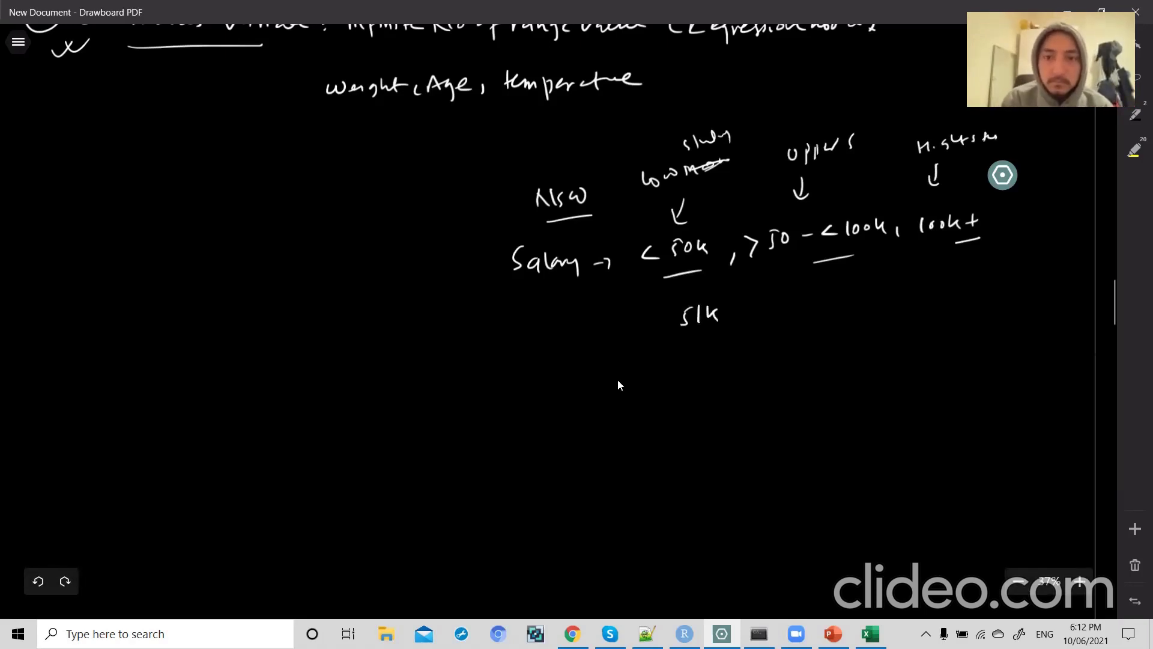
drag(644, 325, 666, 331)
drag(661, 319, 661, 338)
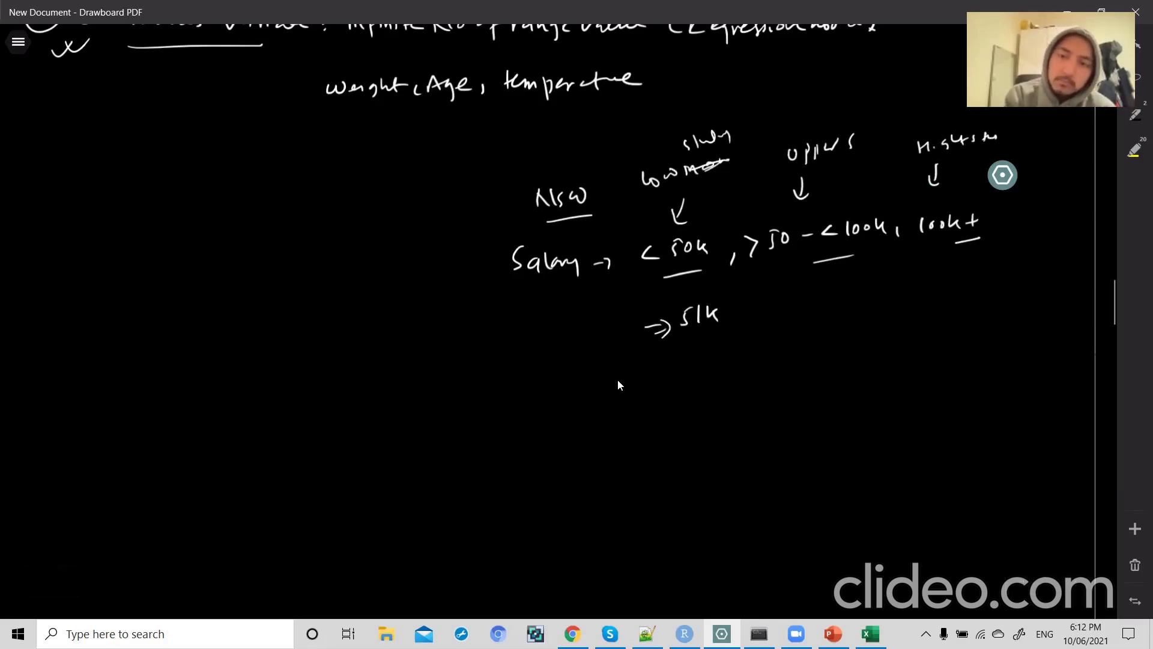
drag(853, 141, 867, 138)
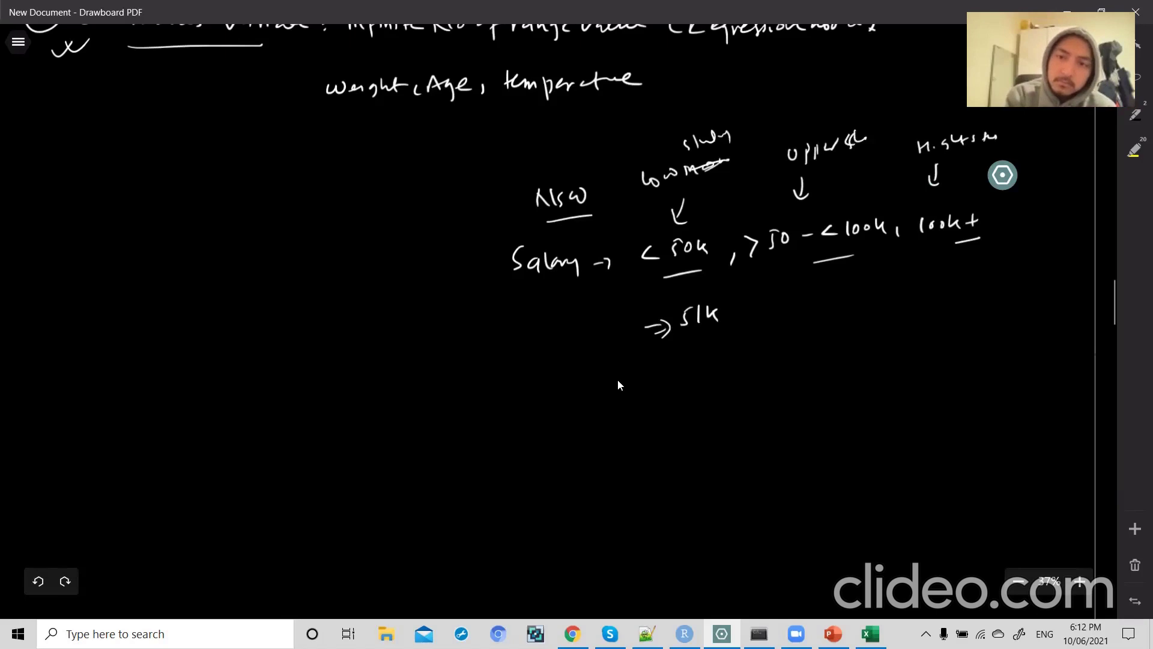
drag(689, 341, 763, 305)
mouse_move(786, 292)
mouse_down()
mouse_move(789, 310)
mouse_move(825, 302)
mouse_up()
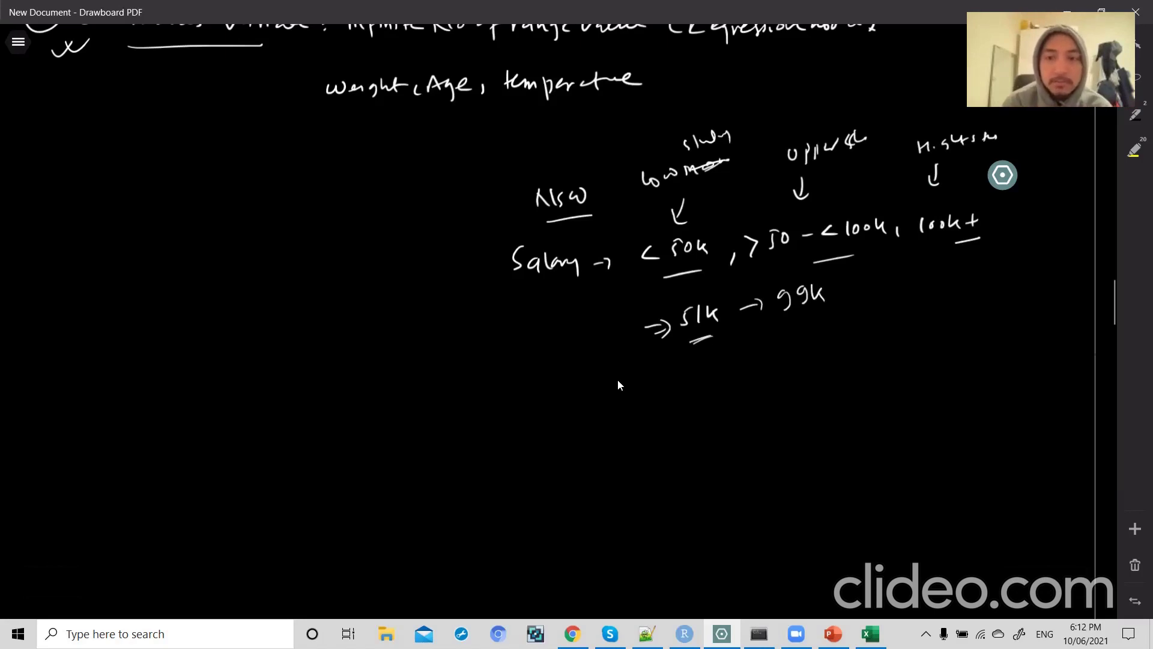
drag(796, 315, 817, 309)
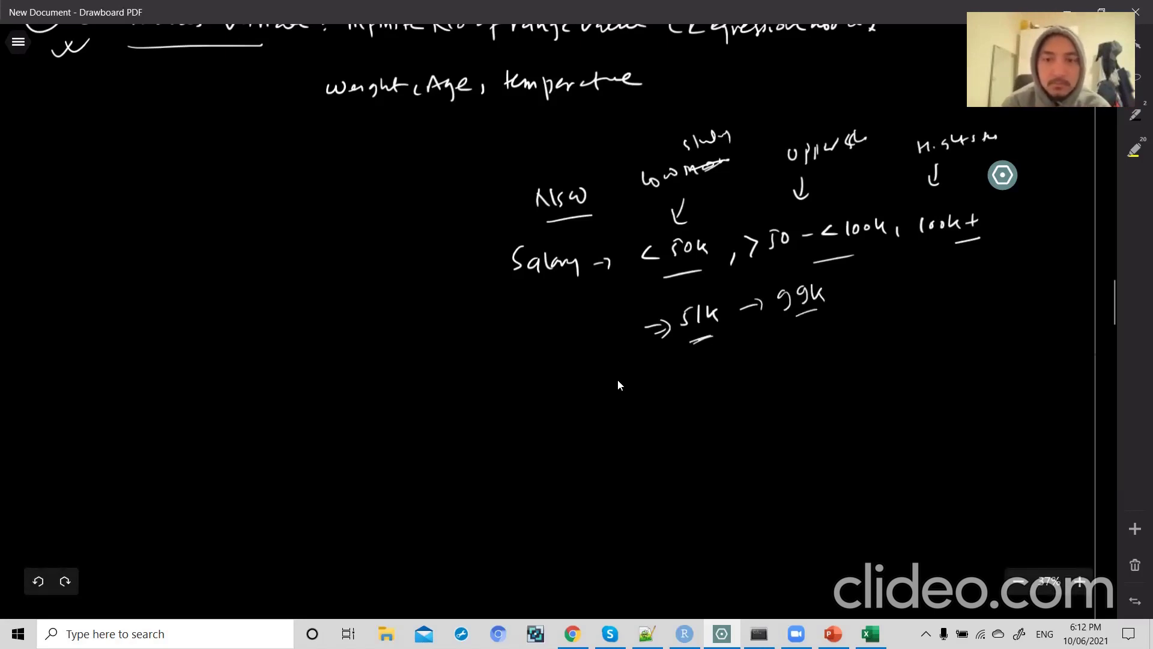
- Circle 51k and underline the low label, adding an arrow and a handwritten low note beneath the circle
mouse_move(697, 288)
mouse_down()
mouse_move(670, 328)
mouse_move(729, 338)
mouse_move(677, 364)
mouse_up()
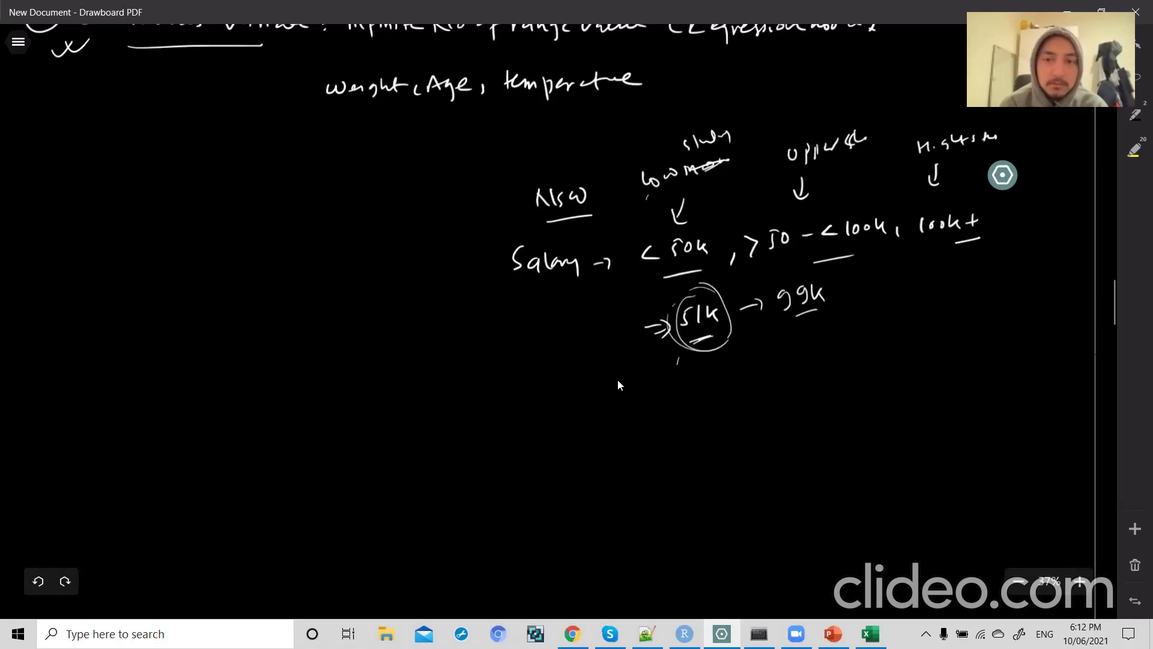
drag(647, 199, 665, 185)
drag(697, 148, 728, 144)
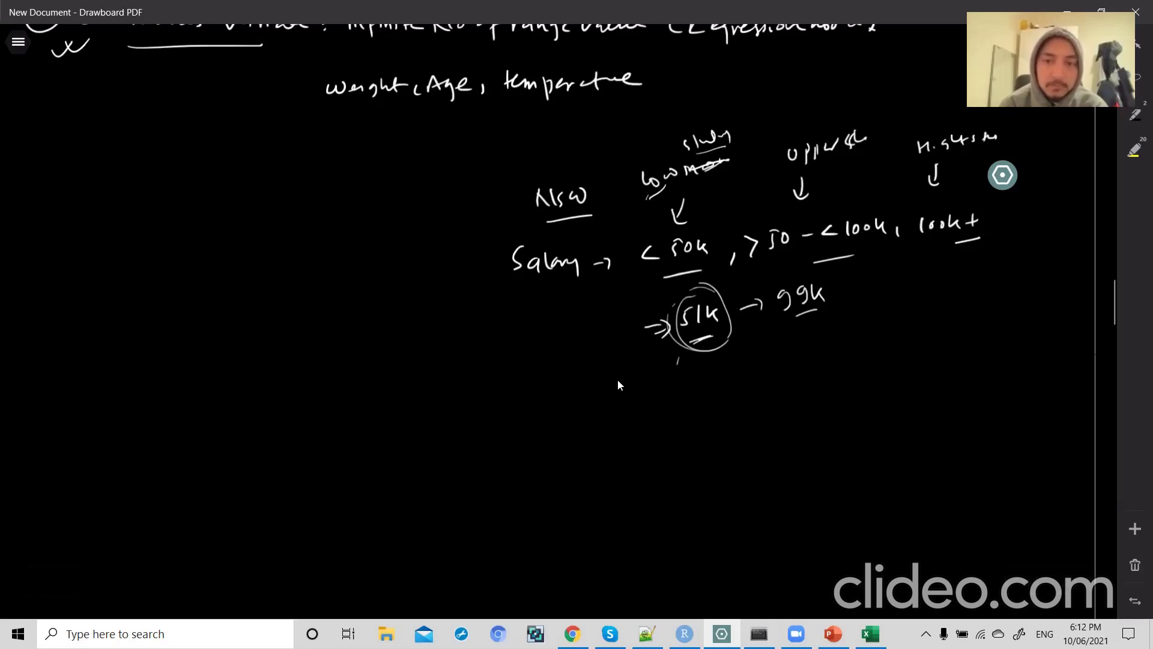
mouse_move(688, 370)
mouse_down()
mouse_move(673, 411)
mouse_move(724, 403)
mouse_up()
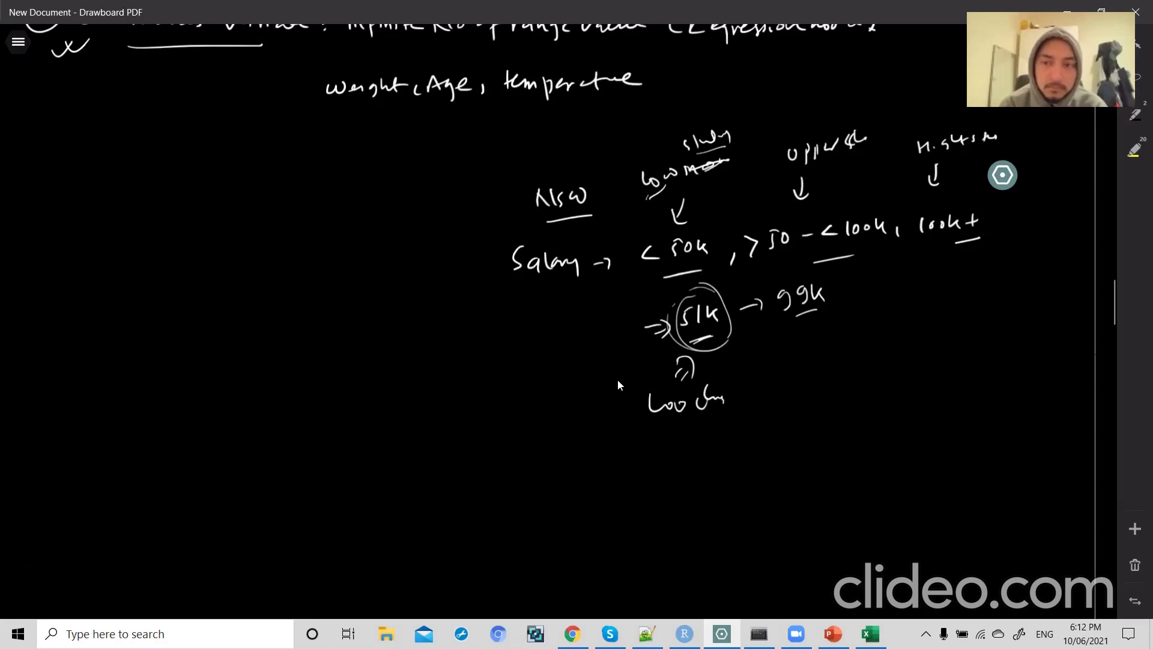
- Return to the Excel workbook and compare the weight groups and their frequencies with the players' Weight values
key(alt+Tab)
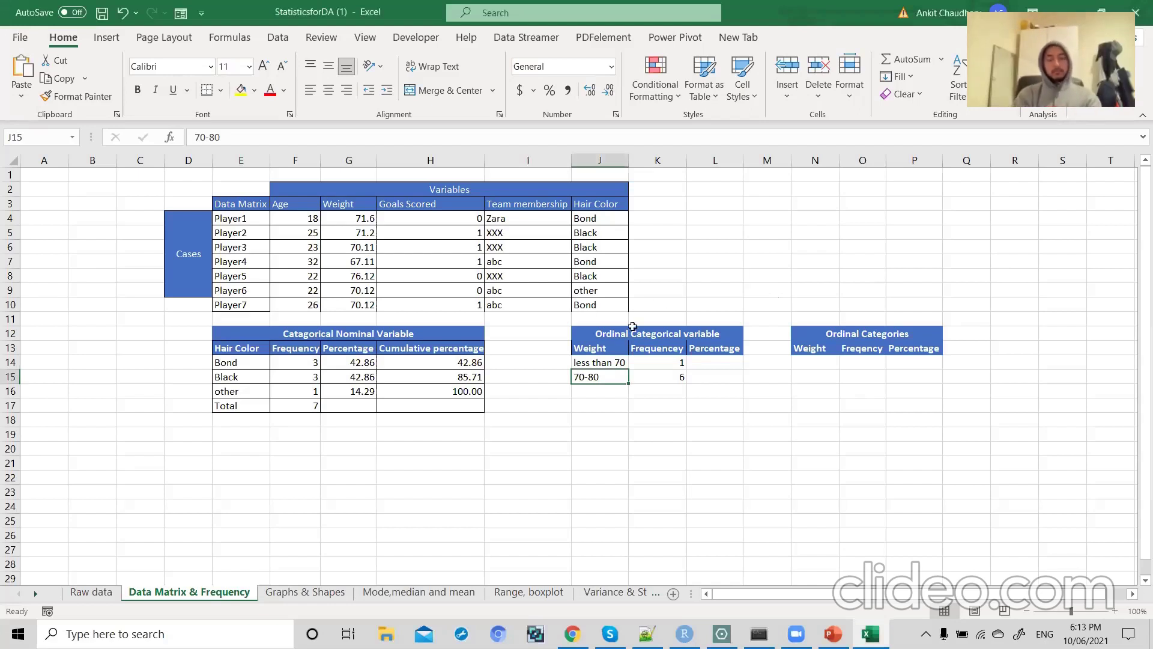
drag(576, 365, 585, 377)
drag(346, 204, 349, 304)
drag(588, 363, 590, 374)
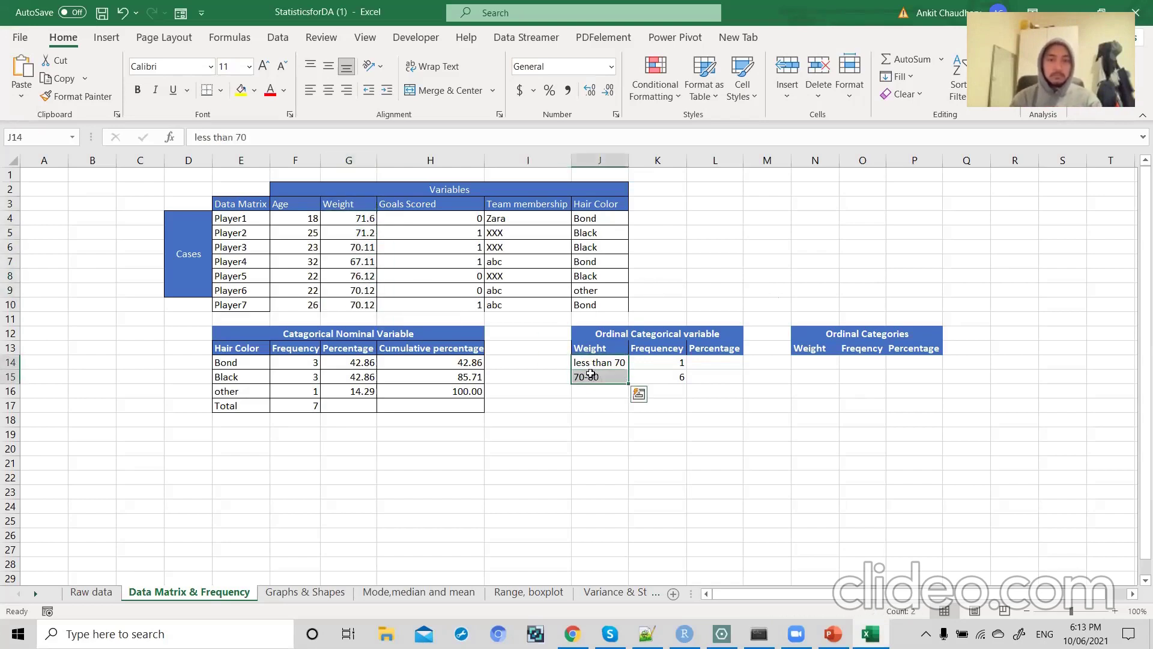
click(353, 231)
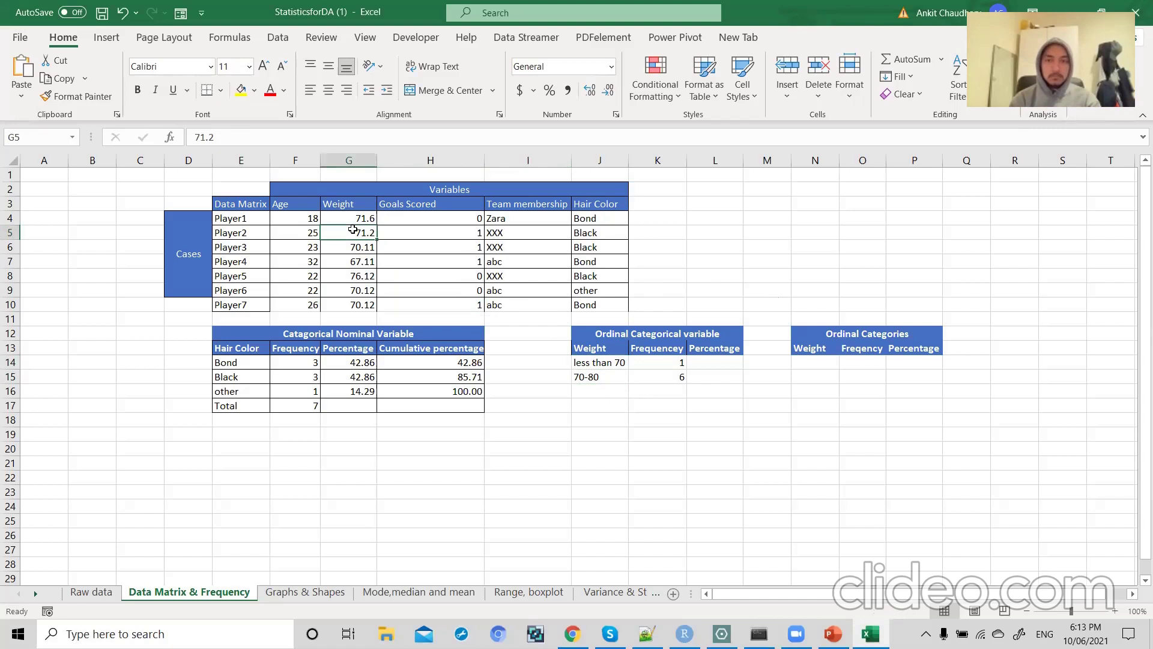
drag(358, 216, 347, 310)
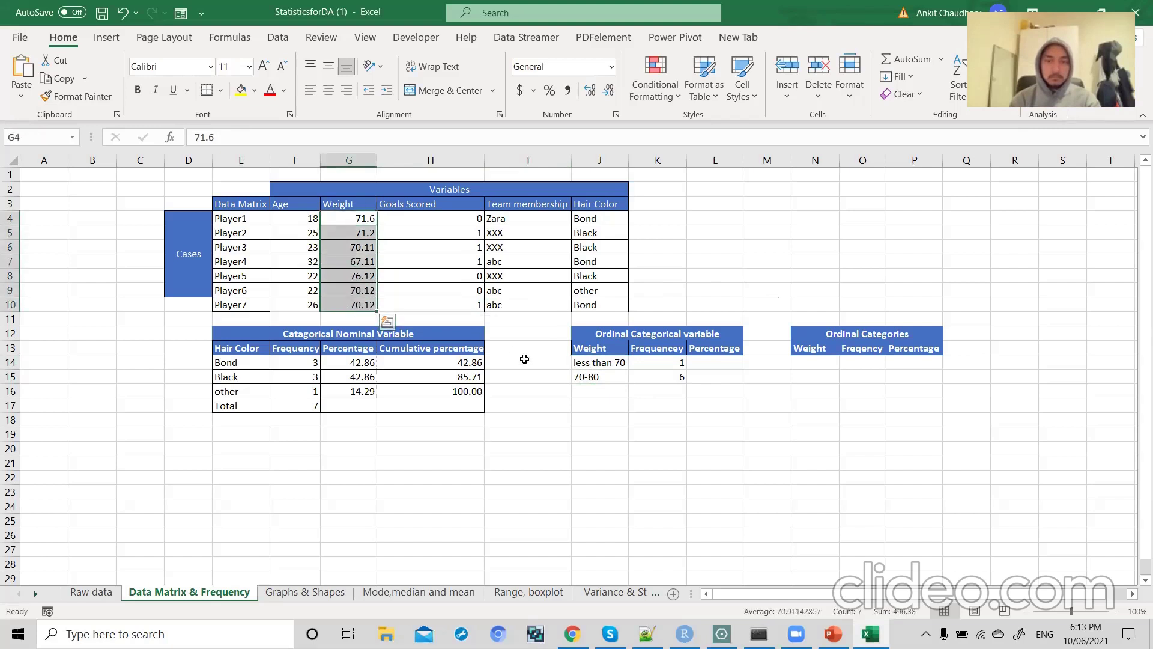
drag(587, 362, 657, 369)
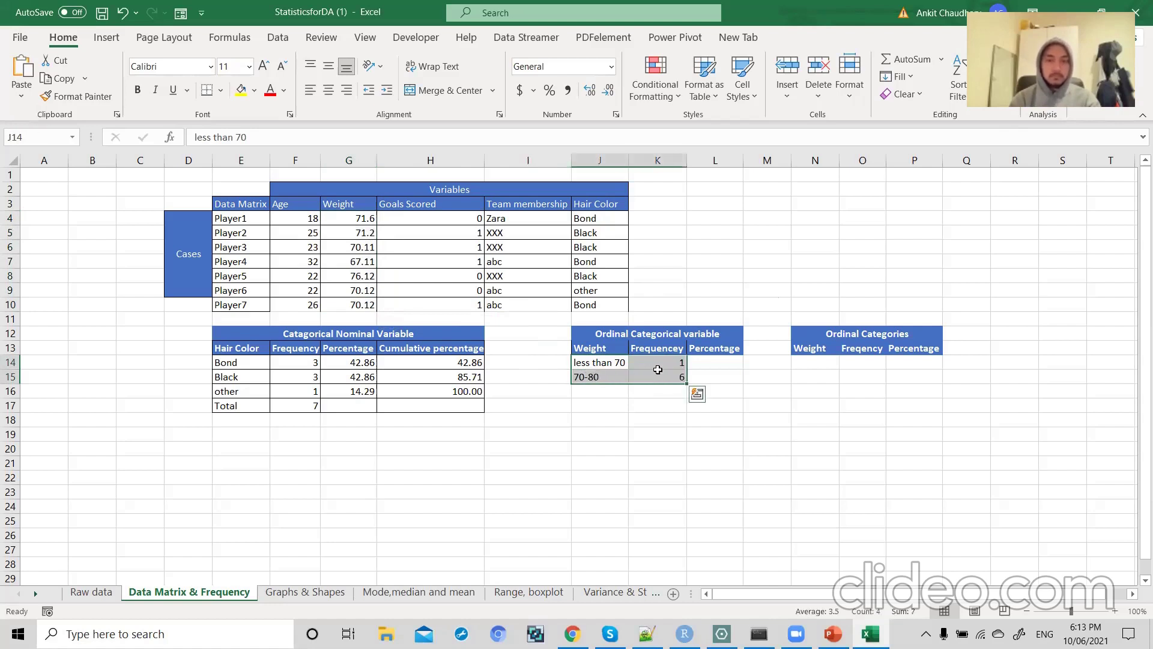
drag(354, 231, 363, 274)
drag(587, 363, 668, 387)
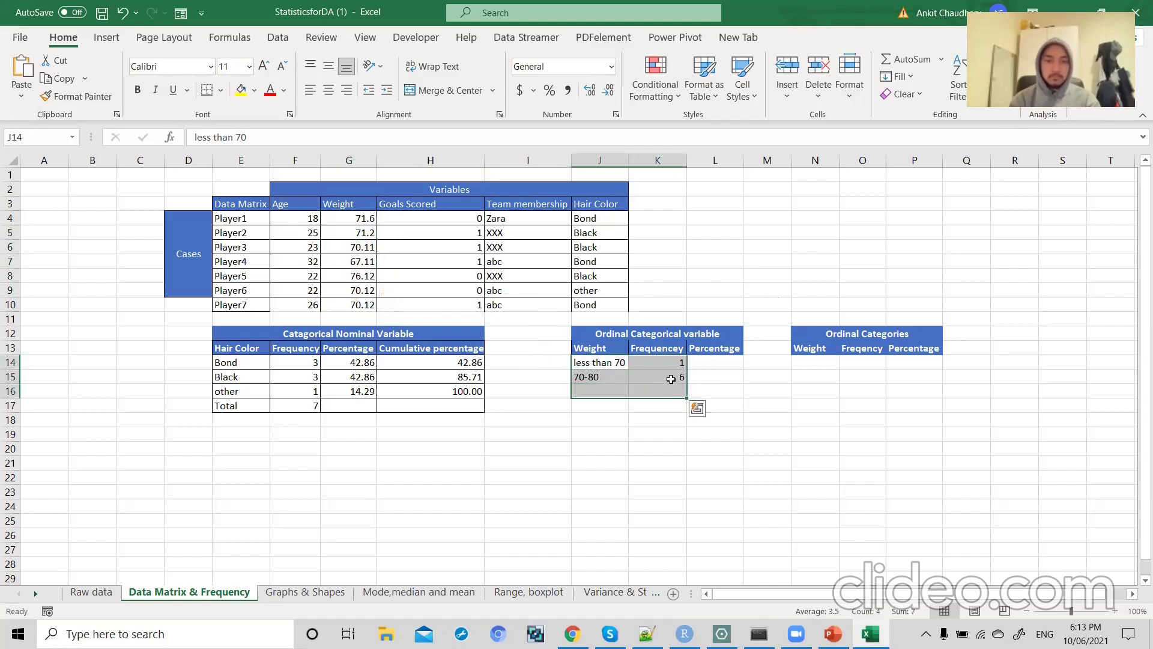
click(671, 379)
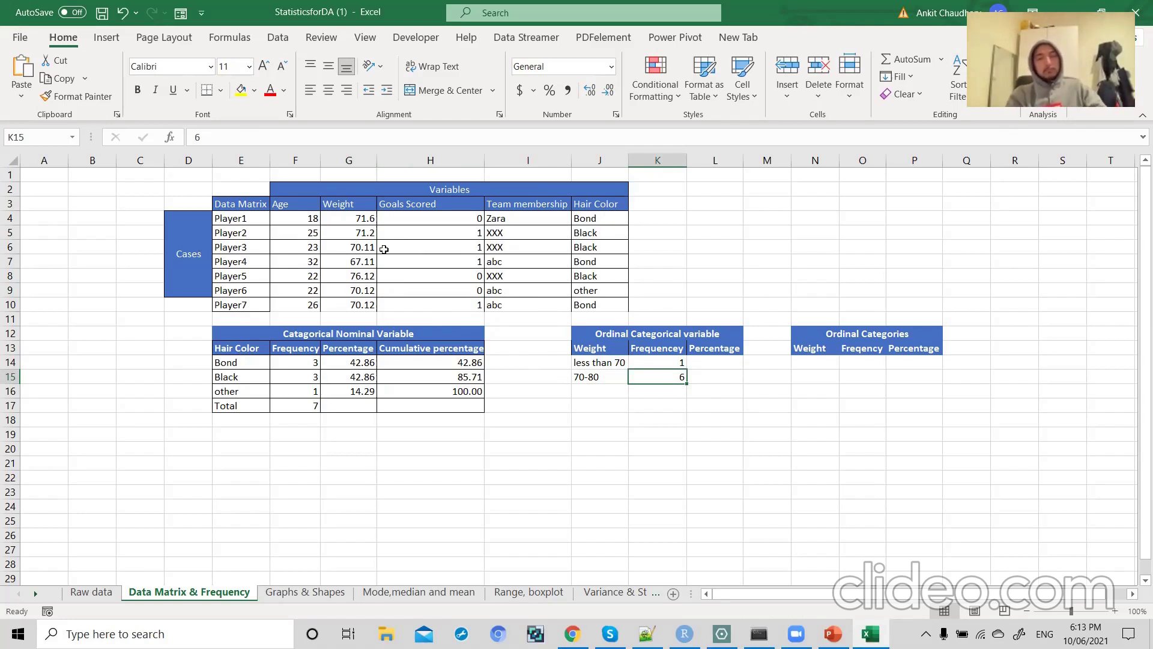
- Review the data matrix's Variables headings, its Cases column of players and the records
click(460, 189)
drag(313, 204, 585, 207)
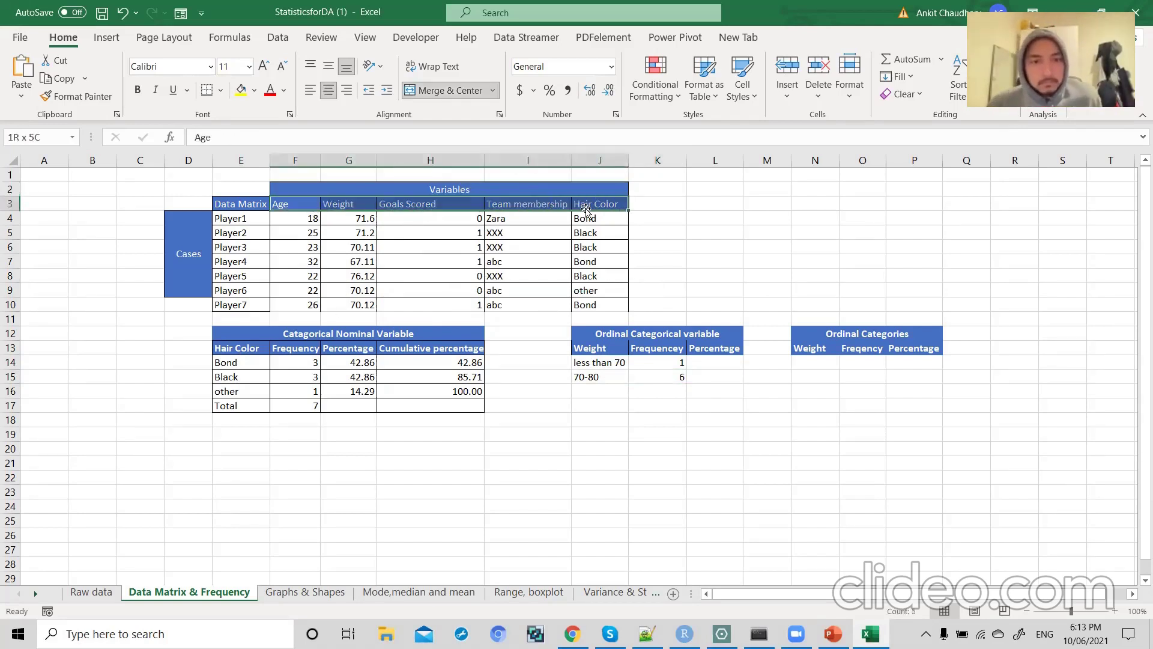
click(195, 237)
drag(235, 233, 240, 277)
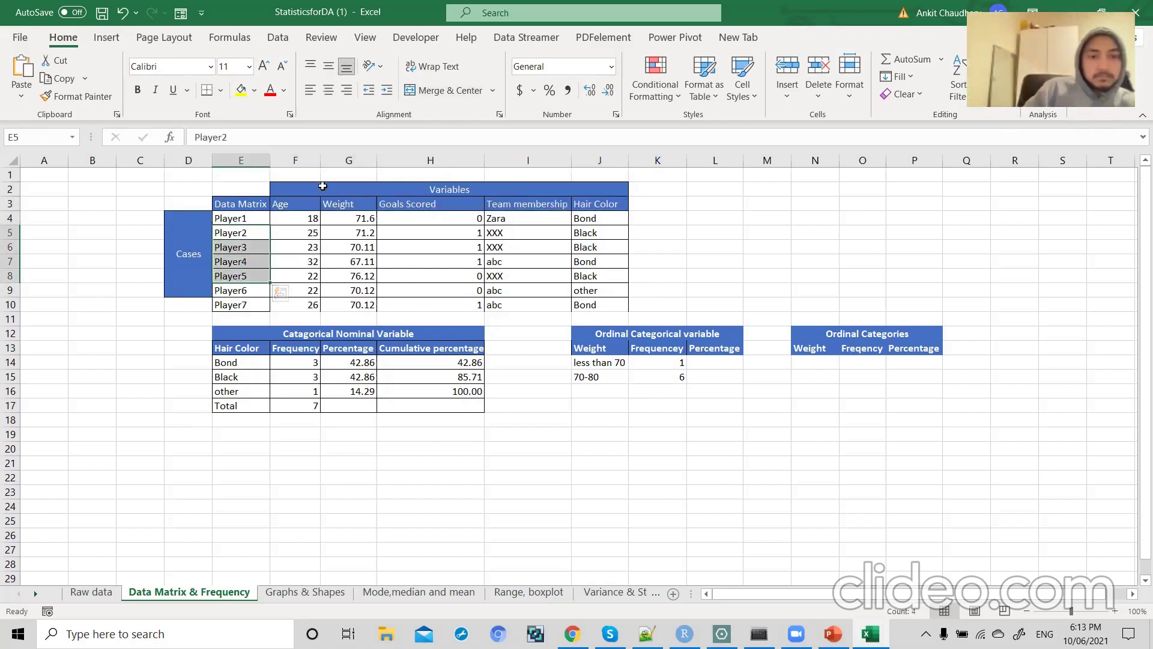
drag(243, 204, 326, 305)
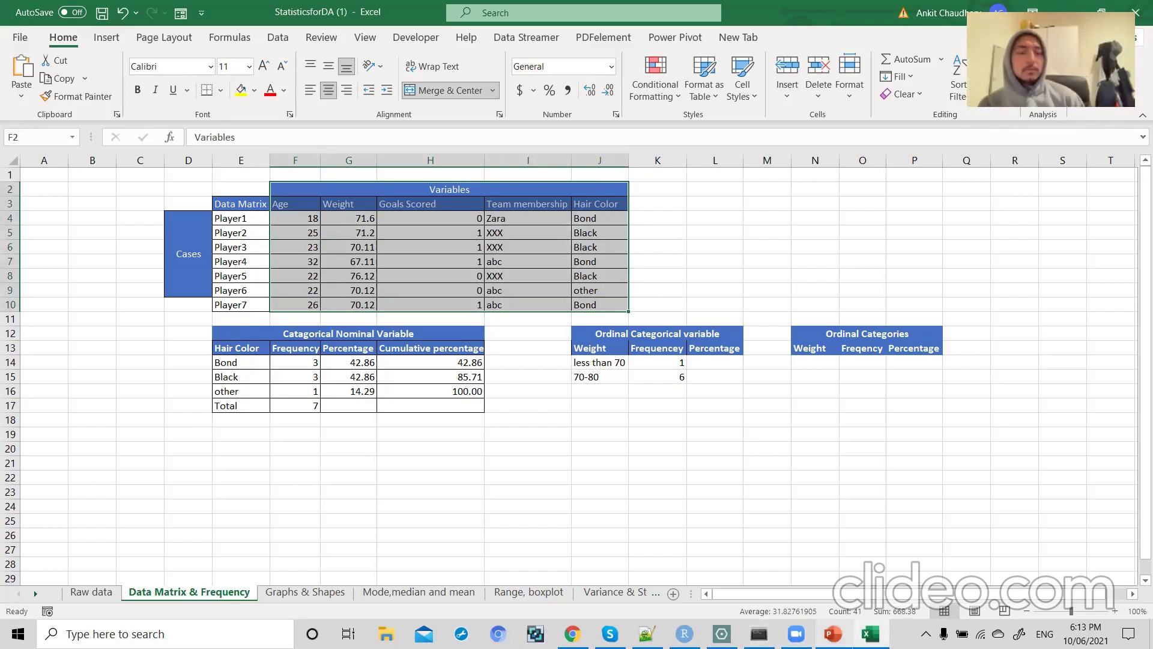
- Check the Levels of measurement slide in PowerPoint and open the Graphs & Shapes sheet back in the Excel workbook
click(833, 634)
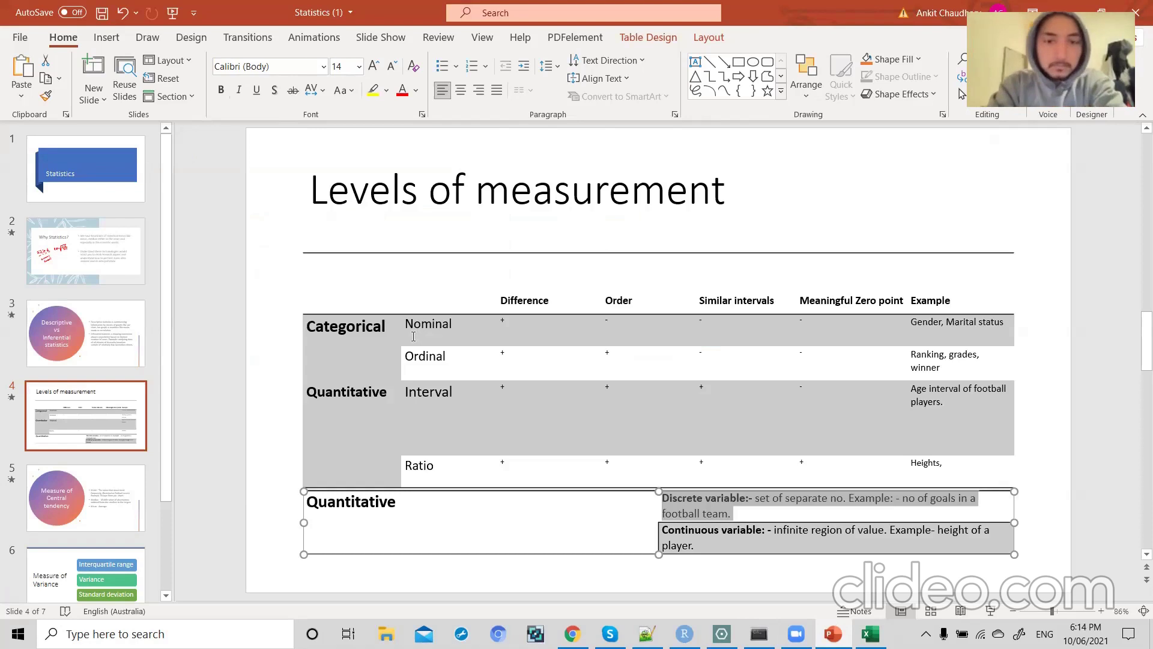
click(275, 376)
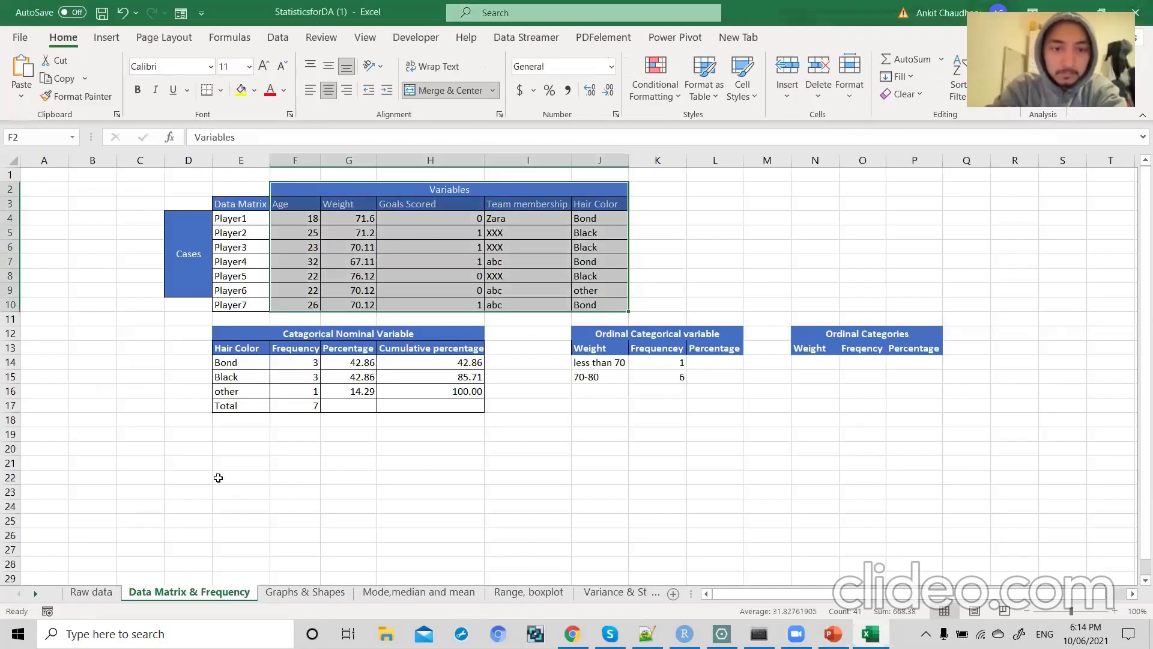
click(322, 480)
click(302, 594)
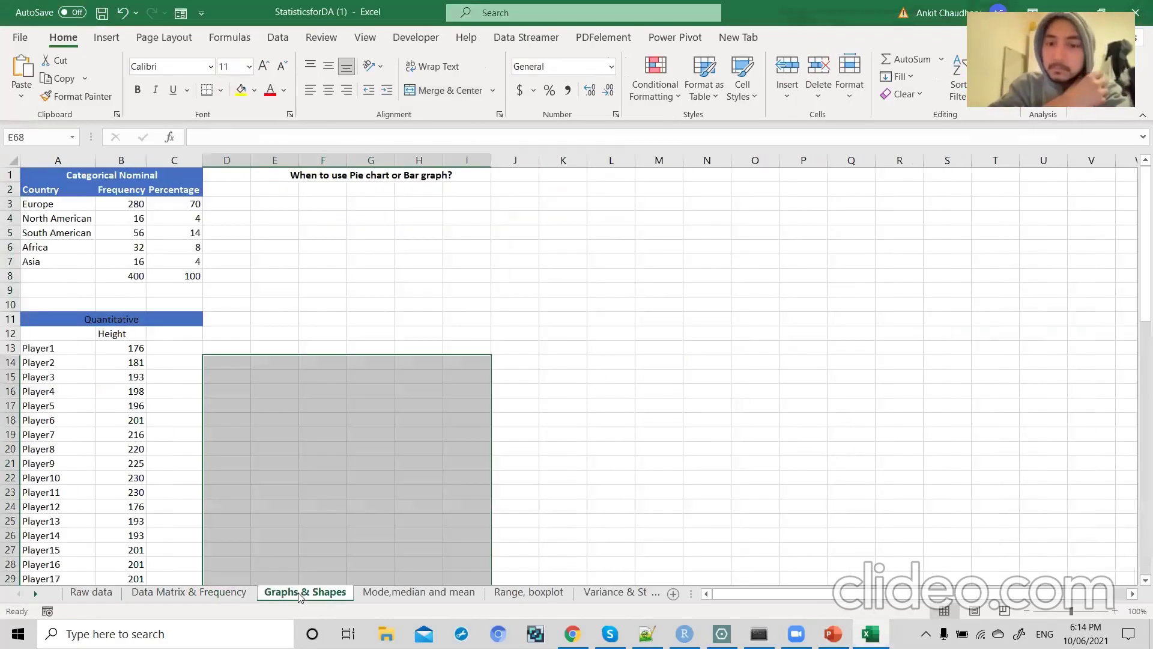
click(359, 287)
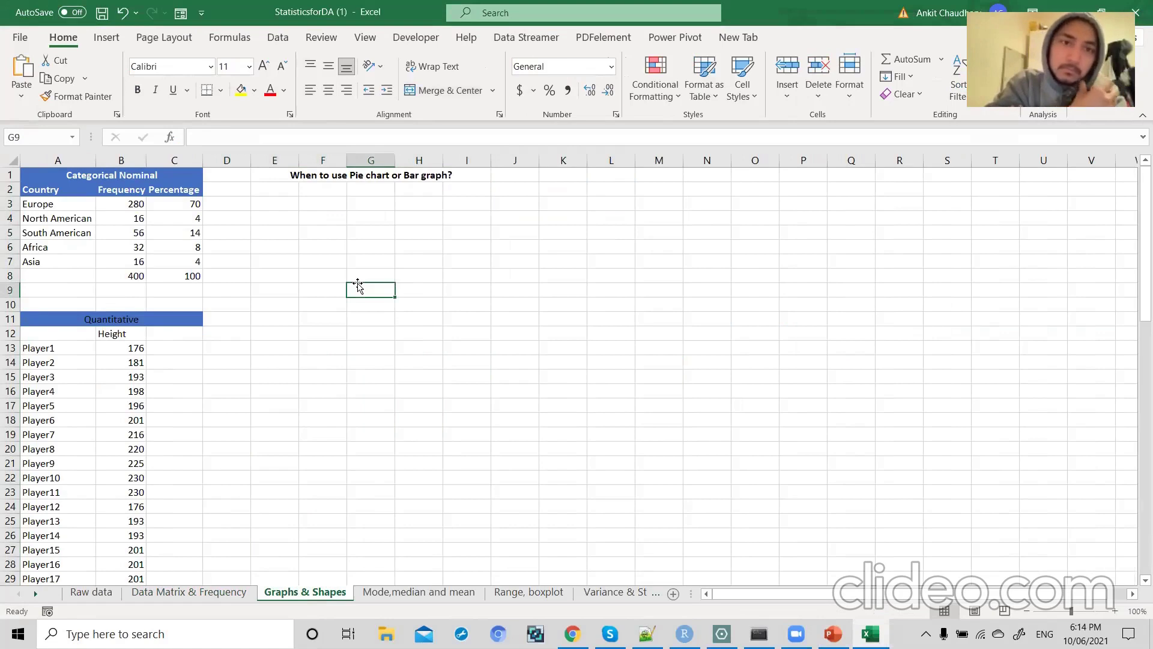
- Examine the frequencies for Europe, North American and South American in the Categorical Nominal table
click(66, 205)
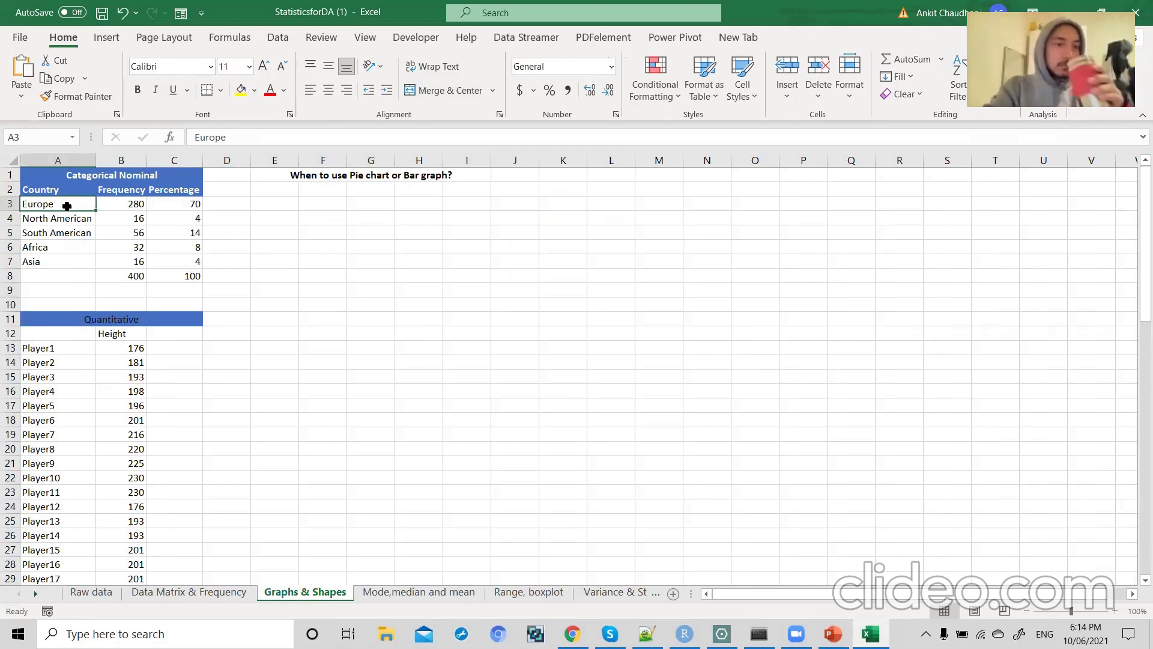
click(137, 205)
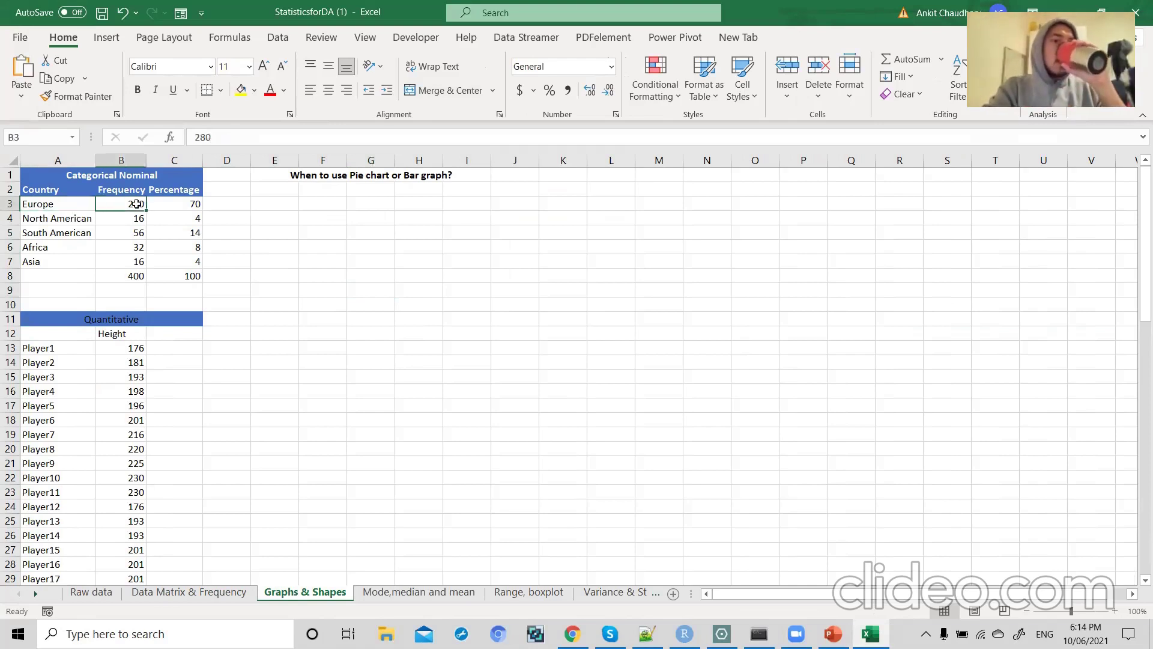
click(60, 209)
click(68, 221)
click(123, 218)
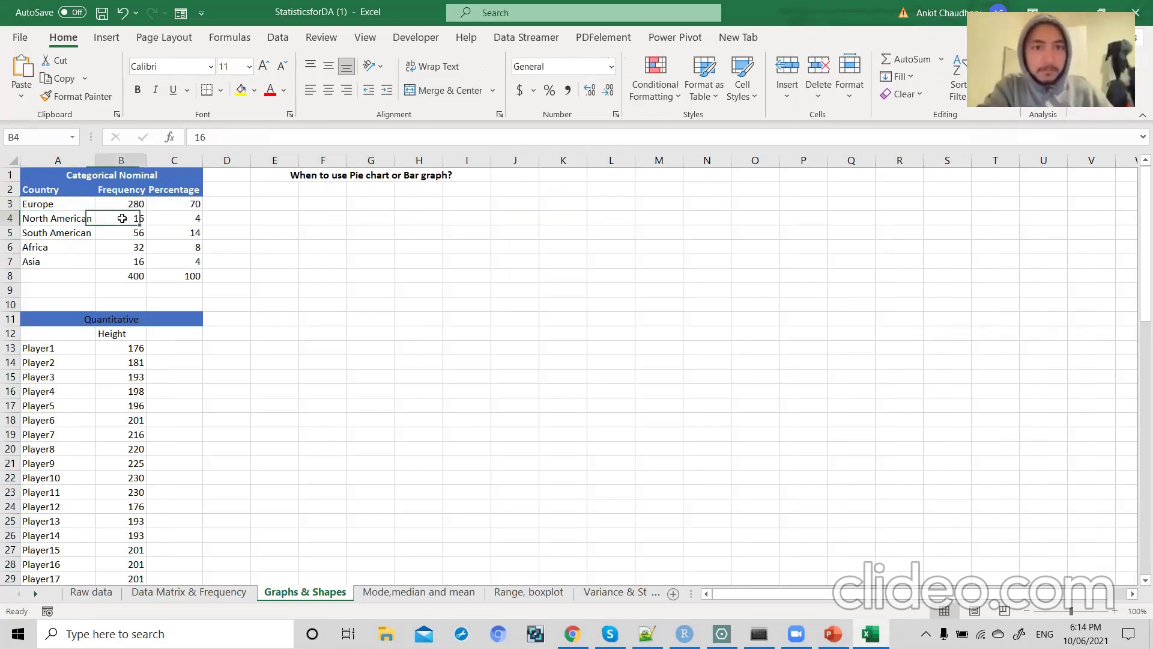
click(73, 218)
click(73, 233)
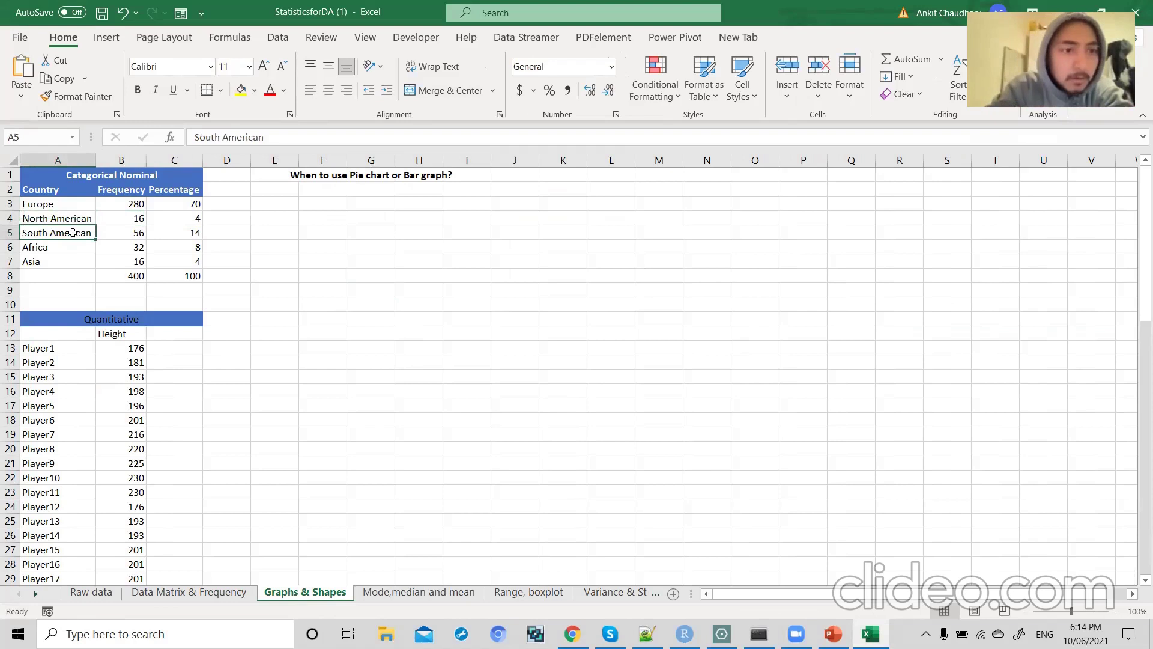
click(116, 233)
click(85, 234)
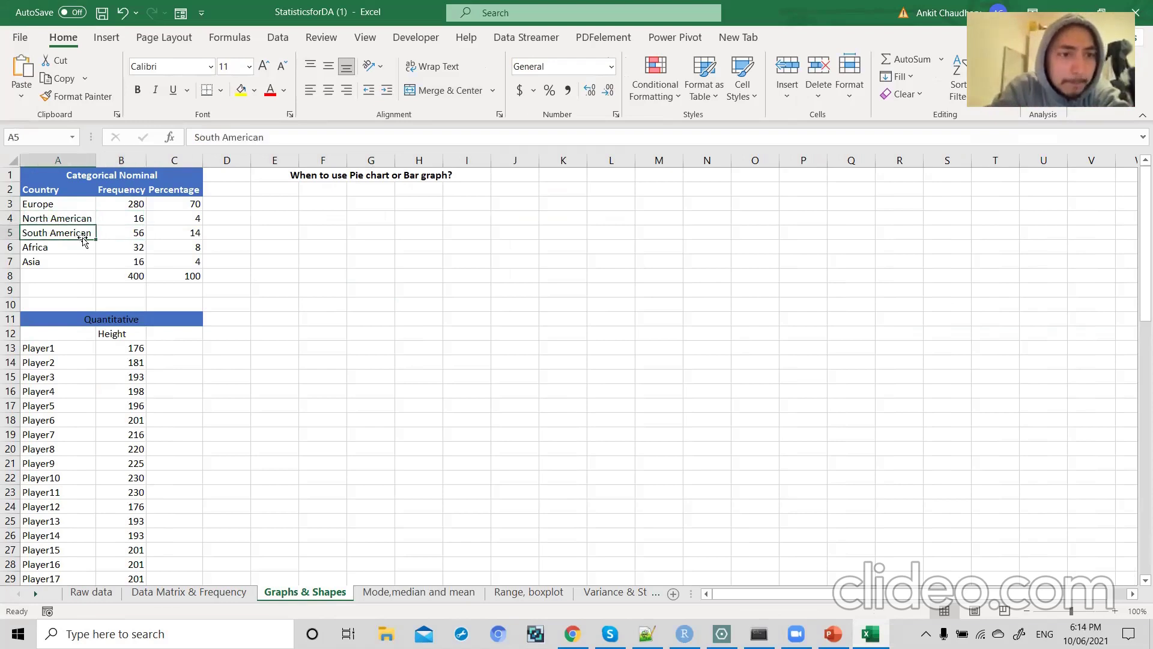
- Insert a 2-D pie chart from the country names and frequencies in A3:B7 and place it below the pie-or-bar question
click(108, 177)
drag(66, 206, 66, 221)
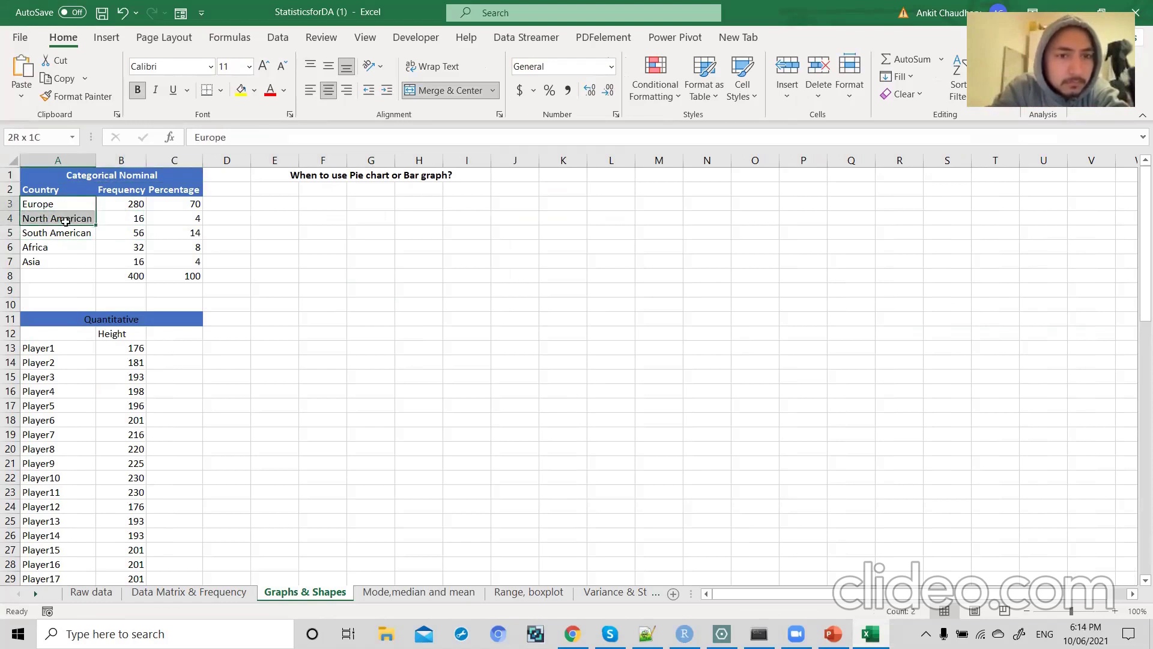
drag(66, 221, 113, 262)
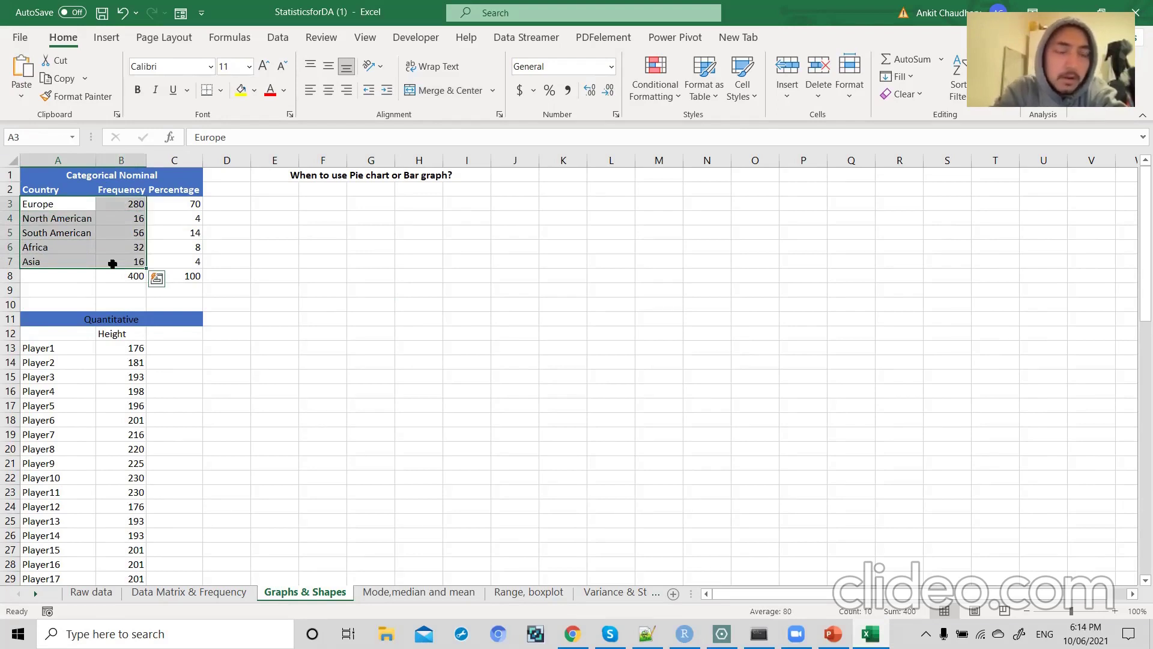
click(115, 41)
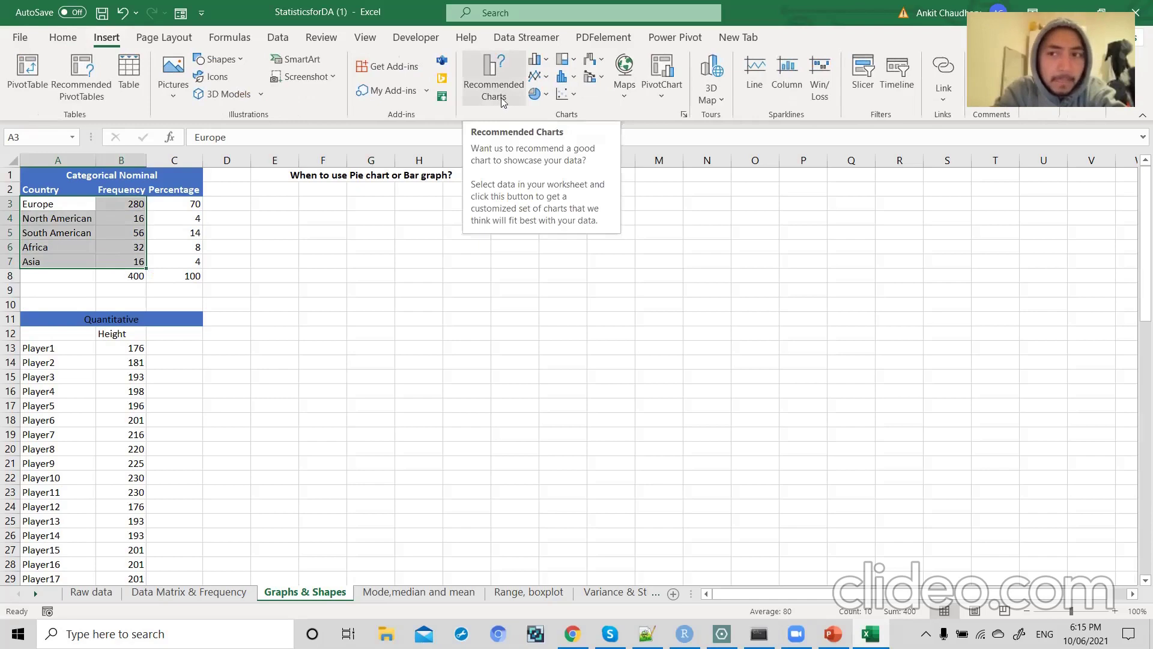
click(547, 98)
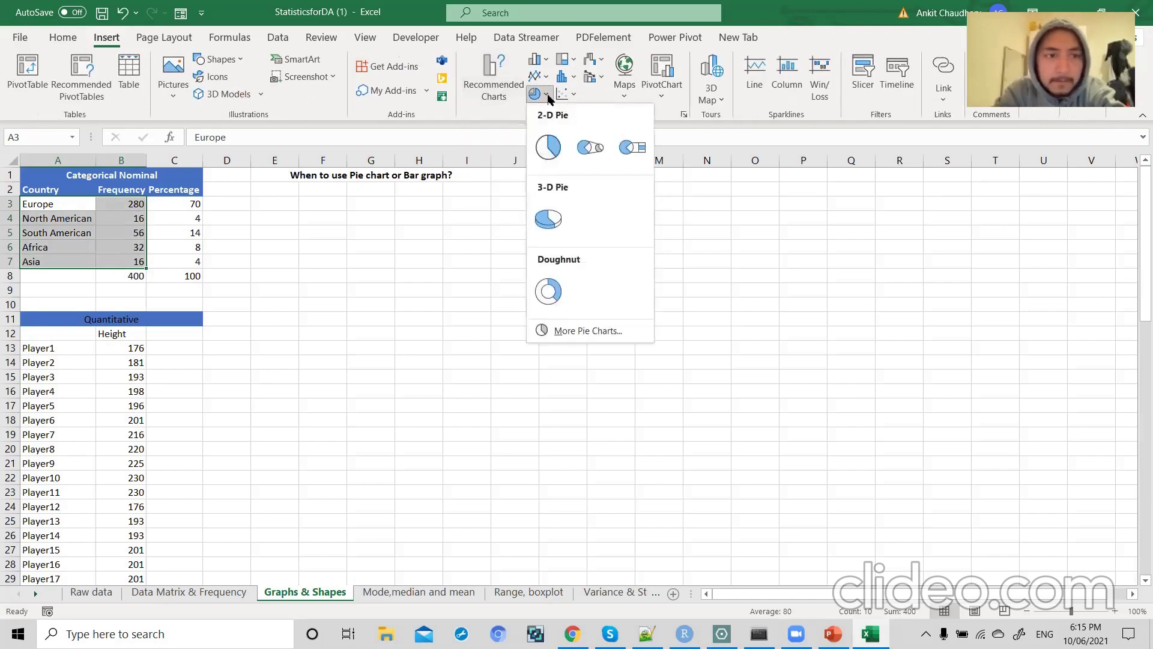
click(549, 144)
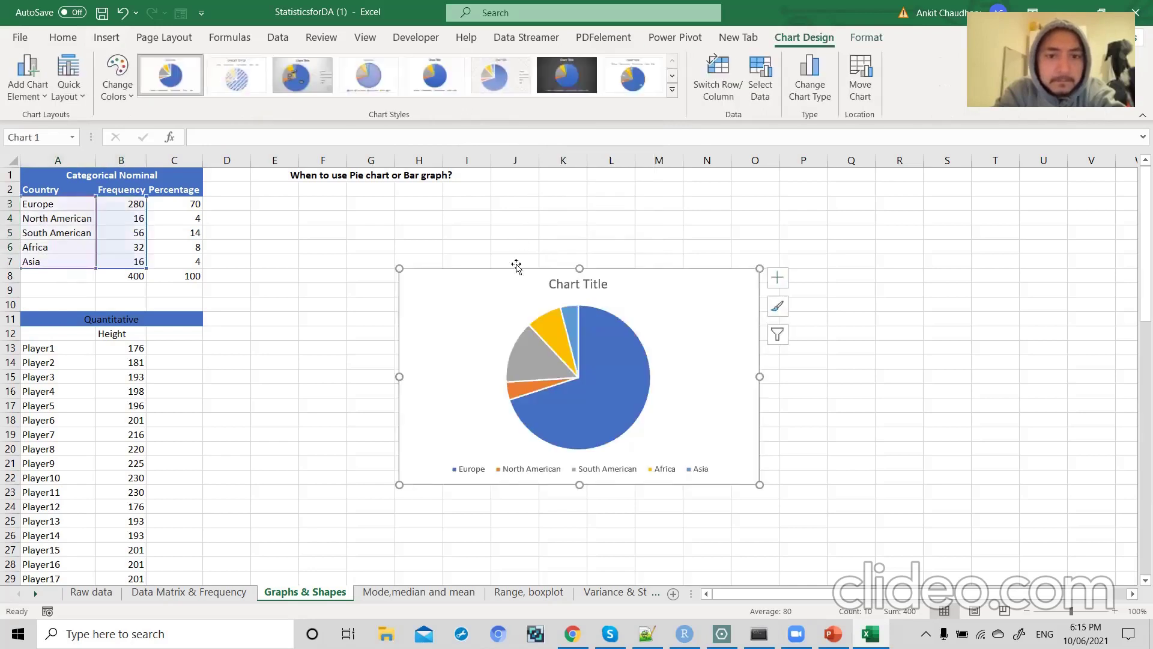
drag(505, 284, 408, 223)
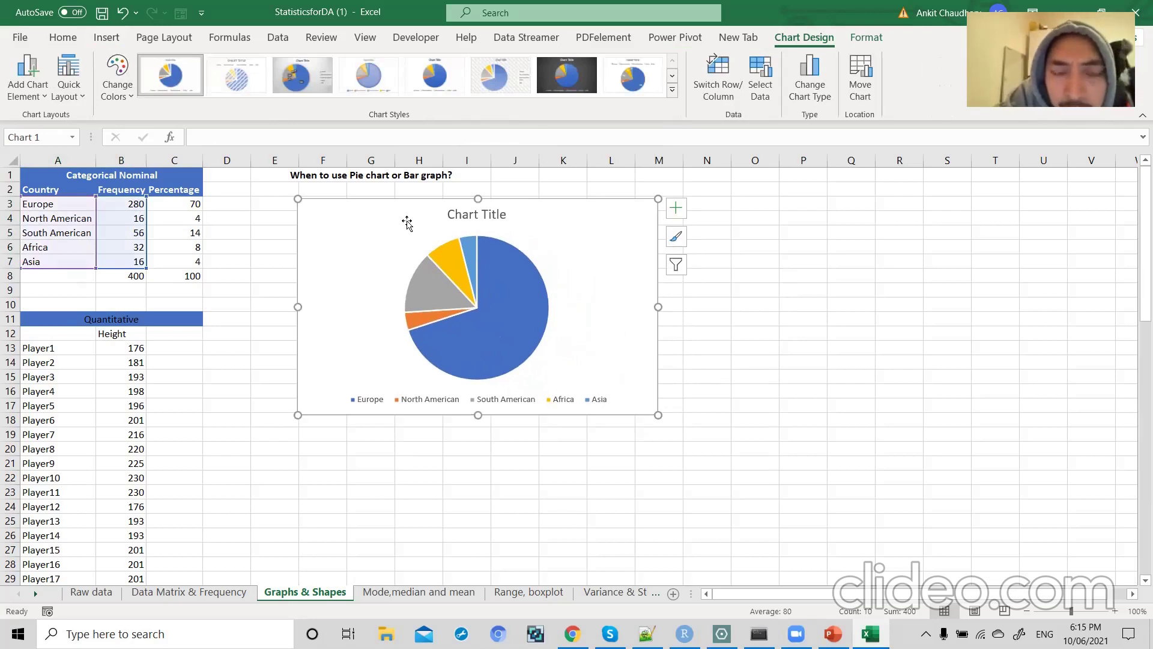
- Add data callout labels to the country pie chart and move the chart closer to the Categorical Nominal table
click(40, 95)
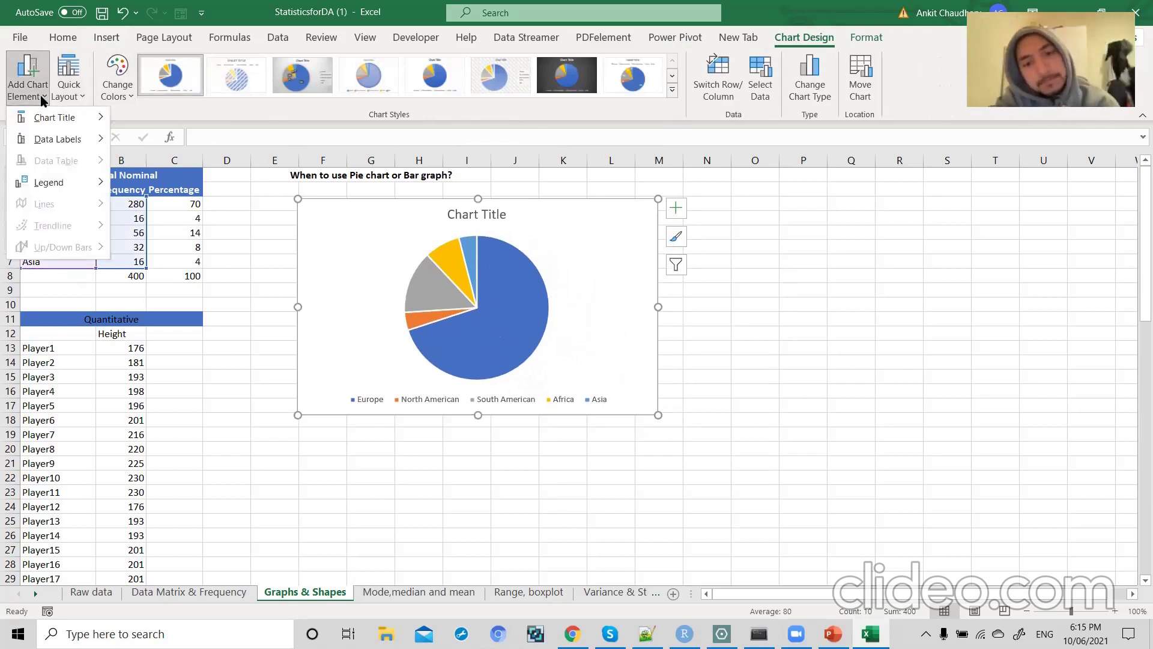
mouse_move(60, 189)
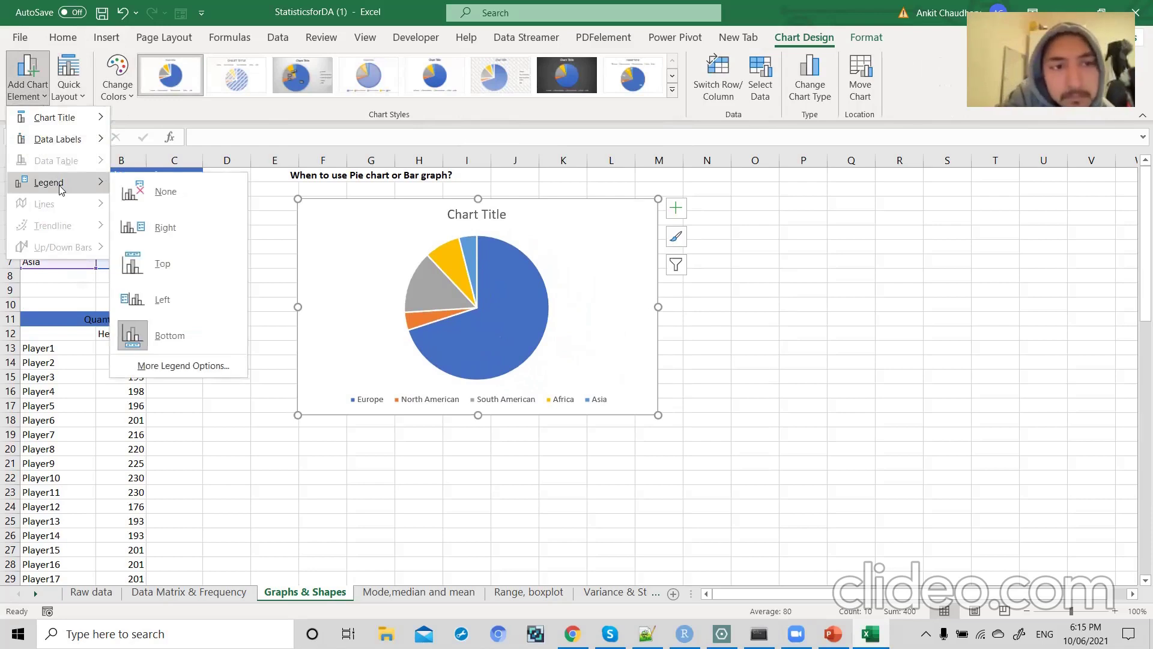
mouse_move(81, 144)
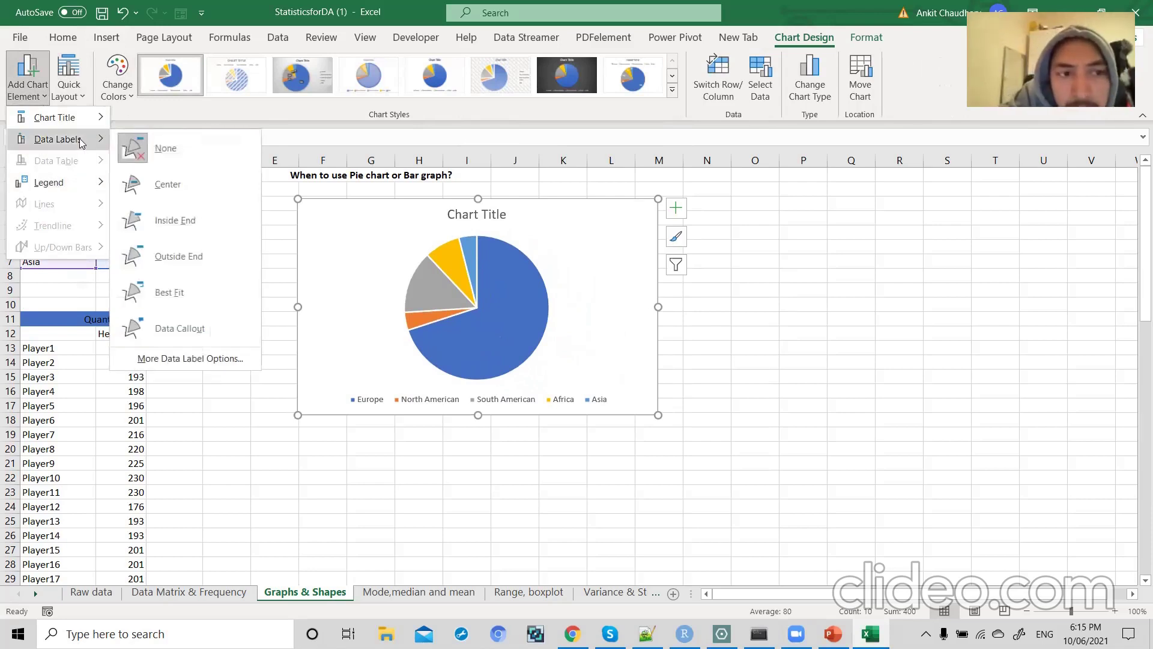
click(169, 324)
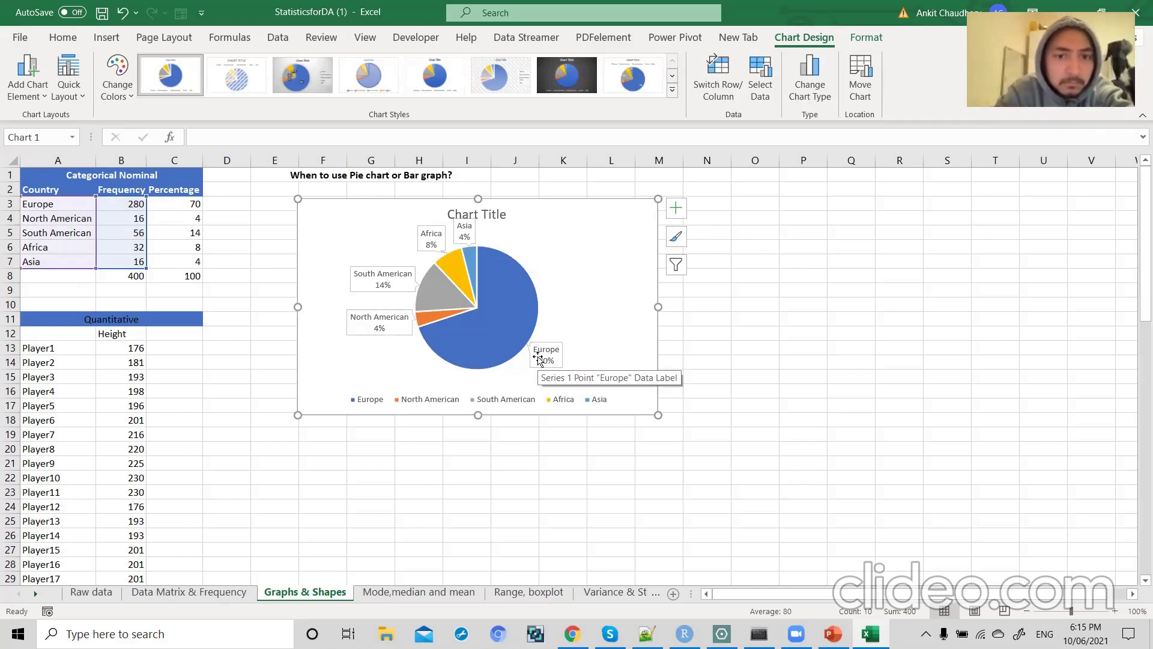
drag(557, 235, 510, 225)
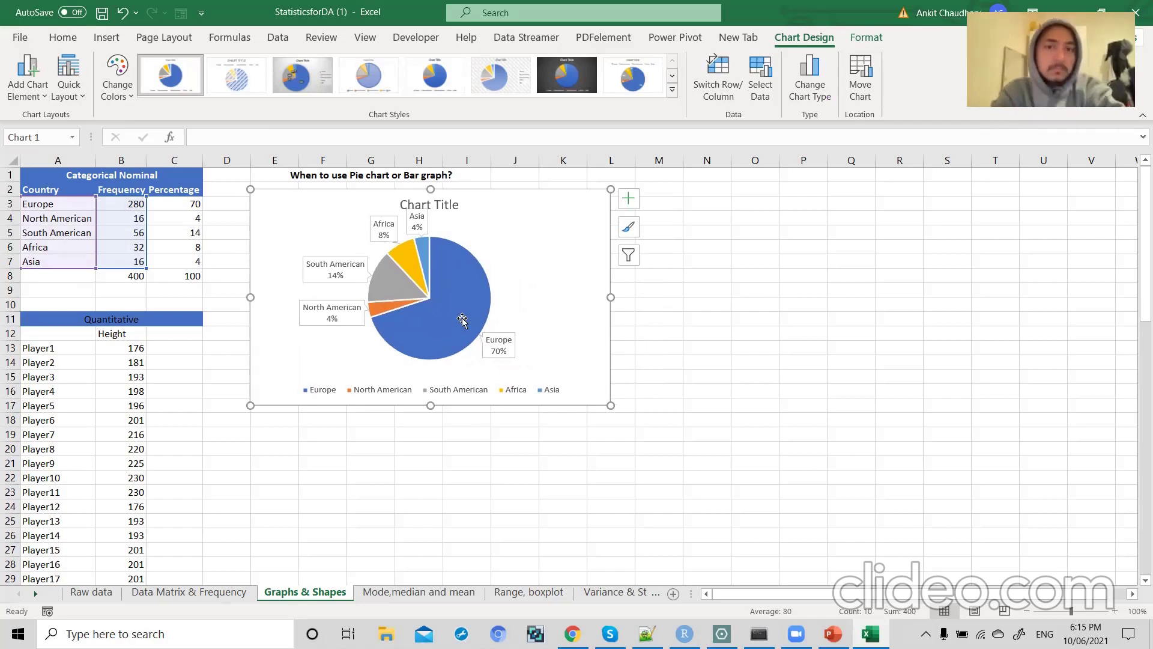
mouse_move(463, 320)
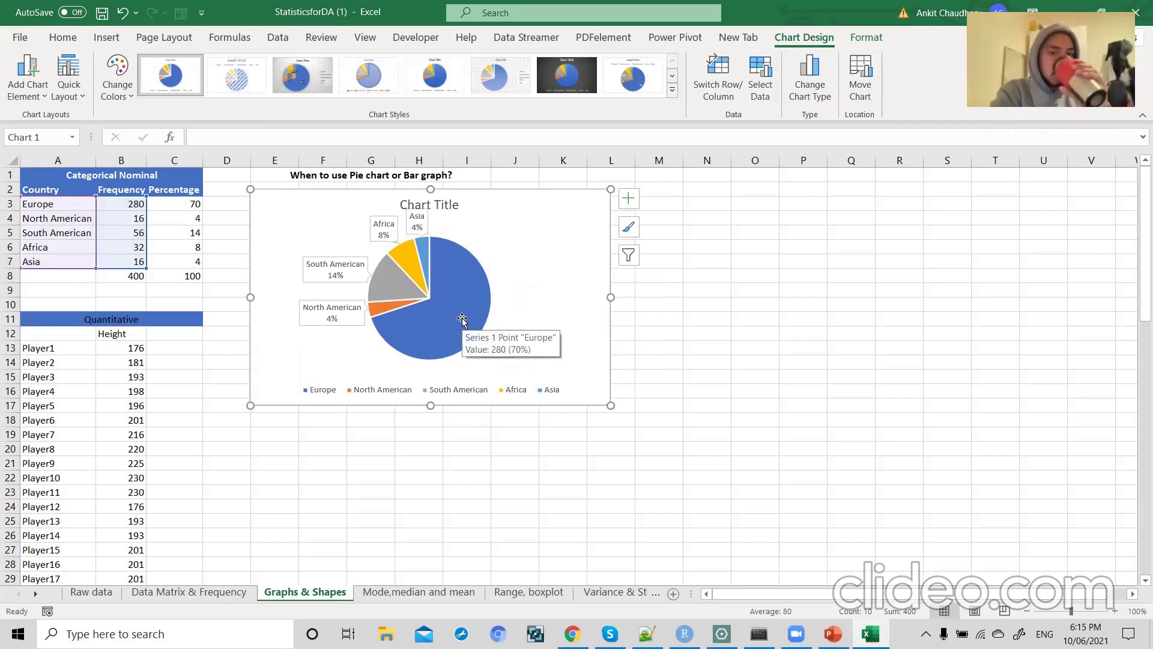
- Compare the country categories in A3:A7 with the pie chart's slices, and delete the pie chart
click(45, 219)
drag(48, 205, 43, 261)
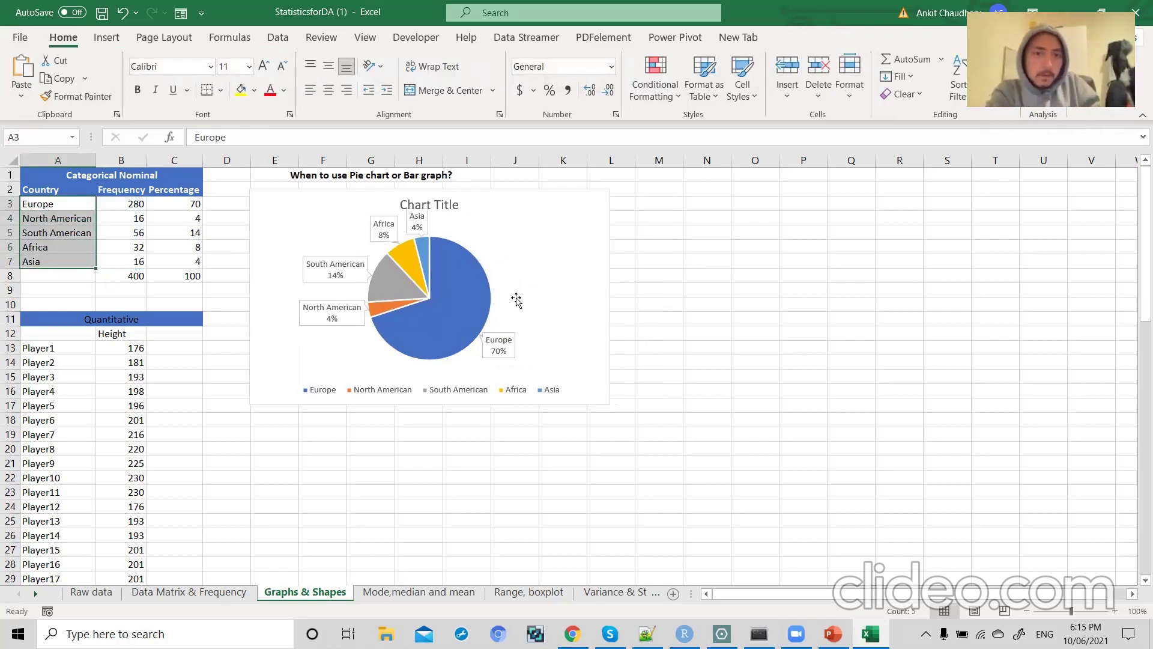
click(501, 218)
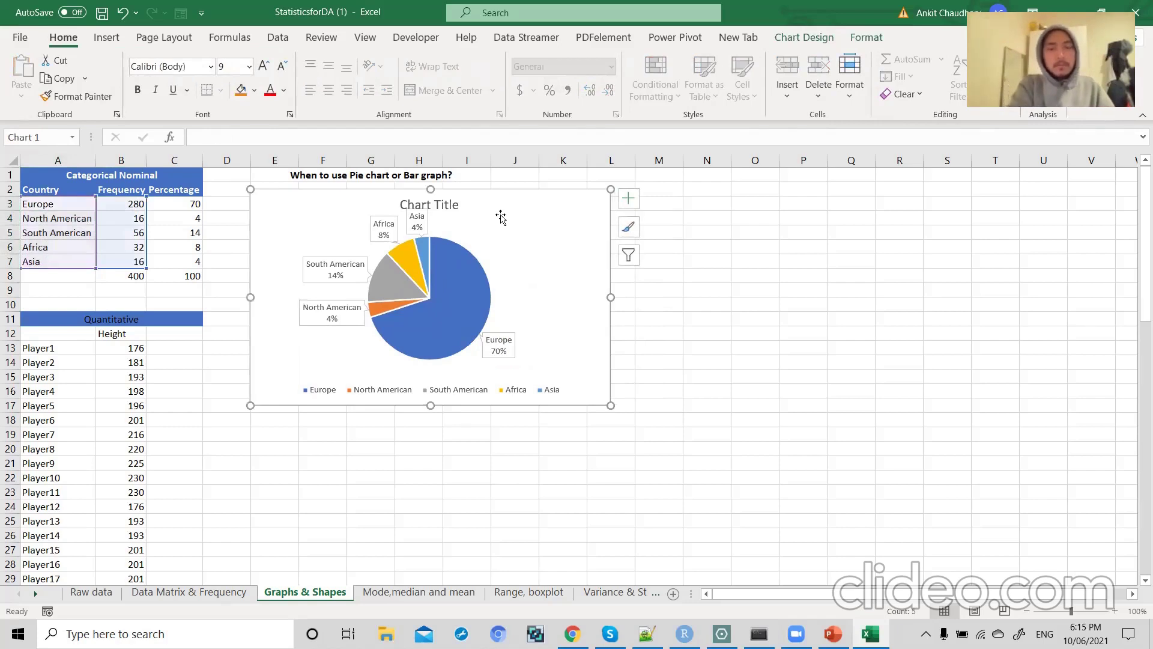
key(Delete)
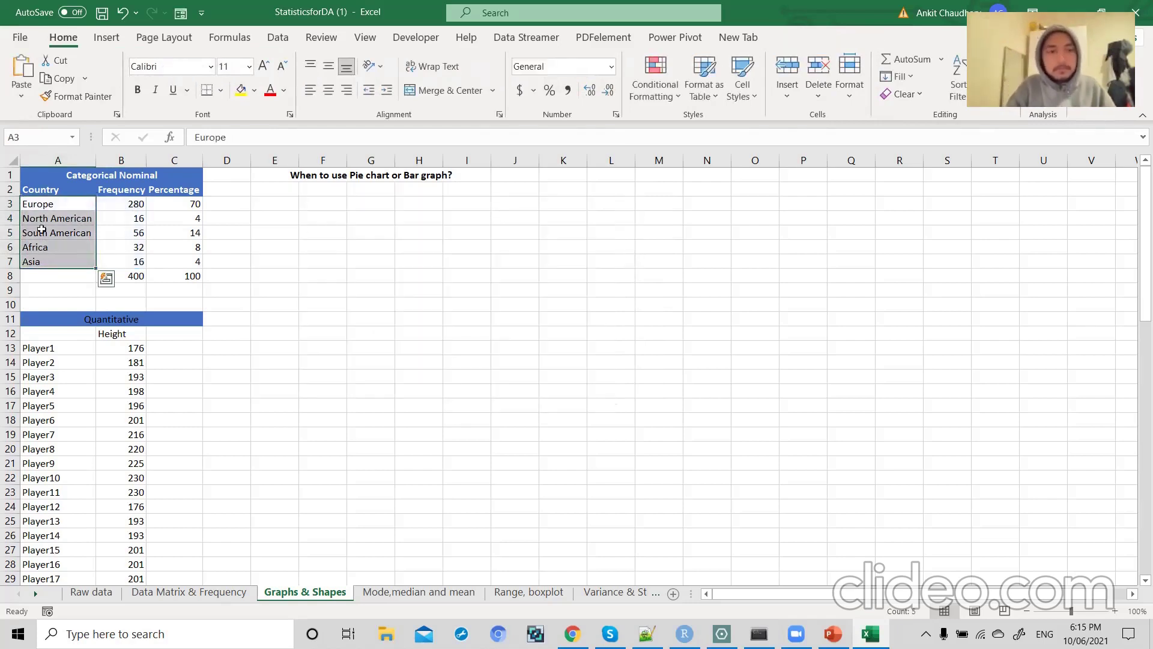
- Try a 2-D clustered column chart of A3:B7 placed below the pie-or-bar question, and delete it
drag(57, 205, 133, 265)
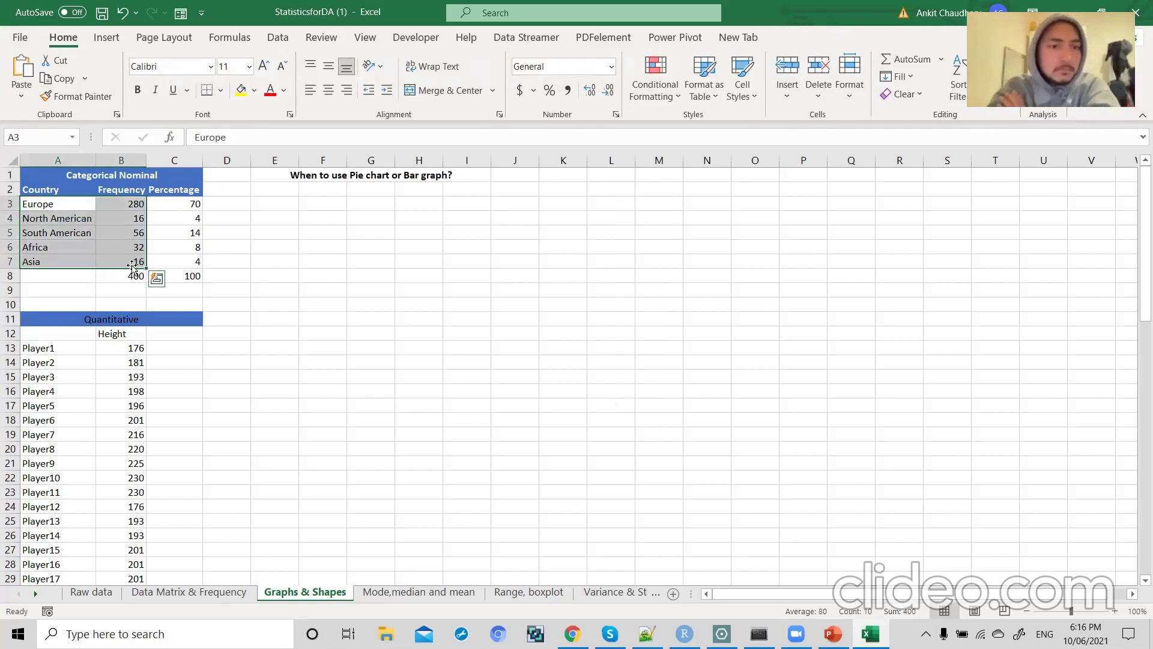
click(107, 37)
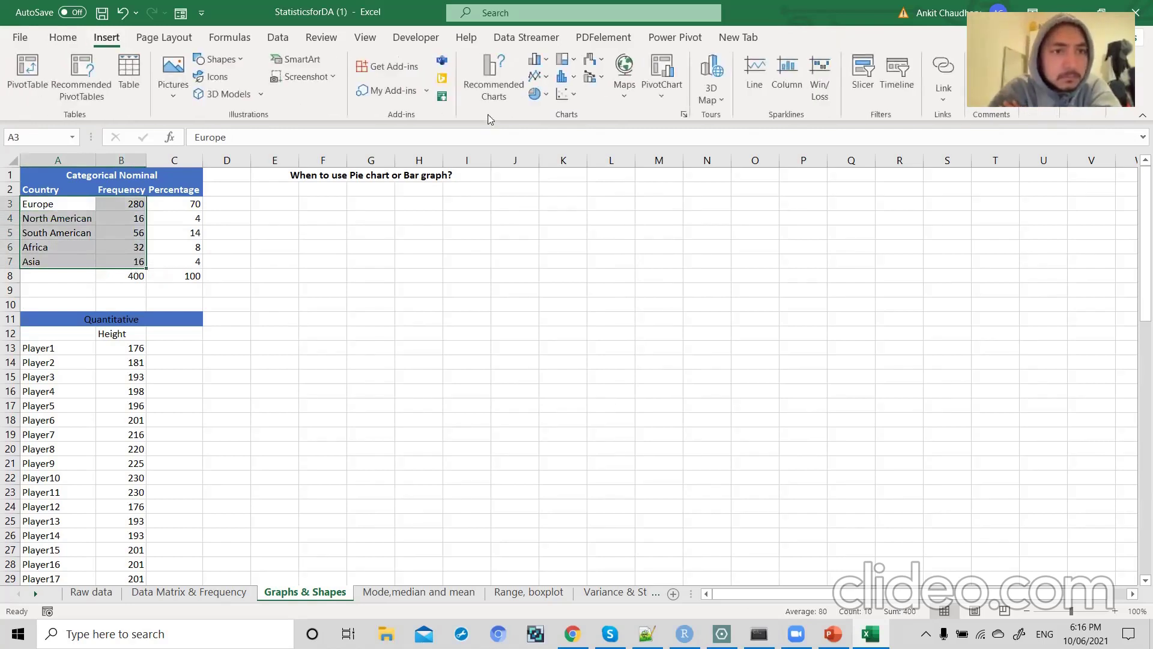
click(546, 95)
click(546, 95)
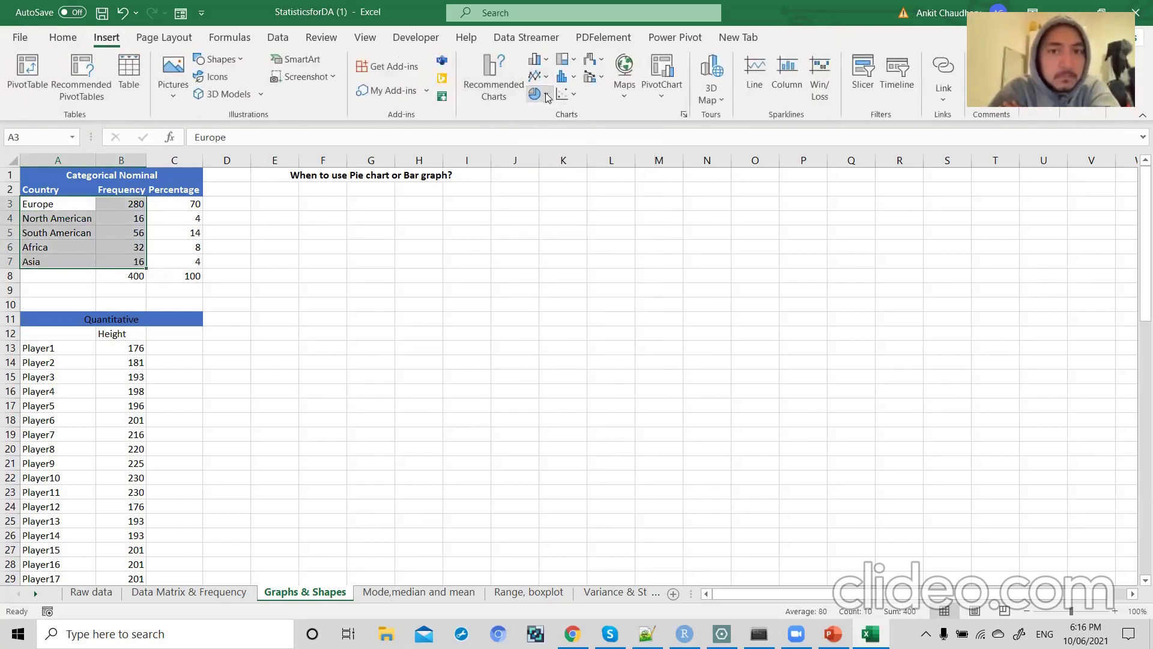
click(546, 63)
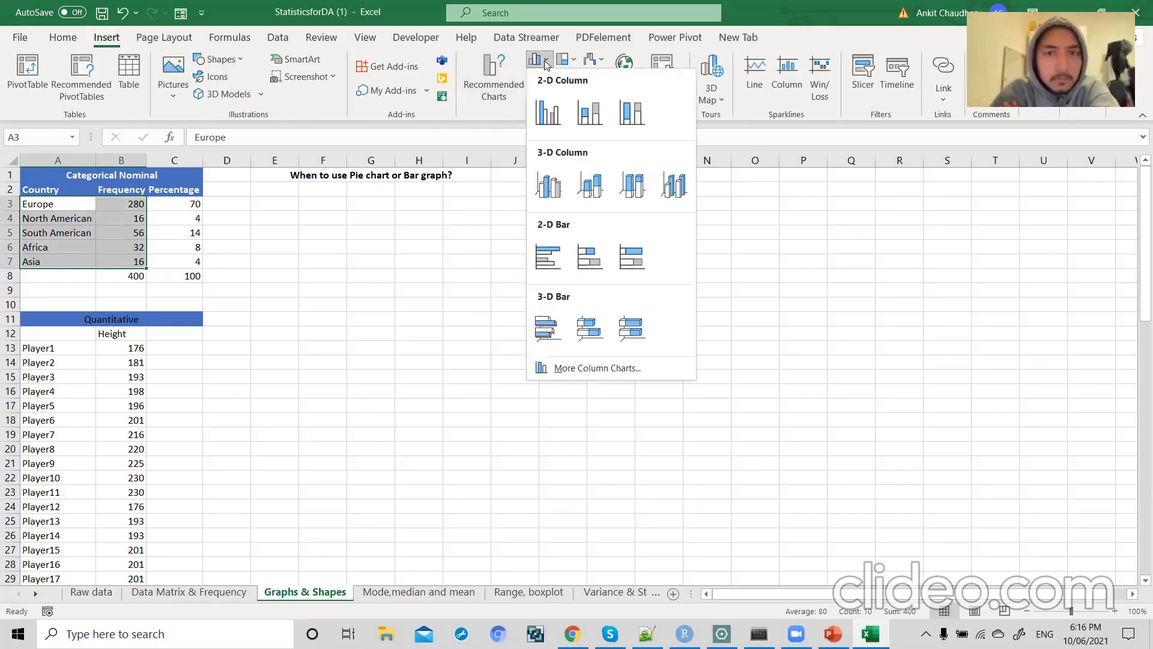
click(547, 114)
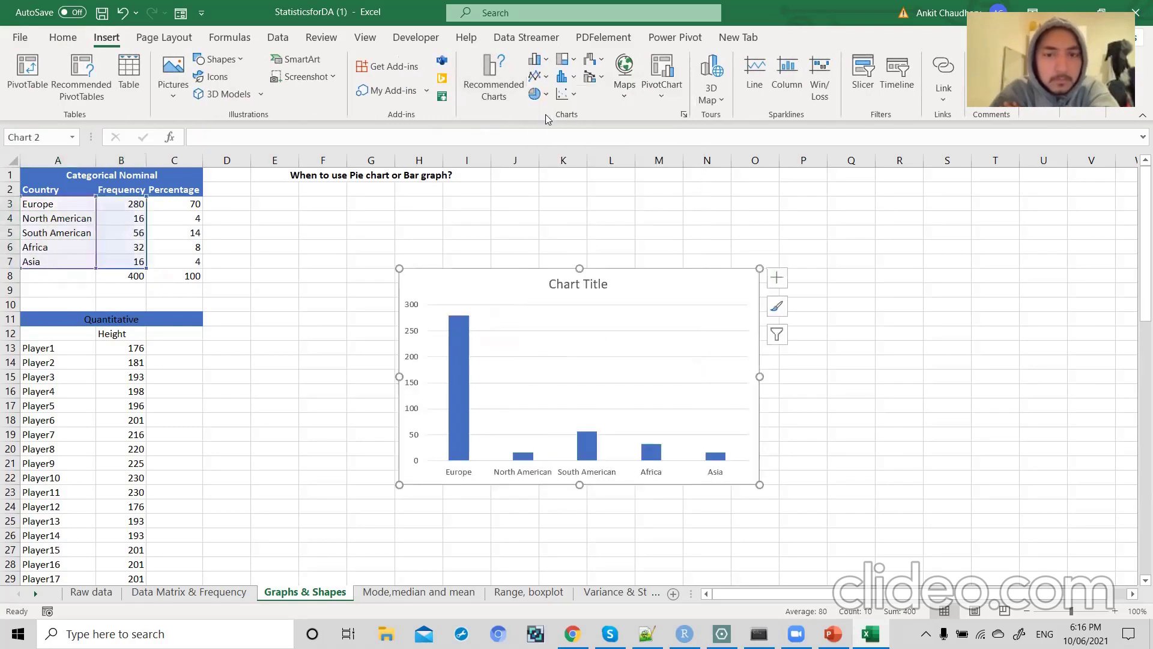
drag(491, 281, 407, 215)
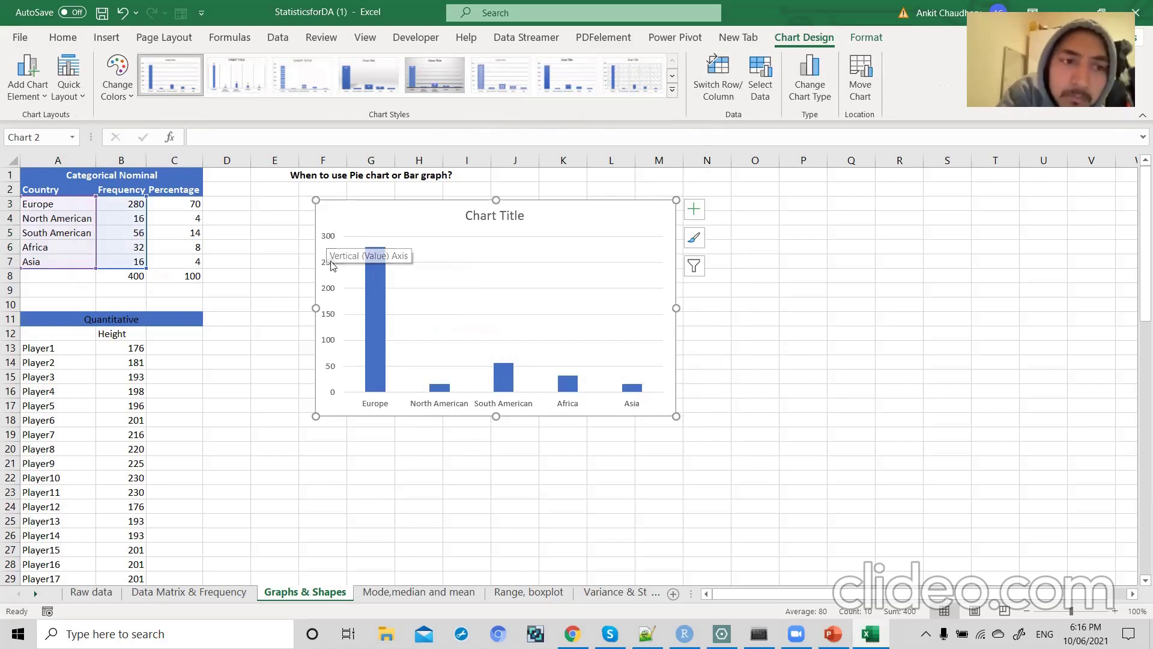
key(Delete)
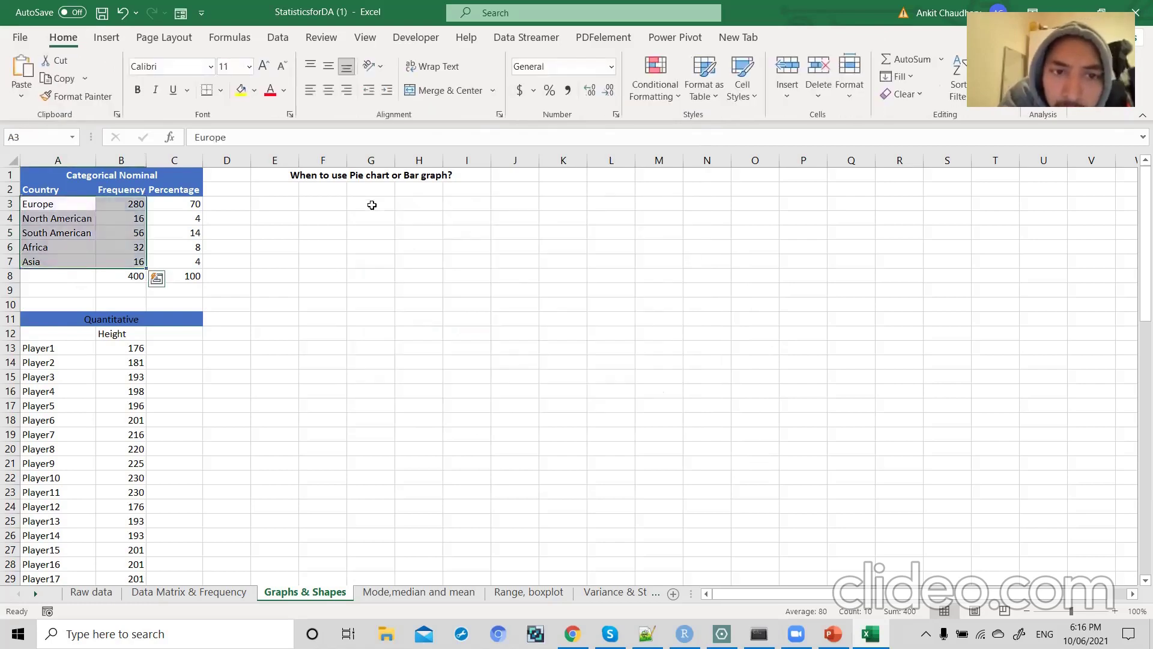
- Insert another 2-D pie chart of the country frequencies and move it just below the pie-or-bar question
click(108, 38)
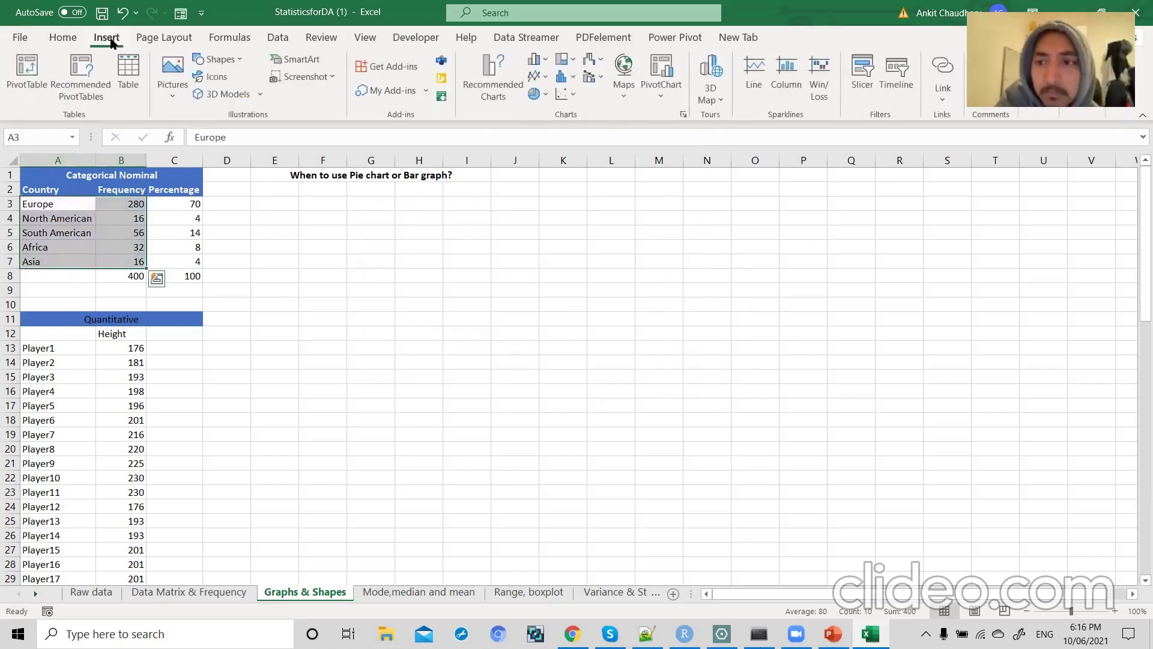
click(534, 93)
click(547, 147)
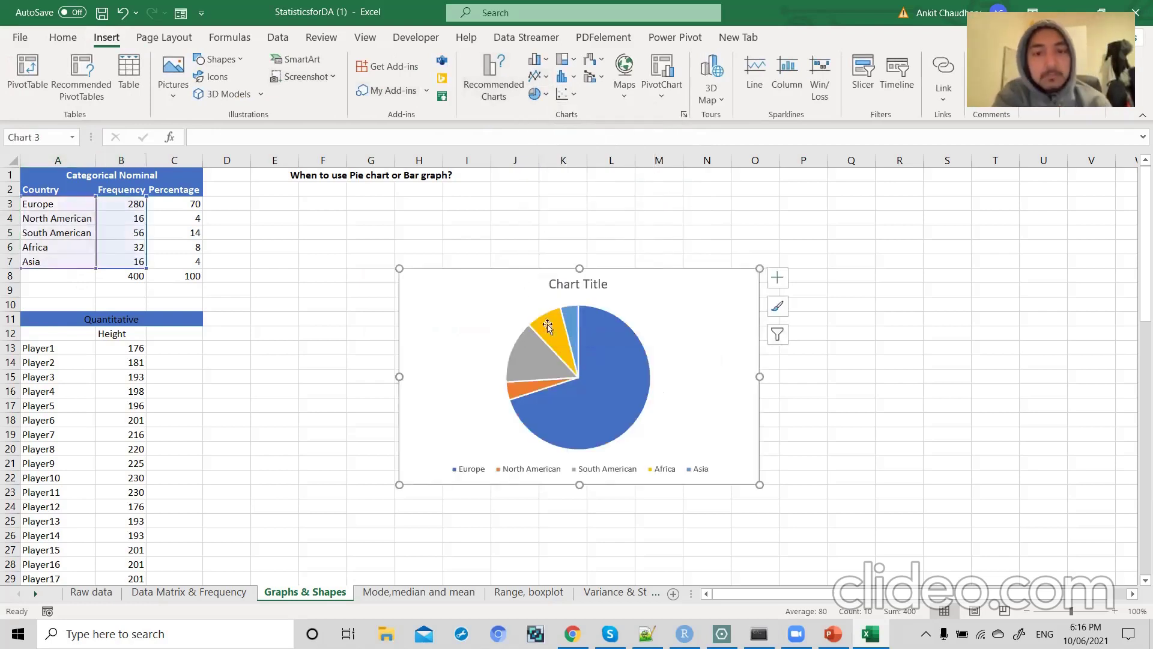
drag(651, 293, 552, 208)
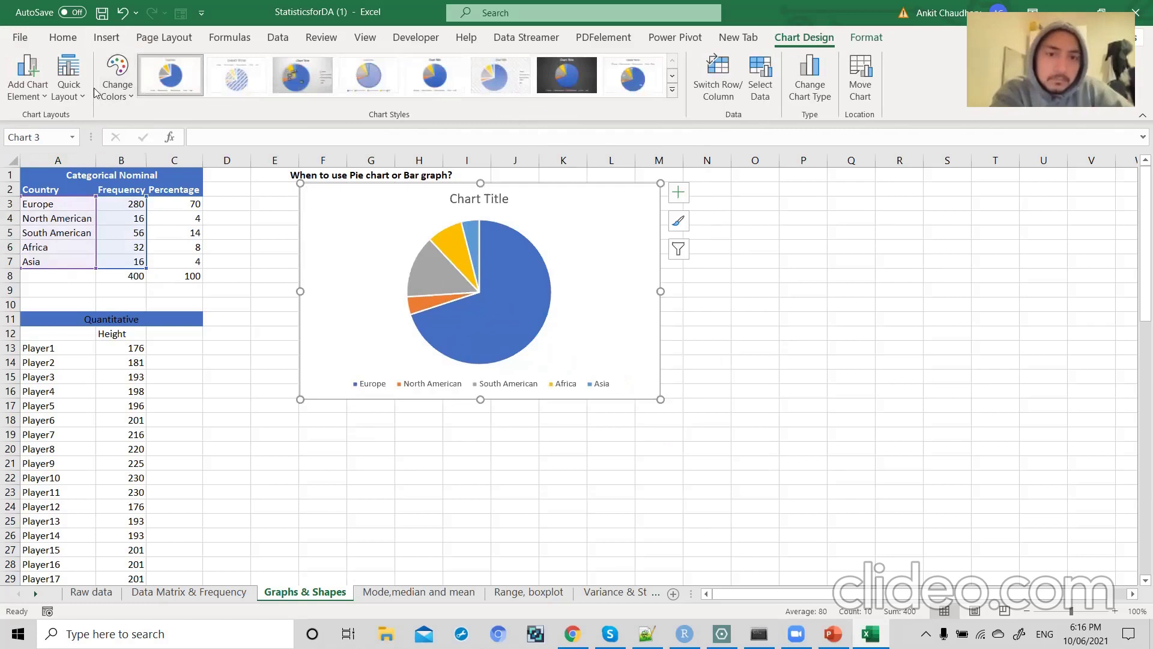
- Label the second pie chart's slices with data callouts, and delete the chart
click(27, 78)
mouse_move(109, 142)
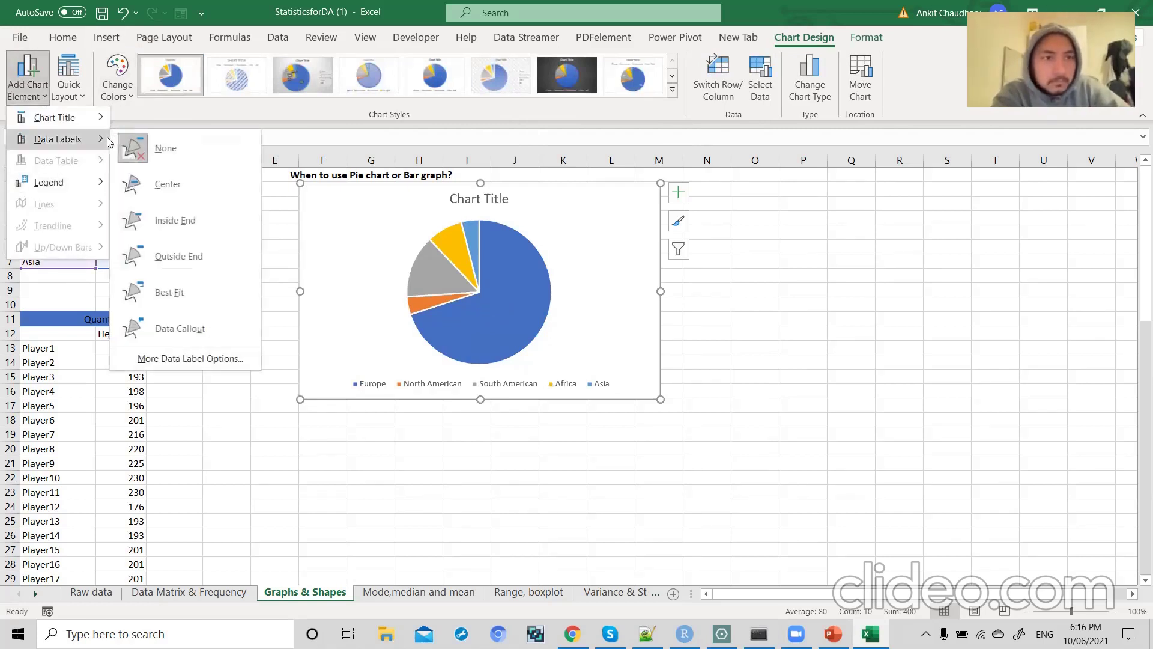
click(157, 326)
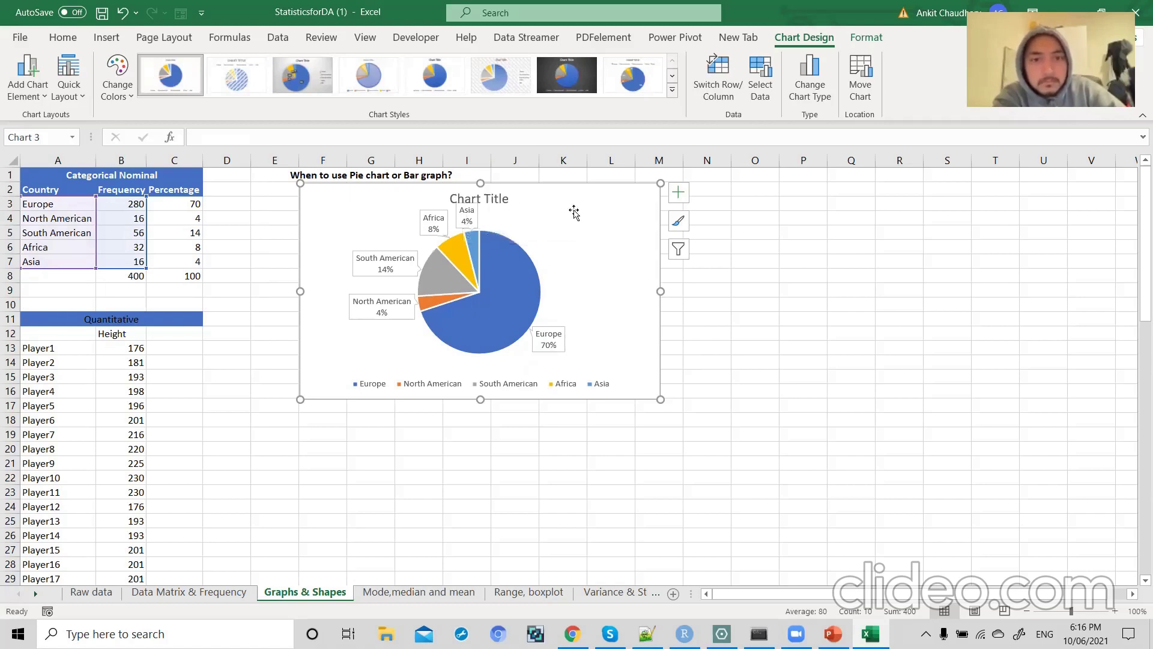
key(Delete)
- Insert a 2-D clustered column chart of the country frequencies in A3:B7
click(112, 38)
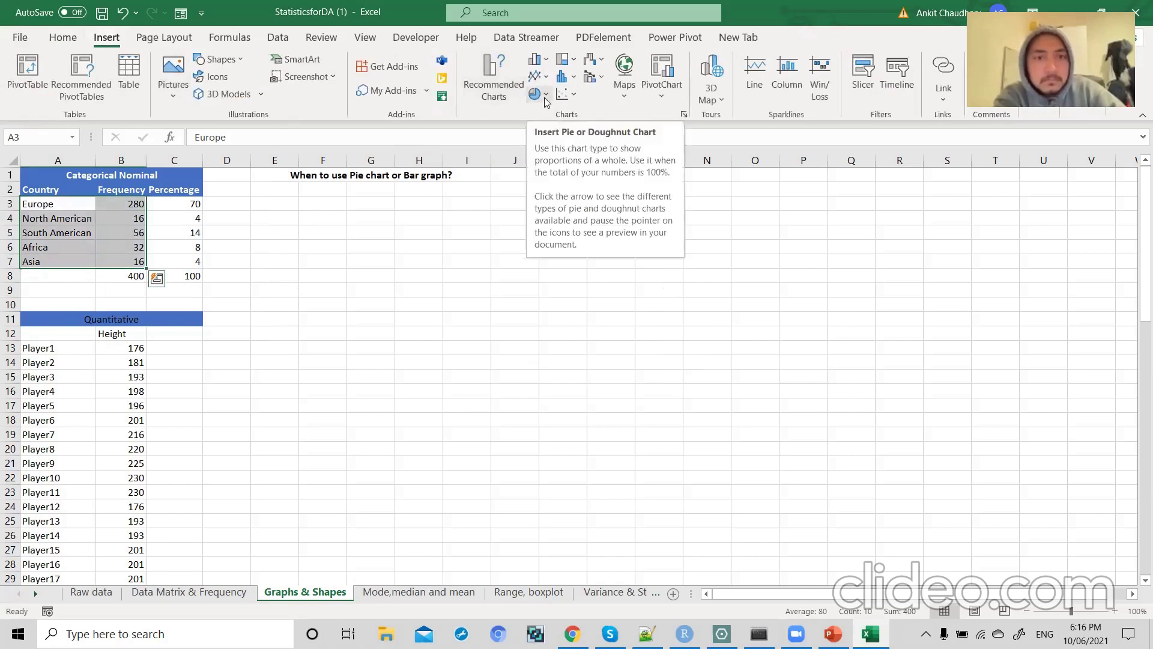
click(534, 59)
click(543, 125)
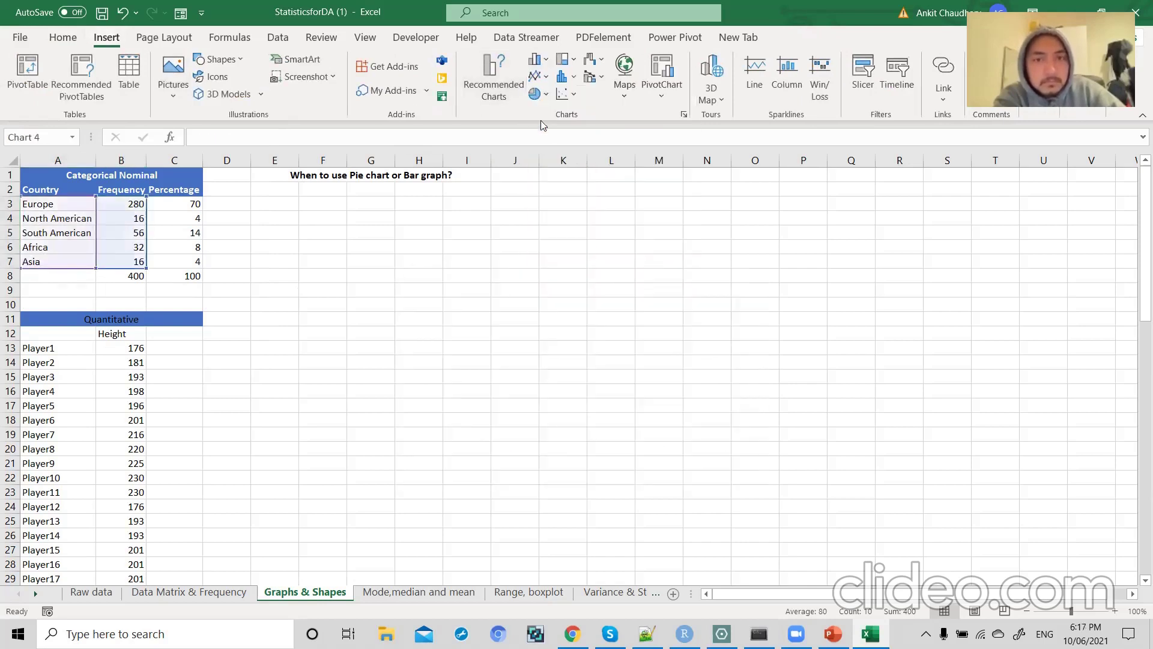
- Add data callout labels to the column chart's bars and place the chart beside the Categorical Nominal table
click(457, 328)
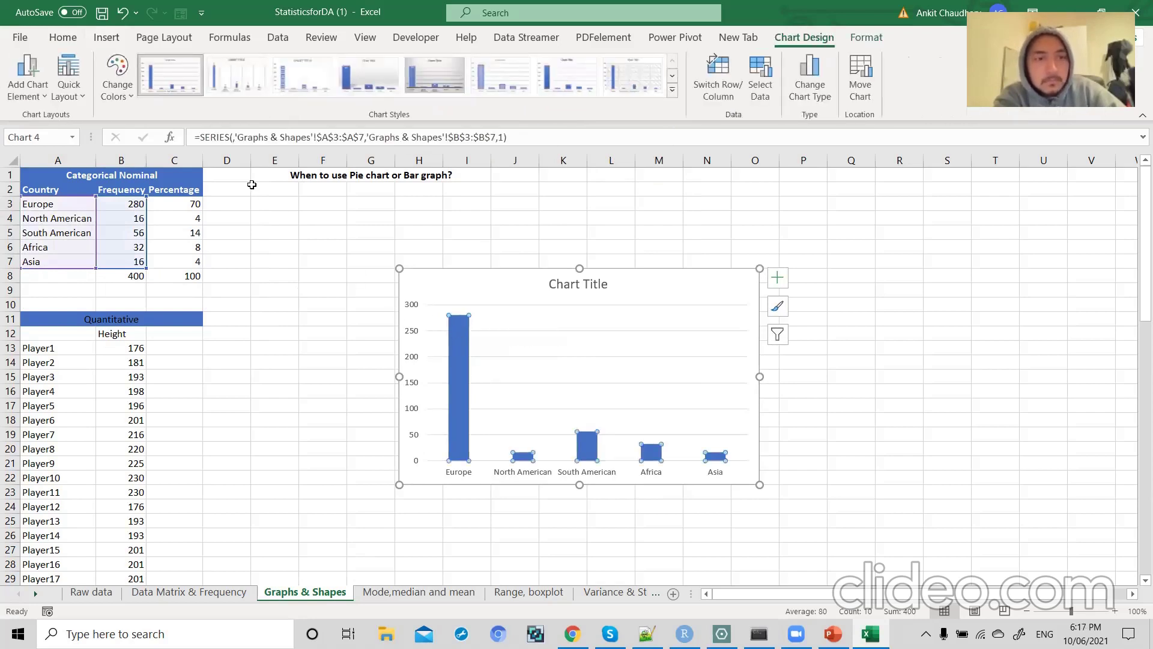
click(28, 78)
mouse_move(67, 131)
mouse_move(60, 181)
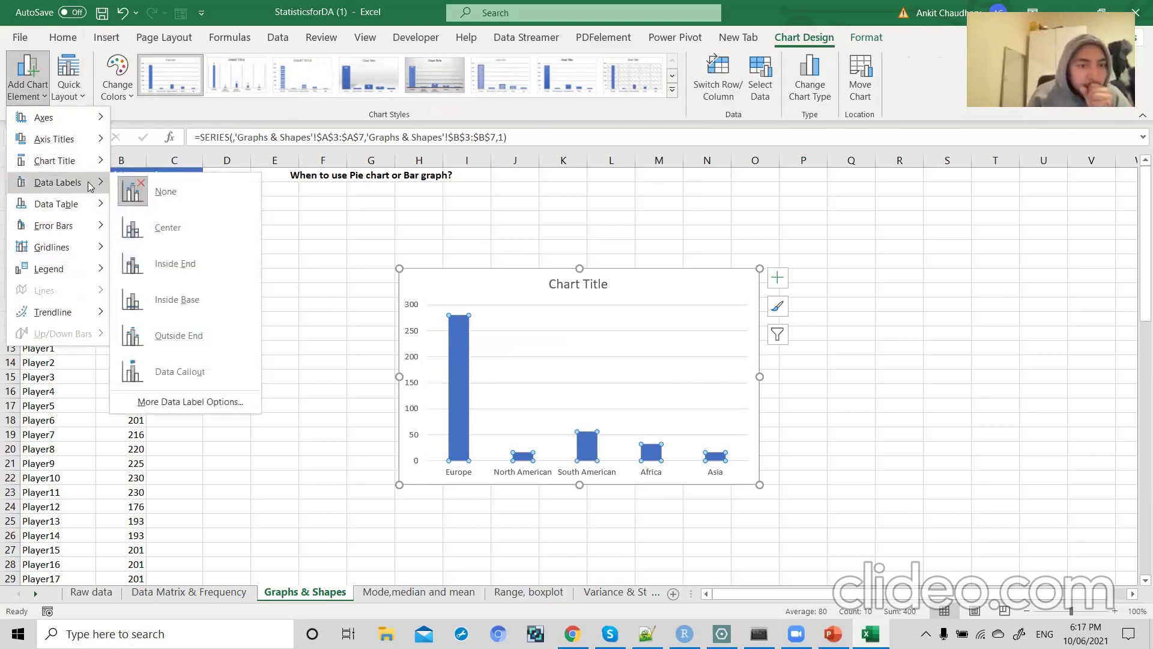
click(185, 371)
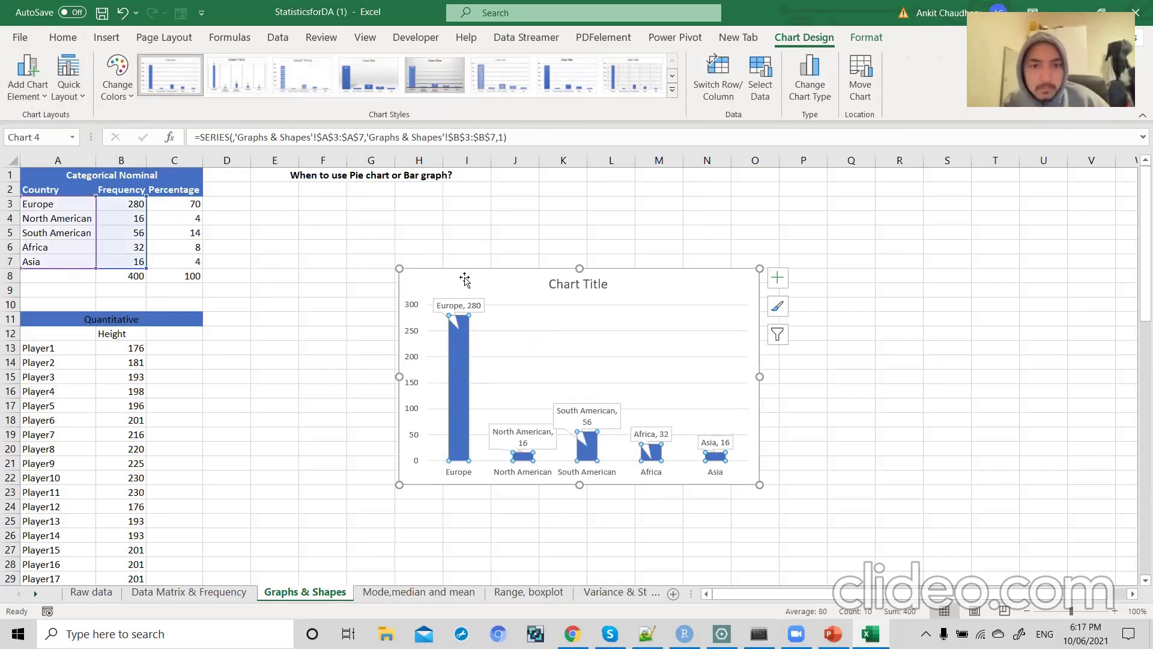
drag(488, 281, 389, 201)
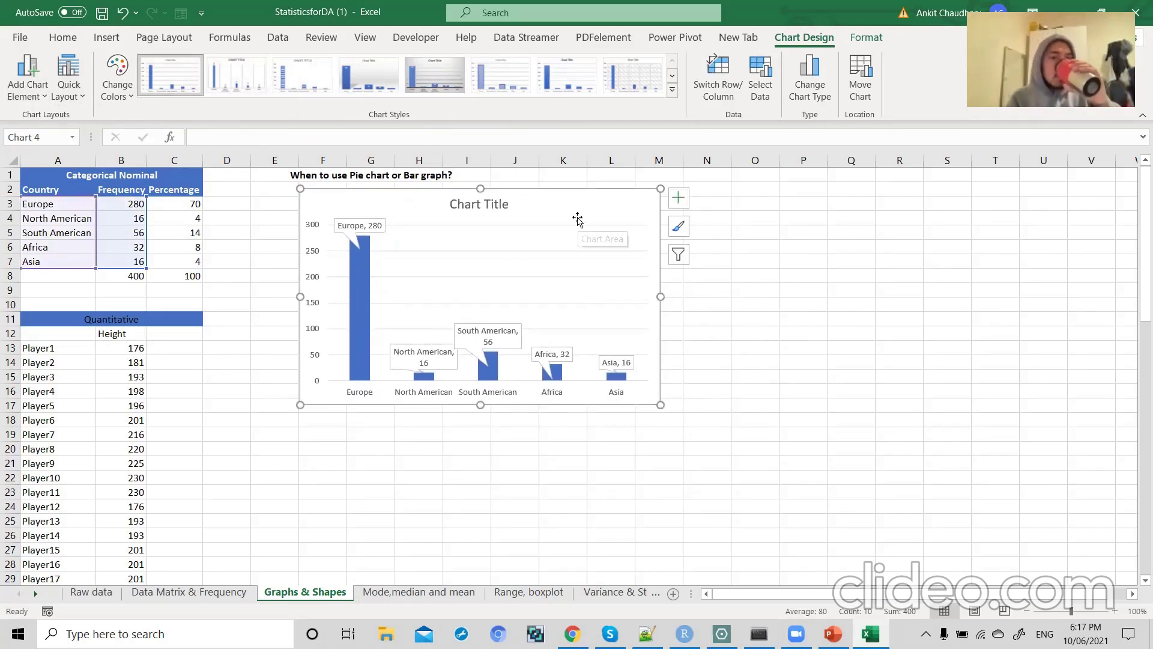
drag(577, 211, 529, 222)
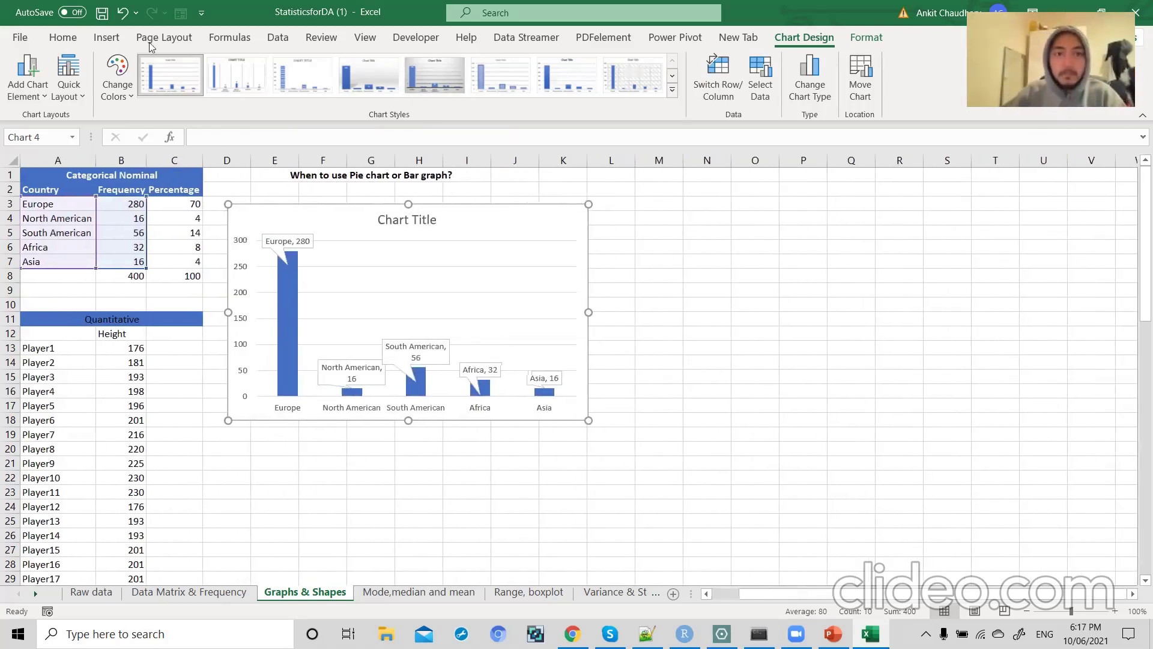
- Insert a text box in the empty cells beside the column chart and begin its notes with "1."
click(91, 40)
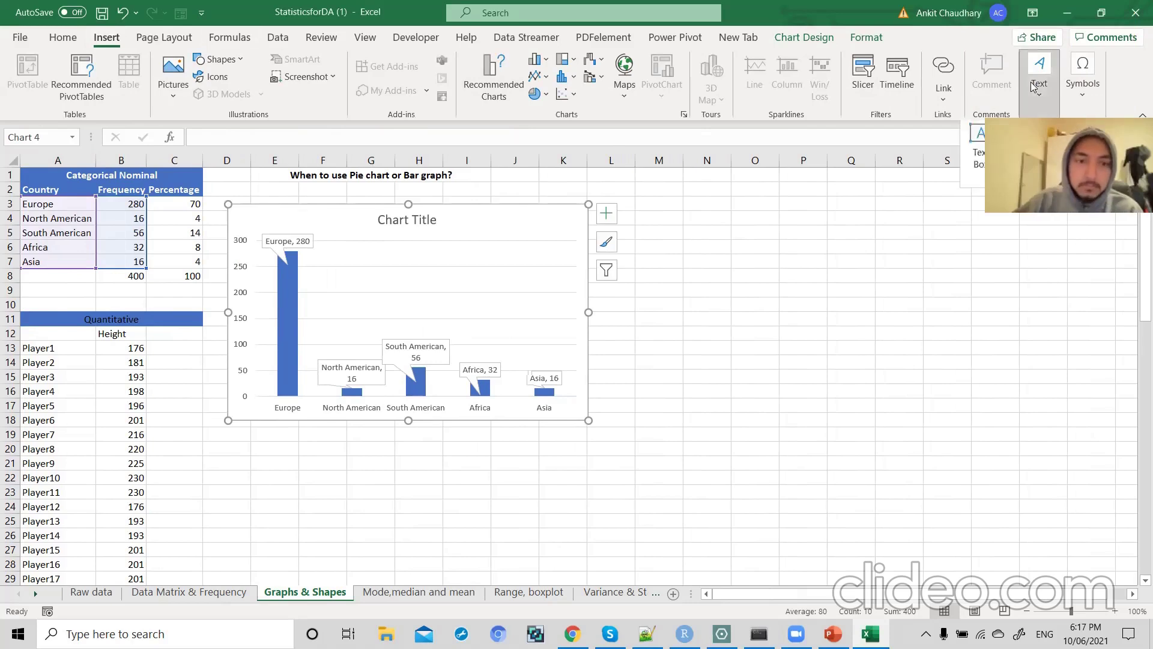
click(978, 144)
drag(674, 268, 1007, 488)
text(W)
key(BackSpace)
text(1.)
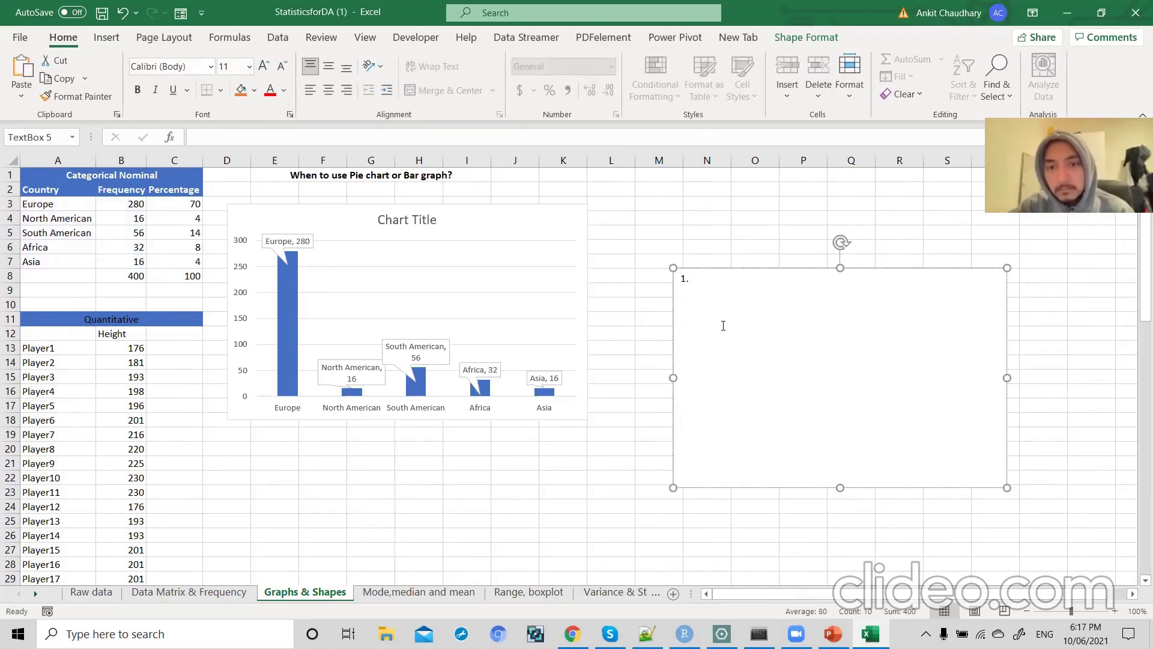
- Write the first point: "Pie charts are used when we have less no of catagories, for example, here we only had 5 counties."
text( Pie charts)
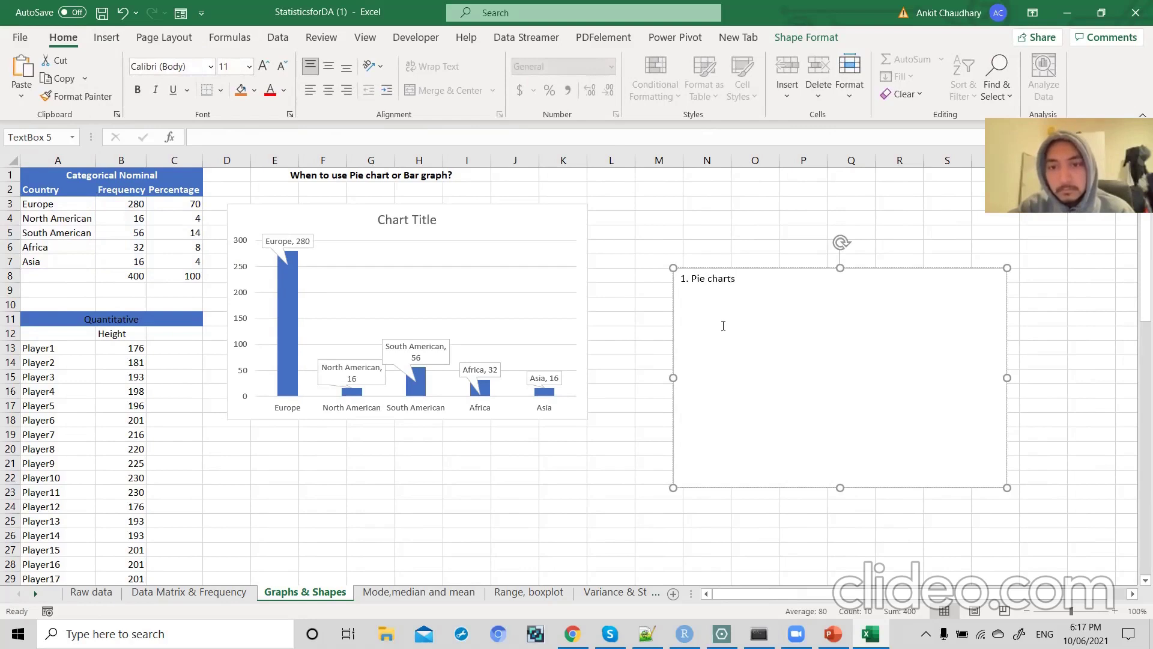
text( are used when we have )
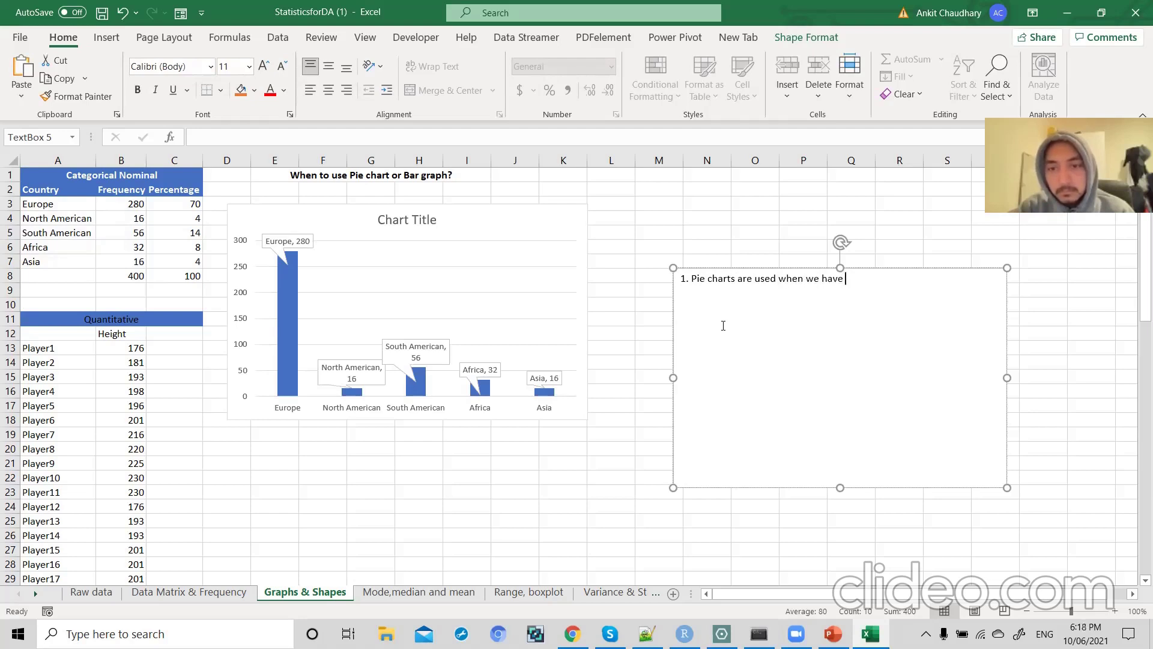
text(less no of catago)
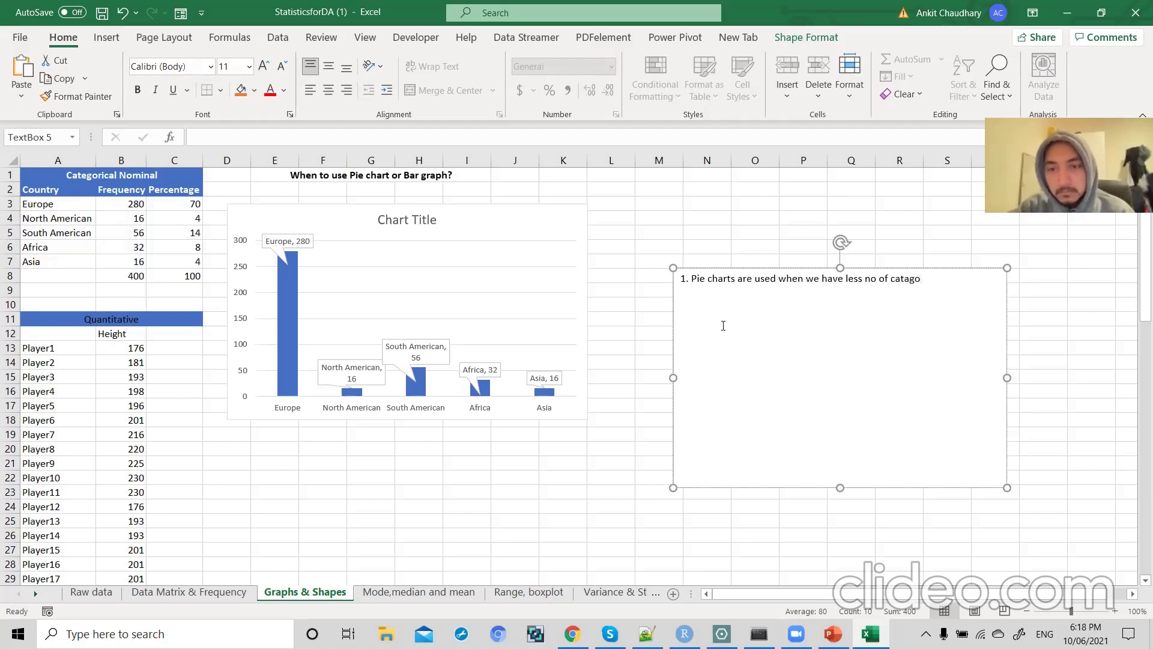
text(ries, for example, here we only had )
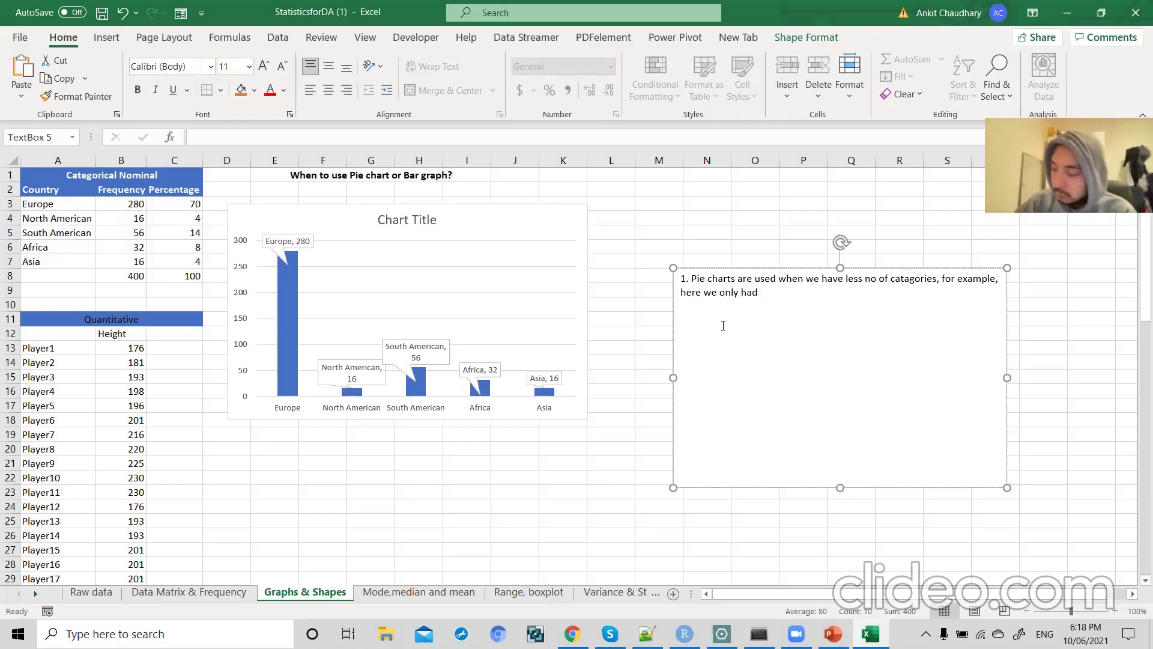
text(5 co)
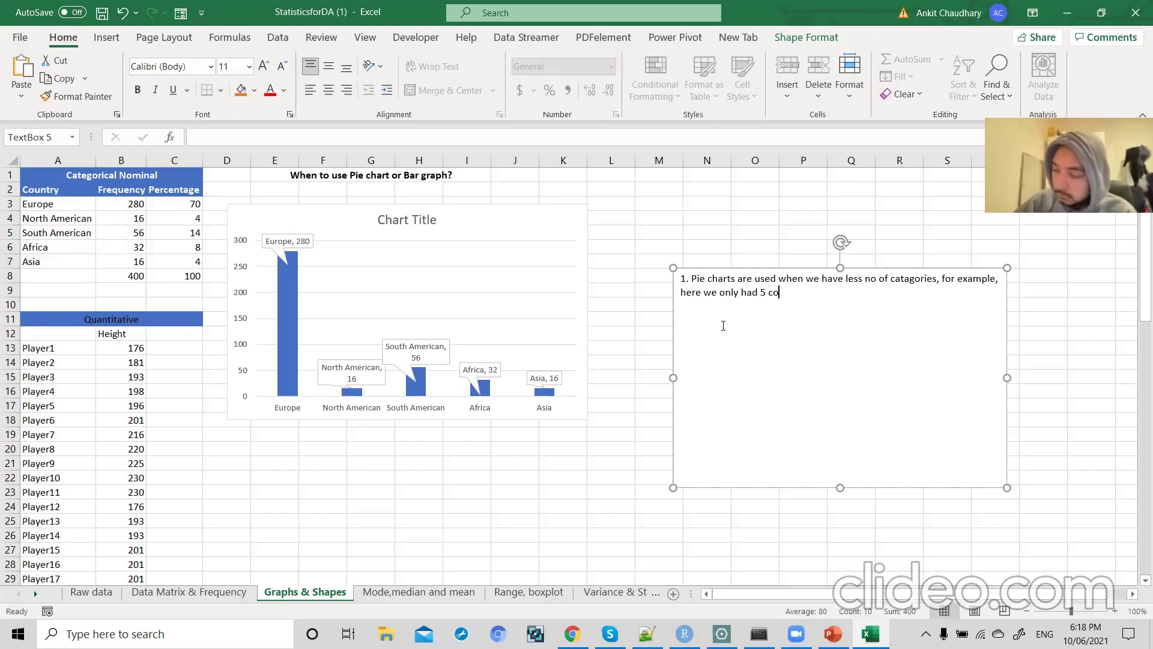
text(unties. so)
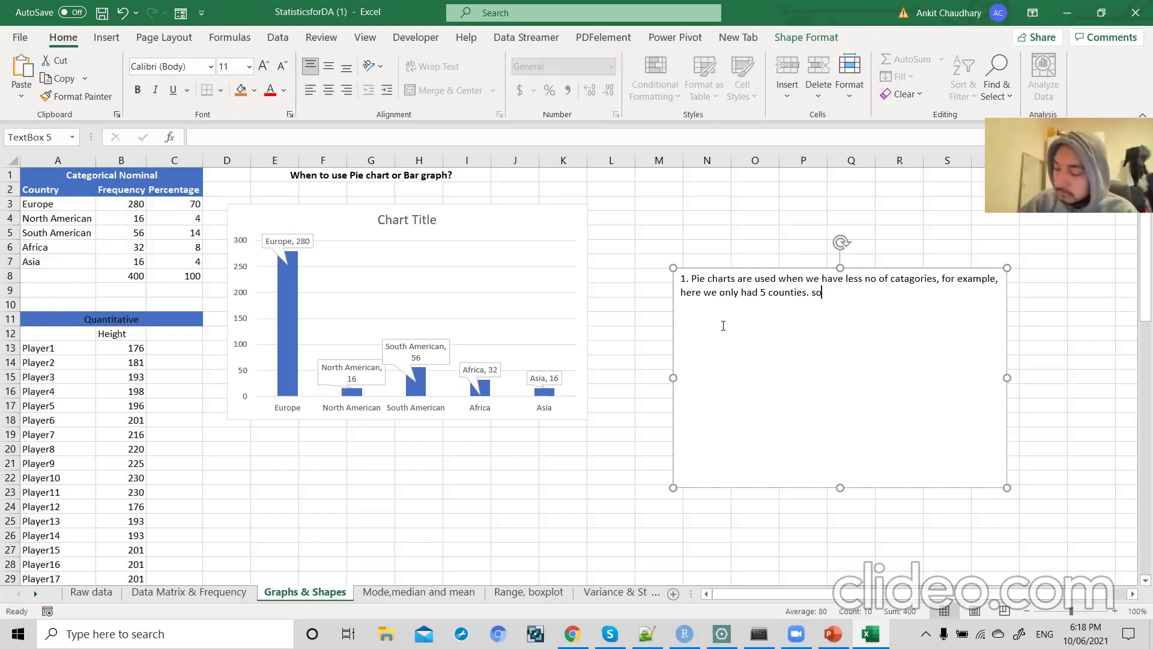
- Finish the first point of the notes with "so its better to use Pie-chart."
key(BackSpace)
text(so)
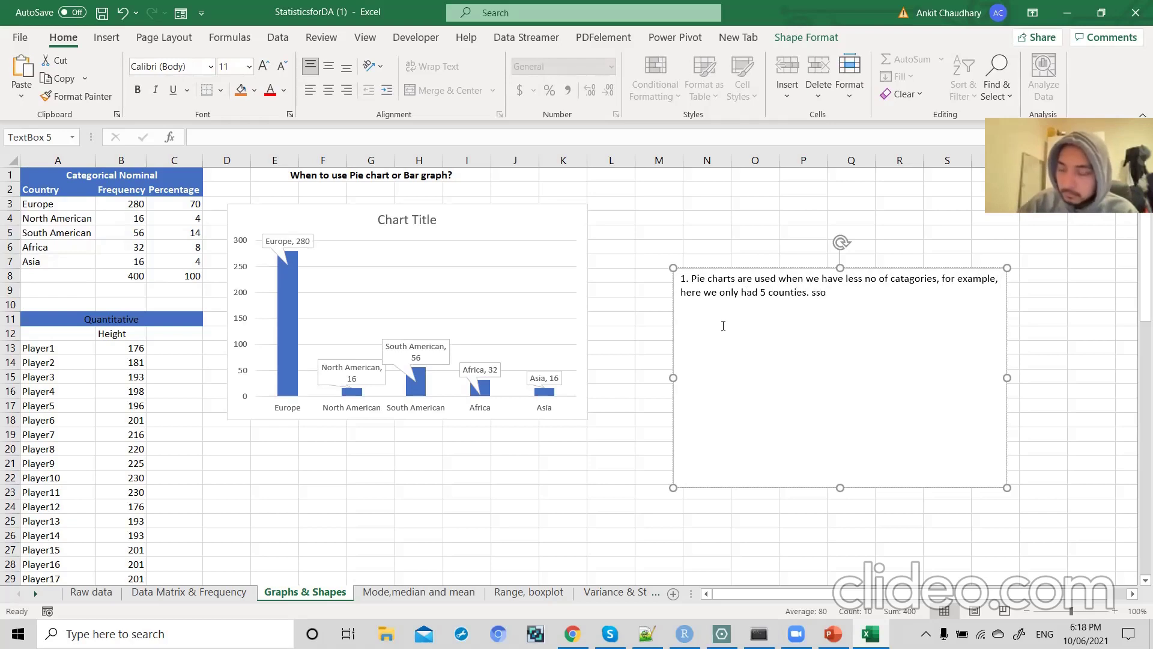
text( i)
text(tes)
key(BackSpace)
key(BackSpace)
key(BackSpace)
text(s bett)
text(we)
text(er t)
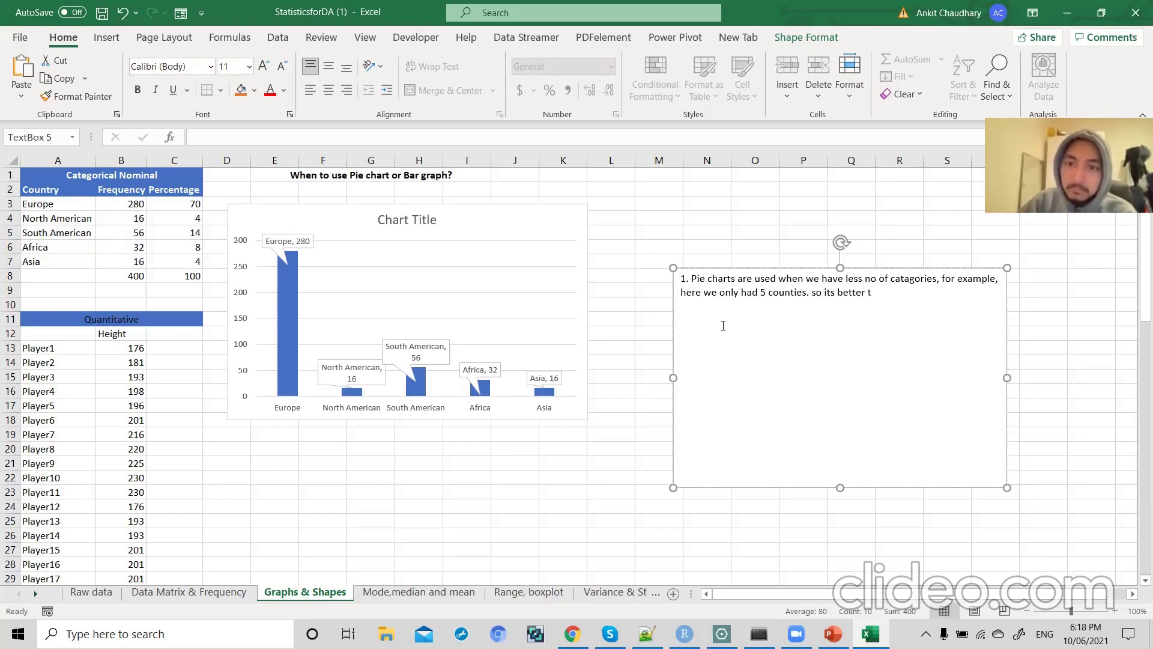
text(o use Pie-chart)
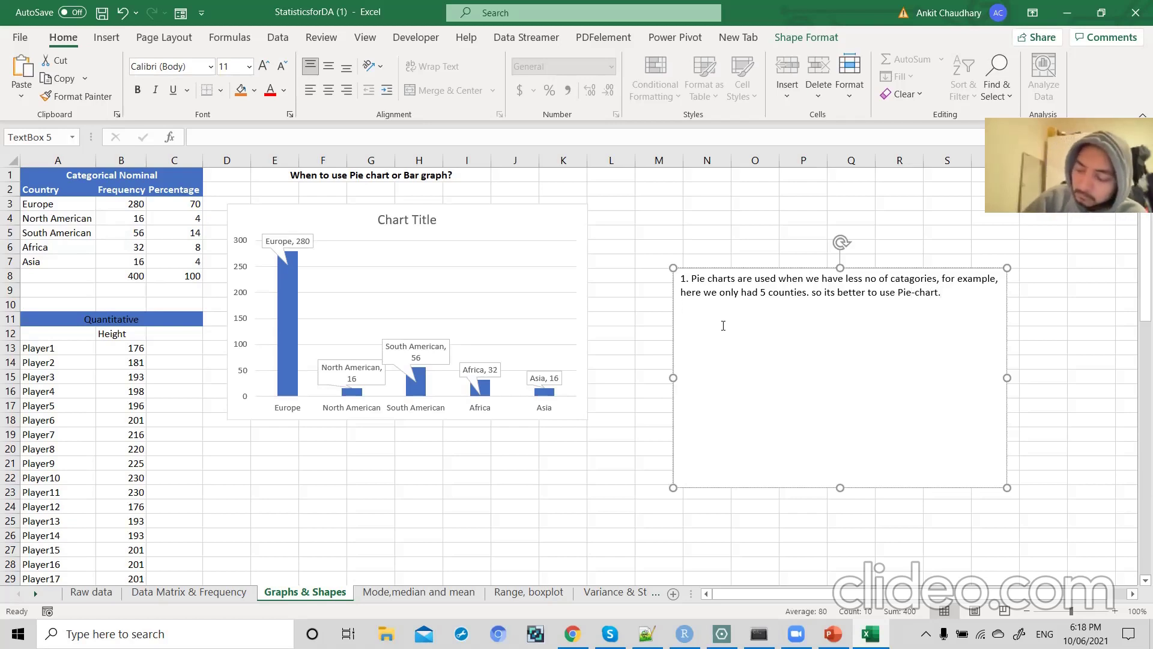
- Add a second point to the text box: "2. If the no of catagories increase, we use bar graph."
text(. 2. If the no)
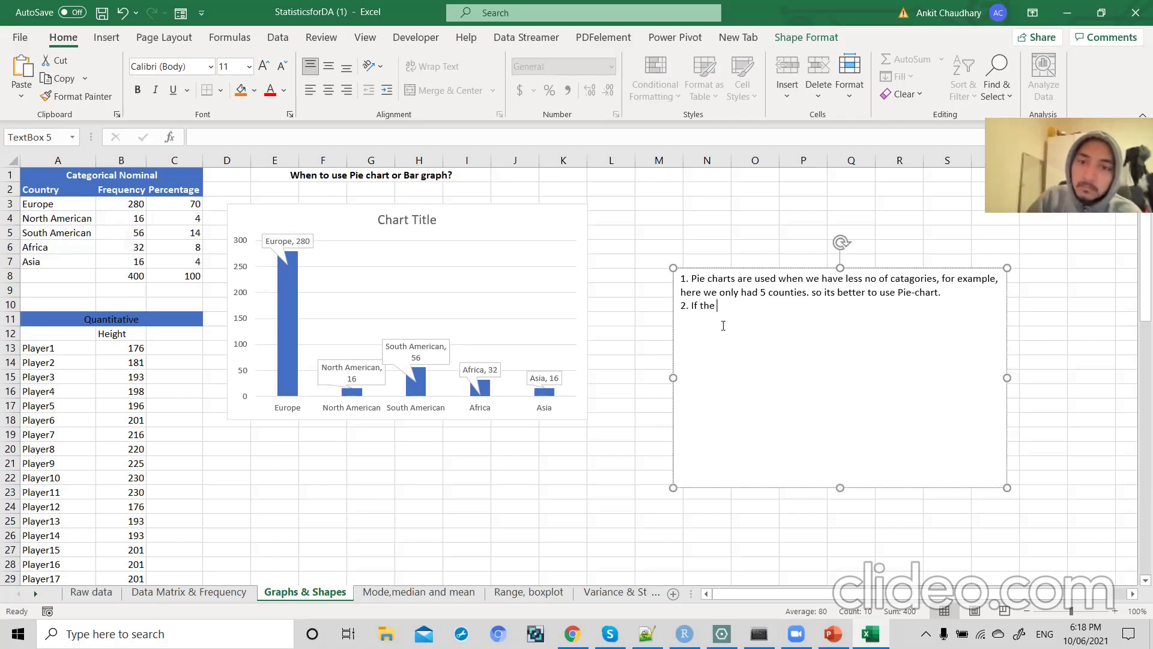
text( of catagories increase)
key(BackSpace)
key(BackSpace)
key(BackSpace)
key(BackSpace)
key(BackSpace)
text(reas)
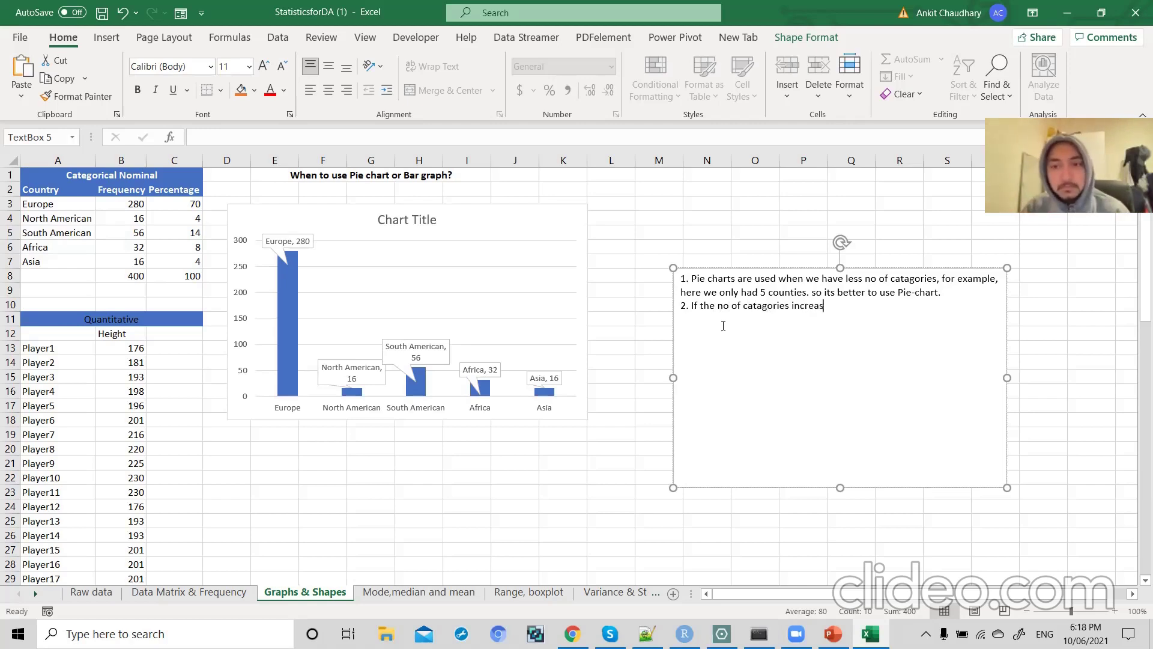
text(e, we use ba)
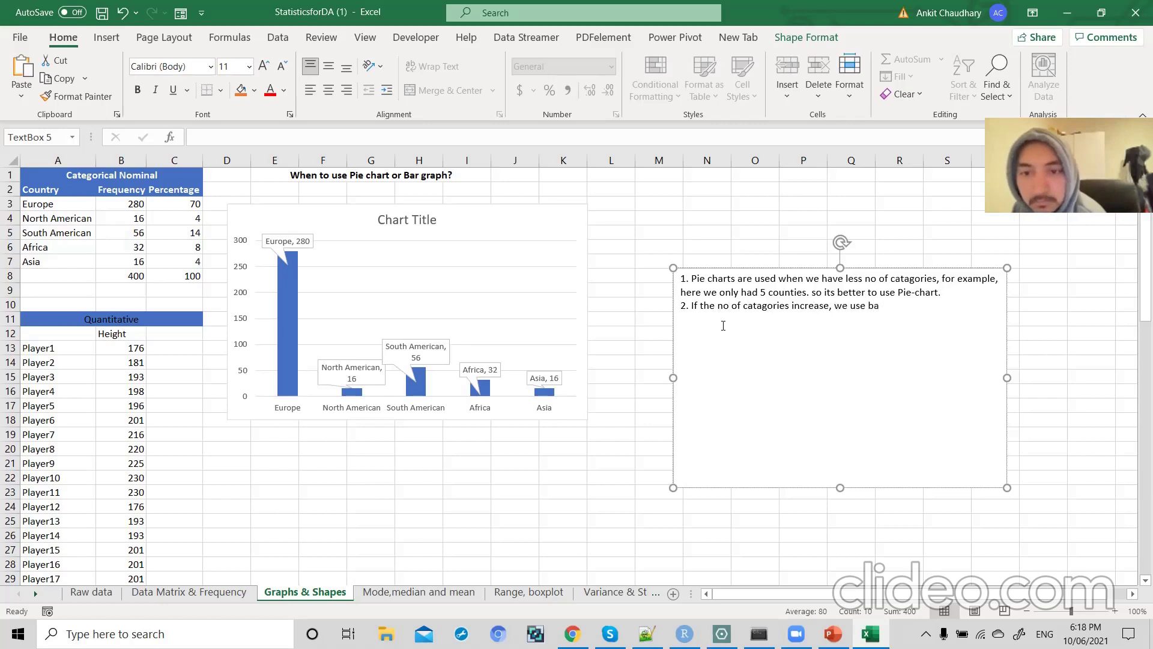
text(r graph.)
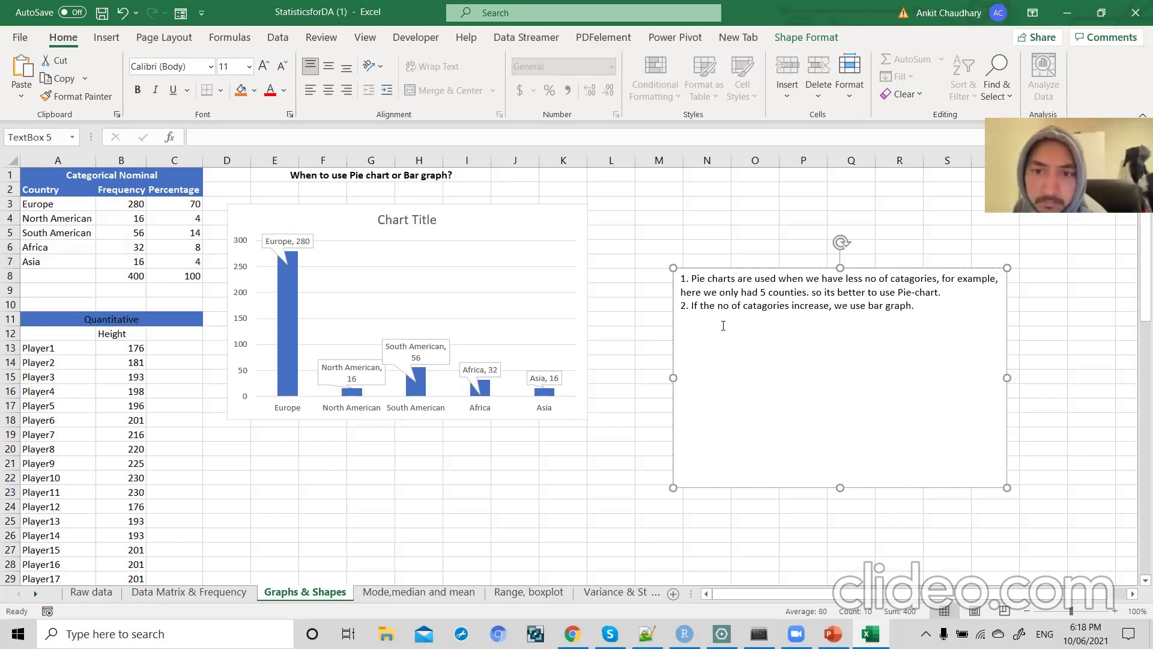
- Add "1. Pie-charts is always shown in % whereas Bar graph is always shown in numbers." below a blank line and move the text box up
text(1. Pie-char)
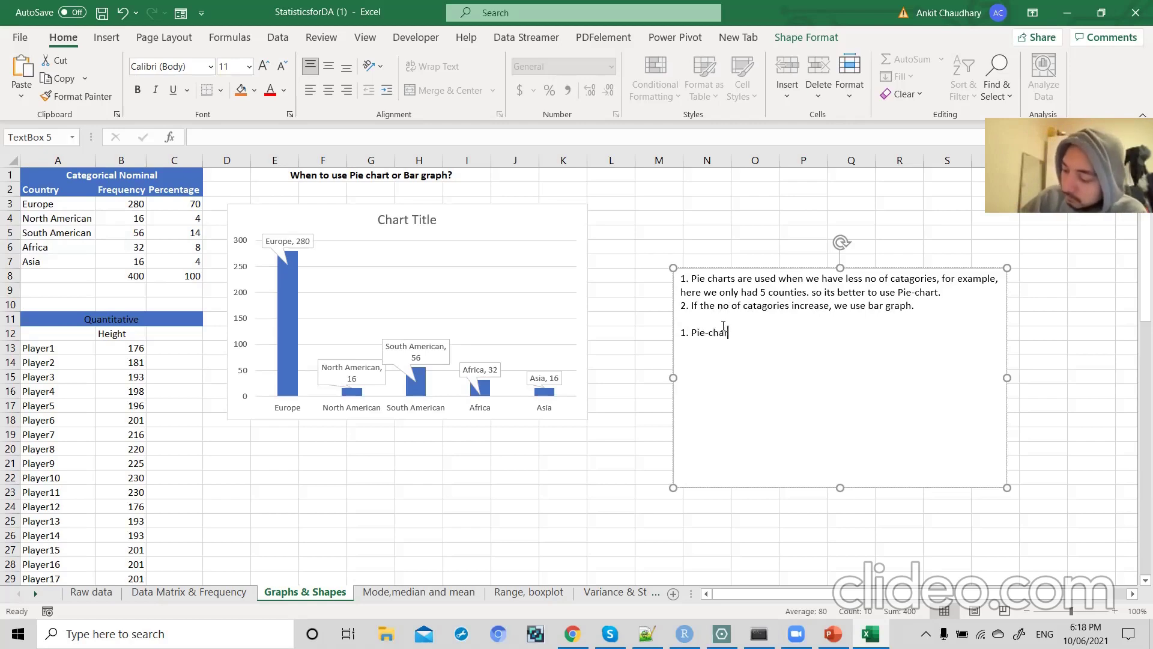
text(ts is alw)
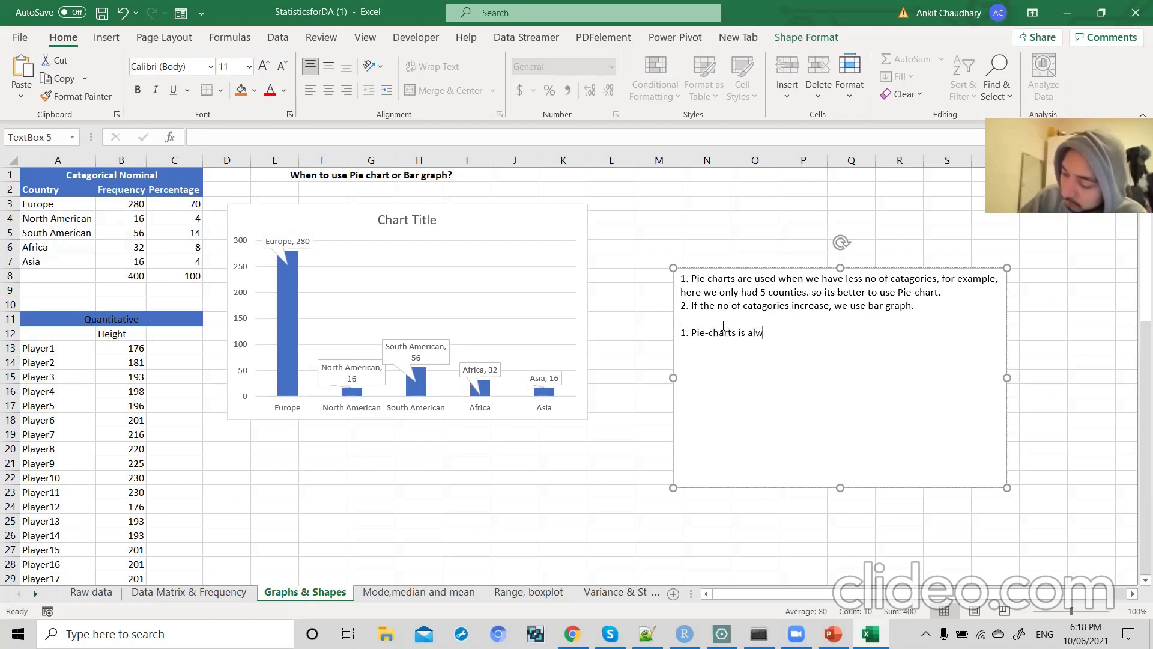
text(arys shown in )
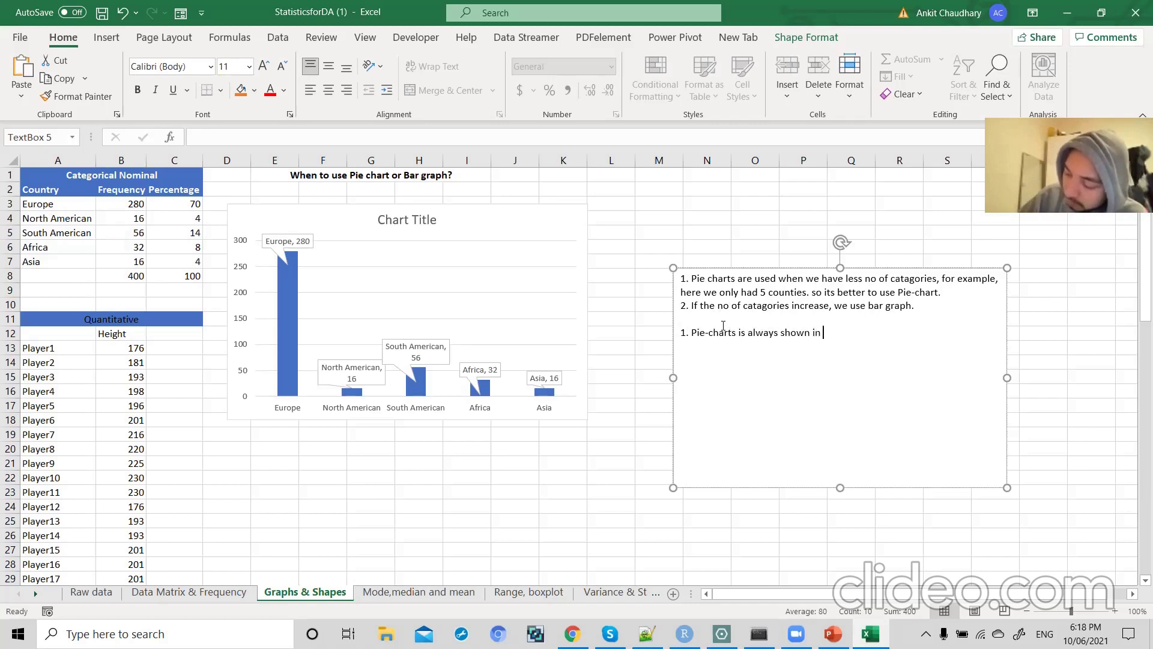
text(% whereas )
text(Bar graph)
text( a)
text(is alway)
text(s )
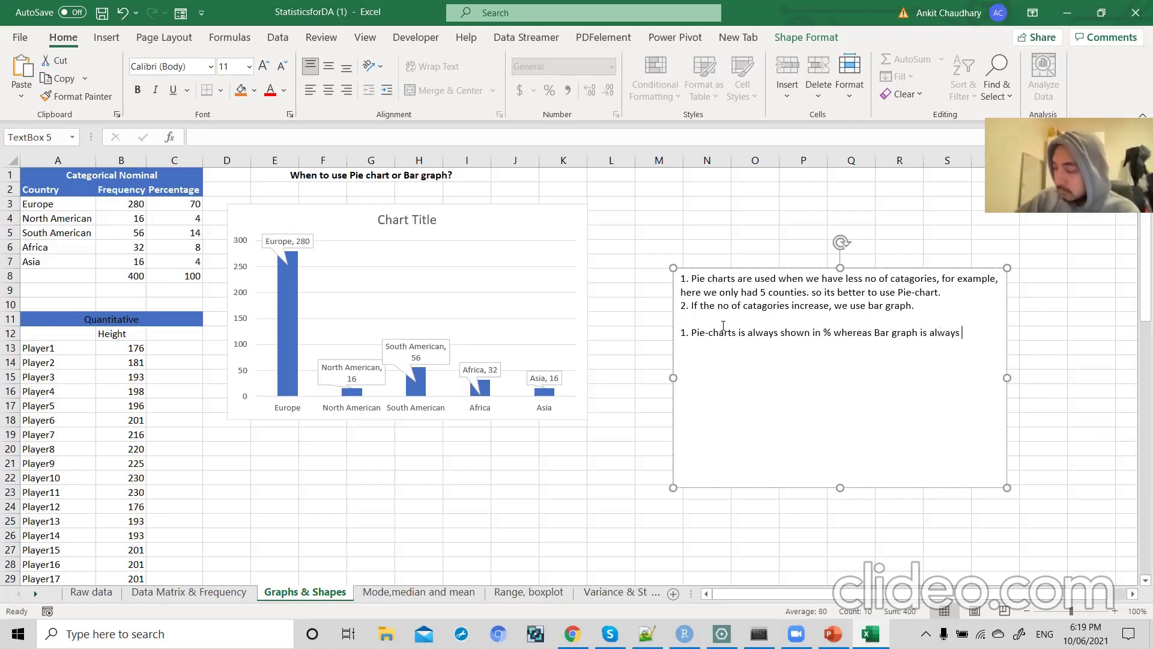
text(show)
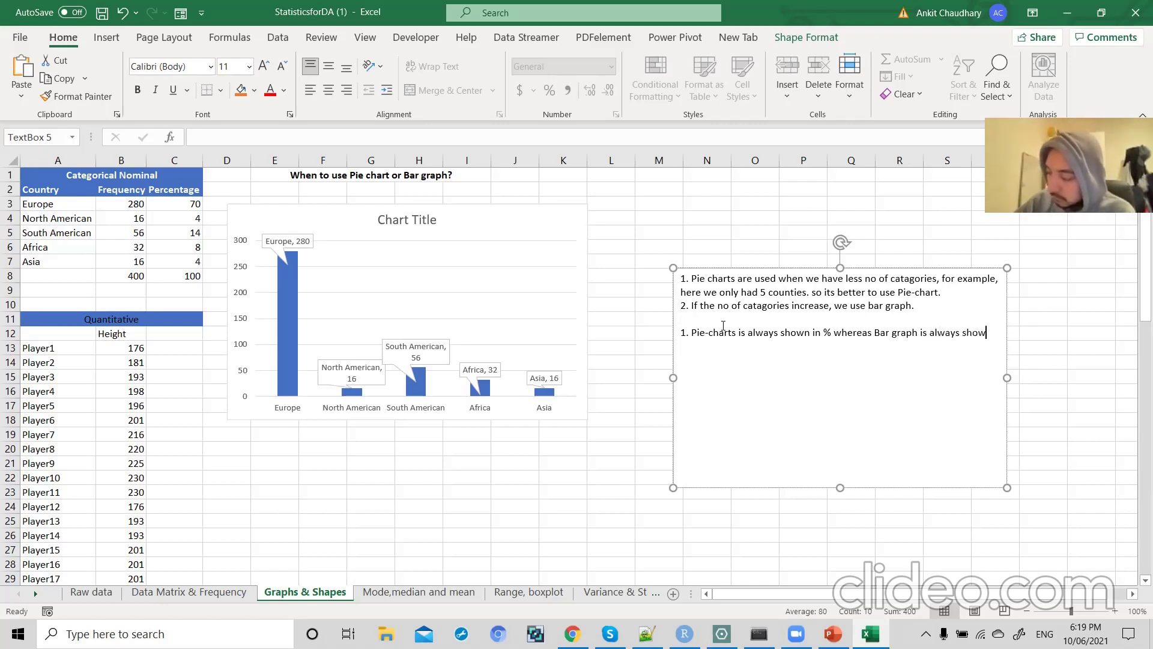
text(in in numbers.)
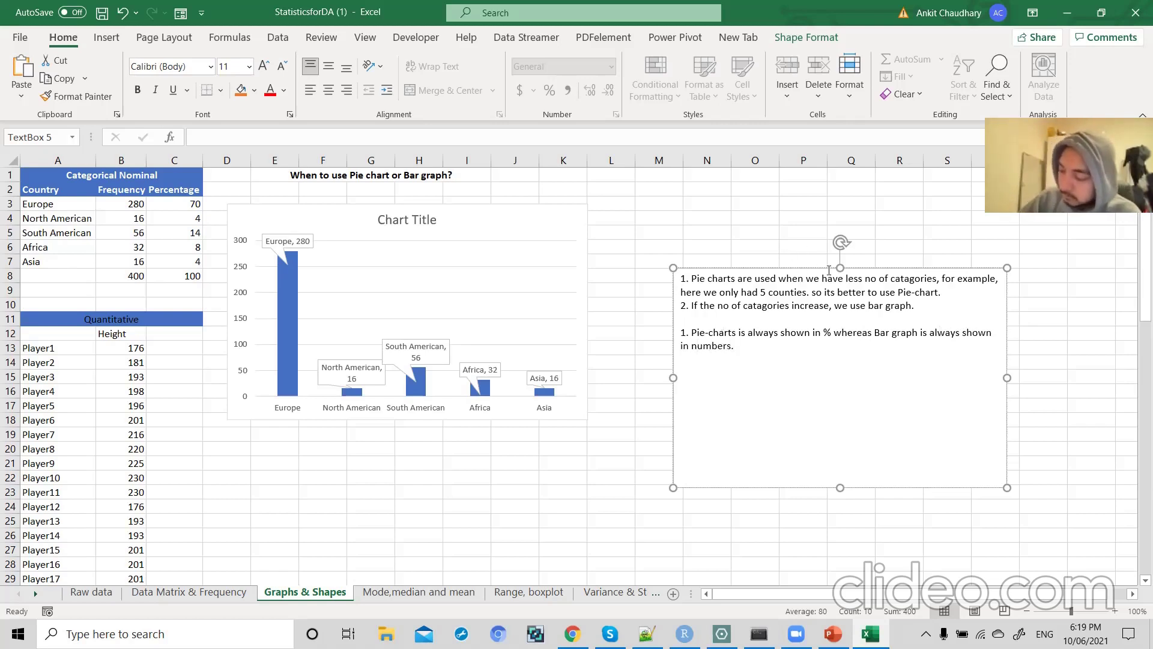
drag(854, 266, 834, 181)
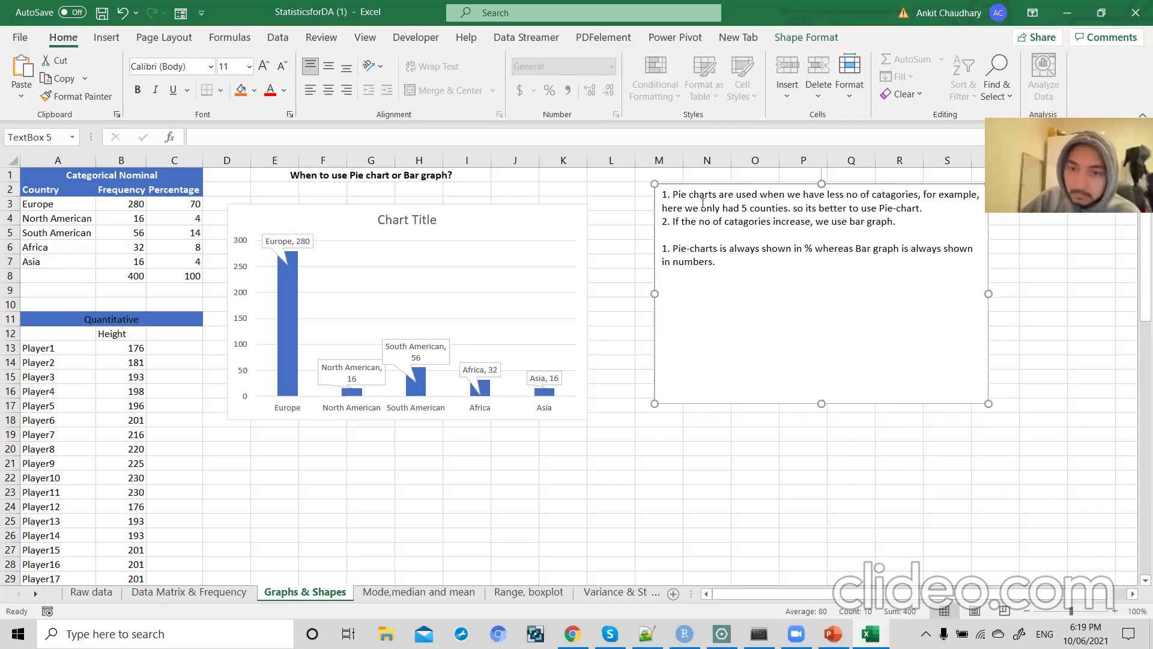
click(562, 247)
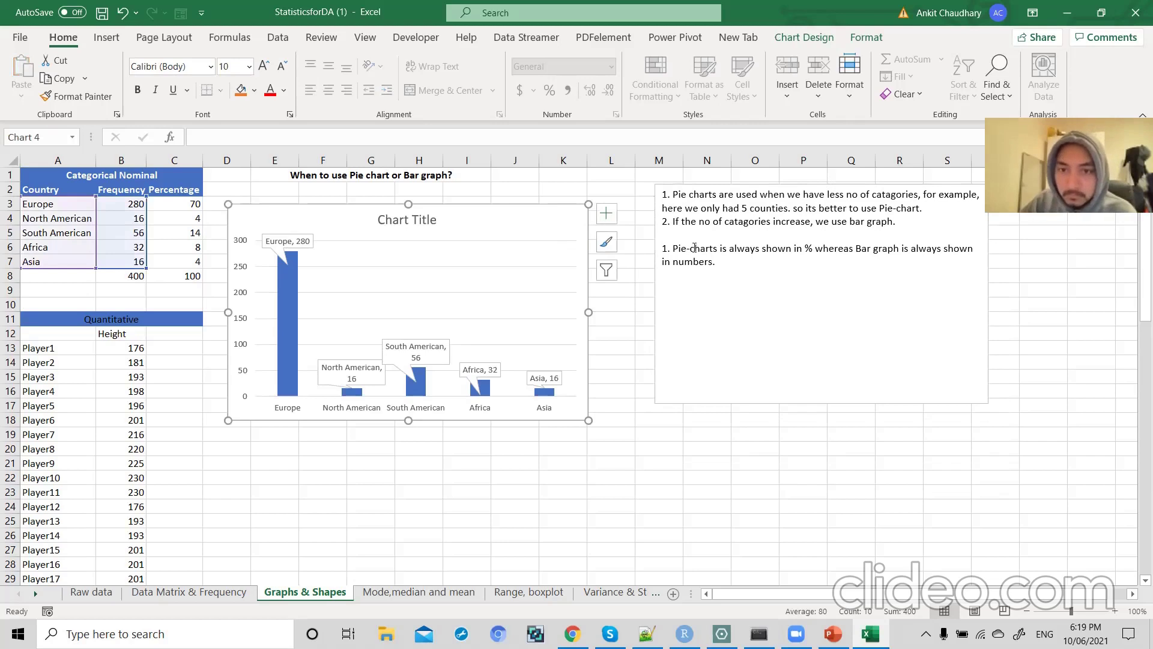
- Start a new paragraph in the text box, after a blank line, reading "For both Pie-chart and Bar graph, we"
click(722, 268)
text(For bo)
key(BackSpace)
text(both Pe)
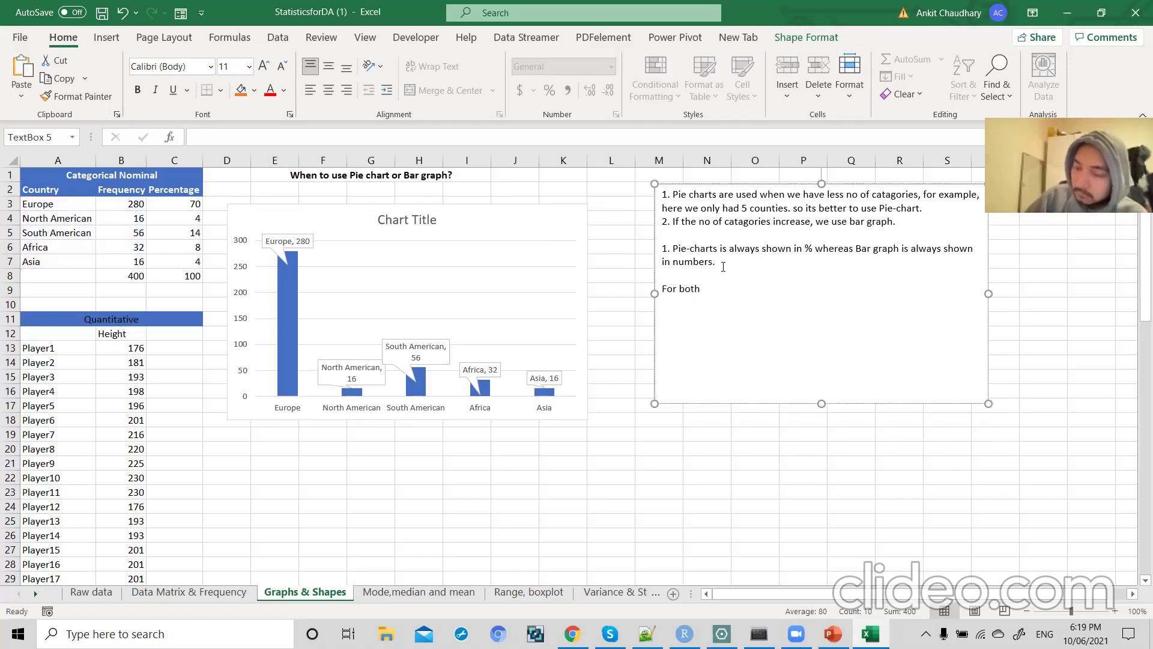
key(BackSpace)
text(ie0c)
key(BackSpace)
key(BackSpace)
key(ctrl+z)
key(BackSpace)
key(BackSpace)
key(BackSpace)
text(-charts)
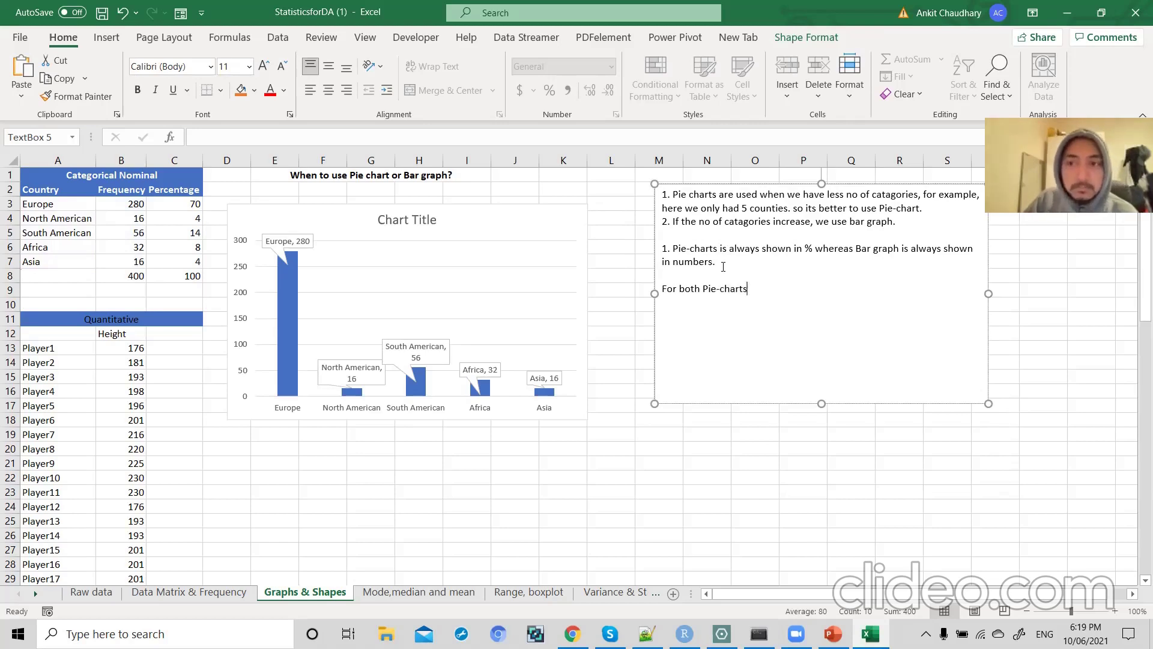
text(and Bar0ch)
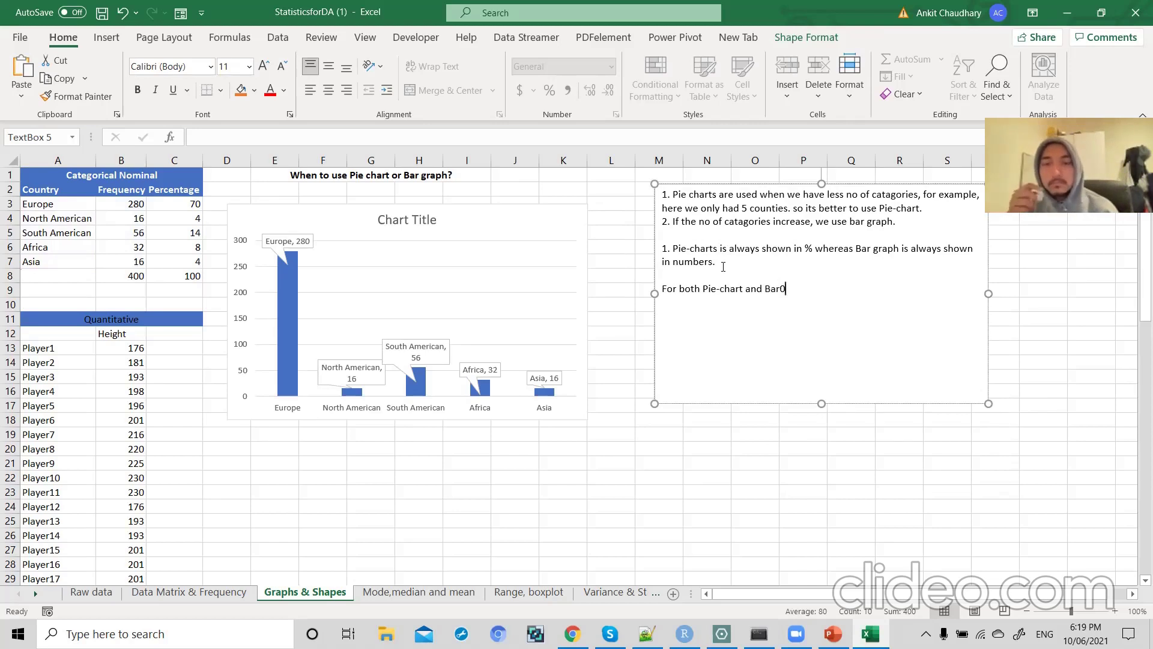
key(BackSpace)
key(BackSpace)
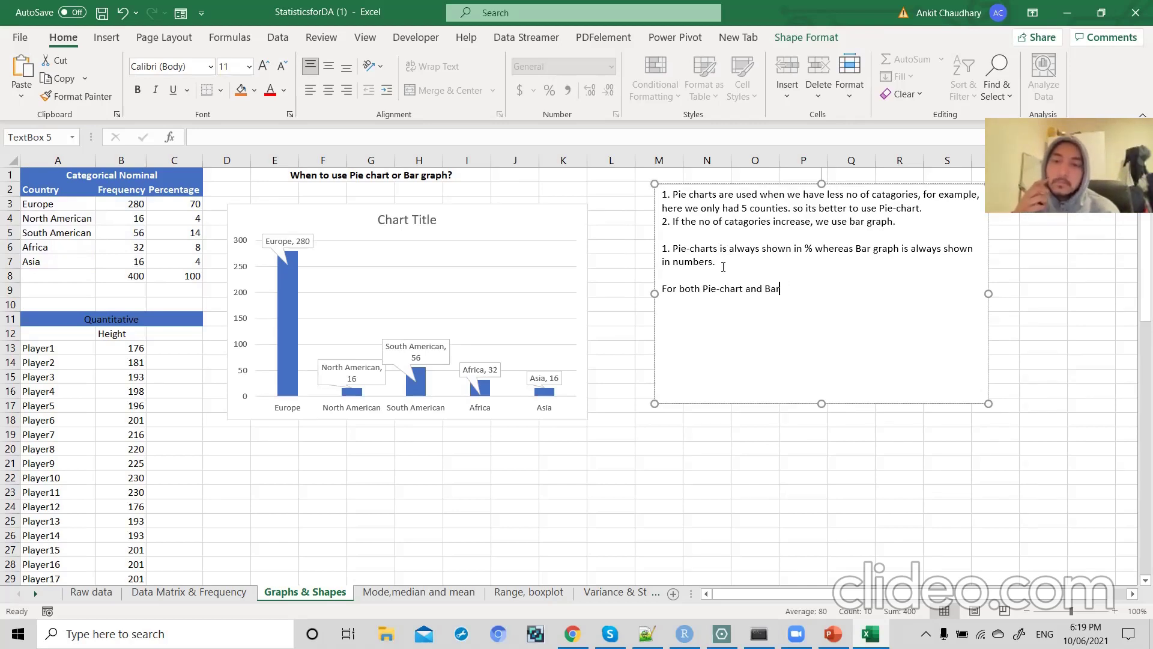
text(graph, we )
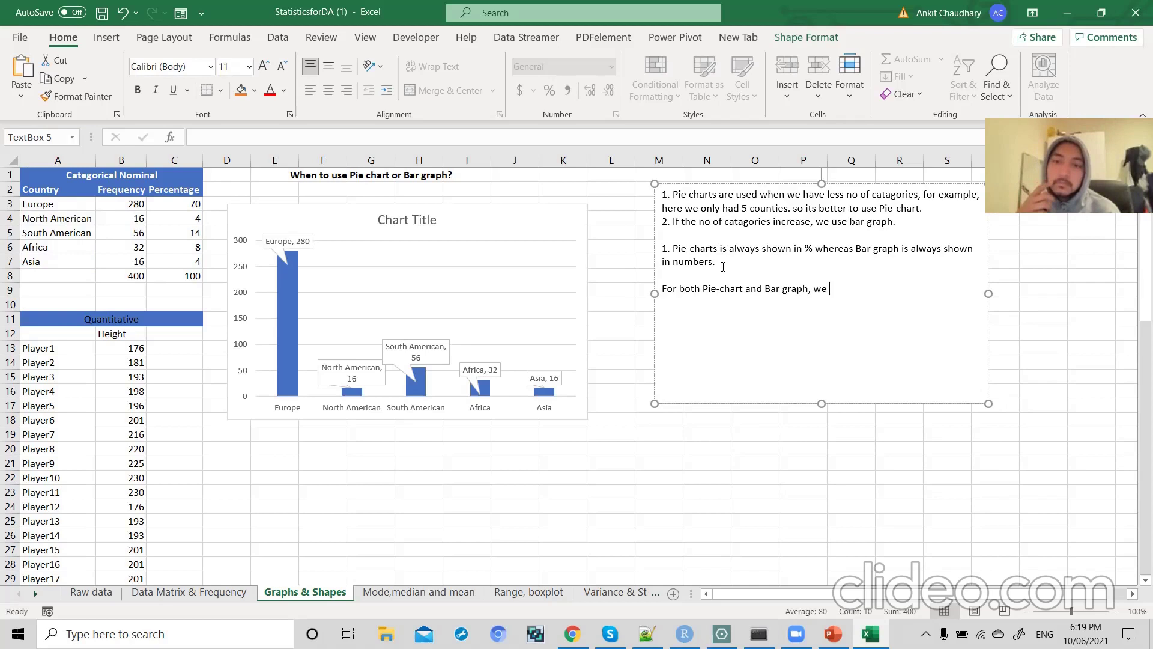
- Complete the last paragraph with "need to have two variable. Here, we had country and its freqency."
text(need to have)
key(BackSpace)
key(BackSpace)
text(ed t)
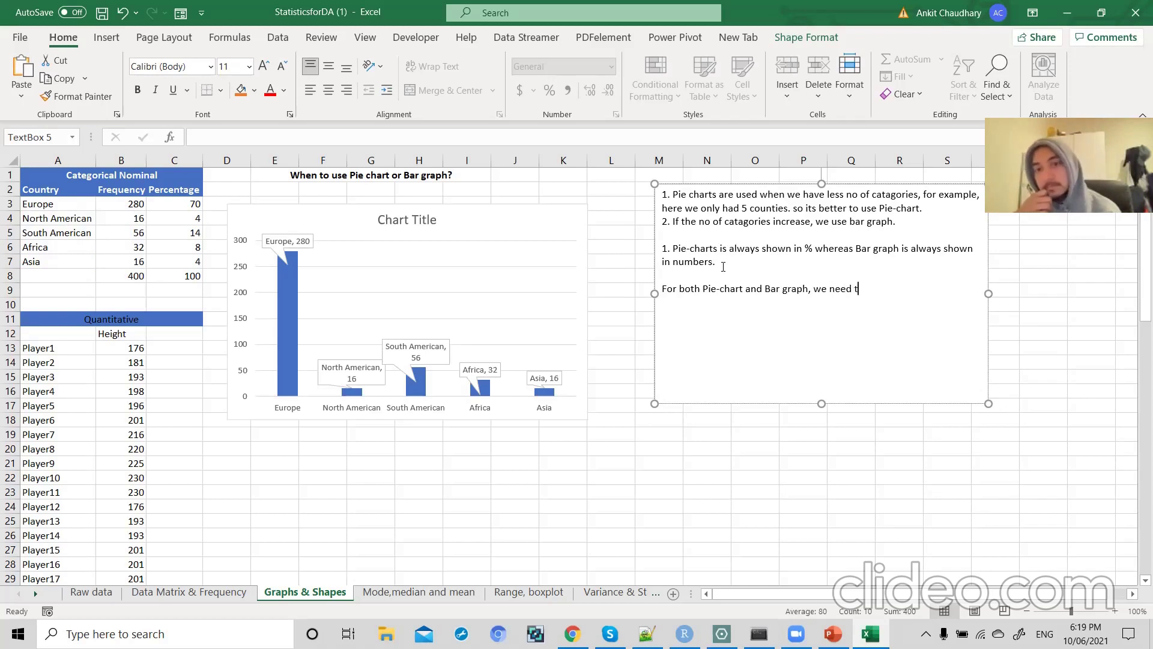
text(o have two vra)
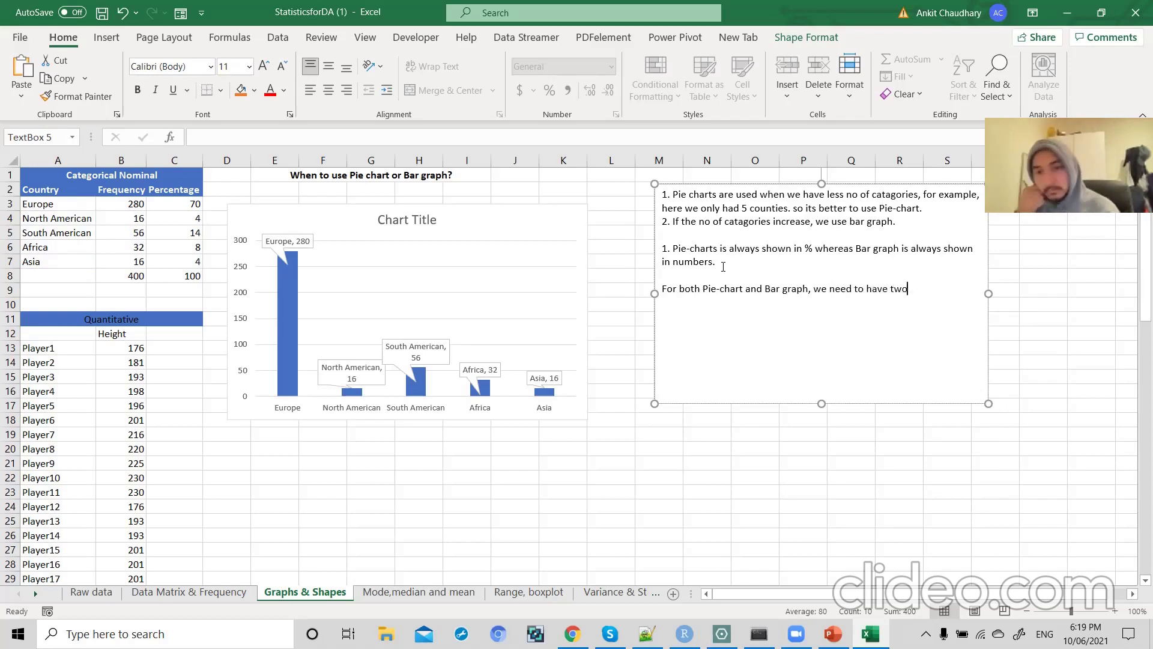
key(BackSpace)
key(BackSpace)
text(r)
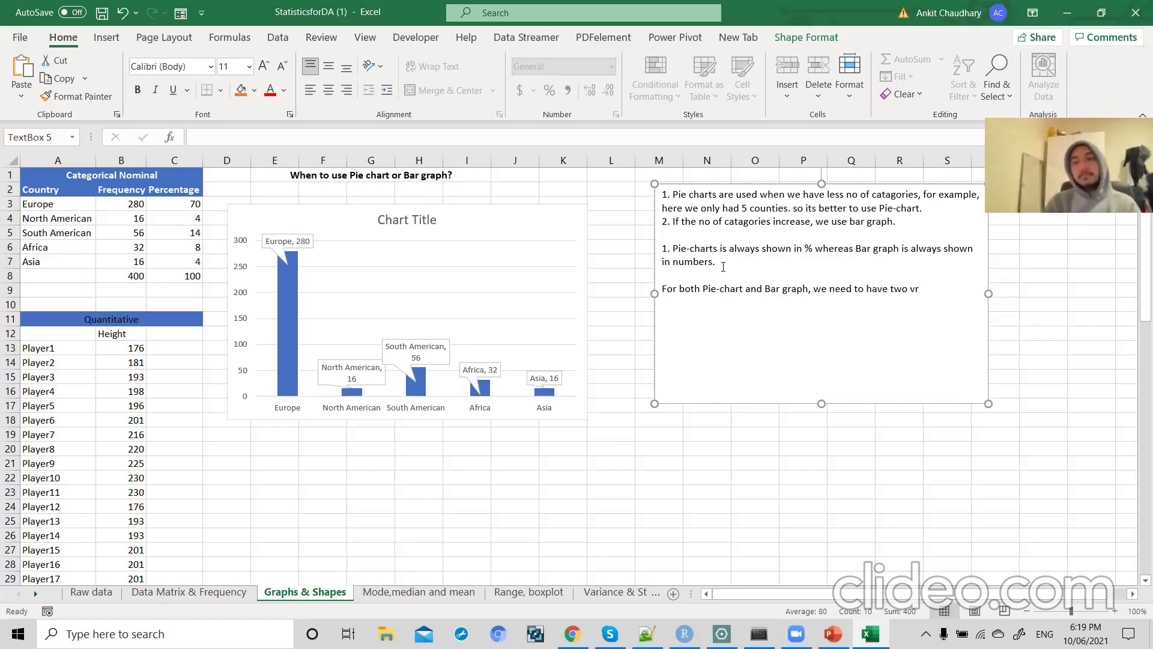
text(iabl)
key(BackSpace)
key(BackSpace)
key(BackSpace)
key(BackSpace)
key(BackSpace)
text(ariable. Here, we had country and its)
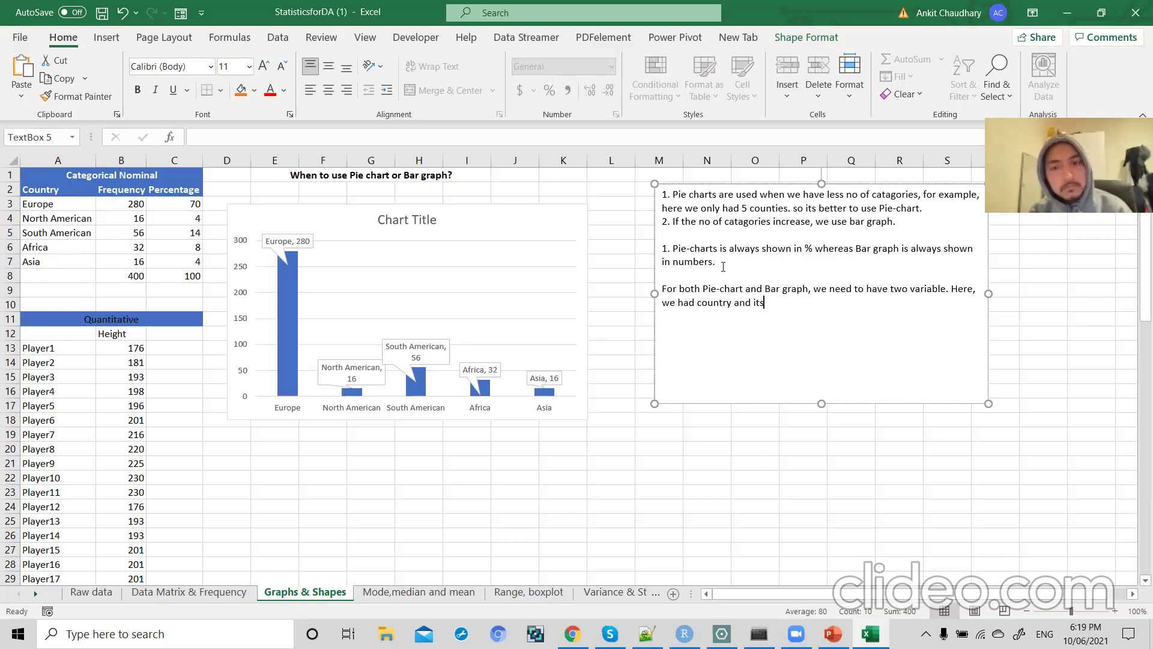
text( freqency.)
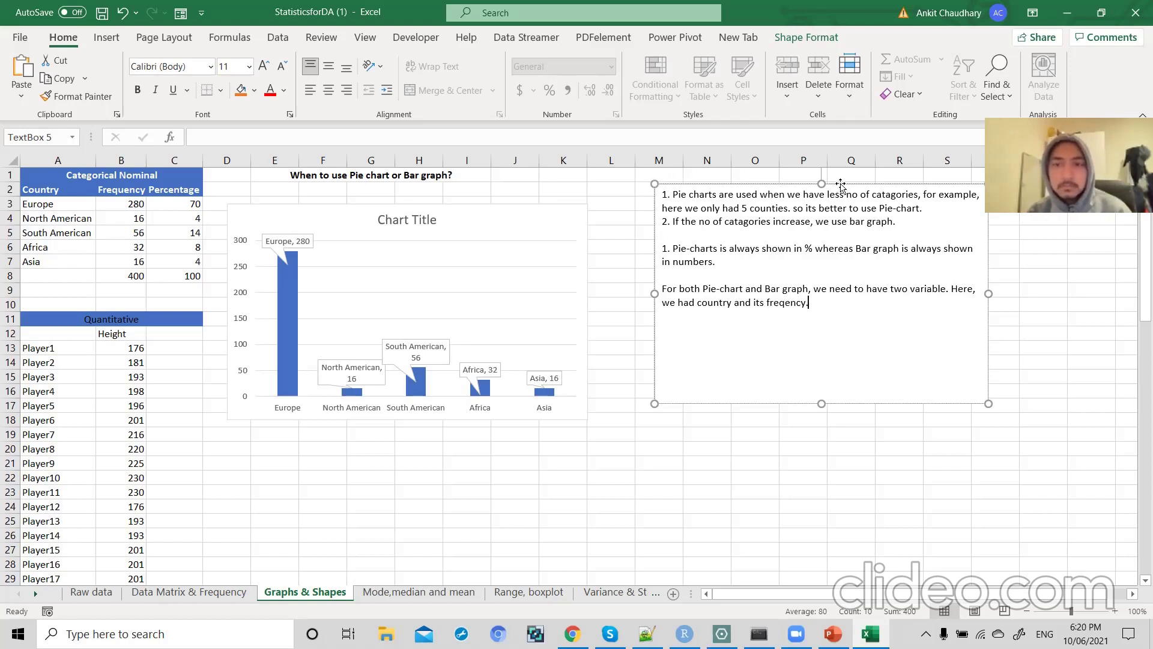
- Move the notes text box away from the column chart so it starts around column S, and select the chart
drag(841, 186, 1128, 249)
click(563, 242)
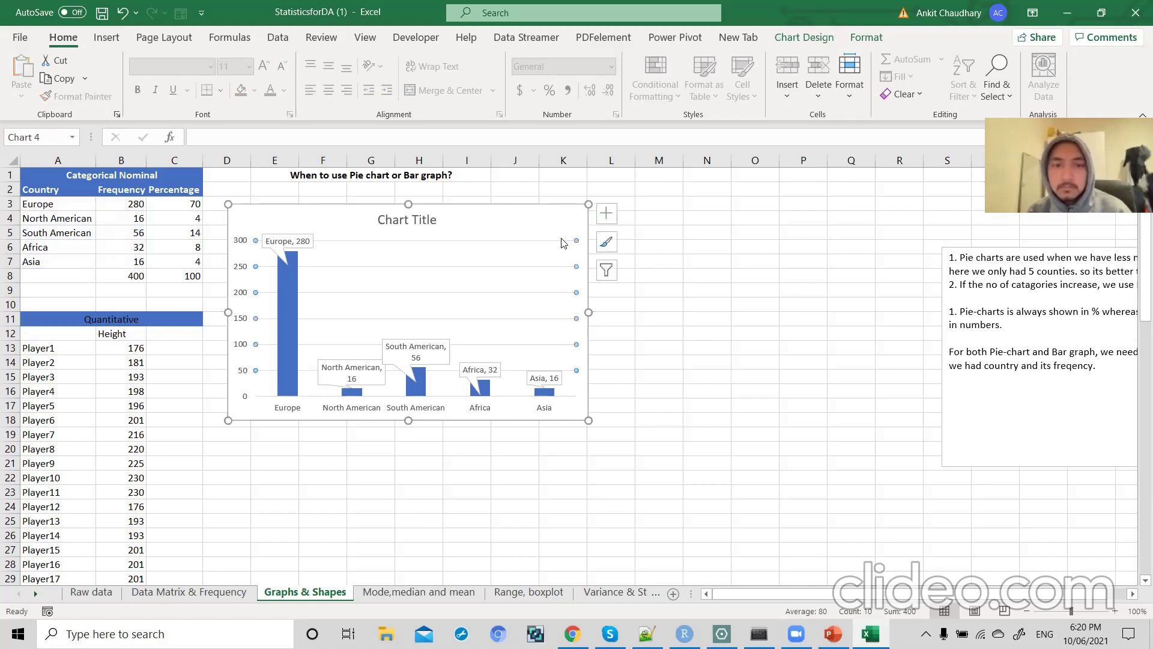
click(569, 233)
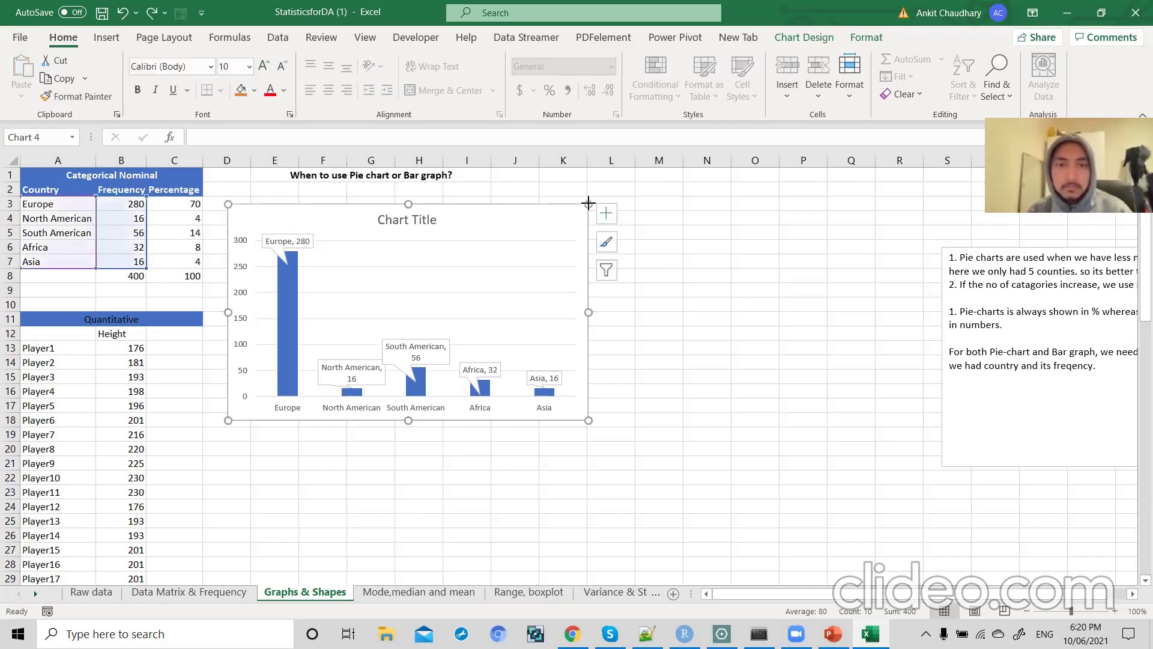
- Delete the country column chart and select the players' heights in B13:B31 of the Quantitative table
key(Delete)
scroll(378, 315, down, 2)
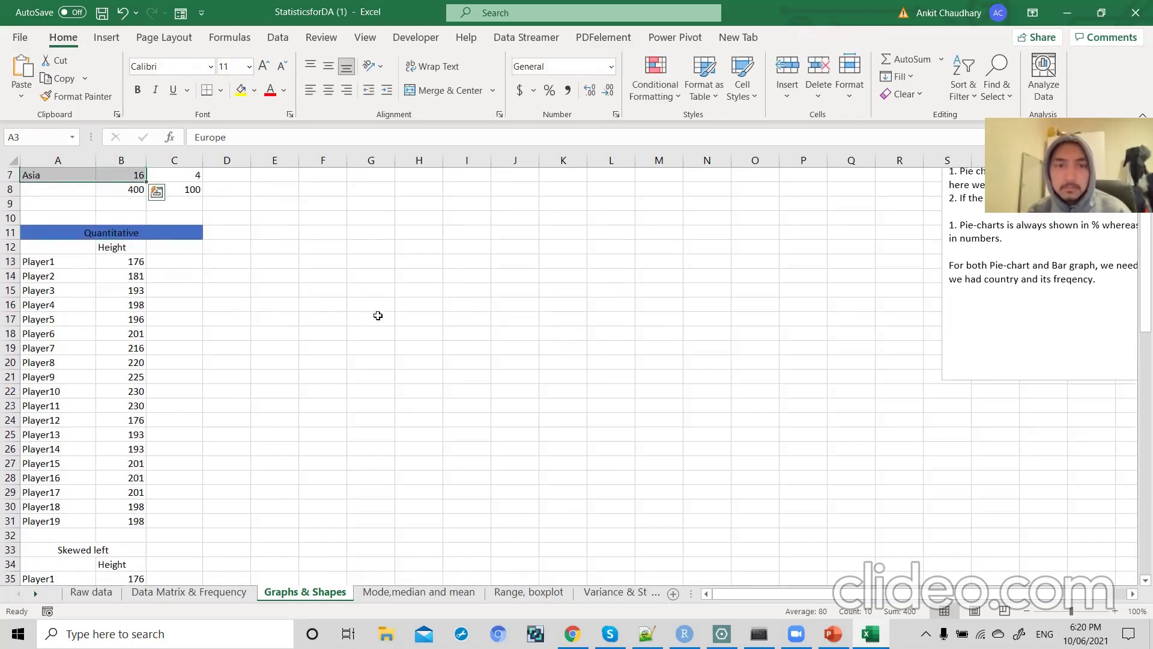
drag(121, 261, 109, 521)
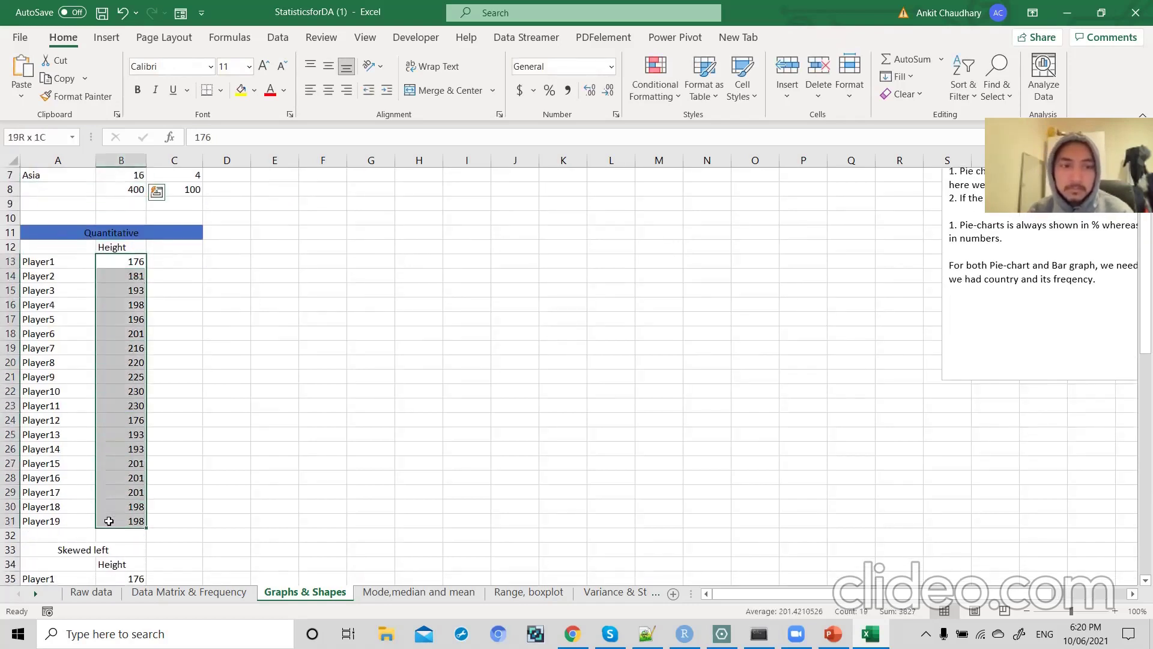
click(81, 265)
drag(111, 262, 112, 524)
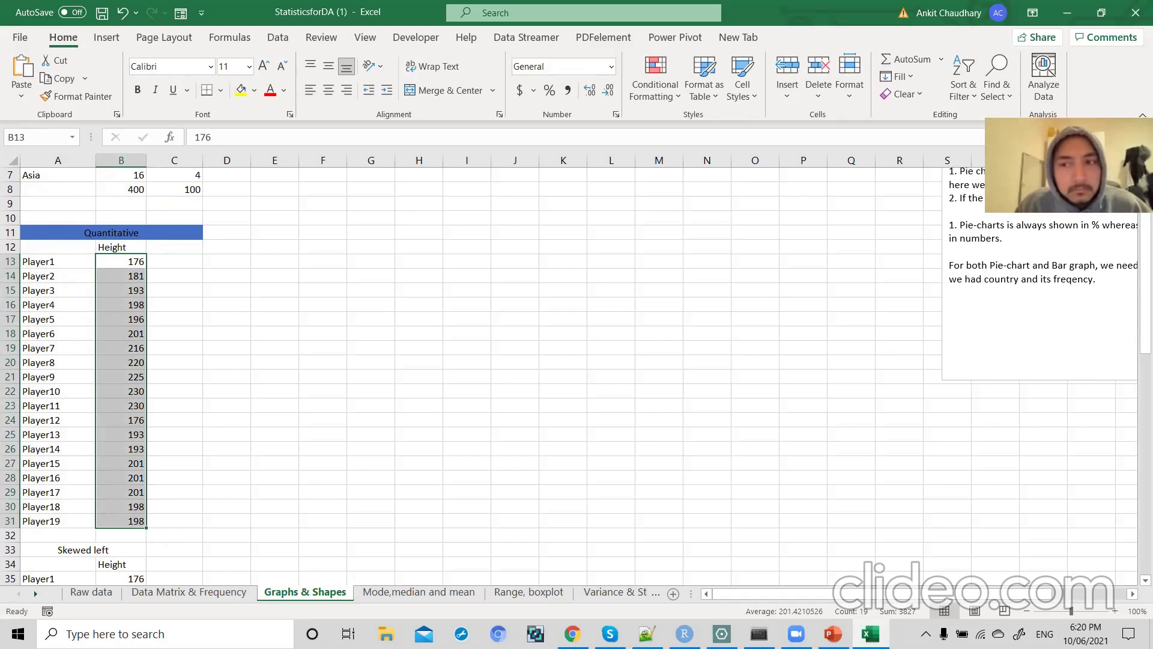
- Start the Histogram tool from the Data Analysis add-in
click(108, 40)
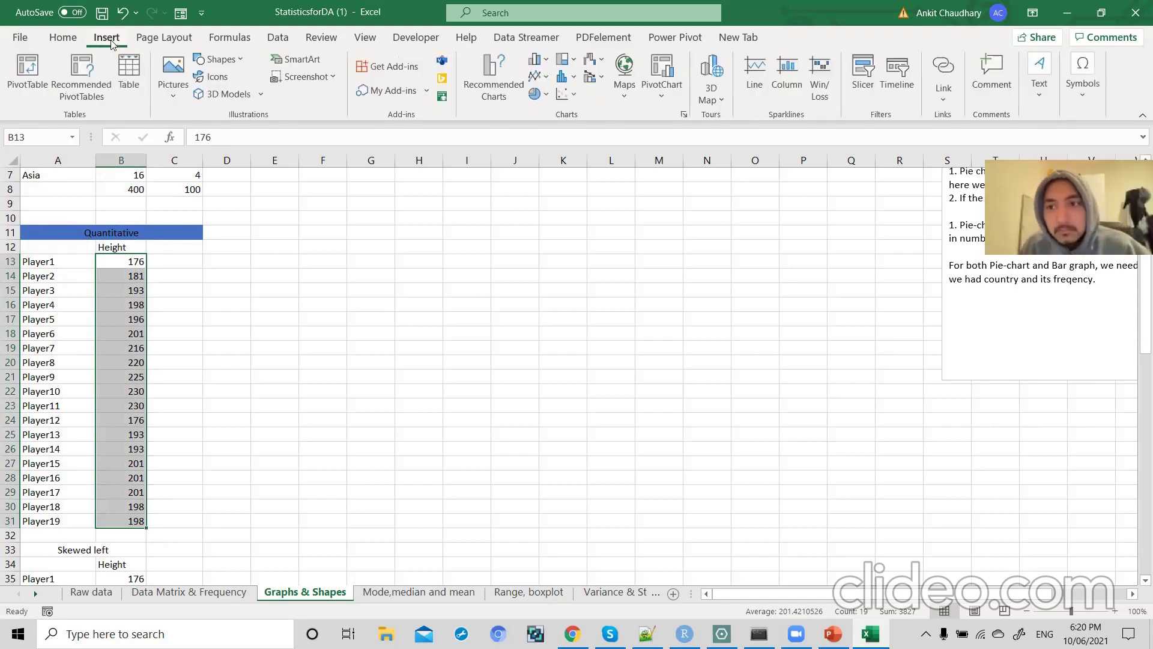
click(280, 41)
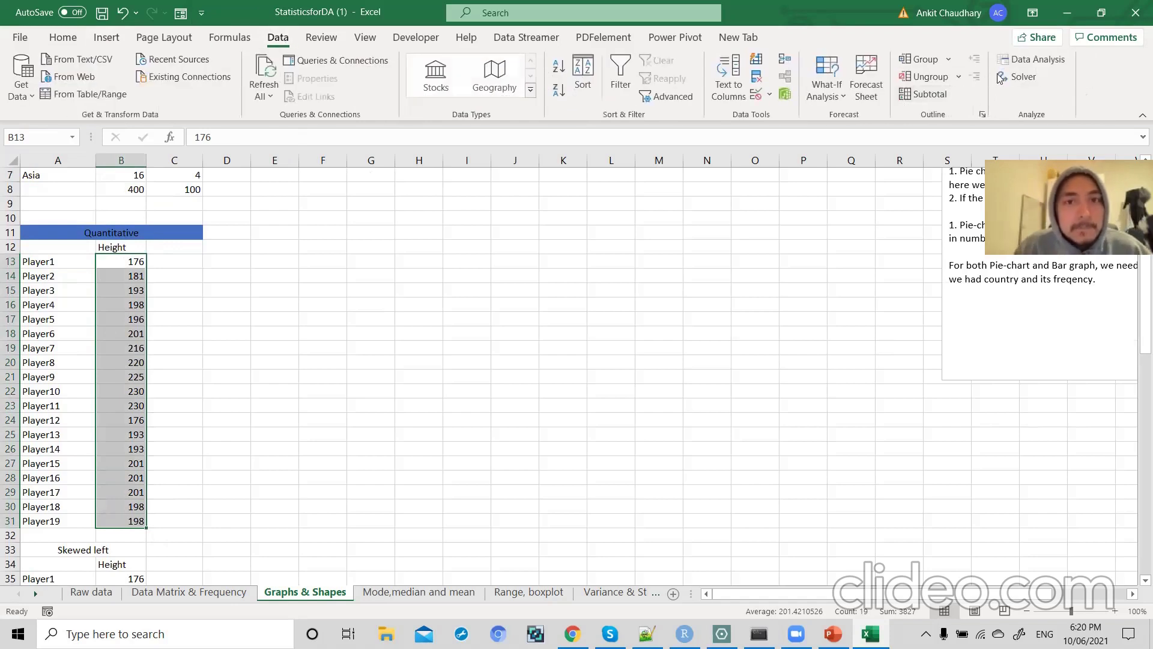
click(1015, 60)
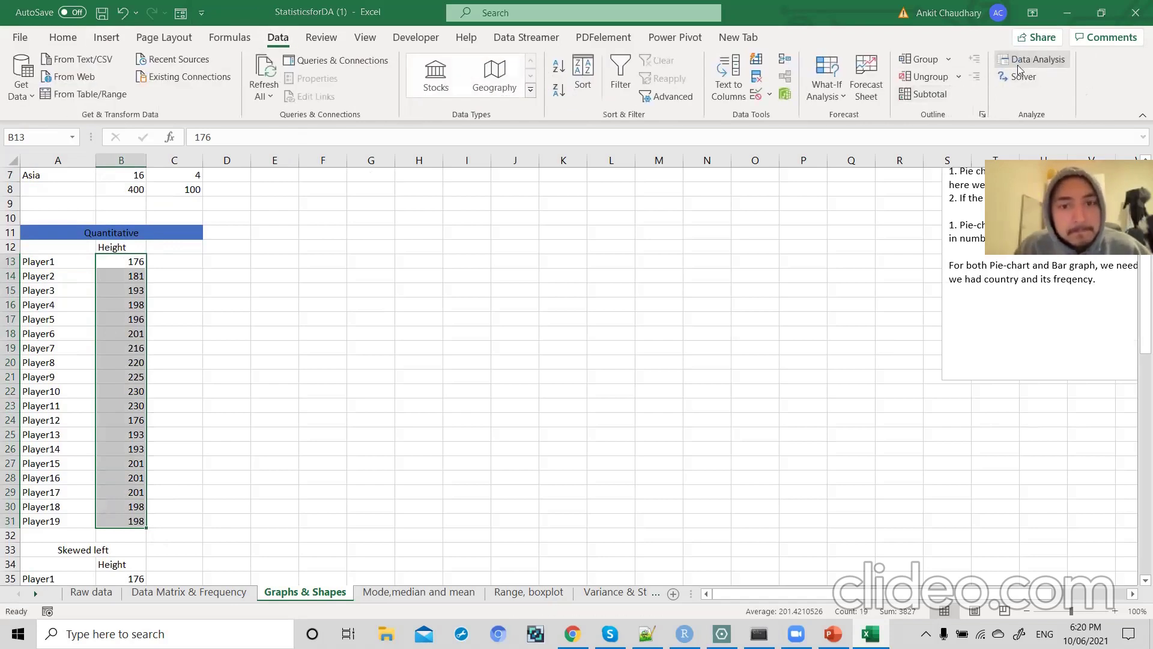
click(367, 355)
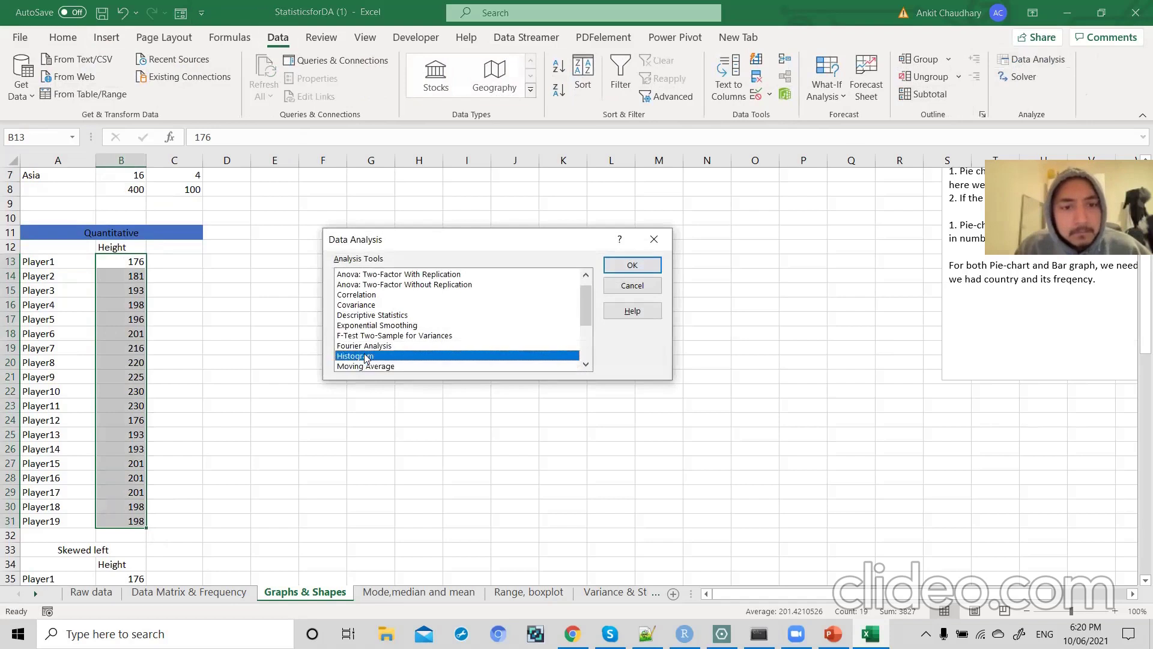
click(632, 267)
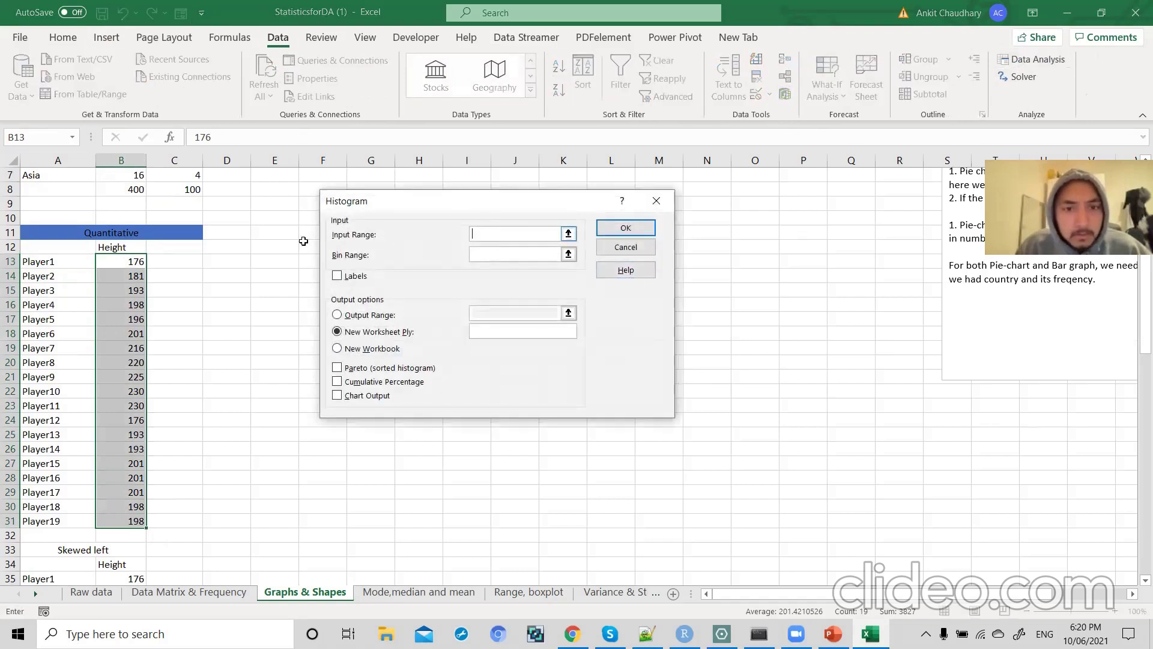
- Generate a histogram from input range B13:B31 with chart output, placing the results on this sheet from cell E16
drag(129, 263, 128, 519)
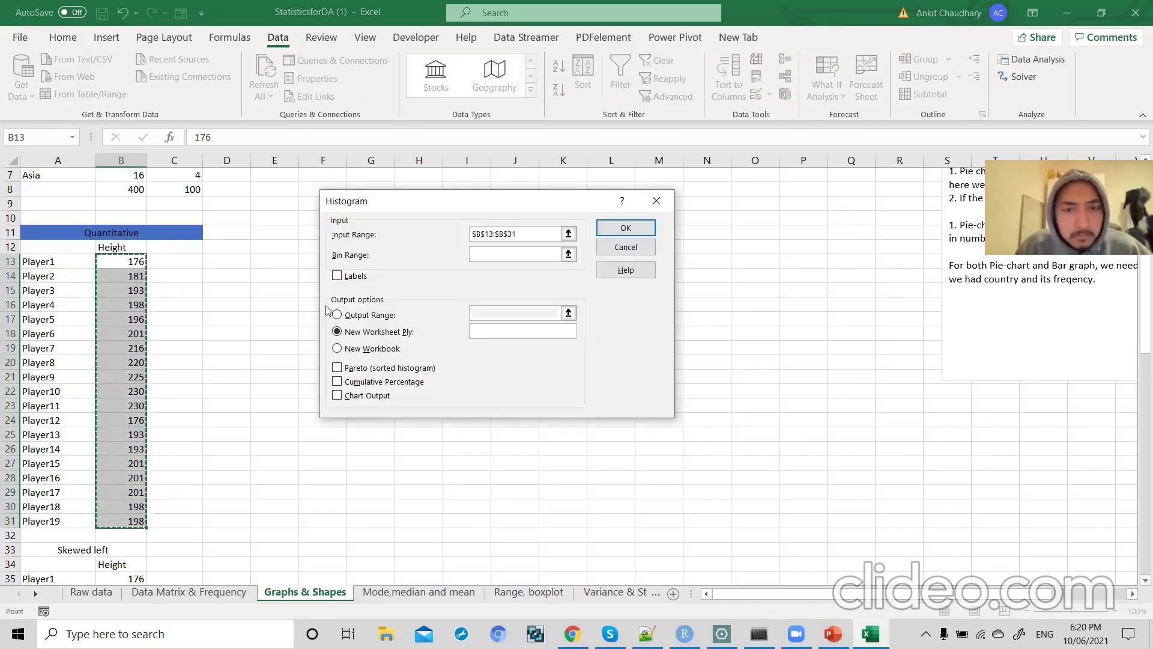
click(339, 319)
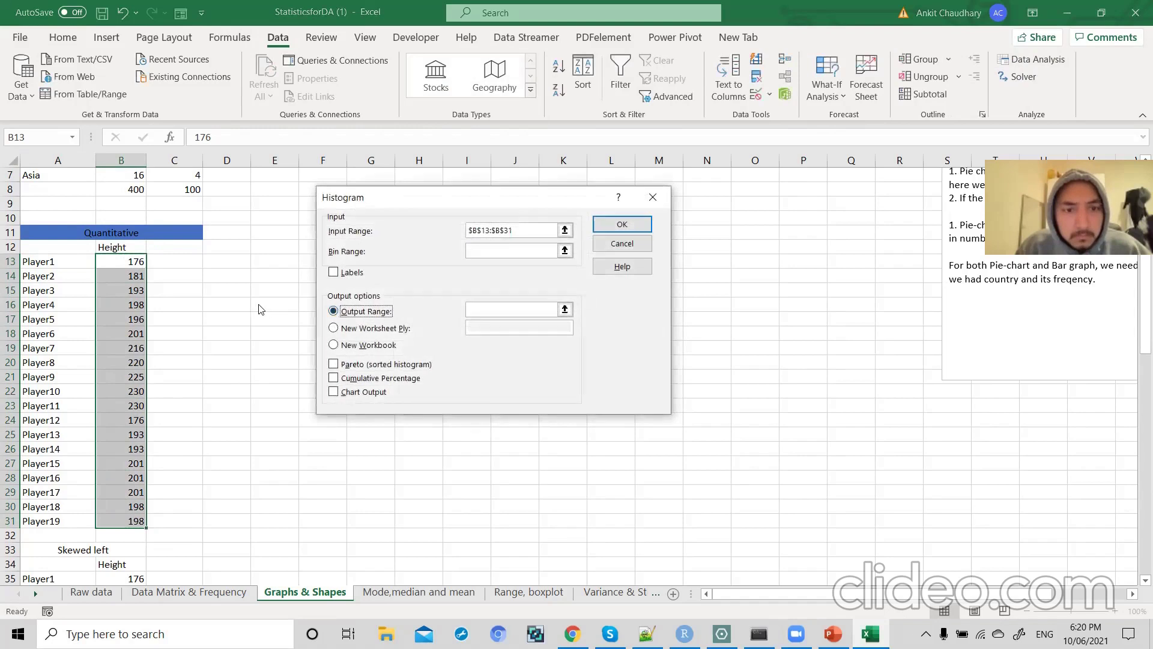
click(512, 309)
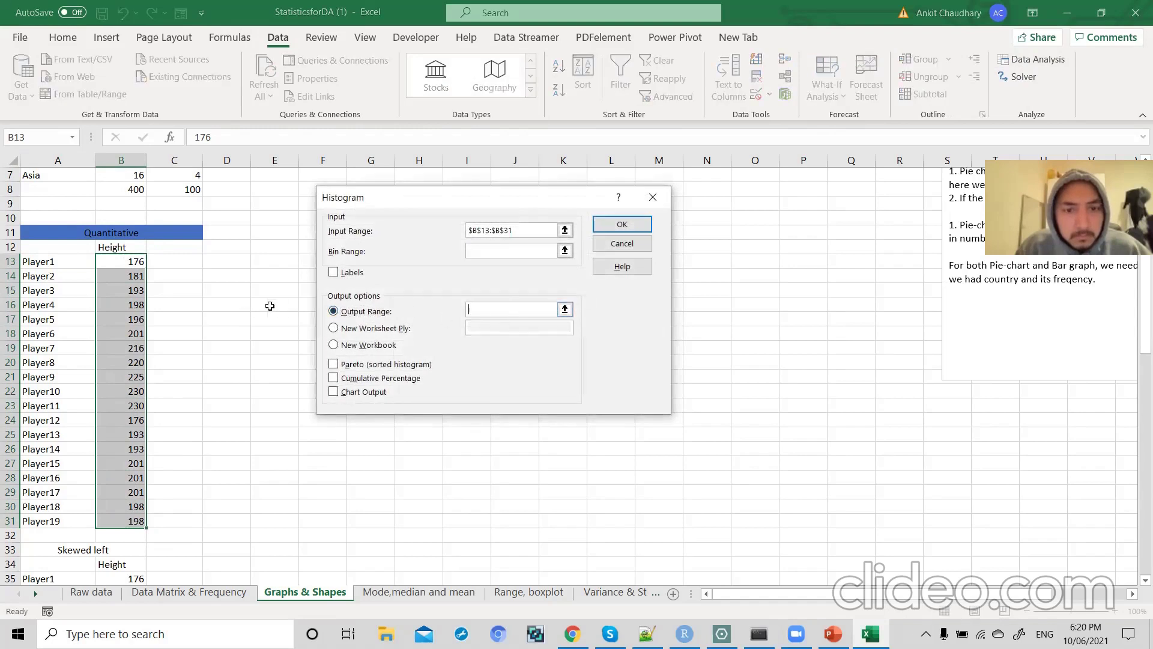
drag(252, 304, 423, 401)
click(333, 393)
click(621, 222)
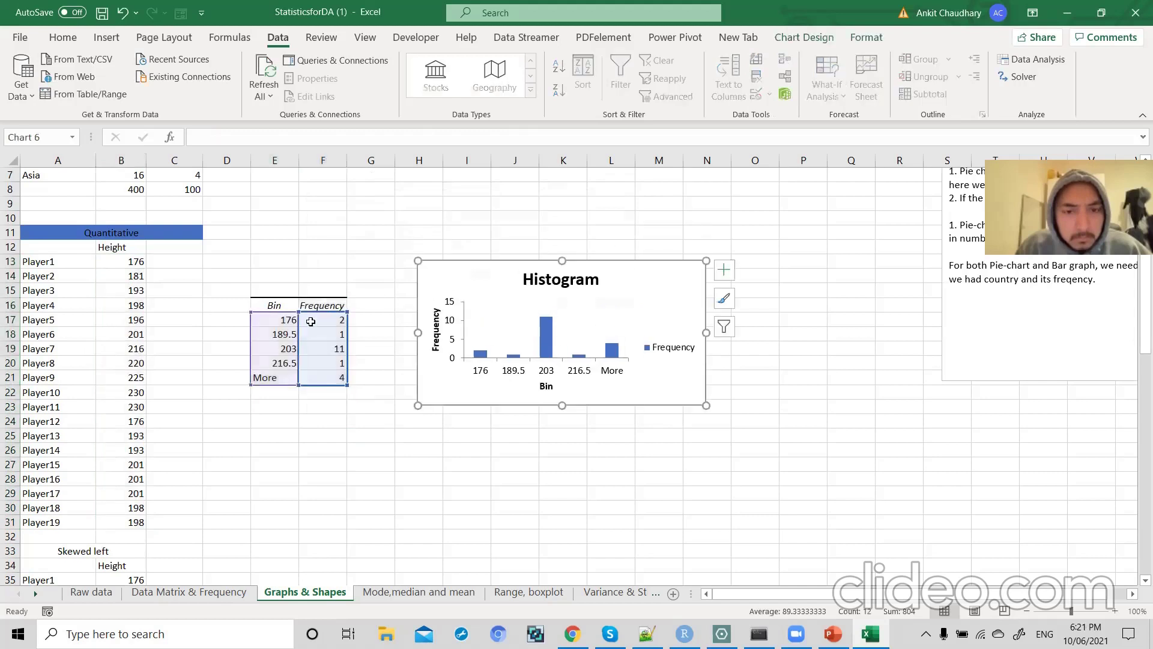
- Examine the histogram's bin values and their frequencies in the output table
click(280, 323)
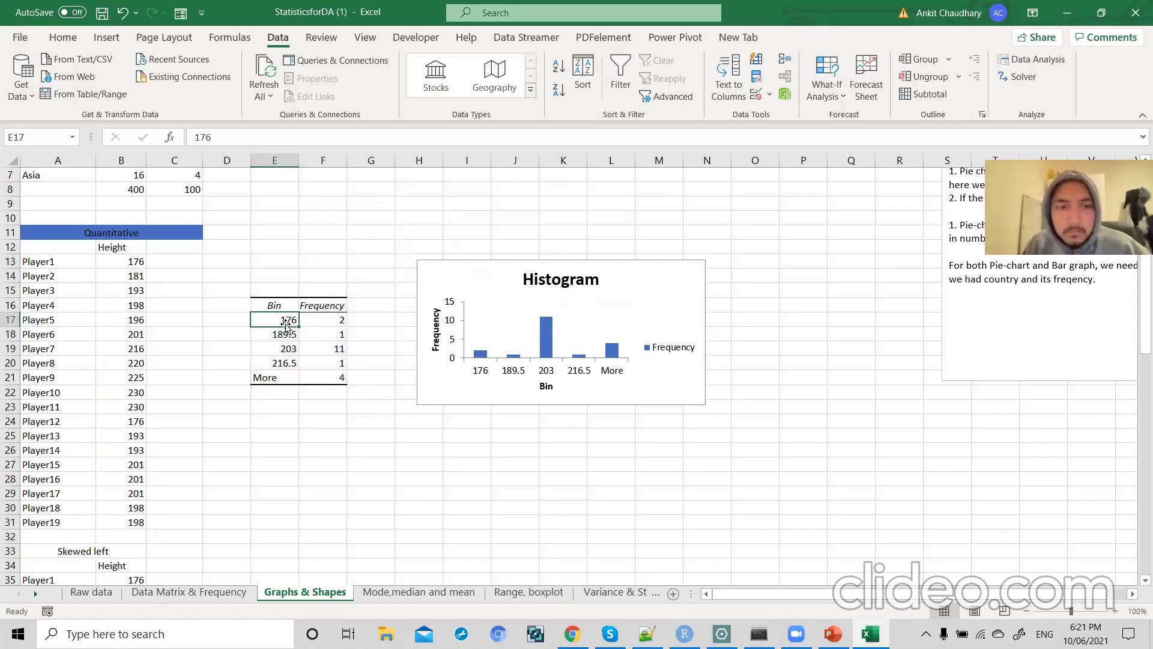
click(317, 325)
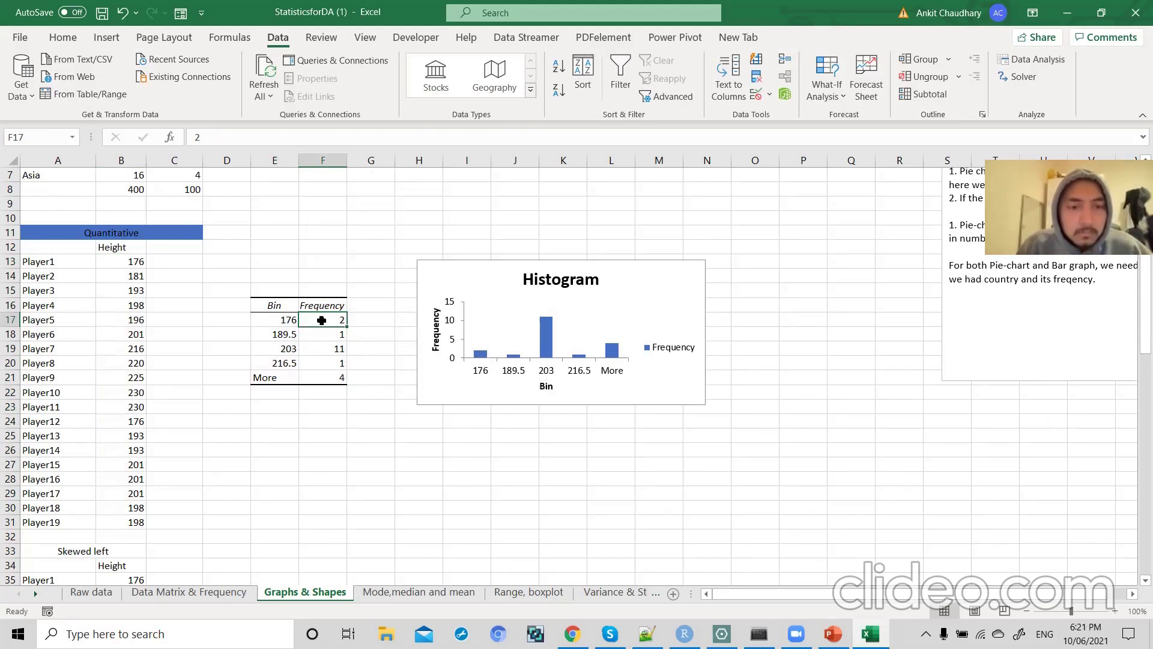
click(282, 332)
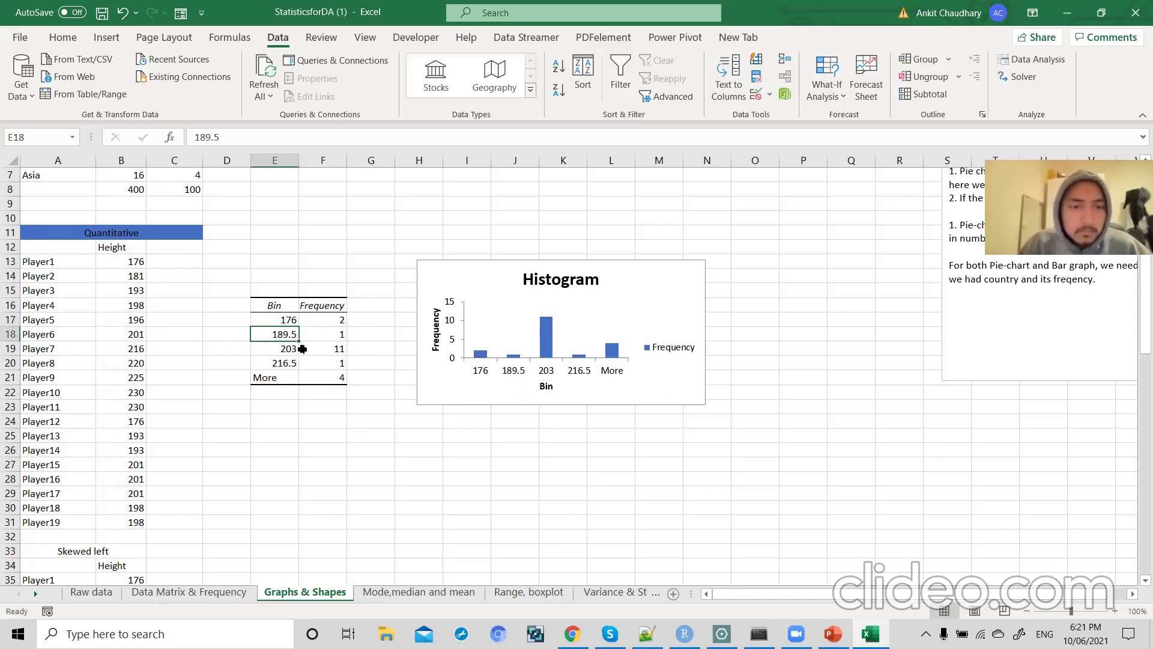
click(326, 350)
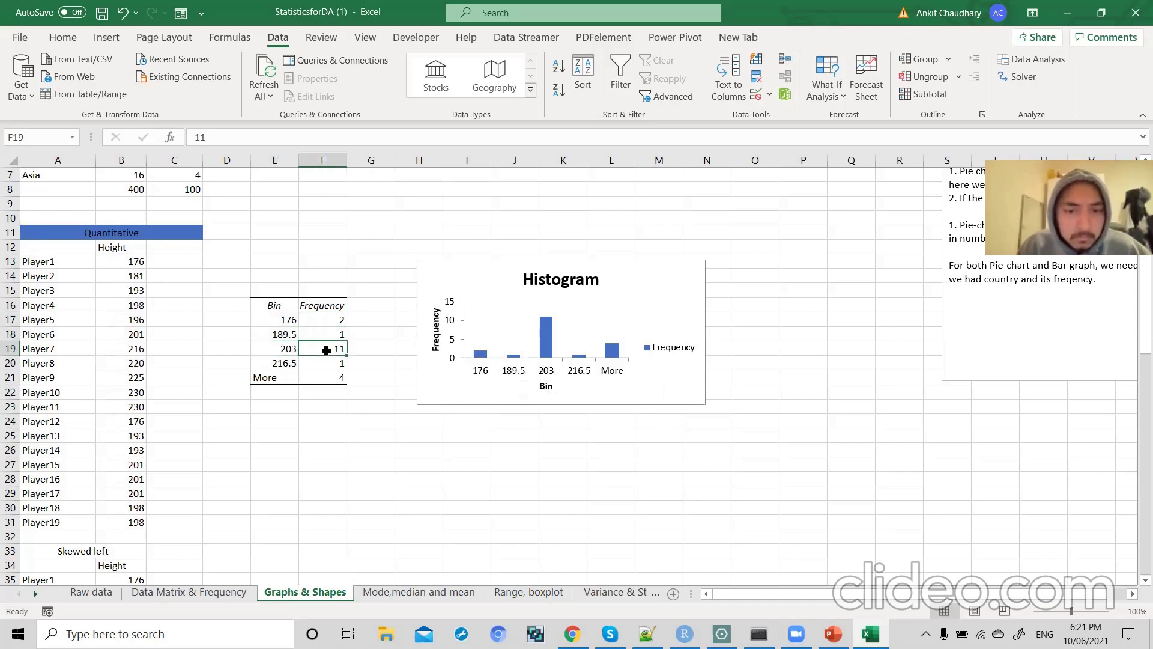
drag(326, 326, 330, 364)
- Move the histogram chart up and closer to the bin and frequency table
click(651, 299)
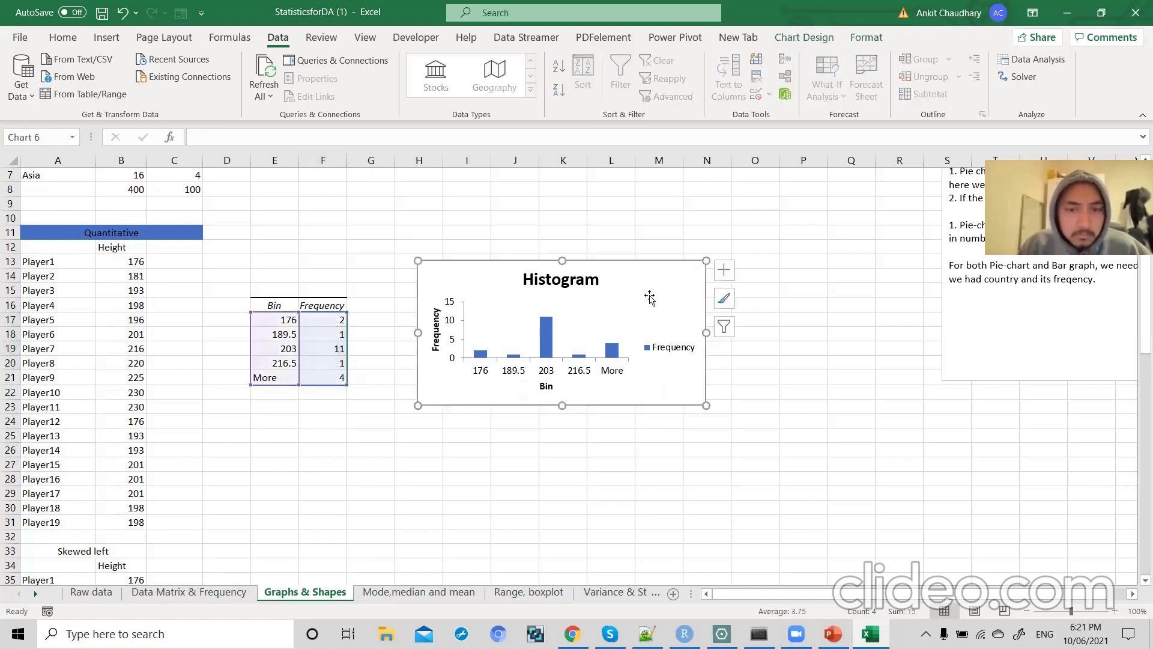
drag(658, 274, 578, 226)
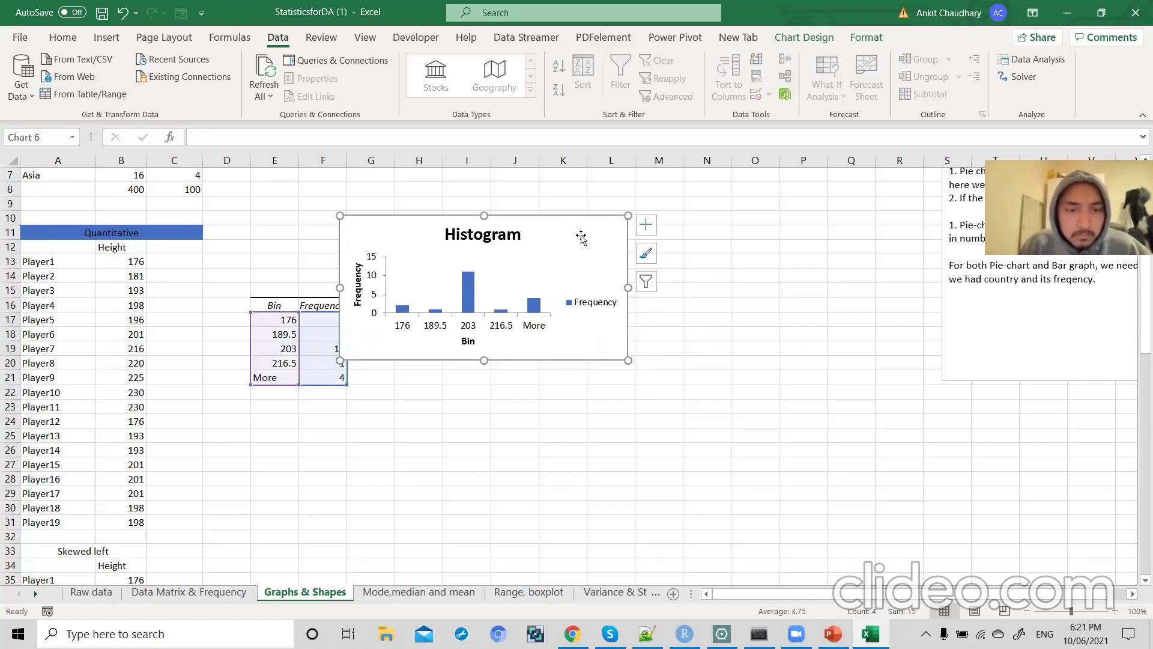
right_click(580, 235)
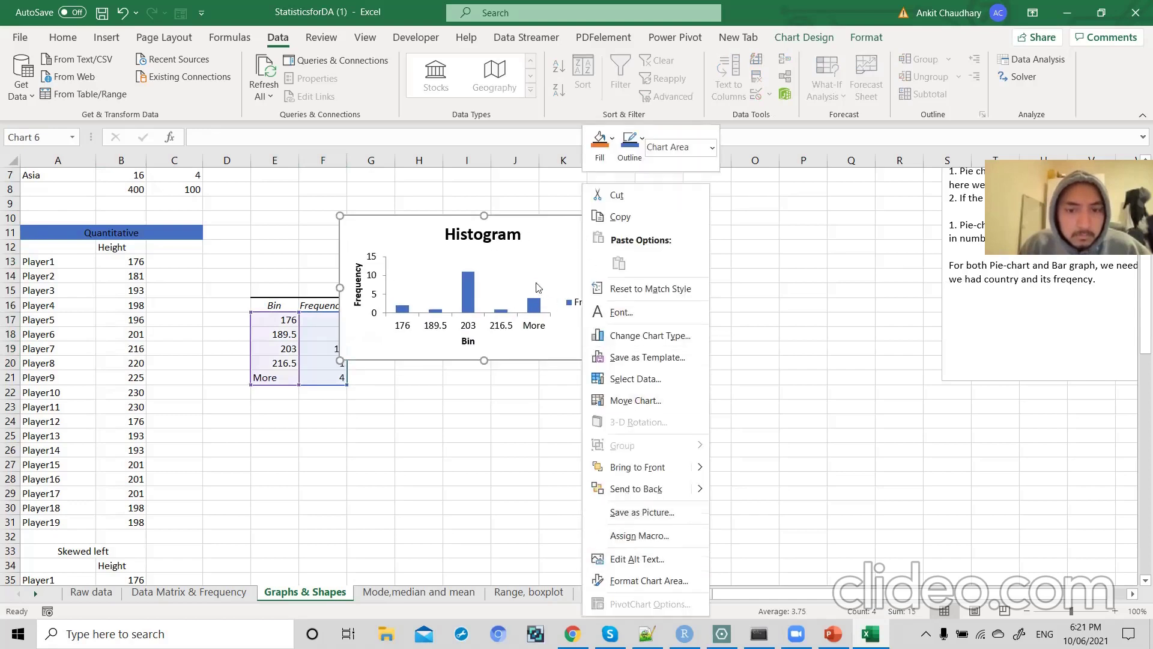
click(560, 248)
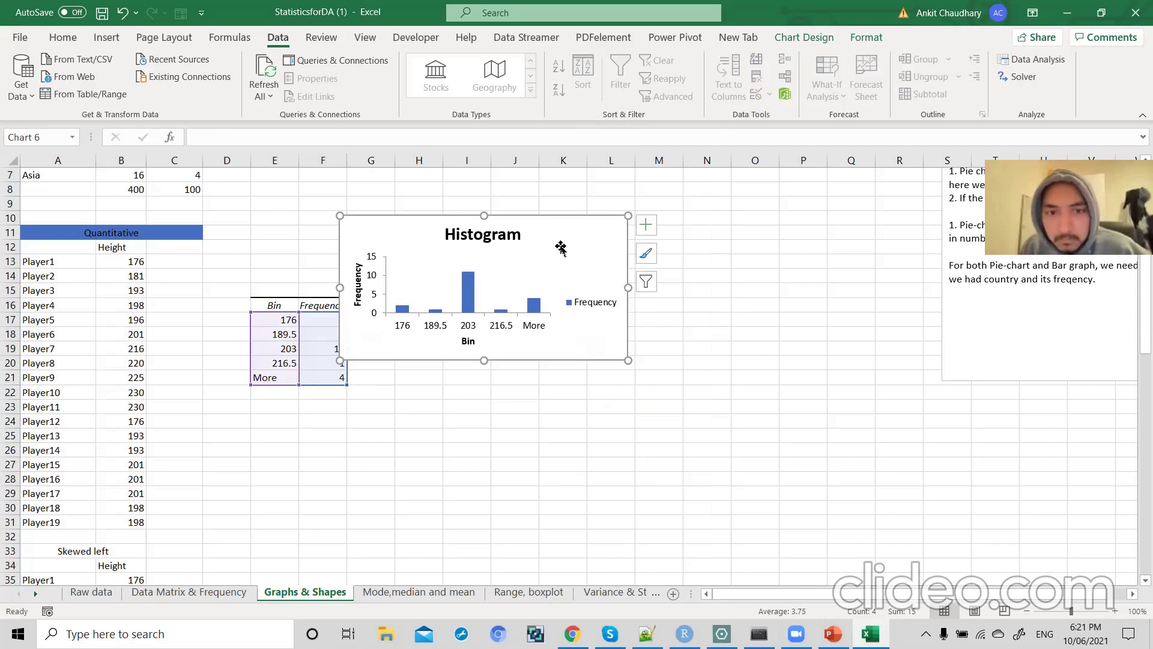
- Set the Frequency series gap width to 0% and shift the histogram clear of the bin table, starting in column G
click(534, 303)
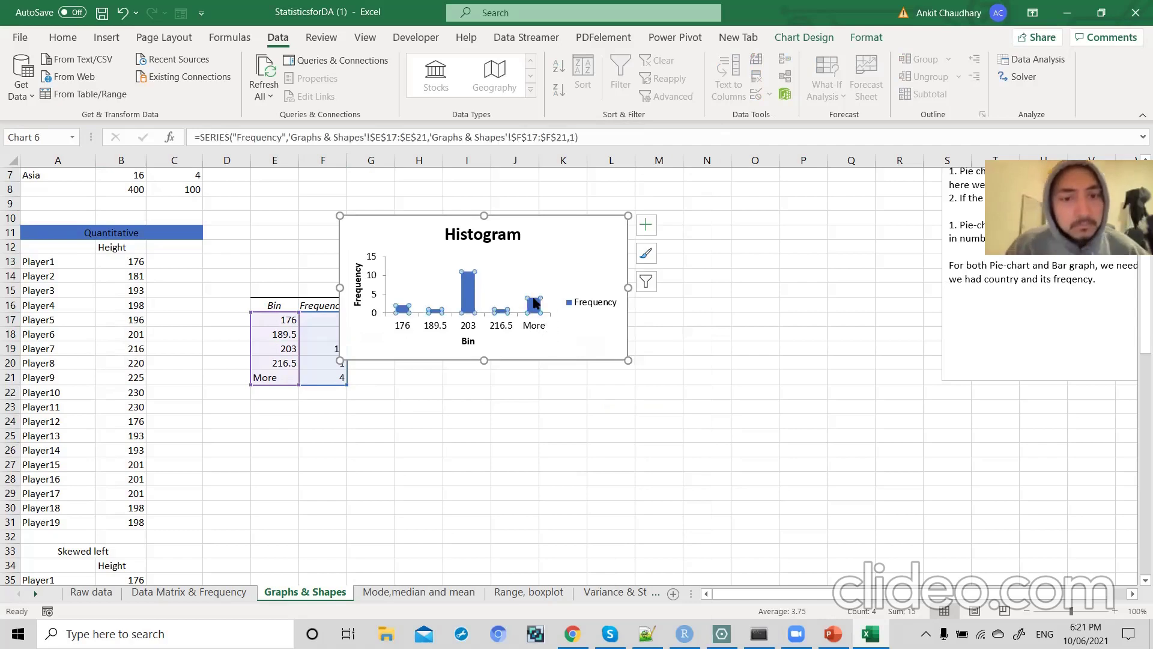
right_click(534, 303)
click(592, 465)
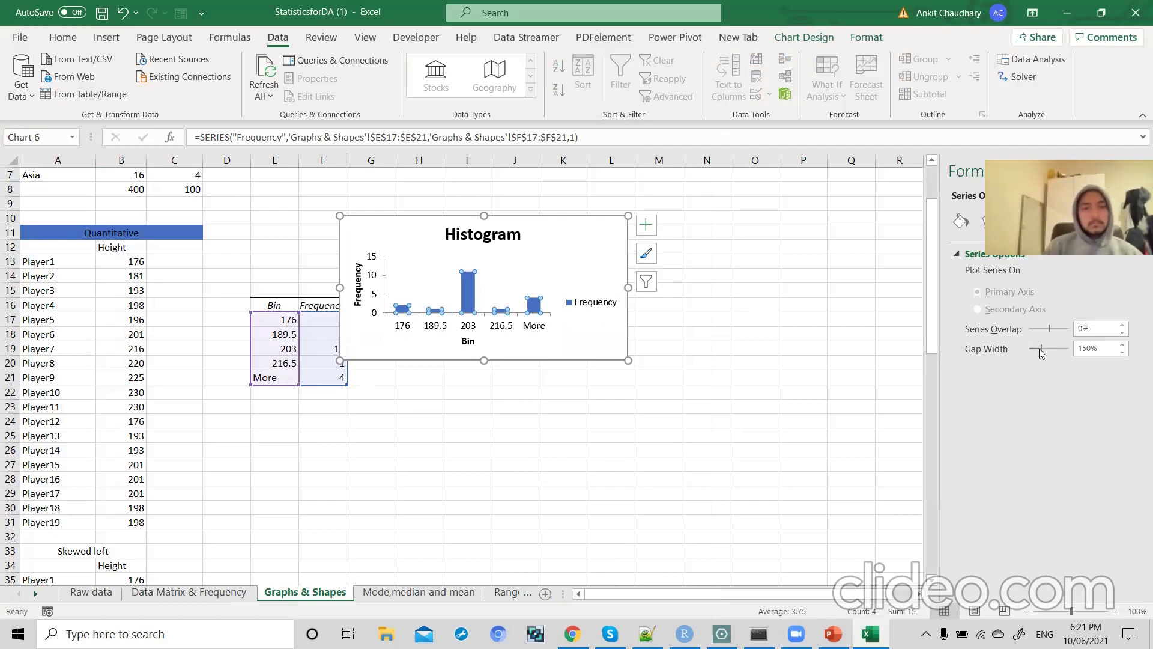
drag(1042, 355, 1020, 357)
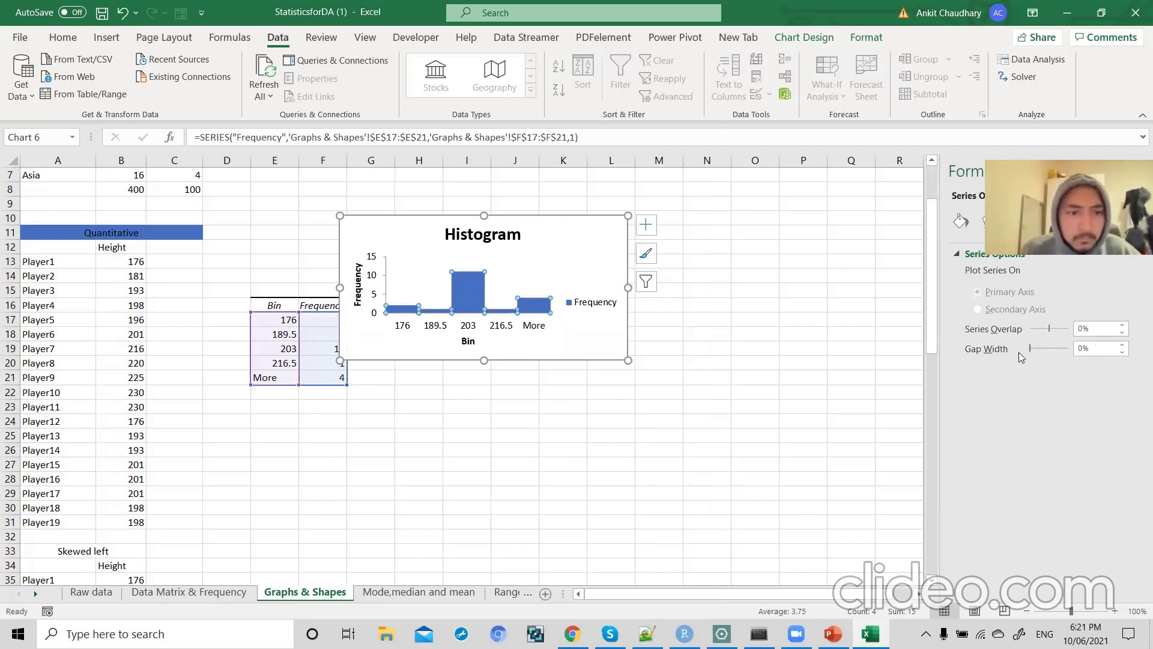
click(600, 248)
drag(600, 247, 633, 261)
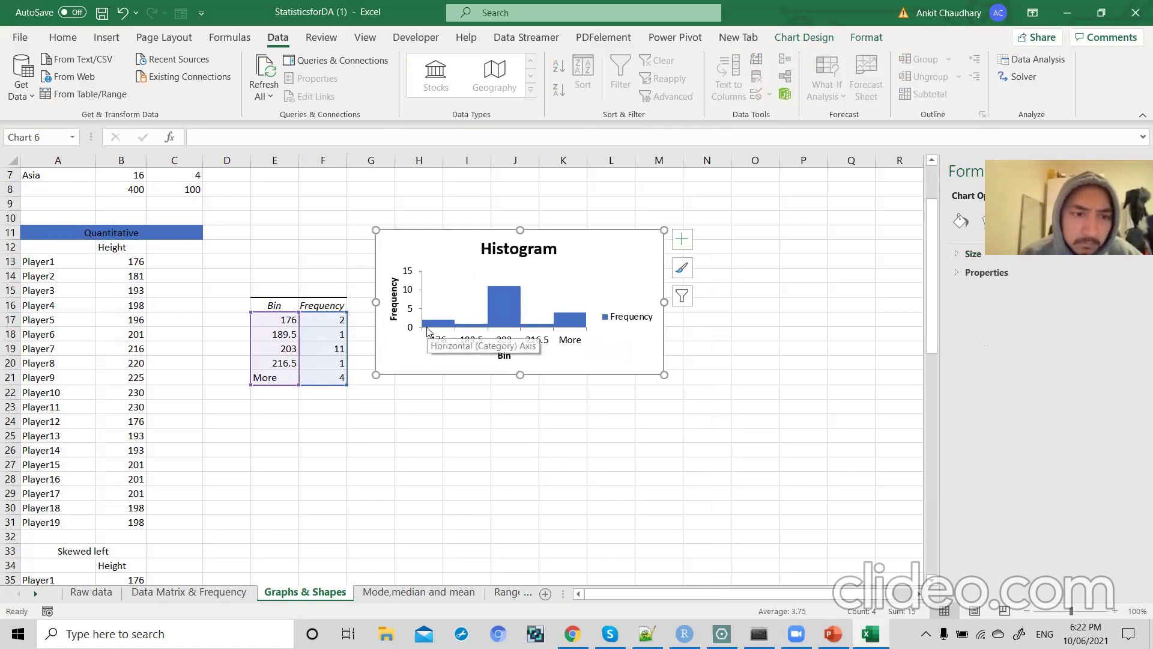
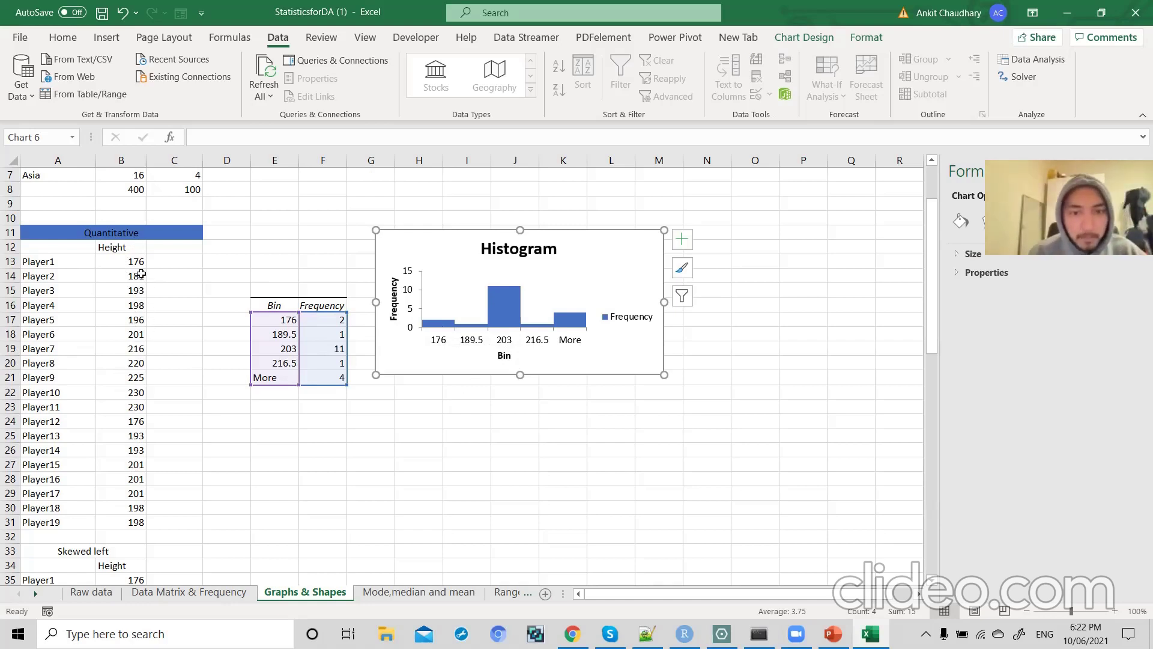
- Compare the players' heights with the 203 bin and its frequency in the histogram table
drag(134, 364, 136, 400)
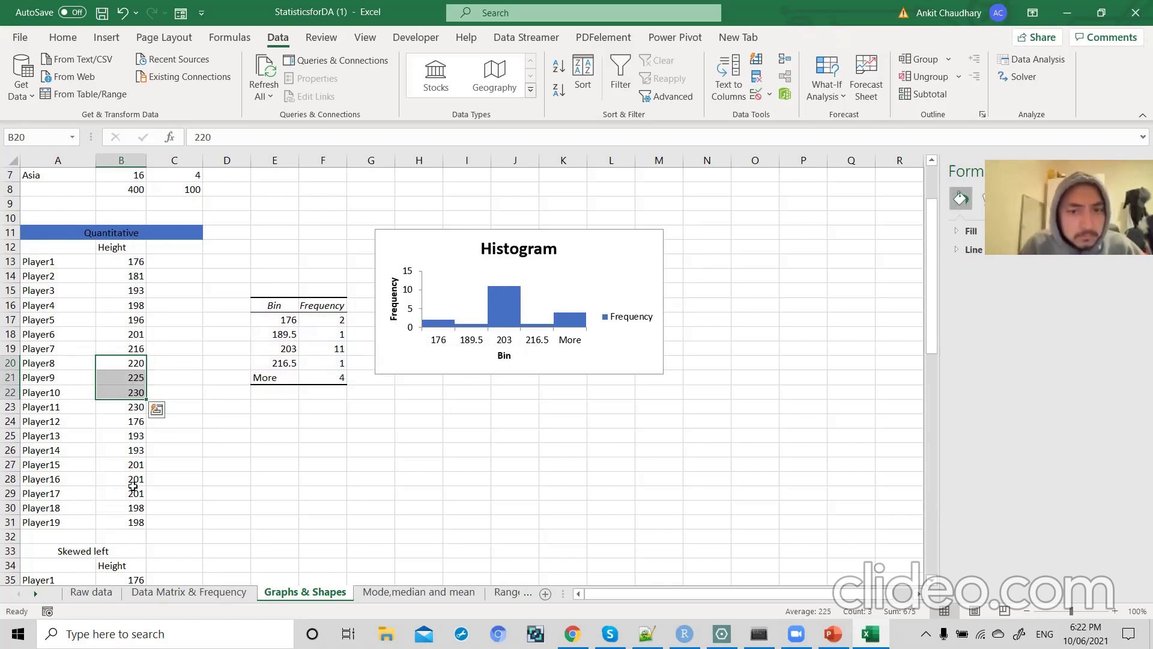
click(142, 333)
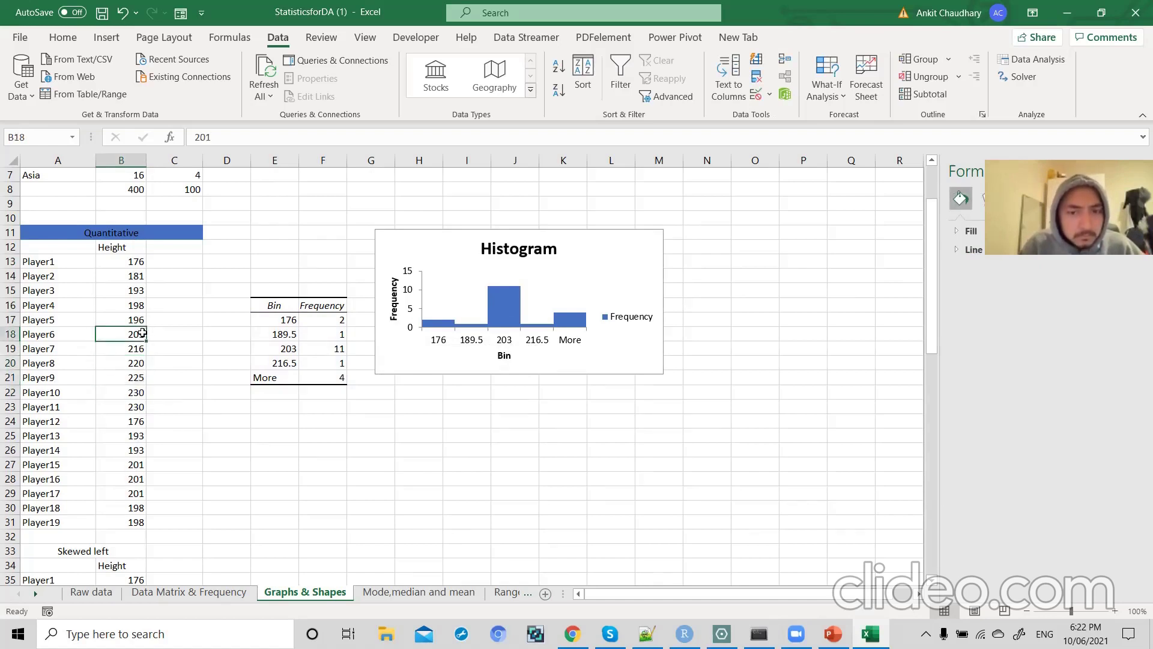
click(287, 351)
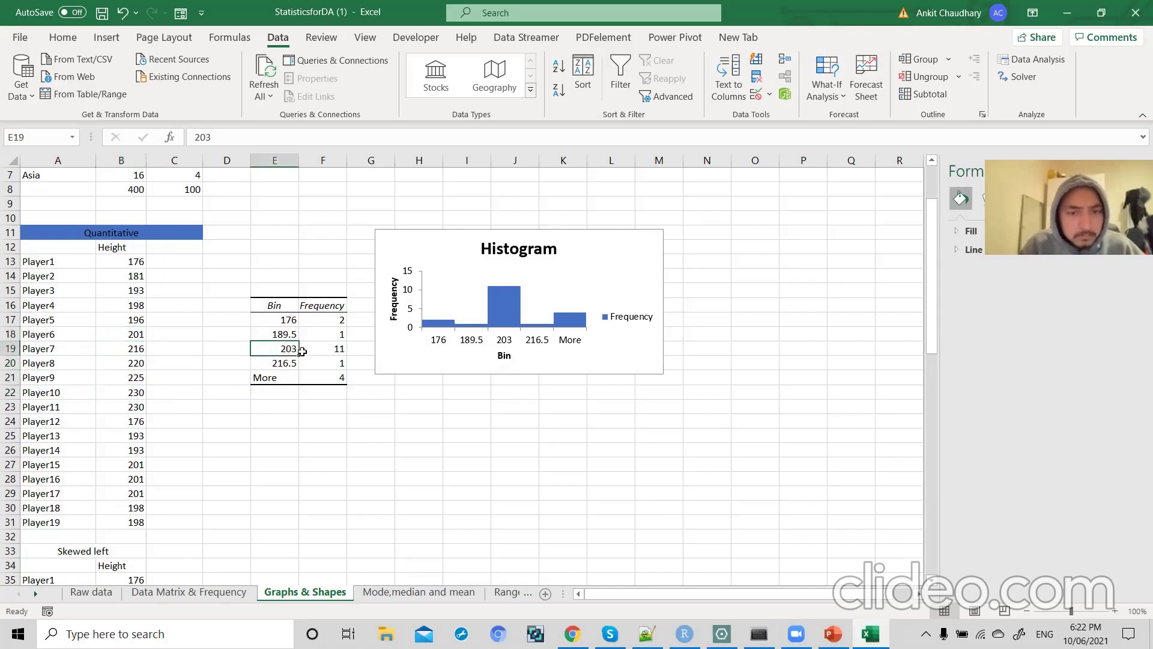
double_click(321, 350)
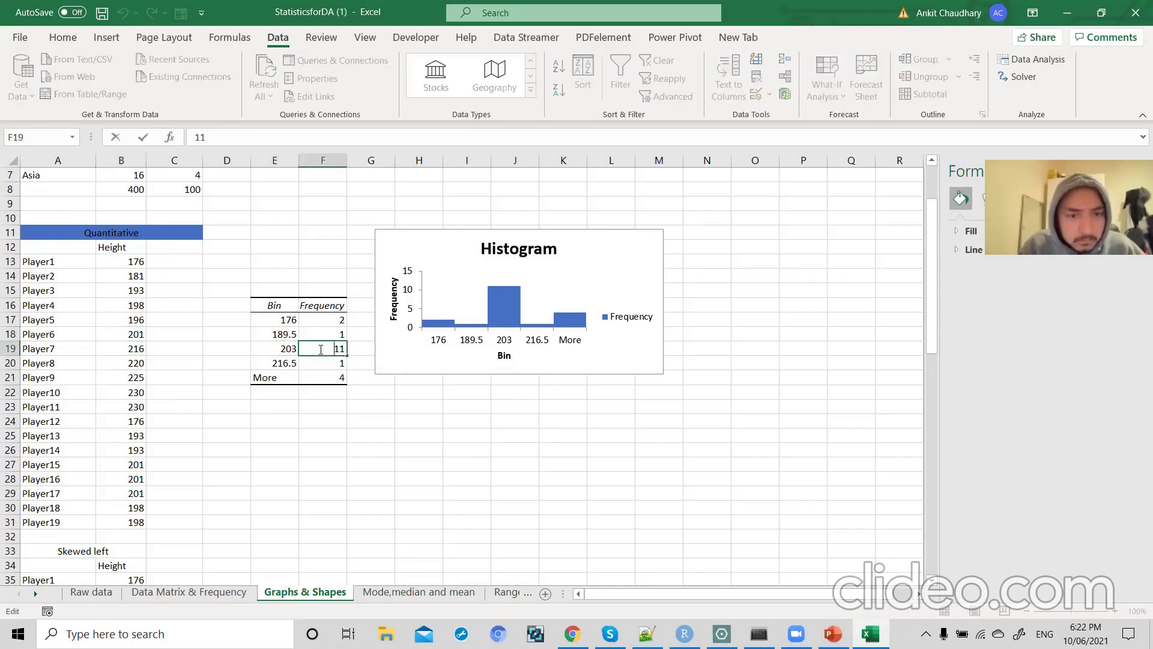
click(265, 344)
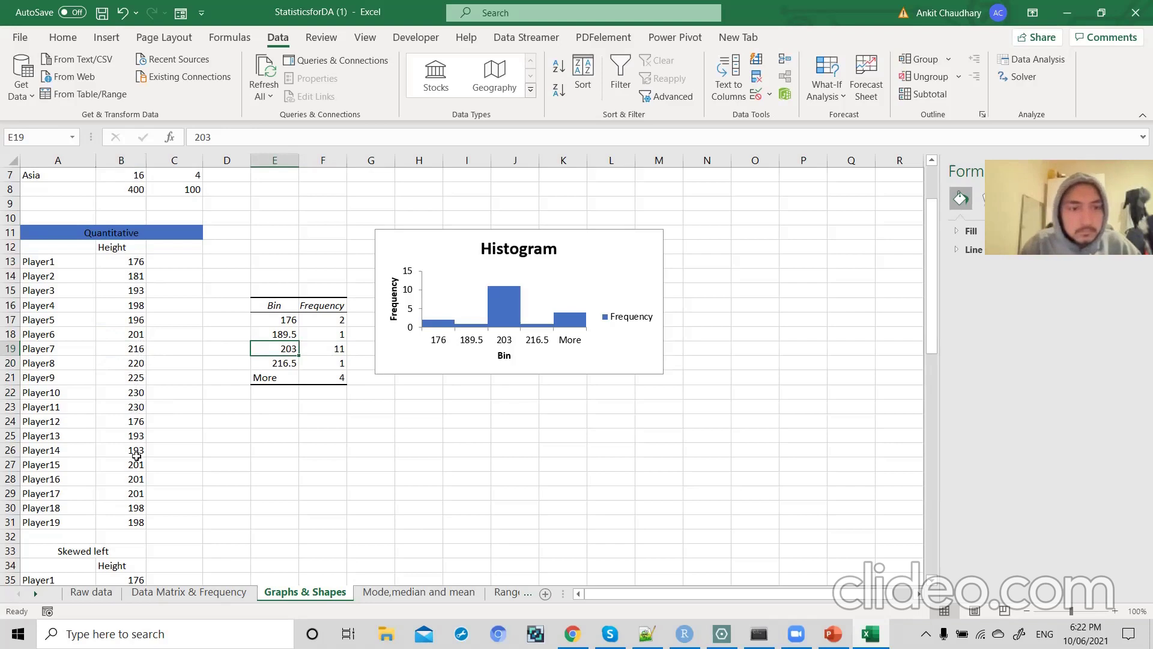
- Highlight the heights of Player7, Player15 and Player16 (B19 and B27:B28) with yellow fill
click(138, 352)
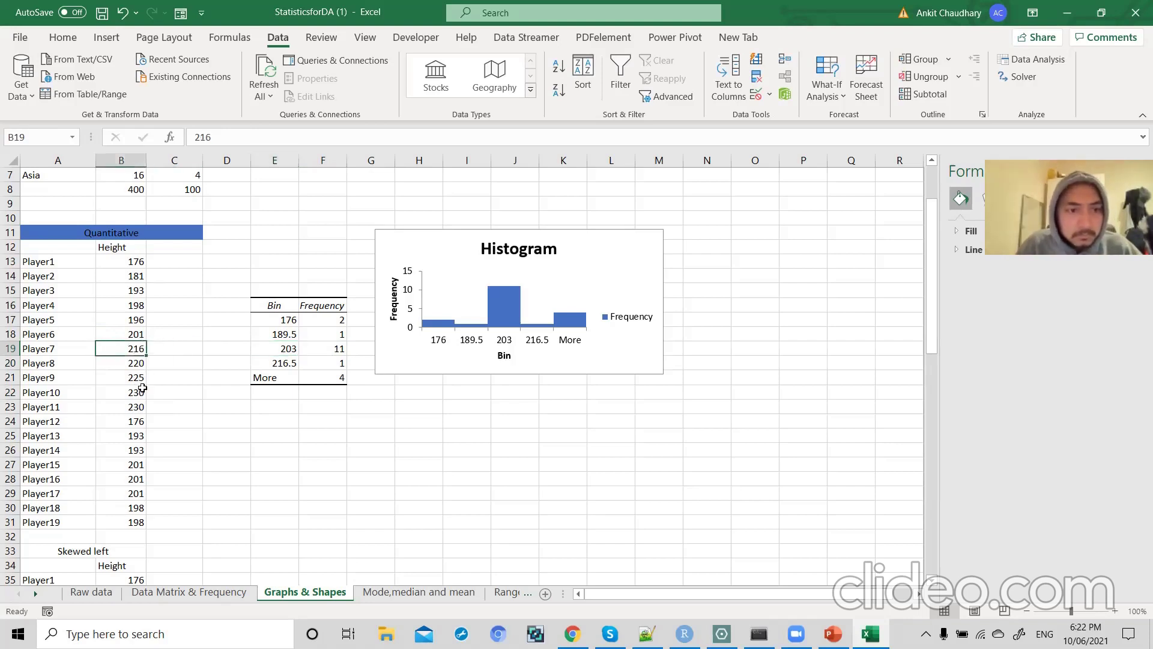
click(71, 38)
click(240, 90)
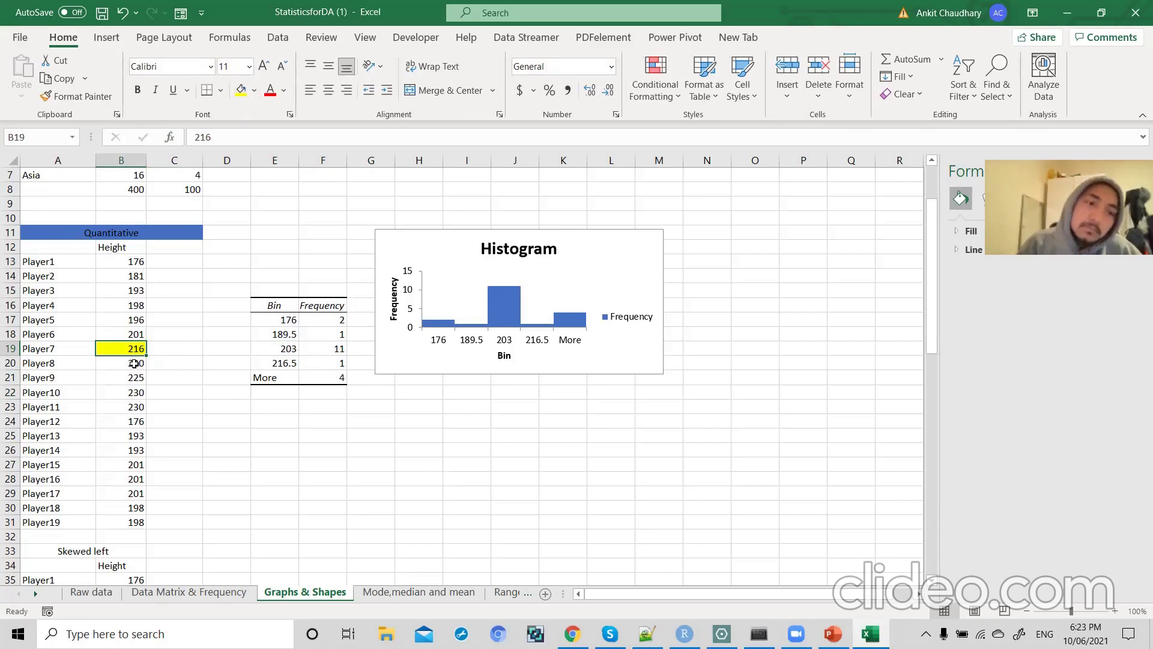
drag(284, 330, 285, 348)
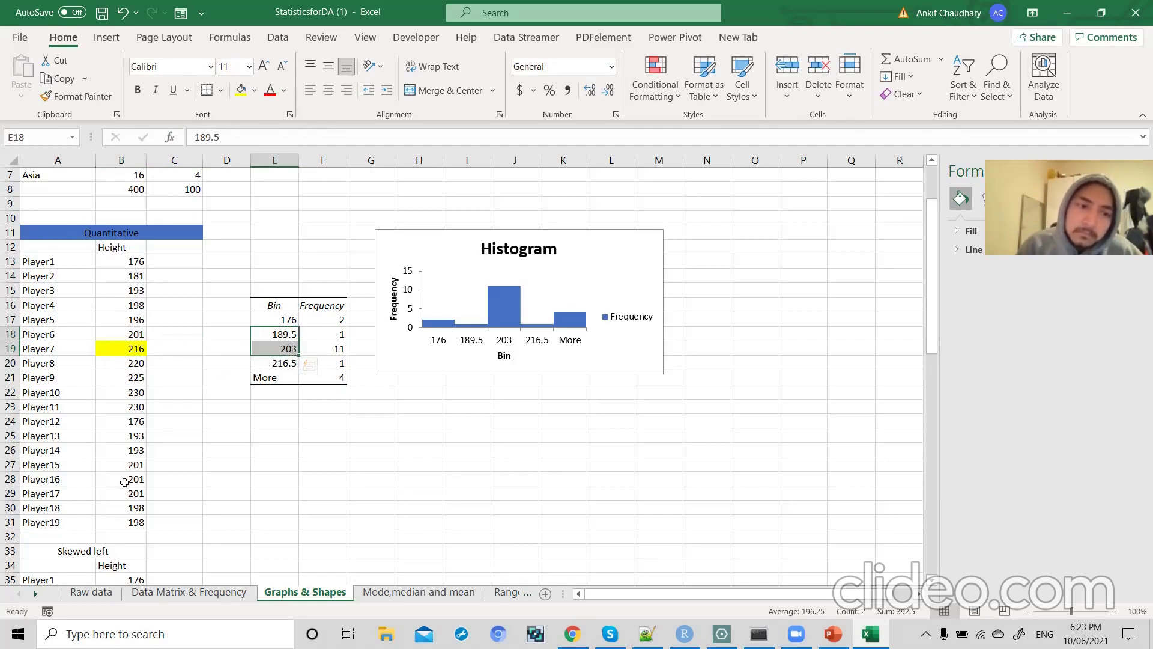
drag(130, 467, 132, 480)
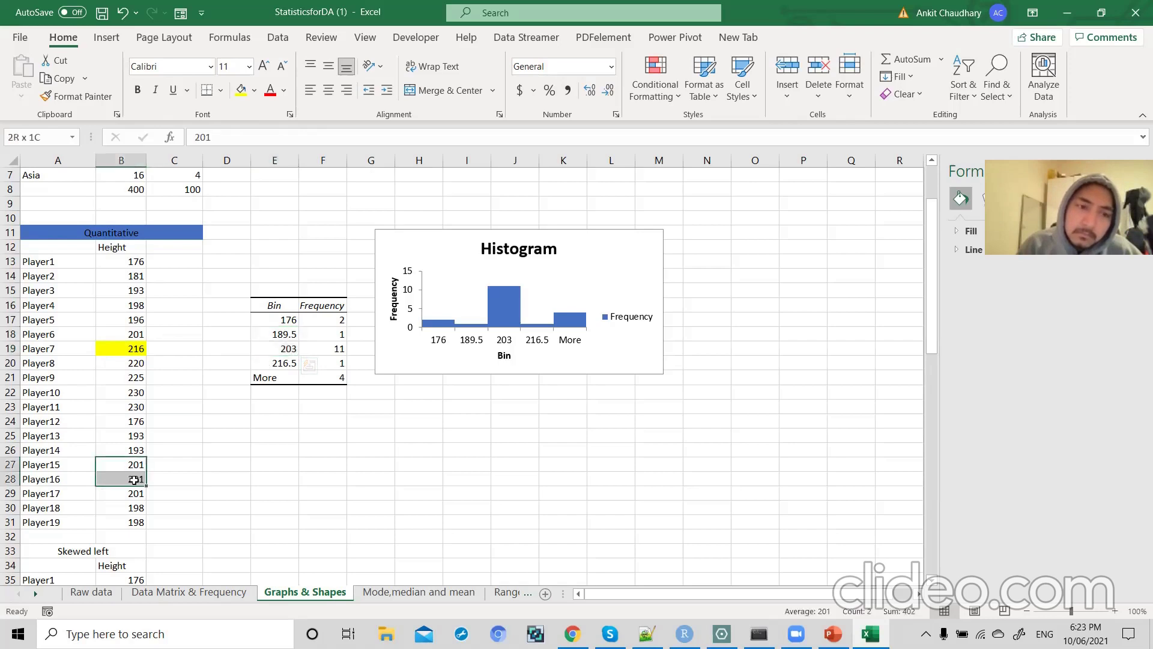
click(241, 89)
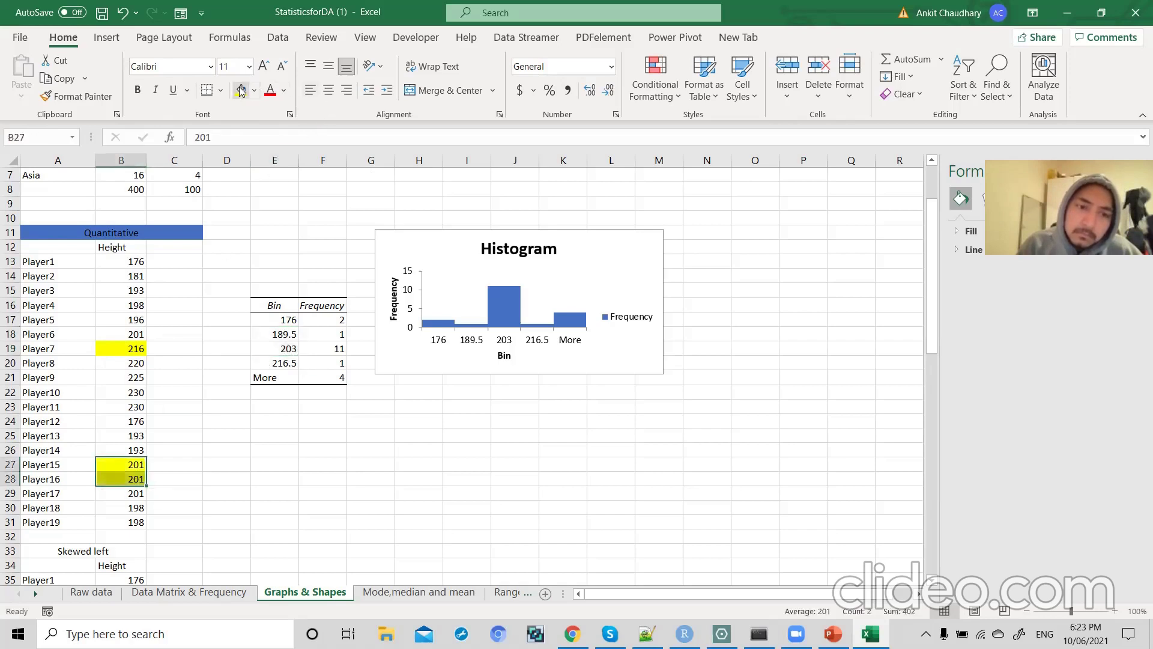
- Highlight the heights of Player17, Player18, Player19, Player13 and Player14 (B29:B31 and B25:B26) with yellow fill
click(137, 493)
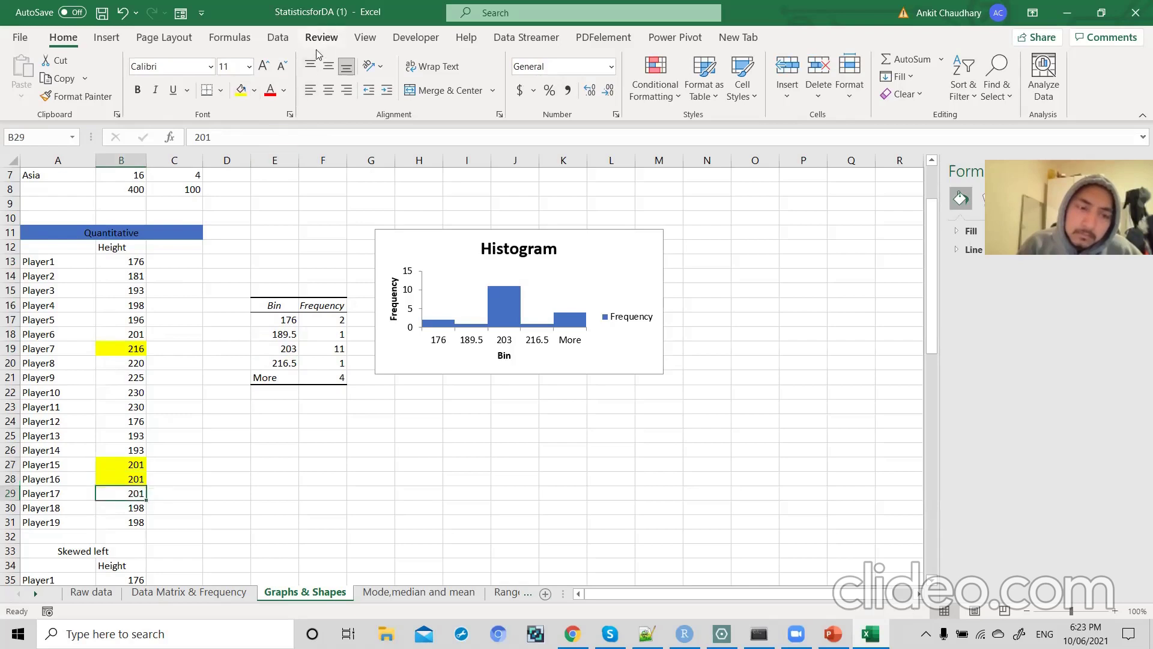
click(237, 95)
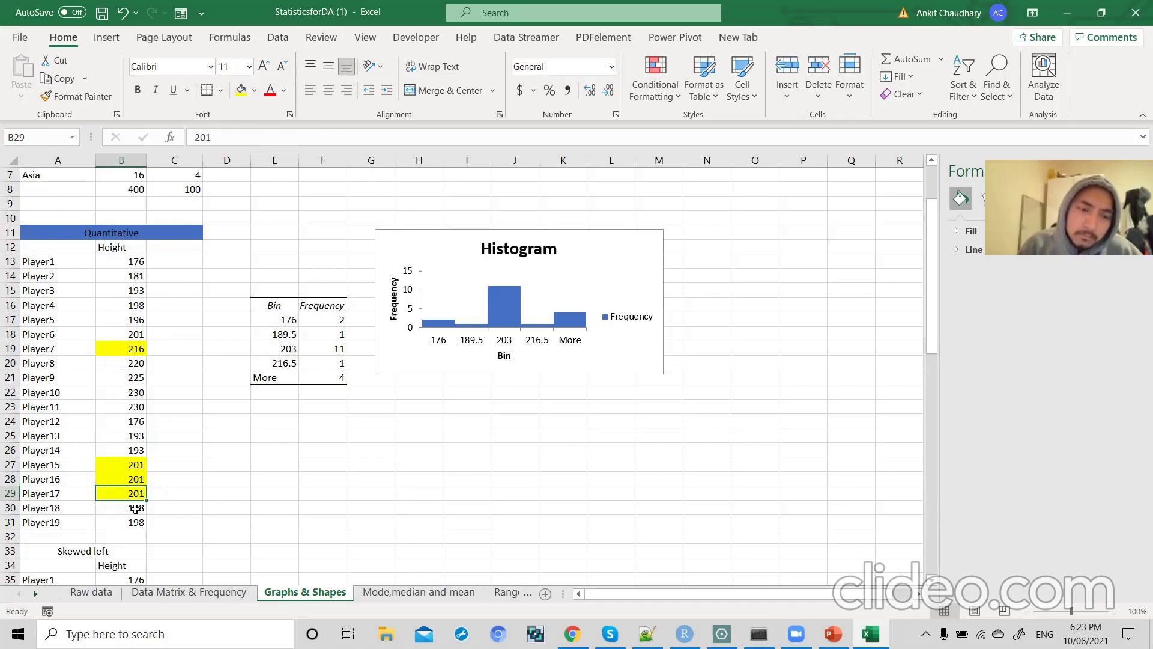
drag(135, 508, 135, 523)
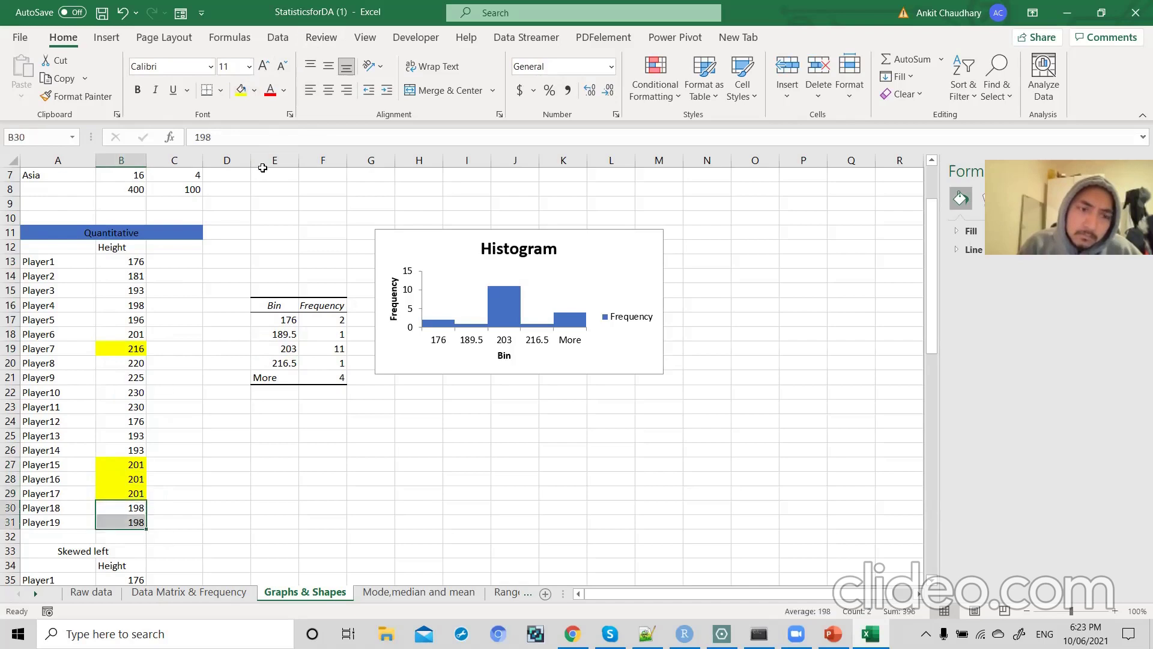
click(240, 89)
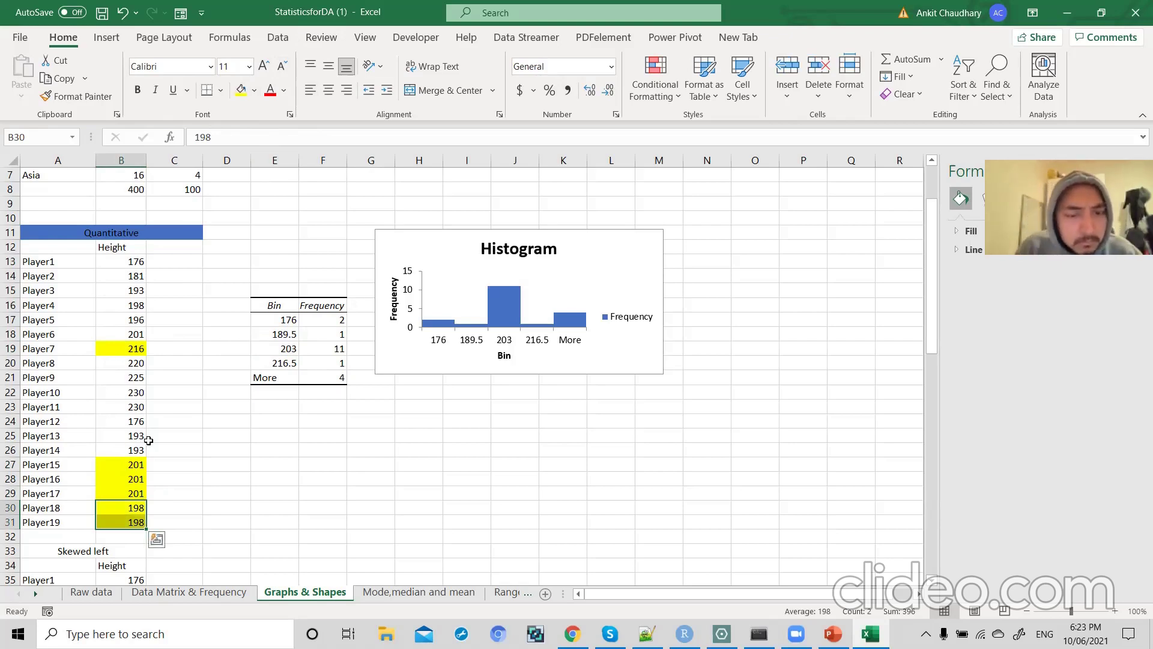
drag(143, 437, 134, 448)
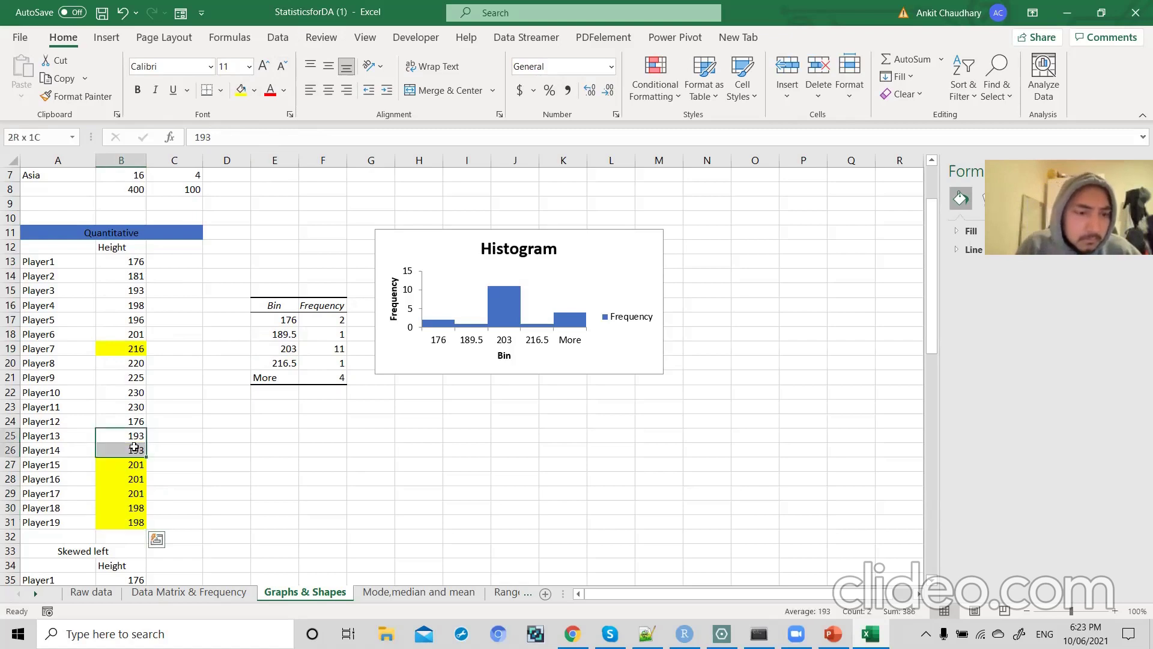
click(241, 90)
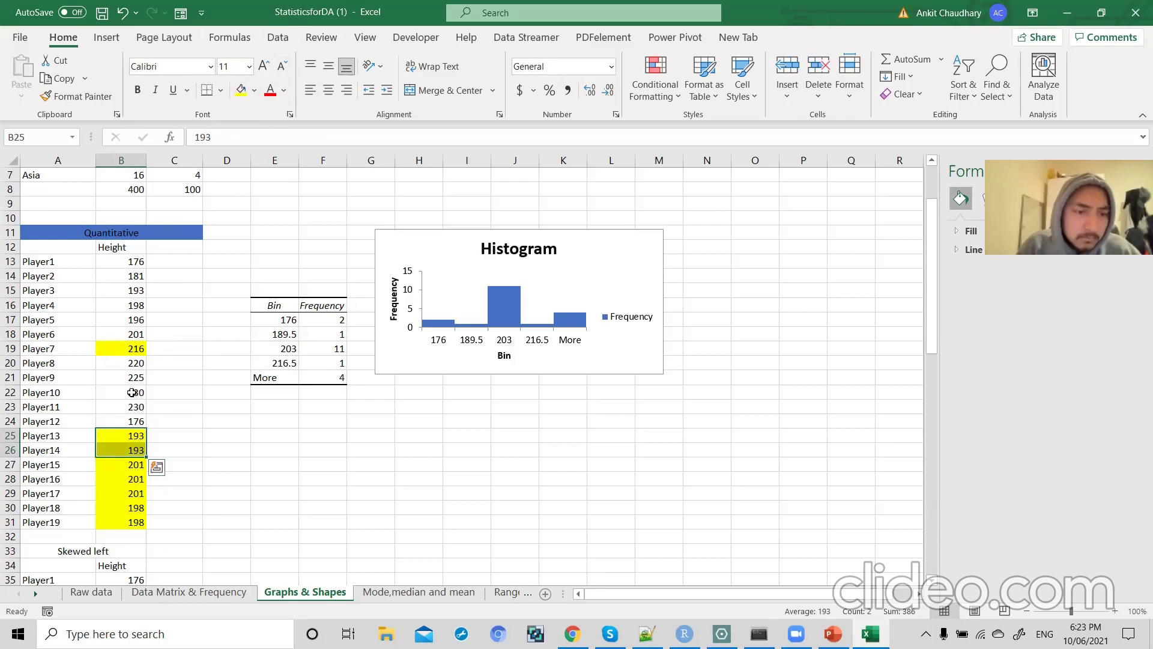
- Clear the yellow fill from Player7's height (B19) by copying a blank cell's format, and highlight Player6's height (B18) in yellow
click(161, 323)
click(77, 96)
click(114, 352)
click(131, 333)
click(241, 90)
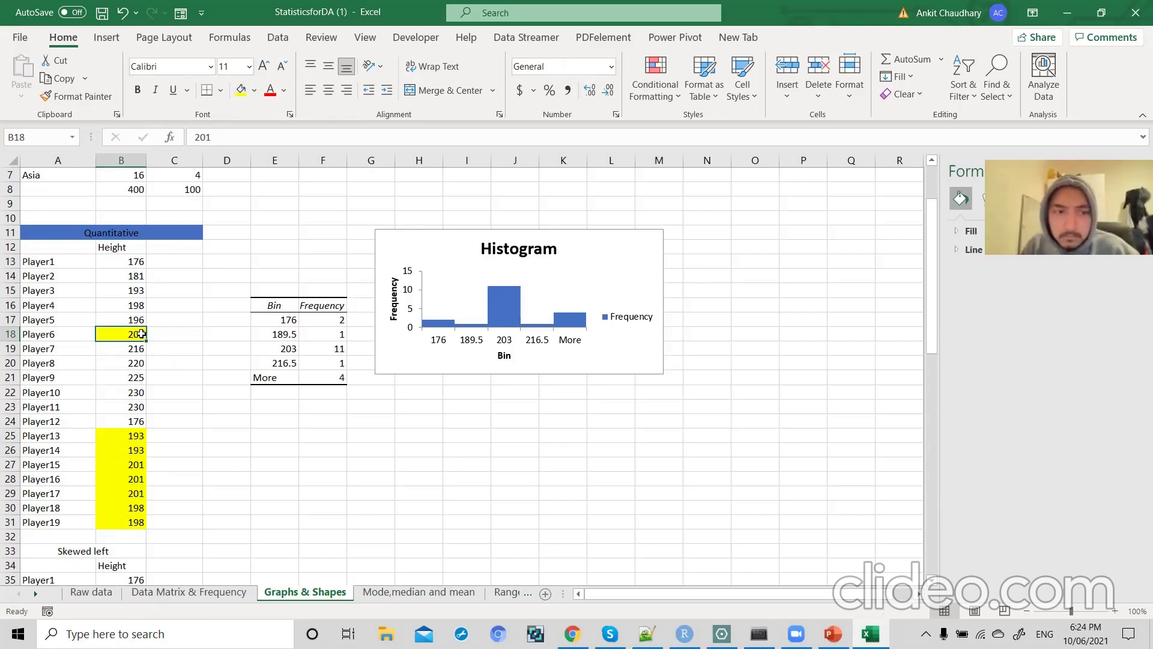
- Highlight the heights of Player3, Player4 and Player5 (B15:B17) with yellow fill
click(138, 293)
click(241, 90)
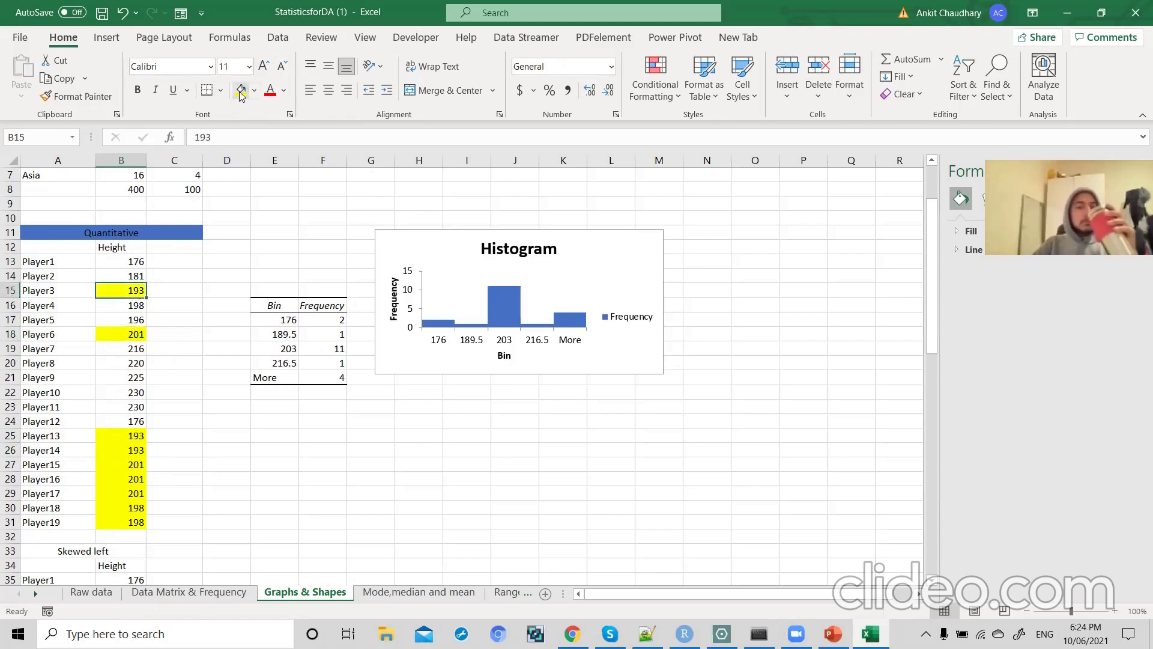
click(130, 307)
drag(131, 307, 130, 320)
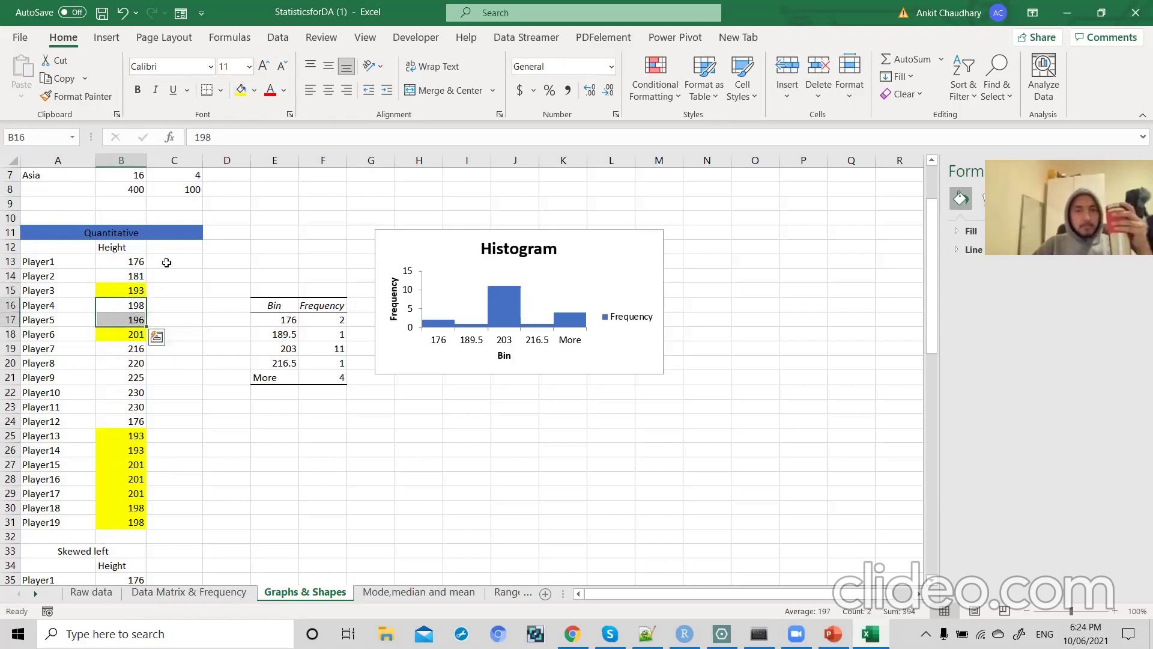
click(242, 95)
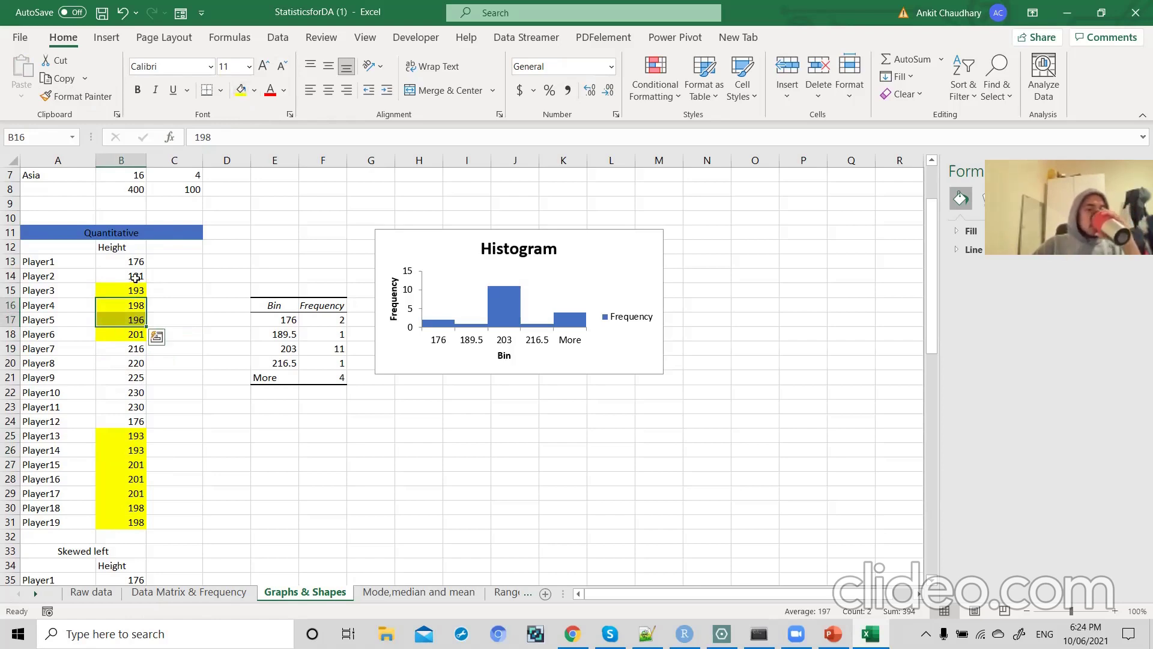
- Compare the yellow heights with the range between bins 189.5 and 203, its frequency and the matching histogram bar
drag(133, 287, 131, 335)
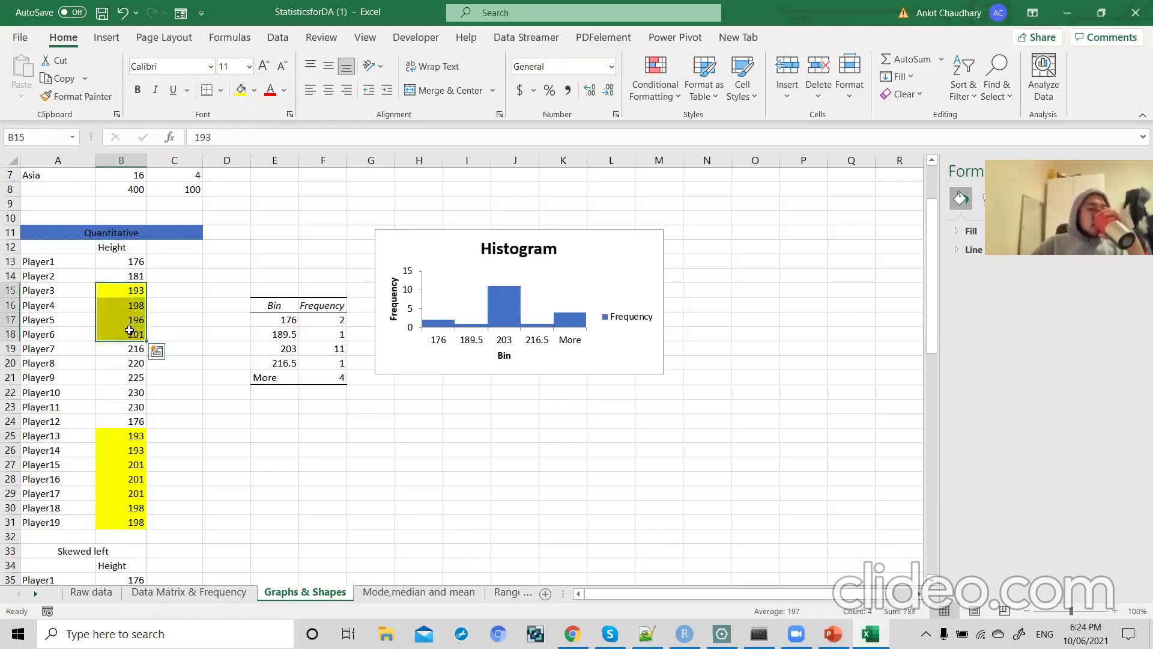
drag(313, 349, 286, 350)
drag(284, 334, 289, 345)
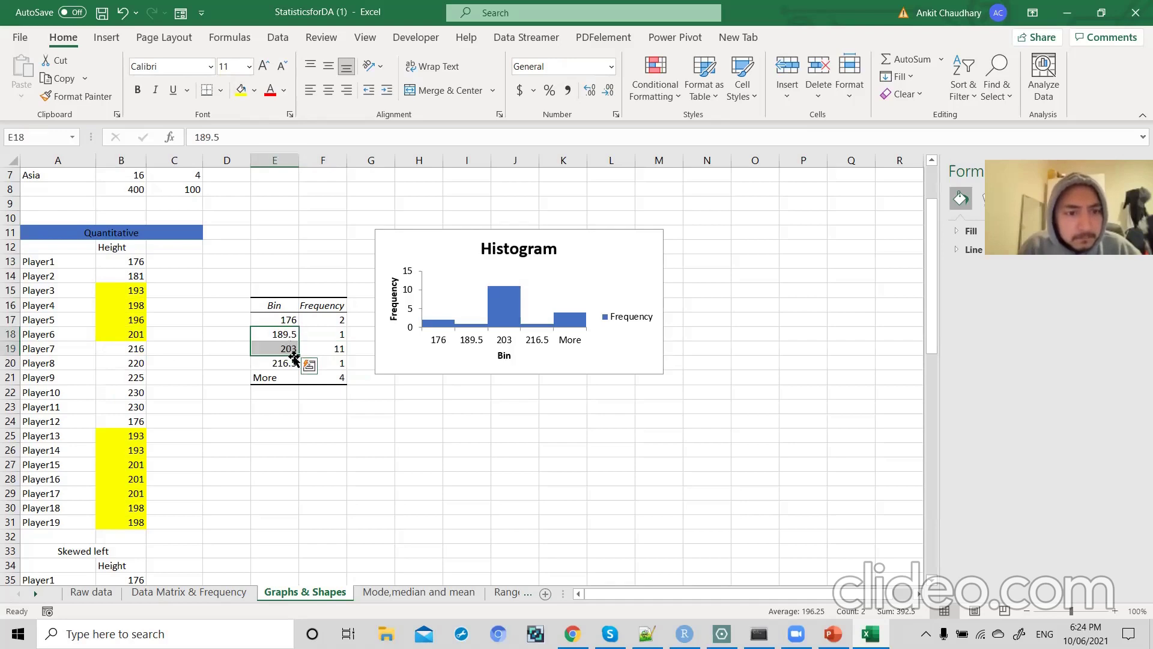
click(323, 351)
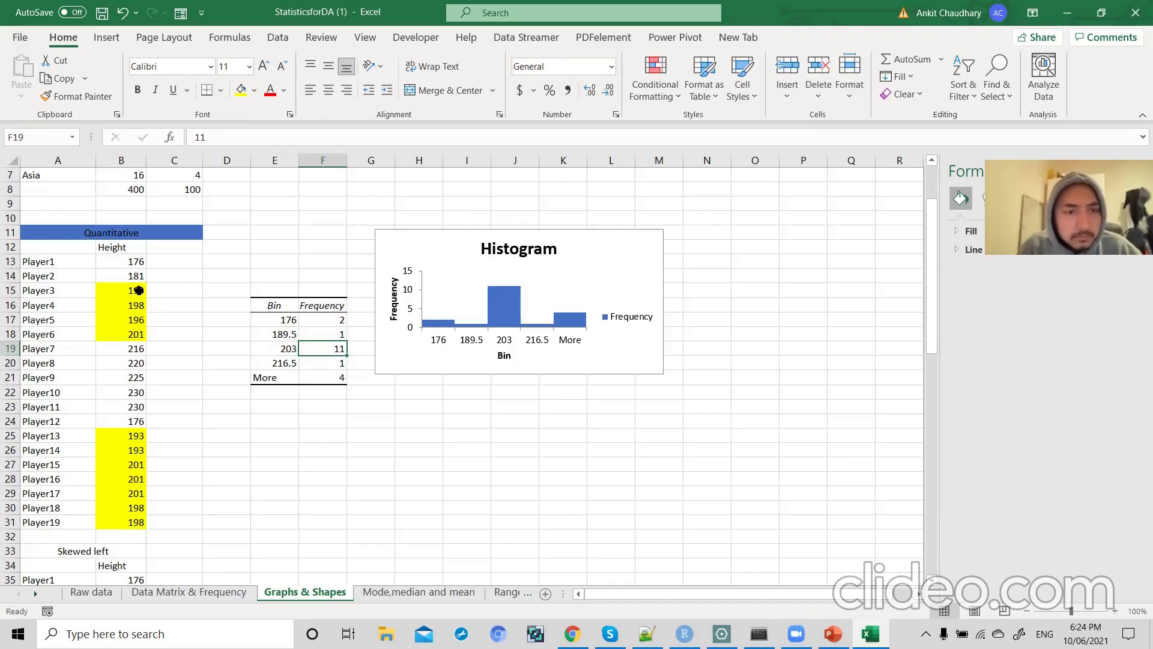
mouse_move(276, 348)
mouse_down()
mouse_move(286, 334)
mouse_move(288, 347)
mouse_up()
click(324, 348)
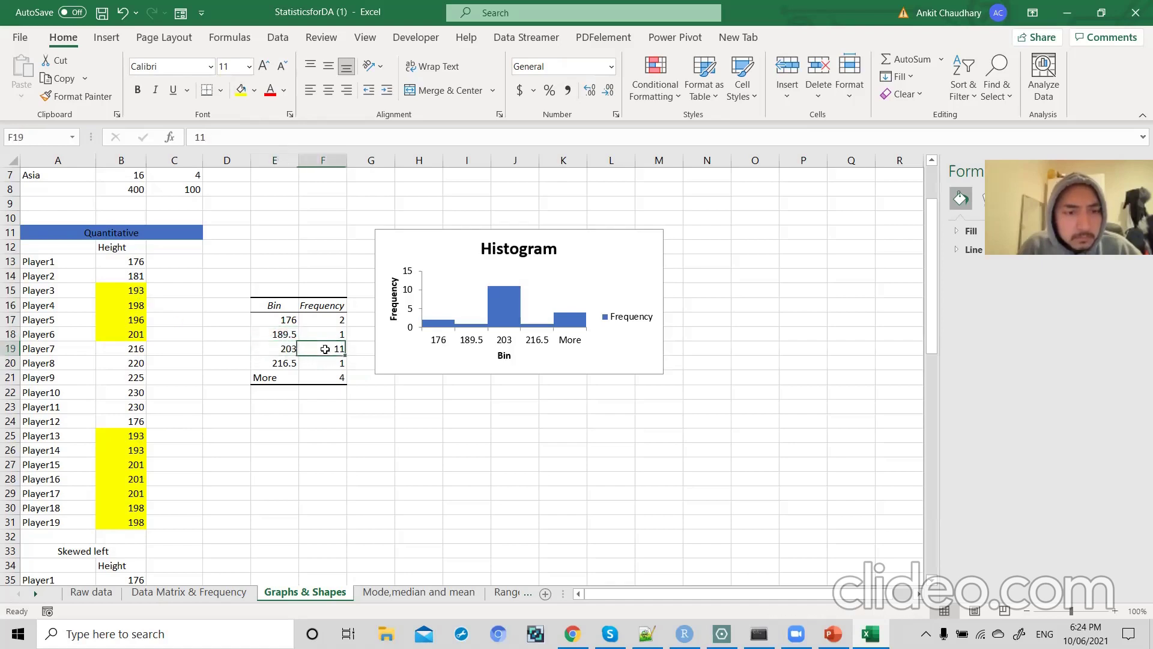
click(511, 309)
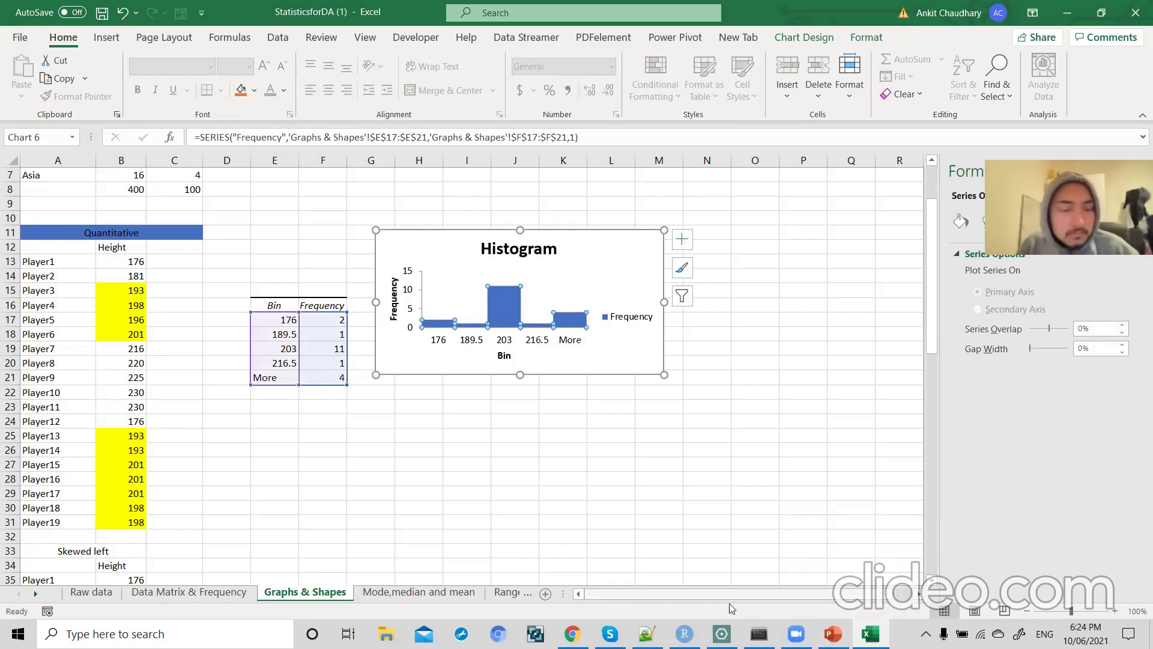
- Switch to Drawboard PDF and sketch a white bell curve over a green baseline in the blank area below the salary notes
click(759, 634)
scroll(486, 517, down, 6)
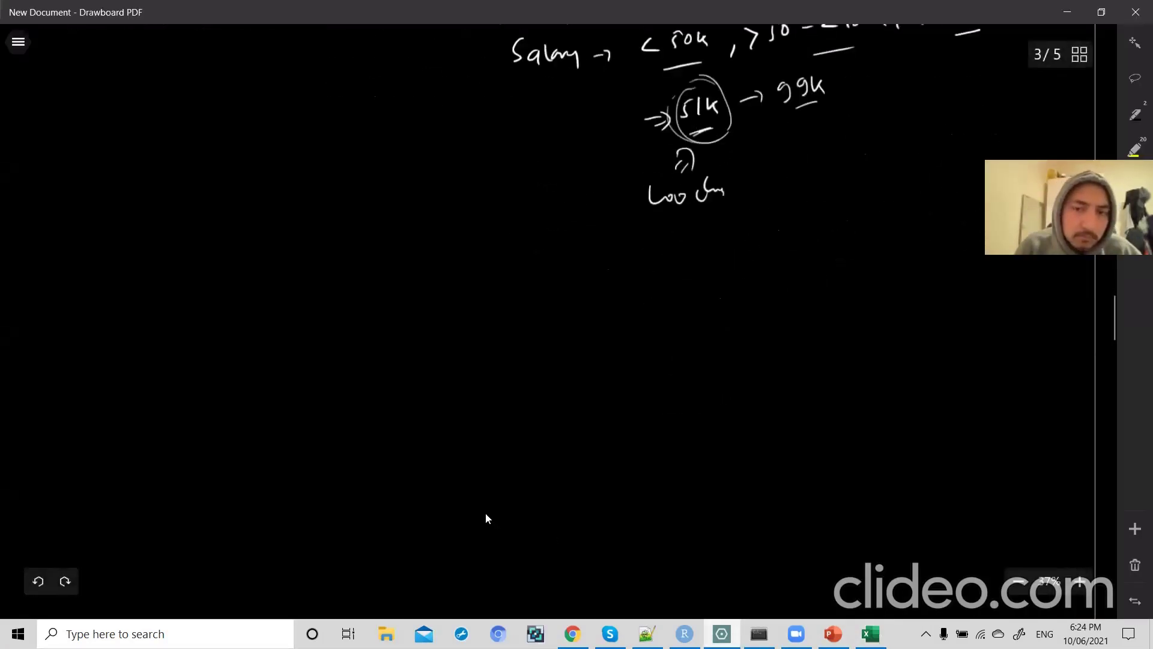
scroll(487, 517, up, 2)
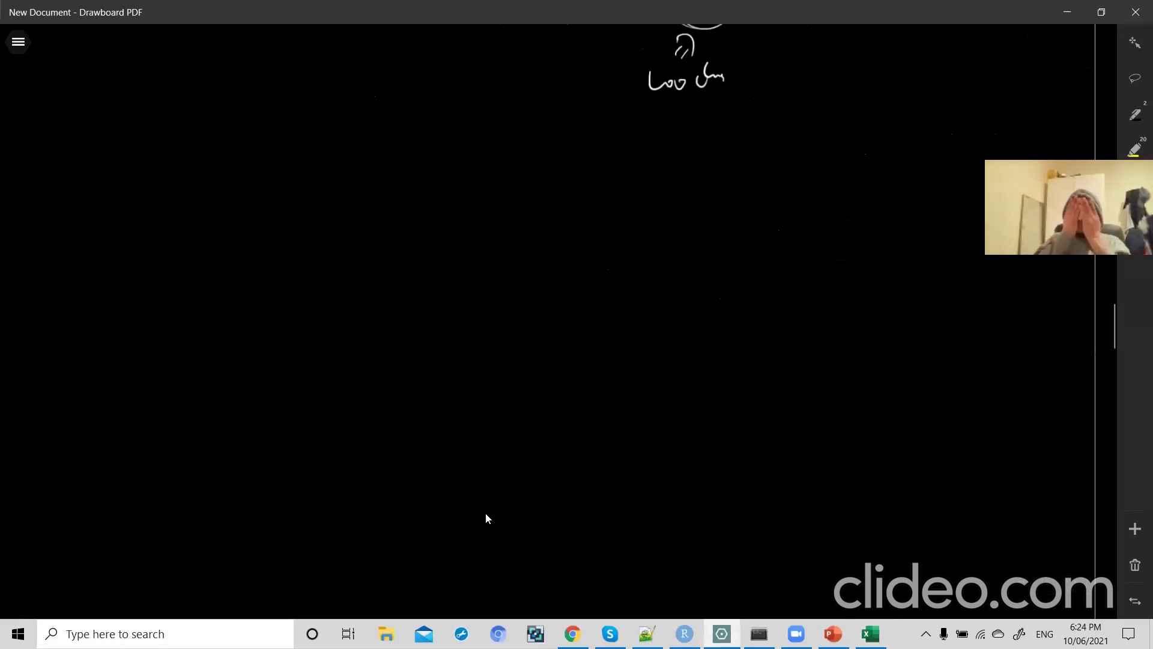
click(486, 517)
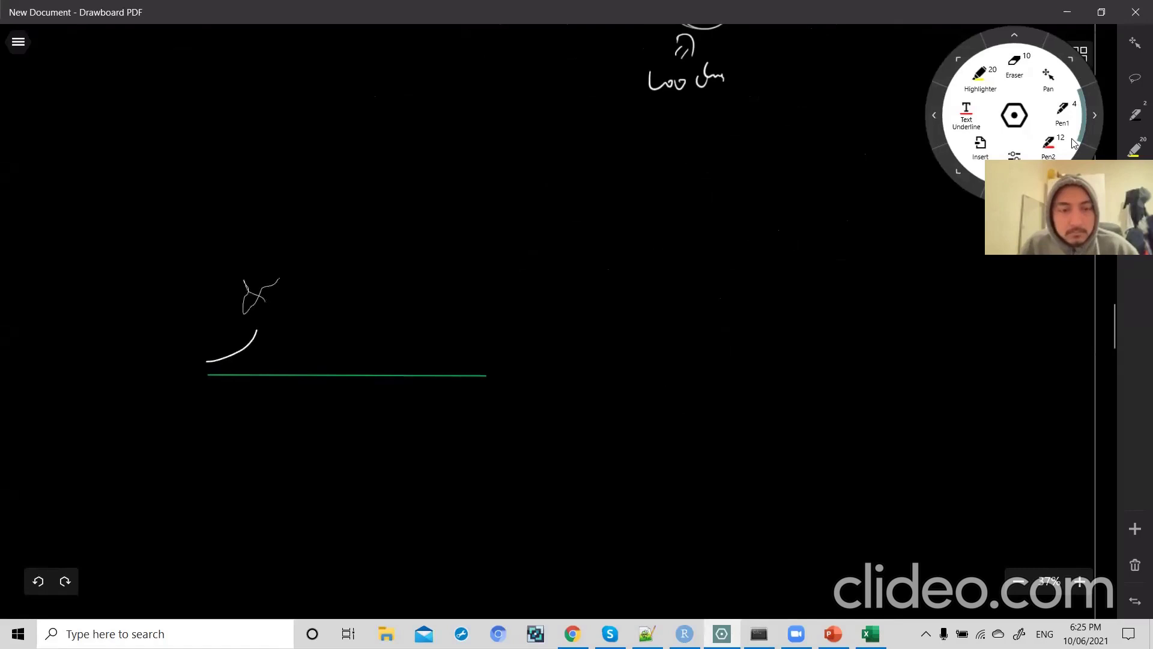
click(258, 294)
click(1073, 143)
mouse_move(263, 309)
mouse_down()
mouse_move(313, 247)
mouse_move(401, 258)
mouse_move(433, 311)
mouse_up()
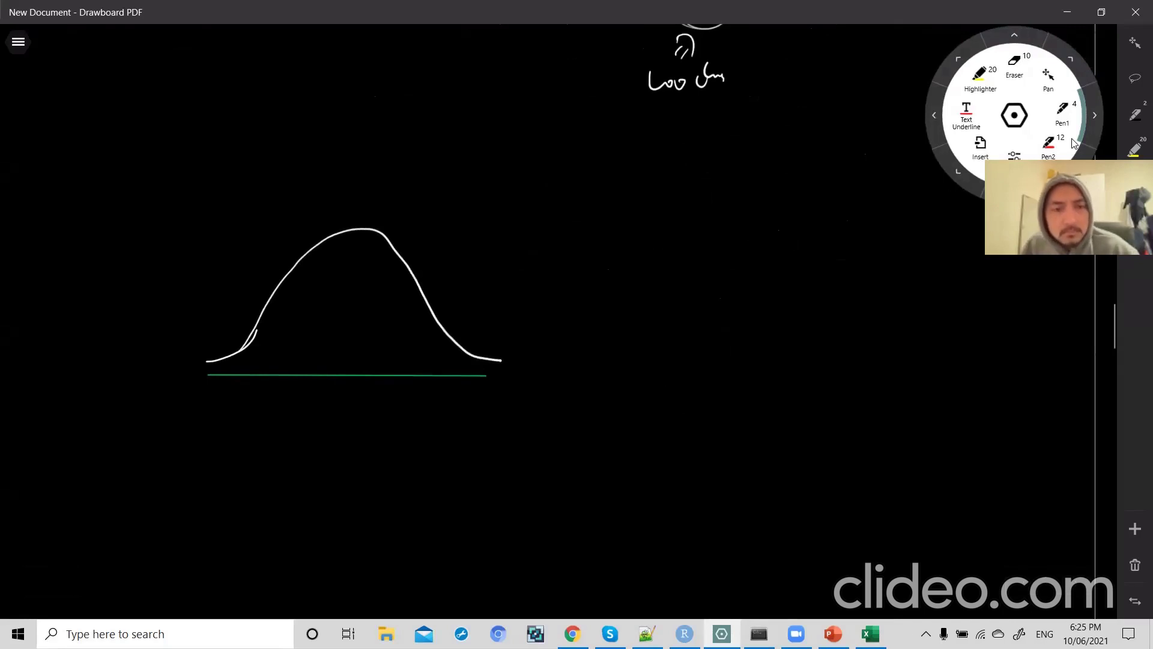
- Compare the bell curve sketch with the histogram in Excel and return to the Drawboard PDF page
key(alt+Tab)
key(alt+Tab)
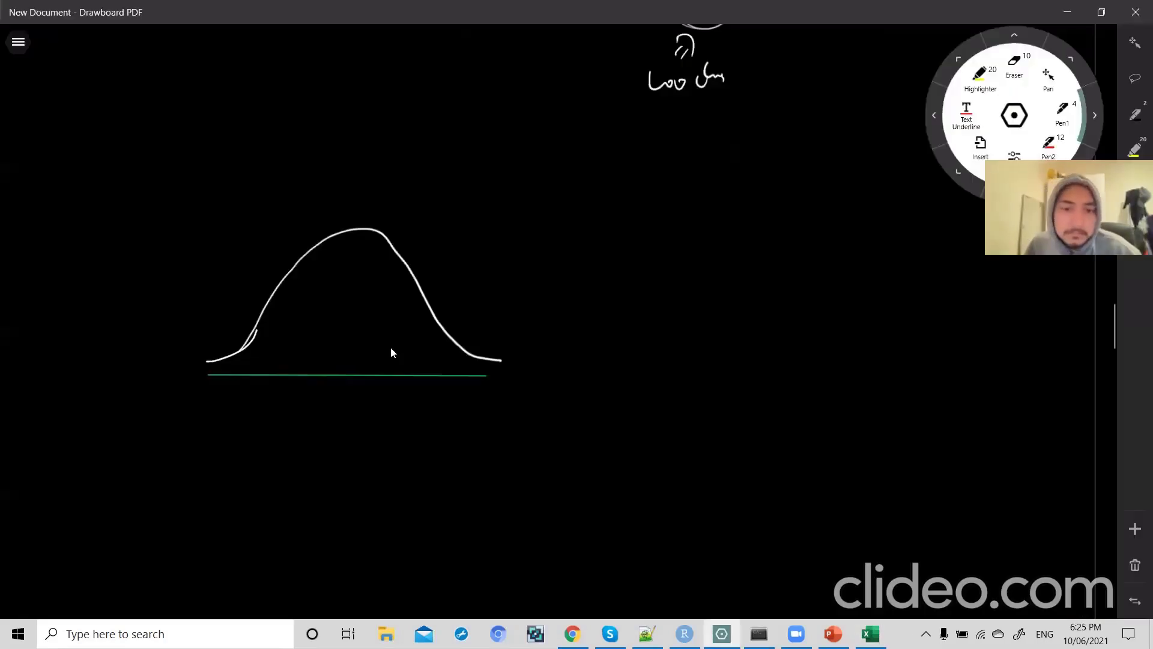
key(alt+Tab)
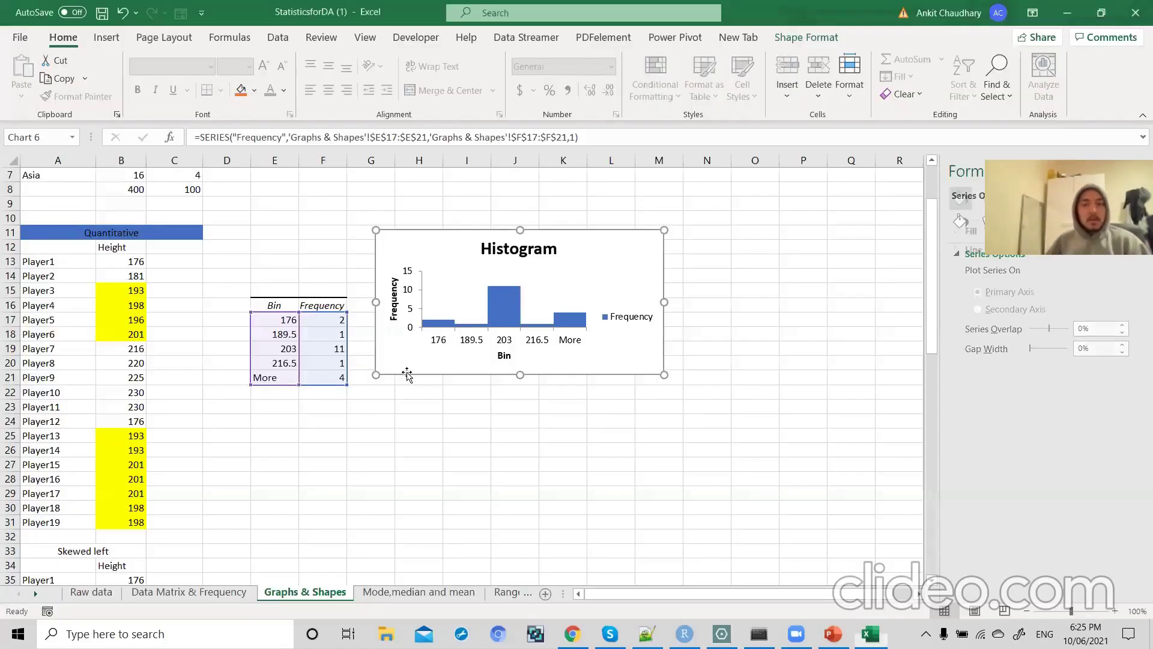
key(alt+Tab)
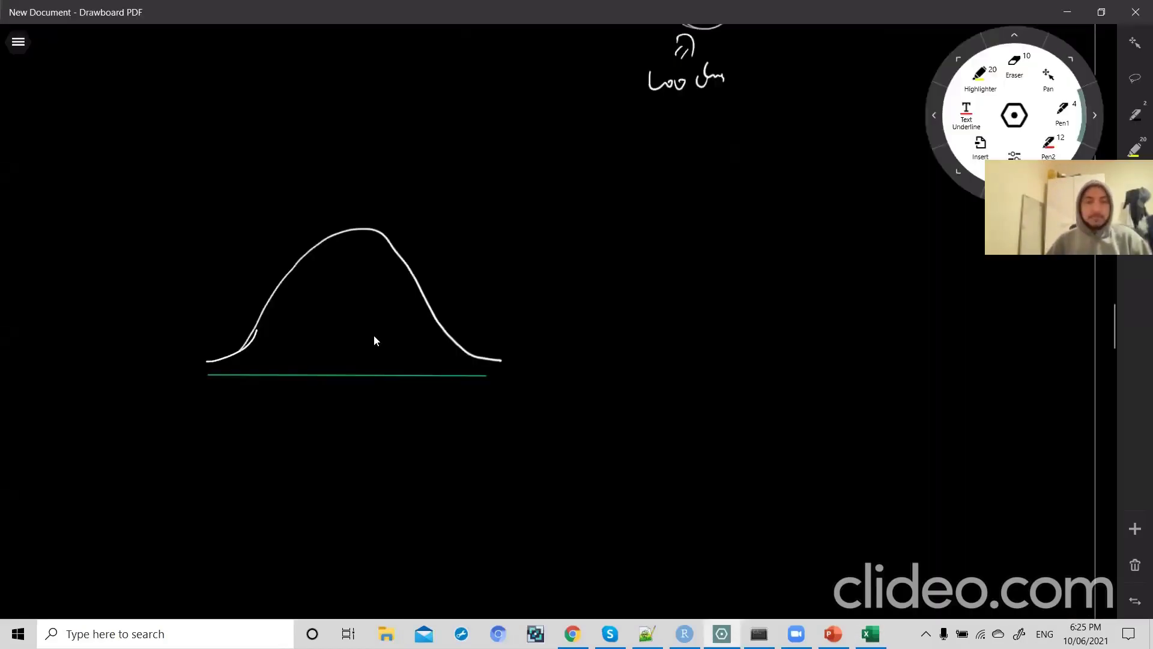
- Sketch adjoining histogram bars under the bell curve, rising to the central peak and falling towards the curve's far end
mouse_move(231, 352)
mouse_down()
mouse_move(238, 376)
mouse_move(260, 377)
mouse_move(258, 318)
mouse_move(279, 308)
mouse_move(290, 377)
mouse_up()
mouse_move(280, 308)
mouse_down()
mouse_move(280, 278)
mouse_move(318, 377)
mouse_up()
mouse_move(307, 274)
mouse_down()
mouse_move(308, 248)
mouse_move(335, 243)
mouse_move(347, 372)
mouse_up()
mouse_move(340, 242)
mouse_down()
mouse_move(360, 228)
mouse_move(377, 372)
mouse_up()
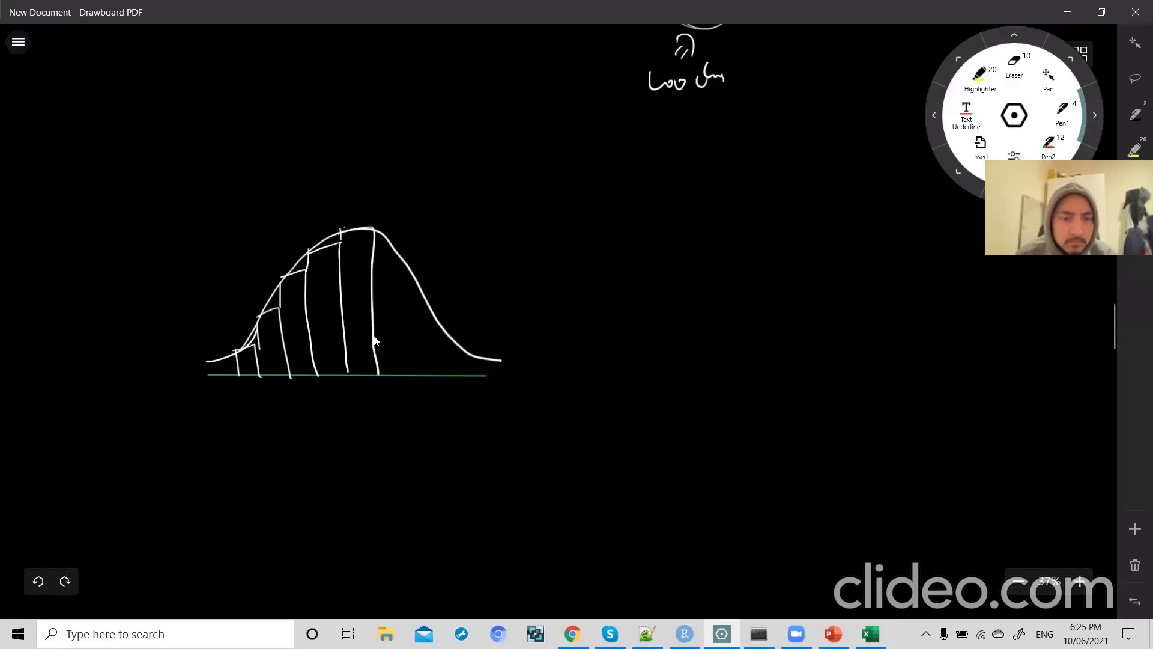
drag(387, 241, 396, 364)
drag(389, 271, 420, 363)
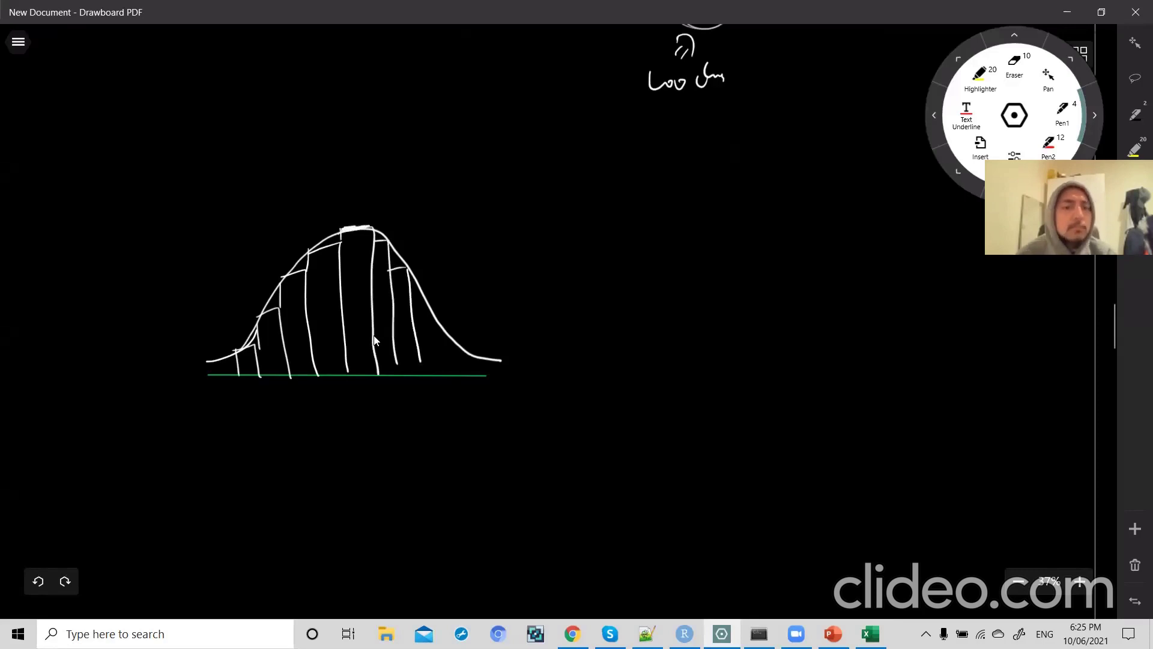
mouse_move(430, 312)
mouse_down()
mouse_move(435, 377)
mouse_move(459, 378)
mouse_up()
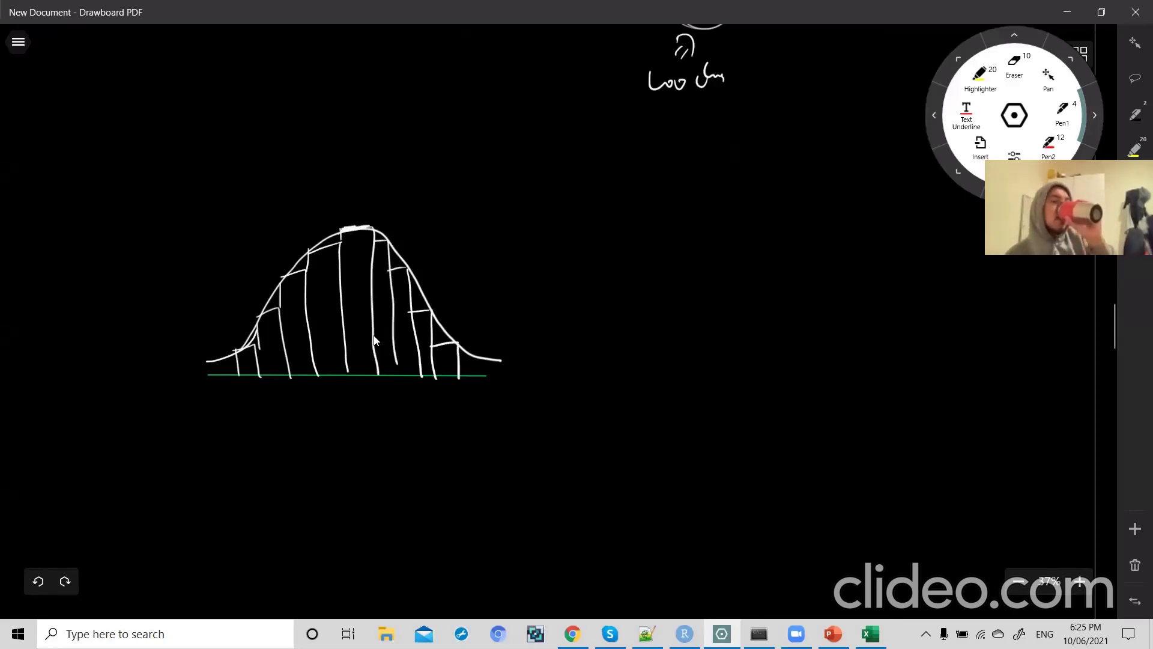
- Draw an arrow from the curve's peak and handwrite "Symmetrical distribution" with "Mean = Median = Mode" beneath it
drag(373, 222, 391, 206)
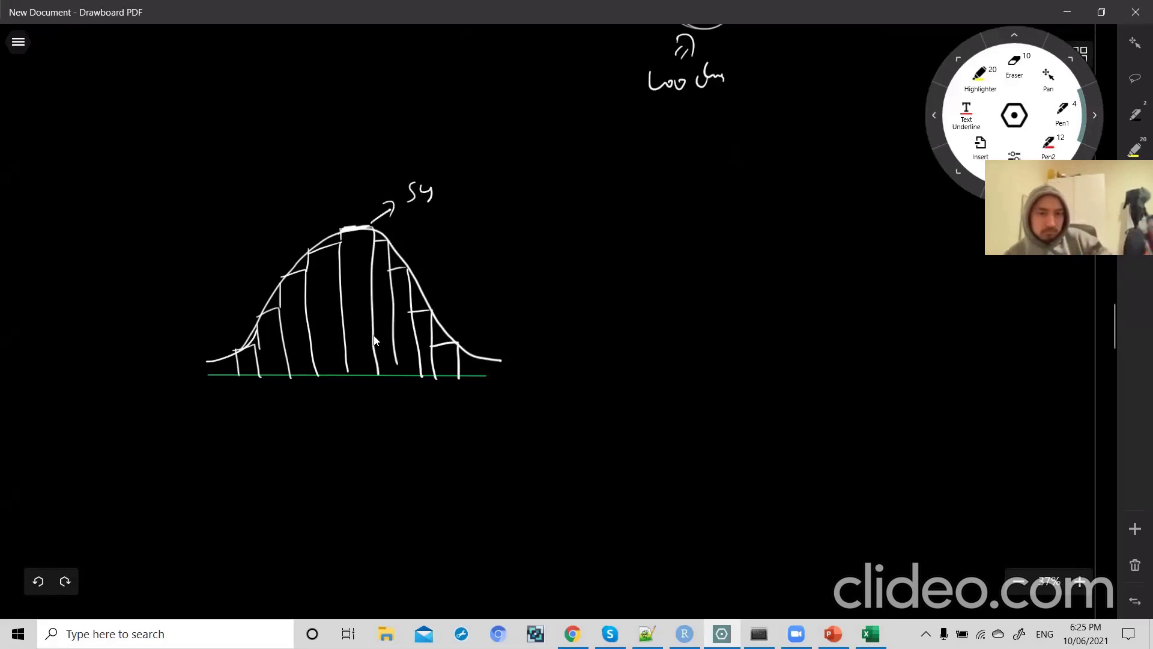
drag(462, 197, 470, 197)
drag(473, 191, 508, 184)
mouse_move(511, 185)
mouse_down()
mouse_move(540, 190)
mouse_move(558, 163)
mouse_move(558, 187)
mouse_up()
drag(566, 178, 566, 186)
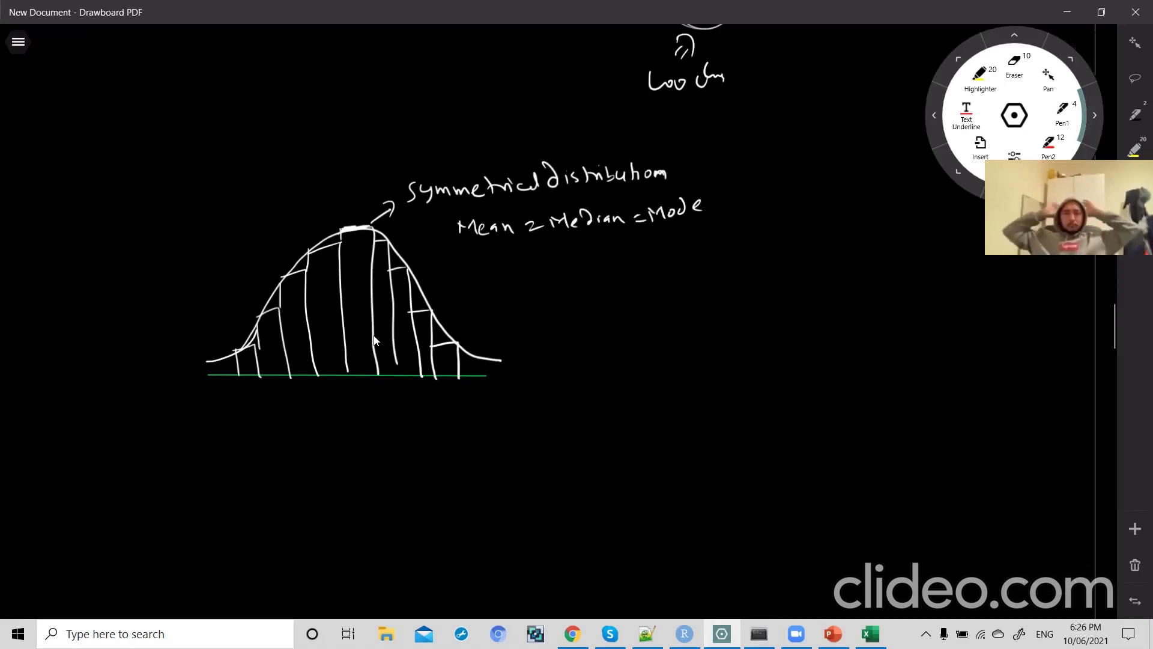
- Mark the curve's centre on the baseline and at the peak, and underline the symmetrical distribution, mean, median and mode labels
drag(347, 371, 349, 384)
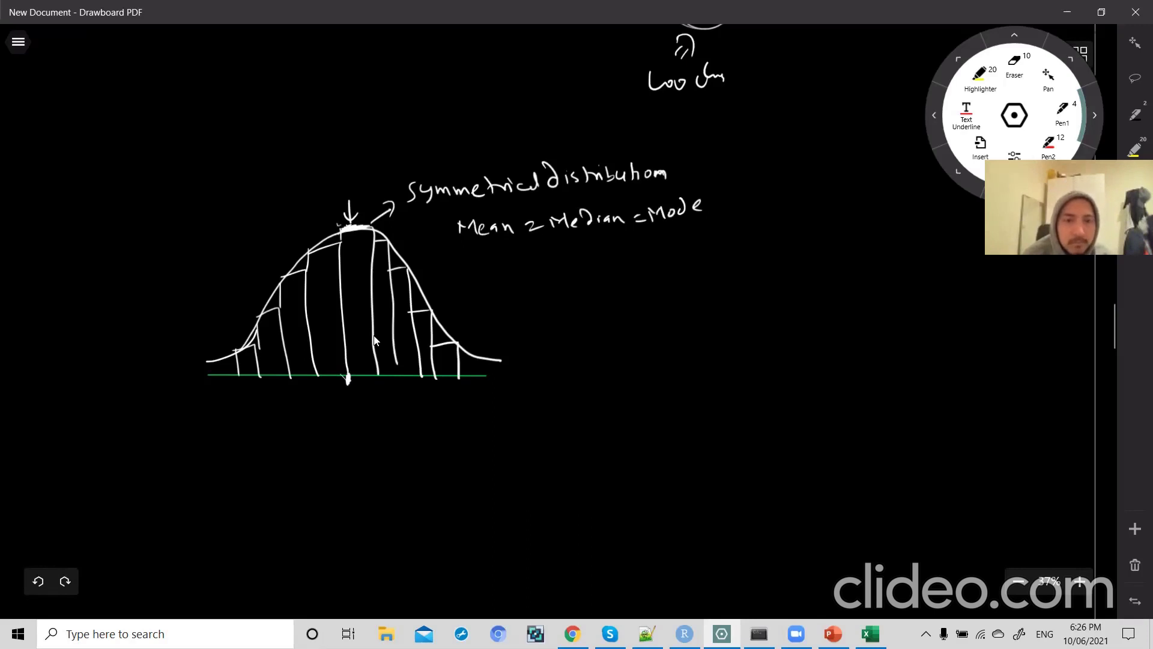
key(alt+Tab)
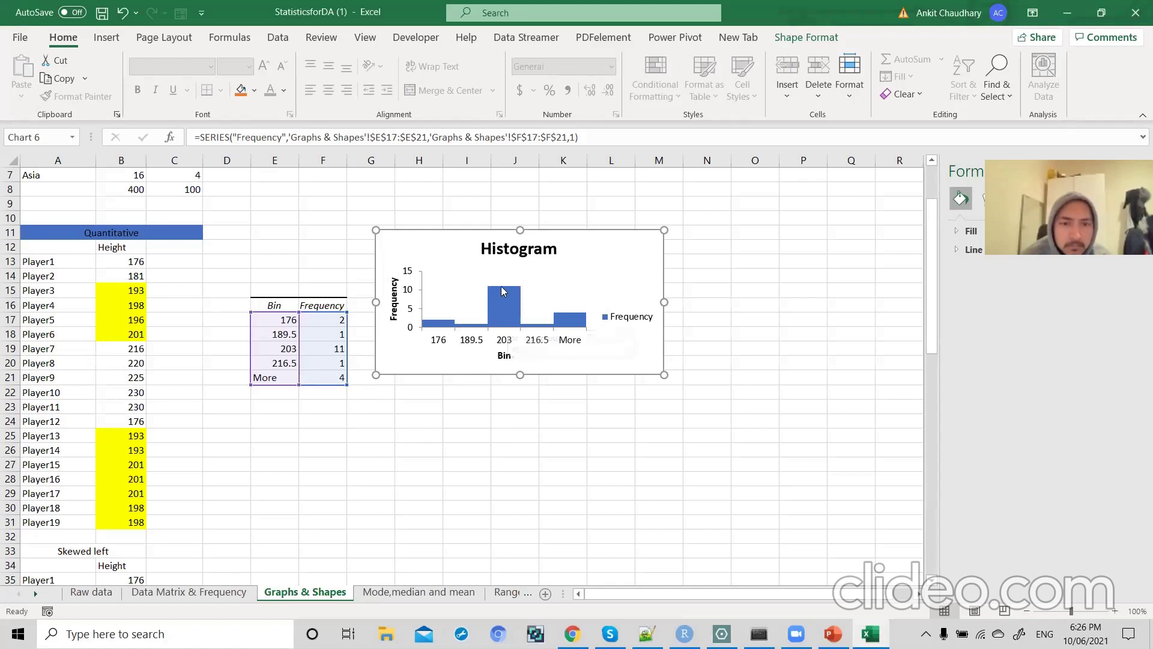
key(alt+Tab)
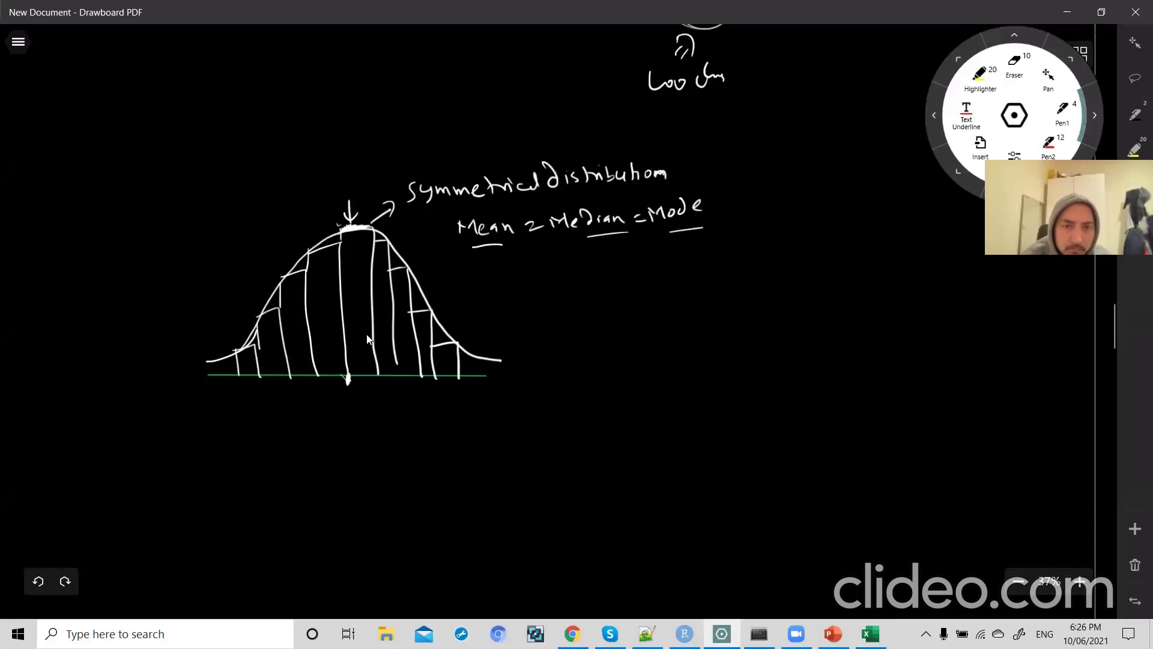
drag(413, 211, 571, 199)
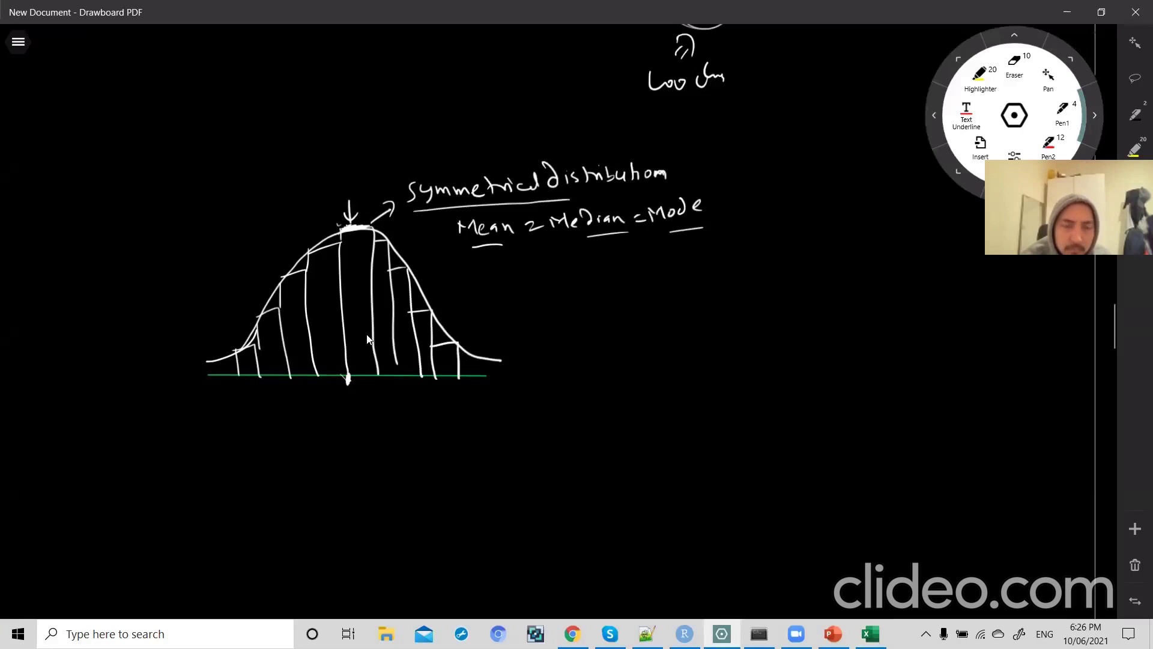
- Switch to Excel, select the Skewed left heights in B35:B54 and open the Histogram tool from Data Analysis
key(alt)
key(alt+Tab)
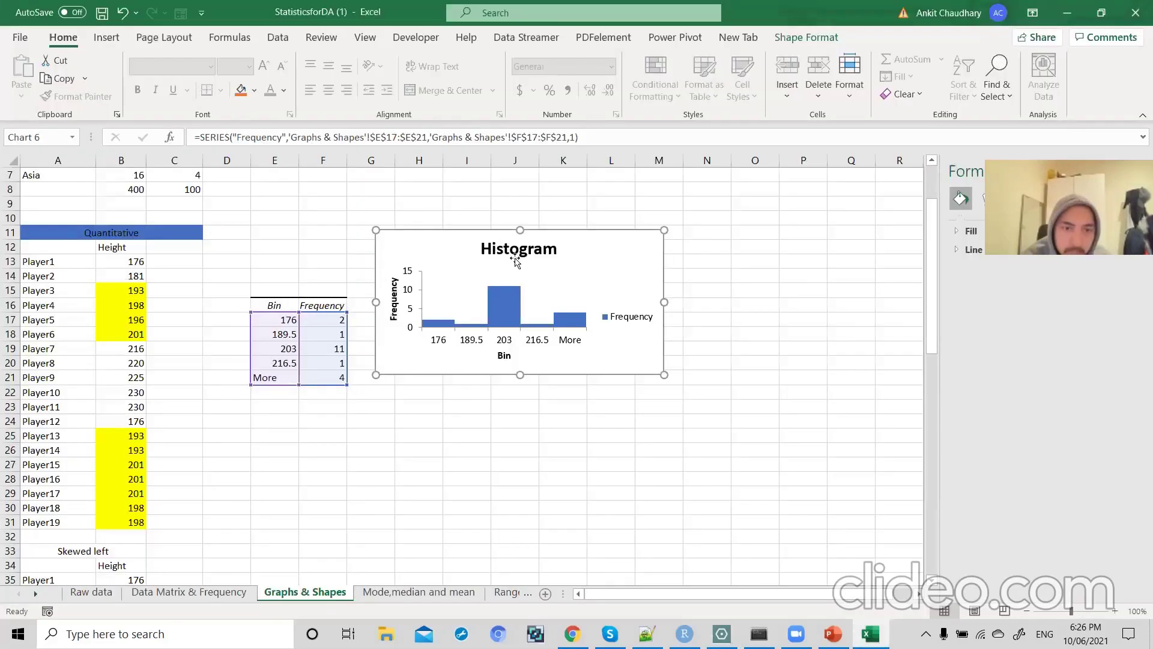
scroll(348, 432, down, 8)
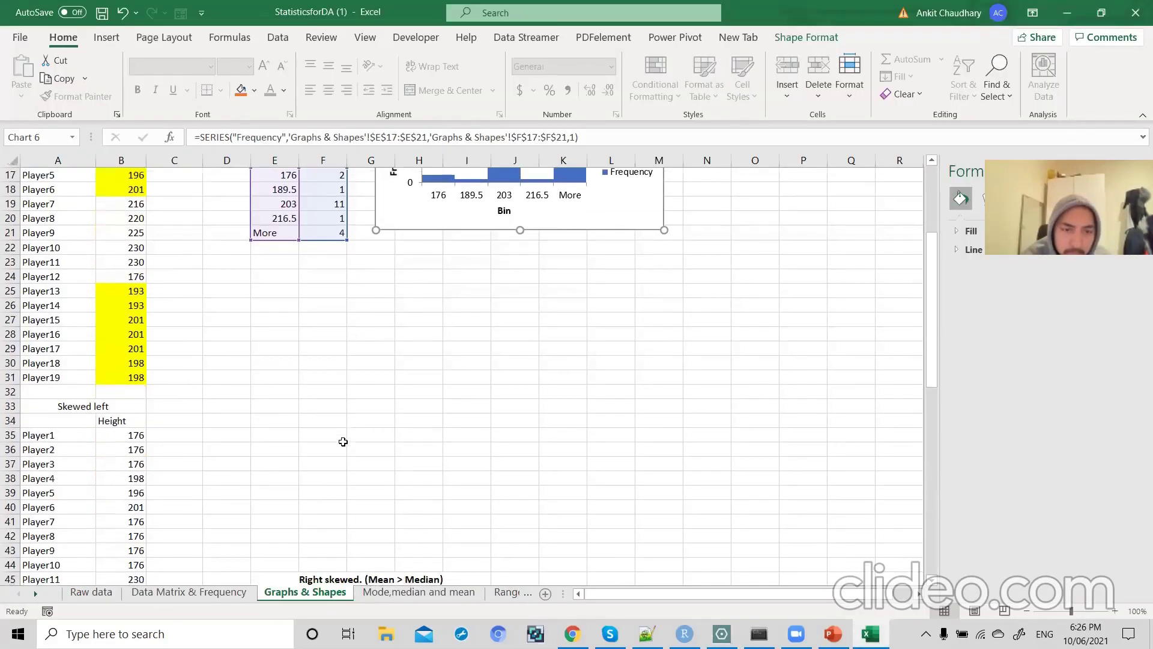
drag(118, 247, 126, 520)
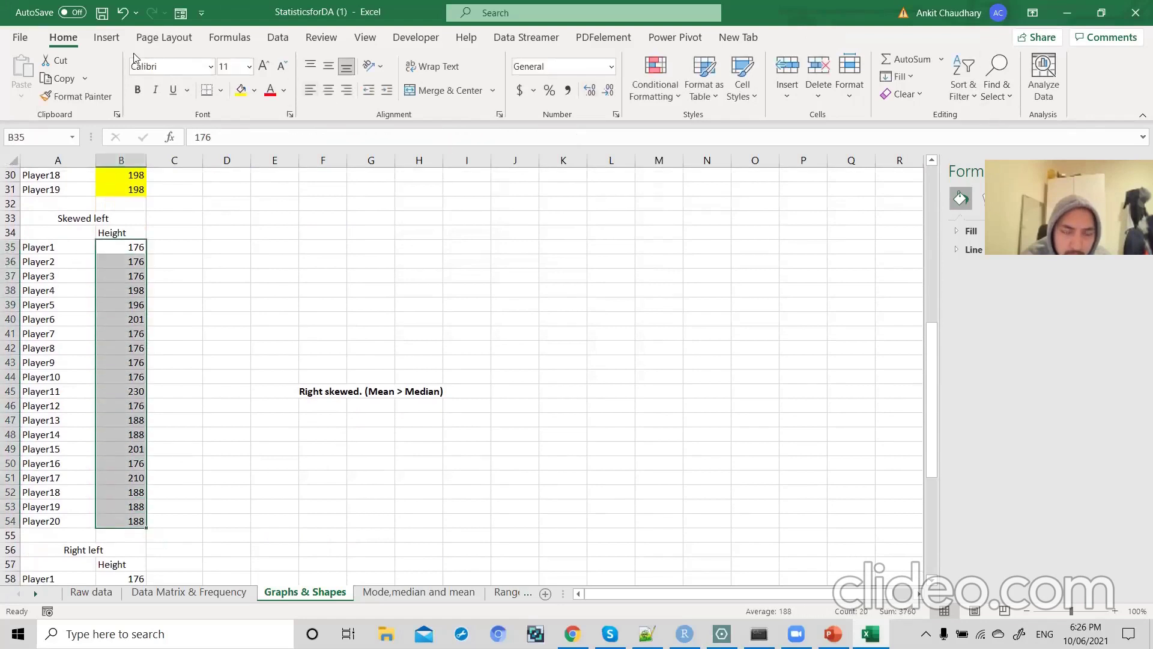
click(106, 37)
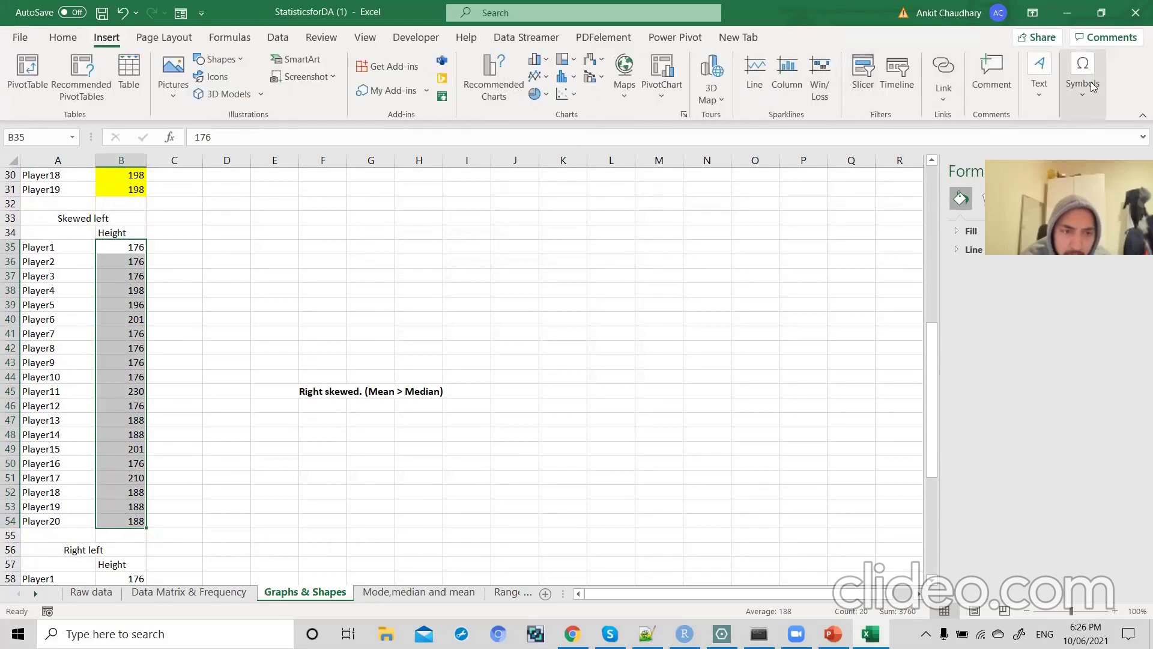
click(278, 38)
click(1019, 62)
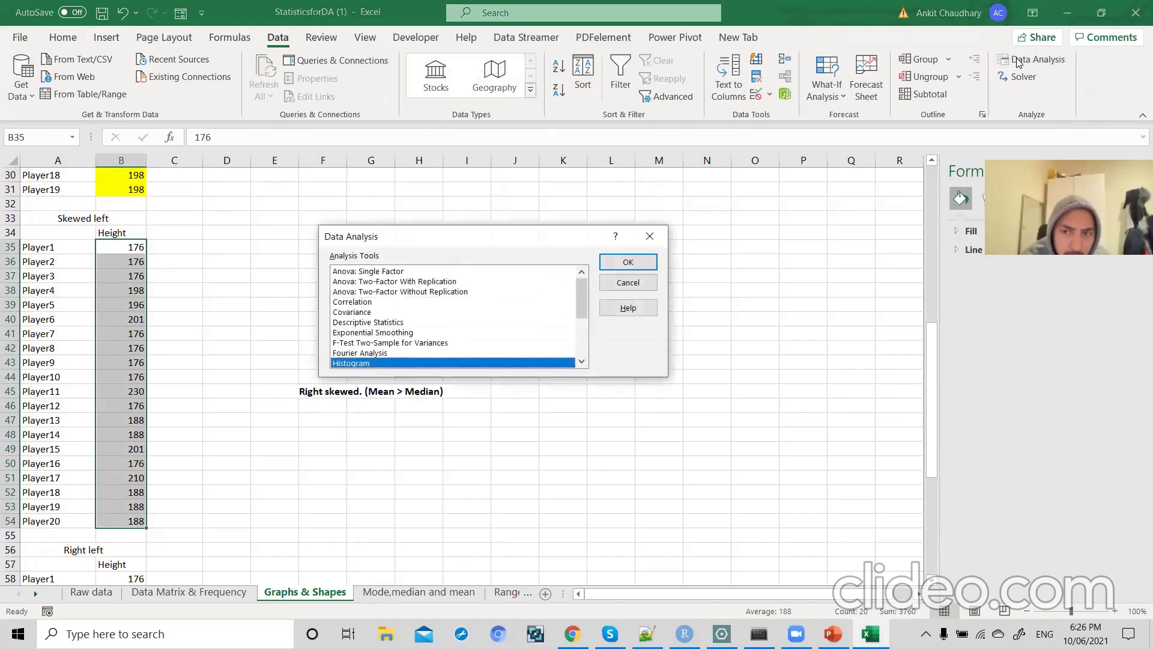
click(640, 266)
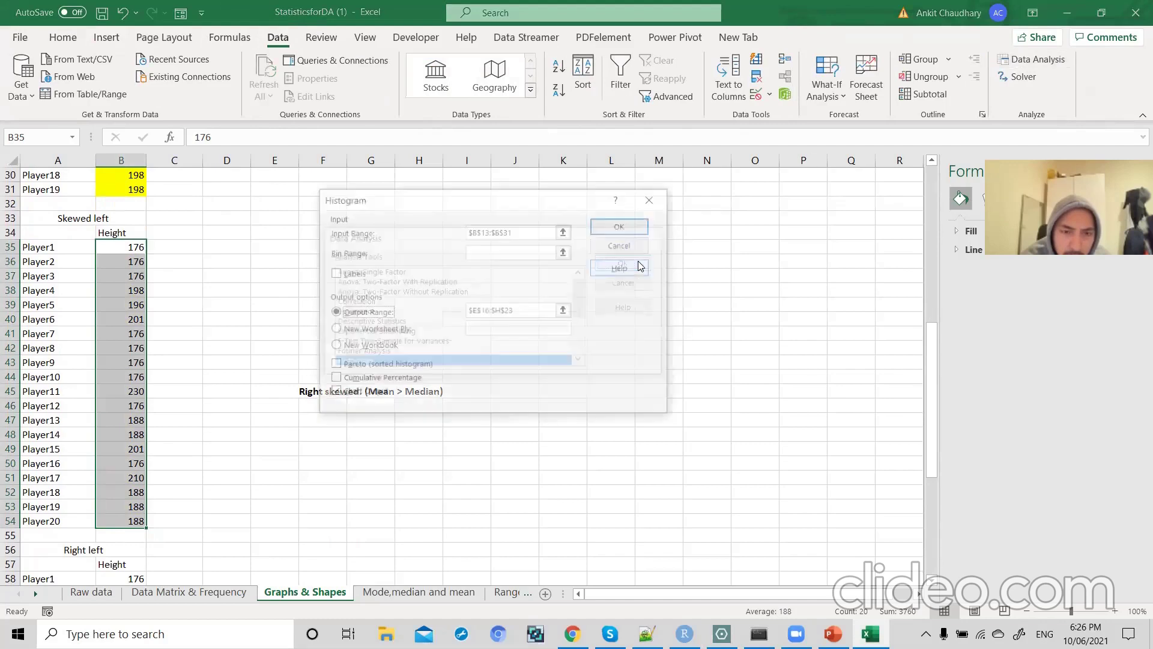
- Replace the histogram's input range with the Skewed left heights in B35:B54
drag(522, 232, 458, 234)
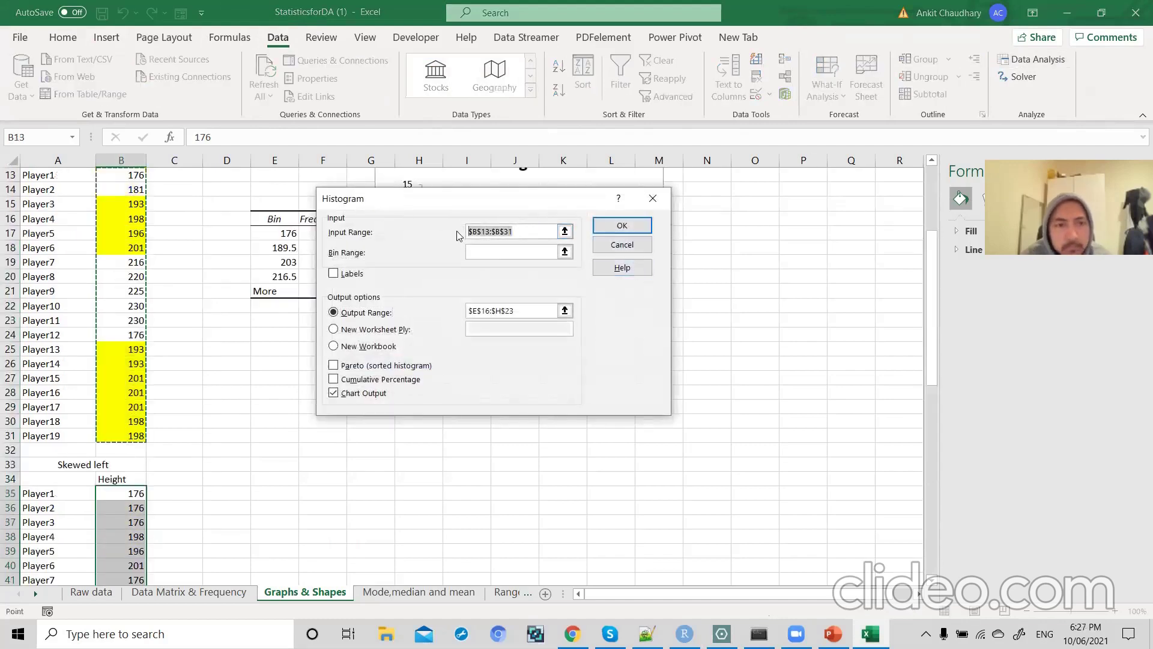
key(BackSpace)
scroll(248, 424, down, 10)
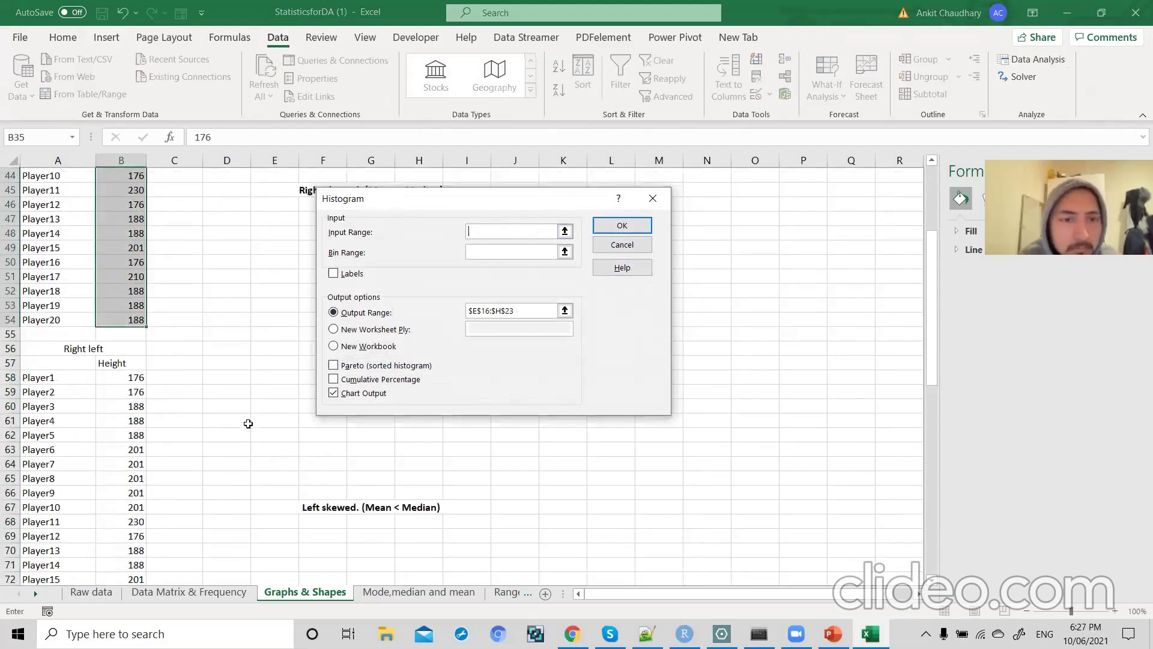
scroll(247, 421, up, 4)
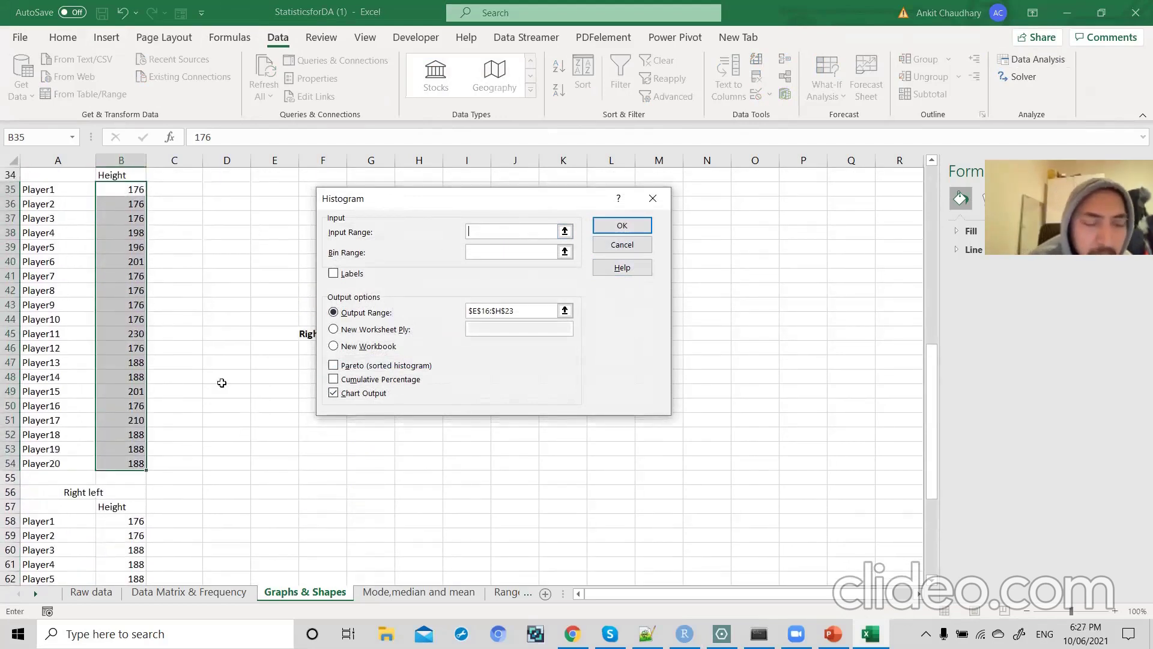
drag(134, 189, 131, 464)
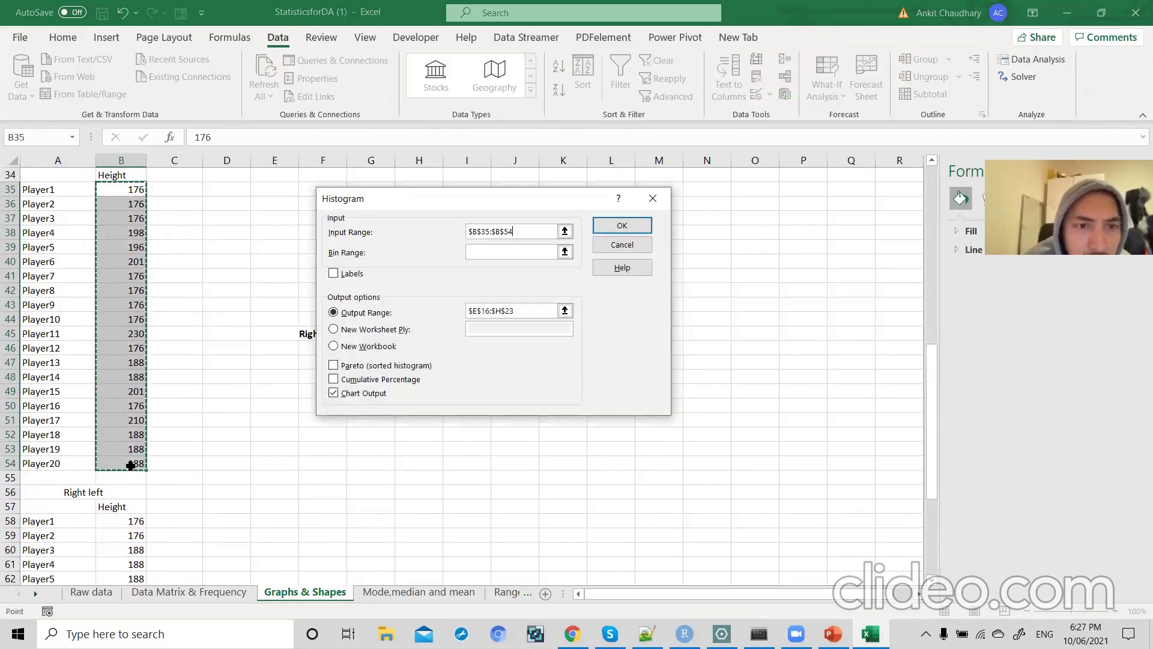
- Set the histogram's output range to D38:H41 and generate the frequency table with its chart
click(478, 312)
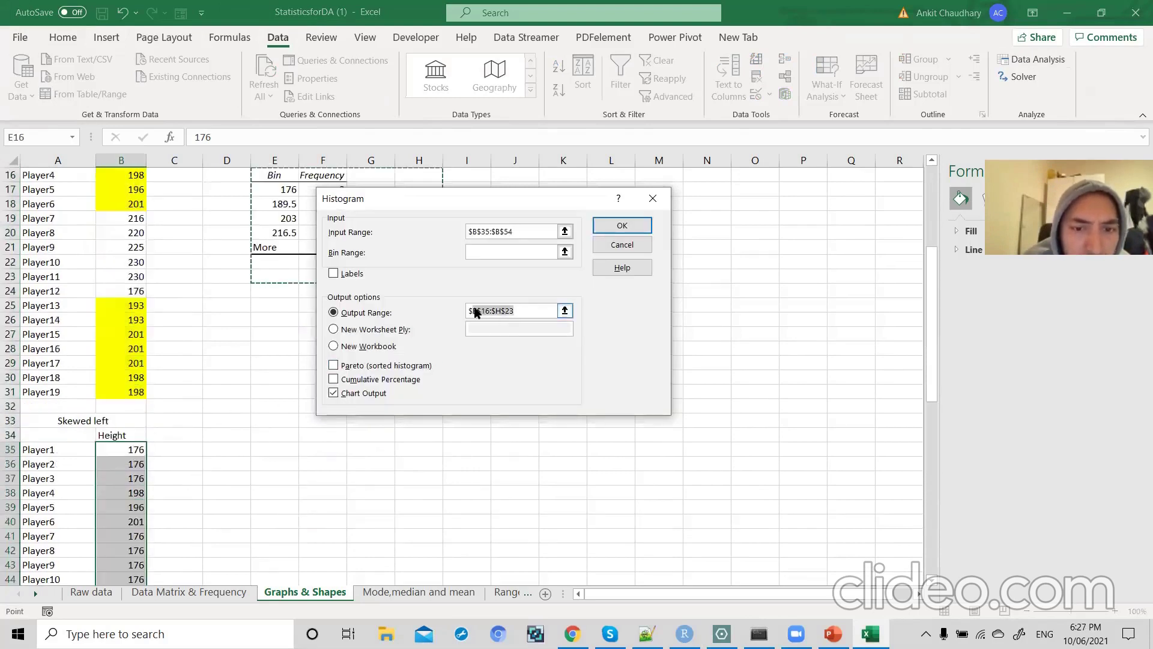
key(BackSpace)
drag(235, 488, 402, 535)
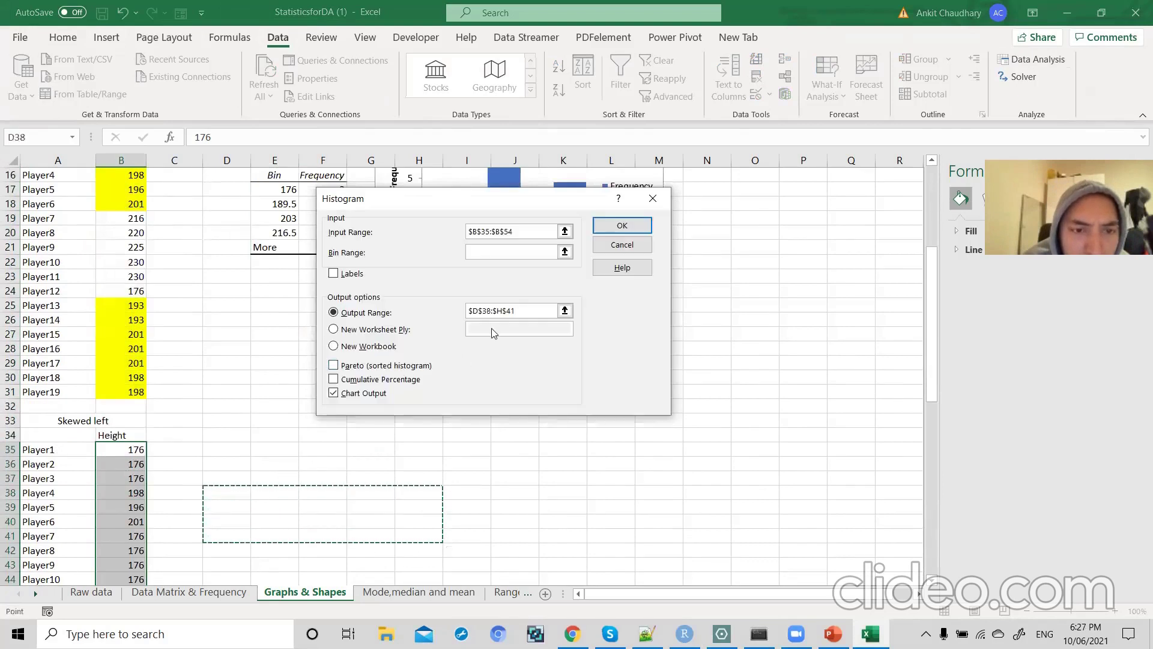
click(636, 227)
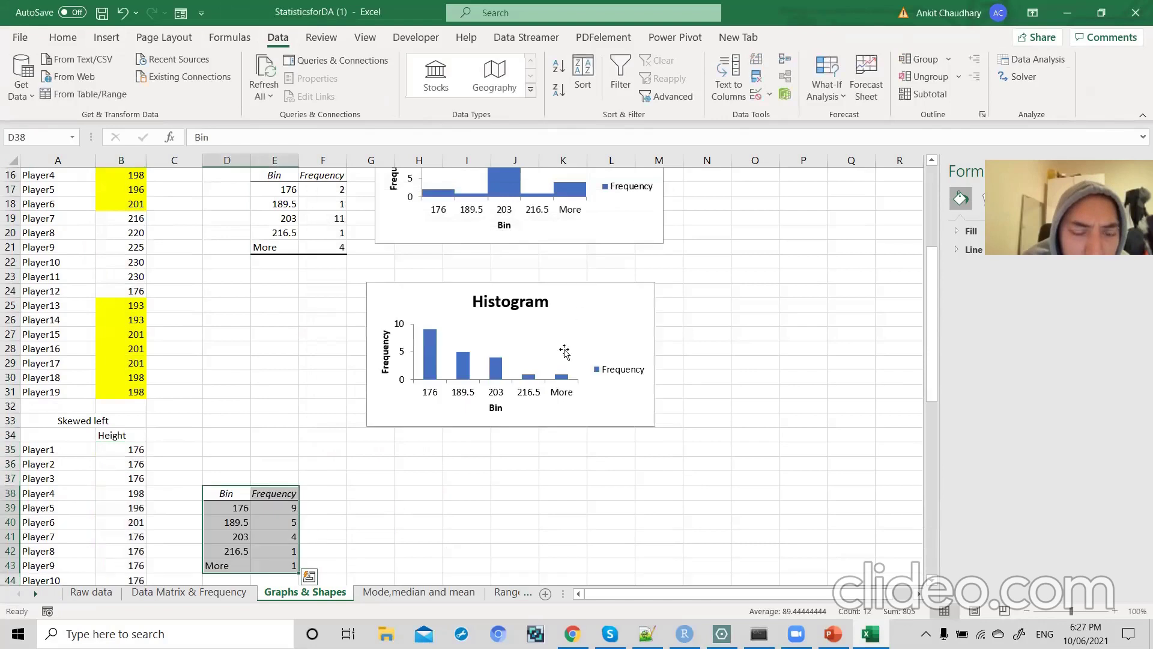
- Move the new histogram beside its frequency table, just above the right-skewed note, and set the bars' gap width to 0%
scroll(517, 468, down, 3)
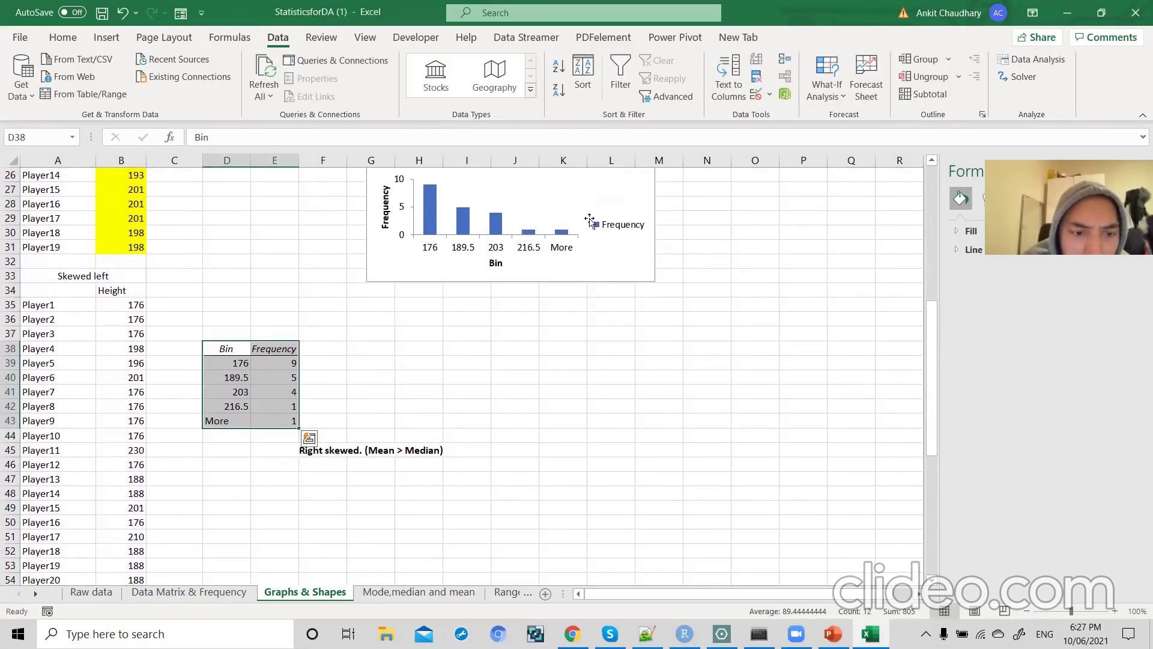
click(604, 188)
drag(605, 188, 575, 334)
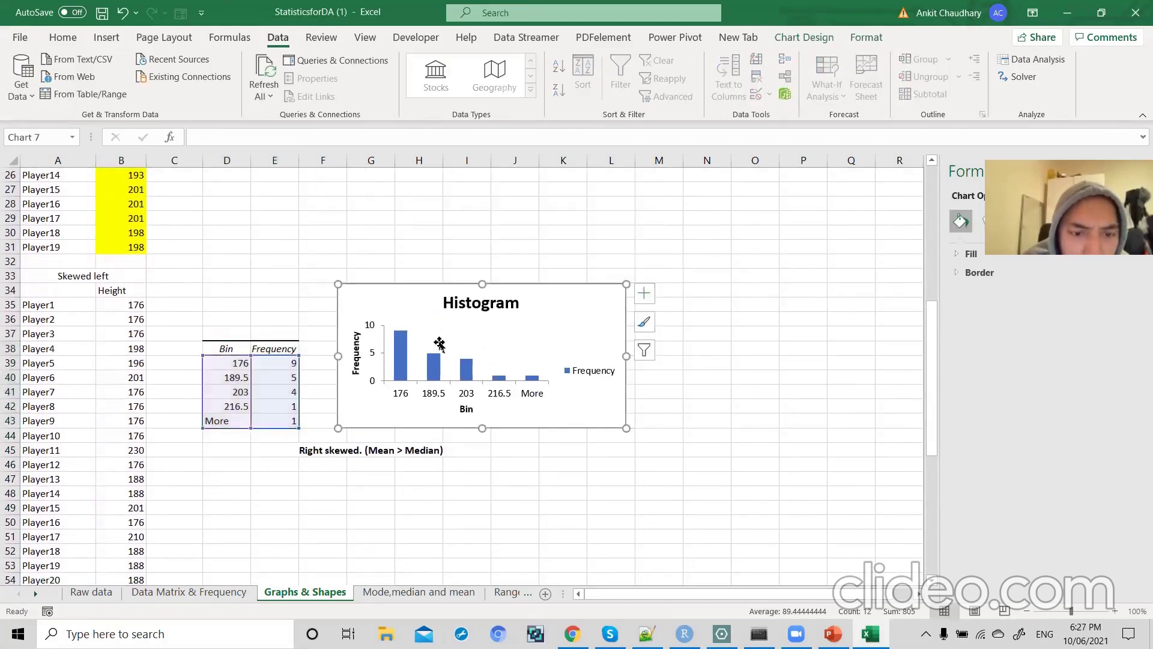
right_click(467, 369)
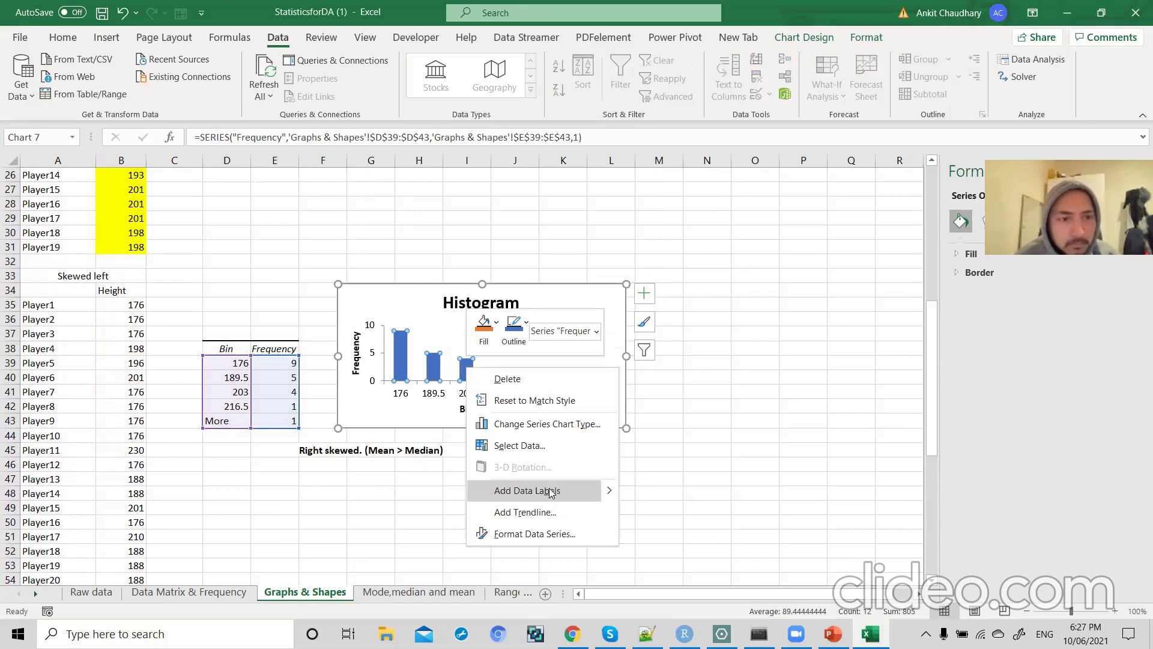
click(555, 533)
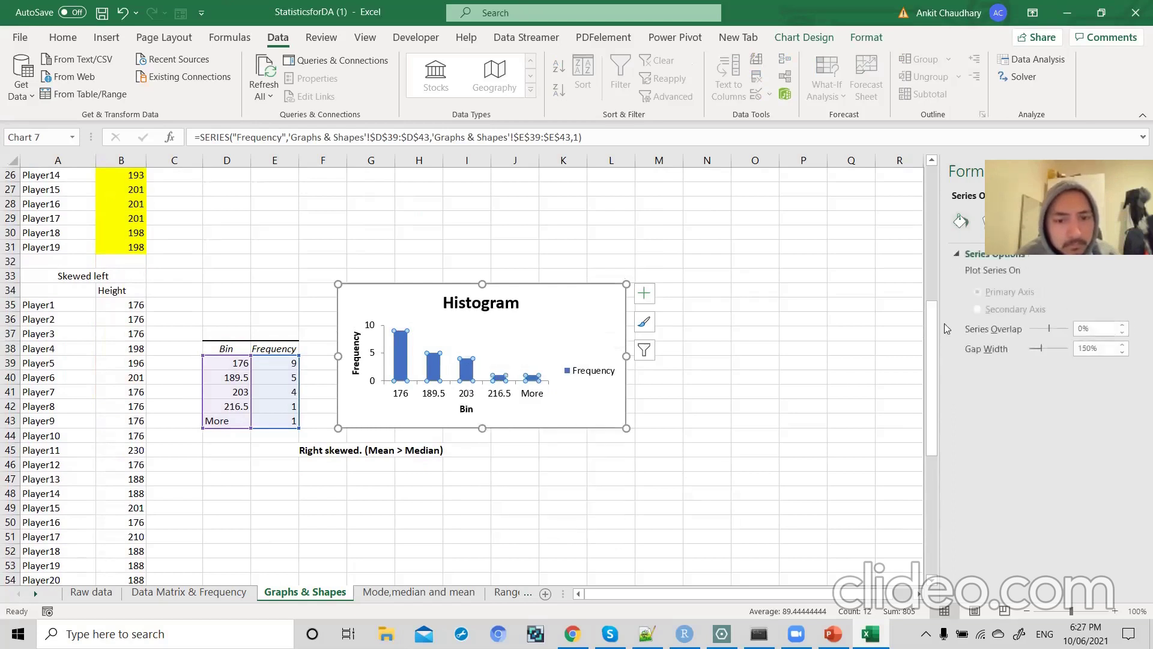
drag(1042, 353, 1023, 360)
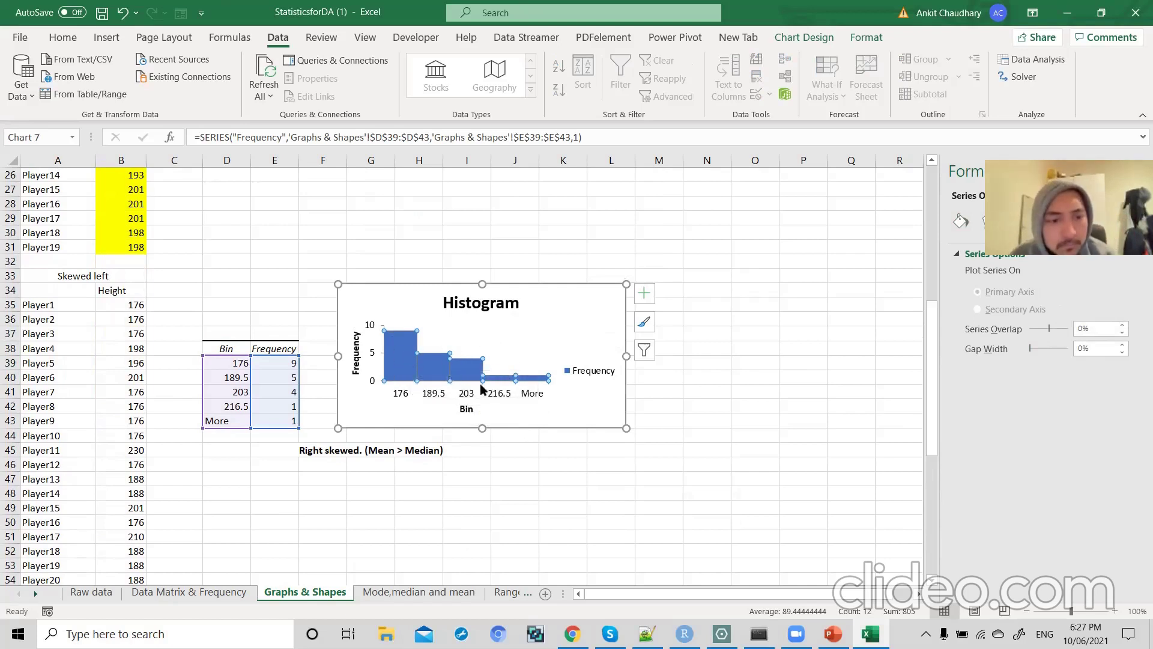
- Switch to Drawboard PDF and draw a straight baseline with a curve above it, peaking early and tailing off to the right
key(alt+Tab)
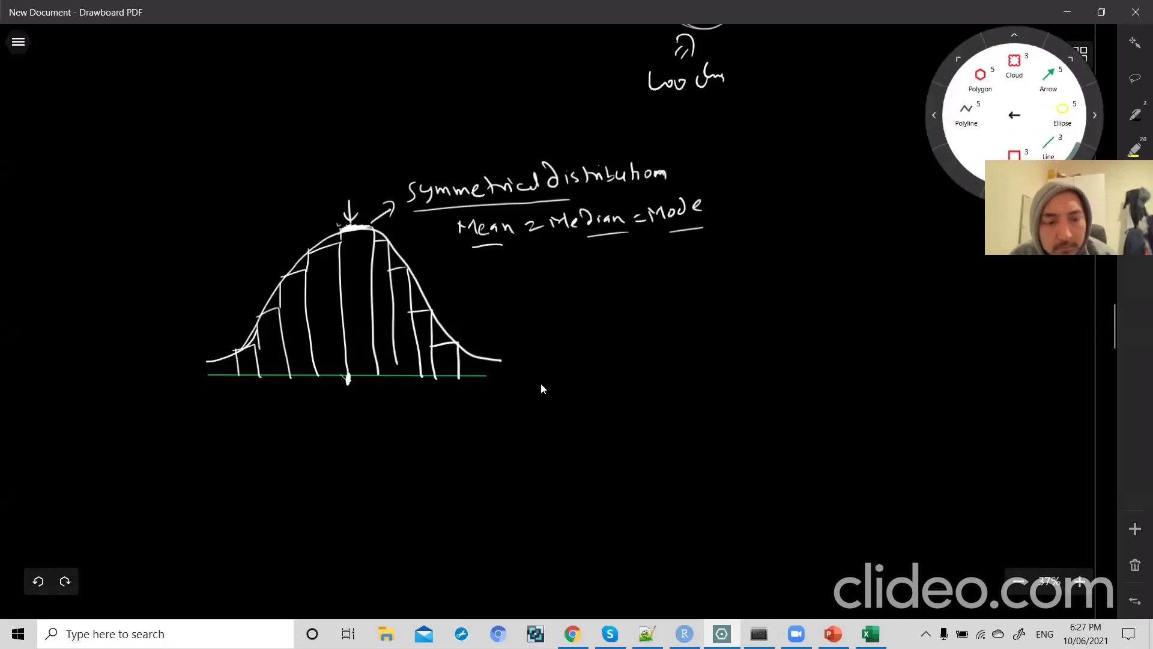
drag(748, 398, 991, 399)
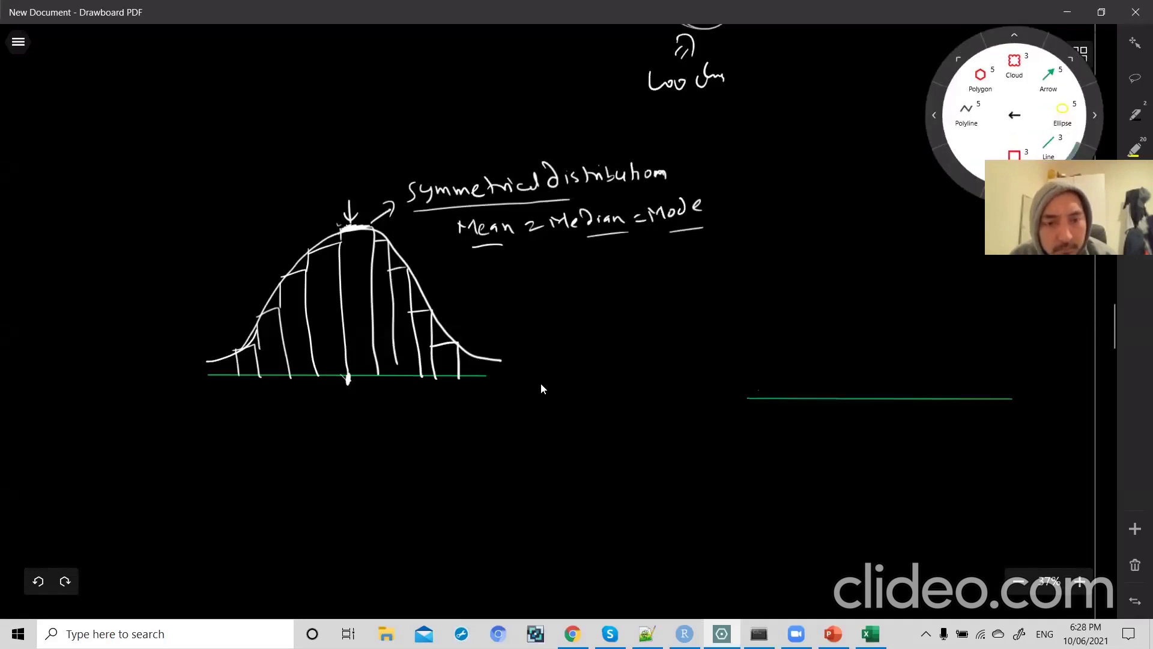
key(alt+Tab)
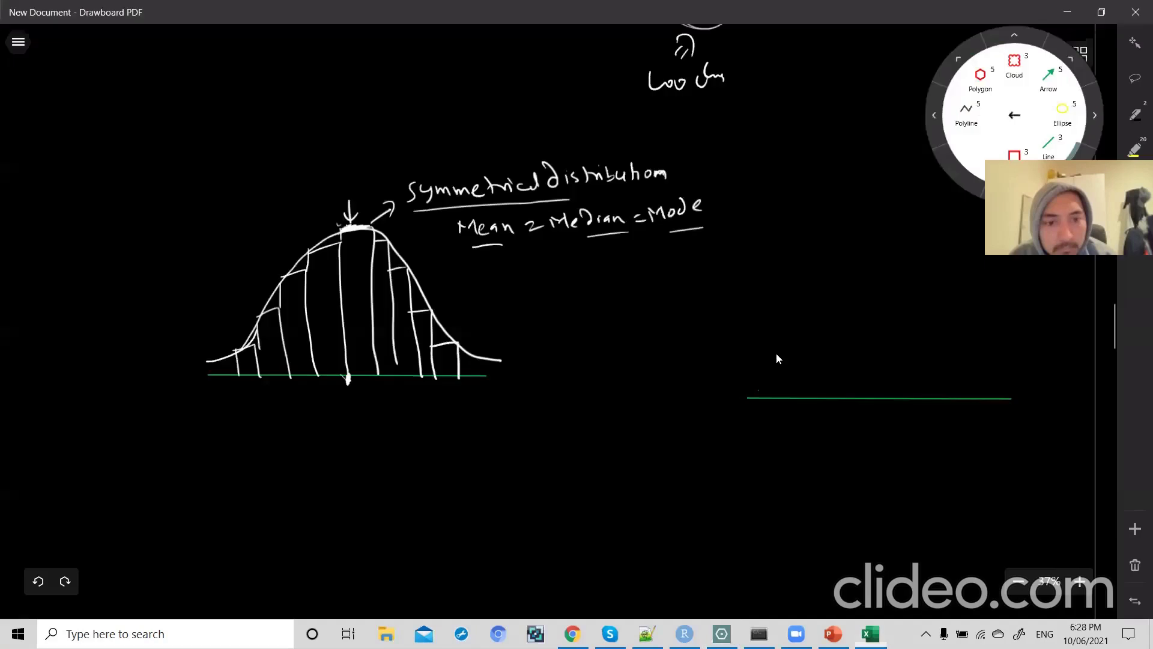
key(alt+Tab)
drag(765, 368, 797, 299)
click(1014, 114)
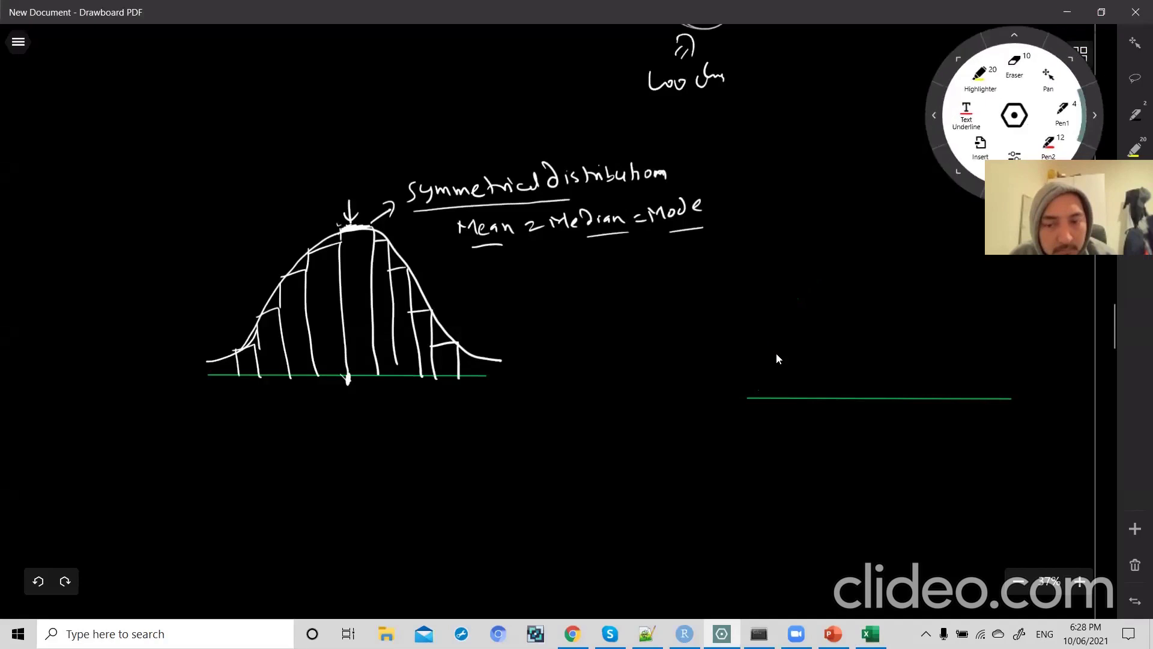
mouse_move(747, 383)
mouse_down()
mouse_move(747, 318)
mouse_move(780, 252)
mouse_move(914, 364)
mouse_move(1012, 371)
mouse_up()
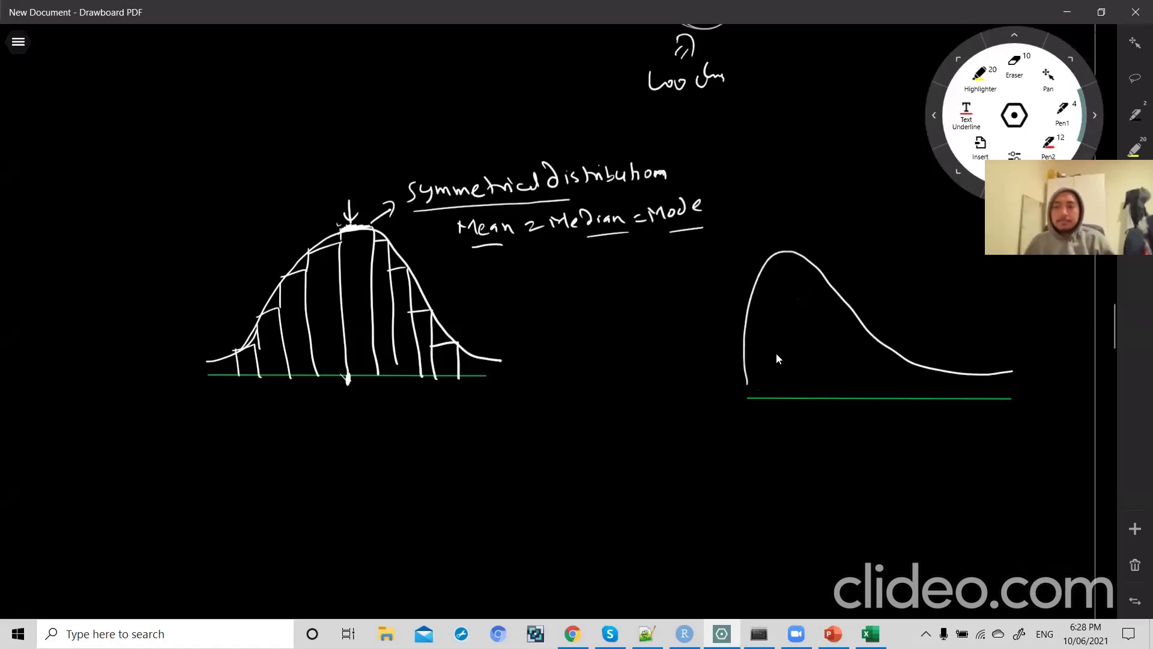
- Handwrite "Right skewed" above the curve's tail and add a short stroke beneath the label
drag(960, 306, 909, 320)
click(881, 257)
mouse_move(881, 268)
mouse_down()
mouse_move(881, 279)
mouse_move(905, 278)
mouse_up()
mouse_move(920, 264)
mouse_down()
mouse_move(914, 281)
mouse_move(944, 277)
mouse_up()
mouse_move(938, 261)
mouse_down()
mouse_move(951, 255)
mouse_move(929, 294)
mouse_move(953, 294)
mouse_up()
drag(955, 289, 962, 287)
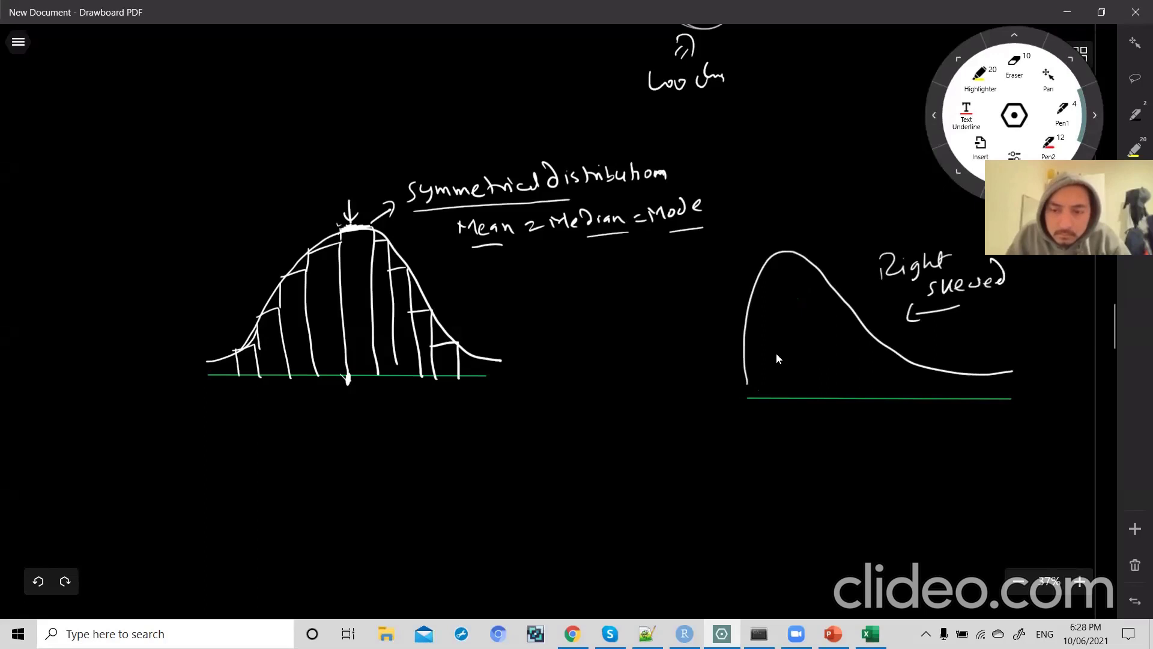
- Check the skew note in Excel, handwrite "Mean > Median" below the skewed curve and mark a dashed vertical line to its baseline
key(alt+Tab)
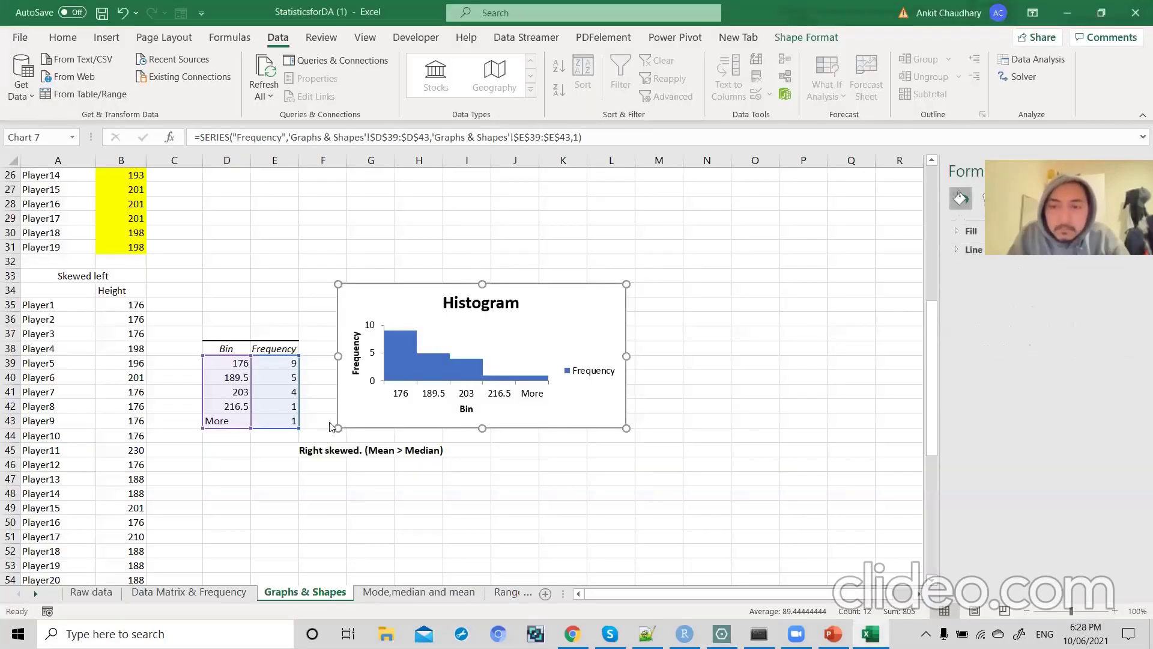
key(alt+Tab)
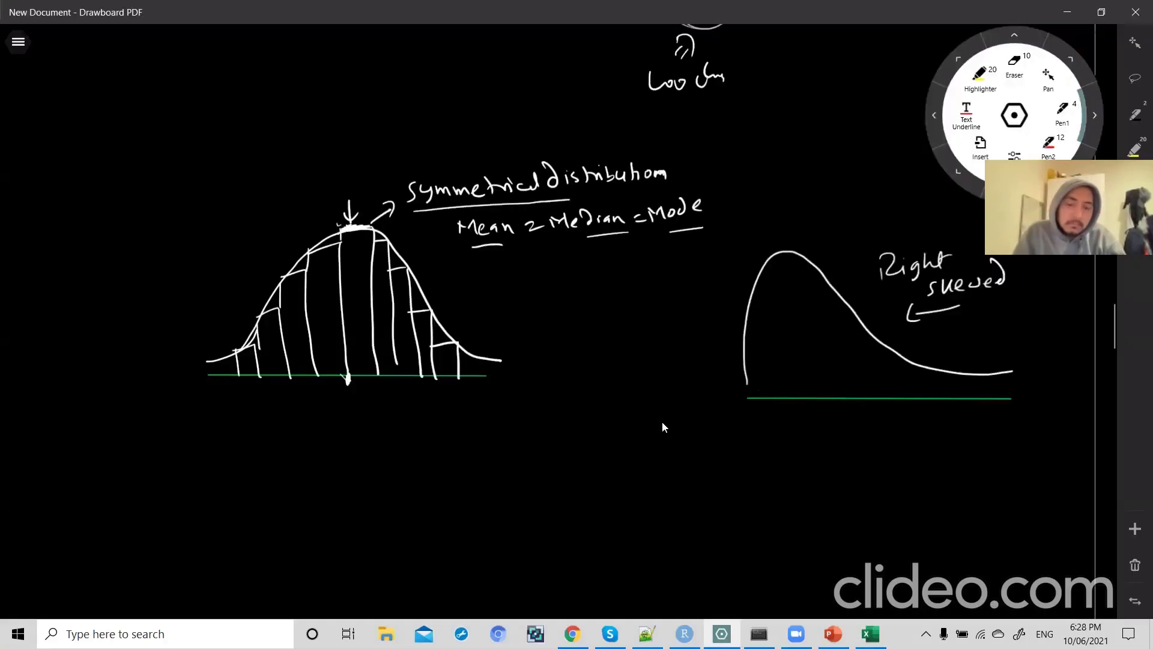
mouse_move(754, 440)
mouse_down()
mouse_move(755, 460)
mouse_move(820, 462)
mouse_up()
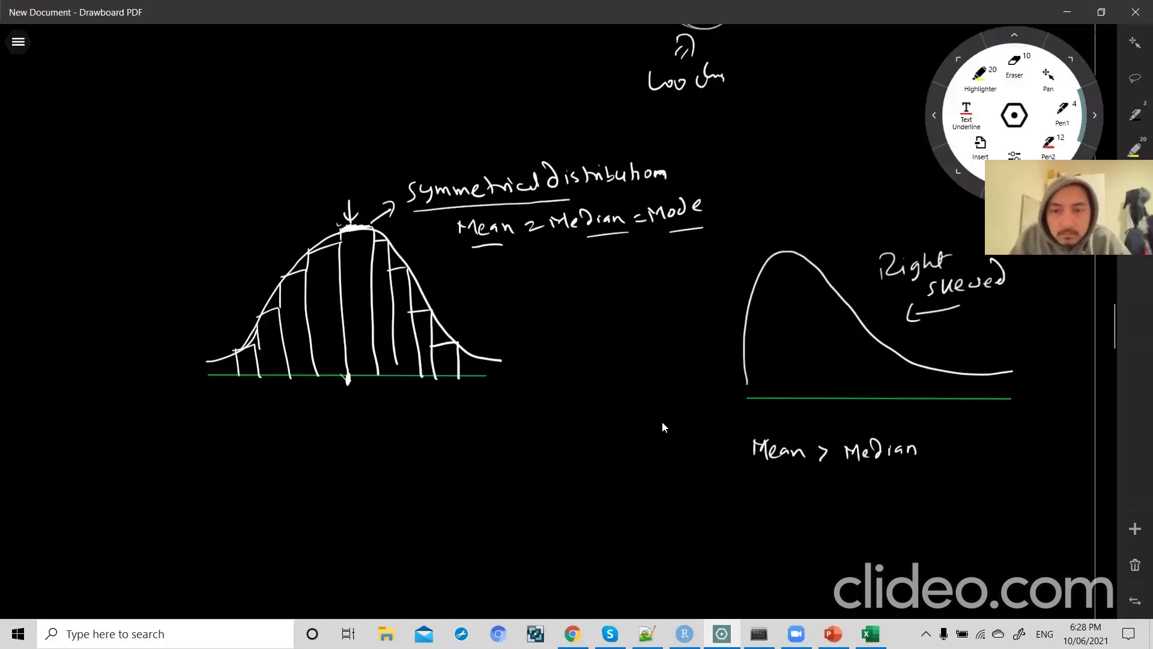
click(866, 390)
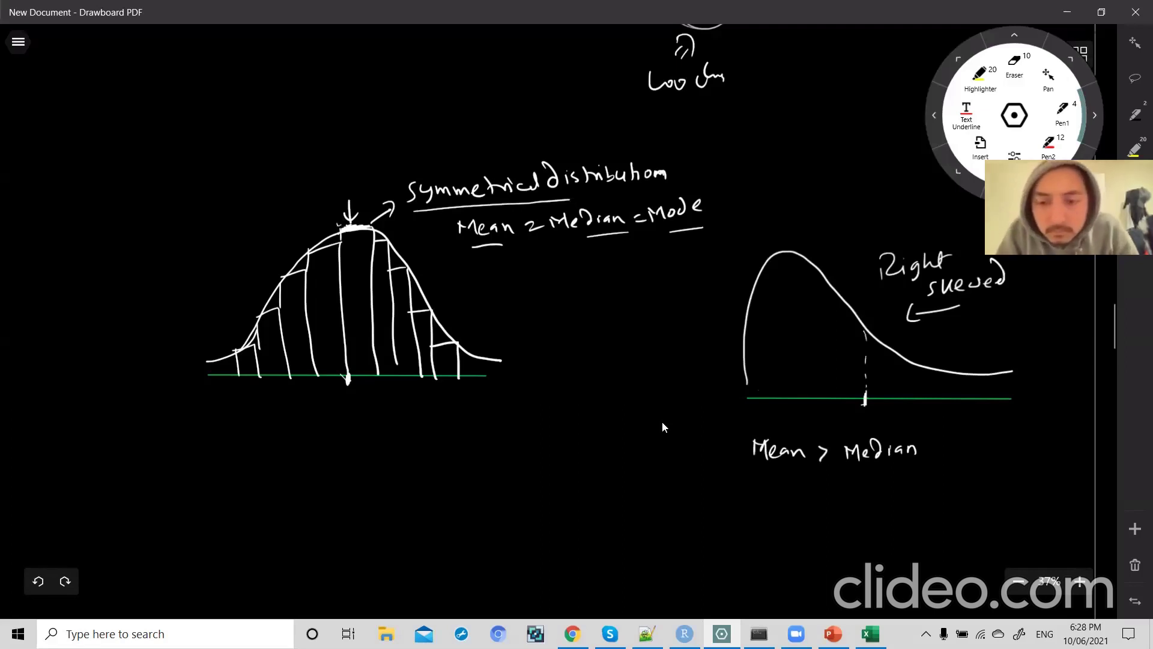
- Switch to Excel, select the Right left heights in B58:B76 and open the Histogram analysis tool
key(alt+Tab)
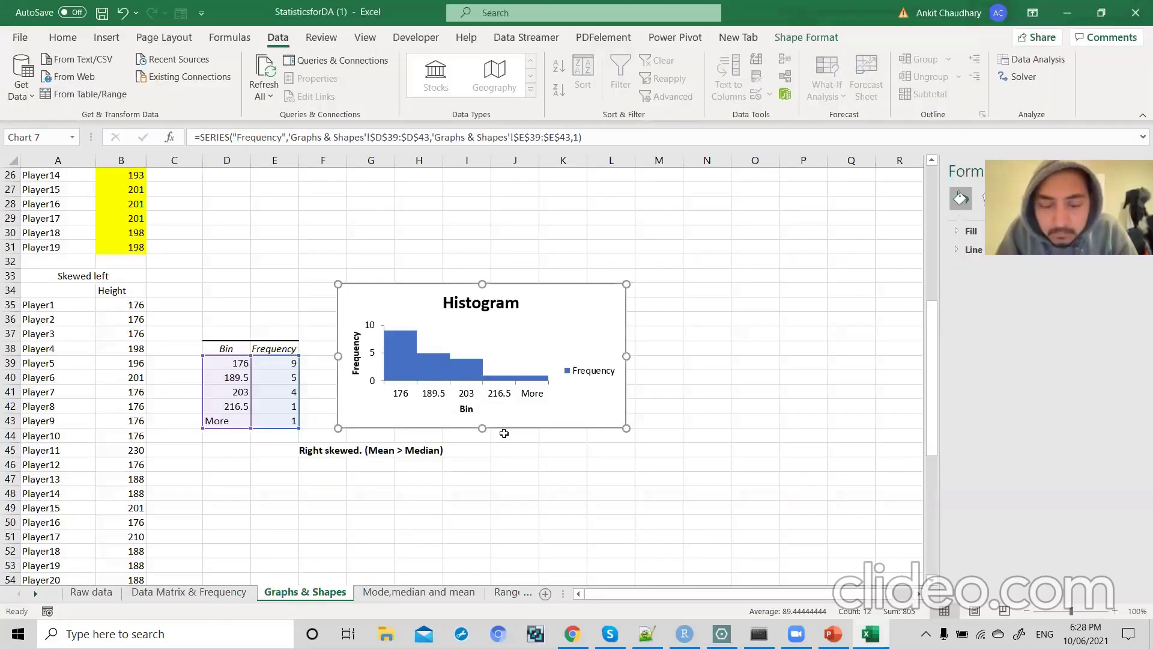
scroll(503, 433, down, 8)
drag(123, 289, 138, 550)
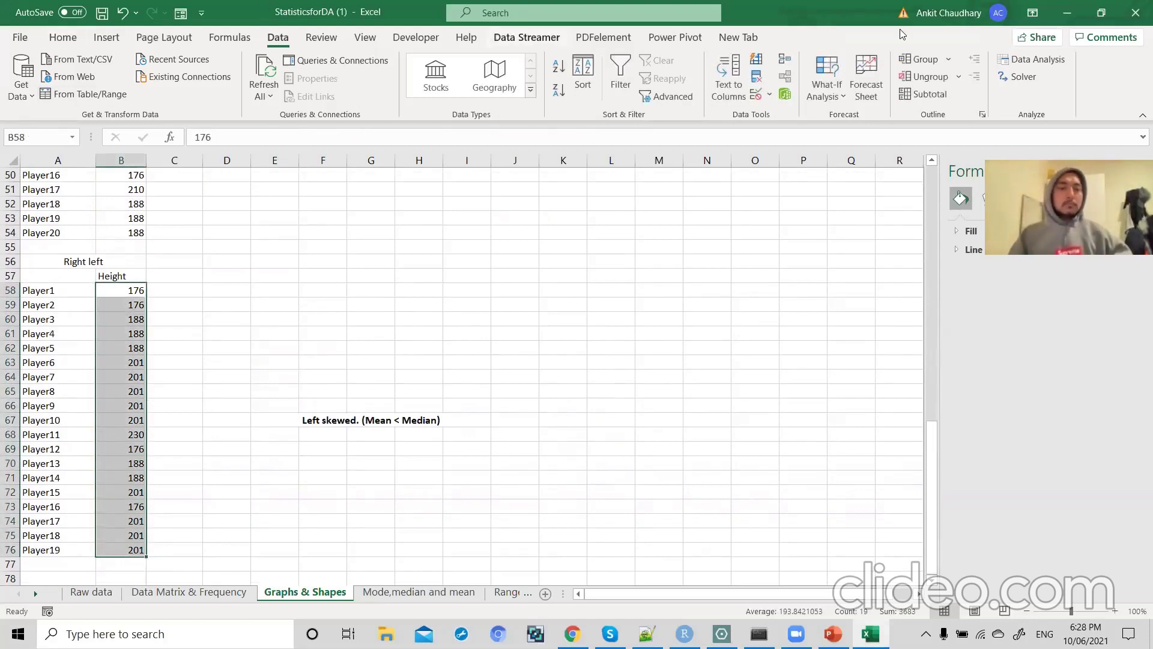
click(1016, 61)
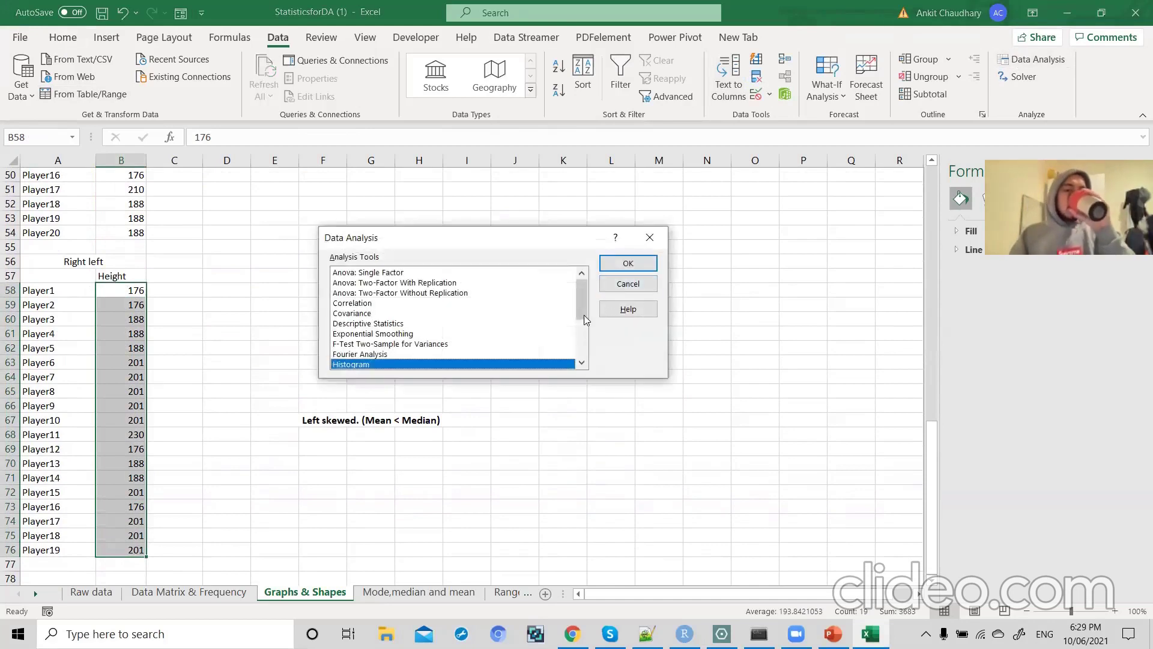
click(638, 263)
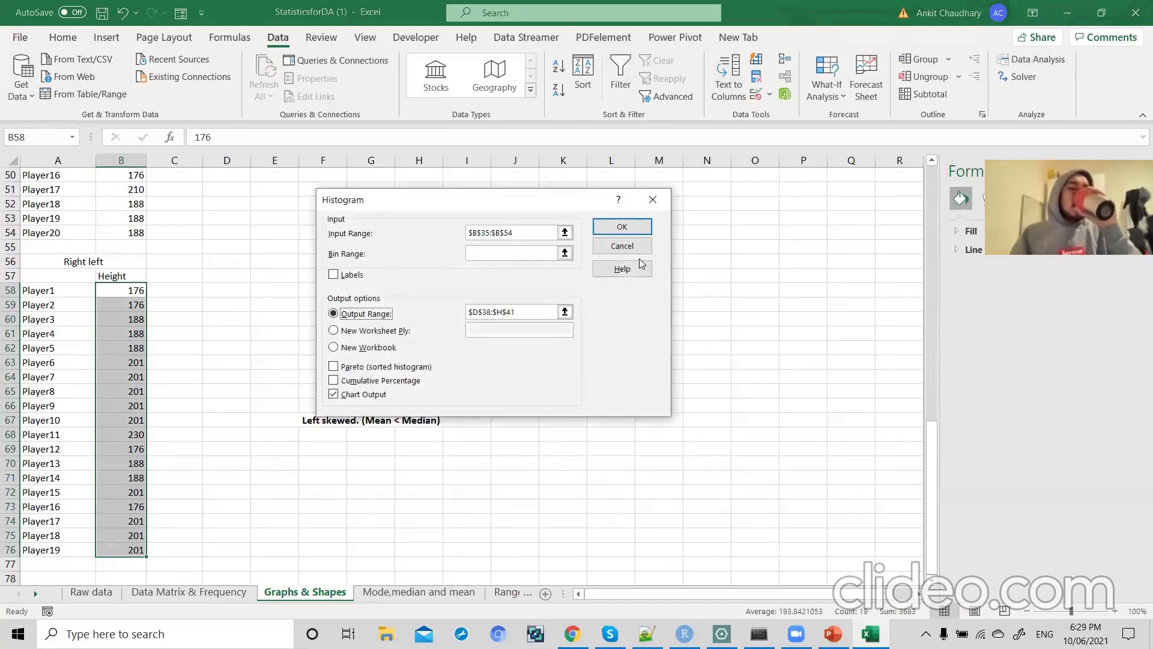
- Replace the histogram's input range with the Right left heights in B58:B76
drag(521, 233, 463, 233)
key(Delete)
scroll(291, 429, down, 6)
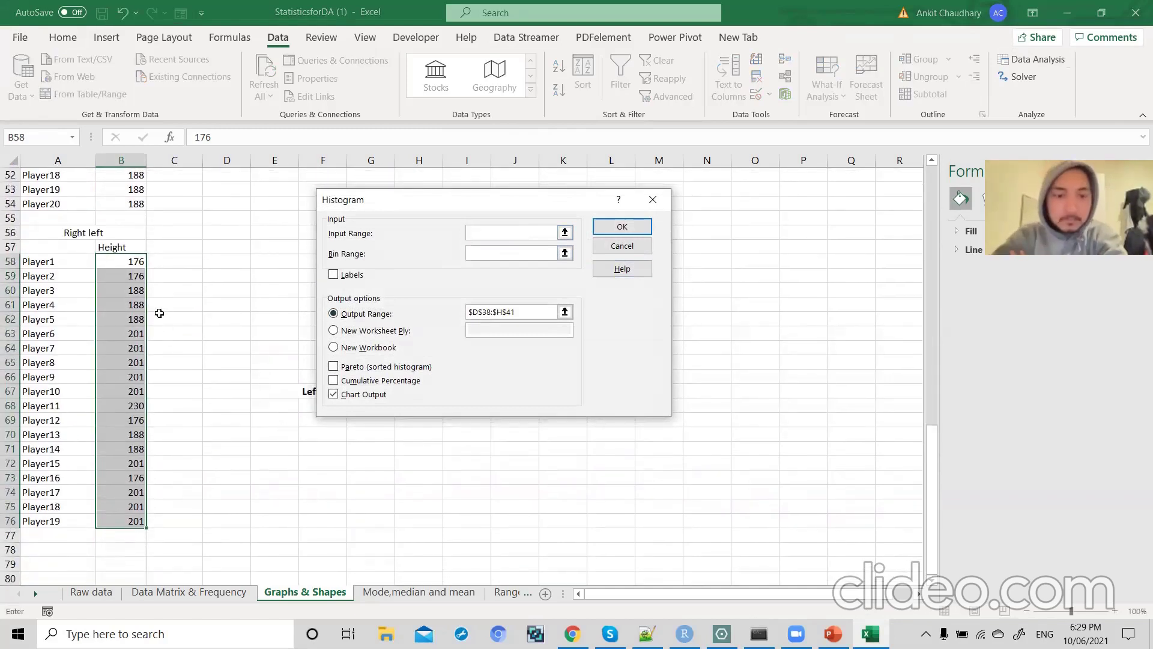
drag(130, 262, 129, 519)
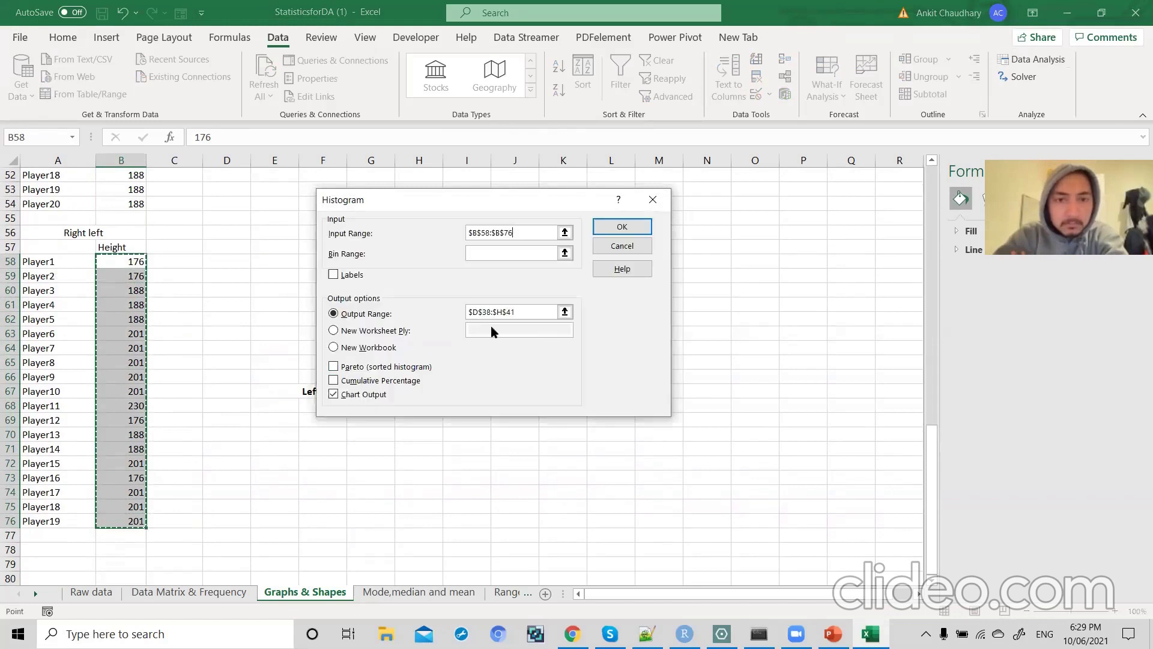
- Set the histogram's output range to E60:F63 and generate the bin table and chart
double_click(503, 309)
key(Delete)
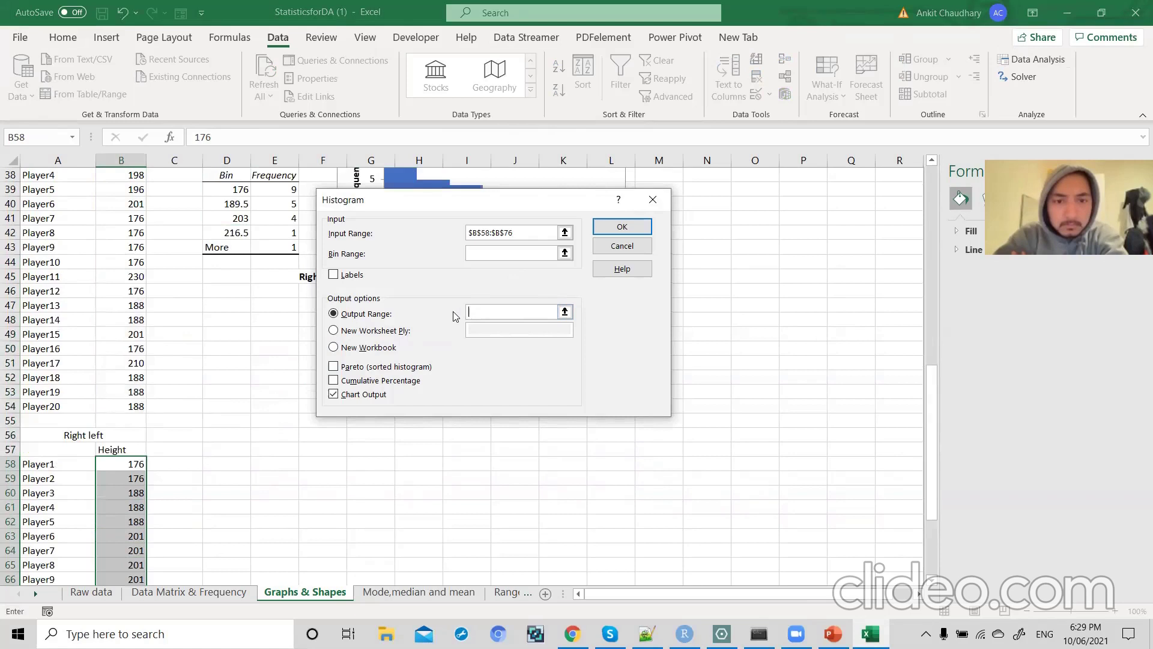
scroll(315, 518, down, 6)
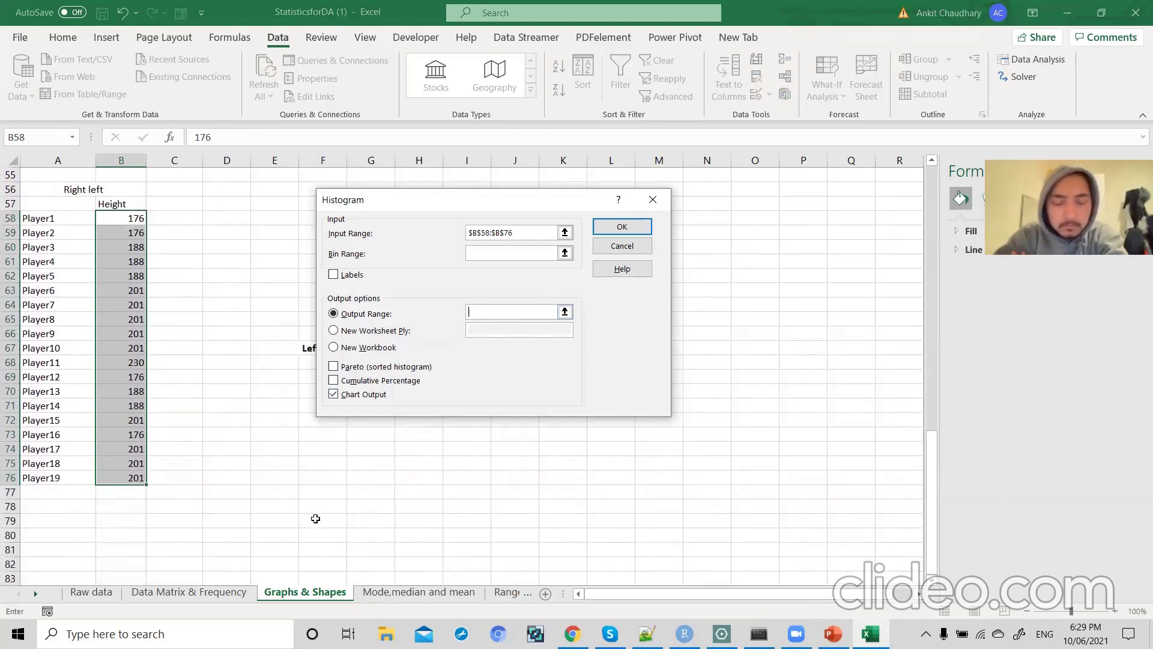
drag(522, 196, 661, 190)
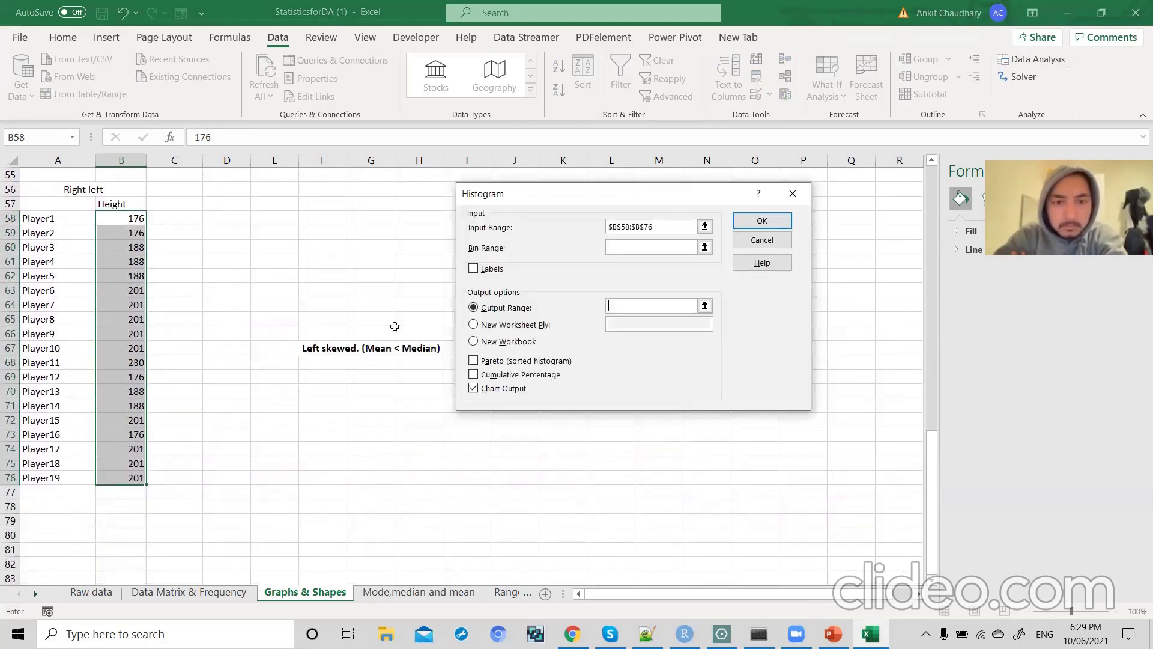
drag(255, 255, 341, 292)
click(761, 220)
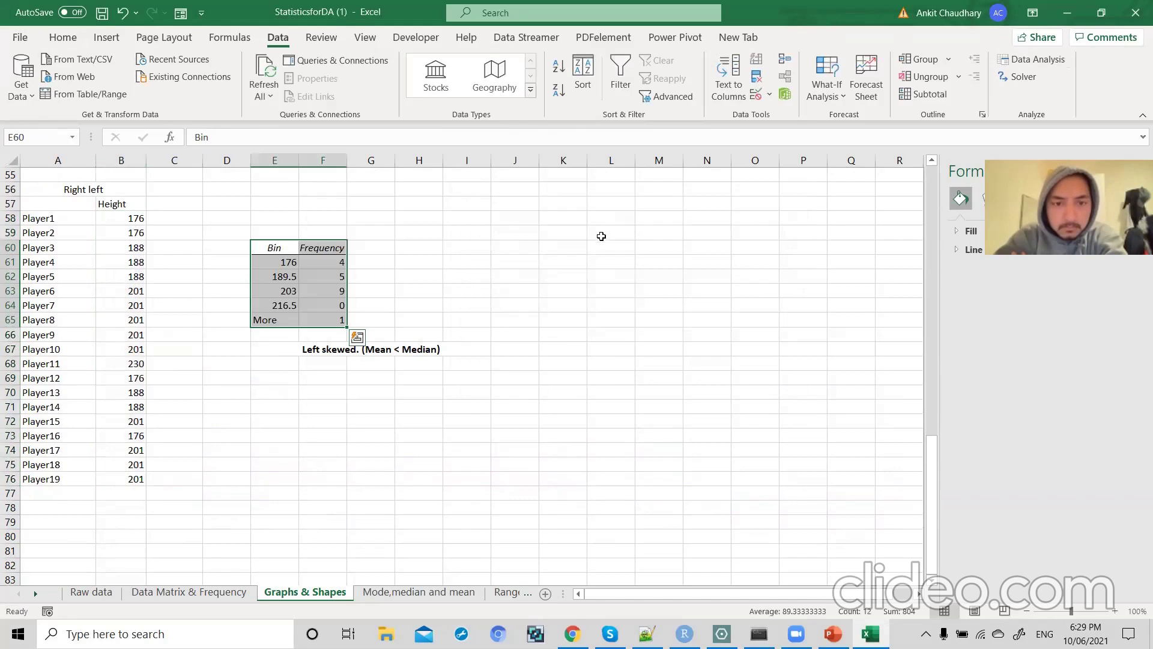
- Run the Histogram analysis again on B58:B76, overwriting the existing output at E60:F63
click(1034, 60)
click(769, 258)
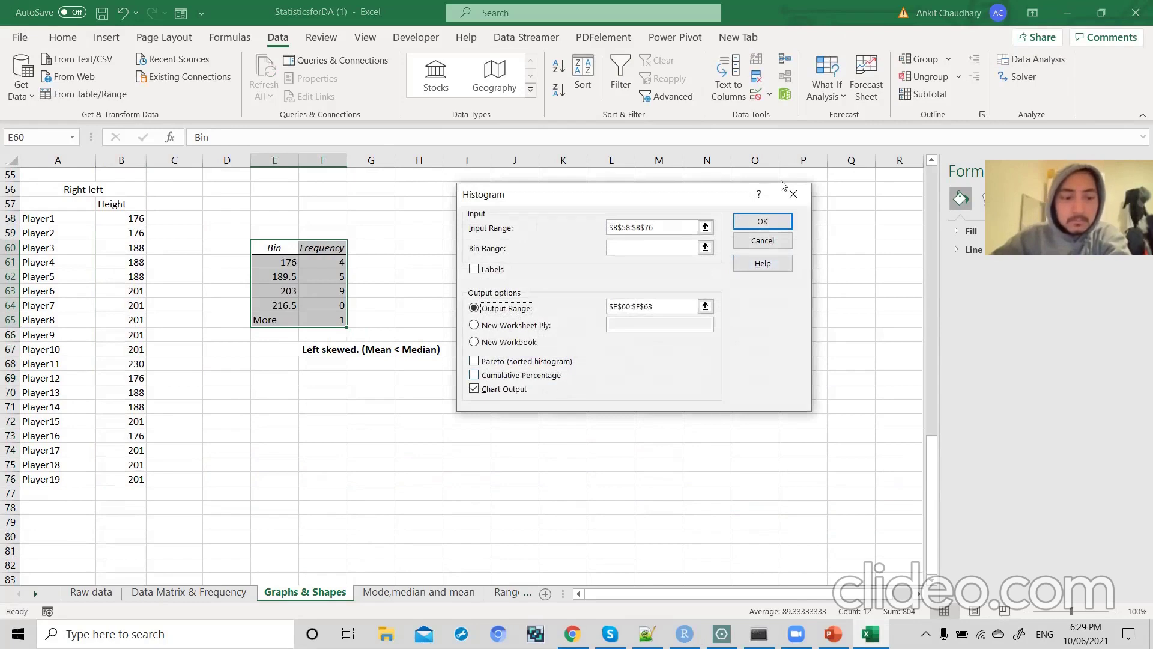
click(760, 224)
click(537, 358)
- Find the new height histogram near the top of the sheet and move it down beside the bin table in E60:F65
scroll(536, 358, up, 7)
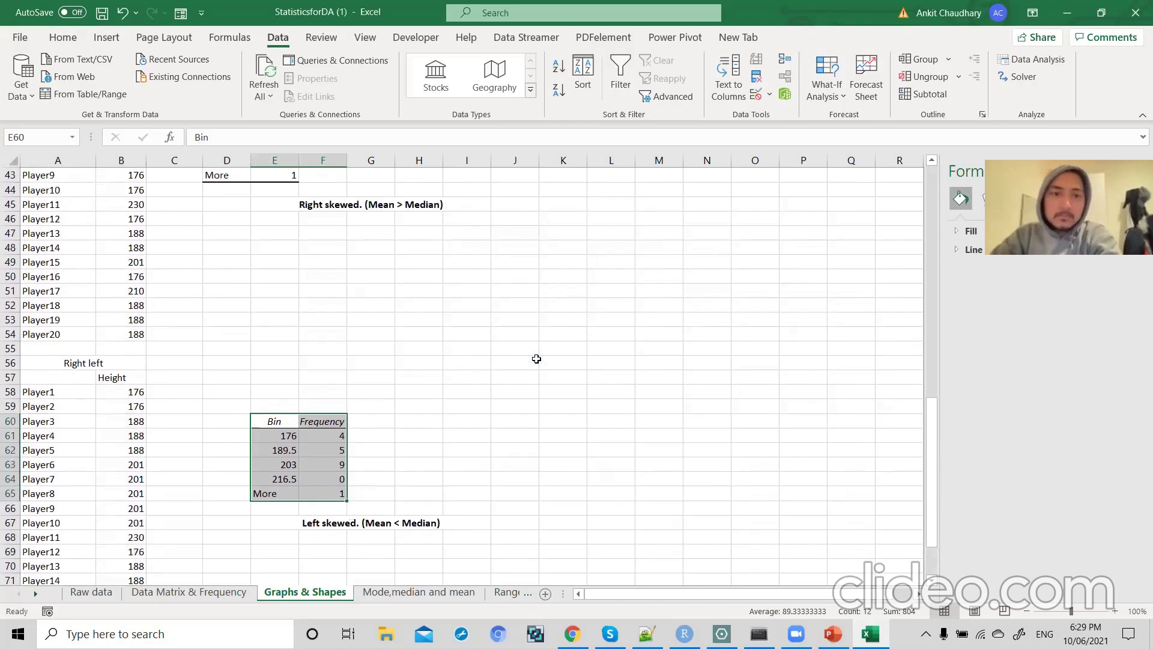
scroll(537, 359, up, 9)
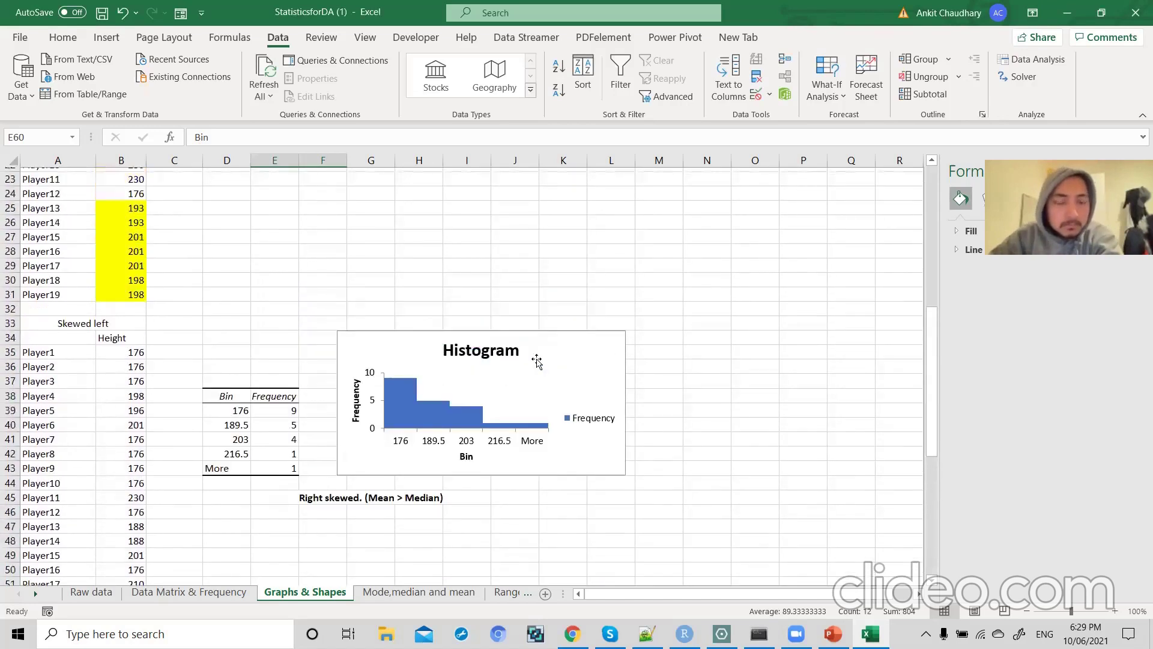
scroll(536, 358, up, 2)
drag(631, 247, 661, 516)
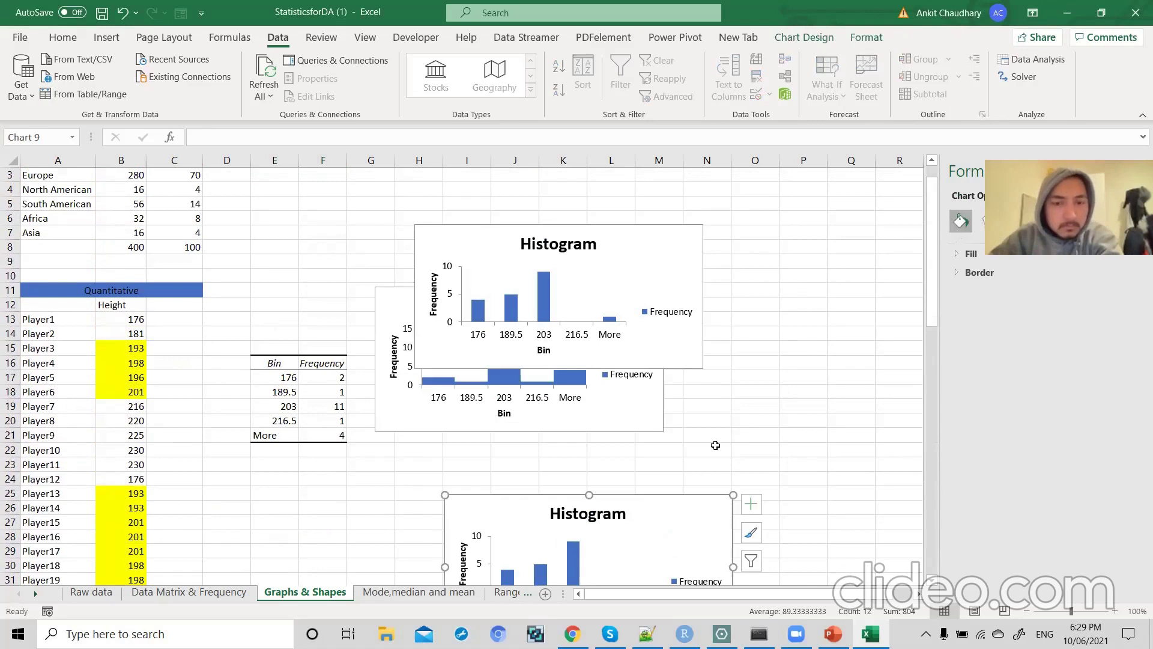
scroll(711, 420, down, 10)
scroll(697, 259, up, 4)
drag(682, 375, 694, 573)
scroll(781, 443, down, 5)
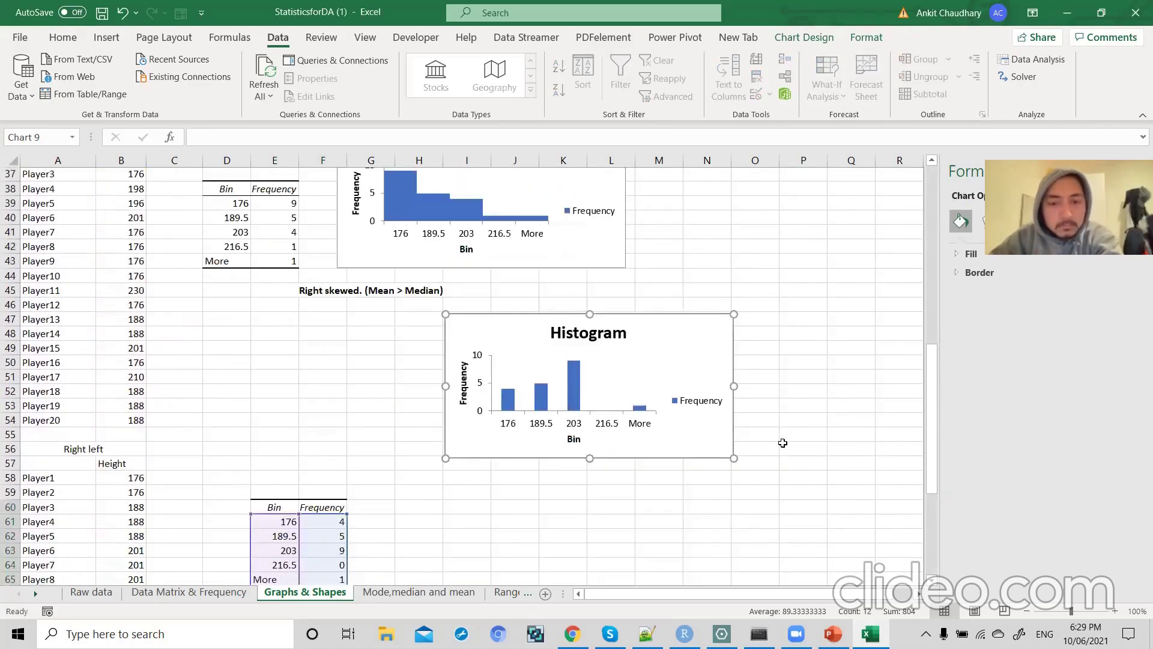
scroll(783, 442, down, 3)
drag(703, 292, 674, 446)
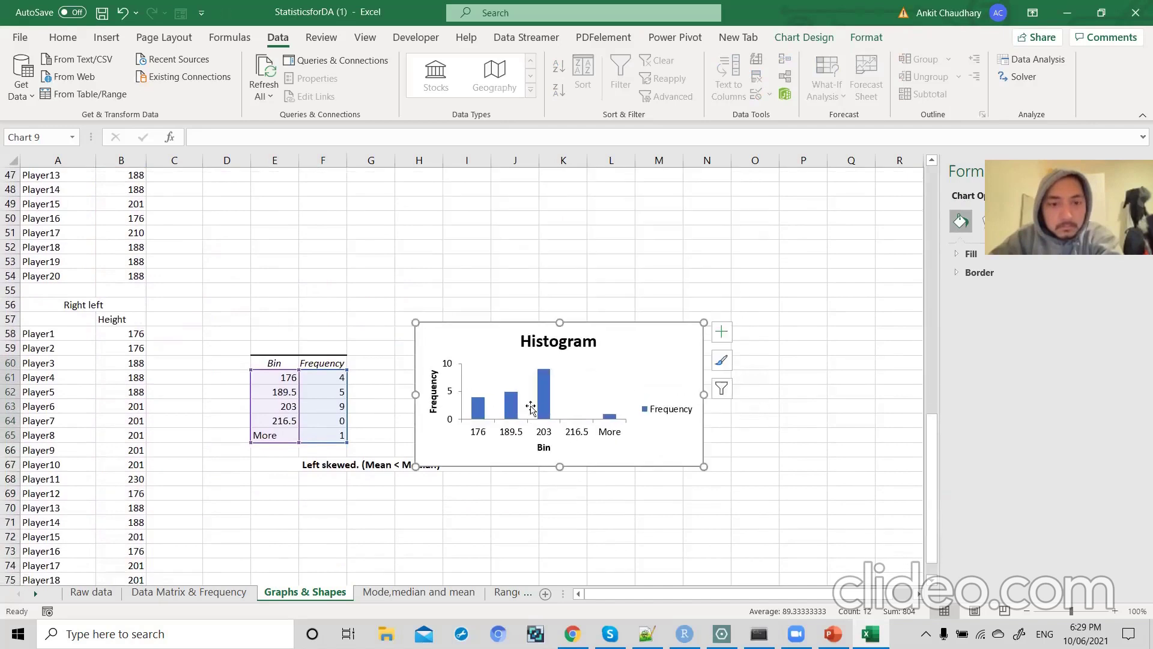
- Format the new histogram's Frequency series with a gap width of 0%
click(550, 404)
right_click(548, 400)
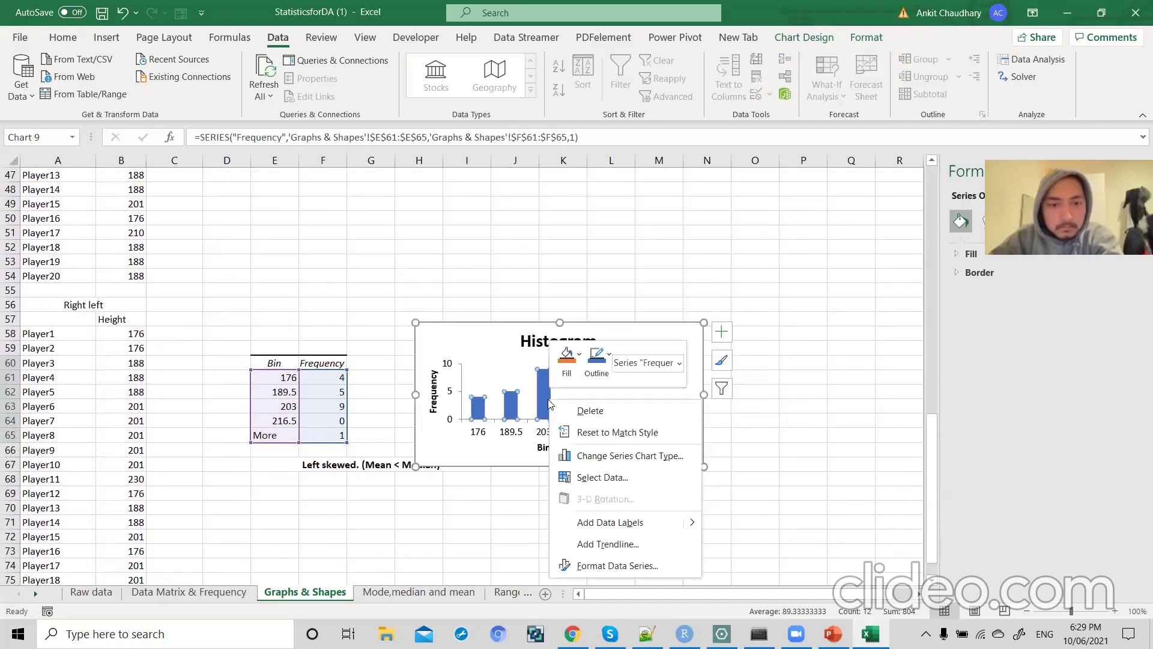
click(609, 571)
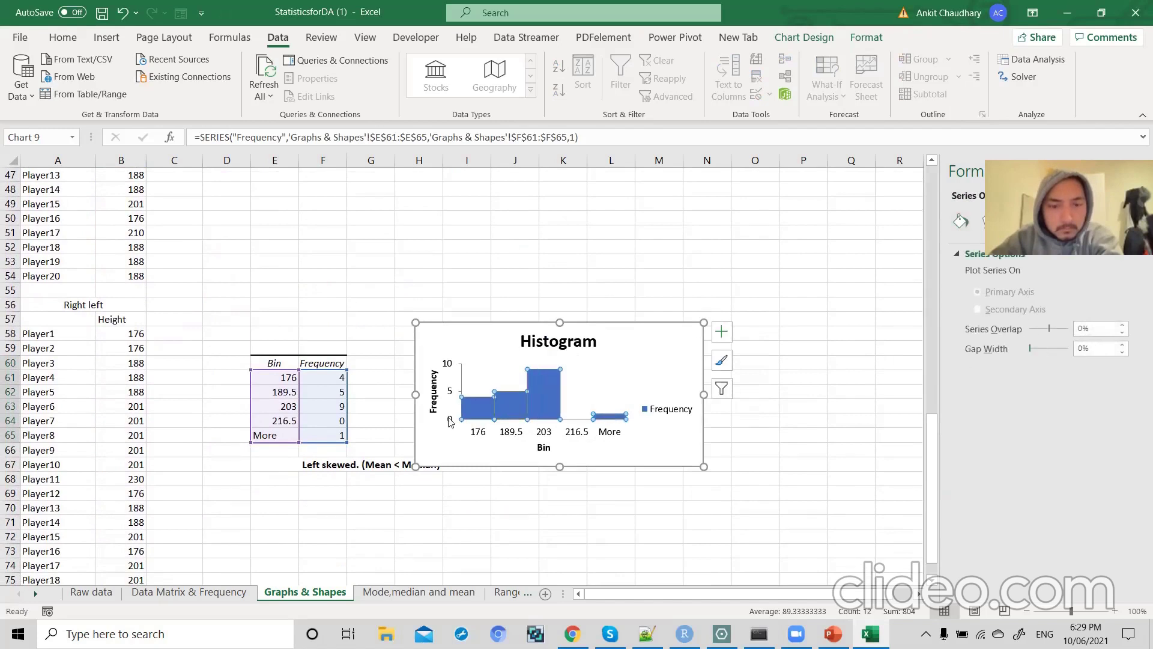
- Switch to Drawboard PDF and draw a straight baseline below the symmetrical sketch with a curve above it, rising slowly and peaking late
key(alt+Tab)
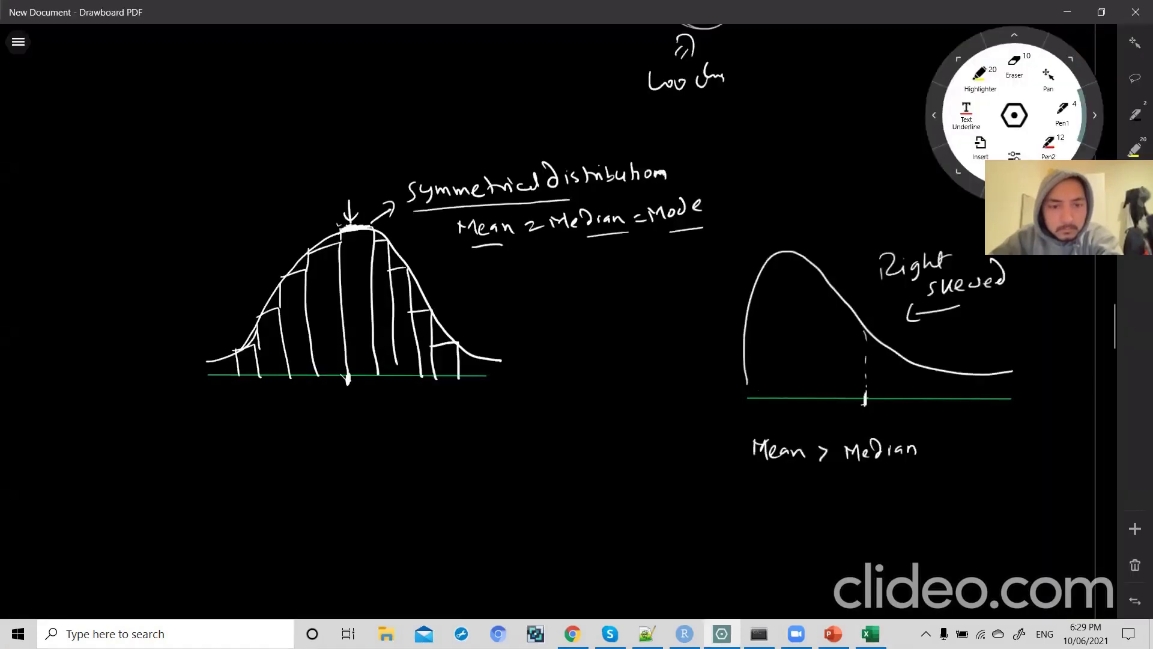
key(alt+Tab)
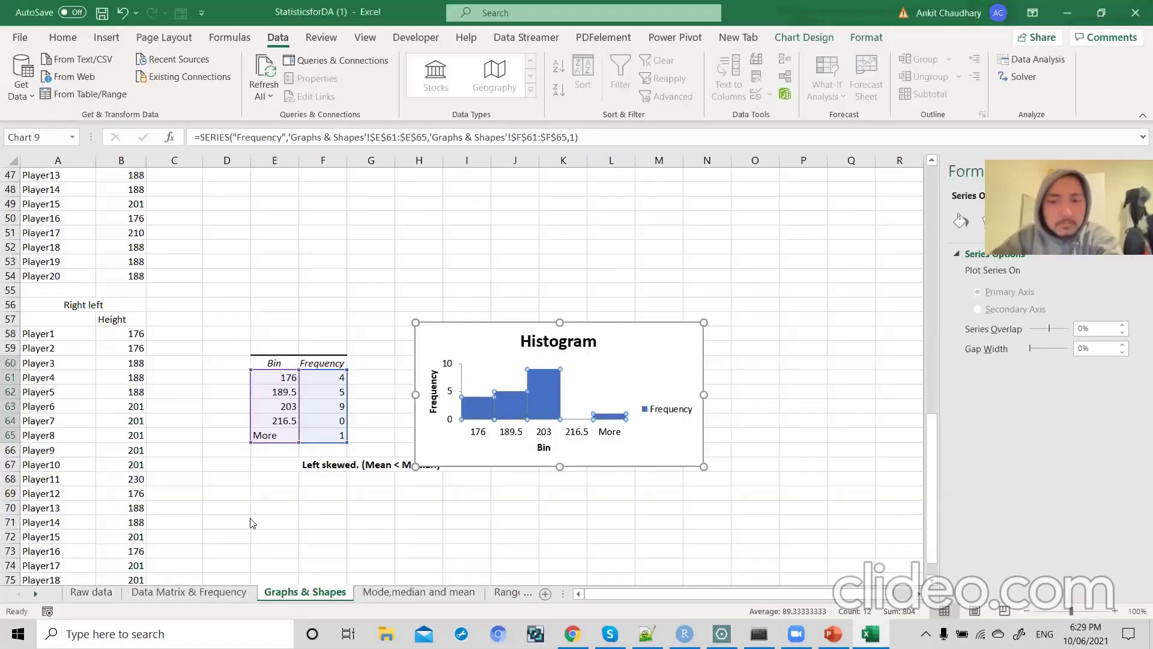
key(alt+Tab)
mouse_move(241, 537)
mouse_down()
mouse_move(296, 489)
mouse_move(390, 445)
mouse_move(423, 532)
mouse_up()
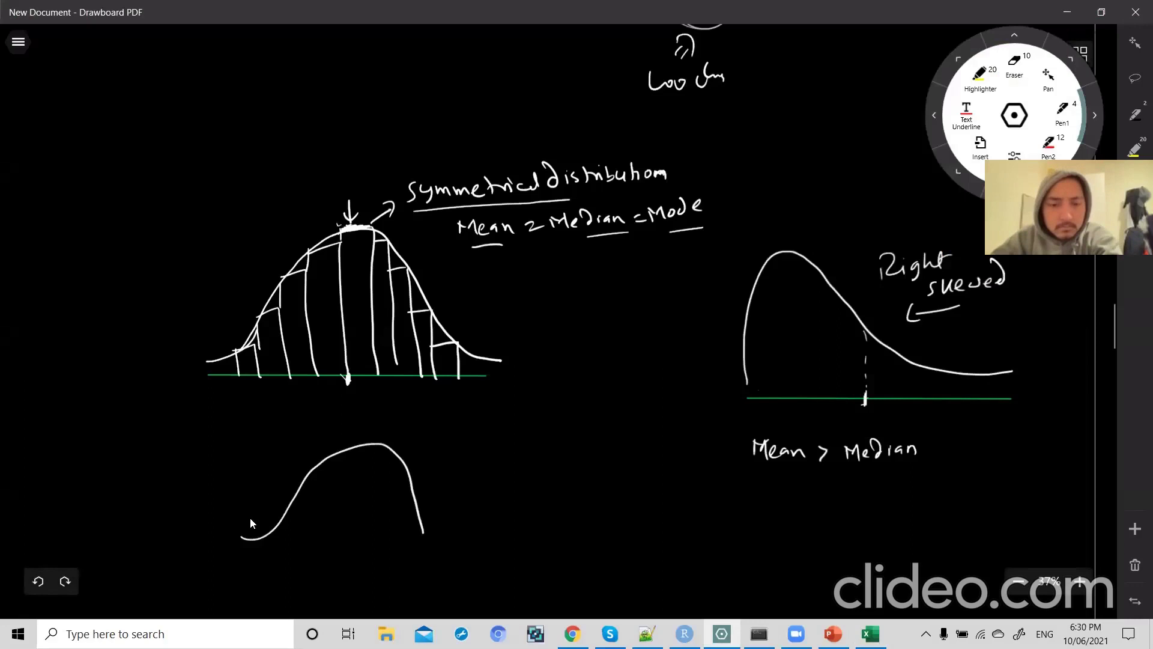
click(330, 474)
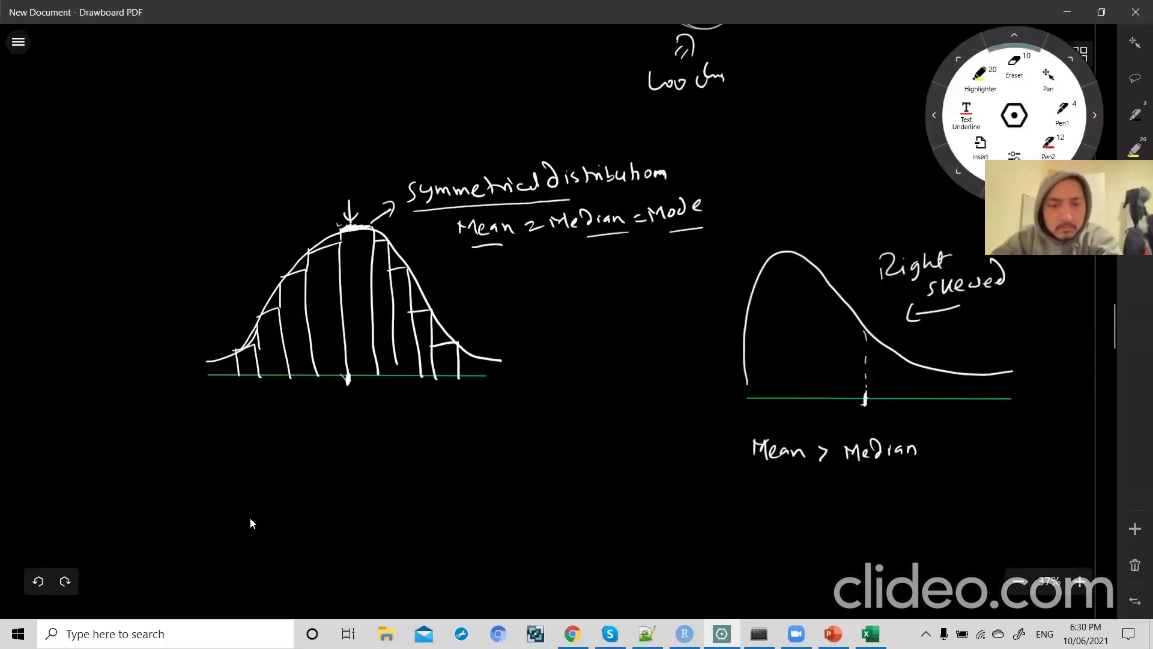
click(1014, 116)
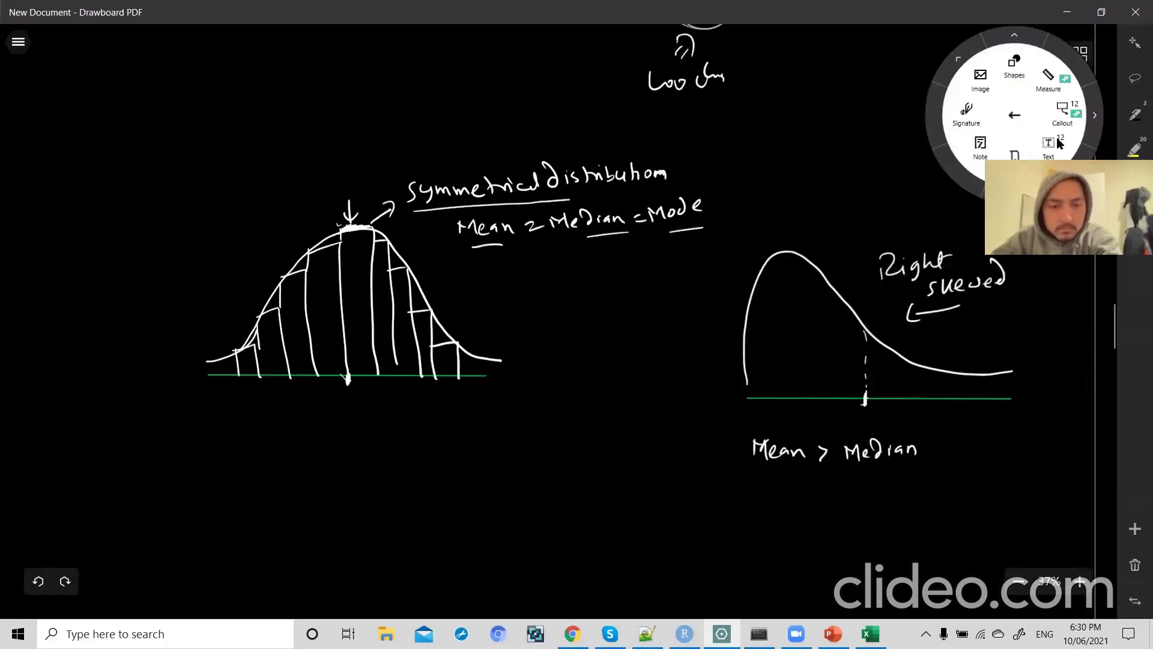
click(1014, 66)
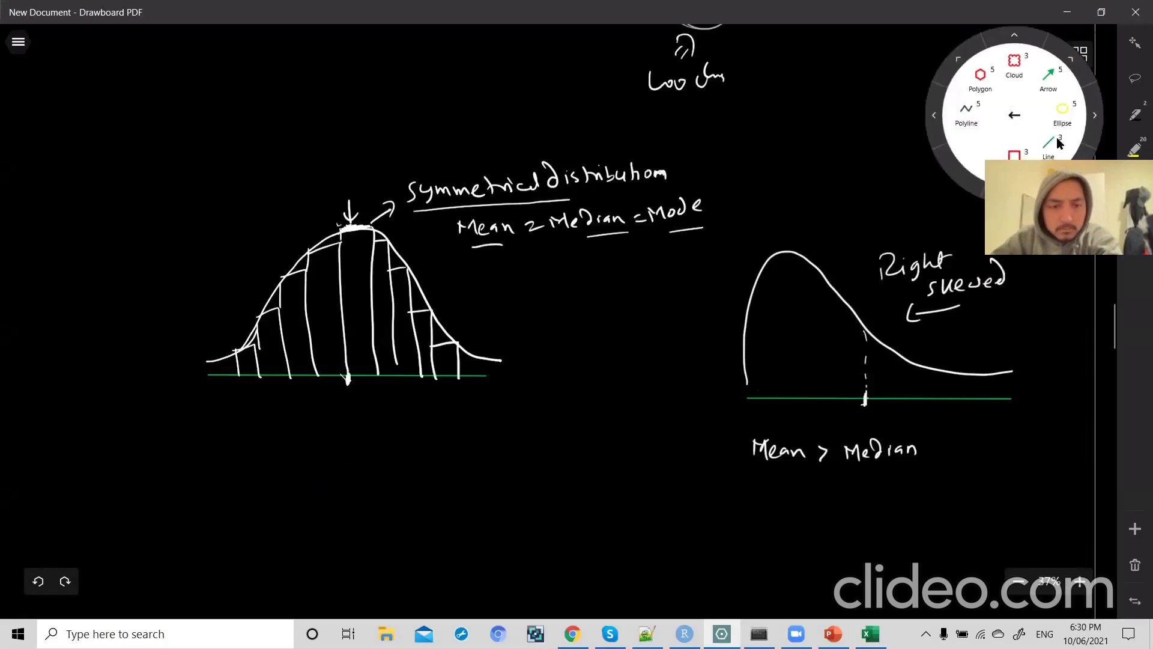
drag(329, 568, 517, 569)
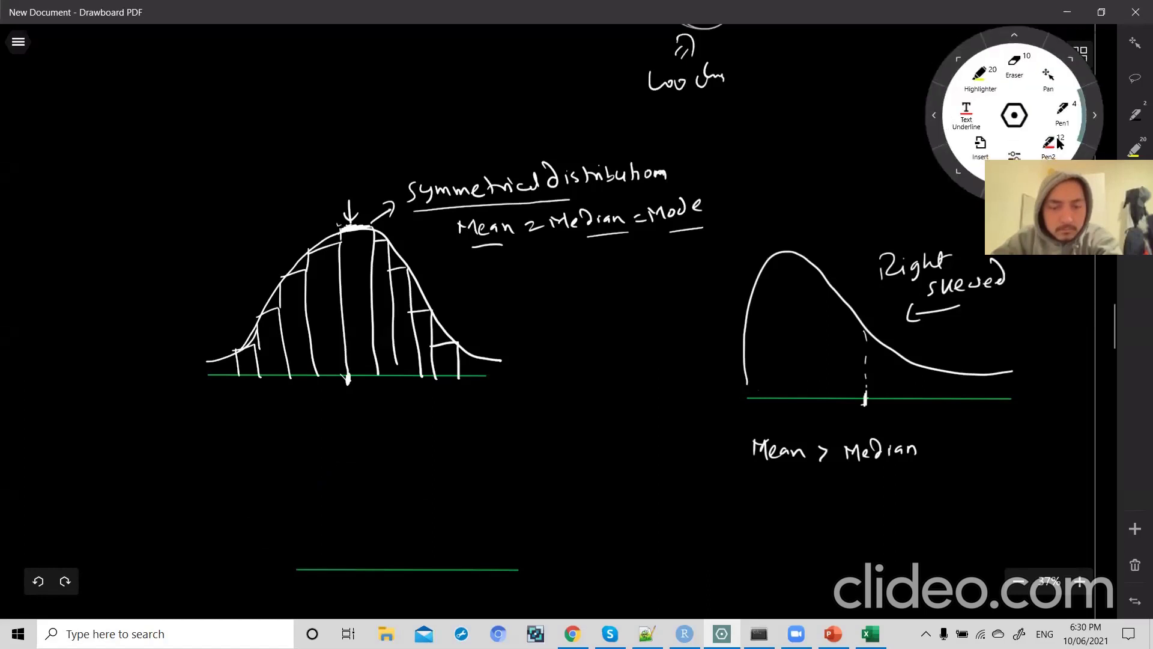
mouse_move(303, 552)
mouse_down()
mouse_move(385, 537)
mouse_move(439, 474)
mouse_move(484, 455)
mouse_move(511, 549)
mouse_move(527, 555)
mouse_up()
- Add a right-pointing arrow beside the new curve's tail, handwrite "Left skewed" above it and undo the stray scribble
drag(331, 517, 373, 520)
mouse_move(249, 487)
mouse_down()
mouse_move(263, 499)
mouse_move(320, 466)
mouse_move(341, 475)
mouse_move(372, 448)
mouse_move(503, 420)
mouse_move(391, 480)
mouse_up()
key(alt+Tab)
key(alt+Tab)
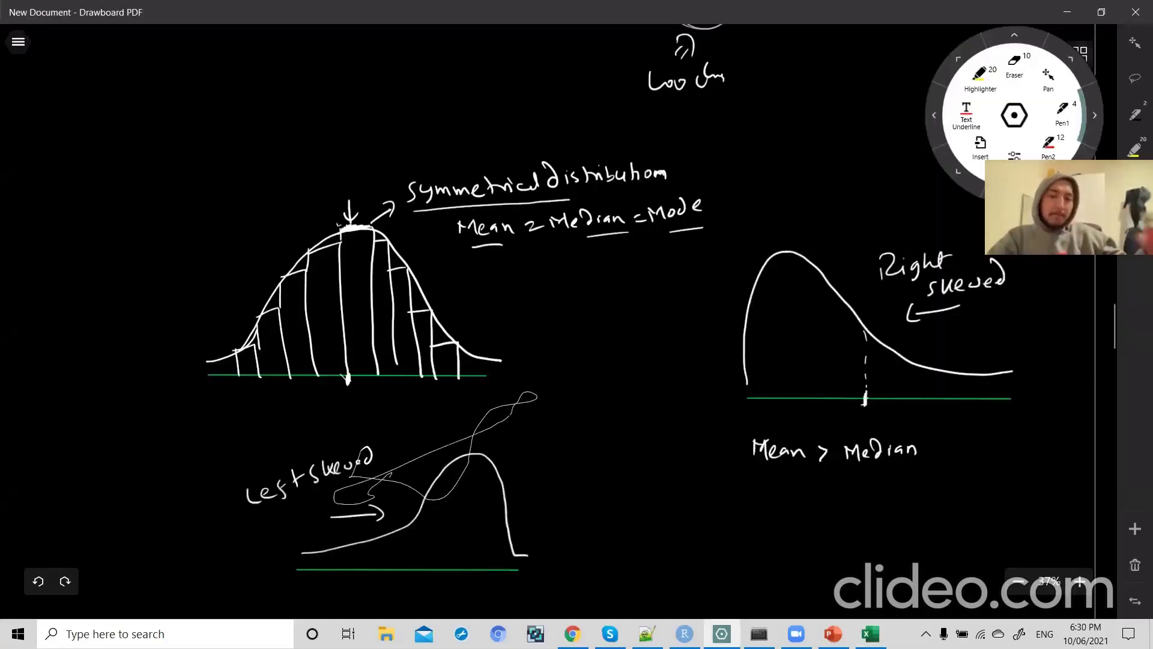
key(ctrl+z)
key(ctrl+z)
key(ctrl+z)
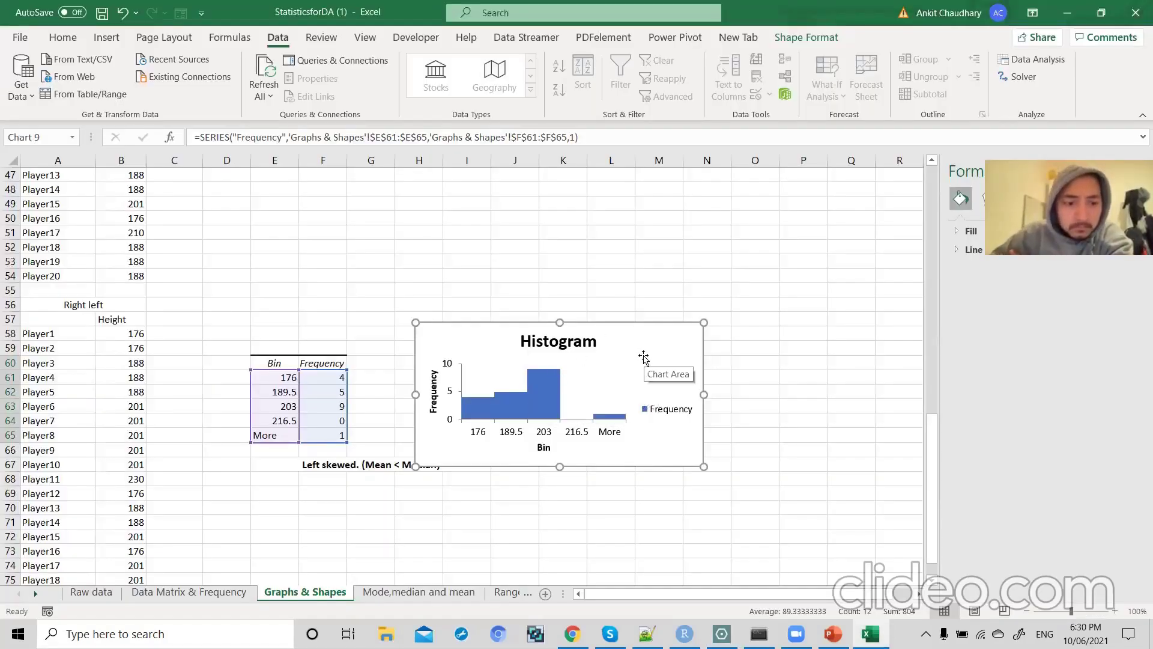
- Switch to Chrome and search the web for "skewness" in a new tab
click(573, 633)
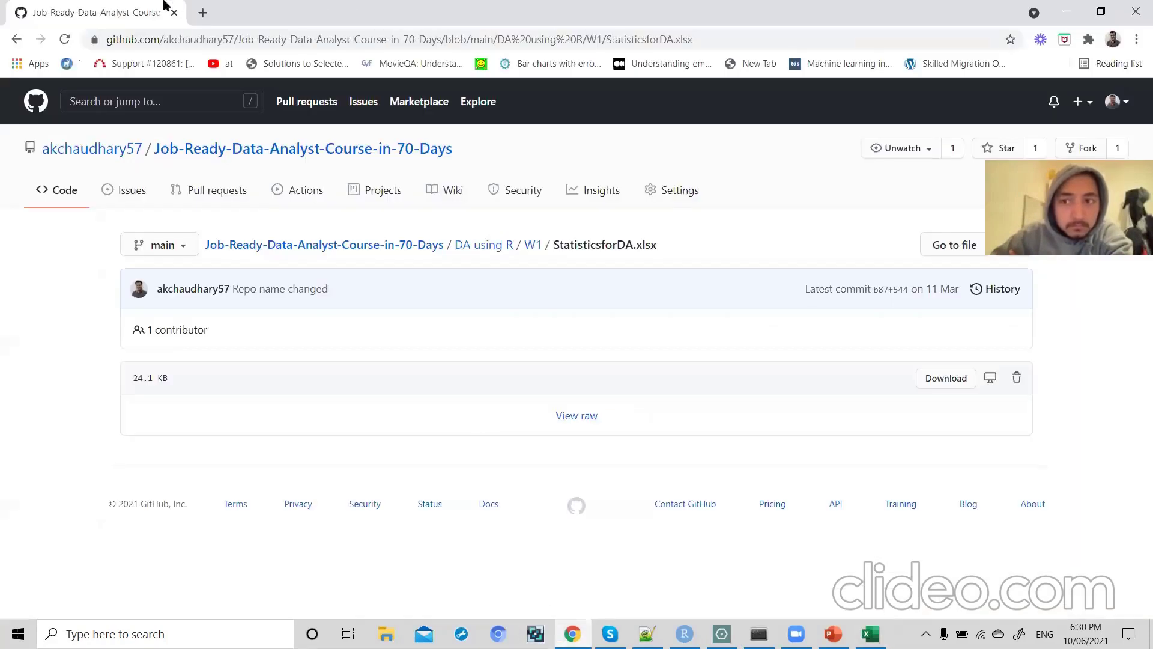
click(202, 13)
text(skw)
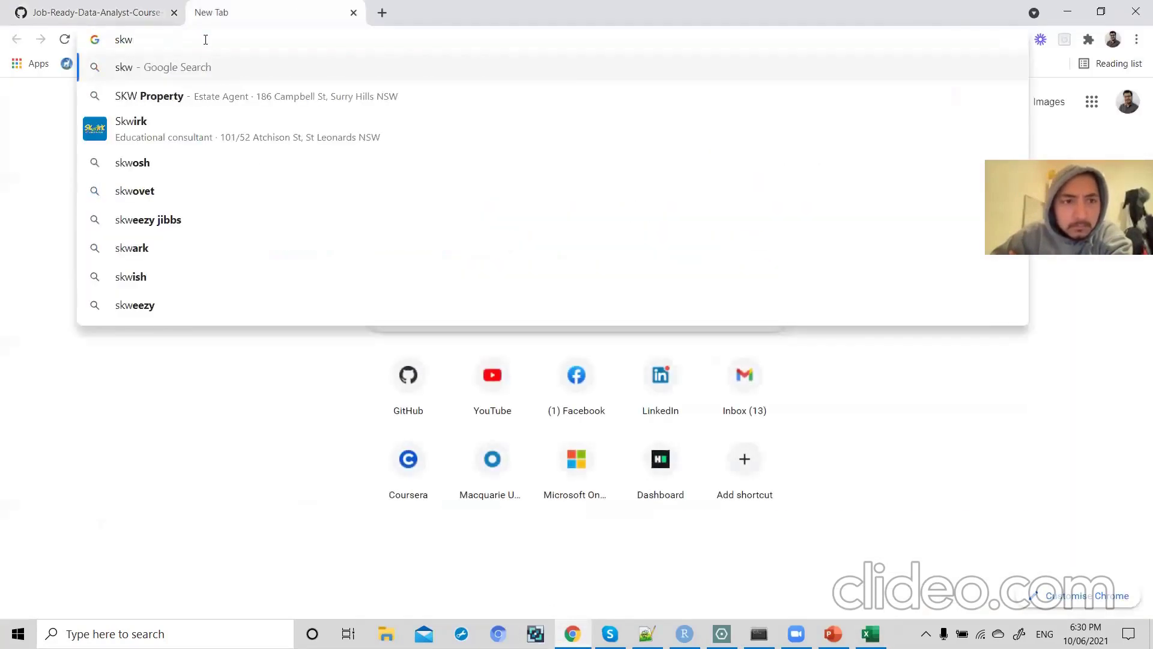
key(BackSpace)
text(ew)
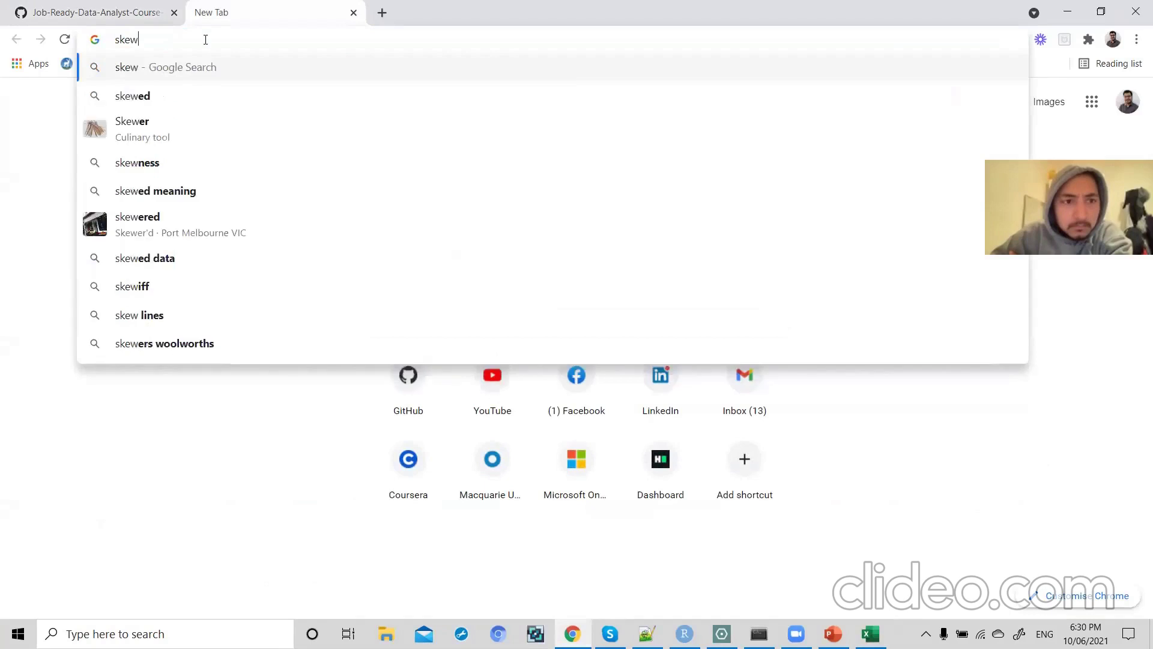
text(ness)
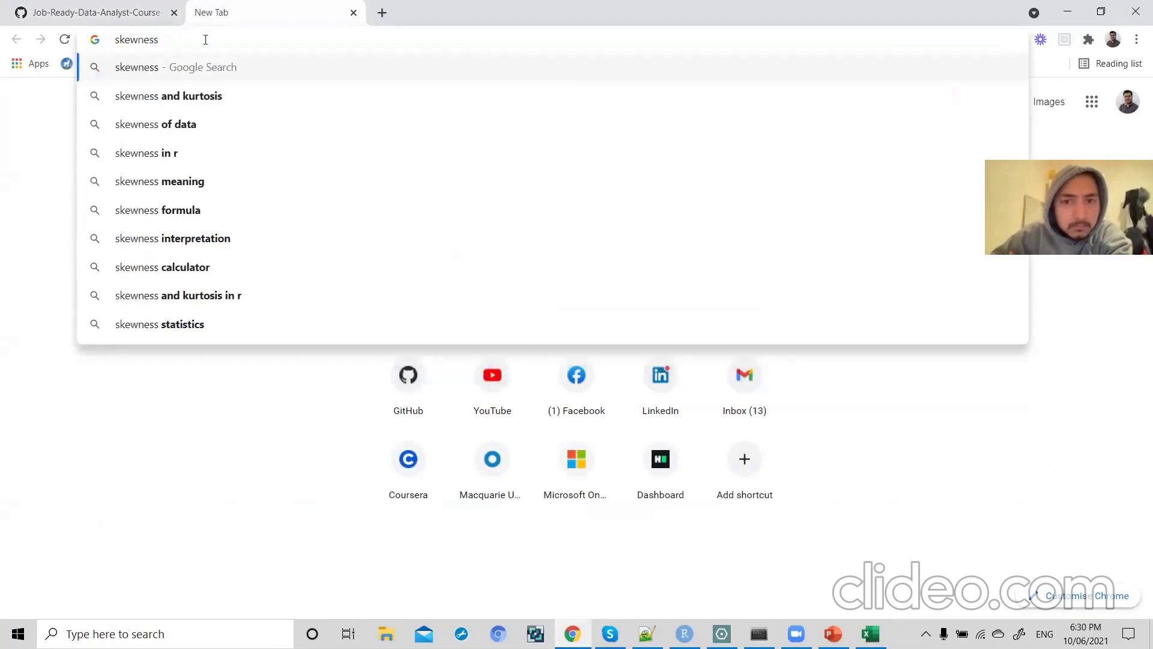
key(Return)
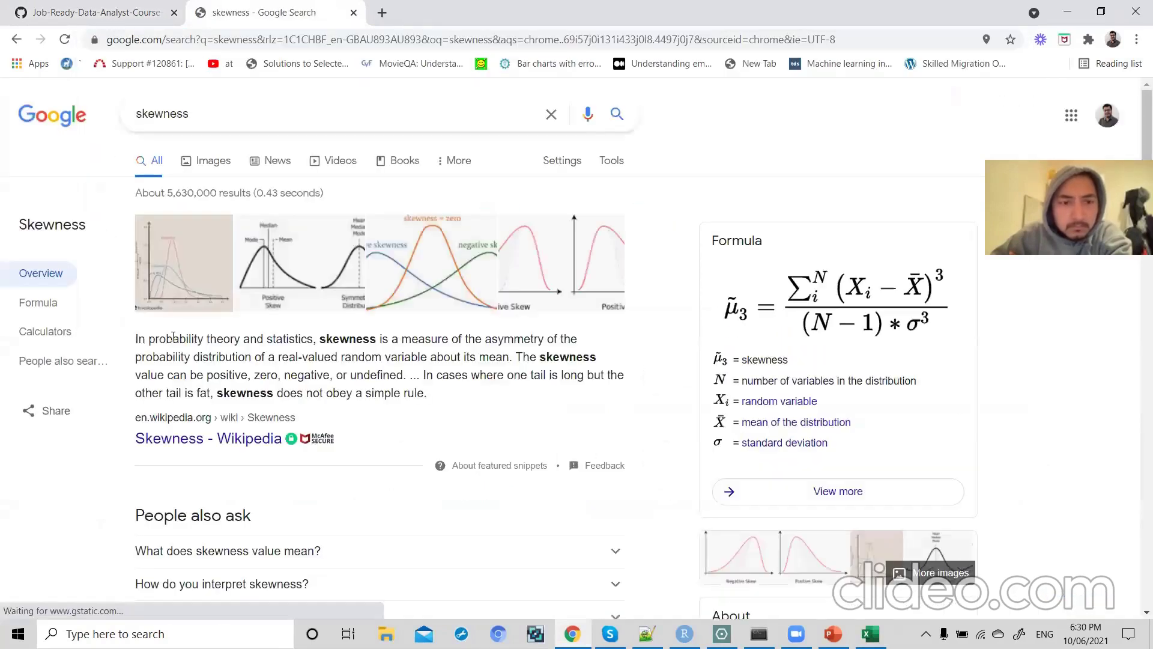
- Show the image results for skewness and open the Wikipedia article behind the three-curve positive, symmetrical and negative skew diagram
click(210, 160)
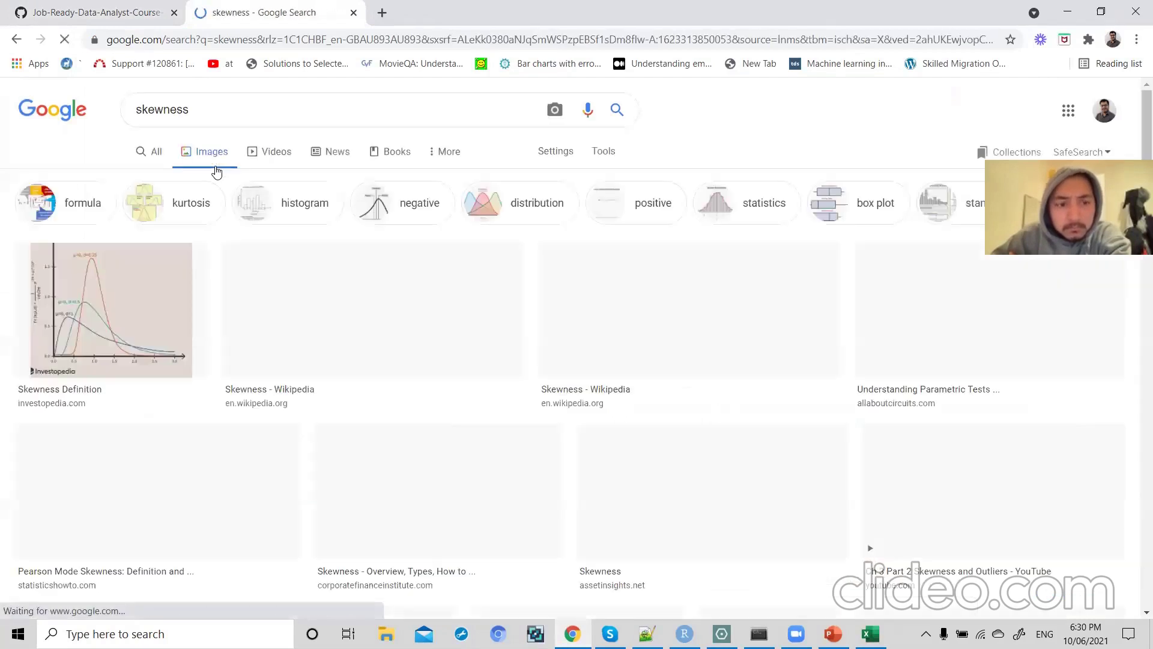
click(349, 316)
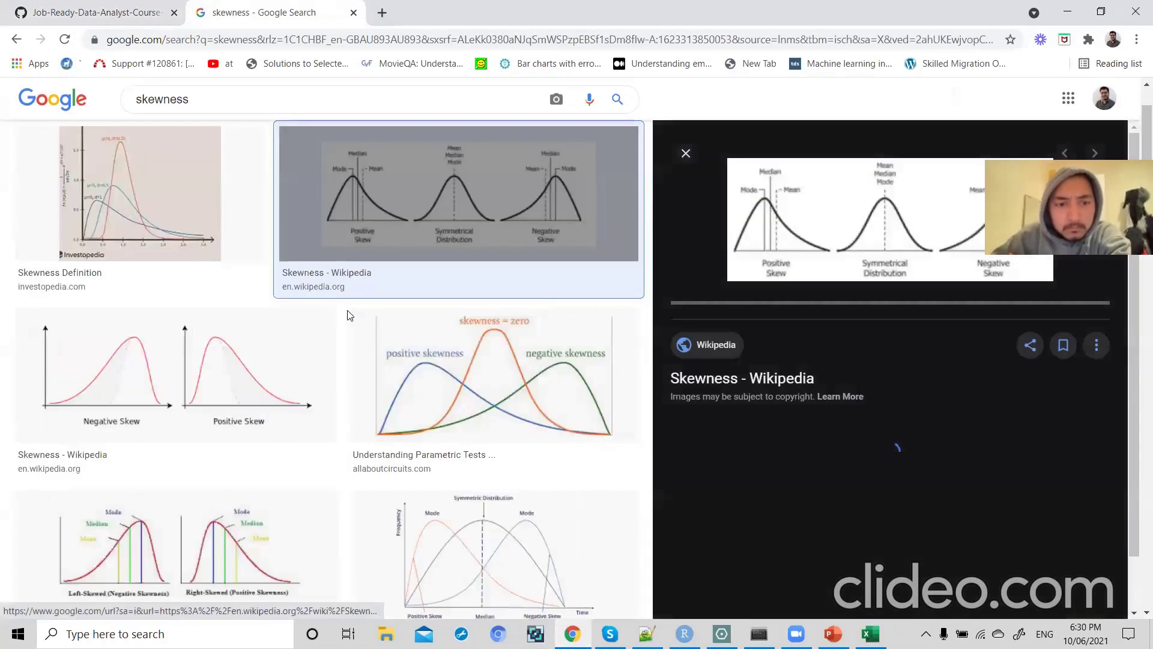
click(841, 214)
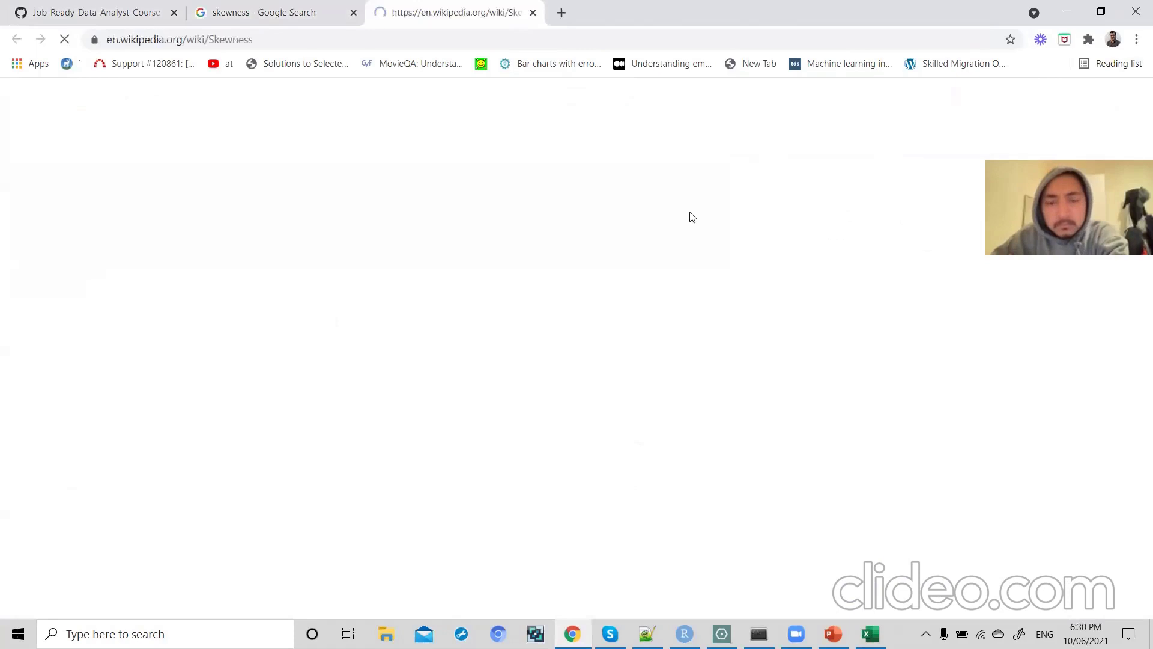
- Examine the article's diagram of mean, median and mode under positive skew, symmetrical distribution and negative skew
scroll(429, 289, down, 10)
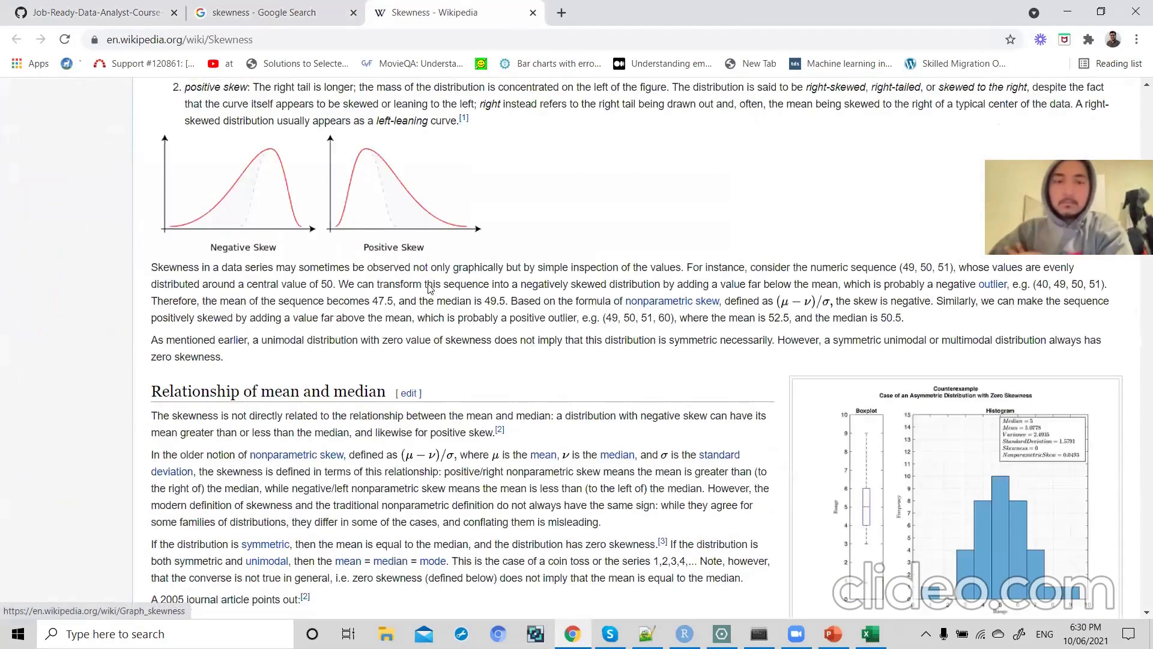
scroll(429, 289, up, 2)
scroll(430, 289, down, 10)
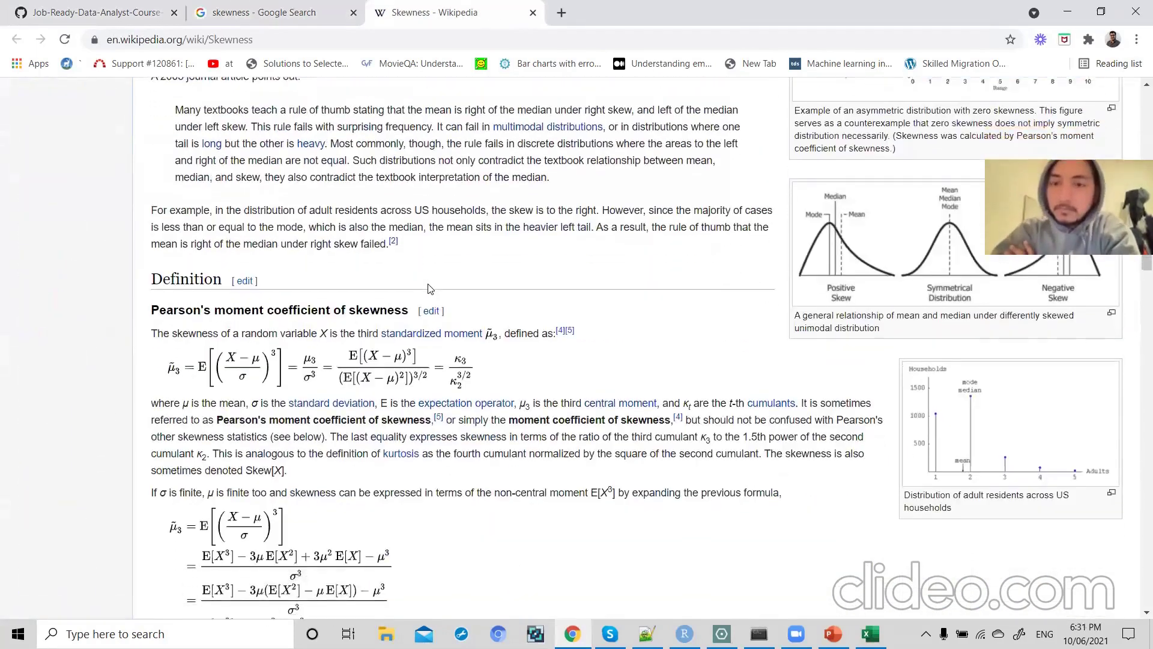
scroll(430, 288, up, 5)
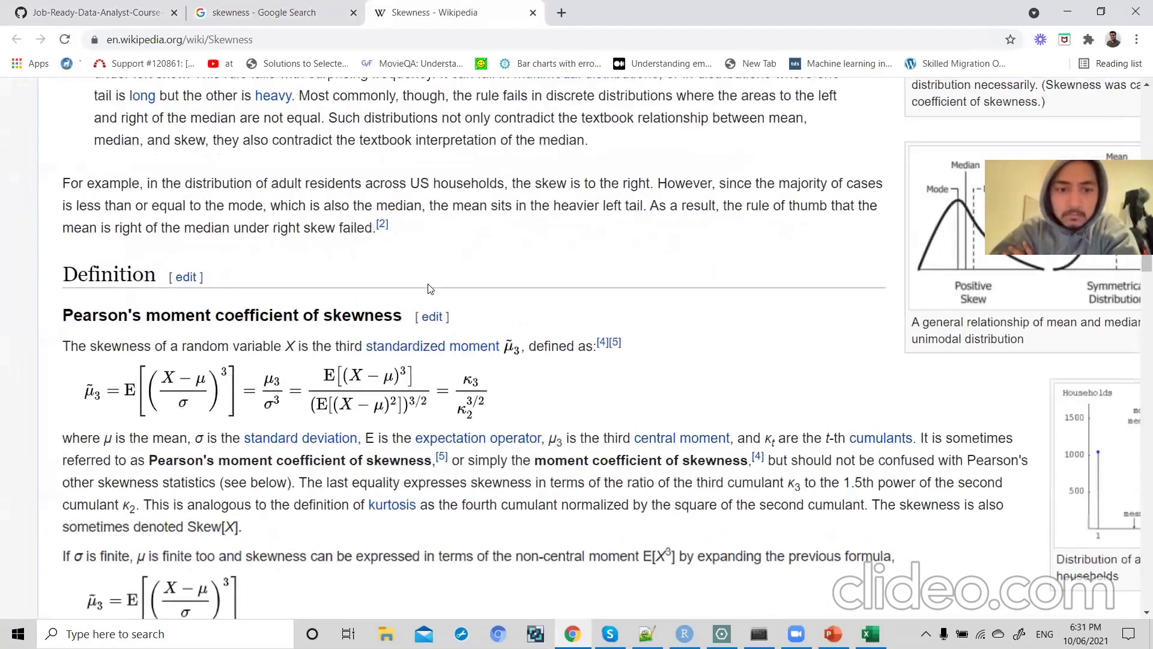
scroll(466, 225, up, 5)
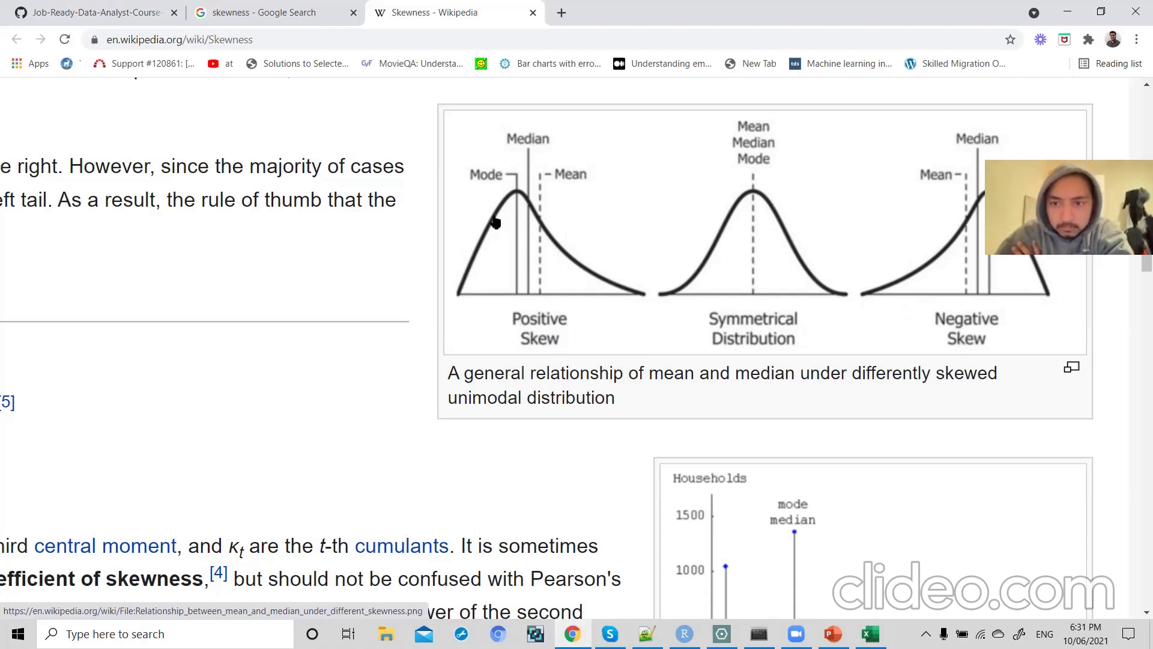
- Reset the article's page zoom, switch to Excel and move the left-skewed histogram up clear of the "Left skewed. (Mean < Median)" label
key(ctrl+0)
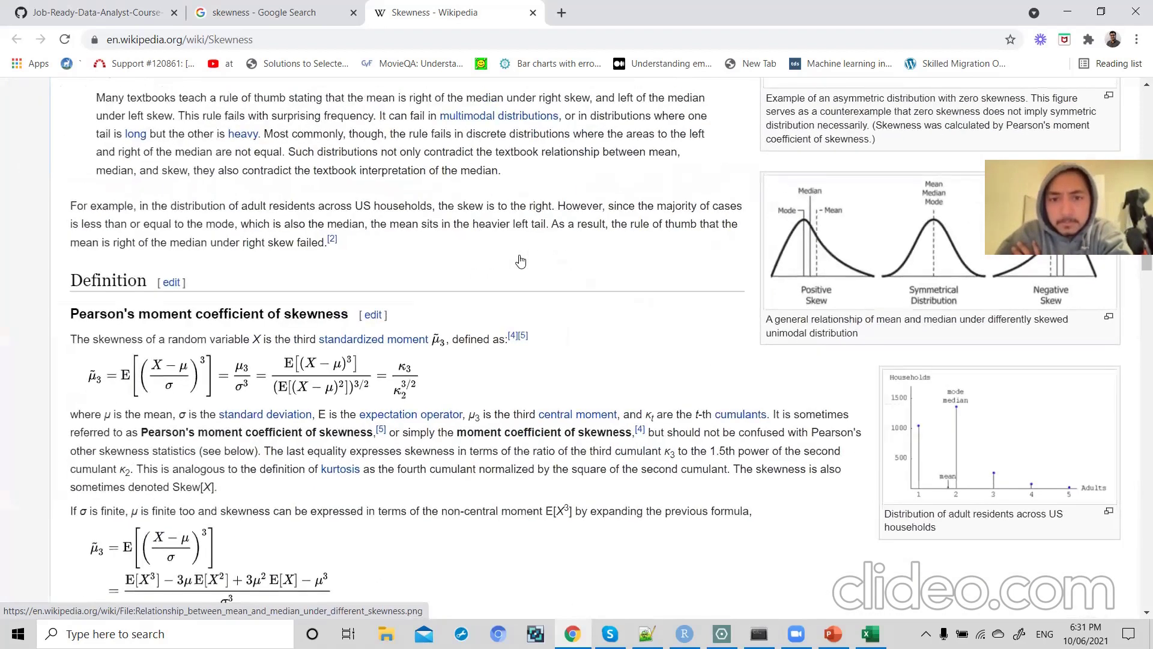
key(alt+Tab)
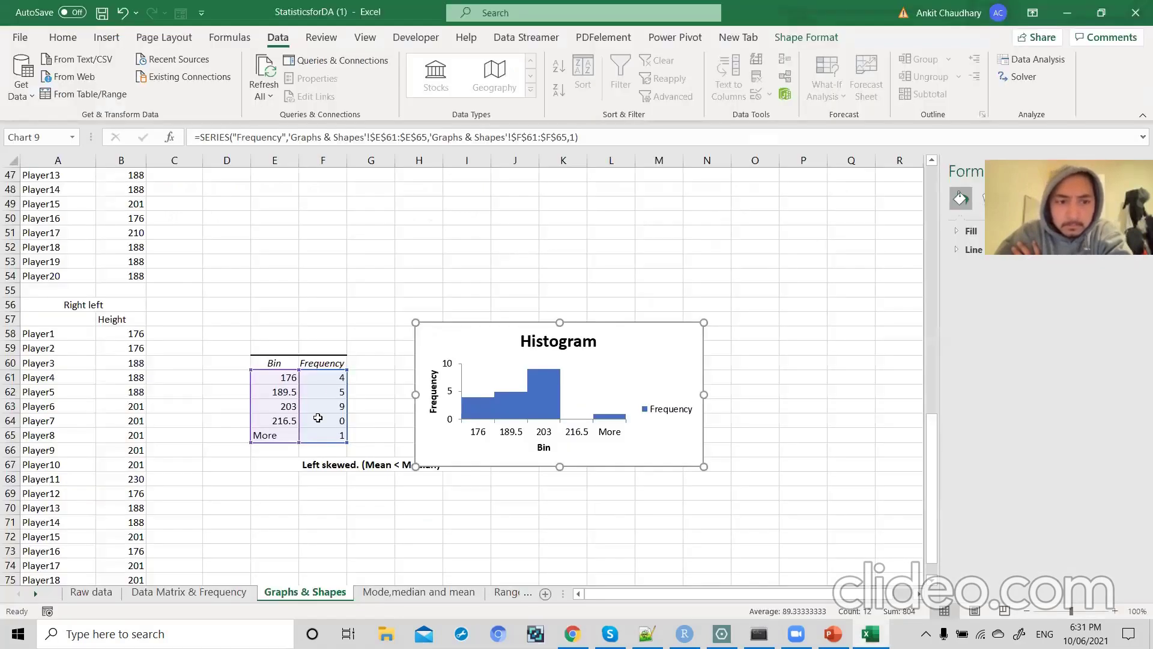
drag(476, 338, 492, 300)
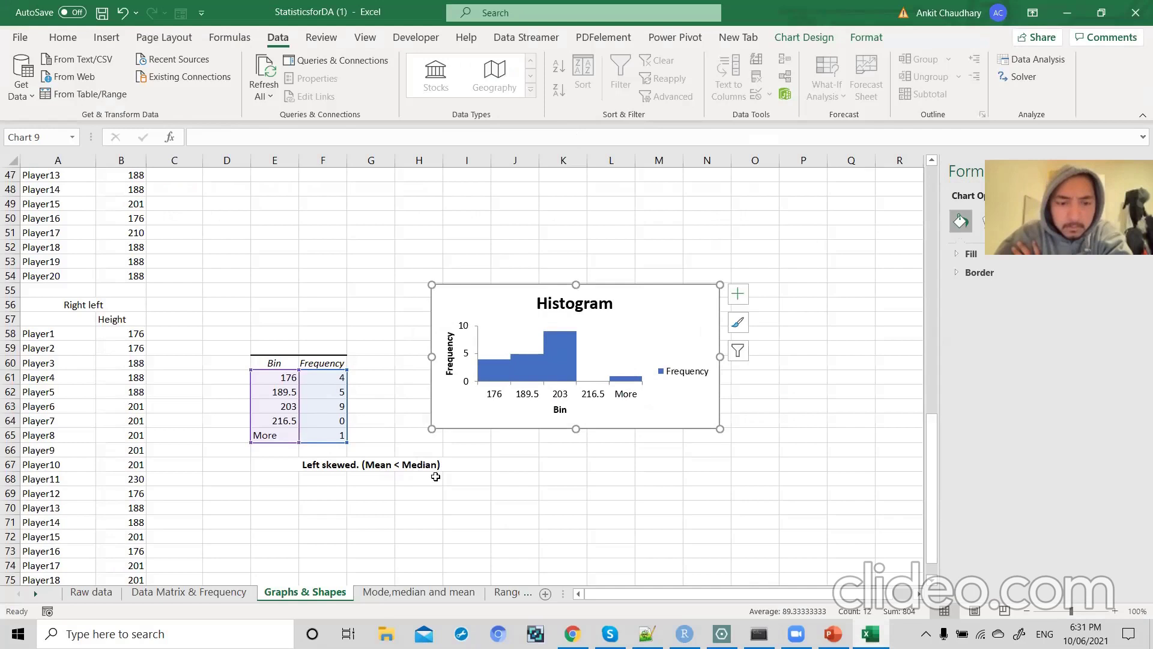
- Delete the surplus histogram that overlaps the symmetrical height histogram beside the Quantitative table
scroll(435, 476, up, 3)
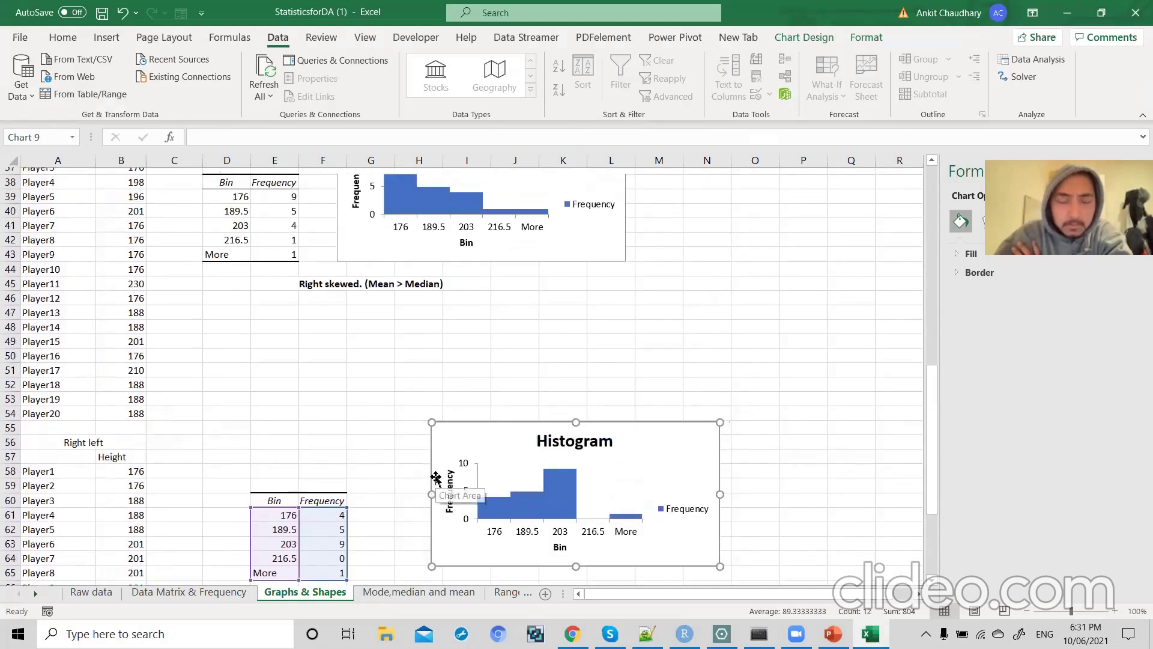
scroll(412, 368, up, 1)
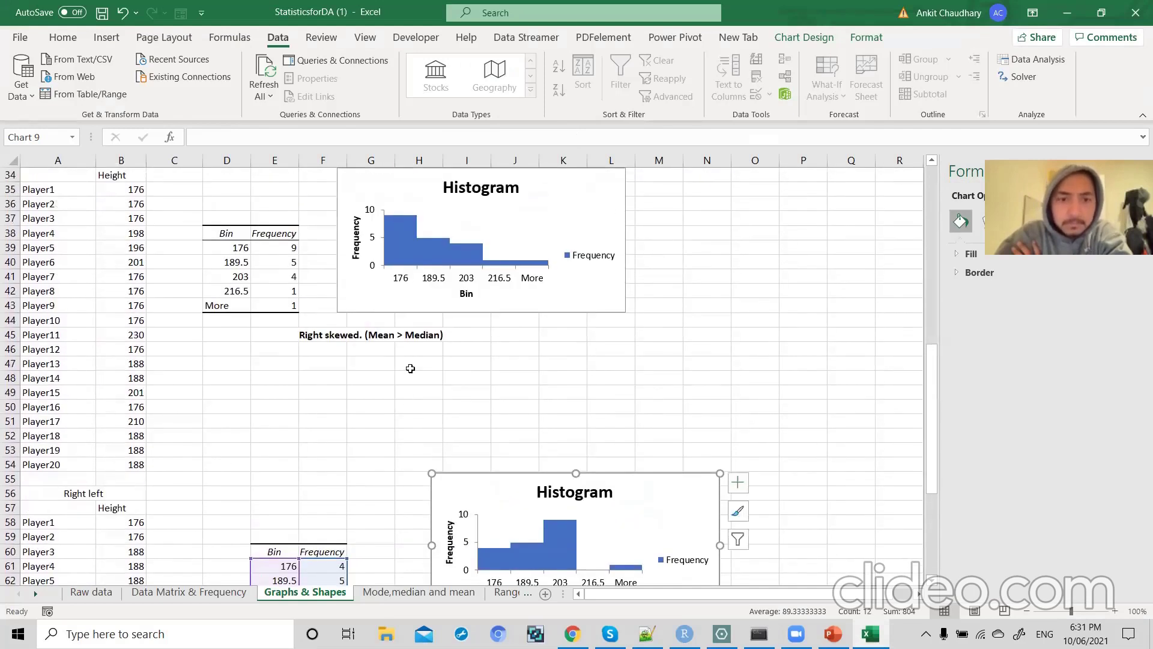
scroll(410, 368, up, 1)
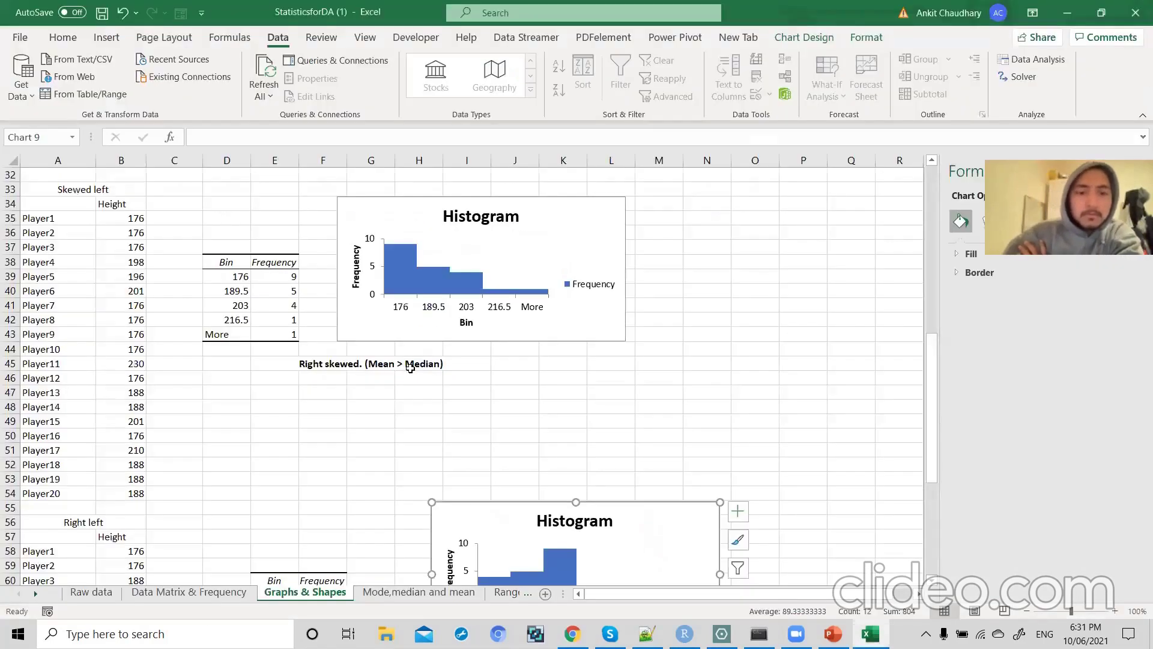
scroll(409, 369, up, 3)
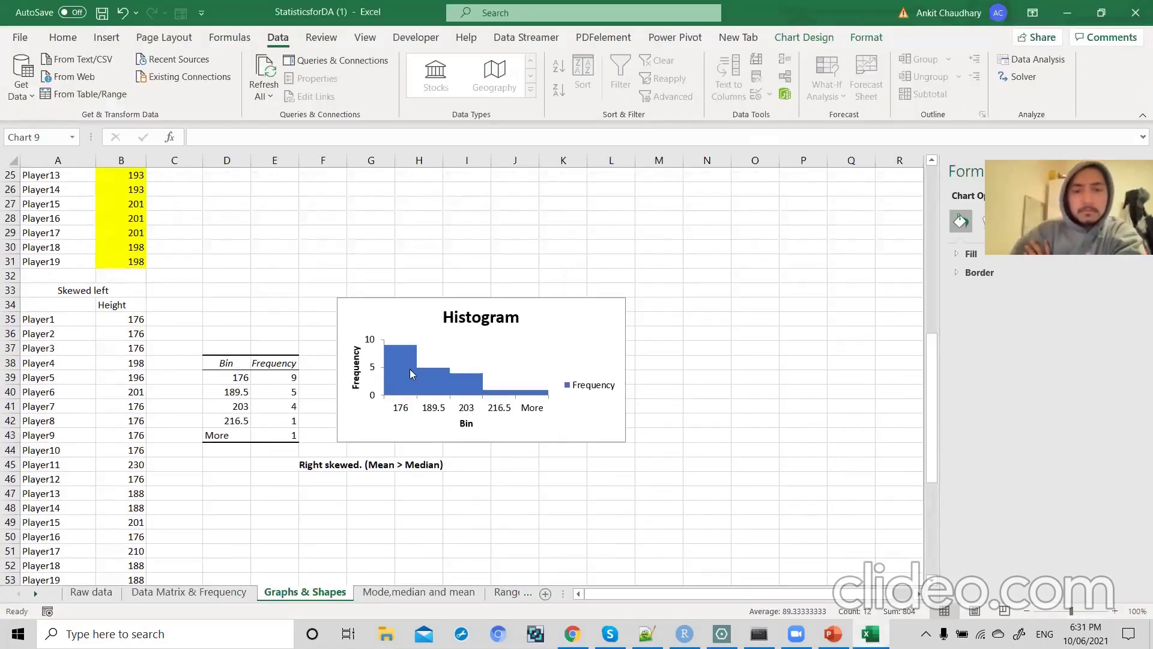
scroll(409, 368, up, 3)
scroll(410, 369, up, 5)
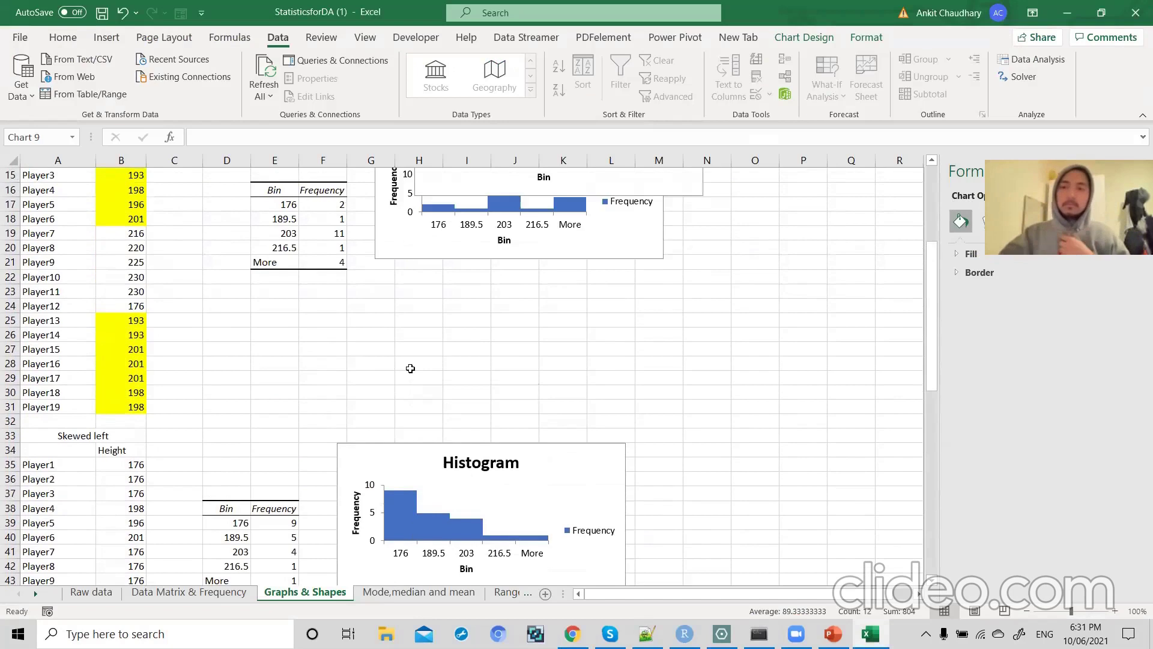
click(652, 279)
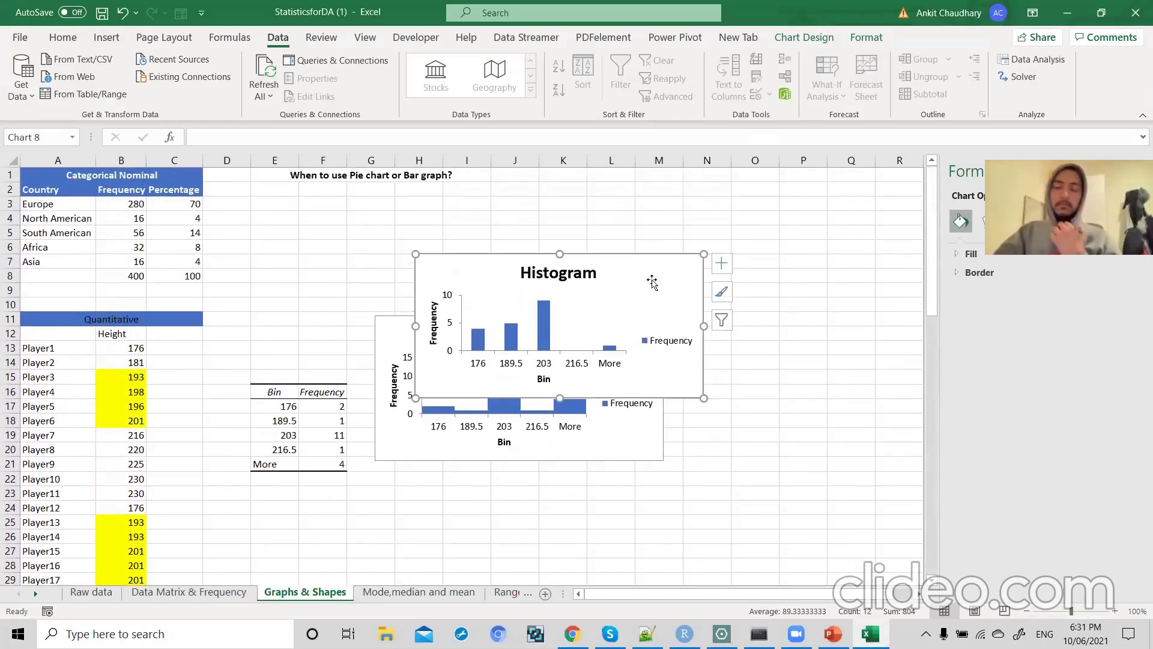
key(Delete)
- Select the player heights in B13:B30 of the Quantitative table
scroll(652, 280, down, 2)
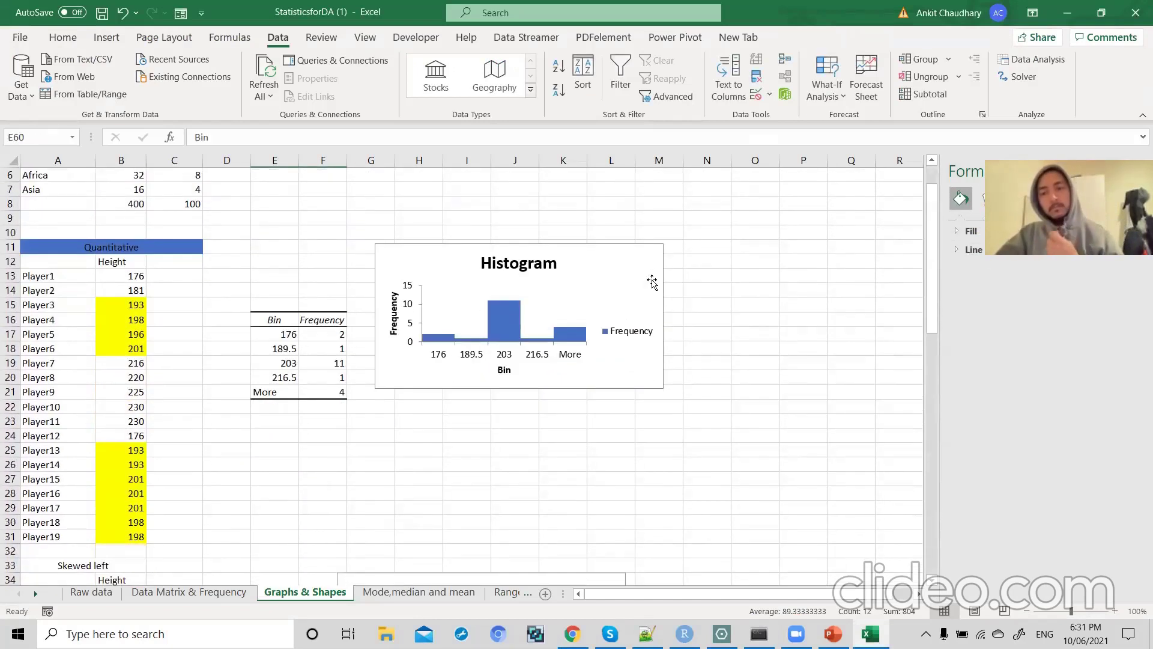
scroll(167, 405, down, 2)
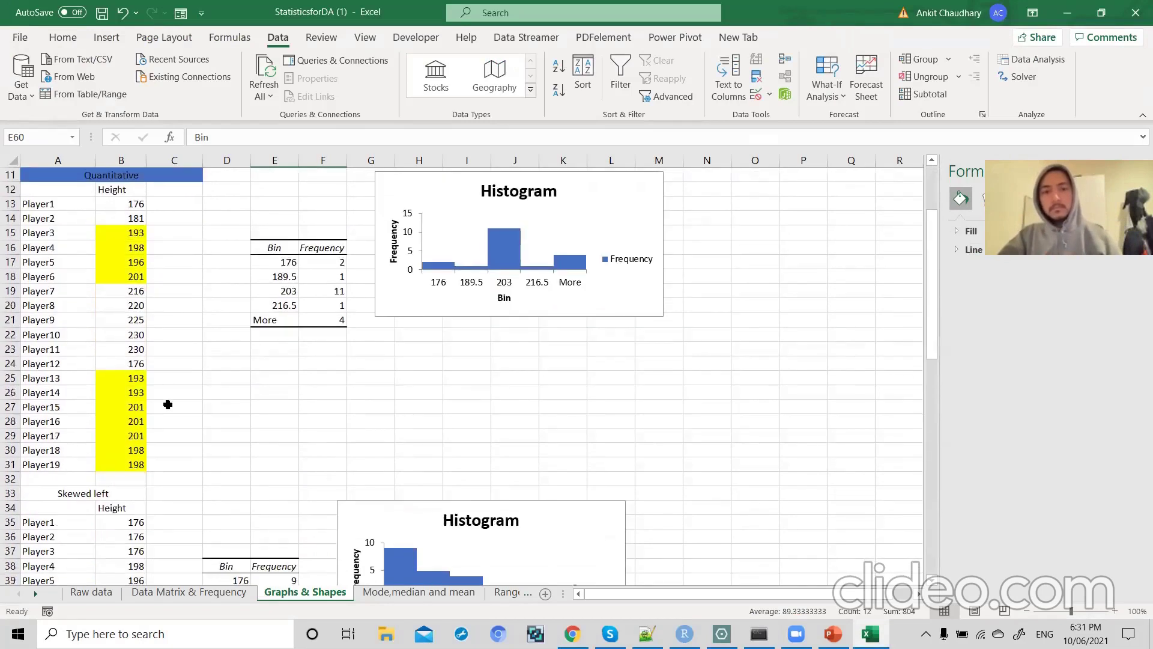
drag(133, 204, 136, 452)
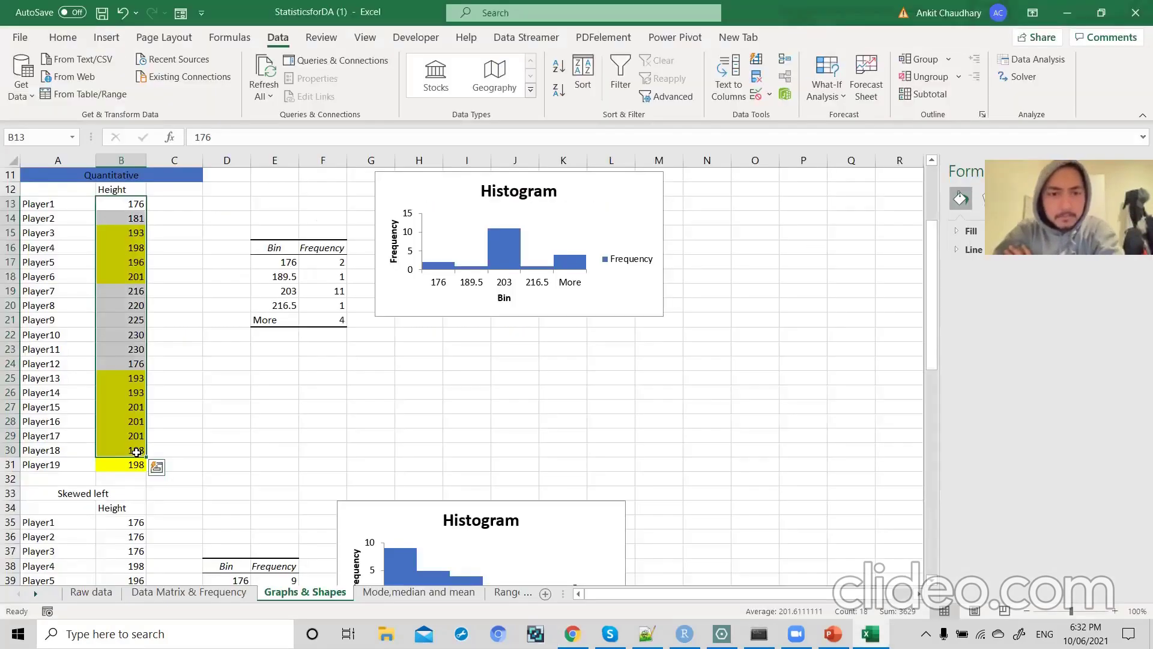
- Switch to Drawboard PDF and handwrite 5.5 under the symmetrical curve's centre and 6 under its left tail, adding a small arrow at the peak
mouse_move(833, 631)
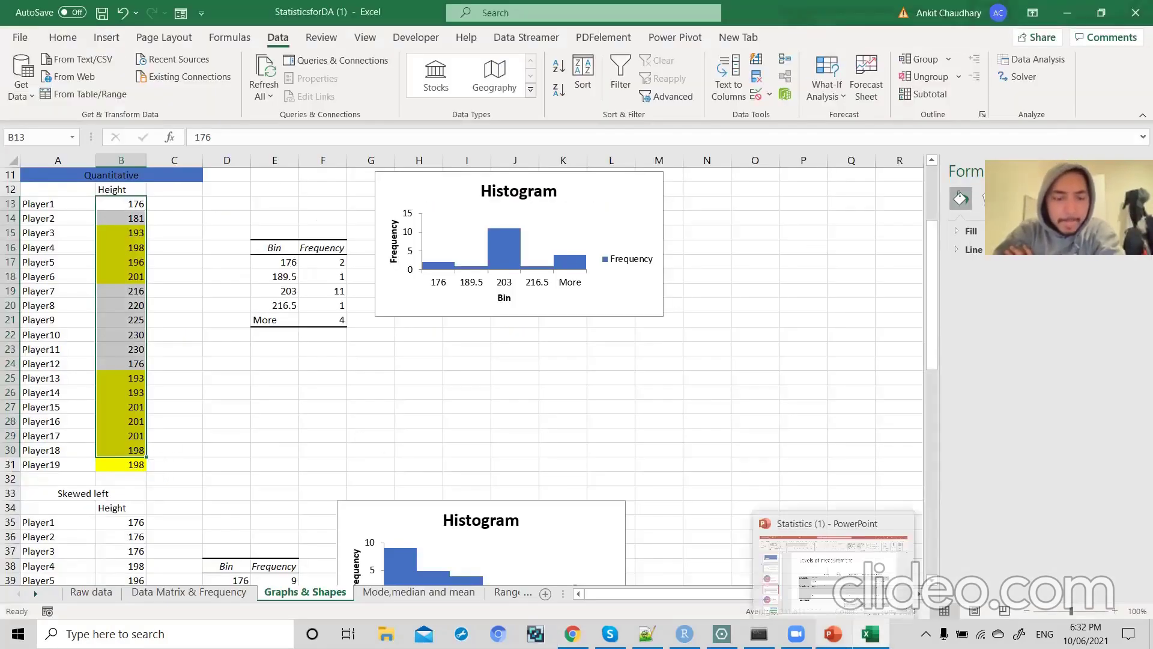
click(721, 633)
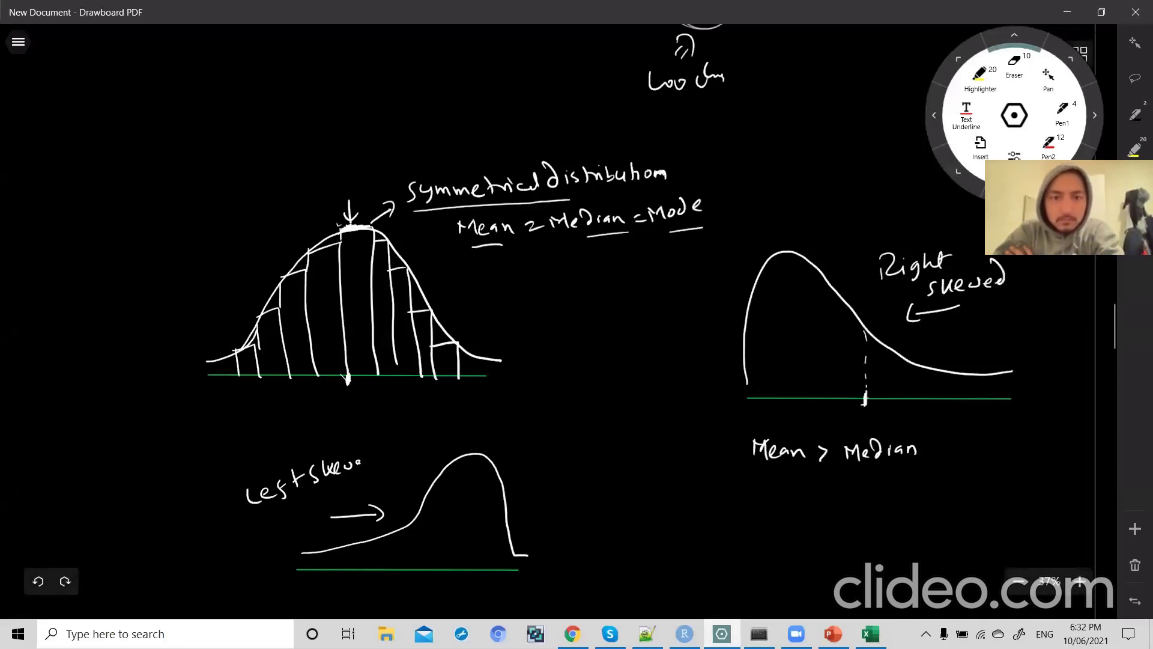
mouse_move(339, 398)
mouse_down()
mouse_move(335, 414)
mouse_move(356, 415)
mouse_up()
click(350, 412)
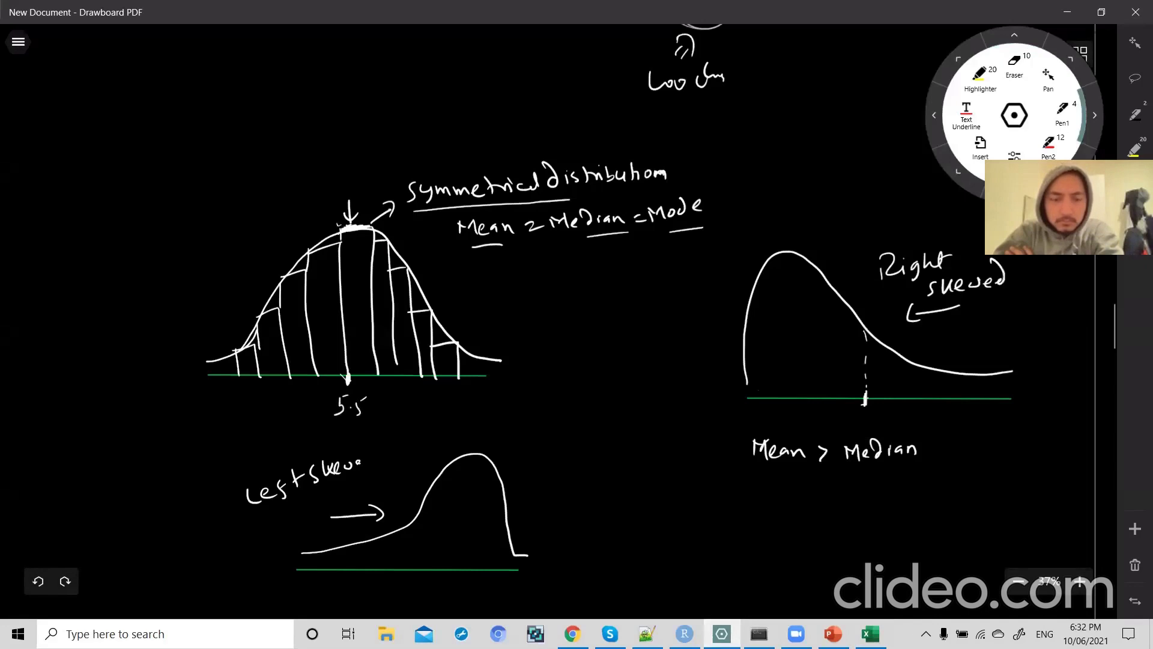
drag(315, 207, 333, 231)
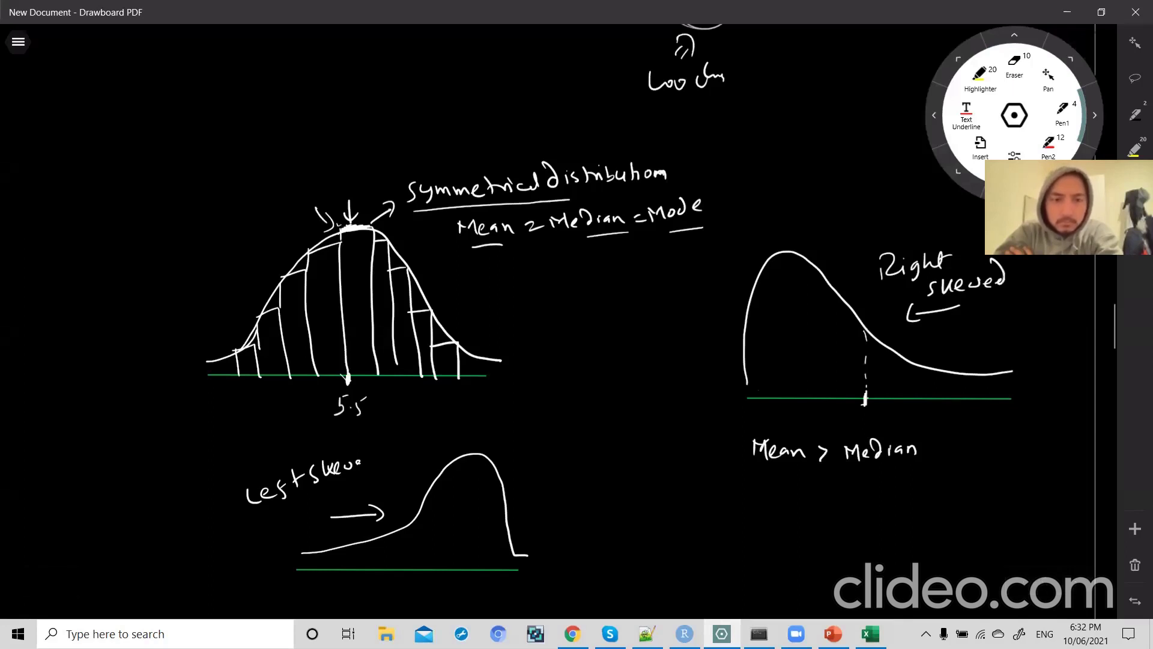
drag(235, 392, 232, 402)
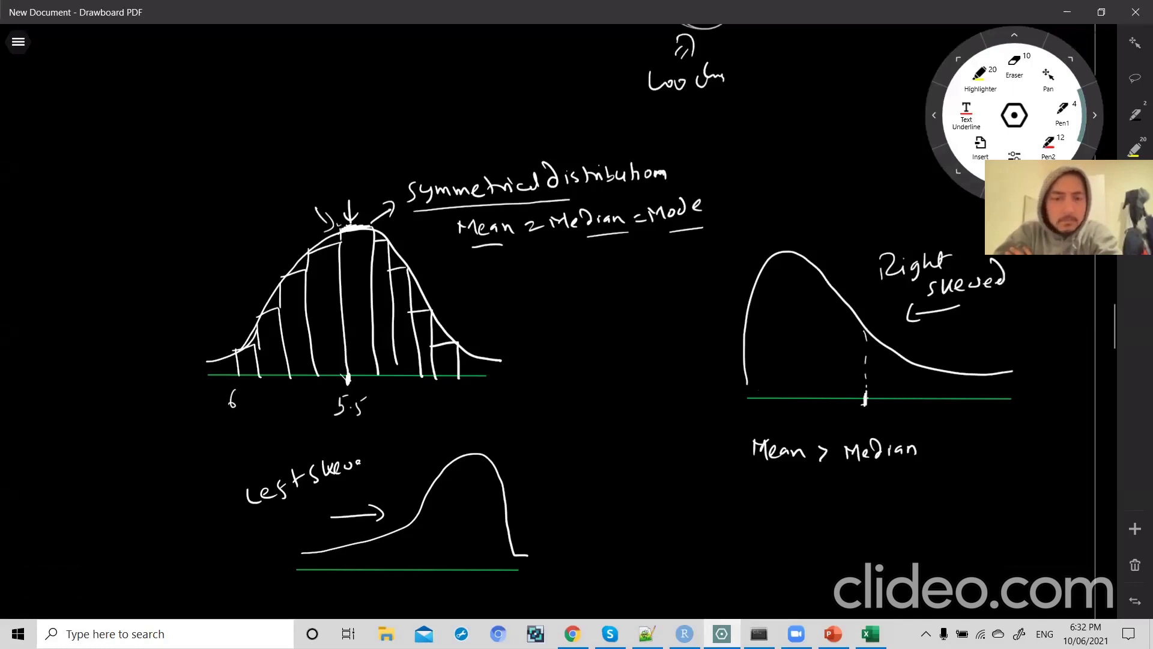
drag(233, 394, 234, 401)
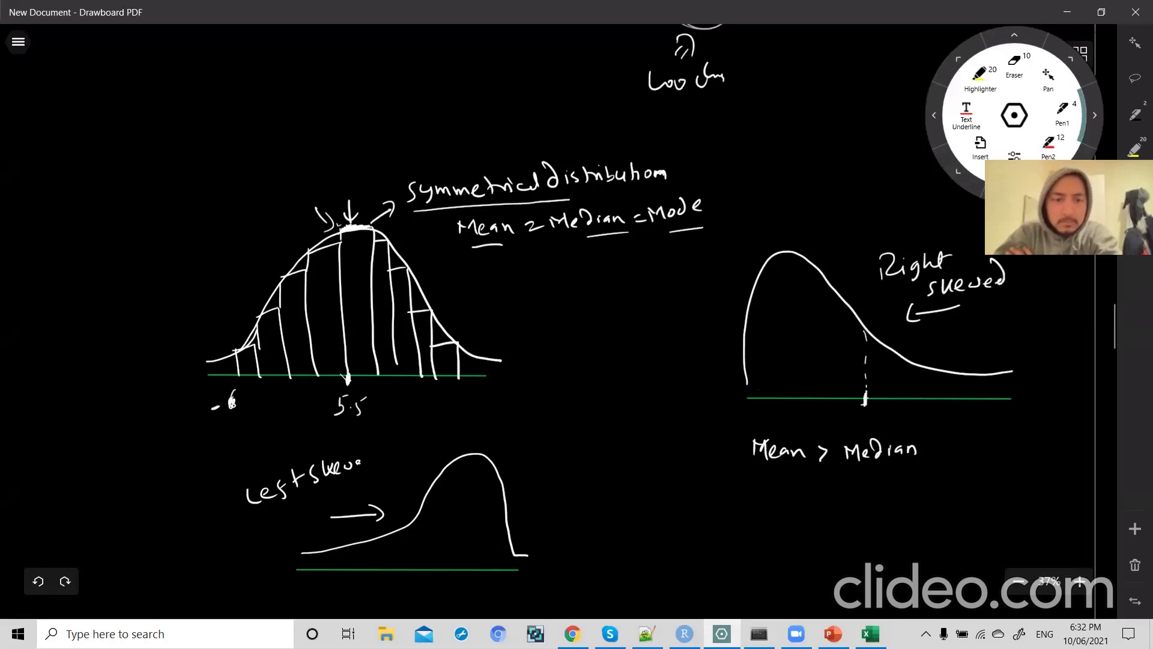
- Handwrite 6 and 7 under the right side of the symmetrical curve and mark the matching bars, with a dashed line above 6
mouse_move(380, 390)
mouse_down()
mouse_move(412, 390)
mouse_move(419, 401)
mouse_up()
drag(415, 305, 422, 347)
drag(407, 272, 418, 276)
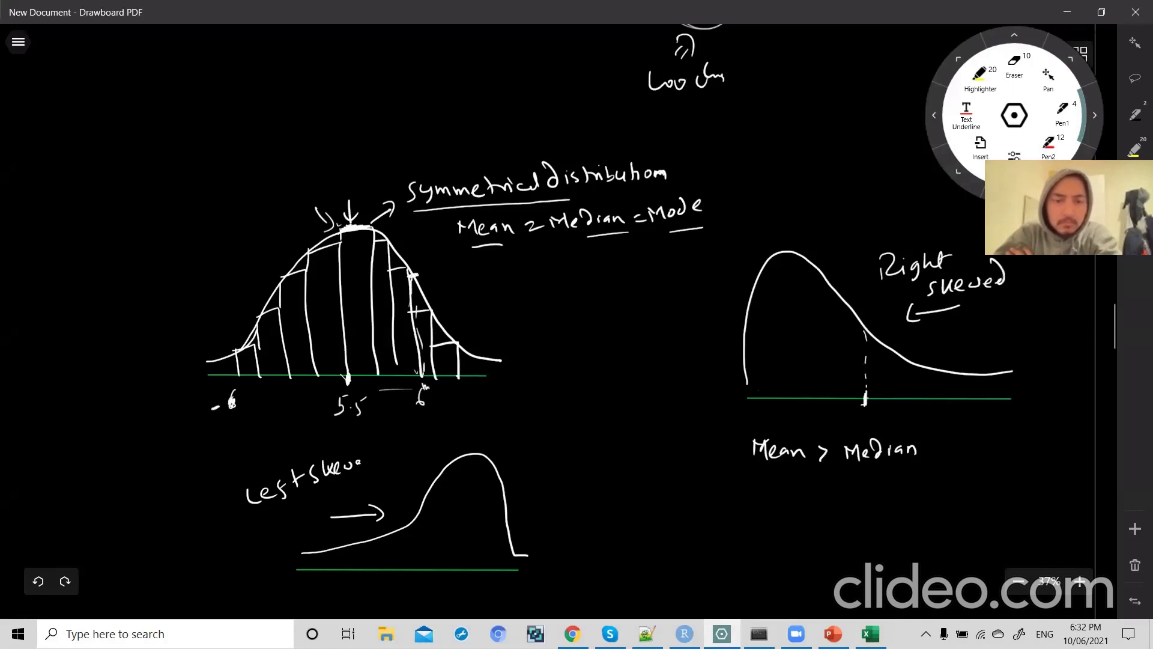
mouse_move(453, 393)
mouse_down()
mouse_move(459, 410)
mouse_move(467, 399)
mouse_up()
drag(456, 339, 461, 341)
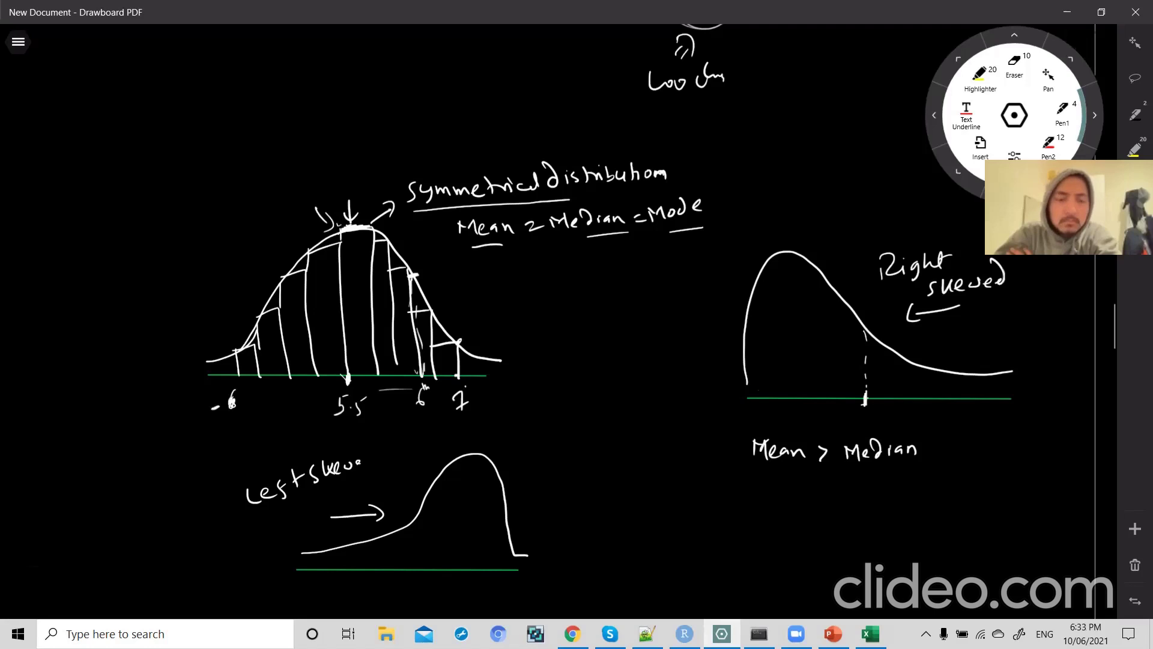
- Draw arrows pointing at the symmetrical curve's left slope and circle the 5.5 under its centre
mouse_move(252, 220)
mouse_down()
mouse_move(276, 243)
mouse_move(270, 253)
mouse_up()
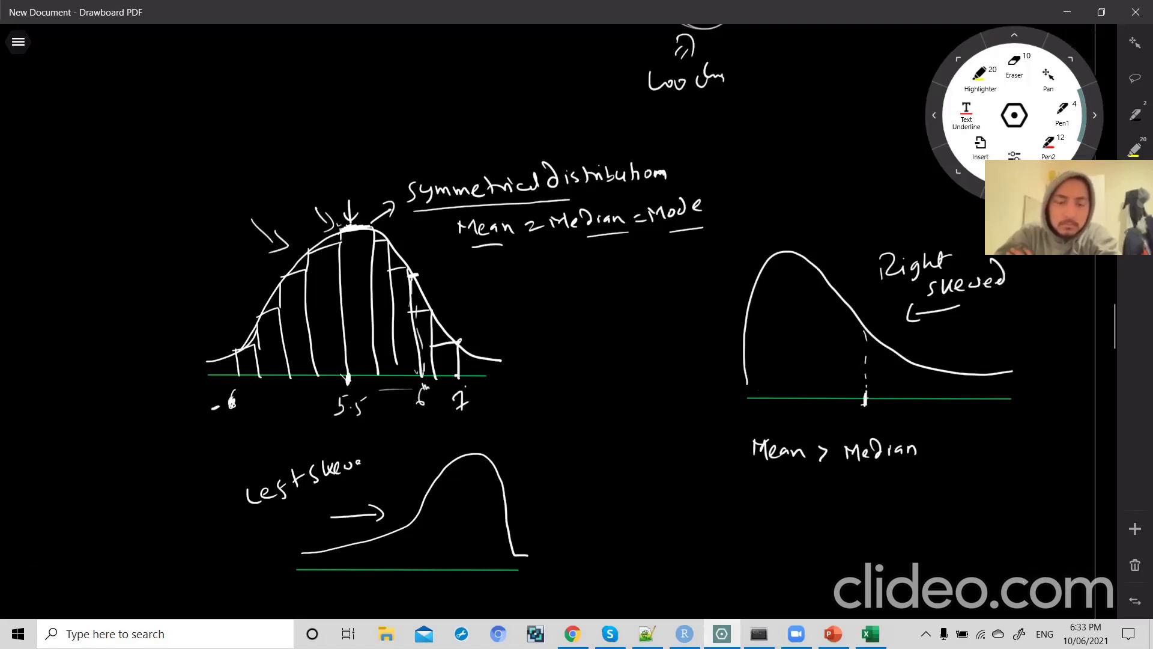
click(351, 412)
mouse_move(365, 391)
mouse_down()
mouse_move(338, 416)
mouse_move(371, 397)
mouse_up()
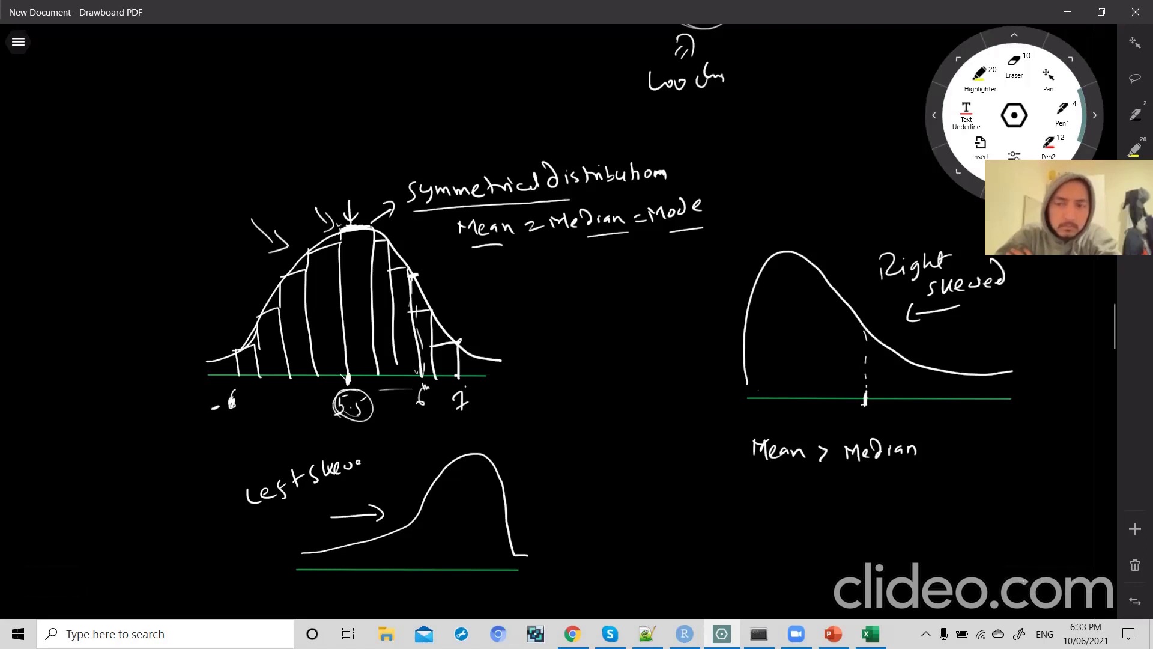
- Handwrite the heading "Student in a class of 100" above the symmetrical curve, with an underlined 5.5 beneath it
mouse_move(175, 107)
mouse_down()
mouse_move(169, 130)
mouse_move(189, 123)
mouse_up()
drag(162, 59, 158, 77)
mouse_move(170, 55)
mouse_down()
mouse_move(173, 74)
mouse_move(188, 60)
mouse_up()
drag(197, 55, 225, 43)
drag(213, 52, 288, 53)
drag(307, 48, 318, 58)
drag(315, 54, 394, 47)
drag(181, 137, 206, 126)
- Extend the handwritten height list with 5.9, 6 and 7, and write the counts 80, 5 and 12 beside the heights
mouse_move(283, 92)
mouse_down()
mouse_move(281, 110)
mouse_move(299, 95)
mouse_up()
mouse_move(174, 154)
mouse_down()
mouse_move(175, 173)
mouse_move(203, 167)
mouse_move(187, 198)
mouse_up()
click(192, 159)
click(205, 179)
drag(290, 125, 288, 145)
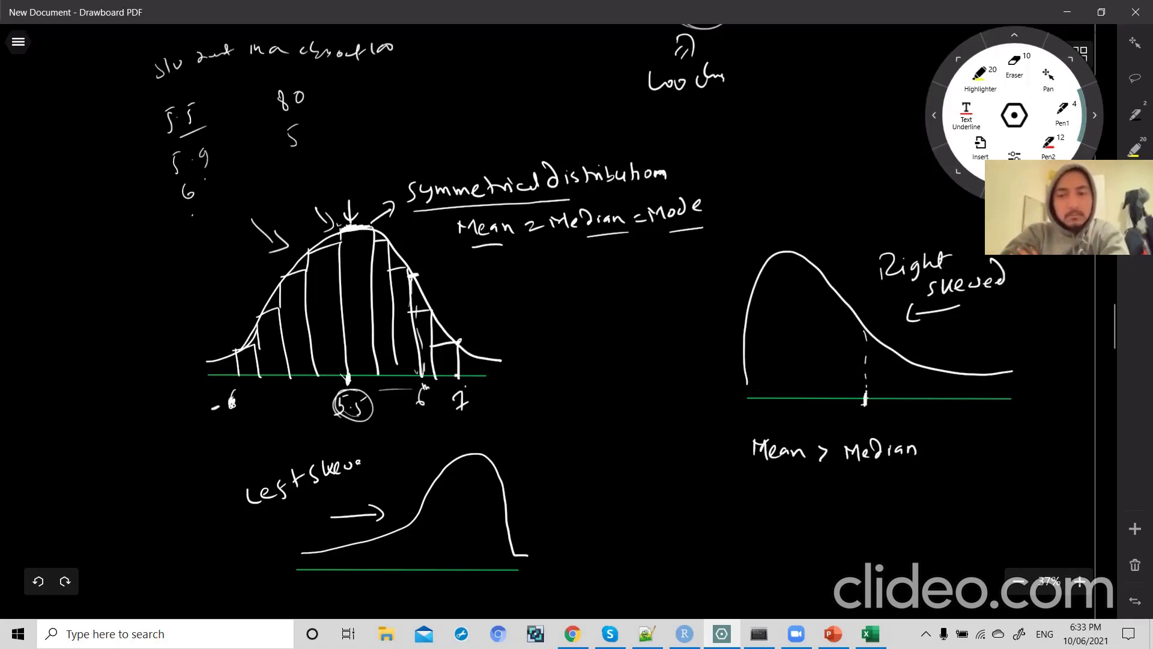
drag(194, 214, 203, 222)
drag(306, 182, 315, 193)
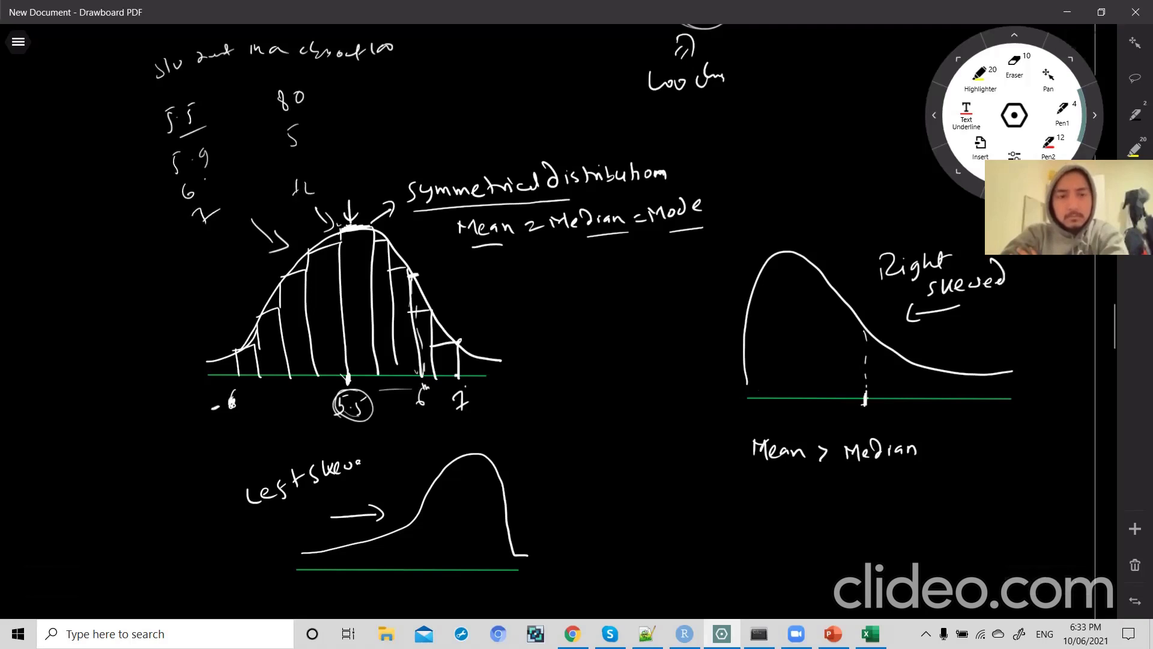
- Mark the listed heights with a second underline beneath 5.5 and ticks beside 6 and 7, and add a mark above "Symmetrical distribution"
drag(174, 145, 190, 137)
drag(355, 224, 371, 222)
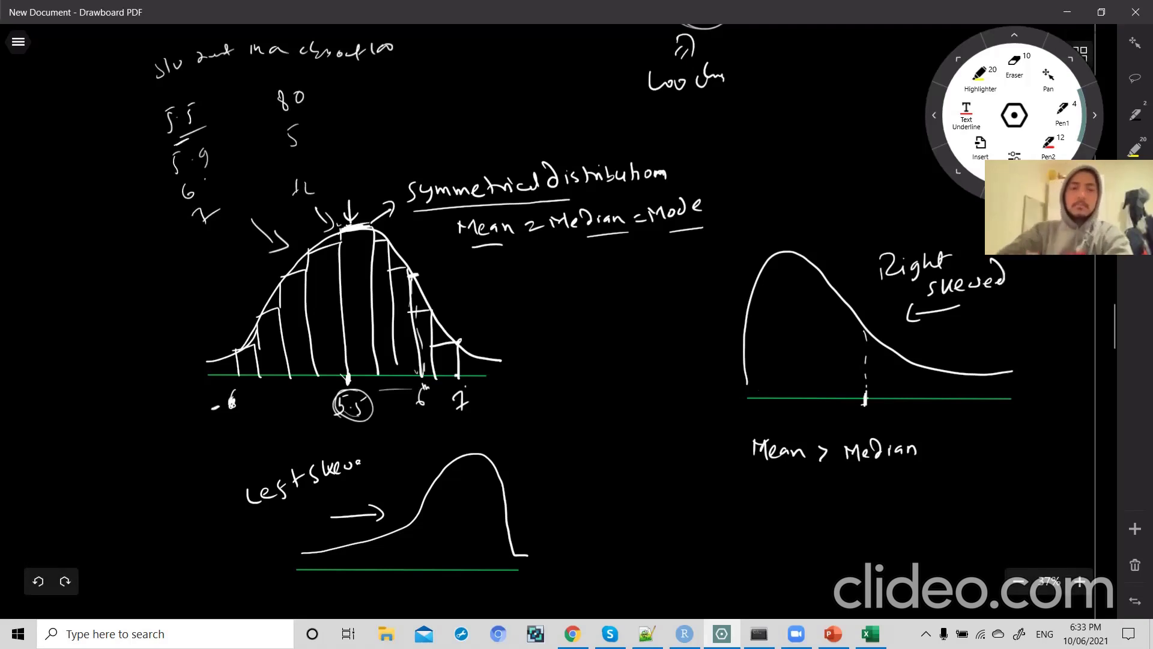
drag(158, 183, 166, 176)
drag(166, 223, 179, 213)
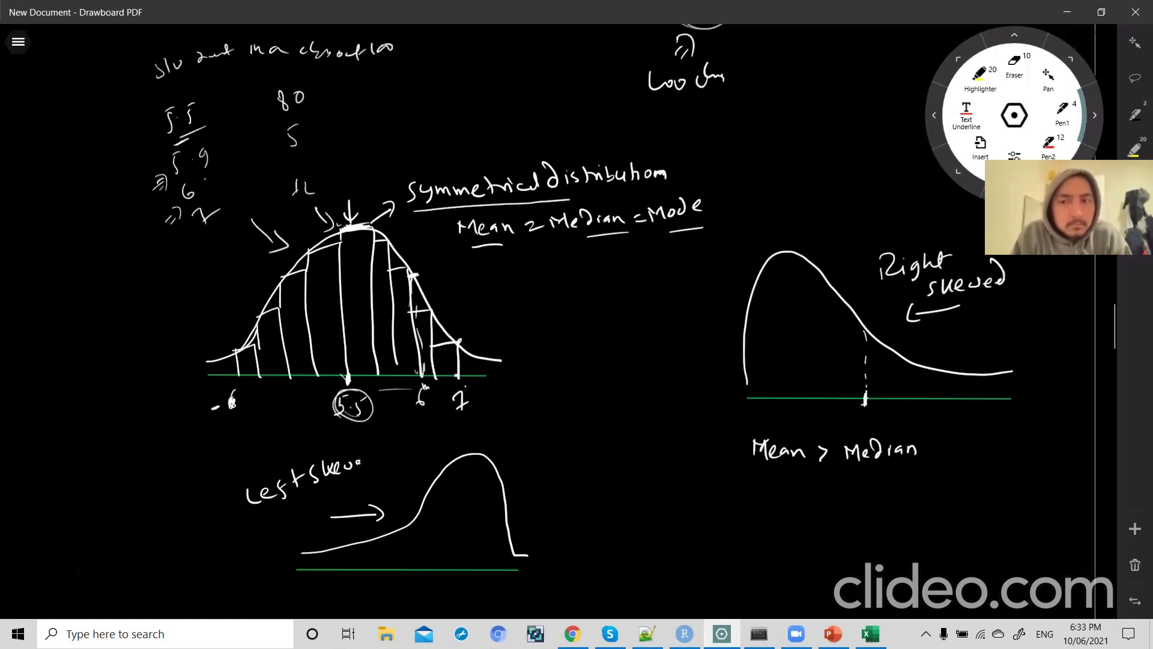
drag(450, 153, 478, 159)
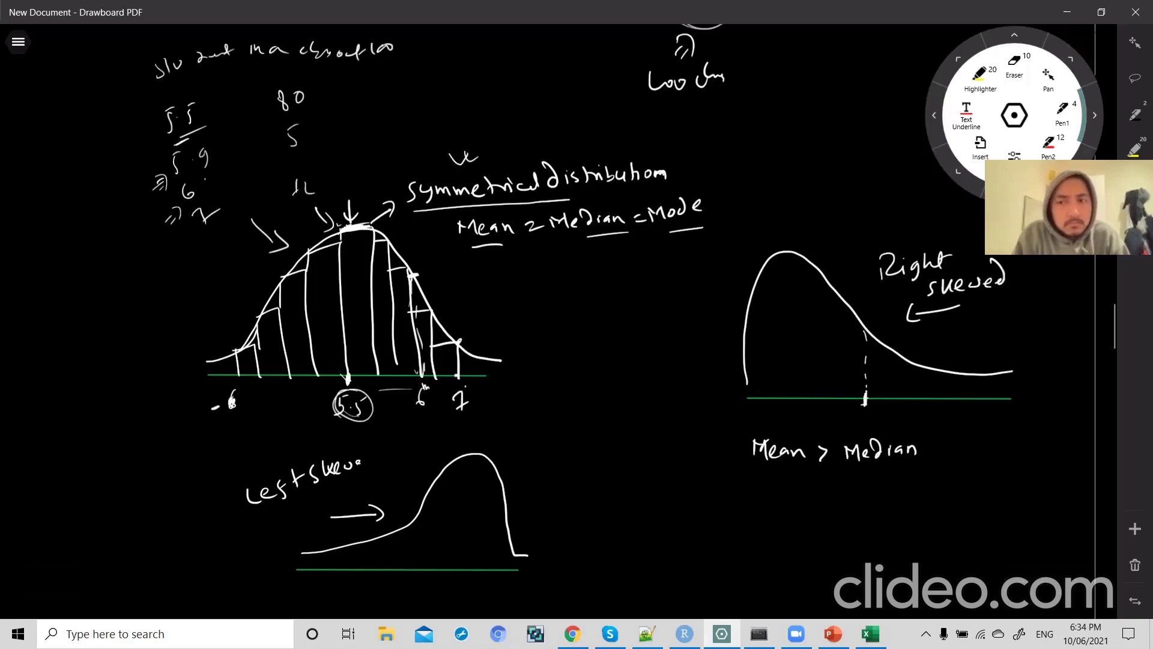
- Switch back to Excel and compare the shapes of the symmetrical, right-skewed and left-skewed height histograms
key(alt+Tab)
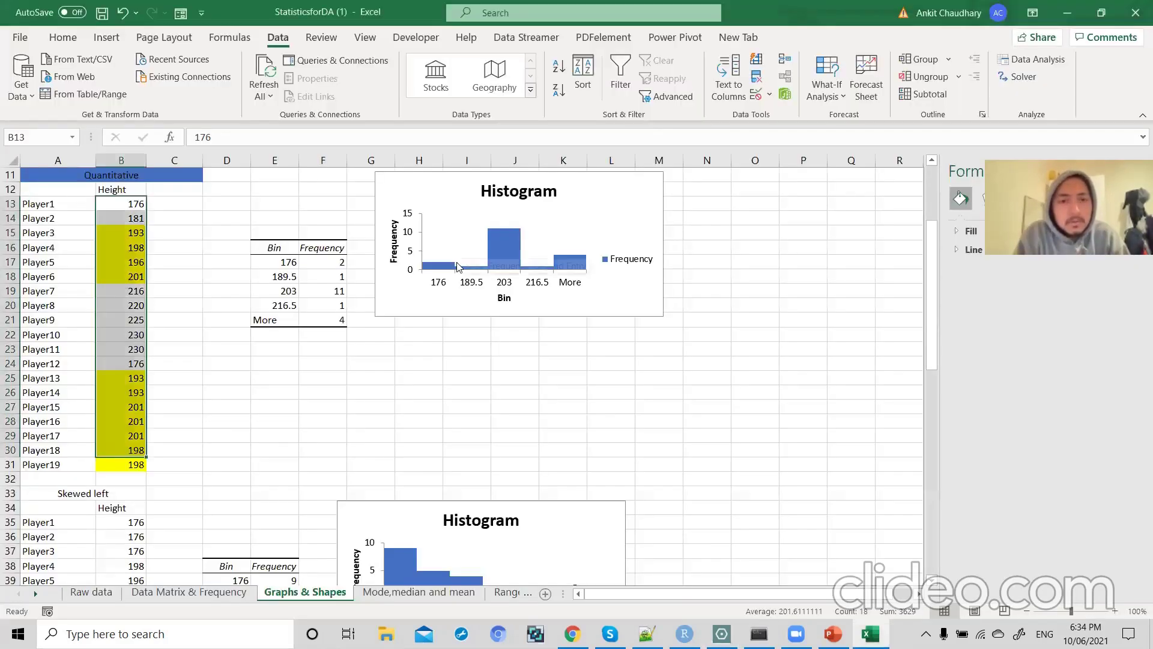
key(alt+Tab)
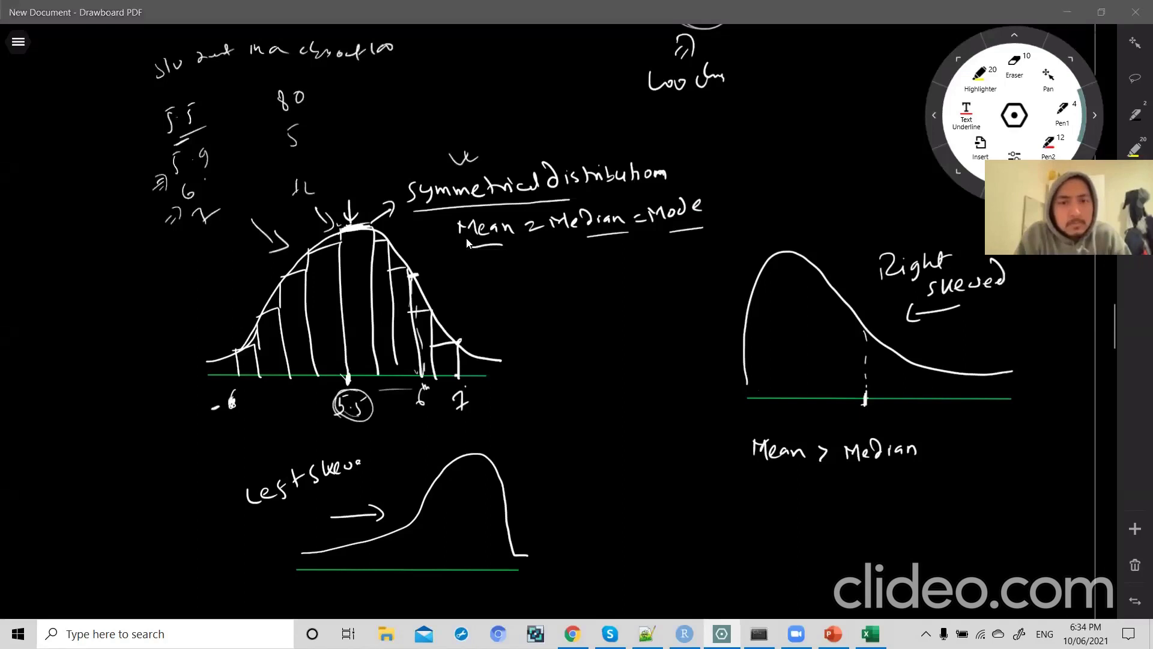
key(alt+Tab)
scroll(451, 399, down, 2)
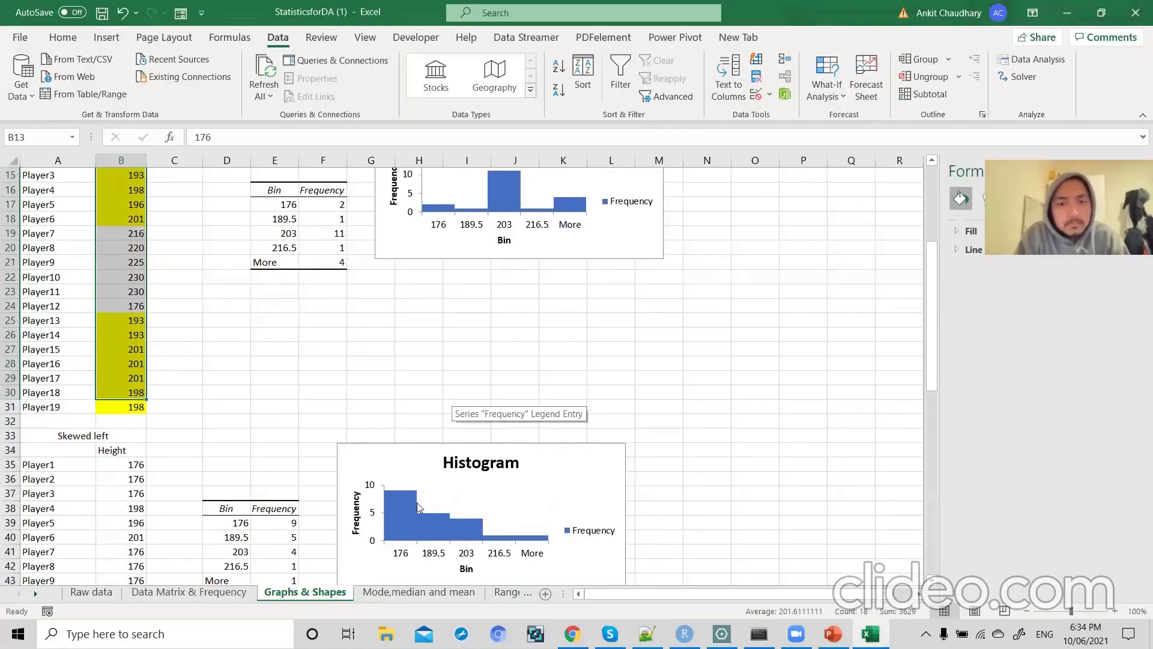
mouse_move(419, 507)
scroll(418, 507, down, 13)
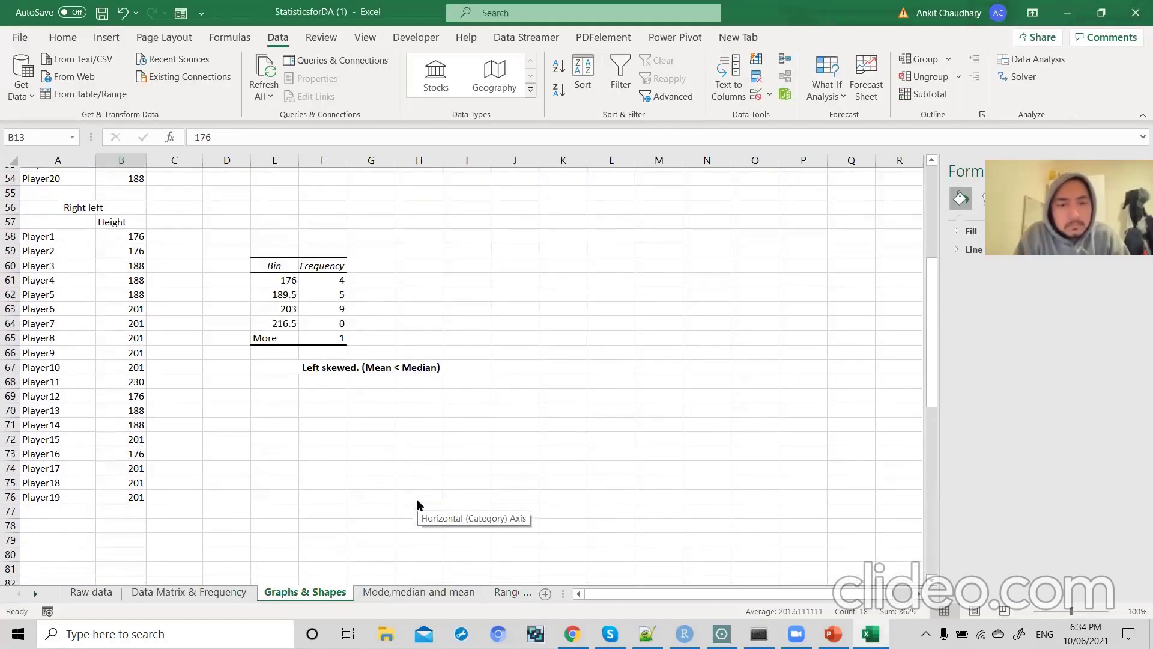
scroll(419, 505, up, 1)
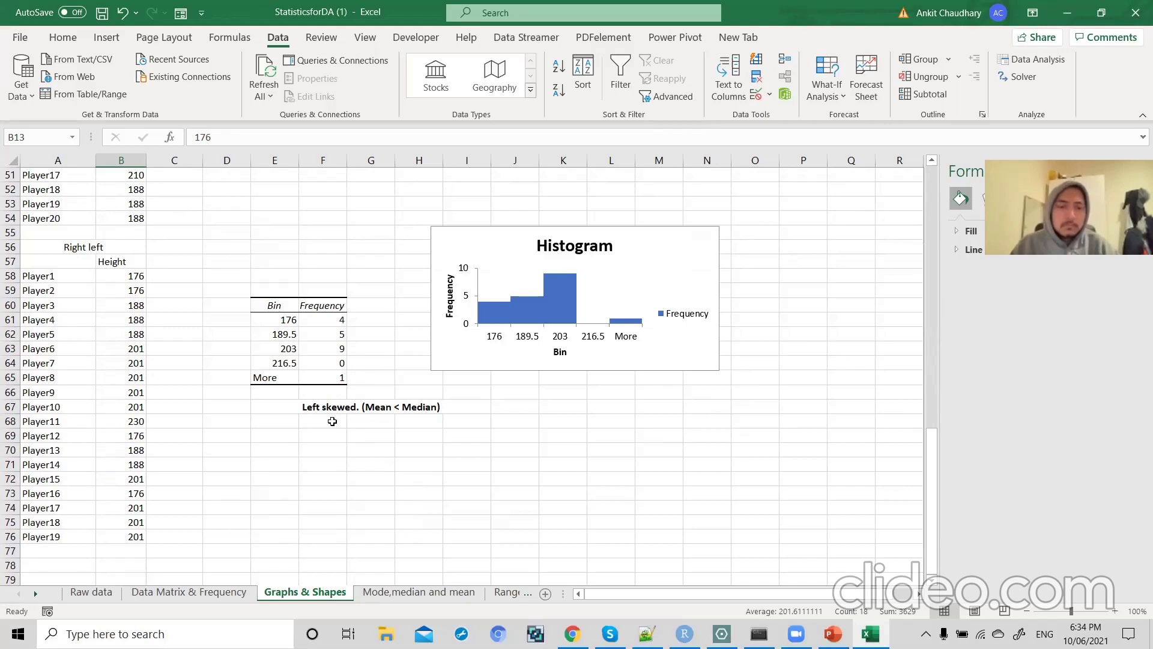
scroll(332, 421, up, 4)
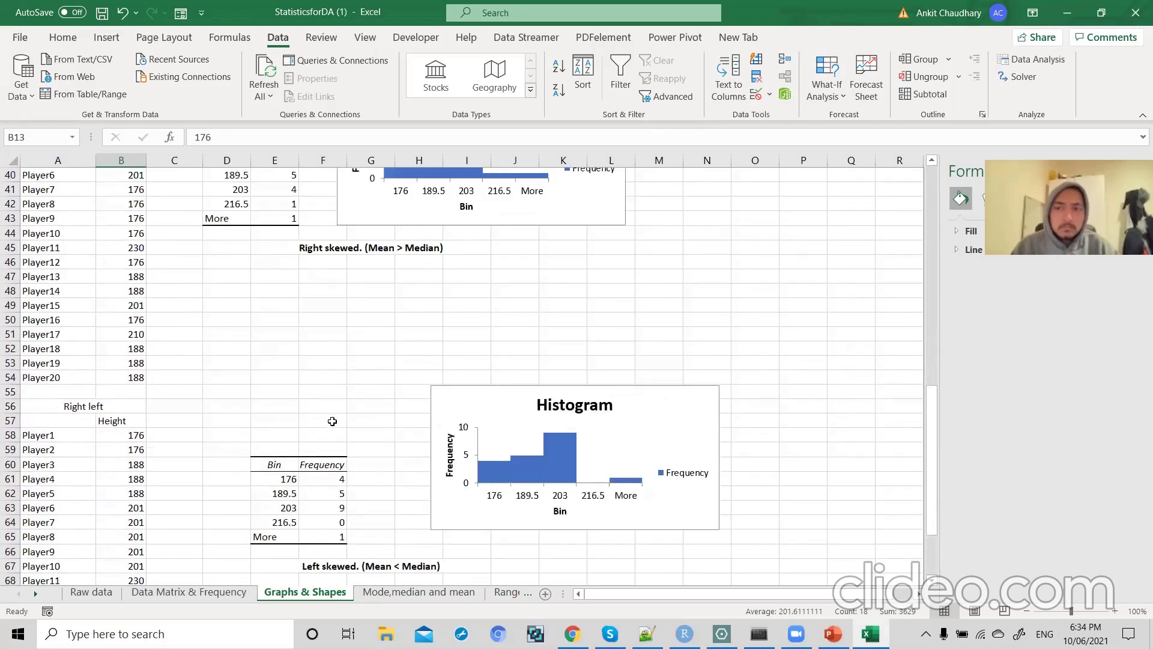
scroll(332, 421, up, 6)
scroll(332, 420, up, 3)
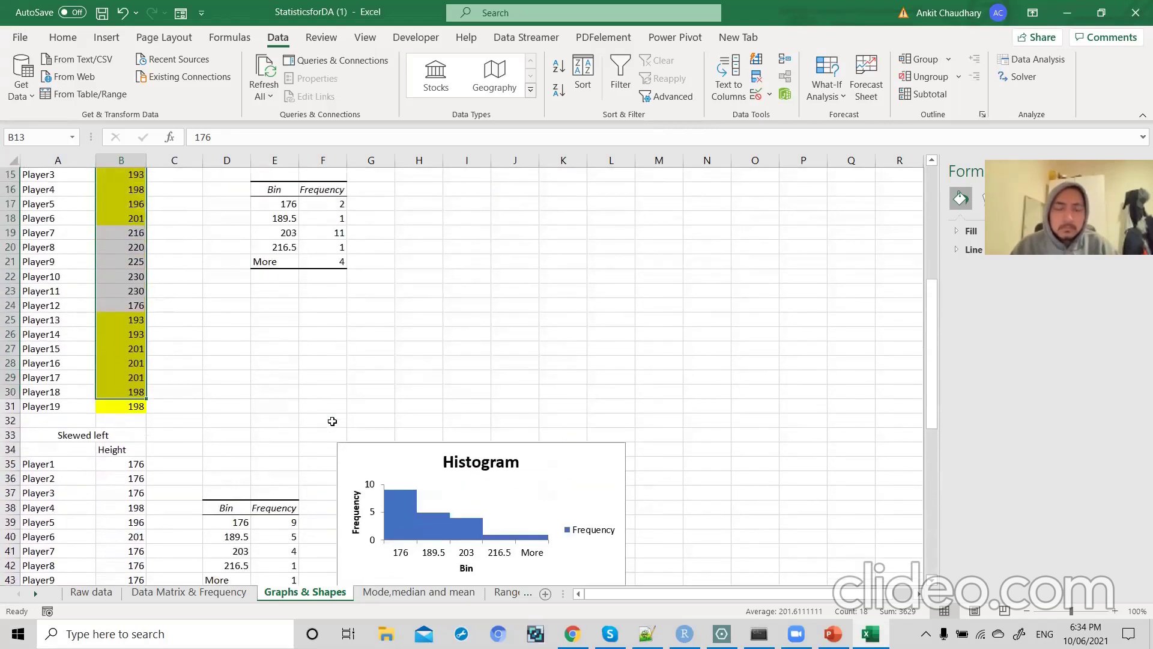
scroll(332, 421, up, 2)
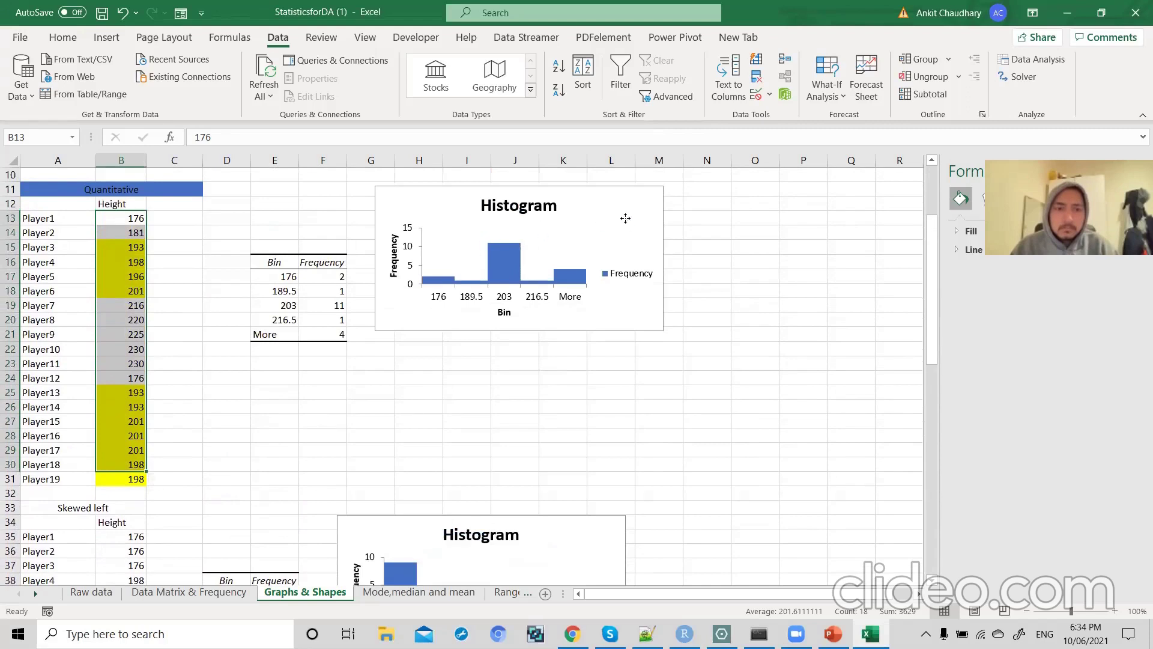
- Select the symmetrical, right-skewed and left-skewed height histograms in turn to examine each one with its bin and frequency table
click(625, 218)
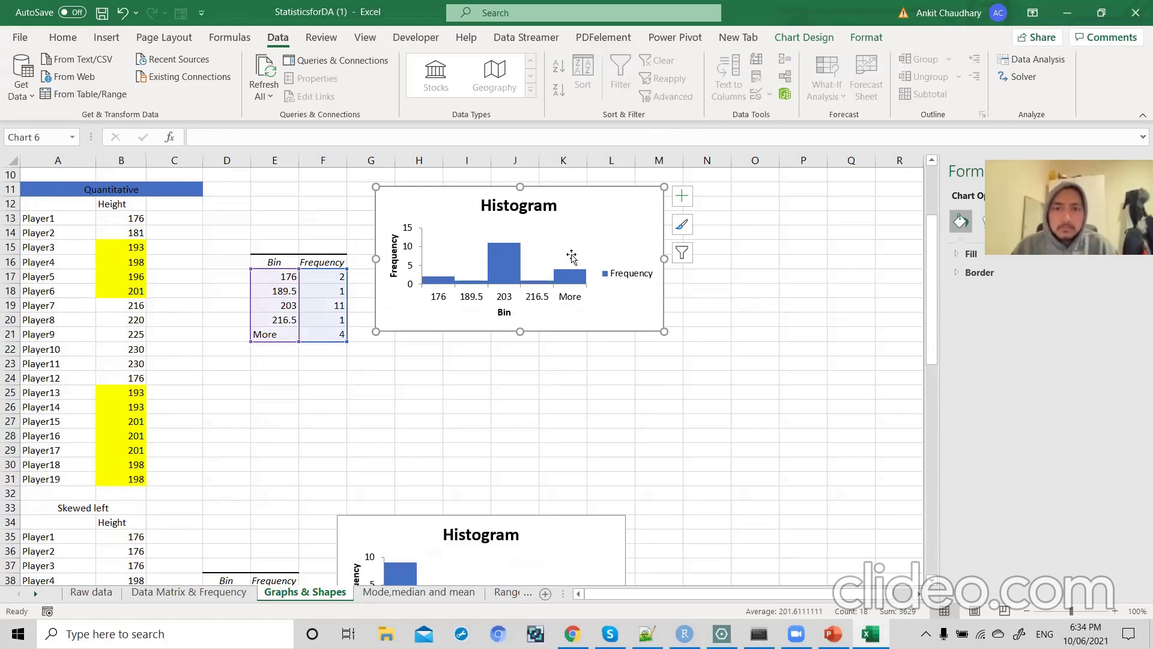
mouse_move(501, 284)
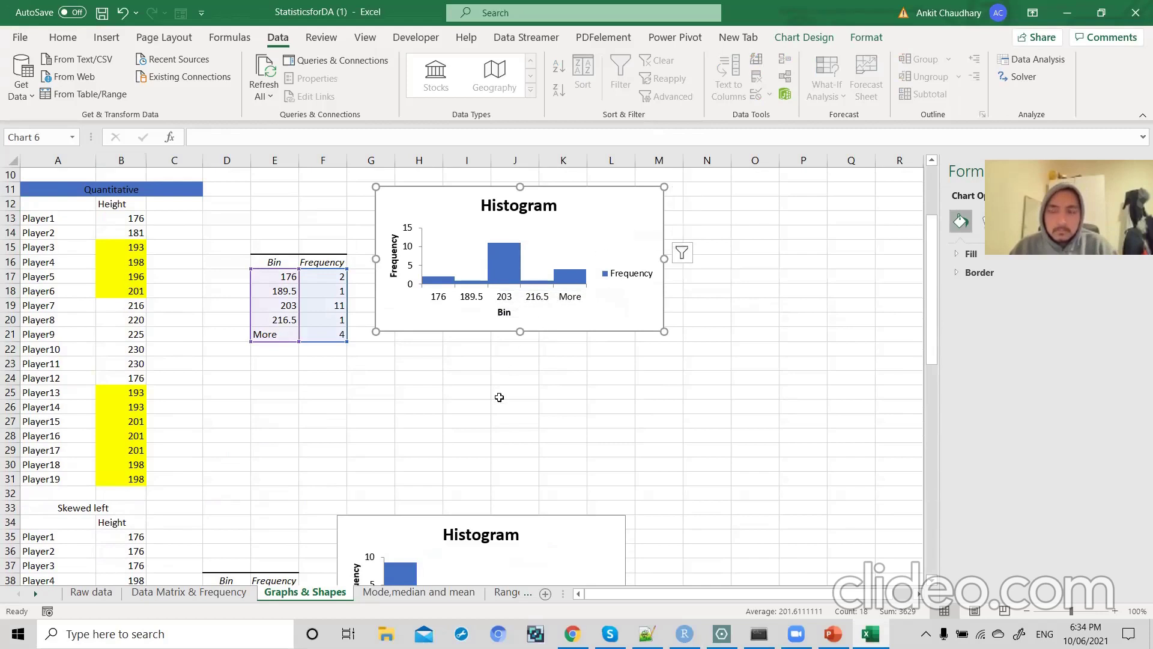
scroll(499, 398, down, 5)
click(585, 354)
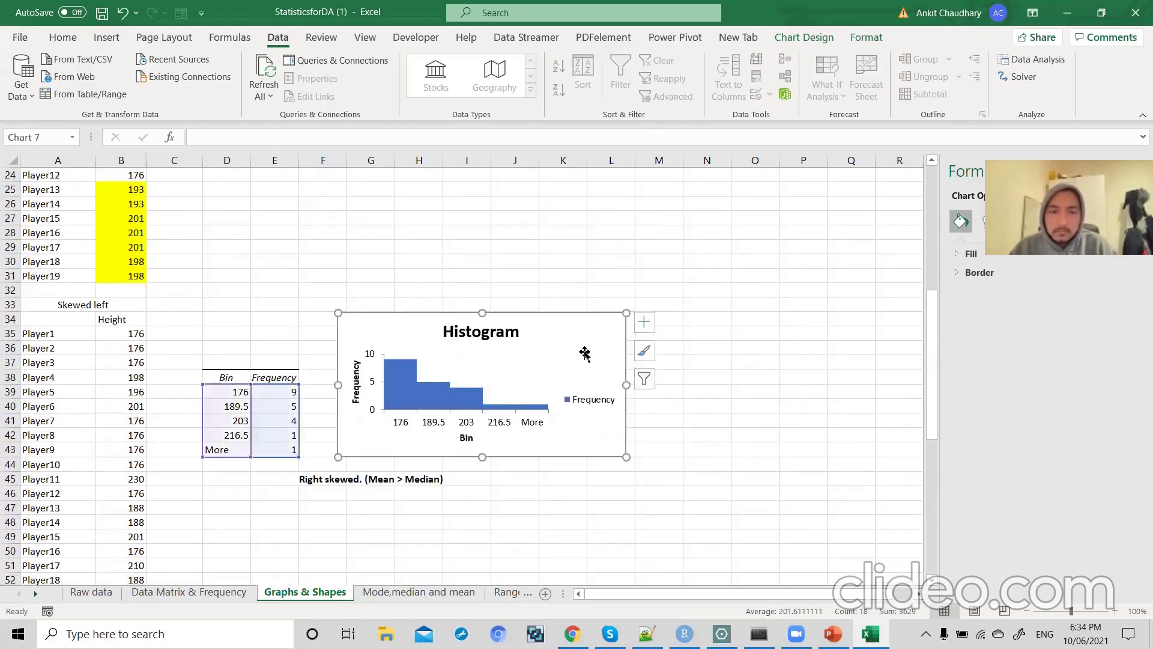
scroll(585, 354, down, 10)
click(607, 331)
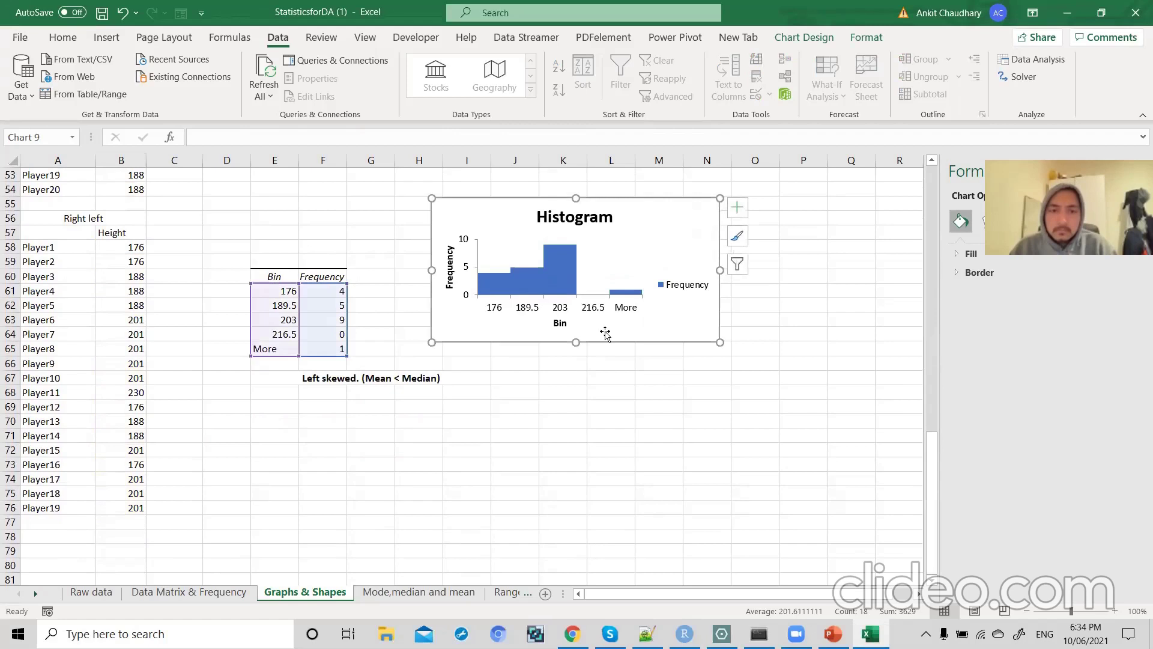
- Compare the mean and median notes beneath the right-skewed and left-skewed histograms, and return to the symmetrical height histogram
scroll(606, 332, up, 3)
scroll(606, 332, up, 3)
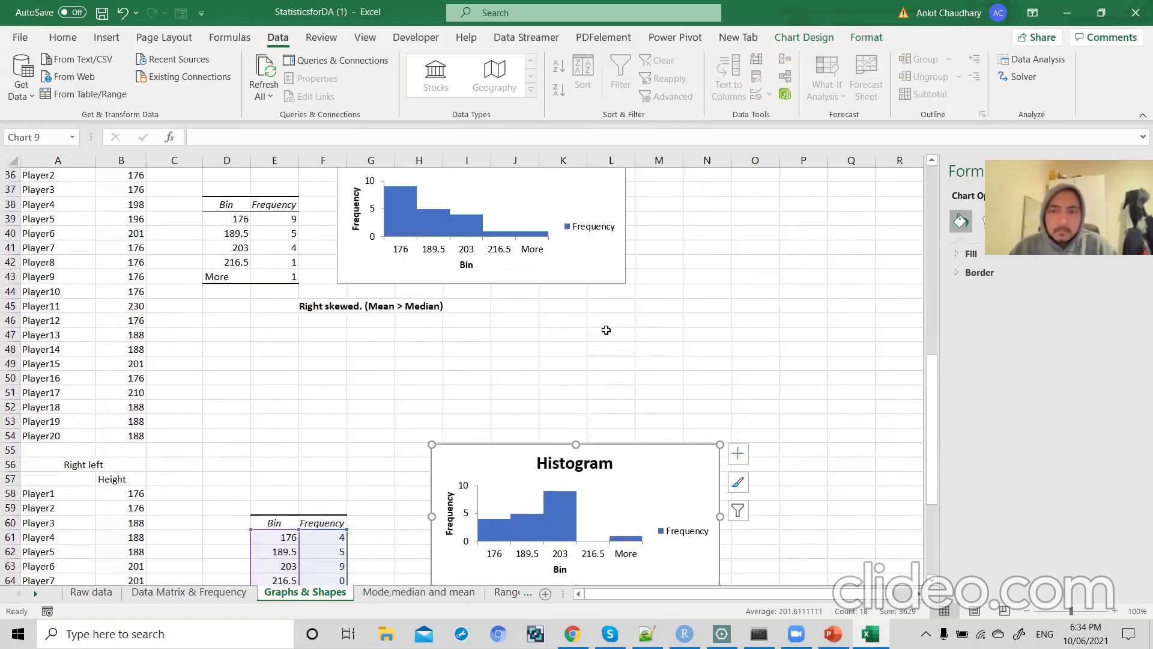
scroll(607, 330, up, 3)
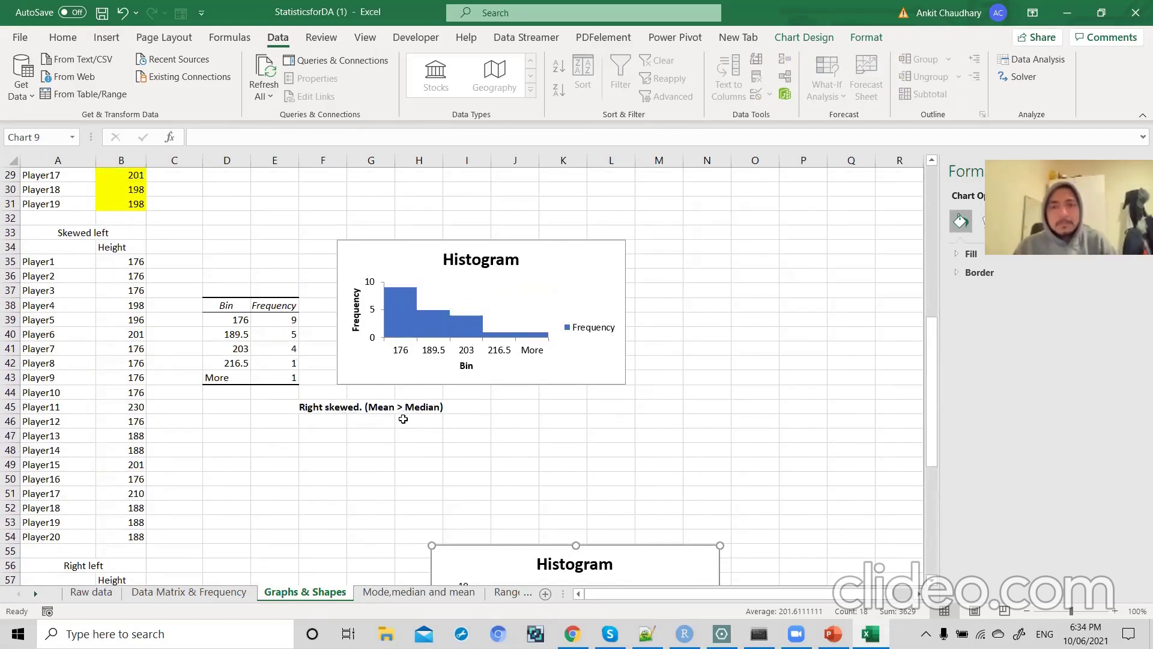
scroll(432, 417, down, 8)
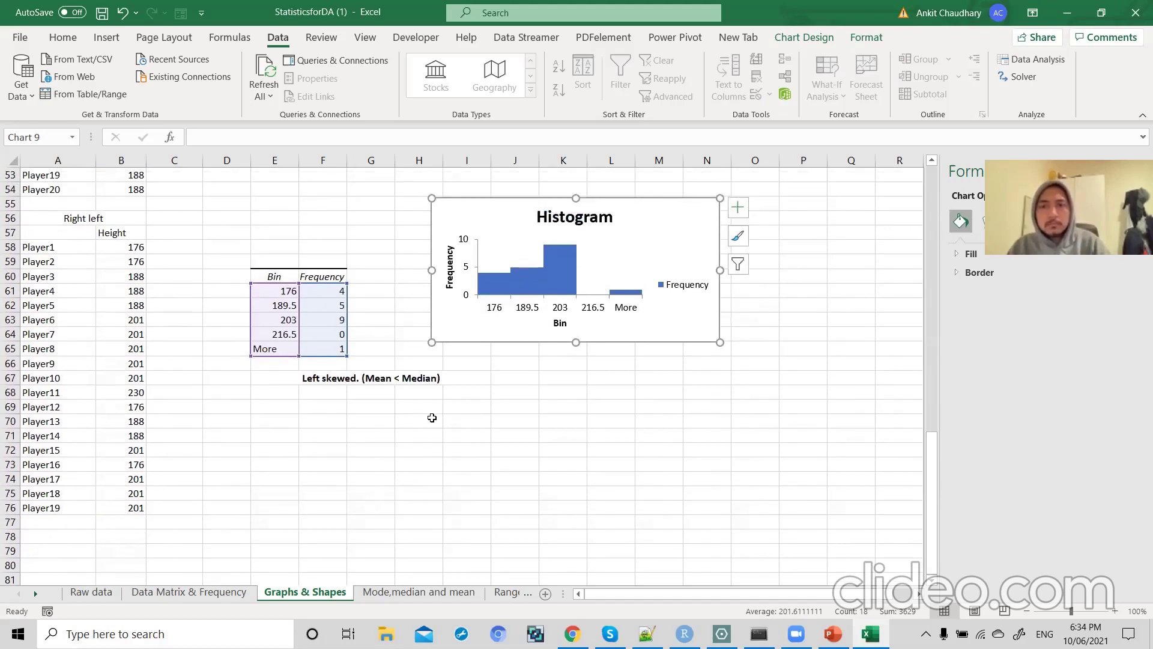
scroll(432, 417, up, 1)
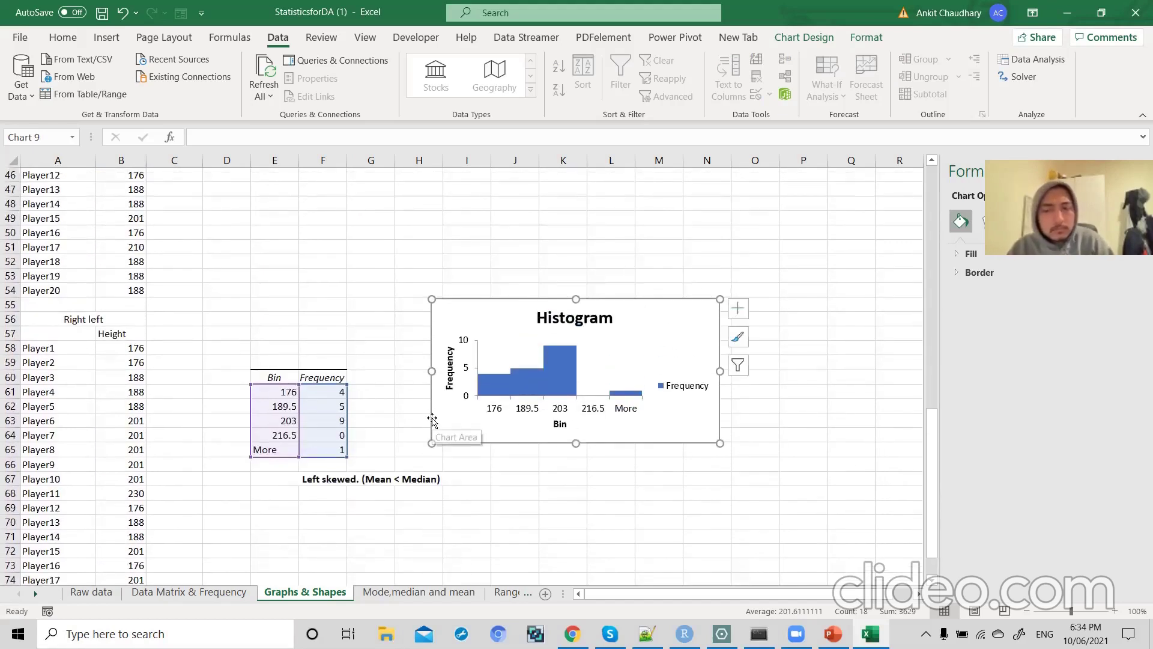
scroll(432, 418, up, 5)
scroll(432, 417, up, 1)
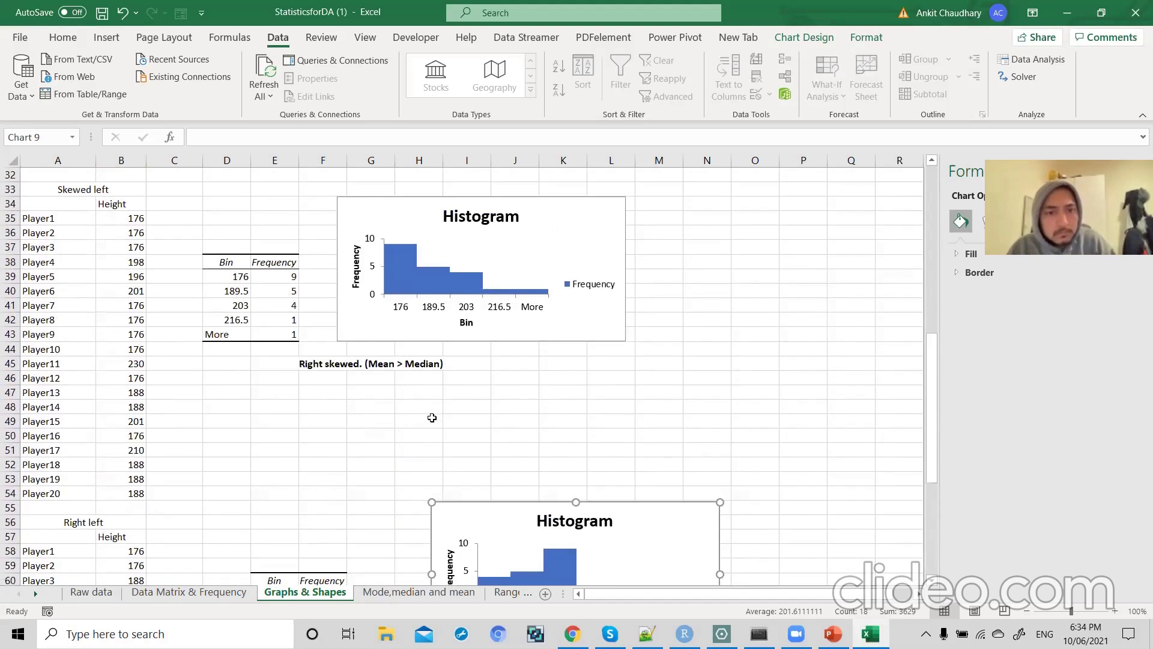
scroll(432, 417, up, 1)
scroll(432, 417, up, 5)
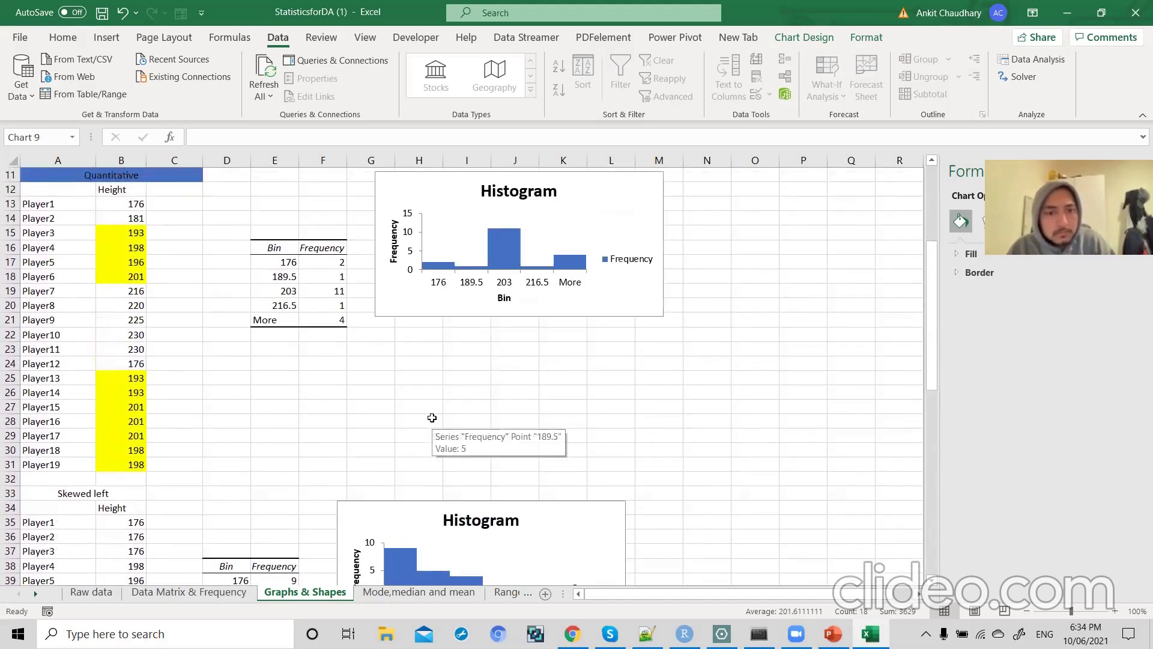
- Examine the skewed height histograms on the Graphs & Shapes sheet alongside the distribution curves sketched in Drawboard PDF
scroll(431, 418, down, 3)
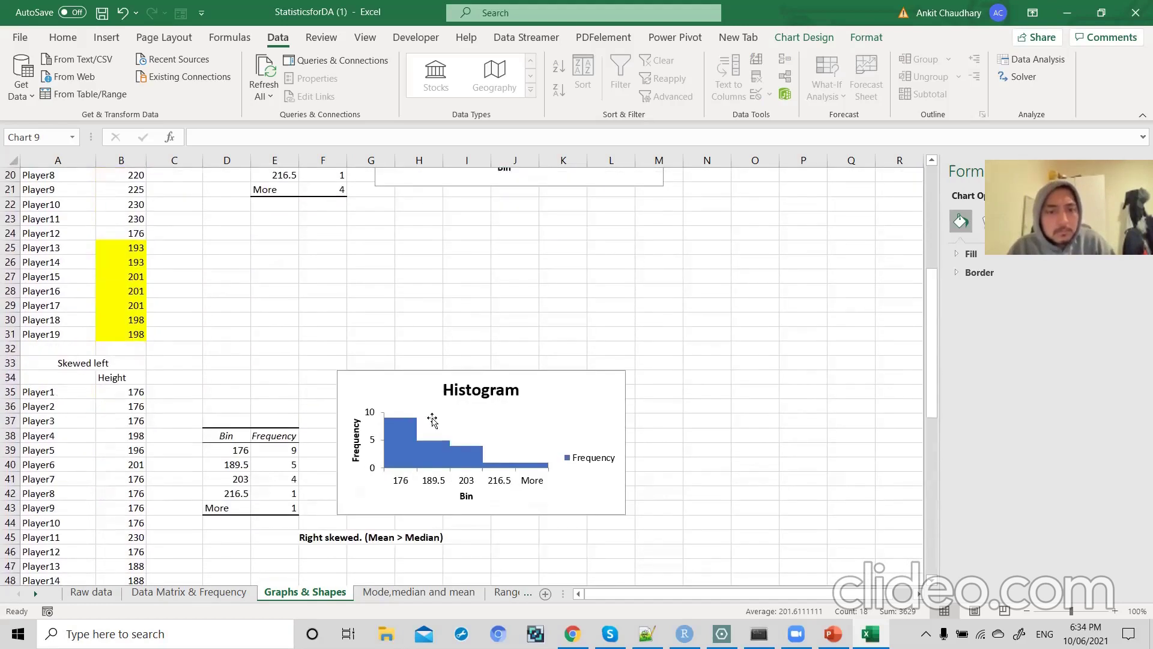
scroll(432, 417, down, 3)
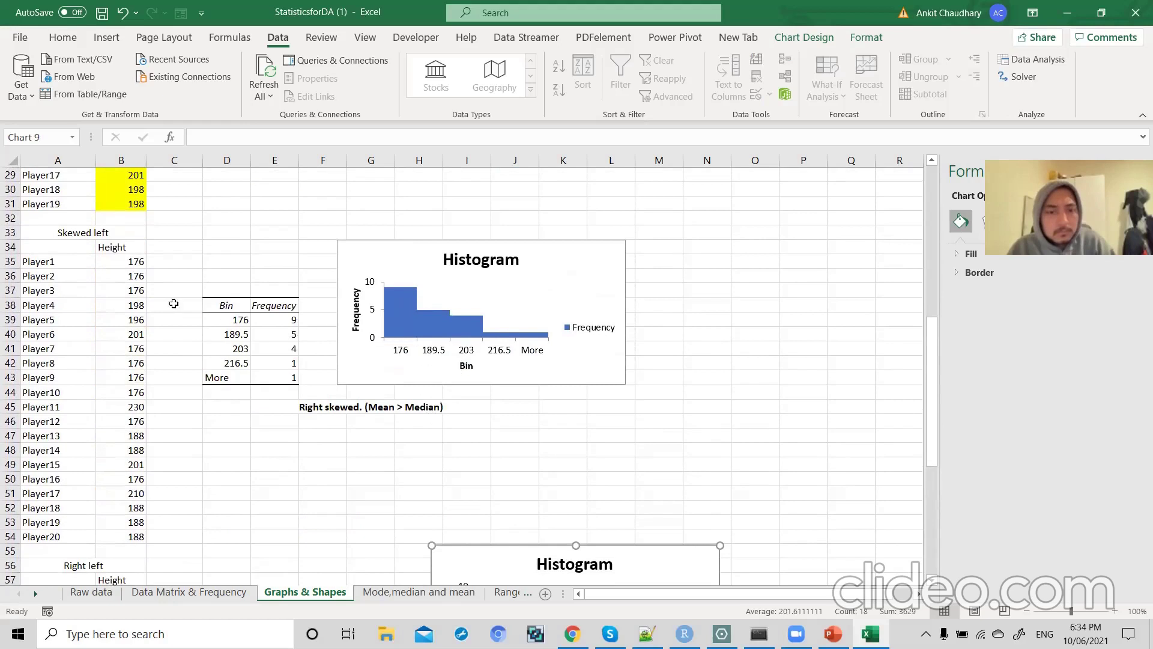
click(378, 339)
scroll(378, 340, down, 1)
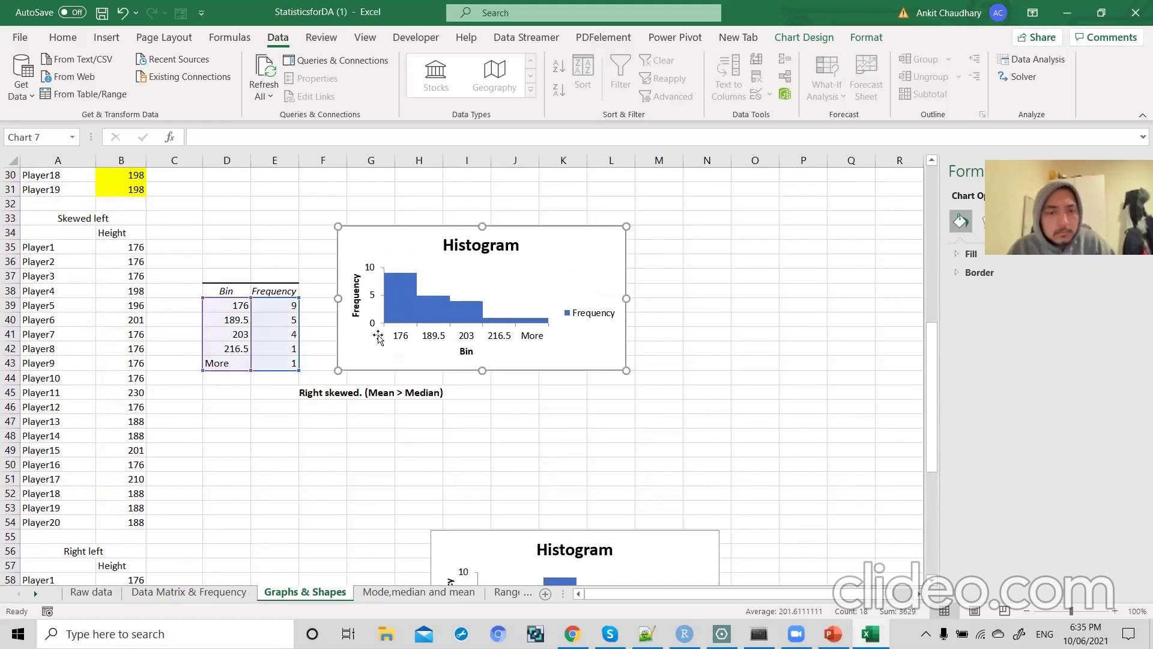
click(363, 417)
key(alt+Tab)
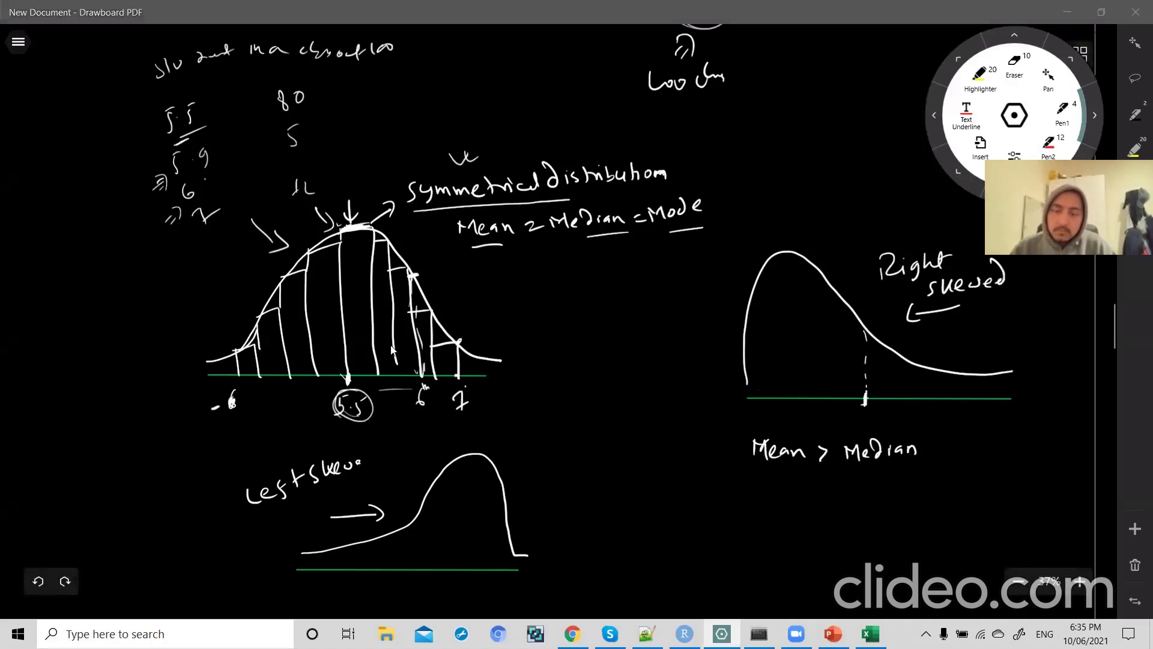
key(alt+Tab)
scroll(390, 348, down, 2)
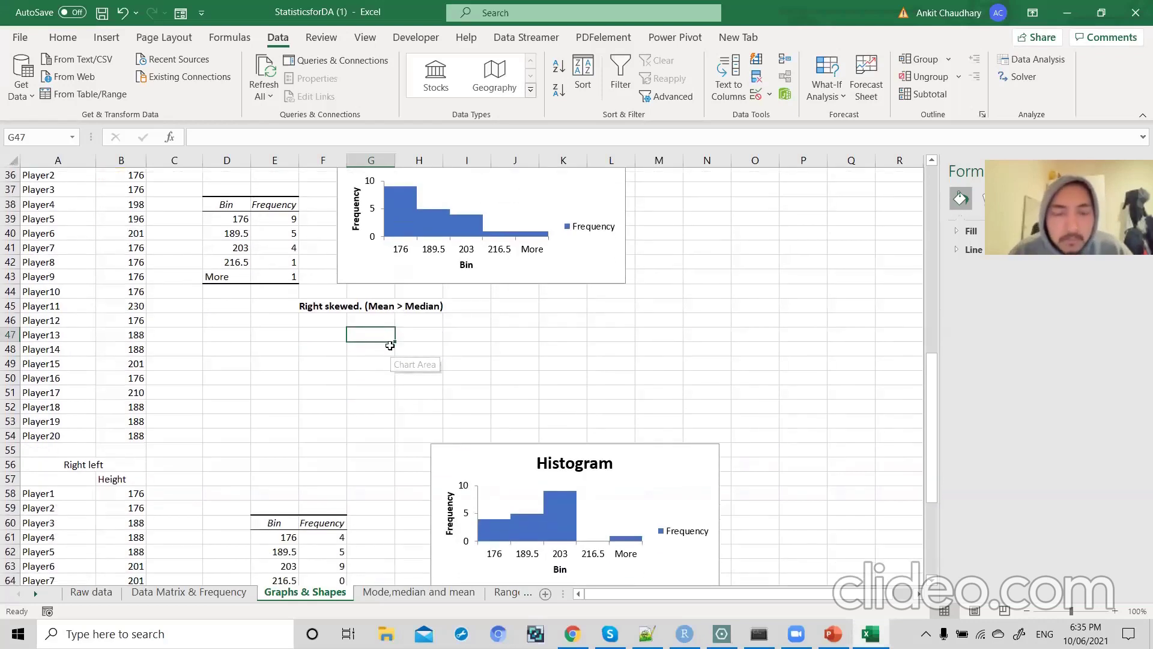
- Switch to Drawboard PDF and draw dashed vertical lines from the peaks of the right-skewed and left-skewed curves to their baselines
key(alt+Tab)
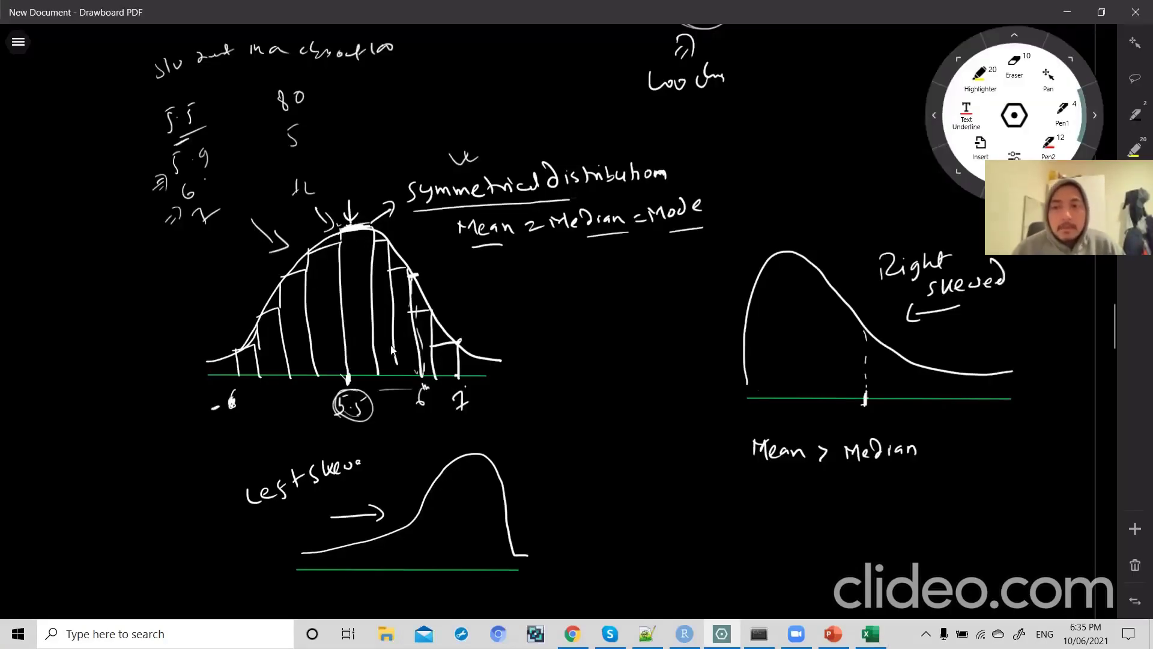
drag(786, 255, 784, 289)
drag(784, 294, 781, 348)
drag(786, 367, 786, 374)
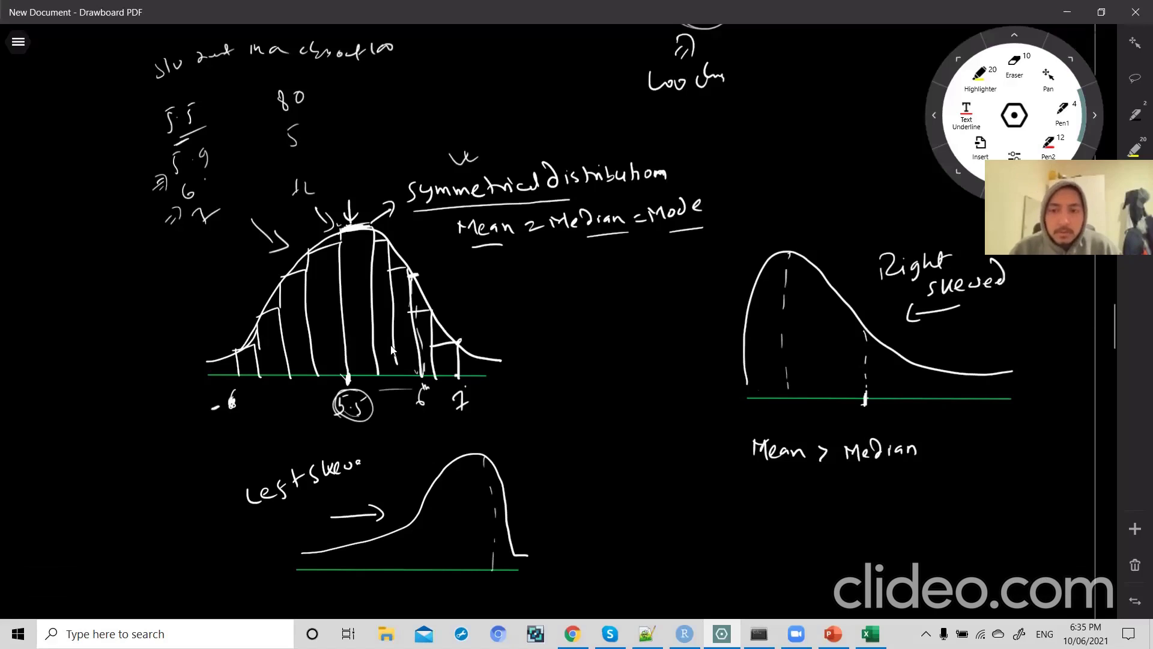
- Handwrite "Average => Median" under the "Mean > Median" note and "Avg = Median" beneath the left-skewed curve
mouse_move(755, 519)
mouse_down()
mouse_move(761, 495)
mouse_move(773, 515)
mouse_move(886, 498)
mouse_up()
mouse_move(888, 504)
mouse_down()
mouse_move(896, 484)
mouse_move(922, 504)
mouse_up()
drag(926, 503, 934, 502)
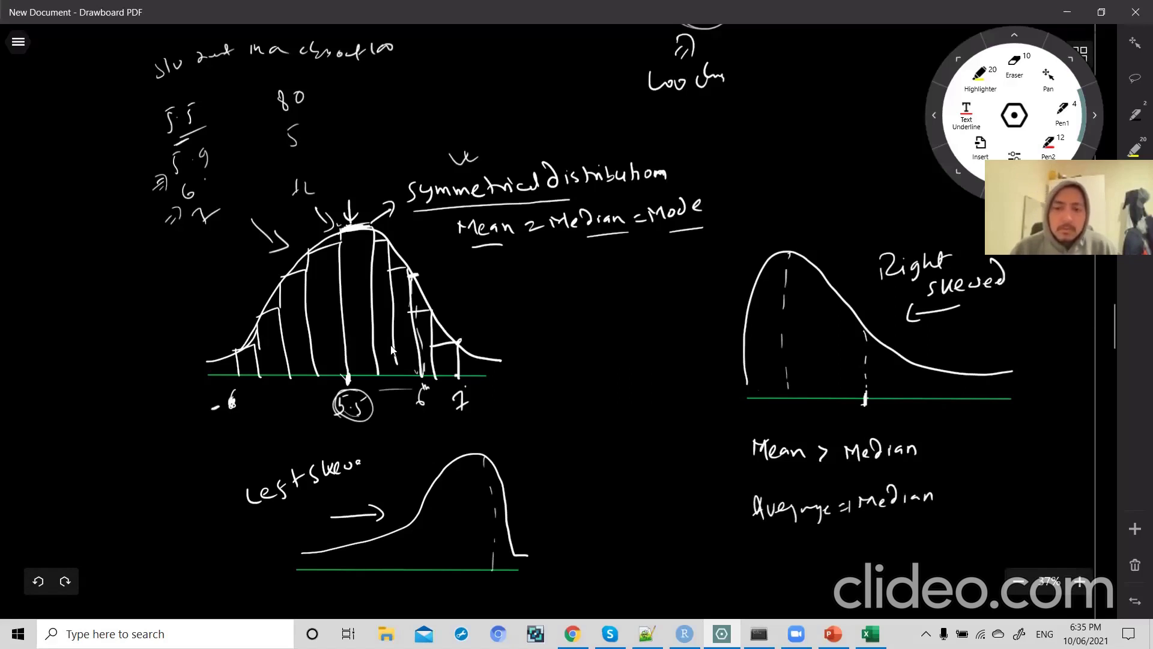
mouse_move(495, 598)
mouse_down()
mouse_move(530, 600)
mouse_move(585, 576)
mouse_up()
drag(592, 578, 593, 587)
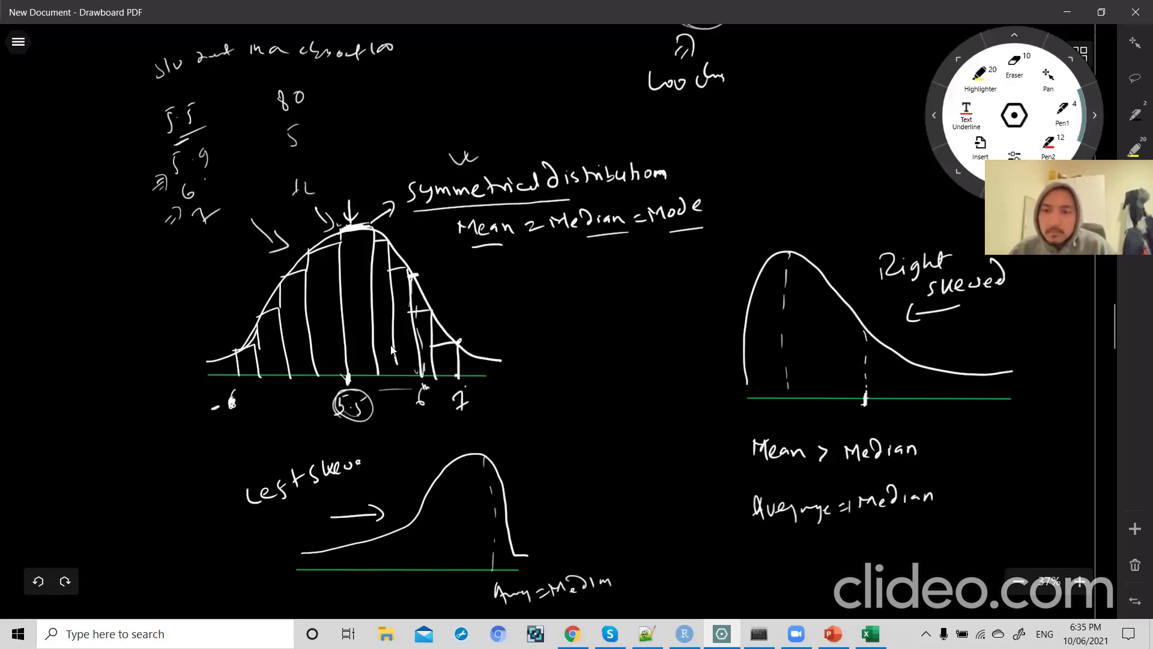
- Handwrite "Average => Mean" beside the symmetrical distribution curve, below the "Mean = Median = Mode" note
drag(462, 309, 483, 306)
mouse_move(485, 295)
mouse_down()
mouse_move(512, 313)
mouse_move(538, 300)
mouse_up()
mouse_move(540, 293)
mouse_down()
mouse_move(547, 303)
mouse_move(567, 290)
mouse_up()
drag(563, 298, 595, 294)
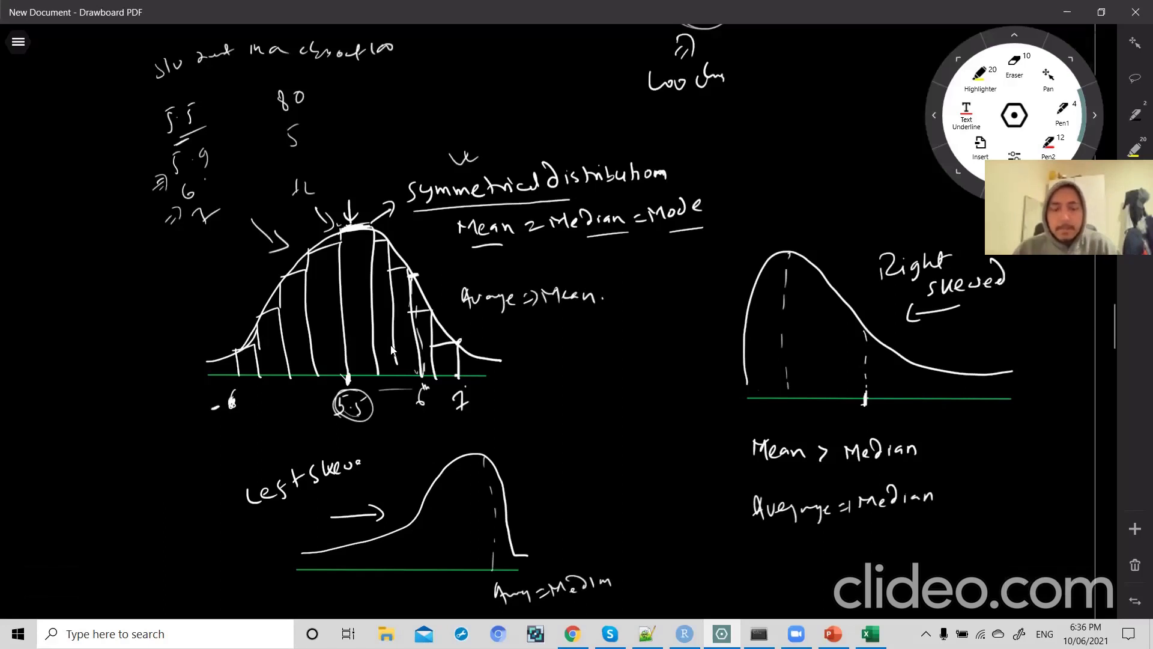
- Draw an arrow pointing down at the right-skewed curve and handwrite a short note above it
drag(829, 239, 846, 259)
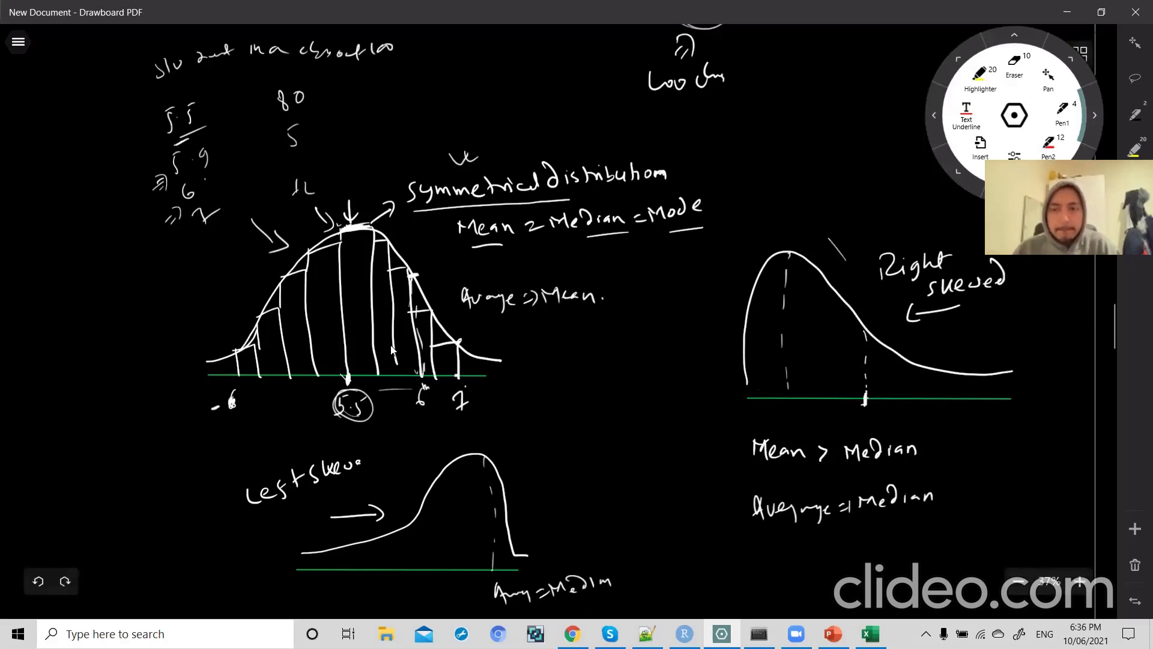
drag(832, 206, 835, 239)
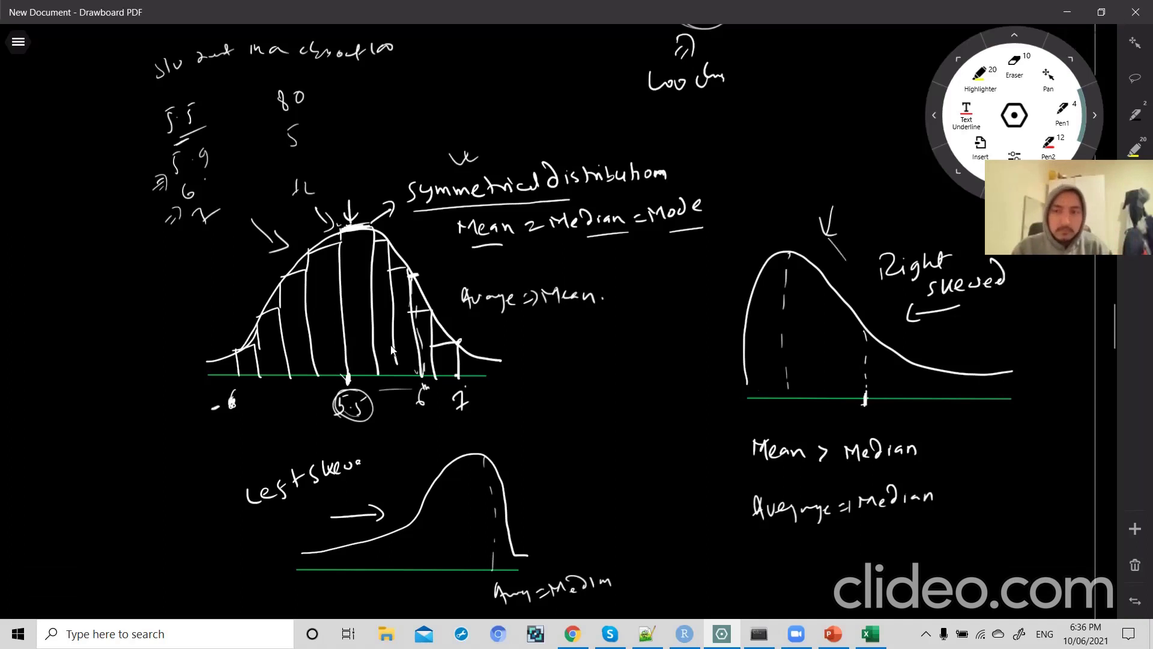
mouse_move(753, 135)
mouse_down()
mouse_move(754, 144)
mouse_move(783, 136)
mouse_up()
drag(779, 129, 806, 123)
drag(811, 121, 815, 117)
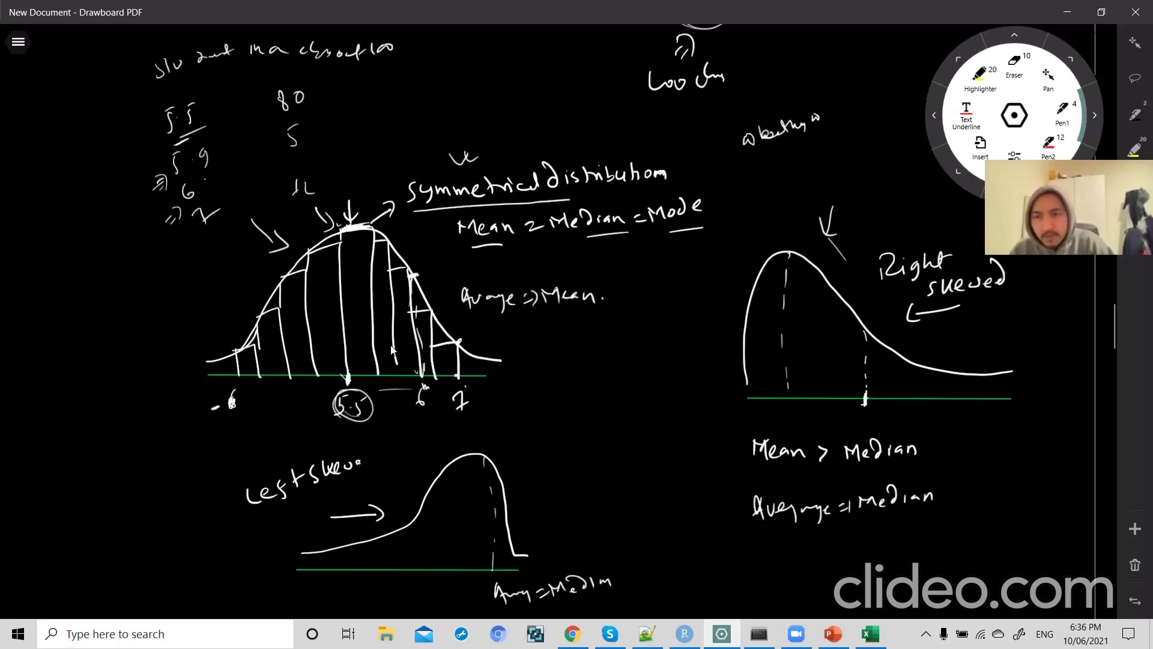
- Handwrite "wealthy people" above the right-skewed curve and draw a vertical line along the curve's left edge
mouse_move(749, 185)
mouse_down()
mouse_move(785, 173)
mouse_move(789, 191)
mouse_move(810, 190)
mouse_up()
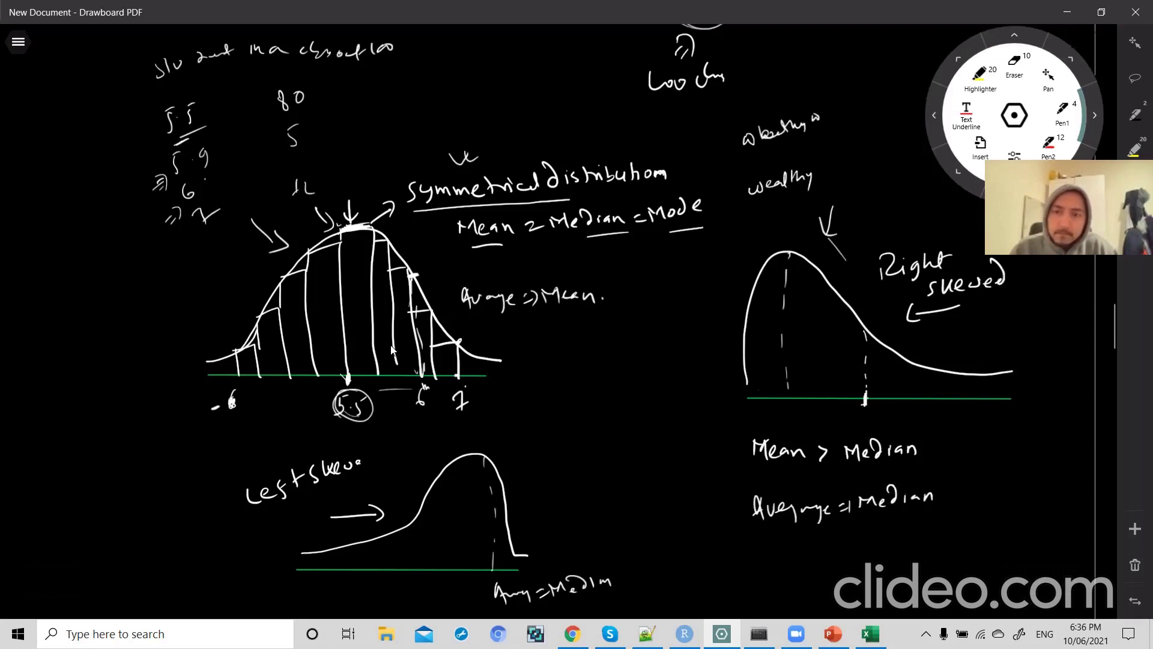
mouse_move(823, 167)
mouse_down()
mouse_move(821, 181)
mouse_move(852, 174)
mouse_up()
drag(859, 168, 869, 156)
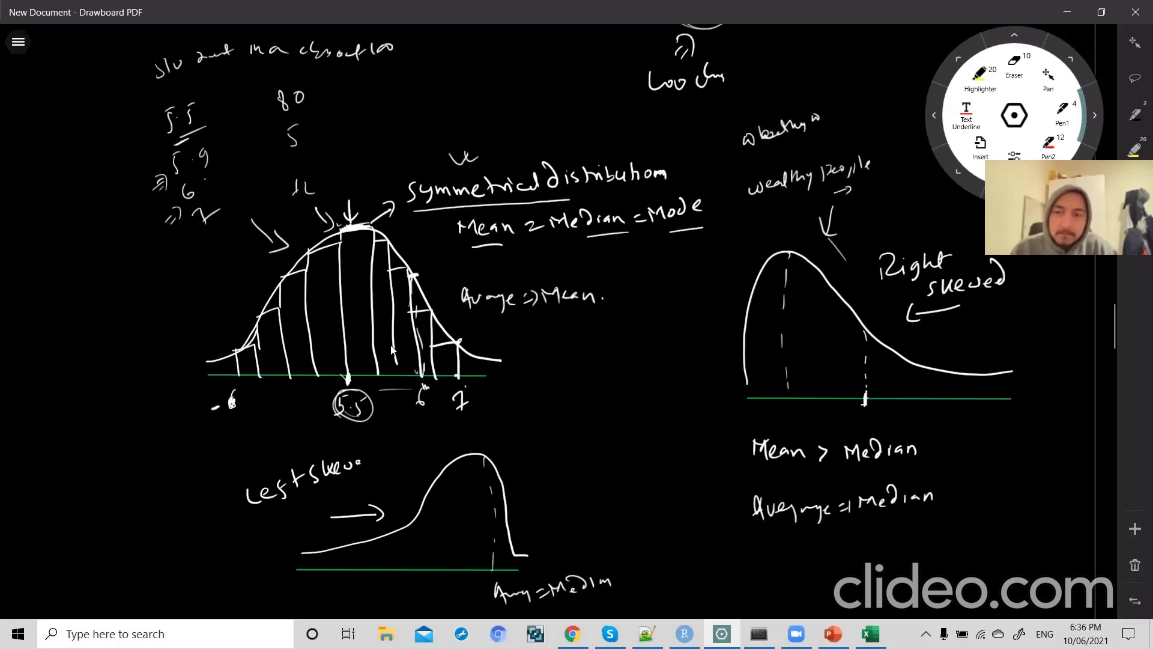
drag(745, 230, 746, 264)
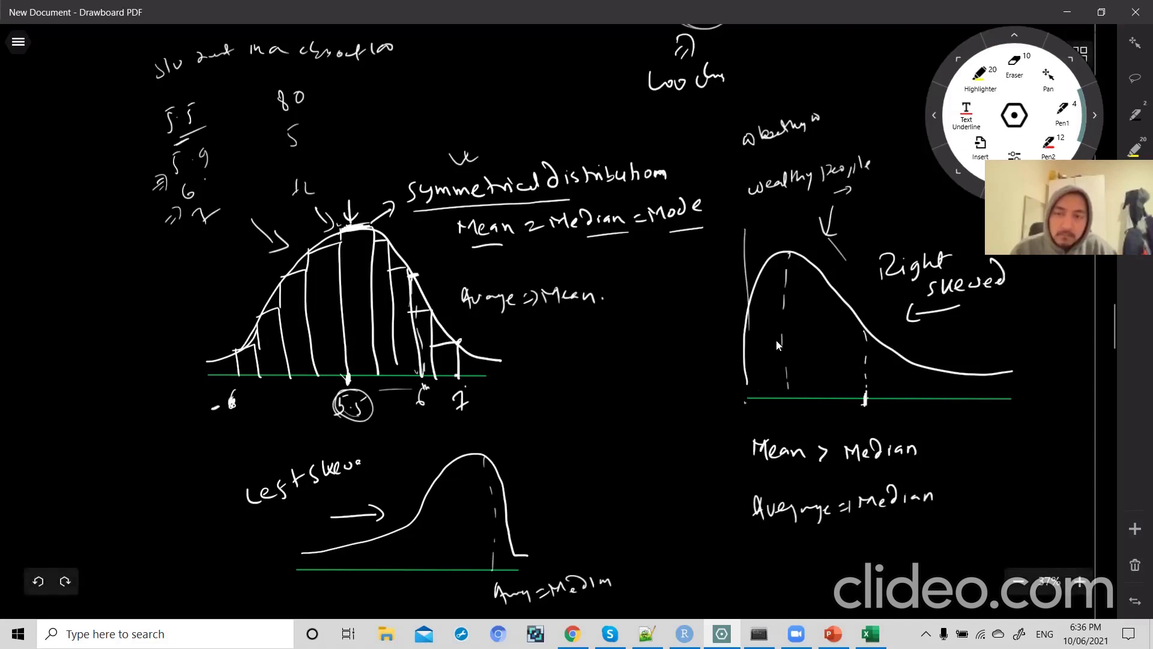
- Switch to Chrome and search Google for "real world example of right and left skewed distribution"
key(alt+Tab)
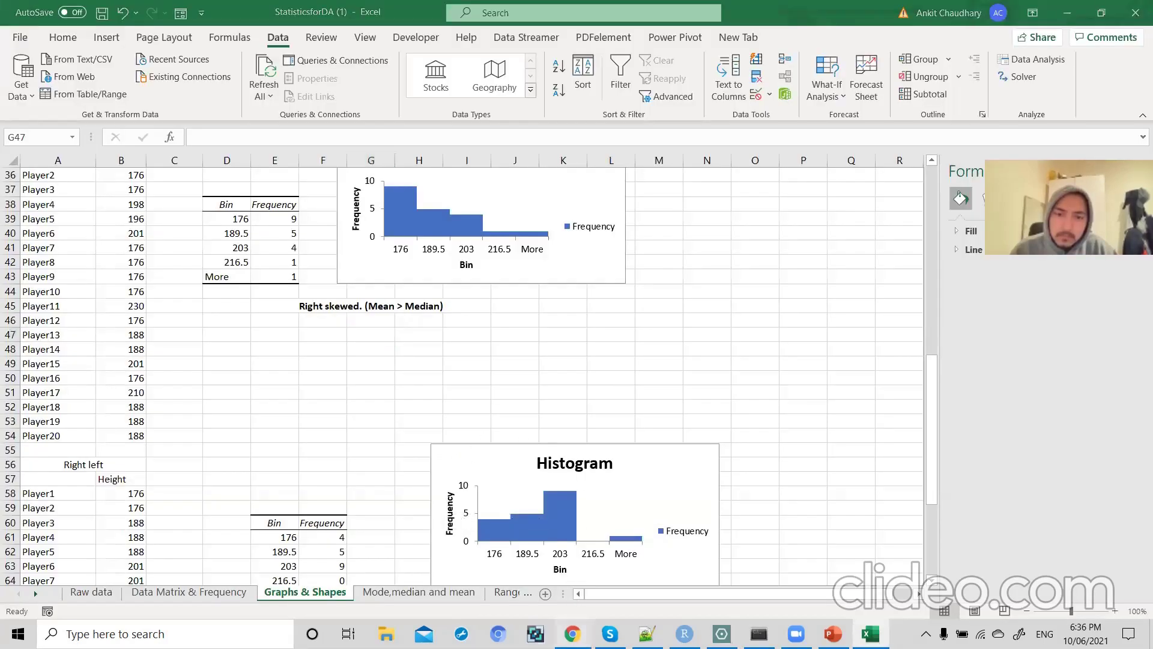
click(573, 633)
click(334, 37)
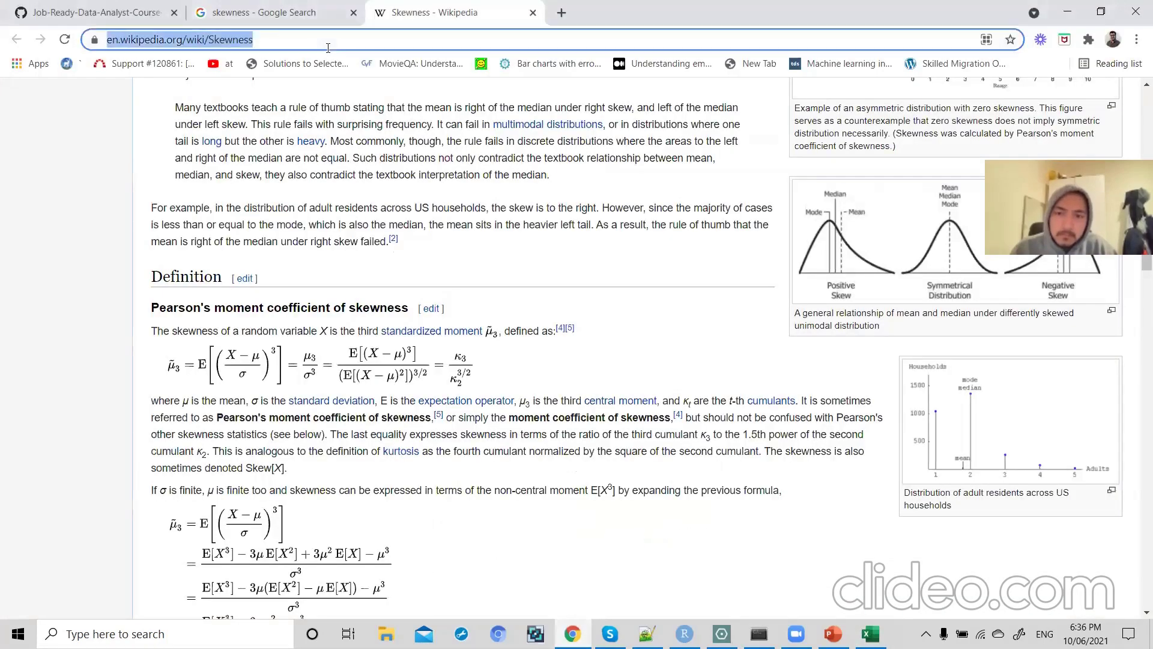
text(real world)
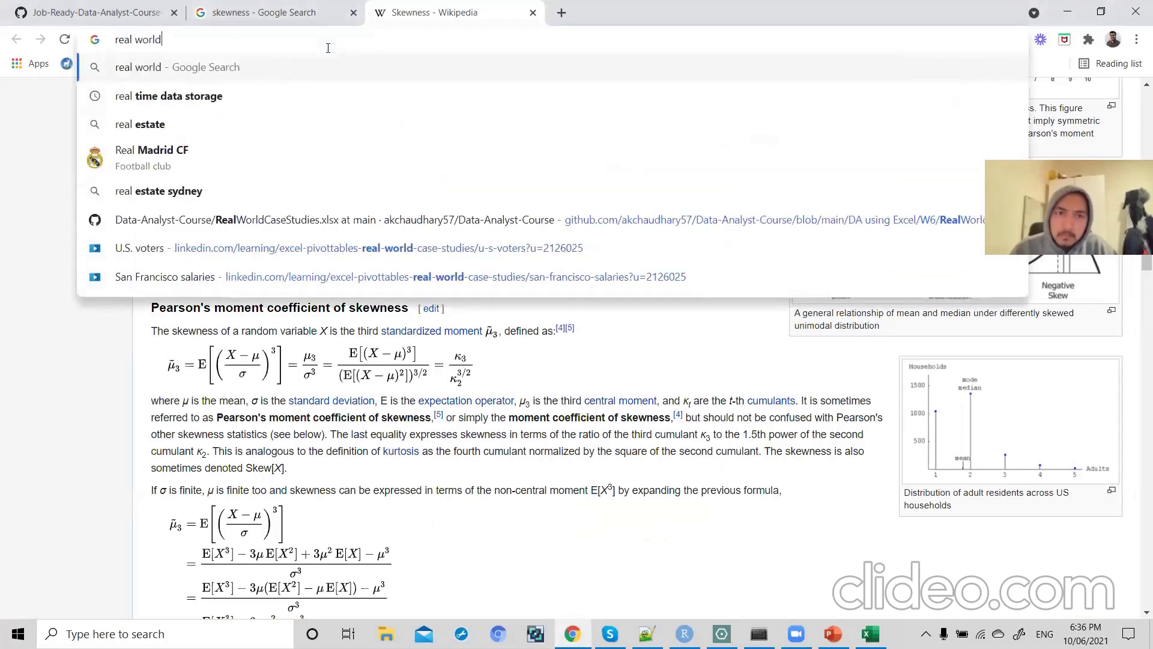
text( example of)
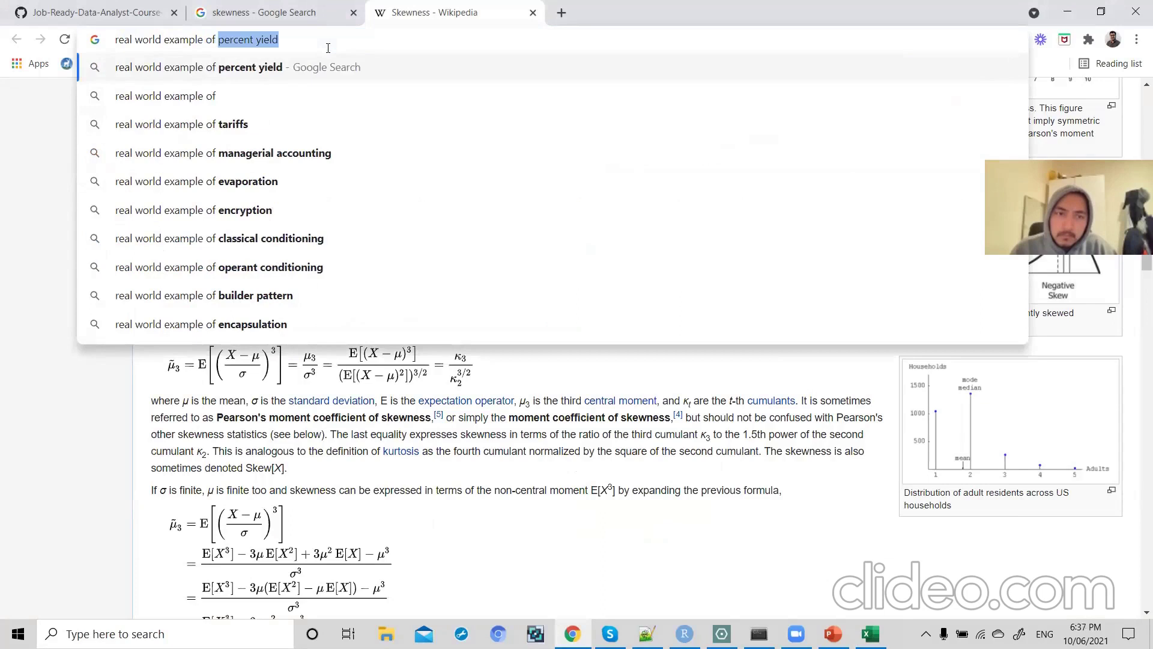
text( right and left sk)
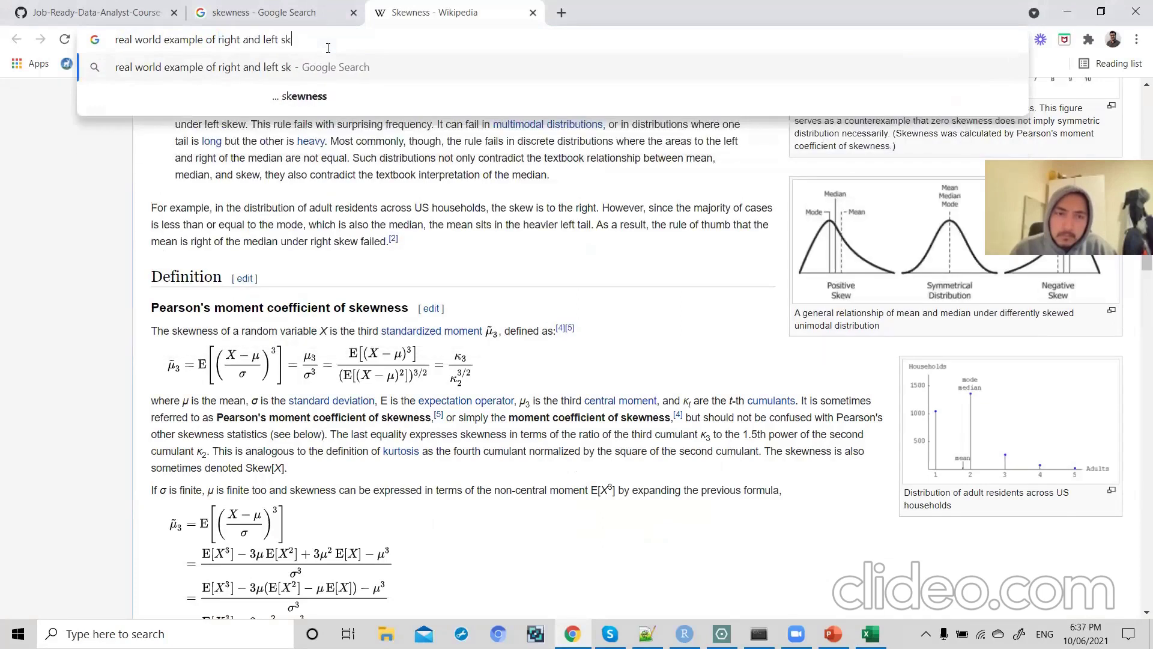
text(ew)
key(Down)
key(Return)
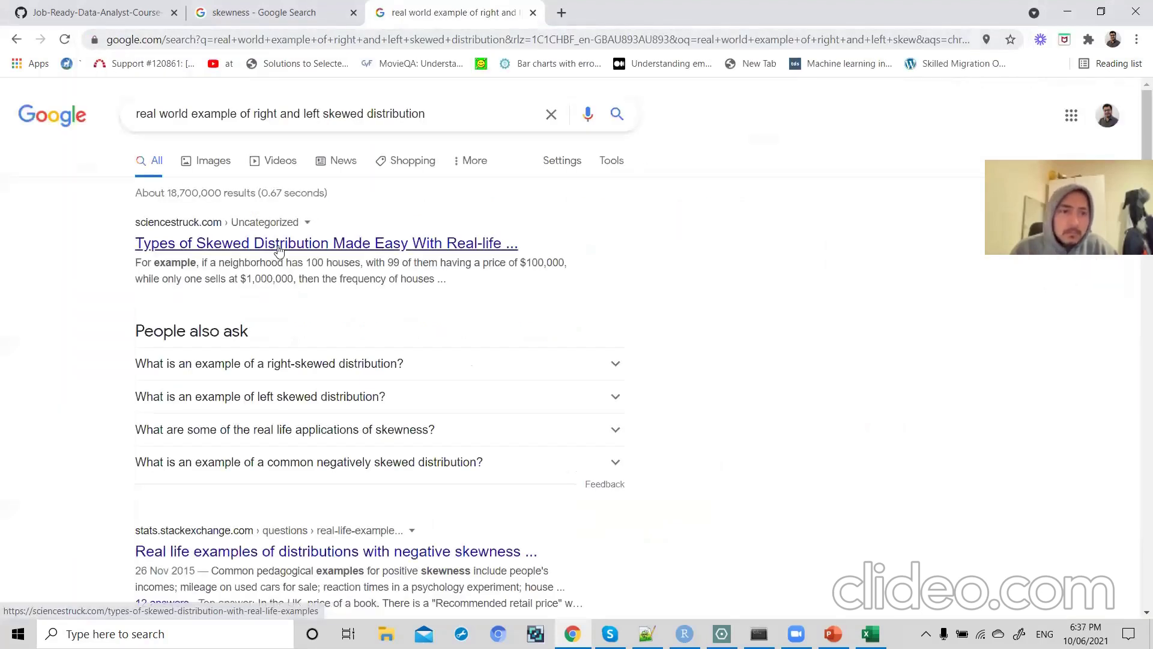
- Open the ScienceStruck article on types of skewed distribution and read its introduction, central tendency measures and symmetric distribution explanation
click(283, 241)
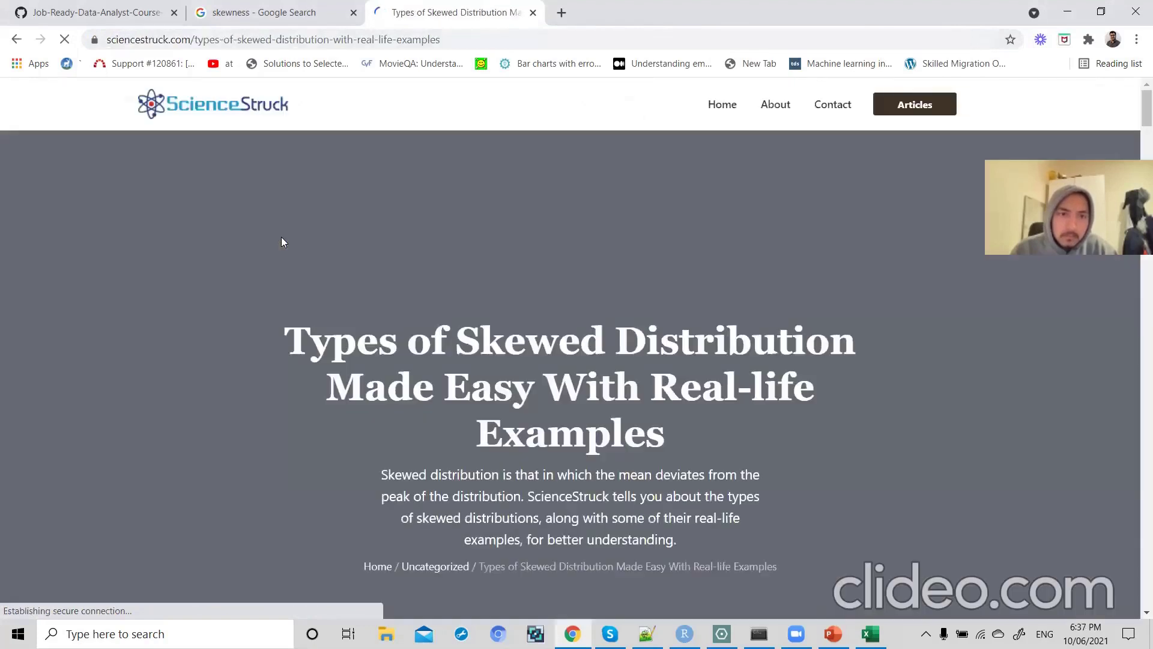
scroll(284, 377, down, 10)
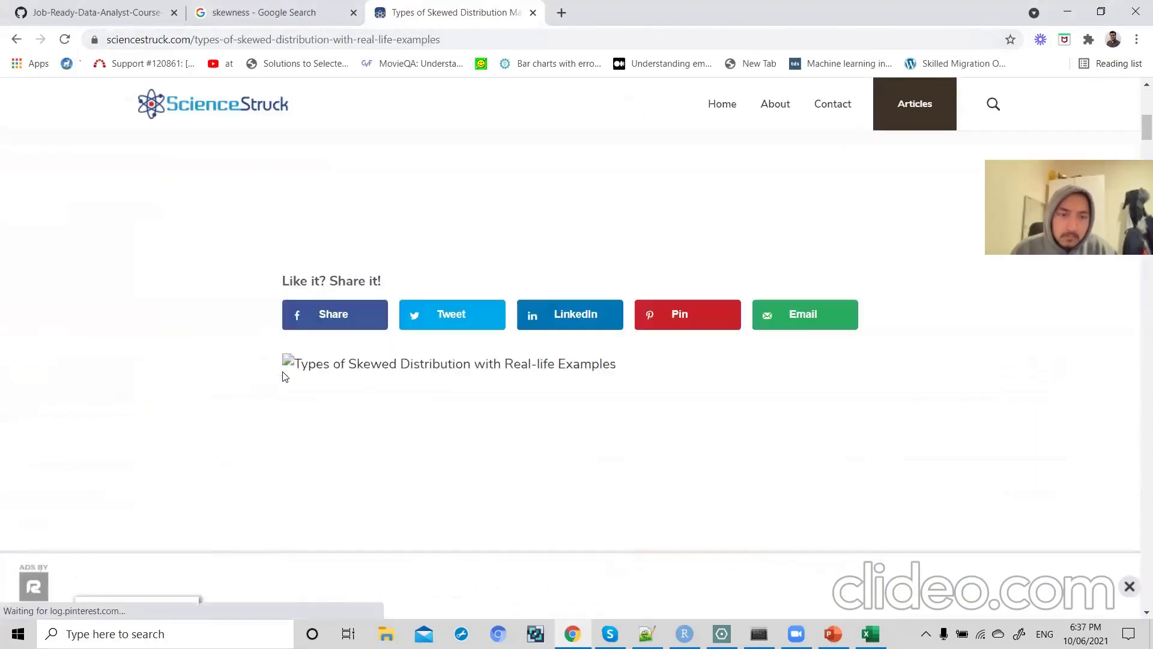
scroll(284, 376, down, 6)
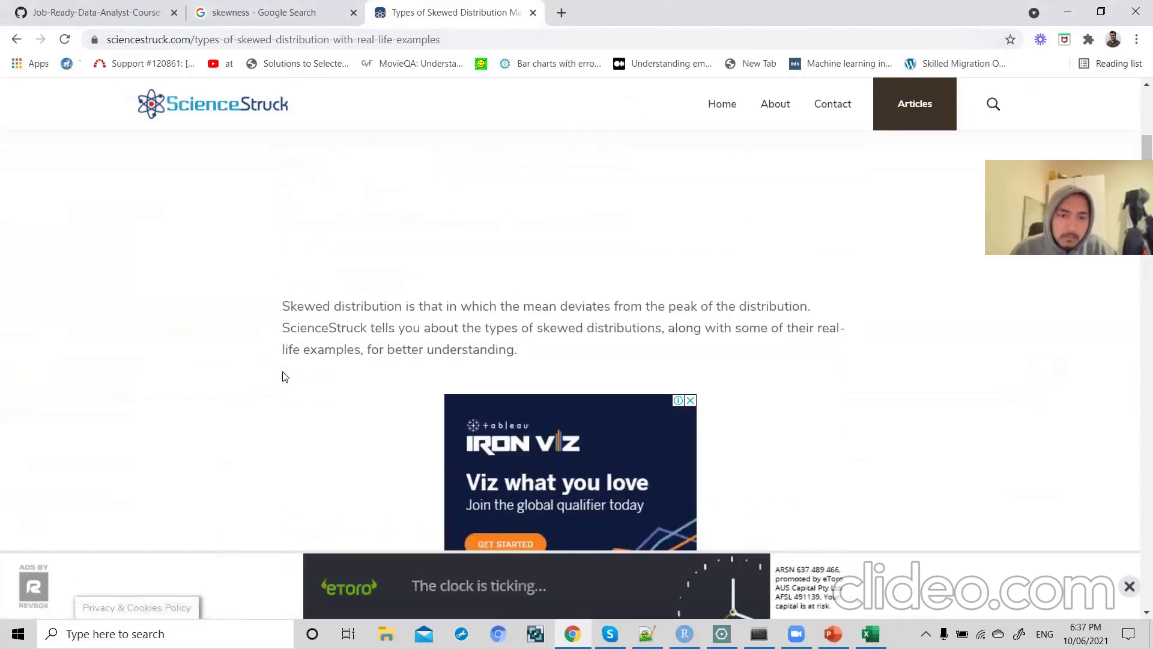
scroll(284, 376, down, 7)
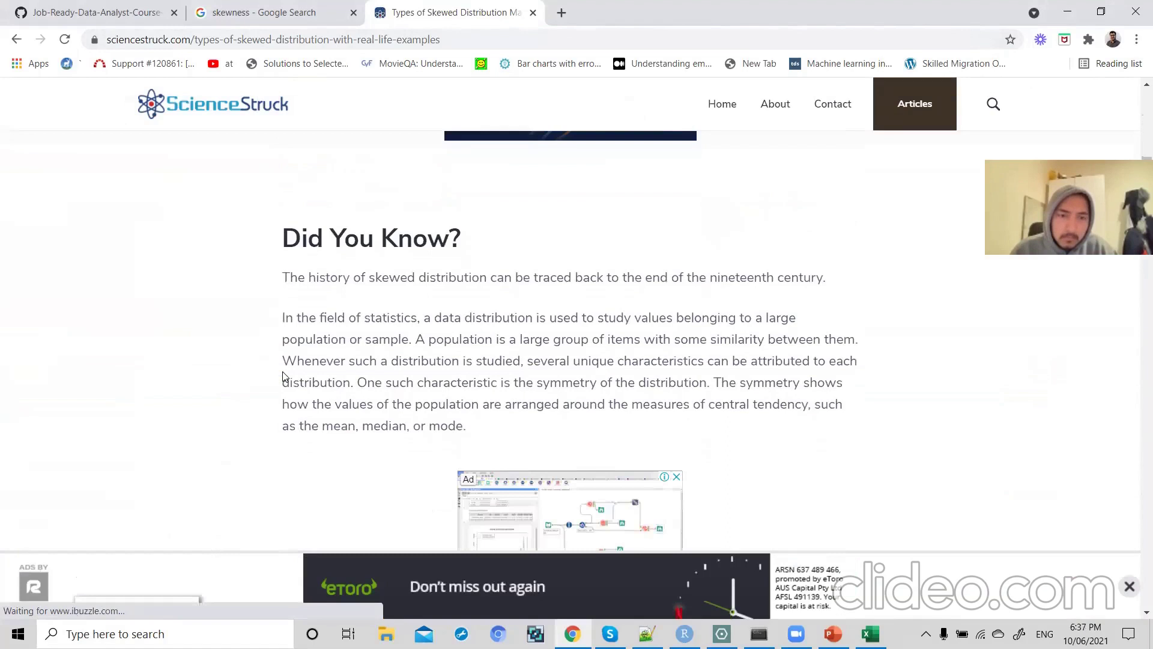
scroll(284, 377, down, 2)
scroll(284, 376, down, 4)
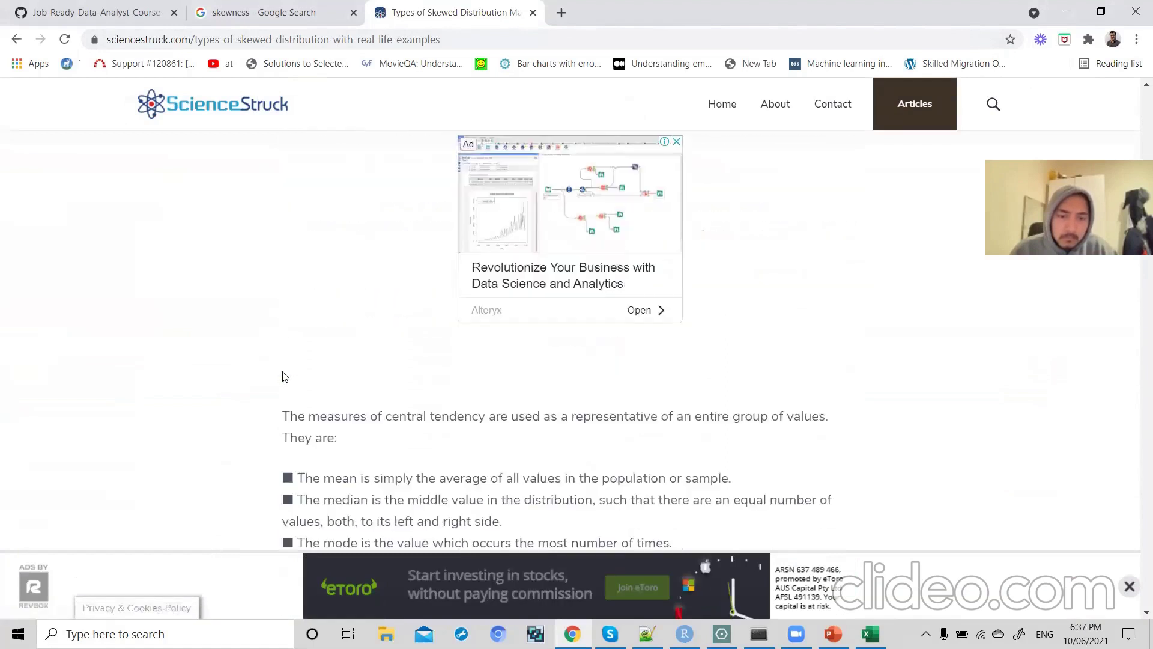
scroll(285, 377, down, 5)
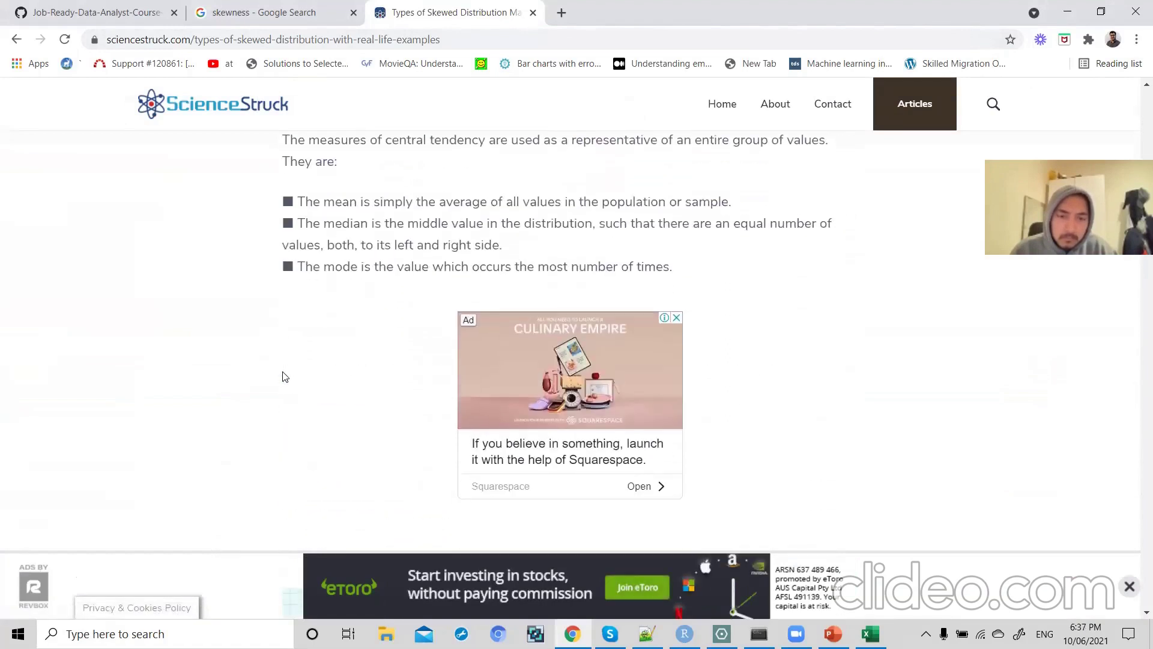
scroll(284, 376, down, 6)
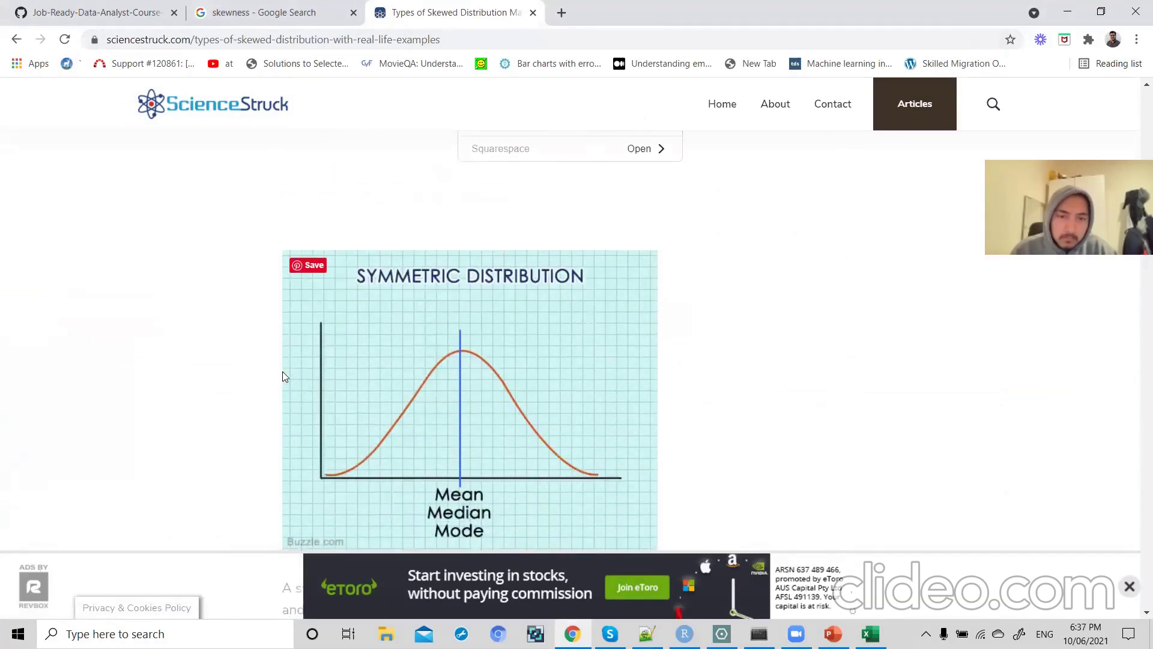
scroll(285, 377, down, 5)
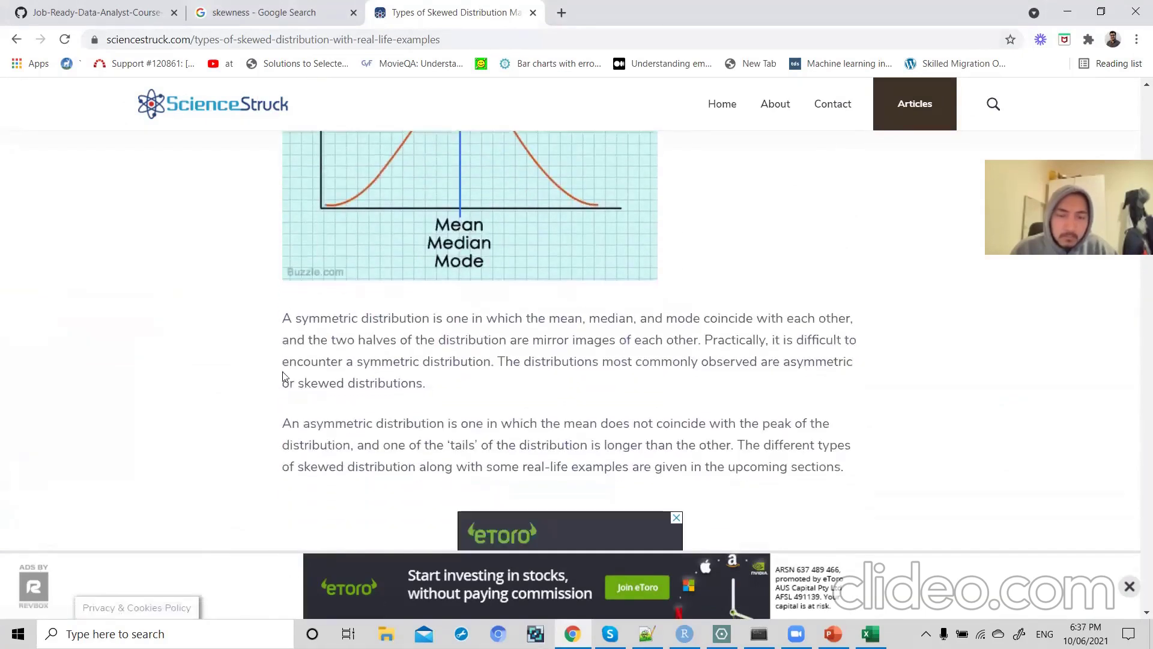
- Examine the article's Positively Skewed Distribution section, including its mode, median and mean diagram and the explanation below it
scroll(284, 377, down, 9)
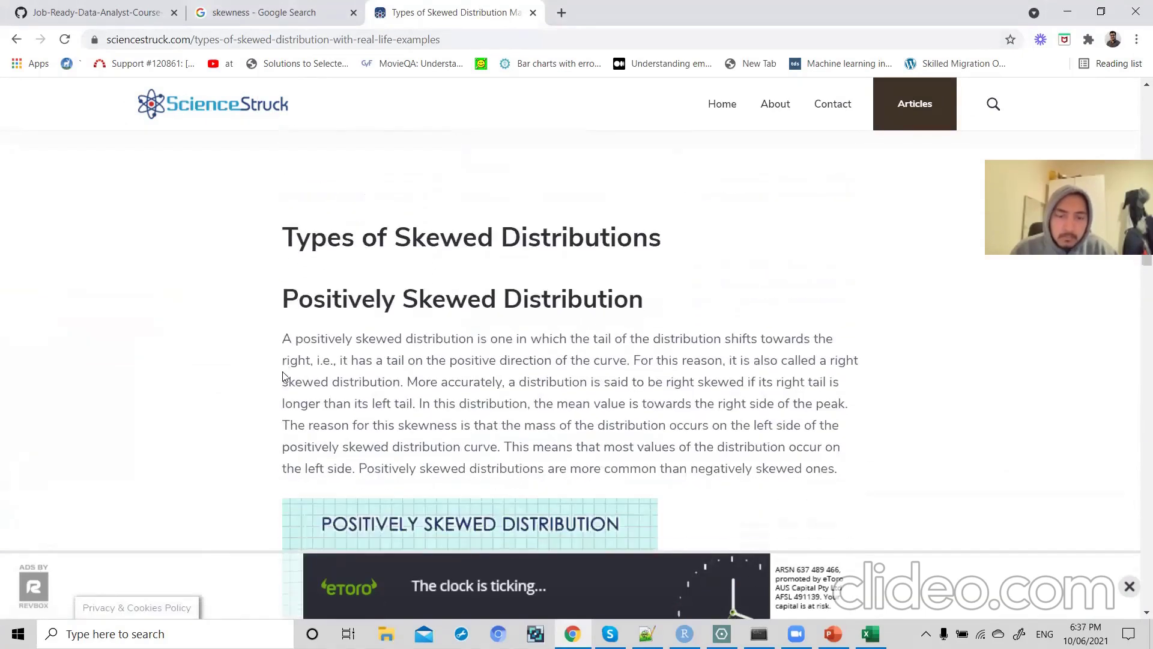
scroll(285, 376, down, 2)
scroll(284, 376, down, 3)
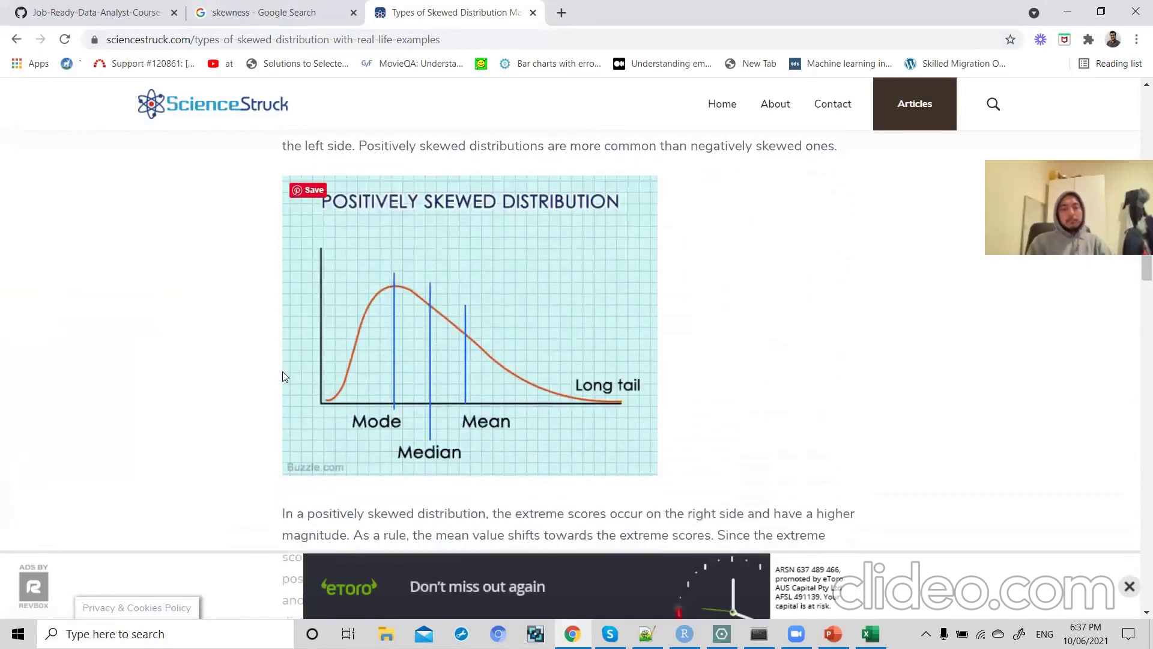
scroll(285, 377, up, 1)
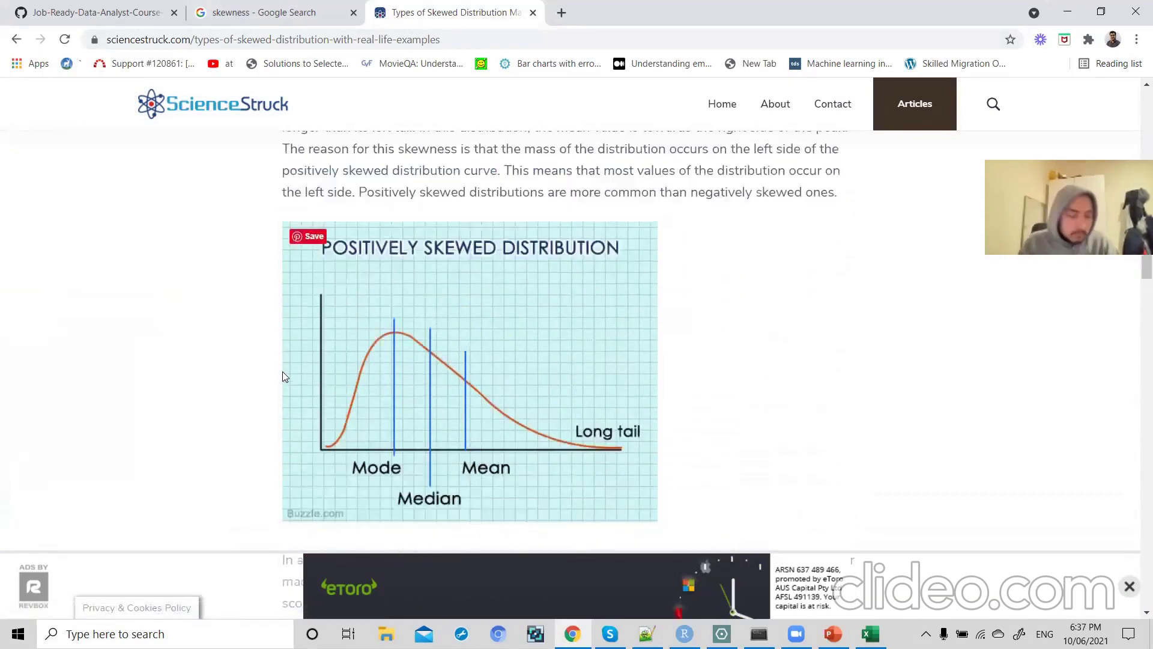
scroll(285, 376, up, 2)
scroll(284, 376, down, 1)
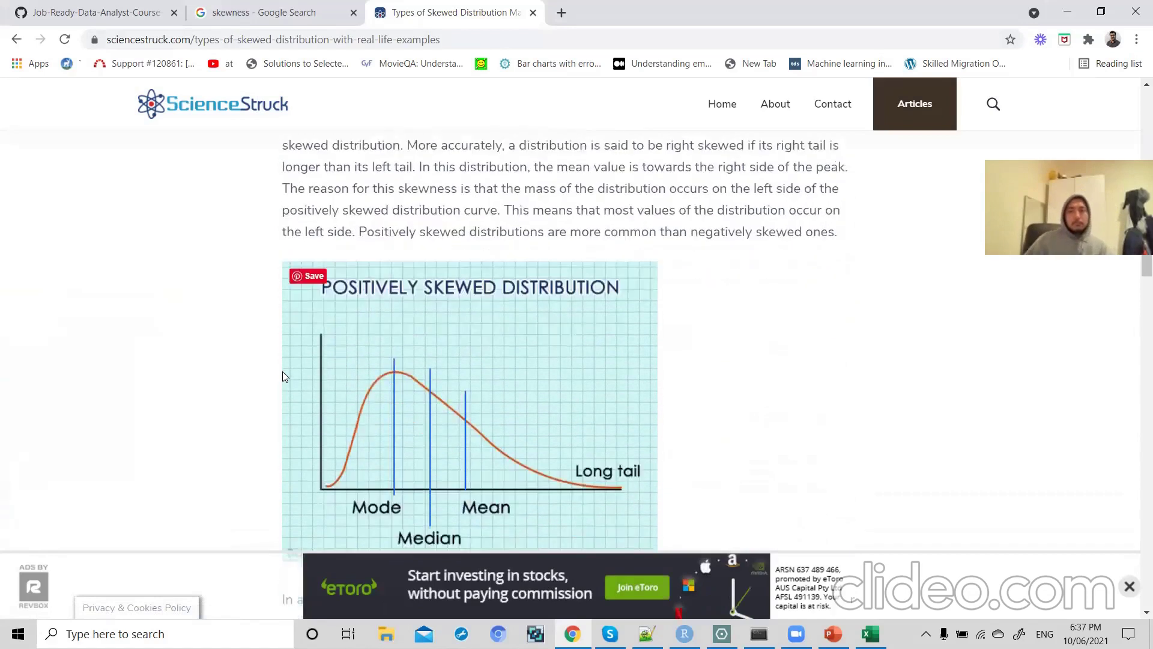
scroll(284, 376, down, 5)
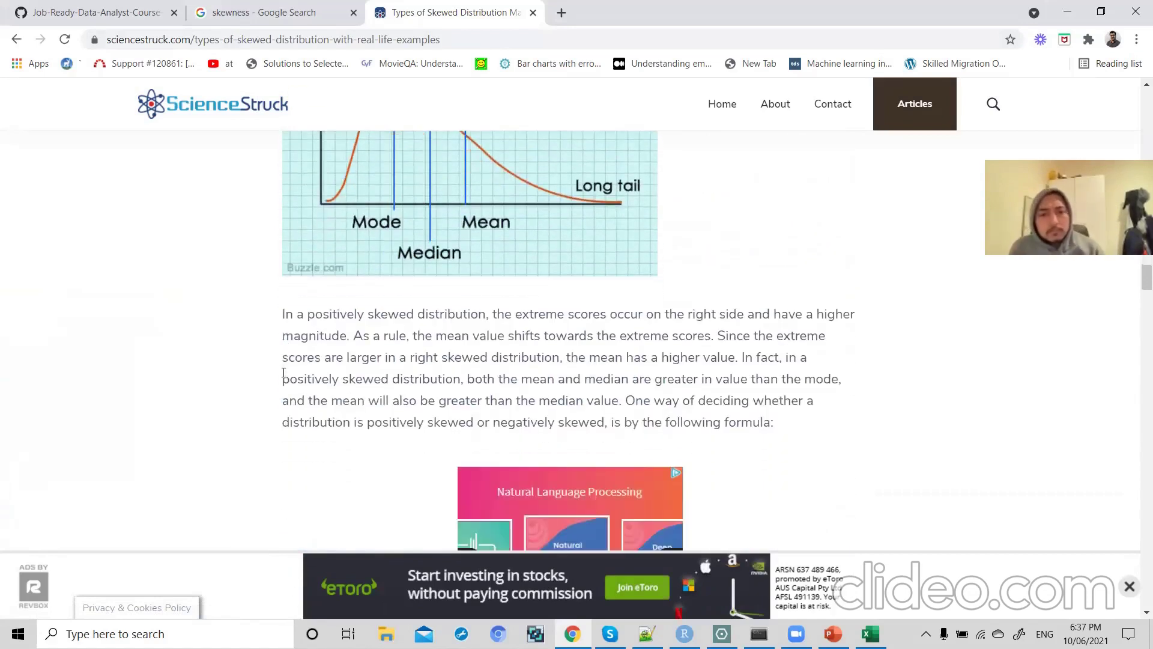
- Read past Pearson's Coefficient of Skewness to the article's positively skewed examples and highlight the Distribution of Income heading
scroll(283, 373, down, 3)
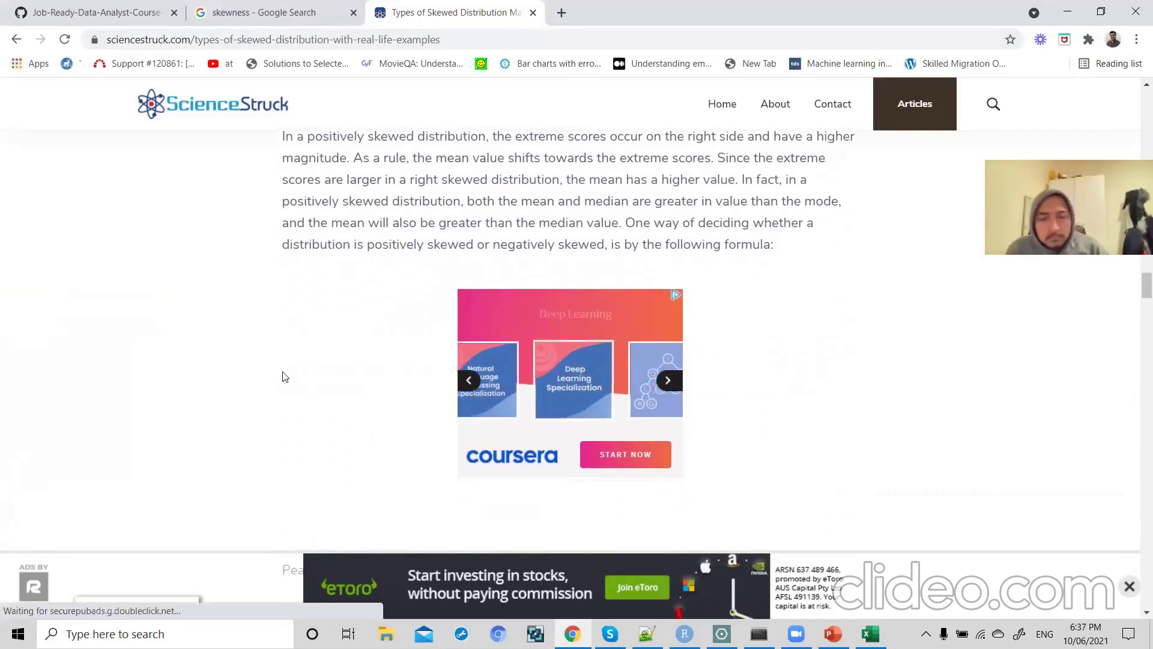
scroll(284, 377, down, 6)
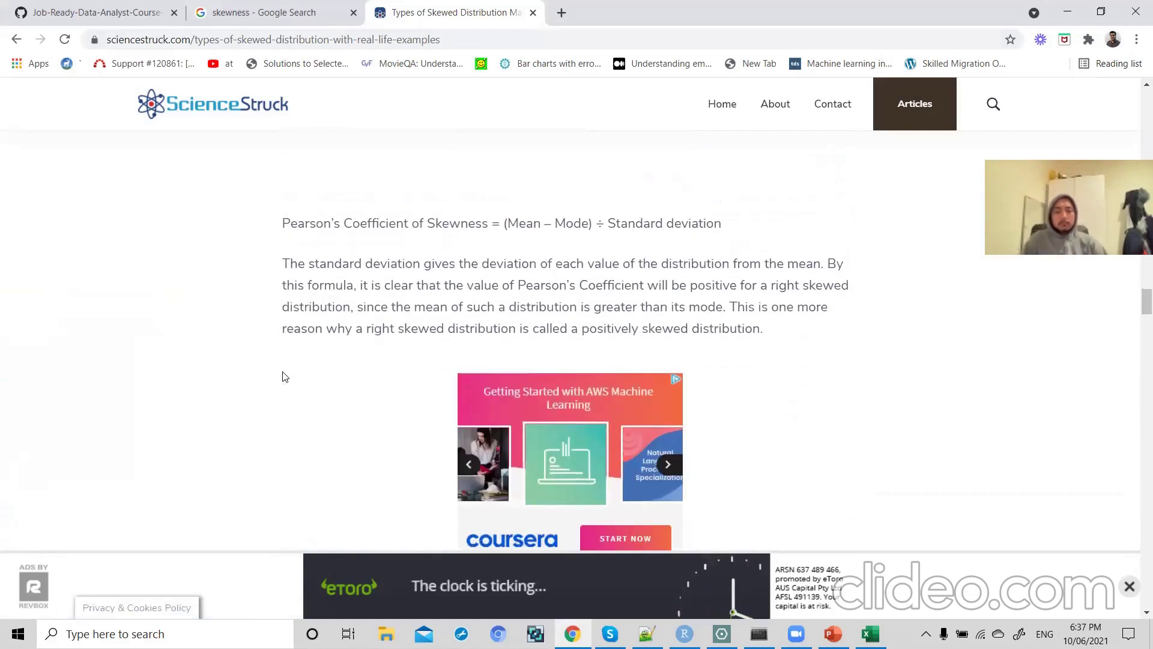
scroll(284, 377, down, 1)
scroll(285, 376, down, 6)
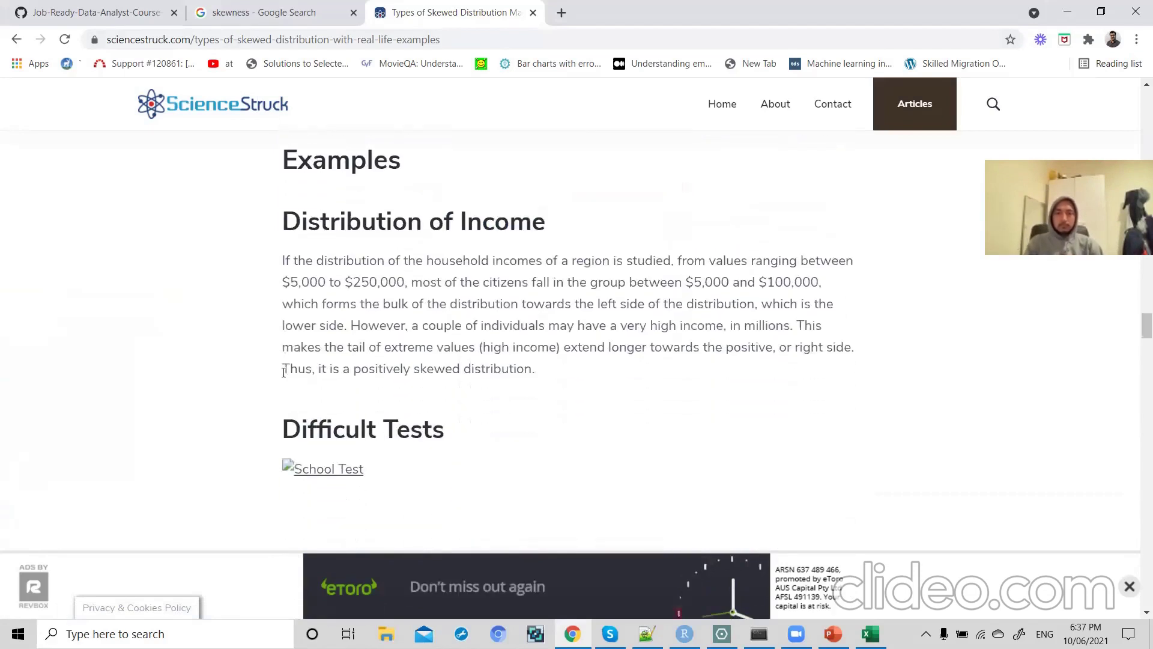
triple_click(397, 210)
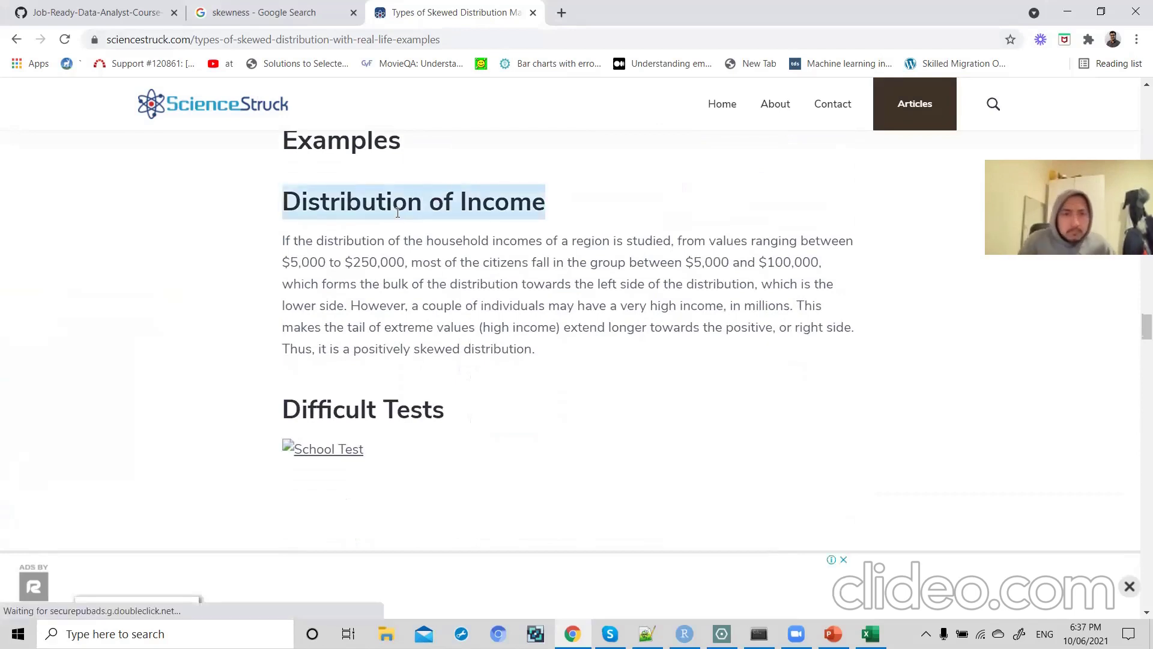
- Revisit the positively skewed distribution diagram and return to the highlighted Distribution of Income heading
scroll(383, 279, up, 18)
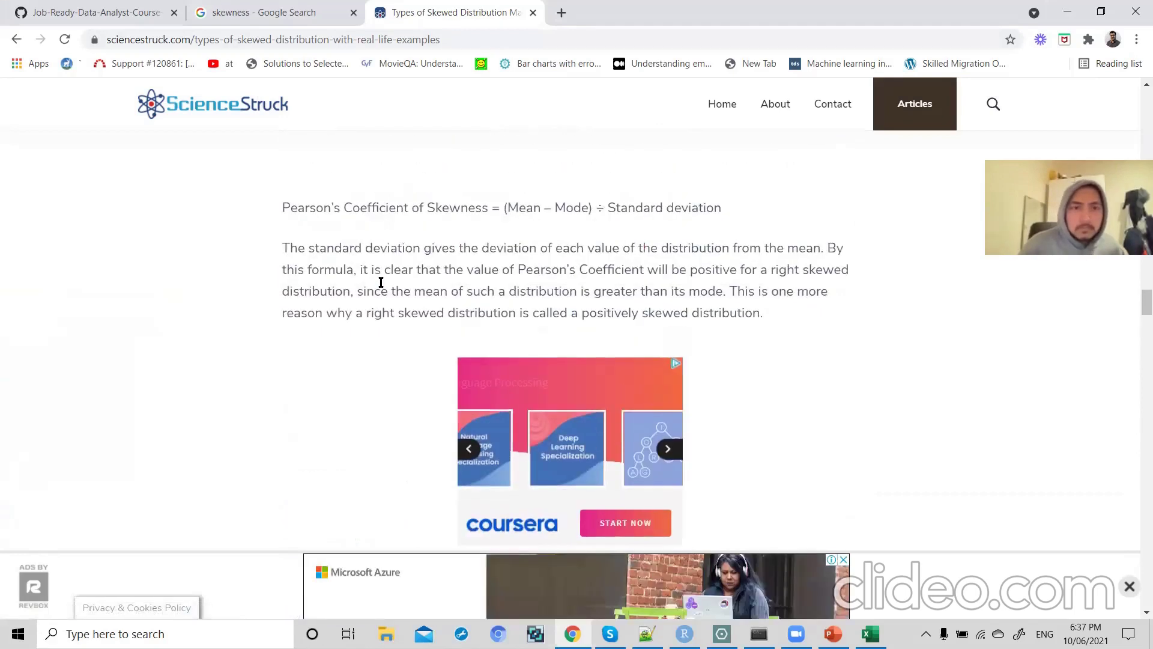
scroll(380, 282, up, 4)
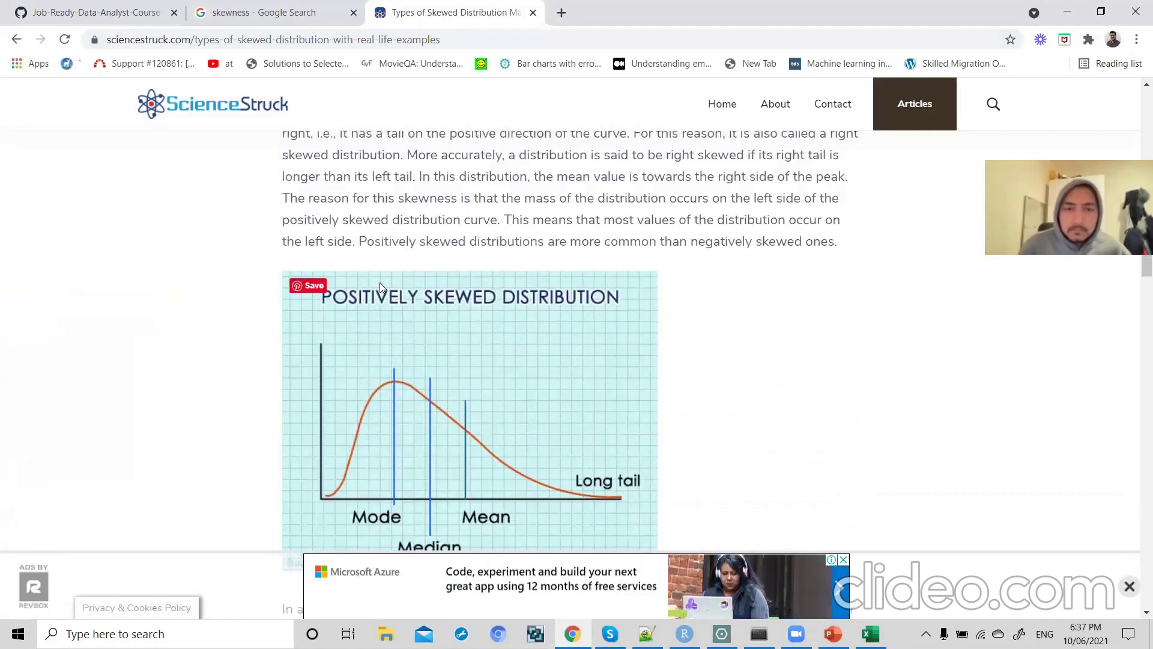
scroll(380, 282, down, 3)
scroll(380, 287, down, 12)
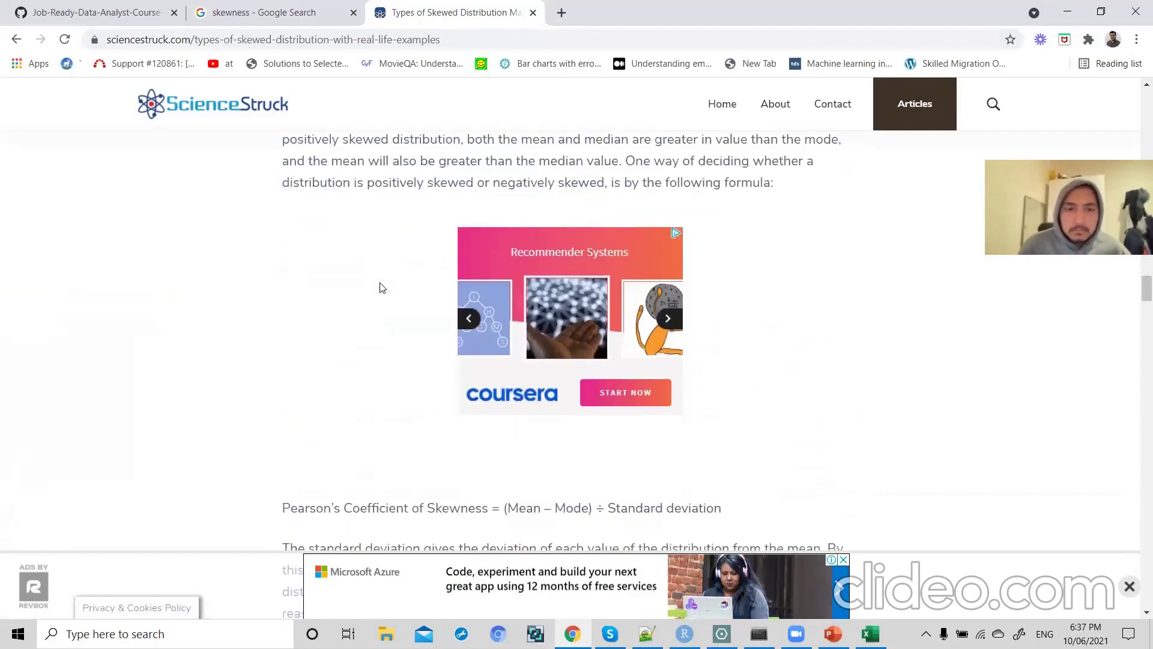
scroll(380, 287, down, 4)
double_click(381, 288)
scroll(381, 287, down, 1)
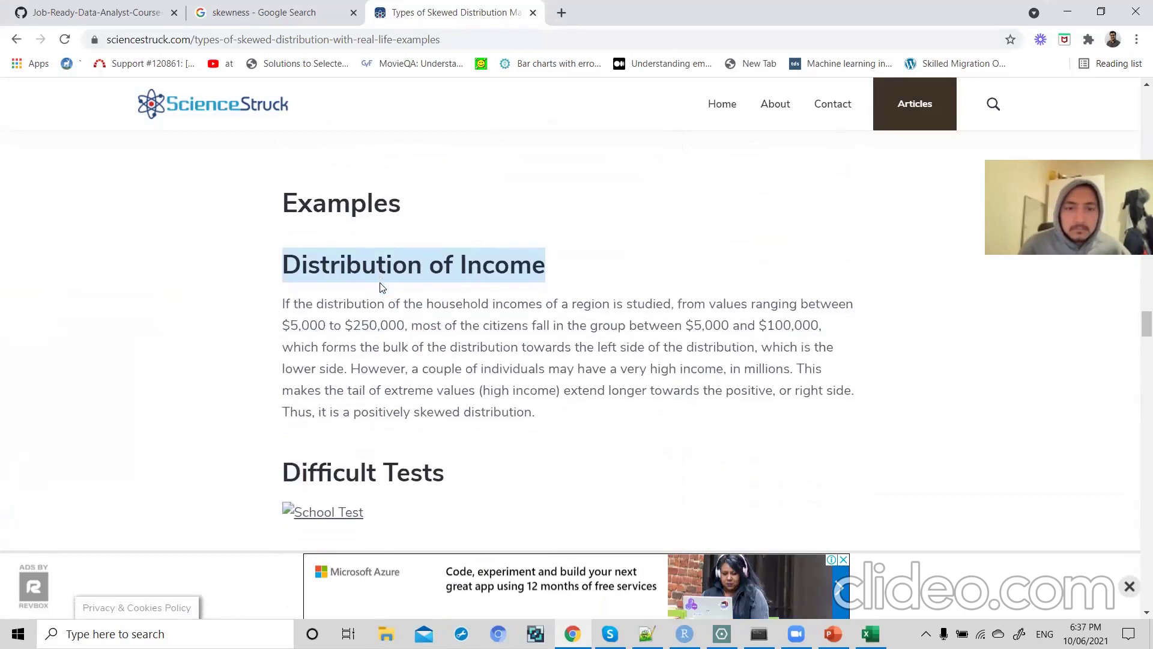
drag(381, 286, 395, 262)
triple_click(395, 261)
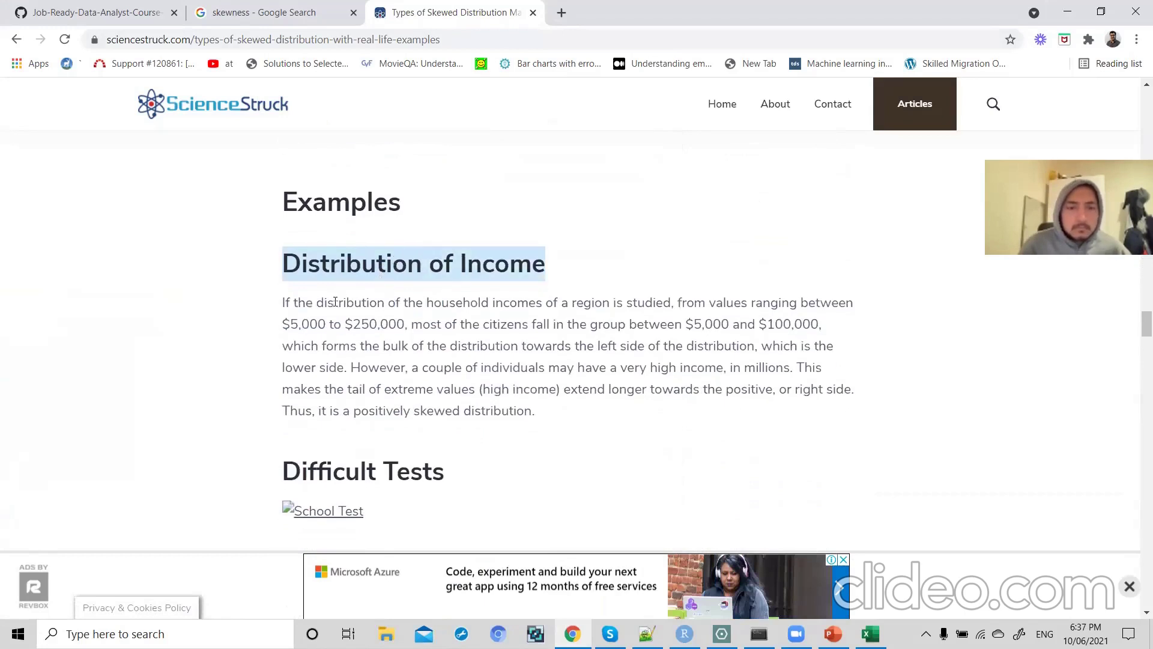
- Read the opening of the household income example, highlighting the $250,000, $5,000 and $100,000 income figures
double_click(363, 300)
double_click(517, 302)
click(608, 309)
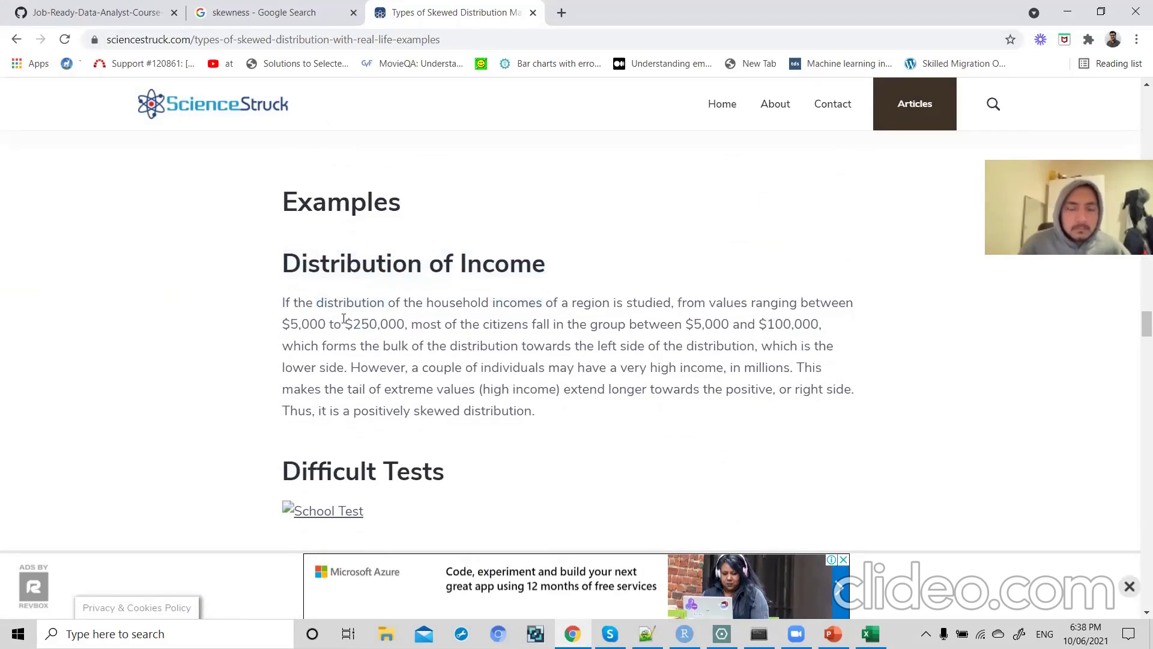
double_click(313, 325)
double_click(375, 324)
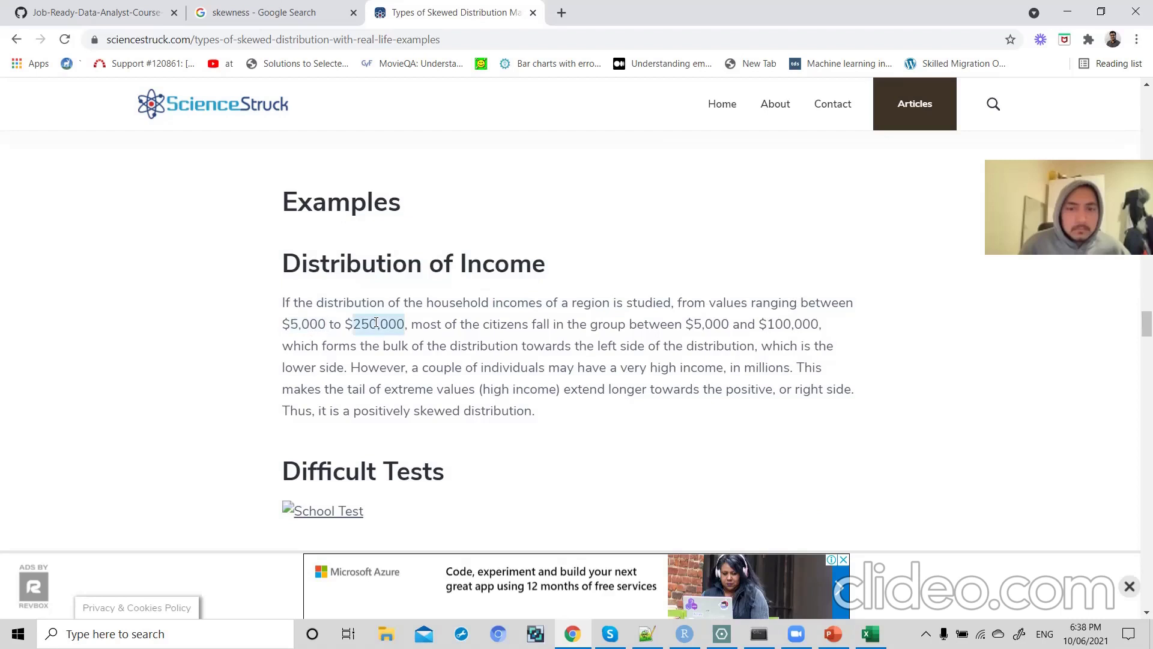
double_click(610, 324)
double_click(711, 325)
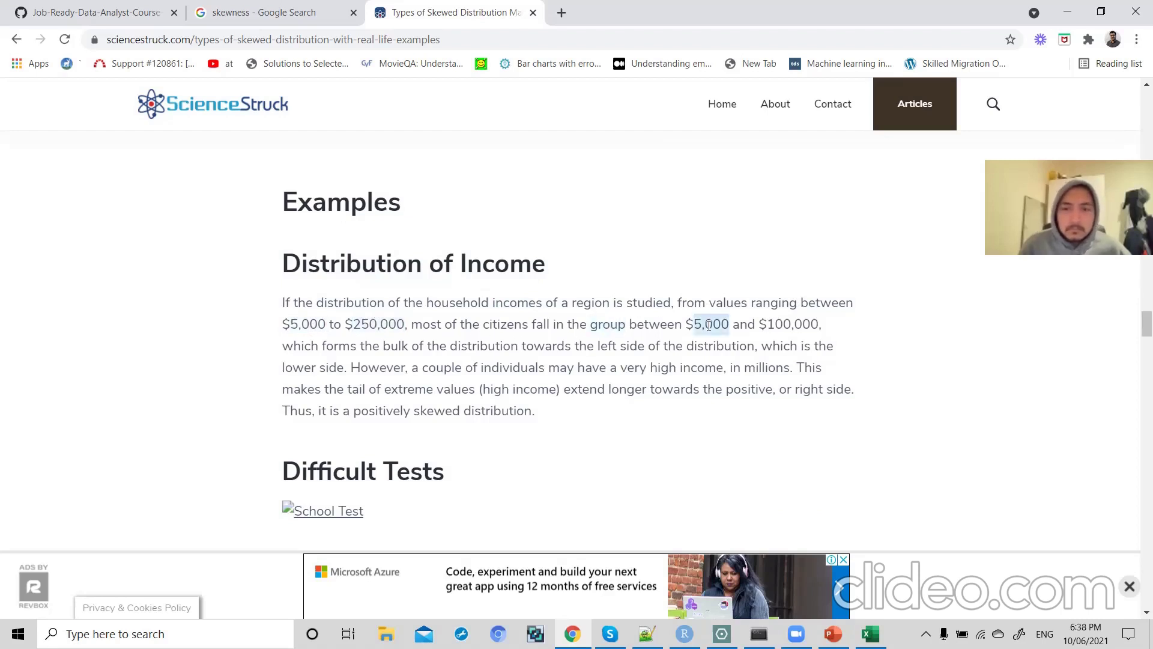
double_click(801, 324)
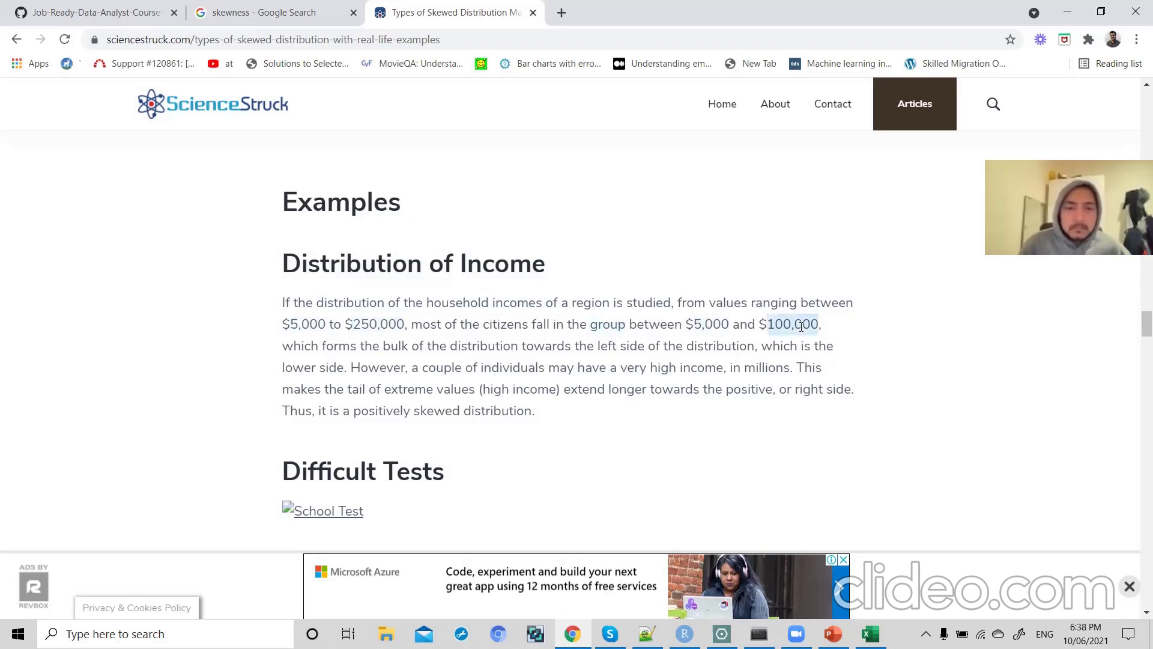
- Read the rest of the income example, highlighting the phrases on the left-side bulk, very high incomes and the tail extending right
double_click(340, 346)
drag(342, 350, 695, 352)
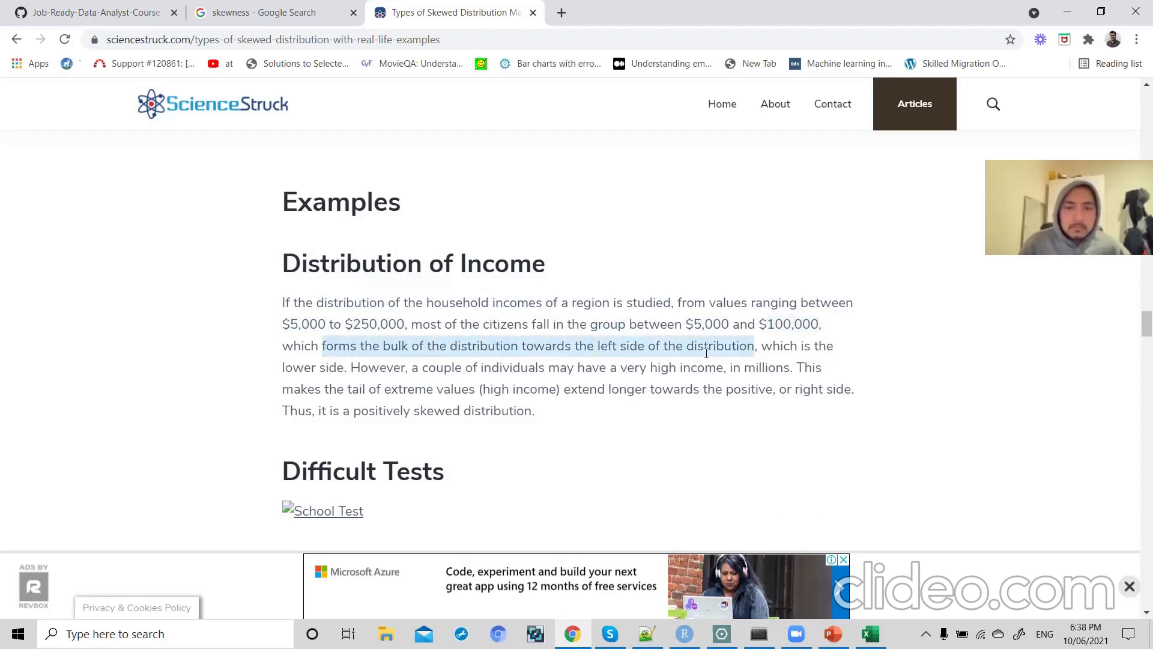
scroll(703, 353, down, 1)
click(342, 305)
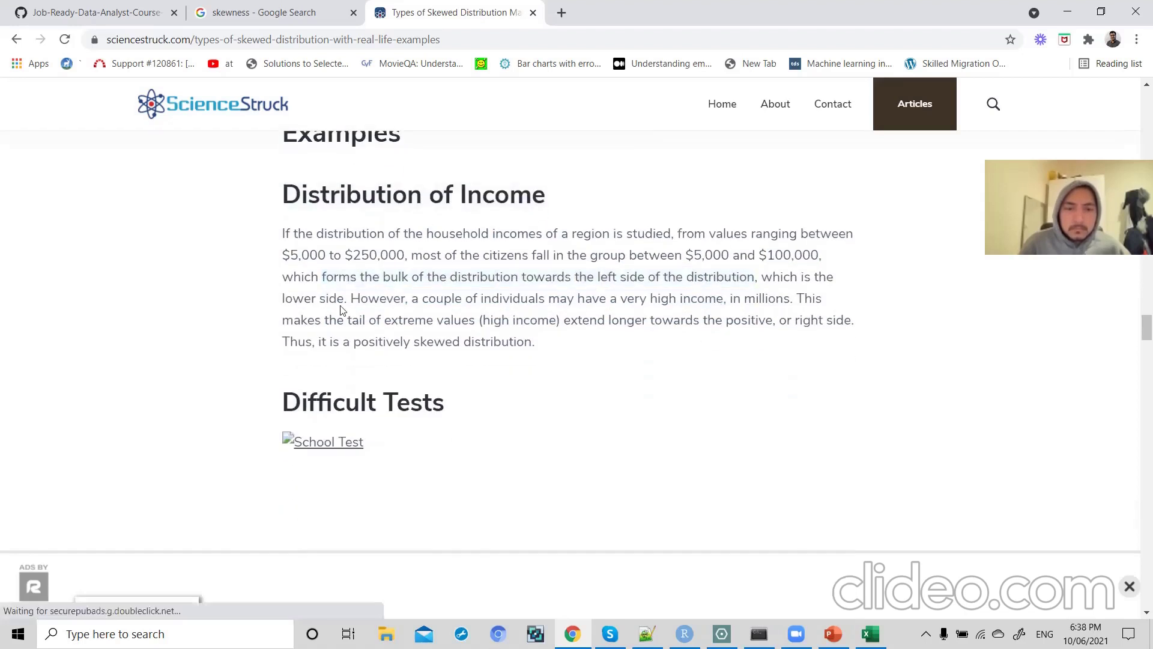
double_click(514, 298)
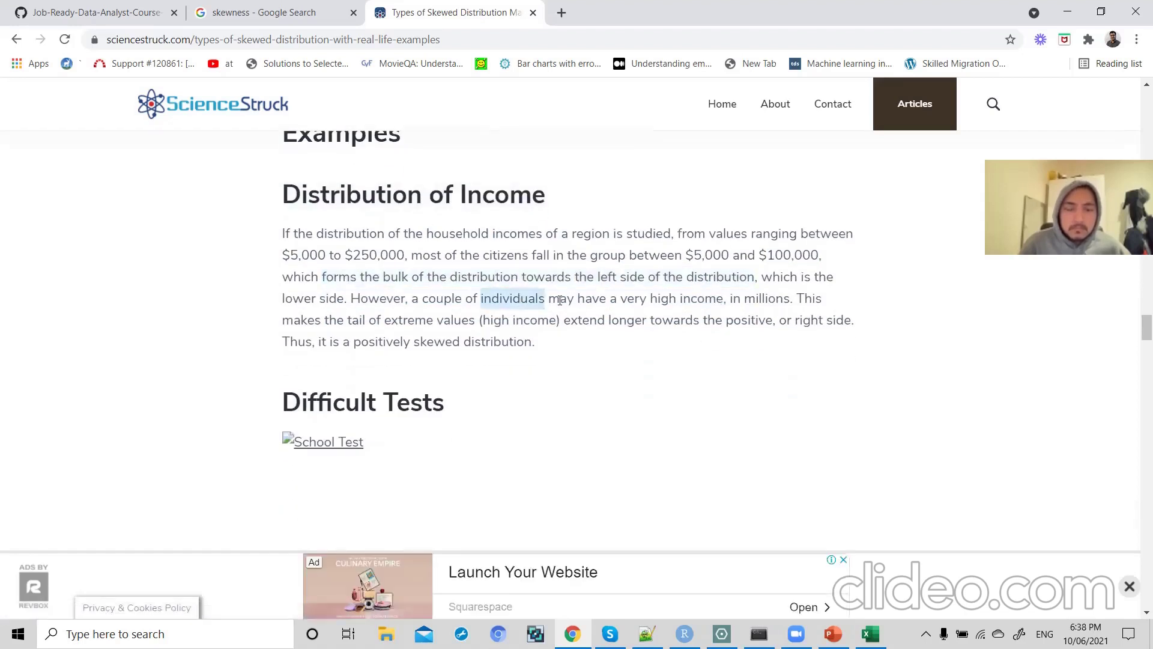
drag(567, 299, 777, 300)
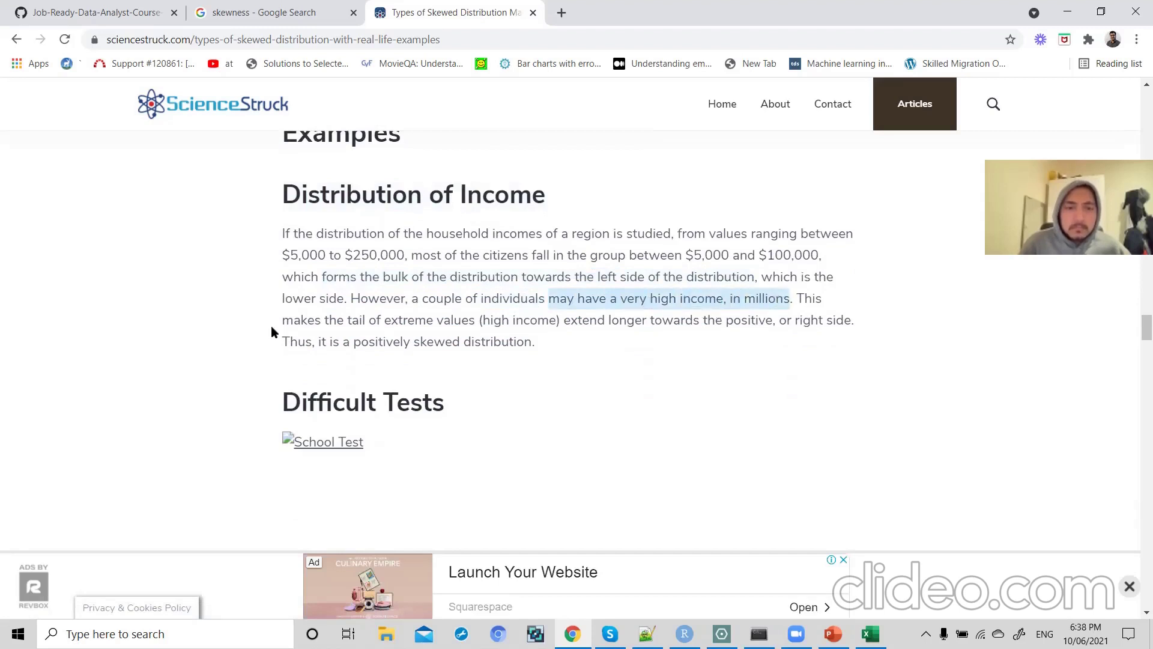
drag(293, 320, 532, 324)
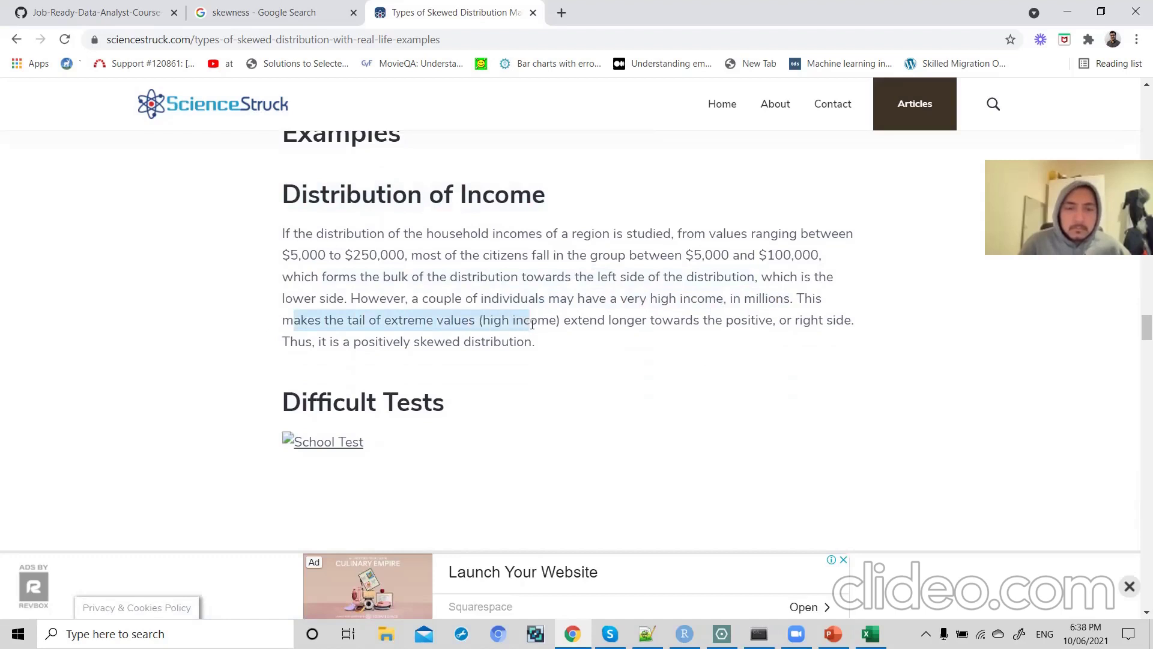
drag(564, 320, 814, 324)
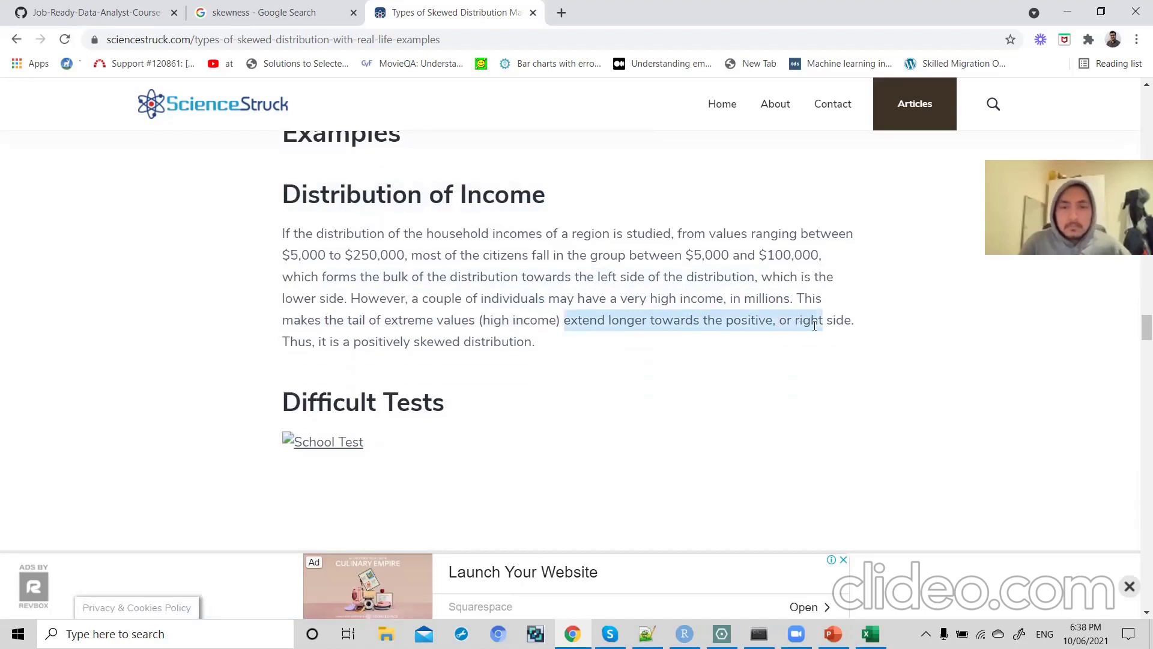
scroll(815, 325, up, 1)
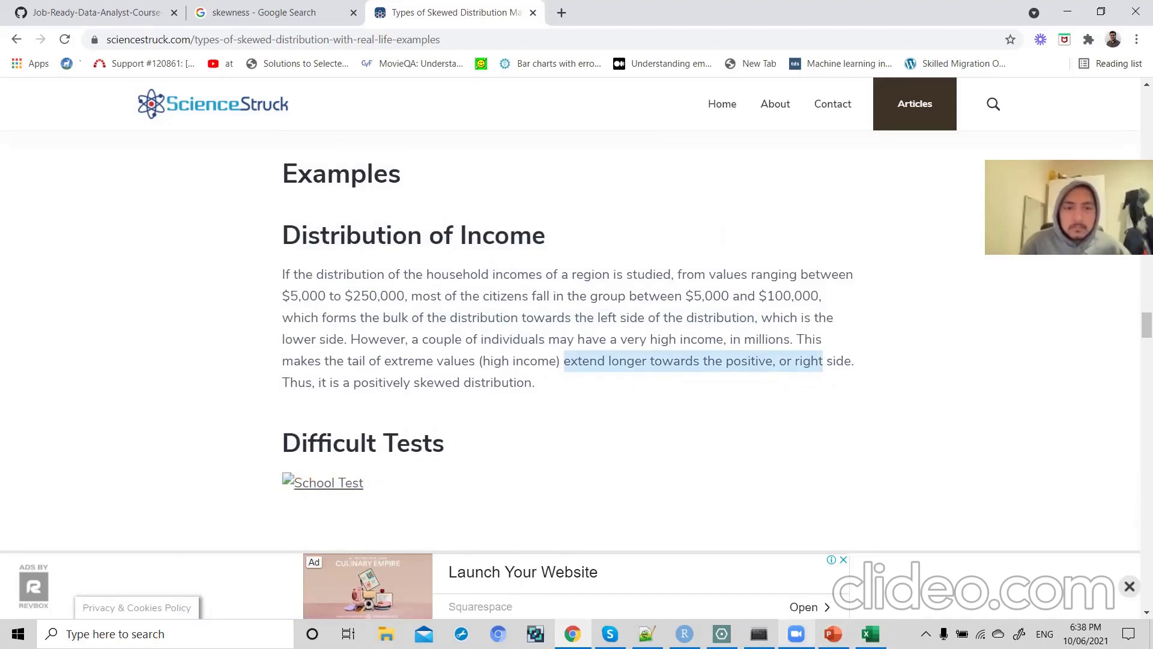
- Switch to Drawboard PDF and handwrite the labels "50,00", "51", "52" and "100k" along the right-skewed curve's axis
click(759, 634)
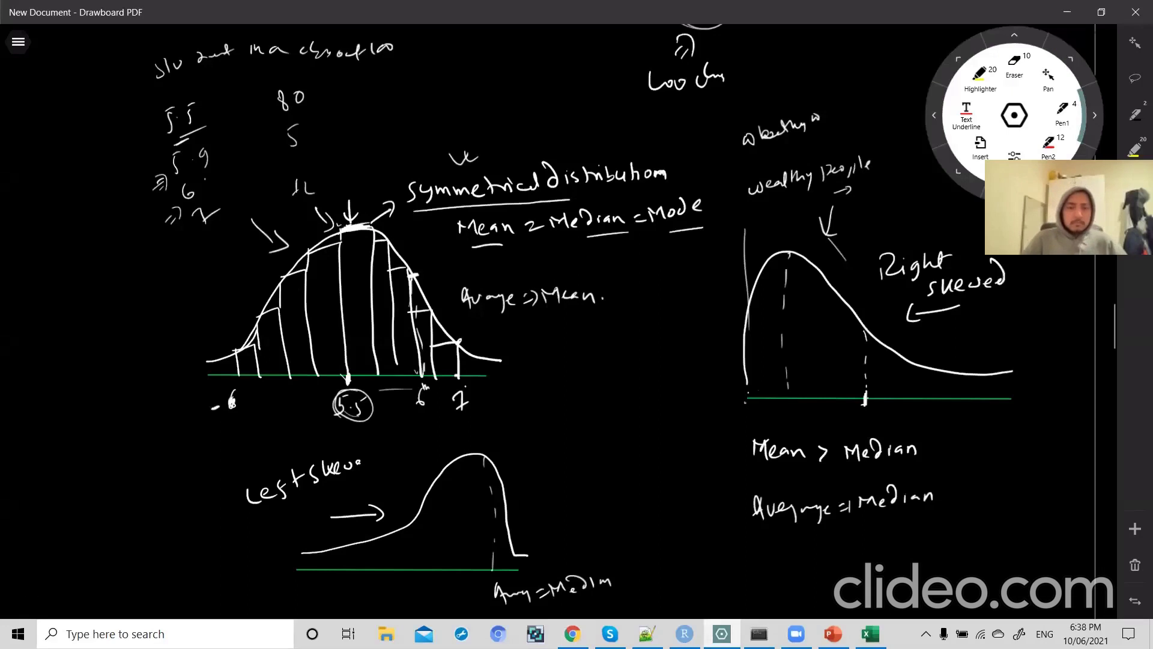
mouse_move(740, 411)
mouse_down()
mouse_move(736, 425)
mouse_move(747, 409)
mouse_up()
drag(748, 417, 761, 420)
drag(769, 418, 796, 425)
mouse_move(862, 409)
mouse_down()
mouse_move(857, 421)
mouse_move(873, 423)
mouse_up()
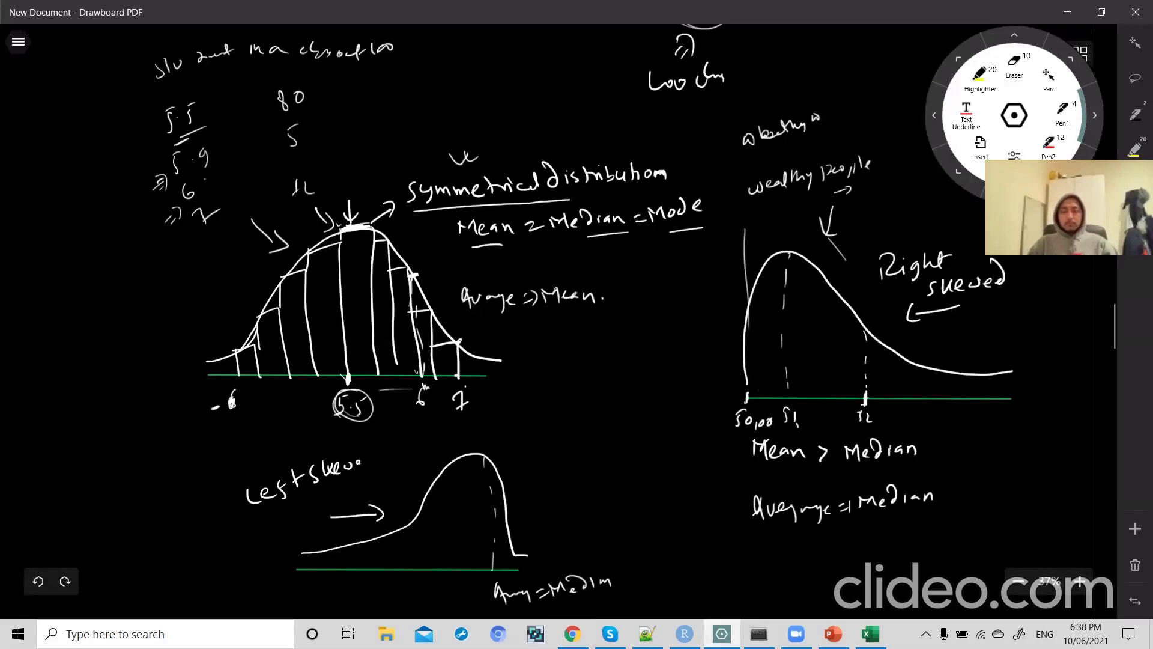
drag(967, 395, 968, 424)
drag(973, 418, 988, 424)
drag(996, 415, 996, 424)
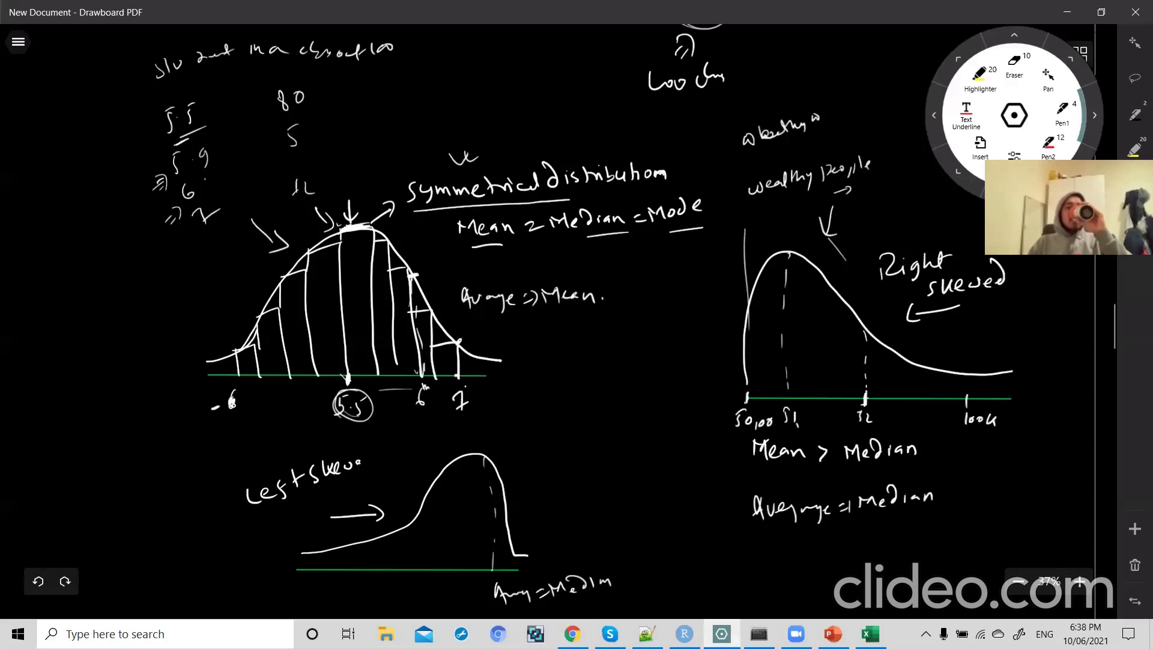
- Underline the first two axis labels and handwrite "Avg people" beside the right-skewed curve with a line leading to it
drag(788, 430, 799, 432)
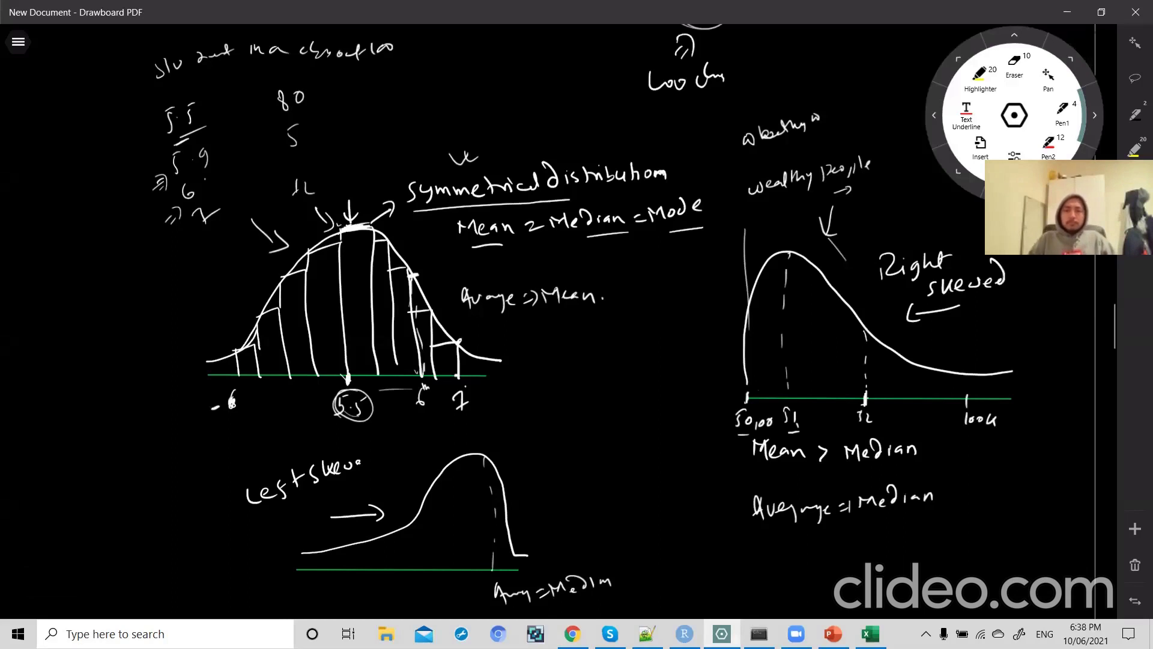
drag(562, 349, 584, 333)
mouse_move(592, 332)
mouse_down()
mouse_move(597, 352)
mouse_move(605, 328)
mouse_move(627, 318)
mouse_move(734, 310)
mouse_up()
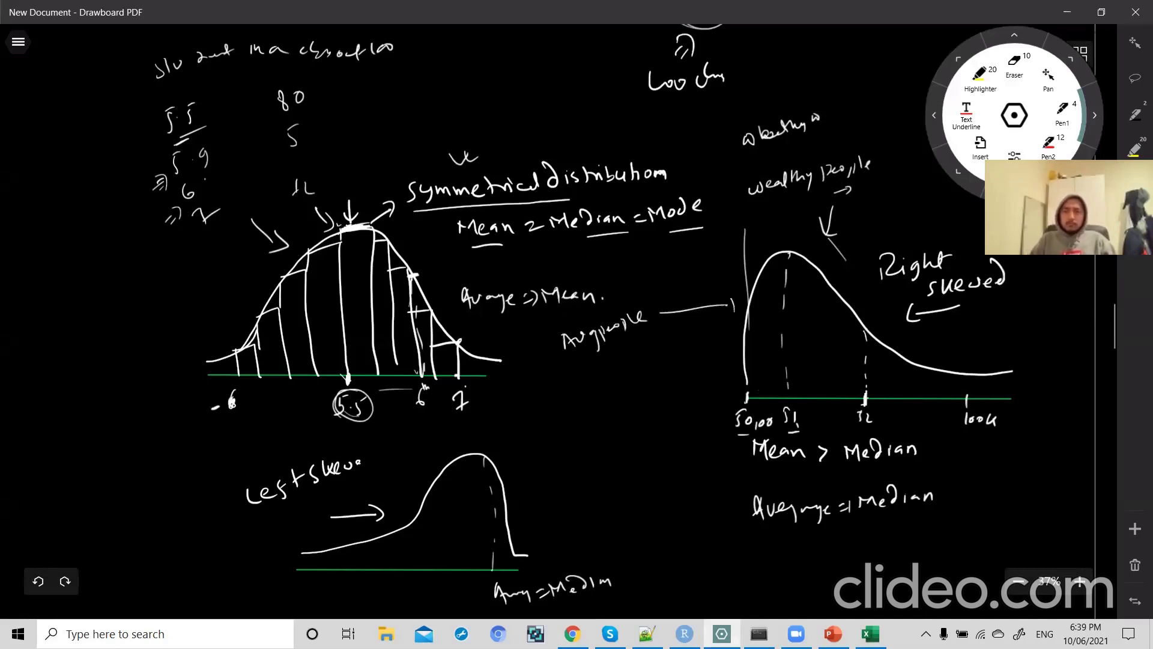
- Overwrite the "52" axis label as "80k", start a short note below "Avg people", and add a greater-than sign before "100k"
drag(750, 439, 770, 434)
mouse_move(860, 413)
mouse_down()
mouse_move(856, 427)
mouse_move(880, 427)
mouse_up()
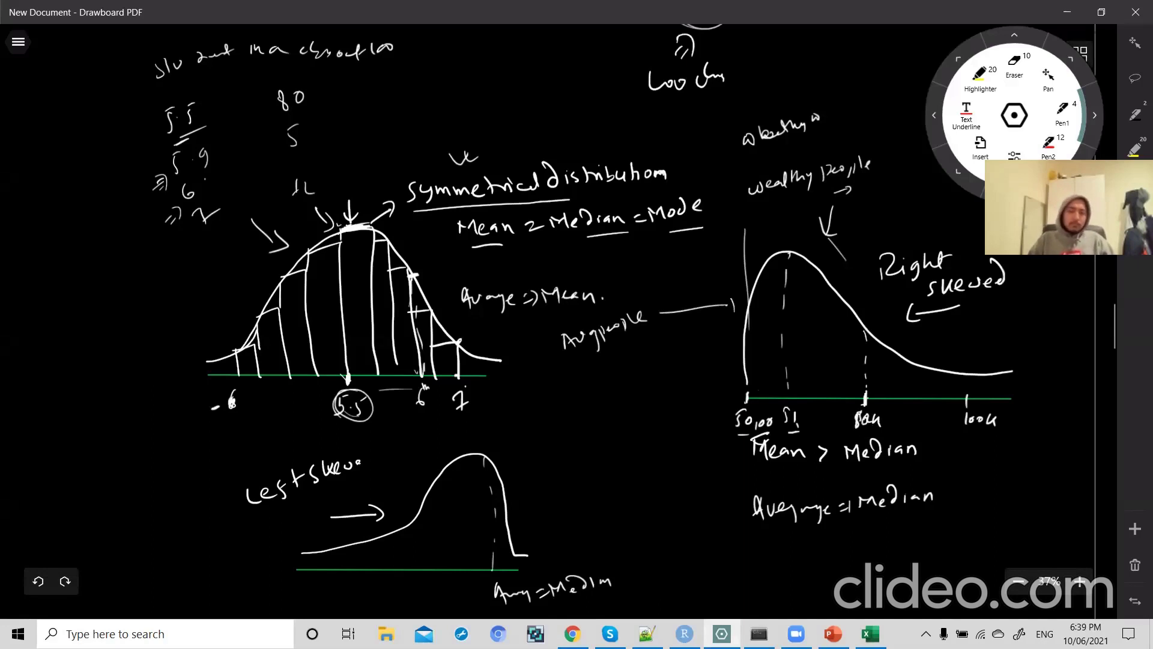
mouse_move(563, 374)
mouse_down()
mouse_move(566, 386)
mouse_move(598, 387)
mouse_up()
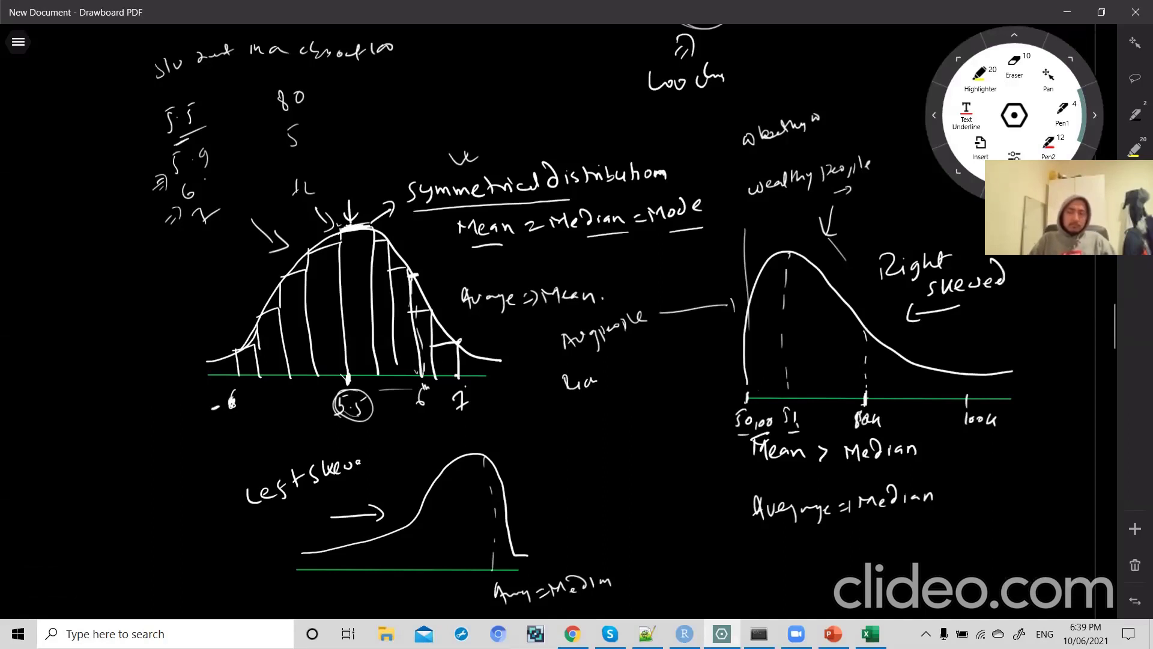
drag(952, 416, 952, 432)
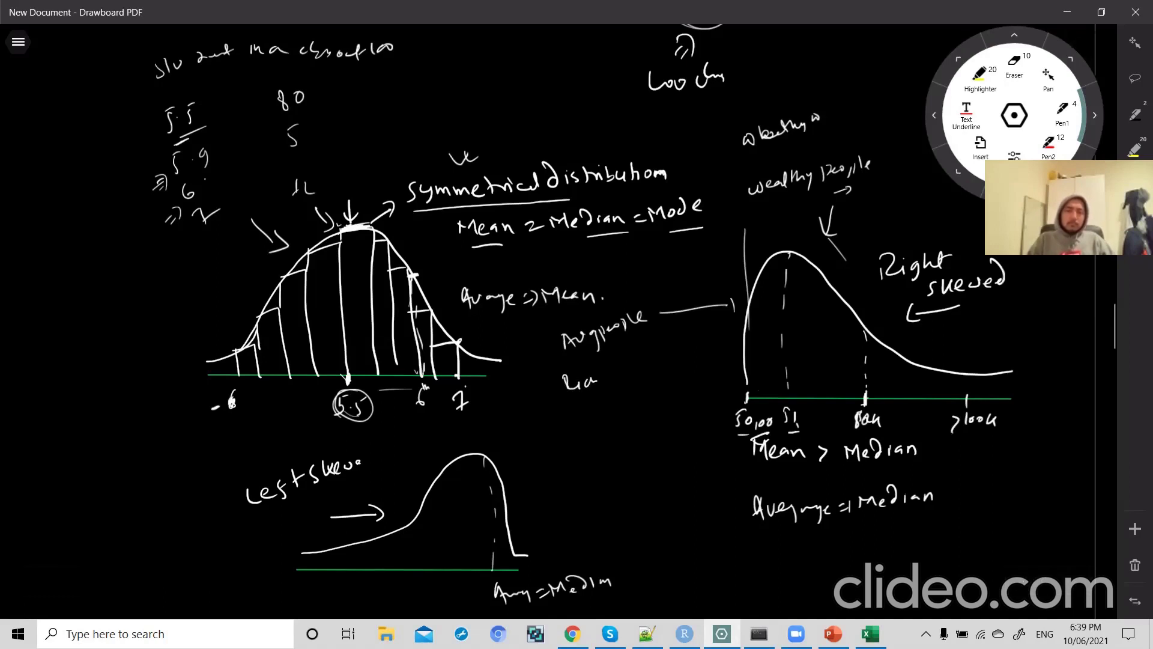
- Underline "Avg people" and "wealthy people", and retrace the greater-than sign before "100k"
drag(610, 345, 632, 336)
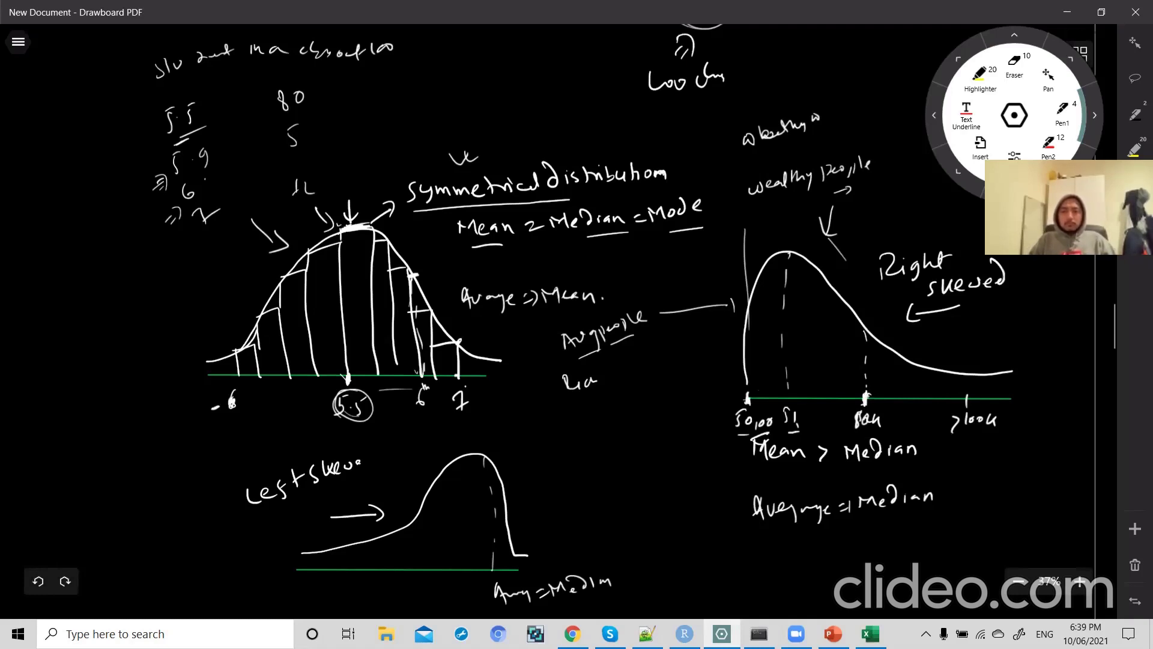
drag(947, 416, 959, 418)
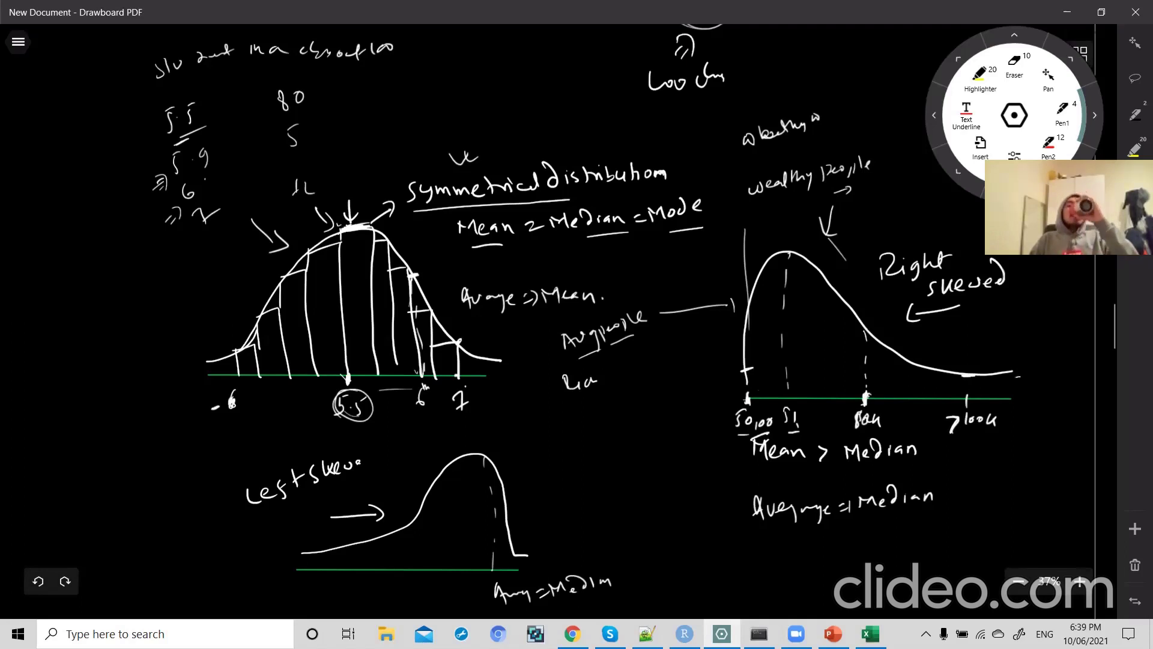
drag(769, 203, 795, 191)
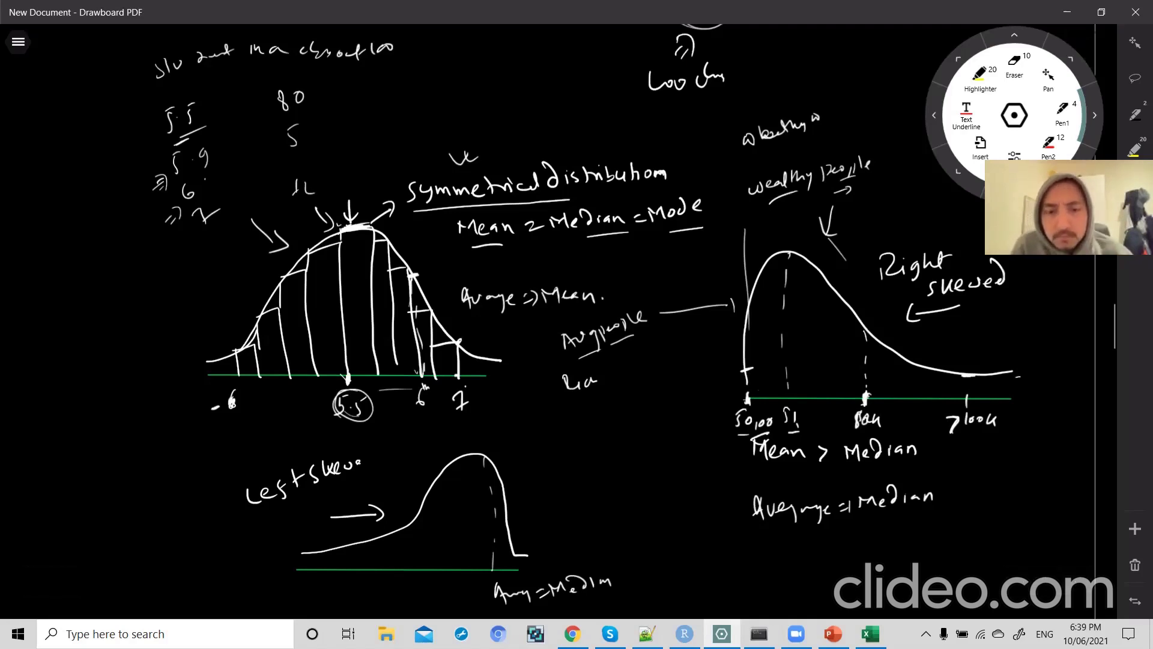
- Switch to the browser and read the ScienceStruck article from its difficult tests and housing price examples through the negatively skewed distribution section
key(alt+Tab)
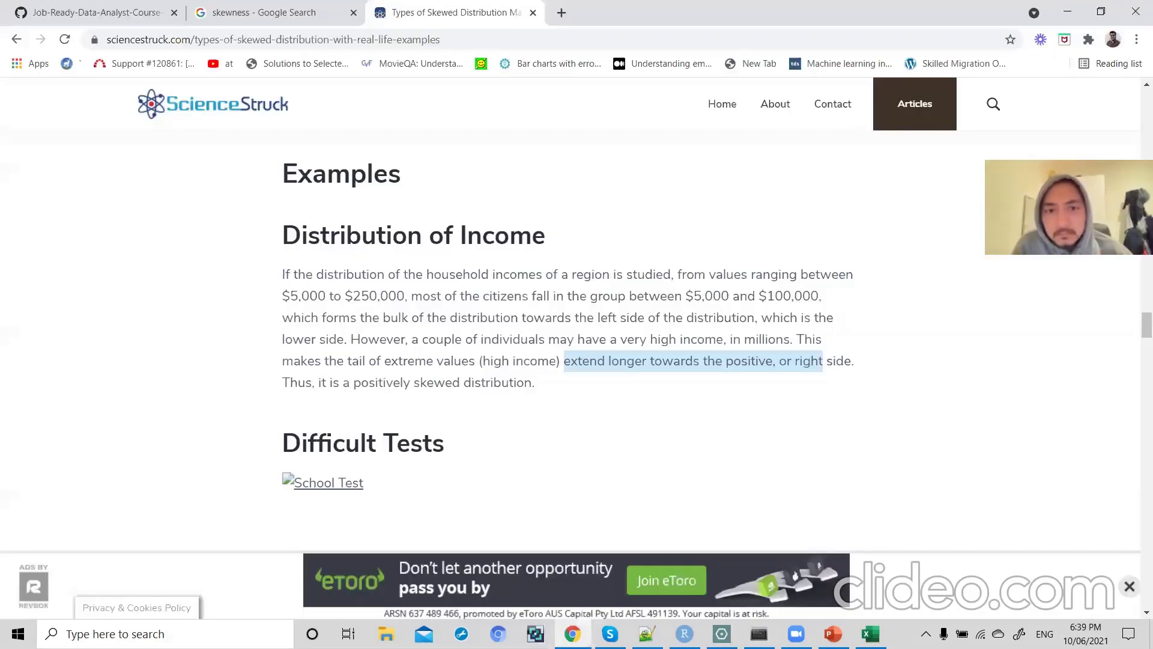
scroll(517, 347, down, 7)
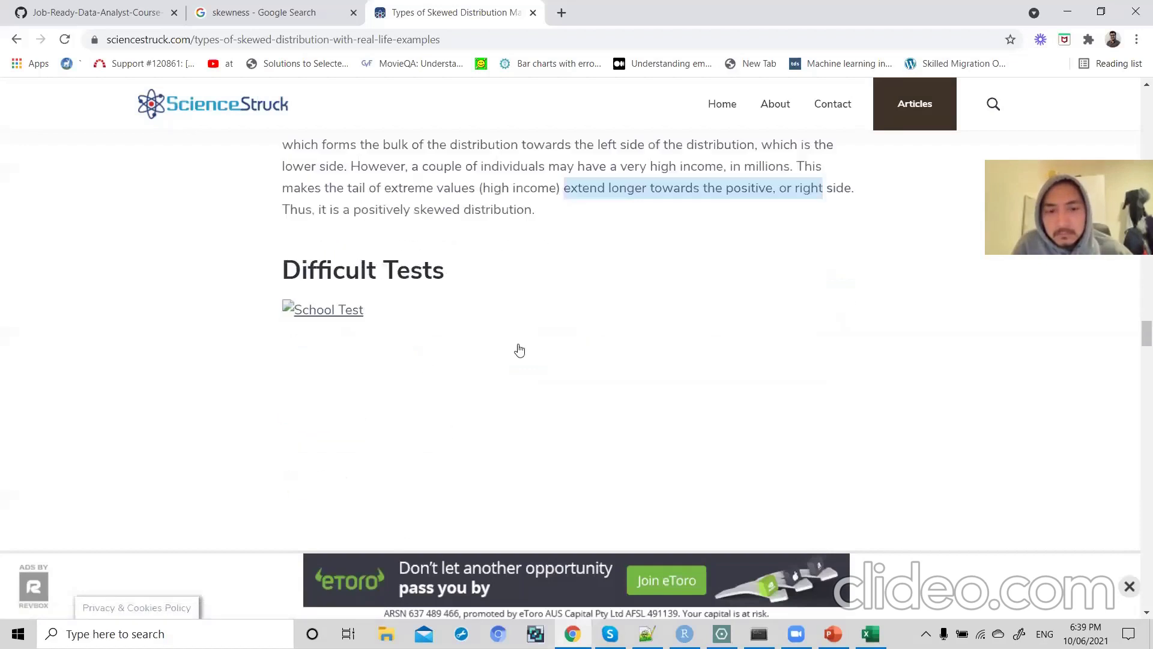
scroll(519, 348, down, 15)
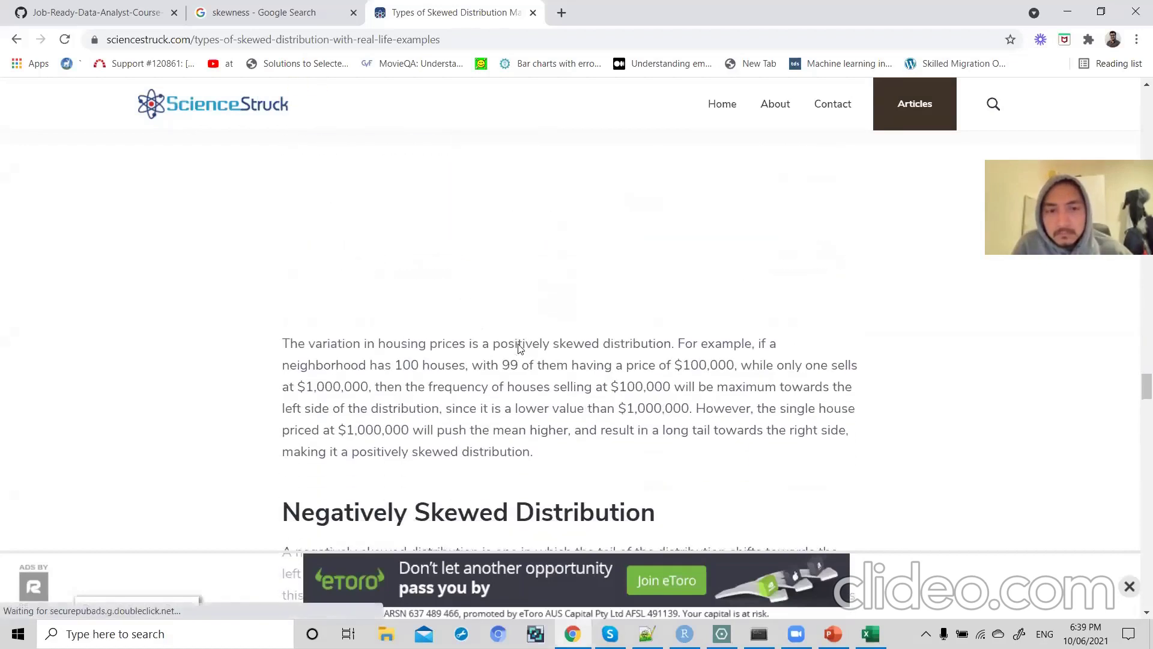
click(466, 37)
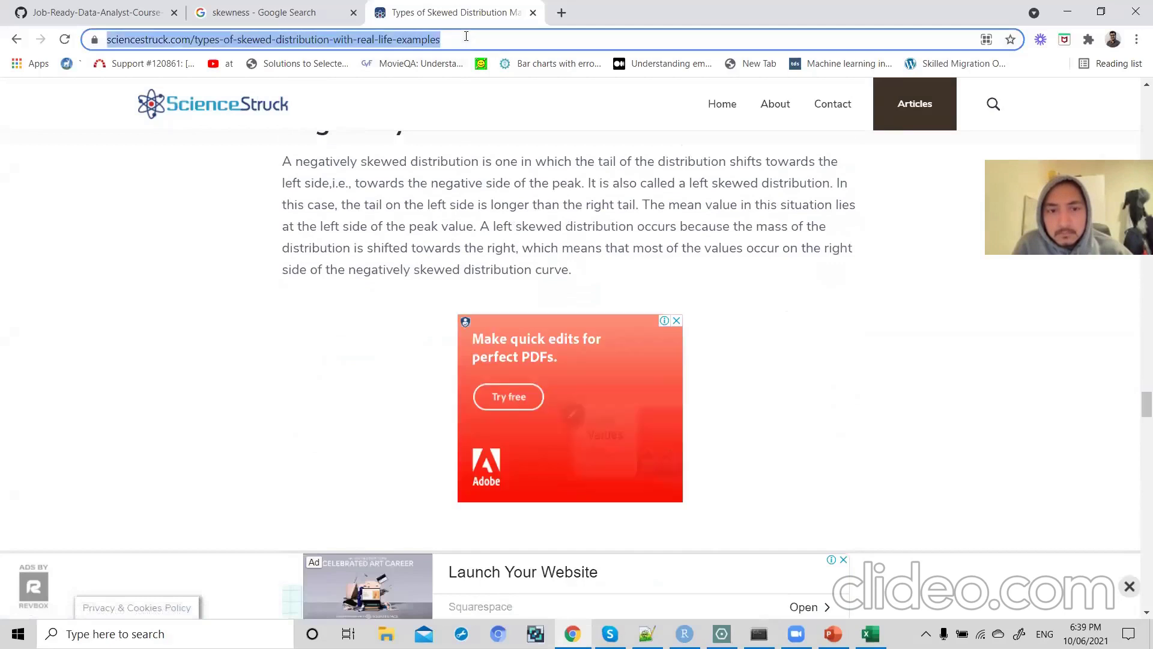
scroll(380, 218, down, 7)
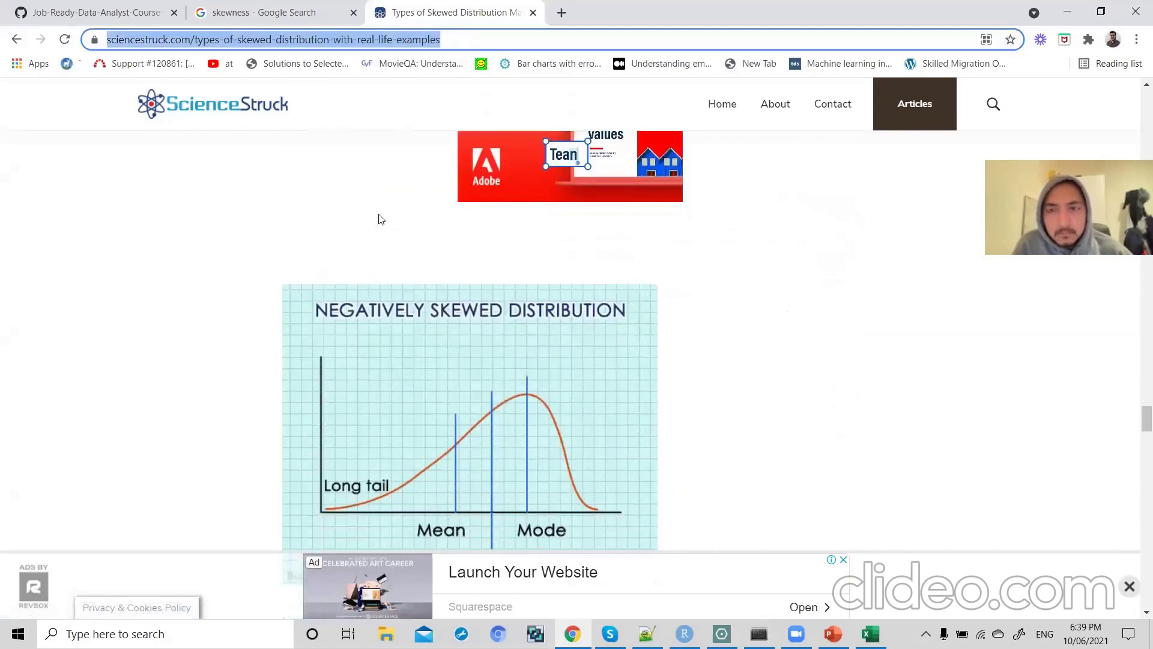
scroll(379, 218, down, 7)
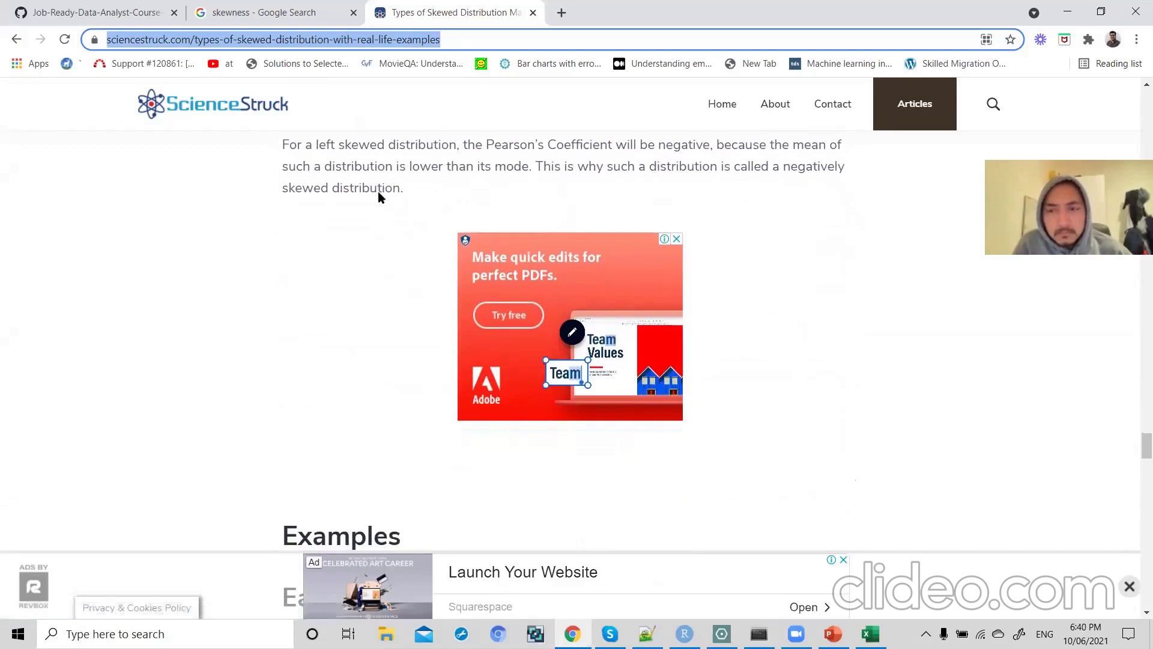
- Copy the skewed distribution article's web address and send it to the "Data Analytics Jun" group chat in Skype
click(493, 41)
triple_click(492, 40)
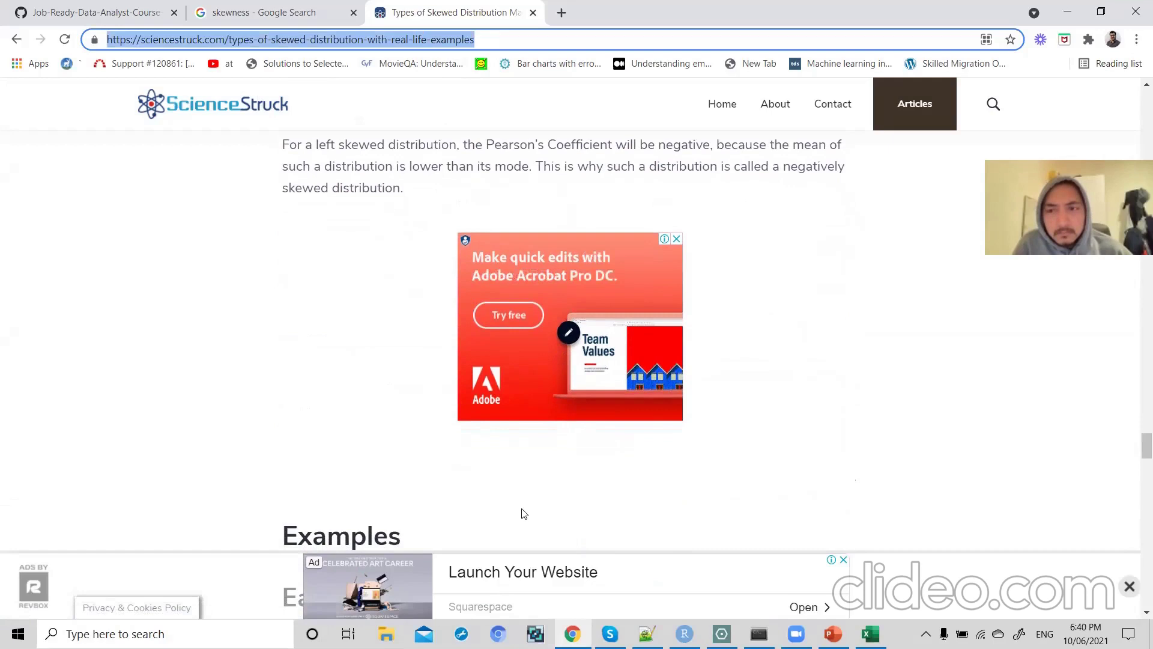
scroll(523, 514, down, 6)
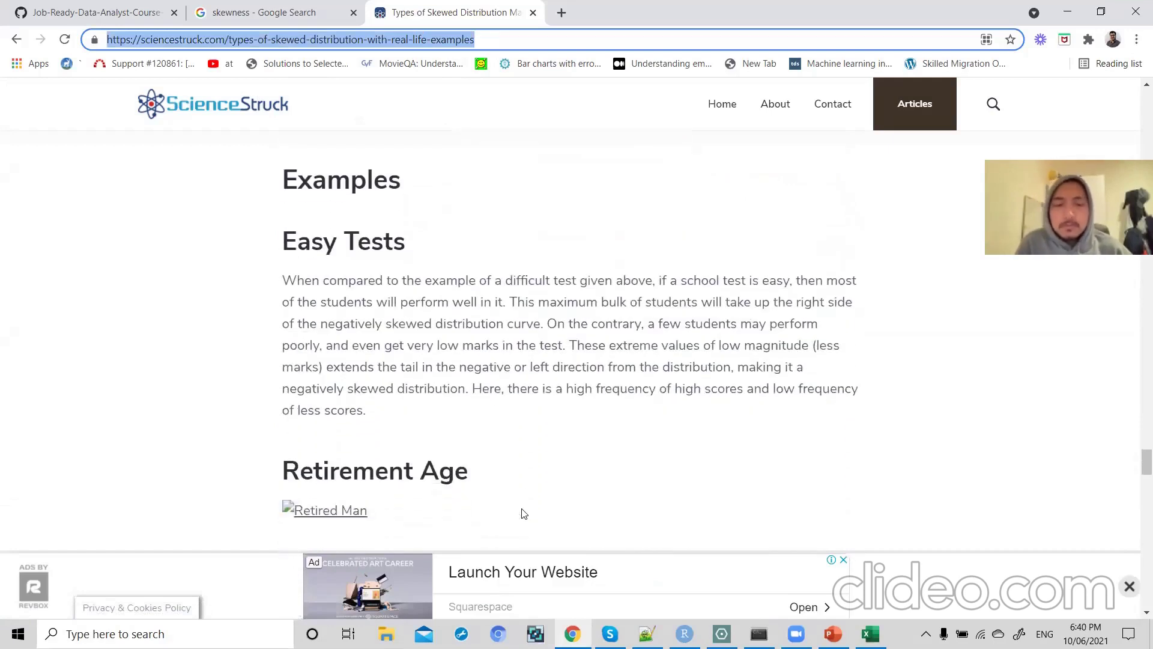
click(609, 634)
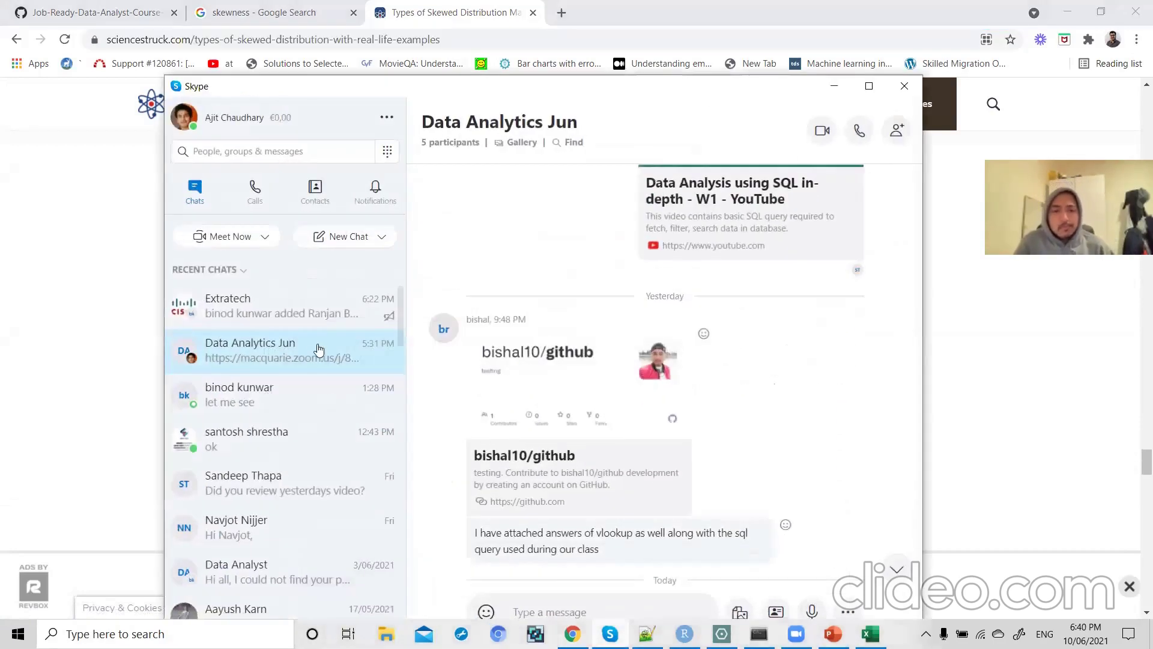
click(524, 611)
key(ctrl+v)
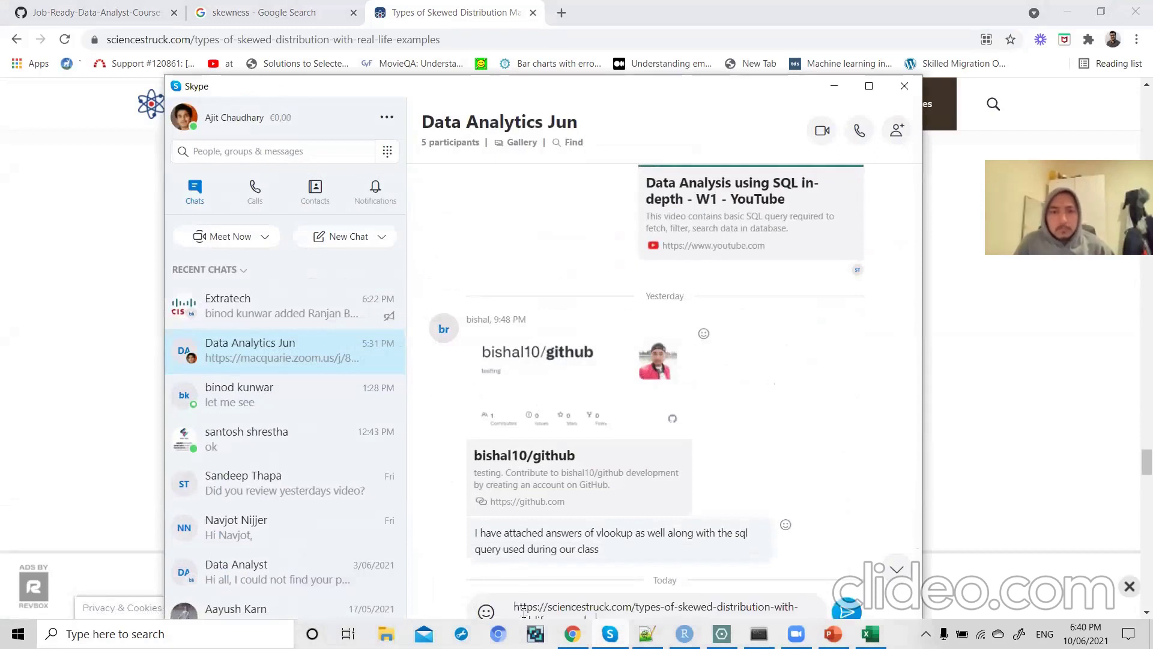
key(Return)
click(136, 353)
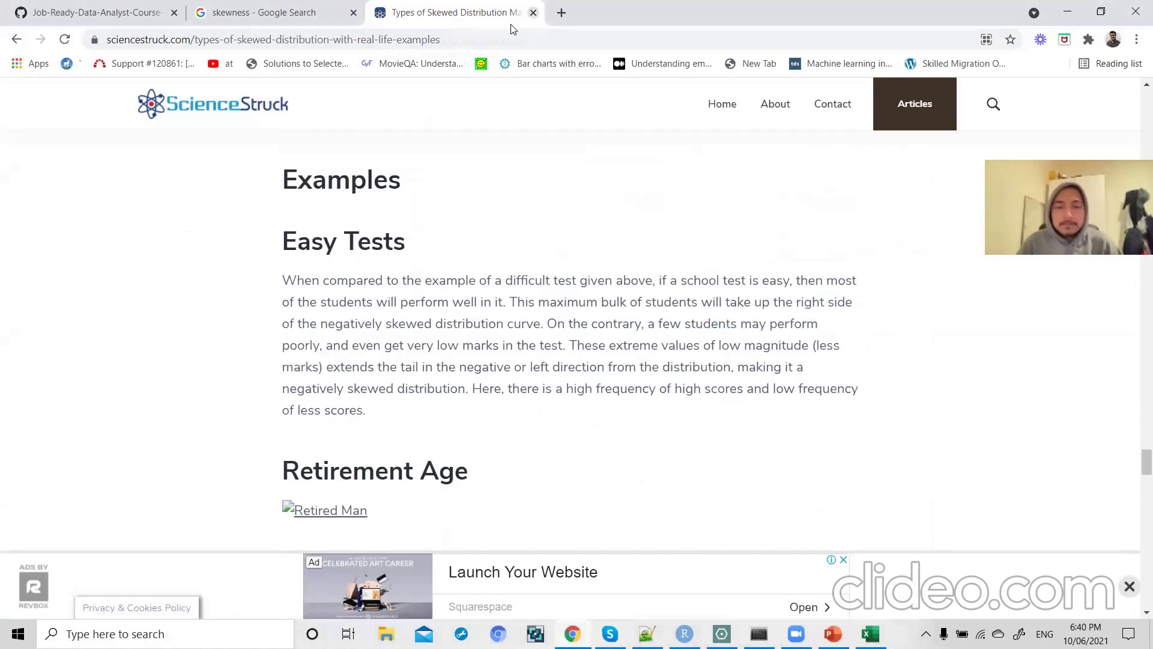
- Close the skewed distribution article and the "skewness" image search, and minimise the browser and Skype windows to return to Drawboard PDF
key(ctrl+w)
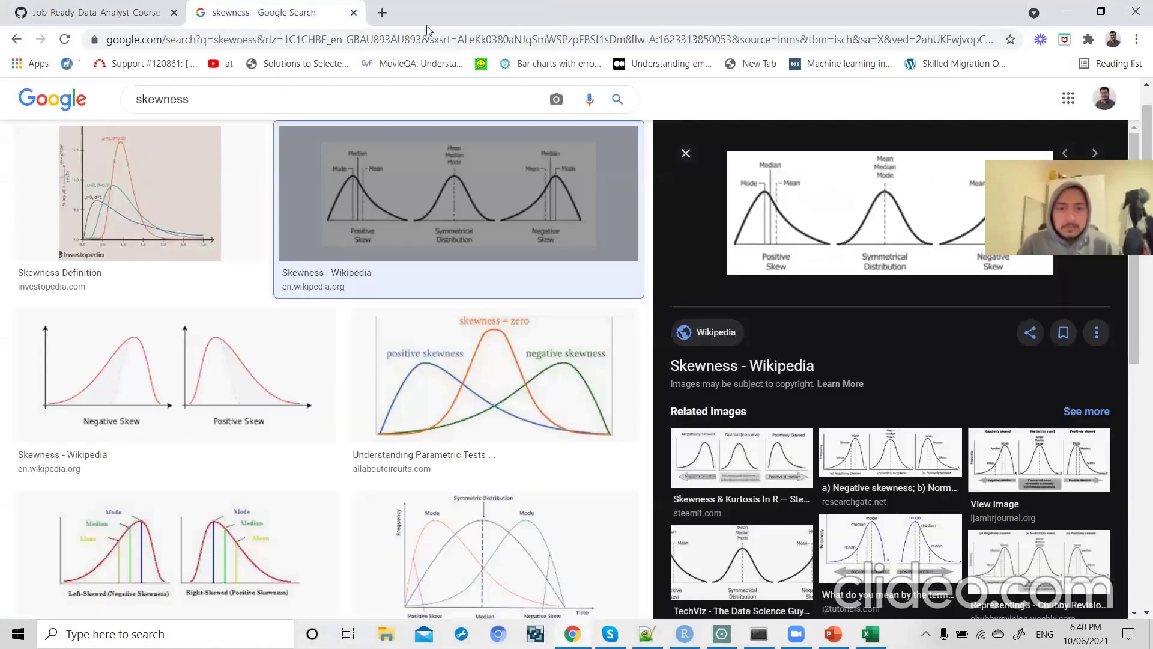
click(353, 13)
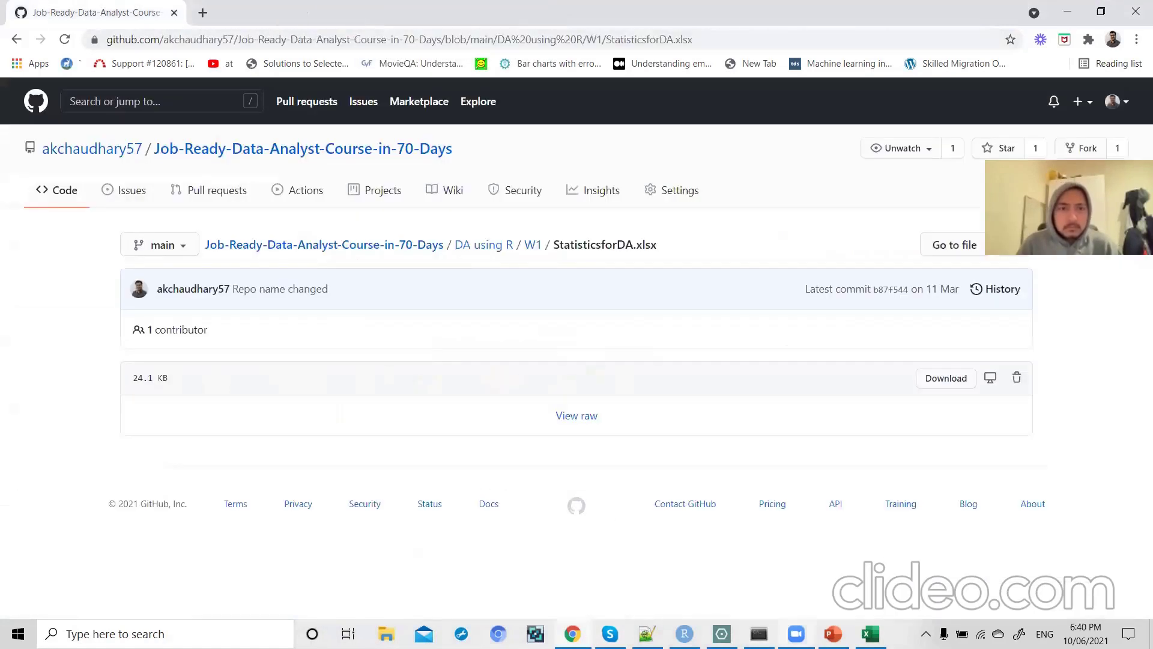
click(1068, 12)
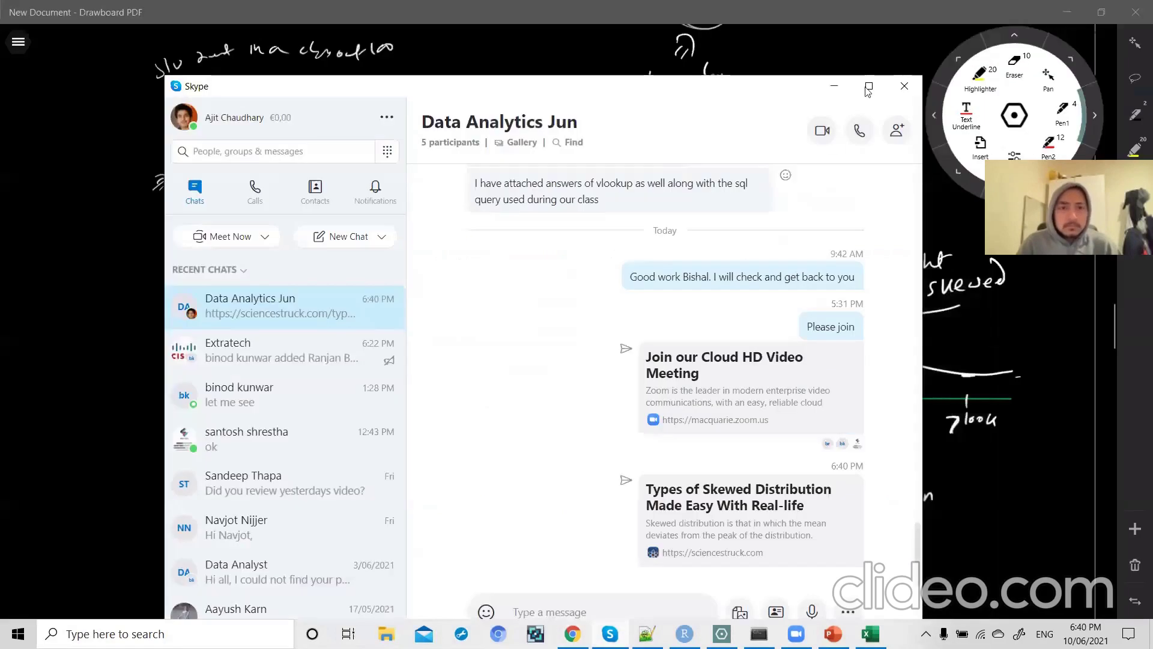
click(837, 90)
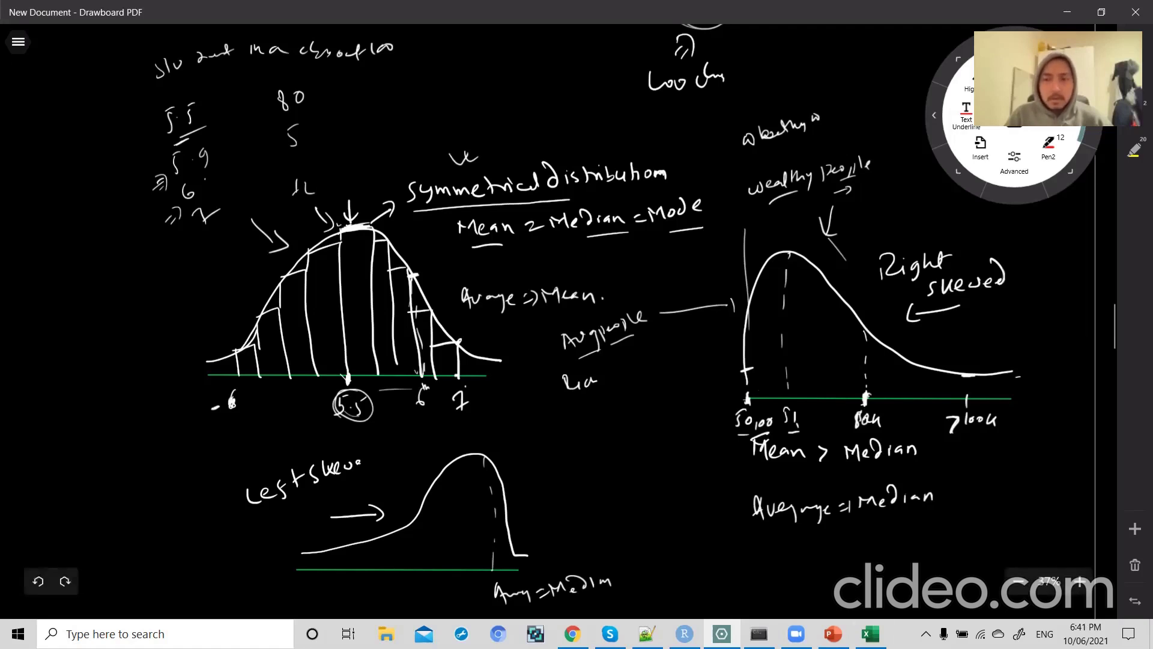
- Switch to the StatisticsforDA workbook in Excel and select all player records in A2:F7 on the Raw data sheet
click(870, 634)
mouse_move(833, 634)
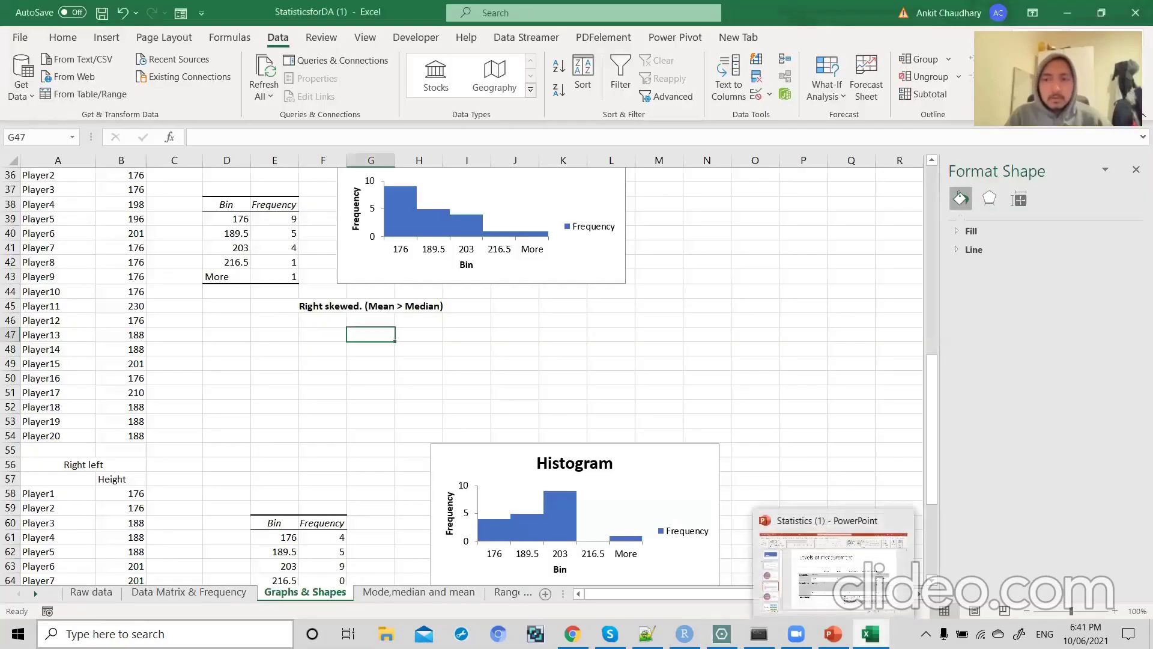
click(93, 593)
drag(67, 189, 336, 262)
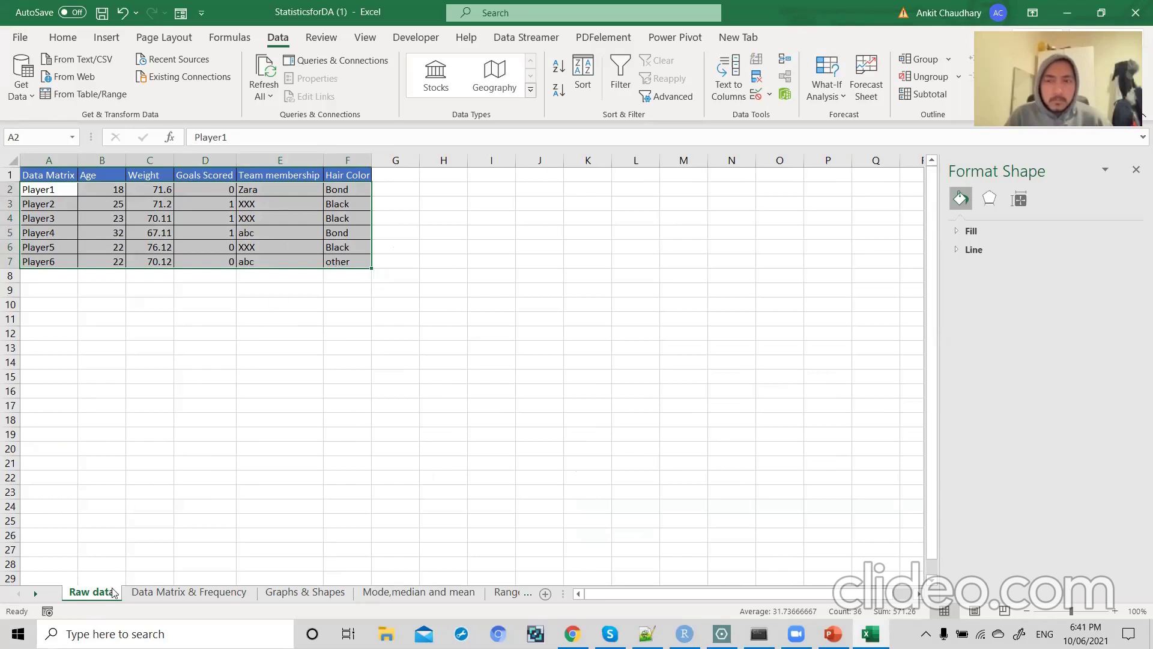
- Review the Data Matrix & Frequency sheet and the tables and first histogram at the start of the Graphs & Shapes sheet
click(155, 593)
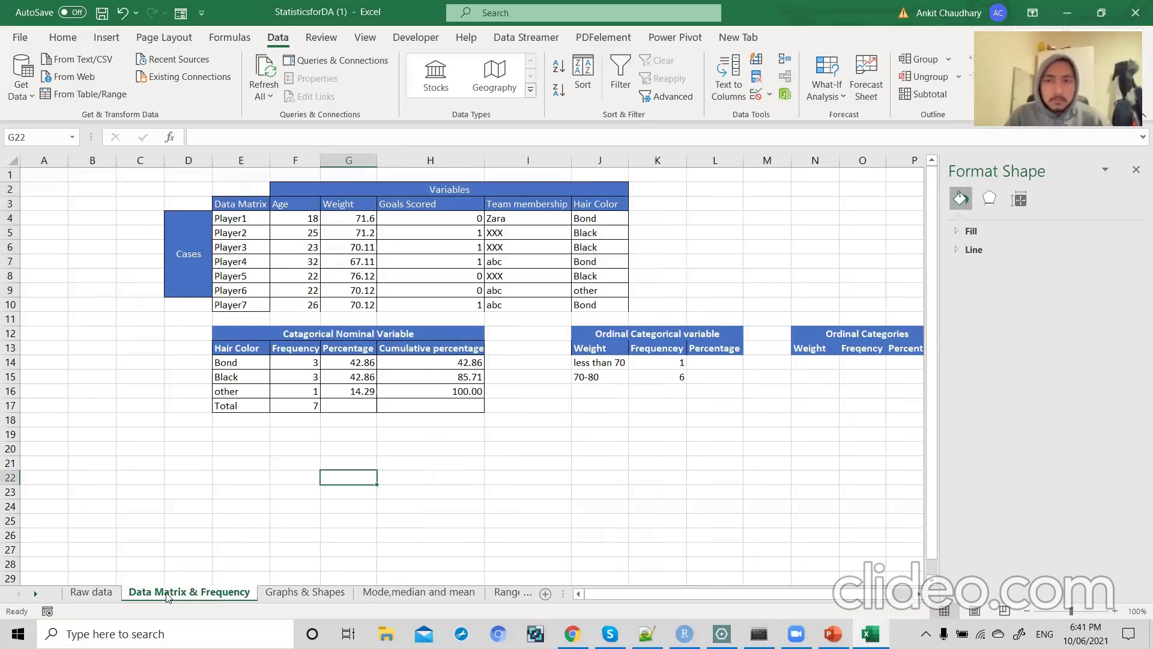
click(271, 579)
click(278, 594)
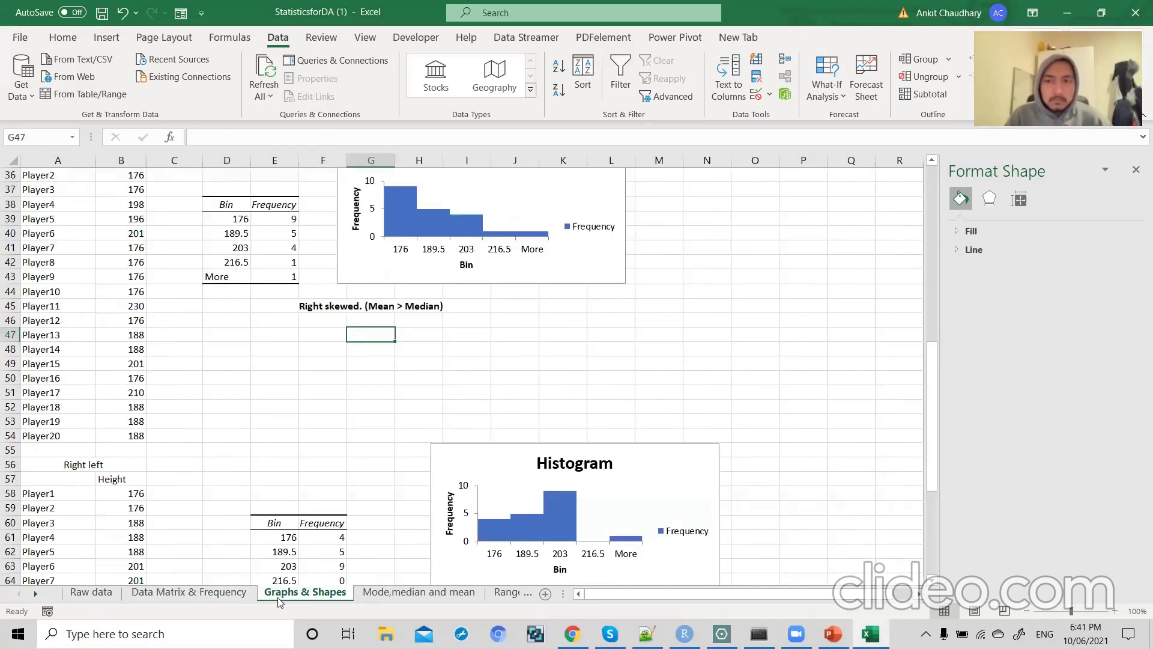
scroll(321, 449, up, 8)
scroll(321, 450, up, 4)
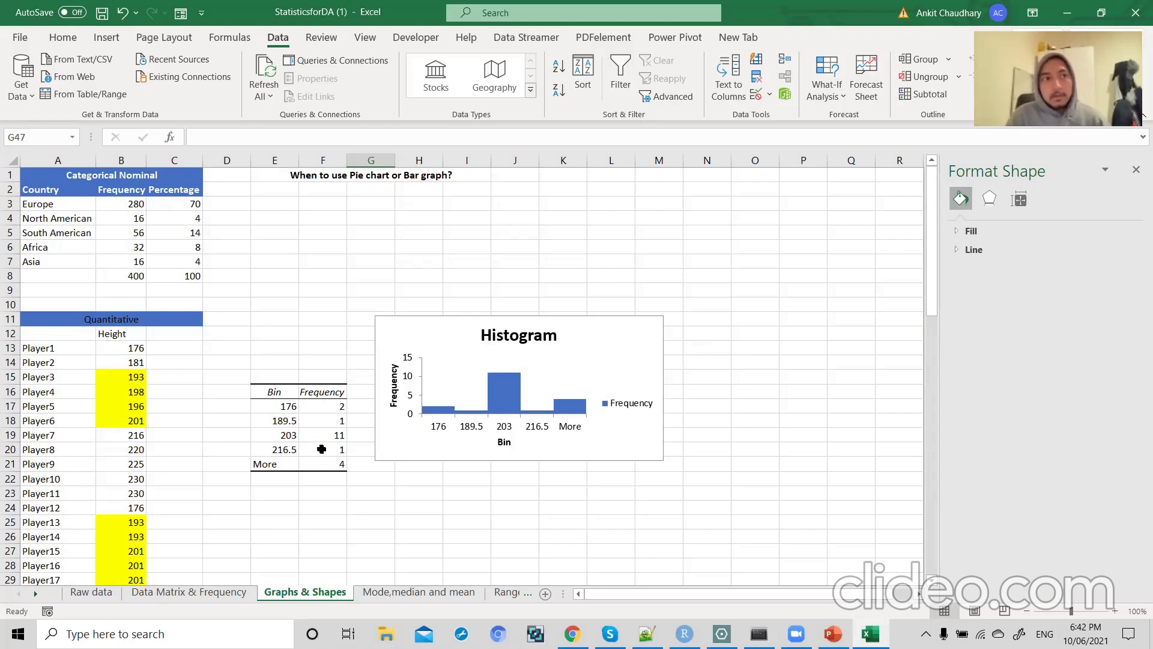
- Return to the Raw data sheet and point out Player3's weight, the Player1 case and Player1's age
click(110, 597)
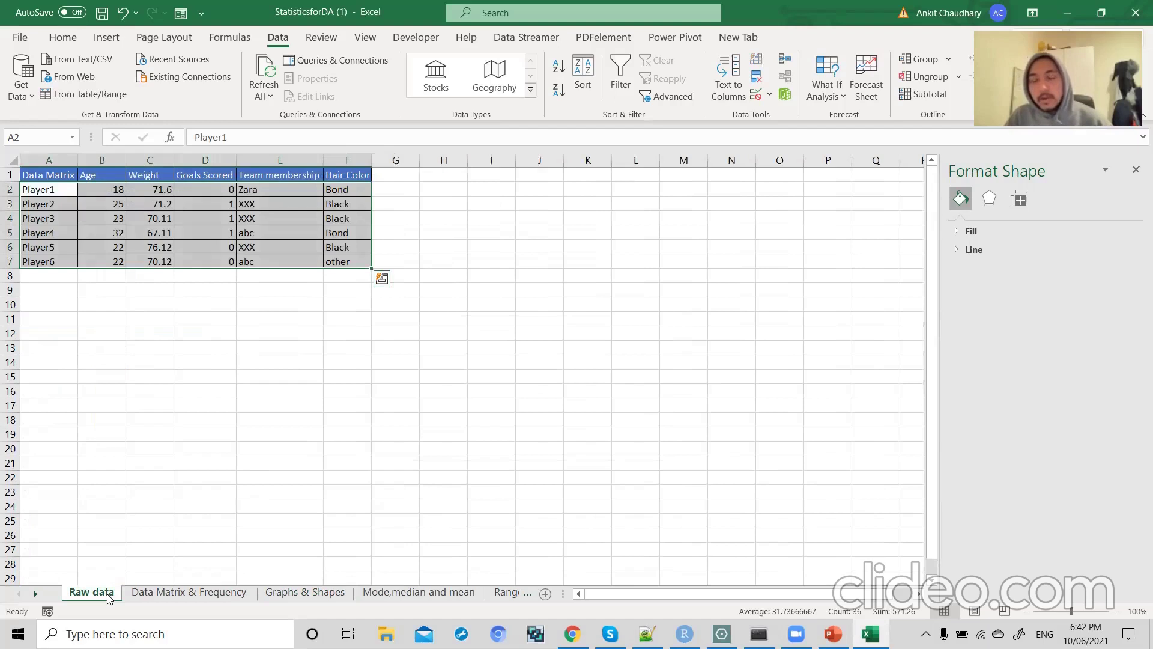
click(251, 339)
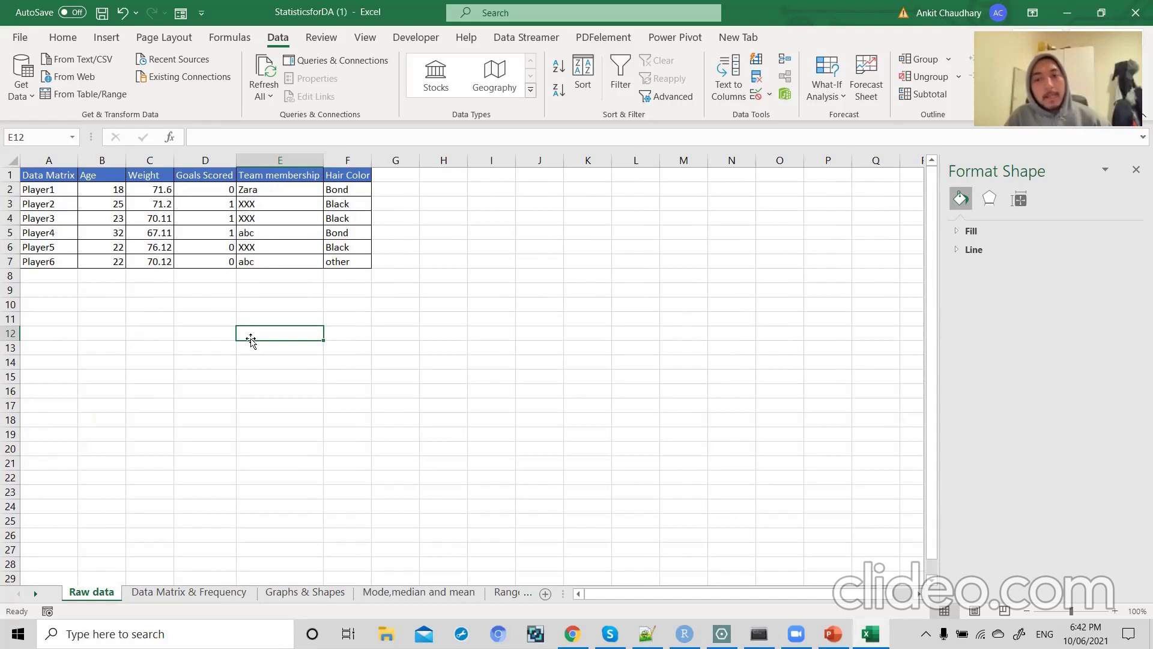
click(168, 218)
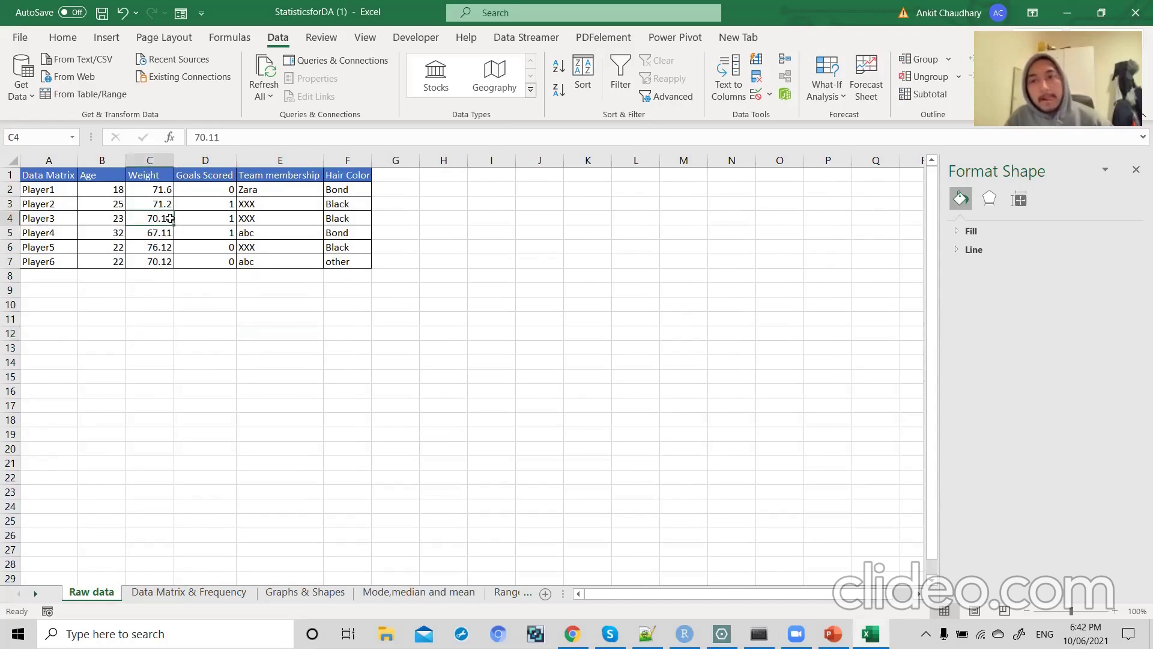
click(59, 190)
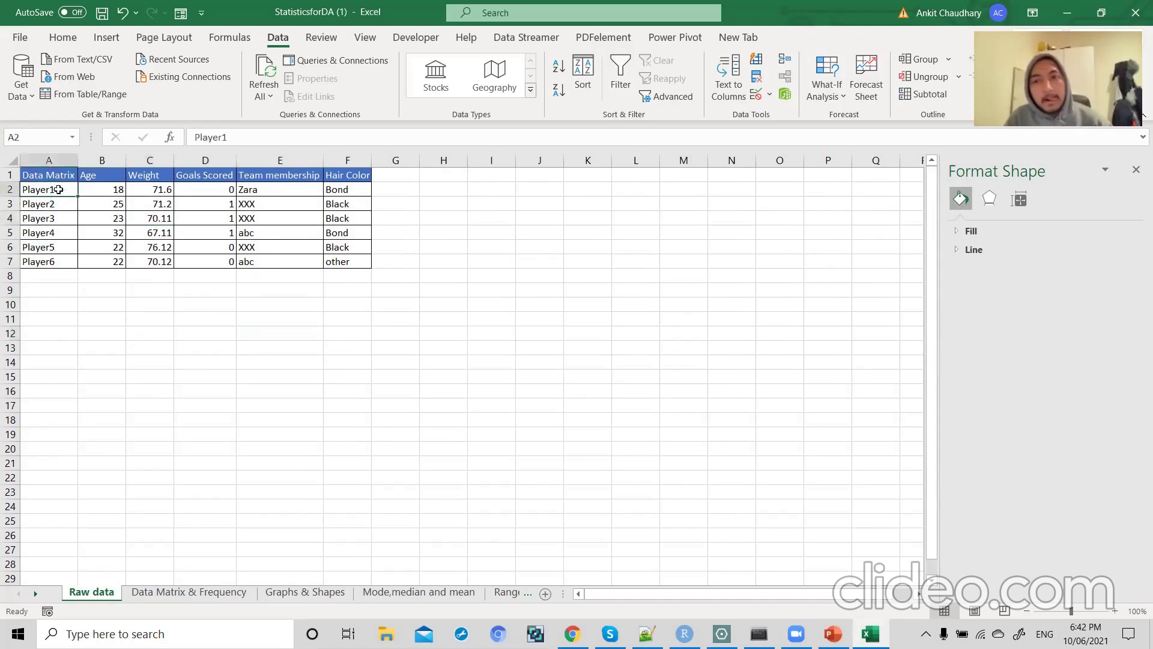
click(98, 193)
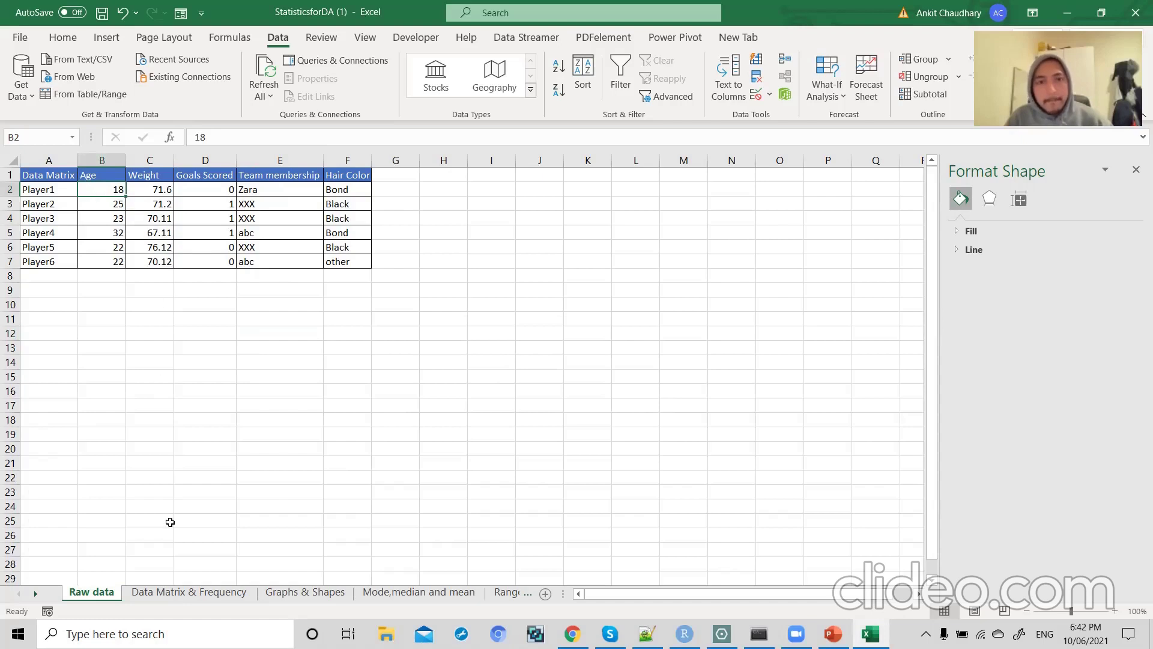
- Examine the height histograms on the Graphs & Shapes sheet, selecting the first one and continuing to the skewed examples below it
click(198, 594)
click(271, 594)
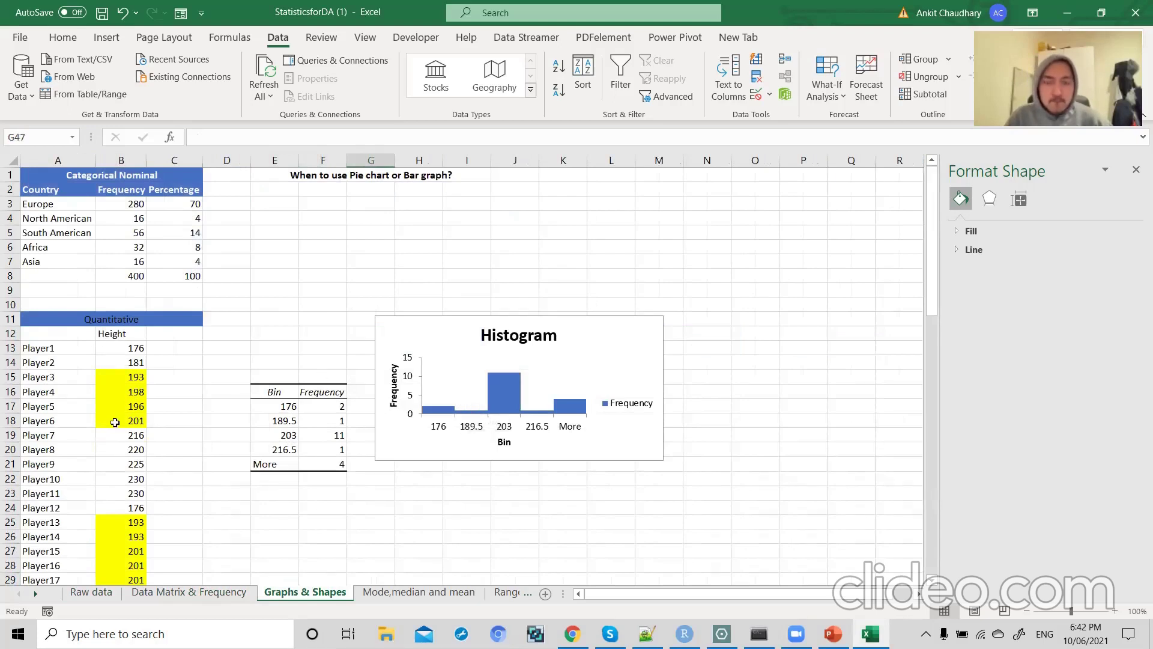
scroll(114, 422, down, 3)
scroll(105, 303, up, 3)
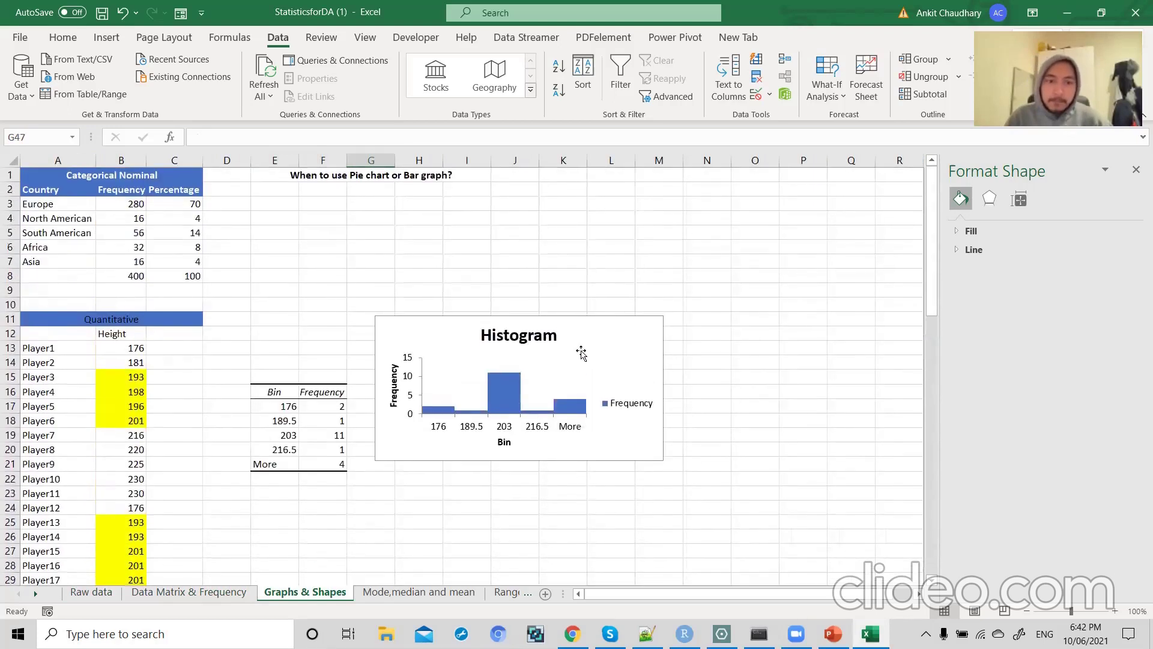
click(582, 353)
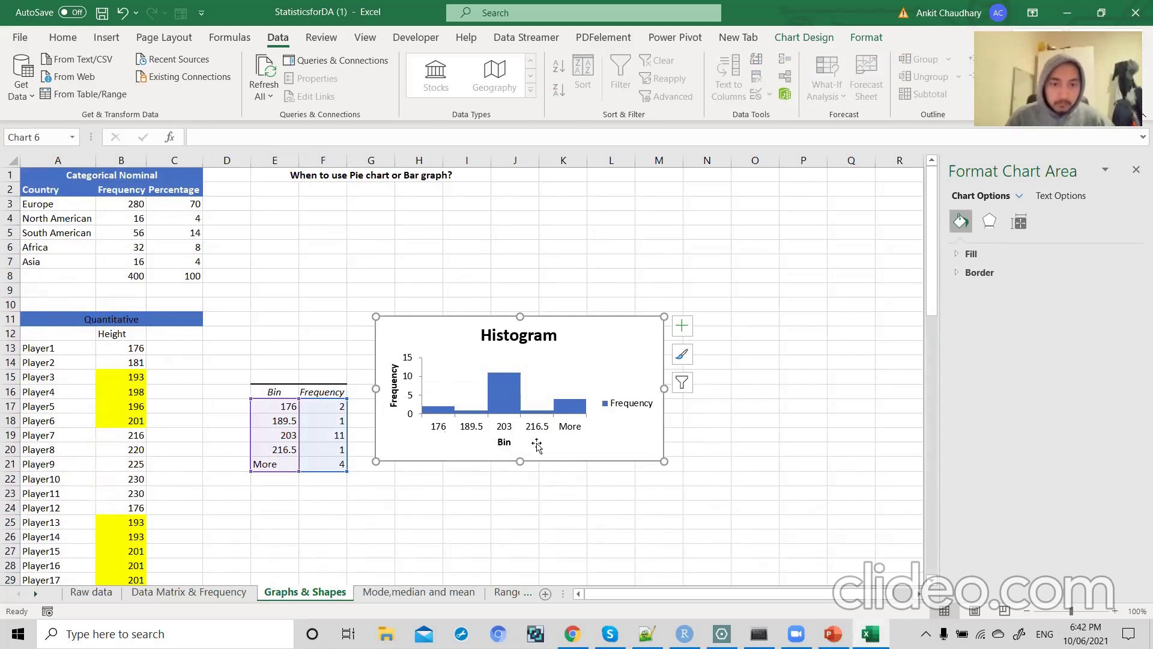
scroll(432, 496, down, 10)
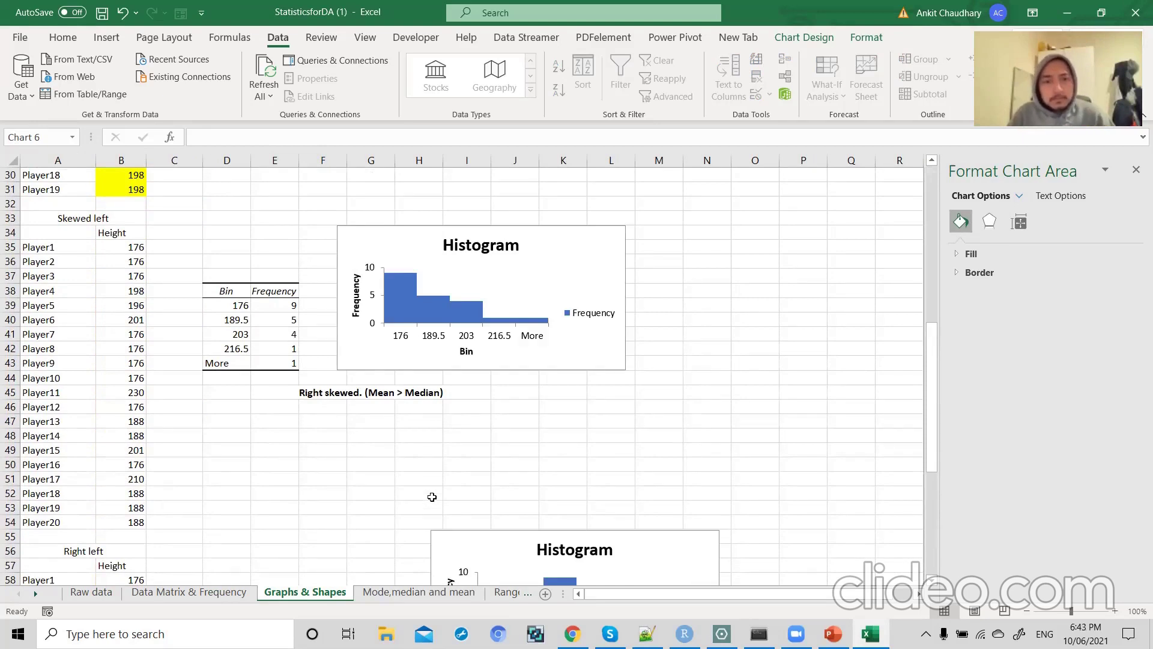
scroll(432, 497, down, 4)
- Revisit the Data Matrix & Frequency and Raw data sheets, then return to the first histogram on Graphs & Shapes
click(144, 592)
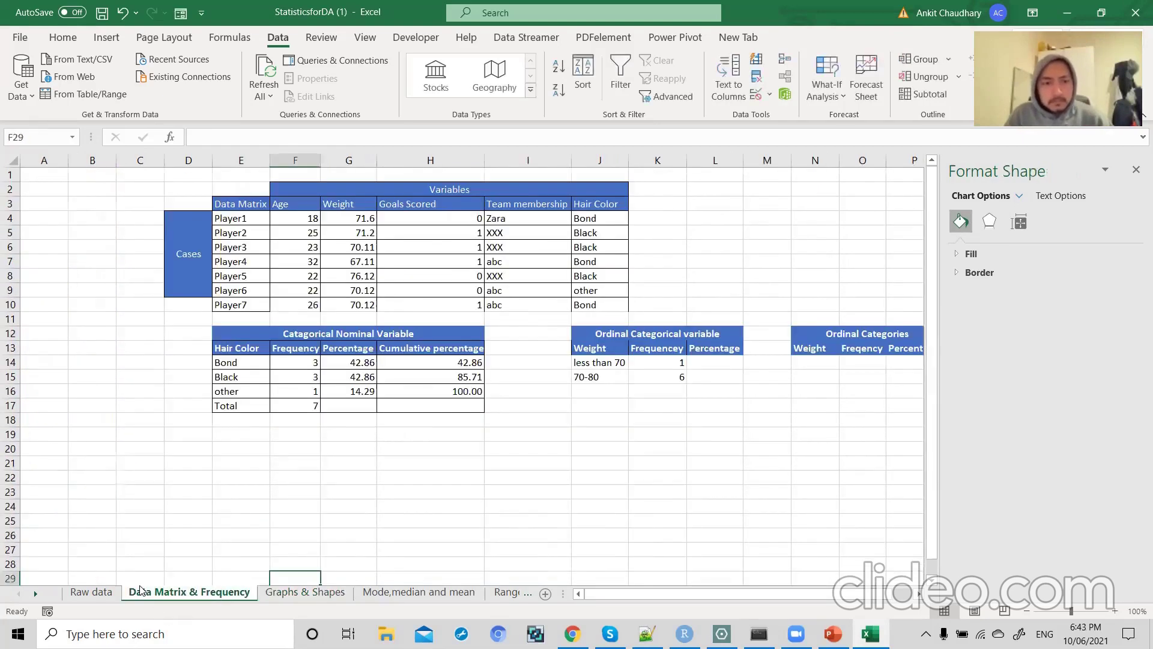
click(87, 591)
click(180, 592)
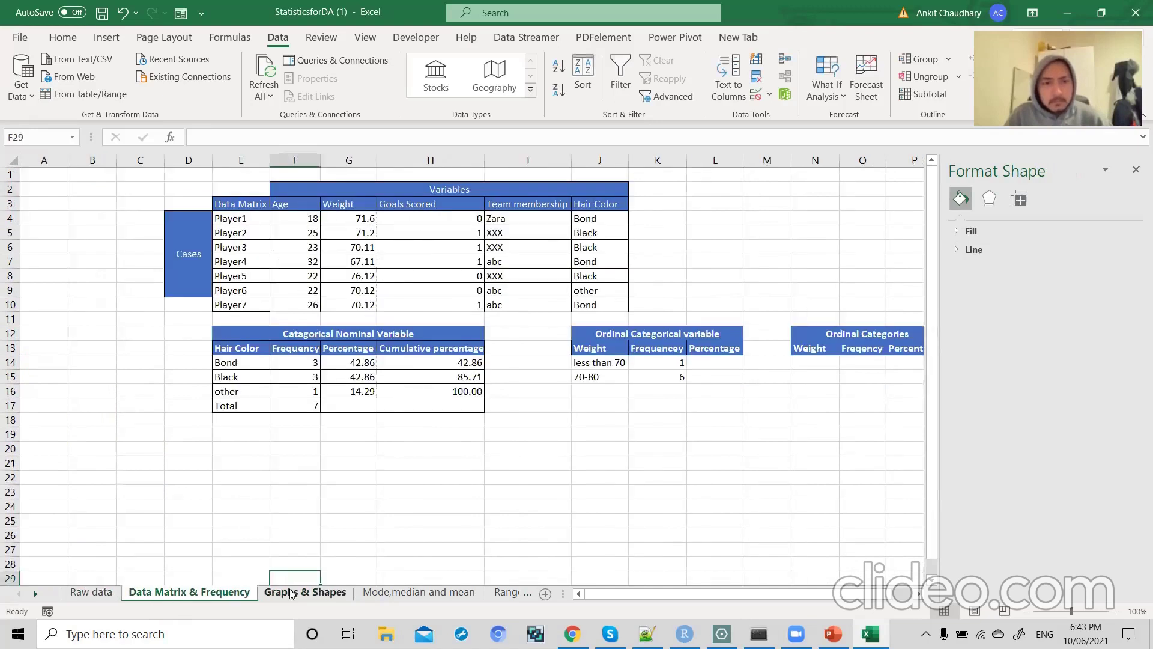
click(304, 591)
scroll(326, 324, up, 14)
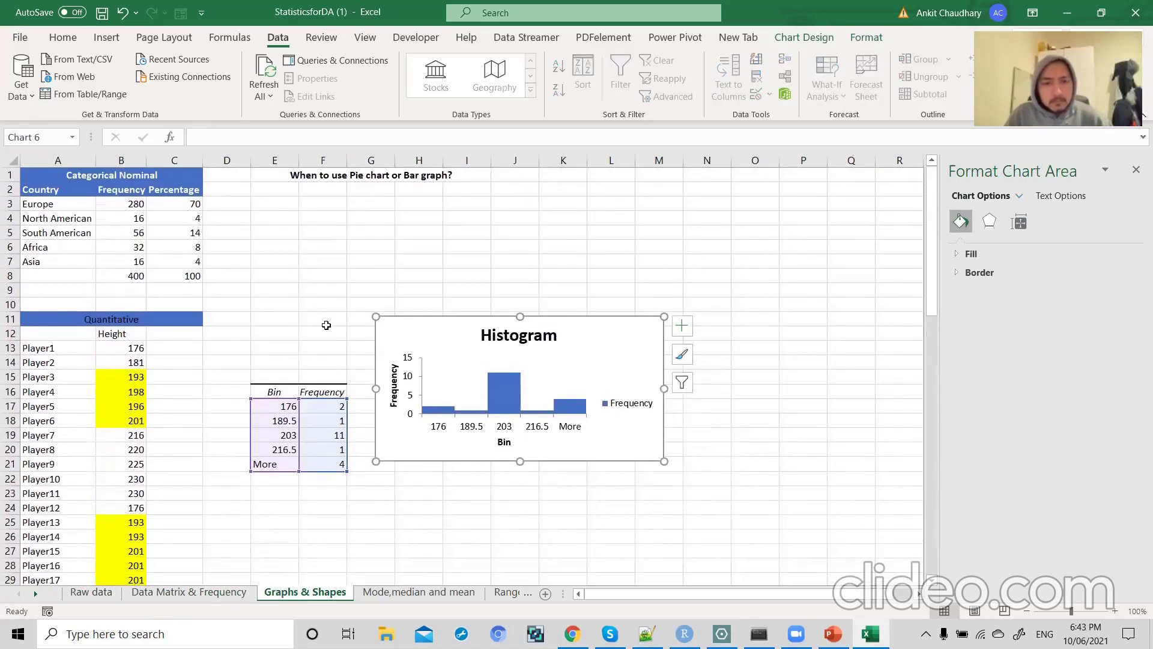
- Recap the sheets from Raw data to Graphs & Shapes, ending at the right-skewed and left-skewed histograms
click(112, 590)
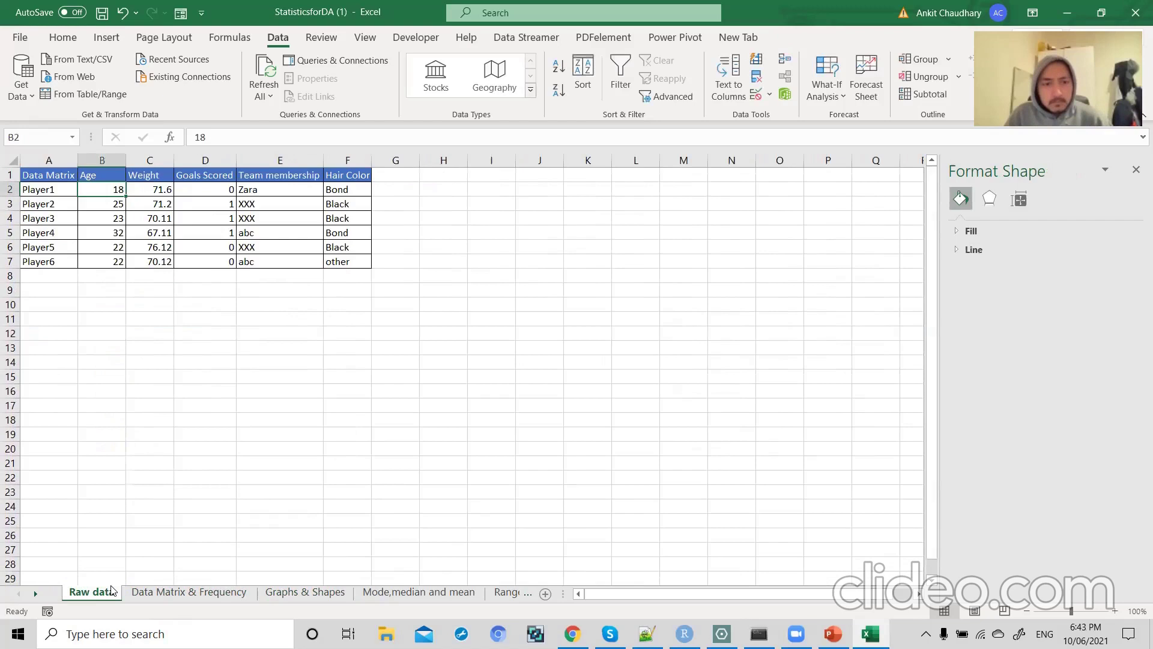
click(159, 592)
click(292, 593)
scroll(343, 518, down, 19)
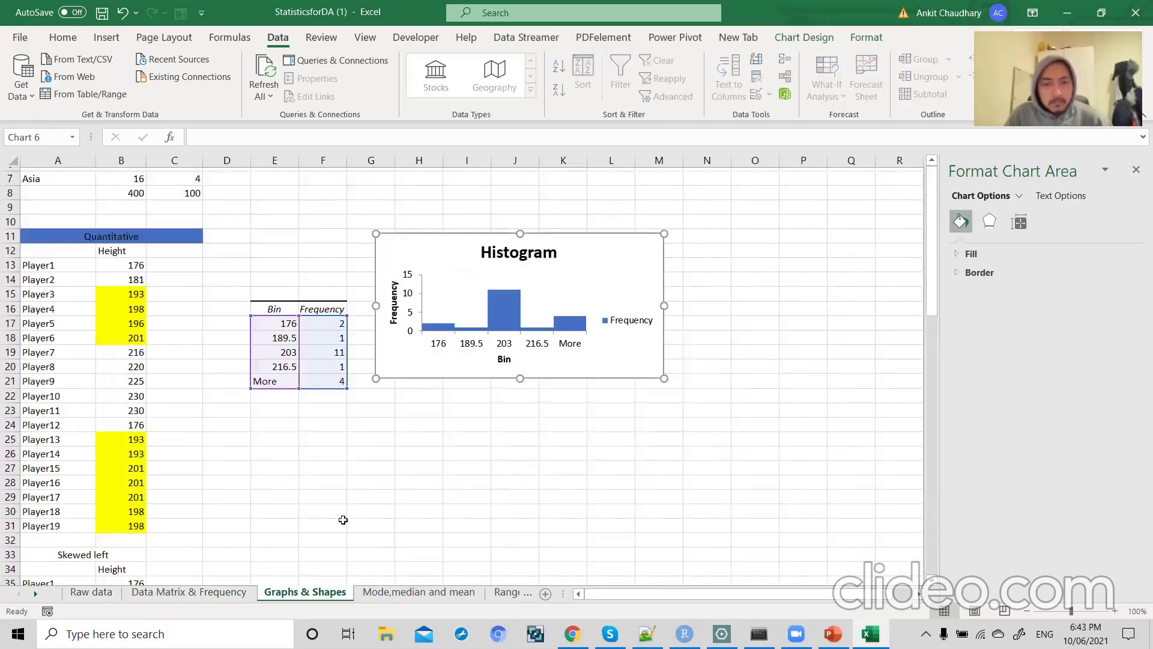
scroll(343, 520, down, 4)
scroll(342, 520, up, 15)
scroll(343, 519, down, 5)
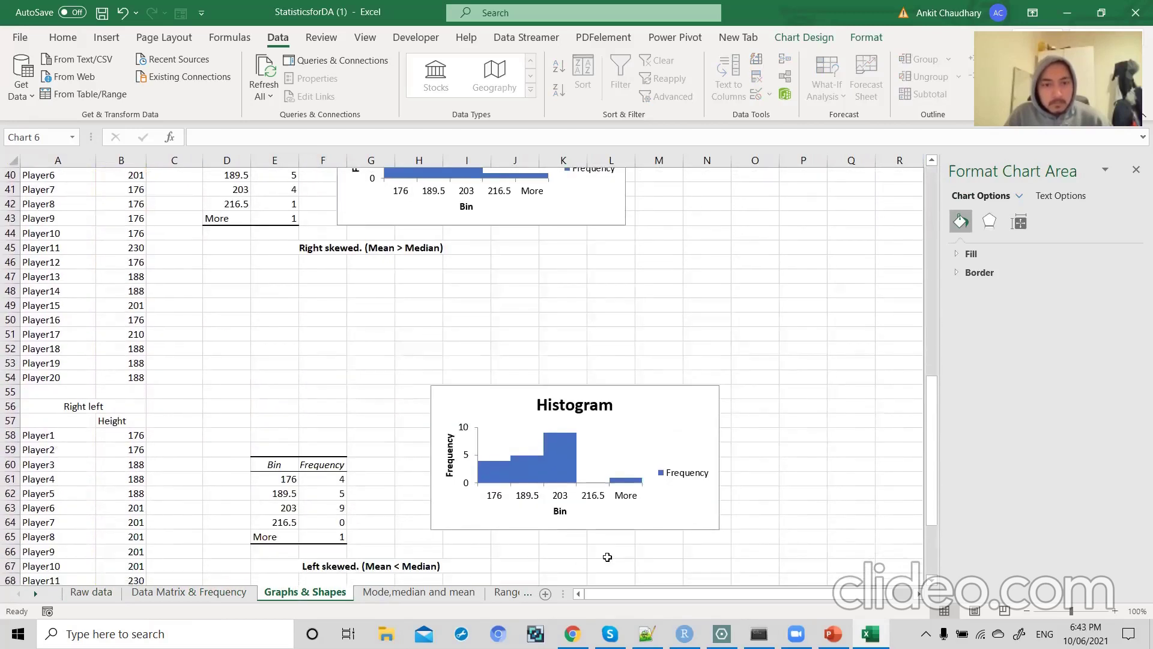
- Examine the left-skewed histogram, singling out its More bar and comparing it with the height data beside it
click(622, 481)
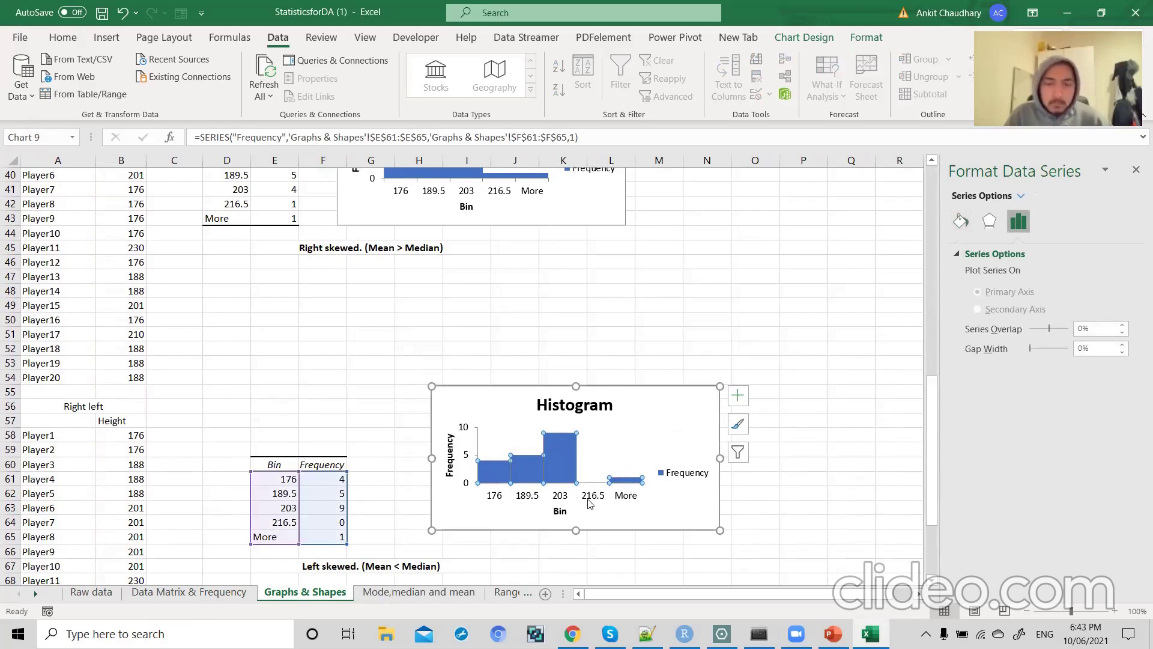
click(629, 482)
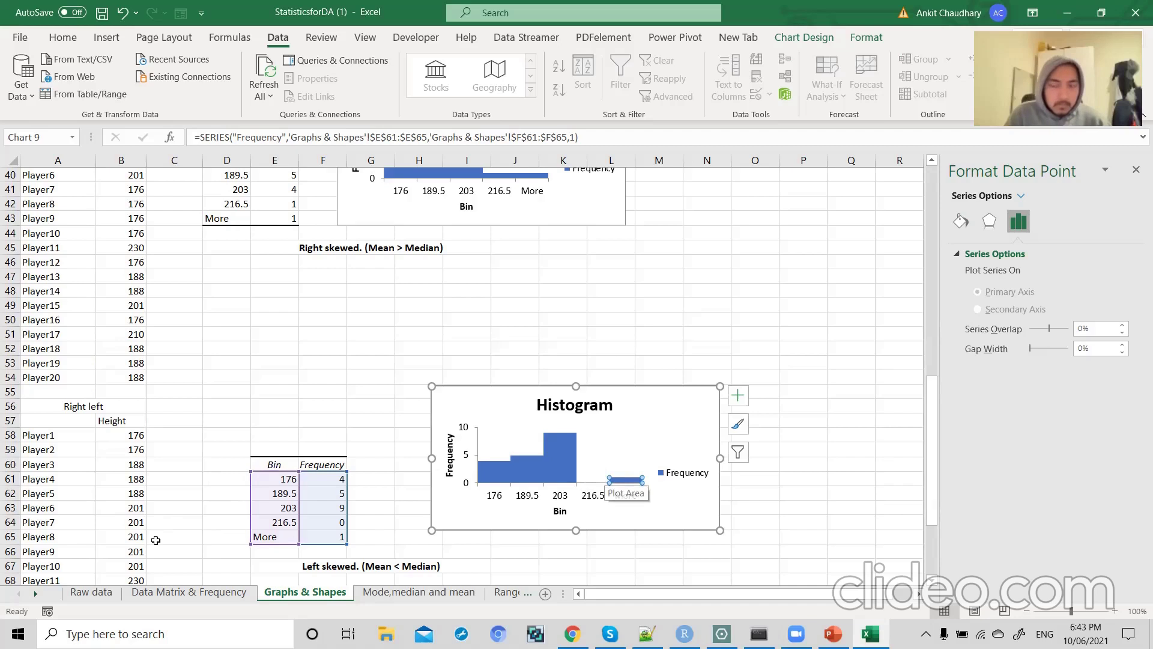
scroll(155, 540, down, 3)
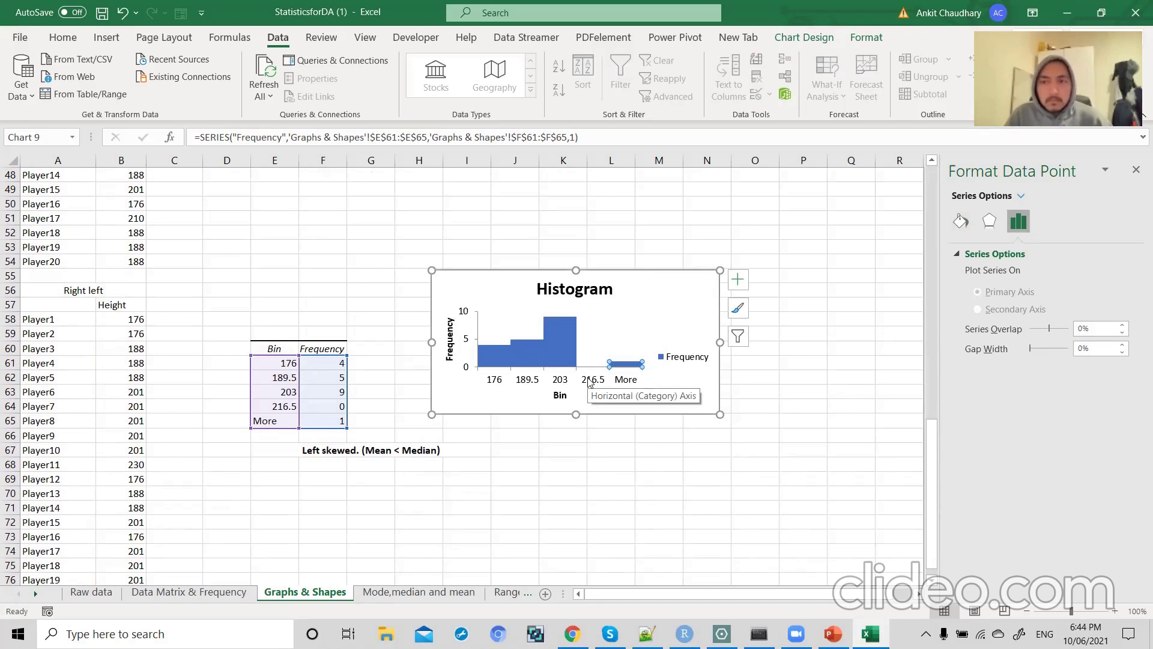
- Go through the Raw data and Data Matrix & Frequency sheets again, returning to the first height histogram on Graphs & Shapes
click(113, 595)
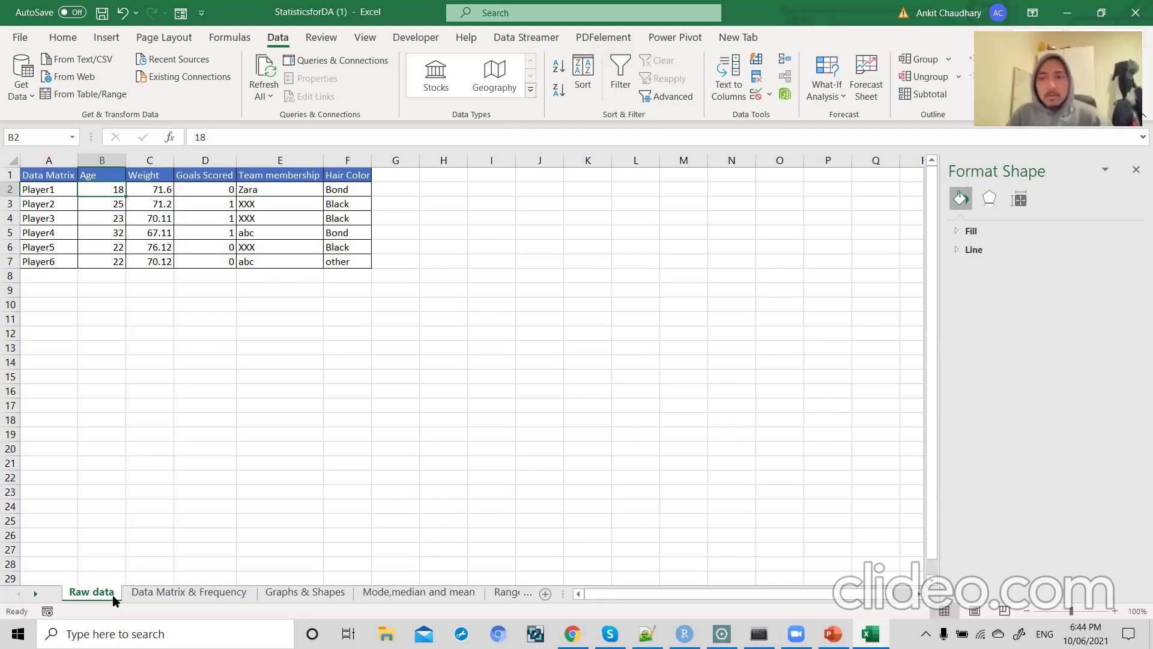
click(195, 591)
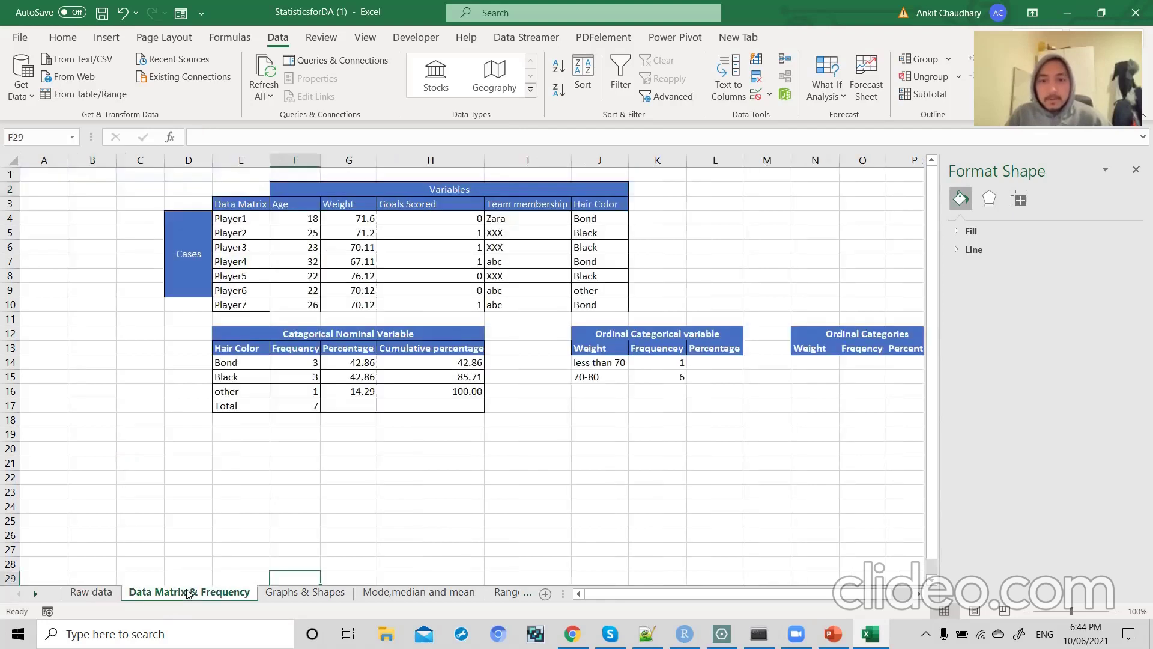
click(278, 593)
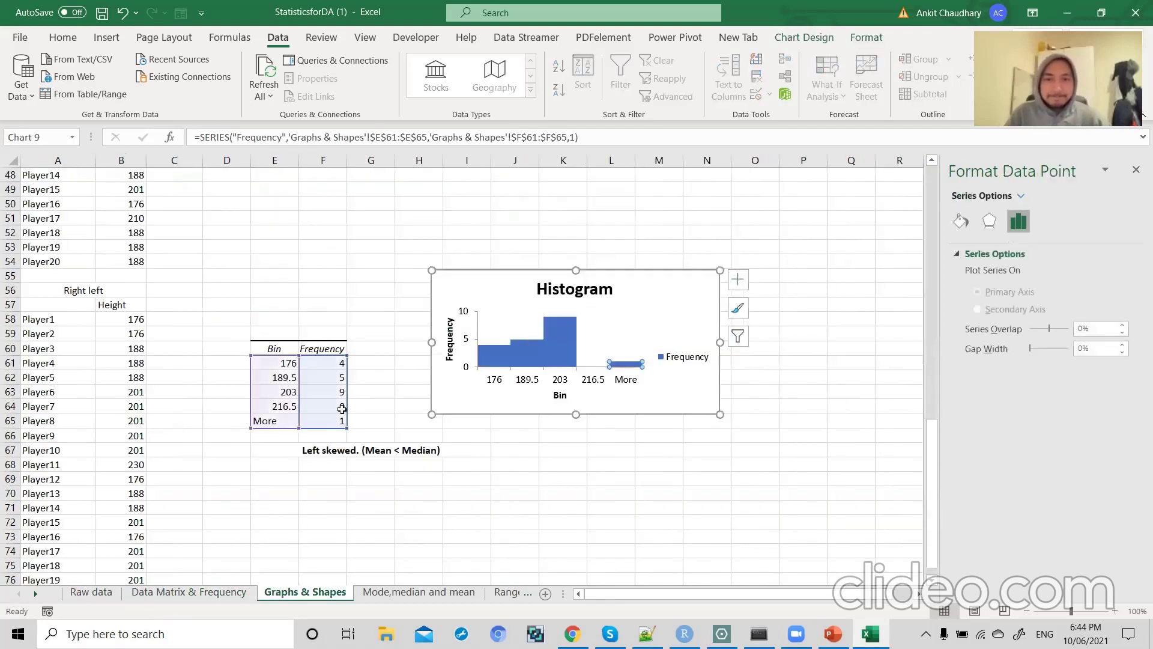
click(364, 408)
scroll(365, 409, up, 2)
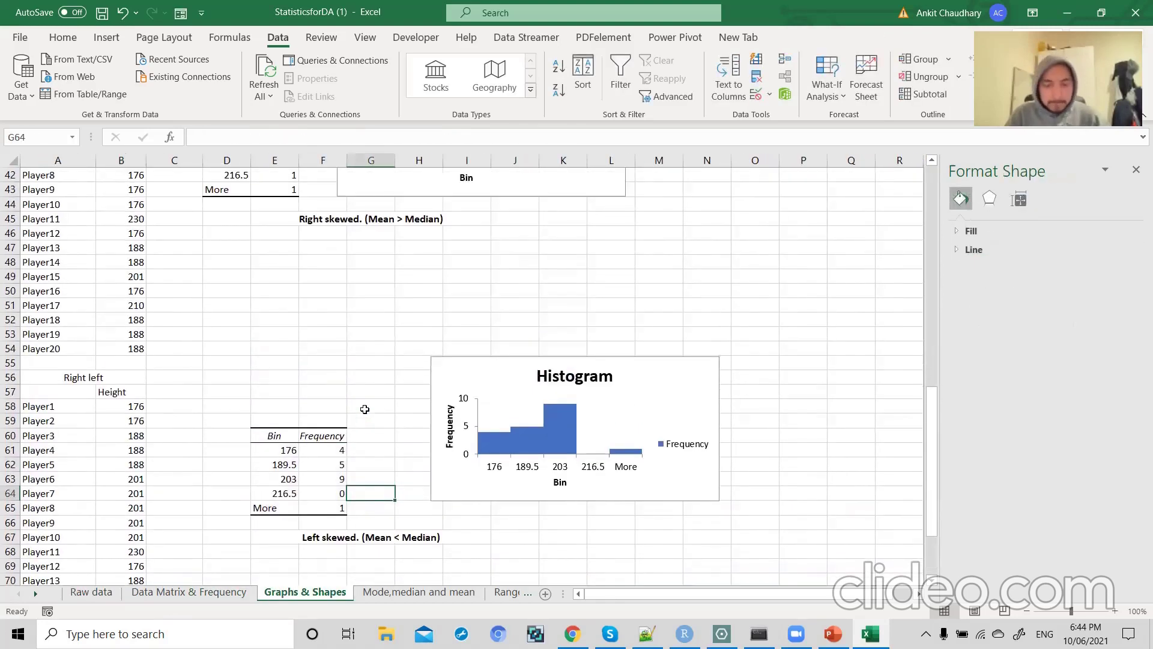
scroll(365, 409, up, 14)
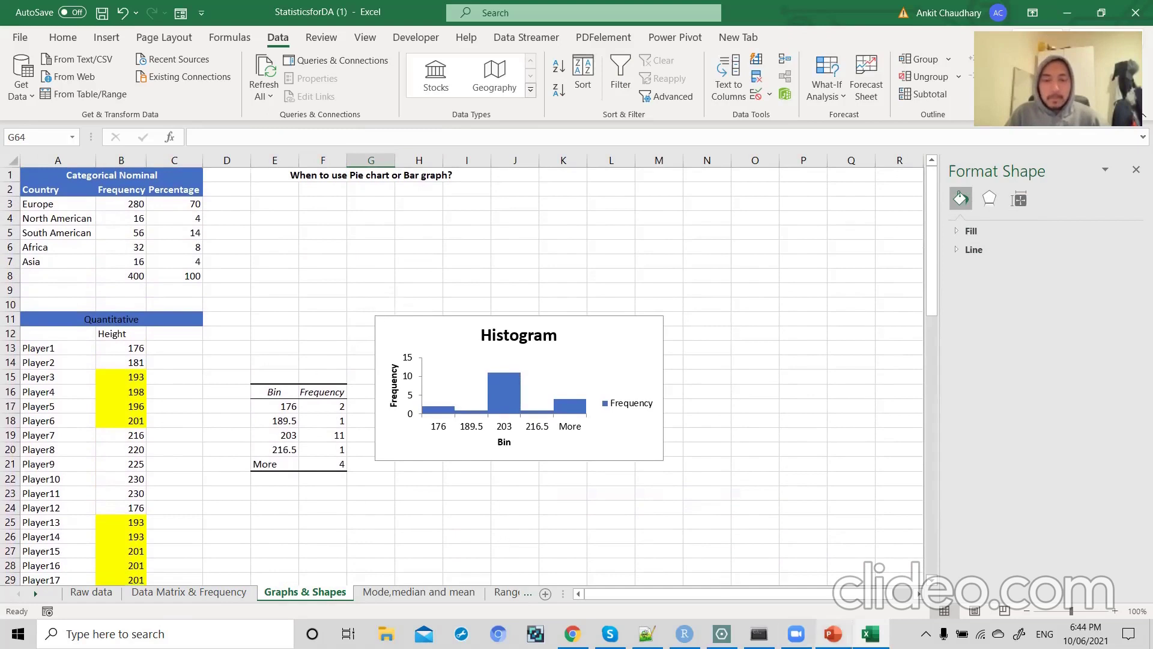
- Switch to PowerPoint and present from the Levels of measurement slide, advancing to the Measure of Central tendency slide
click(832, 634)
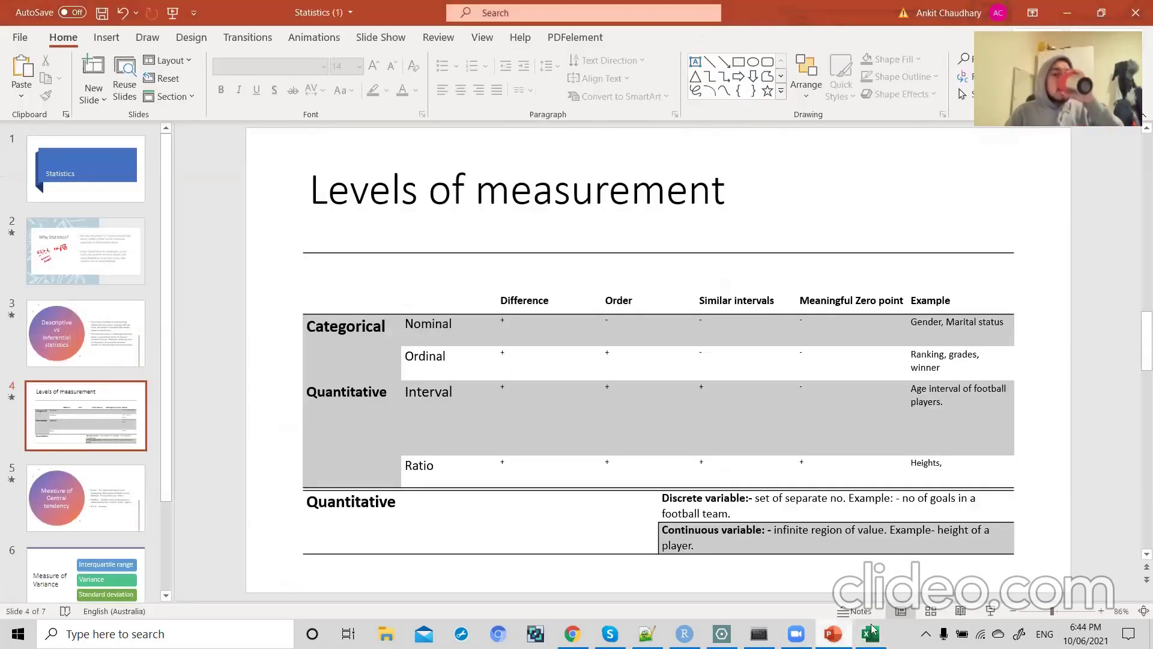
click(992, 611)
key(Right)
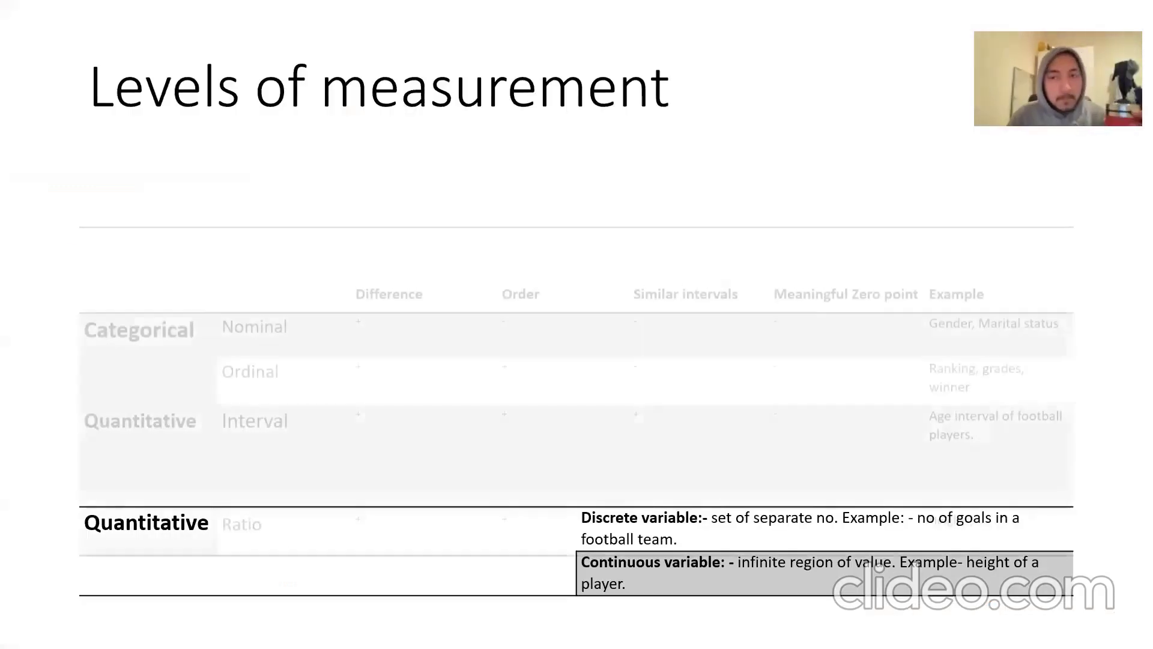
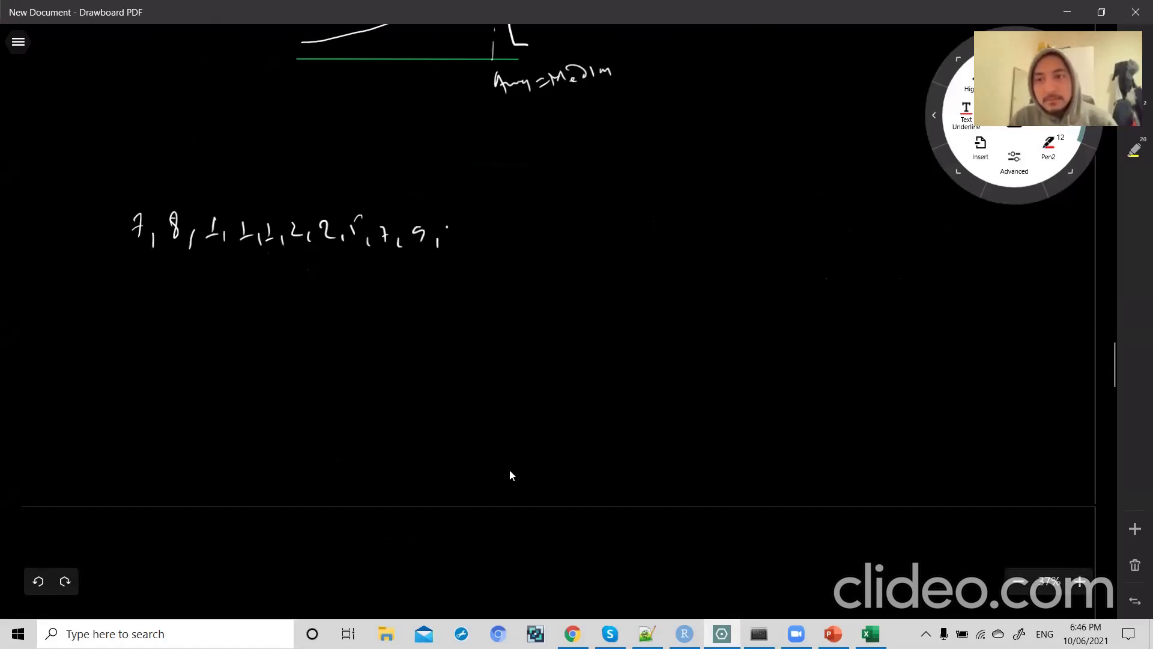
- In Drawboard PDF, underline the repeated 1s in the number list, write "Mode = 1" and add a "Median" label below
drag(241, 299, 268, 302)
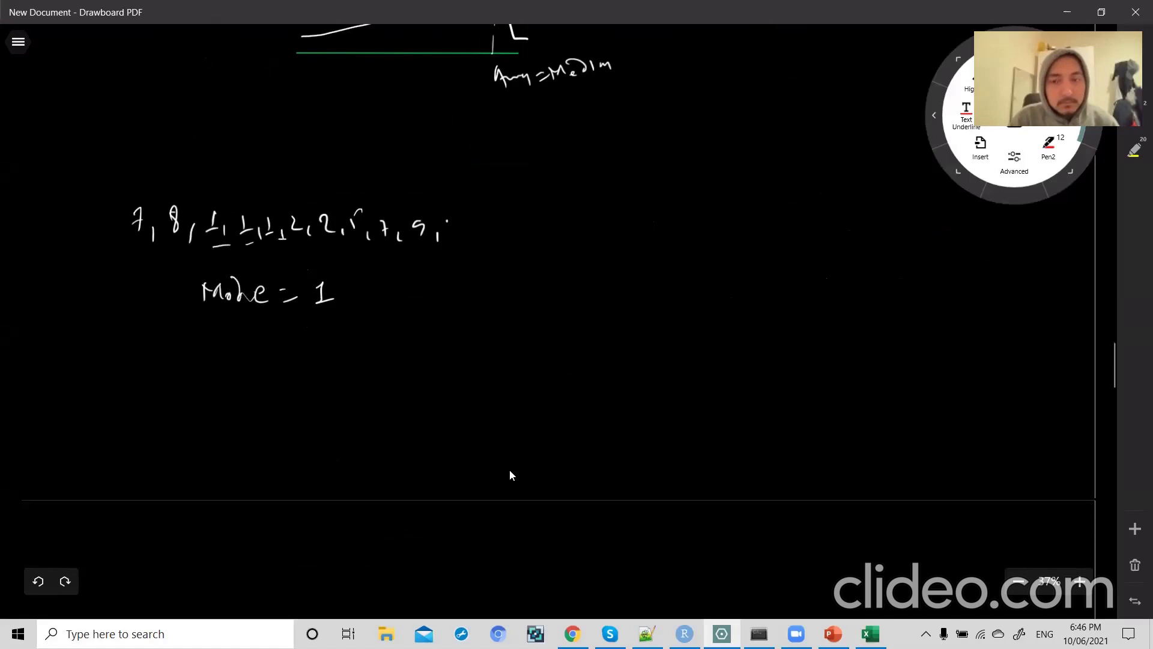
drag(239, 353, 247, 356)
mouse_move(255, 349)
mouse_down()
mouse_move(250, 338)
mouse_move(283, 357)
mouse_up()
drag(289, 356, 304, 355)
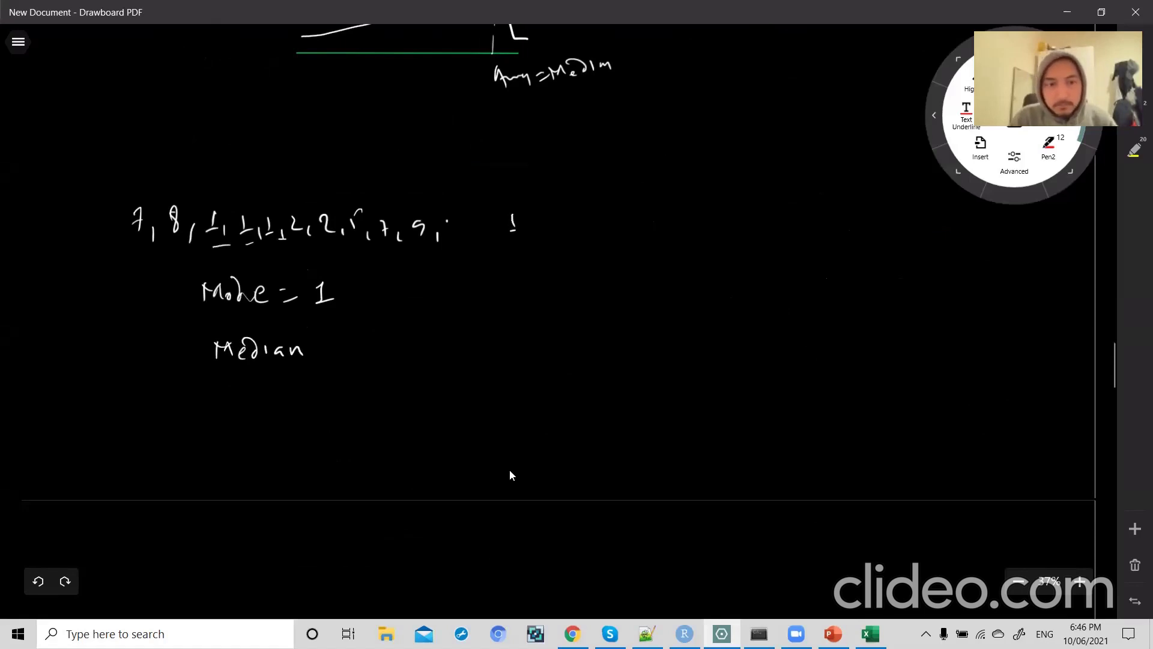
- Write the numbers in ascending order, circle the middle pair 2 and 5, and work out the median as 3.5
drag(560, 216, 578, 234)
drag(585, 219, 600, 232)
mouse_move(606, 219)
mouse_down()
mouse_move(624, 231)
mouse_move(743, 224)
mouse_up()
mouse_move(767, 207)
mouse_down()
mouse_move(759, 220)
mouse_move(513, 236)
mouse_up()
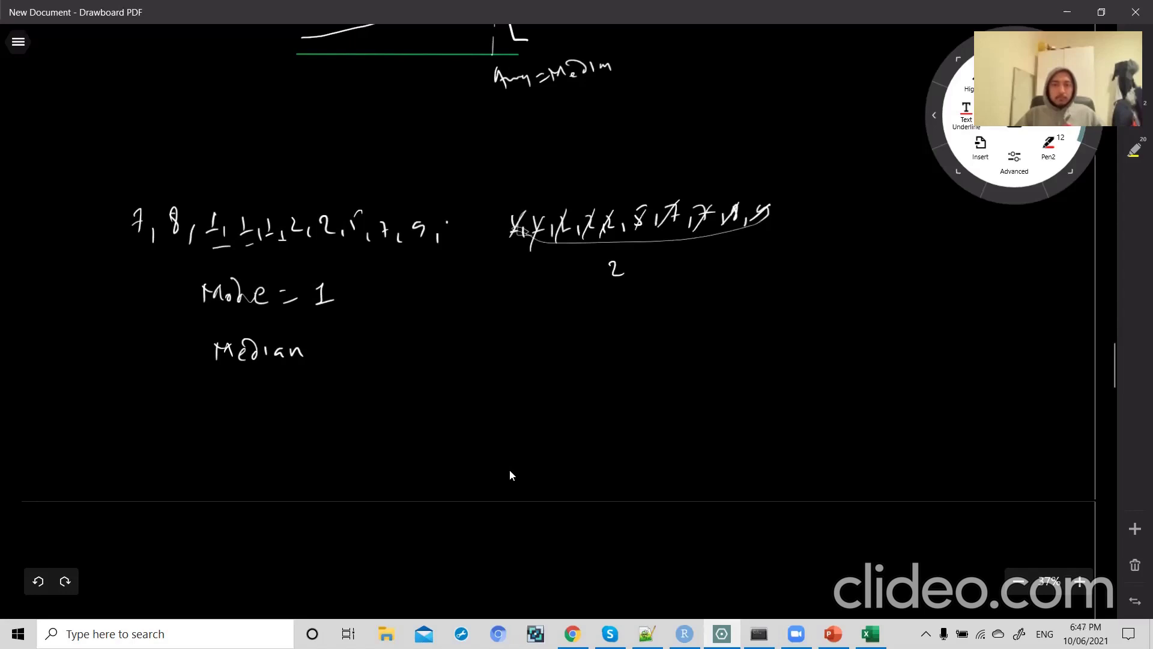
mouse_move(635, 196)
mouse_down()
mouse_move(650, 215)
mouse_move(638, 195)
mouse_up()
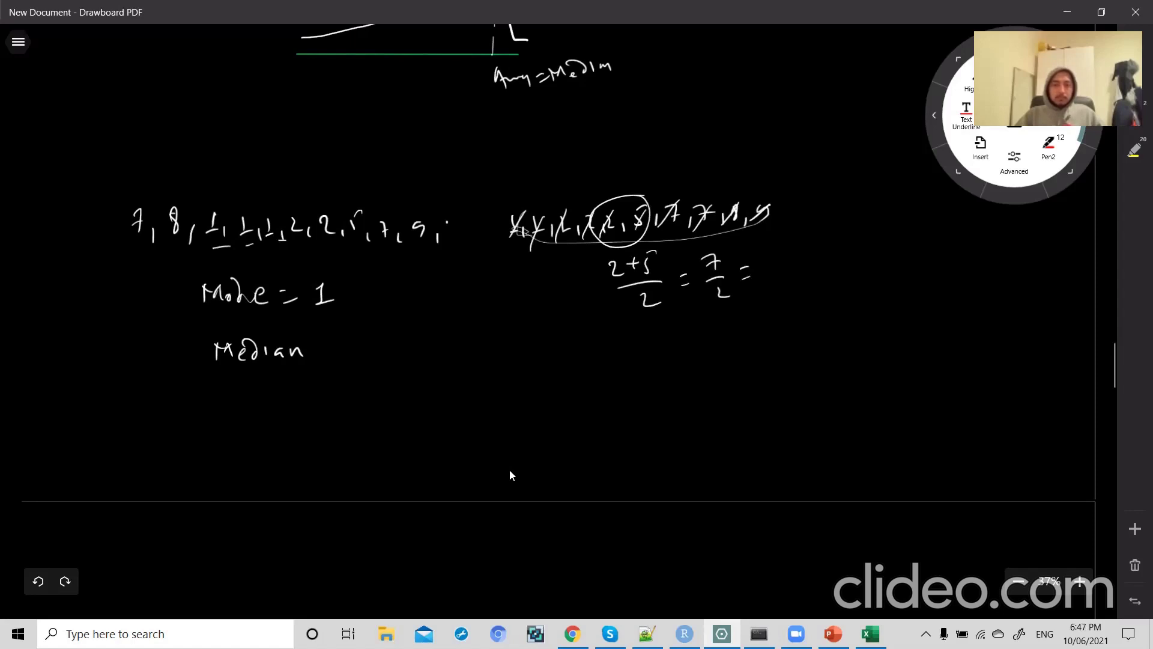
mouse_move(344, 338)
mouse_down()
mouse_move(347, 353)
mouse_move(372, 349)
mouse_up()
click(359, 347)
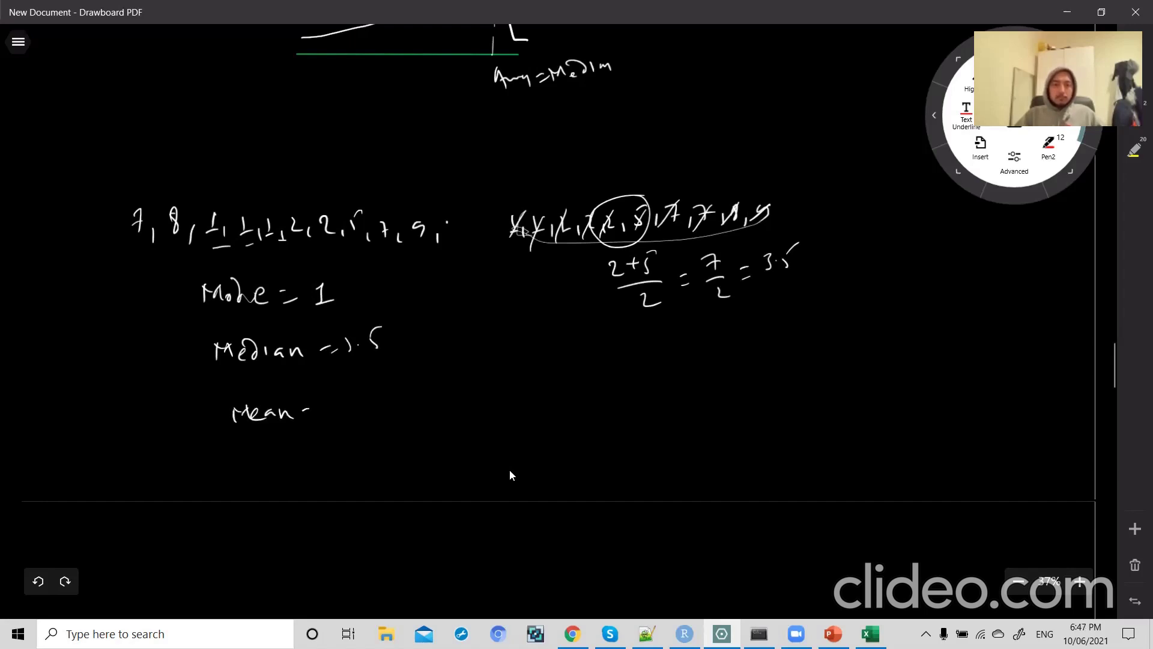
- Write the mean formula as ΣX/N, underline every number in the list and start the fraction for the calculation
mouse_move(347, 395)
mouse_down()
mouse_move(349, 416)
mouse_move(358, 411)
mouse_up()
click(351, 439)
mouse_move(340, 427)
mouse_down()
mouse_move(363, 423)
mouse_move(371, 445)
mouse_move(390, 411)
mouse_up()
drag(385, 419, 394, 416)
click(176, 245)
drag(136, 245, 187, 243)
drag(298, 241, 426, 250)
drag(427, 415, 471, 413)
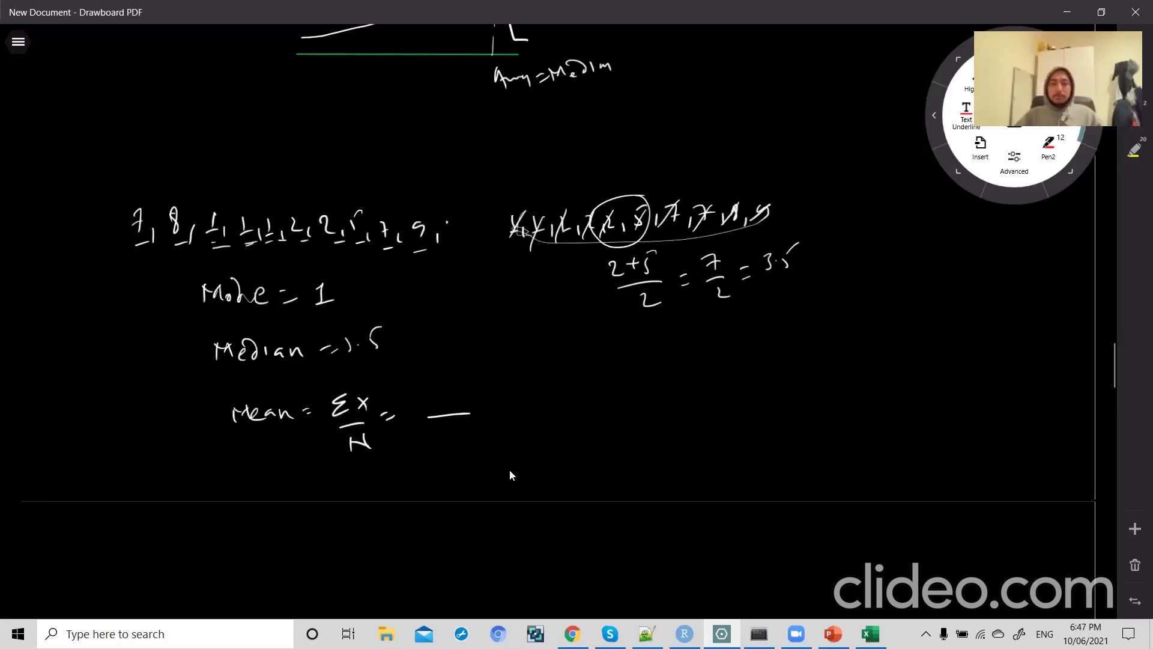
drag(245, 432, 282, 423)
drag(306, 461, 339, 451)
- Switch to Excel, open the Mode,median and mean sheet and point out the mode result, Respondent 1 and the survey question
key(alt+Tab)
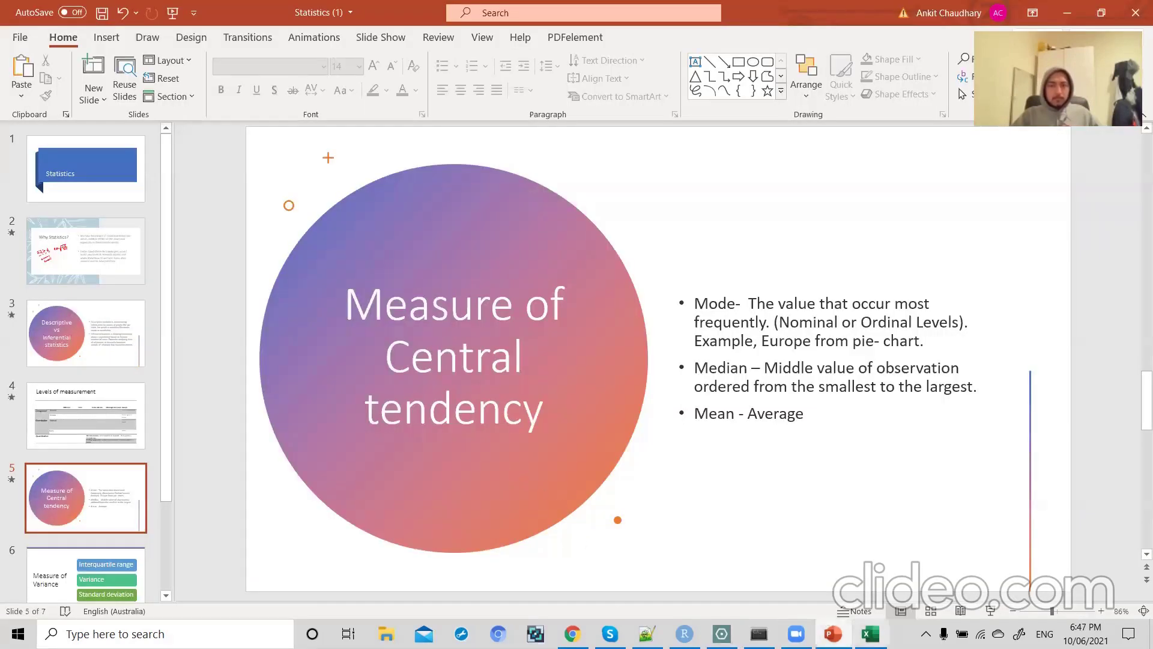
click(871, 633)
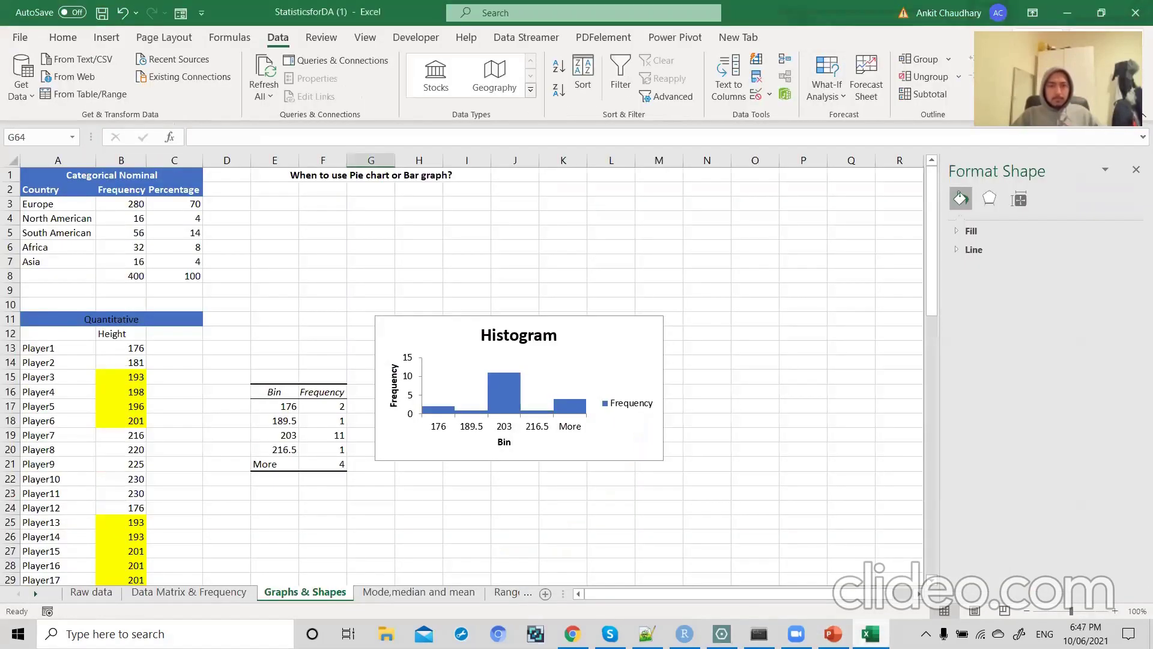
click(375, 592)
click(310, 379)
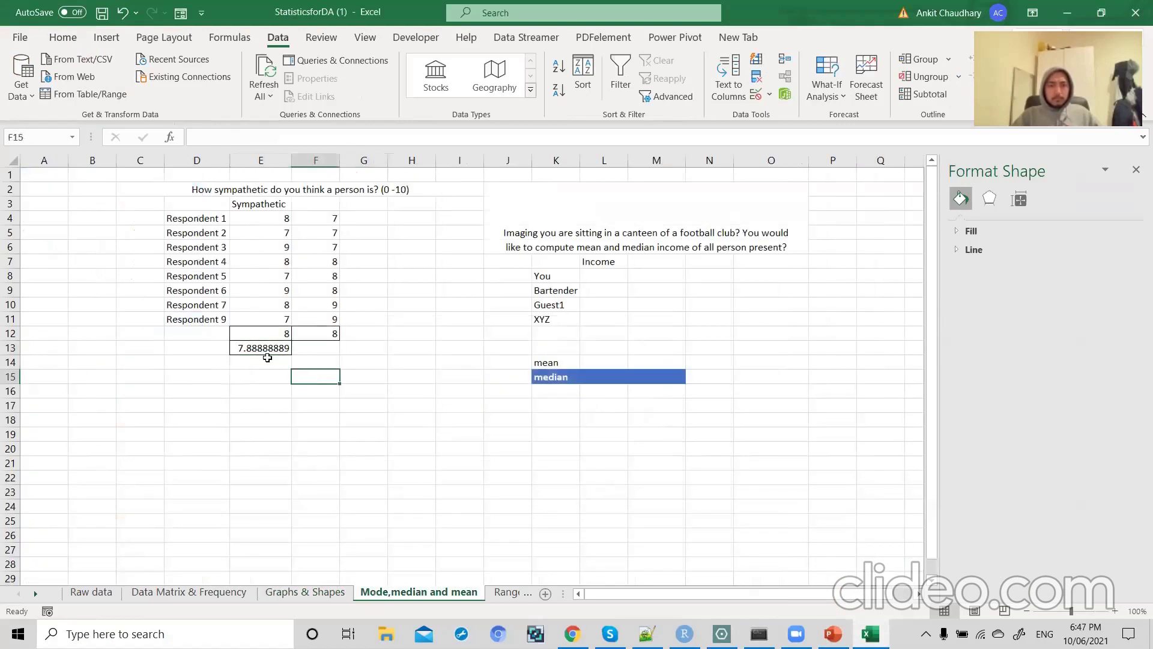
click(261, 328)
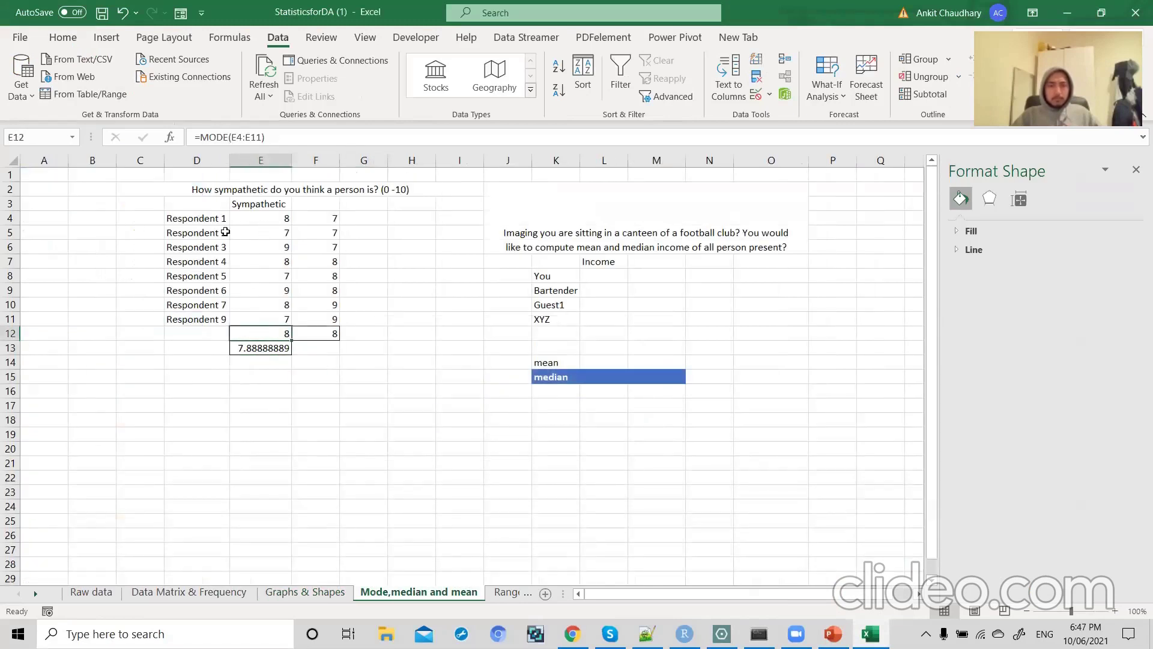
click(212, 214)
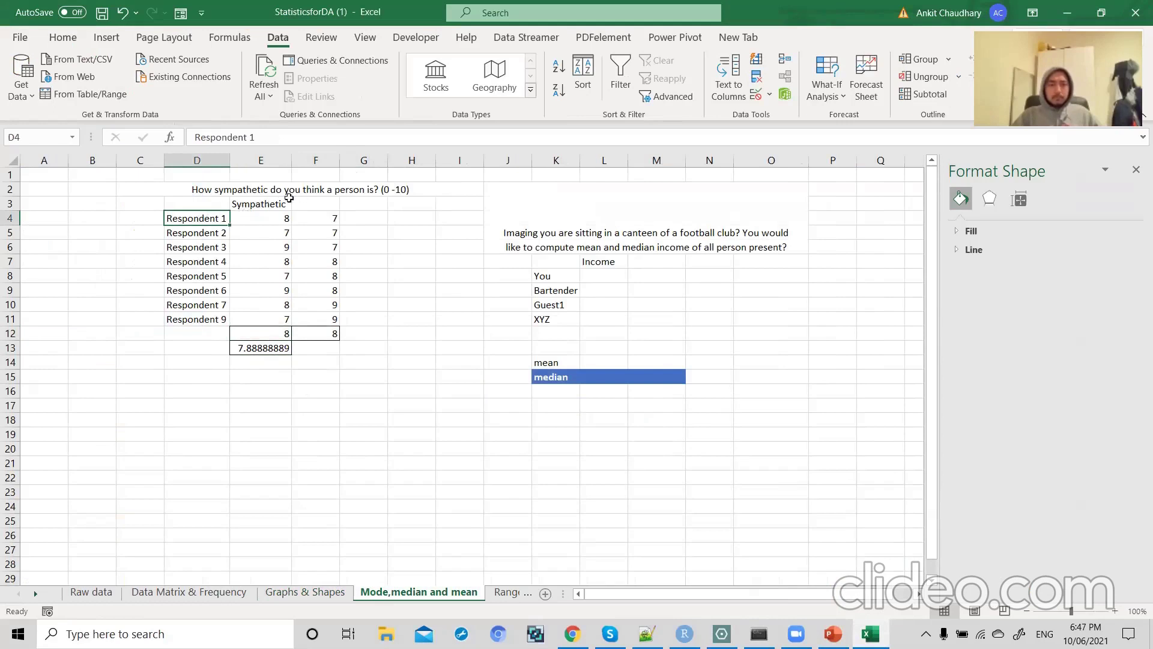
click(319, 190)
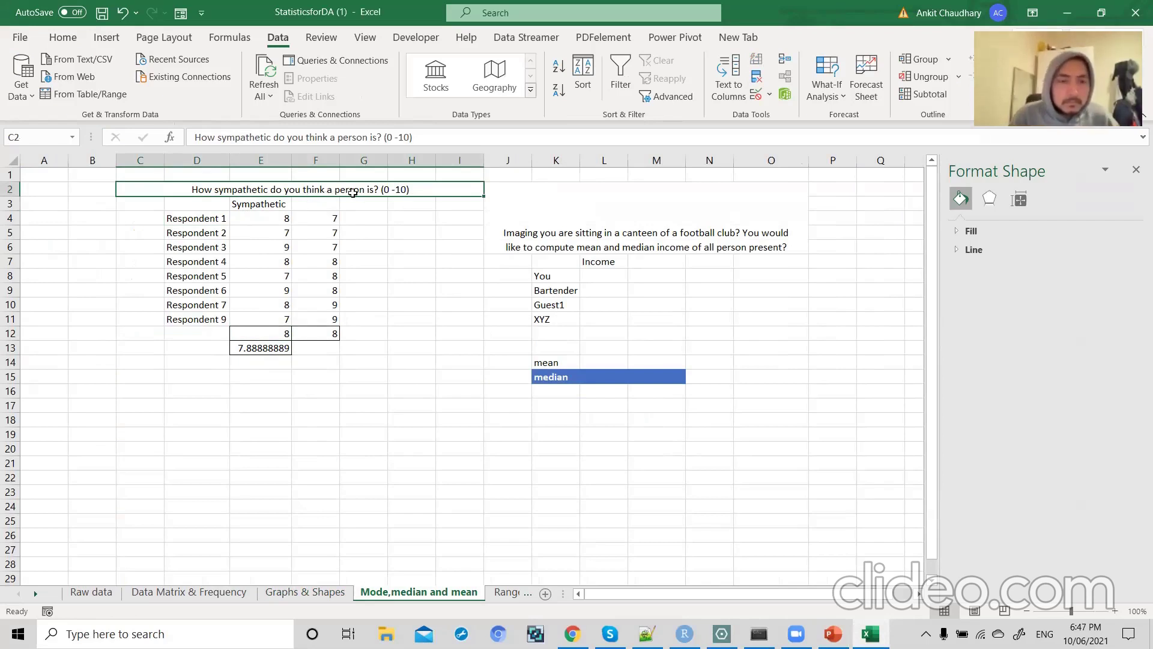
click(226, 220)
drag(210, 220, 212, 313)
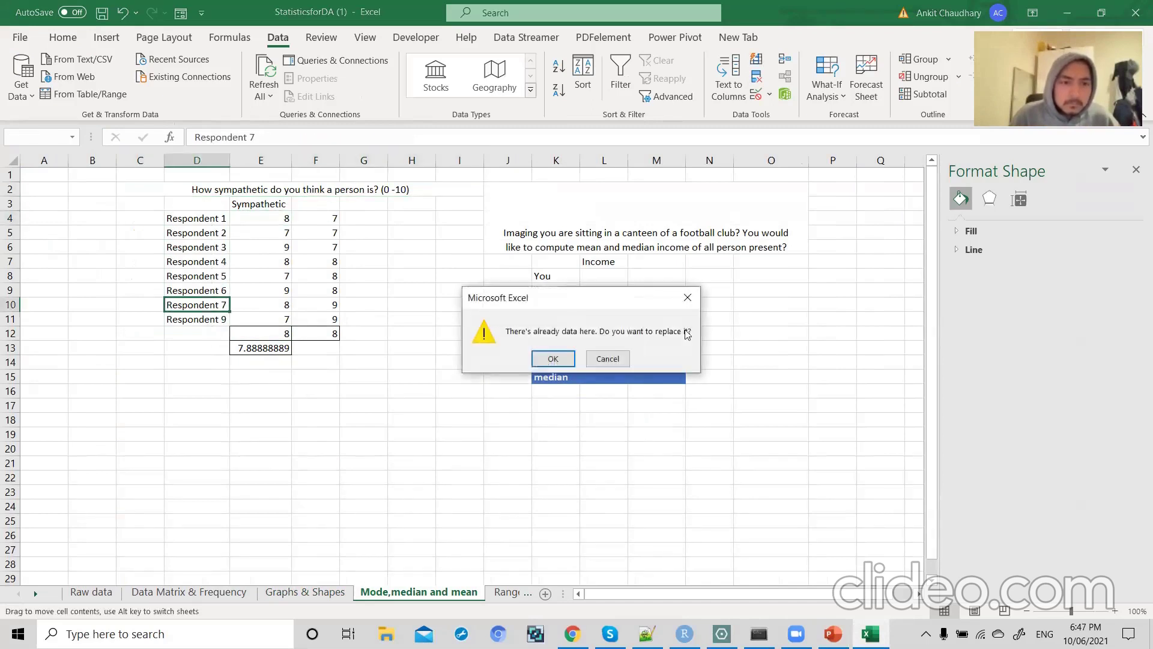
click(607, 358)
- Inspect the MODE formula in E12 and point out matching ratings in the Sympathetic column
double_click(272, 333)
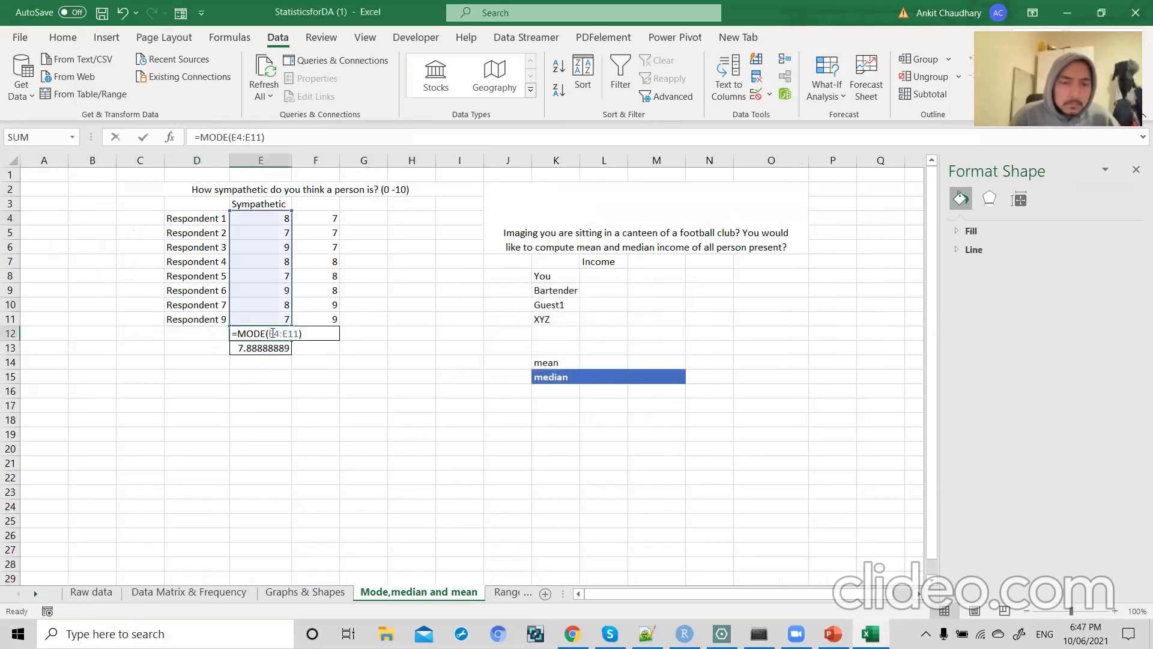
click(304, 333)
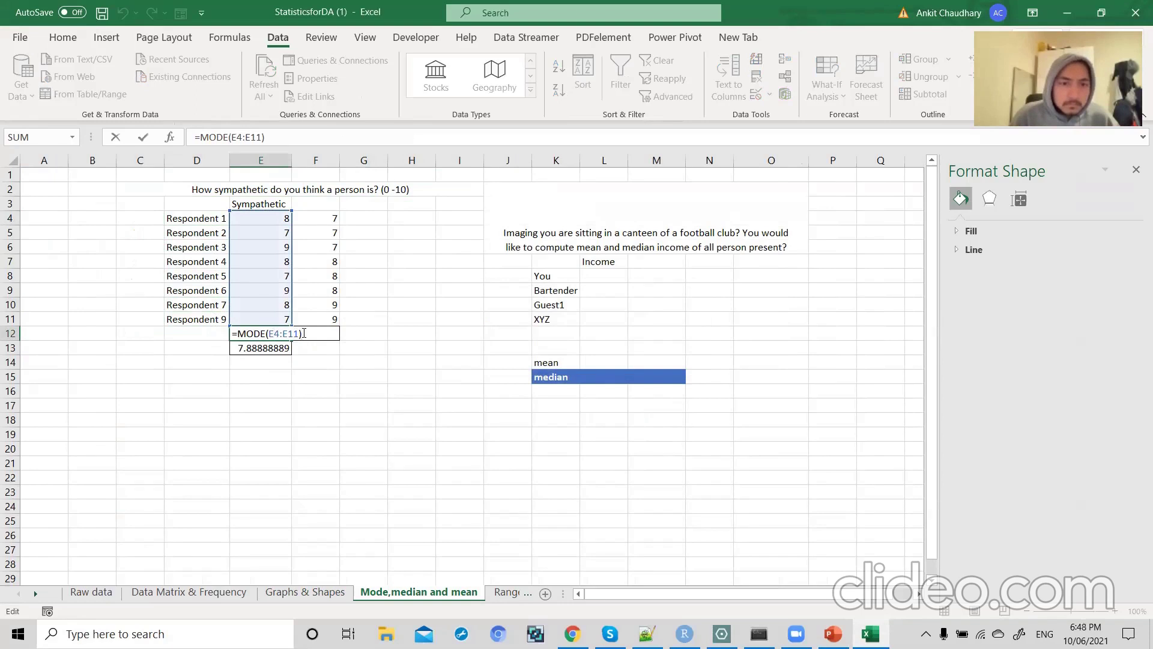
key(Return)
click(269, 335)
click(271, 308)
click(274, 261)
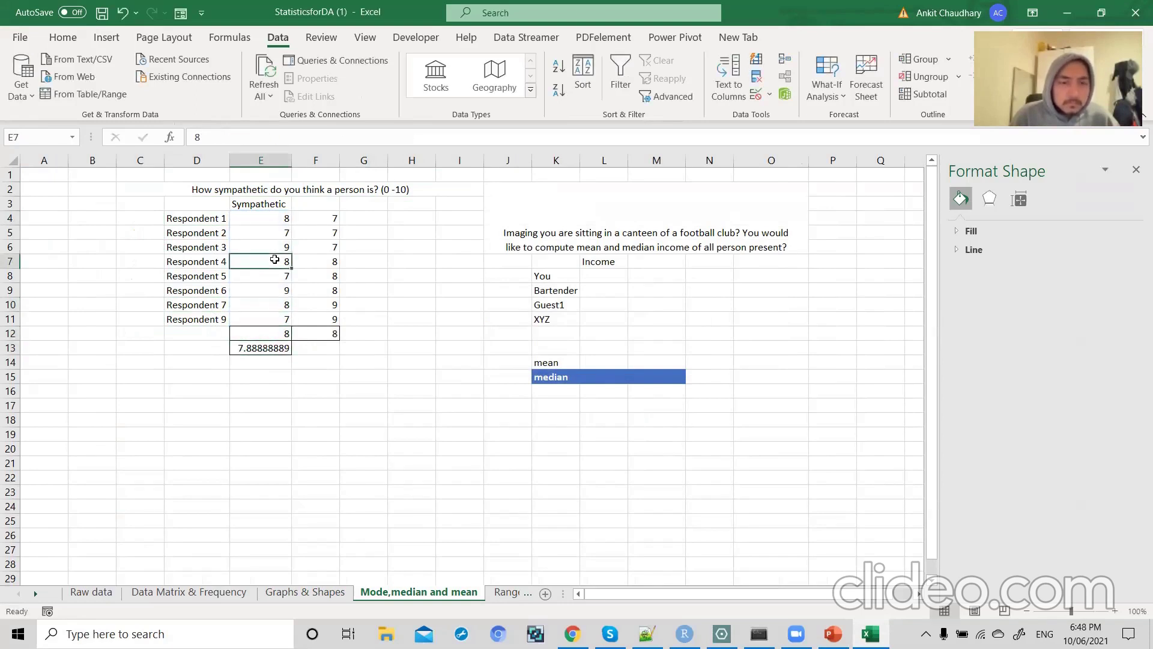
- Inspect the AVERAGE formula in E13 and the MEDIAN formula in F12 without changing them
double_click(274, 348)
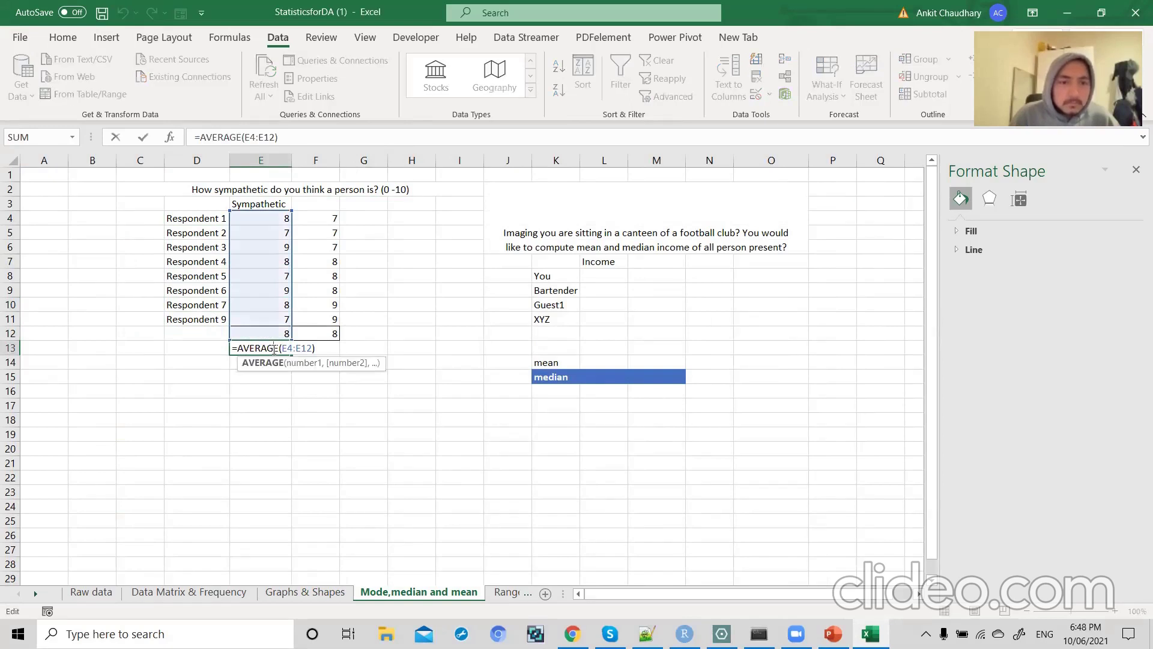
key(Escape)
click(269, 333)
click(251, 354)
double_click(255, 352)
key(Escape)
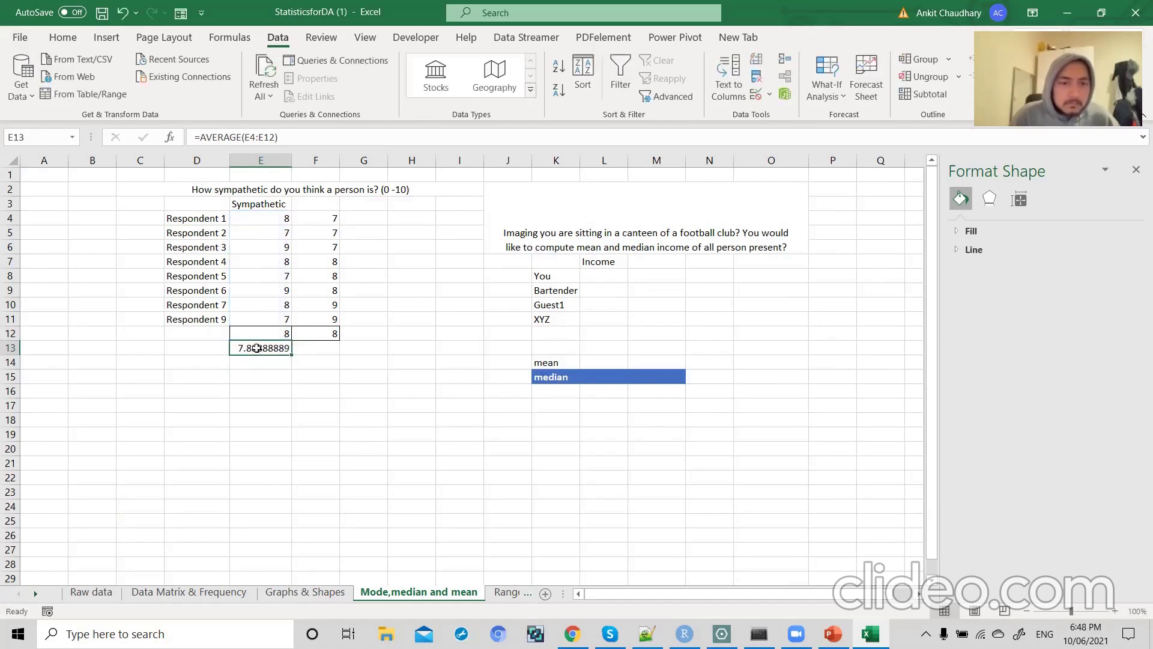
double_click(317, 333)
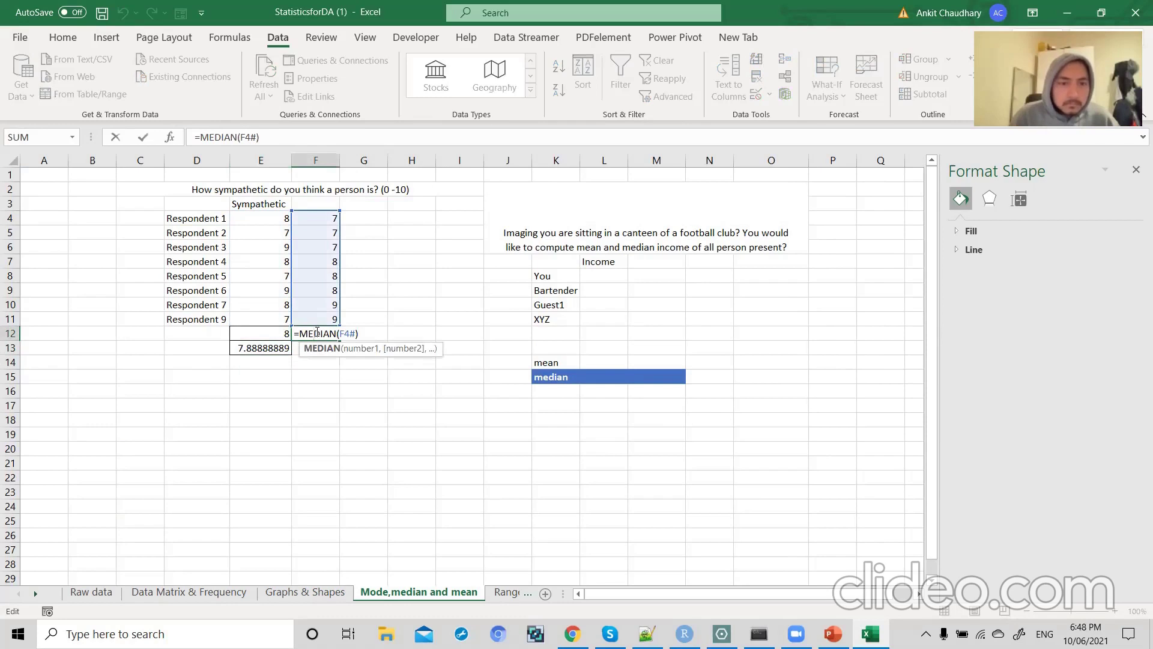
key(Escape)
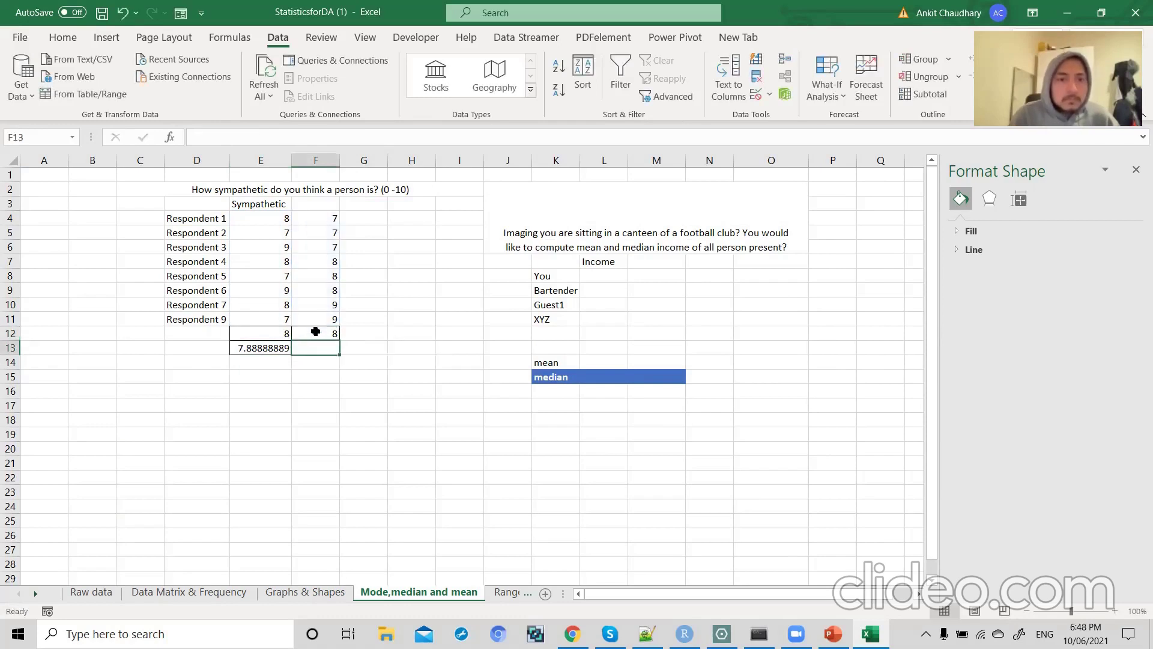
- Label the mode result by entering "Mode" in cell D12
click(252, 334)
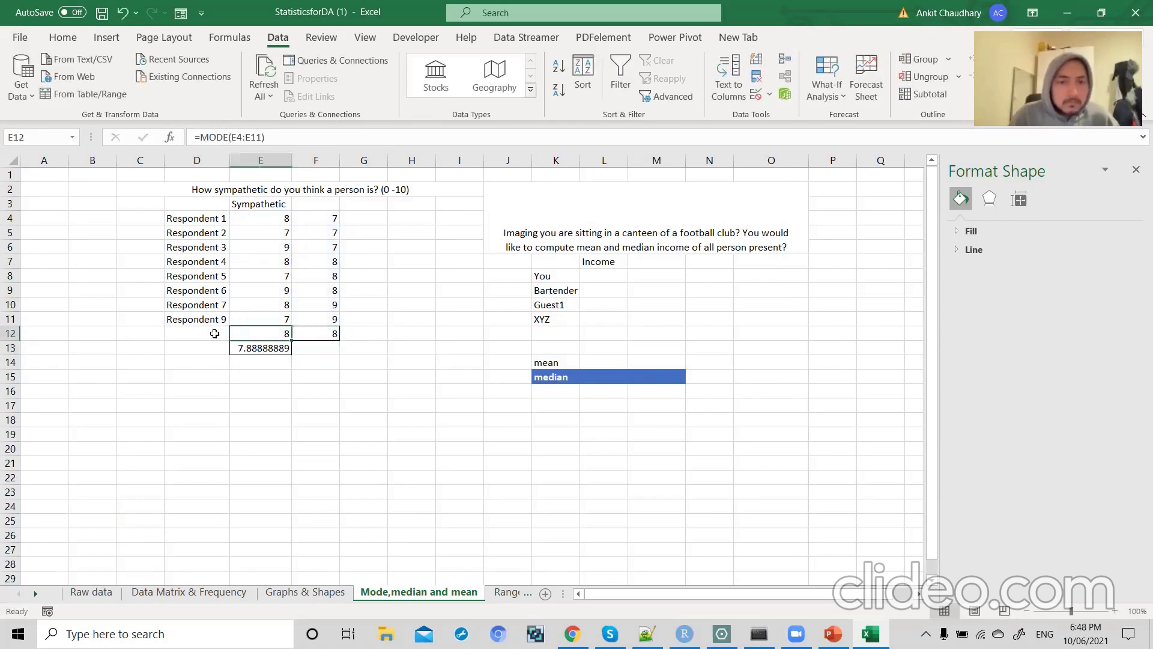
click(205, 333)
text(Mode)
key(Return)
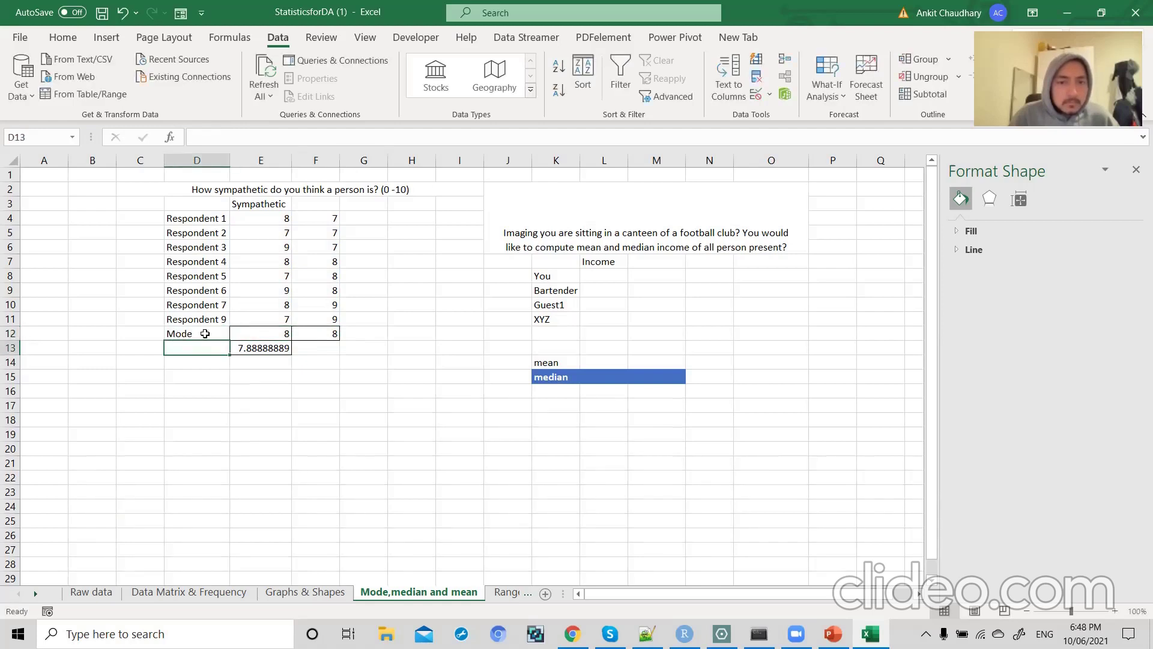
- Highlight the Mode label and its result in D12:E12 with a yellow fill
drag(273, 334, 220, 334)
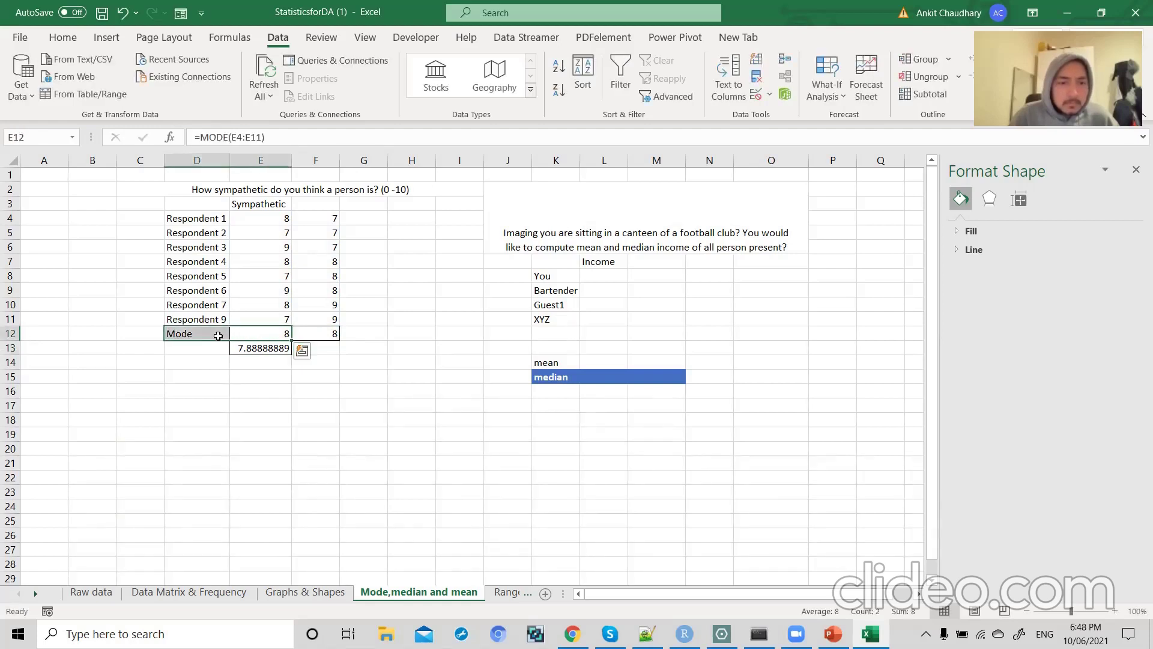
click(67, 40)
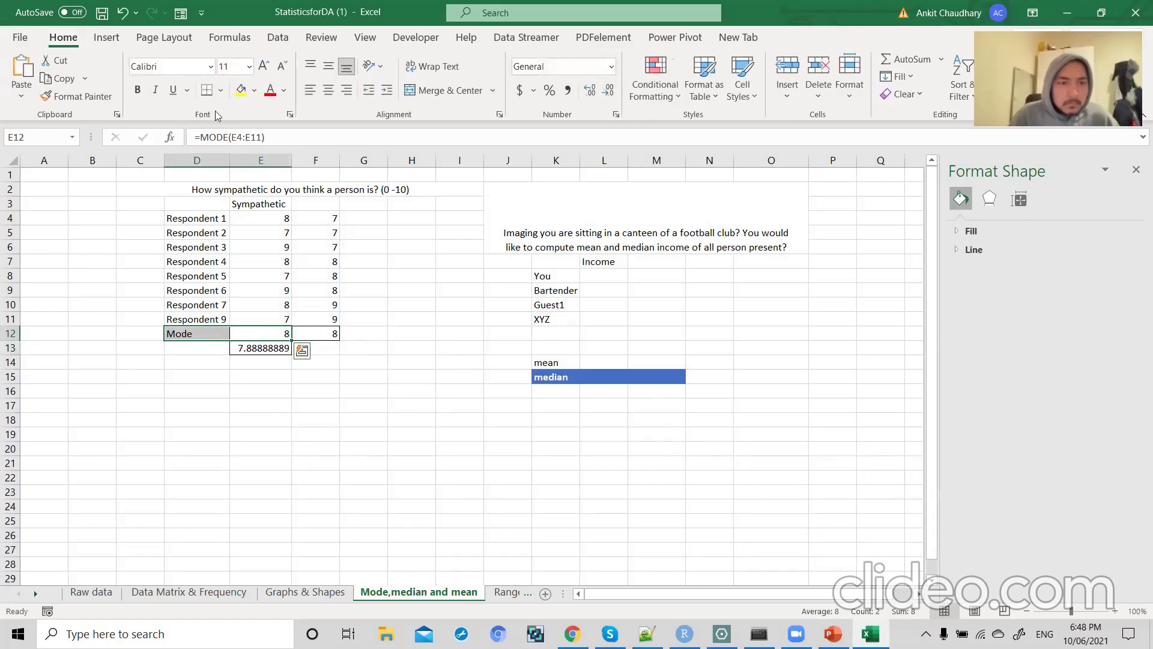
click(240, 89)
click(363, 332)
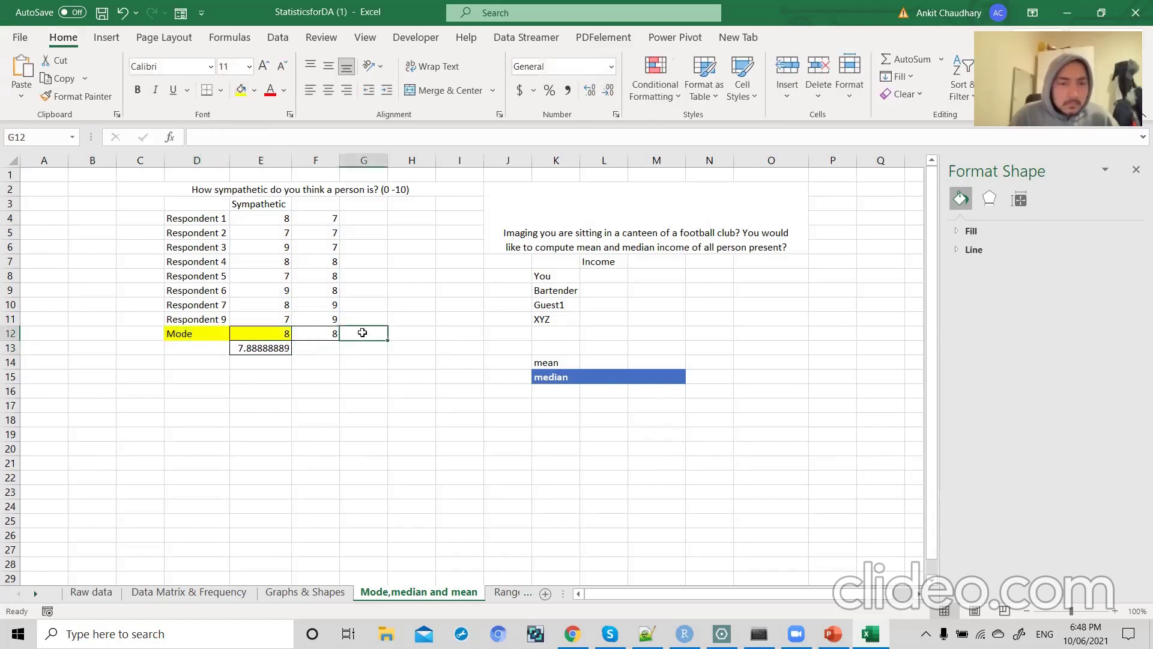
- Check the MEDIAN formula in F12 and label it by entering "Median" in cell G12
double_click(332, 335)
key(Escape)
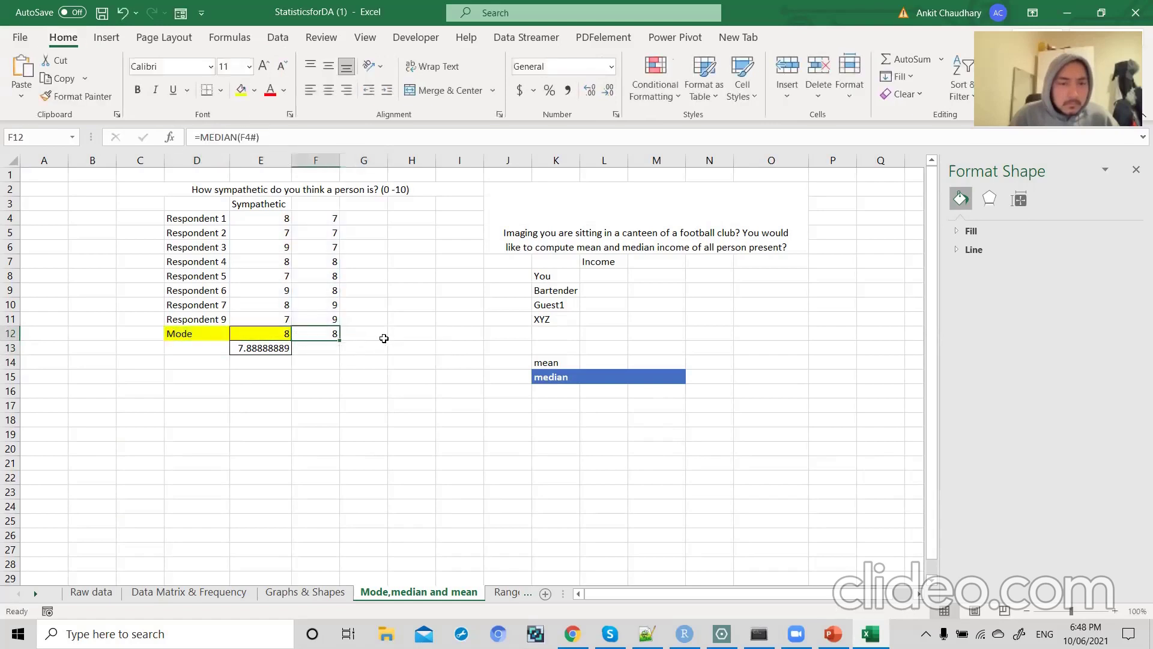
click(372, 338)
text(Median)
- Format the median result and its label in F12:G12 with a blue fill and white text
drag(329, 334, 369, 336)
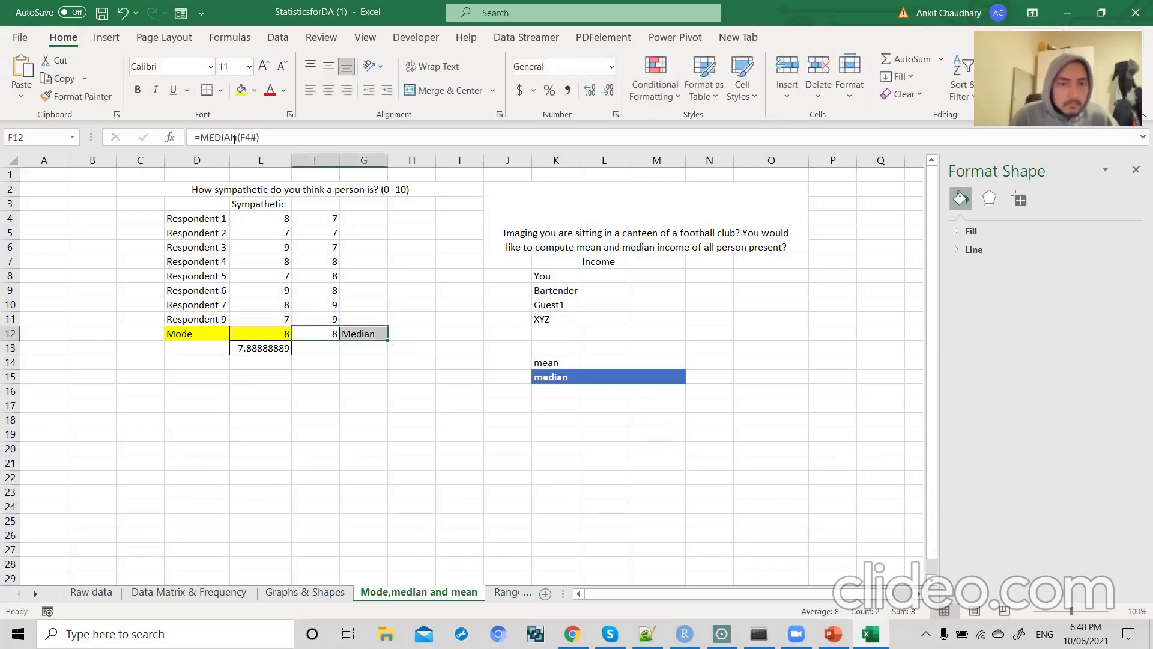
click(255, 90)
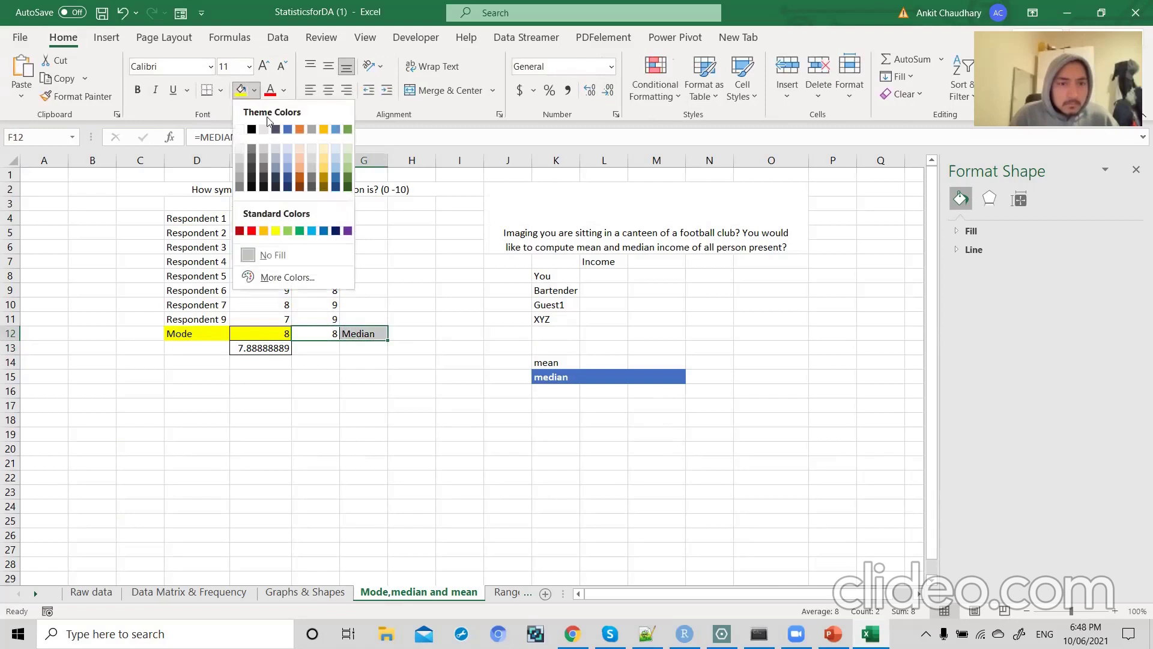
click(287, 129)
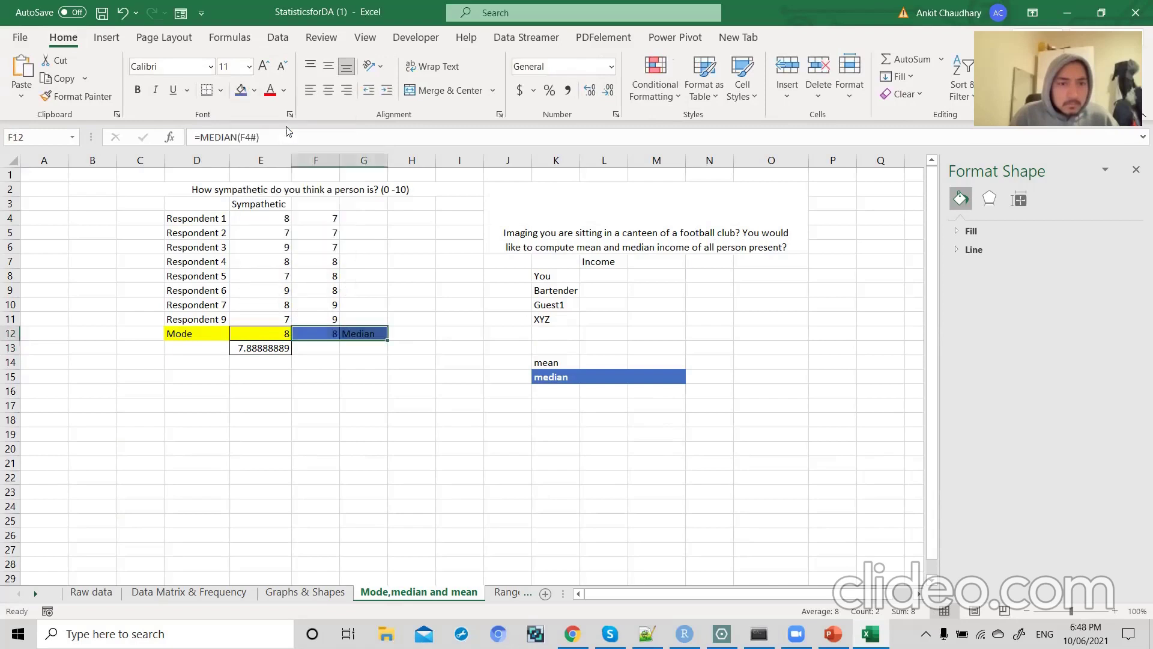
click(284, 90)
click(269, 150)
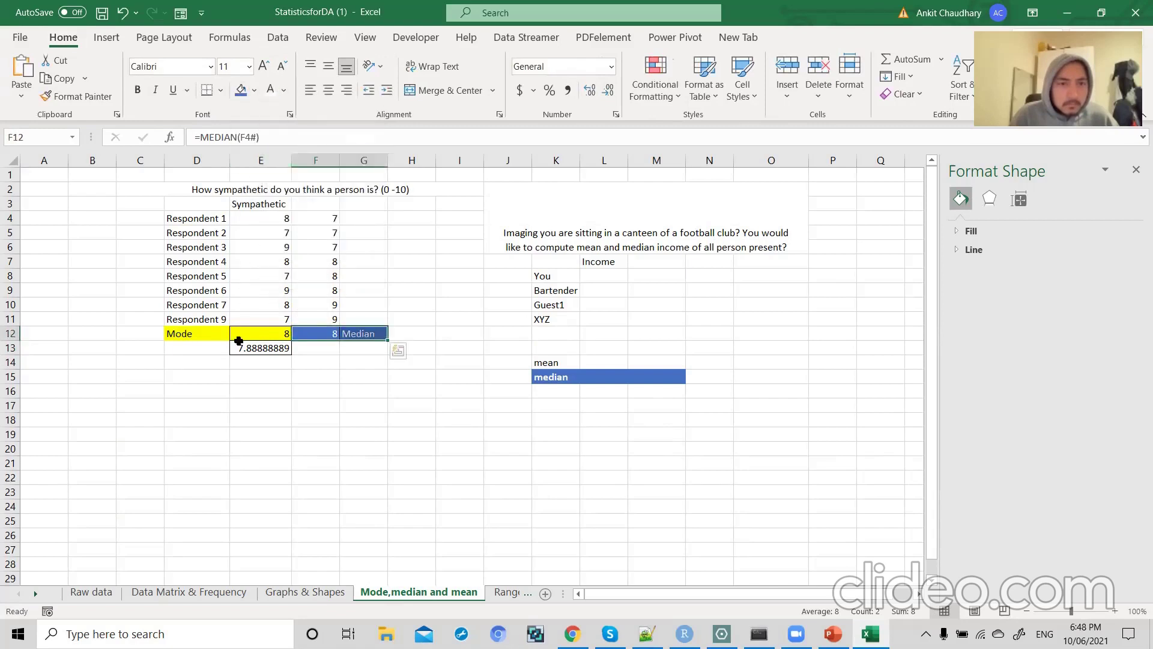
- Label the average result by entering "Mean" in cell D13
click(237, 351)
click(199, 349)
text(Mean)
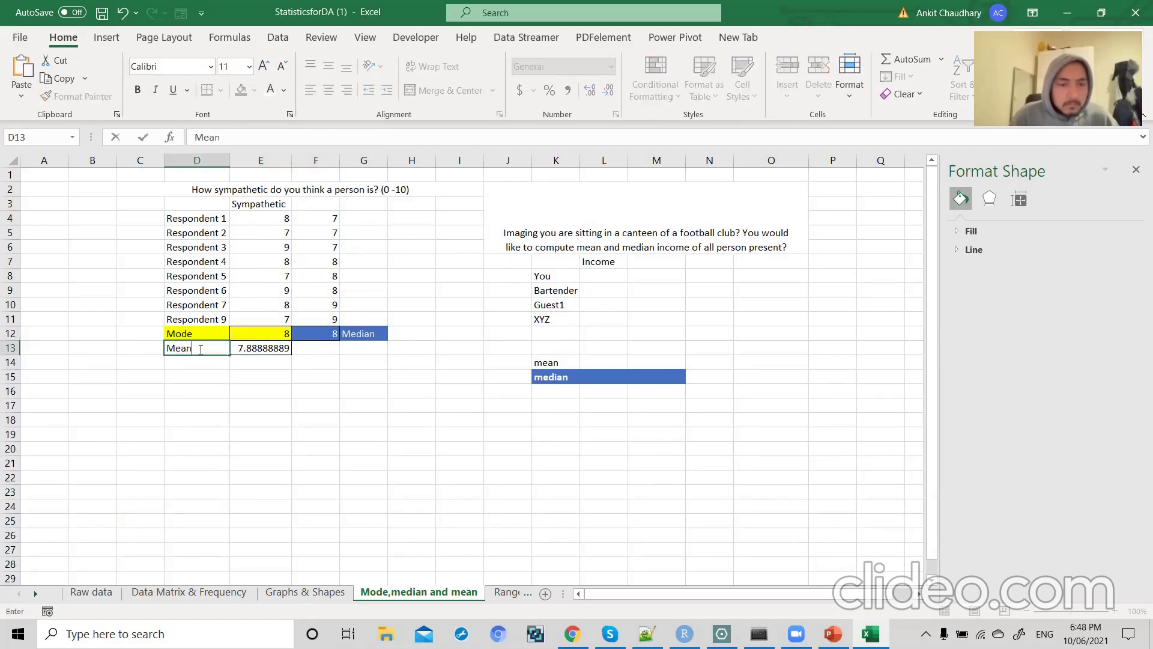
key(Return)
- Shade the Mean label and its result in D13:E13 with a light gray fill
drag(253, 346, 204, 349)
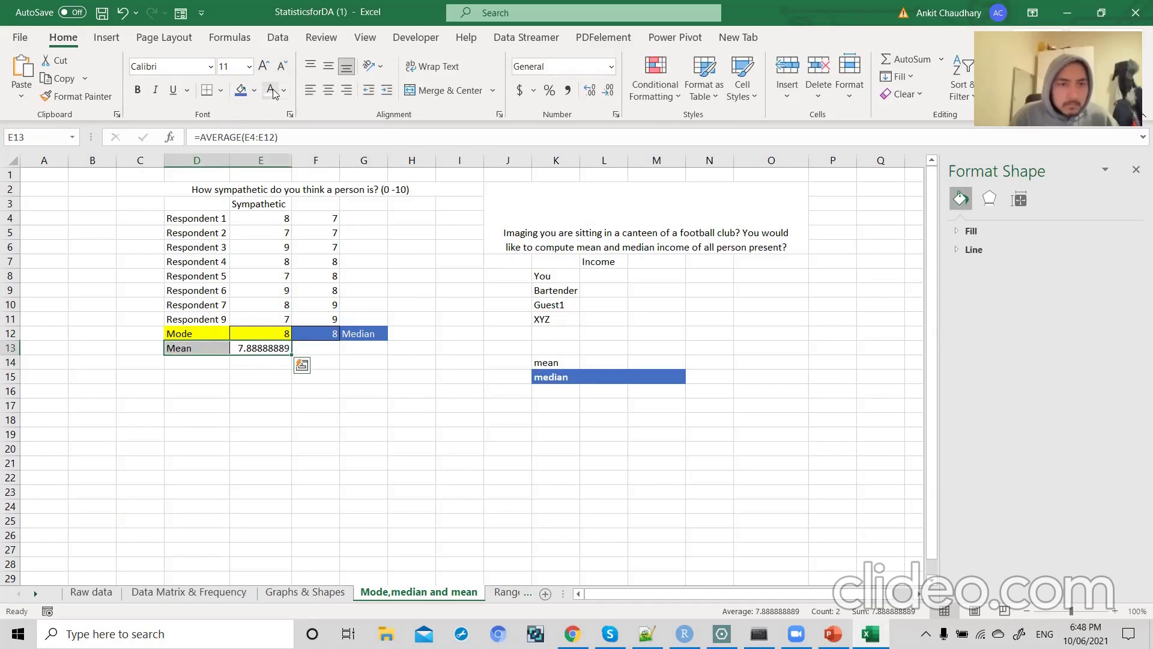
click(255, 91)
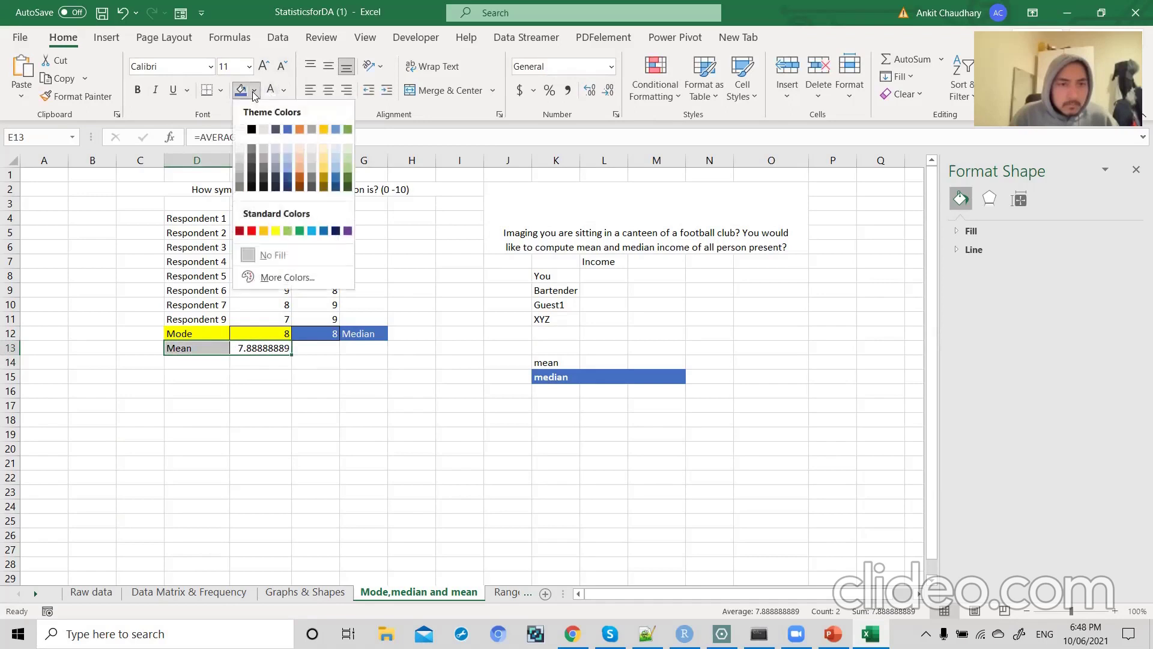
click(265, 130)
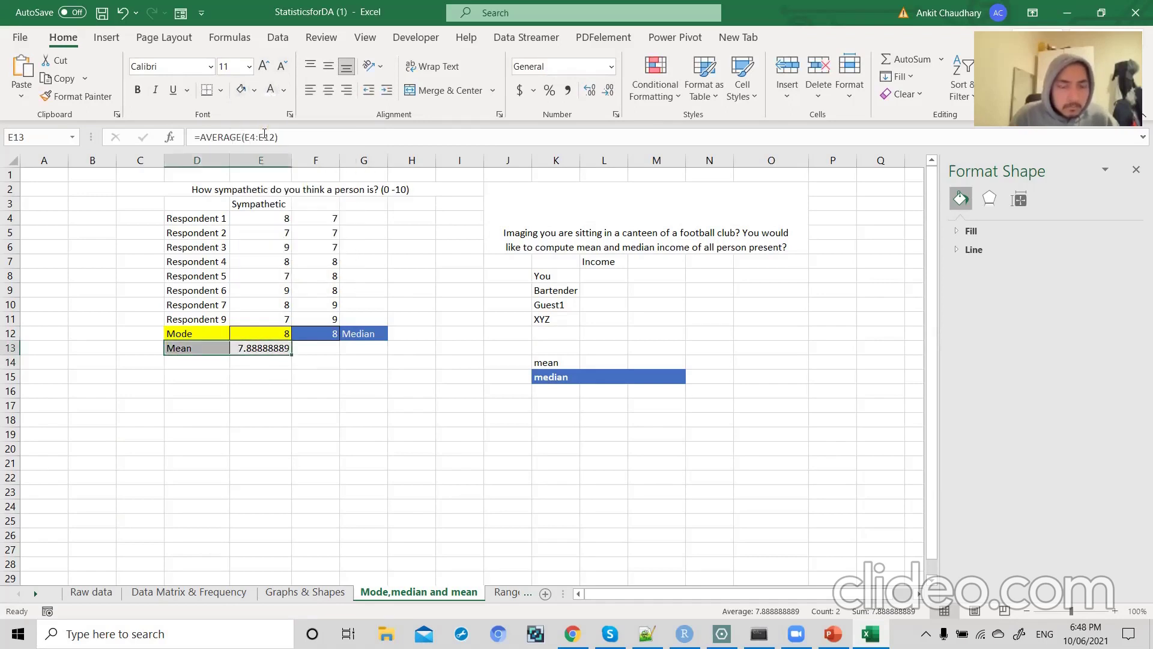
click(488, 450)
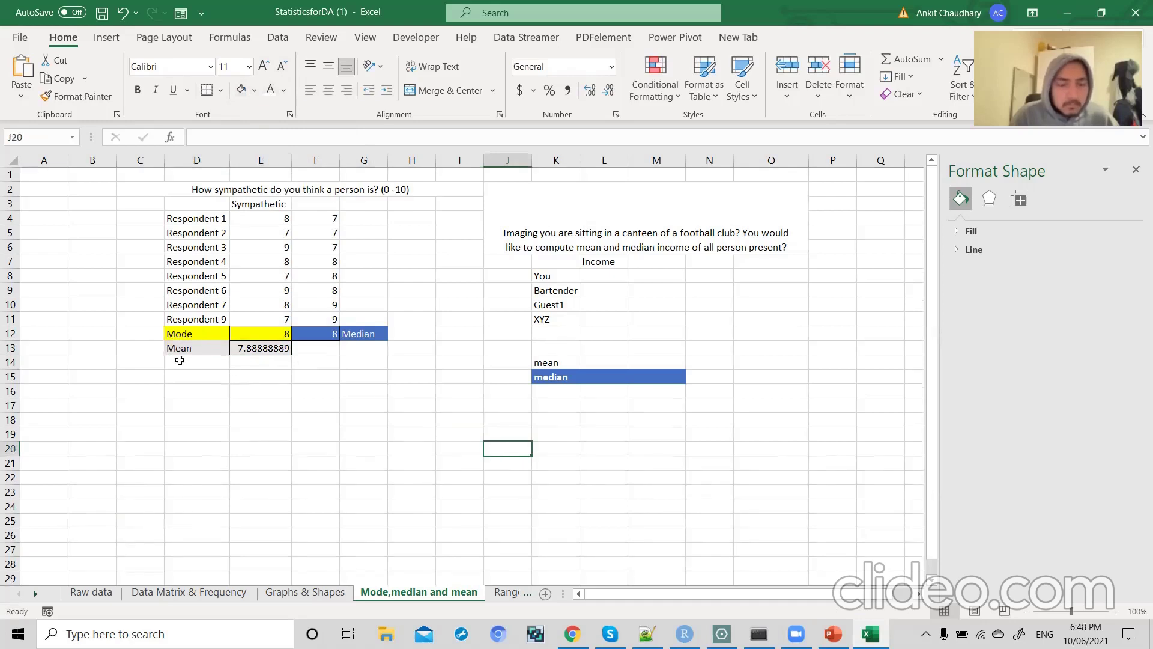
click(357, 331)
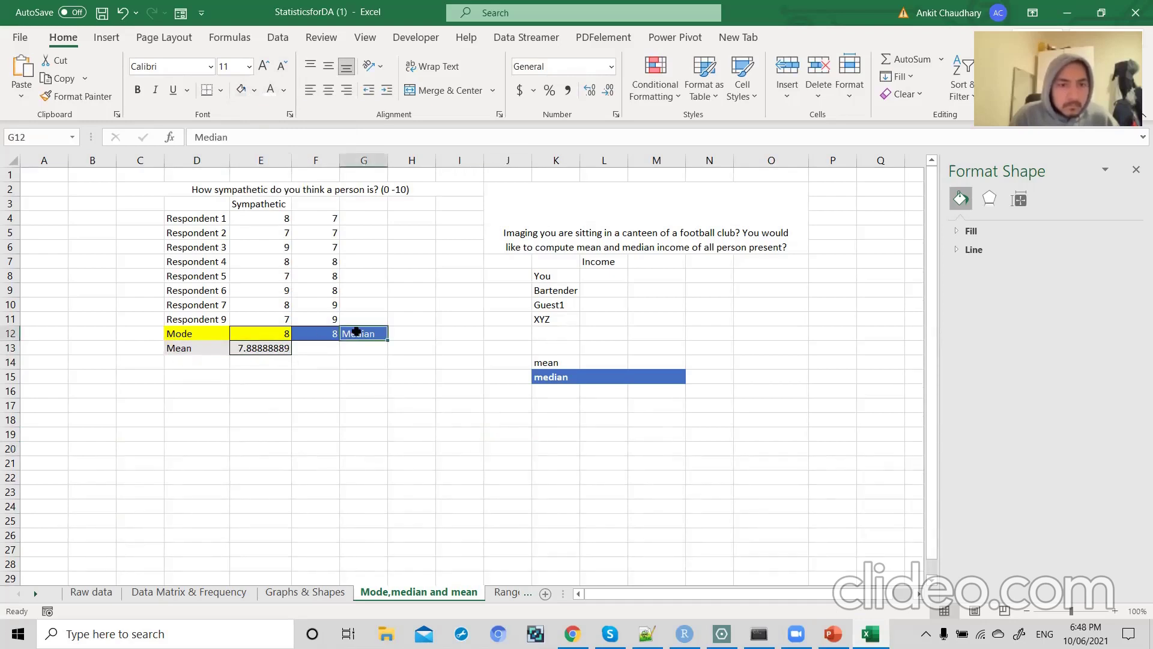
click(191, 336)
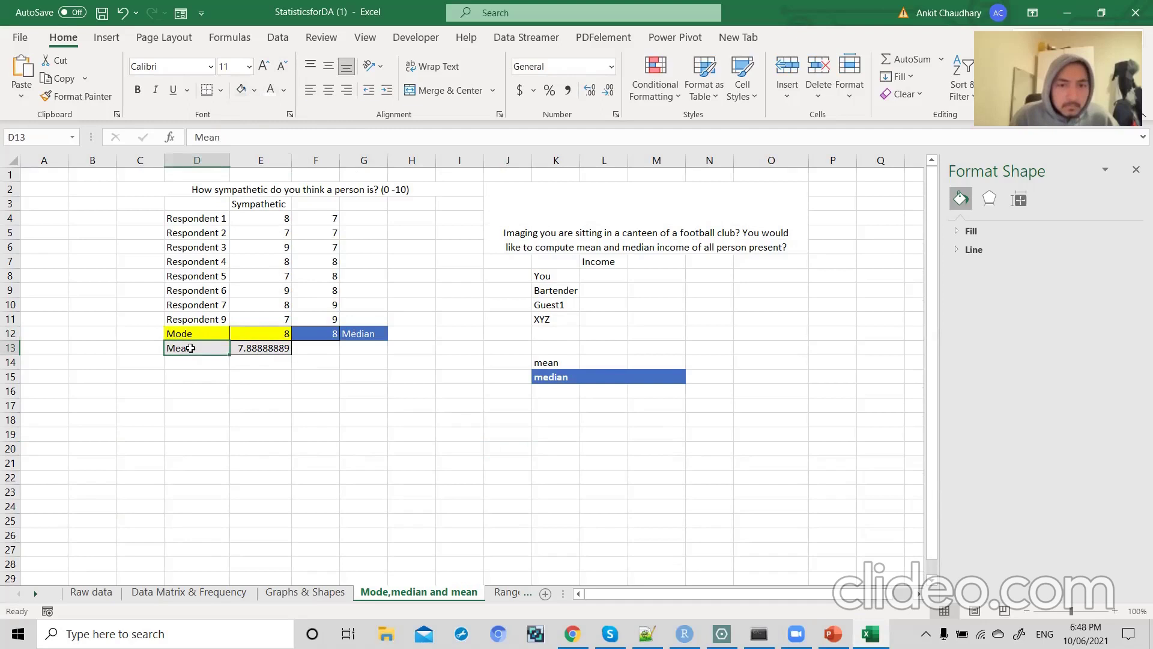
- On the Graphs & Shapes sheet, insert a 2-D pie chart of the country frequencies in A3:B7 and place it above the histogram
click(305, 591)
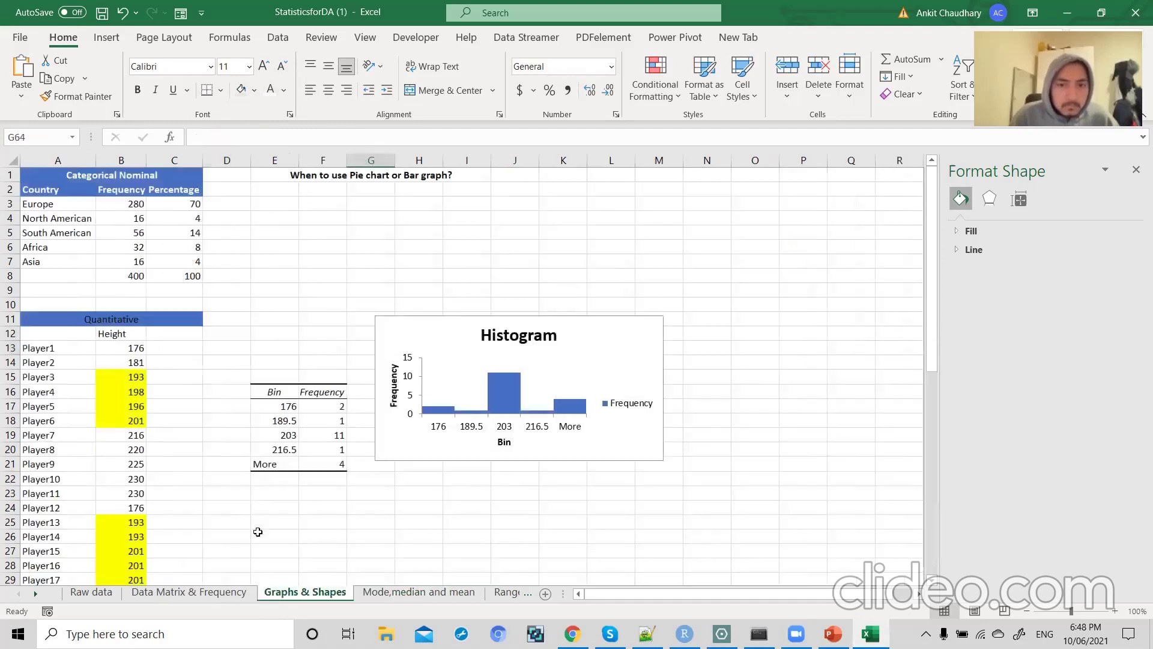
click(65, 204)
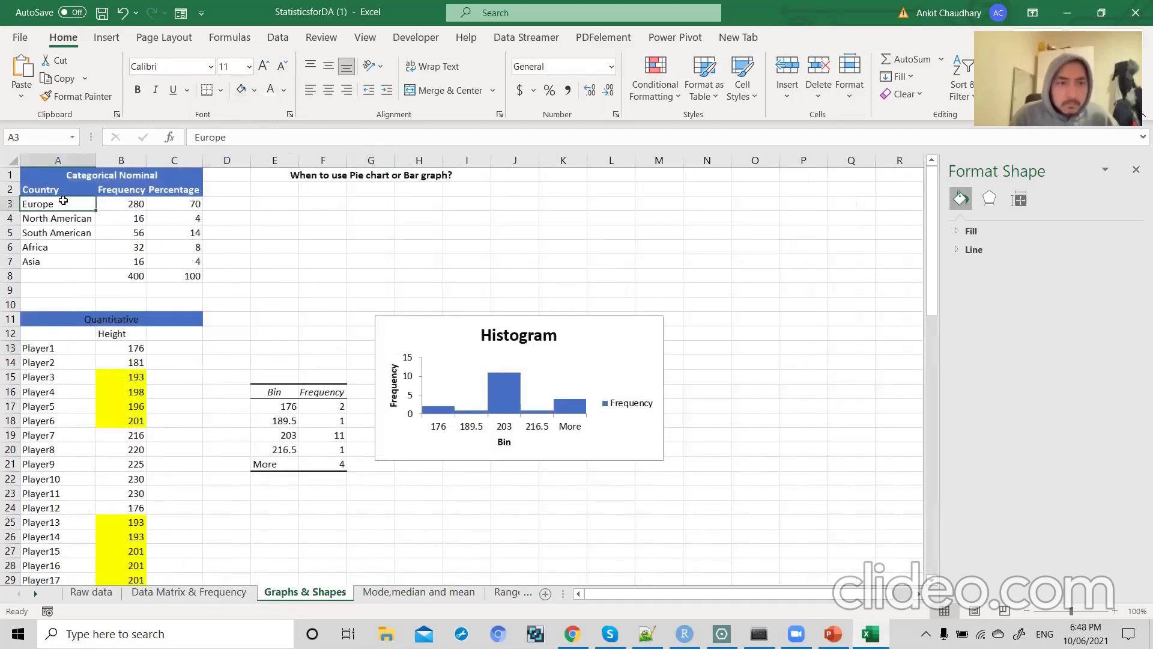
shift+click(137, 262)
click(115, 38)
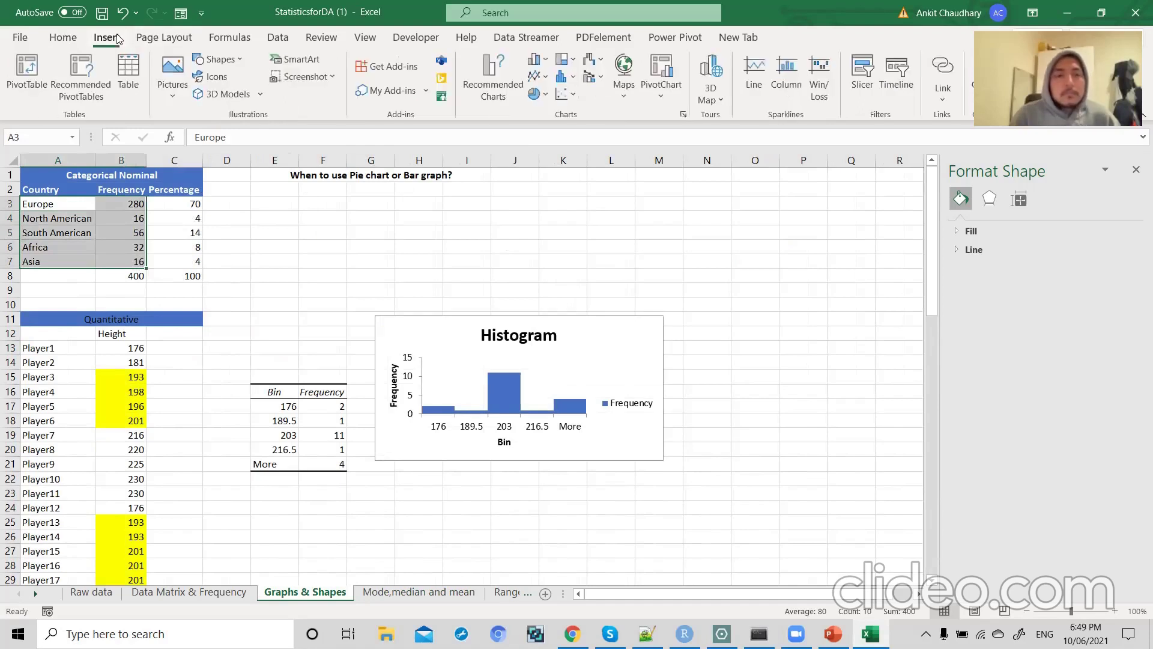
click(546, 96)
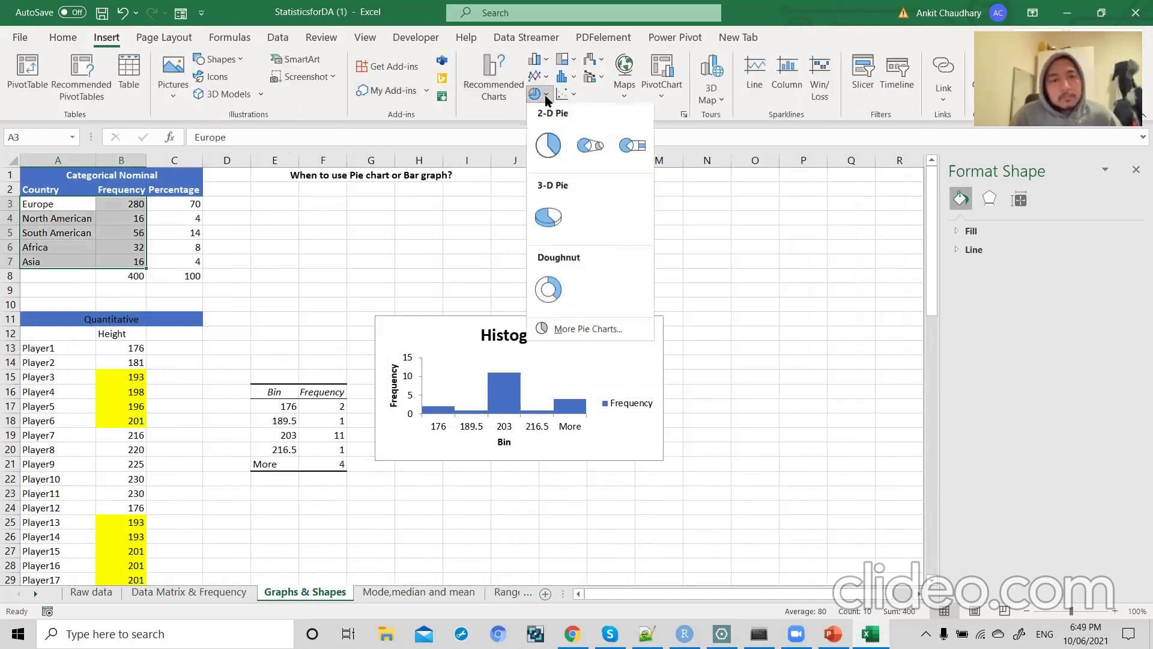
click(547, 96)
click(546, 97)
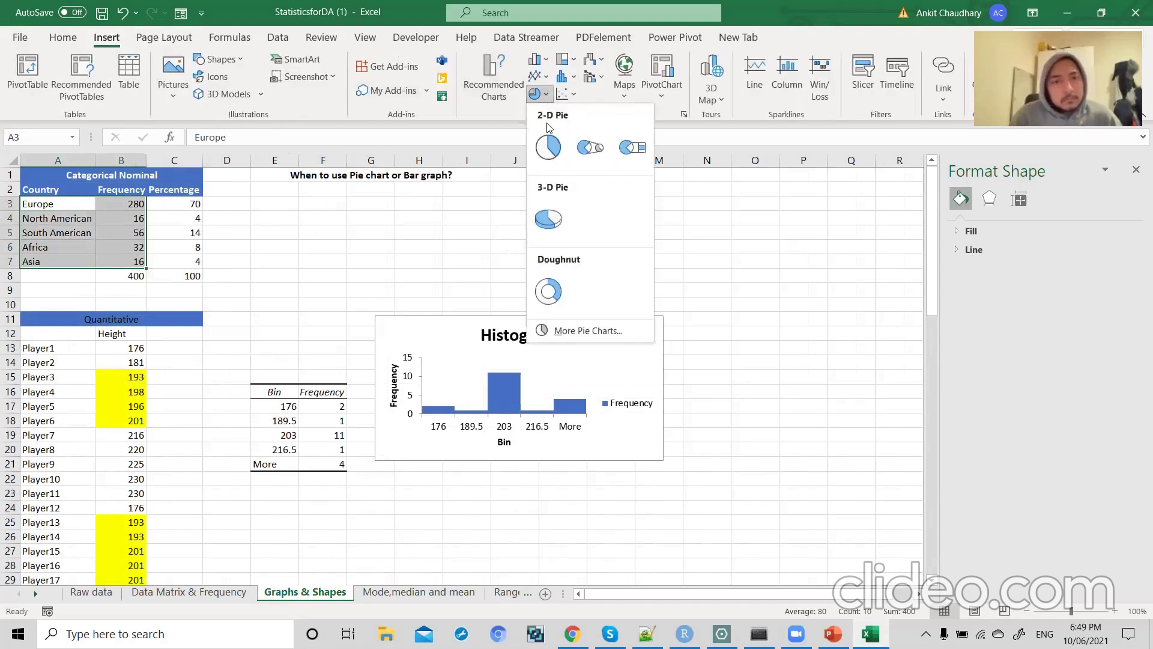
click(548, 146)
drag(514, 300, 489, 191)
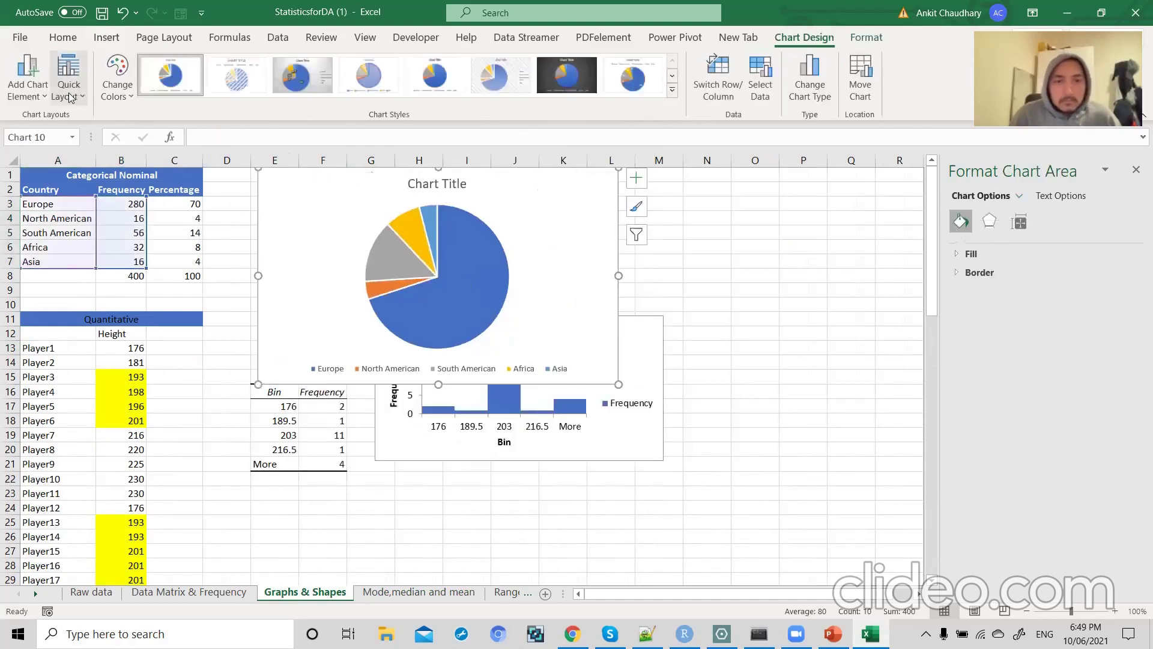
- Add Data Callout labels to the country pie chart
click(27, 78)
mouse_move(99, 191)
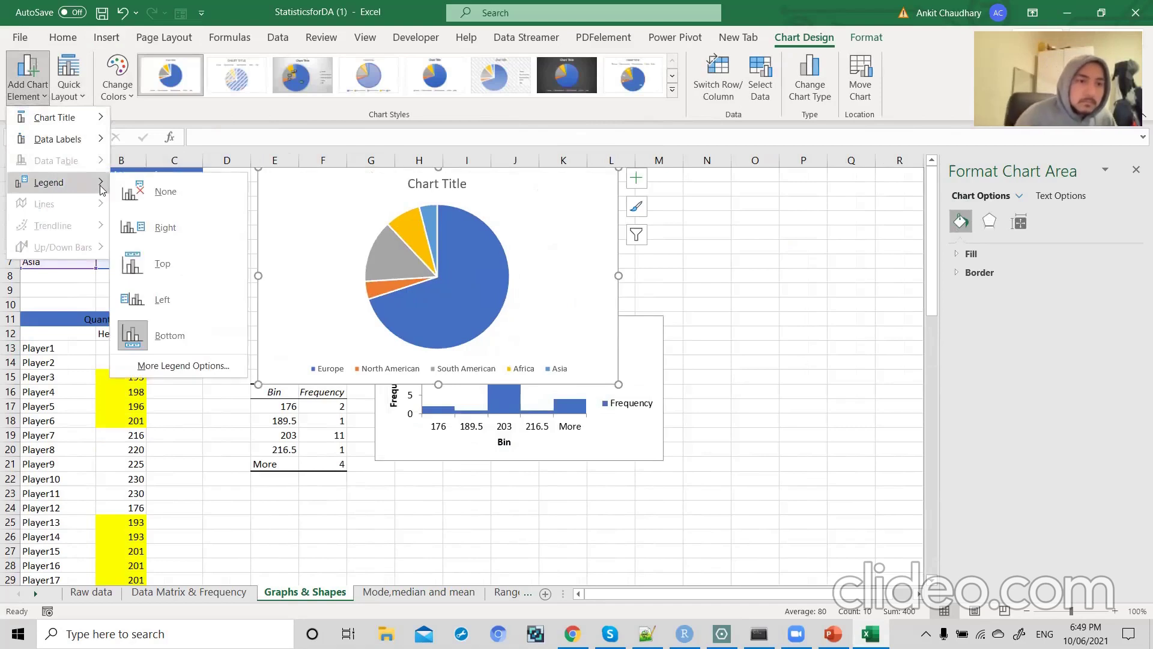
mouse_move(75, 150)
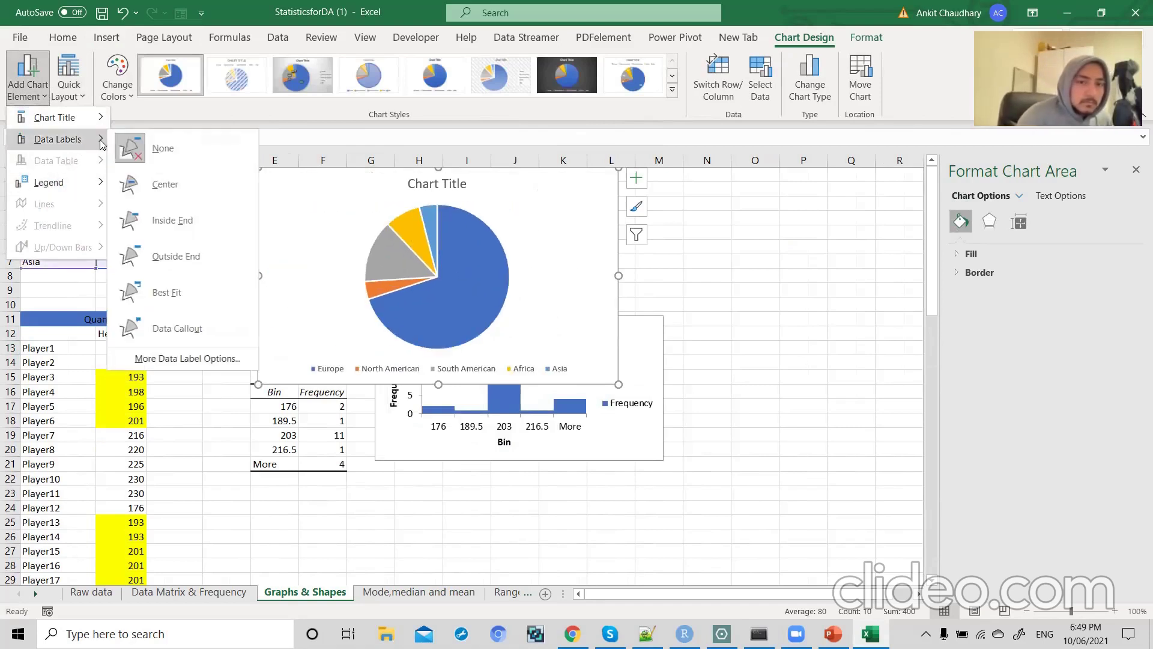
click(171, 324)
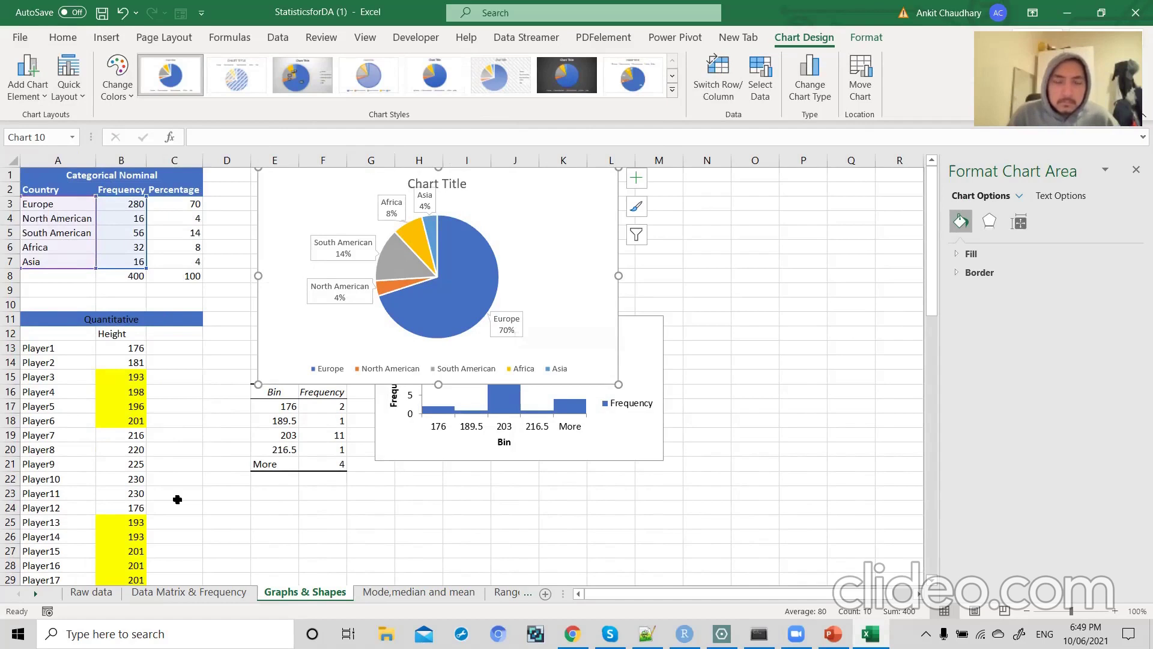
- Return to the Mode,median and mean sheet and point out the mean and median rows of the income example
click(392, 593)
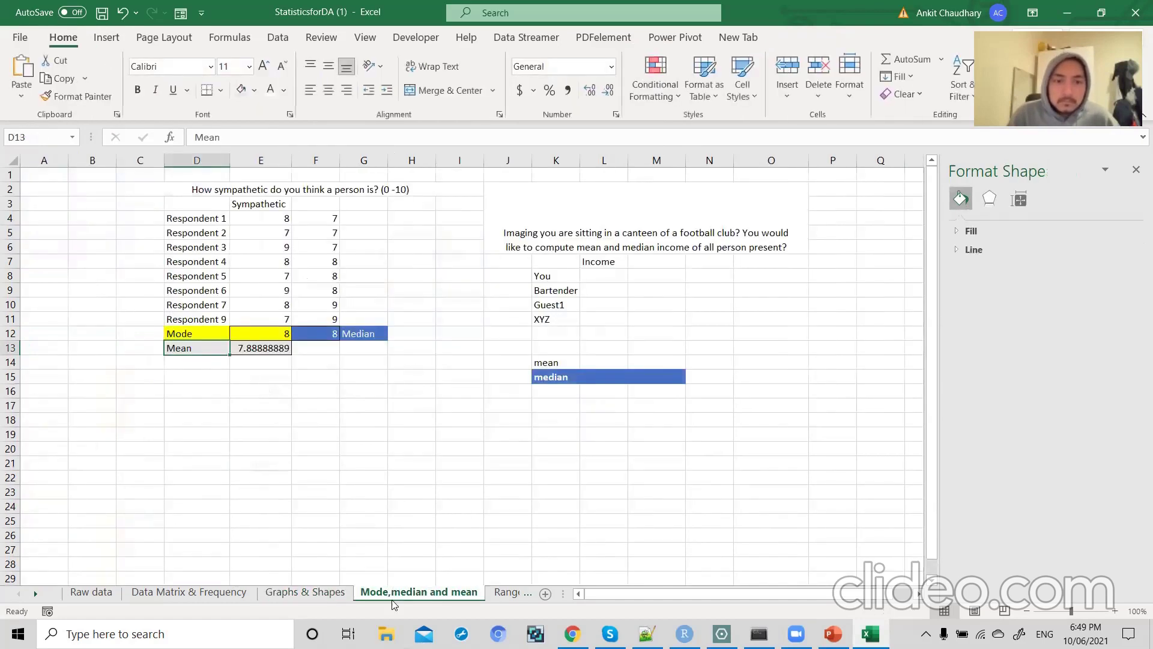
click(544, 363)
drag(544, 370, 544, 372)
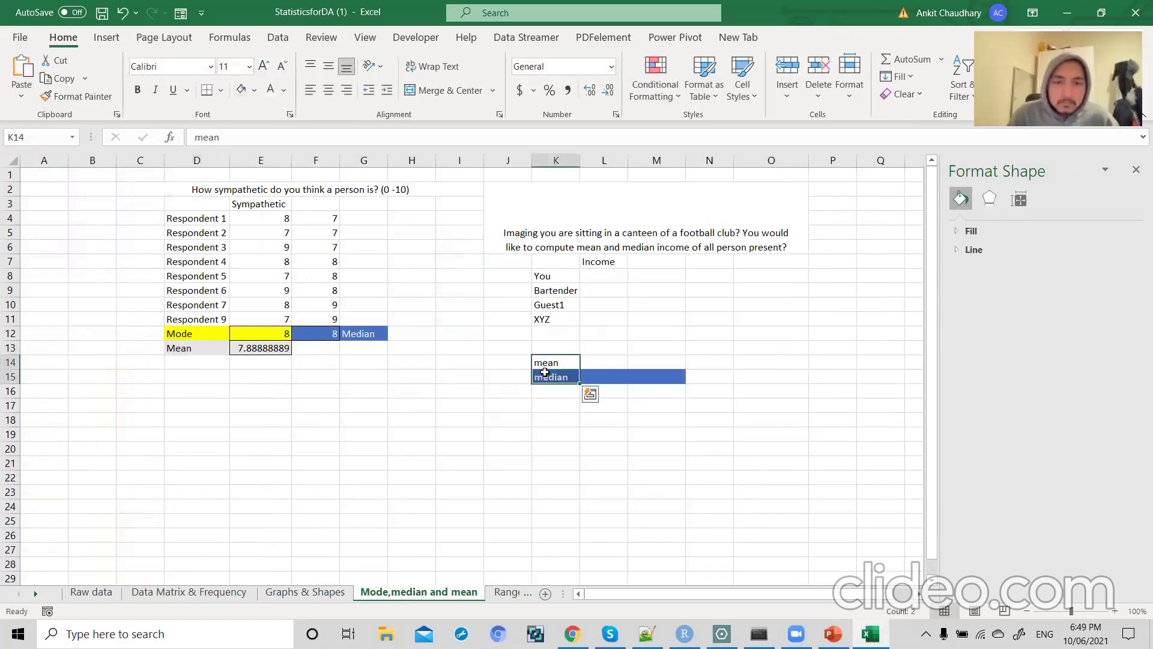
click(551, 364)
click(551, 377)
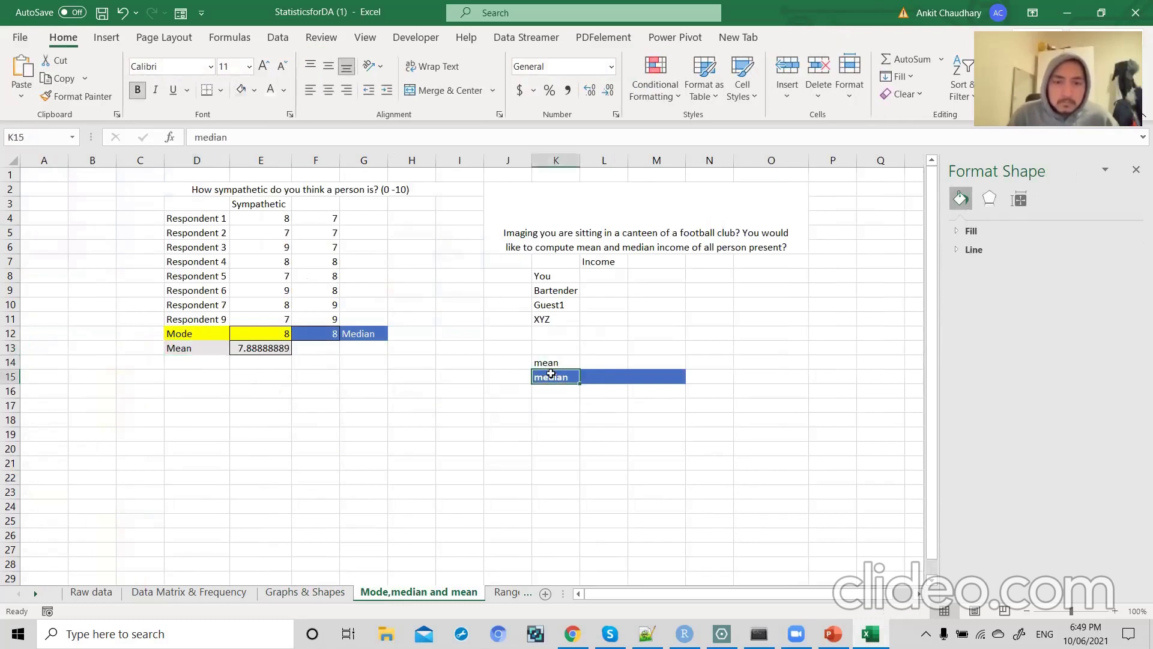
- Enter incomes of 20000 for You, 180000 for Bartender and 19000 for Guest1 in cells L8 to L10
click(599, 277)
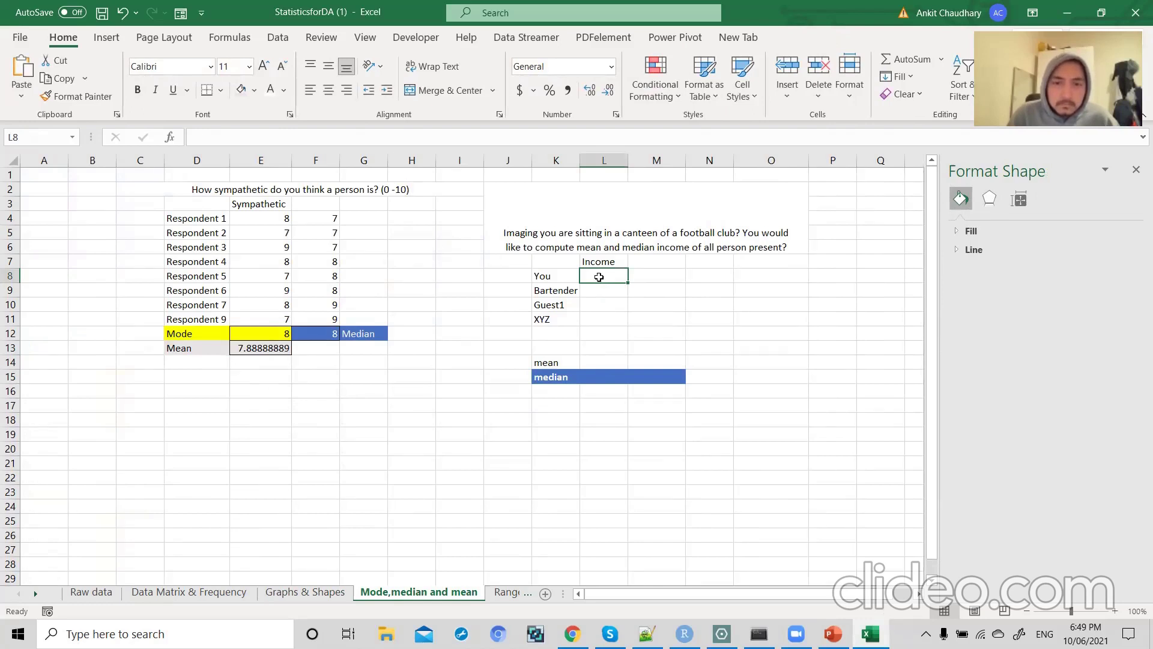
text(20)
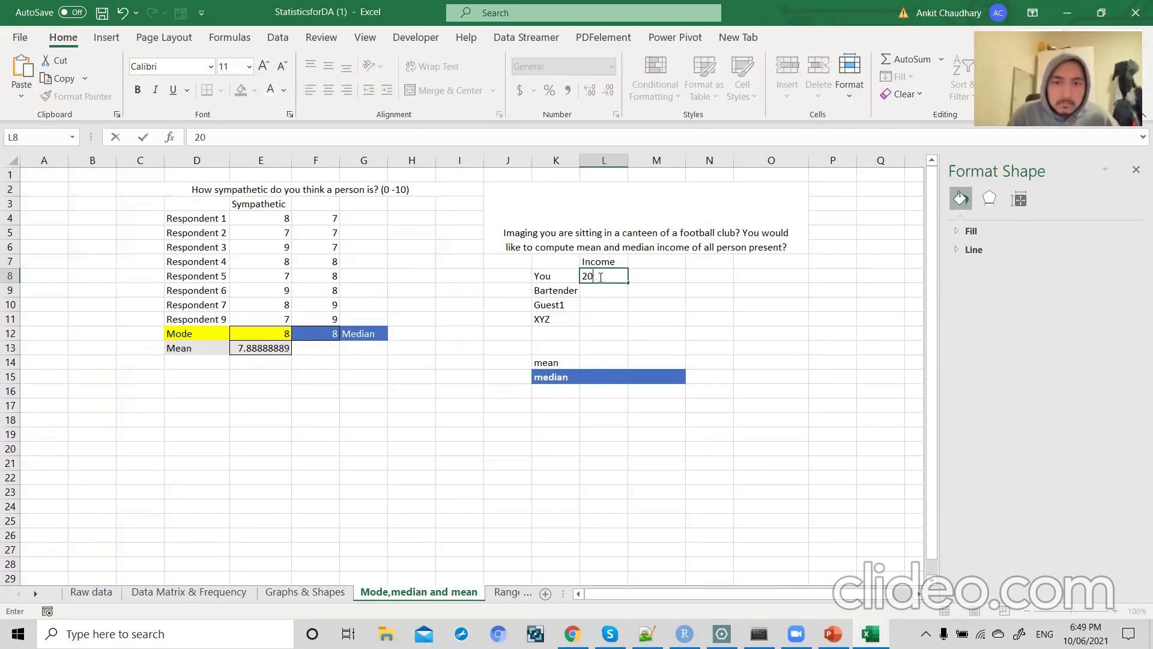
text(000)
key(Return)
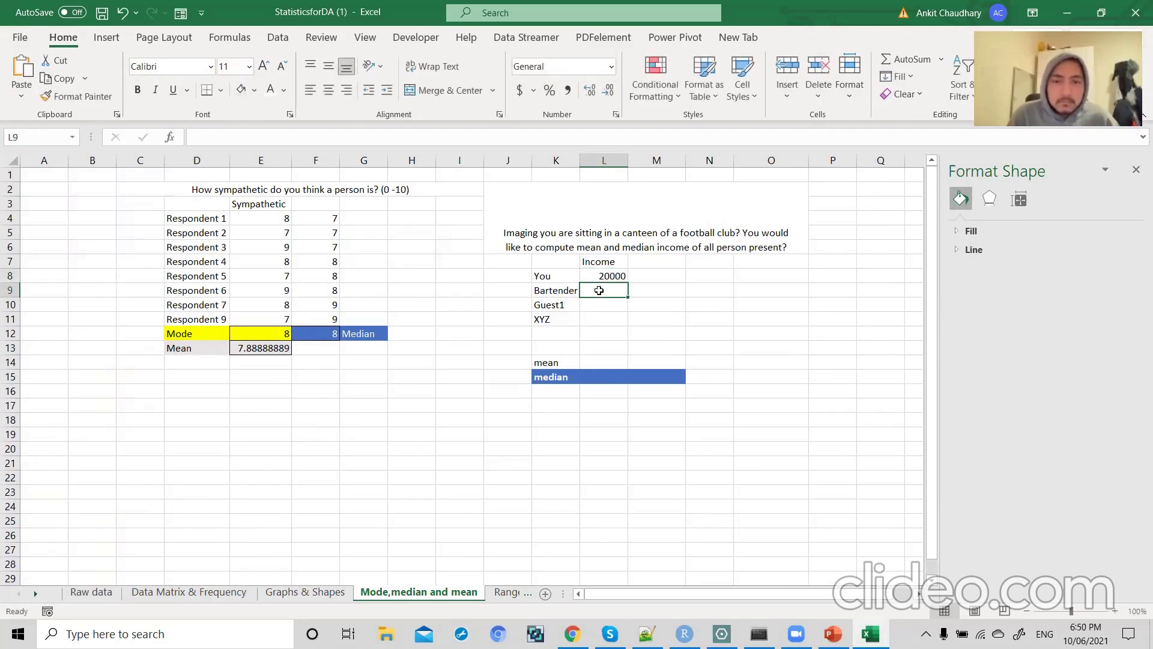
text(10000)
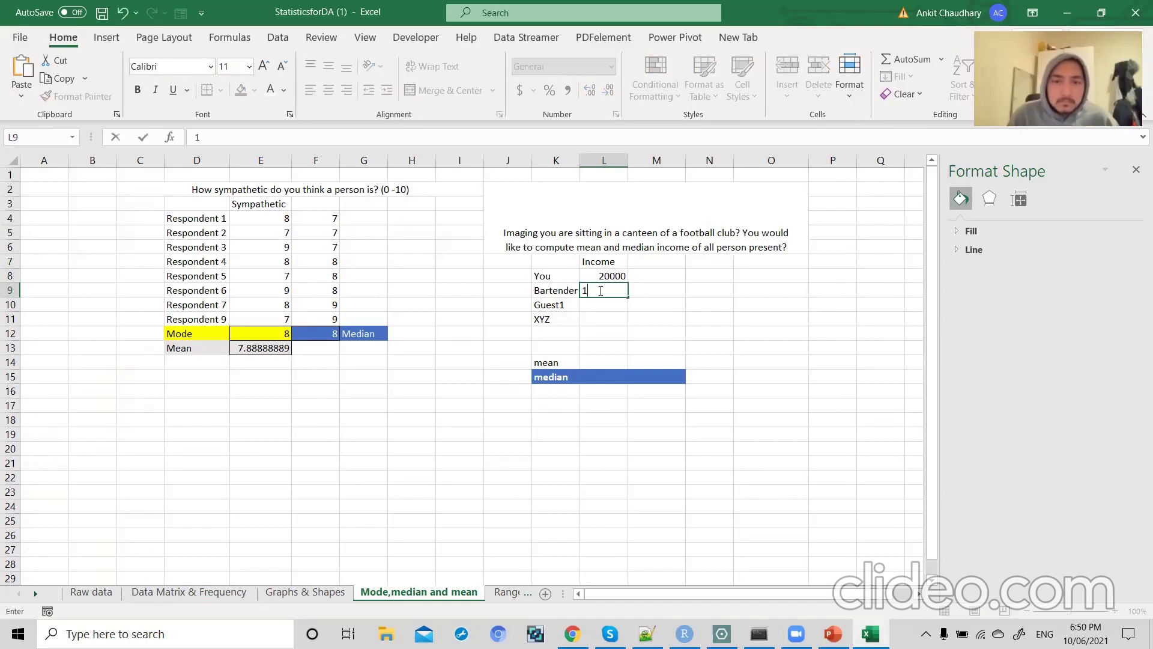
key(Return)
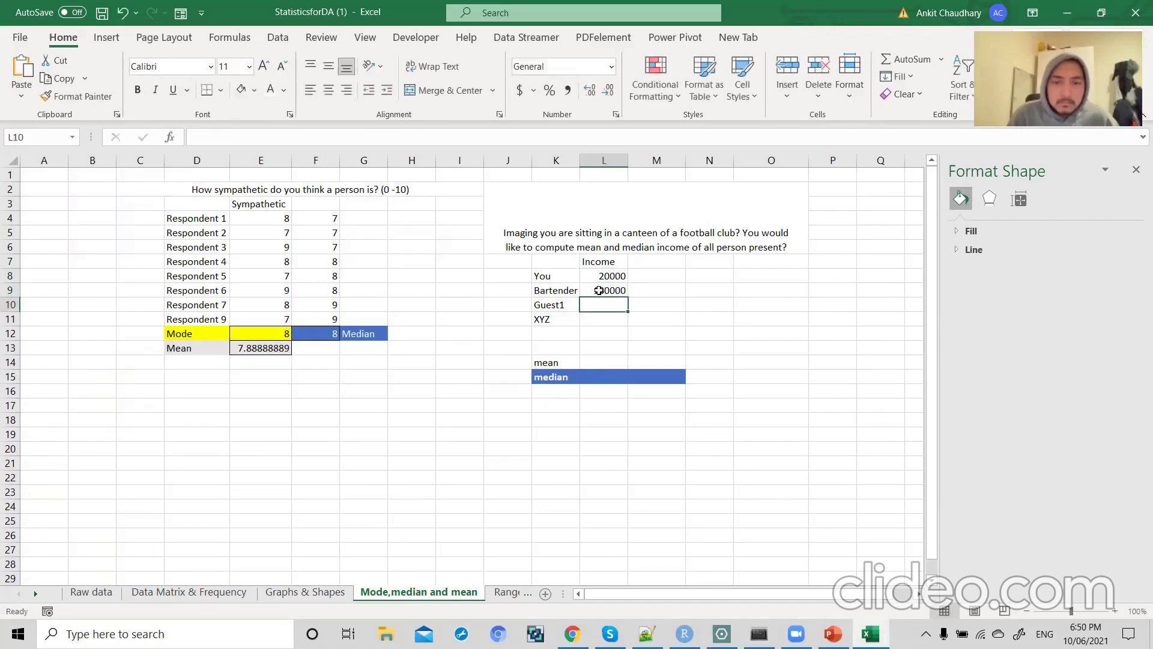
text(190000)
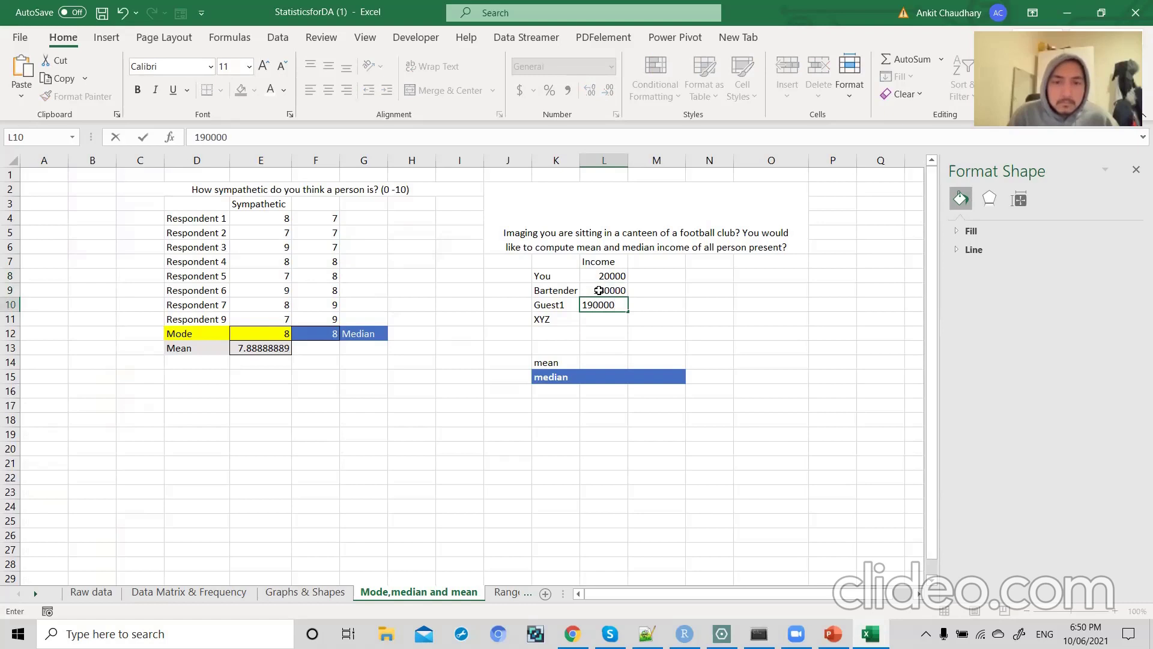
key(ctrl+Return)
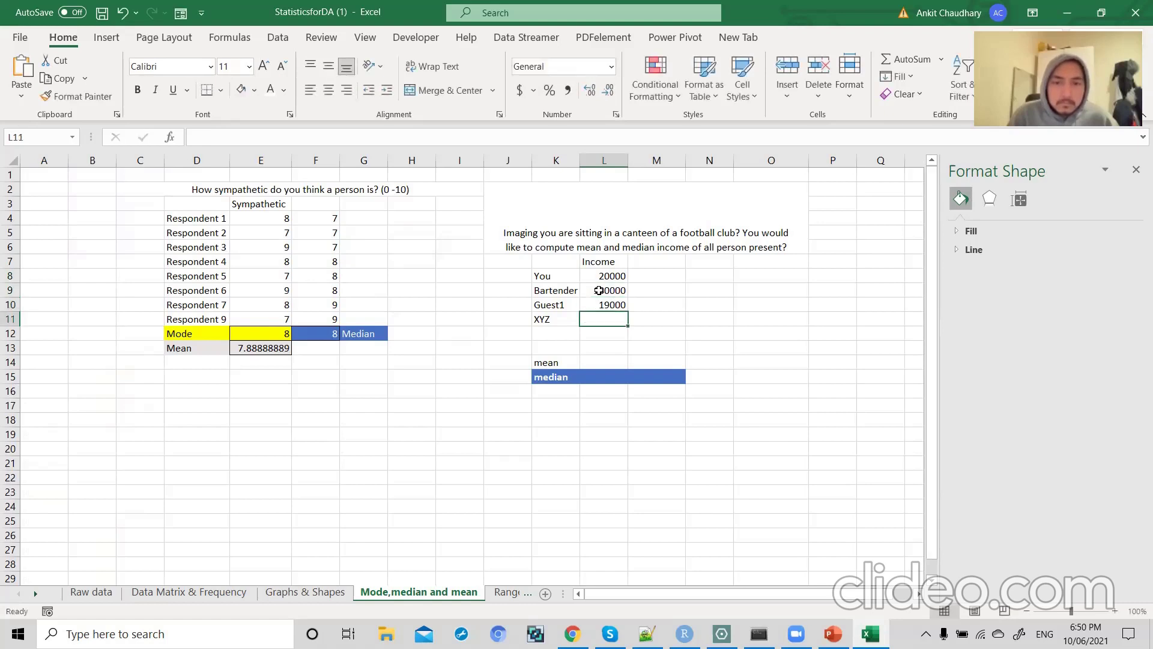
- Correct the Bartender's income in L9 to 18000
click(614, 288)
double_click(614, 287)
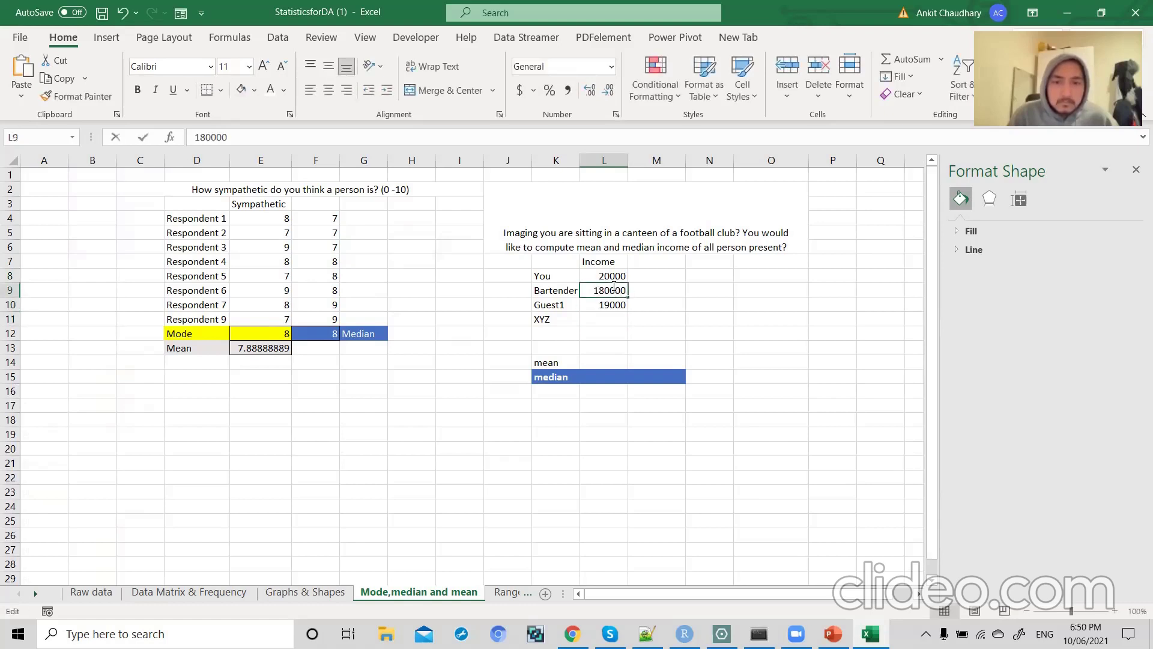
key(BackSpace)
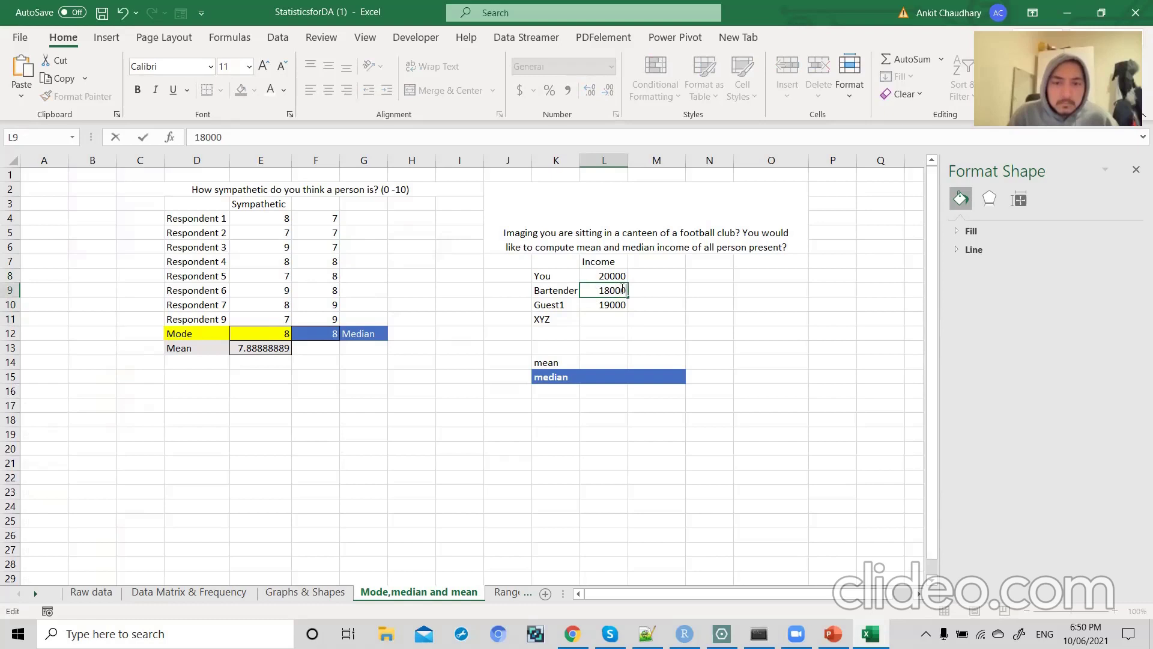
key(Return)
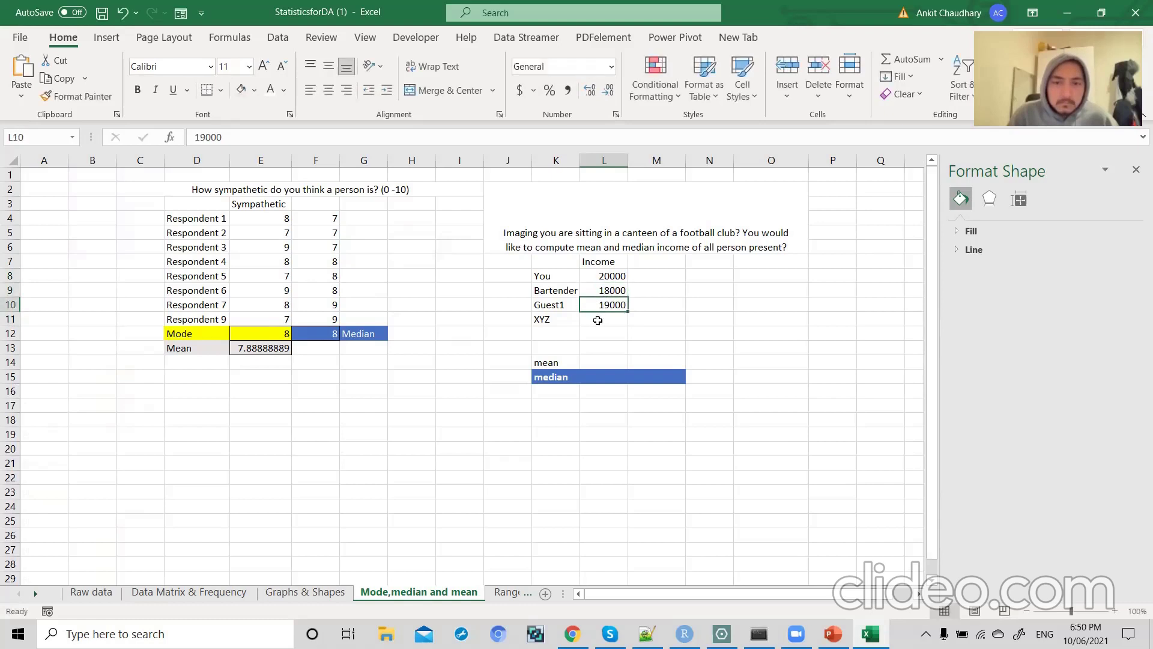
- Enter an income of 2000000 for XYZ in cell L11
click(545, 318)
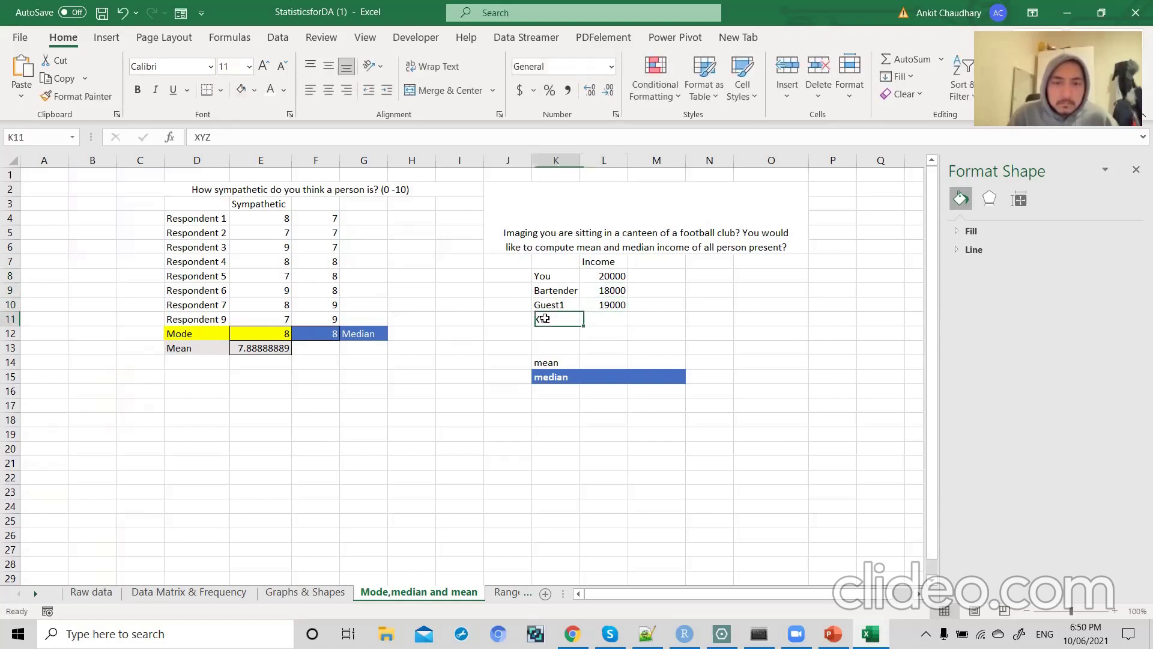
click(511, 322)
click(544, 320)
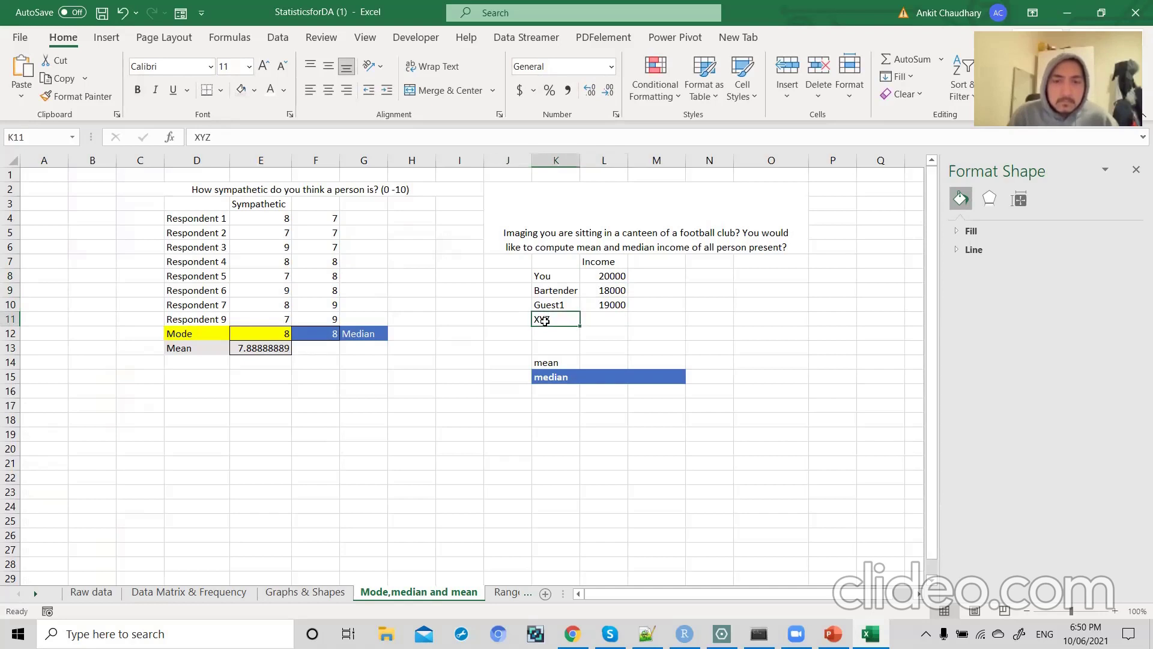
click(586, 323)
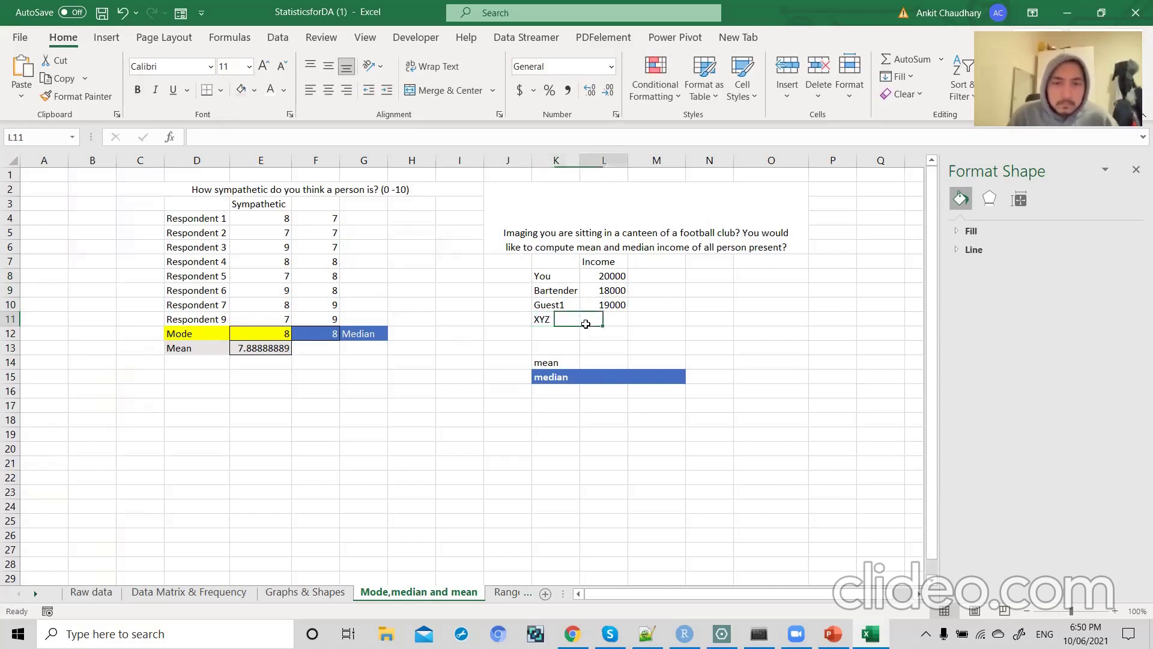
click(559, 318)
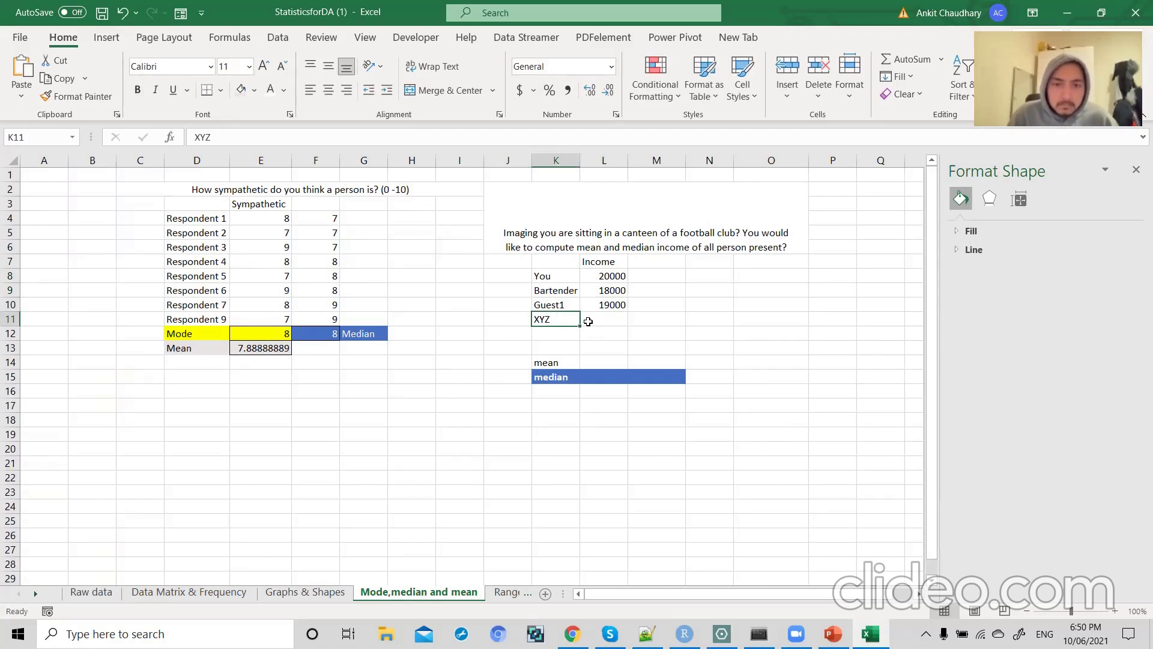
click(588, 321)
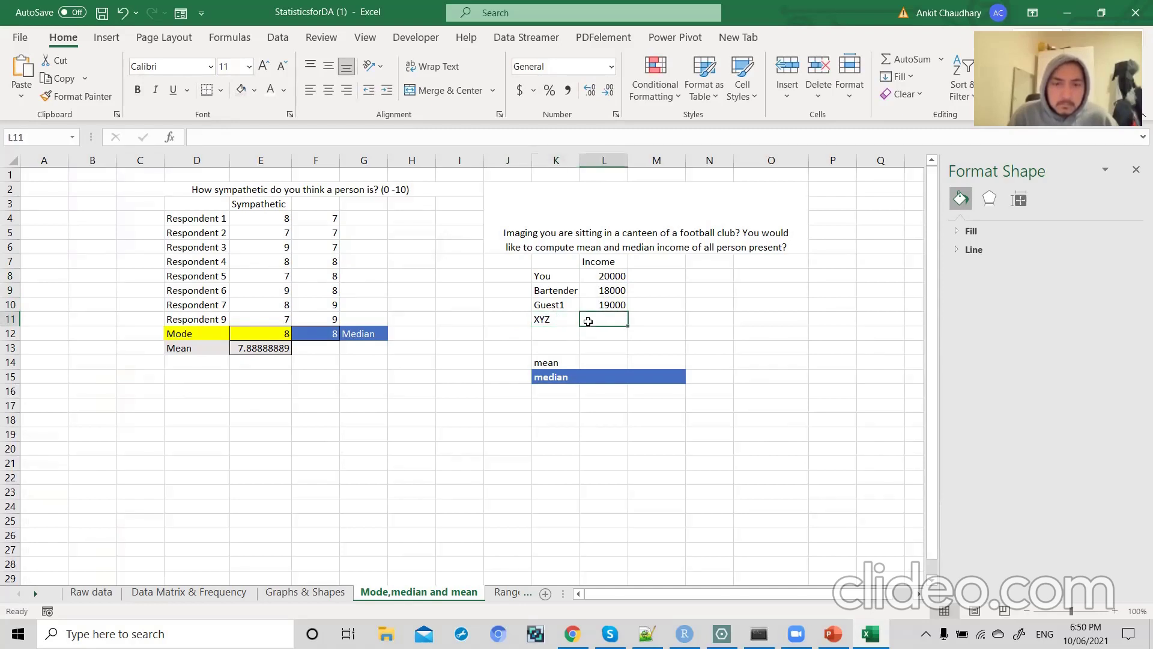
text(2000000)
key(Return)
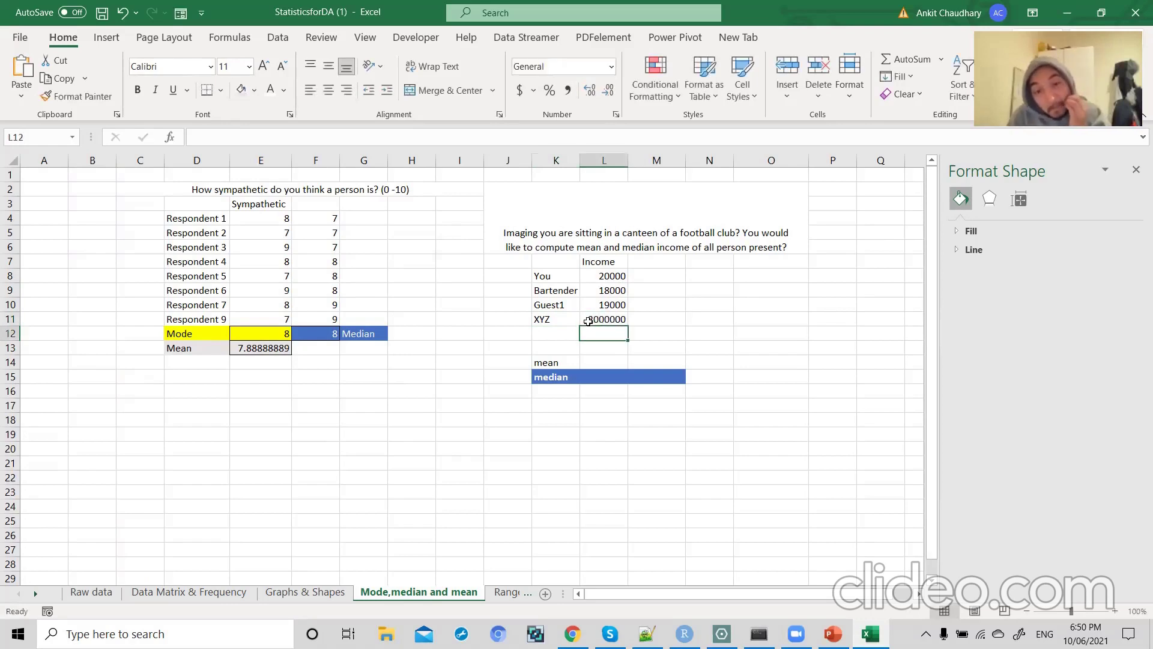
- Change XYZ's income in L11 to 200000
click(604, 319)
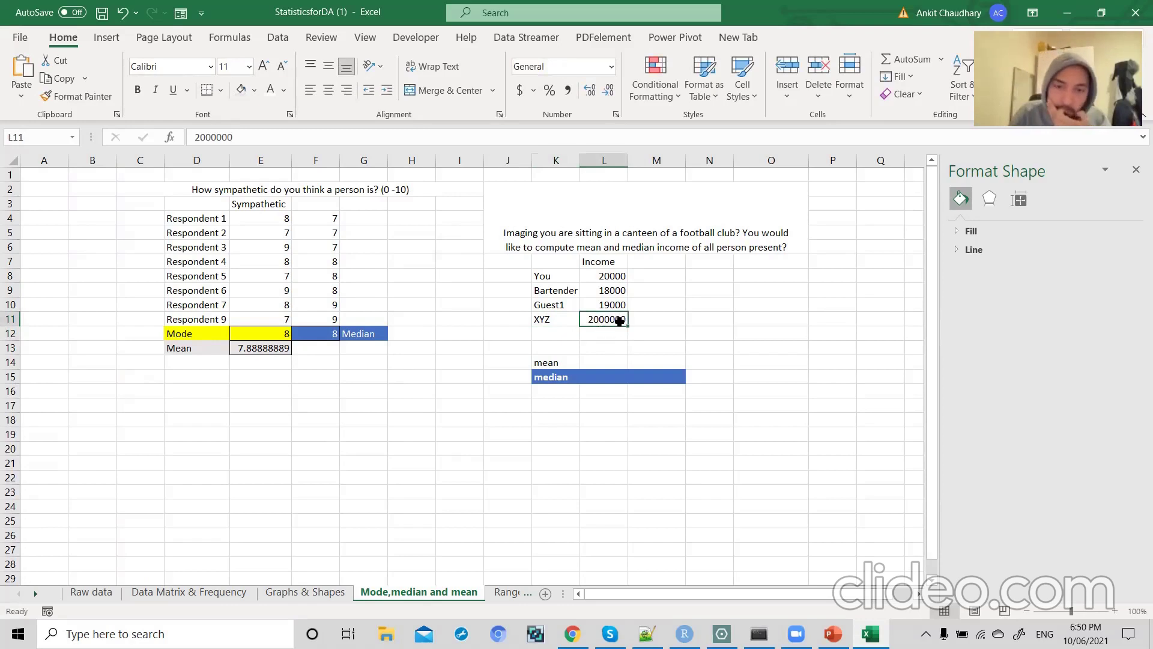
double_click(619, 321)
key(BackSpace)
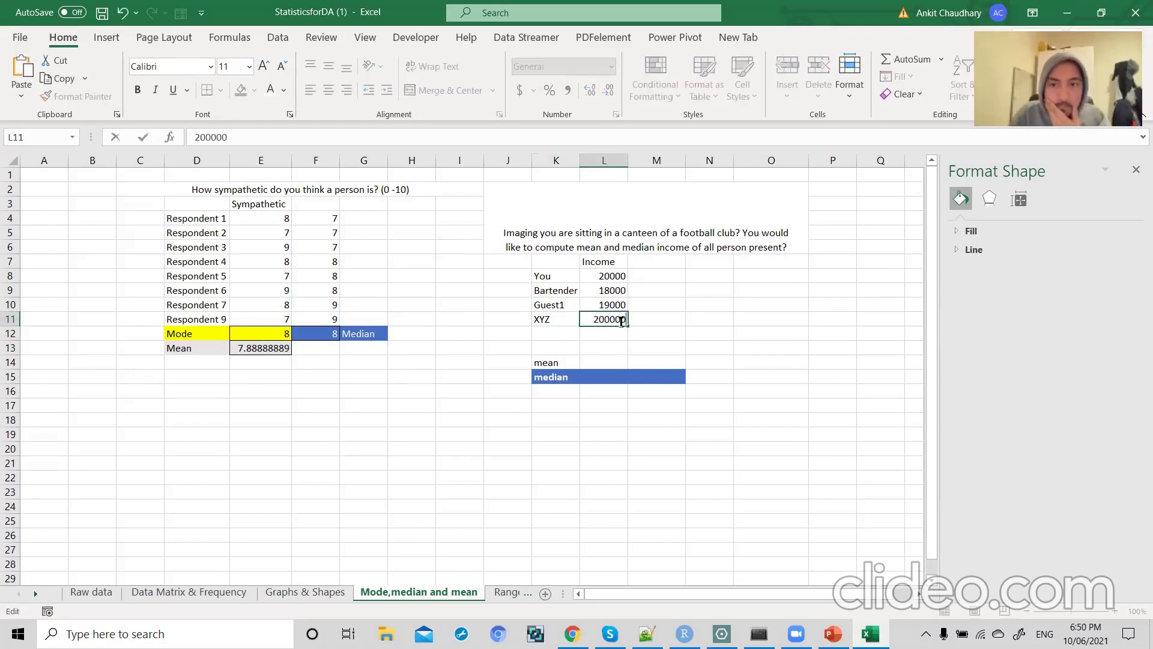
key(Return)
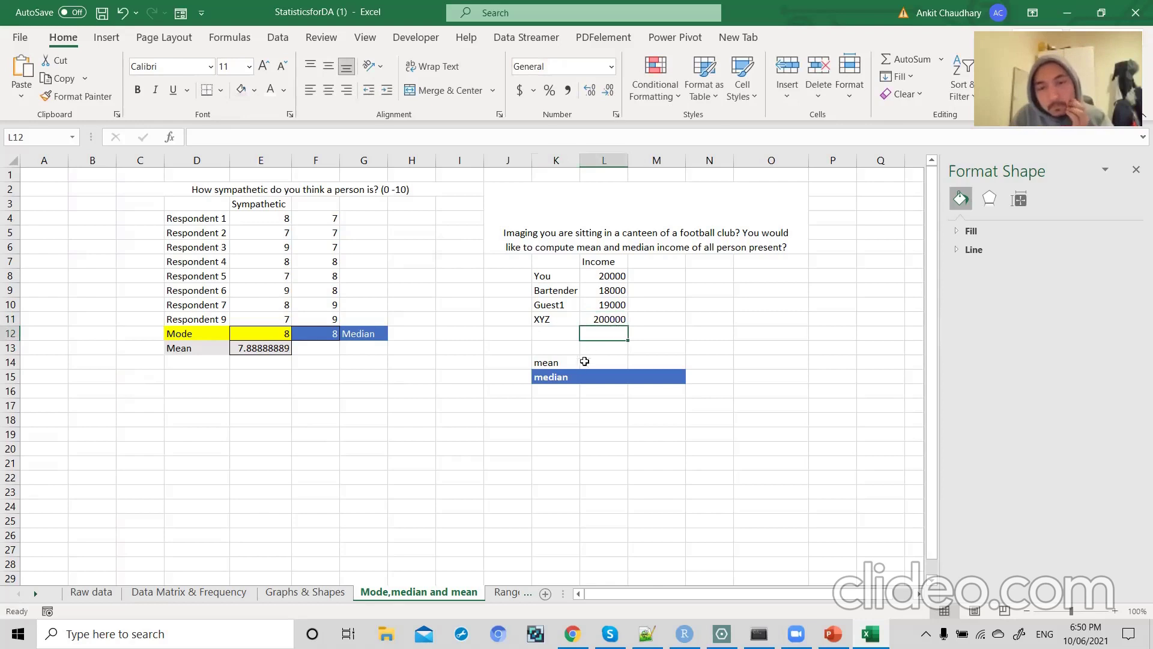
- Point out the mean and median rows of the income example together with the incomes in L8:L11
click(561, 364)
click(592, 363)
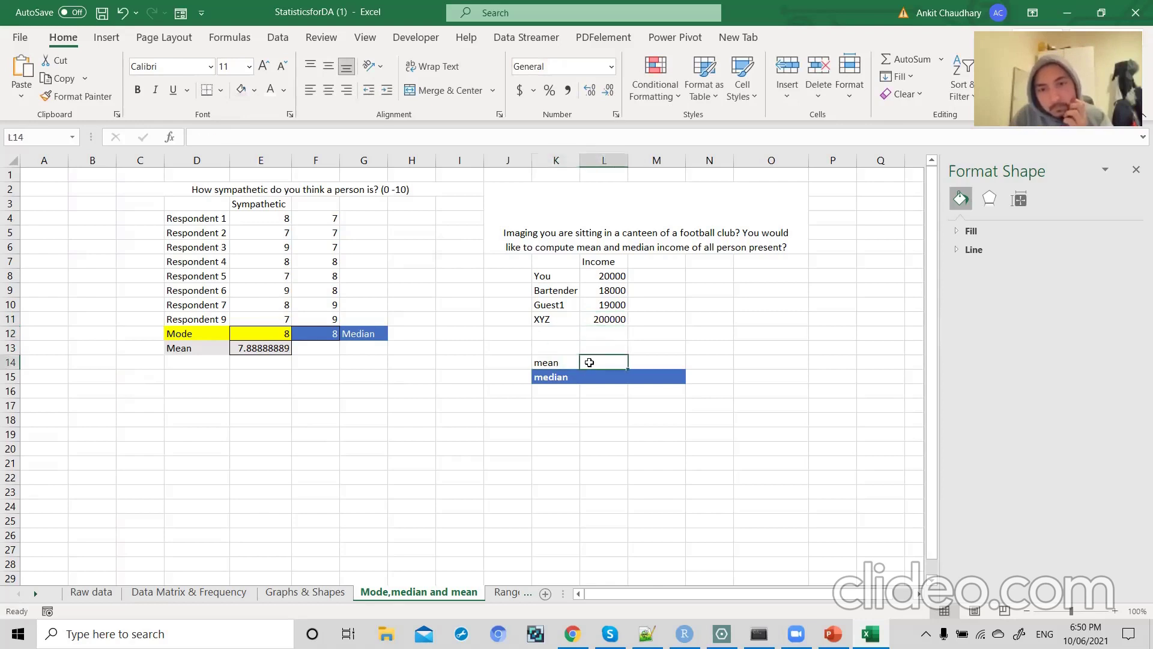
drag(604, 278, 606, 320)
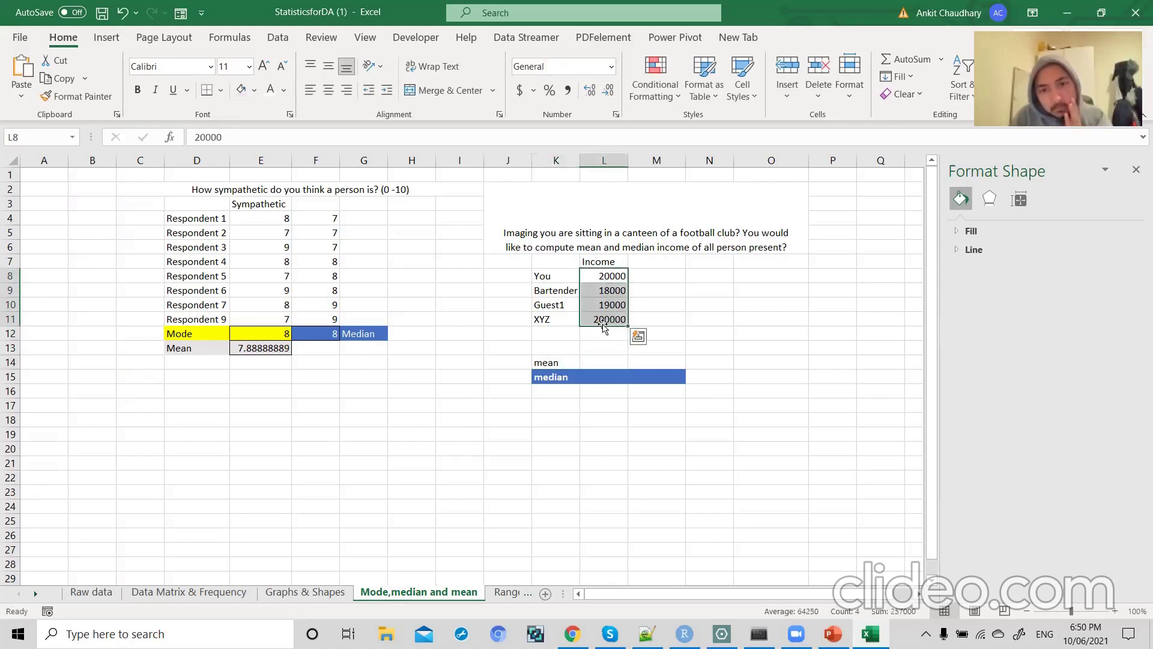
click(597, 378)
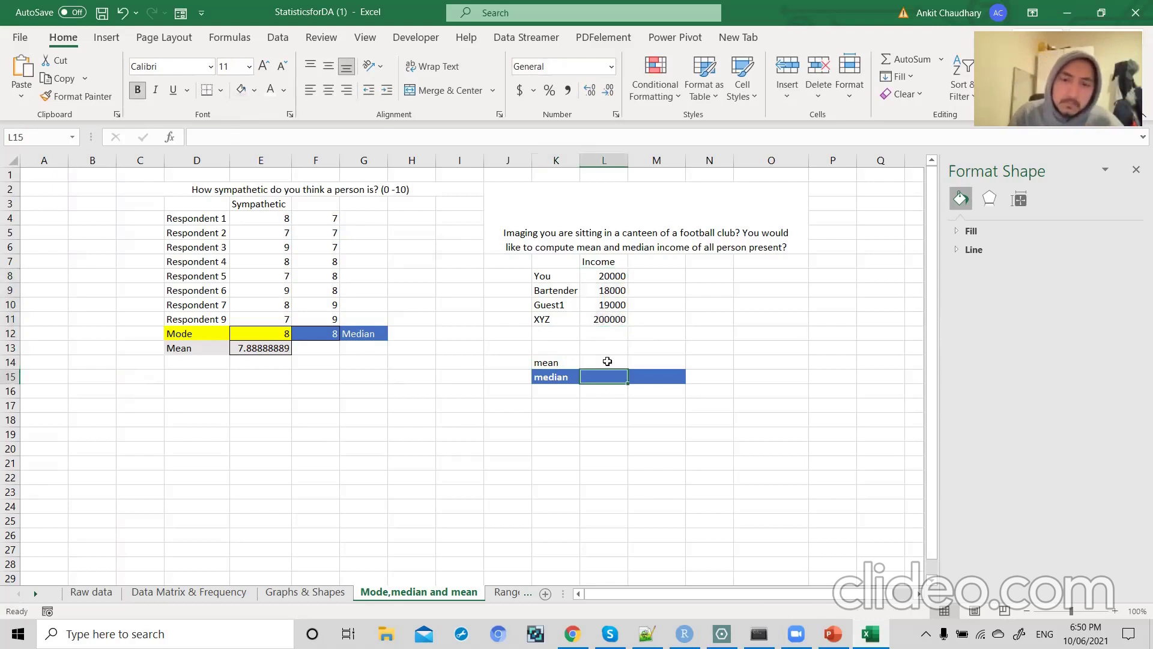
click(601, 314)
mouse_move(602, 277)
mouse_down()
mouse_move(603, 319)
mouse_move(604, 276)
mouse_up()
click(559, 363)
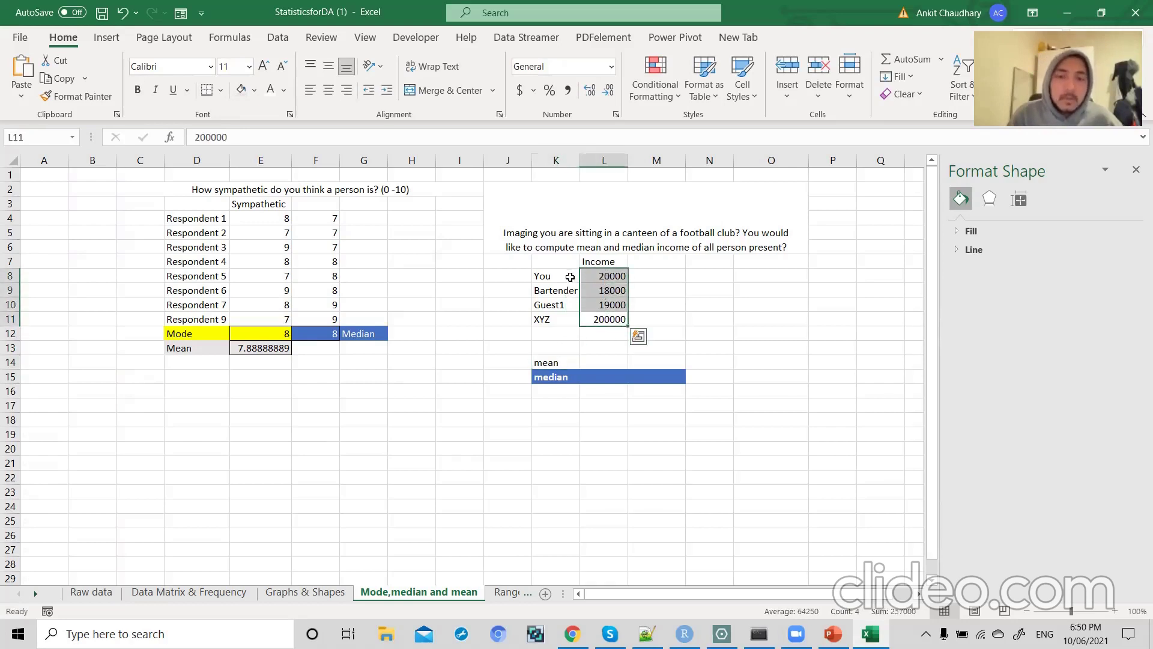
- Highlight the XYZ entry in K11:L11 with a blue fill and white text
click(563, 319)
drag(592, 319, 561, 324)
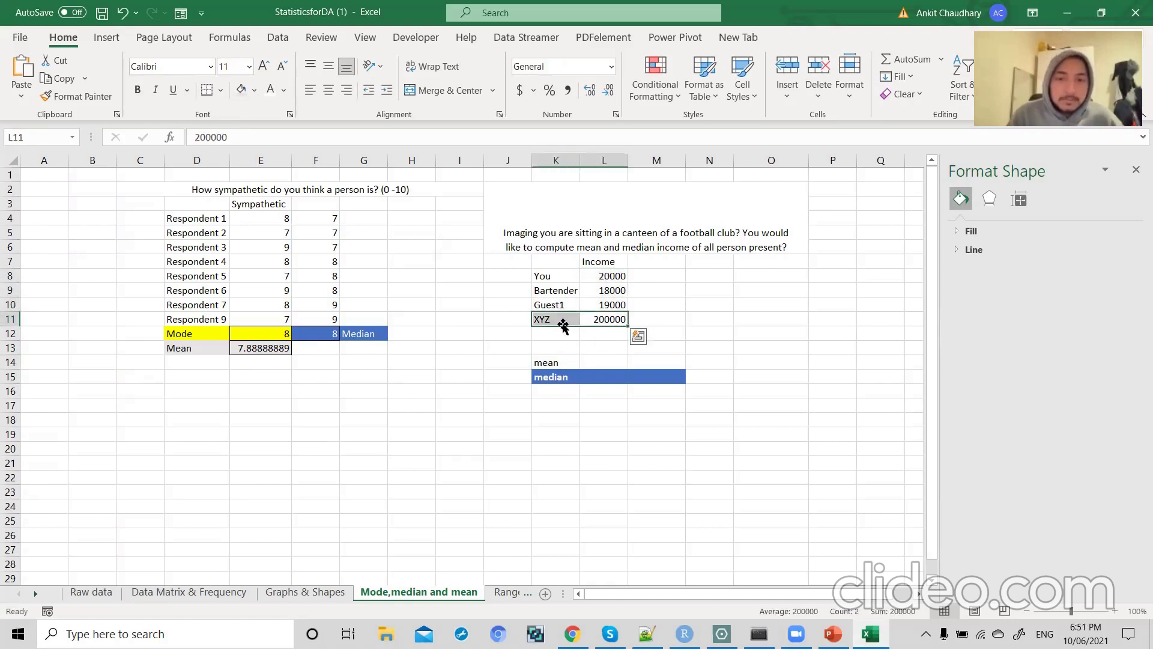
click(255, 89)
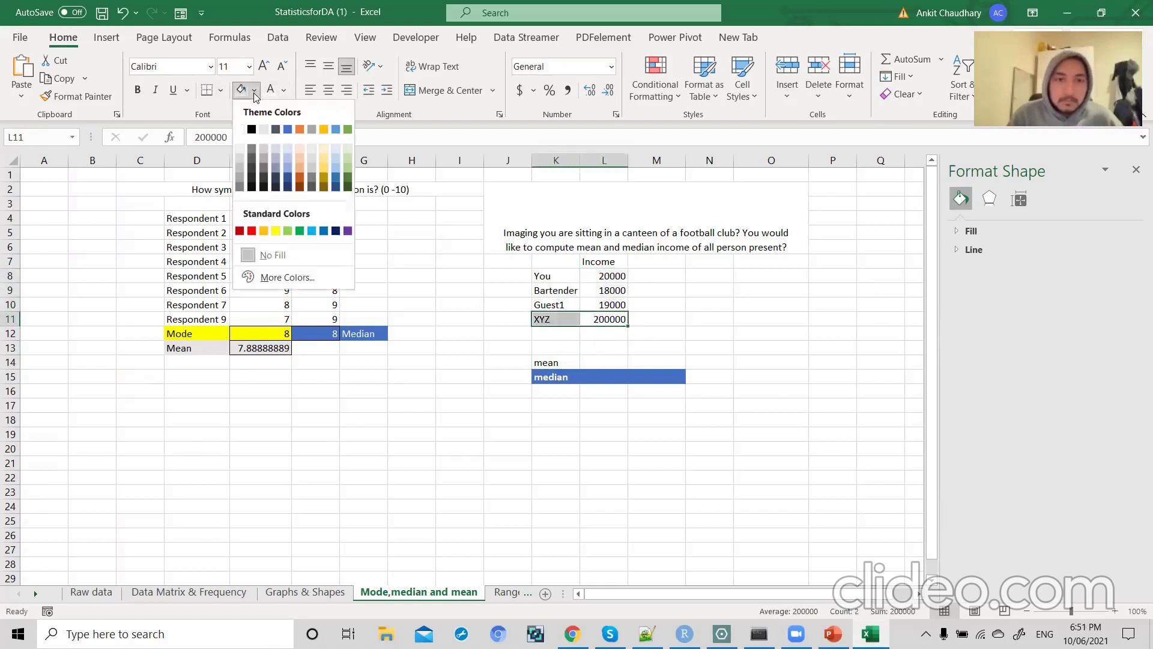
click(288, 129)
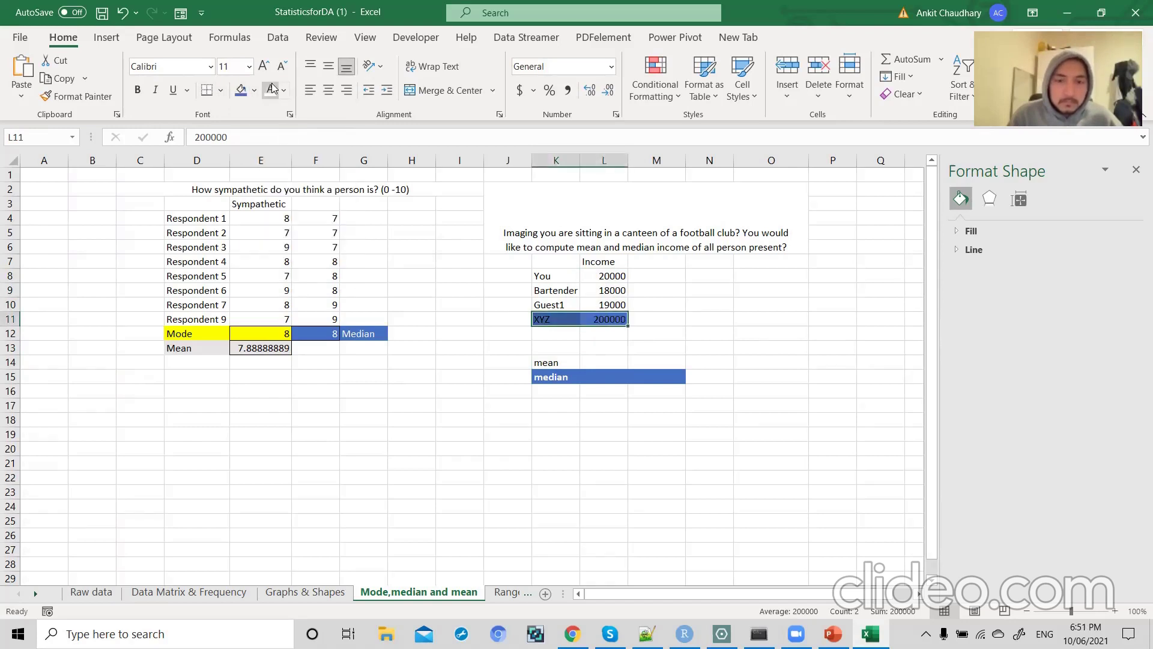
- Label the XYZ income as "Exception or Outlier" in cell M11
click(642, 315)
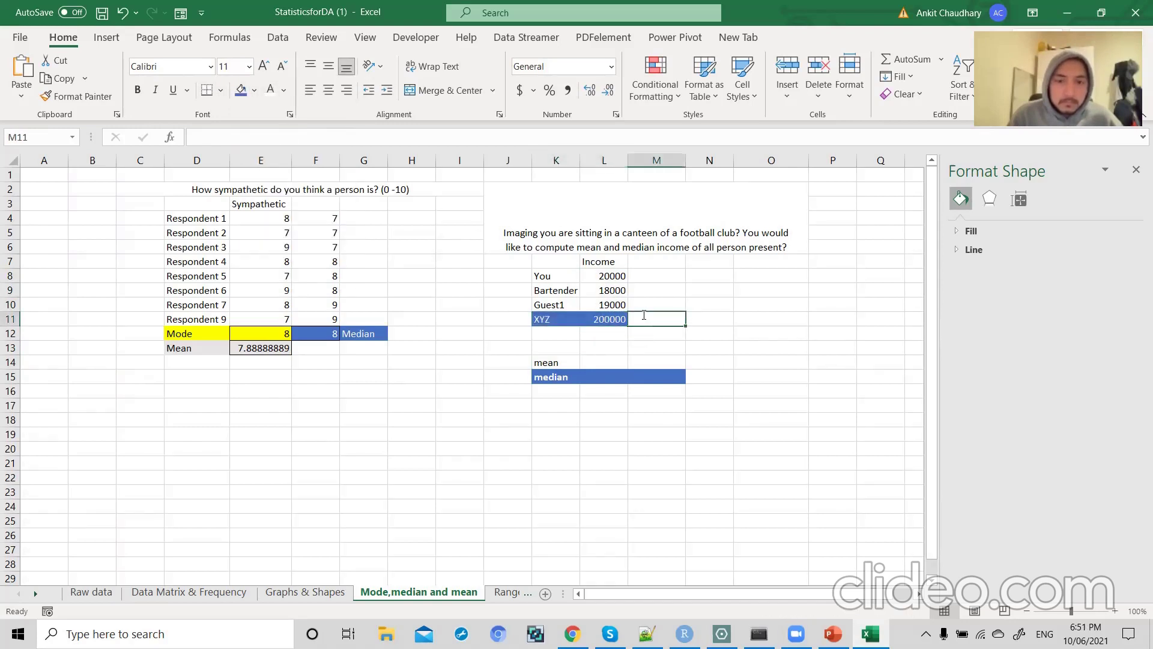
text(Exception)
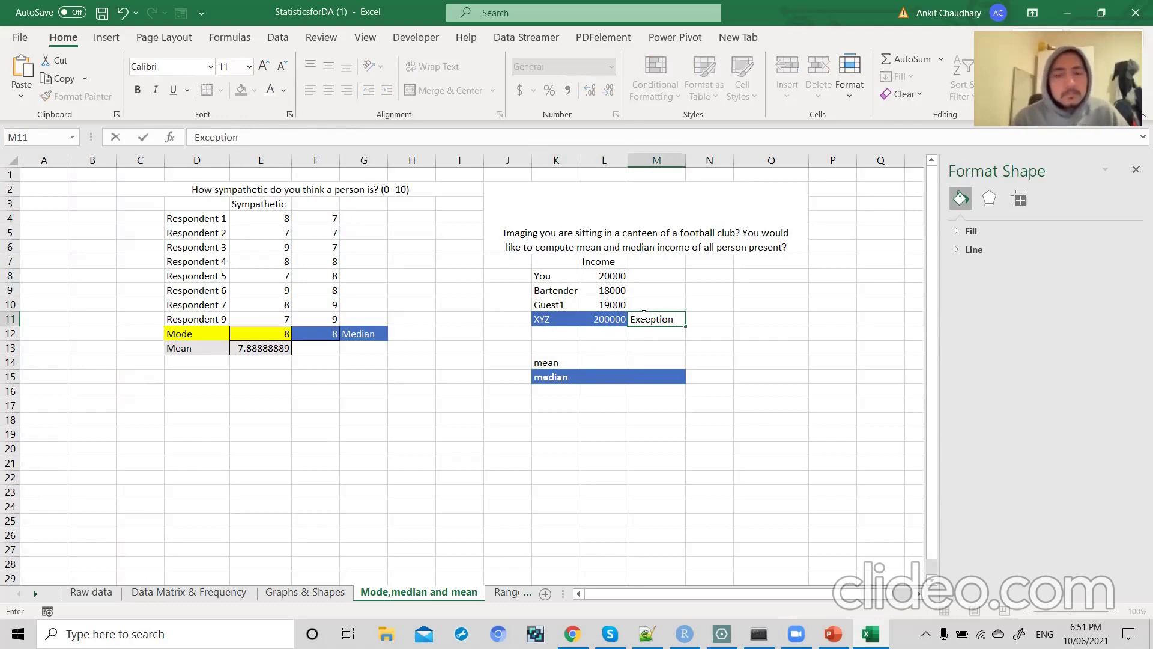
text( or Outlier)
key(Return)
click(647, 319)
- Calculate the median of the incomes in L8:L11 in cell L15 with the MEDIAN function
drag(574, 319, 611, 275)
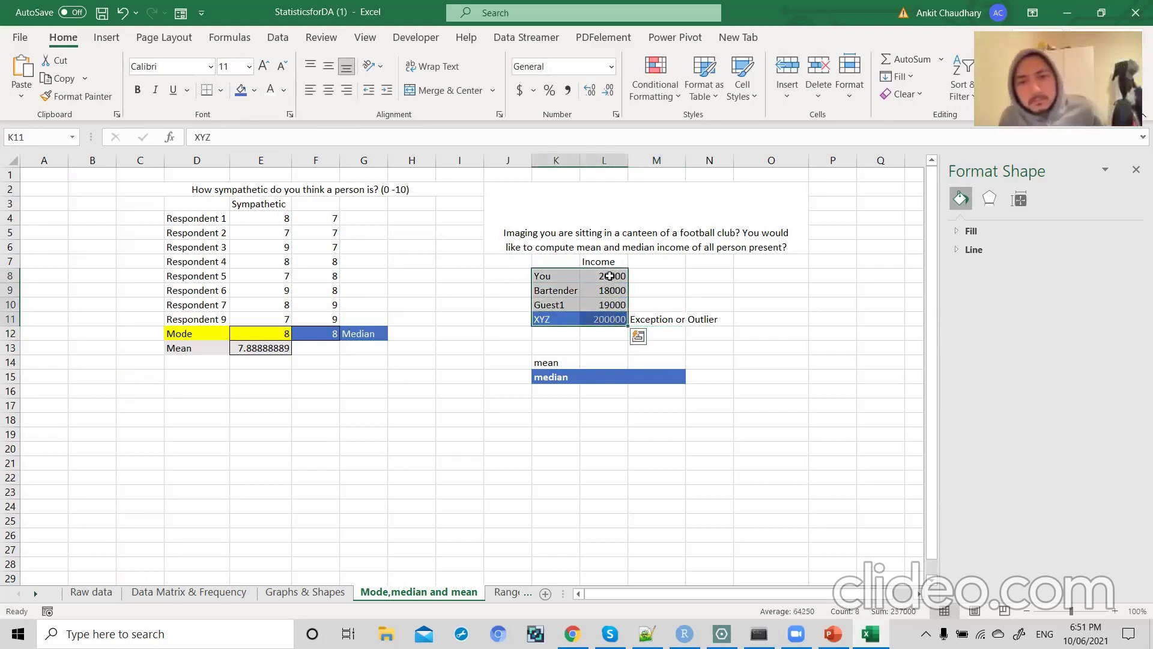
click(594, 376)
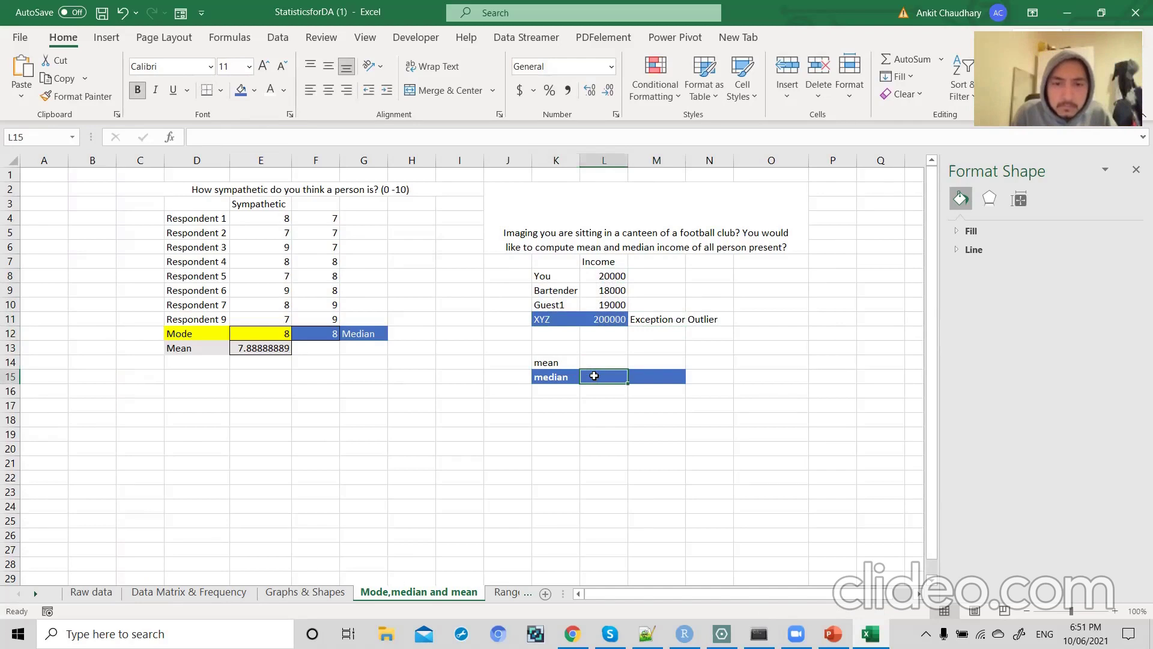
text(=me)
key(Tab)
drag(600, 278, 600, 316)
text())
key(ctrl+Return)
- Examine the median formula in L15 against the incomes in L8:L11, the XYZ outlier and the mean row
click(600, 377)
drag(609, 277, 608, 319)
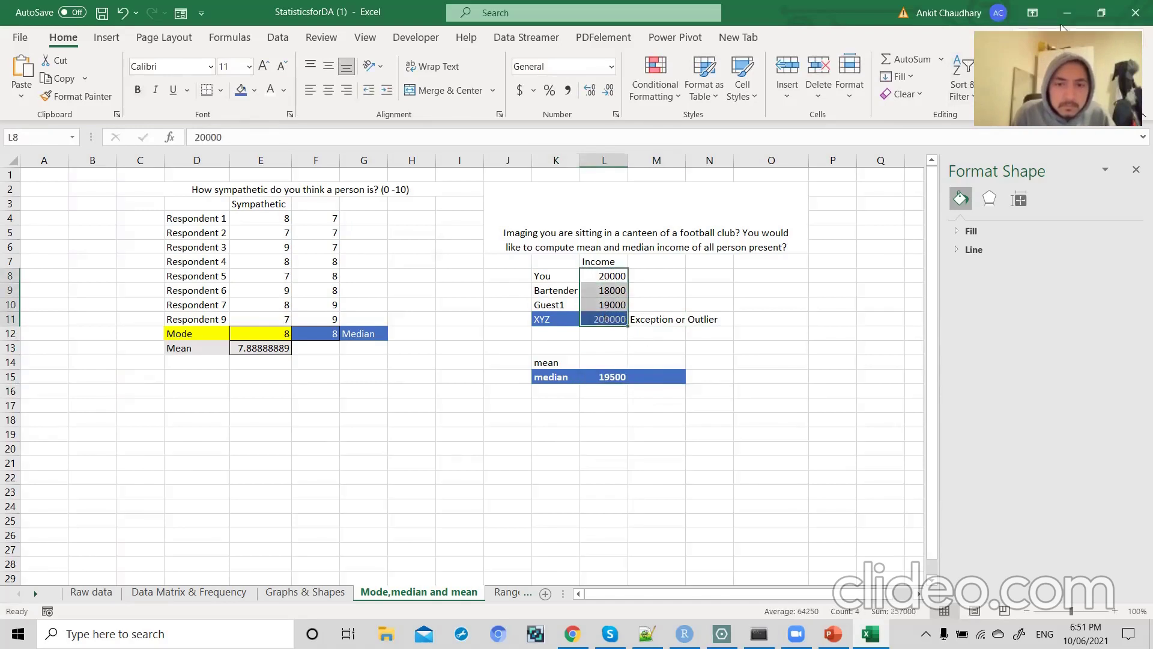
click(277, 35)
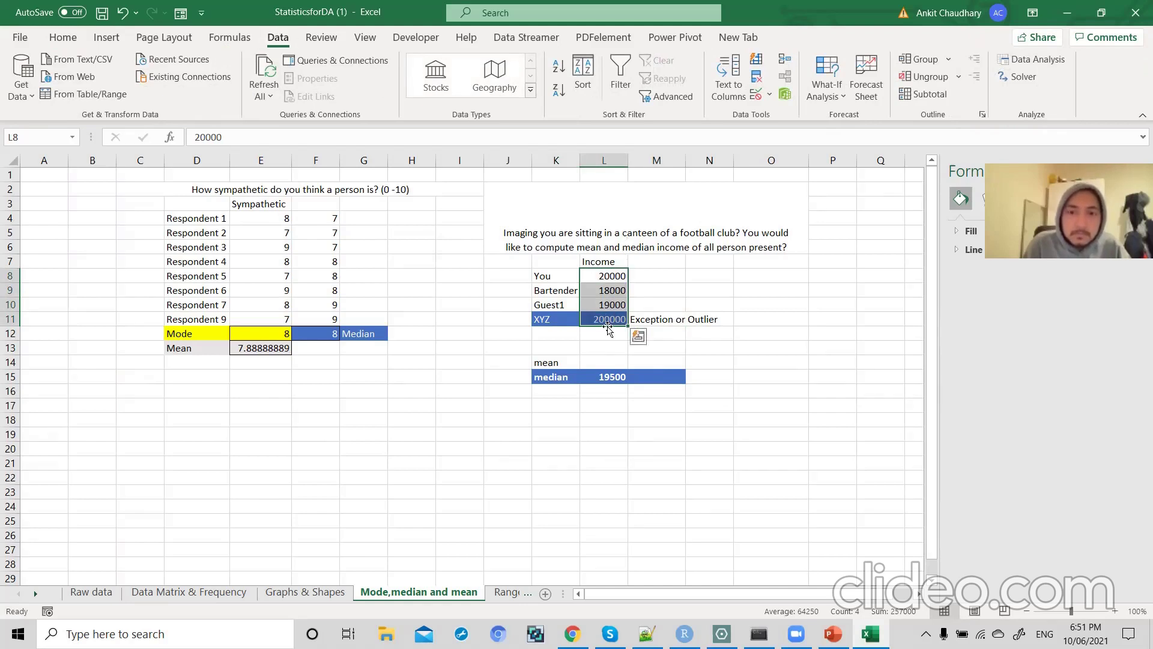
click(592, 363)
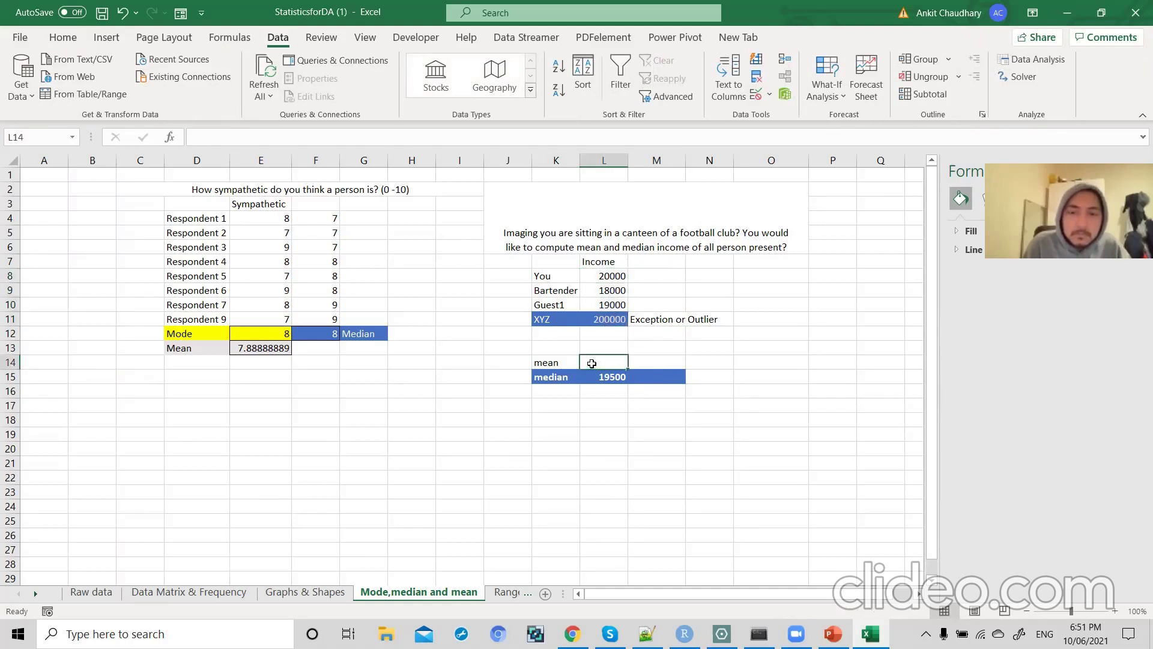
click(567, 366)
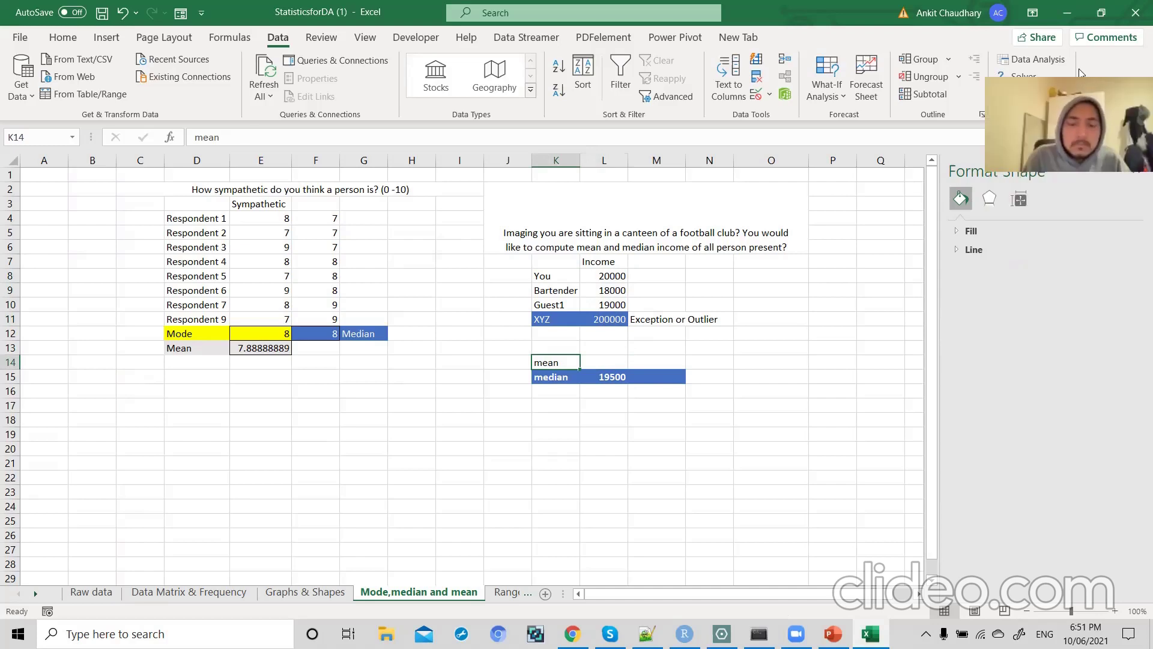
click(574, 380)
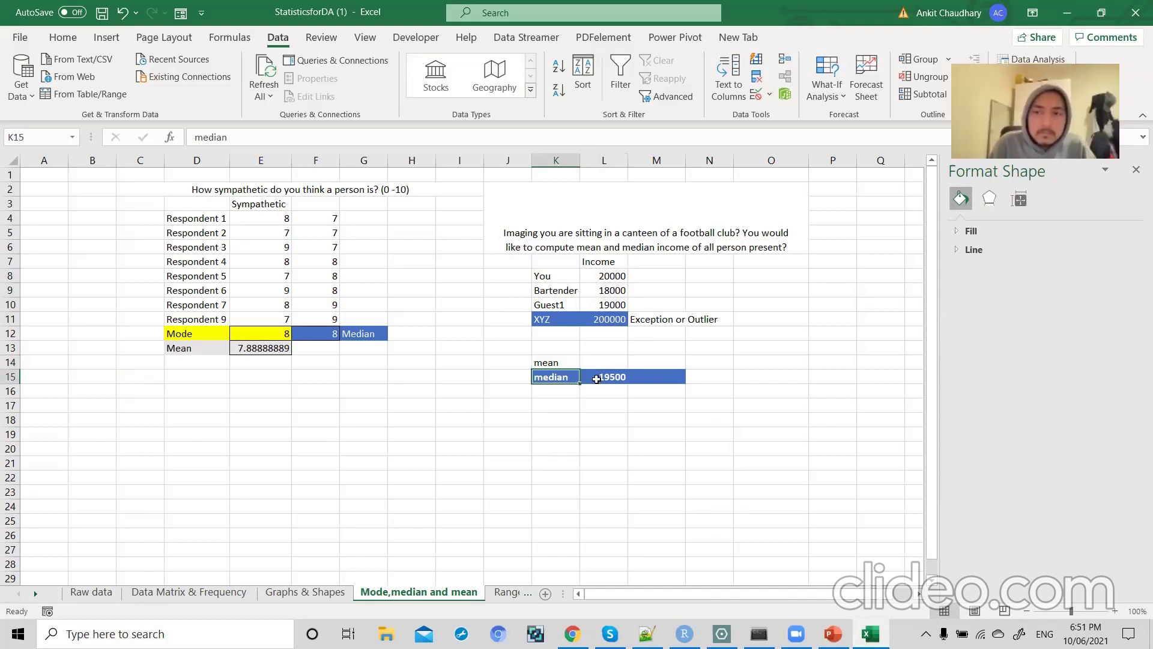
click(596, 379)
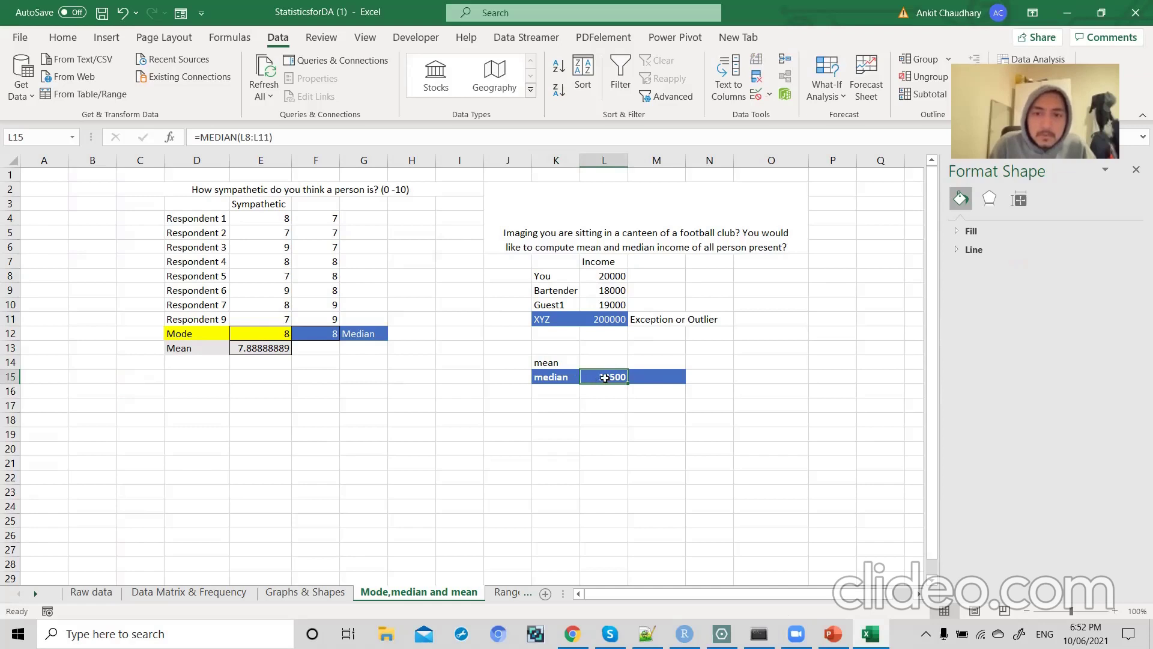
click(618, 321)
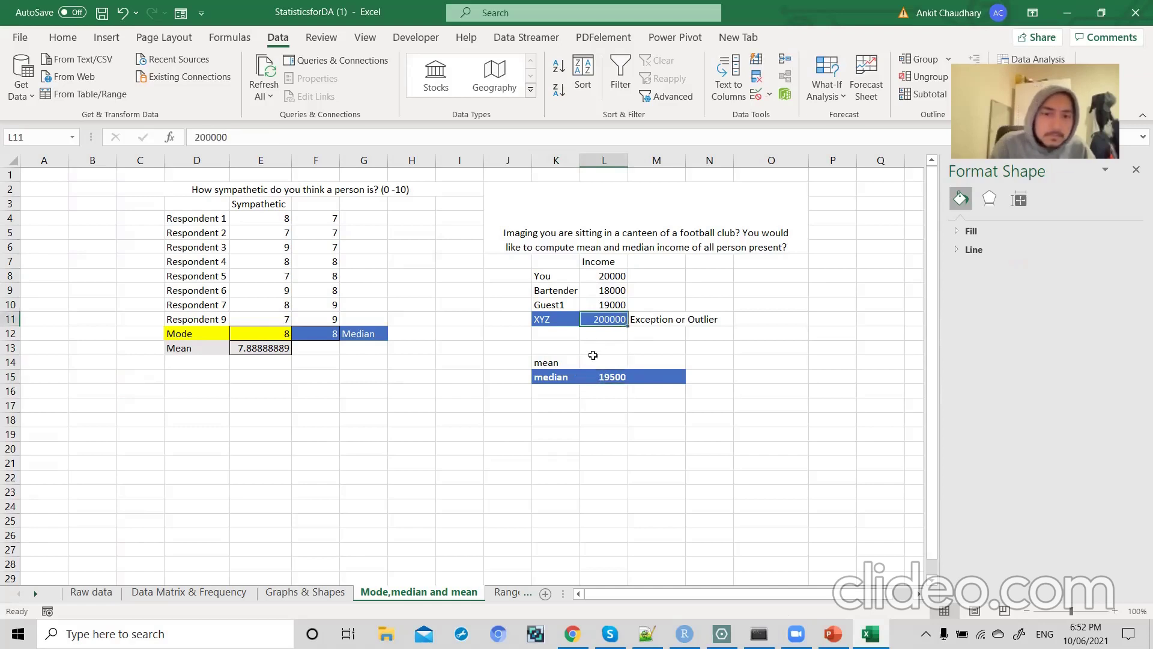
click(601, 382)
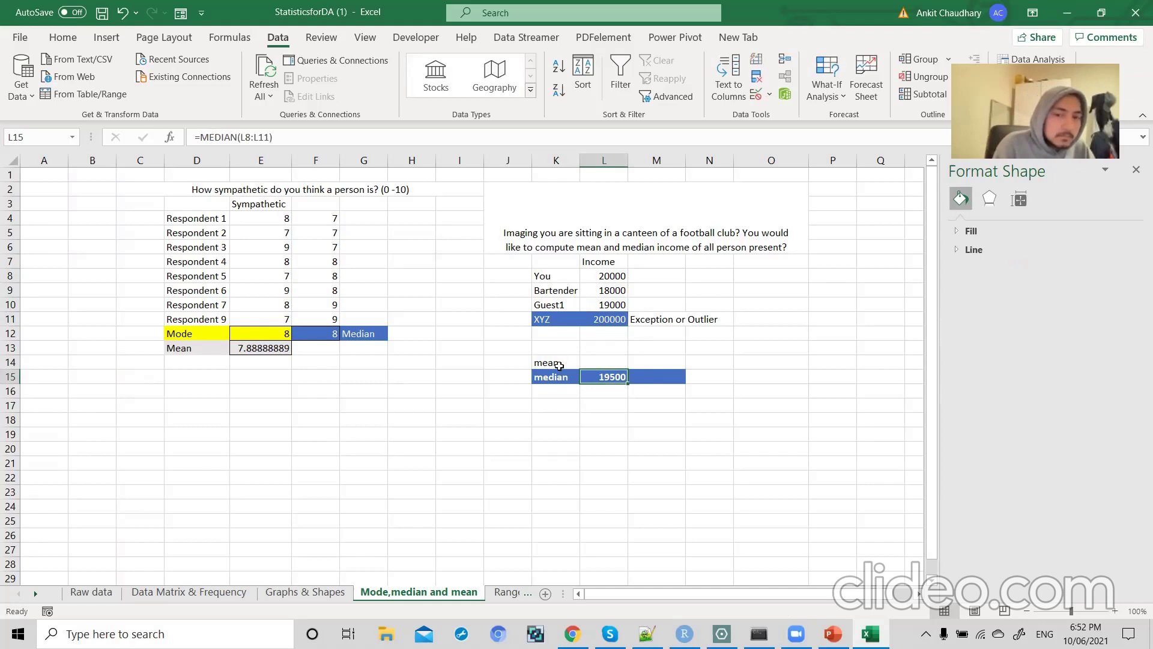
key(Up)
key(Left)
drag(600, 275, 598, 319)
click(591, 359)
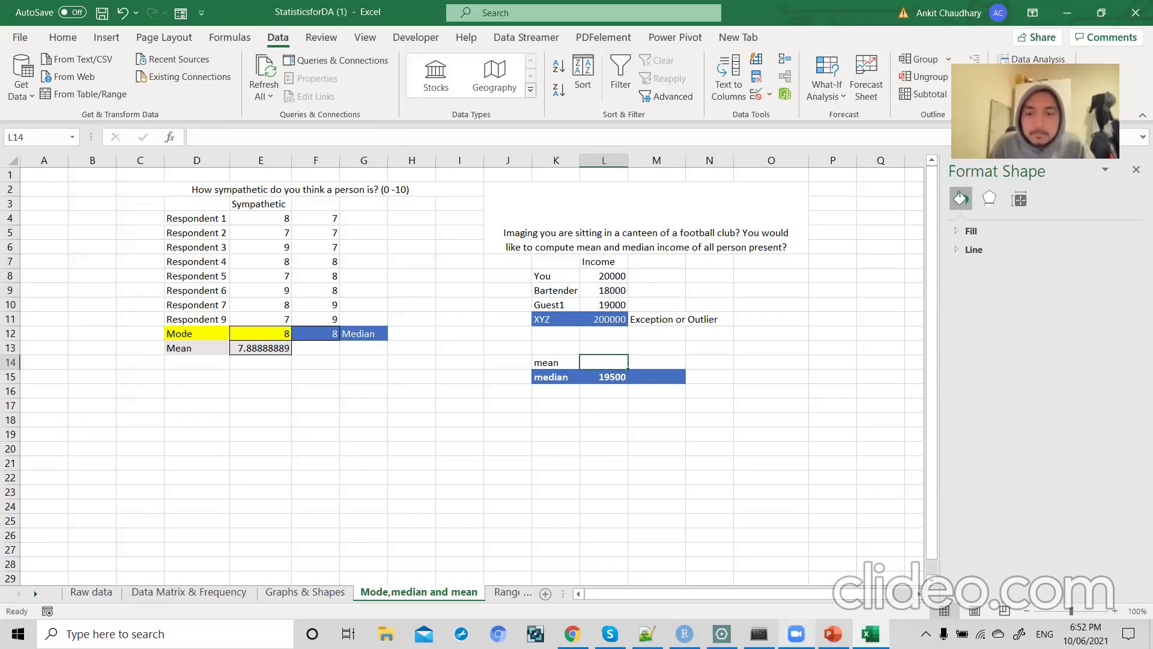
- Switch to the Statistics presentation in PowerPoint and go from the Measure of Central tendency slide to the Measure of Variance slide
click(833, 634)
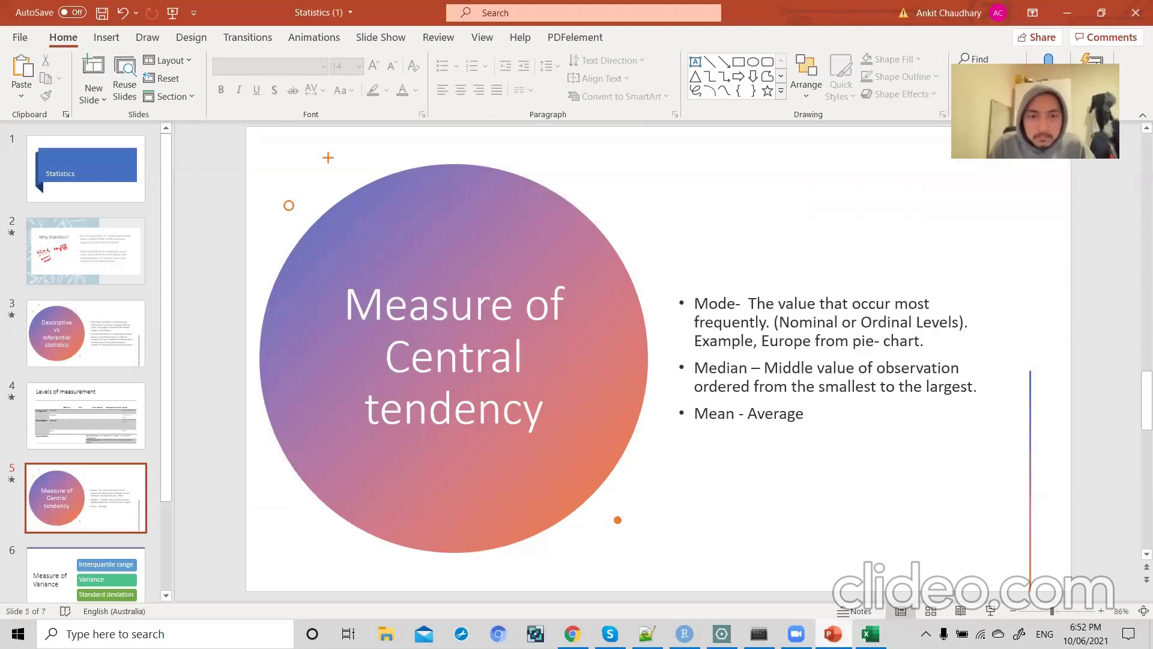
click(107, 526)
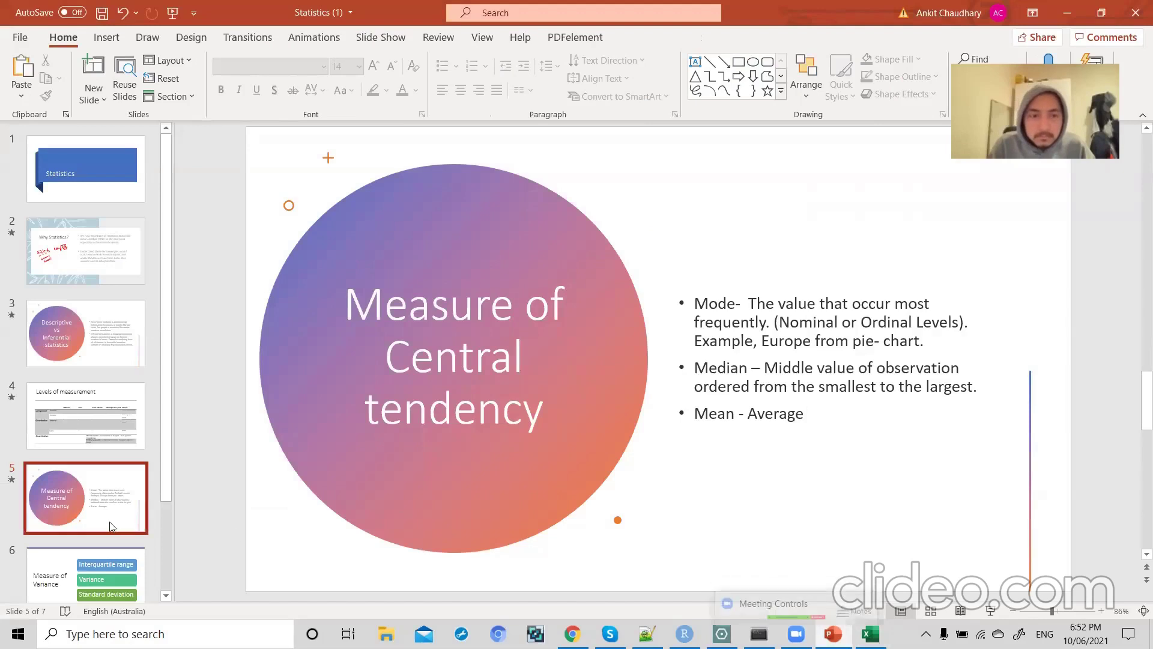
key(Down)
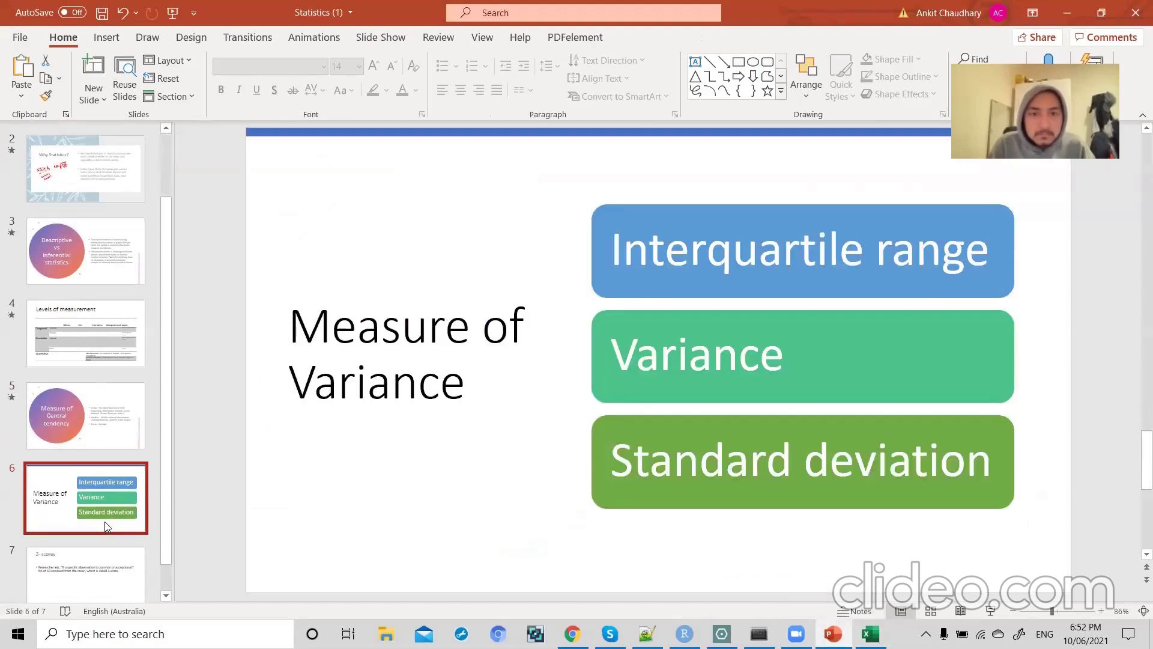
- Show the Measure of Variance slide full screen and return to the editing view
key(Up)
key(Down)
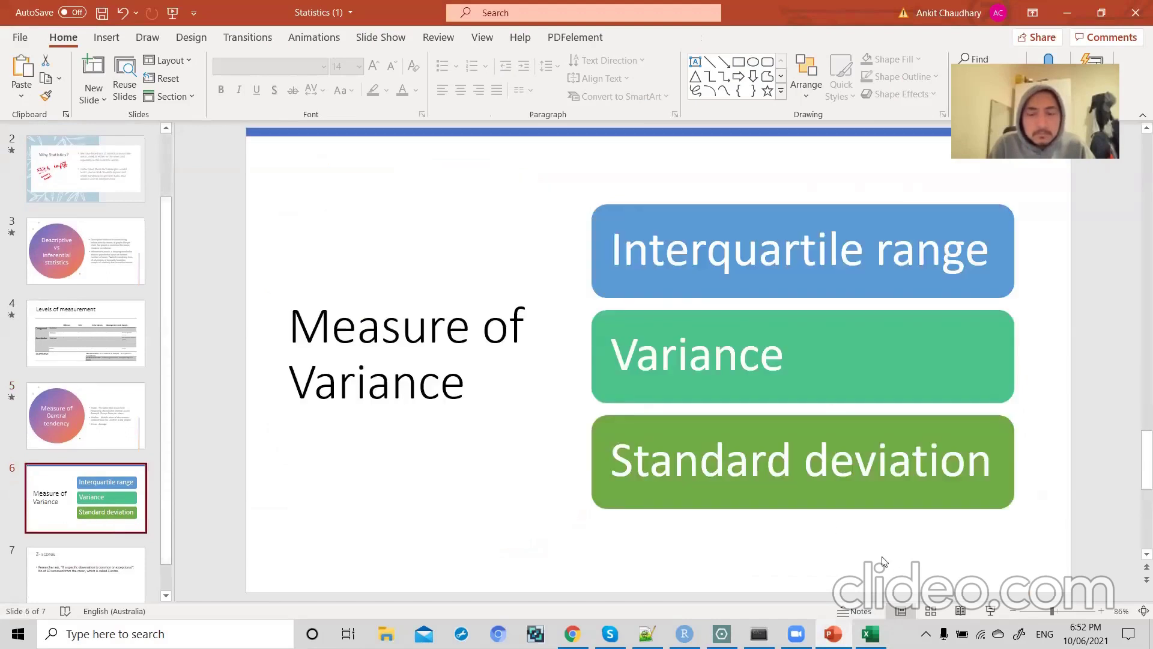
click(989, 611)
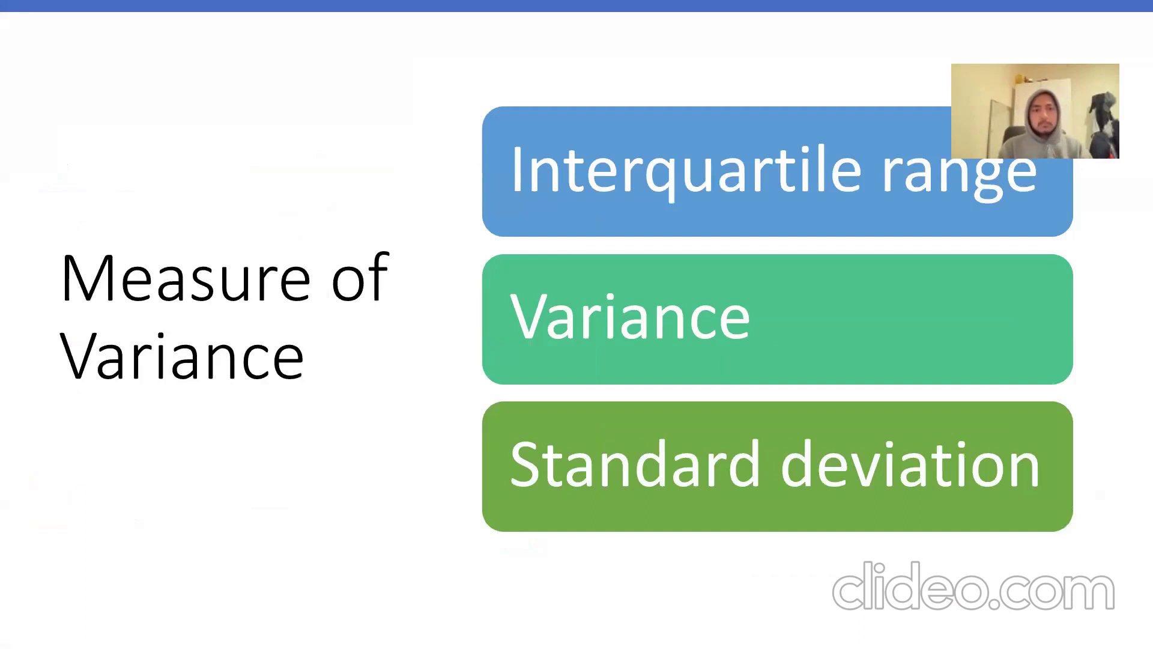
key(Escape)
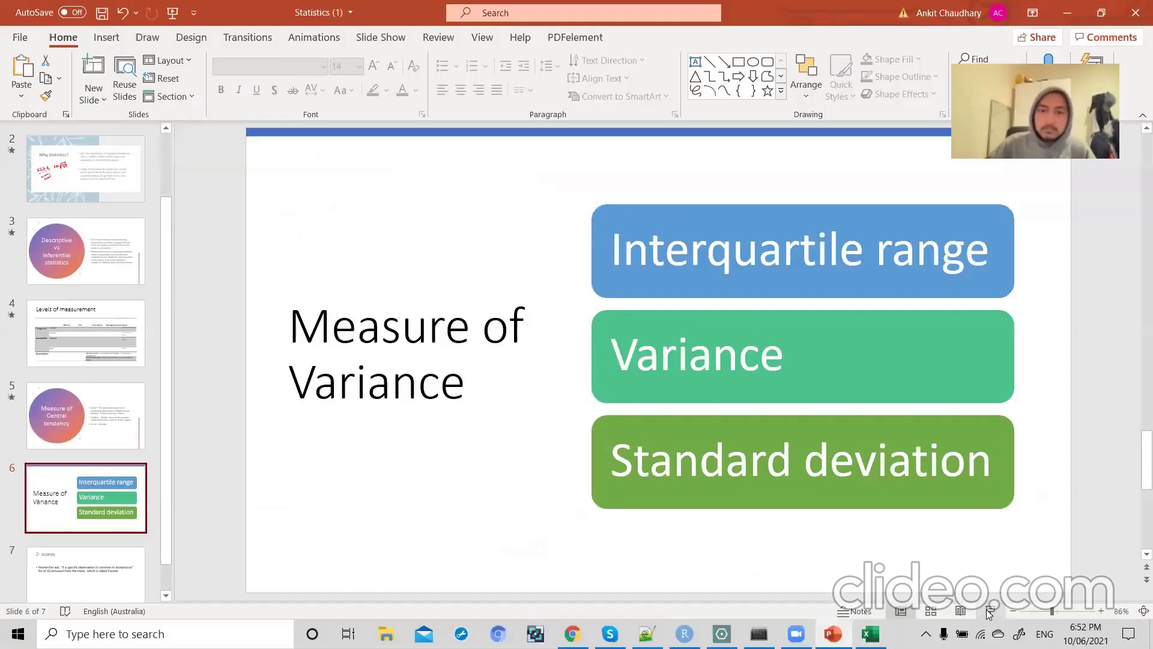
- Switch to the statistics workbook in Excel and examine the incomes of You, Bartender and Guest1 in L8:L10
key(alt+Tab)
click(542, 278)
drag(542, 278, 603, 276)
click(603, 276)
click(611, 290)
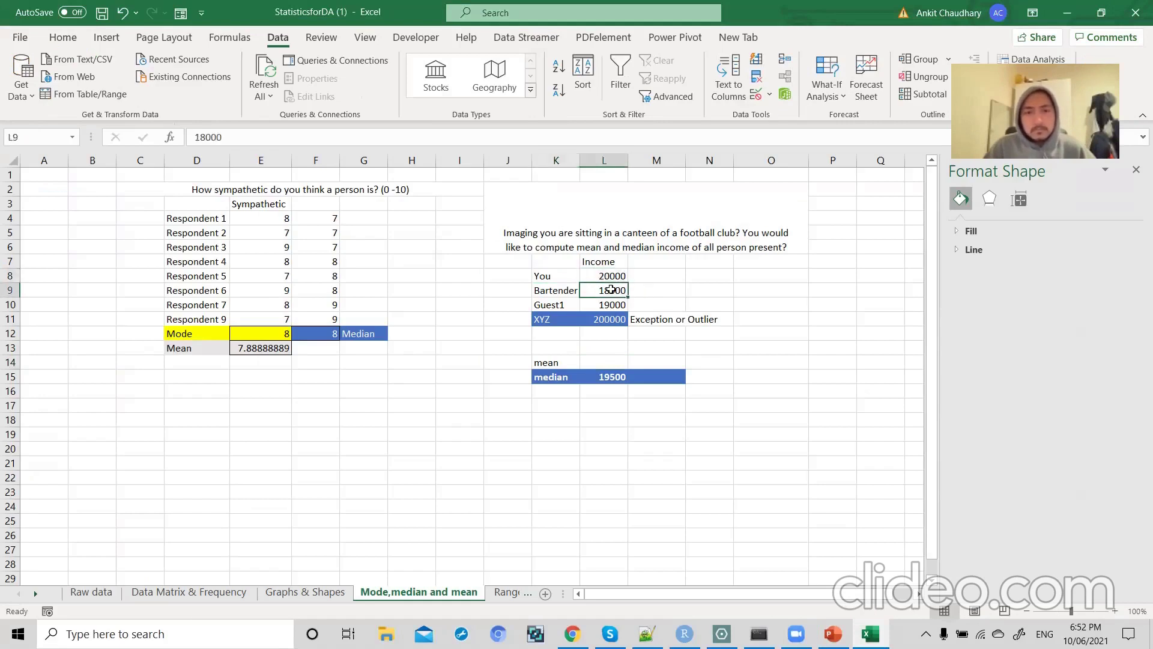
click(613, 276)
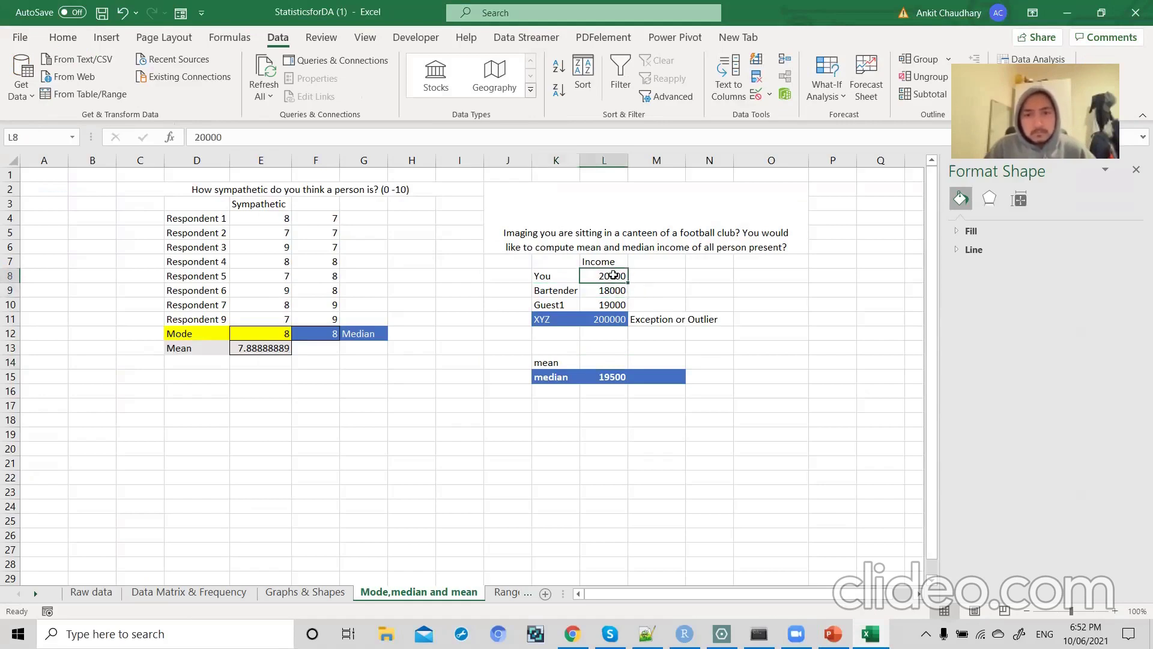
click(604, 292)
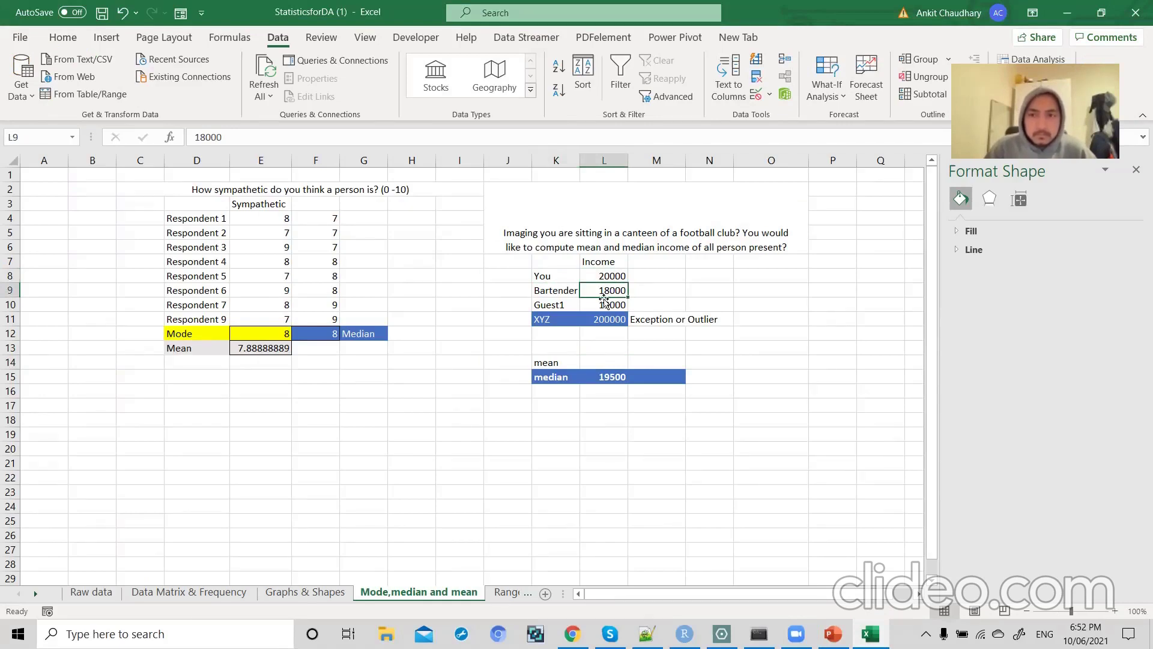
drag(615, 275, 614, 309)
click(616, 303)
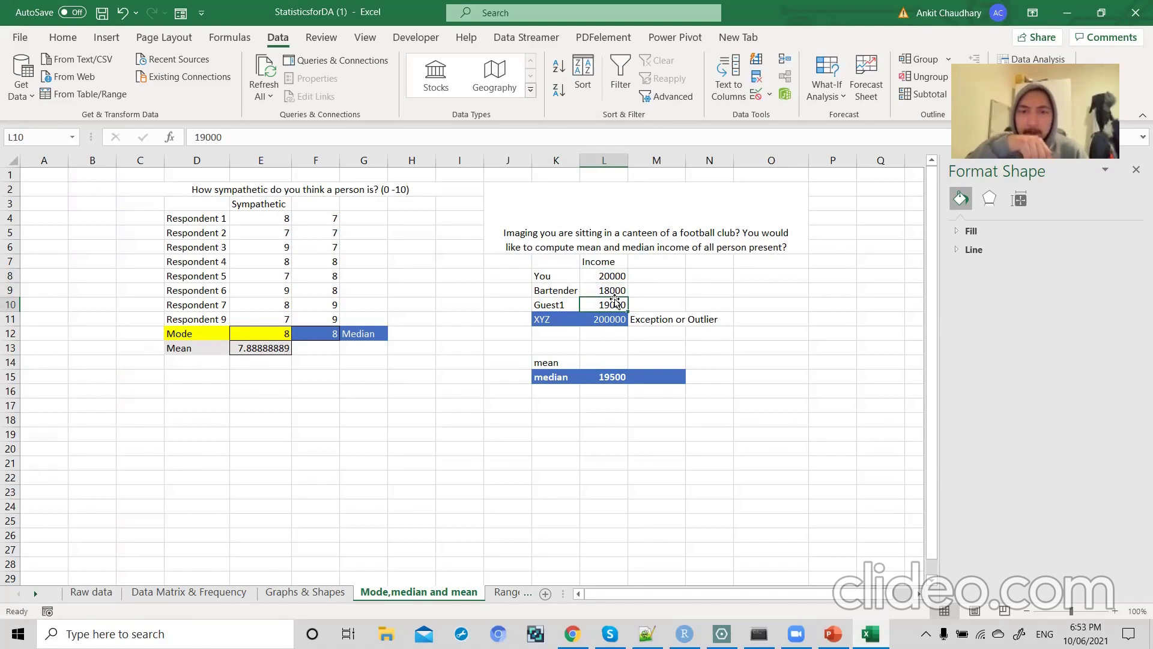
- Compare the XYZ outlier income in L11 with the other three incomes in L8:L10
click(607, 318)
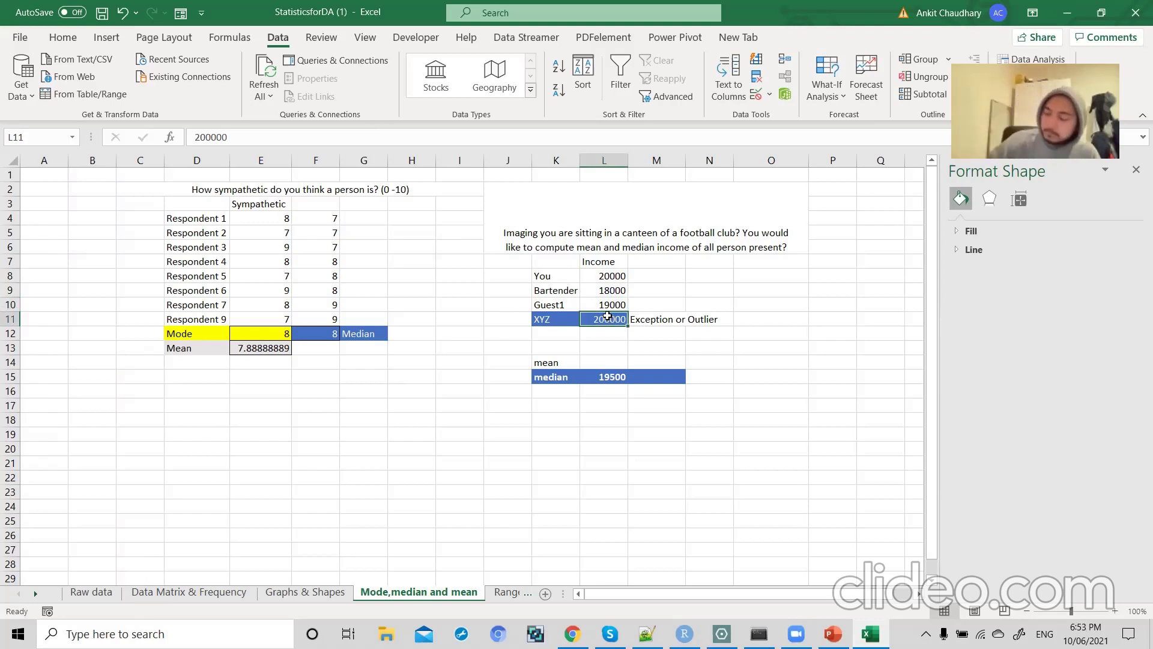
click(640, 320)
click(612, 321)
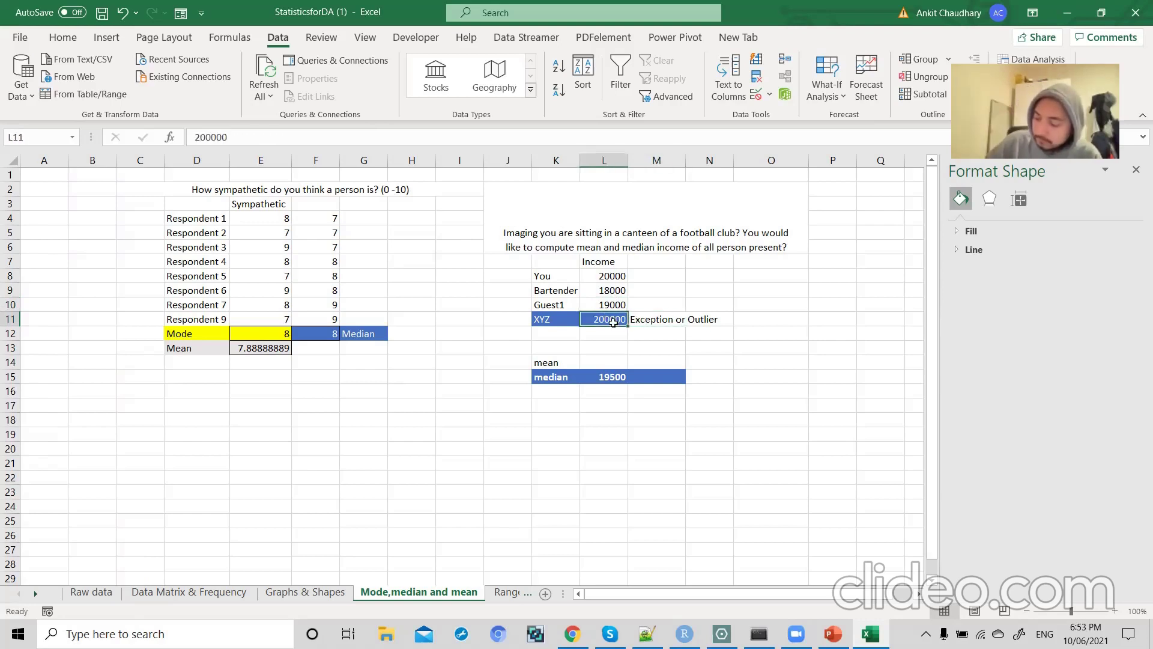
click(561, 320)
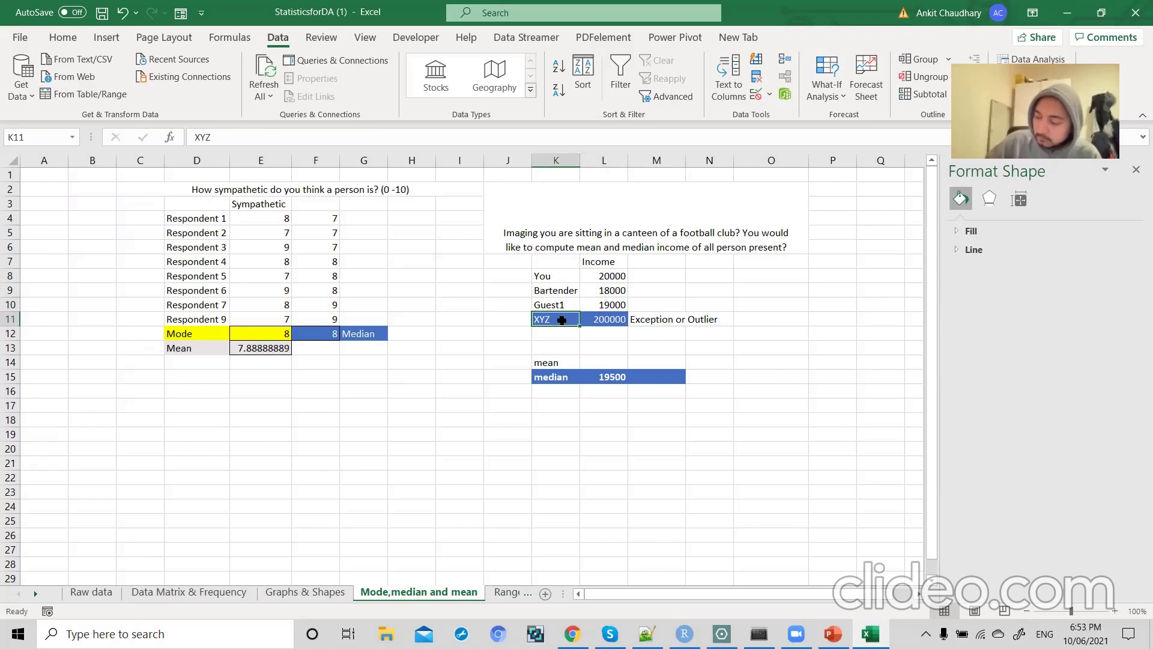
click(598, 324)
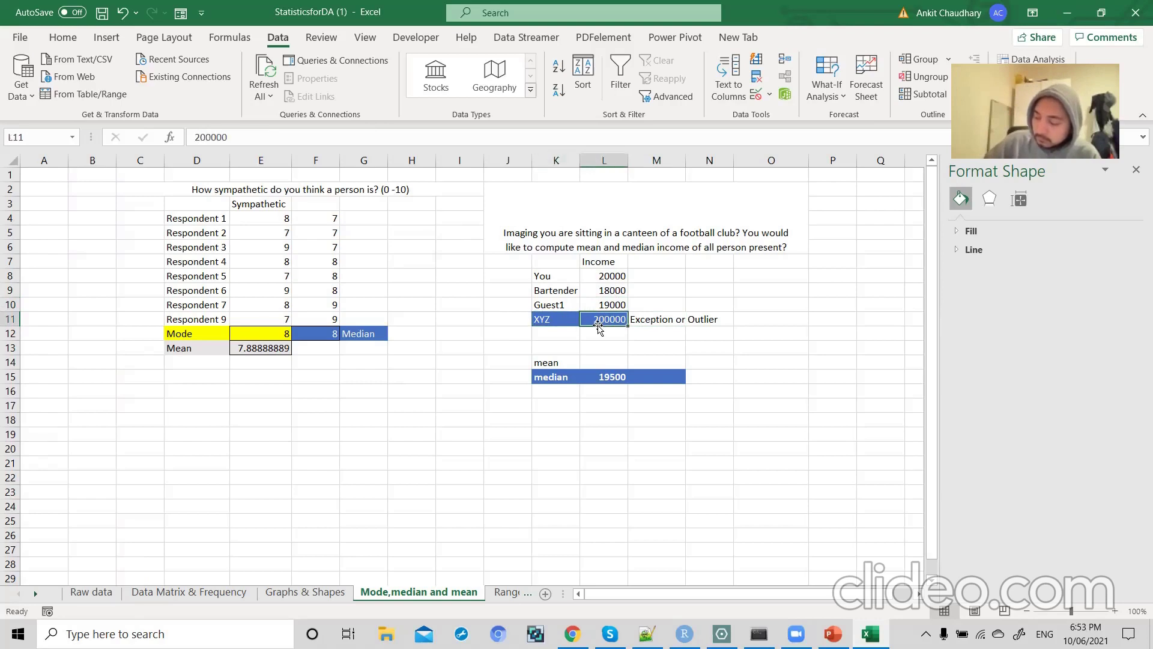
click(638, 322)
click(609, 324)
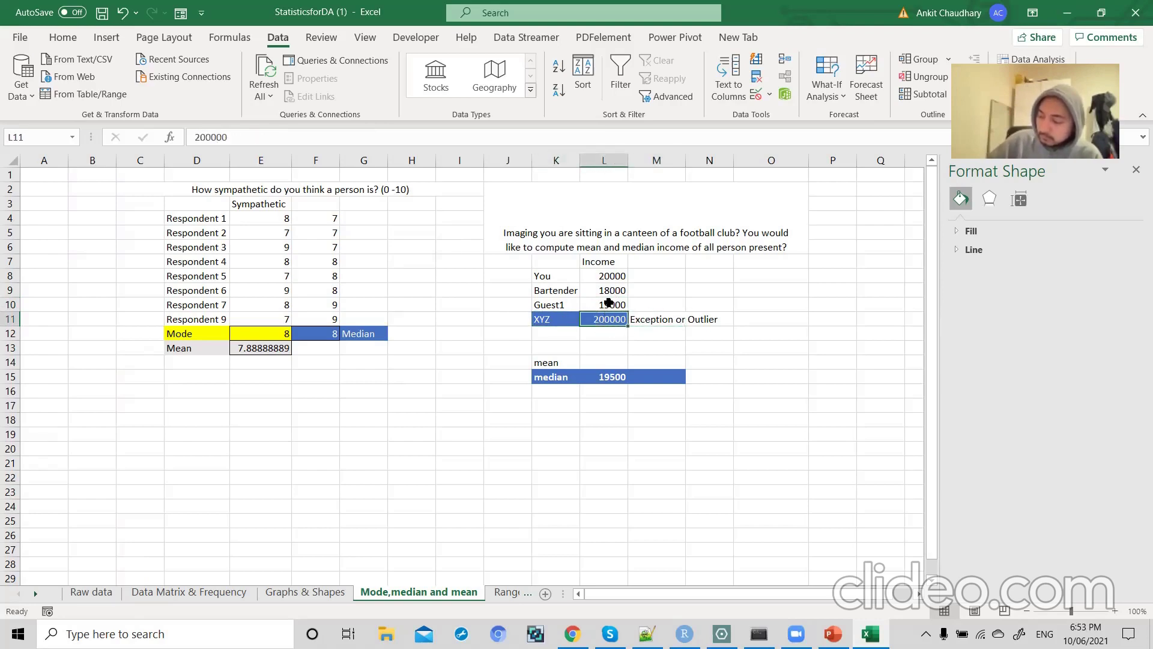
drag(609, 275, 609, 304)
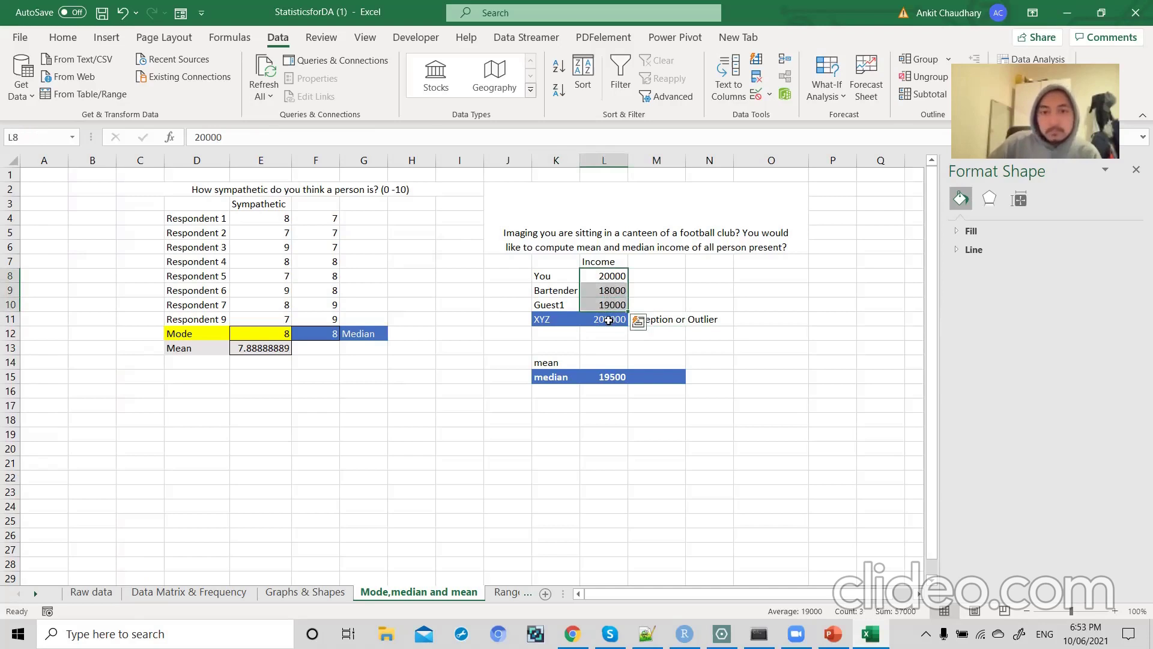
click(608, 320)
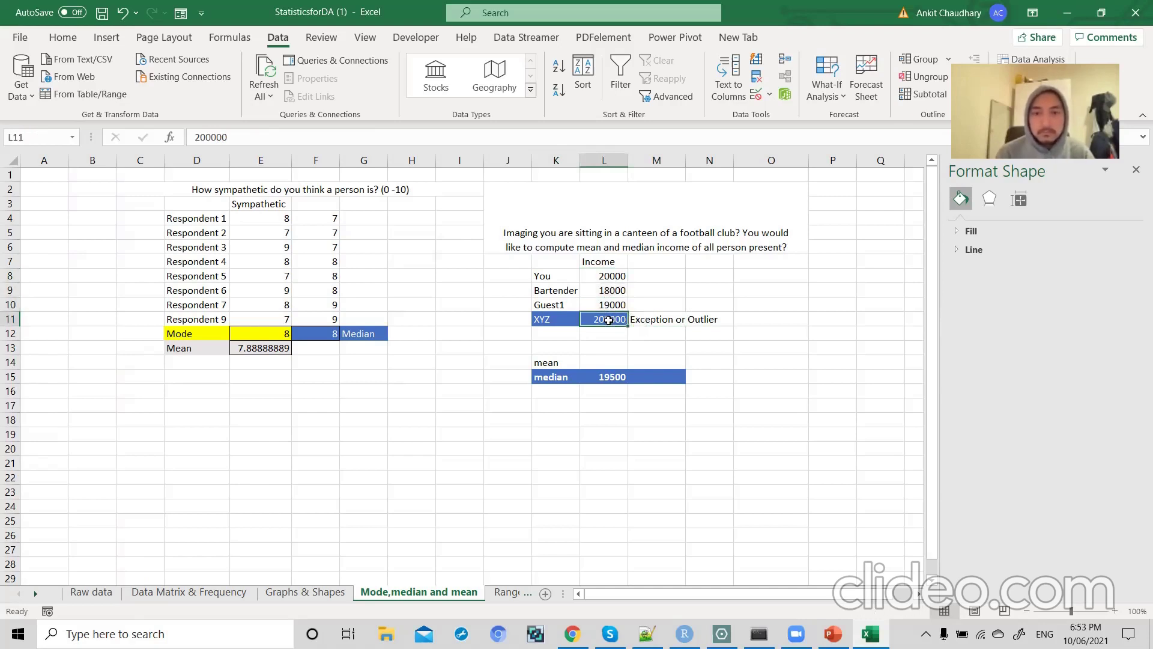
mouse_move(605, 319)
mouse_down()
mouse_move(564, 320)
mouse_move(596, 321)
mouse_up()
- Check the Measure of Variance slide in PowerPoint and the Range, boxplot sheet in Excel, and return to the Mode,median and mean sheet
key(alt+Tab)
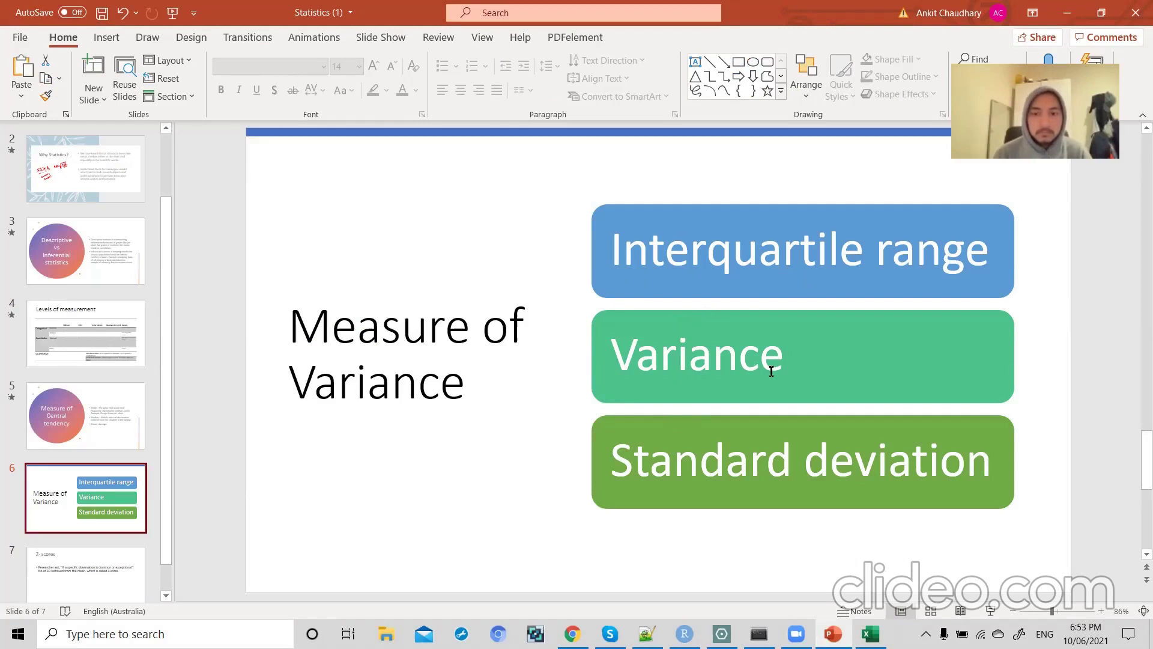
key(alt+Tab)
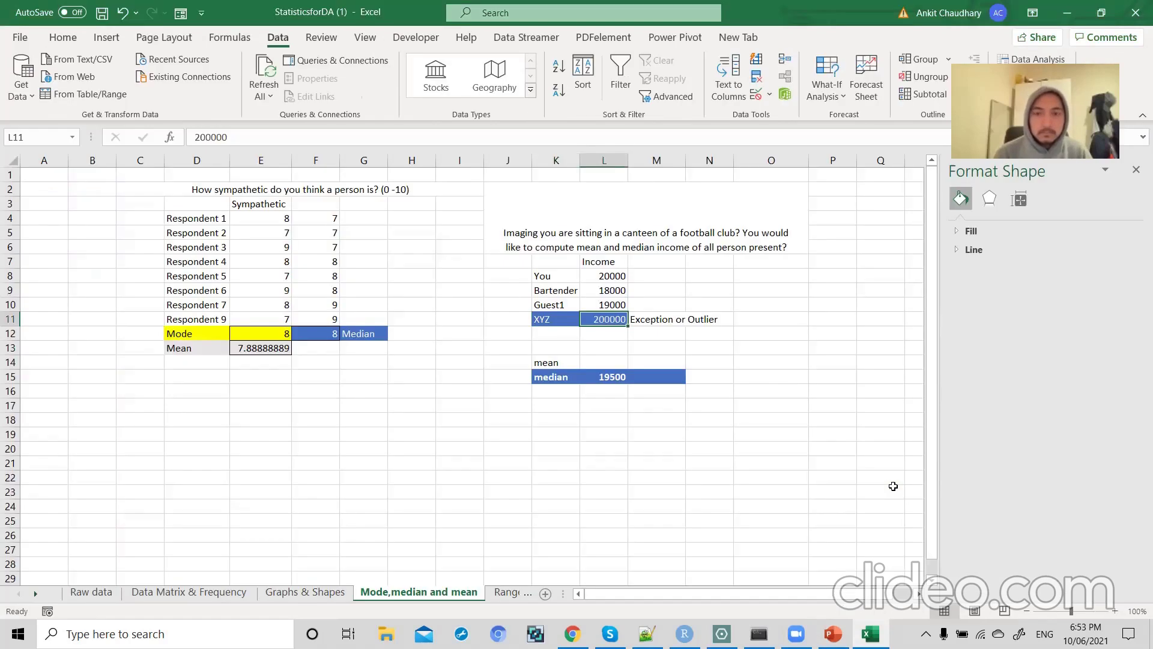
click(497, 594)
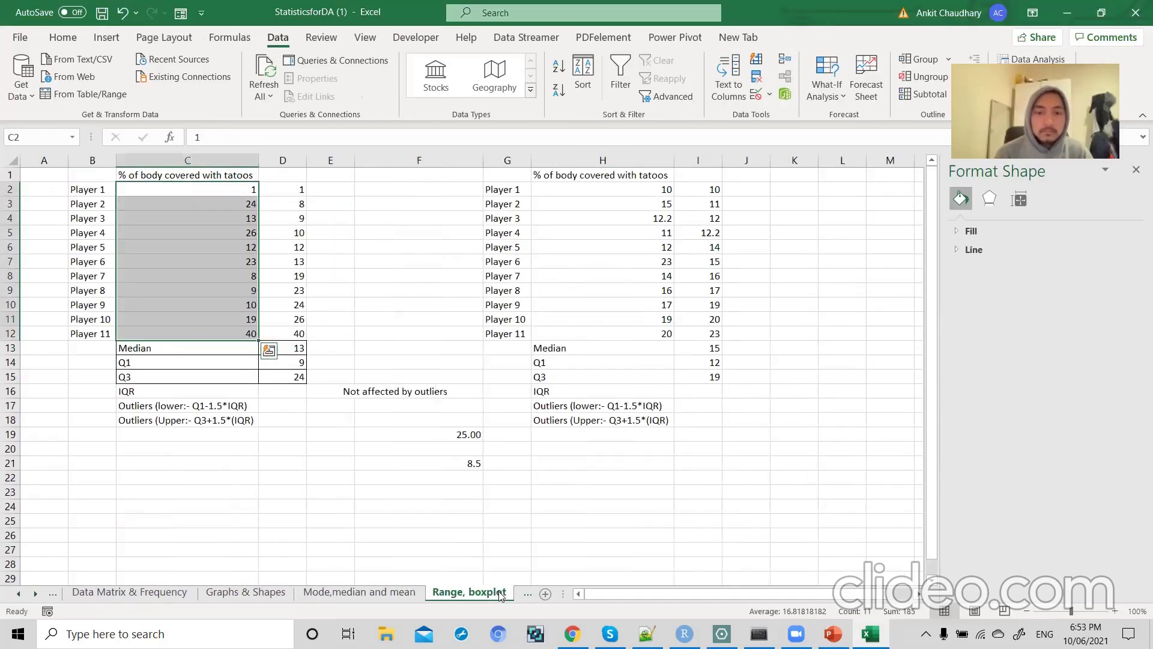
click(390, 594)
click(437, 594)
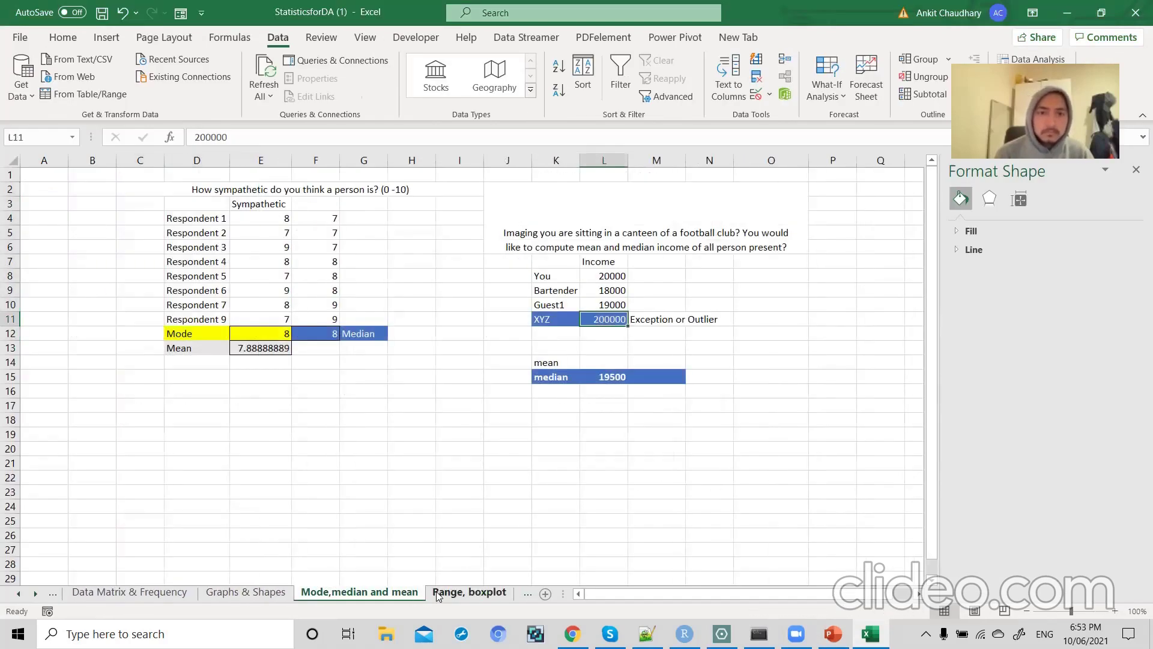
click(417, 593)
- Label cell K13 above the mean row as "Range"
click(607, 348)
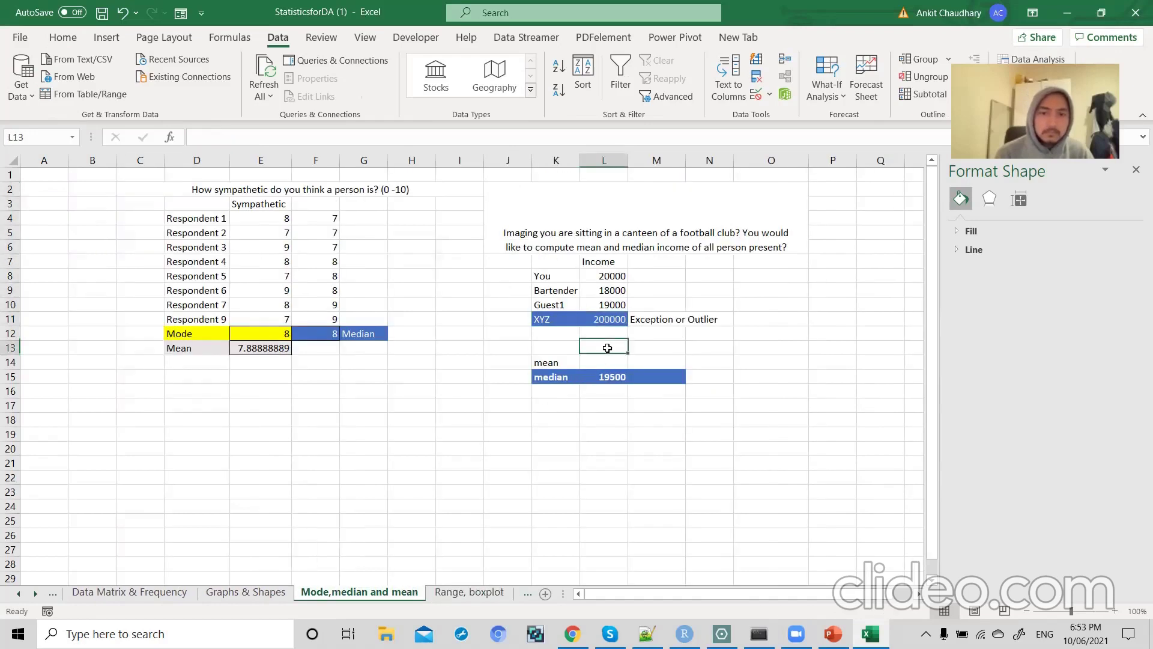
click(613, 315)
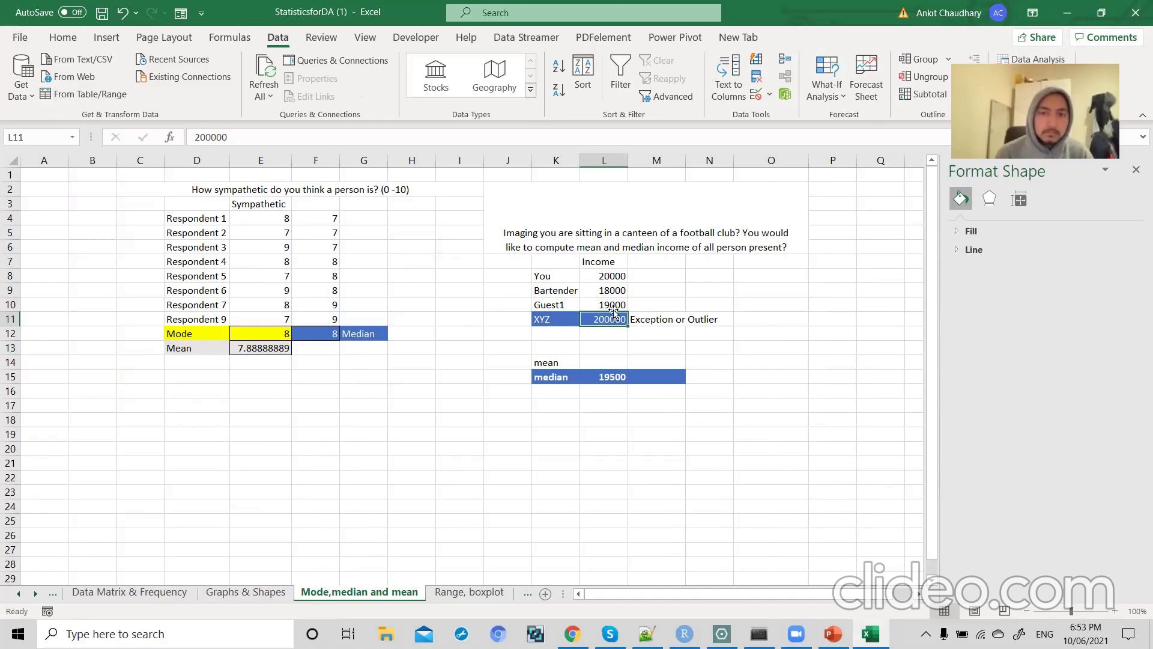
click(612, 278)
click(562, 346)
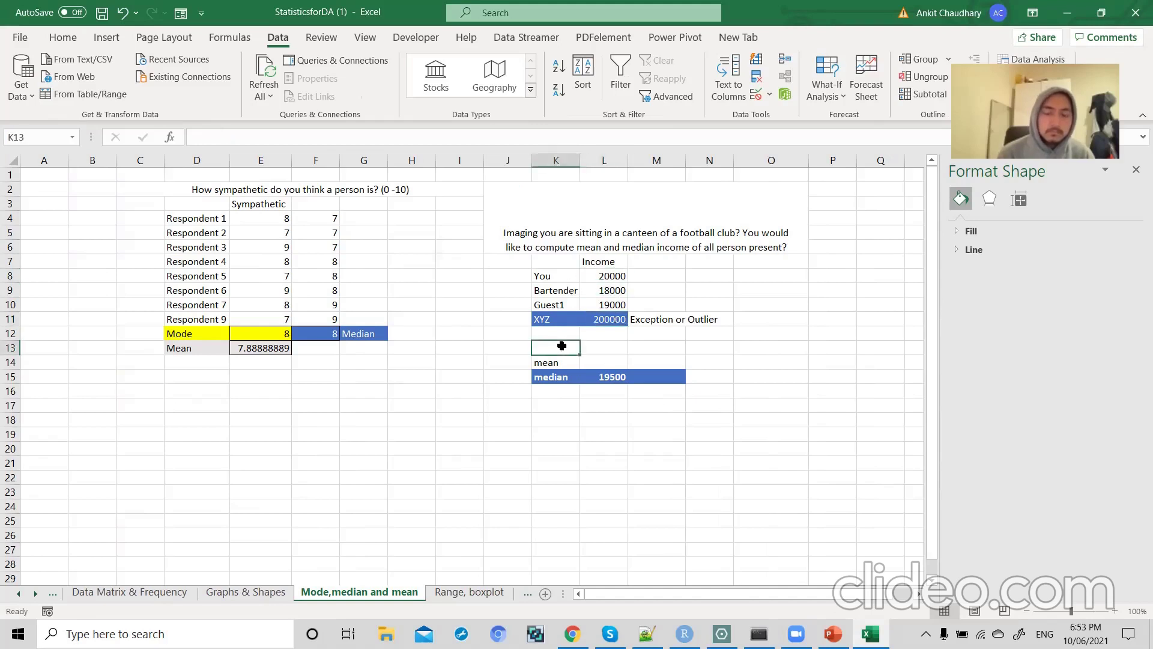
text(Range)
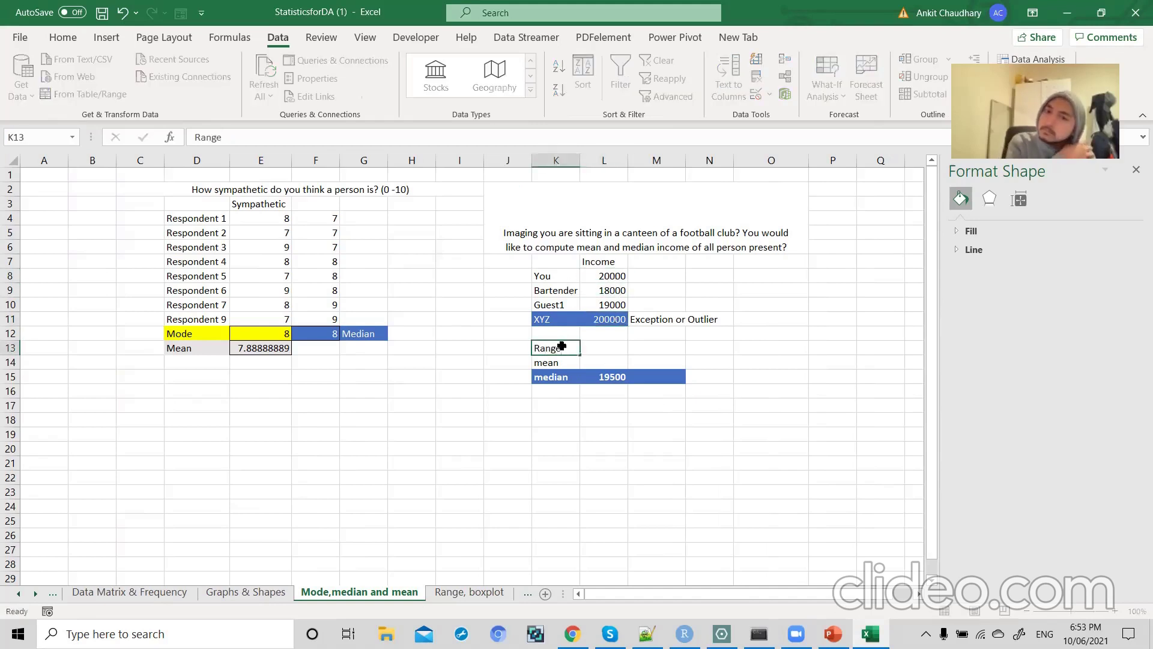
key(Tab)
double_click(590, 348)
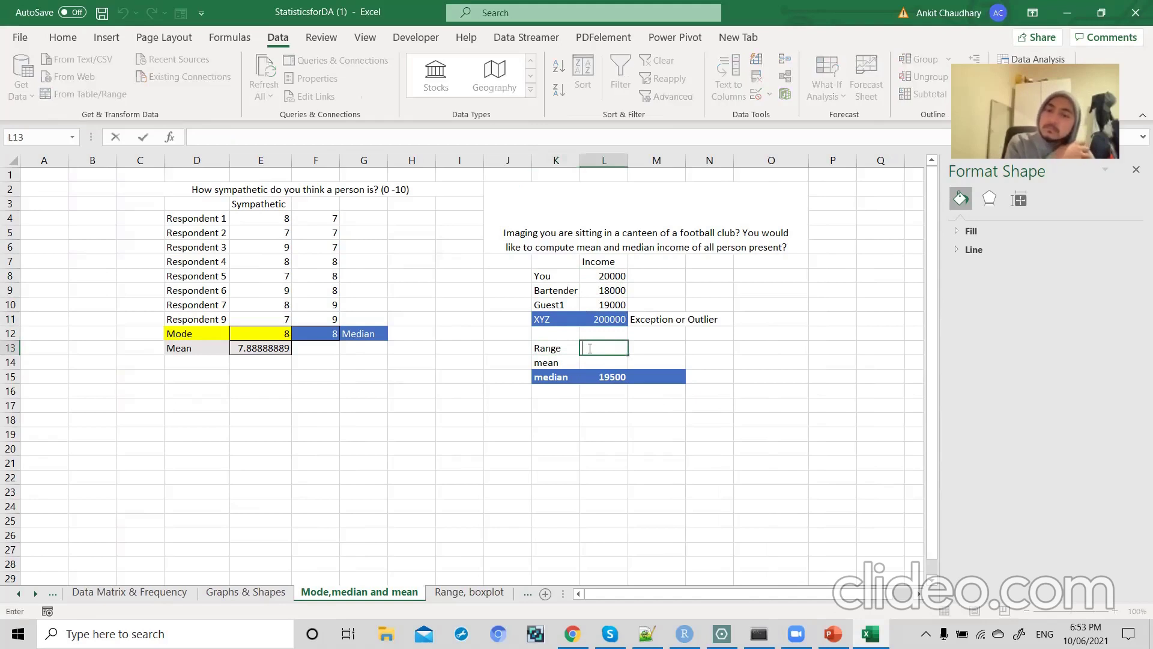
text(=range)
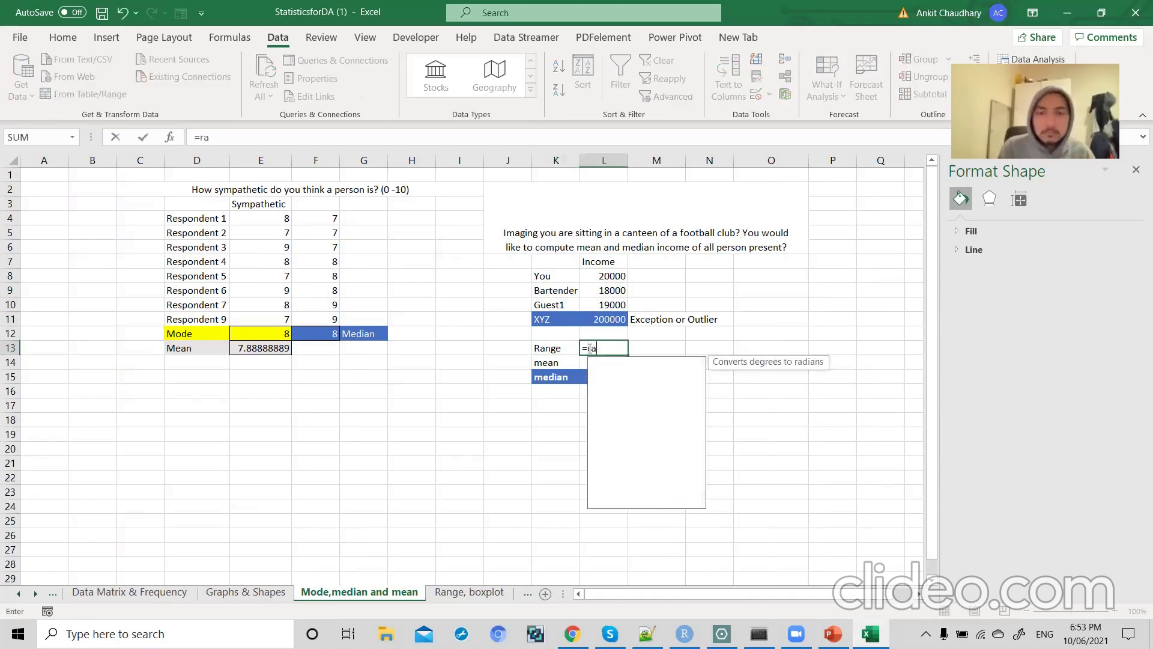
key(BackSpace)
key(BackSpace)
key(BackSpace)
key(BackSpace)
key(BackSpace)
text(max()
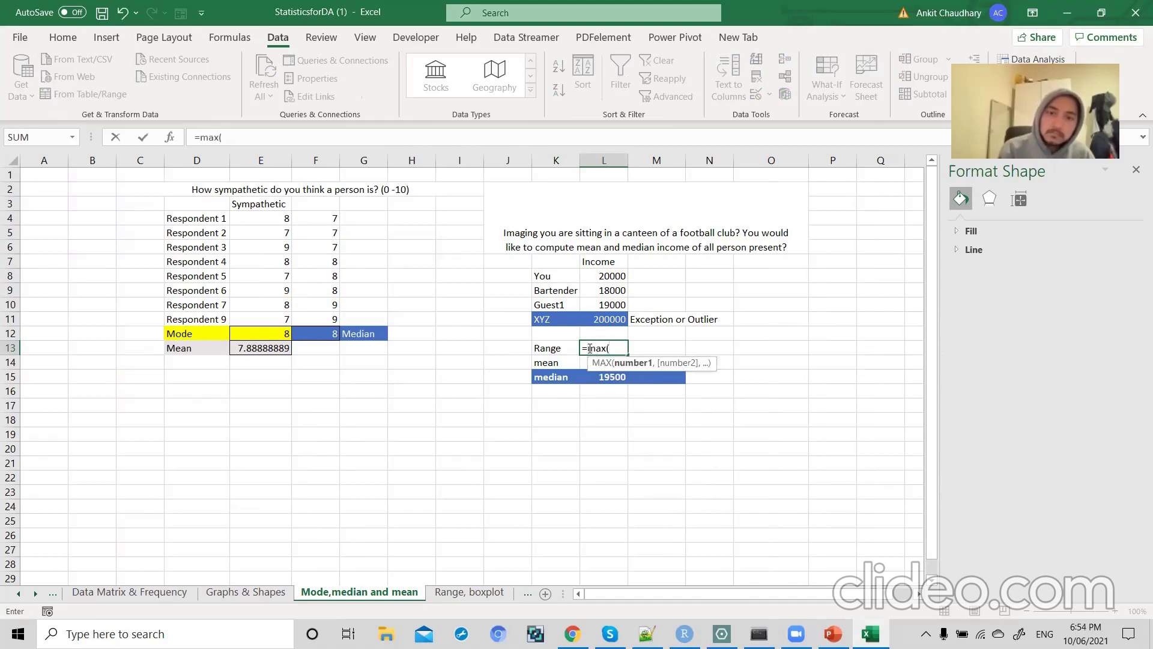
click(599, 319)
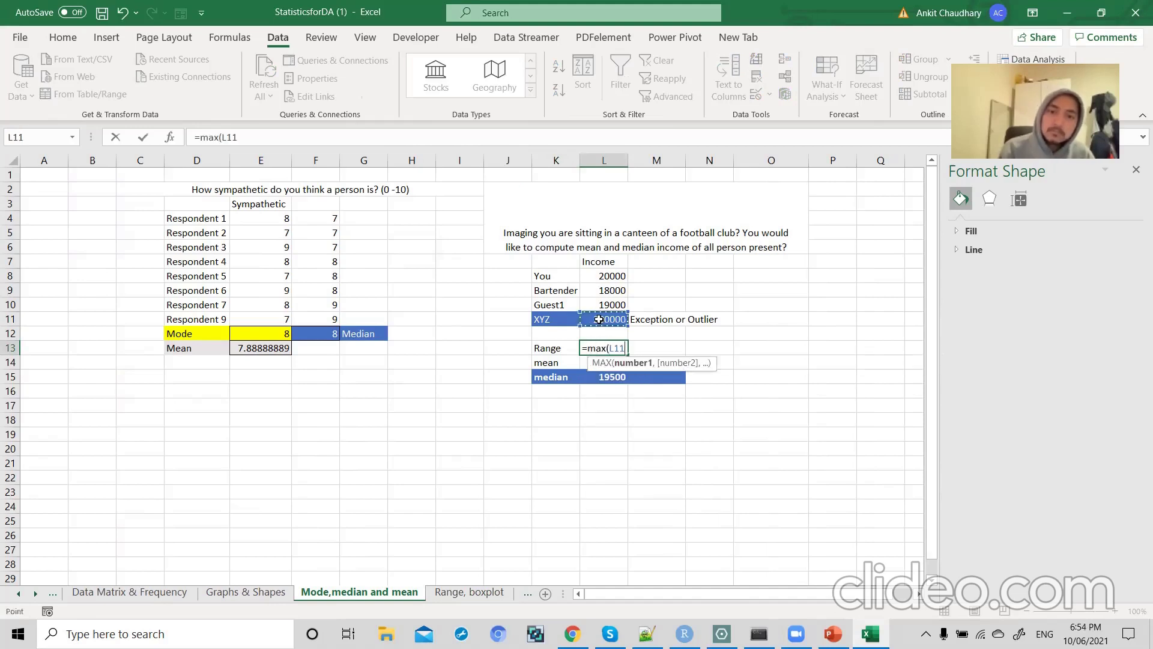
text()-min)
key(BackSpace)
key(BackSpace)
key(BackSpace)
key(BackSpace)
key(BackSpace)
key(BackSpace)
key(BackSpace)
key(BackSpace)
key(BackSpace)
key(BackSpace)
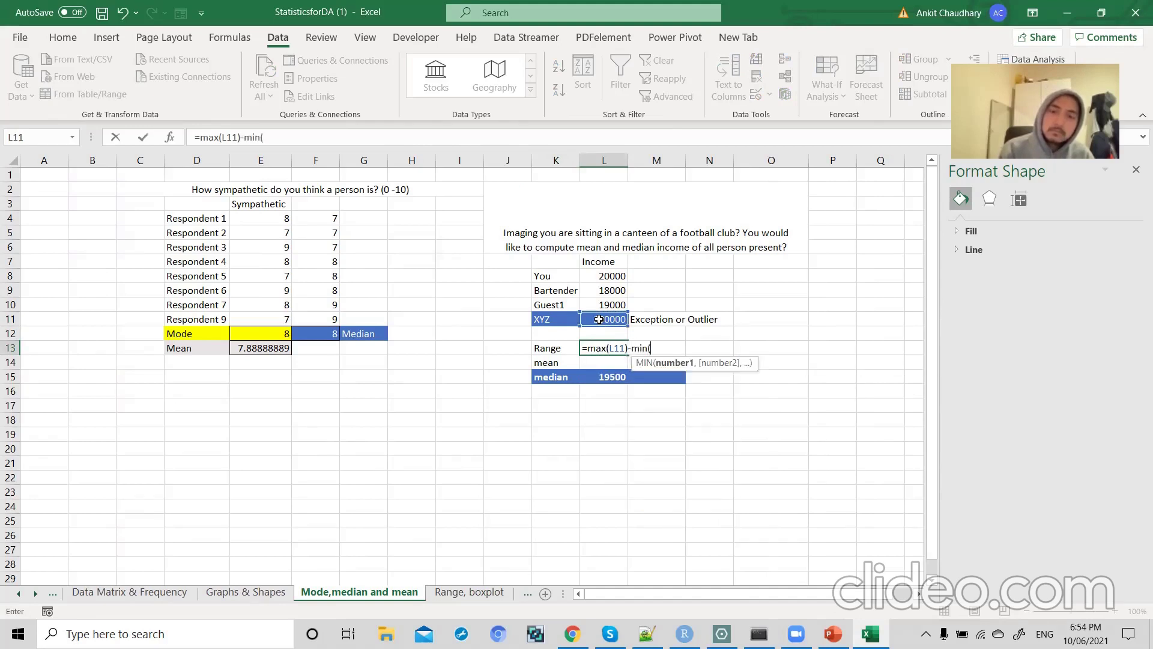
key(BackSpace)
key(BackSpace)
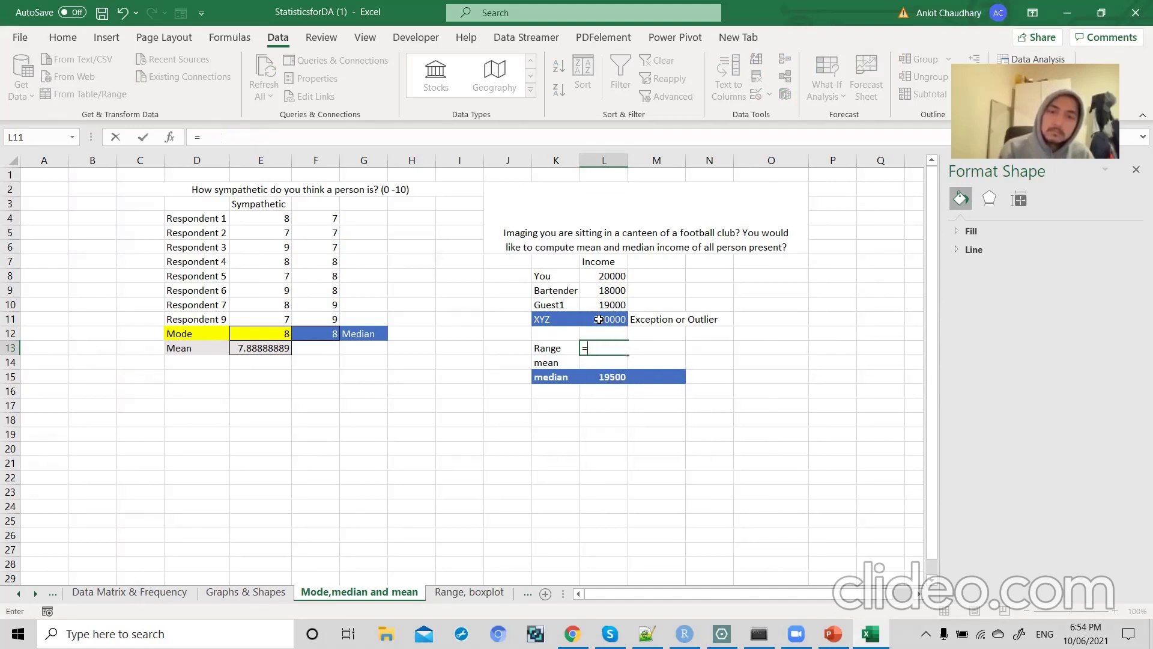
- Calculate the income range in L13 with the formula =L11-L9
click(598, 319)
text(-)
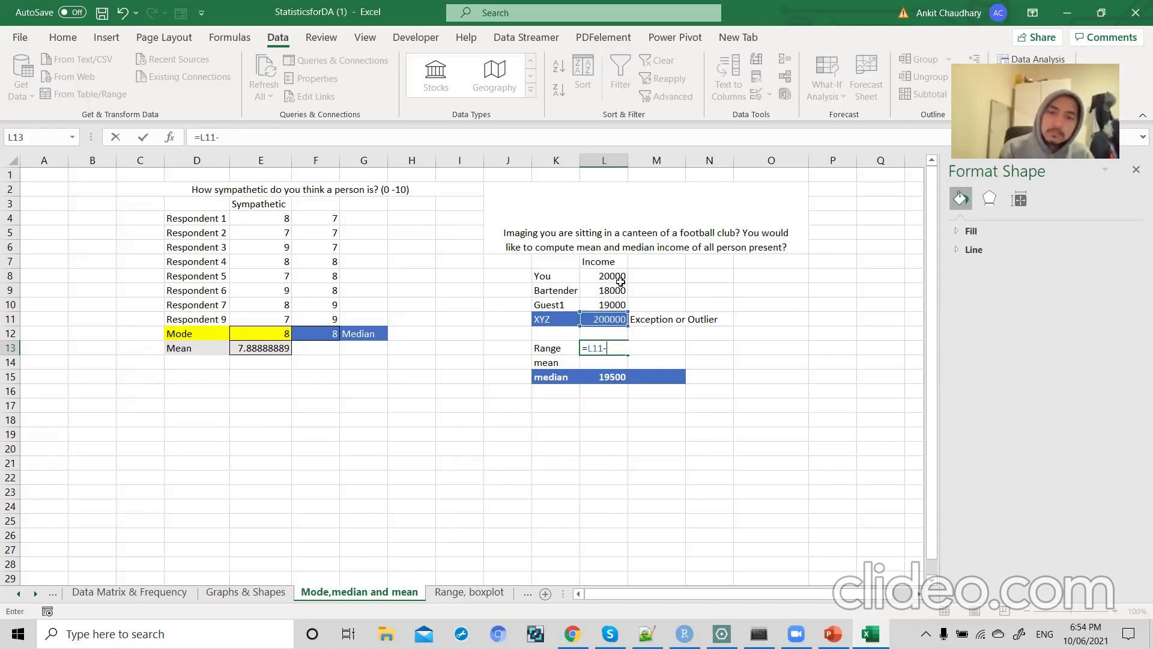
click(621, 292)
key(Return)
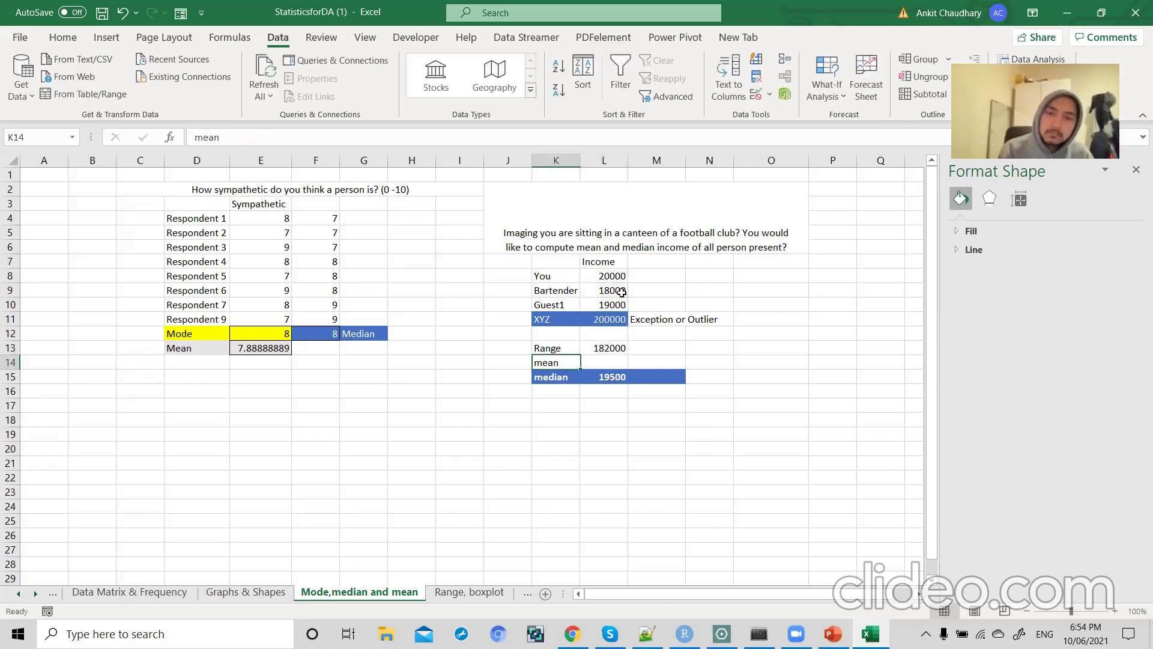
- Shade the Range label and value in K13:L13 with a light grey fill
drag(561, 348, 612, 350)
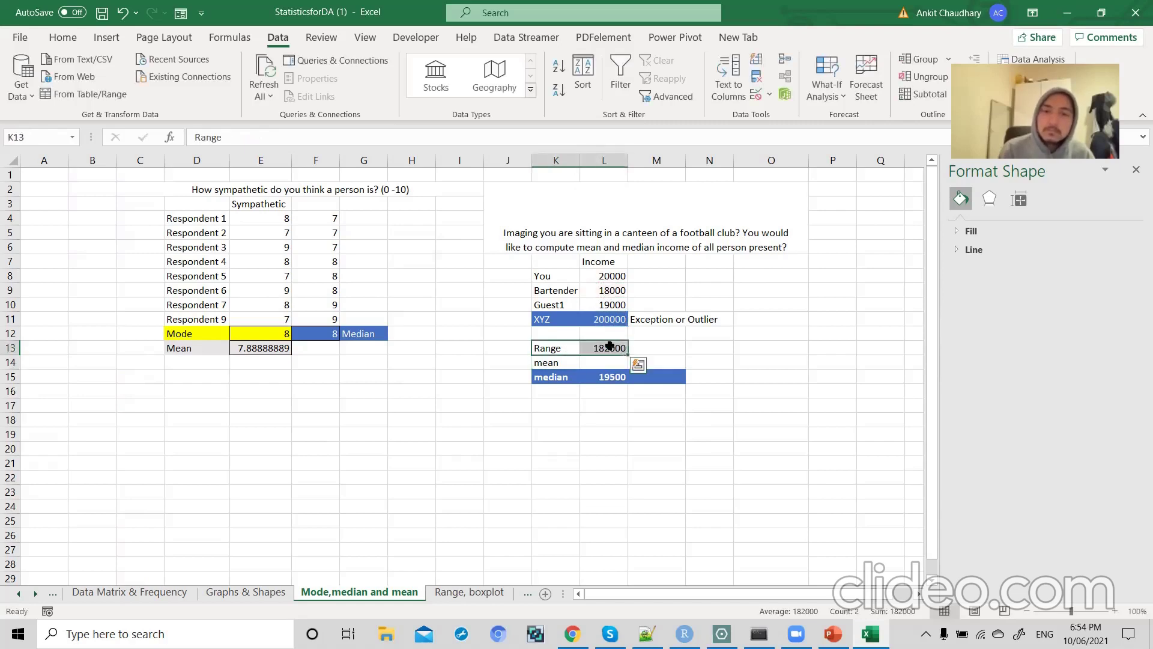
click(60, 38)
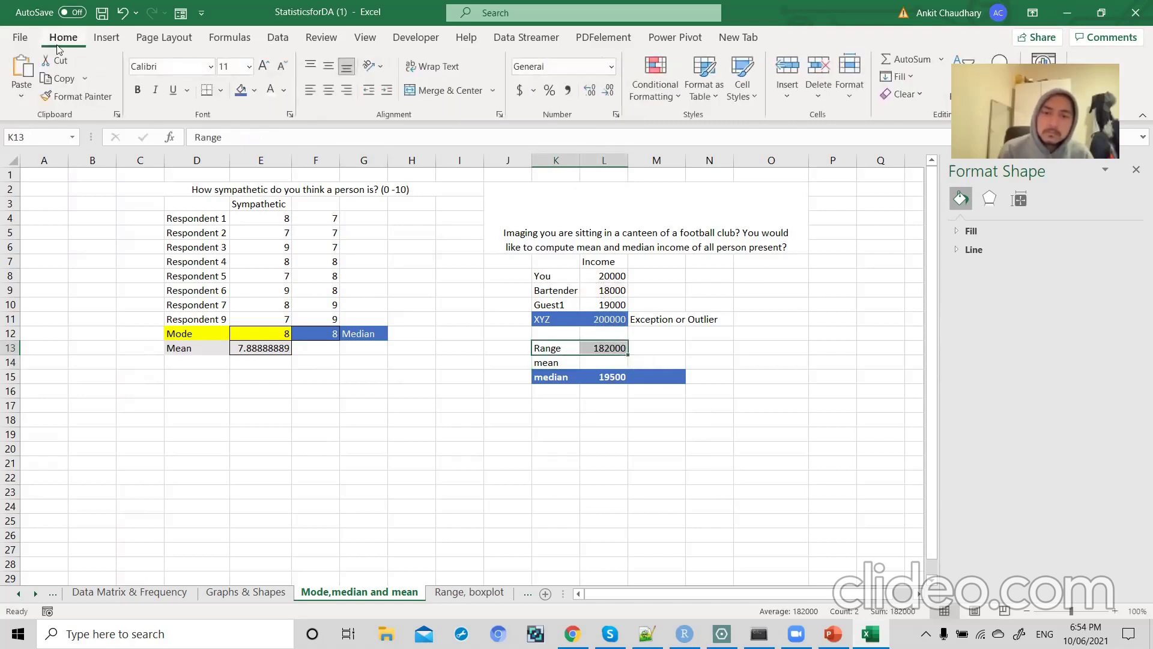
click(254, 97)
drag(562, 347, 591, 349)
click(602, 348)
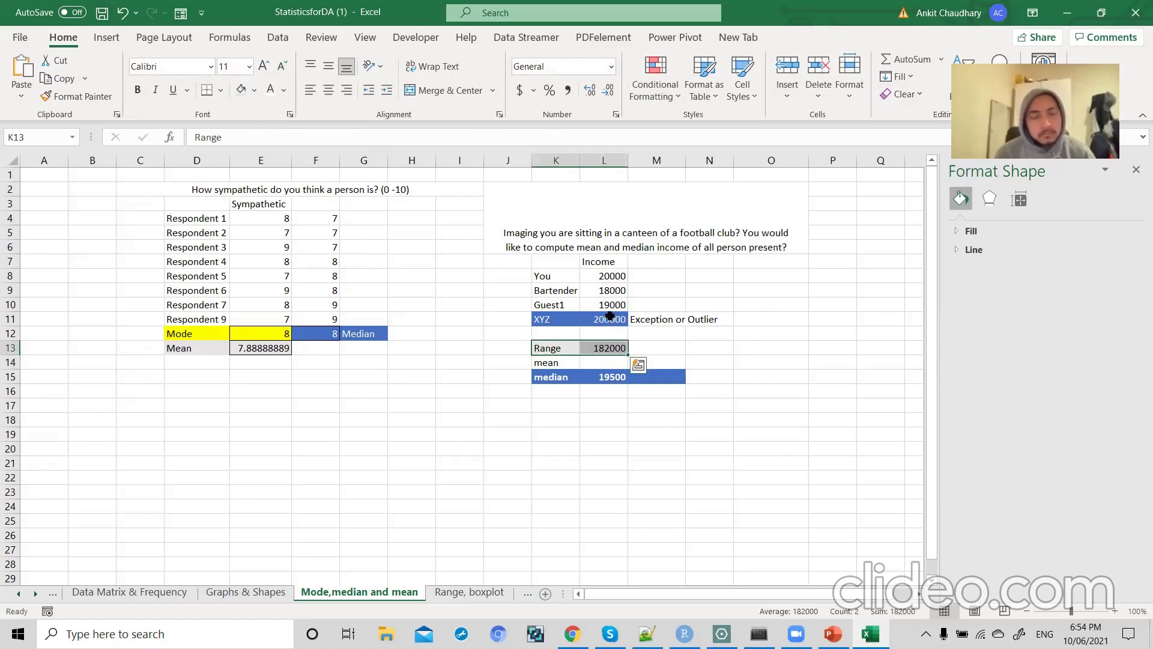
- Examine the XYZ outlier in K11:L11 against the range formula in L13
drag(610, 314, 556, 318)
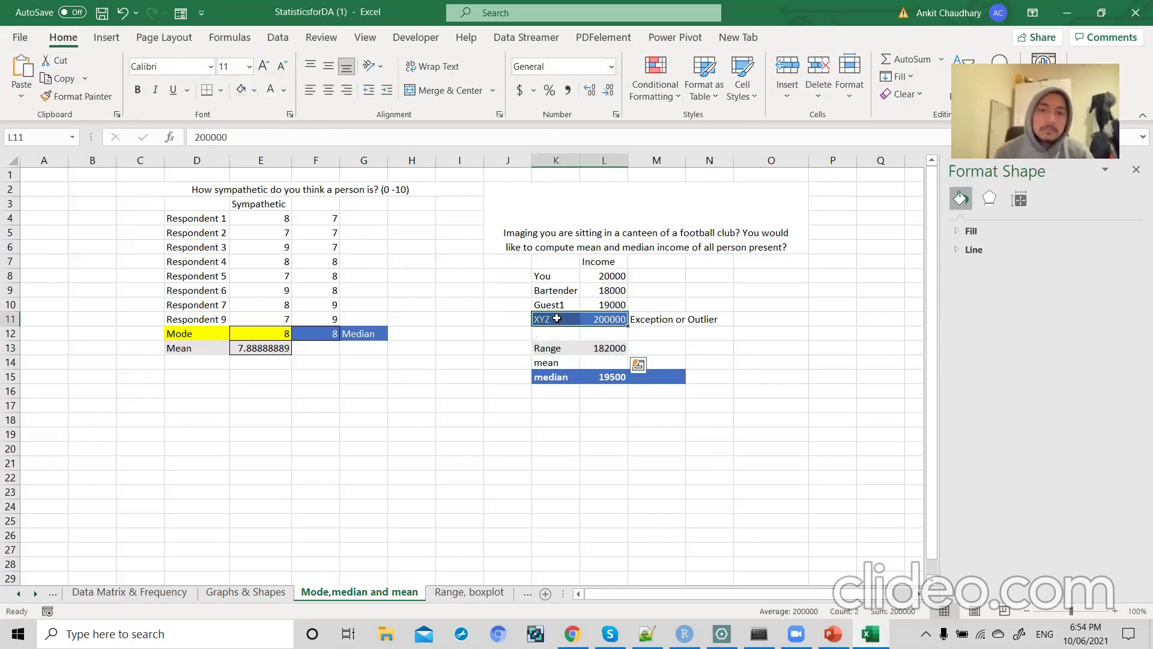
click(596, 321)
drag(568, 321, 603, 352)
click(604, 351)
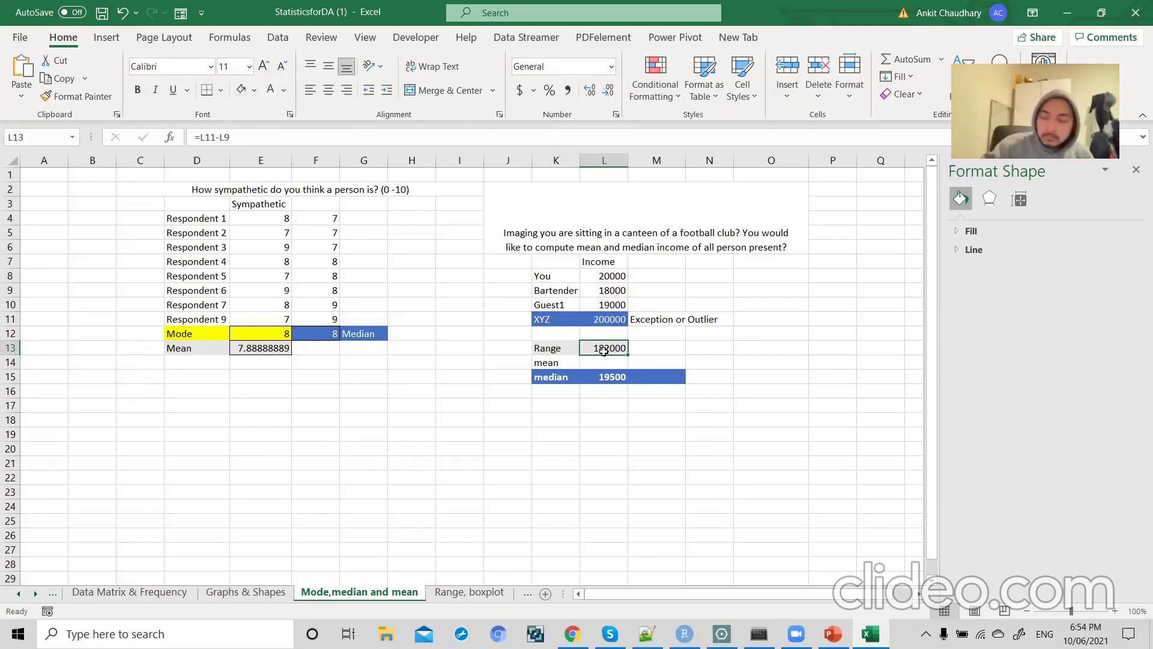
- Open the Range, boxplot sheet and select the IQR label in C16
click(448, 592)
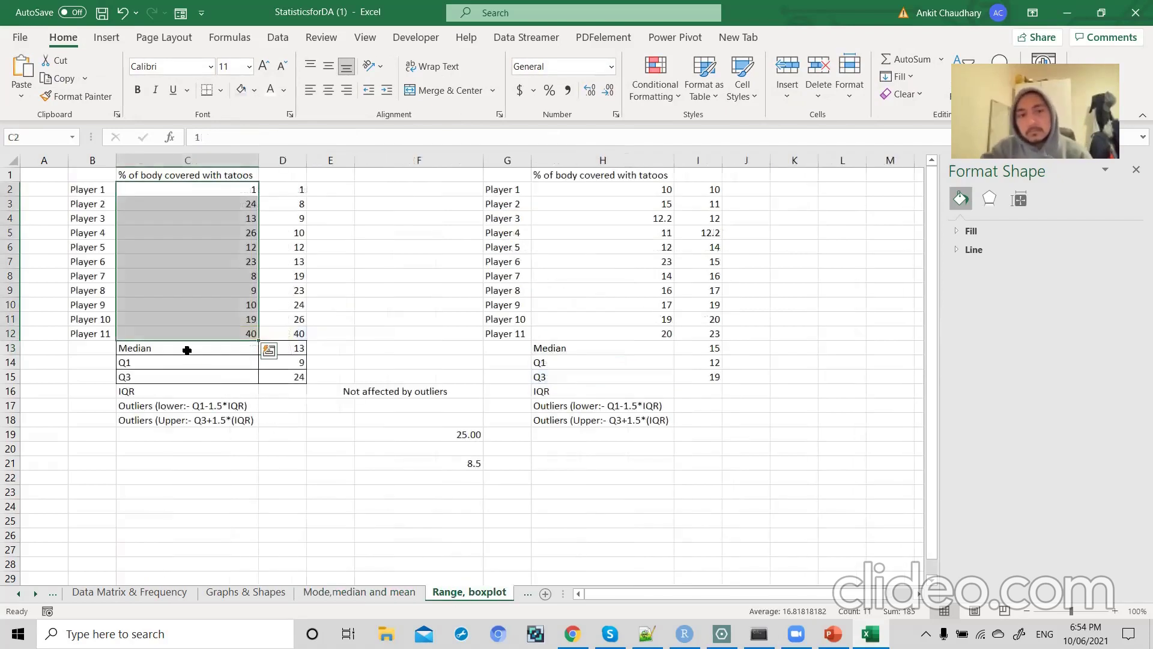
click(397, 597)
click(448, 594)
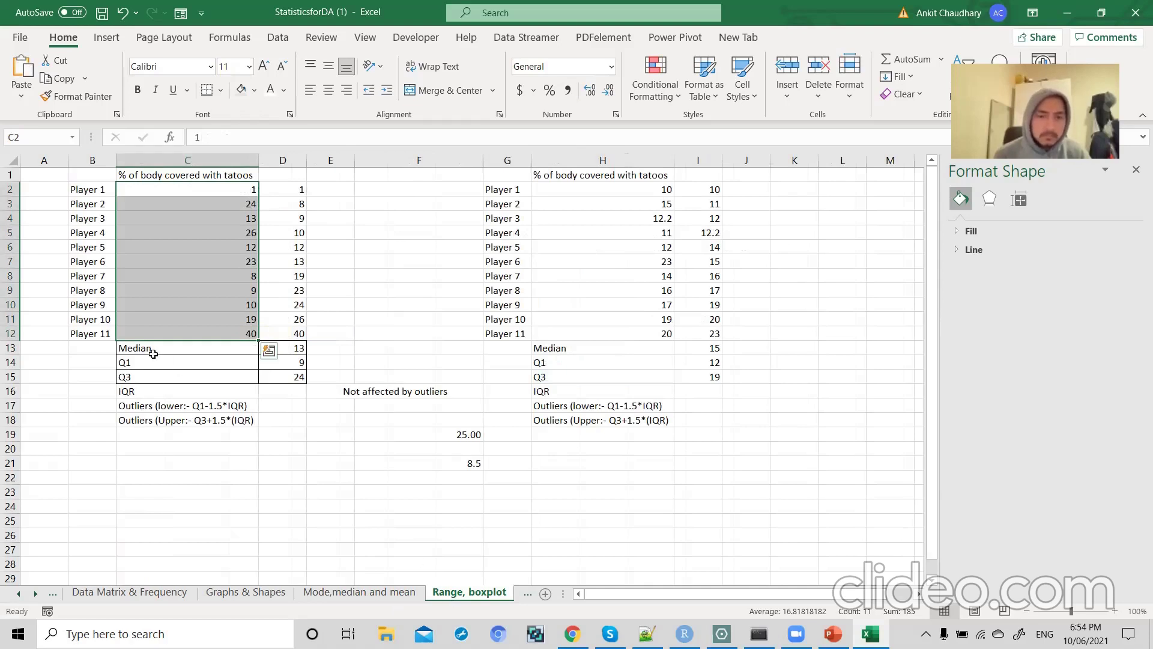
click(142, 391)
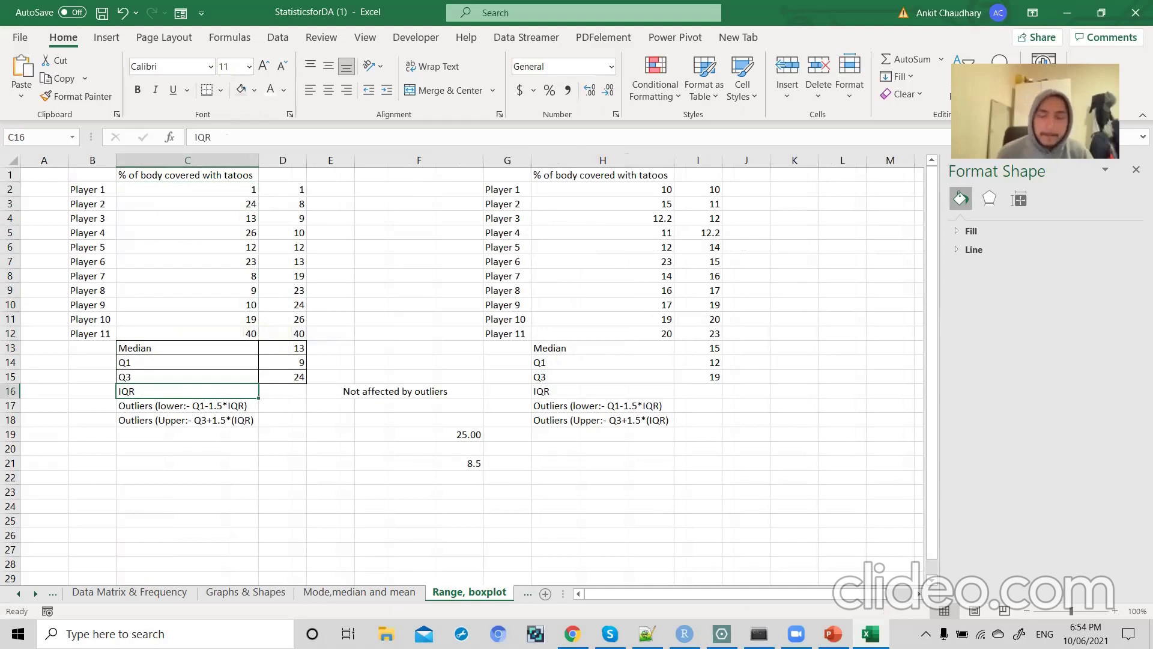
- Switch to Drawboard PDF and handwrite the series 1, 2, 3, 4, 4, 5, 6, 7, 8, 9 in the blank area below the mean formula
mouse_move(759, 634)
click(722, 633)
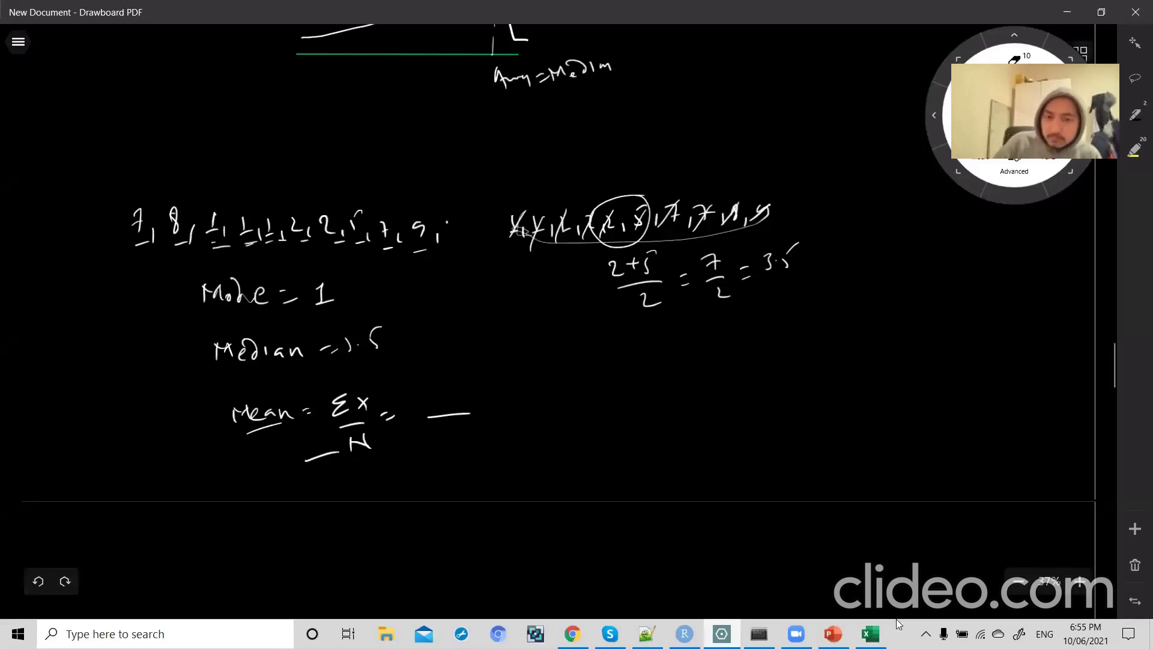
scroll(565, 412, down, 5)
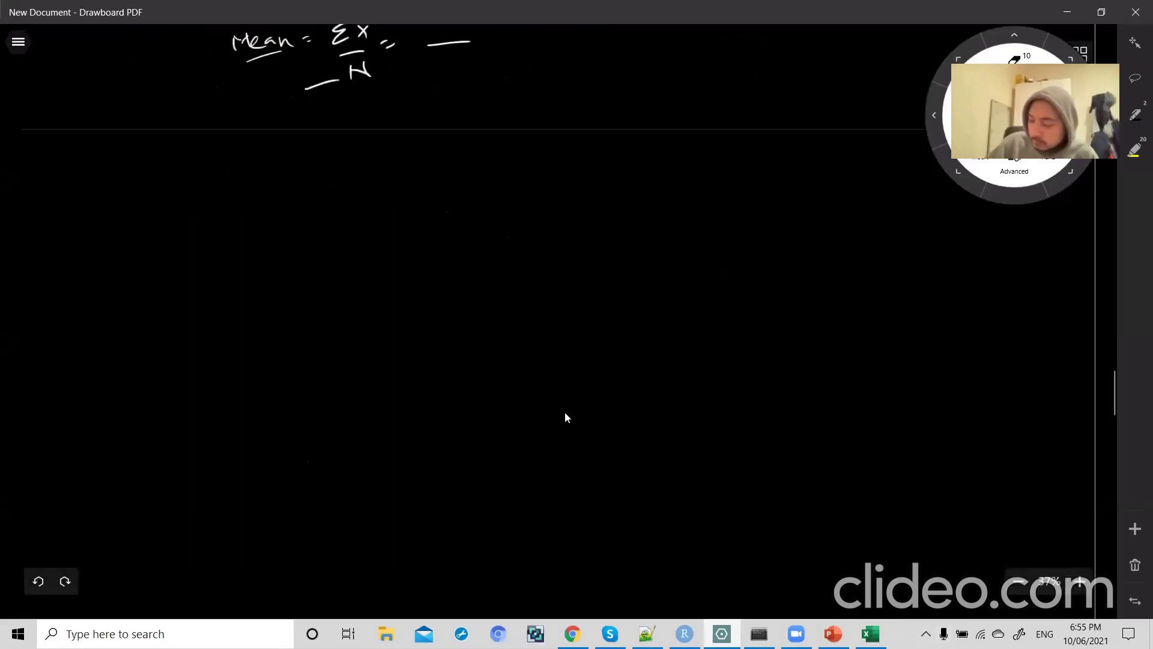
mouse_move(382, 198)
mouse_down()
mouse_move(382, 211)
mouse_move(433, 215)
mouse_up()
drag(445, 210, 464, 216)
drag(472, 213, 470, 221)
drag(480, 201, 487, 218)
drag(496, 212, 563, 221)
mouse_move(571, 204)
mouse_down()
mouse_move(578, 218)
mouse_move(600, 219)
mouse_up()
drag(616, 212, 638, 220)
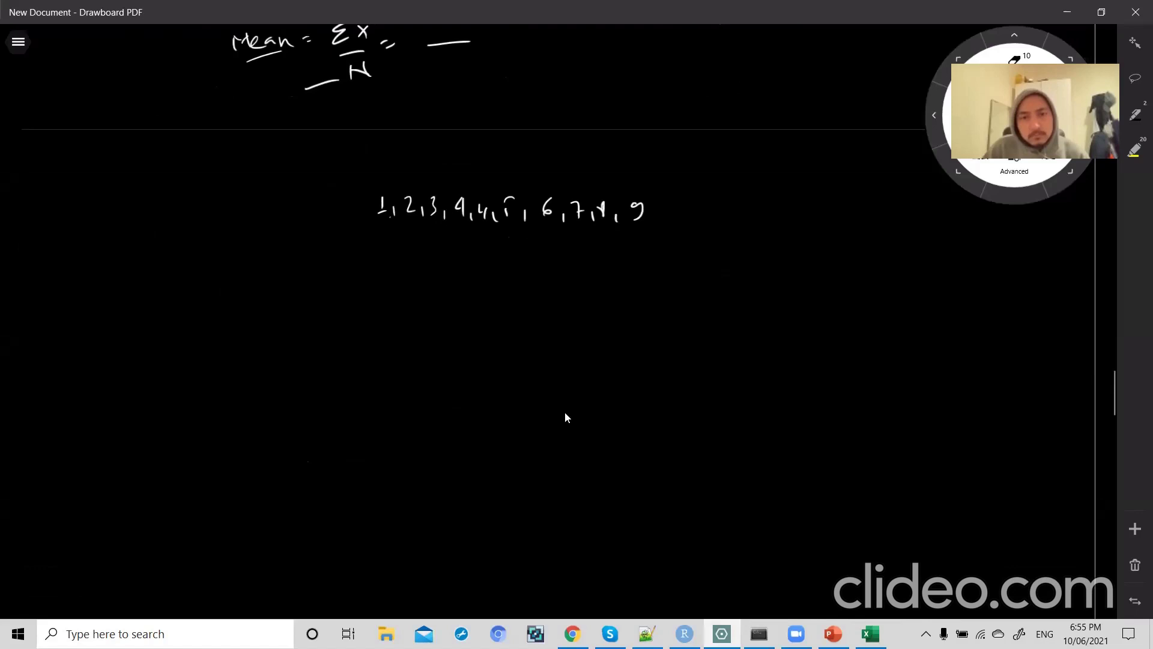
- Circle the 5 in the handwritten series and label it with an arrow as "Q2 => Median"
mouse_move(509, 187)
mouse_down()
mouse_move(508, 173)
mouse_move(503, 186)
mouse_up()
mouse_move(514, 138)
mouse_down()
mouse_move(506, 152)
mouse_move(512, 137)
mouse_move(534, 155)
mouse_move(558, 152)
mouse_up()
mouse_move(568, 152)
mouse_down()
mouse_move(568, 139)
mouse_move(598, 154)
mouse_move(610, 135)
mouse_move(619, 153)
mouse_move(651, 151)
mouse_up()
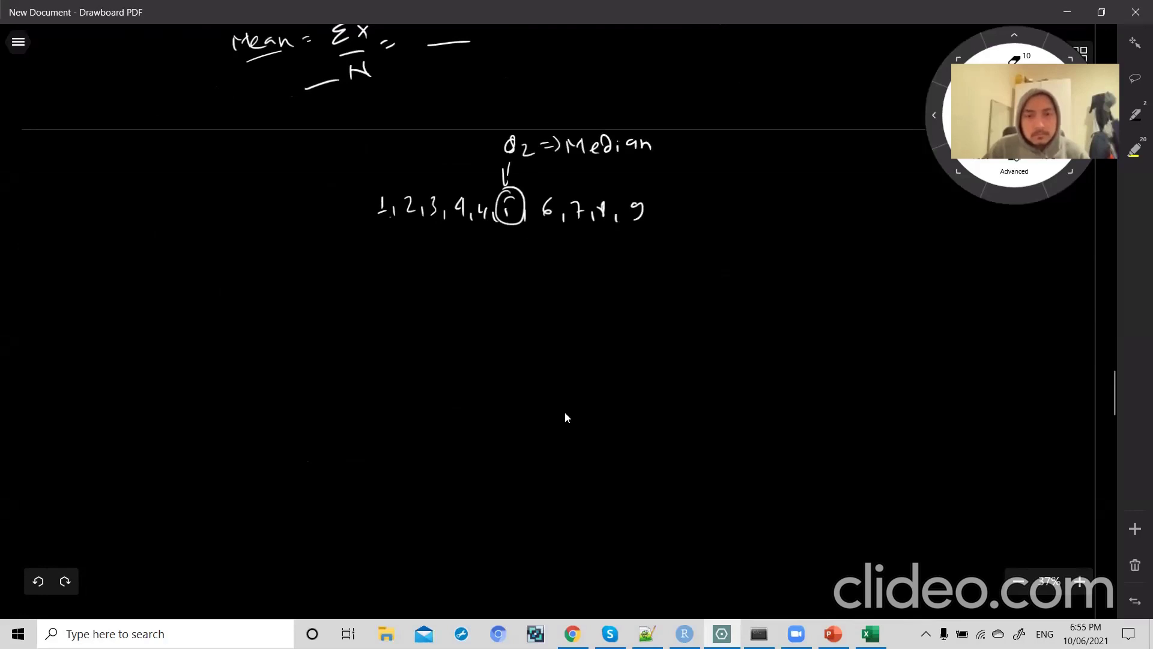
- Underline both halves of the series, circle 3 as Q1 and mark Q3 between 7 and 8
drag(385, 228, 499, 226)
mouse_move(438, 188)
mouse_down()
mouse_move(425, 213)
mouse_move(438, 188)
mouse_up()
drag(539, 226, 654, 228)
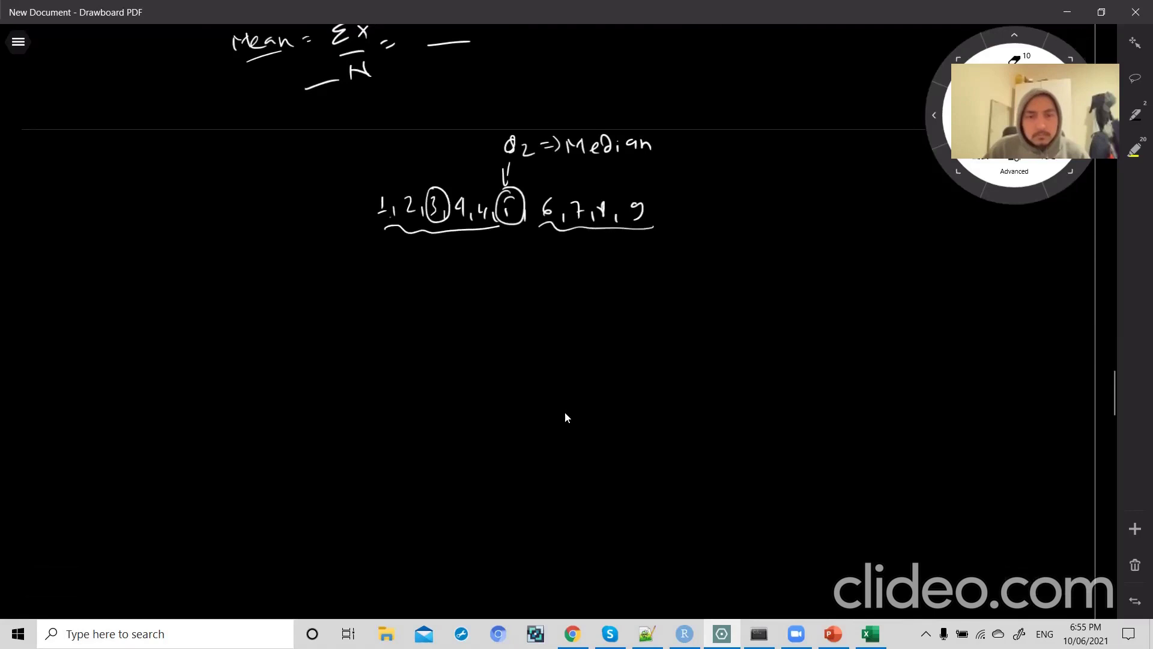
drag(631, 206, 643, 217)
drag(589, 208, 608, 181)
mouse_move(439, 151)
mouse_down()
mouse_move(437, 169)
mouse_move(449, 161)
mouse_up()
- Handwrite "IQR => Interquartile Range" below the number series
mouse_move(418, 276)
mouse_down()
mouse_move(416, 297)
mouse_move(428, 293)
mouse_move(419, 273)
mouse_up()
mouse_move(437, 275)
mouse_down()
mouse_move(434, 289)
mouse_move(443, 281)
mouse_move(453, 293)
mouse_up()
click(451, 277)
mouse_move(451, 275)
mouse_down()
mouse_move(467, 292)
mouse_move(502, 291)
mouse_up()
drag(498, 292, 527, 286)
mouse_move(533, 267)
mouse_down()
mouse_move(532, 286)
mouse_move(546, 274)
mouse_up()
drag(550, 278, 629, 282)
drag(640, 273, 661, 273)
mouse_move(672, 268)
mouse_down()
mouse_move(672, 285)
mouse_move(691, 282)
mouse_up()
drag(691, 273, 700, 283)
mouse_move(699, 283)
mouse_down()
mouse_move(721, 291)
mouse_move(739, 280)
mouse_up()
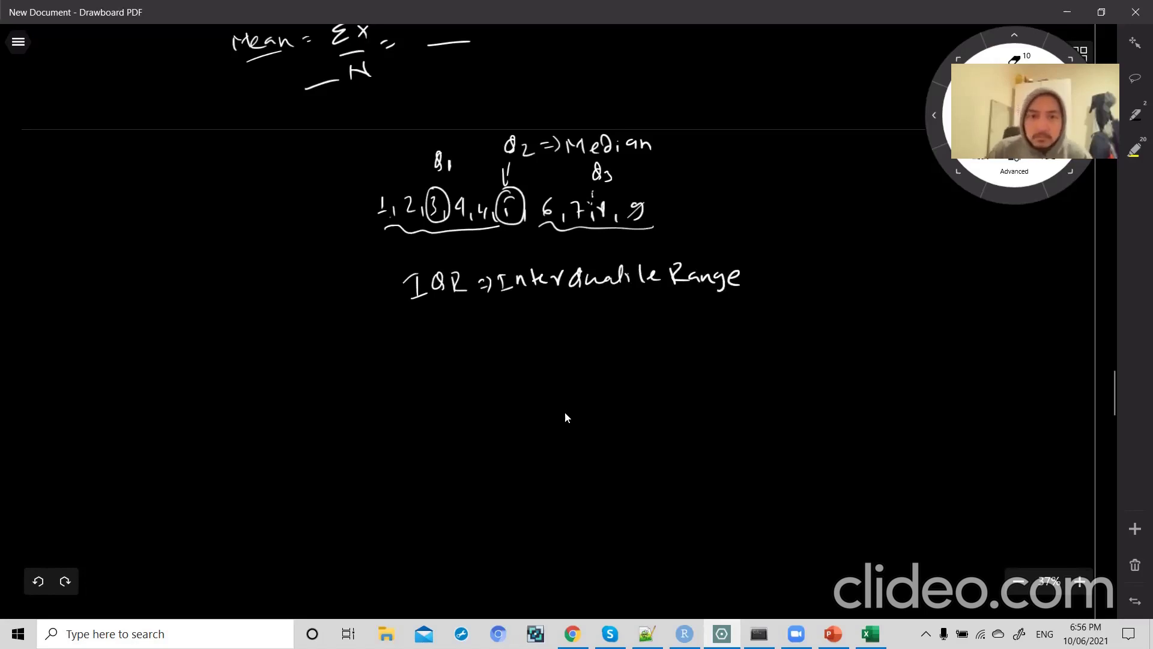
- Handwrite the calculation "=> Q3 - Q1 = 7.5 - 3" under the interquartile range heading
drag(490, 330, 501, 334)
drag(503, 325, 504, 341)
drag(517, 324, 528, 348)
drag(539, 333, 567, 340)
mouse_move(577, 333)
mouse_down()
mouse_move(578, 345)
mouse_move(603, 328)
mouse_up()
mouse_move(598, 336)
mouse_down()
mouse_move(655, 337)
mouse_move(662, 320)
mouse_move(690, 338)
mouse_up()
click(647, 336)
click(673, 336)
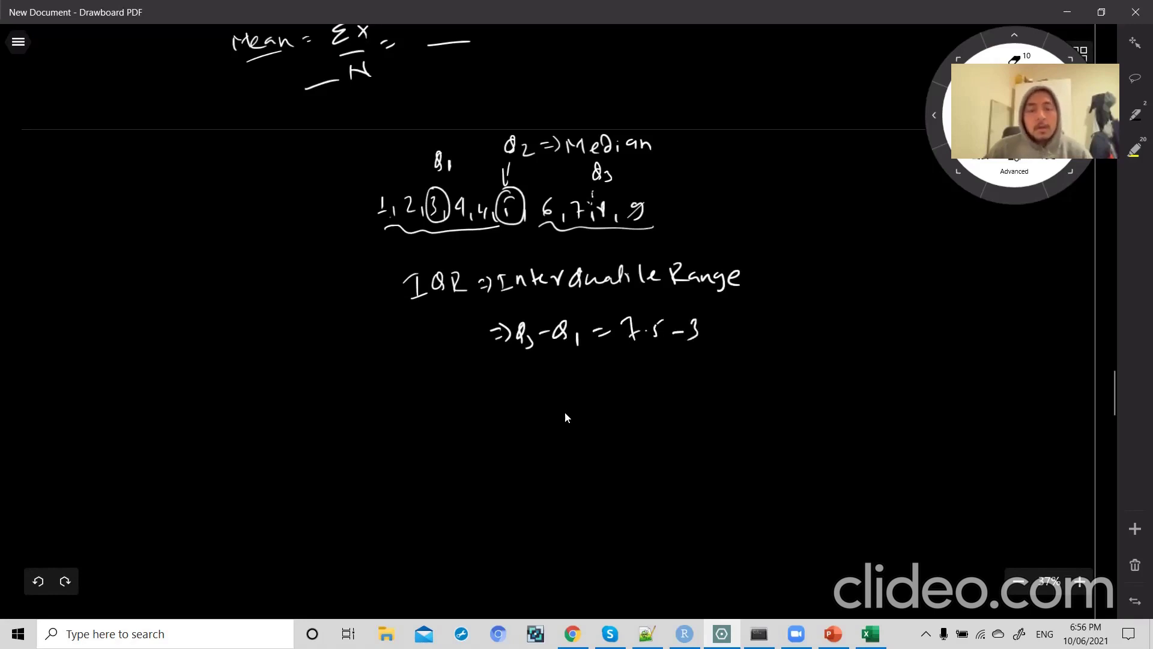
- Switch to Excel and examine the QUARTILE.EXC formulas and their quart arguments for Q1 in D14 and Q3 in D15
key(alt+Tab)
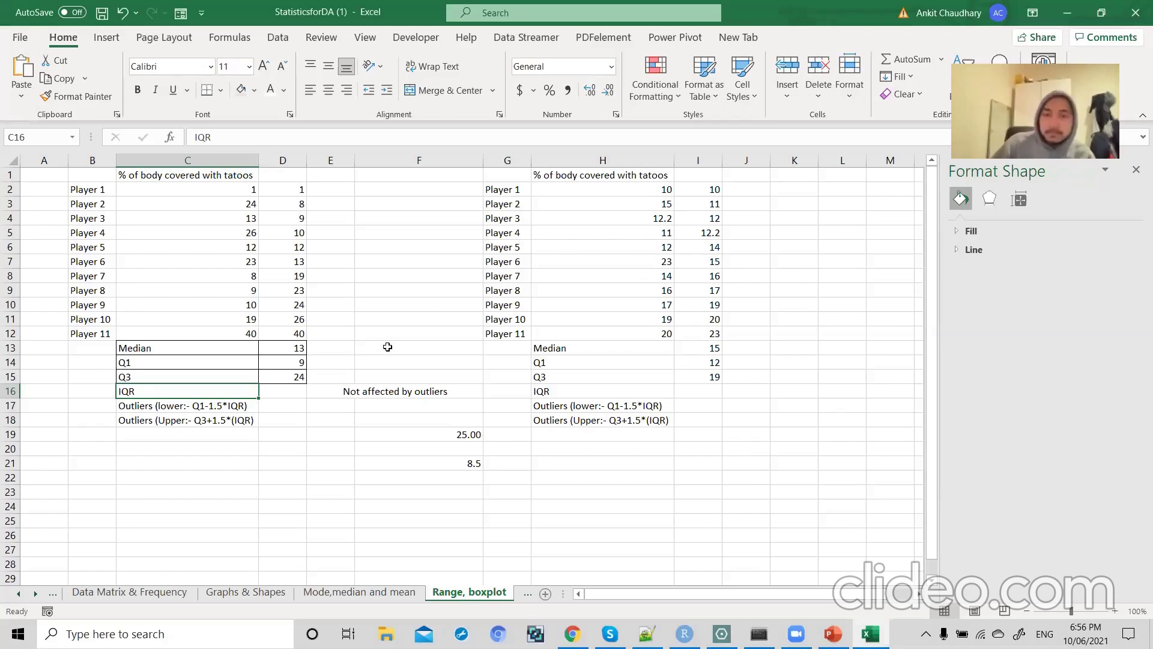
click(142, 359)
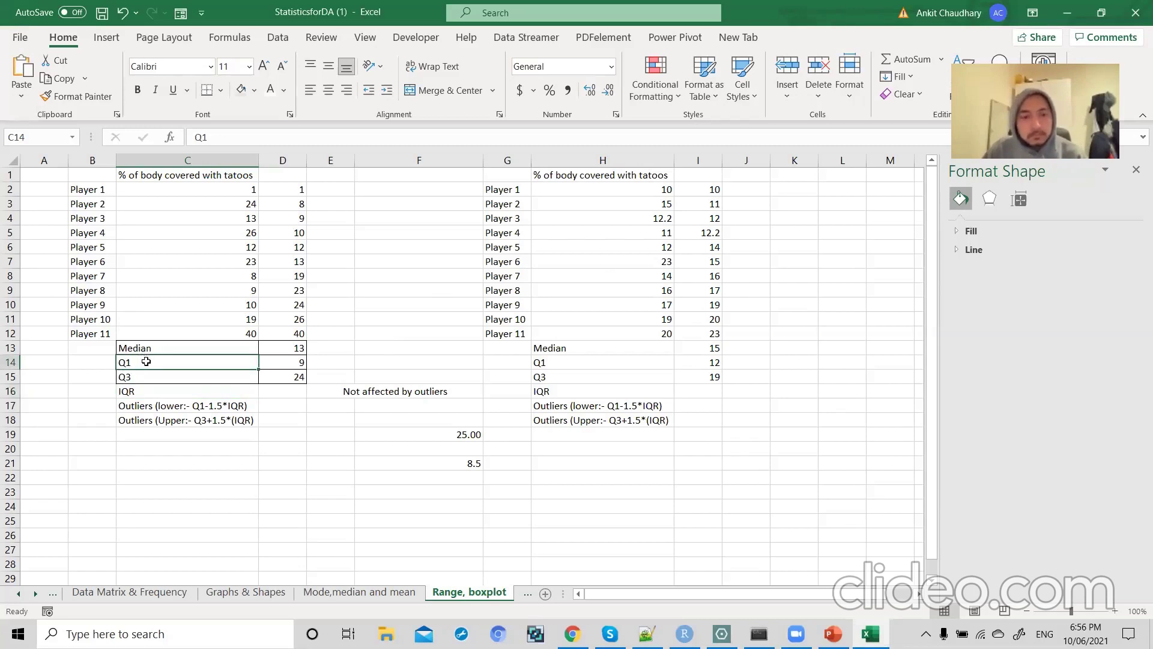
double_click(287, 361)
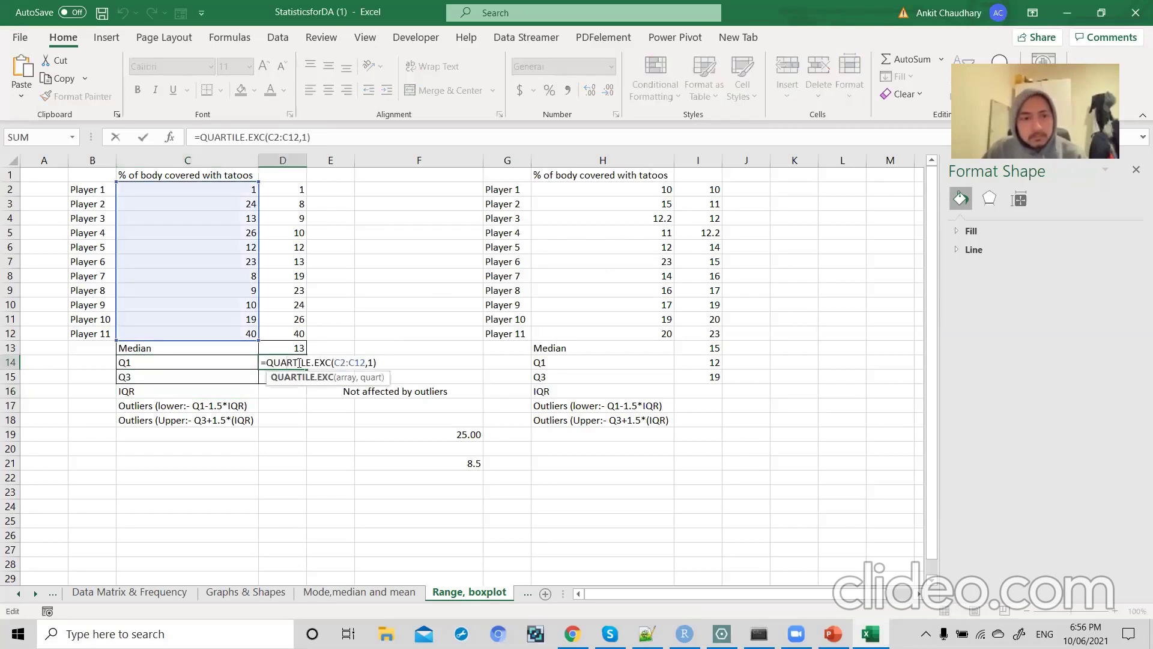
double_click(300, 363)
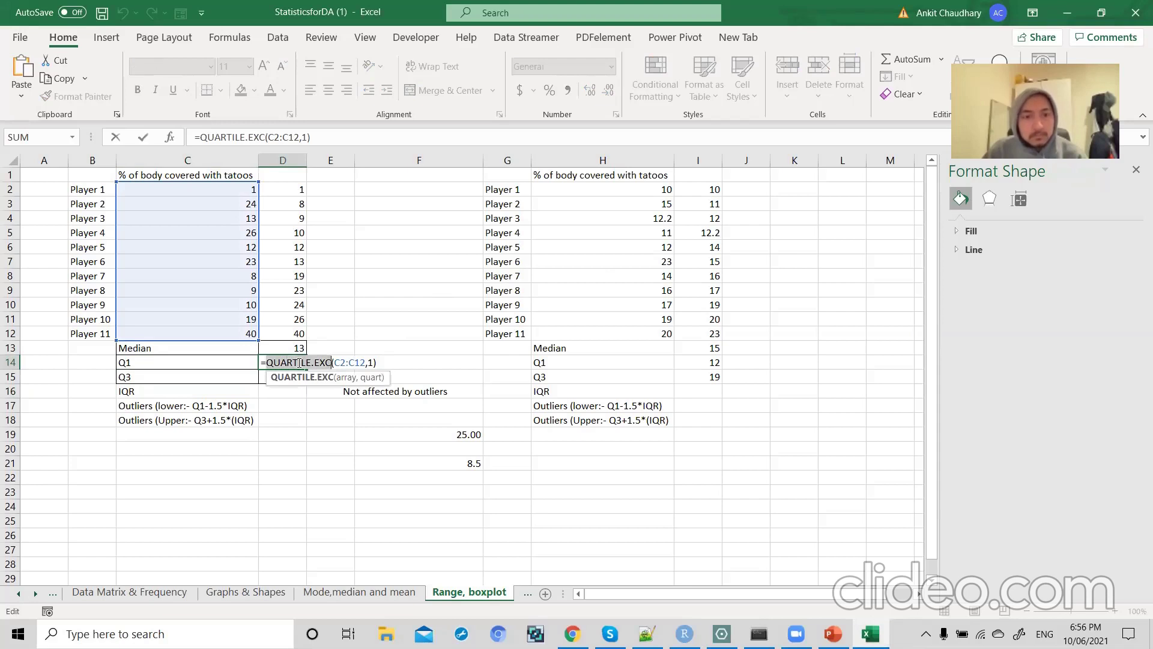
click(370, 361)
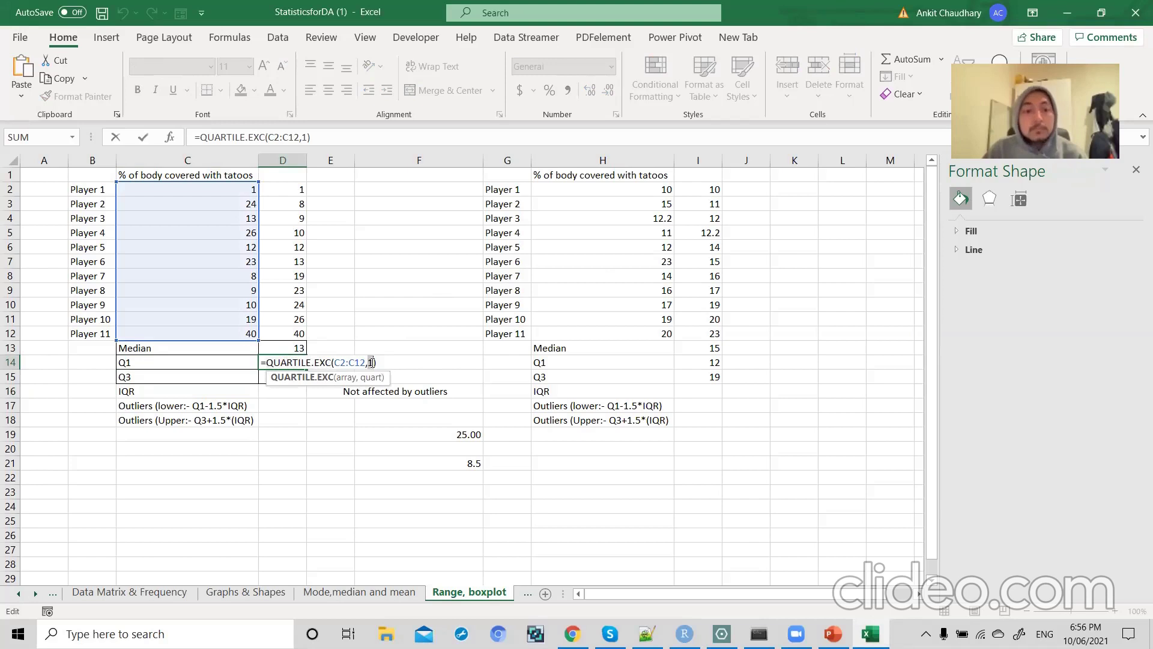
click(371, 362)
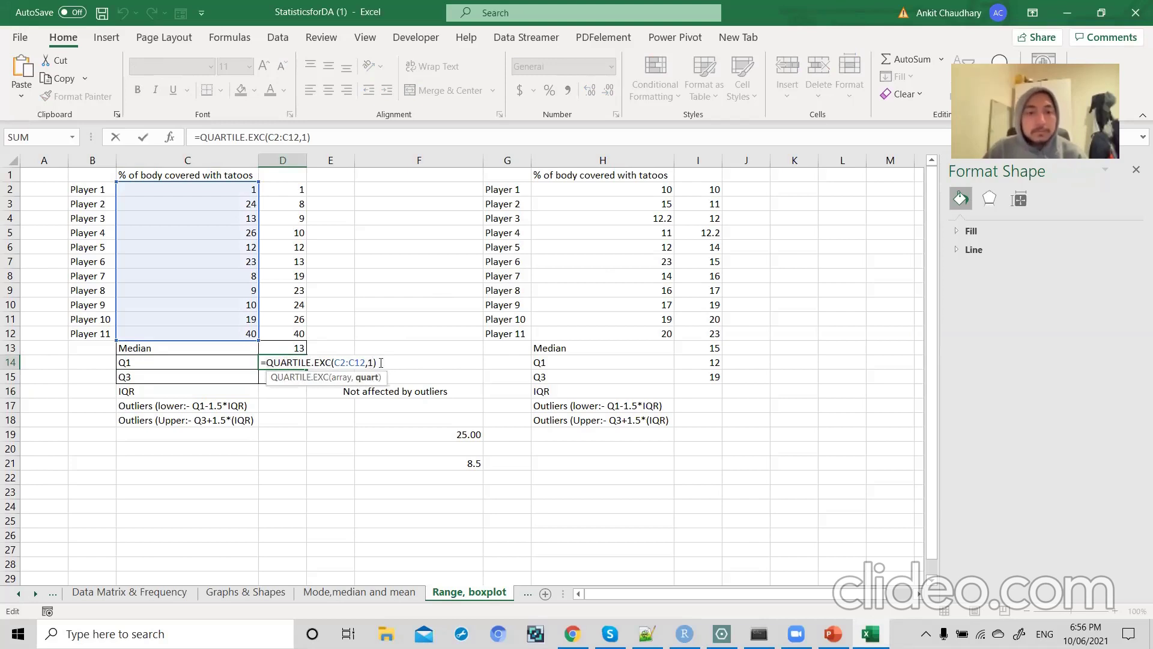
key(Return)
click(299, 359)
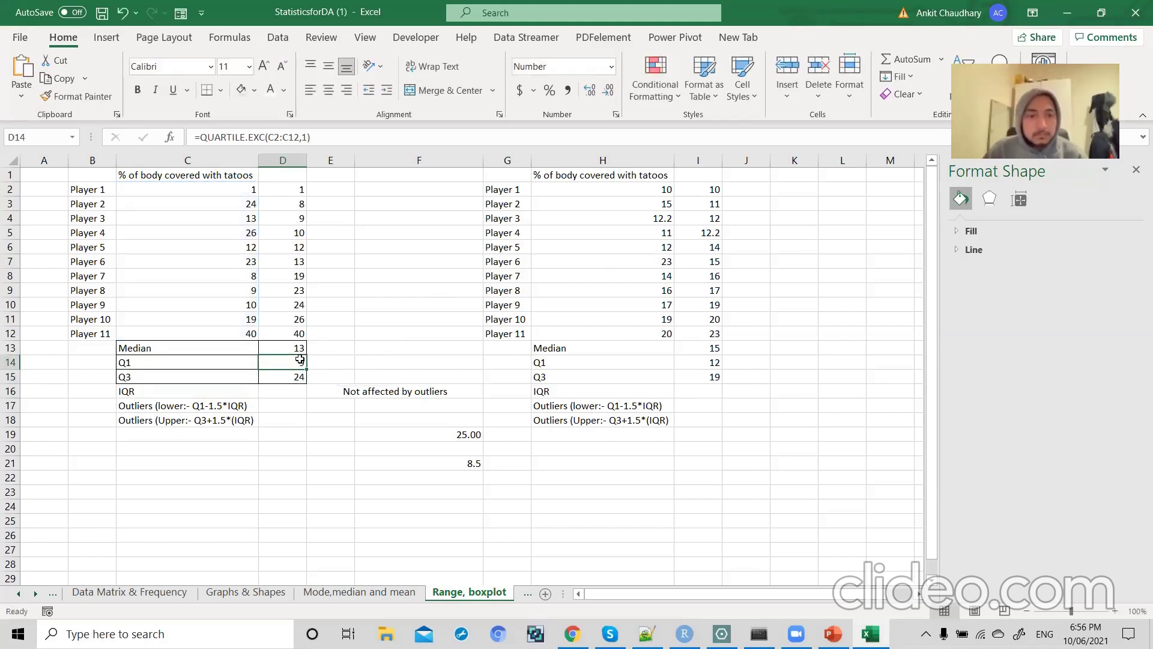
double_click(289, 374)
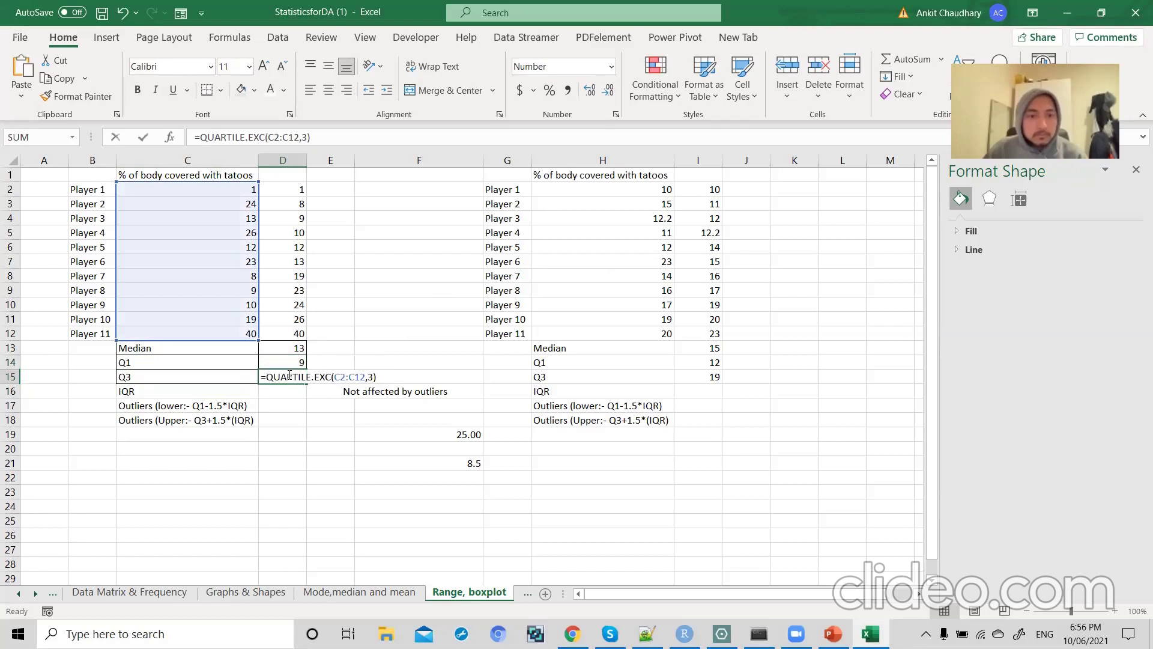
click(371, 377)
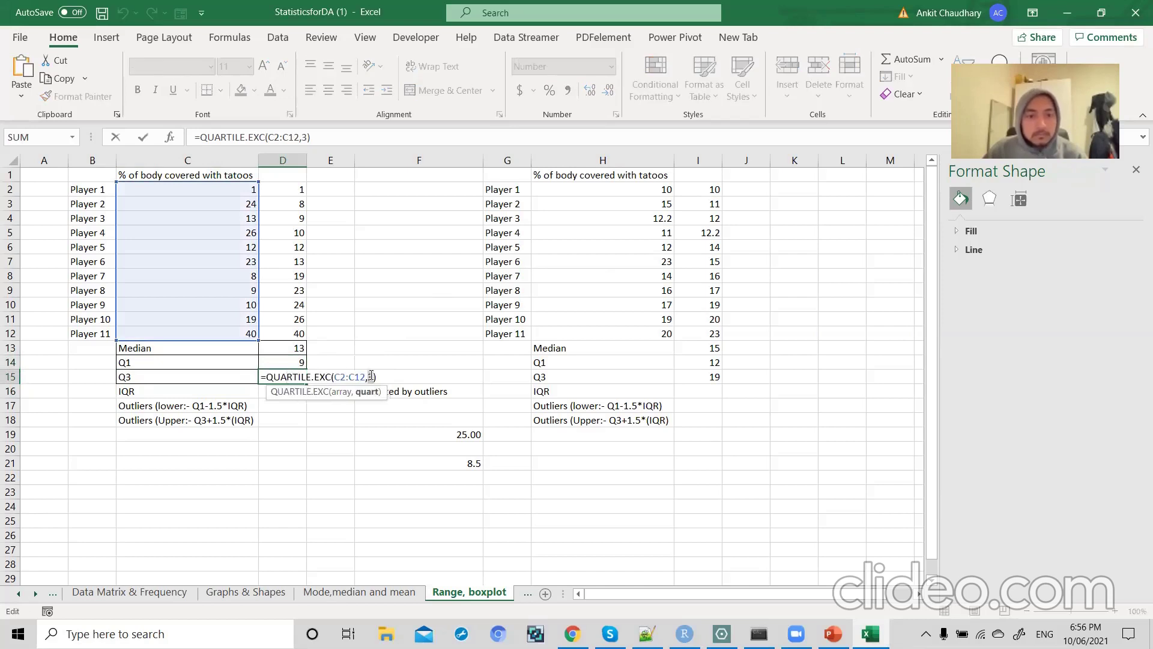
click(379, 377)
key(Return)
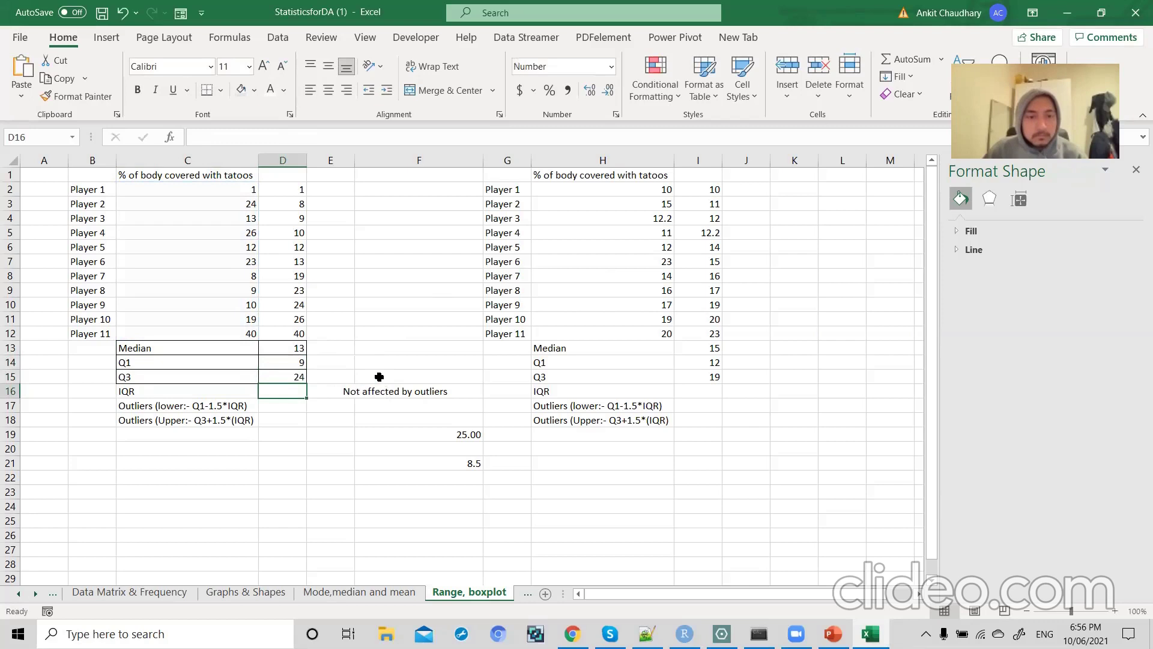
- Calculate the IQR in D16 with the formula =D15-D14
text(=)
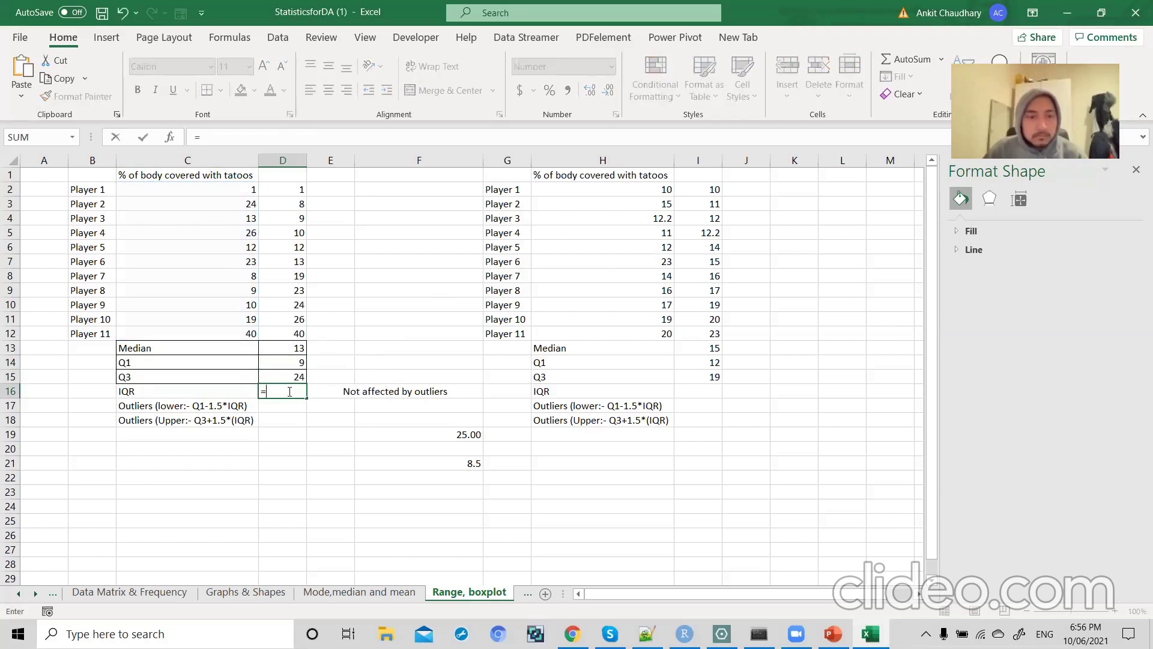
click(291, 376)
text(-)
click(293, 363)
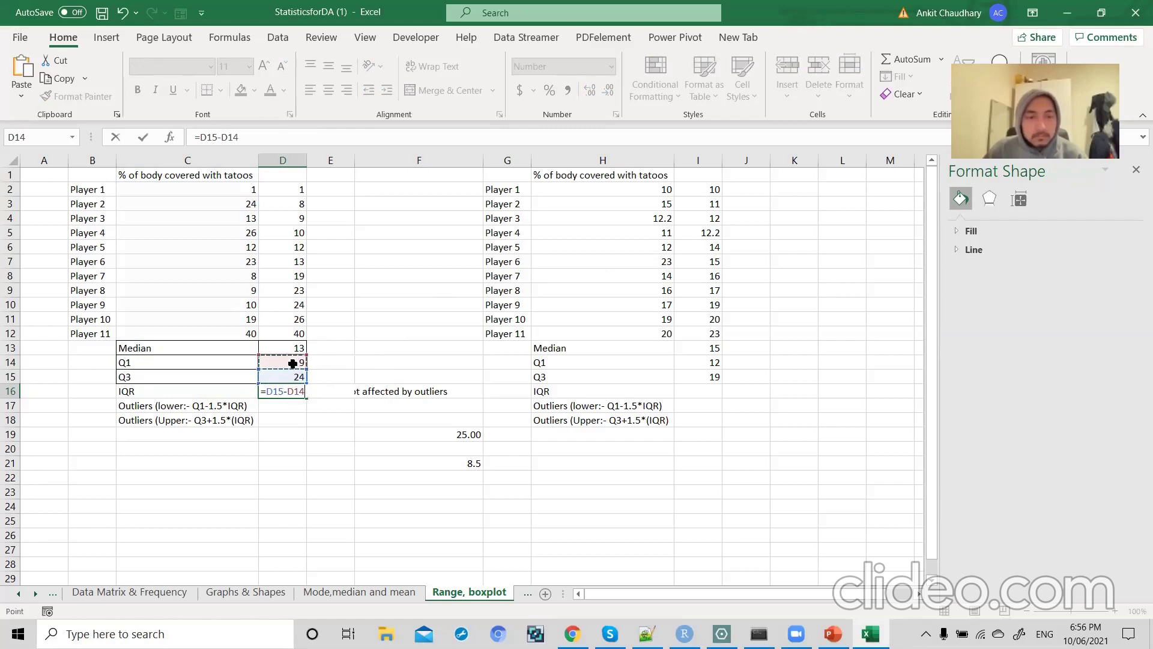
key(Return)
click(285, 391)
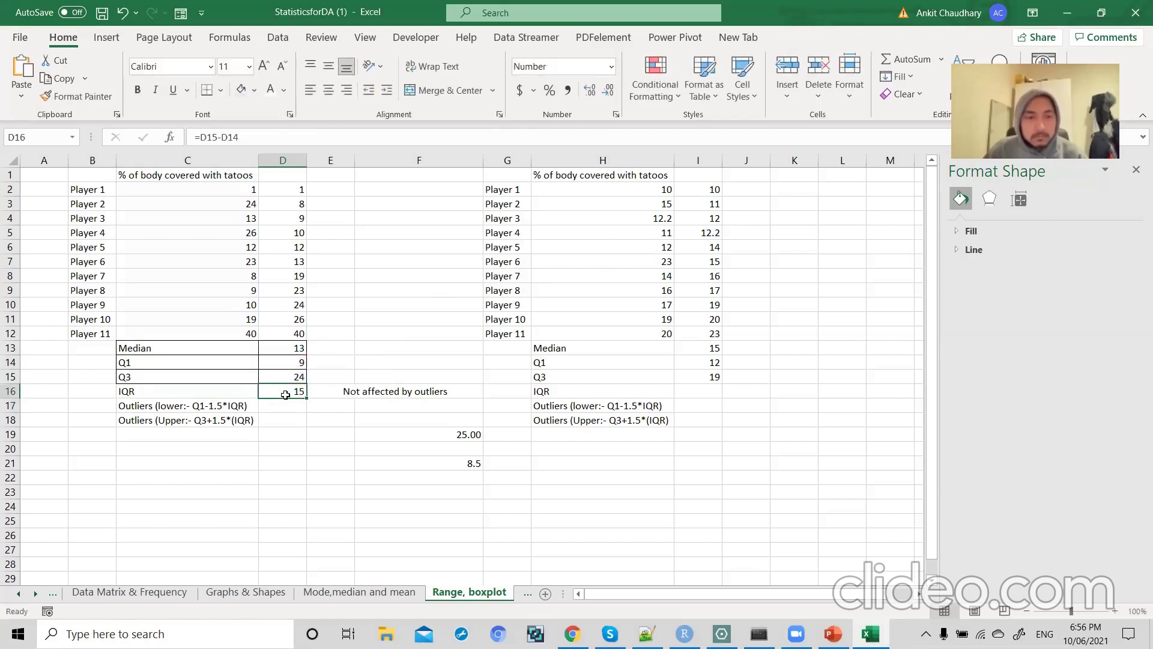
click(273, 403)
click(285, 389)
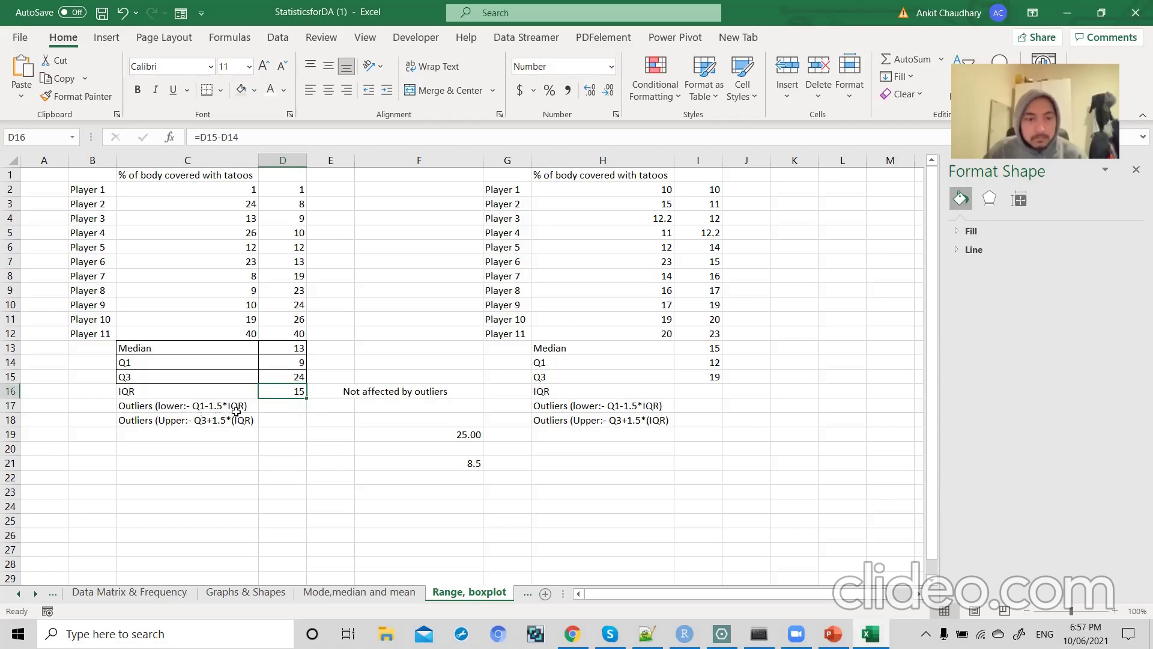
- Calculate the lower outlier limit in D17 with the formula =D14-1.5*D16
double_click(274, 408)
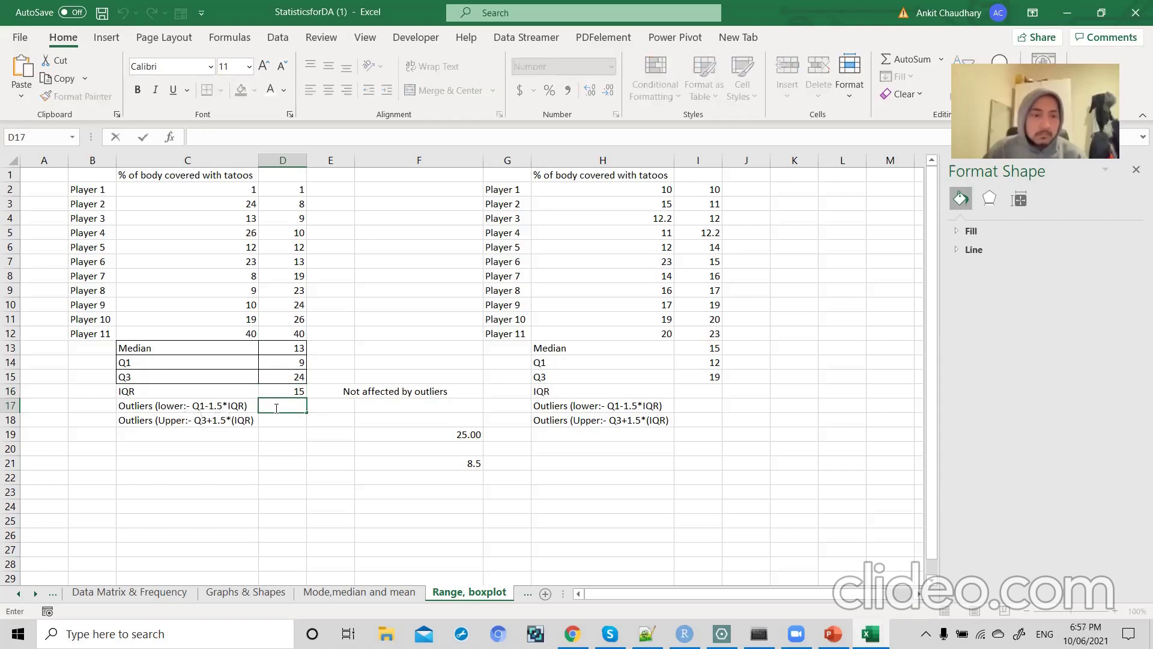
text(=)
click(286, 364)
text(-1)
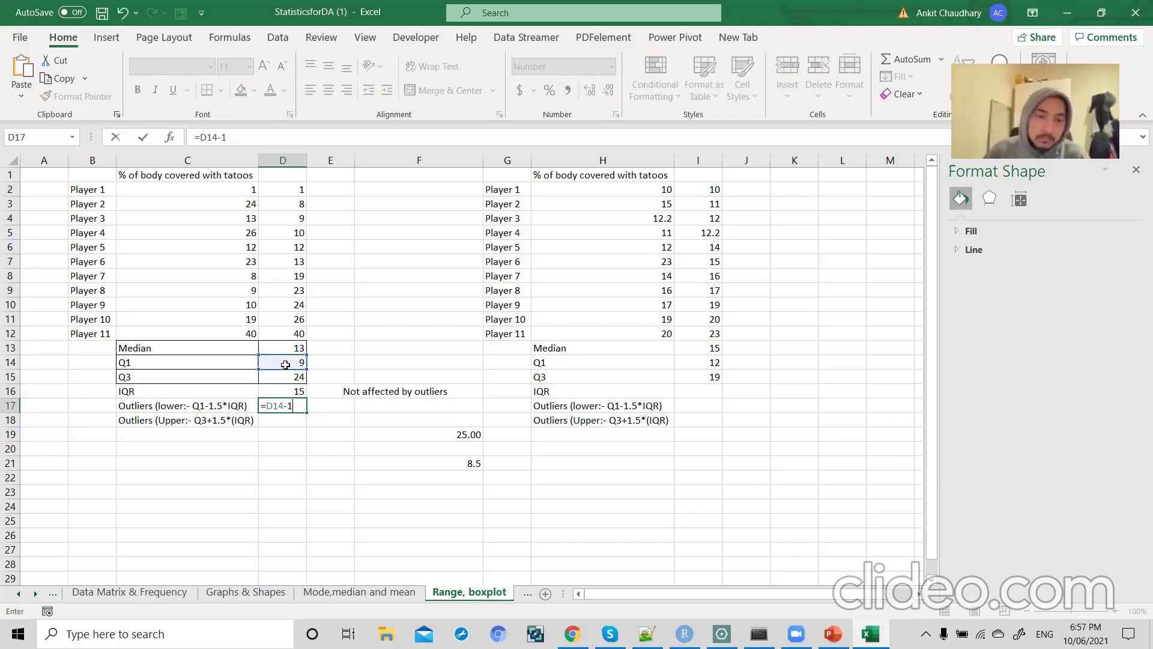
text(.5*)
click(291, 394)
key(Return)
- Calculate the upper outlier limit in D18 with the formula =D15+1.5*D16
double_click(288, 421)
text(=)
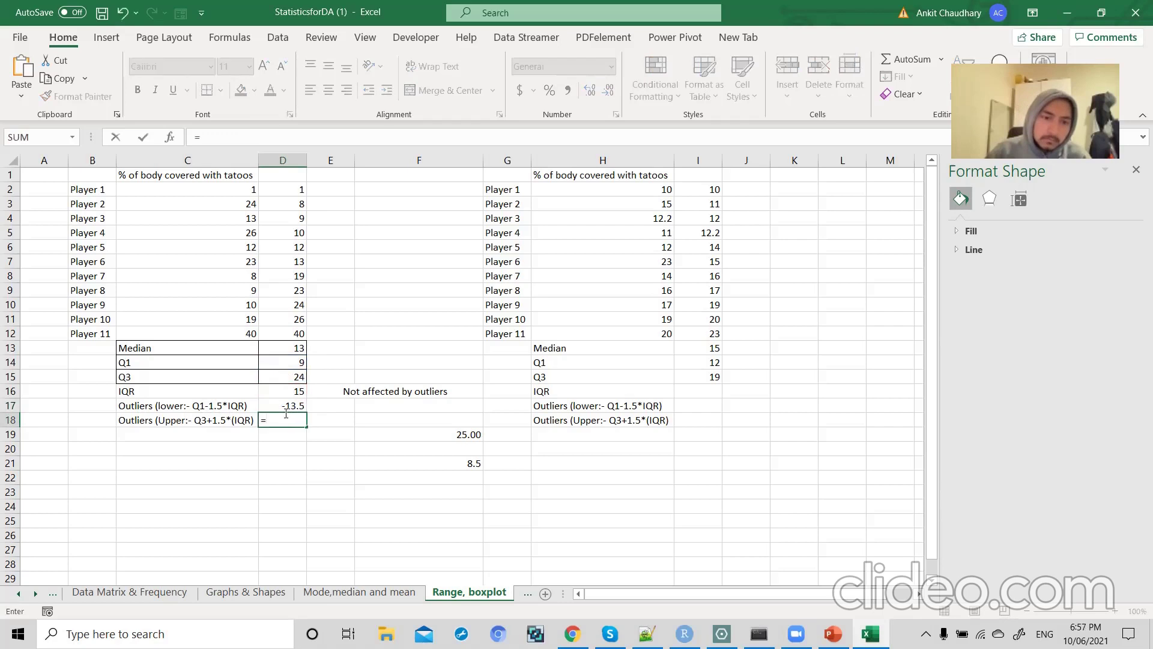
click(279, 378)
text(+1.5*)
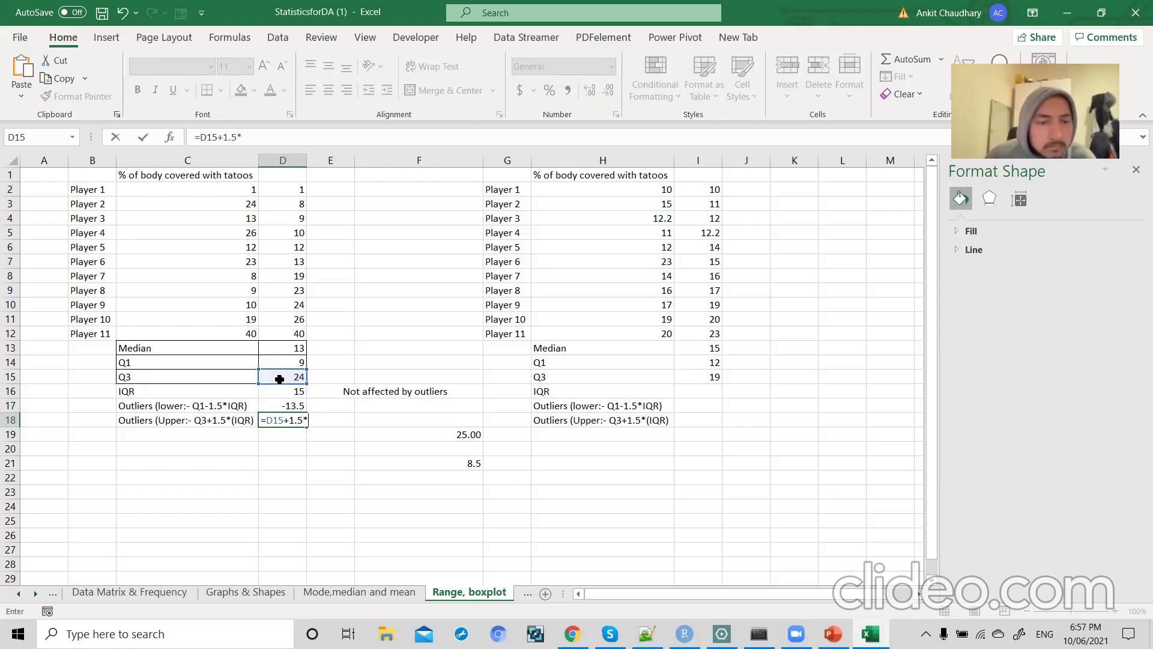
text(()
click(282, 391)
text())
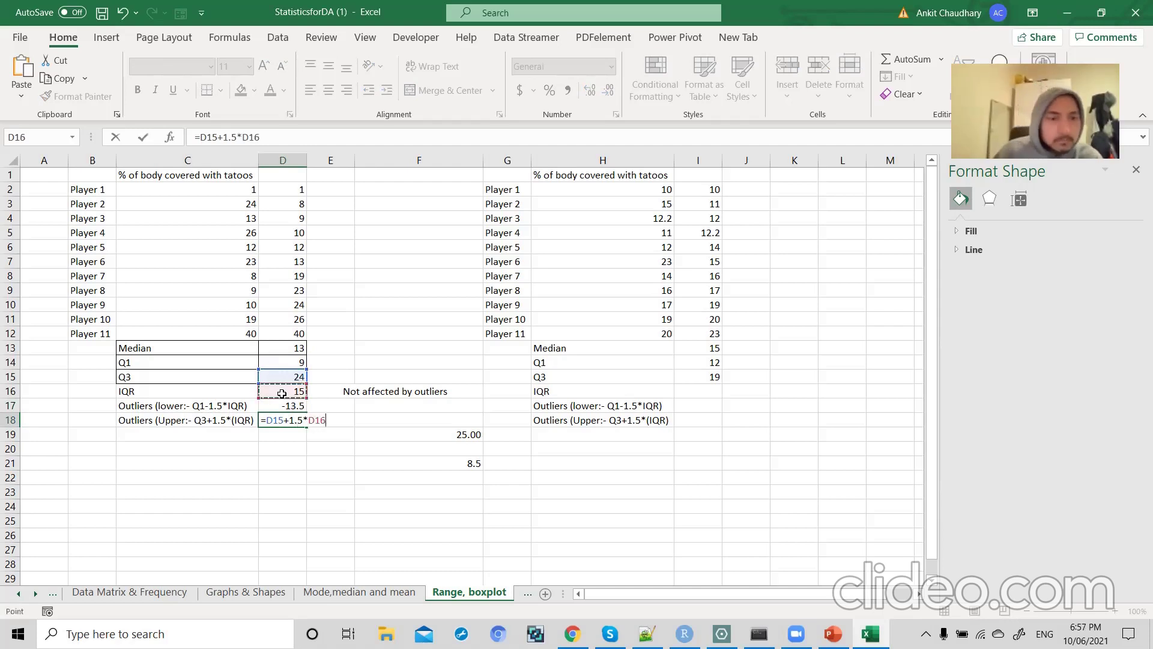
key(Return)
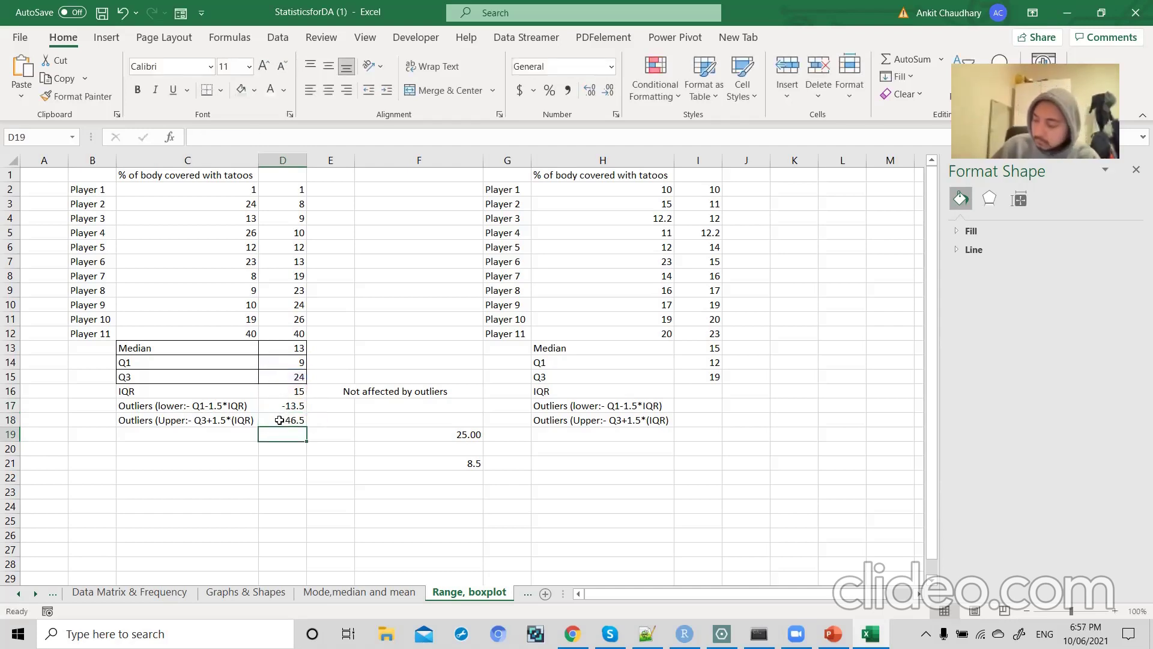
- Examine the outlier limits in D17:D18 against the first tattoo percentage in C2 and the labels from Q1 downward
drag(279, 420, 283, 401)
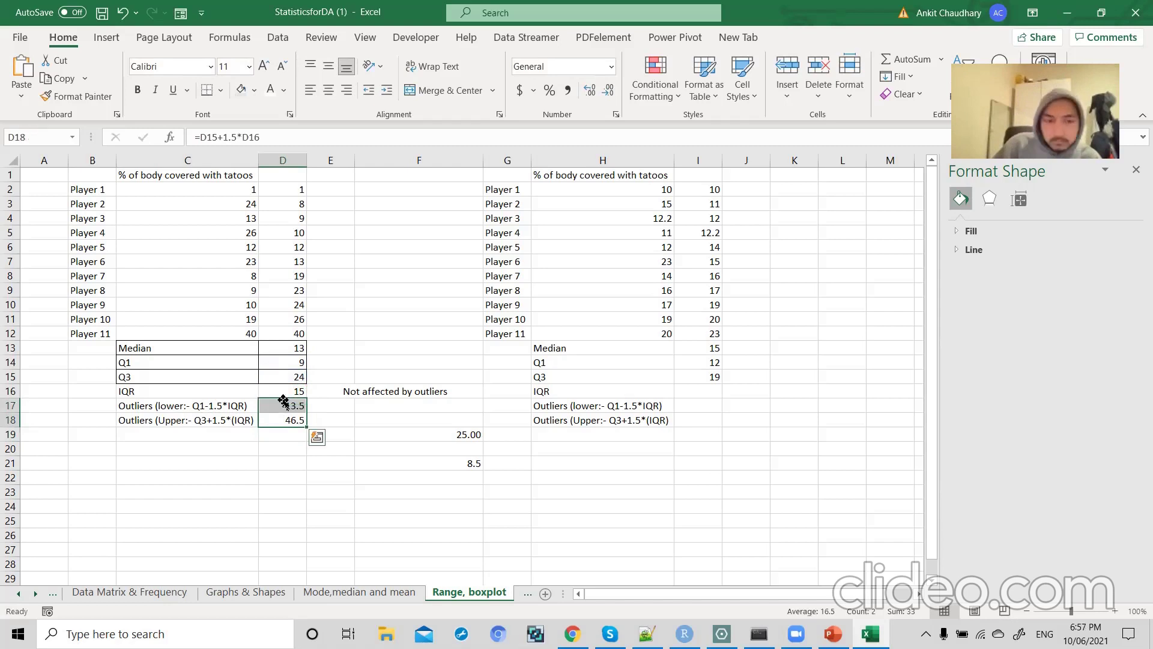
click(288, 421)
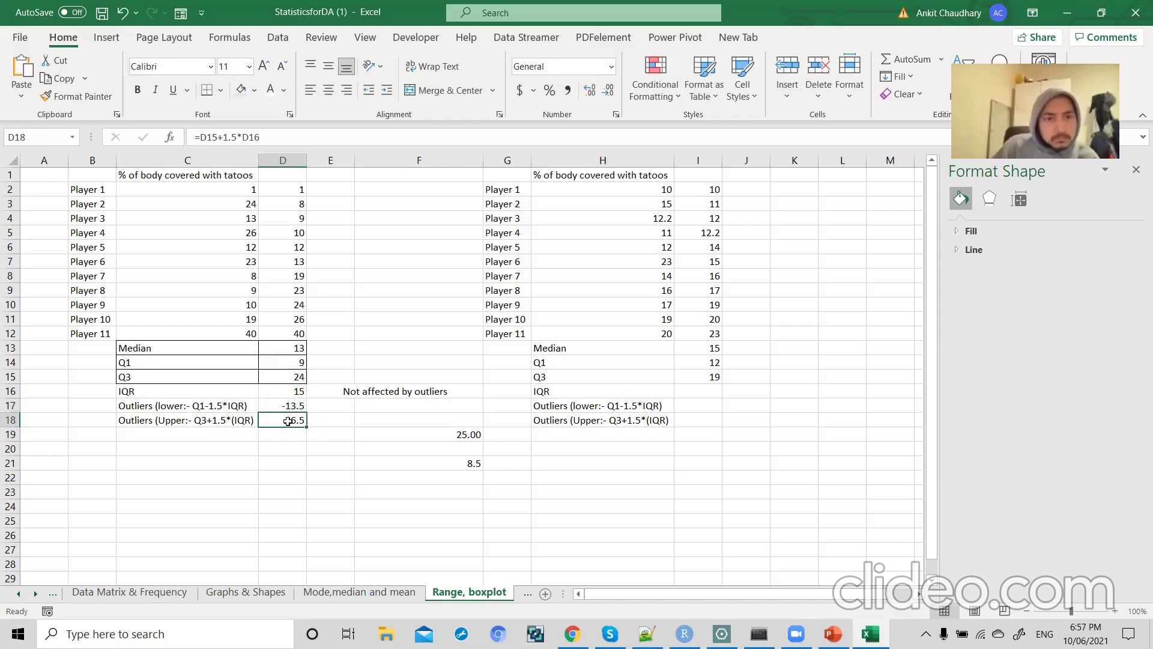
drag(288, 406, 289, 420)
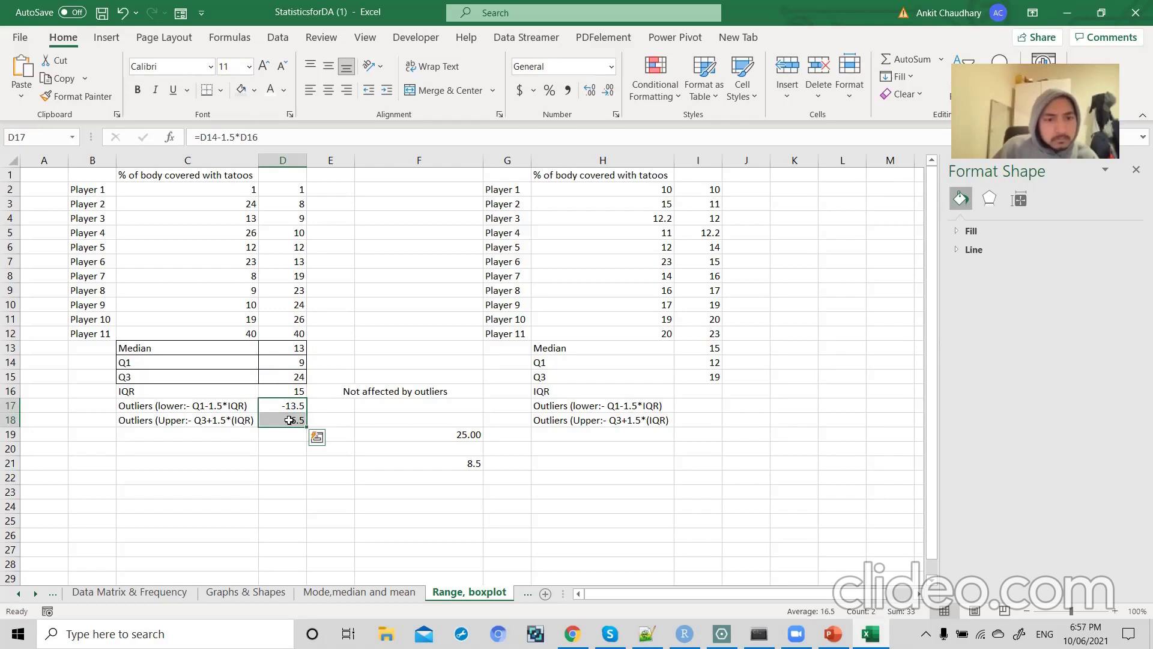
click(236, 193)
drag(173, 367, 170, 420)
- Switch to Drawboard PDF and sketch a vertical box plot with two whiskers and a median line below the IQR calculation
key(alt+Tab)
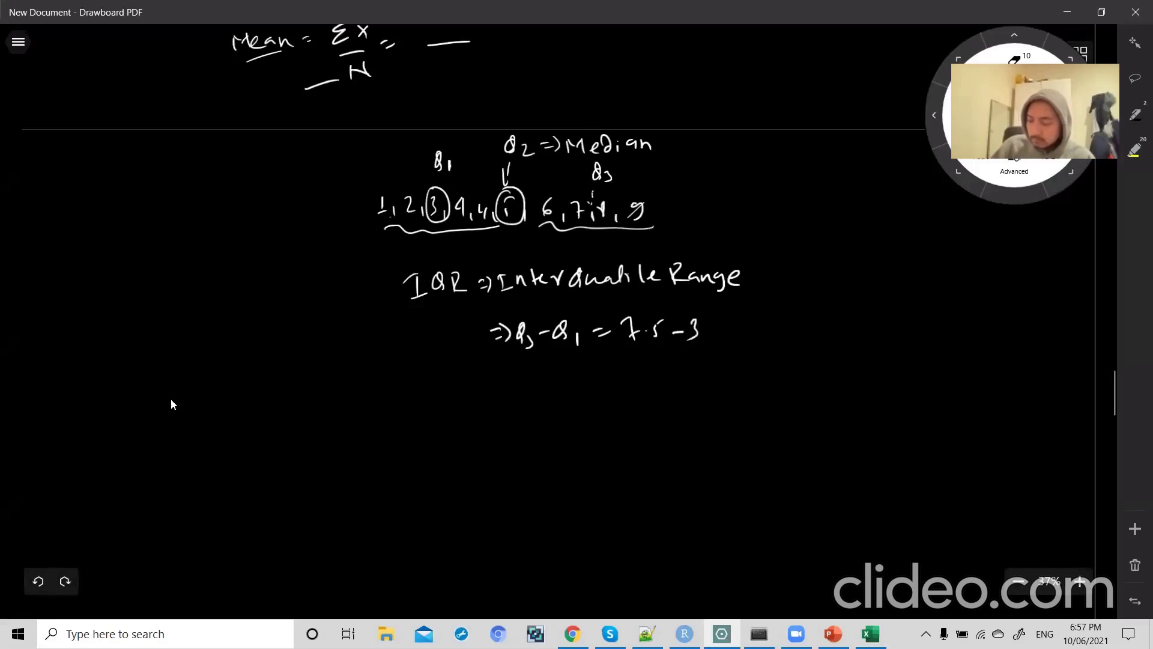
drag(656, 376, 656, 423)
mouse_move(699, 419)
mouse_down()
mouse_move(616, 445)
mouse_move(617, 514)
mouse_move(718, 504)
mouse_up()
mouse_move(701, 420)
mouse_down()
mouse_move(706, 505)
mouse_move(663, 557)
mouse_up()
drag(618, 466, 701, 461)
- Label the box plot's lower edge Q1, its median line Q2 and its upper edge Q3
mouse_move(583, 519)
mouse_down()
mouse_move(581, 535)
mouse_move(597, 539)
mouse_up()
drag(576, 472, 580, 489)
drag(586, 478, 597, 488)
drag(554, 435, 564, 450)
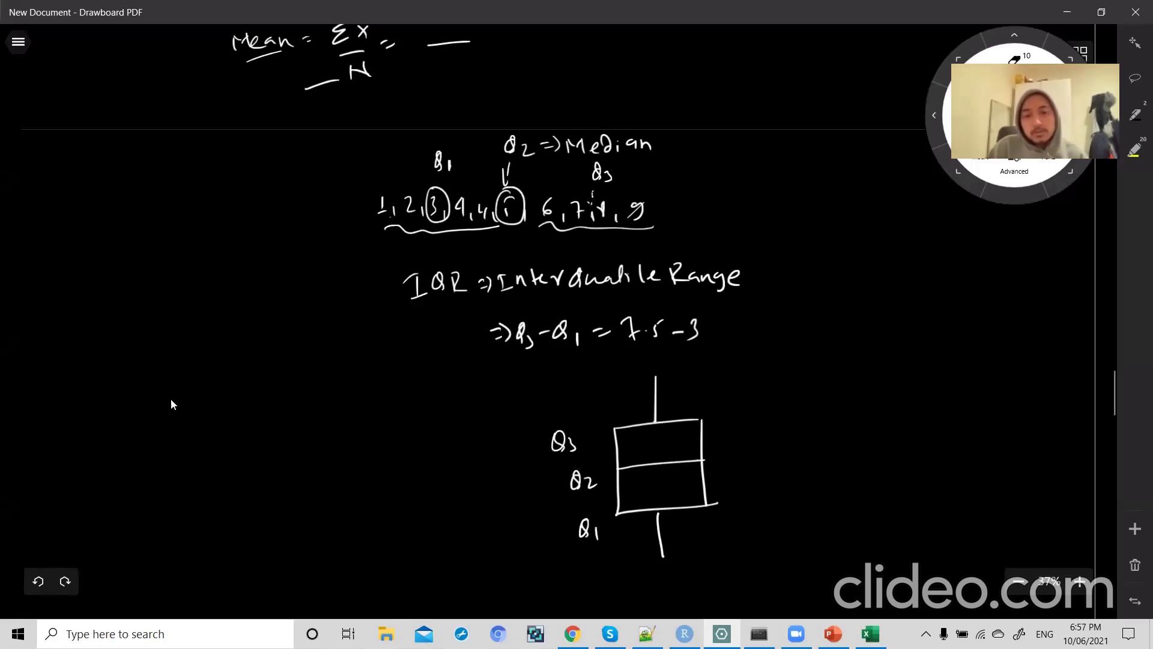
- Cap both whiskers of the sketched box plot, with an arrow at the upper cap and small dots beyond the whisker ends
drag(642, 375, 666, 369)
drag(656, 562, 677, 558)
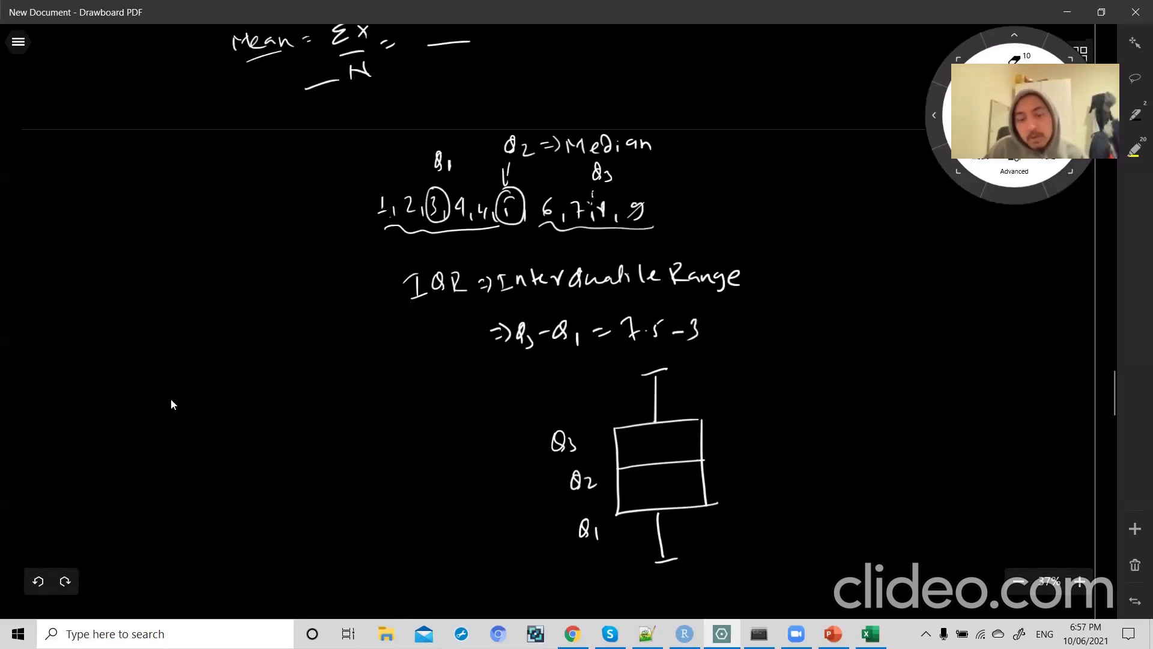
drag(656, 377, 677, 377)
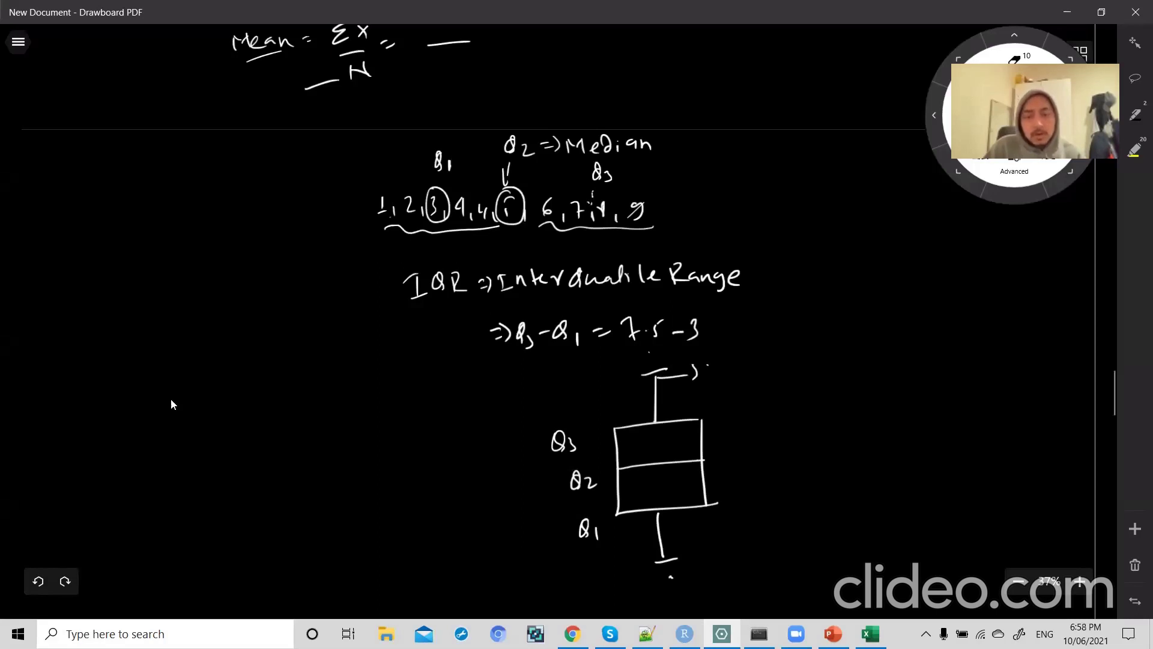
- Switch to Excel and insert a Box and Whisker chart of the tattoo percentages in C2:C12, placed beside the data
key(alt+Tab)
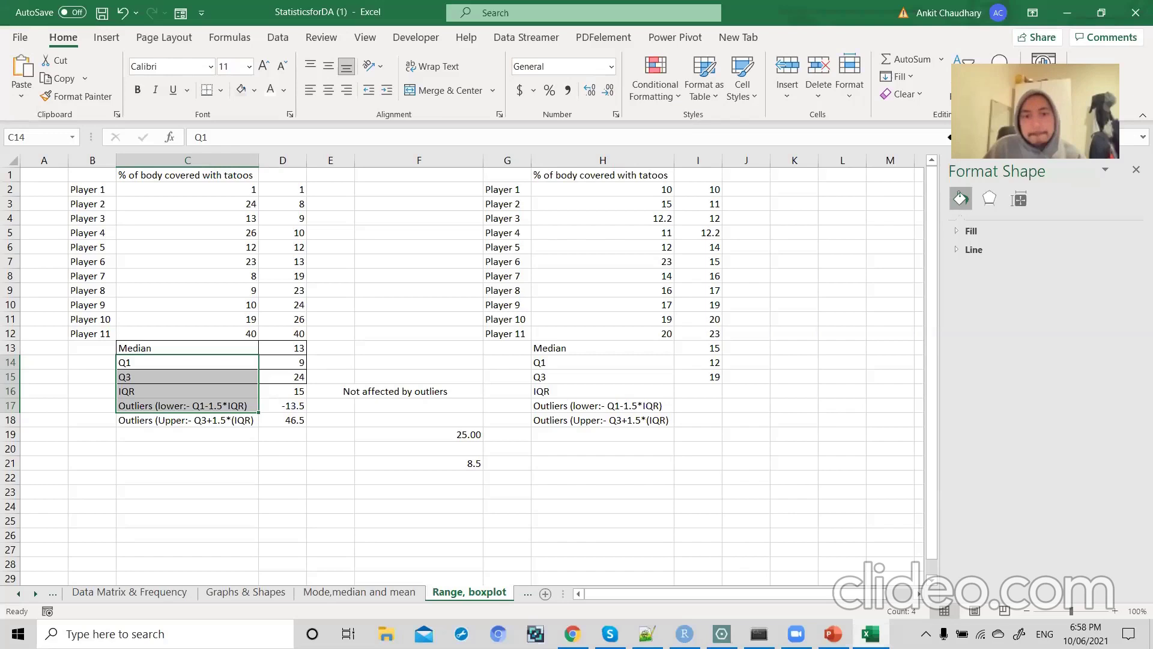
drag(230, 192, 230, 329)
click(106, 38)
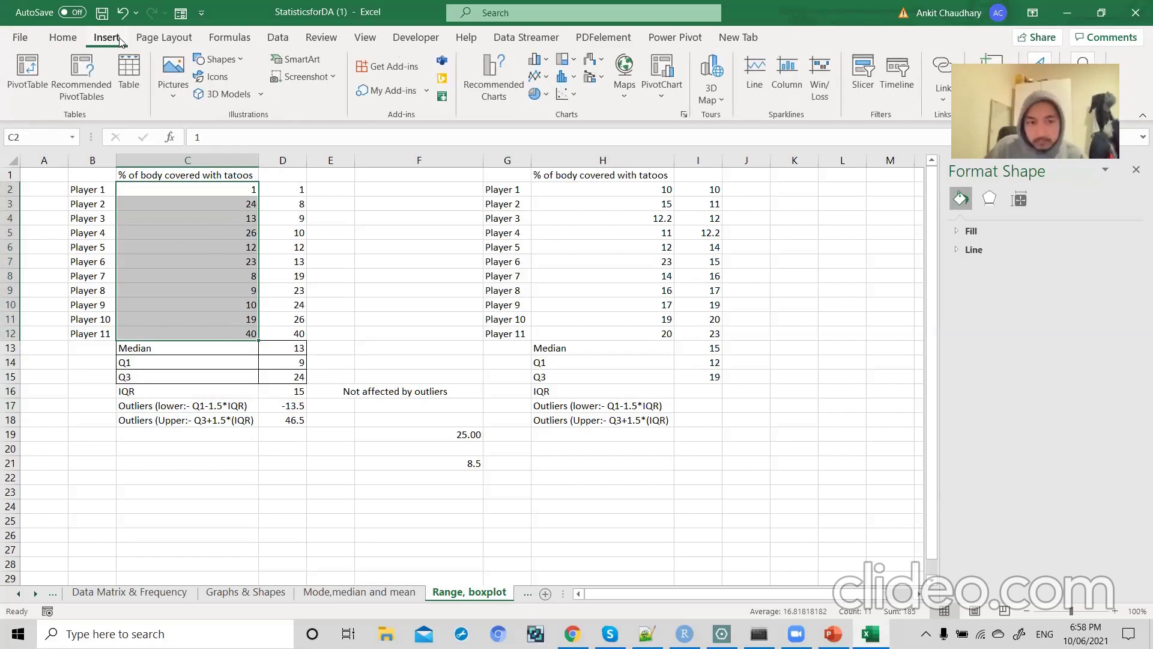
click(547, 61)
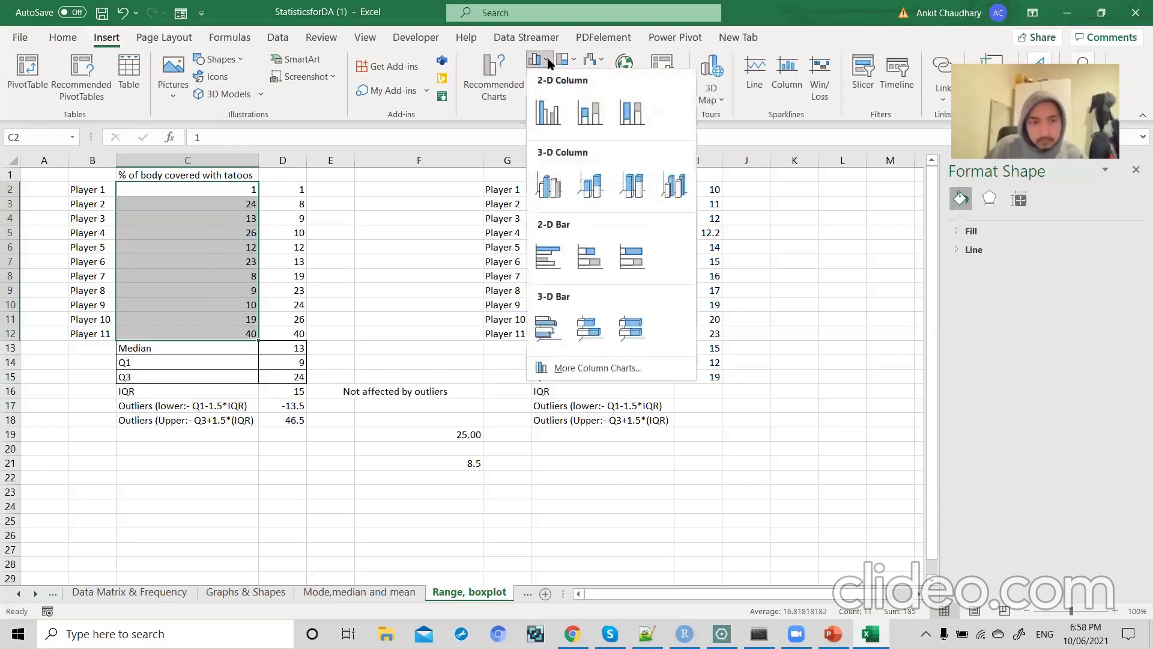
click(548, 62)
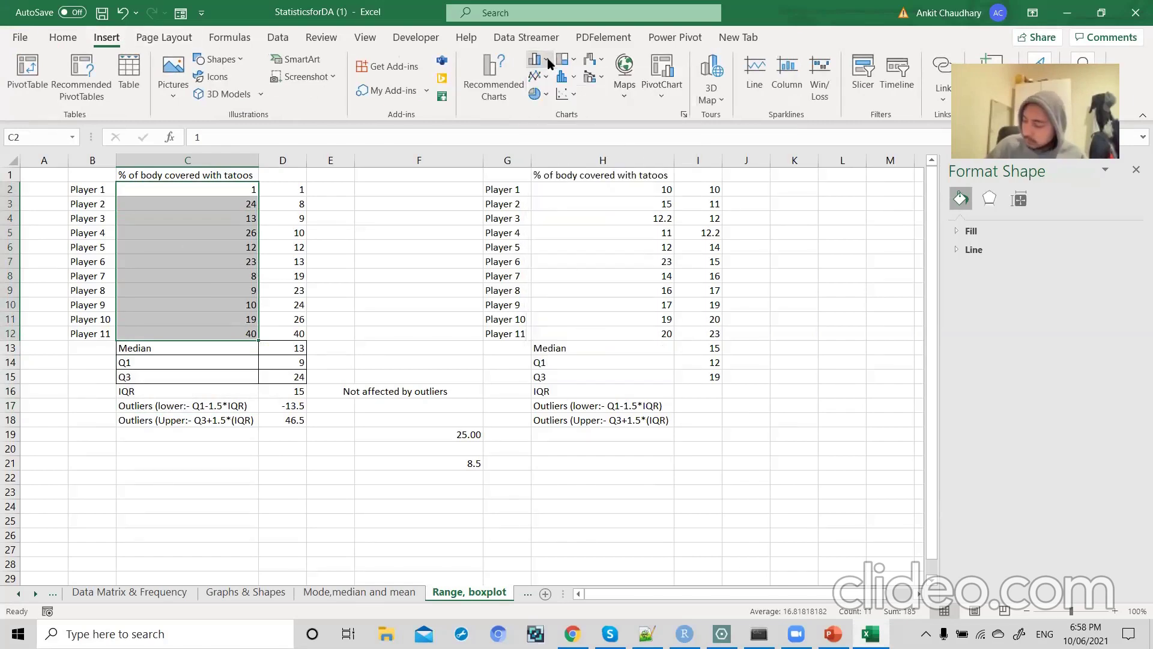
click(571, 77)
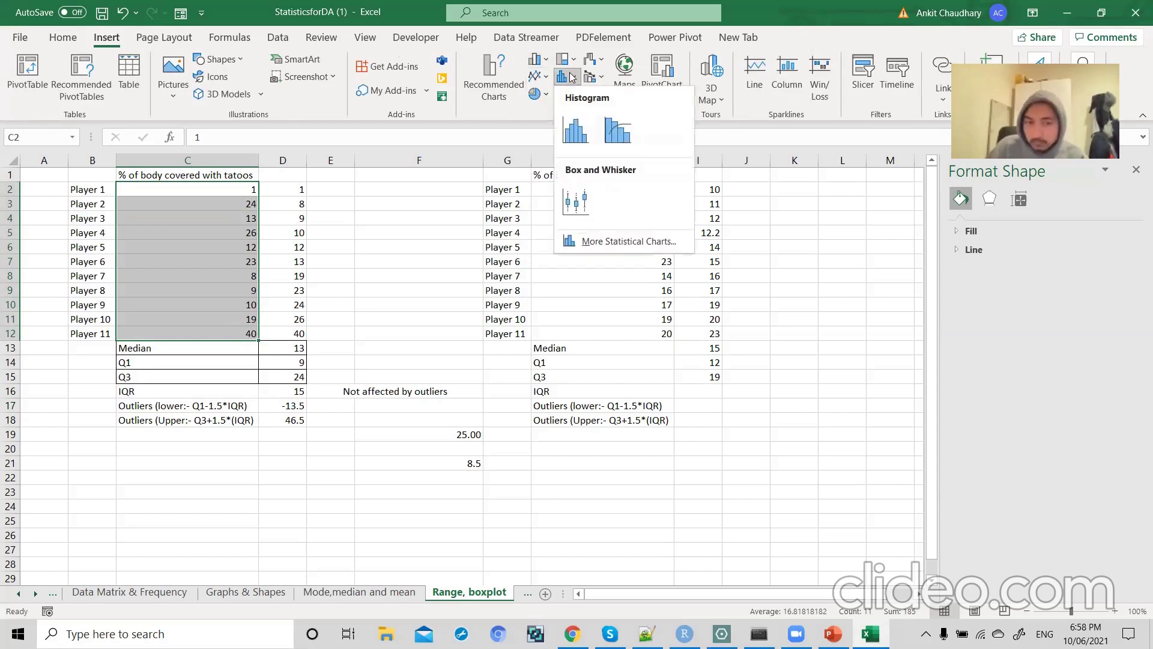
click(575, 201)
drag(516, 282, 545, 228)
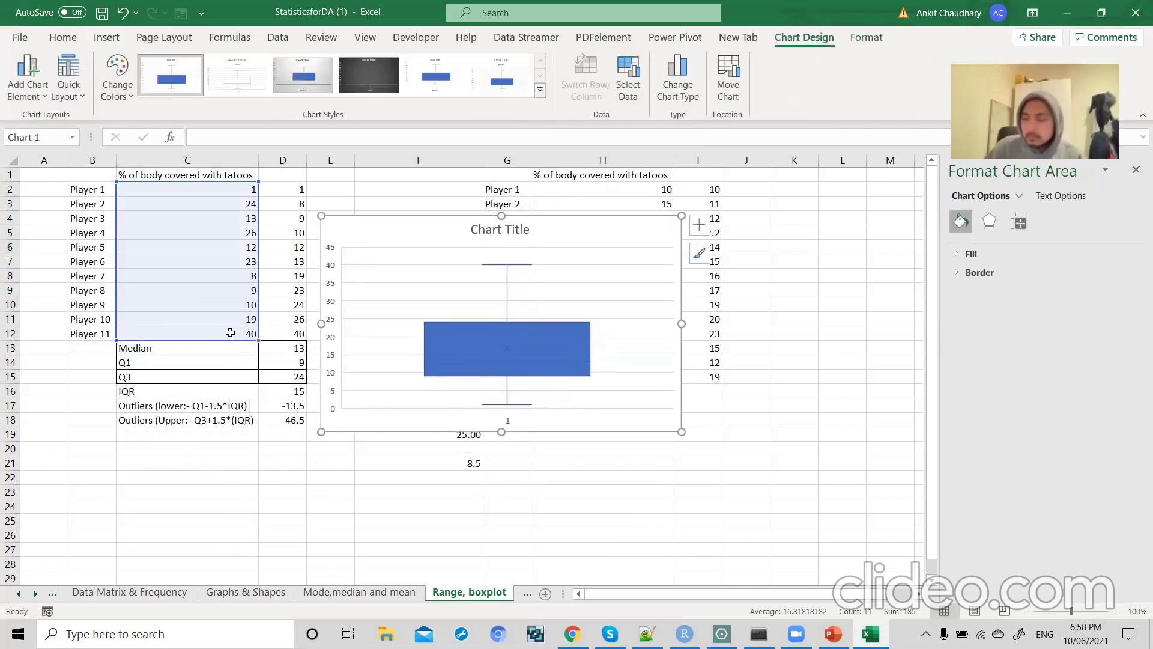
- Try 100 as Player 11's tattoo percentage in C12 and undo the change
click(230, 333)
double_click(251, 334)
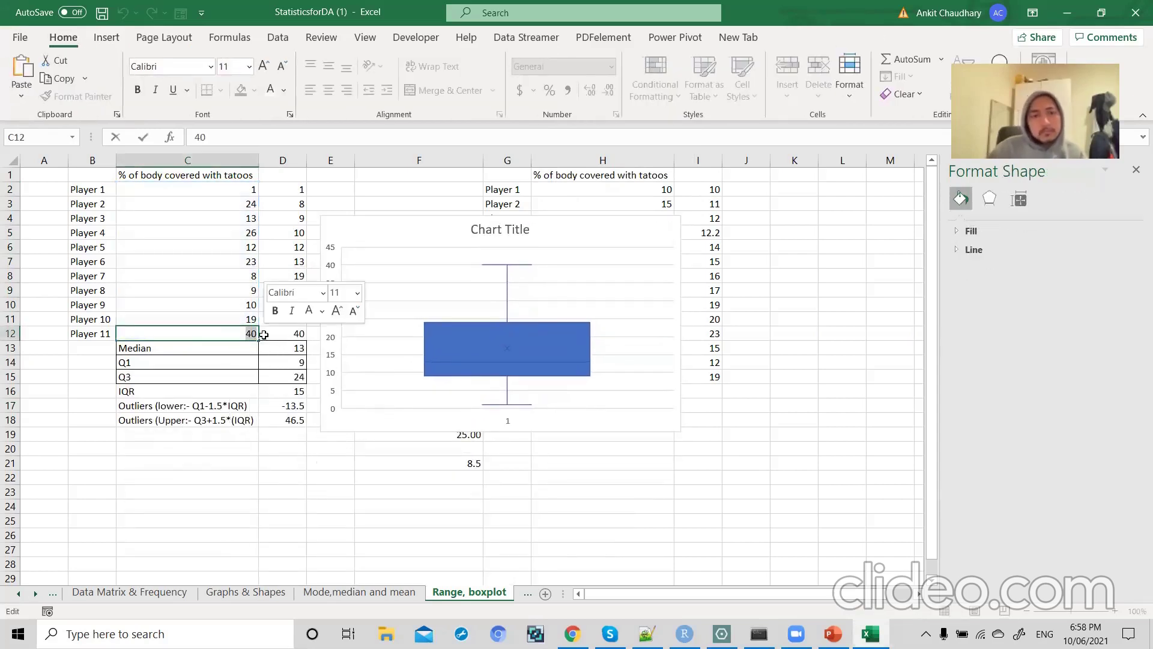
text(100)
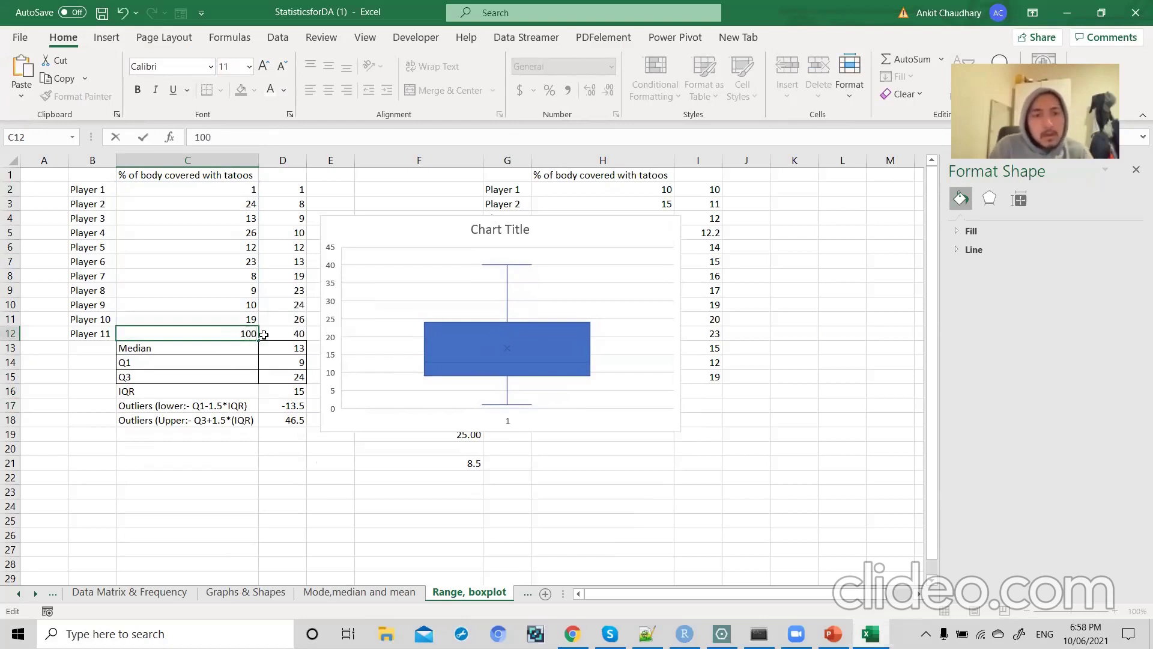
key(Return)
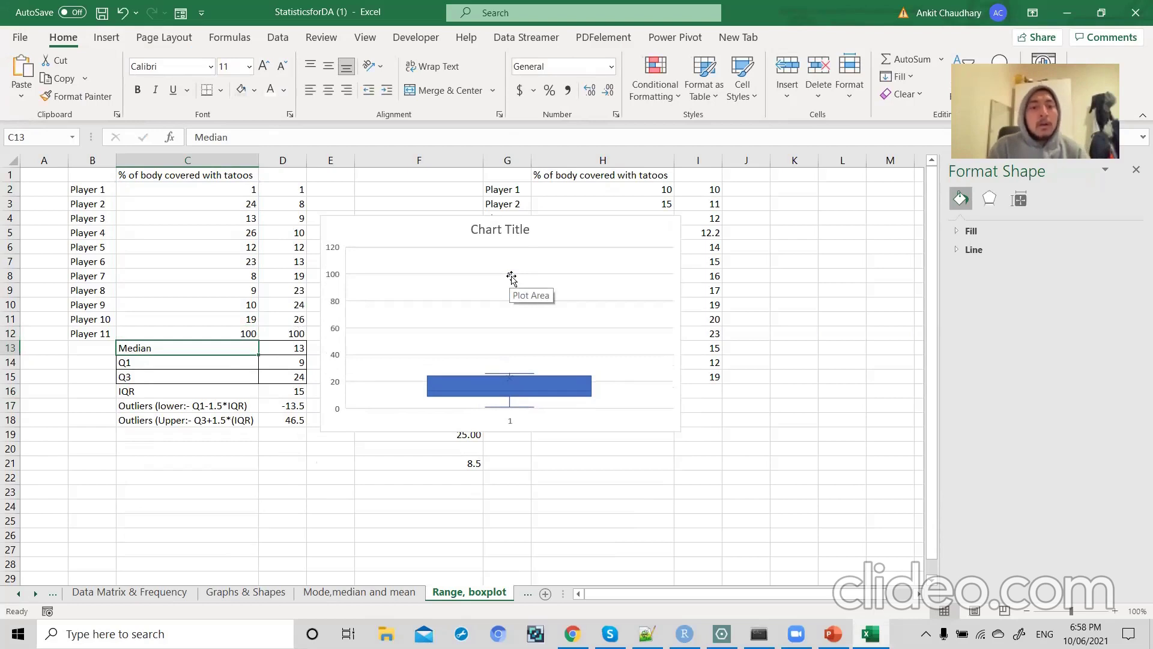
click(250, 331)
key(ctrl+z)
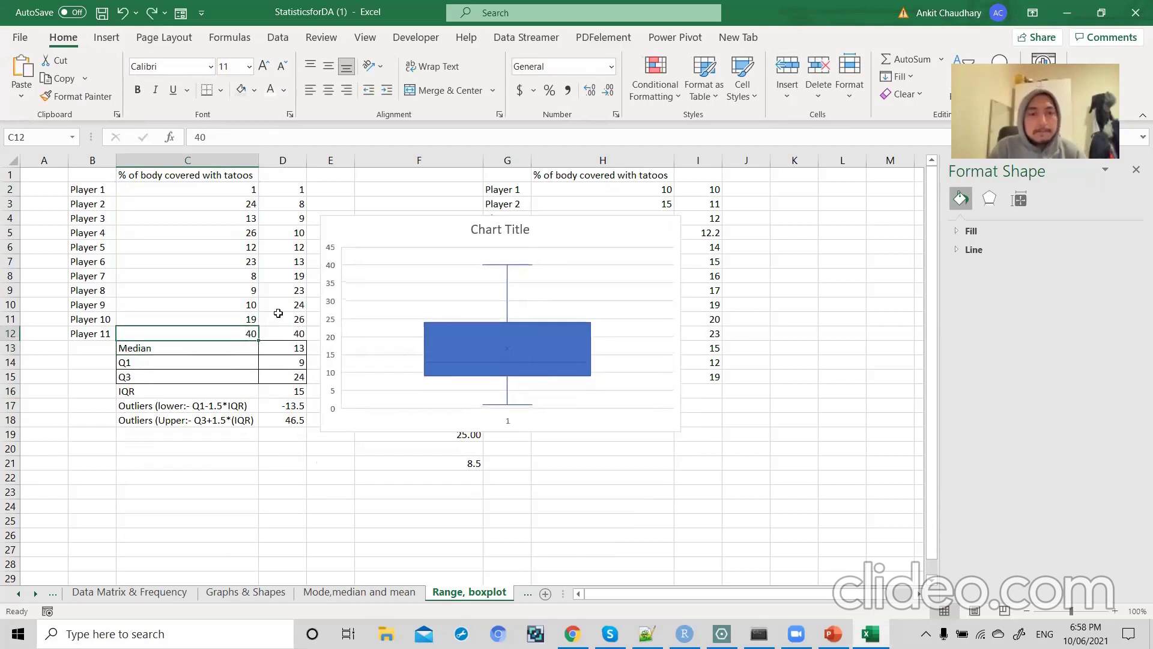
- Move the first box plot clear of column H and insert a Box and Whisker chart of H2:H12
drag(540, 227, 283, 310)
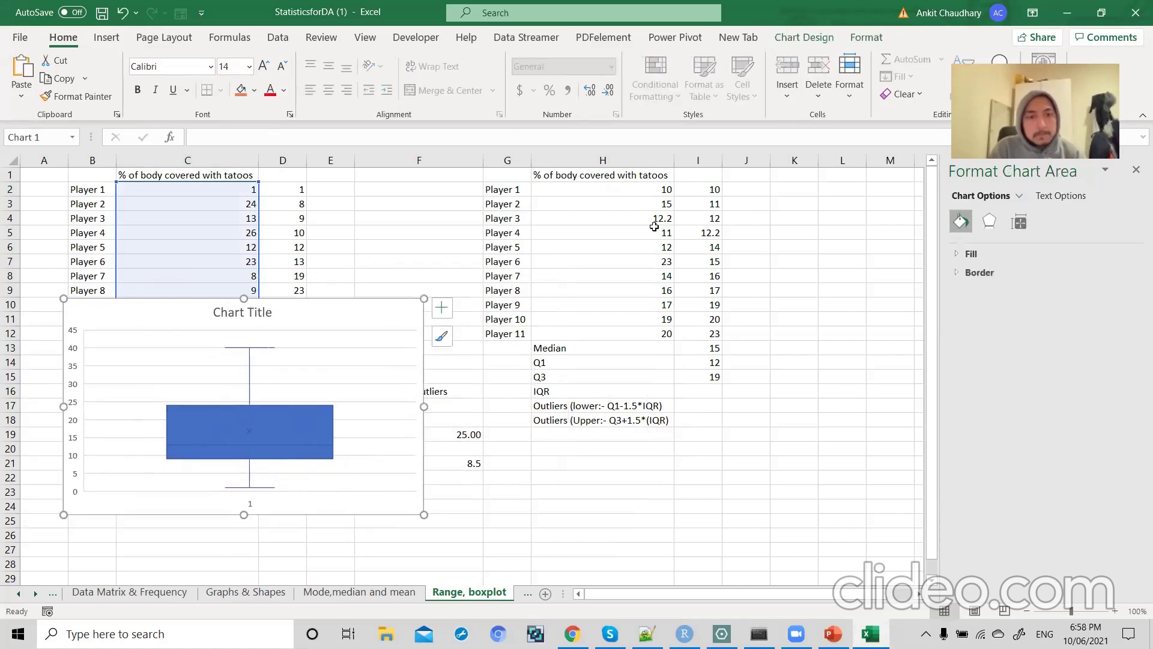
drag(652, 191, 643, 334)
click(106, 37)
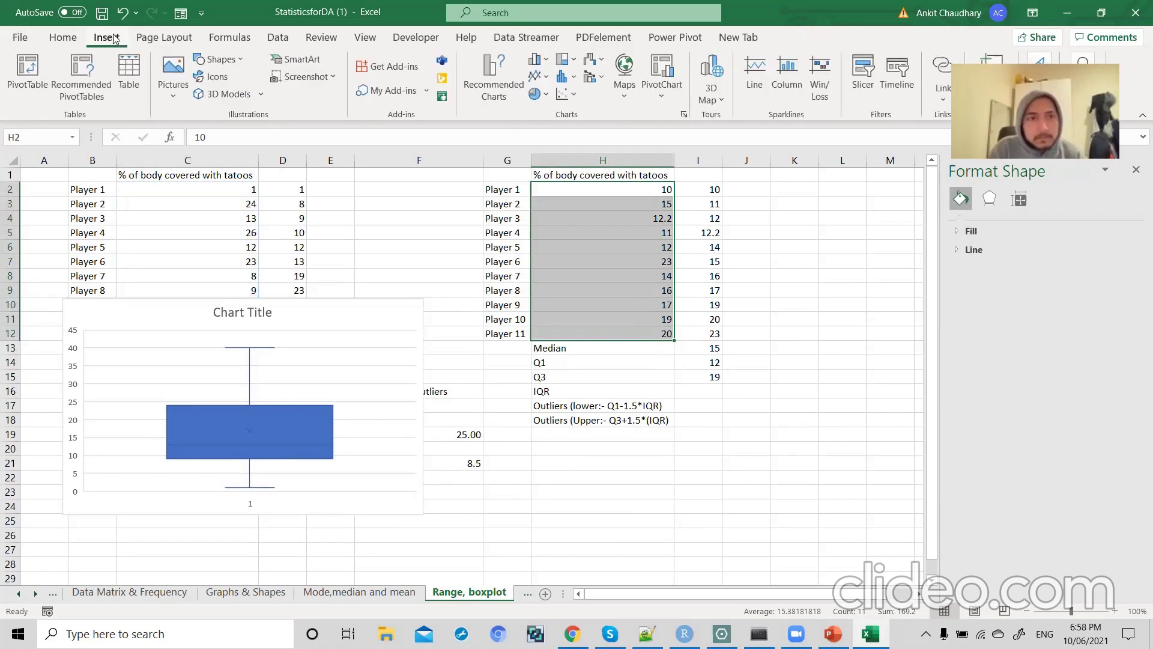
click(567, 76)
click(577, 202)
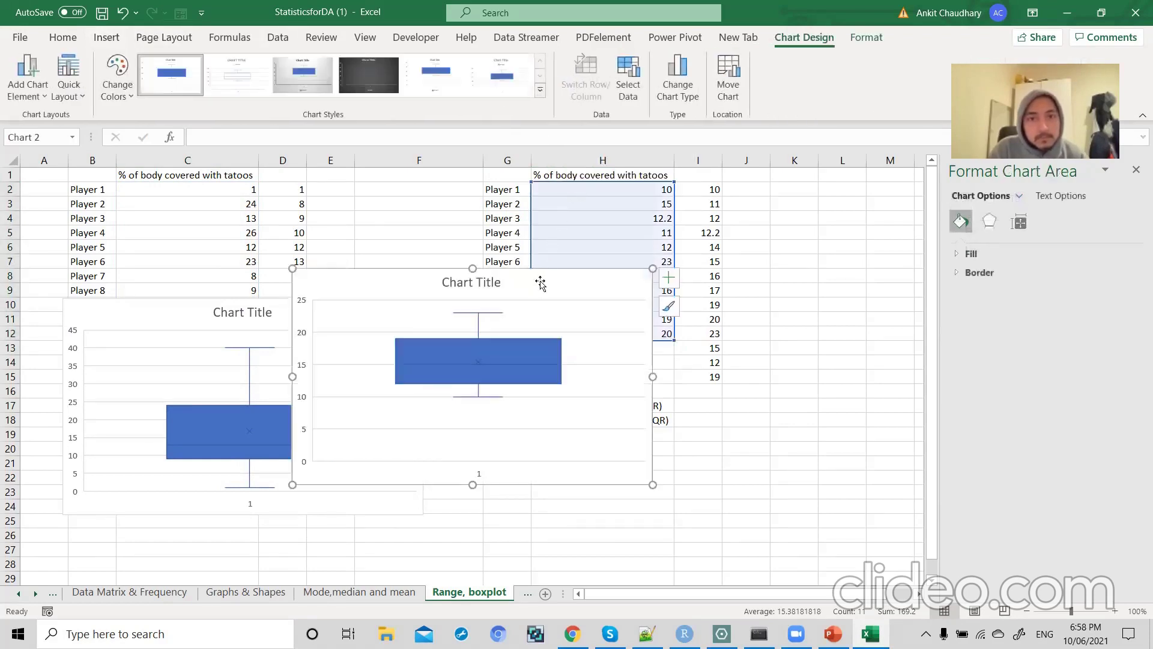
- Arrange the two box plots side by side without overlap
drag(709, 310, 749, 298)
drag(358, 310, 553, 288)
click(801, 296)
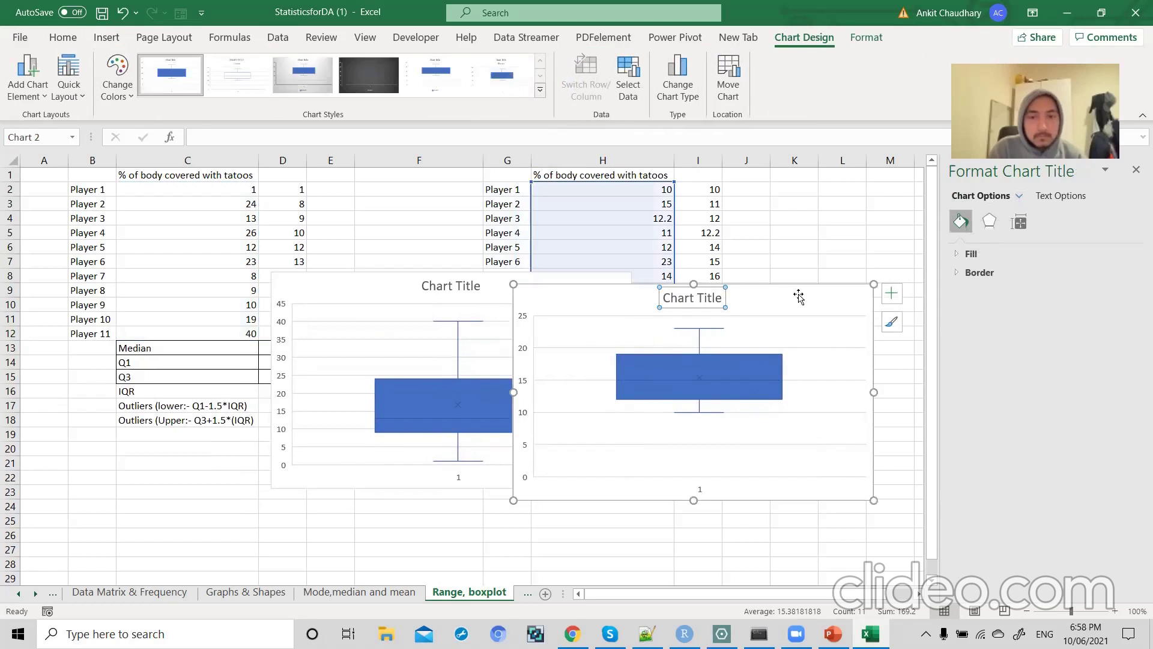
drag(803, 295, 920, 269)
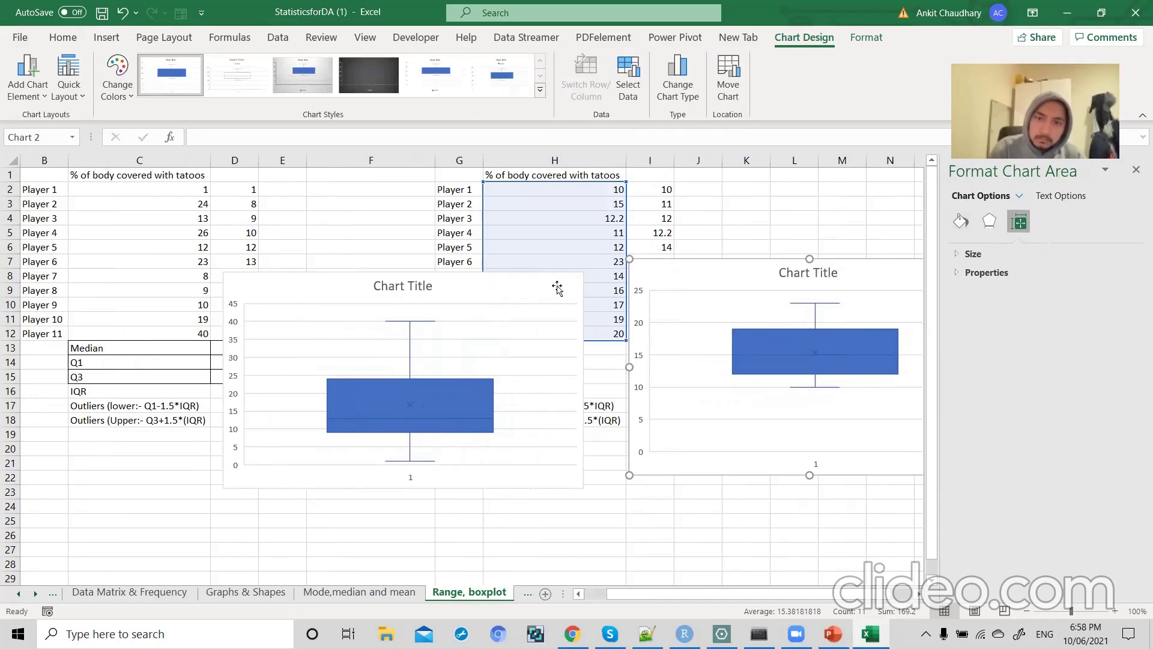
click(533, 289)
mouse_move(522, 283)
mouse_down()
mouse_move(598, 285)
mouse_move(582, 285)
mouse_up()
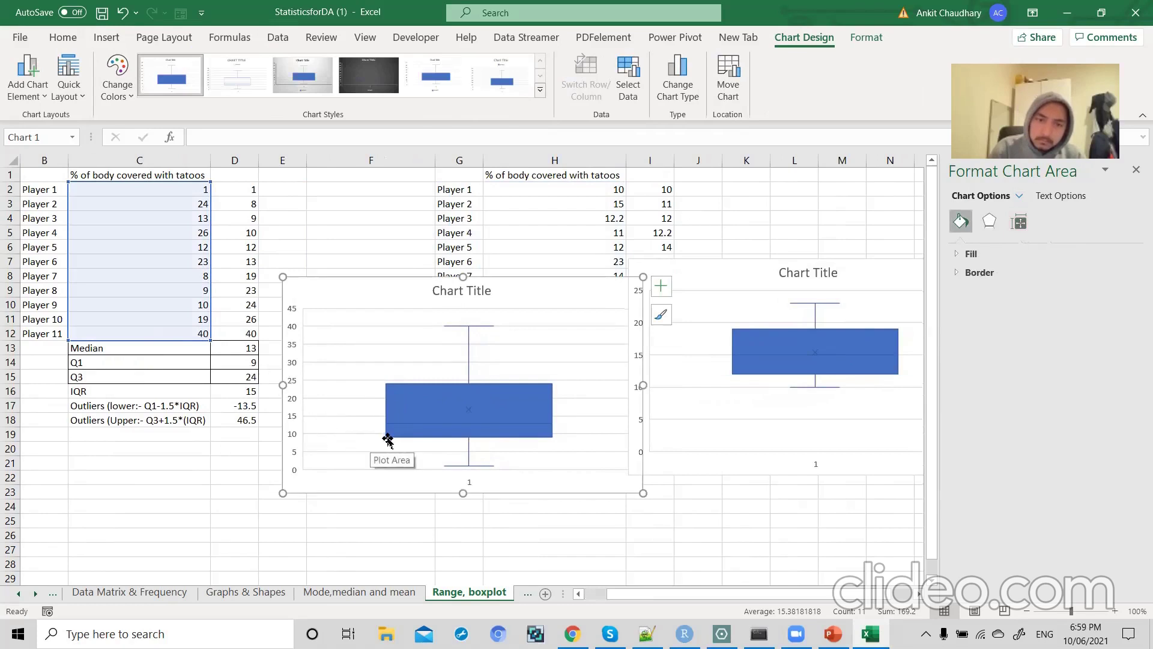
mouse_move(386, 440)
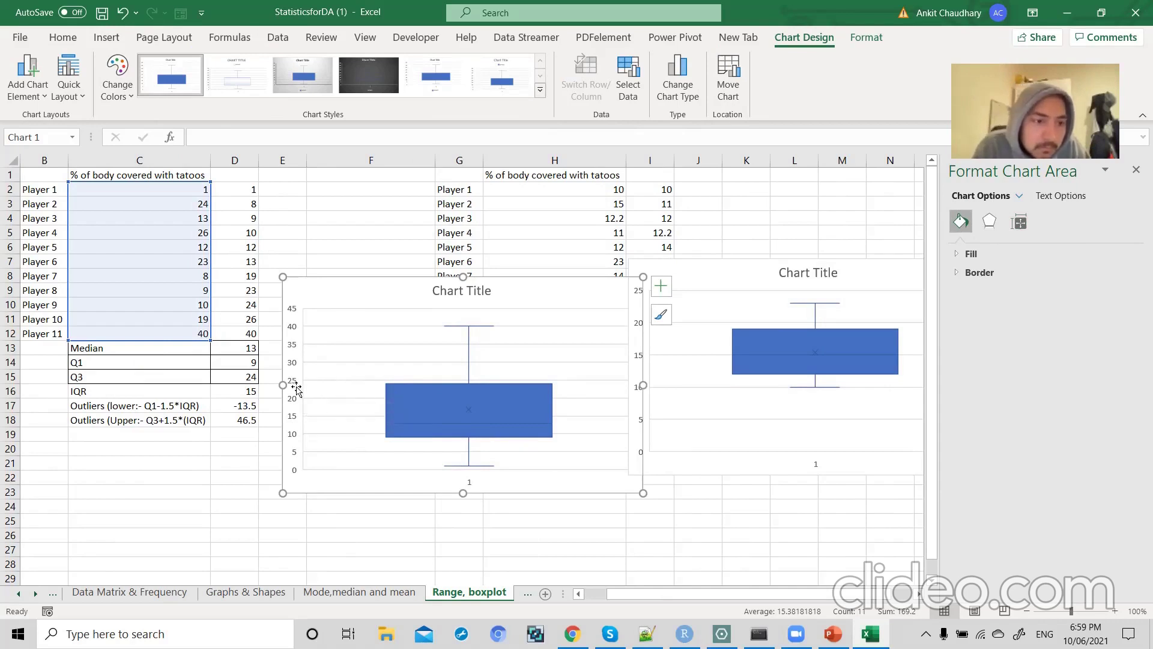
drag(542, 294, 370, 258)
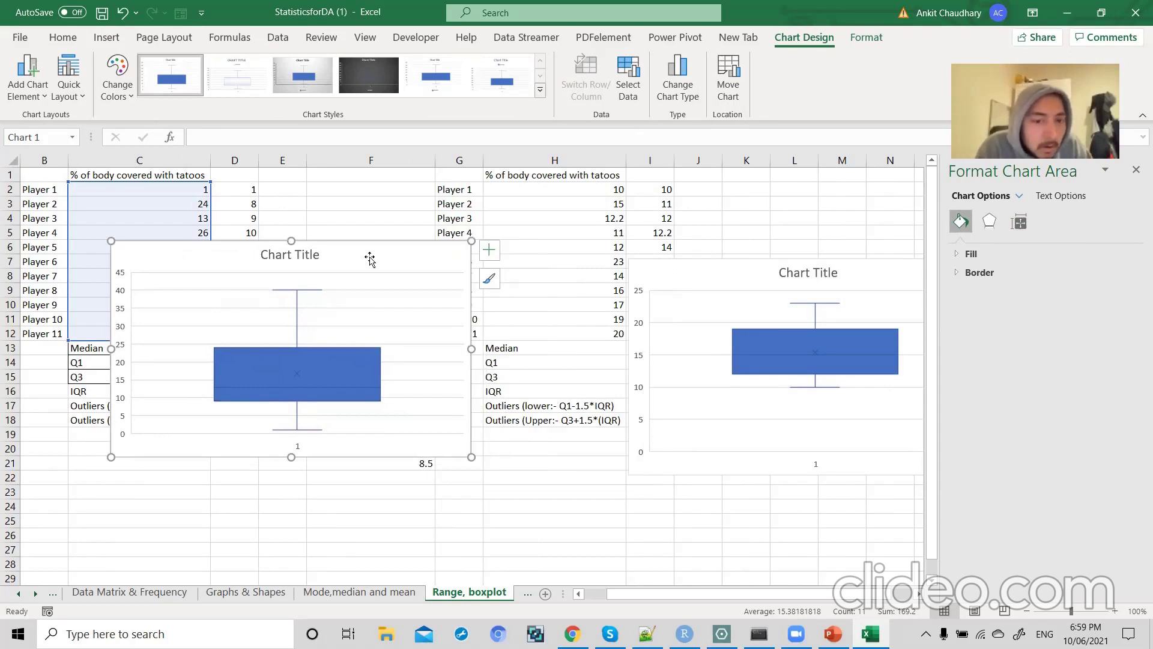
click(735, 268)
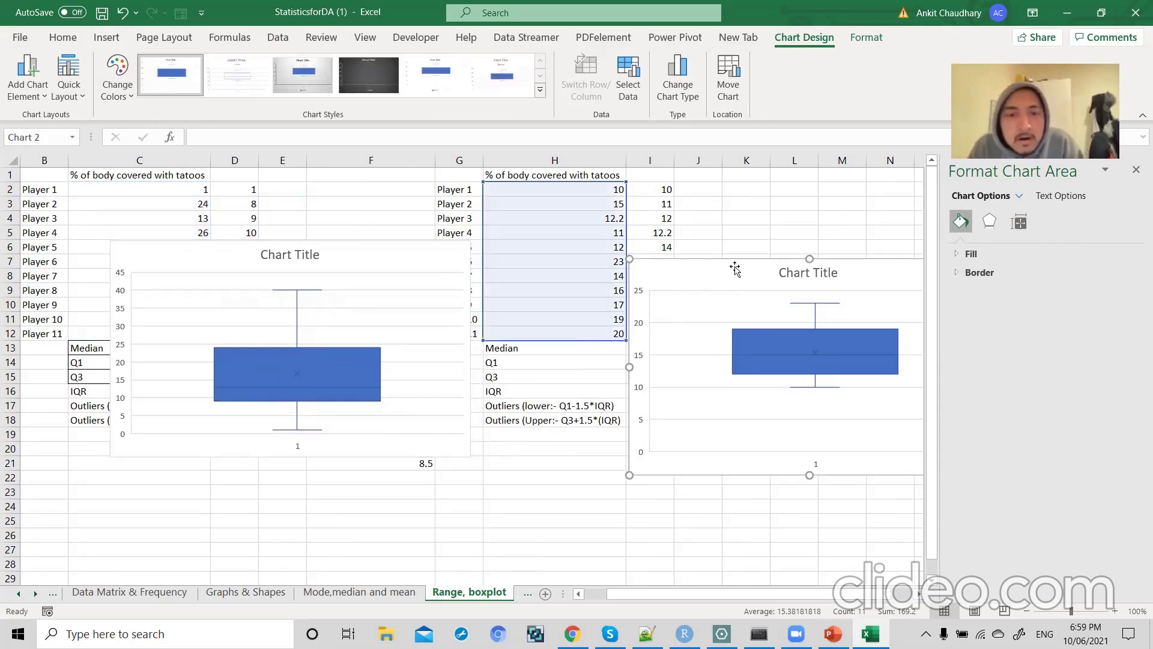
mouse_move(724, 265)
mouse_down()
mouse_move(543, 252)
mouse_move(598, 247)
mouse_move(577, 295)
mouse_up()
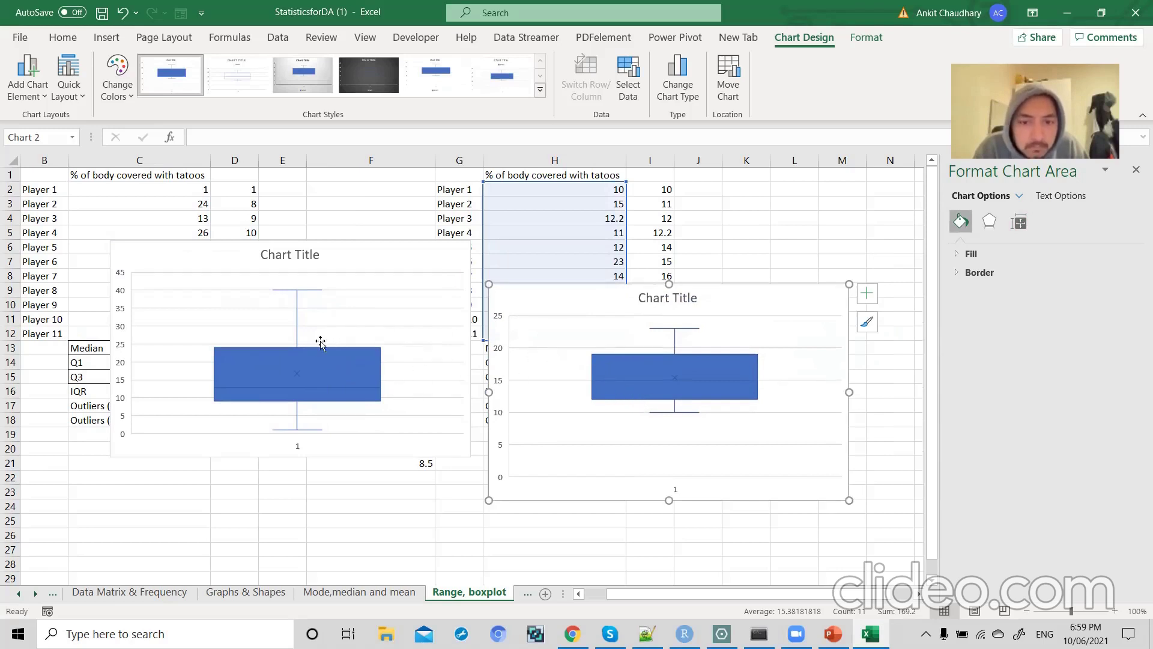
- Shift the C2:C12 box plot slightly away from the second one and compare the boxes, whiskers and median lines of both
click(360, 257)
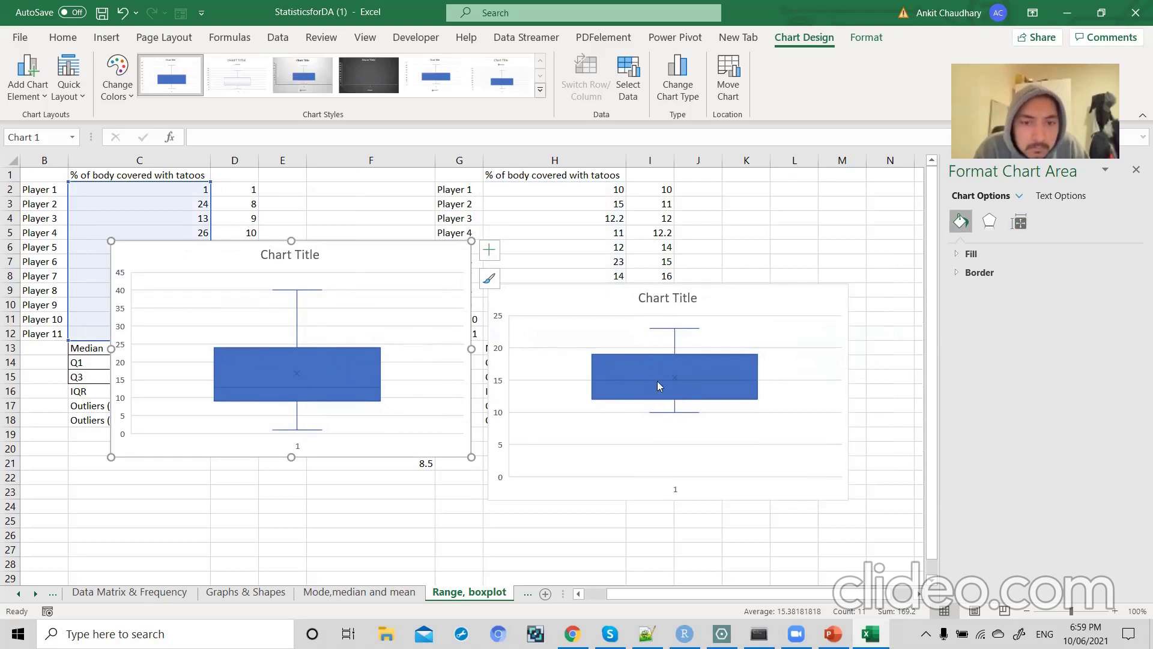
click(728, 297)
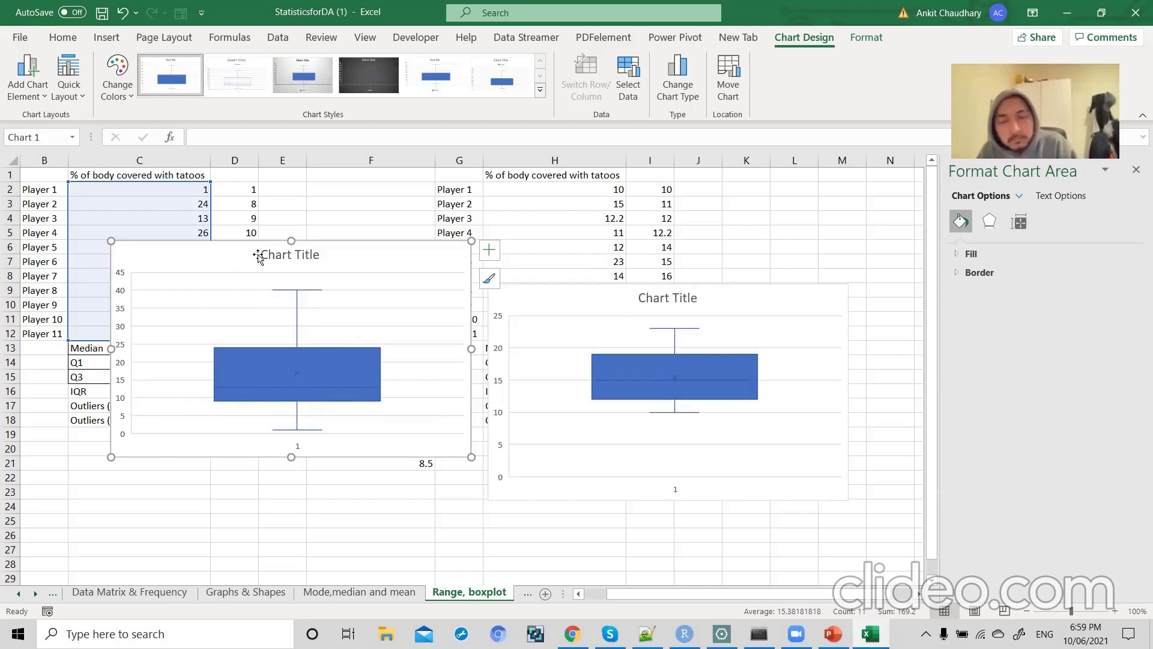
drag(255, 250, 236, 265)
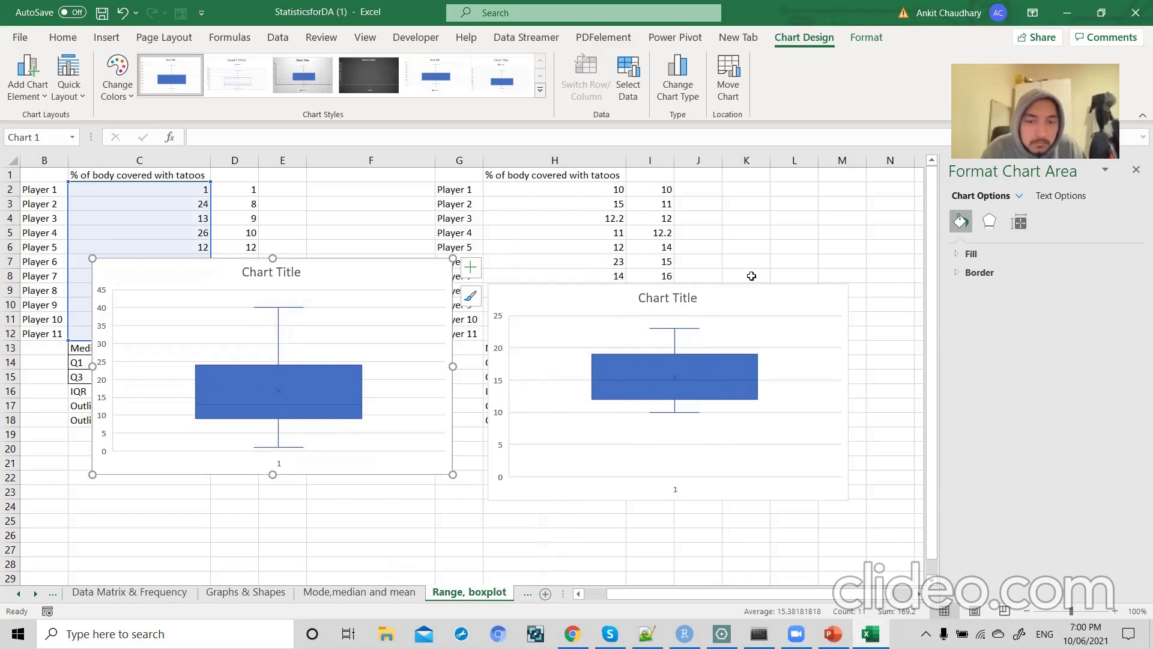
click(748, 300)
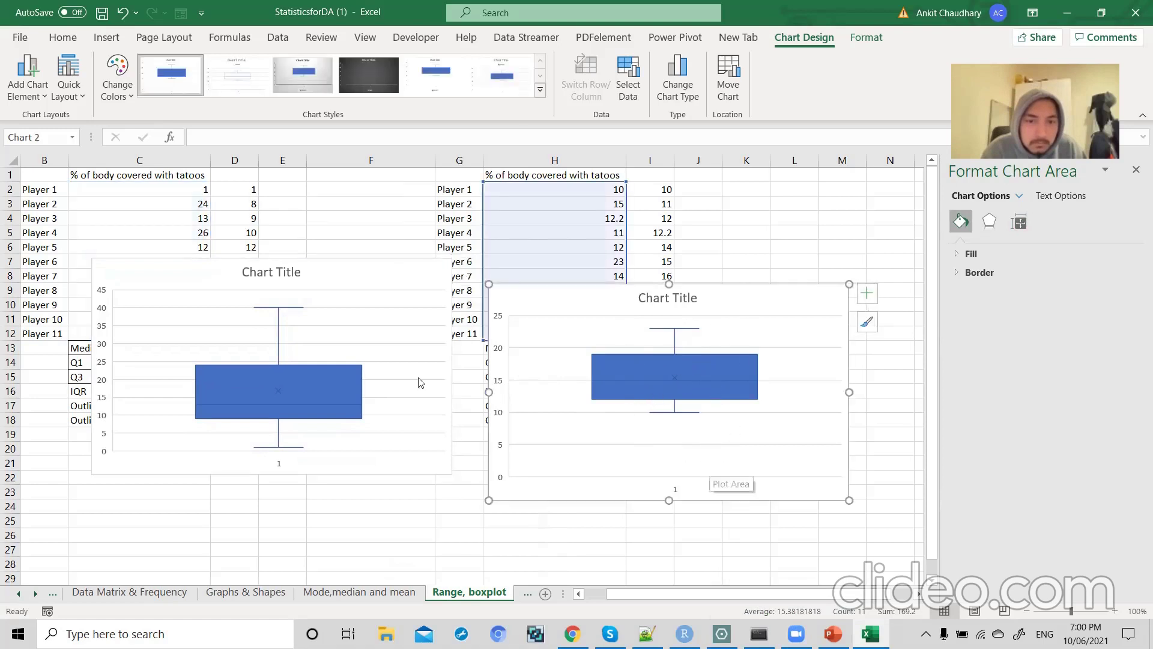
click(266, 370)
click(266, 382)
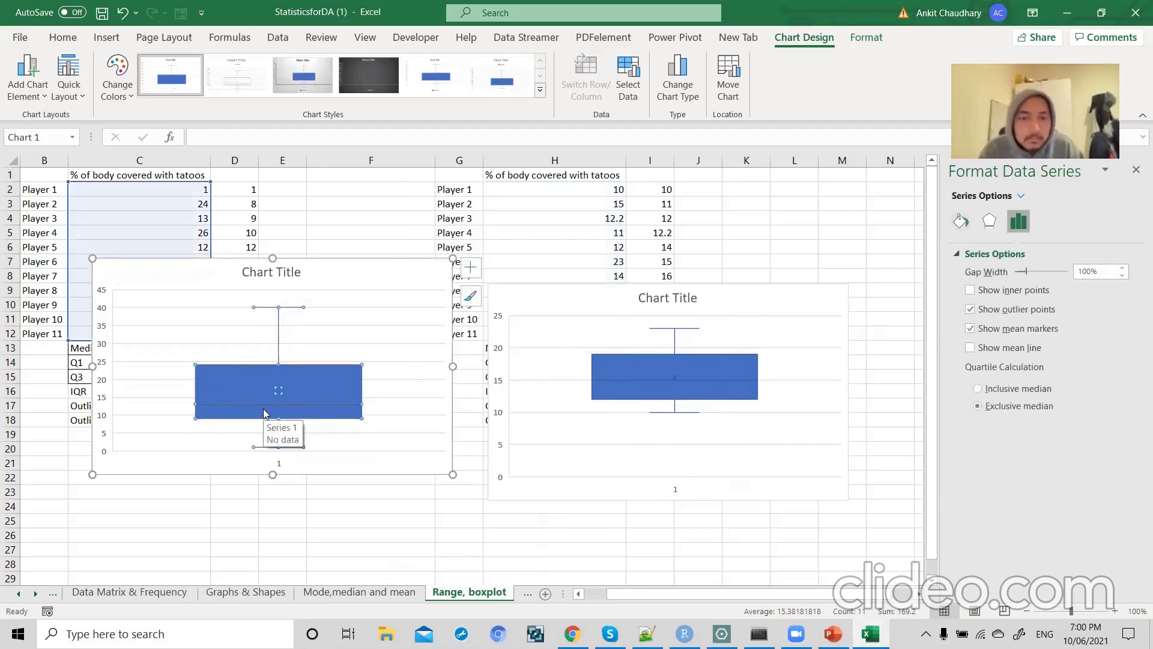
click(409, 267)
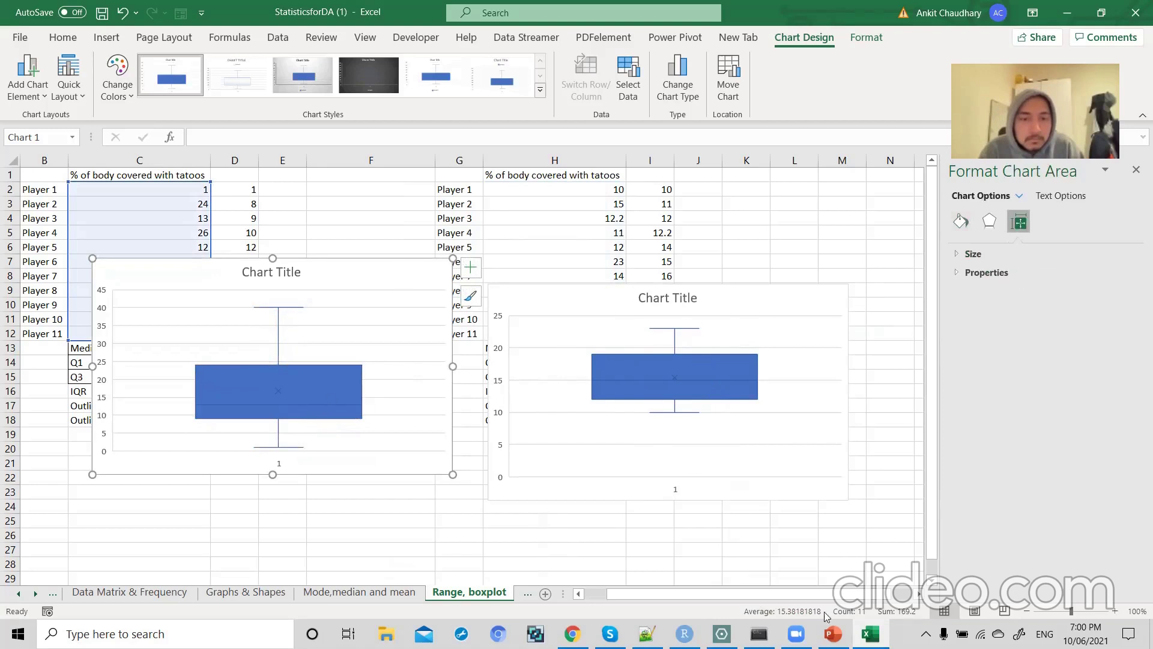
- Switch to Drawboard PDF, label the sketched box plot Symmetrical and mark its two equal halves with double-headed arrows
click(722, 634)
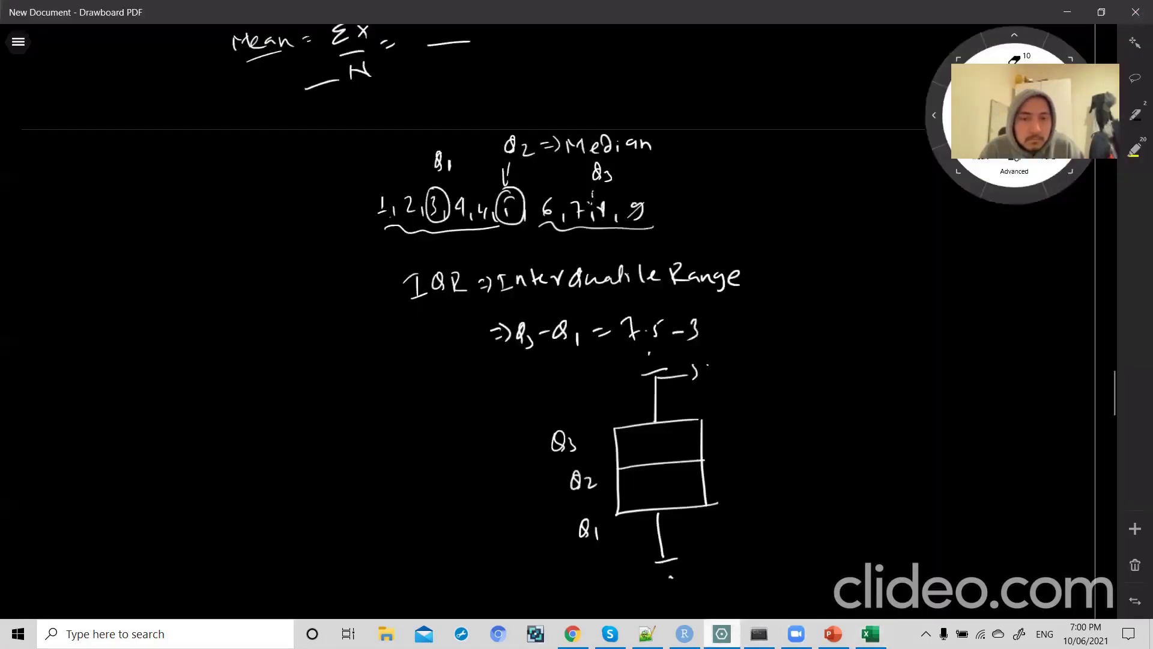
drag(710, 447, 726, 453)
mouse_move(743, 429)
mouse_down()
mouse_move(736, 449)
mouse_move(755, 455)
mouse_move(839, 430)
mouse_up()
drag(674, 454, 673, 422)
drag(669, 431, 680, 430)
mouse_move(676, 472)
mouse_down()
mouse_move(676, 502)
mouse_move(683, 479)
mouse_up()
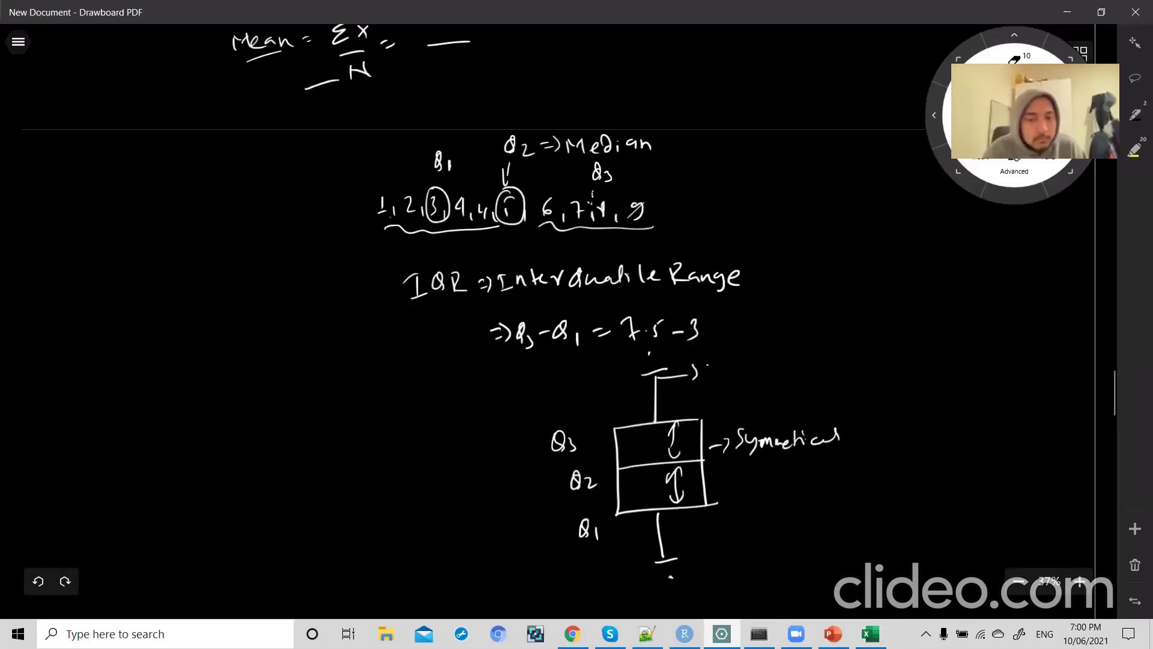
- Sketch a second box with its median line near the lower edge and label it Left or Right with an arrow
mouse_move(413, 437)
mouse_down()
mouse_move(408, 543)
mouse_move(472, 446)
mouse_up()
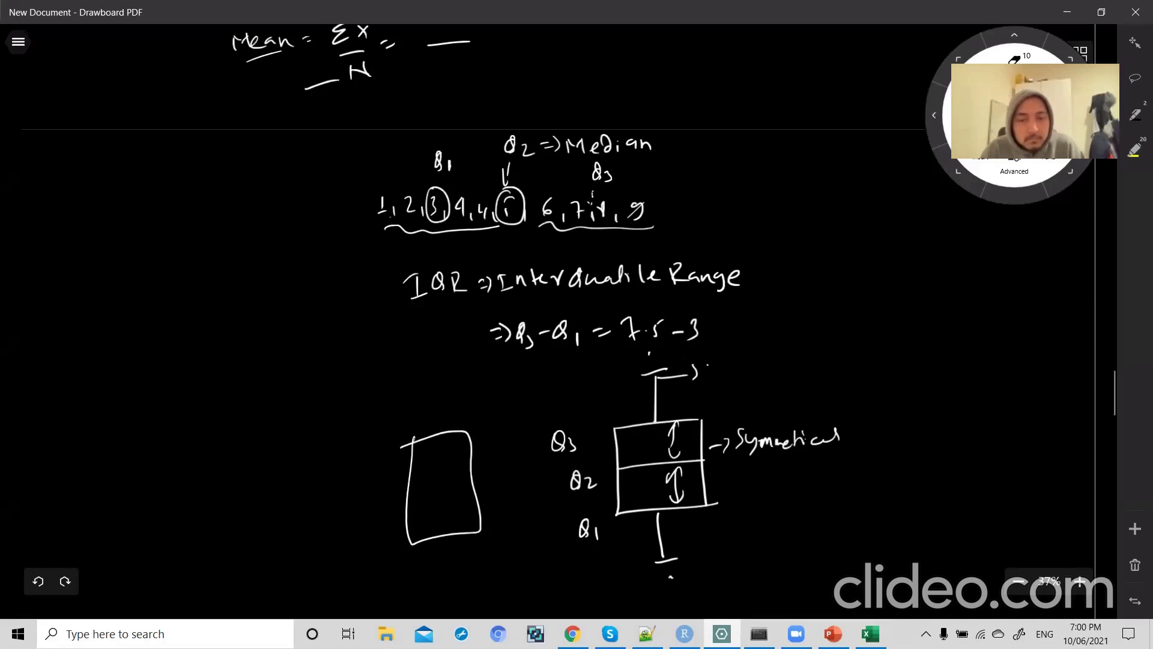
drag(402, 521, 481, 499)
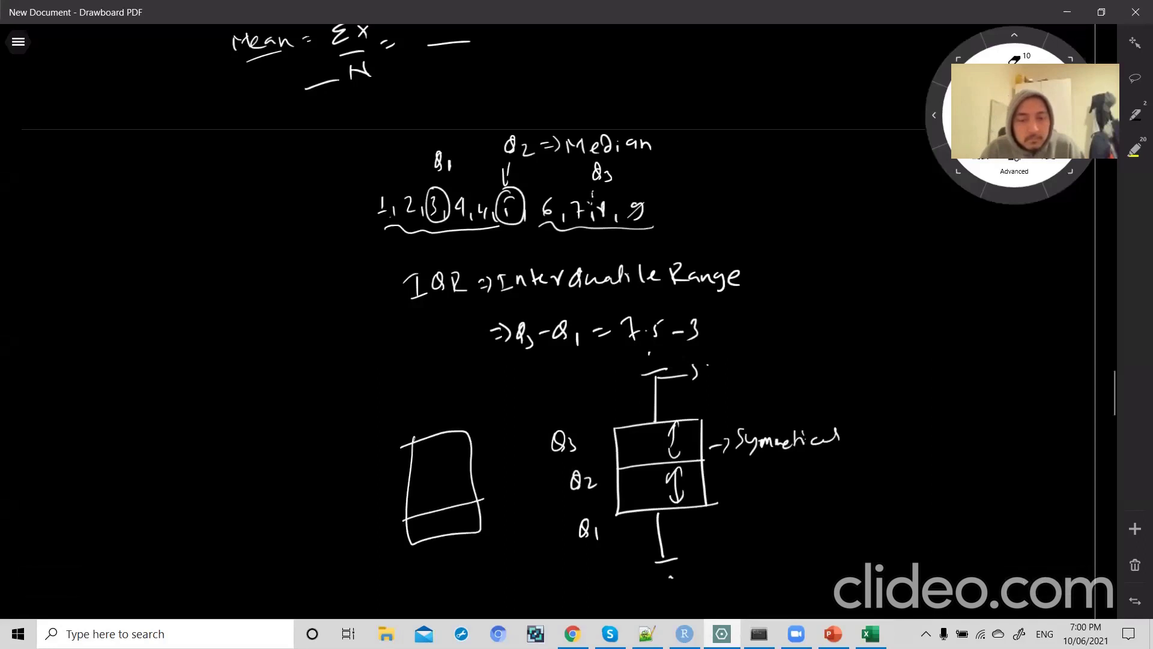
drag(432, 408, 443, 404)
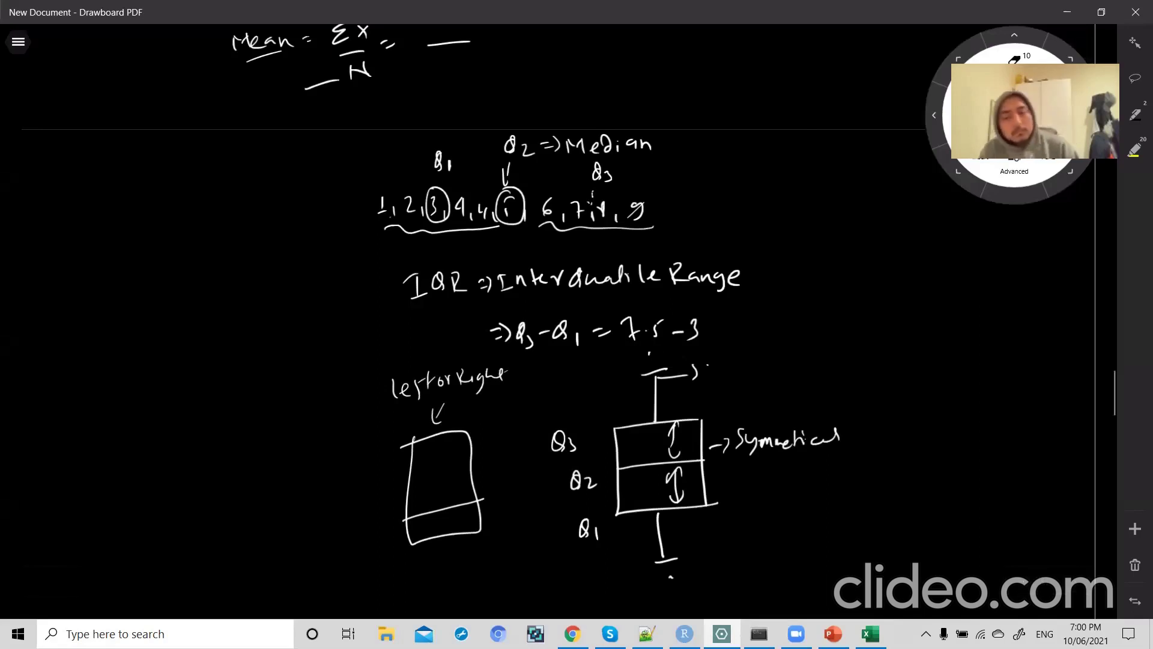
- Sketch a third box with a high median line and mark the unequal halves of both skewed boxes with double-headed arrows
mouse_move(230, 445)
mouse_down()
mouse_move(310, 549)
mouse_move(240, 441)
mouse_move(229, 446)
mouse_up()
mouse_move(226, 488)
mouse_down()
mouse_move(289, 464)
mouse_move(263, 555)
mouse_move(270, 540)
mouse_up()
drag(235, 506, 257, 501)
mouse_move(433, 441)
mouse_down()
mouse_move(436, 510)
mouse_move(446, 501)
mouse_move(441, 453)
mouse_up()
drag(454, 518, 469, 531)
- Label the third box Left or Right with an arrow pointing down to it
drag(254, 390, 243, 408)
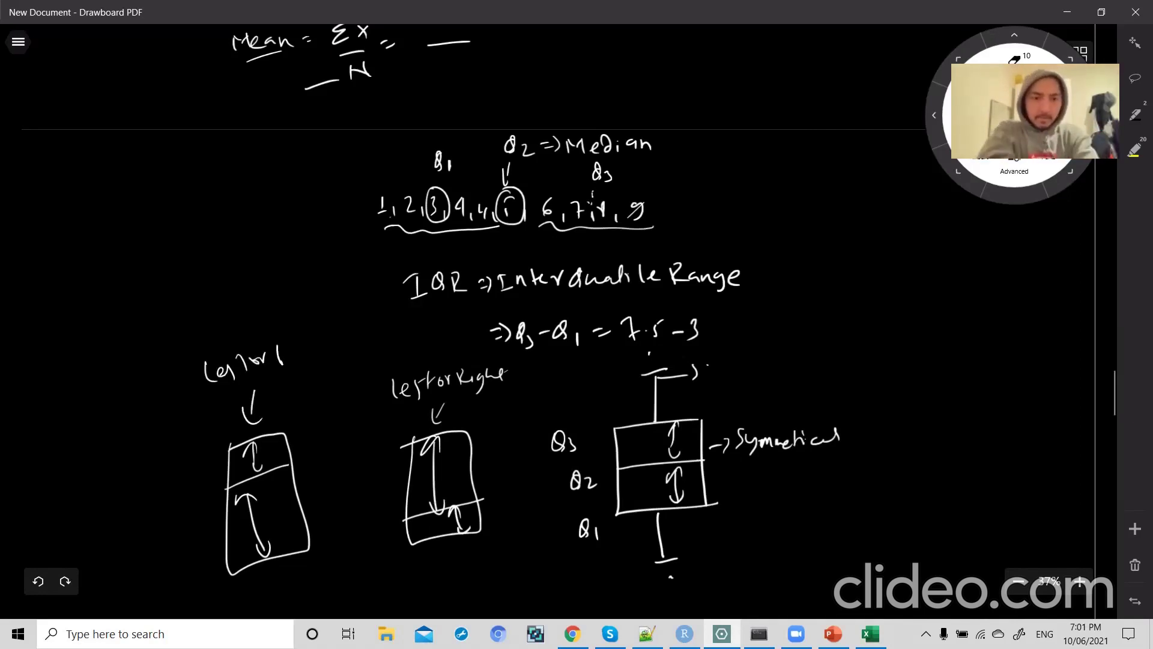
drag(306, 355, 322, 341)
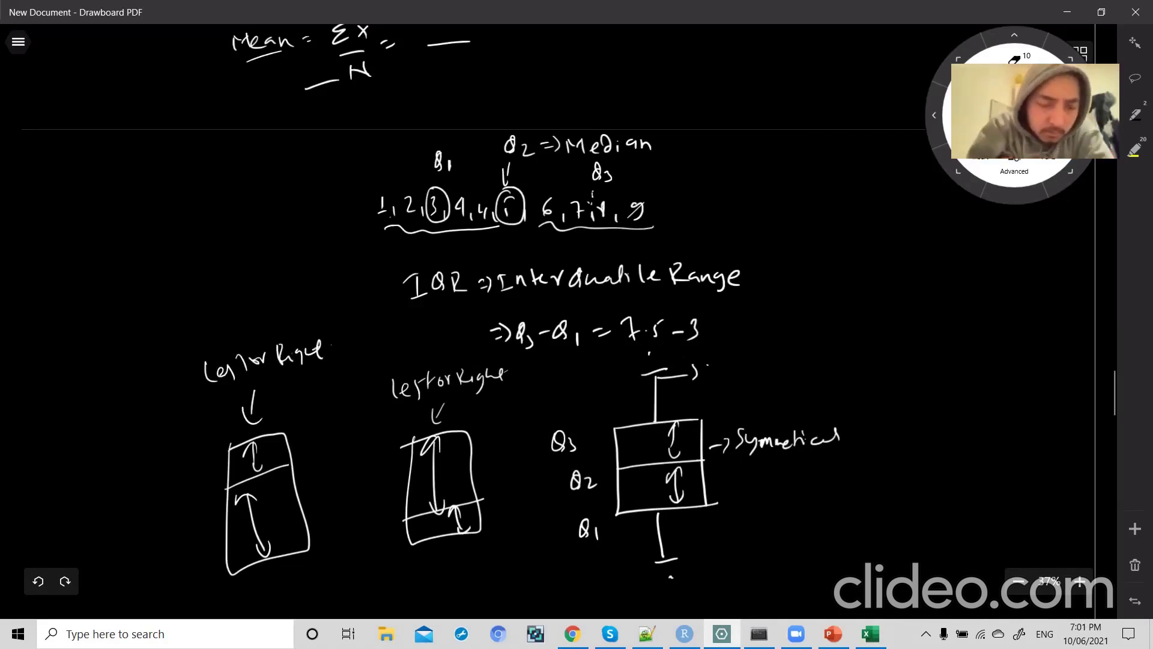
- Switch to Excel and place the two box plot charts side by side below row 8
key(alt+Tab)
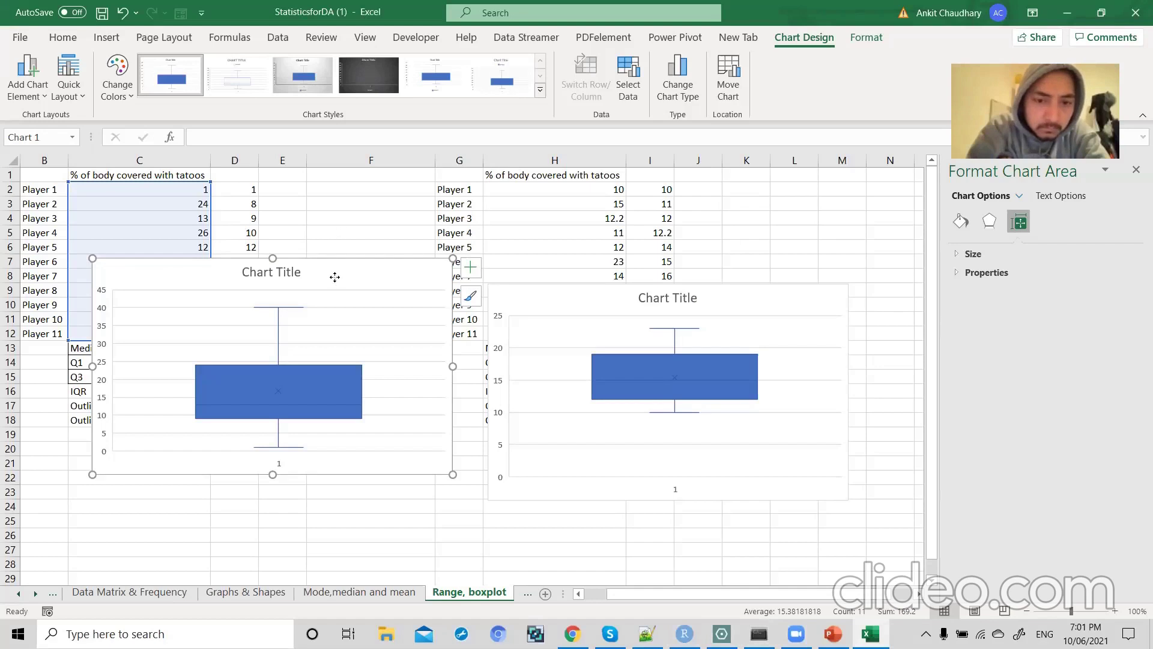
drag(334, 277, 325, 348)
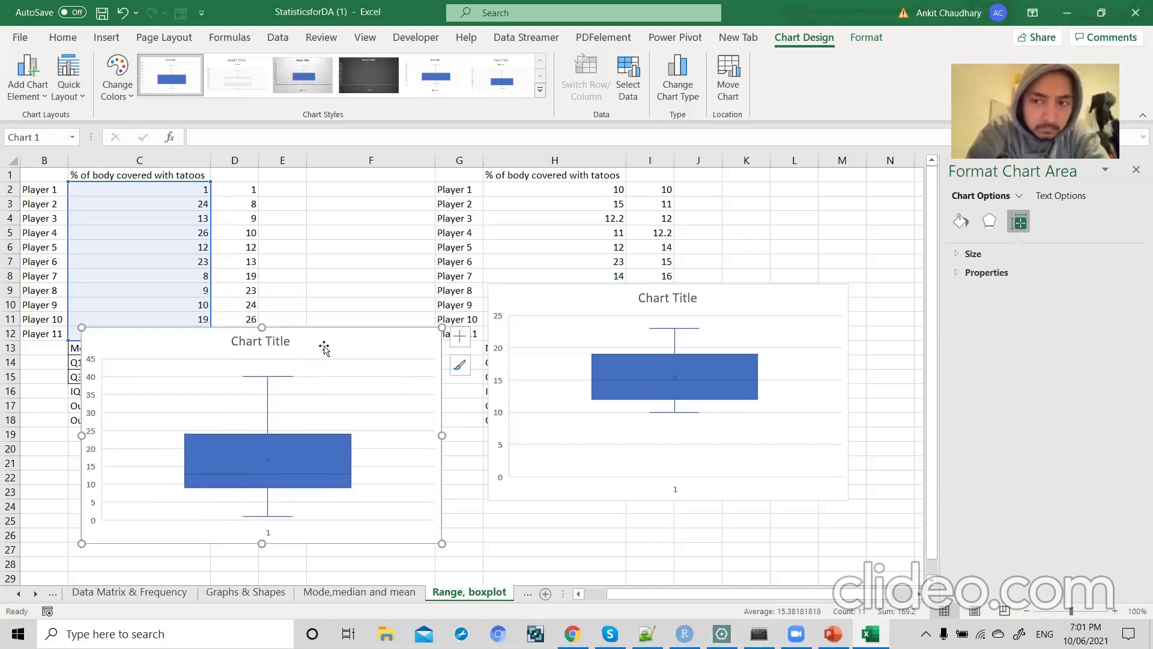
drag(322, 337, 301, 292)
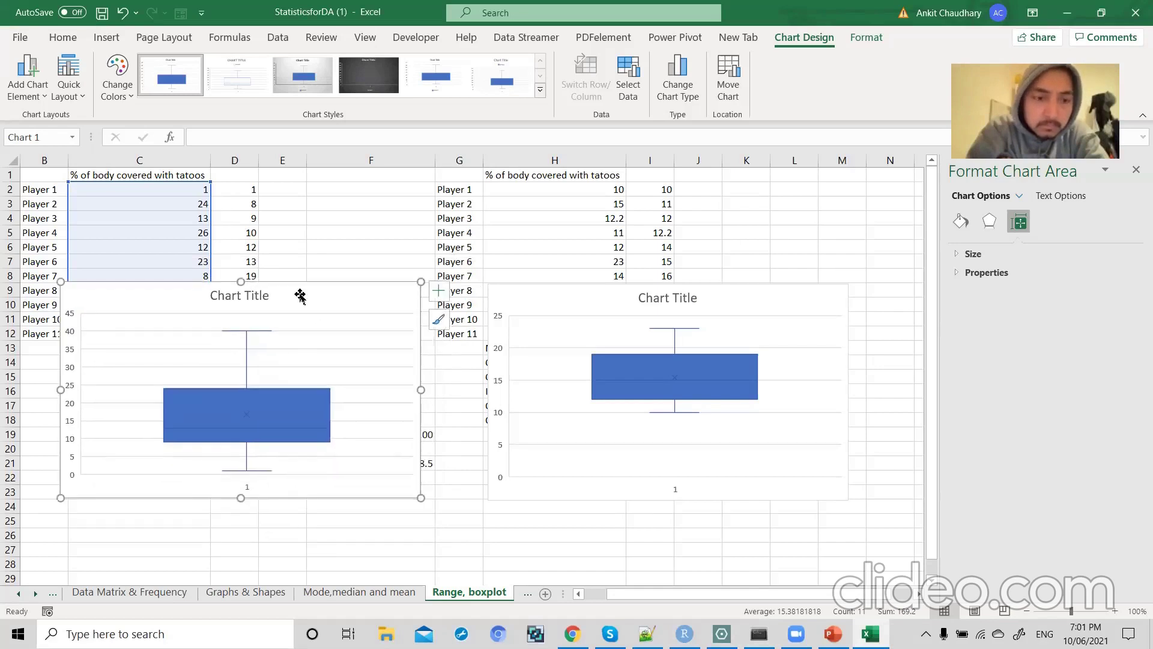
click(576, 303)
drag(575, 303, 521, 296)
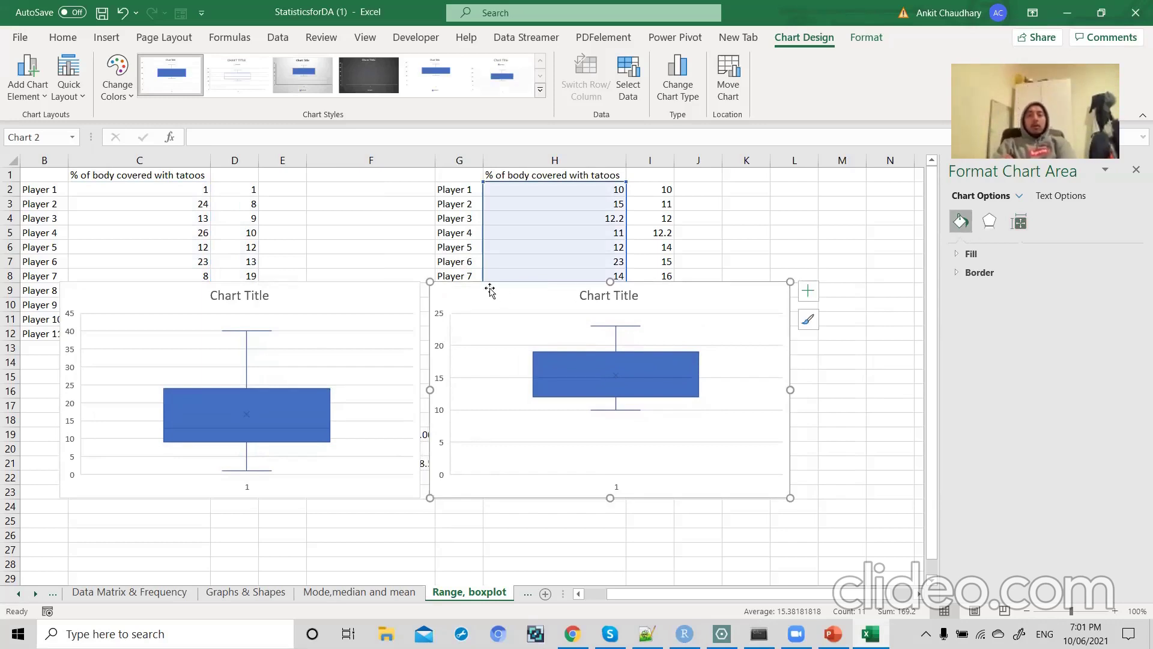
- Move the first box plot off the data, set Player 11's value in C12 to 100, and move the chart back
drag(373, 294, 546, 289)
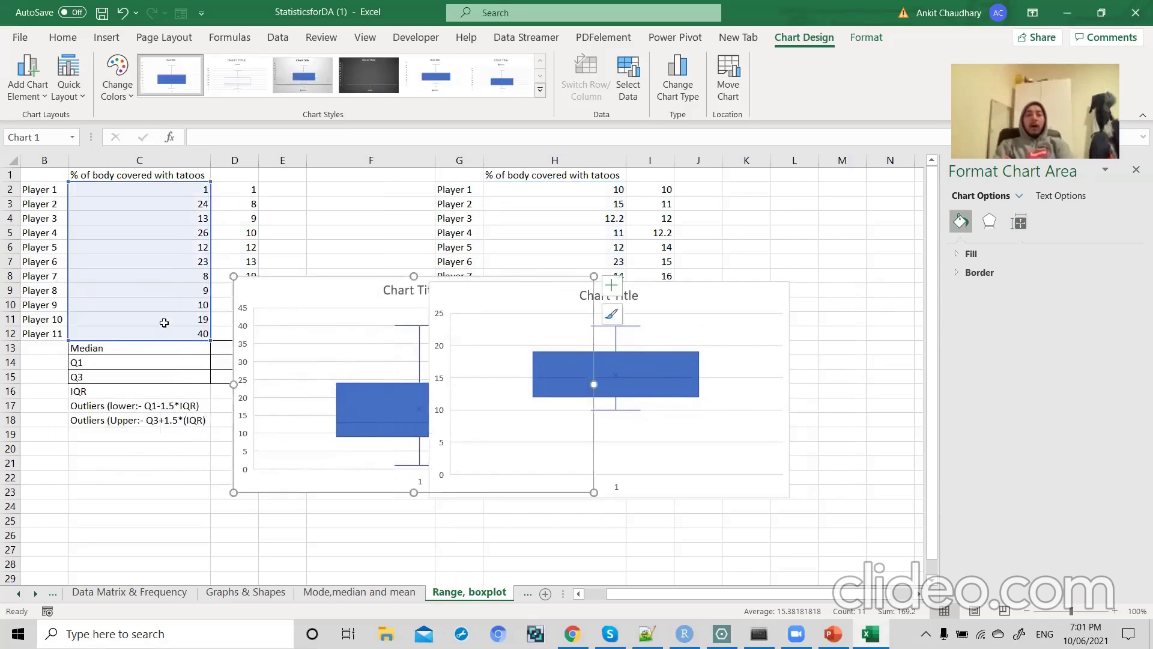
double_click(180, 333)
double_click(72, 333)
text(100)
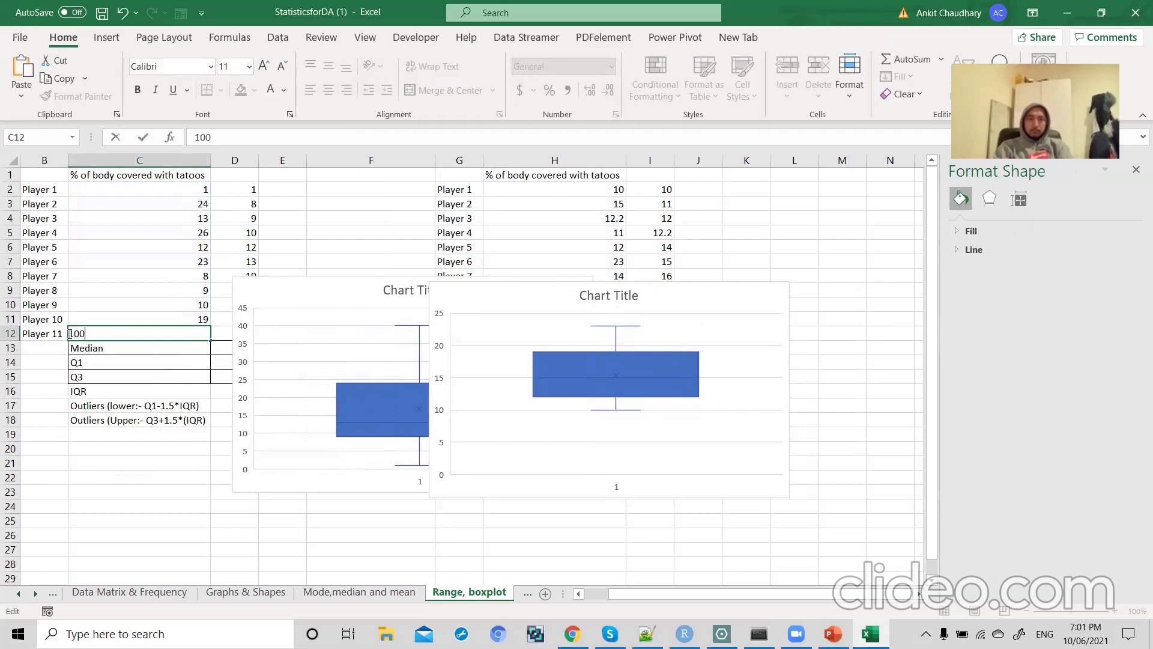
key(Return)
drag(317, 290, 122, 292)
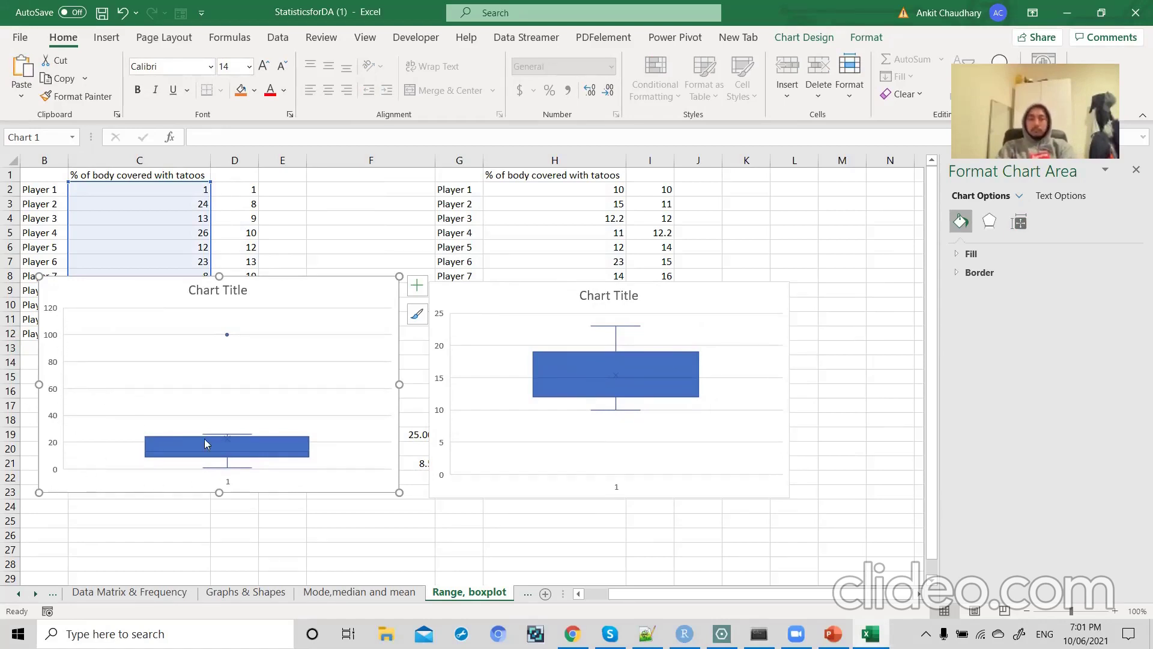
- Switch to Drawboard PDF and draw green vertical and horizontal axes with the Line tool in the empty area below the box sketches
key(alt+Tab)
scroll(354, 430, down, 3)
scroll(353, 435, down, 5)
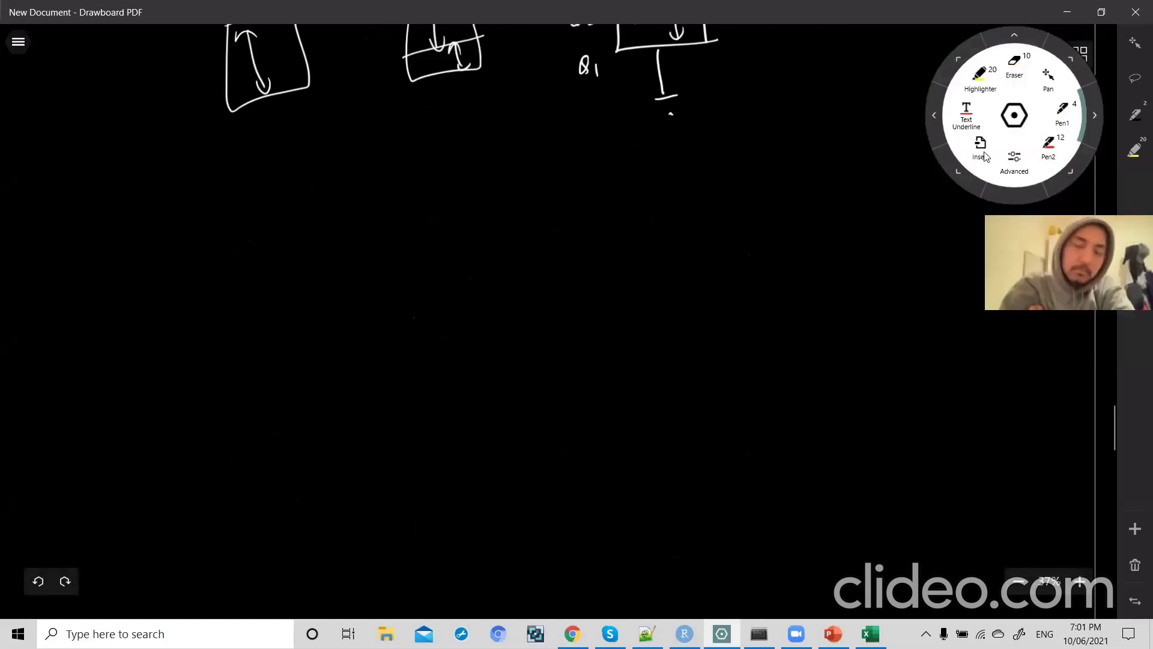
click(982, 150)
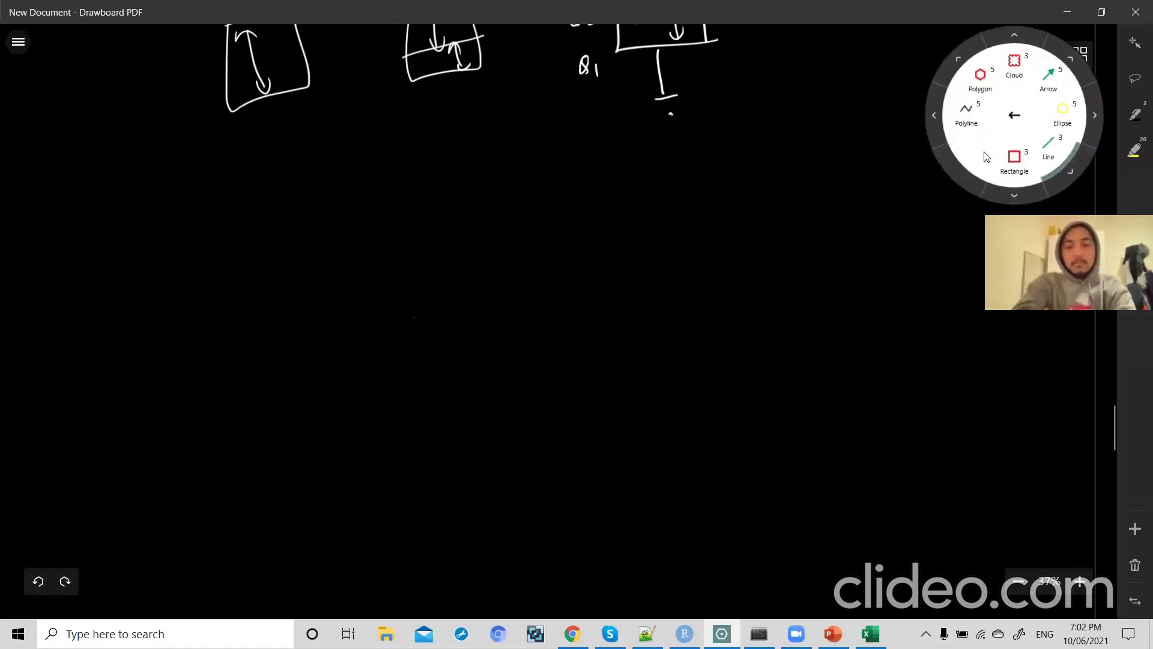
mouse_move(194, 248)
mouse_down()
mouse_move(197, 465)
mouse_move(498, 458)
mouse_up()
- Add pen tick marks along the vertical axis and label them with values increasing from 200, 400 and 500
click(1014, 115)
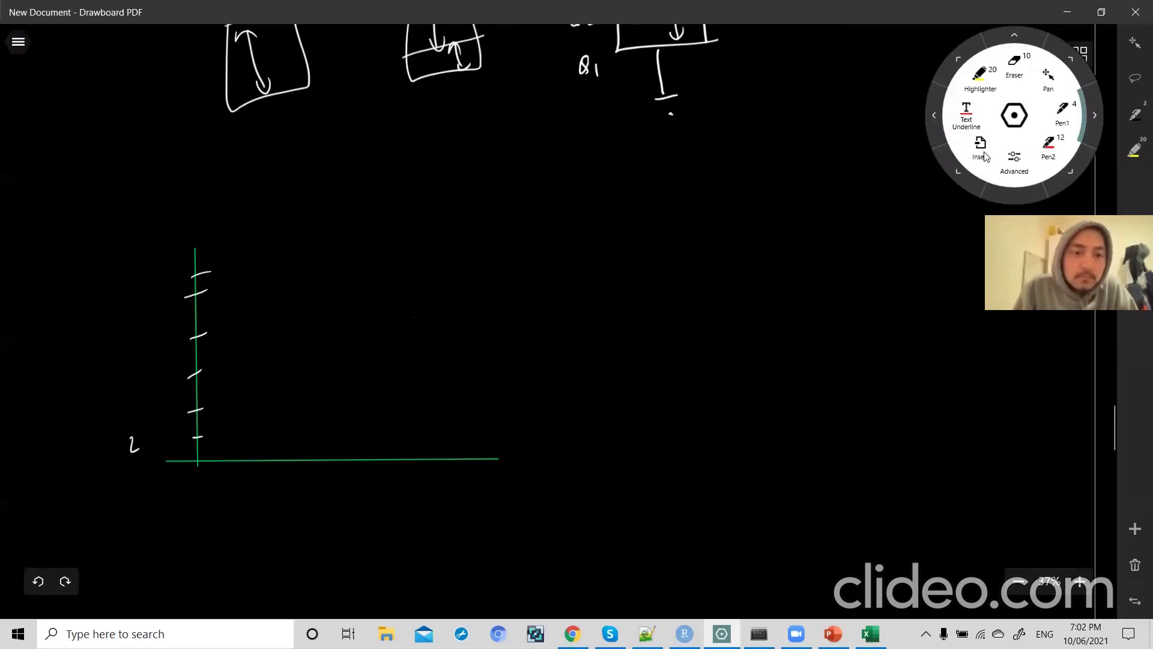
drag(146, 439, 145, 448)
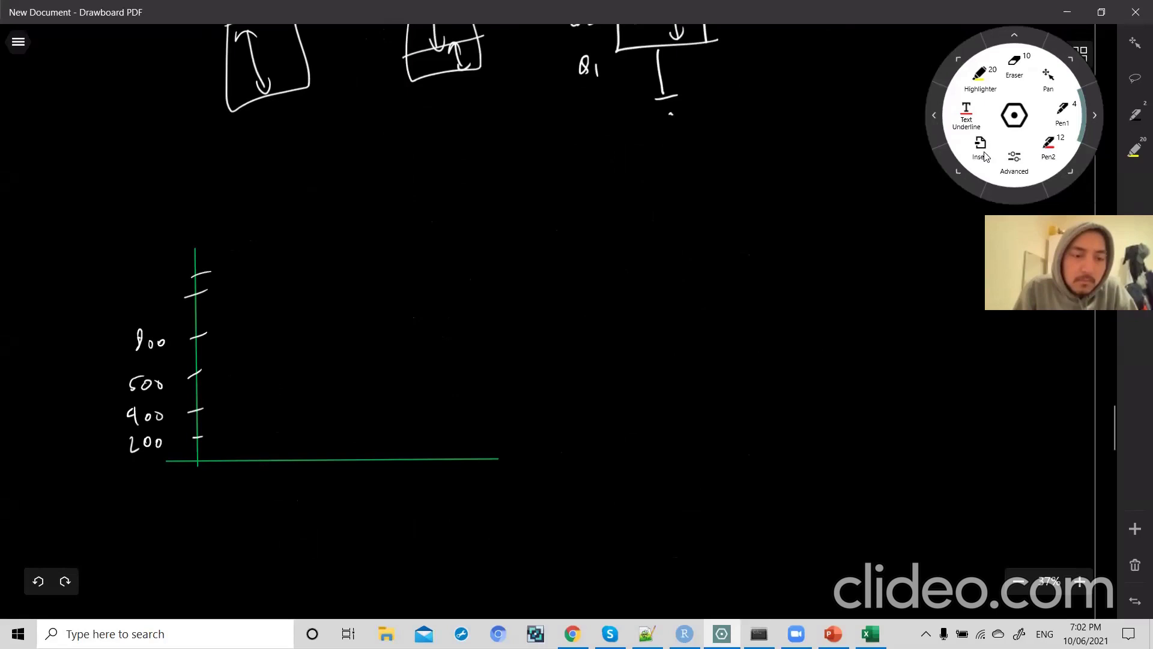
drag(140, 297, 147, 295)
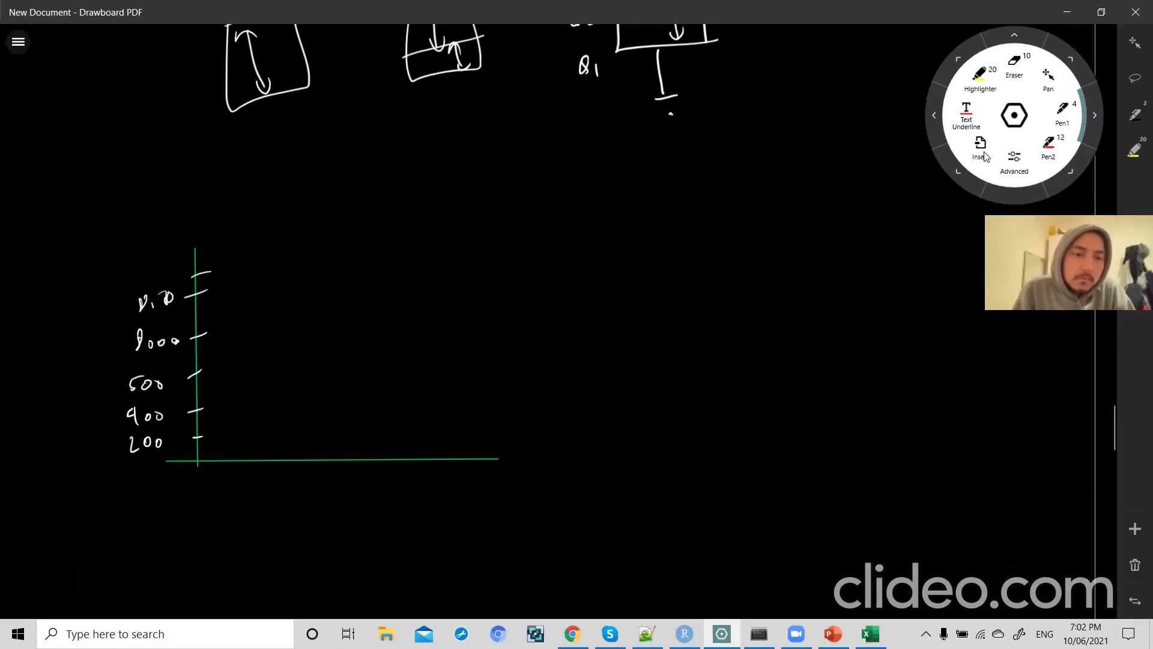
- Mark two positions on the horizontal axis and label them Male and Female
drag(283, 452, 274, 499)
drag(277, 499, 282, 492)
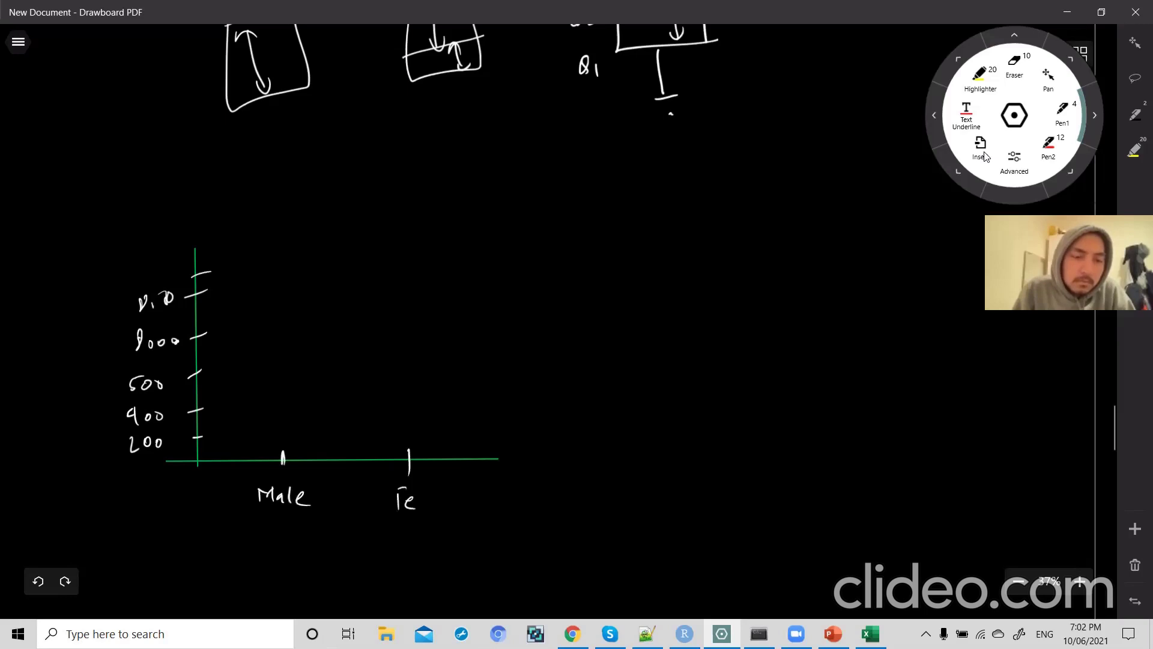
drag(422, 508, 458, 501)
- Sketch box plots with median lines and whiskers above Male and Female, and extend the Male median as a dashed line across both
mouse_move(264, 277)
mouse_down()
mouse_move(264, 321)
mouse_move(308, 322)
mouse_move(284, 403)
mouse_move(312, 324)
mouse_up()
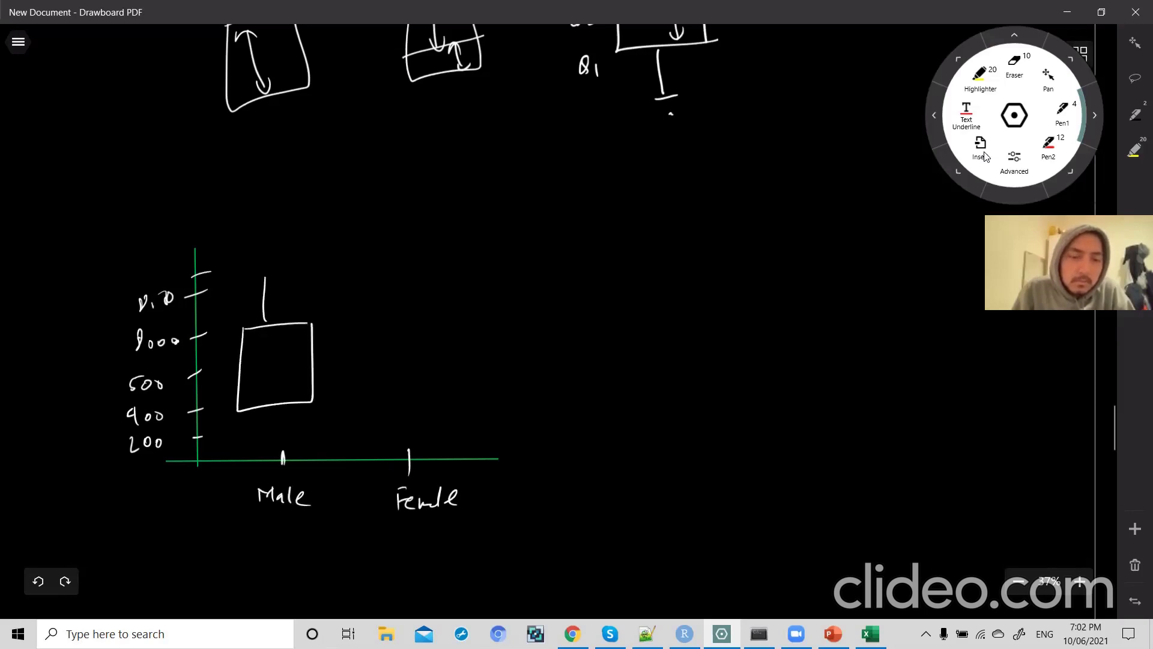
drag(241, 364, 317, 362)
mouse_move(399, 329)
mouse_down()
mouse_move(455, 391)
mouse_move(466, 307)
mouse_up()
drag(398, 356, 469, 348)
drag(444, 246, 430, 302)
drag(432, 389, 430, 411)
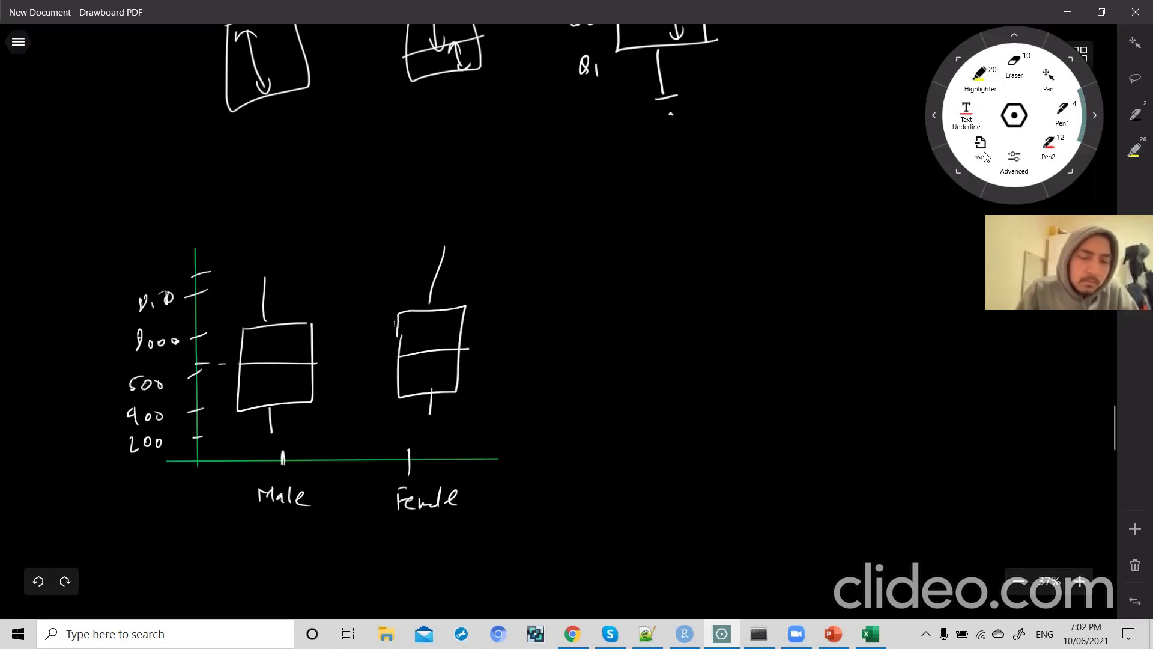
drag(336, 359, 396, 359)
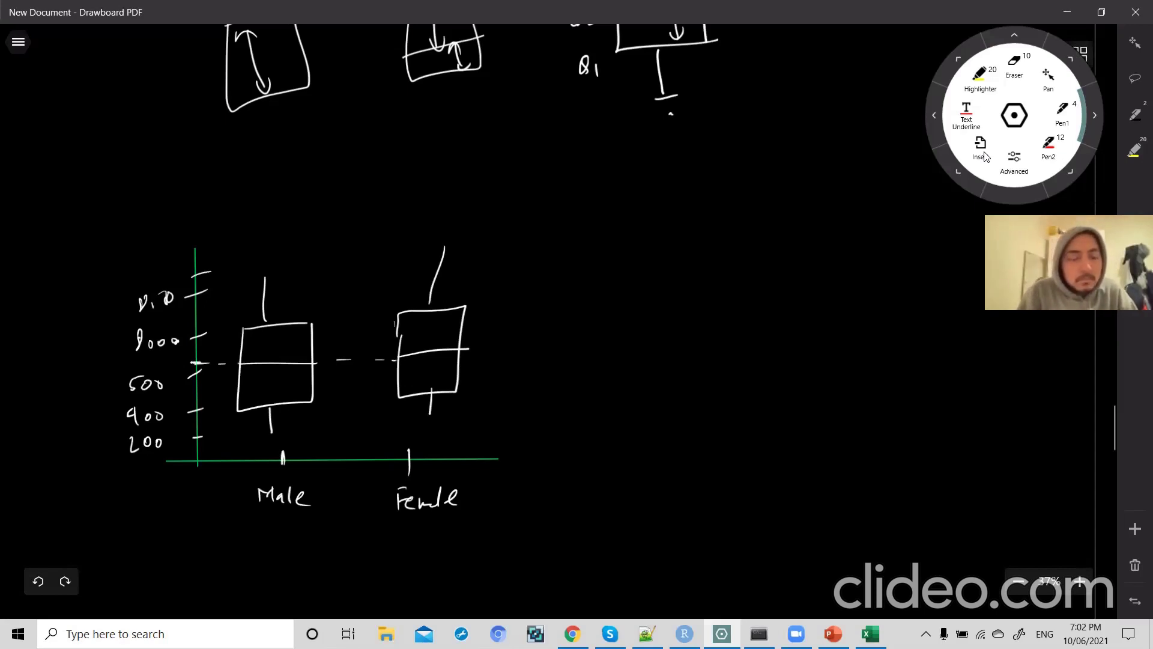
- Write the note "To visualise continuous & discrete variable, we often use Box plot" beside the chart
mouse_move(547, 271)
mouse_down()
mouse_move(547, 292)
mouse_move(587, 272)
mouse_up()
mouse_move(593, 272)
mouse_down()
mouse_move(592, 285)
mouse_move(679, 277)
mouse_up()
click(623, 278)
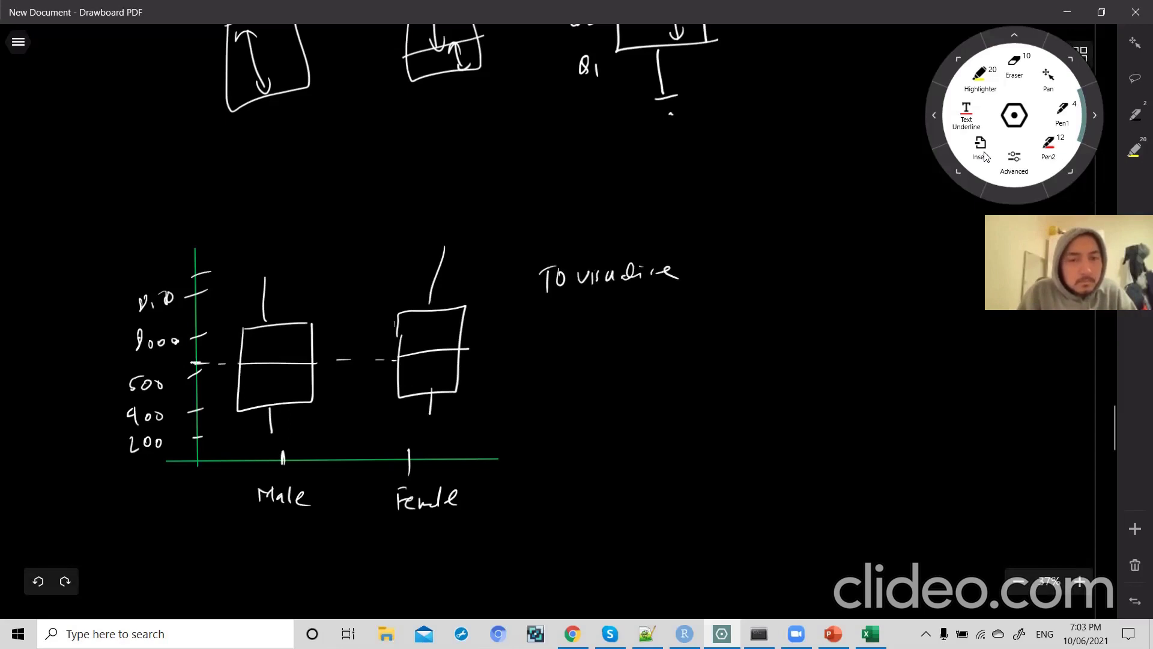
- Circle the vertical-axis values and label them Continuous variable, and circle Male and Female with an arrow to the label Discrete
mouse_move(129, 288)
mouse_down()
mouse_move(99, 463)
mouse_move(120, 287)
mouse_move(125, 317)
mouse_up()
mouse_move(79, 234)
mouse_down()
mouse_move(77, 257)
mouse_move(90, 254)
mouse_up()
drag(101, 234, 121, 227)
mouse_move(123, 209)
mouse_down()
mouse_move(125, 226)
mouse_move(148, 205)
mouse_up()
drag(150, 209, 160, 201)
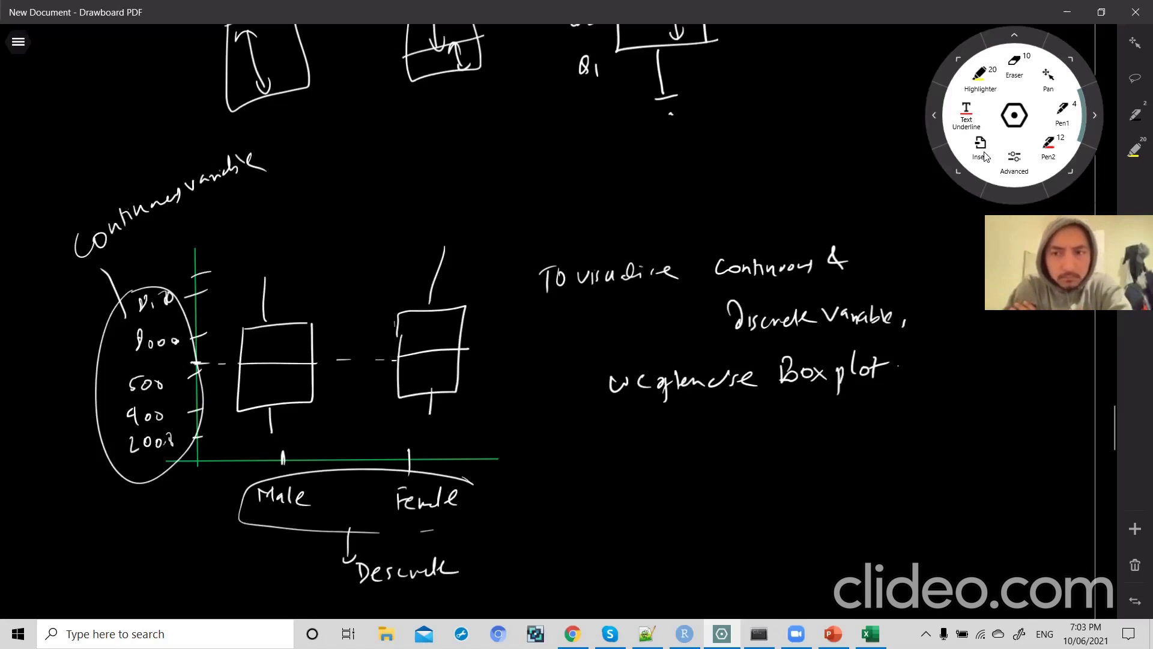
- Sketch a histogram under the box plot note, with bars rising to a tall central bar and falling again
mouse_move(616, 449)
mouse_down()
mouse_move(610, 557)
mouse_move(764, 540)
mouse_up()
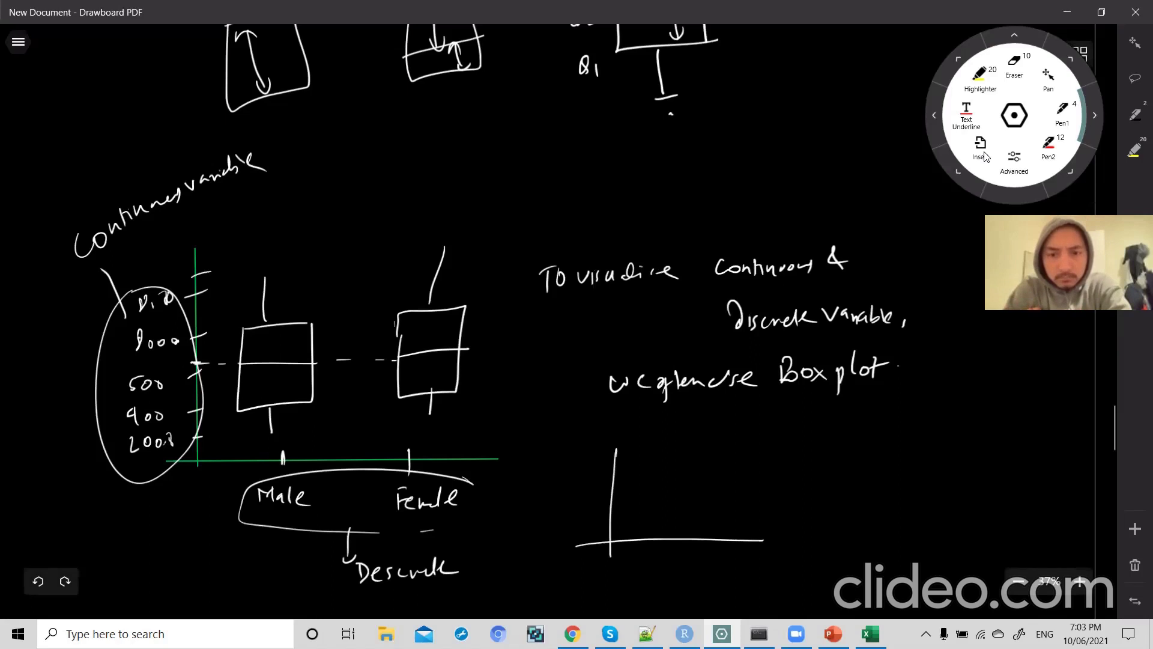
mouse_move(638, 521)
mouse_down()
mouse_move(640, 540)
mouse_move(658, 538)
mouse_move(678, 472)
mouse_move(684, 535)
mouse_up()
mouse_move(679, 480)
mouse_down()
mouse_move(715, 513)
mouse_move(718, 538)
mouse_up()
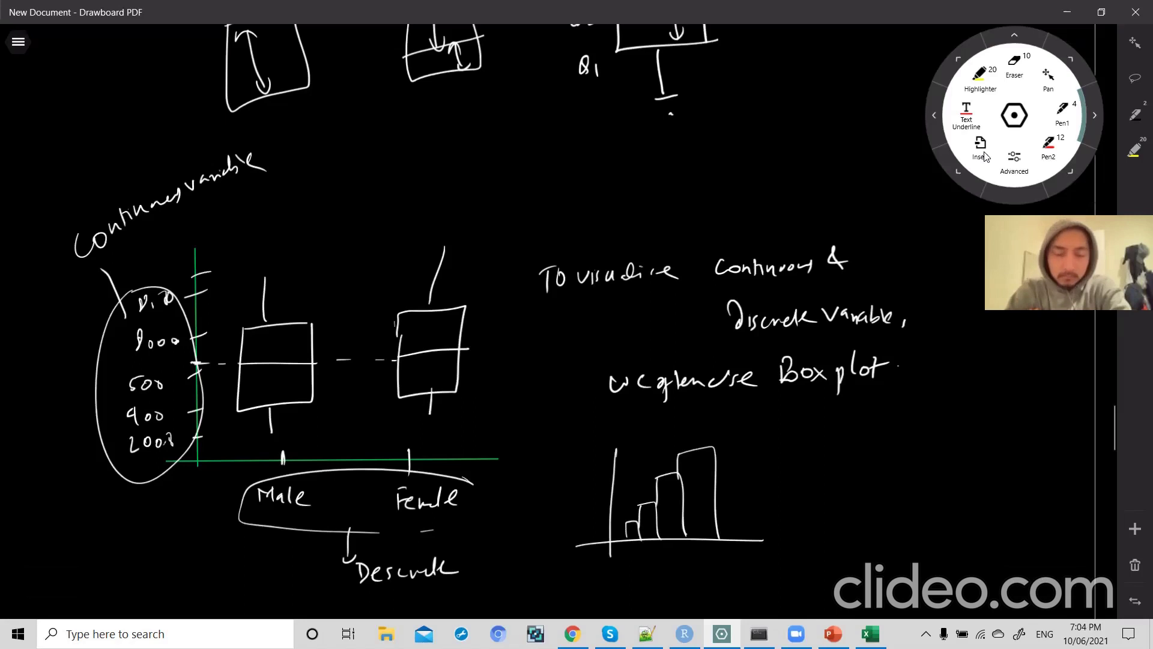
drag(718, 468, 725, 537)
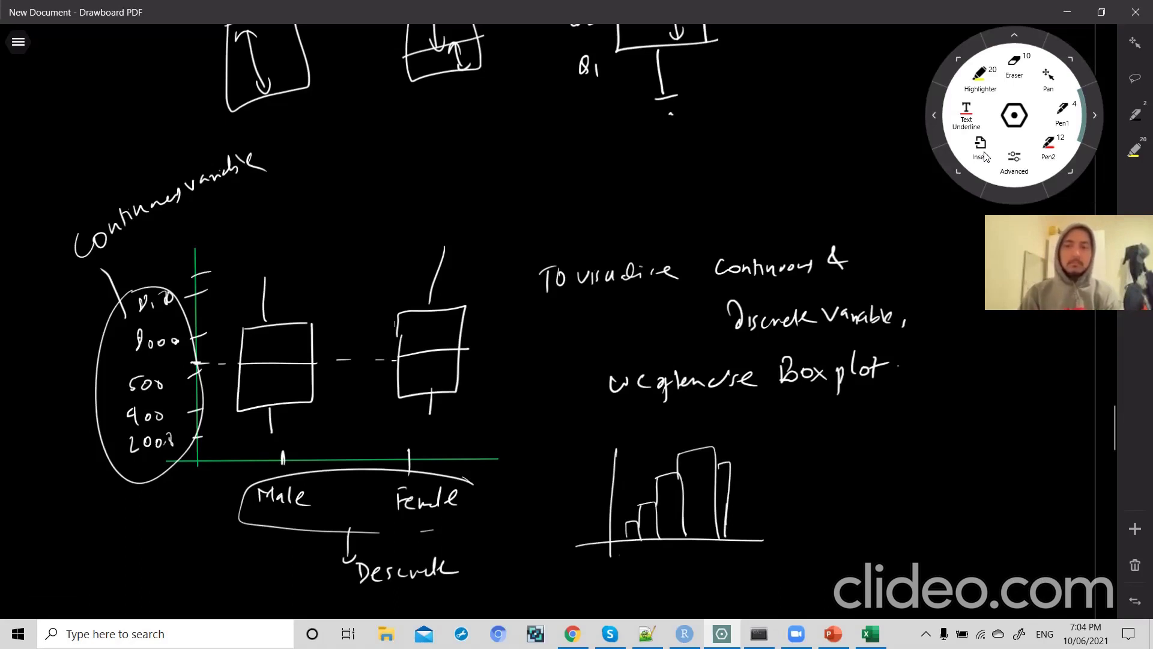
mouse_move(739, 485)
mouse_down()
mouse_move(740, 532)
mouse_move(758, 502)
mouse_move(760, 538)
mouse_up()
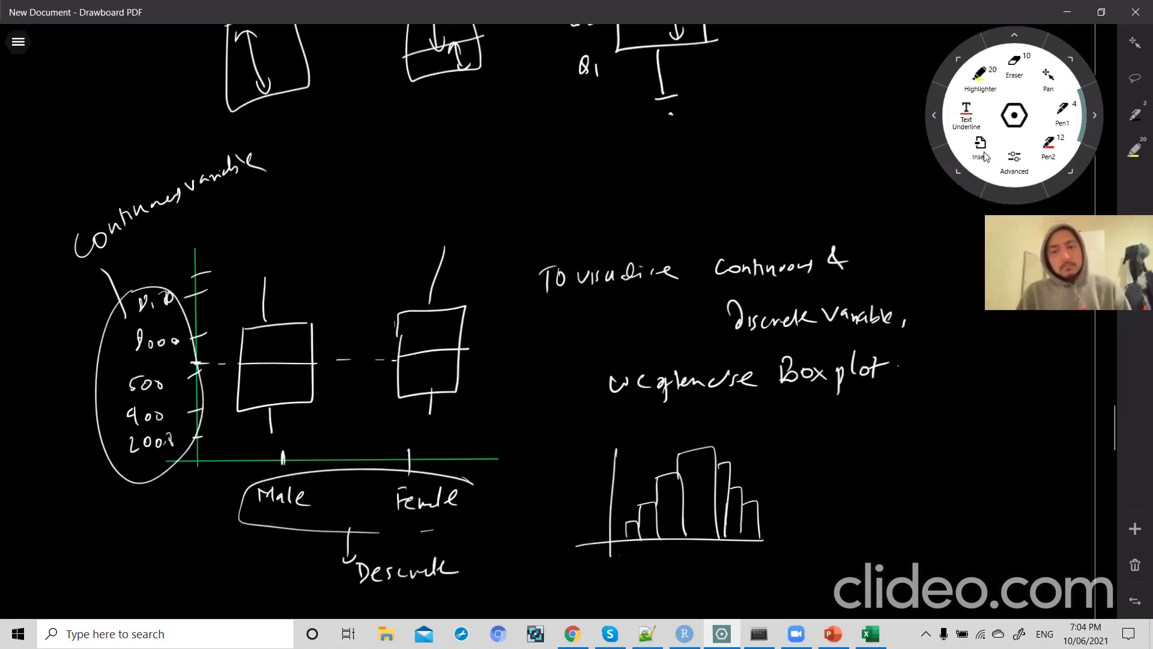
- Switch to Excel, move the first box plot off its source data, and select the values C2:C12 followed by the second chart
key(alt+Tab)
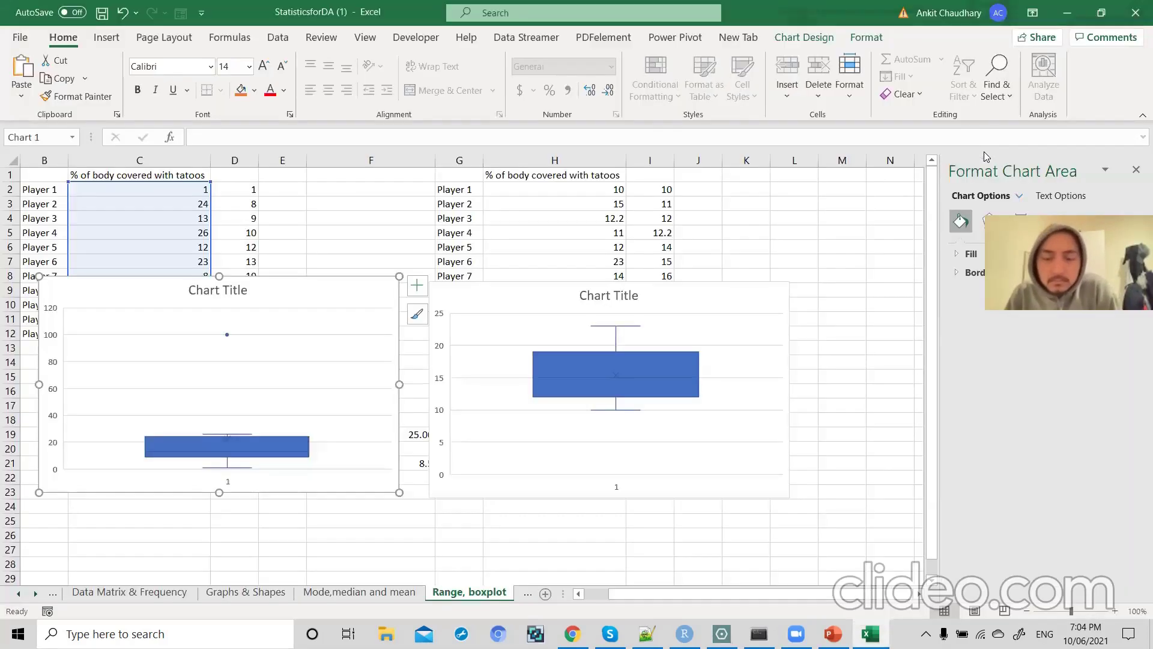
drag(296, 277, 556, 277)
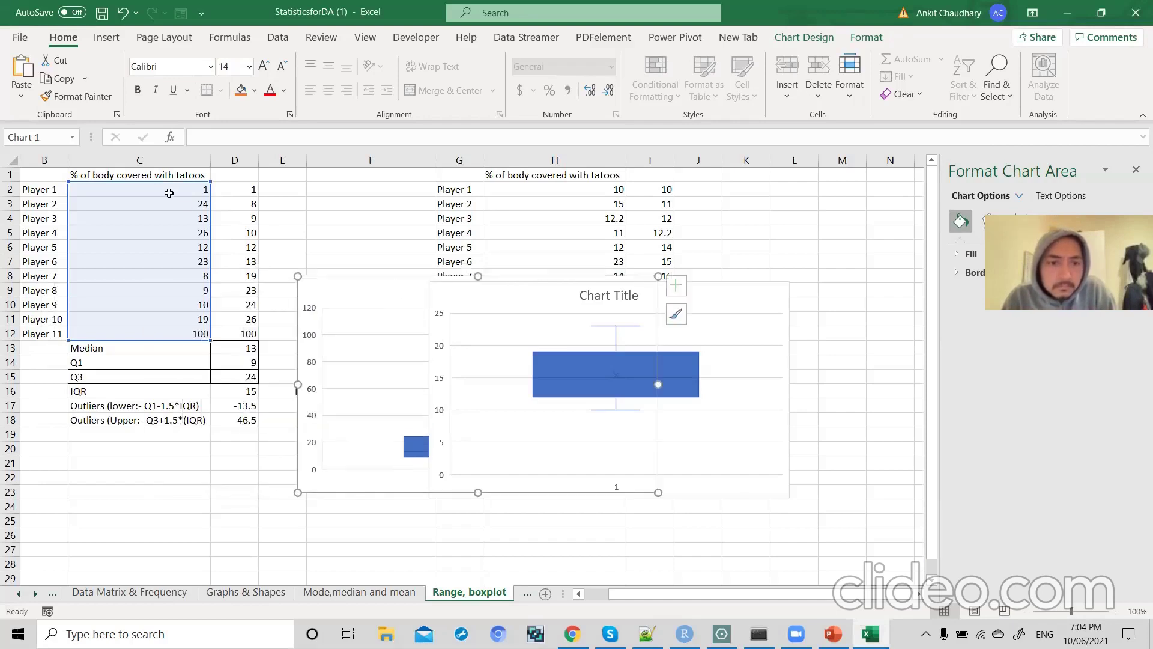
drag(170, 189, 179, 342)
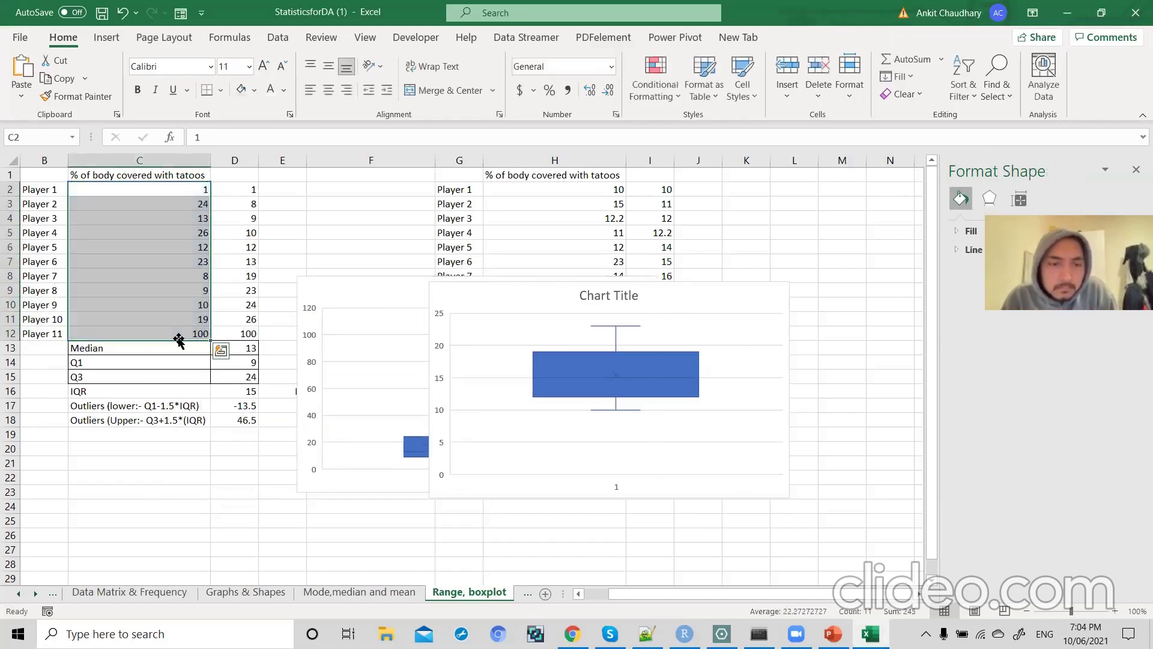
click(504, 291)
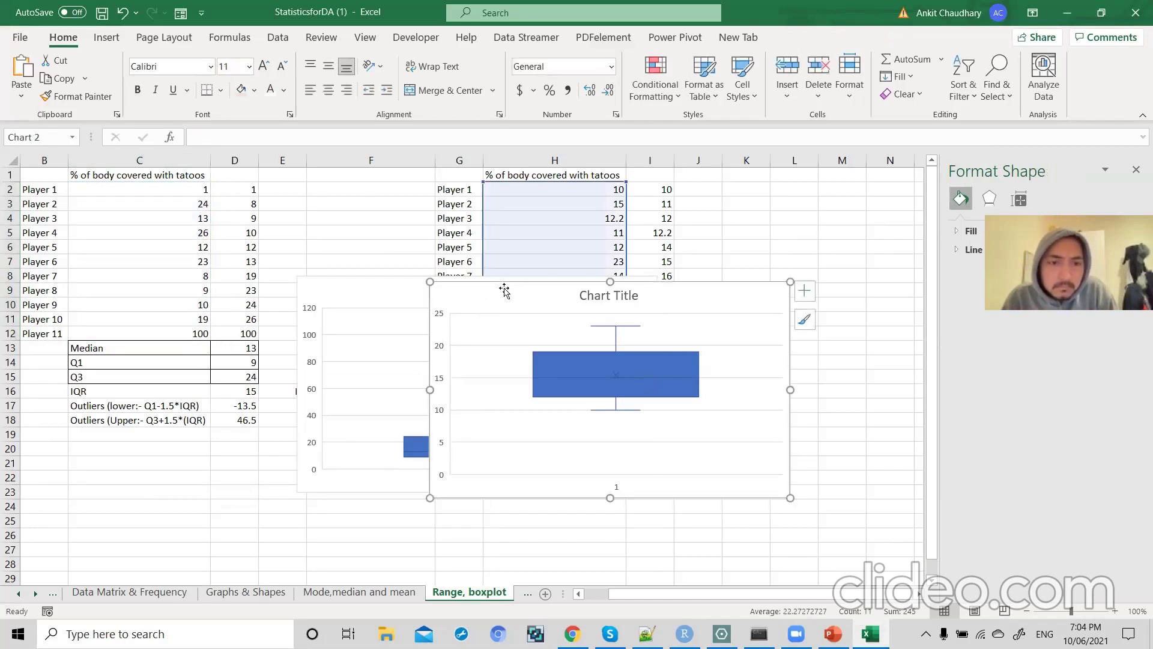
- Switch to Drawboard PDF, write "or" beside the histogram, and sketch a single box plot with whiskers on its own axes
key(alt+Tab)
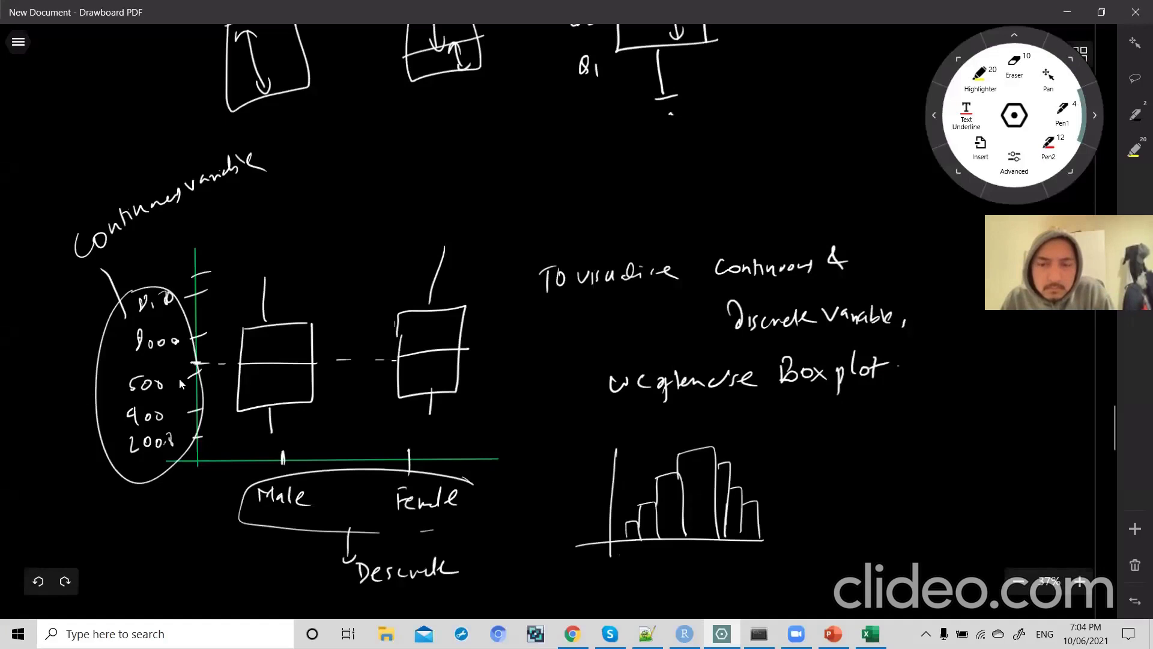
mouse_move(790, 464)
mouse_down()
mouse_move(780, 482)
mouse_move(791, 512)
mouse_up()
drag(800, 518, 814, 496)
mouse_move(865, 433)
mouse_down()
mouse_move(857, 547)
mouse_move(961, 535)
mouse_up()
mouse_move(898, 443)
mouse_down()
mouse_move(936, 504)
mouse_move(895, 442)
mouse_move(914, 442)
mouse_up()
drag(916, 507, 916, 517)
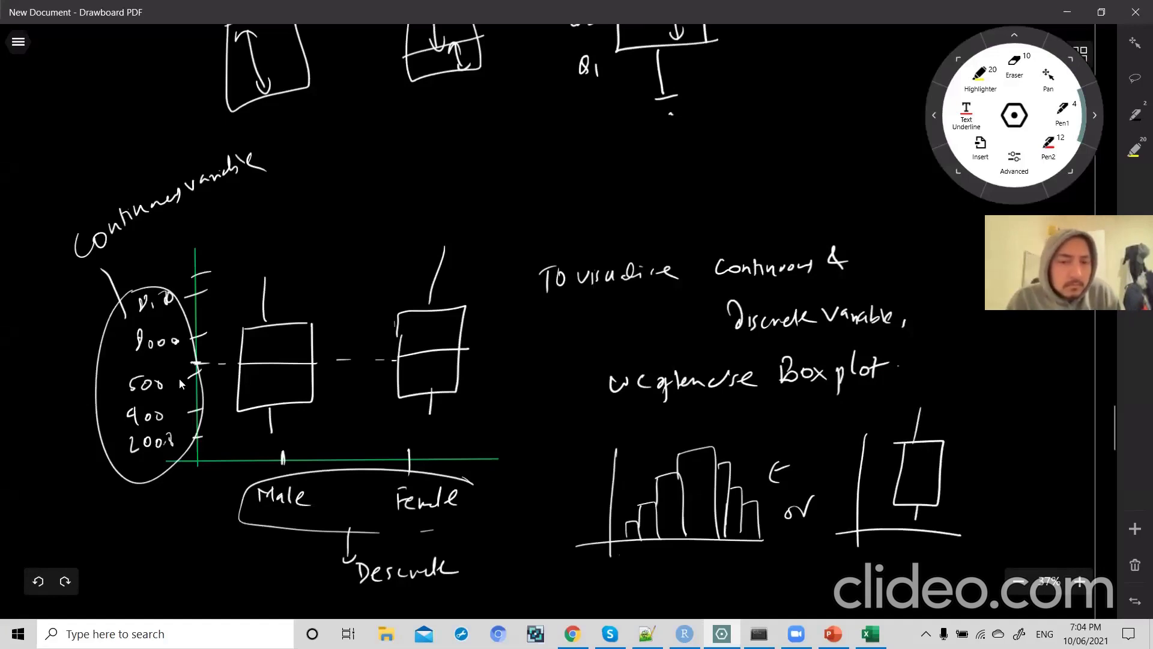
- Write numbered note 1 below the sketches: "One variable, we can use both Histogram or Boxplot"
scroll(179, 378, down, 8)
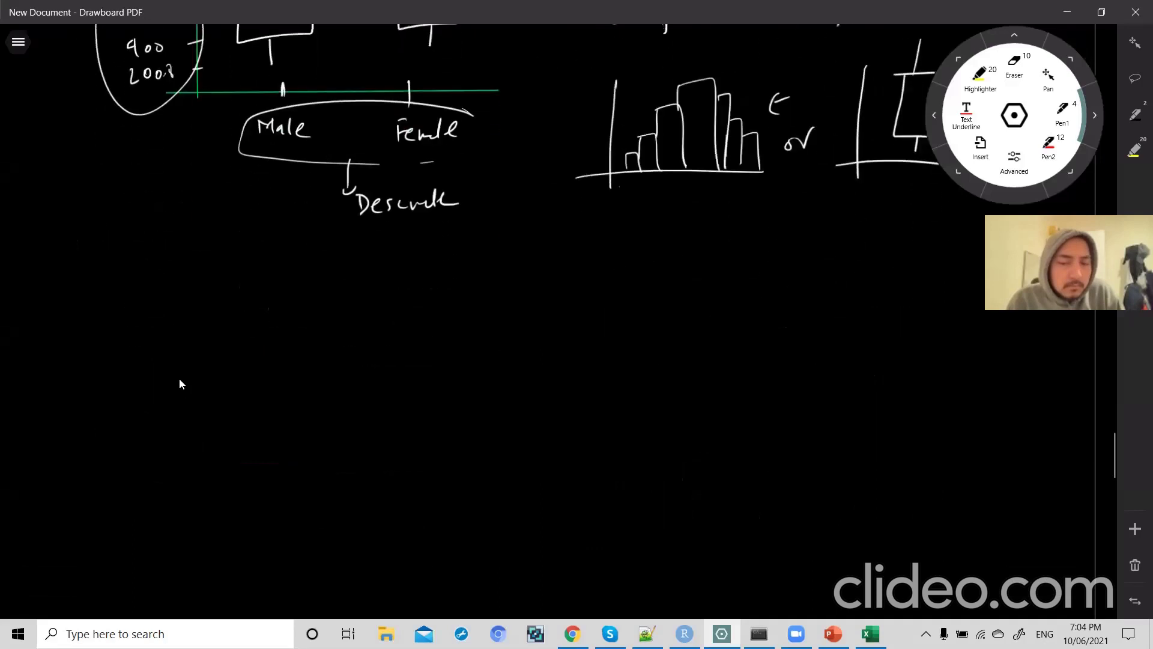
drag(260, 211, 263, 260)
mouse_move(273, 229)
mouse_down()
mouse_move(271, 262)
mouse_move(307, 231)
mouse_up()
mouse_move(319, 252)
mouse_down()
mouse_move(325, 236)
mouse_move(330, 253)
mouse_up()
mouse_move(336, 246)
mouse_down()
mouse_move(347, 253)
mouse_move(369, 232)
mouse_move(398, 252)
mouse_up()
mouse_move(415, 241)
mouse_down()
mouse_move(415, 253)
mouse_move(437, 255)
mouse_up()
mouse_move(441, 249)
mouse_down()
mouse_move(465, 267)
mouse_move(499, 252)
mouse_up()
drag(508, 247, 534, 255)
drag(543, 248, 636, 256)
drag(642, 247, 659, 256)
mouse_move(659, 239)
mouse_down()
mouse_move(667, 256)
mouse_move(692, 260)
mouse_up()
drag(692, 251, 704, 260)
drag(709, 246, 725, 258)
drag(732, 238, 748, 257)
mouse_move(749, 257)
mouse_down()
mouse_move(758, 249)
mouse_move(762, 271)
mouse_move(780, 246)
mouse_move(803, 252)
mouse_up()
drag(809, 252, 821, 253)
mouse_move(823, 259)
mouse_down()
mouse_move(835, 248)
mouse_move(854, 257)
mouse_up()
drag(860, 250, 886, 264)
mouse_move(894, 236)
mouse_down()
mouse_move(896, 254)
mouse_move(907, 250)
mouse_up()
mouse_move(918, 233)
mouse_down()
mouse_move(918, 257)
mouse_move(925, 243)
mouse_up()
drag(932, 246, 938, 246)
- Write numbered note 2: "Two variable, One is continuous & another is discrete then, we use Boxplot"
mouse_move(255, 325)
mouse_down()
mouse_move(268, 341)
mouse_move(251, 313)
mouse_move(301, 343)
mouse_move(310, 314)
mouse_up()
drag(308, 325, 361, 326)
drag(375, 329, 405, 343)
drag(410, 334, 427, 343)
mouse_move(428, 336)
mouse_down()
mouse_move(445, 345)
mouse_move(496, 328)
mouse_up()
drag(508, 336, 535, 345)
drag(549, 334, 554, 345)
drag(549, 328, 595, 342)
drag(605, 335, 666, 342)
drag(668, 335, 765, 340)
drag(773, 333, 858, 338)
drag(865, 331, 876, 339)
drag(890, 329, 908, 326)
mouse_move(909, 317)
mouse_down()
mouse_move(913, 335)
mouse_move(944, 343)
mouse_up()
mouse_move(946, 321)
mouse_down()
mouse_move(951, 342)
mouse_move(979, 340)
mouse_up()
drag(985, 334, 981, 343)
mouse_move(454, 391)
mouse_down()
mouse_move(473, 385)
mouse_move(481, 403)
mouse_up()
mouse_move(501, 386)
mouse_down()
mouse_move(508, 402)
mouse_move(516, 385)
mouse_up()
mouse_move(525, 393)
mouse_down()
mouse_move(520, 404)
mouse_move(595, 398)
mouse_up()
drag(606, 388, 626, 407)
drag(624, 389, 641, 395)
drag(652, 384, 657, 392)
drag(662, 377, 661, 399)
drag(654, 386, 672, 383)
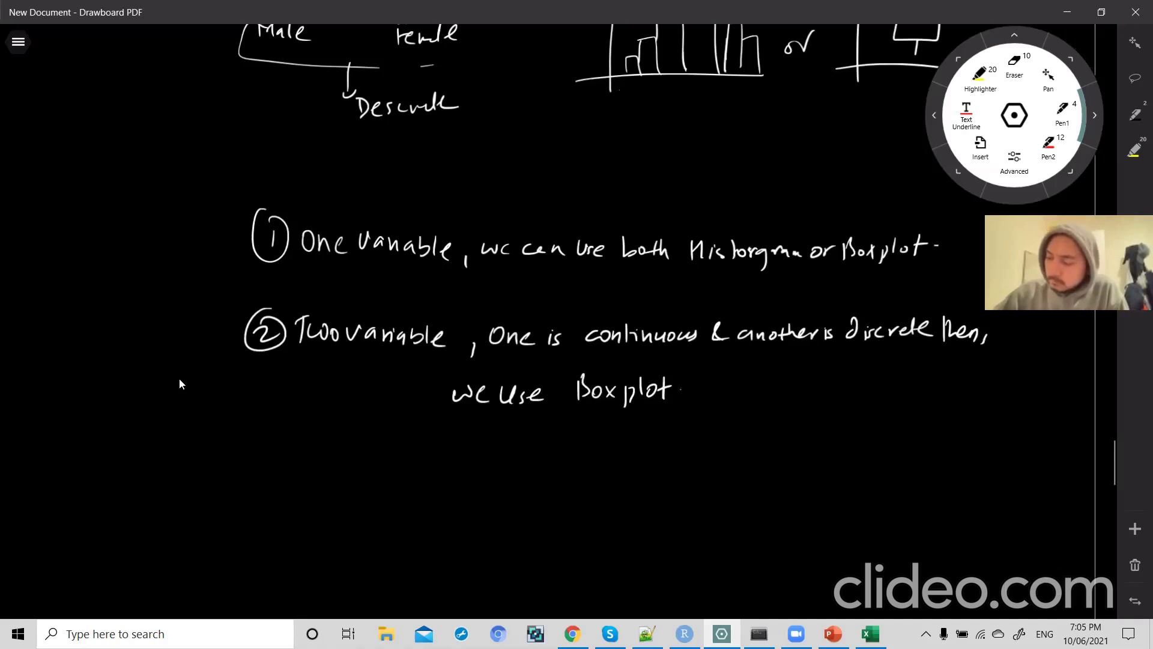
key(alt+Tab)
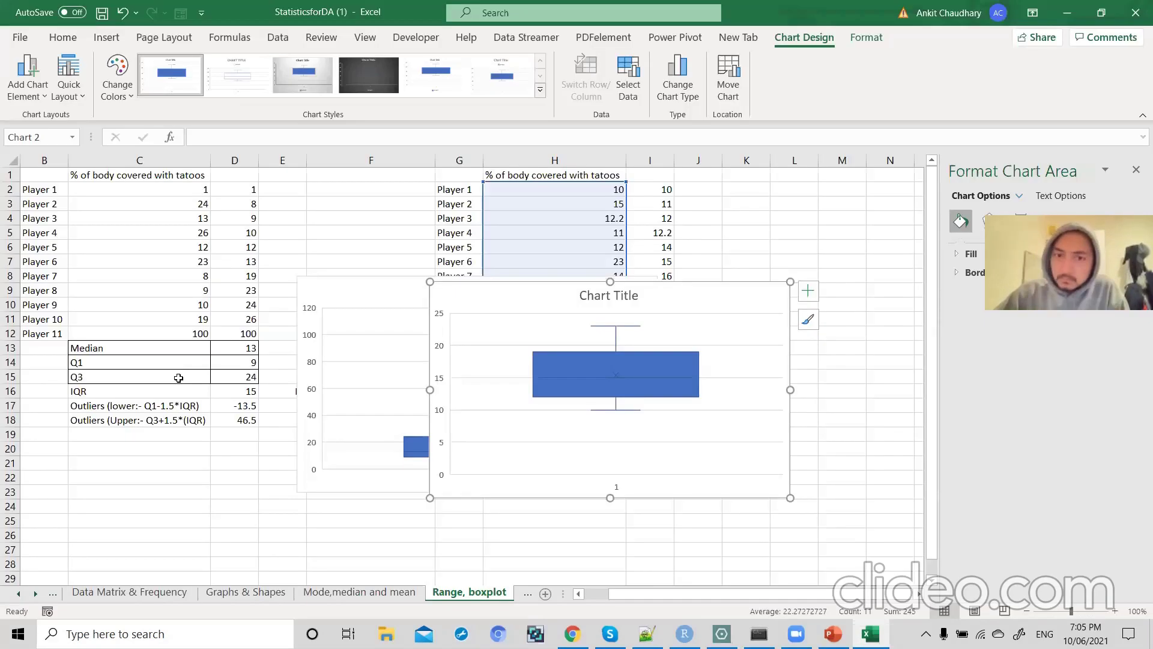
click(356, 303)
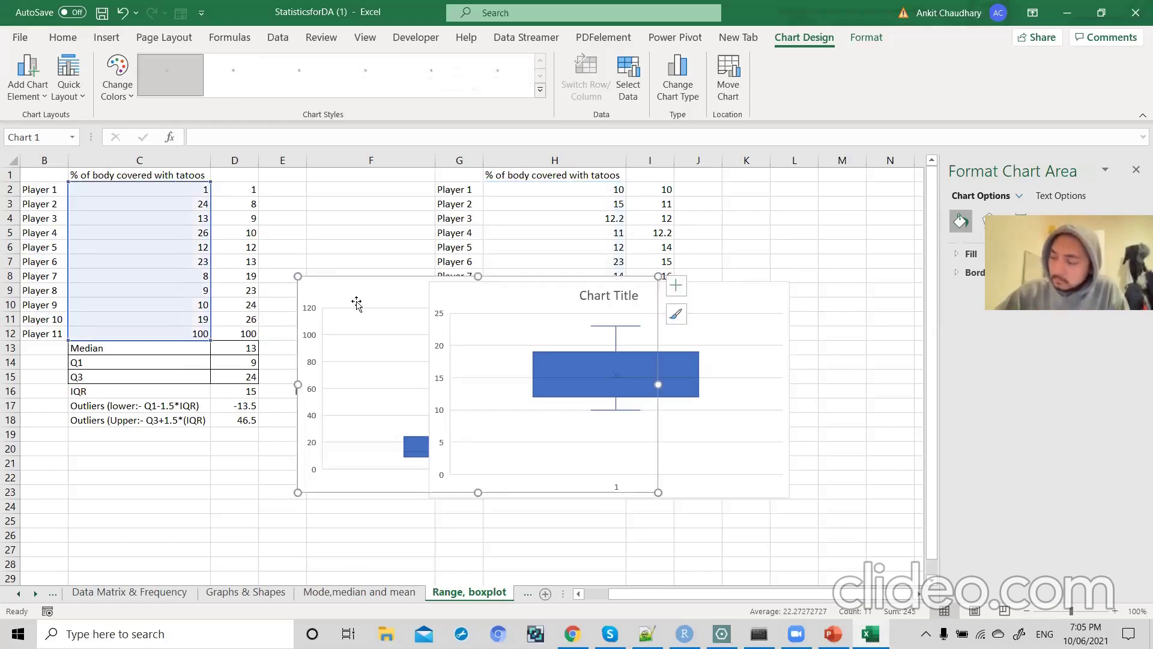
key(alt+Tab)
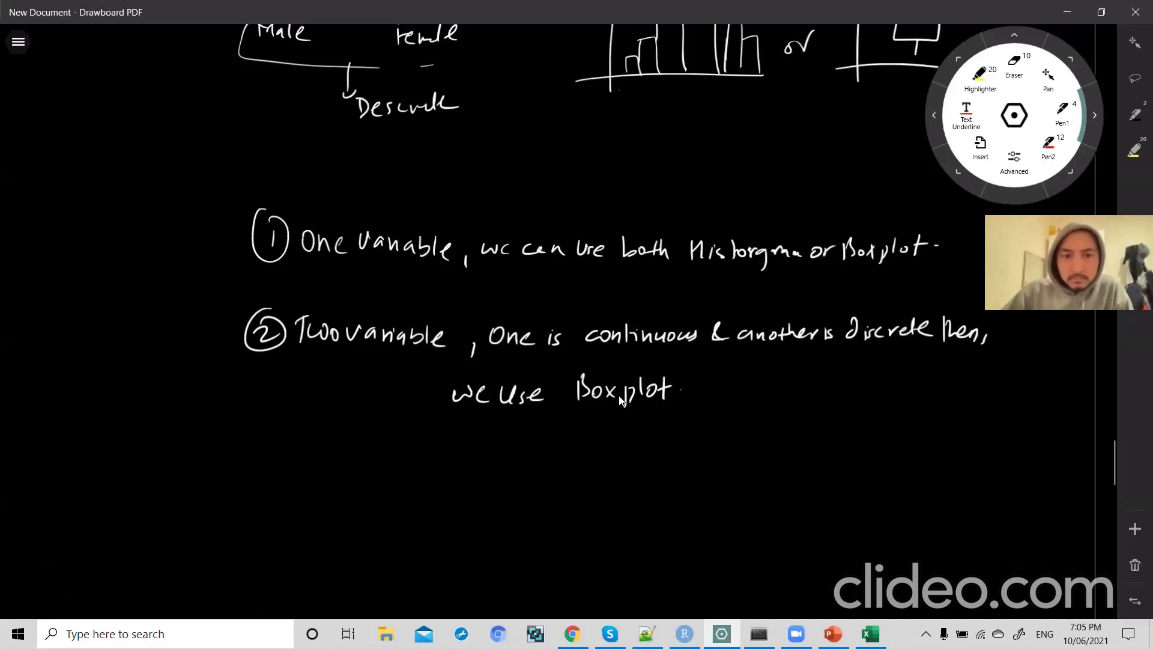
- Add handwritten remarks beneath "Histogram or Boxplot" in note 1 and after "we use Boxplot" in note 2
drag(741, 275, 770, 274)
drag(864, 268, 891, 265)
drag(779, 282, 787, 292)
mouse_move(788, 283)
mouse_down()
mouse_move(791, 301)
mouse_move(806, 299)
mouse_move(847, 280)
mouse_move(873, 290)
mouse_move(942, 283)
mouse_move(968, 267)
mouse_up()
mouse_move(682, 393)
mouse_down()
mouse_move(710, 392)
mouse_move(719, 406)
mouse_up()
mouse_move(748, 393)
mouse_down()
mouse_move(747, 413)
mouse_move(755, 385)
mouse_up()
mouse_move(769, 397)
mouse_down()
mouse_move(795, 383)
mouse_move(808, 398)
mouse_up()
mouse_move(811, 386)
mouse_down()
mouse_move(814, 403)
mouse_move(832, 399)
mouse_up()
drag(846, 394, 847, 403)
mouse_move(844, 394)
mouse_down()
mouse_move(908, 386)
mouse_move(908, 398)
mouse_up()
mouse_move(910, 394)
mouse_down()
mouse_move(918, 376)
mouse_move(954, 376)
mouse_up()
- Switch to Excel and open the Variance & Standard Deviation sheet
key(alt+Tab)
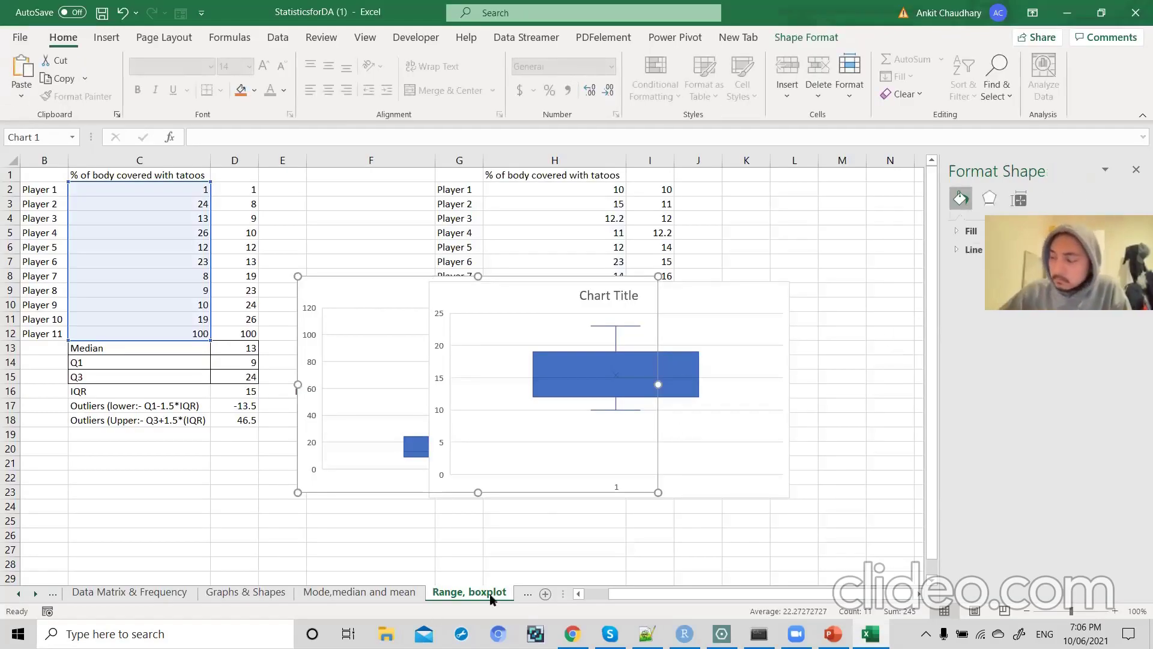
click(528, 594)
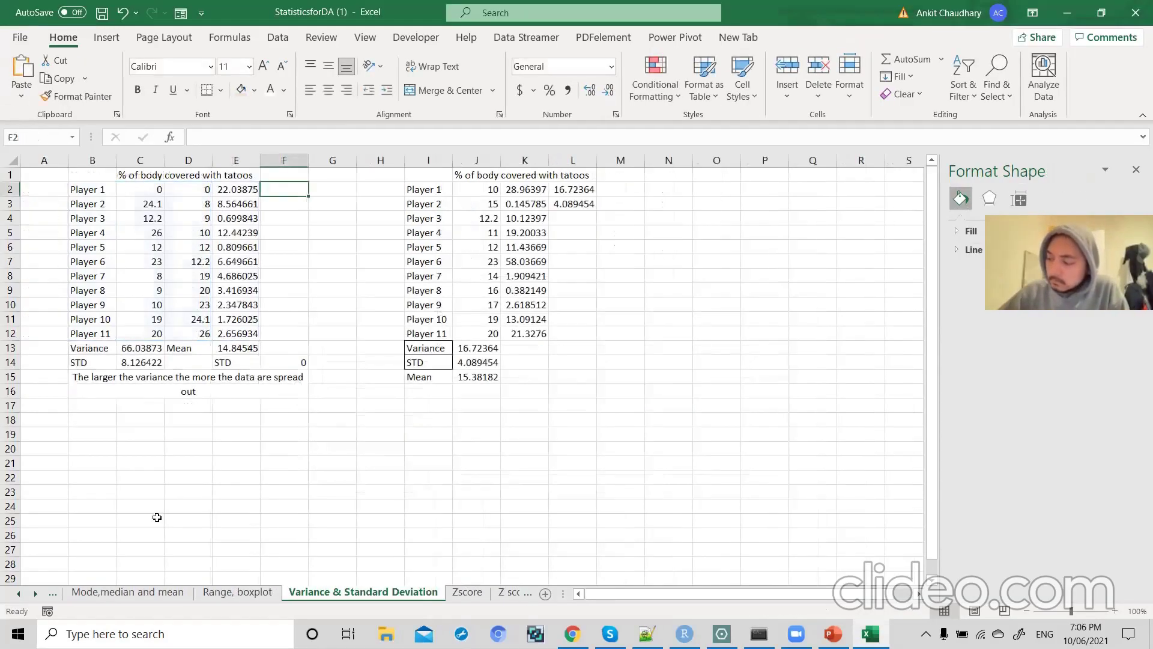
- Review the Range, boxplot sheet against the Variance & Standard Deviation sheet, ending on the first table's variance cell C13
click(238, 592)
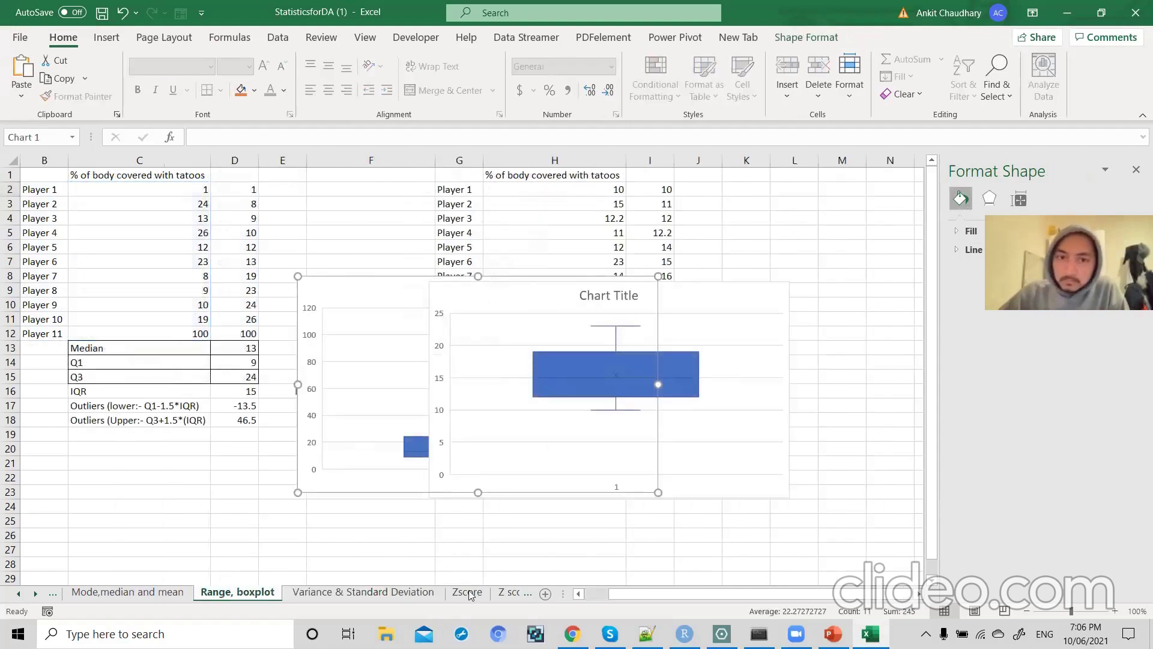
click(391, 594)
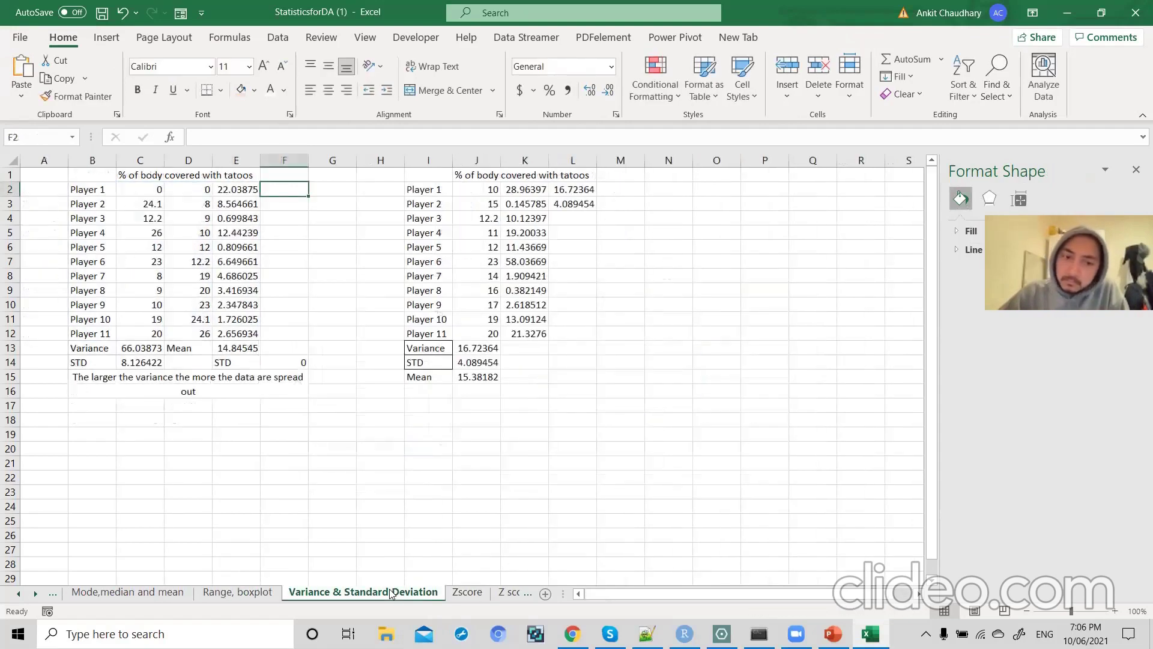
click(257, 593)
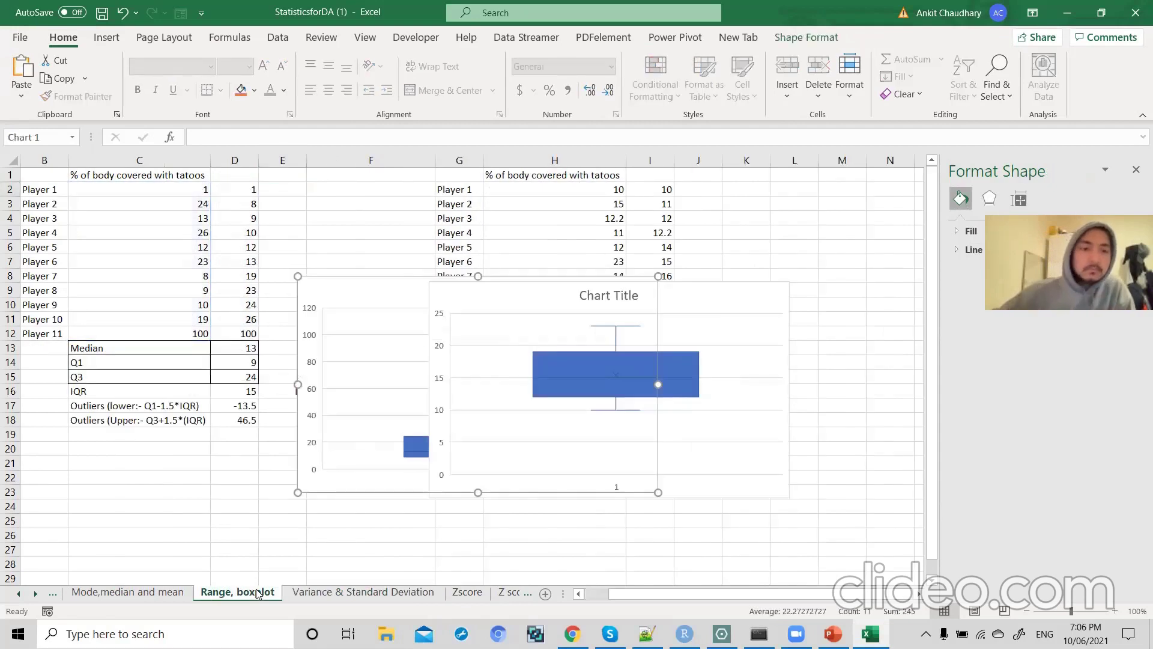
click(312, 593)
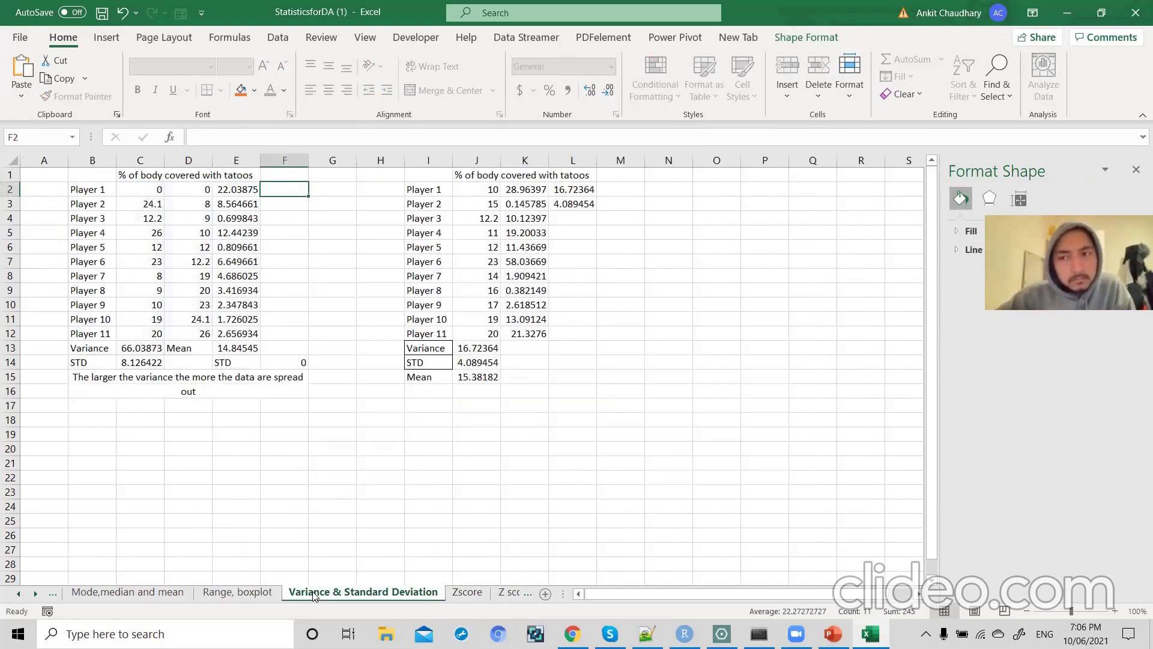
click(93, 358)
click(98, 348)
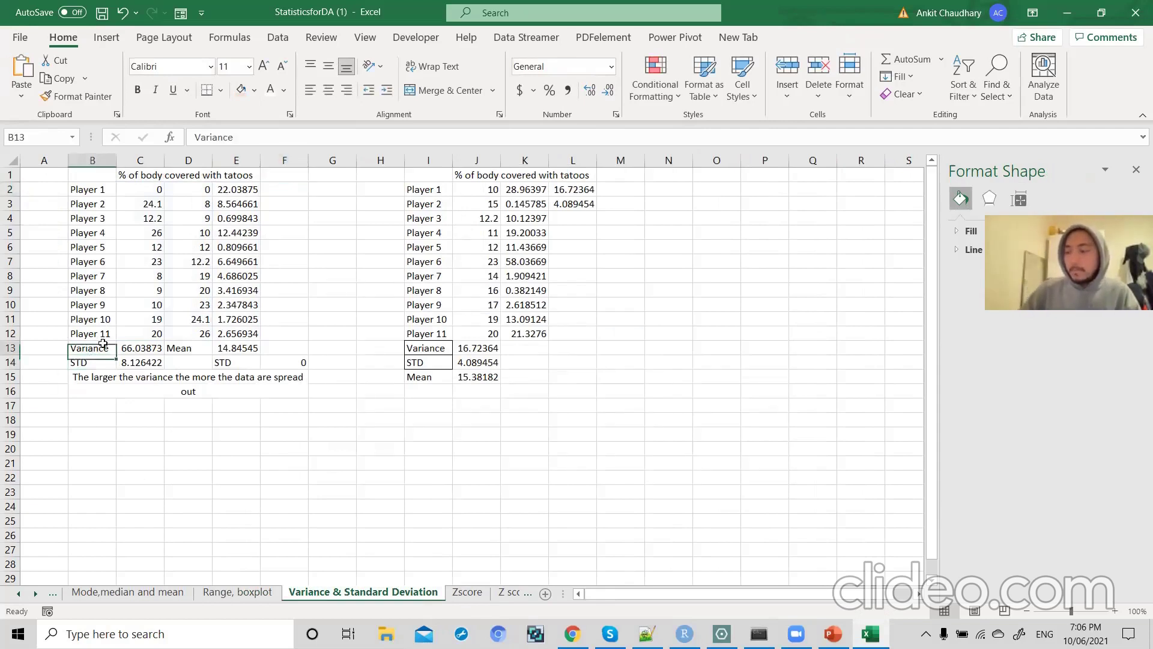
click(139, 349)
- Switch to Drawboard PDF and handwrite s² = (x − x̄)/(n−1) and SD = √((x − x̄)/(n−1)) below note 2
key(alt+Tab)
scroll(306, 492, down, 3)
mouse_move(388, 359)
mouse_down()
mouse_move(380, 376)
mouse_move(409, 361)
mouse_up()
drag(406, 371, 462, 366)
mouse_move(461, 348)
mouse_down()
mouse_move(452, 366)
mouse_move(505, 373)
mouse_up()
drag(472, 394, 473, 402)
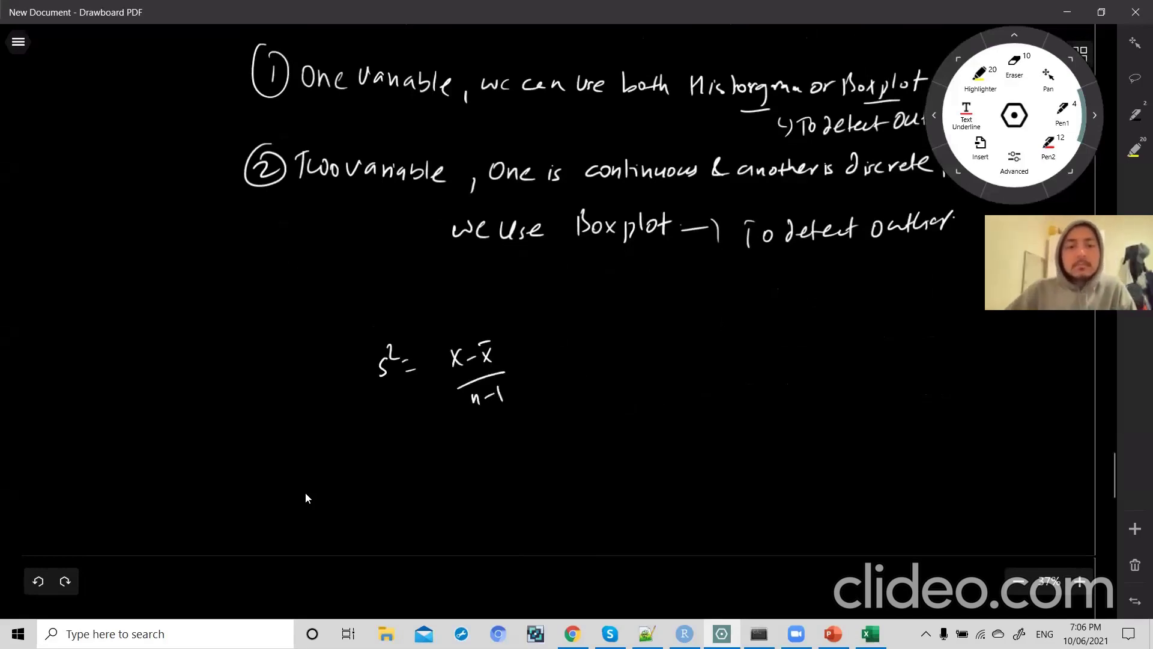
drag(643, 390, 710, 315)
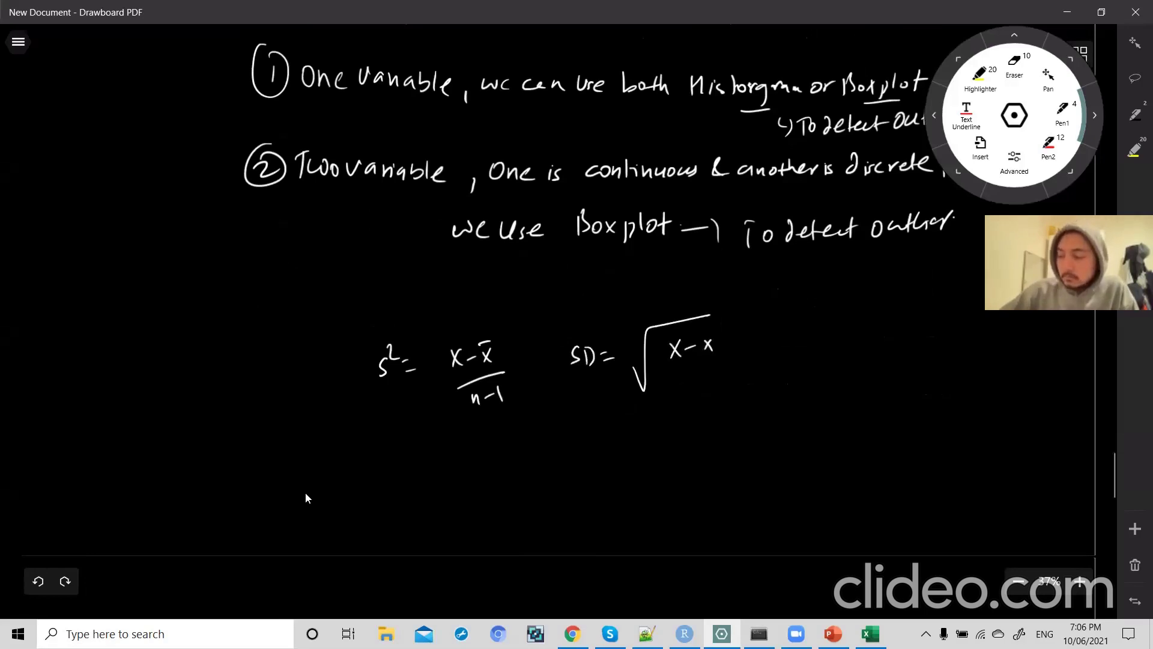
drag(669, 376, 725, 364)
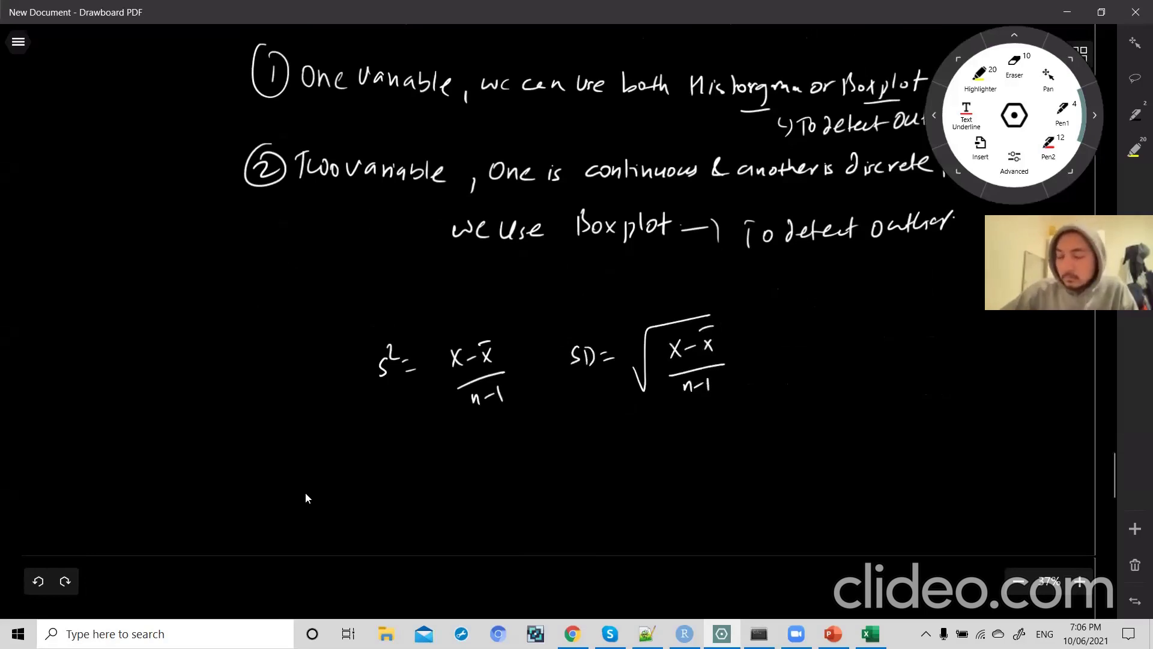
- Switch to Excel and inspect the formulas for variance in C13, standard deviation in C14 and squared deviation in E2
key(alt+Tab)
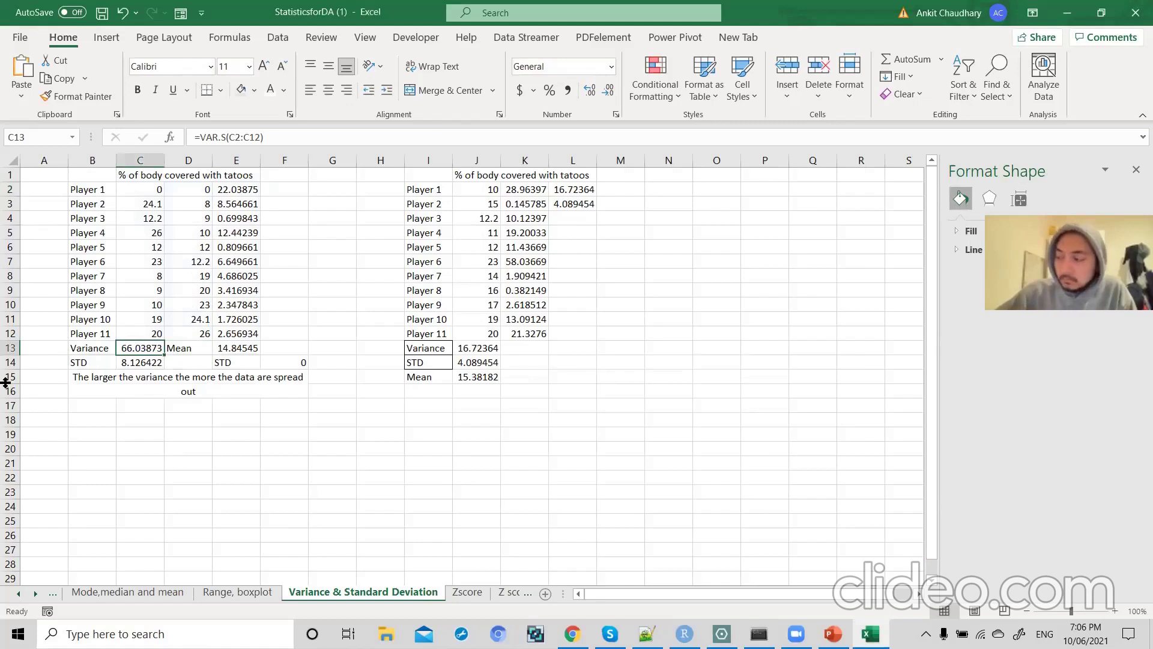
double_click(144, 346)
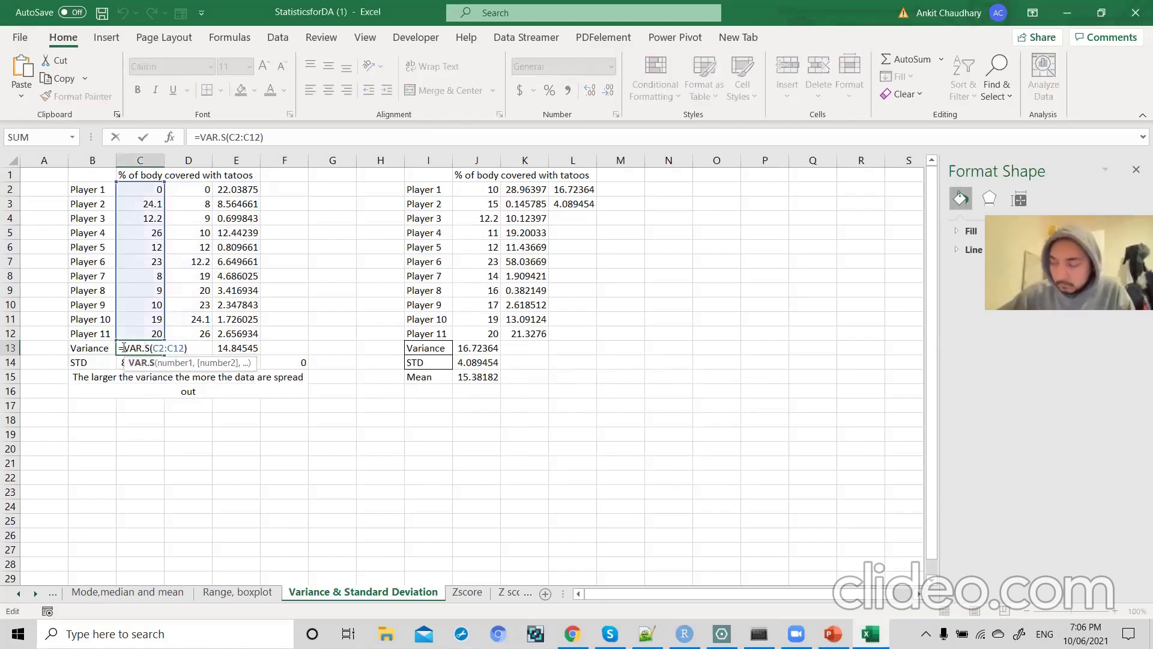
drag(123, 348, 153, 348)
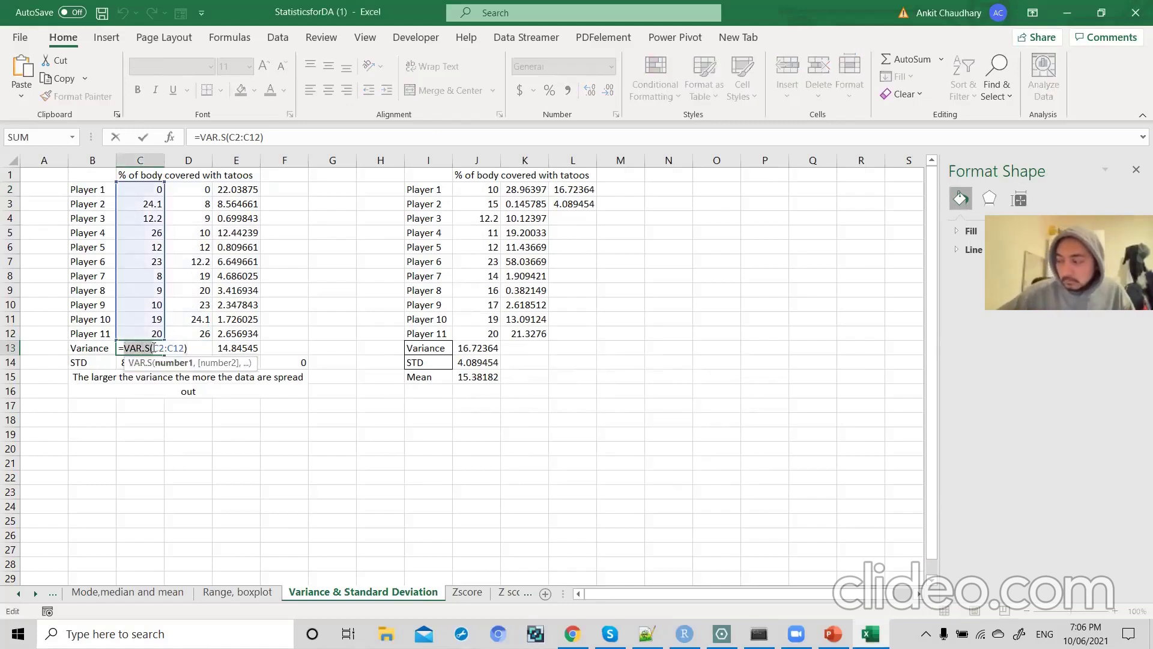
key(Escape)
double_click(139, 363)
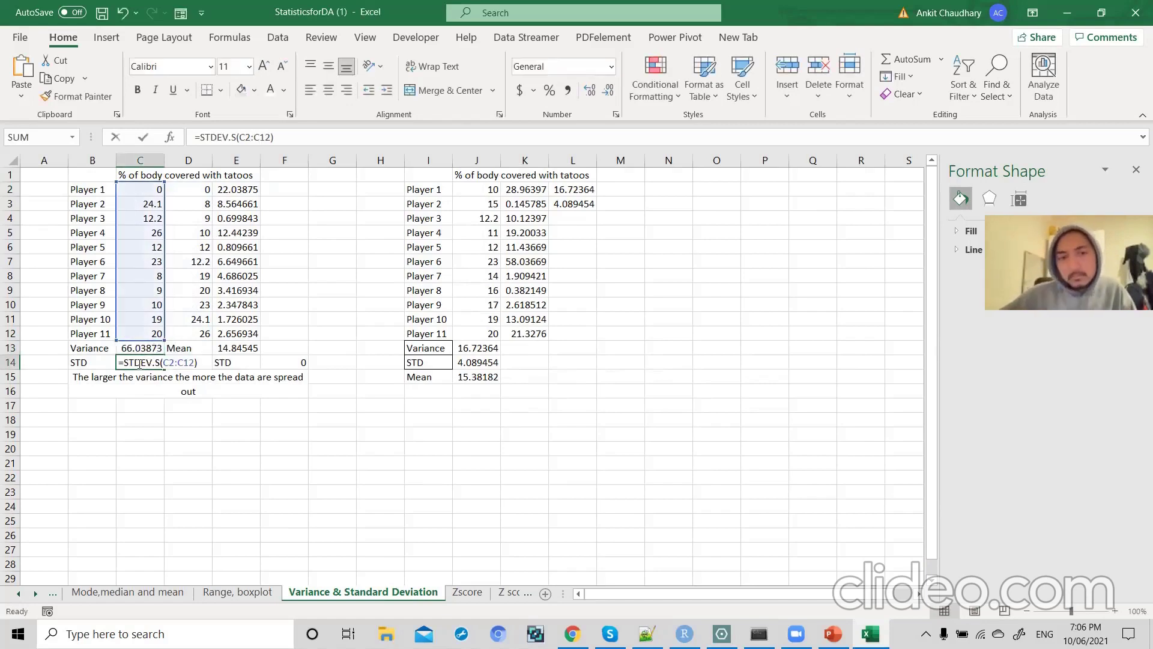
drag(129, 362, 156, 361)
click(159, 361)
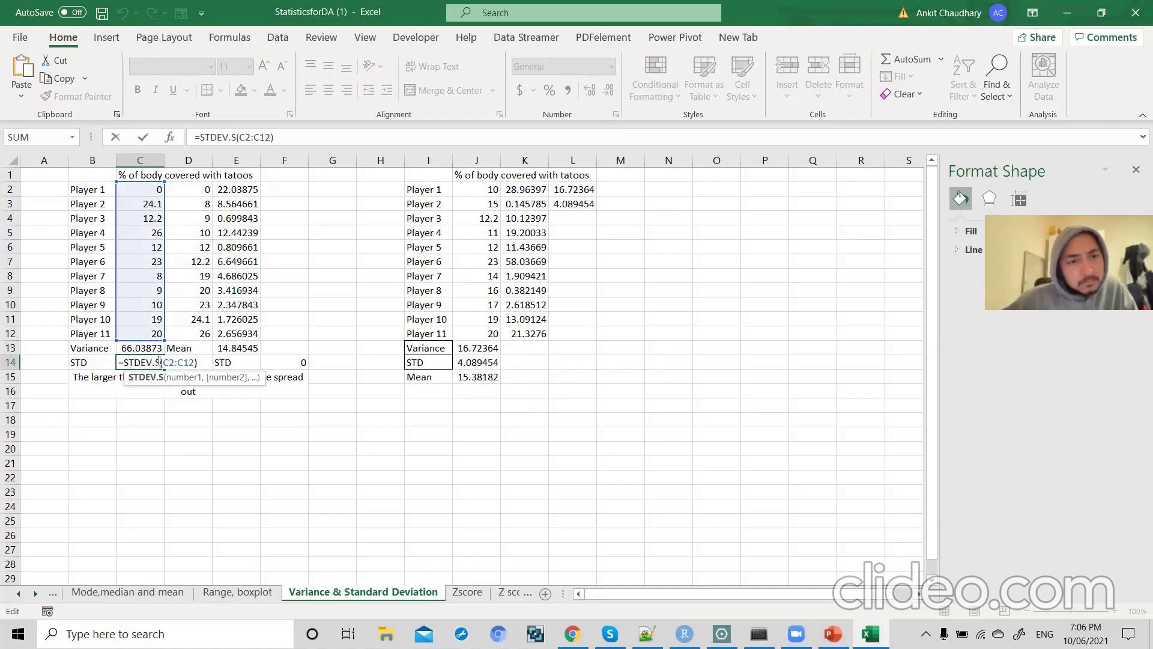
key(Escape)
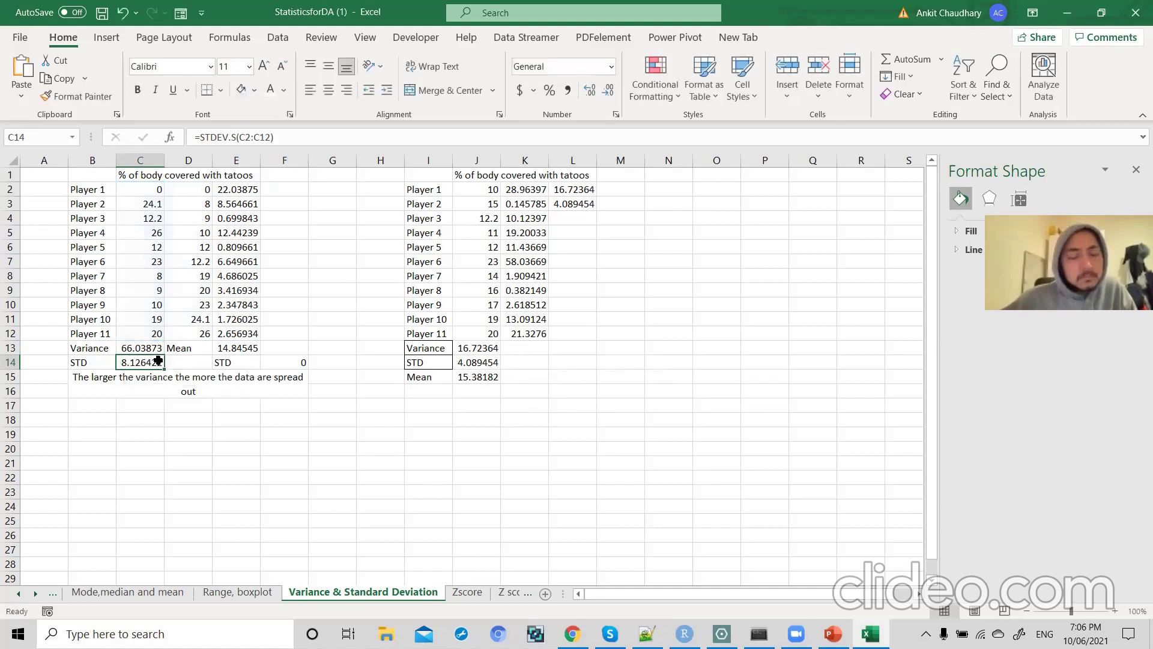
click(239, 191)
double_click(238, 191)
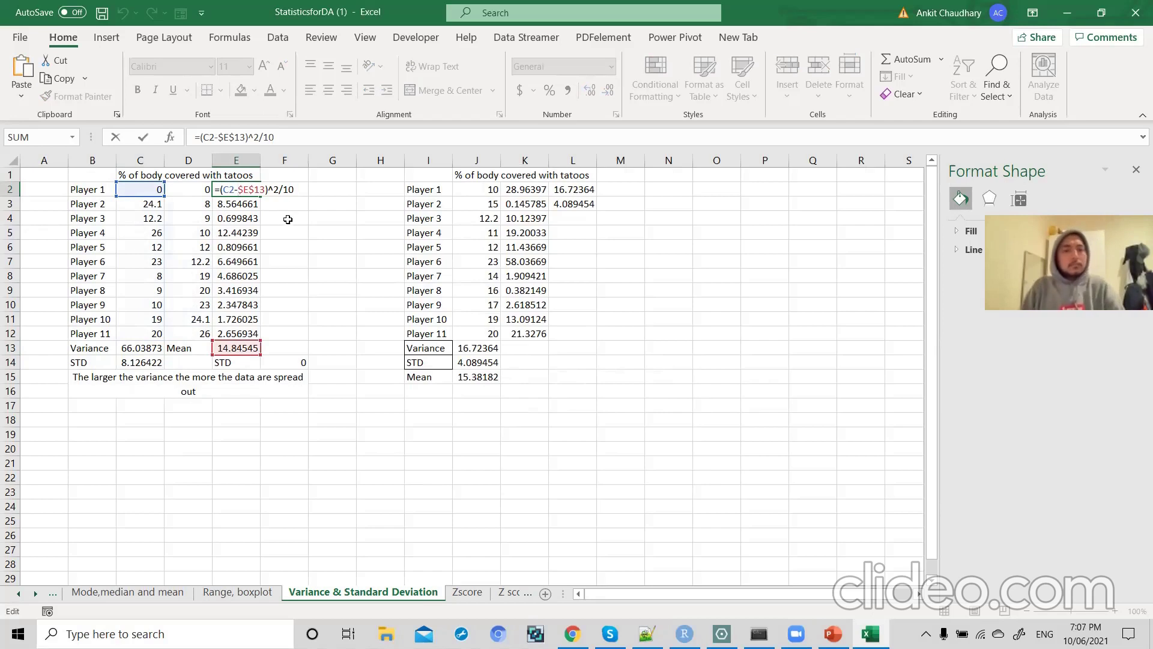
- Switch to Drawboard PDF and add parentheses and a squared exponent around x − x̄ in both the s² and SD formulas
key(alt+Tab)
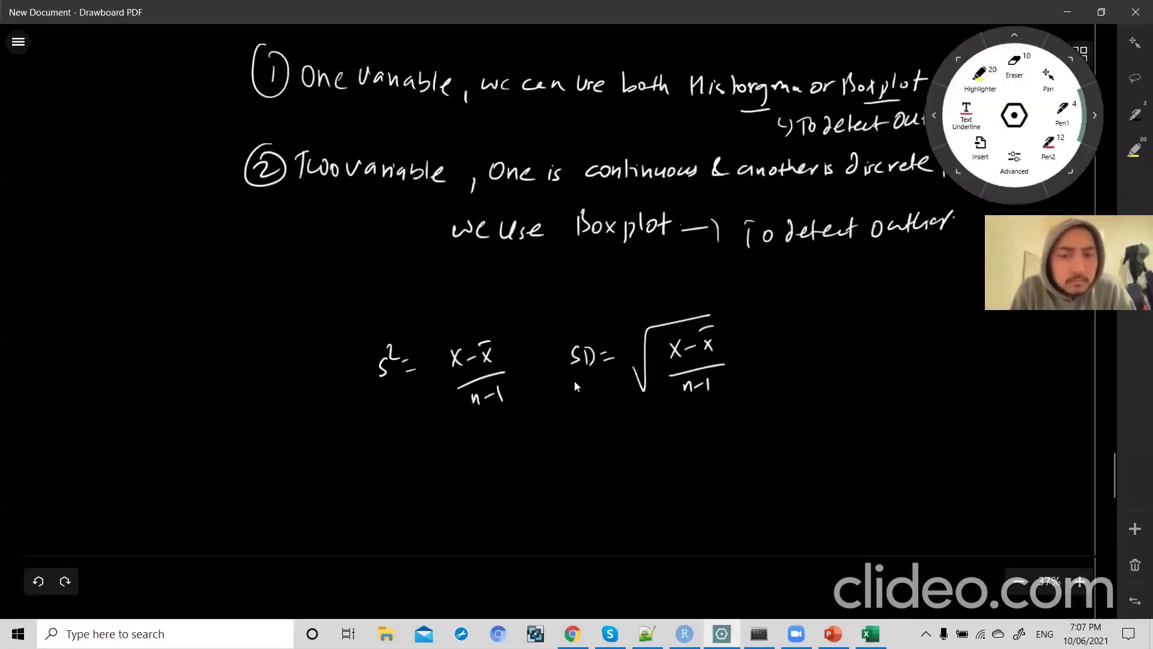
drag(450, 347, 437, 371)
mouse_move(498, 335)
mouse_down()
mouse_move(504, 359)
mouse_move(523, 328)
mouse_up()
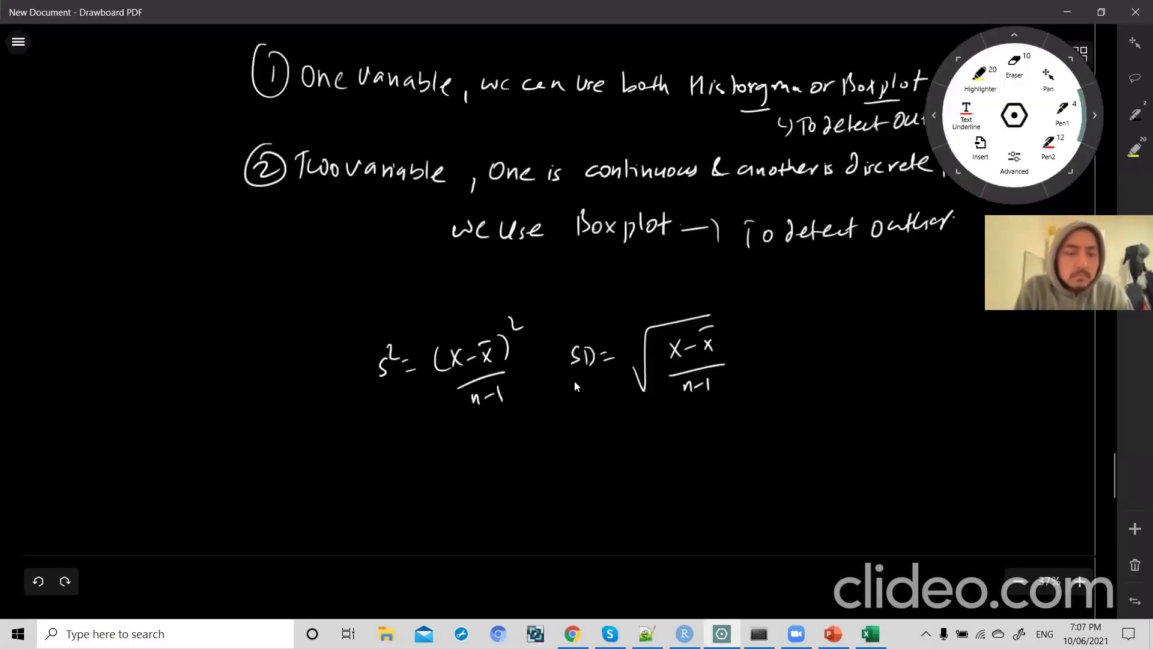
drag(672, 343, 659, 368)
mouse_move(722, 329)
mouse_down()
mouse_move(728, 357)
mouse_move(751, 334)
mouse_up()
drag(697, 384, 715, 384)
- Return to Excel, leave the E2 formula as it is, and review the first table's Variance and STD rows
key(alt+Tab)
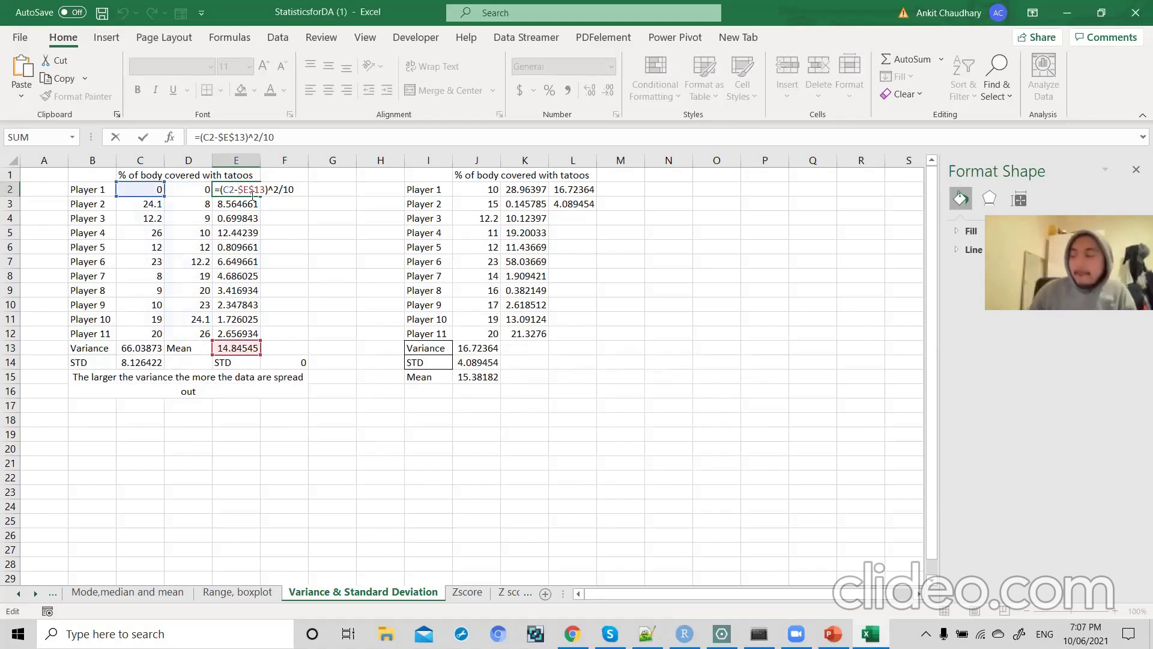
key(ctrl+Return)
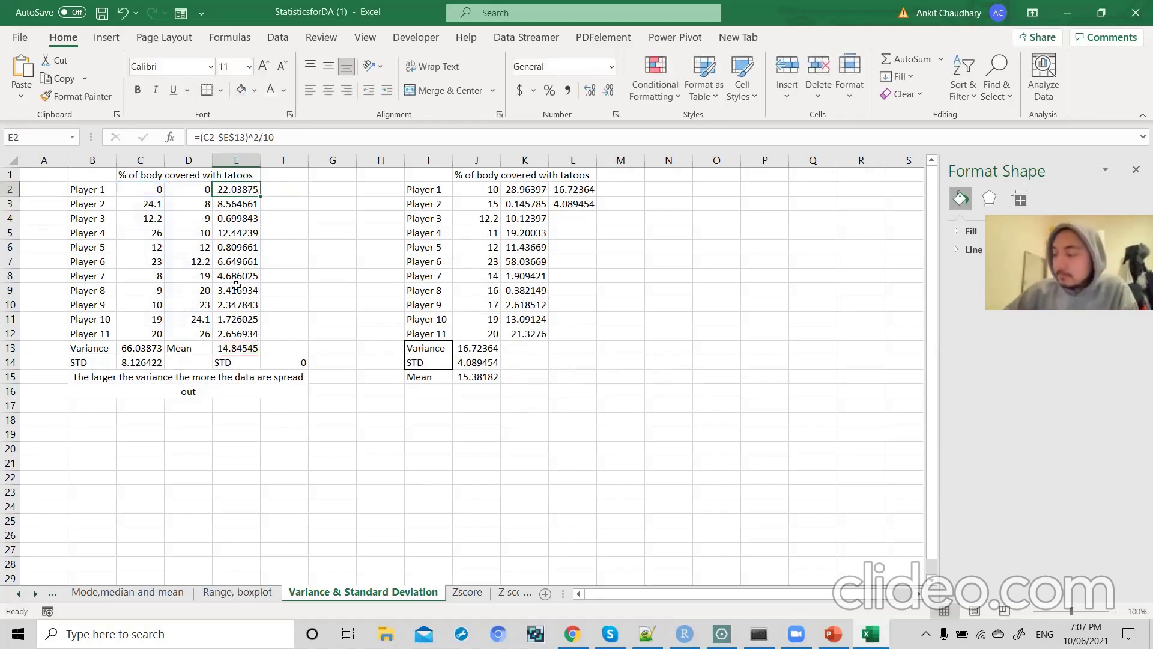
drag(97, 349, 131, 362)
click(128, 349)
click(110, 362)
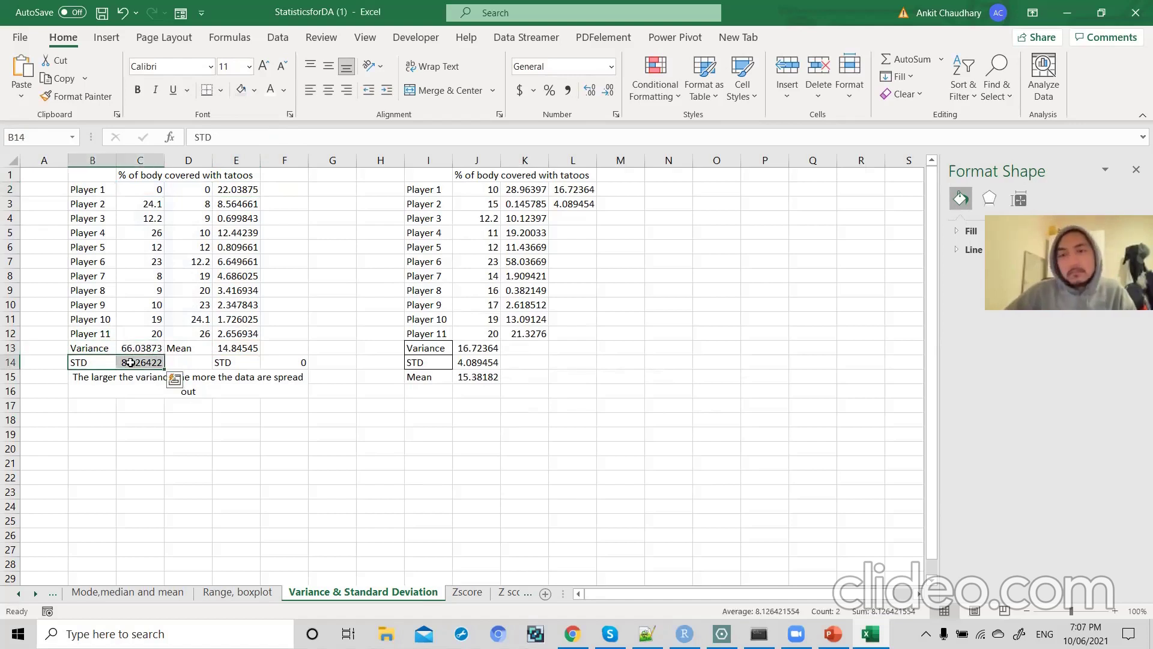
click(215, 293)
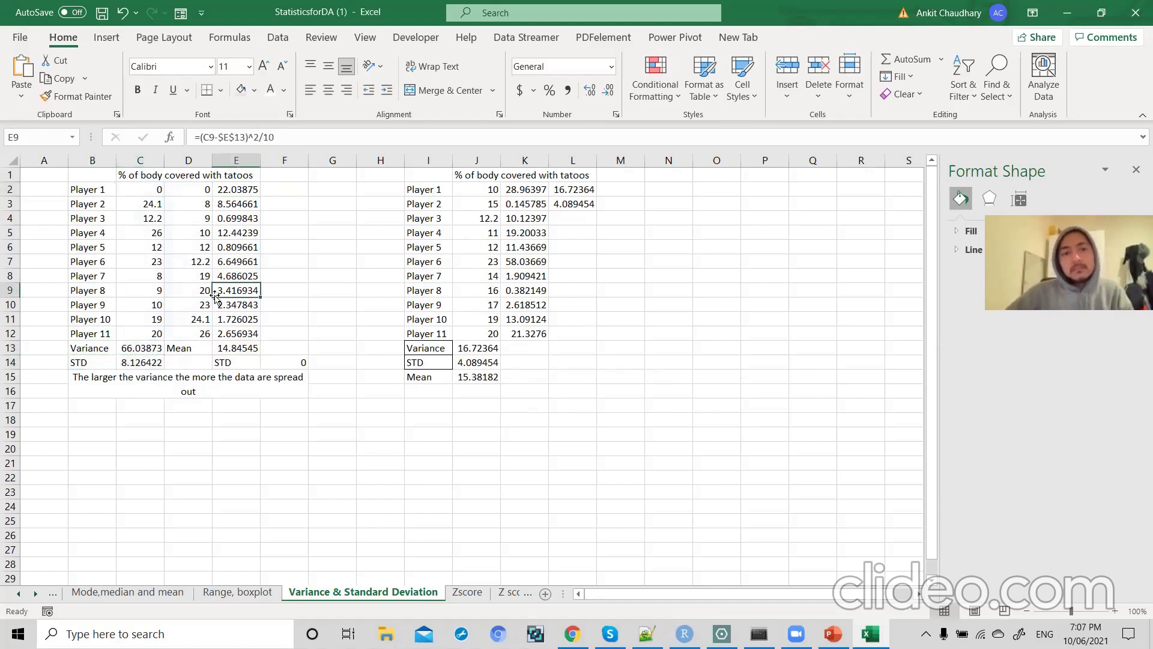
- Apply all borders to the first player table, range B1:E12
drag(133, 177, 137, 342)
click(96, 177)
drag(93, 175, 252, 333)
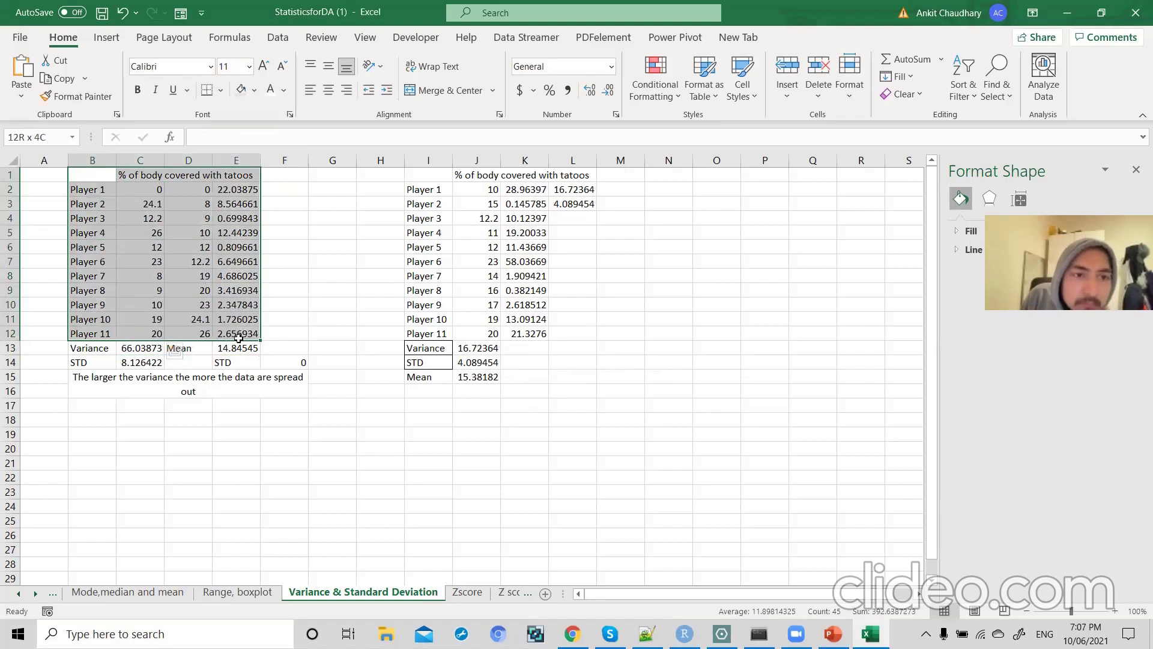
click(220, 90)
click(222, 243)
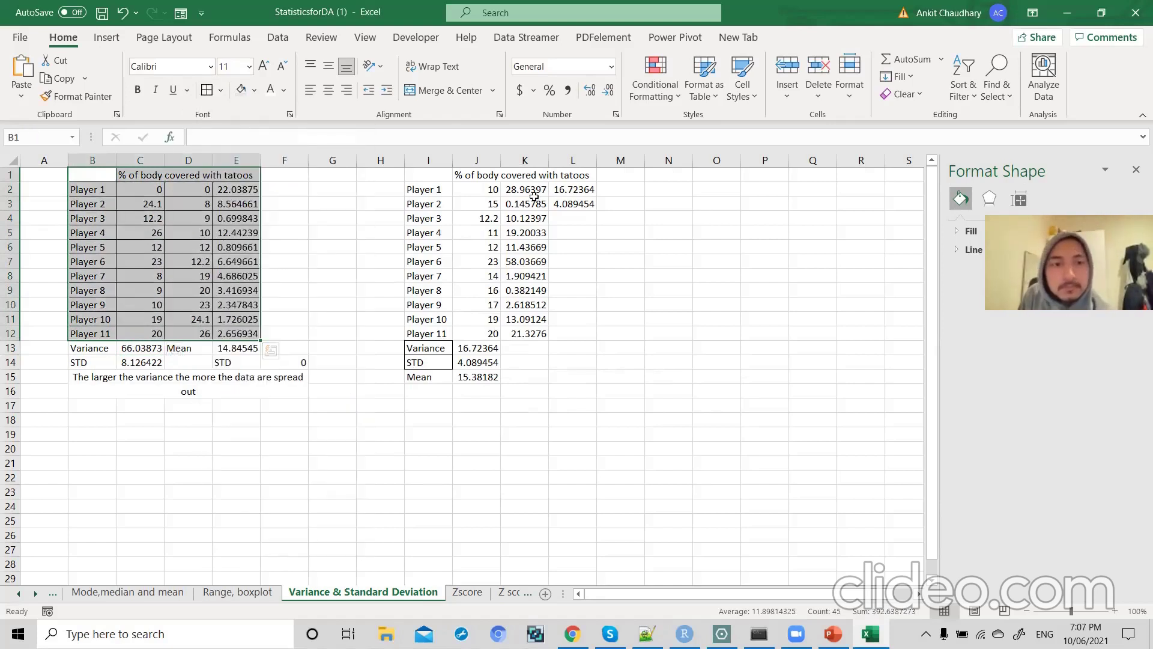
- Apply the same all-borders formatting to the second player table, range I1:L12
click(516, 179)
key(BackSpace)
drag(444, 180, 593, 332)
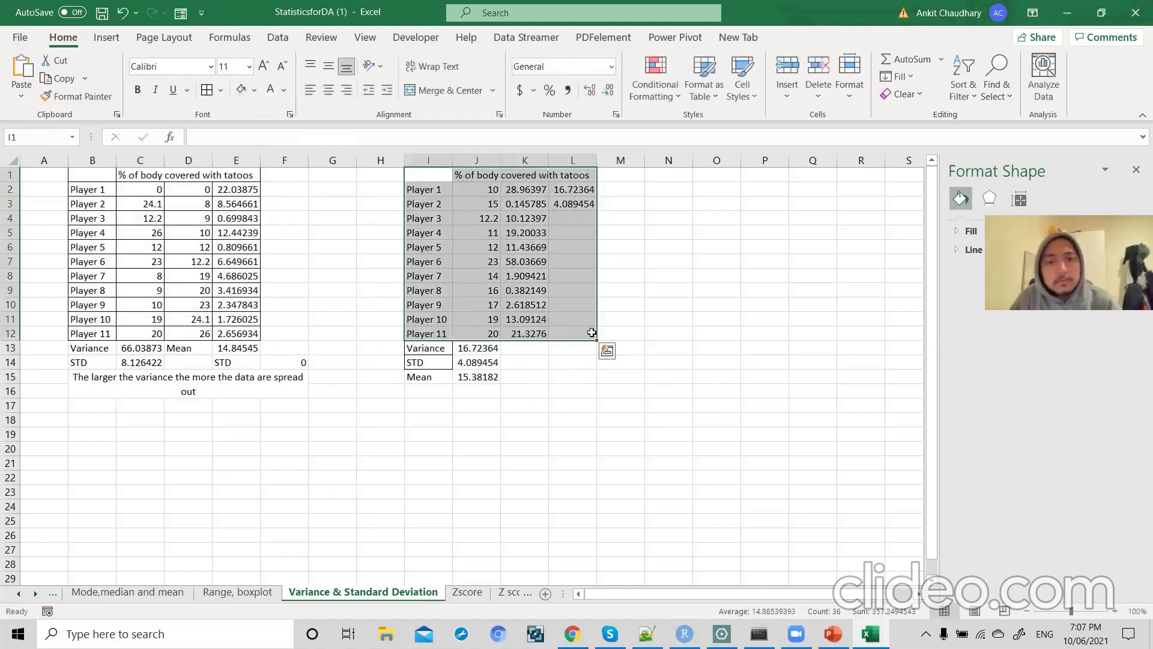
click(207, 89)
- Color the first table's variance in C13 blue and the second table's variance in J13 red
click(140, 349)
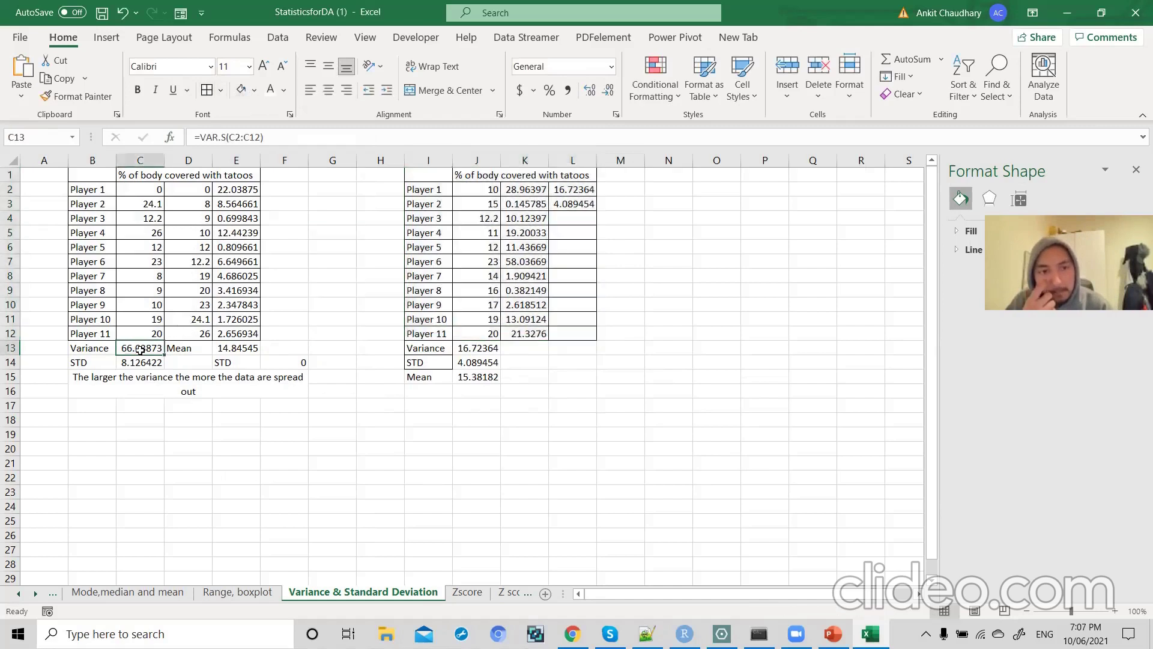
click(285, 90)
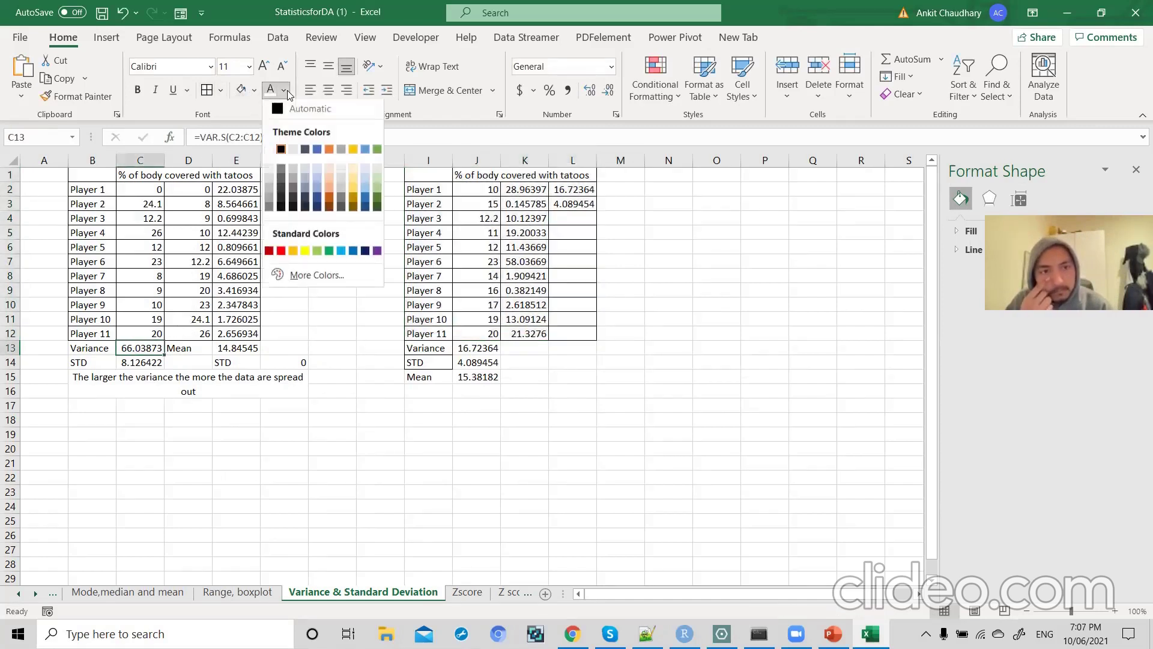
click(317, 151)
click(474, 349)
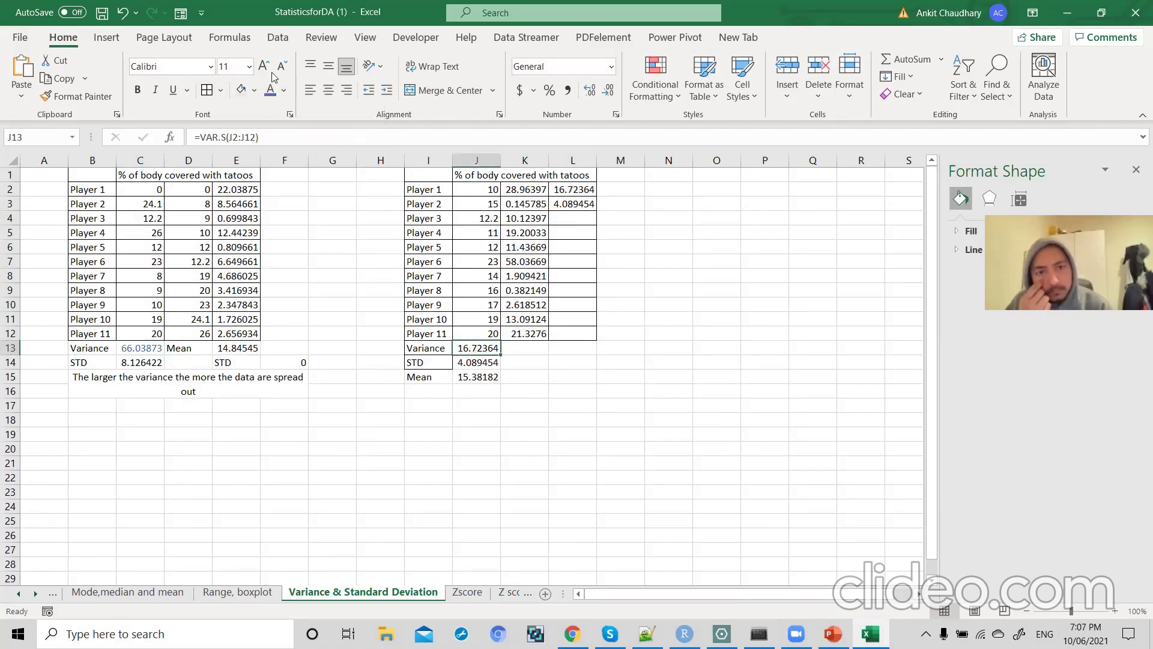
click(285, 90)
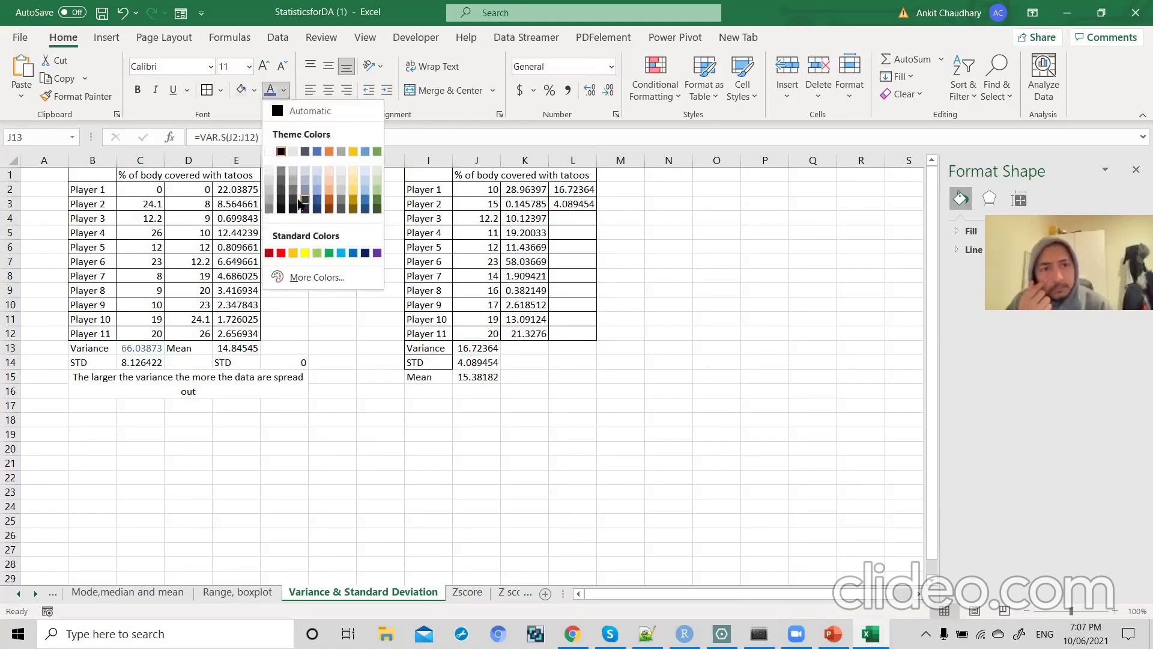
click(281, 252)
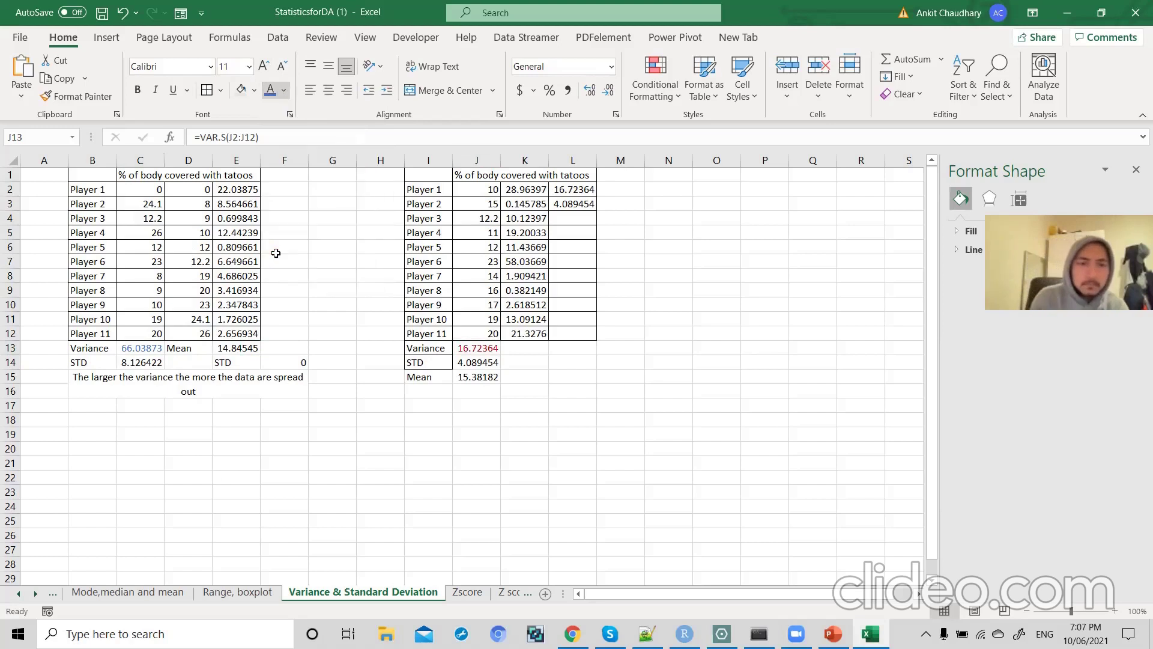
- Make the variance and standard deviation values of both tables bold, in cells C13, C14, J13 and J14
click(144, 349)
key(ctrl+b)
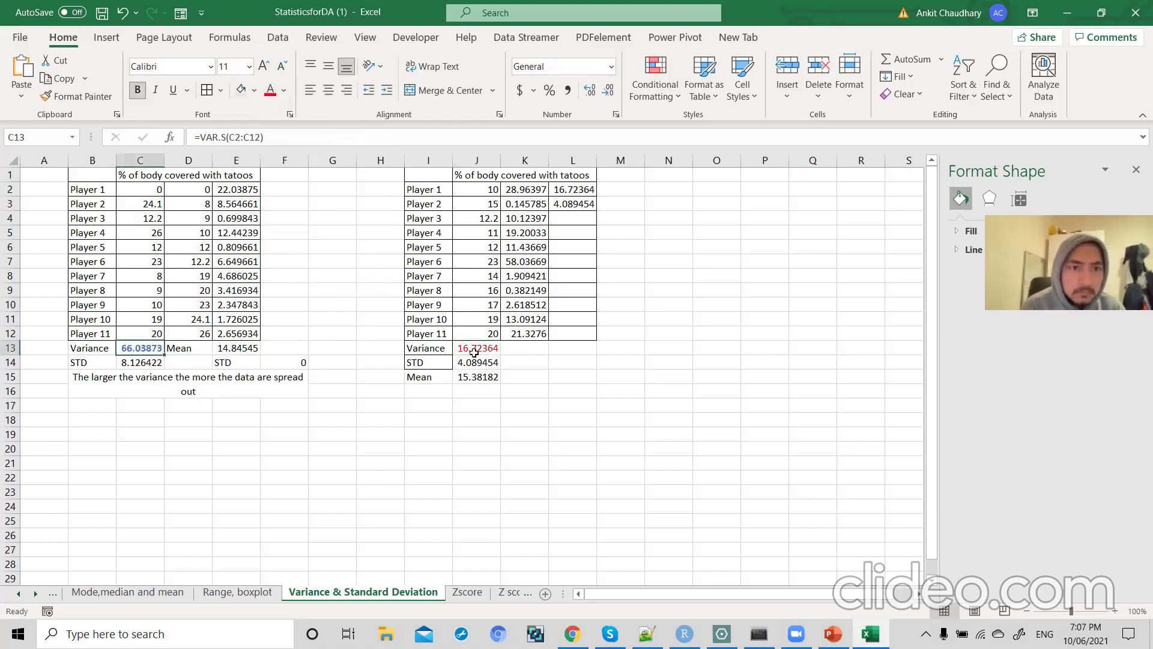
click(476, 353)
key(ctrl+b)
click(477, 362)
key(ctrl+b)
click(144, 362)
key(ctrl+b)
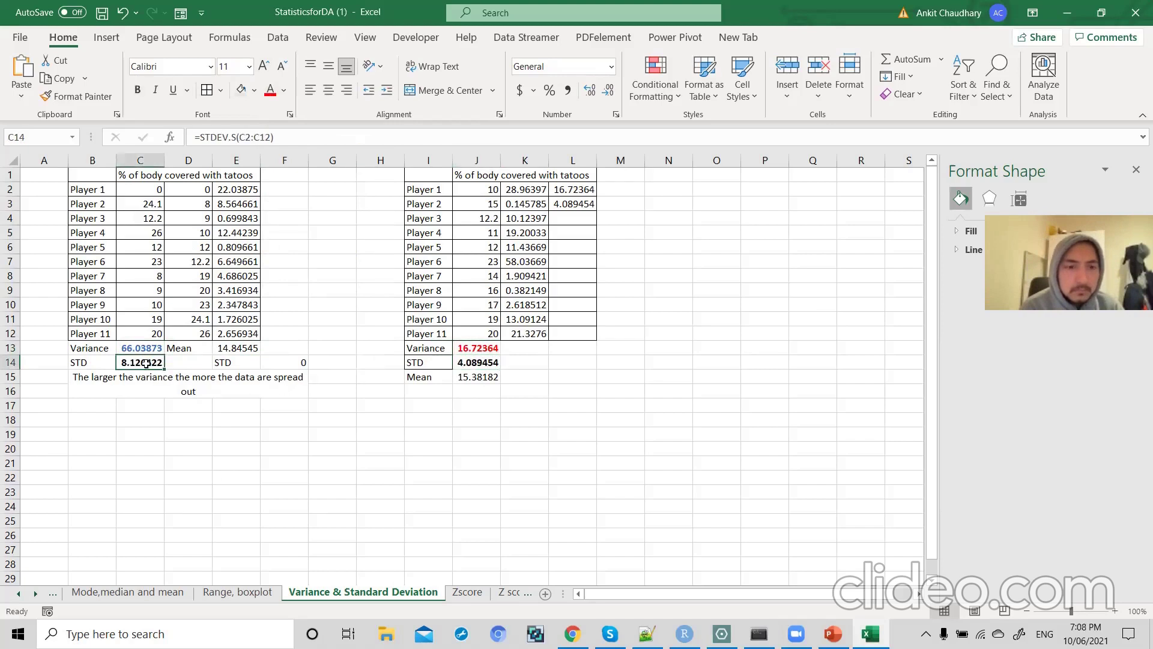
- Examine the first table's tattoo percentages in C2:C12, especially the first four players' values, against the mean in E13
drag(148, 190, 148, 331)
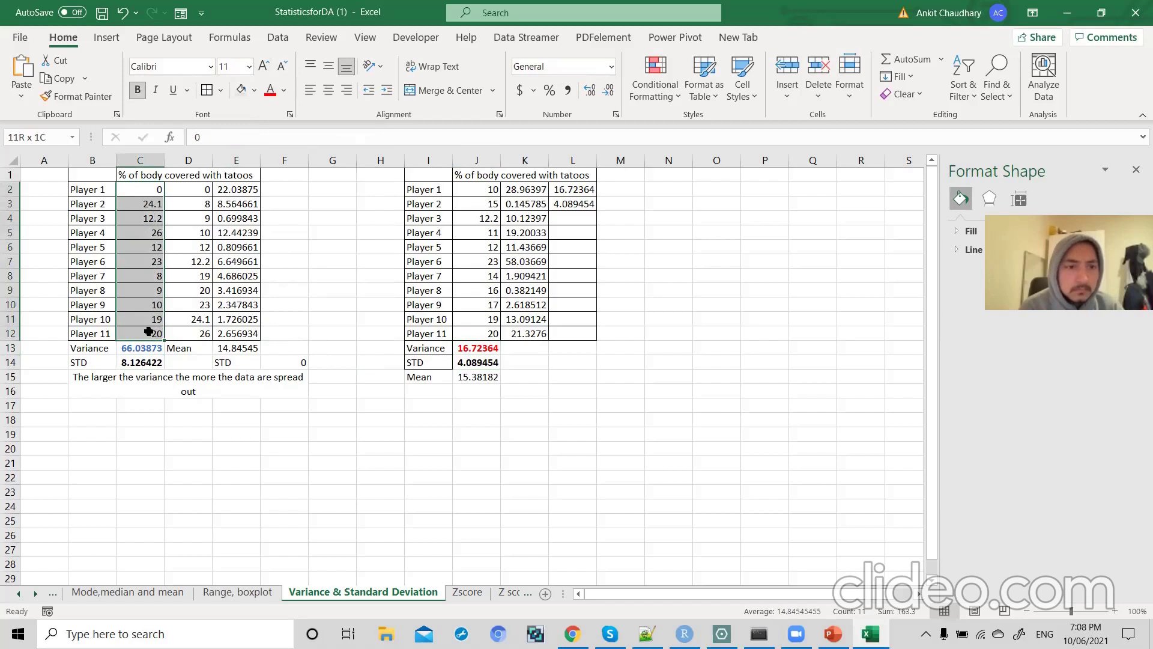
click(148, 193)
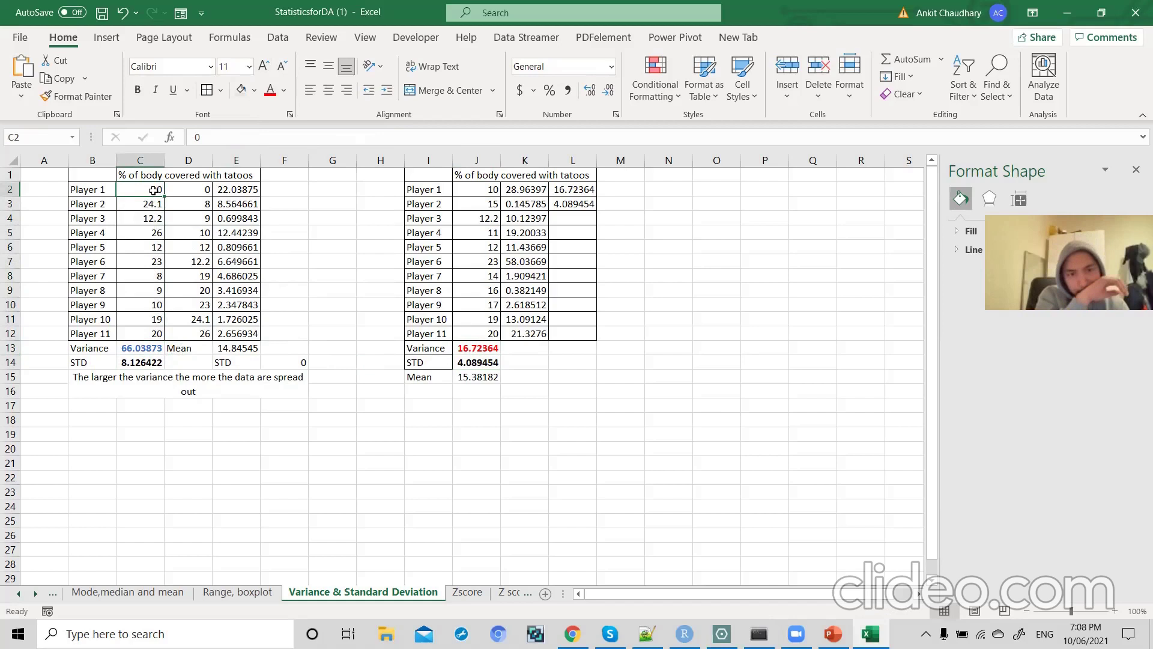
click(152, 205)
click(152, 217)
click(152, 231)
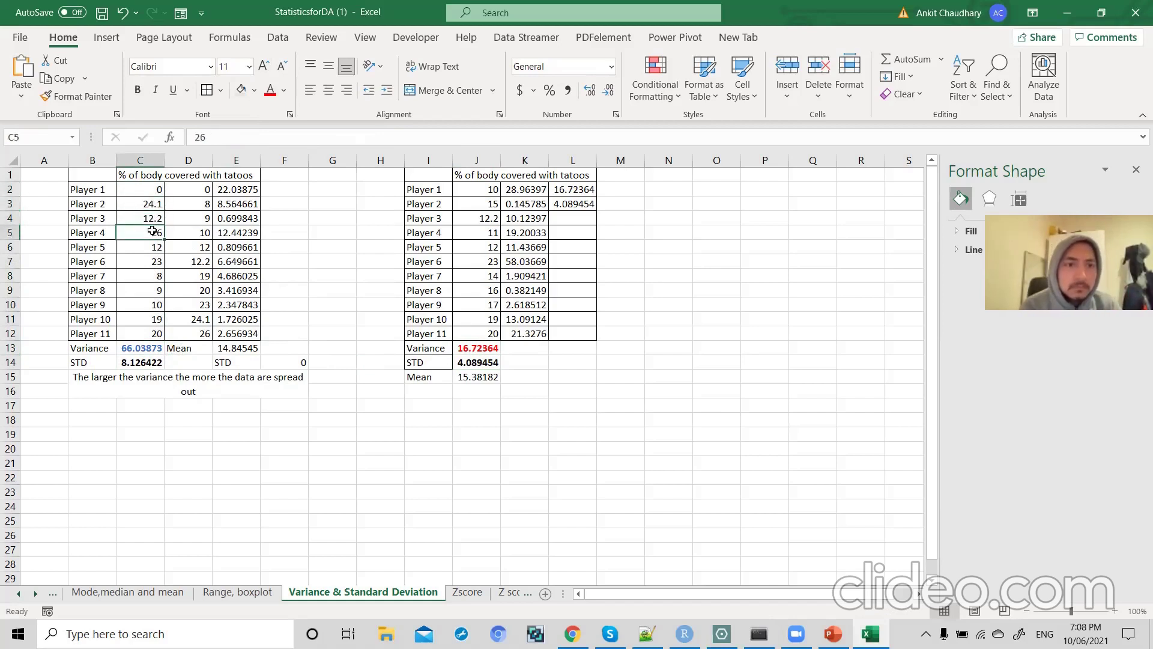
drag(153, 220, 152, 234)
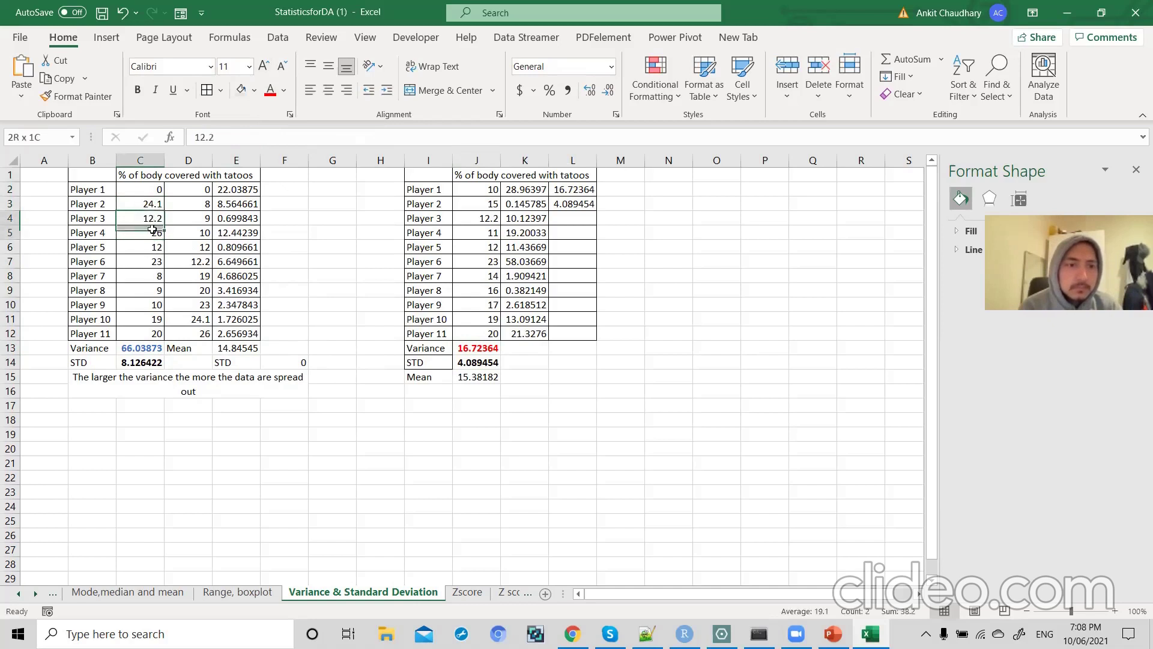
click(152, 233)
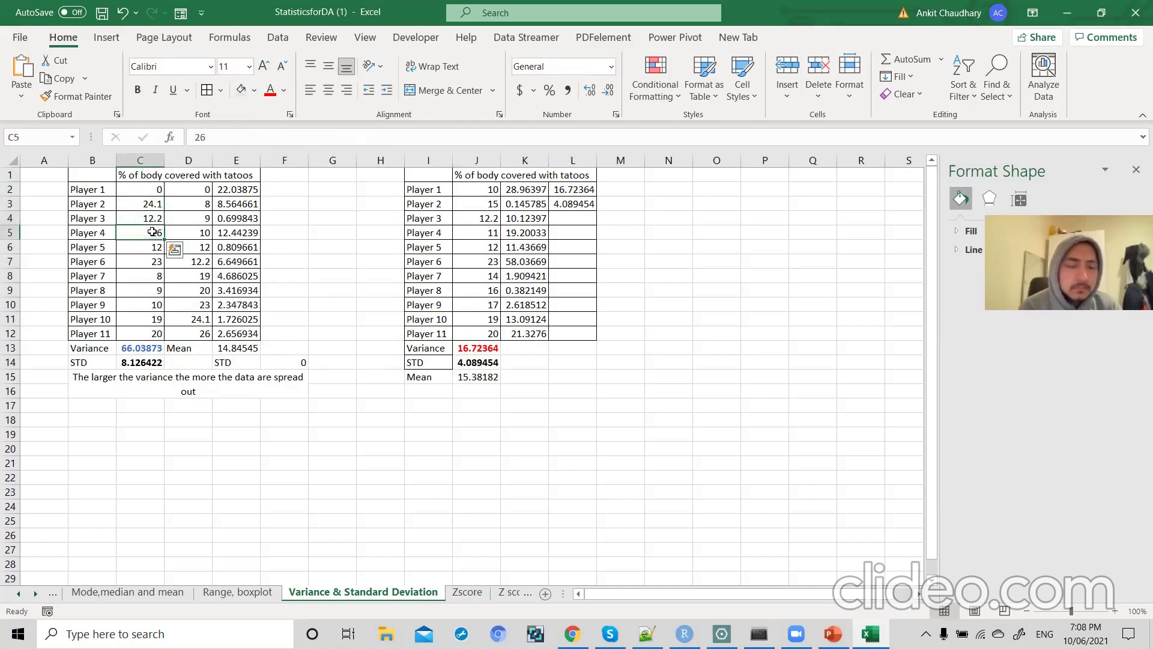
click(241, 350)
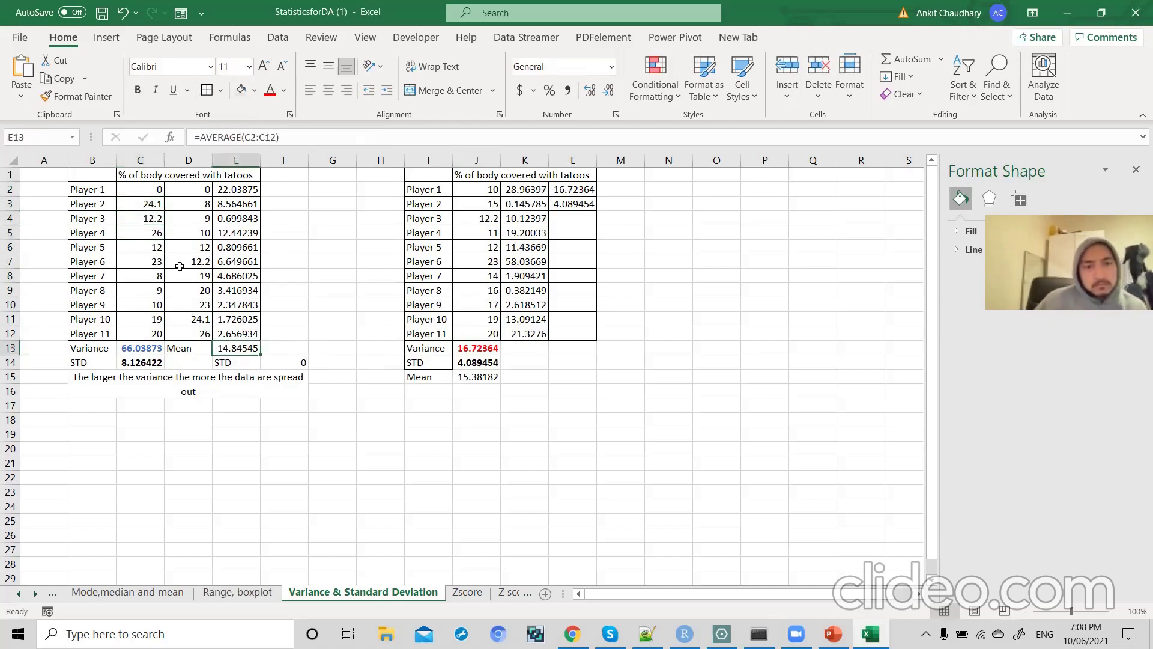
- Compare the neighbouring tattoo percentages of Players 1 to 5 in C2:C6 to examine how far apart they are
click(147, 204)
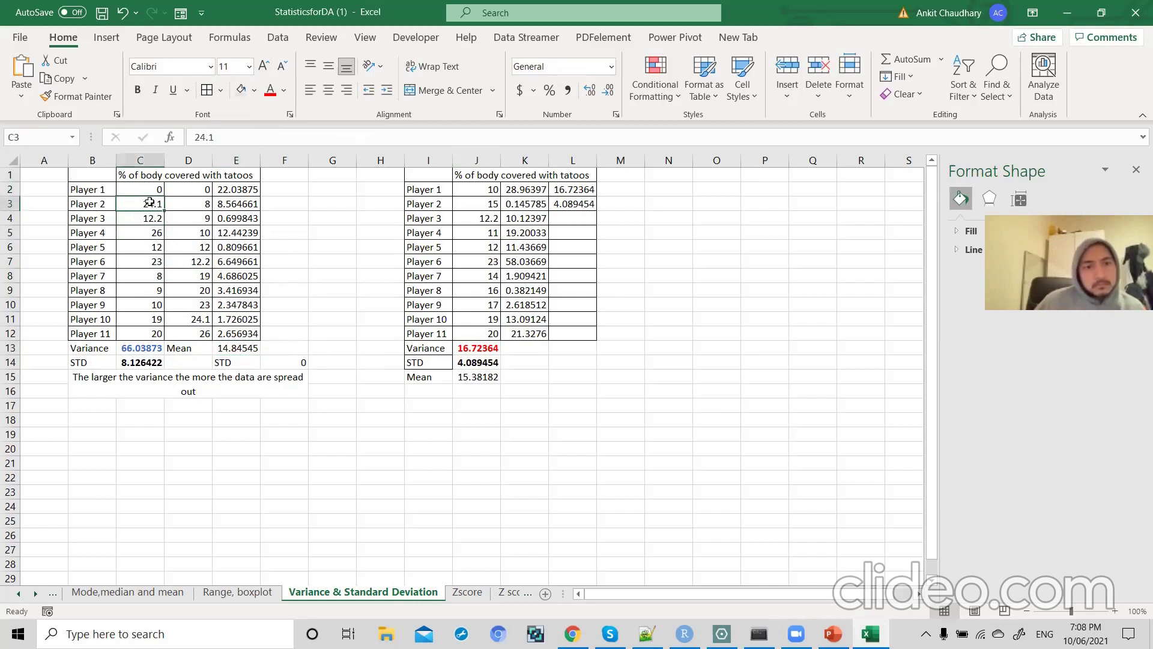
click(153, 190)
click(151, 203)
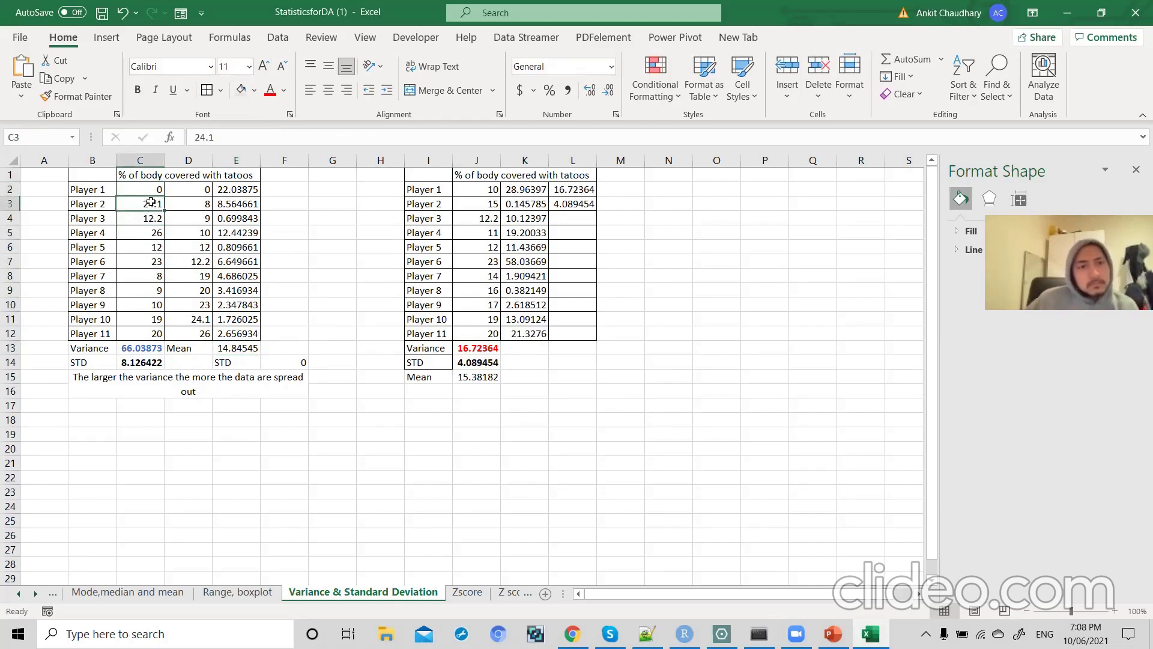
click(147, 218)
click(149, 232)
click(148, 247)
click(148, 238)
drag(149, 239, 148, 247)
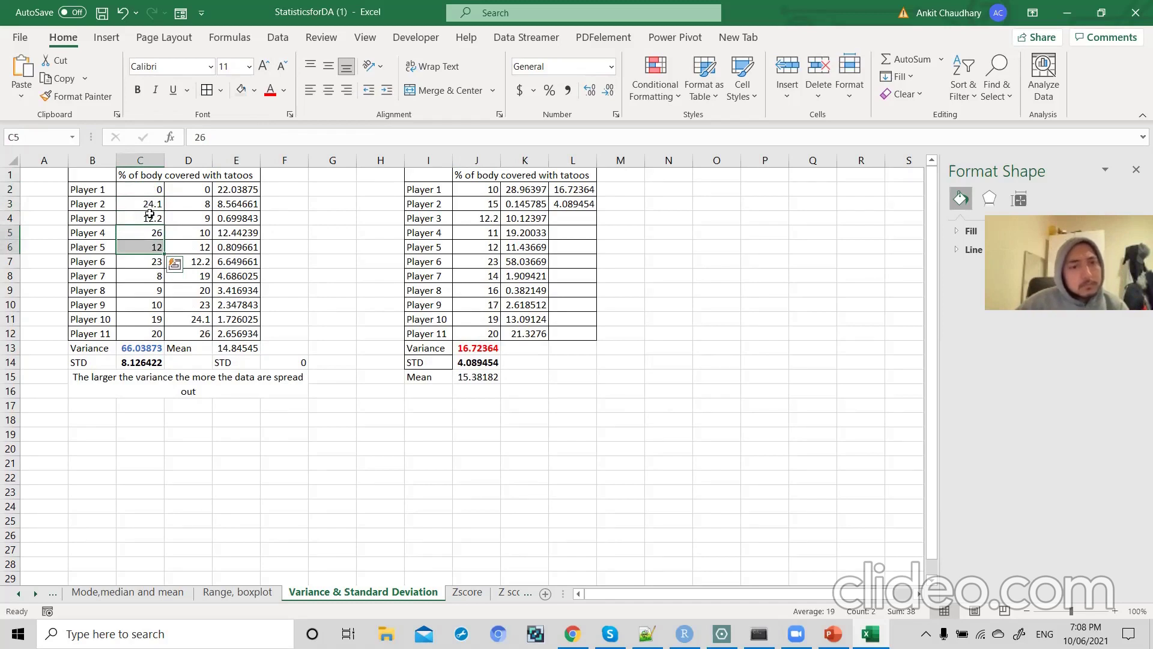
drag(148, 205, 148, 218)
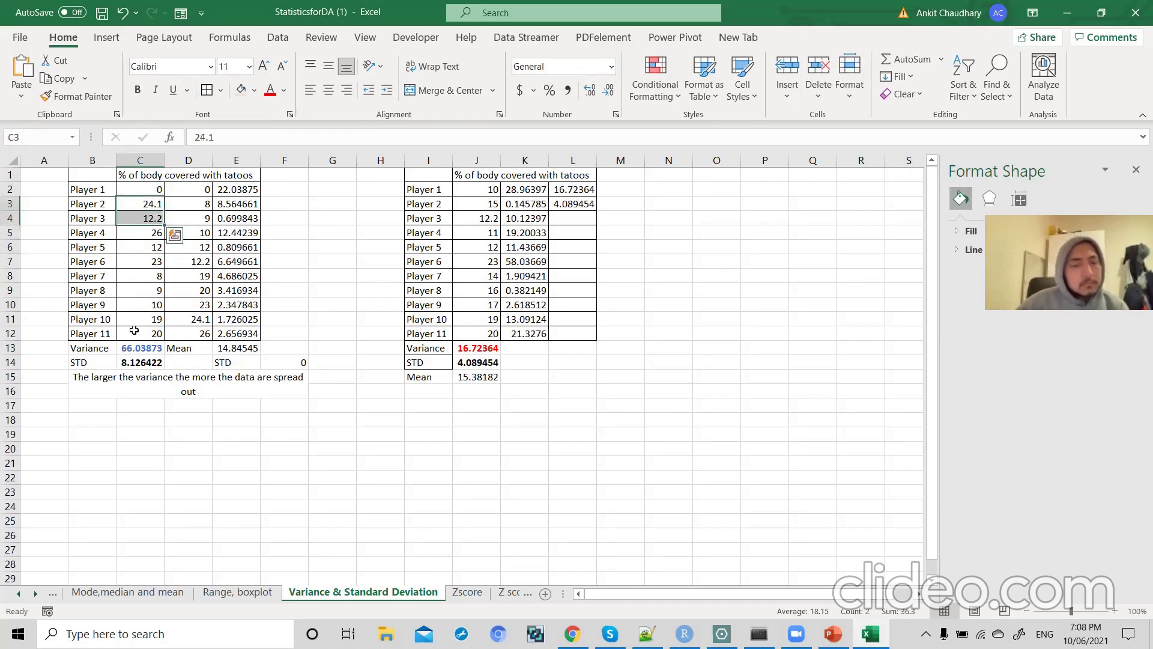
- Examine the player percentages and the Variance formulas of both tattoo tables to compare their spread
click(108, 347)
click(138, 348)
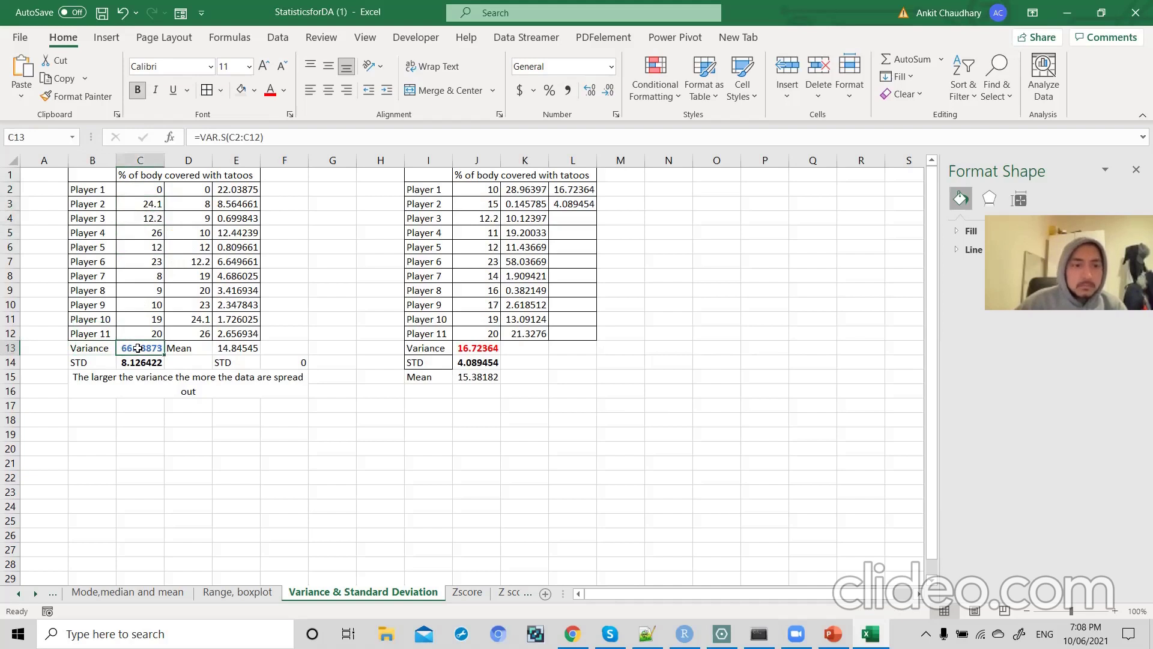
click(486, 190)
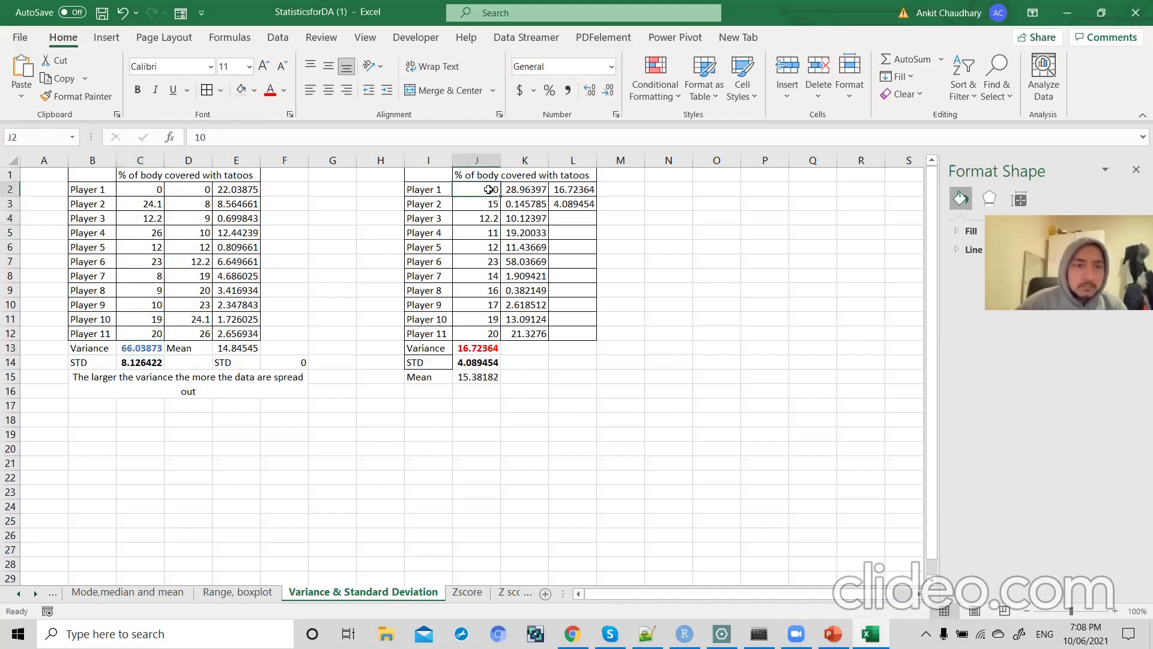
drag(434, 191, 524, 332)
click(489, 202)
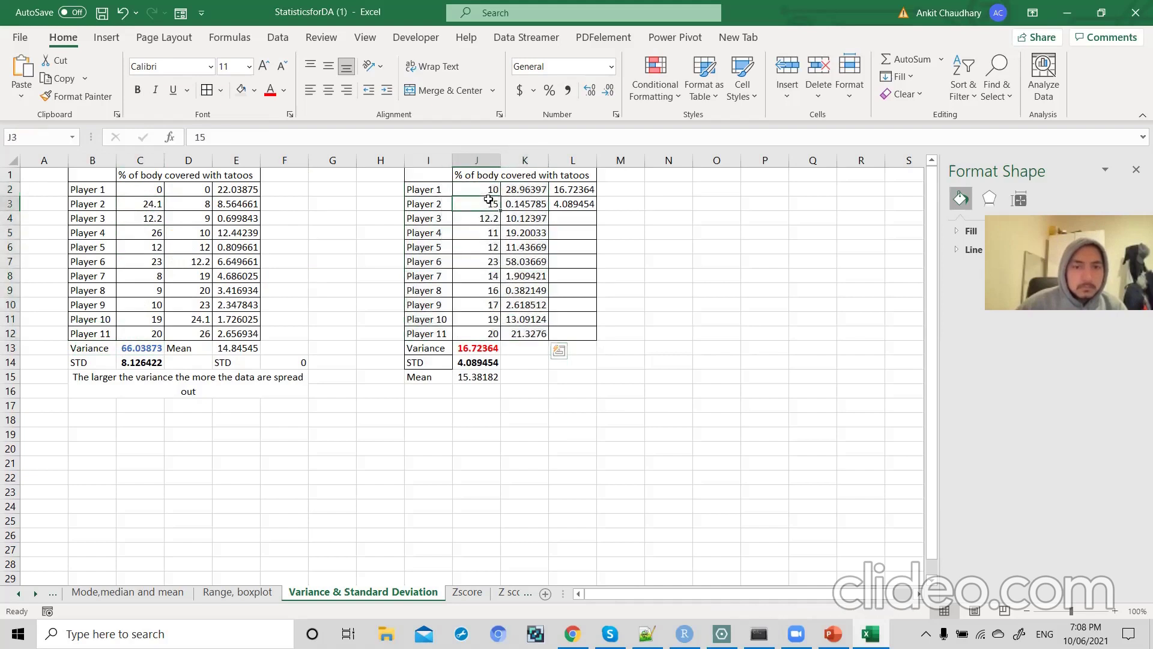
click(489, 186)
click(487, 203)
click(485, 218)
click(486, 233)
click(486, 244)
click(484, 266)
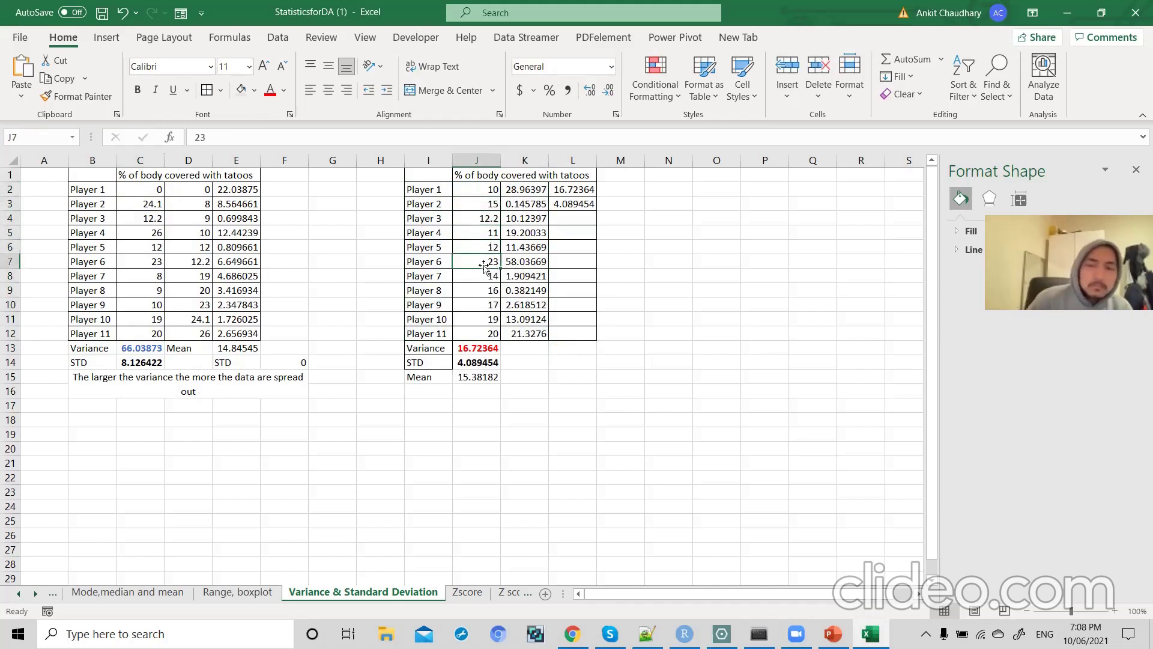
click(484, 277)
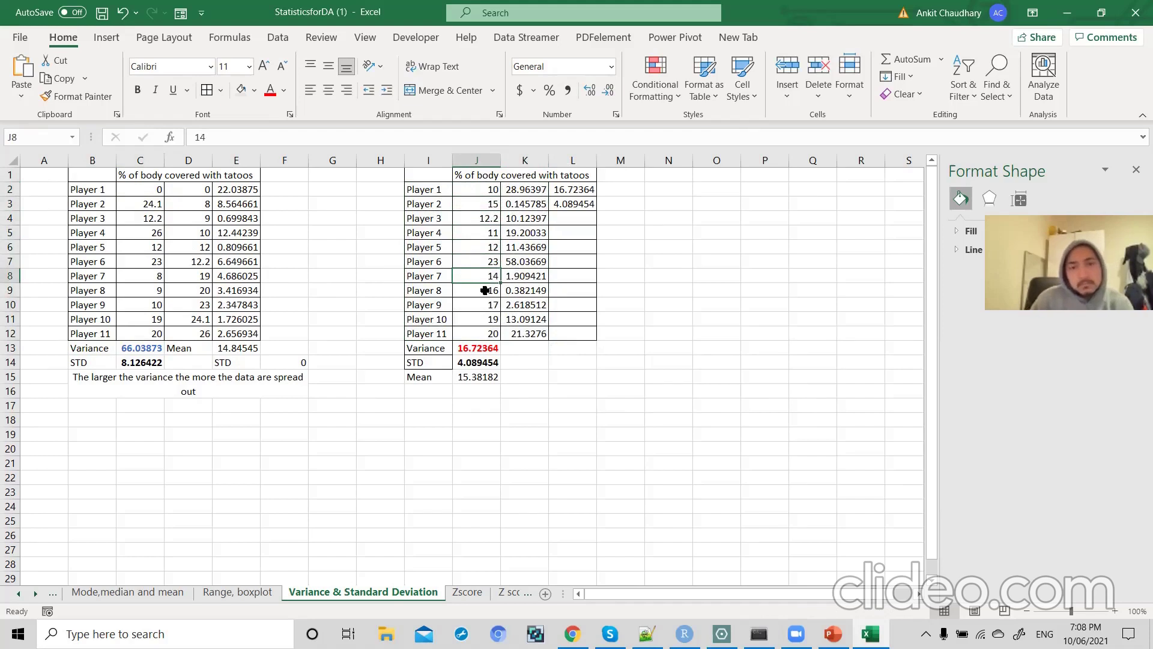
click(484, 332)
drag(481, 278, 490, 191)
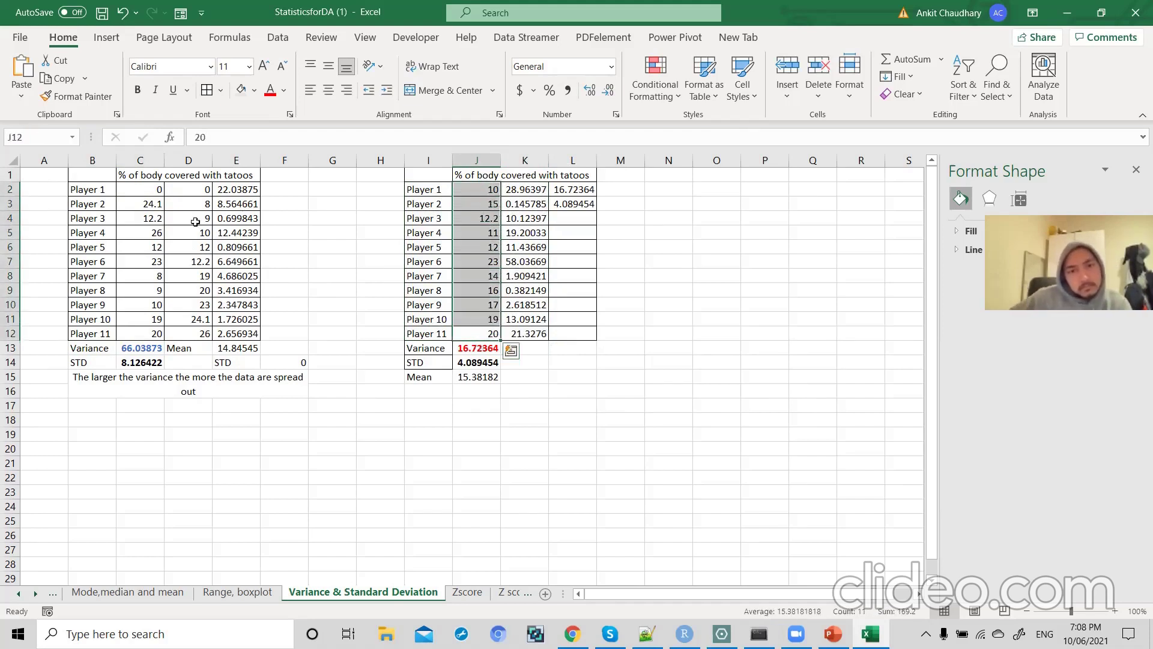
drag(153, 189, 153, 331)
click(480, 264)
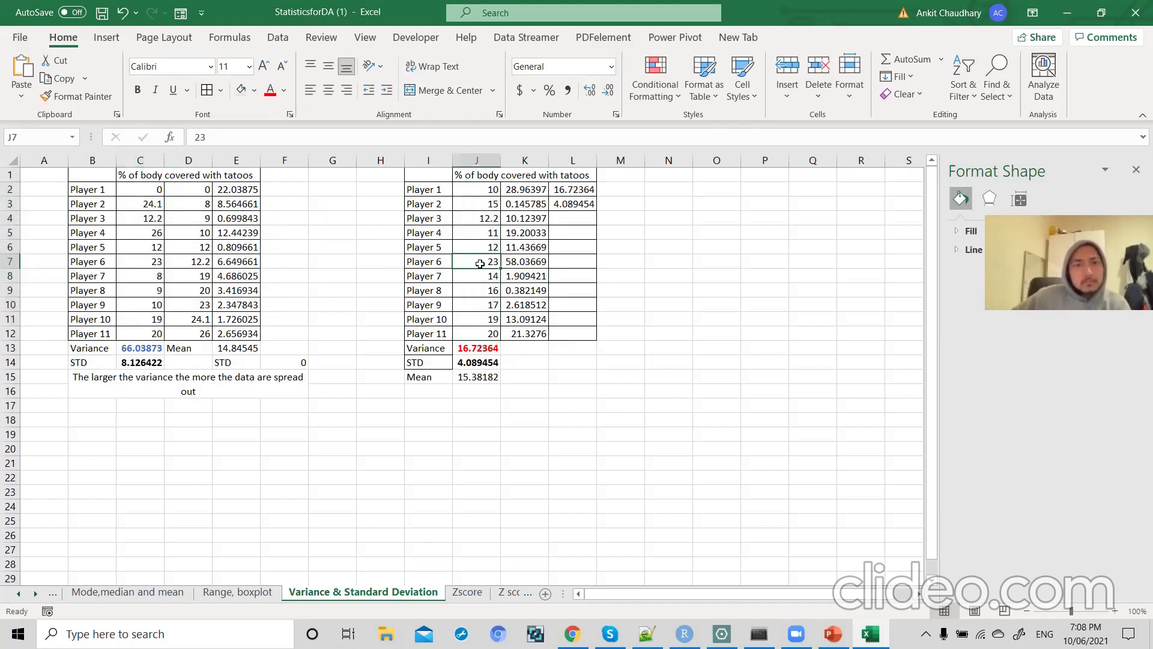
click(474, 352)
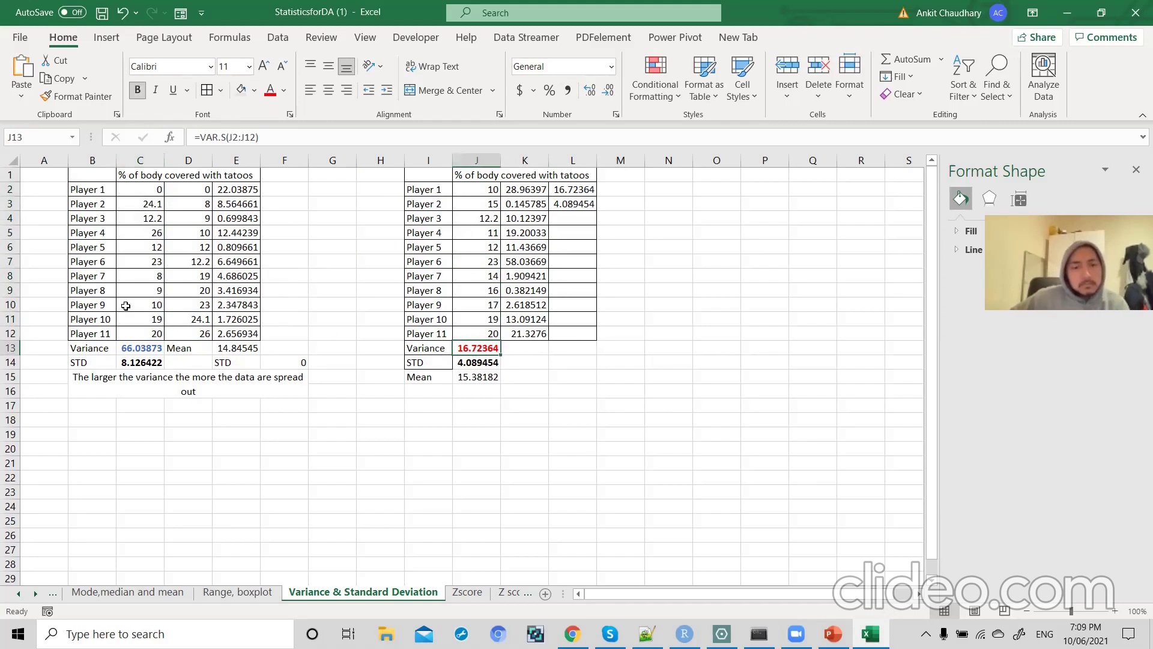
- Review the first table's percentages together with its sorted column and its Variance and STD formulas
click(132, 330)
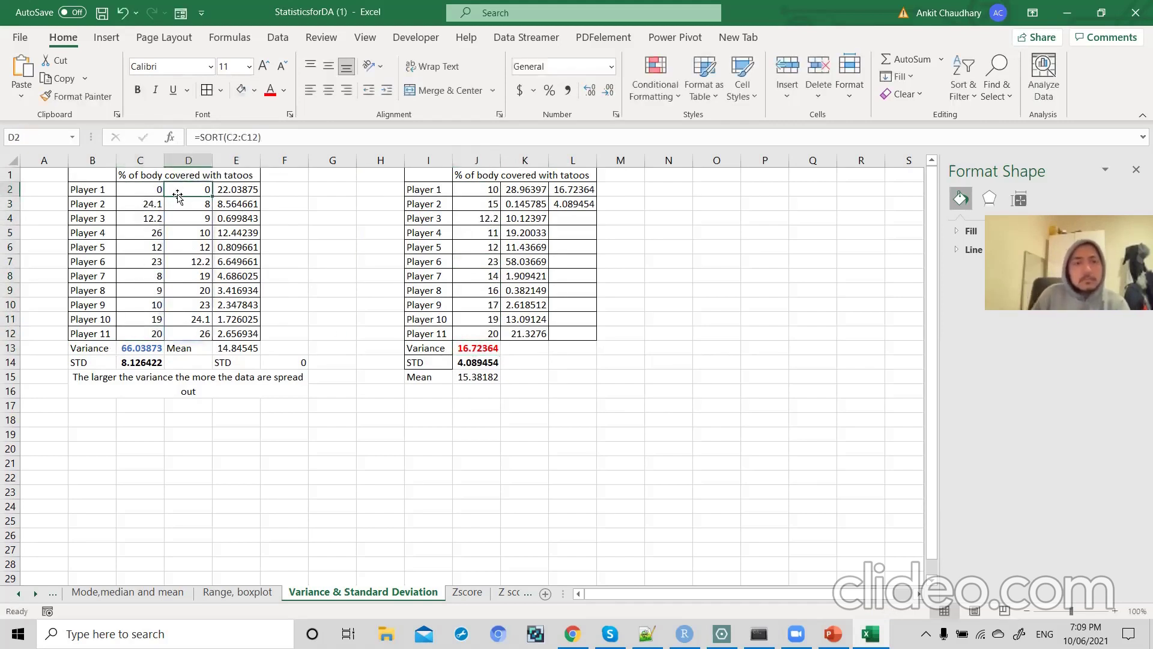
click(146, 190)
drag(99, 350, 147, 191)
click(129, 347)
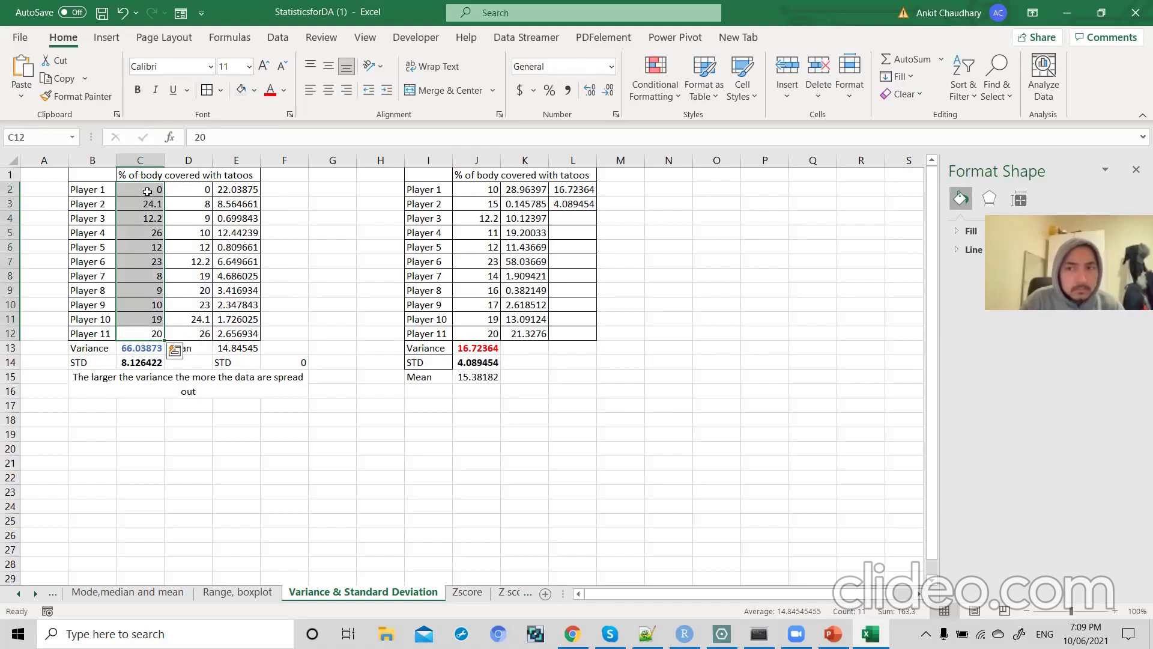
click(132, 349)
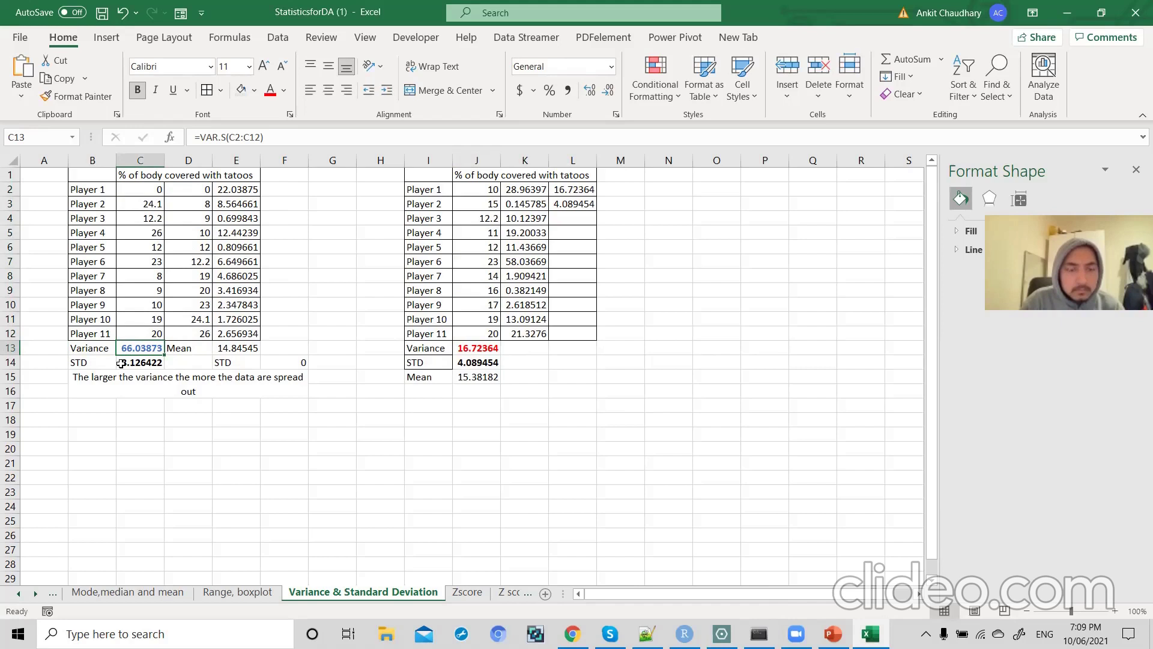
click(105, 361)
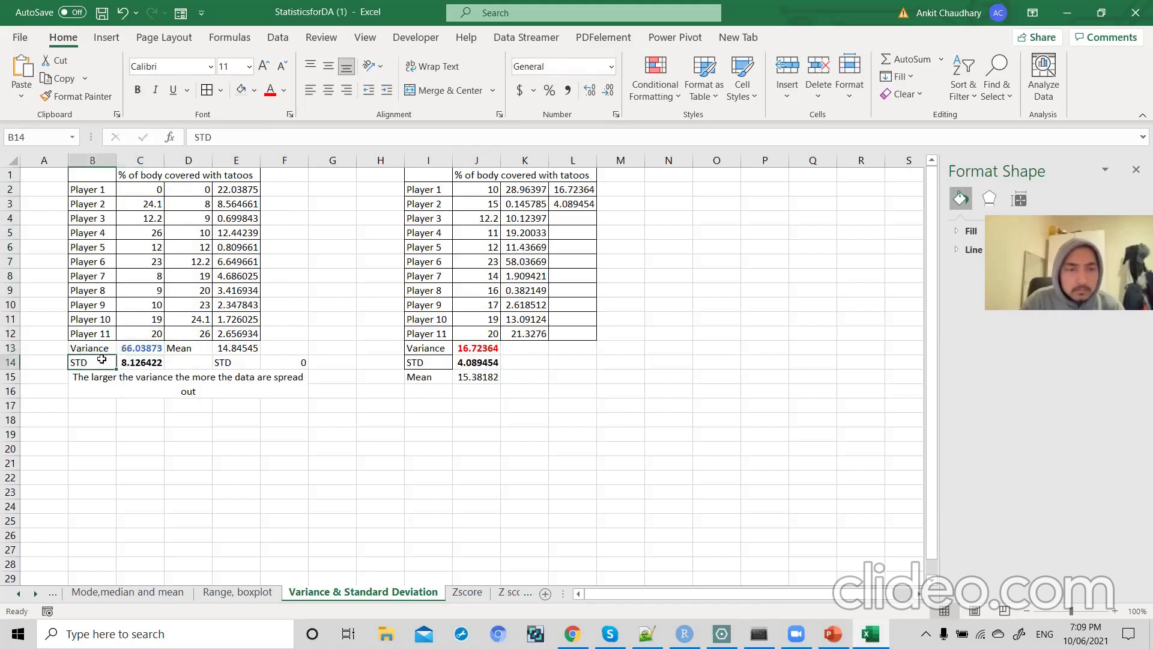
click(107, 351)
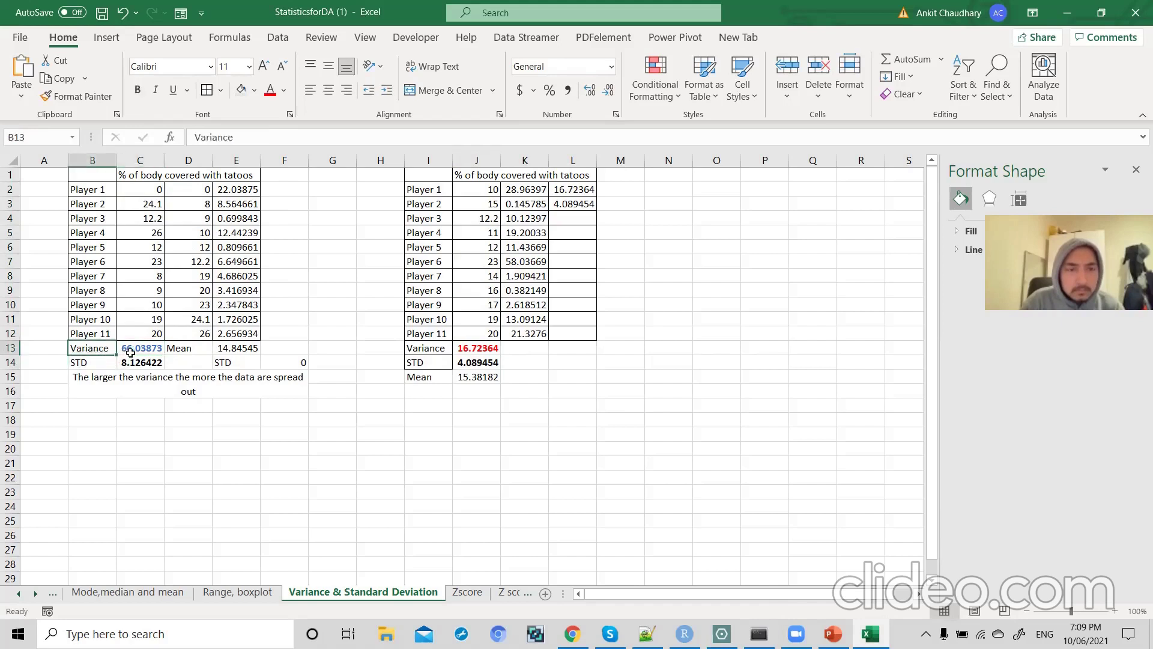
click(130, 353)
click(131, 362)
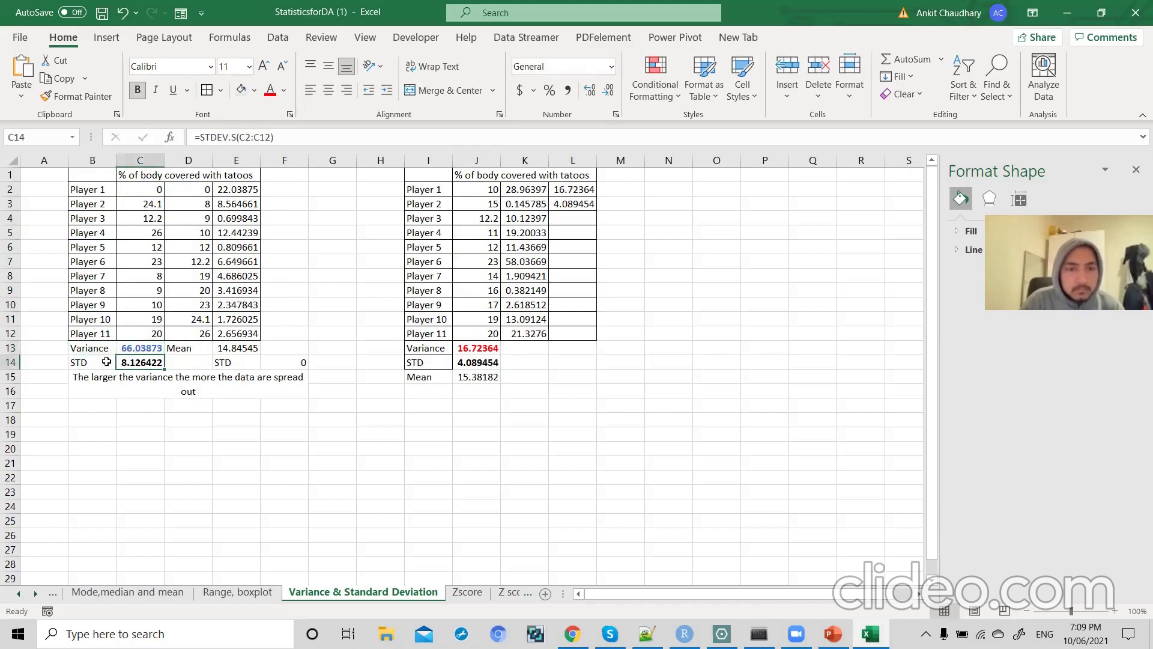
click(103, 361)
click(139, 363)
- Switch to Drawboard PDF, circle SD in the standard deviation formula, and handwrite "measure of dispersion" below it with an arrow pointing up to SD
key(alt+Tab)
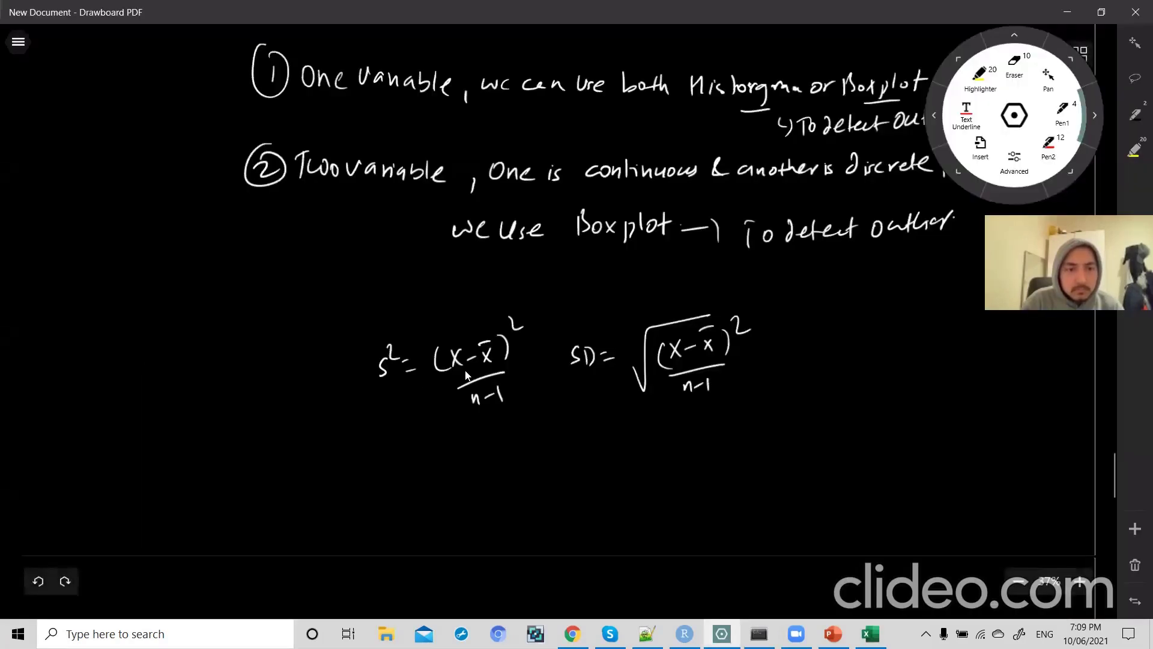
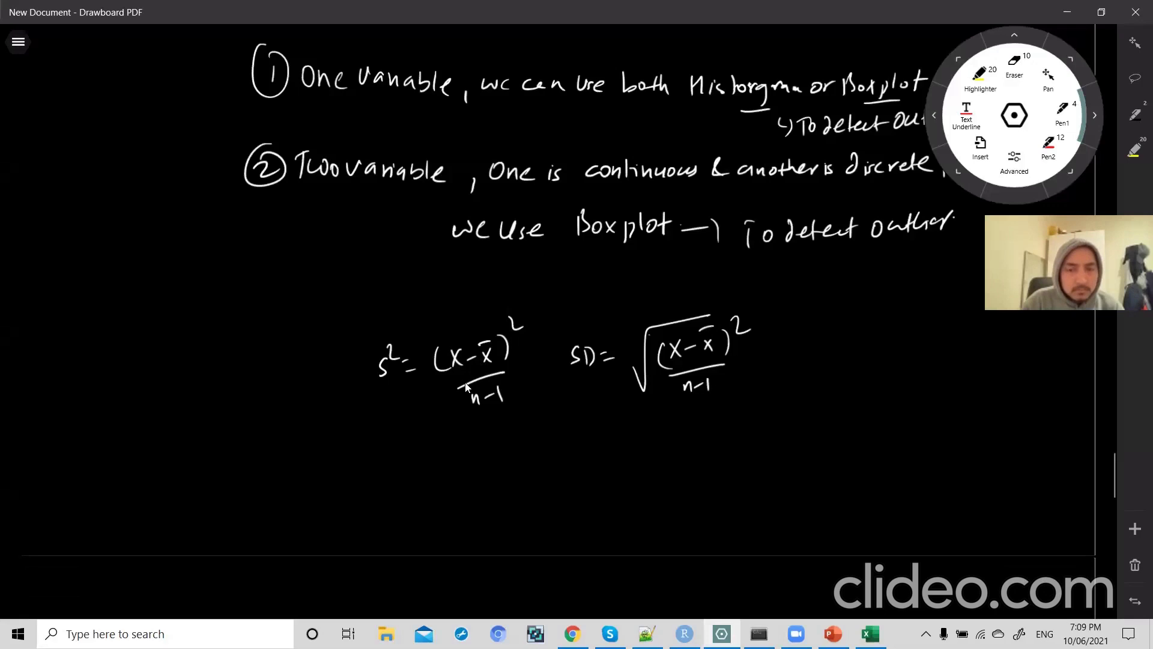
mouse_move(592, 336)
mouse_down()
mouse_move(571, 378)
mouse_move(600, 340)
mouse_up()
drag(580, 388, 580, 411)
drag(568, 397, 586, 398)
drag(548, 447, 558, 451)
drag(567, 442, 606, 447)
drag(609, 446, 634, 448)
mouse_move(647, 438)
mouse_down()
mouse_move(643, 462)
mouse_move(661, 451)
mouse_move(691, 461)
mouse_move(720, 436)
mouse_move(734, 441)
mouse_up()
drag(739, 434, 746, 434)
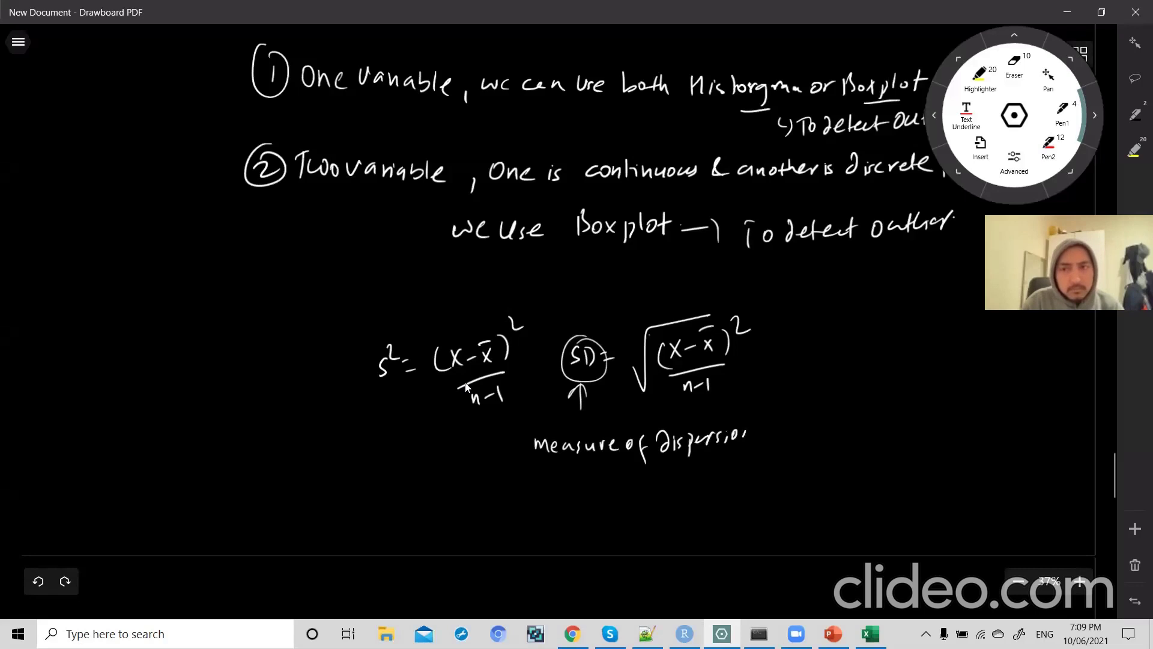
- Switch back to Excel and review the Variance and STD rows beneath the two tables
key(alt+Tab)
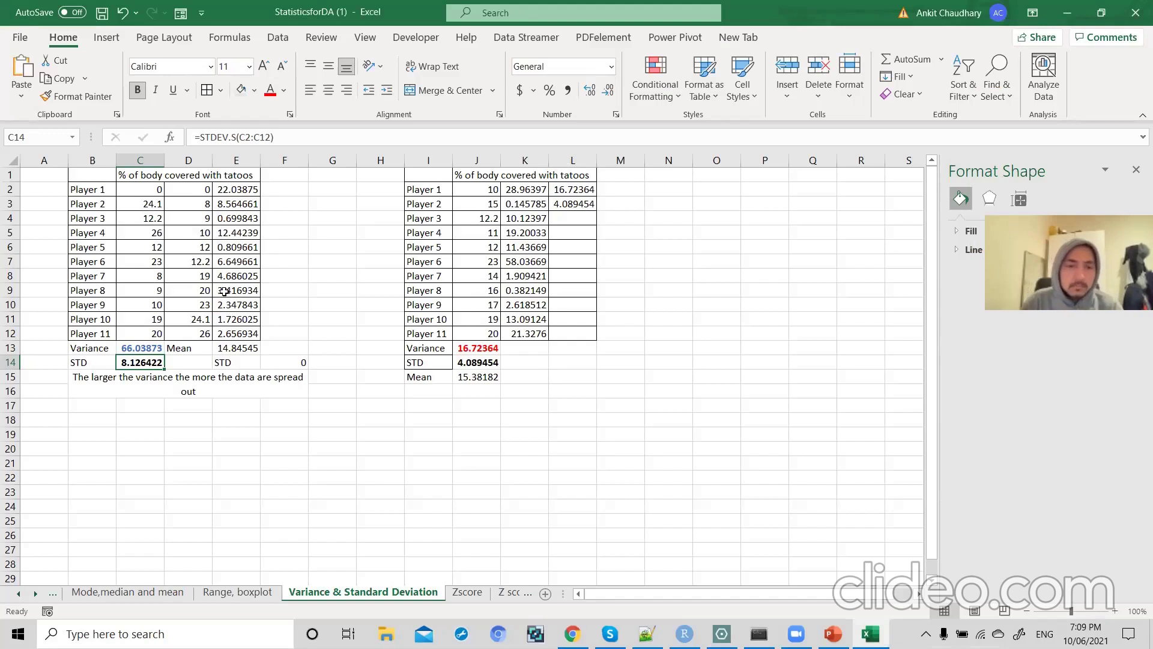
click(355, 316)
key(alt+Tab)
scroll(509, 383, up, 3)
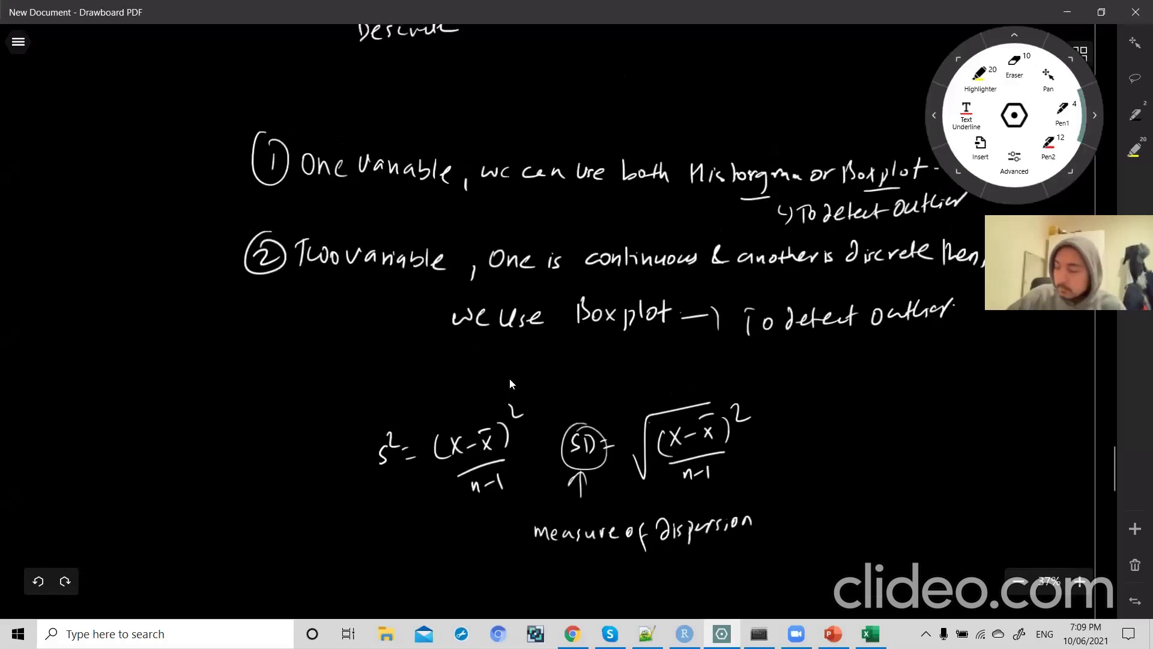
key(alt+Tab)
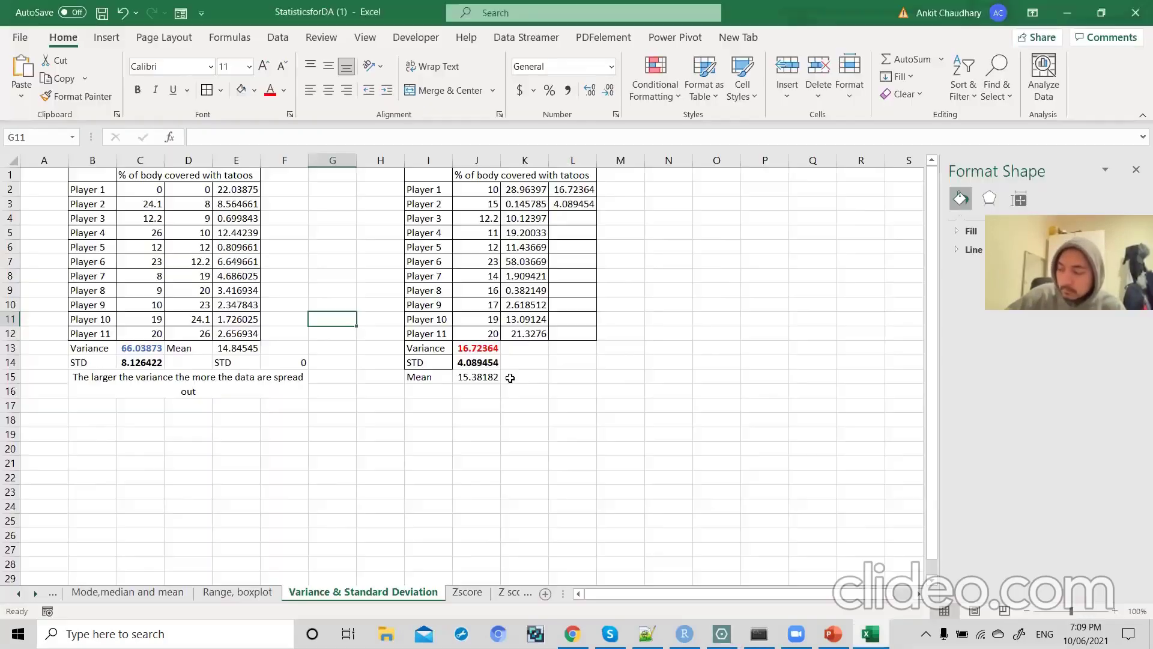
click(432, 348)
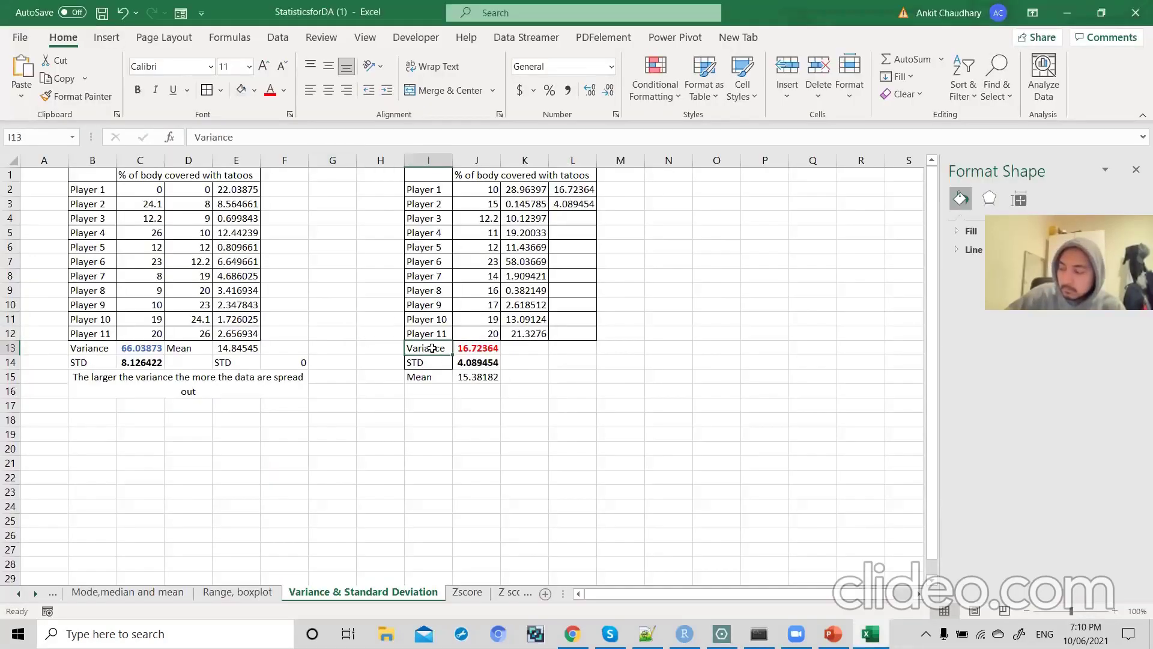
click(97, 360)
drag(98, 359, 144, 349)
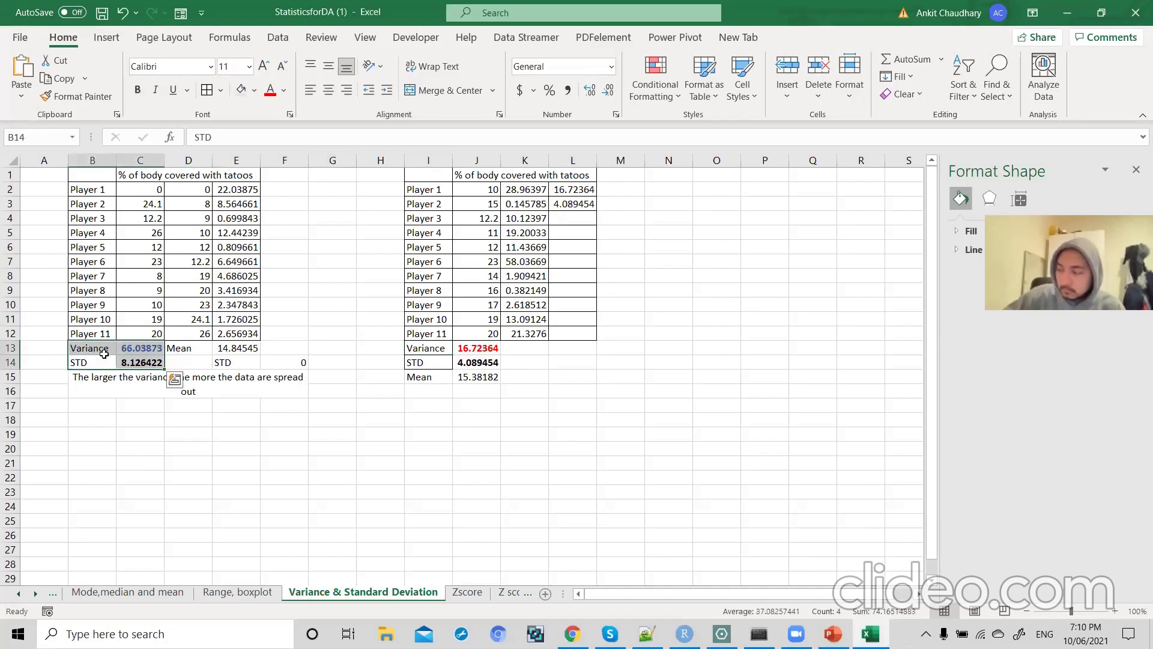
- Switch to Drawboard PDF, underline s² in the variance formula and draw a cross beneath it
key(alt+Tab)
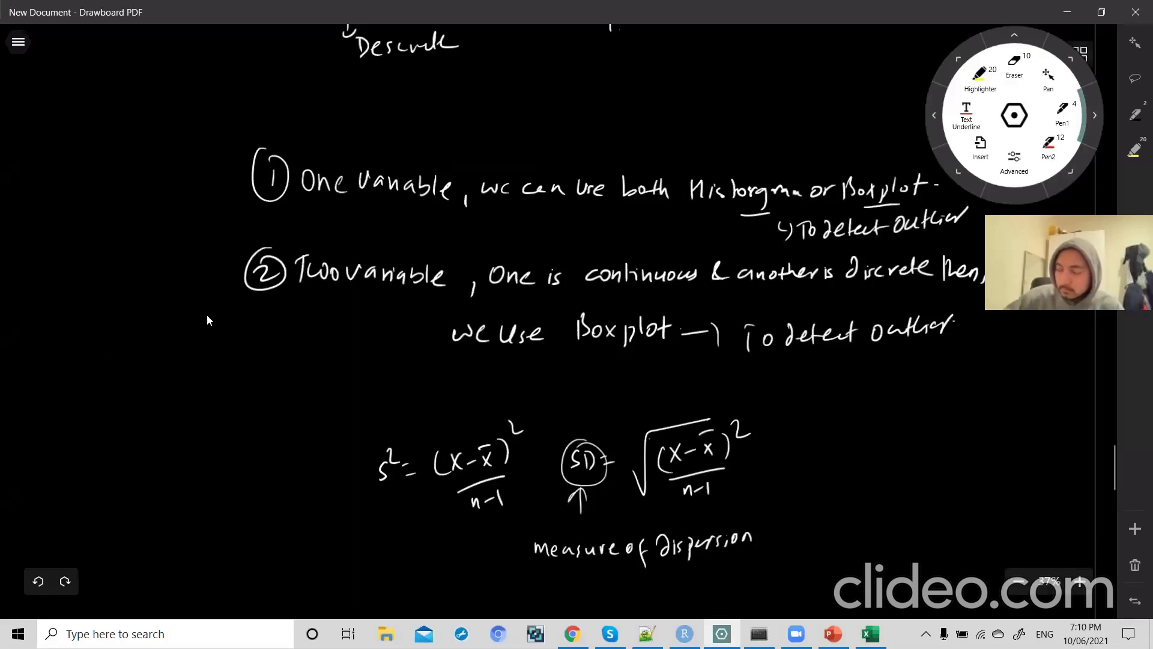
scroll(206, 320, up, 3)
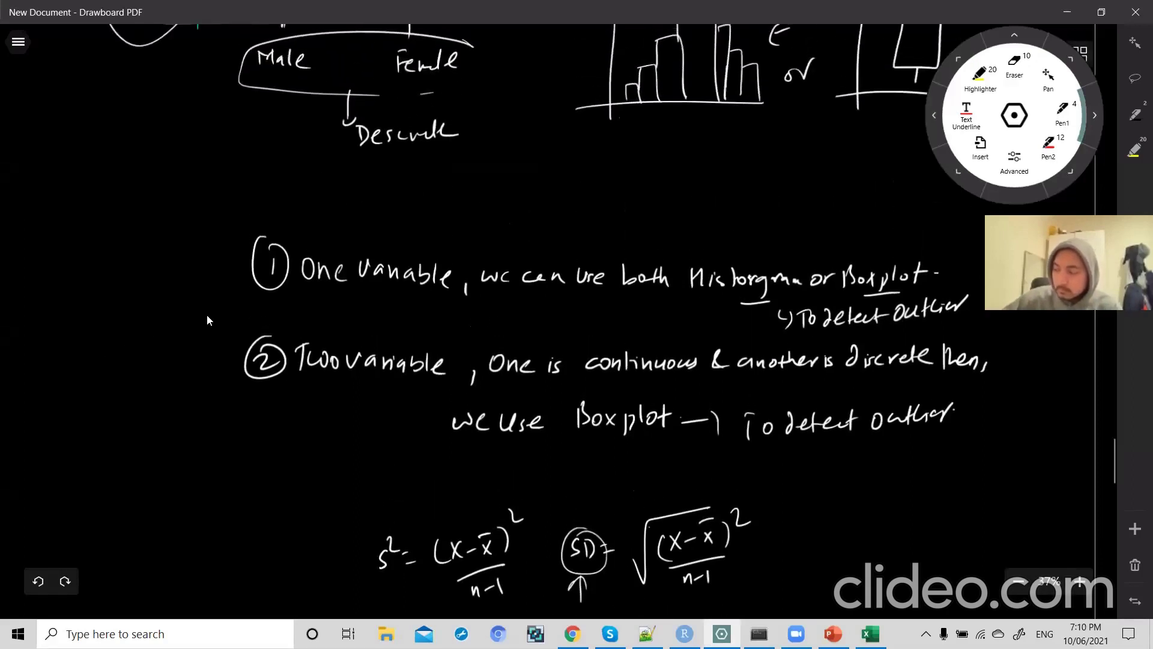
scroll(207, 320, down, 4)
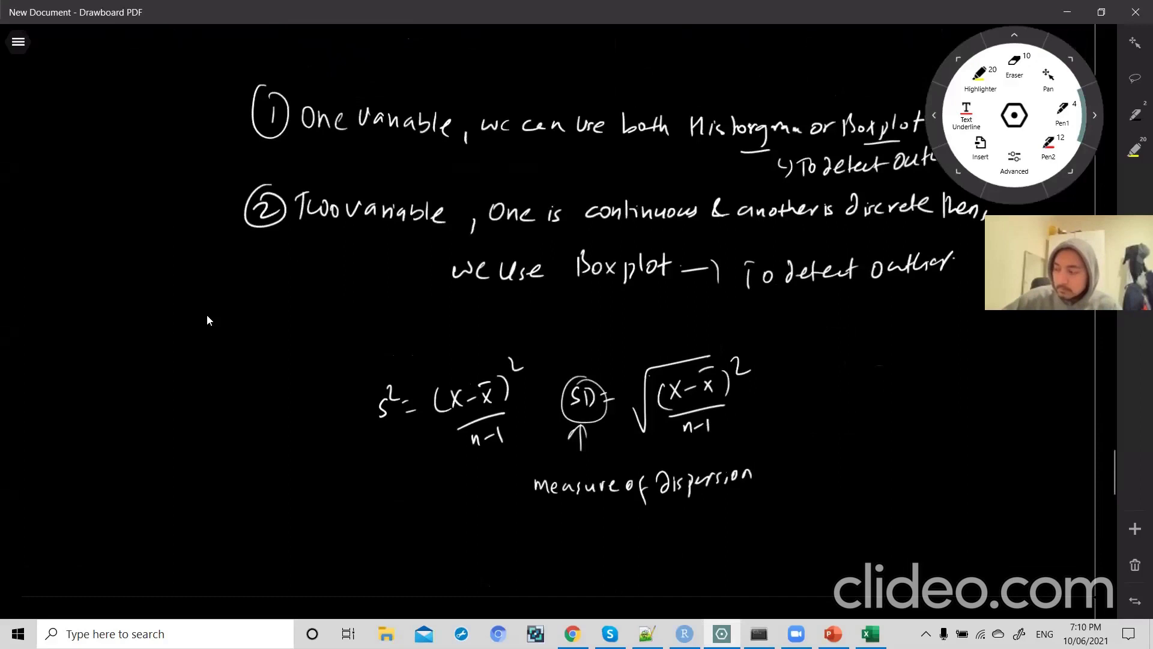
drag(369, 435, 393, 428)
drag(380, 439, 392, 457)
drag(391, 439, 380, 457)
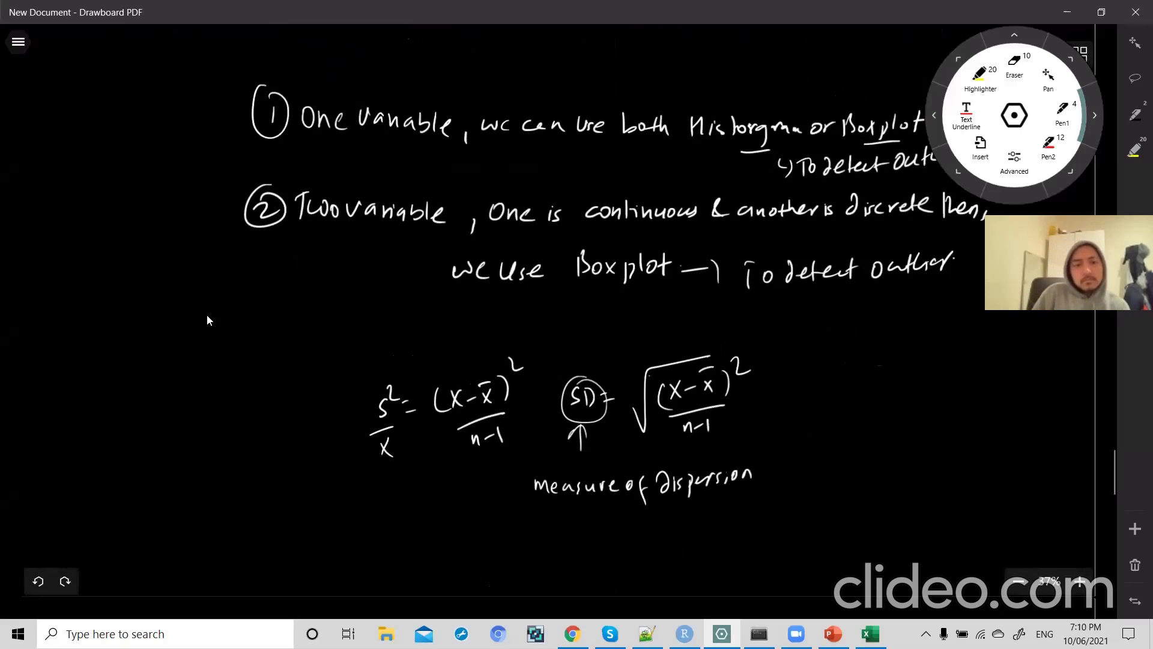
- Sketch a bell curve on two axes beside the SD formula, marking its centre on the horizontal axis and under the peak
mouse_move(833, 353)
mouse_down()
mouse_move(821, 465)
mouse_move(941, 451)
mouse_up()
mouse_move(829, 441)
mouse_down()
mouse_move(858, 391)
mouse_move(910, 409)
mouse_up()
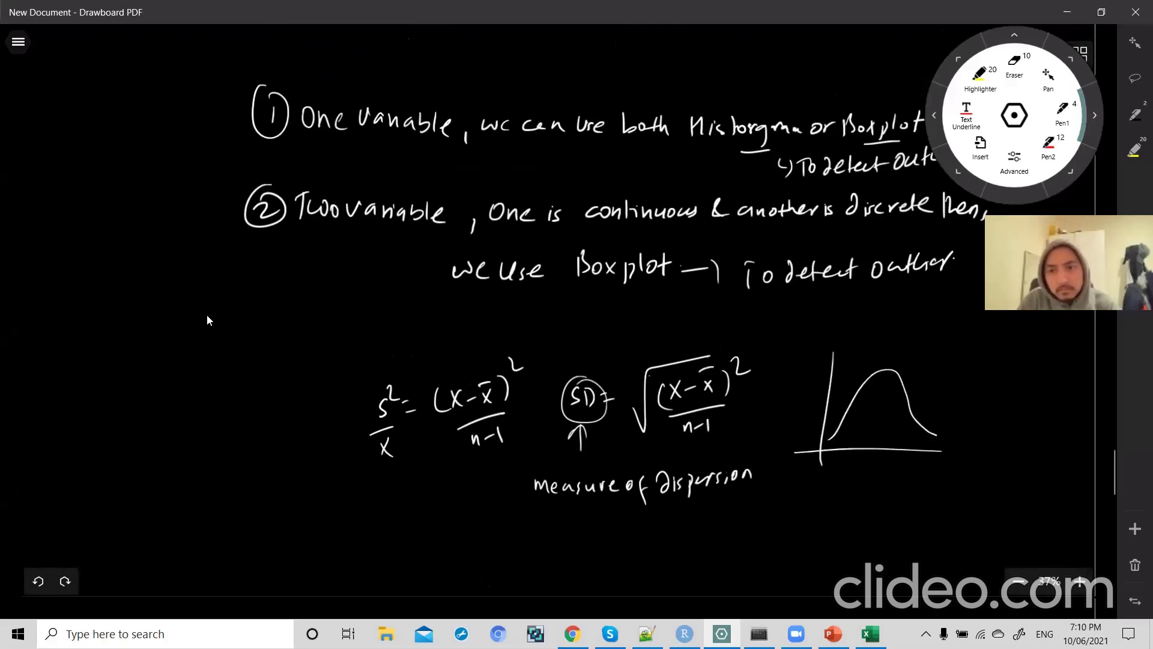
drag(871, 445, 871, 456)
drag(880, 375, 879, 409)
- Underline the circled SD, add another arrow below it, and draw an arrow pointing at the s² formula
drag(570, 415, 594, 409)
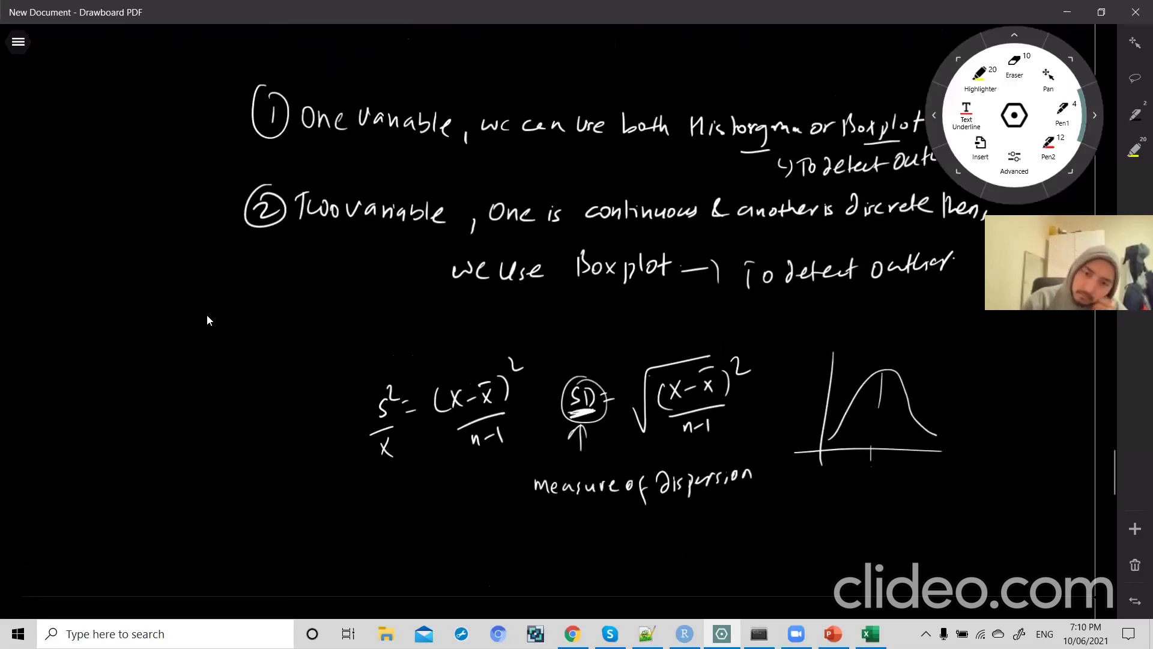
mouse_move(322, 424)
mouse_down()
mouse_move(337, 419)
mouse_move(343, 431)
mouse_up()
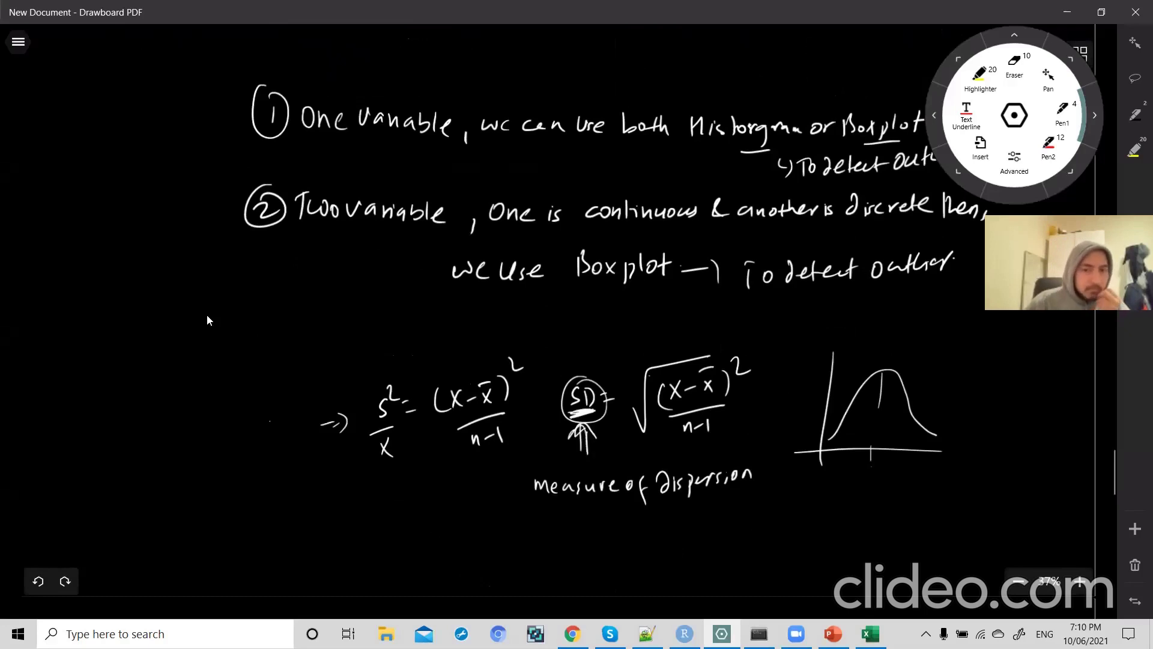
- Switch back to Excel, inspect Player 11's squared-deviation formula in the second table, and glance at the Zscore sheet before returning to Variance & Standard Deviation
key(alt+Tab)
click(249, 174)
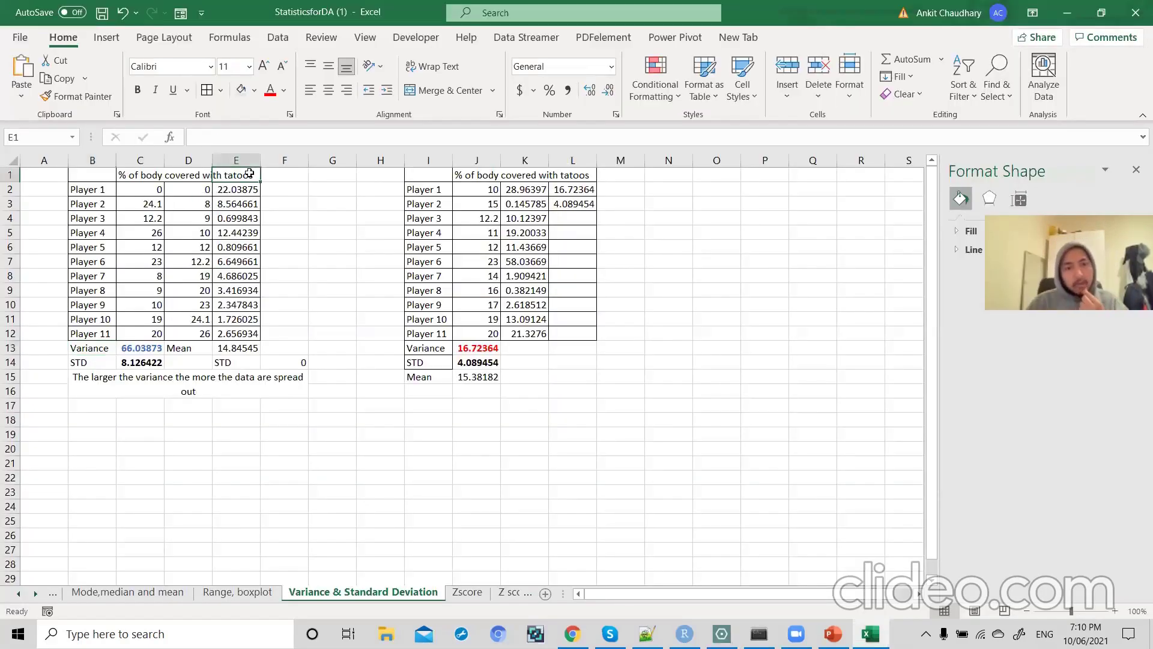
click(292, 192)
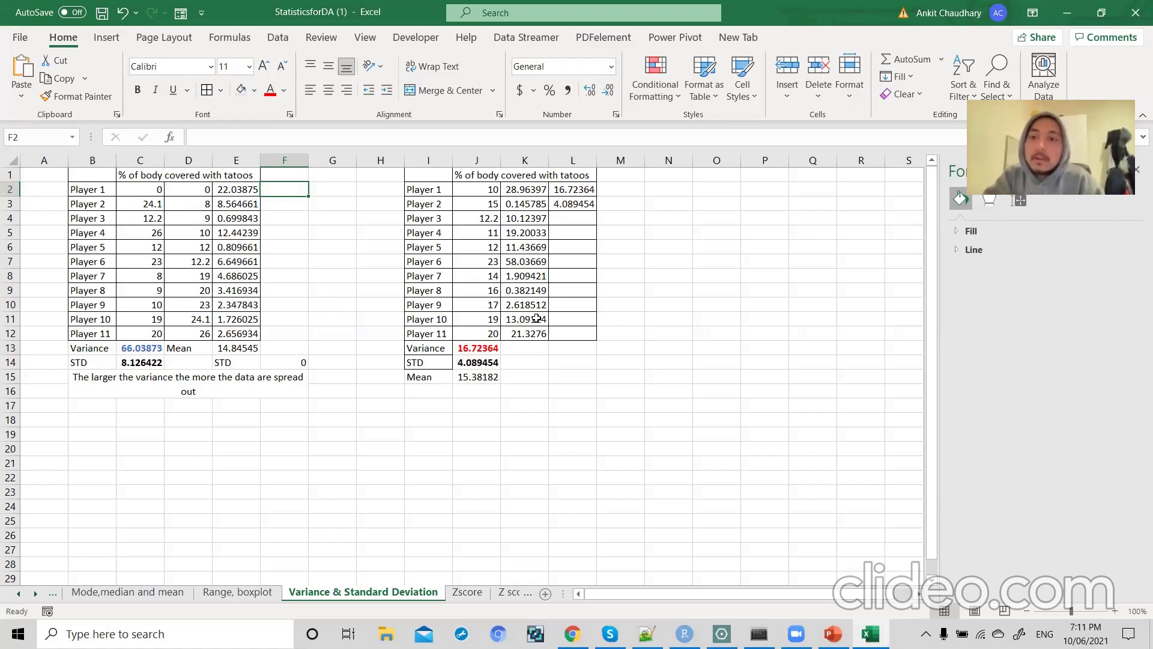
click(527, 334)
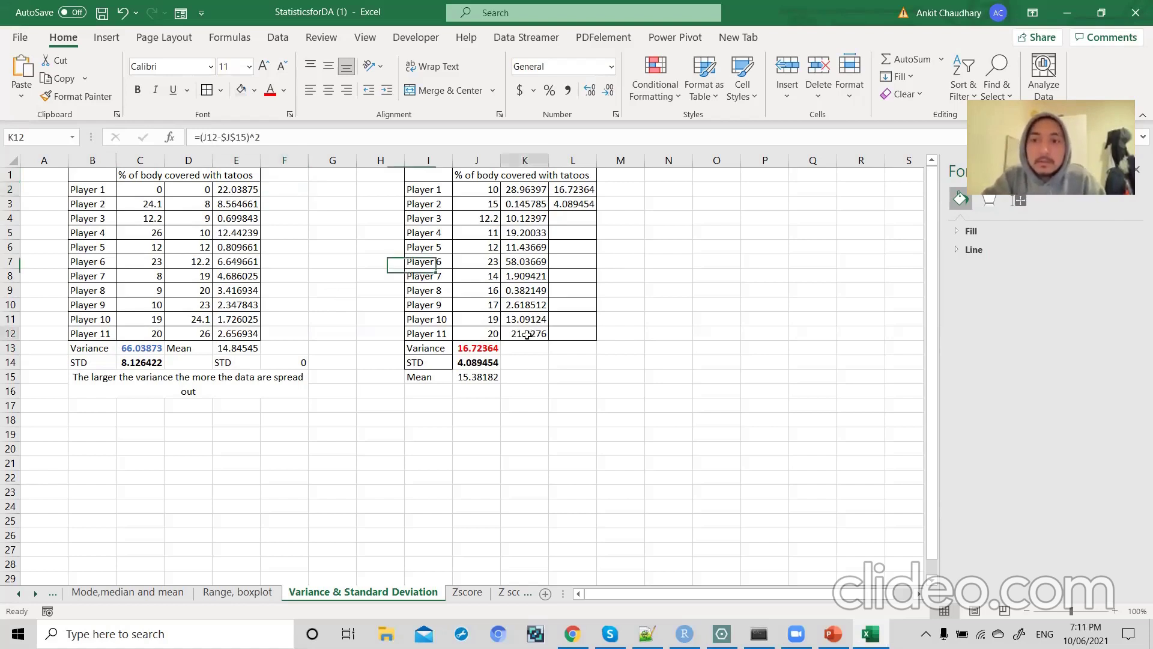
click(468, 592)
click(414, 592)
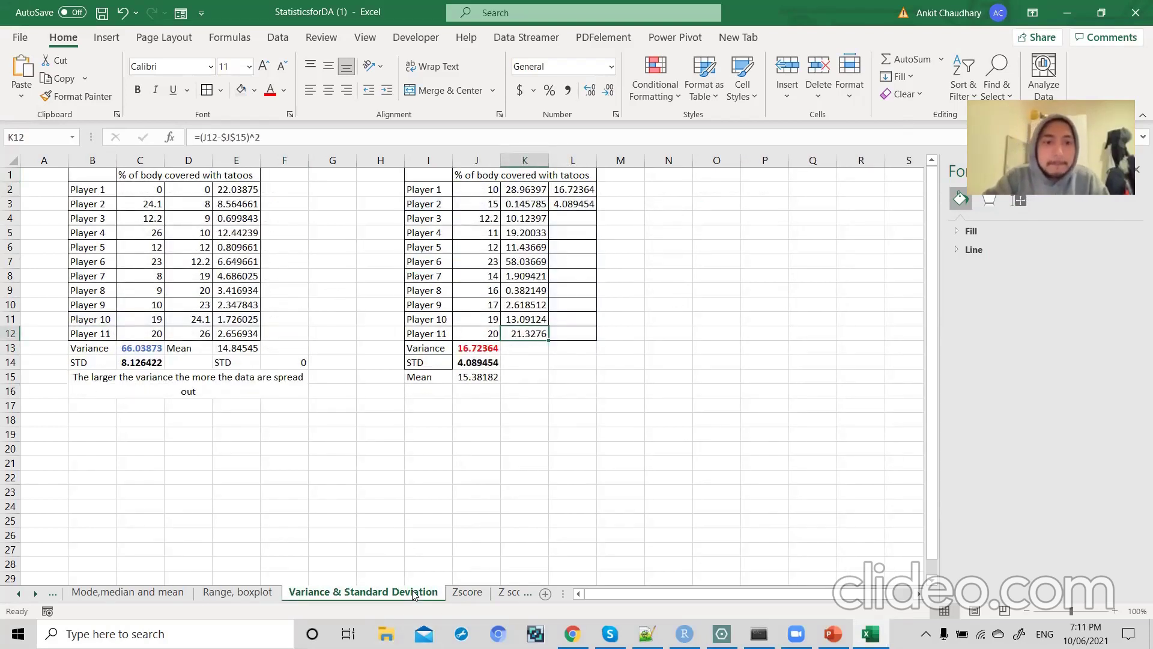
click(510, 416)
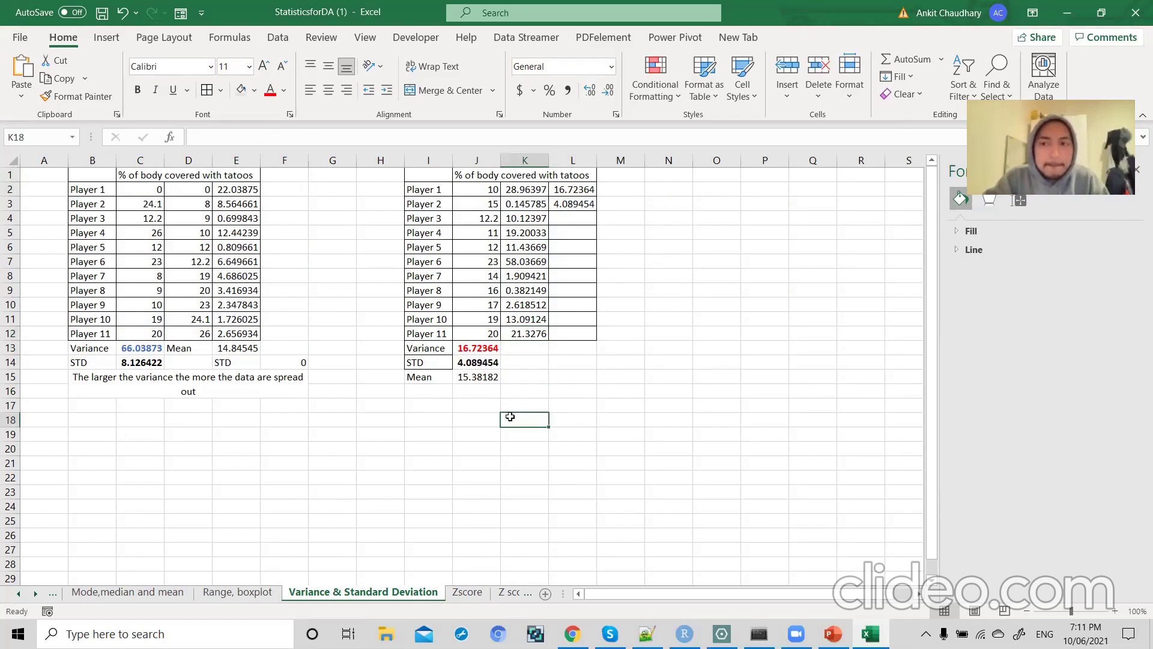
click(477, 394)
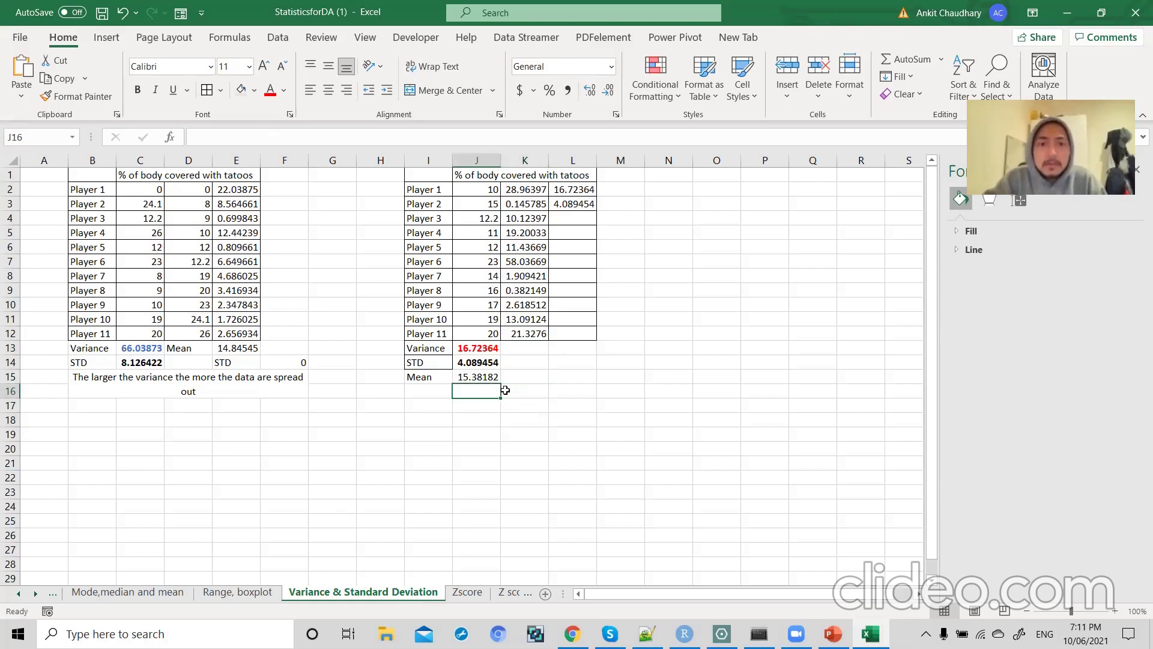
- Inspect the variance, standard deviation and mean formulas under the second table
click(477, 354)
click(477, 362)
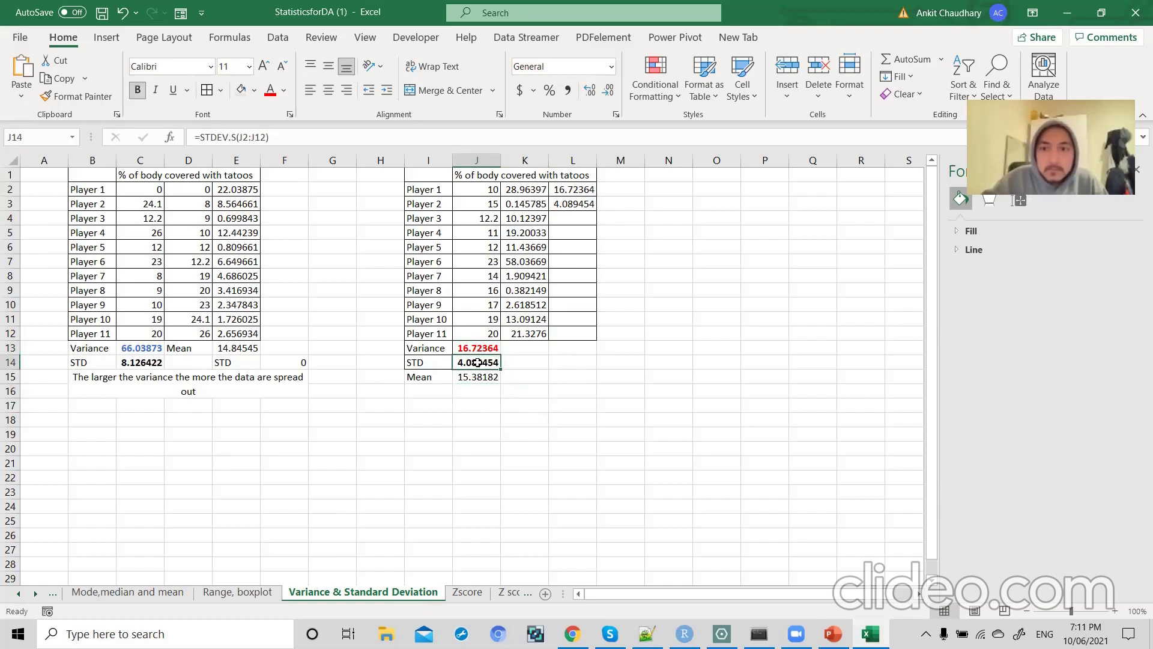
click(476, 375)
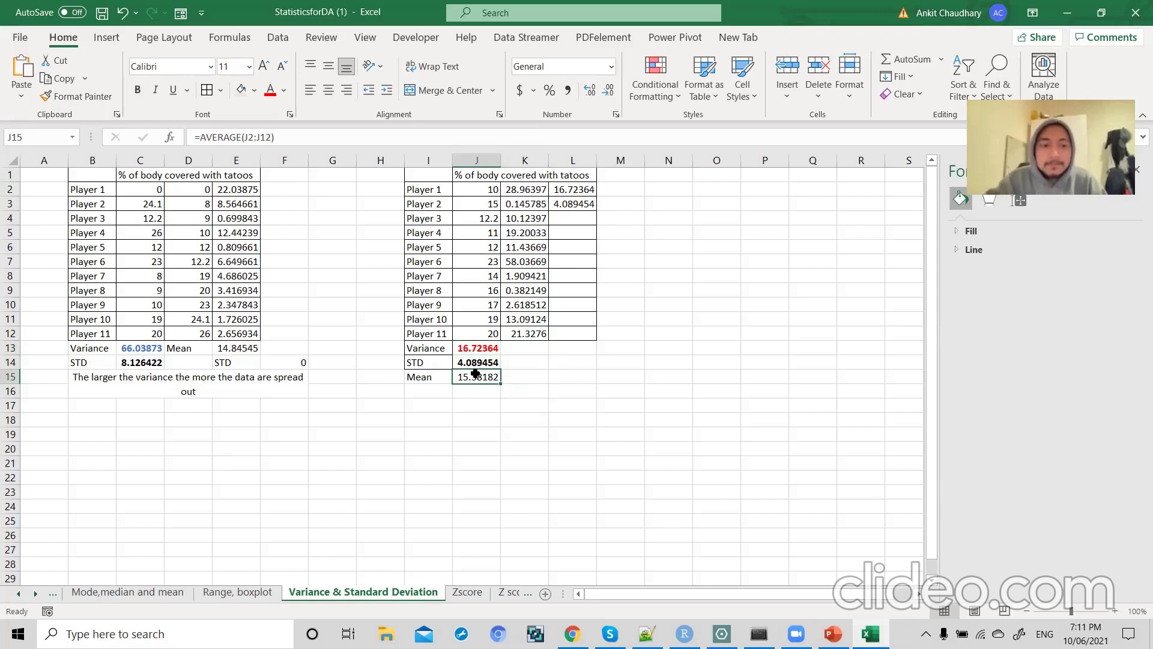
- Go to the Zscore sheet and examine Team 1's tattoo percentages for the individual players
click(457, 594)
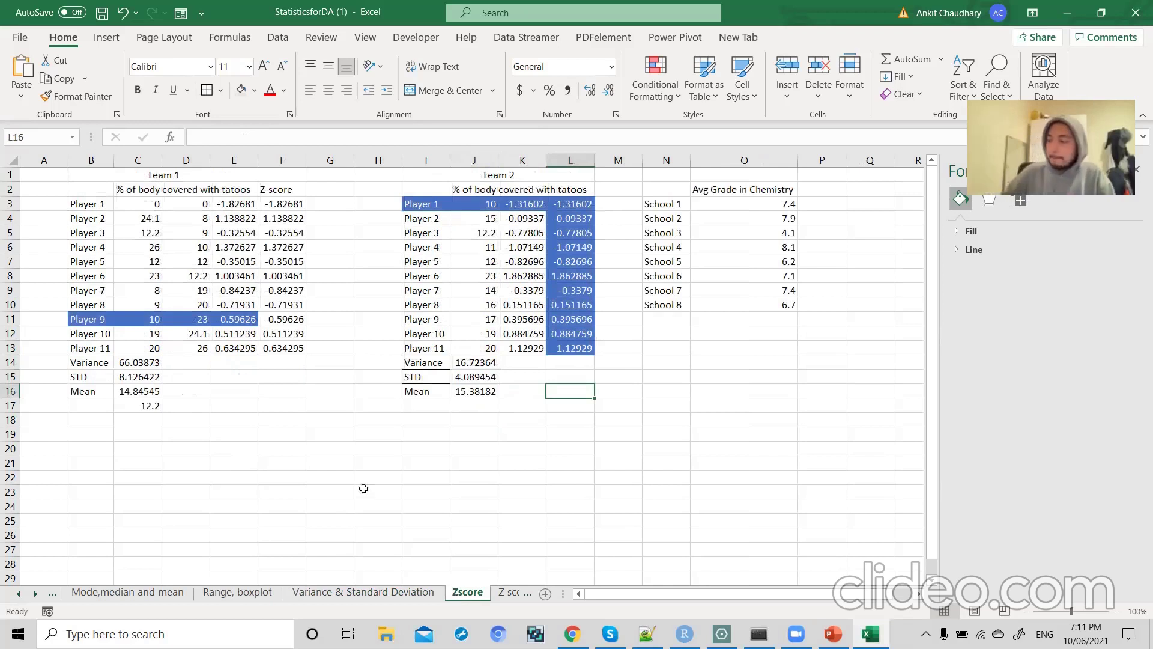
drag(148, 208, 143, 352)
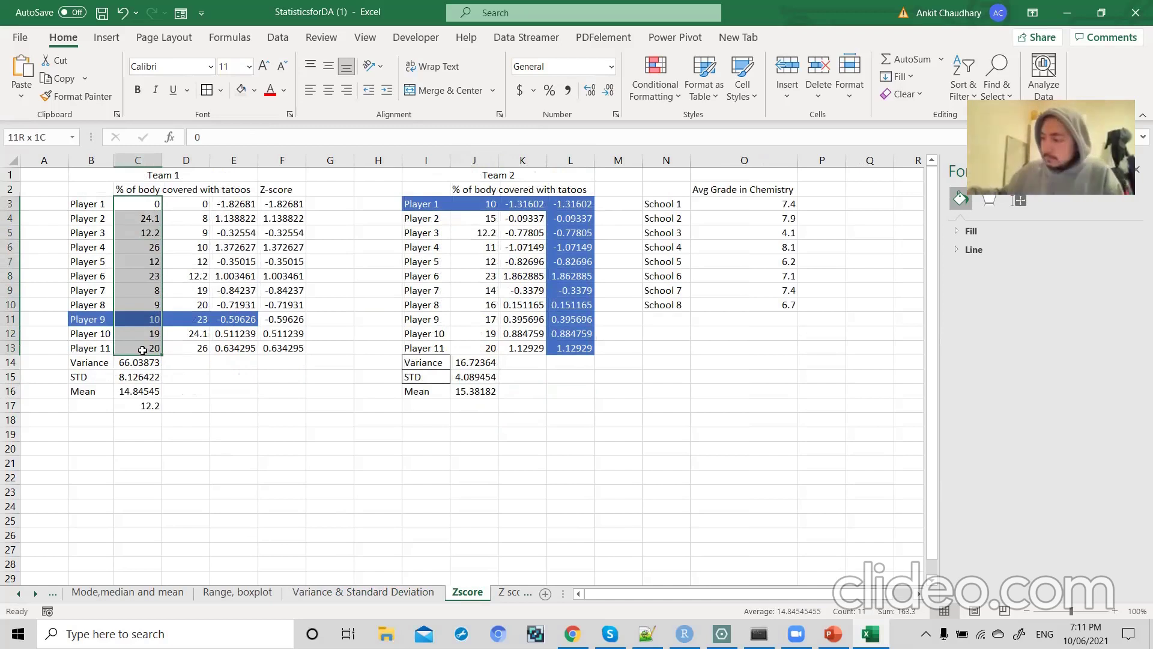
click(144, 219)
click(144, 233)
click(144, 257)
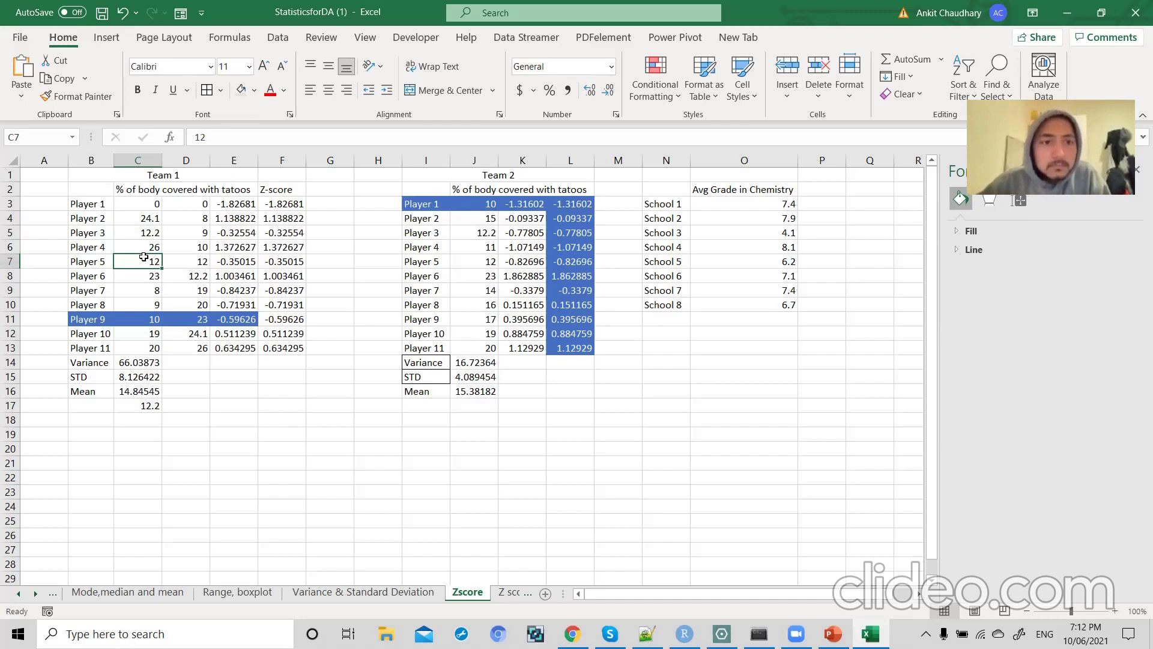
- Compare Team 1's tattoo percentages with the Z-score column and inspect the formulas for Players 1 and 2
click(277, 191)
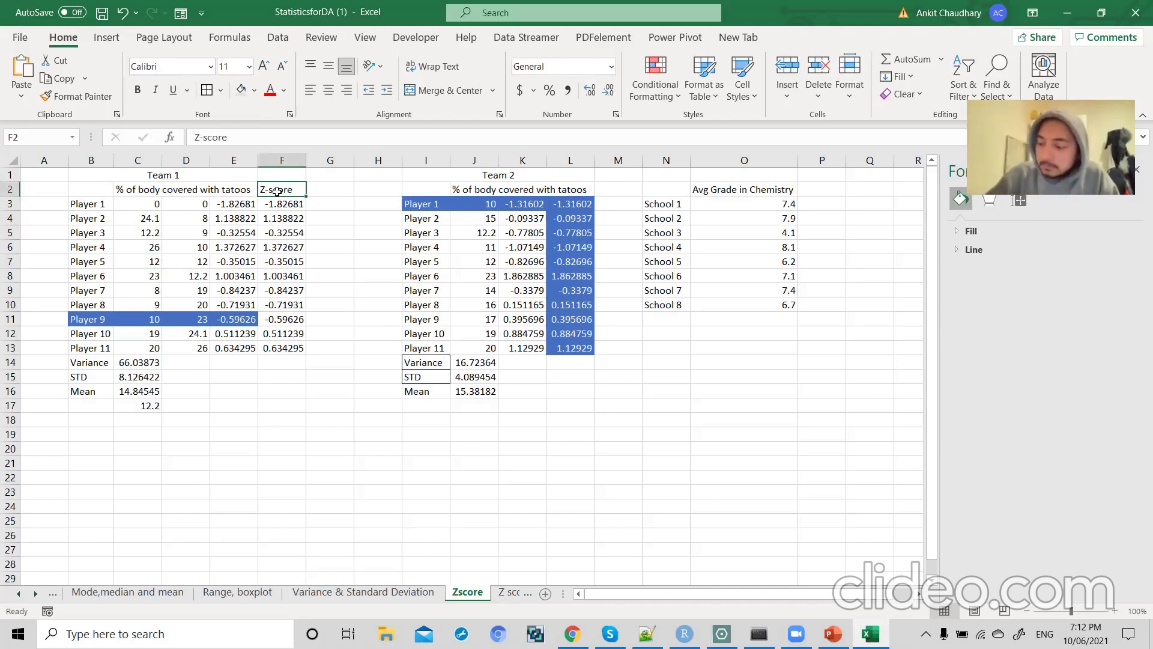
drag(151, 205, 154, 348)
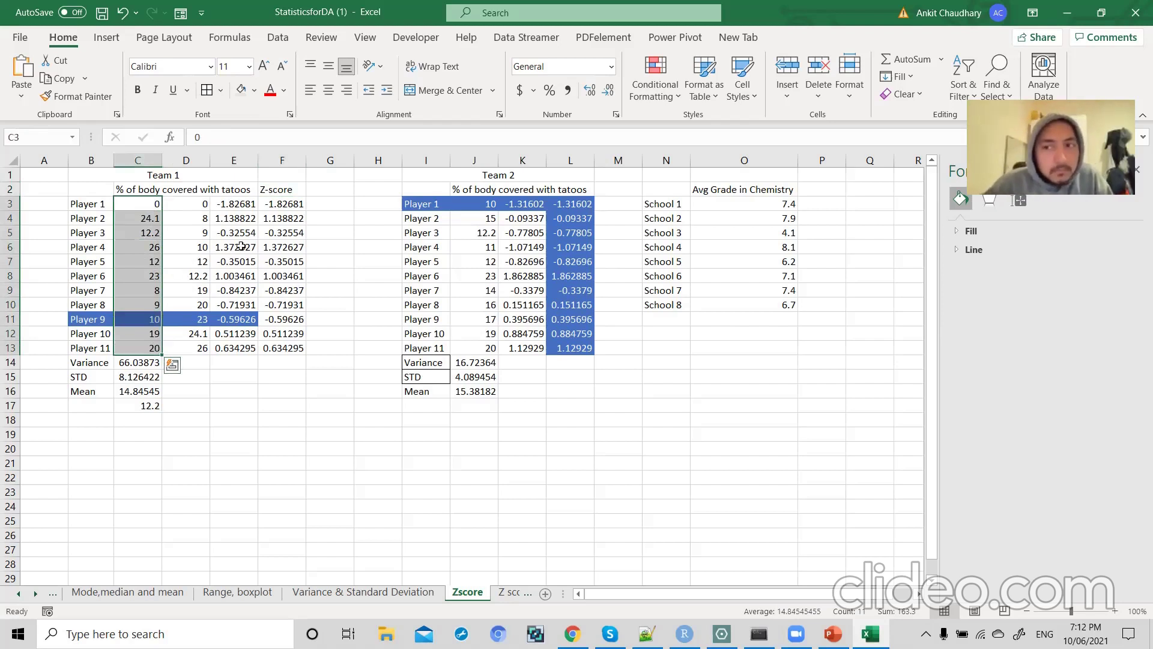
click(290, 206)
click(289, 218)
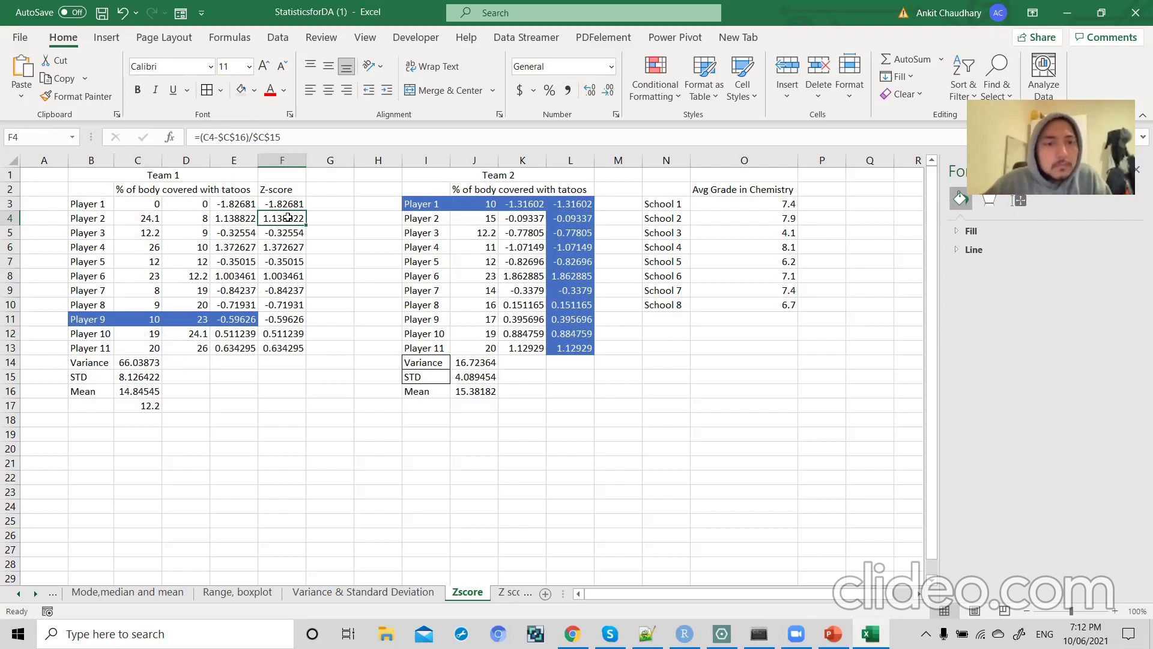
- Switch to Drawboard PDF and handwrite the formula Standardization (z-score) = (x − μ)/σ below the dispersion notes
key(alt+Tab)
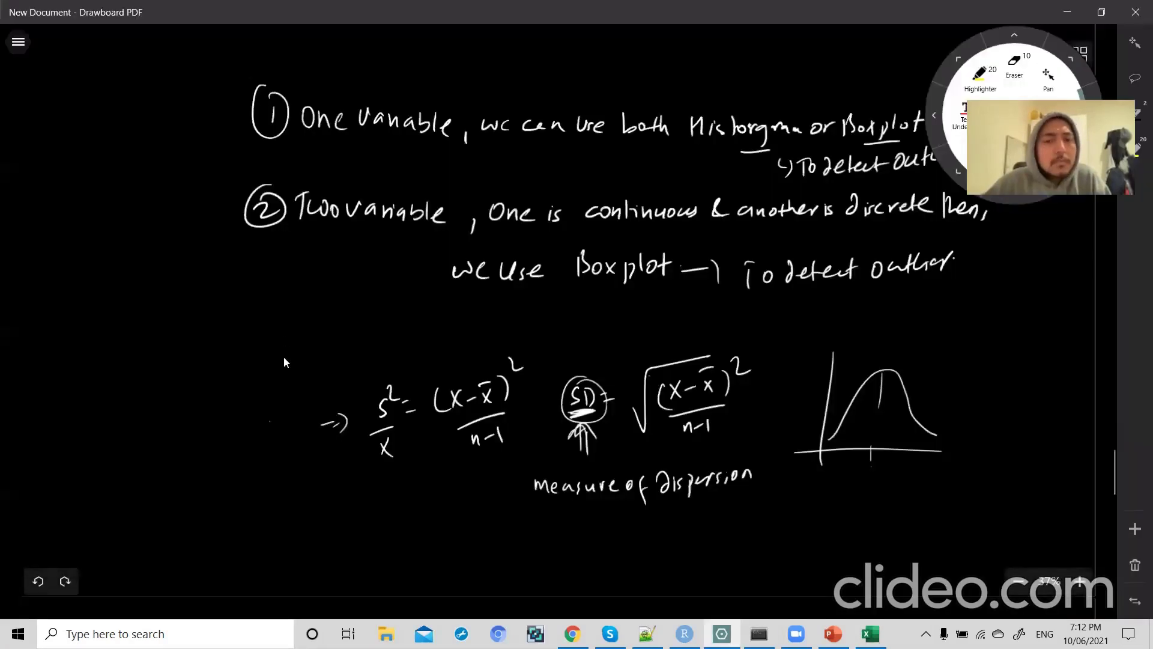
scroll(283, 355, down, 5)
mouse_move(311, 379)
mouse_down()
mouse_move(301, 402)
mouse_move(365, 389)
mouse_move(416, 405)
mouse_move(426, 390)
mouse_move(448, 405)
mouse_move(475, 395)
mouse_move(479, 406)
mouse_up()
drag(465, 385, 466, 410)
drag(483, 398, 529, 396)
click(550, 392)
mouse_move(534, 386)
mouse_down()
mouse_move(536, 406)
mouse_move(587, 393)
mouse_up()
mouse_move(590, 386)
mouse_down()
mouse_move(618, 385)
mouse_move(625, 401)
mouse_up()
drag(602, 414, 594, 420)
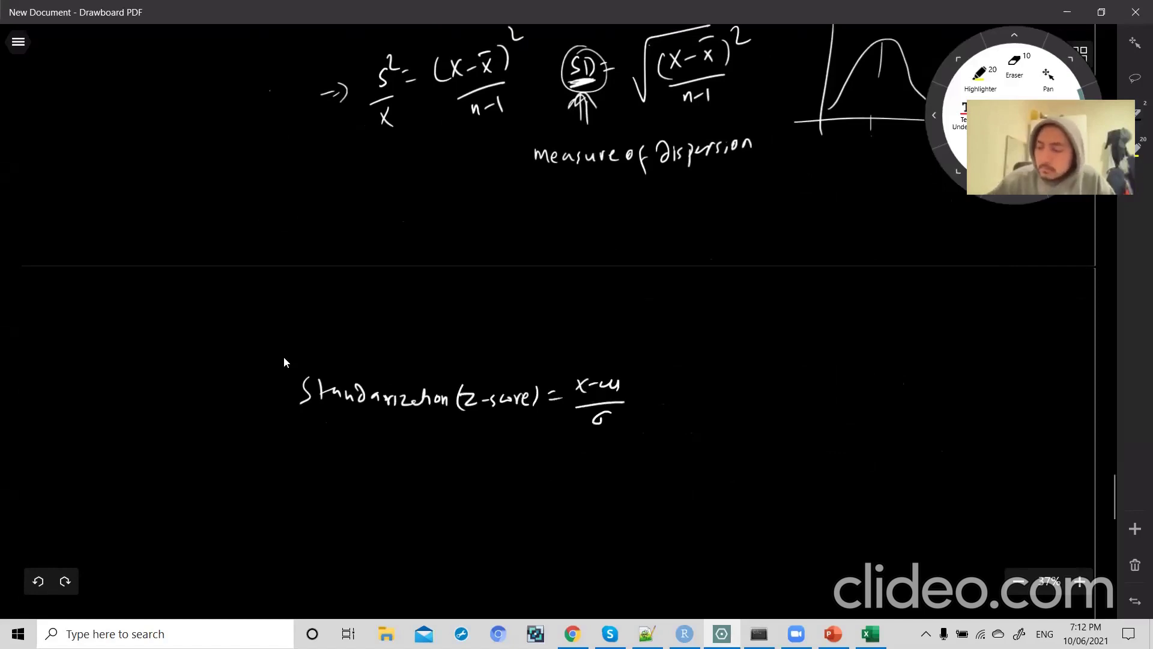
- Switch back to Excel and trace the cells referenced by Player 1's z-score formula in Team 1
key(alt+Tab)
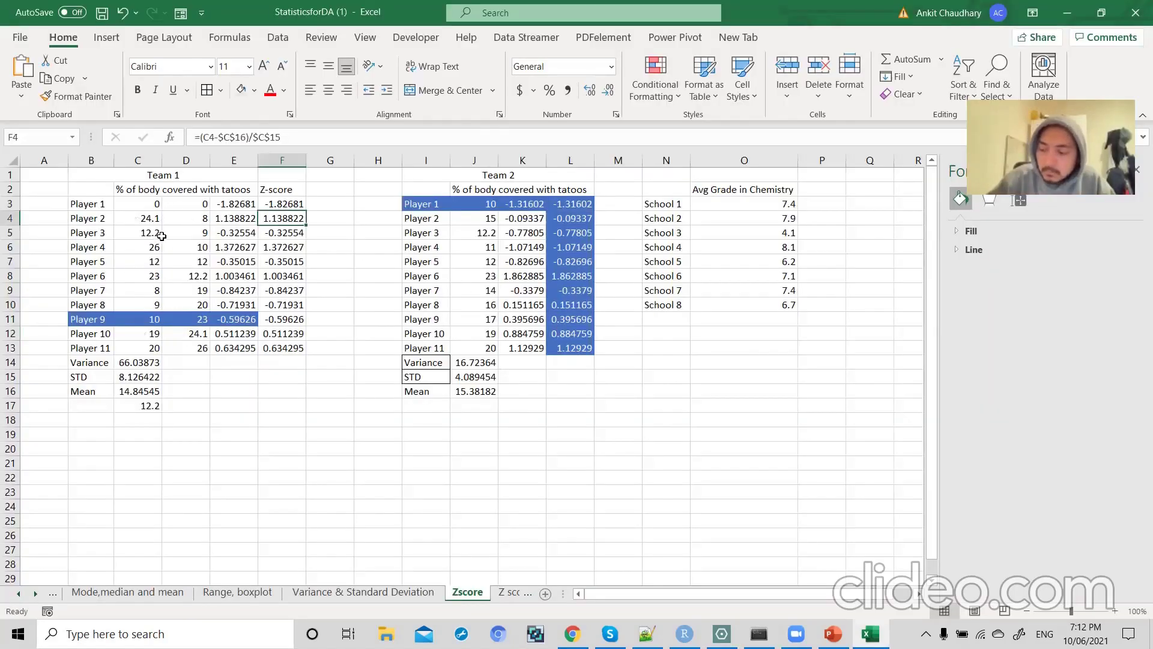
click(282, 203)
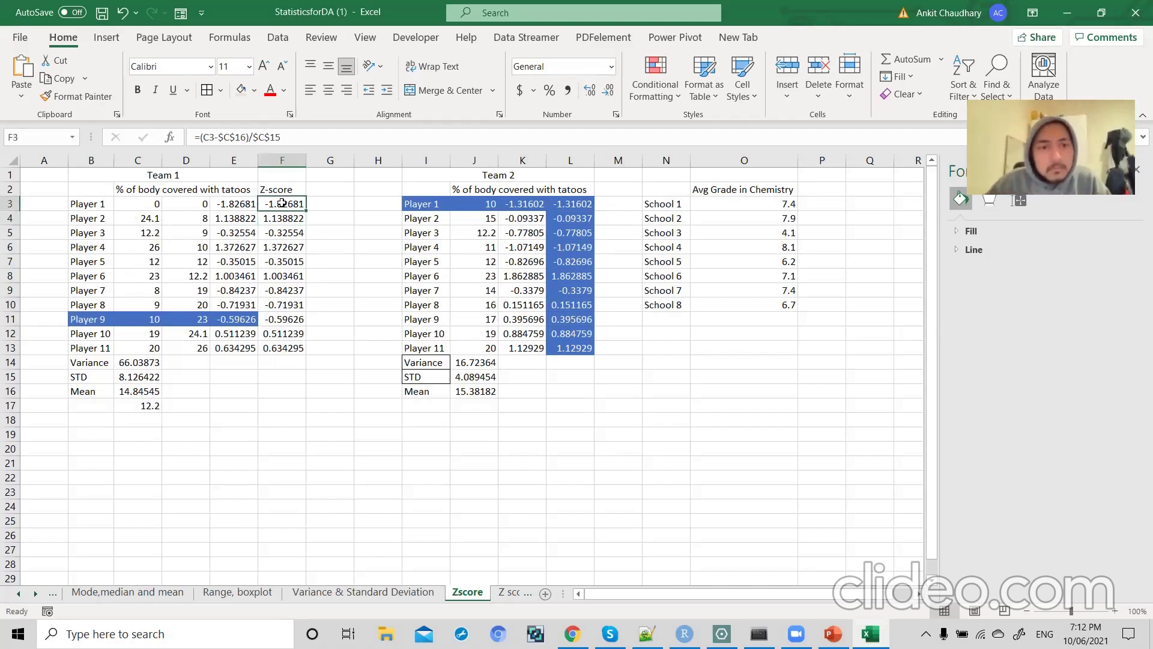
click(150, 206)
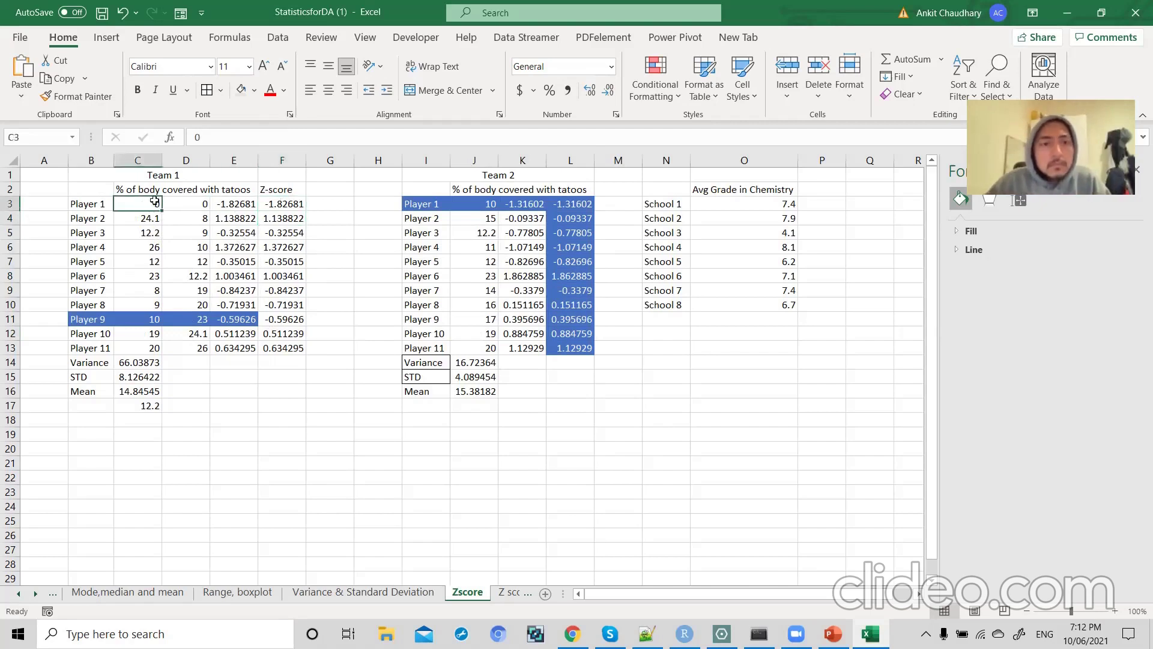
double_click(284, 200)
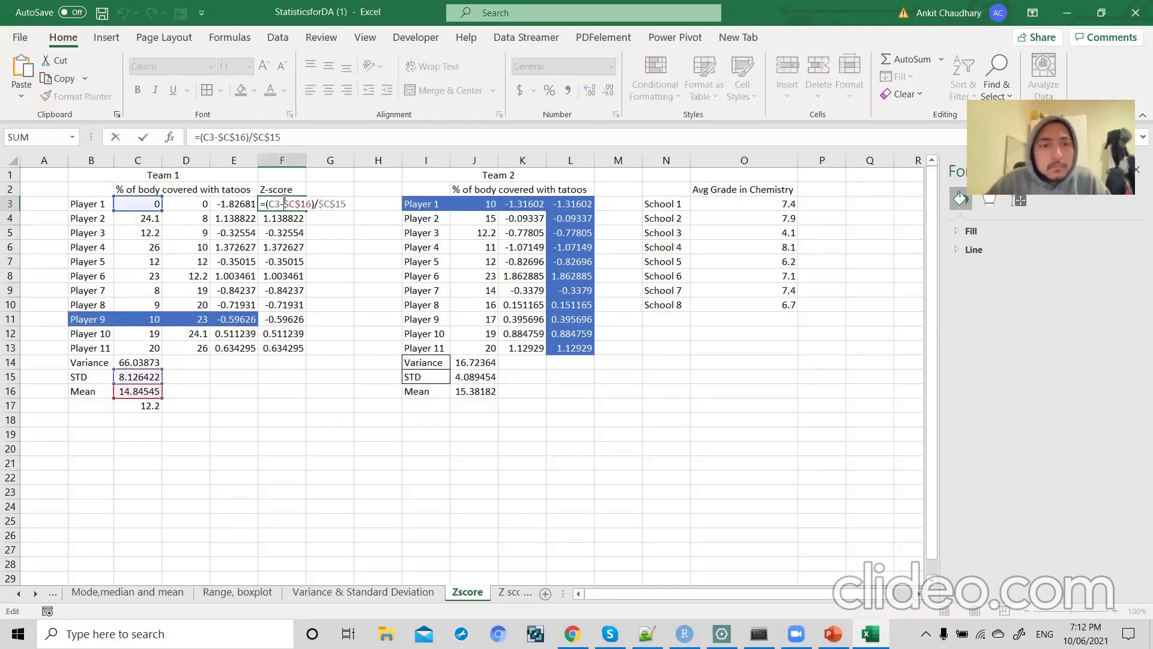
key(Escape)
- Compare the handwritten z-score formula in Drawboard PDF with Player 1's Excel formula, and highlight Team 1's two z-score columns
key(alt+Tab)
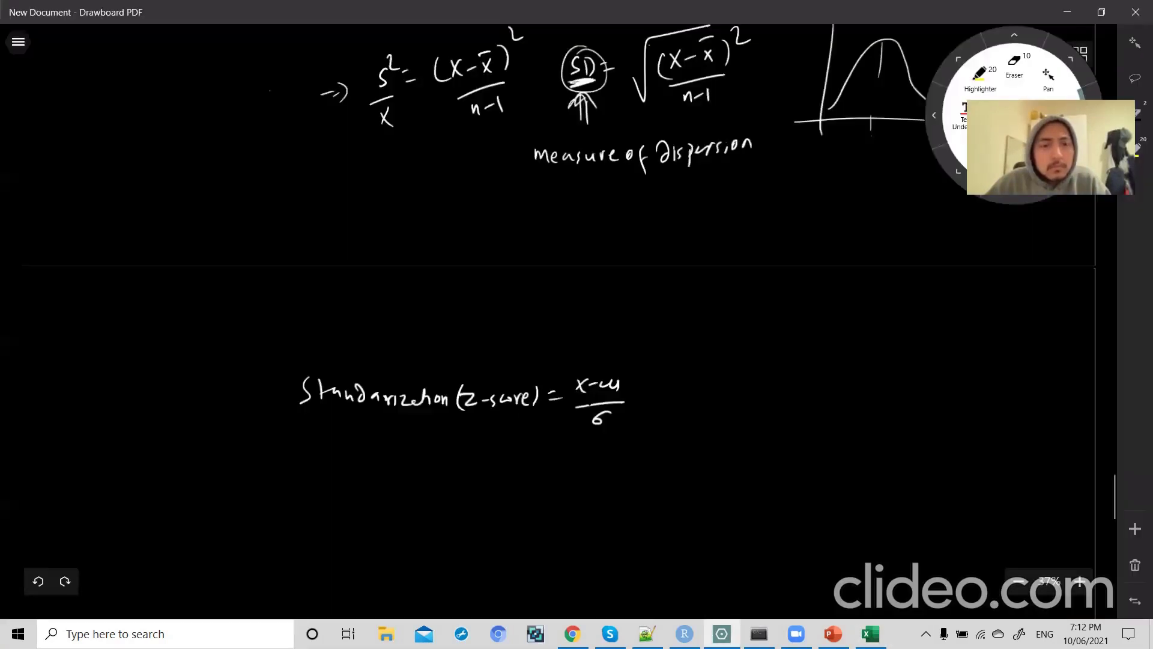
key(alt+Tab)
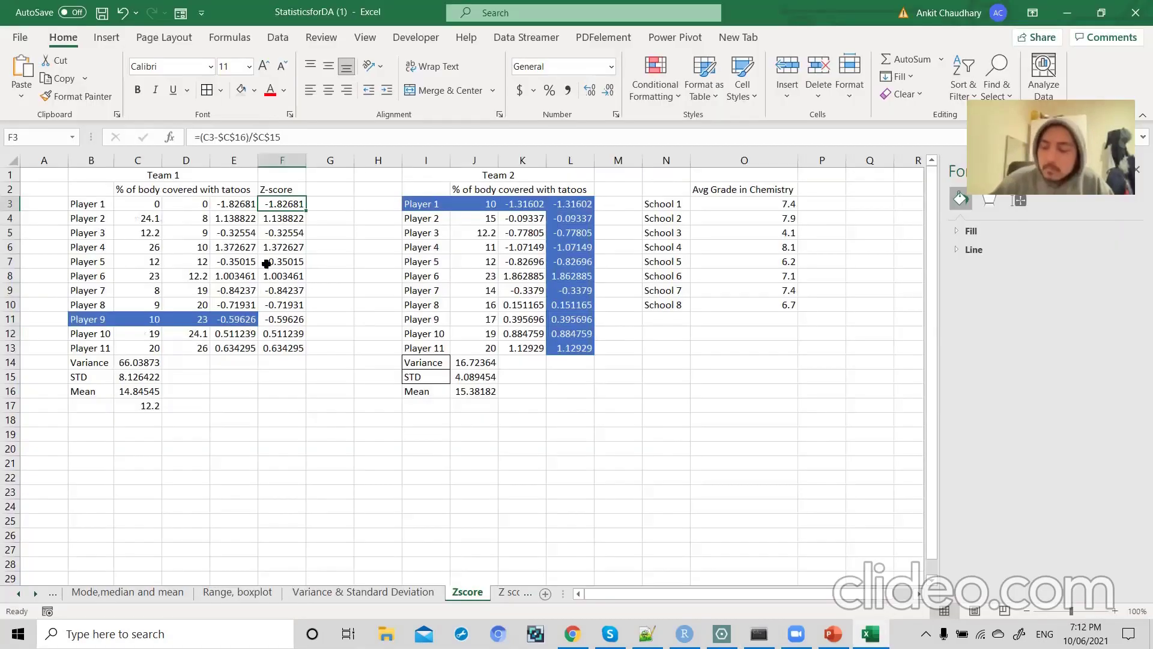
double_click(283, 204)
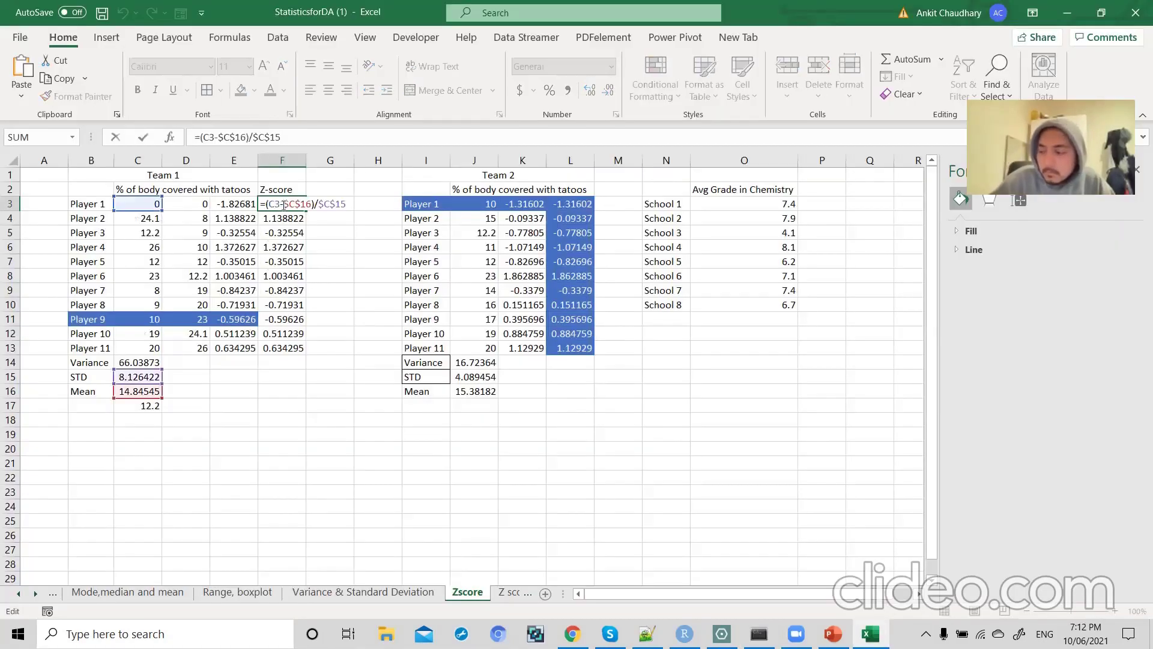
key(Escape)
click(140, 218)
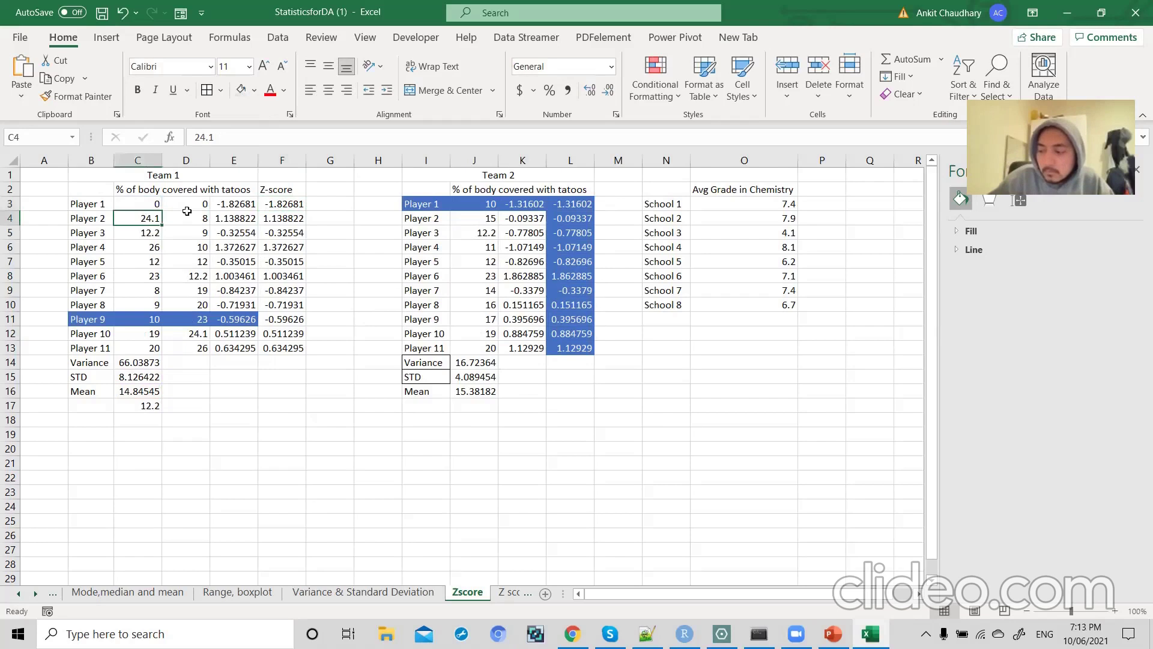
drag(242, 205, 274, 352)
- Switch to Drawboard PDF and draw green vertical and horizontal axes below the standardization formula
key(alt+Tab)
scroll(517, 434, up, 3)
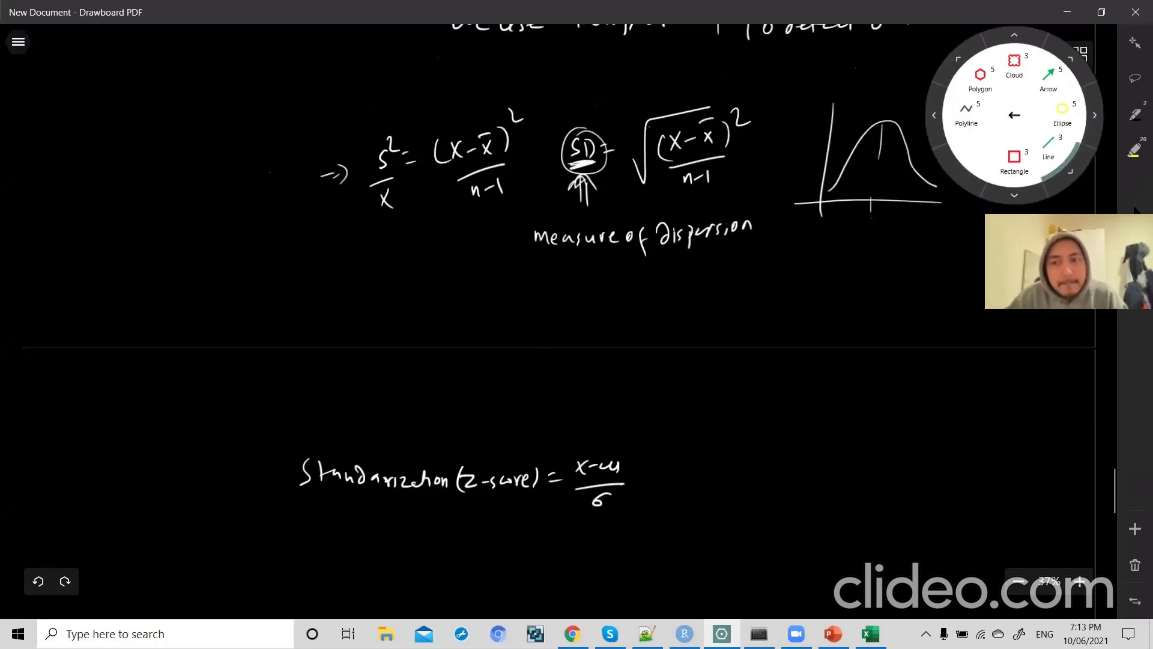
scroll(909, 352, down, 5)
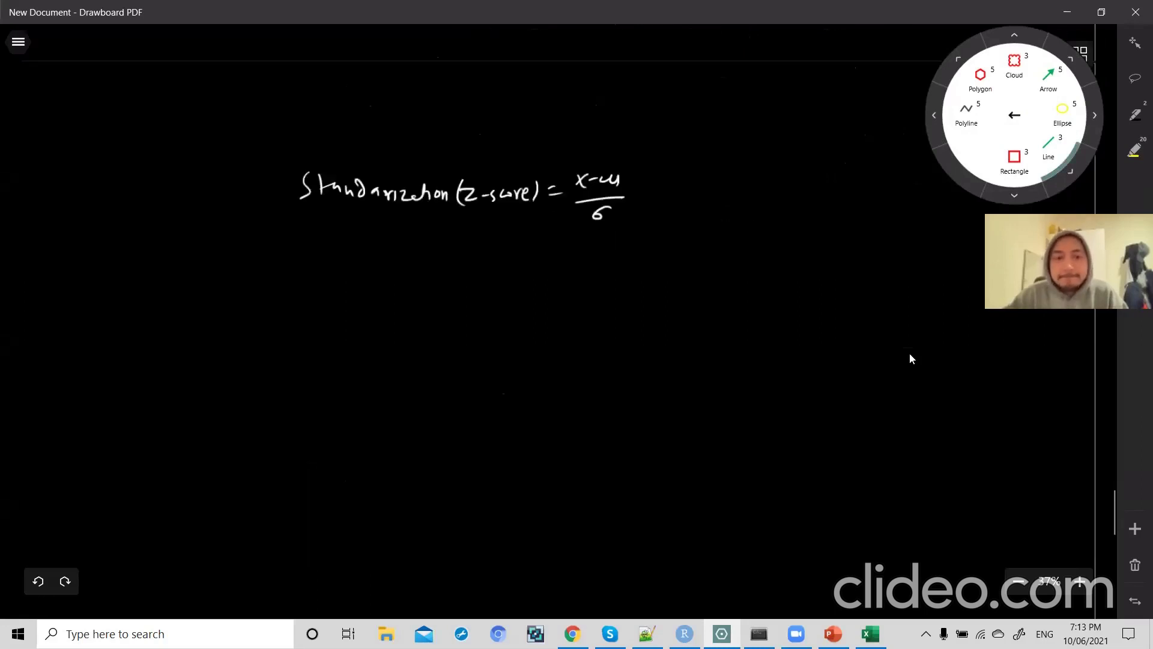
mouse_move(506, 252)
mouse_down()
mouse_move(504, 499)
mouse_move(761, 481)
mouse_move(862, 496)
mouse_up()
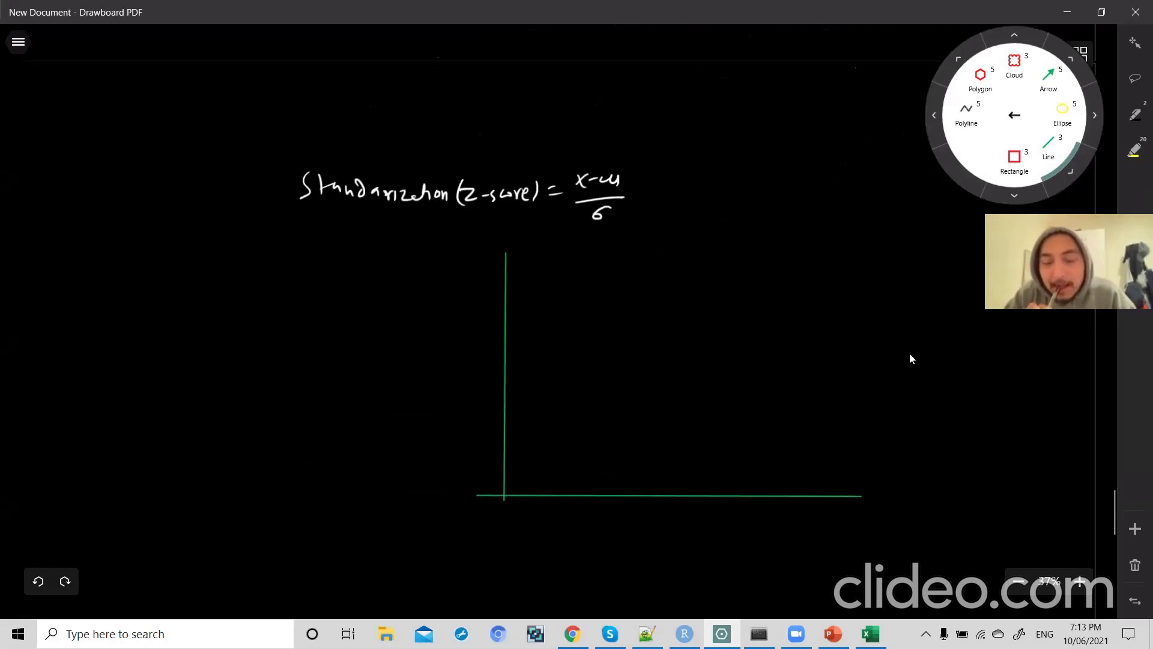
- Sketch a white bell curve over the green axes and draw three vertical lines from the curve to the horizontal axis
click(1015, 197)
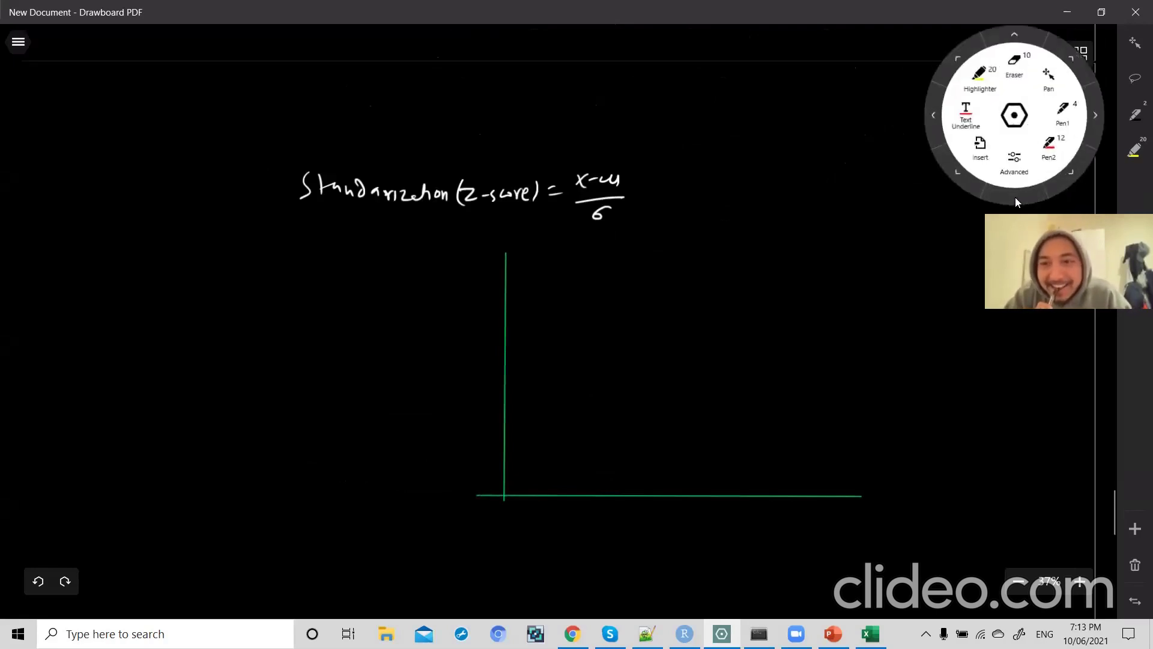
mouse_move(516, 472)
mouse_down()
mouse_move(632, 286)
mouse_move(731, 315)
mouse_move(779, 411)
mouse_move(832, 468)
mouse_move(860, 468)
mouse_up()
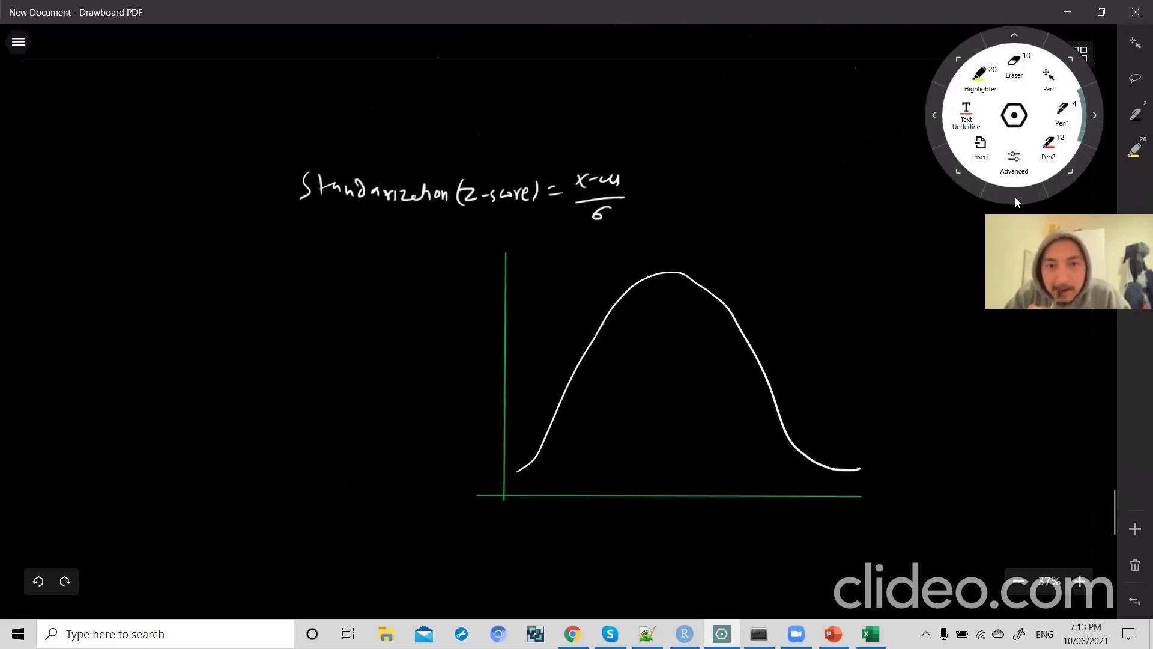
drag(570, 382, 581, 491)
drag(650, 277, 653, 495)
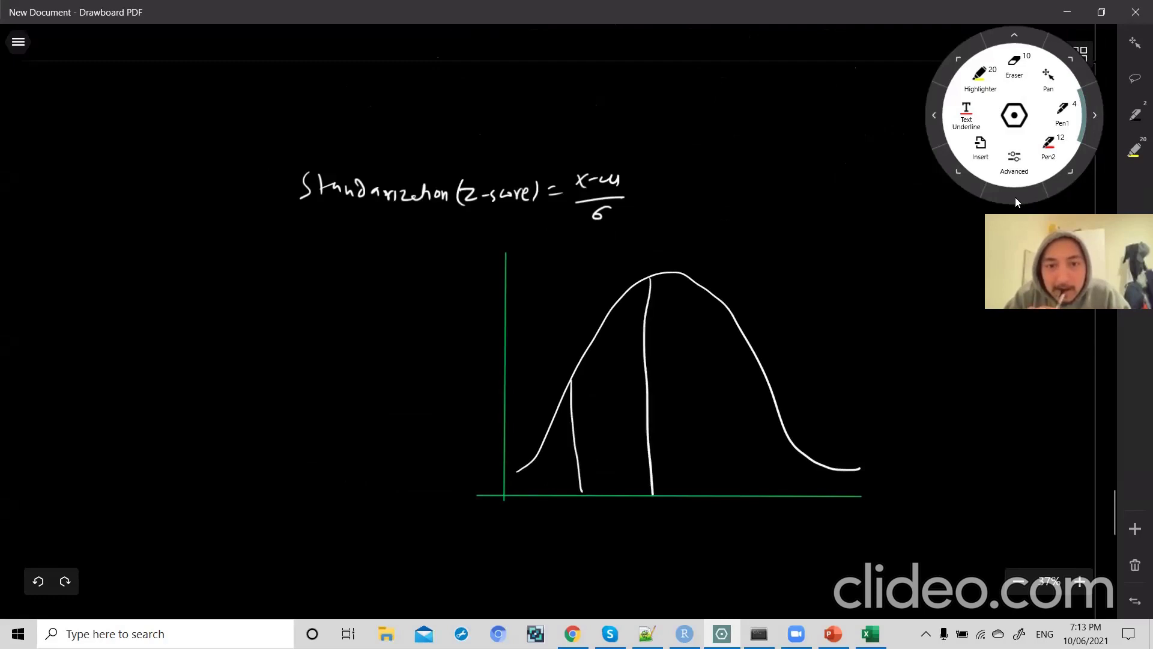
drag(740, 327, 739, 496)
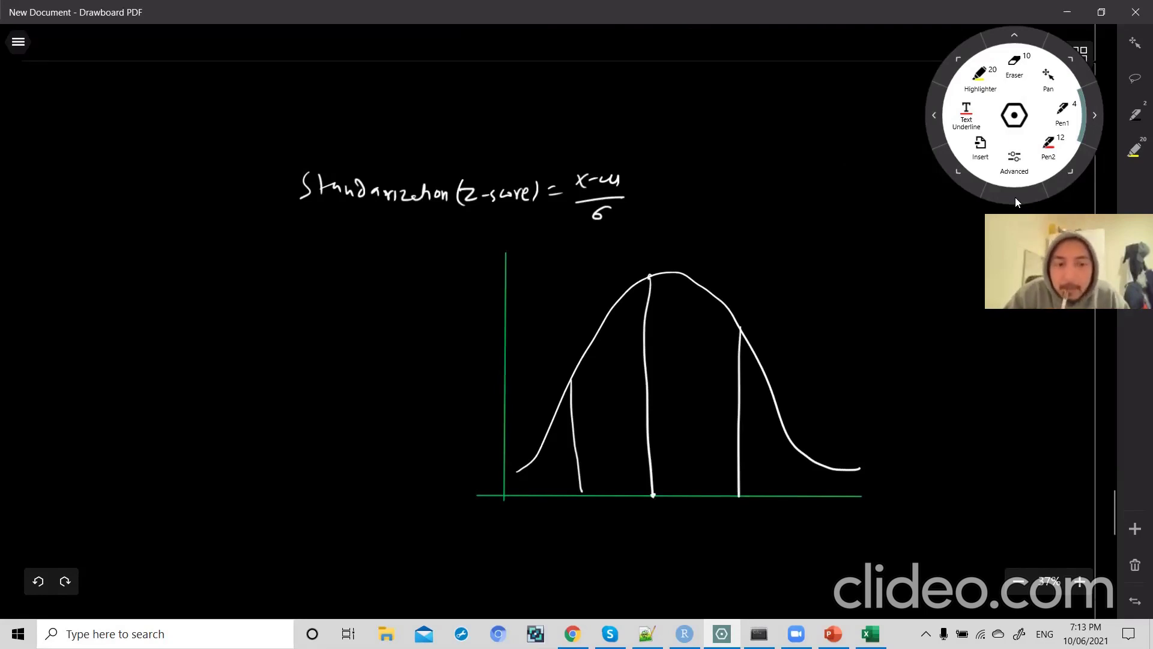
- Label the vertical lines 1-mean, mean and 1+mean, extend the curve's left tail, and mark positions 2 and 3 on both sides
drag(551, 517, 573, 525)
drag(577, 518, 597, 529)
mouse_move(600, 525)
mouse_down()
mouse_move(603, 517)
mouse_move(621, 533)
mouse_up()
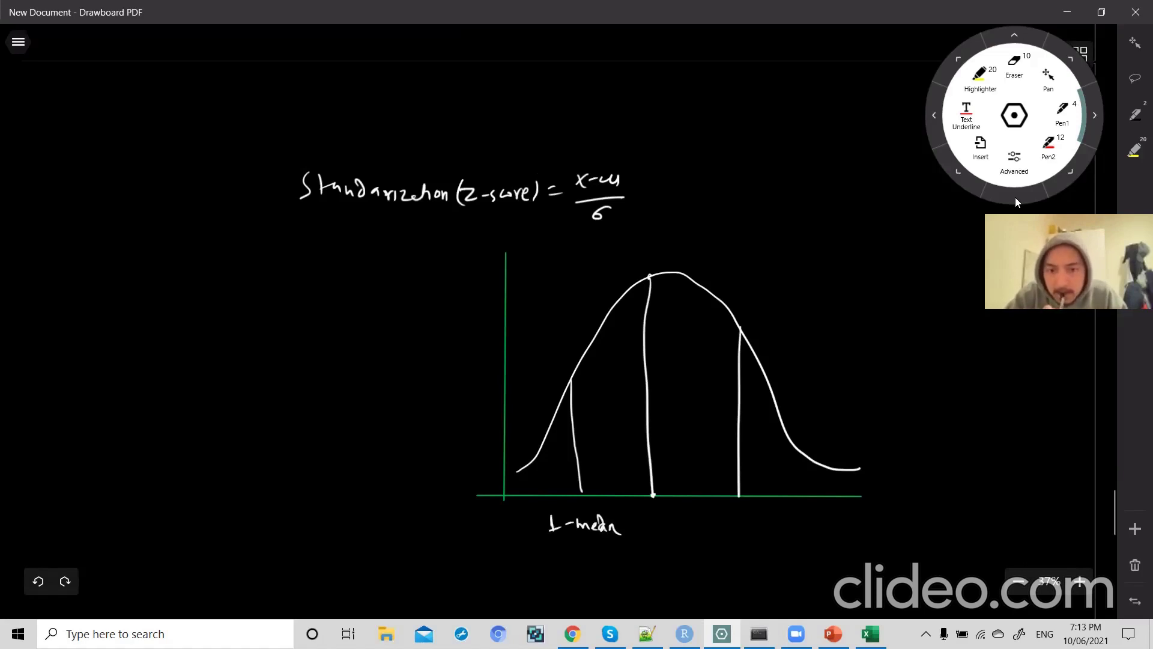
mouse_move(725, 514)
mouse_down()
mouse_move(726, 529)
mouse_move(748, 522)
mouse_up()
mouse_move(743, 514)
mouse_down()
mouse_move(743, 530)
mouse_move(796, 527)
mouse_up()
drag(647, 518, 693, 526)
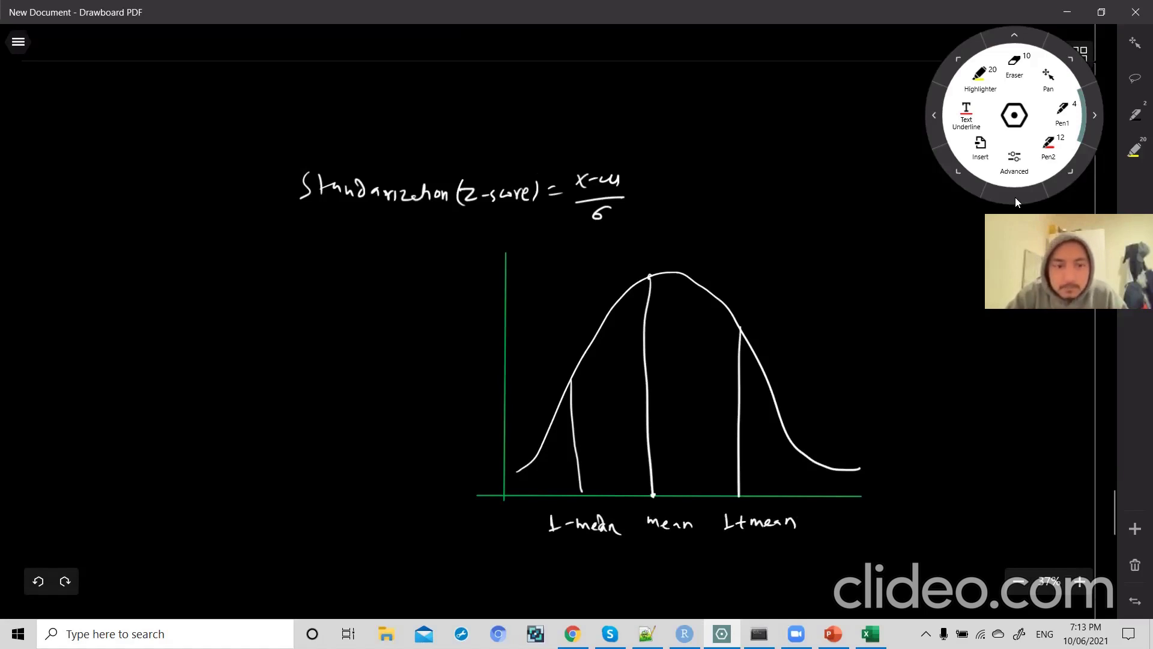
mouse_move(516, 468)
mouse_down()
mouse_move(466, 494)
mouse_move(514, 510)
mouse_move(515, 532)
mouse_up()
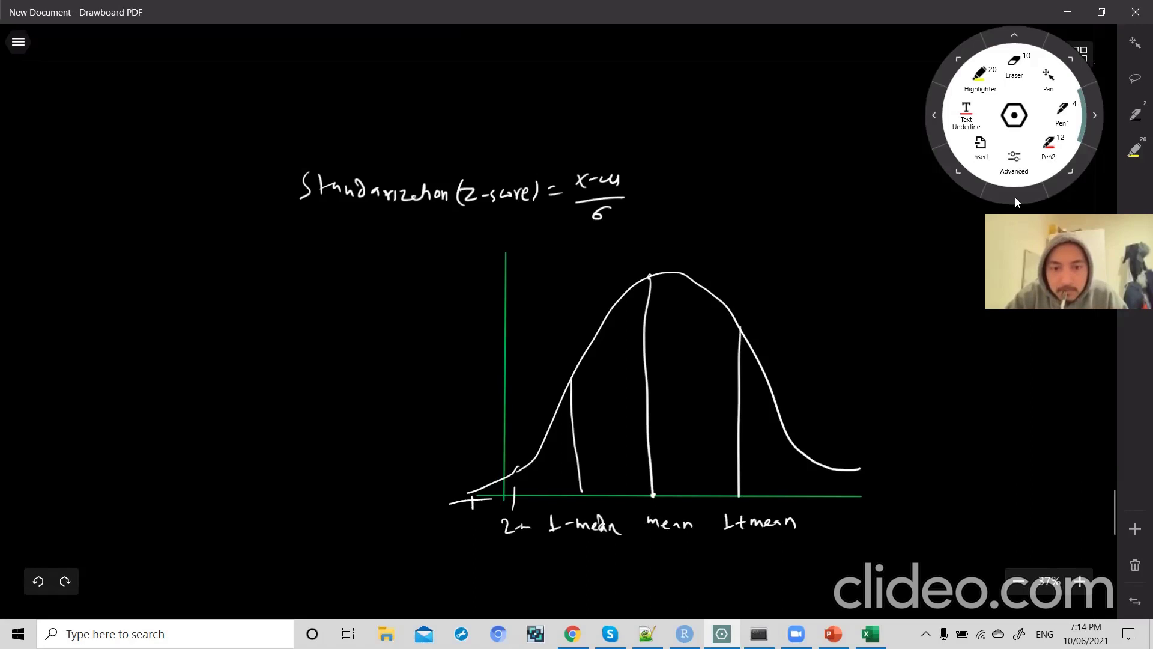
mouse_move(449, 524)
mouse_down()
mouse_move(450, 538)
mouse_move(476, 528)
mouse_up()
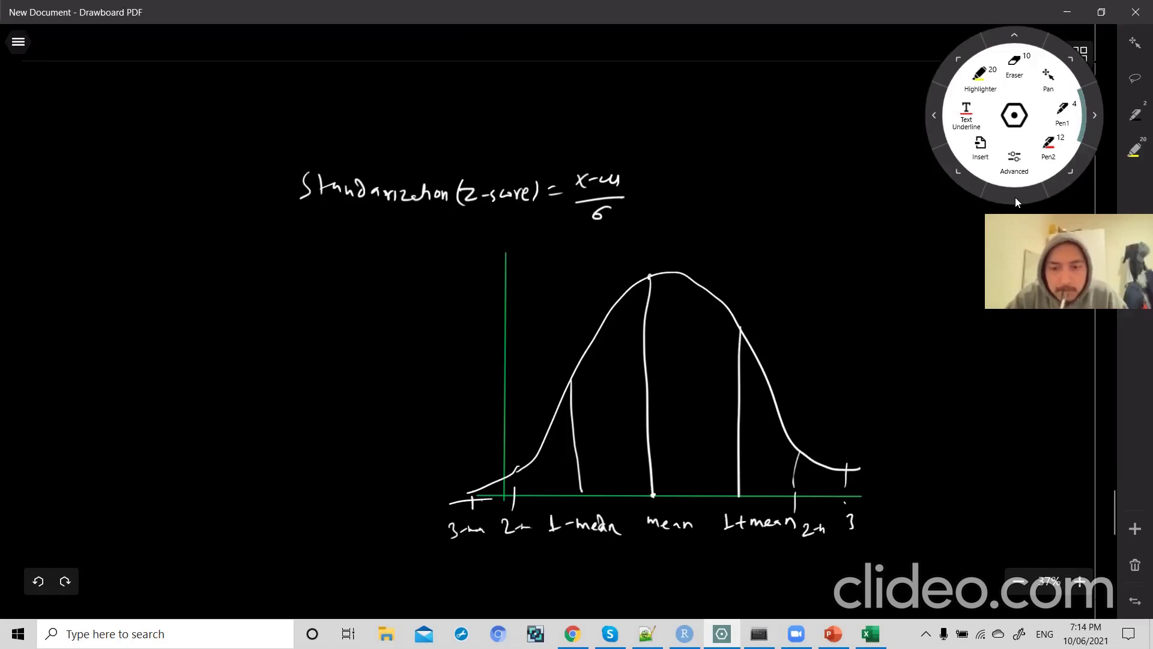
- Switch between Excel and the bell curve in Drawboard PDF, and check Team 1's Z-score values in F3:F13 and the cell beneath
key(alt+Tab)
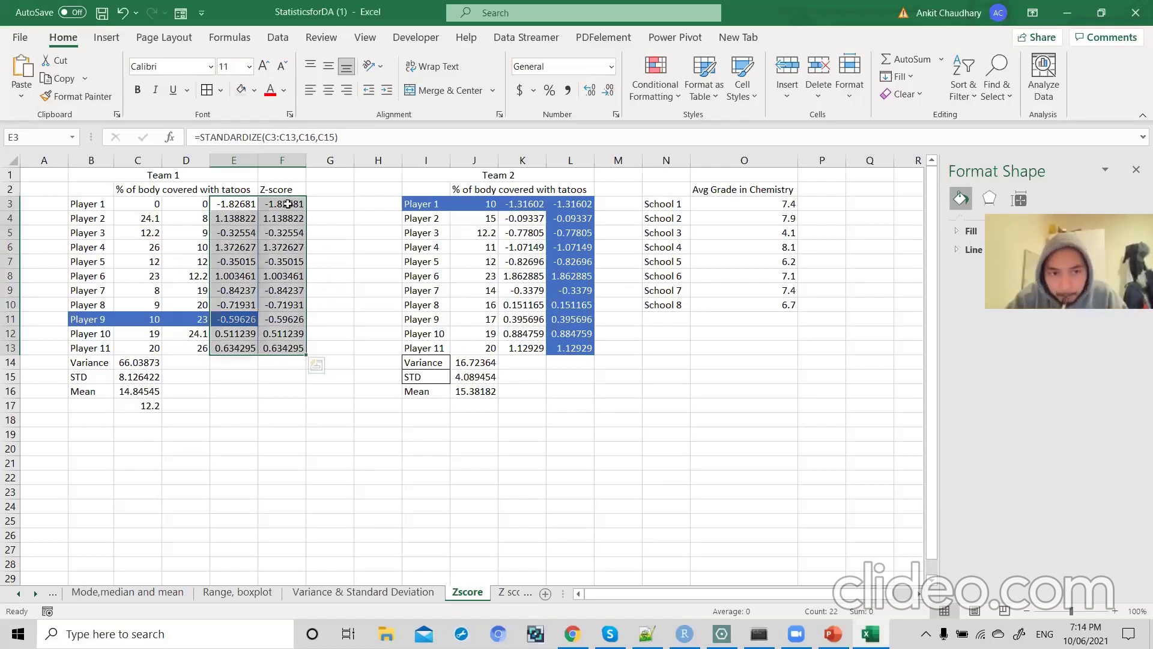
key(alt+Tab)
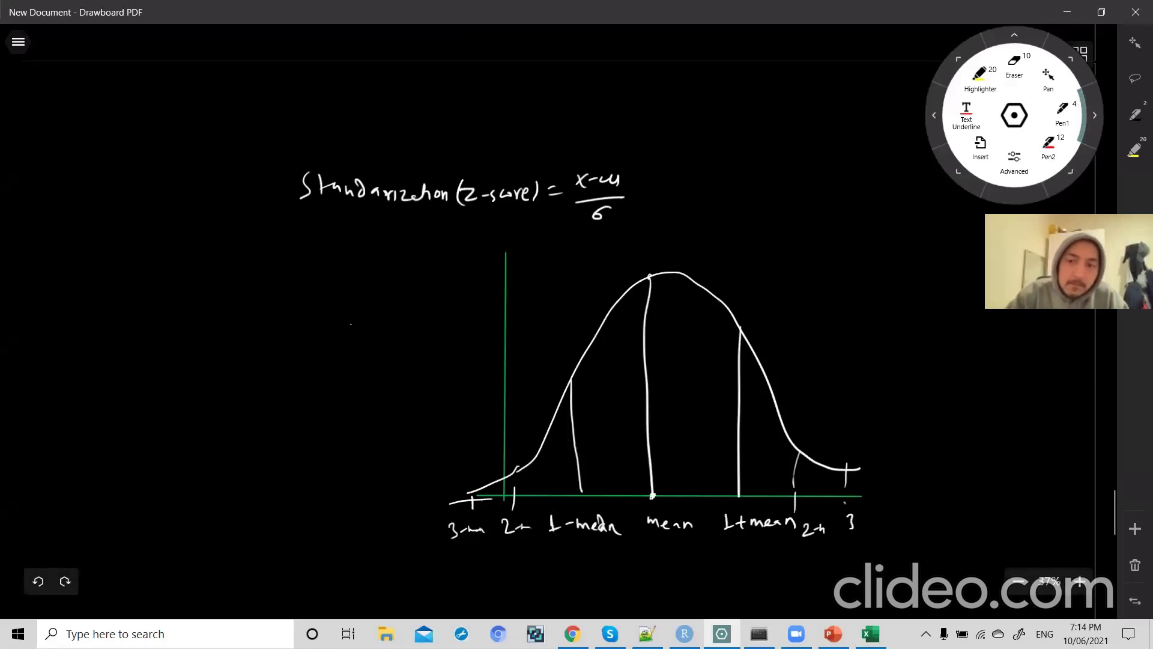
key(alt+Tab)
key(alt)
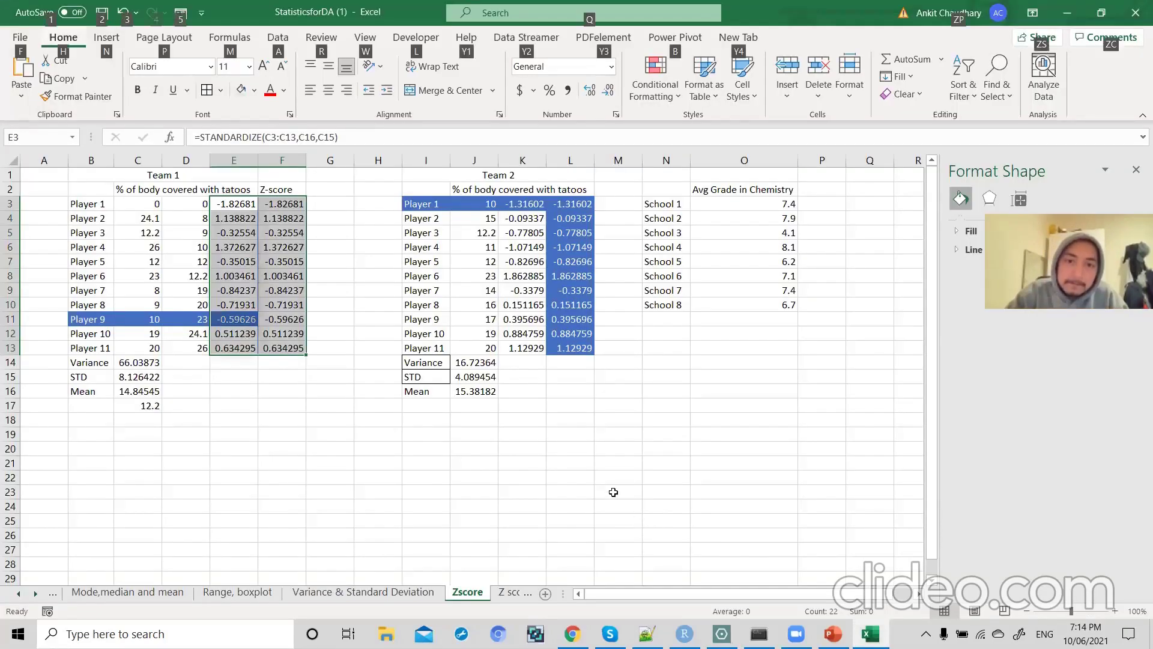
key(alt)
click(272, 231)
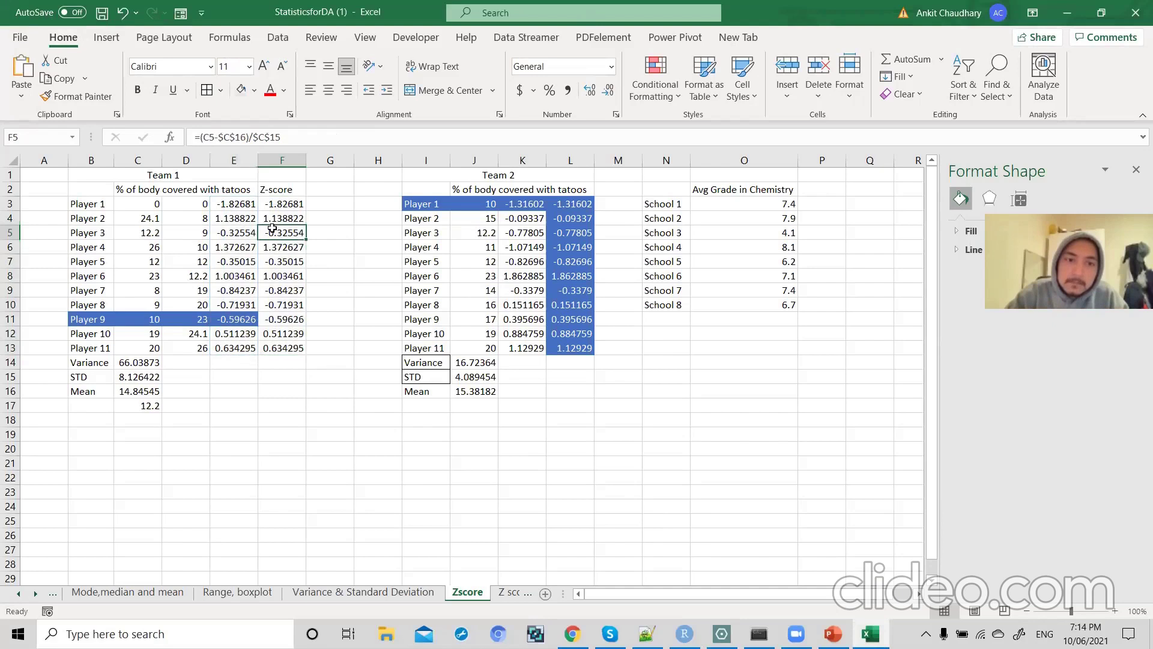
drag(278, 205, 277, 348)
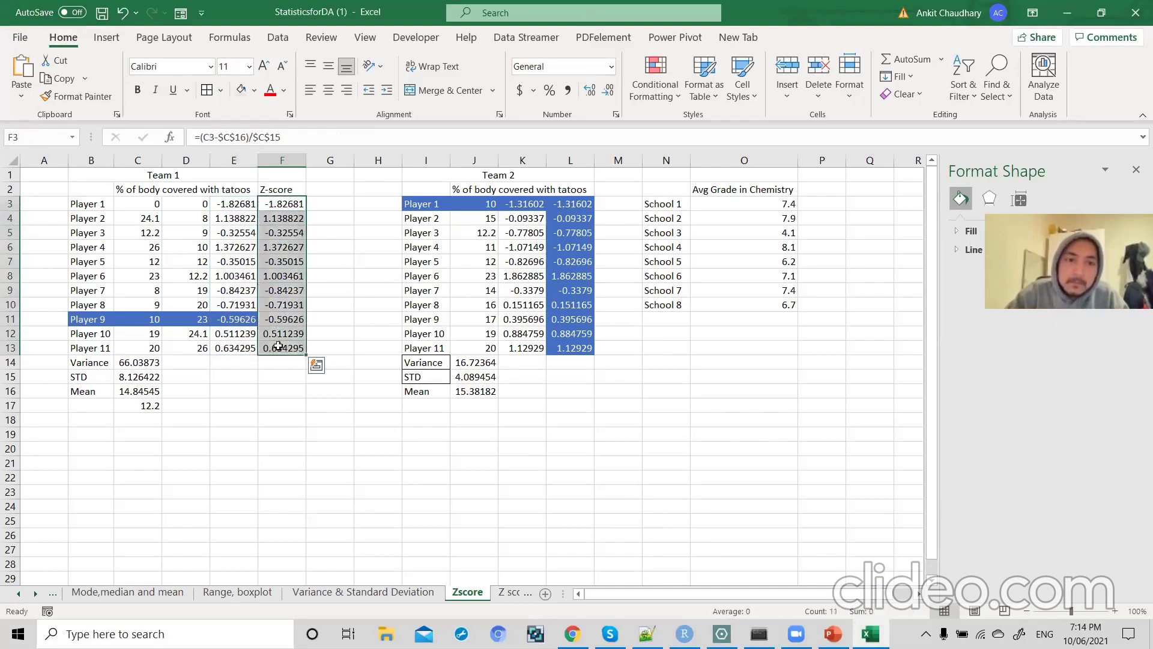
click(277, 366)
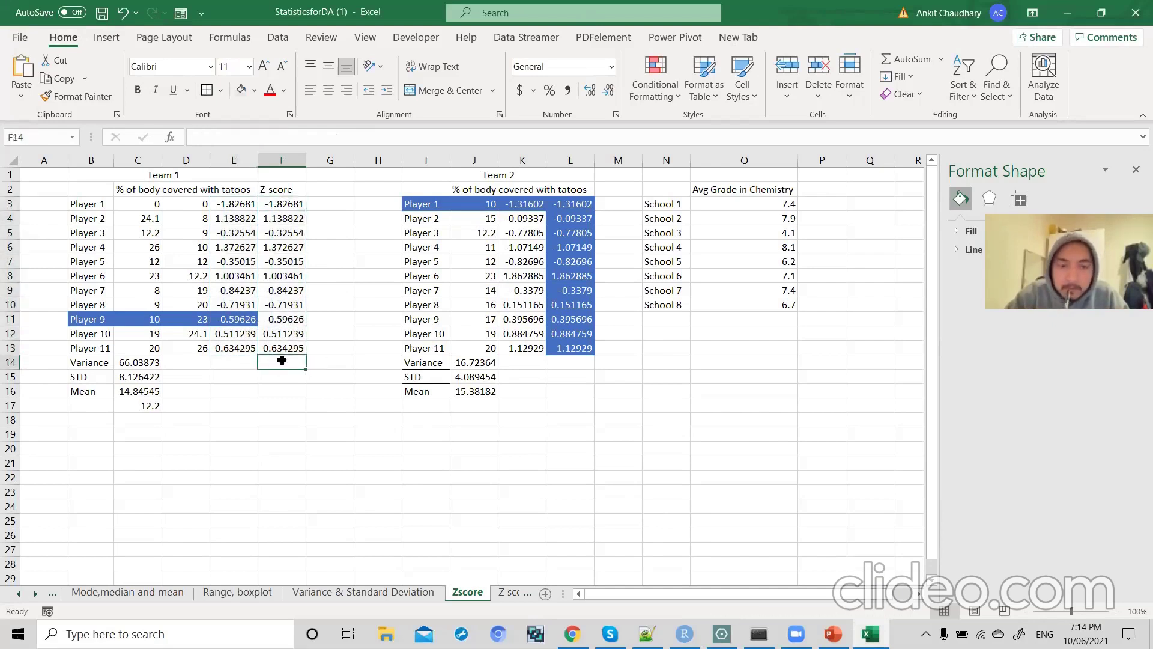
- Enter the formula =mean(F3:F13) in F14, directly below Team 1's Z-score values
double_click(283, 360)
text(=ead)
key(BackSpace)
key(BackSpace)
key(BackSpace)
text(mean)
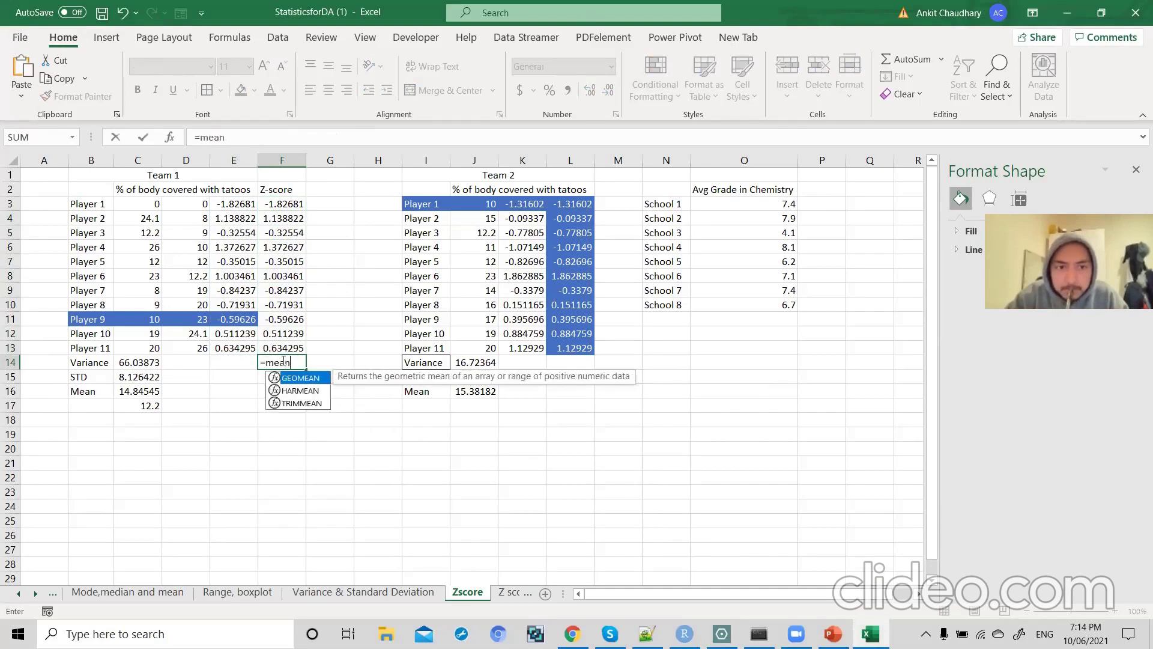
text(()
drag(283, 203, 275, 347)
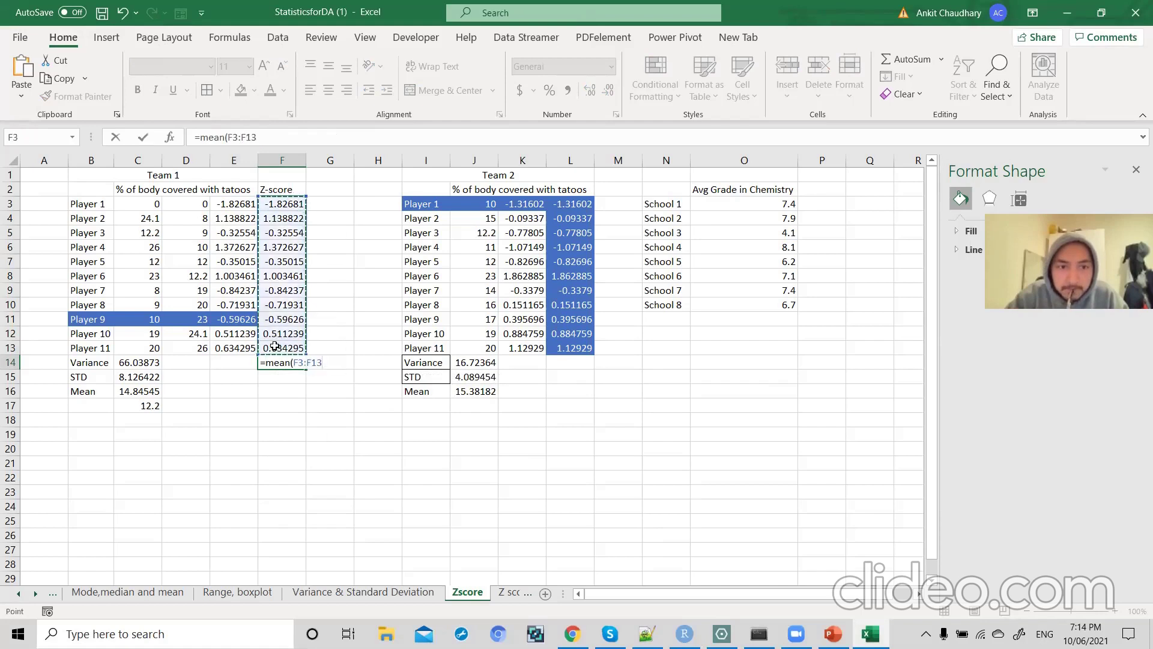
key(Return)
- Replace the function in F14 with AVERAGE, keeping the range F3:F13
double_click(285, 363)
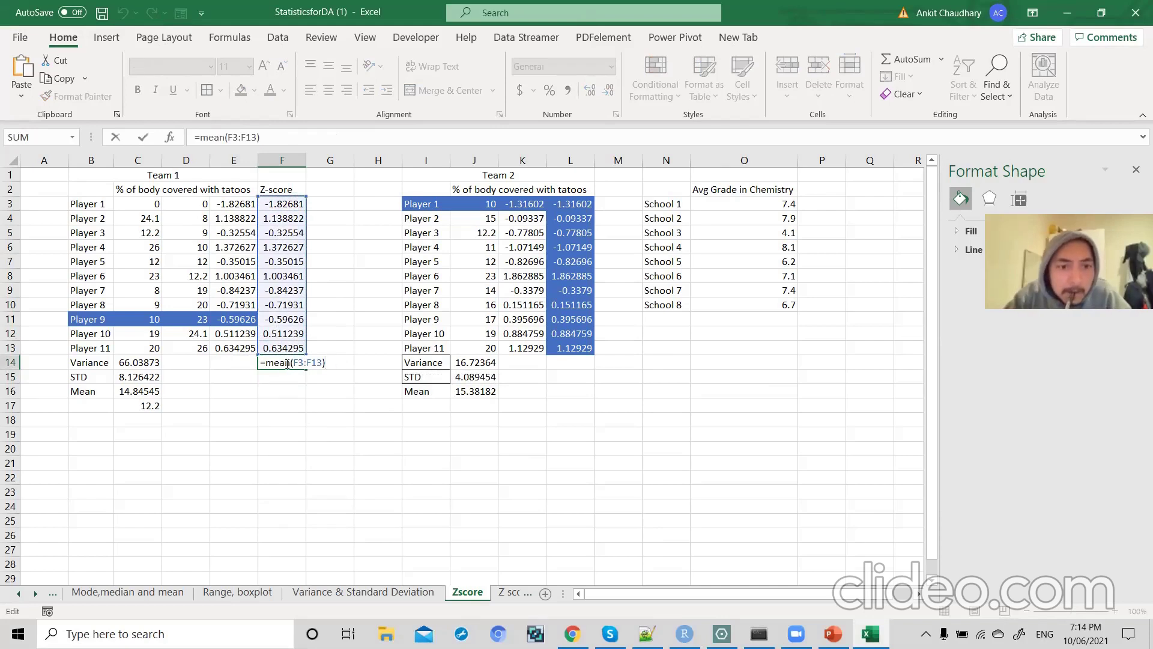
drag(290, 363, 265, 364)
text(AVERAGE)
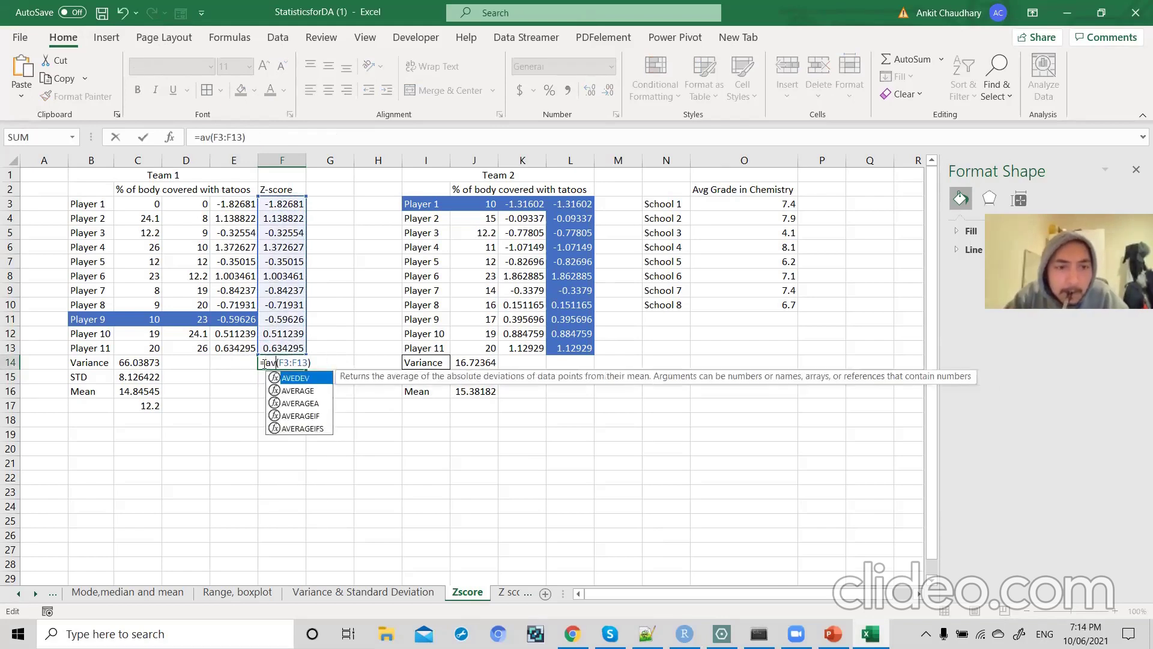
key(Return)
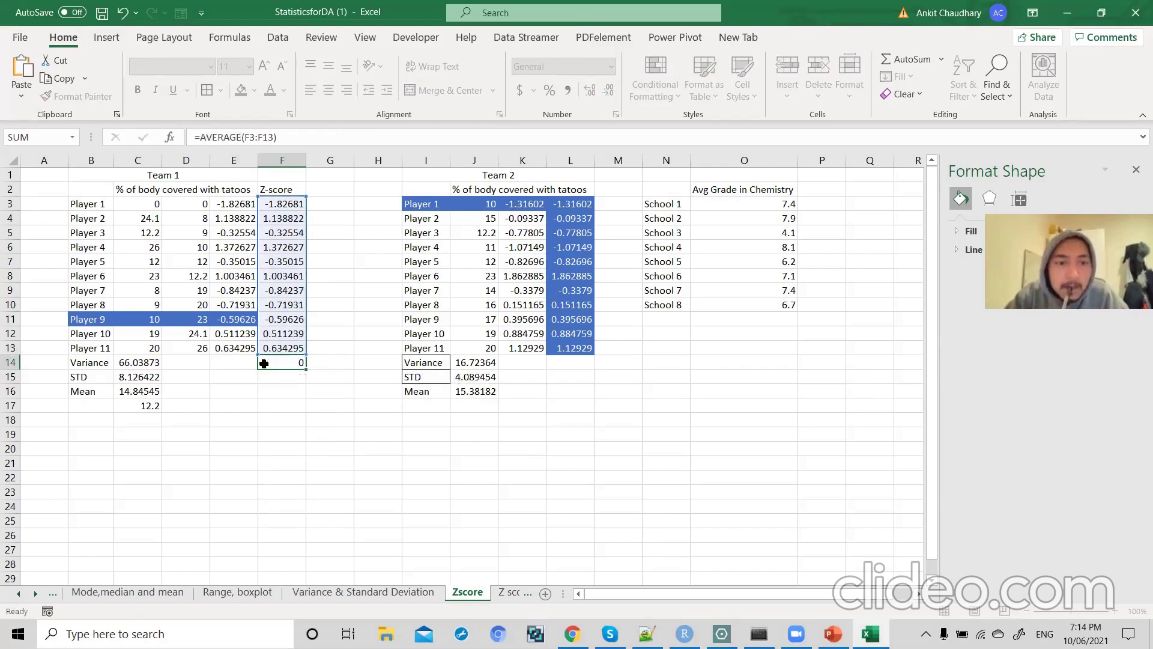
click(279, 365)
- Switch to Drawboard PDF, add an arrowhead to the horizontal axis and label that axis z-score
key(alt+Tab)
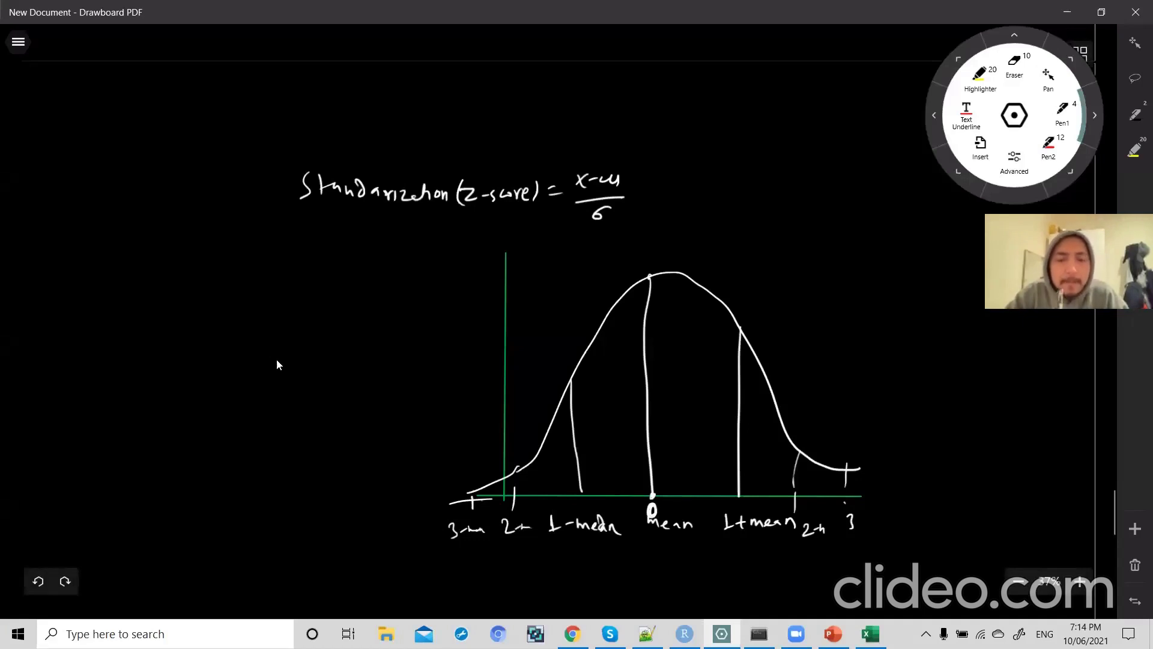
drag(878, 511, 891, 521)
drag(894, 516, 911, 510)
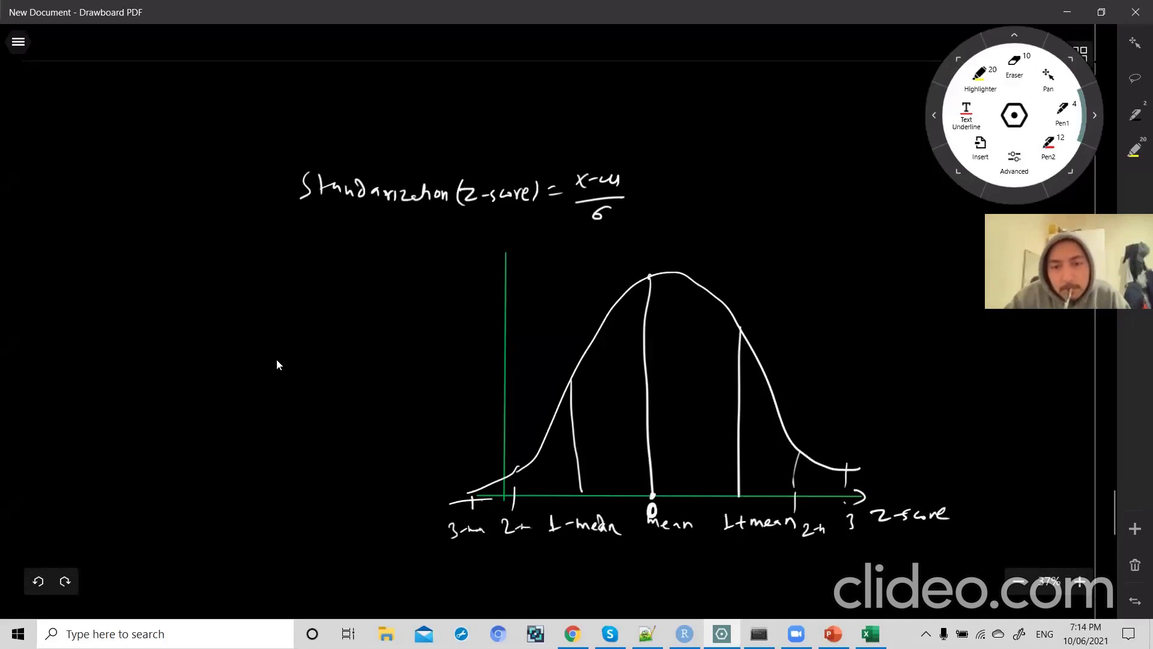
- Hatch the whole area under the bell curve with diagonal strokes and label it 100% with an arrow
mouse_move(526, 491)
mouse_down()
mouse_move(539, 453)
mouse_move(605, 384)
mouse_up()
drag(614, 440, 694, 306)
drag(666, 449, 746, 341)
drag(724, 465, 800, 393)
drag(774, 489, 822, 443)
drag(723, 314, 751, 294)
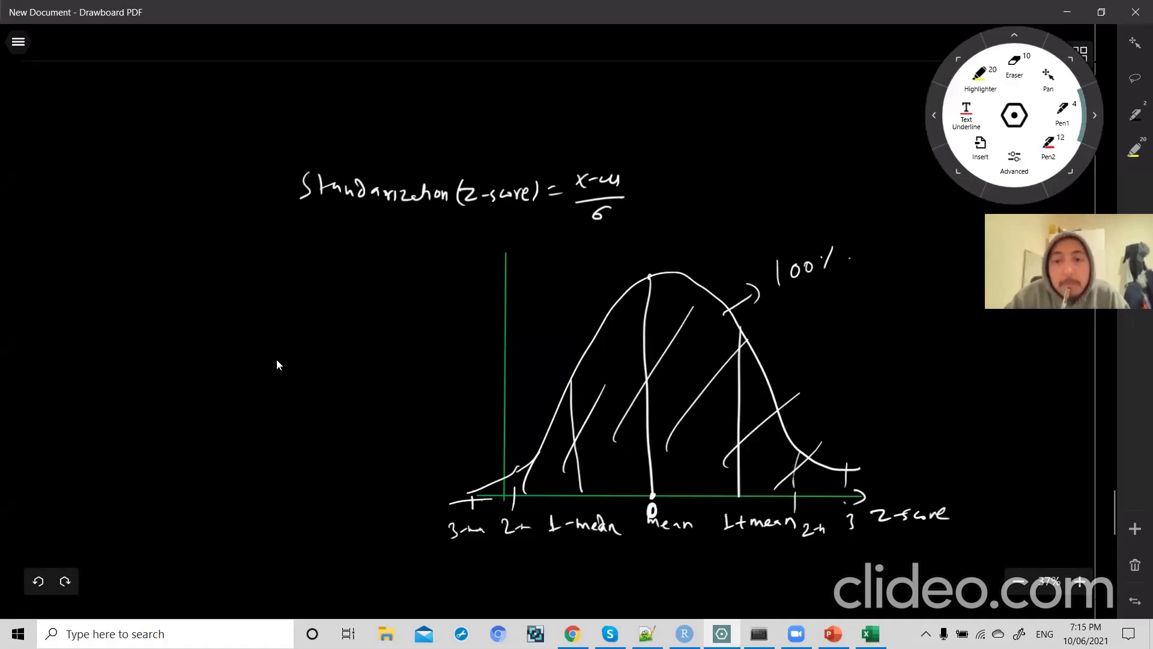
- Draw a double-headed arrow between the 1-mean and 1+mean lines and label that span 68%
drag(571, 384, 734, 376)
drag(582, 376, 591, 395)
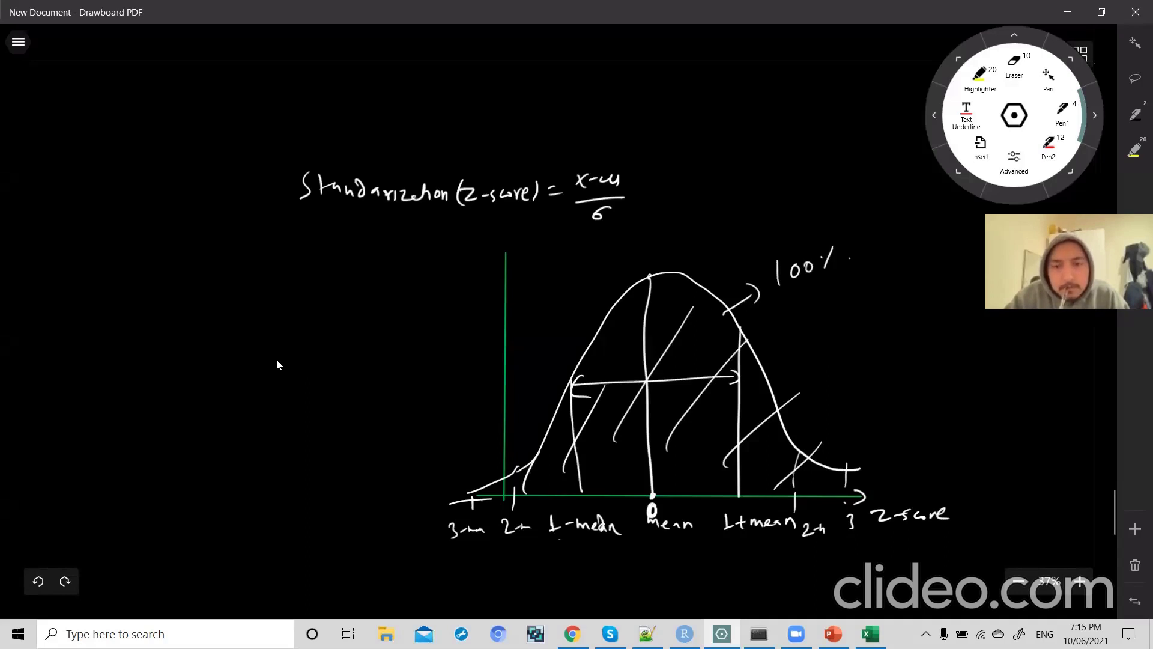
drag(587, 302, 619, 355)
drag(563, 249, 556, 268)
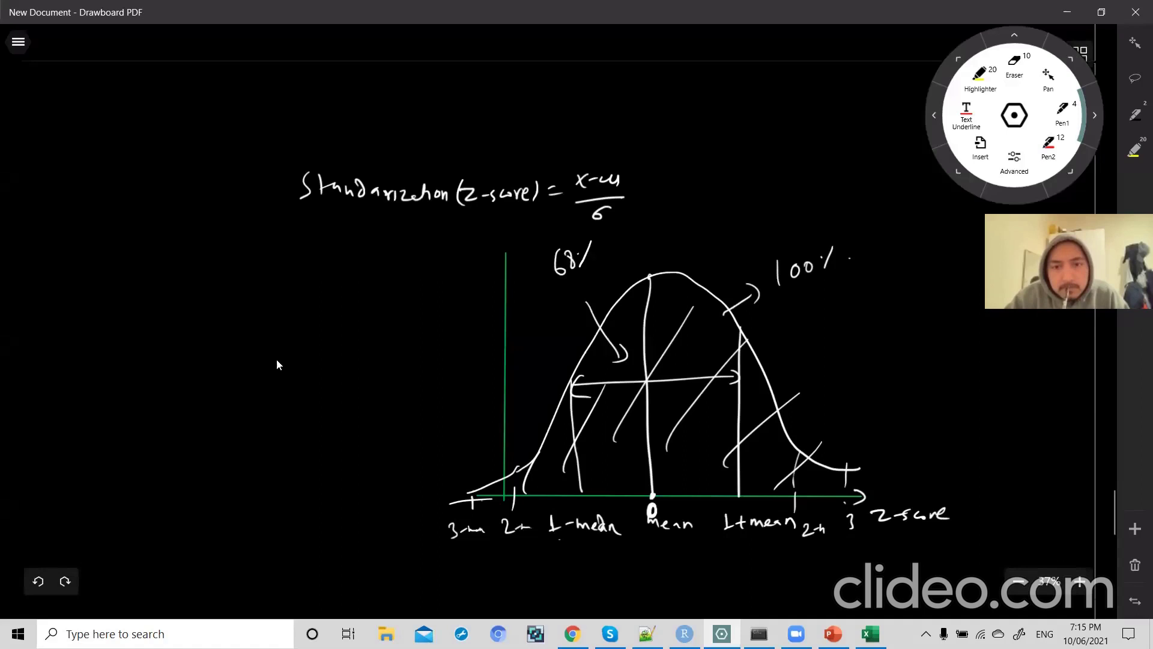
- Draw two wider horizontal spans lower across the bell curve and label them 95% and 99%
mouse_move(537, 450)
mouse_down()
mouse_move(745, 444)
mouse_move(728, 444)
mouse_move(824, 368)
mouse_up()
drag(829, 359, 835, 353)
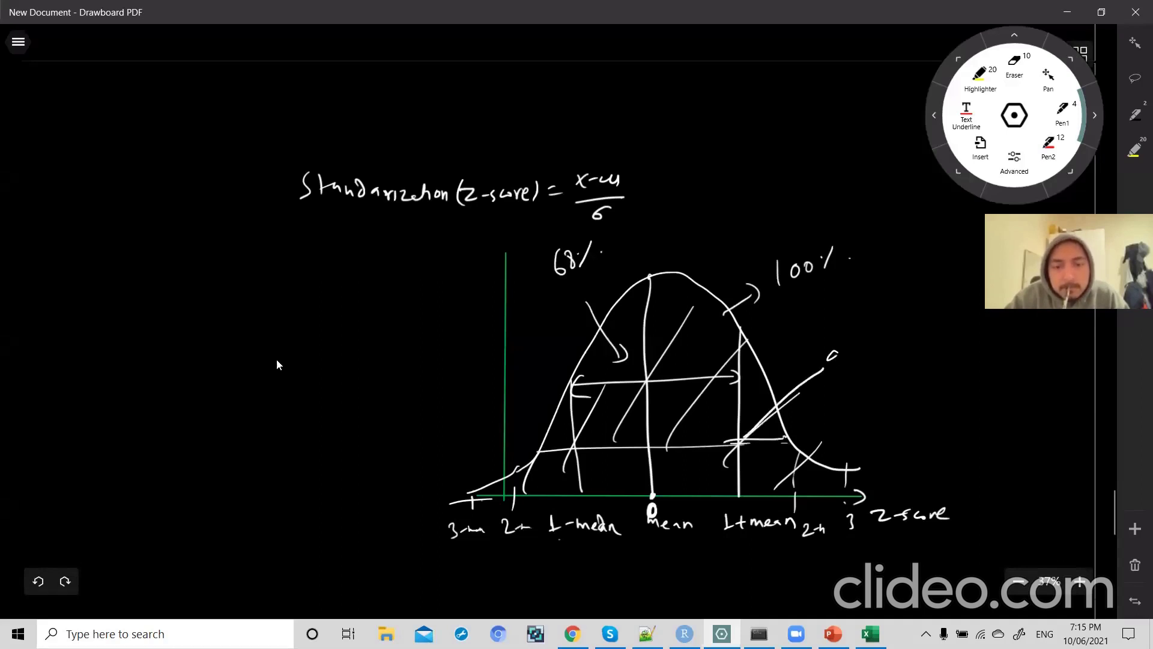
drag(499, 477, 827, 474)
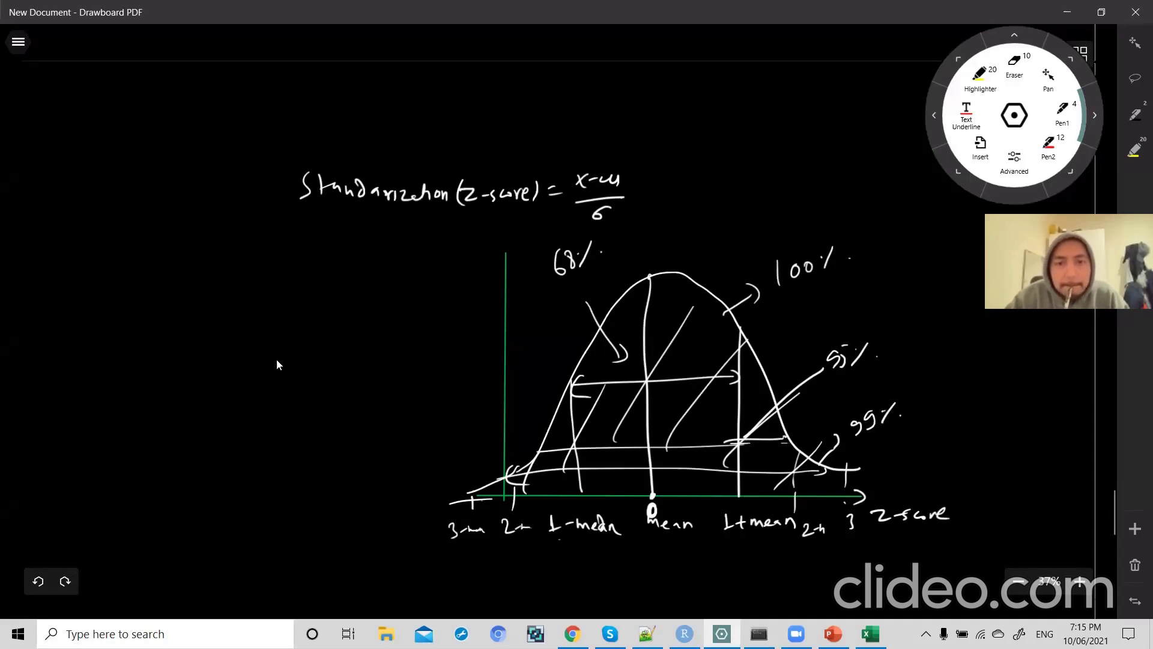
- Compare Team 1's Z-scores in F3:F13 in Excel with the labelled bell curve in Drawboard PDF
key(alt+Tab)
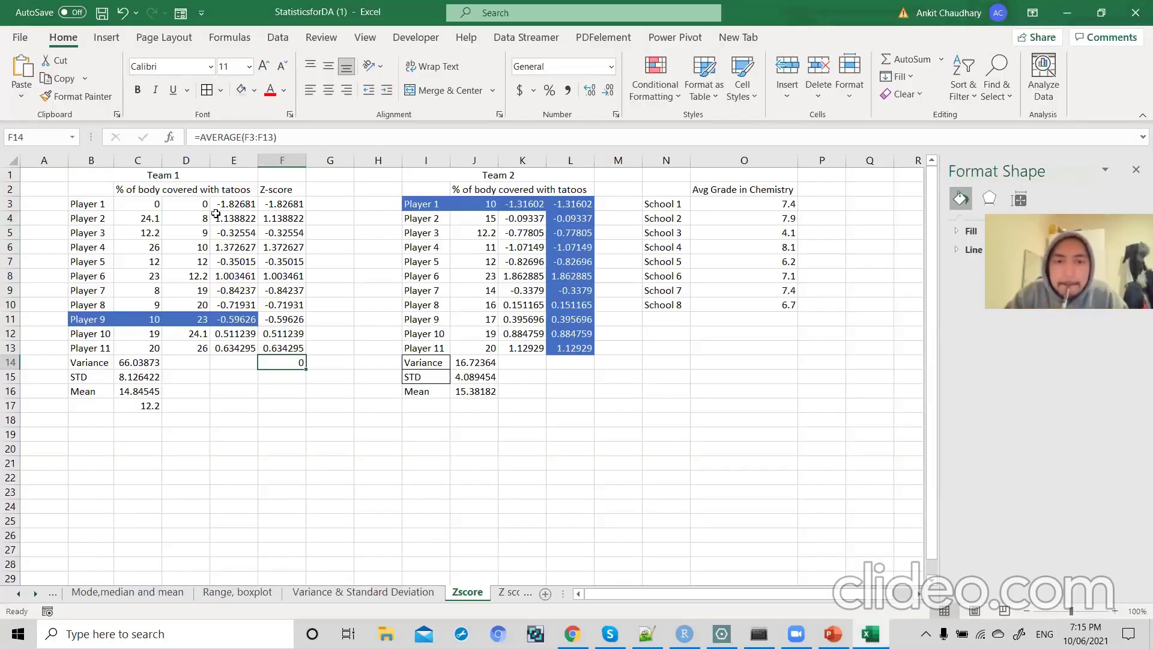
key(alt+Tab)
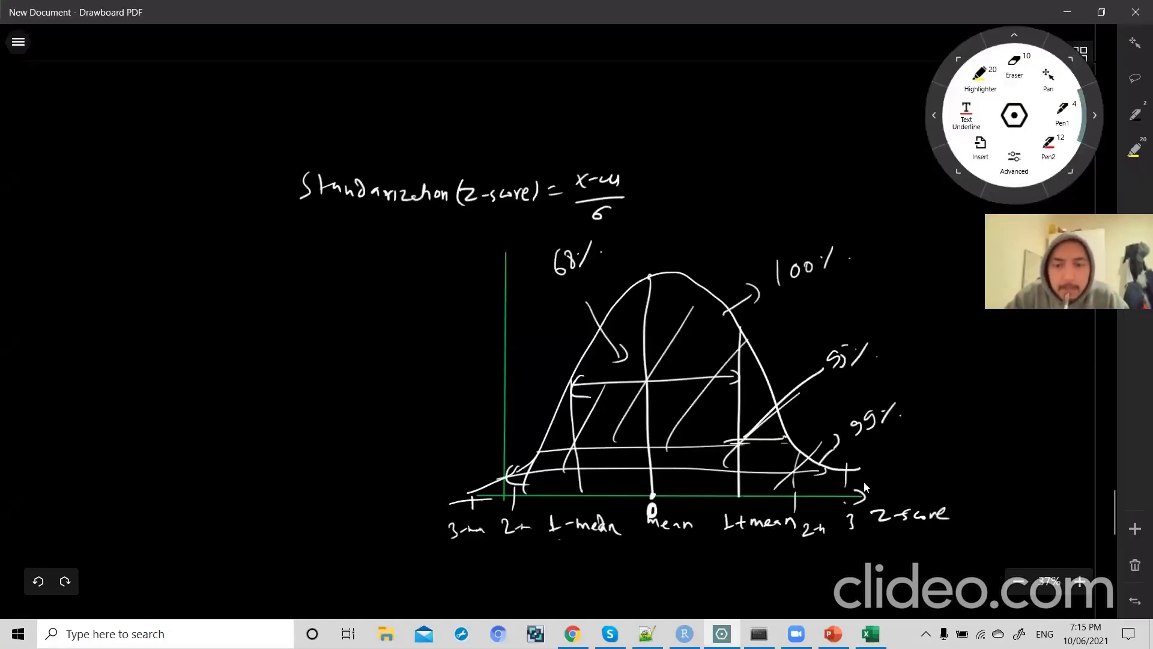
key(alt+Tab)
drag(285, 202, 289, 349)
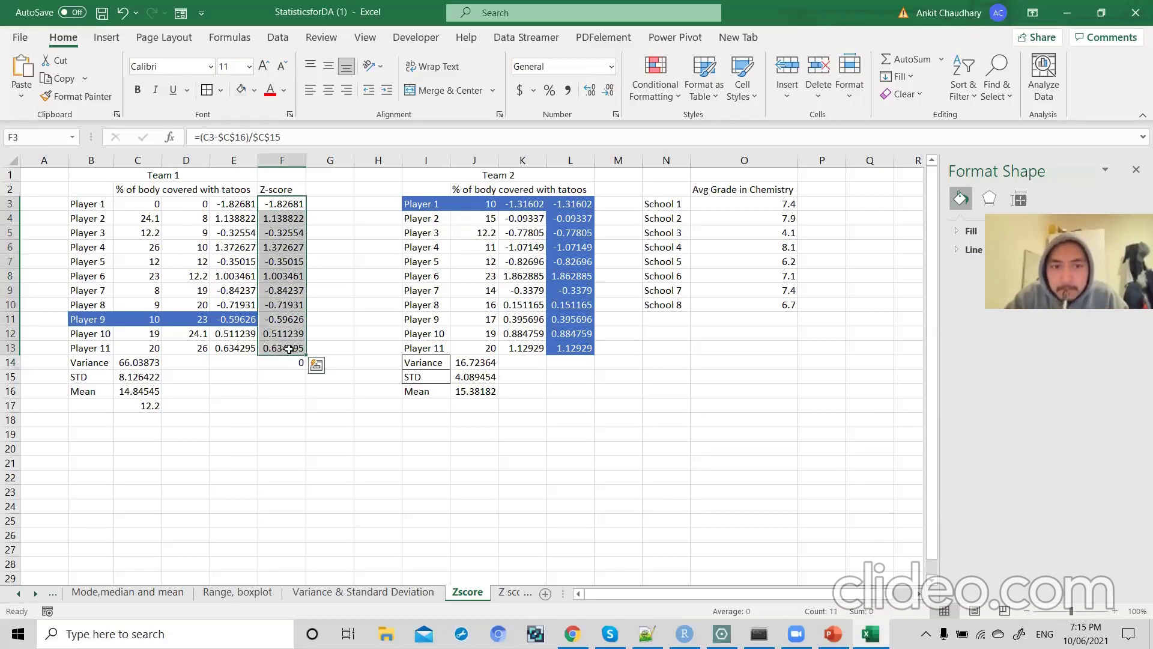
key(alt+Tab)
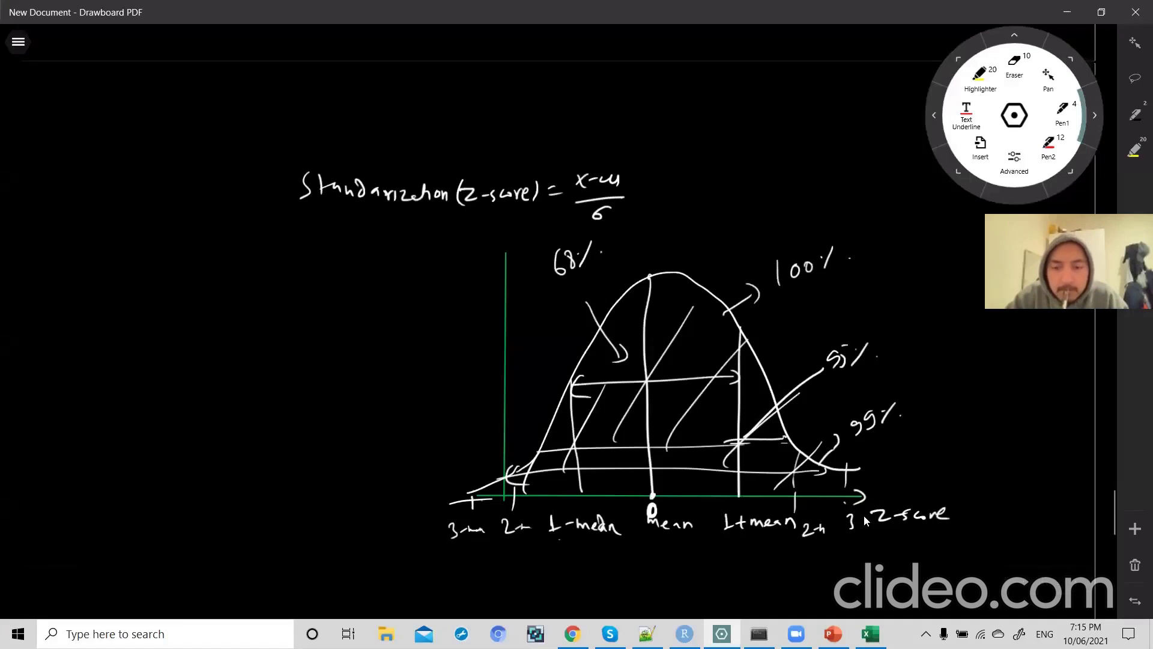
key(alt+Tab)
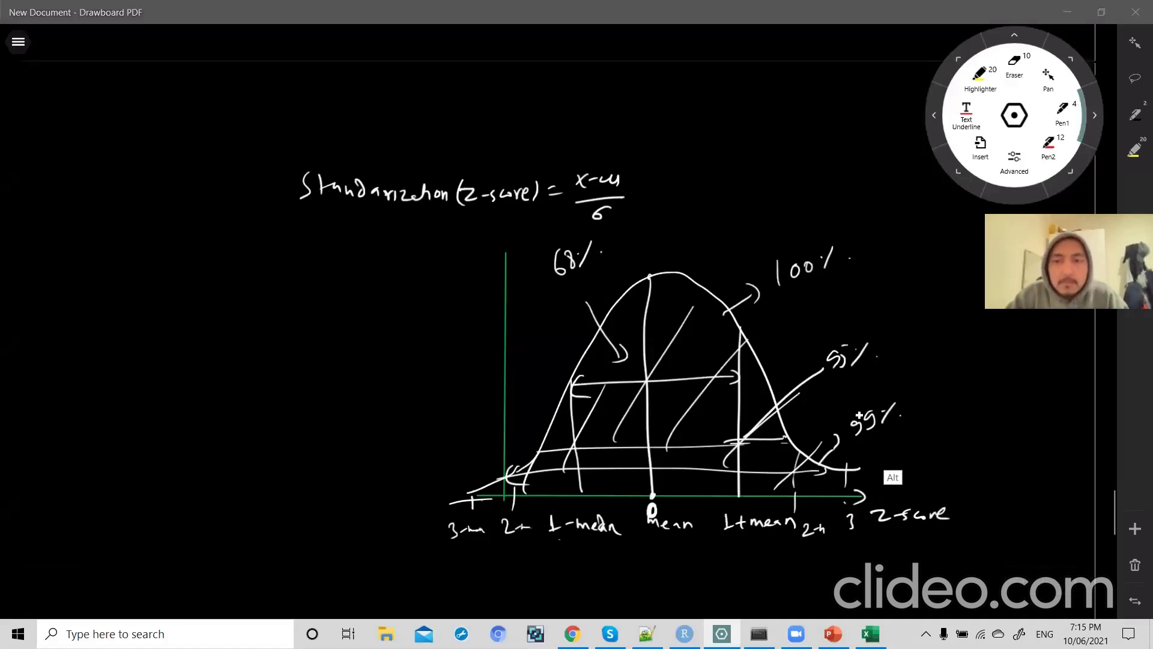
key(alt+Tab)
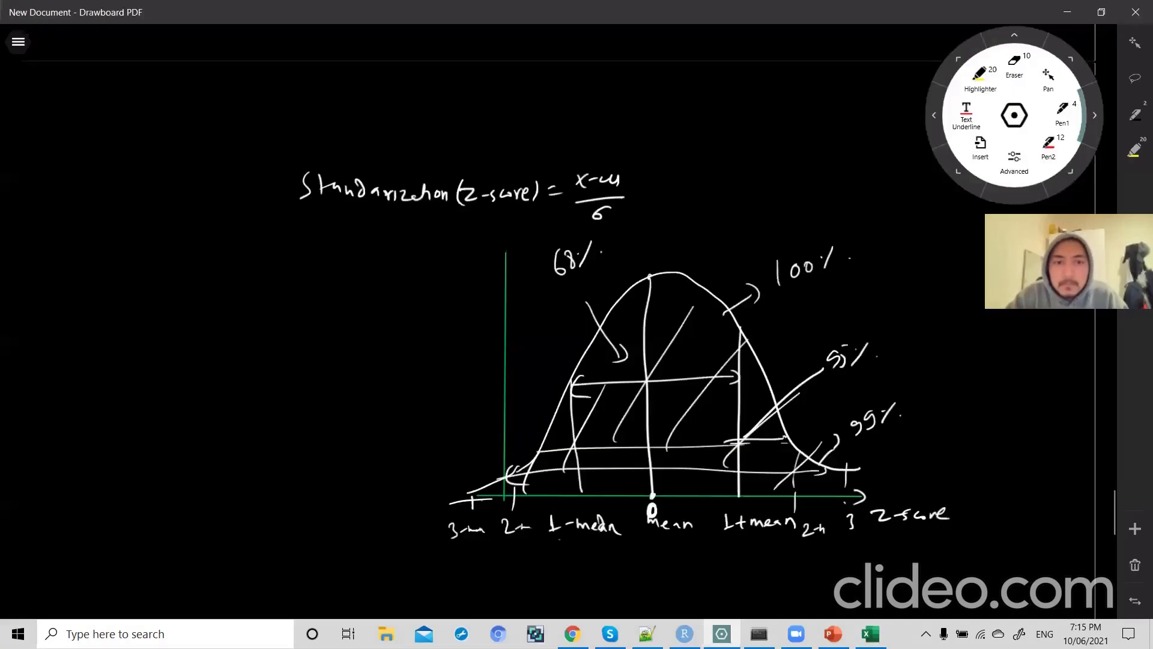
key(alt+Tab)
drag(294, 202, 281, 347)
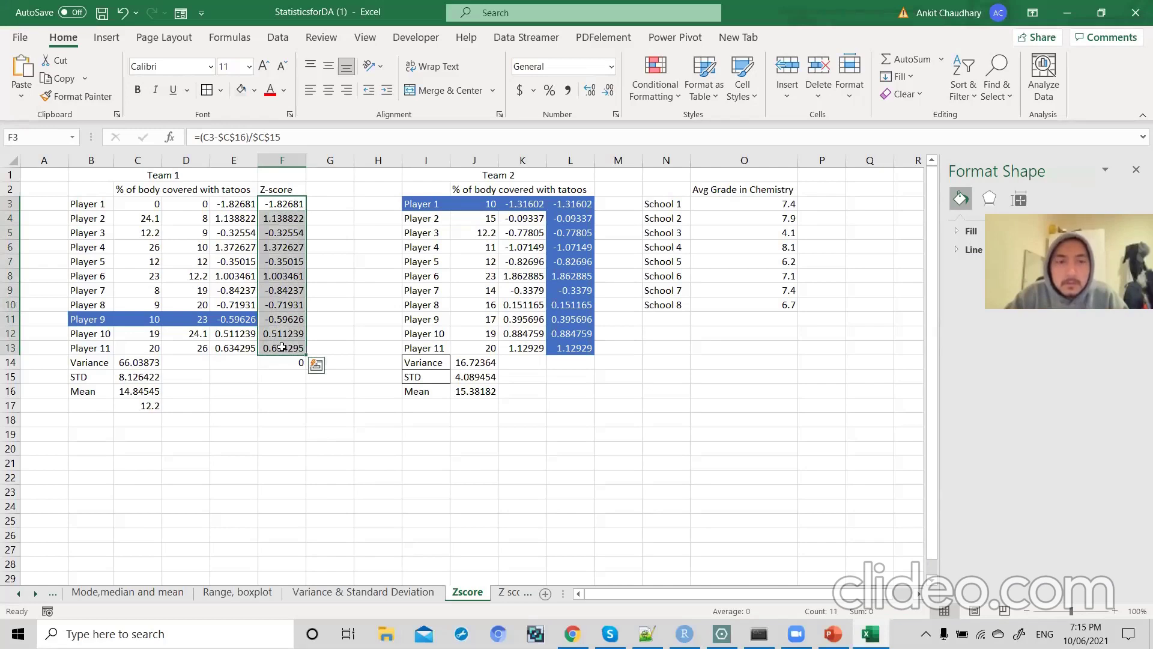
key(alt+Tab)
scroll(320, 381, down, 5)
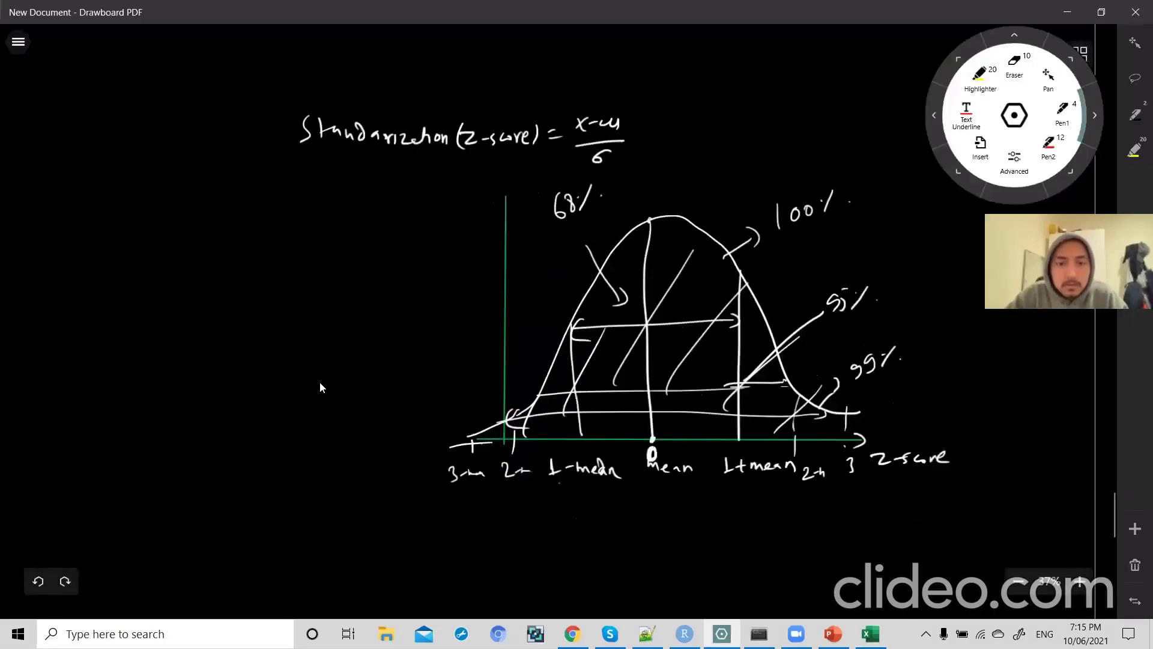
scroll(319, 387, down, 4)
key(alt+Tab)
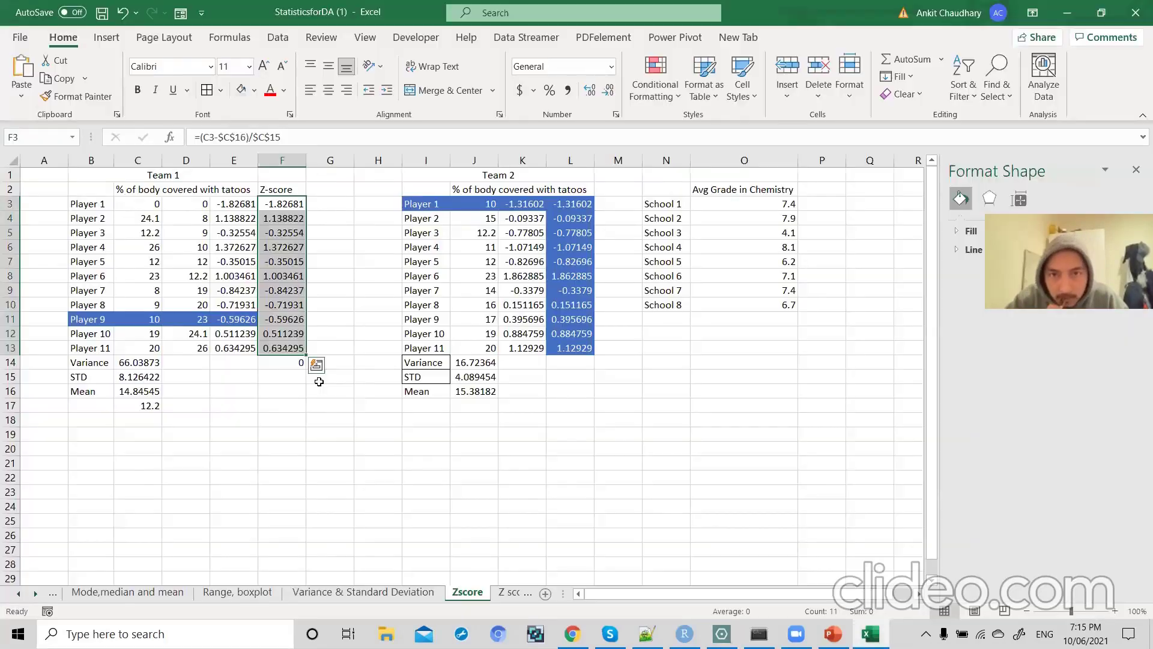
- Switch to Chrome, search for "z score" in a new tab and open the Statistics How To article on Z-Score
key(alt+Tab)
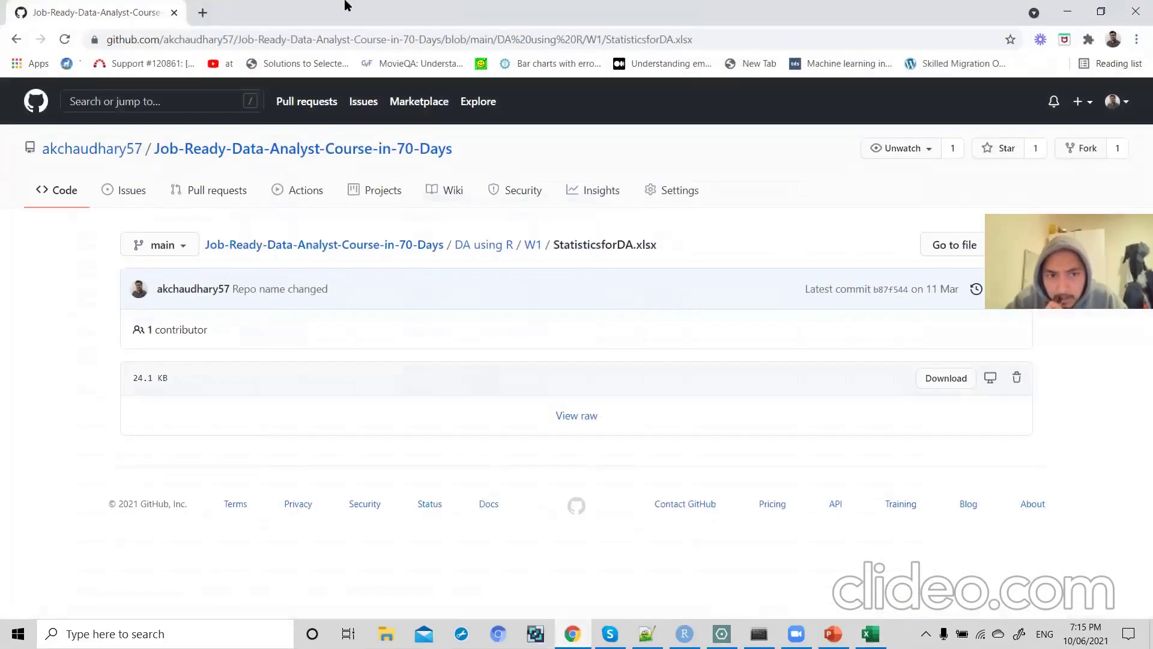
click(205, 12)
click(210, 35)
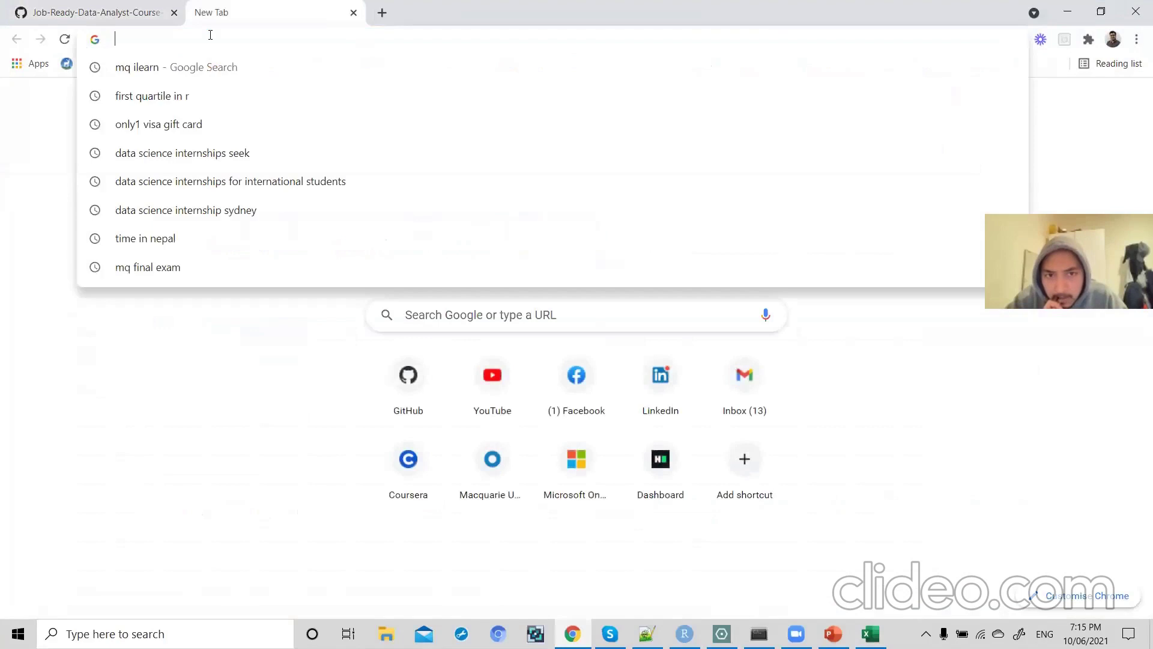
text(z score)
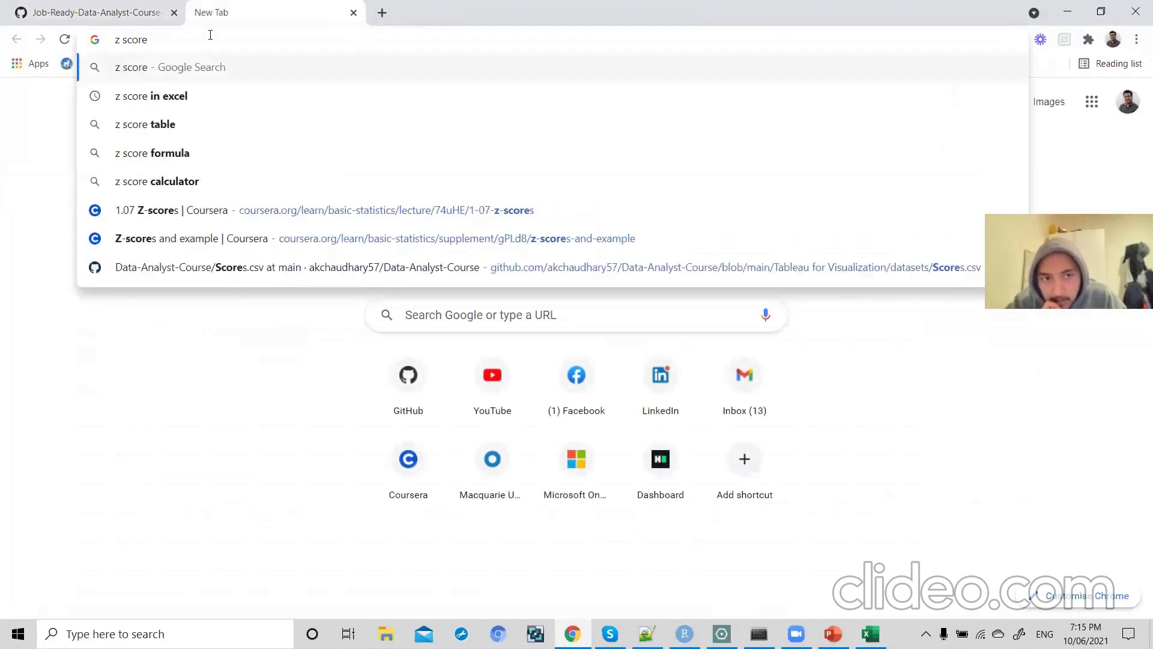
key(Return)
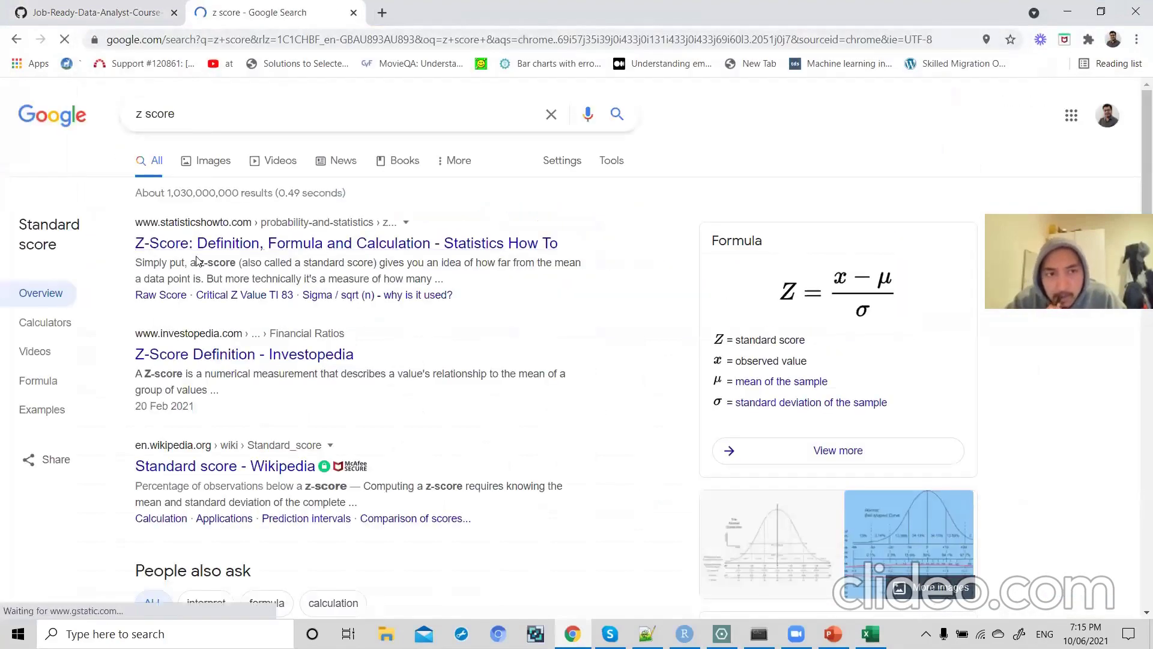
click(216, 246)
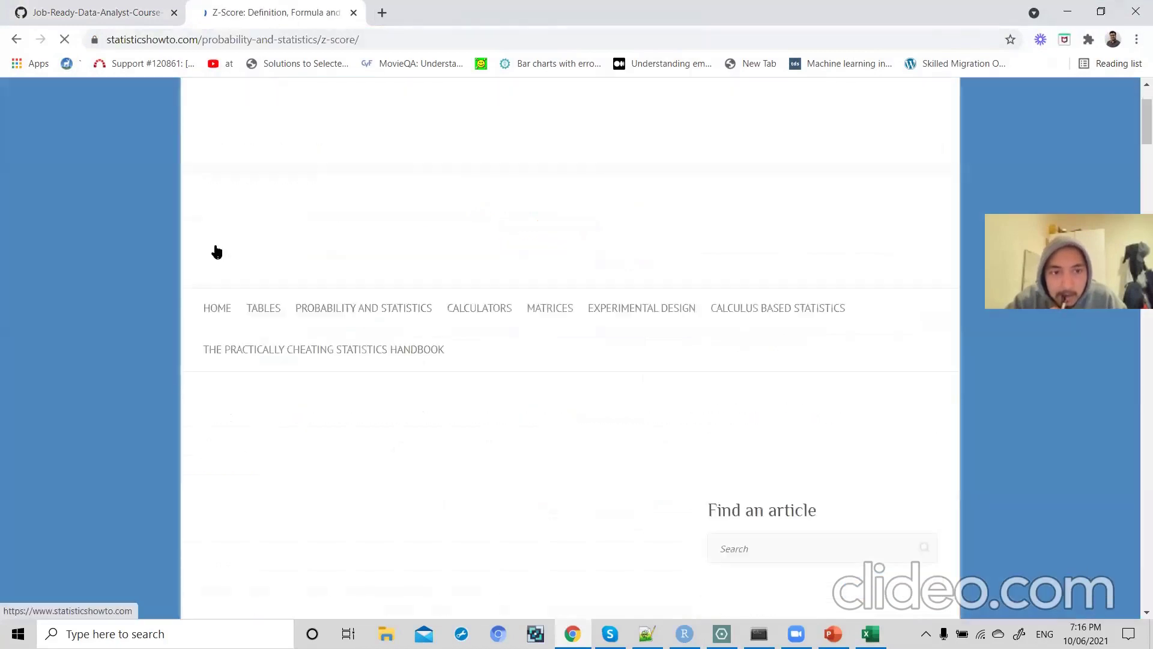
- Copy the article's web address and skim its "What is a Z-Score?" section
scroll(216, 229, down, 5)
click(258, 37)
key(ctrl+c)
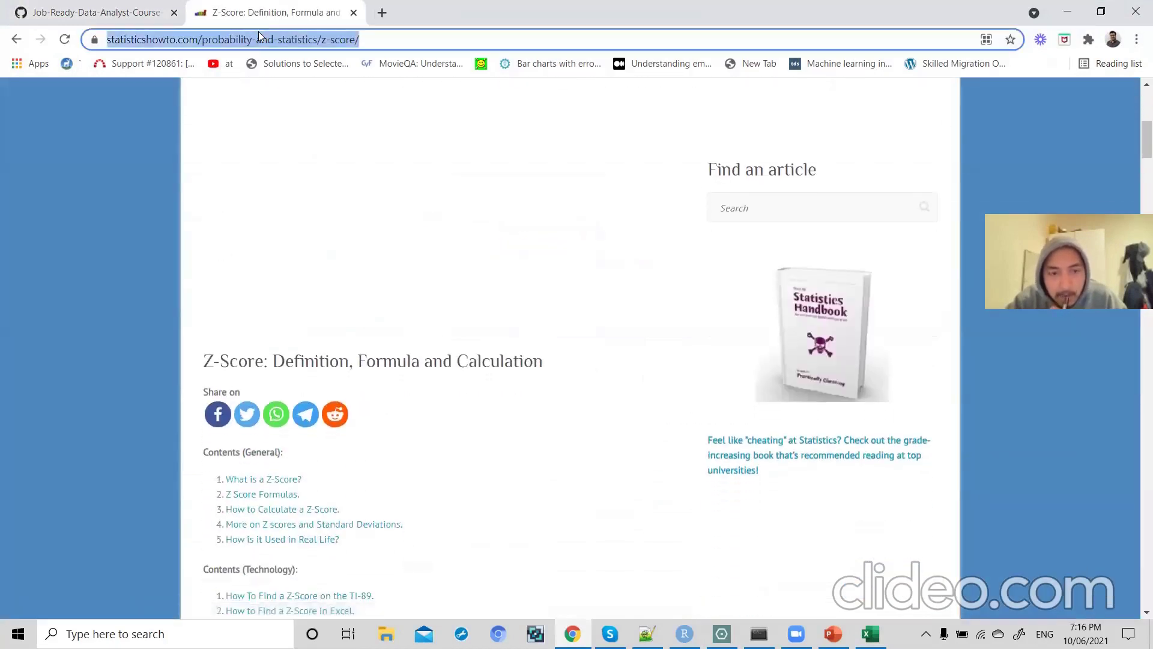
scroll(313, 259, down, 10)
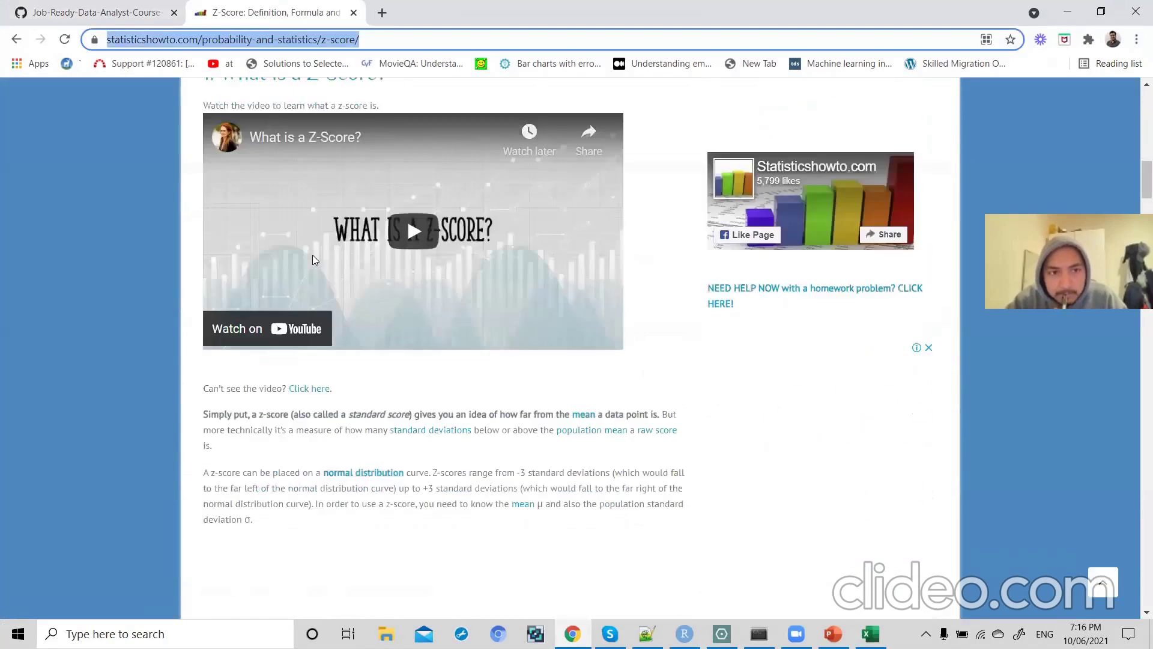
scroll(336, 360, down, 5)
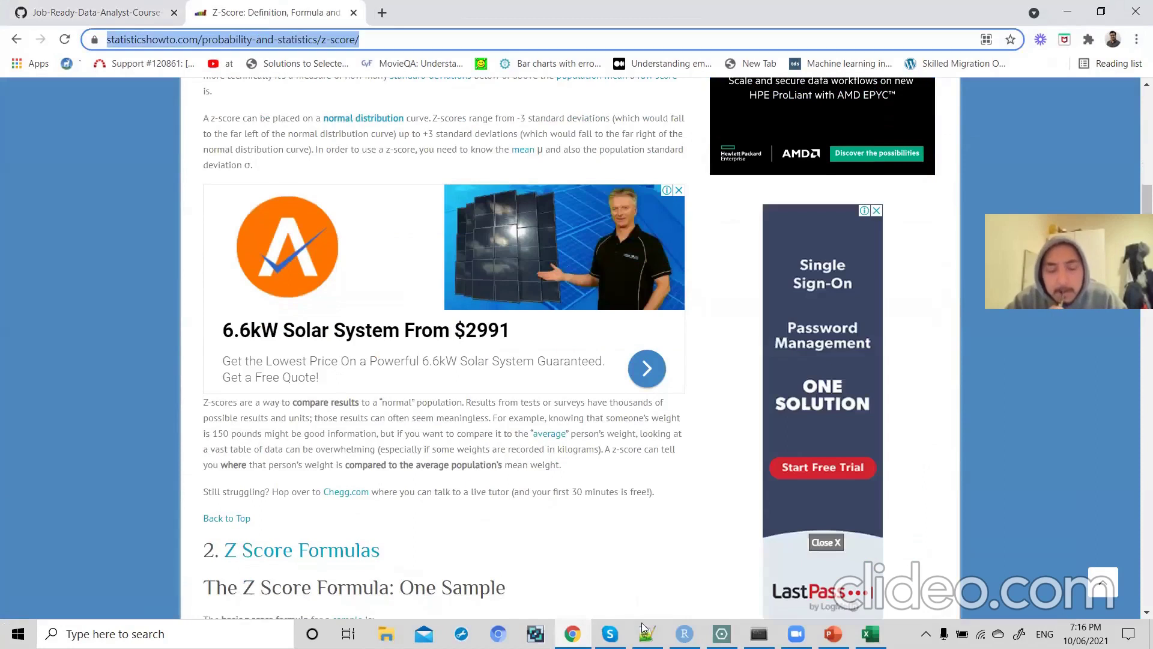
- Switch to Skype and send the copied article link to the Data Analytics Jun group chat
click(610, 634)
click(531, 605)
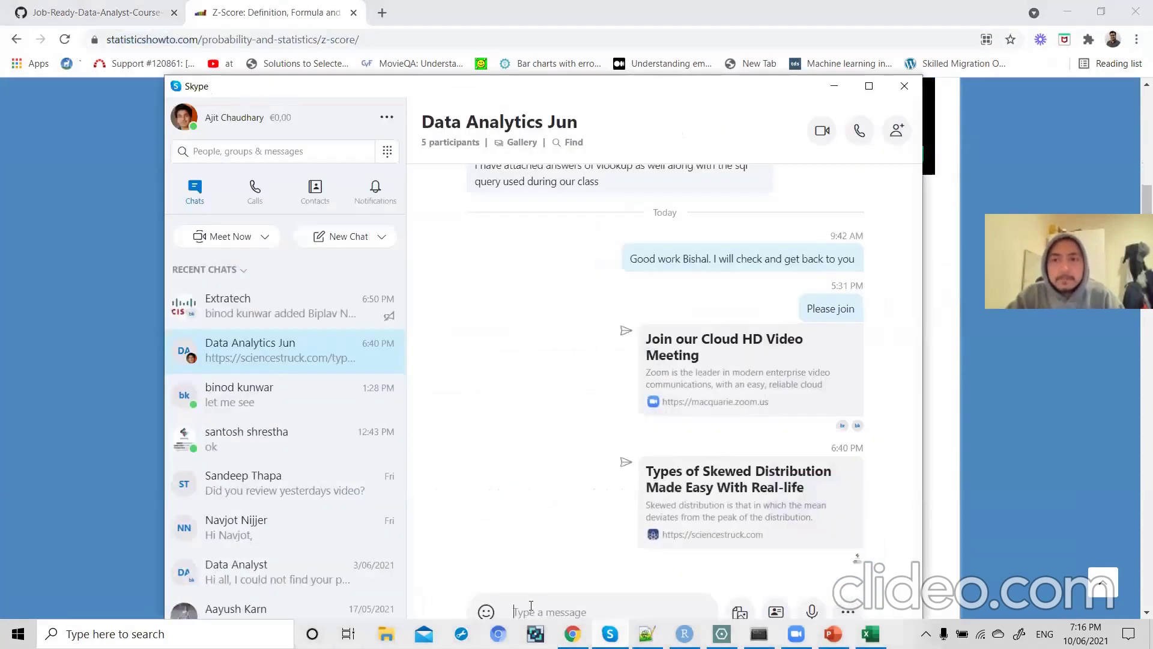
key(ctrl+v)
key(Return)
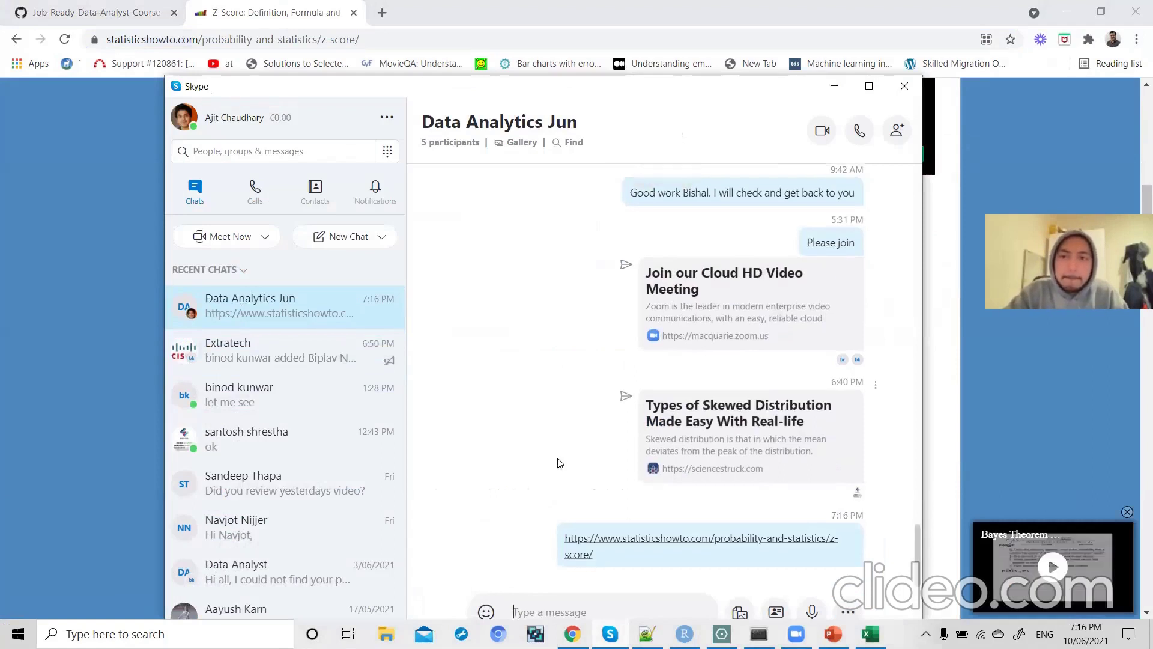
- Return to the Z-Score article in Chrome, close its tab and switch back to the bell curve in Drawboard PDF
key(alt+Tab)
scroll(436, 402, up, 15)
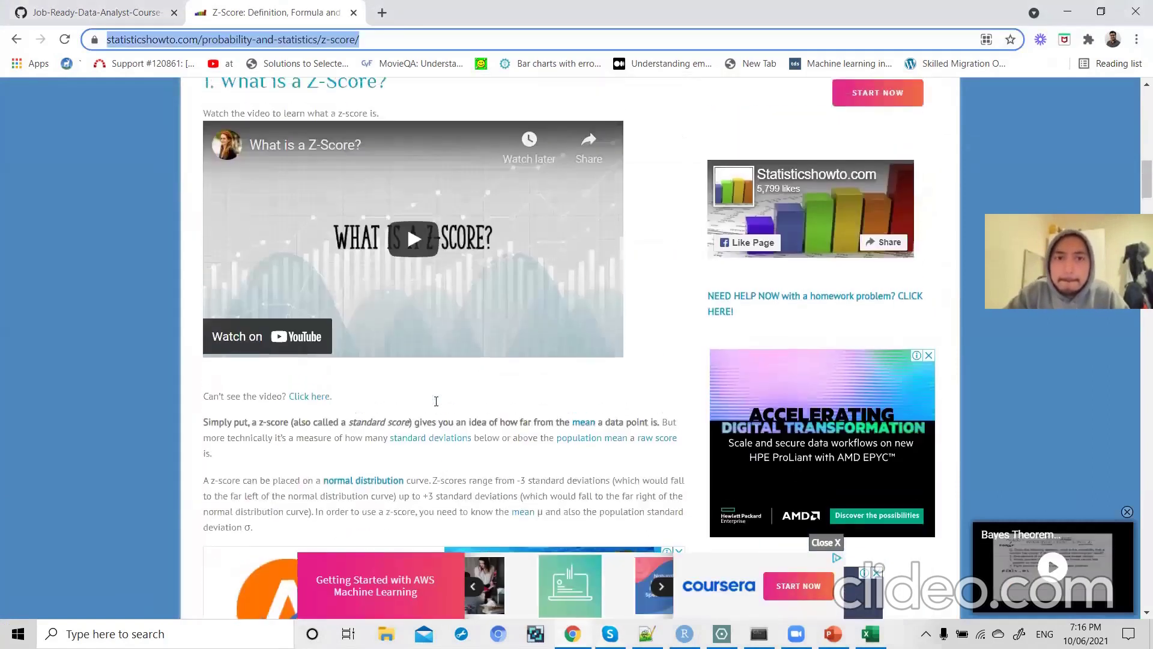
scroll(436, 402, up, 10)
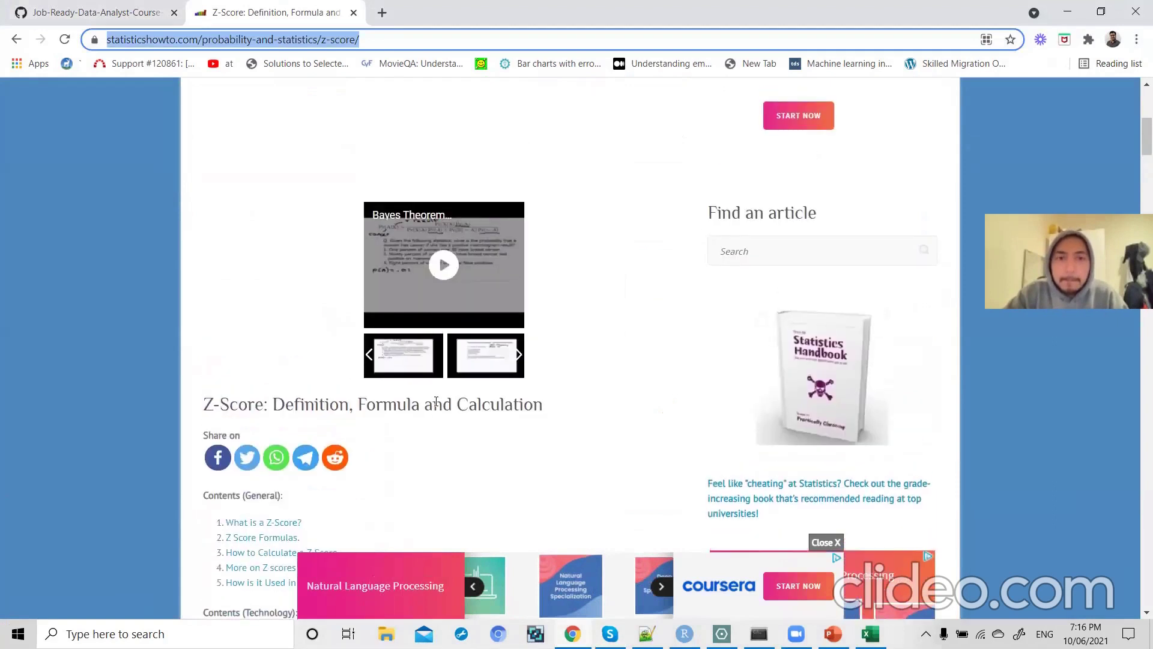
click(354, 13)
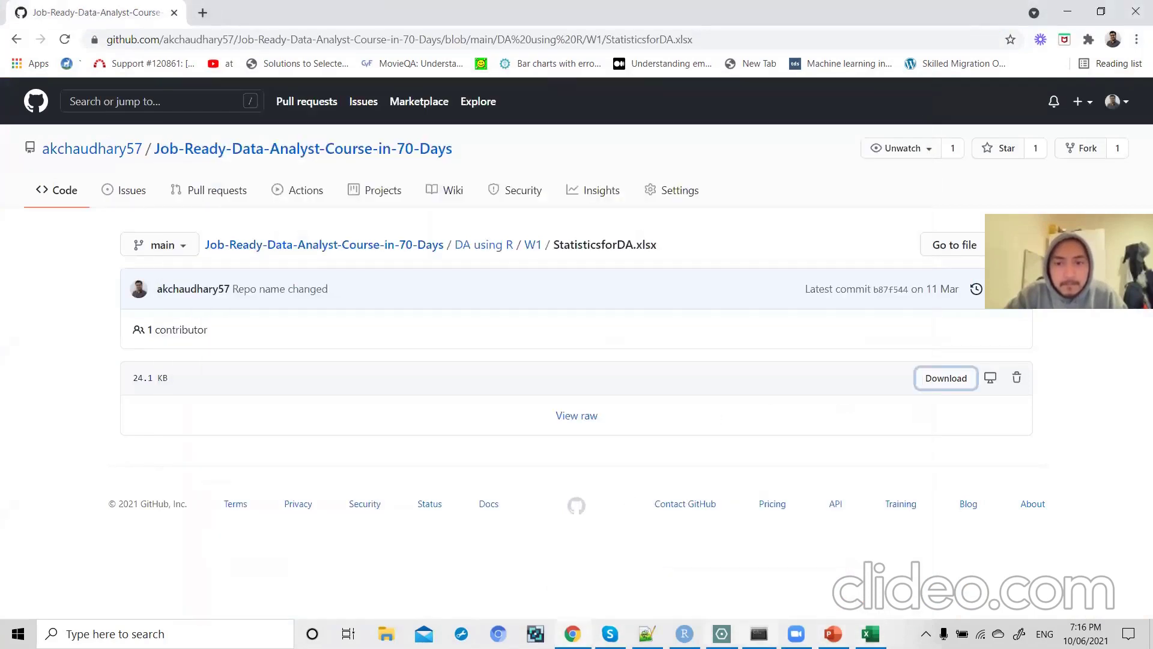
key(alt+Tab)
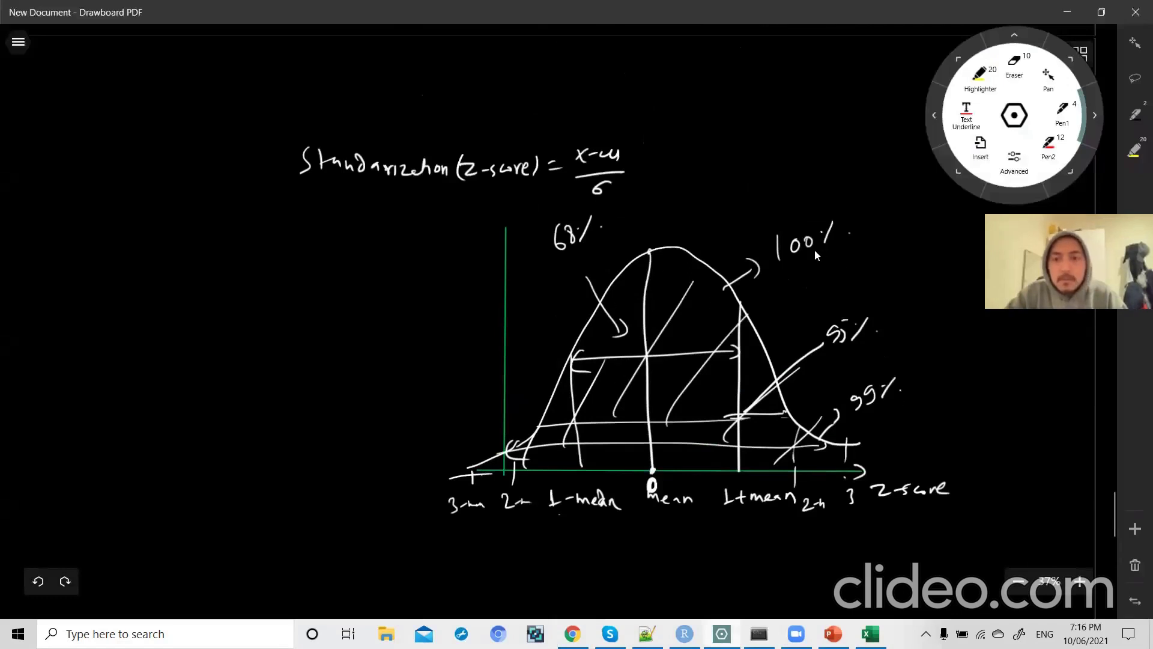
- Switch to Chrome and open YouTube in a new tab
key(alt+Tab)
click(193, 12)
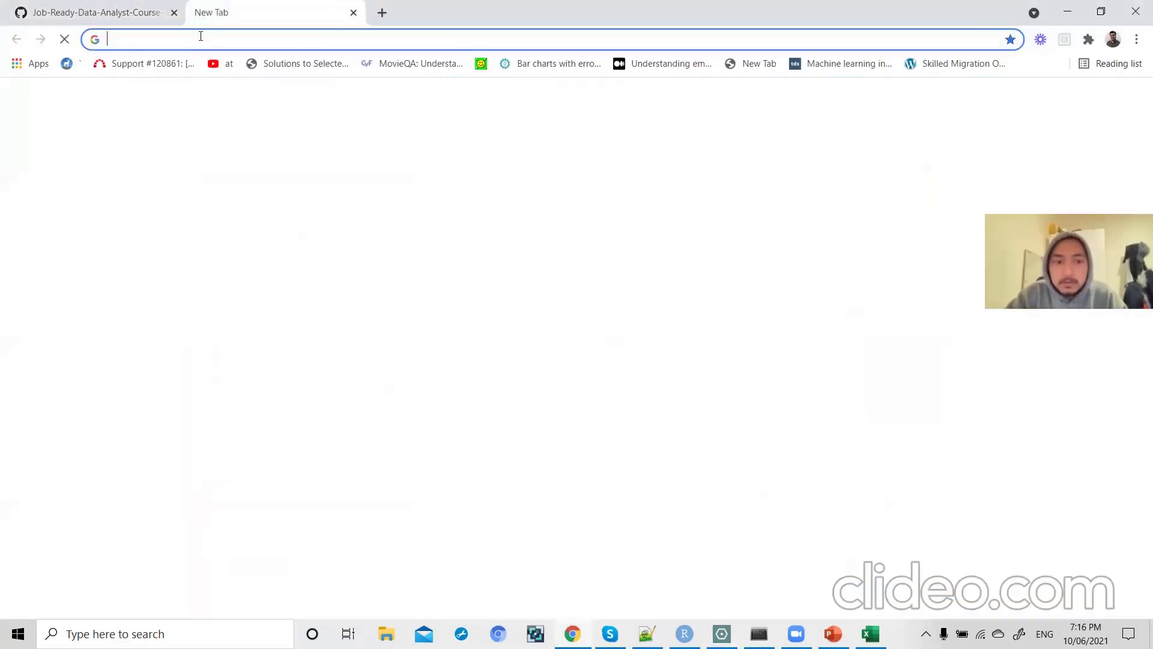
text(y)
key(Return)
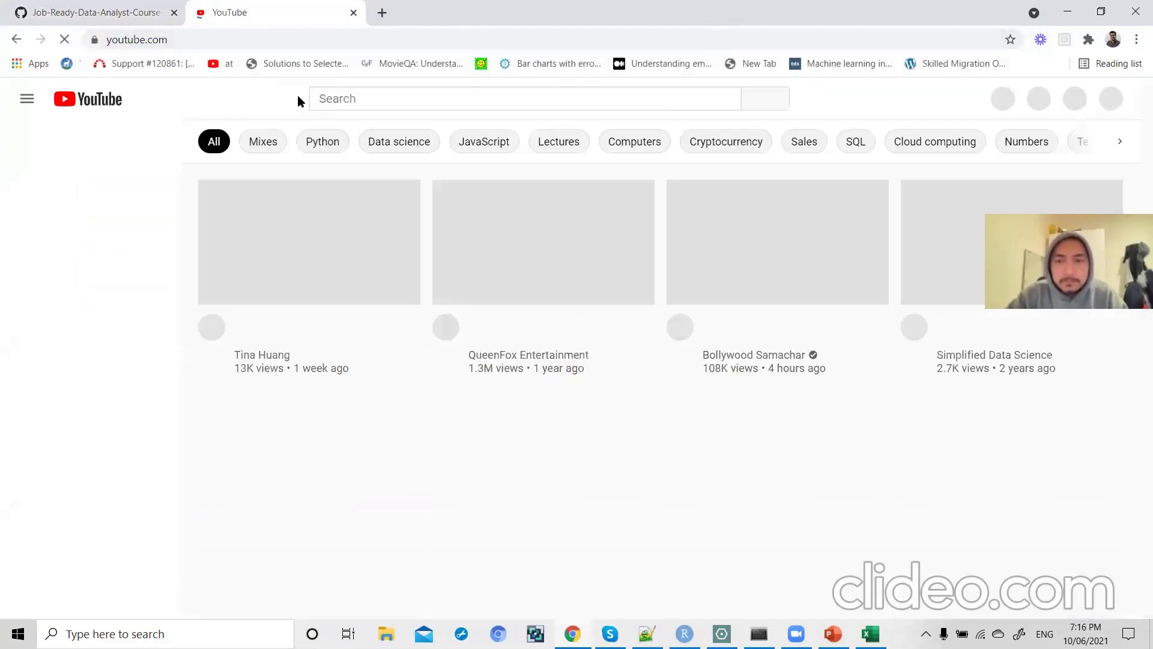
- Search YouTube for "68-95-99 rule for normal distribution"
click(342, 99)
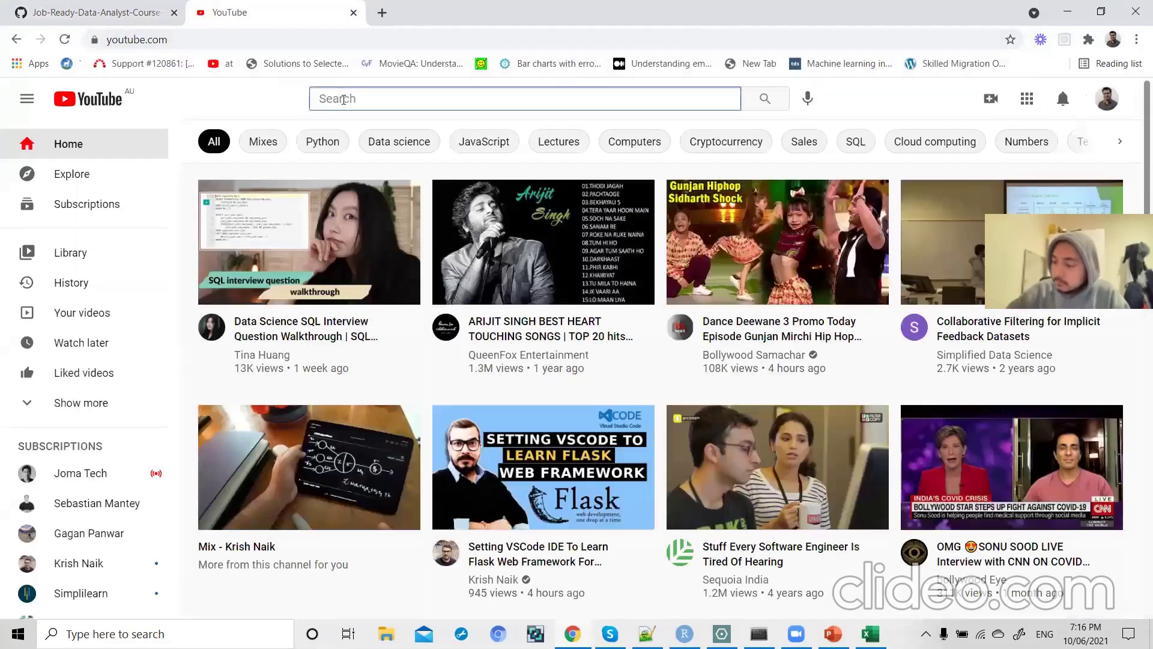
text(68)
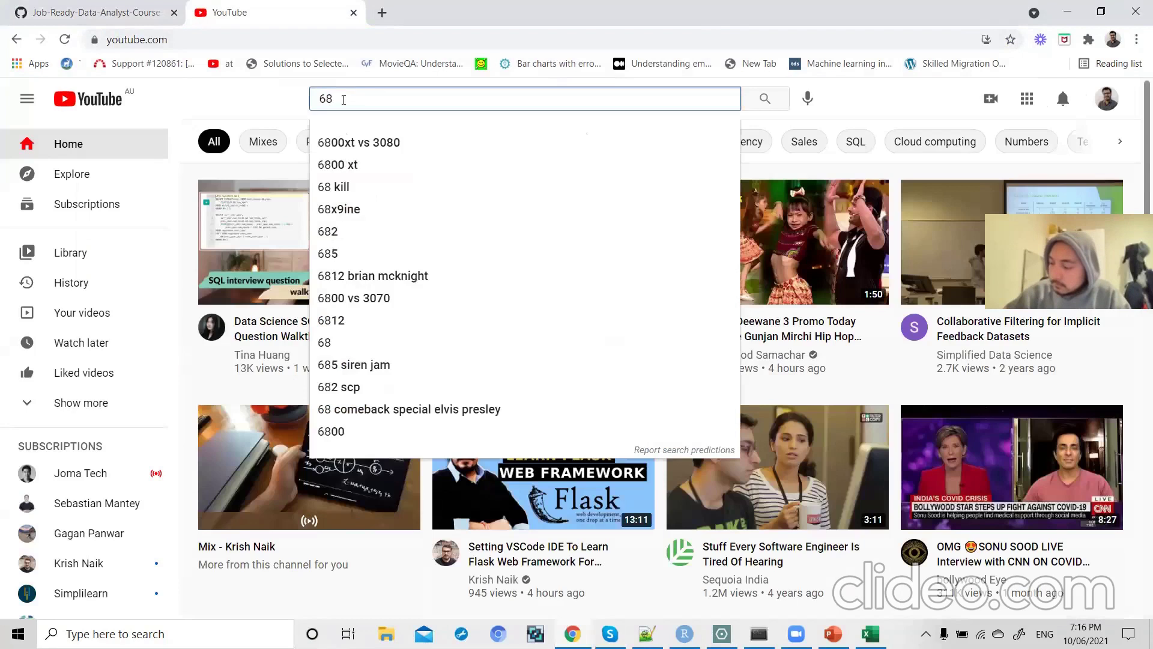
text(%)
key(BackSpace)
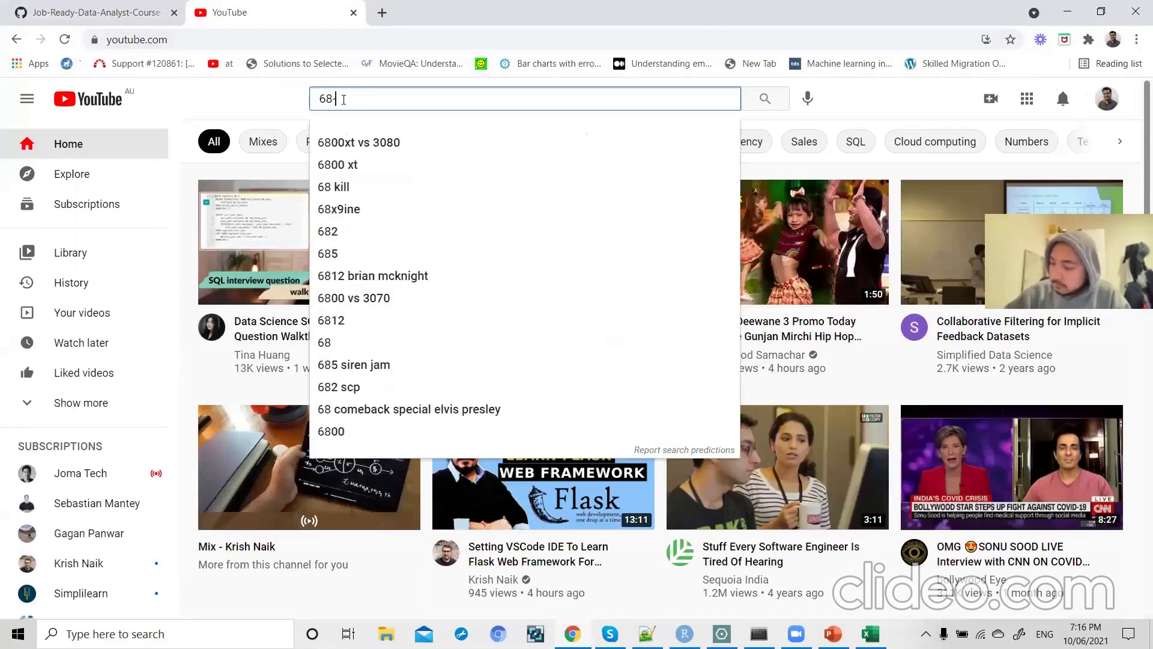
text(-95-99)
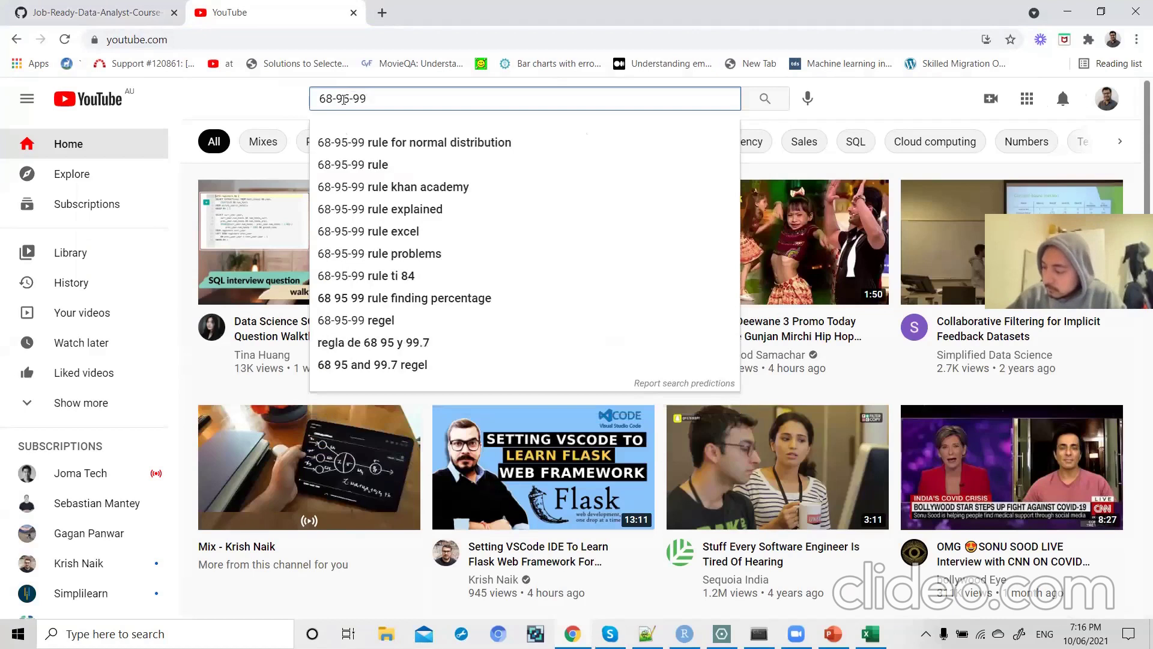
key(Down)
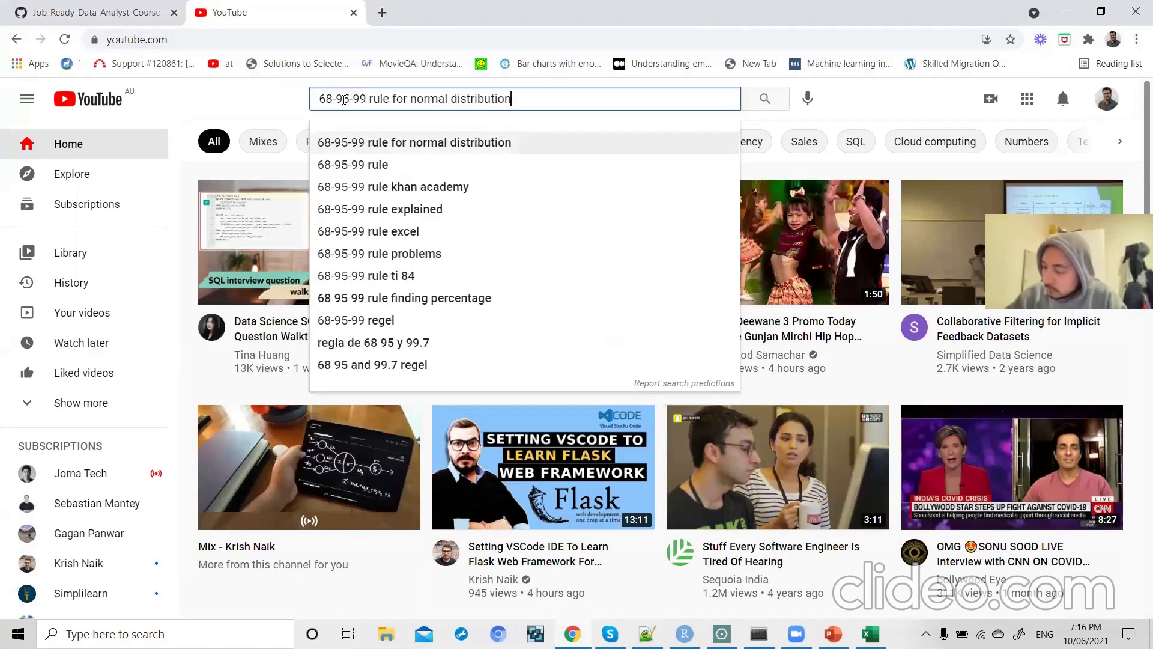
key(Return)
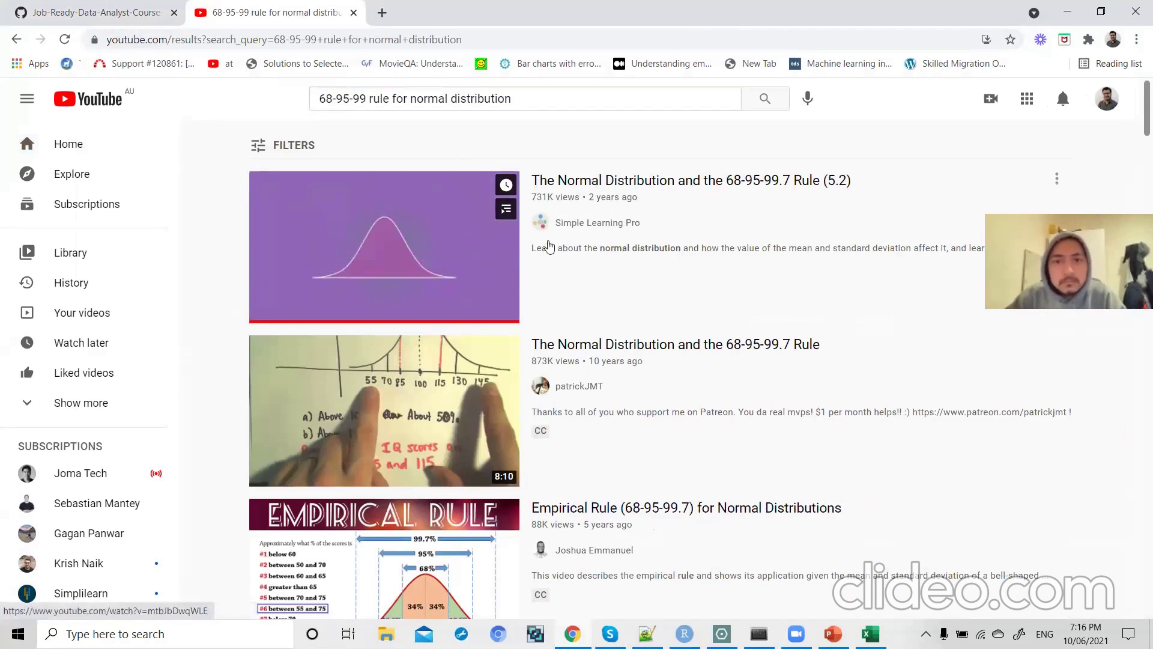
- Switch to Drawboard PDF and label the bell curve as a normal distribution by hand, with an arrow pointing down to its peak
key(alt+Tab)
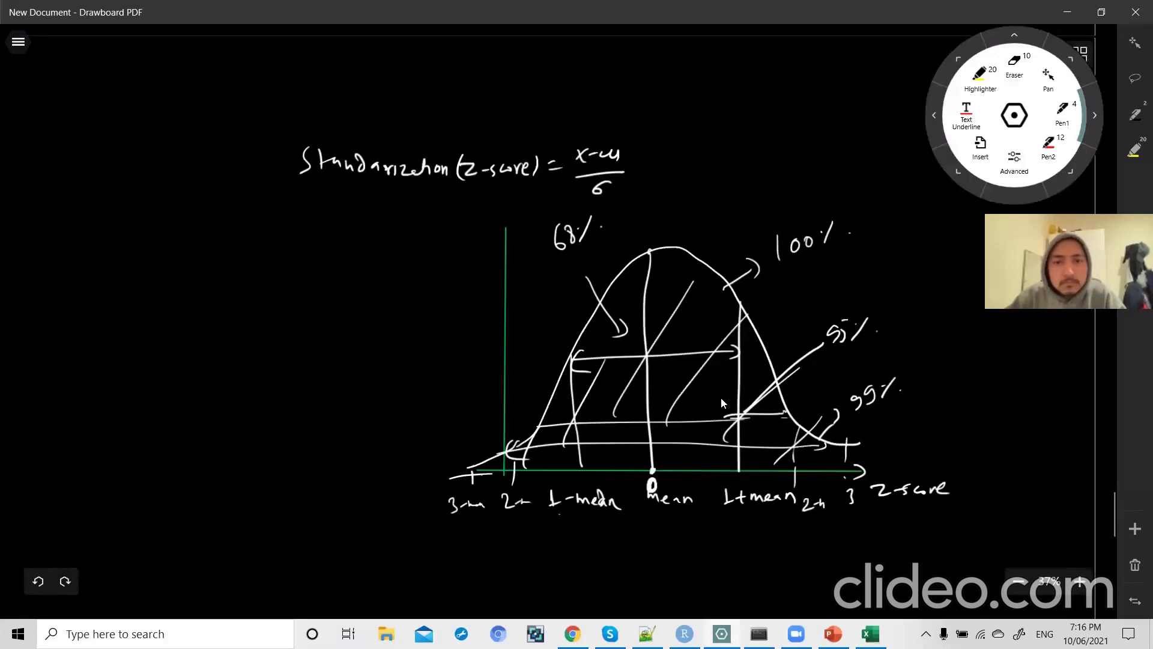
mouse_move(672, 194)
mouse_down()
mouse_move(671, 227)
mouse_move(678, 211)
mouse_up()
mouse_move(668, 166)
mouse_down()
mouse_move(680, 142)
mouse_move(687, 149)
mouse_up()
drag(694, 157, 728, 146)
mouse_move(730, 123)
mouse_down()
mouse_move(735, 147)
mouse_move(749, 144)
mouse_up()
drag(763, 135, 780, 136)
drag(779, 129, 792, 121)
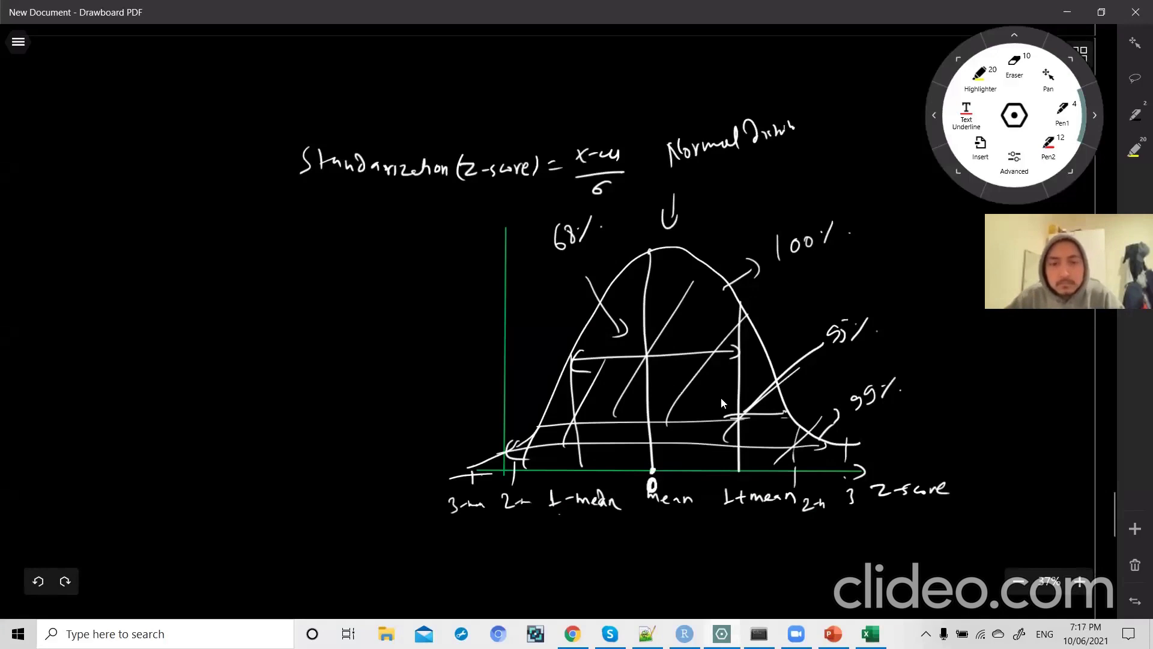
- Return to Chrome, open the video "The Normal Distribution and the 68-95-99.7 Rule (5.2)" and copy its web address
key(alt+Tab)
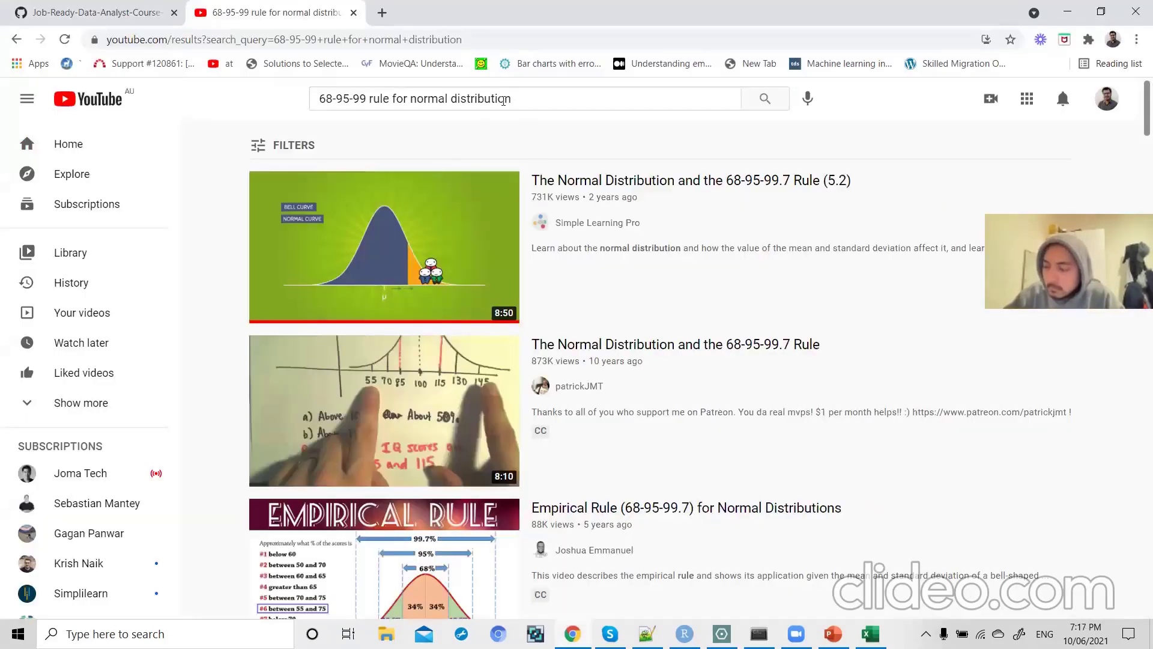
click(571, 179)
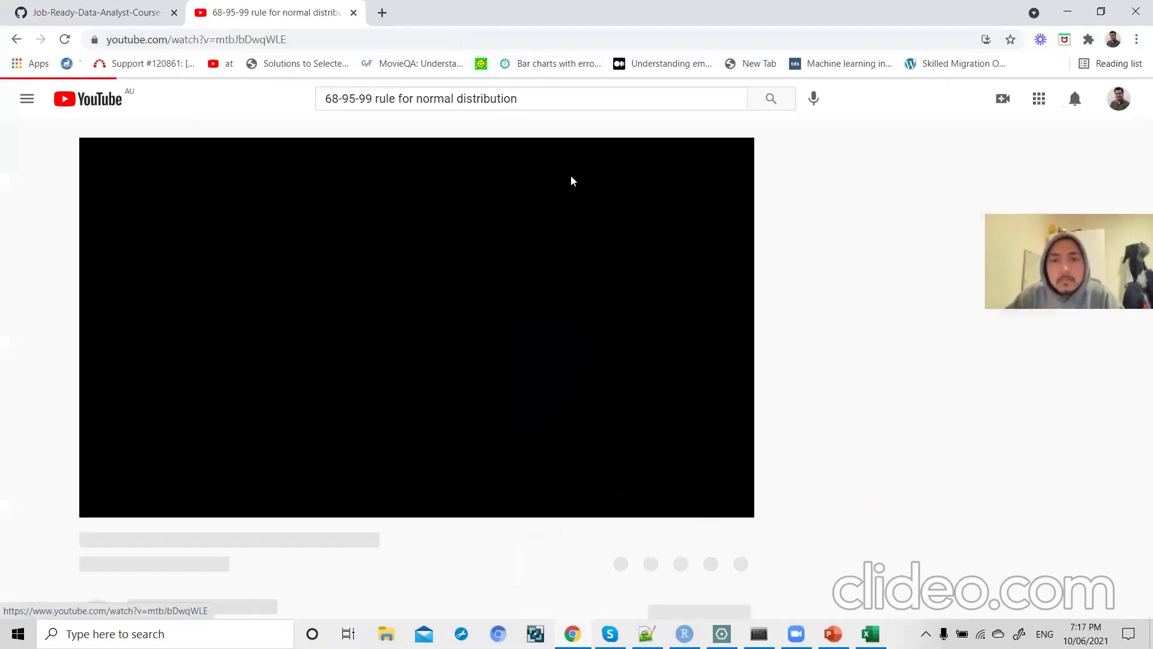
click(397, 36)
key(ctrl+c)
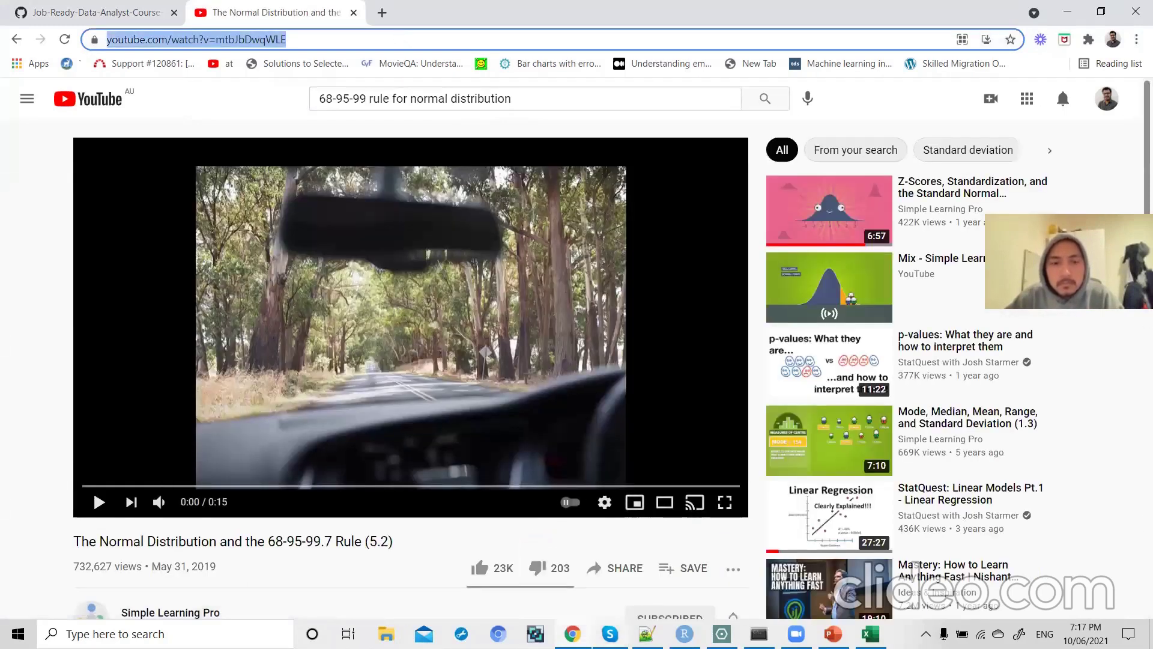
- Switch to Skype and send the copied video link to the Data Analytics Jun group chat
click(609, 633)
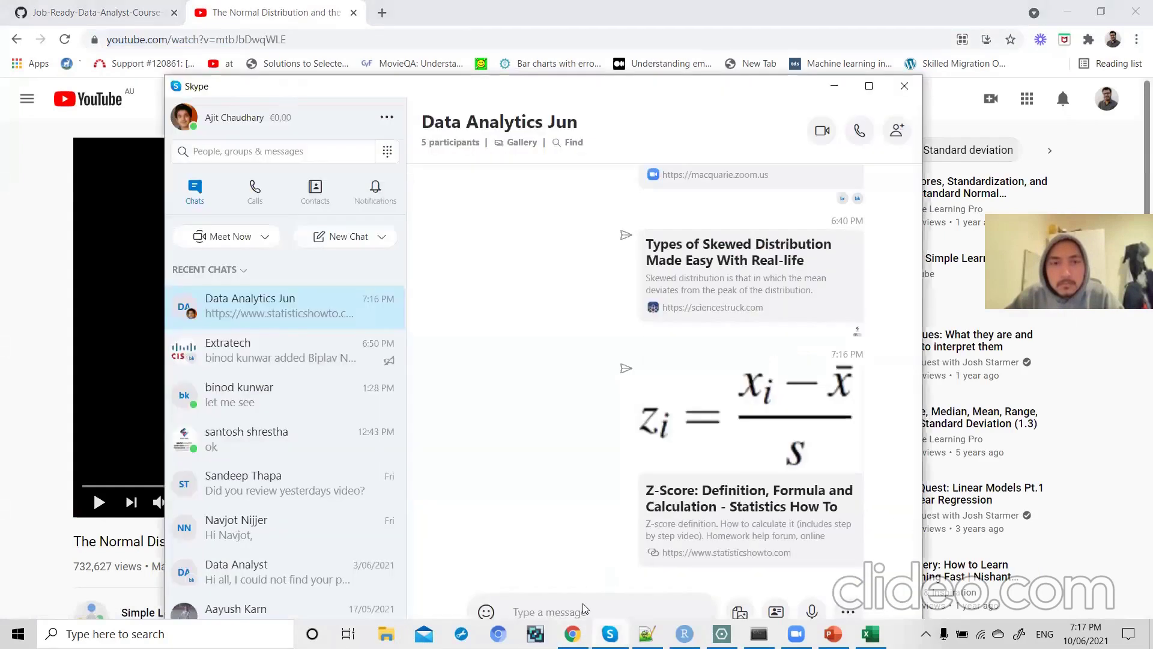
click(568, 611)
key(ctrl+v)
key(Return)
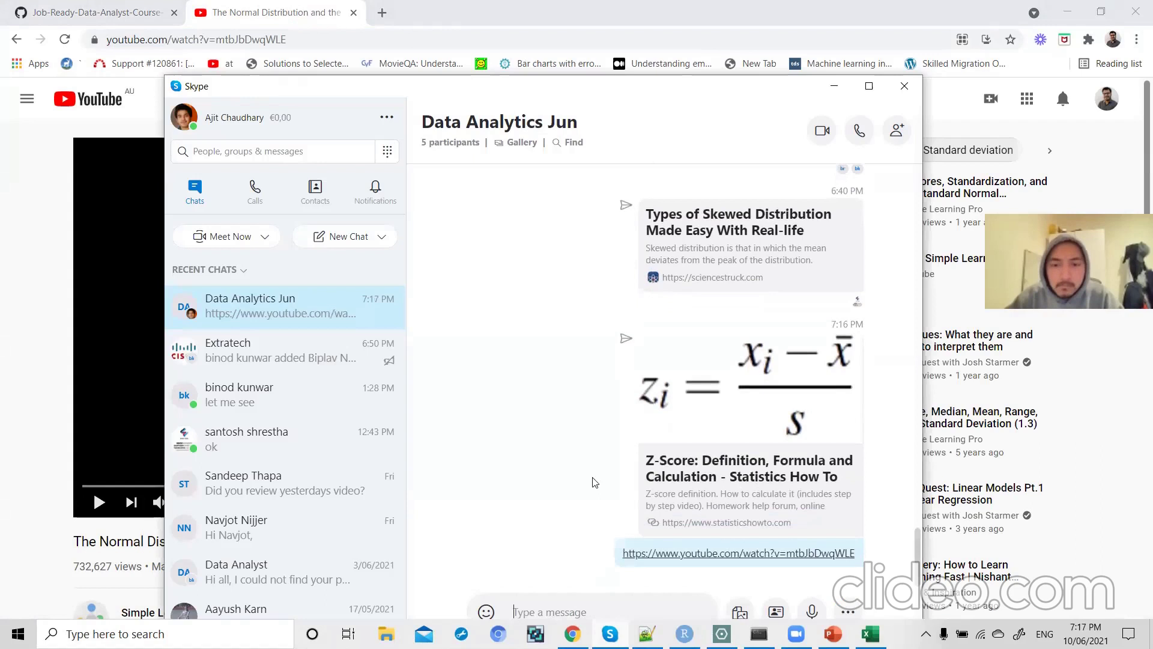
- Go back to Chrome, close the YouTube video tab and switch to the statistics workbook in Excel
key(alt+Tab)
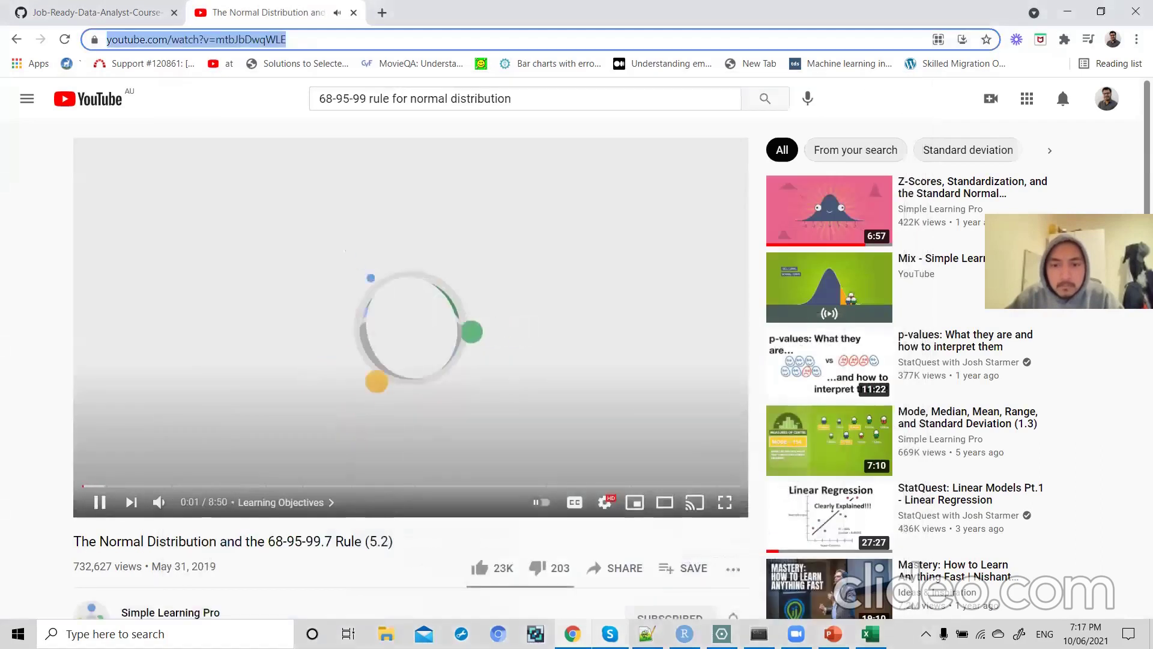
click(354, 13)
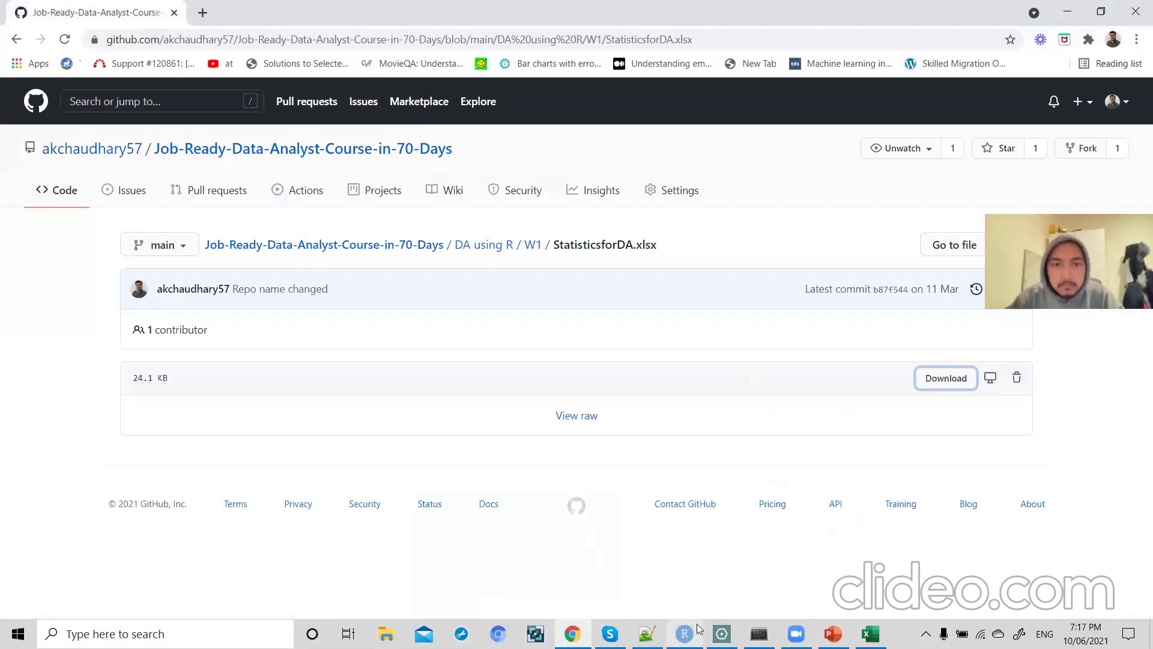
click(870, 634)
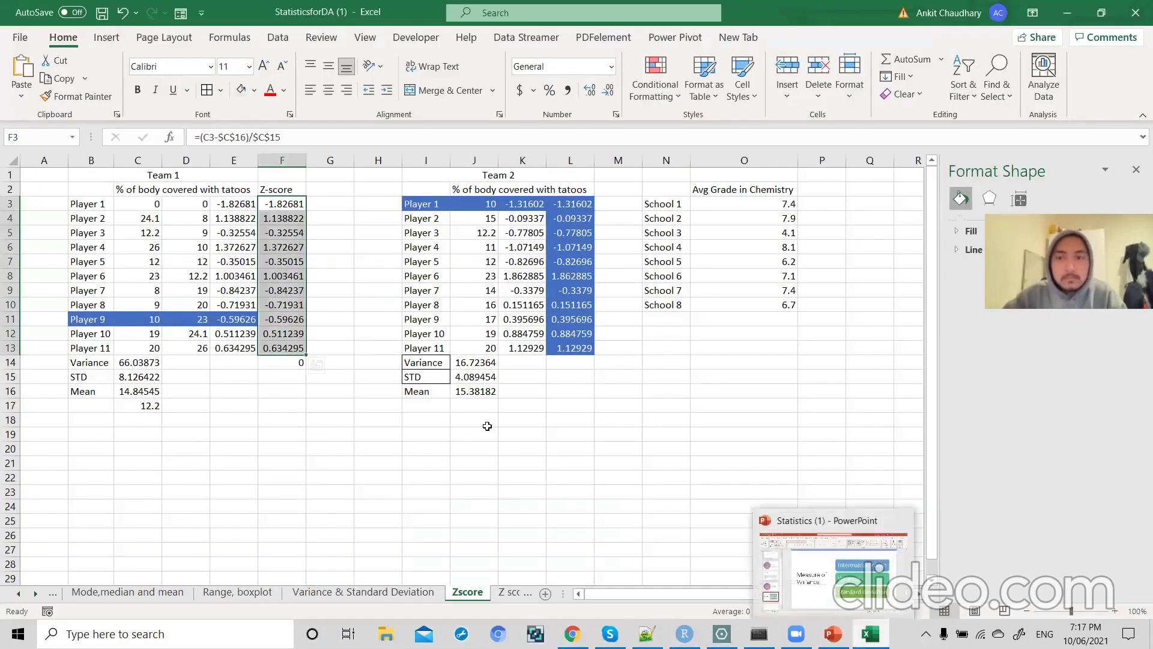
- Open the Z score example sheet and highlight the eight schools, ending with their average chemistry grades in B3:B10
click(509, 593)
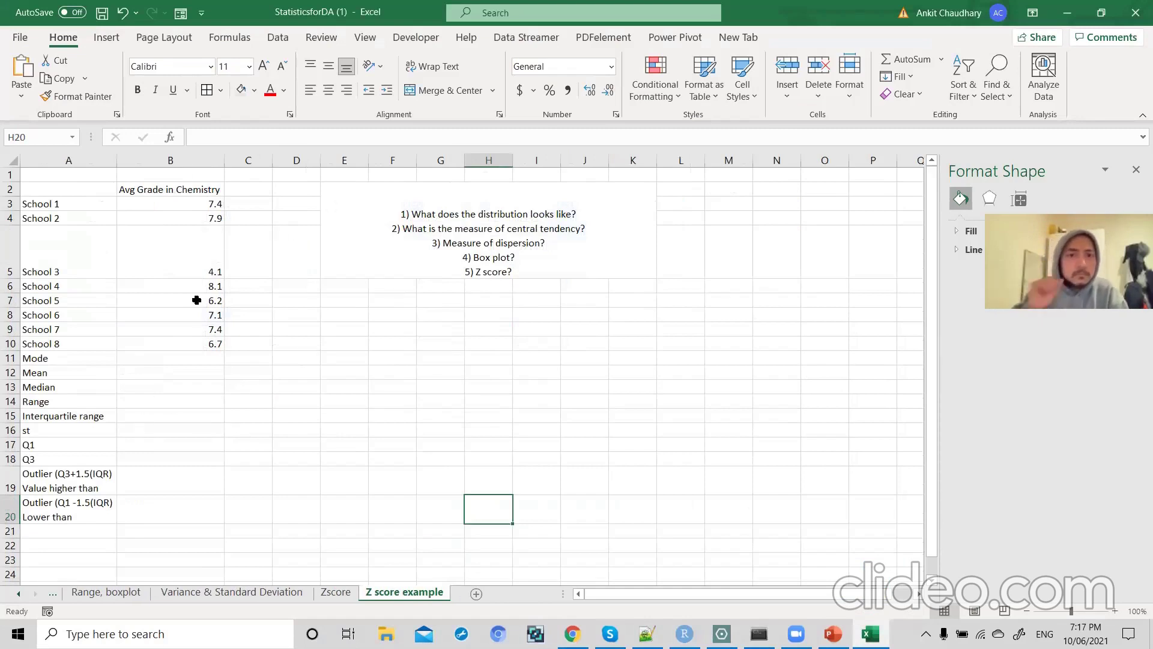
click(93, 204)
drag(93, 204, 160, 337)
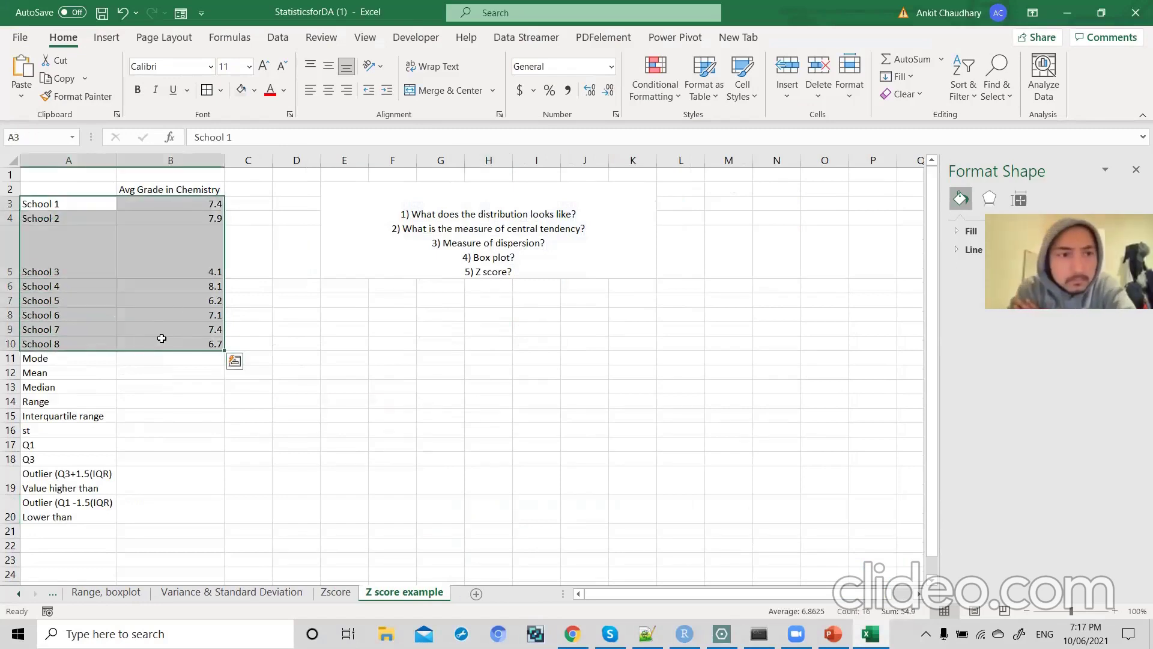
click(184, 189)
drag(102, 204, 171, 344)
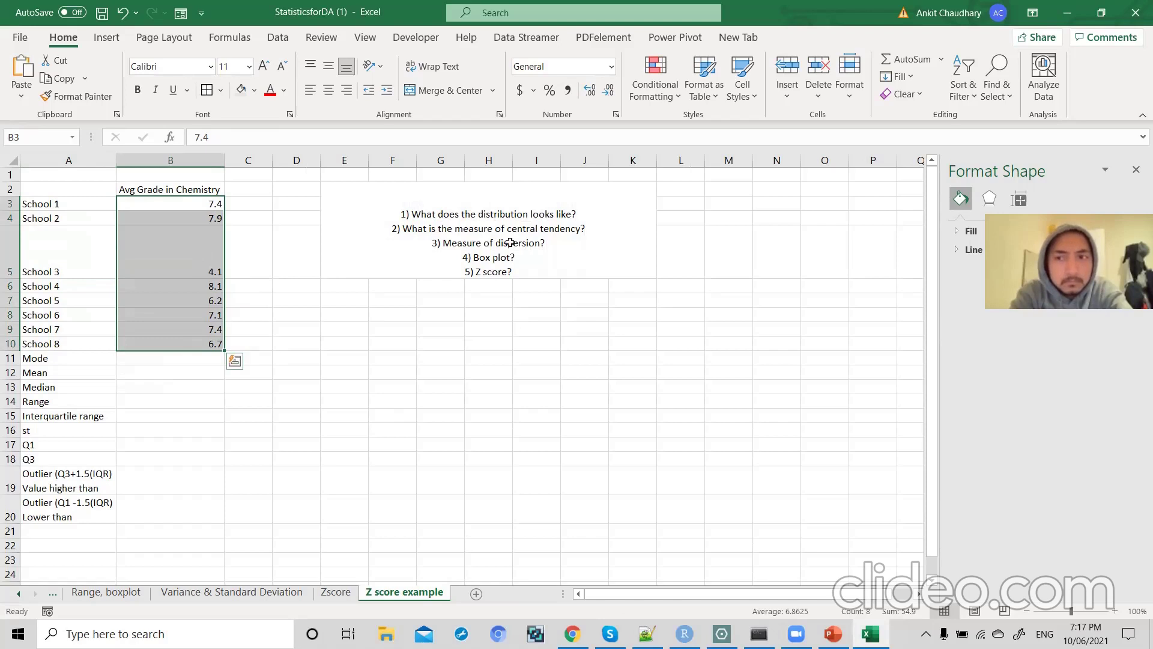
- Append "--> Check using histogram or Boxplot" to the first question in merged cell E2
double_click(586, 218)
text(-->)
text( Check )
text(if)
key(BackSpace)
key(BackSpace)
text(using)
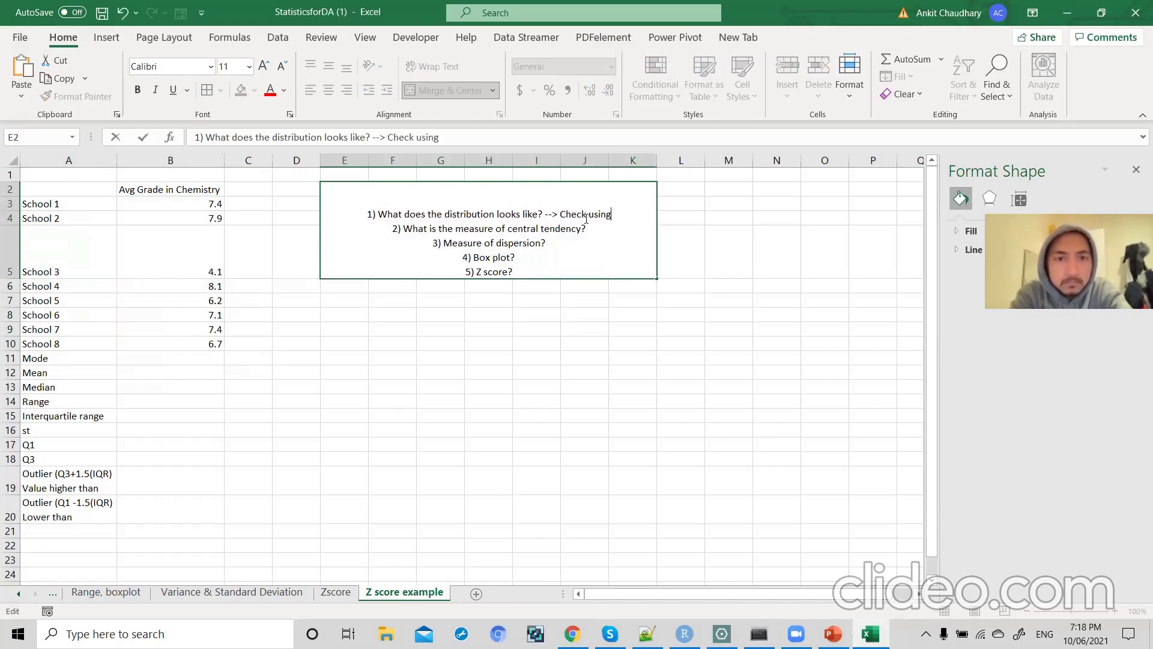
text( histogra)
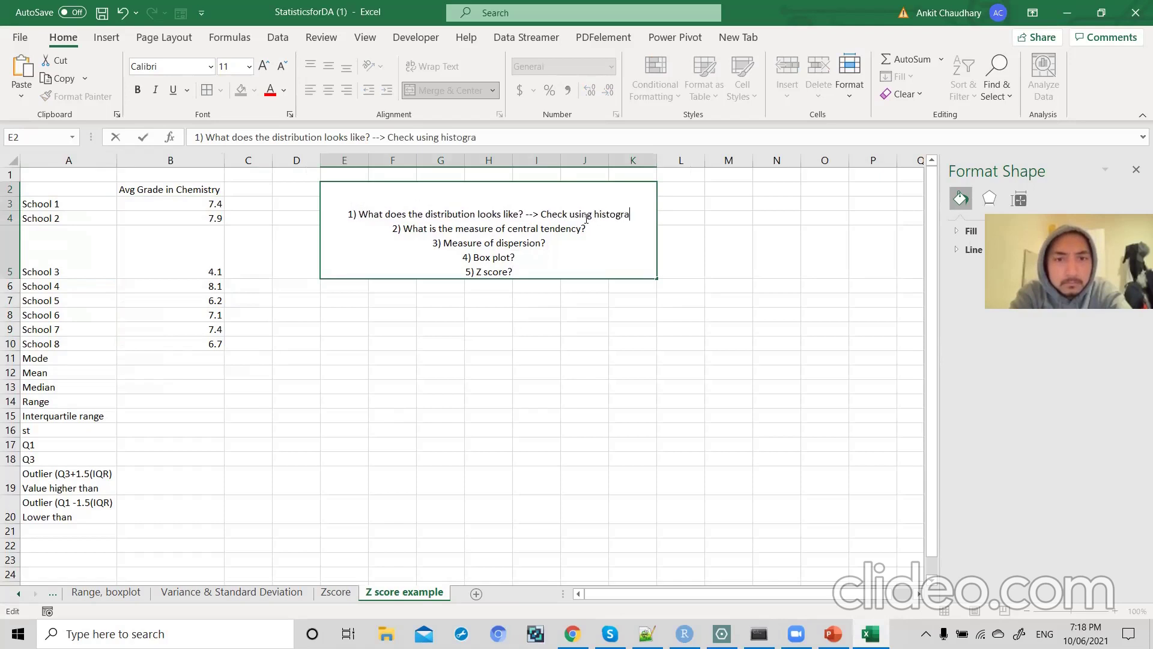
text(m or Boxplot)
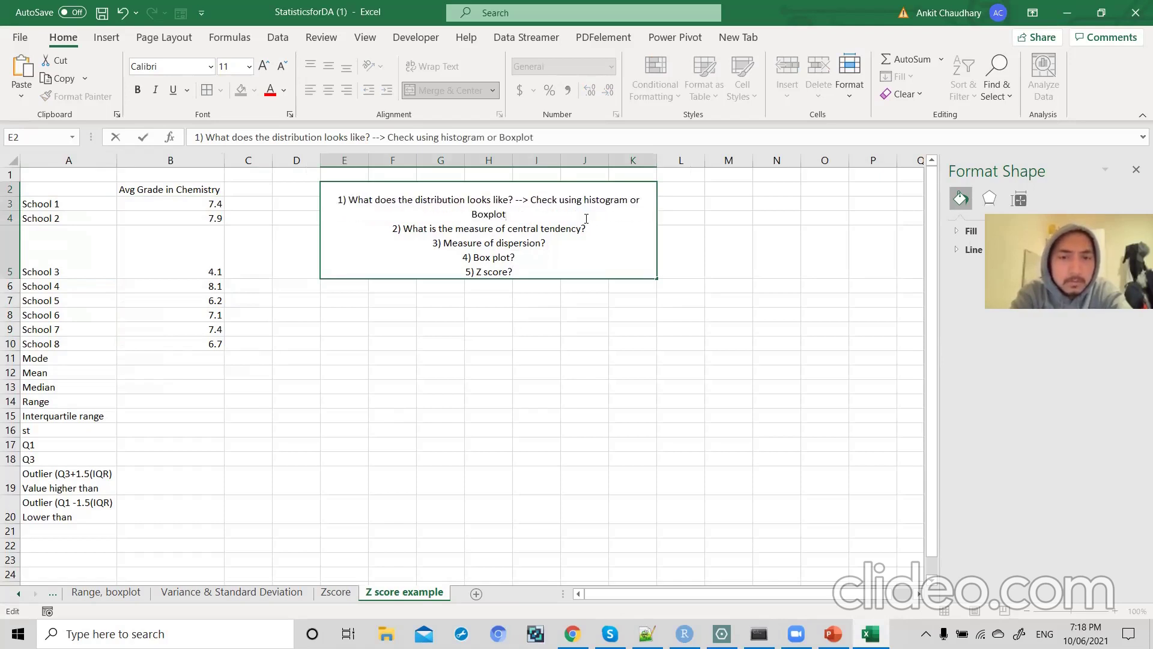
- Extend the note on the first question in E2 with "and see the shape?" and finish editing the cell
text( and )
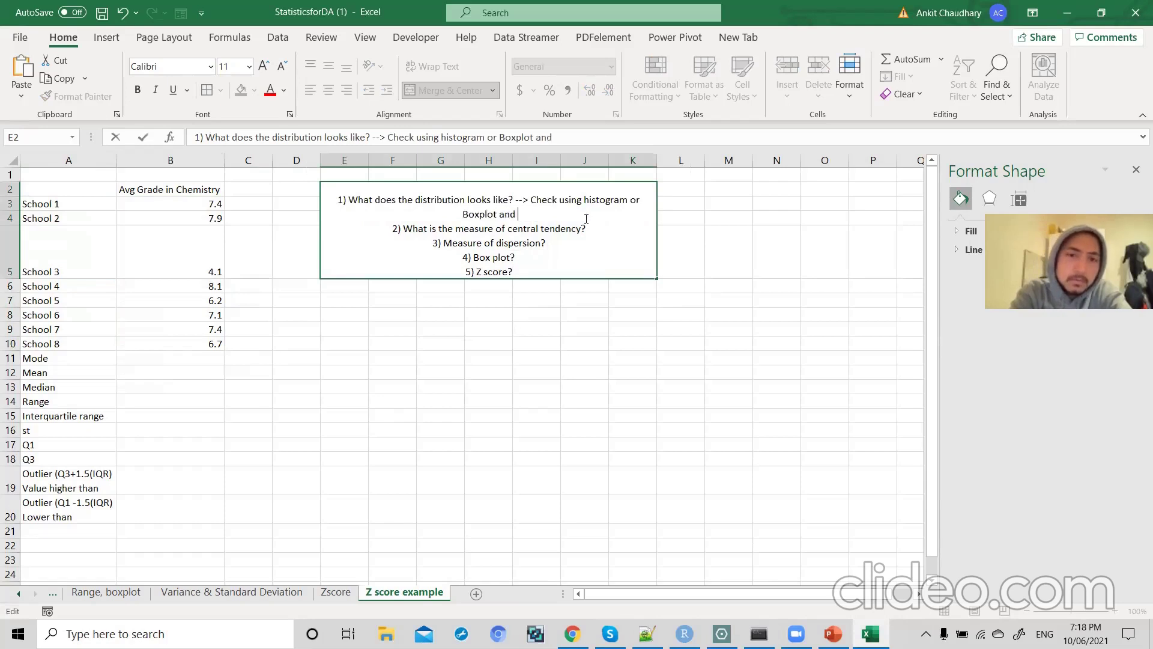
text(check)
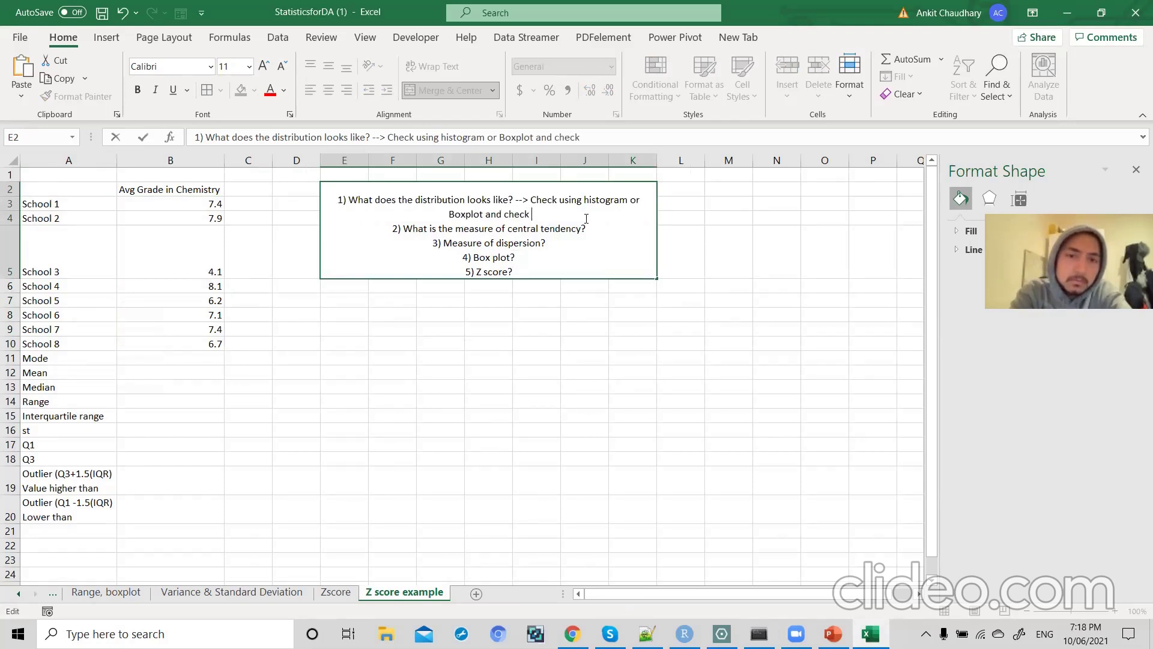
key(BackSpace)
key(BackSpace)
key(BackSpace)
key(BackSpace)
text(see h)
key(BackSpace)
text(the )
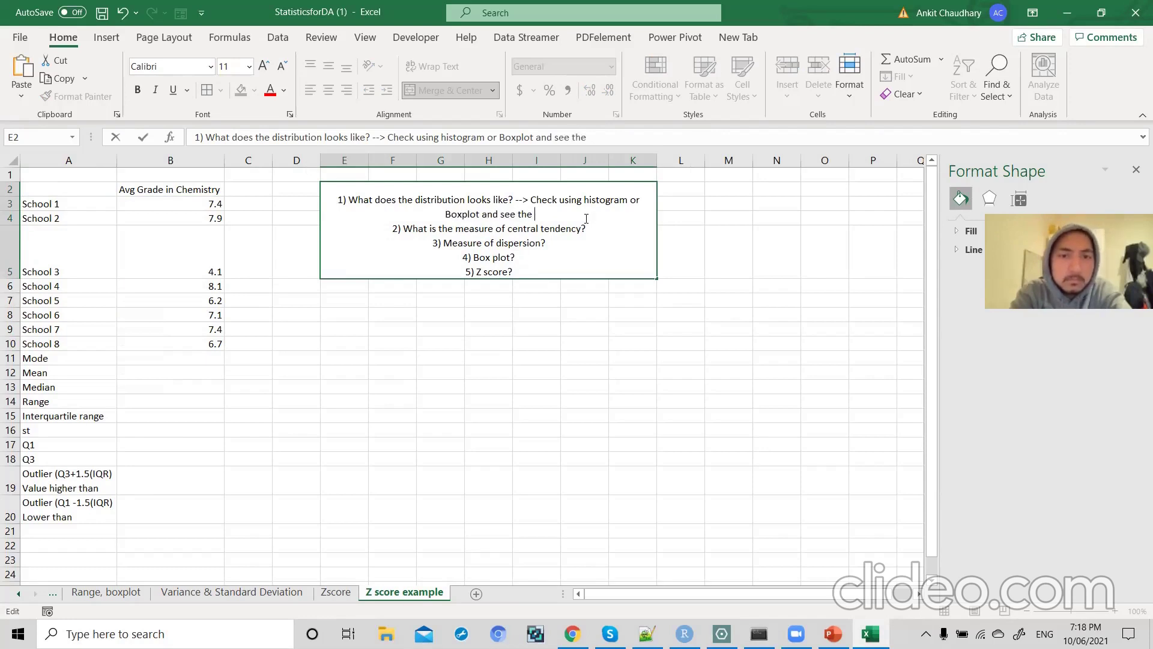
text(shape?)
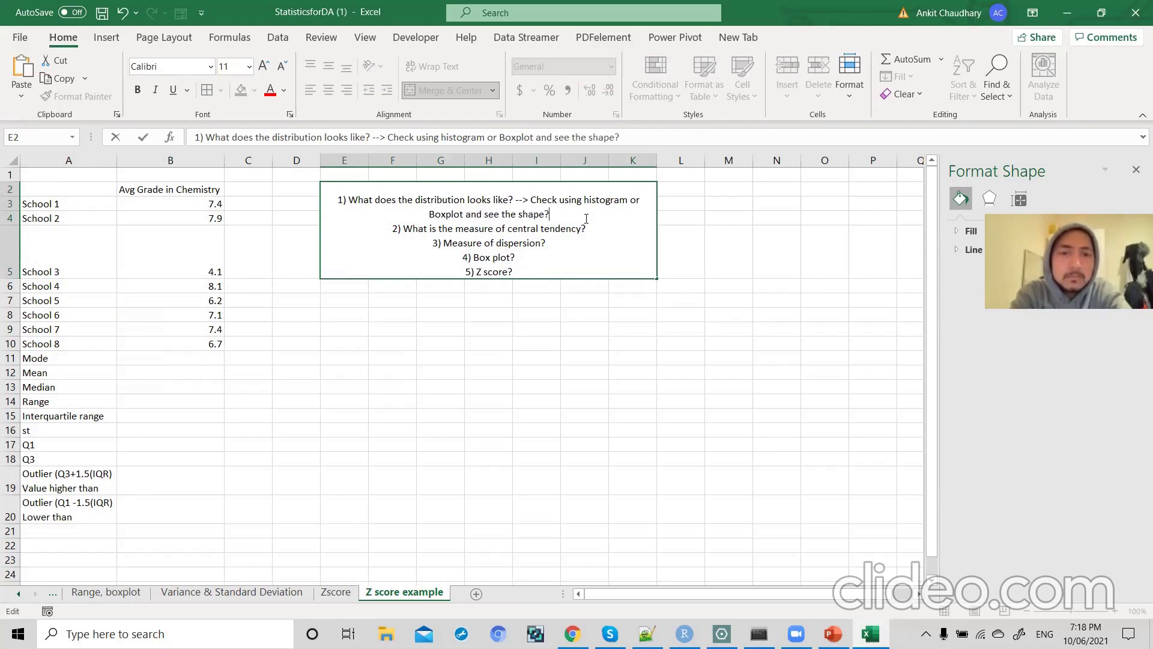
click(593, 227)
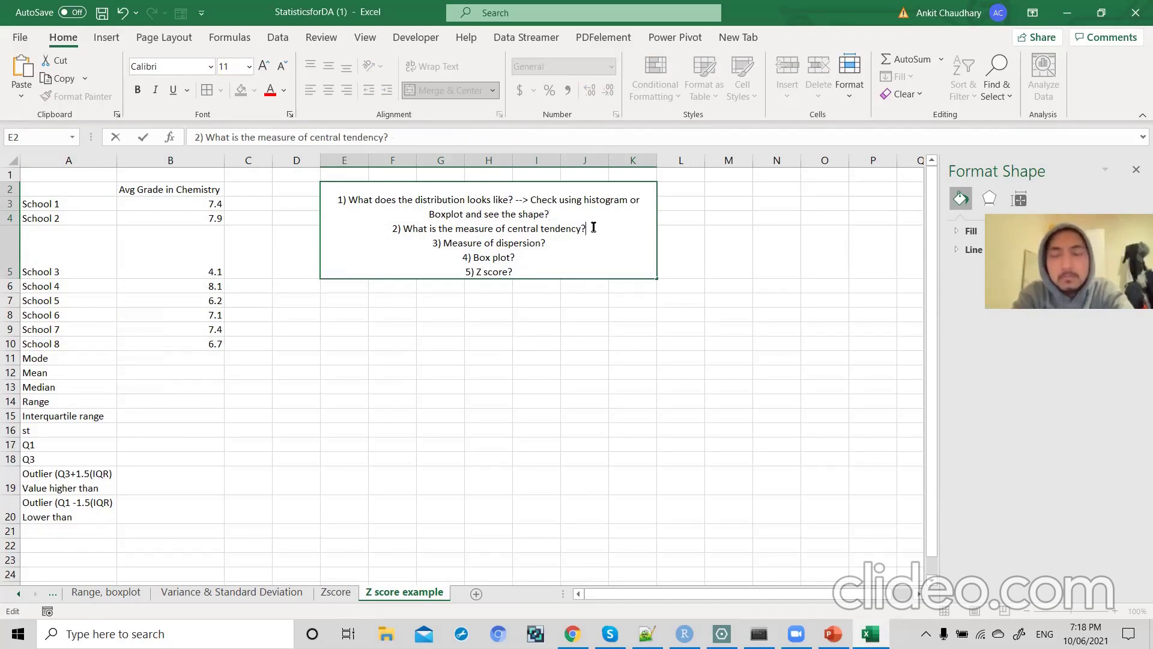
key(Escape)
key(Escape)
- Highlight the central tendency question and then the measure of dispersion question within cell E2
double_click(593, 227)
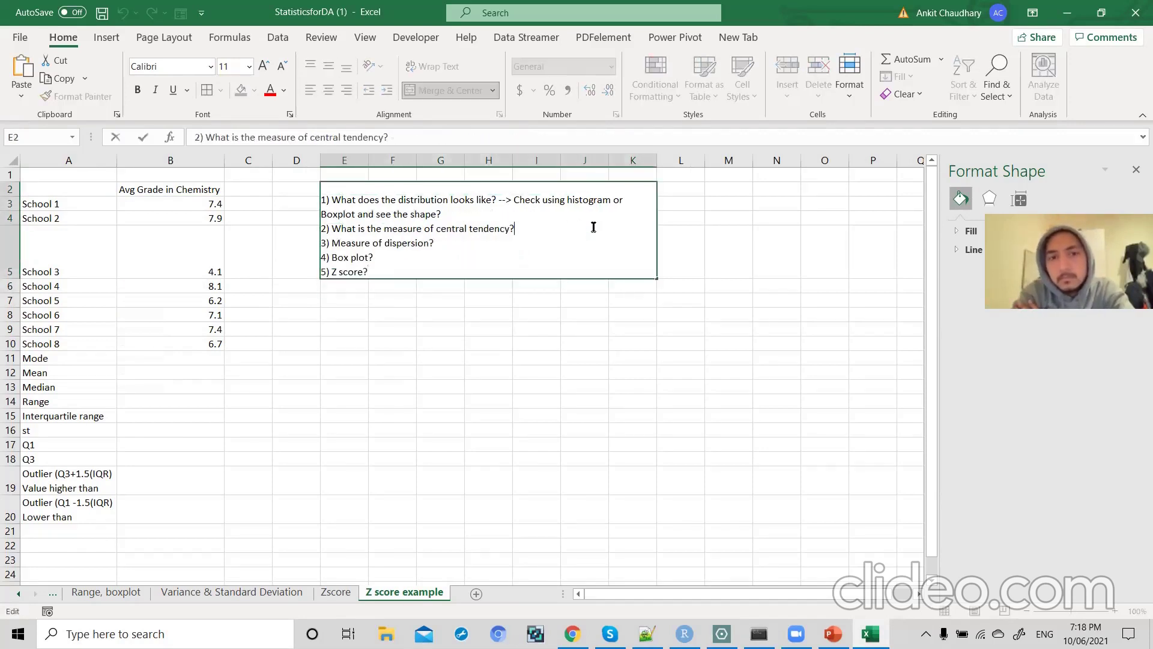
key(Return)
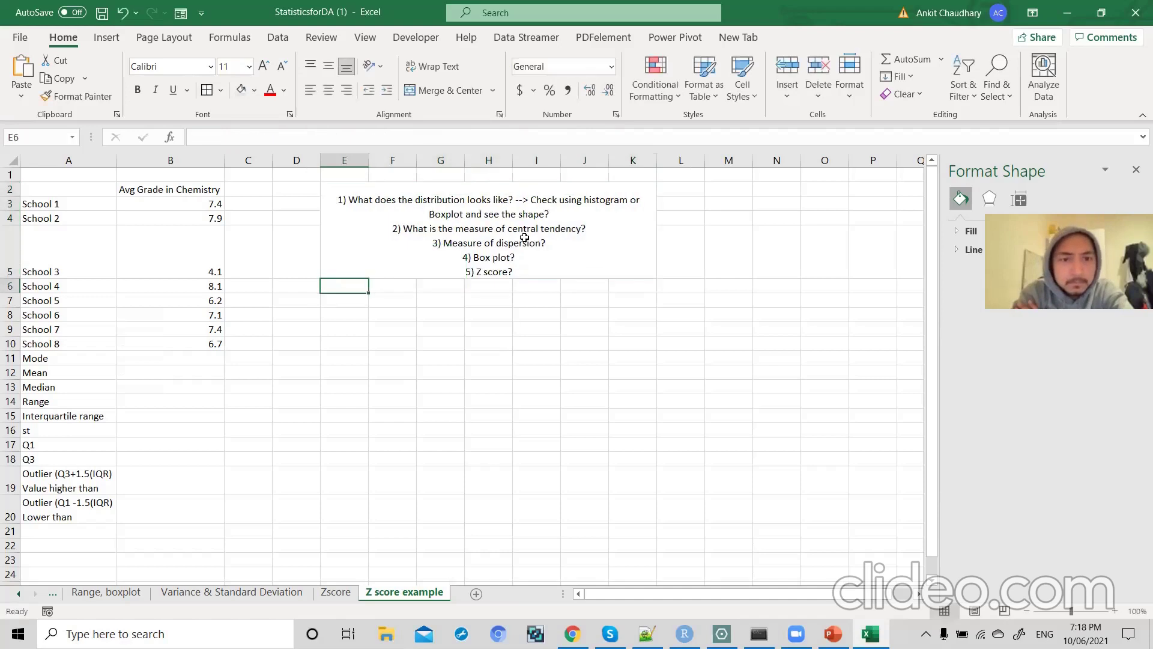
click(481, 230)
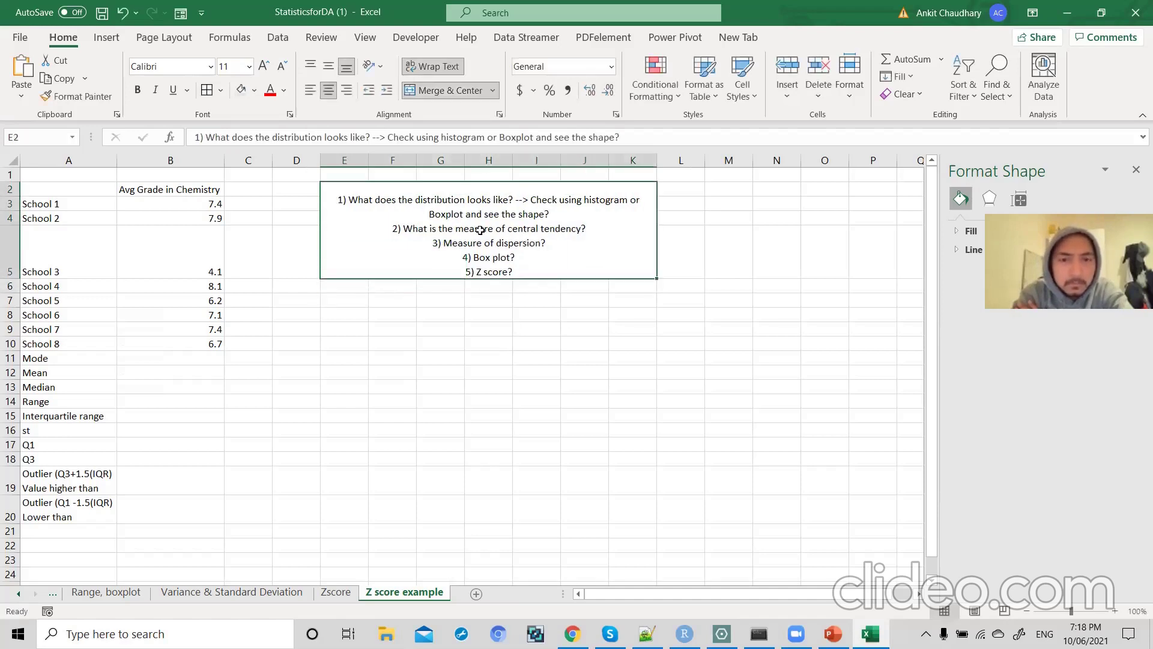
double_click(588, 229)
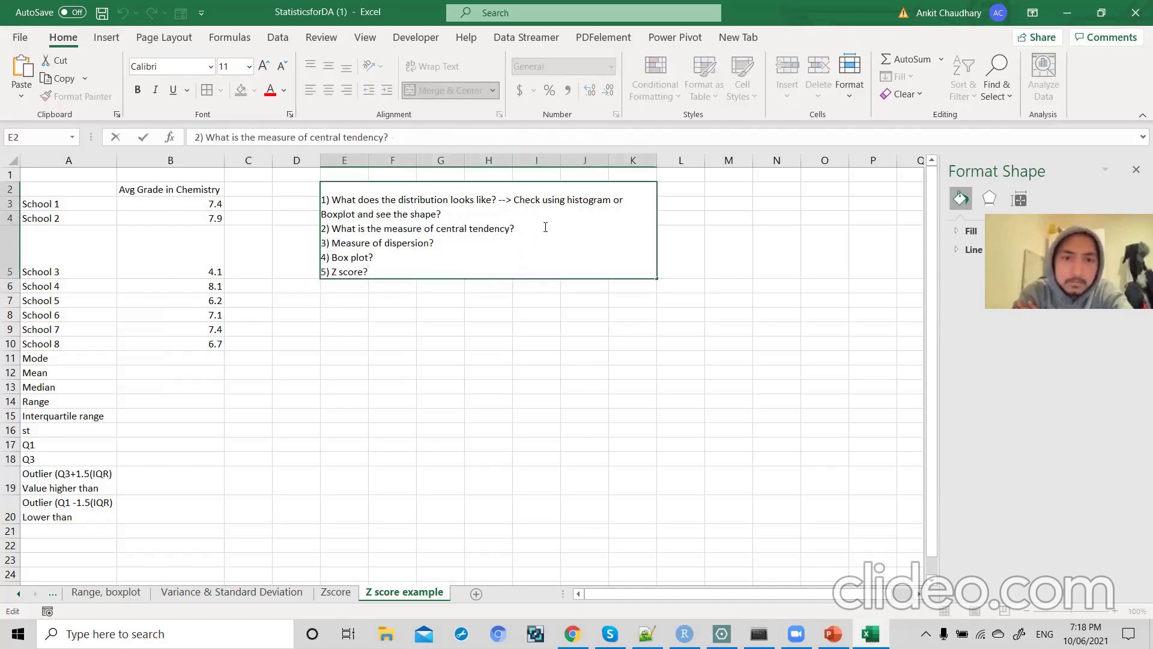
drag(522, 229, 323, 229)
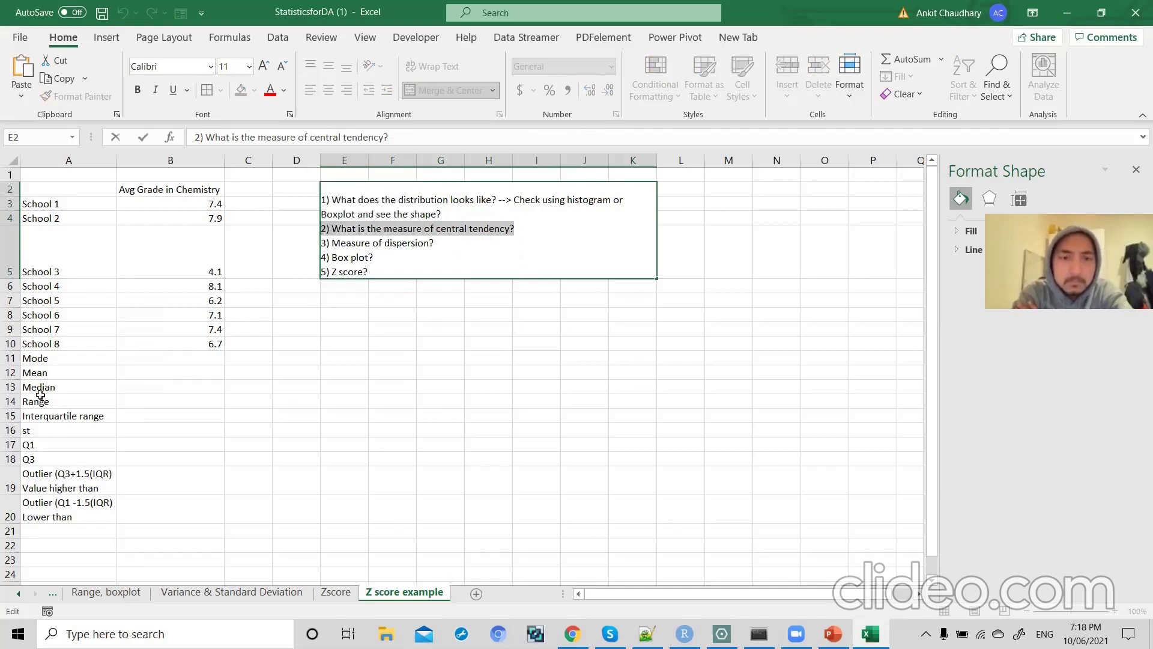
drag(437, 243, 320, 244)
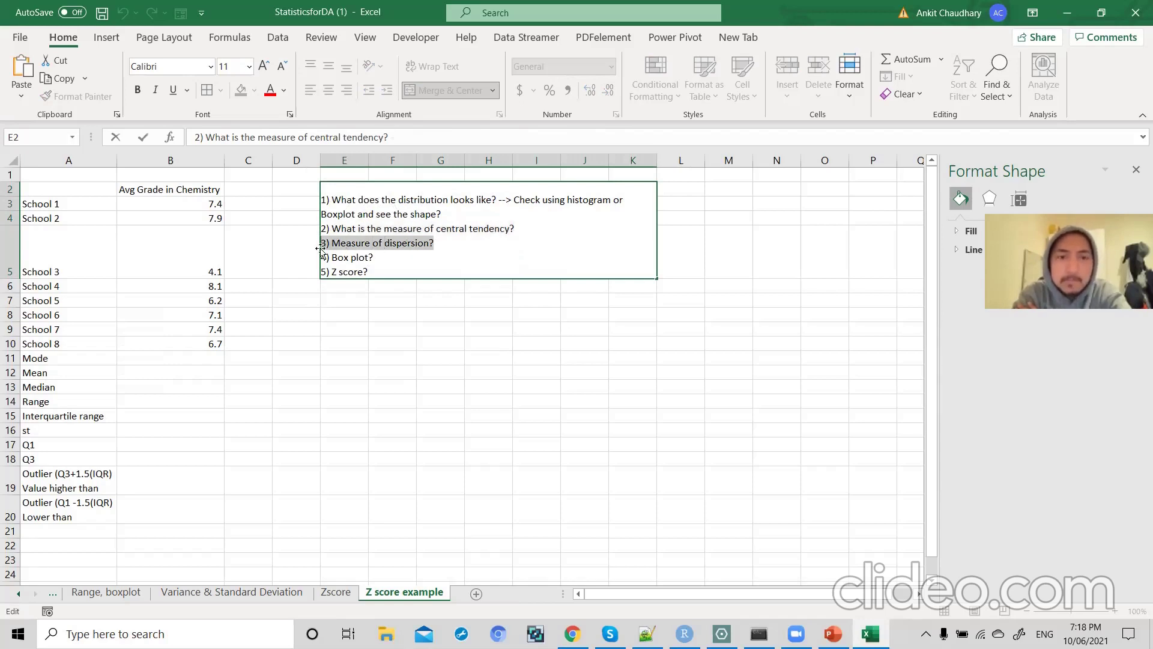
- Highlight the Z score question in E2, leave cell editing, and point out School 3's chemistry grade in B5
click(447, 246)
drag(375, 260, 321, 272)
click(364, 272)
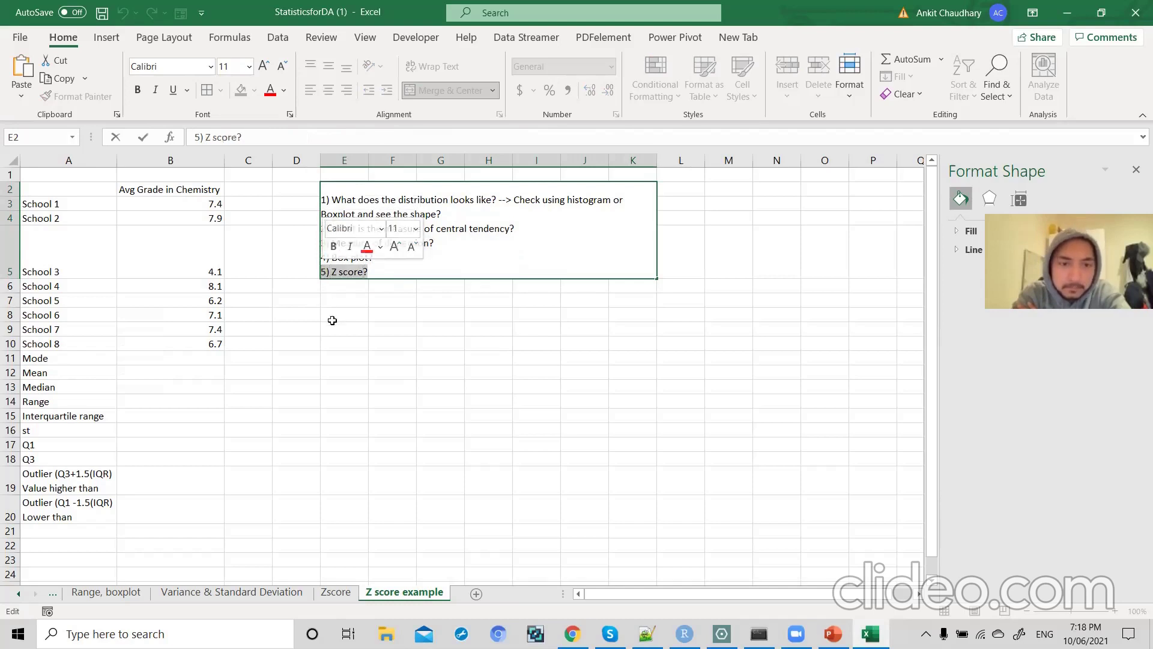
click(332, 343)
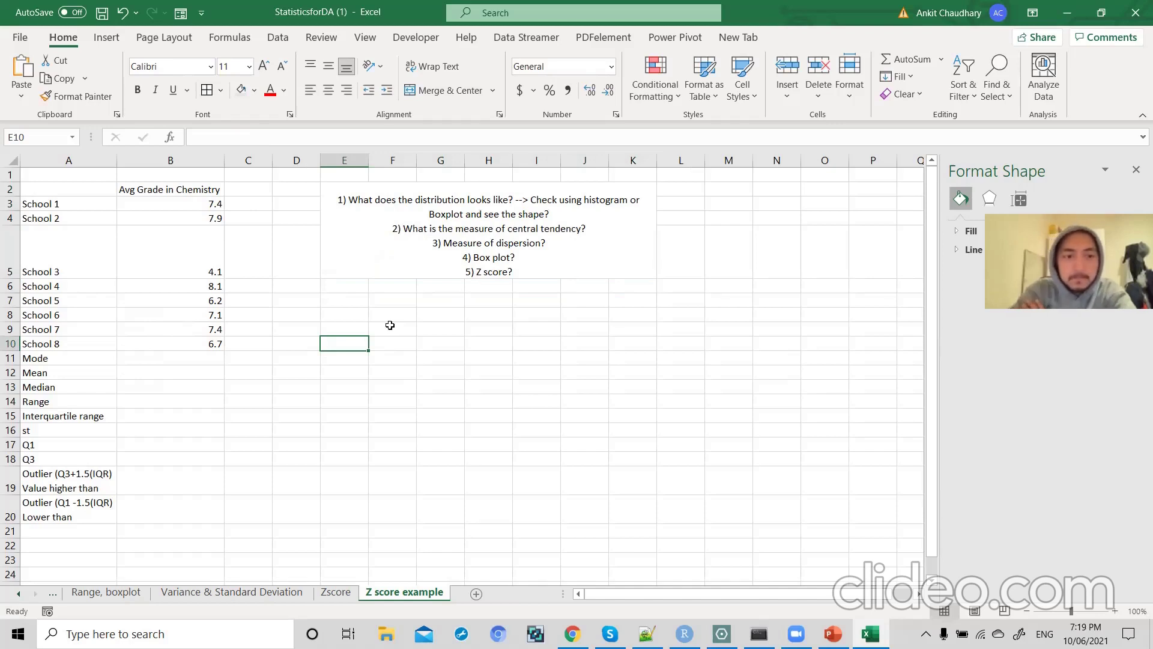
click(271, 274)
click(199, 271)
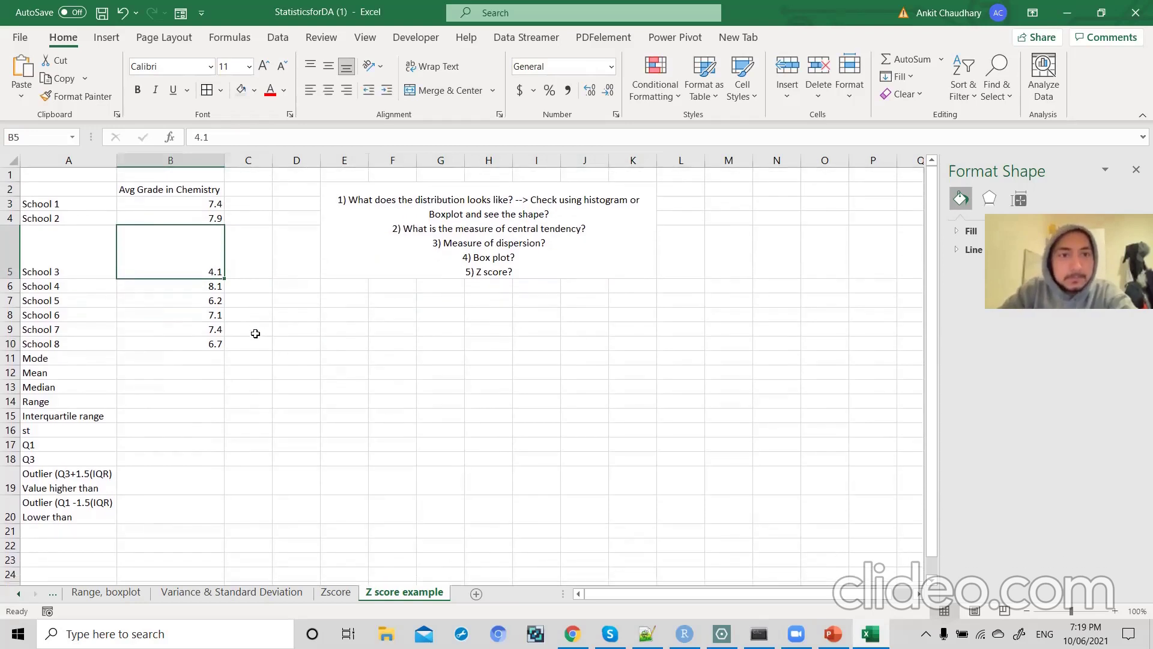
- Close the workbook, switch to RStudio, and clear the word "head" from the Untitled1 script
click(1139, 11)
click(577, 344)
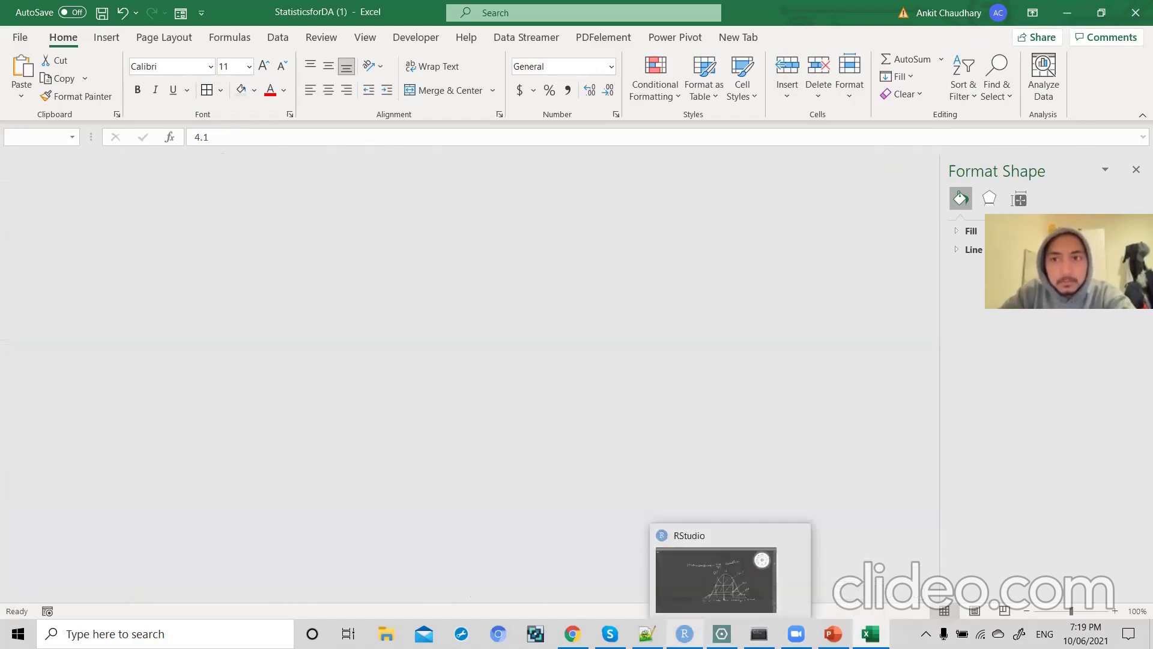
click(684, 634)
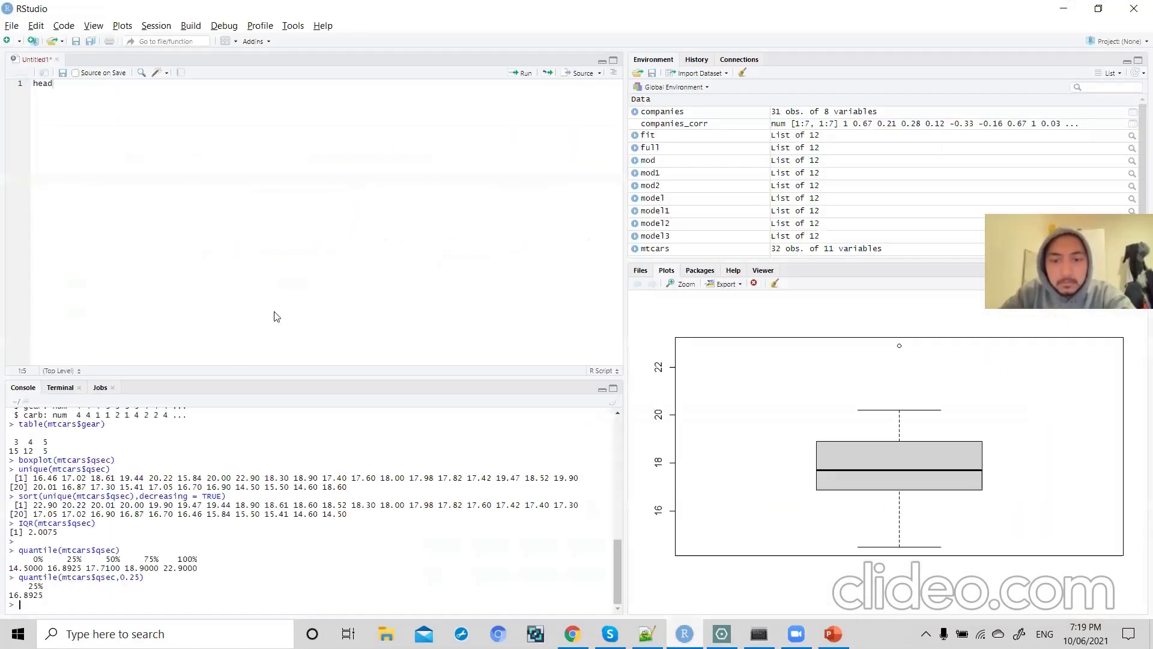
drag(65, 85, 9, 90)
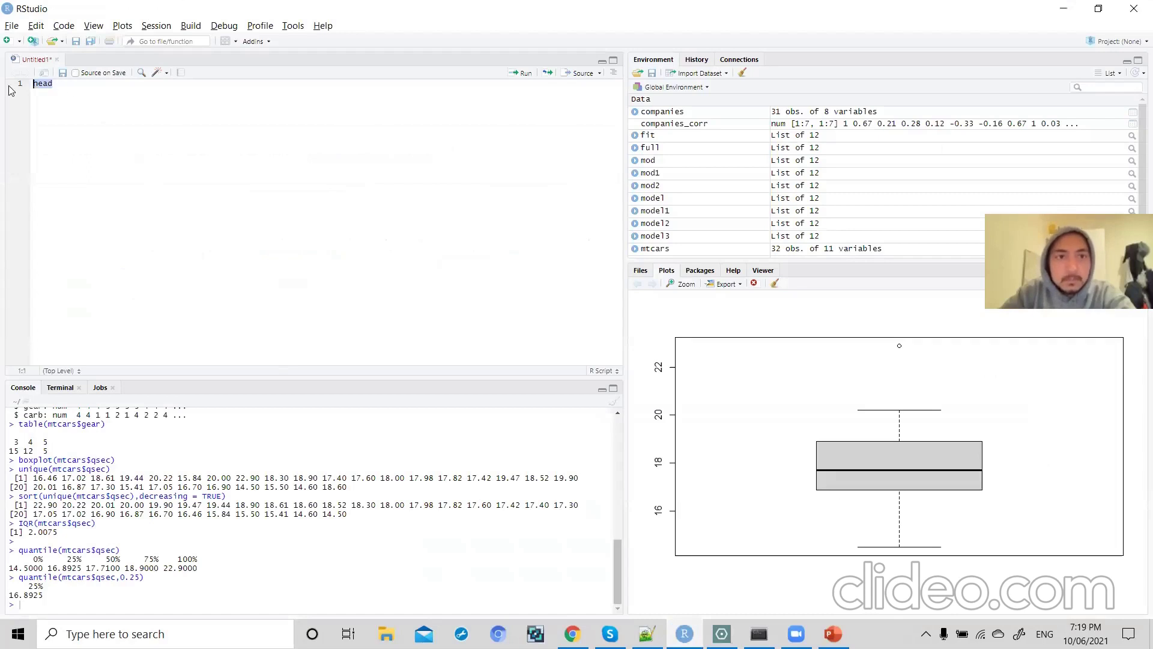
key(BackSpace)
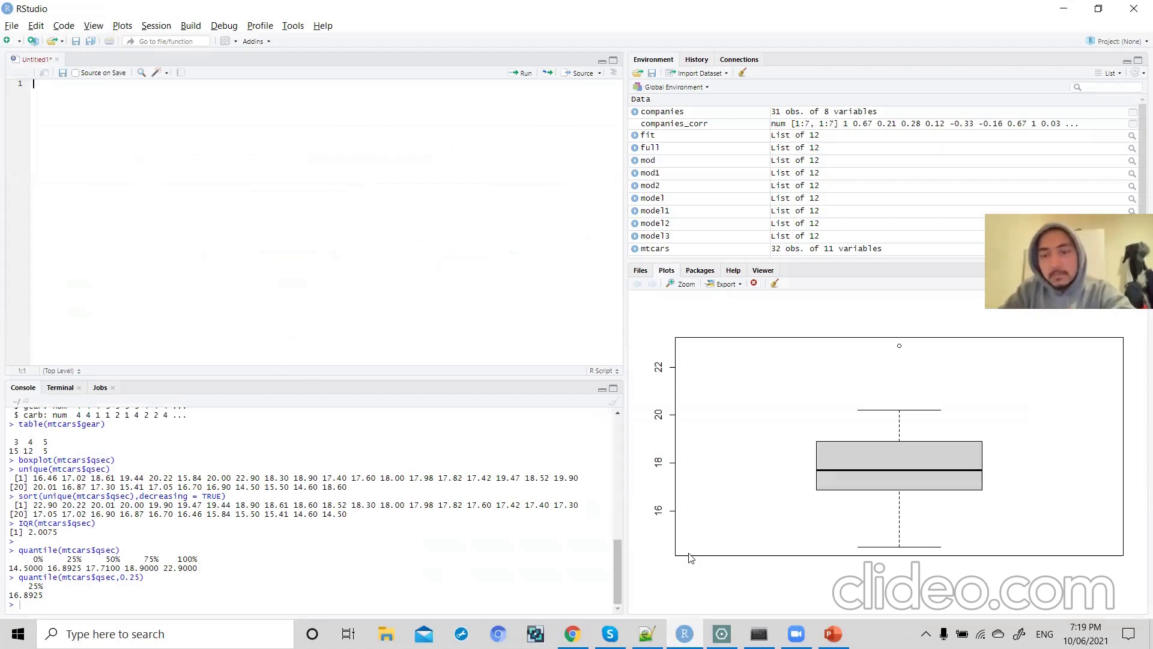
- Switch to Drawboard PDF and draw green vertical and horizontal line axes in the blank area below the z-score bell curve
key(alt+Tab)
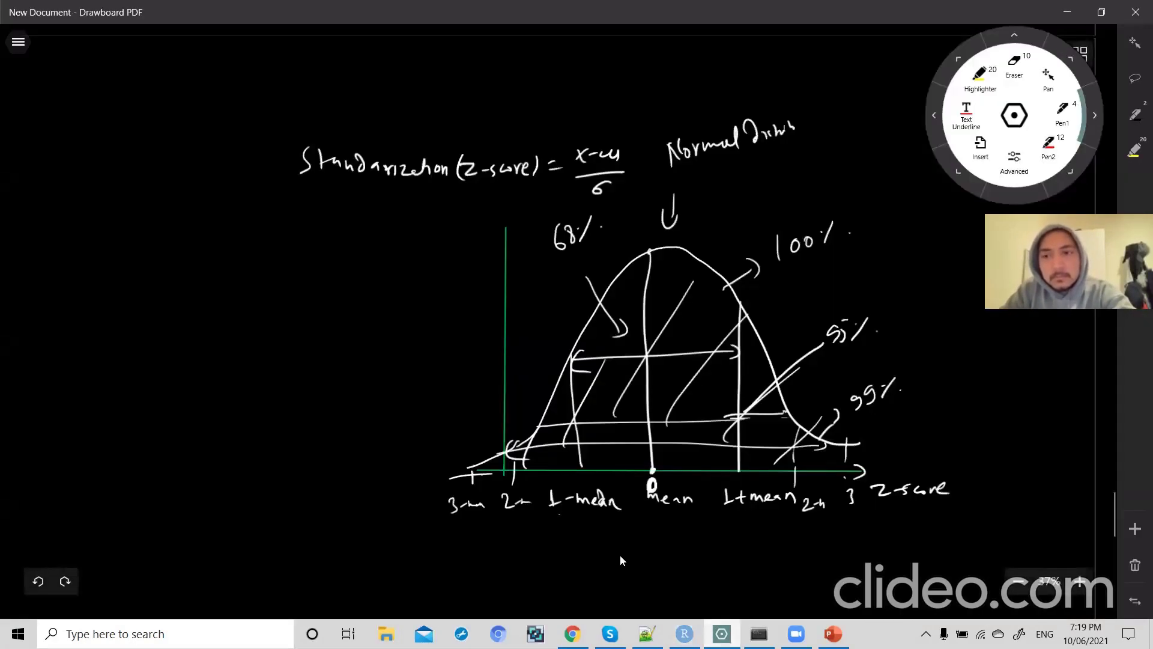
scroll(619, 553, up, 15)
scroll(619, 555, up, 15)
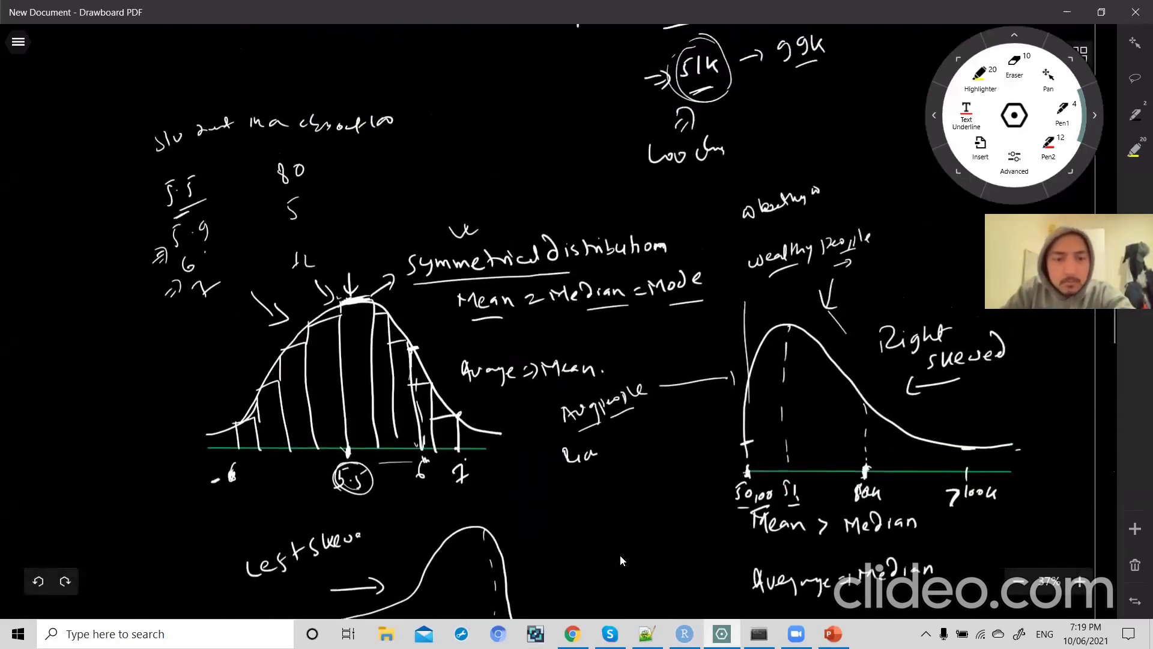
scroll(619, 555, down, 20)
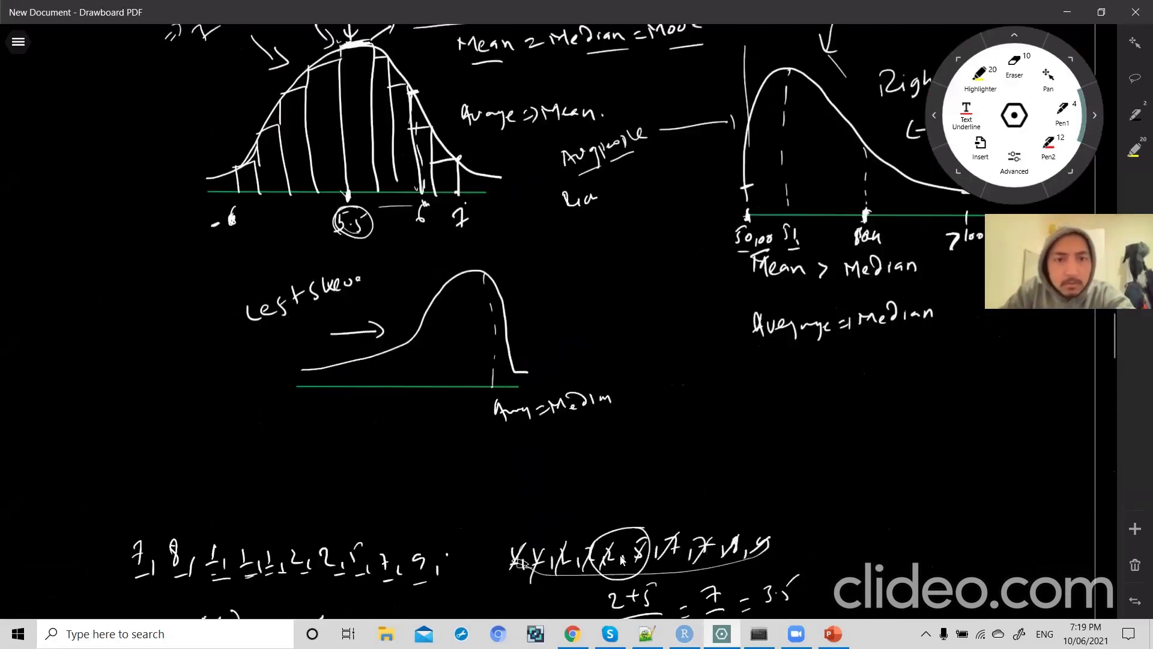
scroll(620, 555, up, 5)
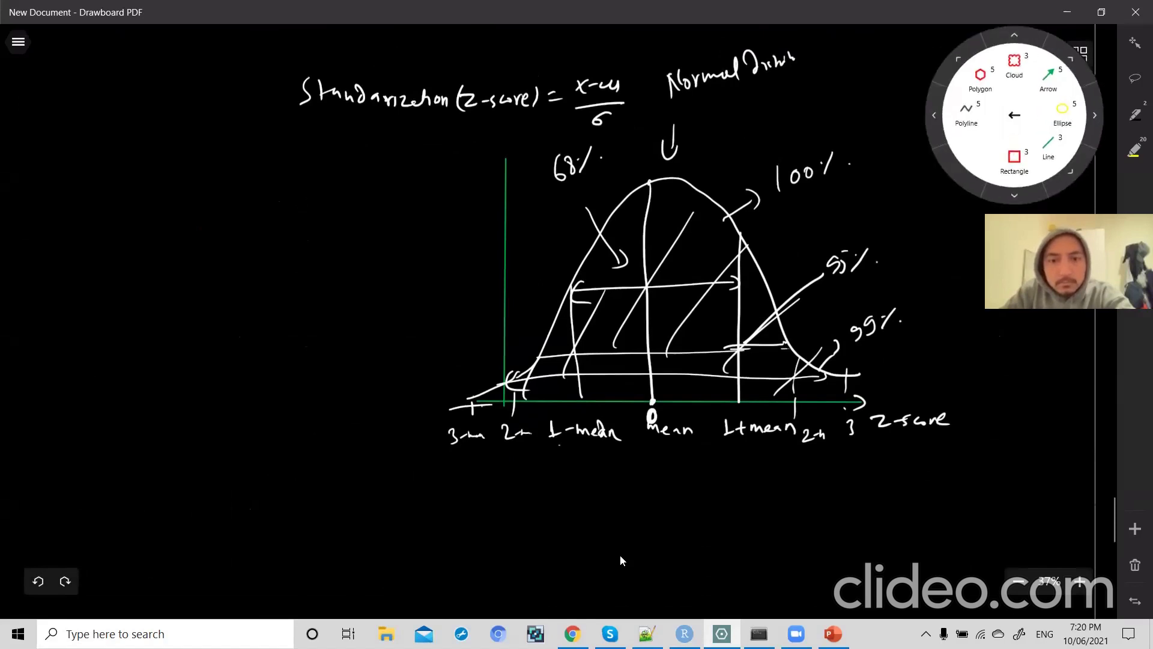
scroll(620, 560, down, 10)
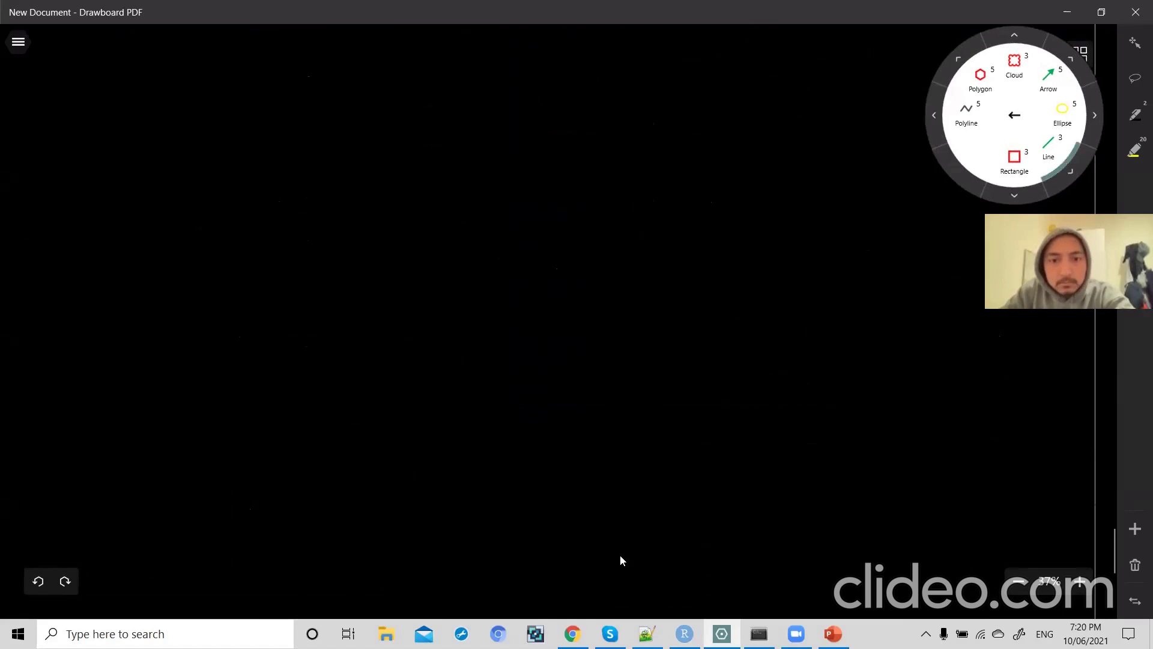
scroll(620, 556, up, 4)
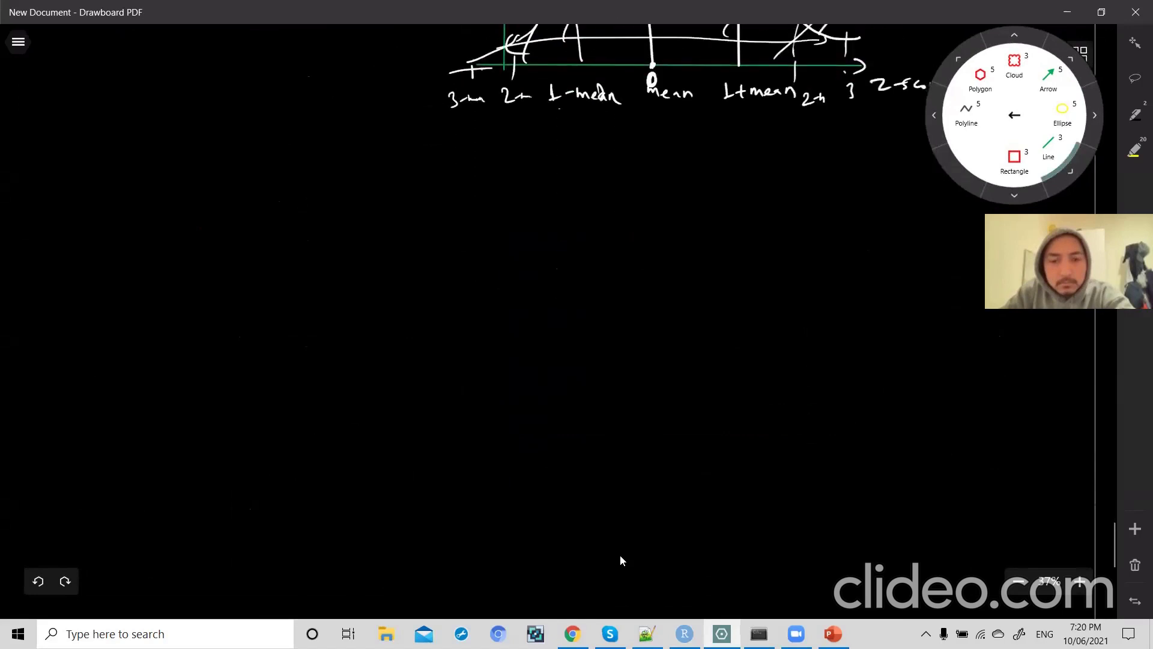
mouse_move(303, 220)
mouse_down()
mouse_move(295, 492)
mouse_move(651, 475)
mouse_up()
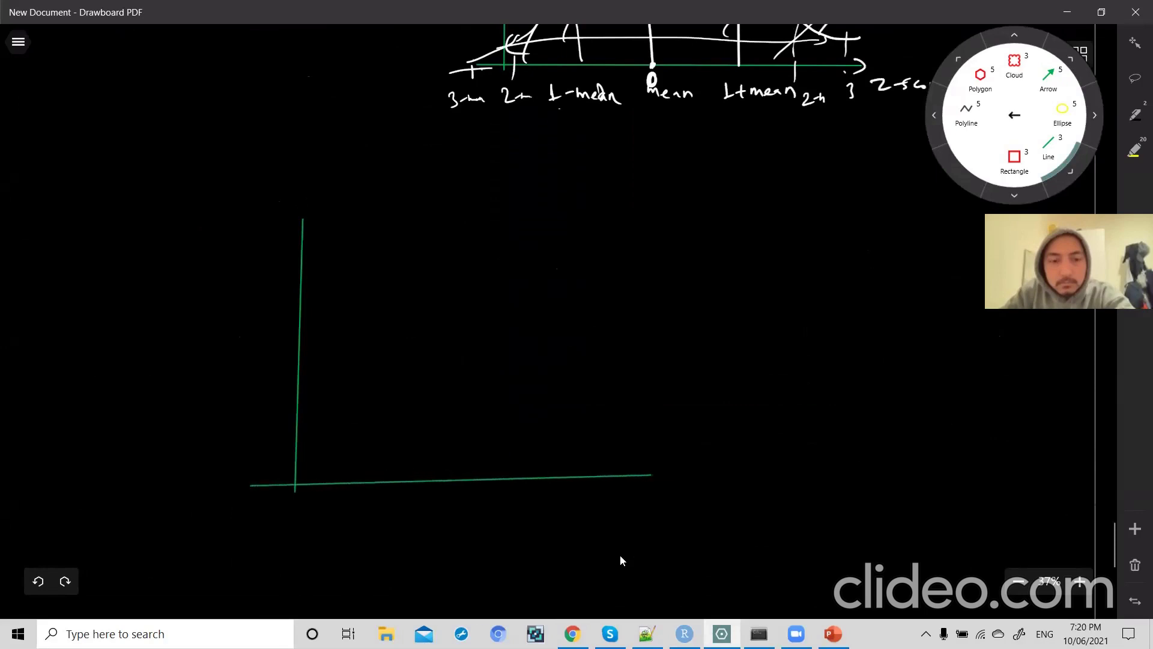
- Draw a white bell curve over the new axes with the pen and divide it into four sections with three vertical lines
click(1014, 115)
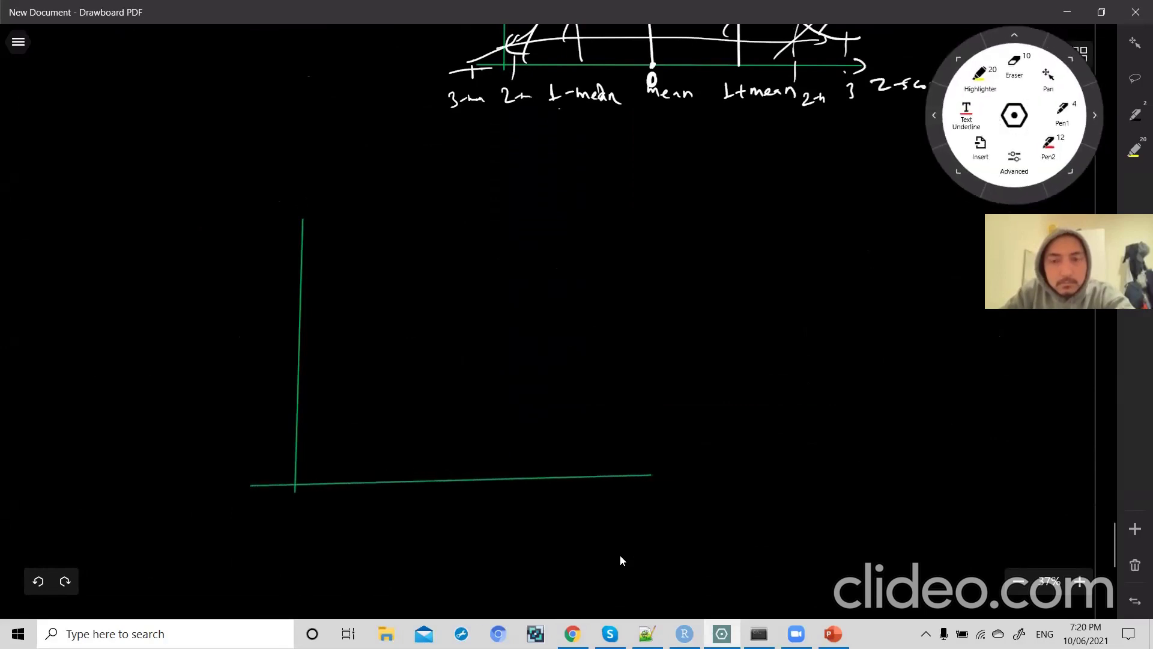
mouse_move(307, 466)
mouse_down()
mouse_move(361, 430)
mouse_move(452, 261)
mouse_move(548, 304)
mouse_move(598, 410)
mouse_move(659, 454)
mouse_up()
drag(476, 253, 482, 482)
drag(396, 312, 401, 482)
drag(565, 346, 563, 478)
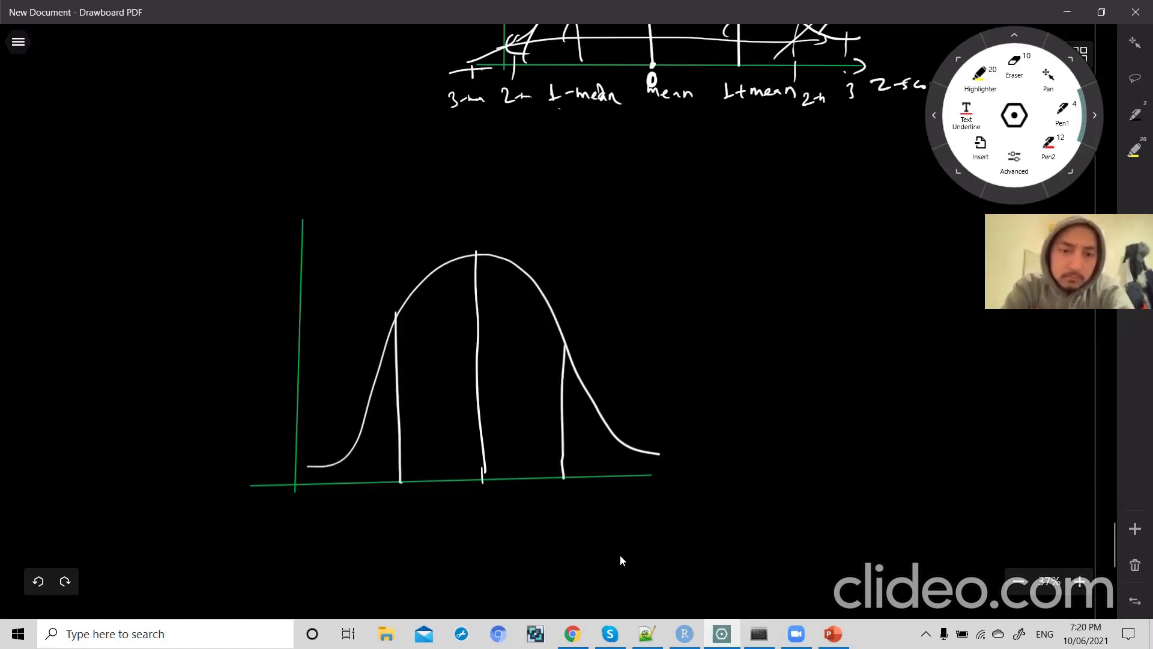
- Label each of the four sections under the curve "25%" and mark the three dividing lines Q1, Q2 and Q3
mouse_move(347, 462)
mouse_down()
mouse_move(358, 471)
mouse_move(379, 447)
mouse_move(452, 414)
mouse_move(512, 415)
mouse_up()
mouse_move(509, 408)
mouse_down()
mouse_move(521, 419)
mouse_move(538, 401)
mouse_up()
drag(578, 433, 605, 449)
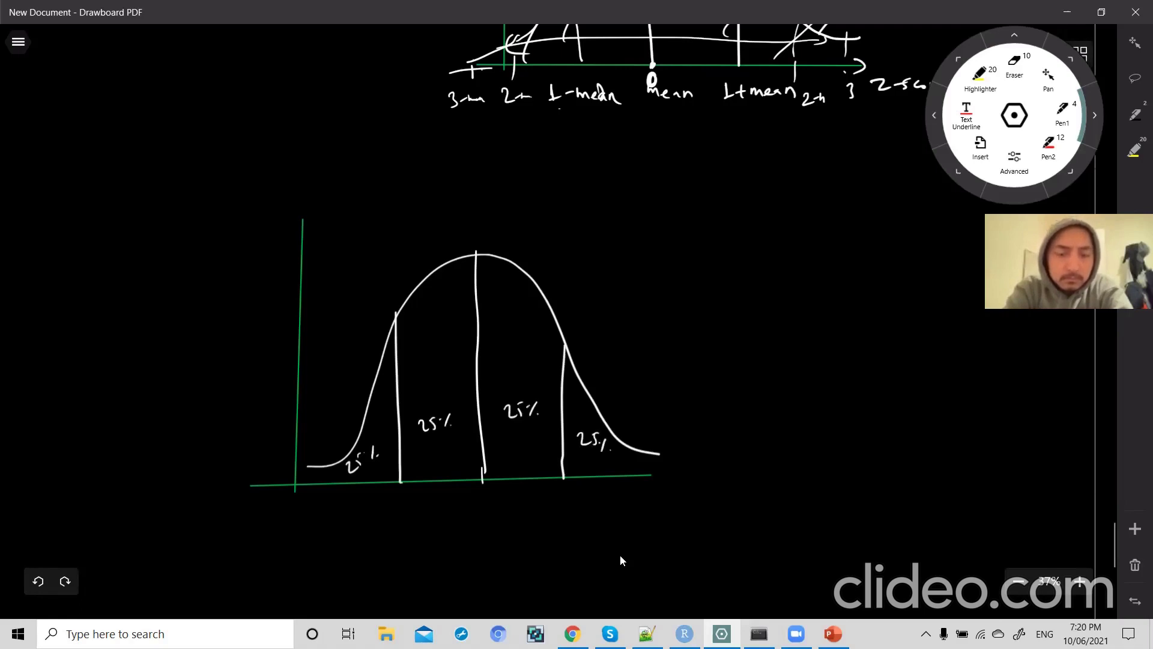
drag(396, 505, 415, 527)
mouse_move(478, 500)
mouse_down()
mouse_move(482, 521)
mouse_move(565, 520)
mouse_up()
drag(572, 513, 574, 532)
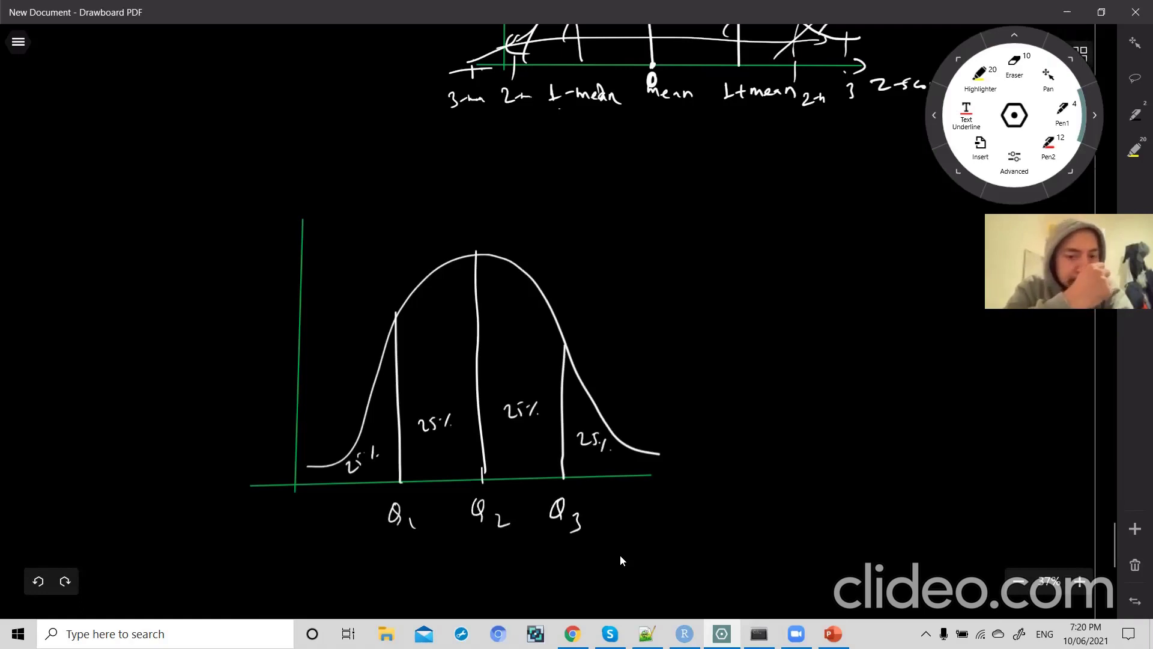
- Add arrows under Q1, Q2 and Q3 and label them as the 25%, 50th and 75th percentile
drag(397, 537, 408, 552)
drag(393, 538, 415, 533)
mouse_move(360, 575)
mouse_down()
mouse_move(373, 594)
mouse_move(450, 593)
mouse_up()
drag(437, 583, 476, 586)
drag(476, 535, 475, 553)
mouse_move(467, 536)
mouse_down()
mouse_move(483, 530)
mouse_move(498, 581)
mouse_up()
drag(511, 565, 524, 556)
mouse_move(527, 571)
mouse_down()
mouse_move(527, 590)
mouse_move(567, 527)
mouse_up()
drag(567, 527, 612, 555)
drag(619, 536, 624, 555)
mouse_move(625, 554)
mouse_down()
mouse_move(625, 578)
mouse_move(717, 548)
mouse_up()
click(732, 559)
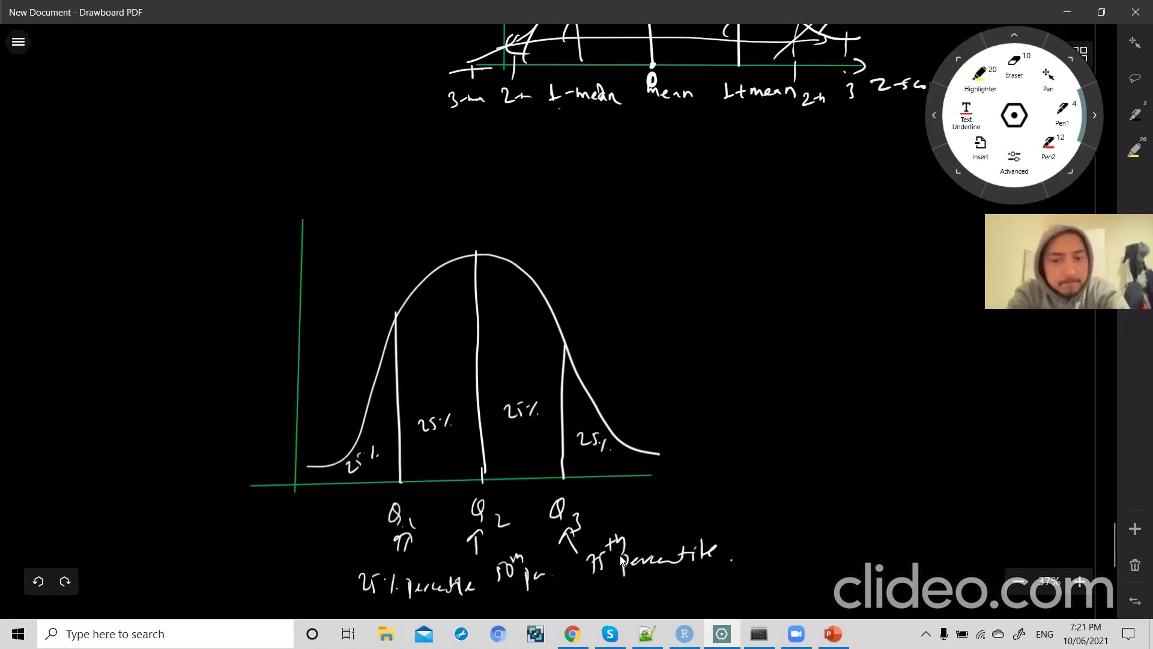
- Write the heading "Summary:-" in the blank area below the quartile sketch and underline it
key(alt+Tab)
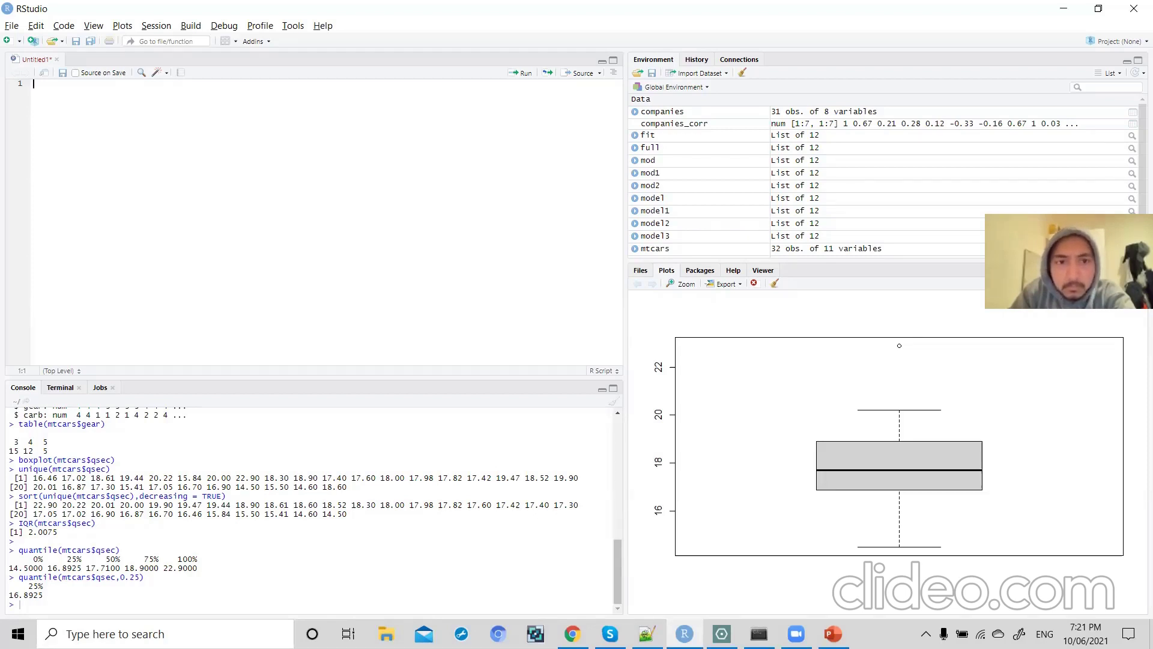
click(722, 633)
scroll(402, 463, down, 10)
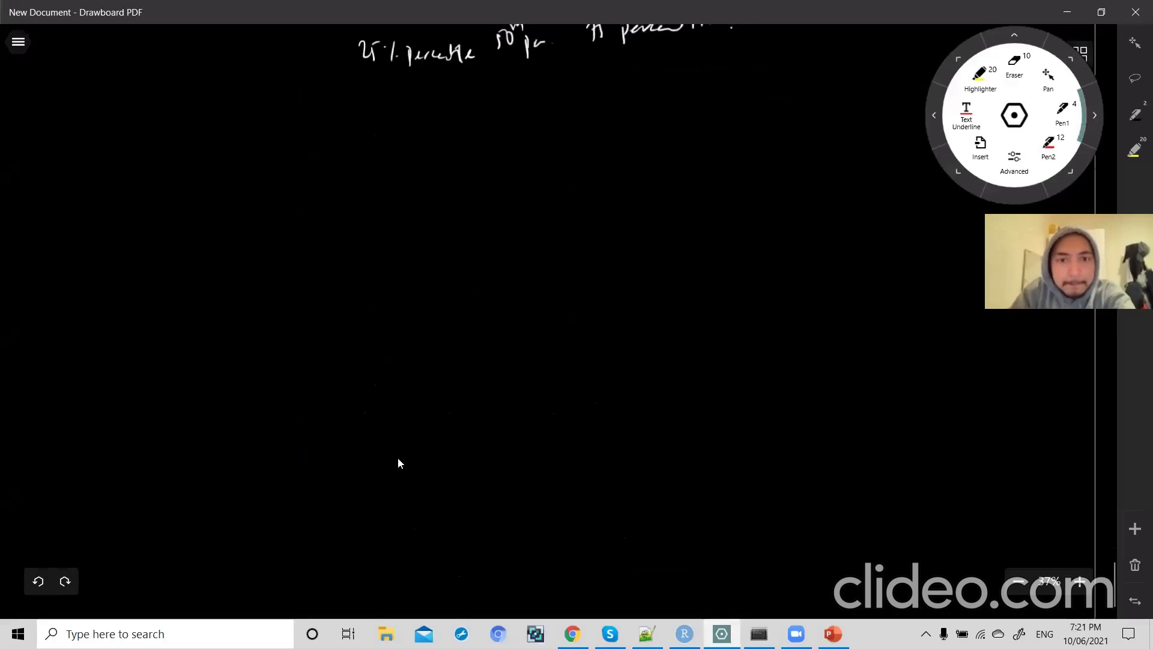
mouse_move(118, 144)
mouse_down()
mouse_move(110, 161)
mouse_move(184, 152)
mouse_move(192, 175)
mouse_move(222, 158)
mouse_up()
click(208, 154)
click(210, 164)
drag(100, 192, 227, 184)
- Write the circled numbers 1 to 5 in a column under the Summary heading
mouse_move(122, 239)
mouse_down()
mouse_move(121, 257)
mouse_move(129, 231)
mouse_up()
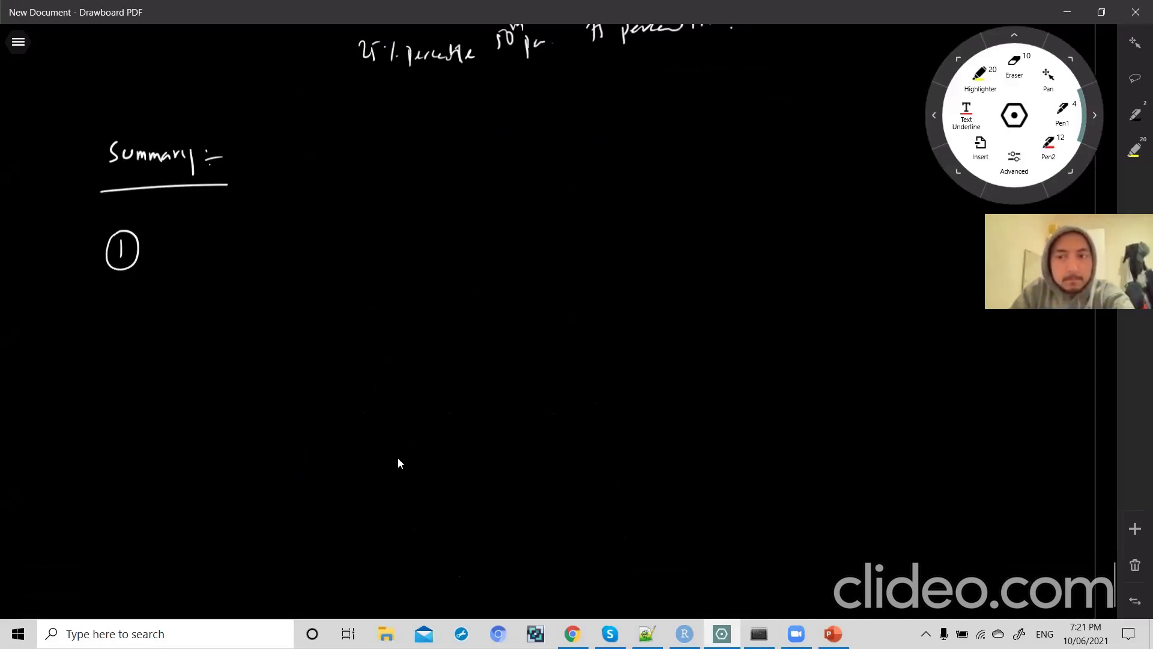
drag(107, 324, 130, 335)
mouse_move(118, 397)
mouse_down()
mouse_move(124, 418)
mouse_move(140, 415)
mouse_up()
drag(128, 466, 135, 481)
mouse_move(132, 466)
mouse_down()
mouse_move(134, 488)
mouse_move(119, 461)
mouse_up()
mouse_move(130, 534)
mouse_down()
mouse_move(132, 548)
mouse_move(139, 530)
mouse_up()
mouse_move(129, 526)
mouse_down()
mouse_move(146, 563)
mouse_move(142, 526)
mouse_up()
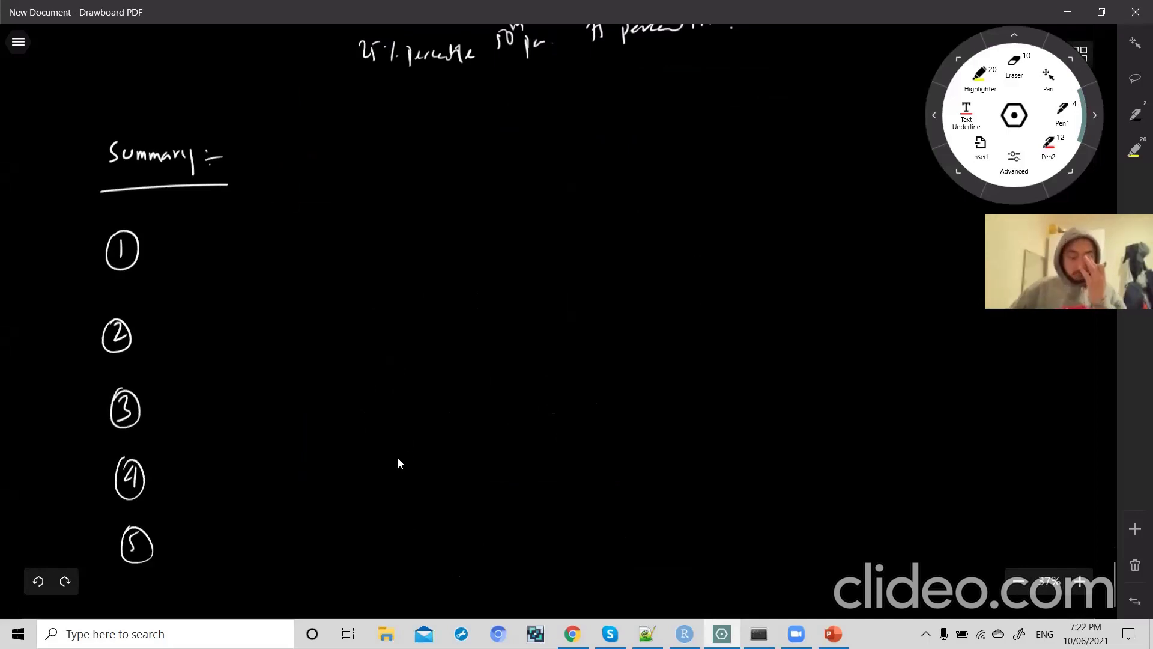
- Handwrite "Descriptive Statistics" beside circled number 1 in the summary list
key(alt+Tab)
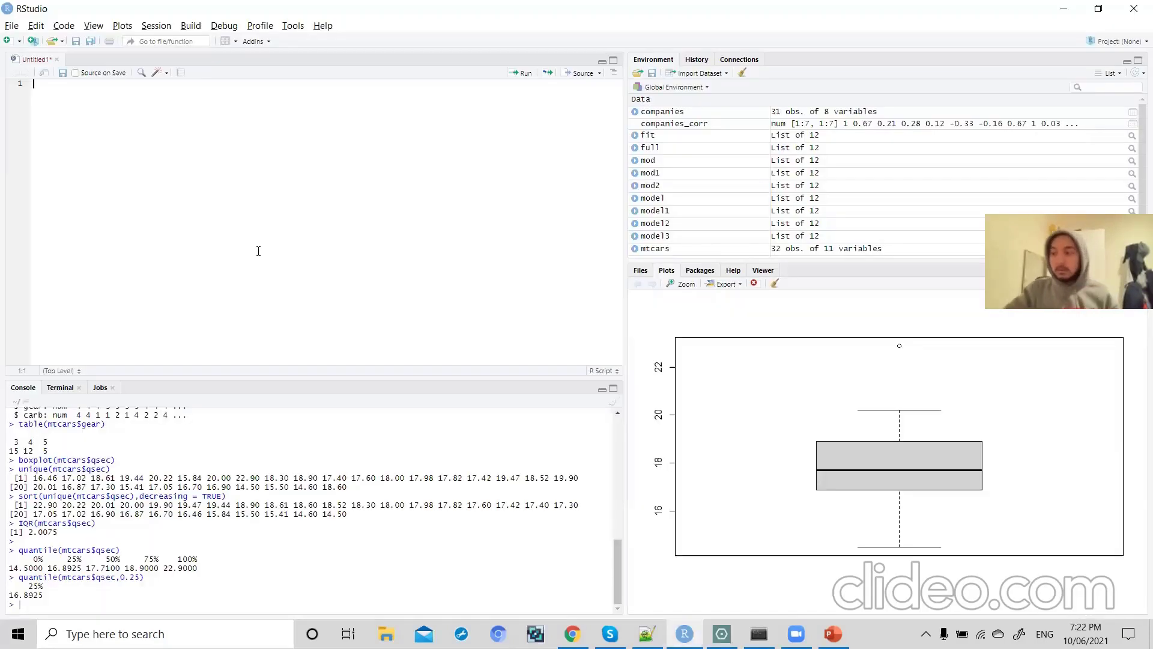
key(alt+Tab)
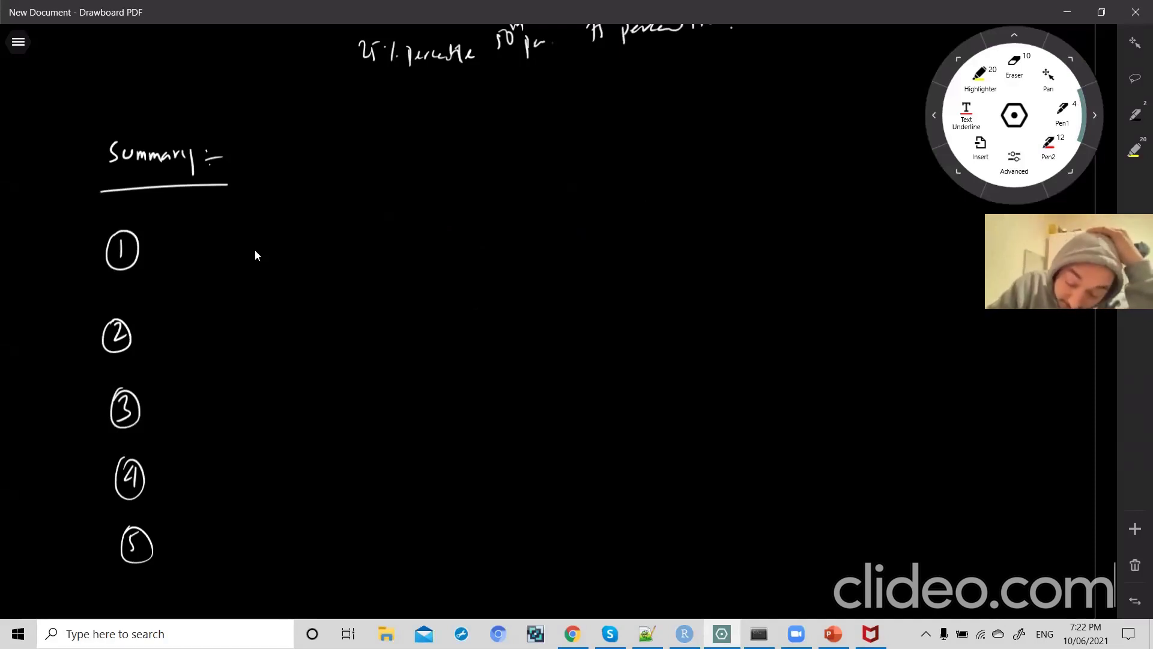
mouse_move(168, 232)
mouse_down()
mouse_move(187, 232)
mouse_move(173, 260)
mouse_move(199, 249)
mouse_up()
drag(209, 237, 213, 249)
drag(210, 240, 217, 240)
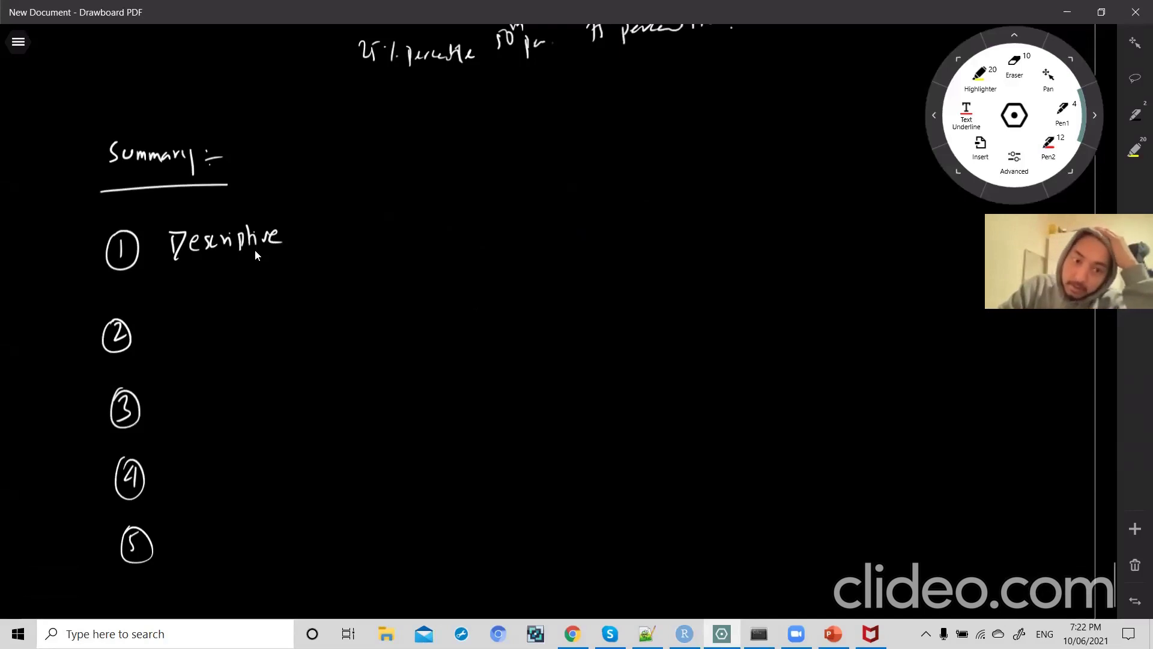
mouse_move(314, 222)
mouse_down()
mouse_move(298, 241)
mouse_move(311, 241)
mouse_up()
drag(307, 228, 329, 239)
drag(329, 231, 349, 239)
mouse_move(352, 218)
mouse_down()
mouse_move(353, 238)
mouse_move(358, 225)
mouse_up()
drag(361, 227, 365, 237)
drag(377, 224, 373, 236)
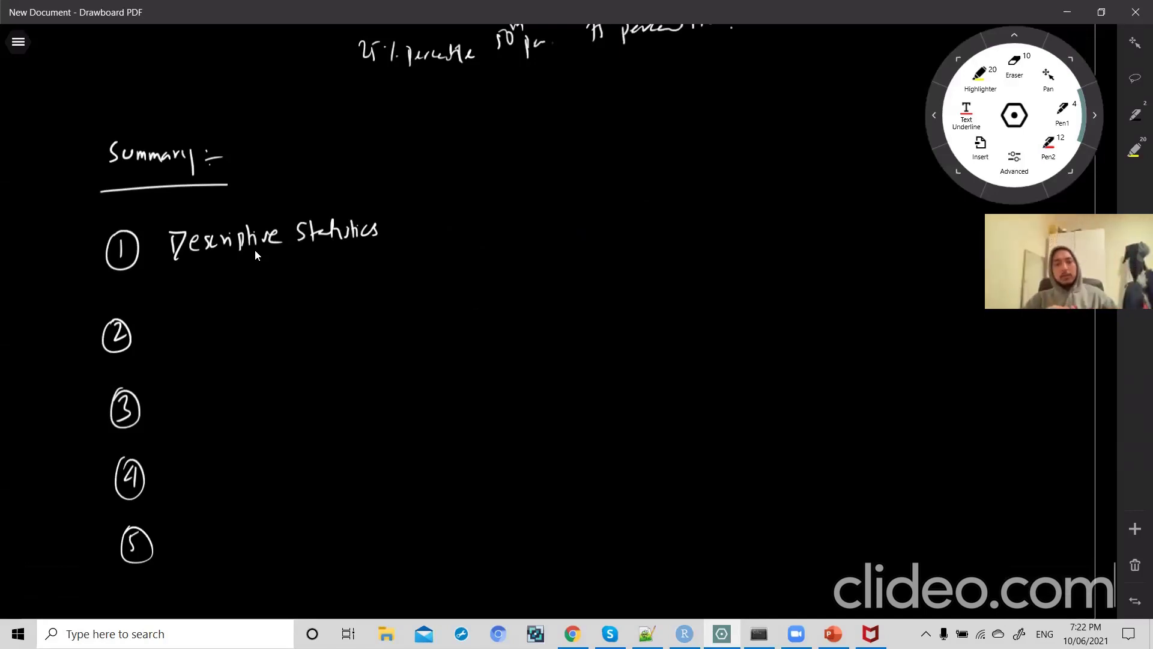
- Extend the first summary item with "Vs Inferential Statistics."
mouse_move(388, 216)
mouse_down()
mouse_move(403, 232)
mouse_move(436, 232)
mouse_up()
mouse_move(428, 234)
mouse_down()
mouse_move(454, 226)
mouse_move(460, 237)
mouse_move(470, 223)
mouse_up()
drag(472, 224, 495, 226)
drag(501, 211, 508, 224)
drag(512, 218, 542, 221)
drag(551, 214, 581, 218)
mouse_move(586, 201)
mouse_down()
mouse_move(587, 219)
mouse_move(597, 211)
mouse_up()
drag(599, 205, 616, 216)
drag(623, 212, 625, 213)
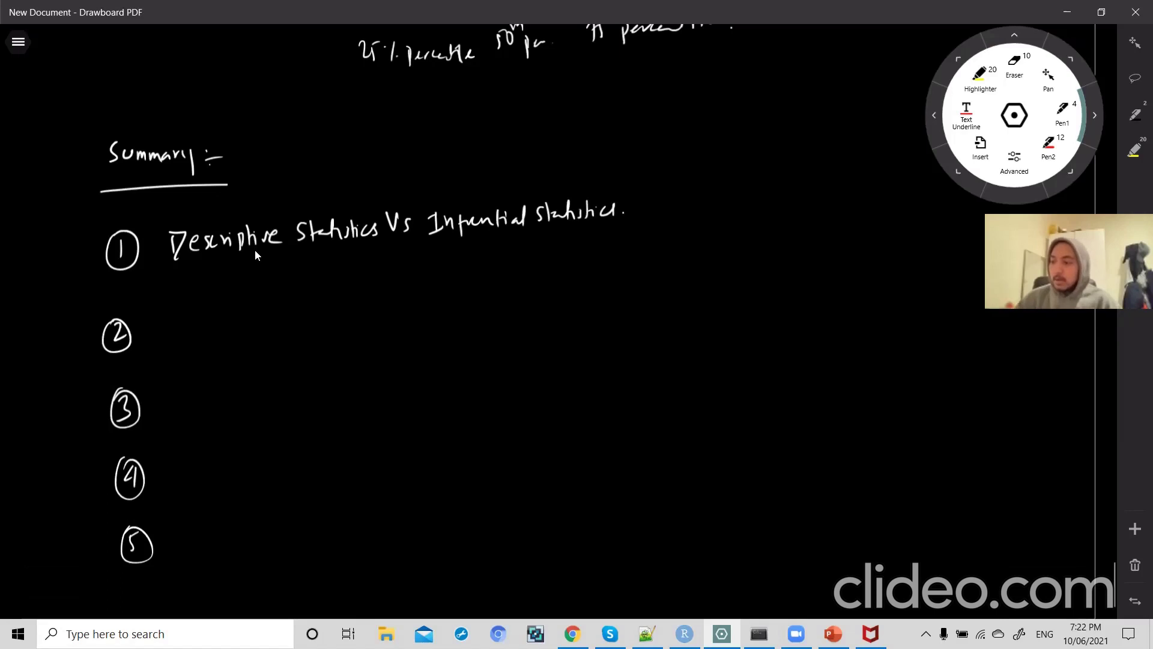
- Handwrite "Level of measurement" beside circled number 2 and draw four lines branching out from it
drag(184, 316, 203, 333)
drag(206, 325, 229, 332)
mouse_move(233, 313)
mouse_down()
mouse_move(235, 334)
mouse_move(252, 321)
mouse_up()
mouse_move(263, 314)
mouse_down()
mouse_move(264, 342)
mouse_move(268, 324)
mouse_up()
mouse_move(276, 324)
mouse_down()
mouse_move(365, 309)
mouse_move(386, 293)
mouse_move(387, 303)
mouse_up()
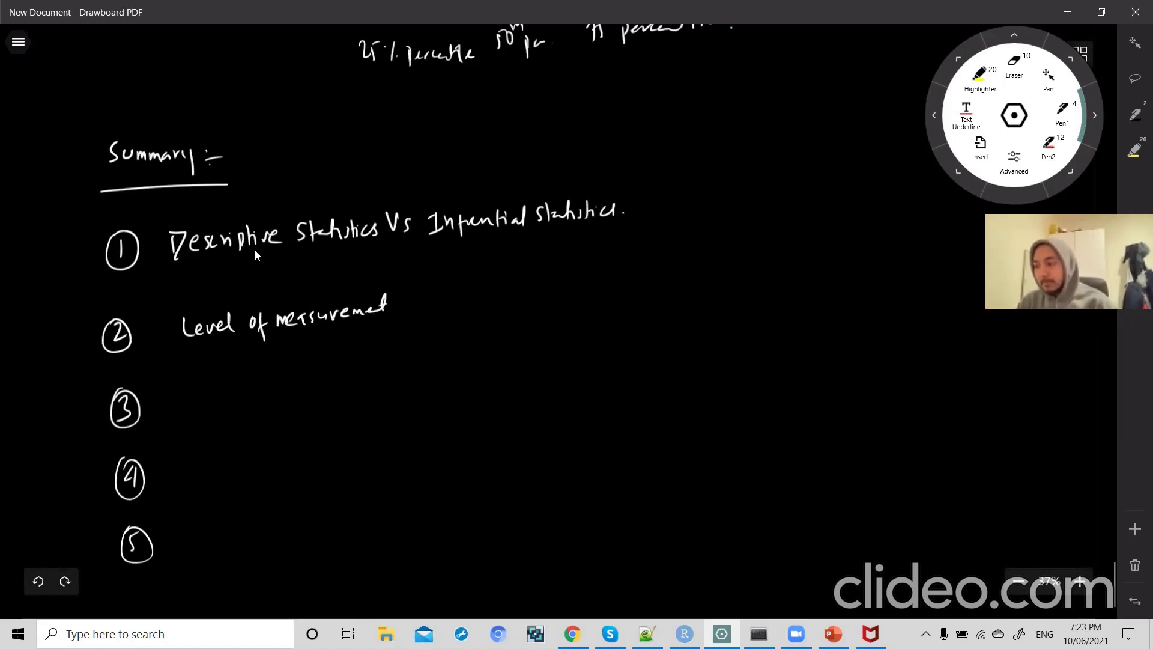
mouse_move(465, 272)
mouse_down()
mouse_move(407, 304)
mouse_move(478, 299)
mouse_up()
drag(407, 306, 481, 328)
drag(406, 307, 463, 359)
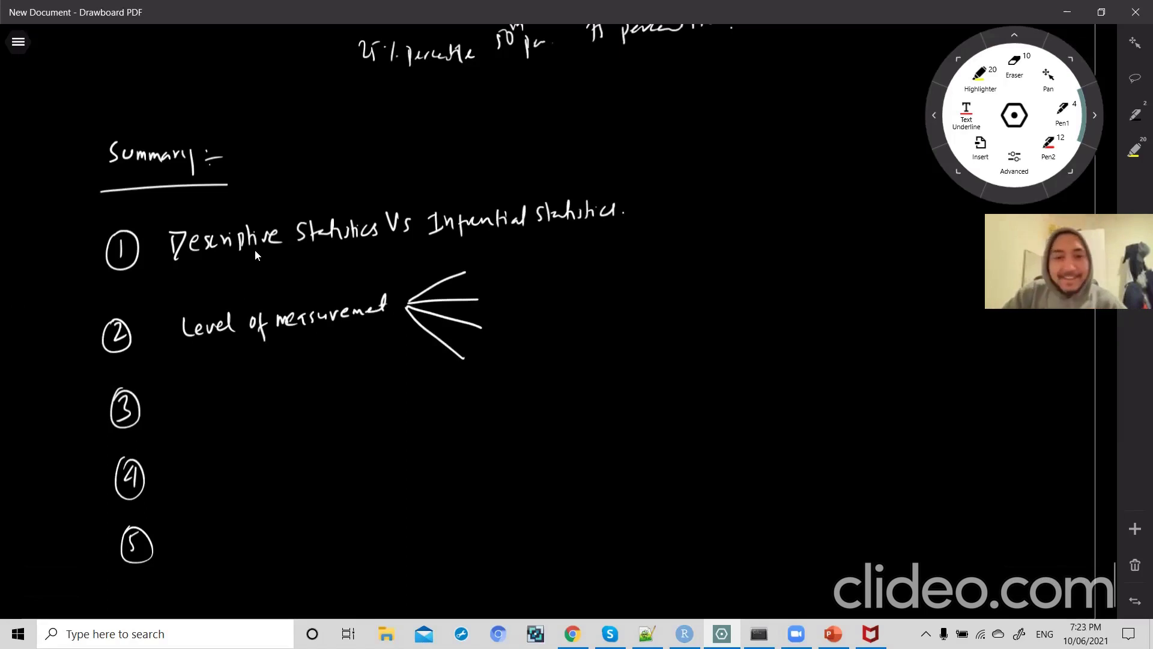
- Label the four level of measurement branches Nominal, Ordinal, Continuous and Discrete
drag(469, 269, 541, 237)
drag(496, 295, 558, 270)
mouse_move(506, 320)
mouse_down()
mouse_move(500, 329)
mouse_move(530, 325)
mouse_up()
mouse_move(536, 312)
mouse_down()
mouse_move(535, 332)
mouse_move(544, 317)
mouse_up()
drag(543, 324, 589, 311)
mouse_move(491, 364)
mouse_down()
mouse_move(492, 380)
mouse_move(534, 374)
mouse_up()
click(504, 371)
drag(532, 365, 551, 365)
mouse_move(554, 355)
mouse_down()
mouse_move(556, 367)
mouse_move(565, 359)
mouse_up()
click(574, 365)
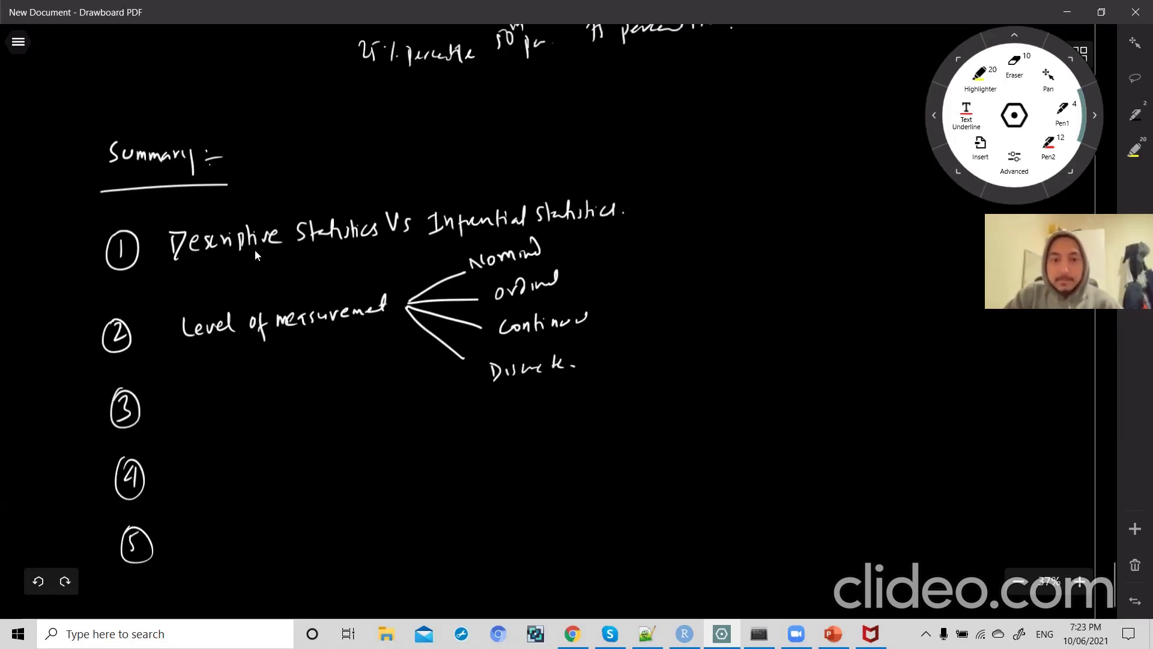
- Handwrite "Pie chart / Bar graph" beside circled number 3 in the summary list
drag(171, 395, 172, 417)
mouse_move(170, 393)
mouse_down()
mouse_move(187, 410)
mouse_move(243, 407)
mouse_up()
mouse_move(246, 390)
mouse_down()
mouse_move(248, 408)
mouse_move(265, 417)
mouse_up()
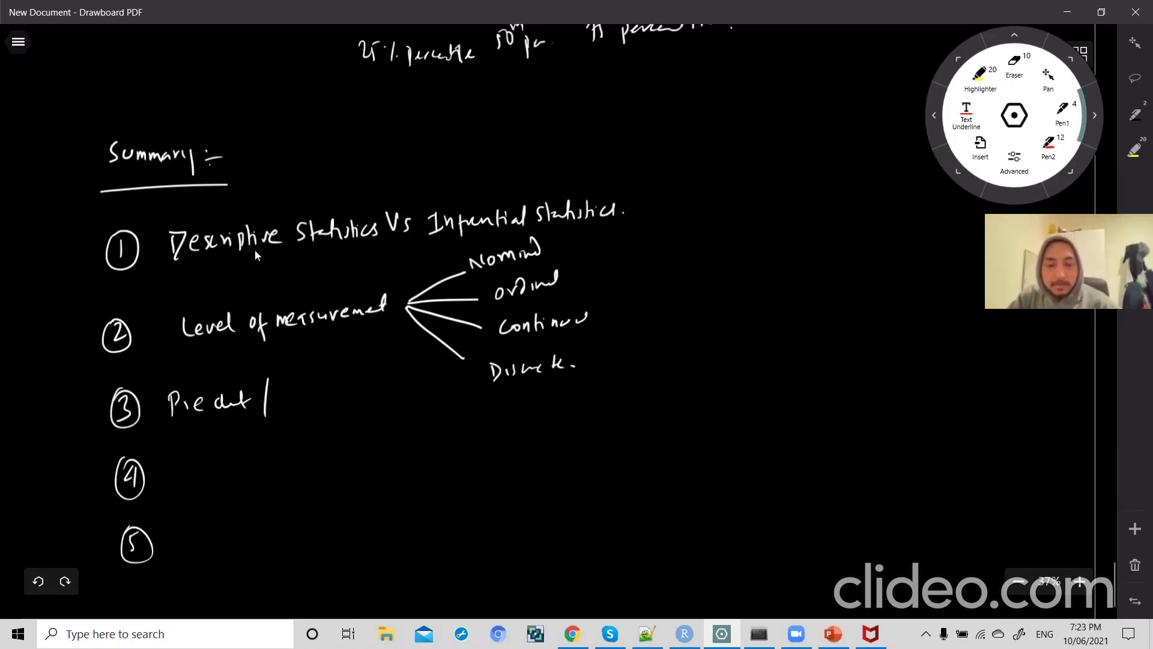
drag(282, 377, 281, 404)
mouse_move(283, 378)
mouse_down()
mouse_move(286, 401)
mouse_move(308, 398)
mouse_up()
mouse_move(310, 398)
mouse_down()
mouse_move(316, 389)
mouse_move(328, 406)
mouse_up()
drag(329, 387, 344, 396)
mouse_move(341, 394)
mouse_down()
mouse_move(352, 387)
mouse_move(352, 403)
mouse_up()
drag(354, 384, 362, 395)
drag(363, 387, 371, 393)
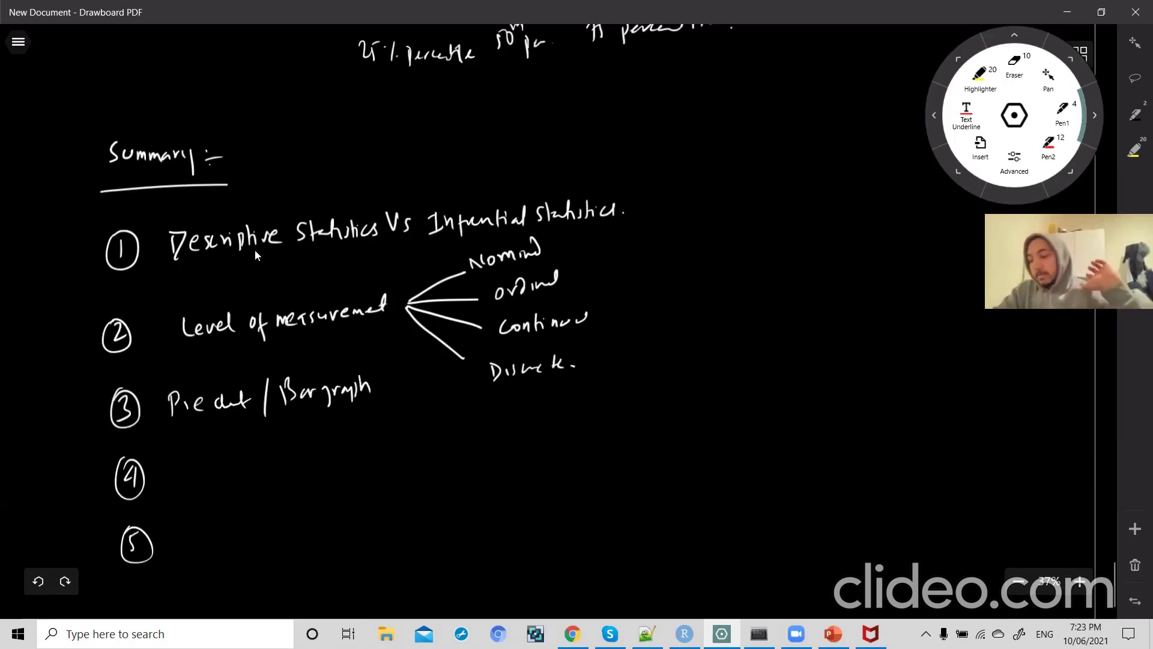
- Handwrite "Histogram" beside circled number 4, followed by an arrow to "Different shapes of histogram"
drag(189, 460, 190, 478)
mouse_move(194, 470)
mouse_down()
mouse_move(203, 460)
mouse_move(203, 478)
mouse_up()
drag(213, 464, 221, 480)
drag(226, 466, 239, 472)
drag(239, 464, 243, 487)
drag(248, 472, 274, 465)
drag(283, 469, 324, 472)
drag(334, 459, 344, 478)
drag(347, 462, 376, 455)
drag(376, 460, 388, 447)
drag(401, 446, 412, 461)
mouse_move(411, 455)
mouse_down()
mouse_move(433, 451)
mouse_move(436, 461)
mouse_up()
drag(440, 454, 462, 452)
drag(468, 447, 479, 466)
drag(486, 428, 489, 441)
drag(484, 447, 499, 442)
drag(500, 442, 512, 435)
mouse_move(509, 444)
mouse_down()
mouse_move(520, 440)
mouse_move(524, 456)
mouse_up()
drag(520, 444, 540, 443)
drag(538, 446, 548, 441)
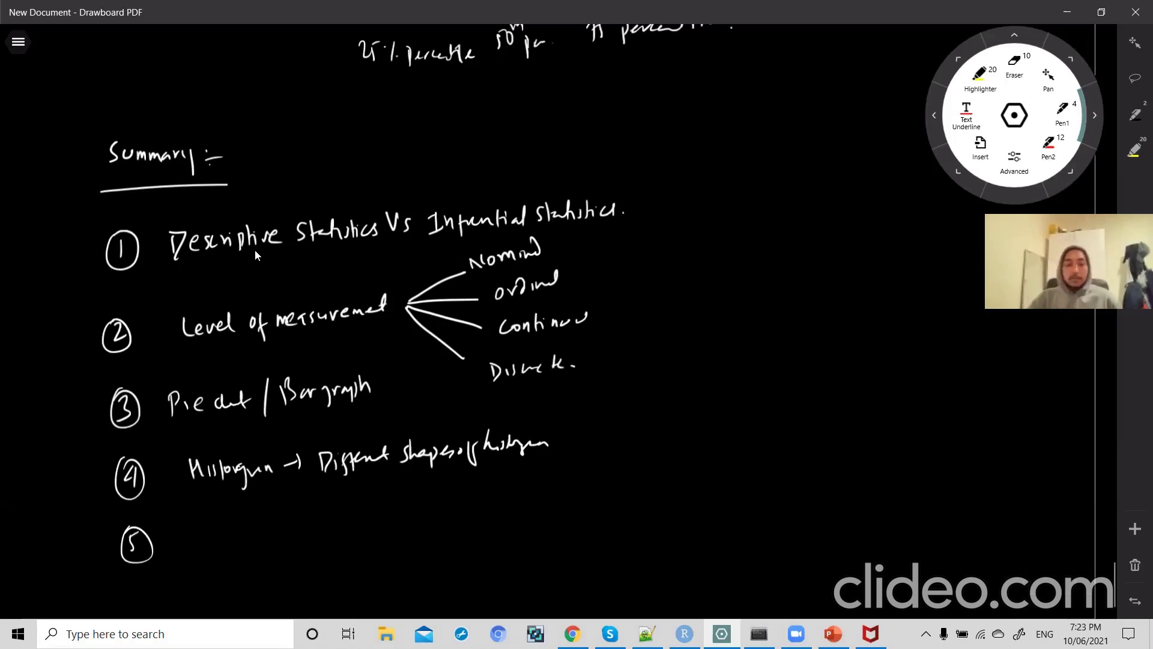
- Handwrite summary items 5 to 8: "Measure of central tendency", "Measure of variance", "Z-score" and "Box plot", circling the numbers 6 to 8
click(210, 530)
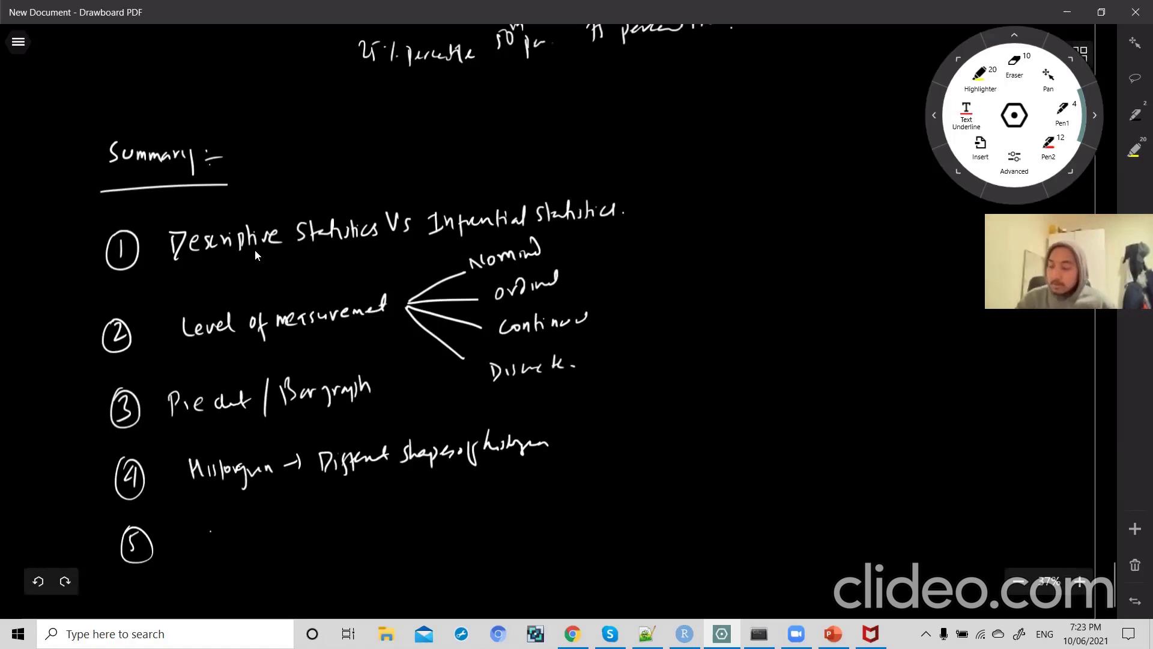
mouse_move(207, 546)
mouse_down()
mouse_move(218, 531)
mouse_move(230, 546)
mouse_move(326, 522)
mouse_move(344, 533)
mouse_move(377, 515)
mouse_move(414, 529)
mouse_move(423, 517)
mouse_move(451, 543)
mouse_up()
mouse_move(652, 245)
mouse_down()
mouse_move(628, 273)
mouse_move(660, 237)
mouse_move(747, 257)
mouse_move(791, 243)
mouse_move(876, 251)
mouse_up()
mouse_move(641, 314)
mouse_down()
mouse_move(654, 316)
mouse_move(649, 334)
mouse_move(646, 301)
mouse_move(720, 333)
mouse_move(794, 309)
mouse_up()
mouse_move(649, 376)
mouse_down()
mouse_move(644, 397)
mouse_move(652, 361)
mouse_move(690, 377)
mouse_move(689, 394)
mouse_move(749, 393)
mouse_move(785, 368)
mouse_up()
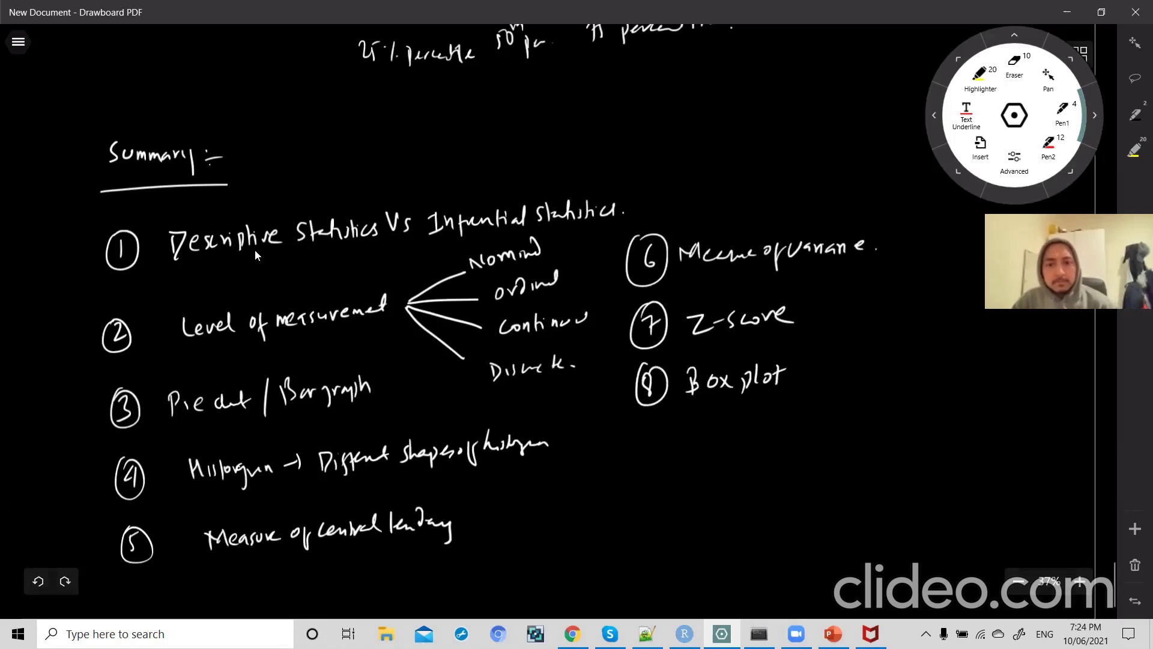
- Extend summary item 8 by handwriting "vs histogram" after "Box plot"
drag(815, 363, 834, 376)
drag(840, 354, 855, 375)
mouse_move(864, 361)
mouse_down()
mouse_move(861, 375)
mouse_move(918, 369)
mouse_up()
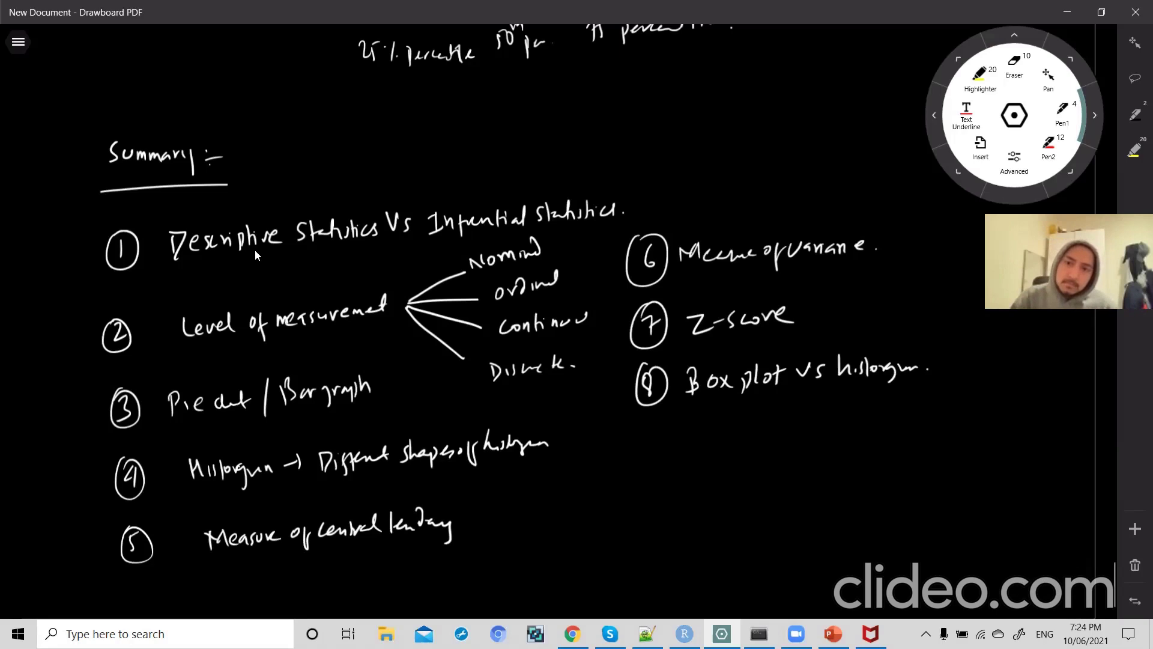
- Switch to RStudio and review the earlier mtcars commands and their output in the console
key(alt+Tab)
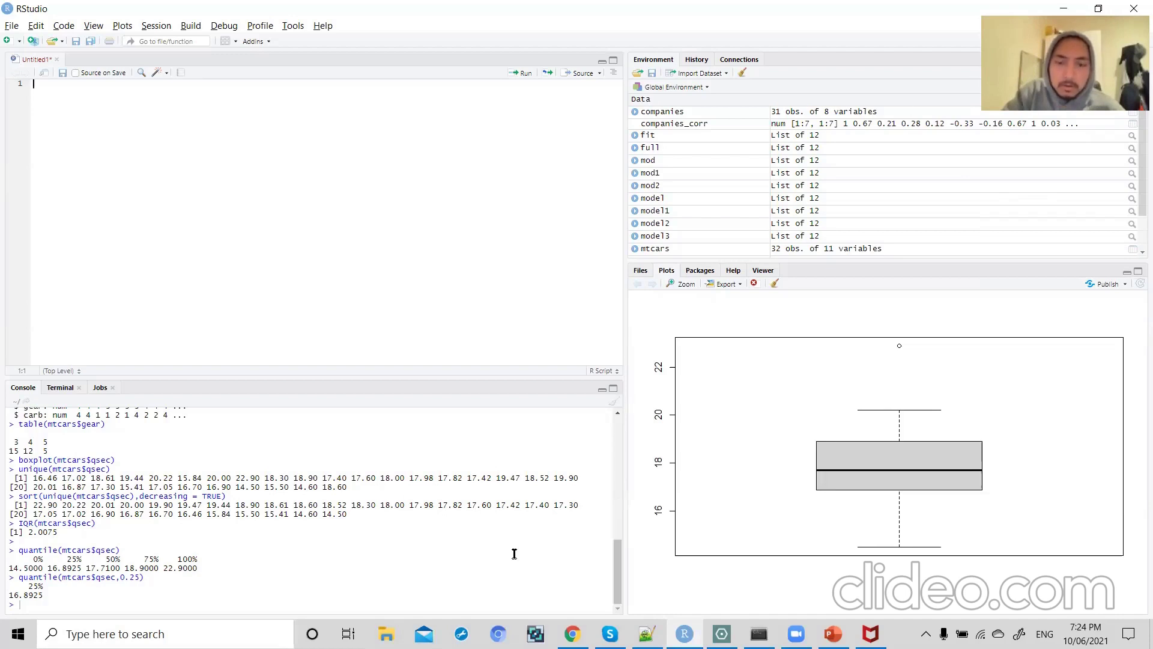
scroll(480, 541, up, 5)
scroll(431, 520, down, 5)
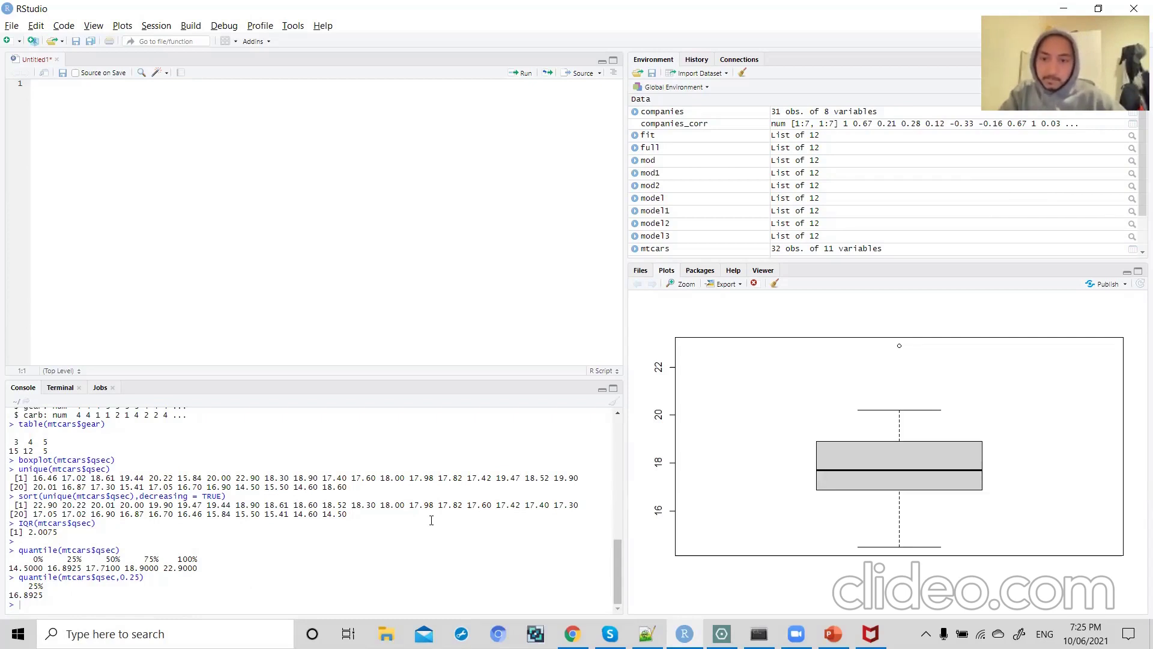
mouse_move(585, 622)
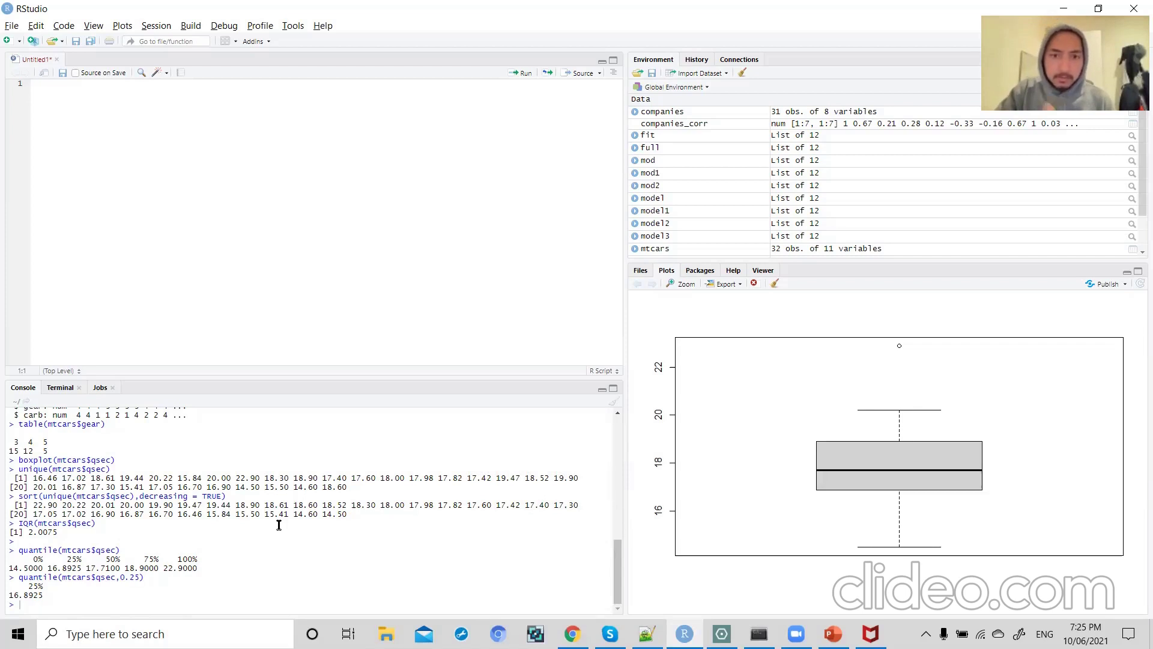
scroll(279, 525, up, 5)
scroll(278, 525, down, 5)
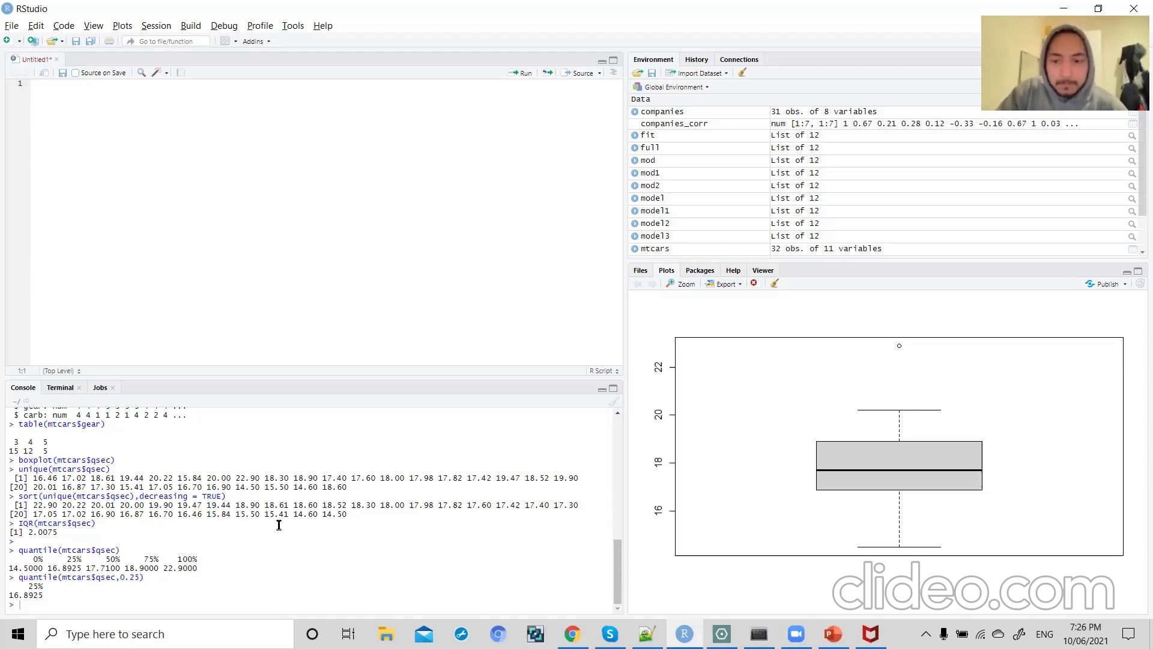
- Write the comment "#Addition" in the empty script with 3+4 on the line below, and run that calculation
key(ctrl+1)
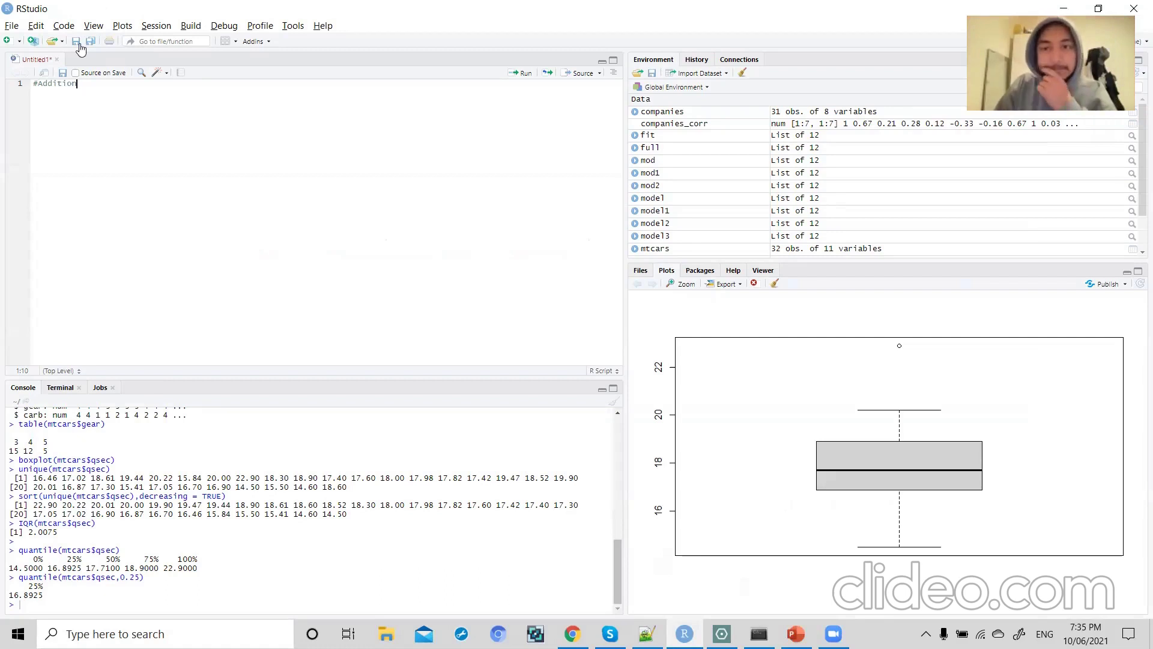
key(Return)
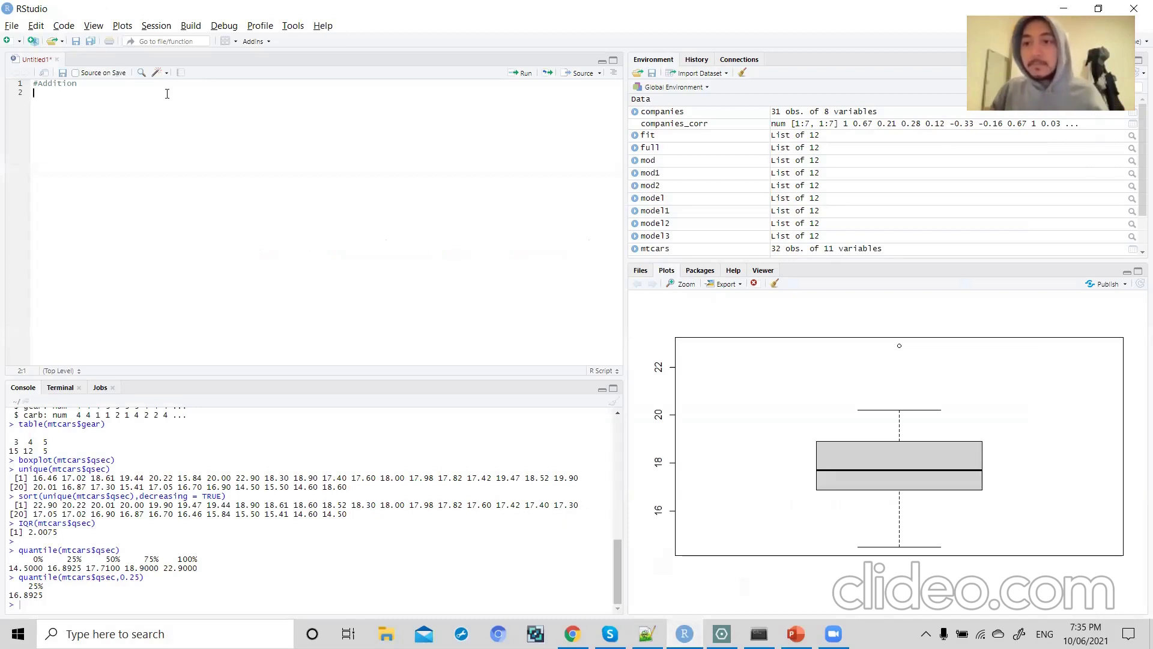
text(3+4)
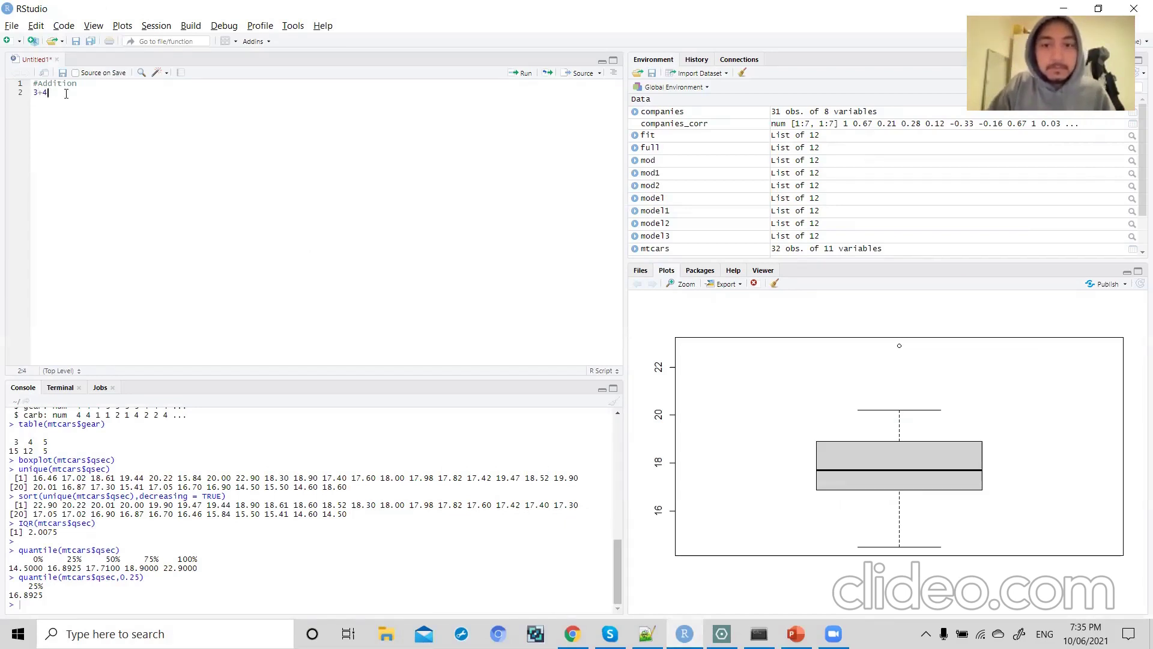
drag(66, 93, 16, 97)
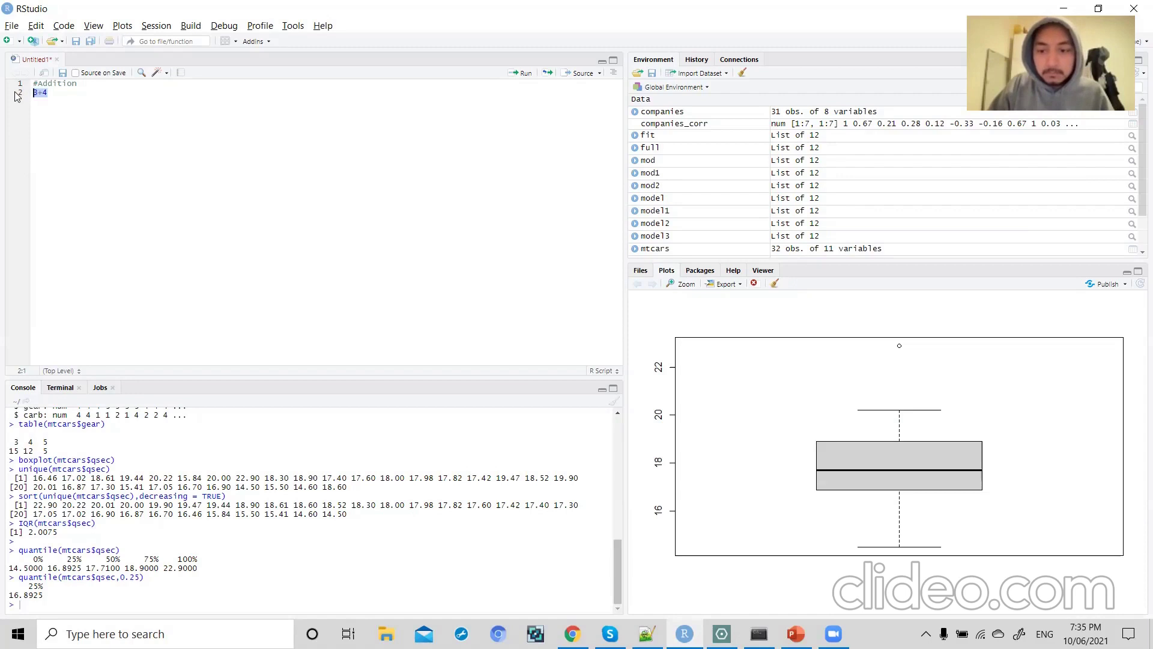
key(ctrl+Return)
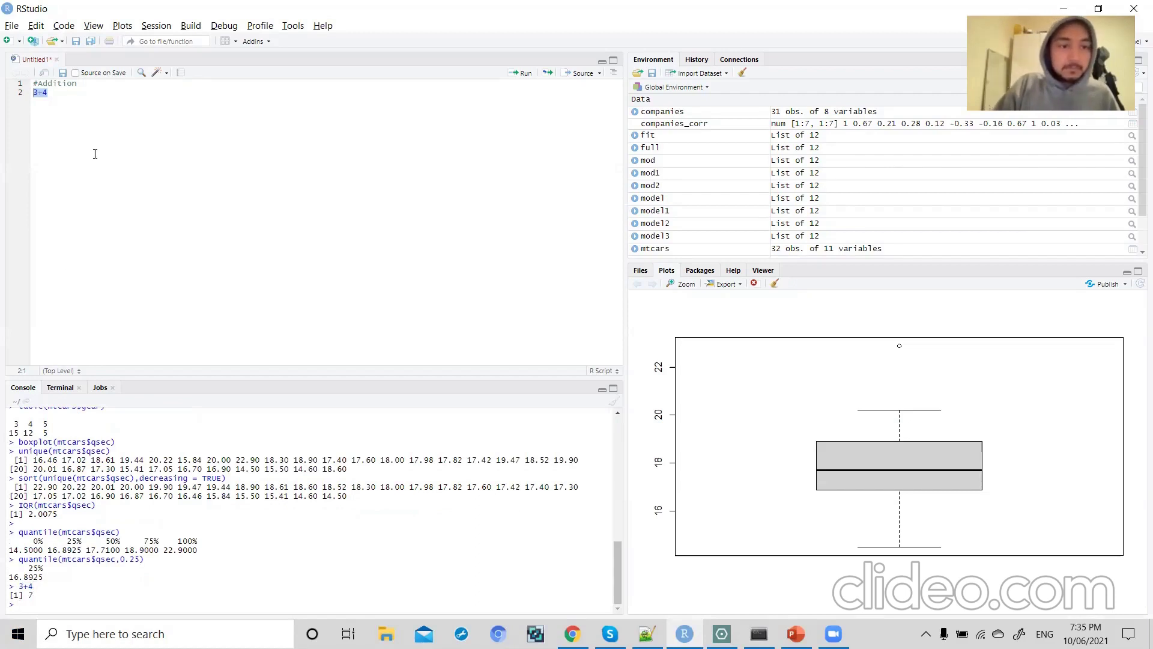
- Add the comment "#substraction" on line 4 of the script and place a copy of 3+4 beneath it
click(75, 102)
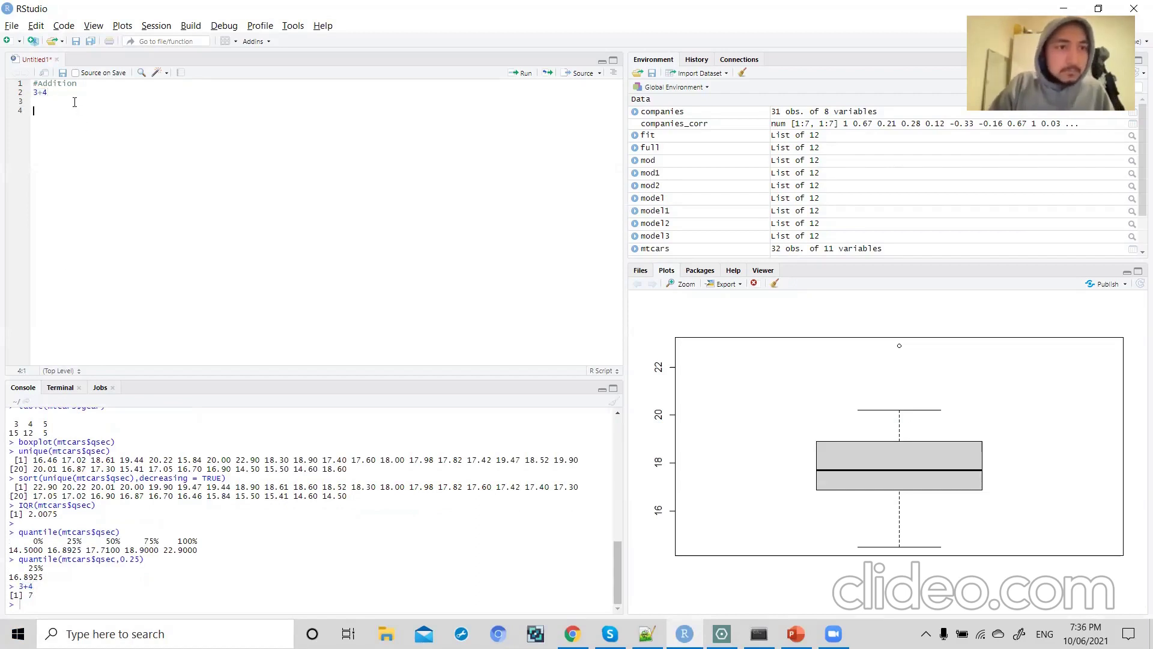
text(#)
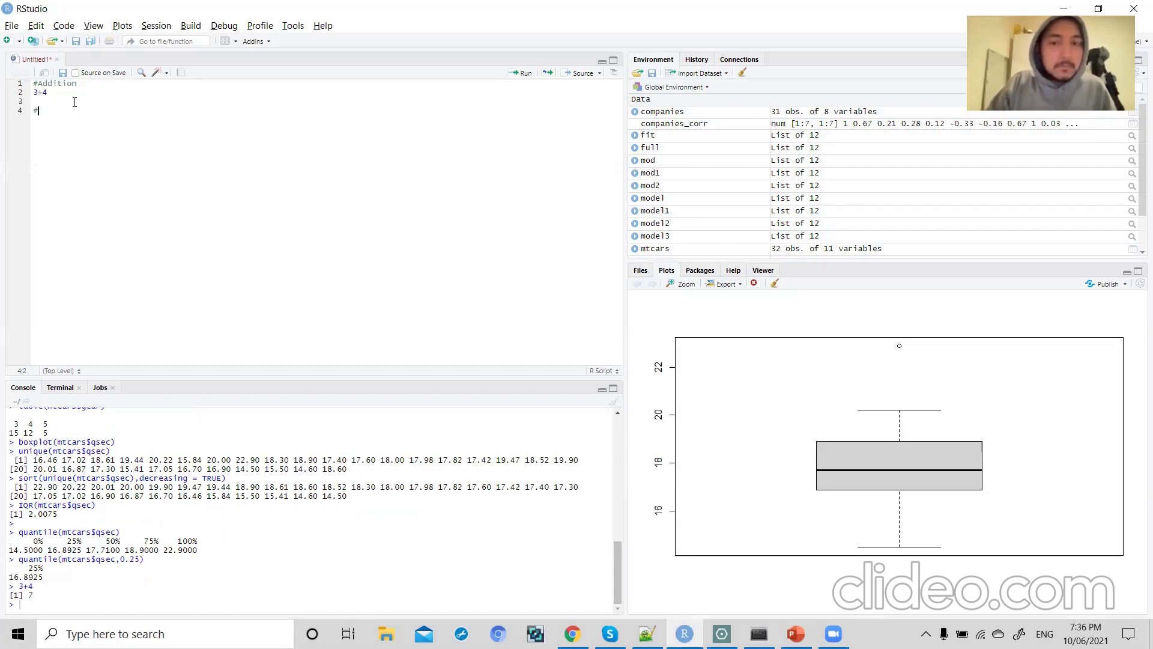
text(substraction)
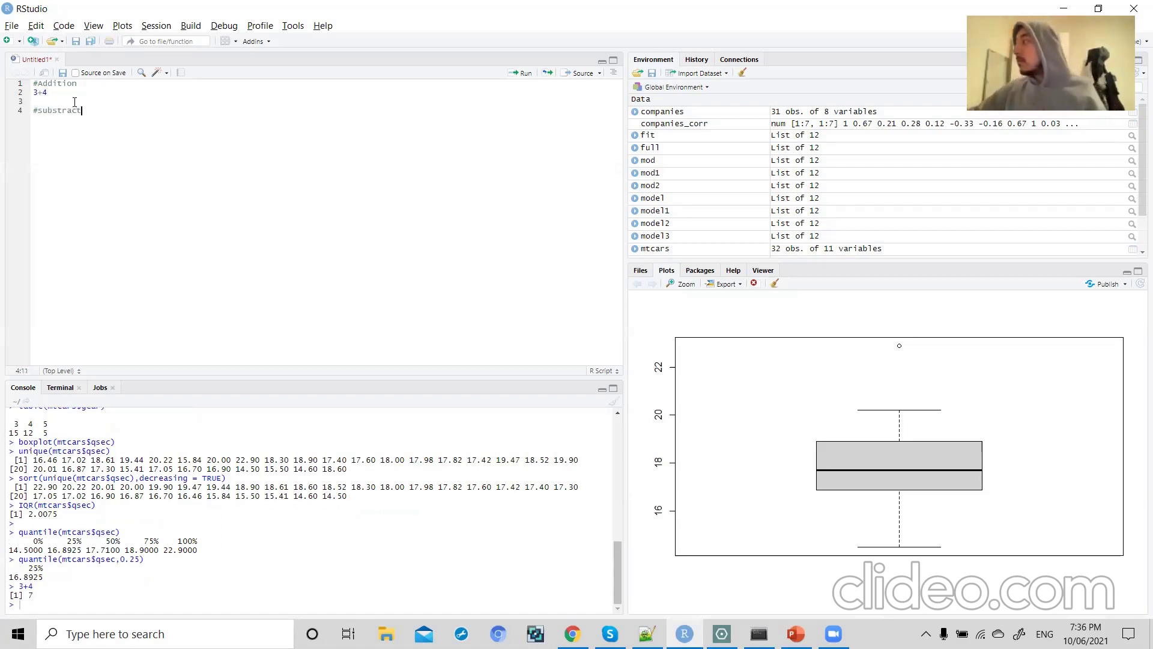
click(66, 98)
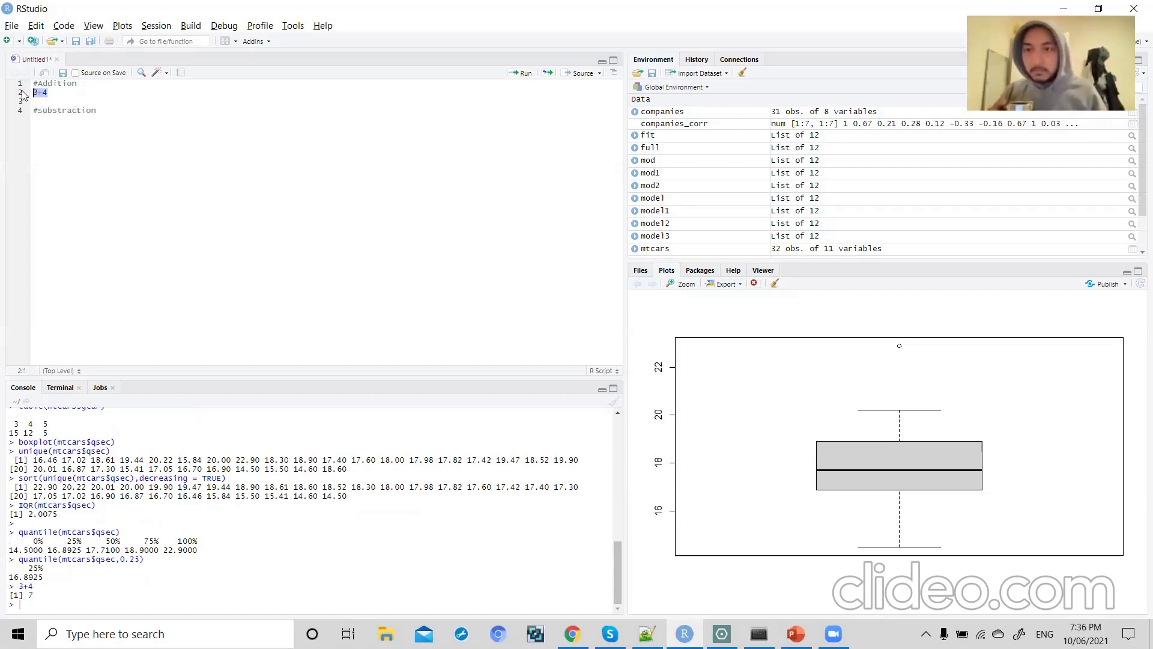
click(137, 121)
key(Return)
text(3-4)
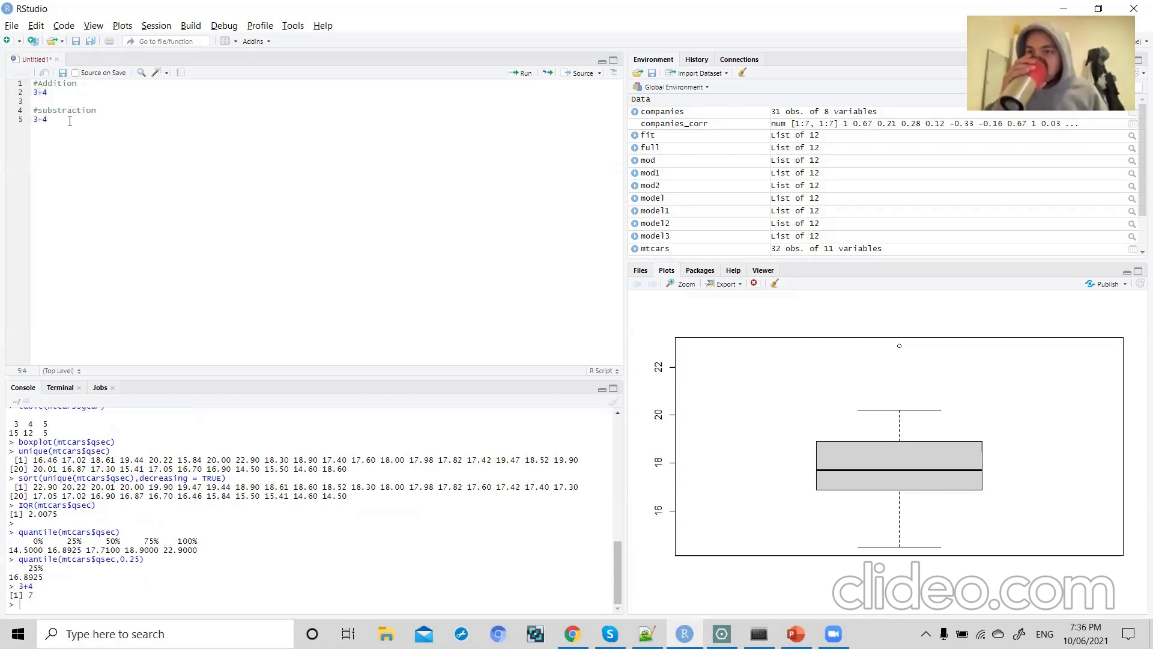
- Change the calculation on line 5 to 7-4 and run it
click(44, 120)
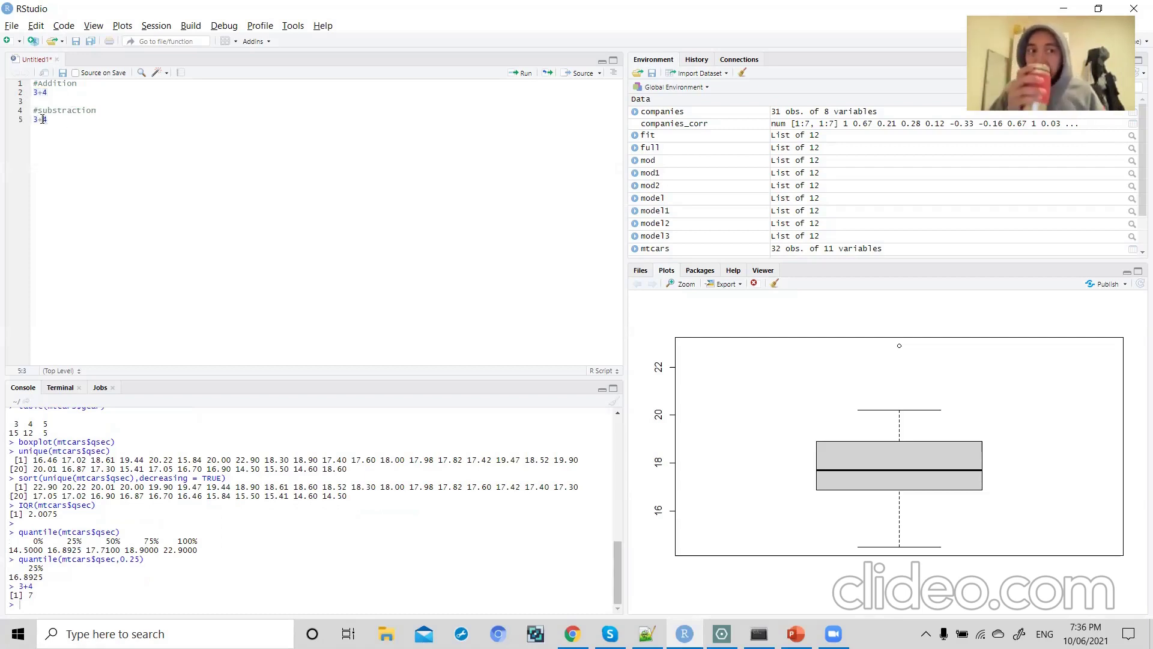
key(BackSpace)
text(7-4)
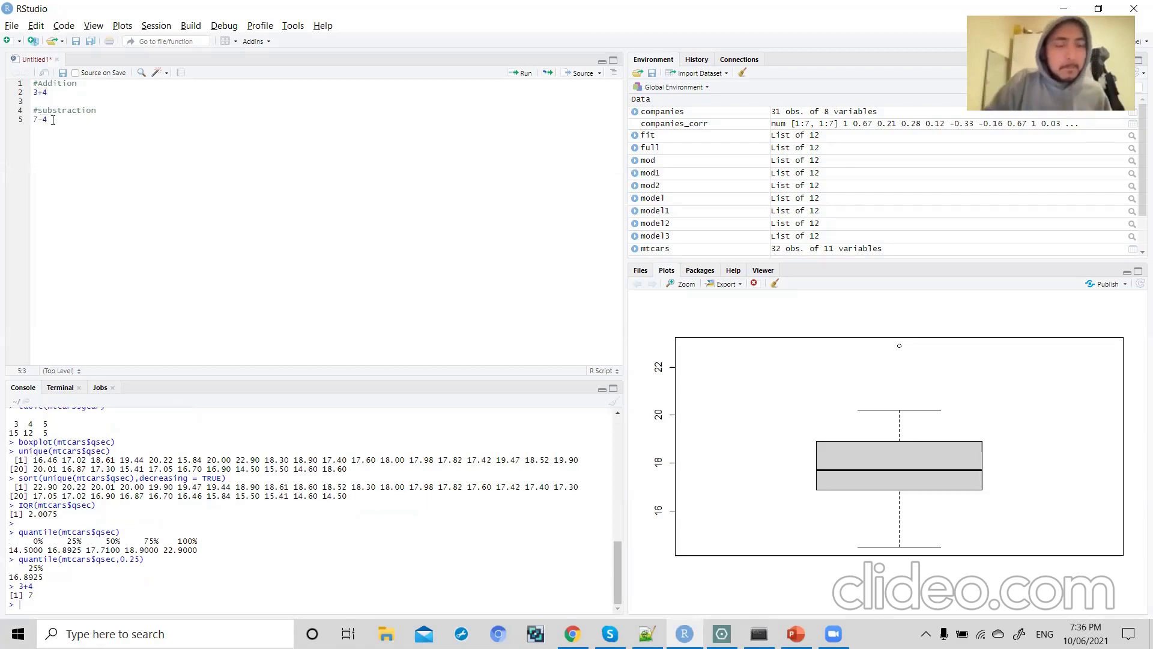
drag(50, 119, 14, 123)
key(ctrl+Return)
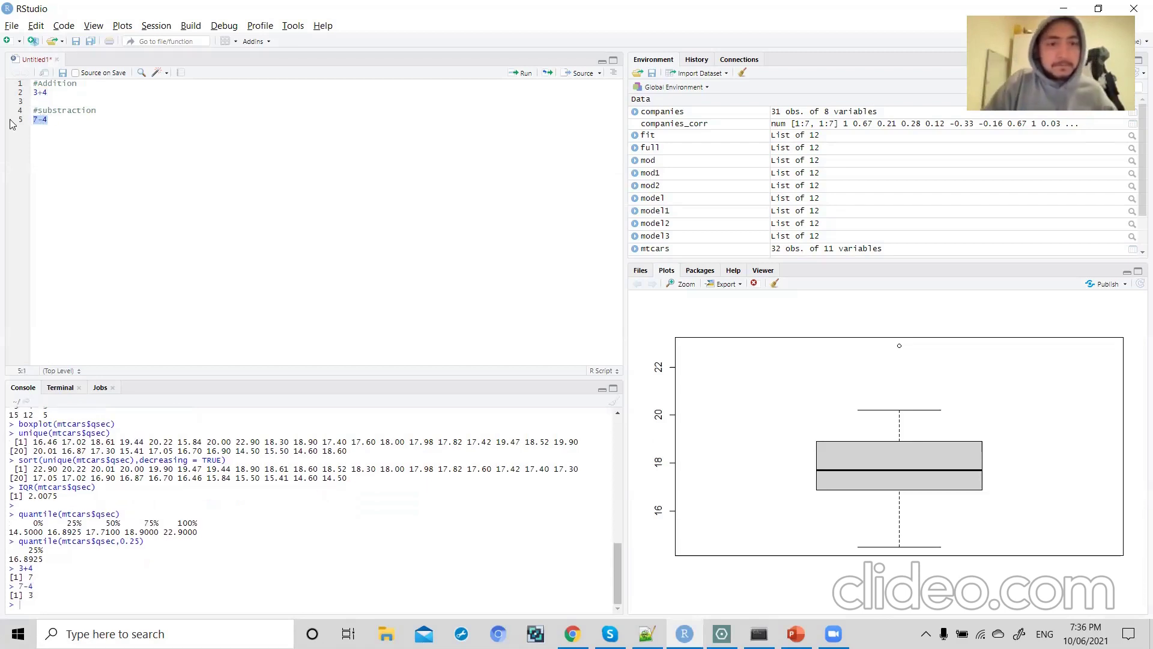
- Correct the spelling of the comment on line 4 to "#subtraction"
click(63, 122)
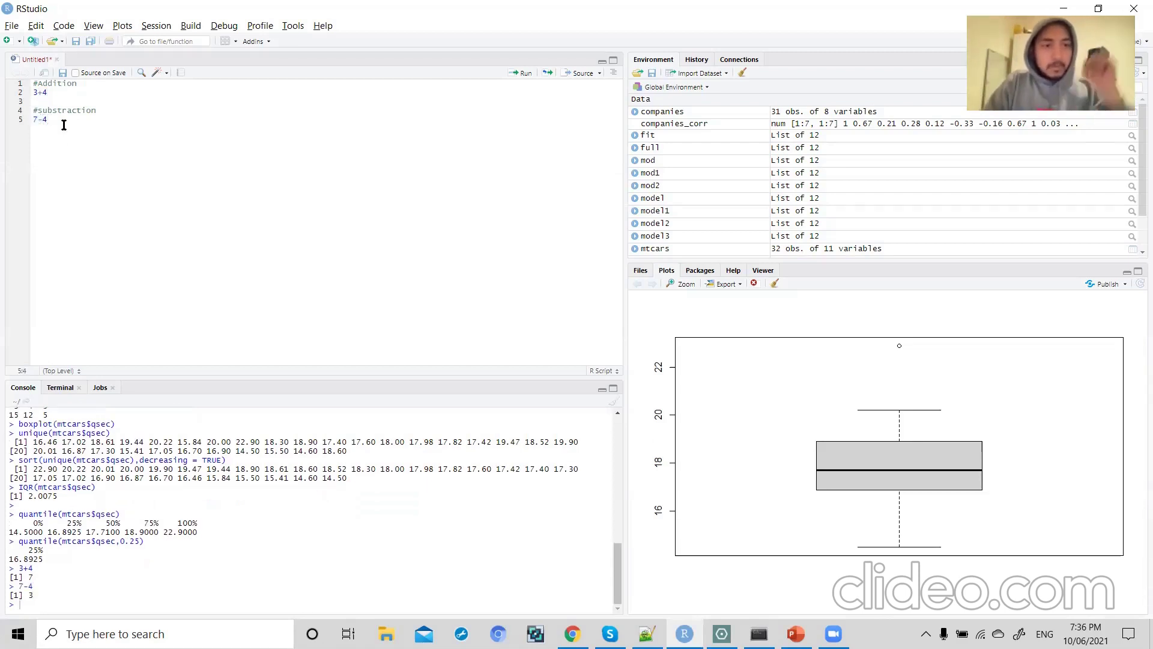
click(62, 110)
key(BackSpace)
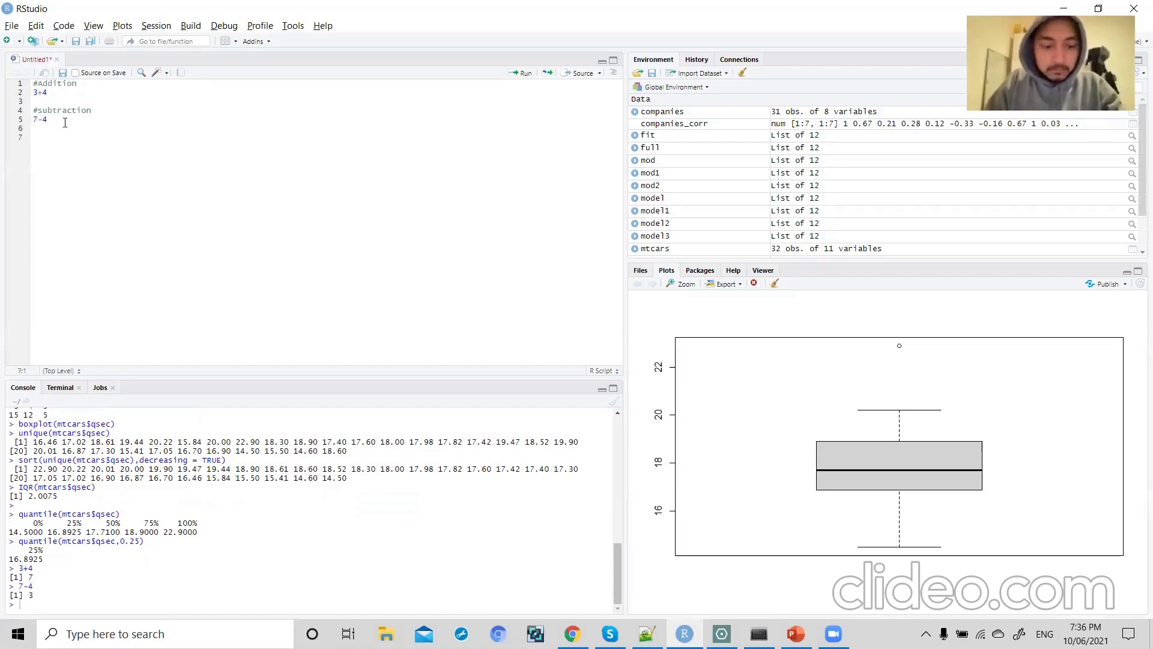
- Add the comment "#Power" on line 7 with 4^2 below it, and run that calculation
text(#Power )
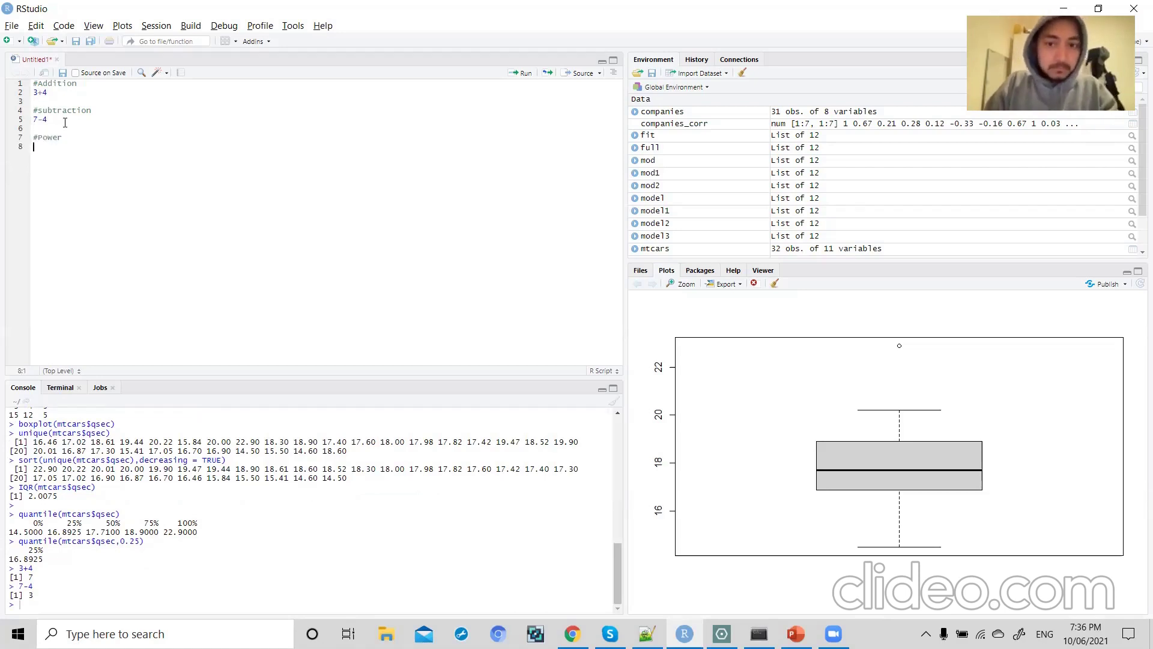
text(4^2)
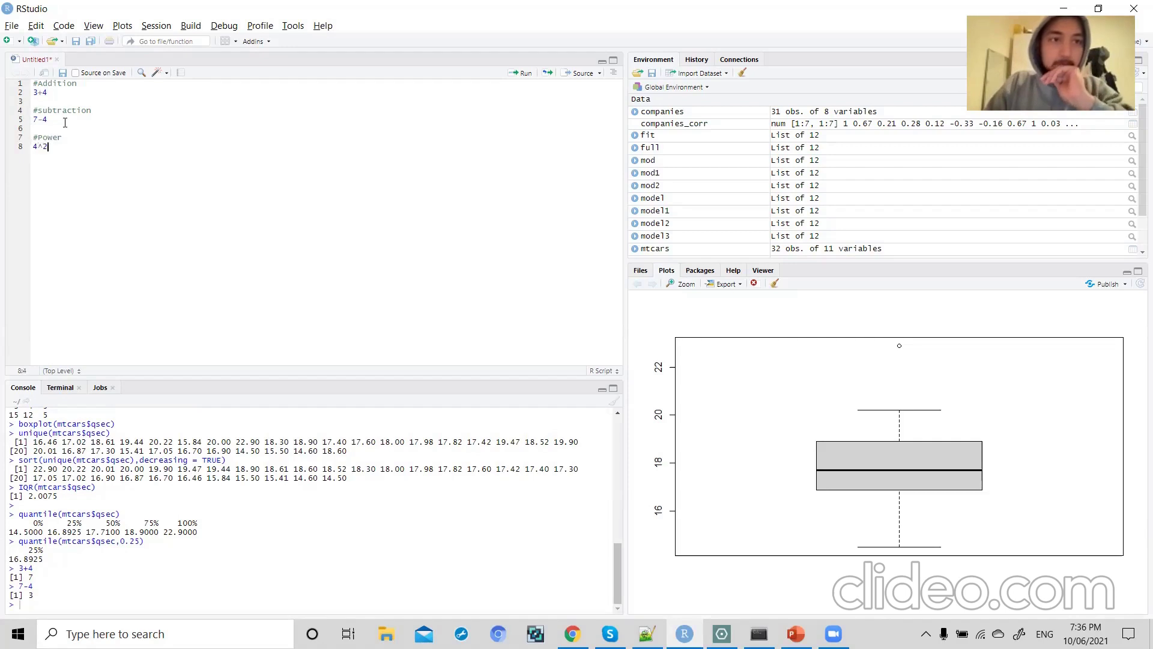
drag(42, 147, 30, 150)
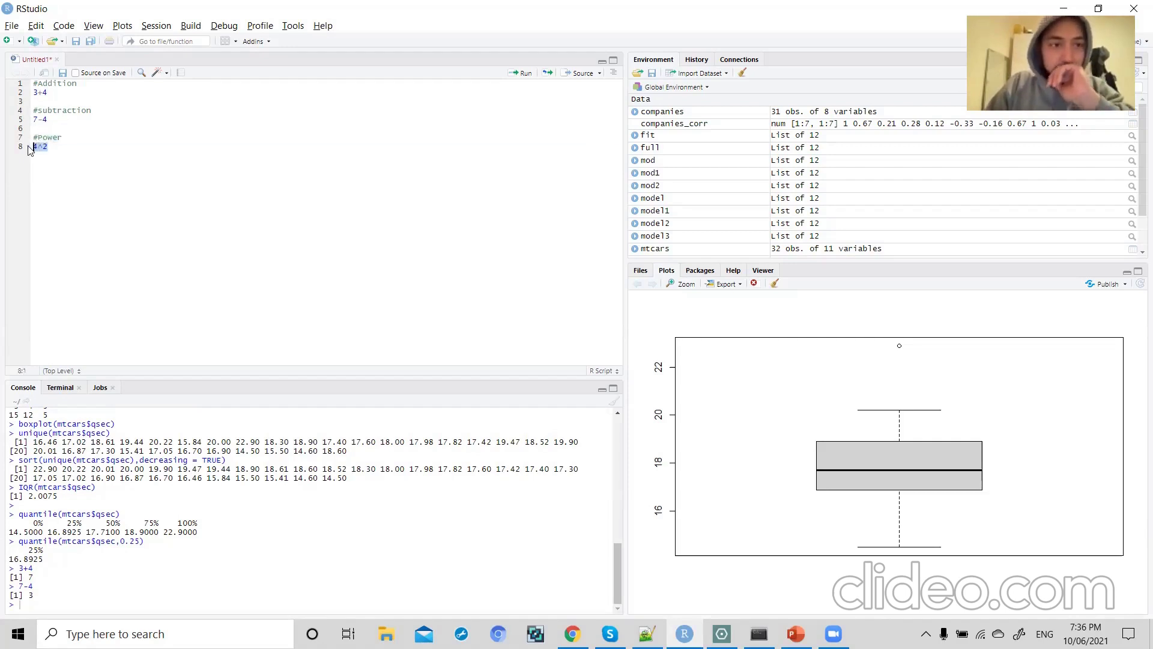
key(ctrl+Return)
- Add the comment "#Assigment" on line 10, leaving an empty line after the power calculation
click(74, 142)
key(Return)
key(Return)
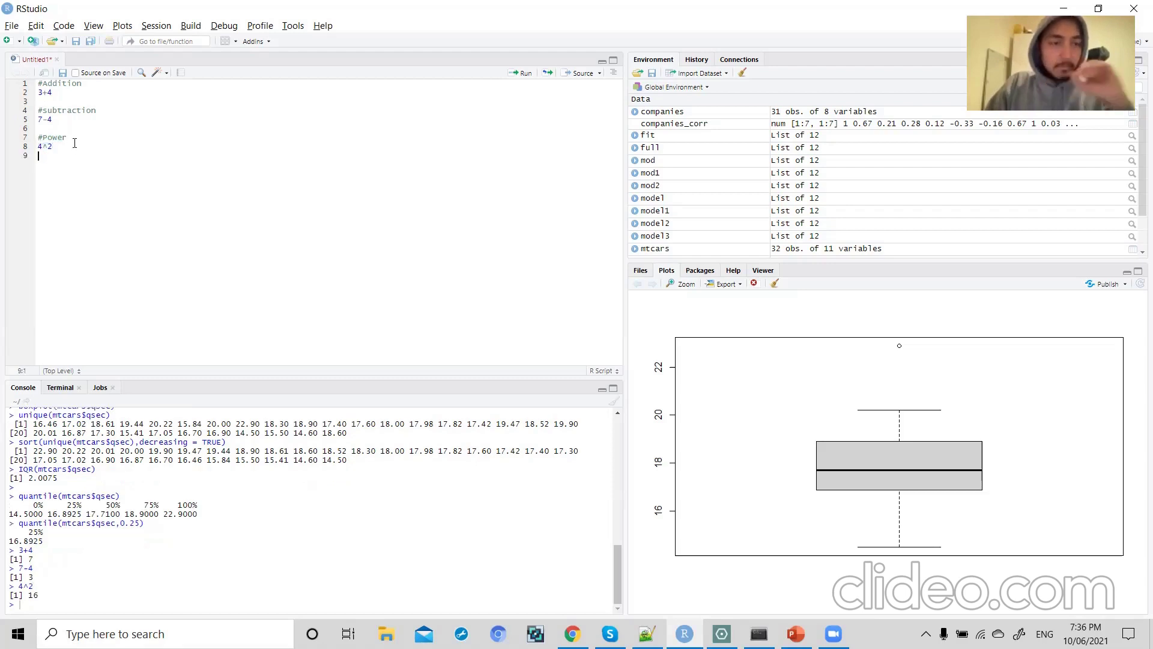
text(#)
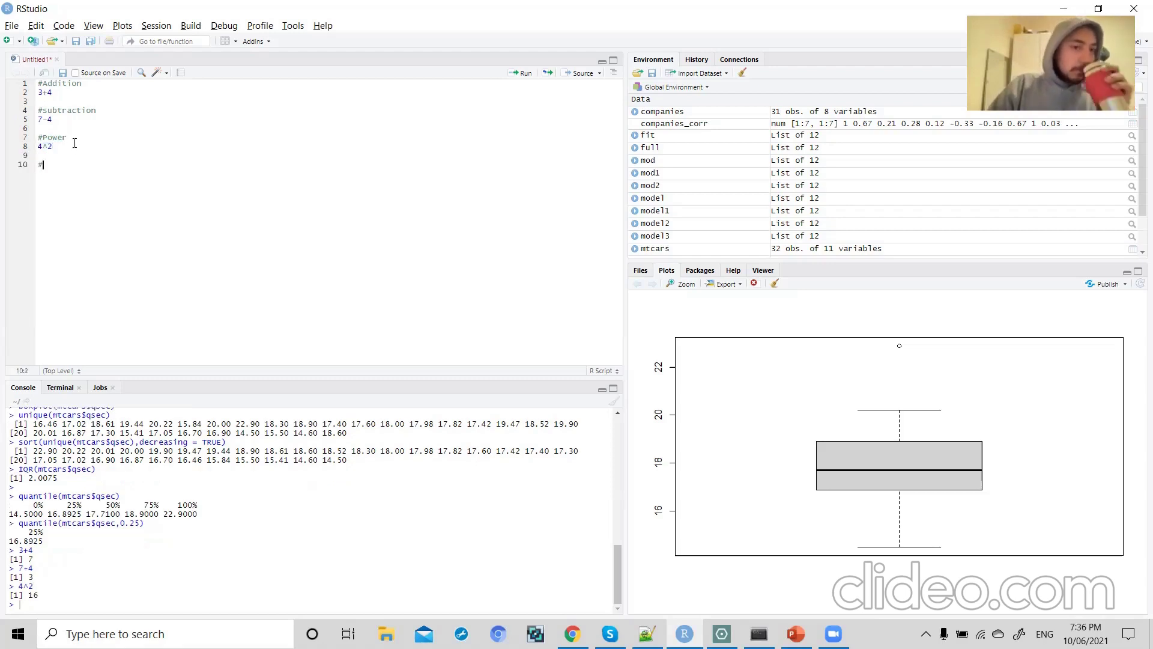
text(Ass)
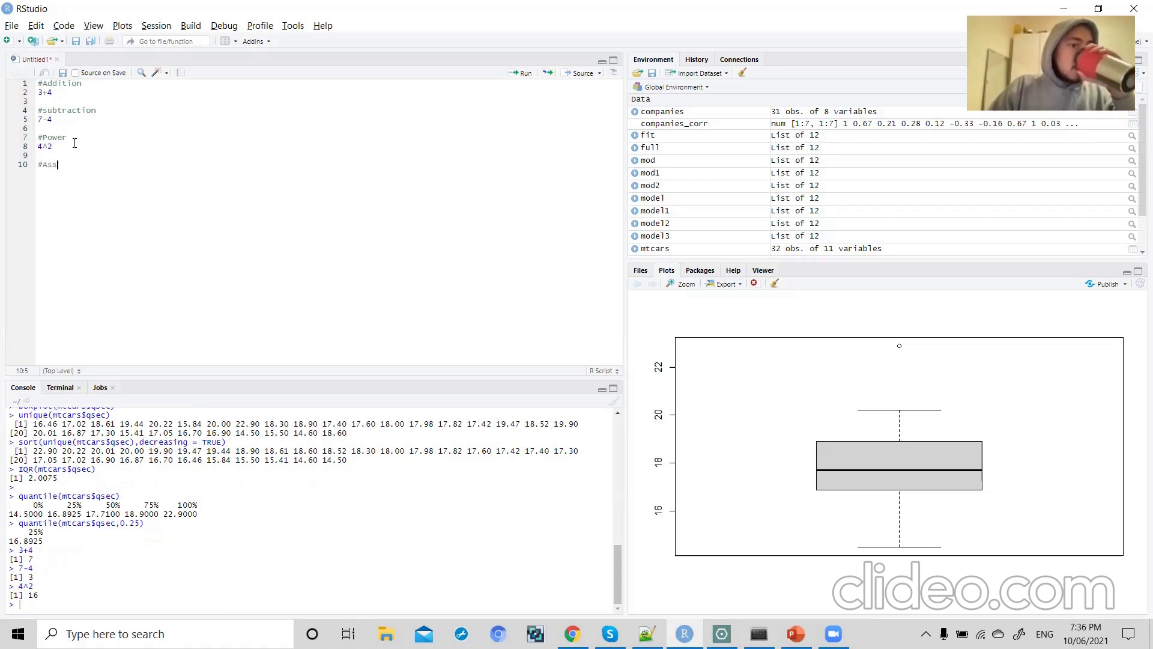
text(igment)
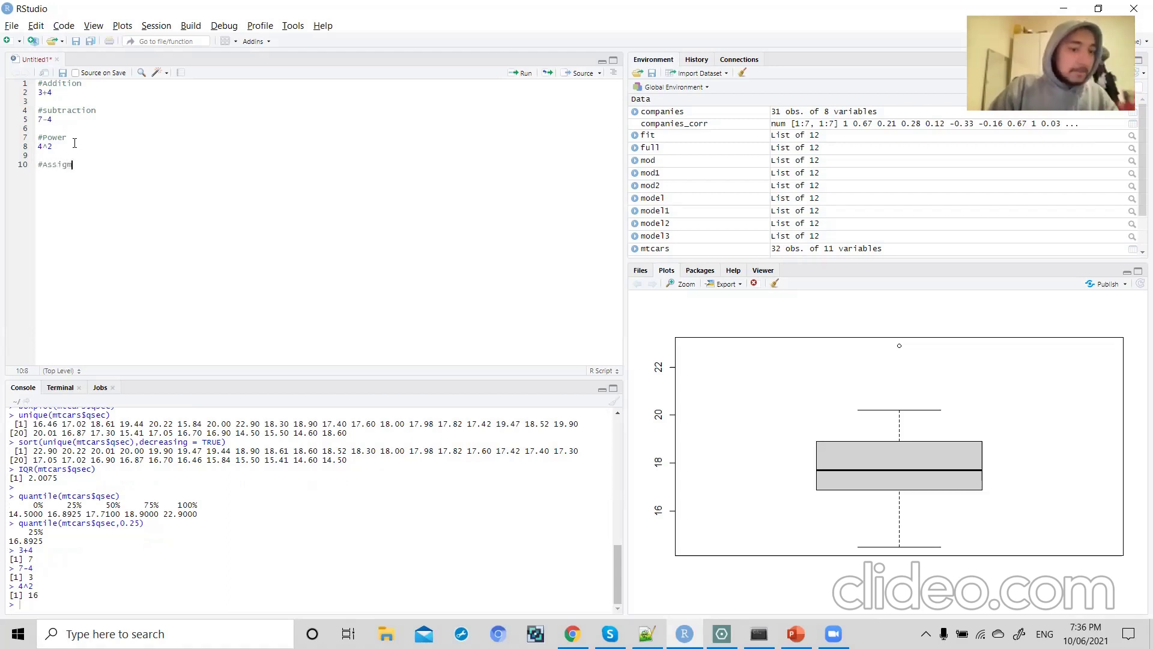
key(Return)
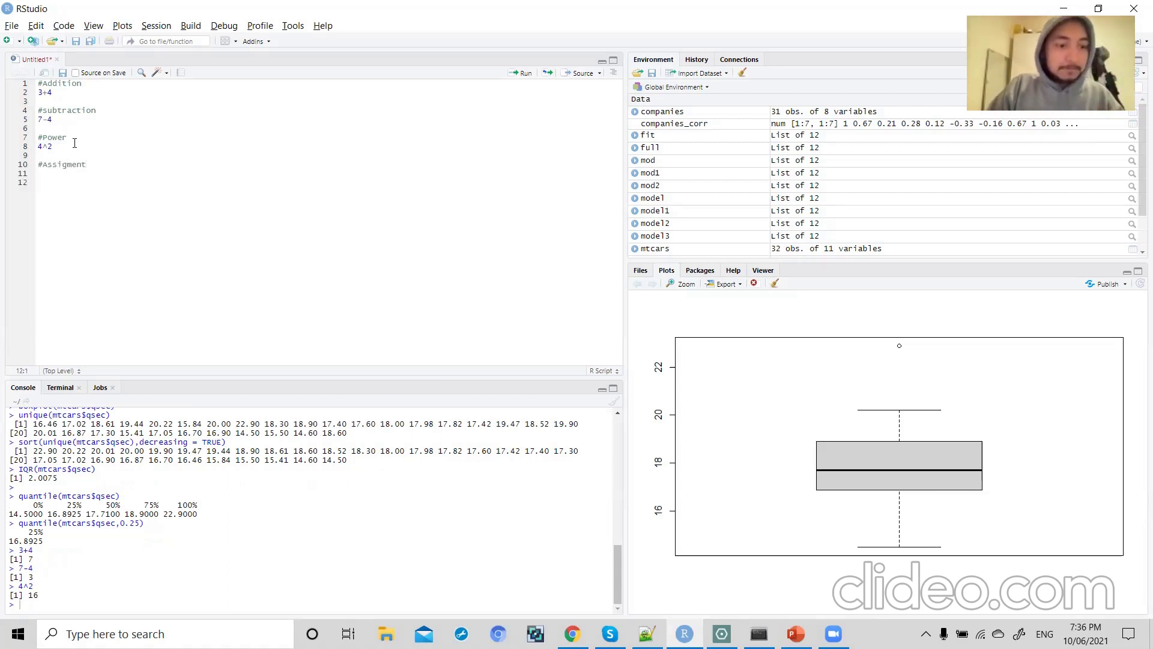
- Write x <- 4 under the assignment comment and run the line
text(x )
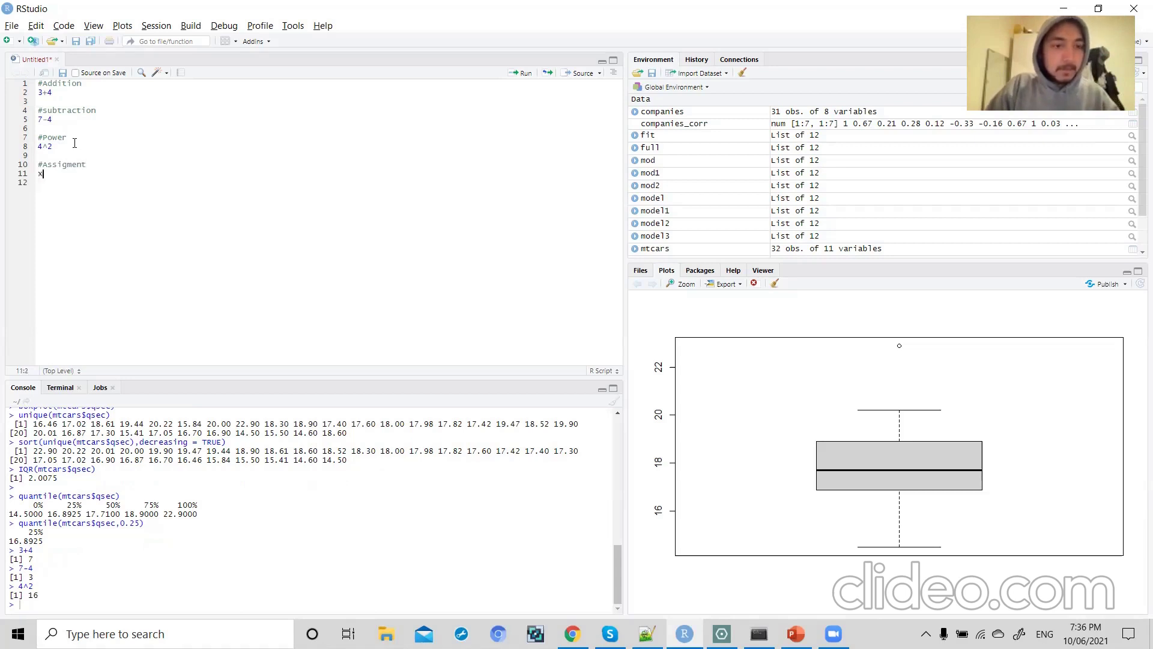
text(<-)
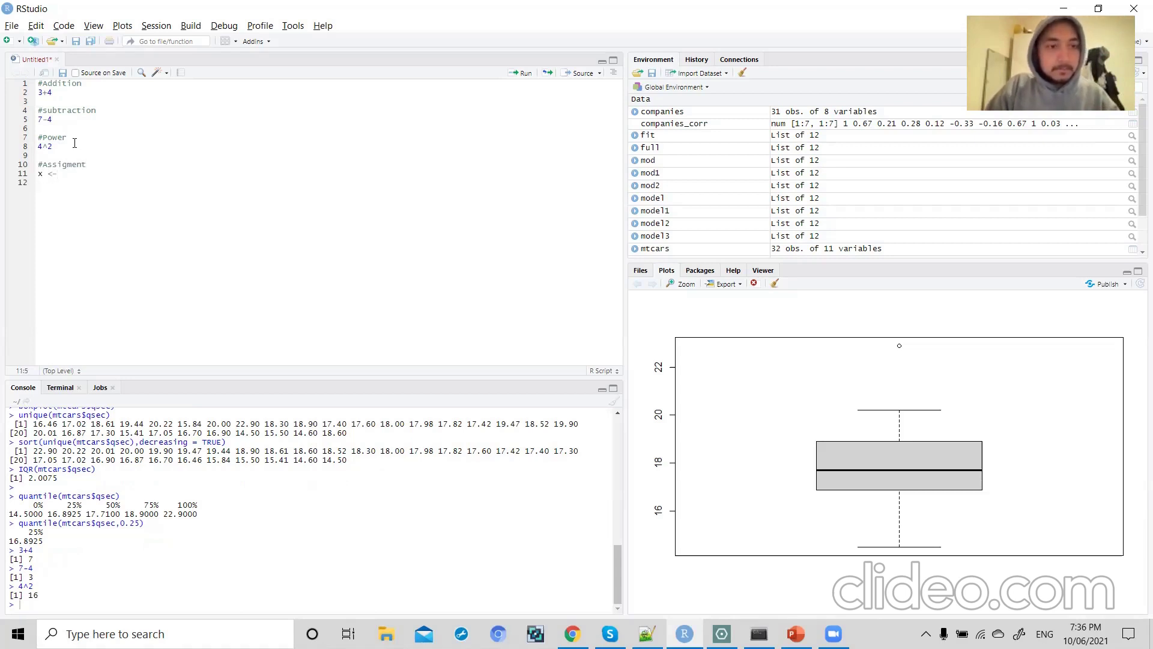
text( 4)
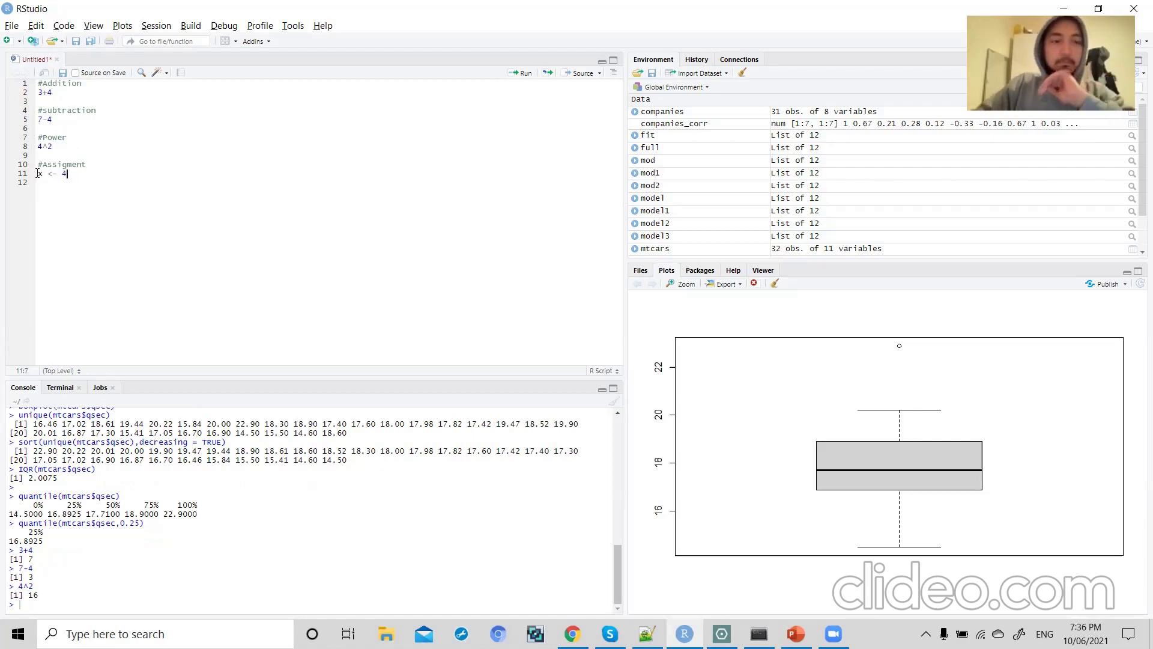
drag(67, 173, 38, 173)
key(ctrl+Return)
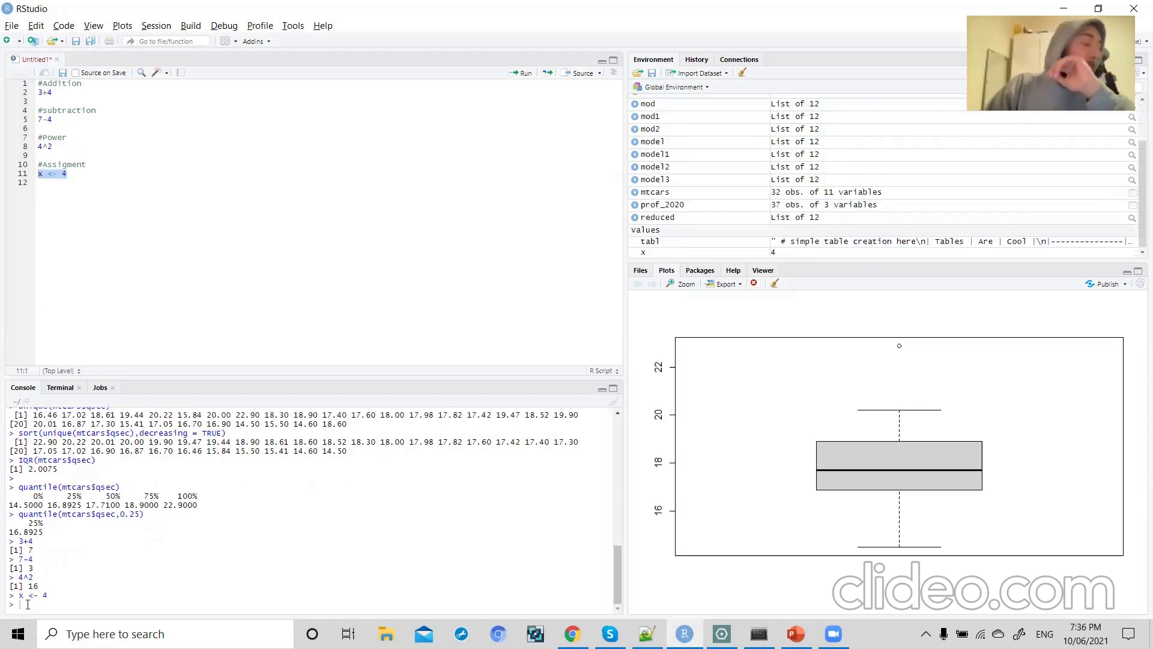
- Print the value of x in the console
click(28, 604)
text(x)
key(Return)
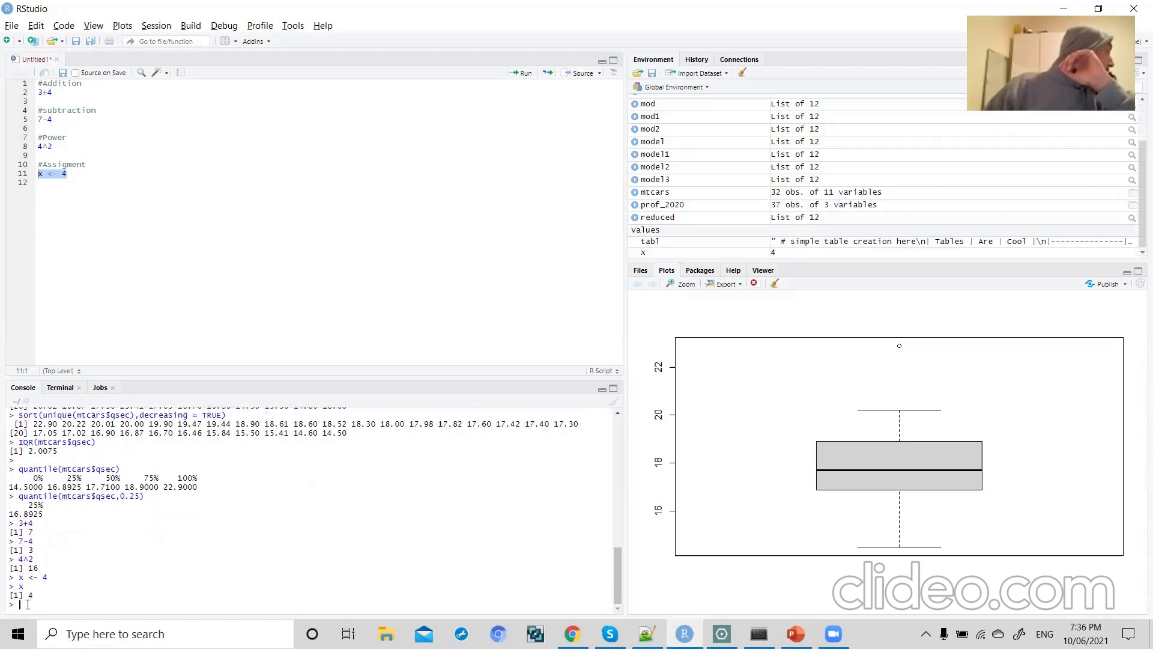
- Add the assignment a <- 1 on line 13, leaving an empty line after the x assignment
double_click(36, 595)
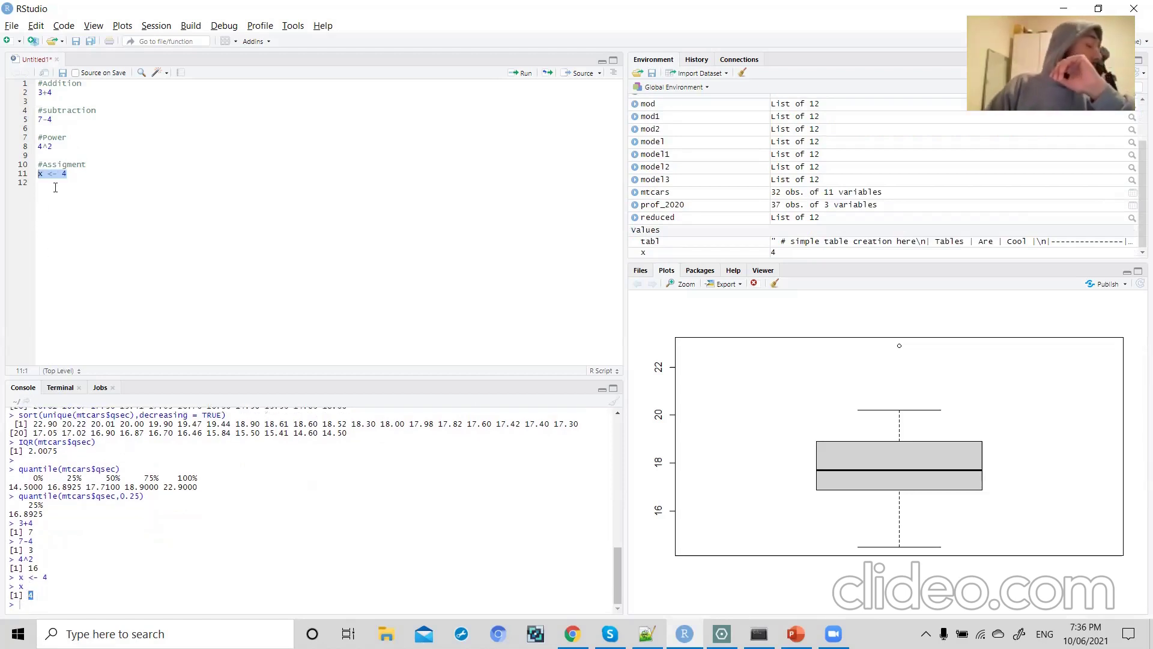
drag(58, 175, 48, 177)
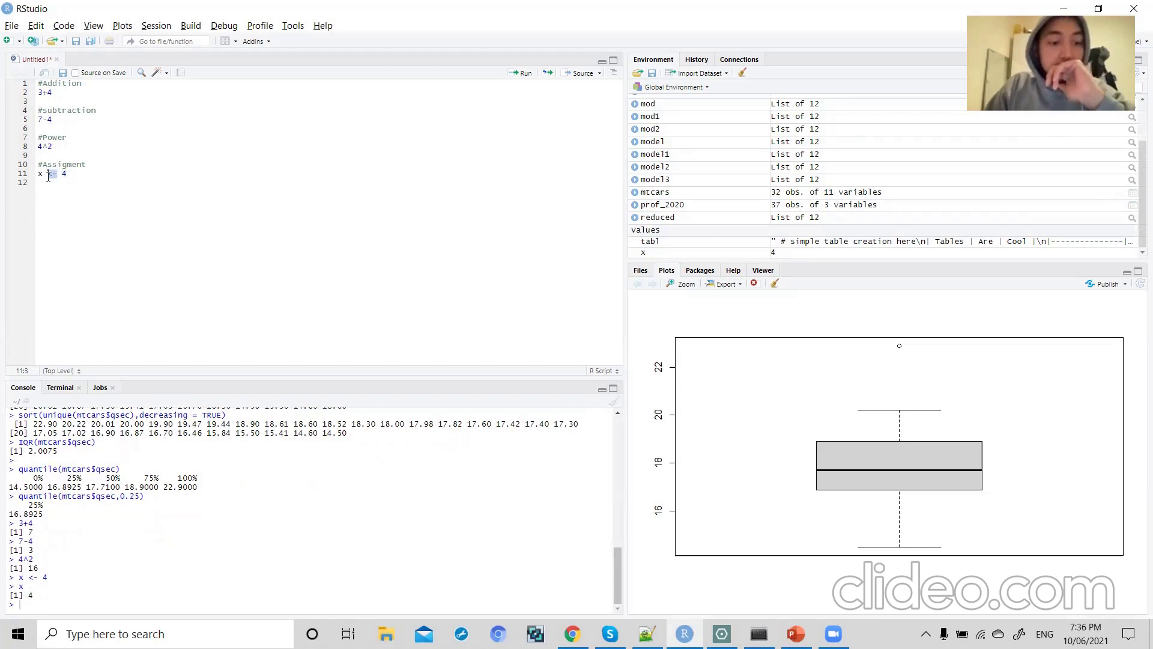
click(85, 172)
key(Return)
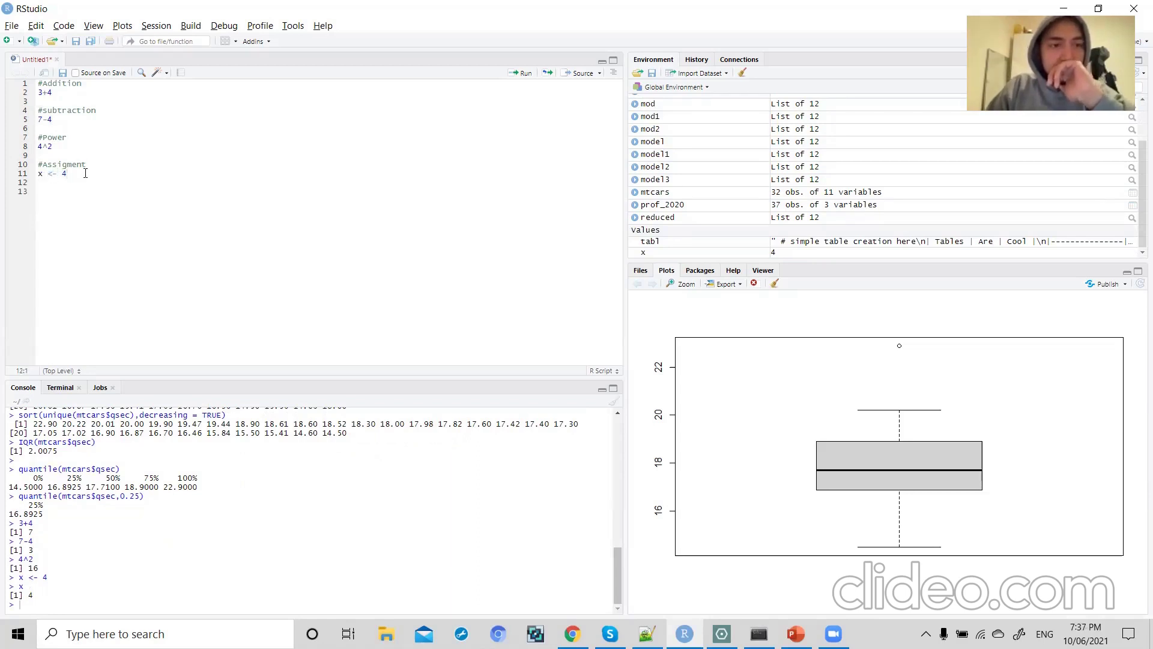
key(Return)
text(a)
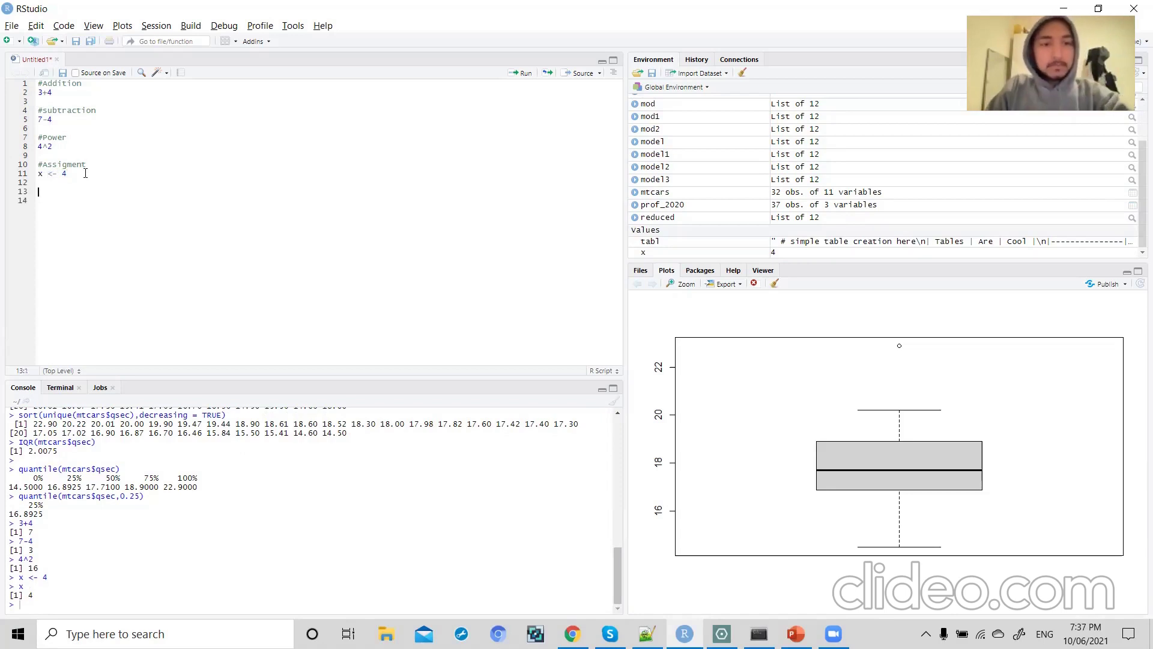
text(a <1)
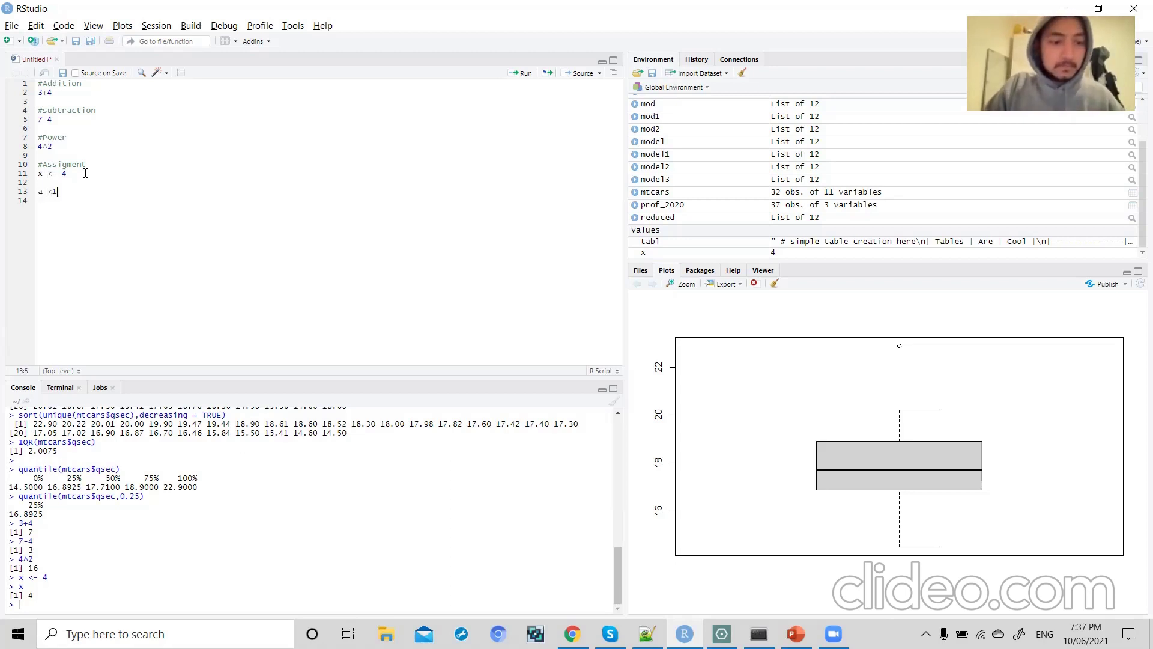
key(BackSpace)
key(BackSpace)
text(<- 1)
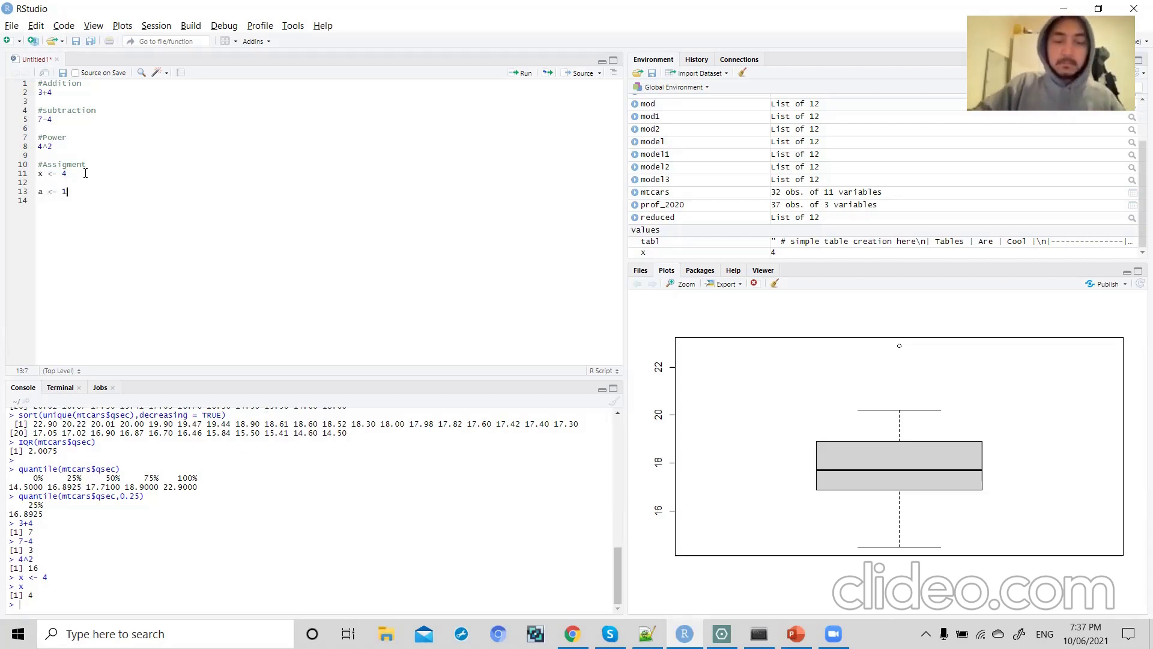
- Add the assignment b <- 2 on the line below the a assignment
key(Return)
text(b)
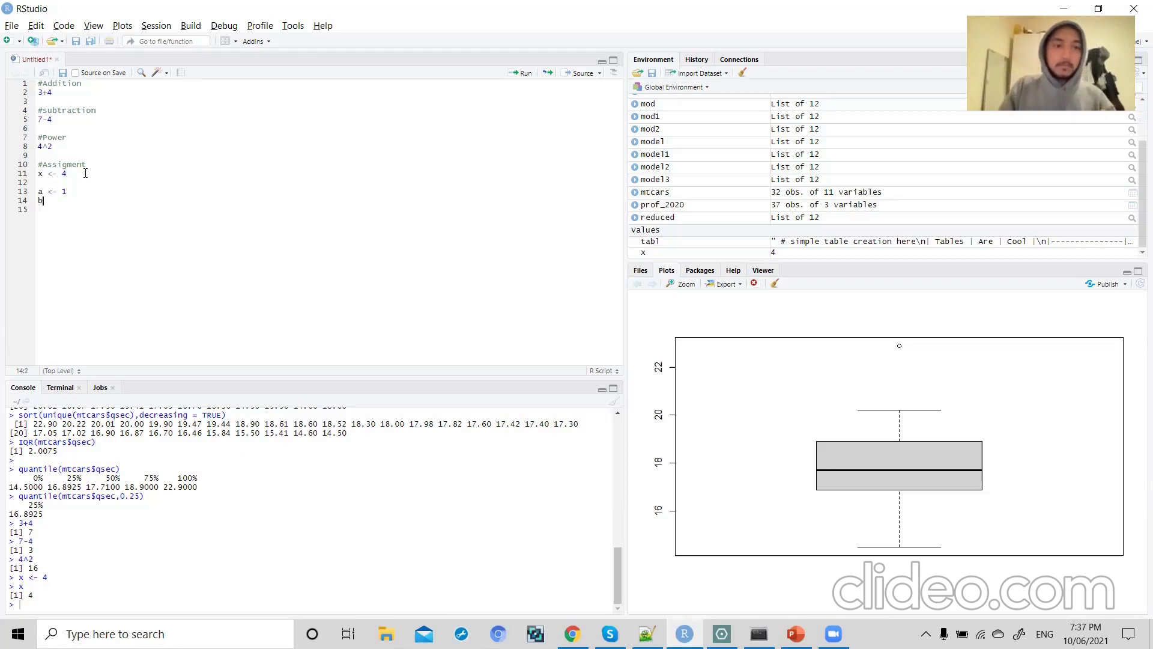
text( <)
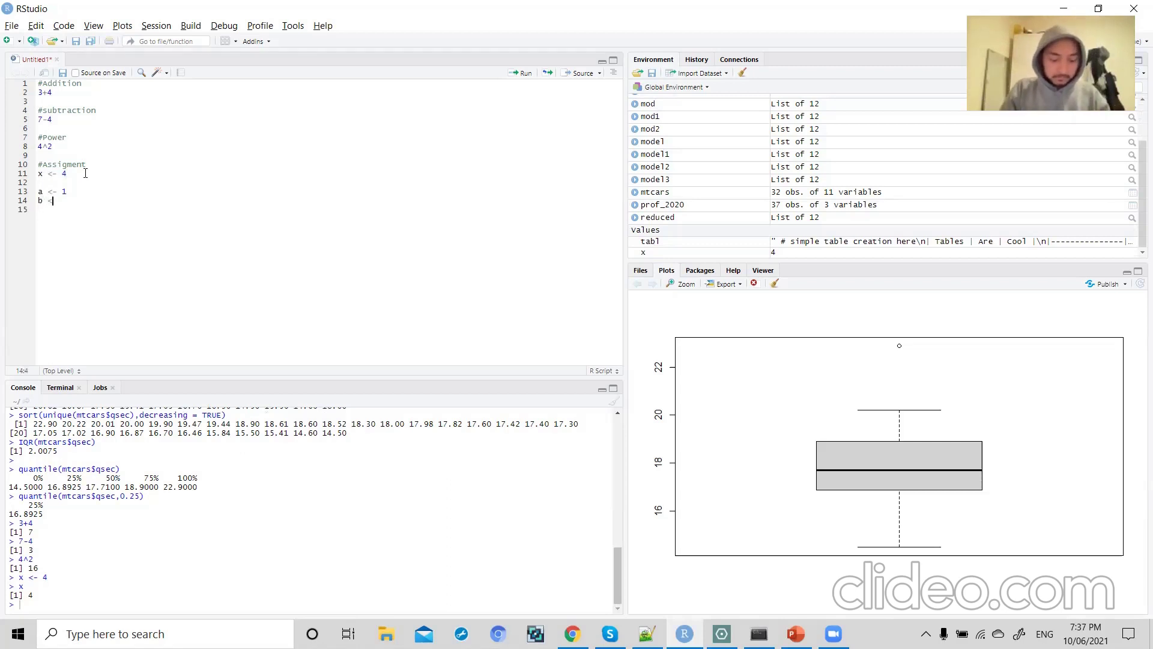
text(- 2)
key(Return)
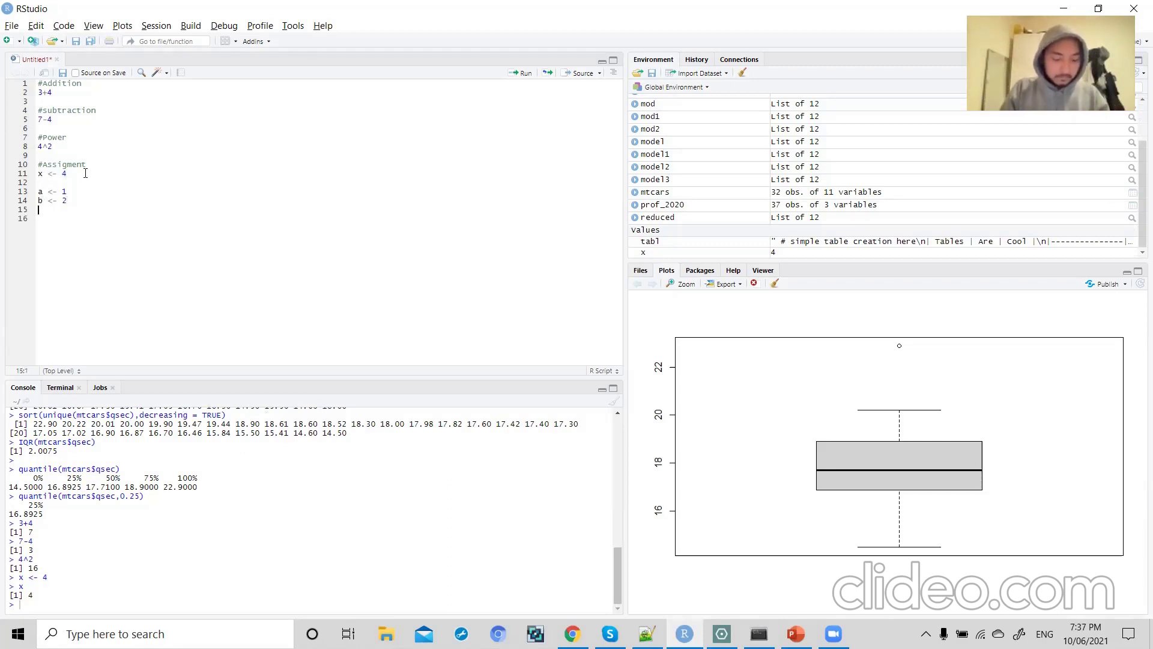
- Add c<- a+b and a line that prints c, and run lines 13 to 16 together
text(c<-a+b)
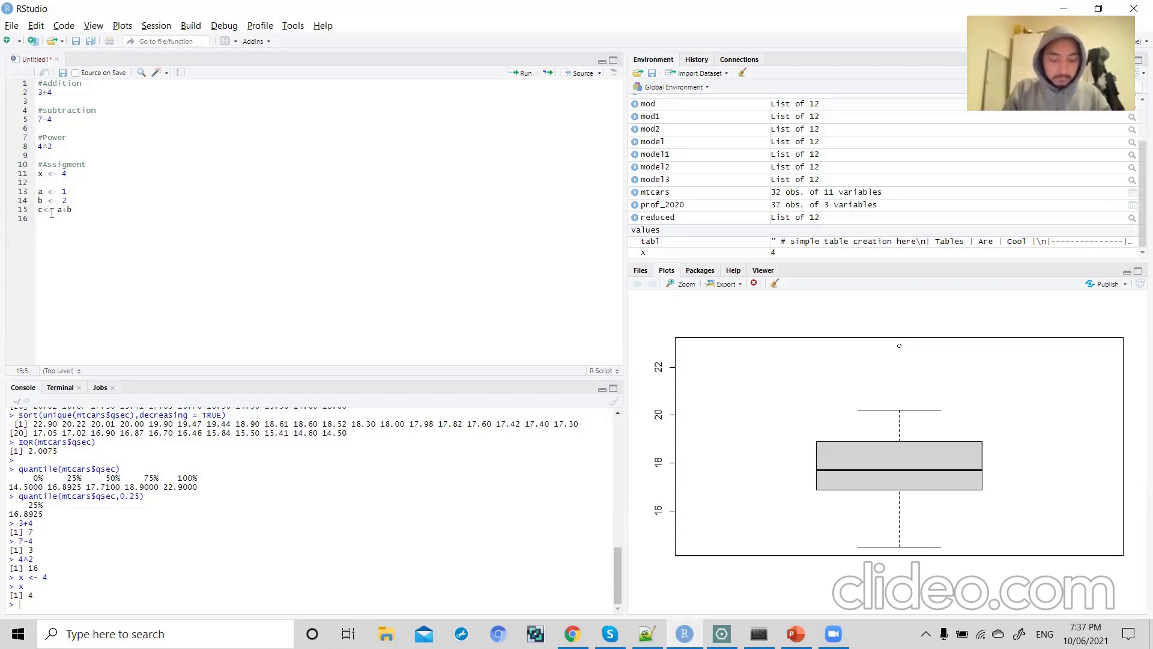
key(Return)
text(c)
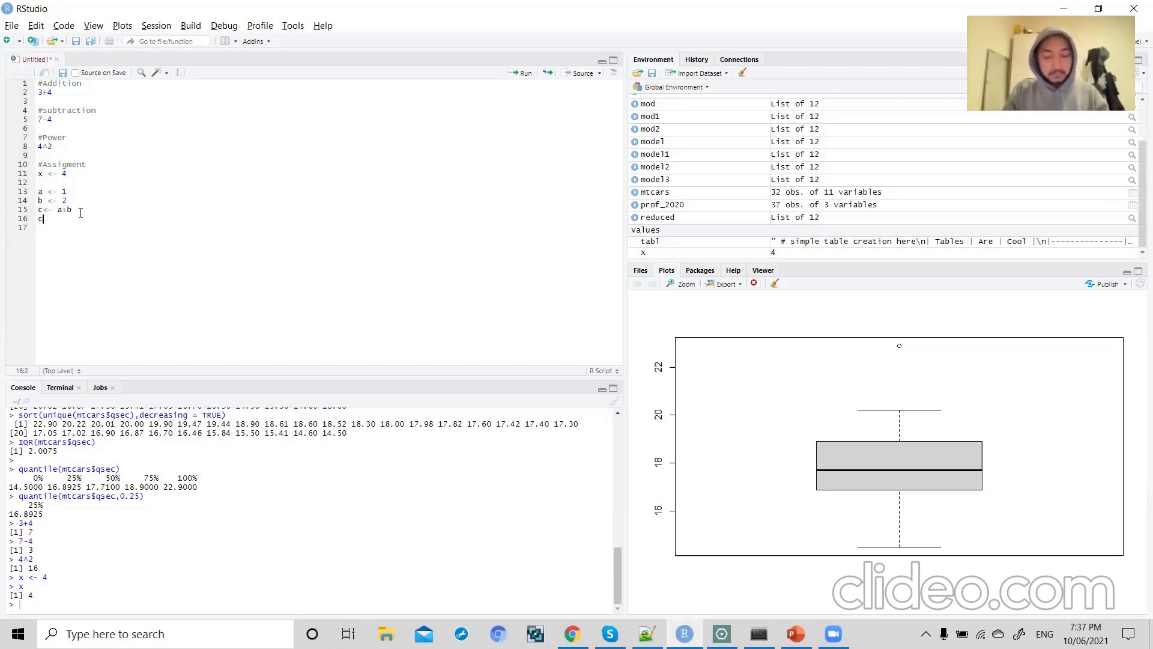
drag(72, 219, 35, 193)
key(ctrl+Return)
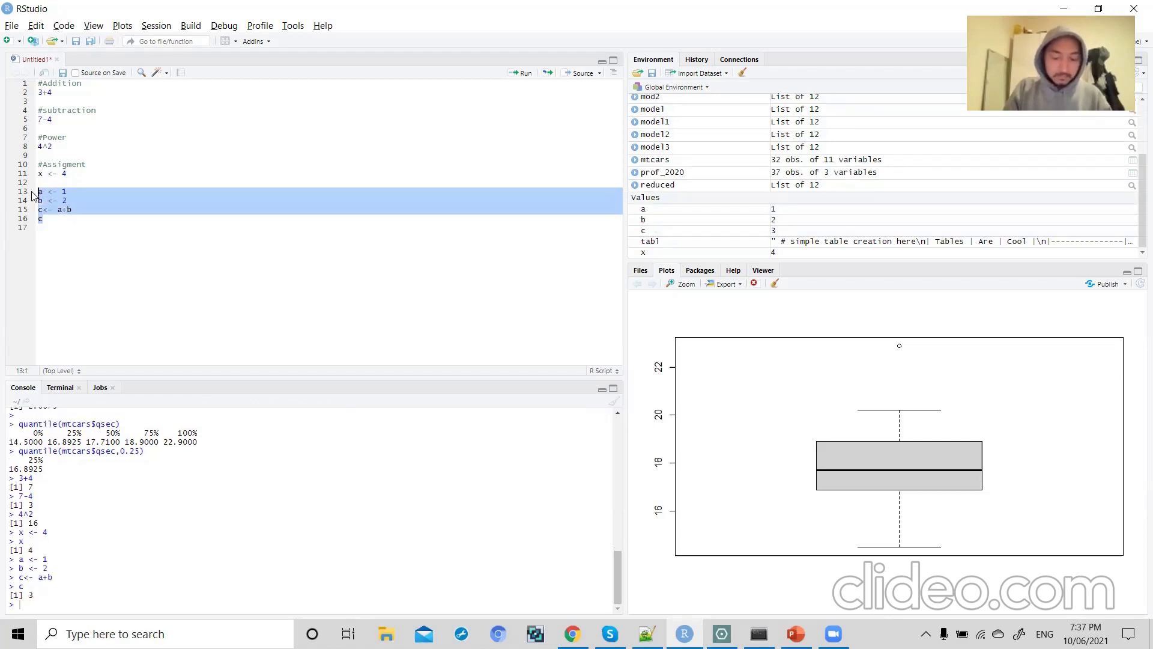
- Add the numeric assignment apple <- 5 on line 18, leaving an empty line after the printed c
click(57, 220)
key(Return)
key(Return)
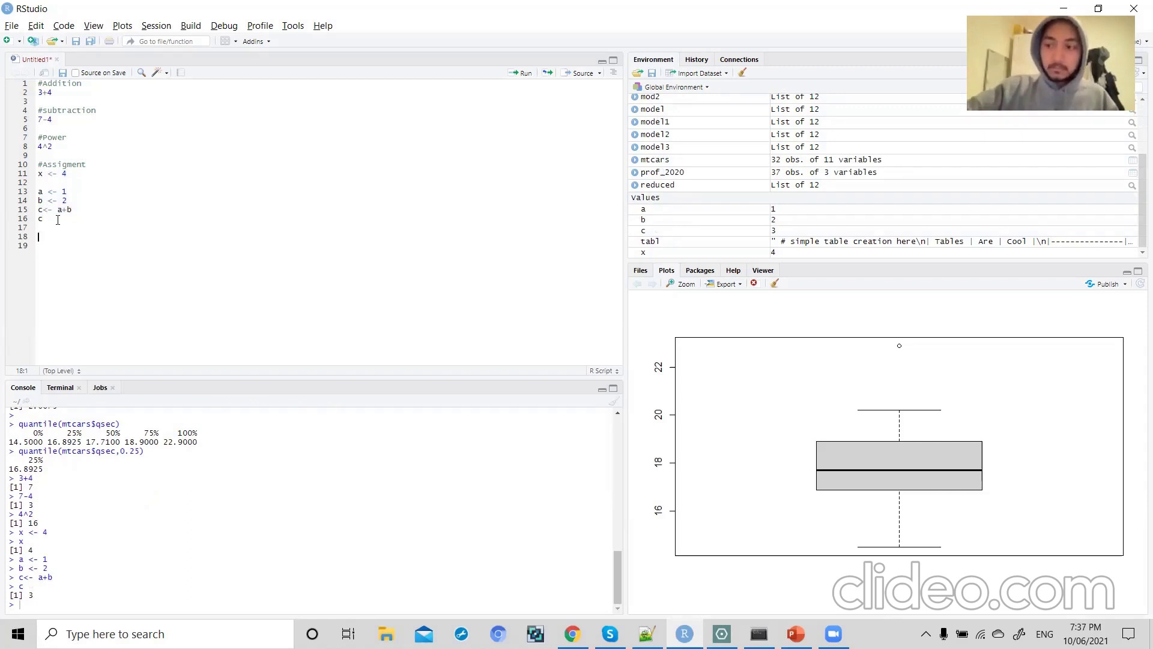
text(app)
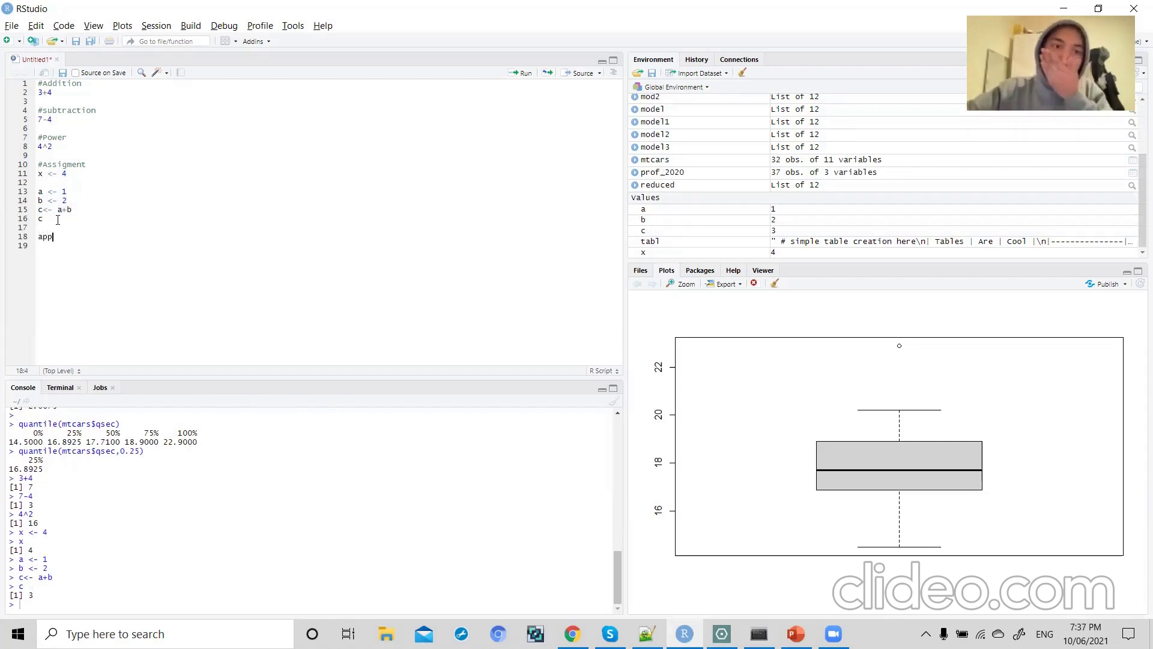
text(le <- 5)
key(Return)
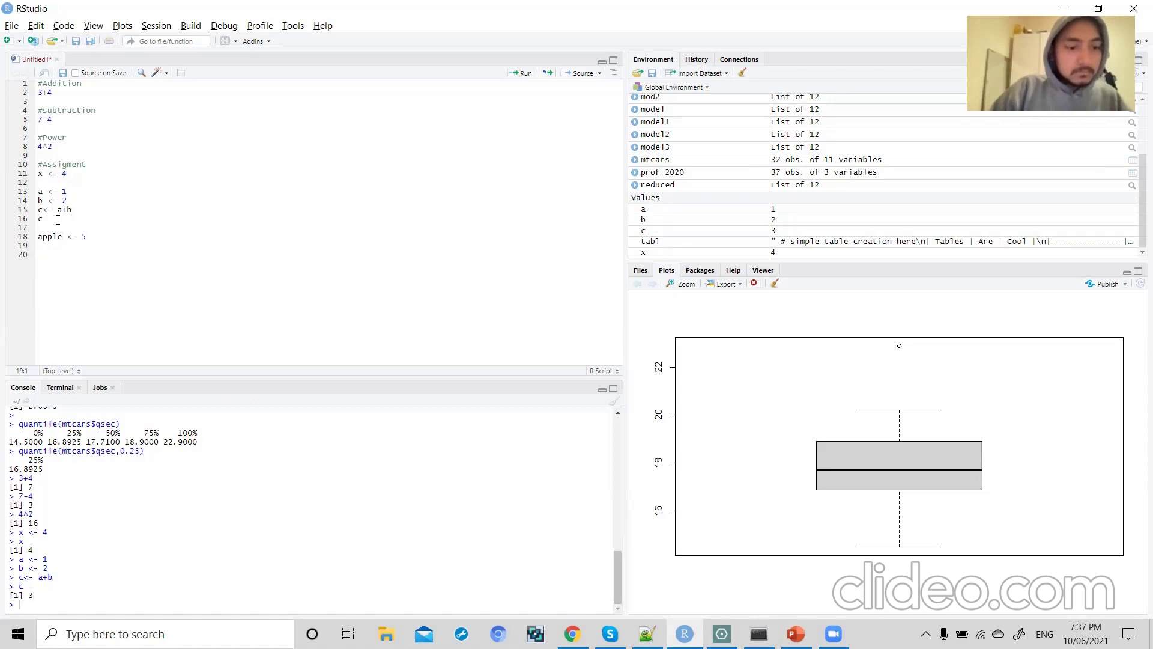
- Add the text assignment orange <- "six" on line 19
text(orna)
key(BackSpace)
key(BackSpace)
text(ange <-)
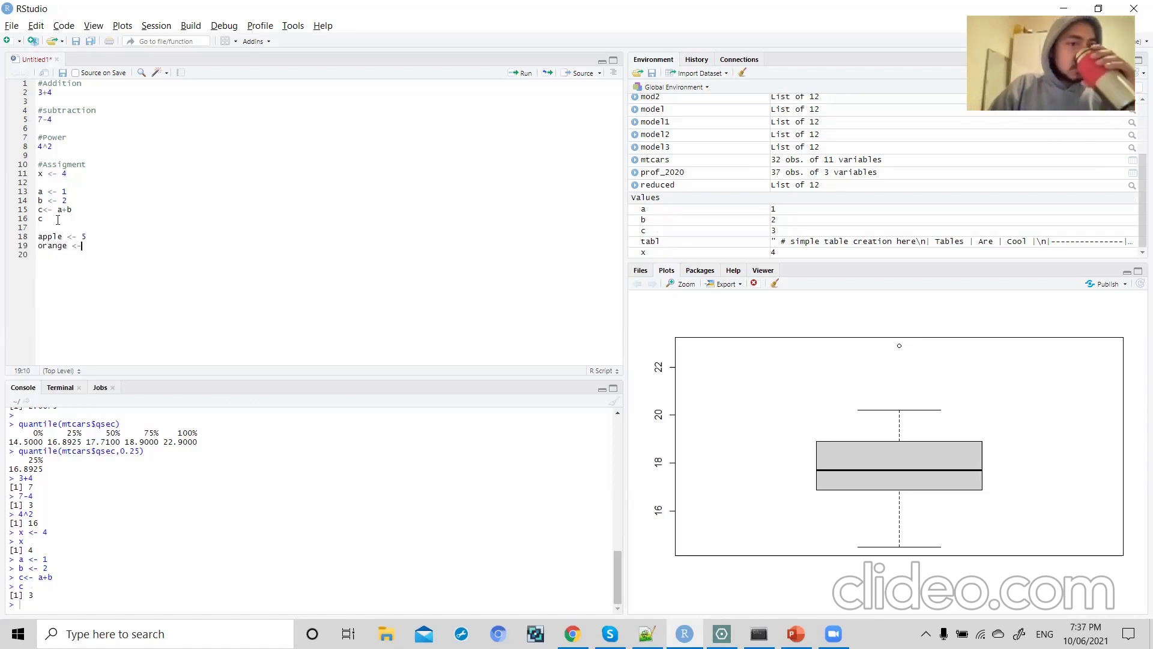
text( "siz)
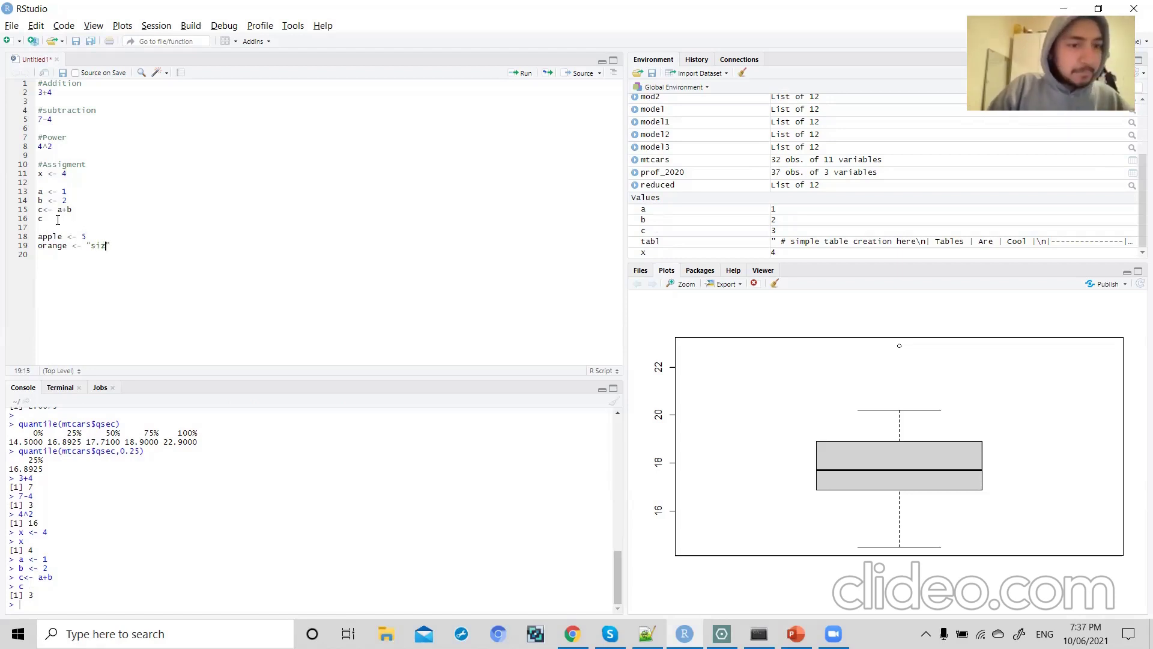
key(BackSpace)
text(x)
key(Return)
- Add the logical assignment var <- TRUE on line 20
text(var)
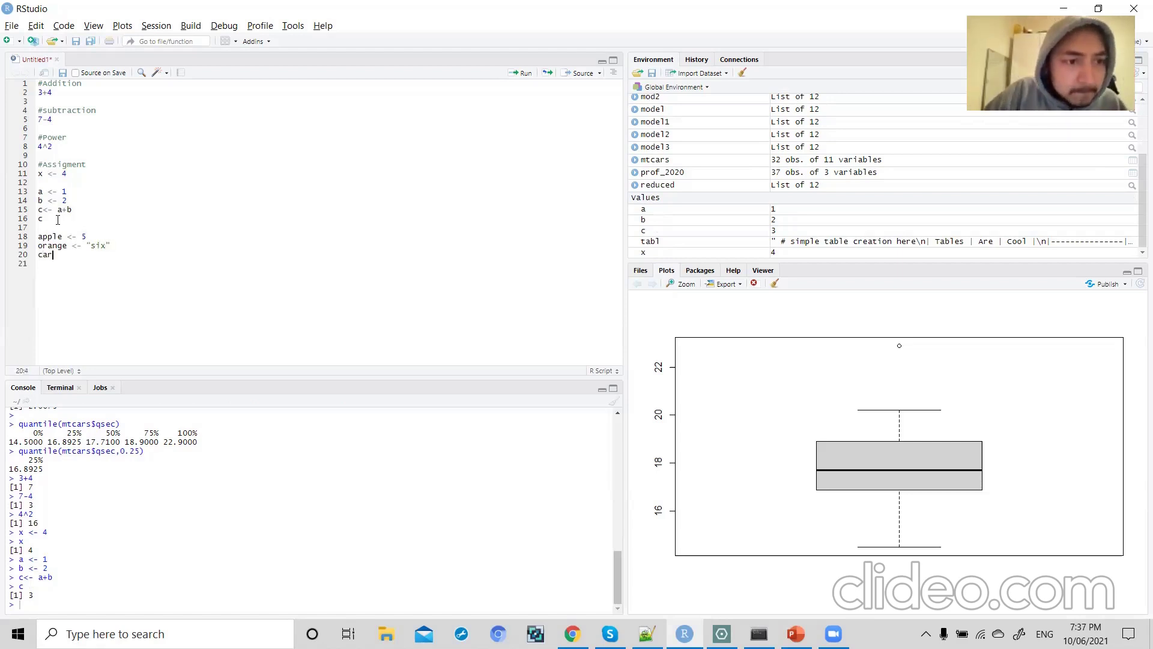
text( <- True)
key(Return)
key(Return)
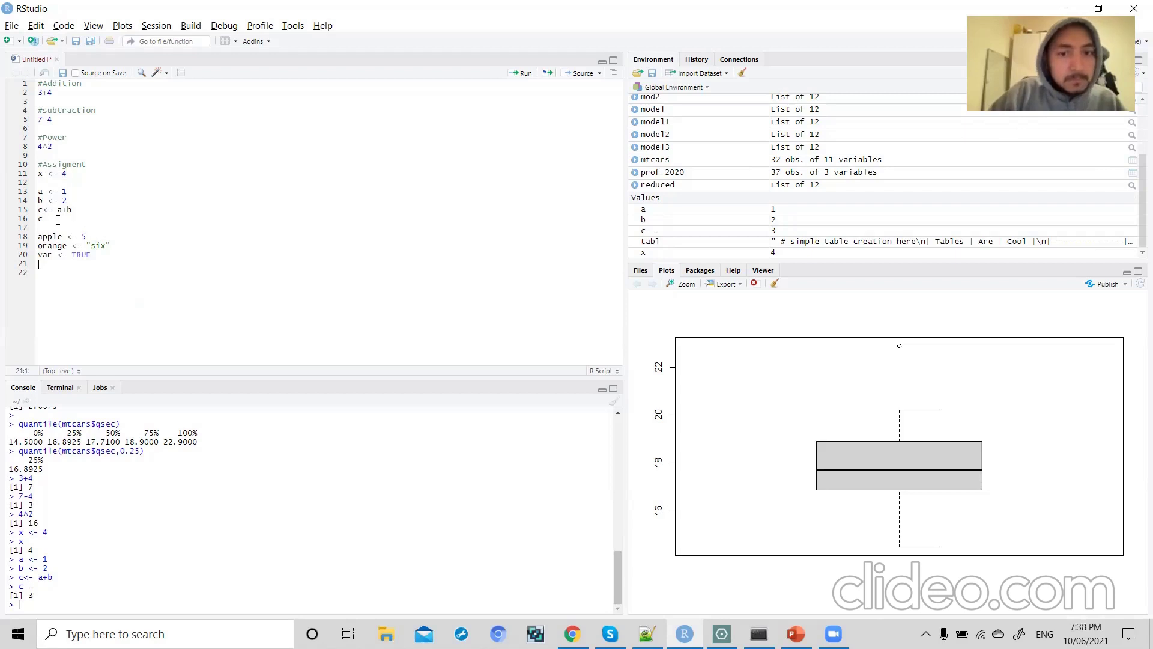
- Add the comment "#check datatype" on line 22, followed by an empty line
key(Return)
text(#)
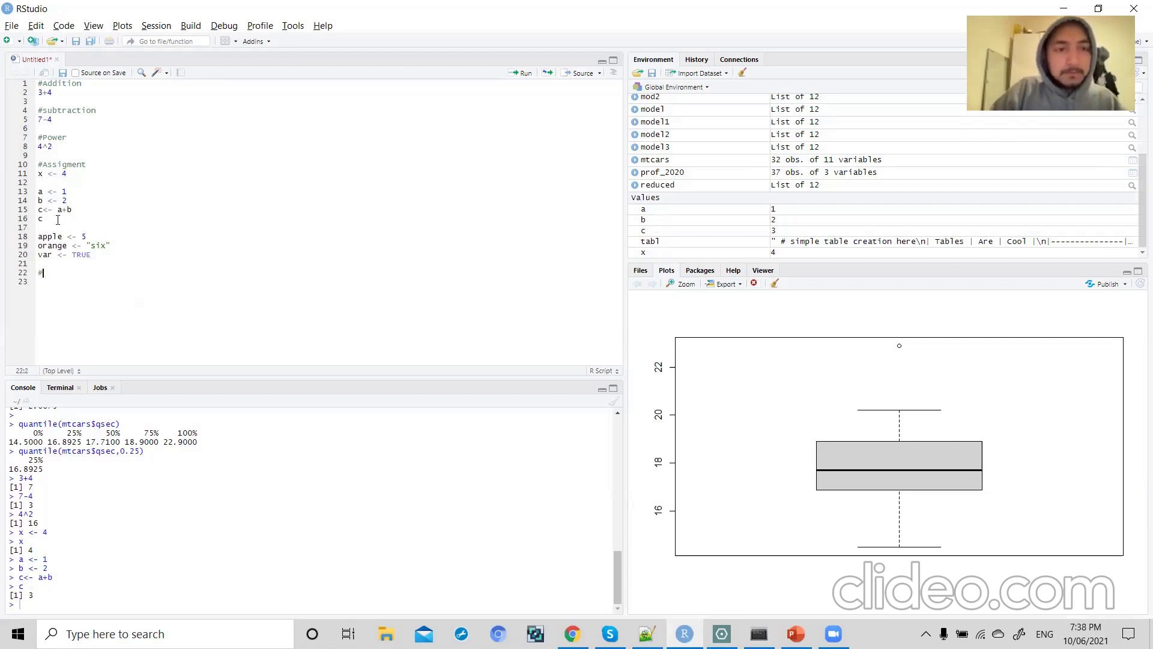
text(check datatype)
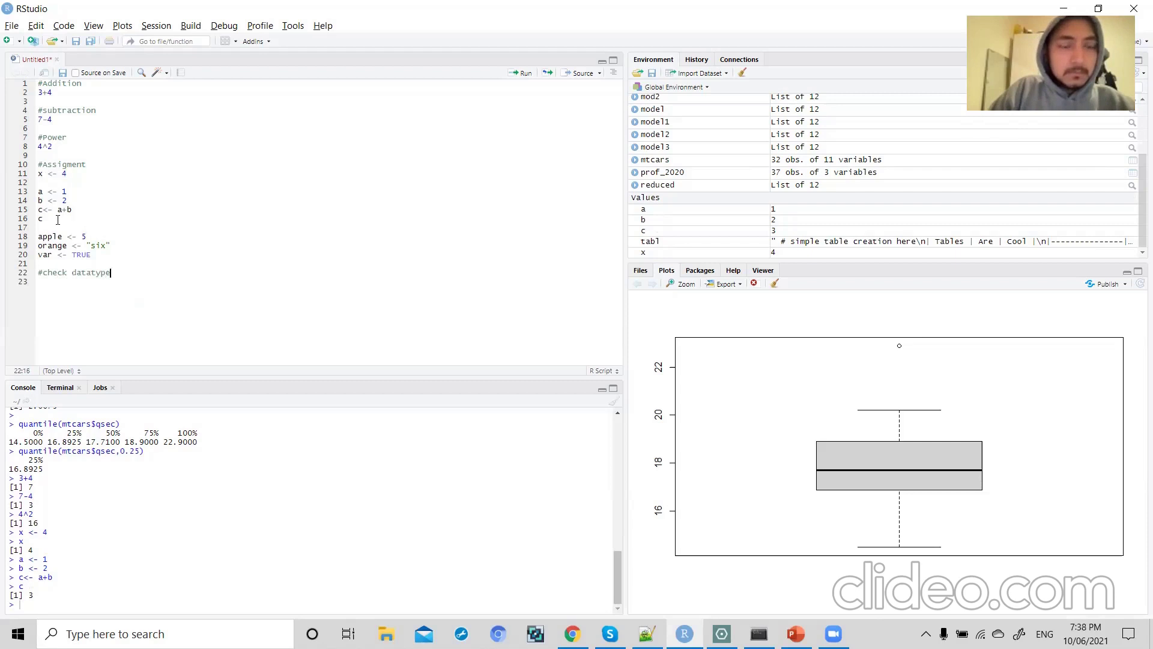
key(Return)
key(Return)
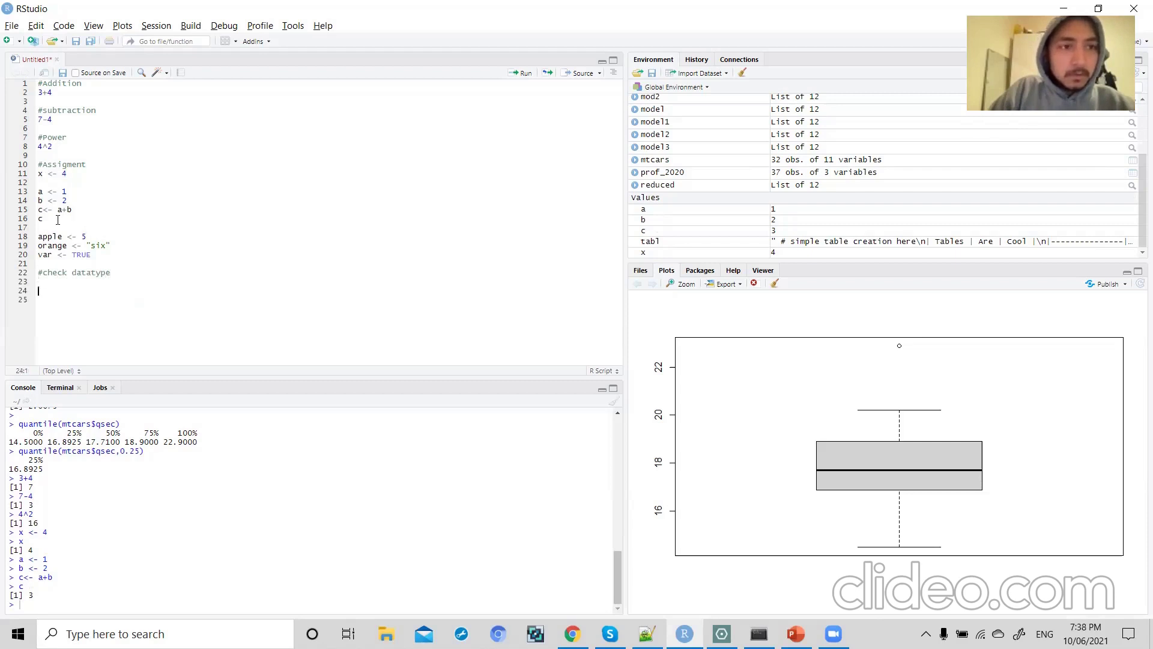
- Write class(apple) on line 24 and run it
text(class)
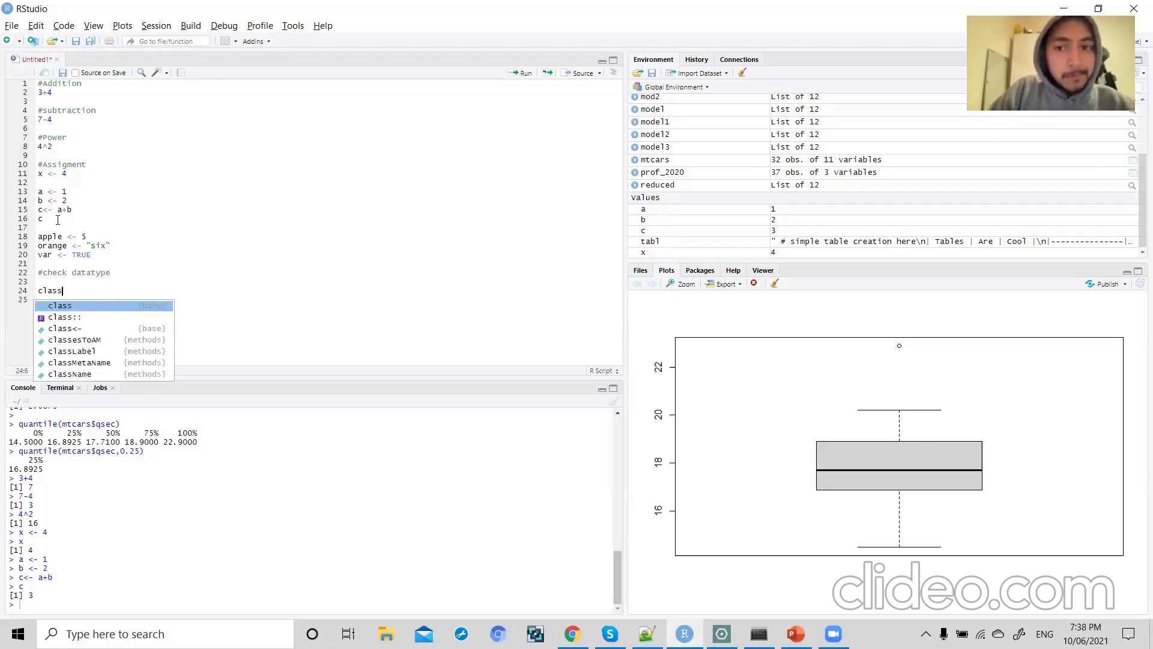
text(()
click(48, 244)
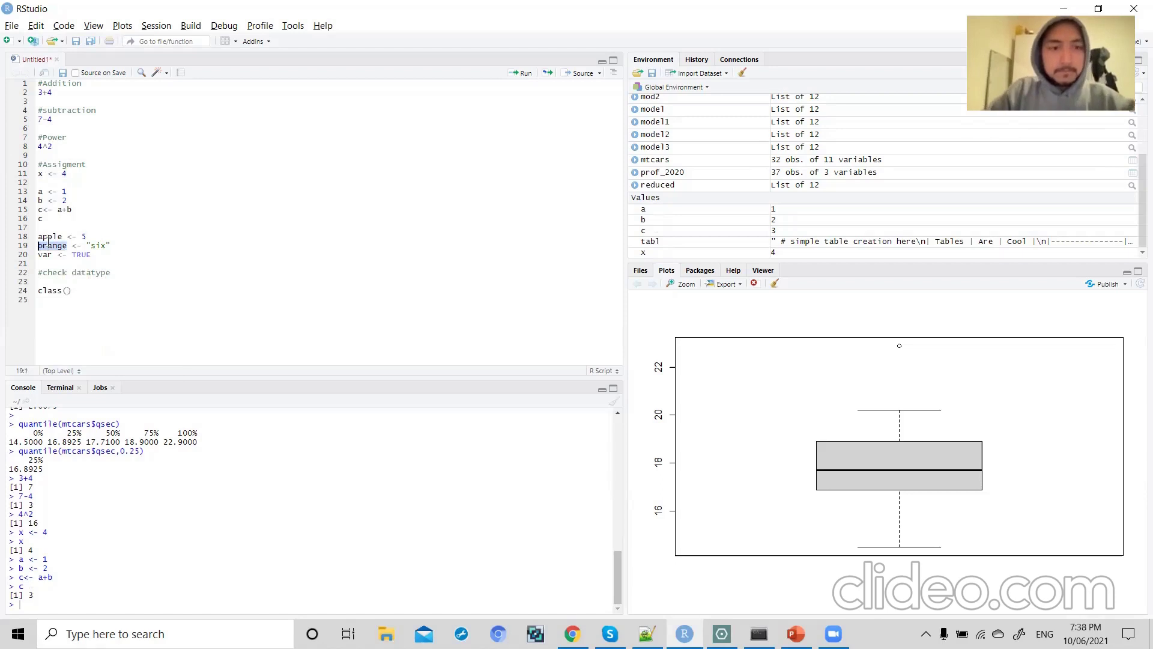
double_click(47, 237)
key(ctrl+c)
click(67, 291)
key(ctrl+v)
drag(96, 291, 17, 291)
key(ctrl+Return)
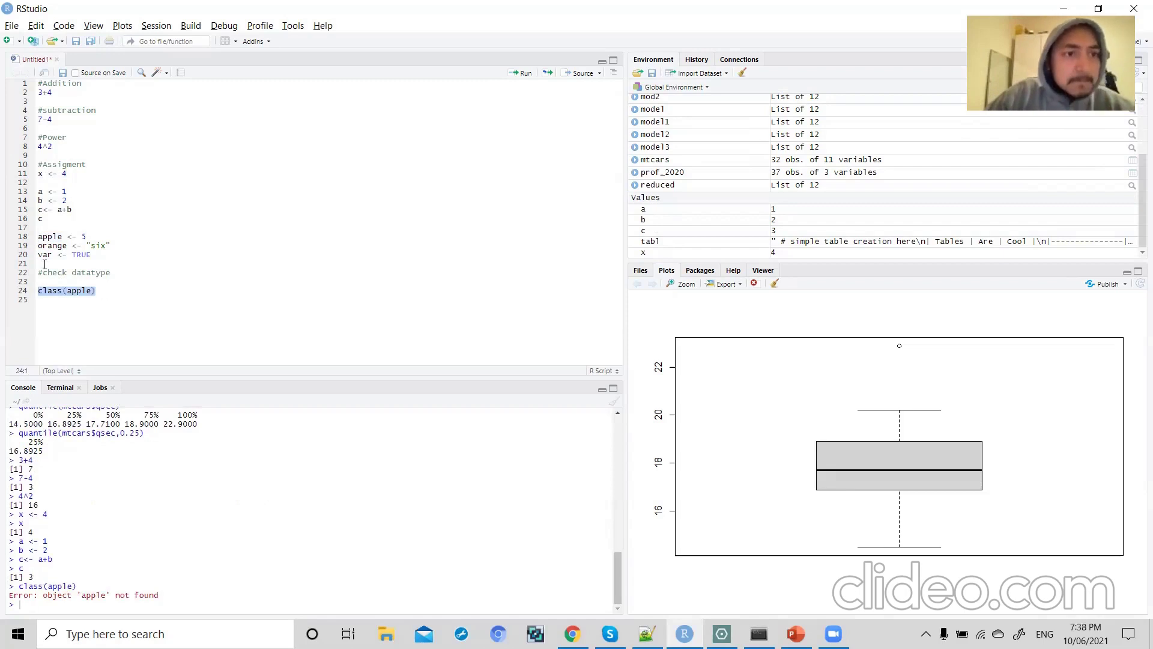
- Run the apple, orange and var assignments on lines 18 to 20, and rerun class(apple)
click(90, 238)
drag(92, 255, 23, 239)
key(ctrl+Return)
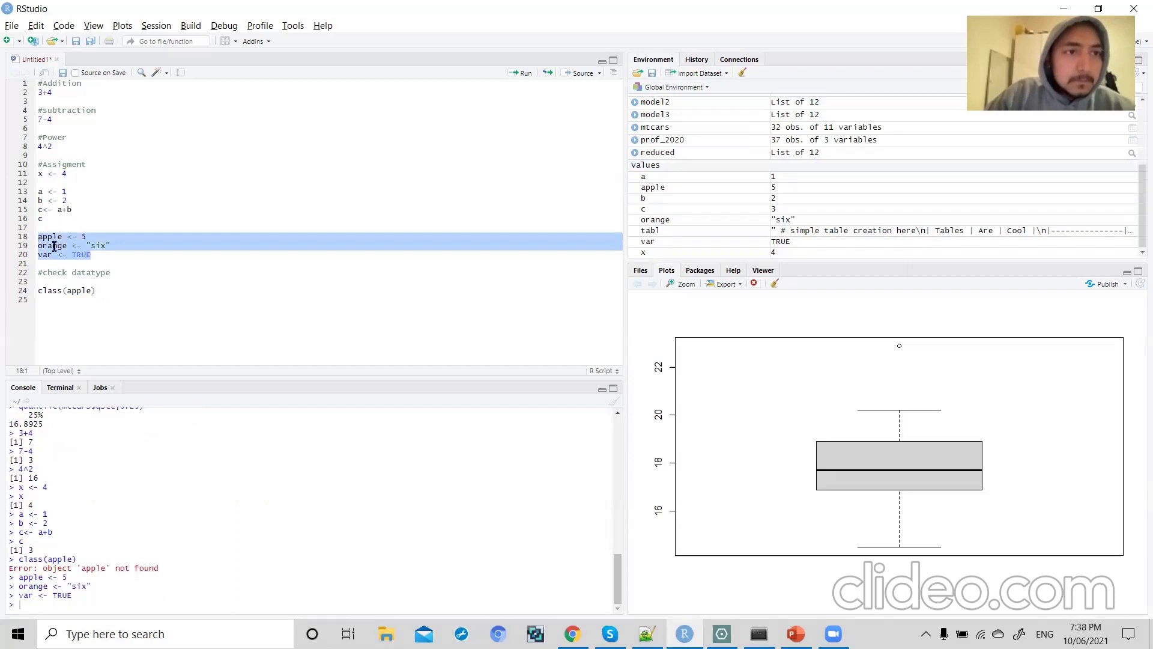
drag(96, 290, 38, 293)
key(ctrl+Return)
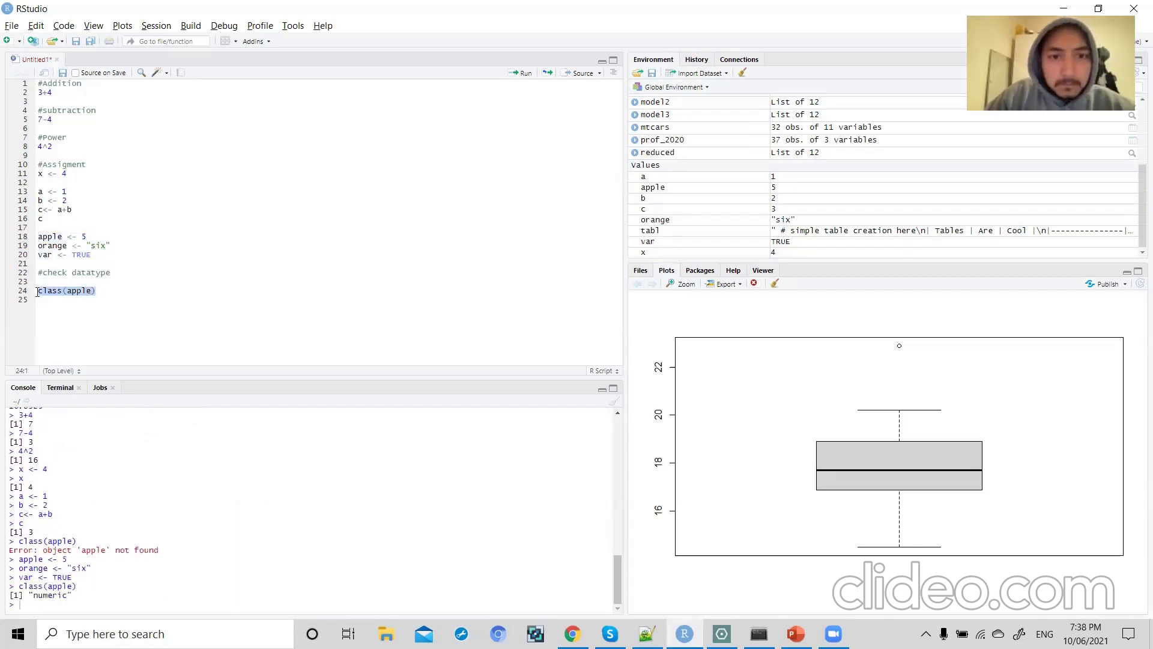
- Replace apple with orange in the class call on line 24 and run class(orange)
double_click(60, 246)
key(ctrl+c)
double_click(81, 290)
key(ctrl+v)
drag(101, 291, 36, 294)
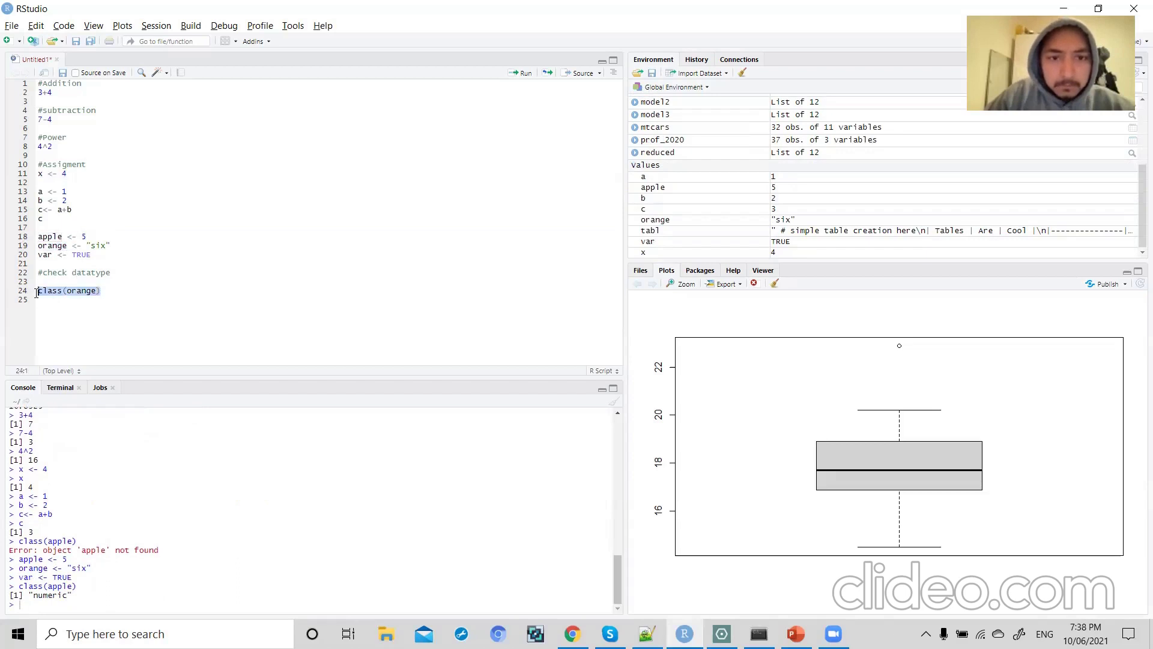
key(ctrl+Return)
- Replace orange with var in the class call, run class(var), and start a new line 26 below it
double_click(47, 254)
key(ctrl+c)
double_click(78, 290)
key(ctrl+v)
drag(87, 291, 30, 291)
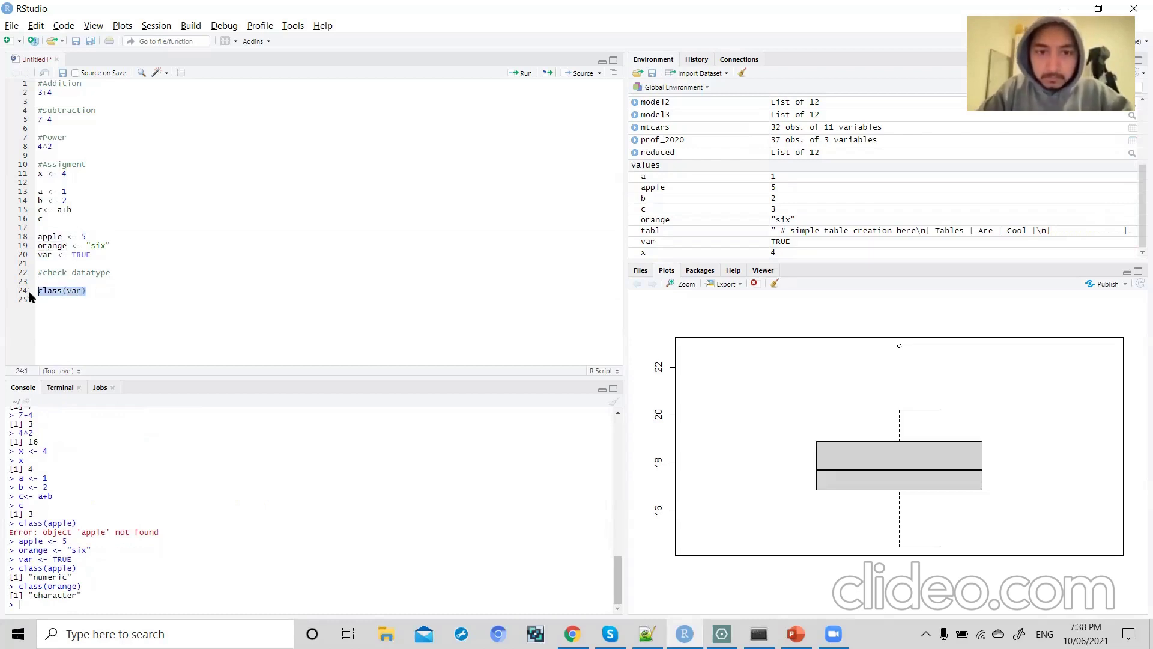
key(ctrl+Return)
click(101, 288)
key(Return)
key(Return)
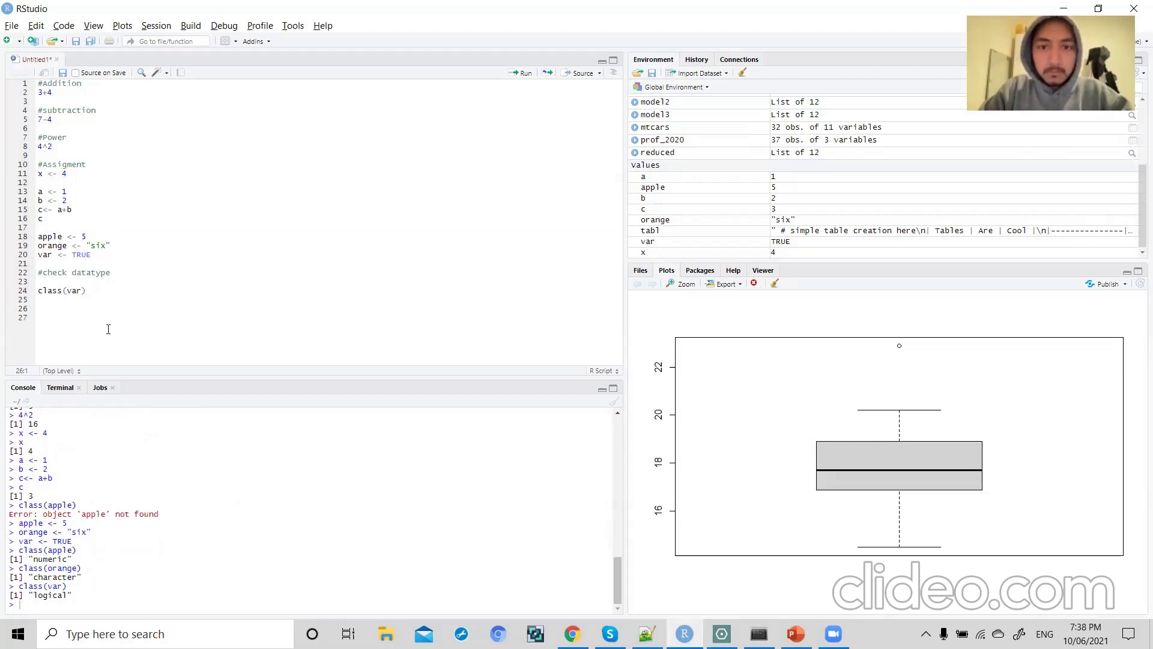
text(#Ass)
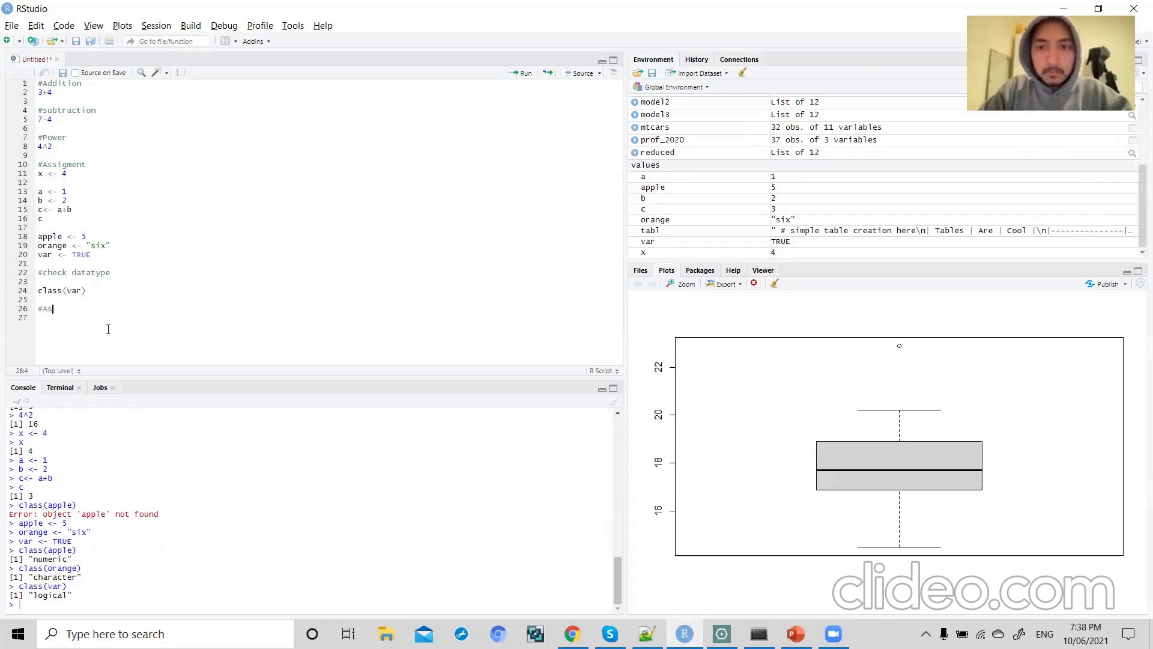
key(BackSpace)
key(BackSpace)
key(BackSpace)
key(BackSpace)
key(BackSpace)
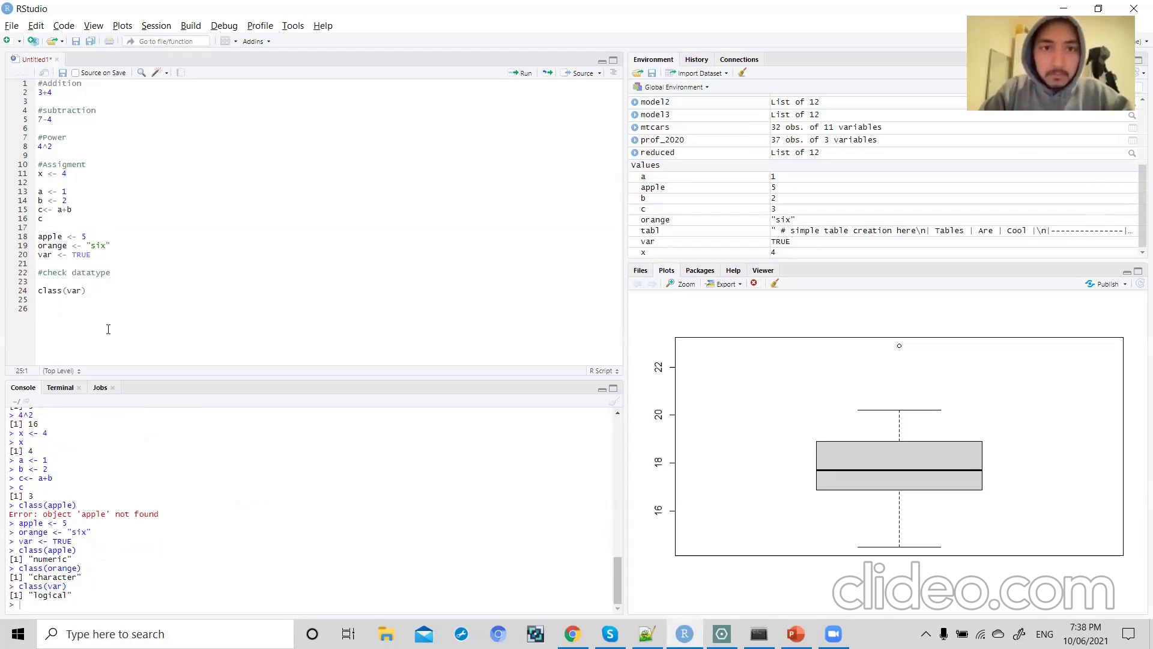
key(Return)
- Add the assignment var <- "3" on line 26
text(va)
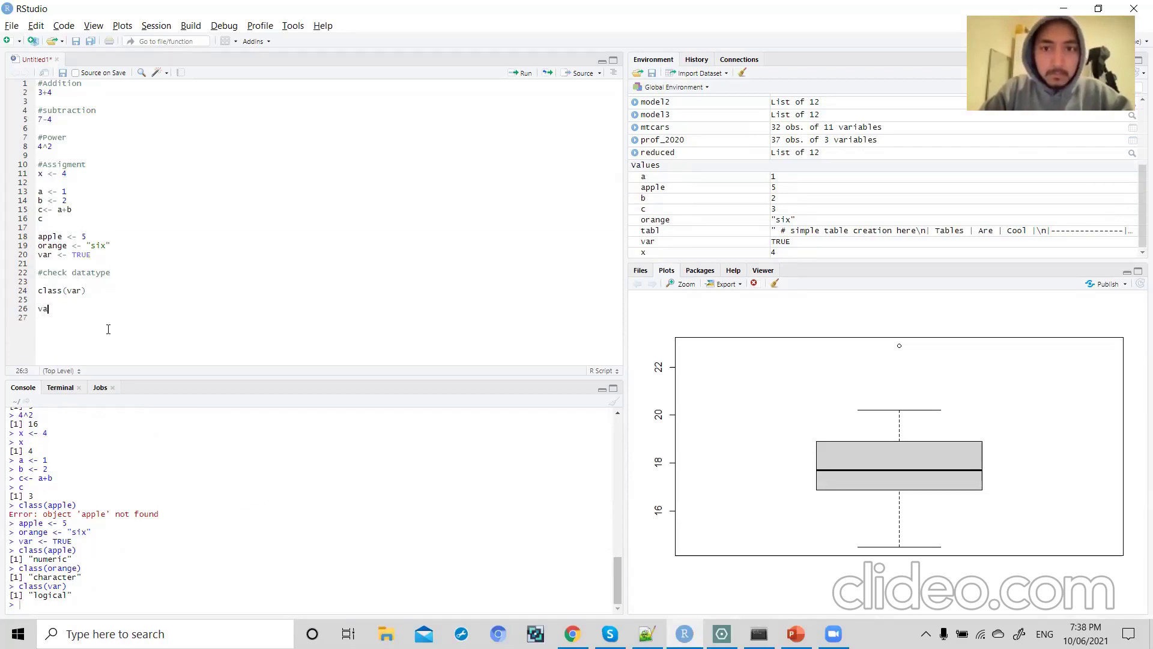
text(r <- "3)
key(Return)
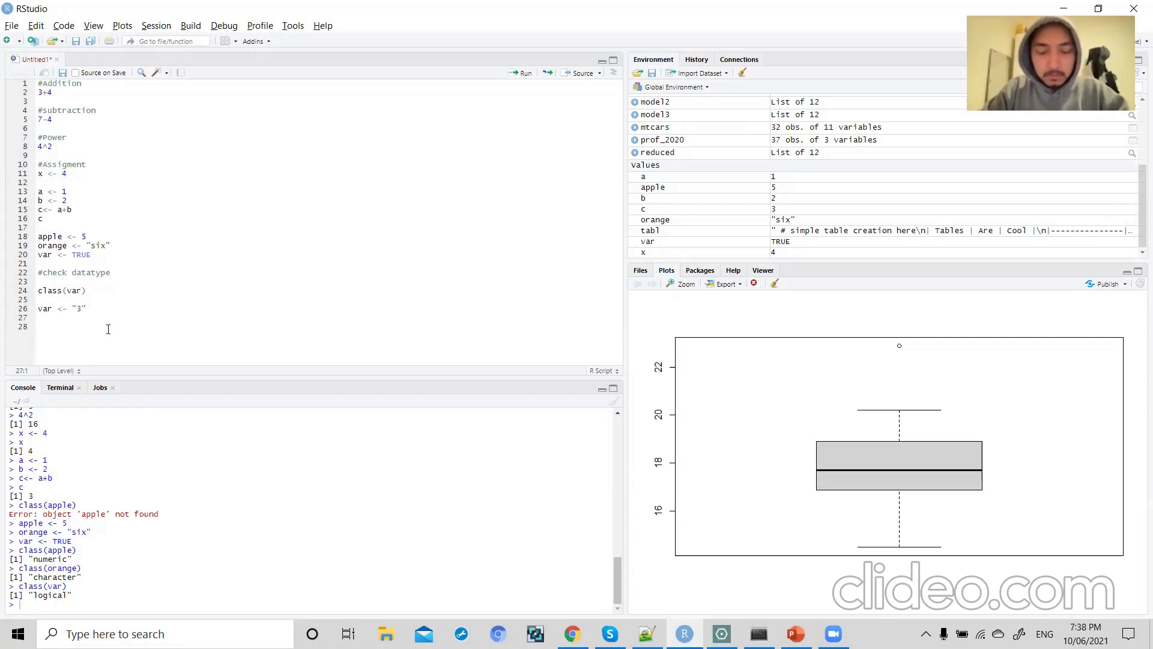
click(85, 307)
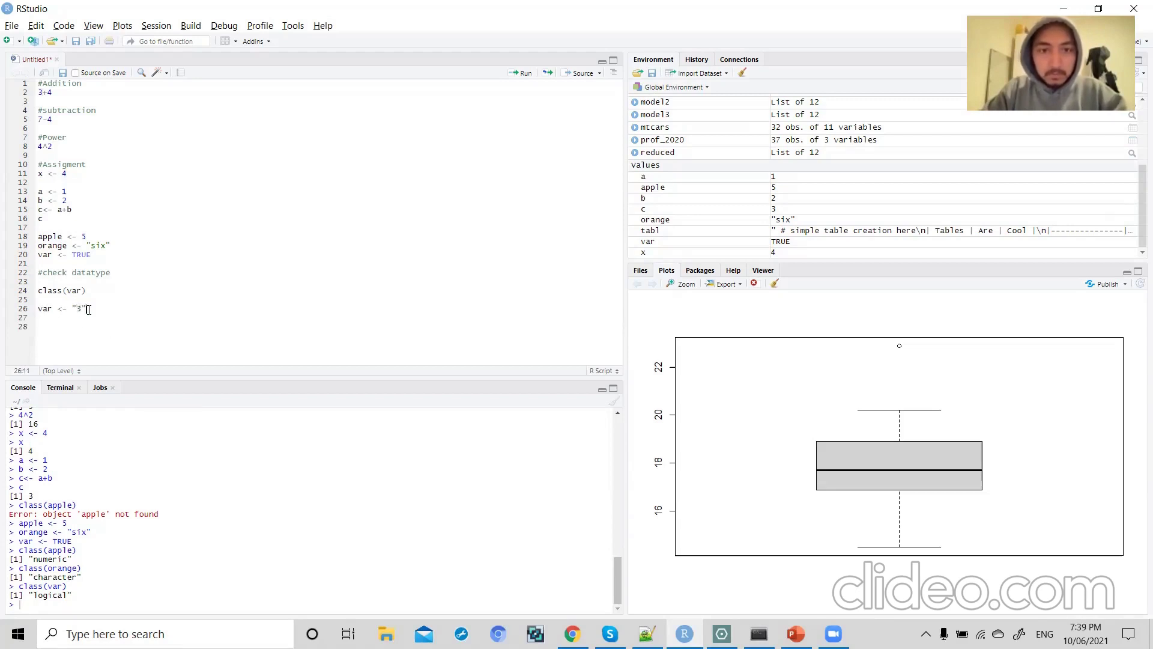
- Add the conversion var_num <- as.numeric(var) on line 27
key(Return)
text(var )
text(num )
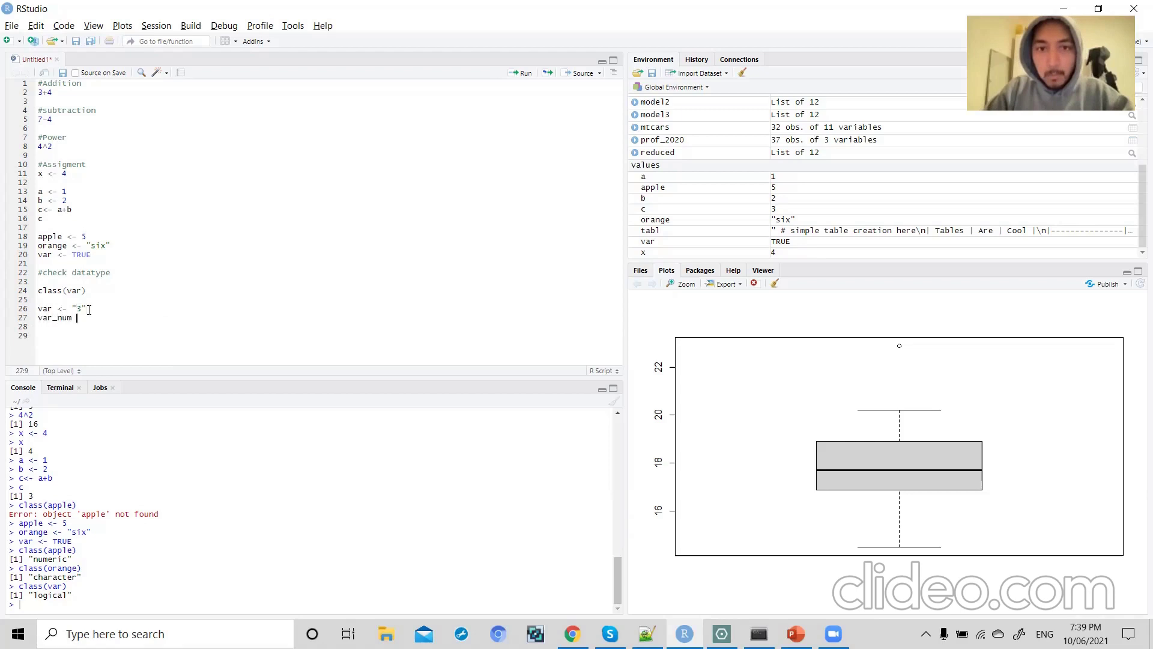
text(<- a)
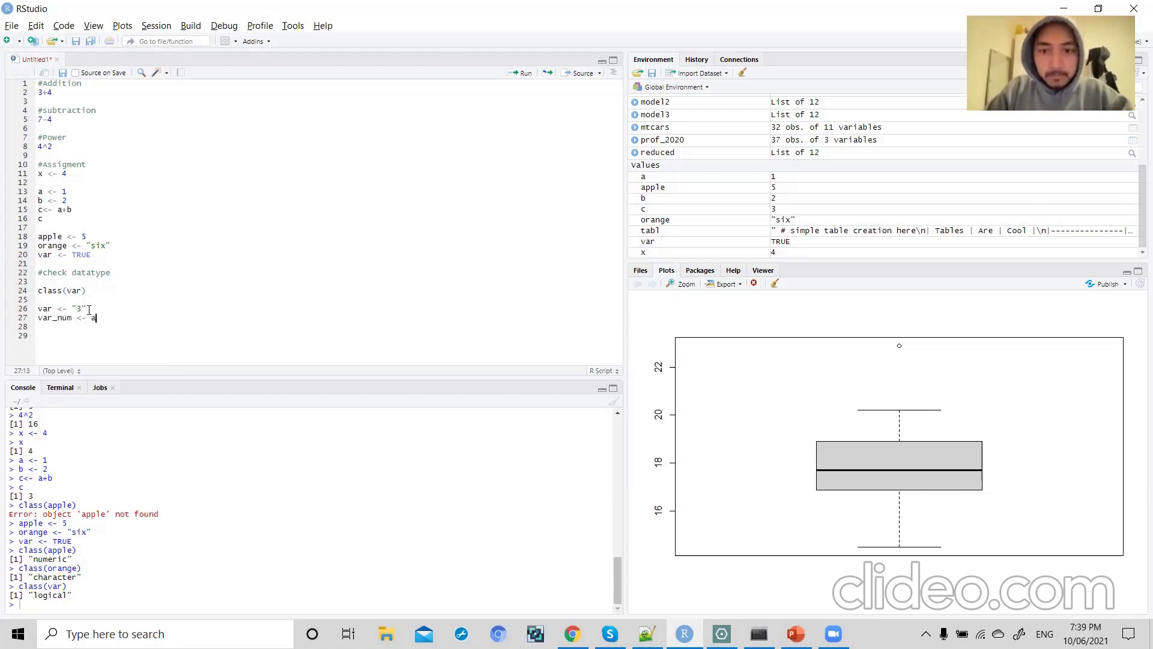
text(s.nume)
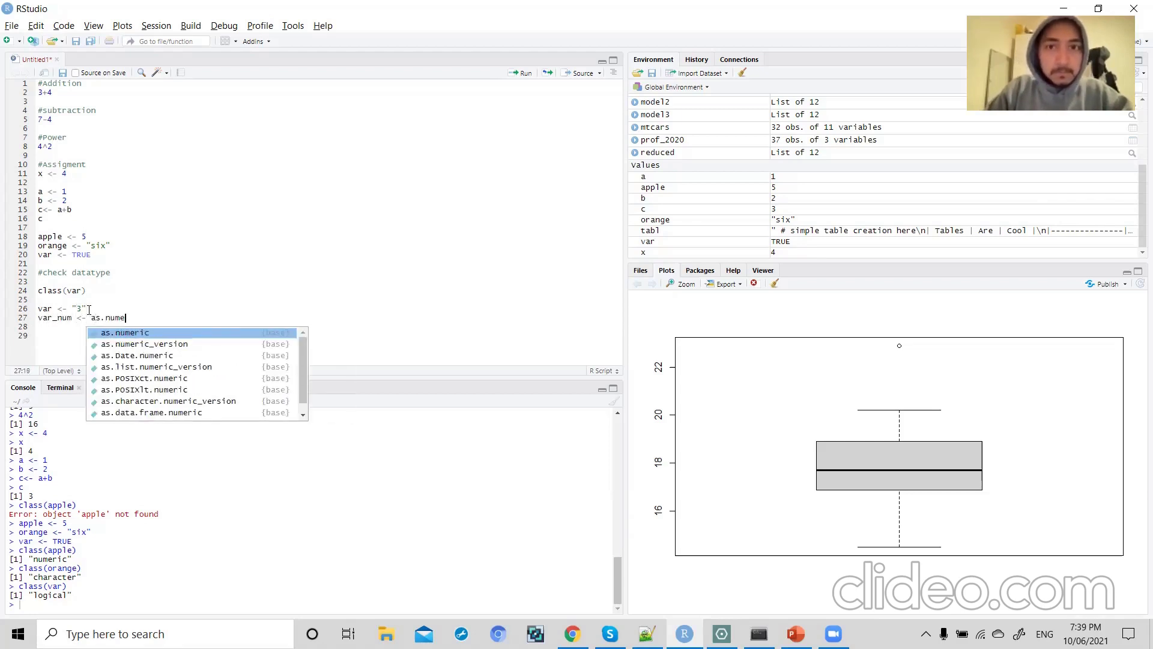
text(ric(va)
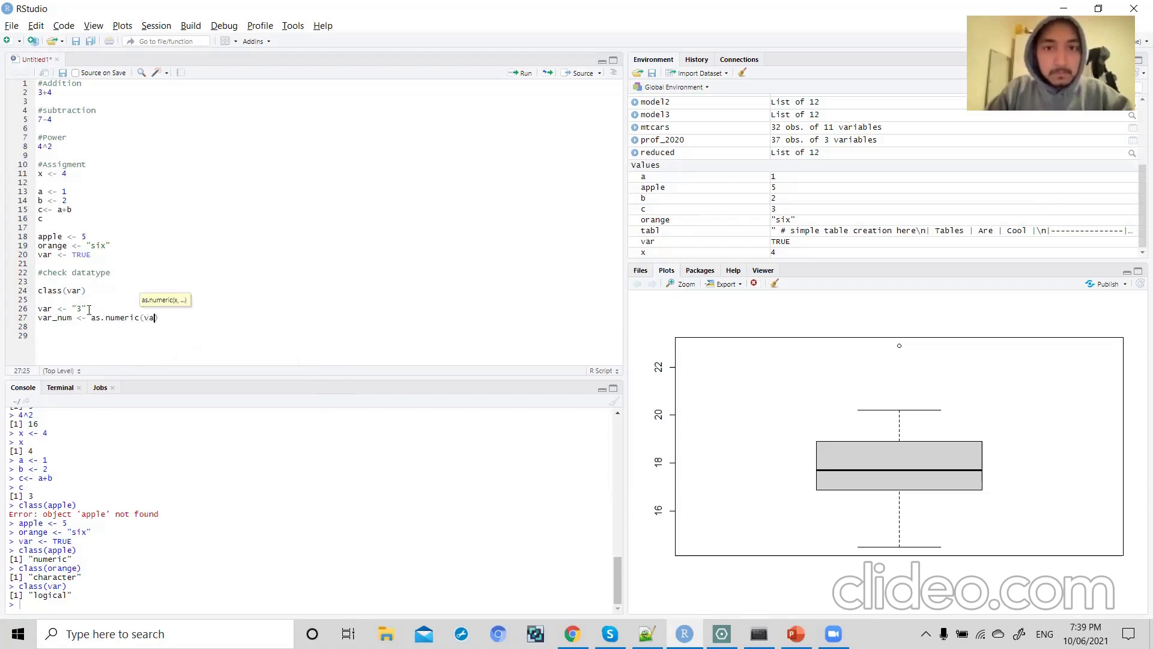
text(r))
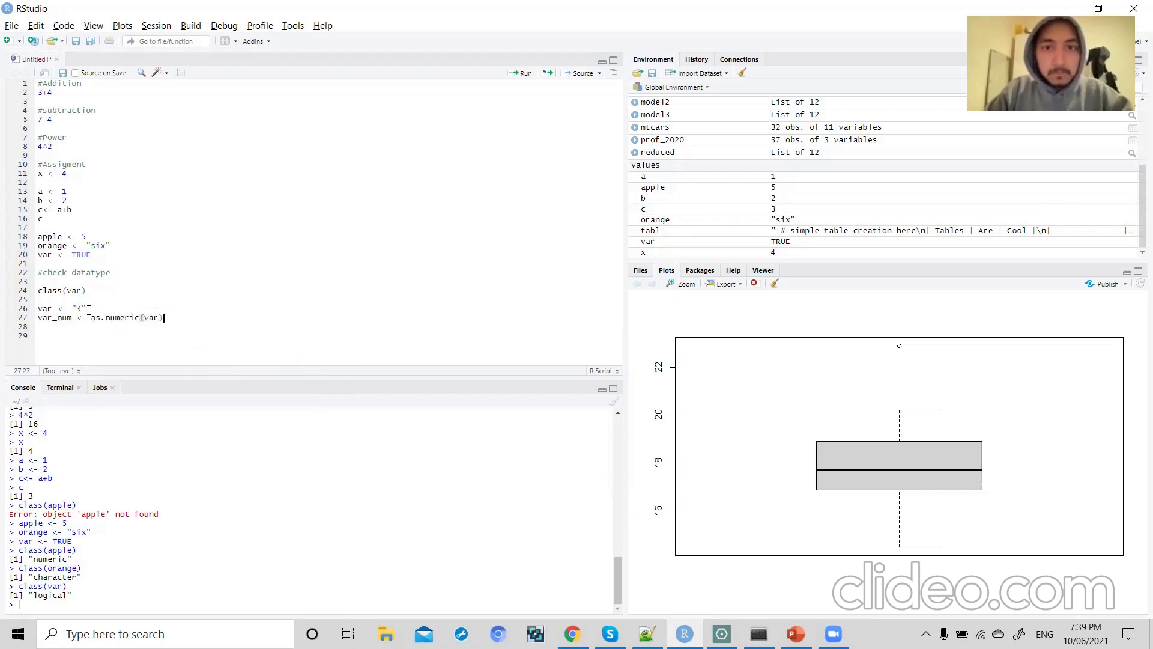
- Add var_num on its own on line 28 and run lines 26 to 28
double_click(49, 318)
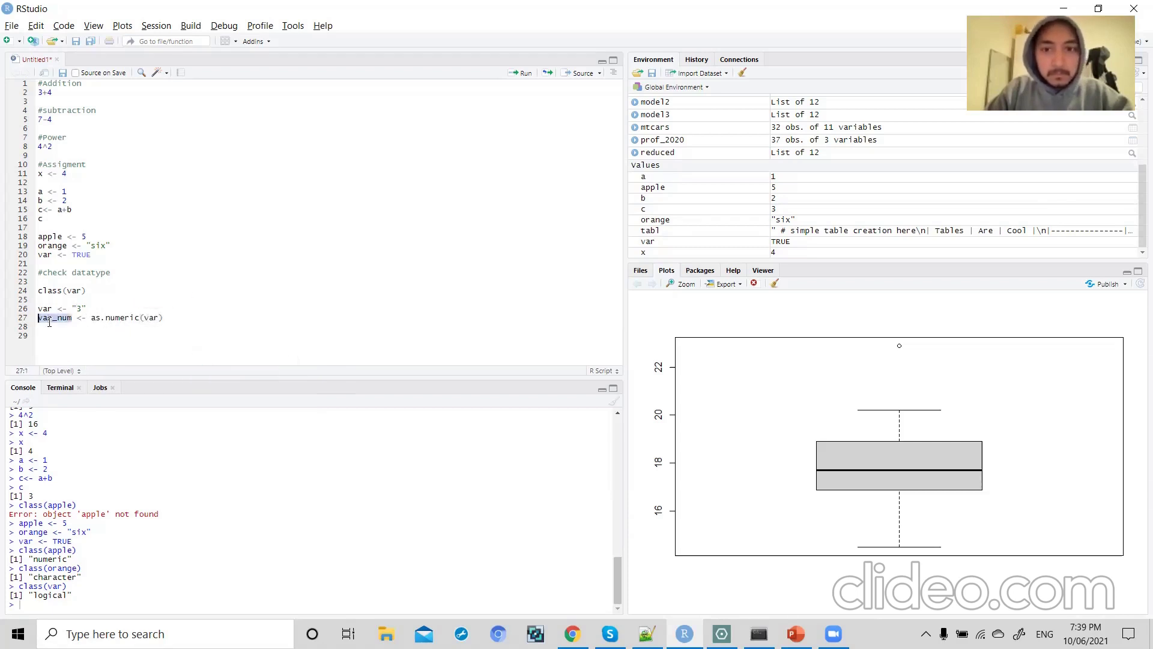
key(ctrl+c)
click(165, 318)
key(Return)
key(ctrl+v)
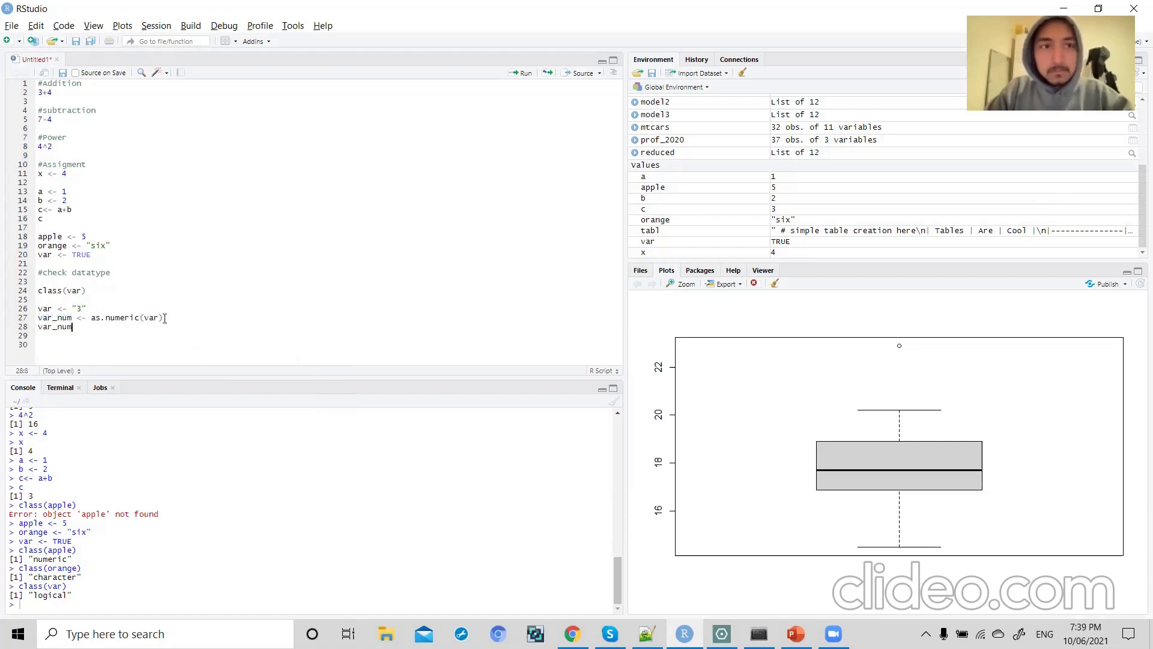
drag(72, 327, 31, 308)
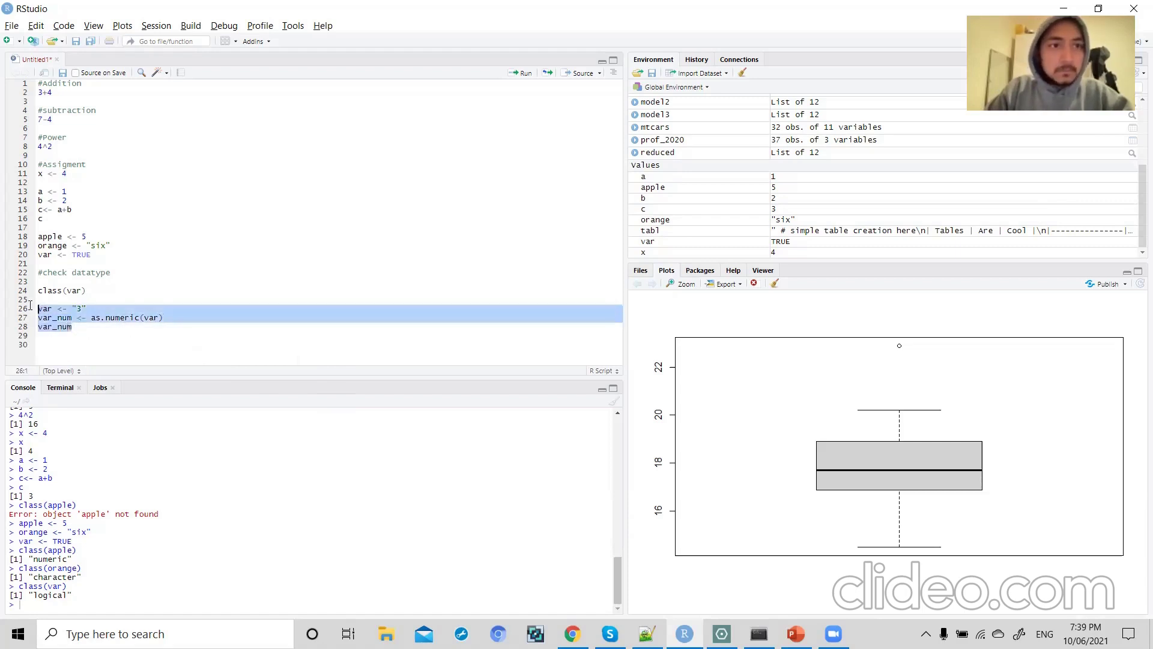
key(ctrl+Return)
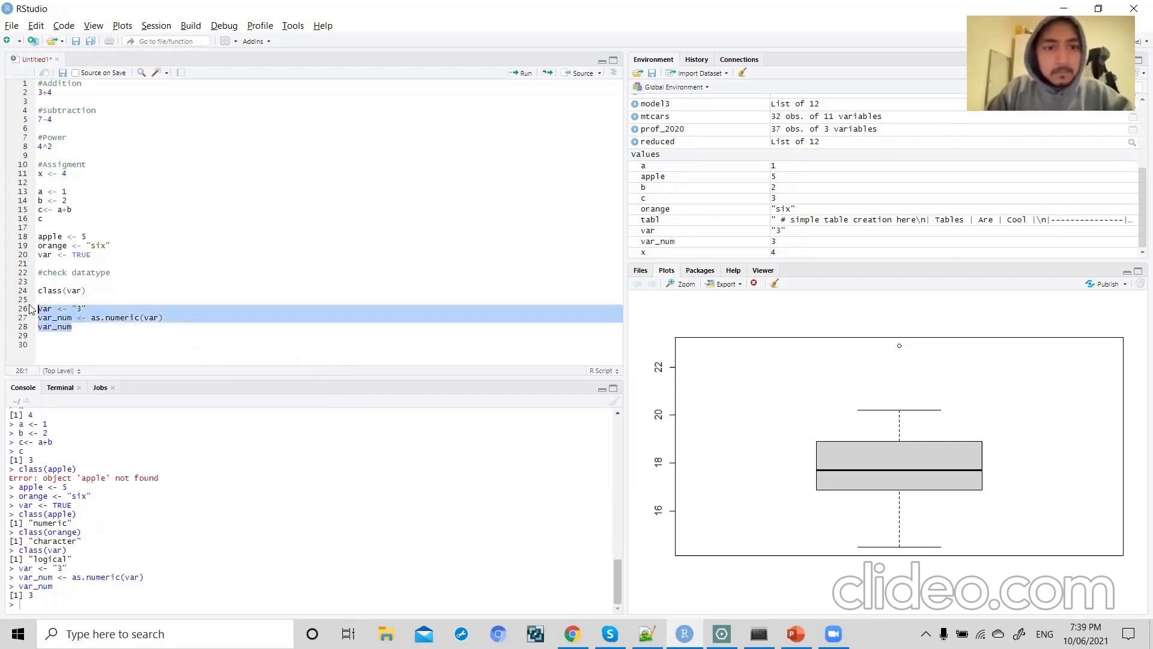
- Wrap var_num on line 28 in a class() call and run class(var_num)
click(86, 328)
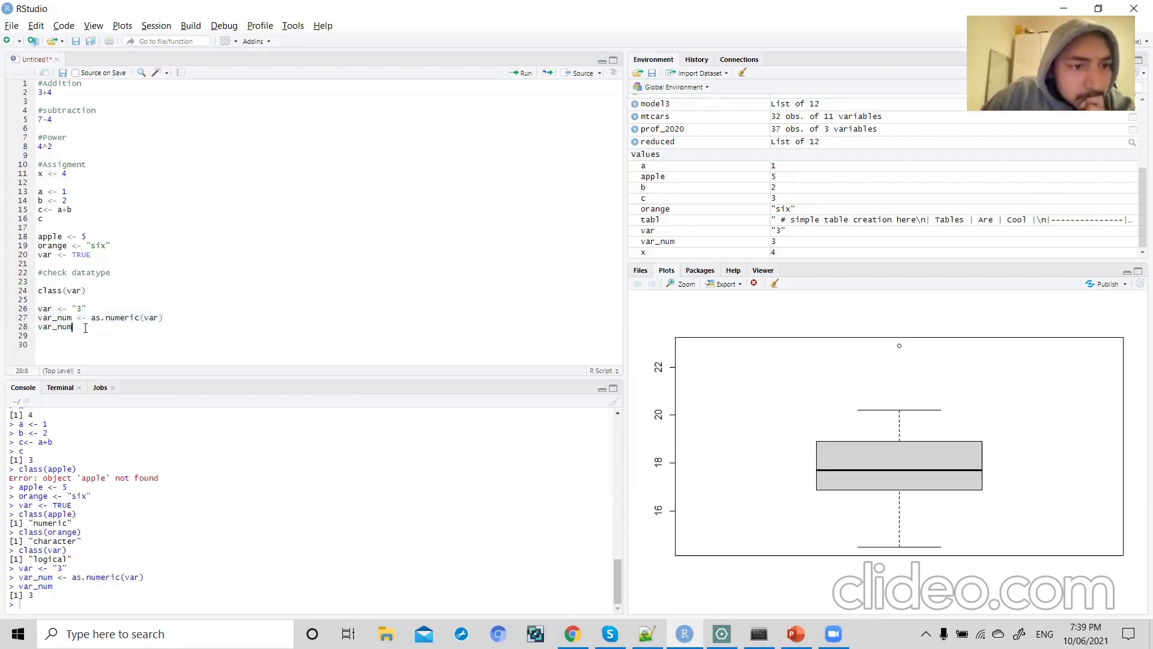
text(class()
key(Right)
key(Right)
key(Right)
key(Right)
key(Right)
text())
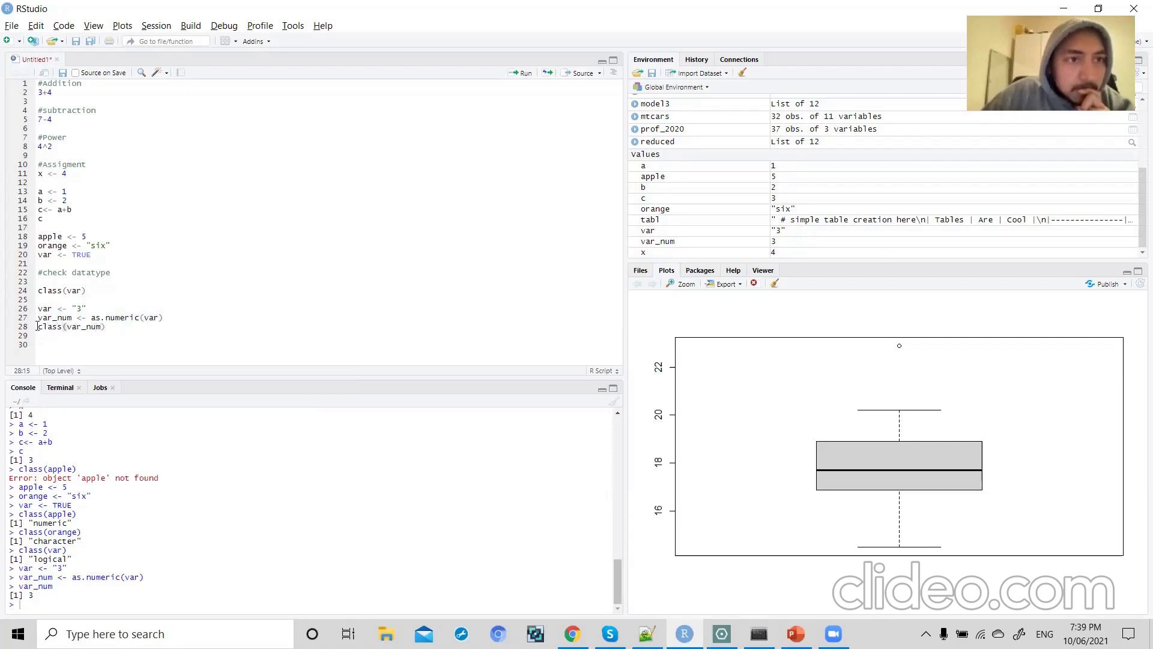
key(shift+Home)
key(ctrl+Return)
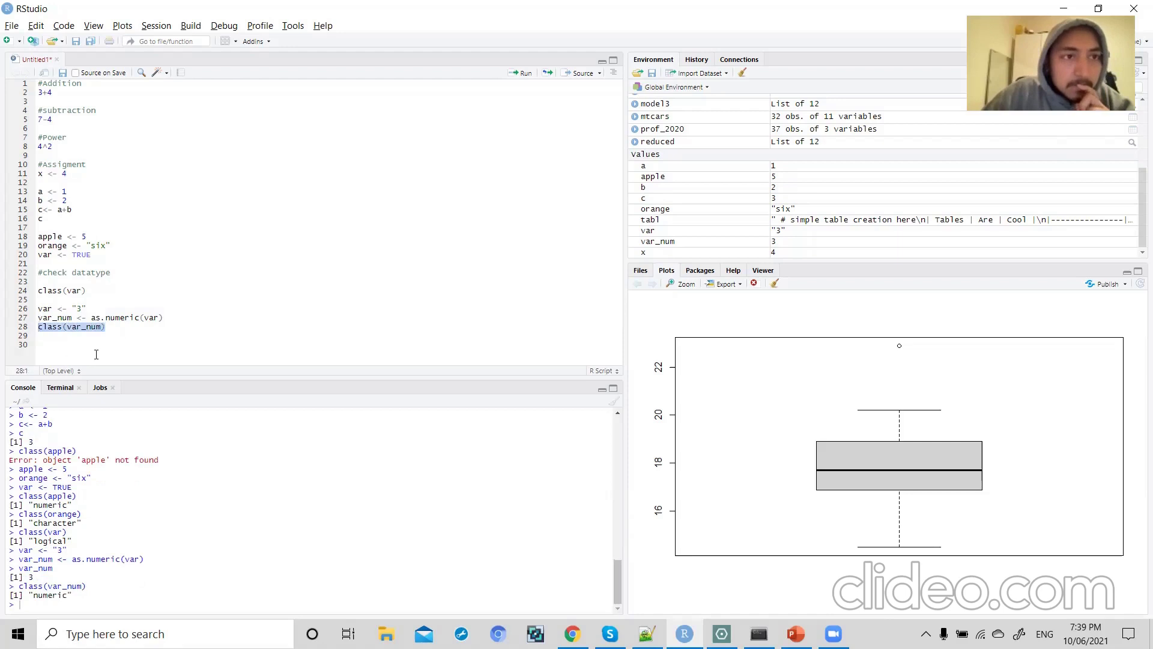
- Begin a conversion call with the prefix as. on line 30, leaving line 29 blank
click(127, 332)
key(Return)
text(as)
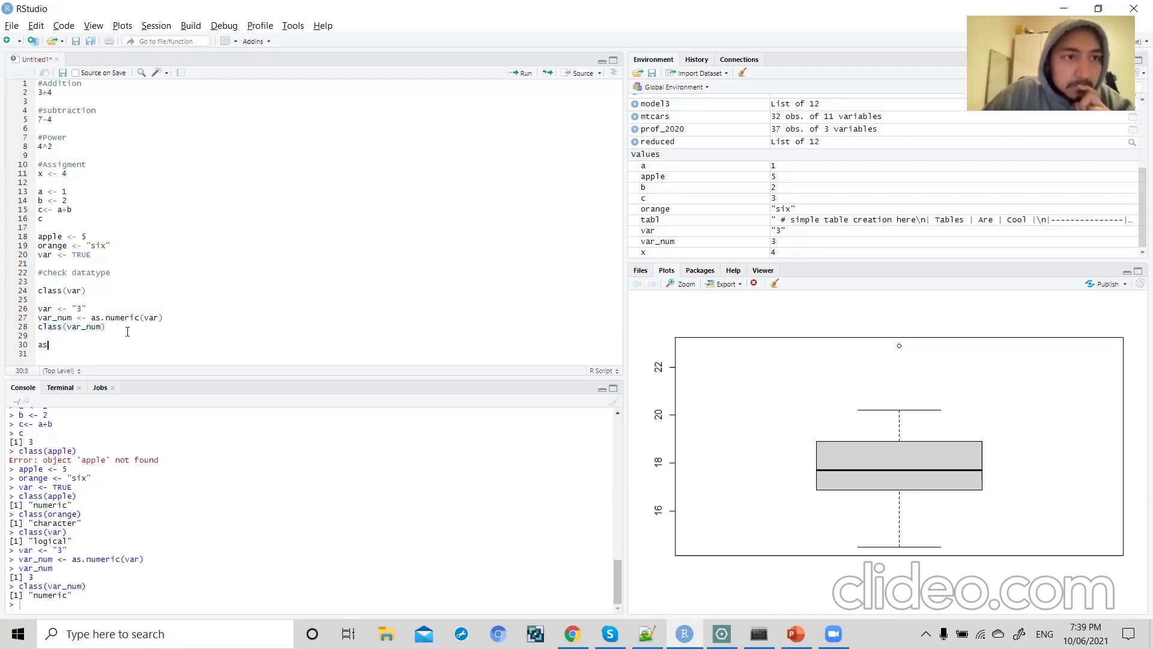
text(.)
text(single)
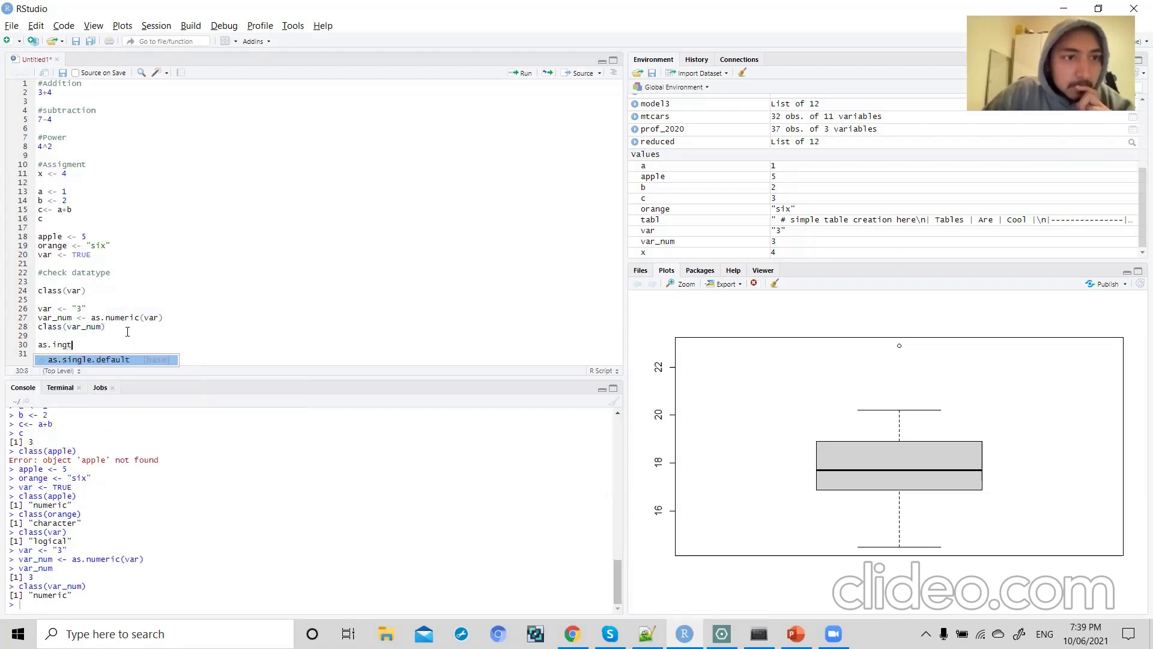
key(Tab)
key(BackSpace)
key(BackSpace)
key(BackSpace)
key(BackSpace)
key(BackSpace)
key(BackSpace)
key(BackSpace)
key(BackSpace)
key(BackSpace)
key(BackSpace)
key(BackSpace)
key(BackSpace)
key(BackSpace)
key(BackSpace)
key(BackSpace)
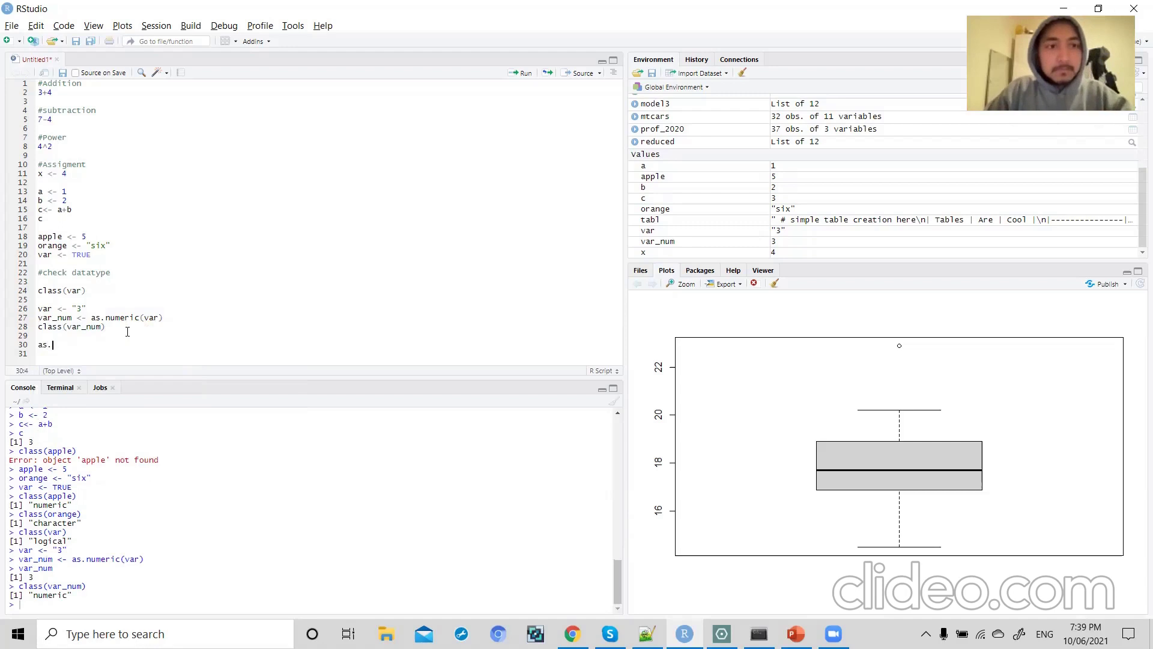
- Complete line 30 as as.integer("4.5") and run it
text(inte)
key(Tab)
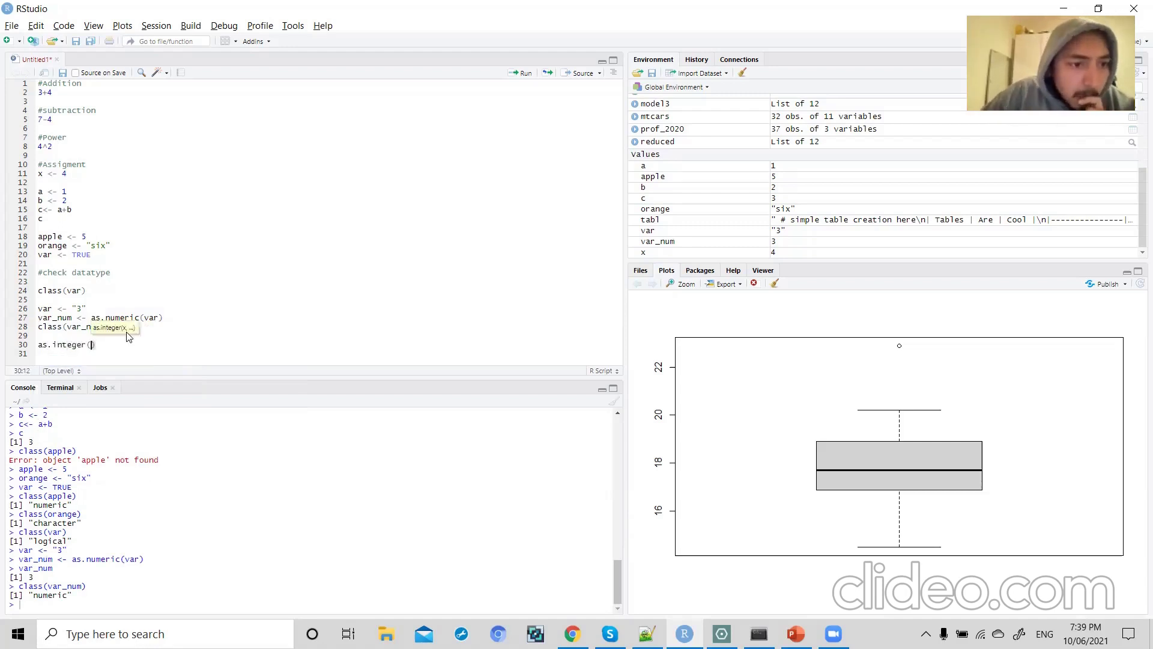
text("4.5)
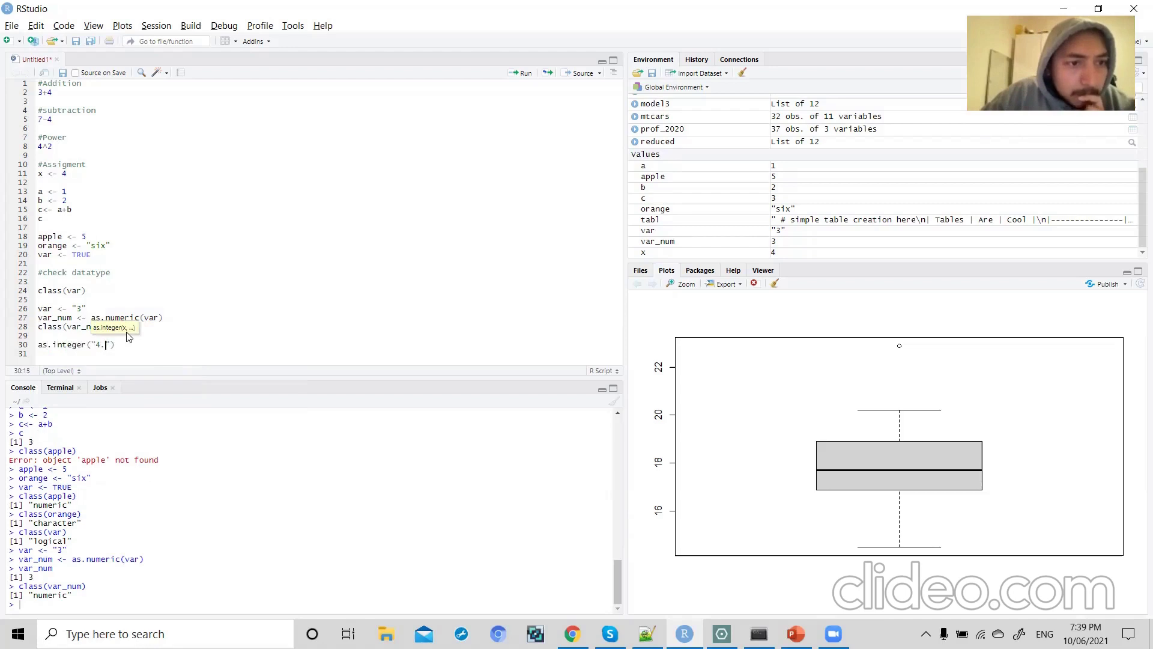
drag(127, 343, 34, 348)
key(ctrl+Return)
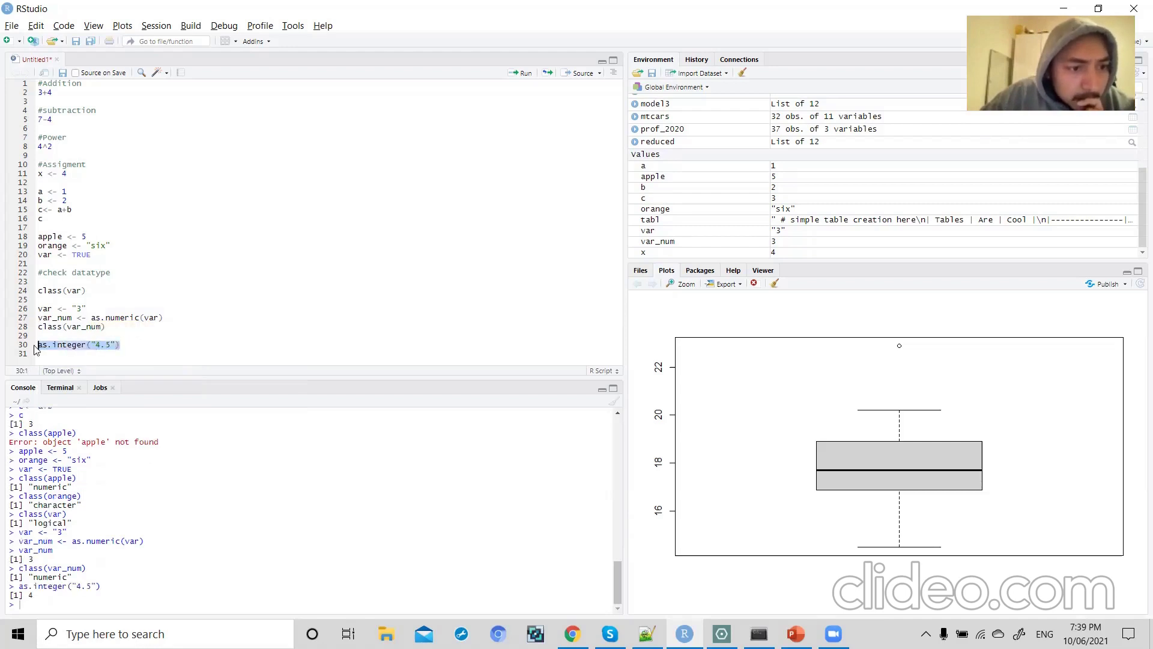
- Add as.numeric("three") on line 31 and run it
click(130, 344)
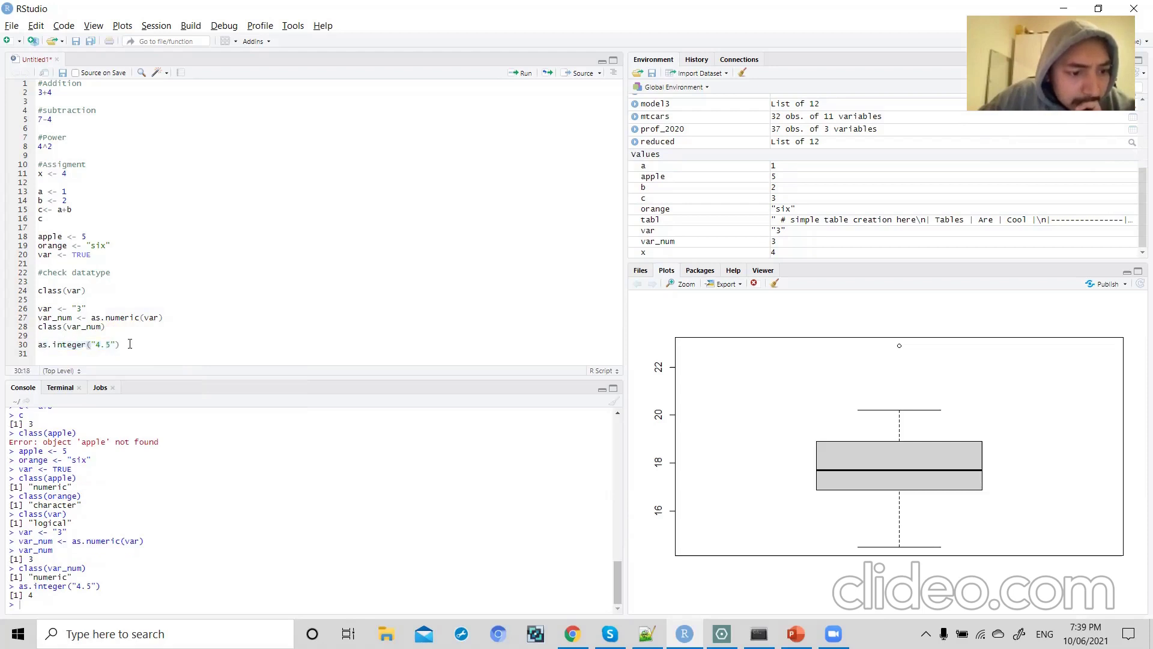
key(Return)
text(as.n)
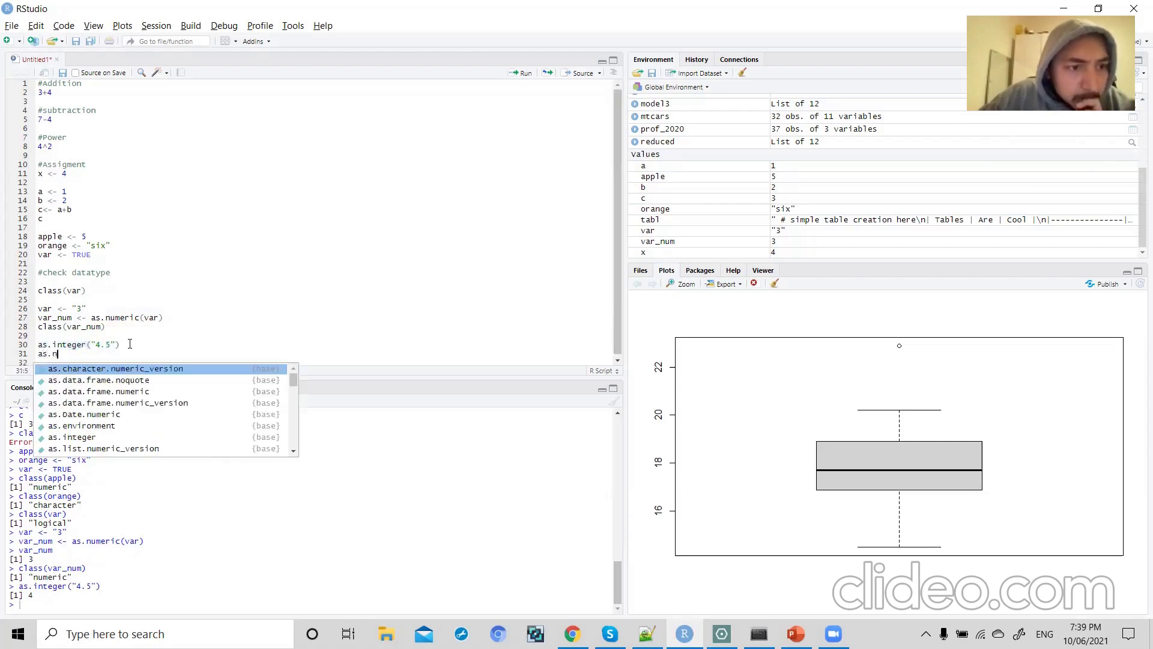
text(umeric()
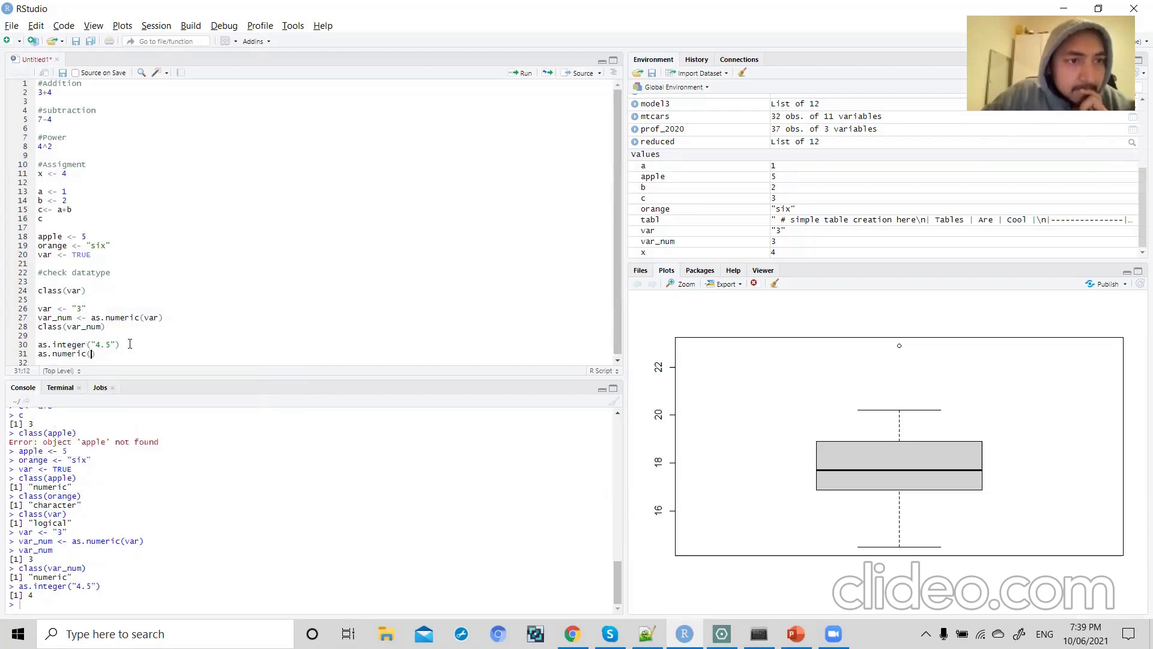
text("three)
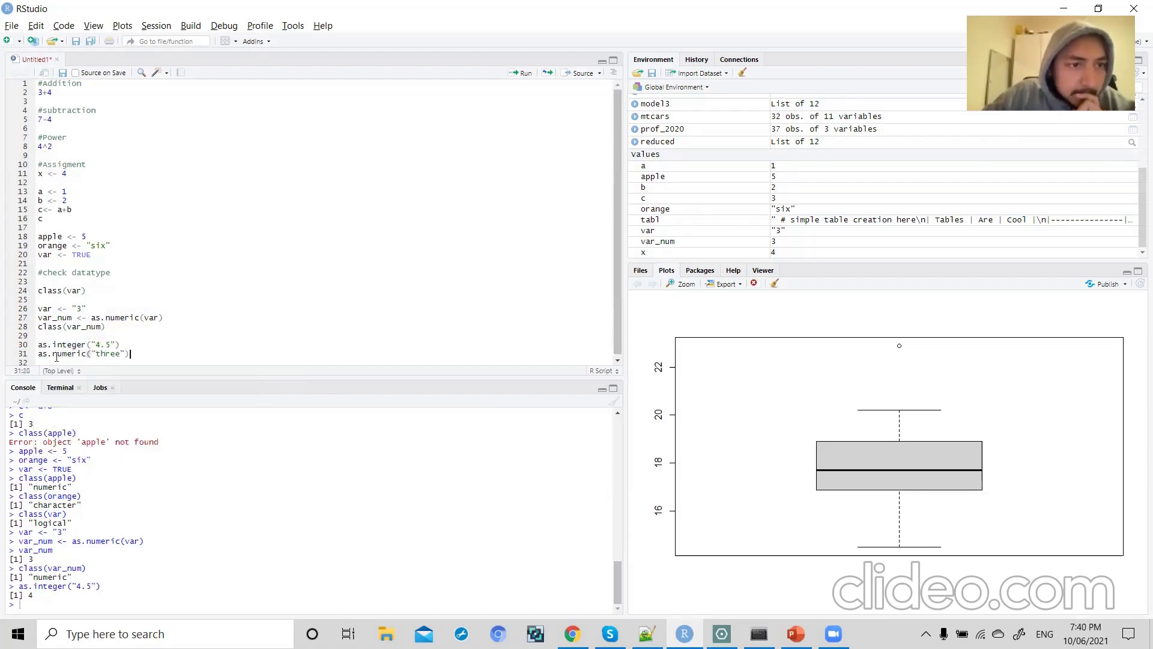
drag(133, 352, 38, 354)
key(ctrl+Return)
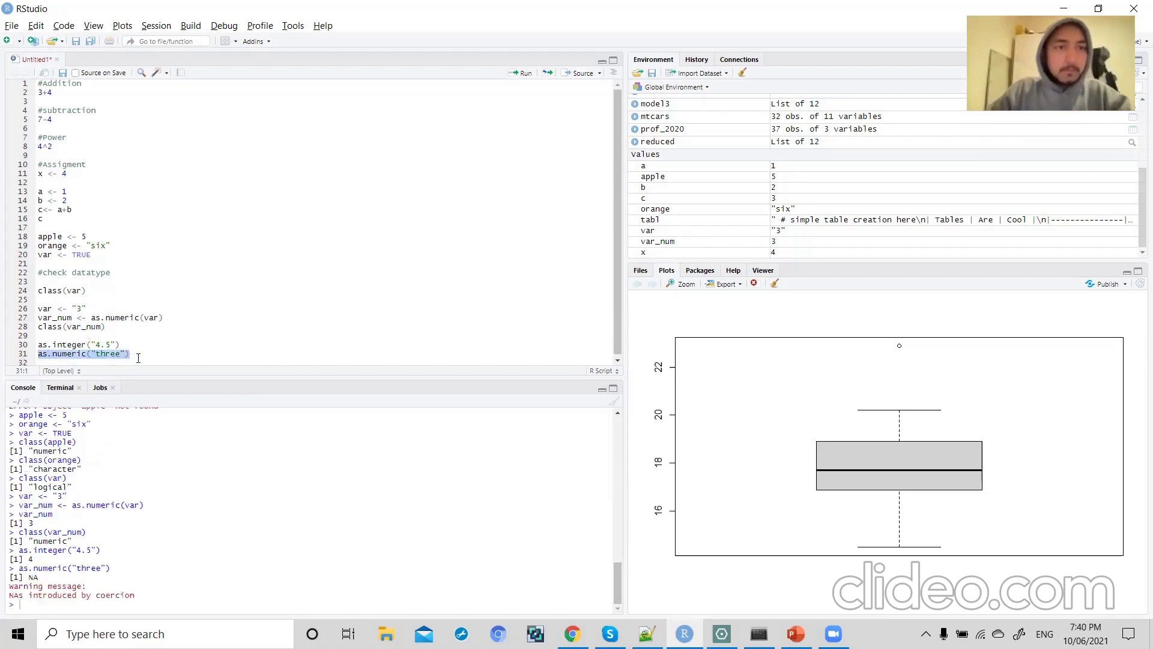
- Add the comment "# 1D array" on line 34, leaving blank lines after the conversion examples
click(140, 355)
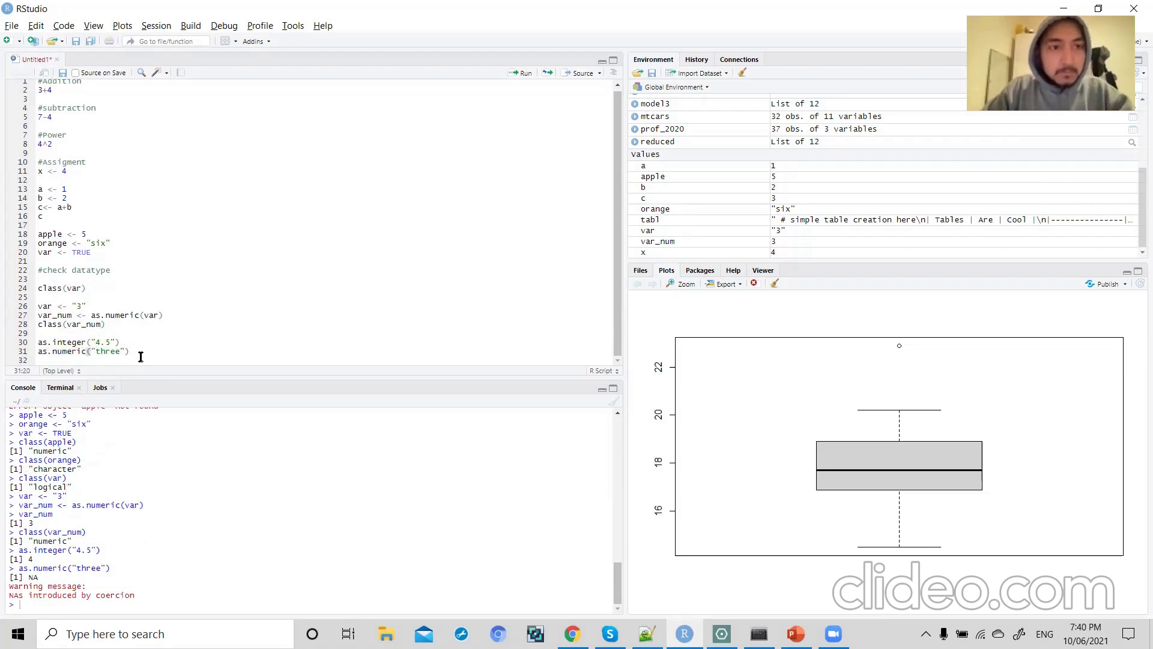
key(Down)
key(Return)
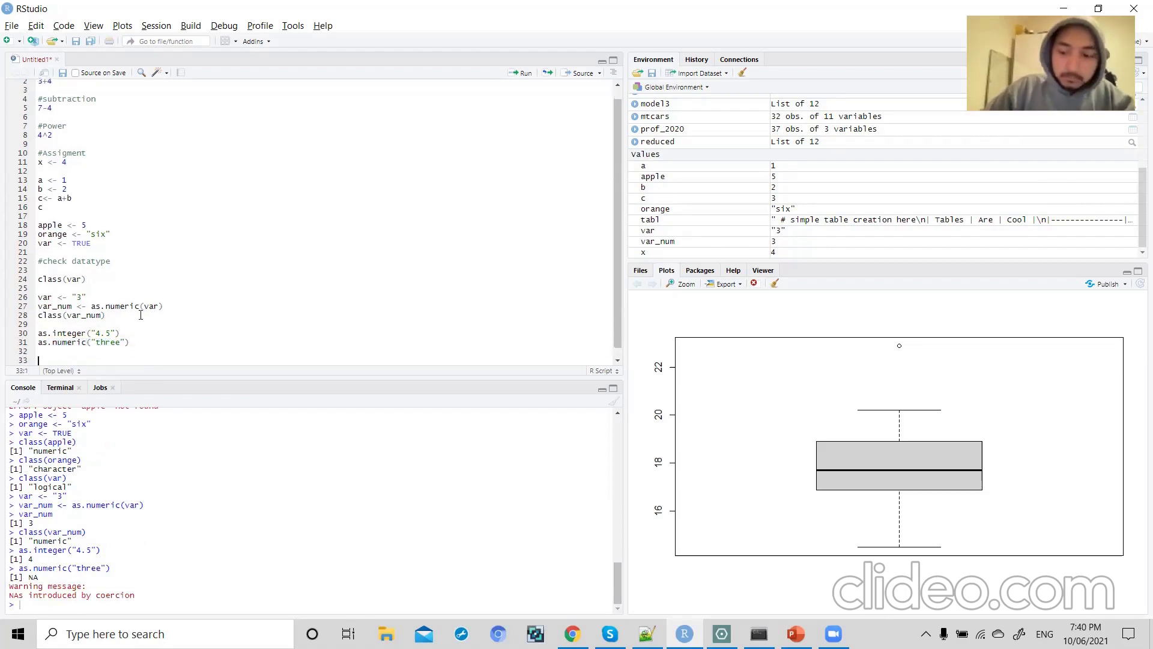
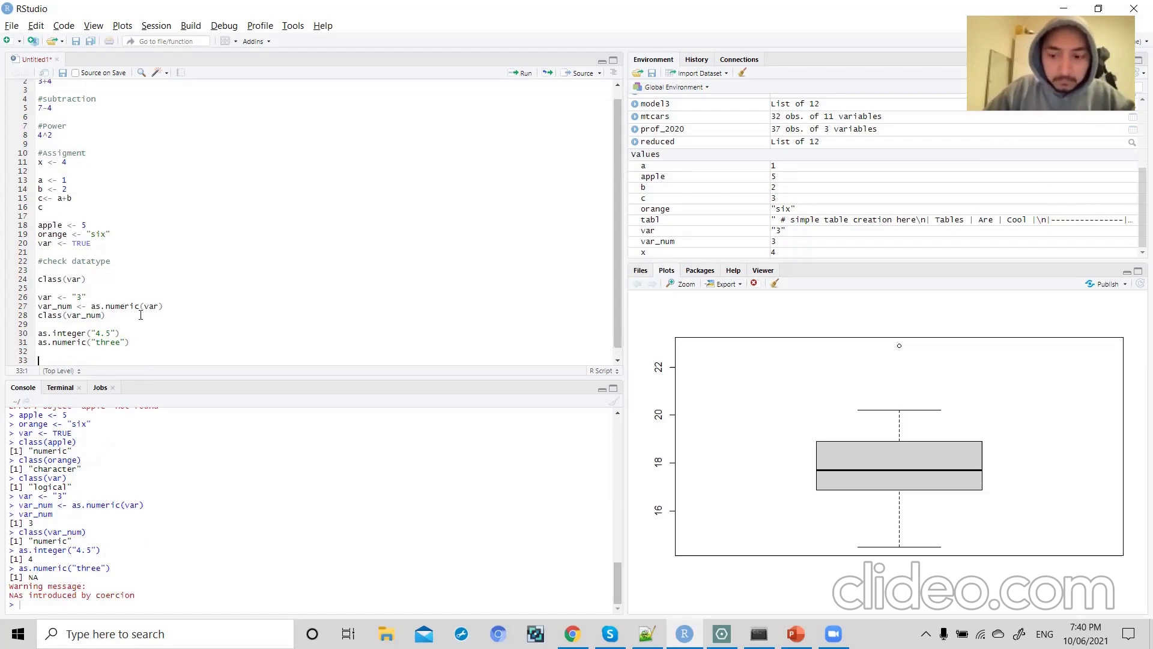
key(Return)
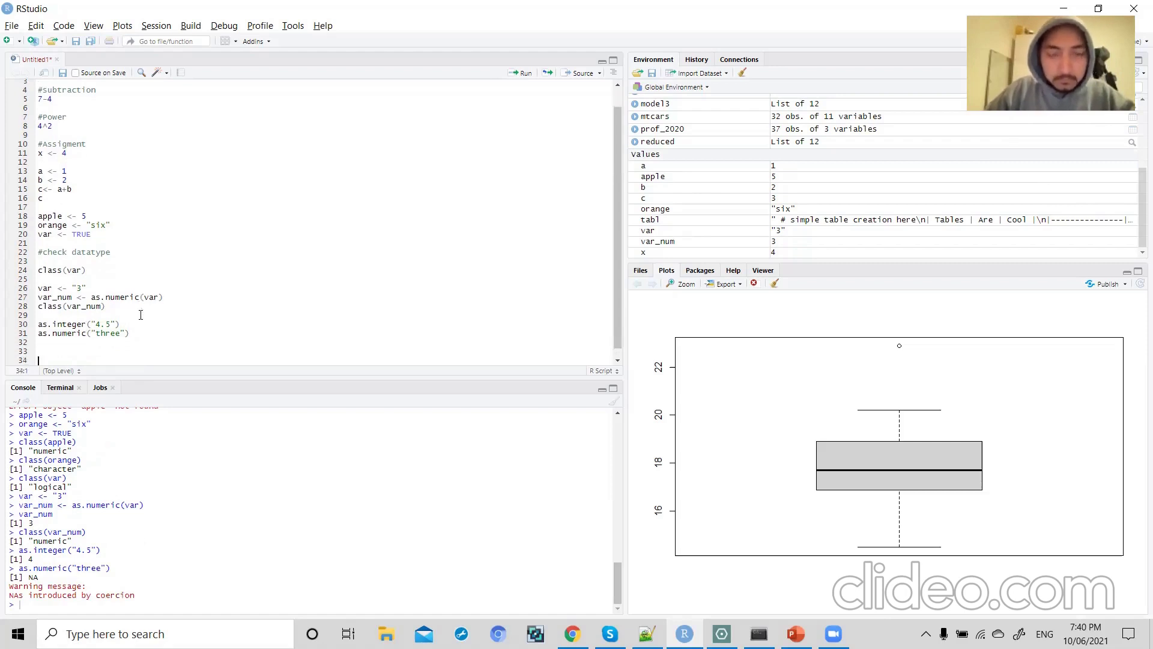
text(# 1-)
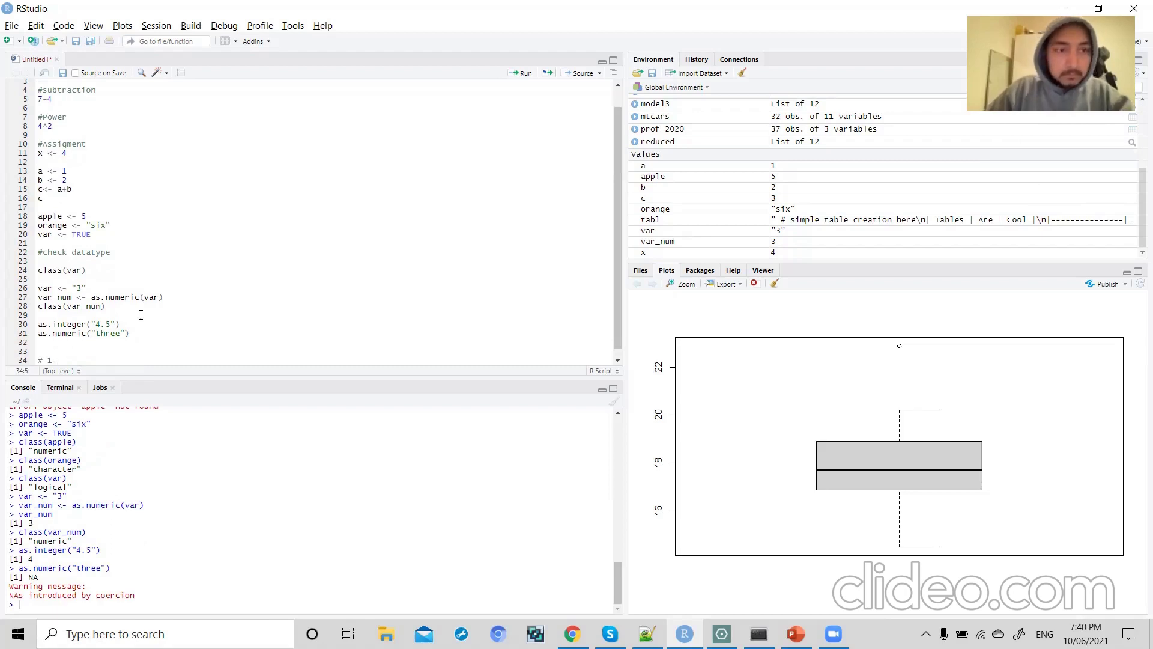
key(BackSpace)
text(D arrar)
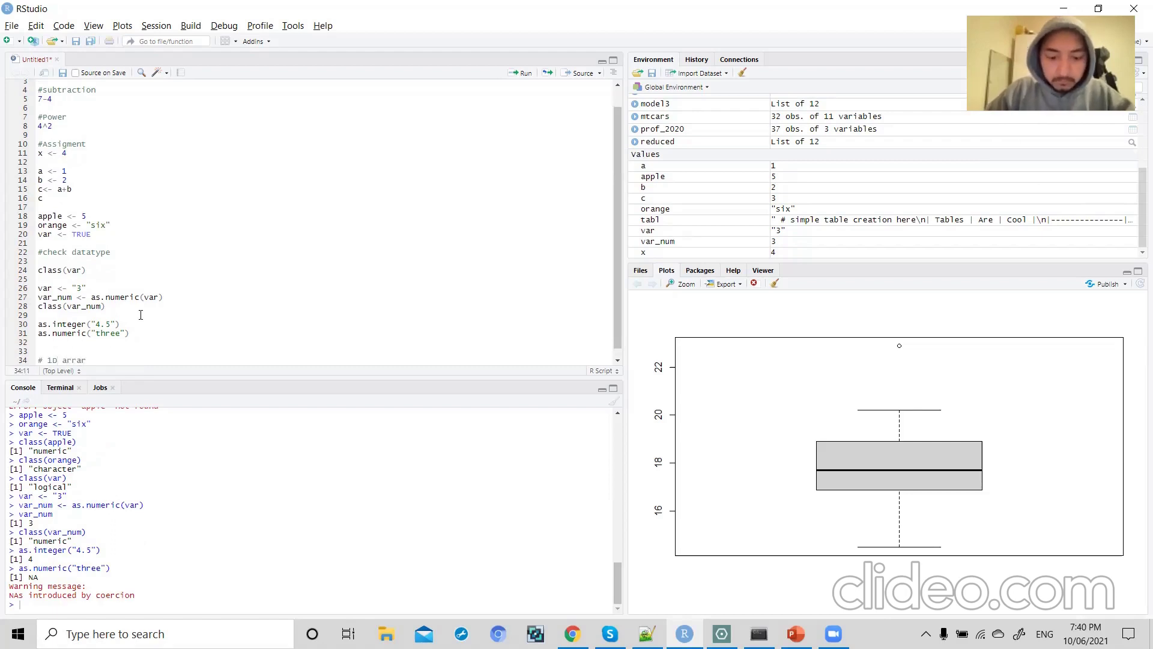
text(y)
key(Return)
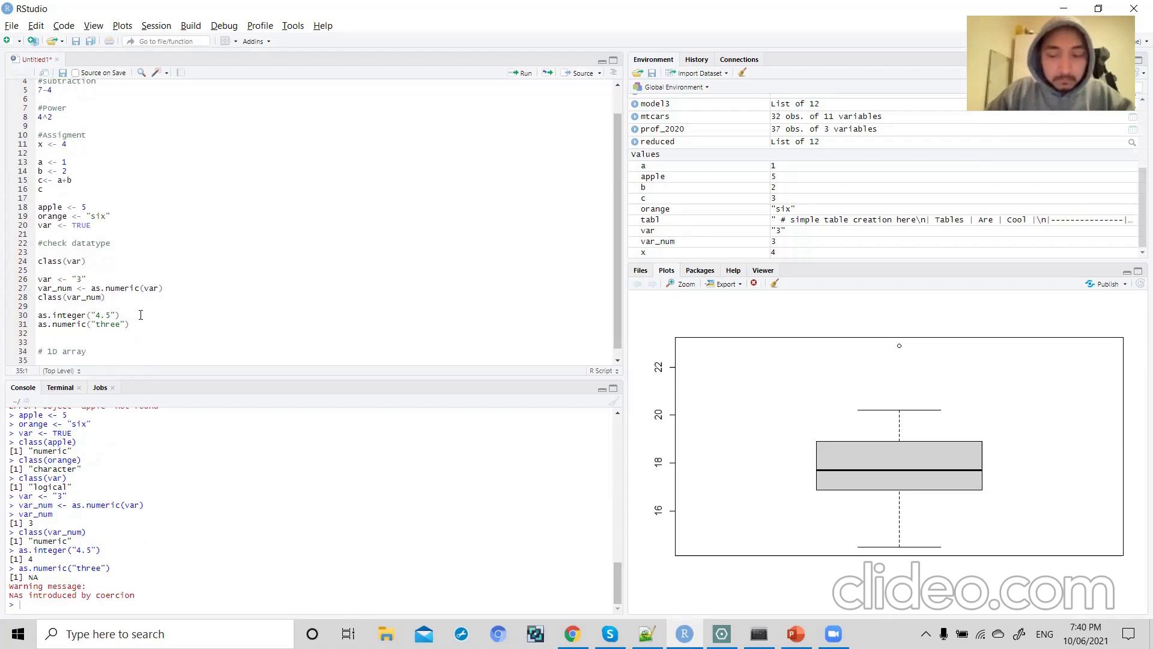
- Define numeric_vector <- c(1,10,11) on line 36, leaving a blank line below the 1D array comment
key(Return)
text(numeir)
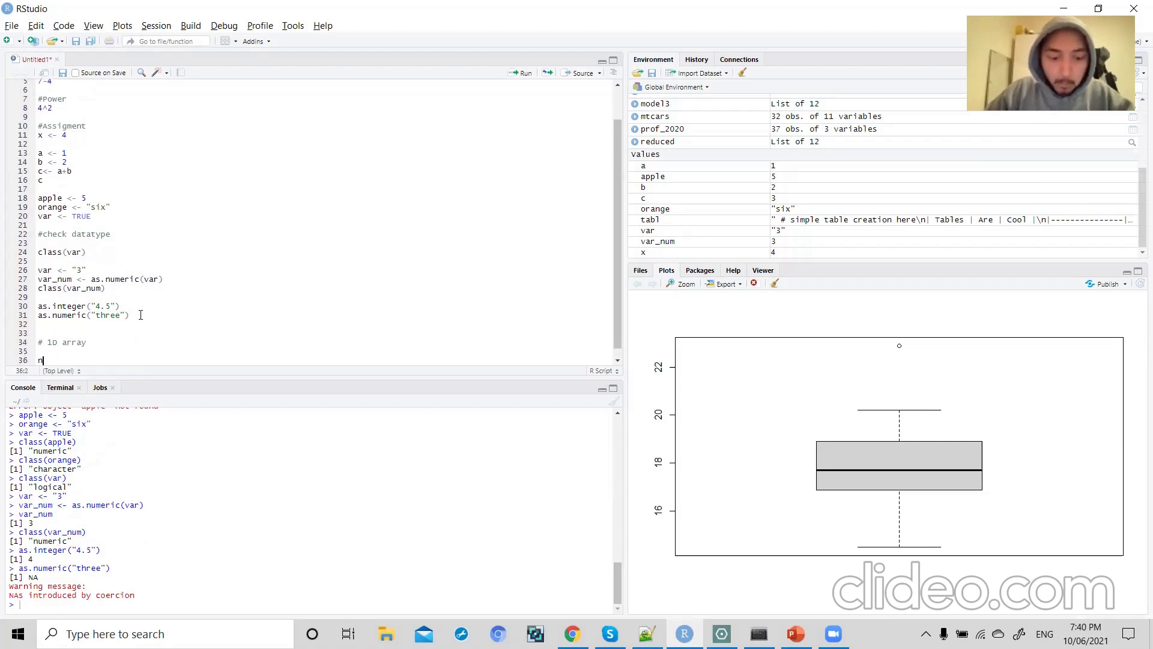
key(BackSpace)
key(BackSpace)
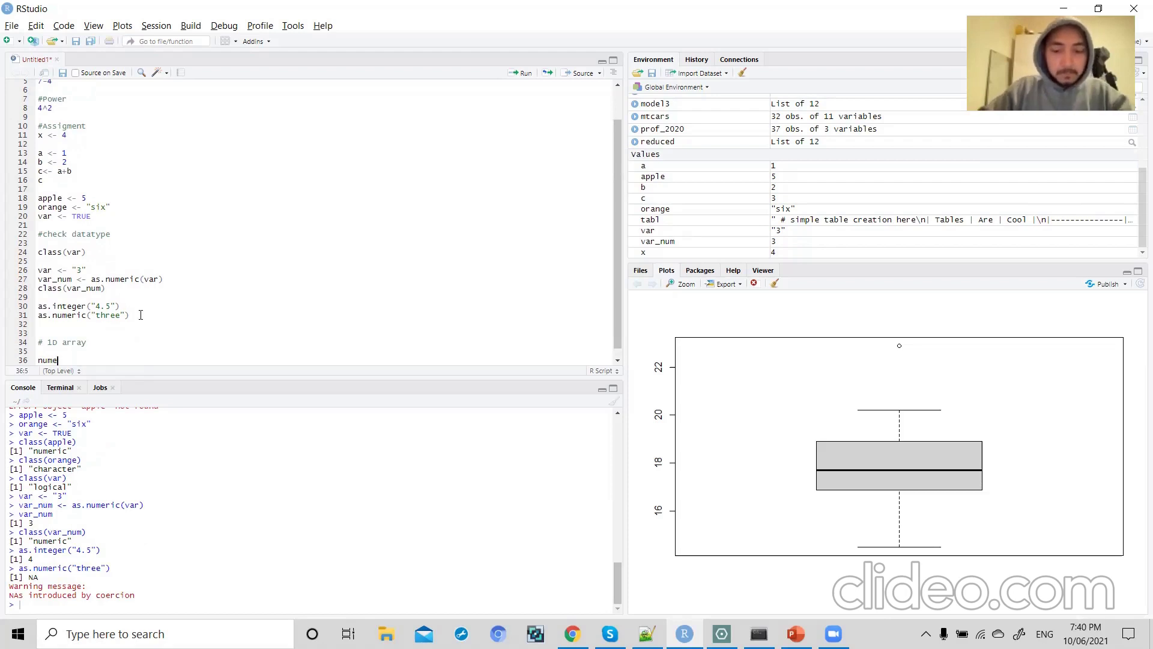
text(ric_ve)
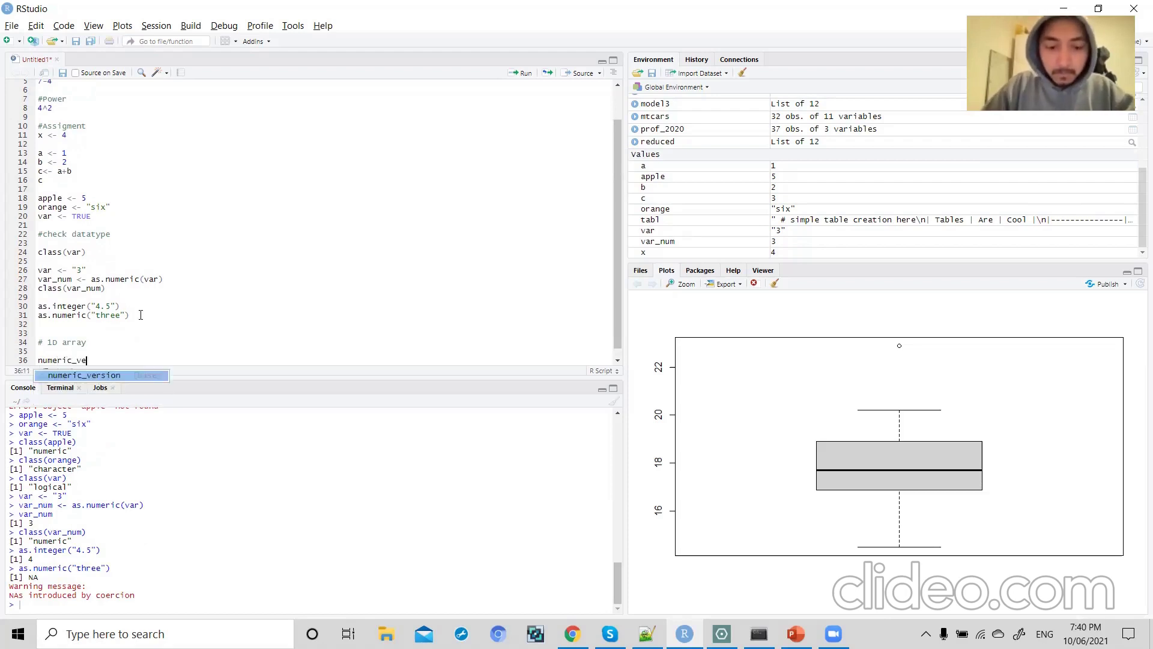
text(ctore <-)
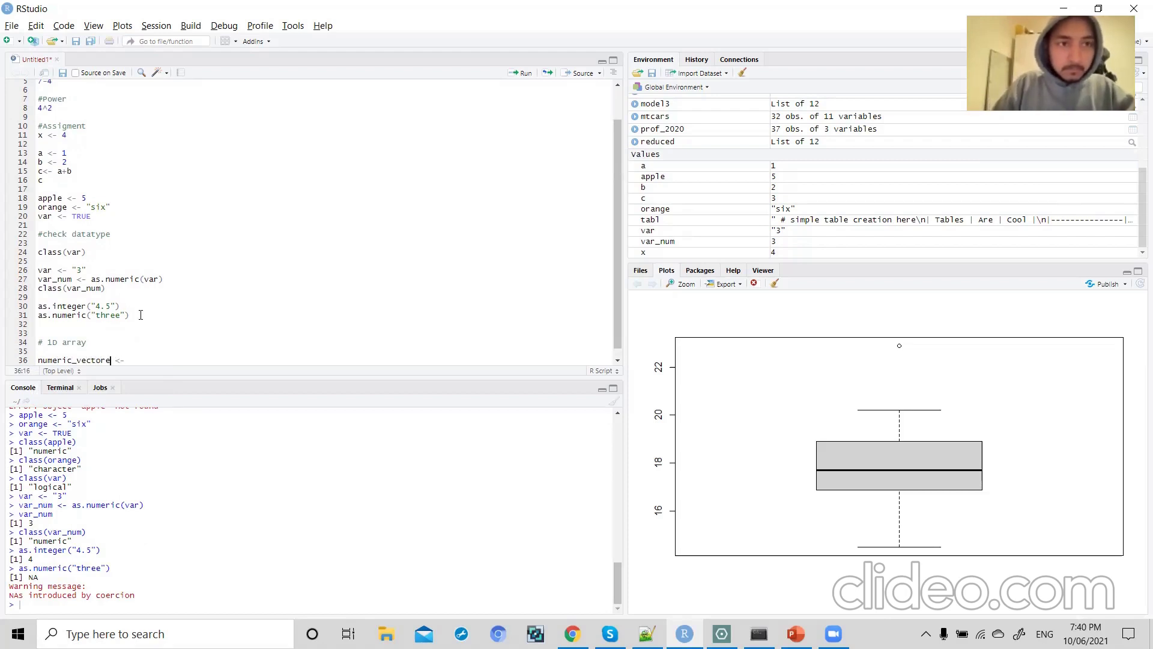
key(BackSpace)
text(c()
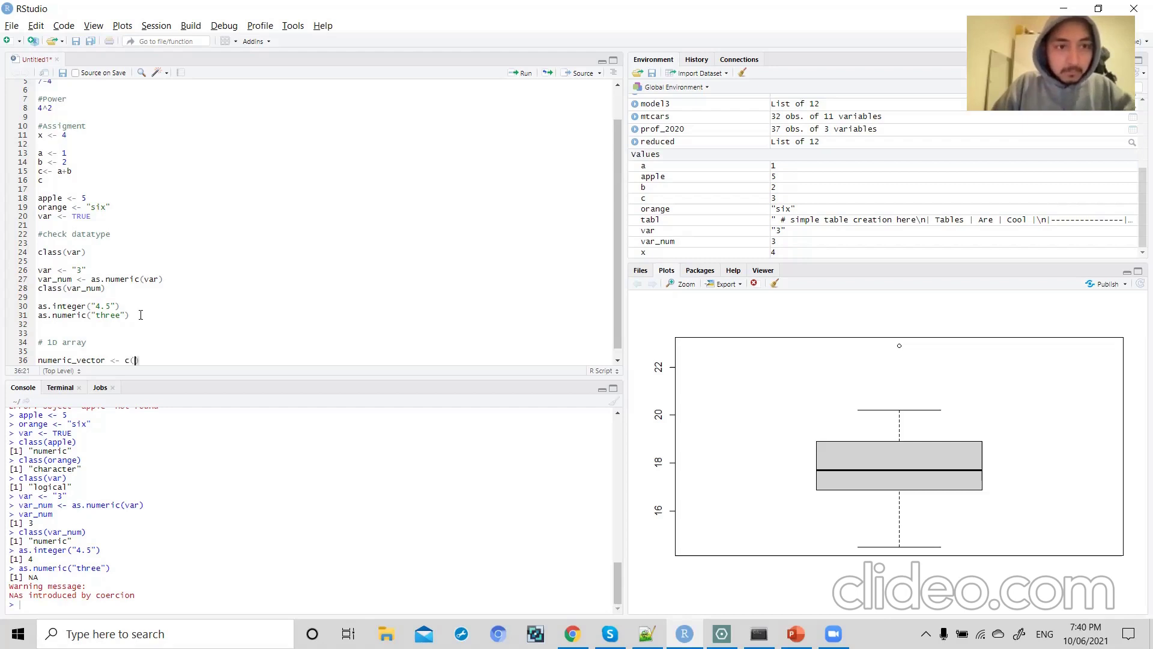
text(1,10,)
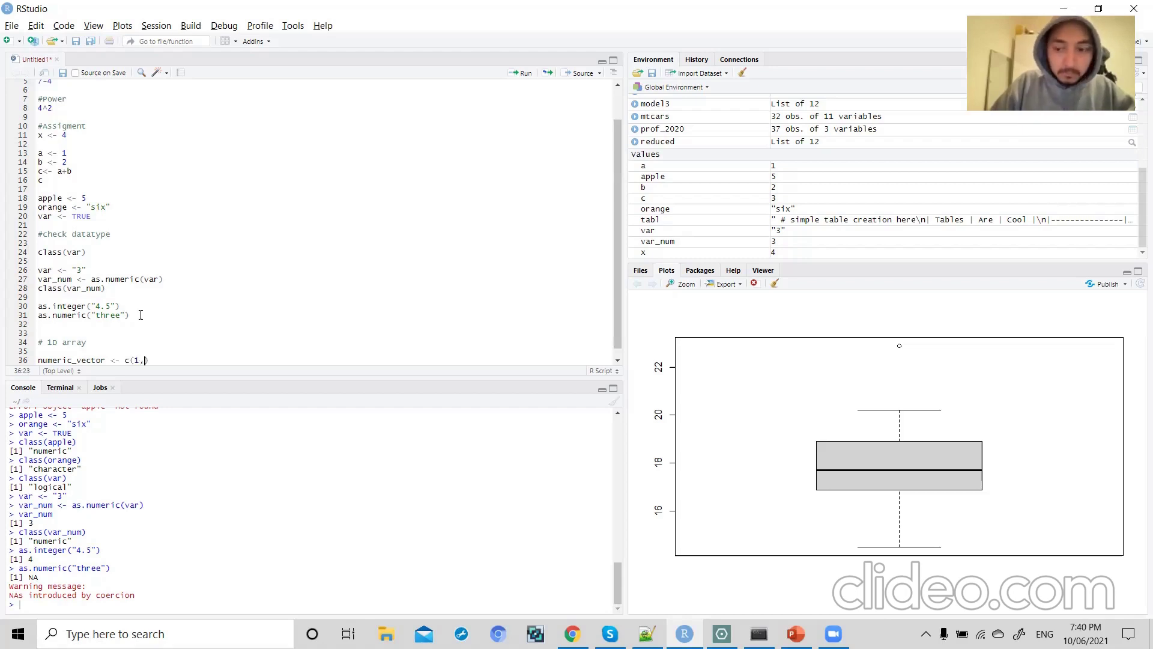
text(11)
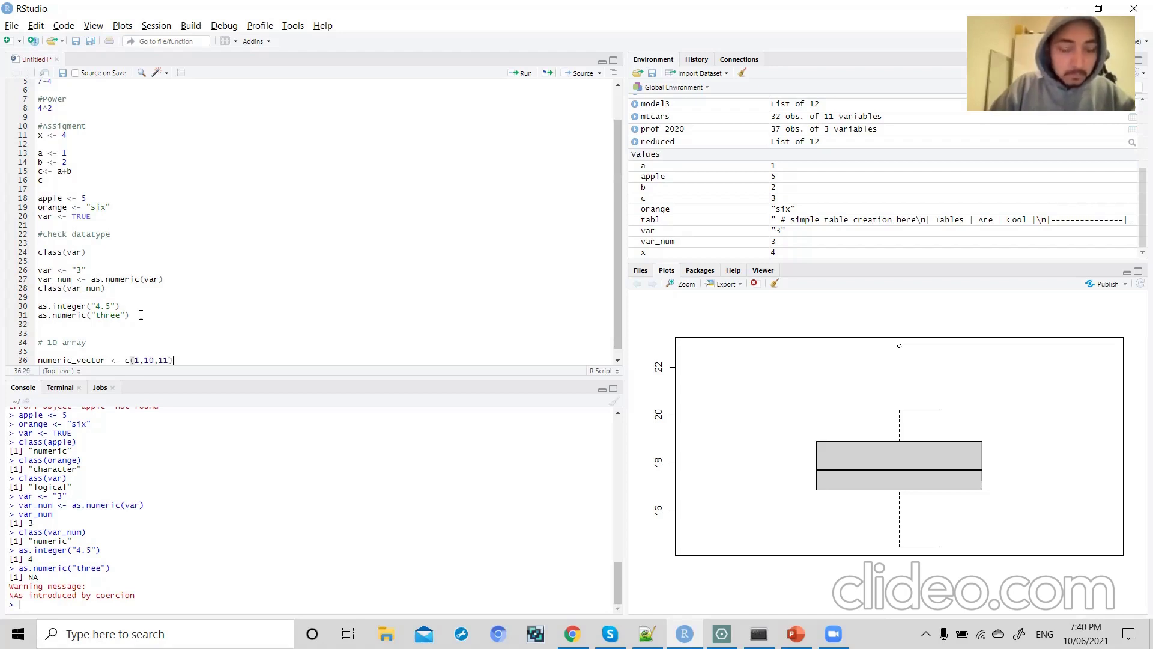
- Define character_vector <- c("a","b","c") on line 37 of the script
key(Return)
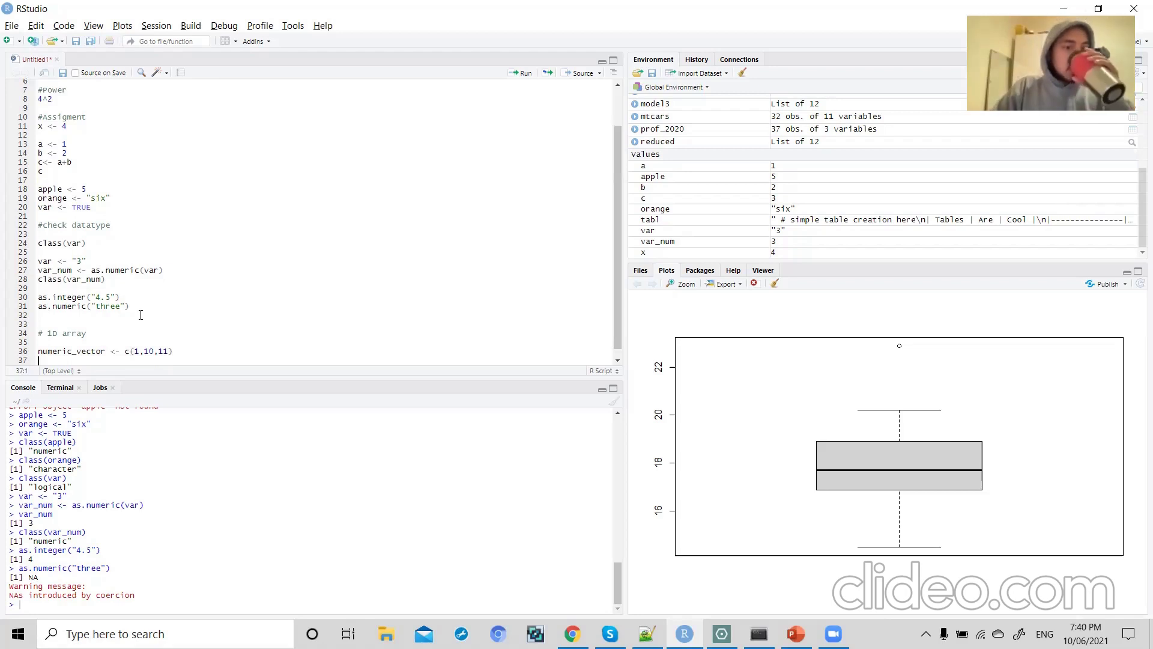
text(char)
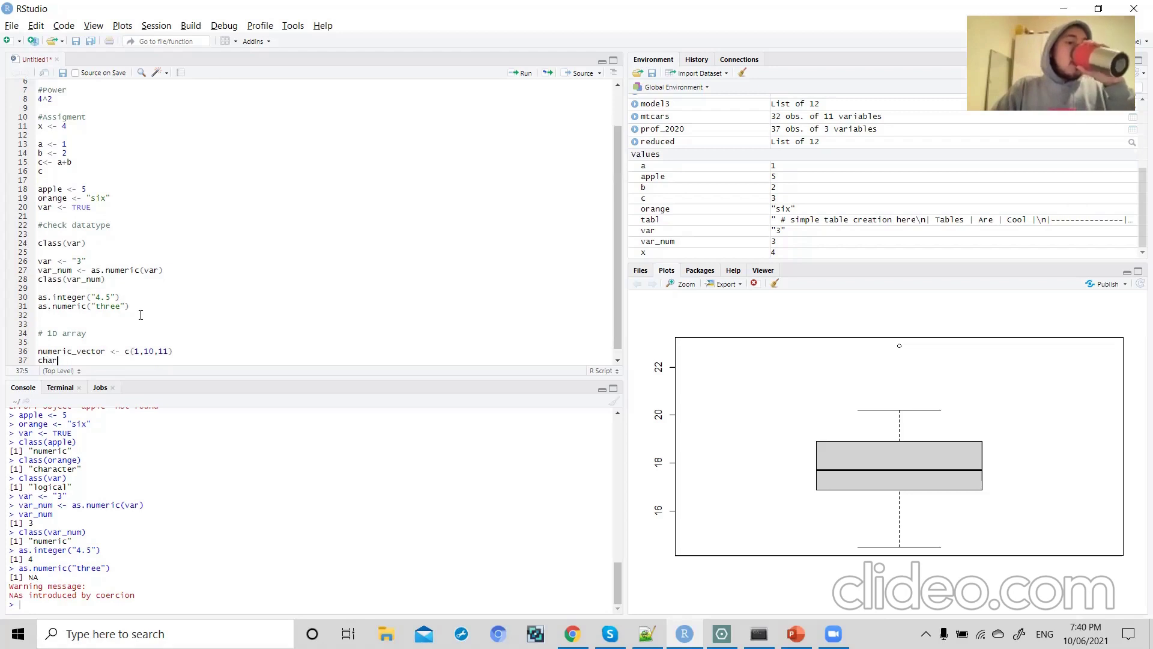
text(acter_)
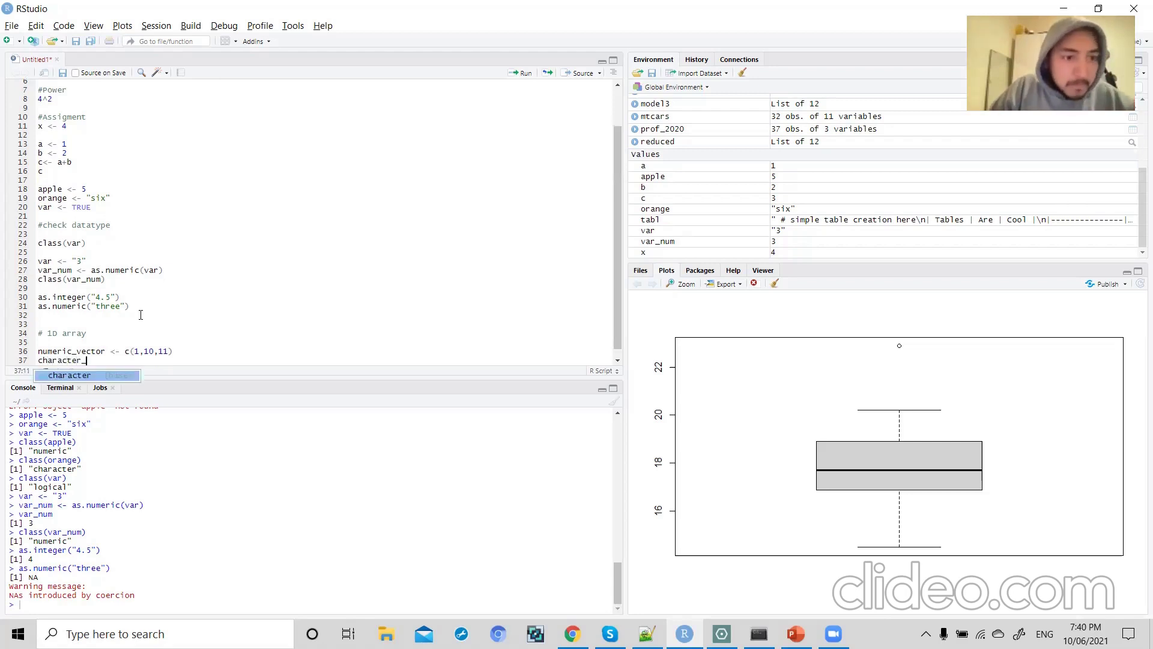
text(vector <-)
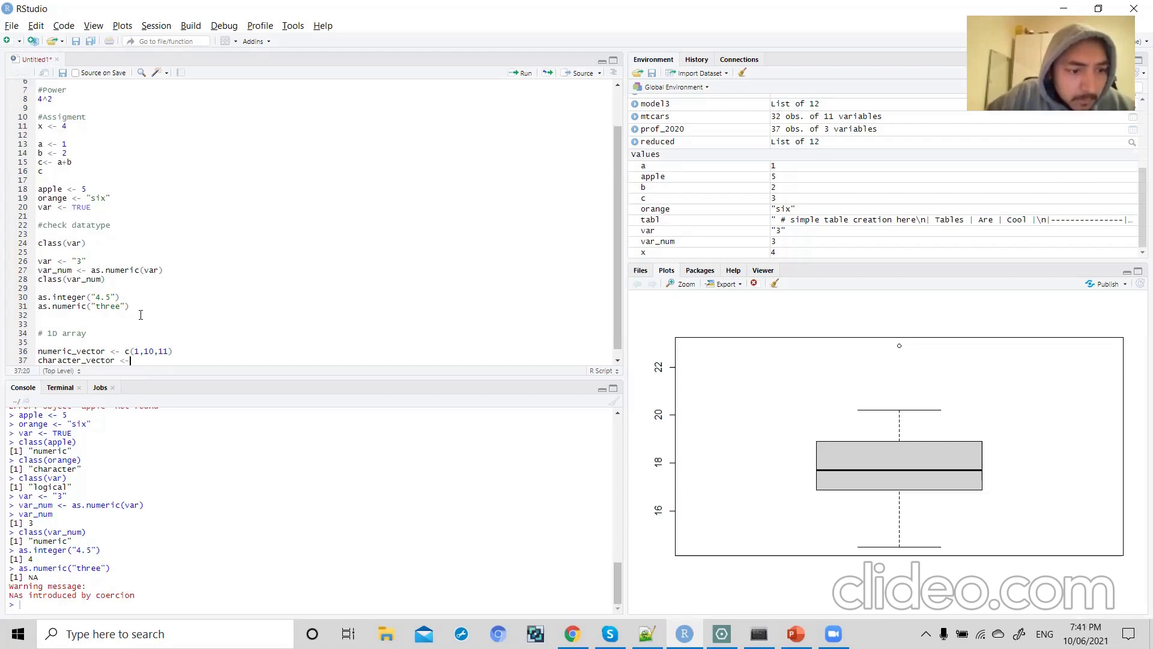
text( c()
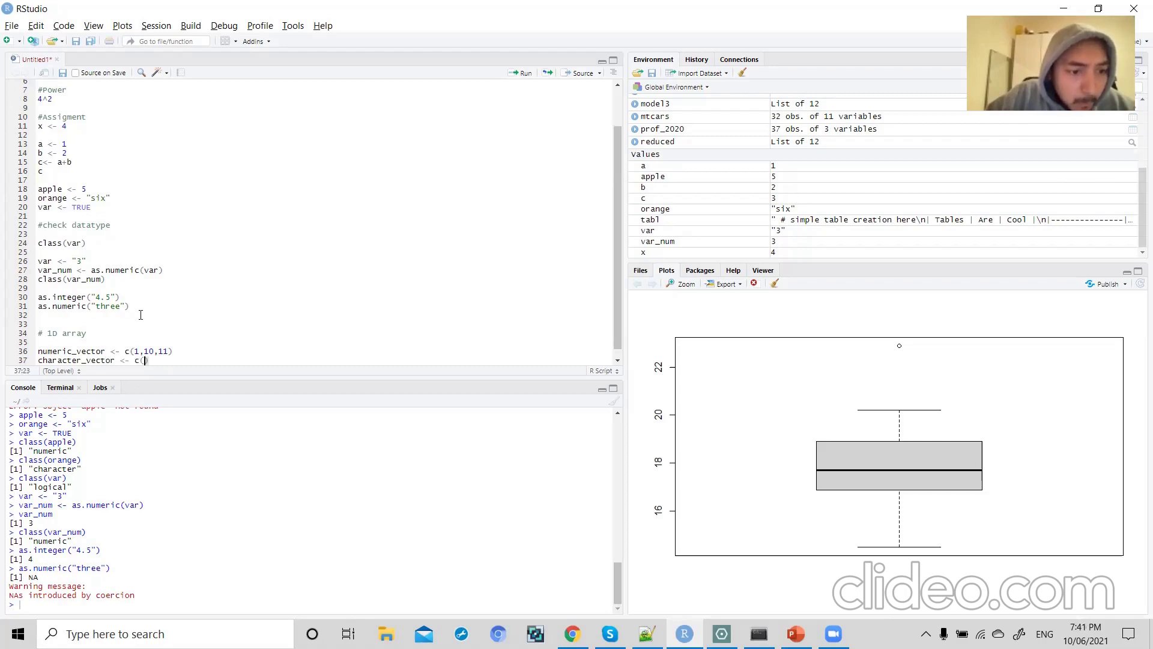
text("a")
text(,"b")
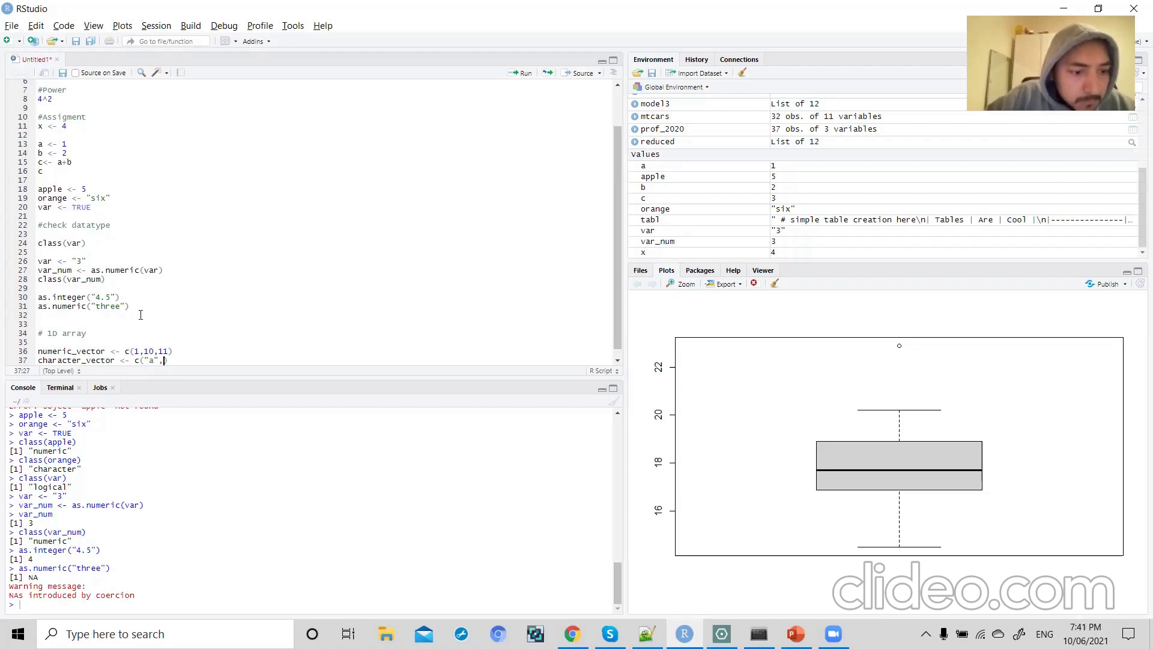
text(,"c")
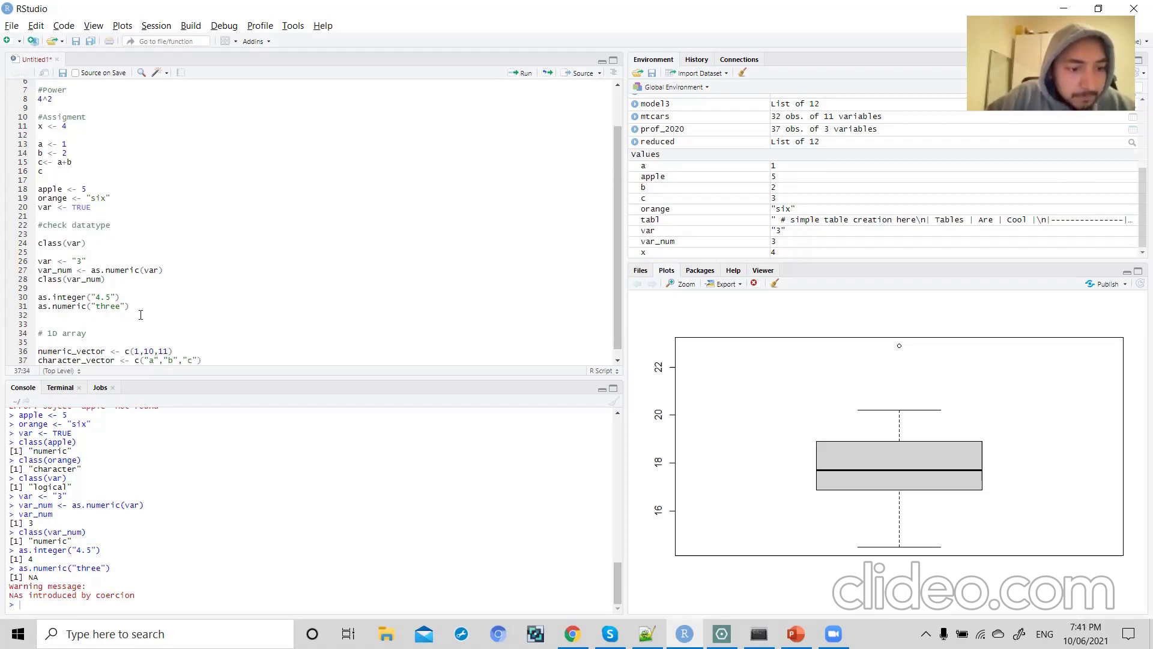
text())
- Define boolean_vector <- c(TRUE,FALSE,TRUE) on line 38 of the script
key(Return)
text(b)
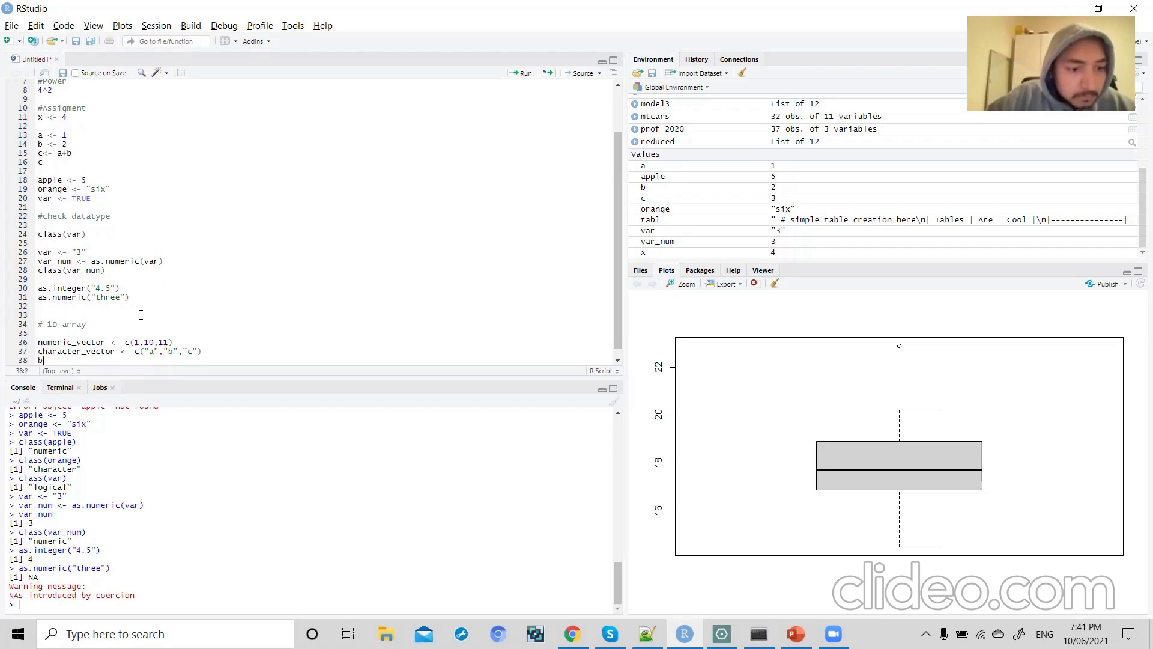
text(oolean)
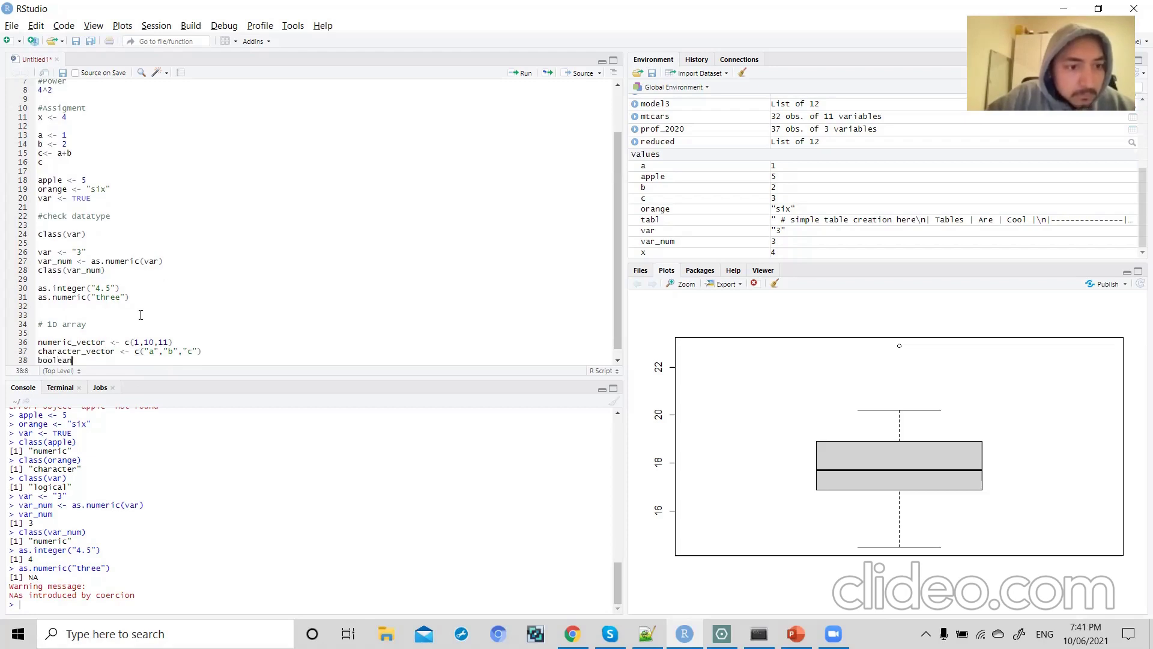
text(_vector <- c(TRUE,)
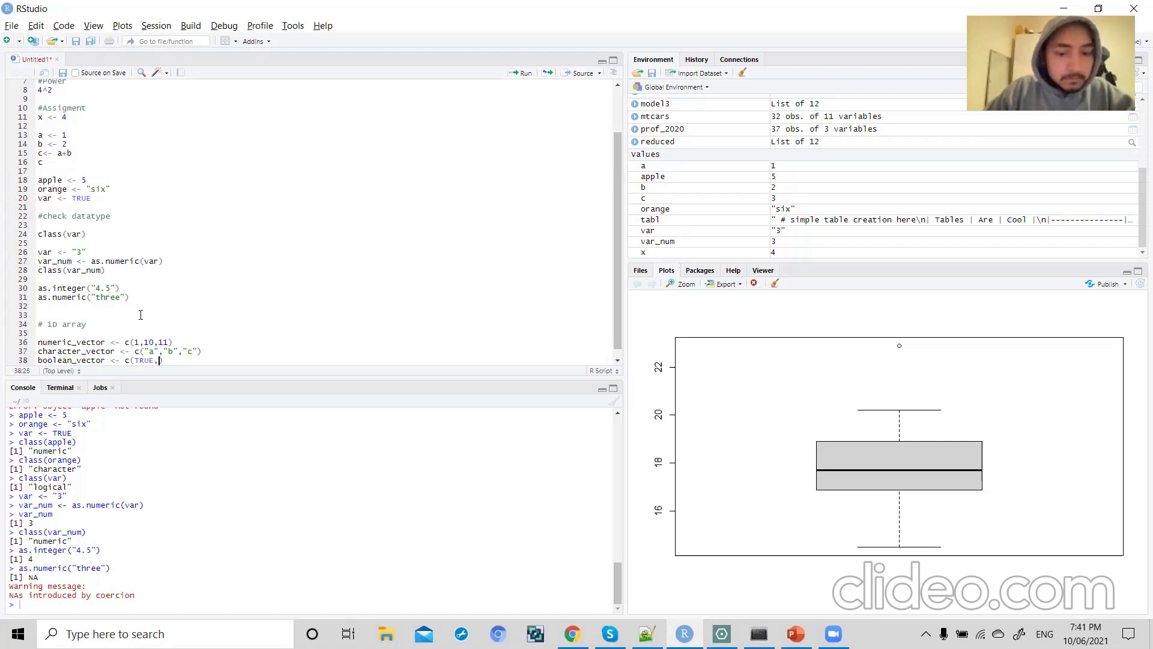
text(FALSE,)
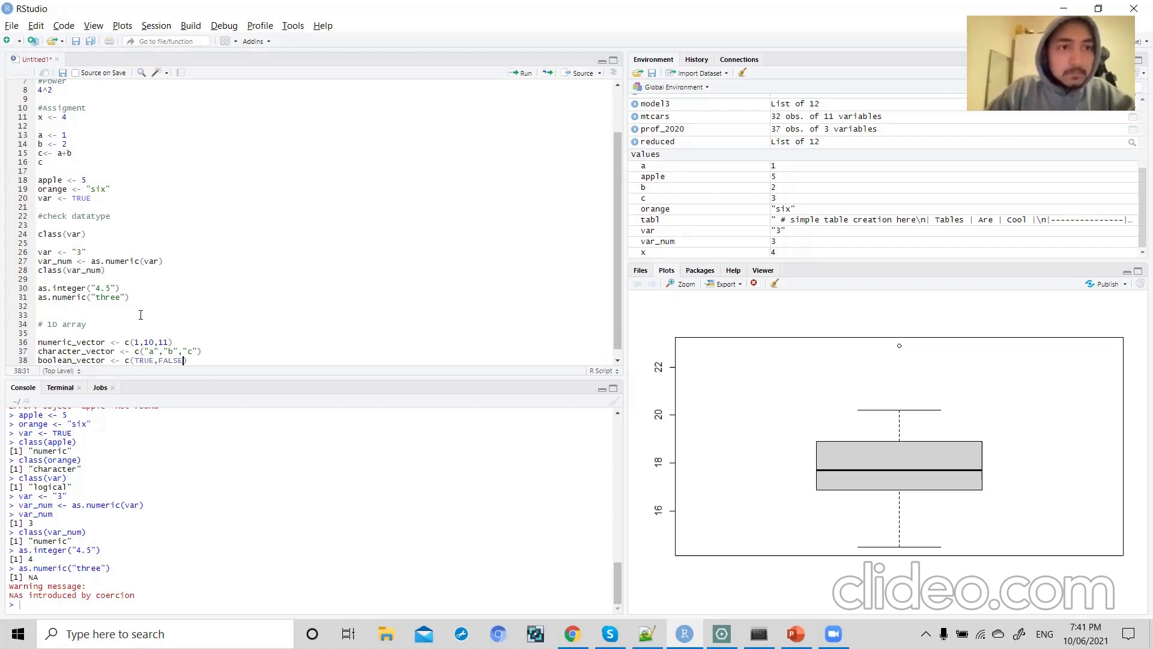
text(TRUE))
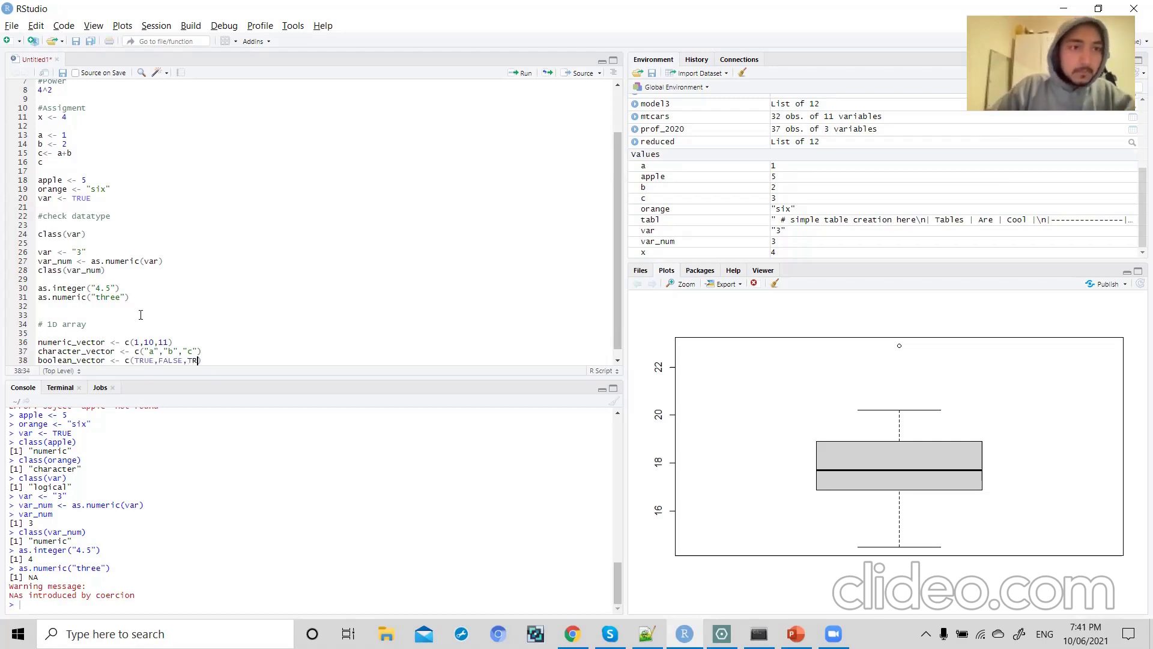
- Run the three vector definitions on lines 36 to 38 together
key(shift+Up)
key(shift+Up)
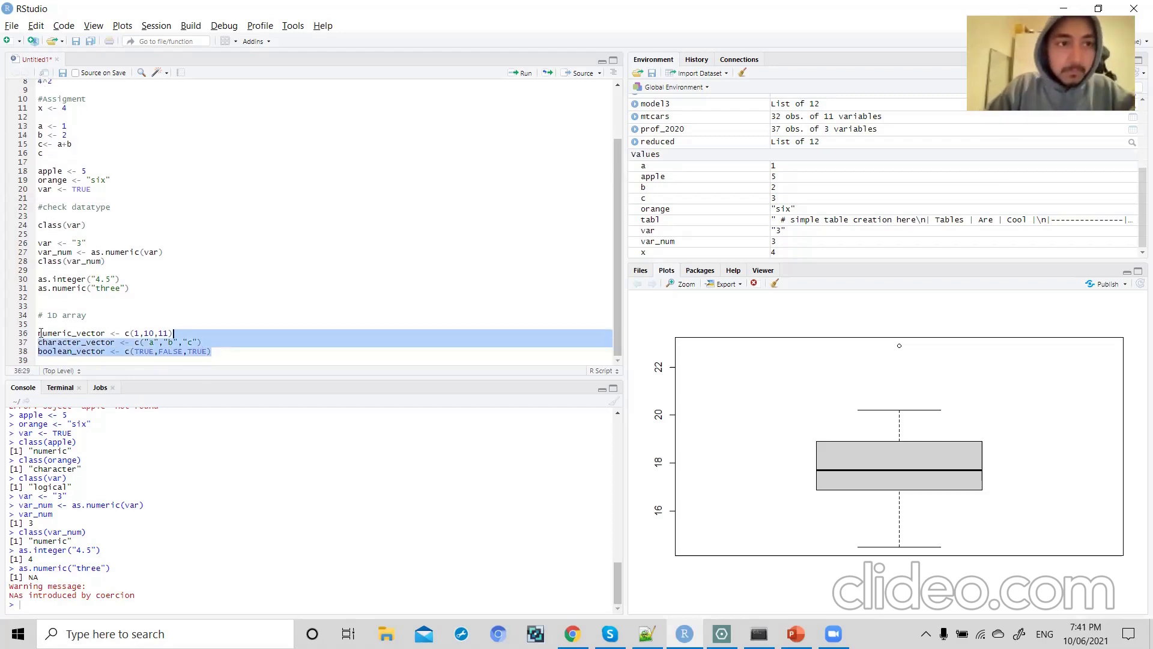
shift+click(39, 333)
key(ctrl+Return)
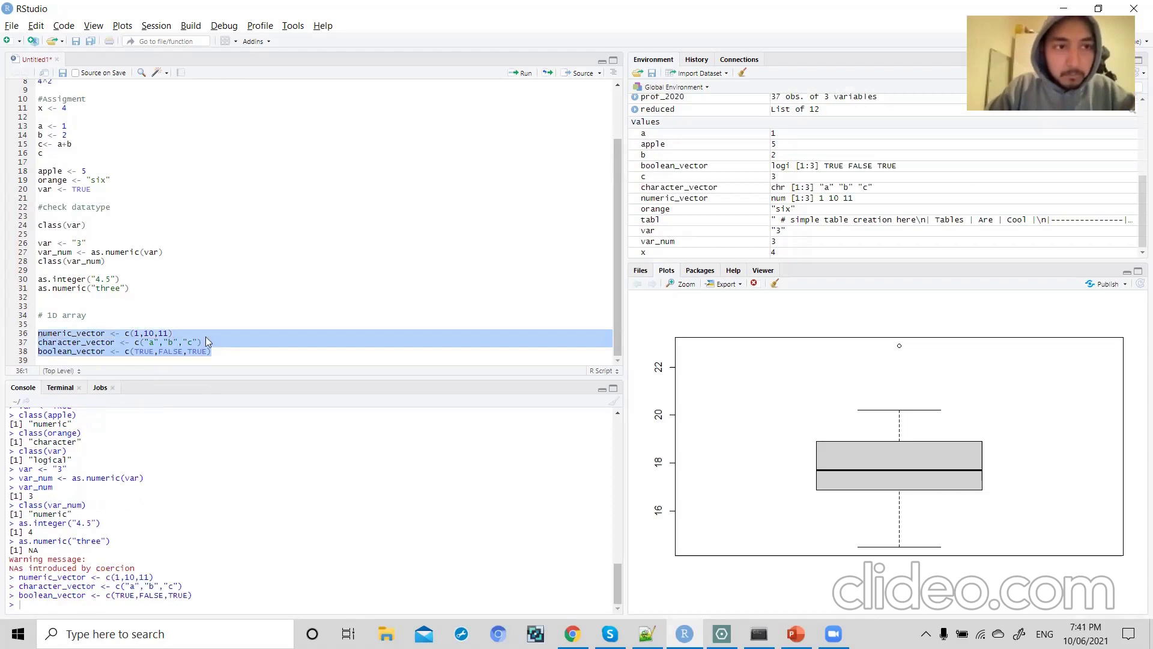
- Add numeric_vector[1] on line 40, leaving line 39 blank, and run it
click(230, 352)
key(Return)
key(Return)
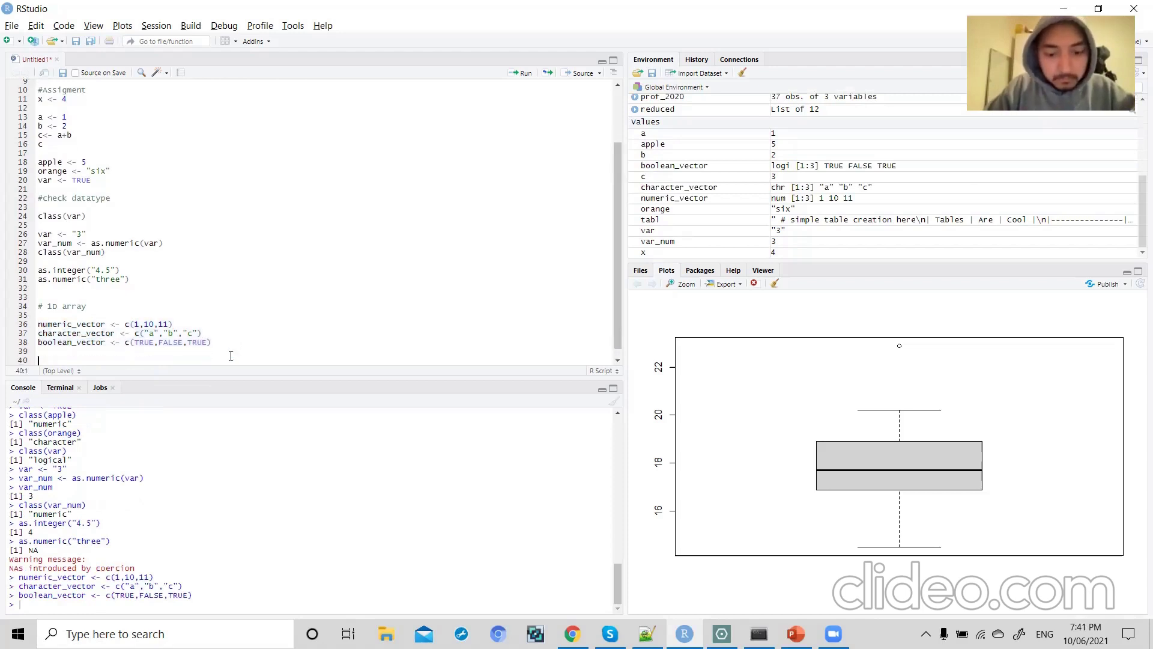
double_click(84, 324)
key(ctrl+c)
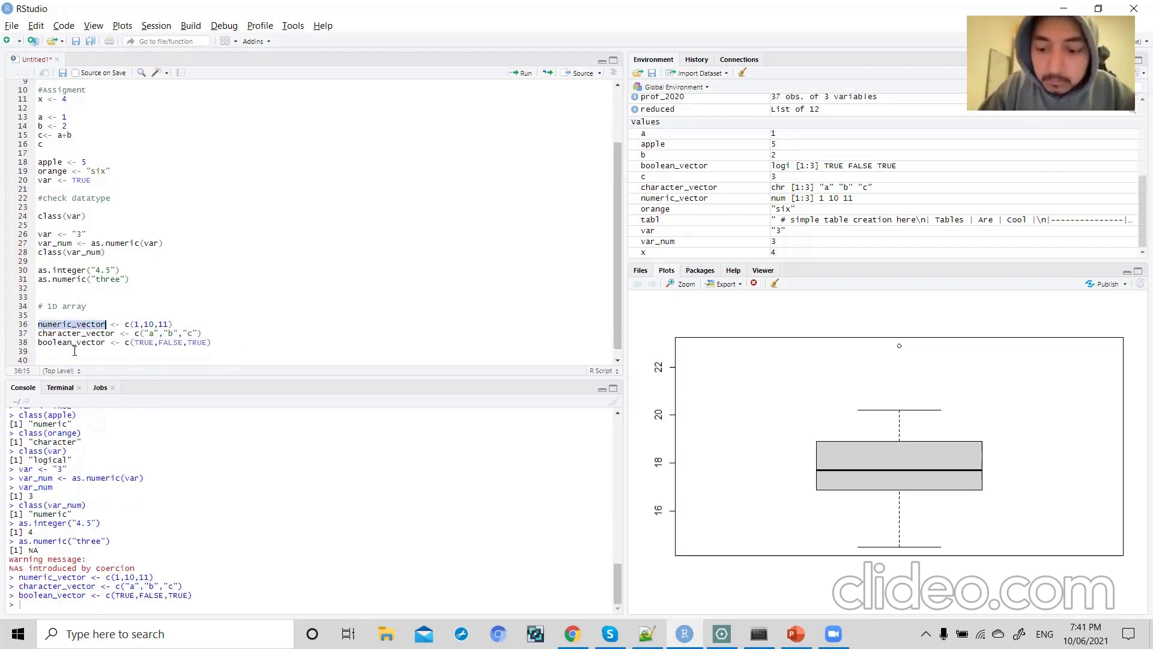
key(Down)
key(Down)
key(Down)
key(Down)
key(ctrl+v)
text([1)
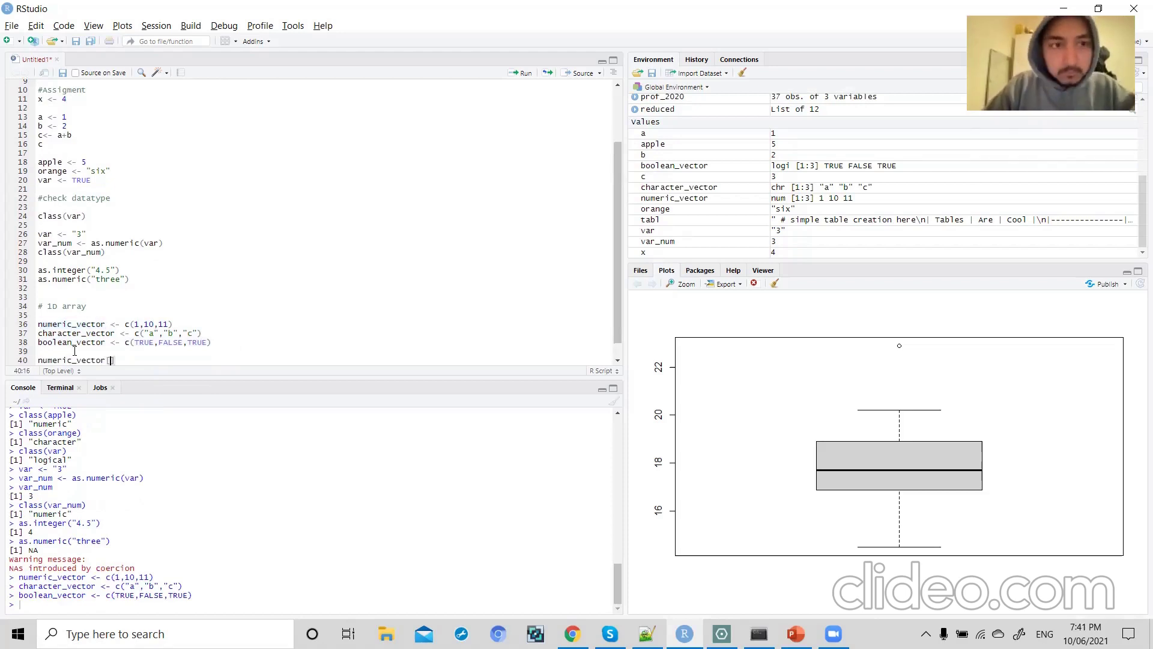
drag(122, 360, 30, 360)
key(ctrl+Return)
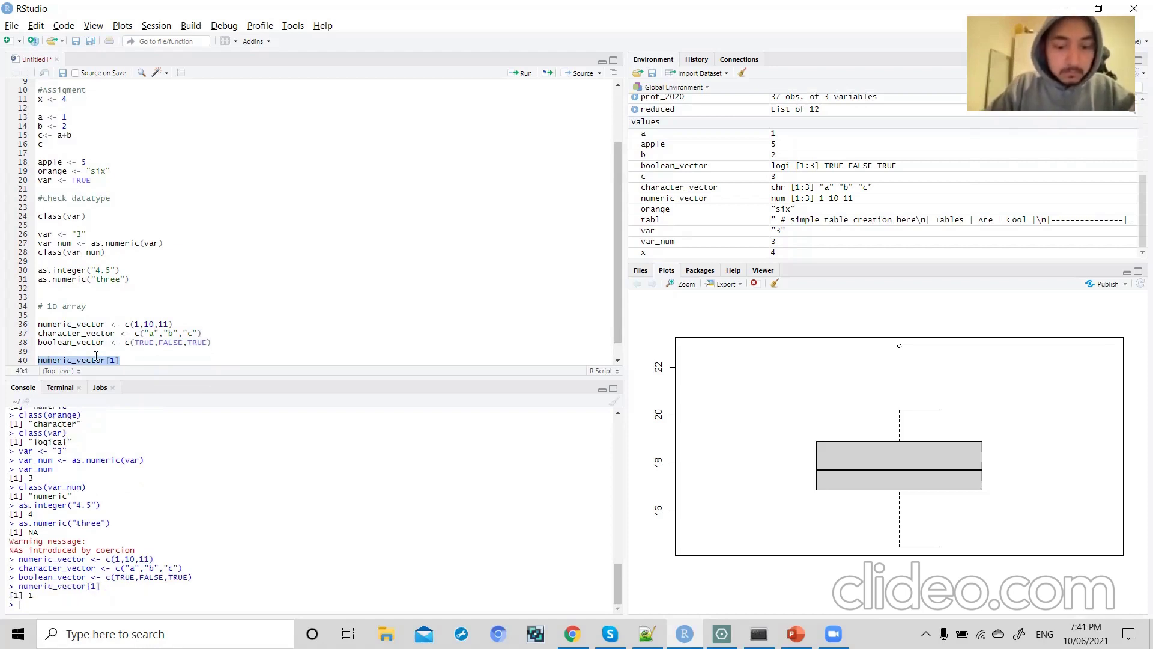
- Change the index on line 40 to 2, making it numeric_vector[2], and run the line
click(136, 360)
drag(136, 315, 137, 304)
click(137, 305)
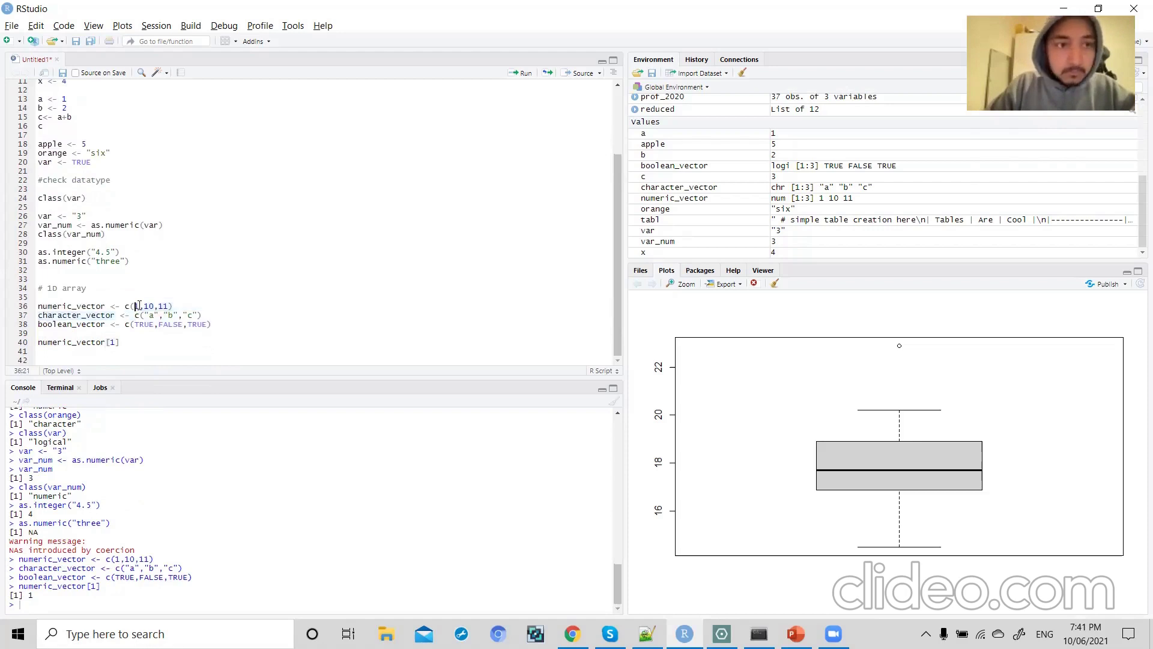
click(114, 343)
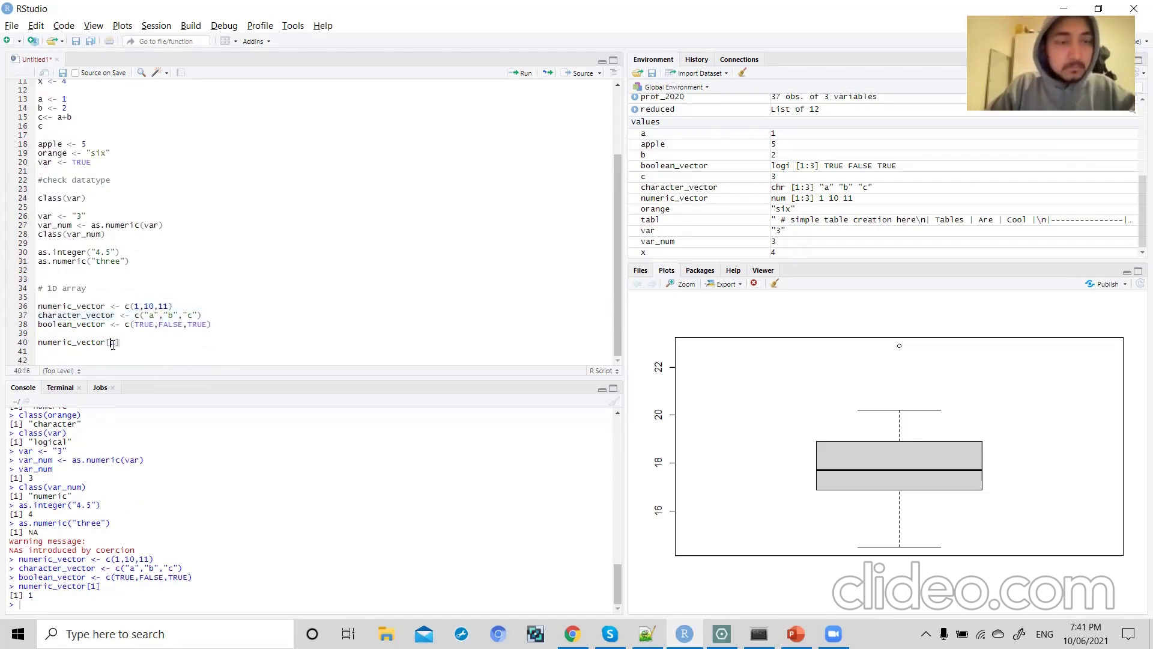
key(BackSpace)
text(2)
drag(121, 343, 36, 346)
key(ctrl+Return)
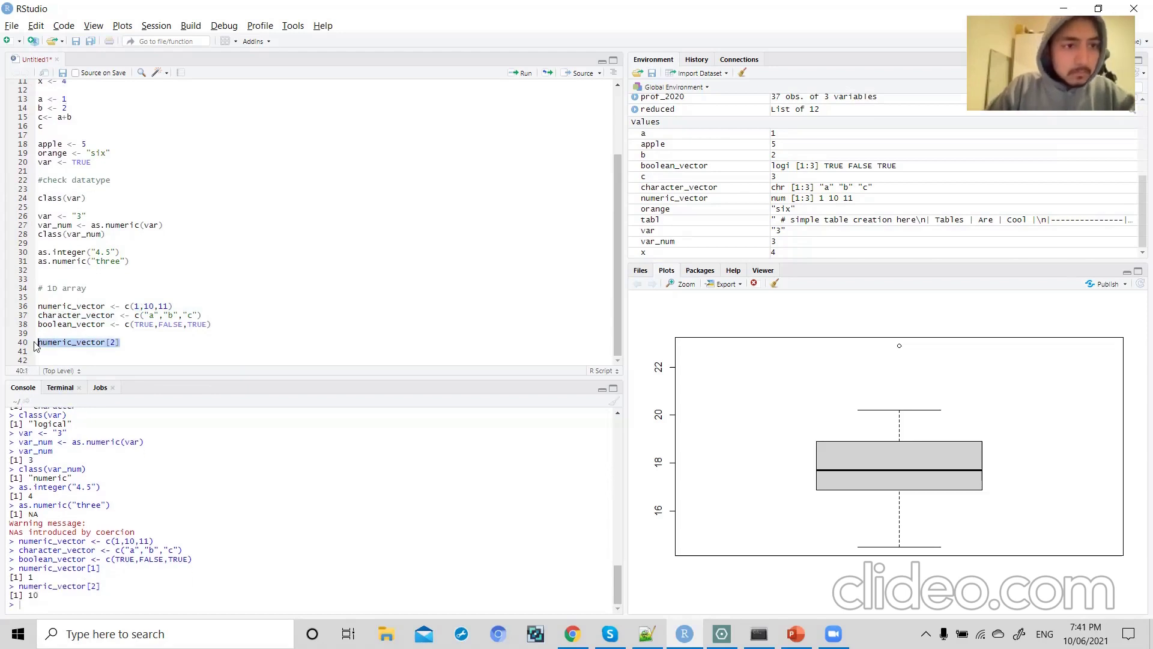
- Add boolean_vector[c(2,3)] on line 42, leaving line 41 blank, and run it
click(122, 349)
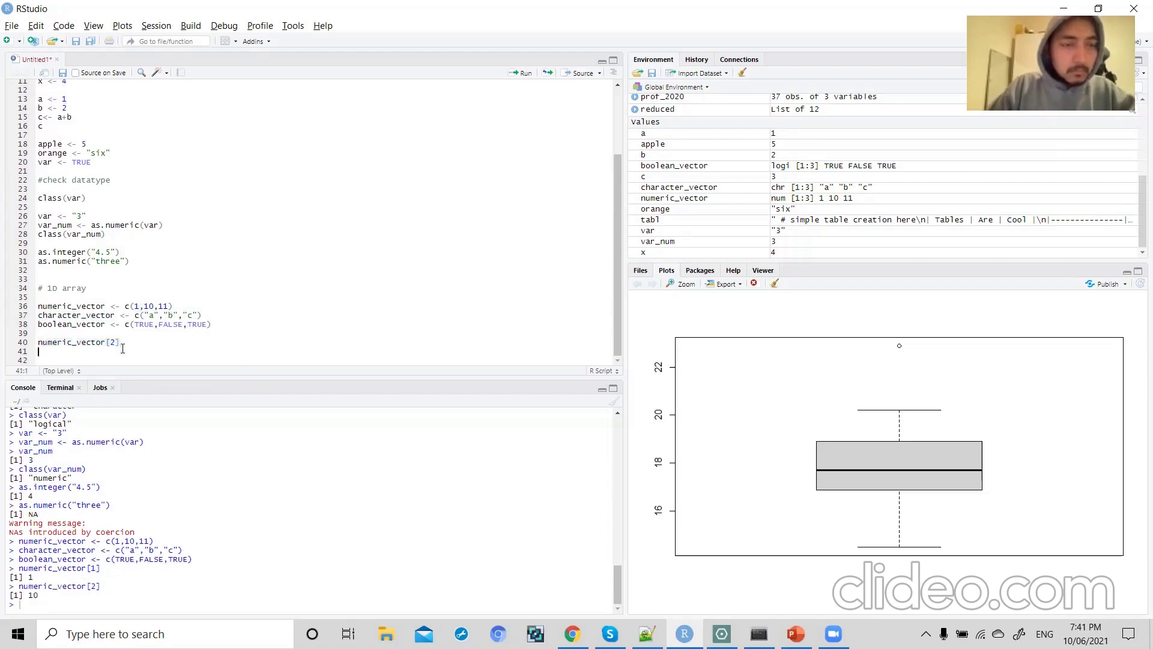
click(136, 346)
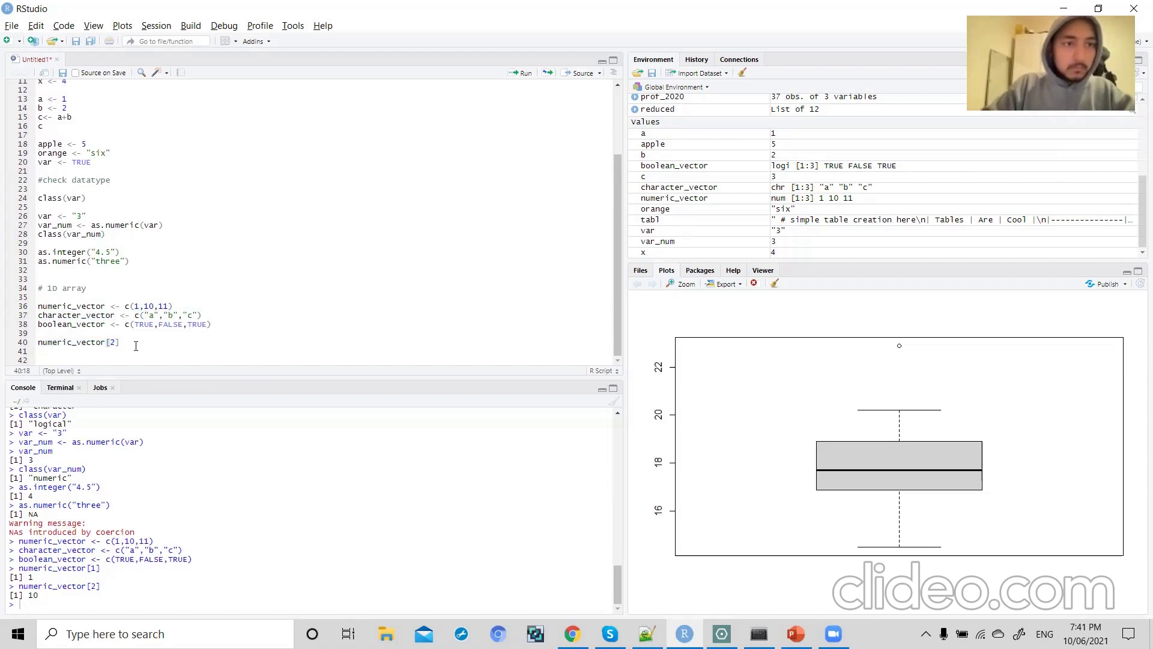
key(Return)
key(Return)
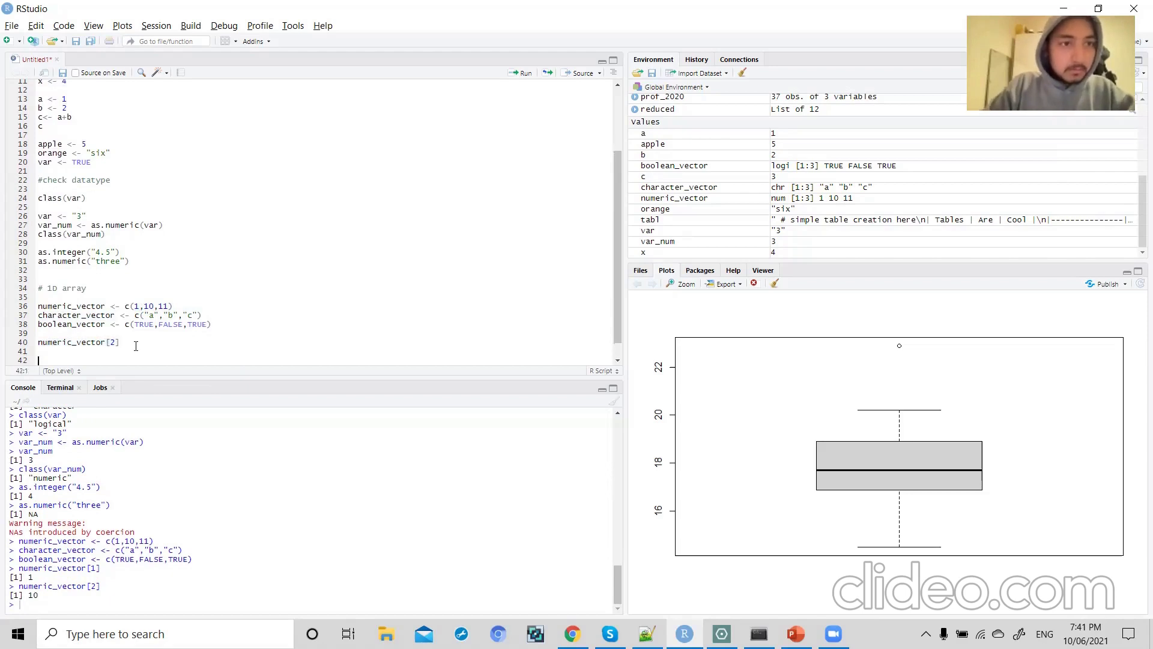
double_click(88, 327)
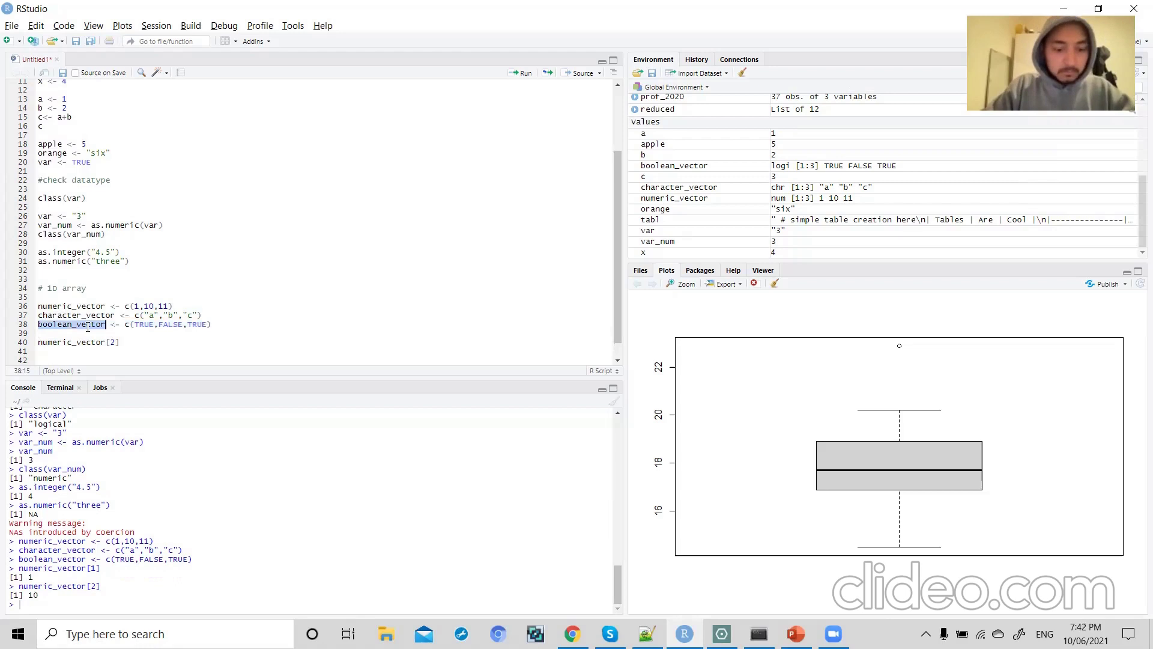
key(ctrl+c)
click(132, 340)
key(Down)
key(Down)
key(ctrl+v)
scroll(132, 340, down, 1)
text([c)
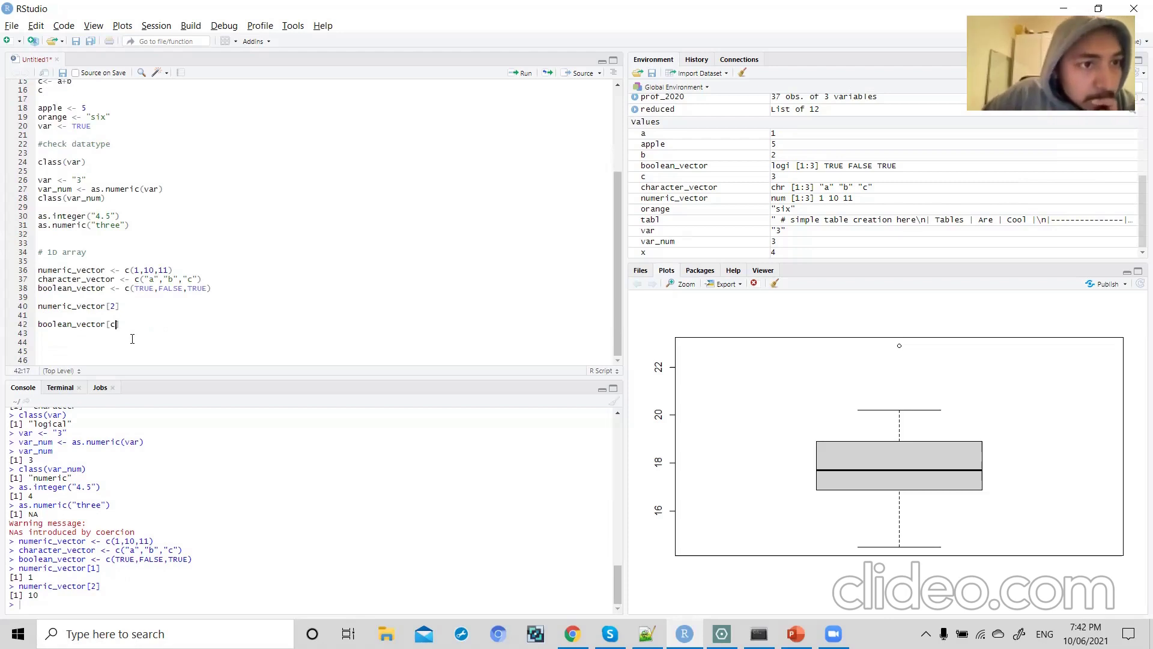
text((2,3)
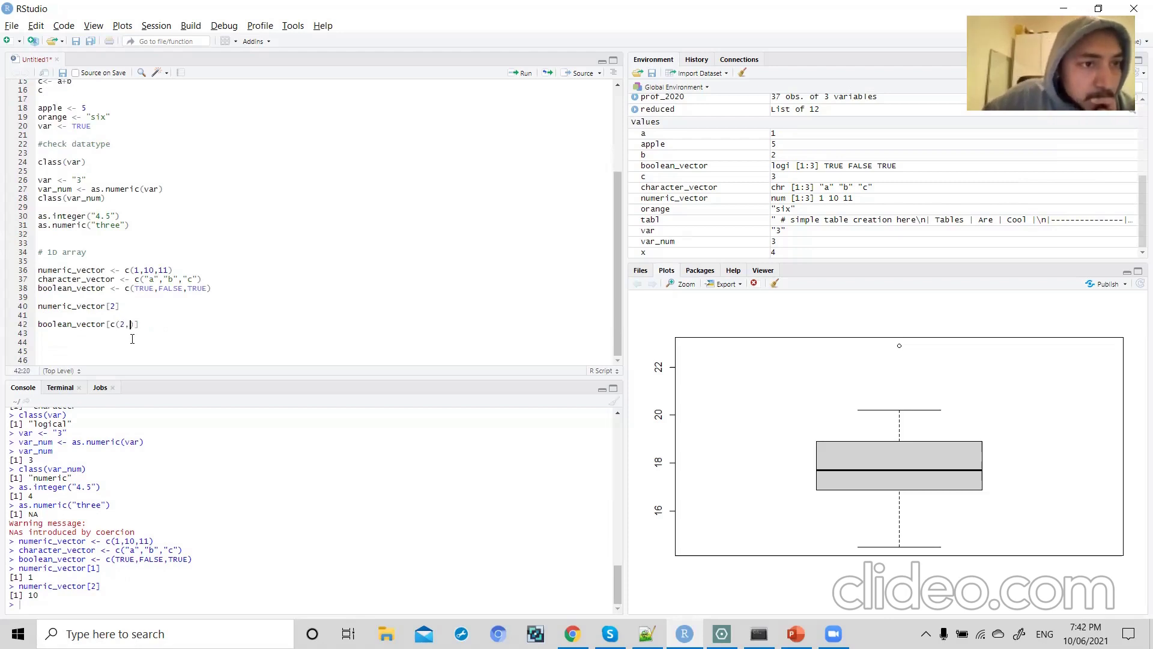
drag(149, 325, 35, 327)
key(ctrl+Return)
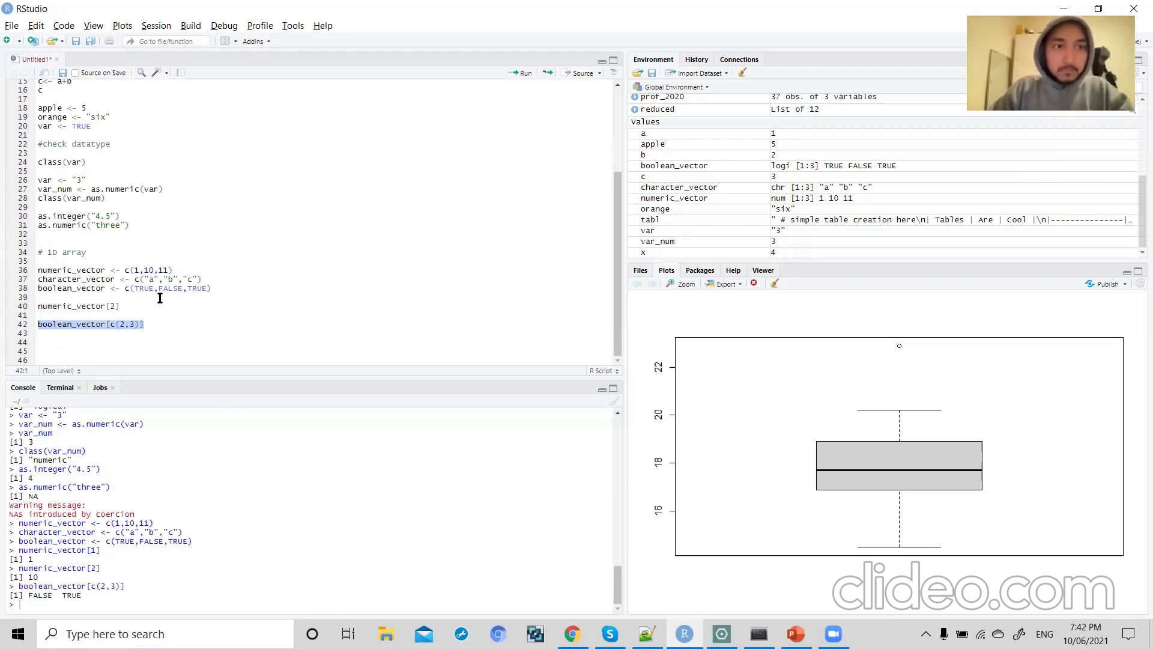
- Highlight the second and third values in the boolean_vector definition on line 38 to compare them with the indexed output
drag(159, 289, 193, 291)
double_click(193, 291)
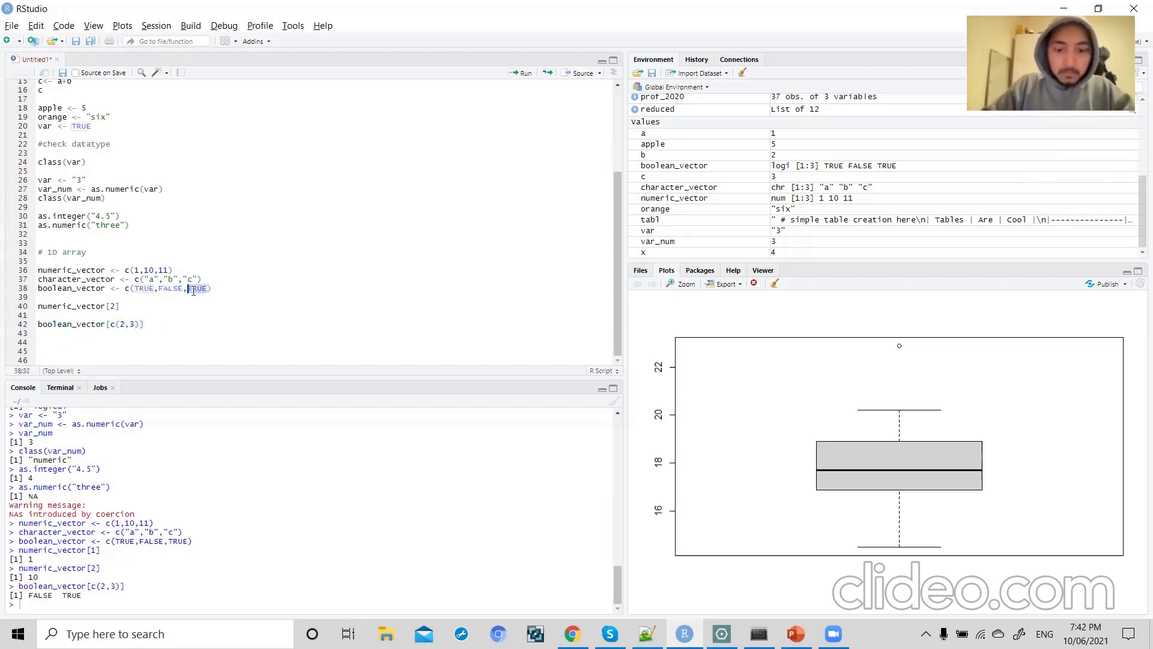
- Add data(mtcars) on line 47, leaving lines 43 to 46 blank, and run it
click(143, 324)
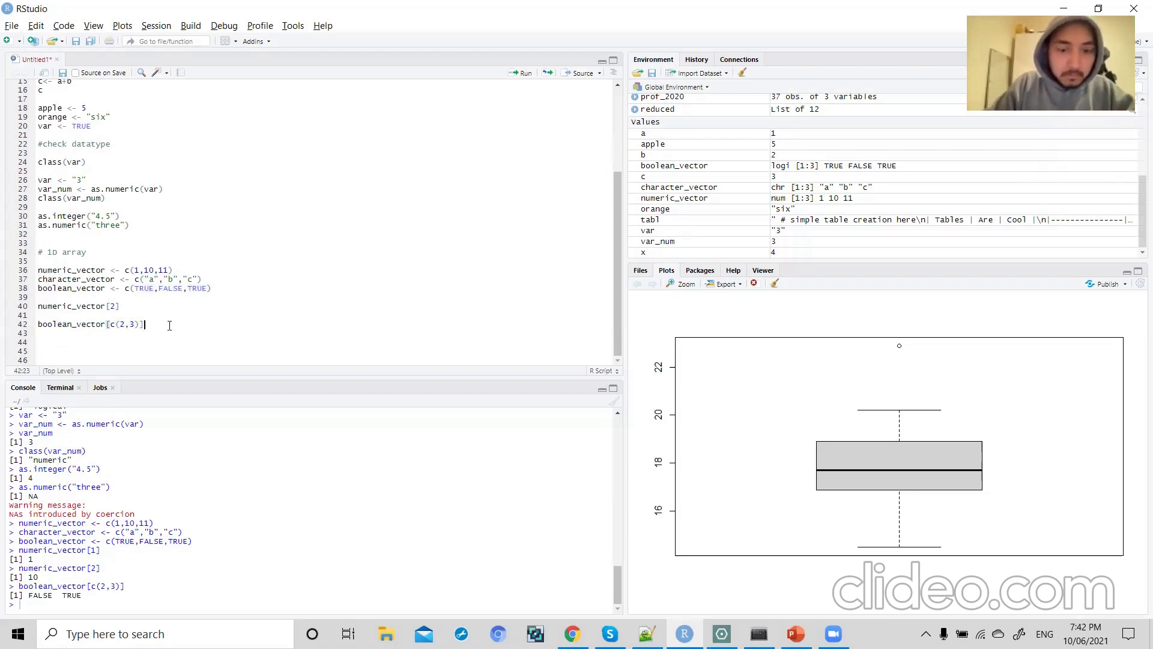
key(Return)
key(Return)
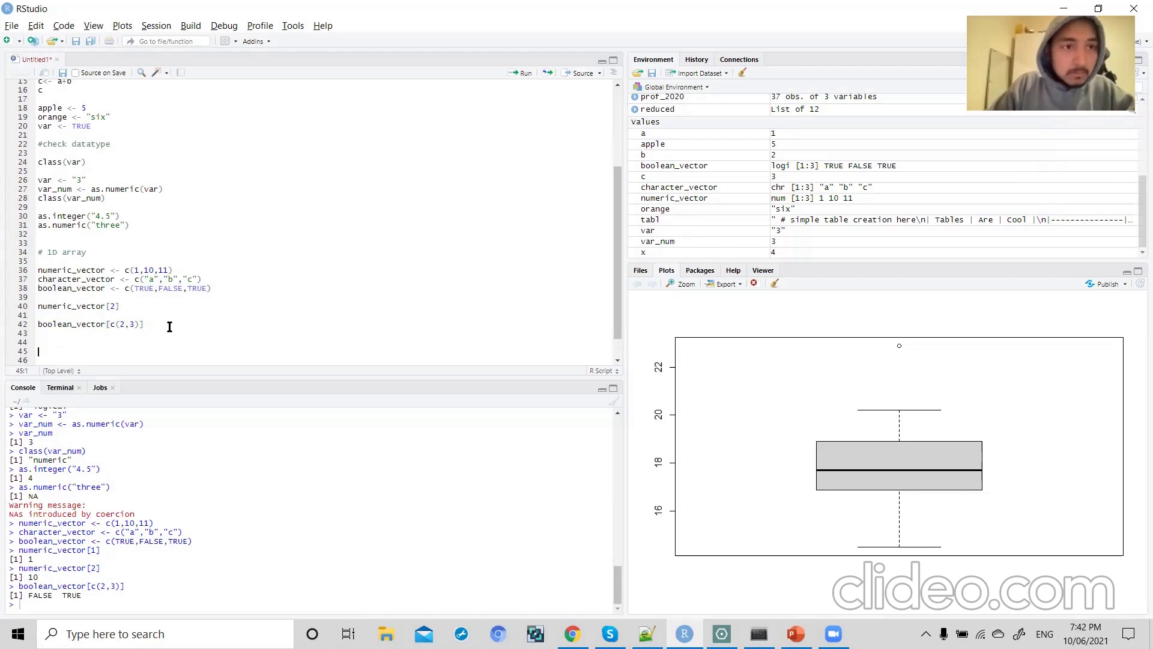
key(Return)
key(Return)
key(Return)
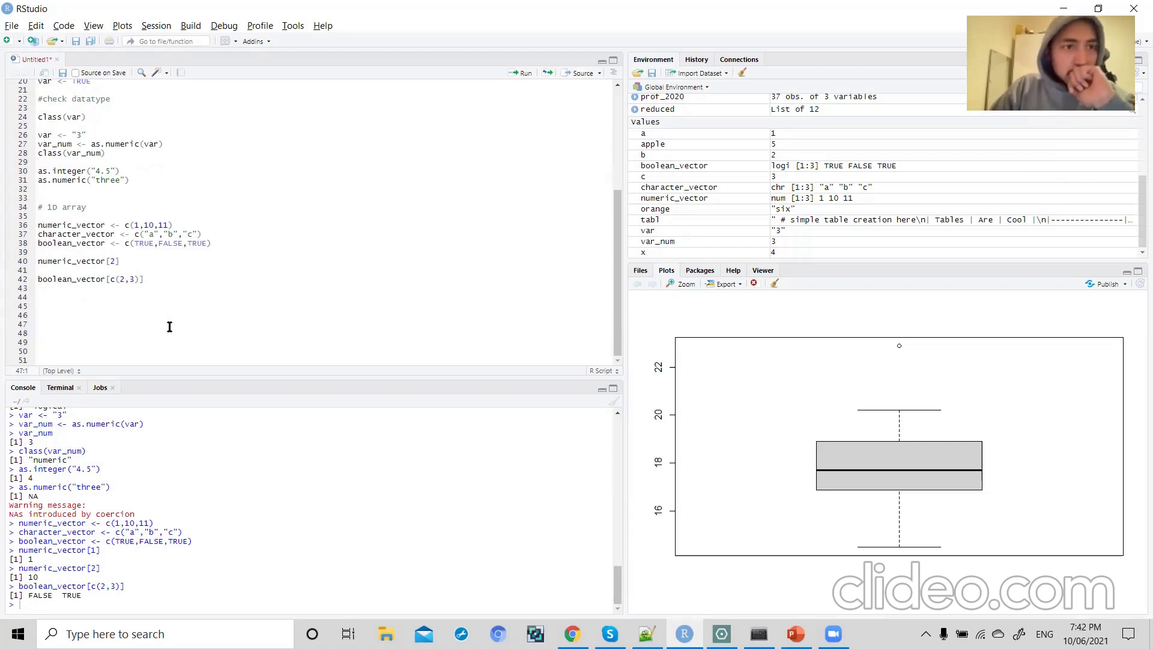
text(d)
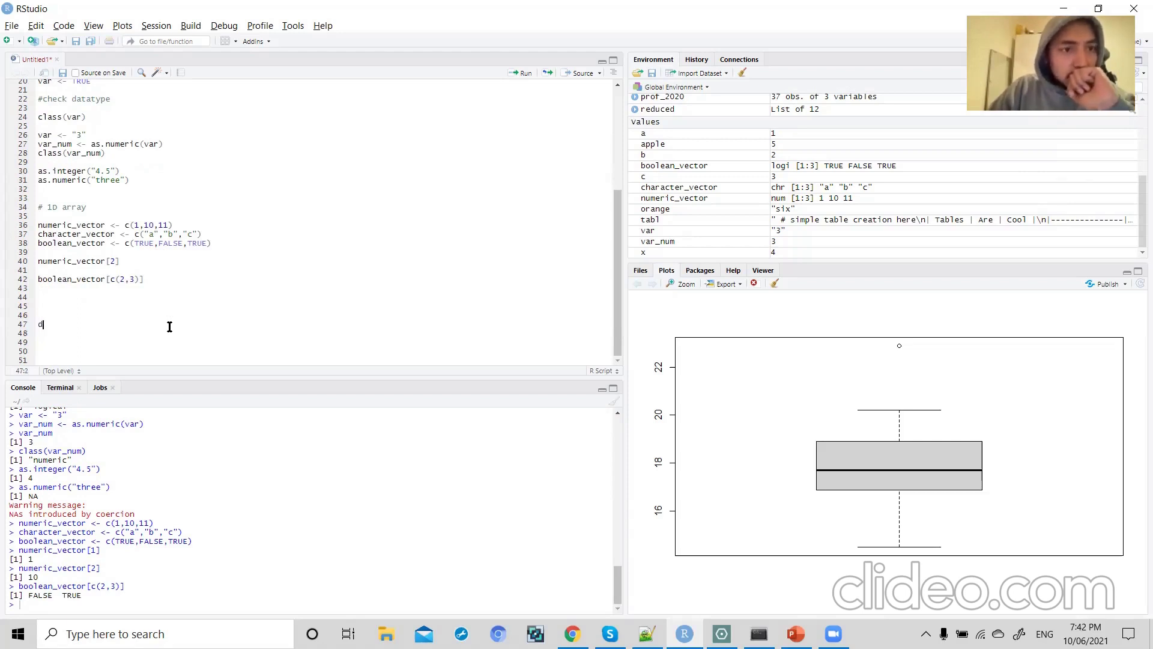
text(ata)
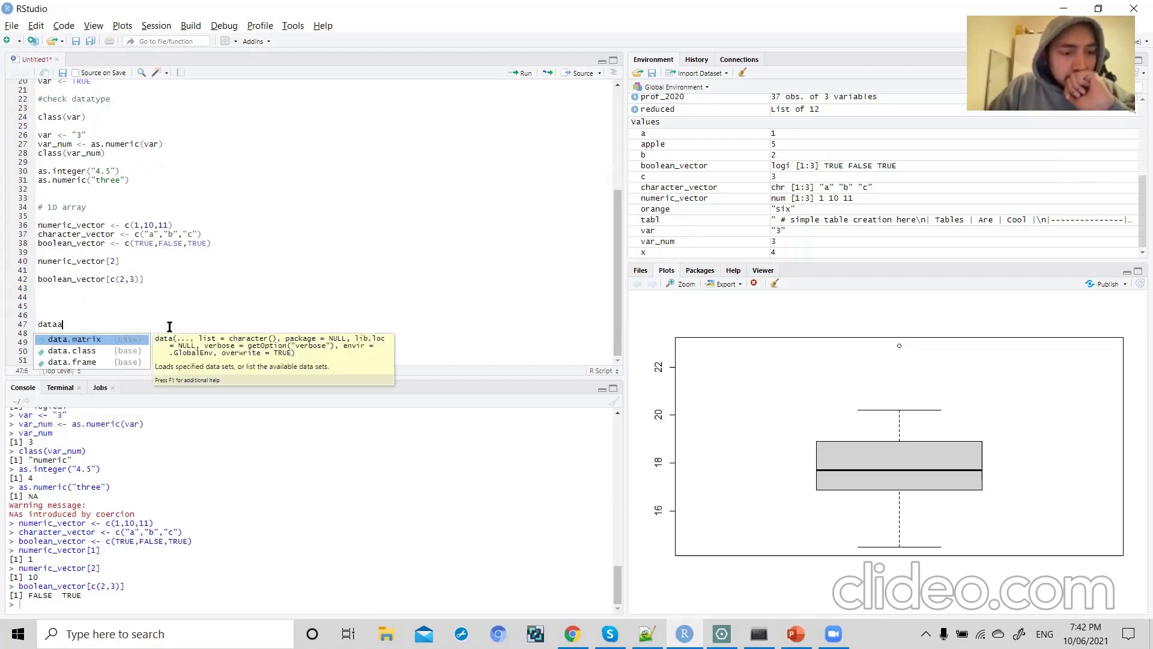
key(Tab)
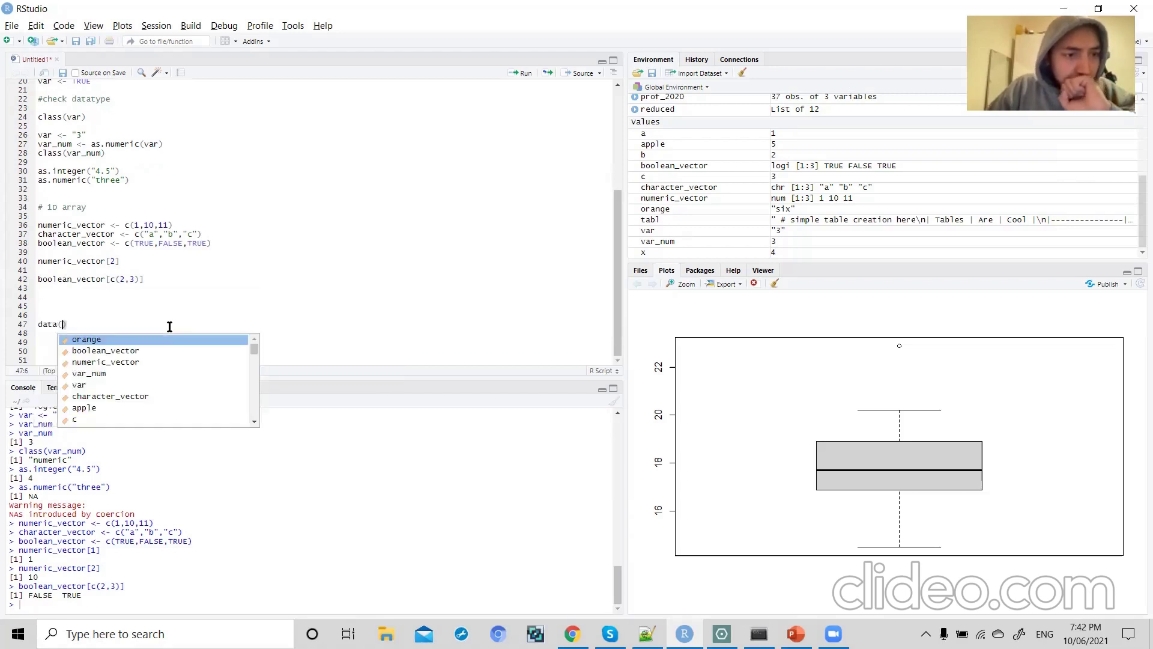
text(mtcar)
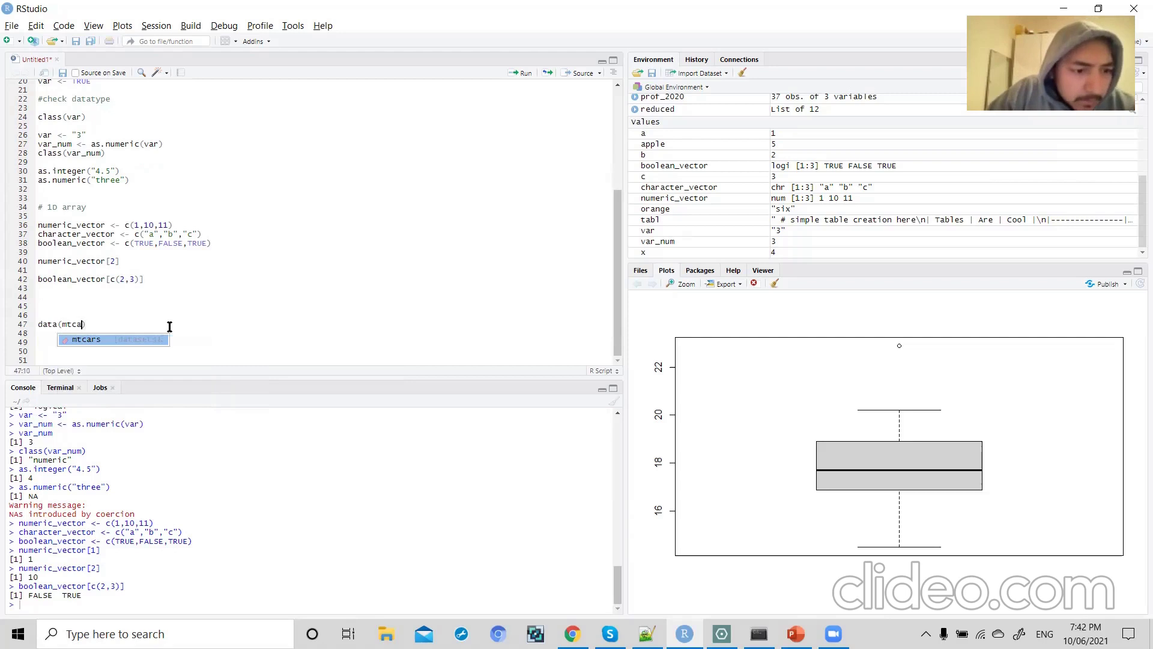
key(Tab)
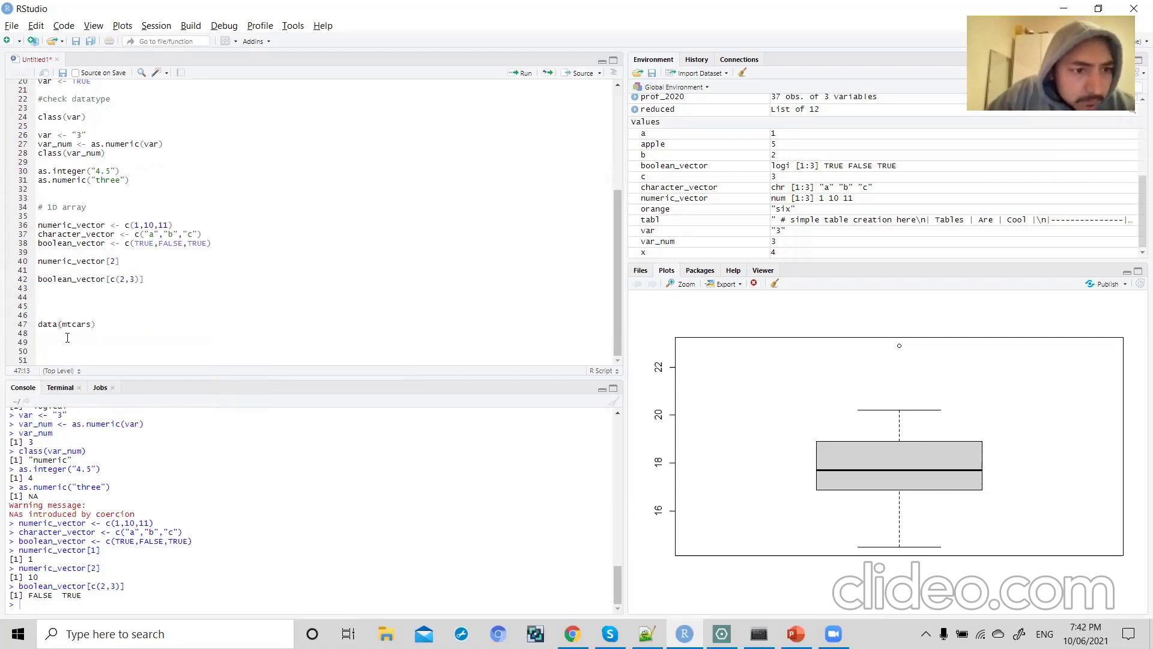
shift+click(44, 325)
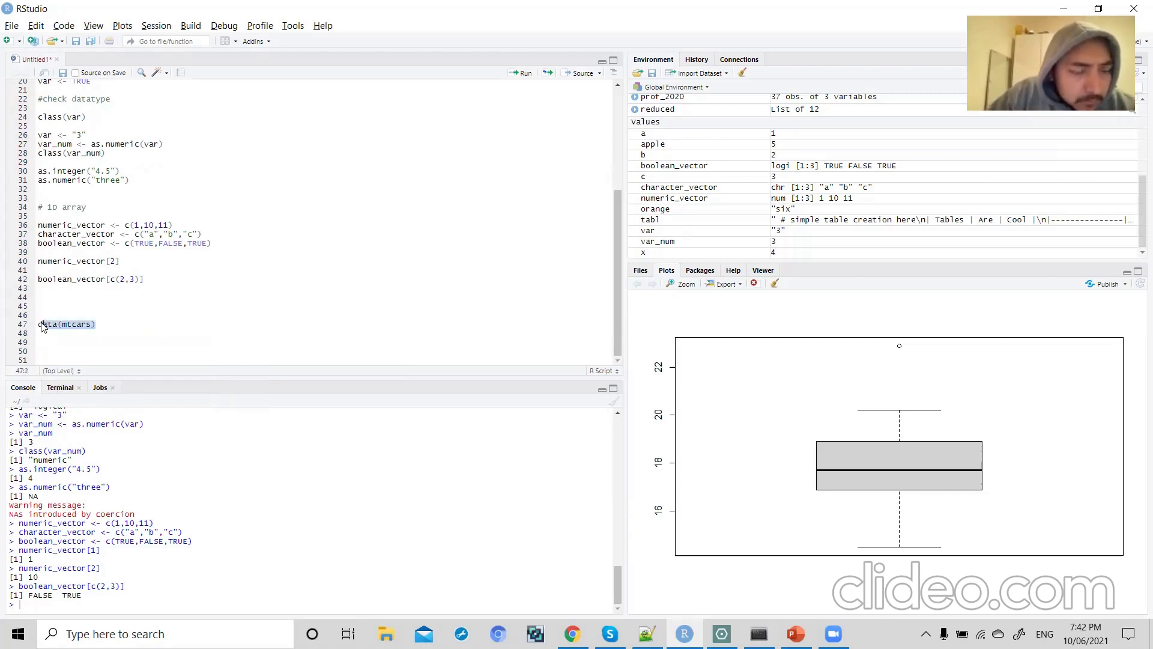
key(ctrl+Return)
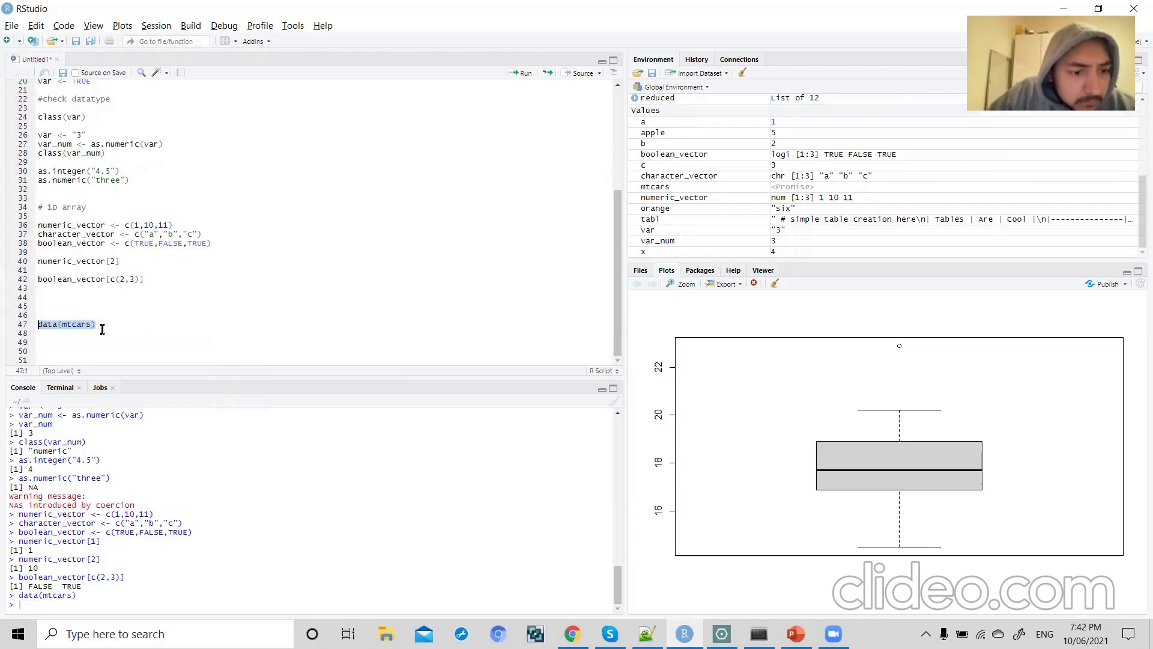
- Add head(mtcars) on line 49, leaving line 48 blank, and run it
key(Down)
key(Return)
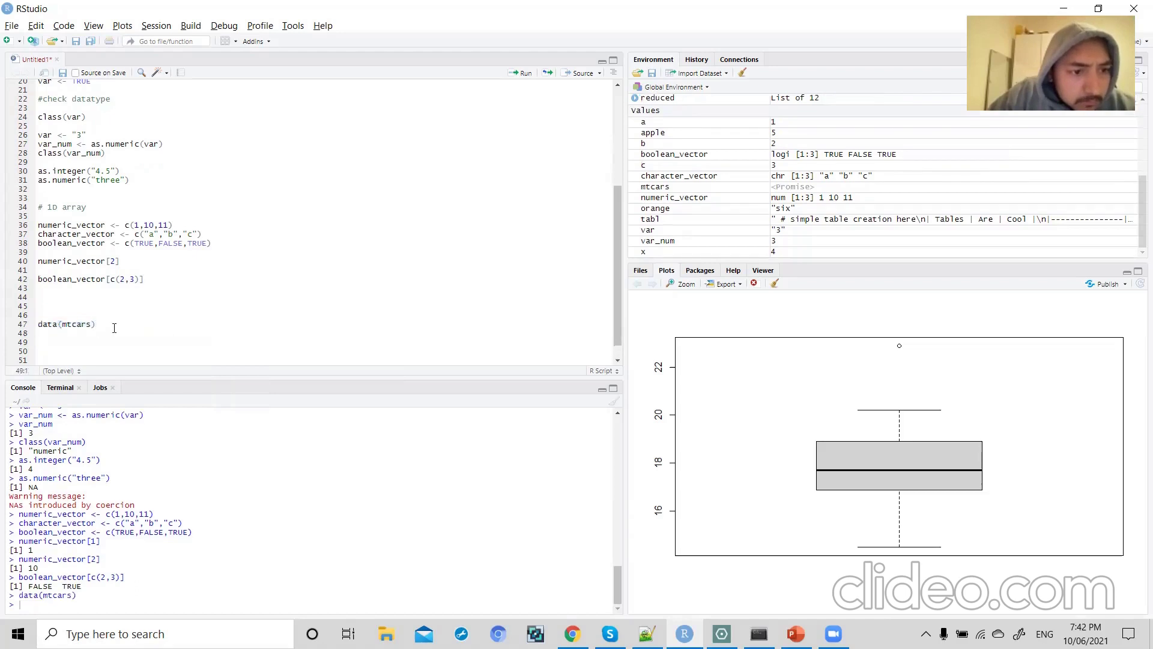
text(head)
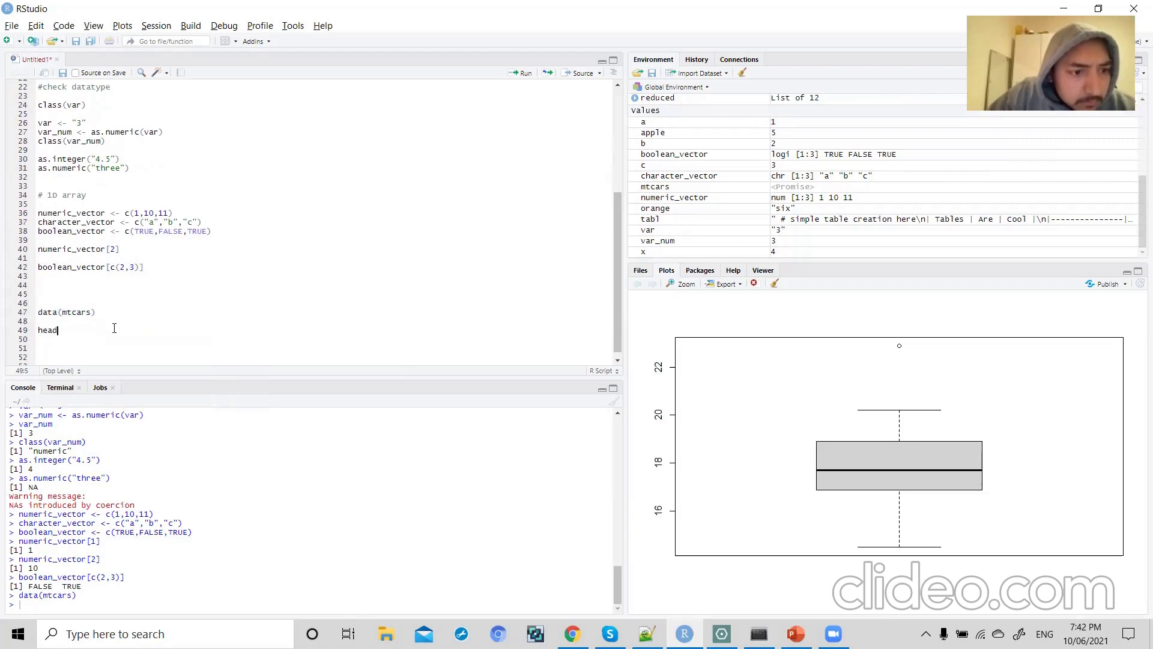
text((mtcars)
drag(114, 328, 36, 325)
double_click(83, 312)
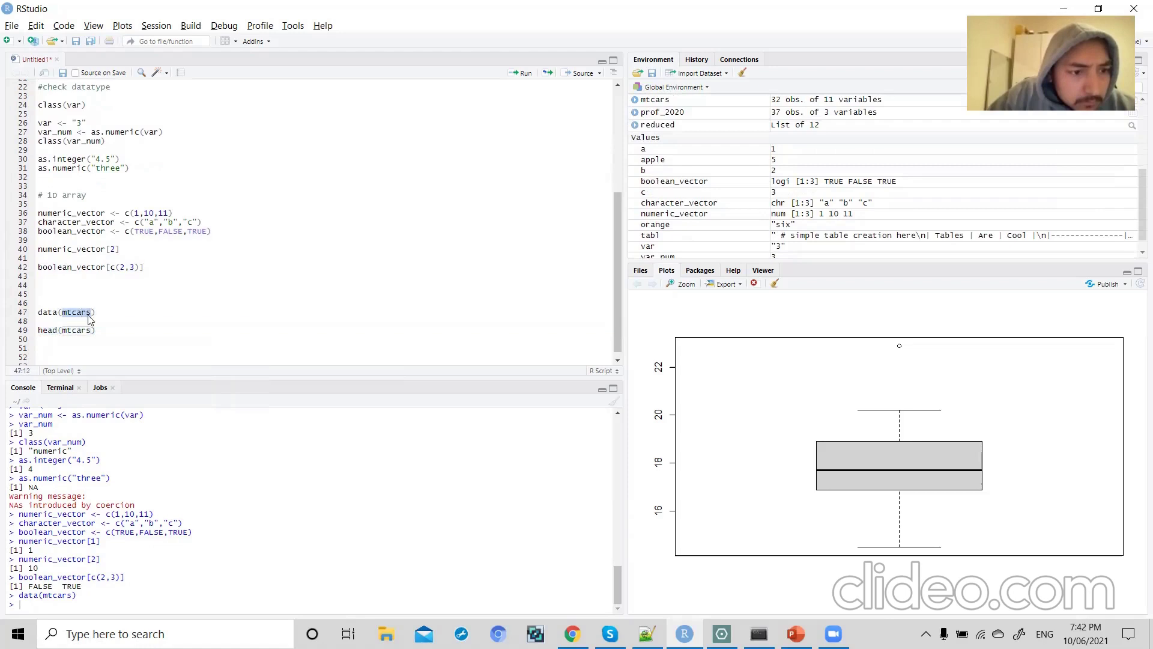
drag(101, 338, 35, 330)
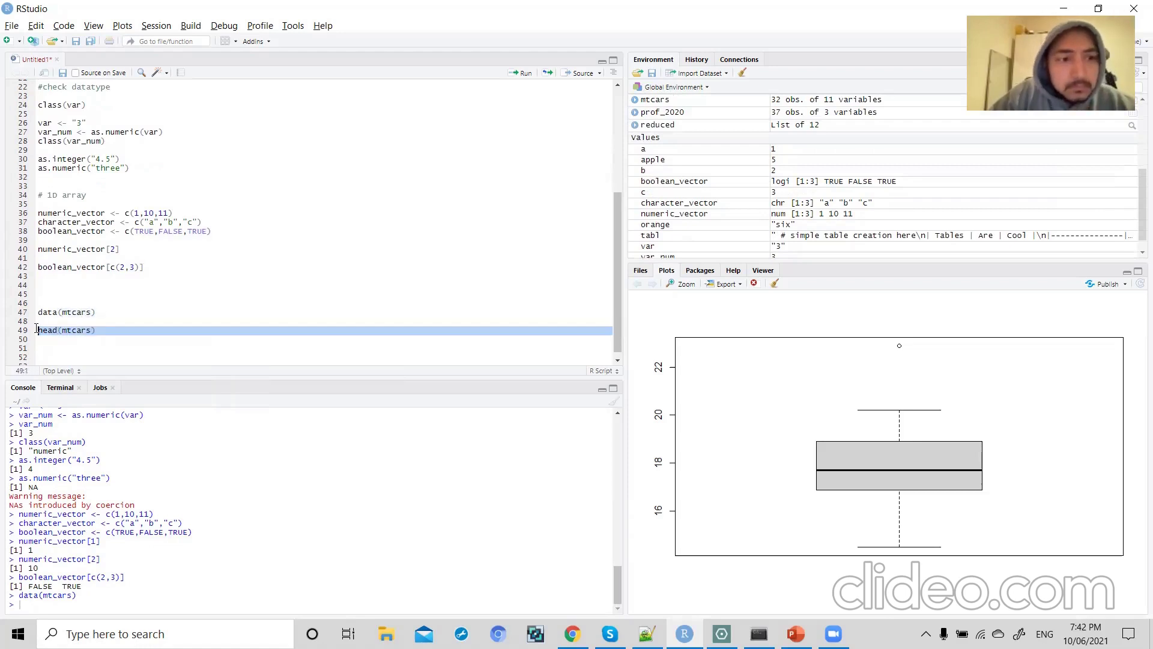
key(ctrl+Return)
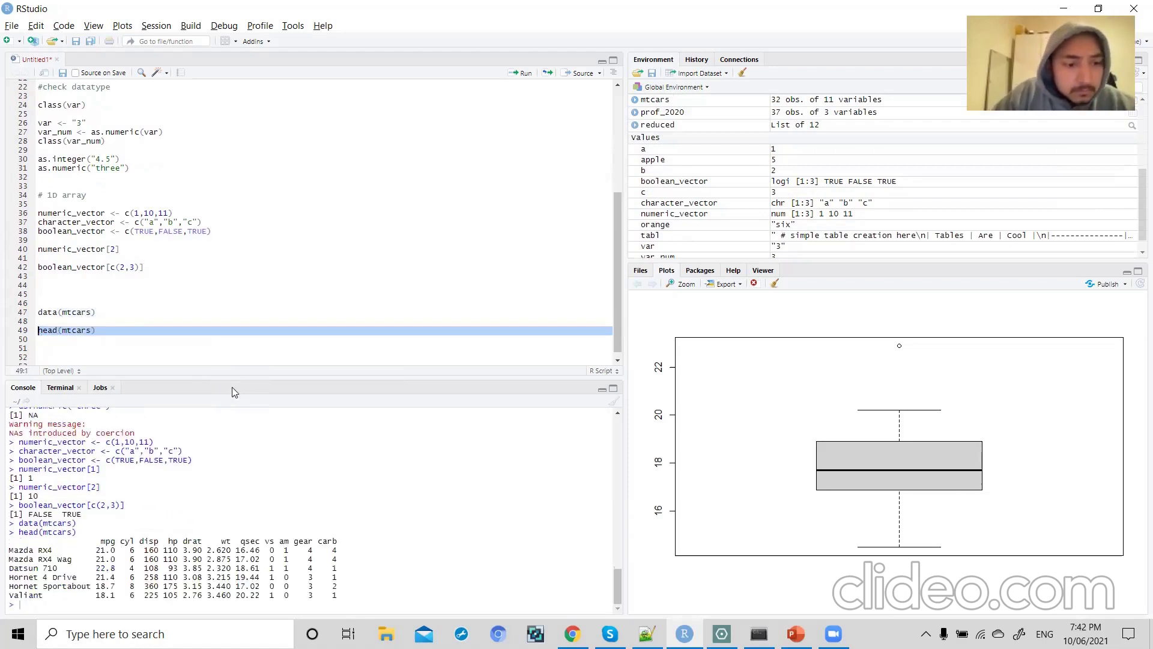
click(107, 337)
double_click(78, 330)
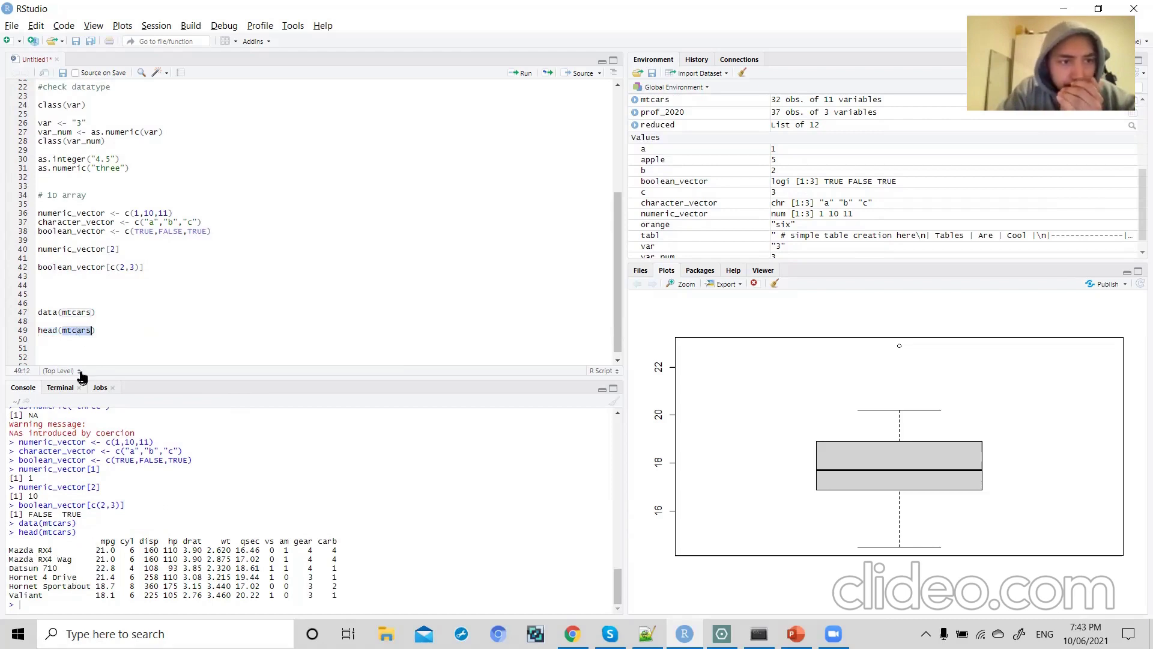
click(105, 332)
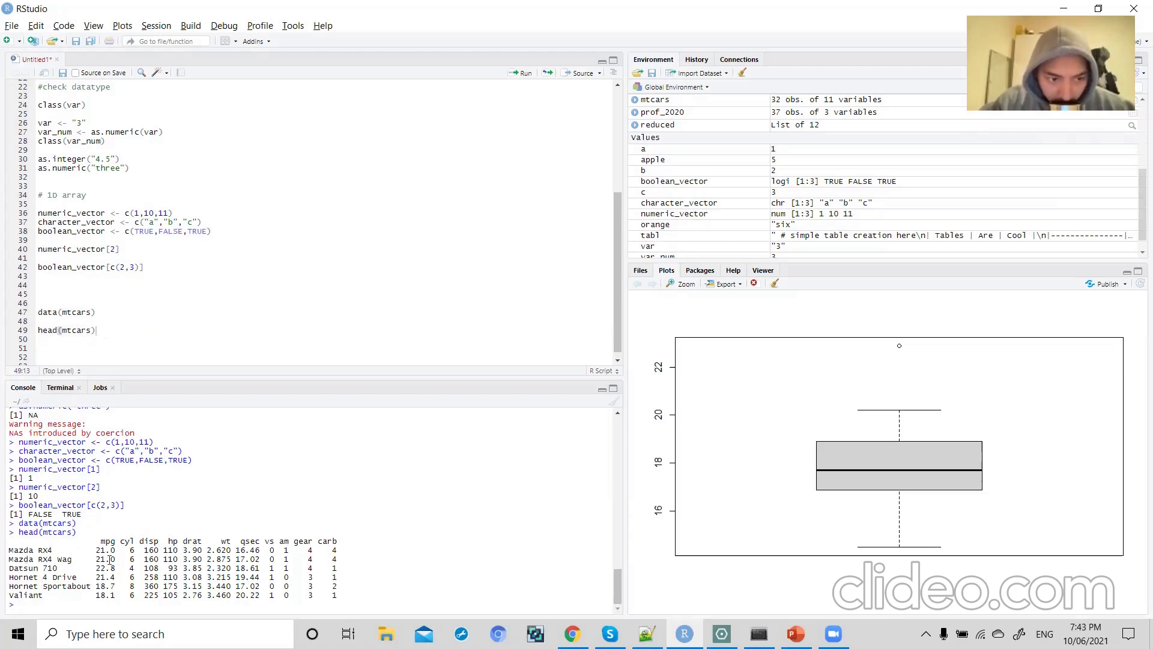
- Add dim(mtcars) on line 51, leaving line 50 blank, and run it
scroll(101, 335, down, 1)
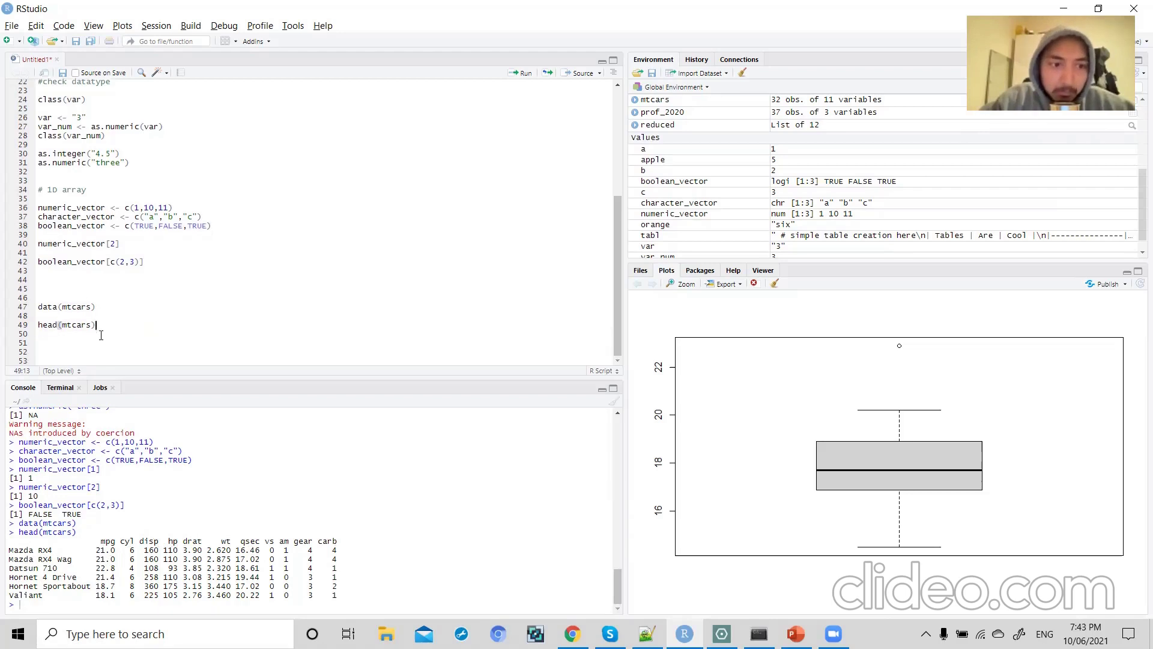
click(101, 335)
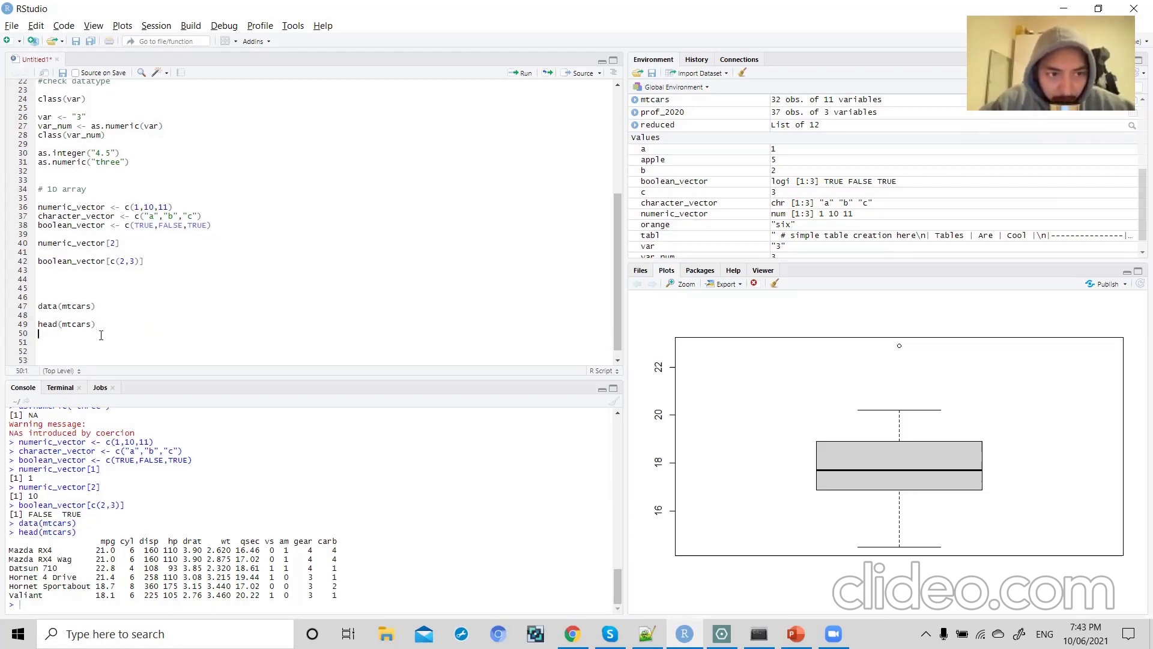
key(Return)
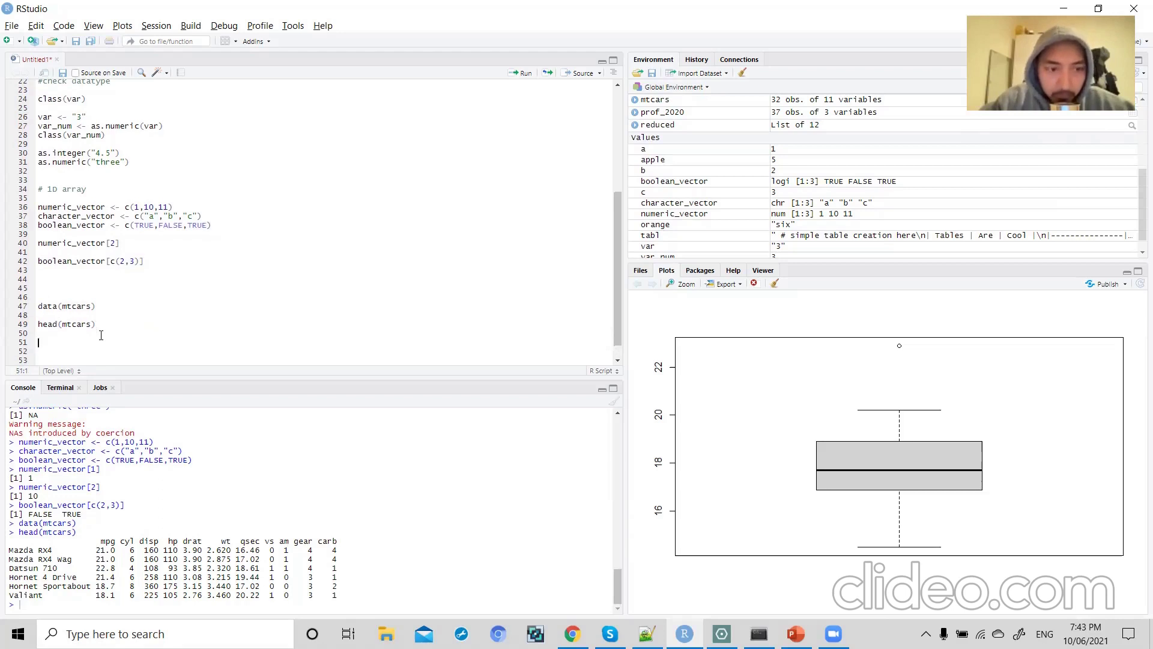
text(dim()
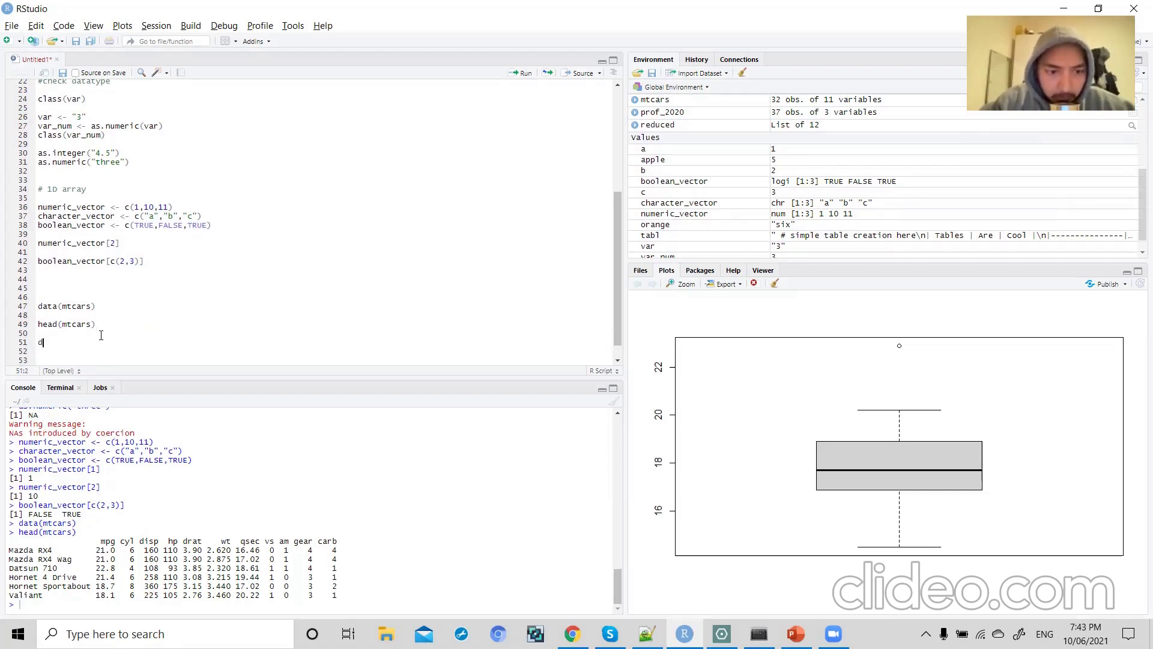
double_click(84, 324)
key(ctrl+c)
click(57, 342)
key(ctrl+v)
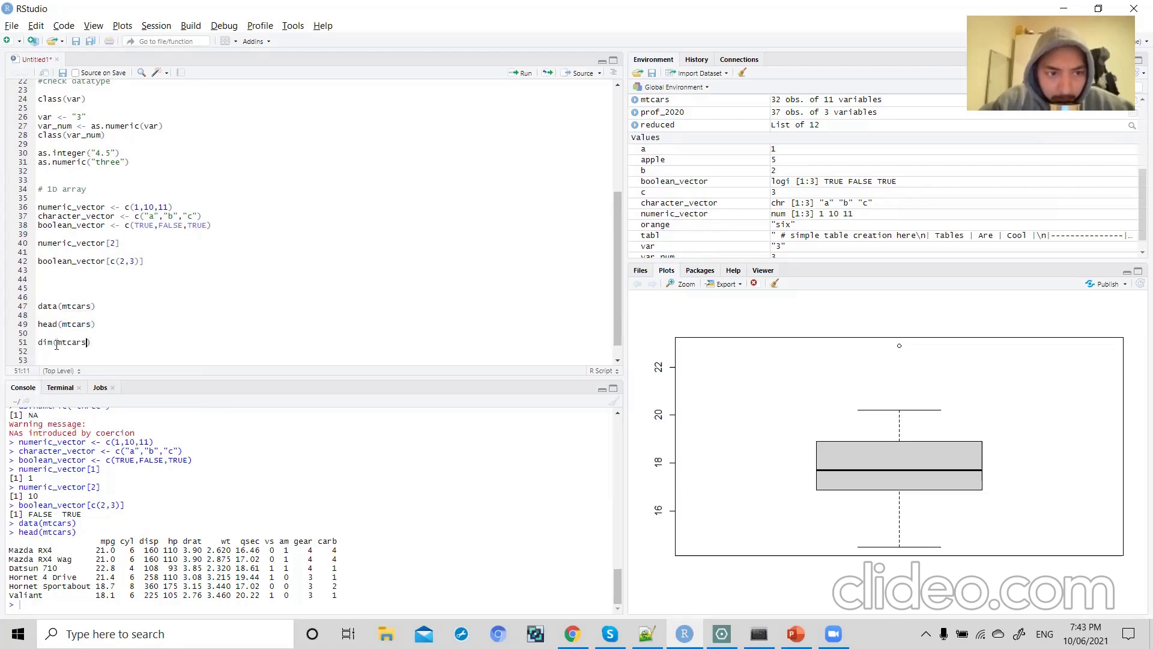
drag(91, 342, 22, 347)
key(ctrl+Return)
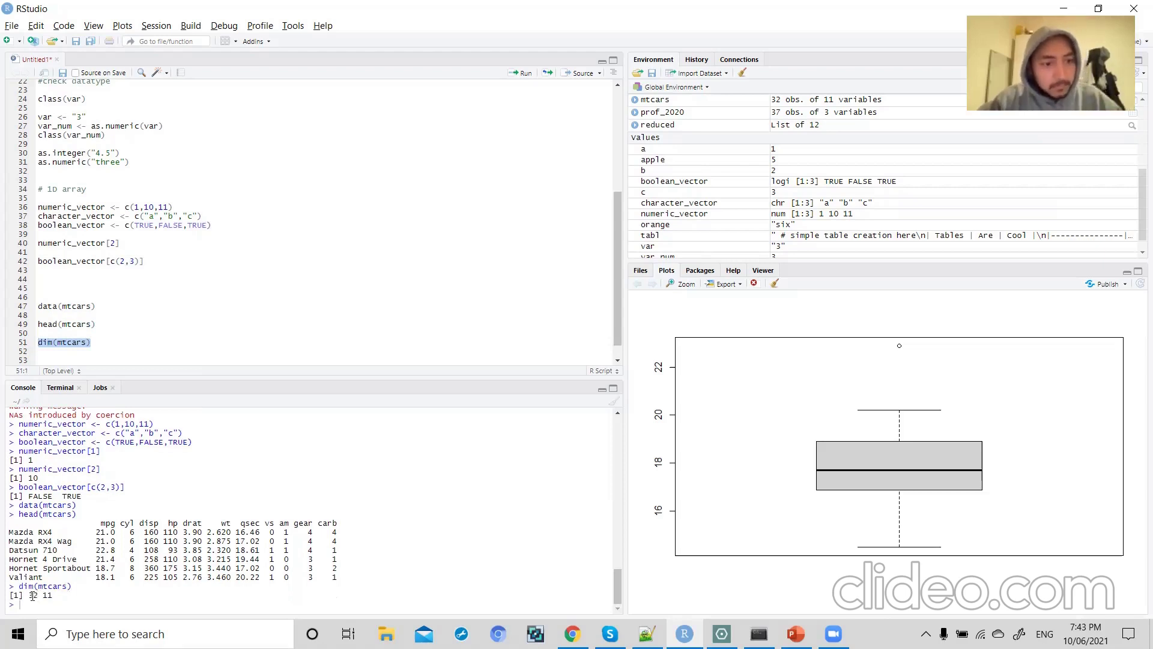
- Examine the row and column counts in the dim(mtcars) output against the head(mtcars) table in the console
drag(32, 595, 37, 595)
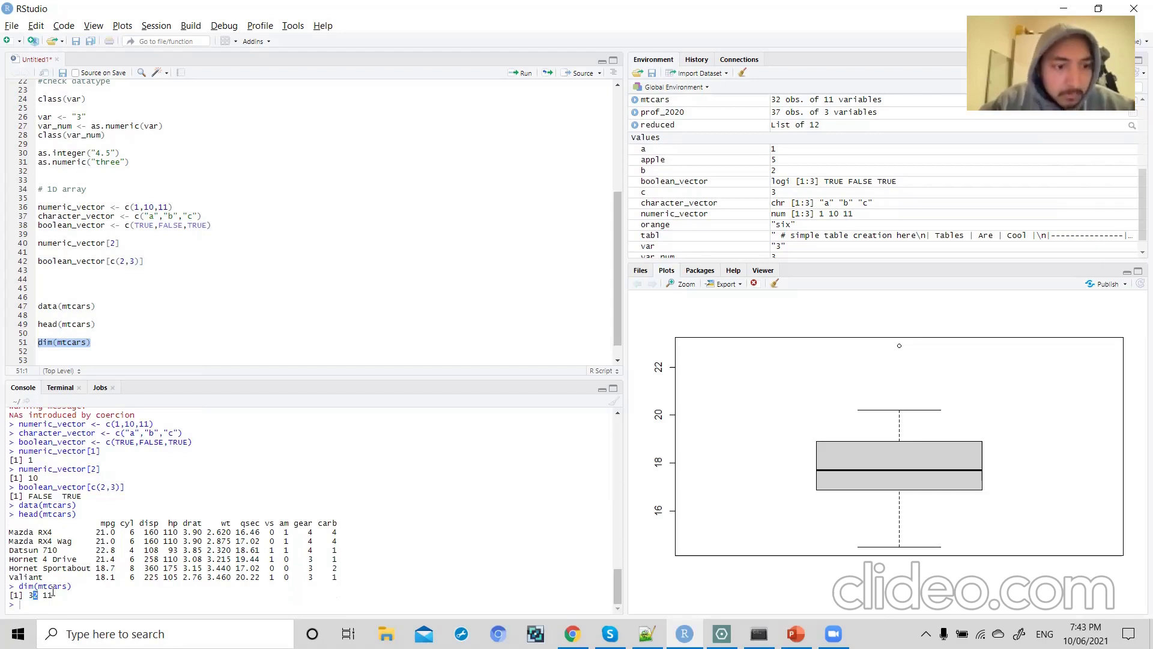
drag(43, 595, 51, 597)
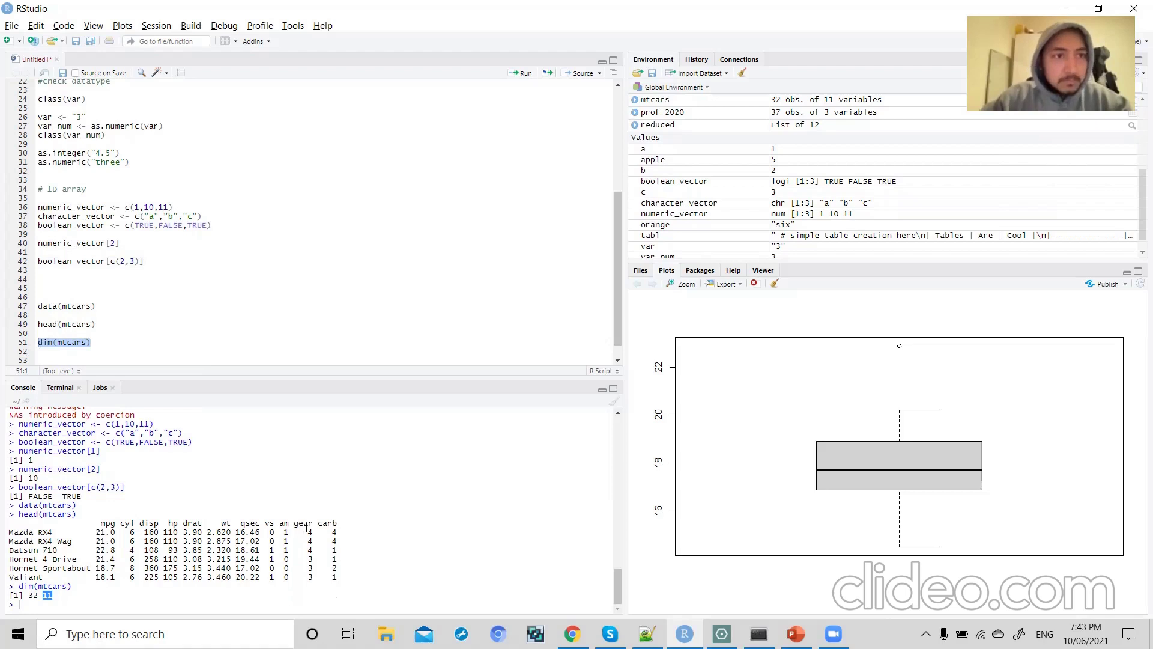
click(47, 595)
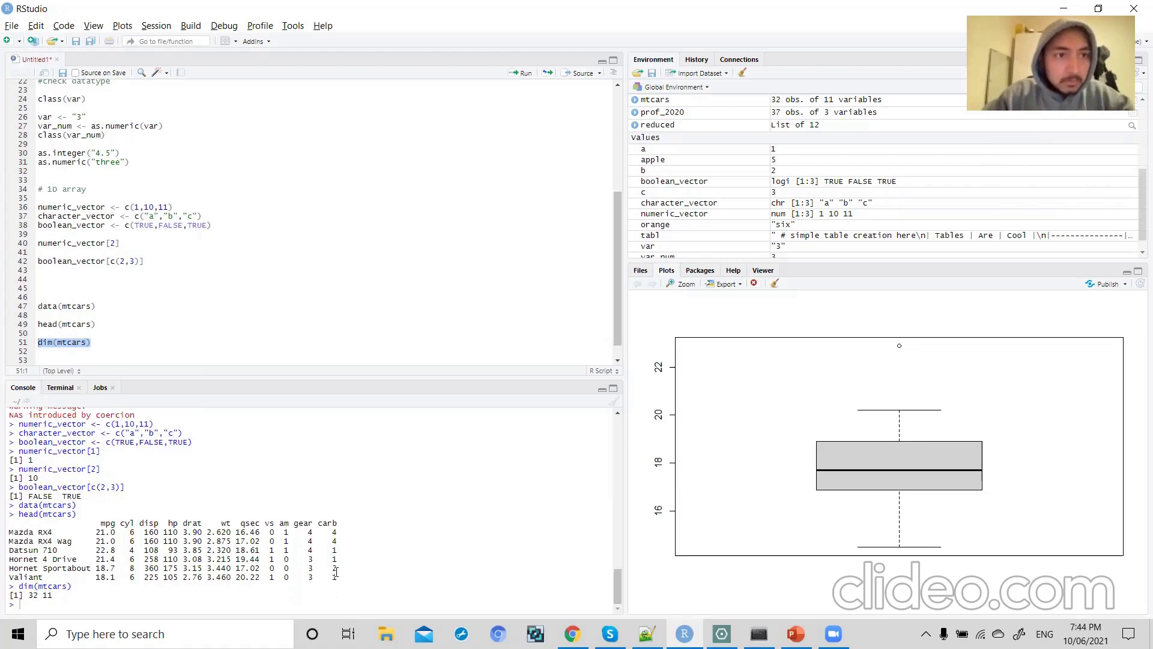
drag(337, 568, 10, 504)
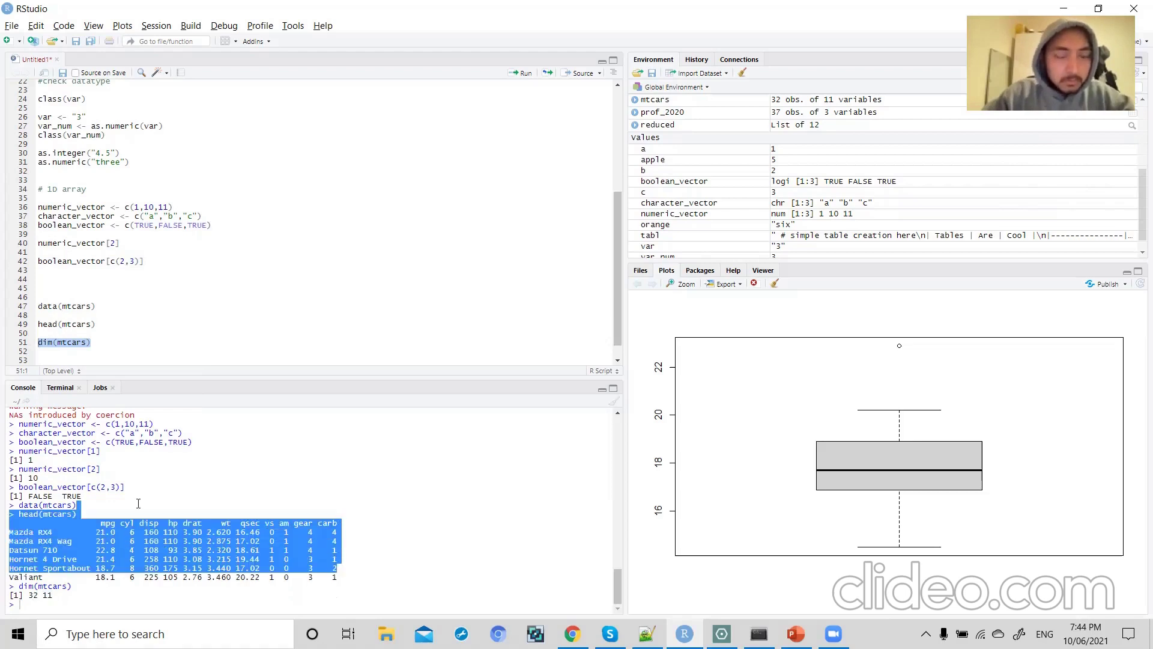
- Append the comment "# check dimension" after dim(mtcars) on line 51 and move on to line 53
click(101, 342)
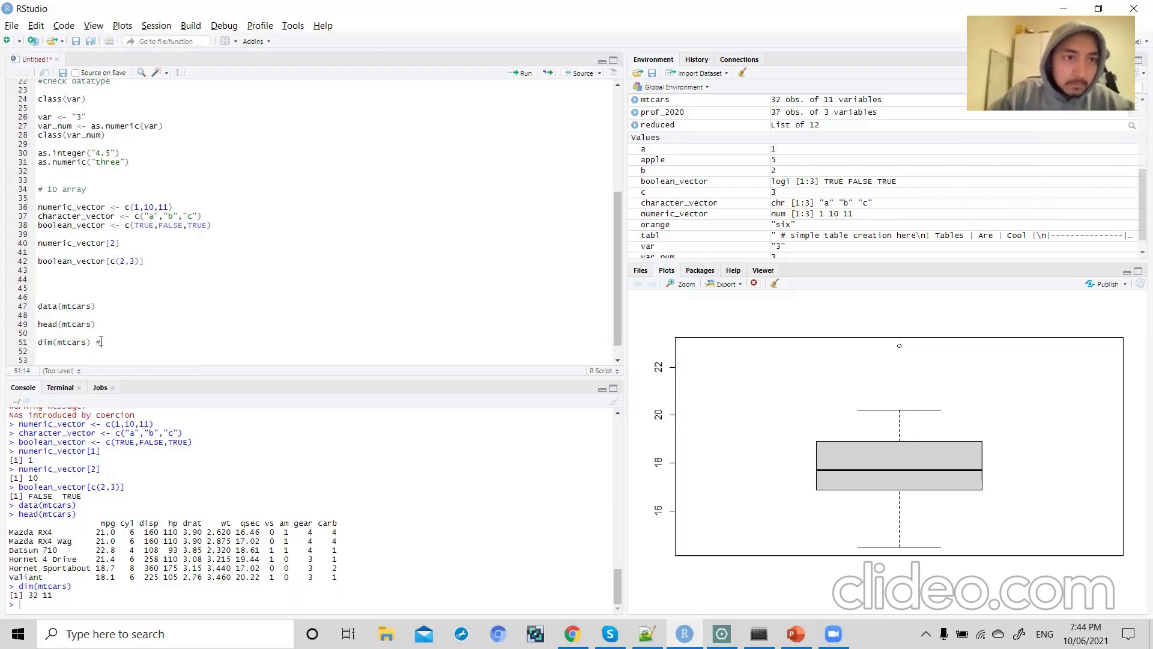
text(# check dimension)
key(Return)
key(Return)
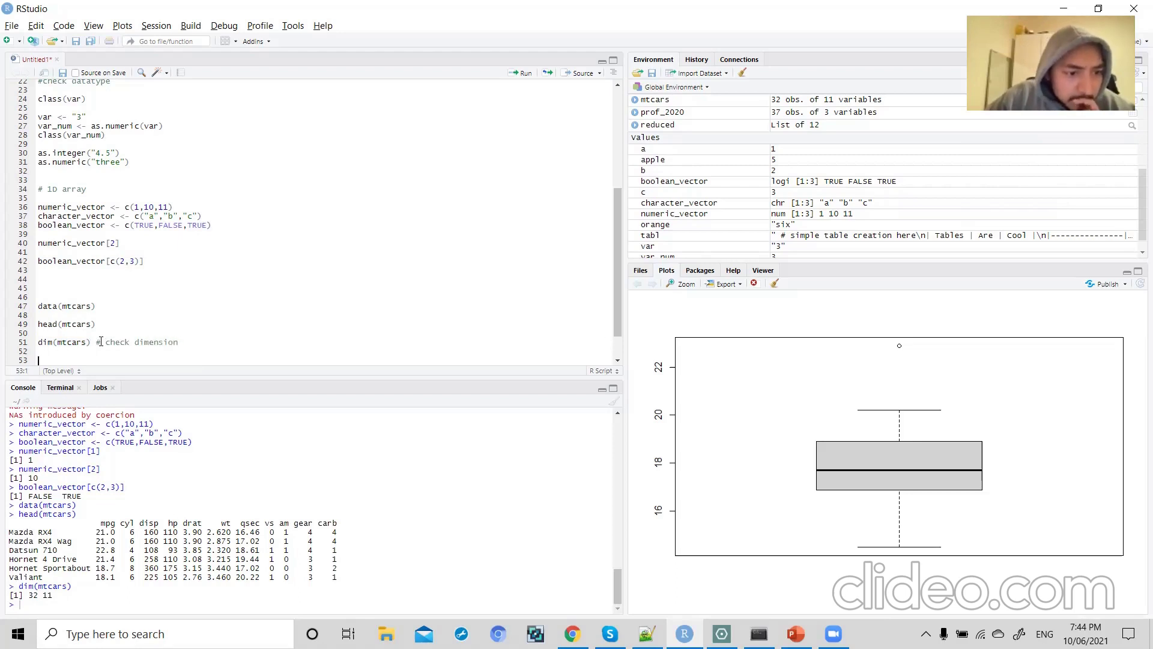
- Enter str(mtcars) on line 53 and run it
scroll(100, 341, down, 2)
text(str()
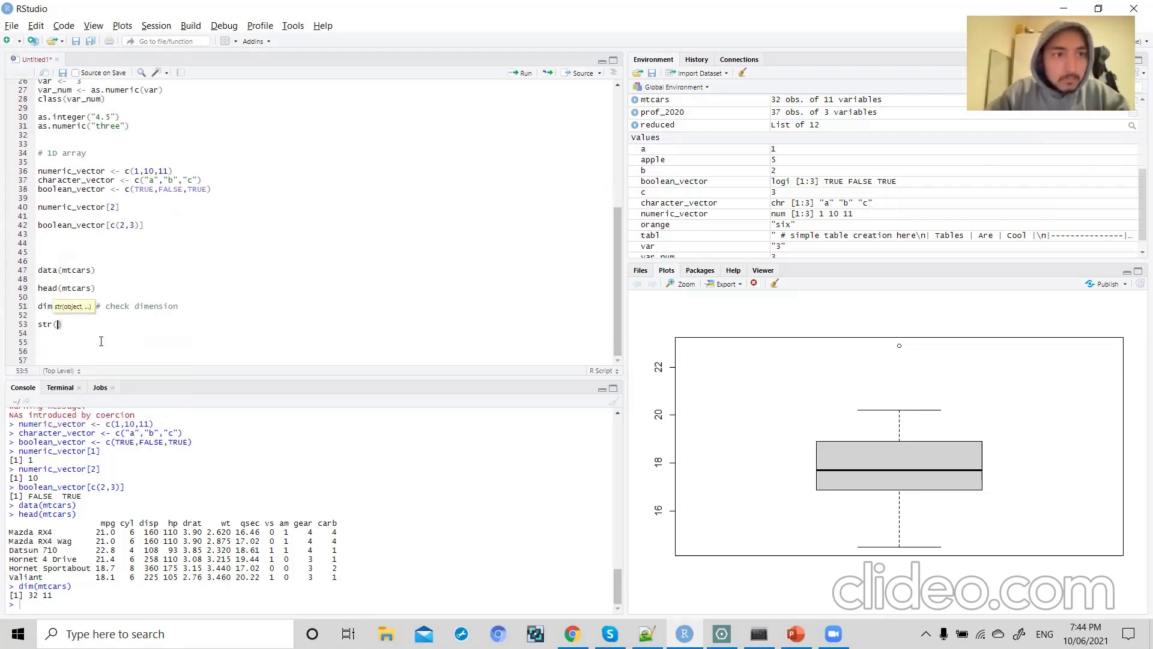
text(mtcars)
click(119, 326)
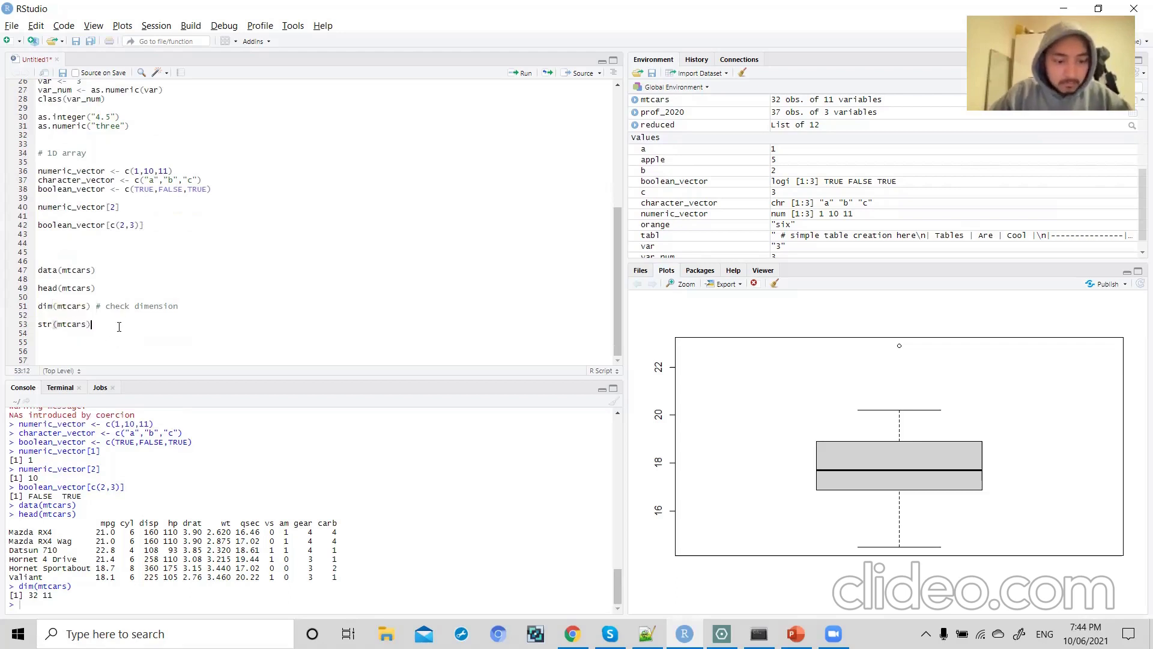
drag(98, 325, 33, 330)
key(ctrl+Return)
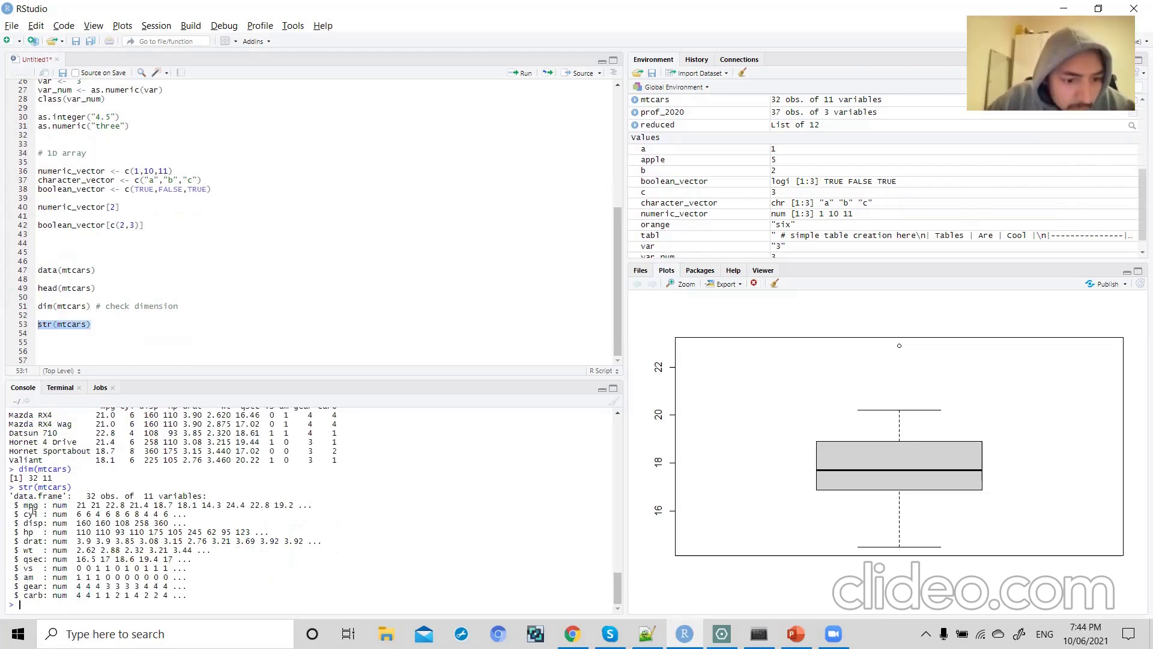
- Examine the values listed for the mpg, cyl and disp variables in the str(mtcars) output
drag(30, 505, 289, 506)
click(80, 506)
drag(77, 514, 177, 515)
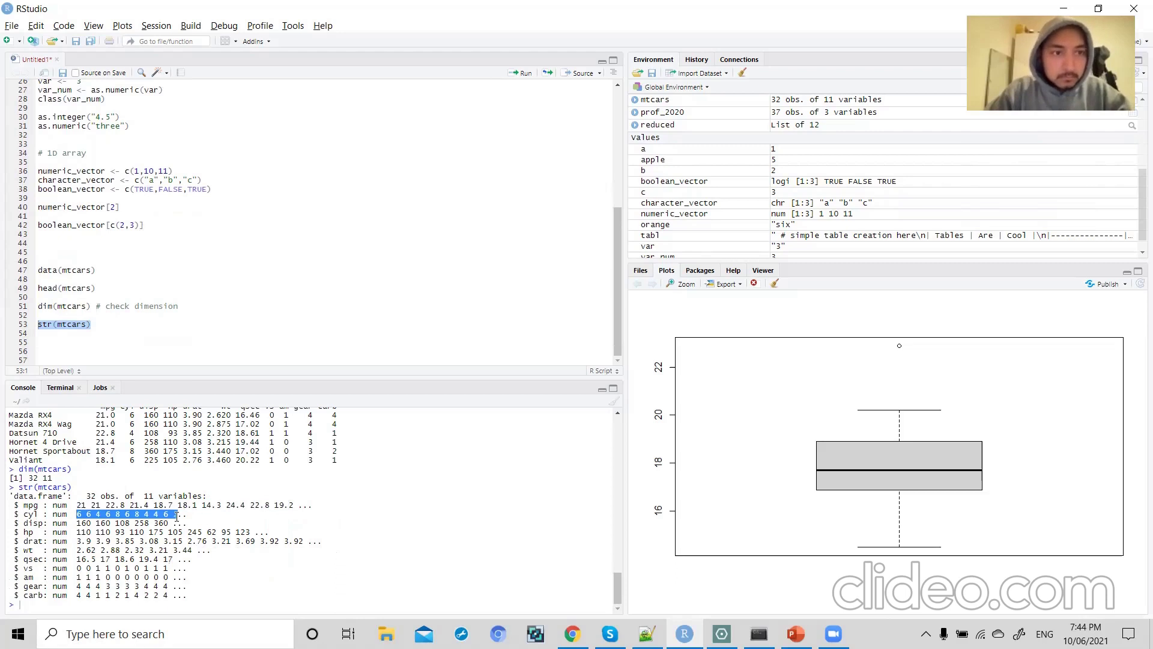
drag(76, 523, 178, 524)
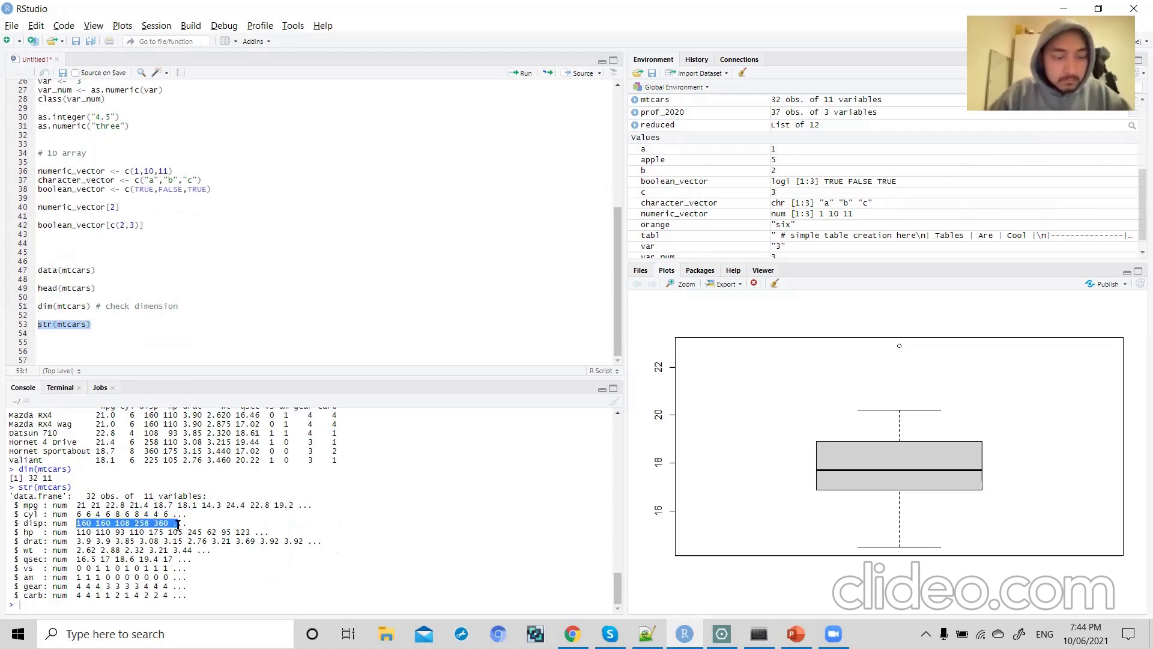
- Append the comment "#check structure" after str(mtcars) on line 53 and move on to line 55
drag(76, 532, 266, 529)
click(134, 324)
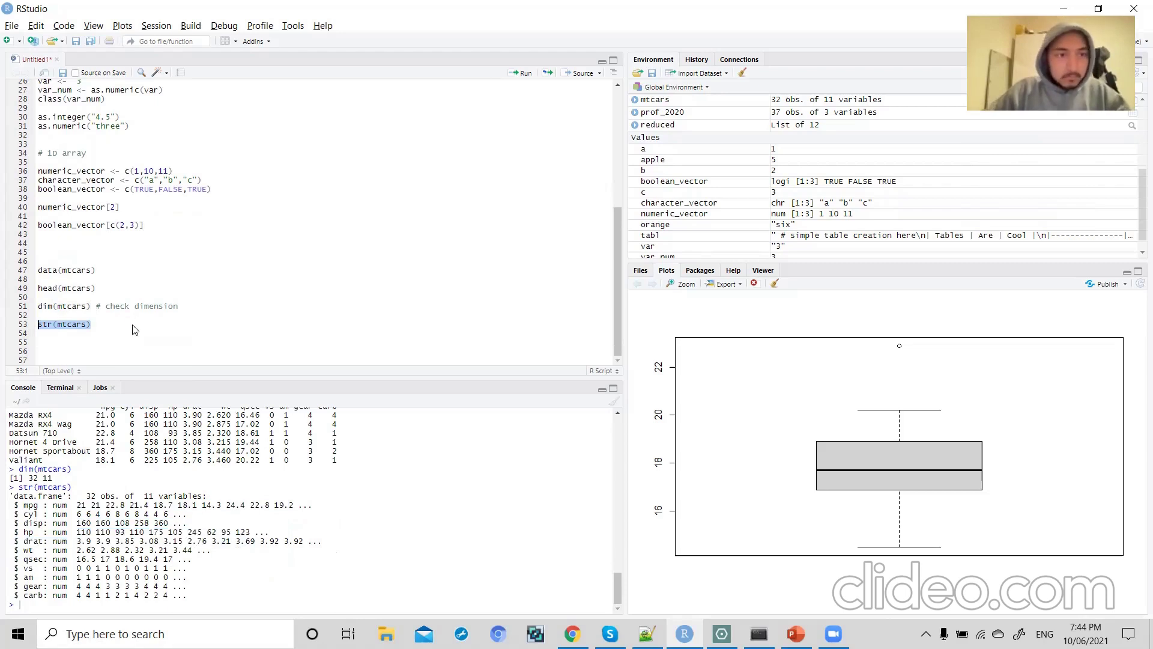
text(#cgec)
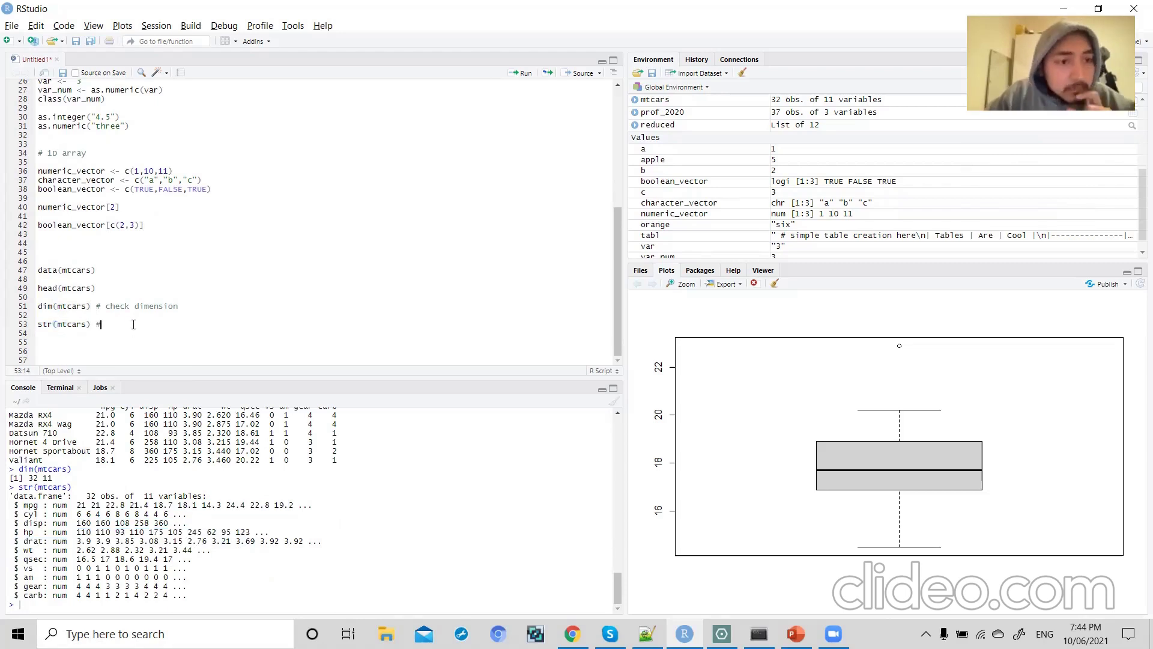
key(BackSpace)
key(BackSpace)
key(BackSpace)
key(BackSpace)
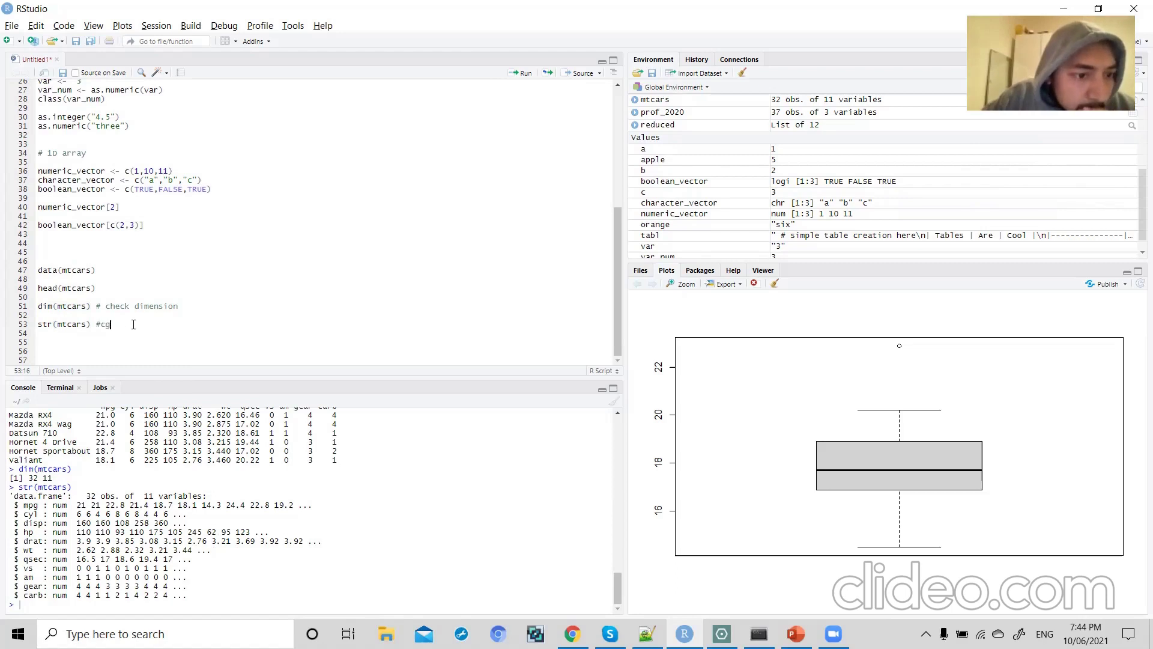
text(check )
text(str)
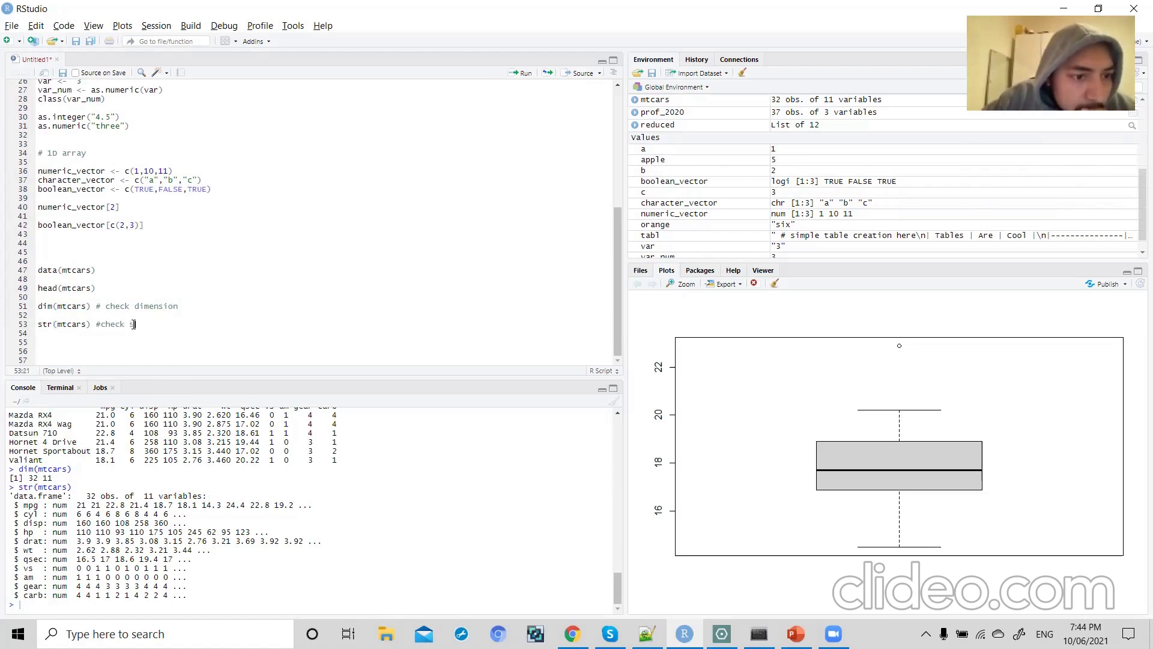
text(ucture)
key(Return)
key(Return)
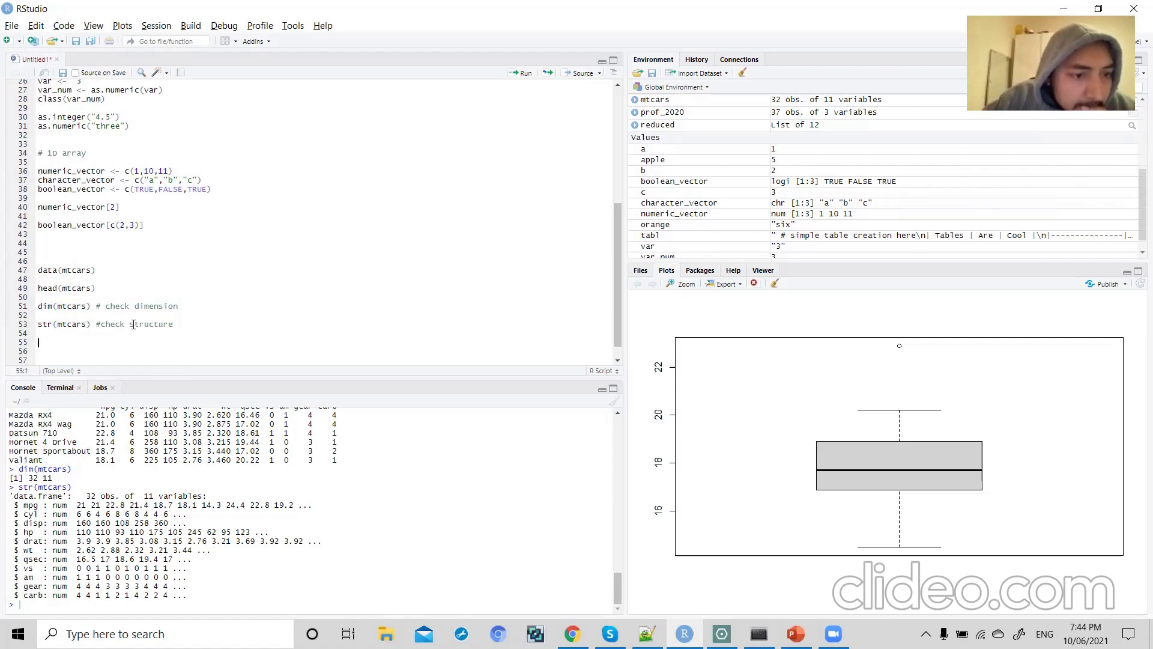
- Run head(mtcars) on line 49 again and examine the mpg column in the console output
scroll(134, 324, down, 1)
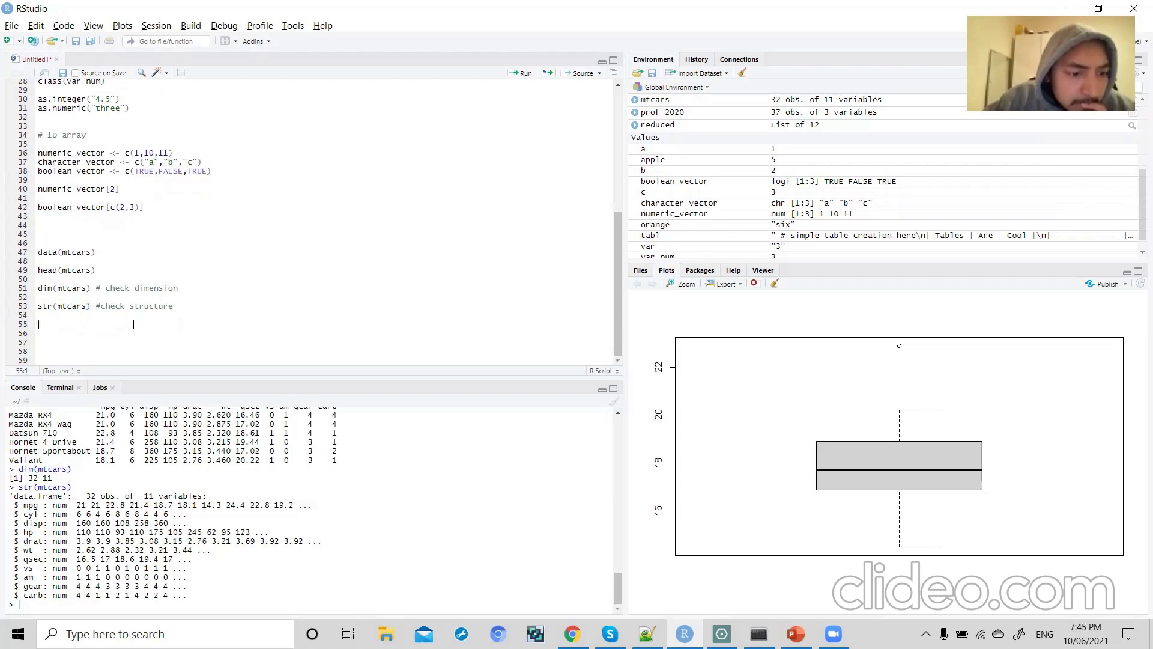
drag(95, 270, 35, 278)
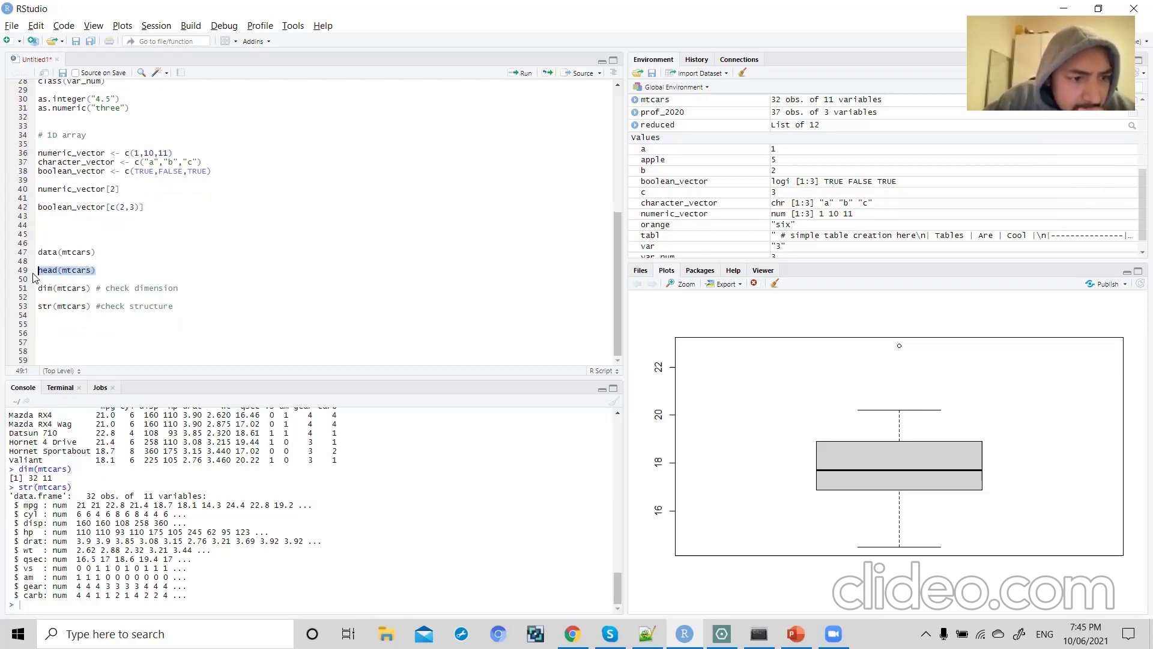
key(ctrl+Return)
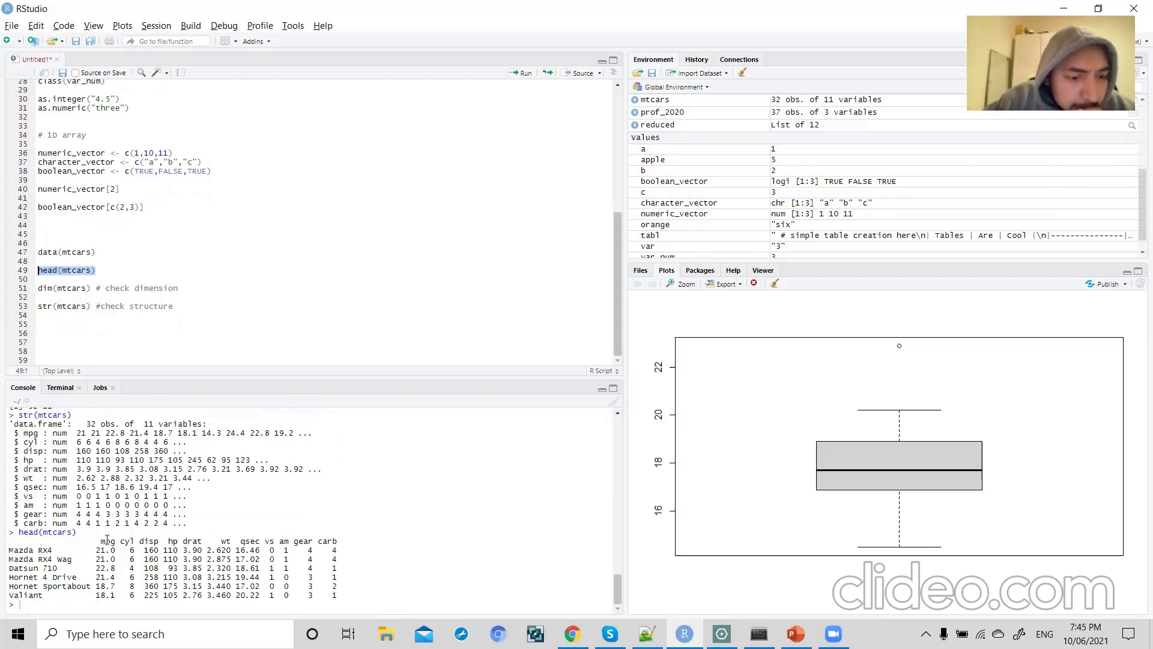
drag(97, 542, 108, 594)
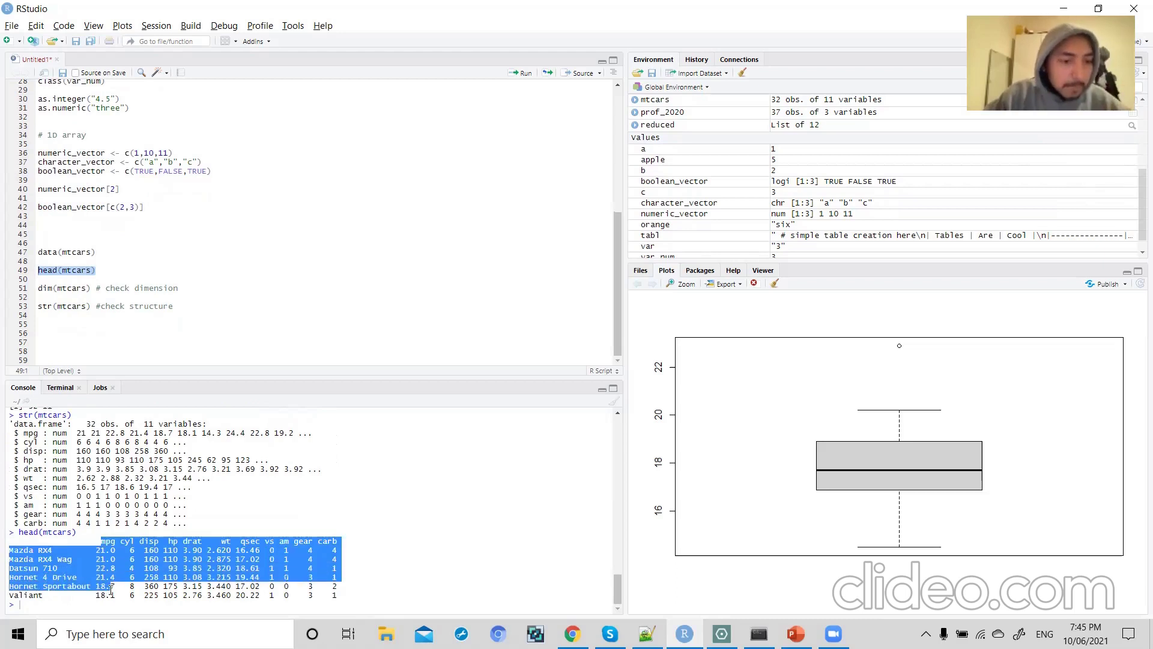
click(108, 576)
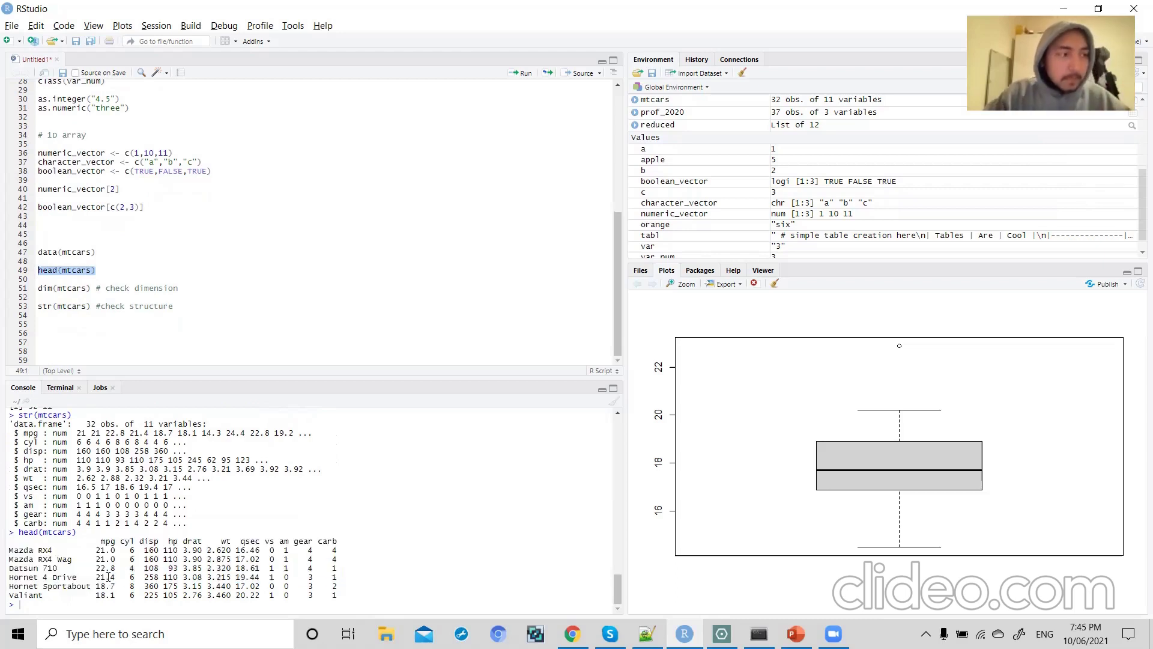
- Write unique(mtcars$mpg) on line 55, reusing the data frame name from the str call
click(179, 306)
key(Return)
key(Return)
text(unique()
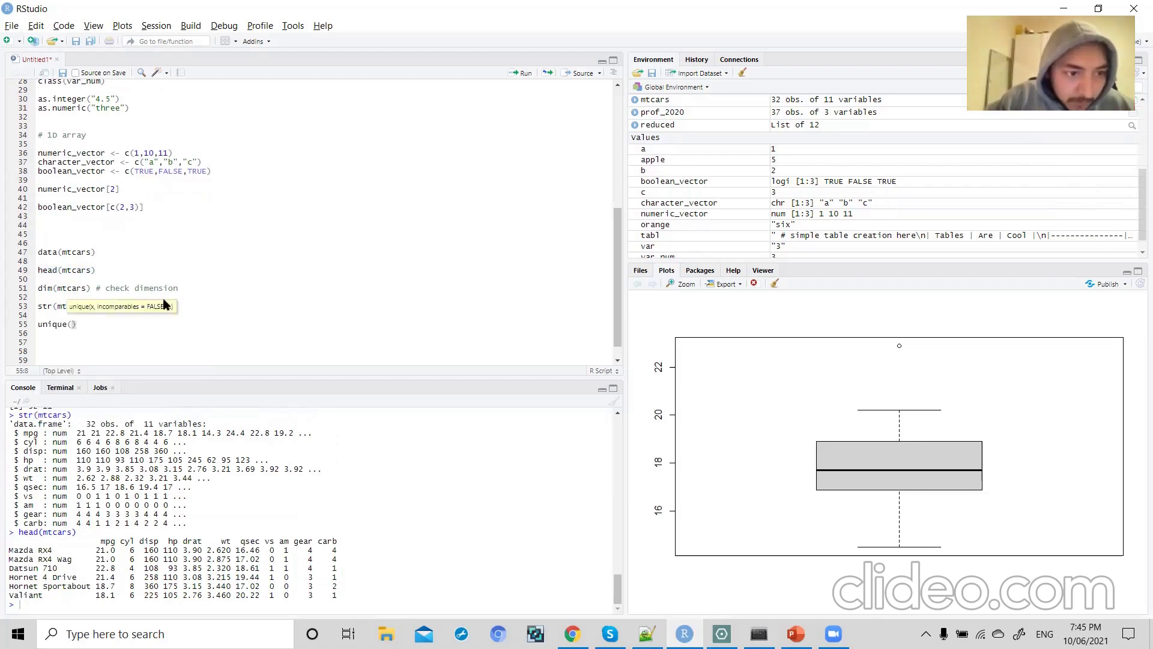
double_click(63, 306)
key(ctrl+c)
click(72, 325)
key(ctrl+v)
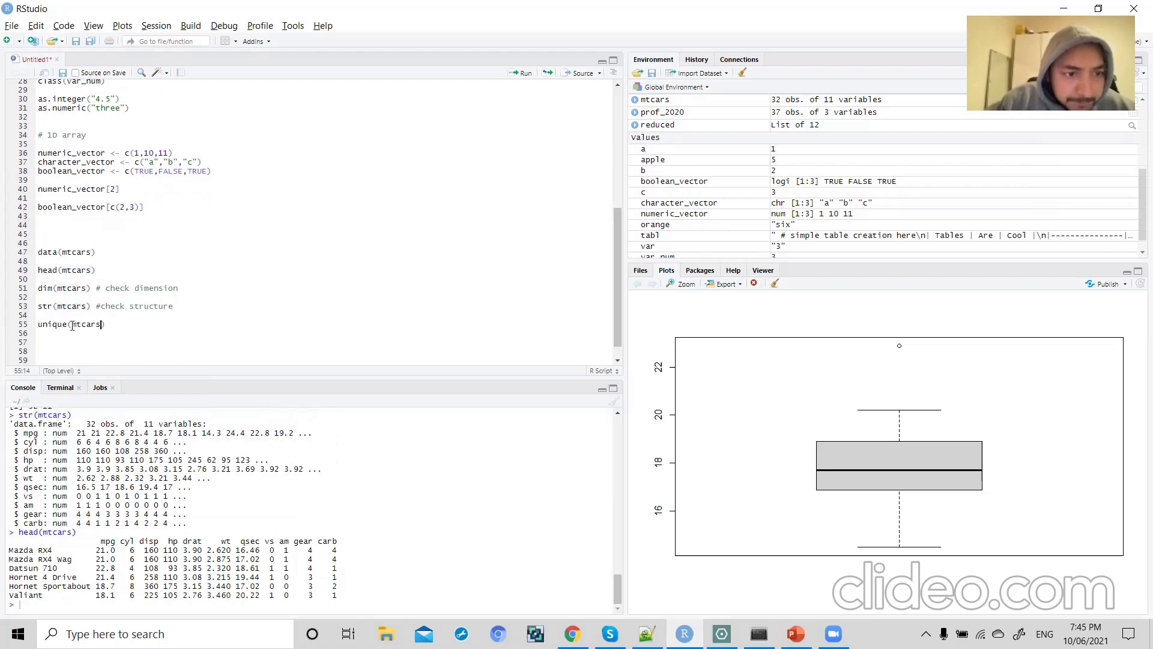
text($)
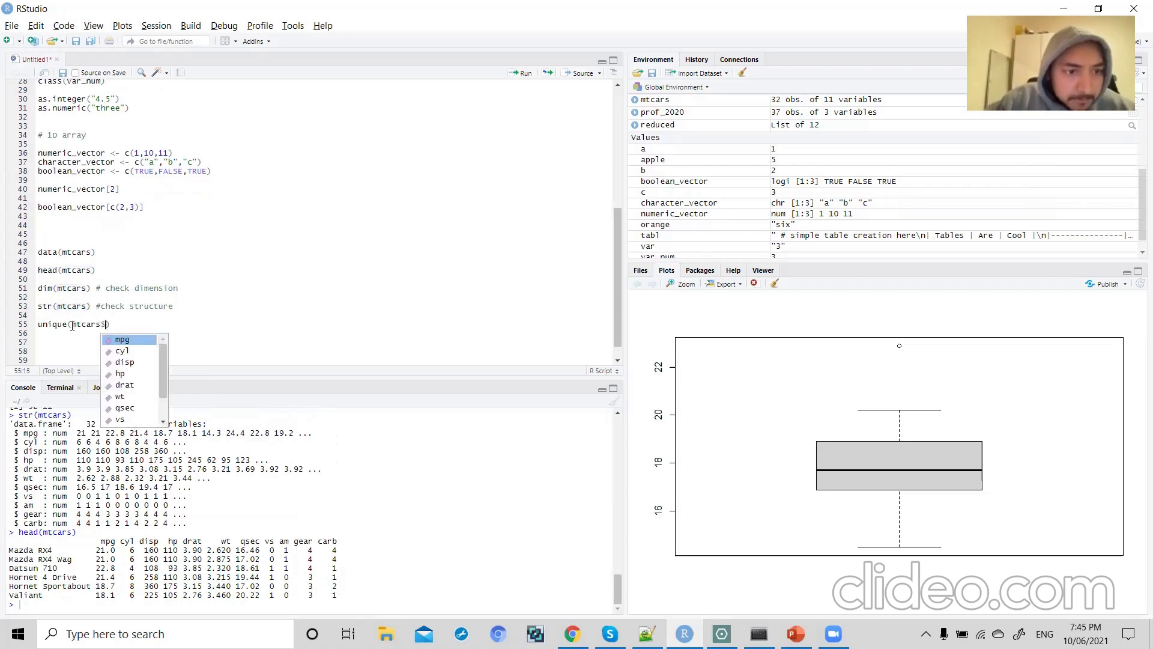
text(m)
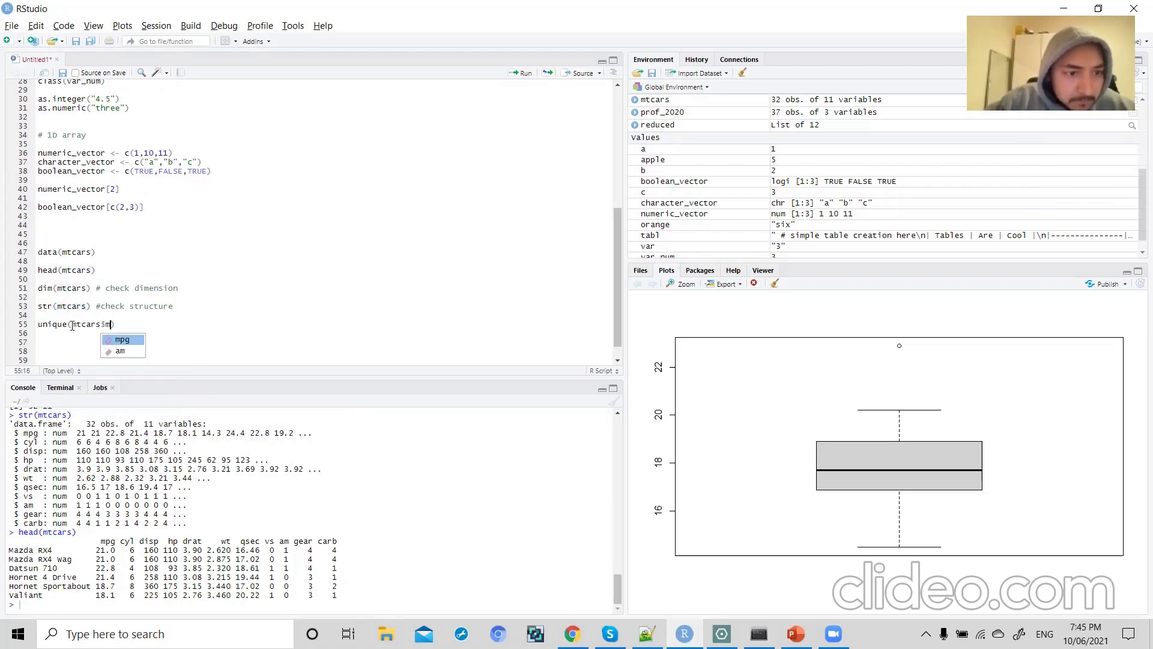
text(pg)
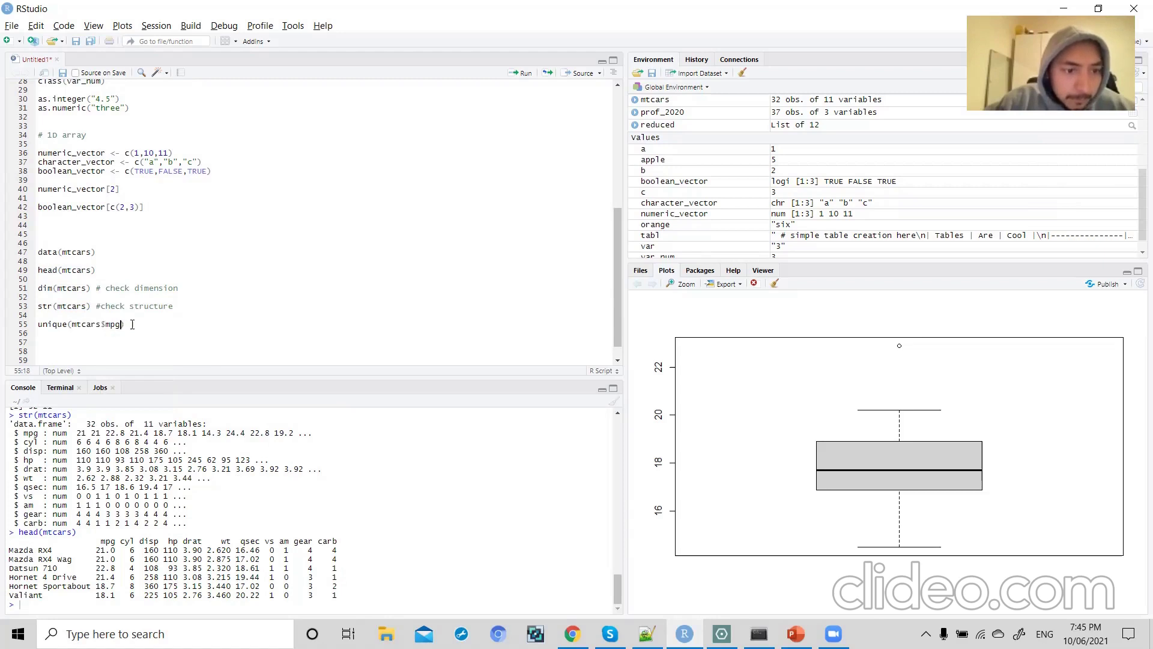
- Run unique(mtcars$mpg) and review the distinct mpg values in the console
drag(123, 324, 37, 324)
key(ctrl+Return)
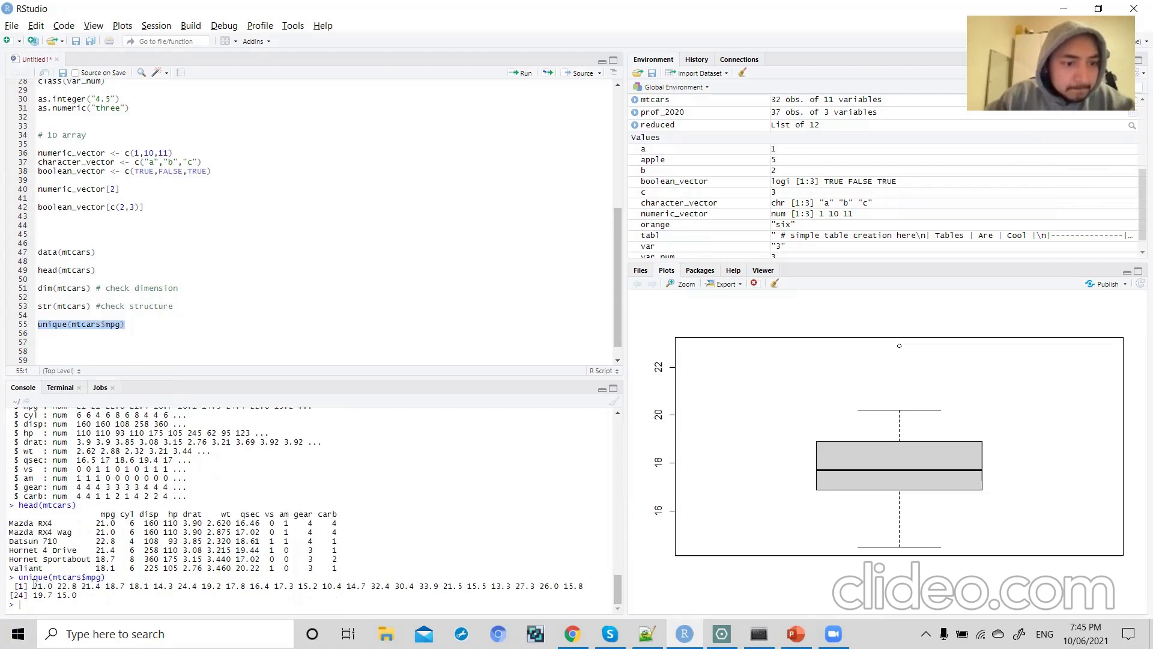
drag(34, 582, 83, 595)
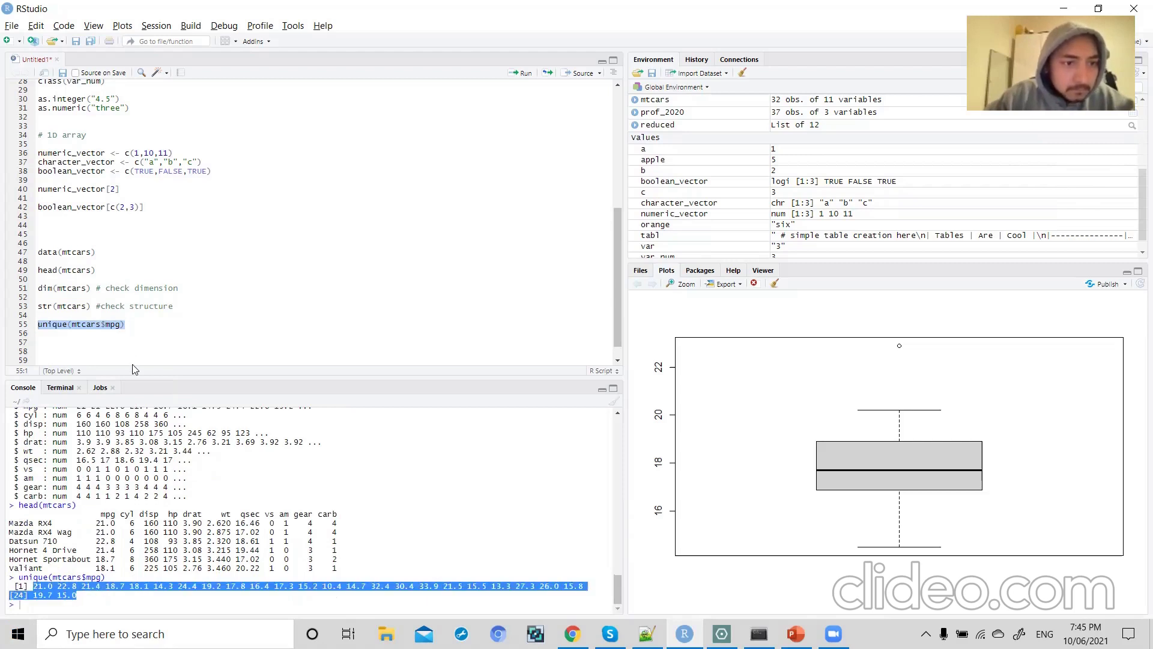
- Enter table(mtcars$gear) on line 57 and run it
click(138, 323)
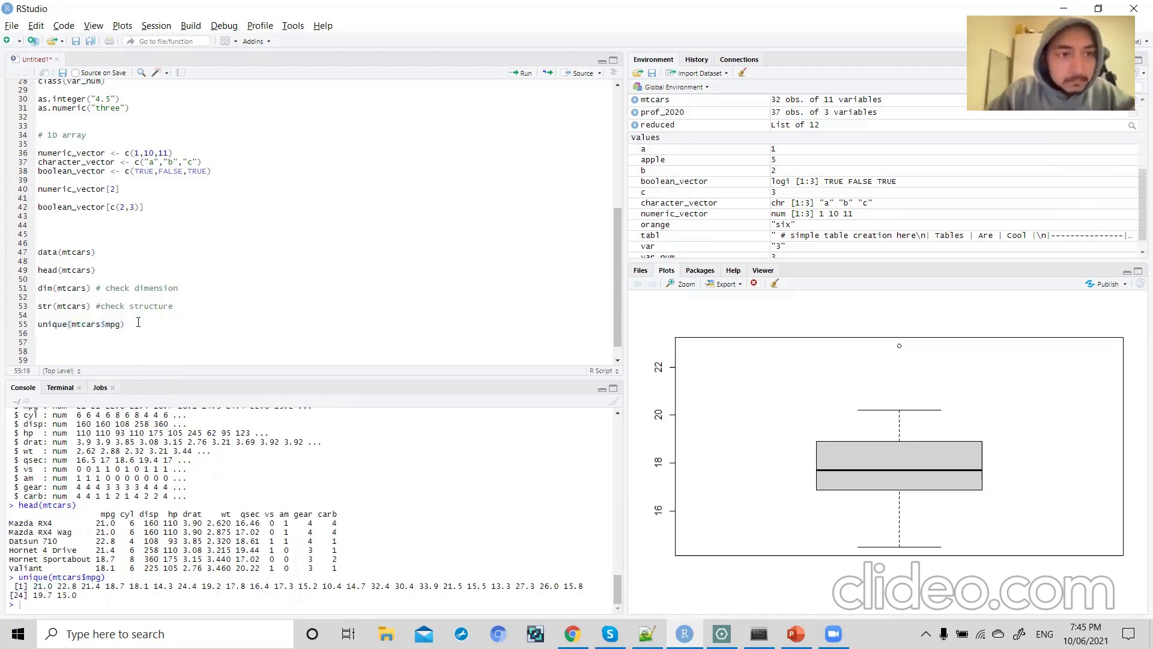
key(Return)
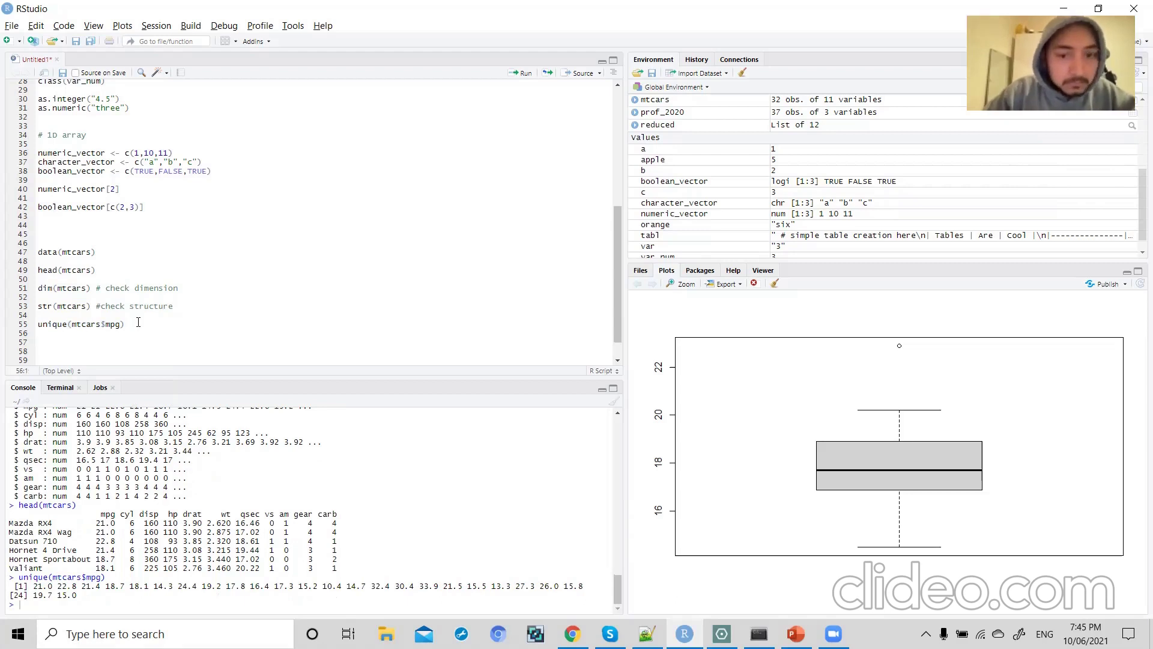
key(Return)
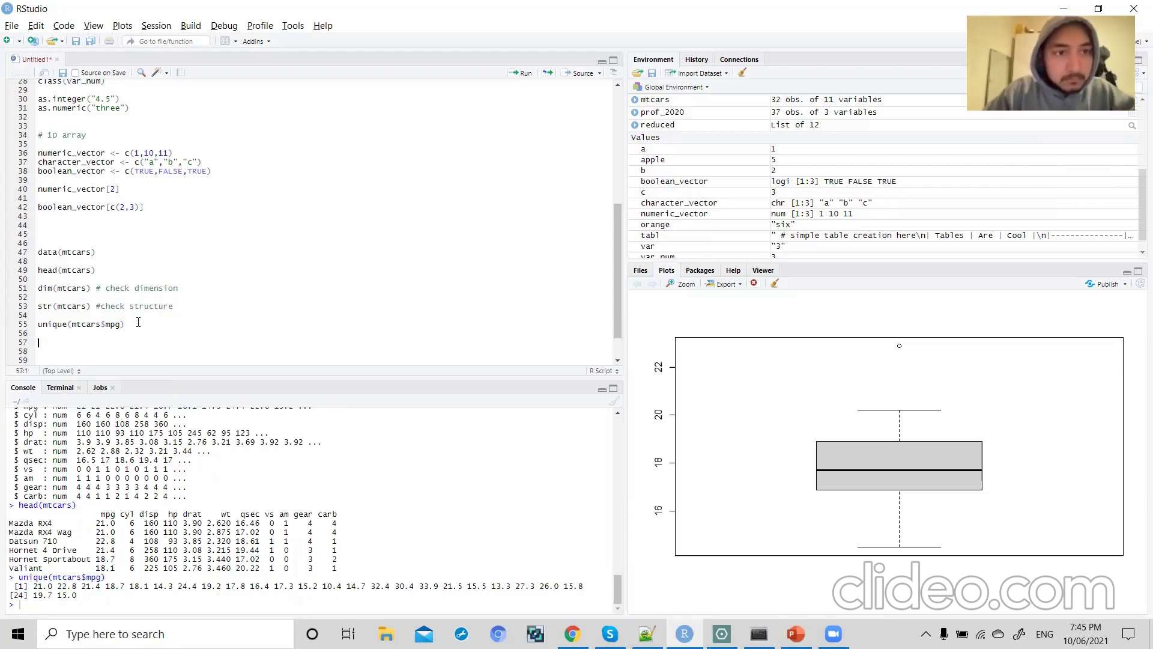
text(tab)
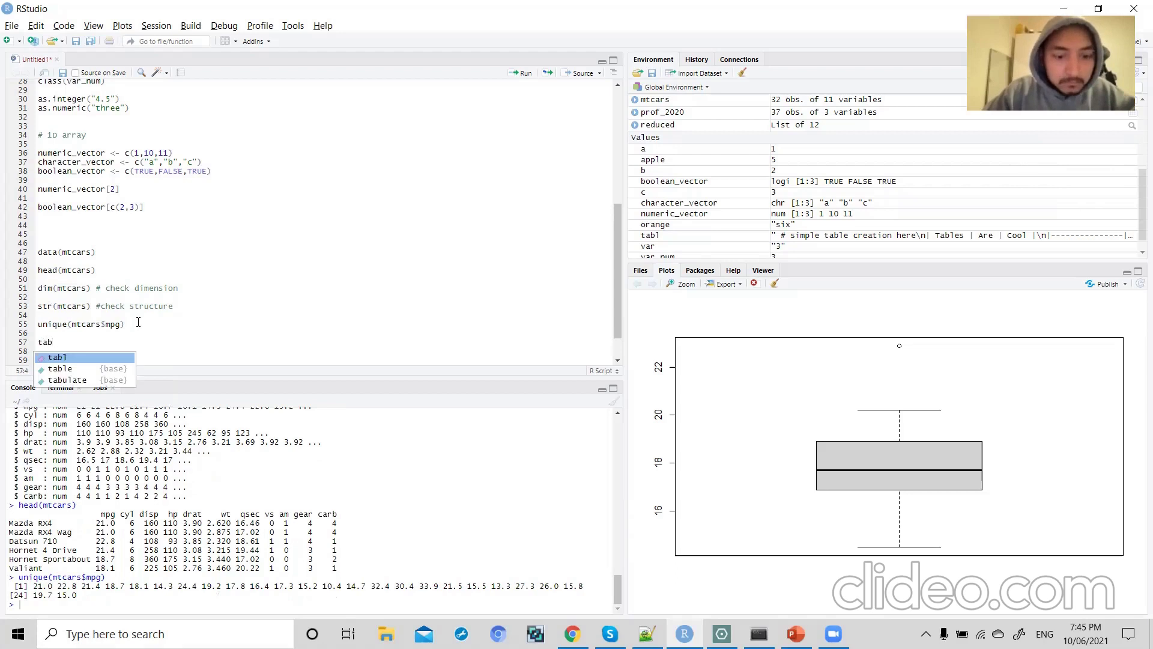
text(le()
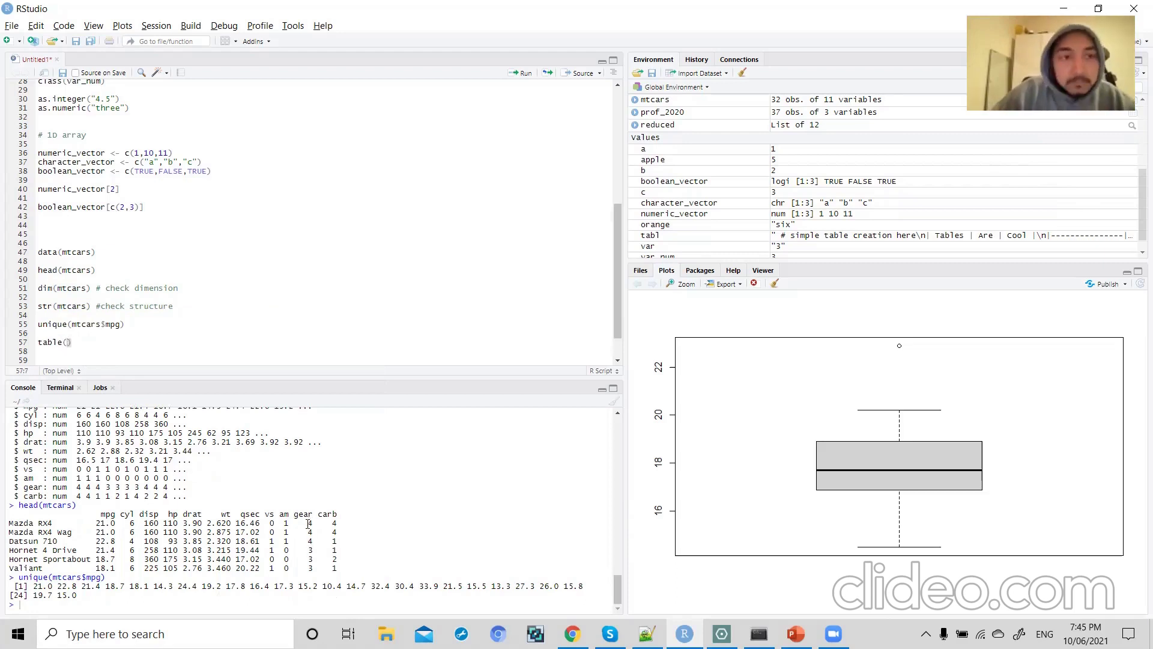
text(g)
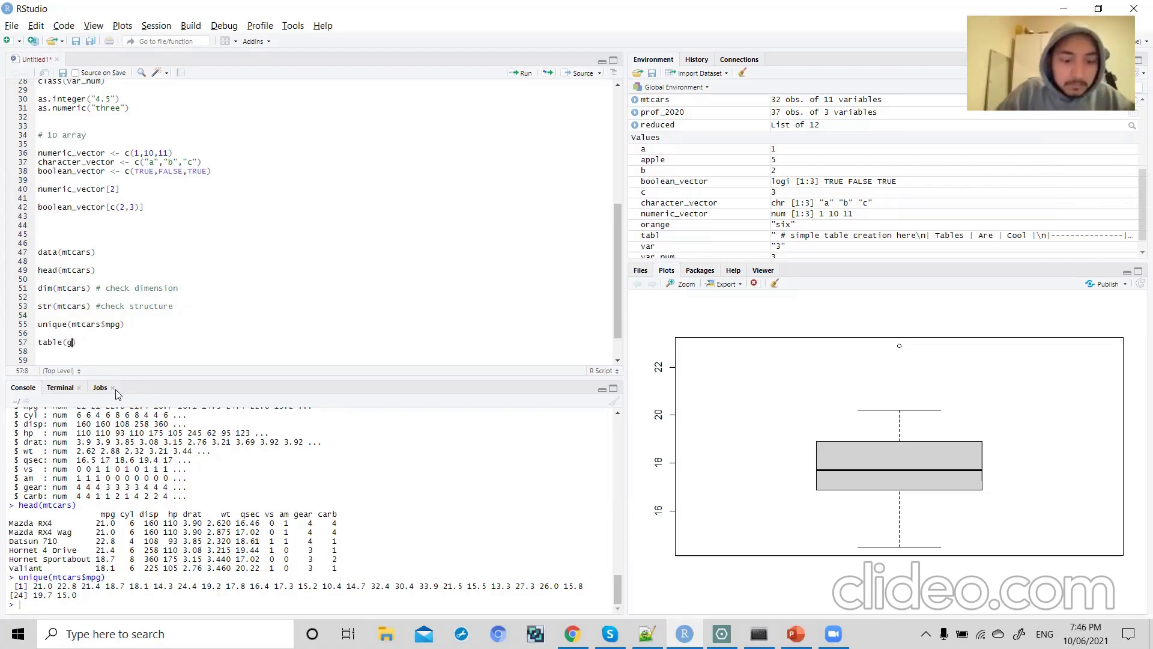
key(BackSpace)
text(mtcars)
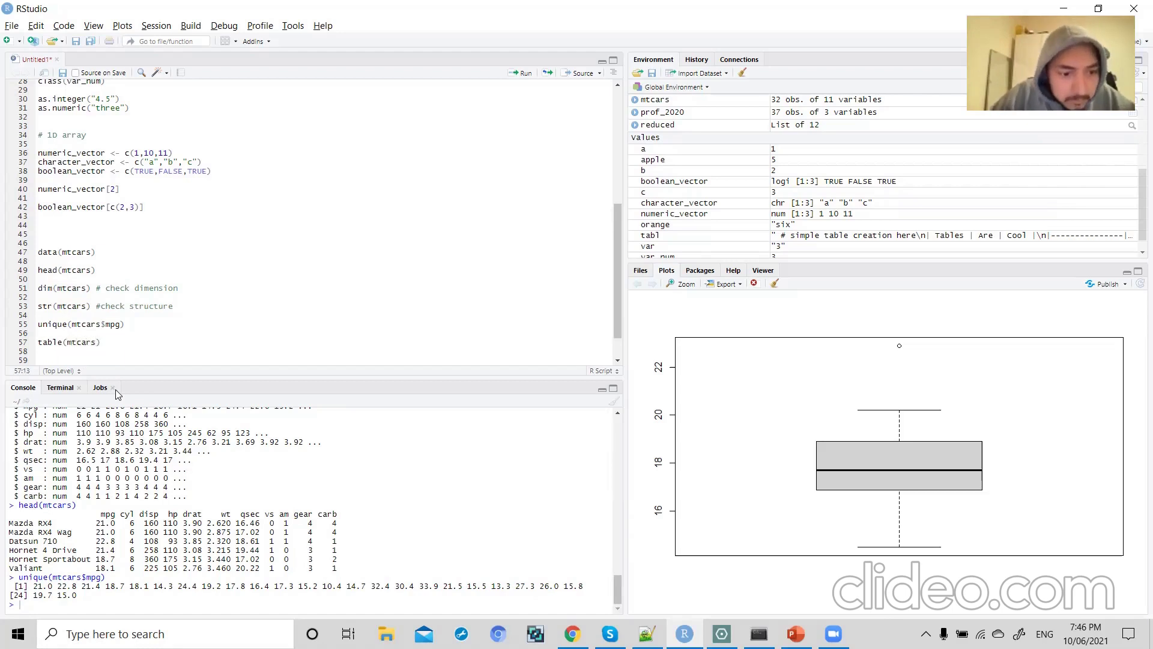
text($gear)
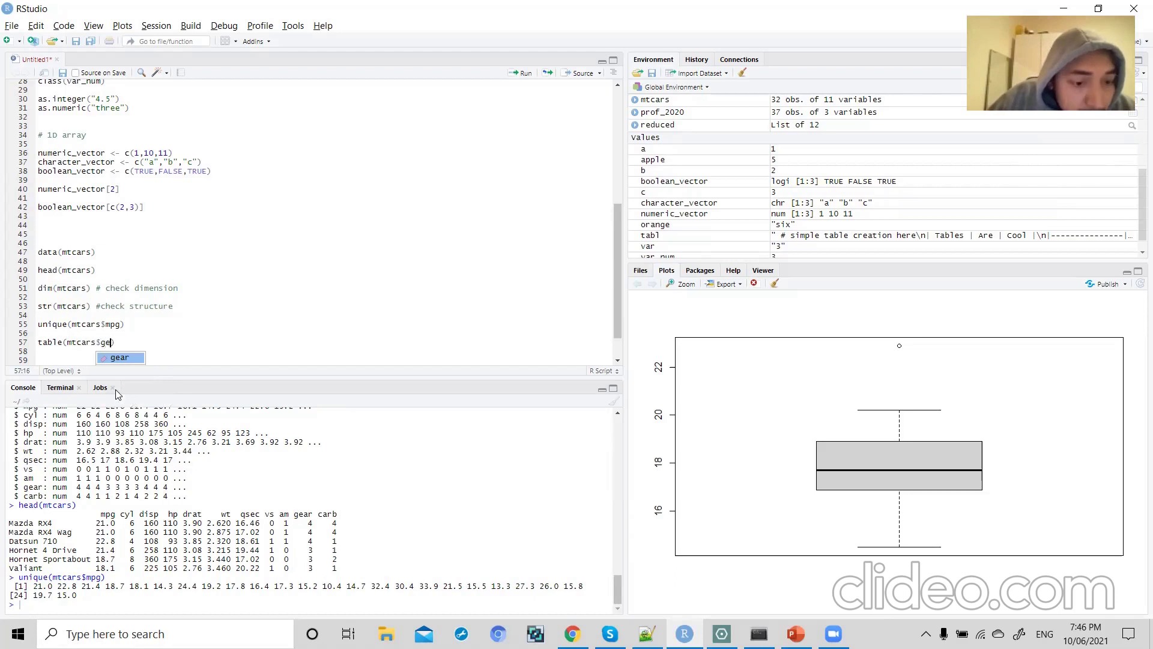
key(Return)
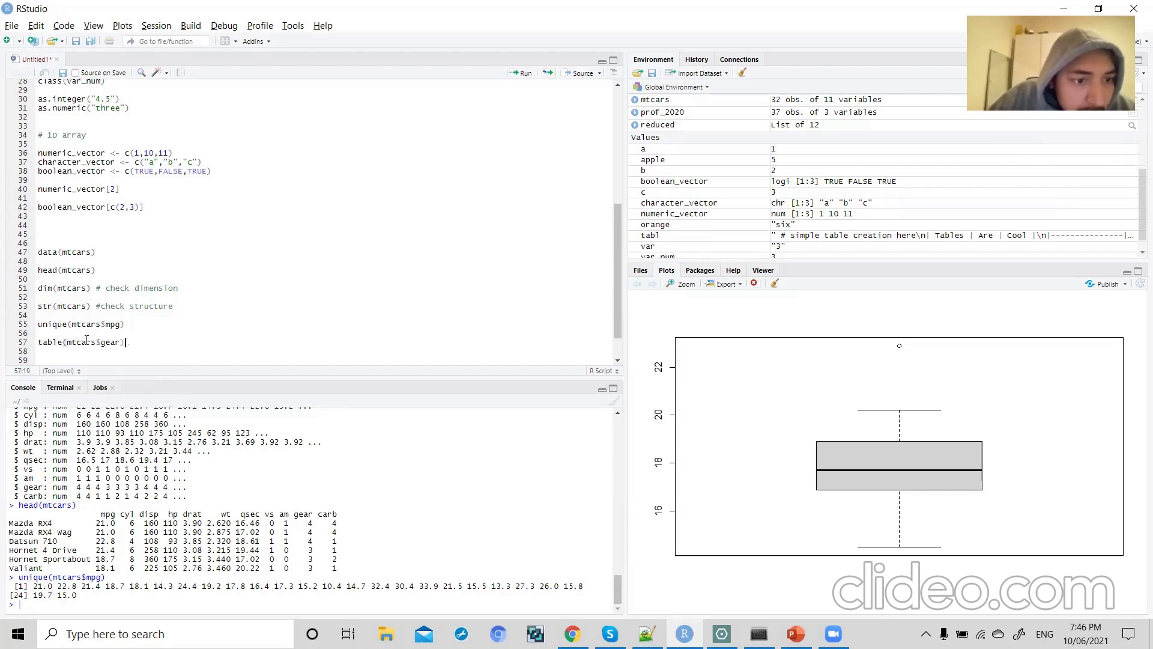
key(shift+Home)
key(ctrl+Return)
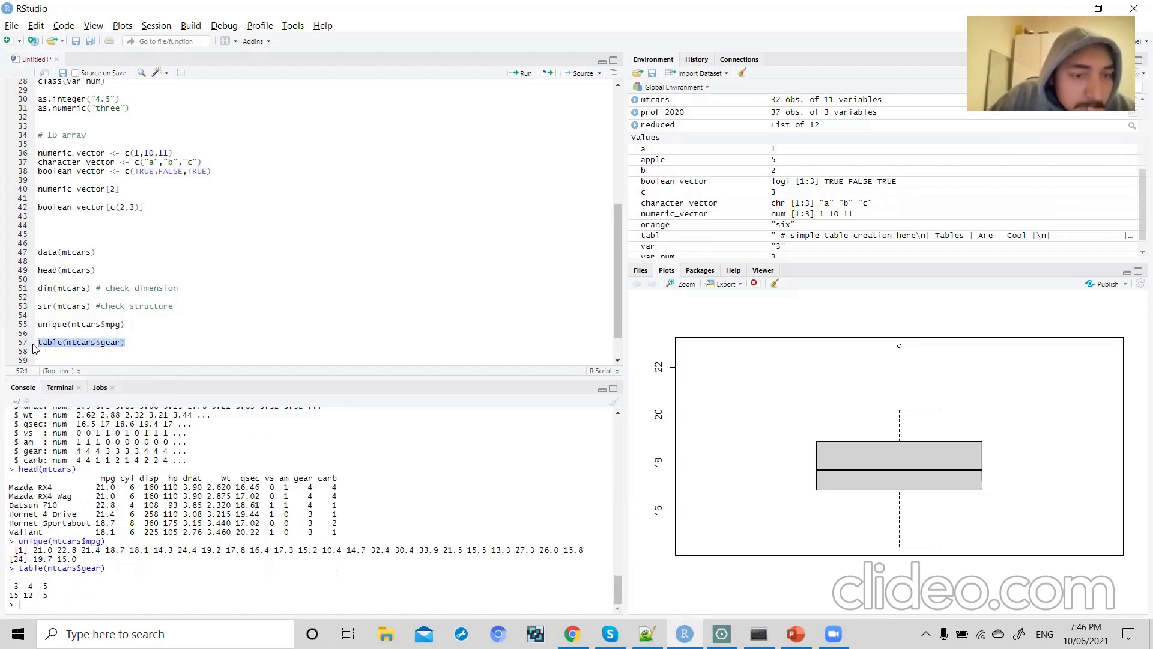
- Examine each gear value and the count beneath it in the table(mtcars$gear) console output
double_click(22, 569)
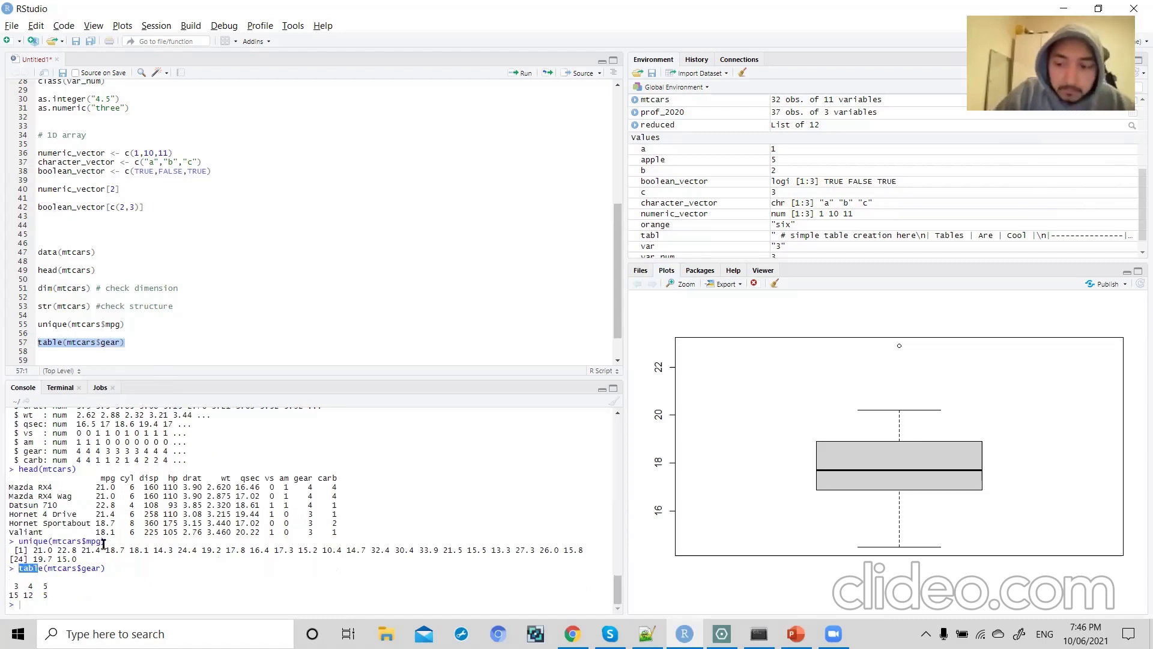
click(15, 591)
drag(15, 592, 16, 586)
click(17, 586)
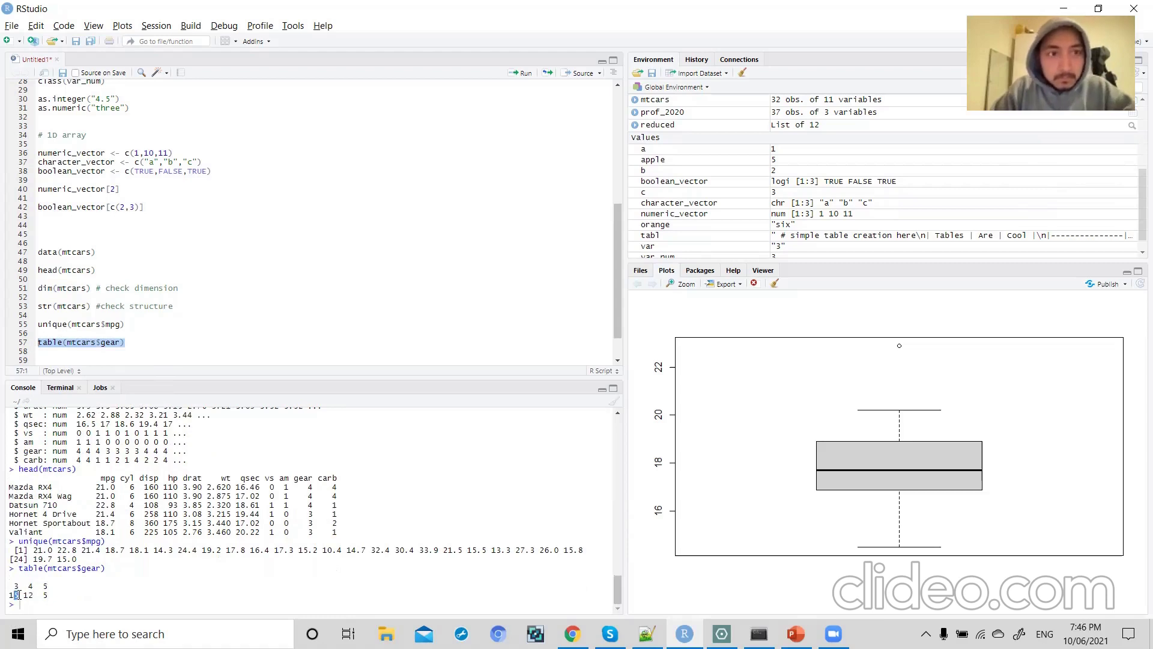
key(ctrl+a)
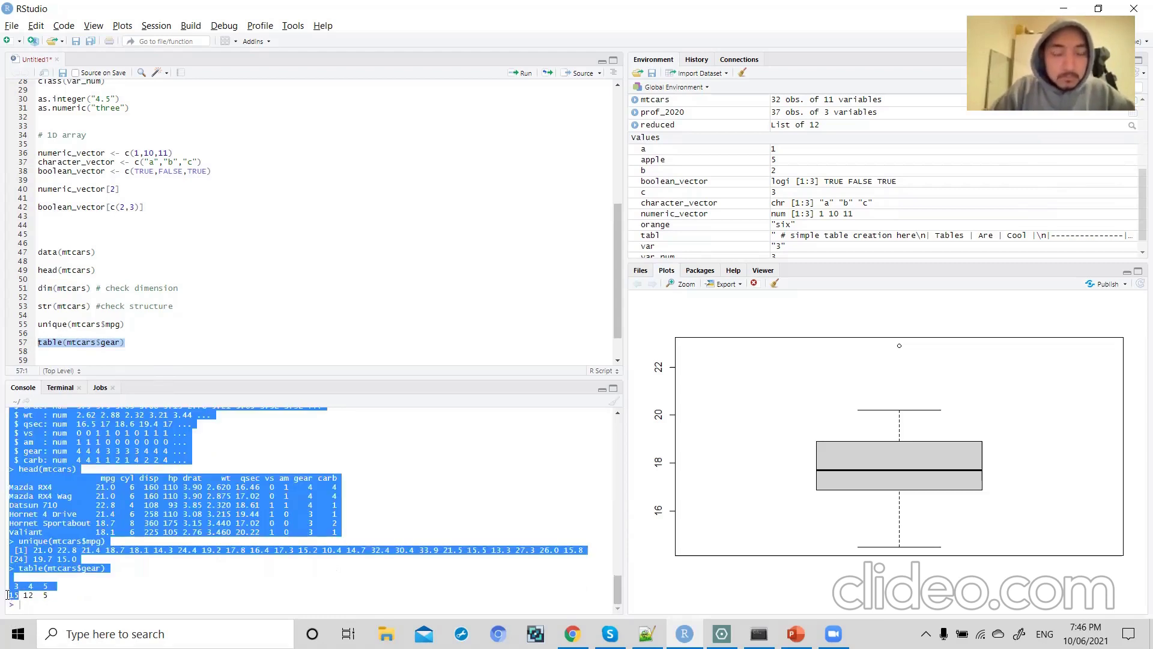
double_click(15, 595)
click(32, 591)
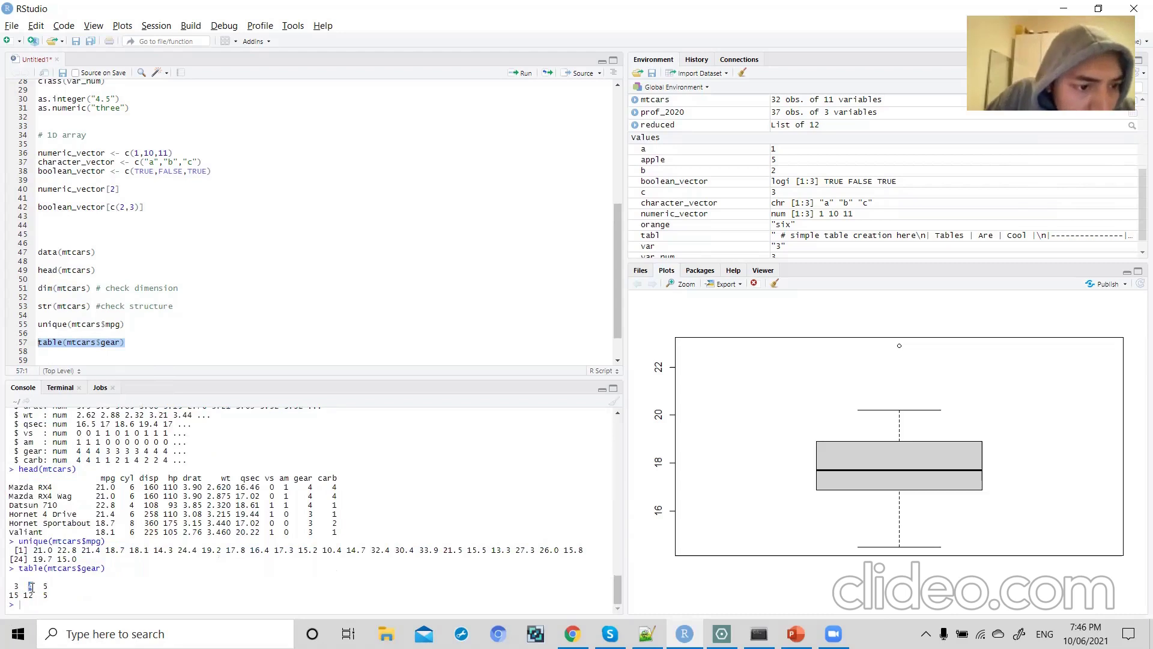
drag(23, 595, 36, 597)
click(44, 586)
drag(44, 596, 48, 595)
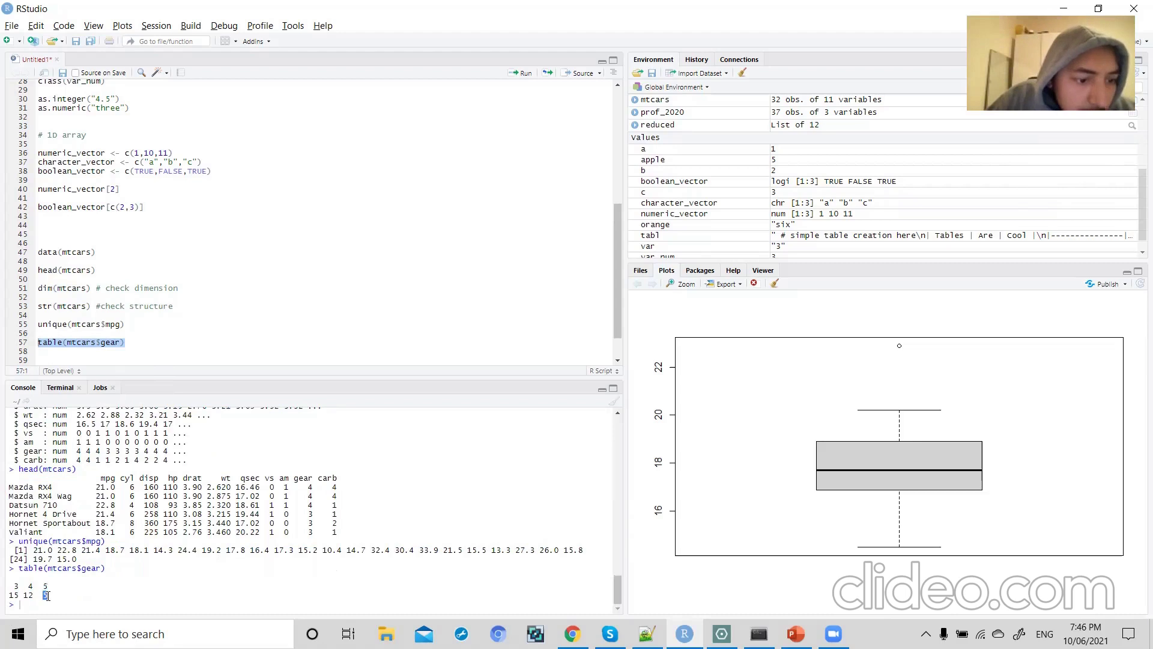
- Append the comment "# Record count of unique values" after table(mtcars$gear) on line 57
click(131, 342)
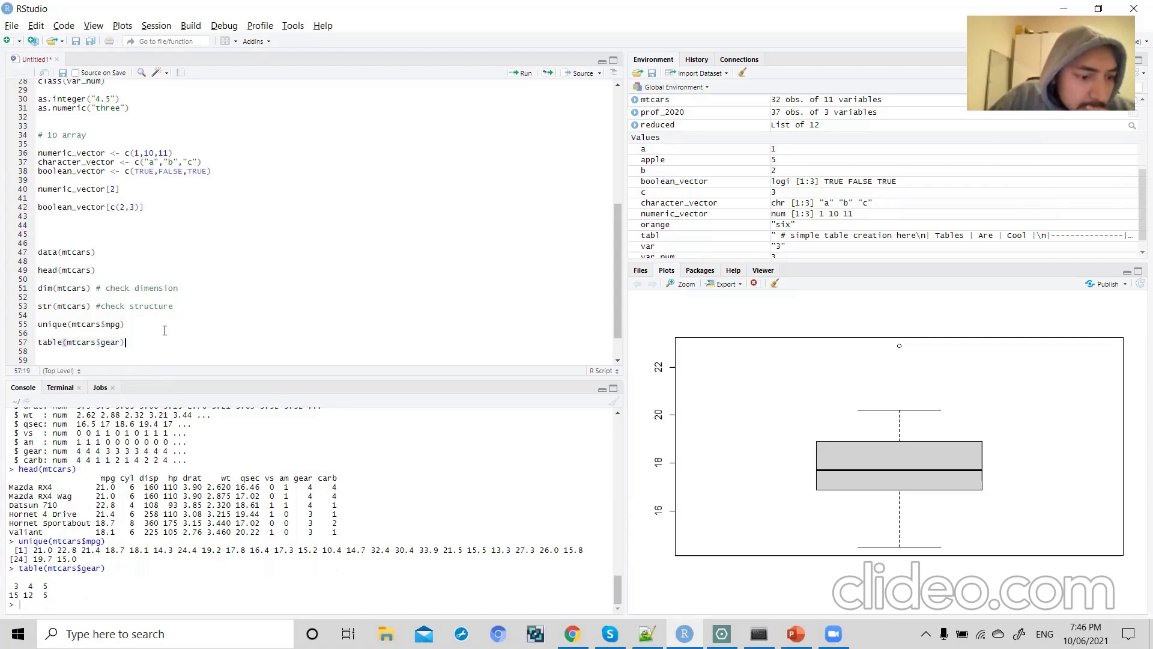
scroll(165, 330, down, 1)
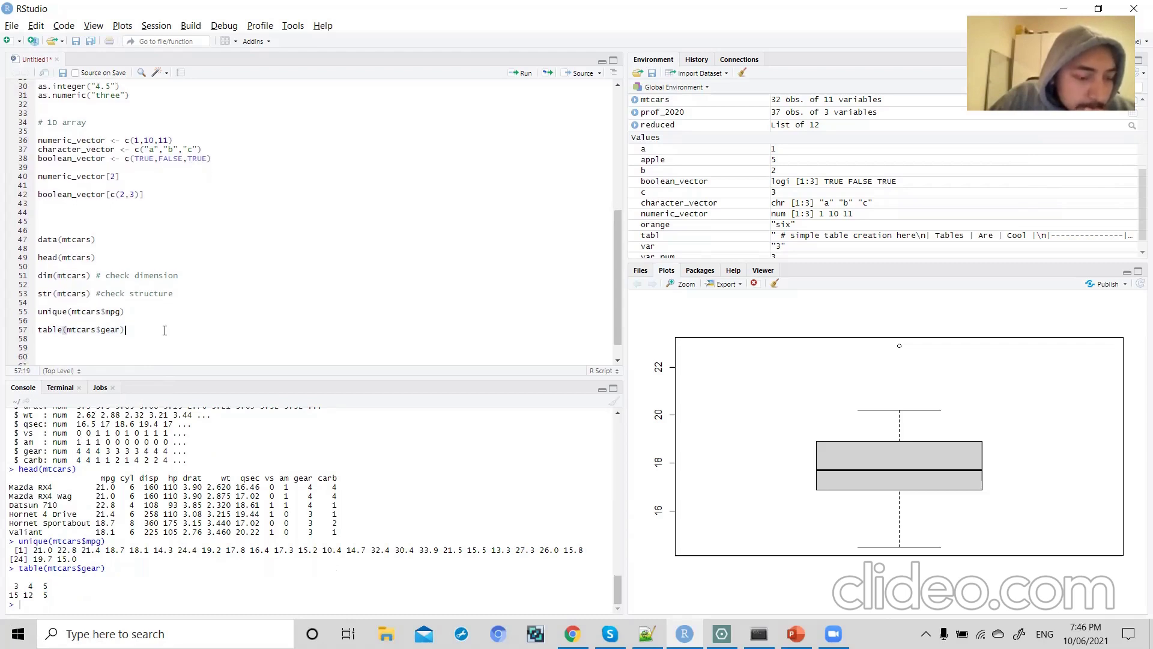
scroll(165, 330, down, 1)
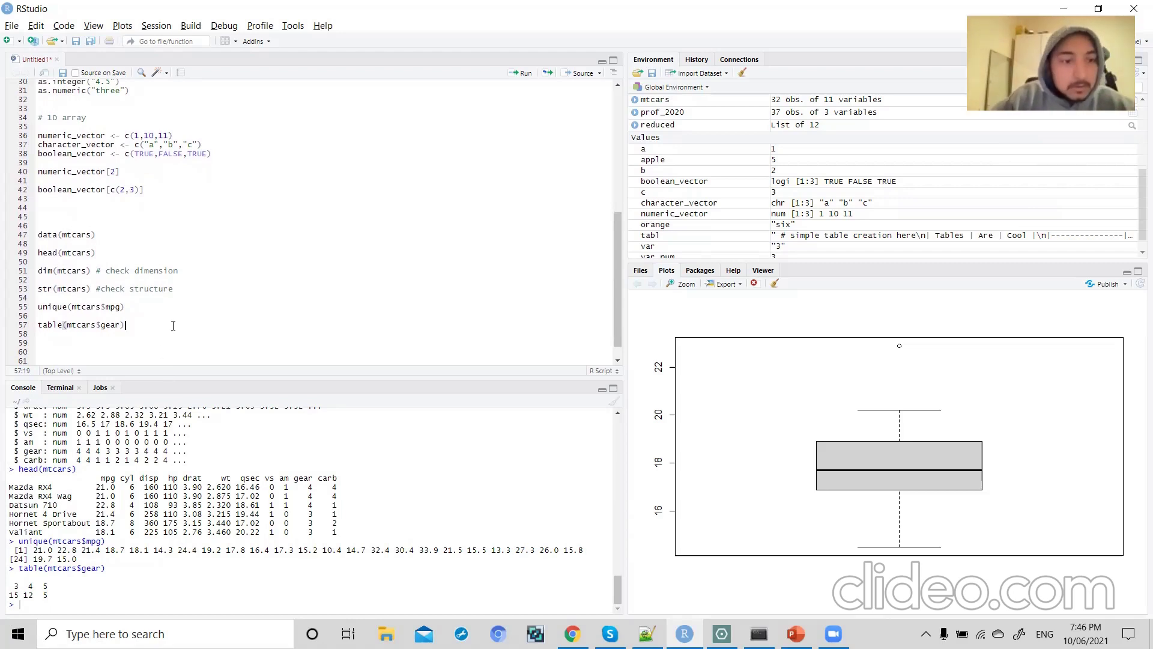
text(#)
text(cor)
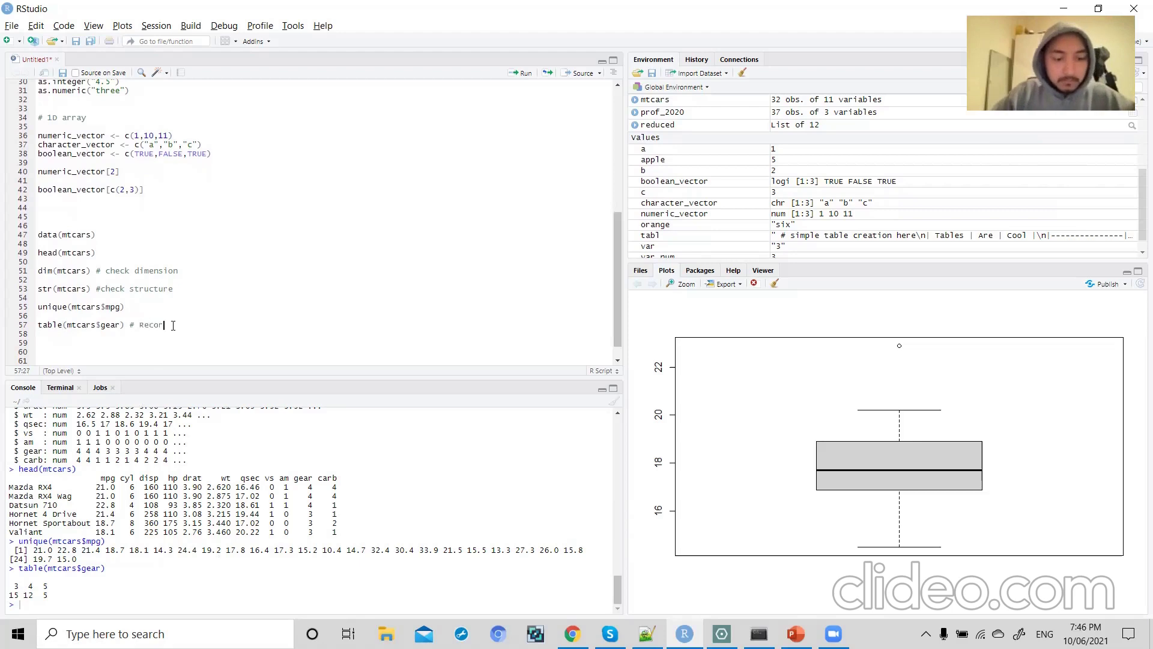
text(d coun)
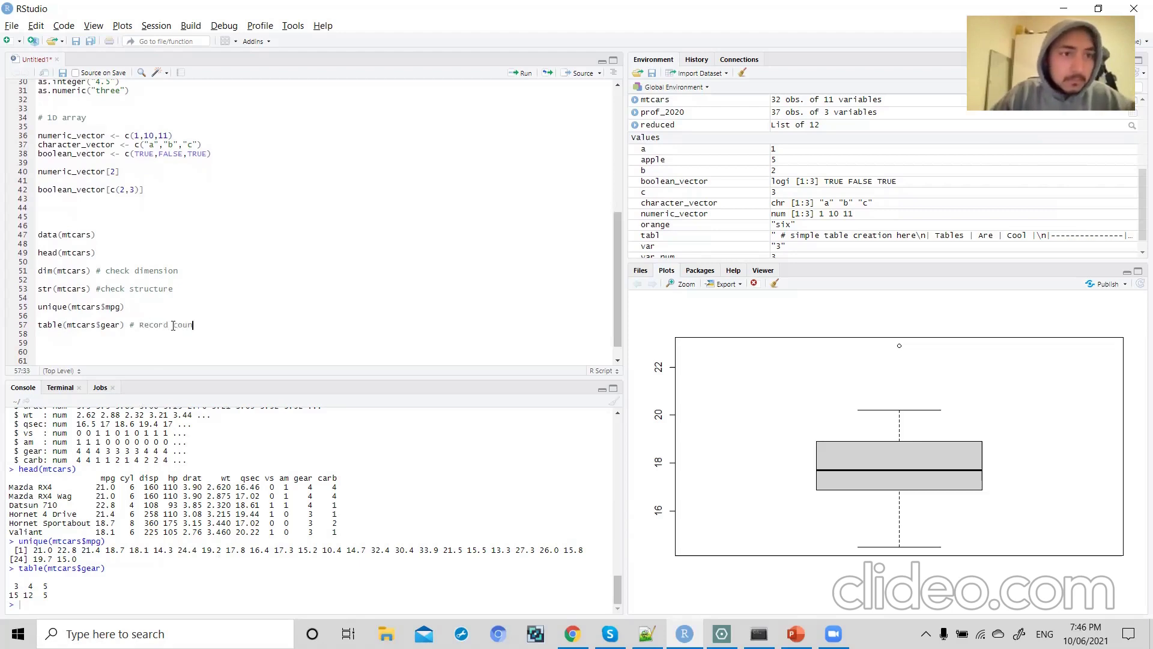
text(t of uniqu)
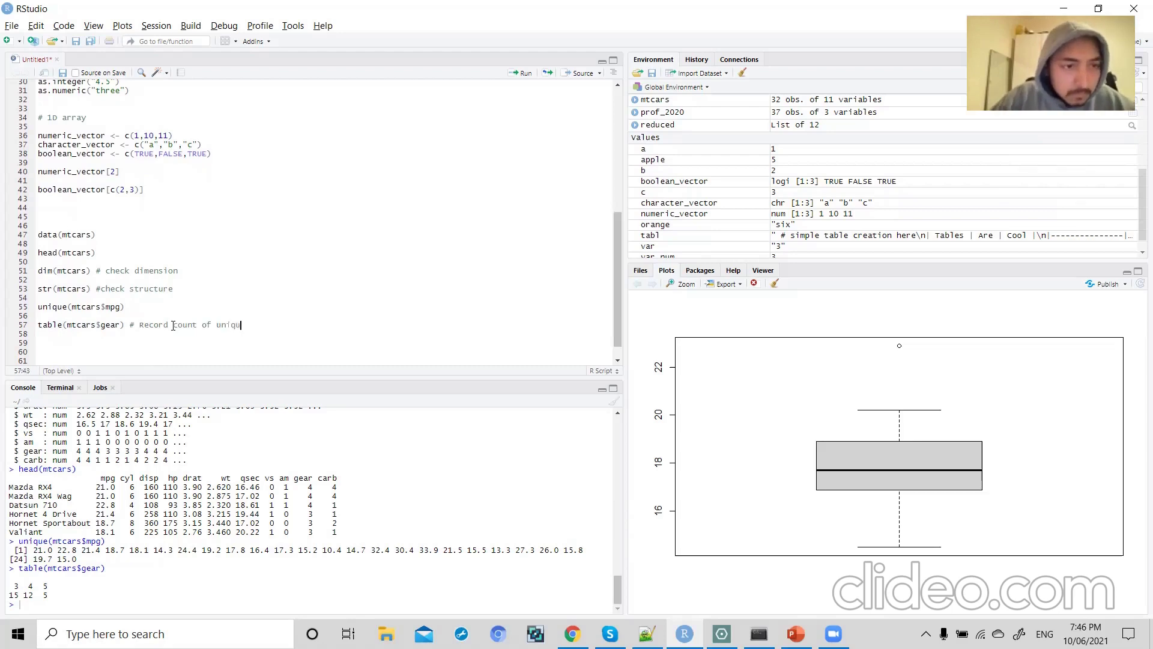
text(e values)
key(BackSpace)
key(BackSpace)
key(BackSpace)
key(BackSpace)
text(lues)
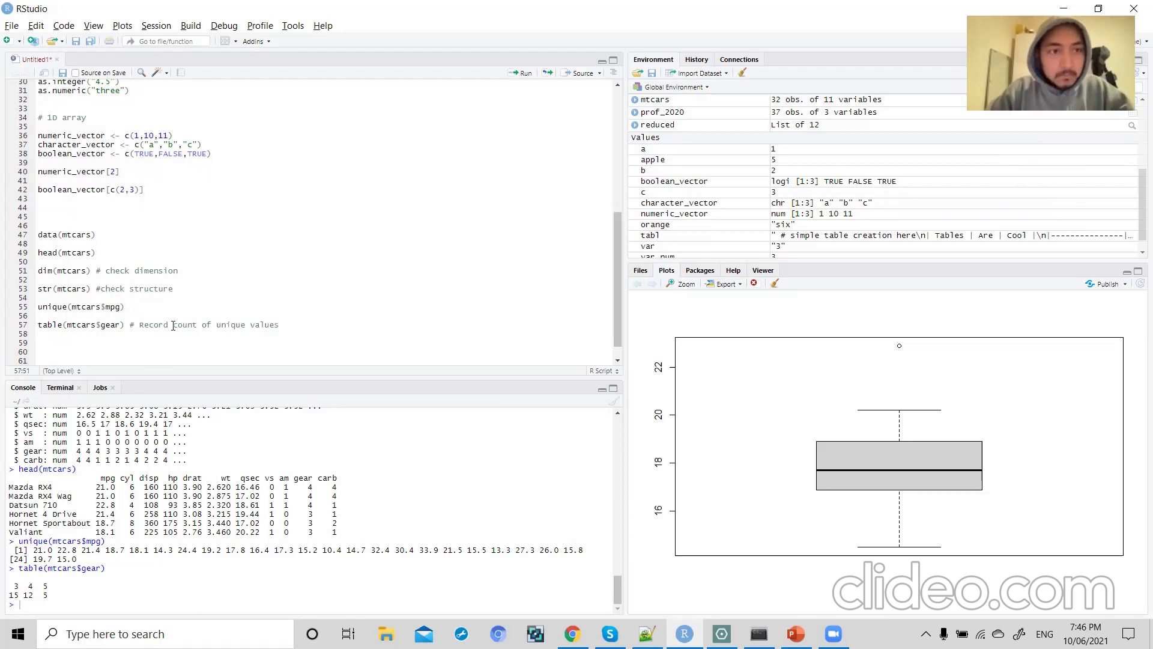
- Duplicate the unique(mtcars$mpg) line below the table(mtcars$gear) line and run the copy
click(185, 309)
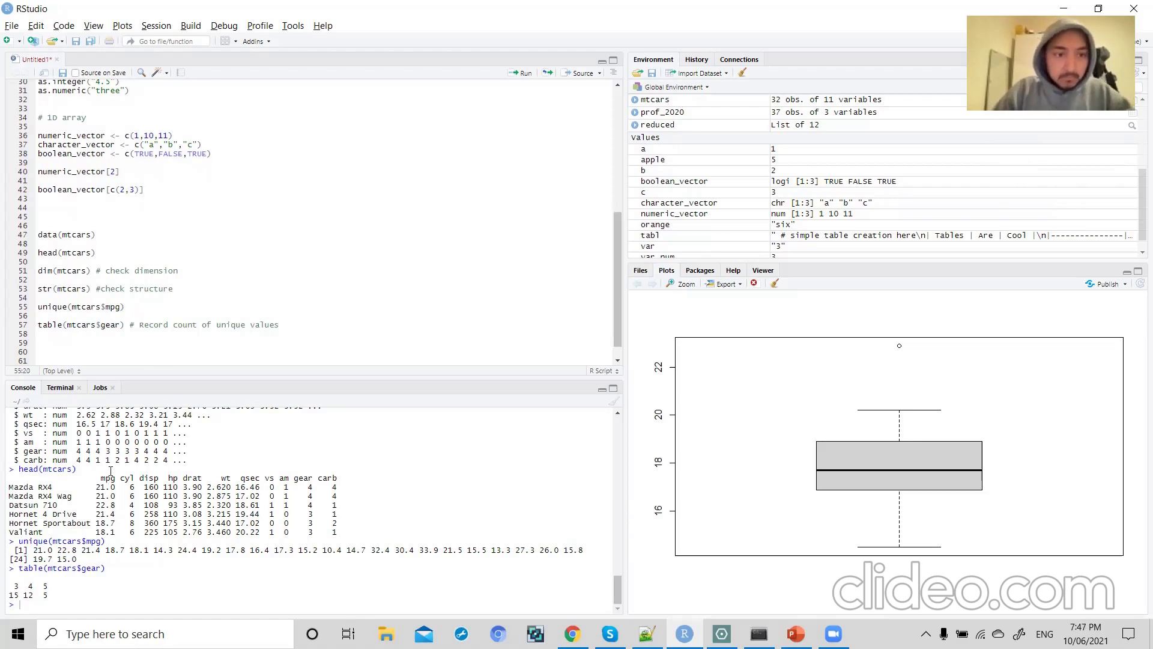
drag(131, 307, 36, 308)
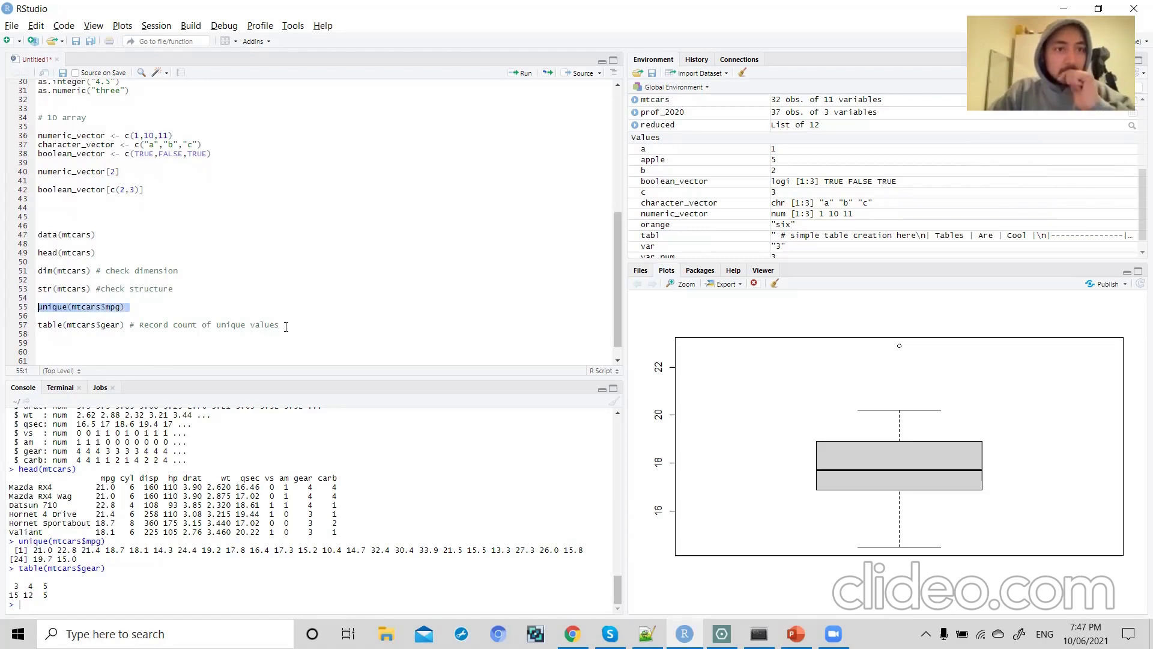
key(ctrl+c)
click(84, 343)
key(ctrl+v)
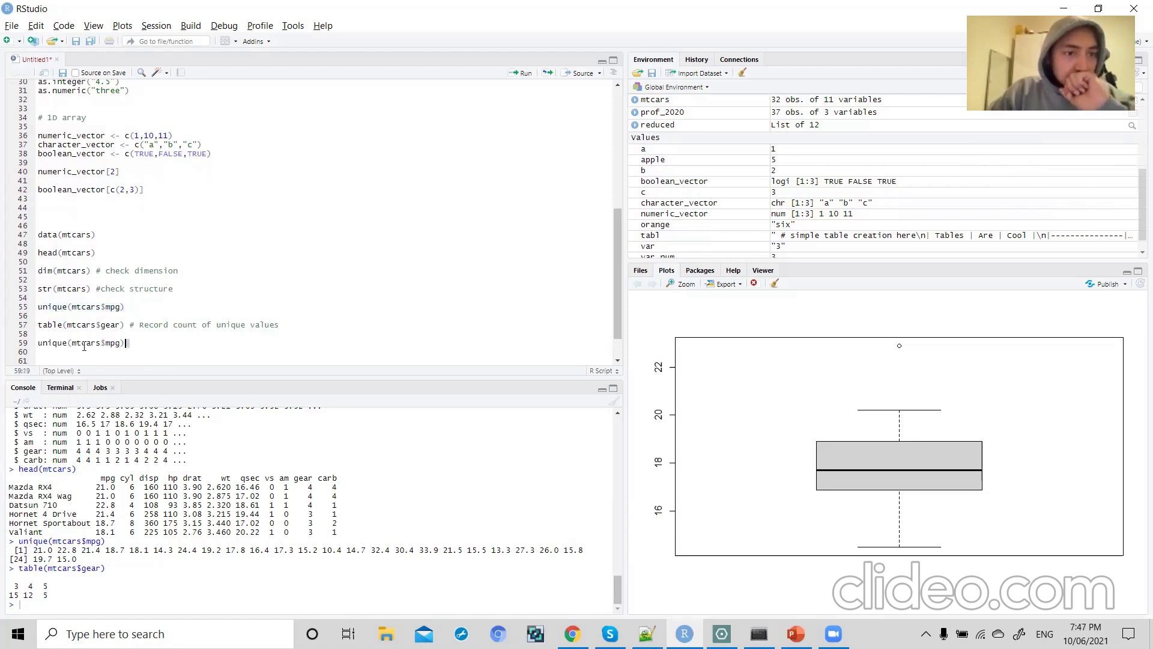
key(shift+Home)
key(ctrl+Return)
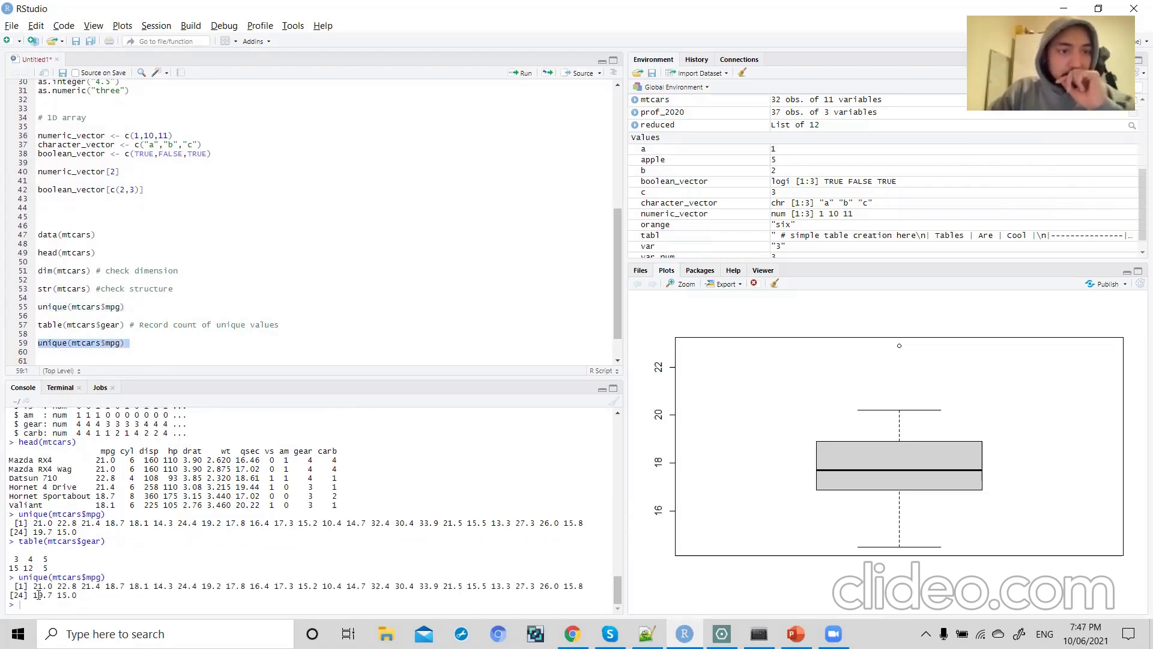
mouse_move(33, 586)
mouse_down()
mouse_move(87, 596)
mouse_move(35, 589)
mouse_up()
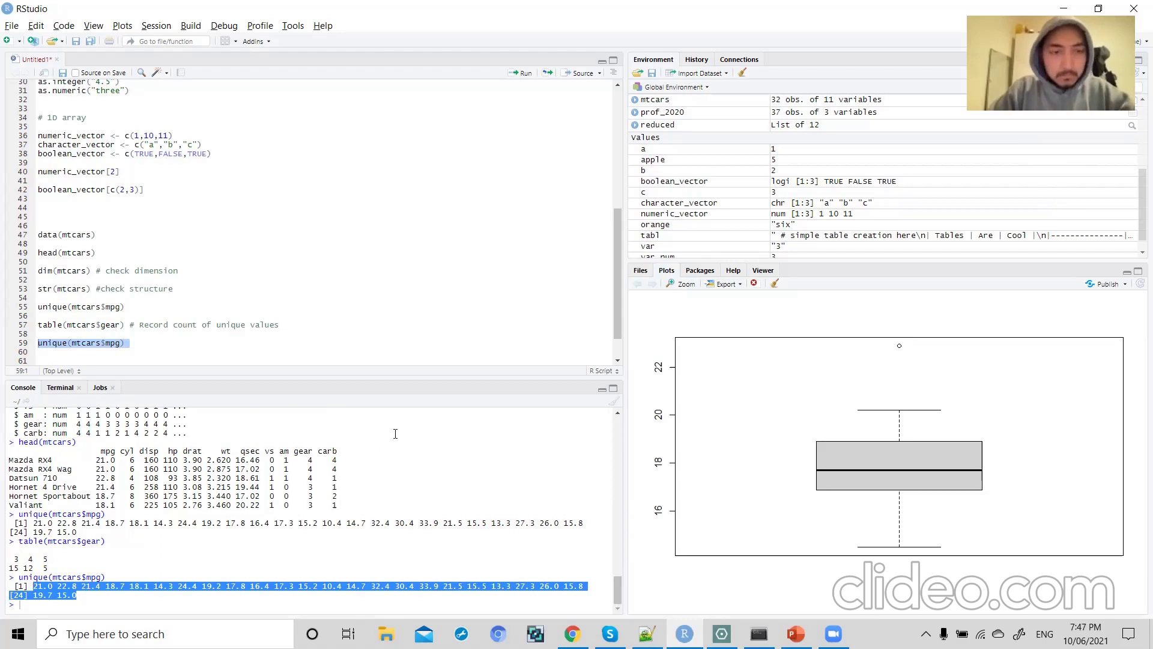
click(82, 596)
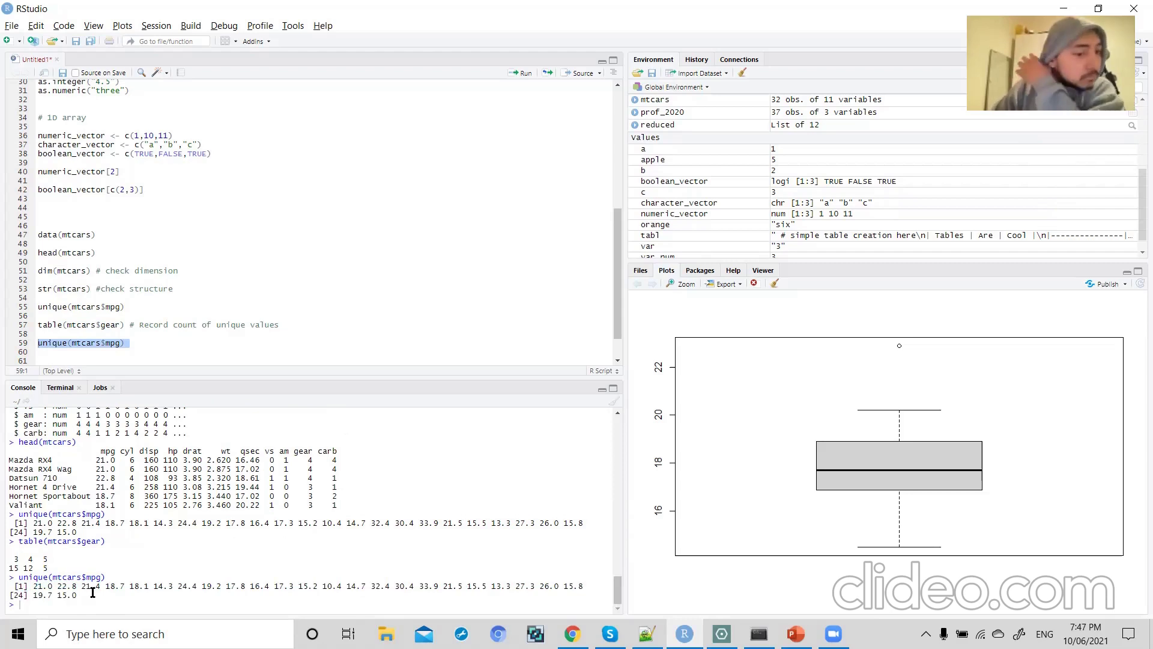
- Add the line "mpg >= 20 -- high" below the second unique(mtcars$mpg) call
key(Down)
key(Down)
text(mpg)
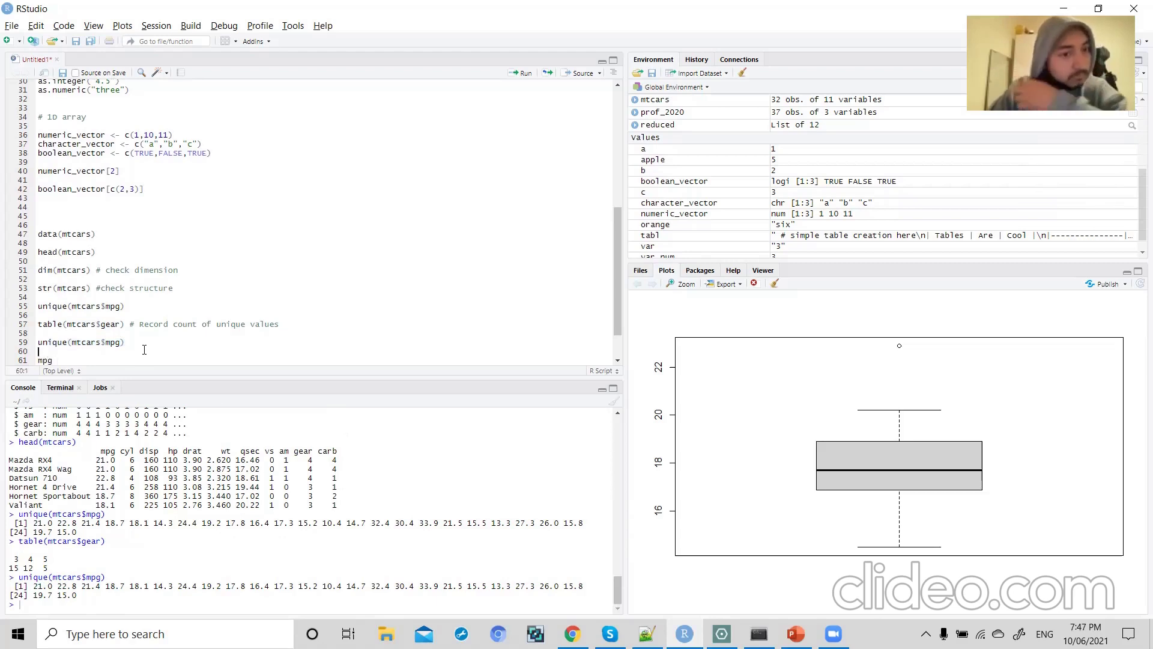
scroll(119, 360, down, 2)
text(>= 20 -- high)
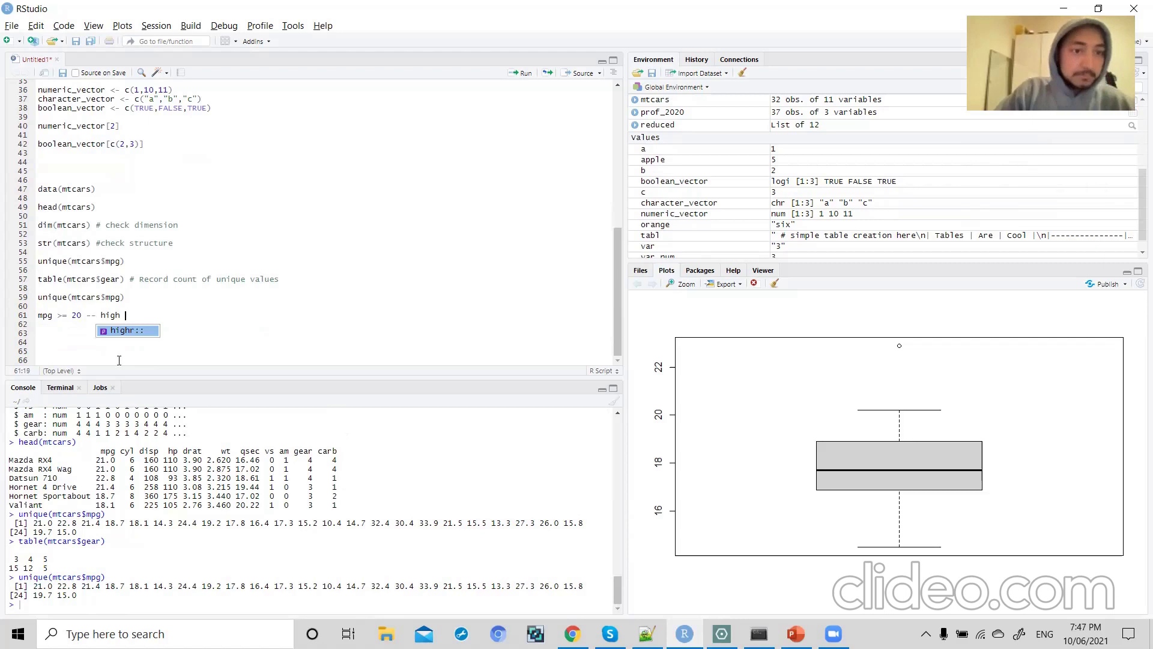
key(Tab)
key(BackSpace)
key(BackSpace)
key(BackSpace)
key(BackSpace)
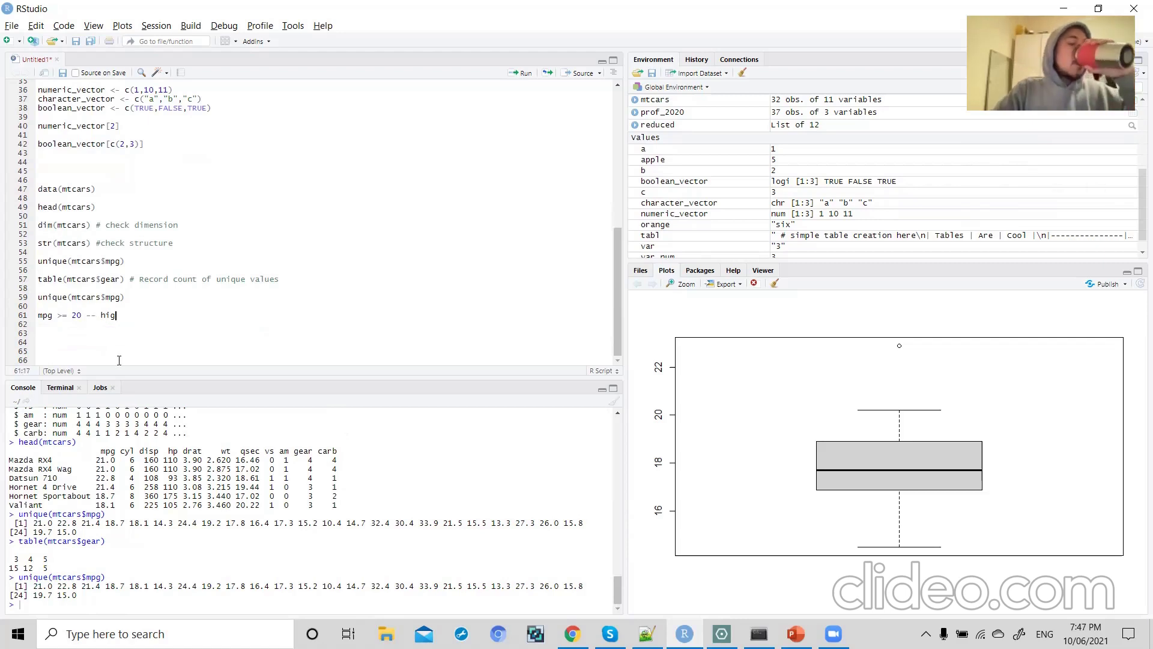
text(h)
- Add the line "mpg <20 -- low" directly under the high mpg rule
key(Return)
text(mo)
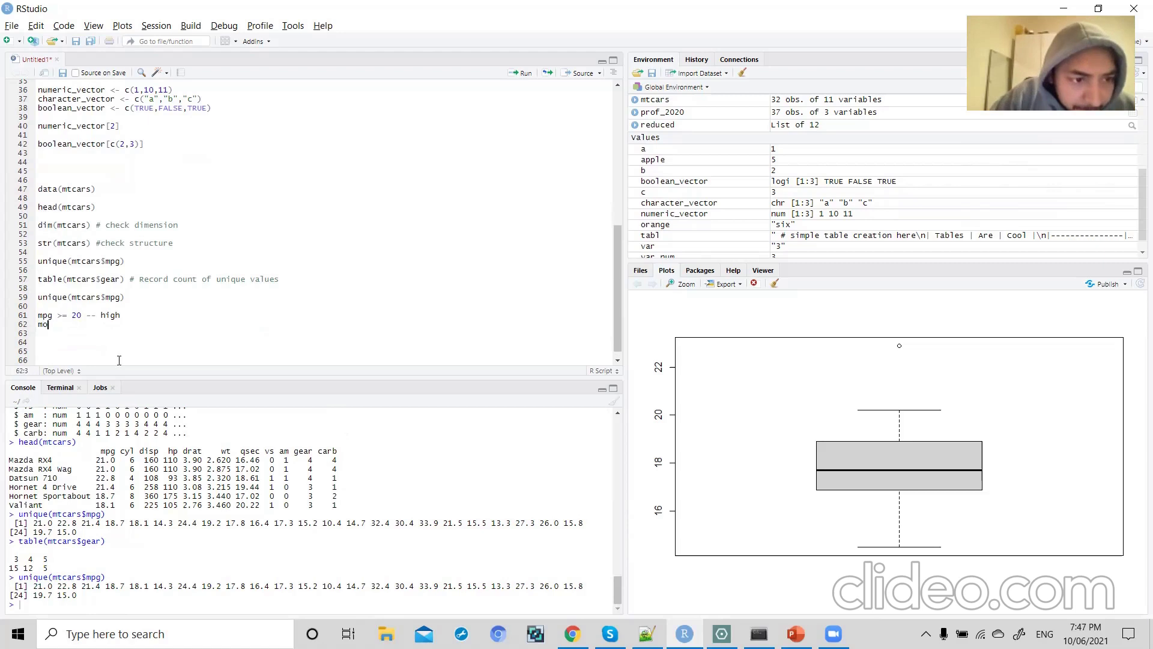
key(BackSpace)
text(pg)
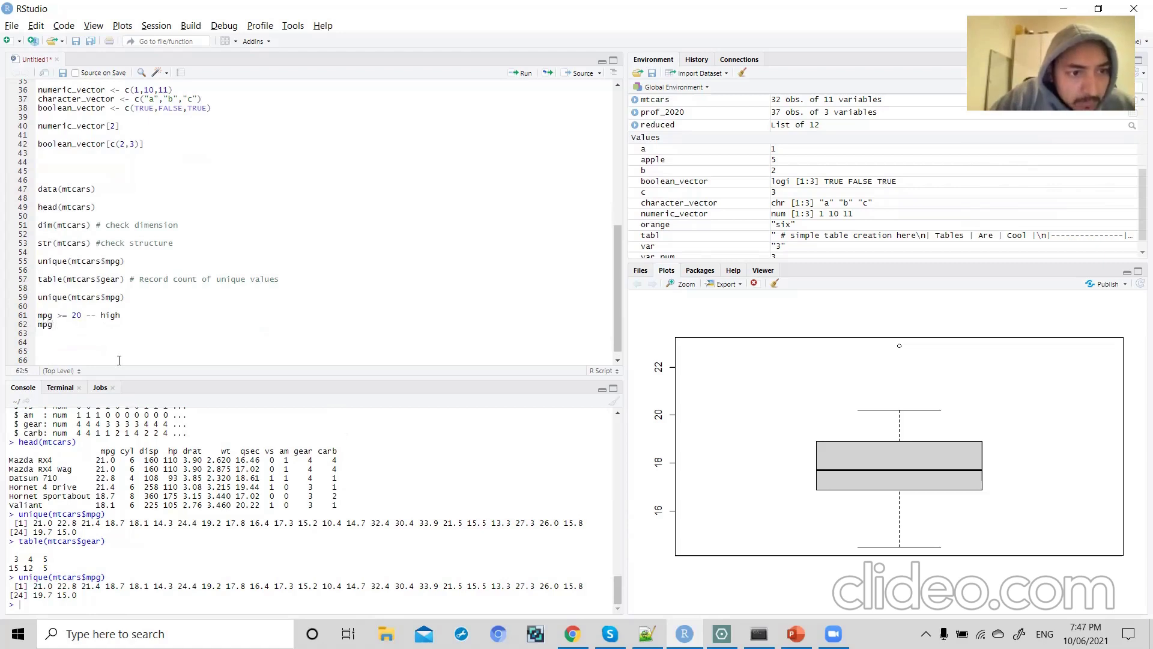
text( <20 )
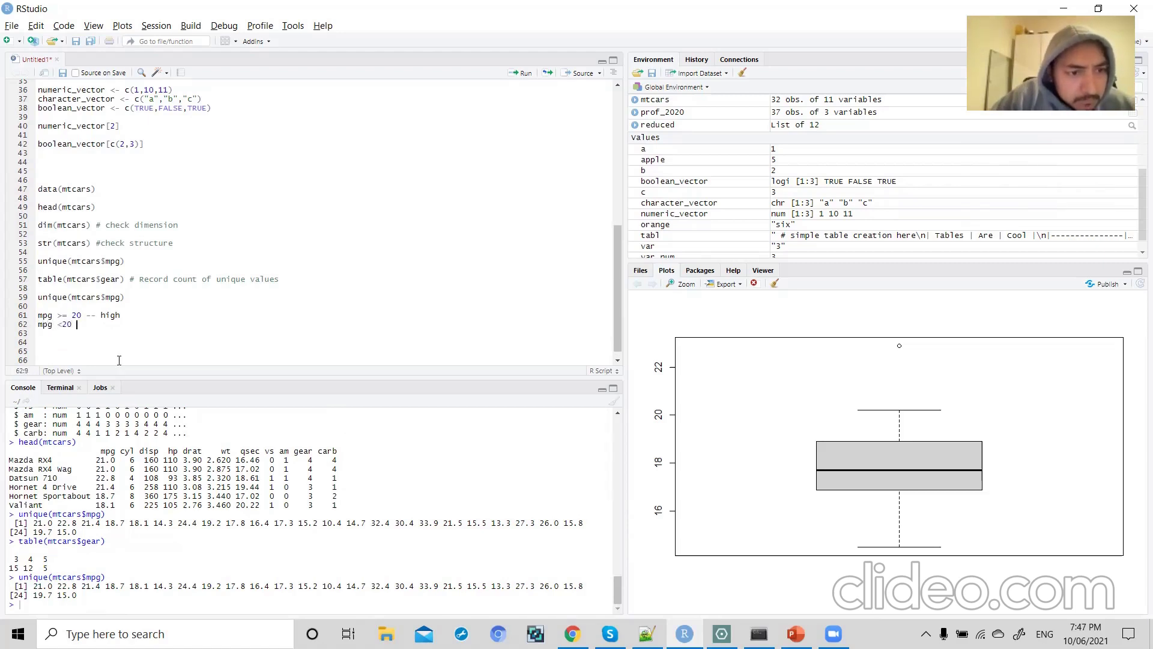
text(-- low)
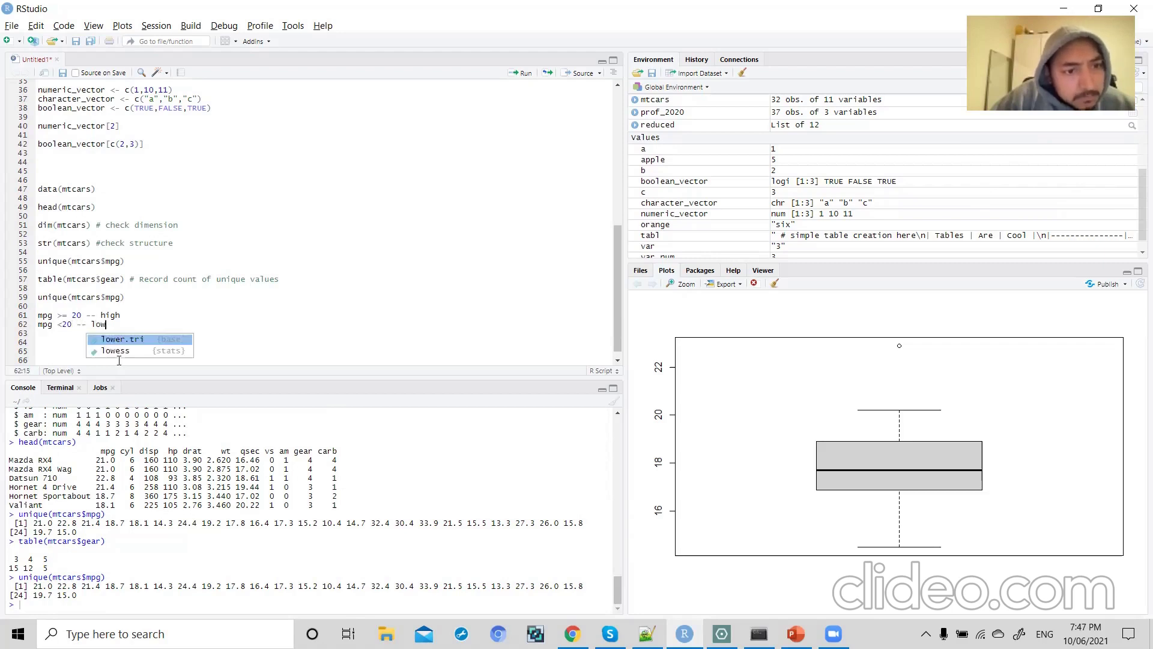
key(Down)
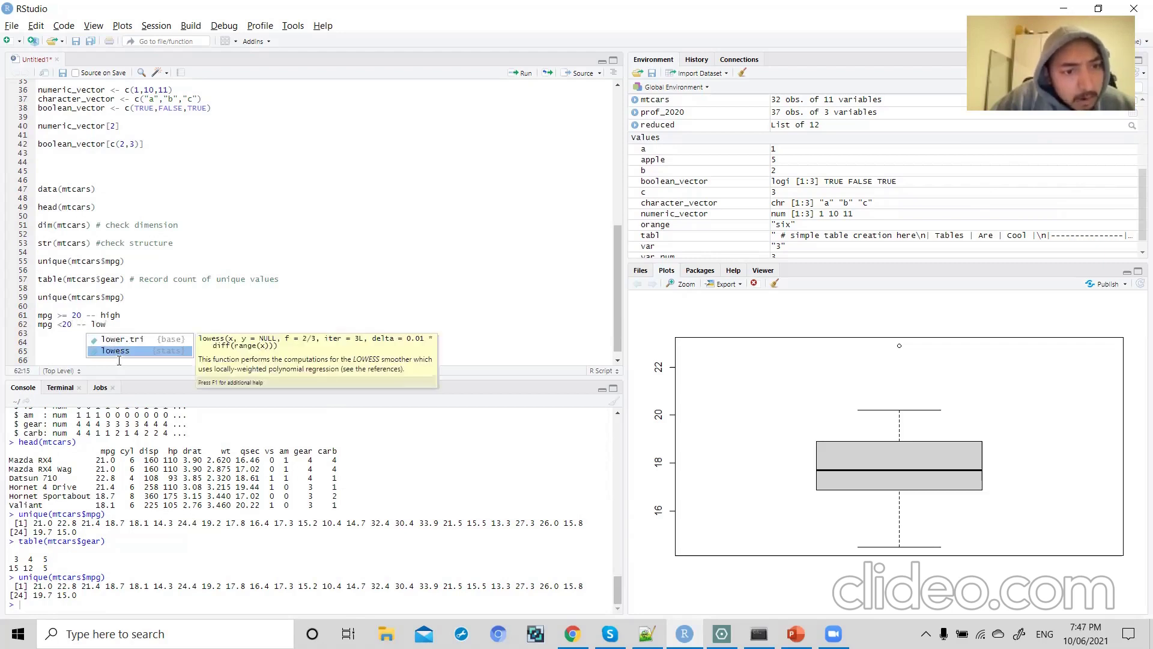
click(122, 314)
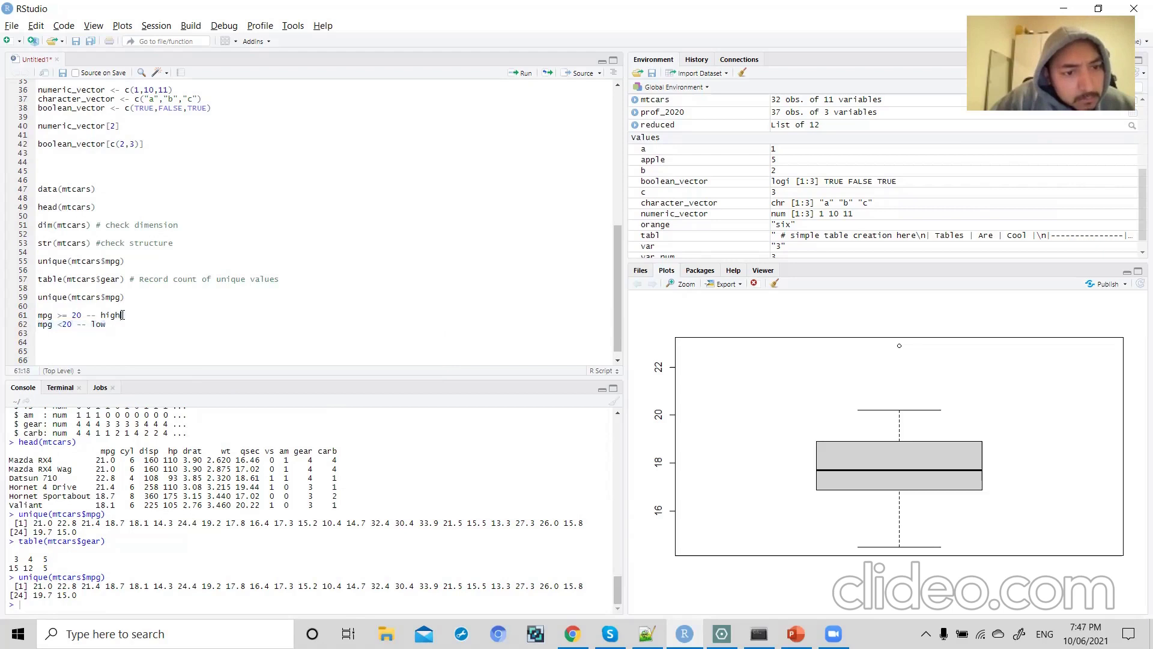
- Turn the high and low mpg rule lines into comments with a leading #
click(39, 316)
text(#)
key(Down)
key(Left)
text(#)
click(125, 324)
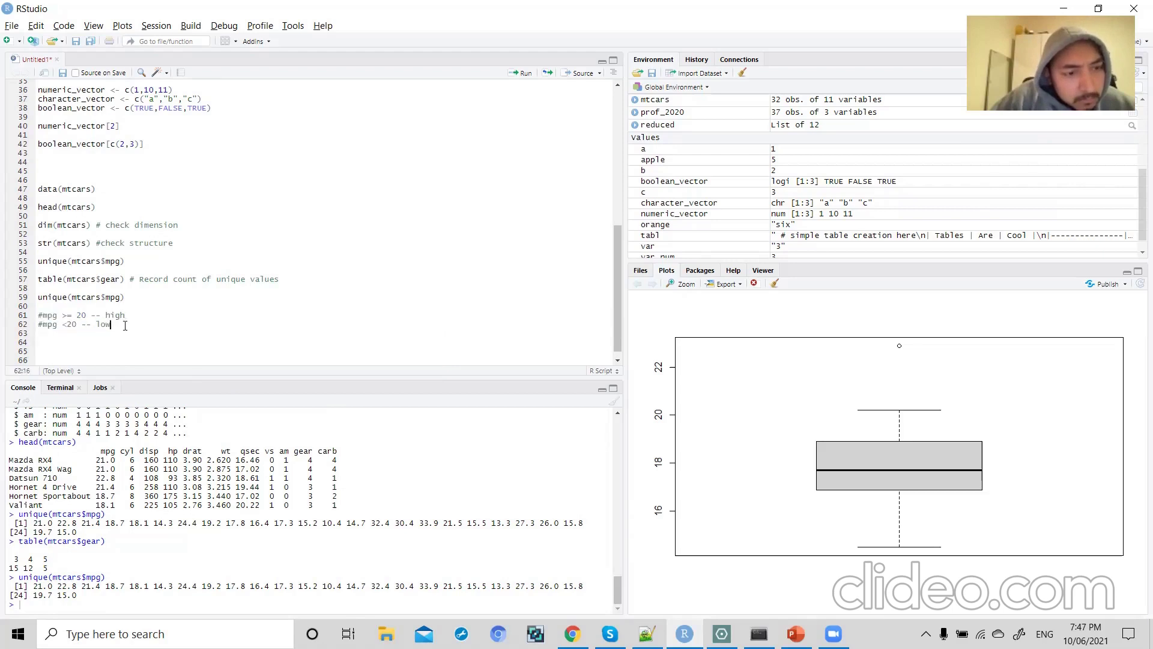
- Insert the comment "# COnvert continous variable to discrete variable" above the two mpg rule comments
click(133, 304)
key(Return)
text(@)
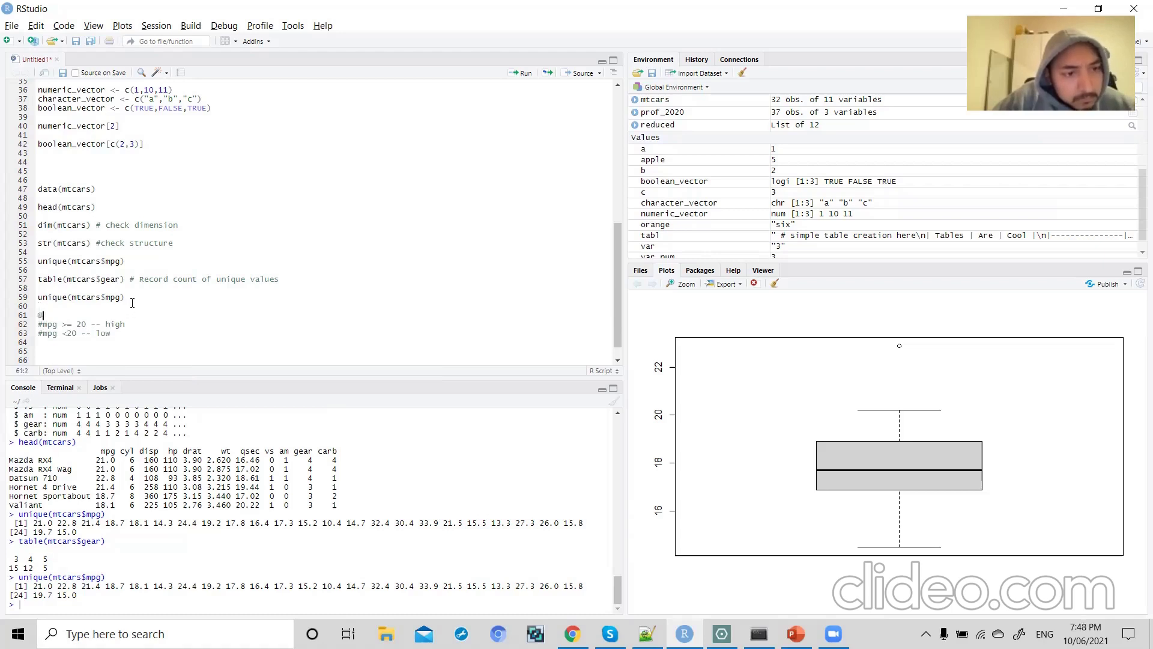
key(BackSpace)
key(BackSpace)
text(# Conve)
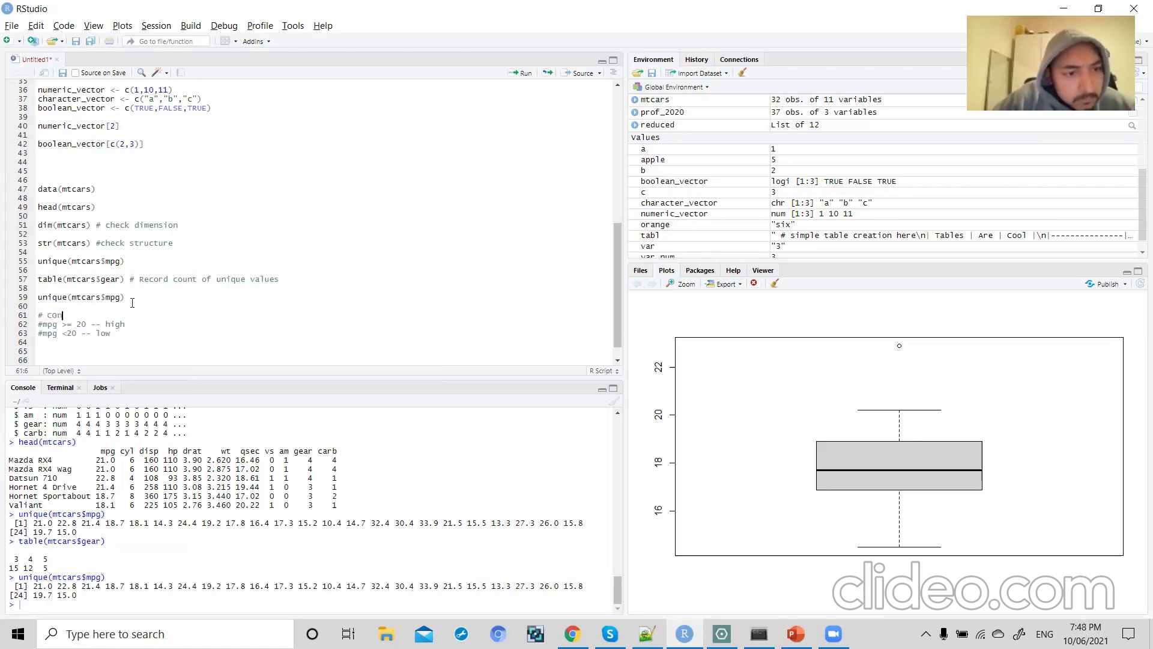
text(rt c)
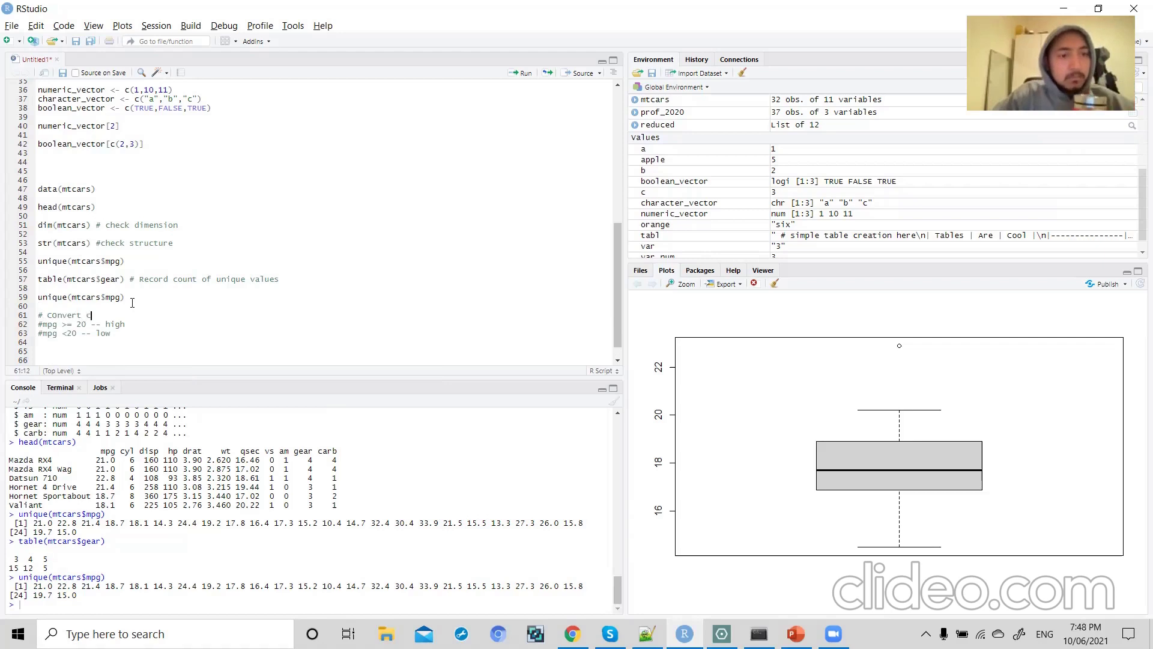
text(ontin)
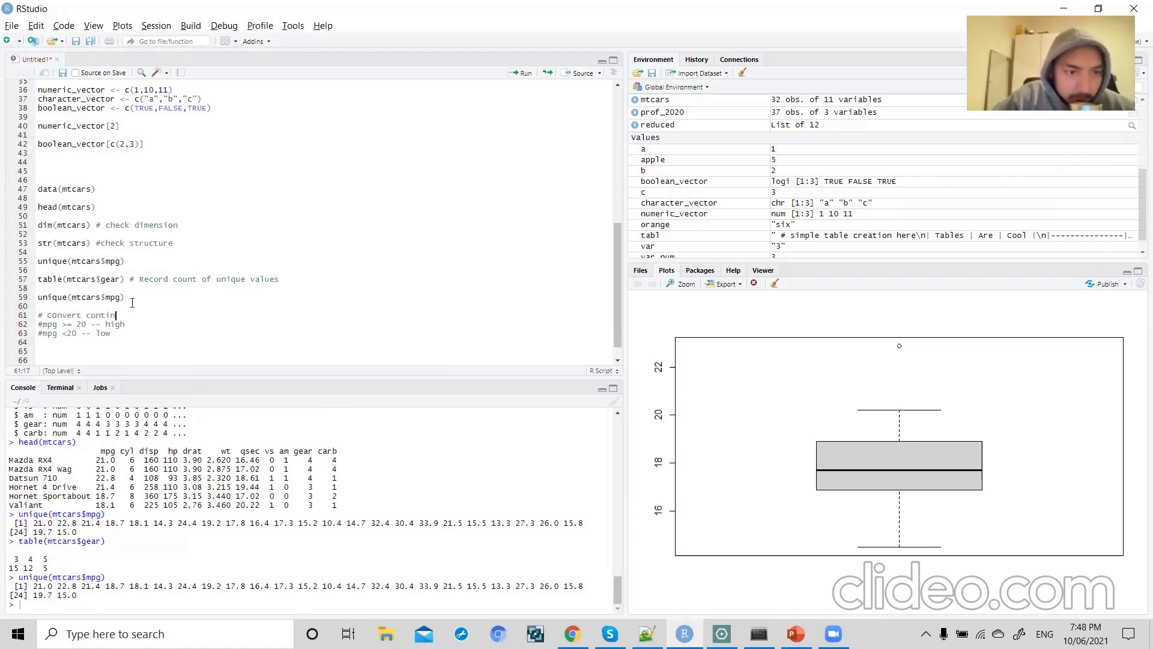
text(ous var)
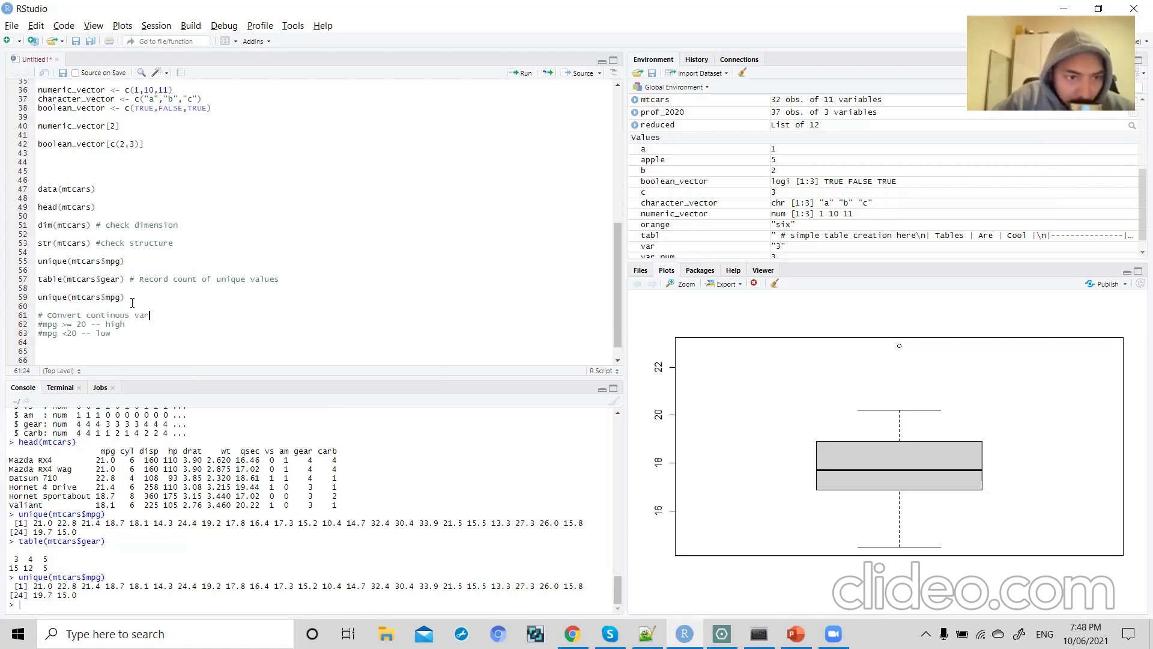
text(iable to di)
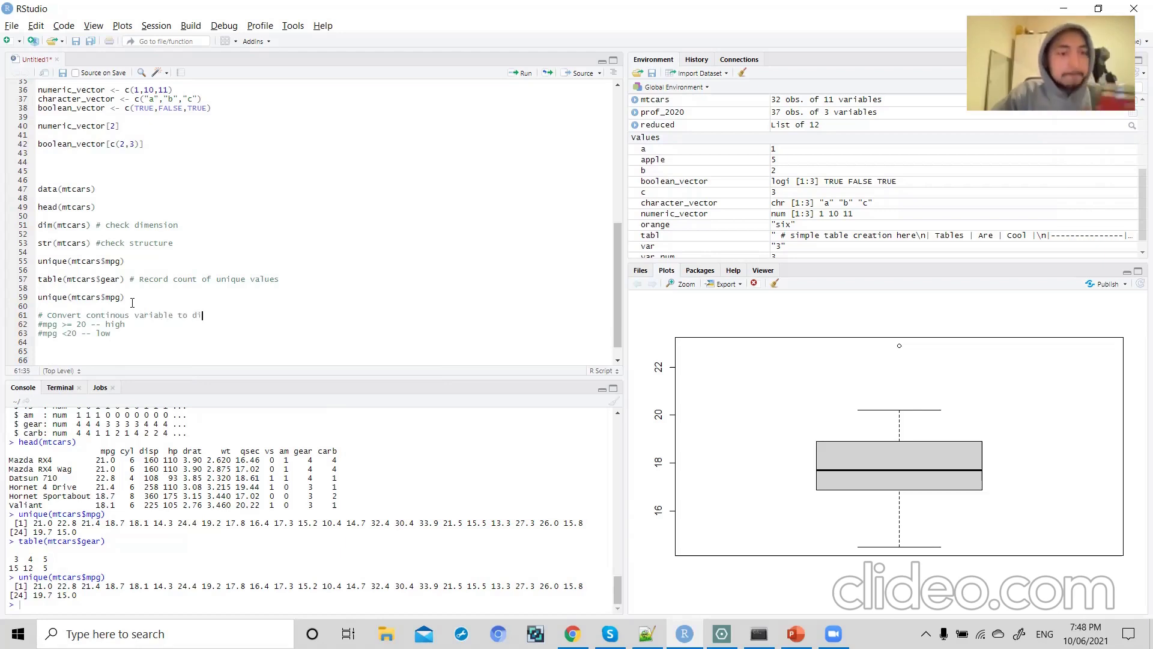
text(screte va)
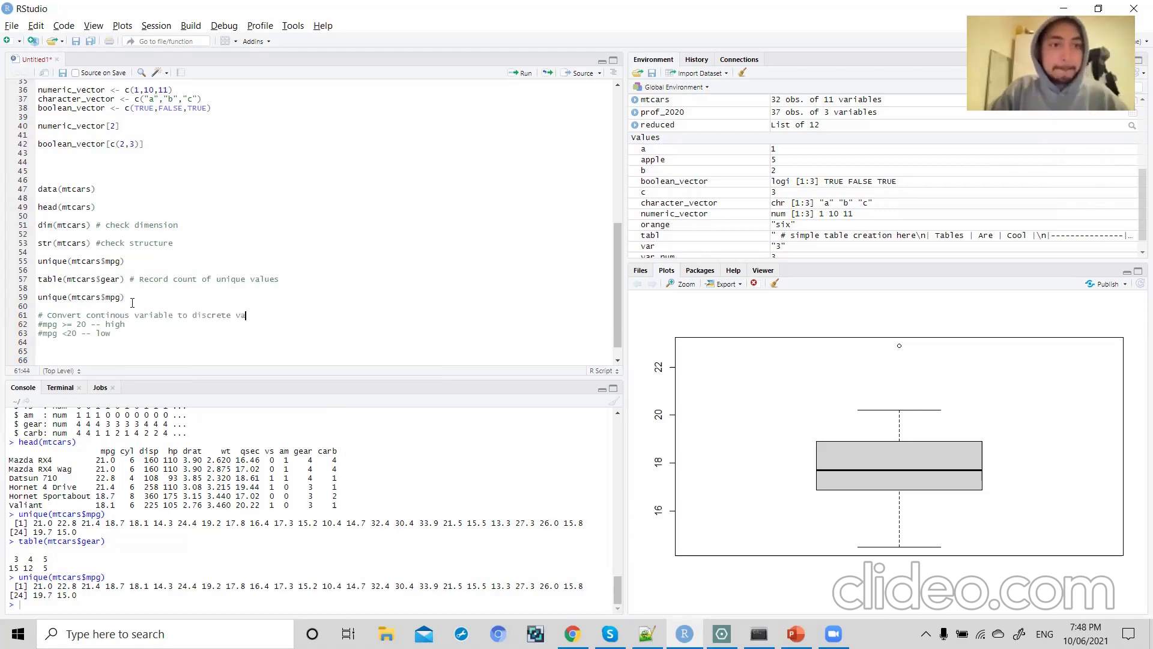
text(ruable)
key(BackSpace)
key(BackSpace)
key(BackSpace)
key(BackSpace)
key(BackSpace)
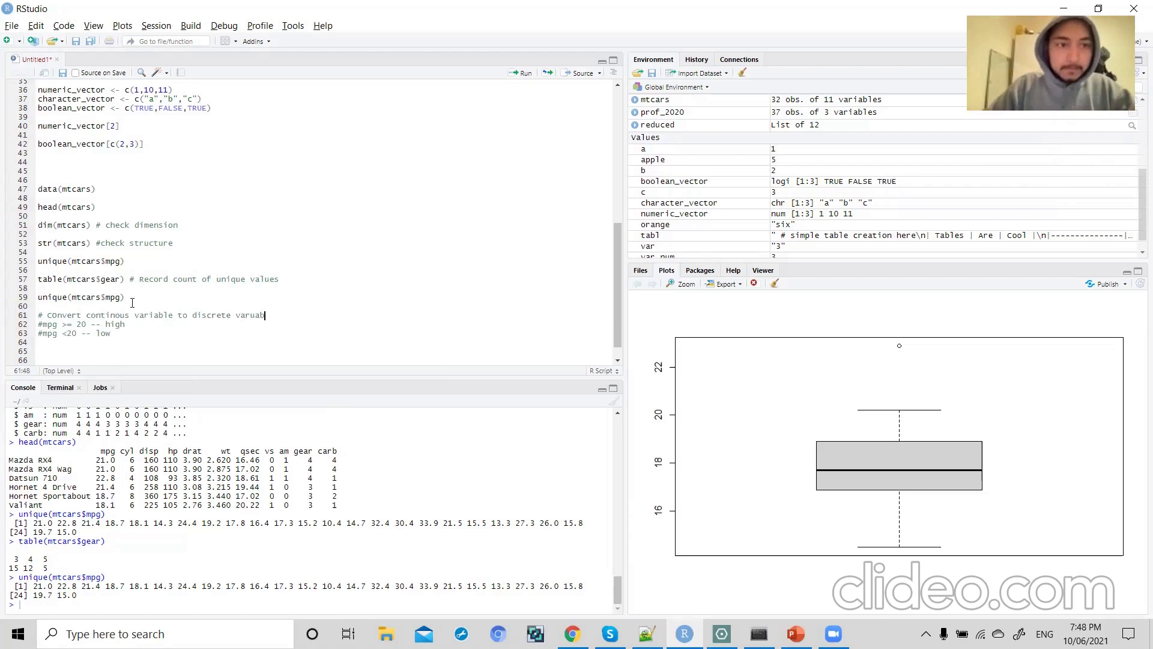
text(iable)
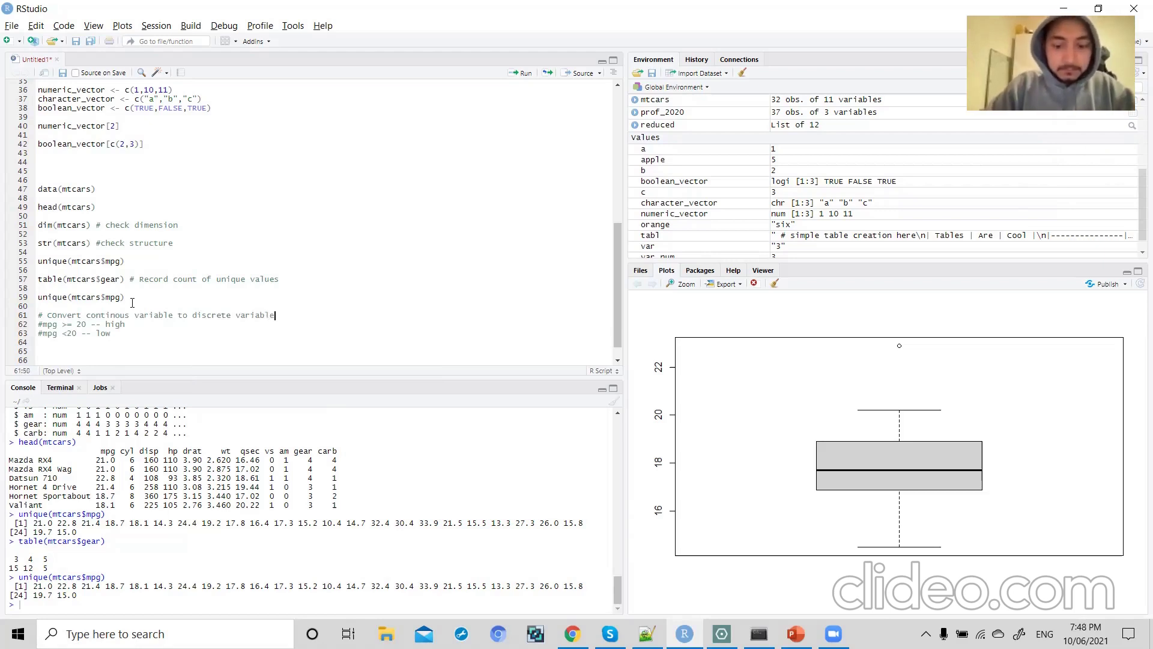
- Leave blank lines below the mpg comments and add the assignment "mtcars2 <- mtcars"
key(Return)
key(Return)
key(Return)
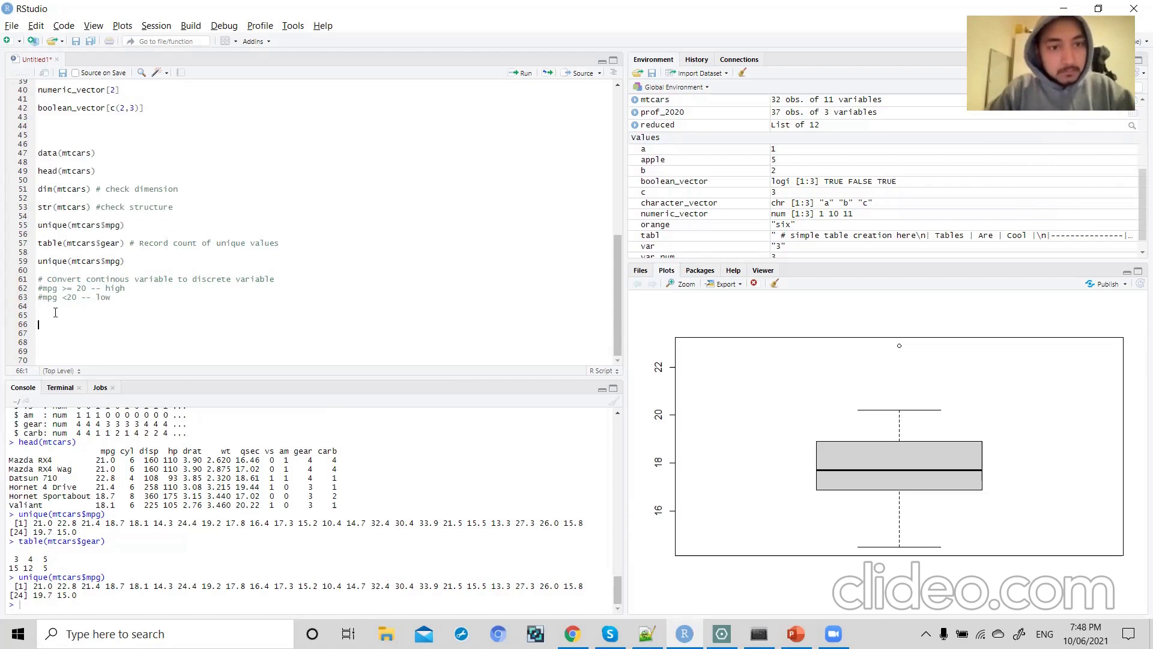
double_click(78, 153)
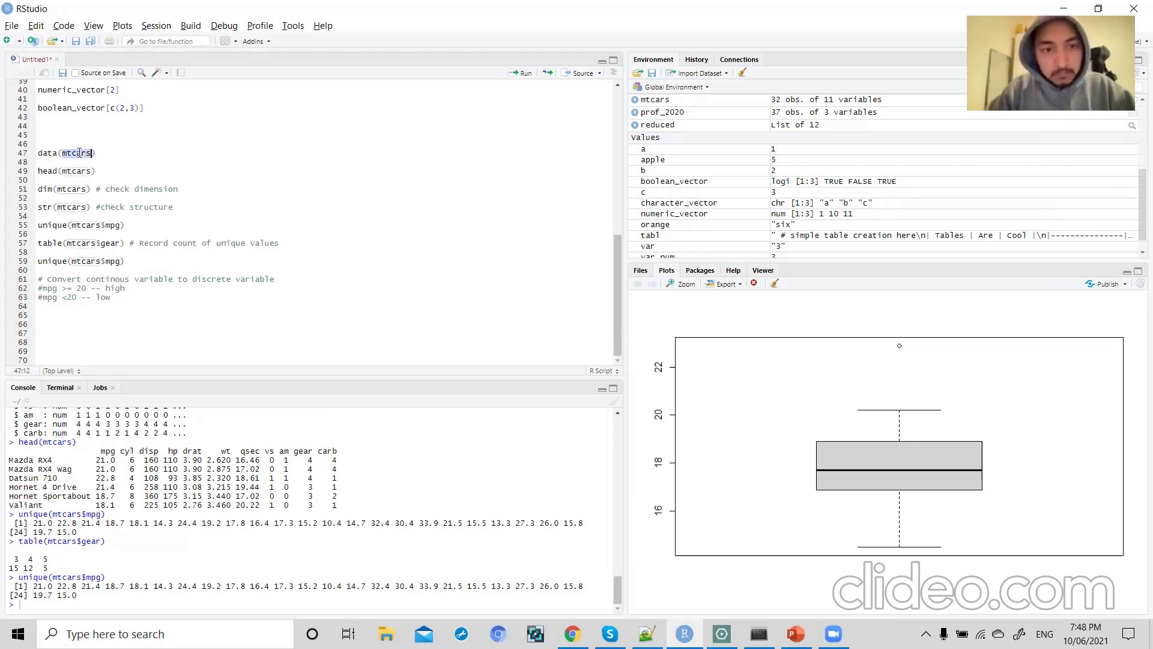
click(71, 161)
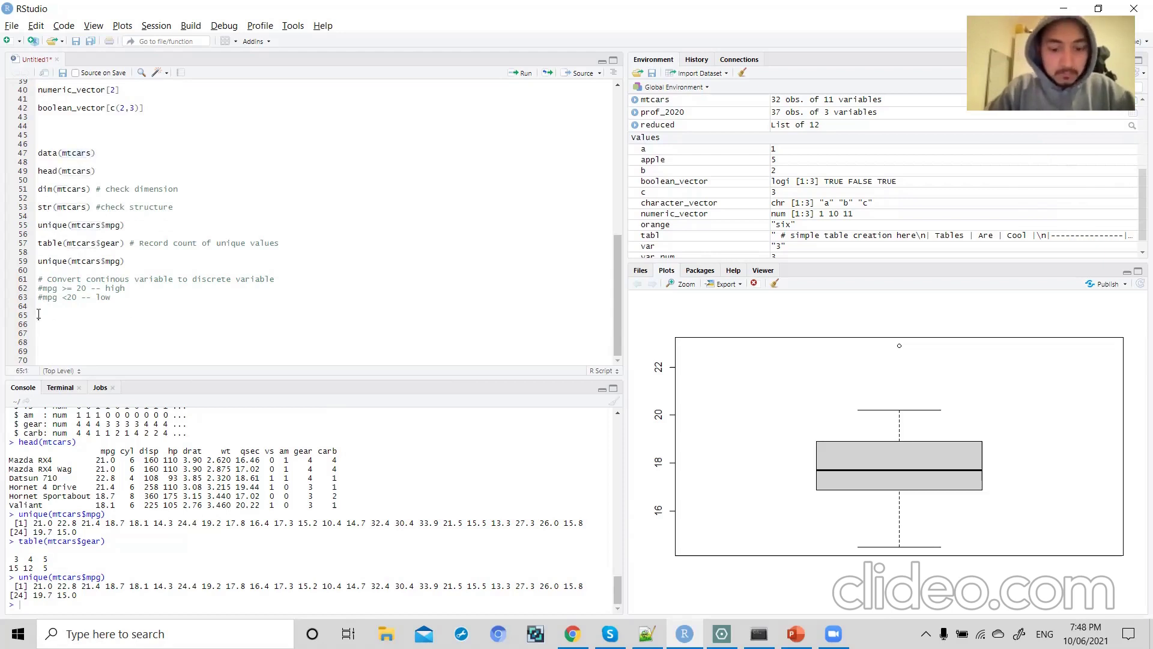
double_click(75, 154)
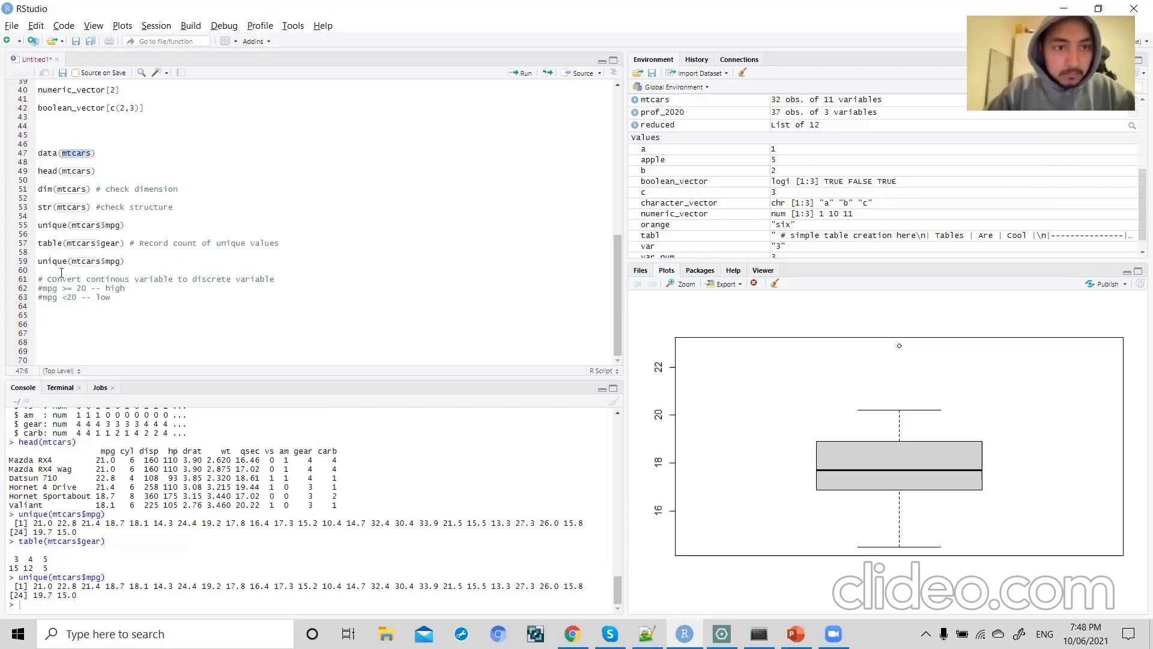
click(50, 322)
text(mtcar)
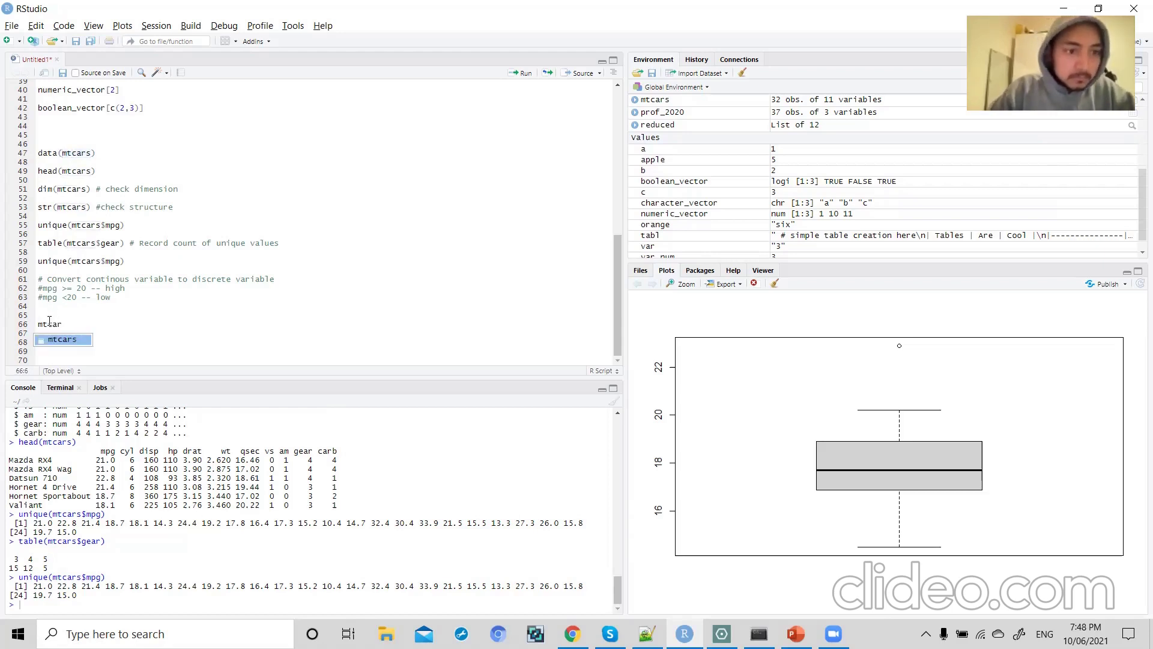
text(s2 <-)
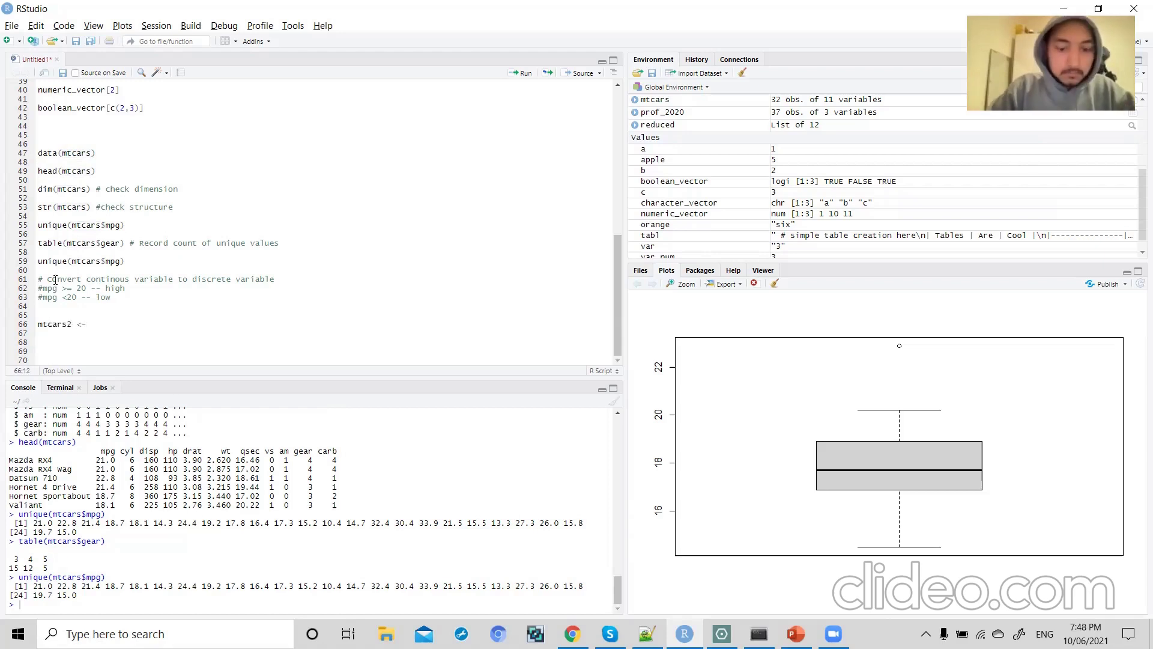
double_click(78, 153)
key(ctrl+c)
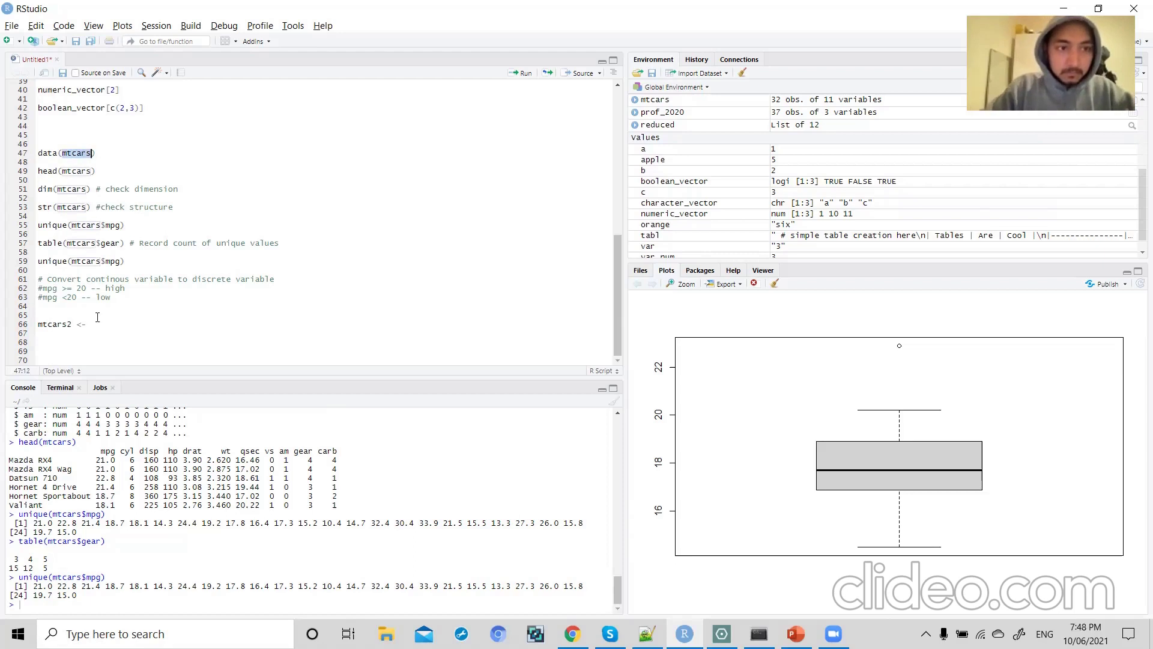
click(97, 324)
key(ctrl+v)
key(Return)
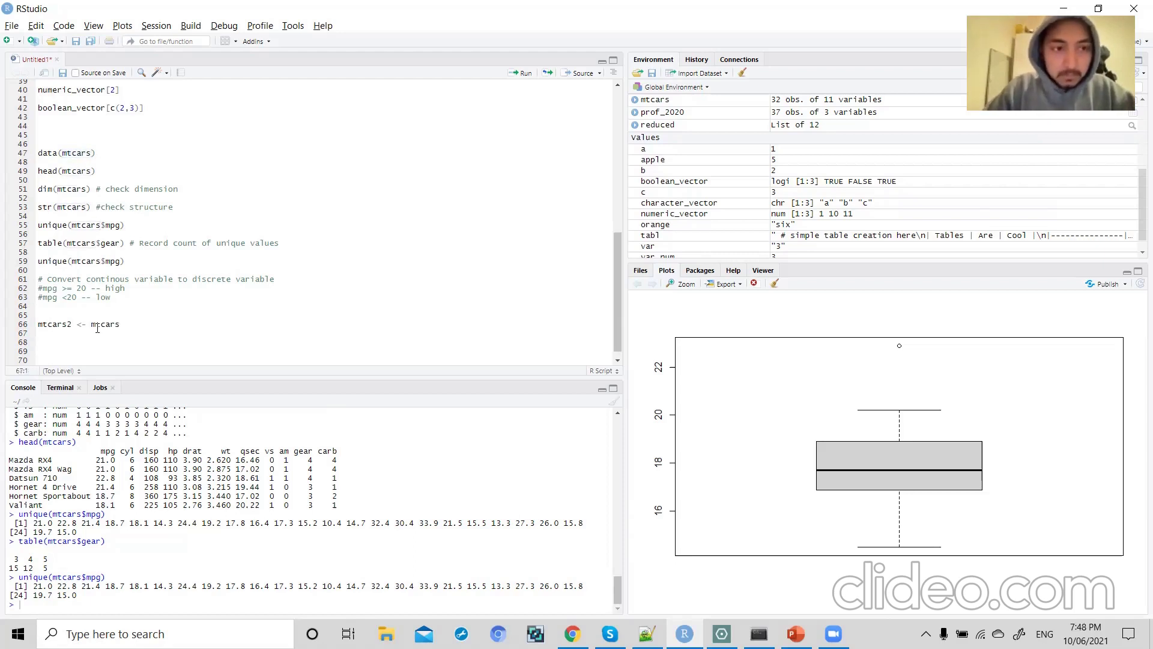
- Start a new line two lines below the mtcars2 assignment with the column reference mtcars2$mpgcatagory
double_click(71, 325)
key(ctrl+c)
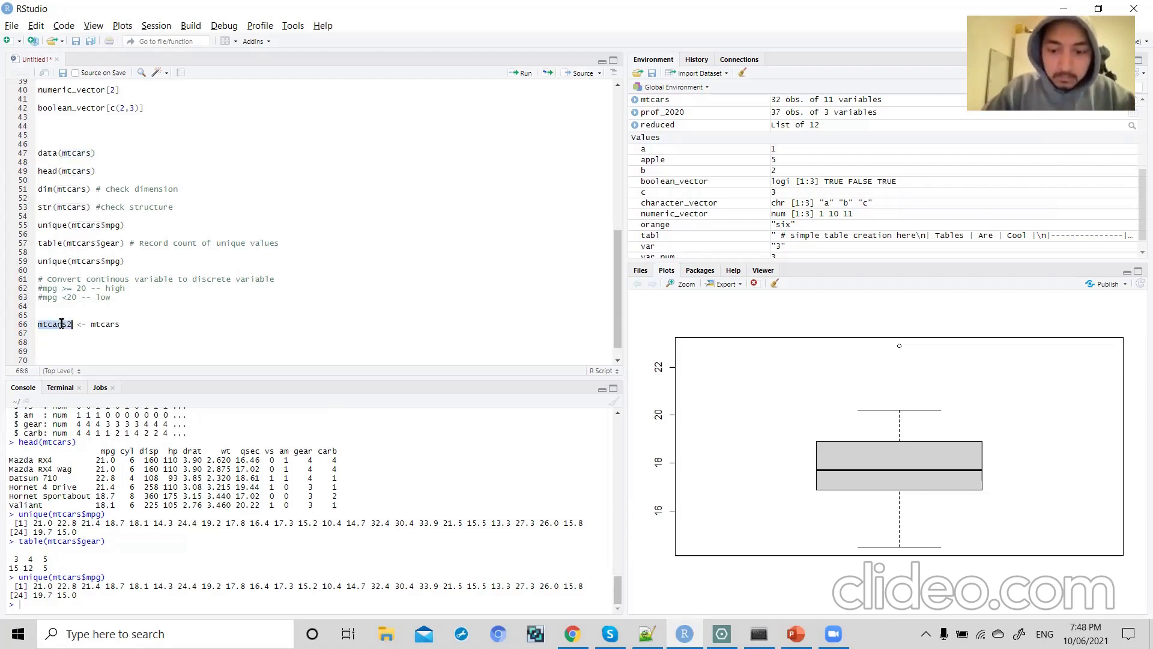
click(52, 341)
key(ctrl+v)
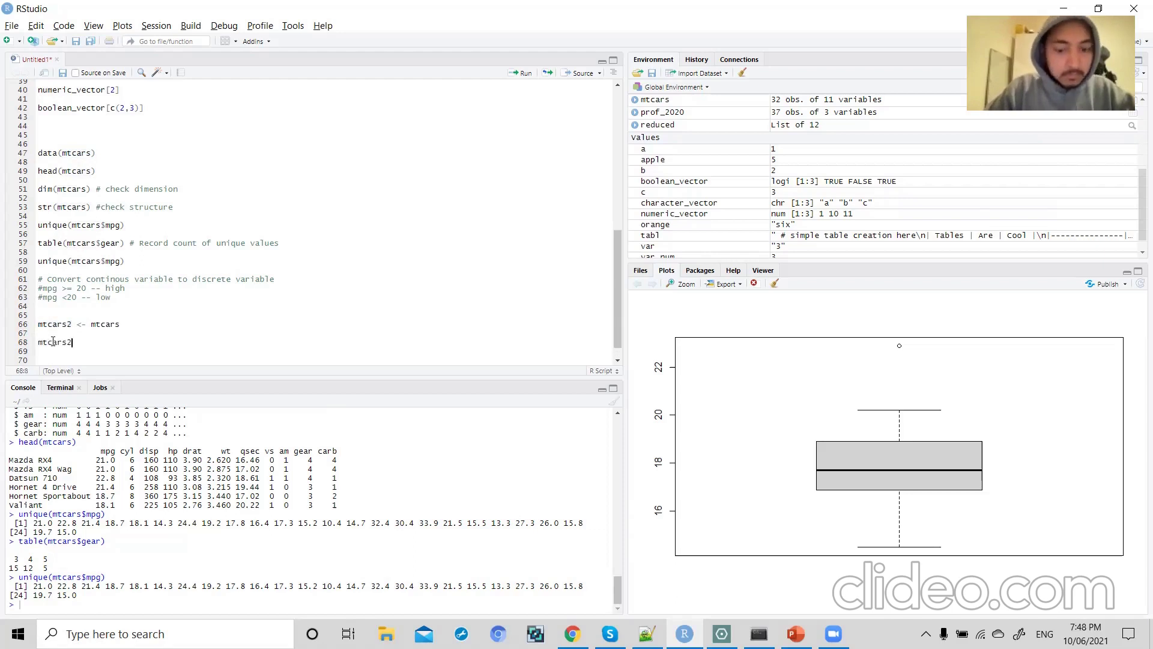
text($)
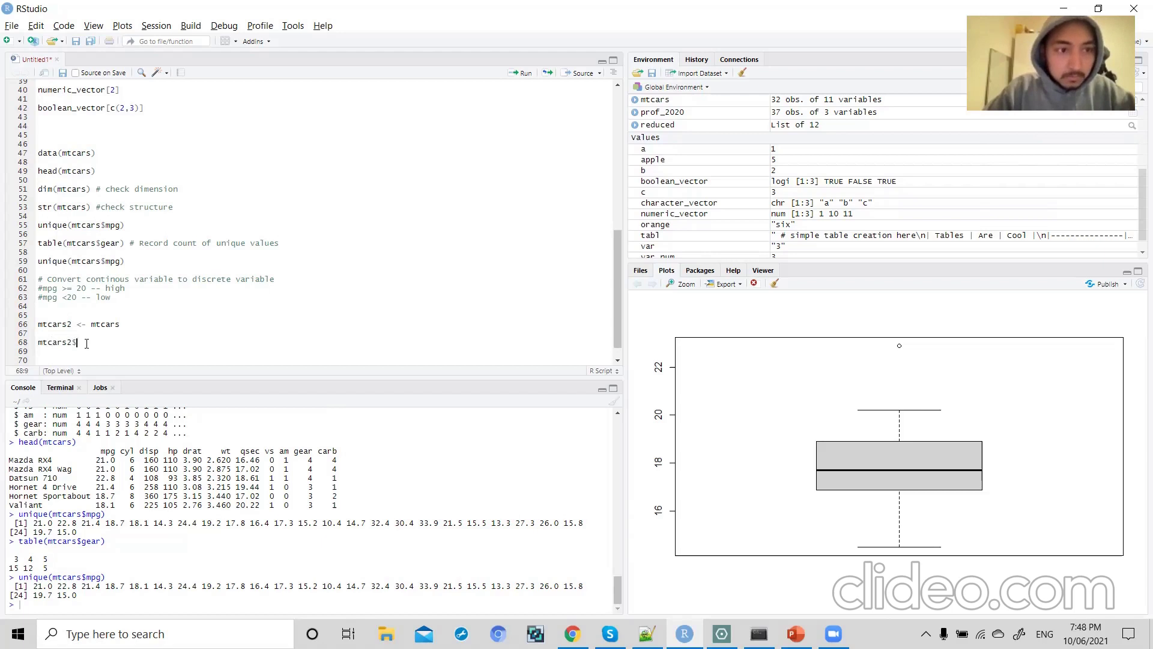
text(mp)
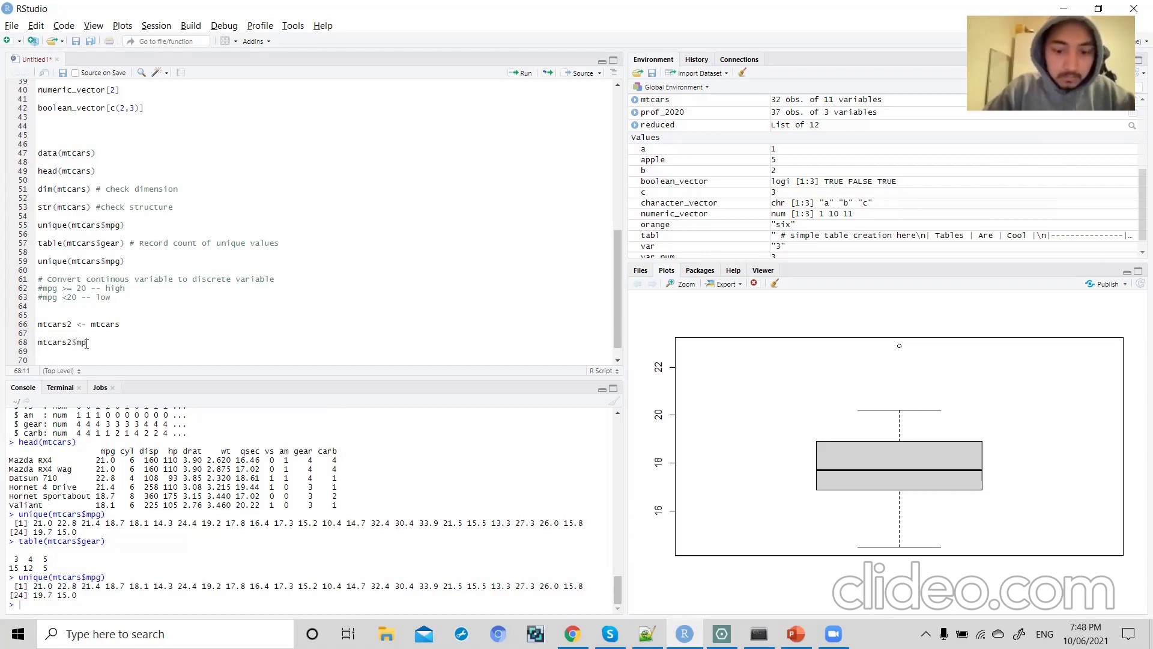
text(gcatago)
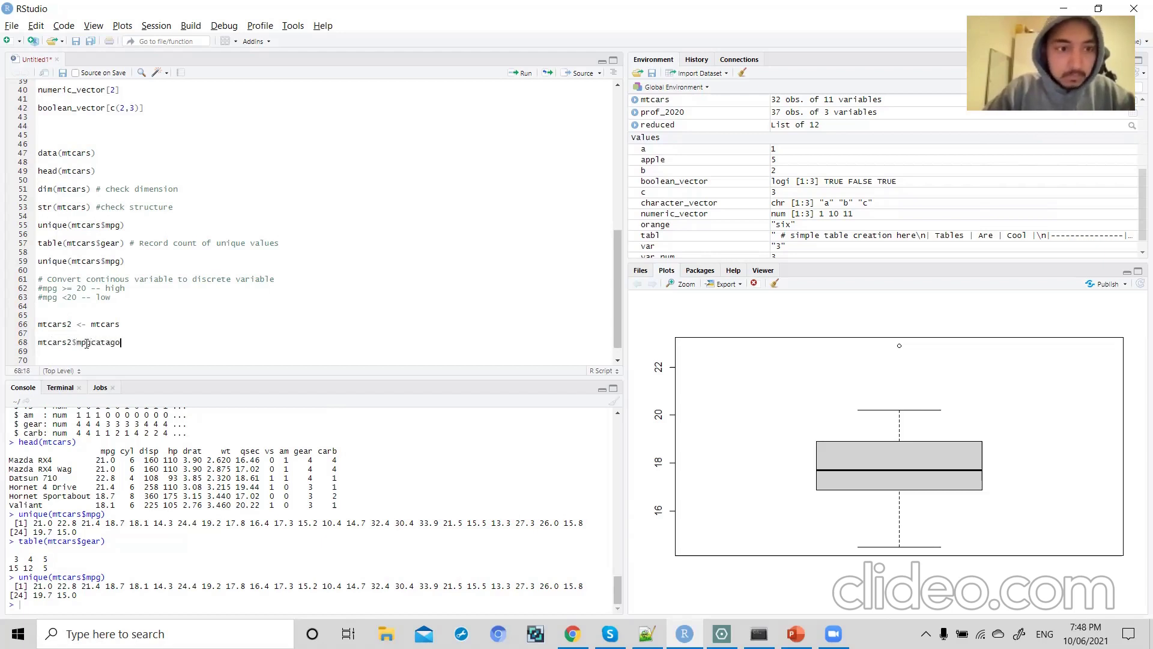
text(ry)
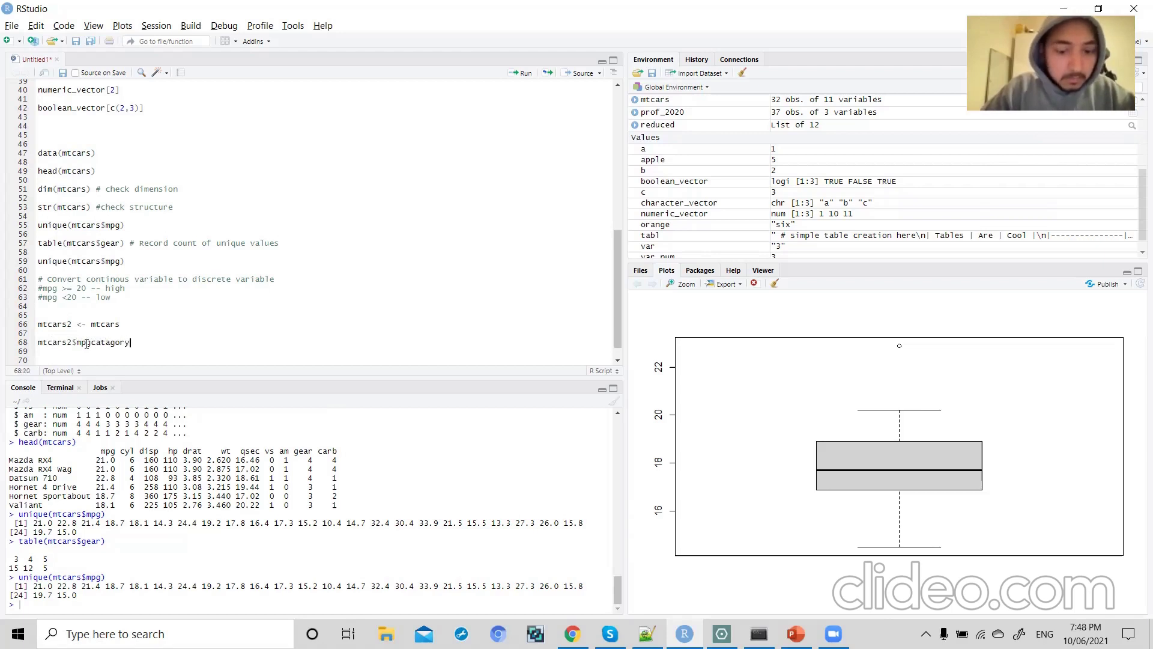
- Add the bracketed row condition [mtcars2$mpg >= 20 ] directly after mtcars2$mpgcatagory
text([)
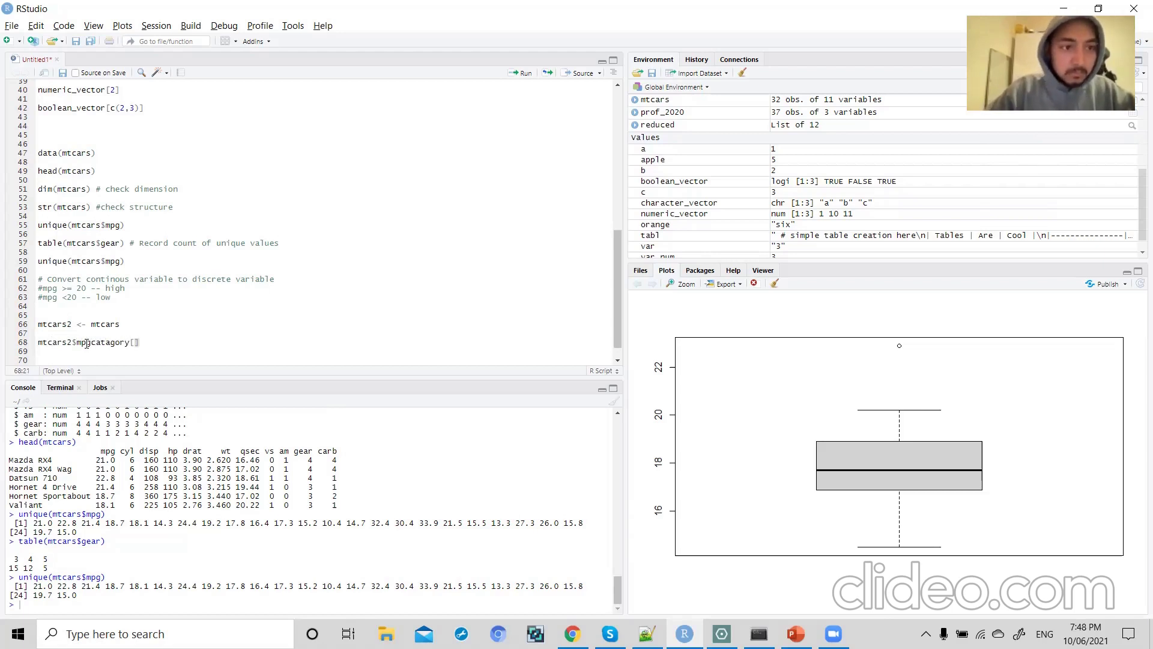
text(mt)
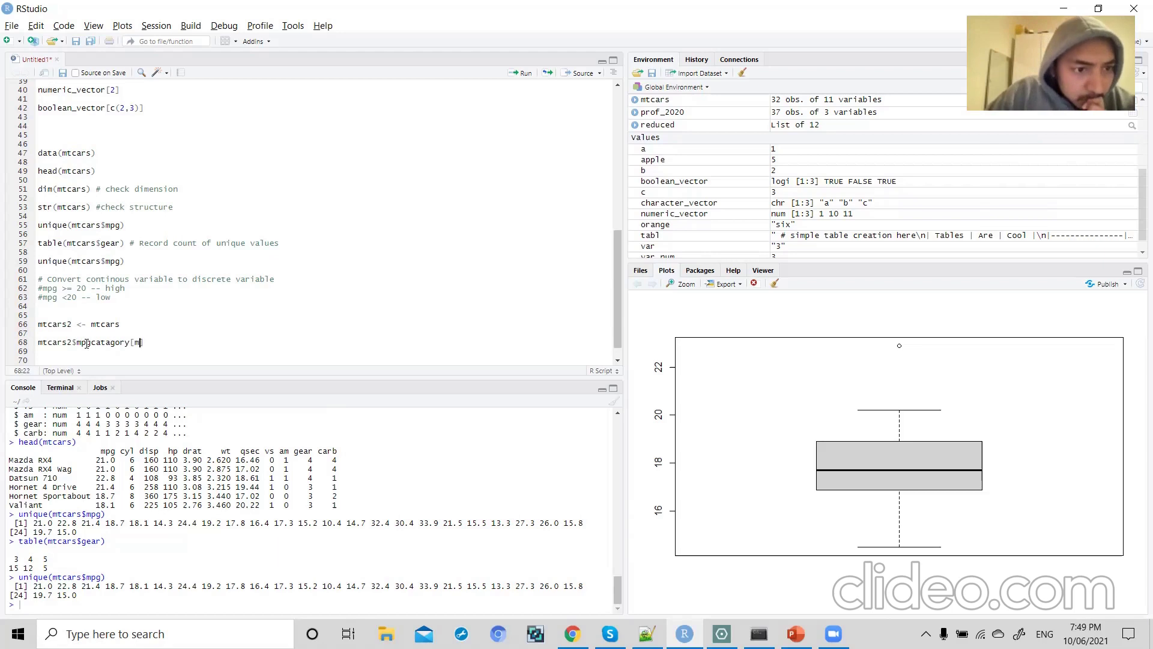
double_click(67, 325)
key(ctrl+c)
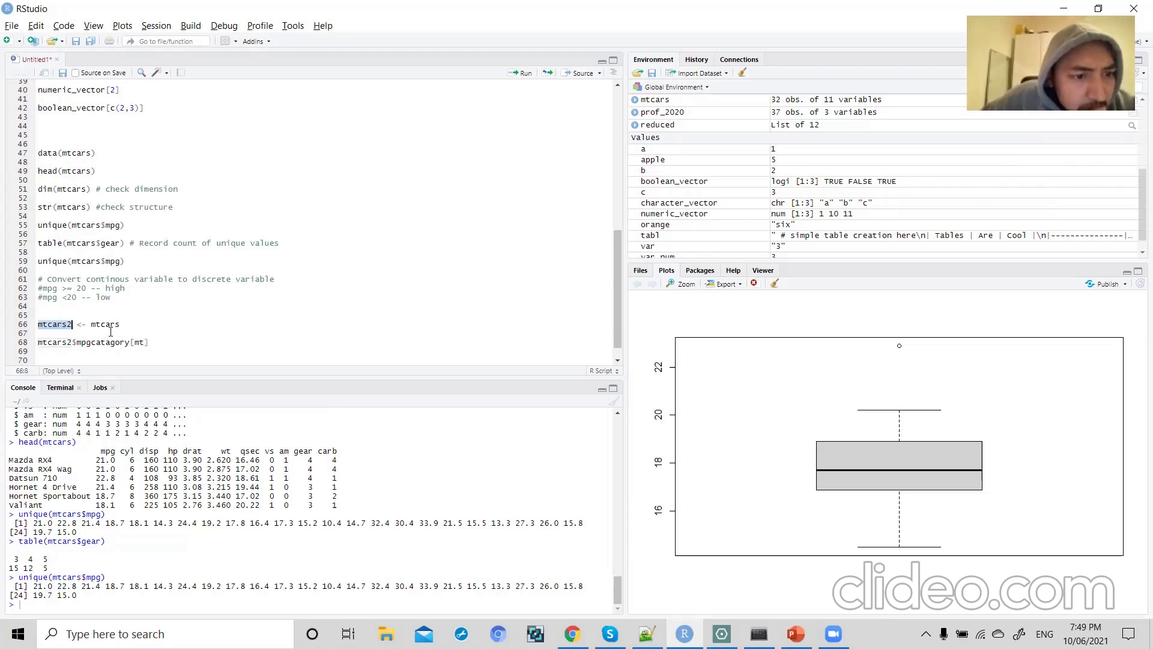
double_click(141, 342)
key(ctrl+v)
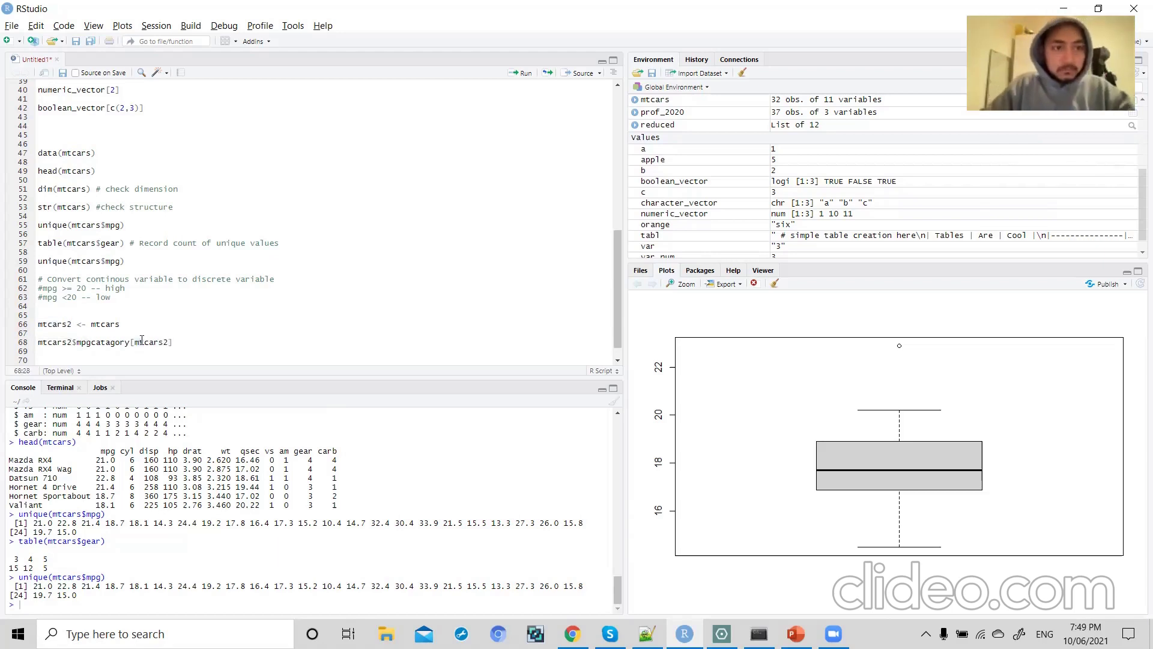
text($mpg )
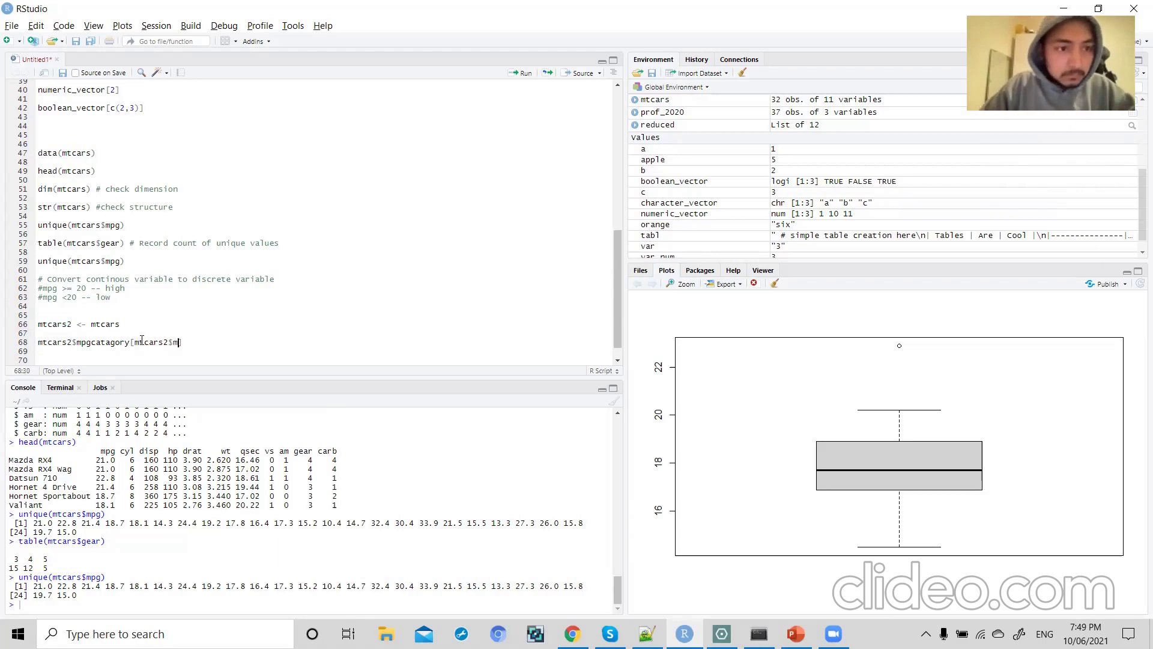
text(>= 20)
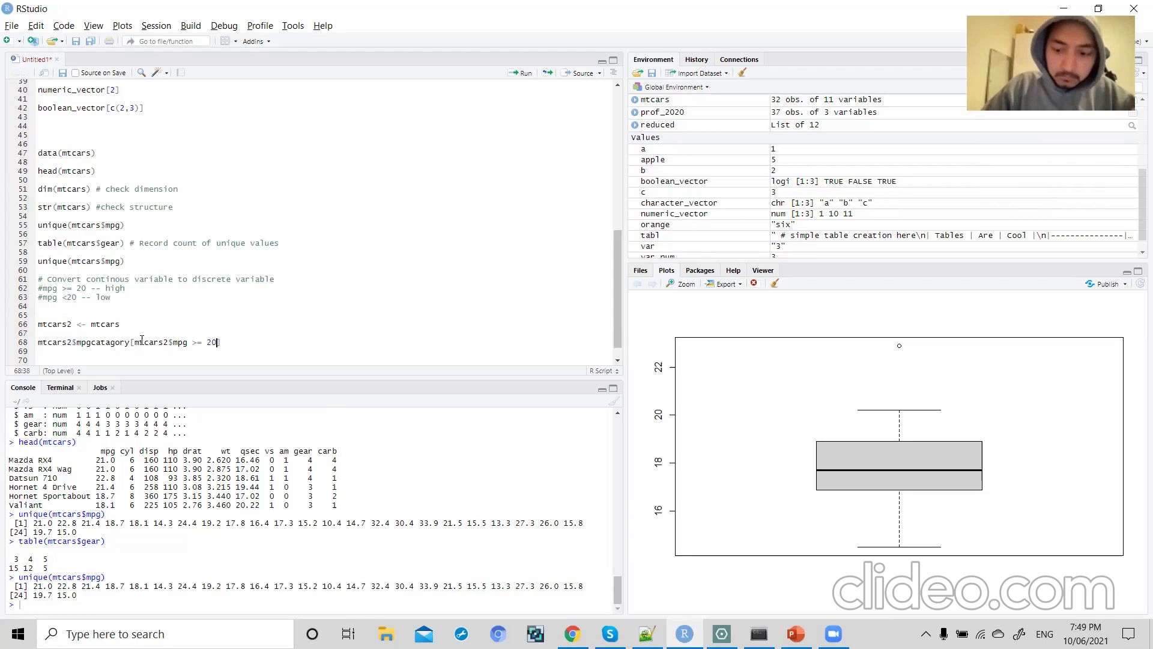
text( ])
- Complete the mpg >= 20 line by assigning it the value "High" with <-
key(Return)
key(BackSpace)
text(<- )
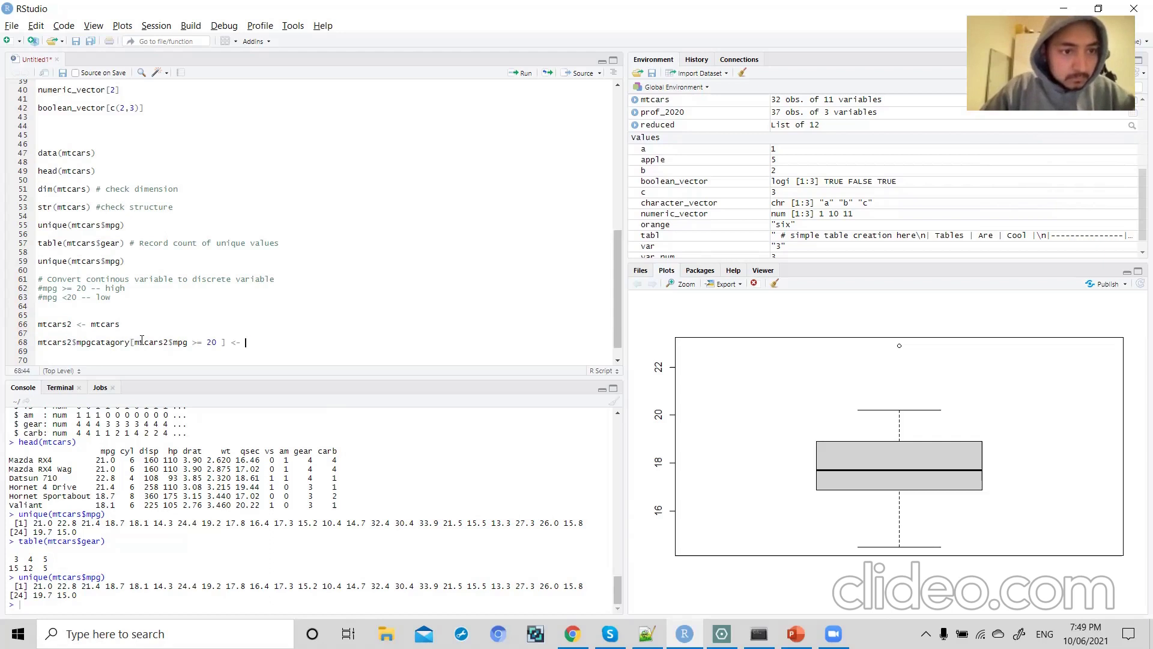
text("High")
- Duplicate the whole "High" category line onto the line directly below it
triple_click(141, 342)
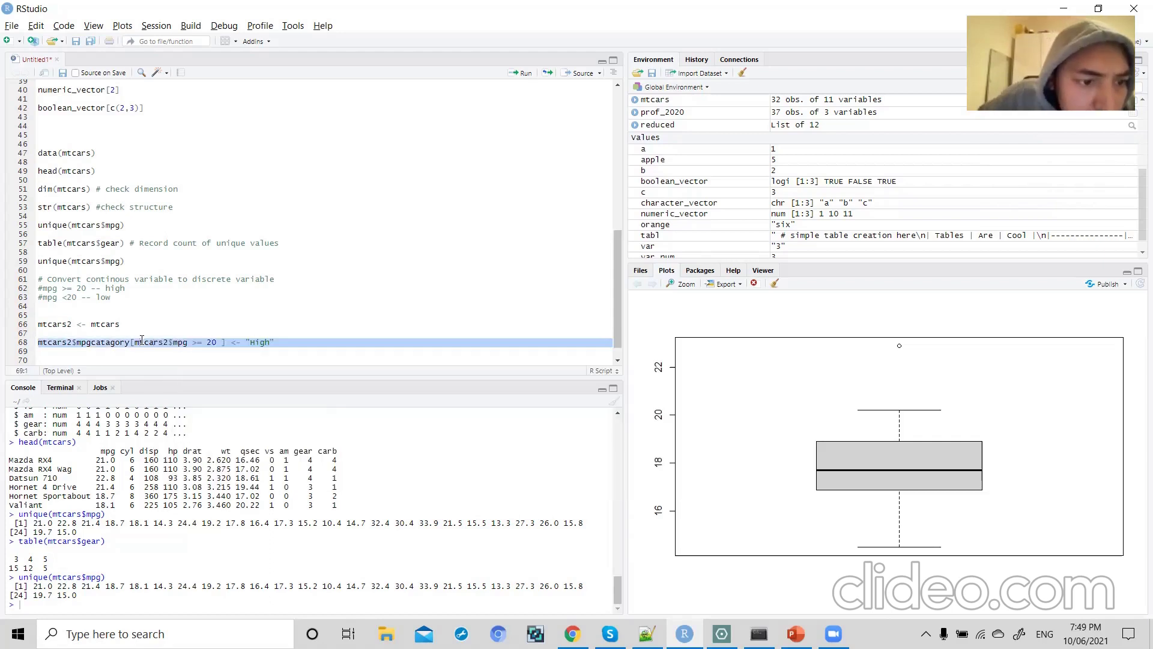
key(ctrl+c)
click(285, 350)
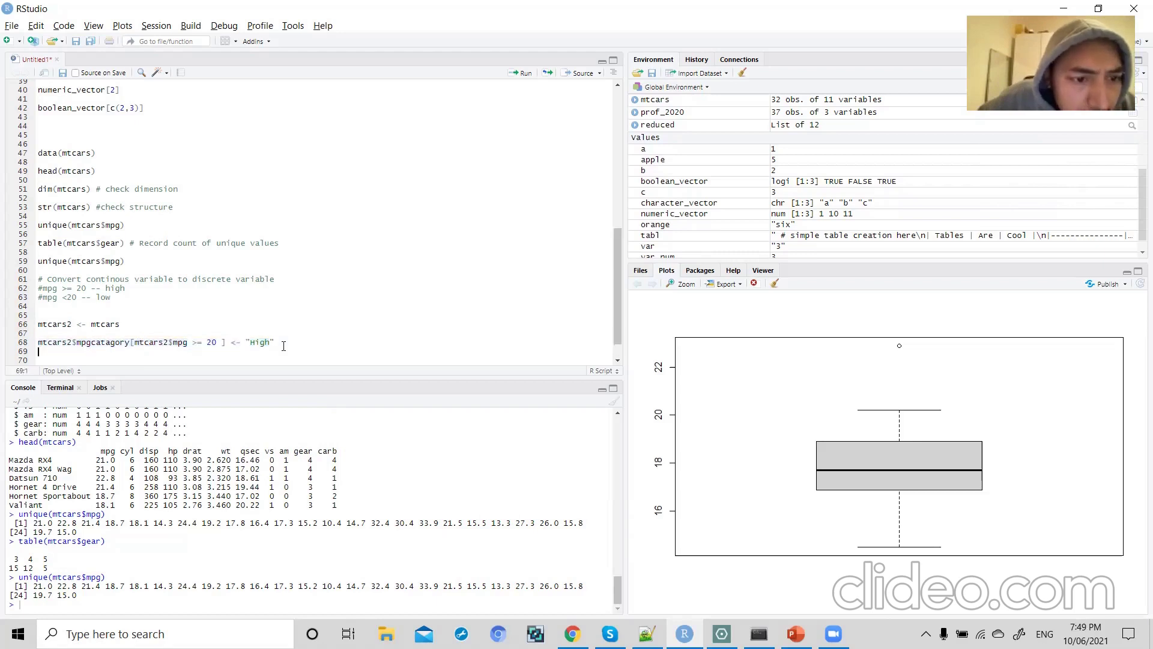
key(ctrl+v)
scroll(211, 352, down, 2)
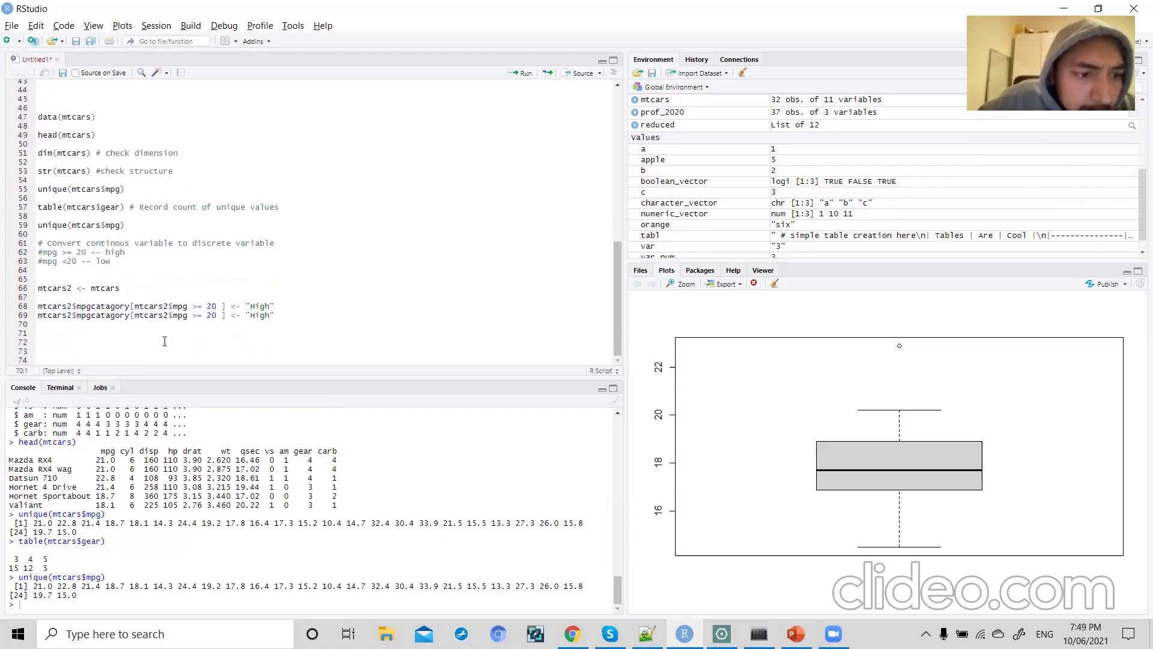
- In the duplicated line, change the comparison operator to < and the assigned value to "low"
drag(202, 315, 193, 315)
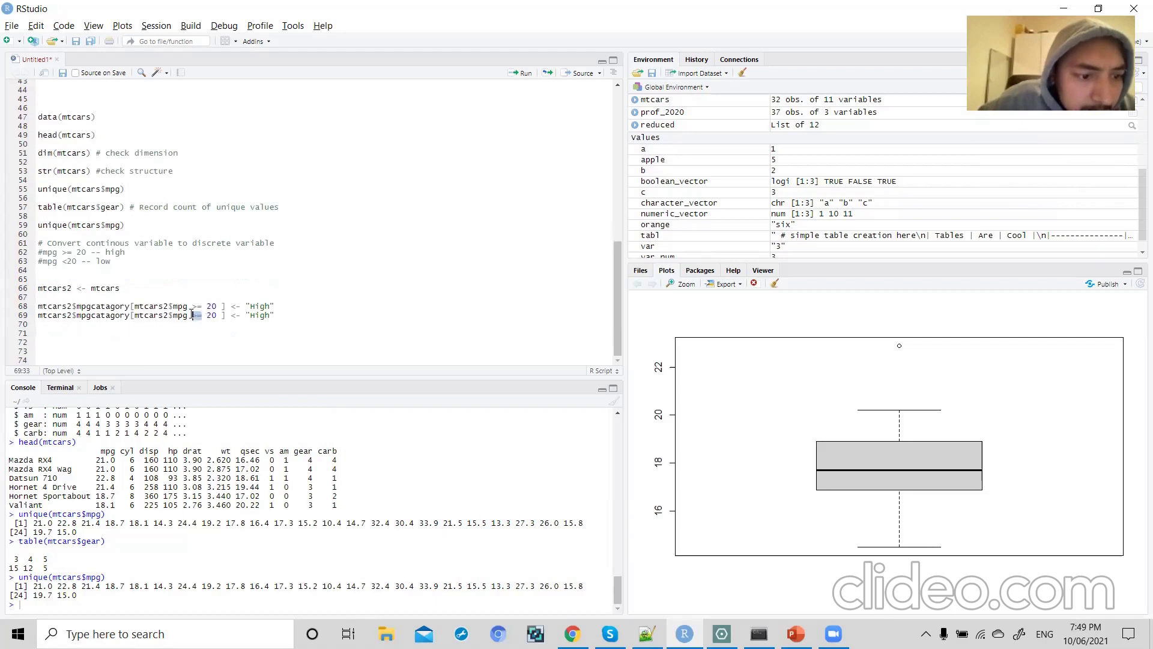
text(<)
double_click(256, 316)
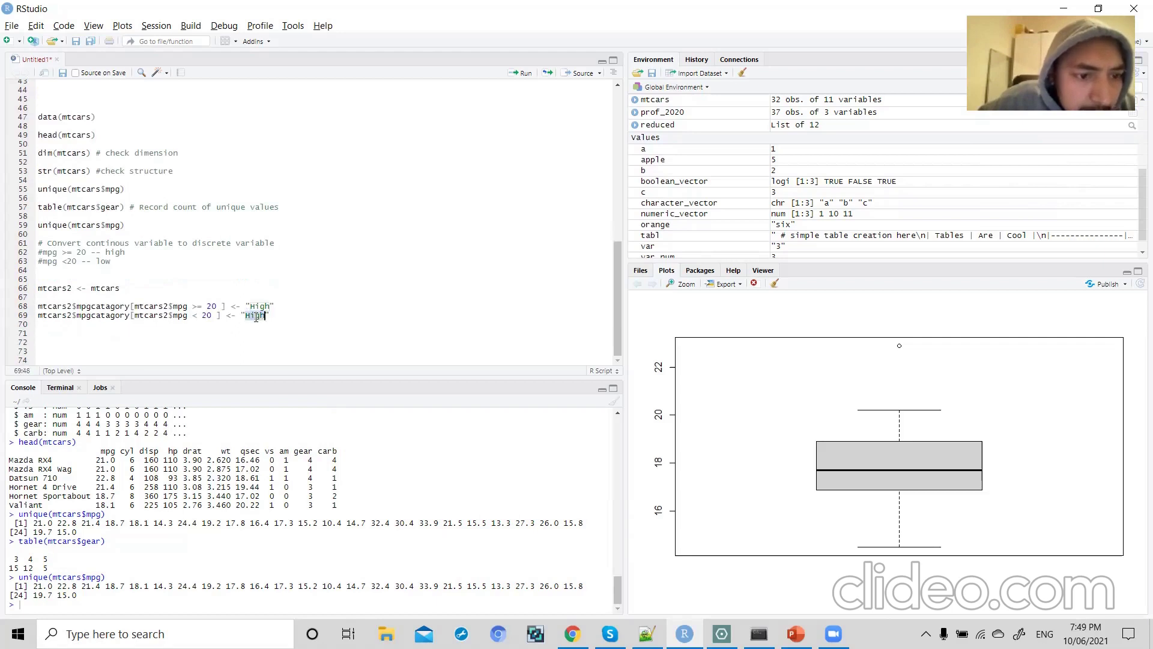
text(low)
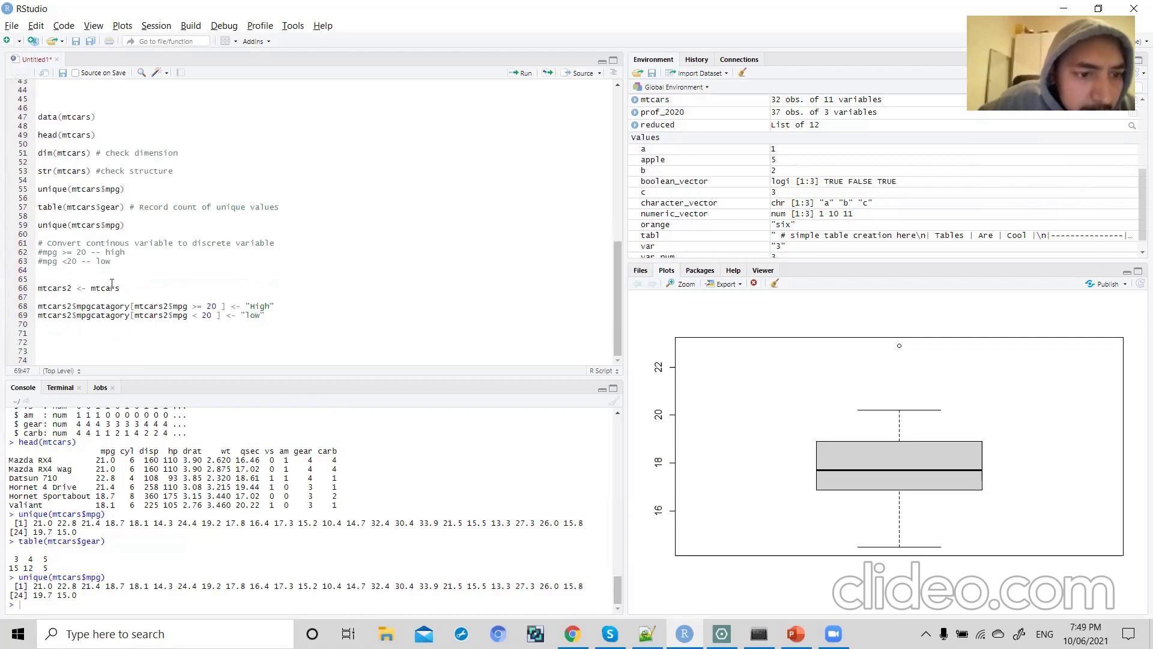
- Insert a comment line reading #tablename$NewColumns between the mtcars2 assignment and the category lines, set off by a blank line
click(131, 288)
key(Return)
key(Return)
text(# tab)
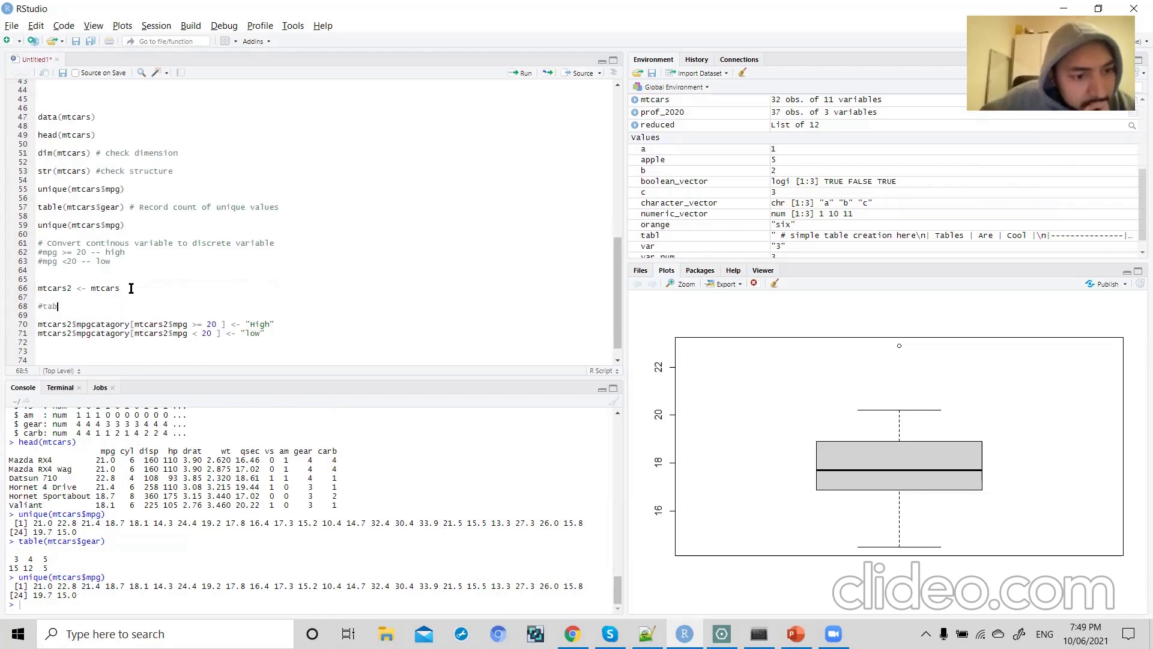
text(lenam)
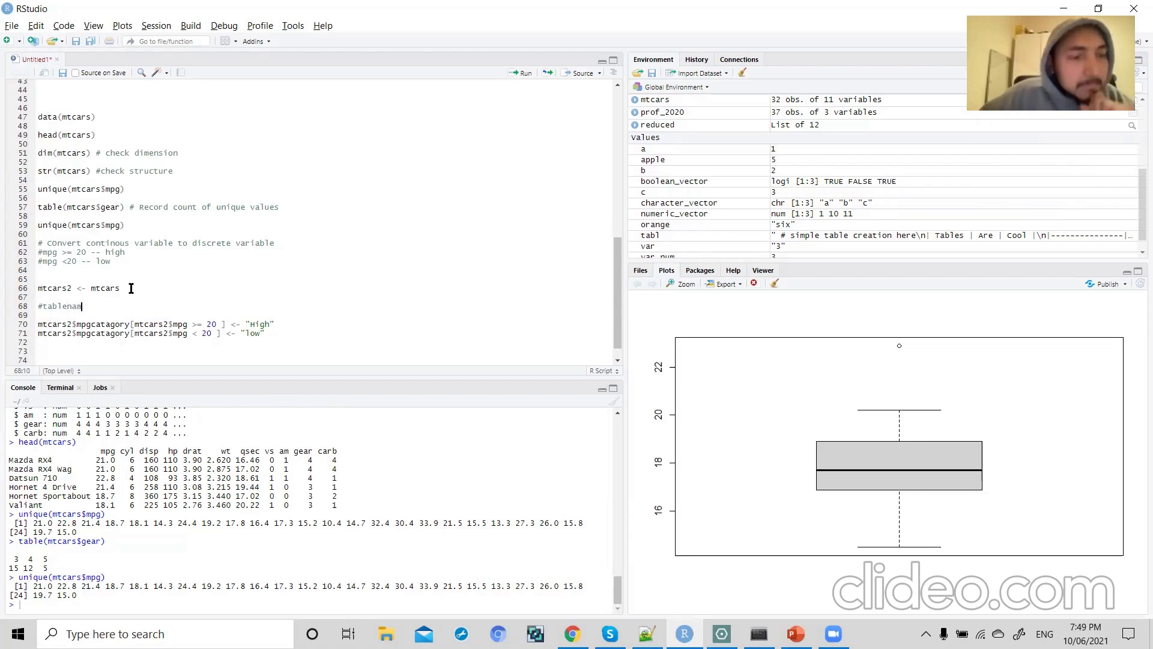
text(e$NewCol)
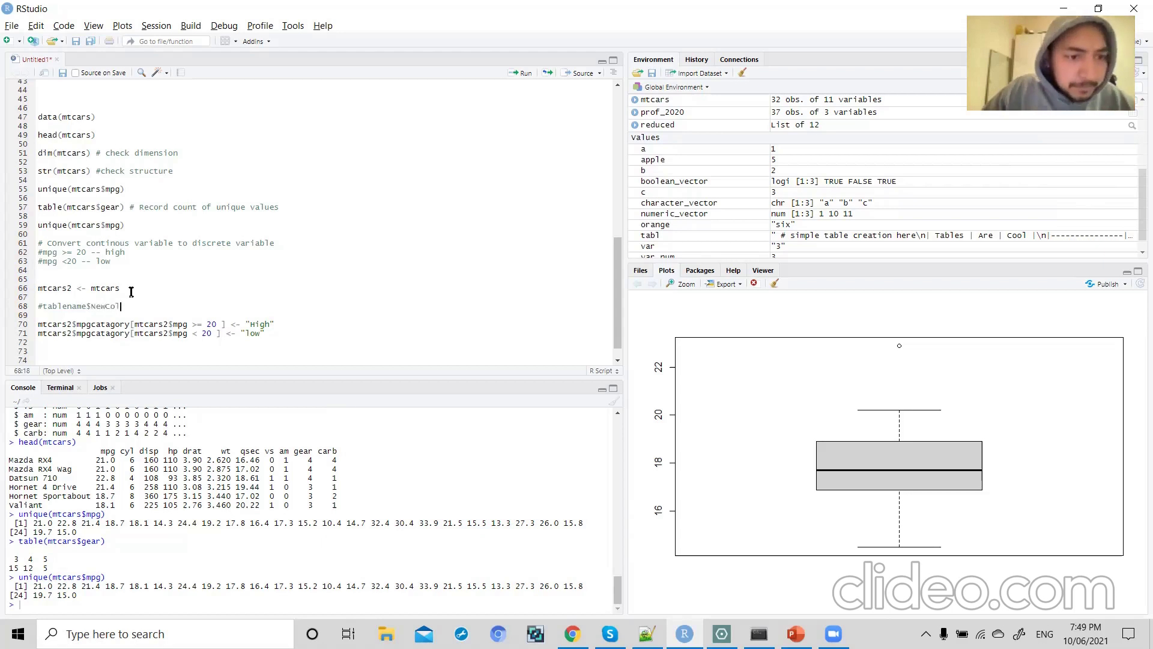
text(umns)
- Extend the #tablename$NewColumns comment with [TableName$ExistingColumns > <condition> ] <- "High"
text([)
text(TableN)
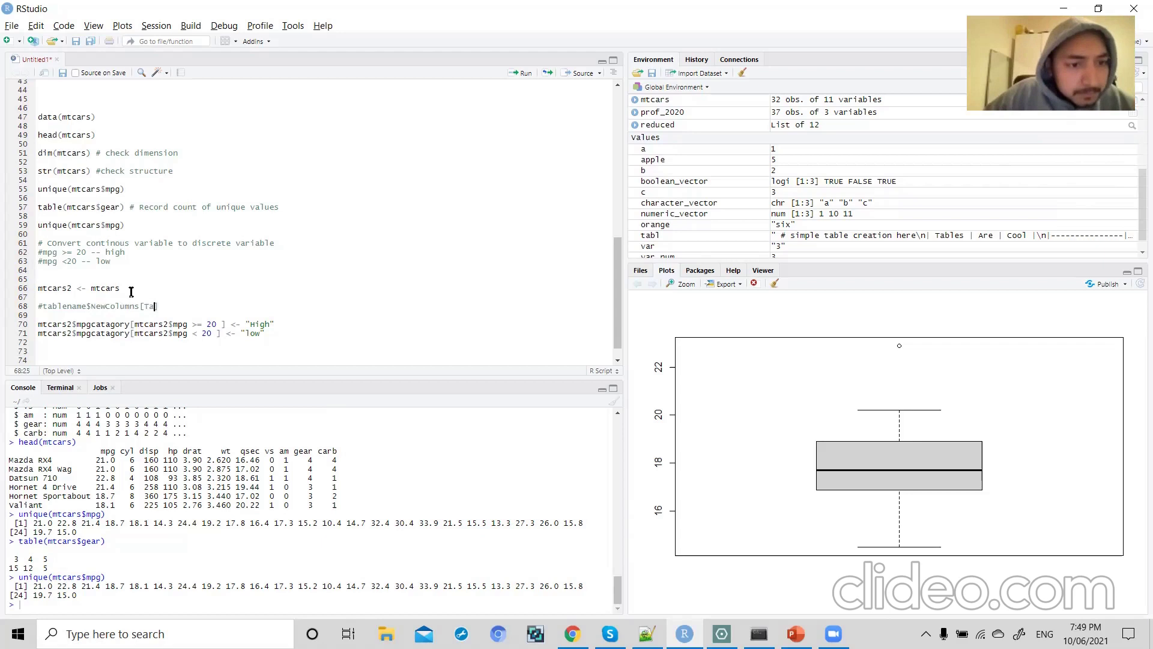
text(ame)
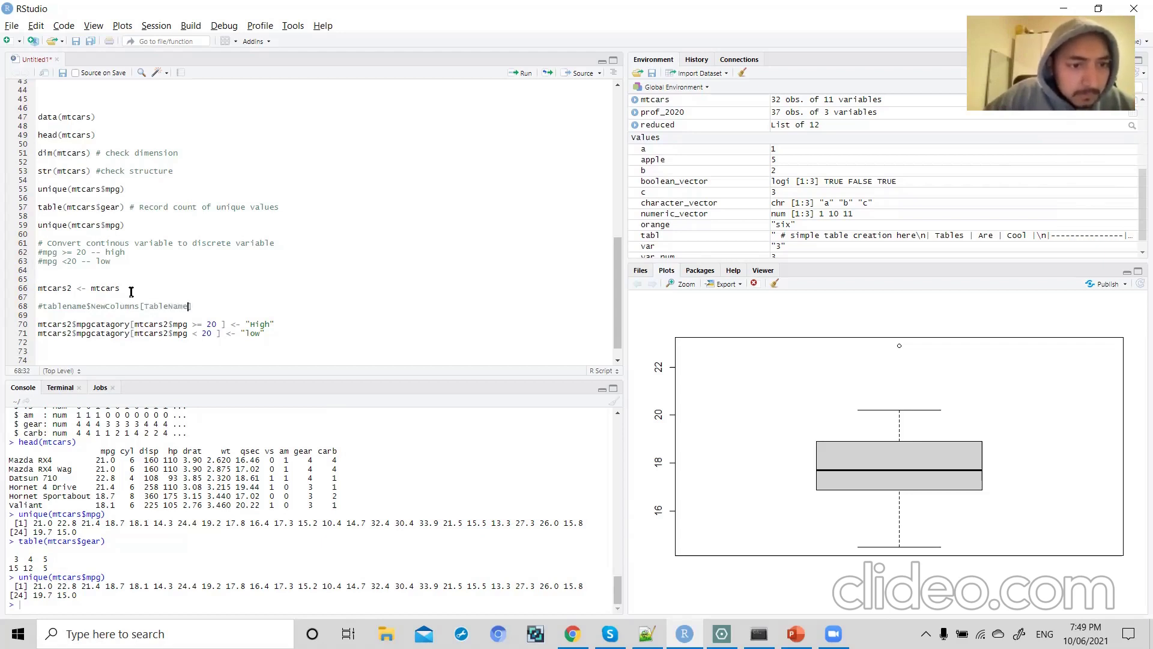
text($)
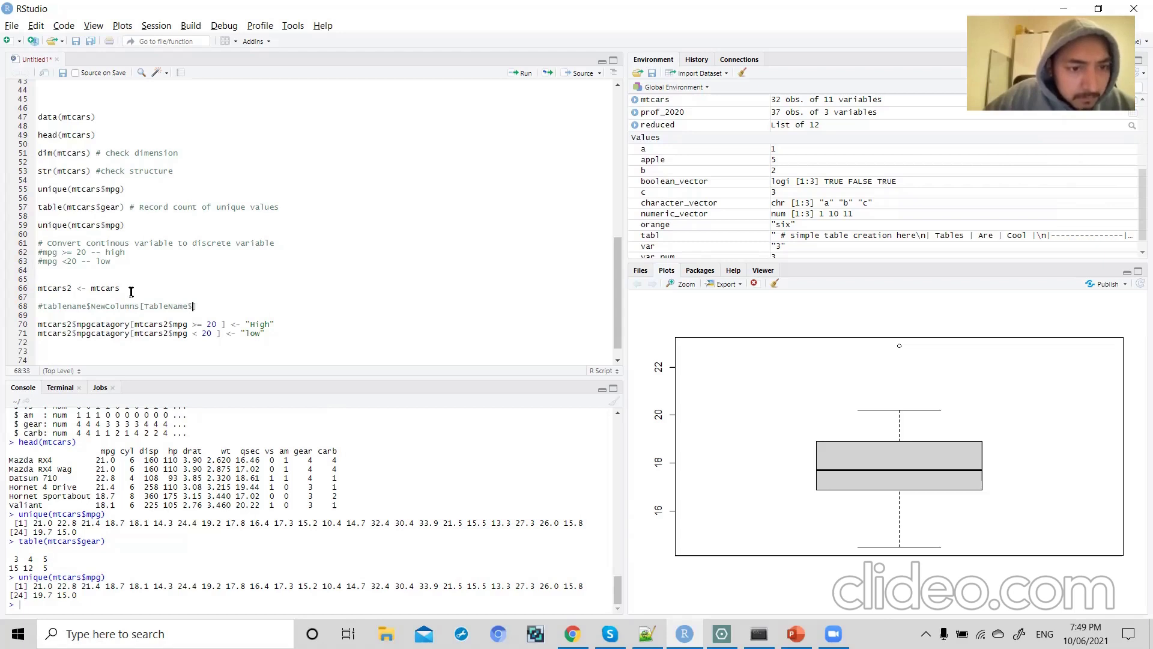
text(E)
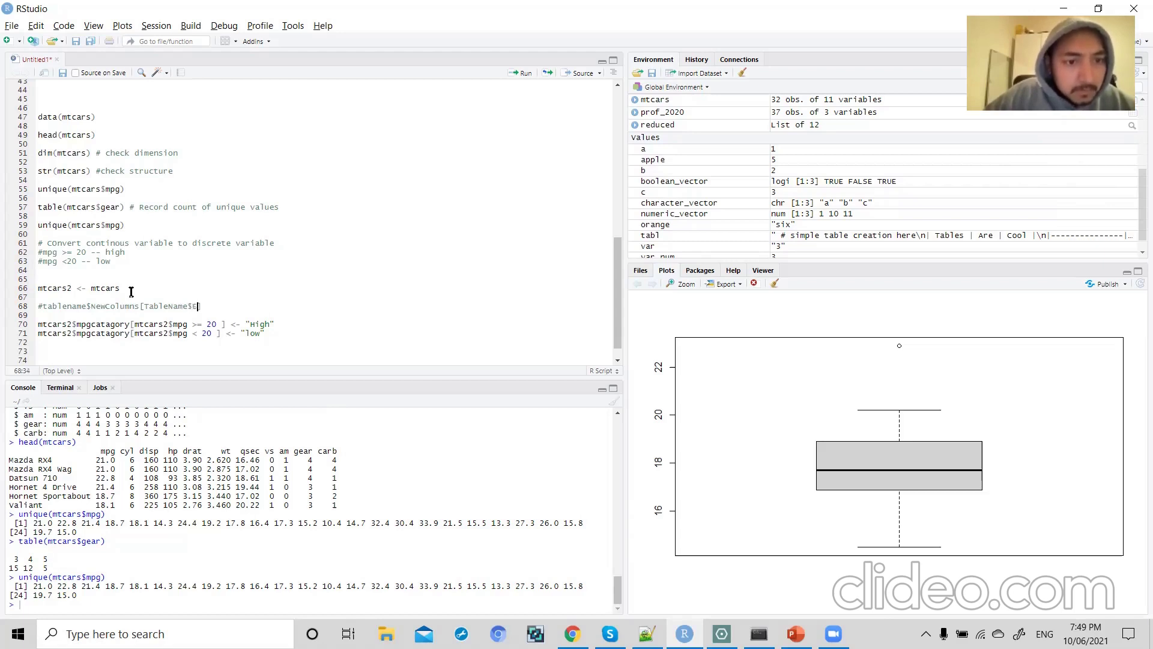
text(xistingColumns >)
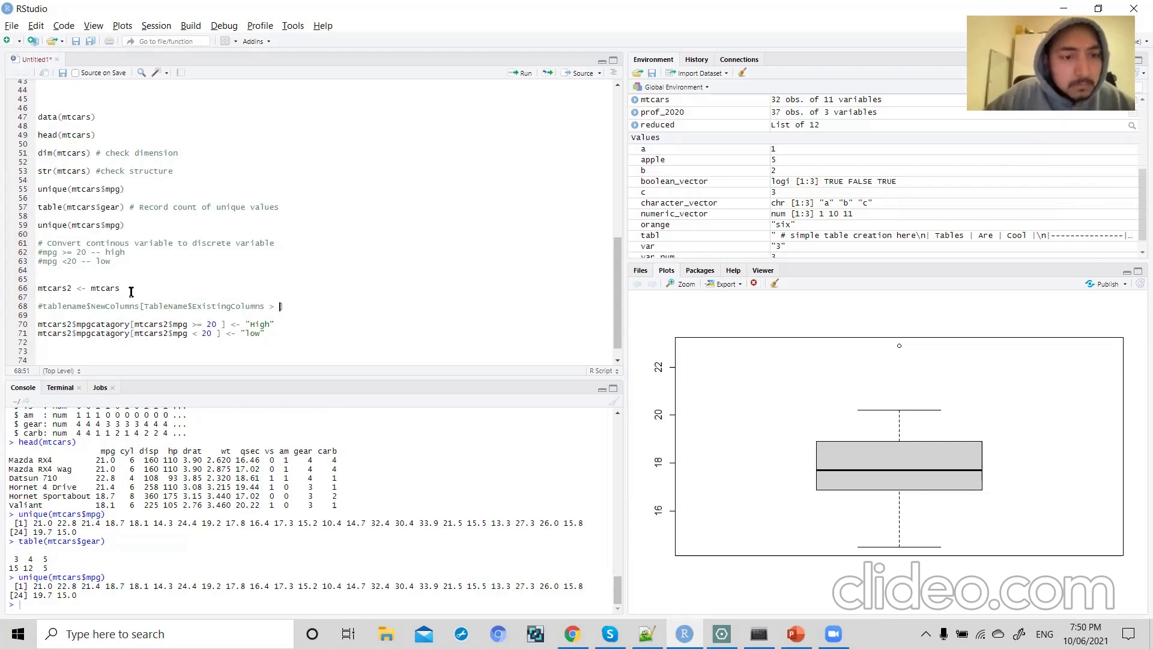
text(<condi)
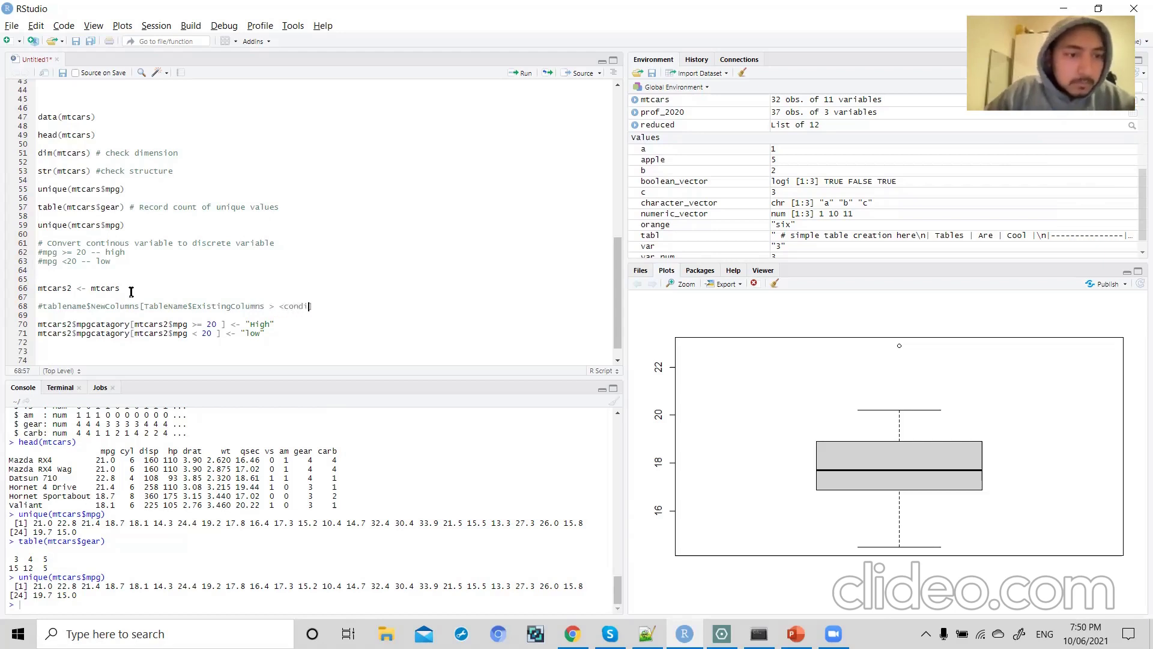
text(tion])
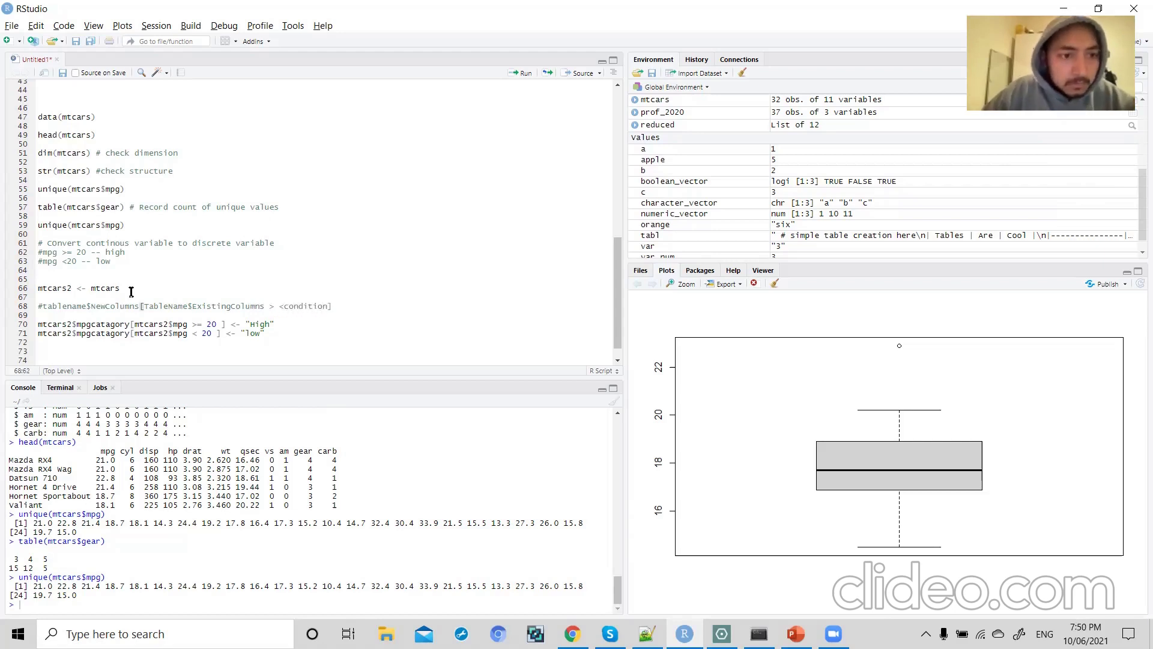
text(> )
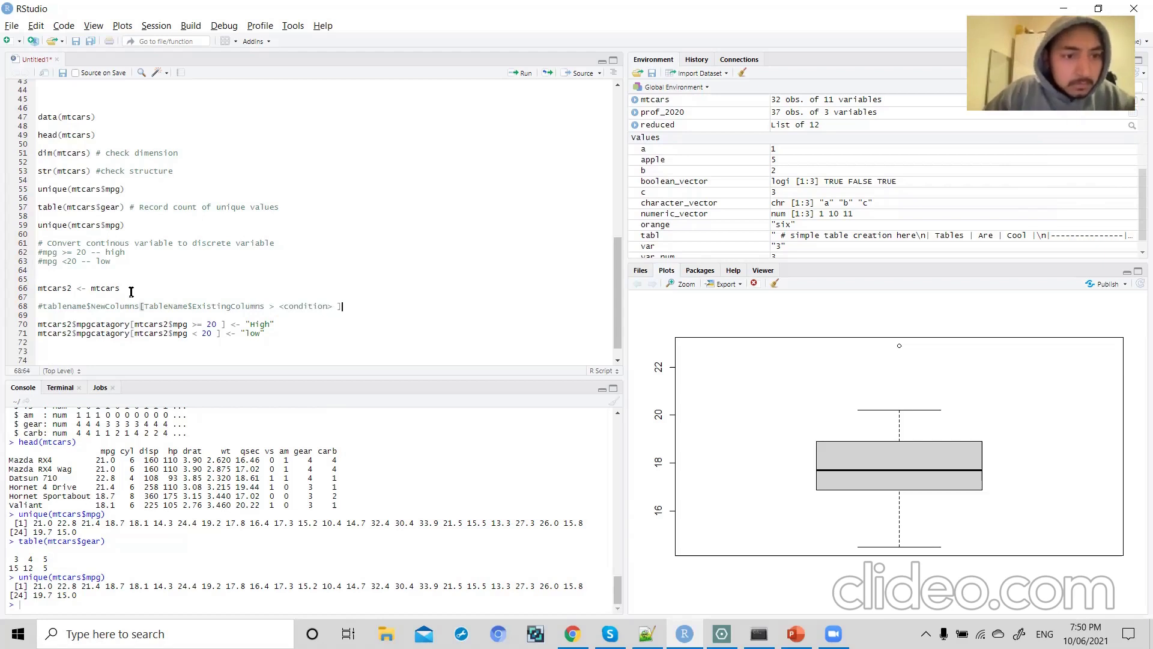
text(] <- "High)
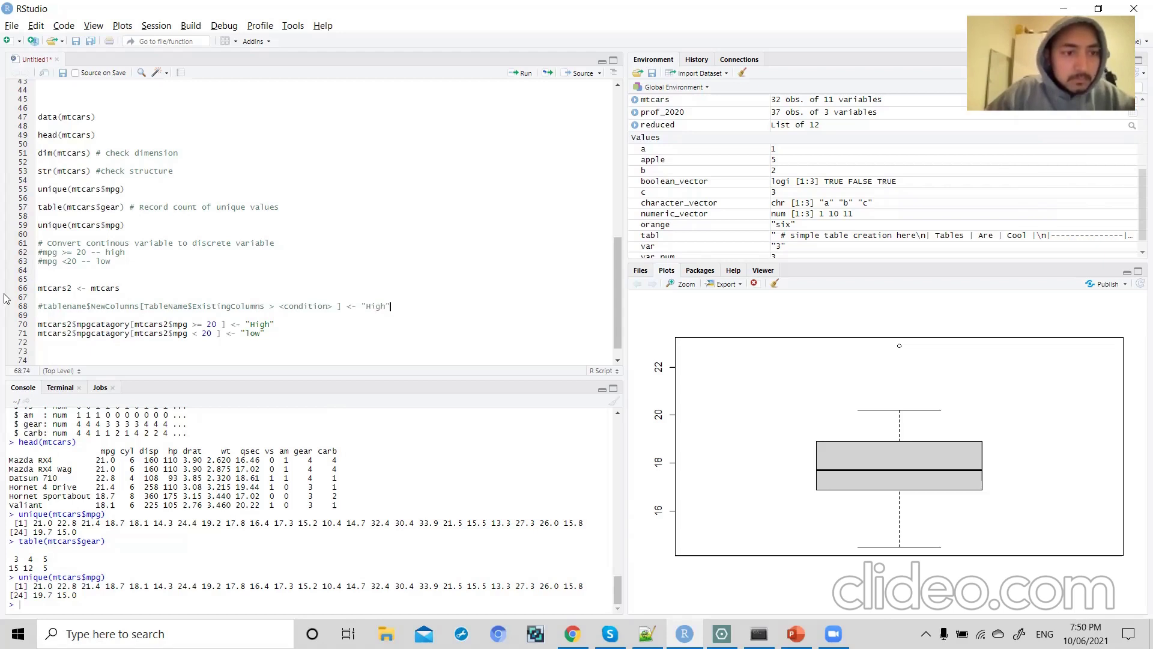
- Run the script block from the mtcars2 <- mtcars assignment through the "low" category line
click(284, 335)
scroll(283, 336, down, 1)
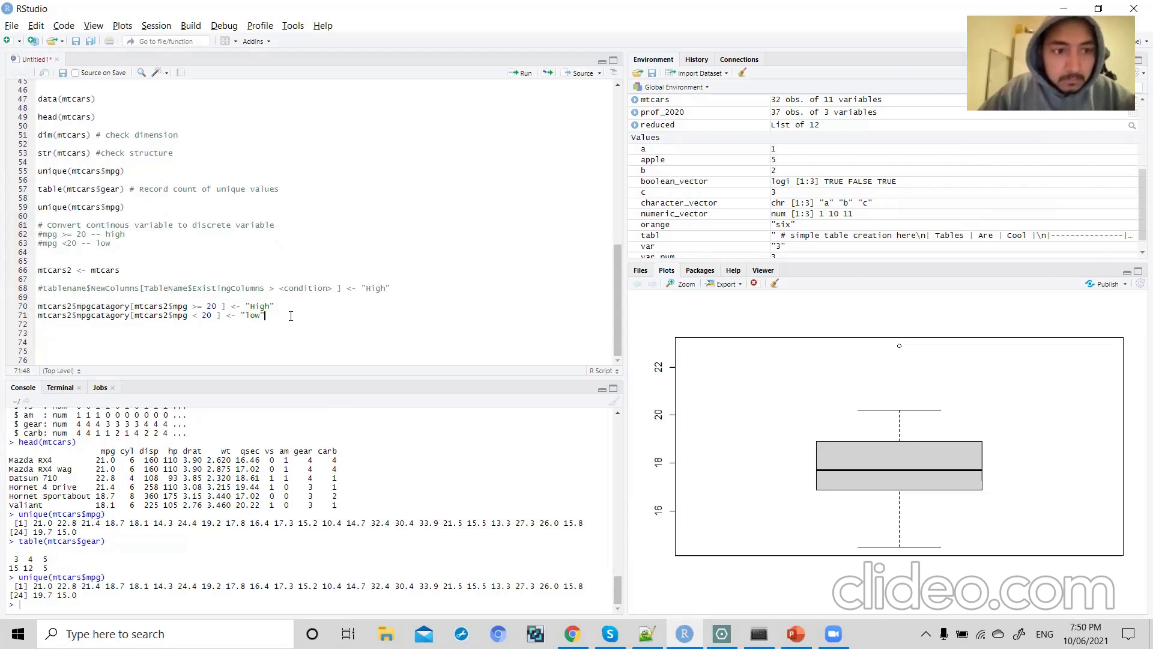
drag(278, 317, 23, 272)
key(ctrl+Return)
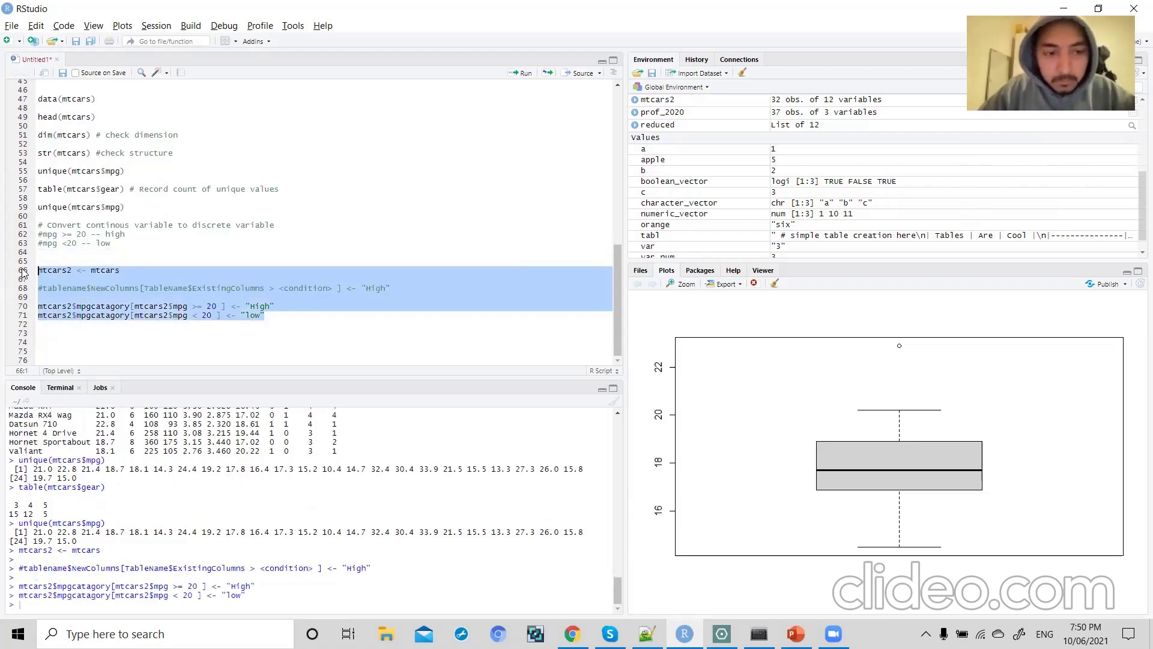
- Copy the name mtcars2 onto a new line below the "low" category line, leaving one blank line between
click(72, 317)
double_click(63, 313)
key(ctrl+c)
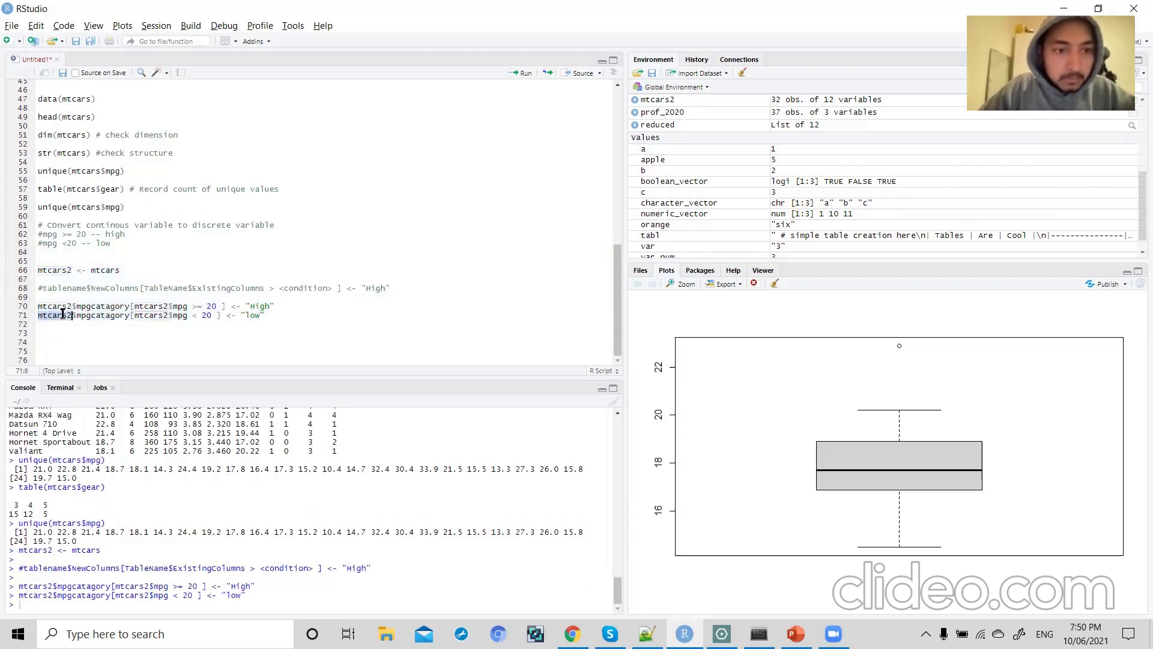
click(274, 317)
key(Return)
key(Return)
key(ctrl+v)
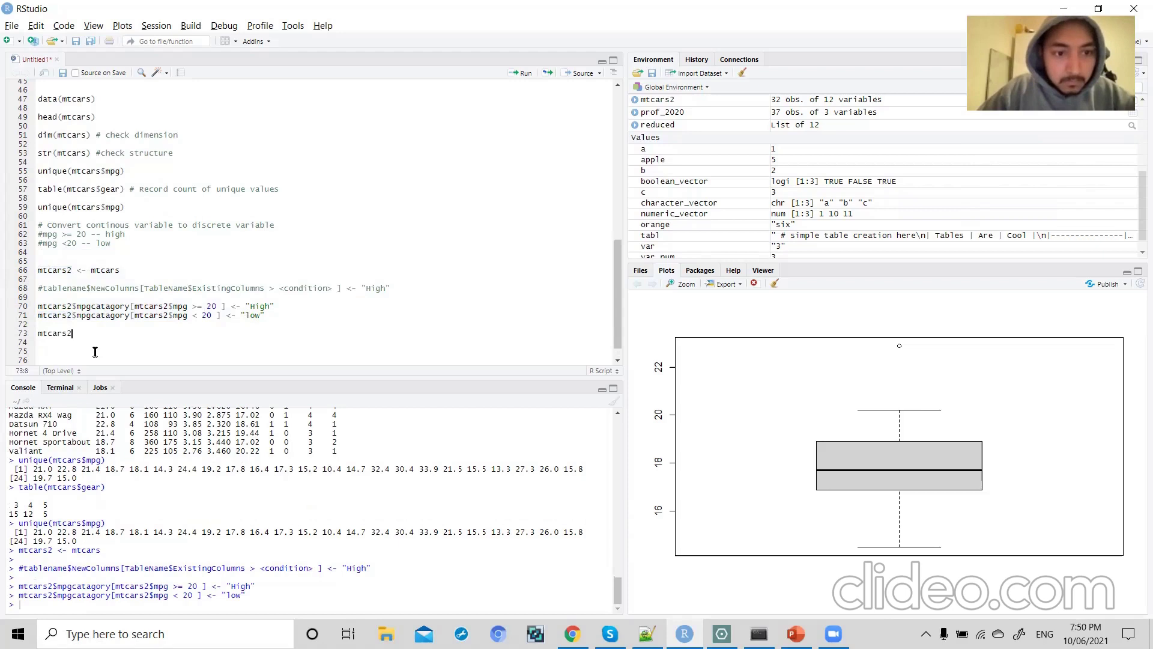
text(.head)
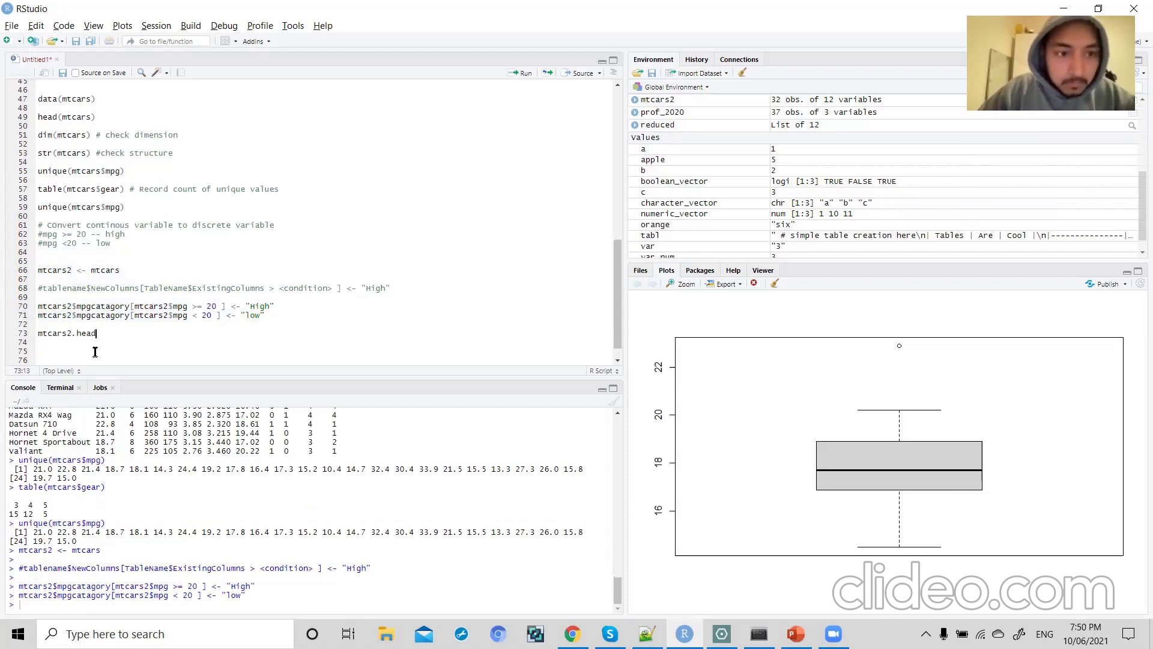
key(BackSpace)
key(BackSpace)
key(BackSpace)
key(BackSpace)
key(BackSpace)
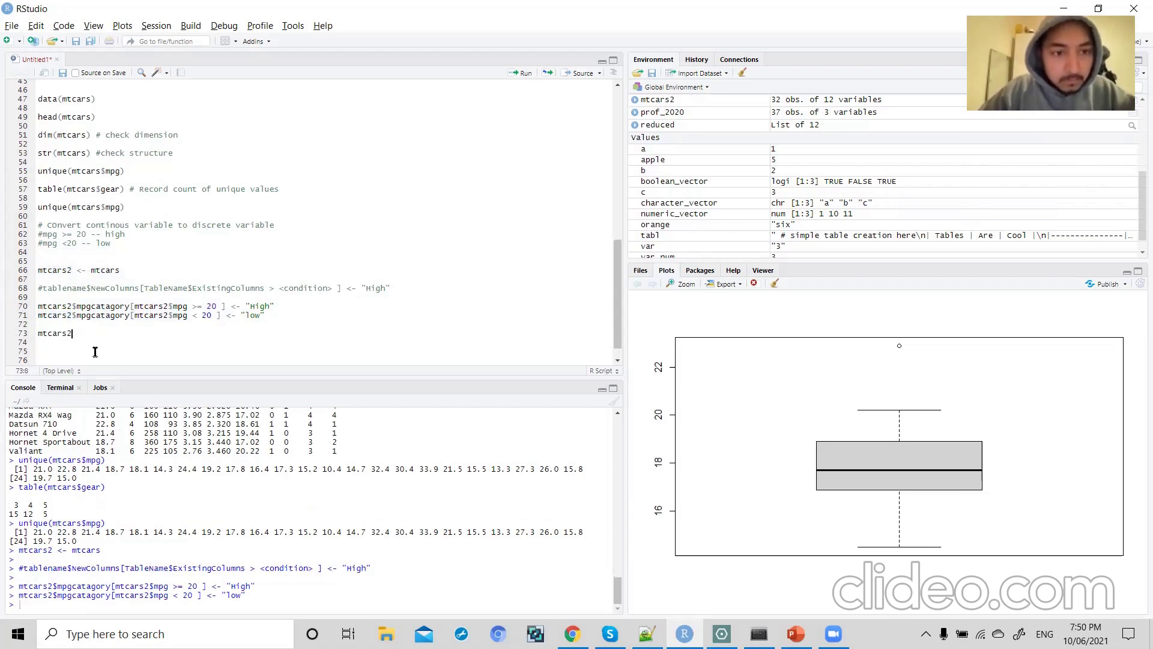
- Turn the mtcars2 line into head(mtcars2) and run it to check the mpgcatagory labels against the mpg values
text(head()
key(End)
text())
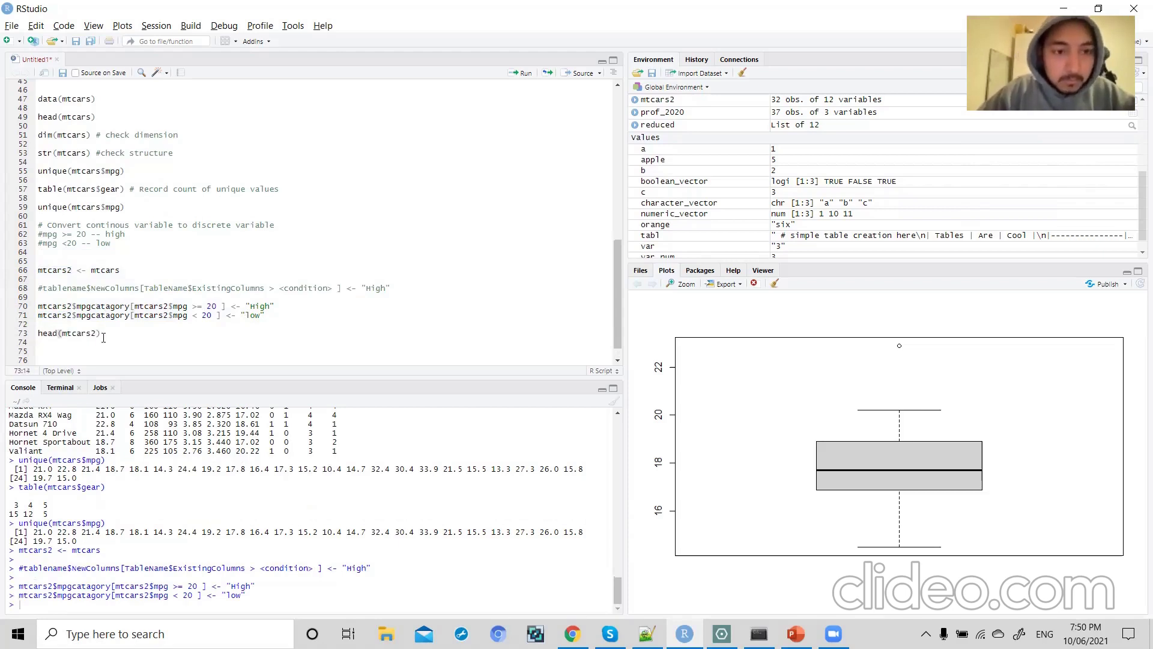
drag(109, 331, 36, 336)
key(ctrl+Return)
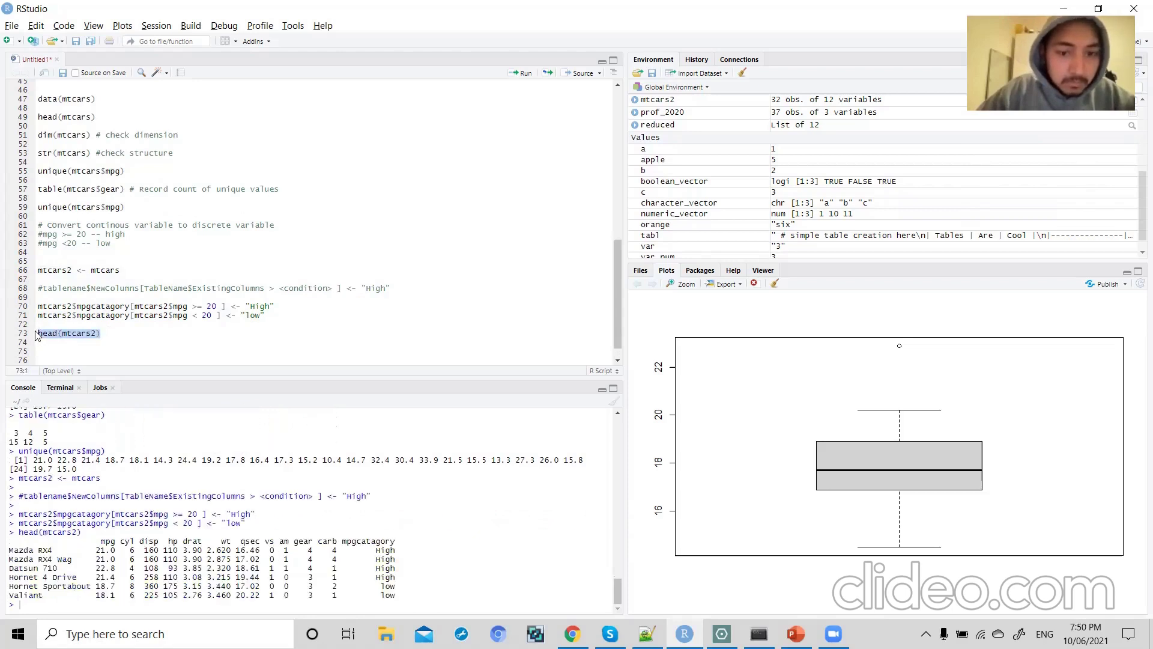
mouse_move(376, 549)
mouse_down()
mouse_move(396, 550)
mouse_move(372, 559)
mouse_move(397, 559)
mouse_up()
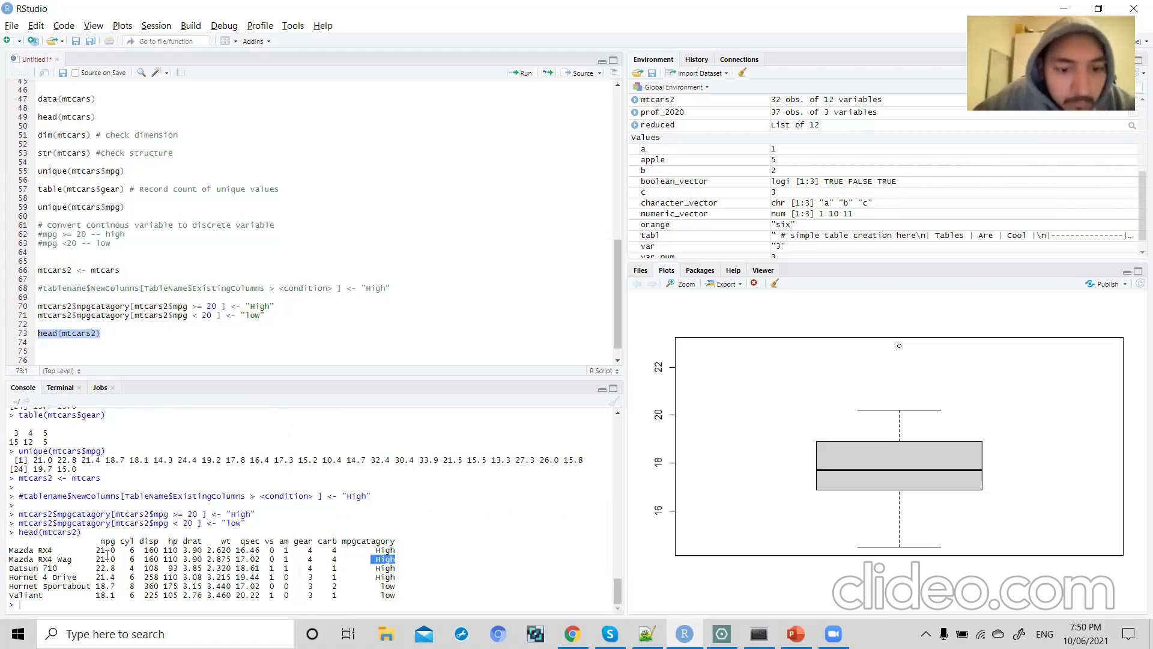
drag(96, 550, 115, 550)
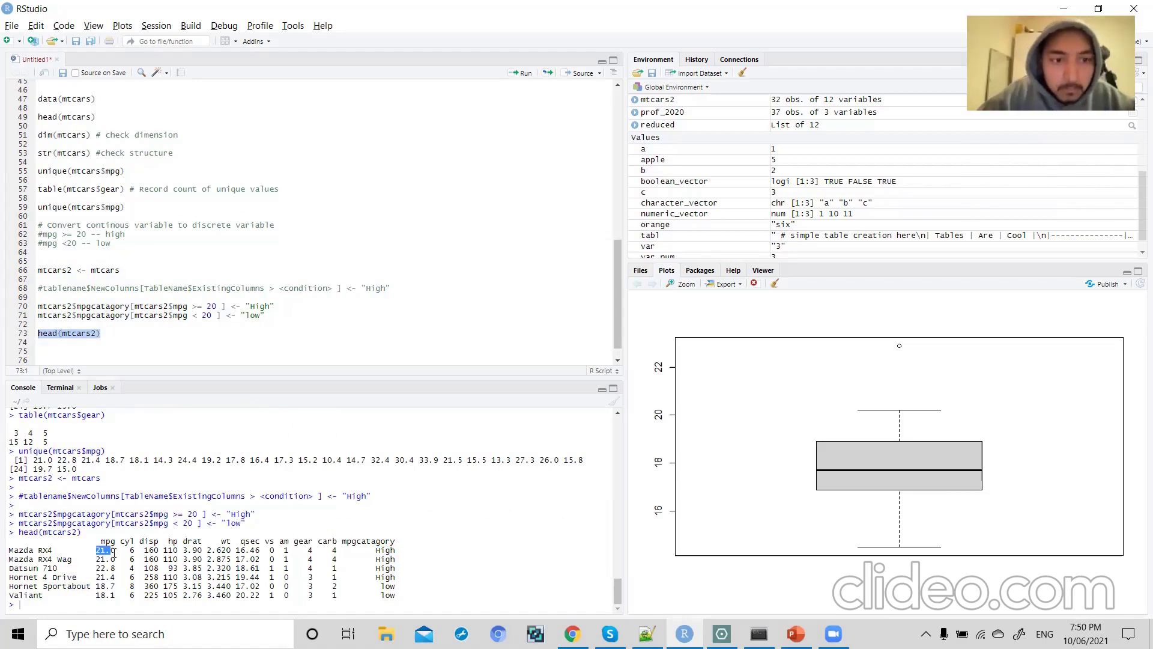
drag(375, 551, 395, 551)
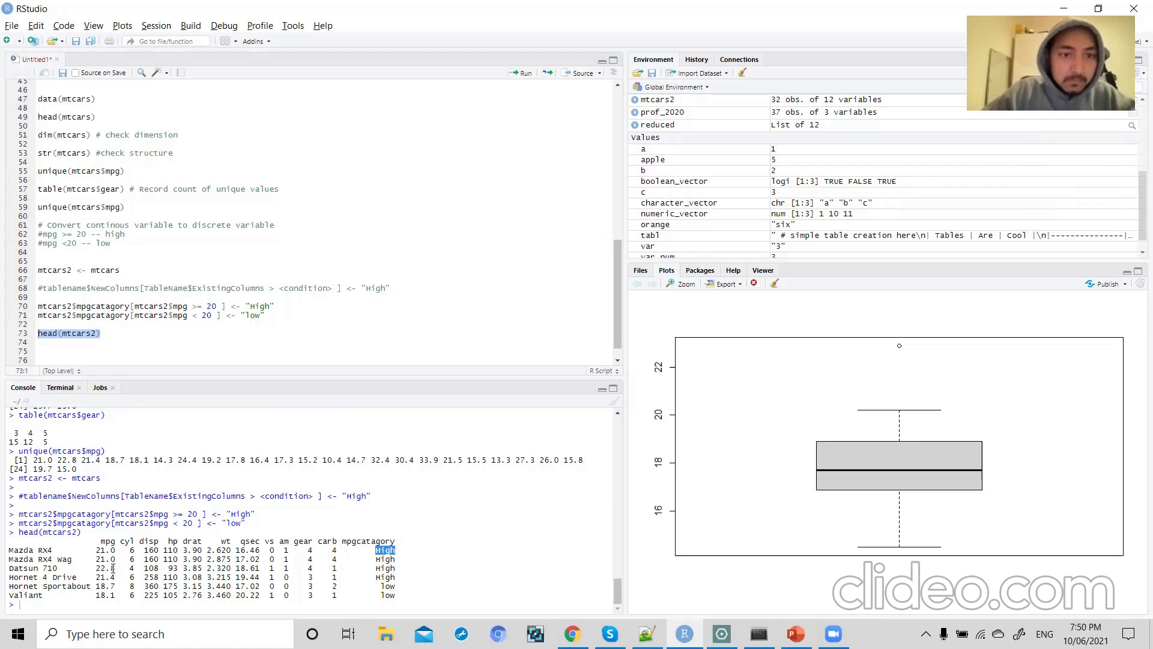
drag(380, 587, 395, 587)
- Change the head(mtcars2) line to class(mtcars2$mpgcatagory) and run it
click(134, 338)
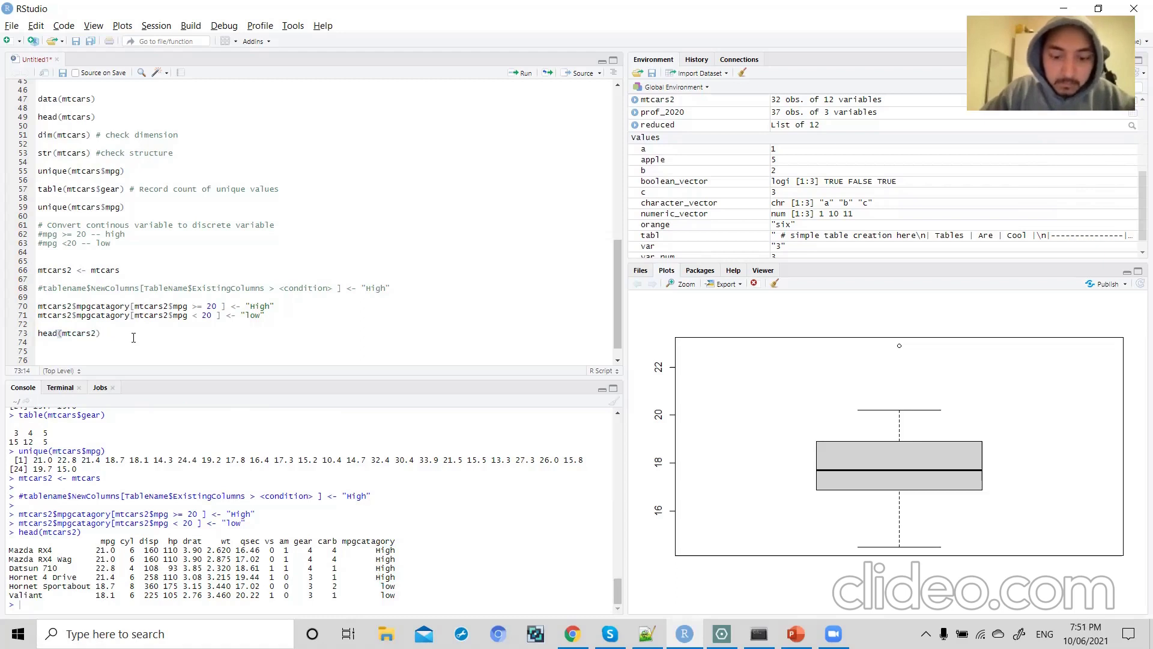
double_click(47, 333)
text(c)
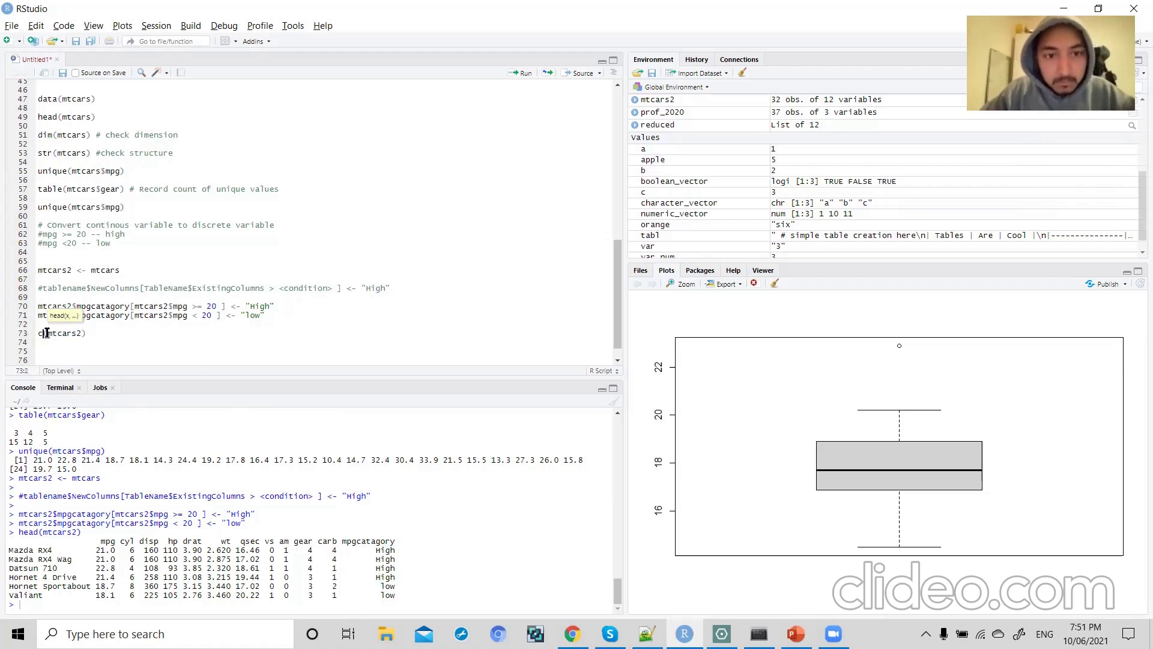
text(lass)
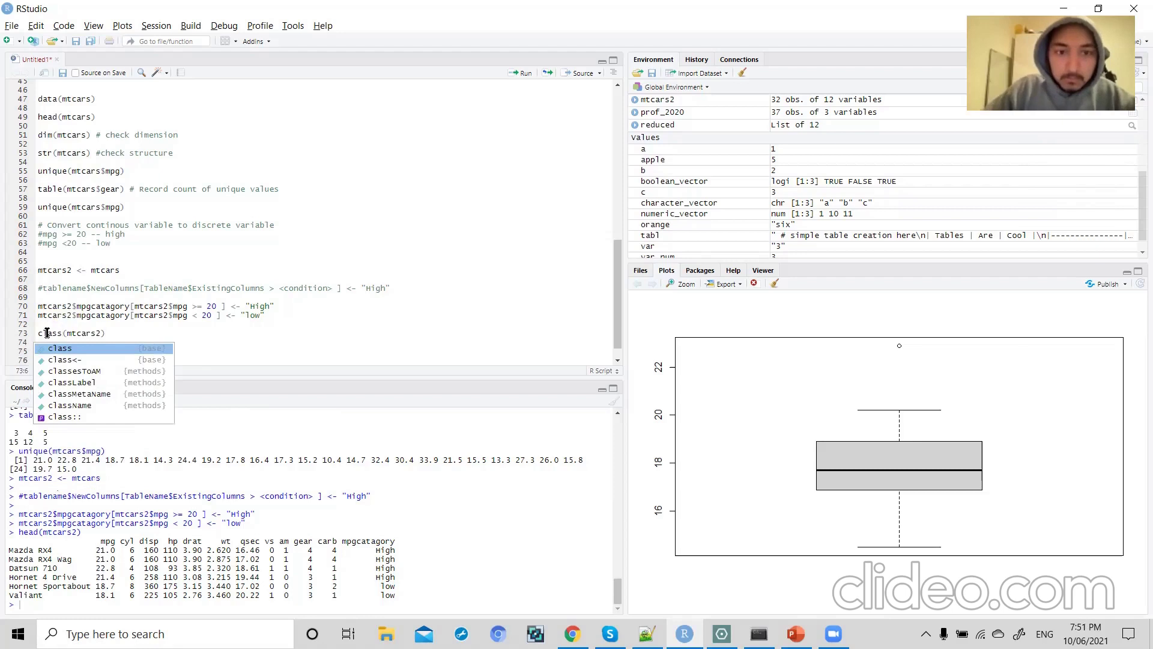
click(101, 327)
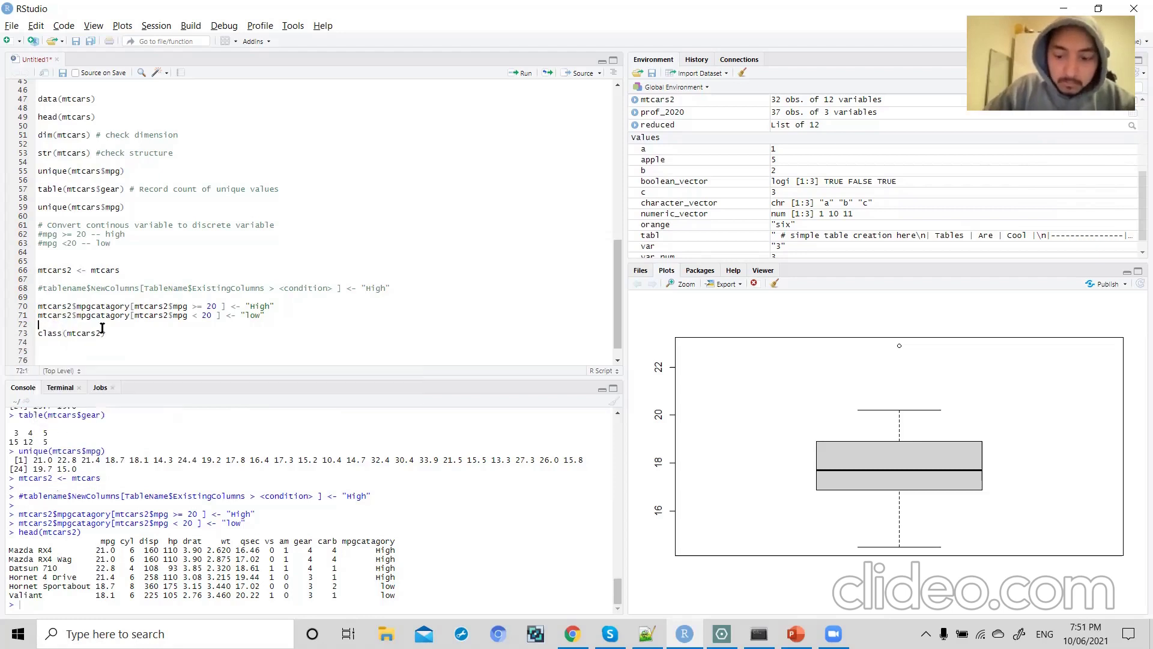
click(100, 333)
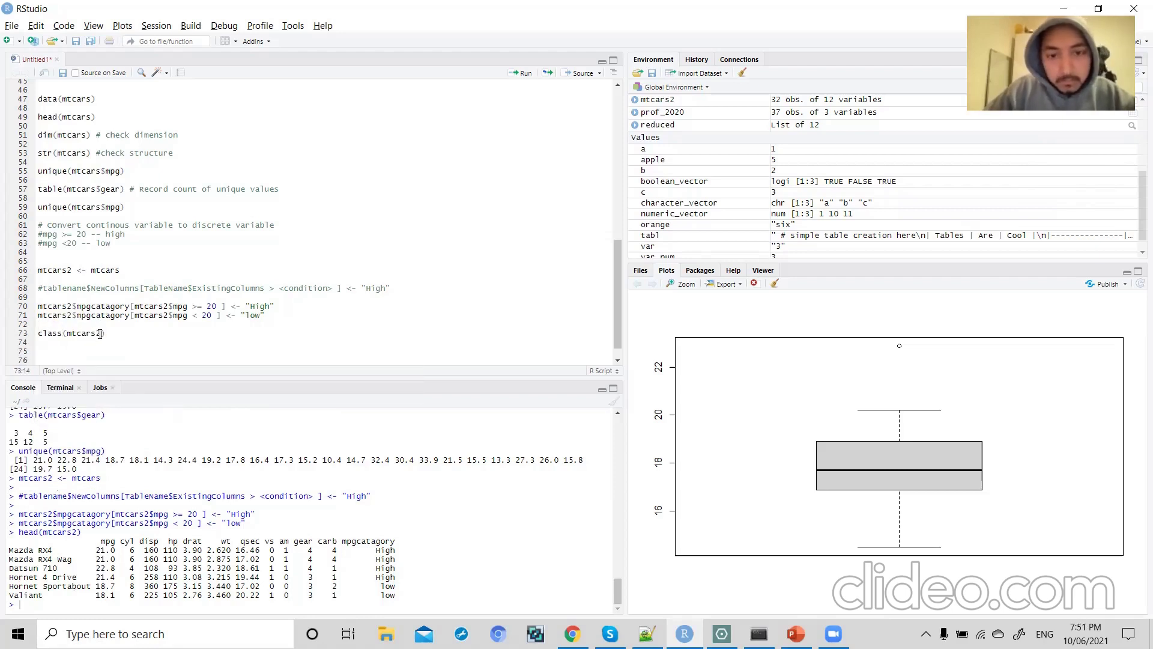
text($)
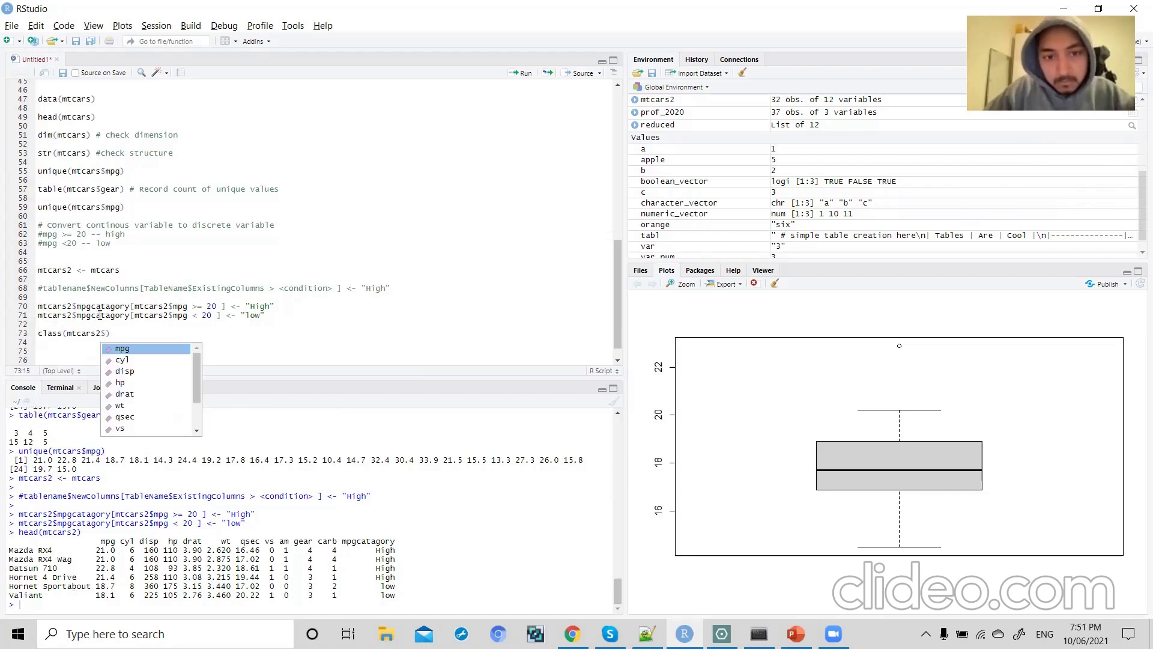
double_click(100, 313)
key(ctrl+c)
click(105, 331)
key(ctrl+v)
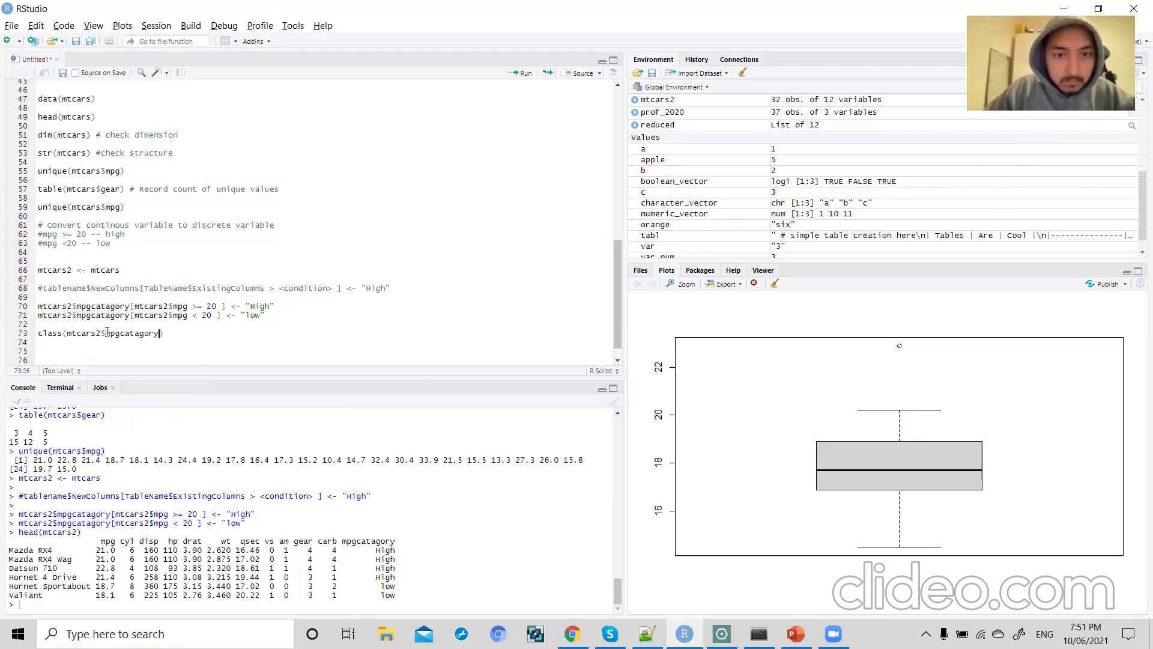
key(ctrl+Return)
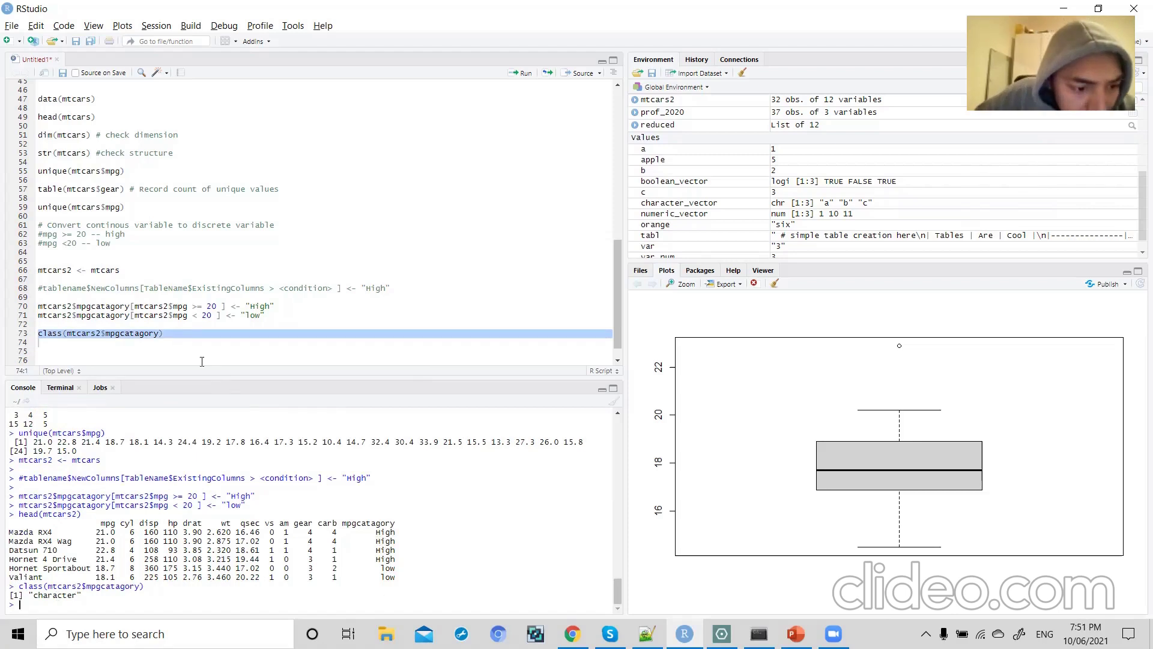
- Add a new line reading mtcars2 below the class call, leaving one blank line between
click(183, 333)
key(Return)
key(Return)
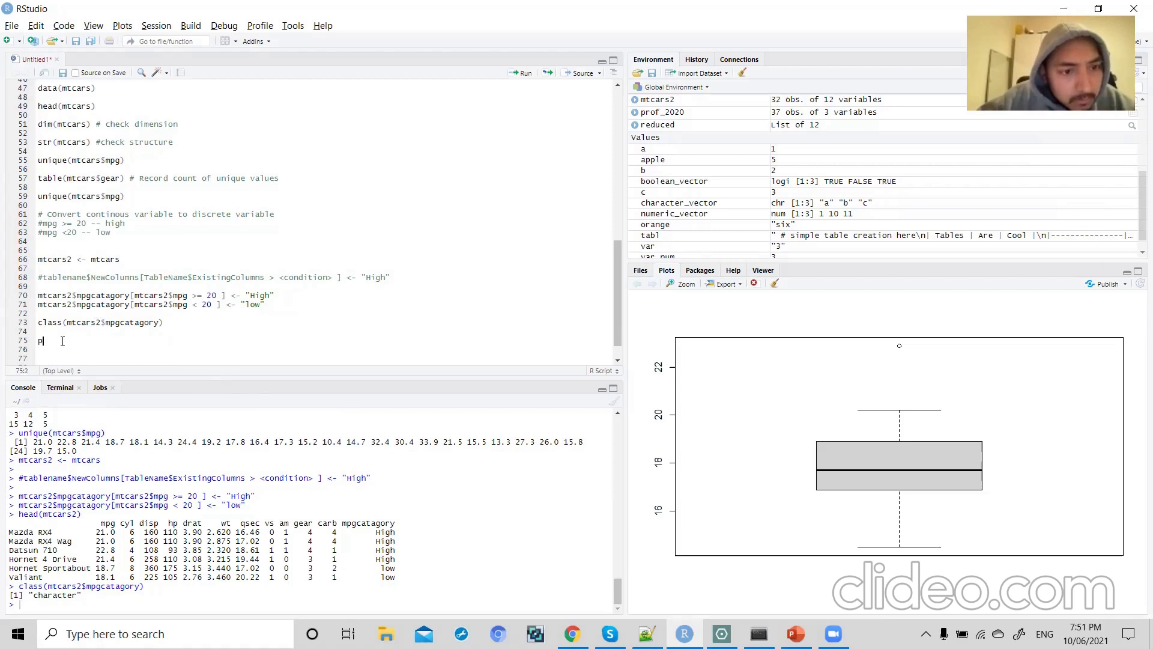
text(m)
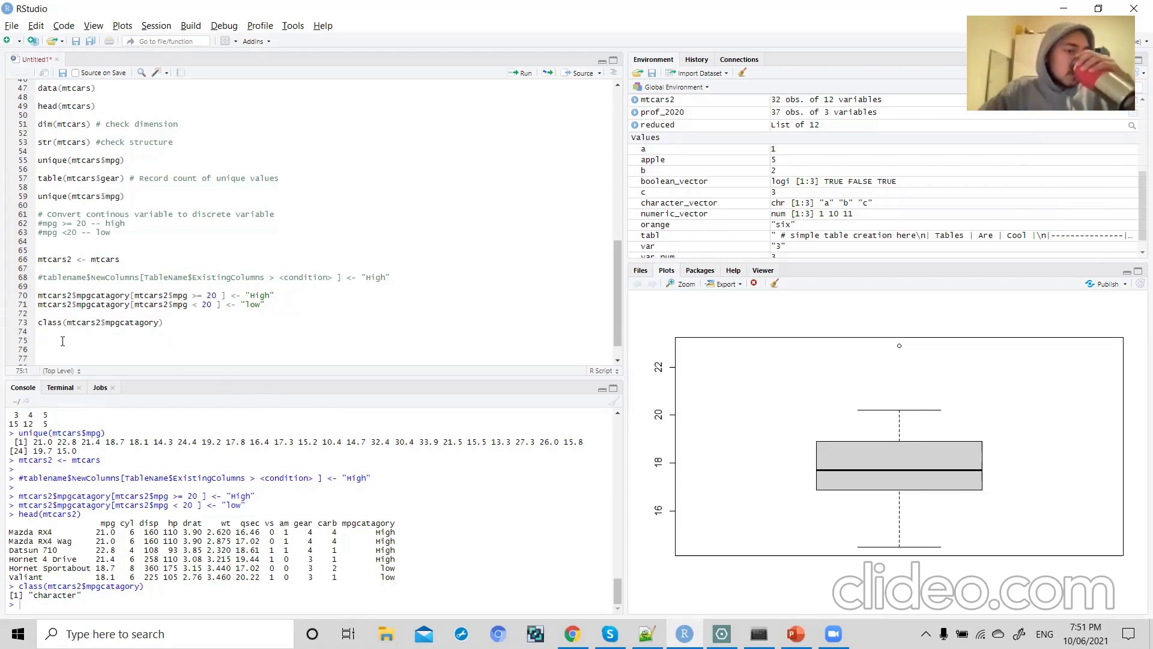
double_click(60, 304)
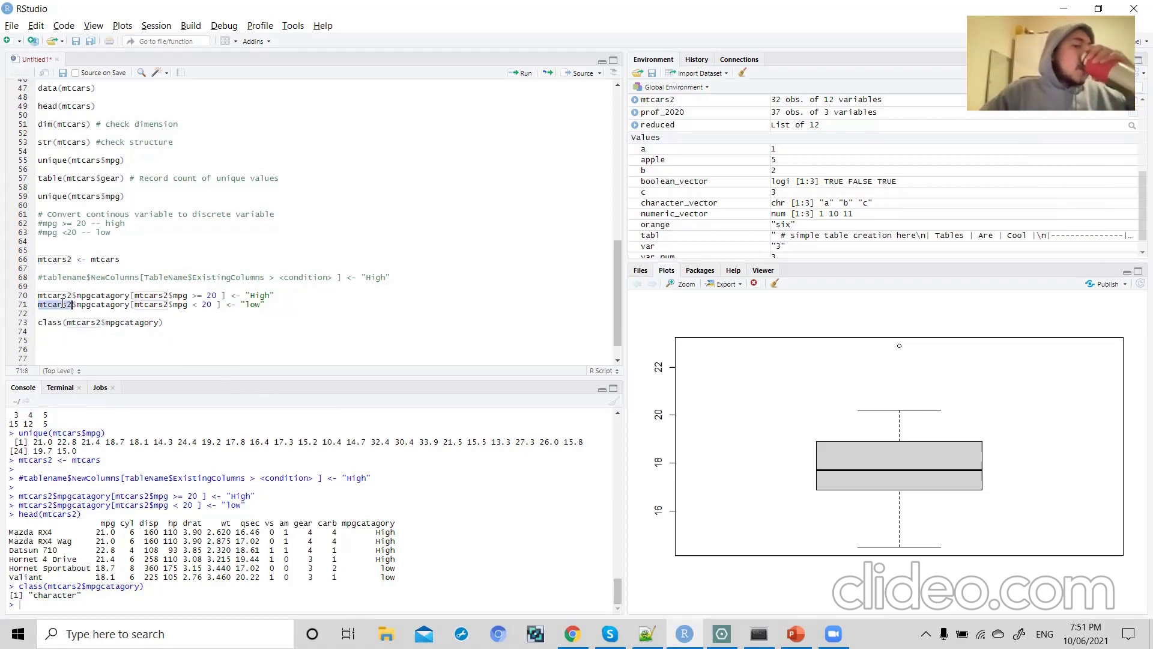
click(53, 335)
key(ctrl+v)
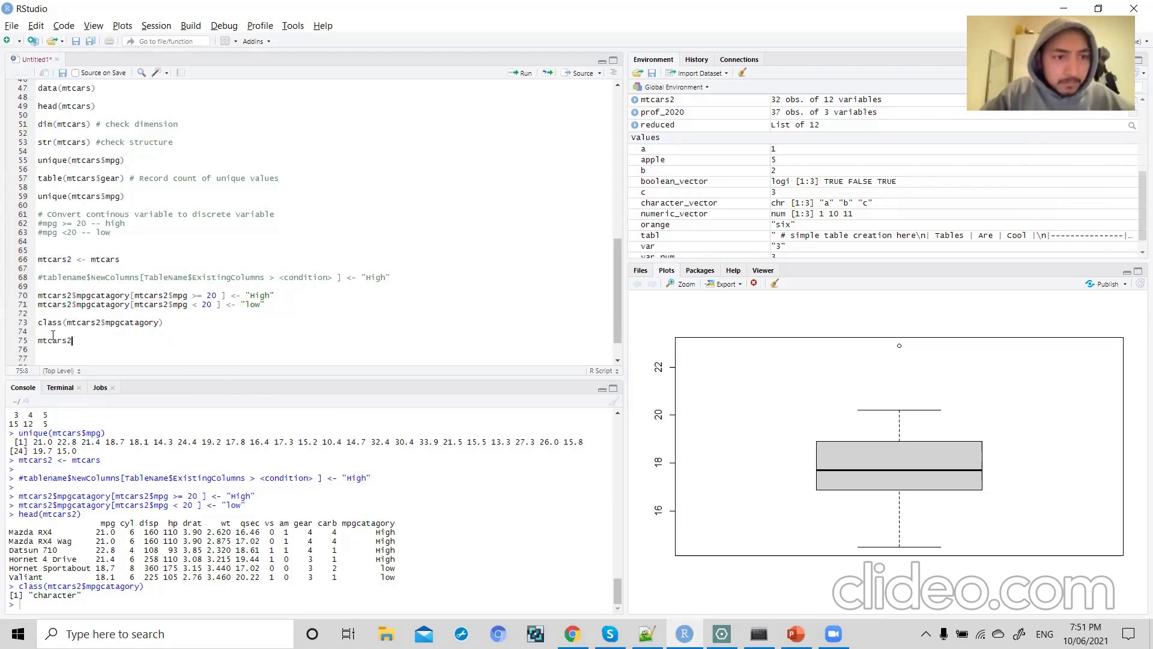
- Extend the new mtcars2 line into the assignment mtcars2$mpgfactor <- as.factor()
text($mp)
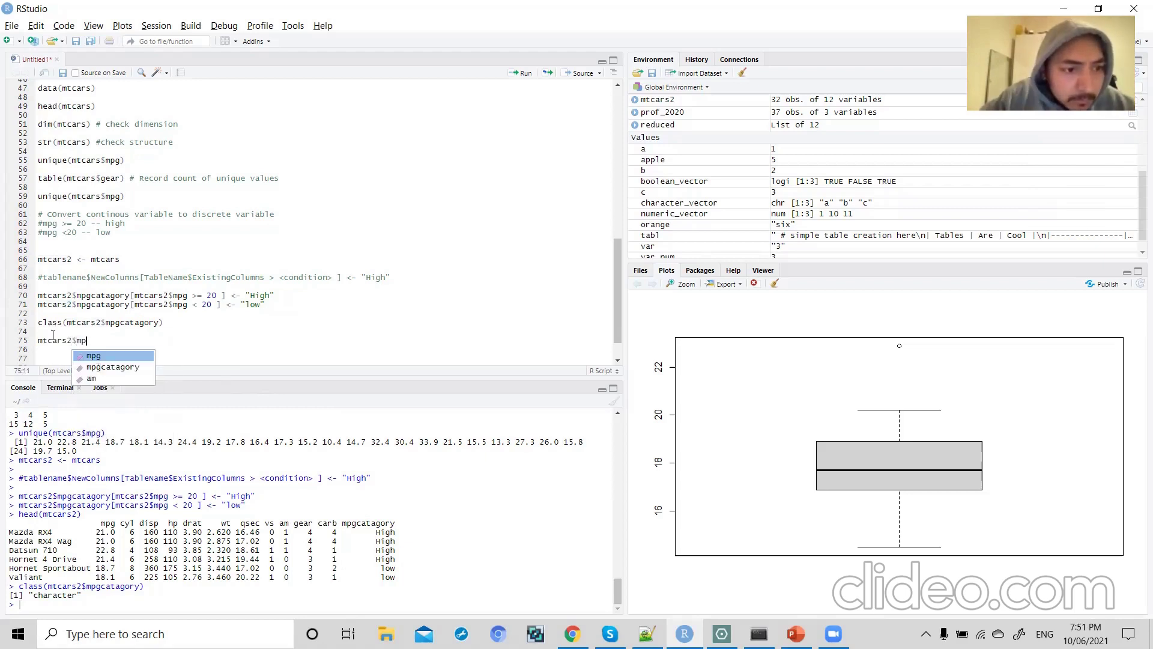
text(gfact)
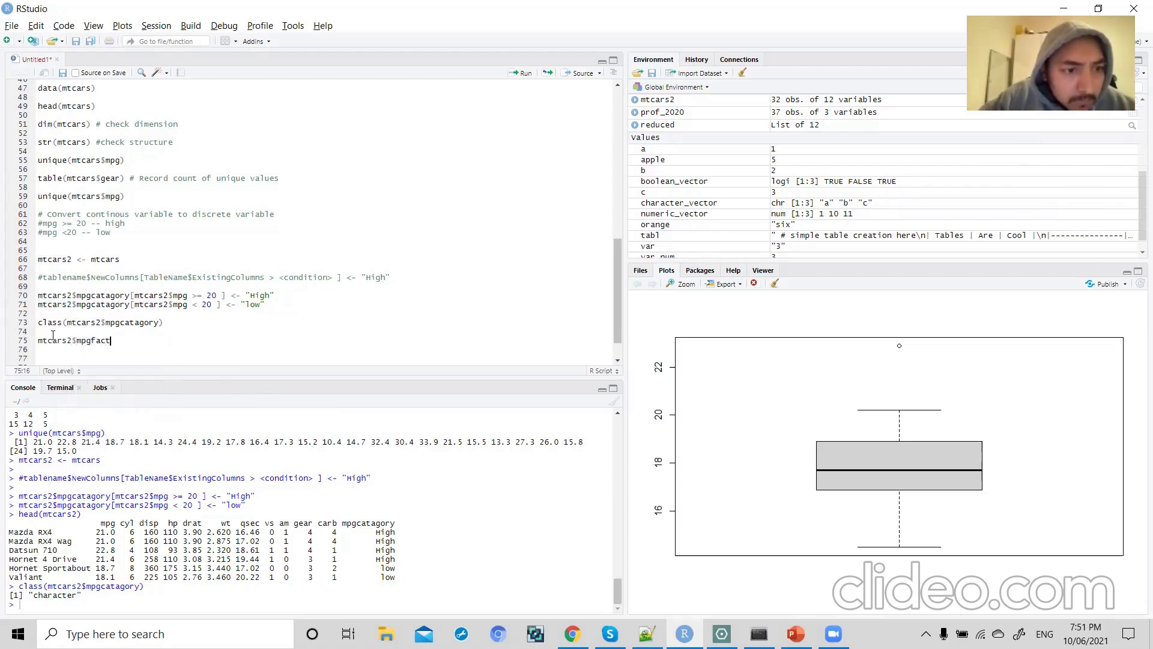
text(or <)
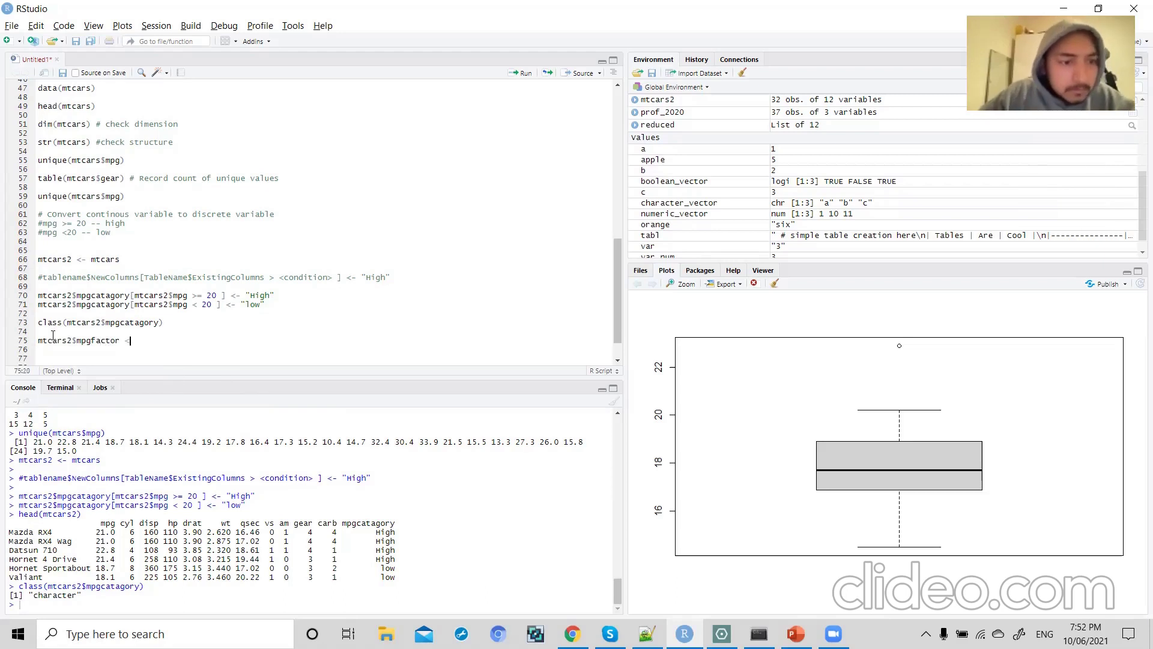
text(- as )
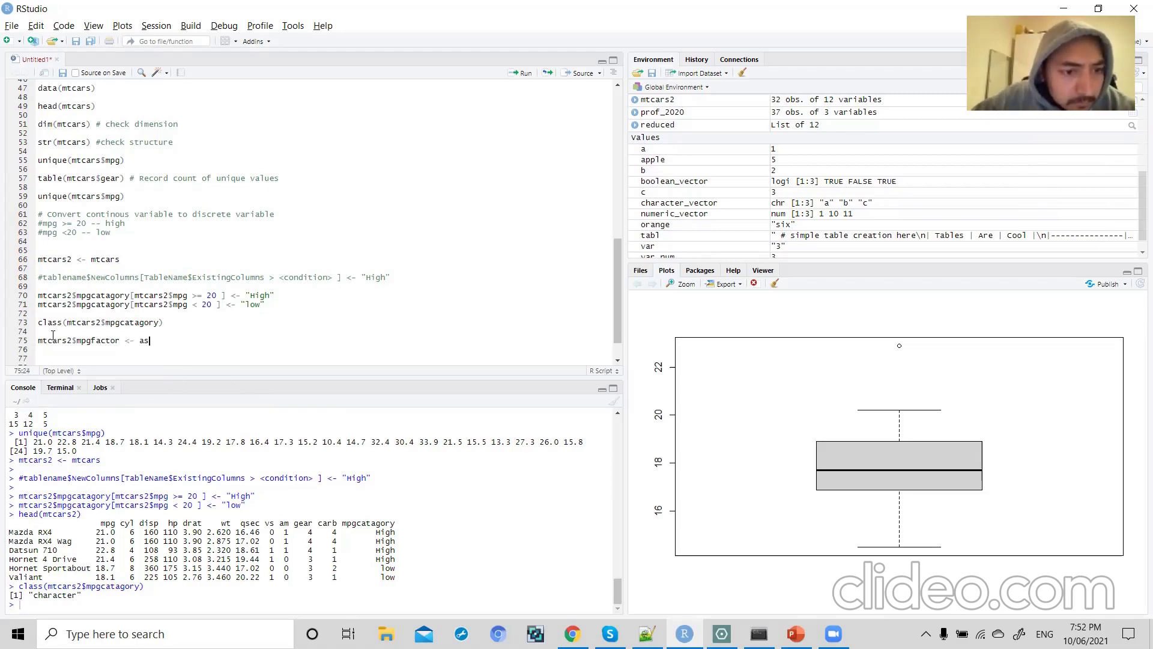
text(.fact)
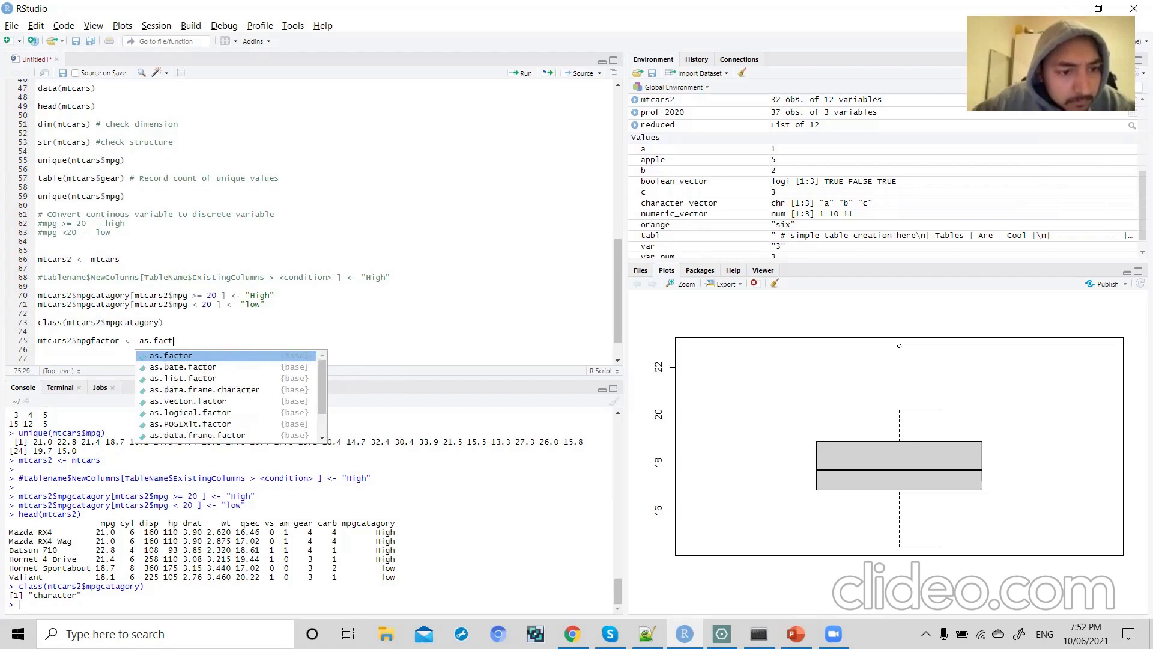
key(Tab)
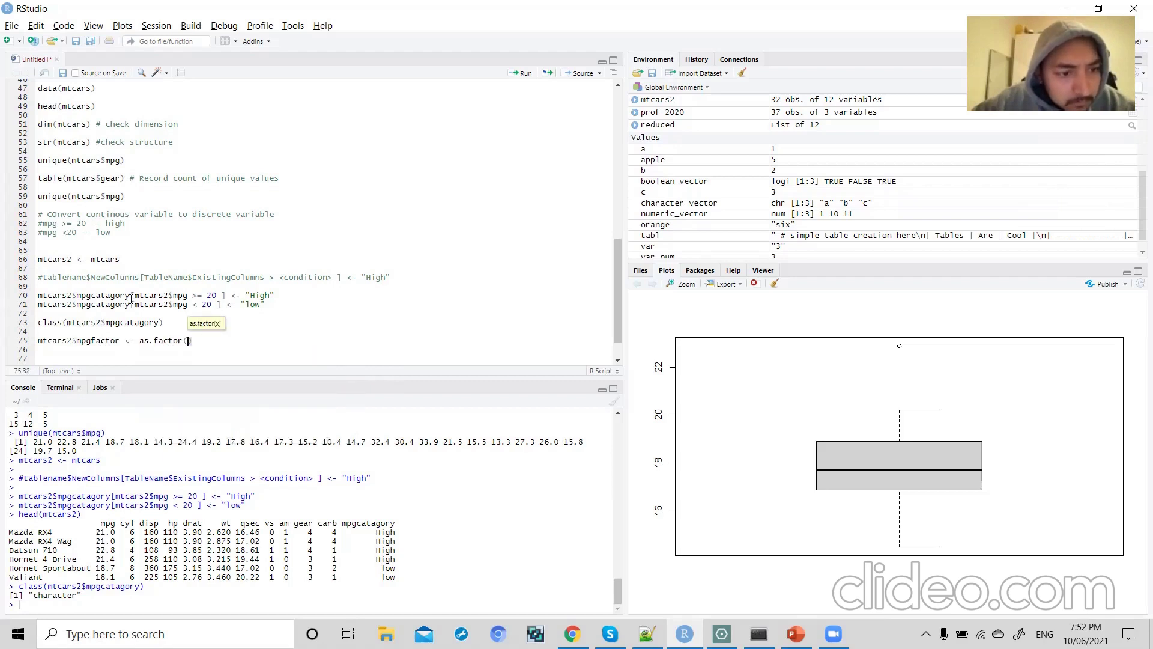
- Copy mtcars2$mpgcatagory from the "low" category line into the as.factor parentheses as its argument
drag(130, 305, 23, 309)
key(ctrl+c)
click(188, 340)
key(ctrl+v)
click(86, 341)
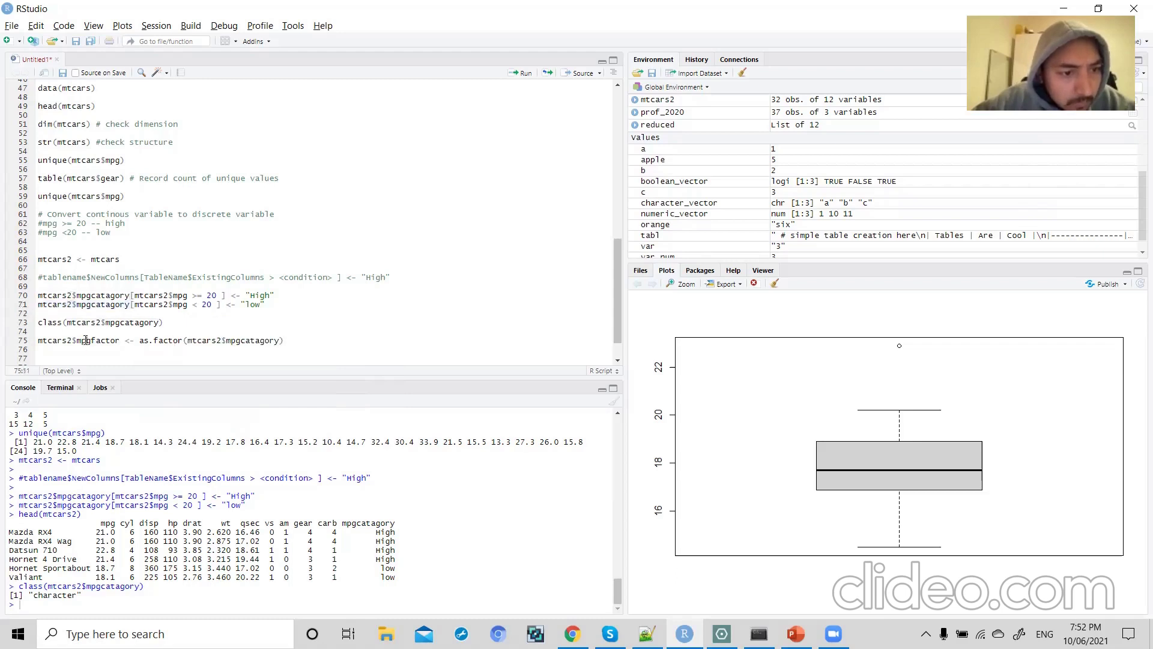
- Add a head(mtcars2) line below the mpgfactor assignment, leaving one blank line between
double_click(52, 340)
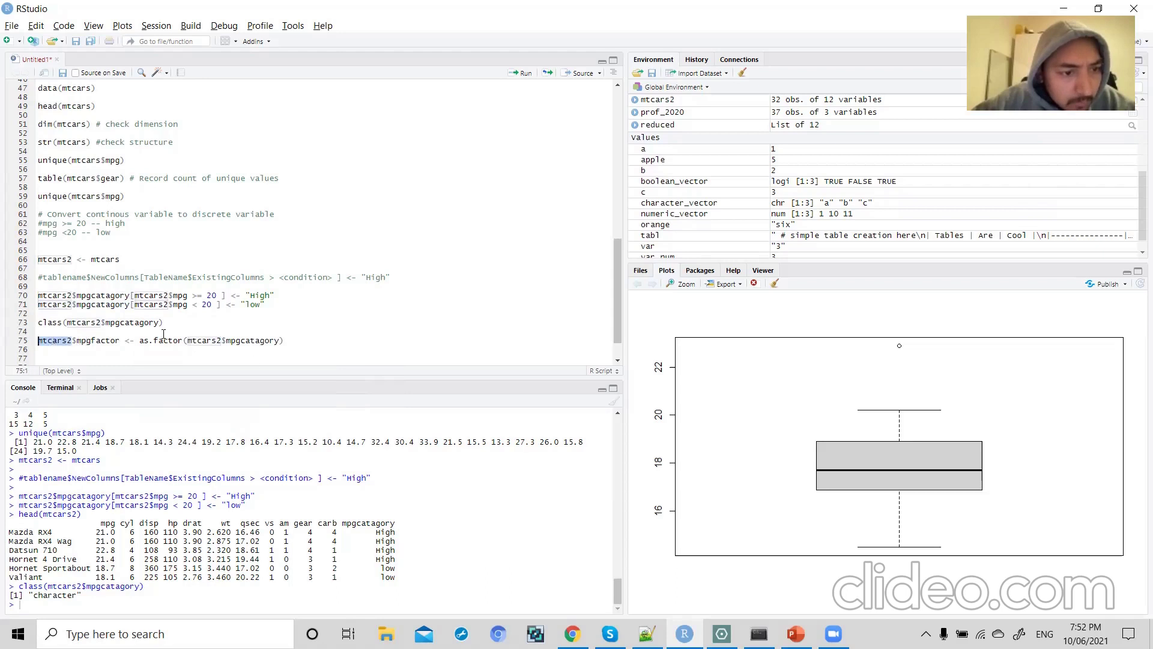
click(304, 341)
key(Return)
key(Return)
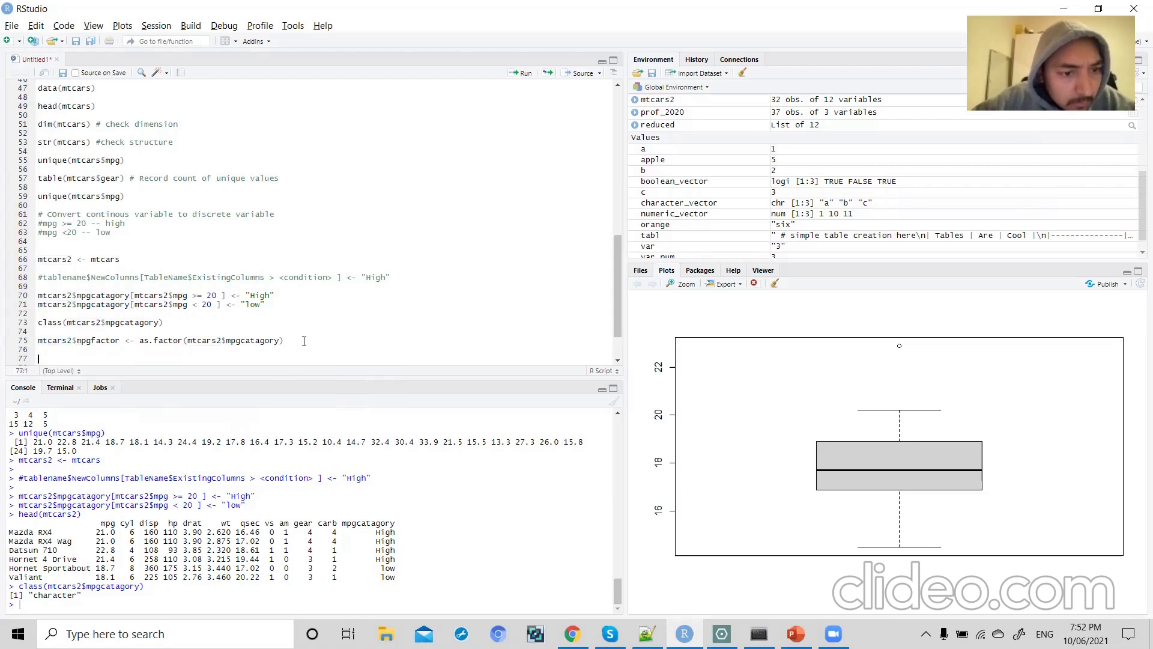
text(mtcars2)
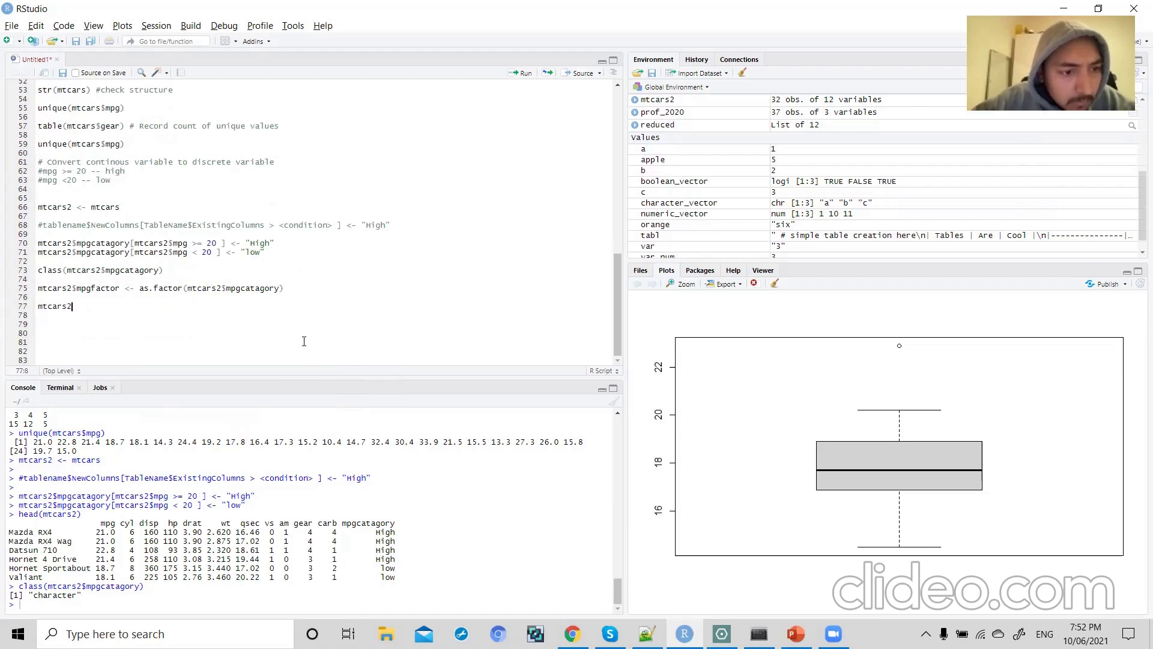
click(38, 306)
text(head()
key(Right)
key(Right)
key(Right)
key(Right)
key(Right)
key(Right)
text())
- Run the script lines from the mpgfactor assignment through head(mtcars2)
shift+click(37, 289)
key(ctrl+Return)
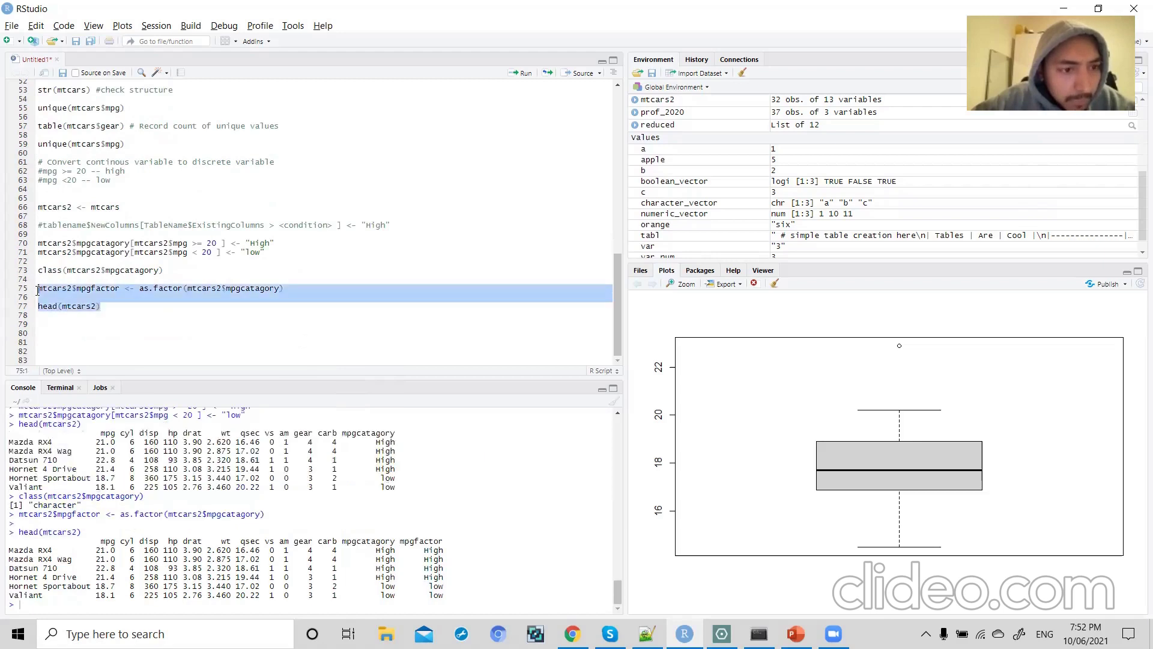
click(114, 307)
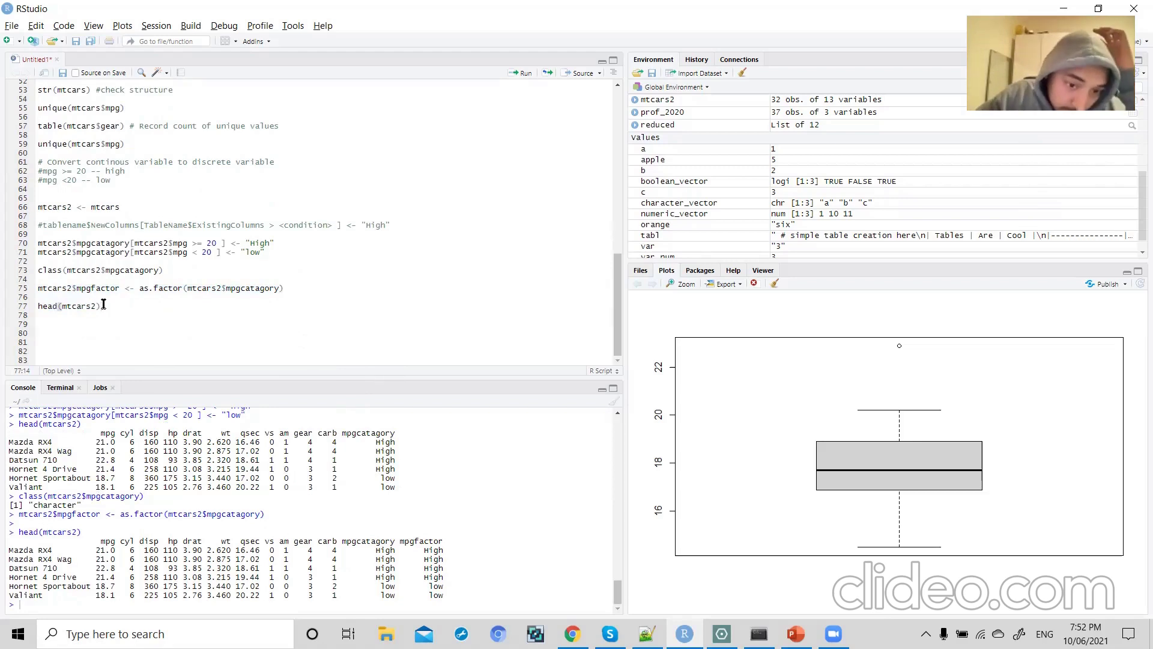
click(175, 287)
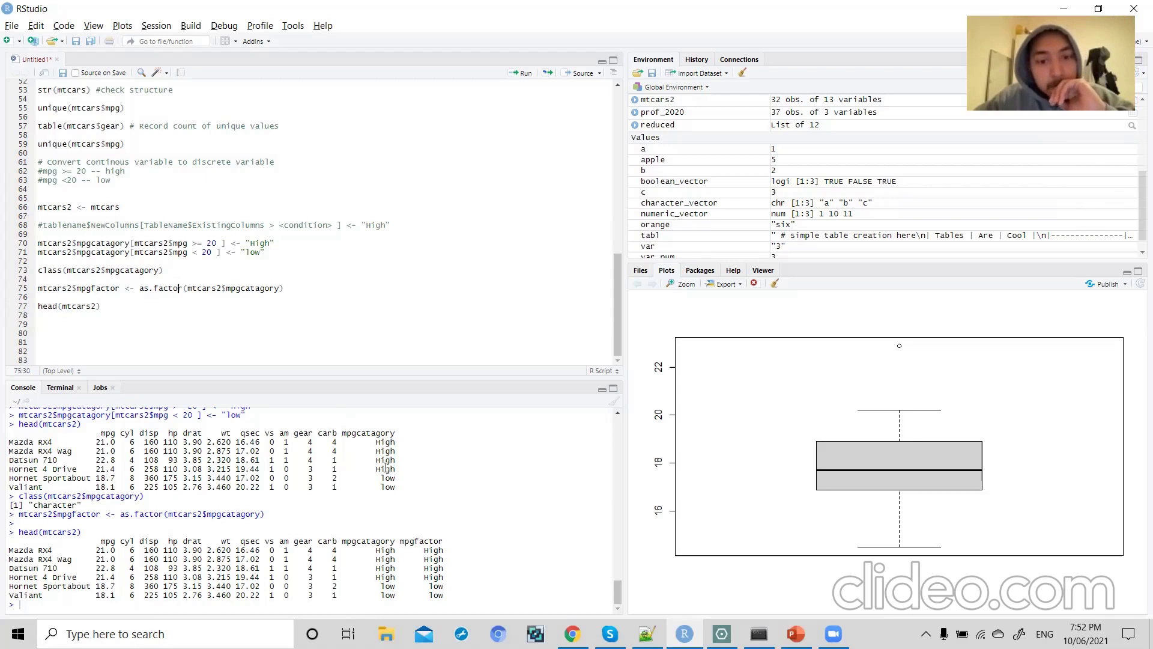
- Rerun the class(mtcars2$mpgcatagory) line and the head(mtcars2) line to review the column's type and the table's first rows
triple_click(103, 272)
key(ctrl+Return)
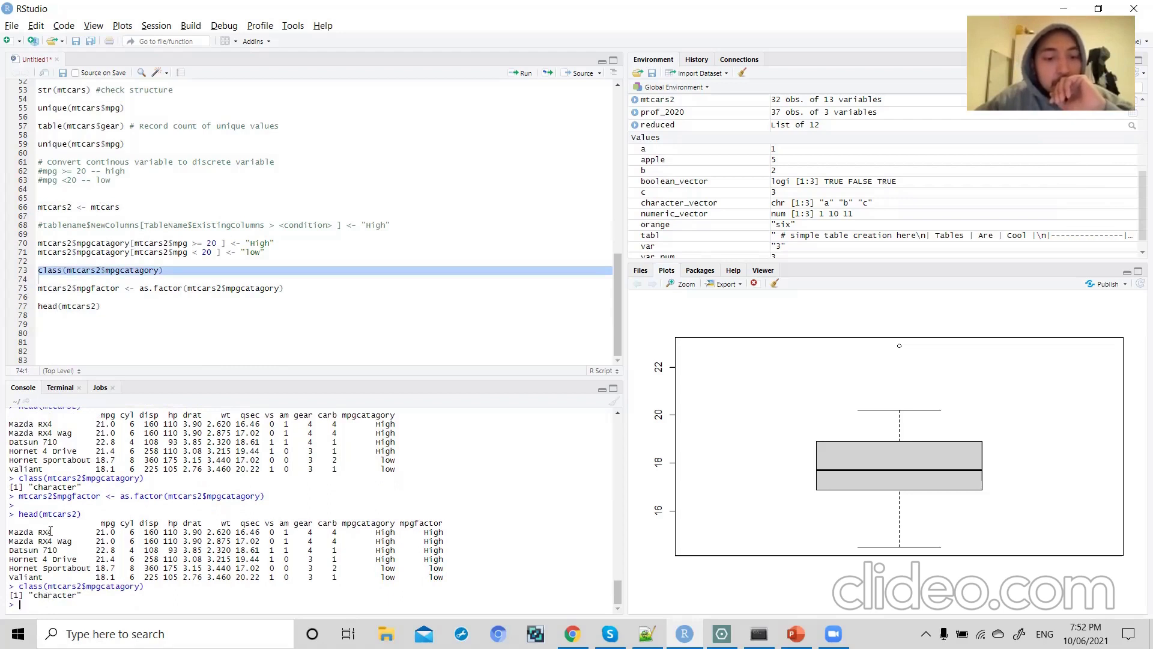
double_click(172, 288)
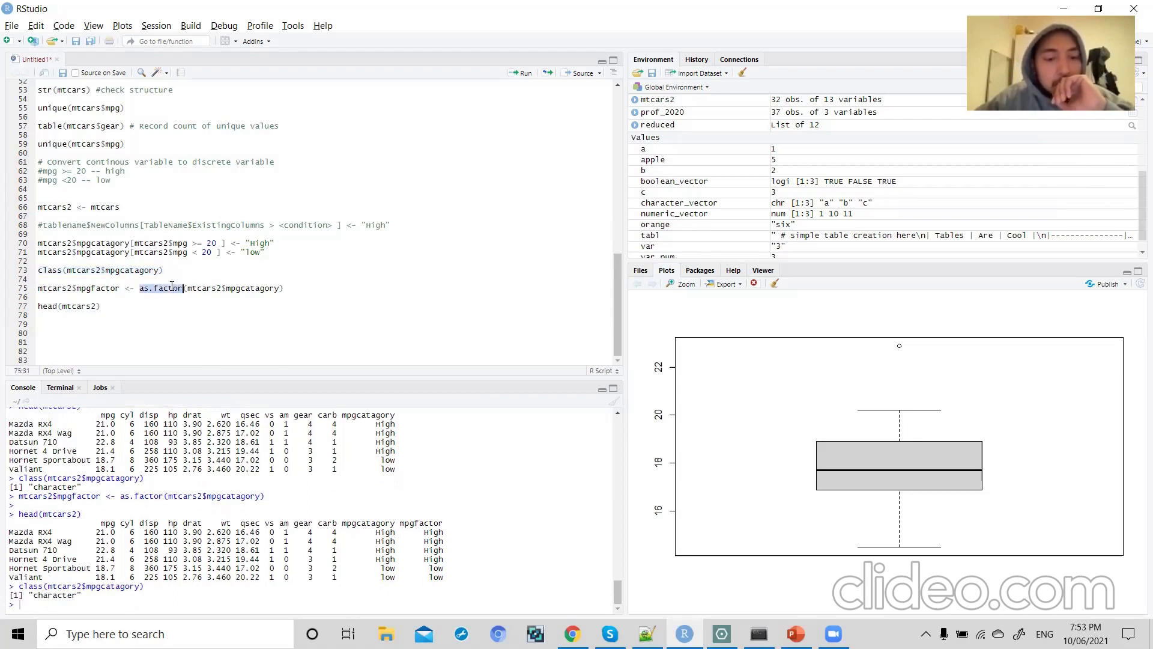
drag(102, 306, 38, 305)
key(ctrl+Return)
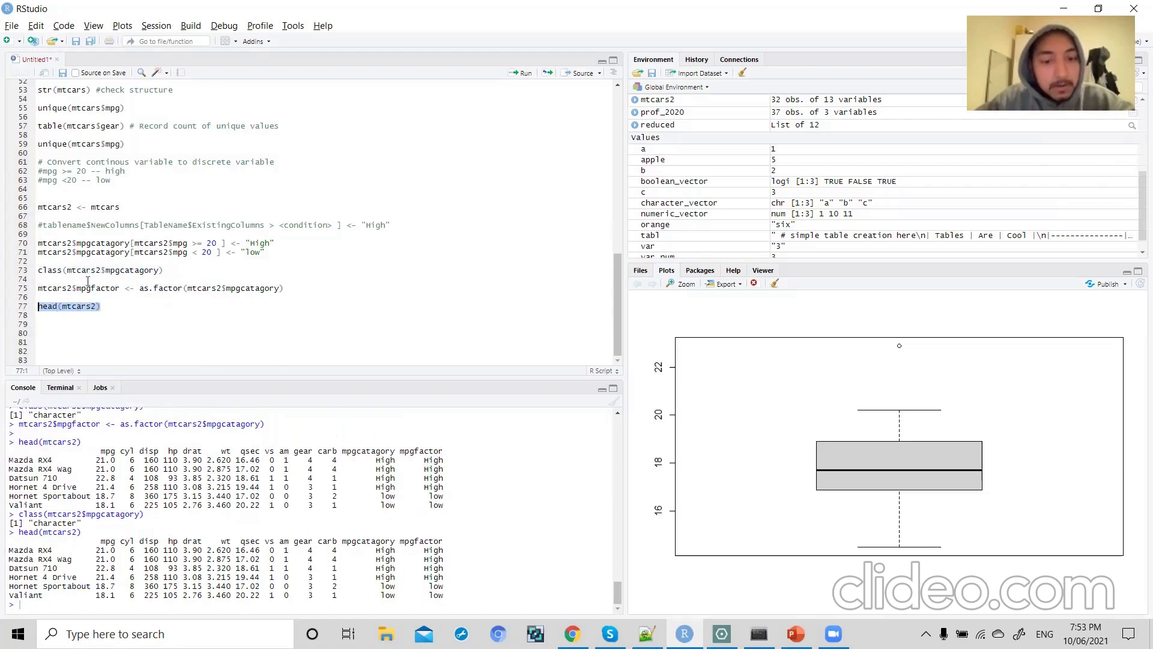
- Replace the head(mtcars2) line below the mpgfactor assignment with a copy of the class(mtcars2$mpgcatagory) line
click(156, 270)
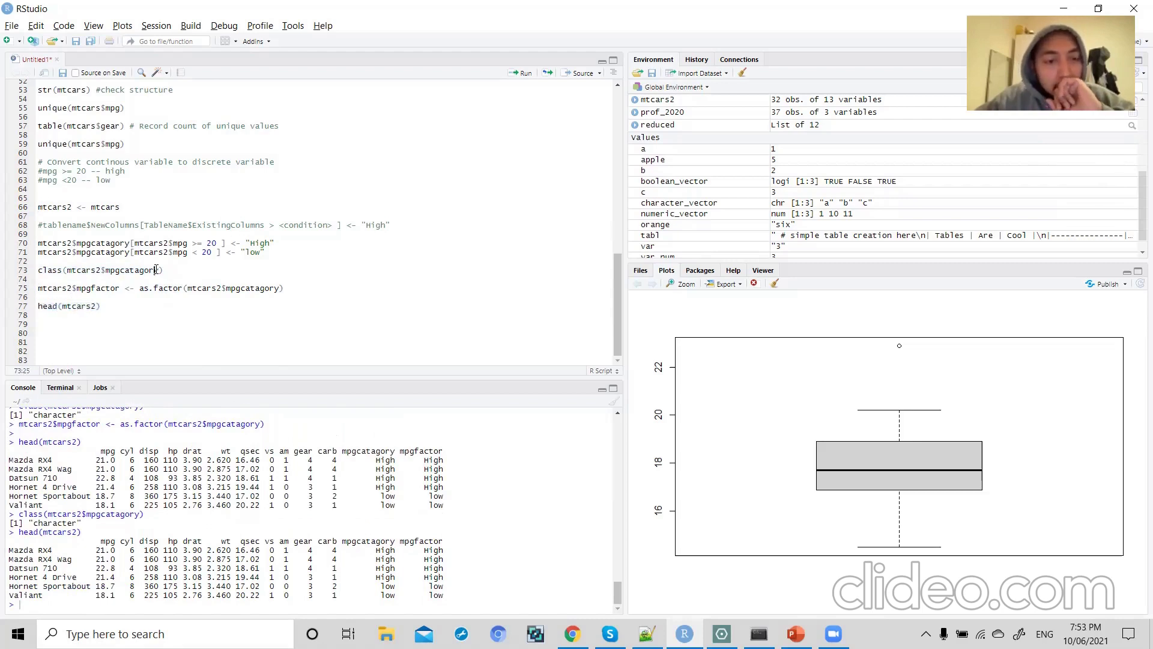
drag(170, 269, 36, 272)
key(ctrl+c)
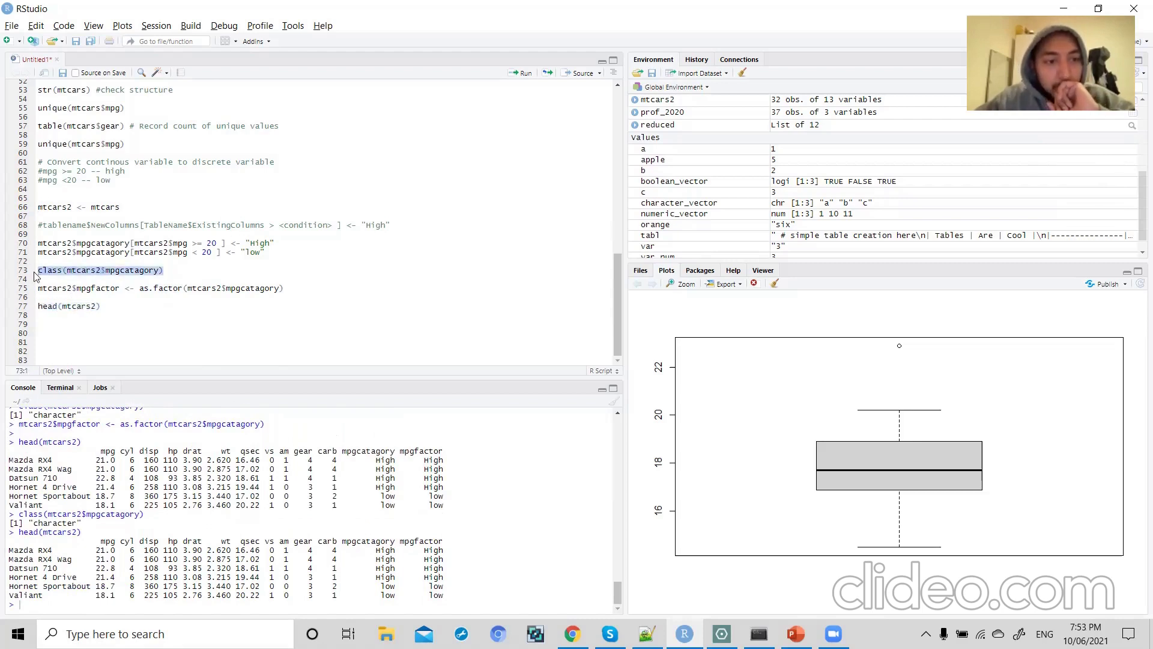
drag(103, 306, 38, 307)
key(ctrl+v)
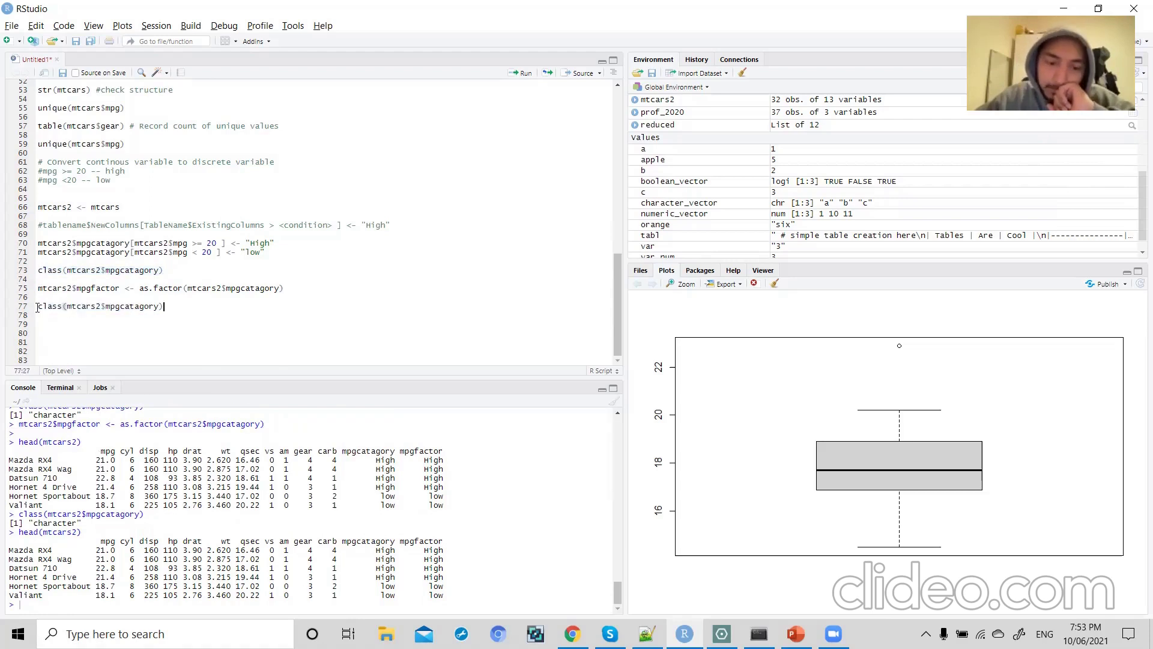
- Change the column in the copied class line to mpgfactor, using the name from the assignment above, and run the line
double_click(94, 287)
key(ctrl+c)
click(131, 307)
double_click(130, 306)
key(ctrl+v)
drag(157, 306, 37, 306)
key(ctrl+Return)
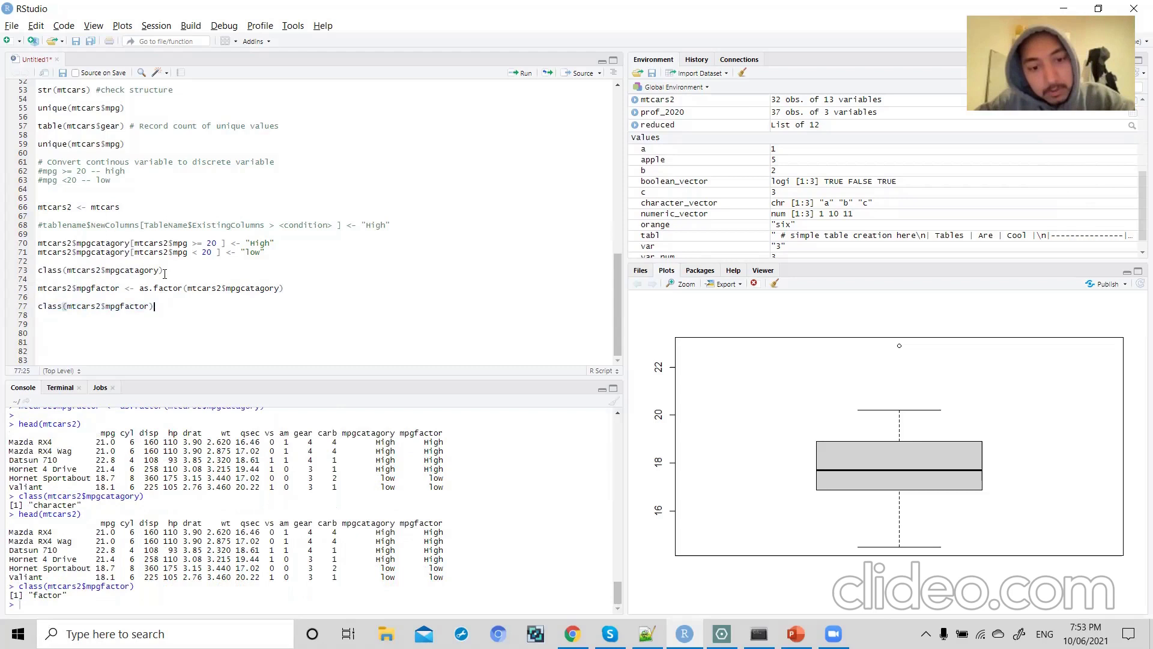
- Write the note "--> A,B,C,D --> character" below class(mtcars2$mpgfactor), leaving one blank line between
click(132, 263)
double_click(132, 270)
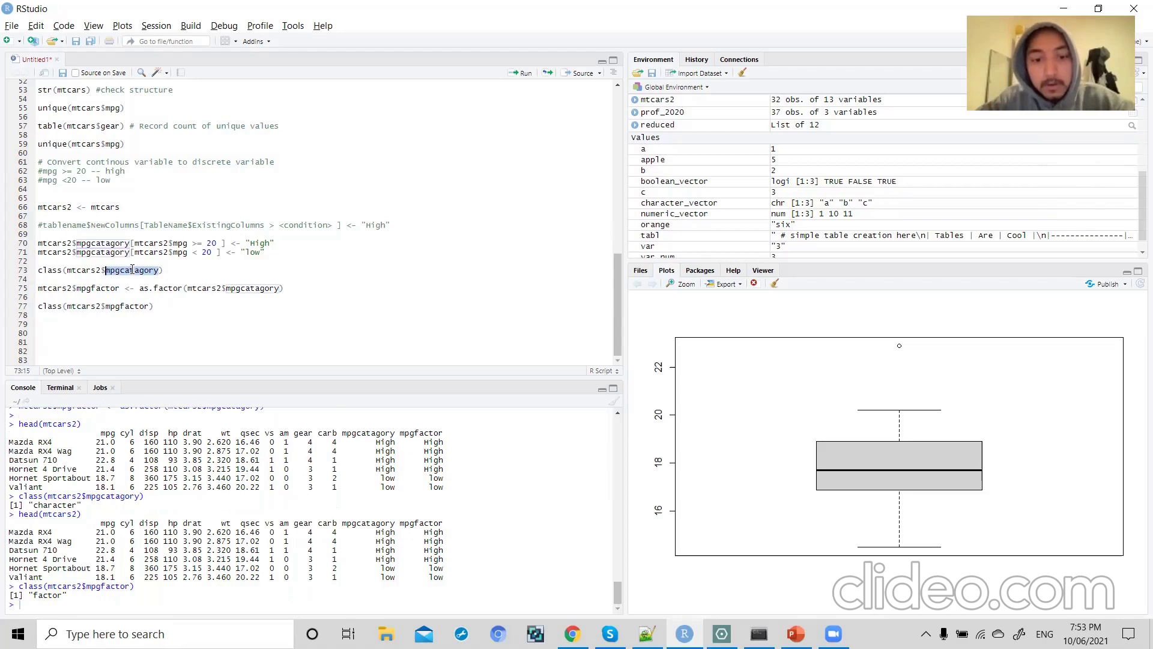
click(174, 306)
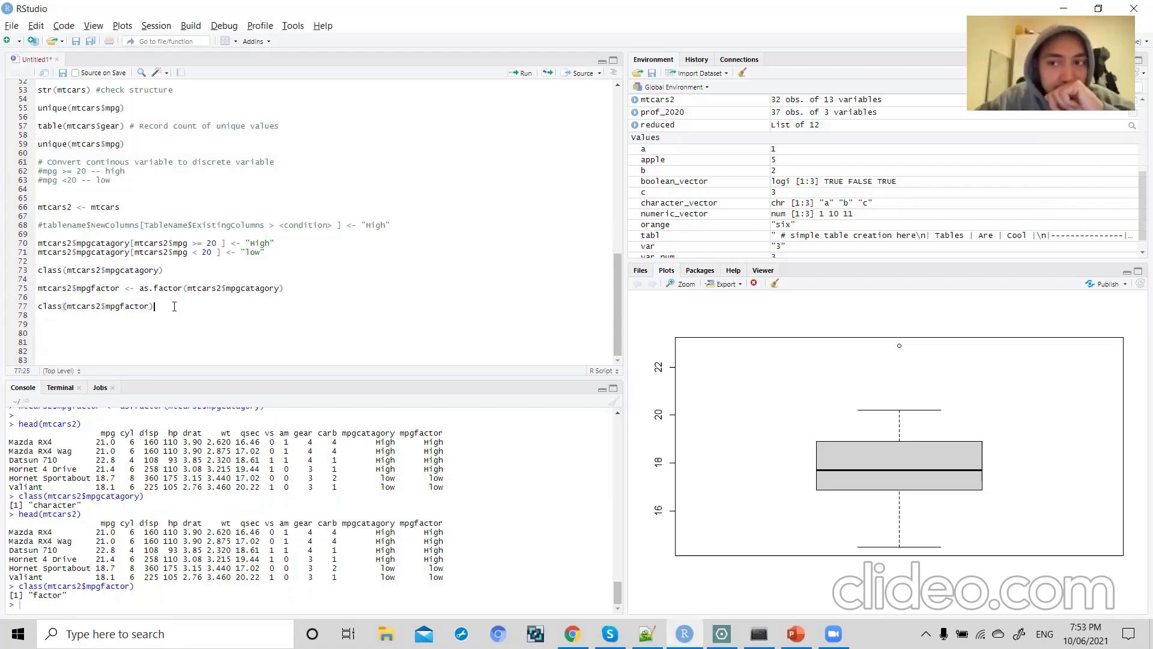
key(Return)
key(Return)
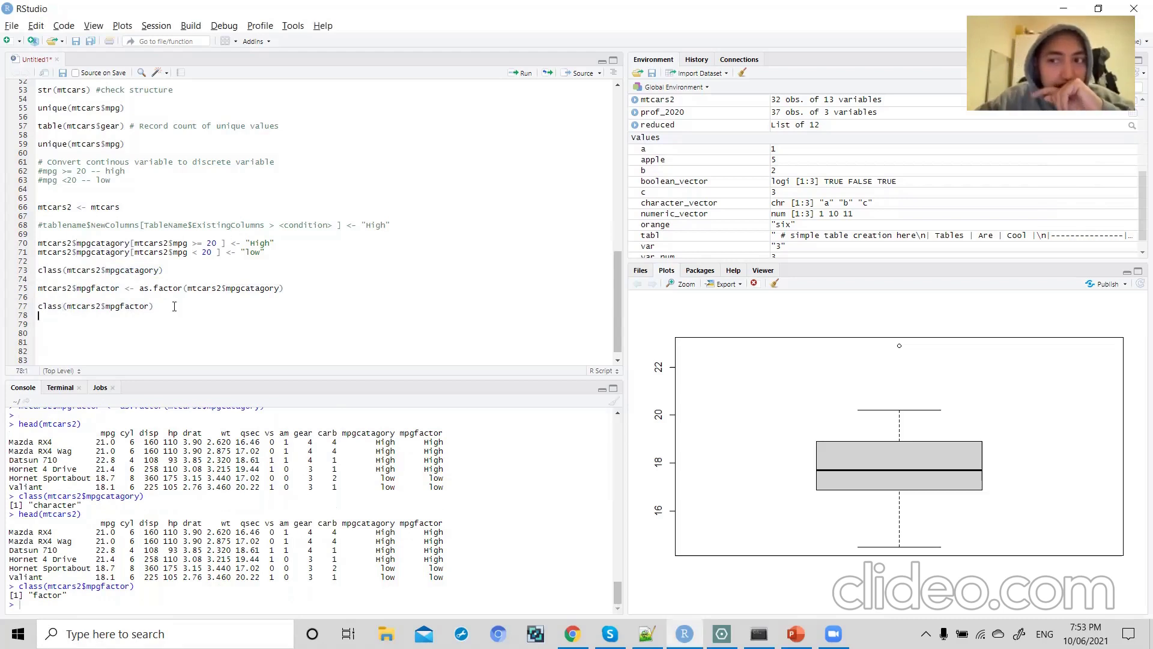
text(--)
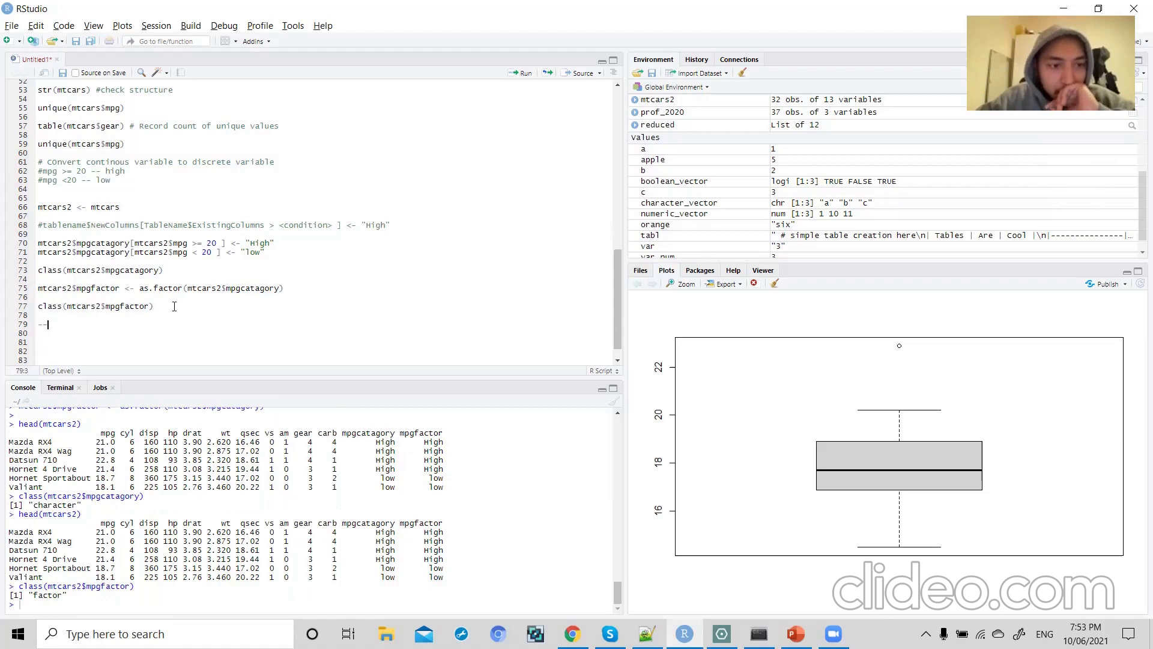
text(> A)
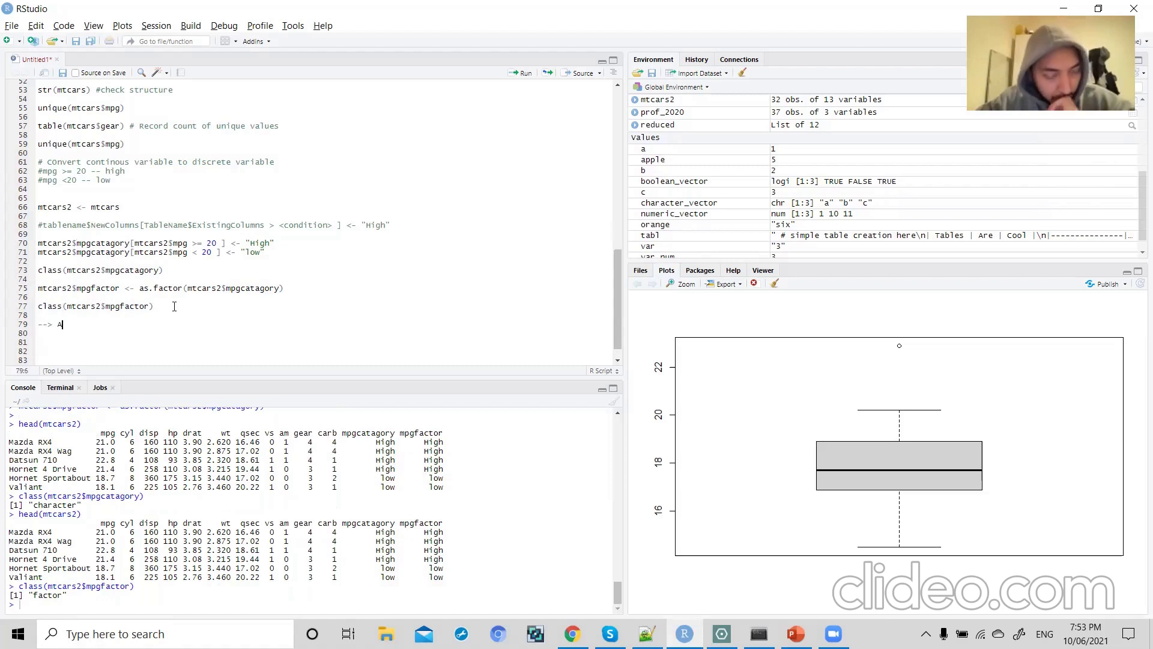
text(,B,C)
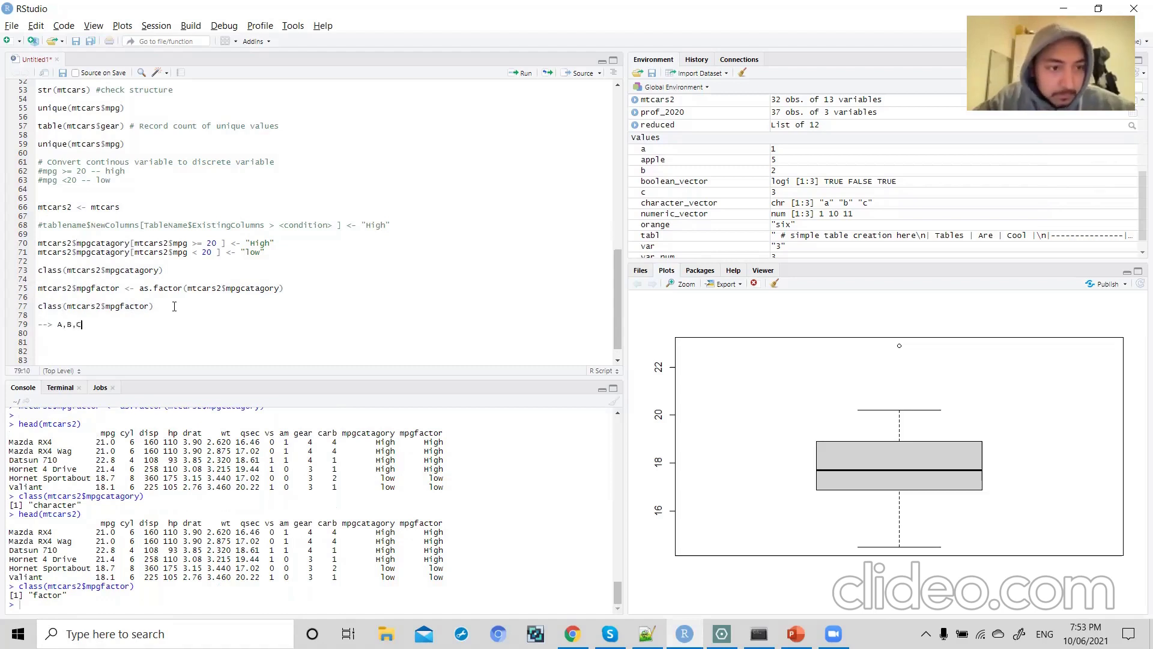
text(,D,)
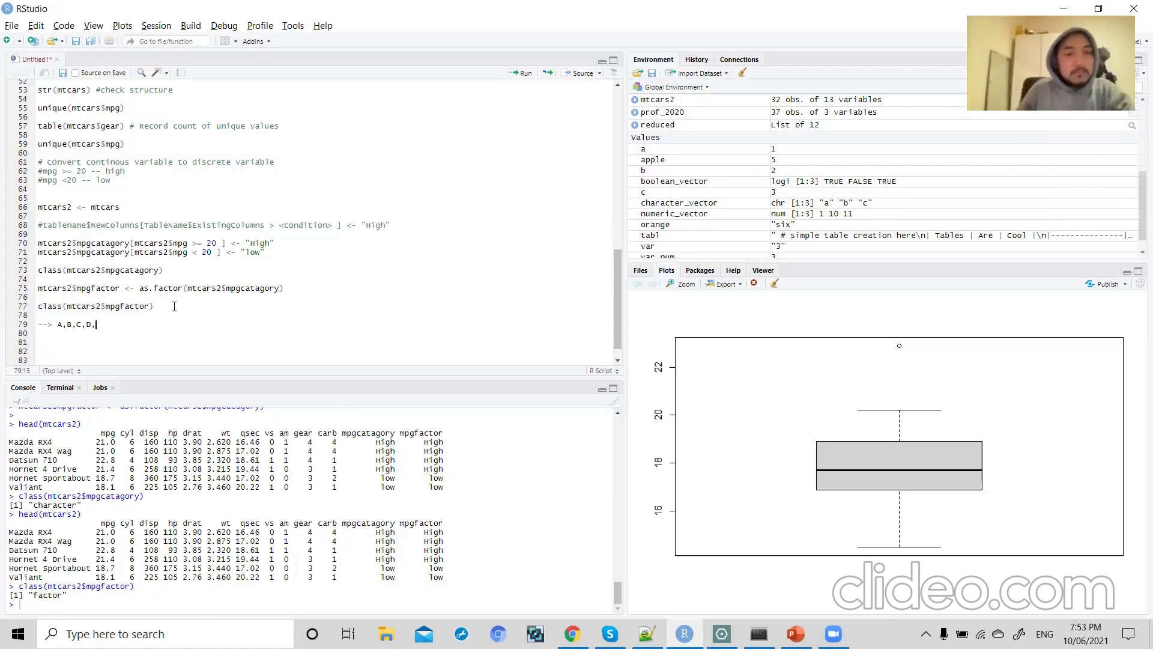
key(BackSpace)
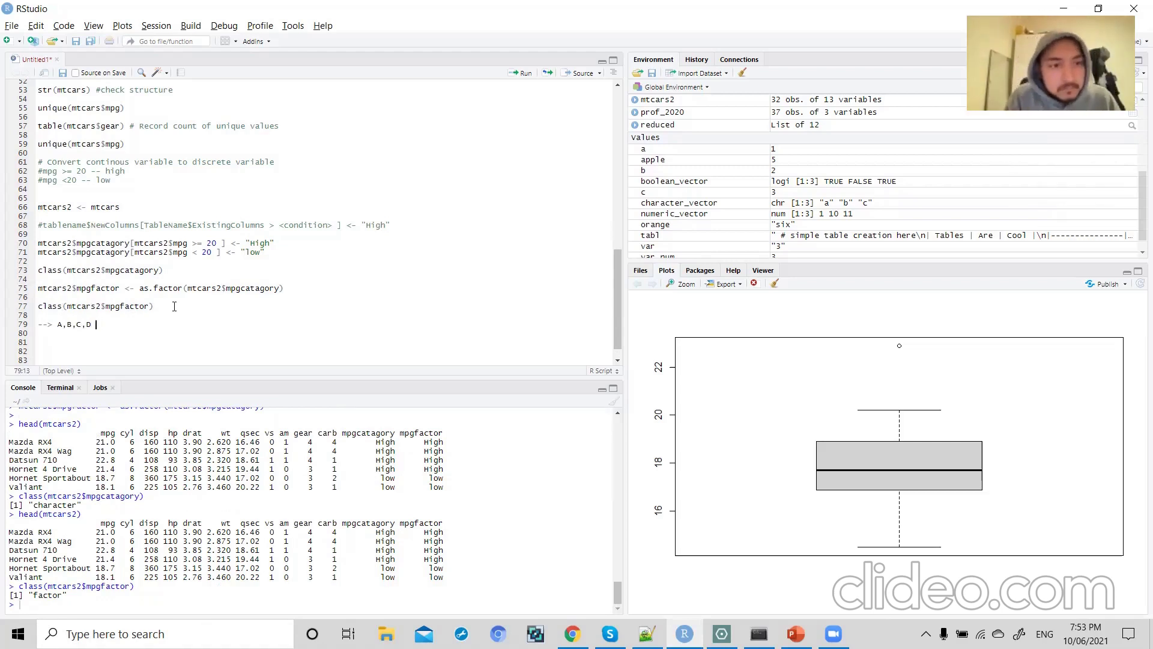
text(-->)
text( Cha)
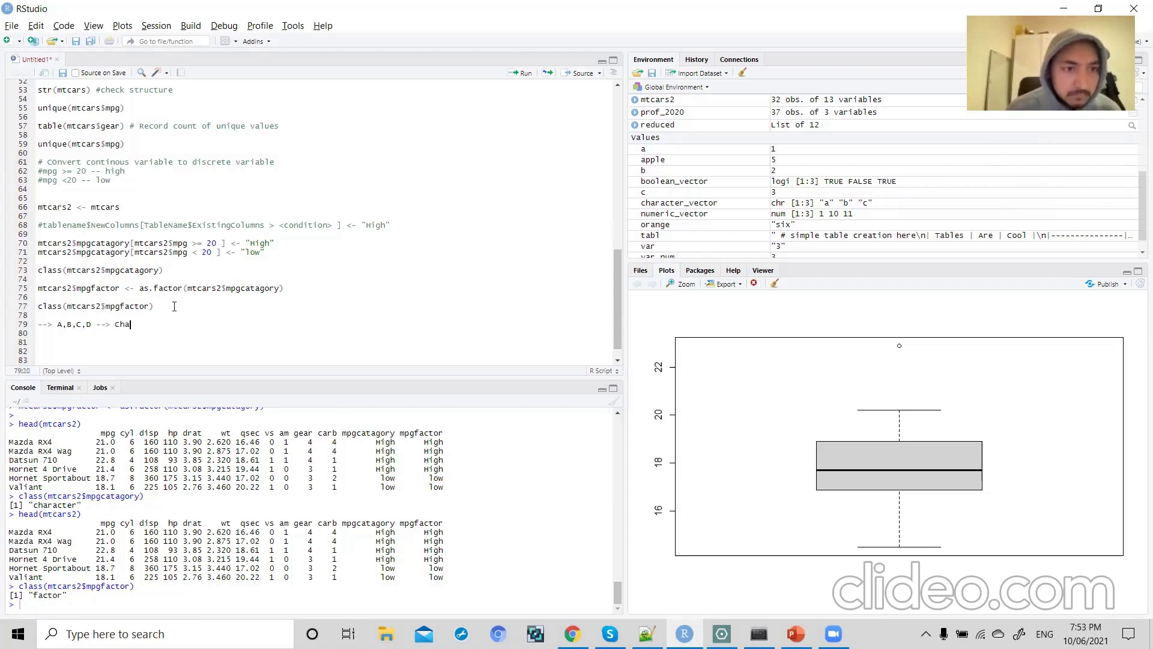
text(ractor)
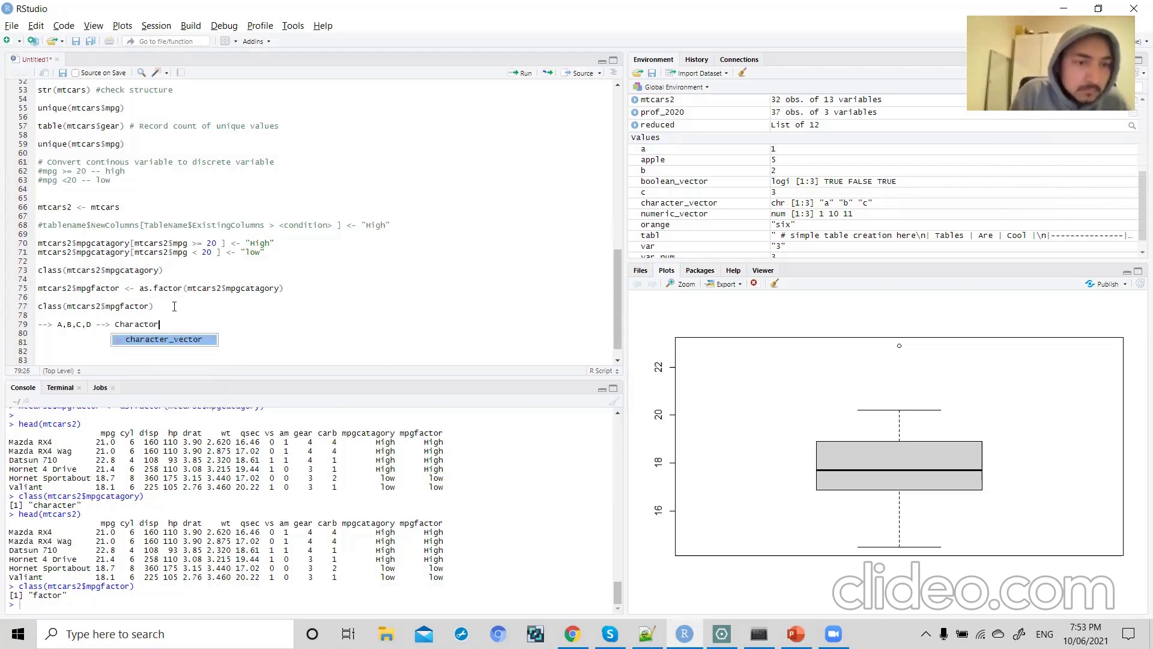
key(BackSpace)
key(BackSpace)
key(BackSpace)
key(Return)
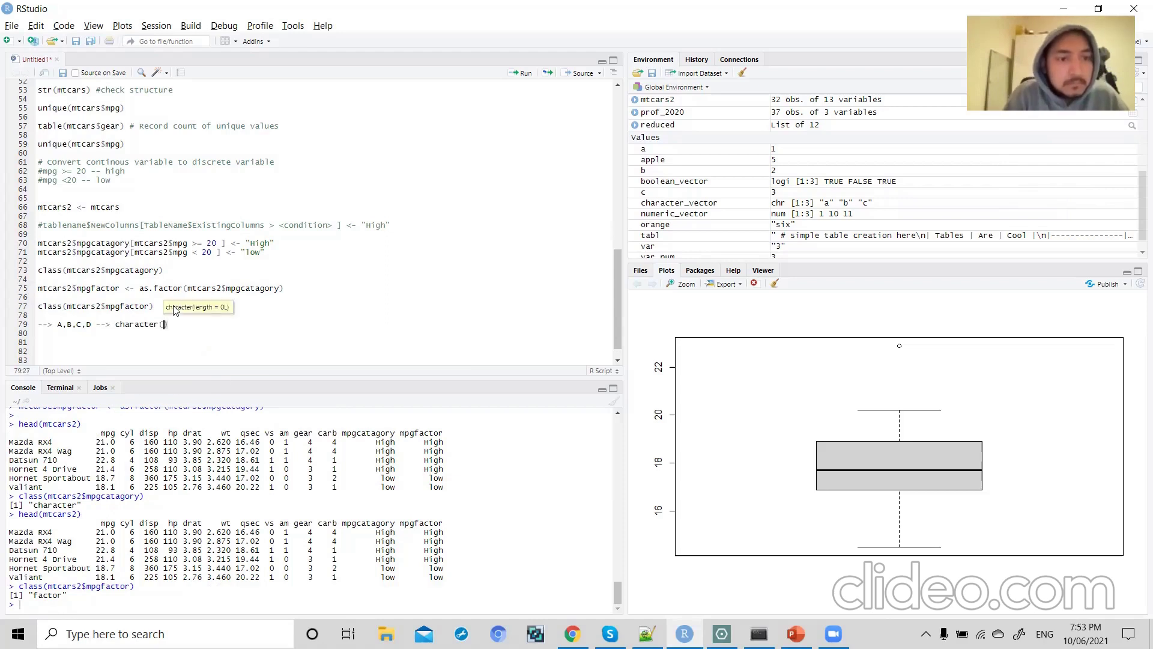
key(BackSpace)
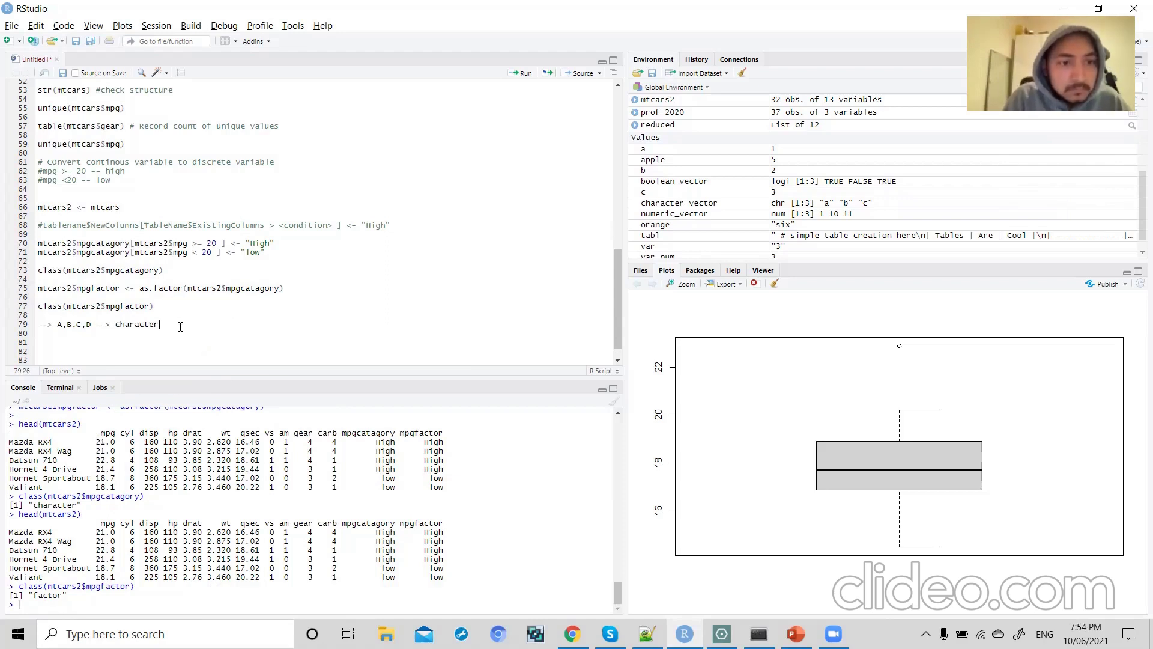
- Replace the word "character" with "factor" in the A,B,C,D note
drag(58, 326, 62, 326)
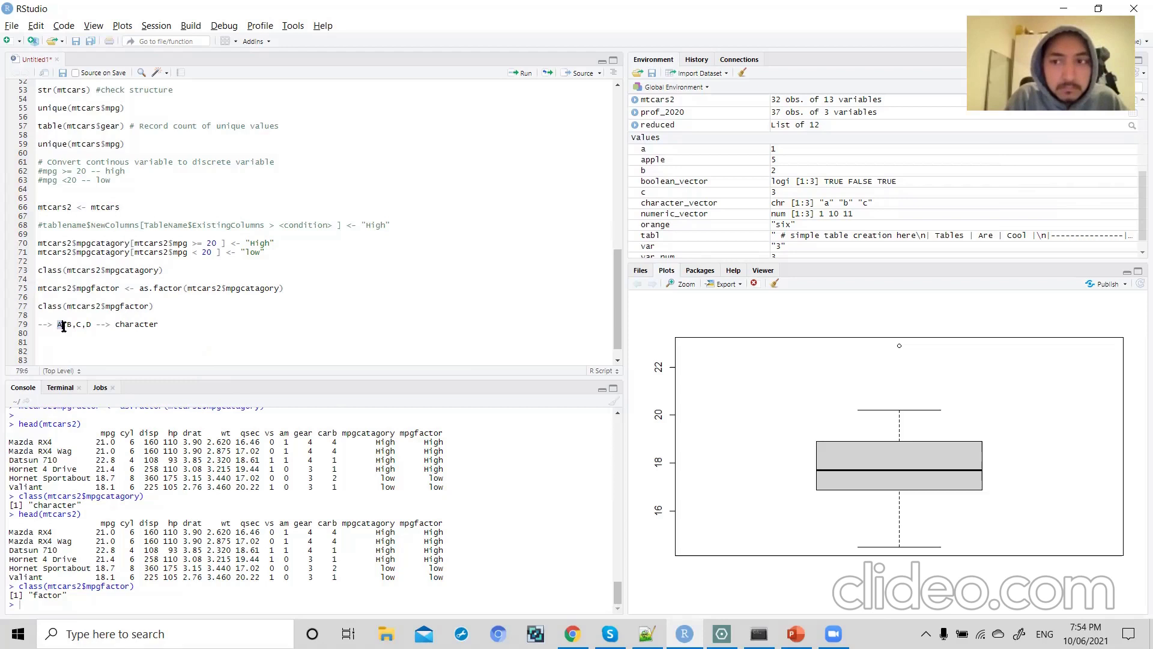
click(67, 326)
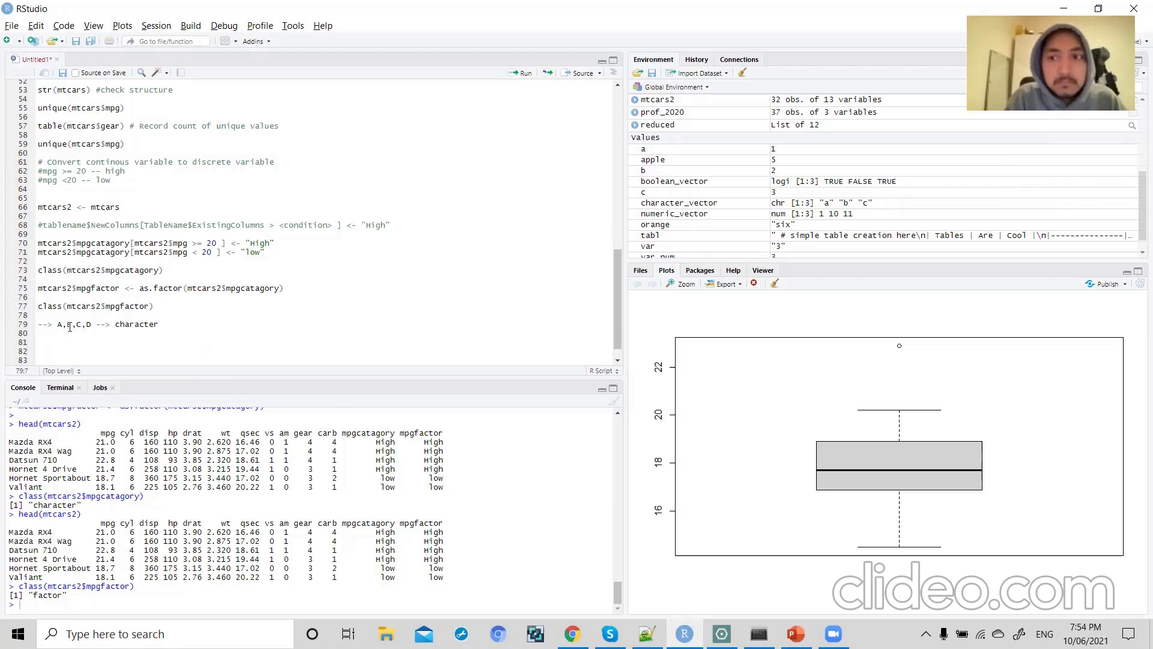
drag(58, 326, 82, 326)
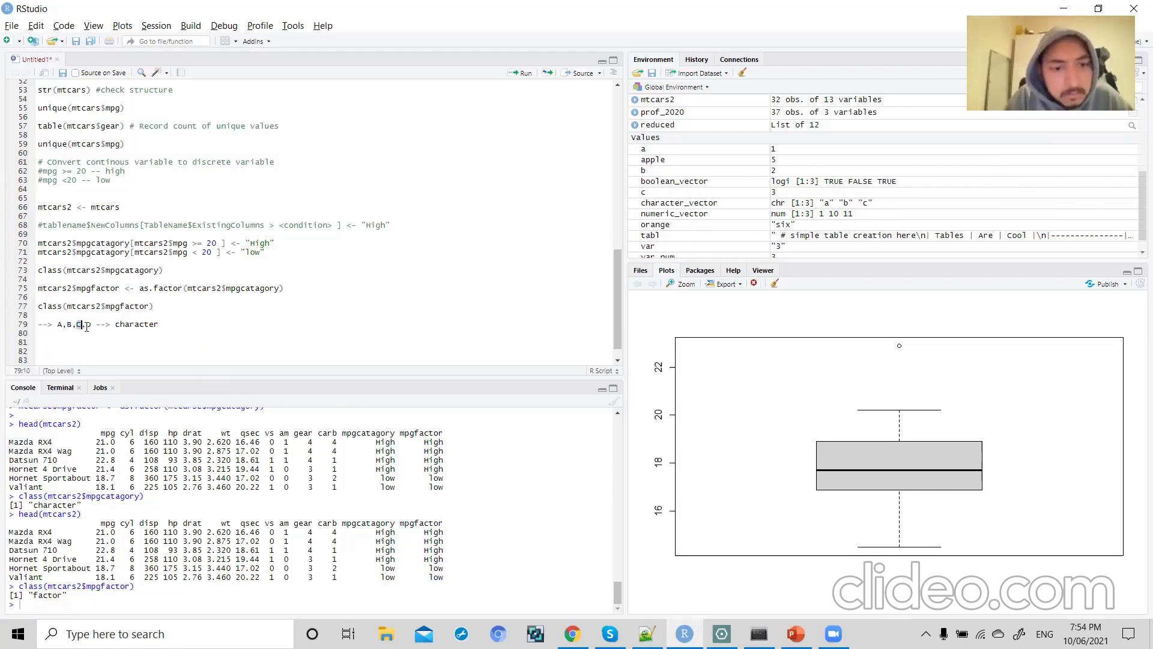
double_click(133, 327)
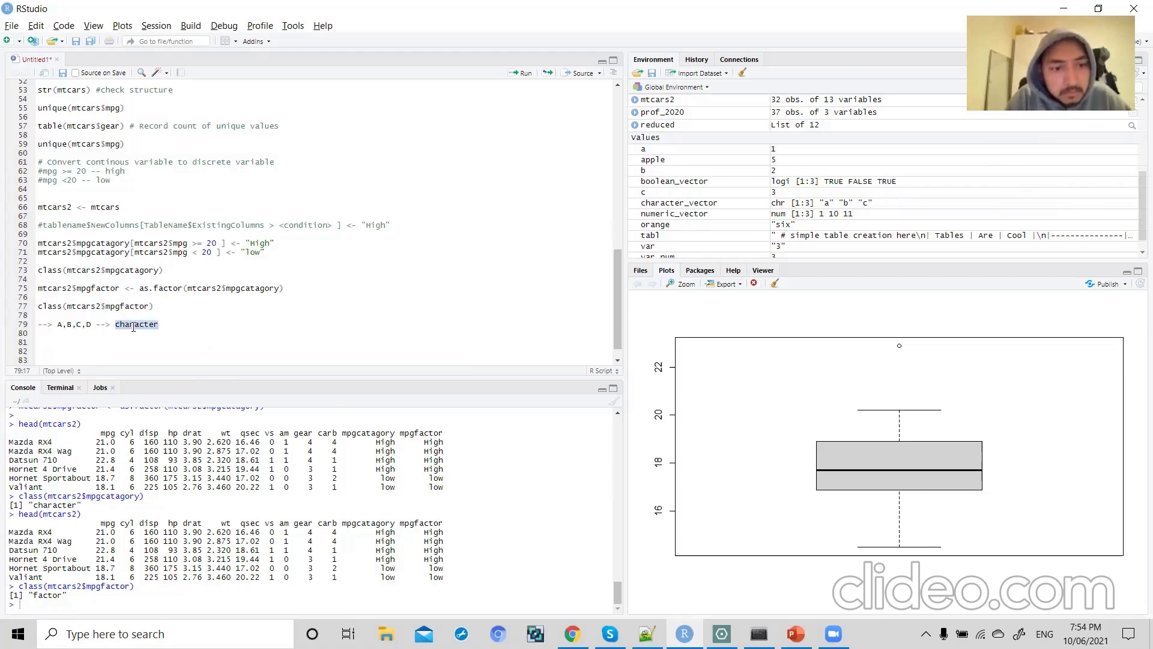
drag(58, 326, 62, 326)
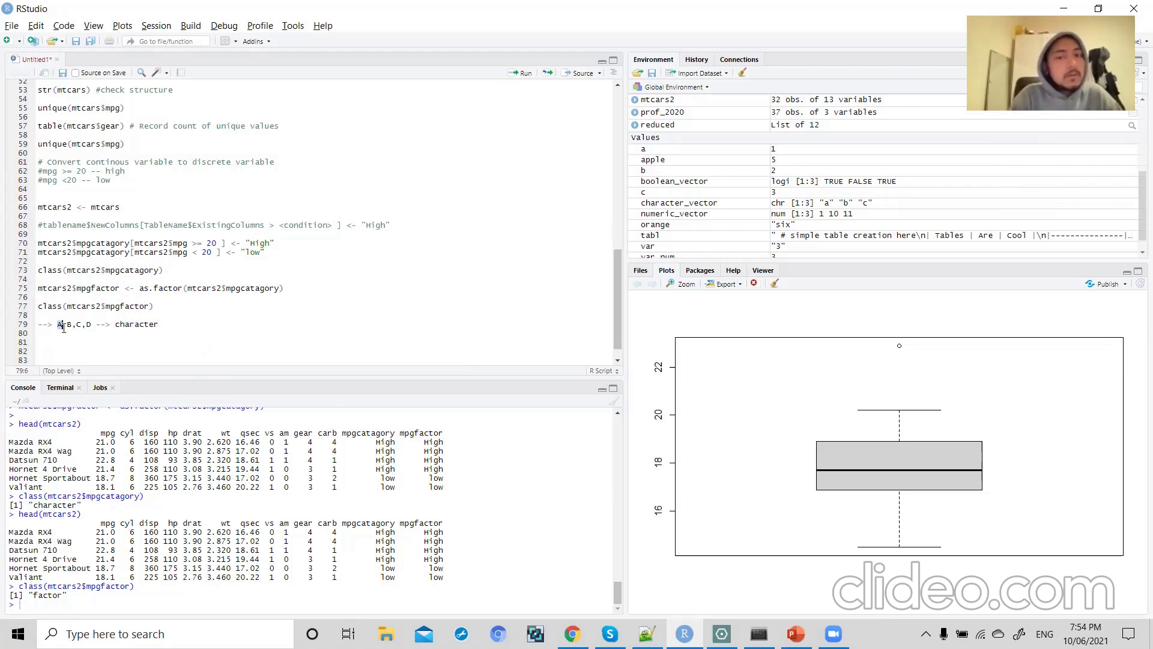
double_click(141, 326)
text(faco)
key(BackSpace)
text(to)
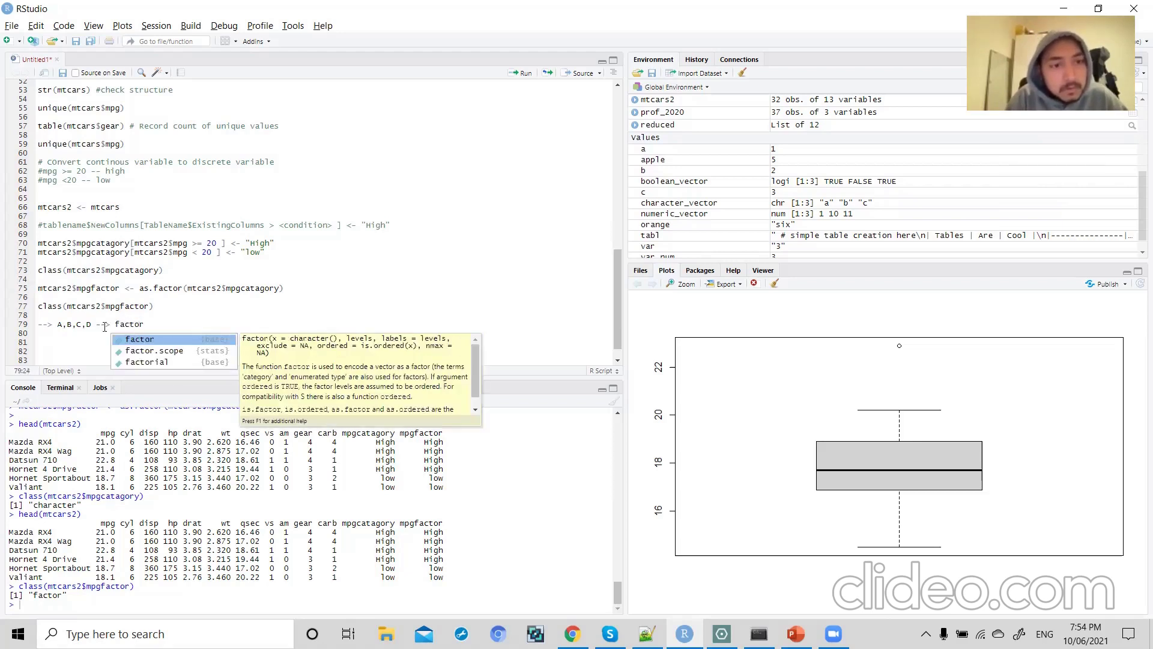
- Delete the A,B,C,D factor note from the end of the script
click(62, 328)
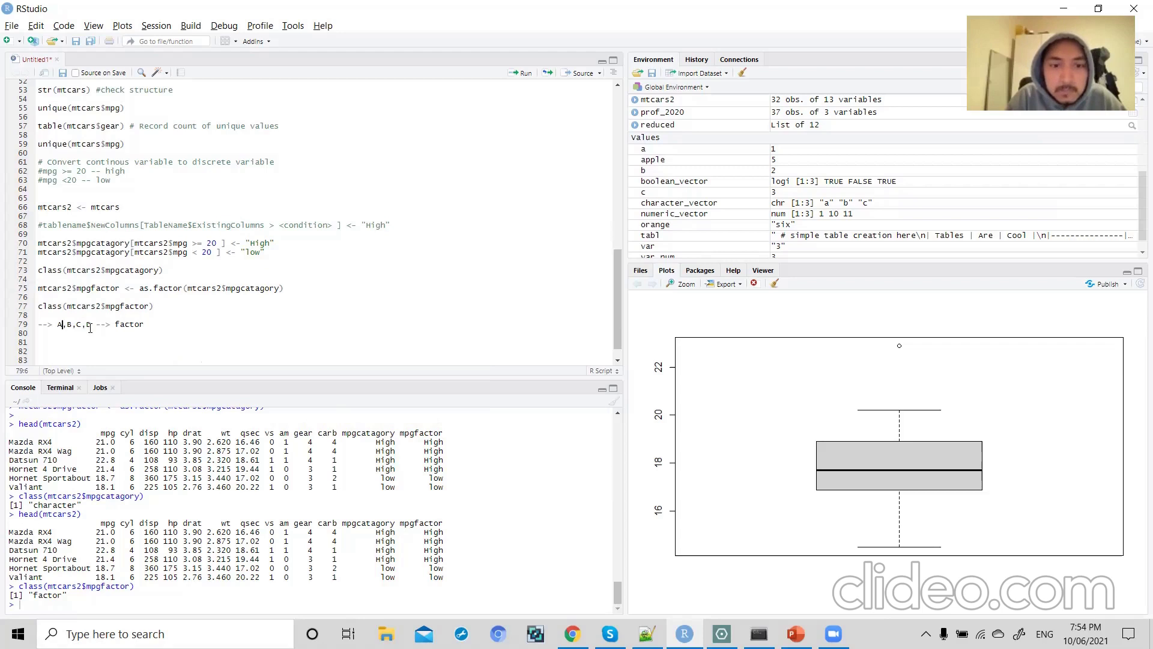
double_click(123, 325)
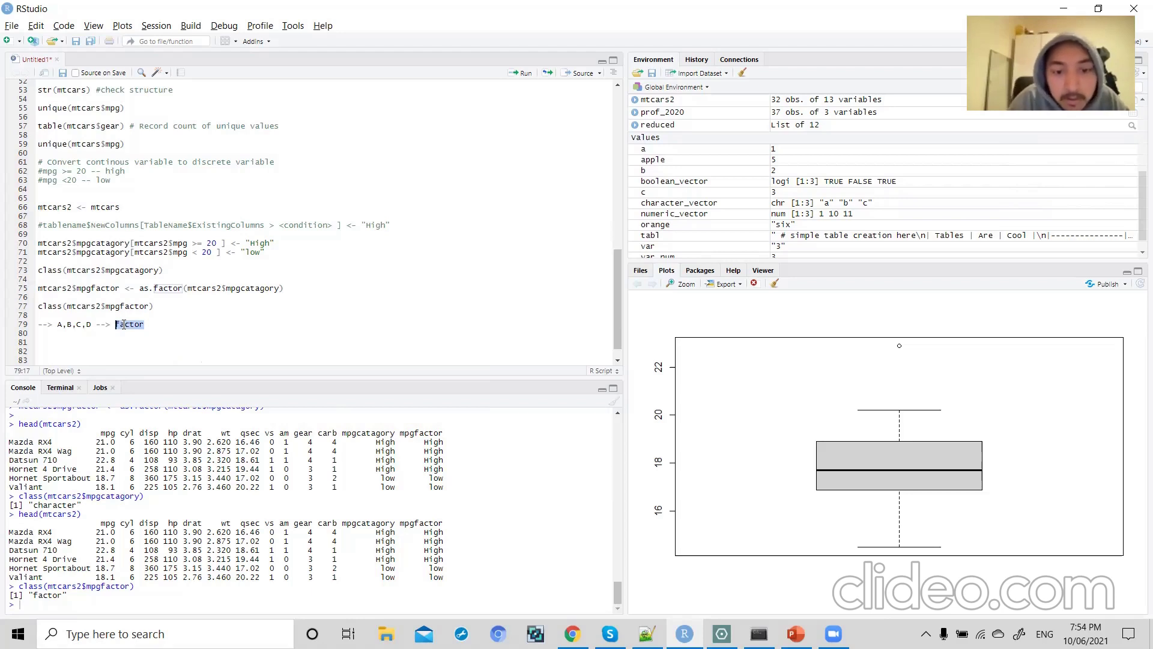
drag(428, 452, 447, 450)
click(447, 450)
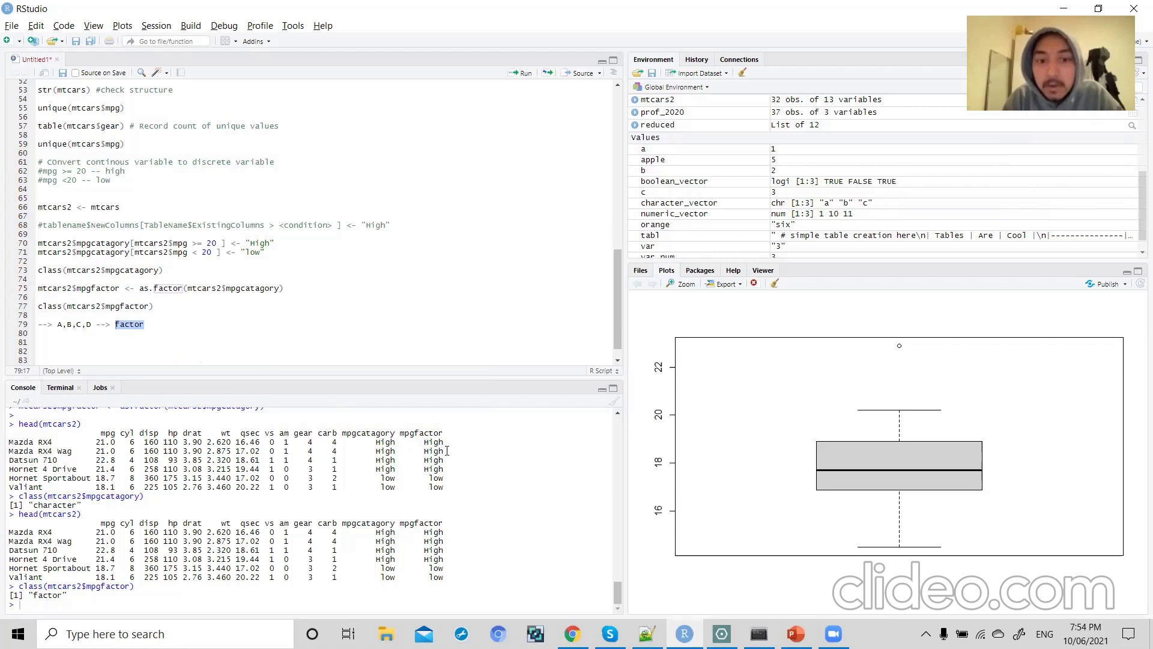
click(158, 323)
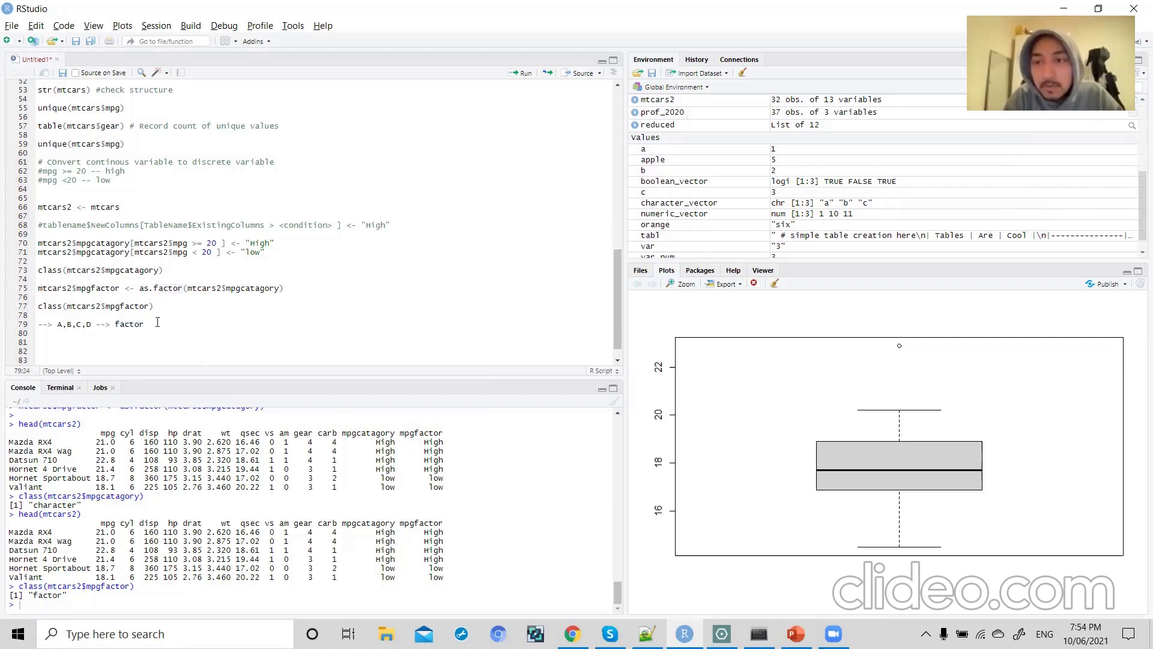
scroll(158, 322, down, 1)
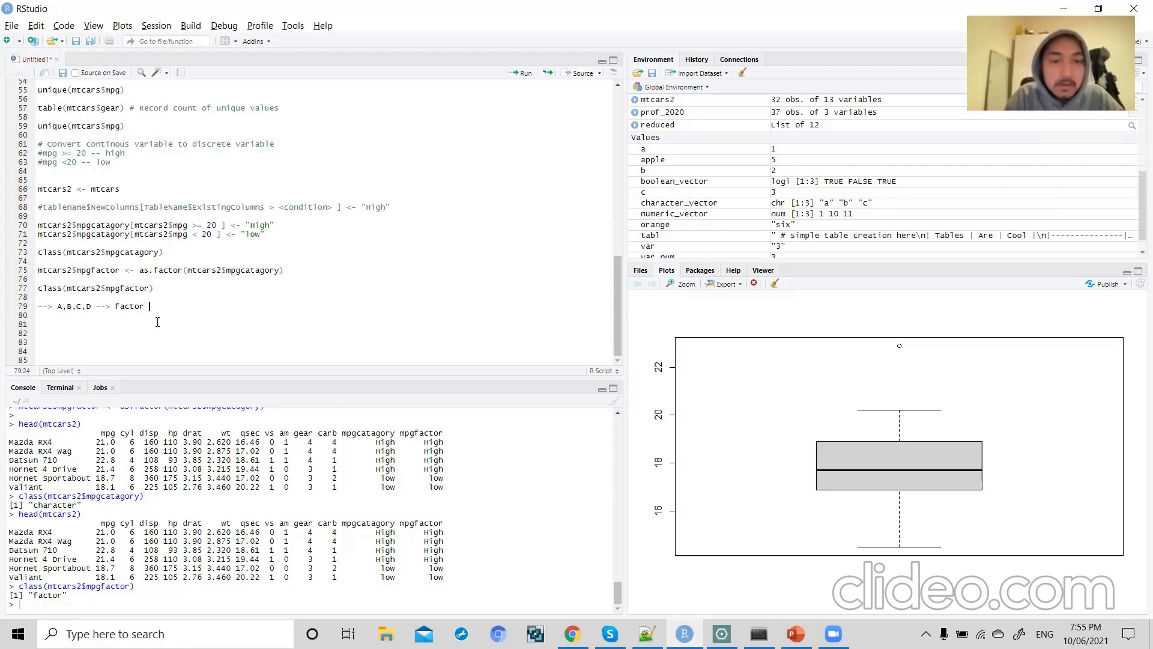
drag(149, 306, 34, 309)
key(BackSpace)
key(BackSpace)
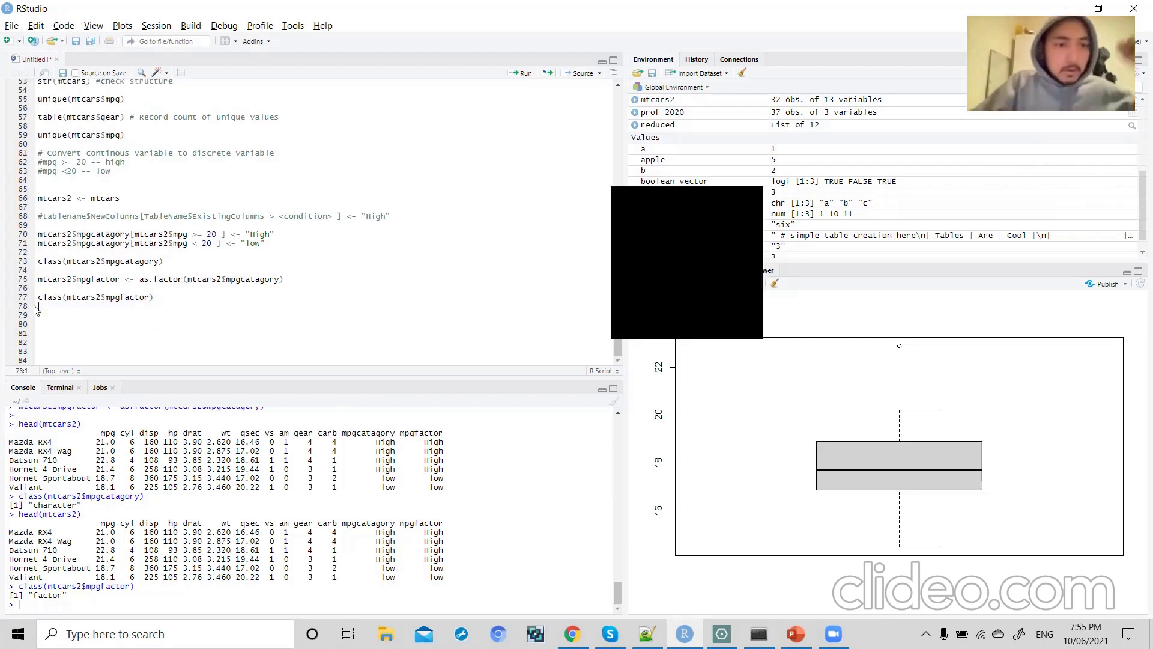
- Start a new line below class(mtcars2$mpgfactor), leaving one blank line between
click(167, 299)
key(Return)
key(Return)
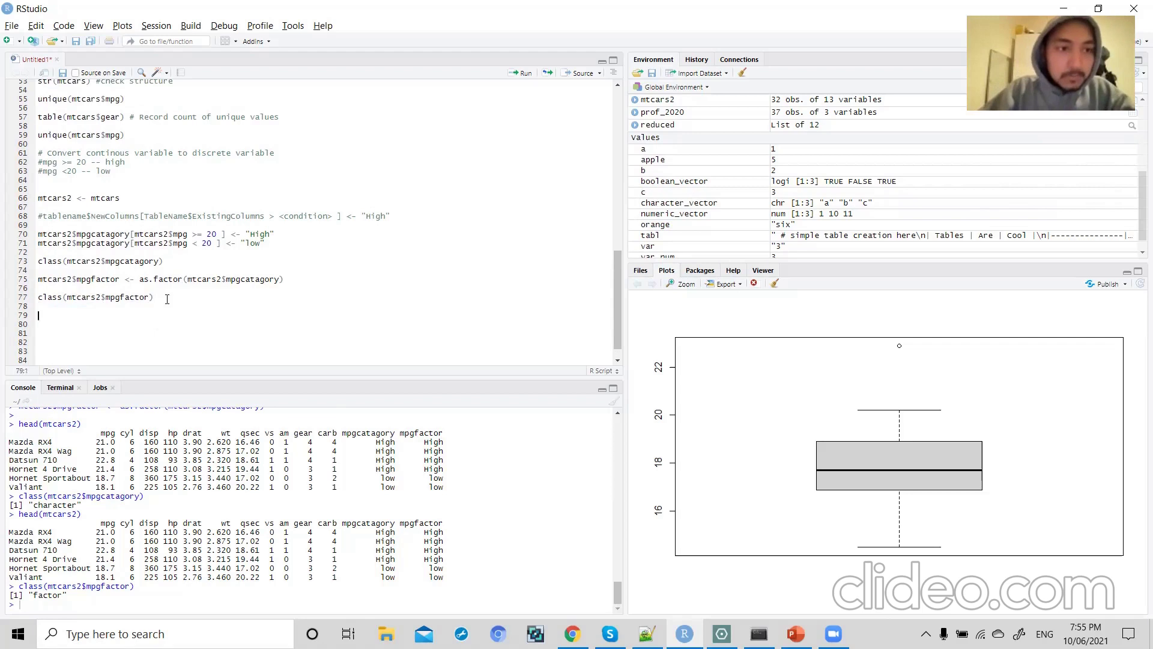
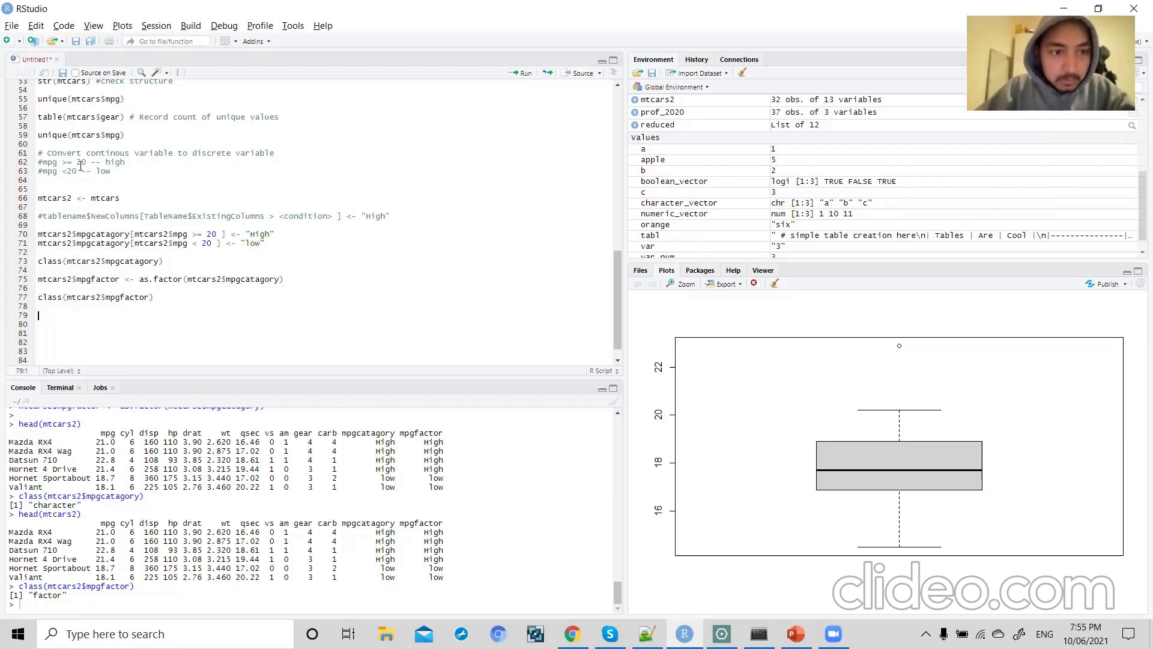
text(hi)
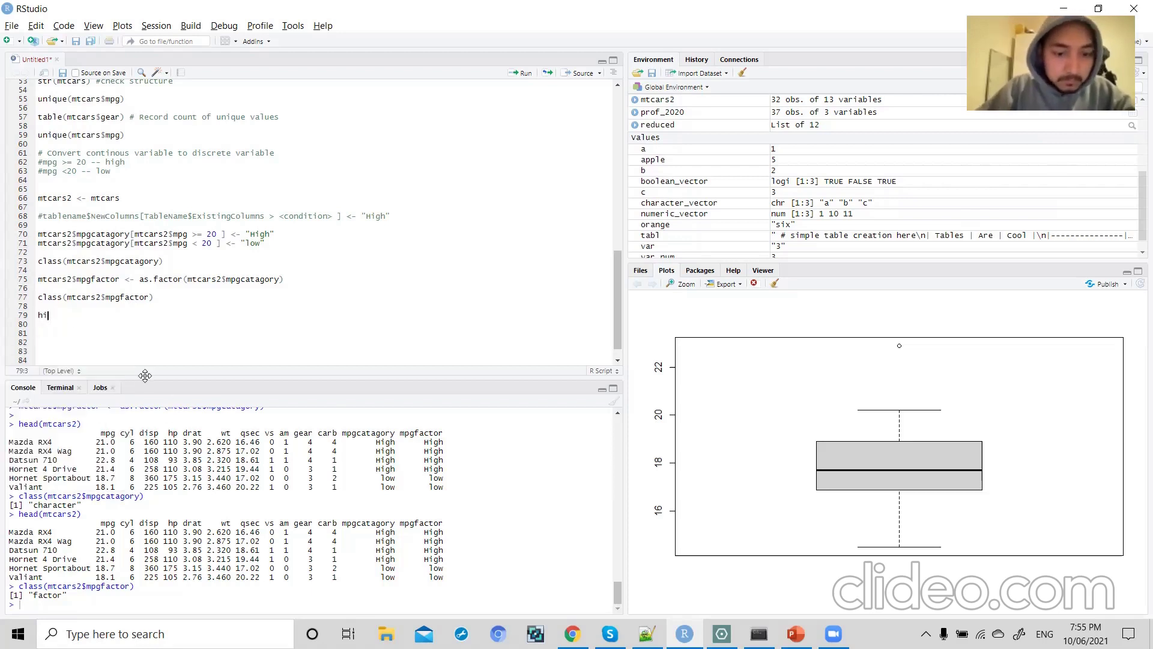
text(gh)
key(BackSpace)
key(BackSpace)
key(BackSpace)
key(BackSpace)
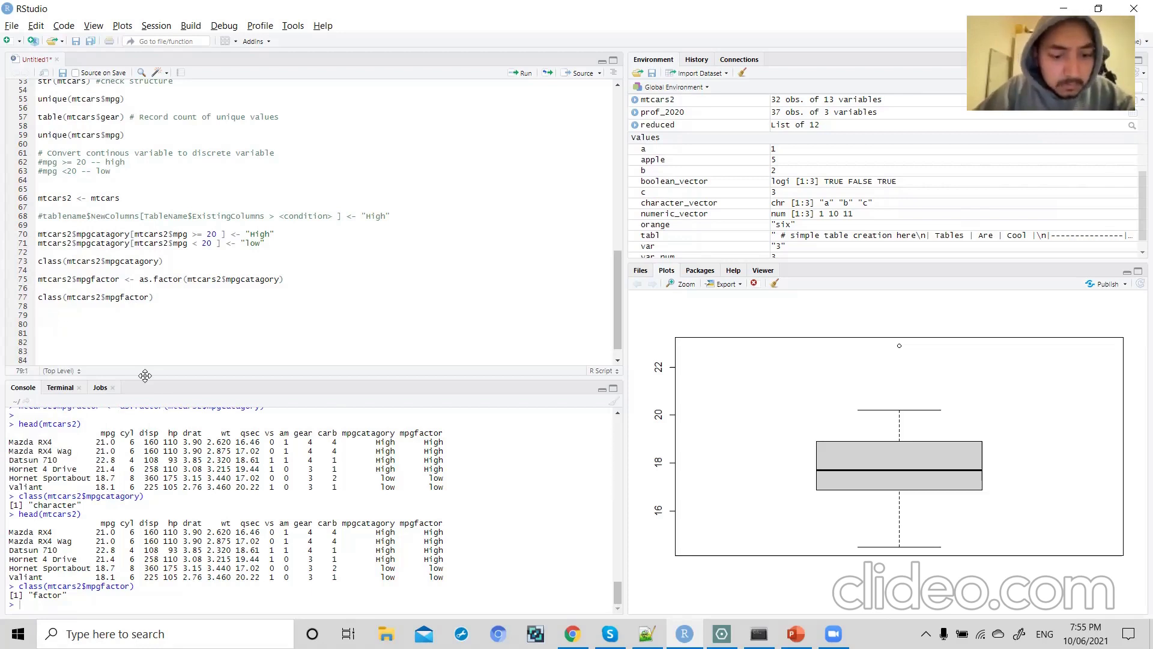
text(high)
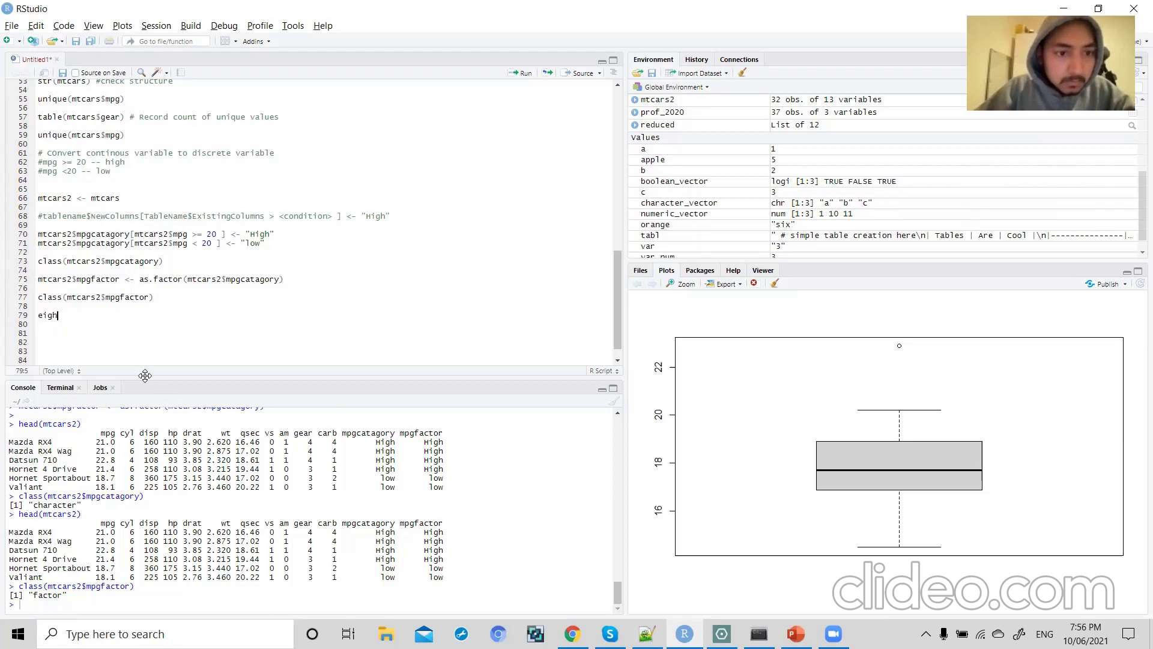
key(BackSpace)
key(BackSpace)
key(BackSpace)
key(BackSpace)
- Write the assignment height <- table(mtcars$am) on the new line
text(hei)
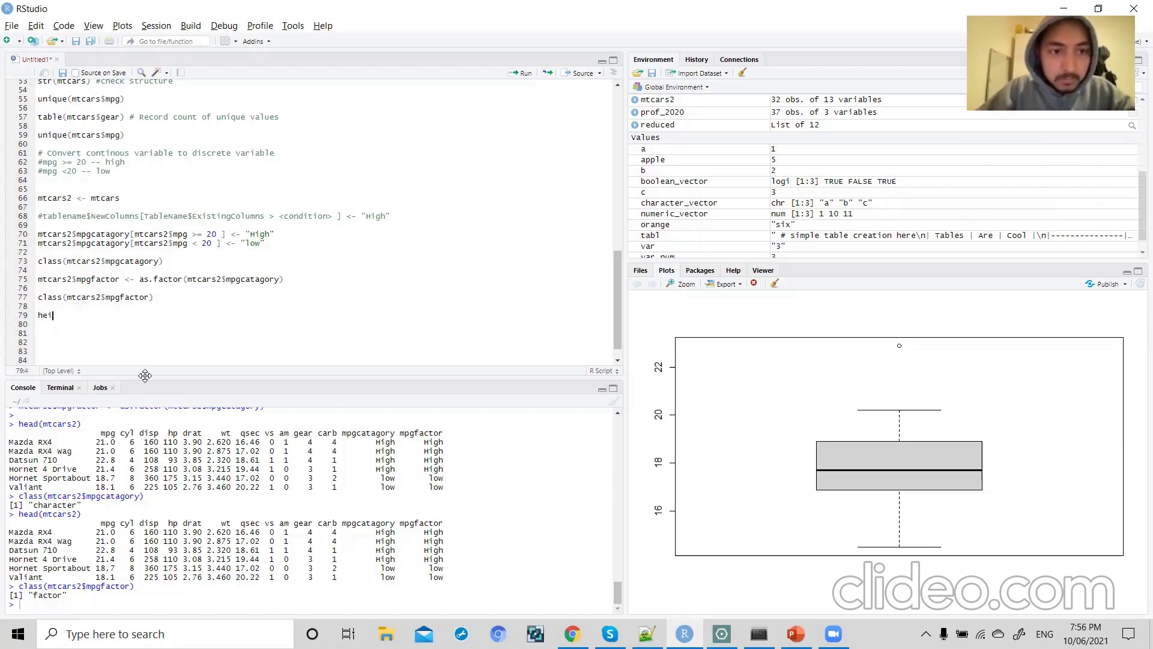
text(ght <-)
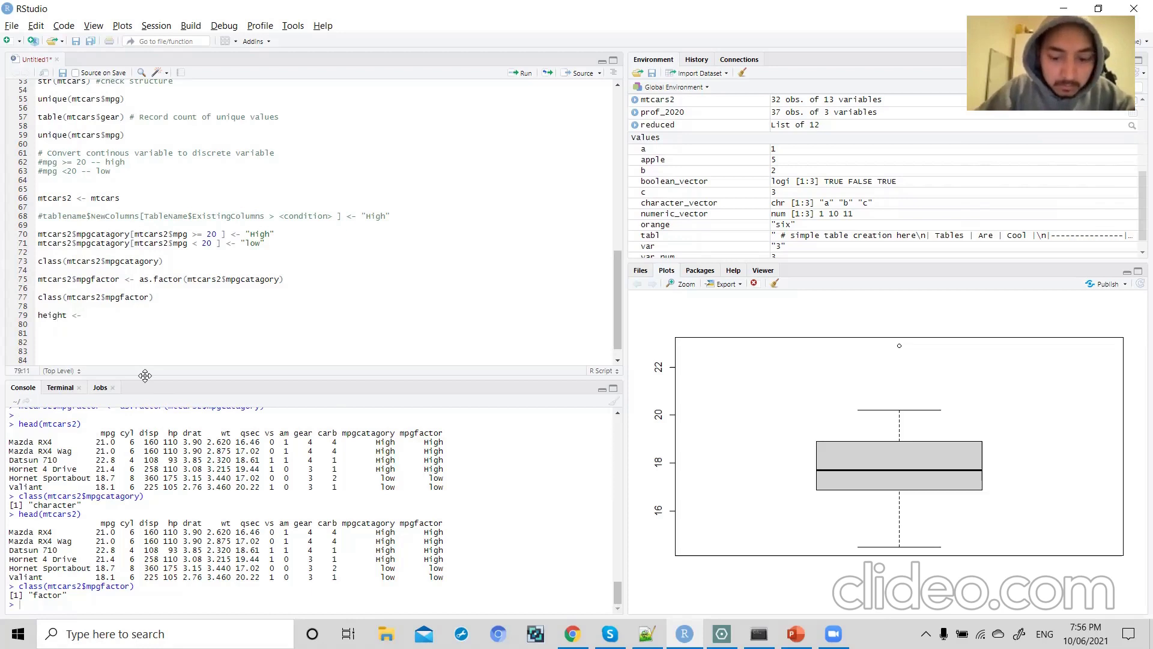
text( ta)
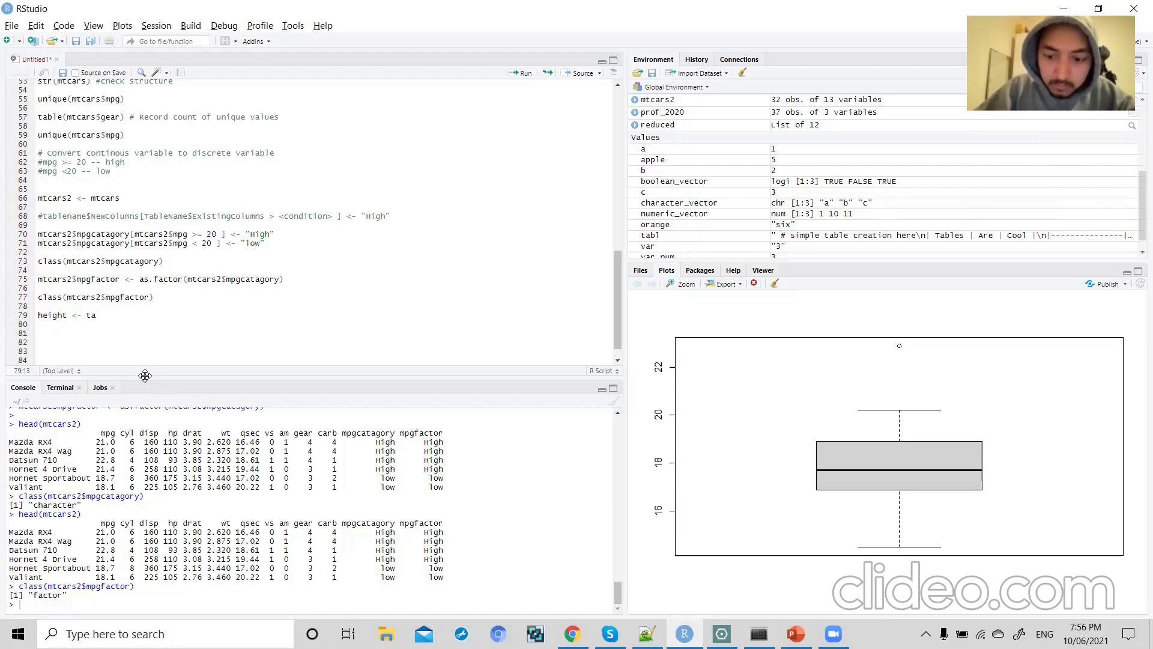
text(b)
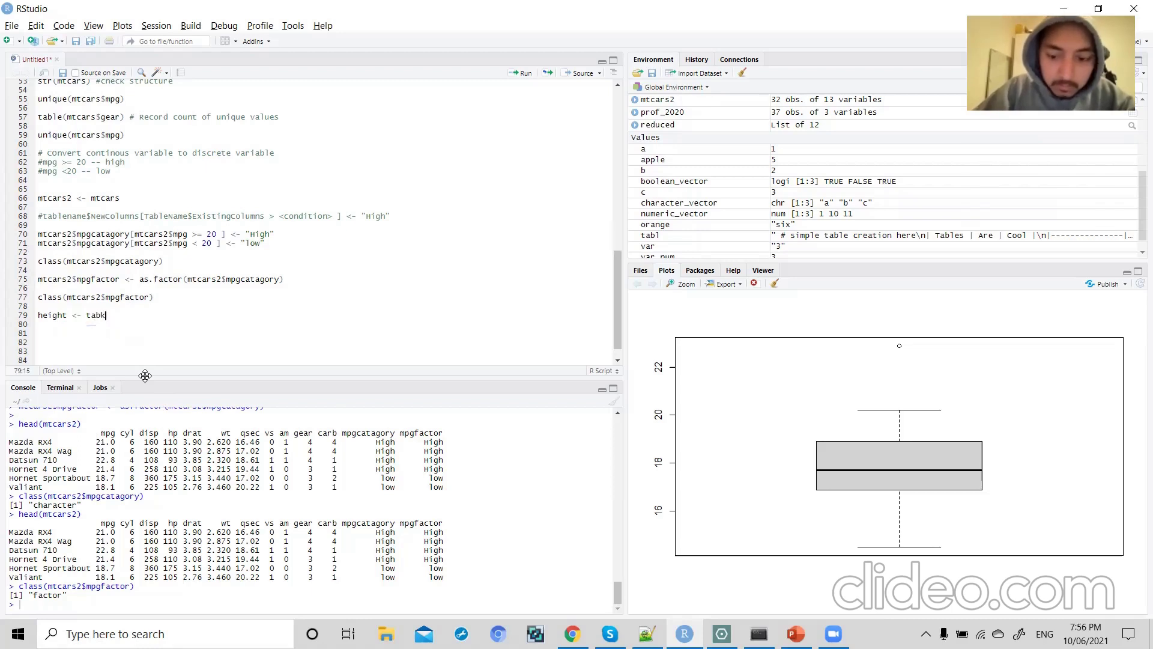
text(le()
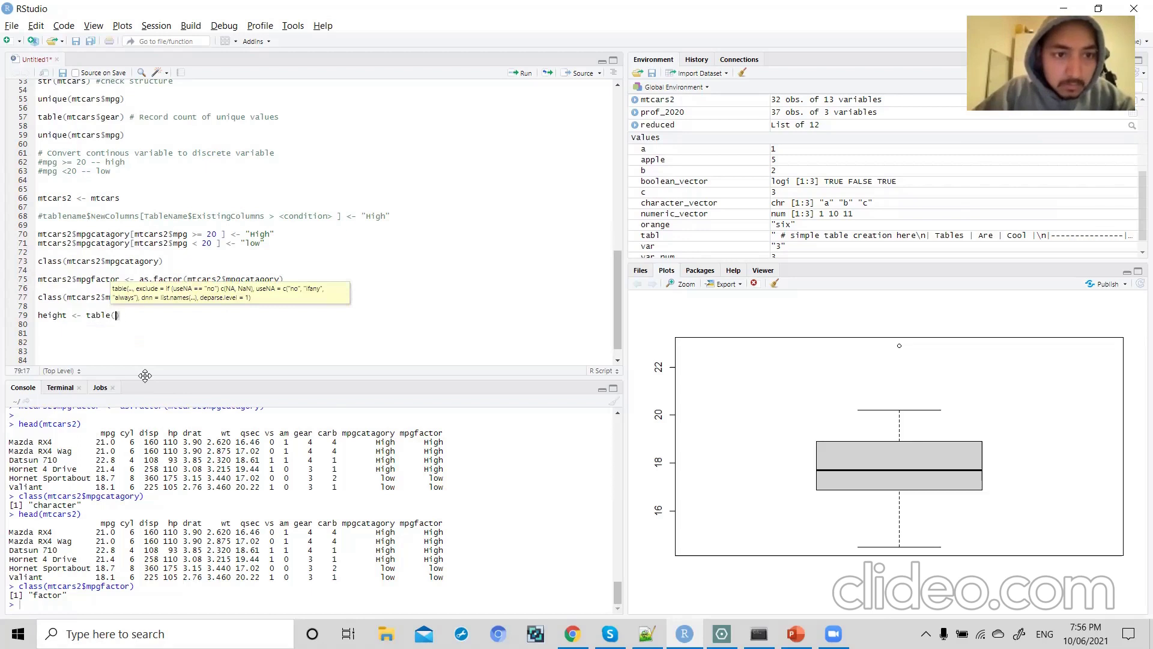
text(mtcars)
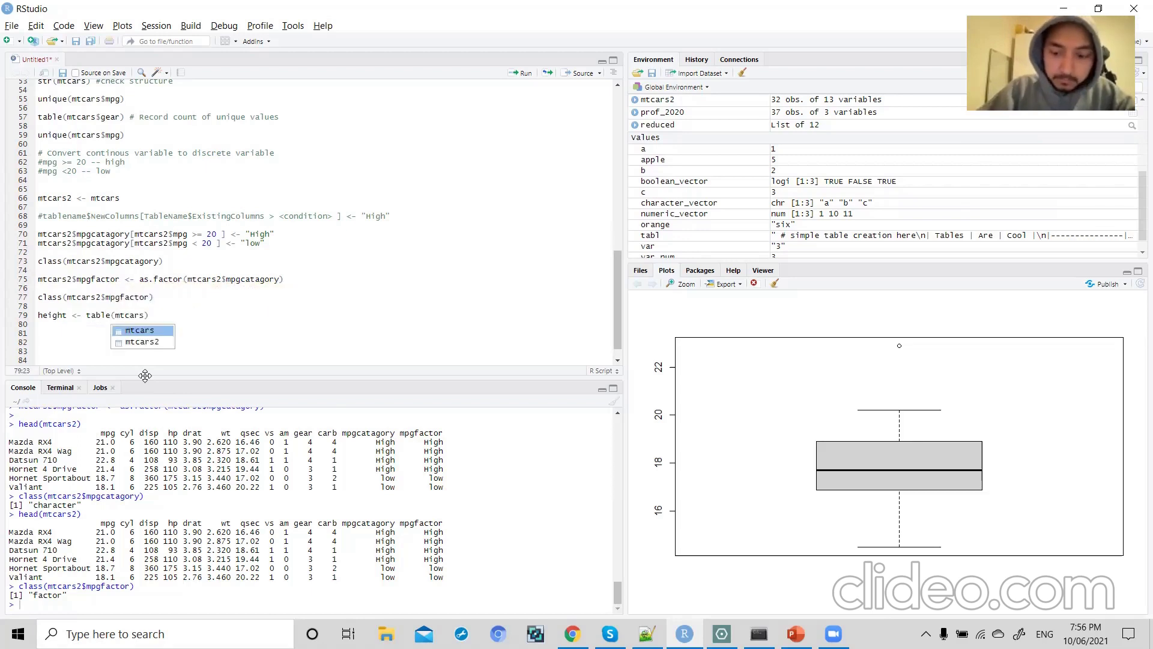
text($am)
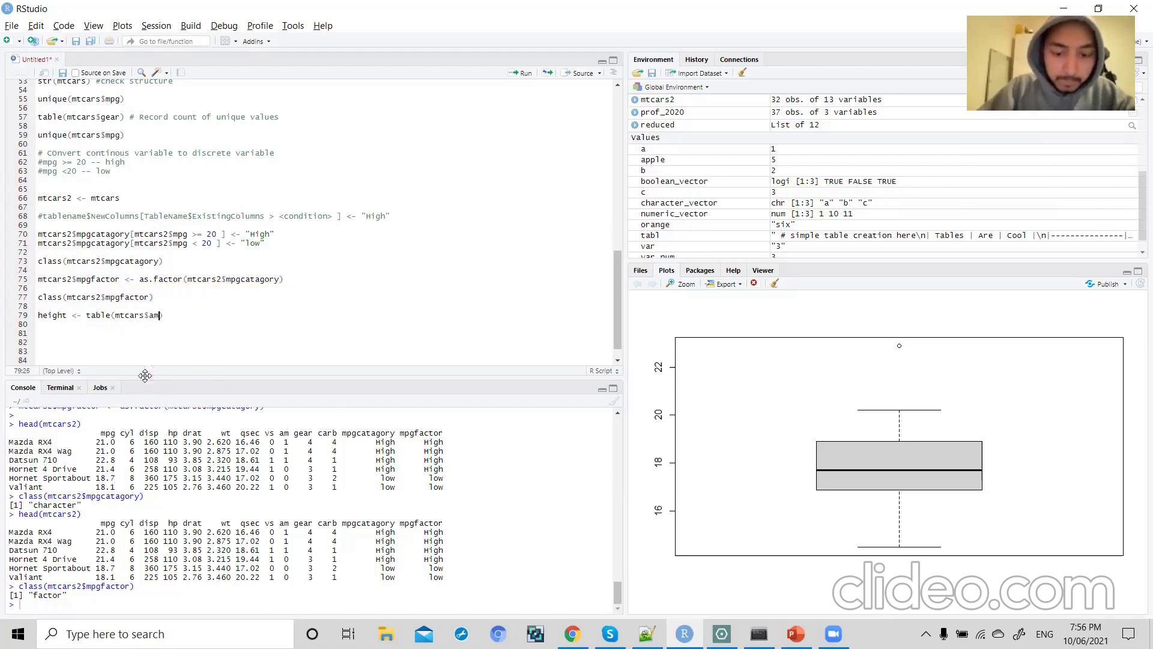
- Add barplot(height) below the height assignment, leaving one blank line between, and run both commands together
key(Return)
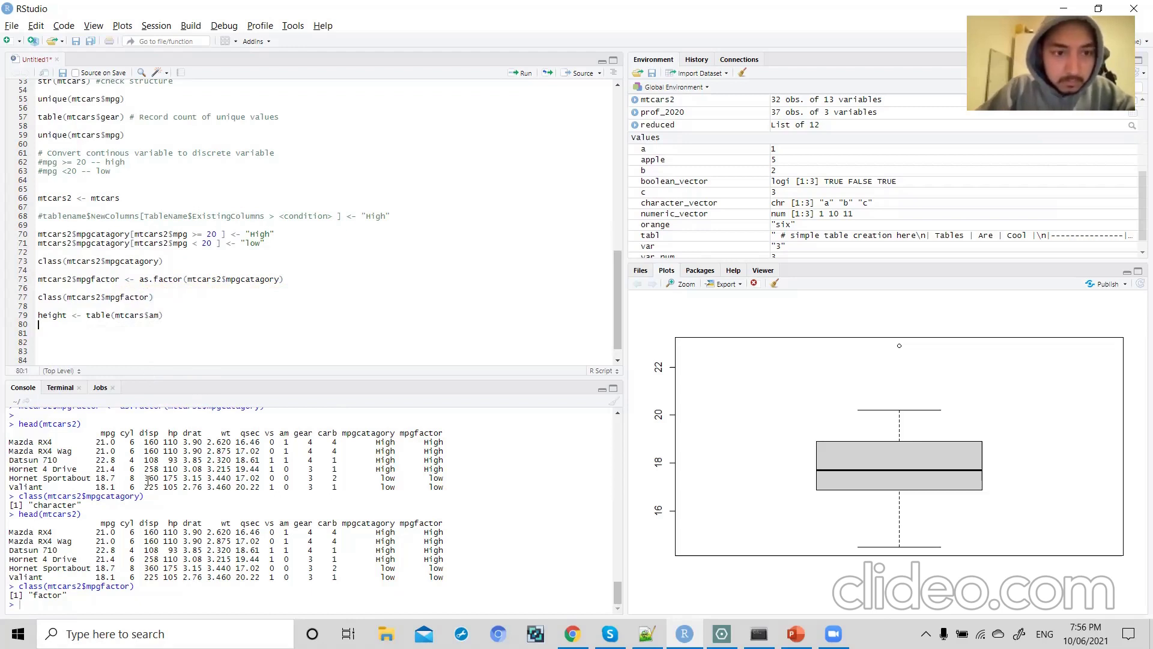
key(Return)
text(barp)
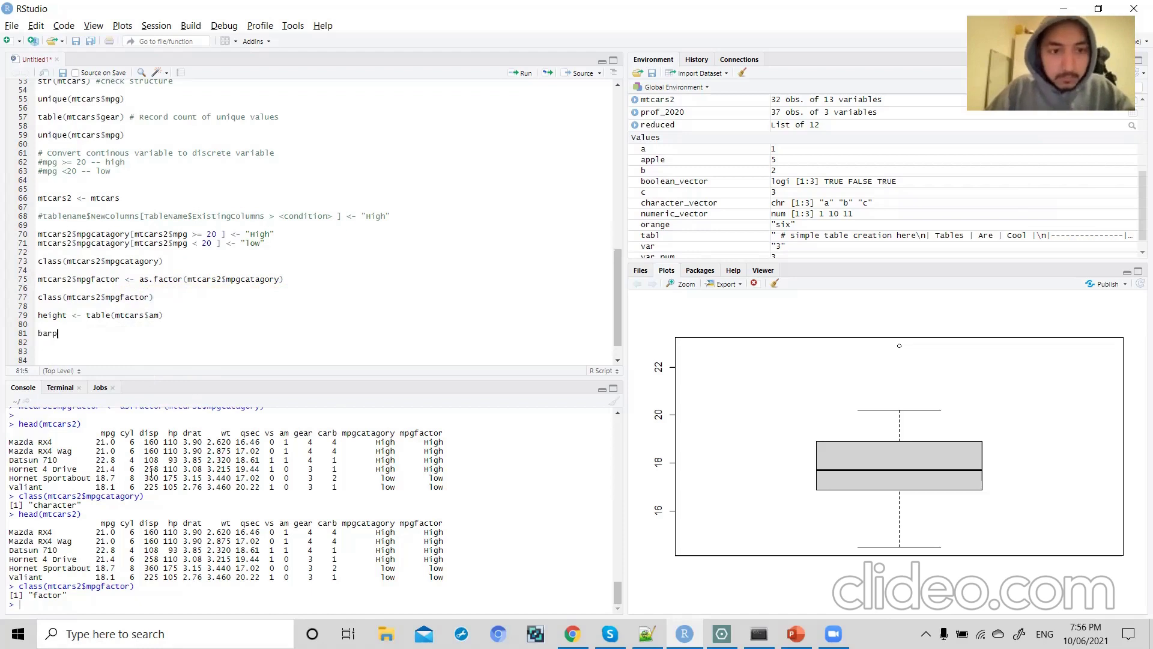
text(lot()
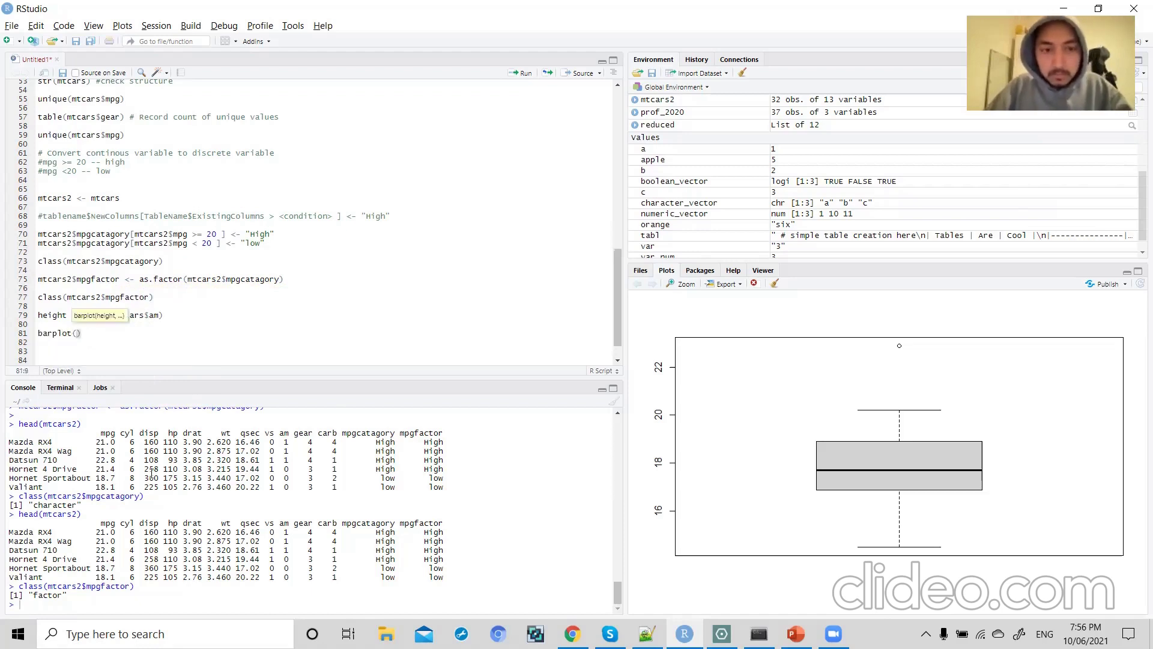
double_click(52, 315)
key(ctrl+c)
click(77, 334)
key(ctrl+v)
drag(110, 334, 30, 315)
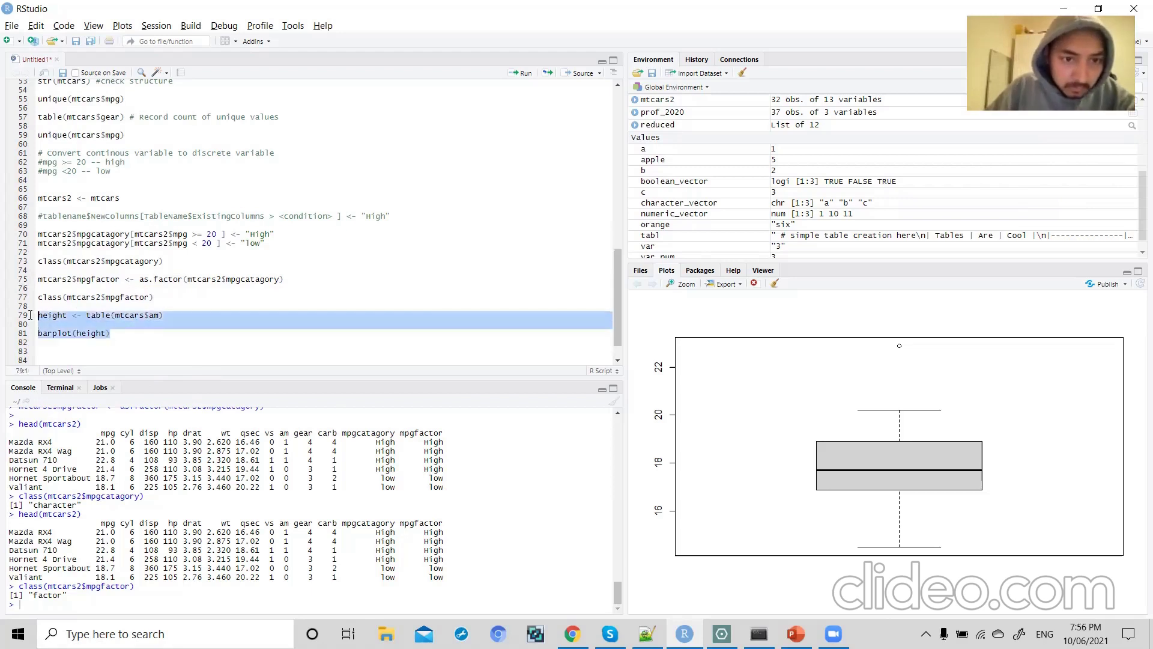
key(ctrl+Return)
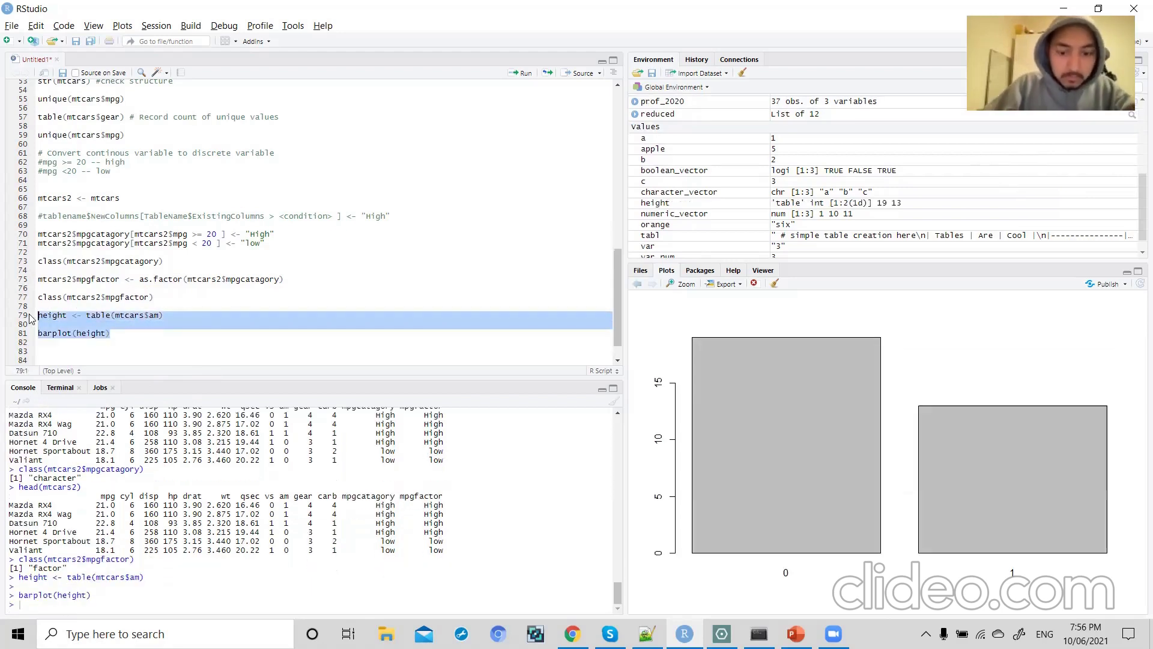
- Append the note "--0 --> automatic or 1 --> manual" to the end of the height <- table(mtcars$am) line
click(117, 332)
scroll(118, 331, down, 1)
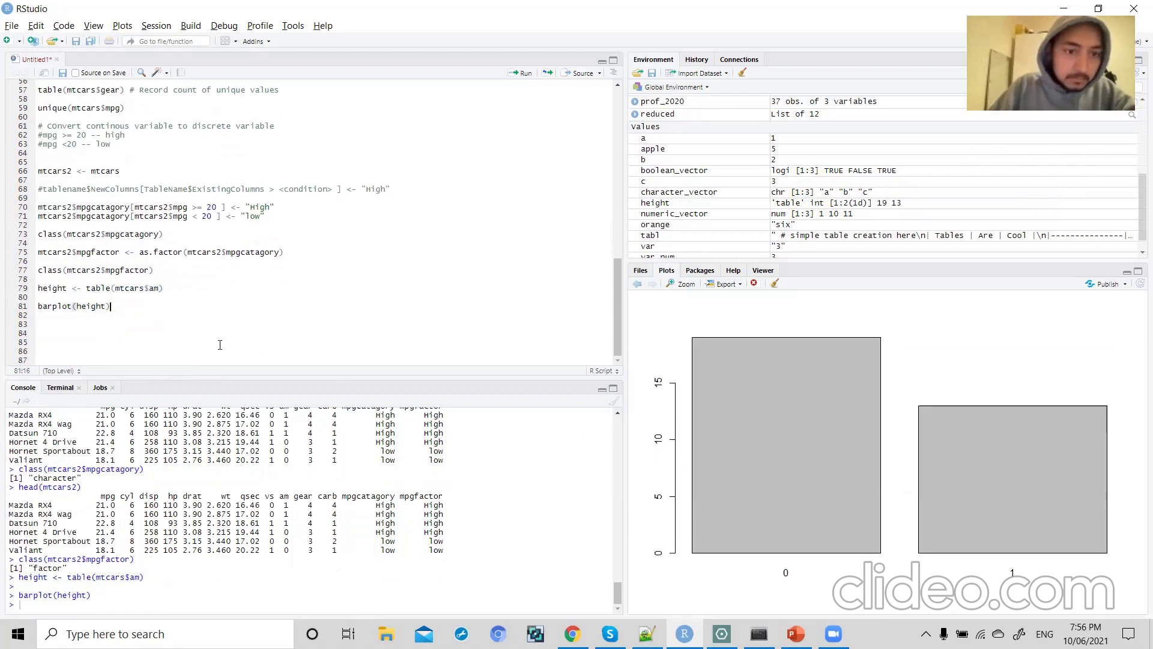
double_click(158, 289)
click(157, 288)
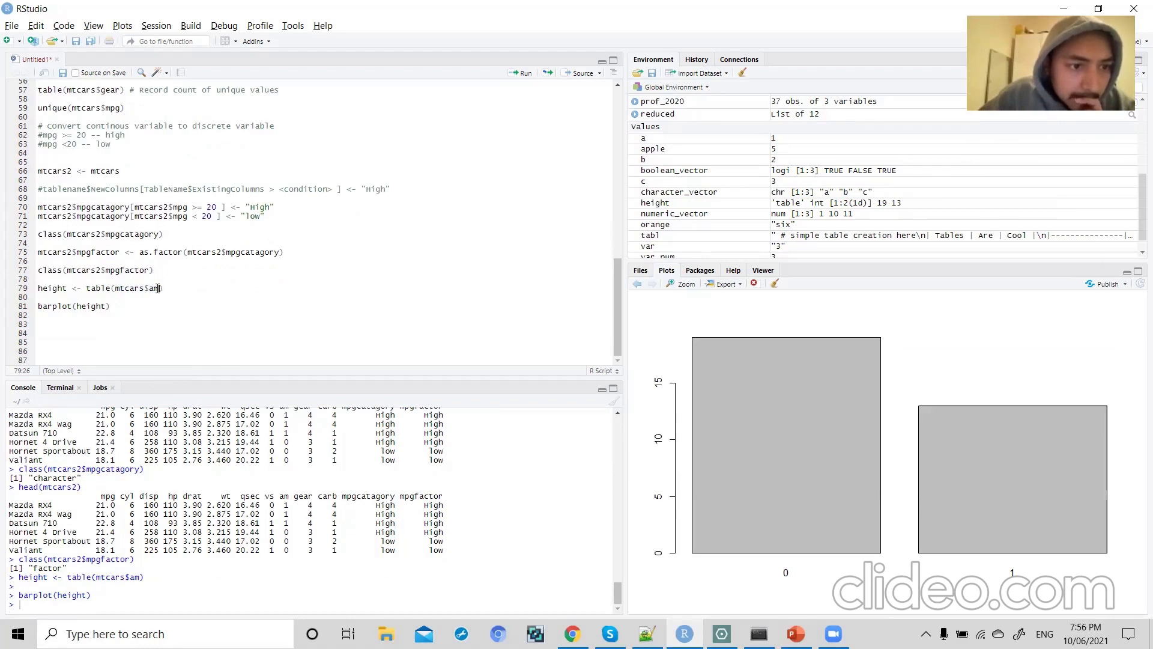
key(End)
text(--0 )
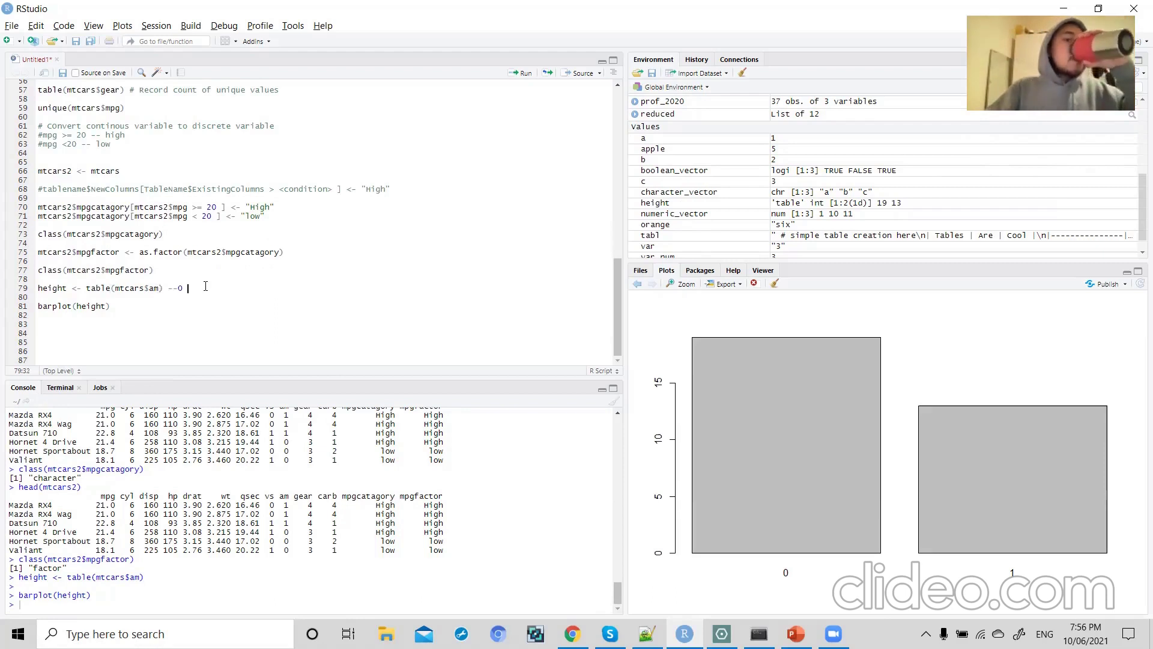
text(--> a)
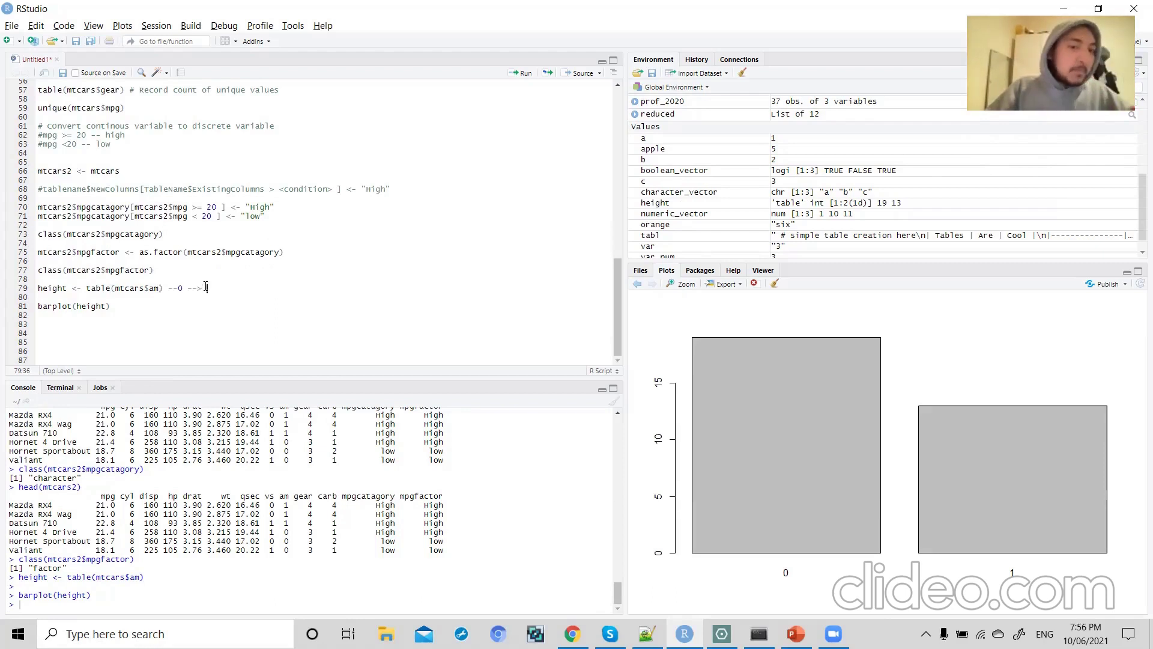
text(utoma)
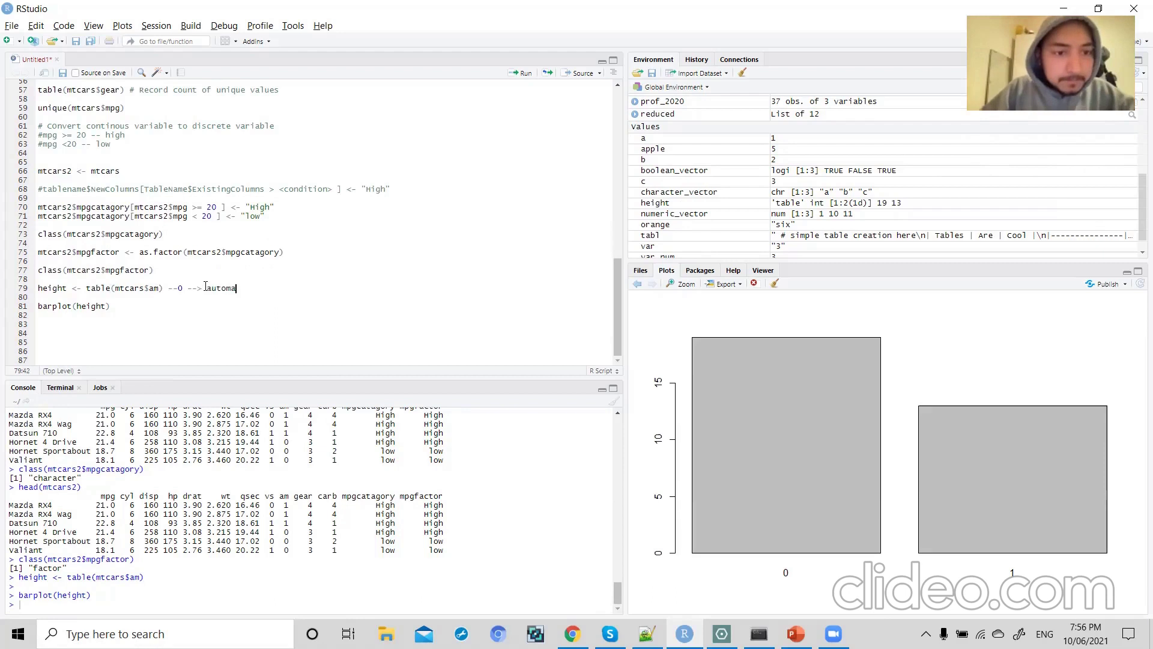
text(tic or 1 )
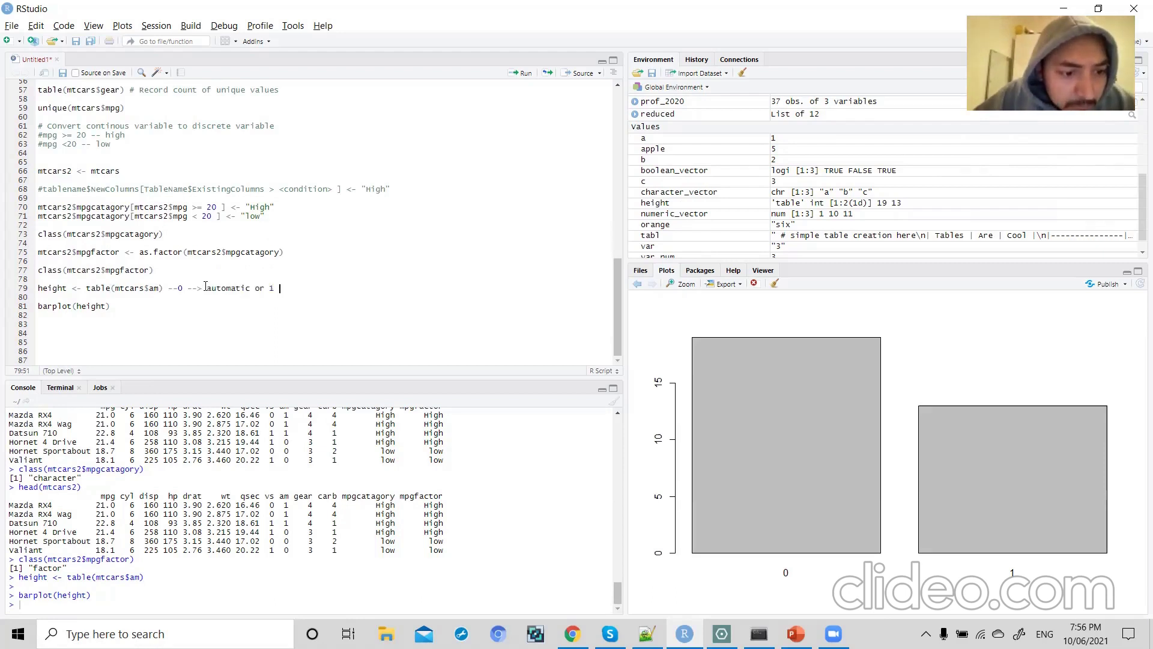
text(--> manual)
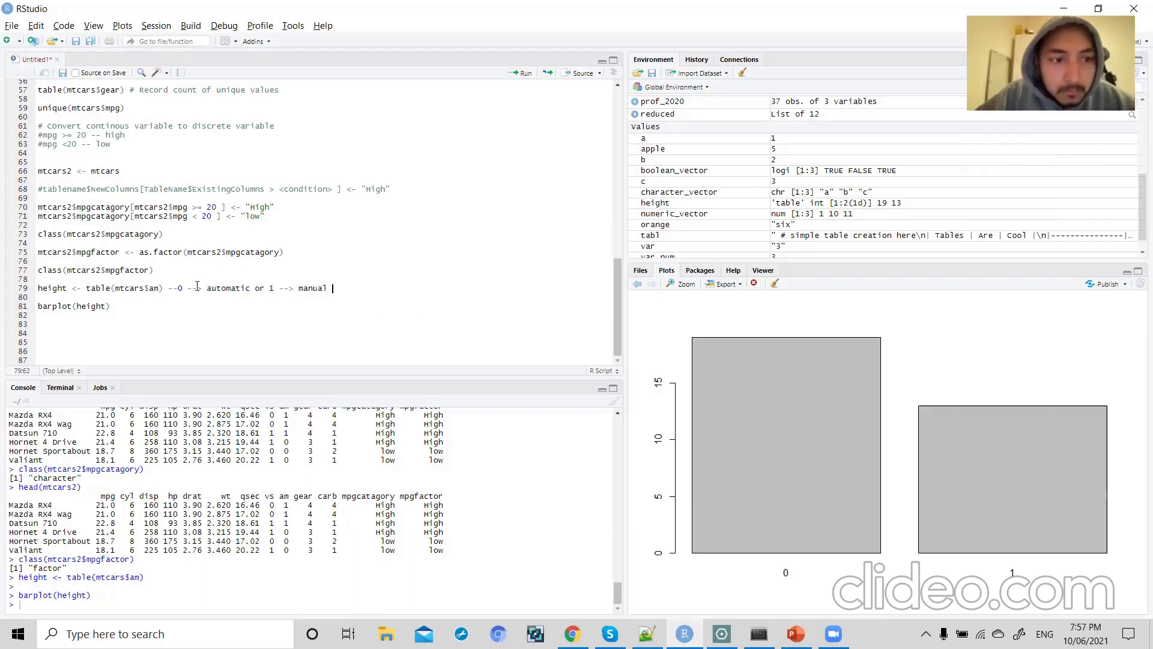
double_click(151, 288)
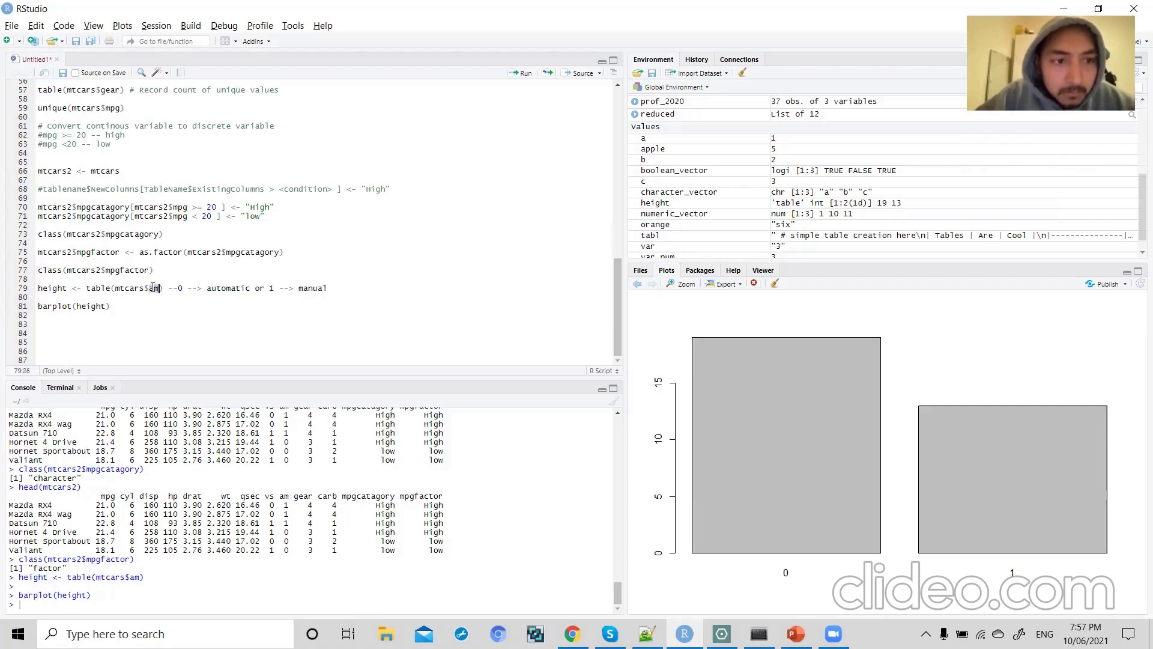
click(128, 293)
click(128, 307)
drag(129, 308, 38, 300)
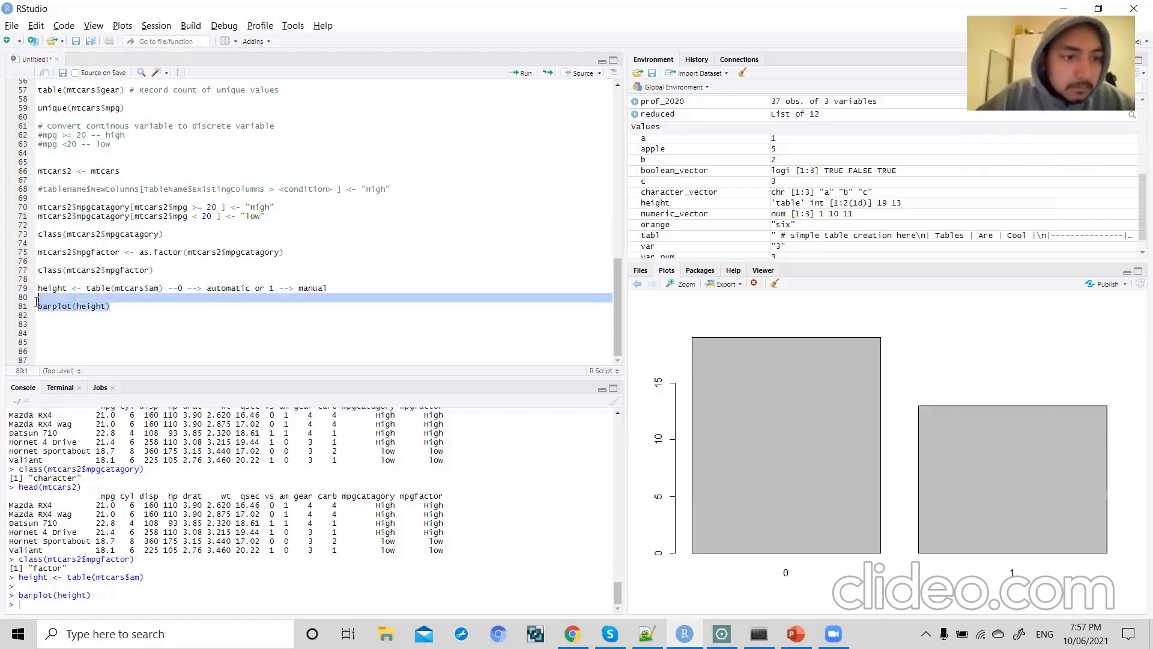
click(120, 306)
click(153, 315)
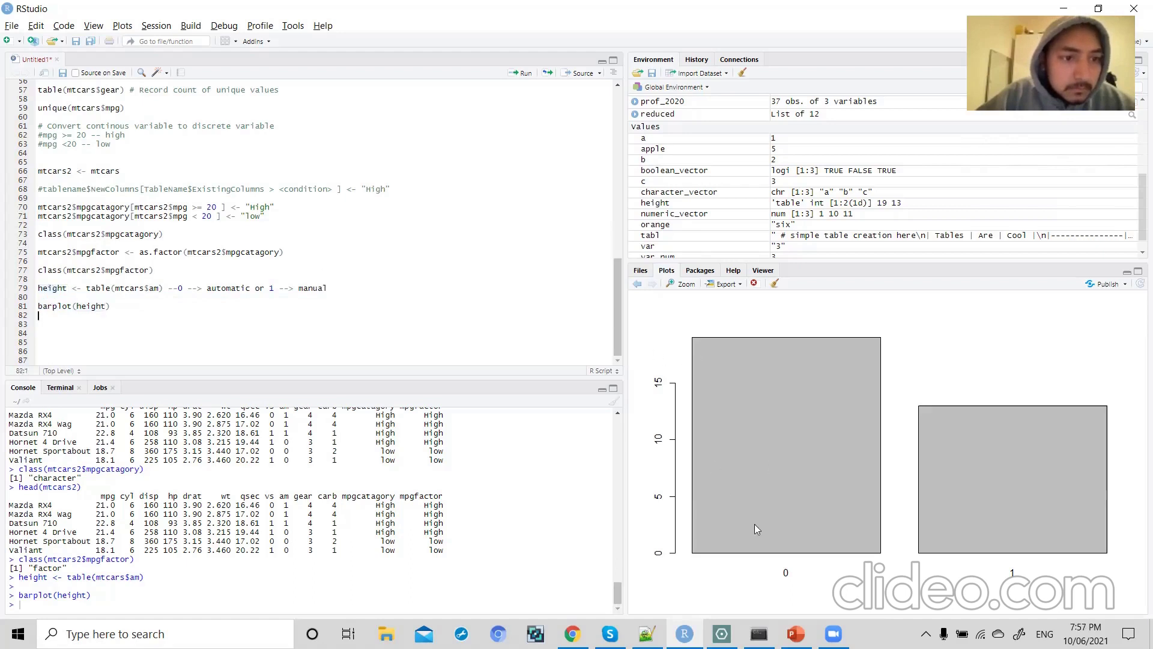
double_click(235, 289)
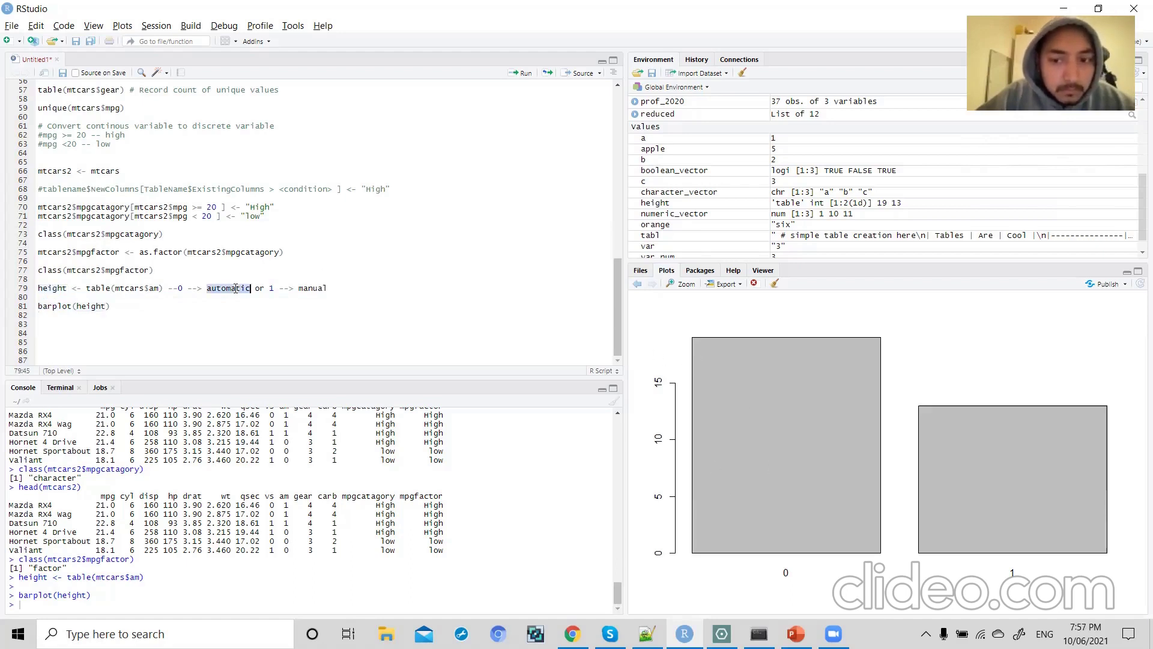
- Write hist(mtcars$carb) below barplot(height), leaving one blank line between
click(143, 312)
key(BackSpace)
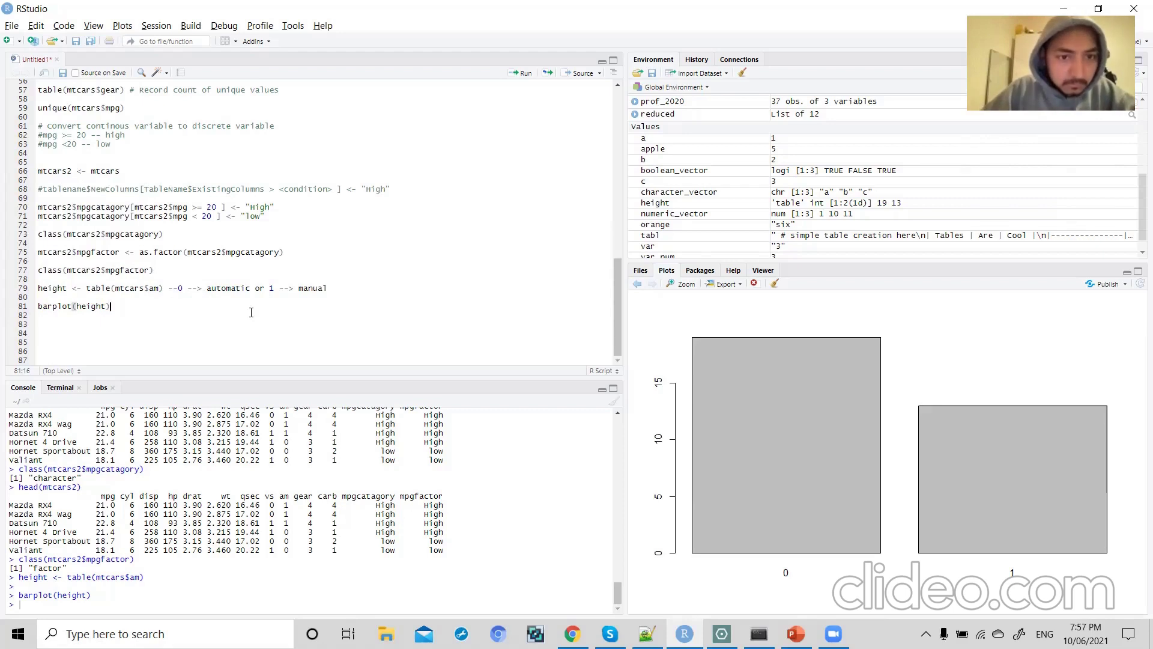
key(Return)
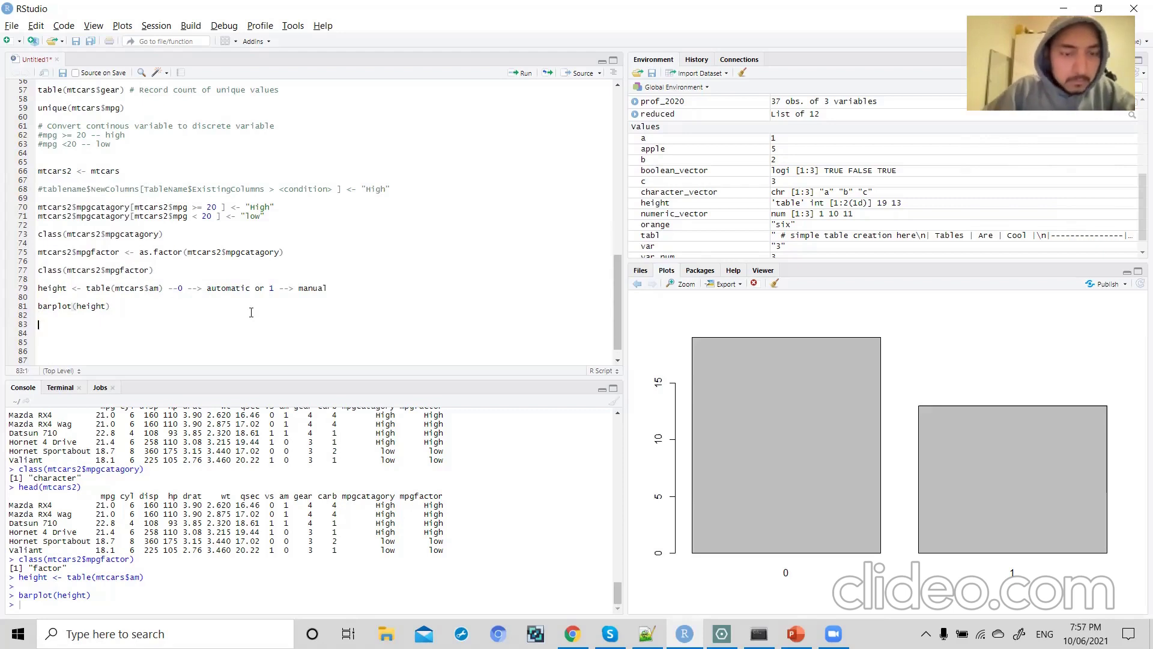
text(hist)
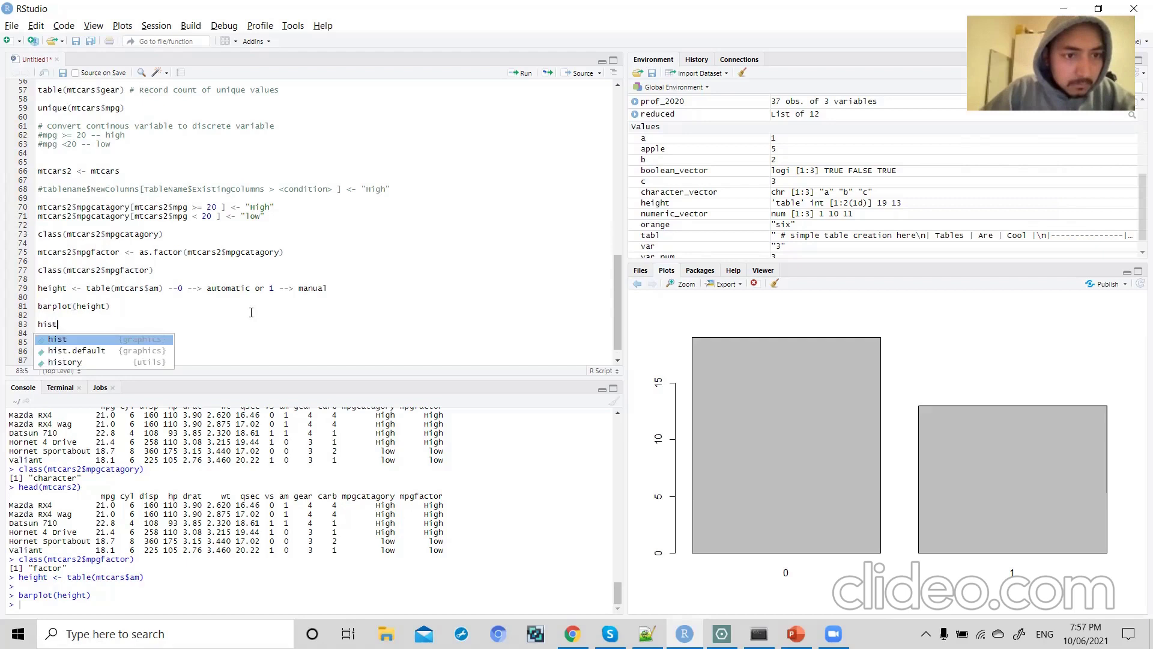
text((mtca)
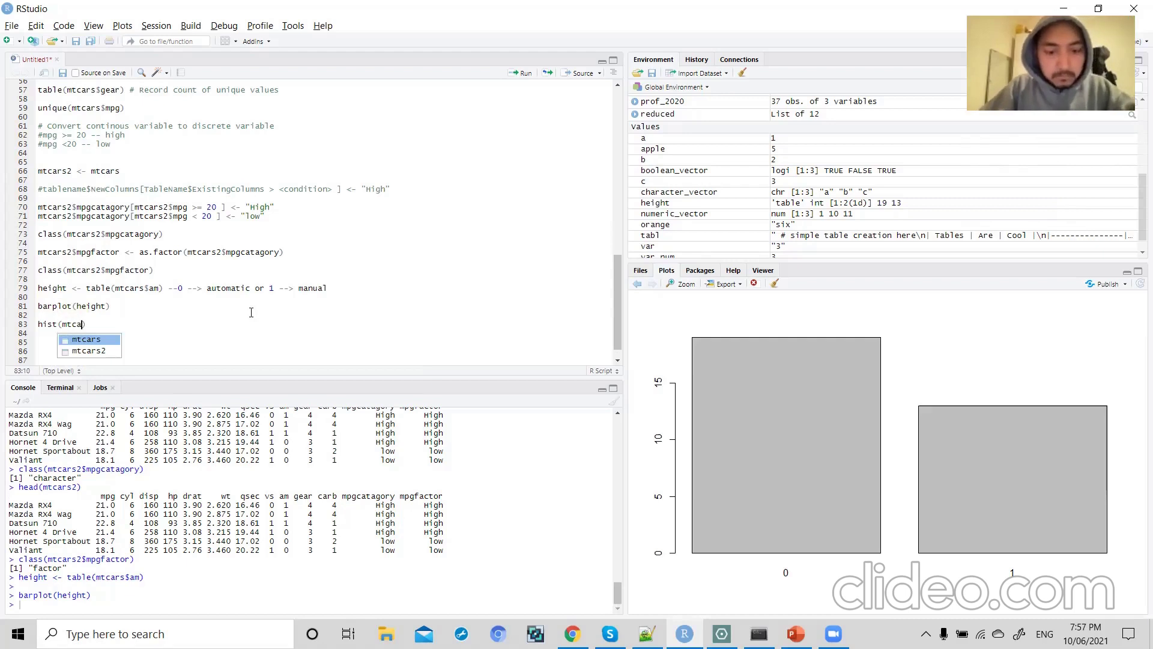
key(Down)
key(Up)
key(Return)
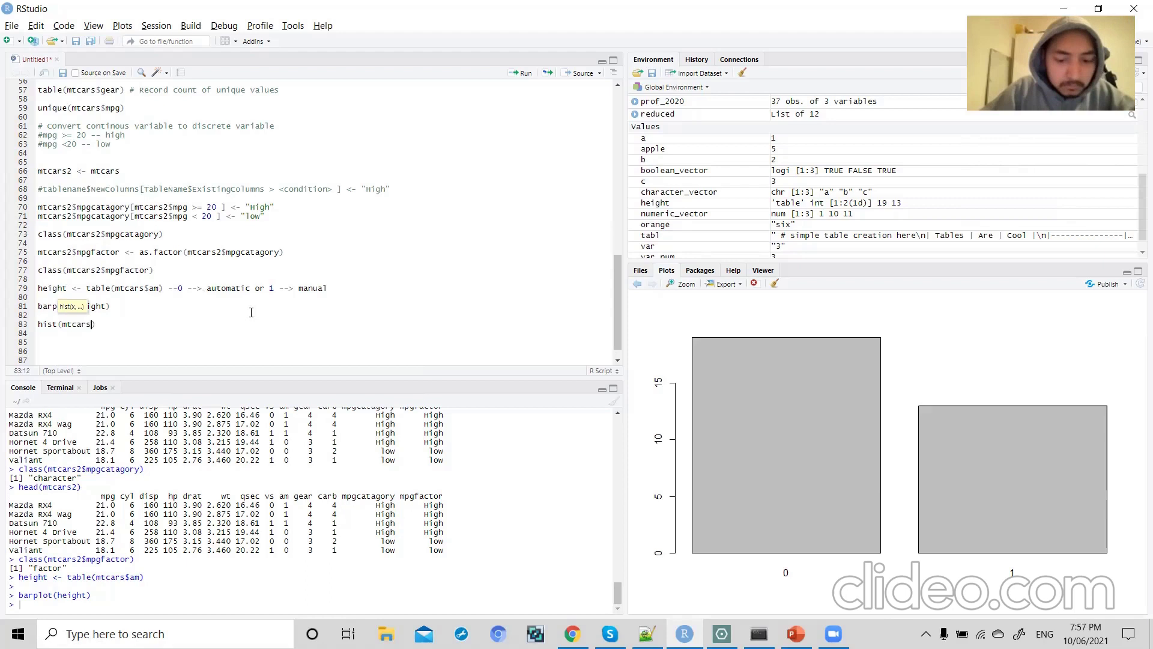
text($)
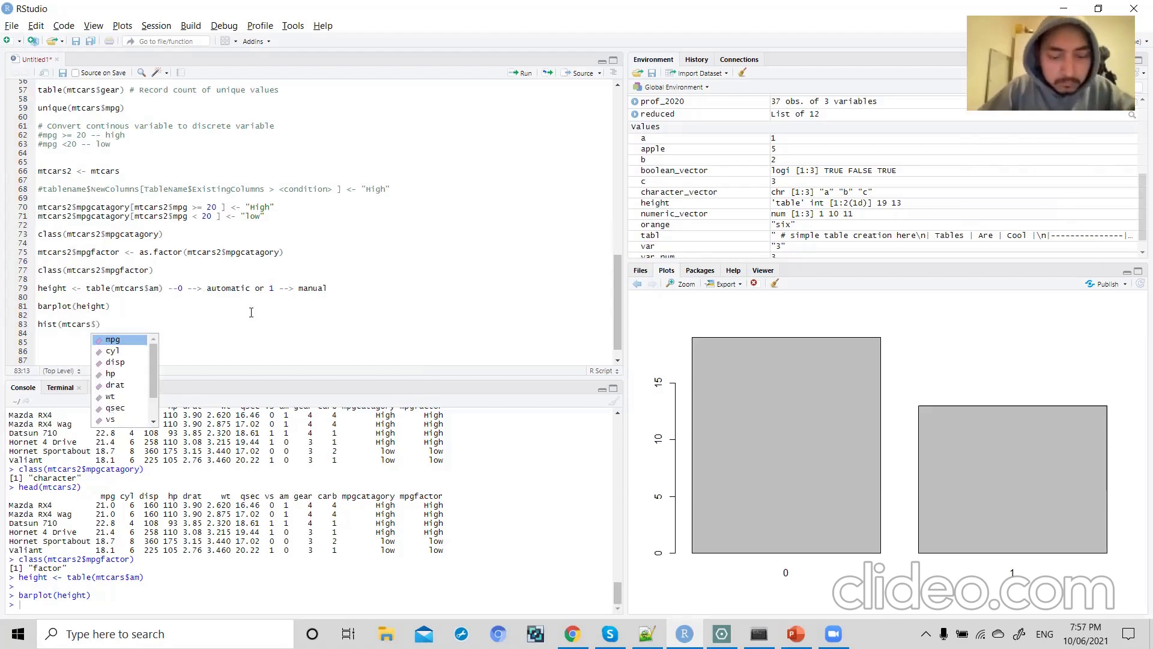
text(cat)
text(b)
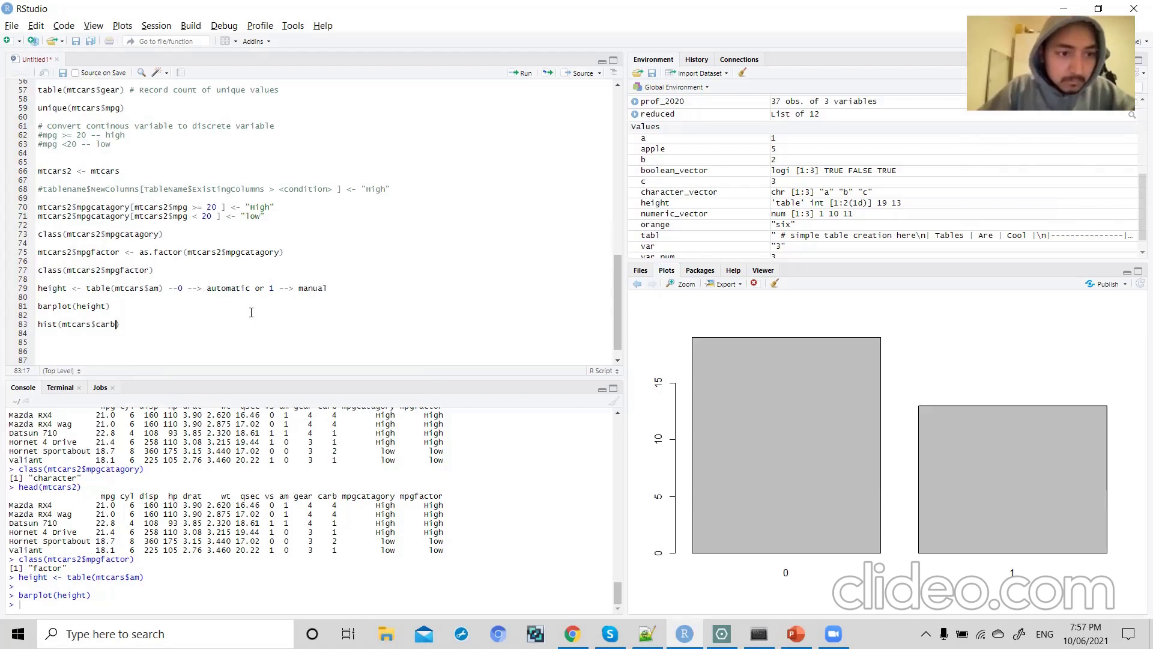
- Run hist(mtcars$carb) and append the comment "# Carb number of carburetors" to its line
drag(144, 323, 36, 326)
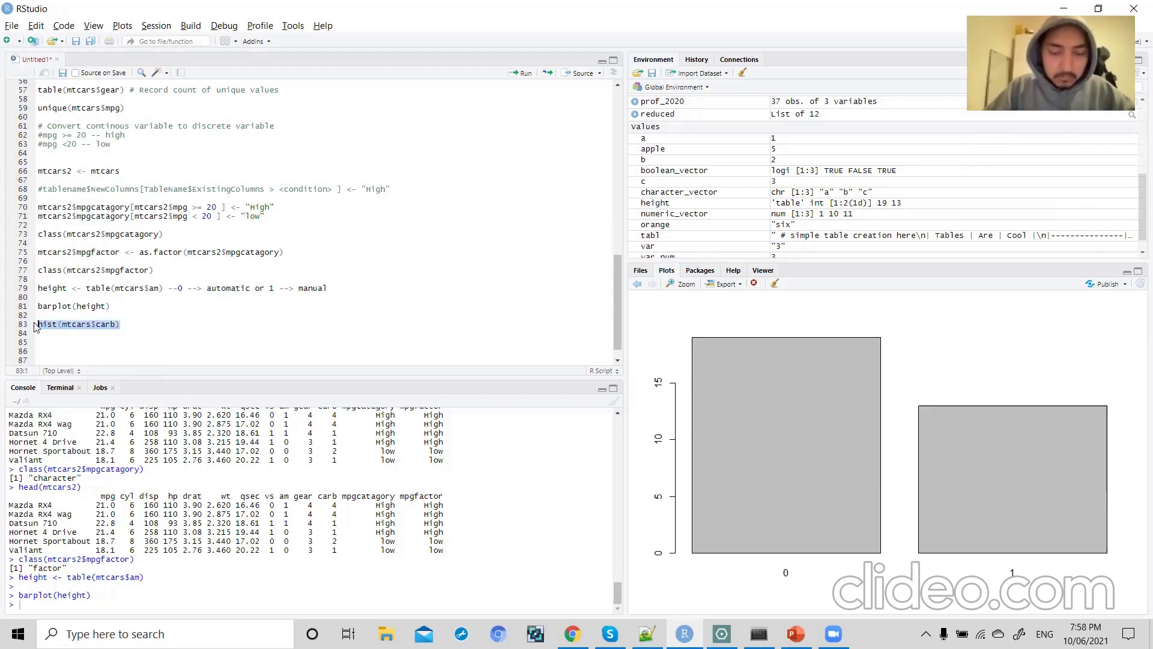
key(ctrl+Return)
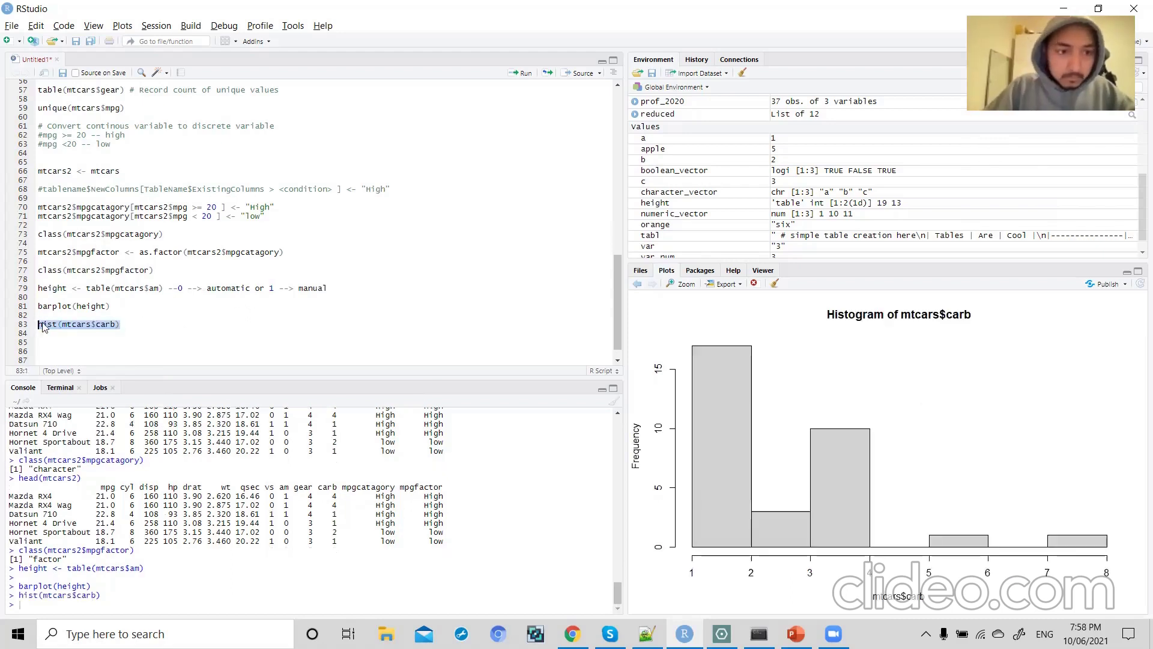
click(149, 324)
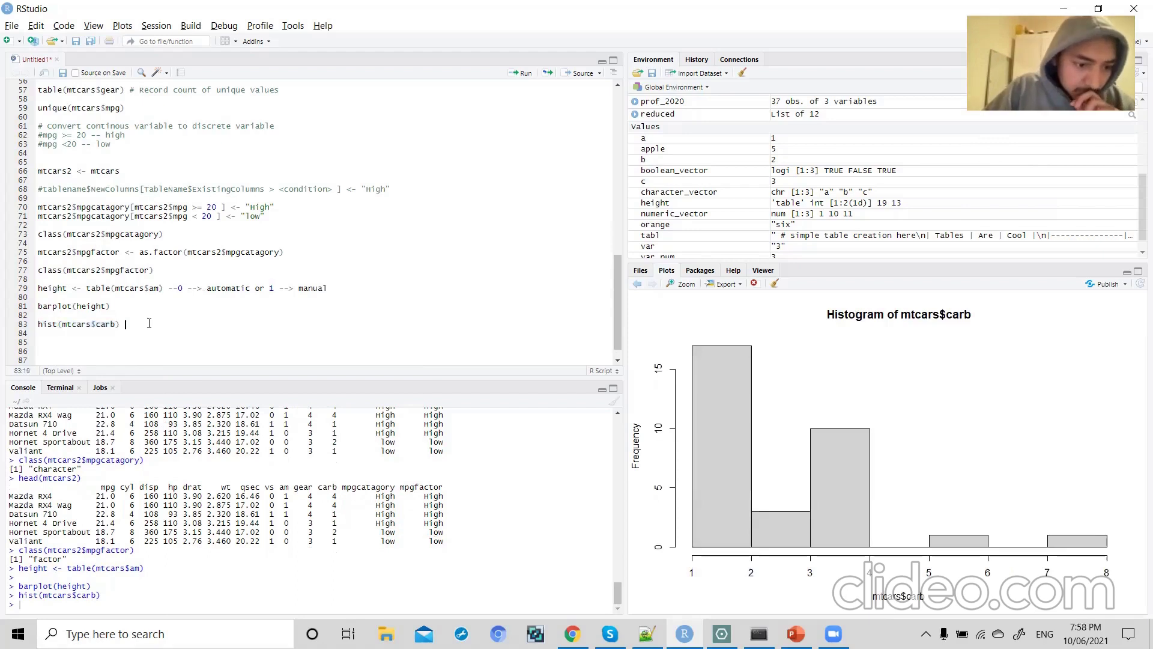
text(#)
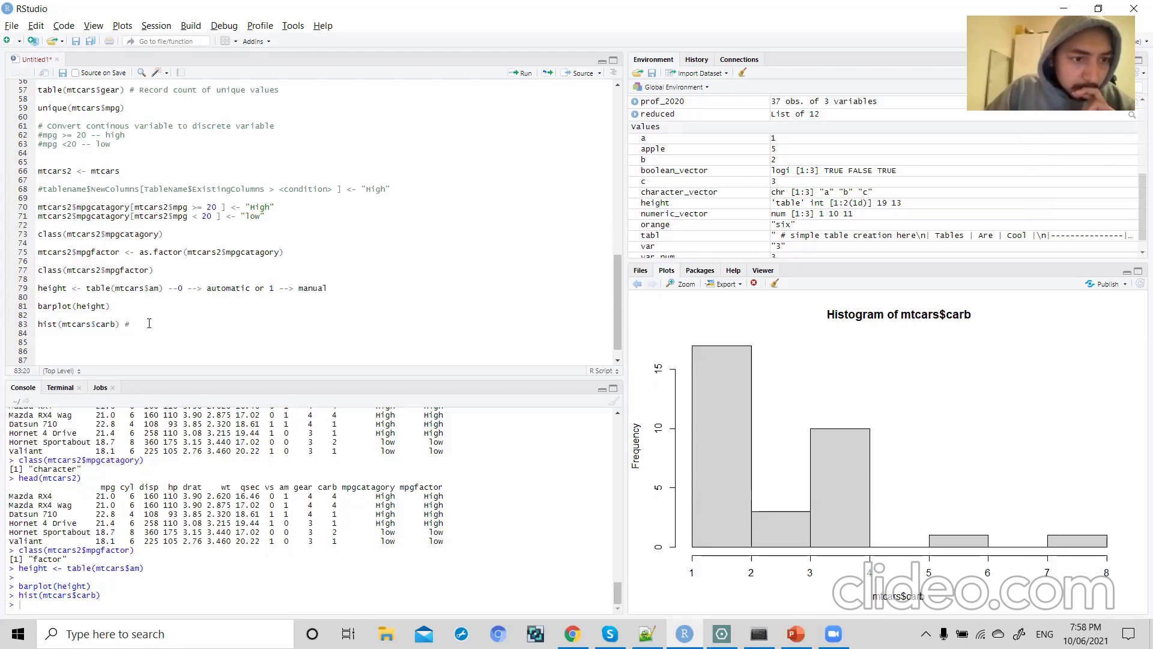
text( Carb number of carburetors)
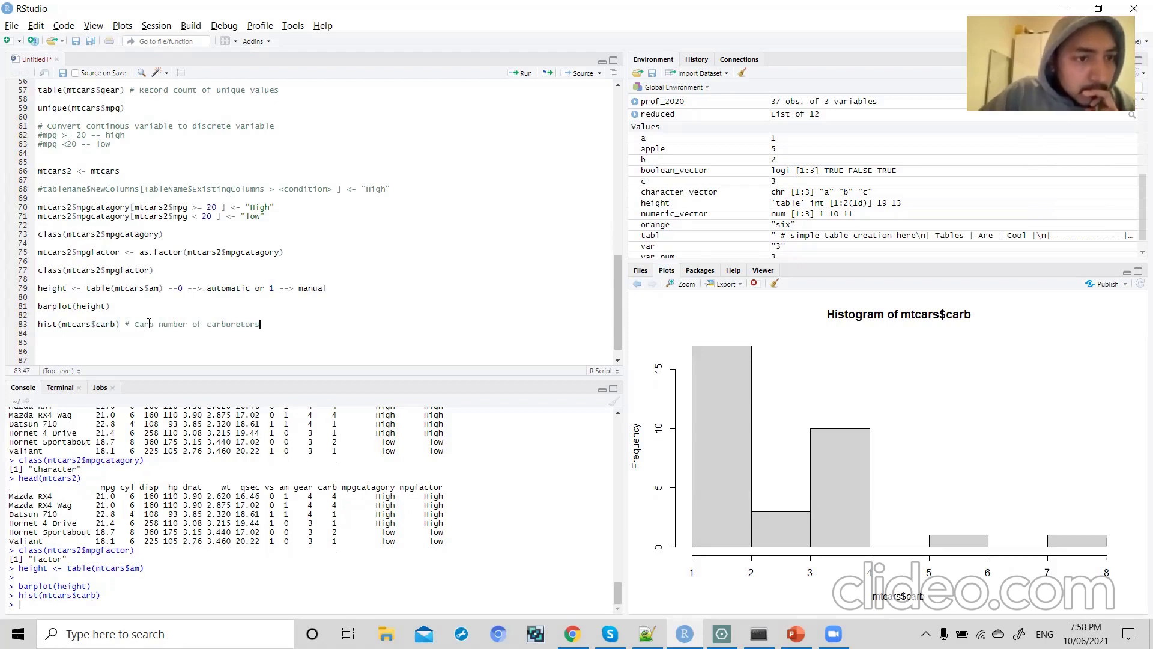
scroll(149, 324, down, 1)
click(103, 307)
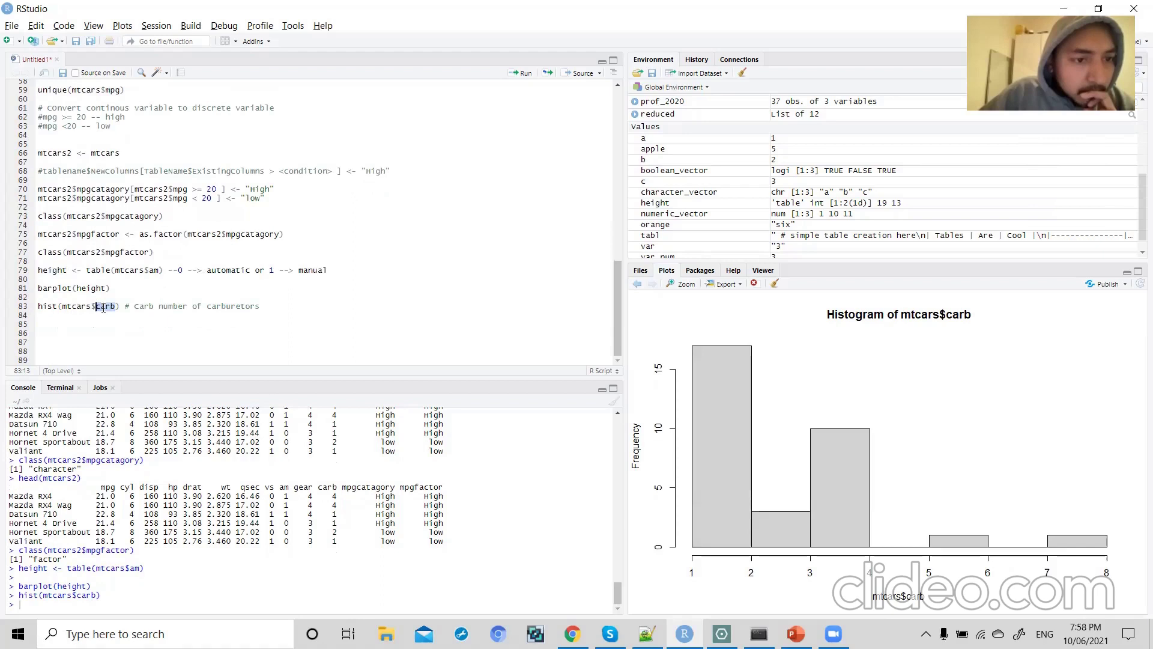
click(111, 306)
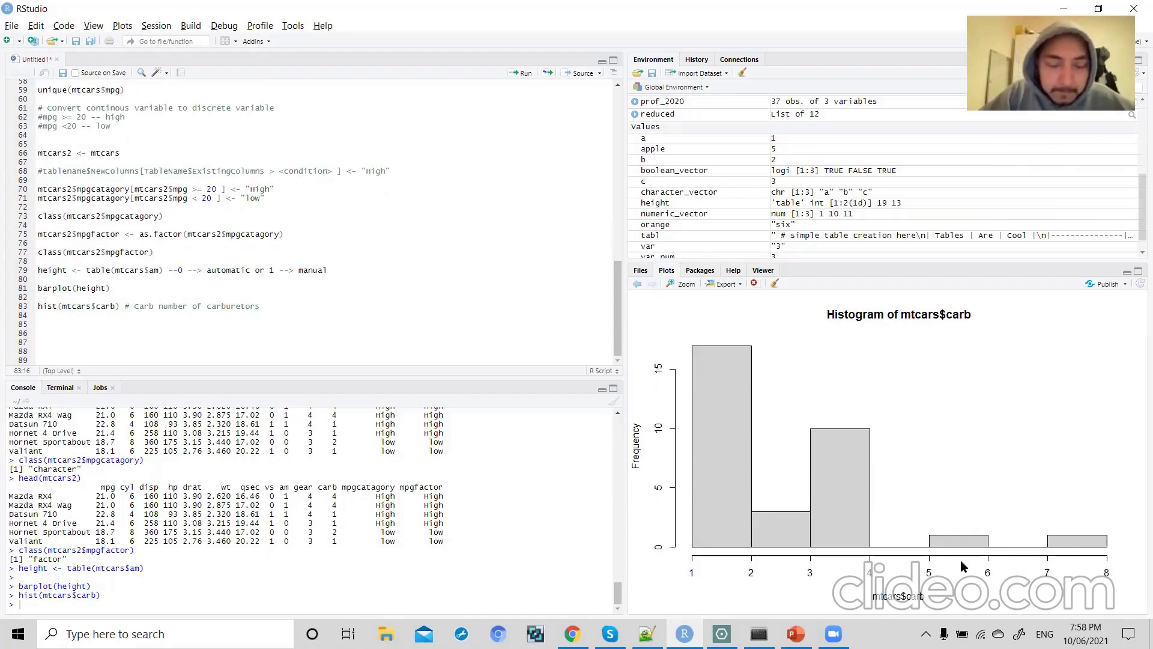
- Write mean(mtcars$mpg) below the histogram line, leaving one blank line between, and run it
click(250, 313)
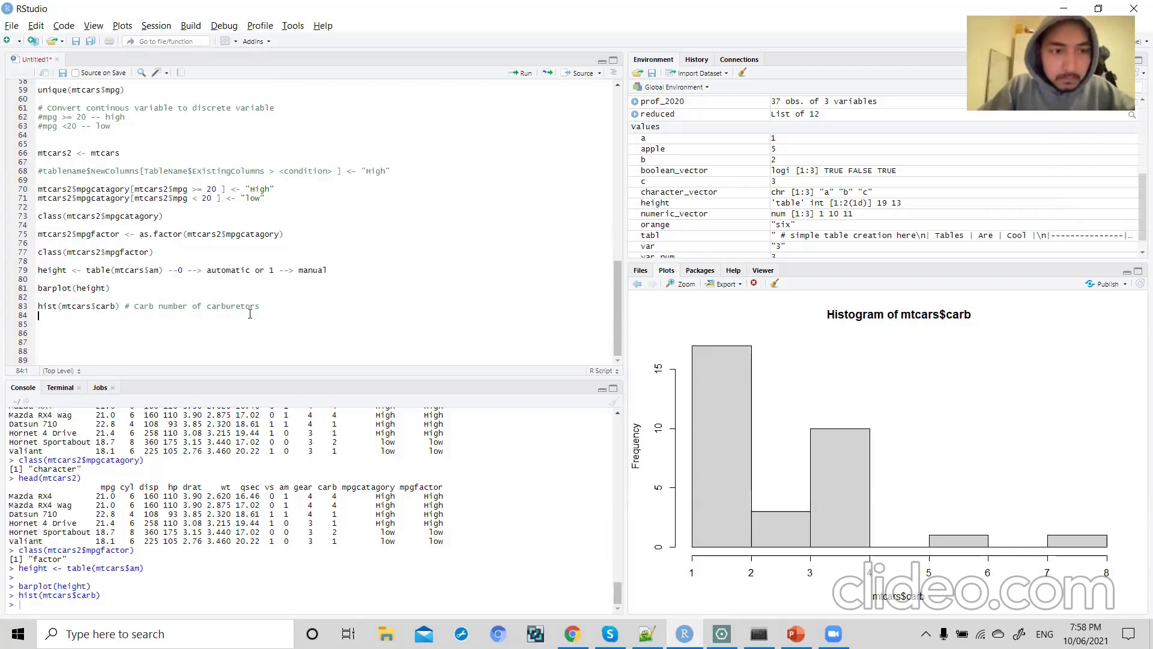
key(Return)
text(mean()
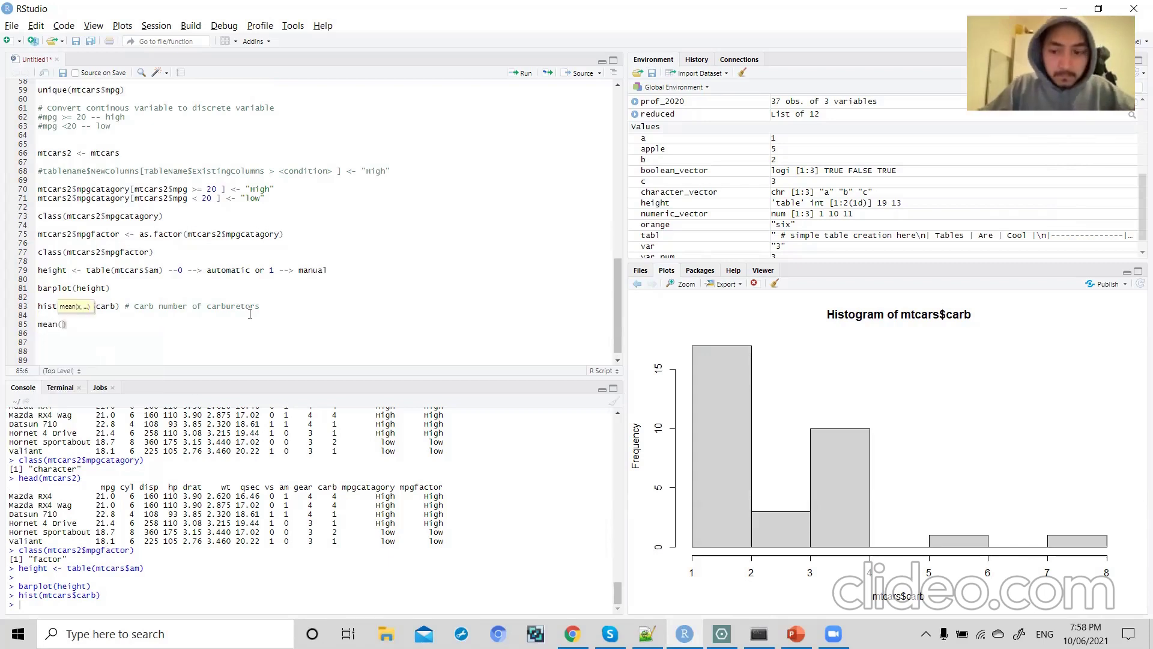
text(mtcars)
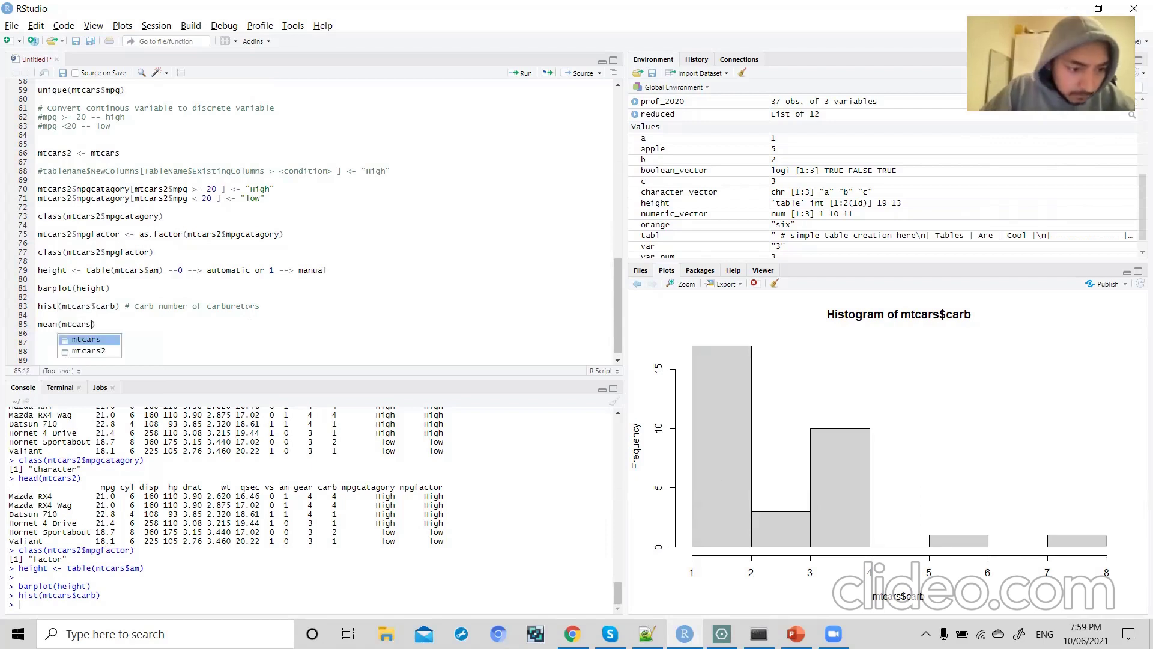
text($mpg)
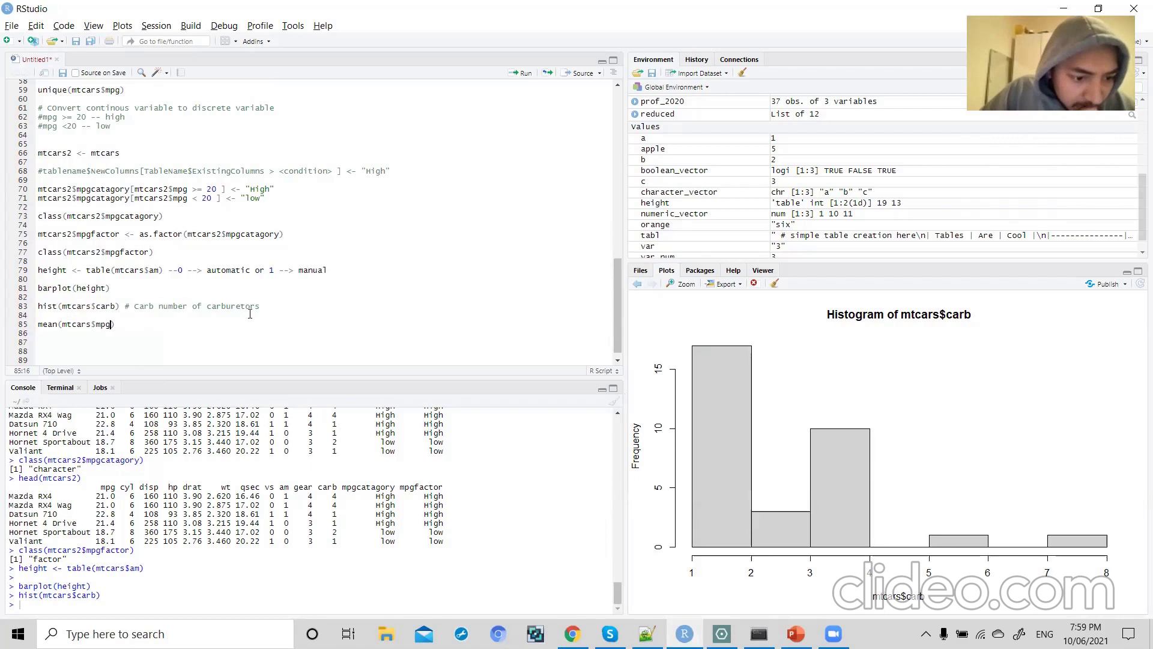
drag(117, 324, 30, 325)
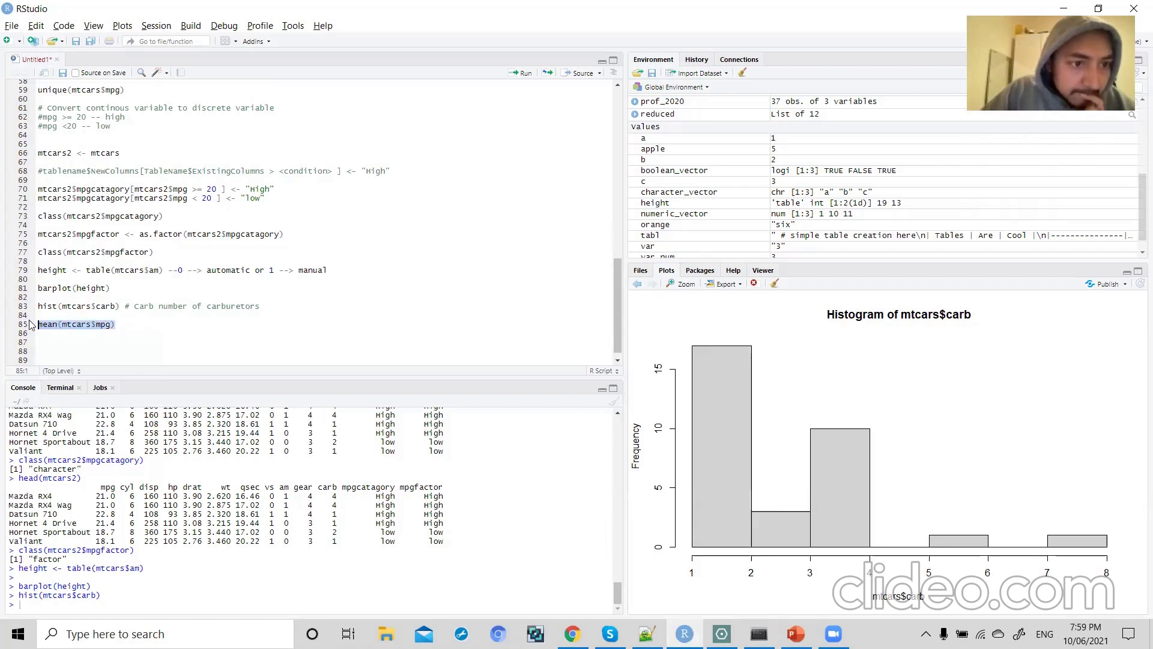
key(ctrl+Return)
double_click(54, 325)
- Add median(mtcars$mpg) below the mean call, leaving one blank line between, and run it
click(137, 324)
key(Return)
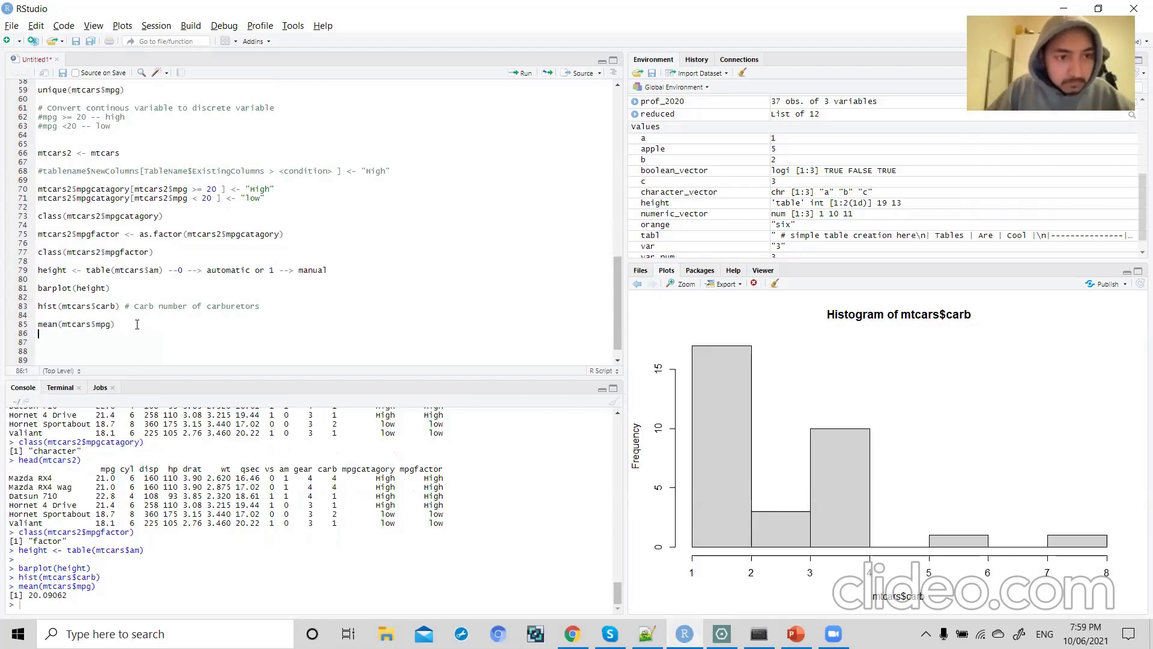
text(med)
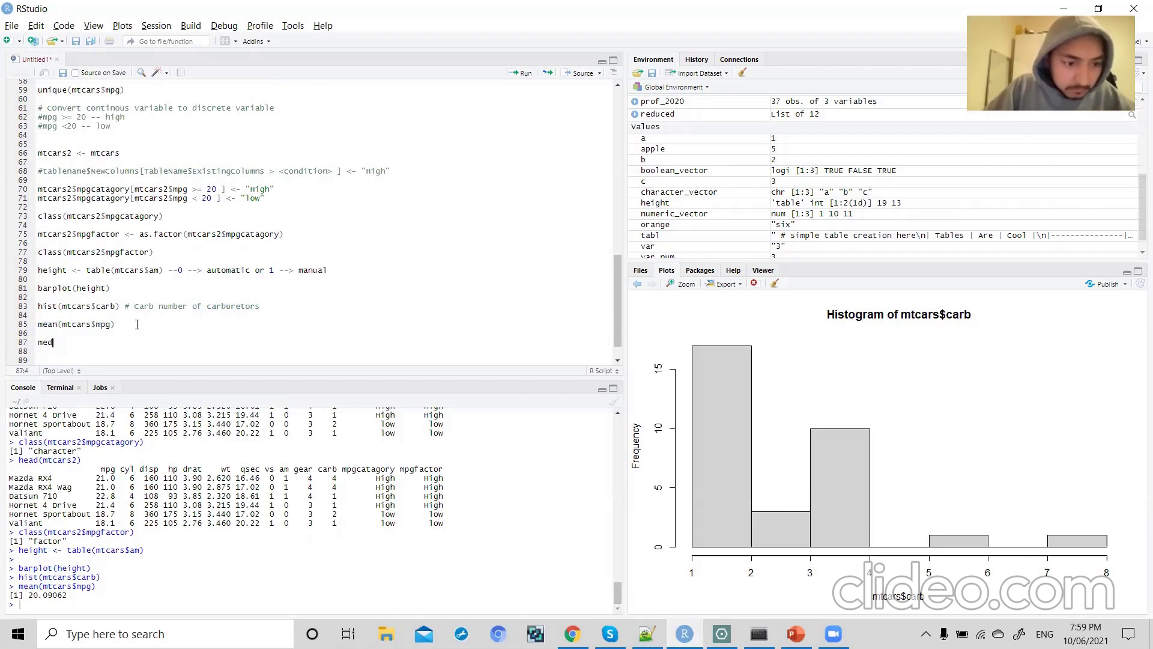
text(ian()
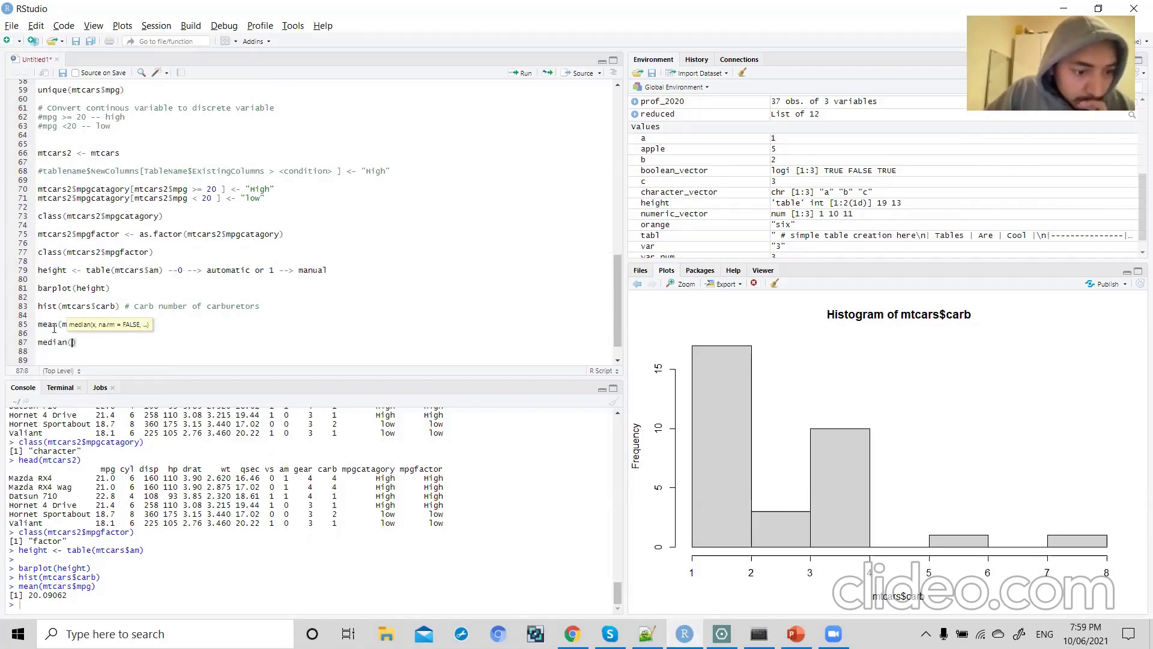
drag(62, 324, 28, 336)
key(ctrl+c)
click(77, 342)
key(ctrl+v)
key(ctrl+Return)
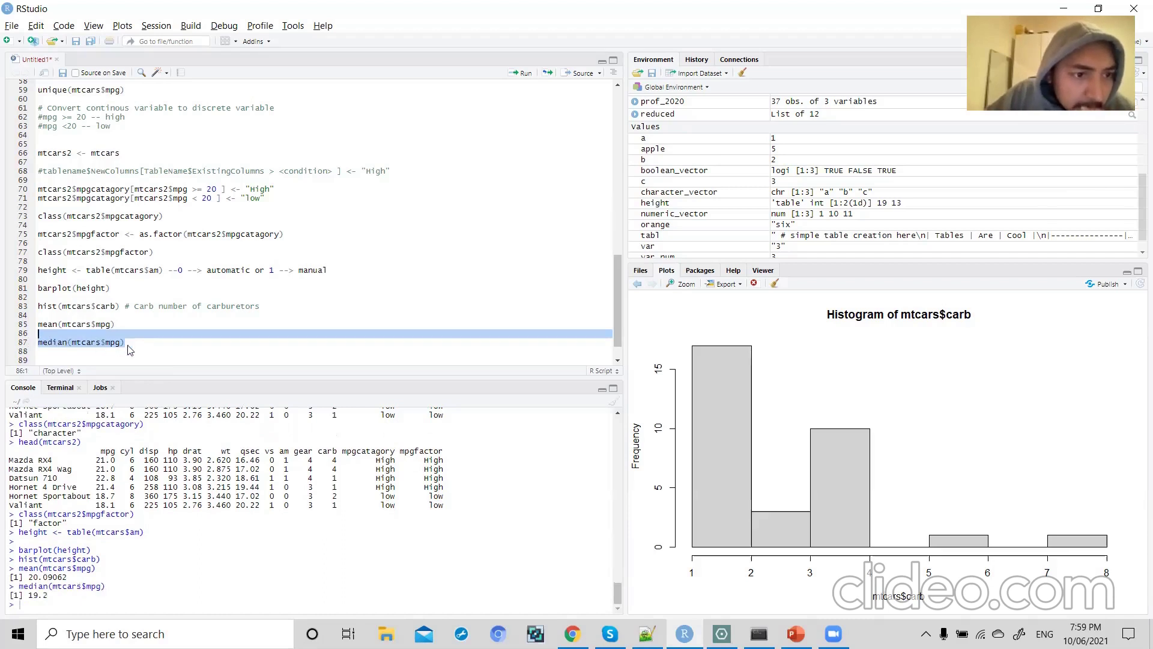
- Replace the two dashes before 0 in the note on the height <- table(mtcars$am) line with #
click(167, 344)
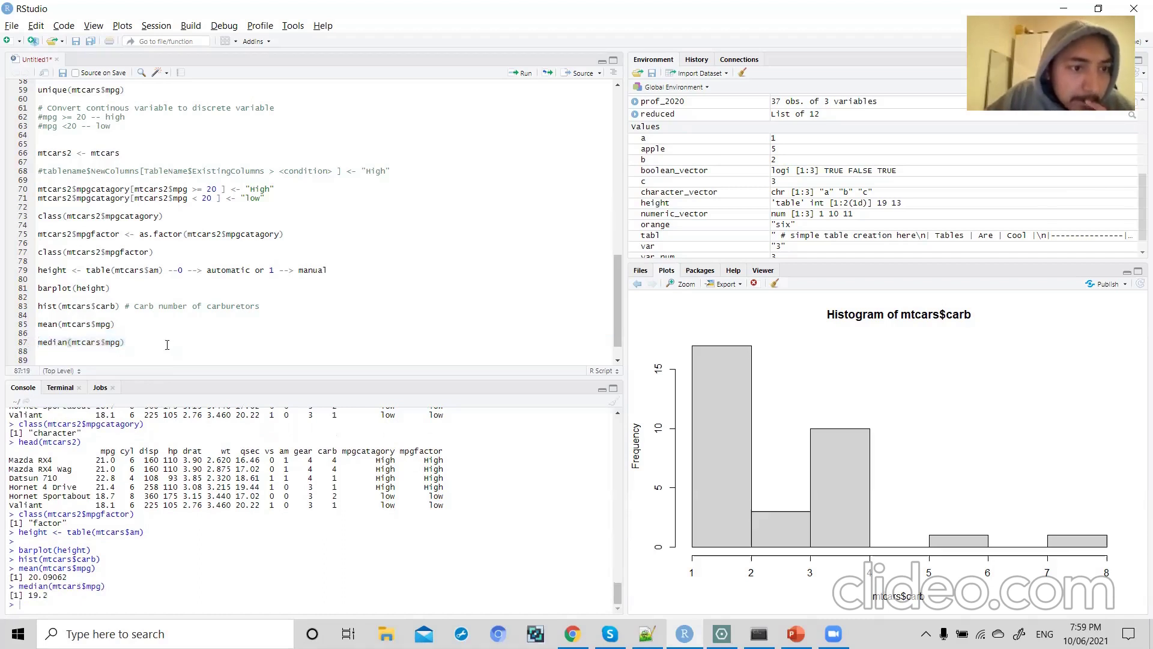
key(Down)
key(Down)
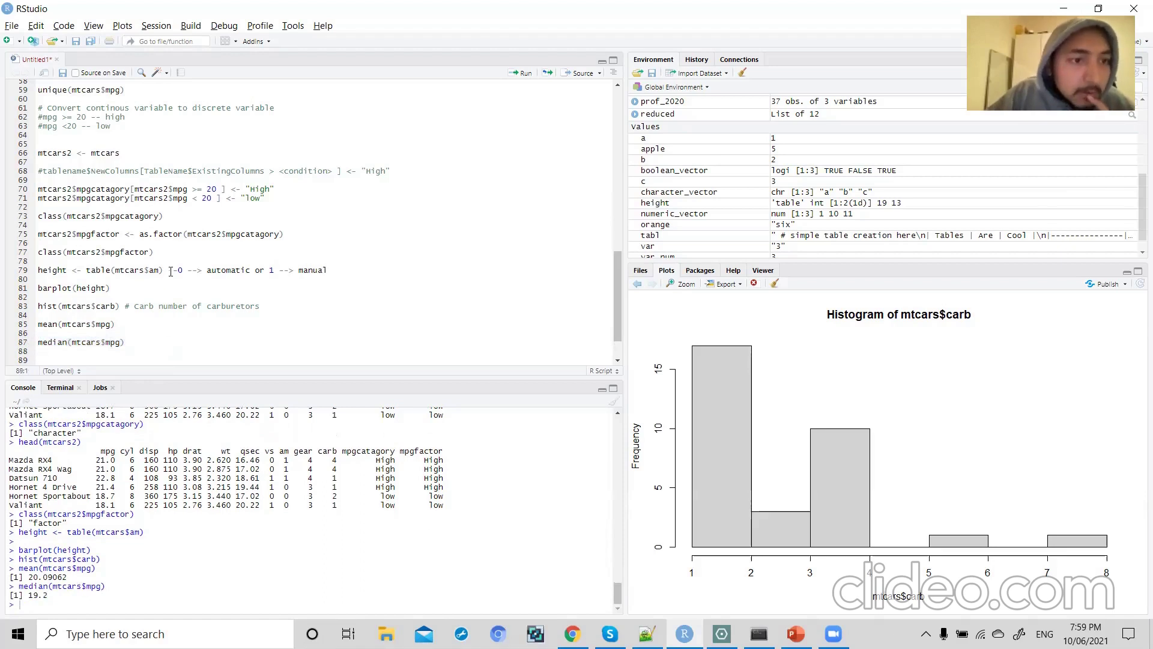
drag(168, 271, 179, 272)
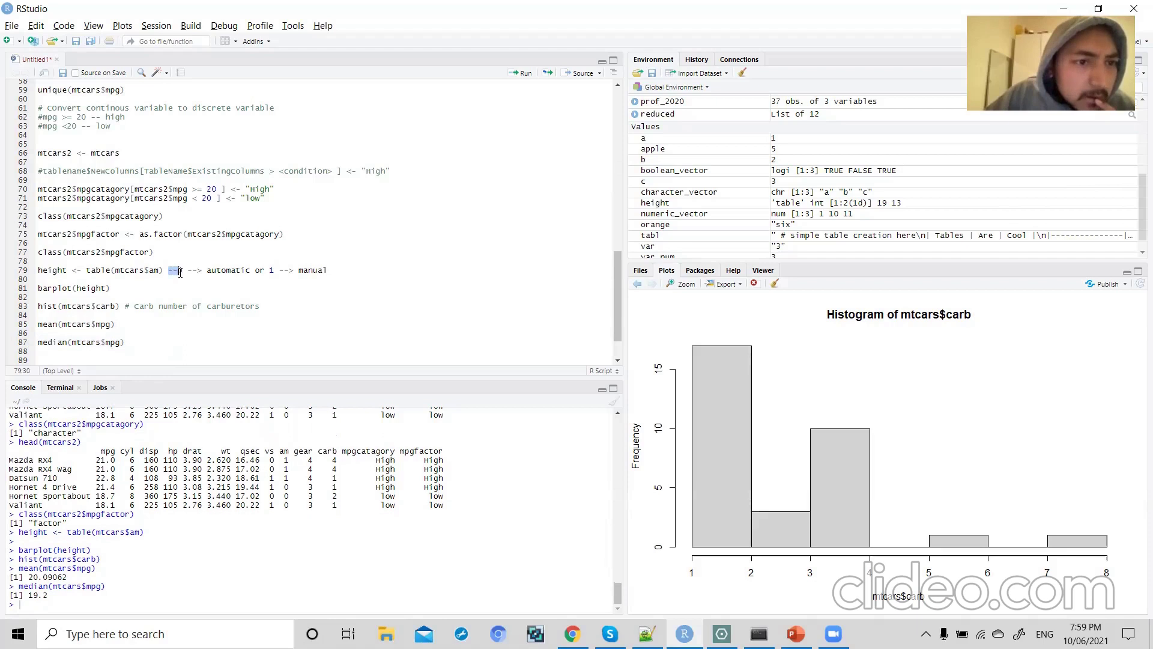
text(#)
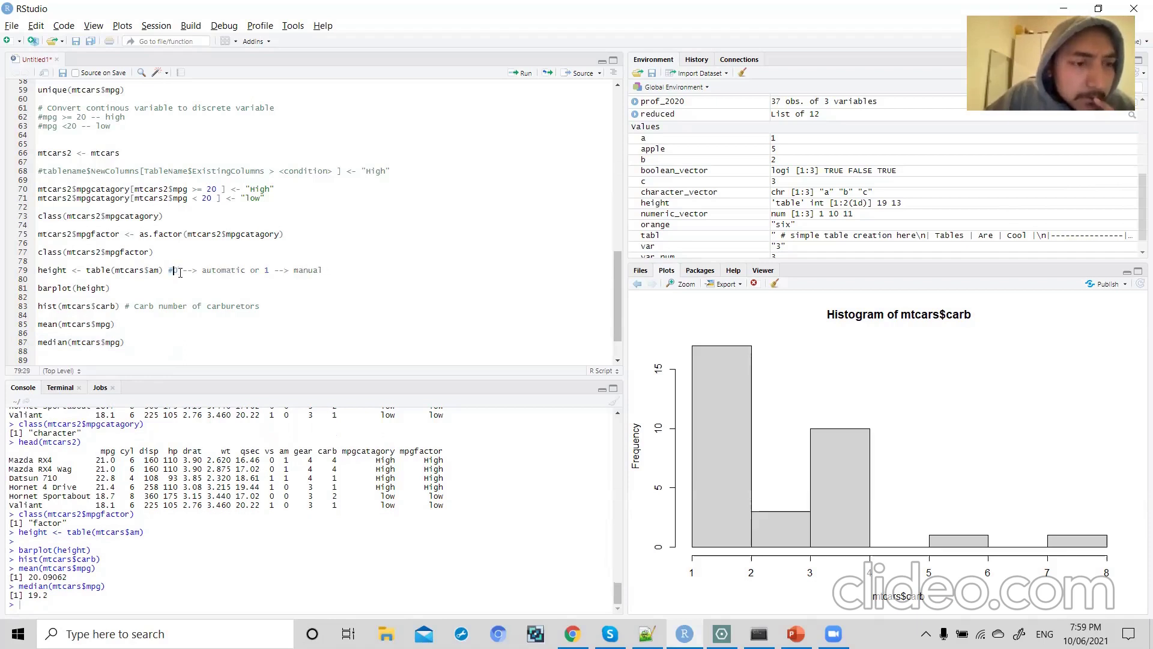
scroll(180, 273, down, 2)
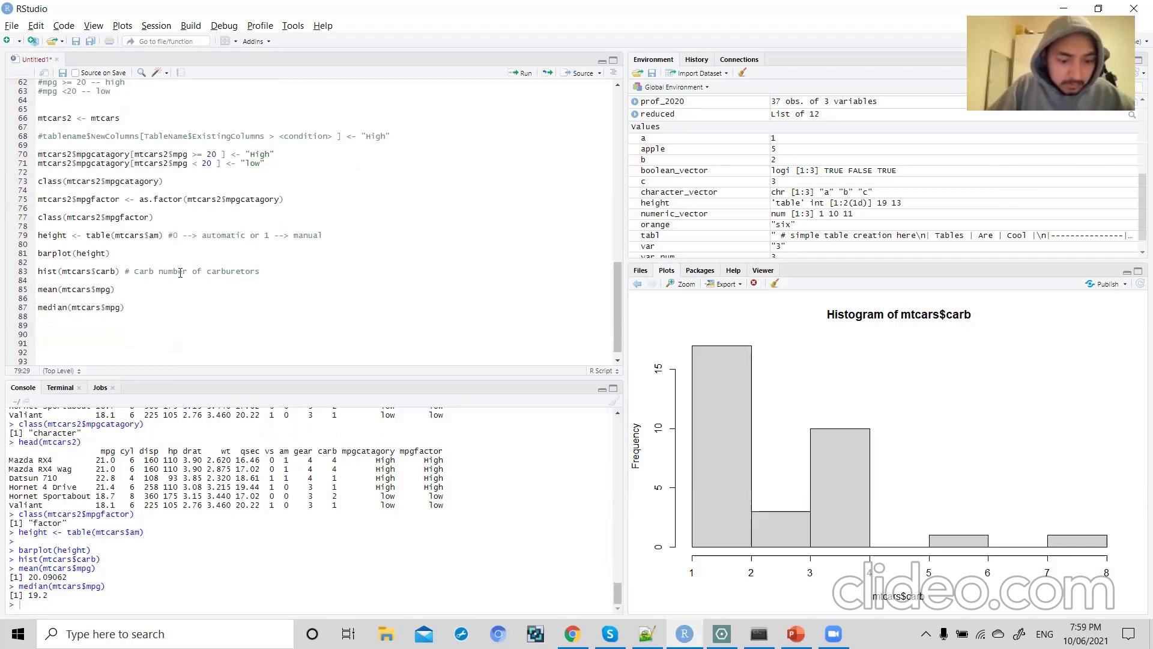
scroll(180, 273, up, 1)
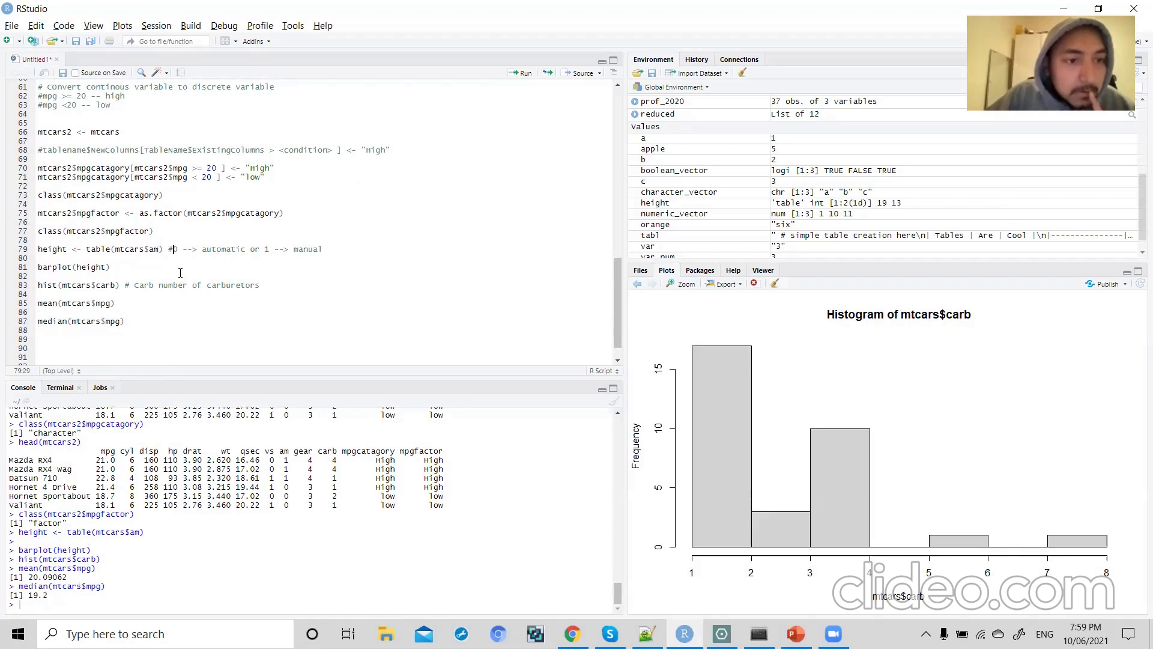
scroll(180, 273, up, 10)
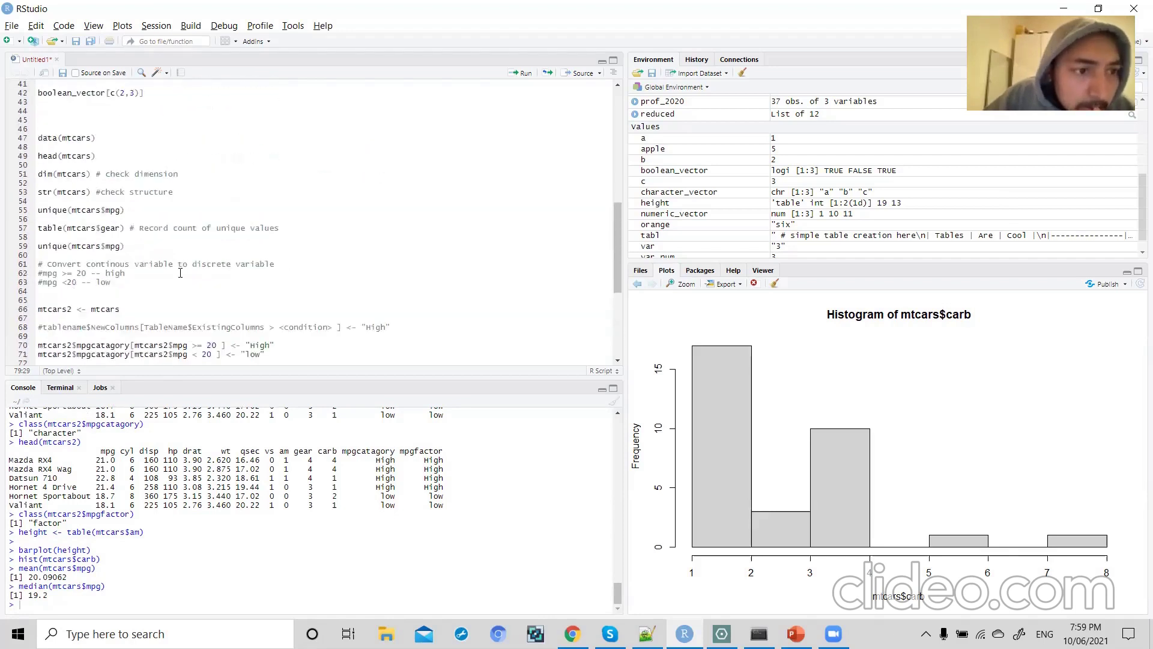
drag(38, 236, 101, 236)
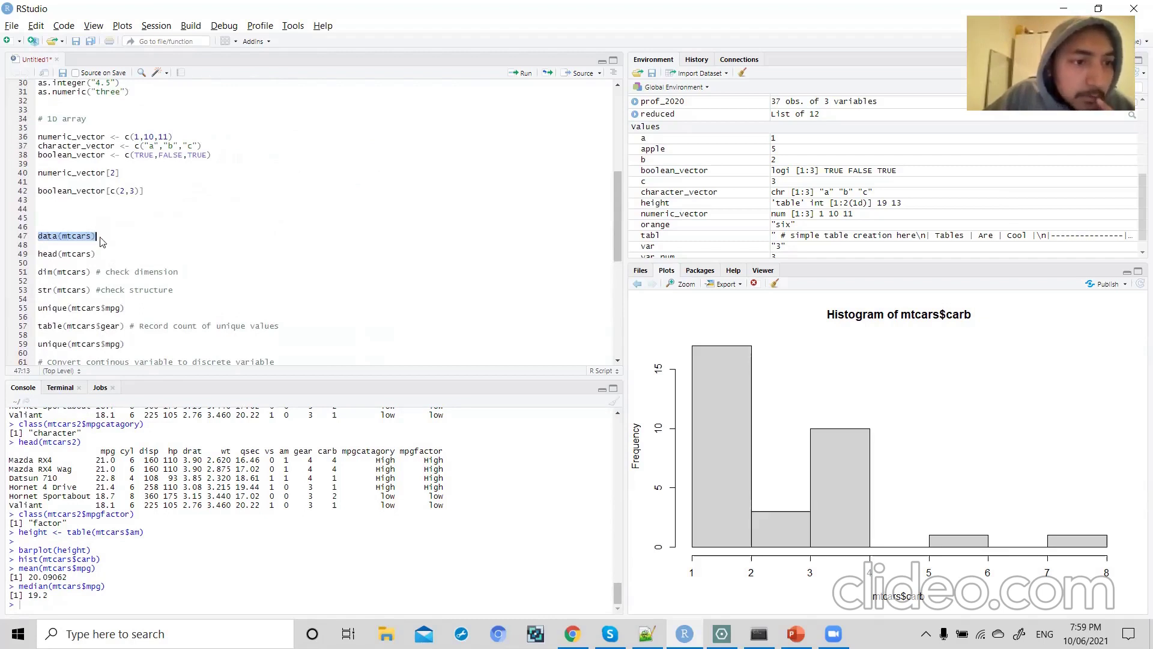
click(101, 236)
drag(96, 236, 39, 236)
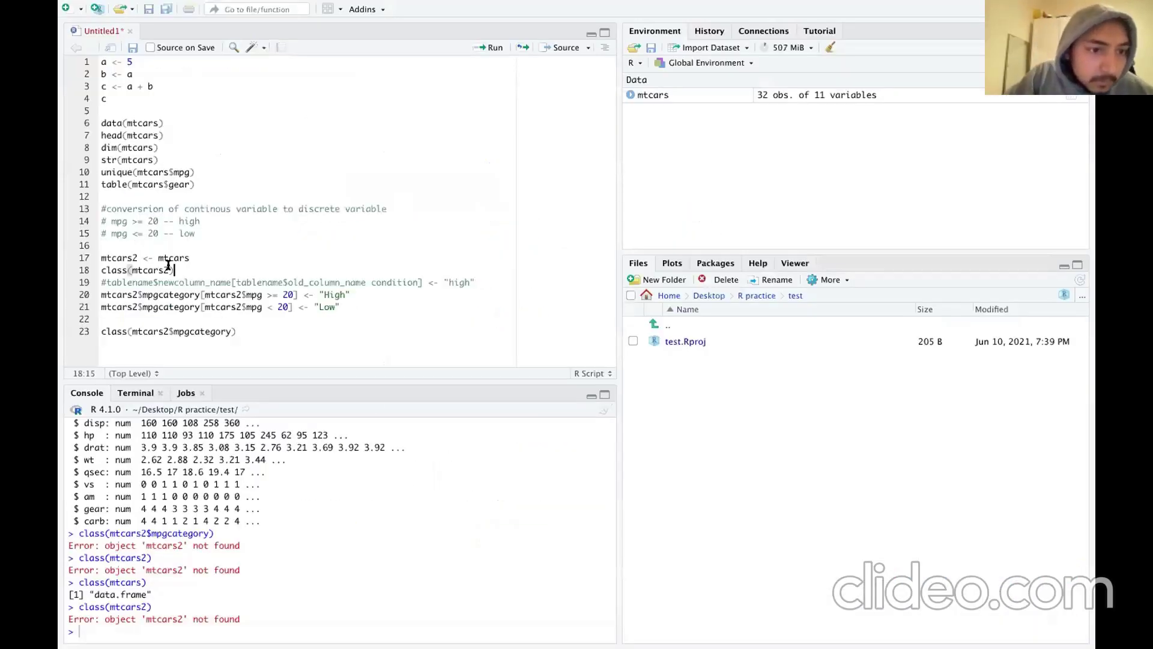
- Change class(mtcars2) on line 18 to class(mtcars) and run that line
key(Left)
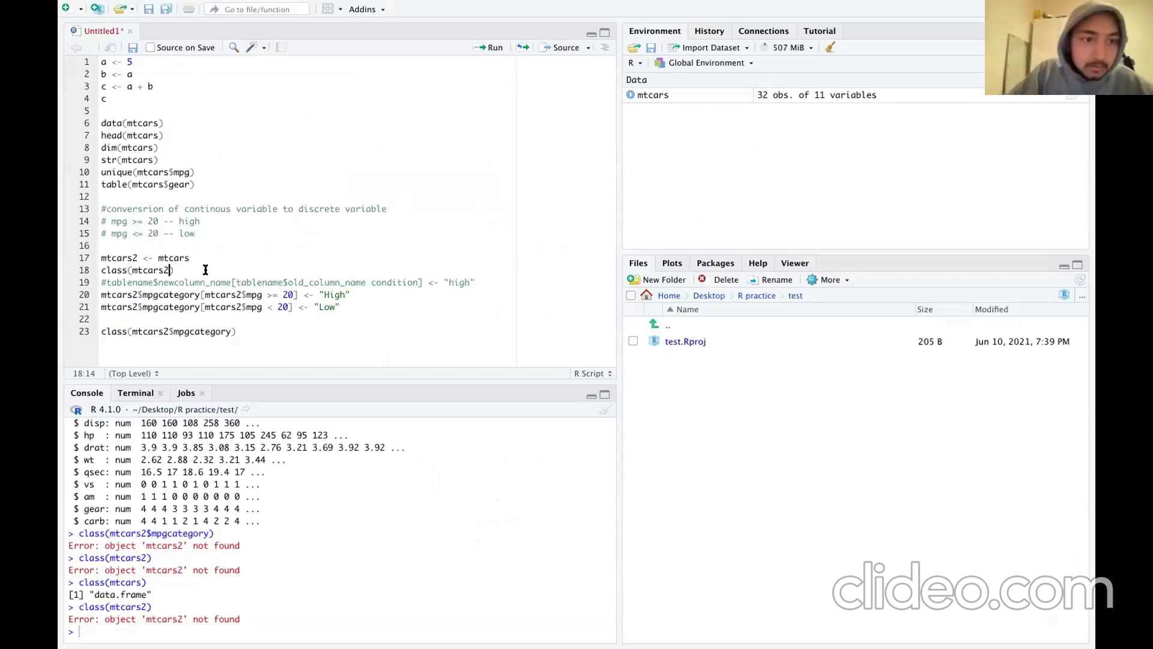
key(BackSpace)
key(End)
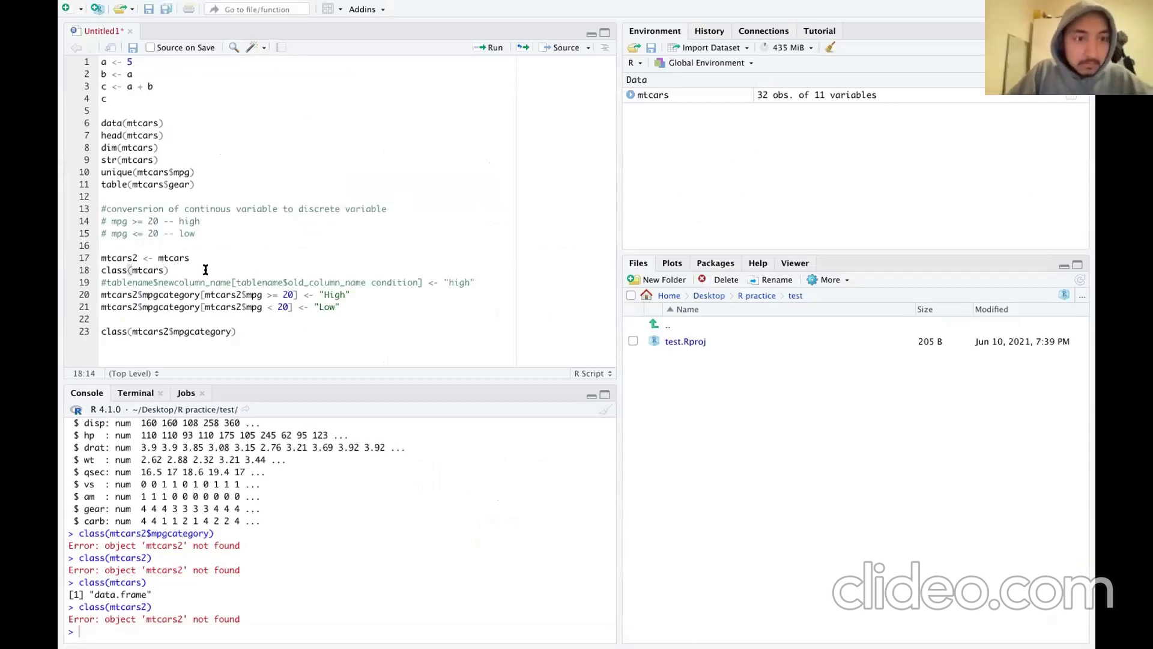
key(shift+Home)
key(ctrl+Return)
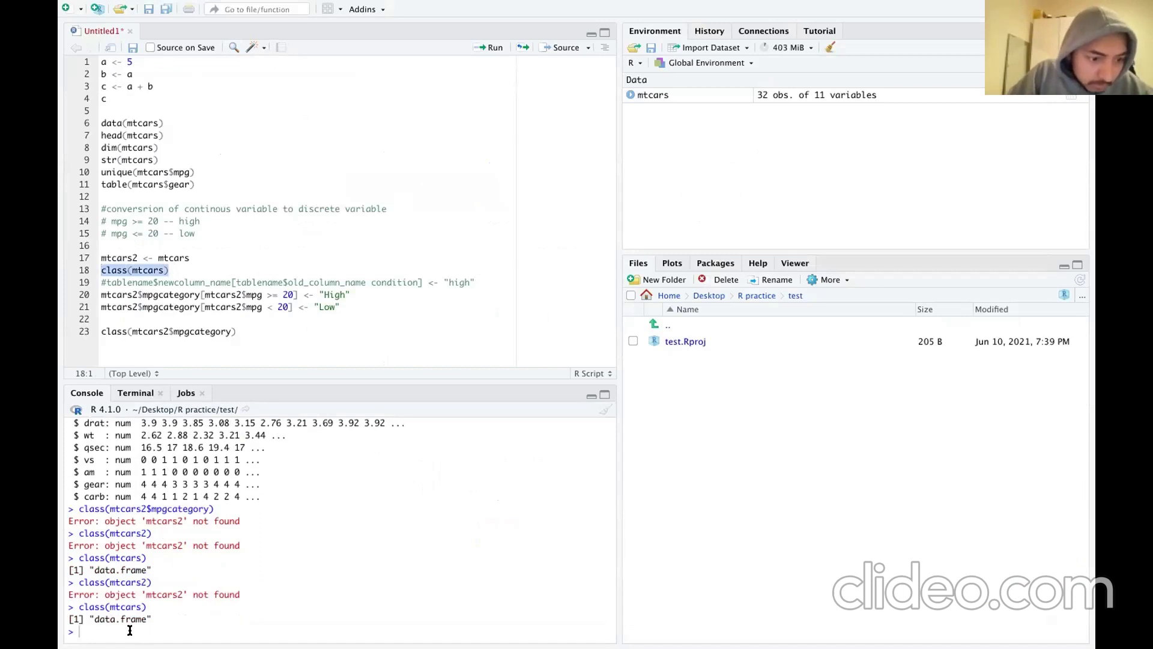
- Change line 18 back to class(mtcars2) and run only that line
click(176, 270)
key(Left)
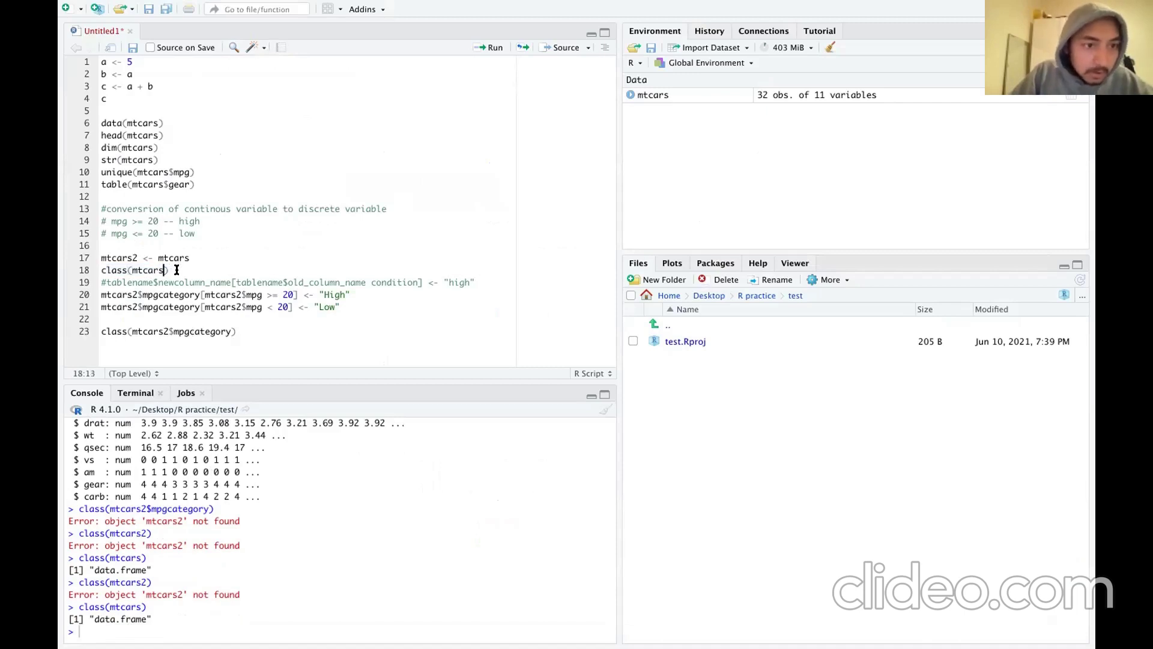
text(2)
key(Right)
key(super+shift+Left)
key(super+Return)
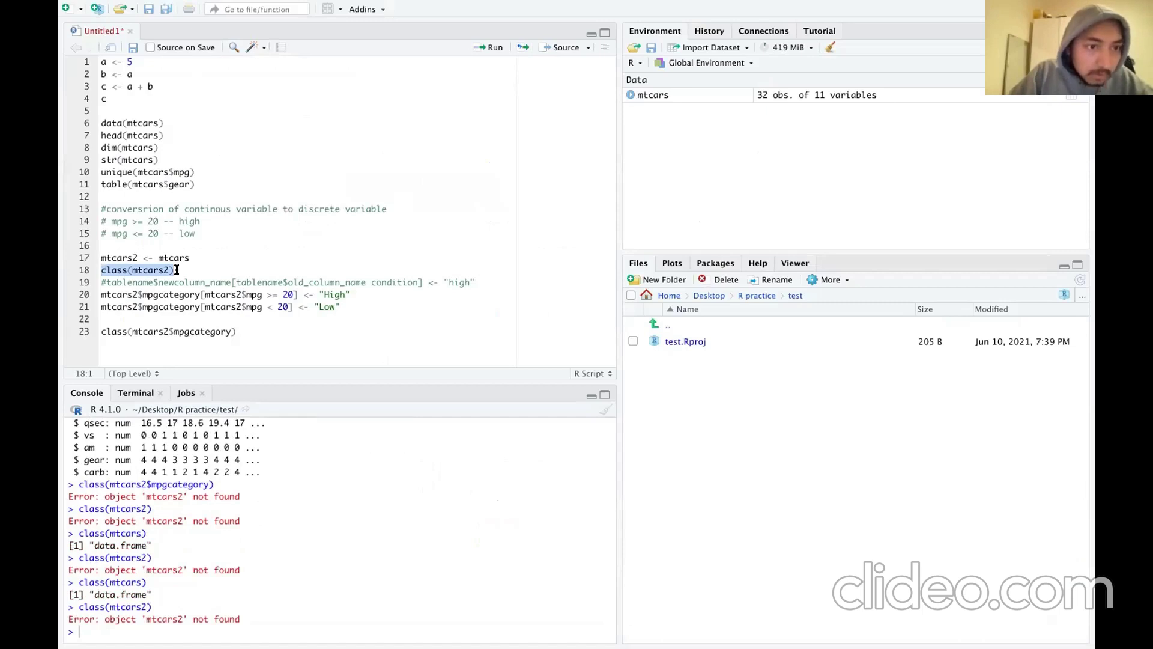
- Run the assignment mtcars2 <- mtcars together with the class(mtcars2) line below it
double_click(175, 268)
drag(174, 269, 95, 262)
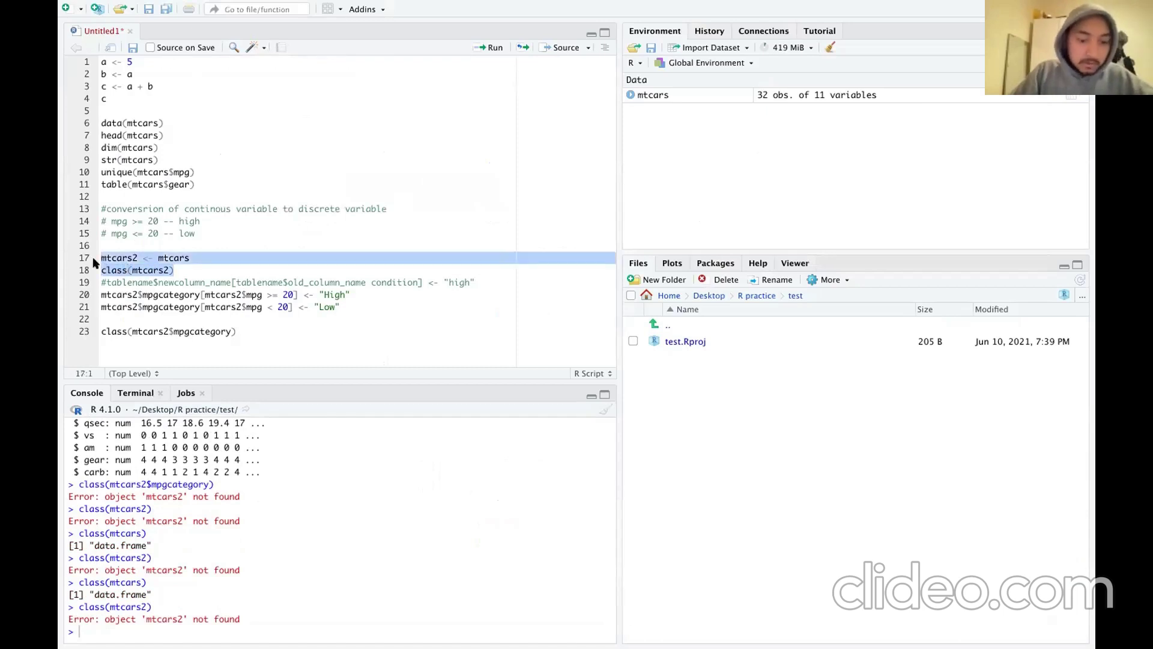
key(super+Return)
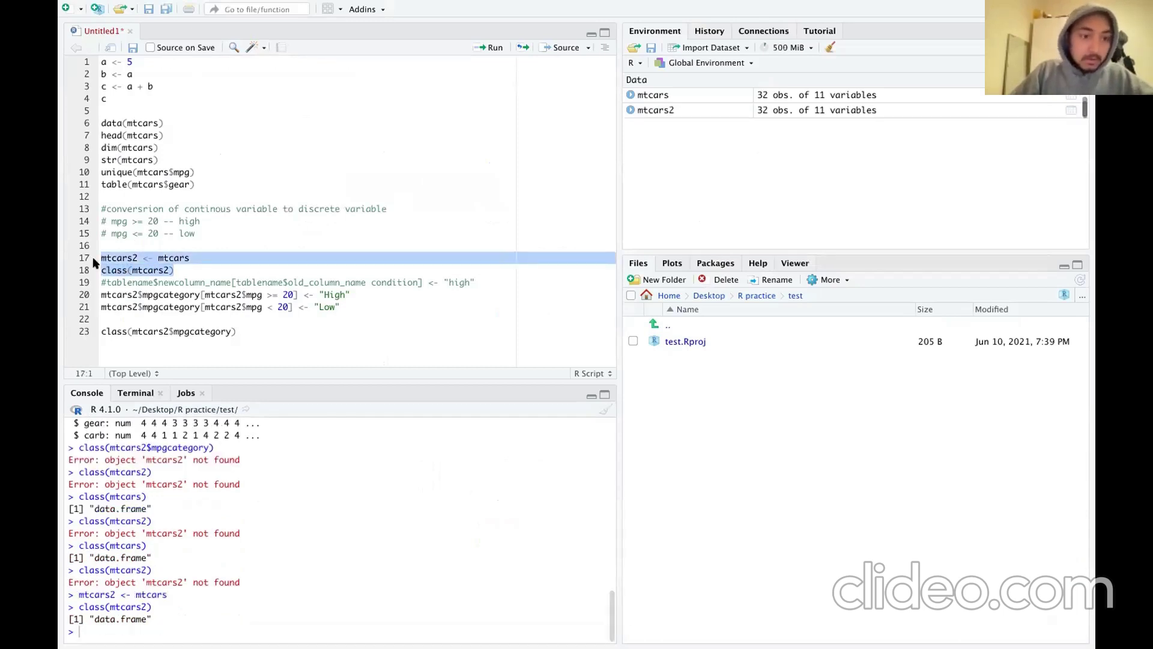
- Delete the class(mtcars2) line below the mtcars2 <- mtcars assignment
click(186, 269)
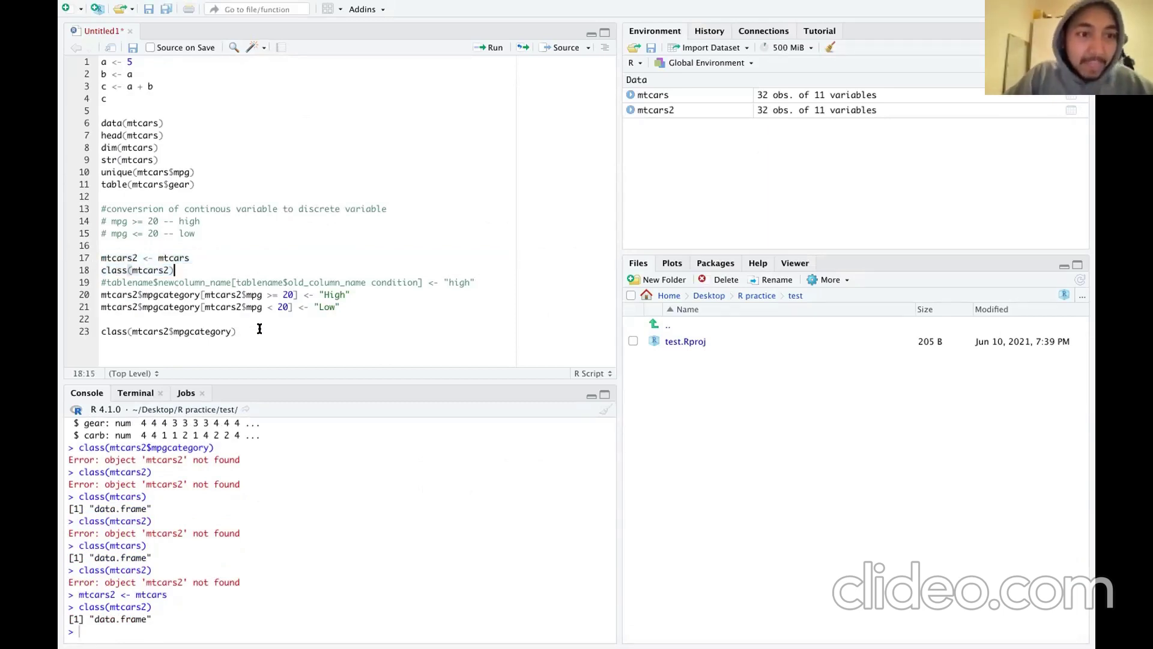
drag(203, 271, 204, 256)
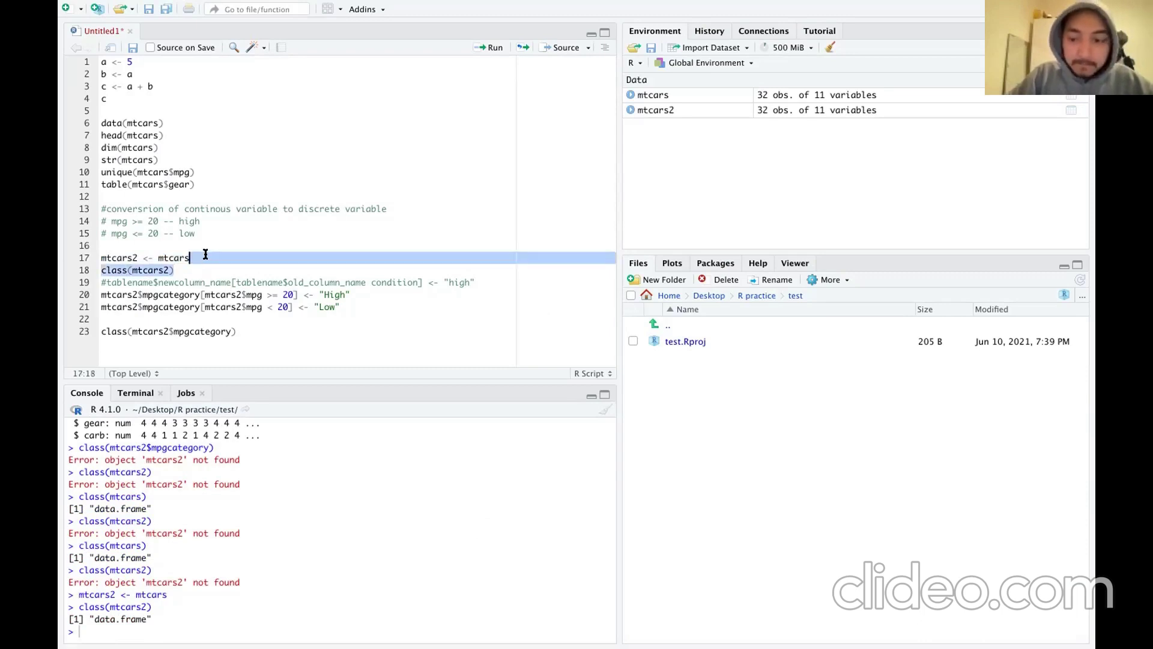
key(BackSpace)
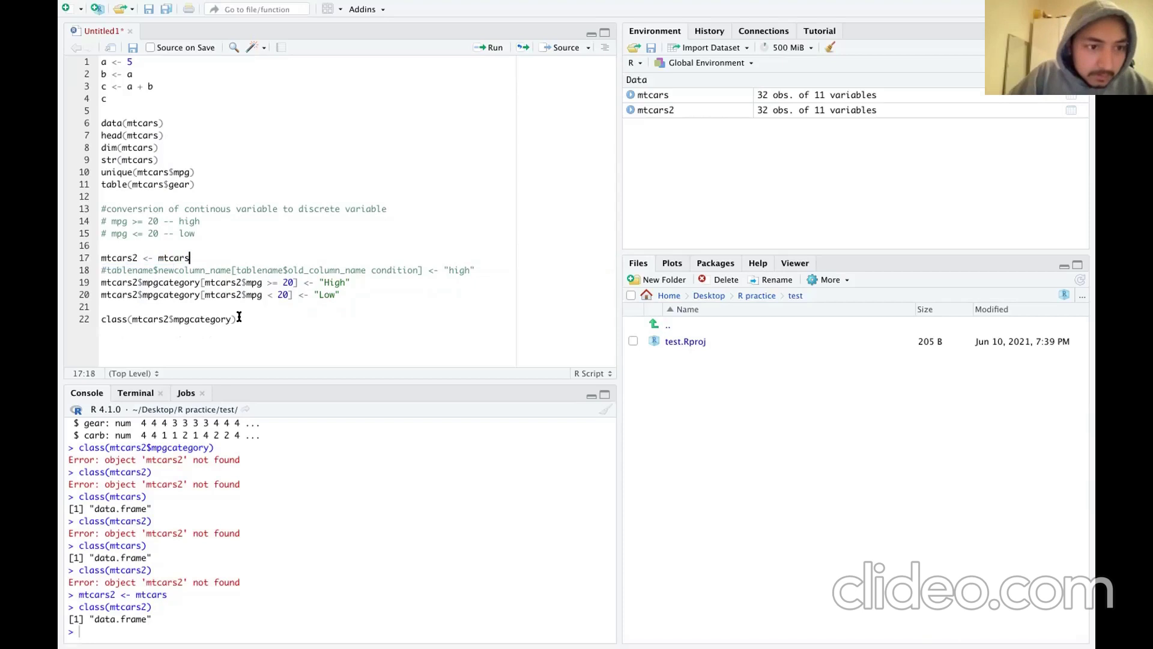
- Run the lines from mtcars2 <- mtcars through class(mtcars2$mpgcategory) together
drag(239, 316, 94, 260)
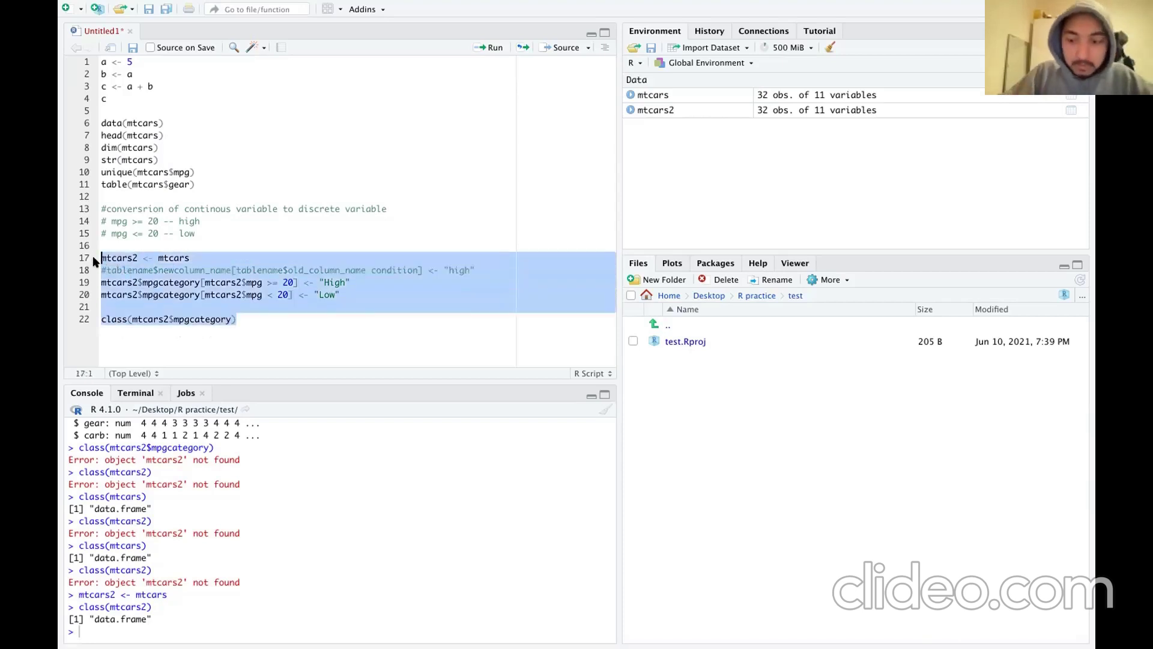
key(ctrl+Return)
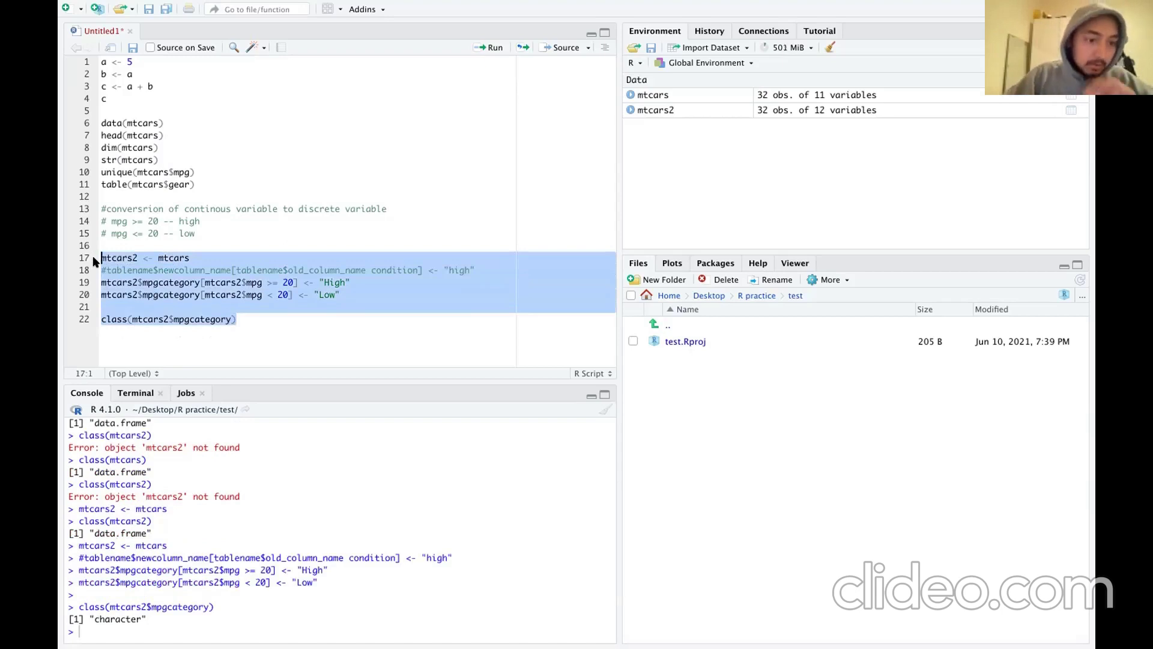
click(453, 160)
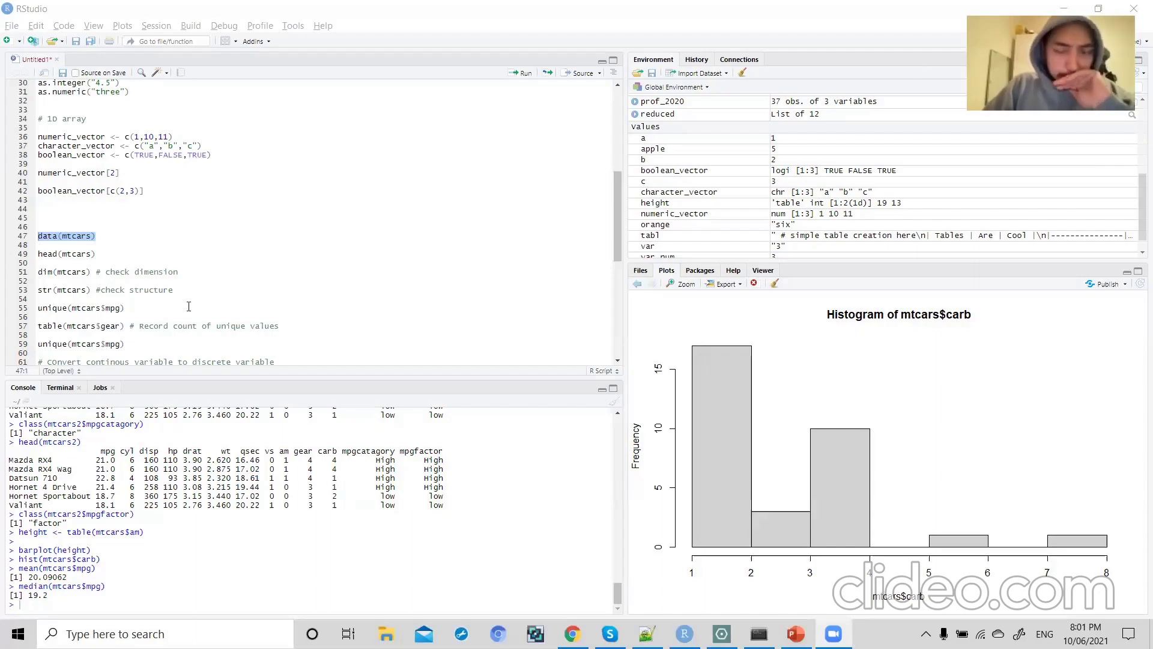
- Review the mean(mtcars$mpg) and median(mtcars$mpg) lines at the end of the main script
scroll(188, 303, down, 10)
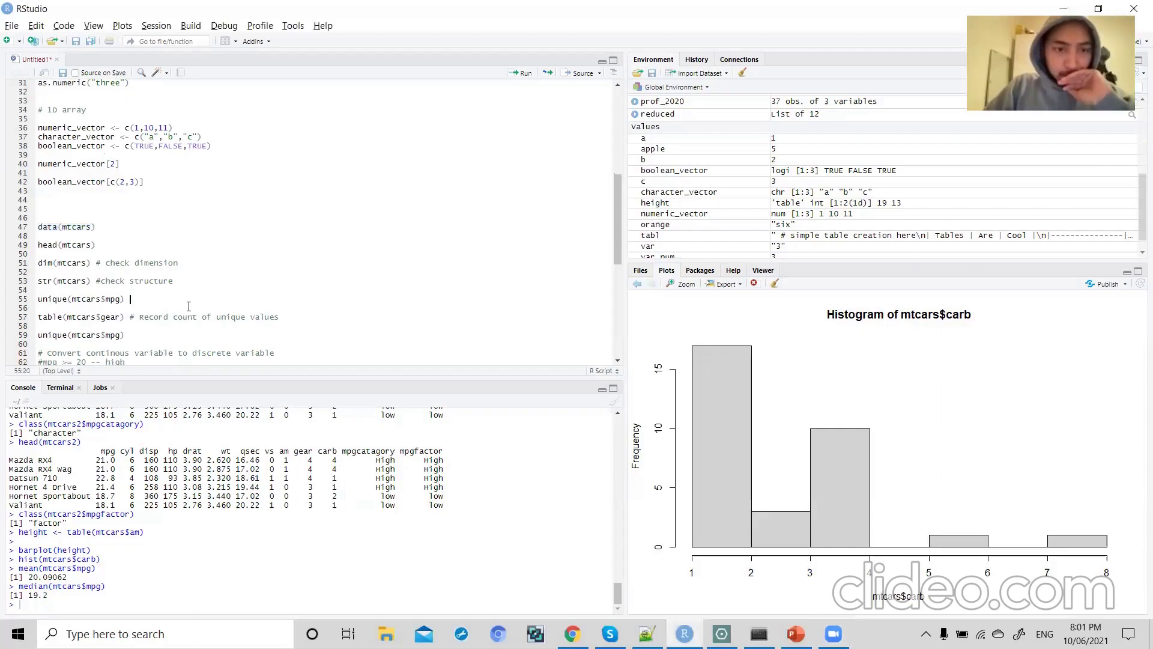
right_click(188, 311)
click(188, 306)
click(141, 297)
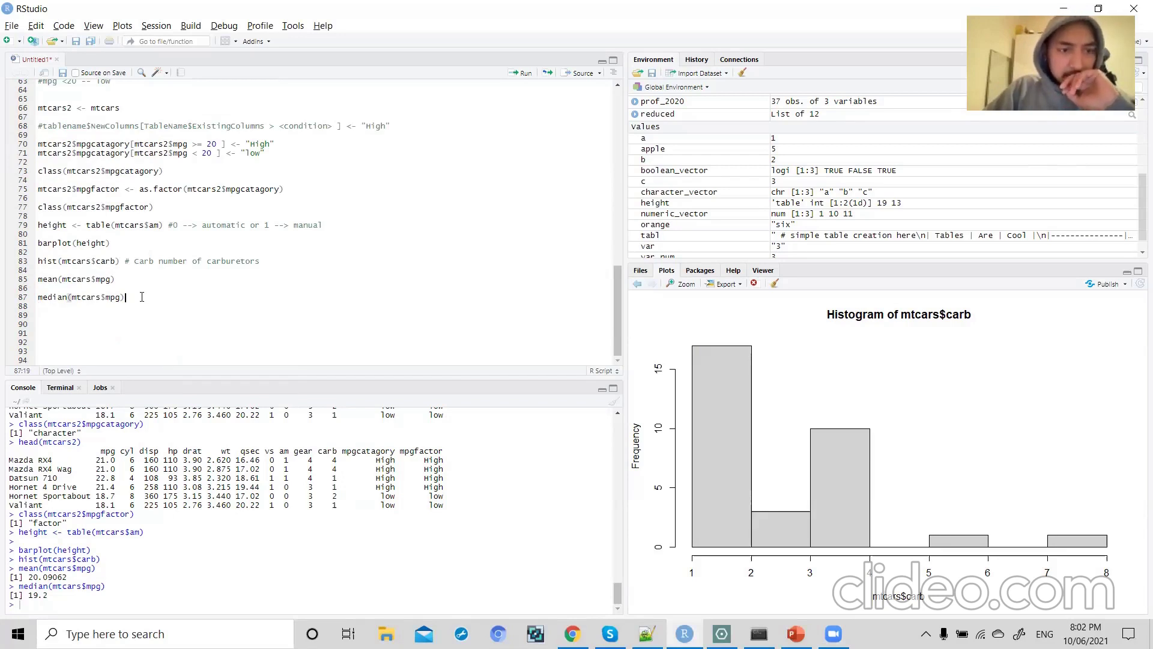
key(Down)
key(Down)
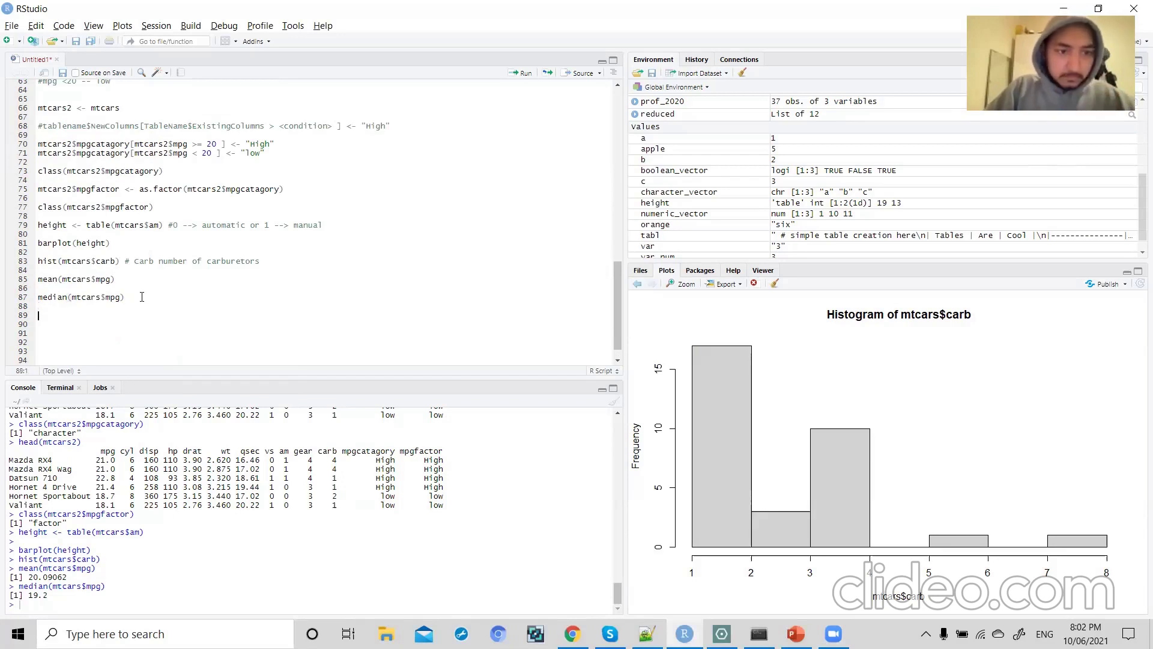
double_click(52, 279)
click(45, 306)
double_click(53, 298)
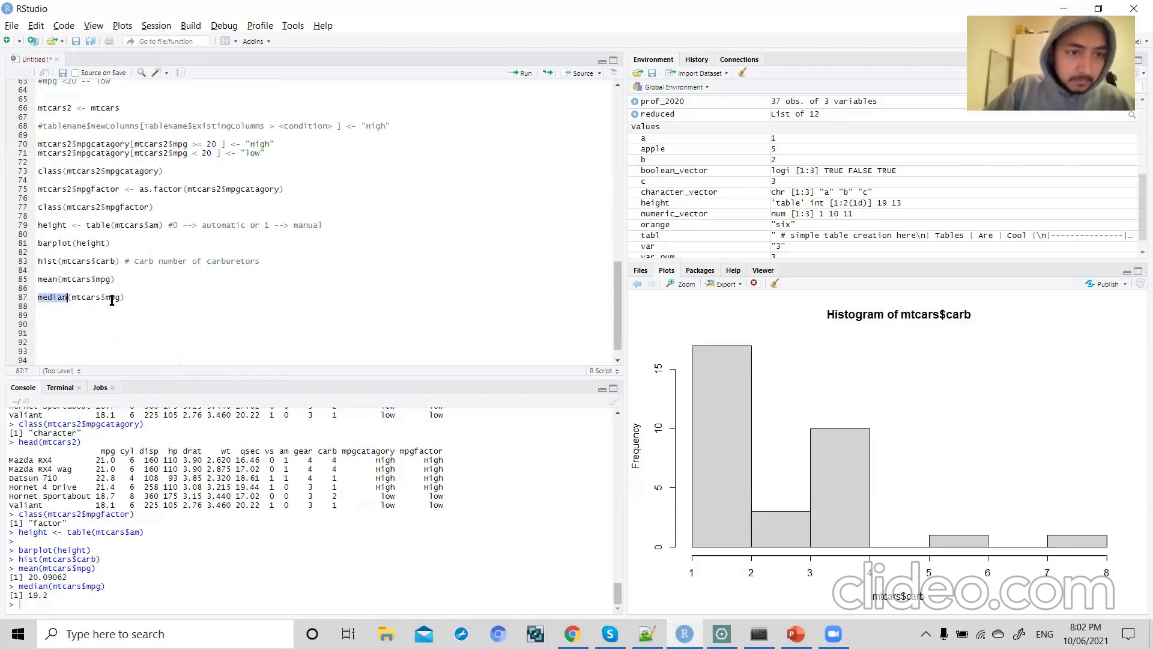
- Begin a sort() call on mtcars2$mpg two lines below median(mtcars$mpg)
click(172, 301)
key(Return)
key(Return)
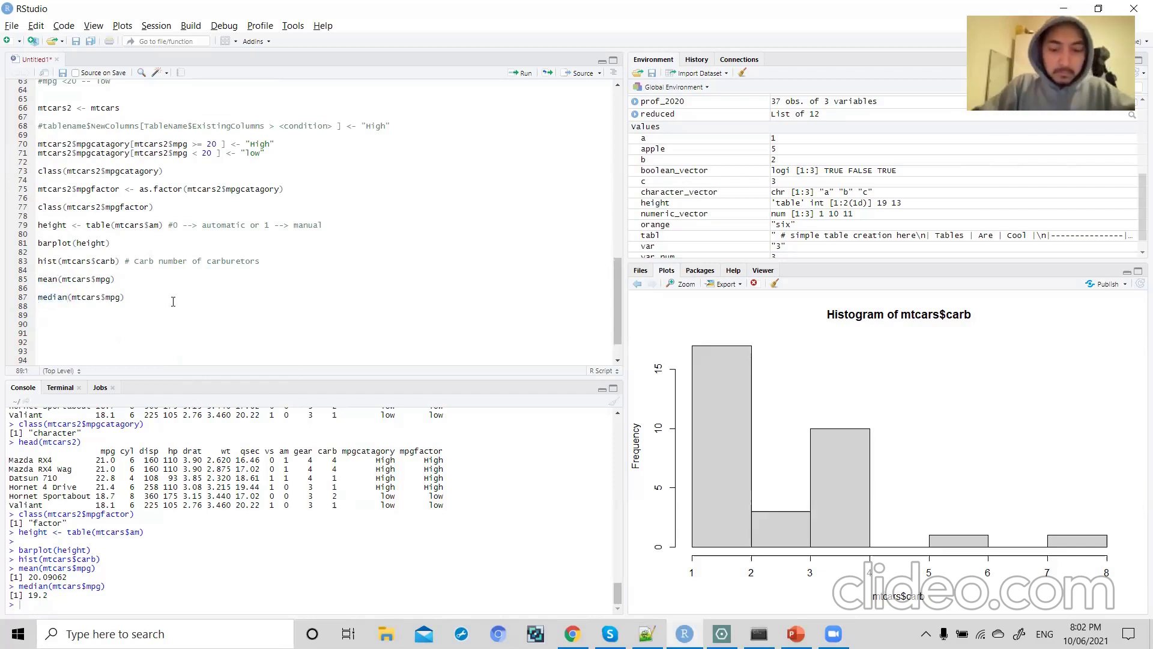
text(sort()
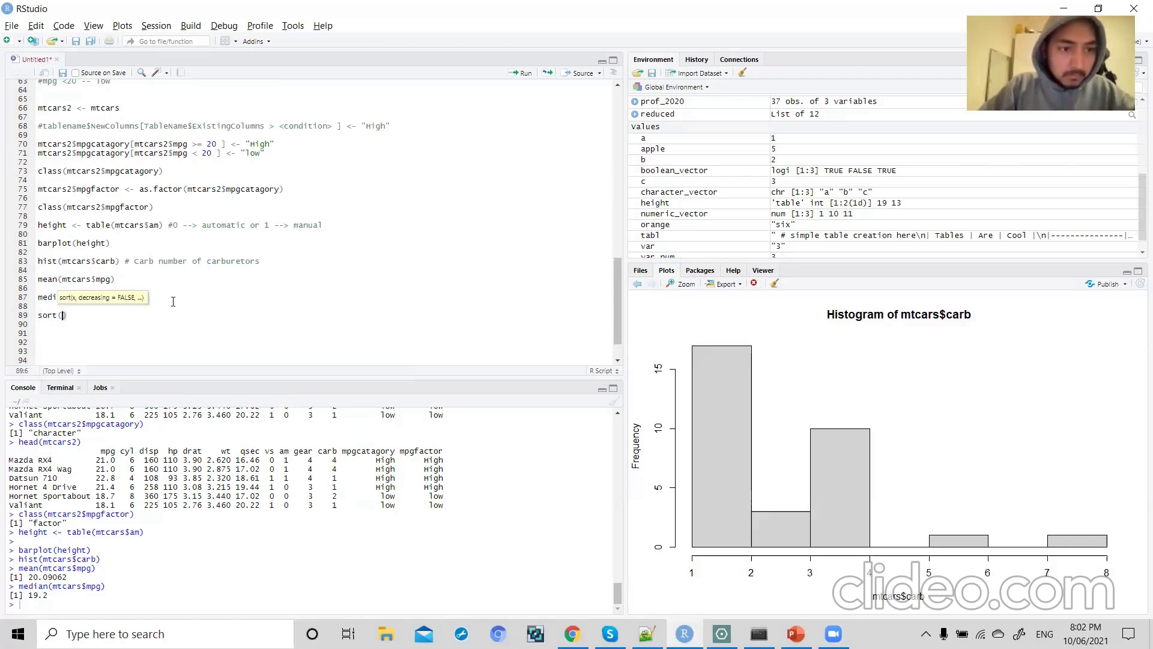
text(mt)
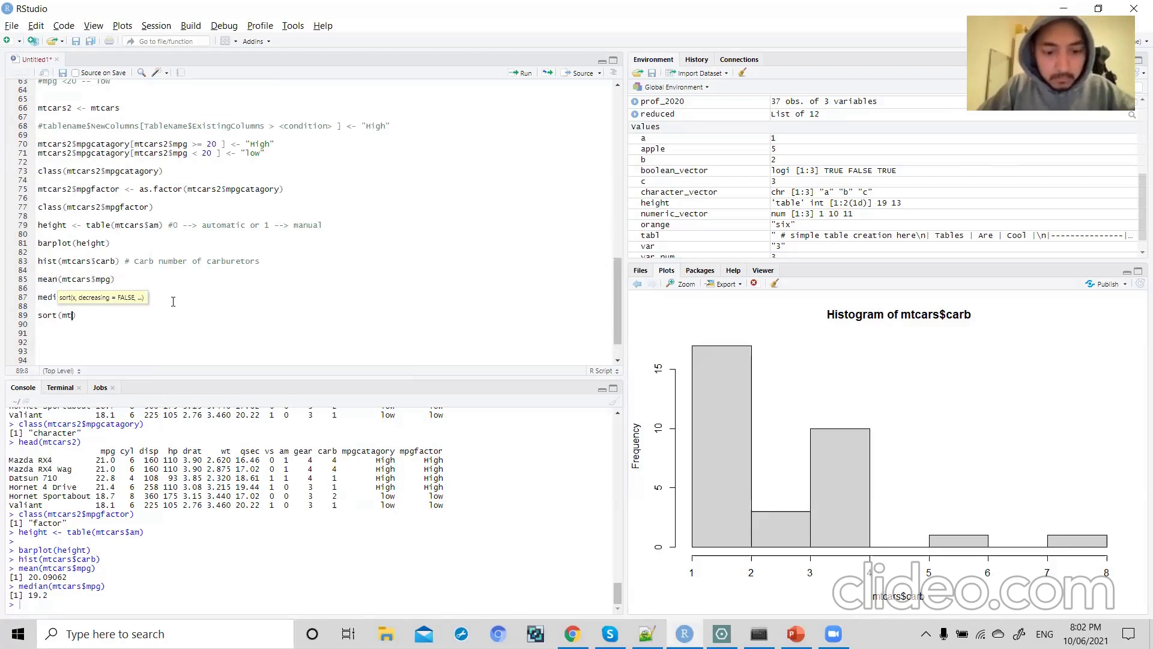
text(cars)
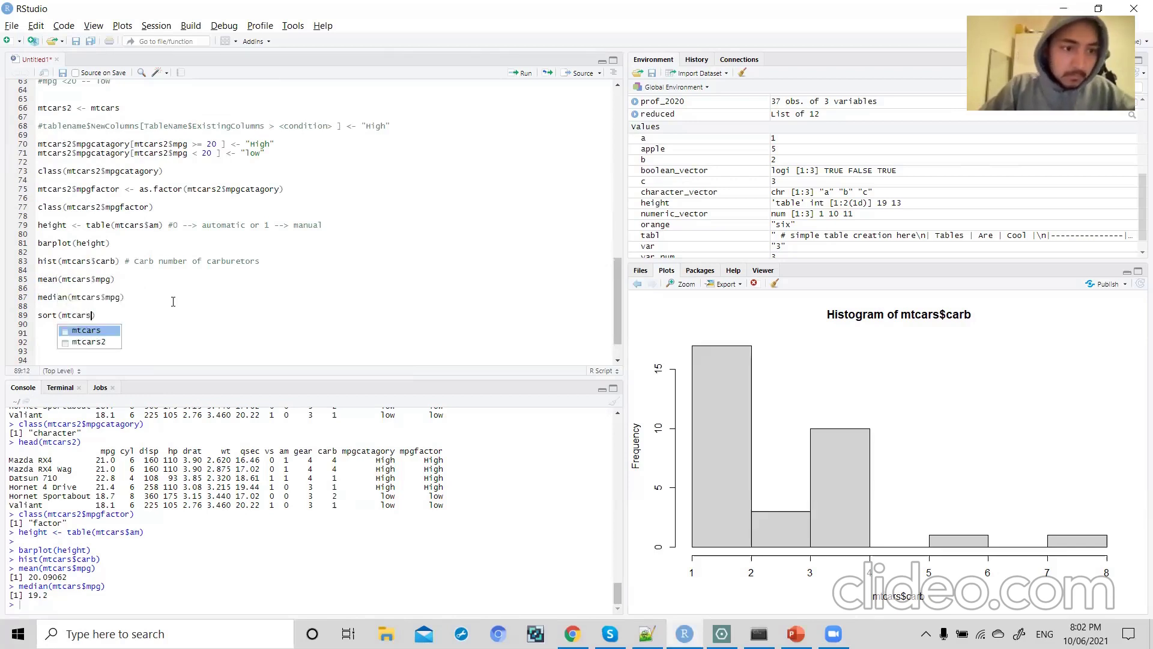
text(2)
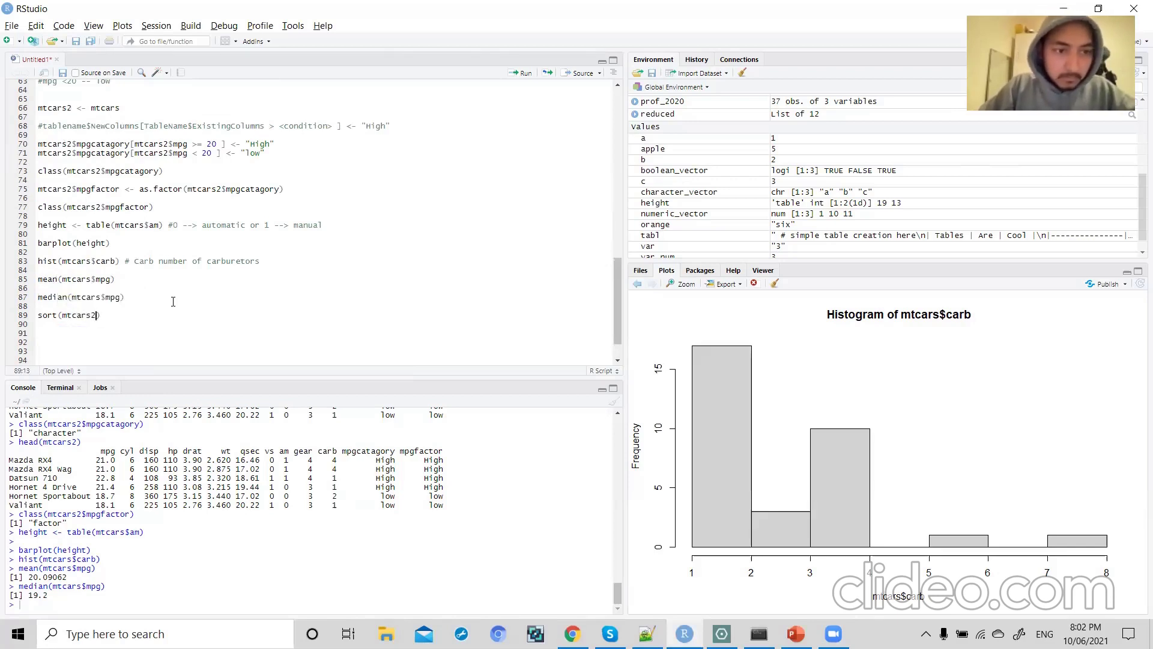
text($)
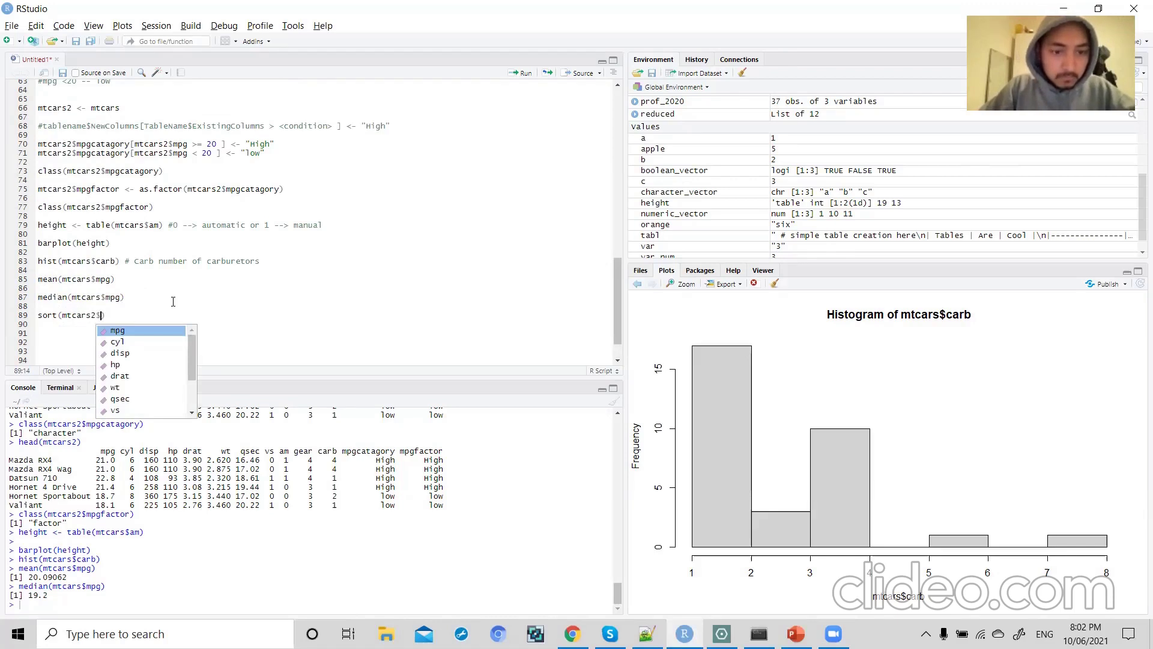
text(mpg)
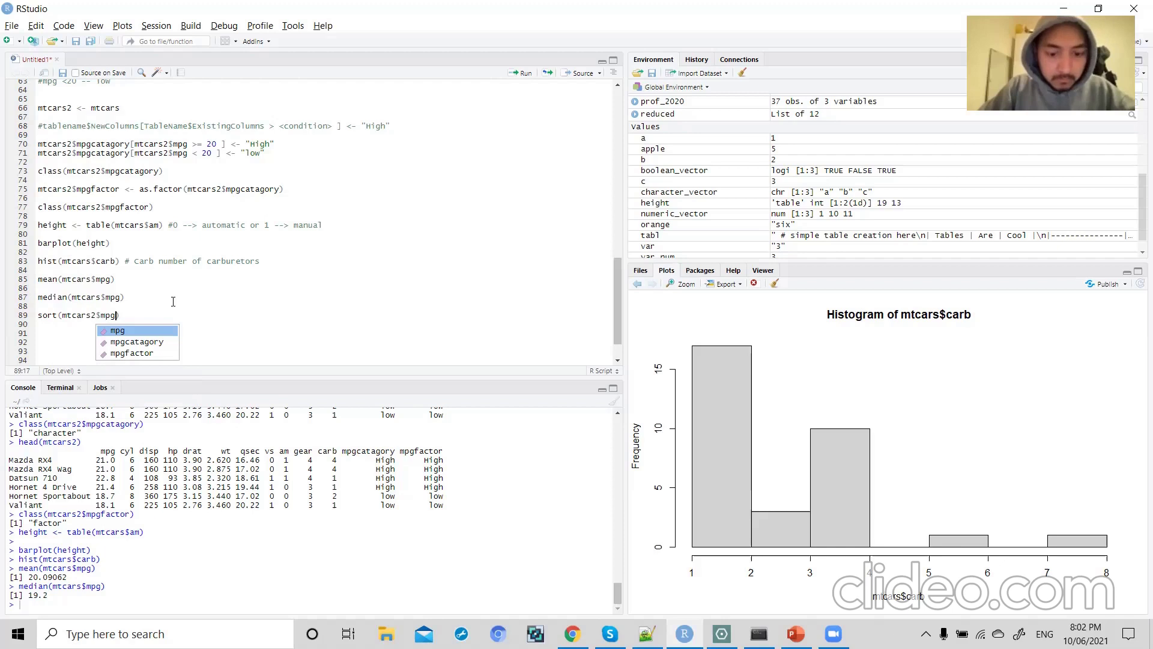
- Complete the sort call with decreasing = TRUE and run that line
text(,de)
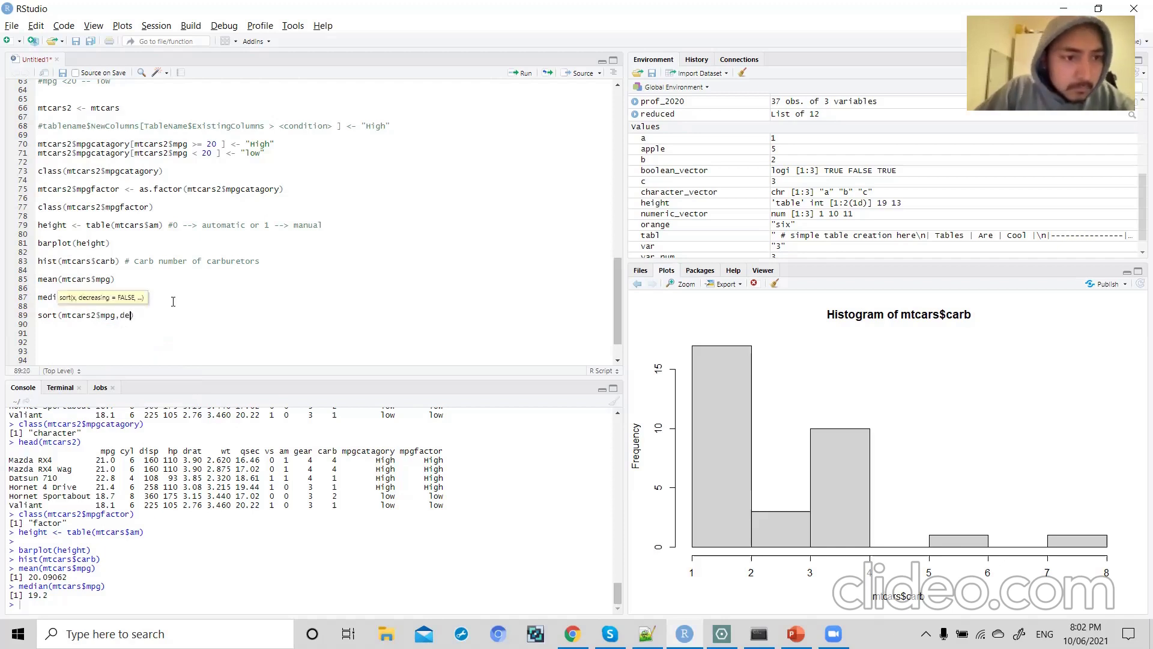
text(cre)
key(Tab)
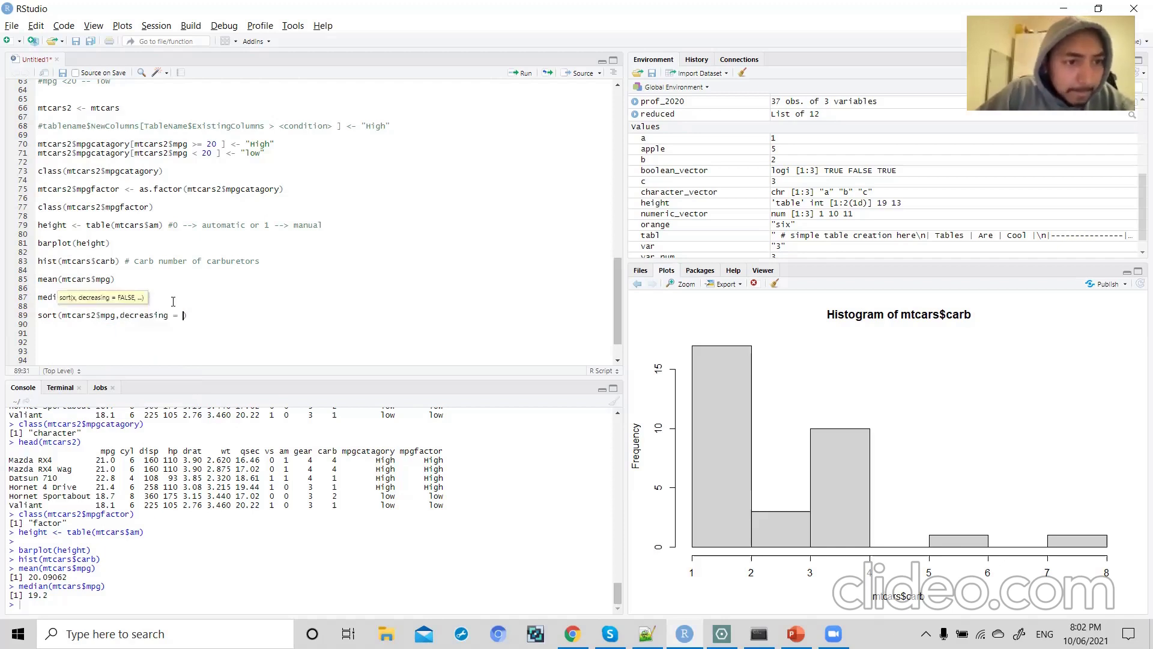
text(True)
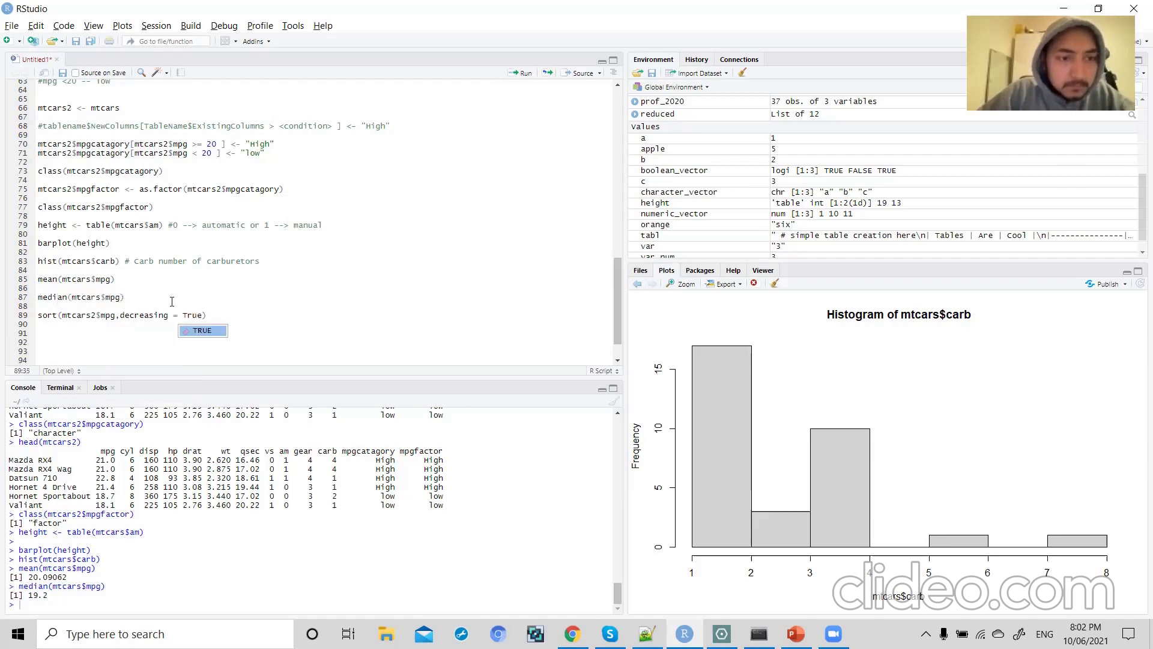
key(Tab)
key(Down)
key(Down)
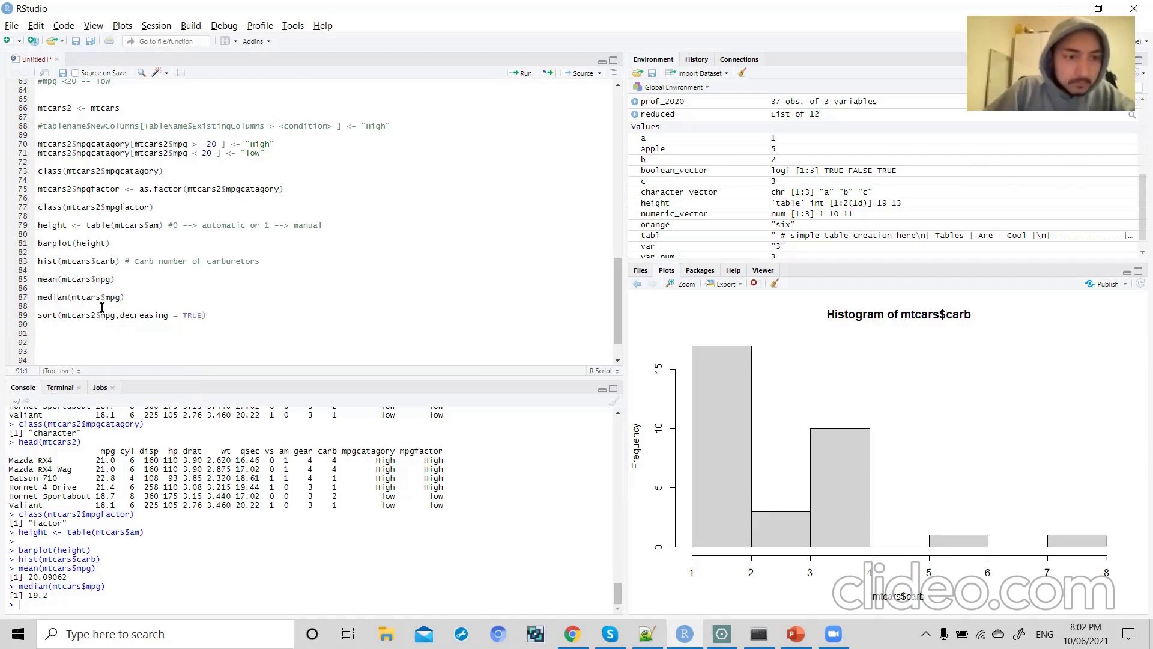
triple_click(158, 314)
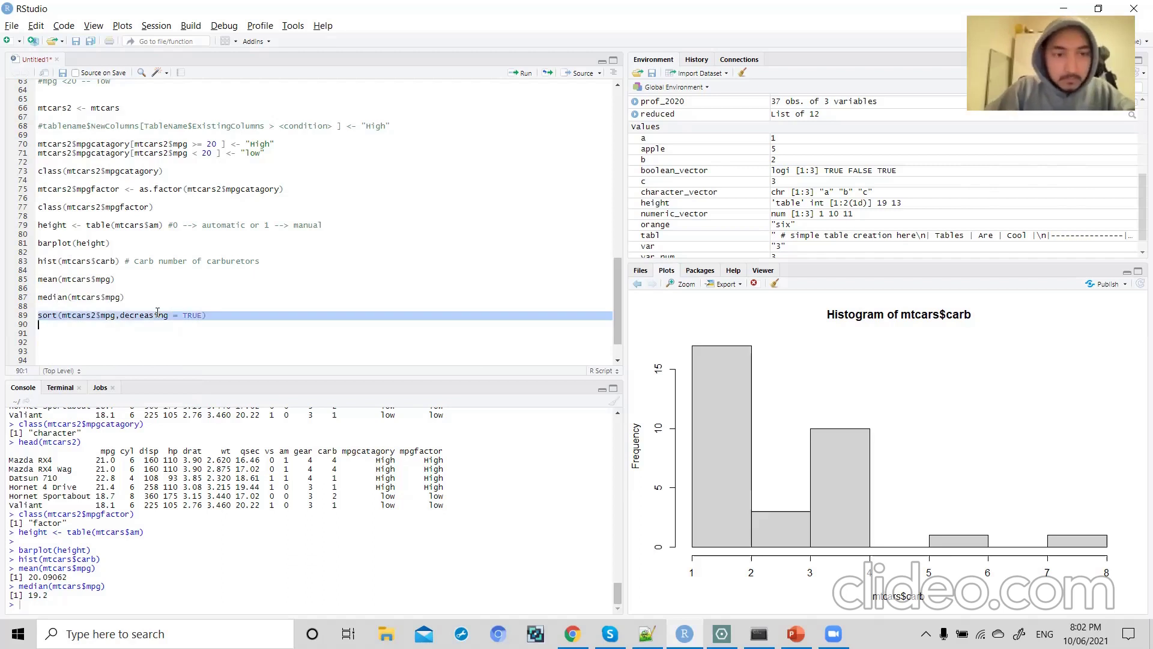
key(ctrl+Return)
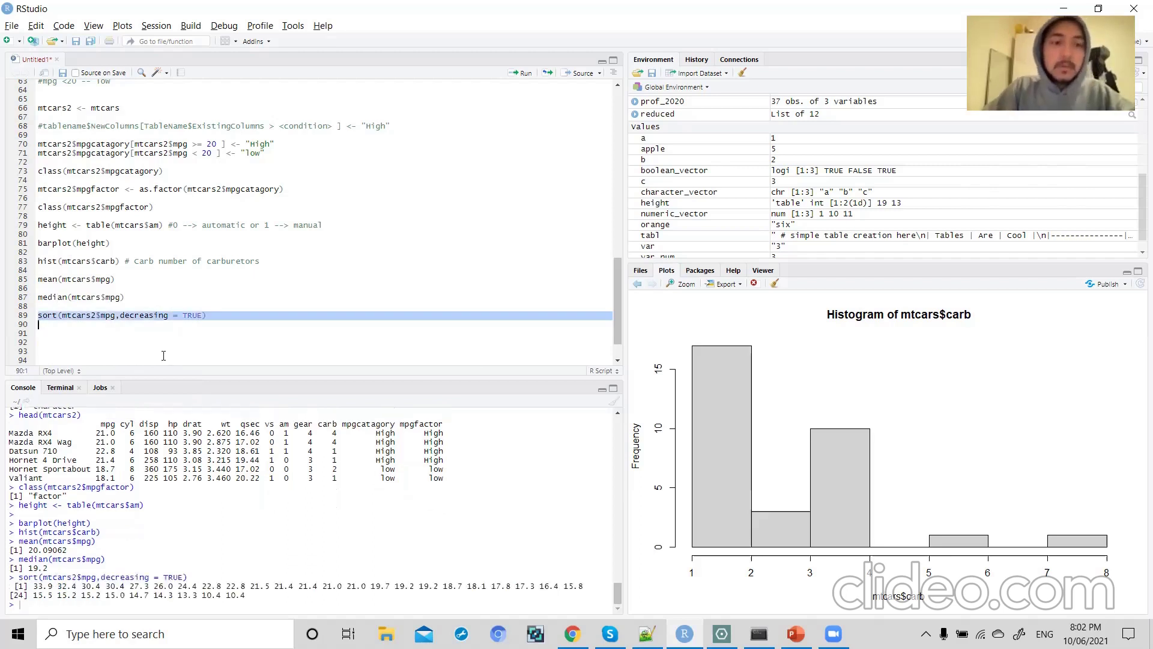
- Add the comment "# sorting data" at the end of the sort line
click(229, 319)
text(#)
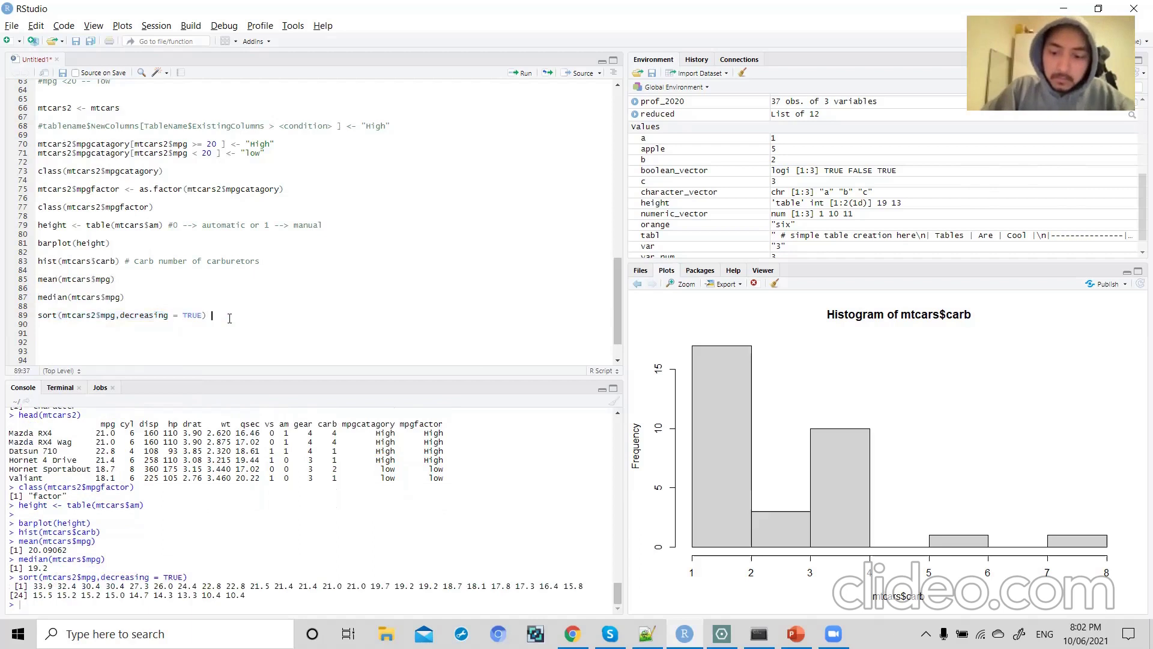
text( sorting data)
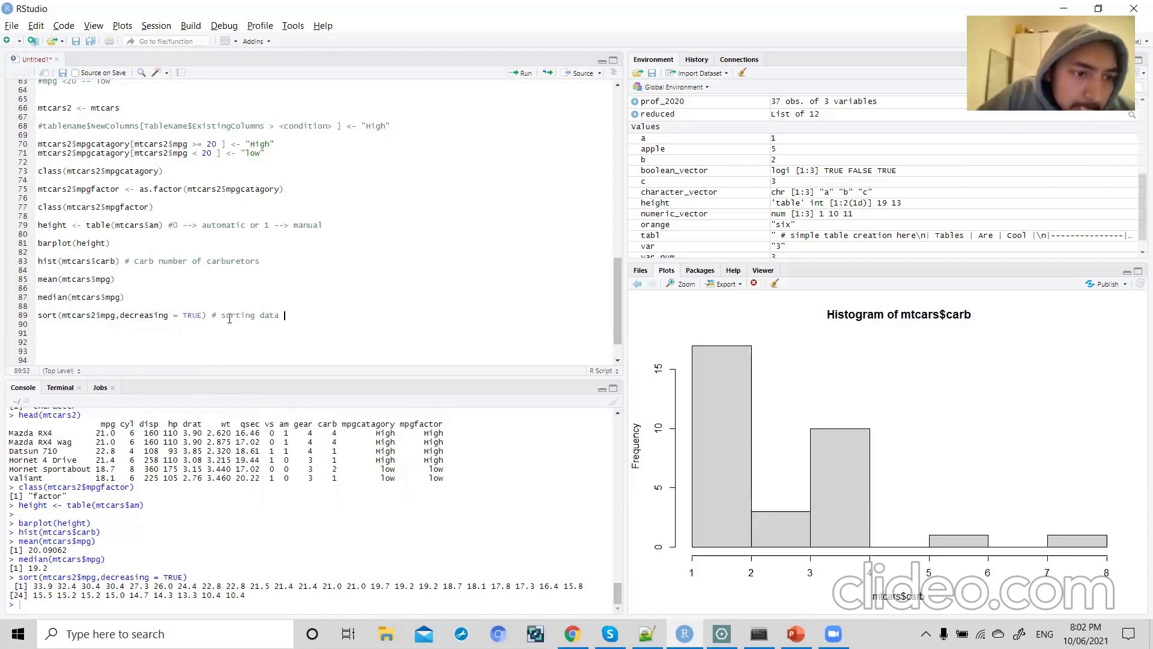
- Add the comment line "#Minimun value" below the sort line
key(Return)
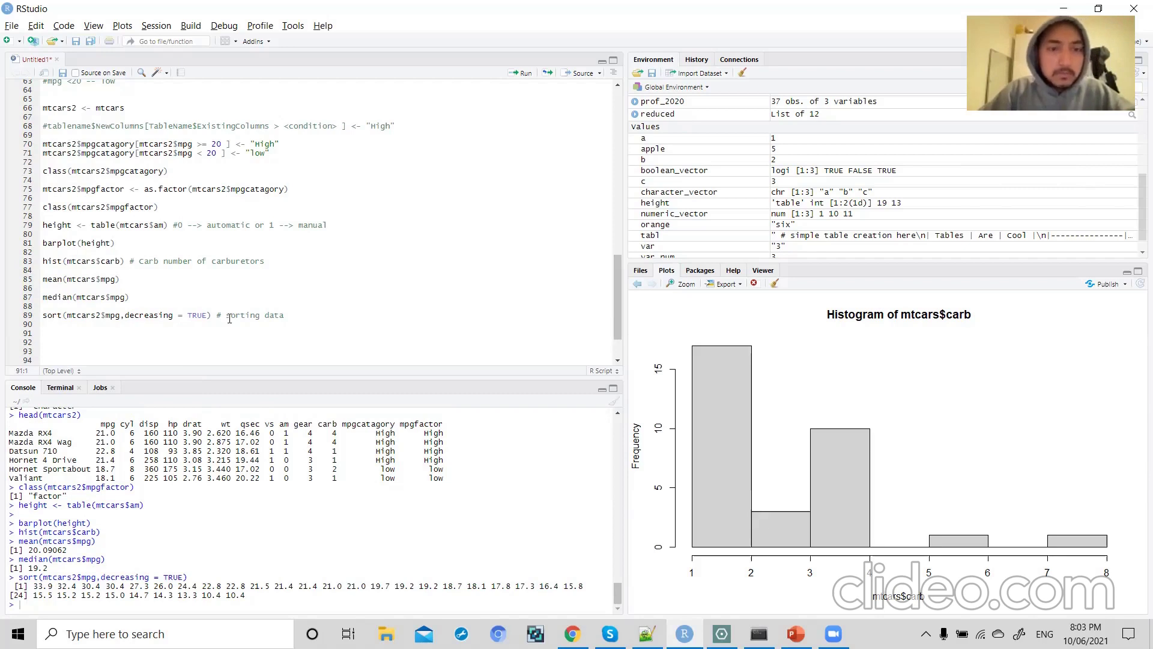
text(#)
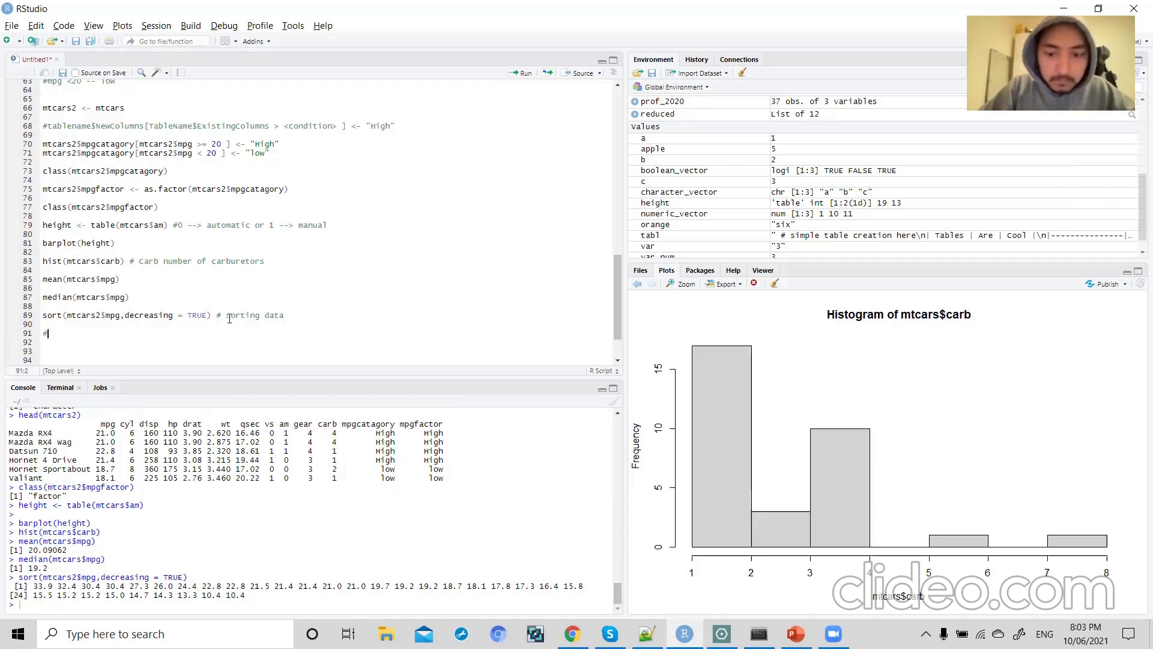
text(Minimun value)
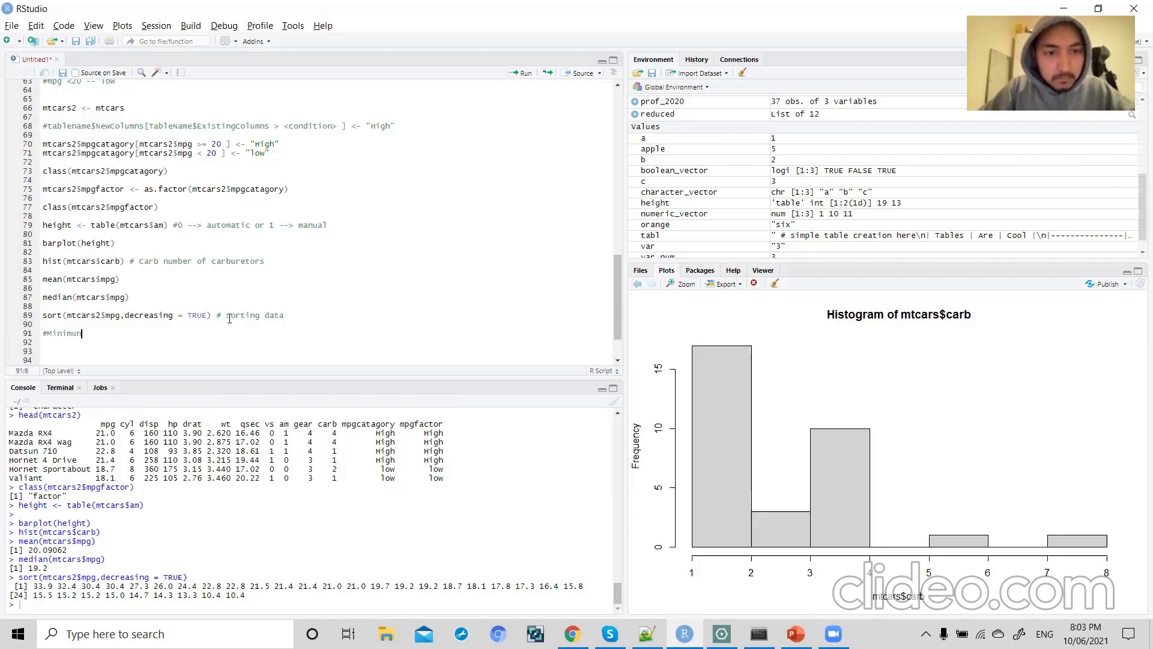
key(Return)
- Write x<- min(mtcars$mpg) below the minimum value comment
text(x<- )
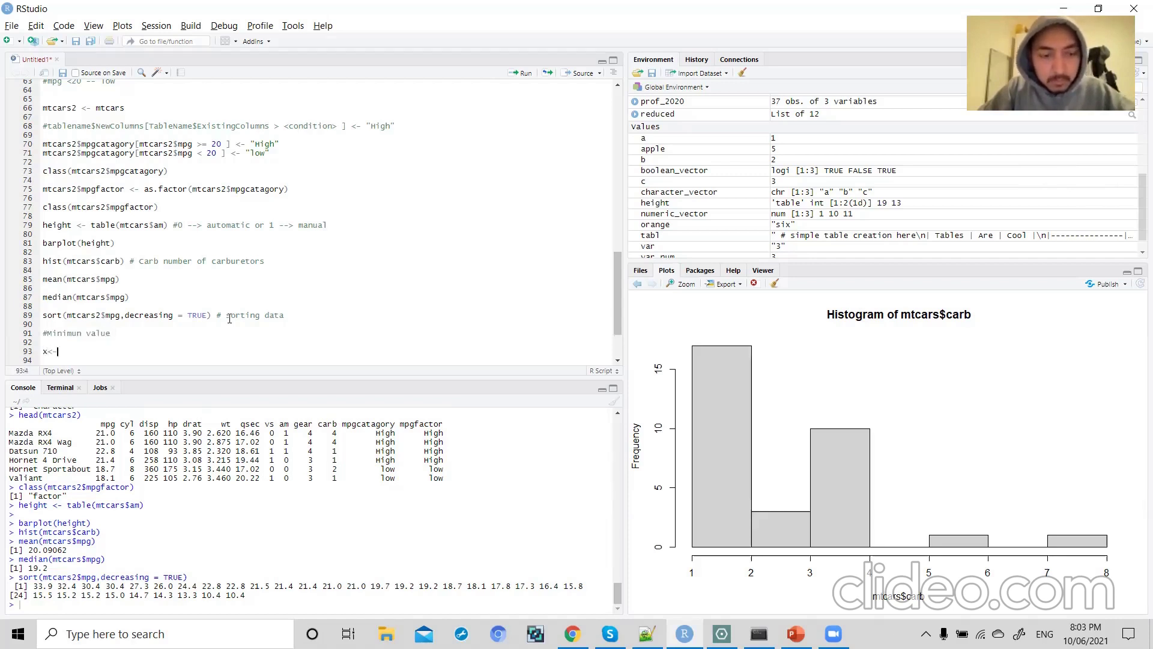
text(min)
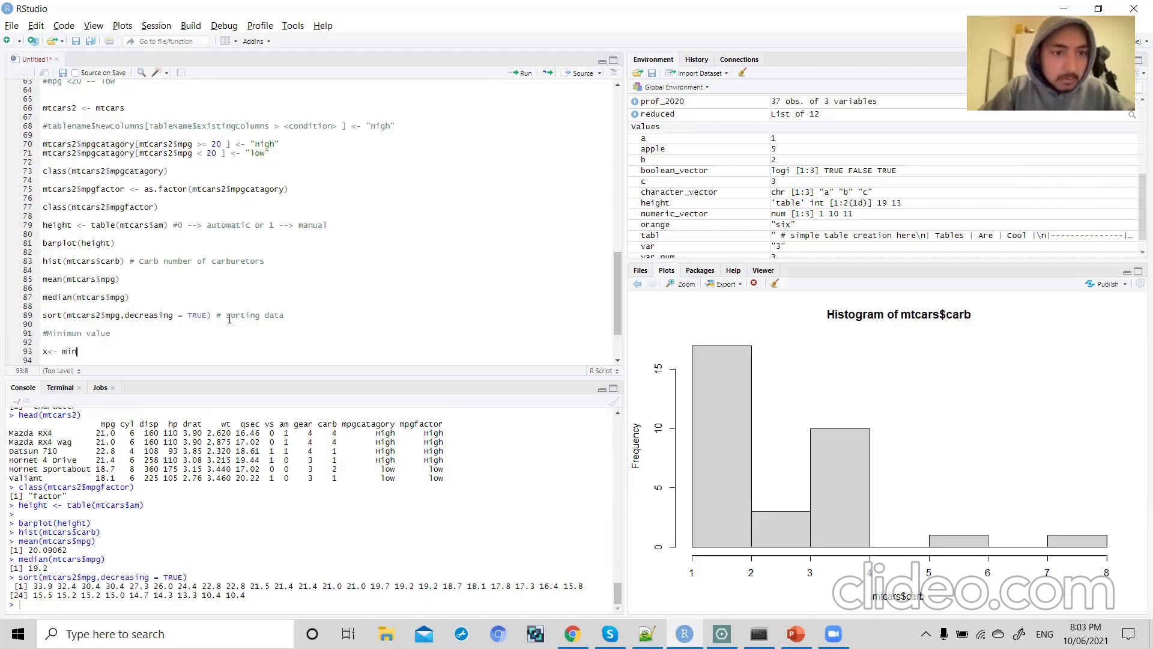
text((mtcars)
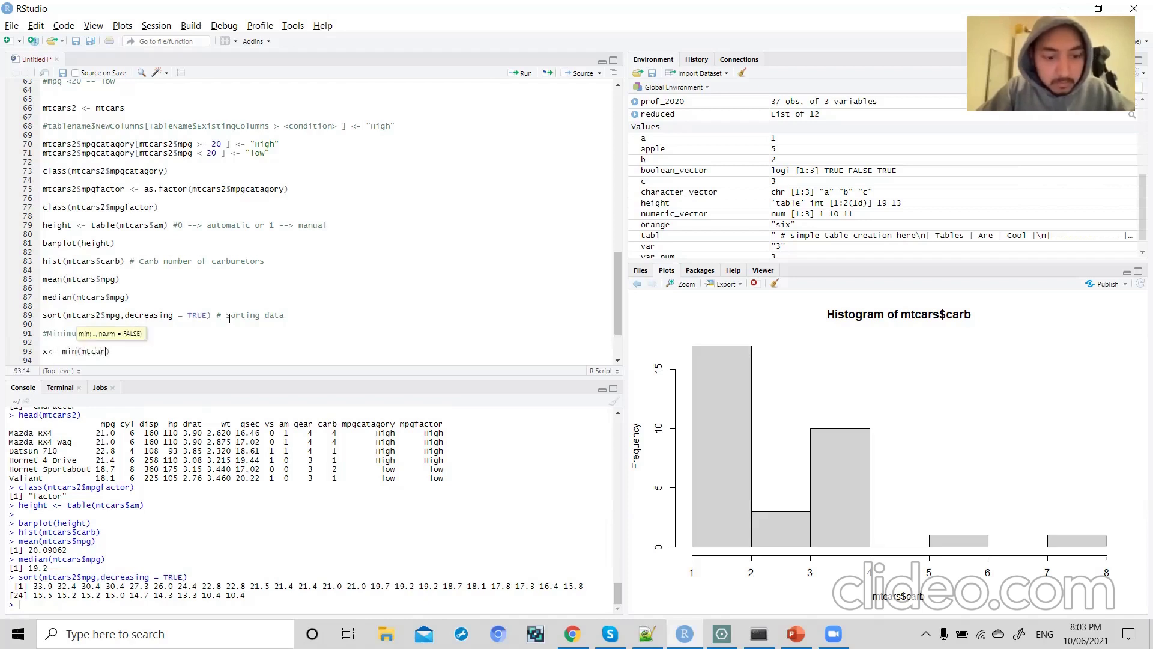
text($)
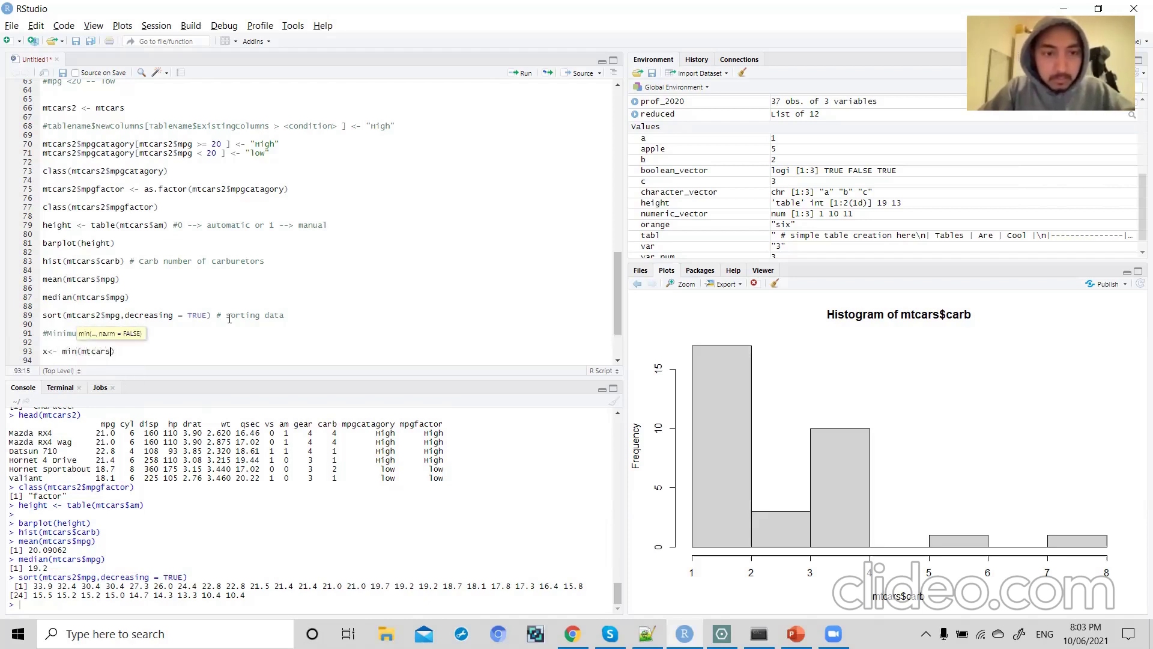
text(m)
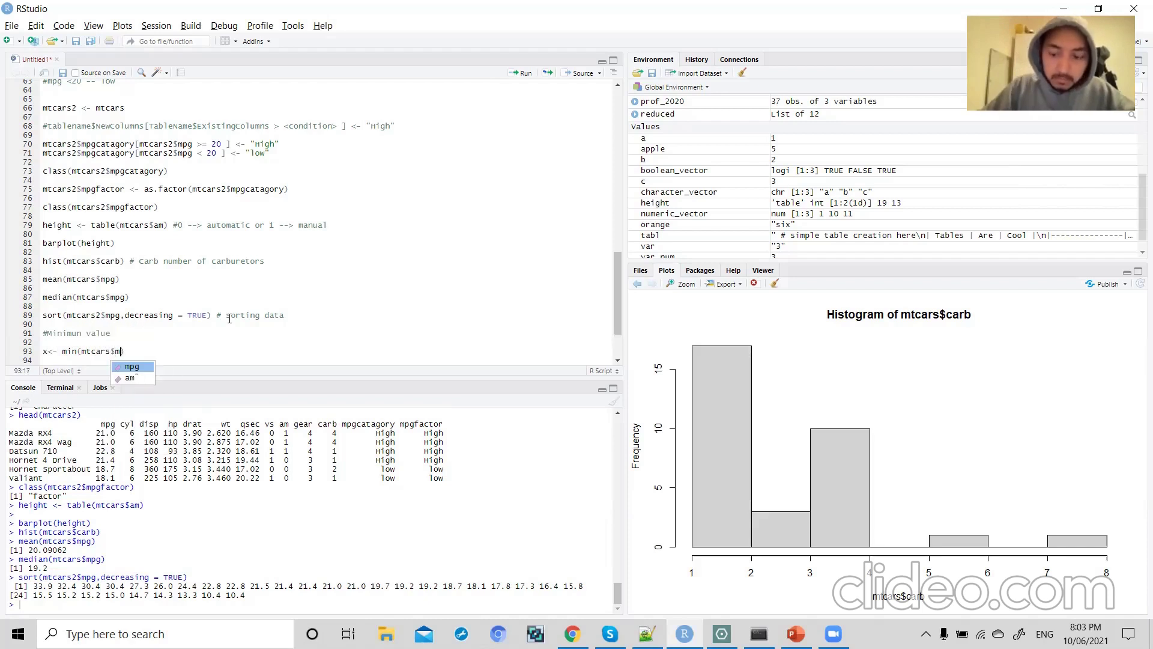
key(Return)
text())
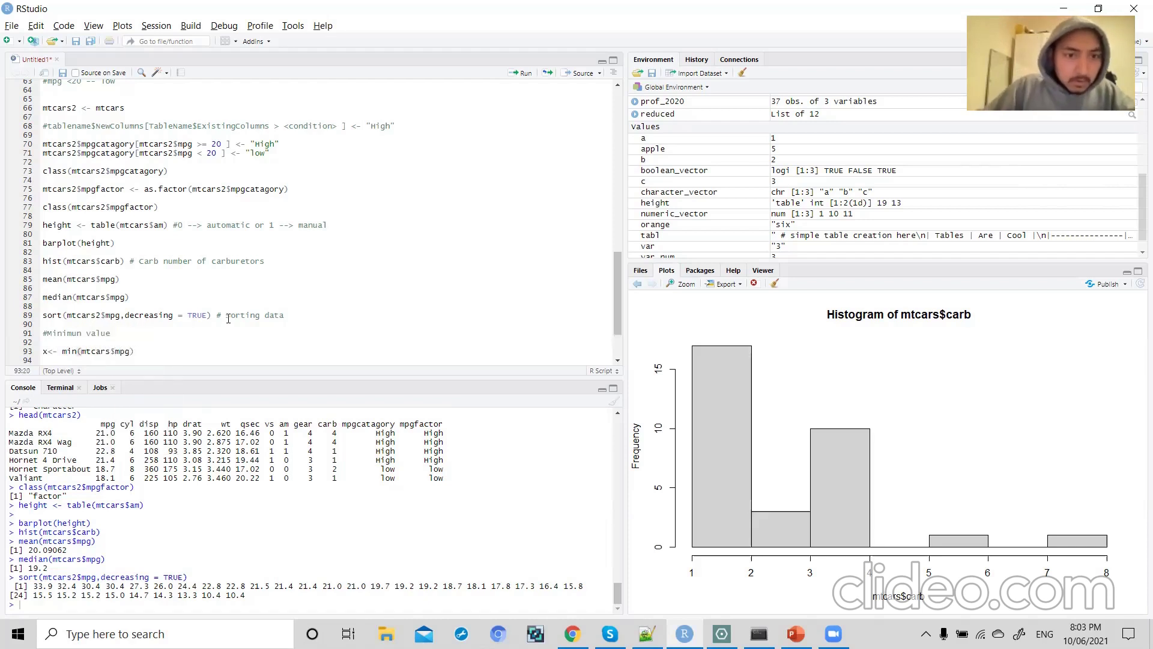
- Copy the minimum value comment below the min line and change it to "#Maximum value"
scroll(151, 342, down, 3)
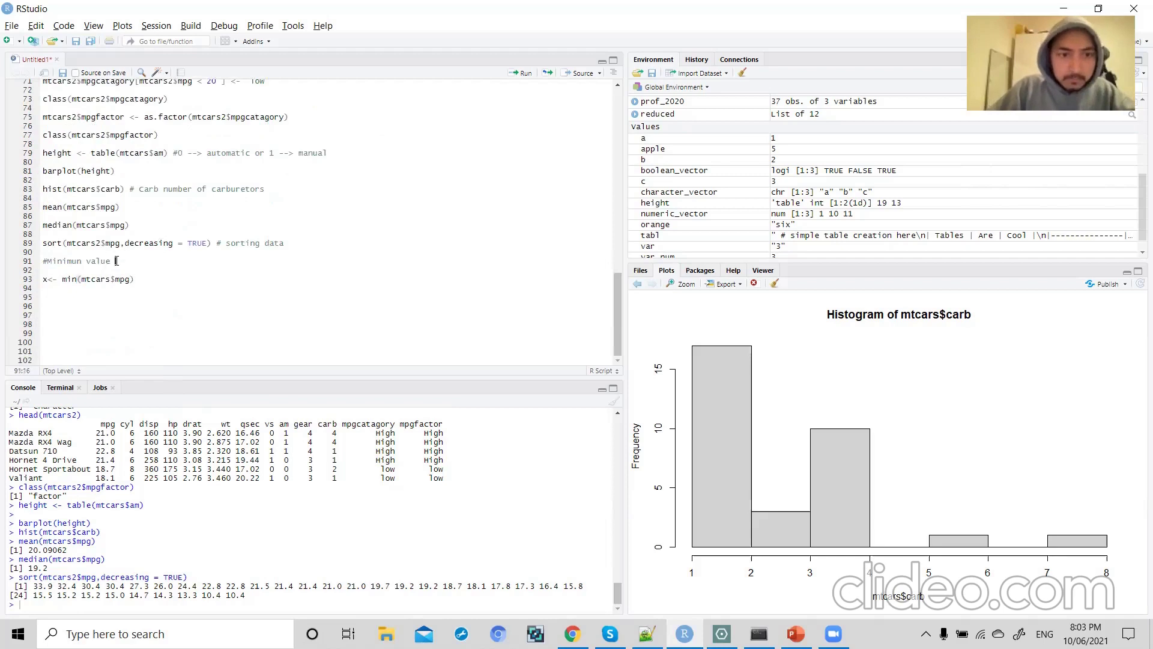
drag(114, 261, 35, 266)
key(ctrl+c)
click(147, 285)
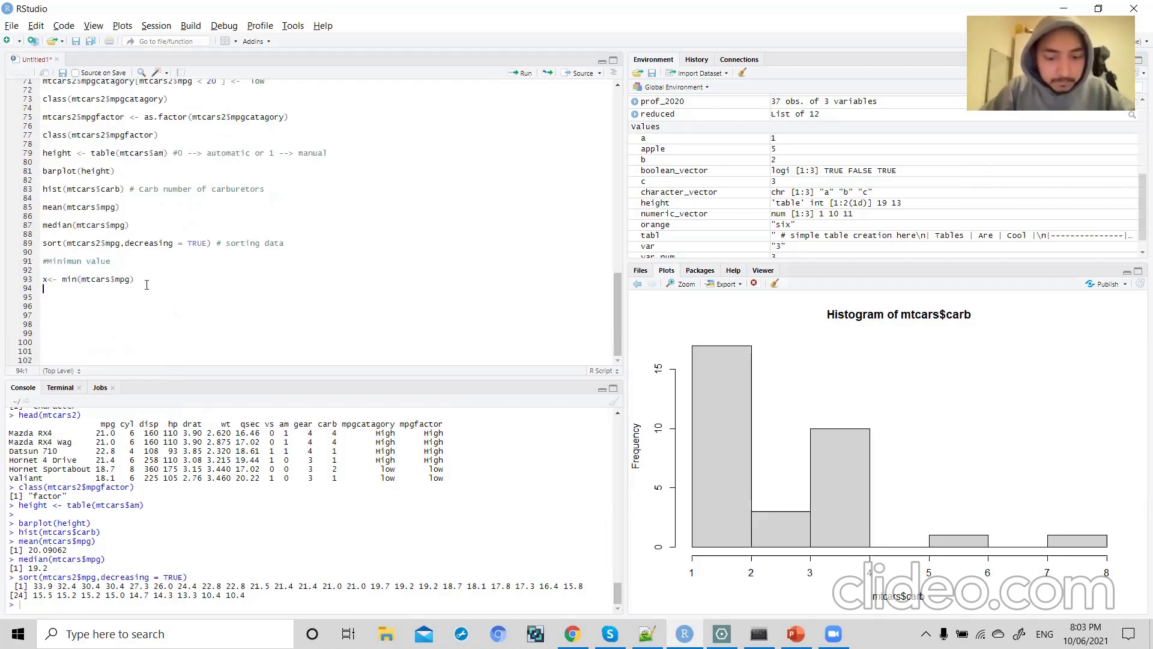
key(Return)
key(ctrl+v)
drag(81, 297, 54, 296)
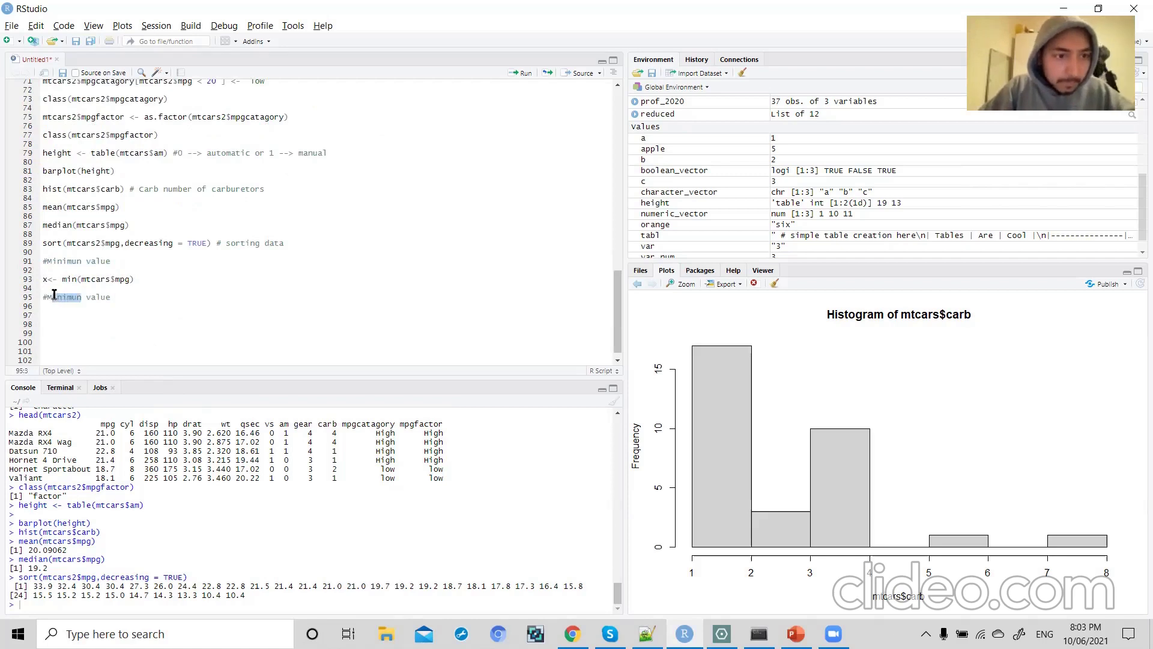
text(aximu)
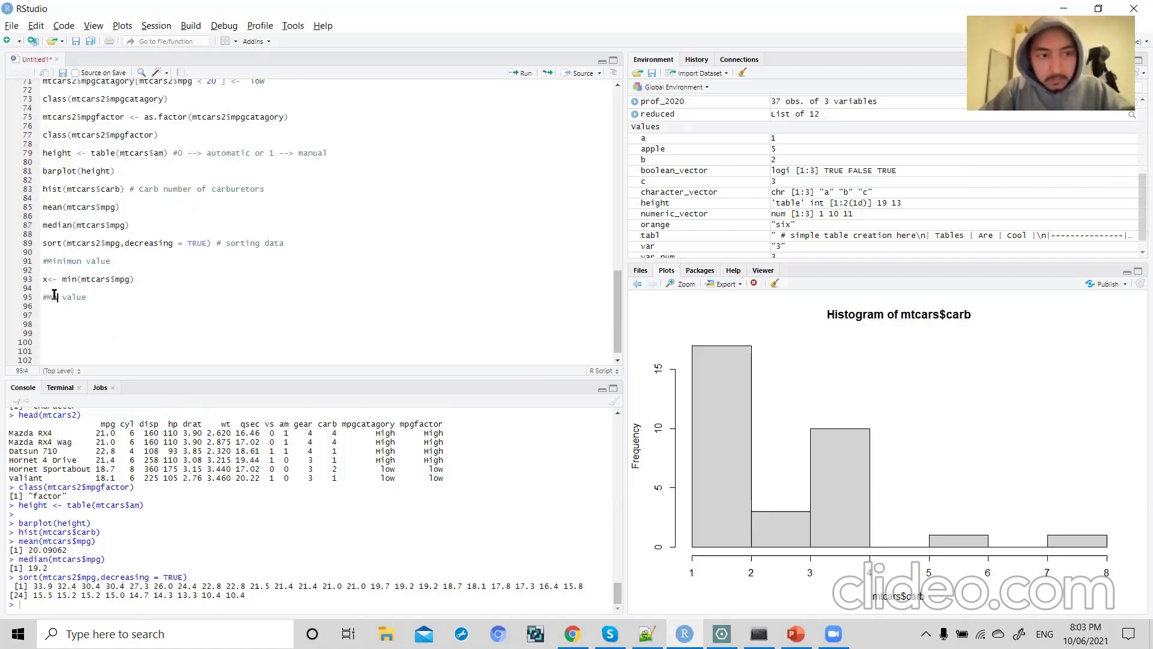
text(m)
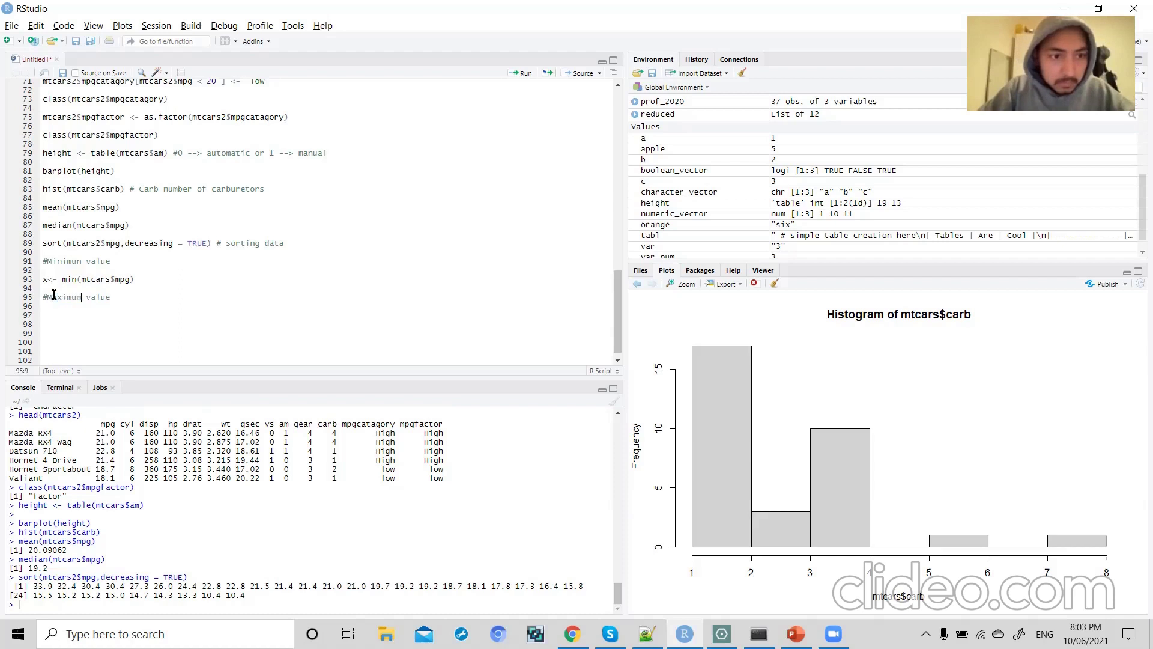
- Duplicate the x<- min(mtcars$mpg) line below the maximum value comment and change its function to max
click(120, 293)
click(96, 274)
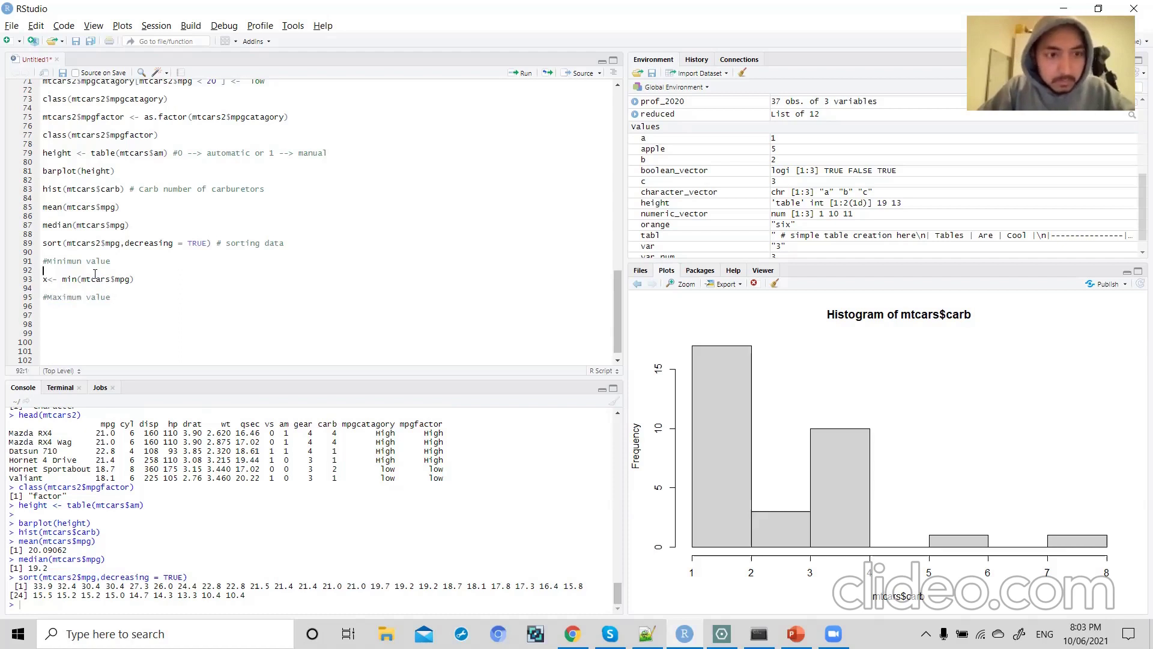
triple_click(99, 280)
key(ctrl+c)
click(114, 297)
key(Down)
key(Down)
key(ctrl+v)
double_click(70, 315)
text(max)
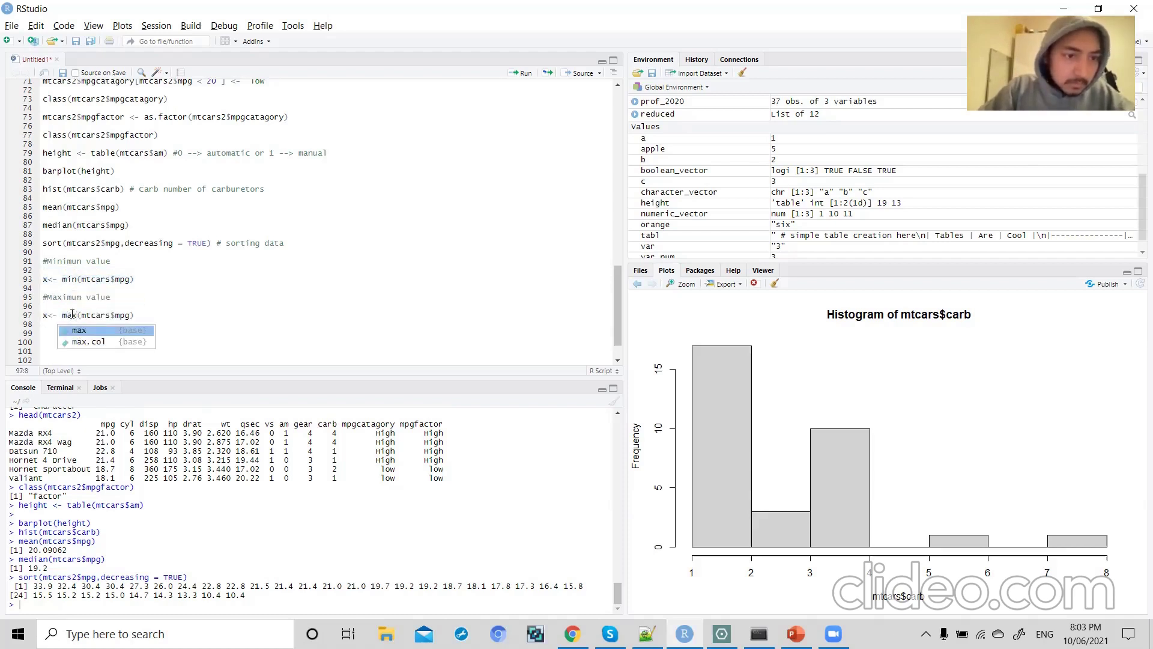
- Rename the variable in the max line to y so it reads y<- max(mtcars$mpg)
click(147, 314)
drag(146, 314, 44, 317)
click(48, 319)
key(BackSpace)
text(y)
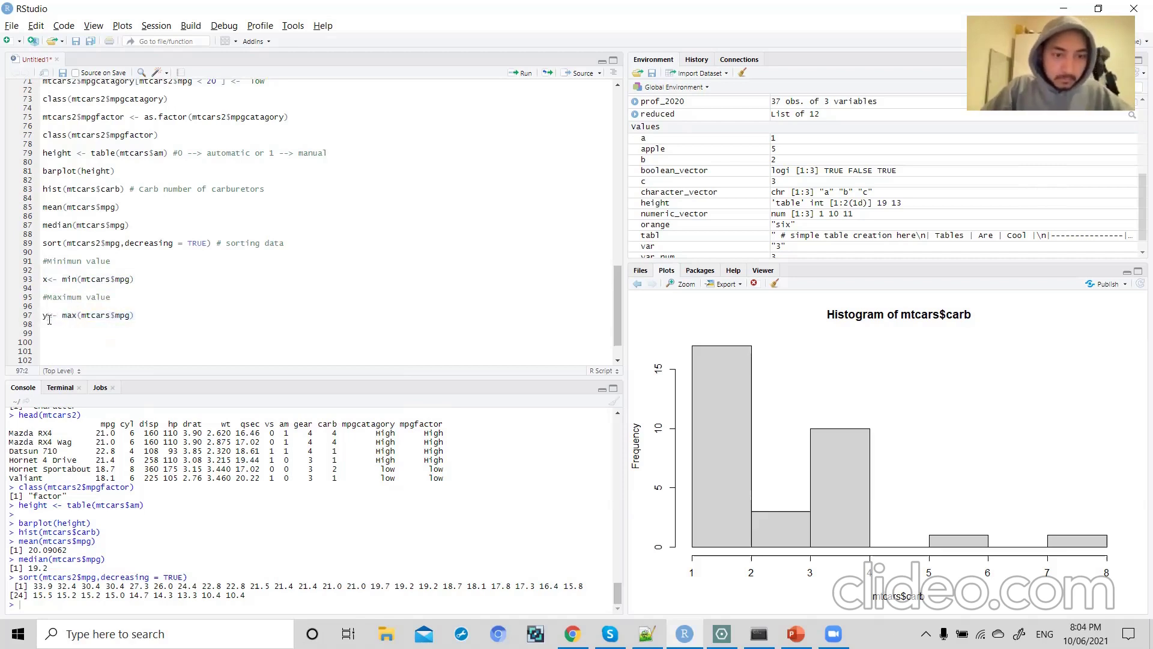
- Write range <- y-x below the max line
click(184, 328)
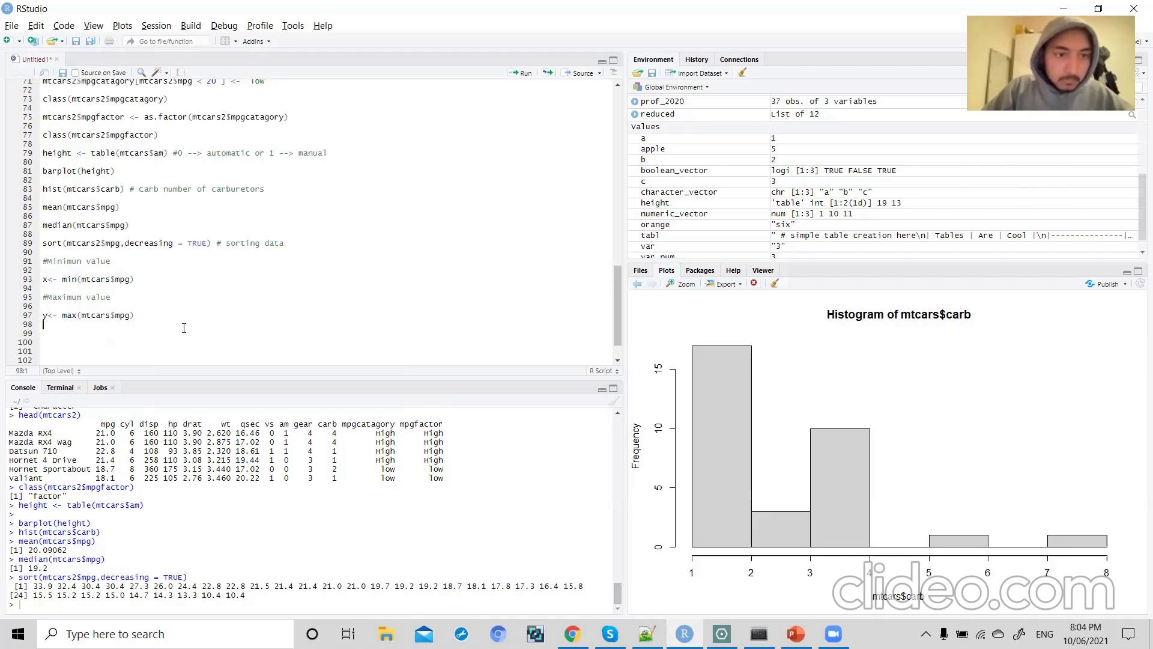
text(range <- )
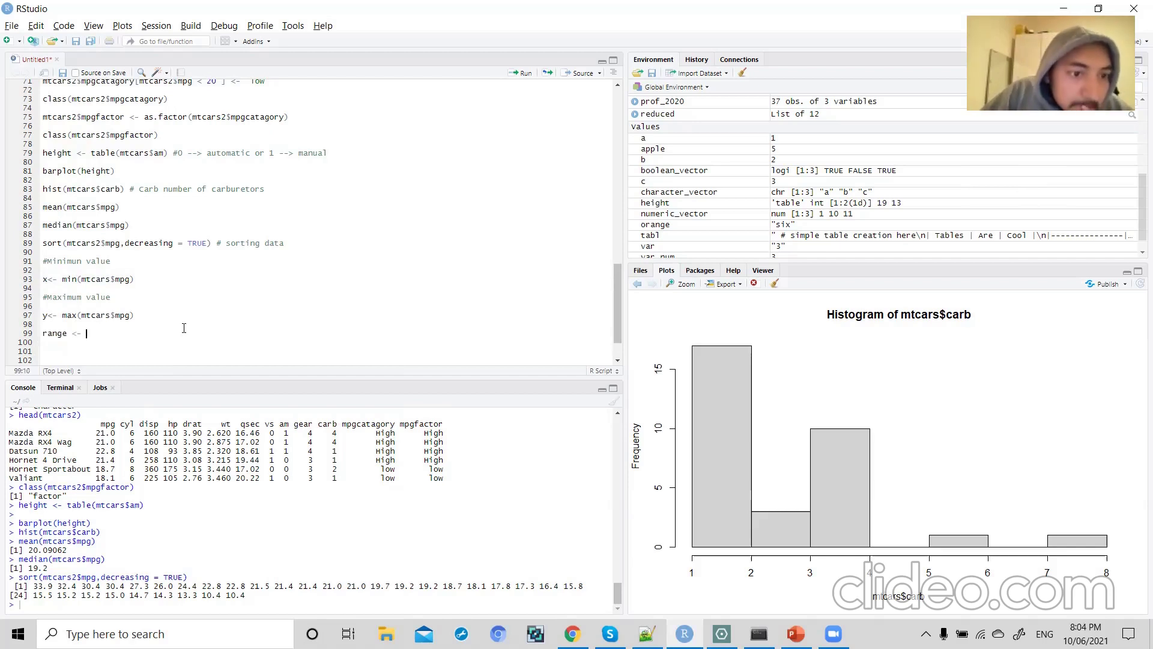
text(y-x)
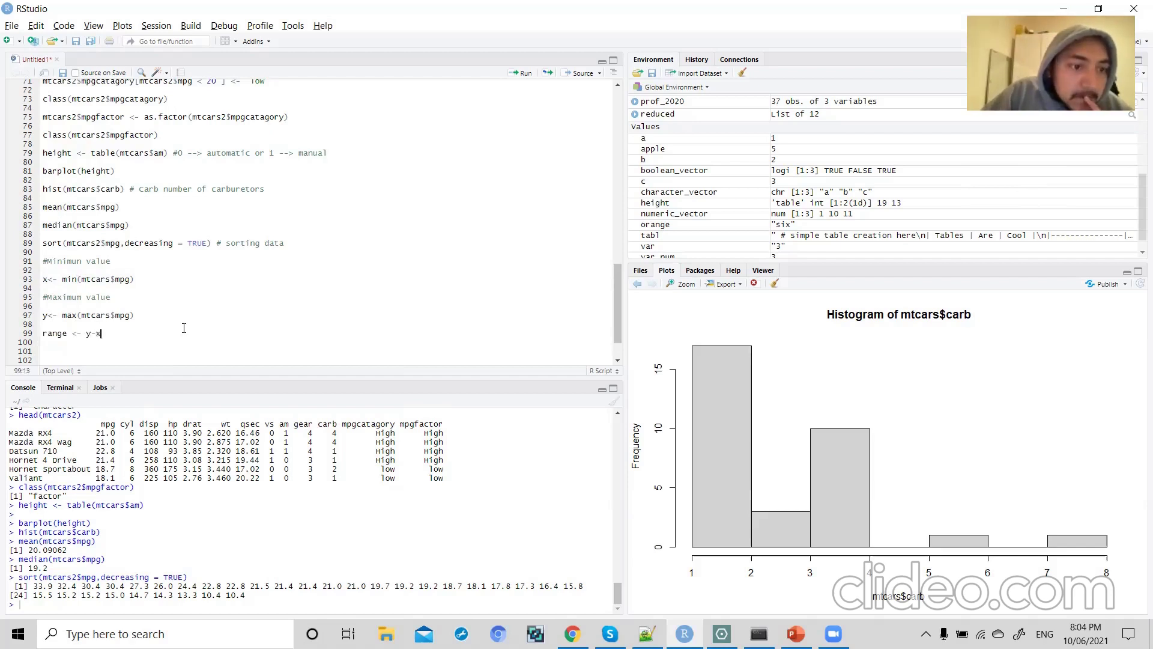
key(Return)
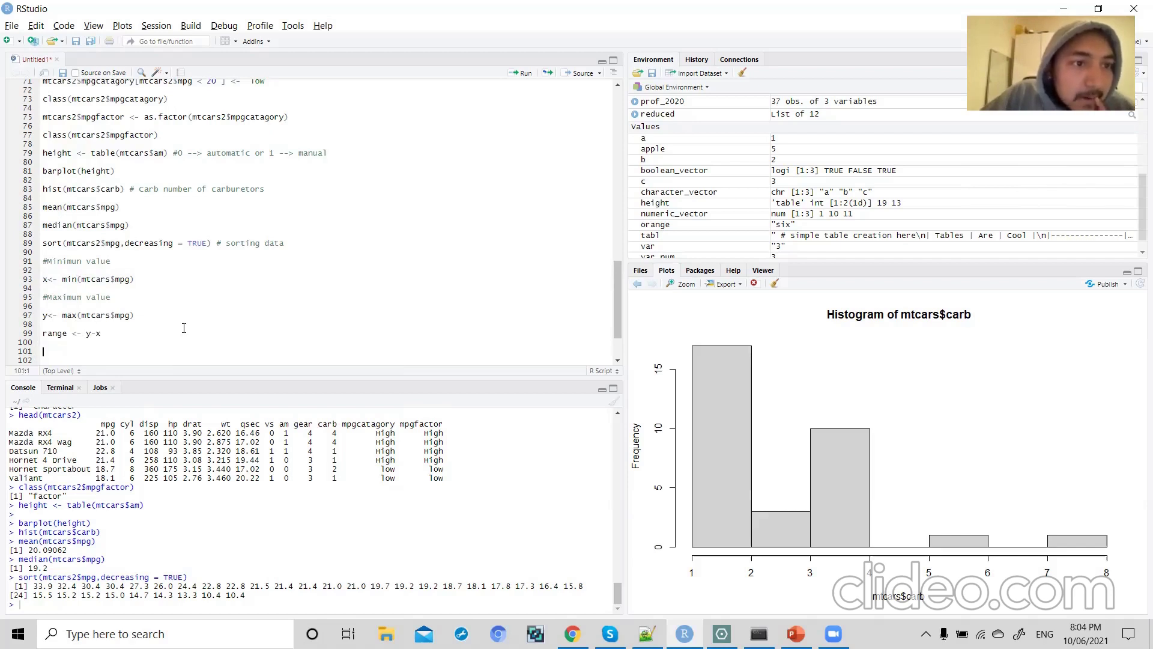
- Write quantile(mtcars$qsec) below the range line and run it
text(quantil)
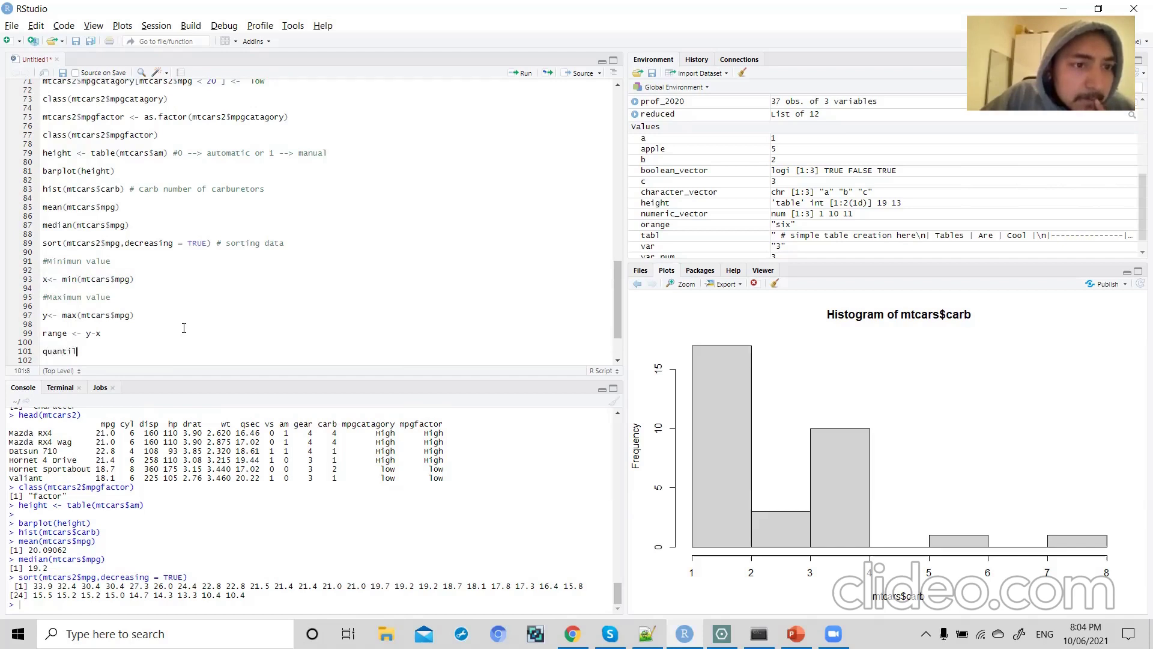
text(e()
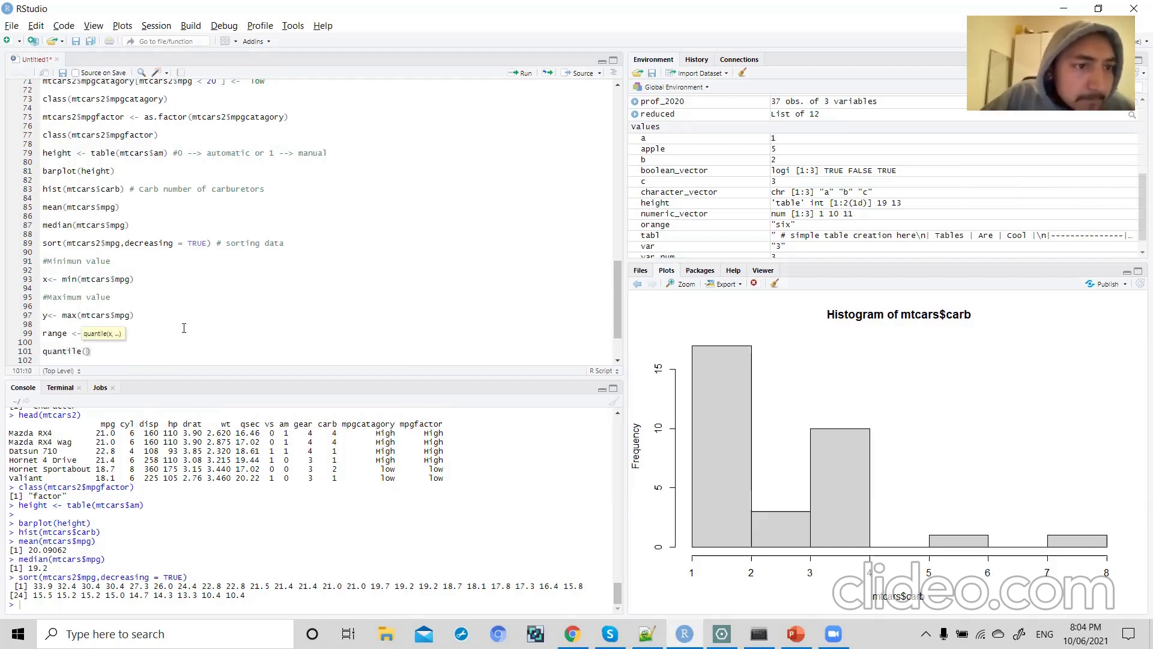
text(,tcar)
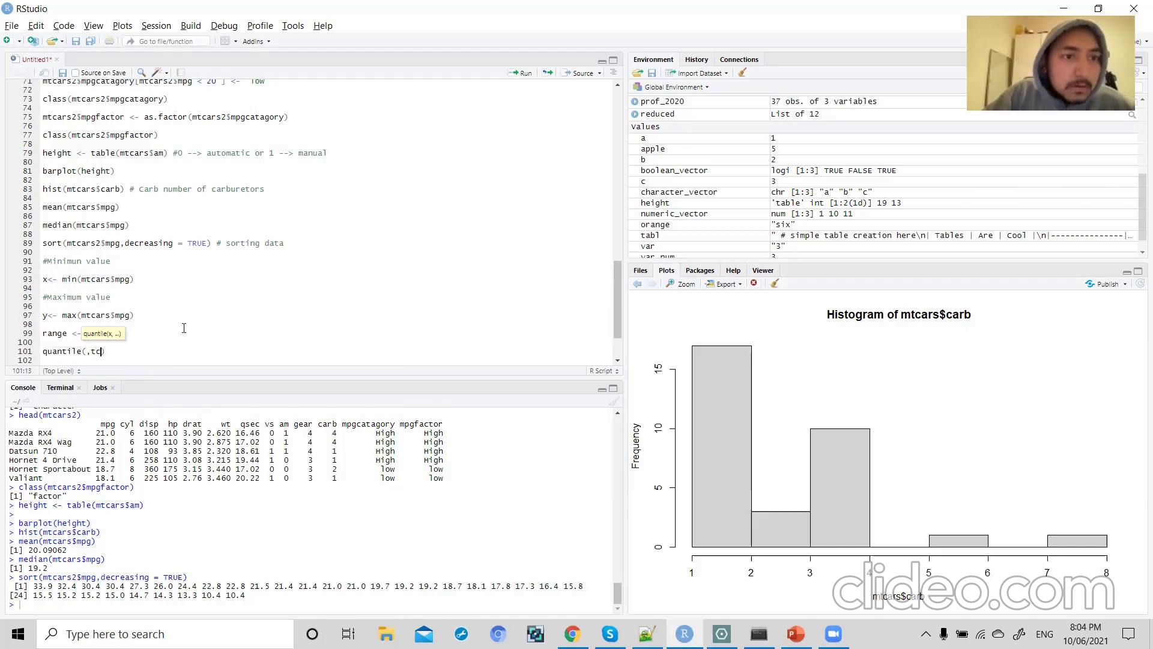
key(BackSpace)
key(BackSpace)
key(BackSpace)
key(BackSpace)
key(BackSpace)
text(mtcars)
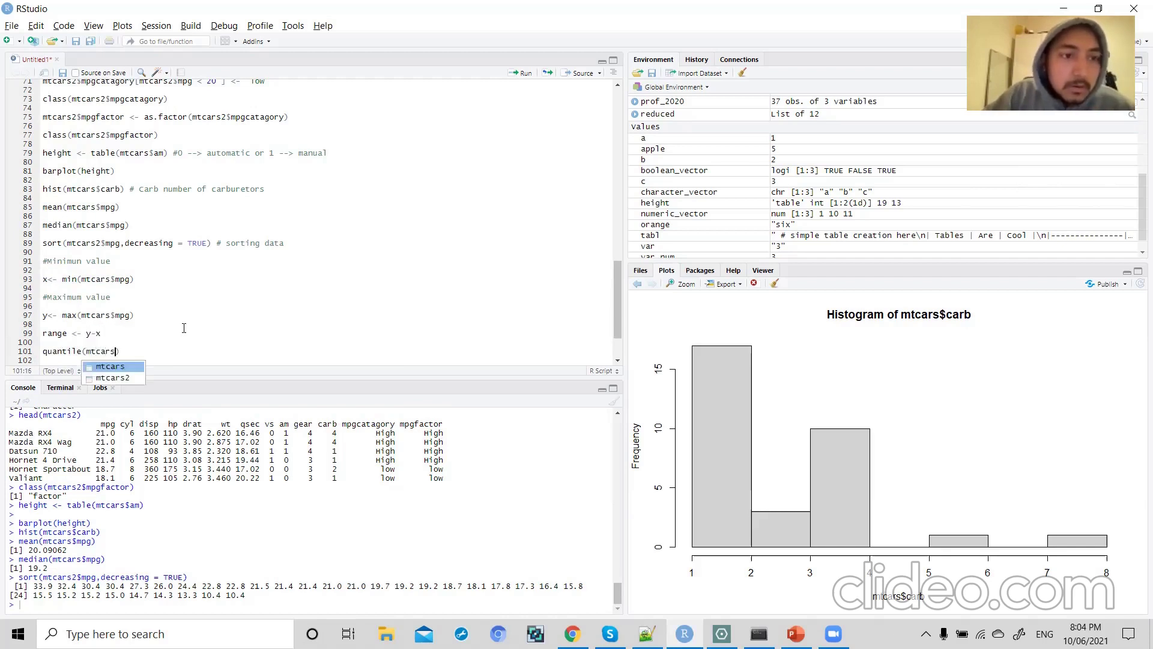
text($)
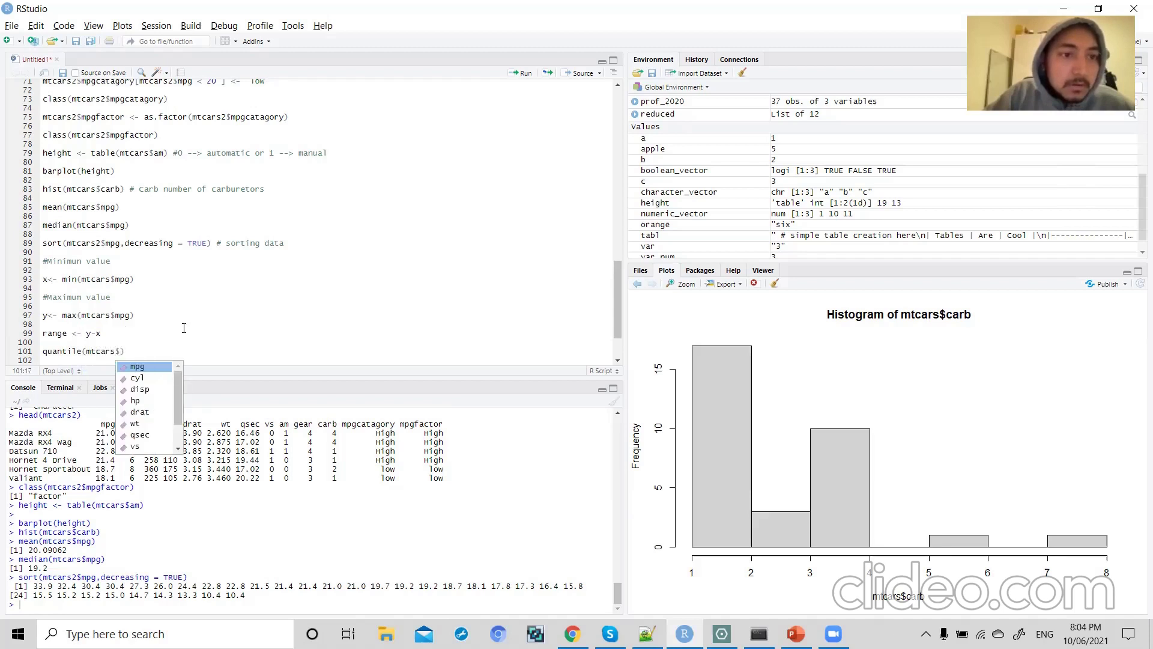
text(qsec)
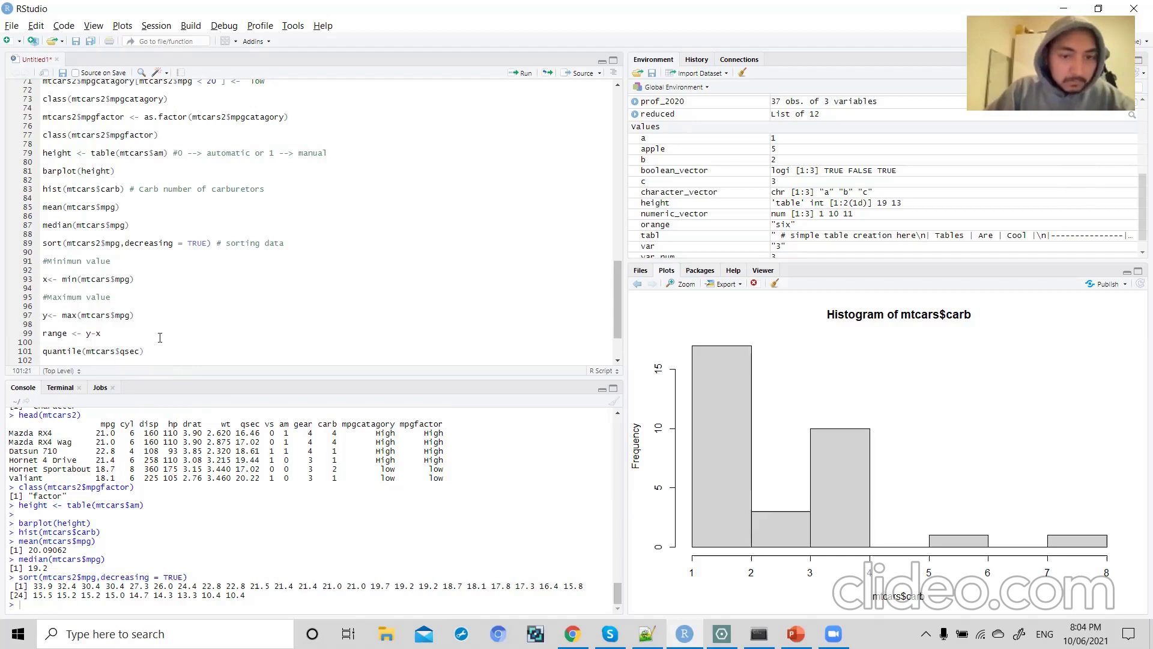
drag(149, 350, 41, 350)
key(ctrl+Return)
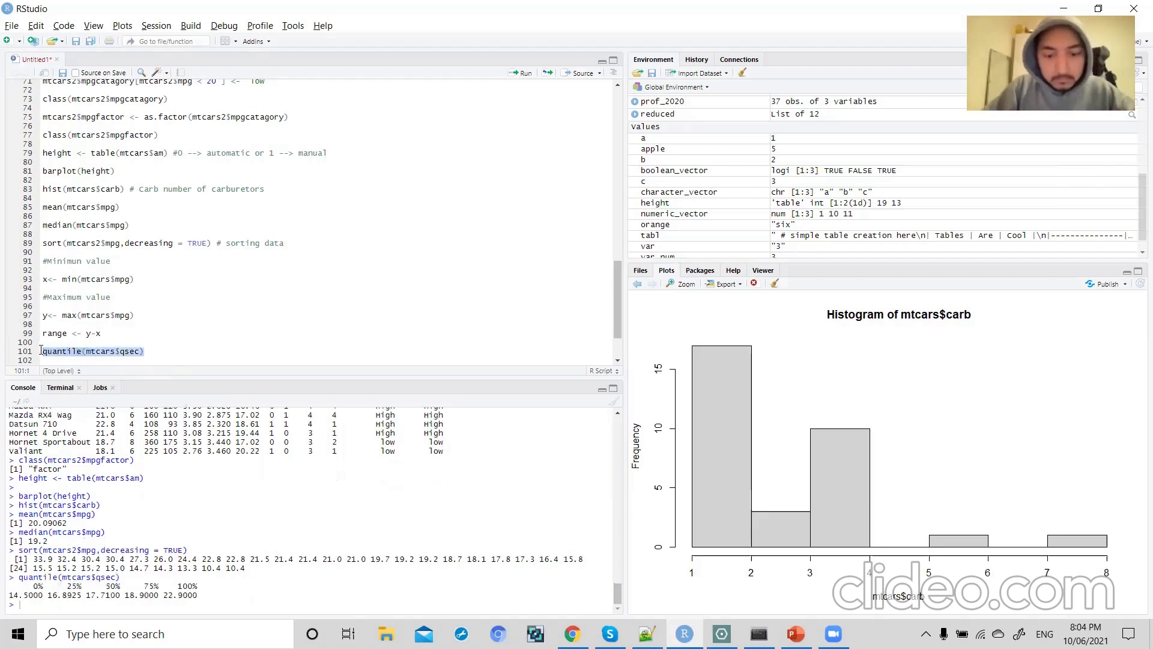
- Review the quantile output and add the comment "# to generate quantile" at the end of the quantile line
scroll(89, 341, down, 2)
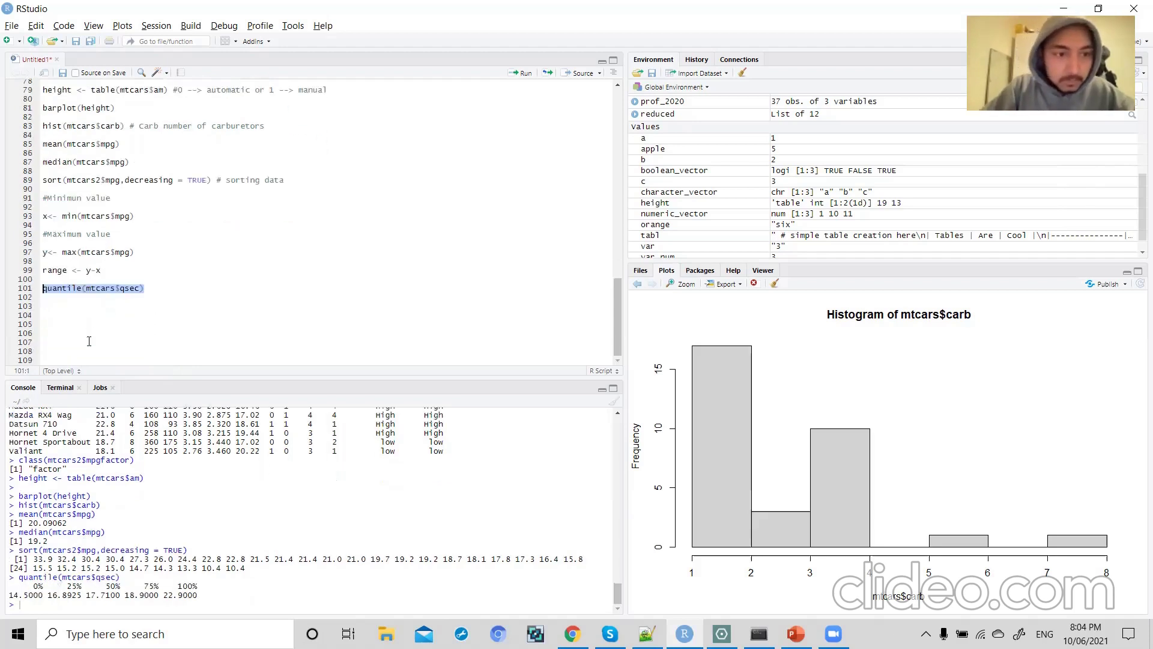
click(150, 297)
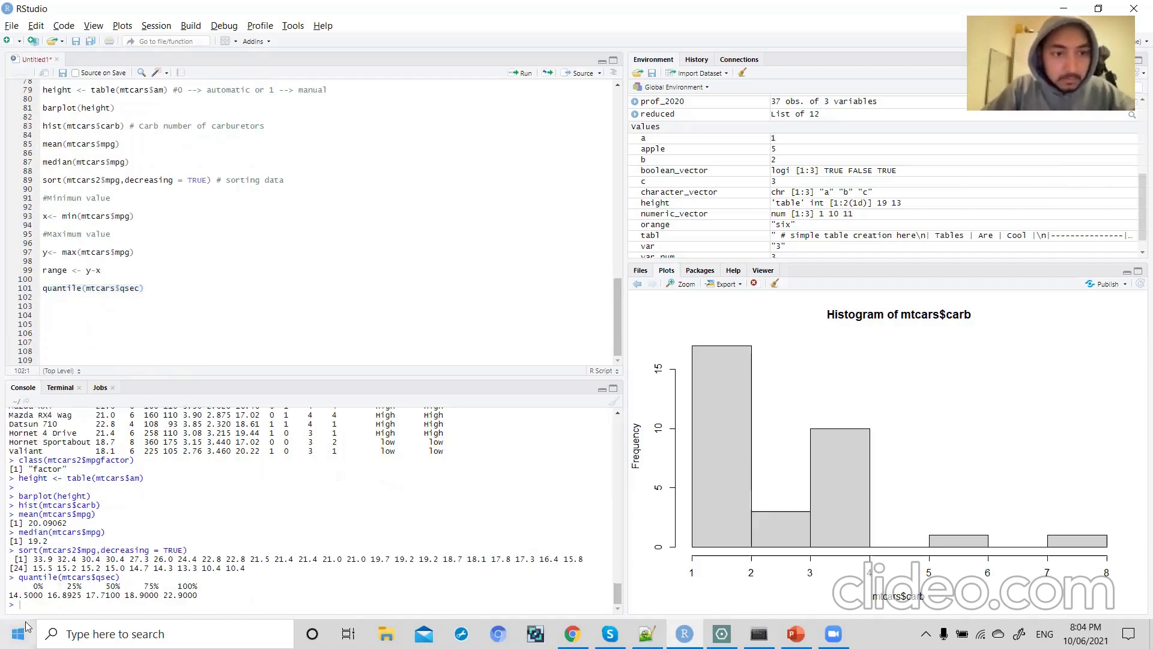
drag(32, 585, 157, 584)
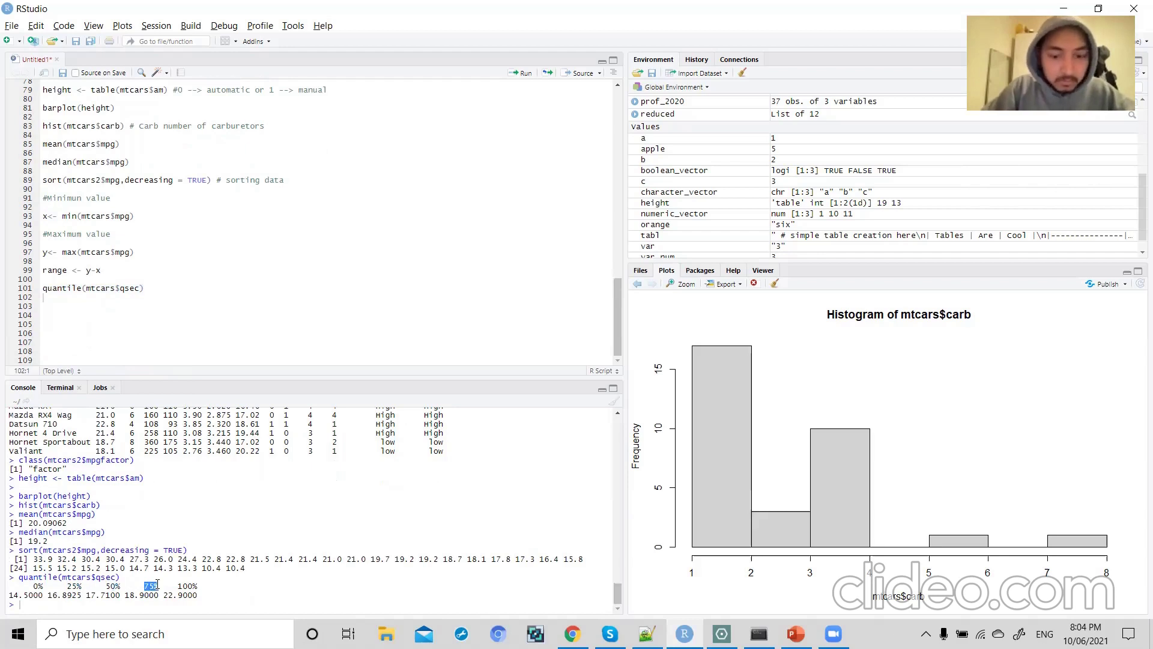
click(152, 288)
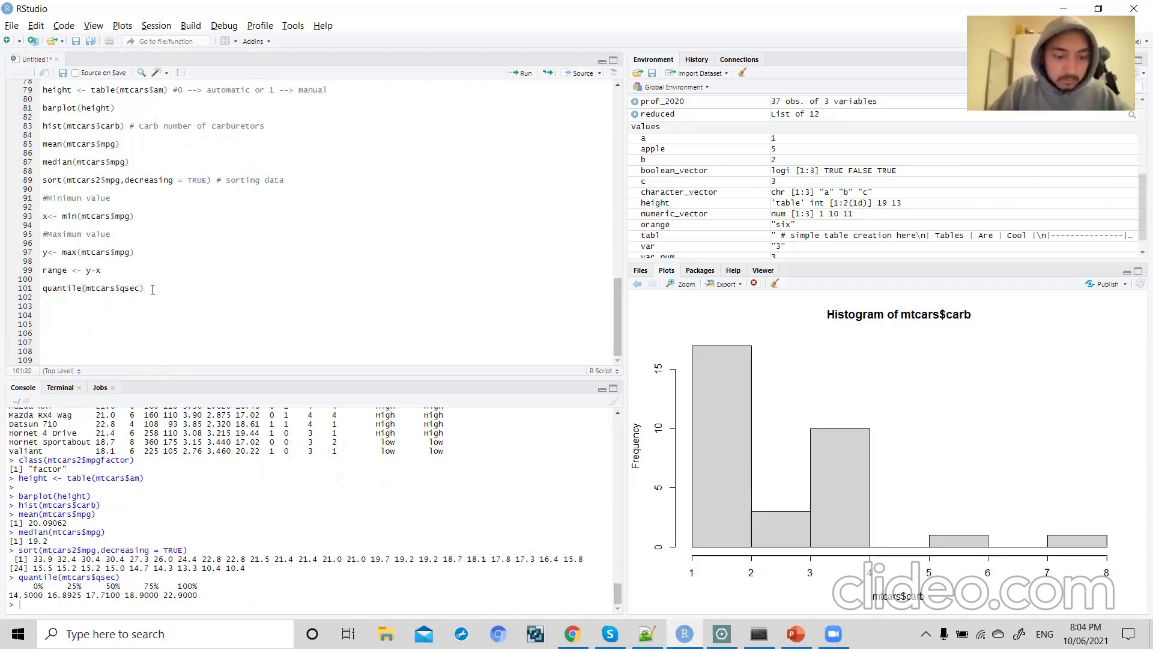
text(# )
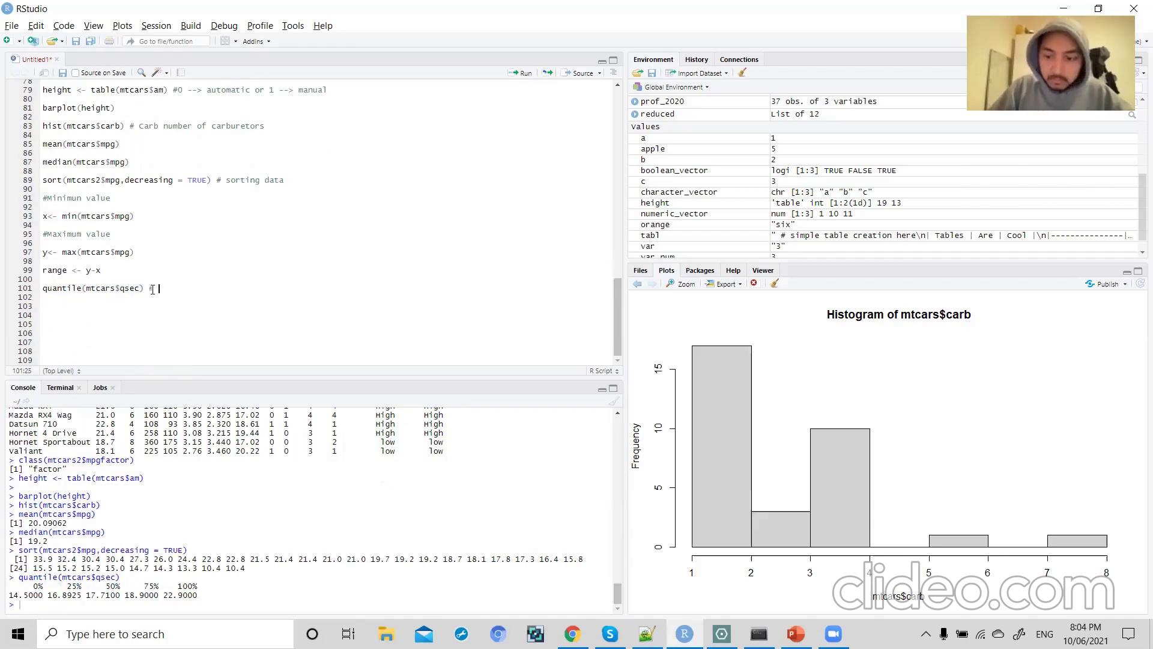
text(to genera)
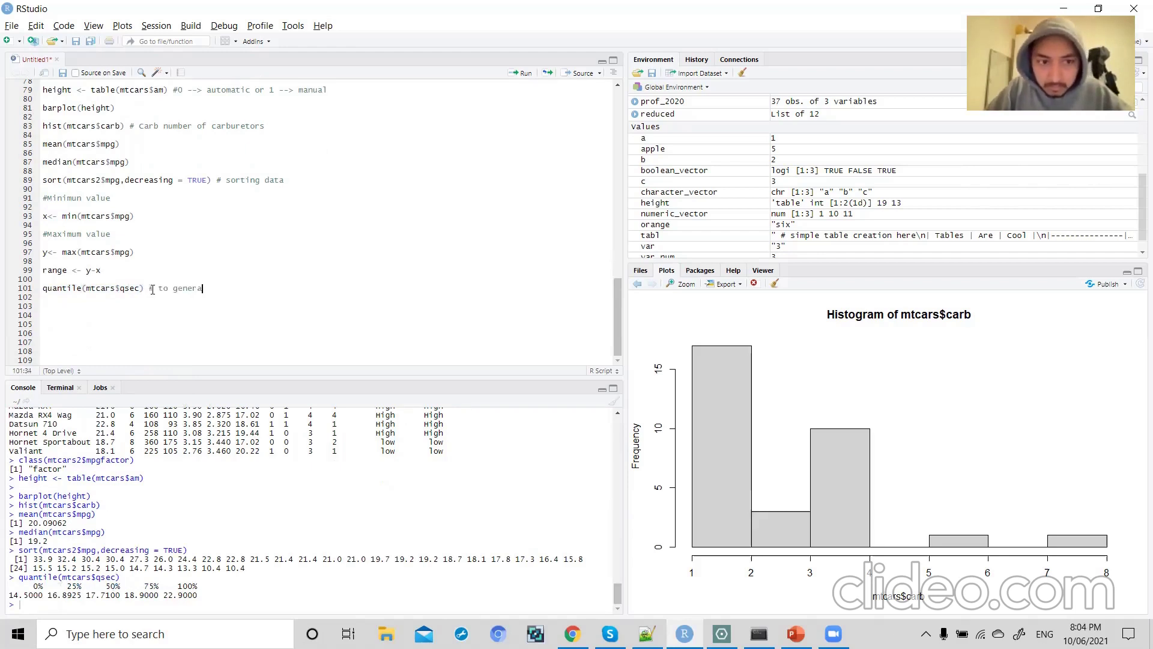
text(te quantile)
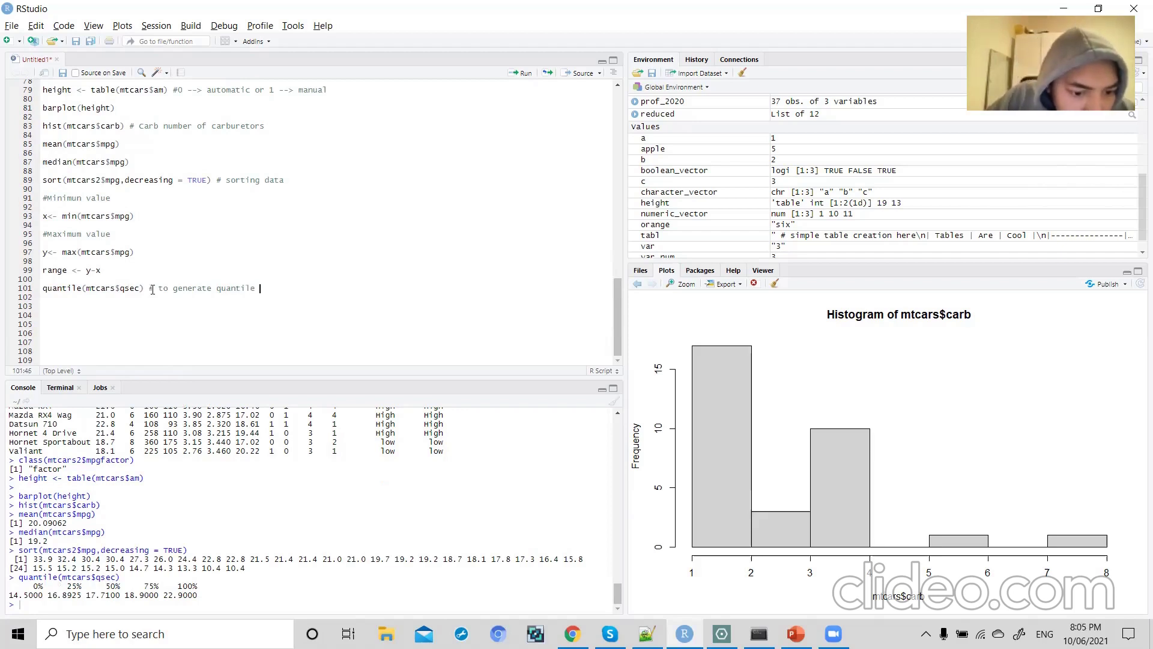
- Copy the quantile comment to the end of the range line and change it to "# to generate range"
shift+click(144, 288)
key(ctrl+c)
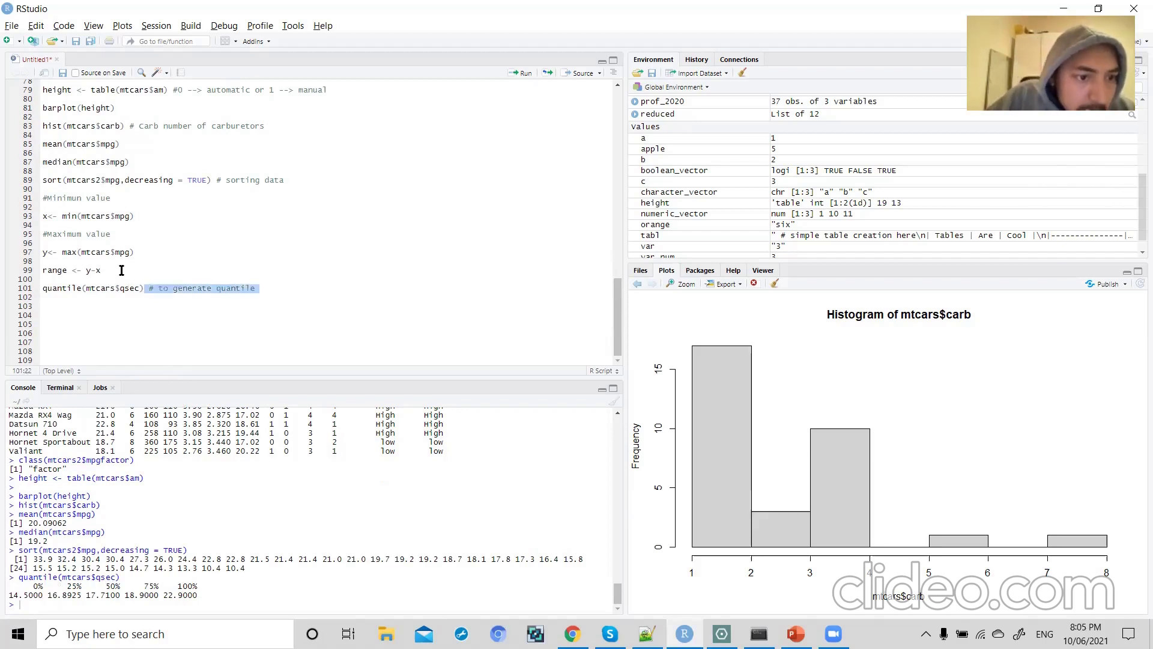
click(102, 270)
key(ctrl+v)
double_click(192, 271)
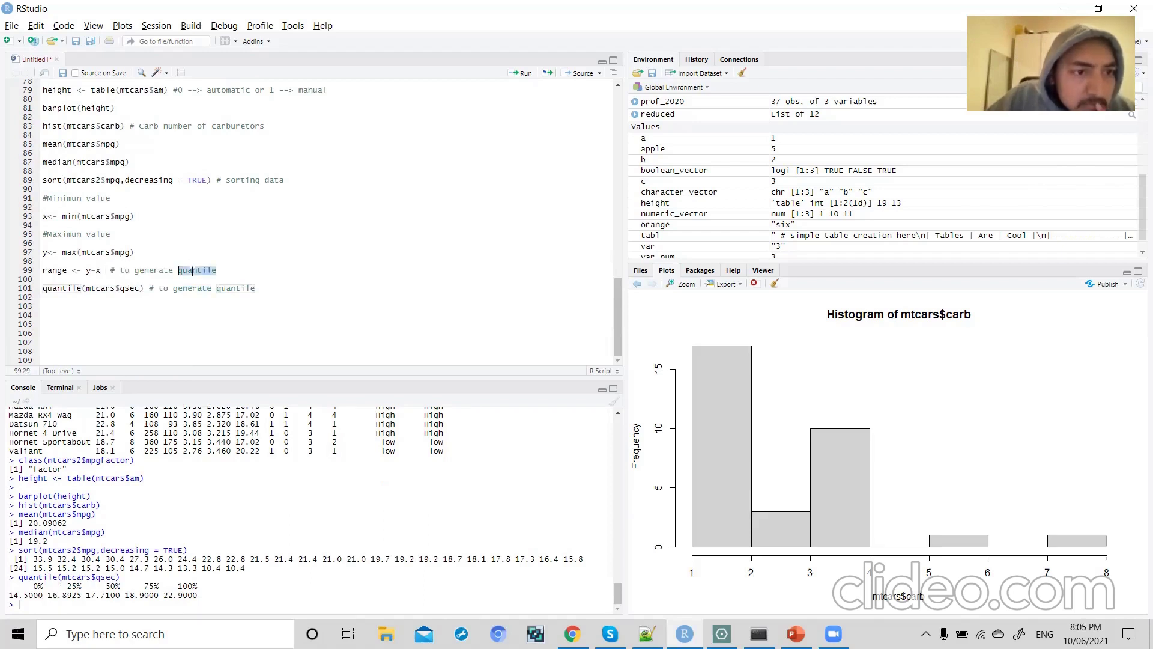
text(range)
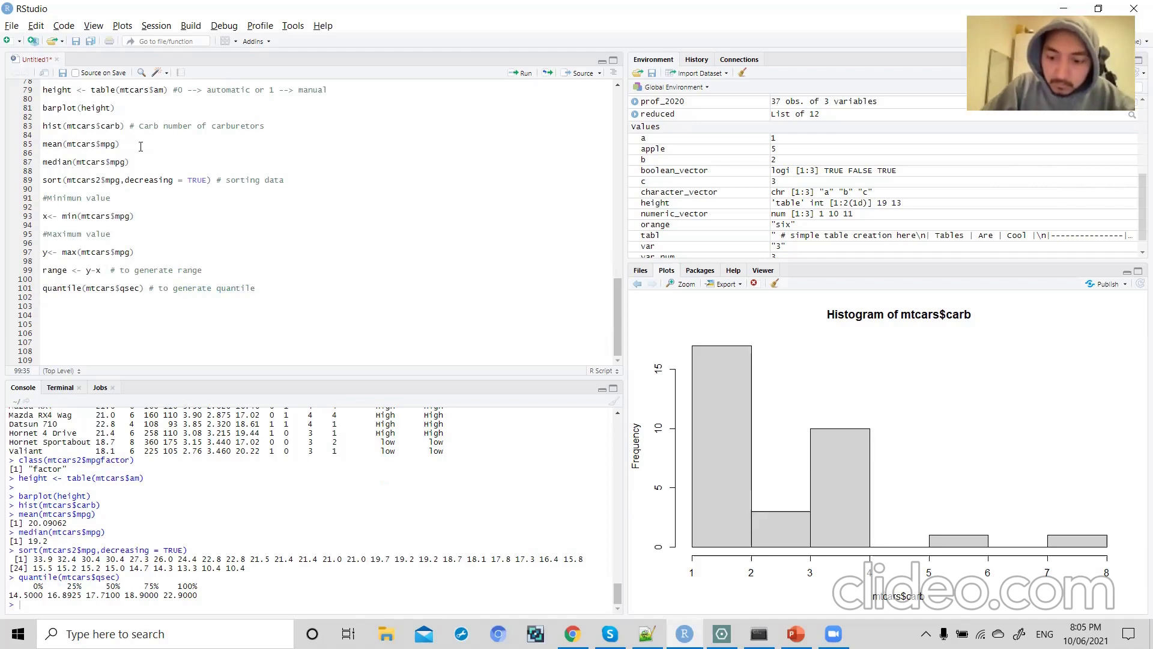
- Append the comment "# to calculate mean" to the mean line and "# to calculate median" to the median line
text(# to calc)
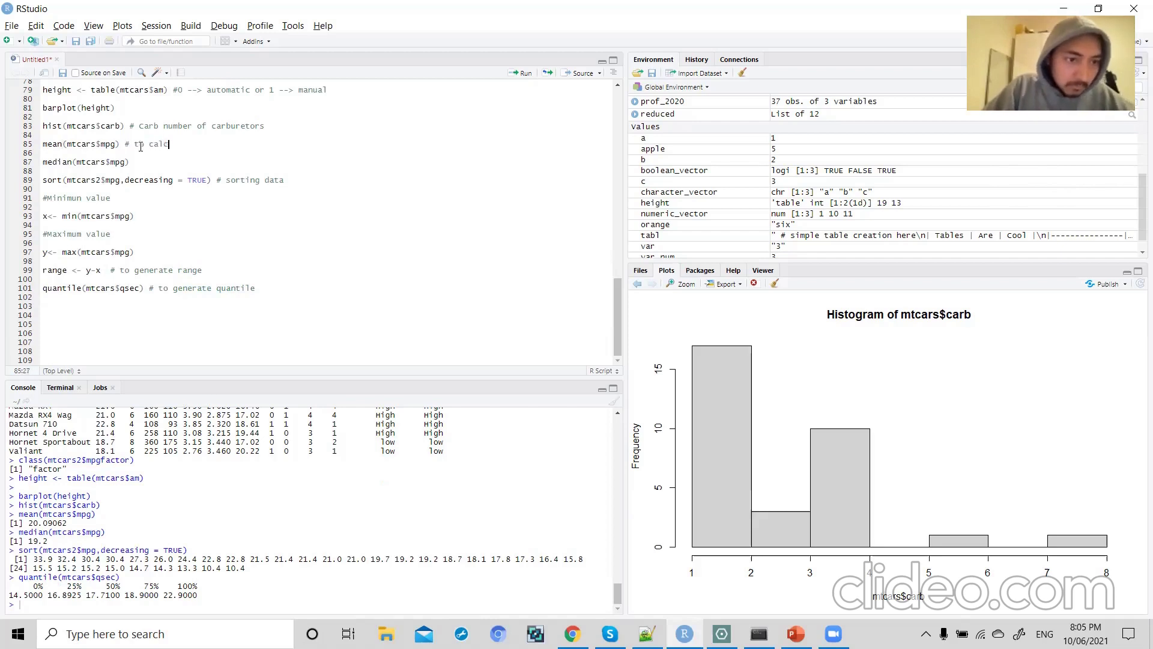
text(ulate mean)
shift+click(124, 145)
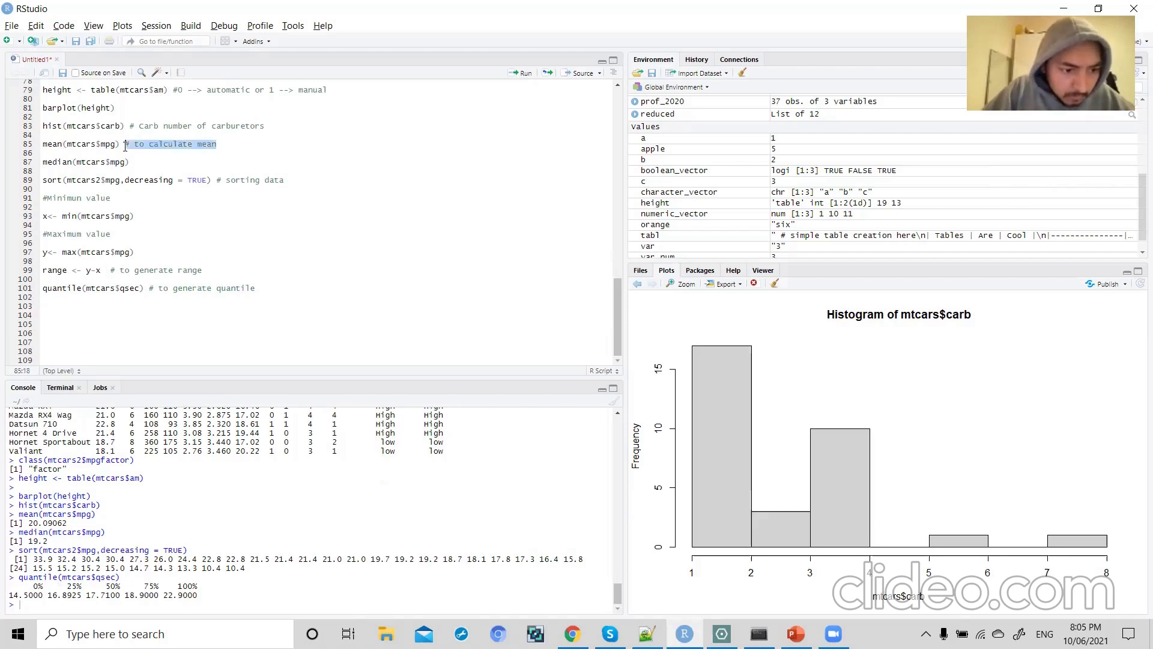
click(144, 163)
key(ctrl+v)
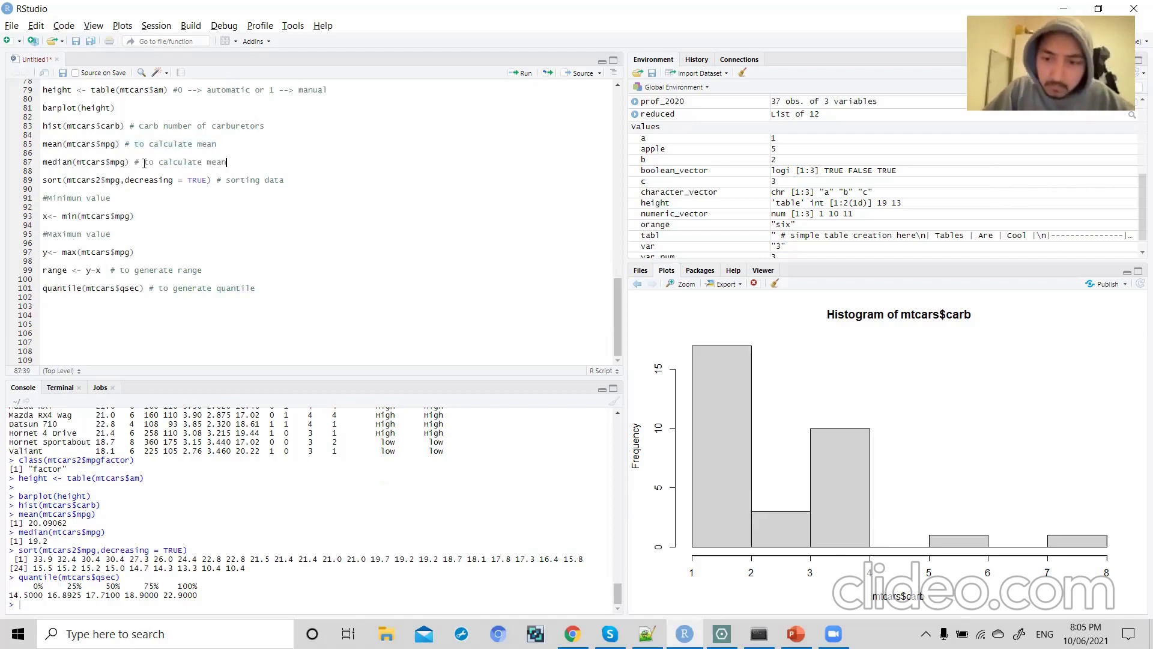
double_click(216, 163)
text(median)
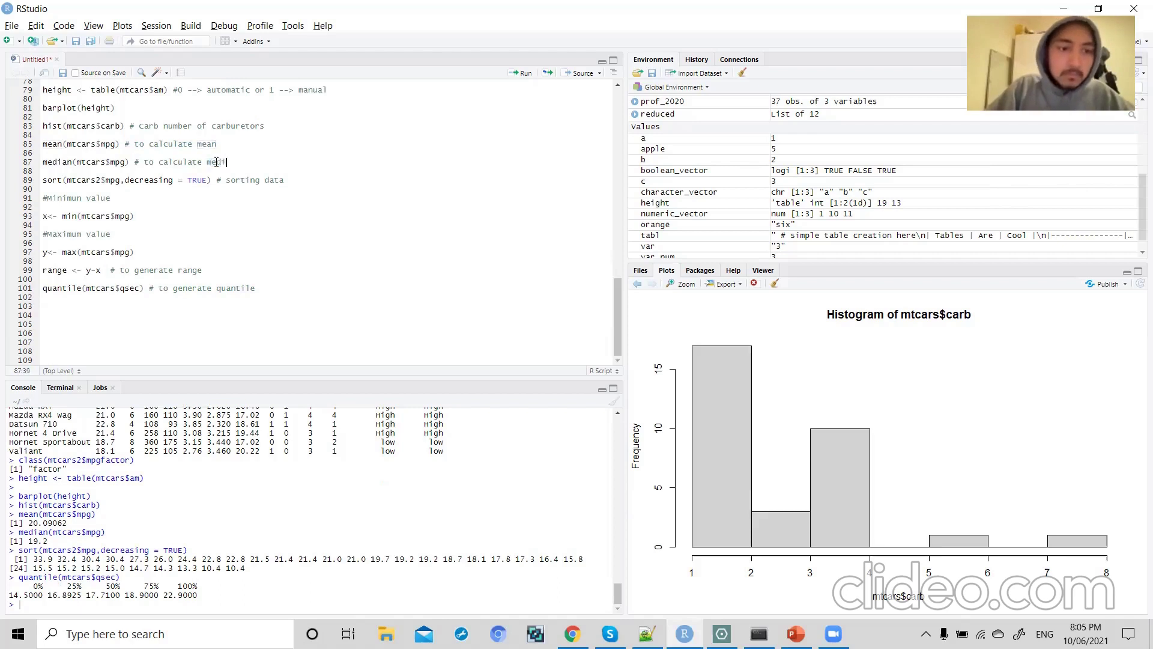
- Capitalize the first word of the sort line's comment so it reads "# Sorting data"
double_click(228, 180)
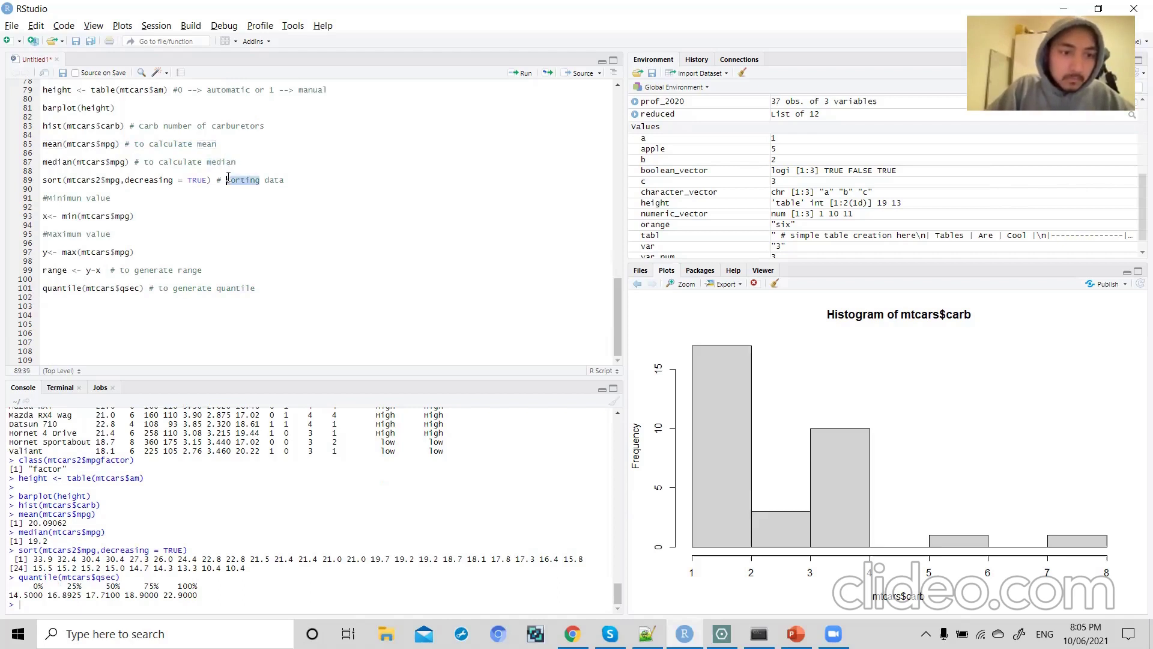
click(229, 179)
text(S)
key(Delete)
click(140, 207)
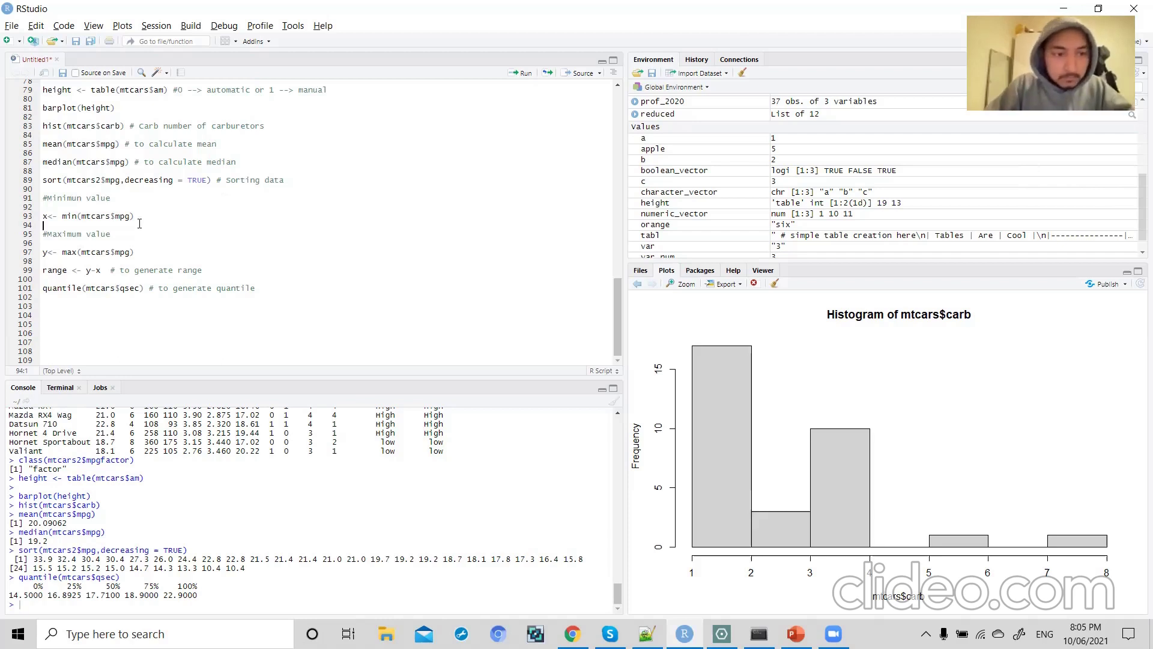
- Add the comment "#Boxplot" on its own line below the quantile line
key(Down)
key(Down)
key(Down)
key(Down)
key(Down)
key(Down)
key(Down)
key(Down)
key(Down)
text(#)
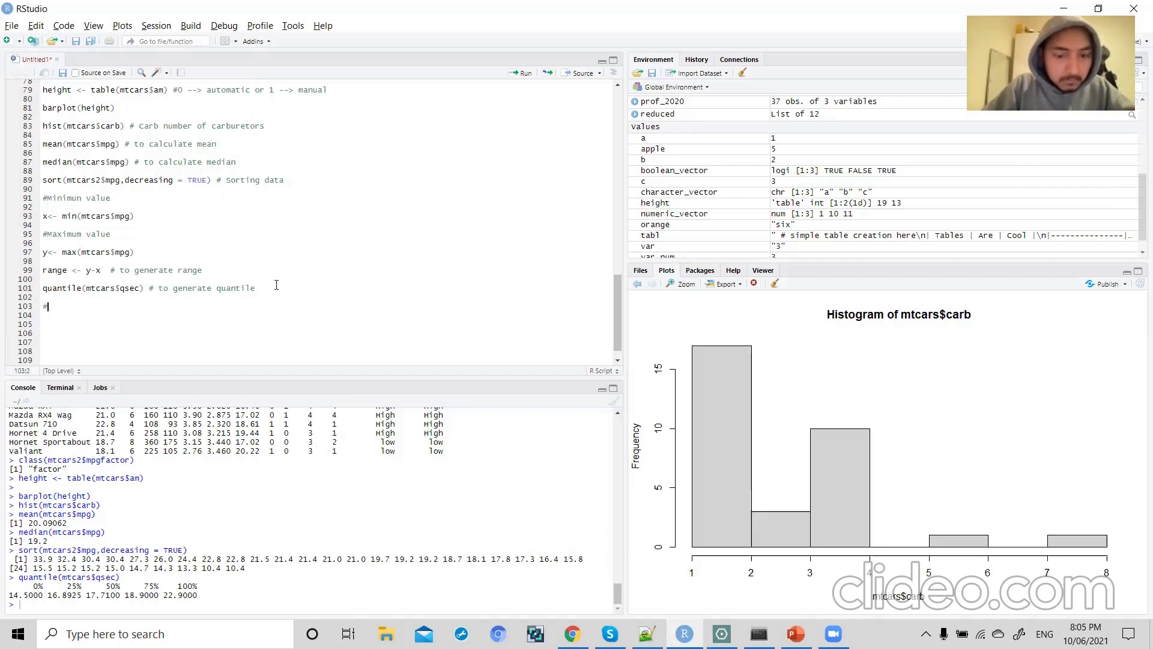
text(q)
key(BackSpace)
text(Boxplot)
key(Return)
key(Return)
- Write boxplot(mtcars$qsec) below the Boxplot comment, reusing the quantile line's argument, and run it
text(box)
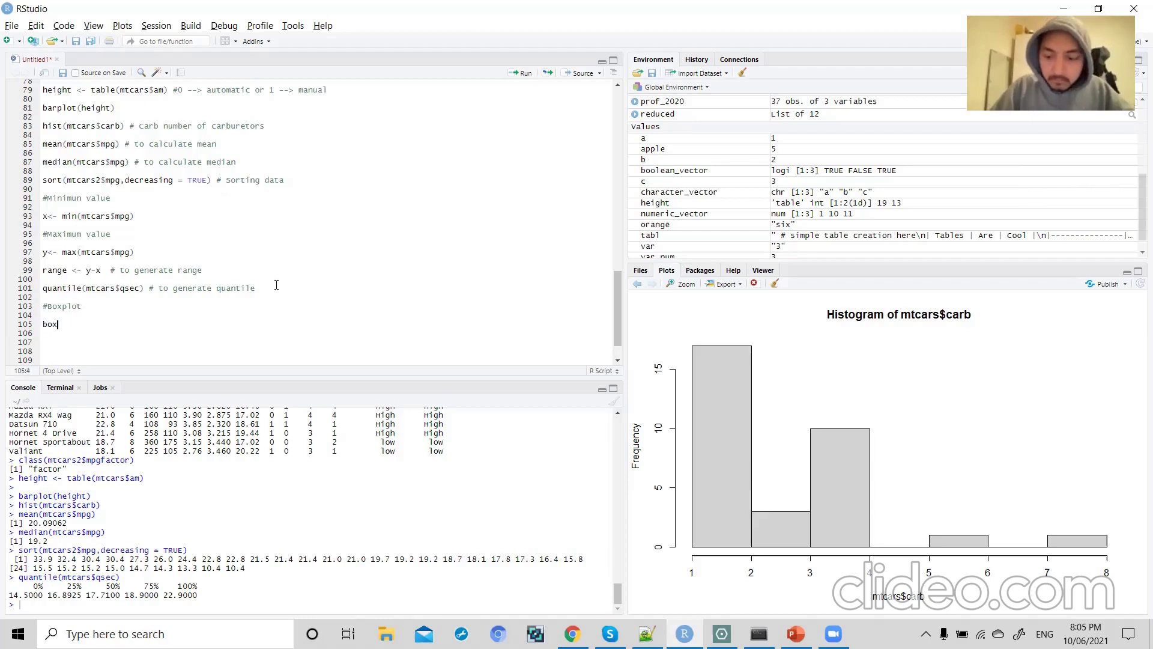
text(plot)
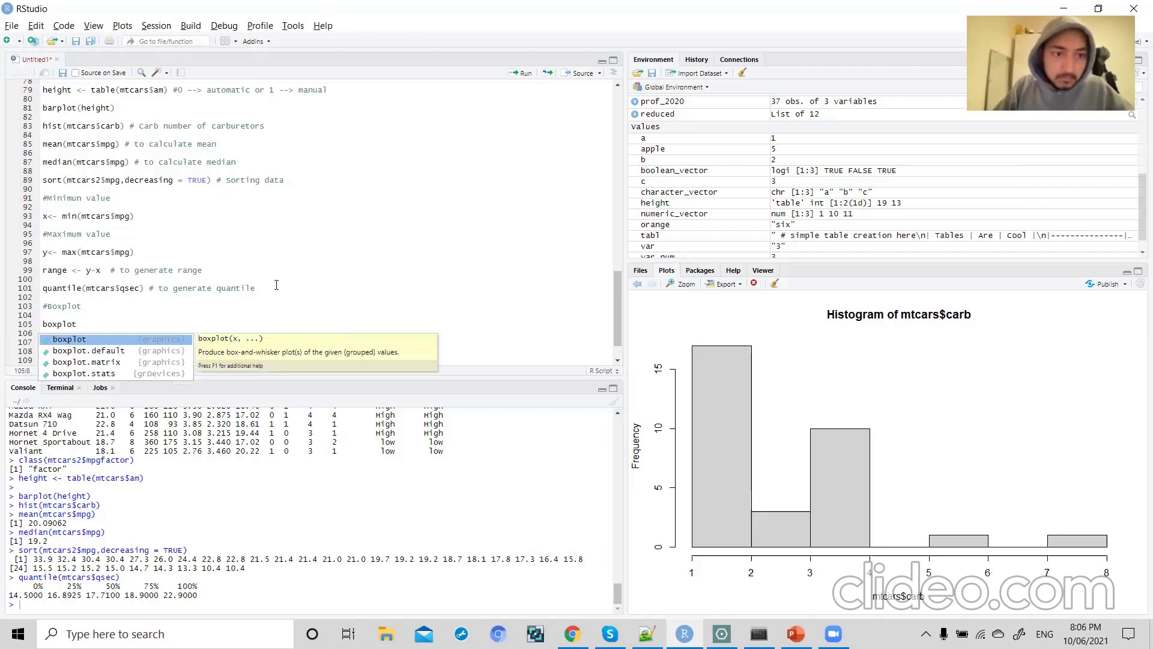
text(()
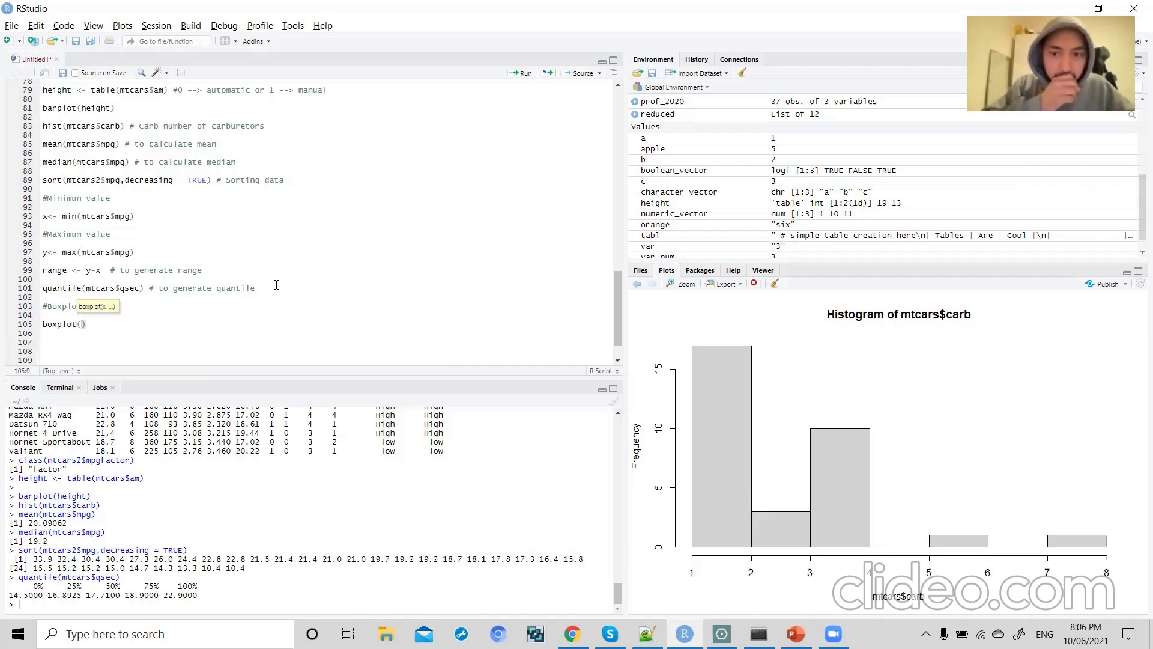
drag(84, 288, 140, 288)
key(ctrl+c)
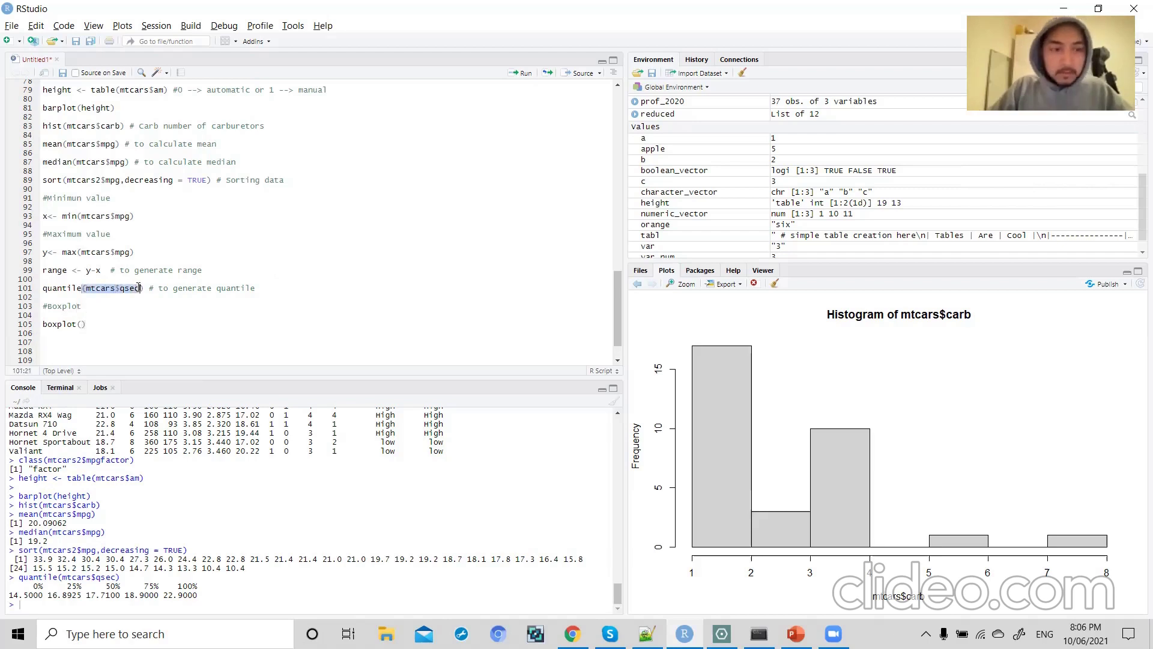
click(81, 324)
key(ctrl+v)
text())
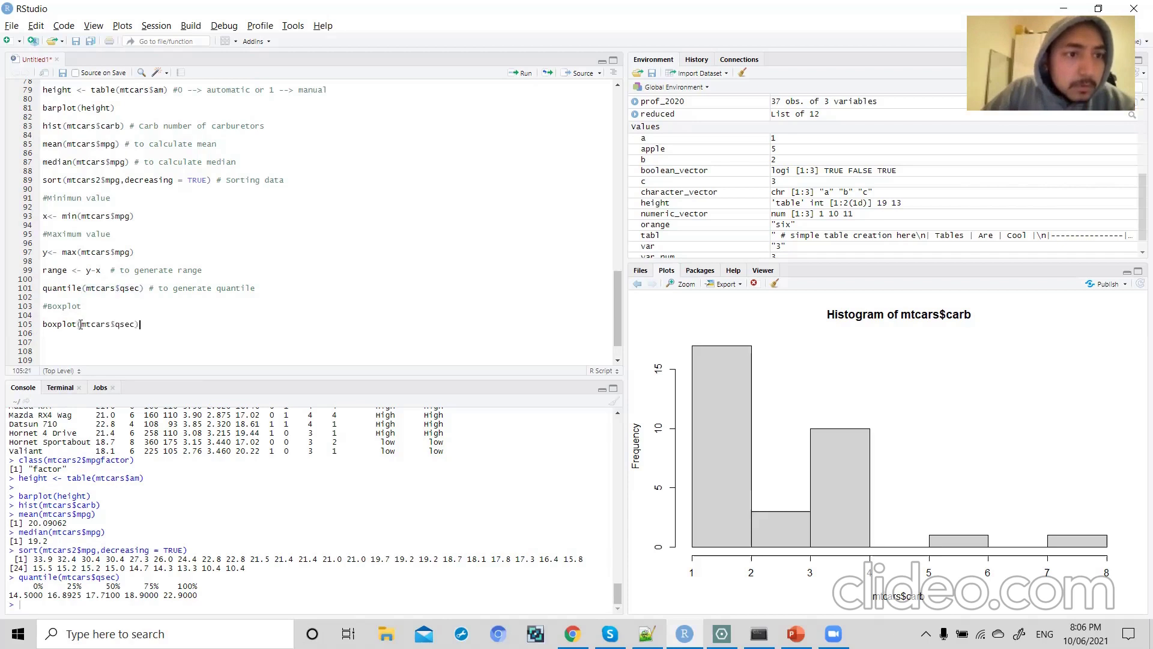
triple_click(98, 325)
key(ctrl+Return)
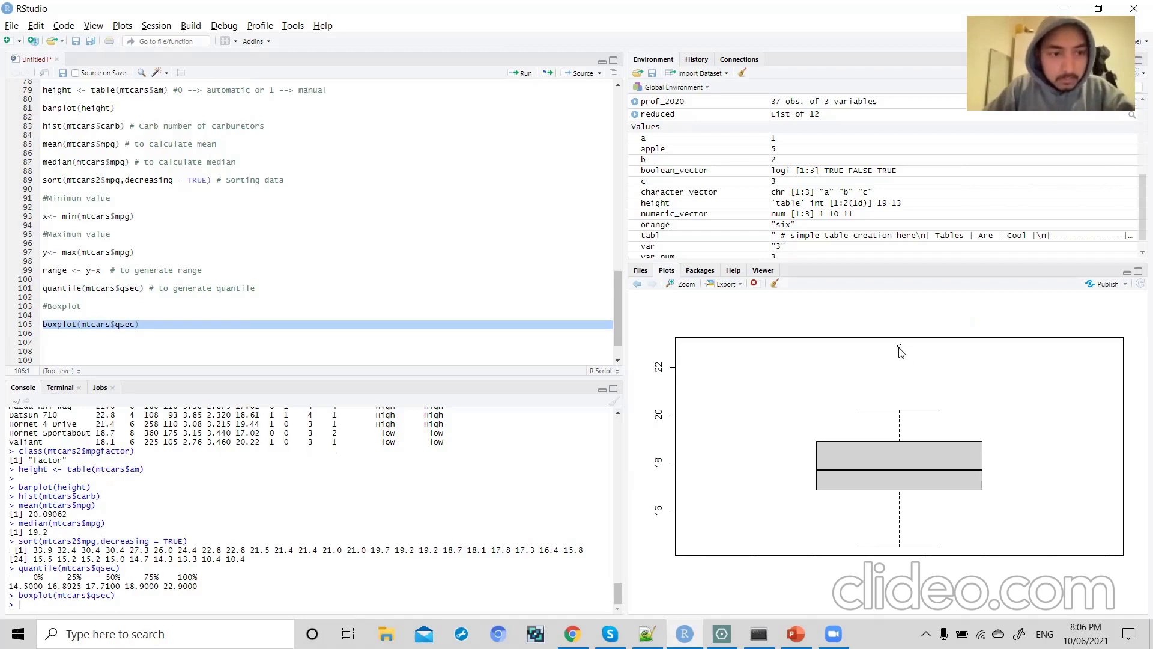
- Add the comment "#Calcuate interquartile range" below the boxplot line
click(142, 325)
key(Return)
key(Return)
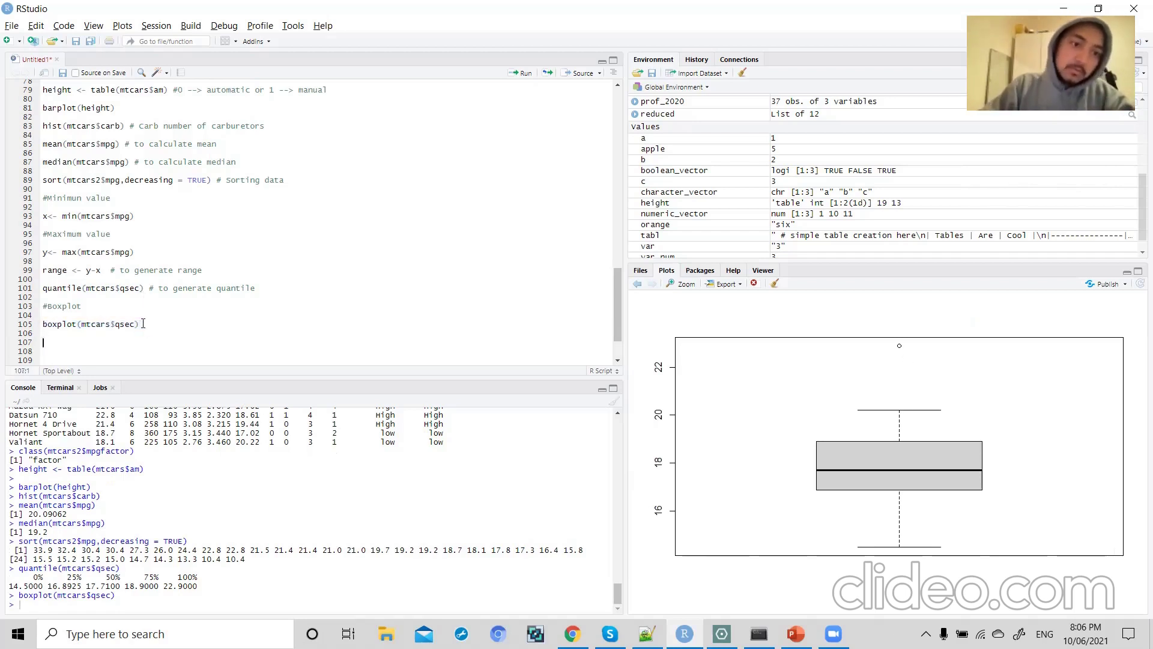
scroll(143, 325, down, 2)
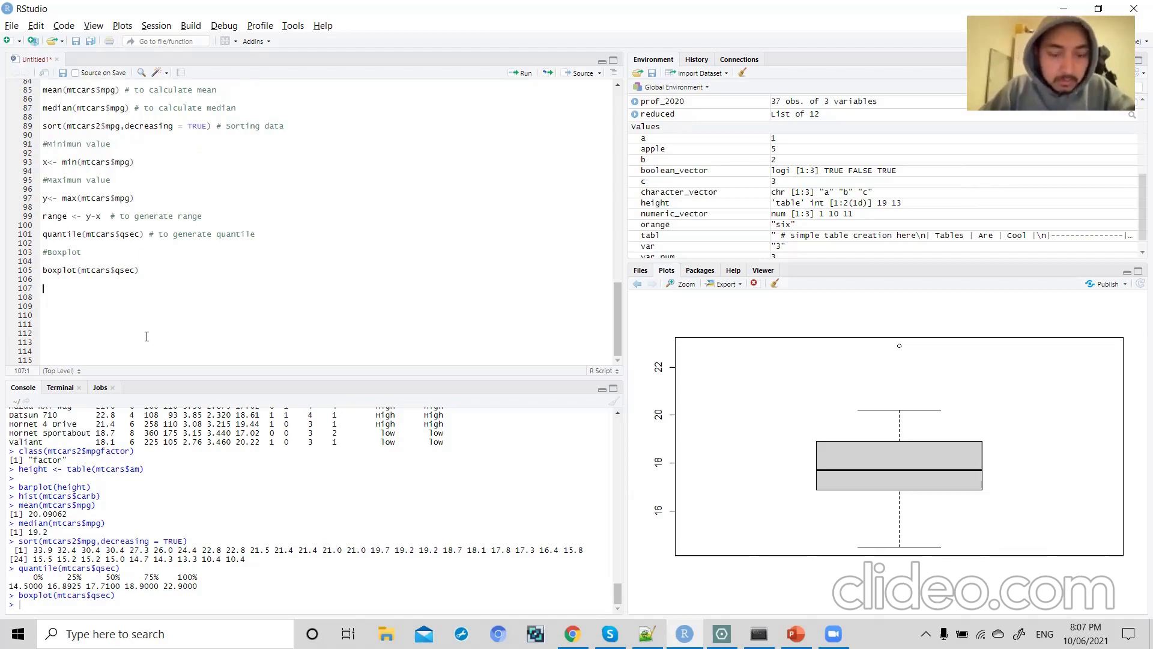
text(#Cakc)
key(BackSpace)
text(lcuate interqua)
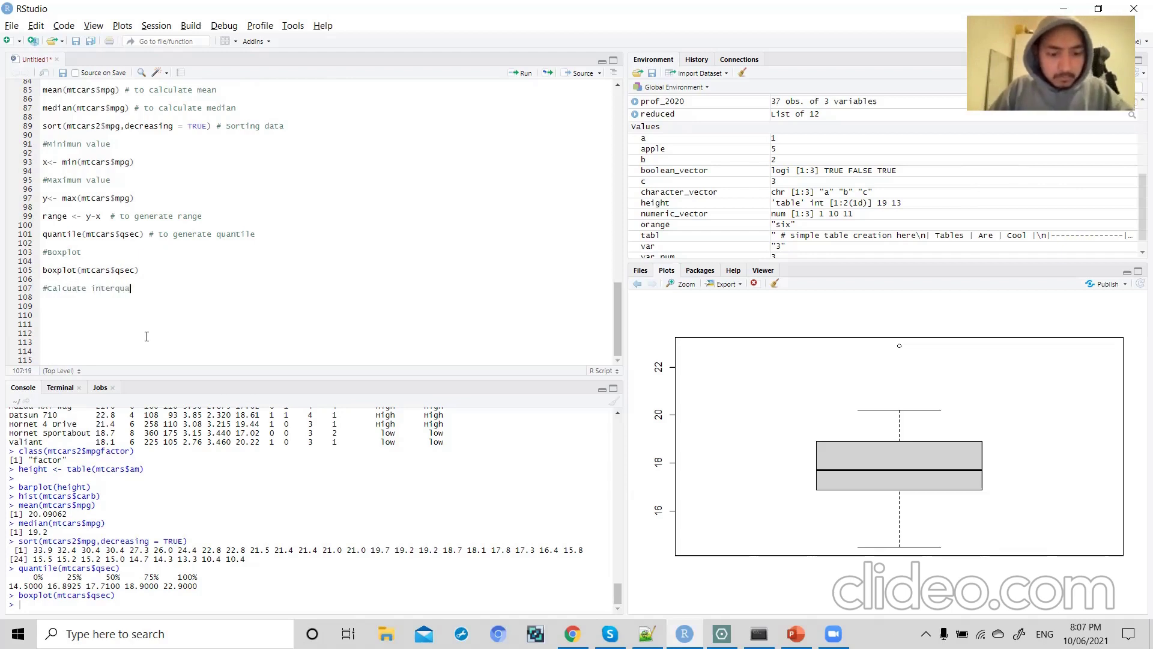
text(rtile range)
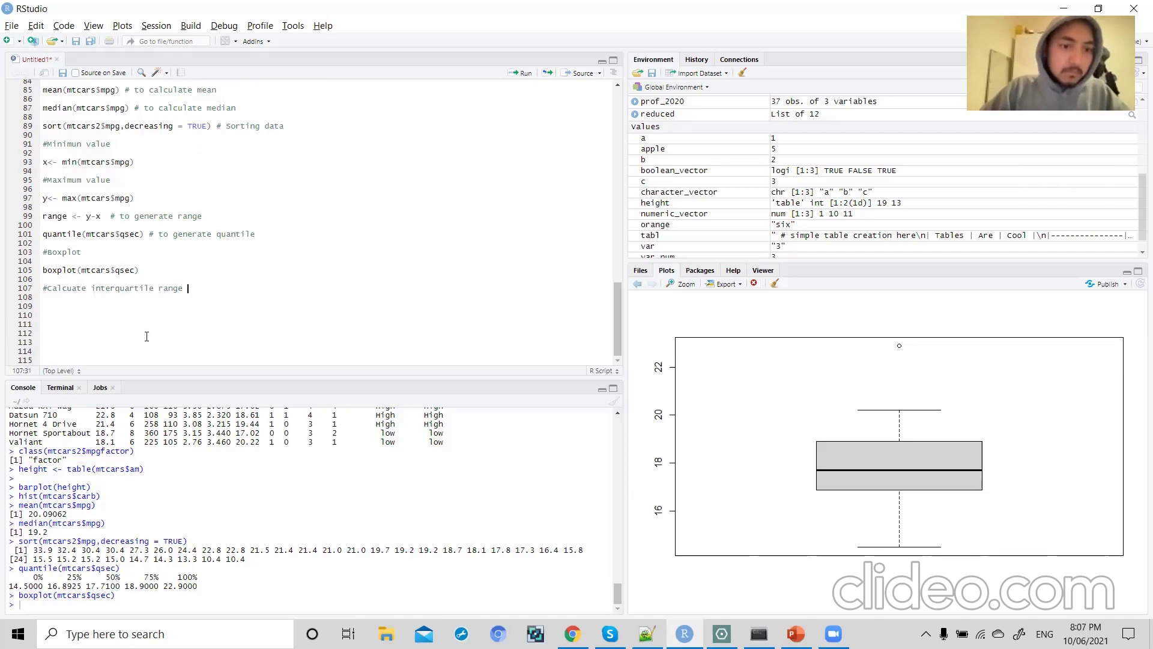
key(Return)
- Write IQR(mtcars$qsec) under the interquartile range comment, copying the argument from the boxplot line, and run it
text(IQT)
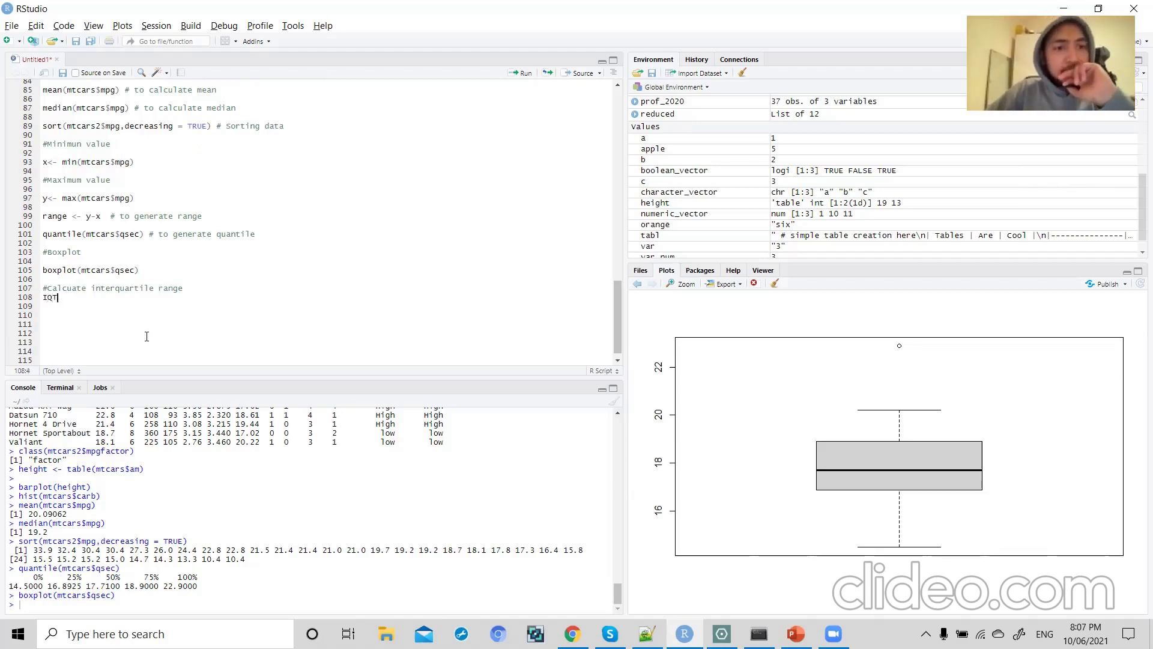
key(BackSpace)
text(R()
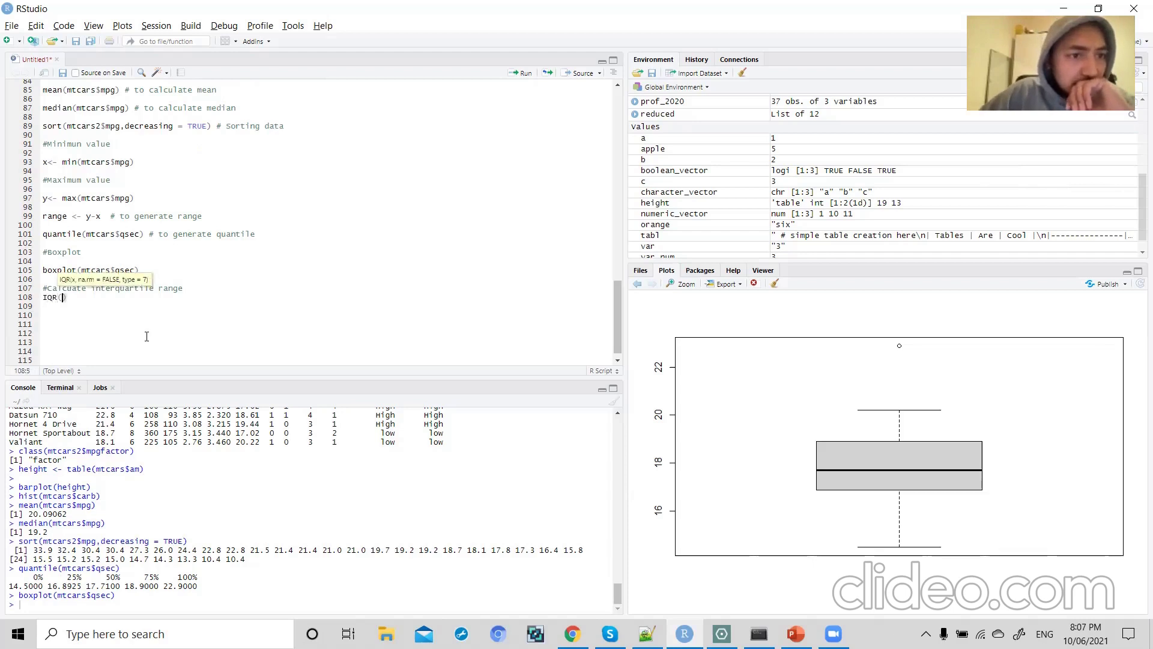
drag(81, 270, 136, 270)
key(ctrl+c)
click(65, 297)
key(ctrl+v)
key(ctrl+Return)
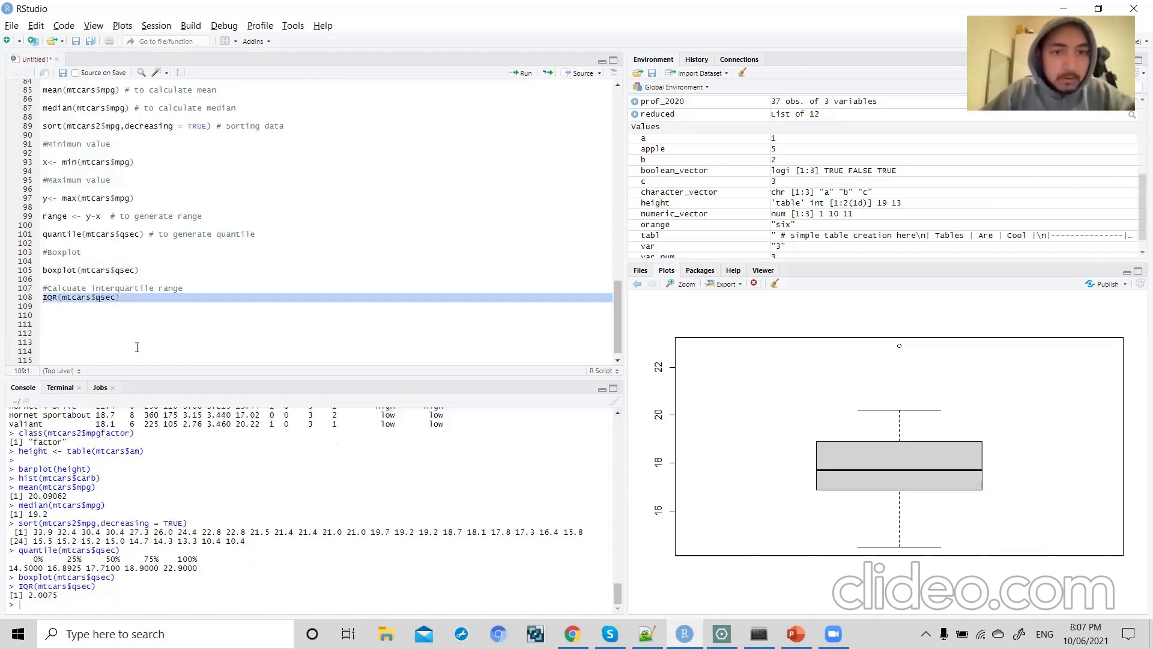
- Add the comment "# Calculate Z-score" below the IQR line
click(149, 300)
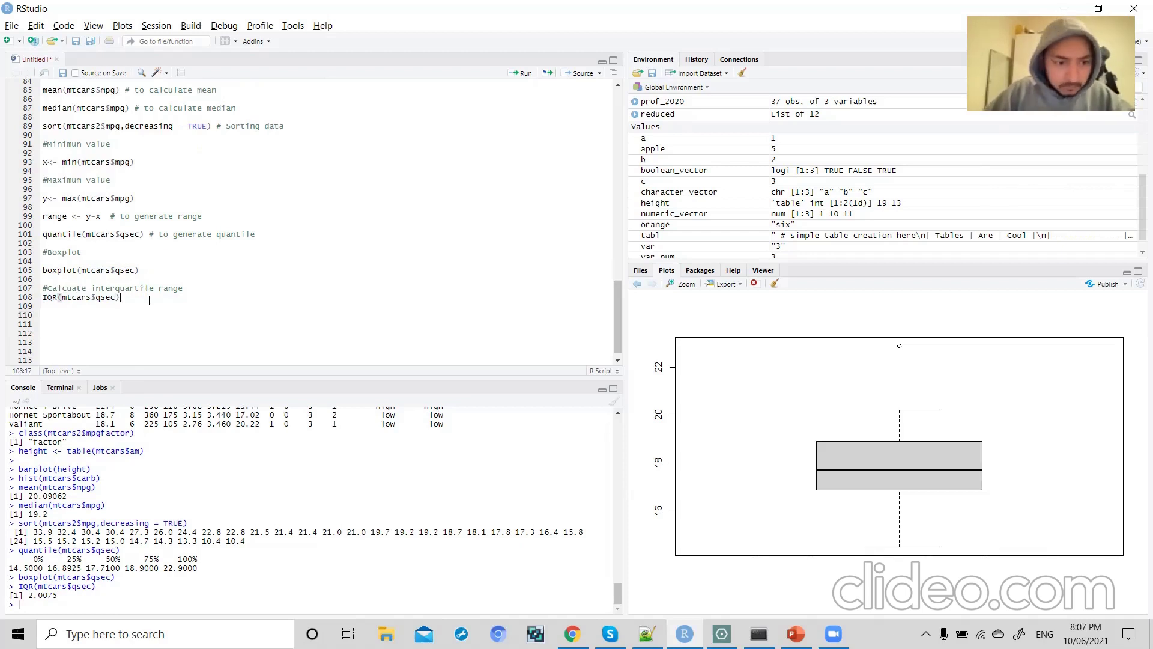
key(Return)
key(Return)
text(# )
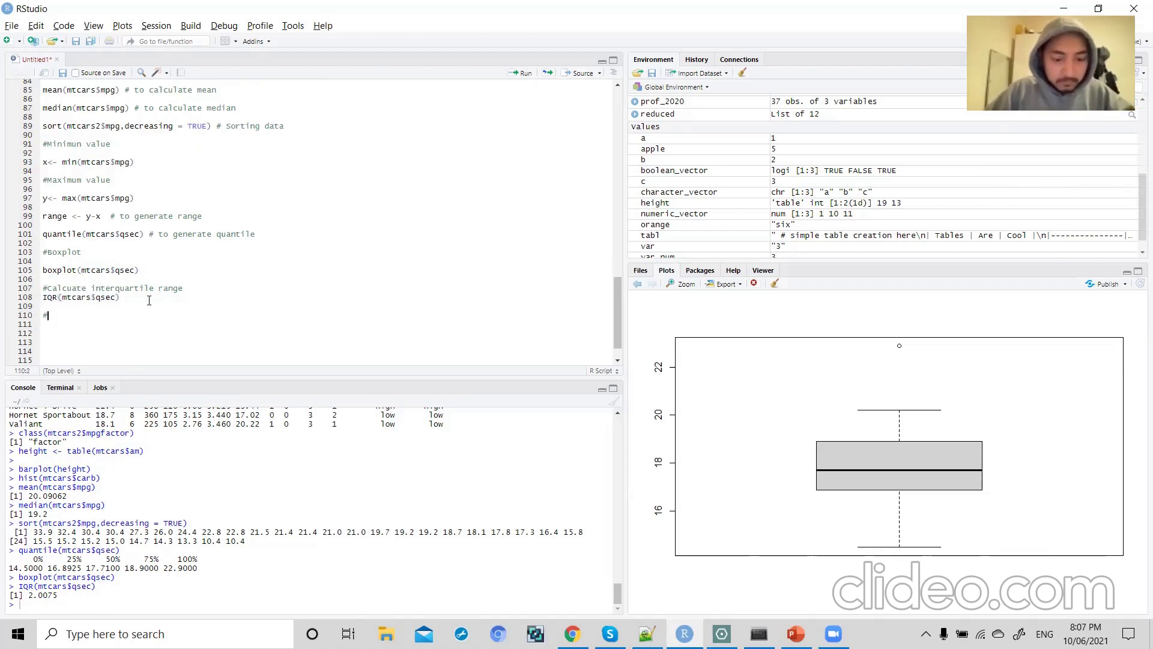
text(Calcula)
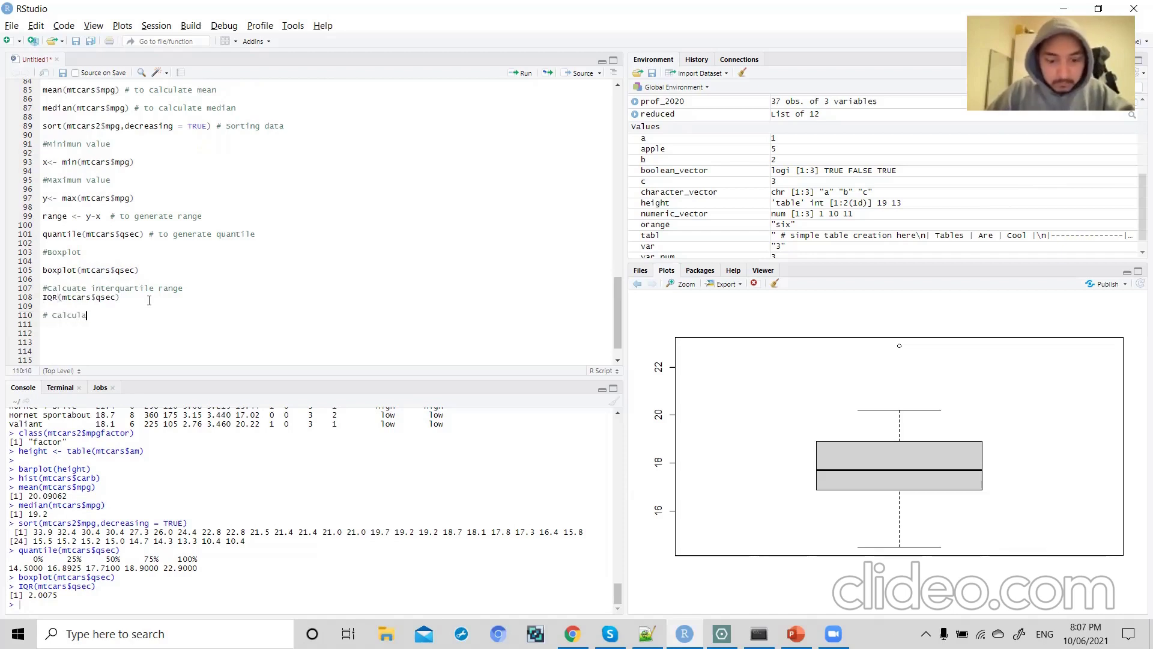
text(te x)
key(BackSpace)
text(z-score)
key(Return)
key(Return)
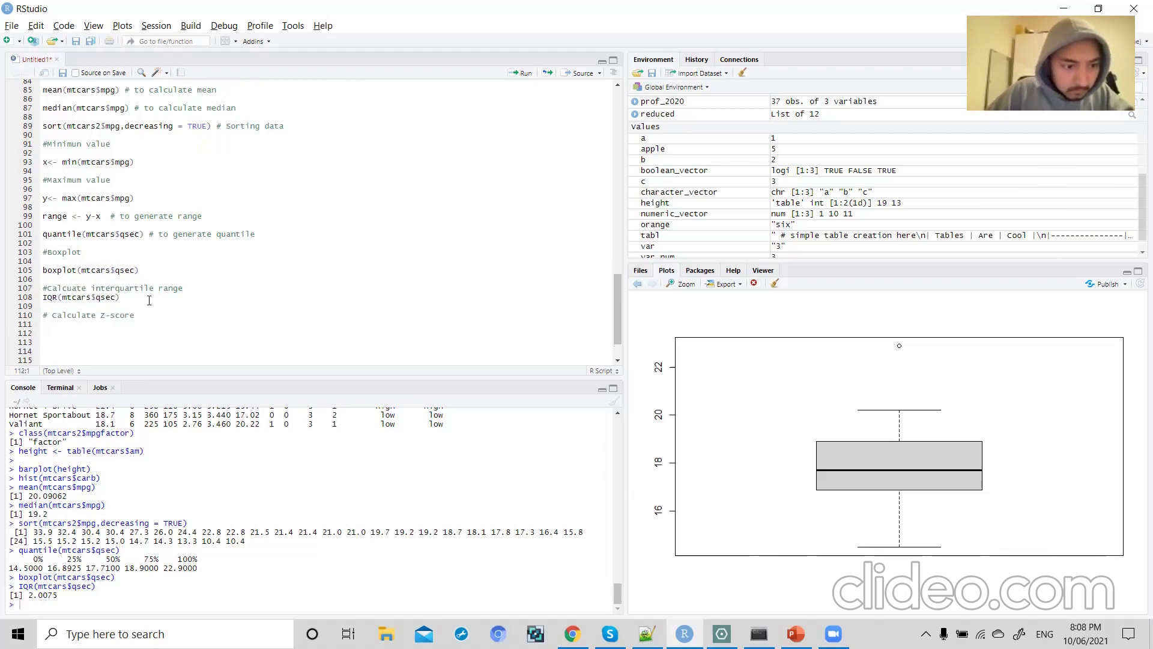
- Write the numerator (mtcars$mpg - mean(mtcars$mpg)) below the Z-score comment
text(()
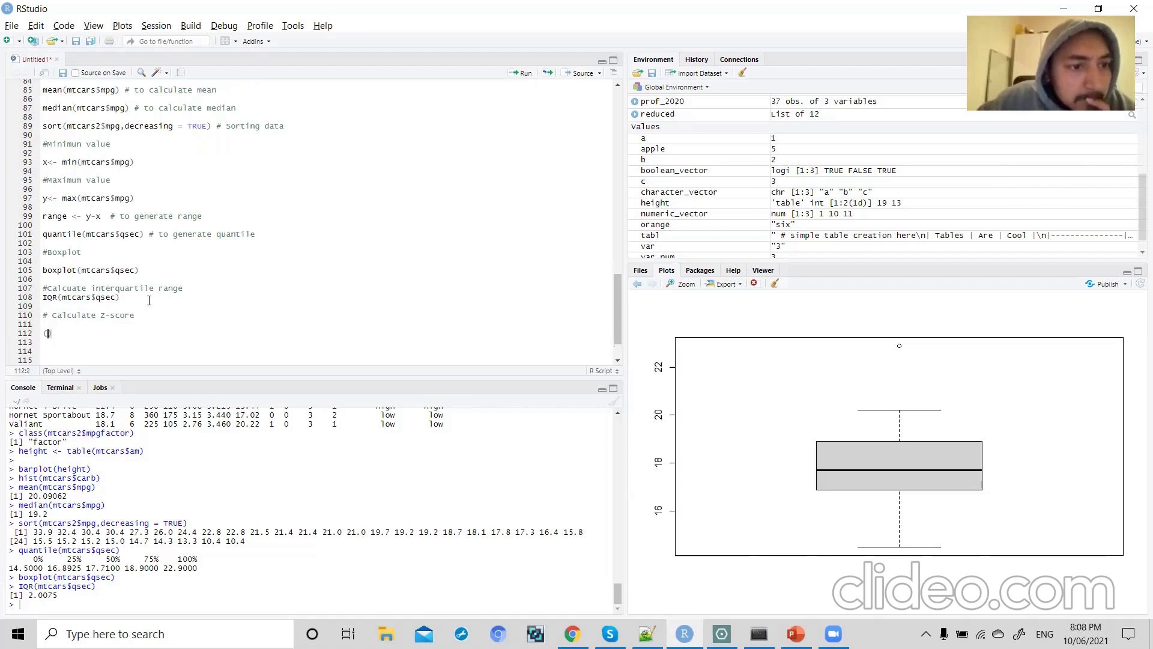
text(mt)
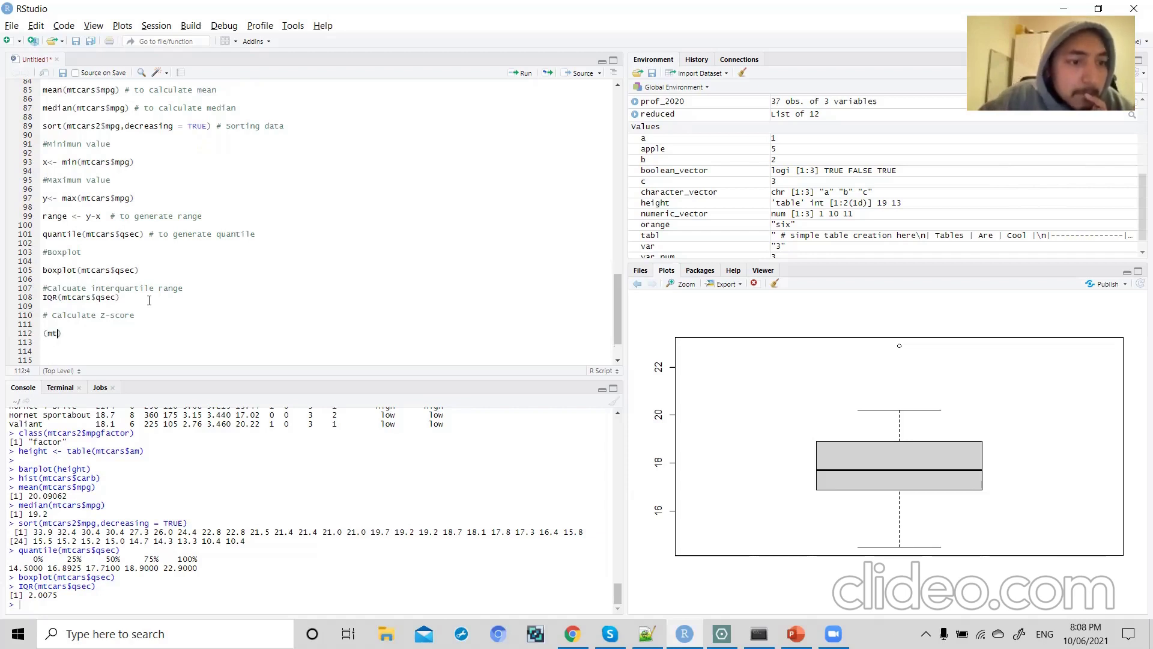
text(cars)
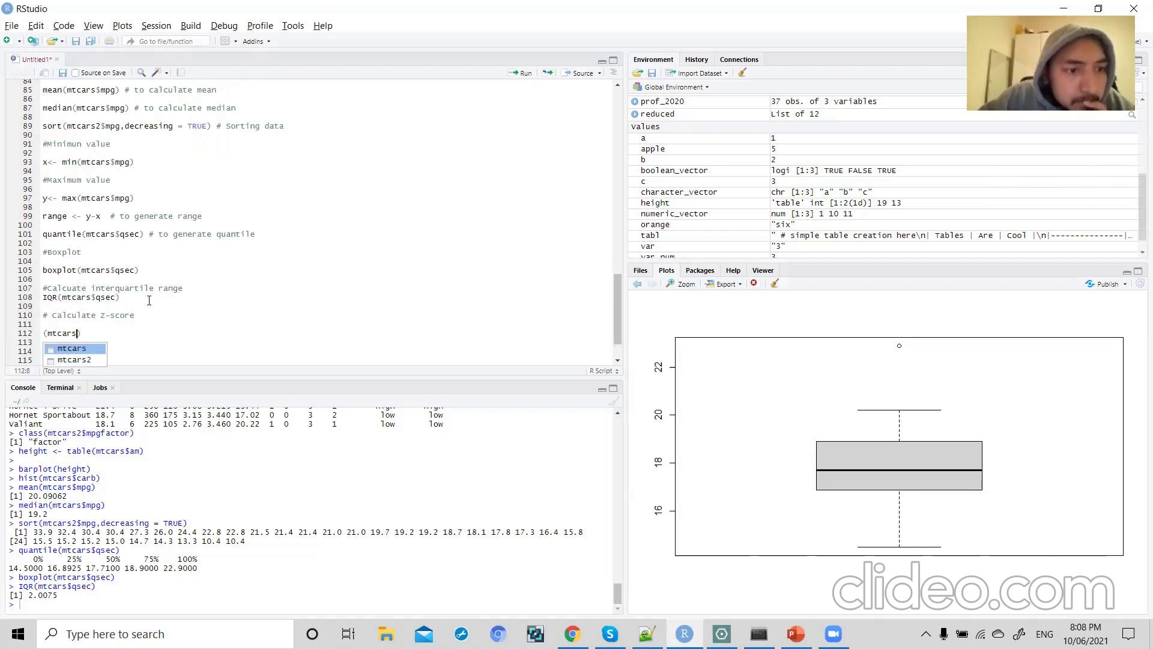
text($)
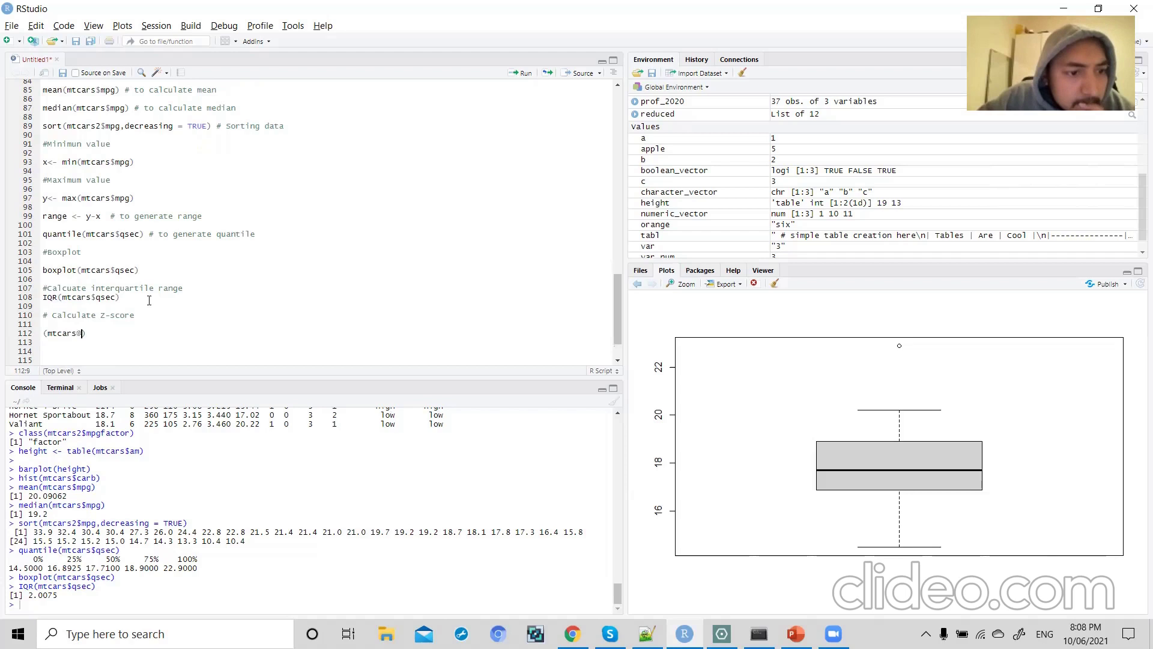
text(mpg )
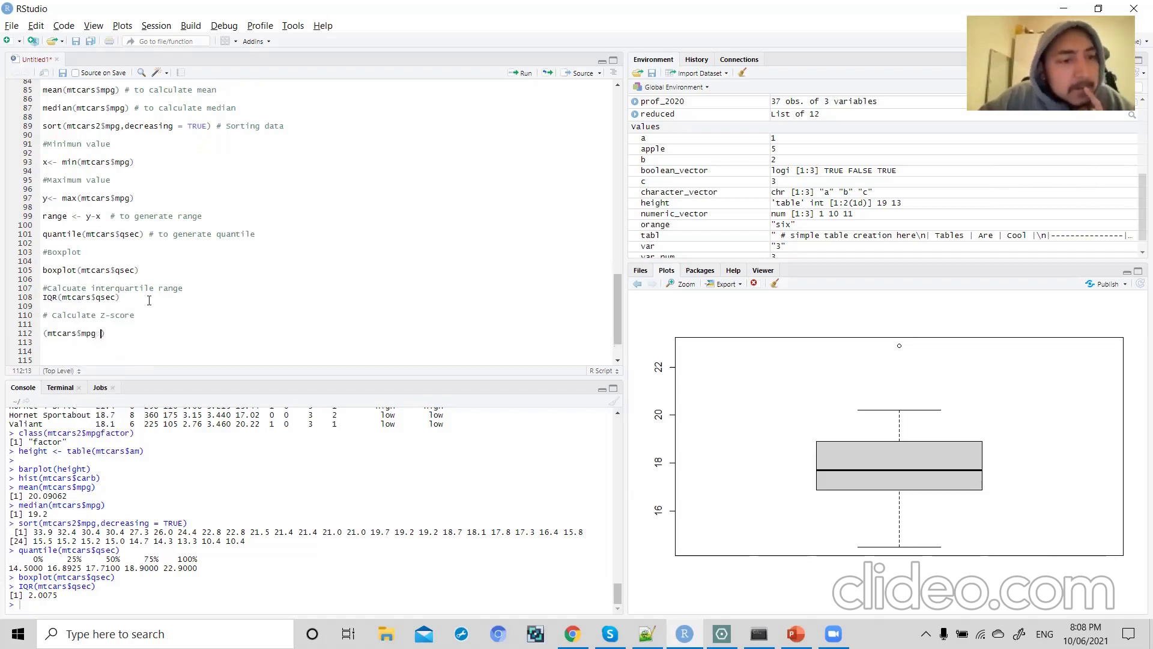
text(-)
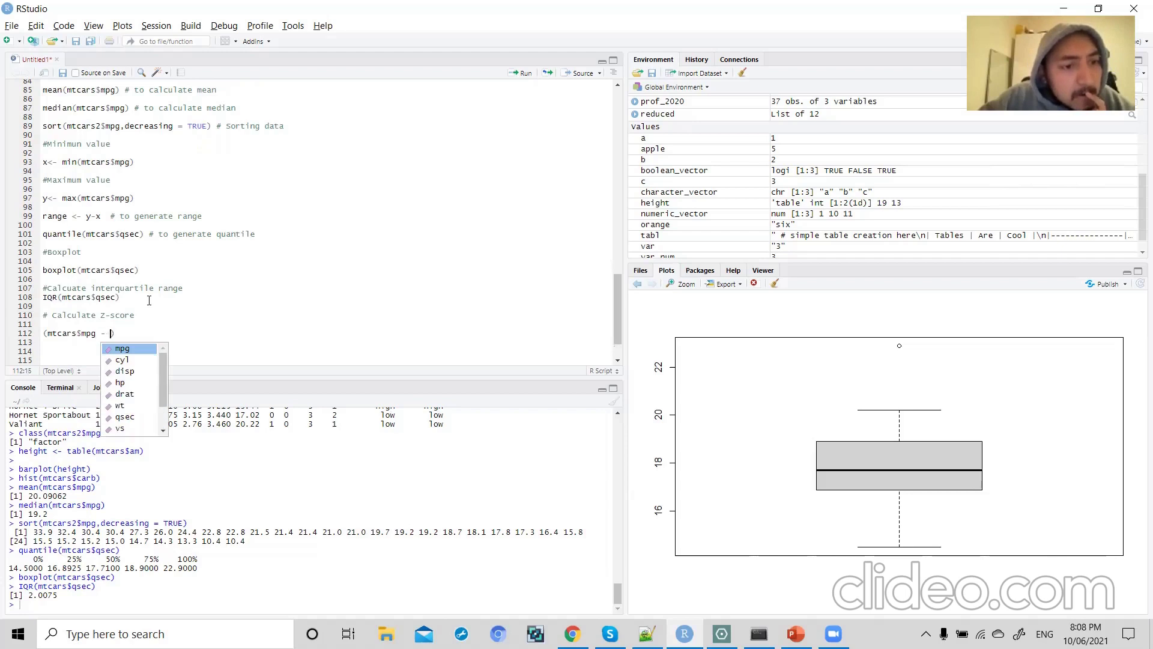
key(Down)
key(Down)
key(Down)
key(Down)
key(Down)
key(Down)
key(Down)
key(Down)
key(Down)
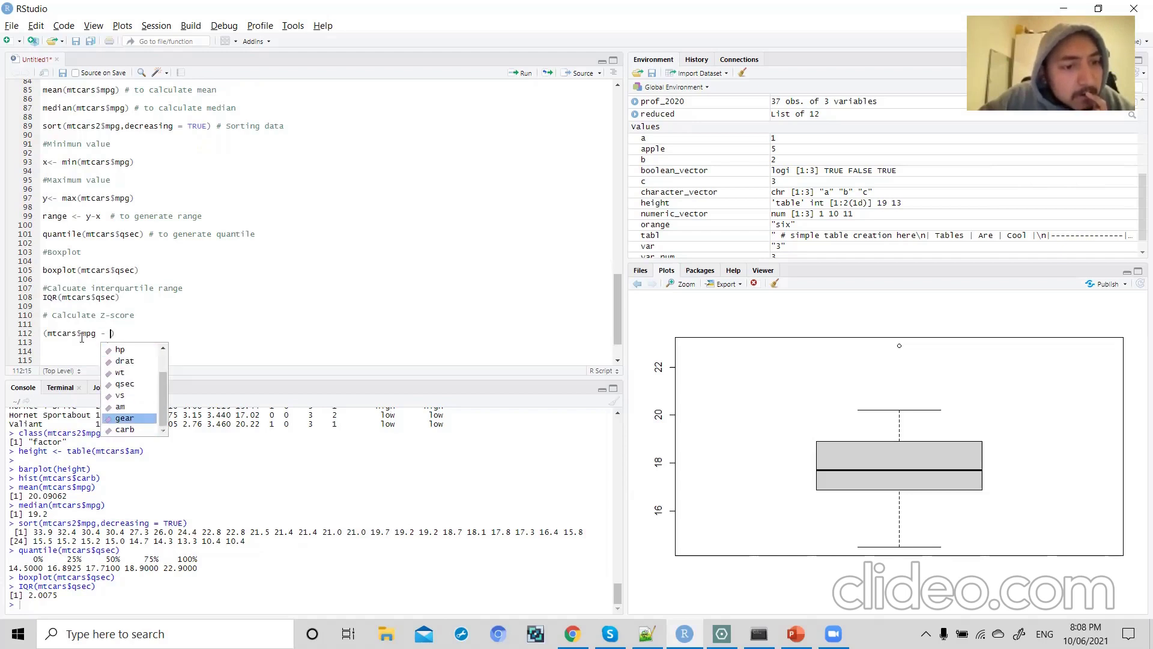
drag(95, 334, 48, 333)
key(ctrl+c)
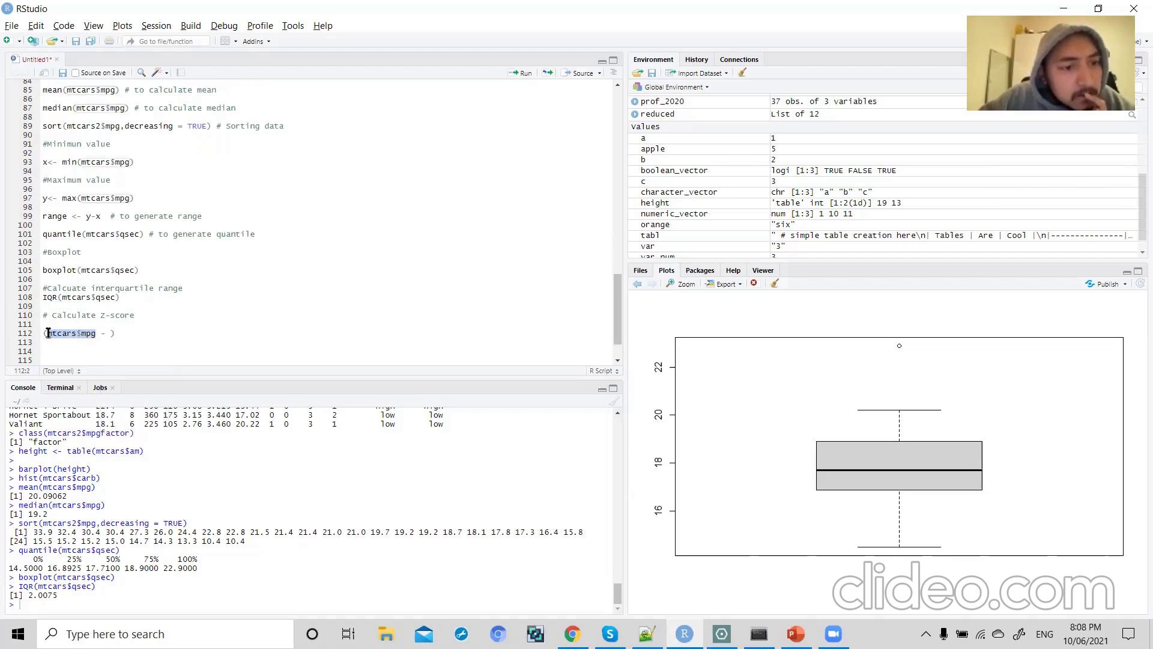
click(111, 333)
key(ctrl+v)
text(mean()
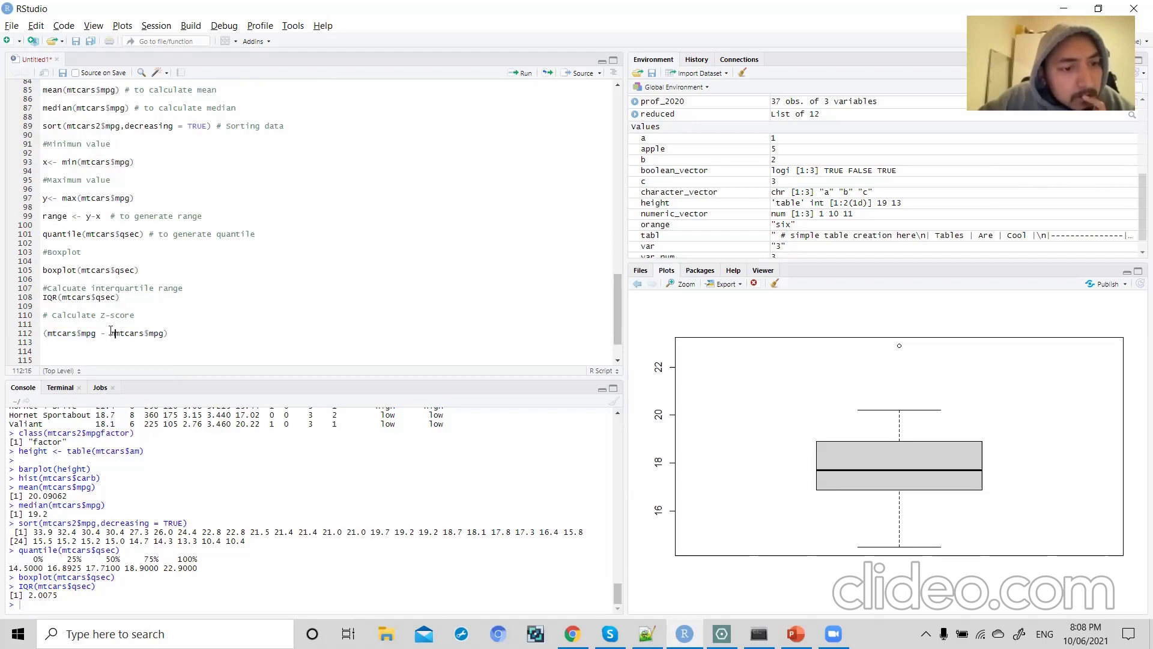
key(Right)
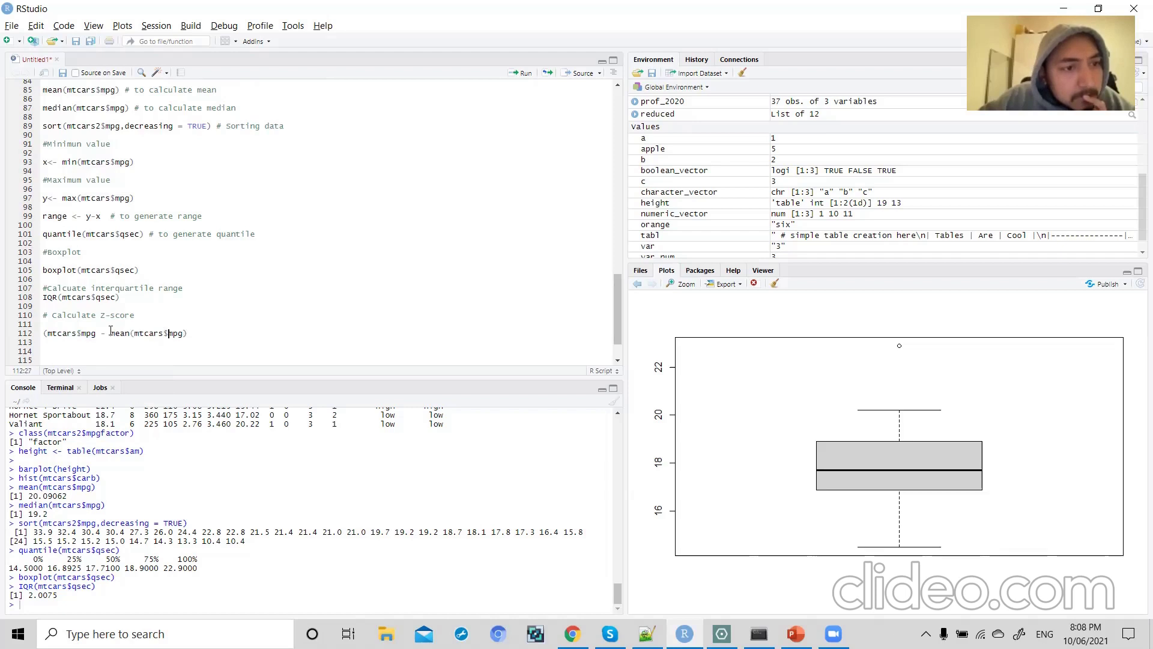
text()))
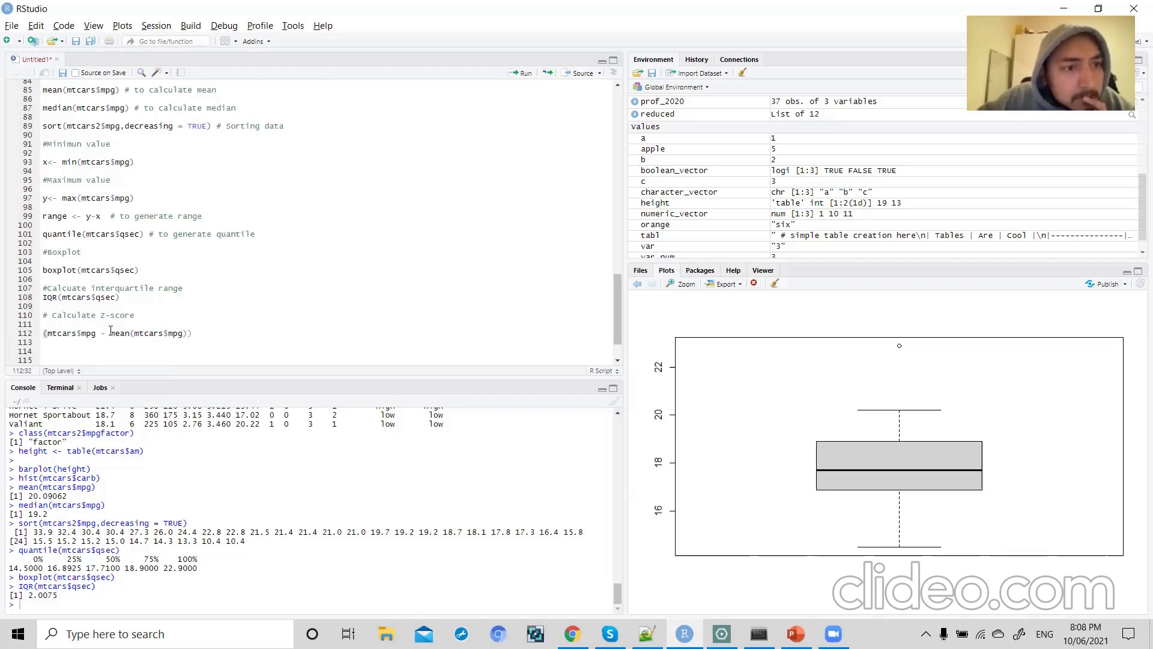
- Divide the Z-score numerator by sd(mtcars$mpg)
text(/sd))
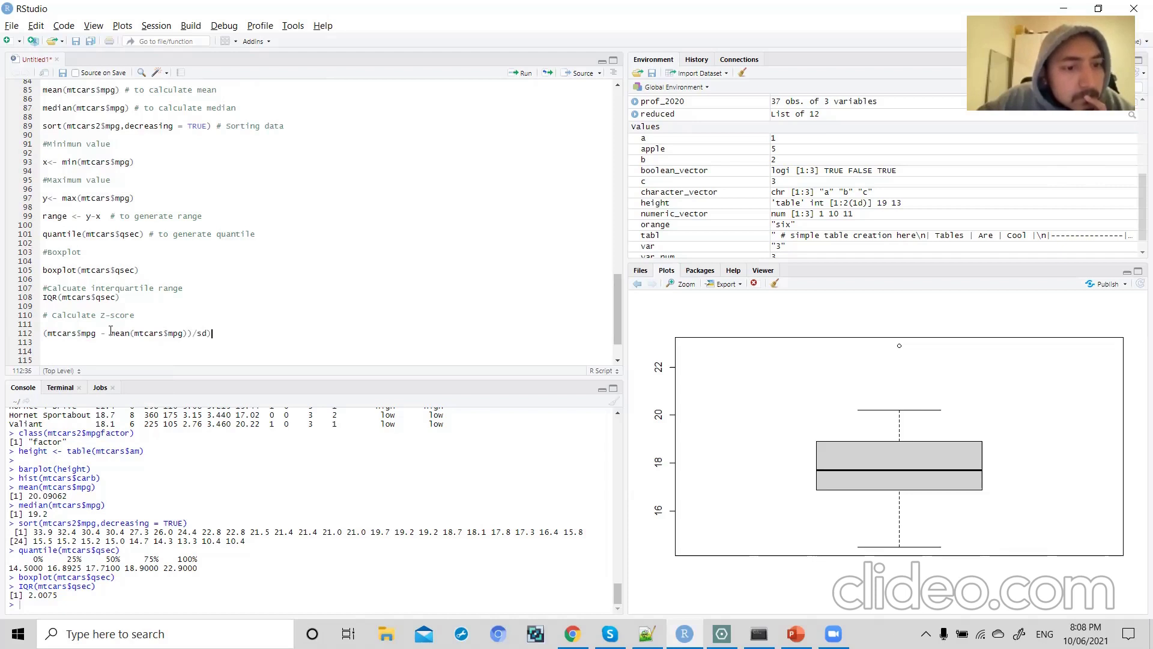
text(()
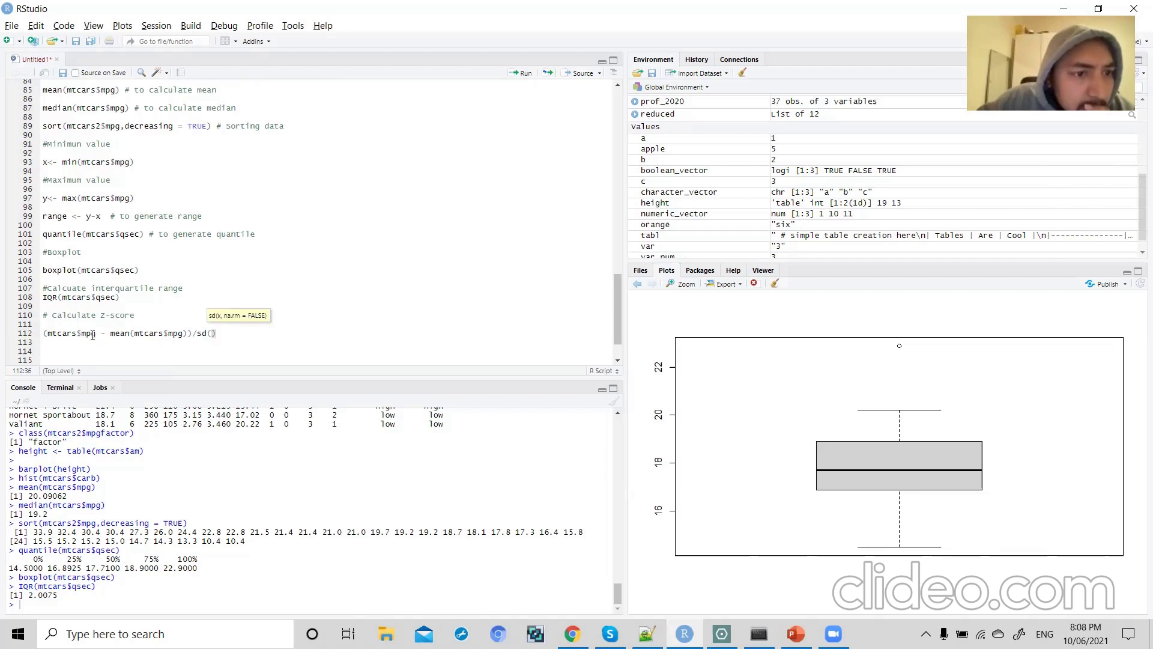
drag(95, 334, 47, 334)
key(ctrl+c)
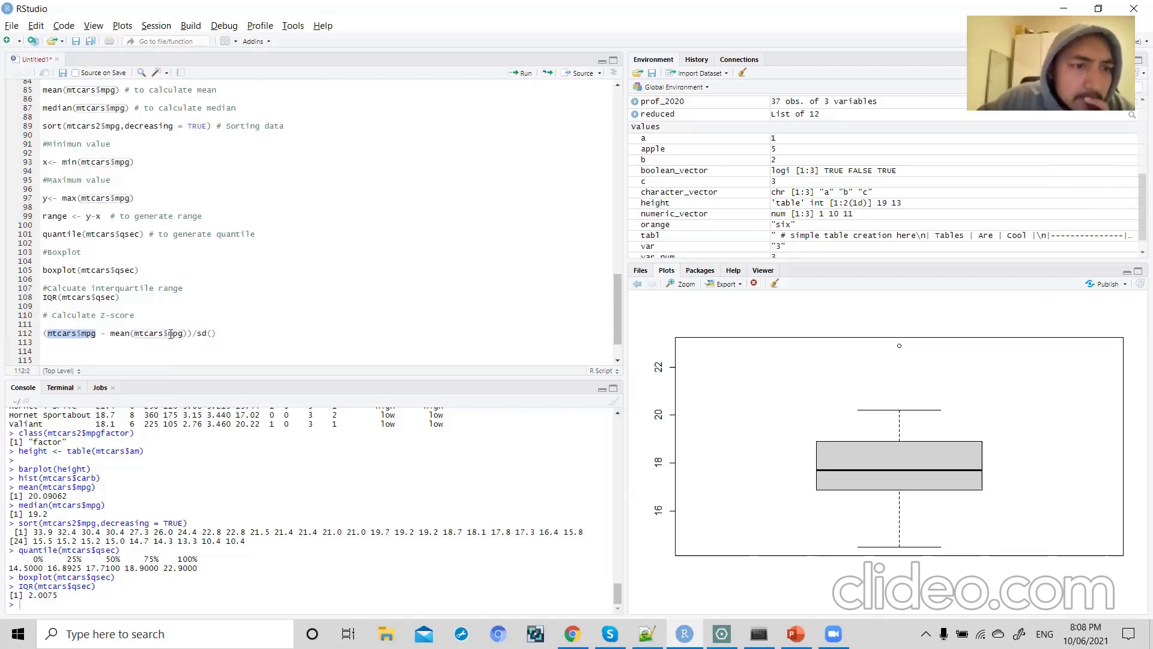
click(214, 336)
key(ctrl+v)
- Append the formula (x-mn)/sd to the "# Calculate Z-score" comment
click(162, 314)
text((x-)
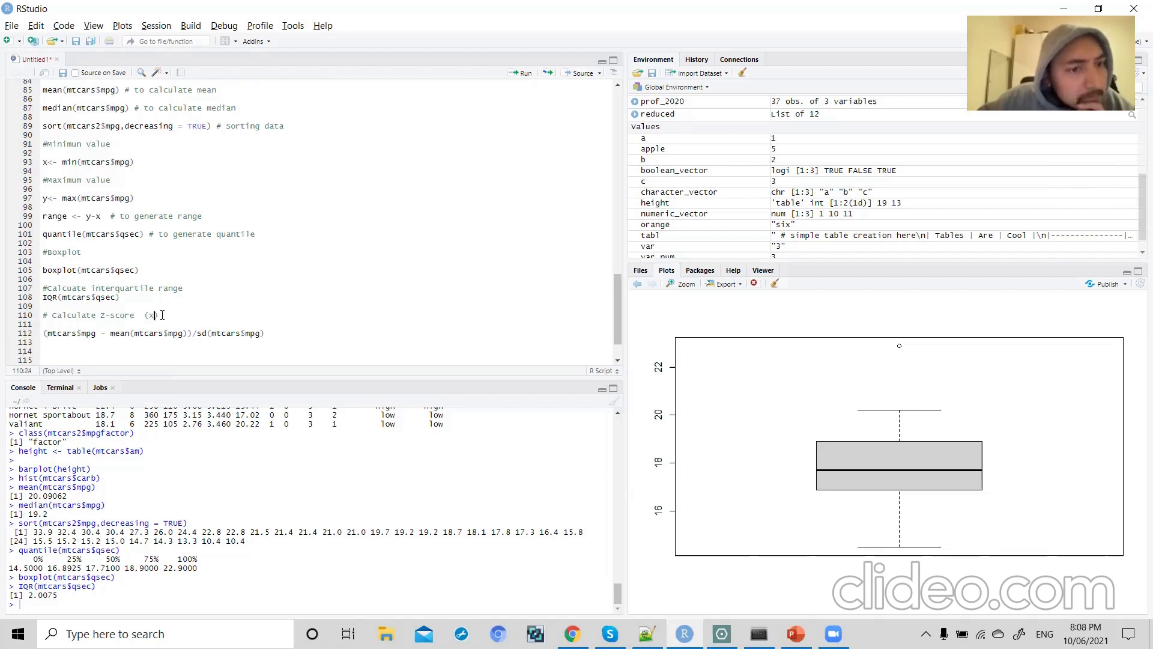
text(mu)/)
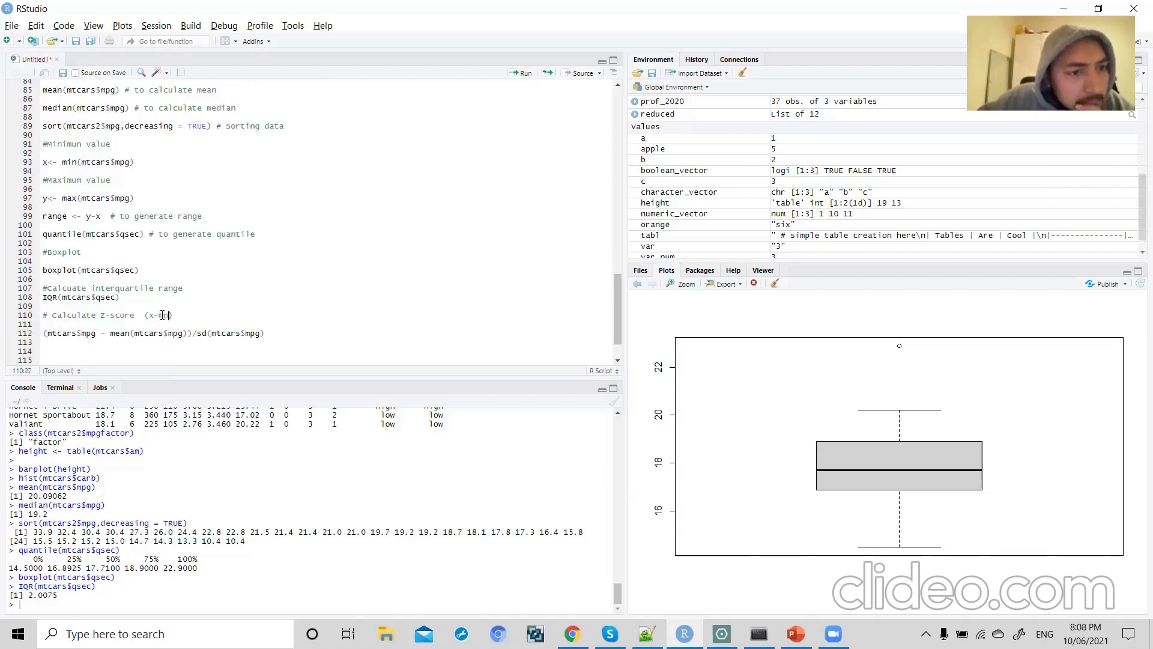
text(sf)
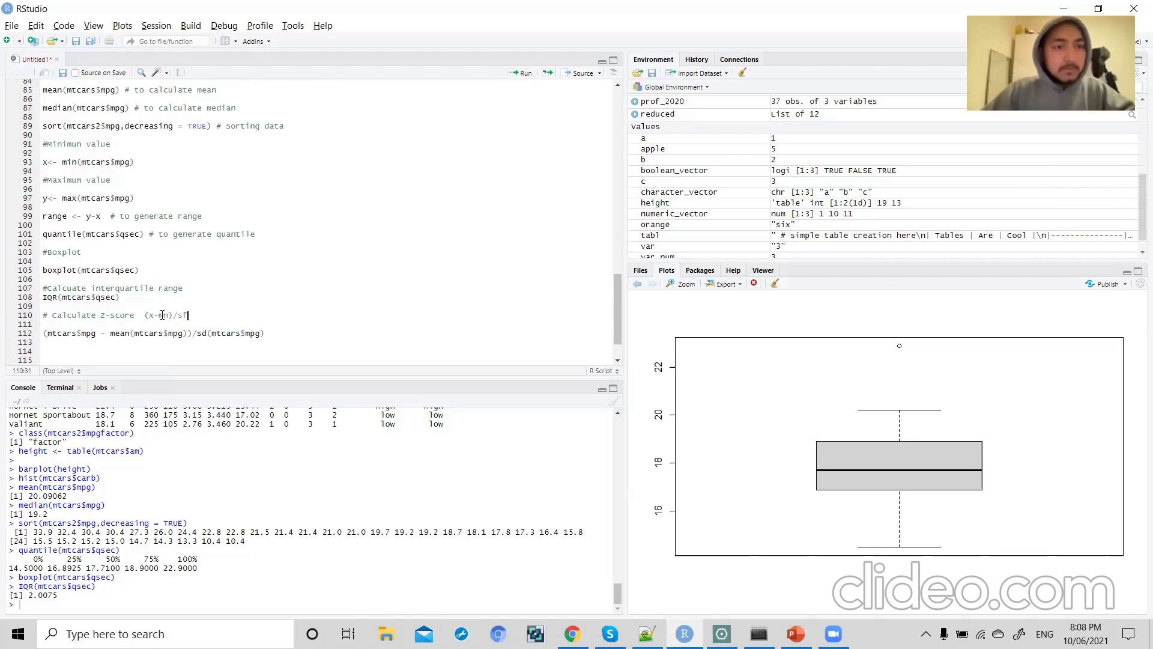
key(BackSpace)
text(d)
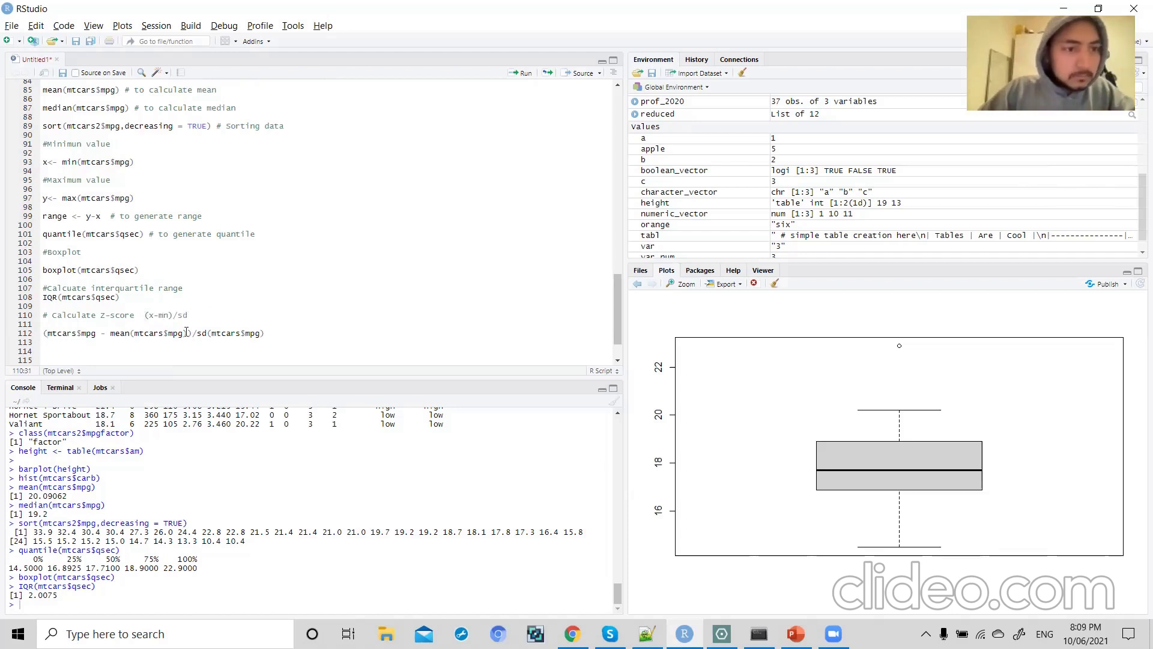
- Assign the Z-score expression on line 112 to a variable named zscore and run the line
drag(279, 338, 34, 340)
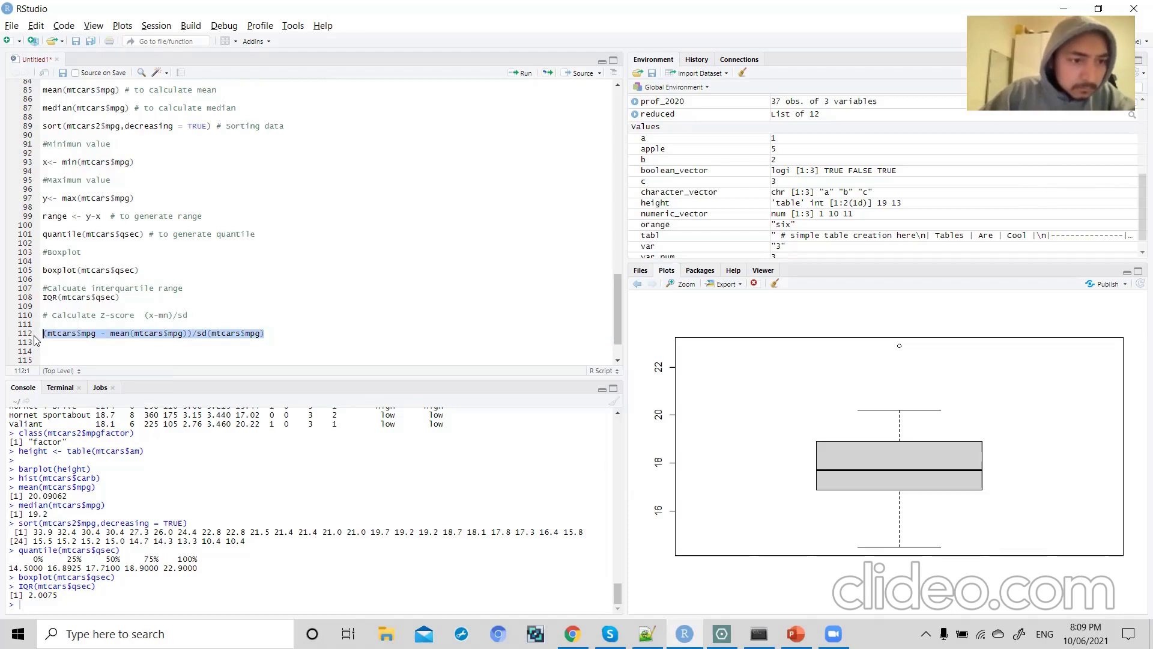
click(44, 333)
text(zscore <-)
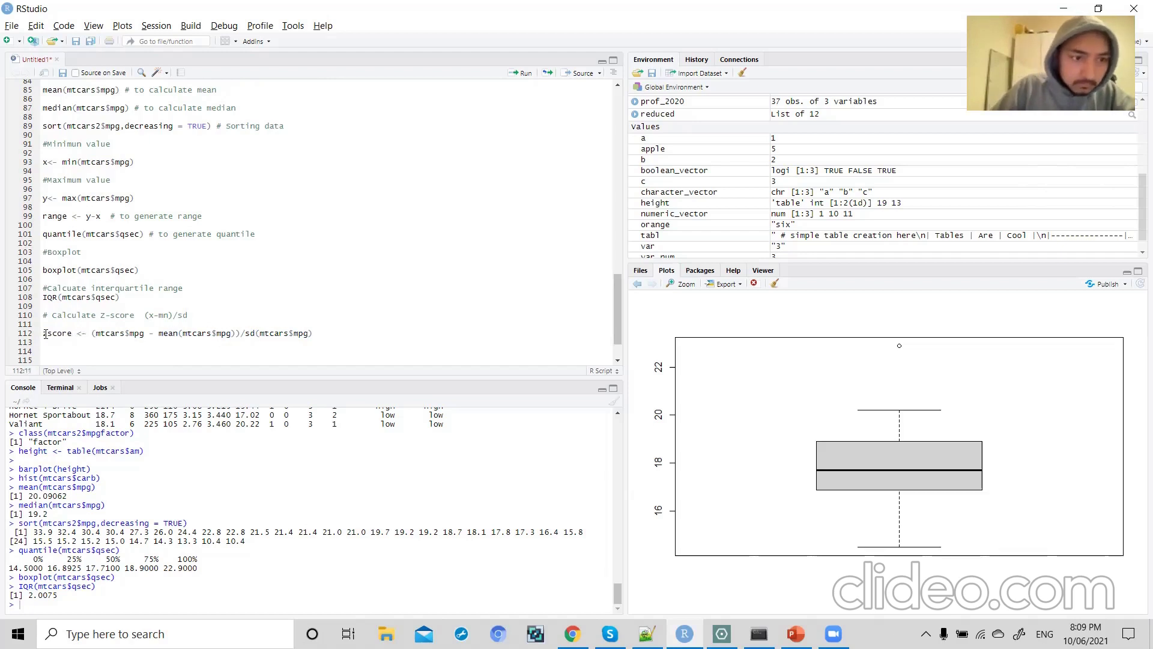
drag(315, 334, 42, 333)
key(ctrl+Return)
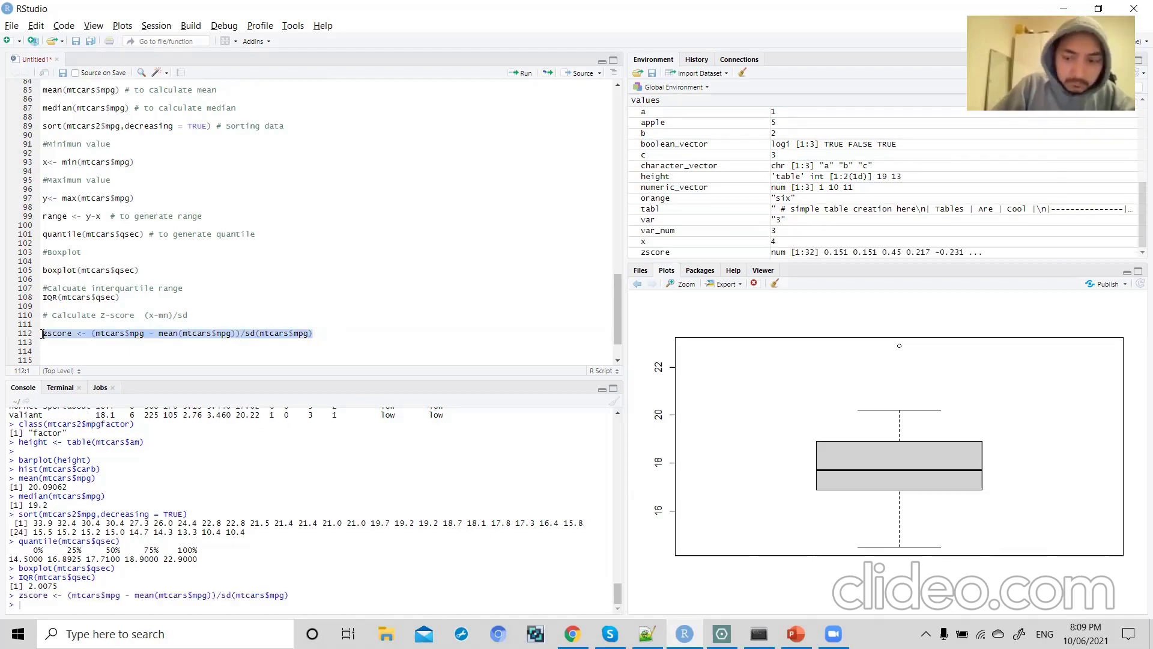
- Write hist(zscore) two lines below the zscore assignment, copying the variable name from it, and run it to plot the histogram
click(324, 338)
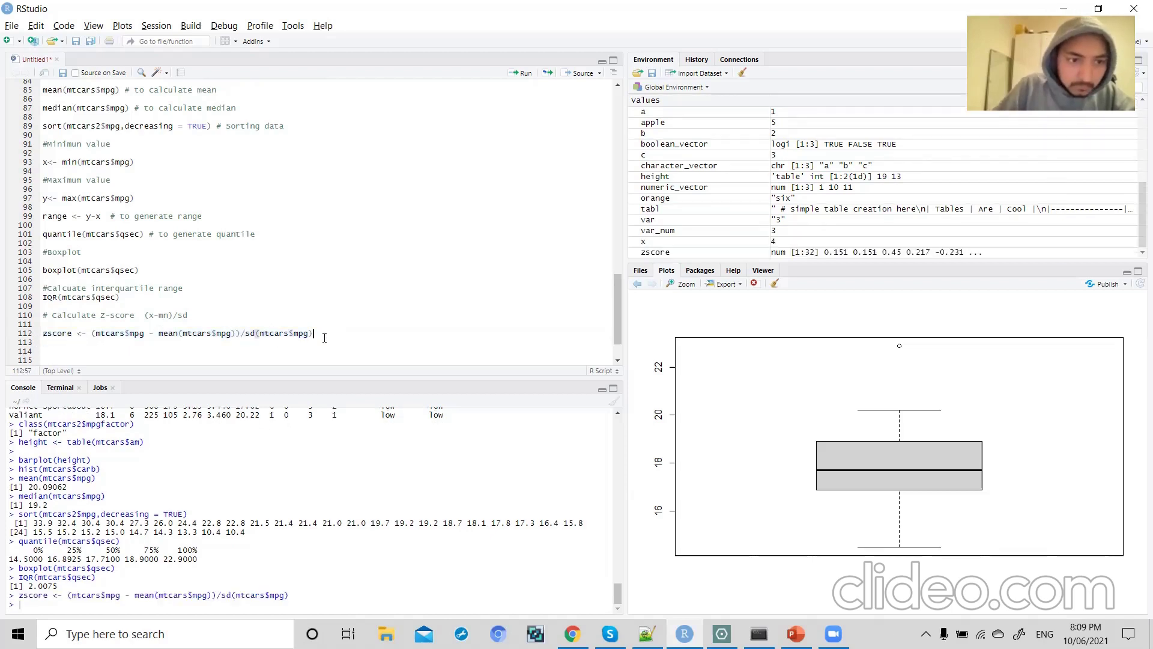
key(Return)
key(Return)
text(h)
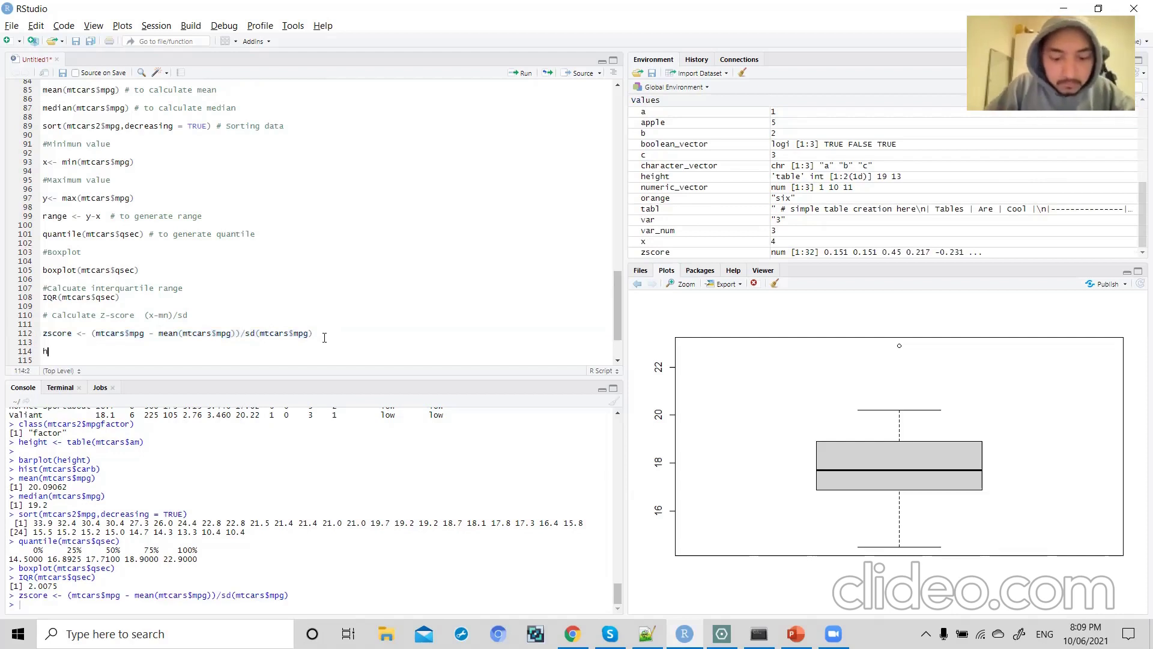
text(ist()
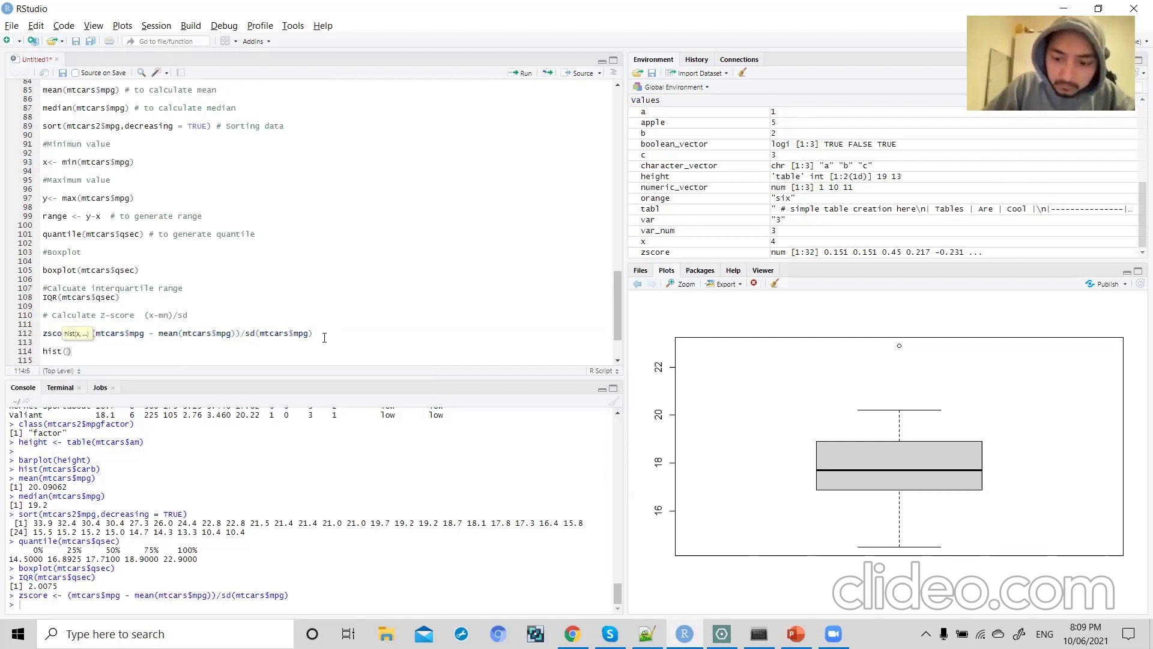
text(z)
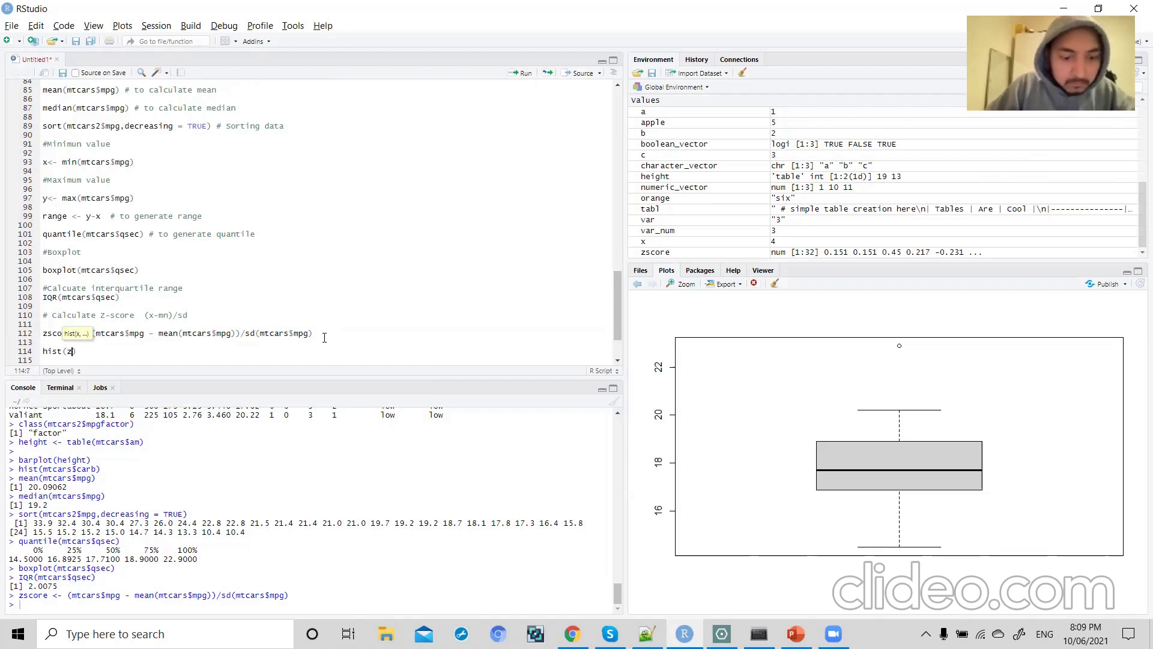
double_click(59, 334)
key(ctrl+c)
double_click(68, 351)
key(ctrl+v)
drag(107, 351, 38, 355)
key(ctrl+Return)
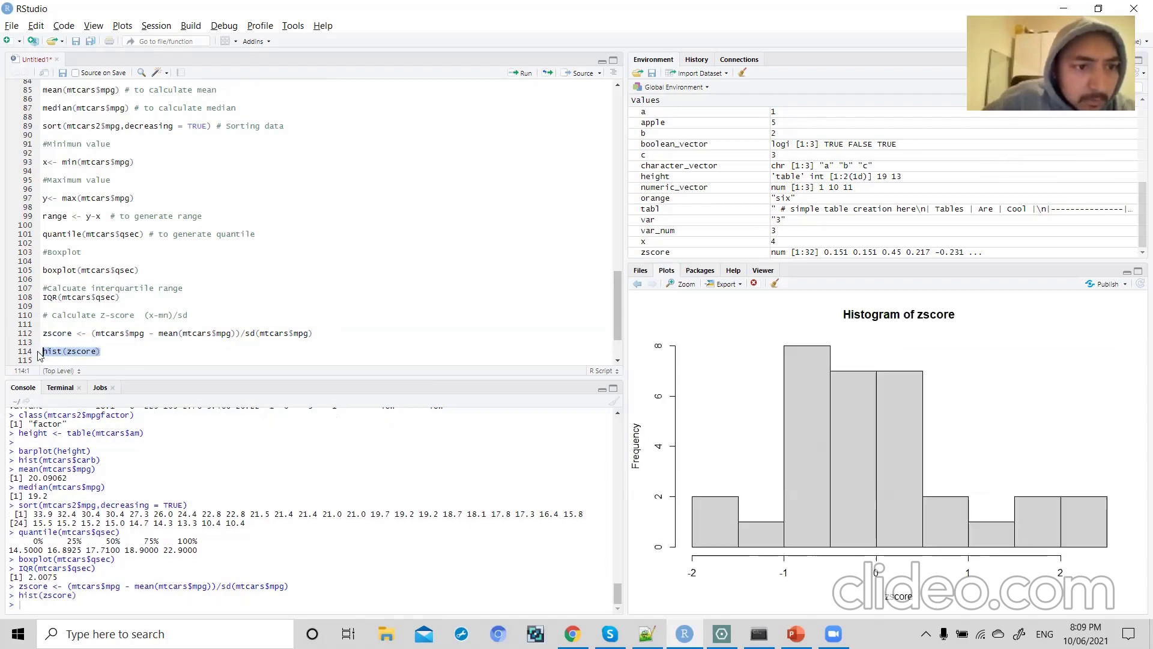
click(108, 352)
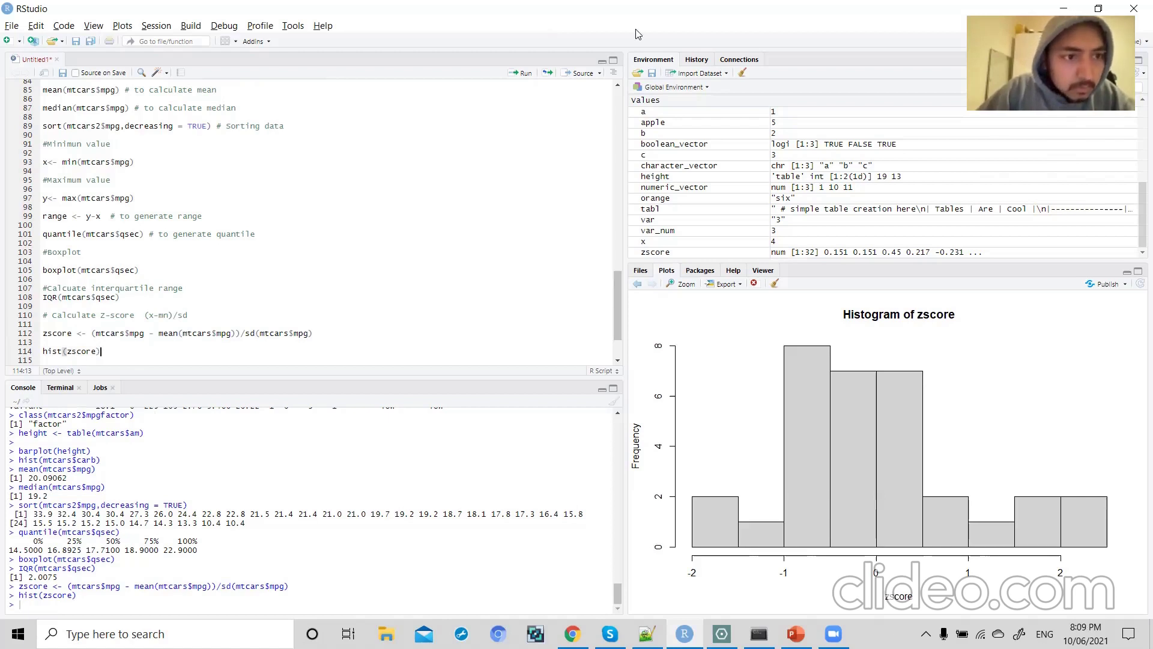
click(146, 362)
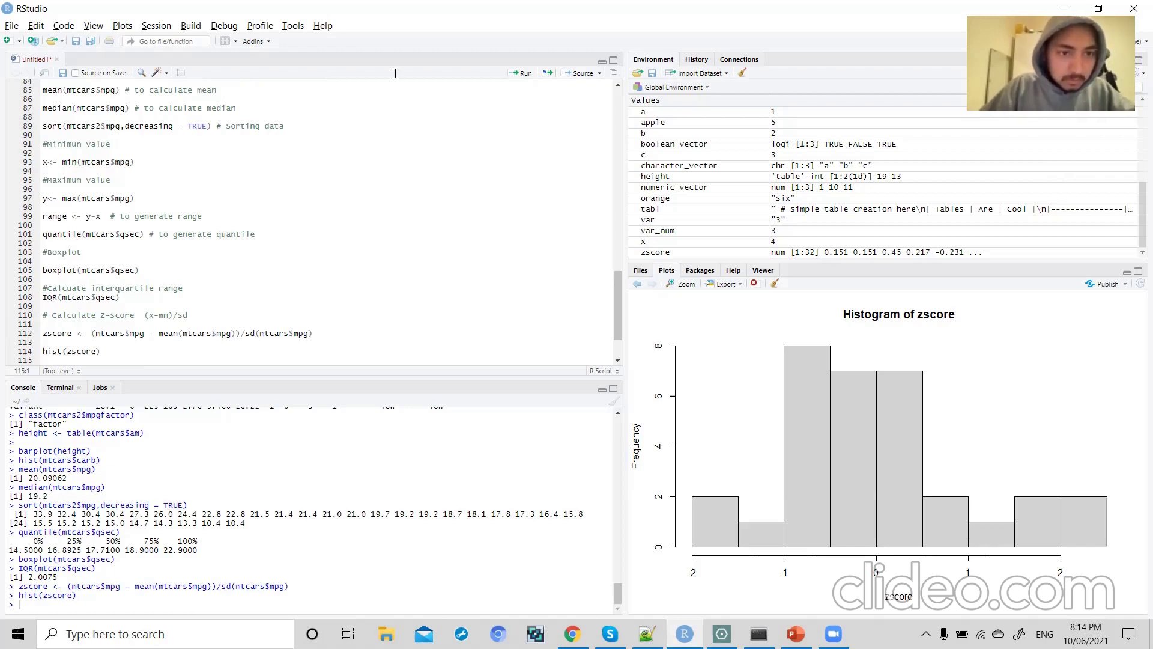
click(271, 217)
click(194, 261)
scroll(194, 262, down, 3)
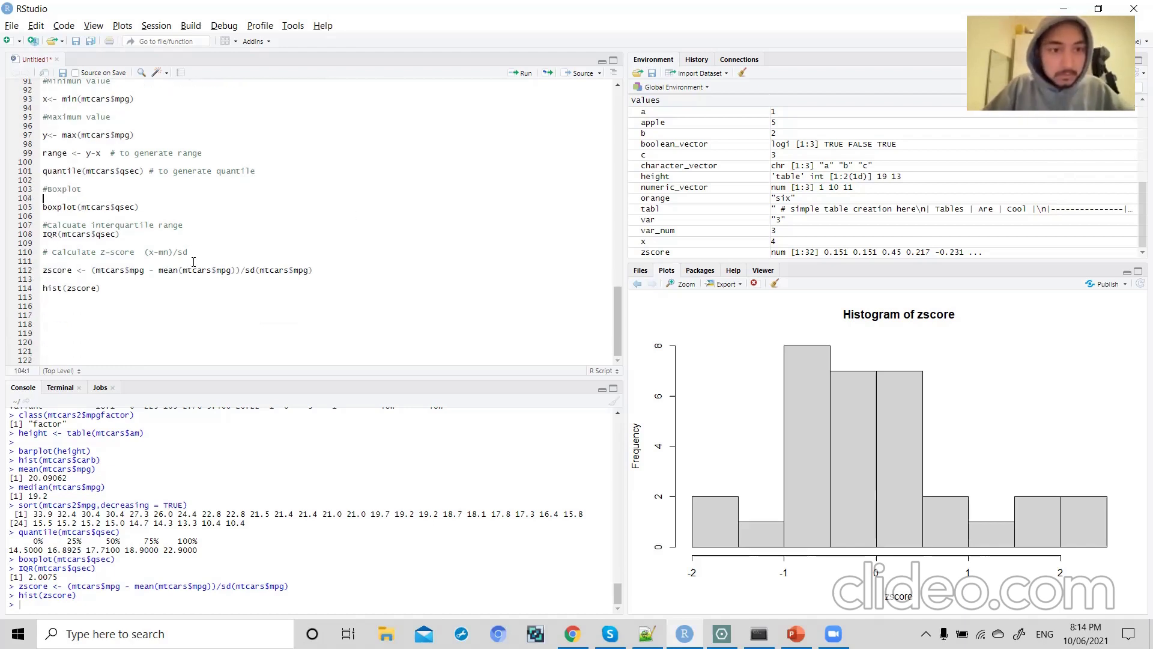
click(166, 290)
- Set decreasing to FALSE in the sort(mtcars2$mpg) call and run the line
scroll(167, 291, up, 2)
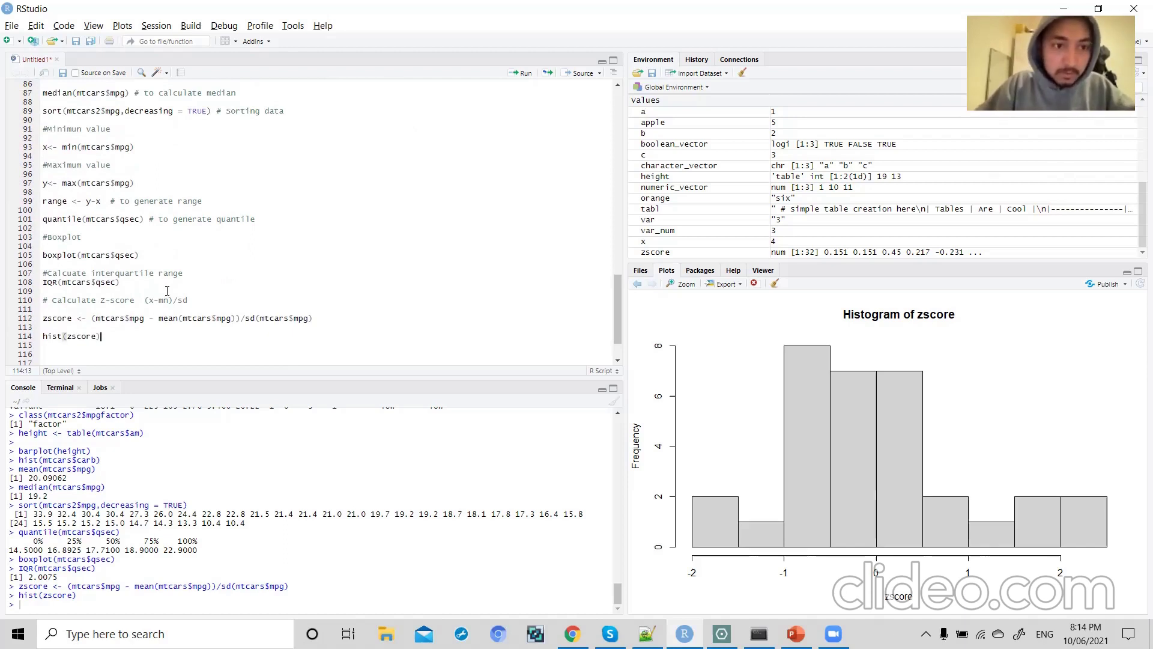
scroll(167, 290, up, 2)
double_click(198, 157)
text(FA)
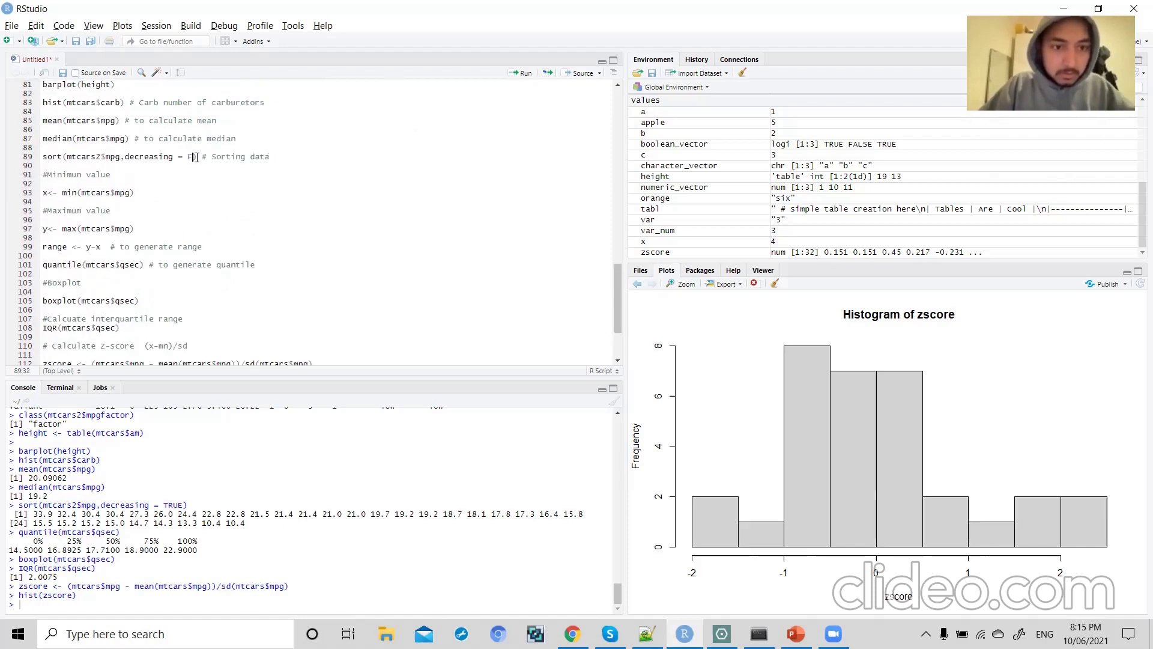
text(LSE)
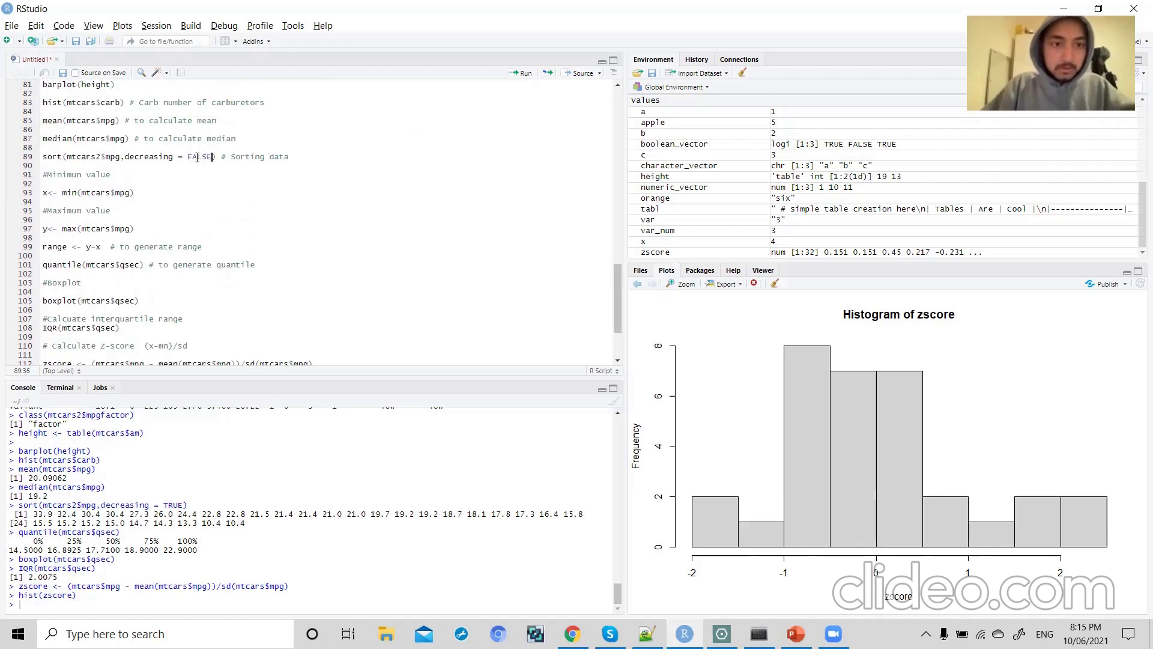
triple_click(167, 157)
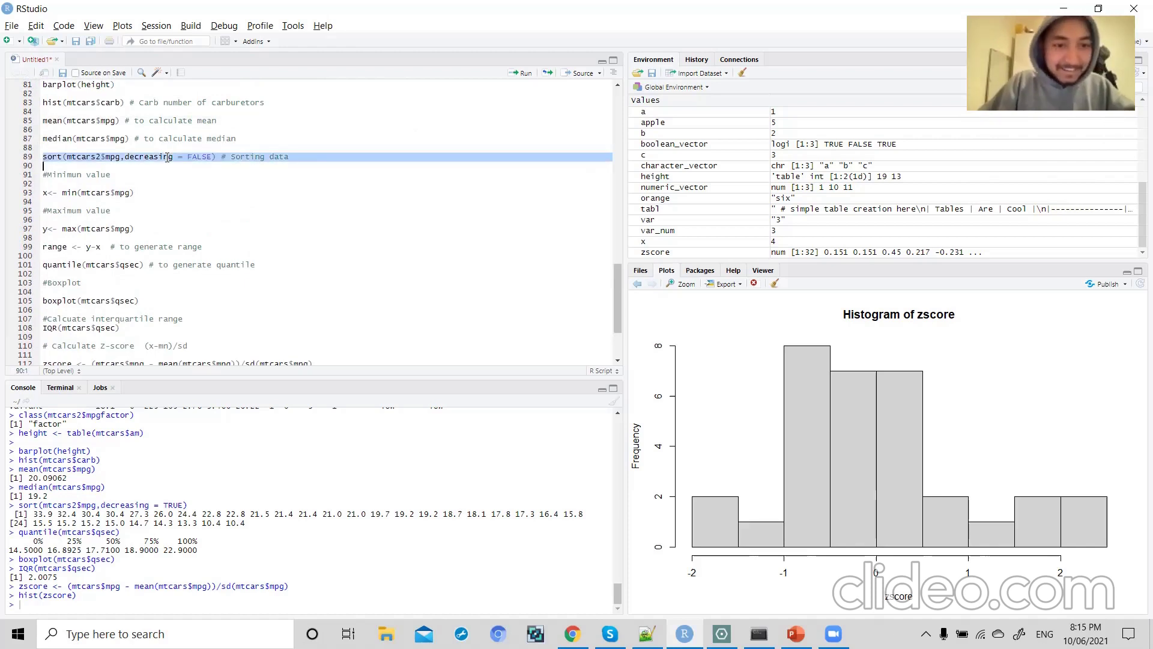
key(ctrl+Return)
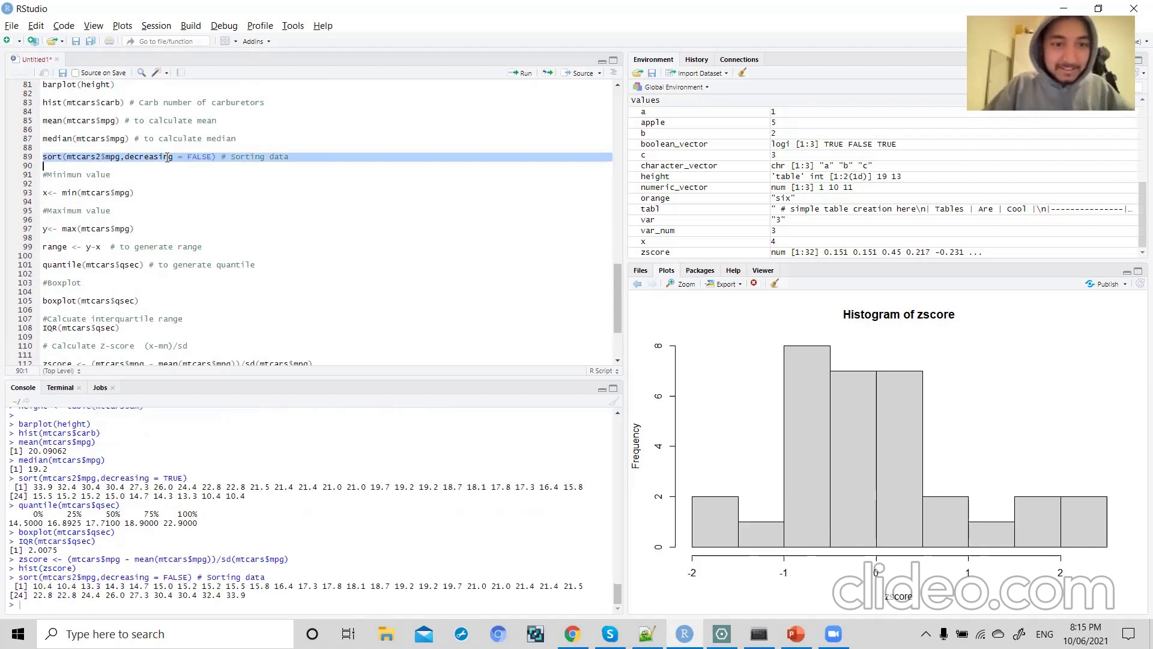
click(203, 156)
double_click(203, 156)
scroll(203, 154, down, 3)
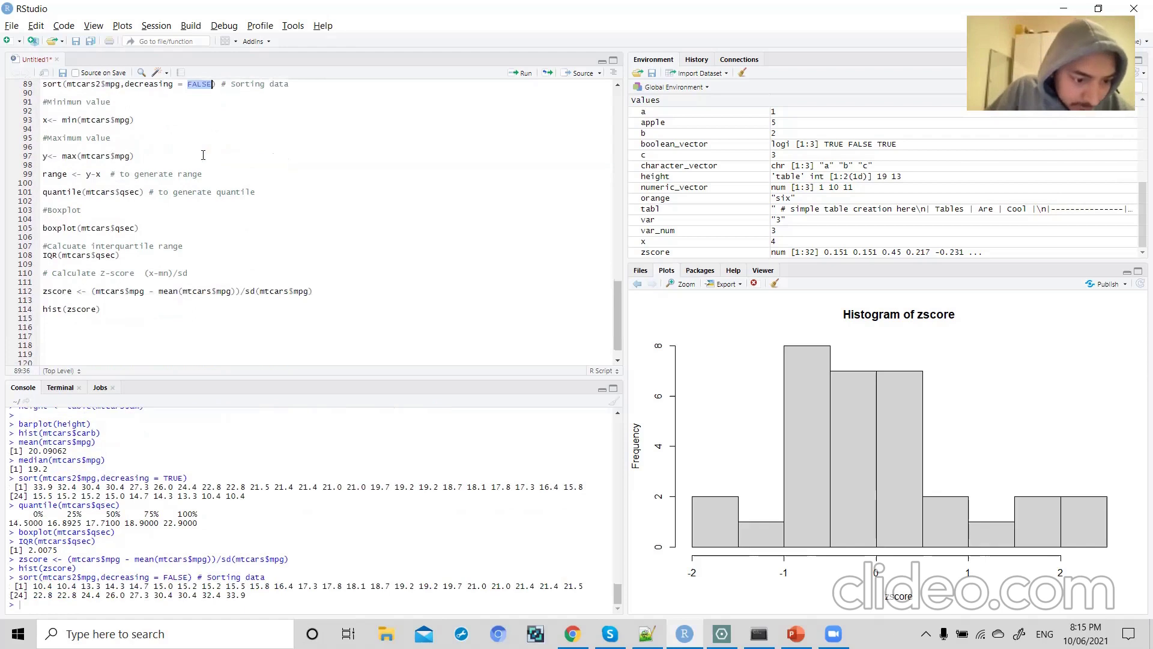
scroll(203, 155, up, 2)
scroll(203, 155, down, 1)
click(203, 155)
scroll(203, 155, down, 1)
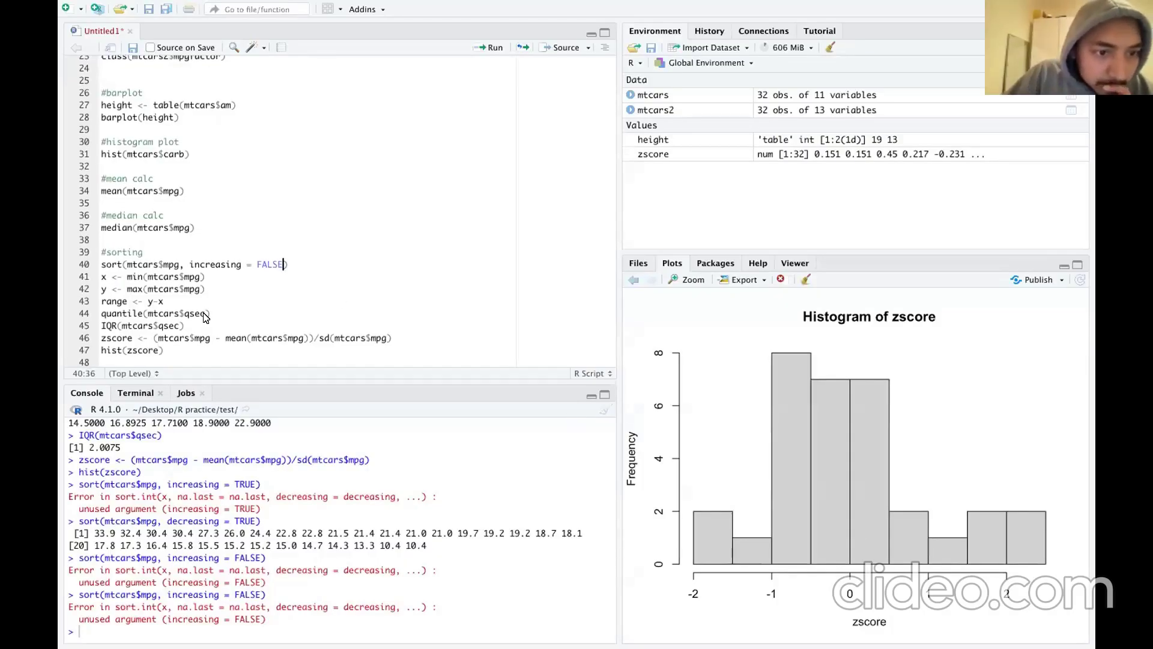
- Replace the argument name increasing with decreasing in the sort(mtcars$mpg) call under the #sorting comment
click(292, 256)
key(Right)
key(Left)
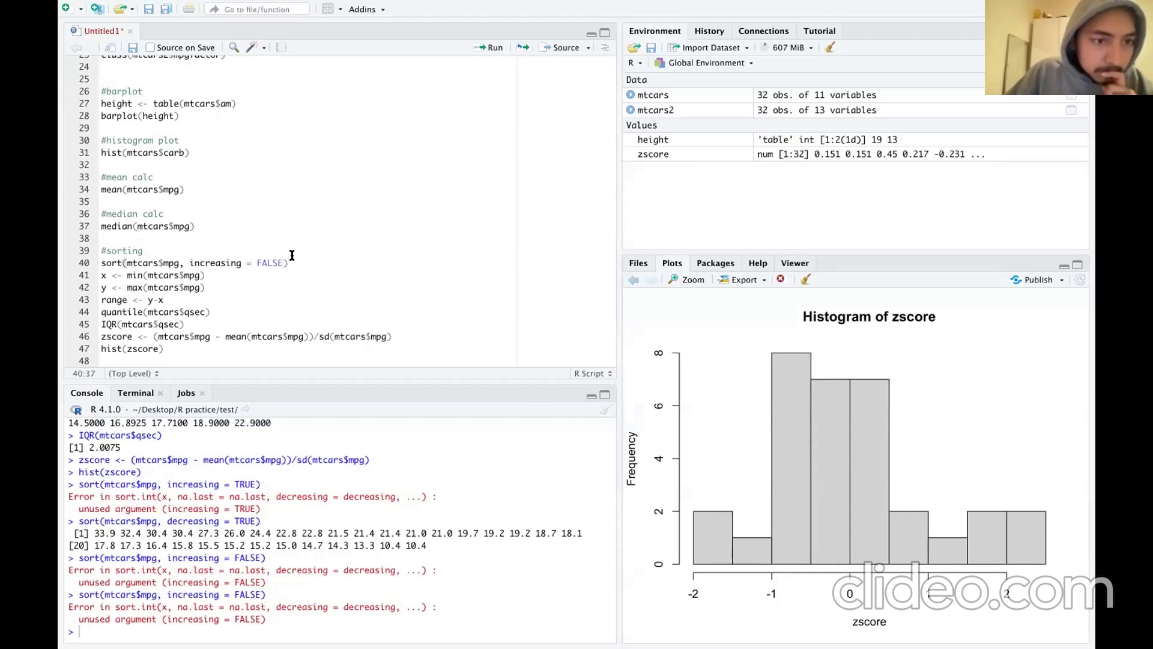
key(Left)
key(Left)
key(Left)
key(Left)
key(Left)
key(Left)
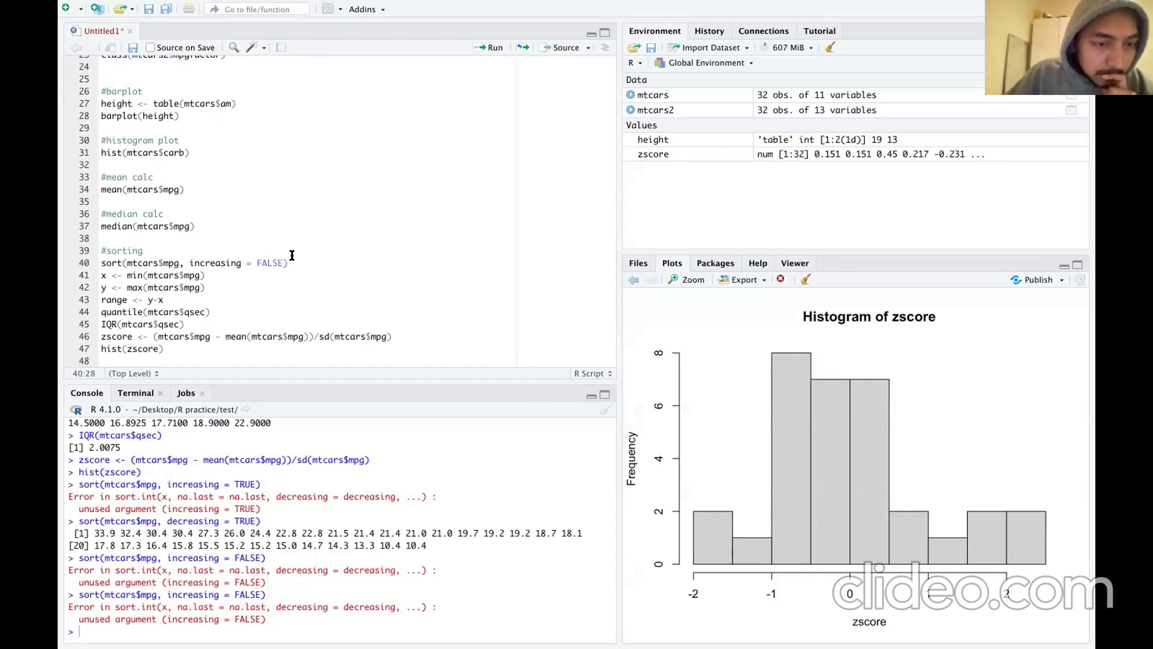
key(BackSpace)
key(BackSpace)
key(BackSpace)
key(BackSpace)
key(BackSpace)
key(BackSpace)
key(BackSpace)
key(BackSpace)
key(BackSpace)
key(BackSpace)
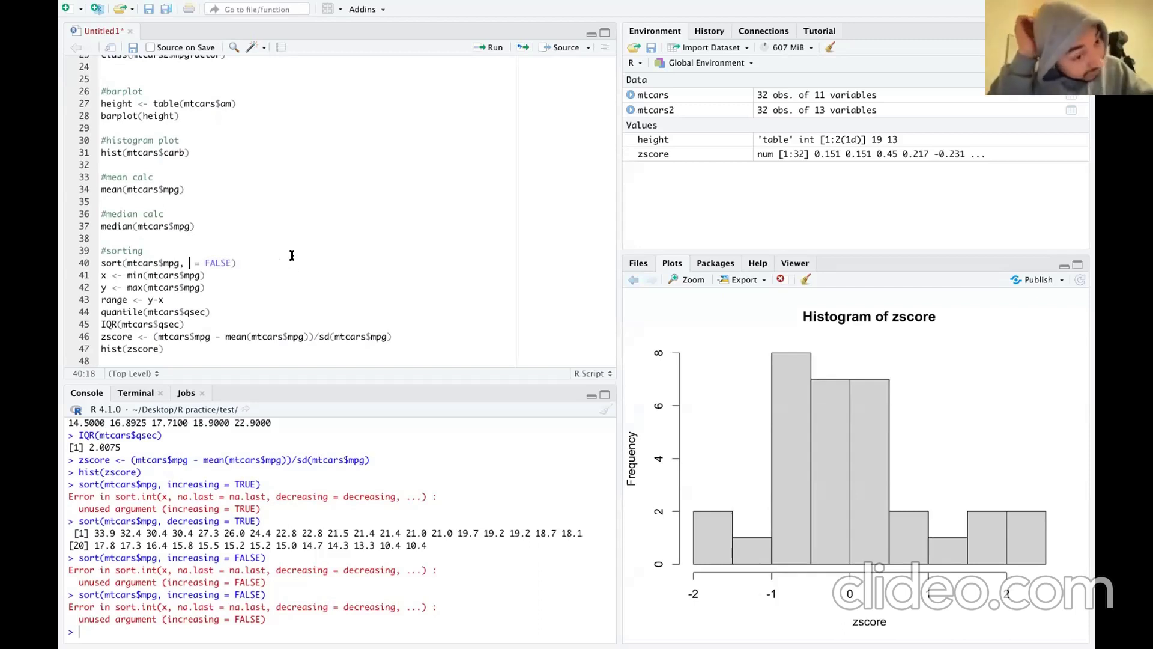
text(d)
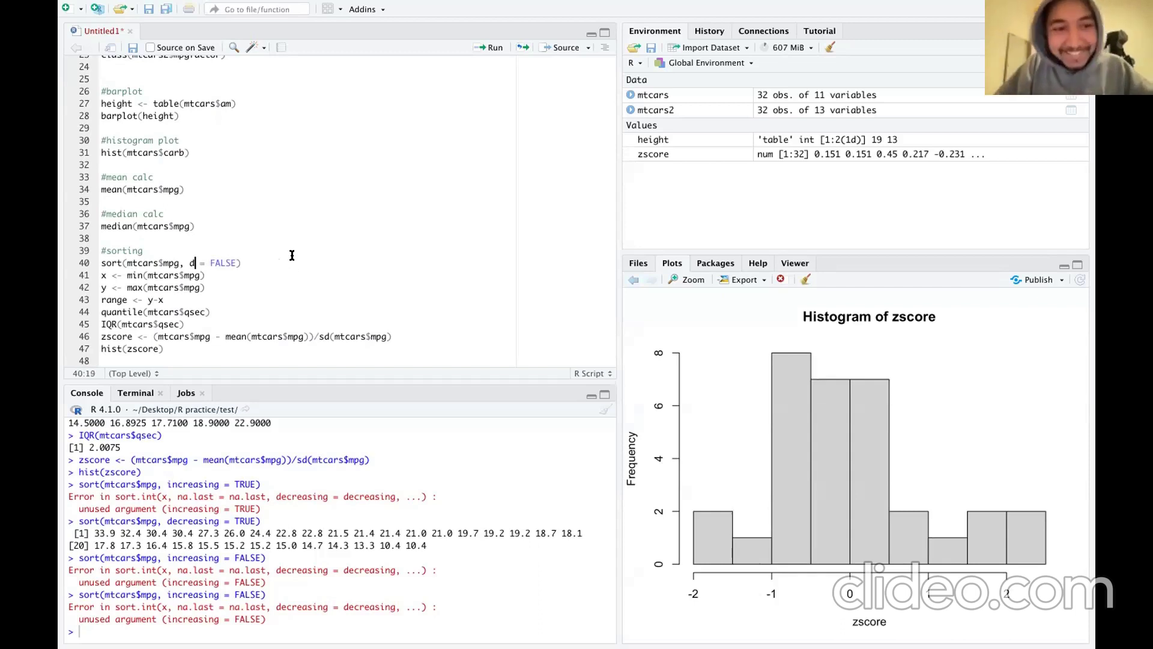
text(reasing)
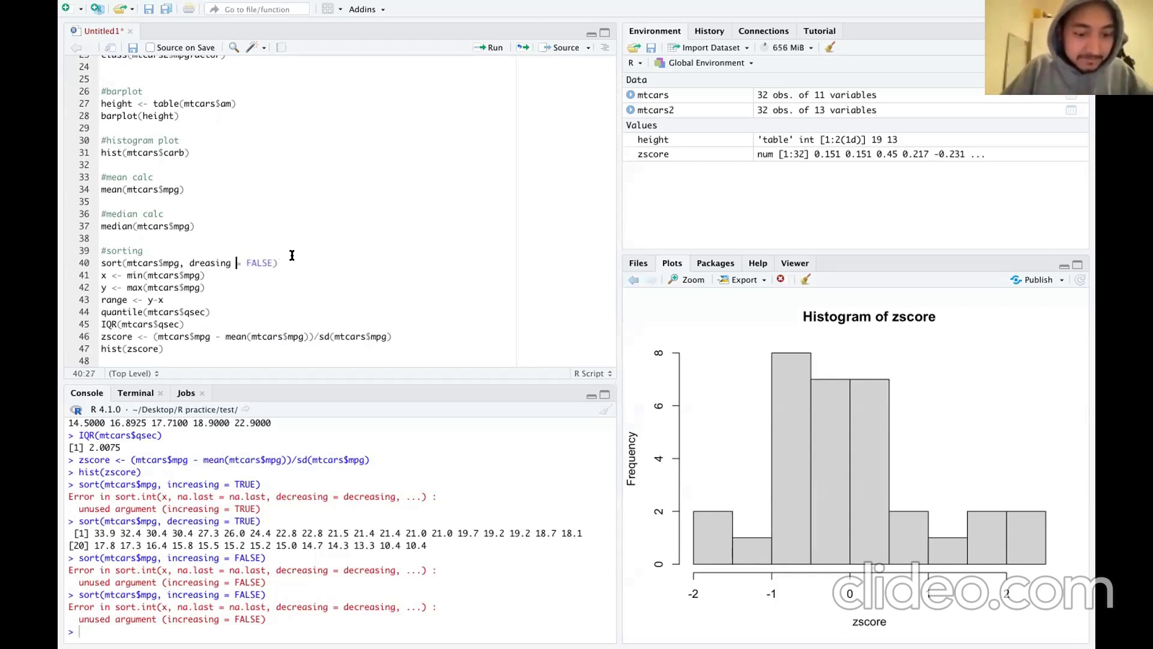
key(End)
key(Left)
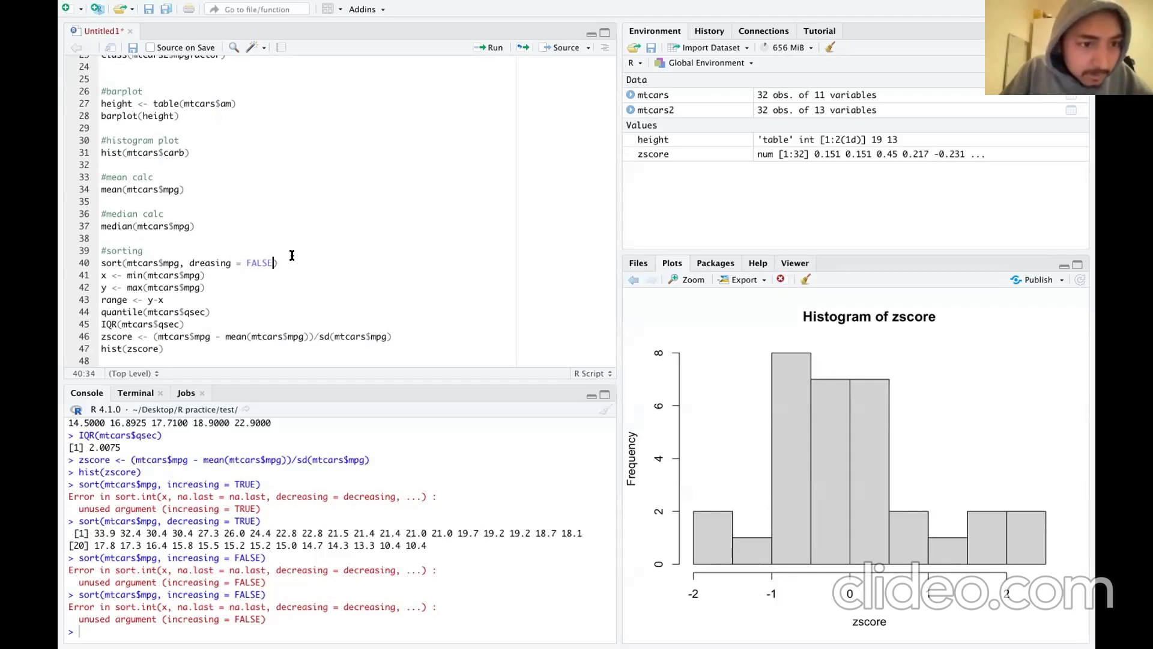
key(Left)
key(Left)
key(Left)
key(Left)
key(Left)
key(Left)
key(Left)
key(Left)
key(Left)
key(Left)
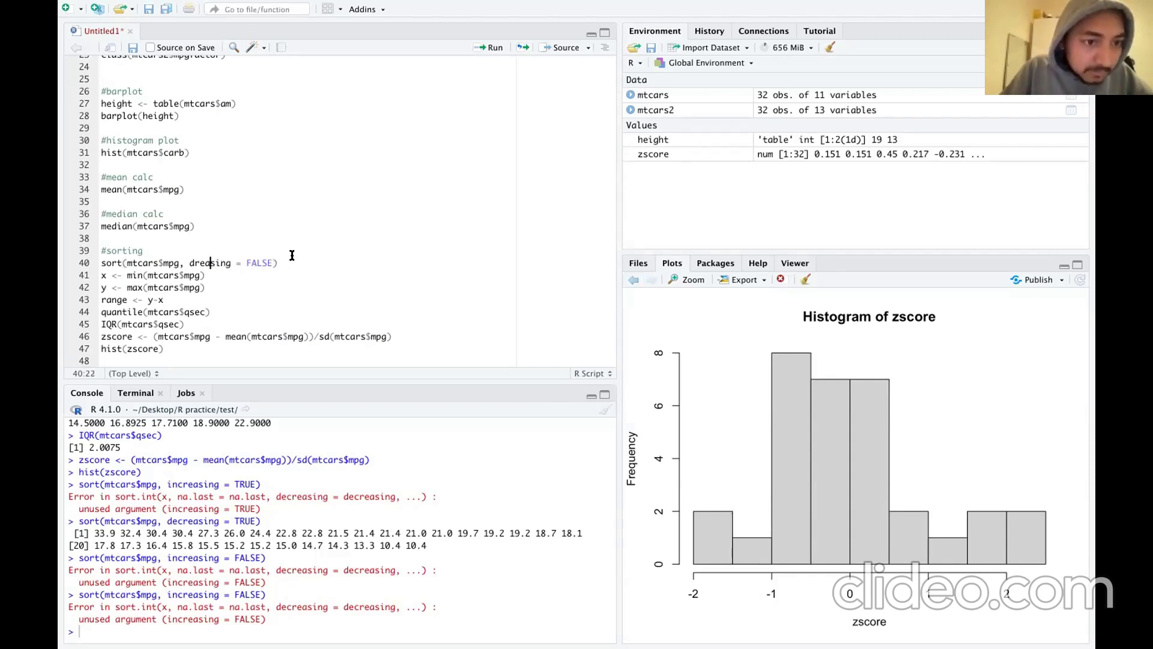
text(ec)
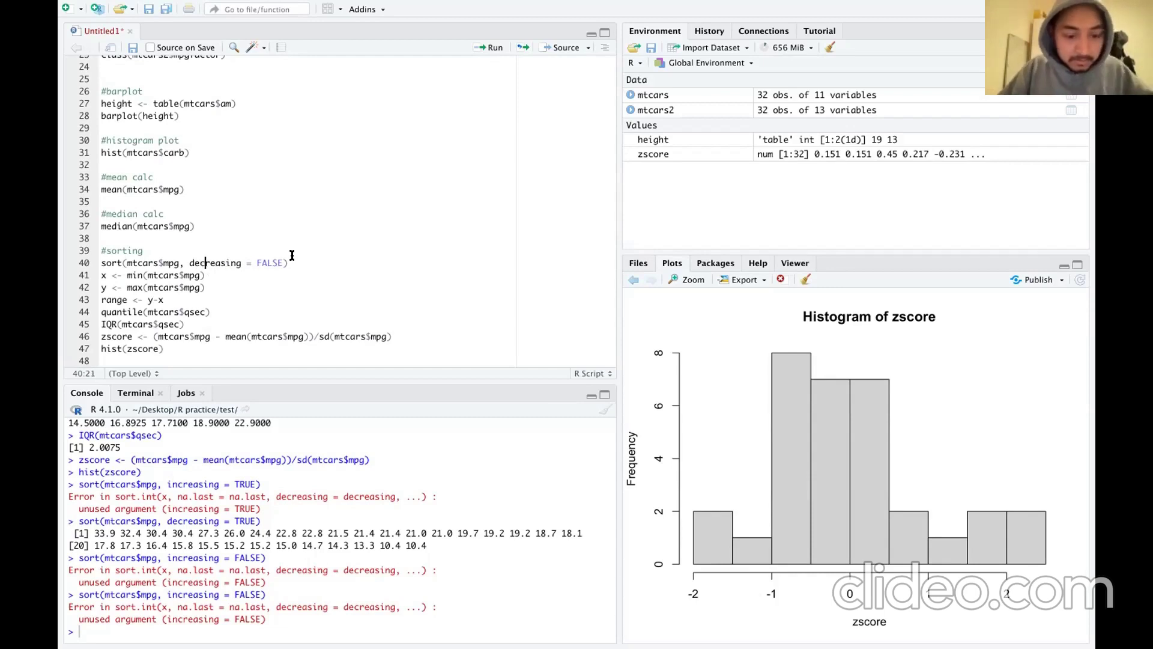
- Select the whole line sort(mtcars$mpg, decreasing = FALSE) and run it
key(End)
key(Left)
key(Left)
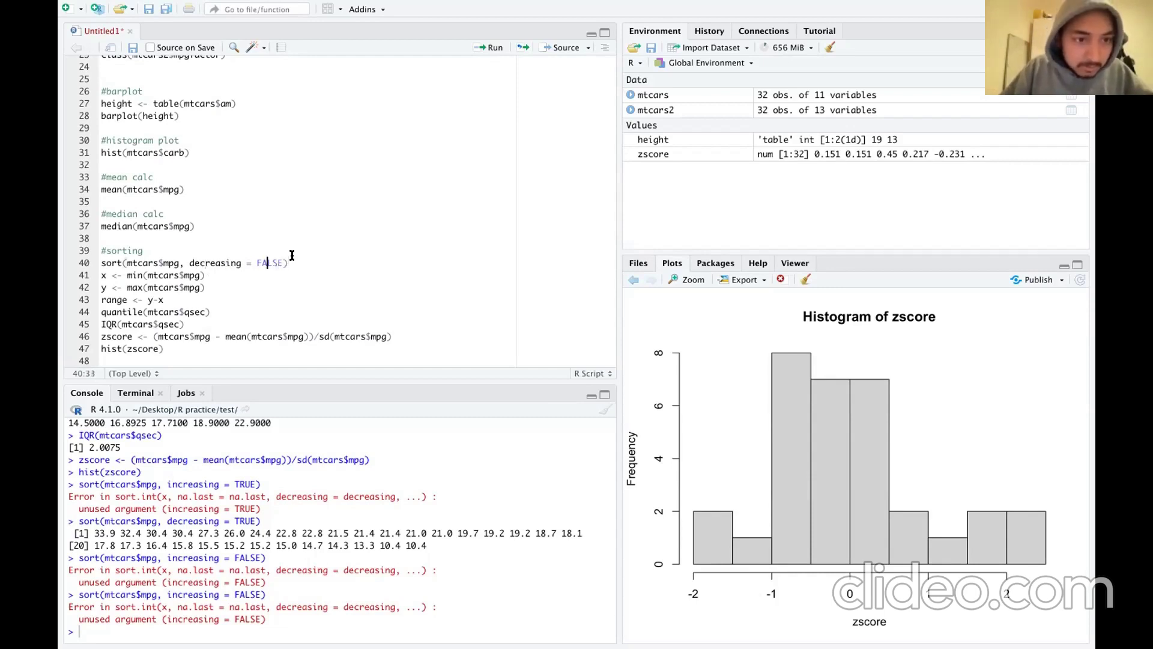
key(Right)
key(Right)
key(Right)
key(Right)
key(shift+Home)
key(super+Return)
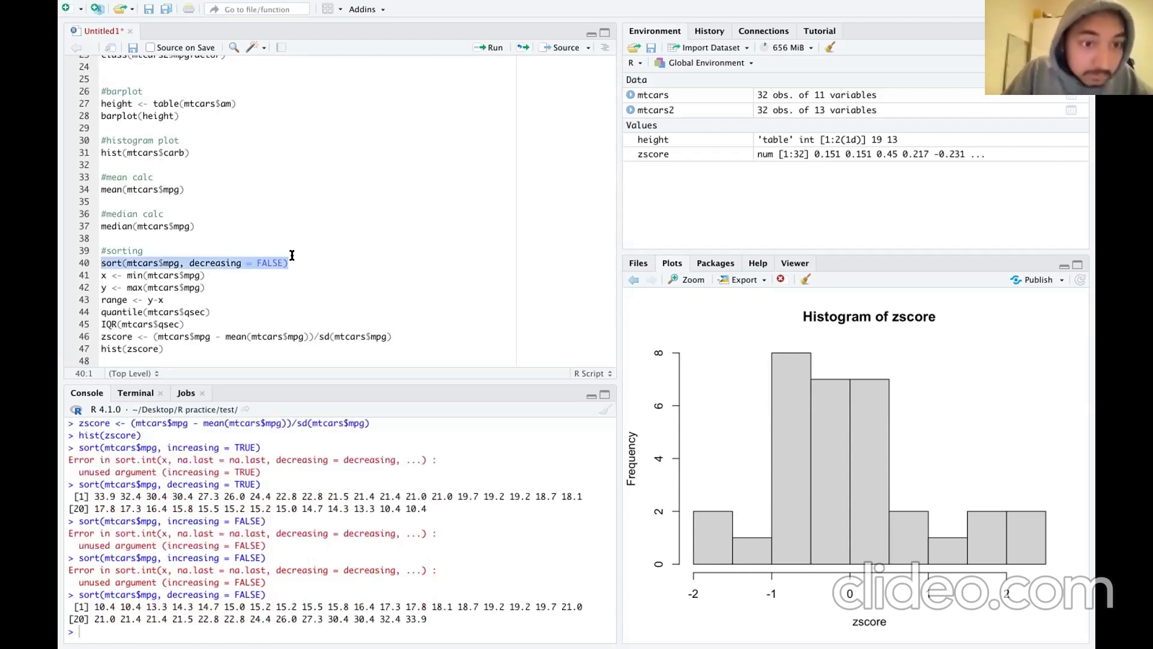
- Set the decreasing argument of the sort(mtcars$mpg) call to TRUE
key(Right)
key(Left)
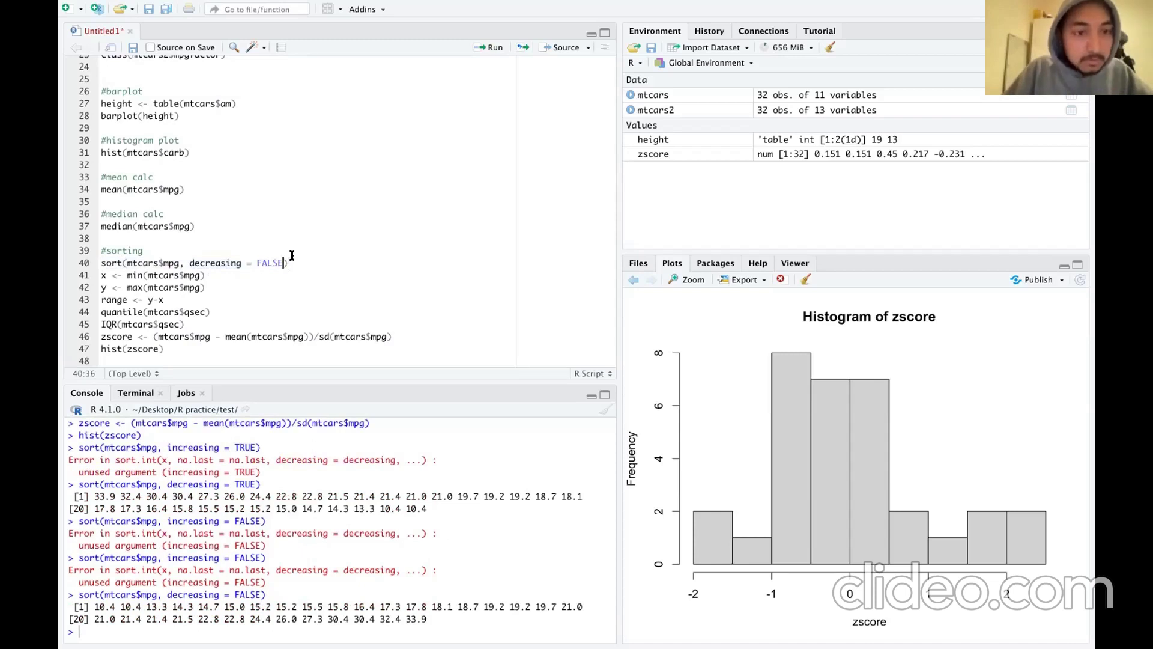
key(BackSpace)
key(BackSpace)
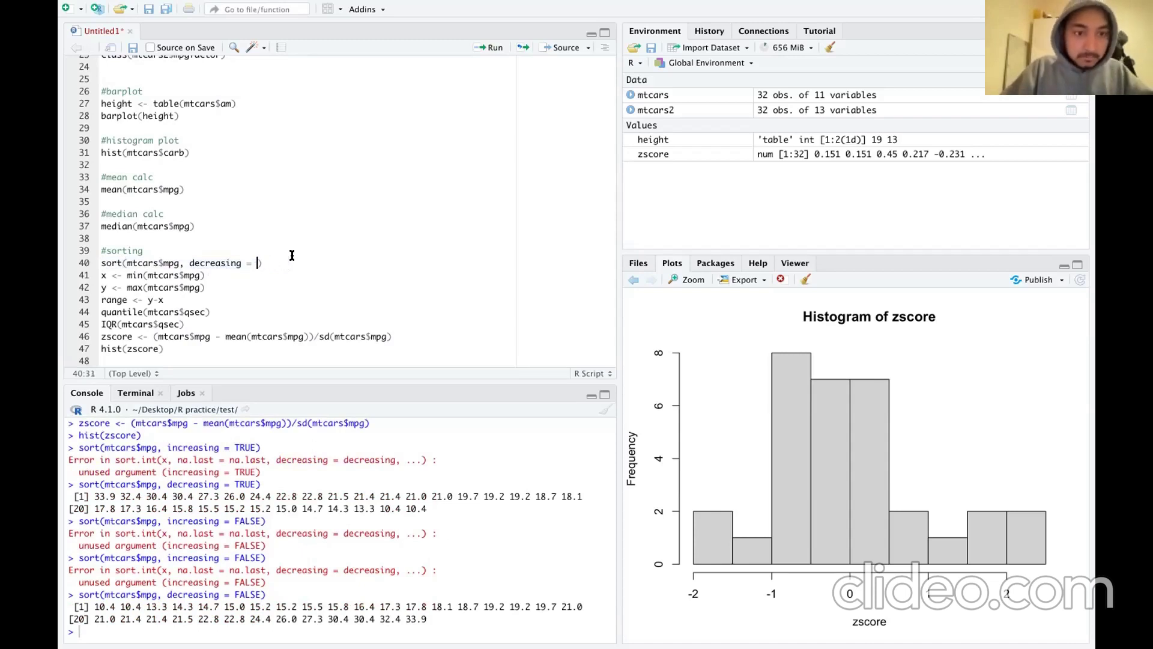
text(RUE)
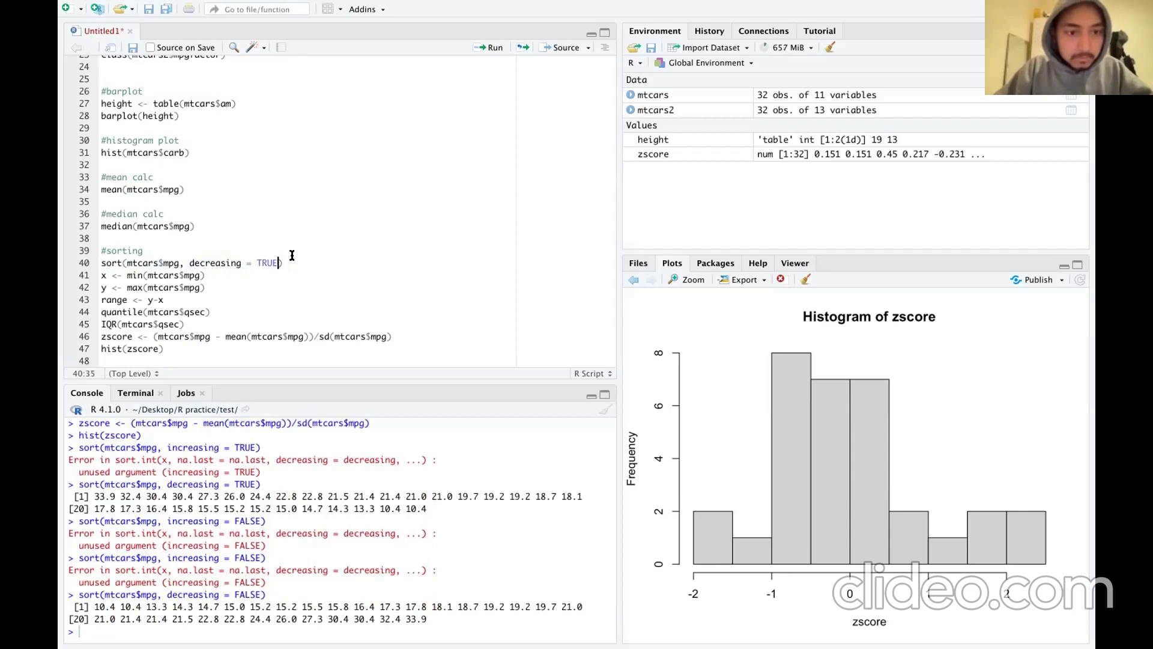
- Run the whole line sort(mtcars$mpg, decreasing = TRUE) and place the cursor on the empty line after hist(zscore)
key(super+shift+Left)
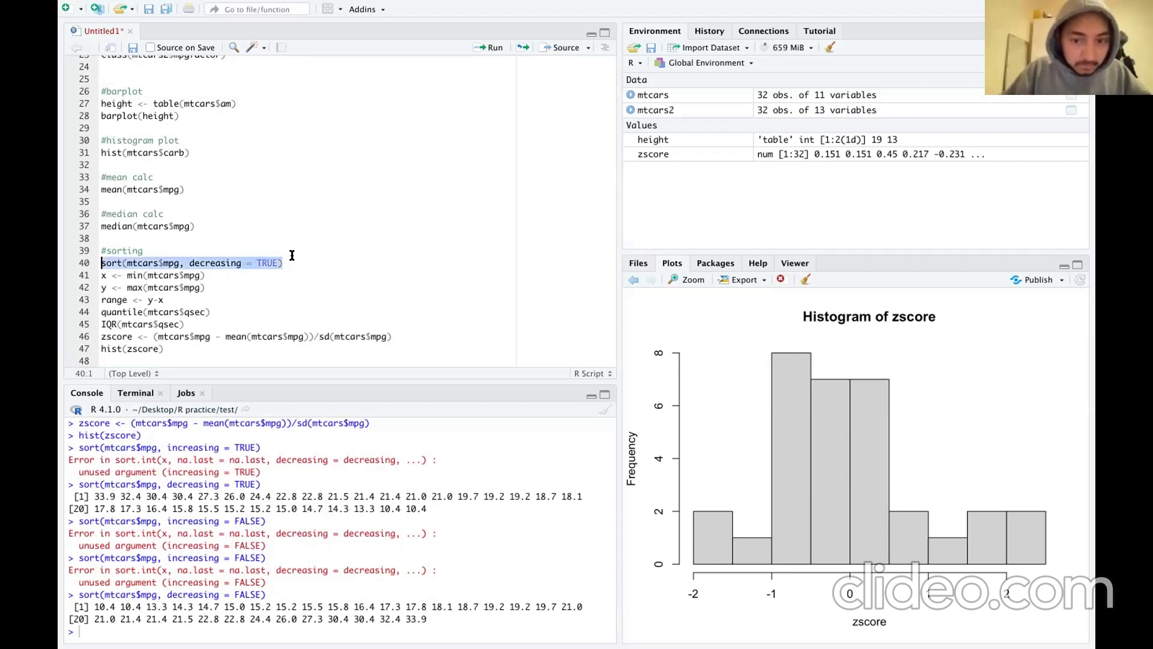
key(super+Return)
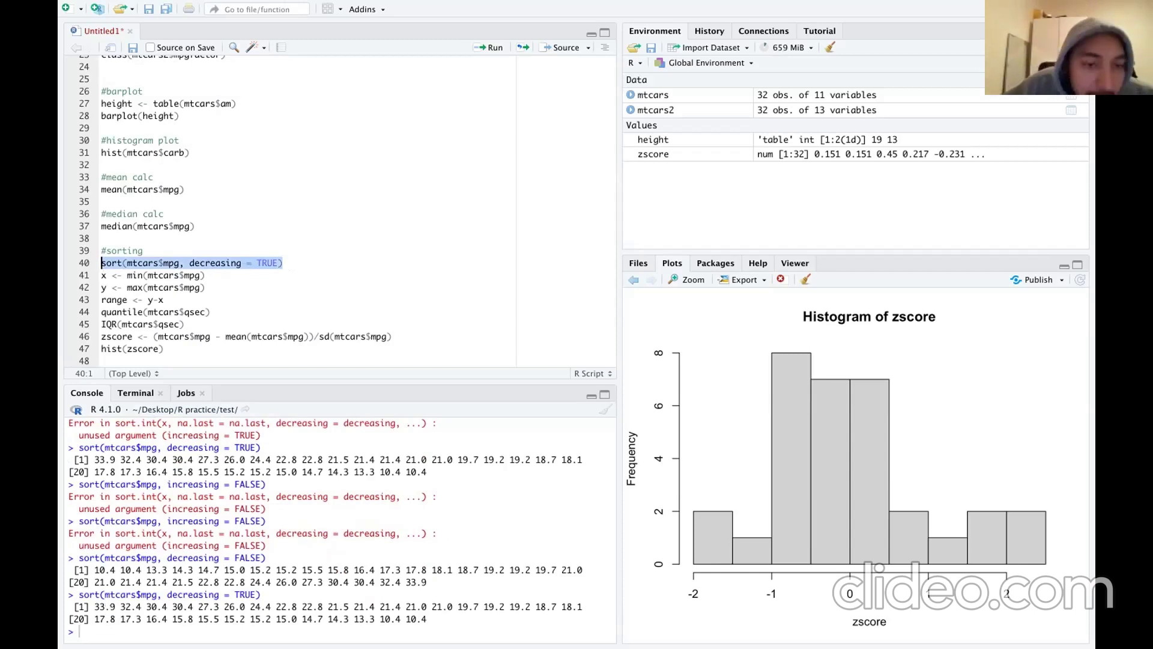
key(Down)
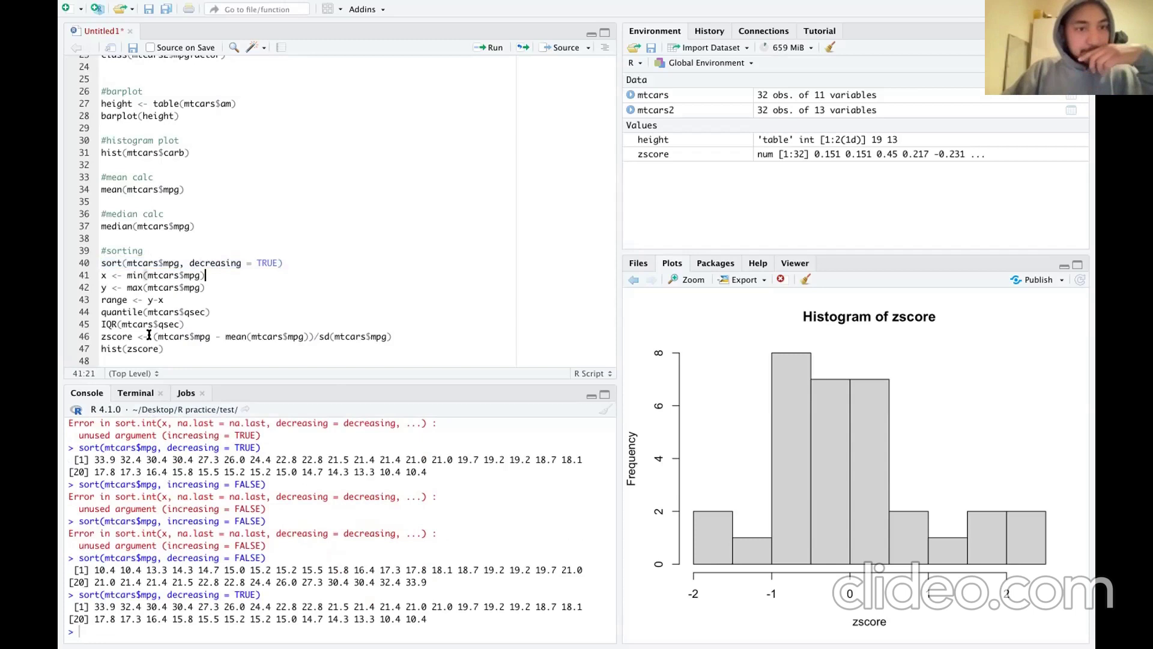
click(170, 359)
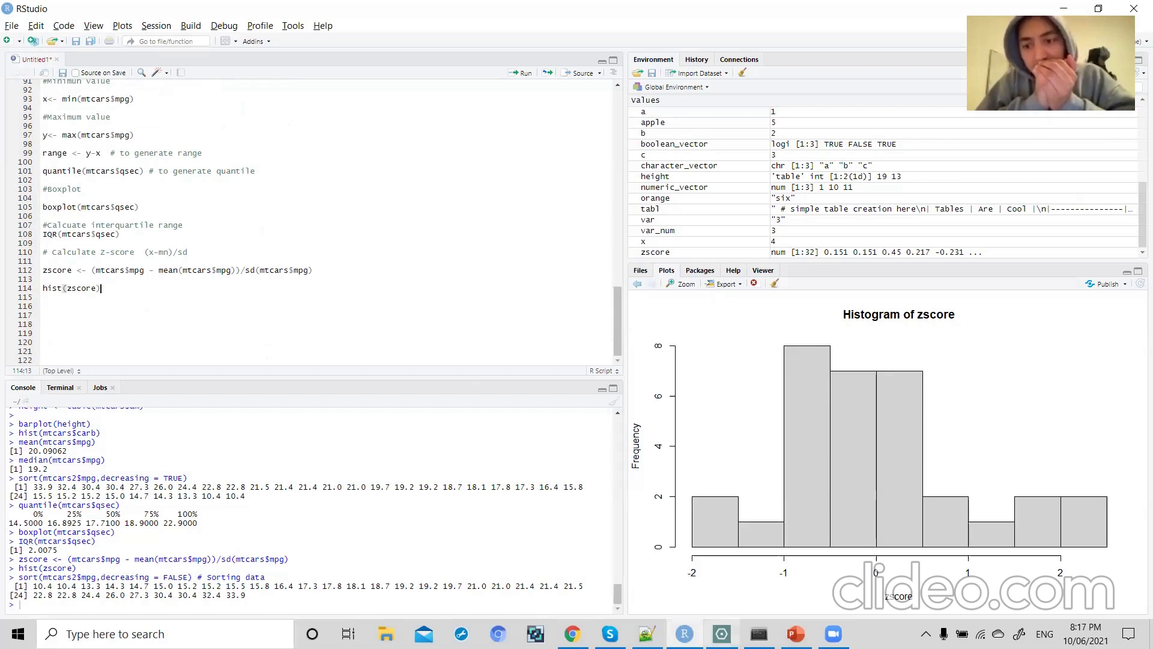
- Switch to Drawboard PDF and draw green vertical and horizontal axis lines under the "Box plot vs histogram" summary item
click(722, 634)
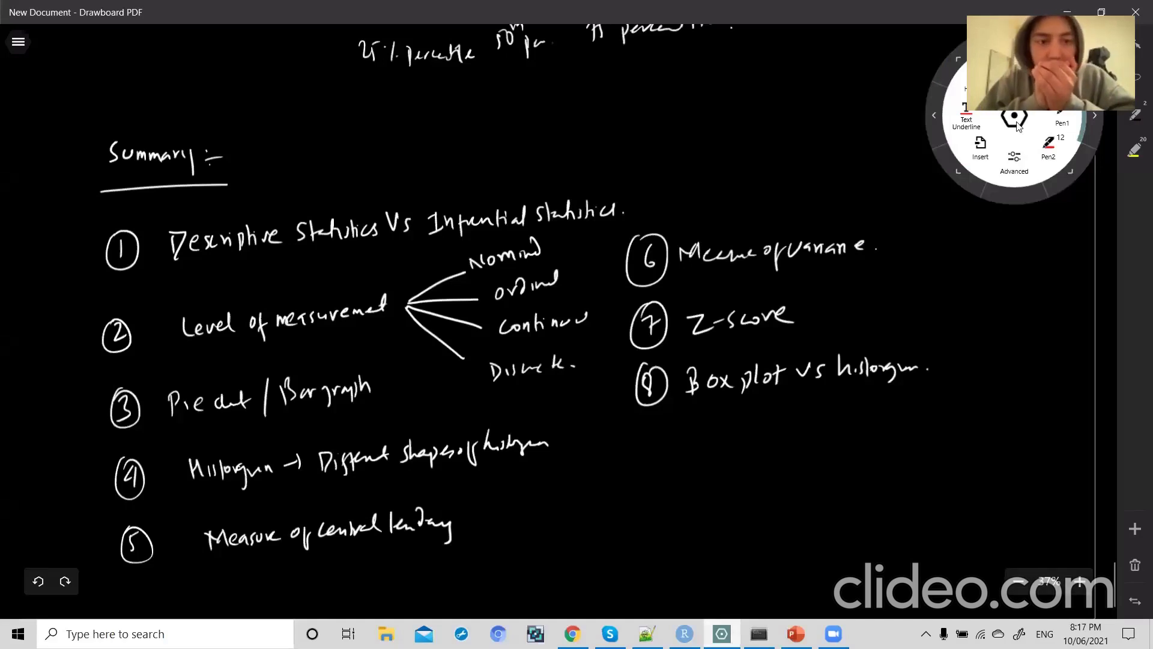
right_click(1063, 223)
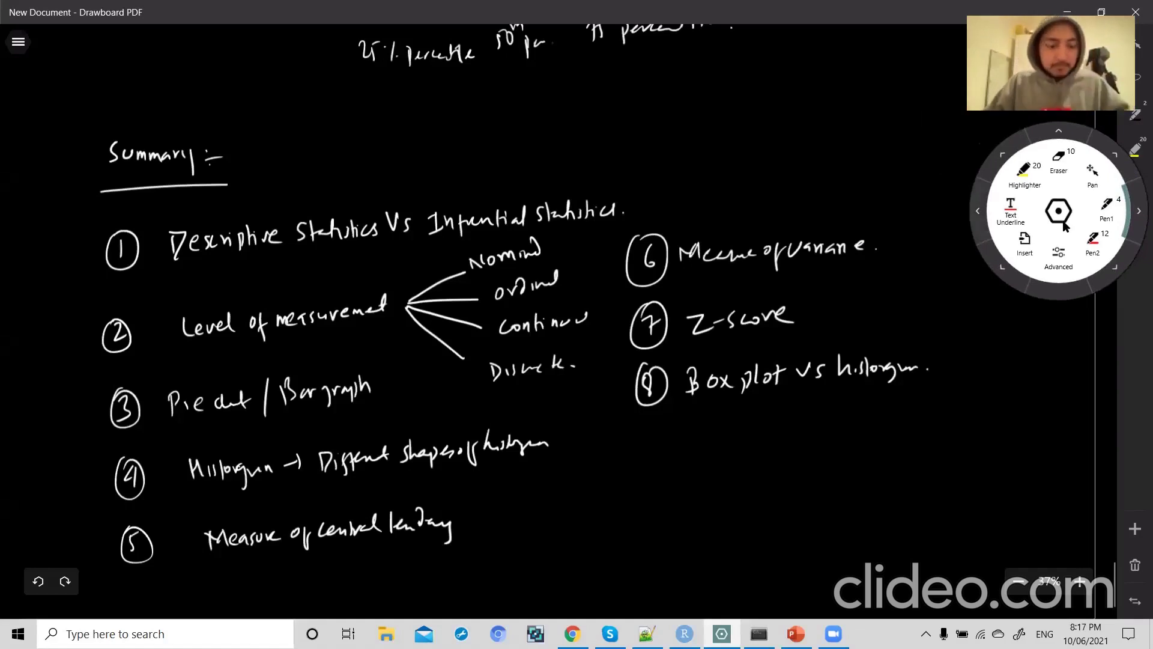
click(1061, 217)
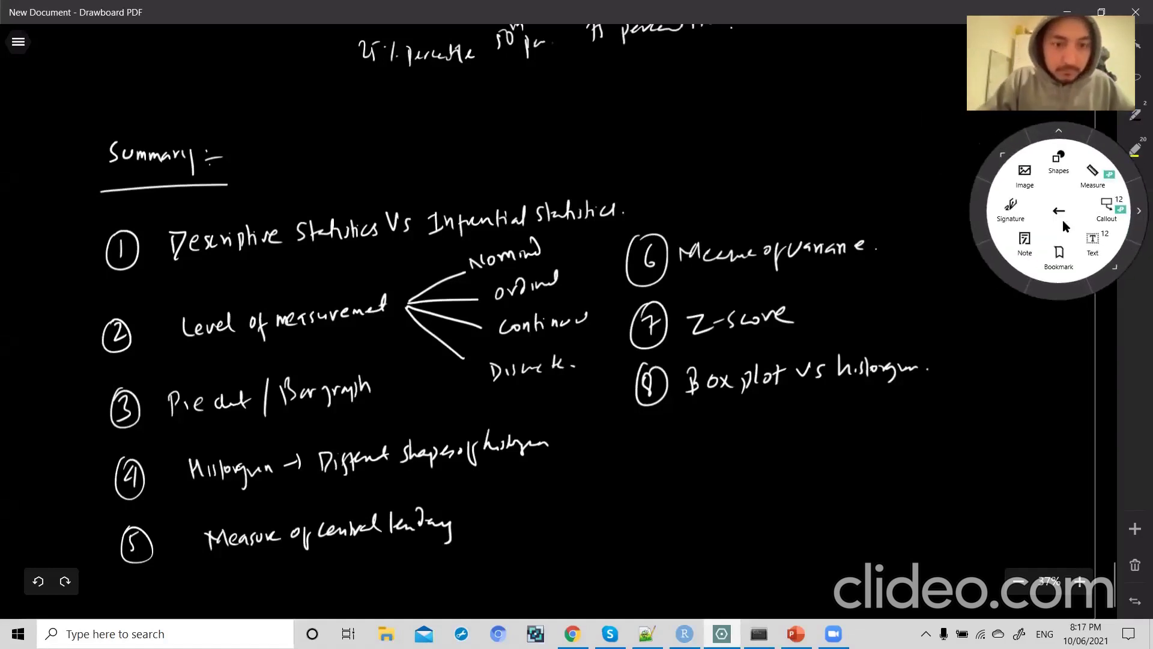
click(1065, 226)
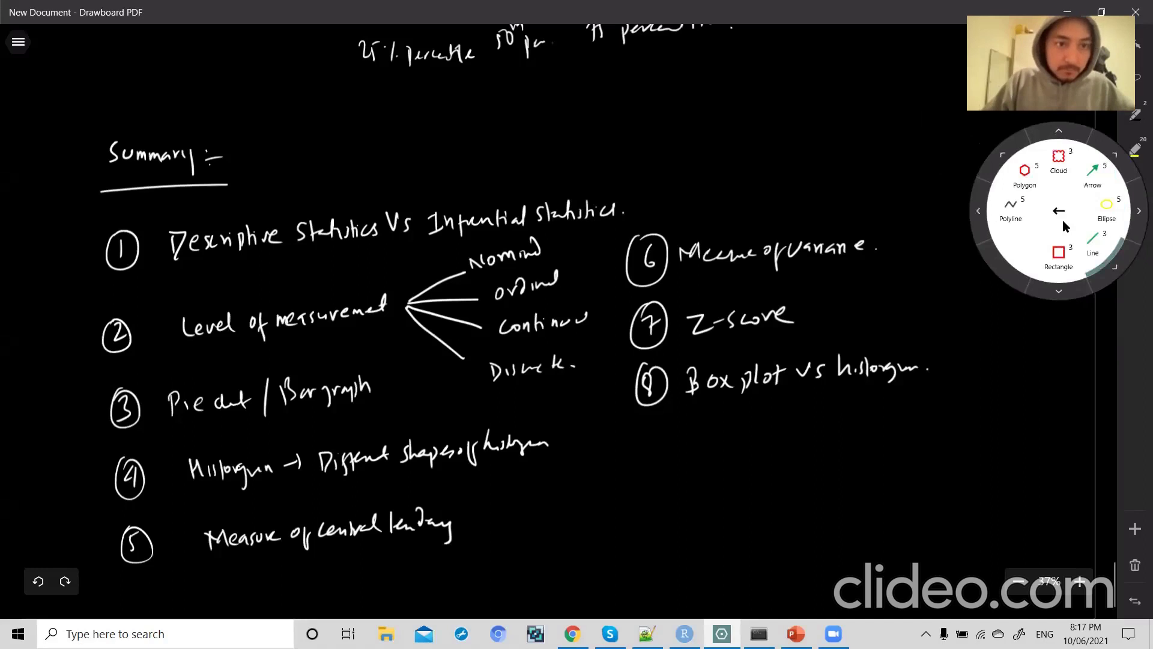
click(1061, 215)
scroll(705, 413, down, 1)
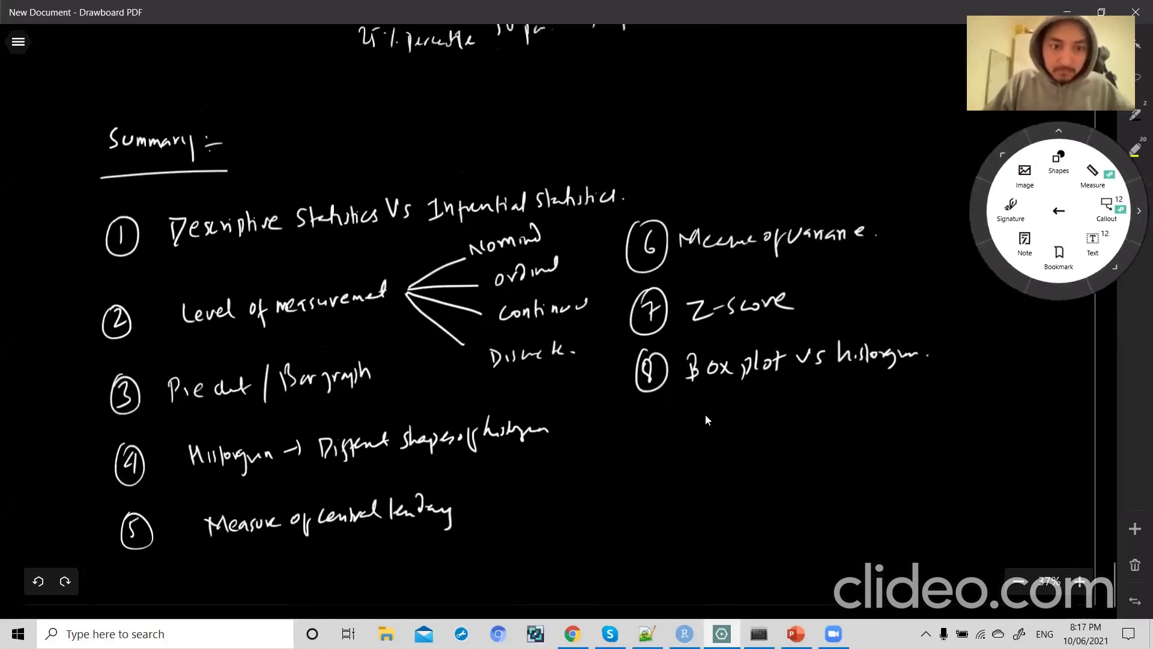
scroll(705, 419, up, 1)
mouse_move(692, 410)
mouse_down()
mouse_move(699, 583)
mouse_move(857, 543)
mouse_move(943, 569)
mouse_move(997, 568)
mouse_up()
click(1058, 210)
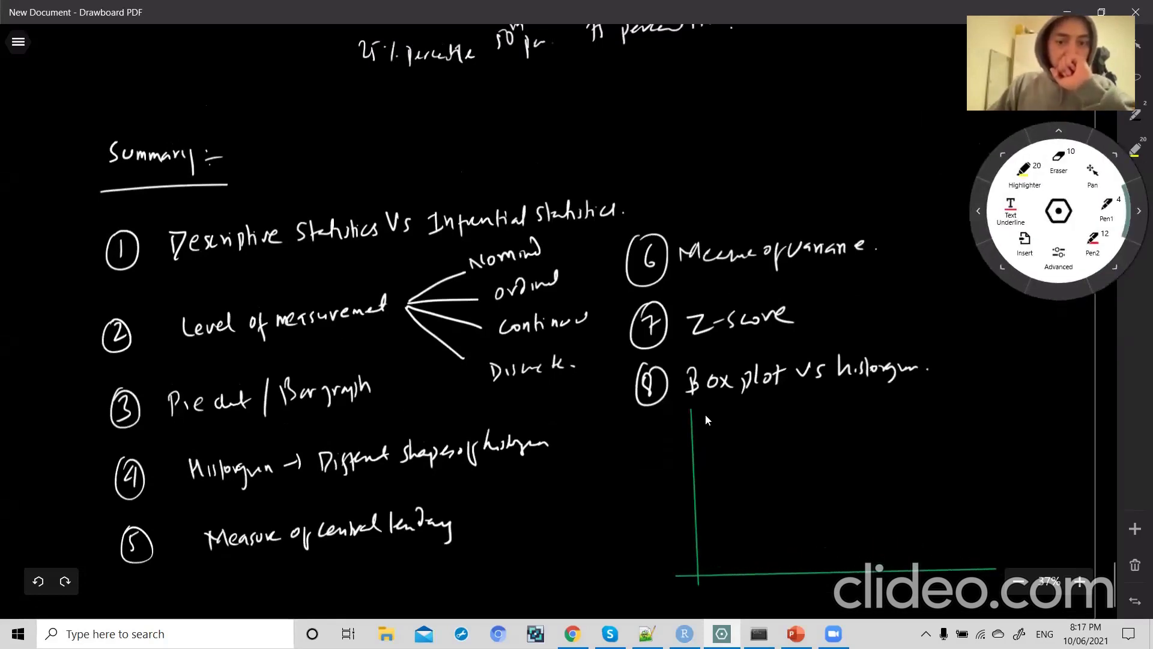
- Sketch a curve with a long right tail on the green axes and label it "Right-skewed" with an arrow
key(alt+Tab)
key(alt+Tab)
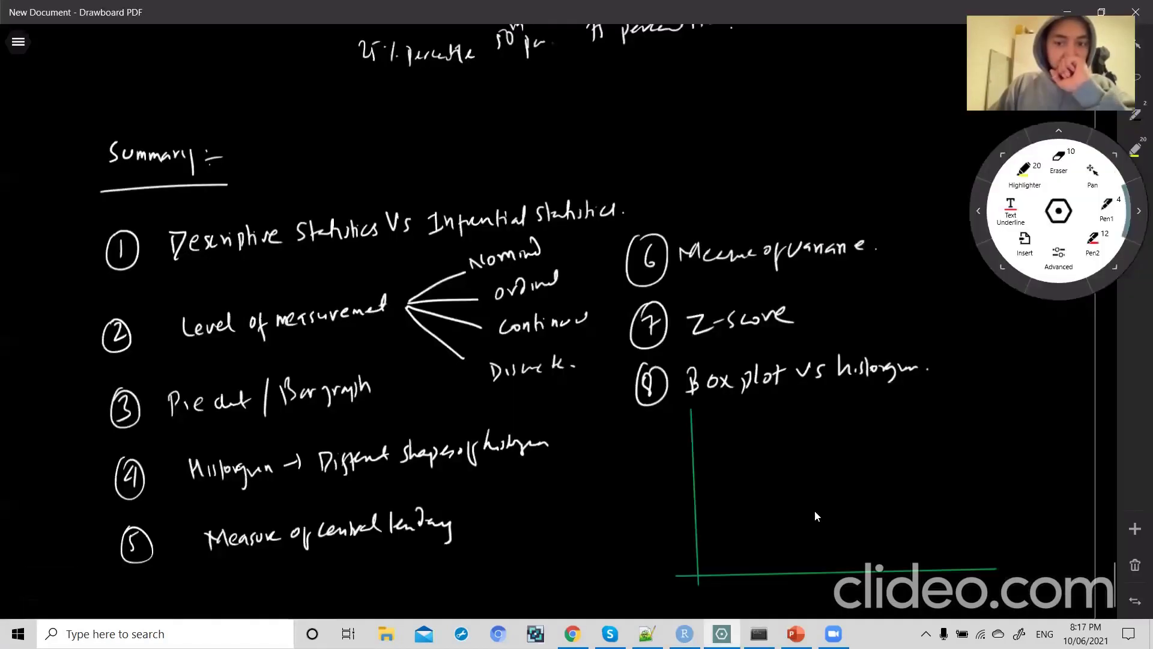
mouse_move(710, 557)
mouse_down()
mouse_move(741, 525)
mouse_move(760, 454)
mouse_move(809, 441)
mouse_move(941, 531)
mouse_move(1026, 532)
mouse_up()
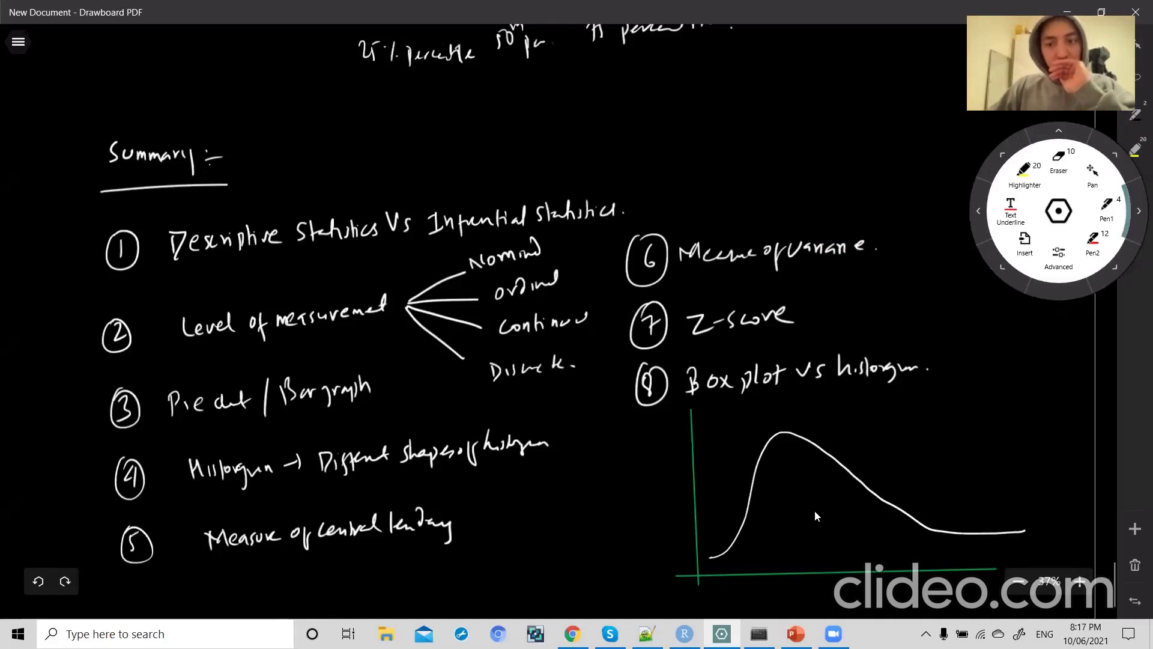
drag(950, 464, 893, 470)
mouse_move(910, 420)
mouse_down()
mouse_move(939, 427)
mouse_move(1010, 398)
mouse_up()
drag(1005, 407, 1052, 379)
- Switch to Chrome and open the Quiz folder under DA using R on GitHub to point out Statistics-W1.docx
key(alt+Tab)
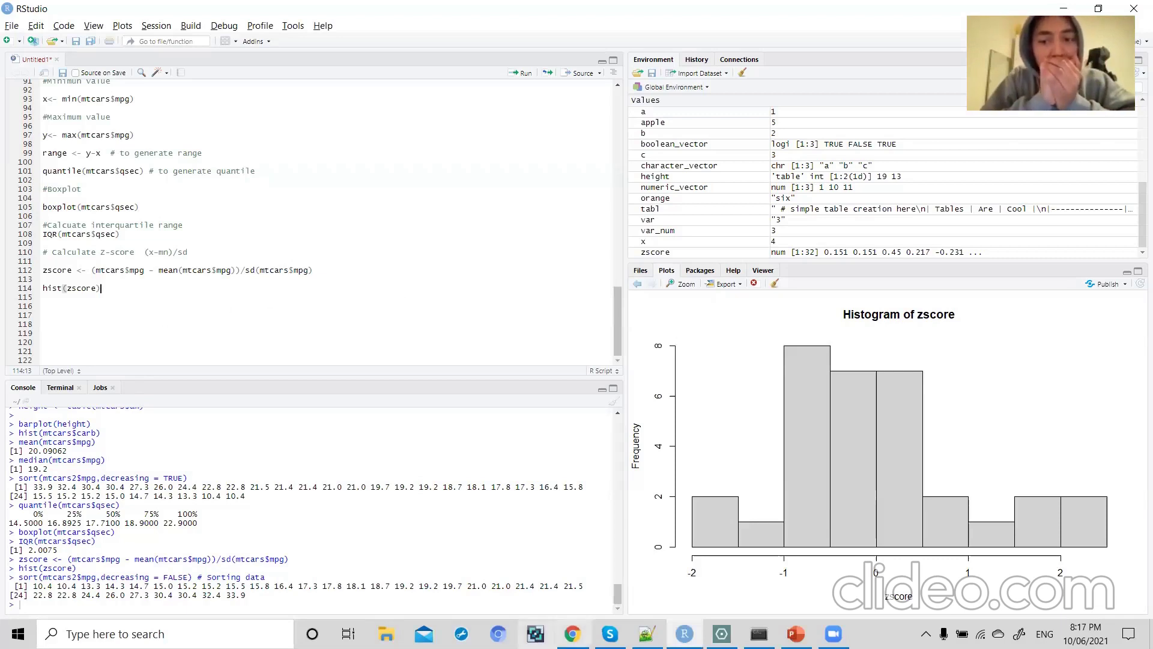
click(571, 634)
click(529, 244)
click(491, 243)
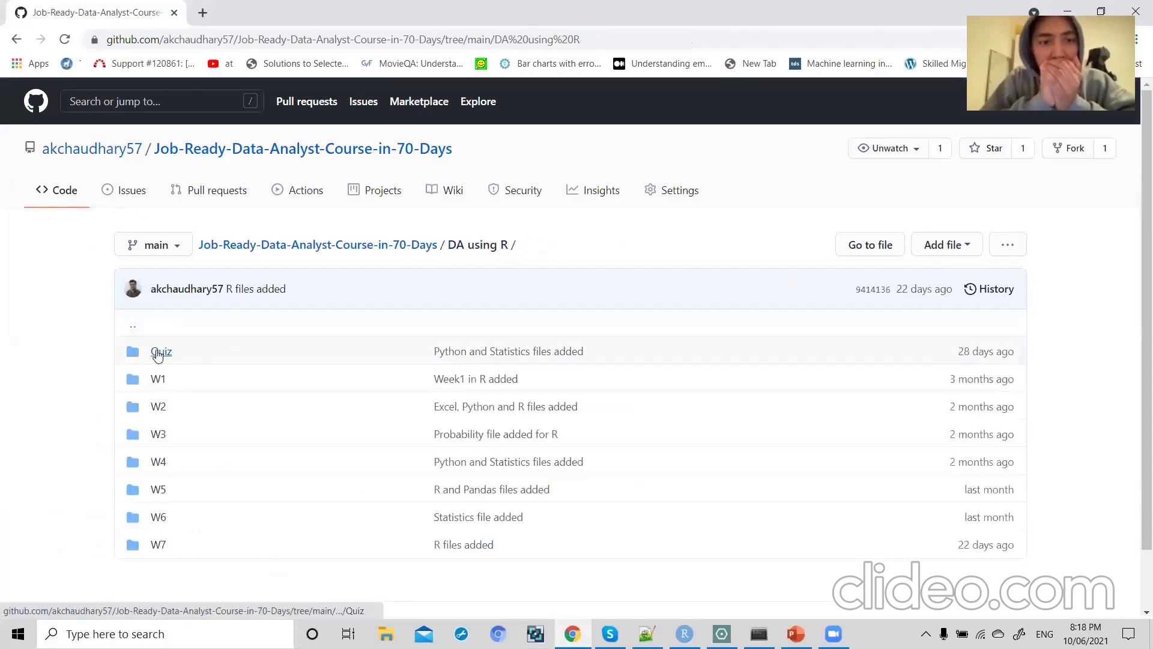
click(158, 352)
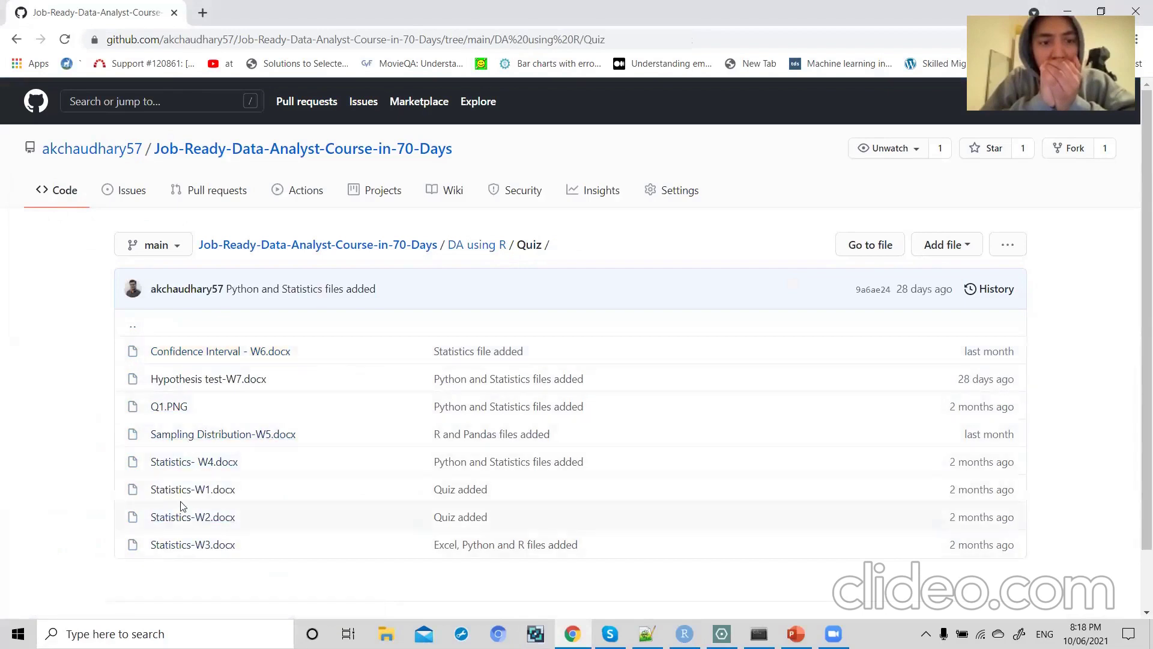
drag(251, 495, 154, 494)
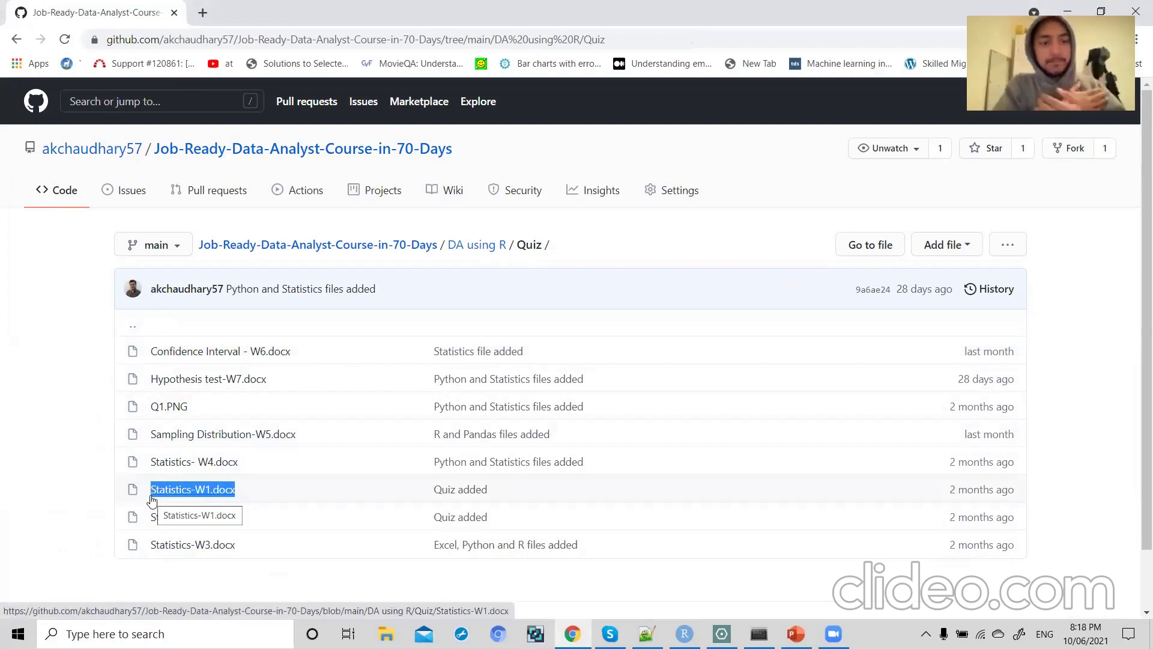
click(254, 492)
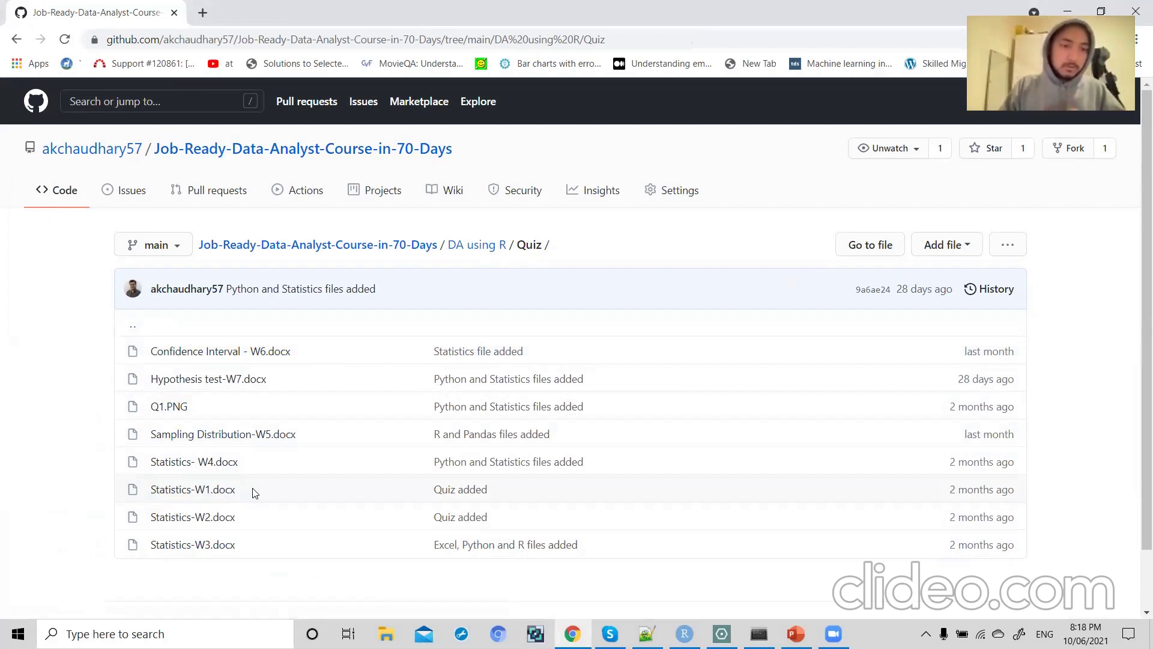
- Go back to the DA using R folder and view StatisticsforDA.xlsx in W1, returning to the W1 file list
click(454, 248)
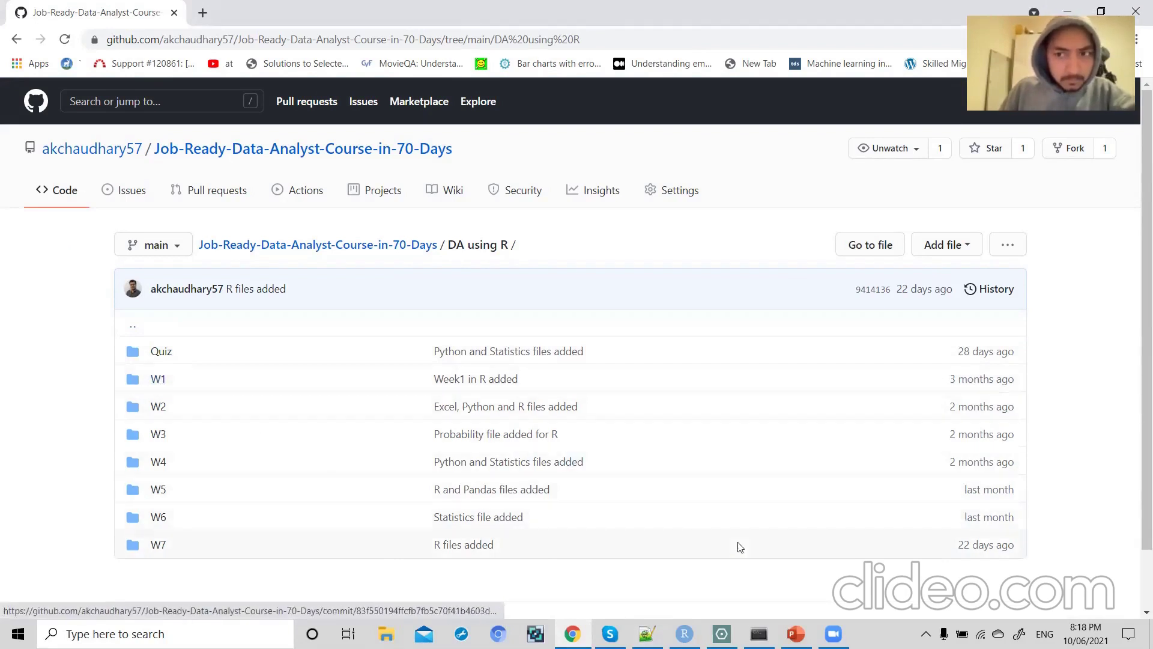
click(721, 632)
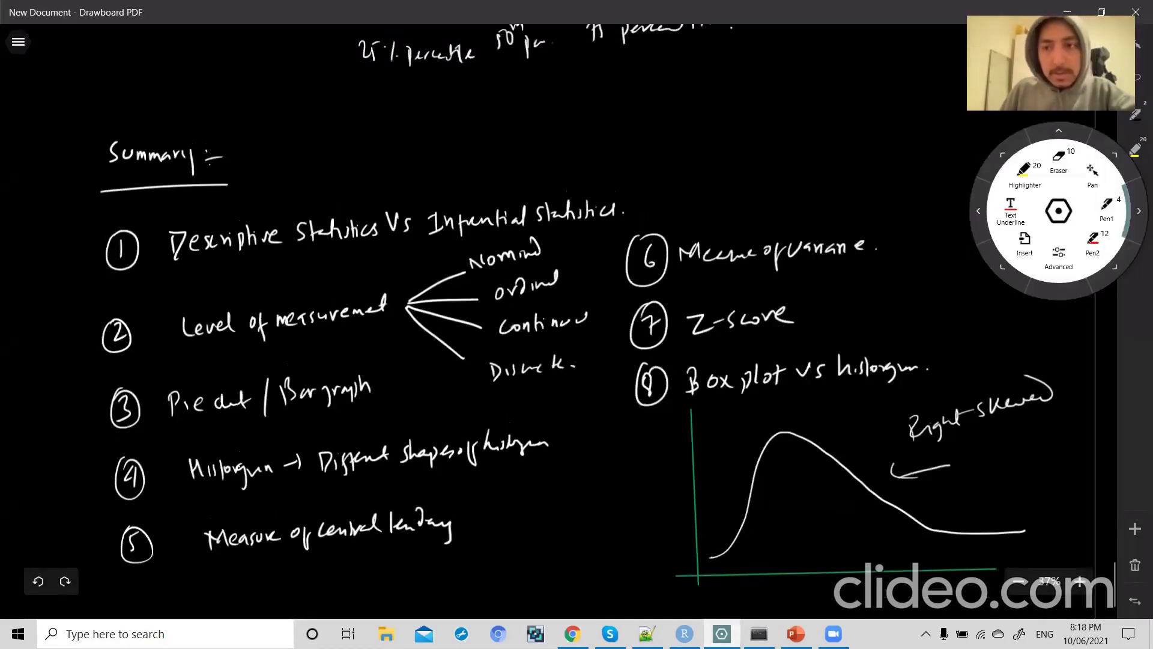
click(572, 633)
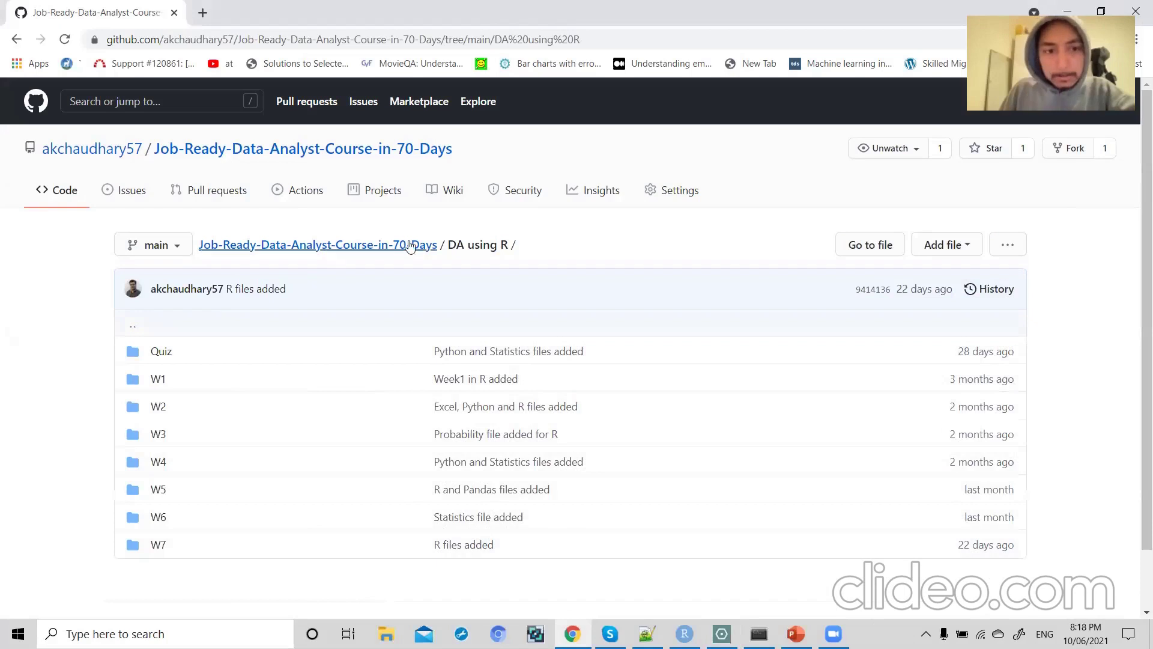
click(155, 380)
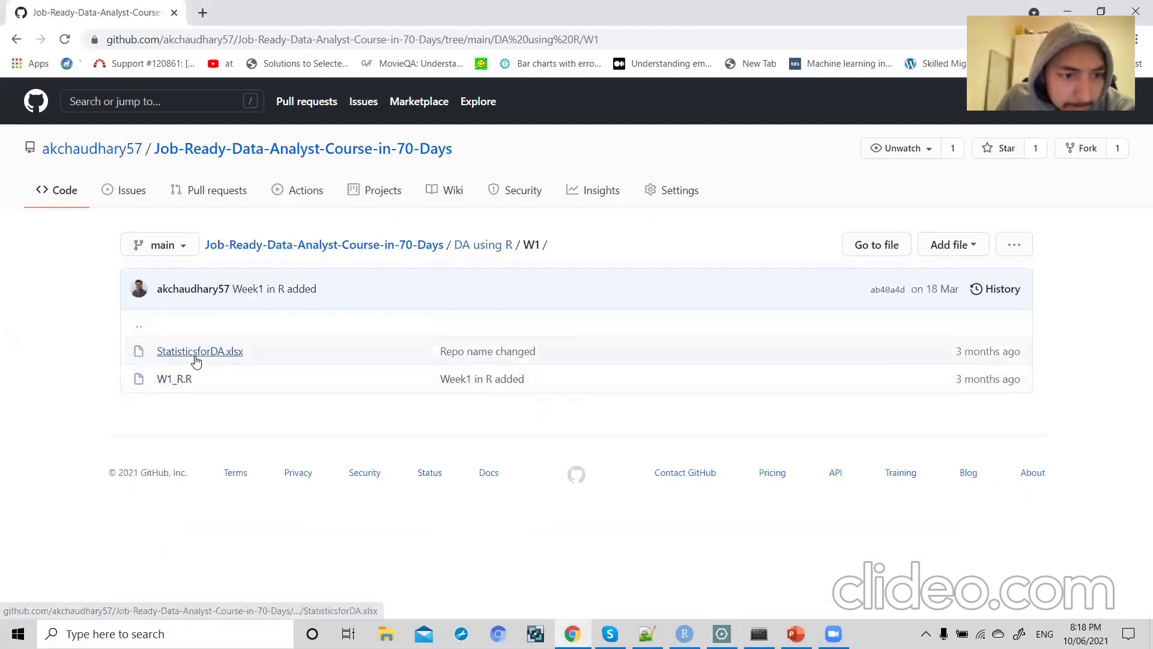
click(200, 353)
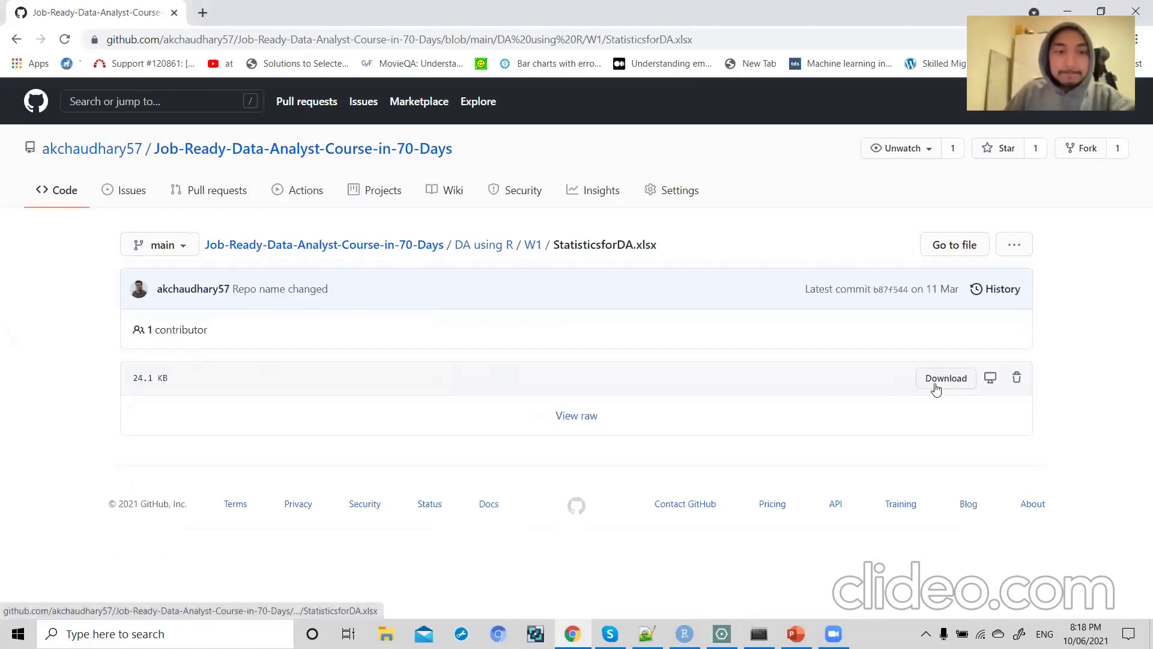
click(531, 248)
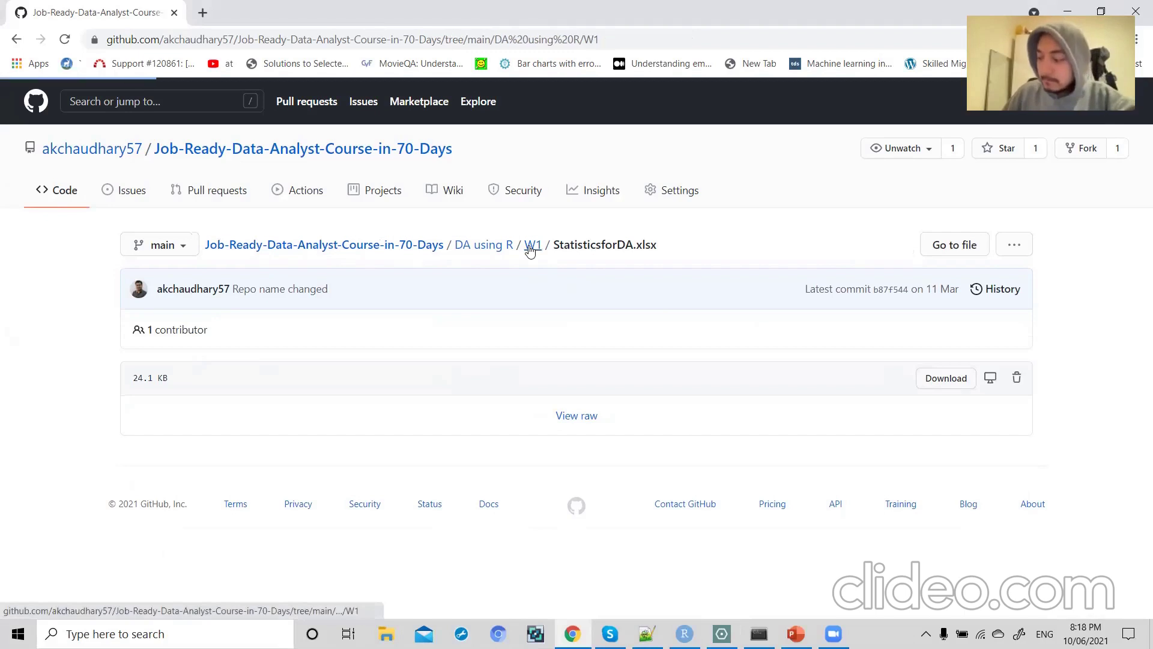
- Switch to Drawboard PDF and look back at the handwritten notes on quartiles and interquartile range
click(722, 634)
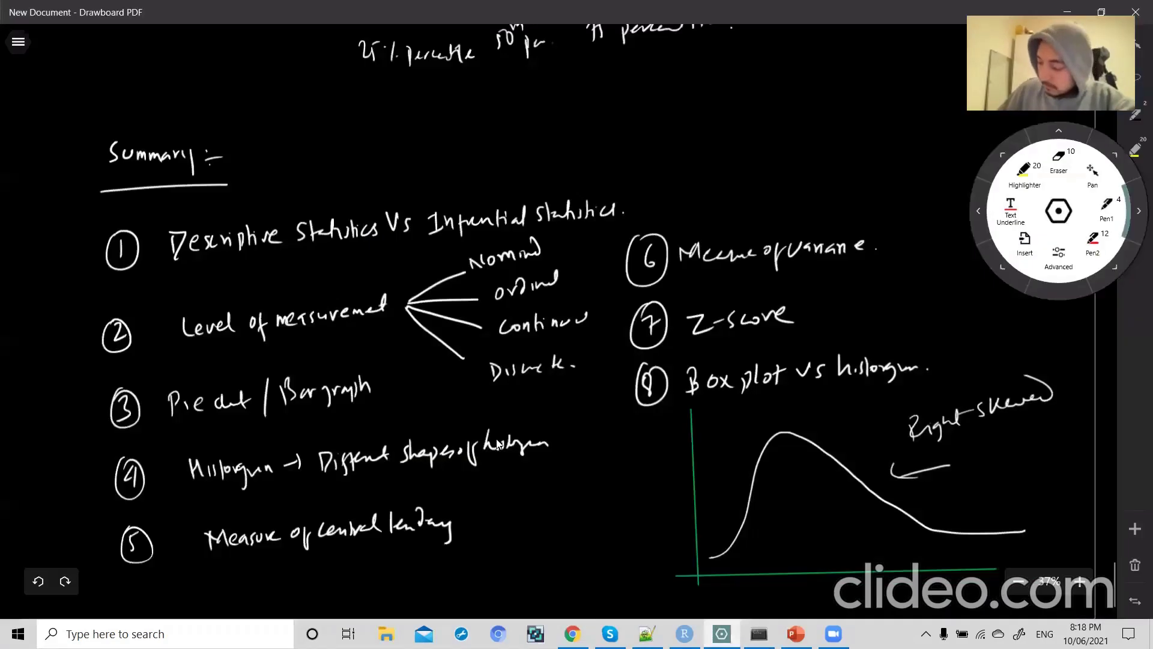
scroll(496, 442, up, 15)
scroll(496, 443, up, 15)
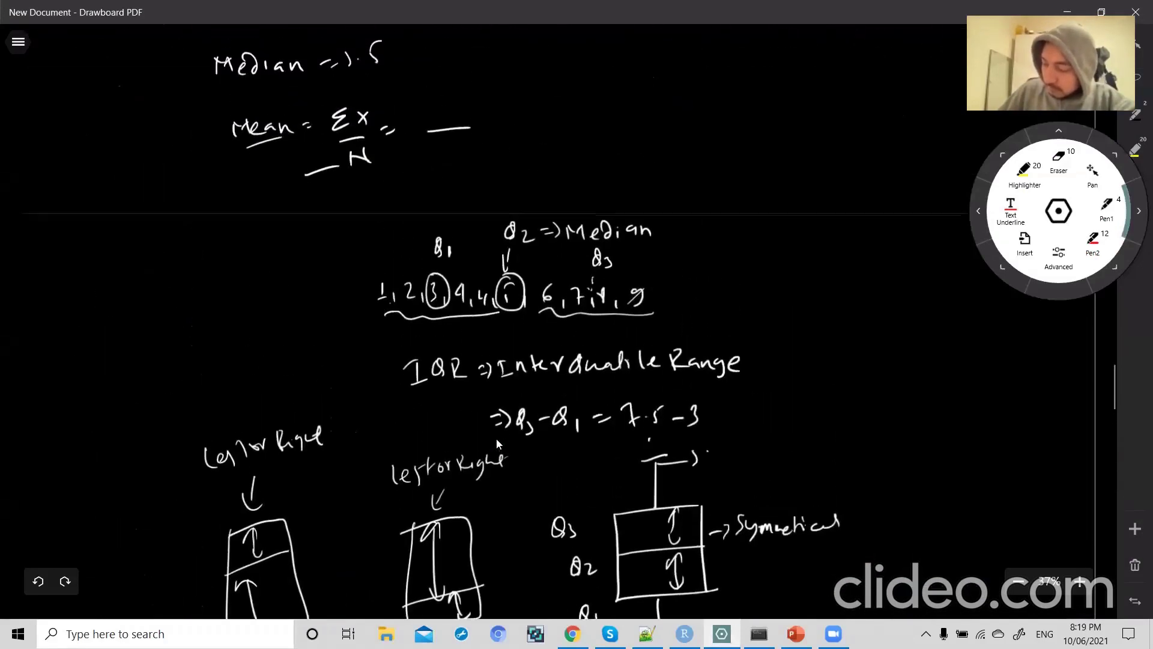
- Switch to Chrome and go back from W1 to the DA using R folder
key(alt+Tab)
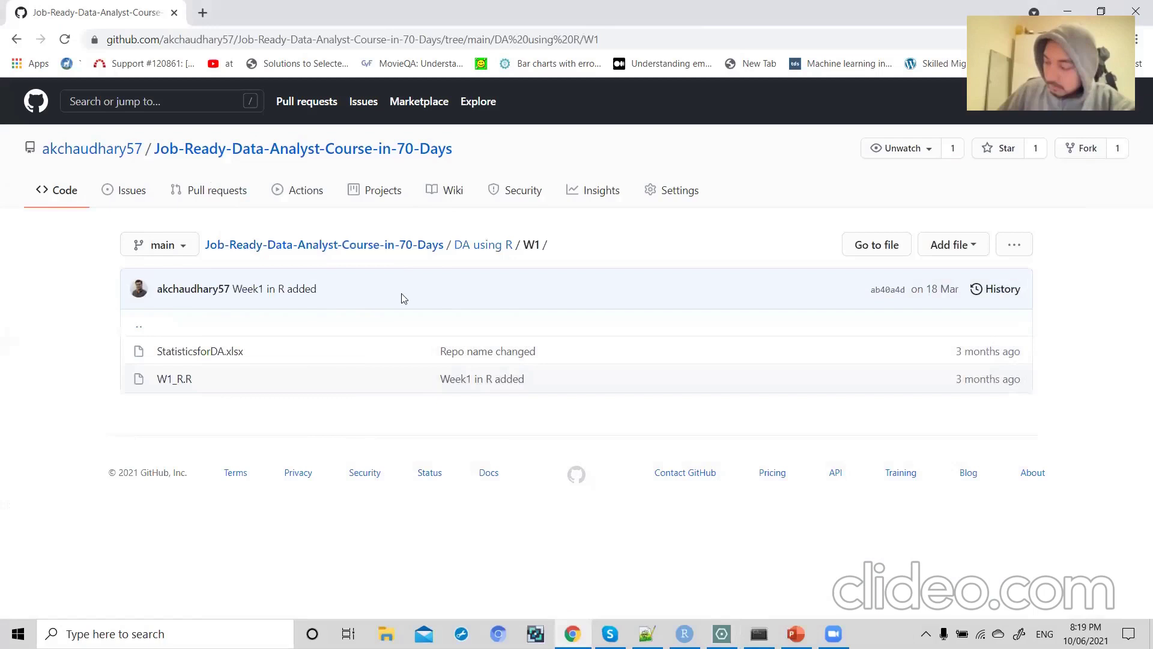
click(477, 243)
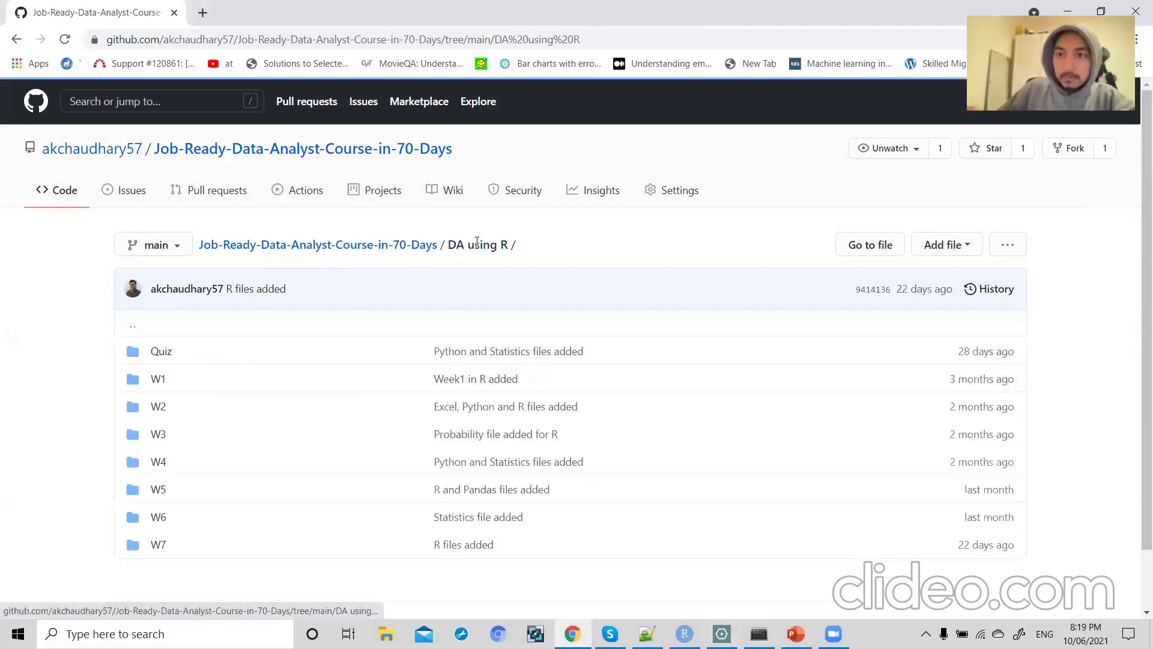
triple_click(477, 243)
click(477, 243)
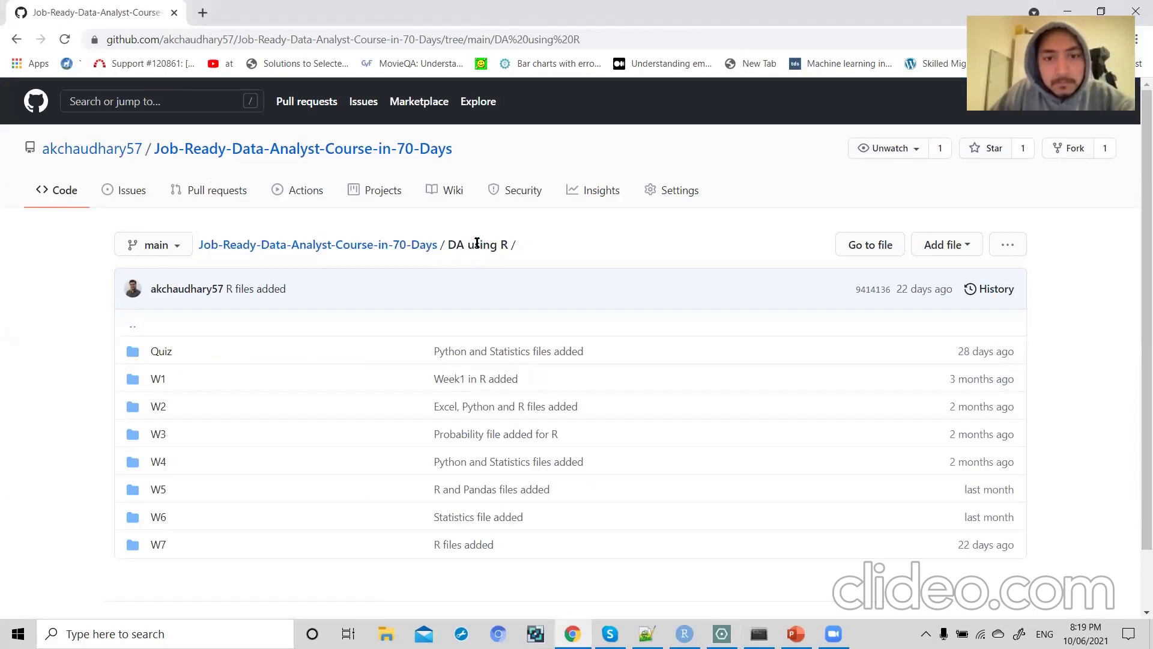
- Review the Drawboard PDF notes from box plots back to variable types, and return to the GitHub page in Chrome
click(721, 634)
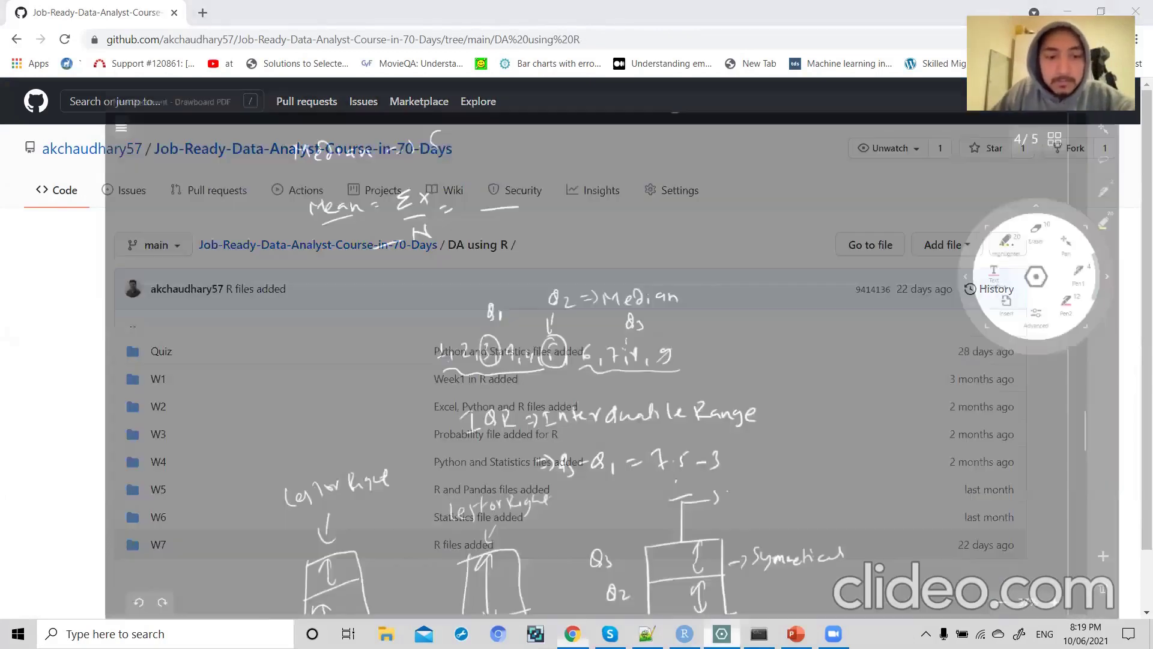
scroll(515, 406, down, 20)
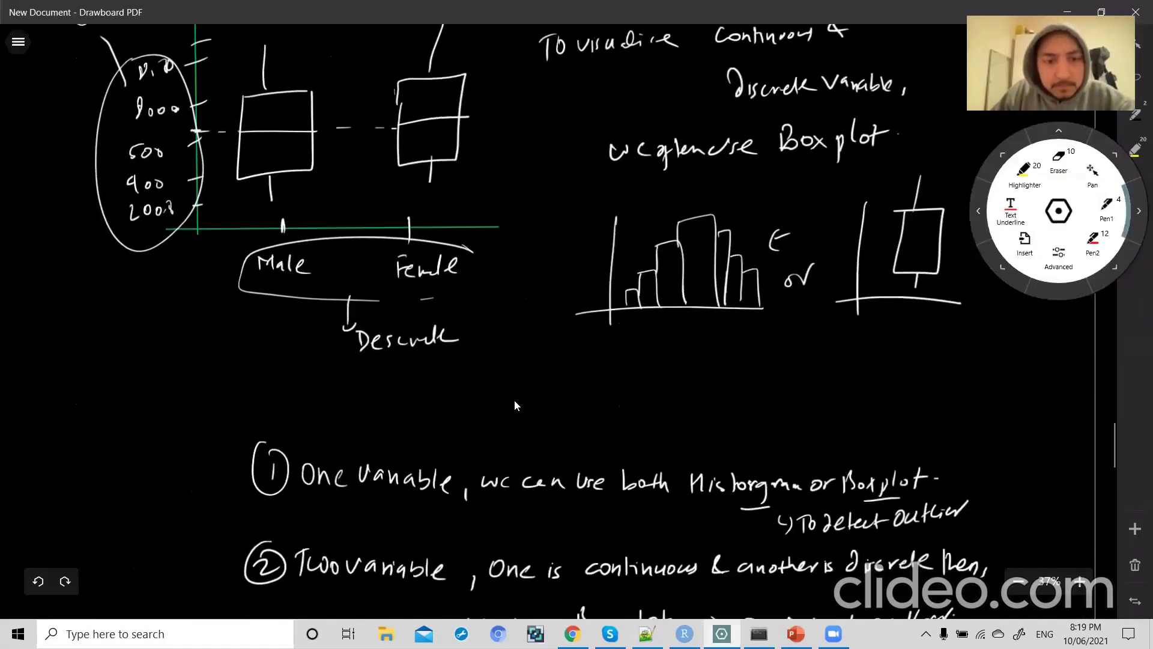
scroll(515, 400, up, 20)
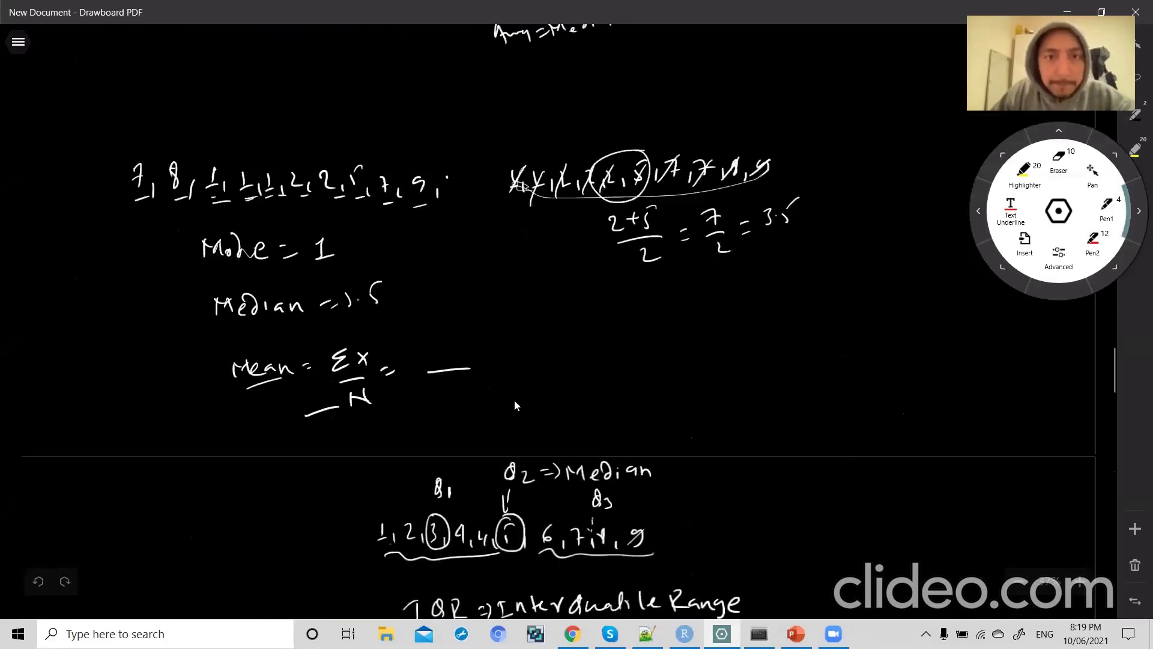
scroll(515, 405, up, 20)
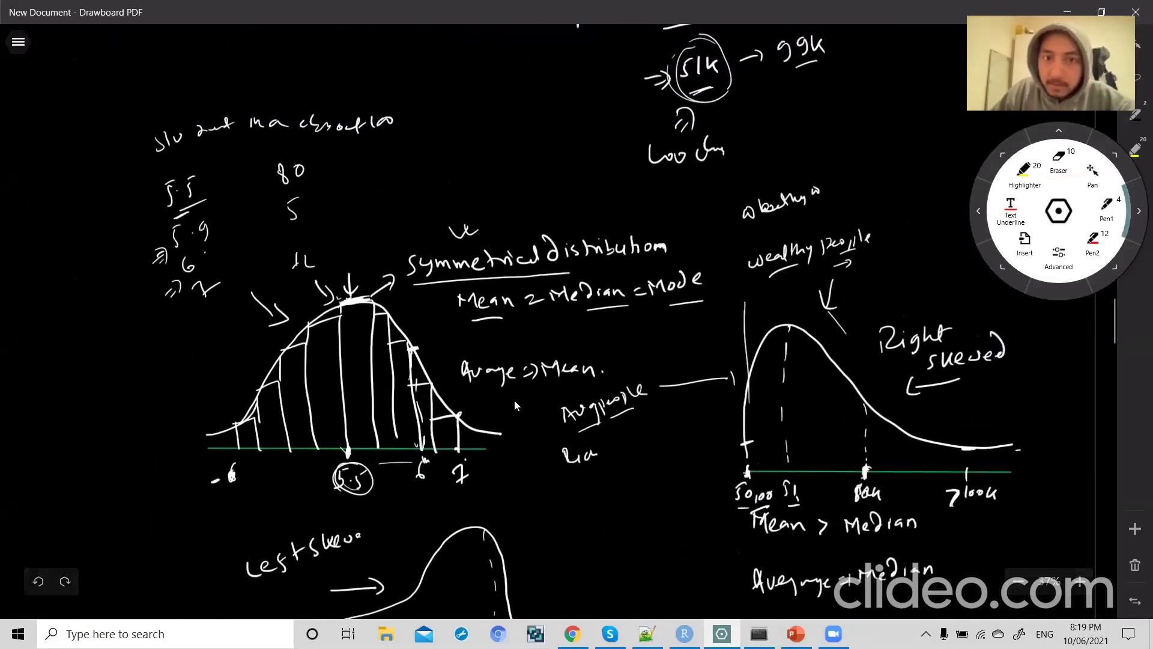
scroll(515, 401, up, 20)
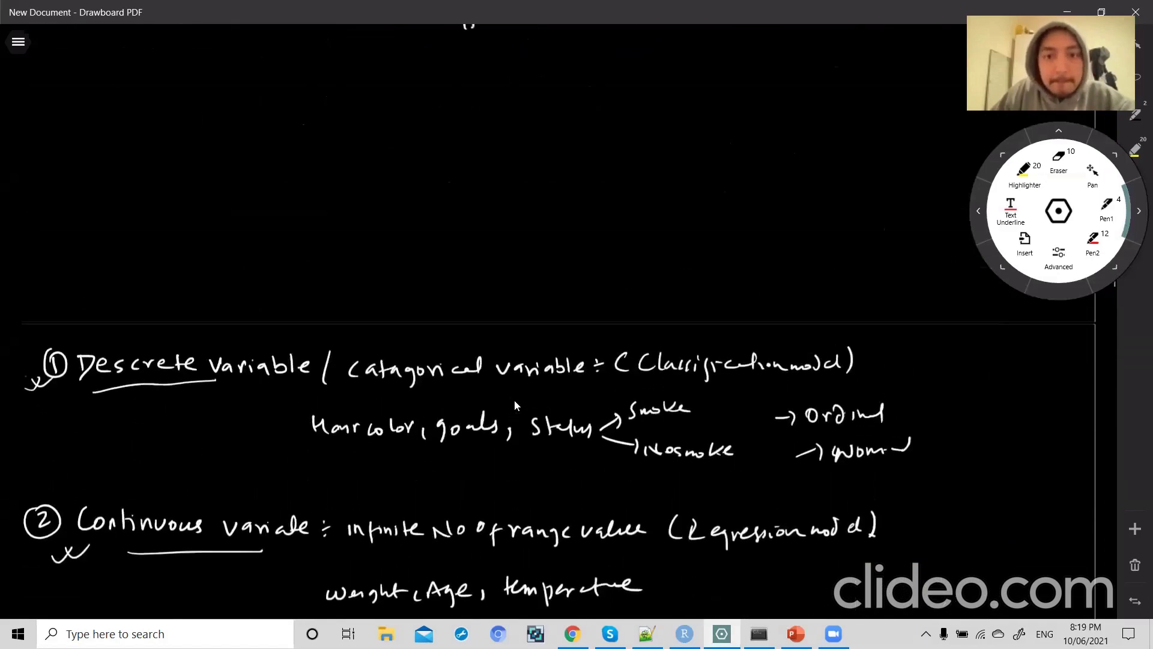
scroll(515, 405, up, 5)
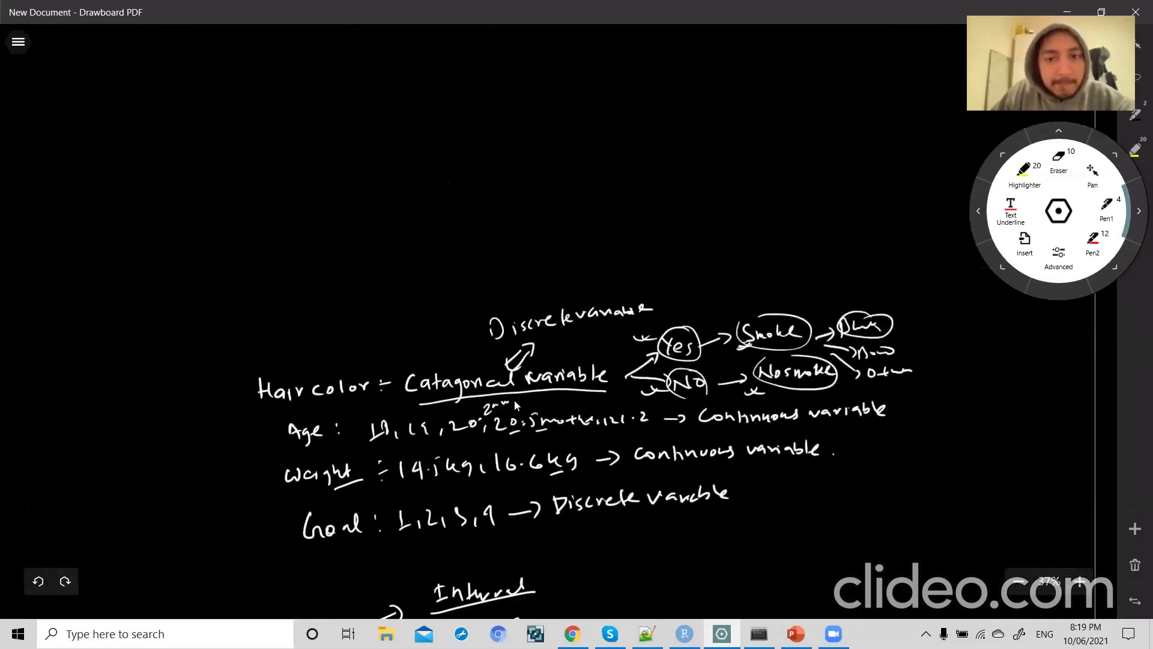
click(721, 633)
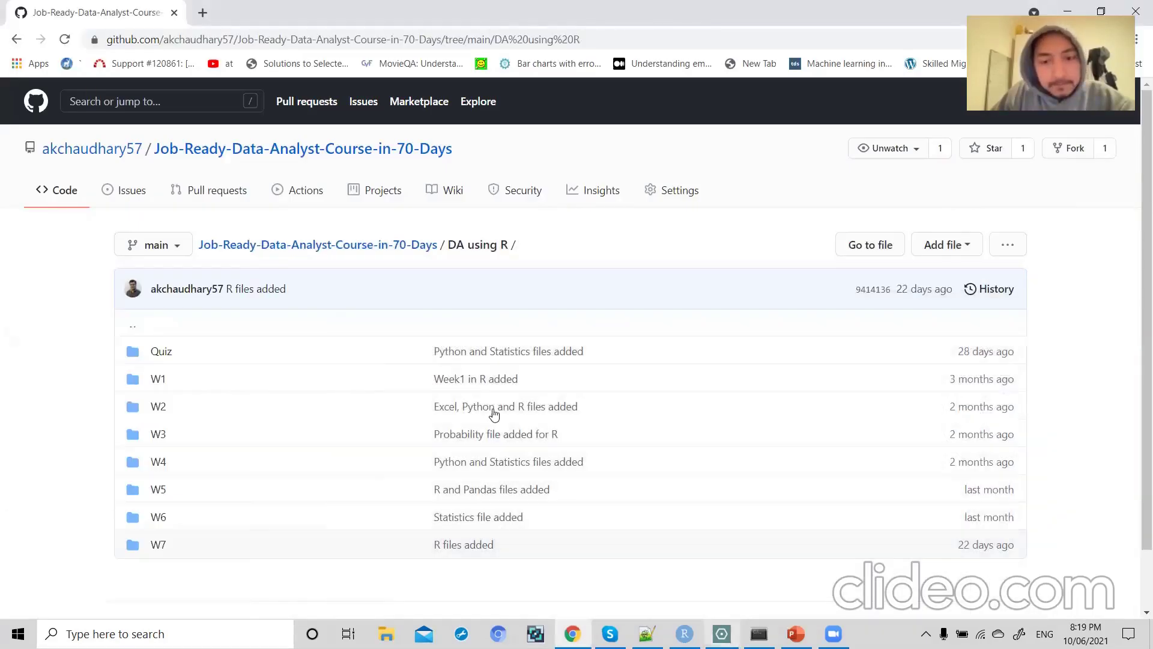
- Open the W1 folder on GitHub and look through the recent messages in Skype's Data Analytics Jun chat, returning to Chrome
click(161, 378)
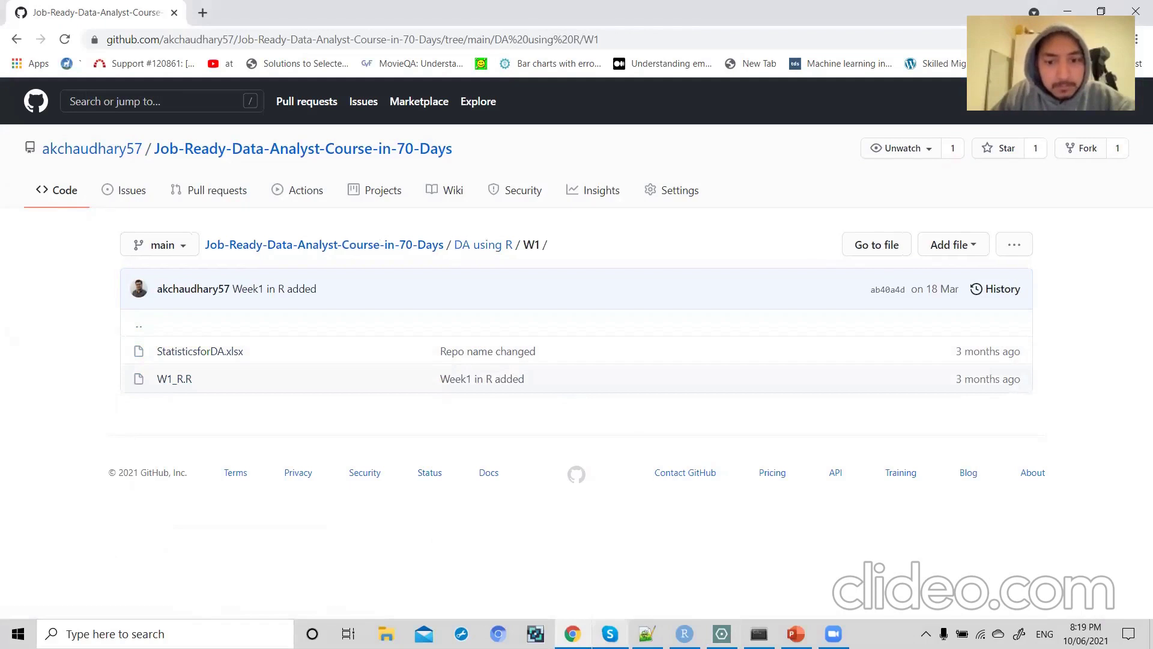
click(610, 634)
scroll(621, 452, up, 3)
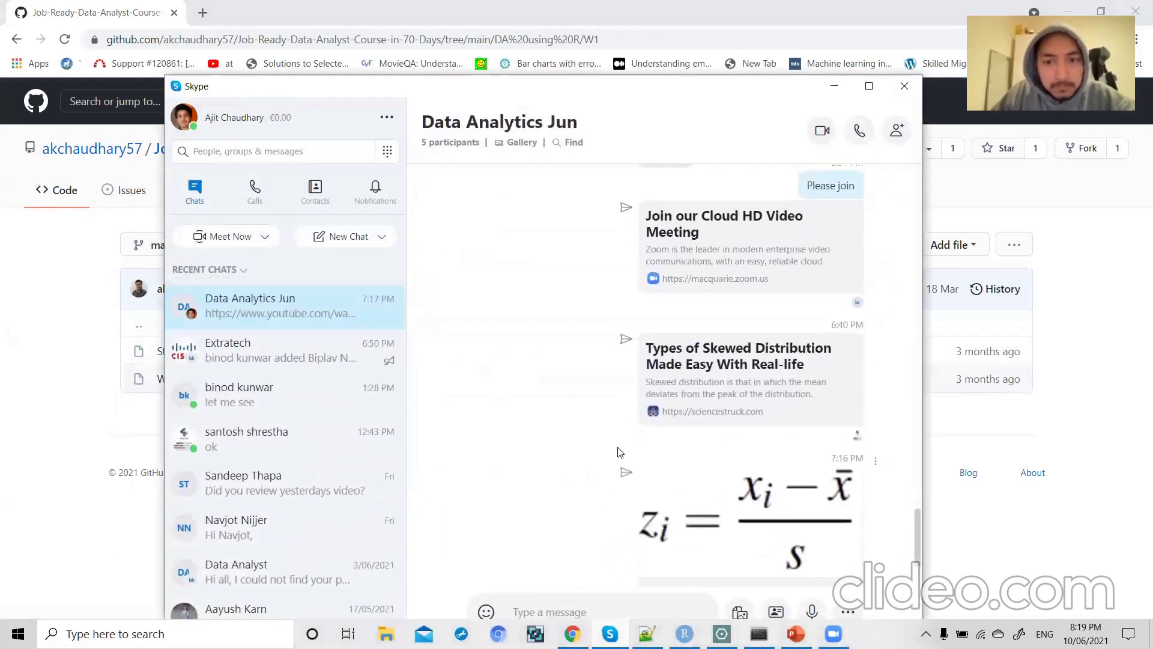
scroll(620, 451, up, 2)
scroll(620, 451, down, 5)
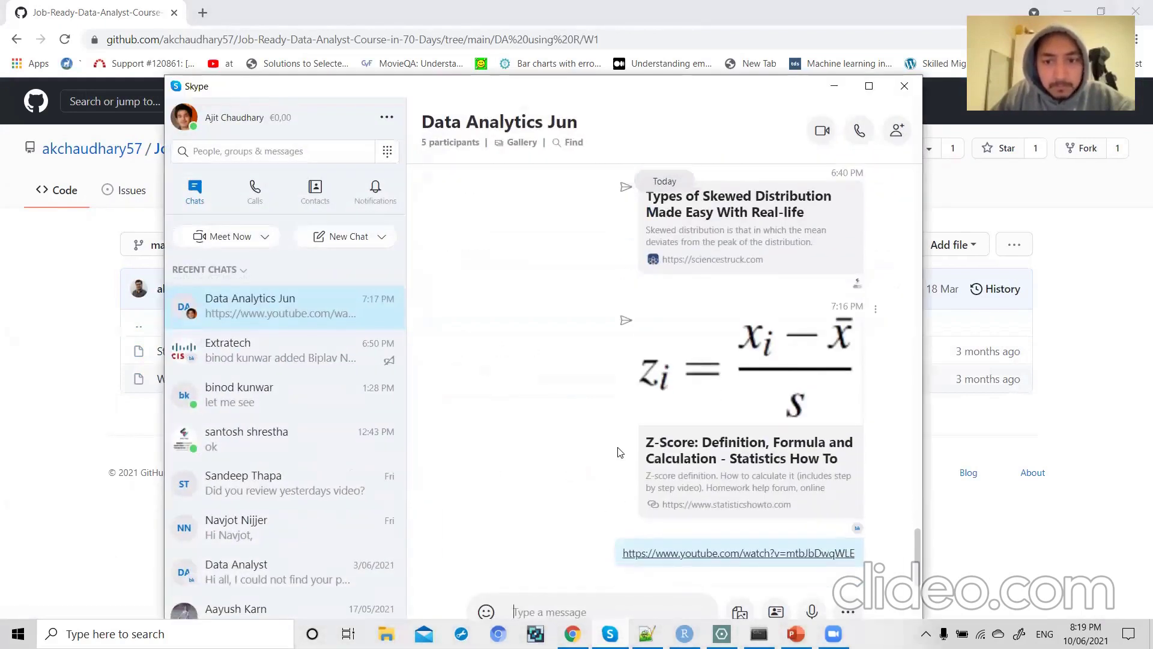
click(610, 633)
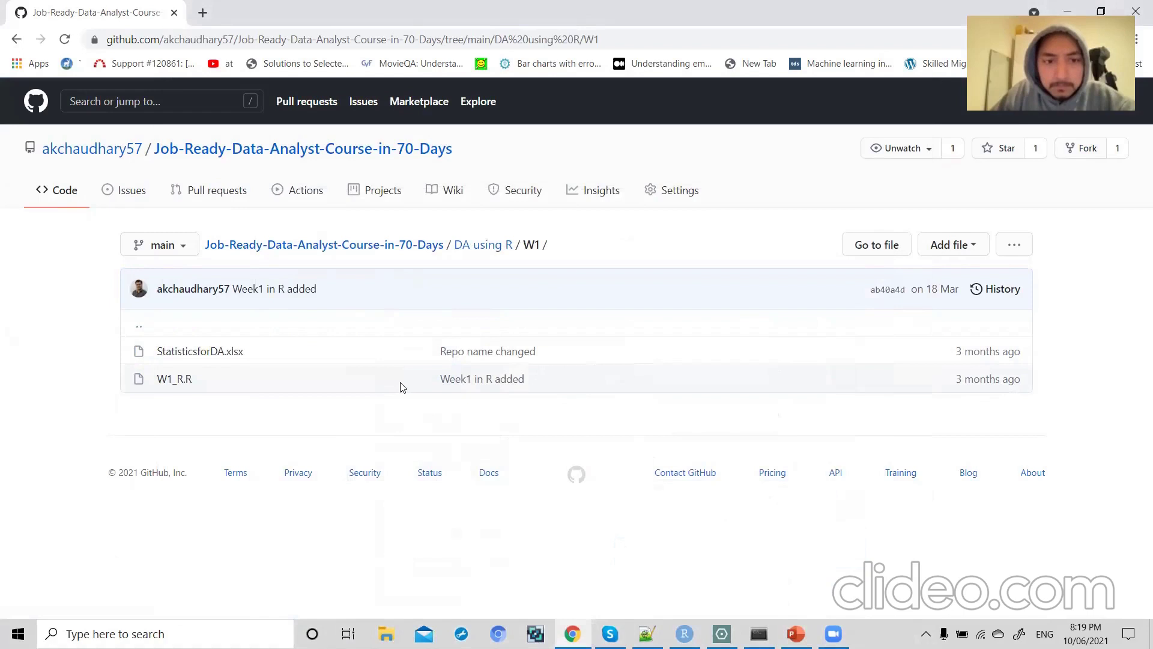
- Go back to the DA using R folder and up to the main page of the Job-Ready-Data-Analyst-Course-in-70-Days repository
click(499, 251)
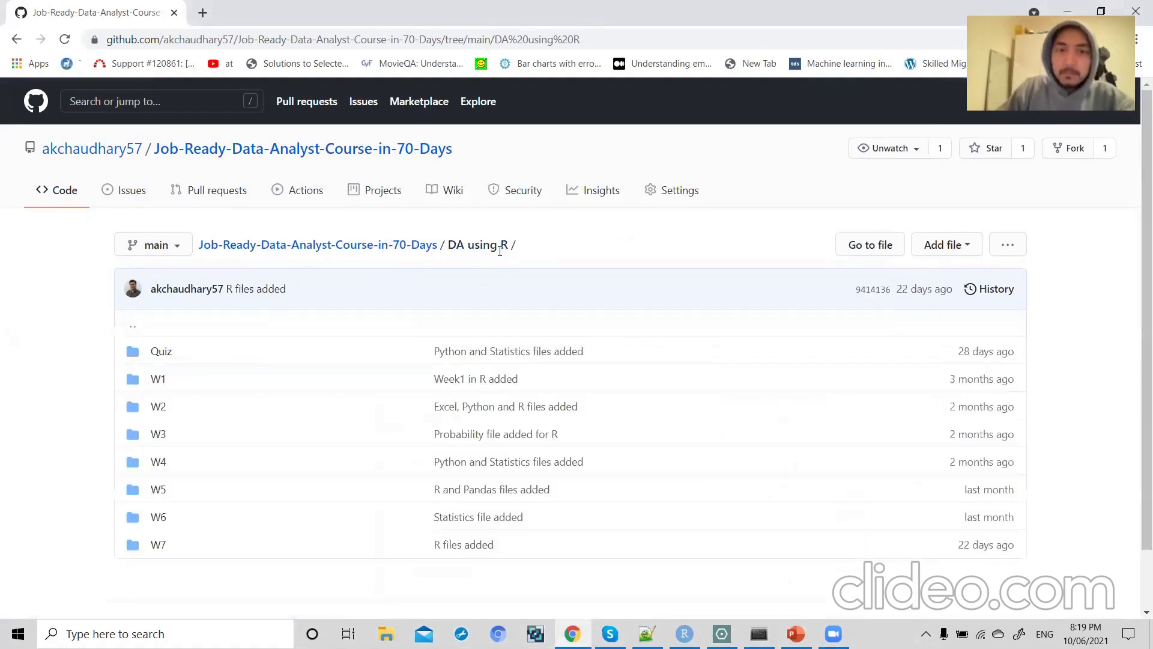
triple_click(500, 251)
click(499, 251)
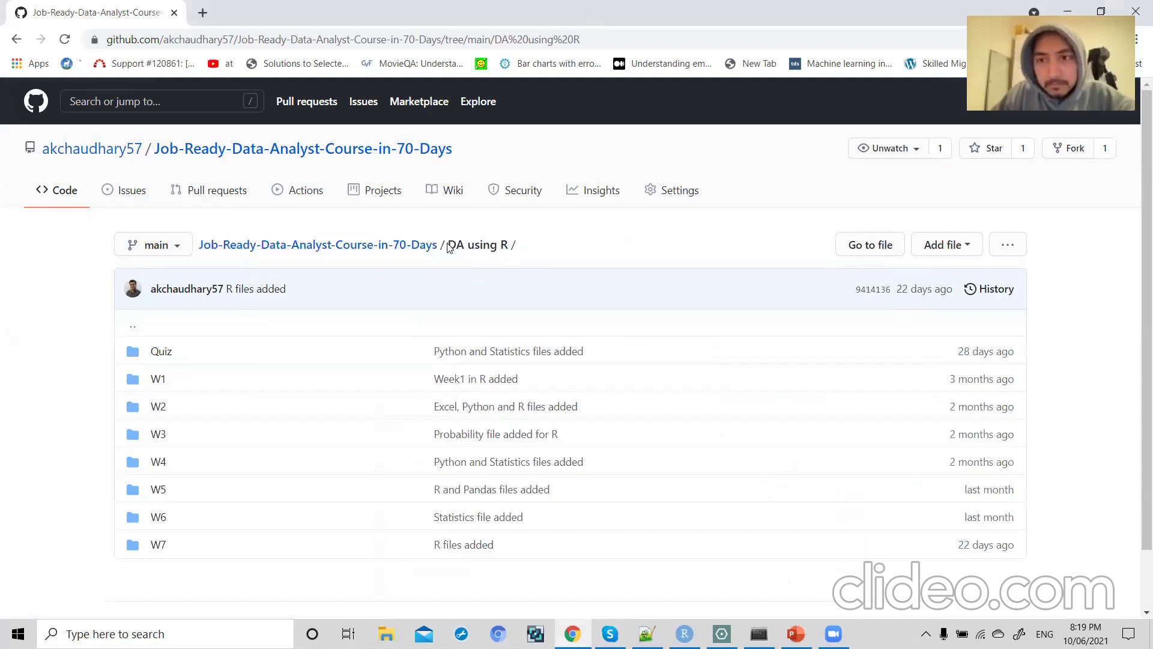
click(357, 254)
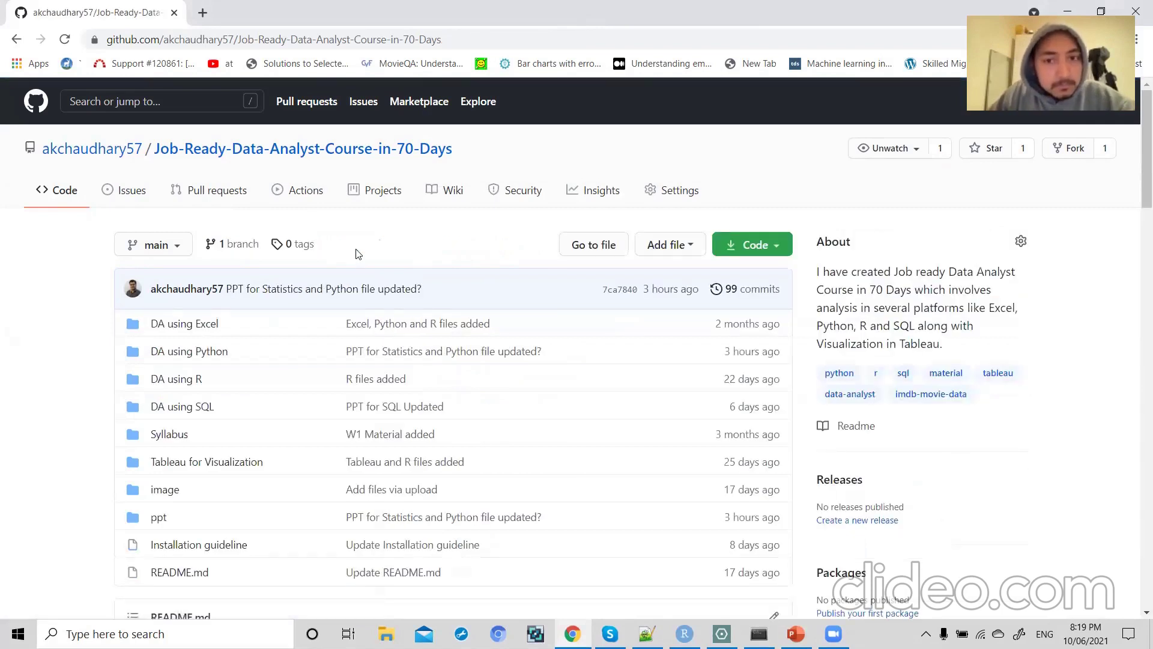
scroll(104, 441, down, 1)
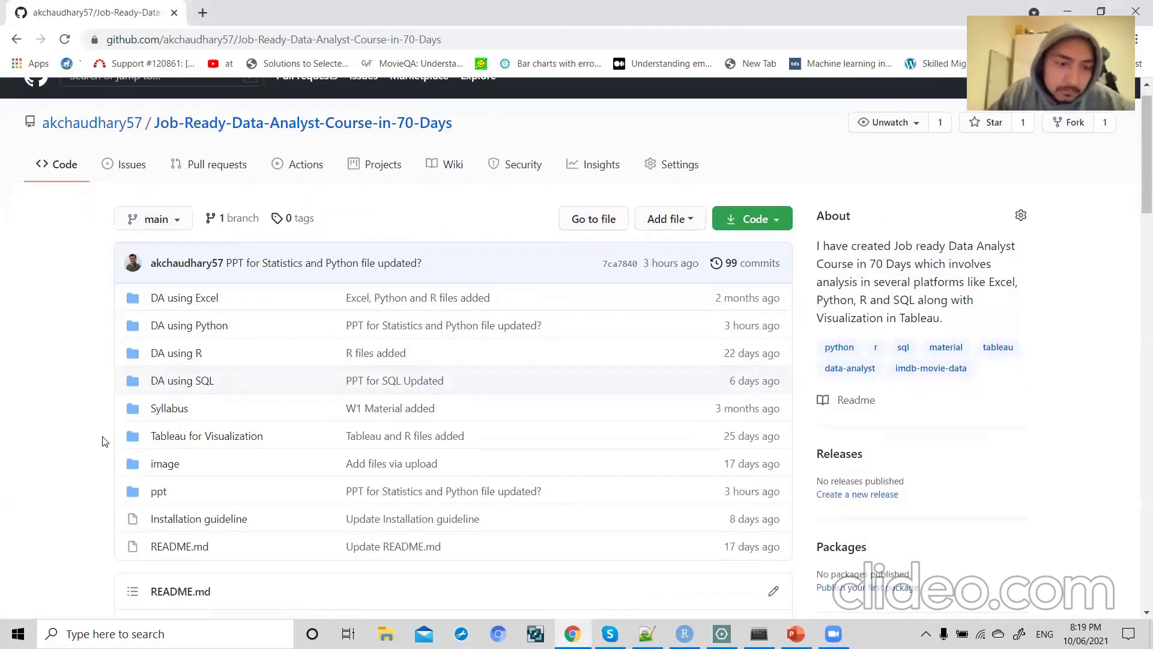
- Switch to Drawboard PDF and handwrite an underlined HW heading with item 1, "Last sheet of Excel file", in the blank area above the variable notes
click(721, 633)
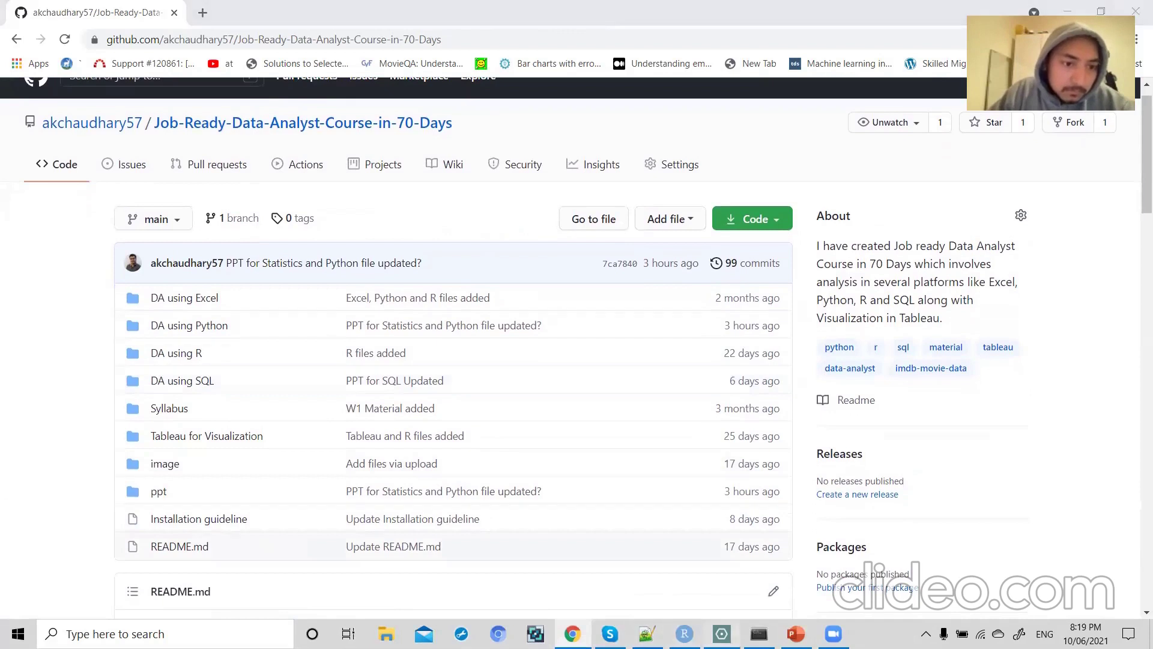
scroll(495, 424, up, 3)
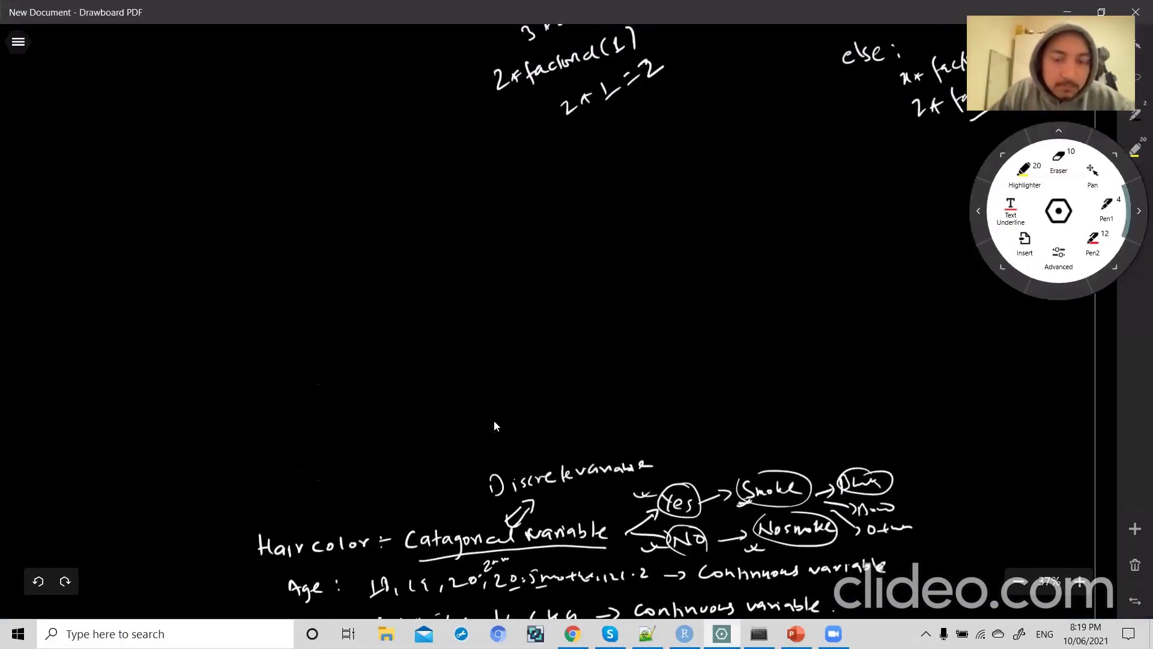
drag(66, 158, 83, 155)
mouse_move(52, 185)
mouse_down()
mouse_move(90, 162)
mouse_move(83, 214)
mouse_move(73, 198)
mouse_move(116, 214)
mouse_up()
drag(125, 206, 128, 214)
mouse_move(171, 198)
mouse_down()
mouse_move(183, 213)
mouse_move(242, 202)
mouse_move(252, 219)
mouse_move(322, 207)
mouse_up()
mouse_move(327, 188)
mouse_down()
mouse_move(345, 220)
mouse_move(395, 194)
mouse_up()
- Handwrite homework item 2, "1 Quiz for Statis", and item 3, "HackerRank 10 Question in SQL", below the first item
mouse_move(86, 271)
mouse_down()
mouse_move(101, 280)
mouse_move(92, 260)
mouse_move(169, 287)
mouse_up()
mouse_move(174, 273)
mouse_down()
mouse_move(219, 273)
mouse_move(233, 292)
mouse_move(275, 260)
mouse_move(304, 278)
mouse_up()
drag(307, 268, 313, 280)
mouse_move(81, 341)
mouse_down()
mouse_move(84, 355)
mouse_move(87, 334)
mouse_move(141, 353)
mouse_move(163, 344)
mouse_up()
drag(166, 344, 192, 343)
mouse_move(203, 329)
mouse_down()
mouse_move(206, 346)
mouse_move(297, 340)
mouse_up()
mouse_move(292, 327)
mouse_down()
mouse_move(307, 346)
mouse_move(281, 348)
mouse_move(325, 347)
mouse_up()
drag(339, 330, 364, 342)
mouse_move(370, 333)
mouse_down()
mouse_move(379, 344)
mouse_move(434, 341)
mouse_move(497, 324)
mouse_move(515, 337)
mouse_move(528, 321)
mouse_move(536, 337)
mouse_up()
click(546, 325)
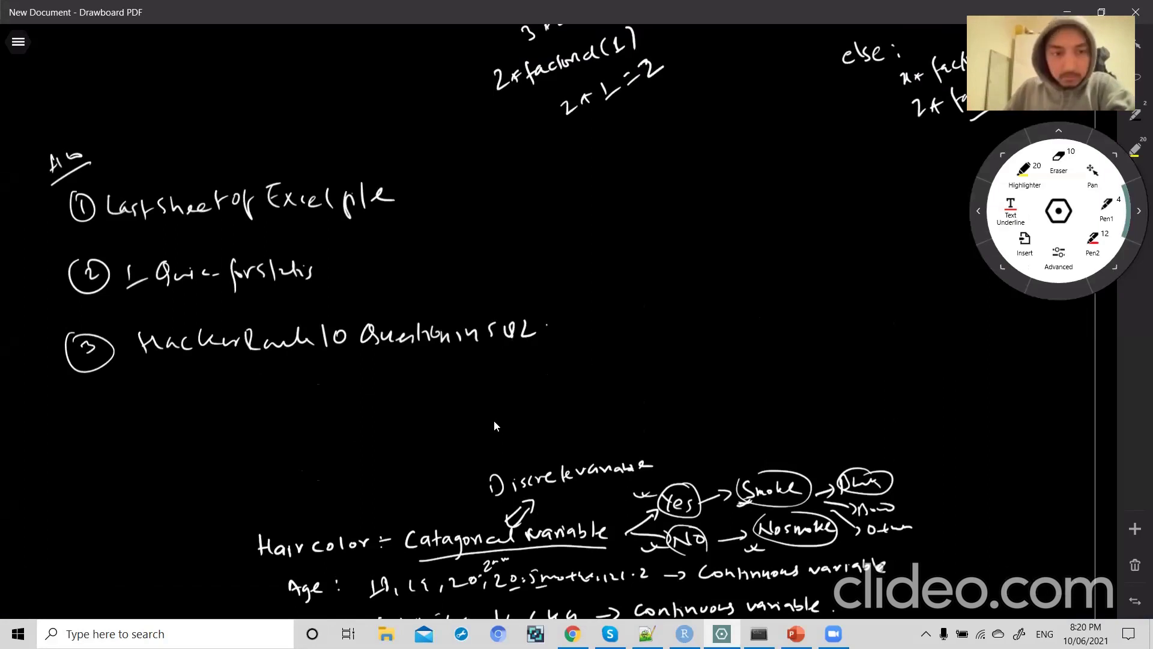
- Emphasize the 1 in the quiz item, bracket all three homework items with a curly brace, and add a dot after item 1
mouse_move(121, 287)
mouse_down()
mouse_move(133, 281)
mouse_move(127, 287)
mouse_up()
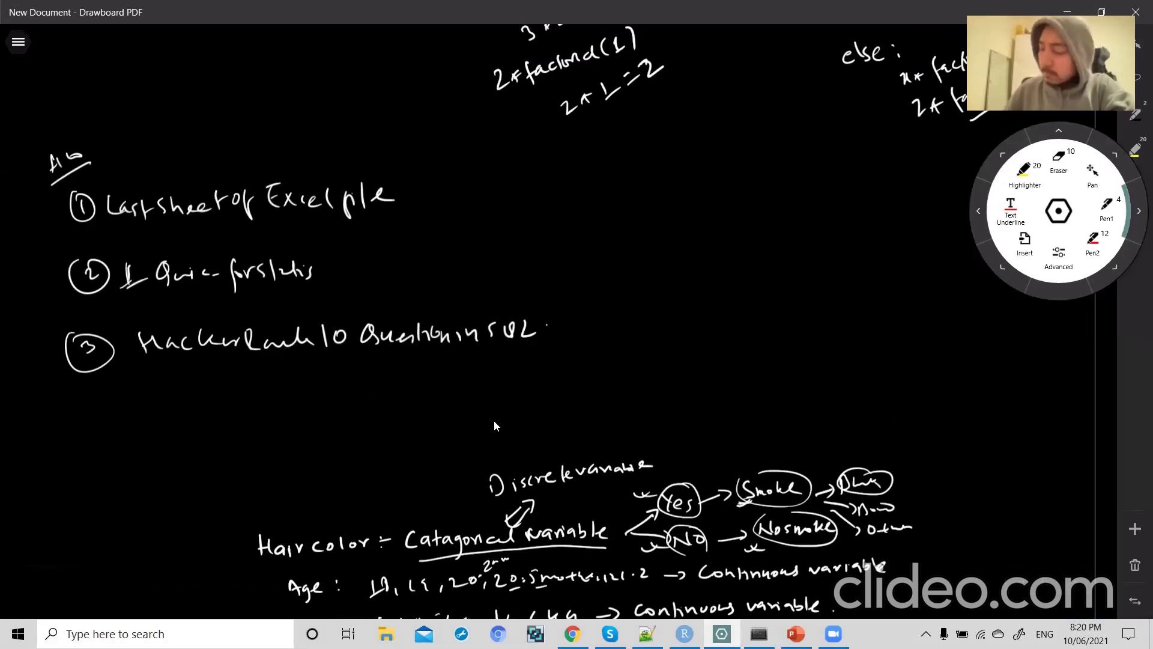
mouse_move(53, 219)
mouse_down()
mouse_move(48, 287)
mouse_move(81, 378)
mouse_up()
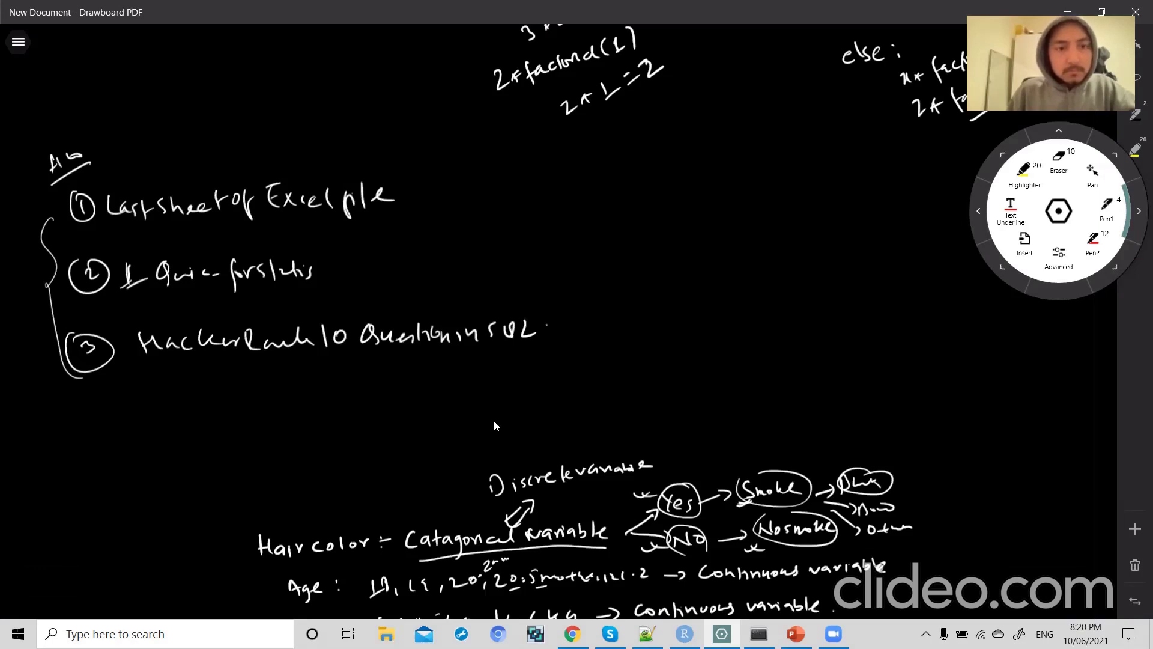
click(406, 194)
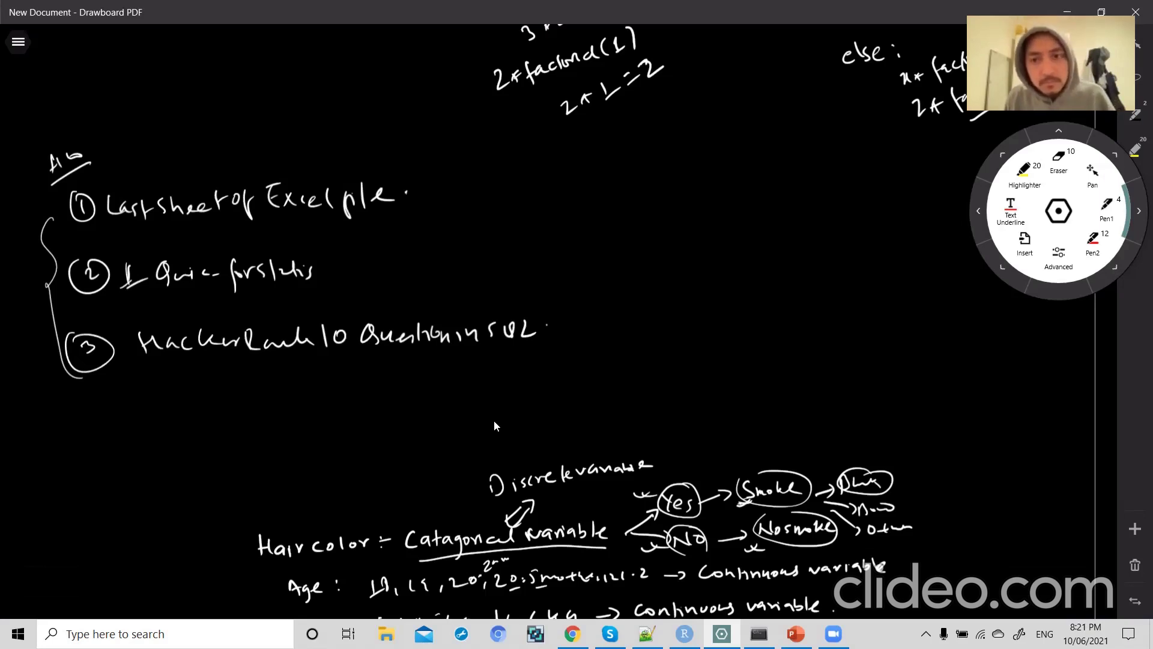
- Handwrite a second underlined heading beside the homework list, with the numbered items 1 Python and 2 Tableau beneath it
drag(529, 157, 591, 130)
mouse_move(545, 169)
mouse_down()
mouse_move(599, 145)
mouse_move(578, 188)
mouse_move(581, 175)
mouse_move(602, 193)
mouse_up()
mouse_move(608, 180)
mouse_down()
mouse_move(621, 180)
mouse_move(623, 202)
mouse_up()
mouse_move(633, 159)
mouse_down()
mouse_move(638, 186)
mouse_move(678, 169)
mouse_up()
mouse_move(580, 226)
mouse_down()
mouse_move(597, 234)
mouse_move(603, 223)
mouse_move(625, 240)
mouse_up()
drag(609, 221, 657, 229)
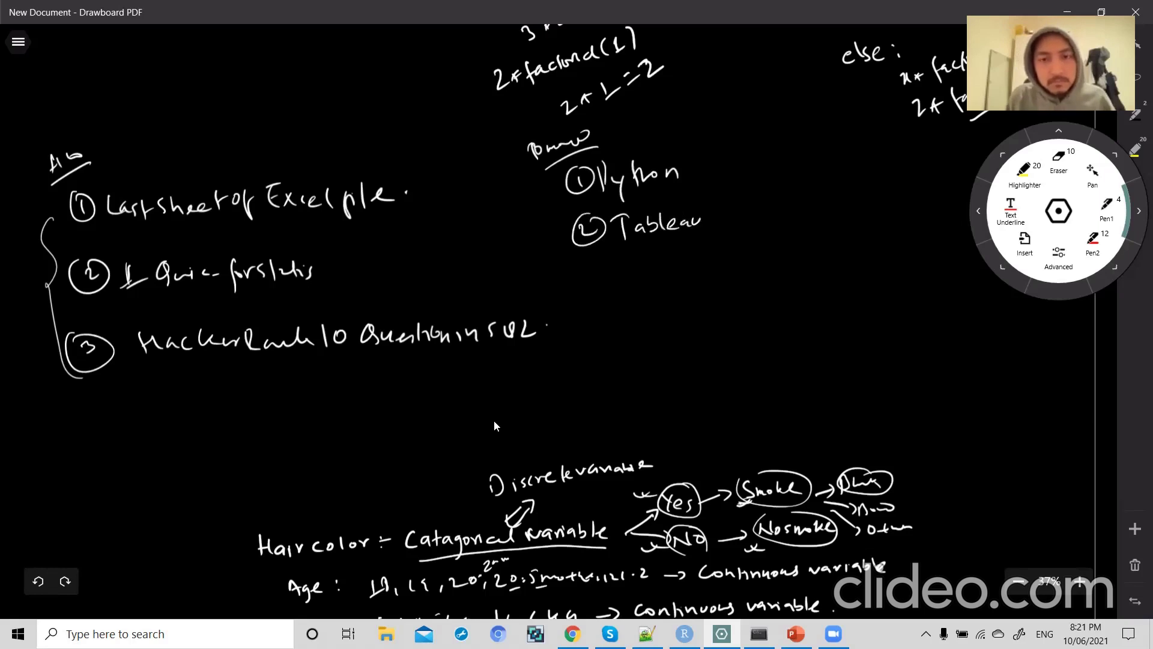